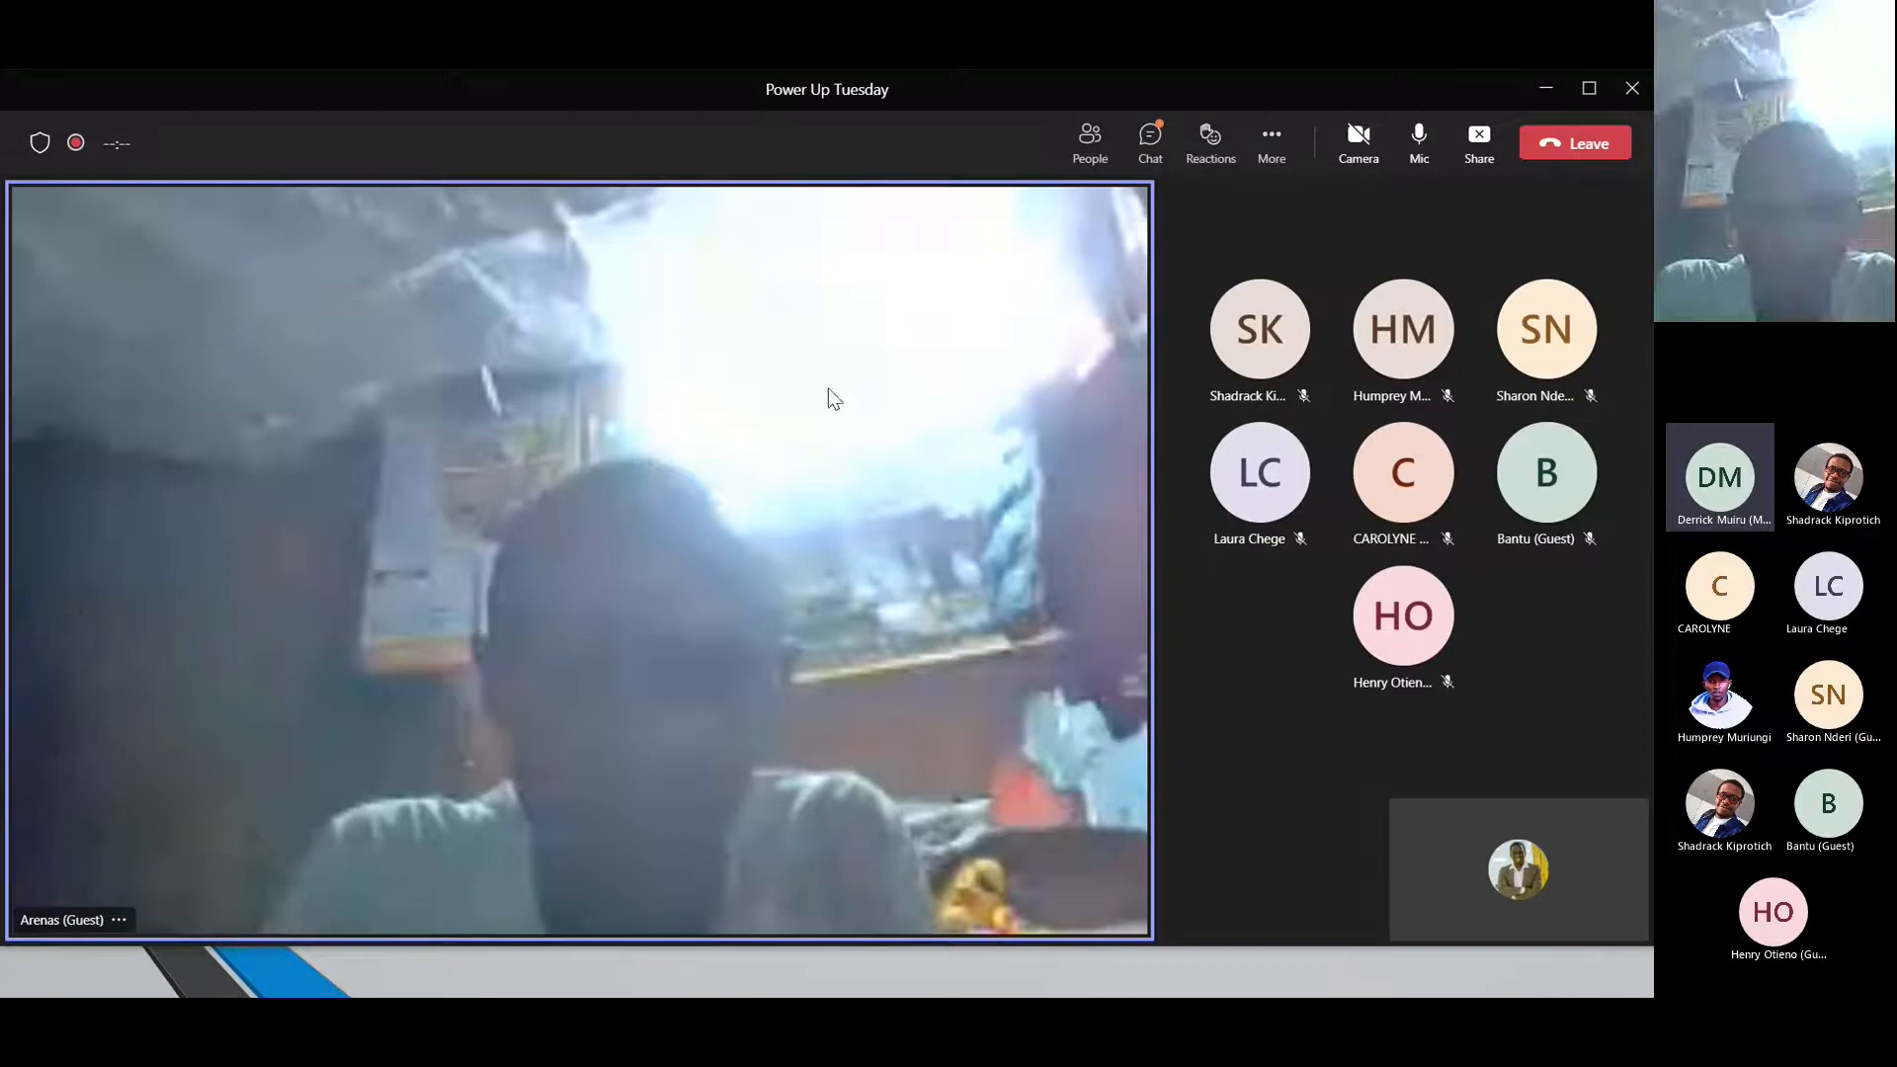
Step: Minimize the Teams meeting window and switch from the slide show to the Chrome browser
left_click(1546, 87)
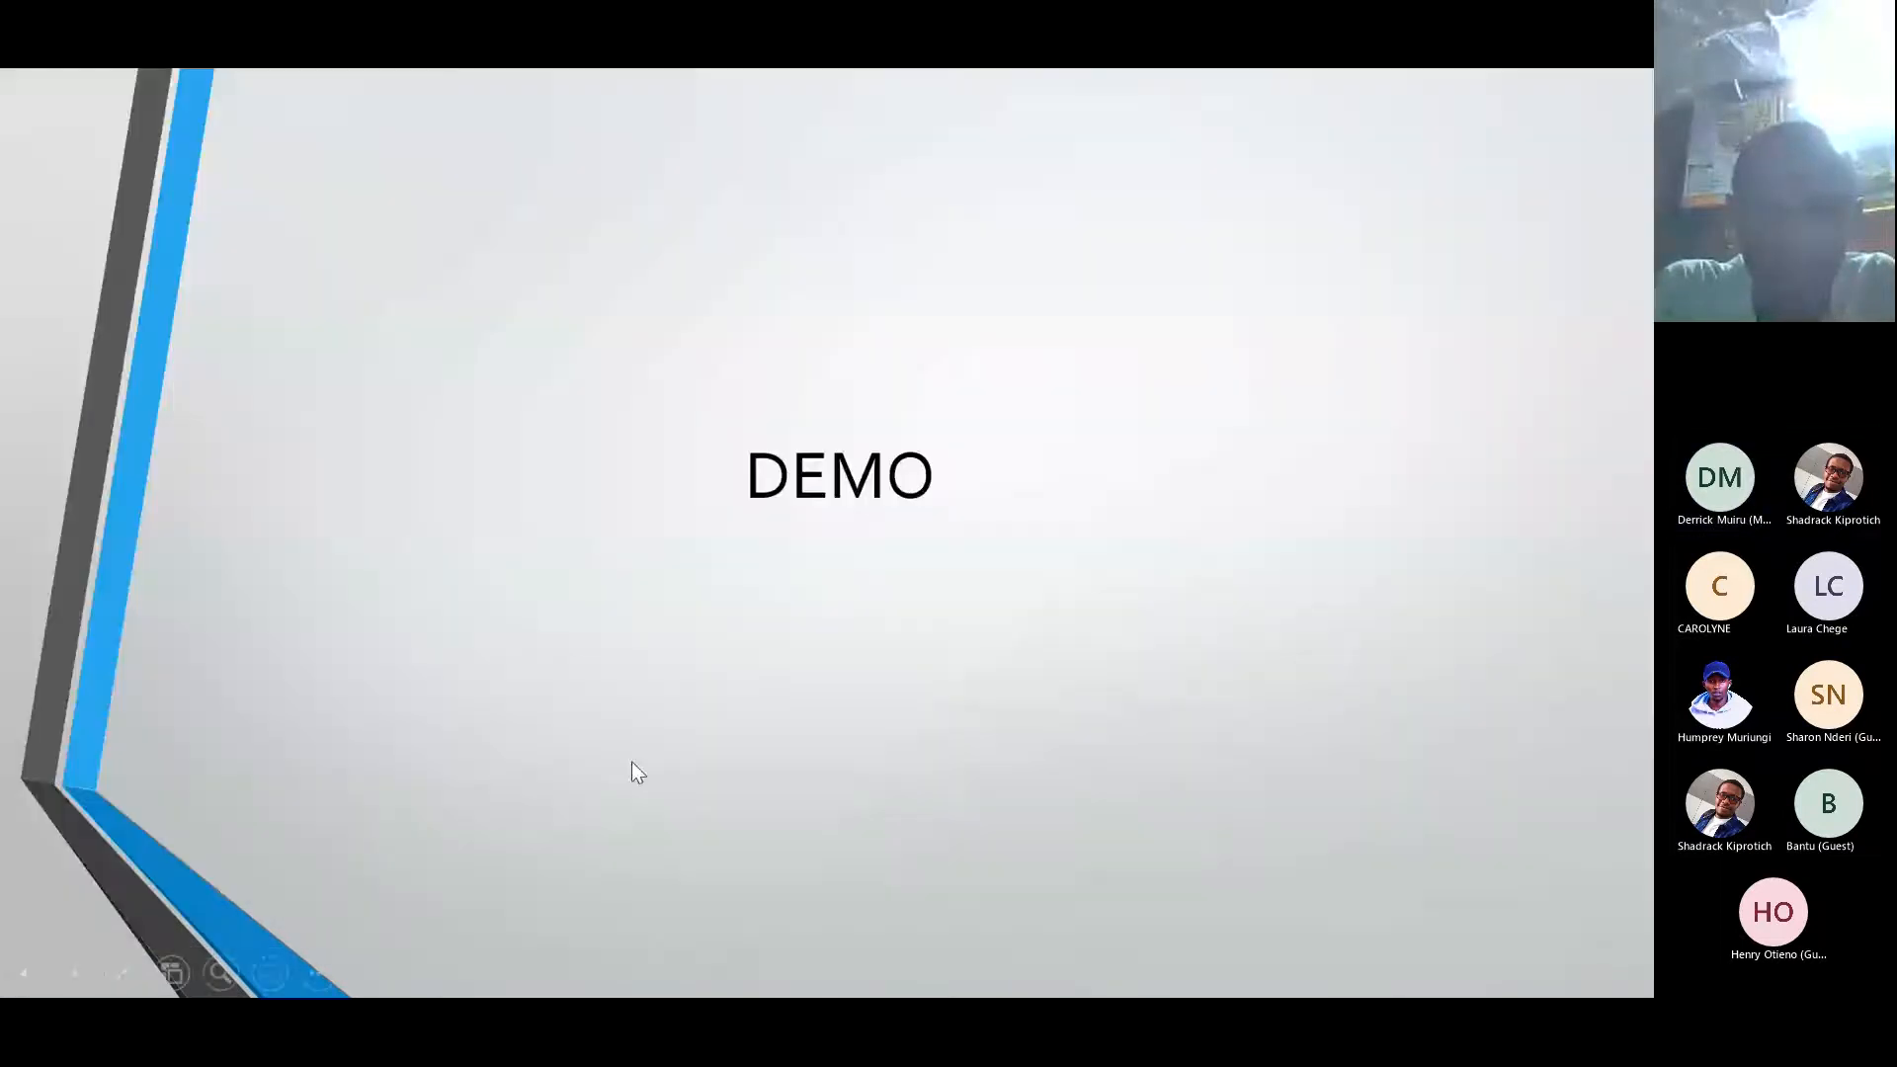
key("alt+Tab")
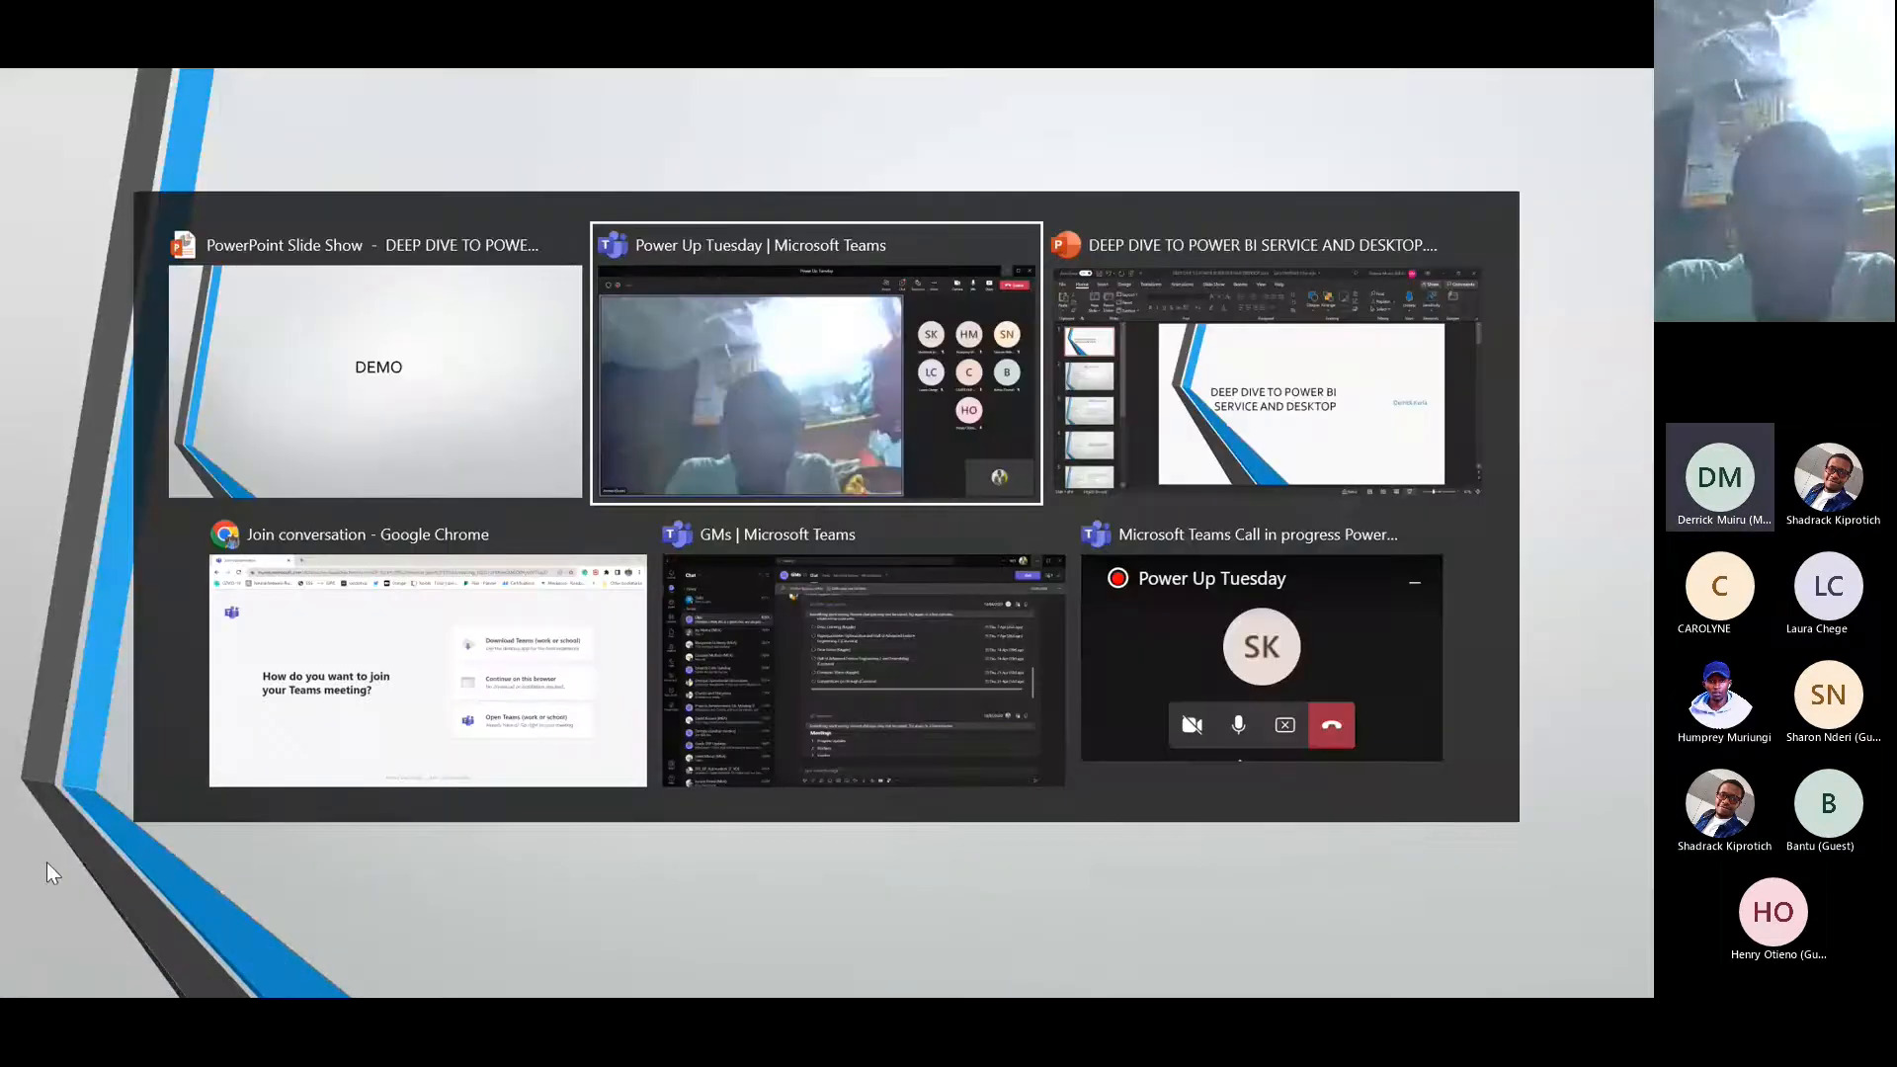
key("alt+Tab")
key("alt+Tab")
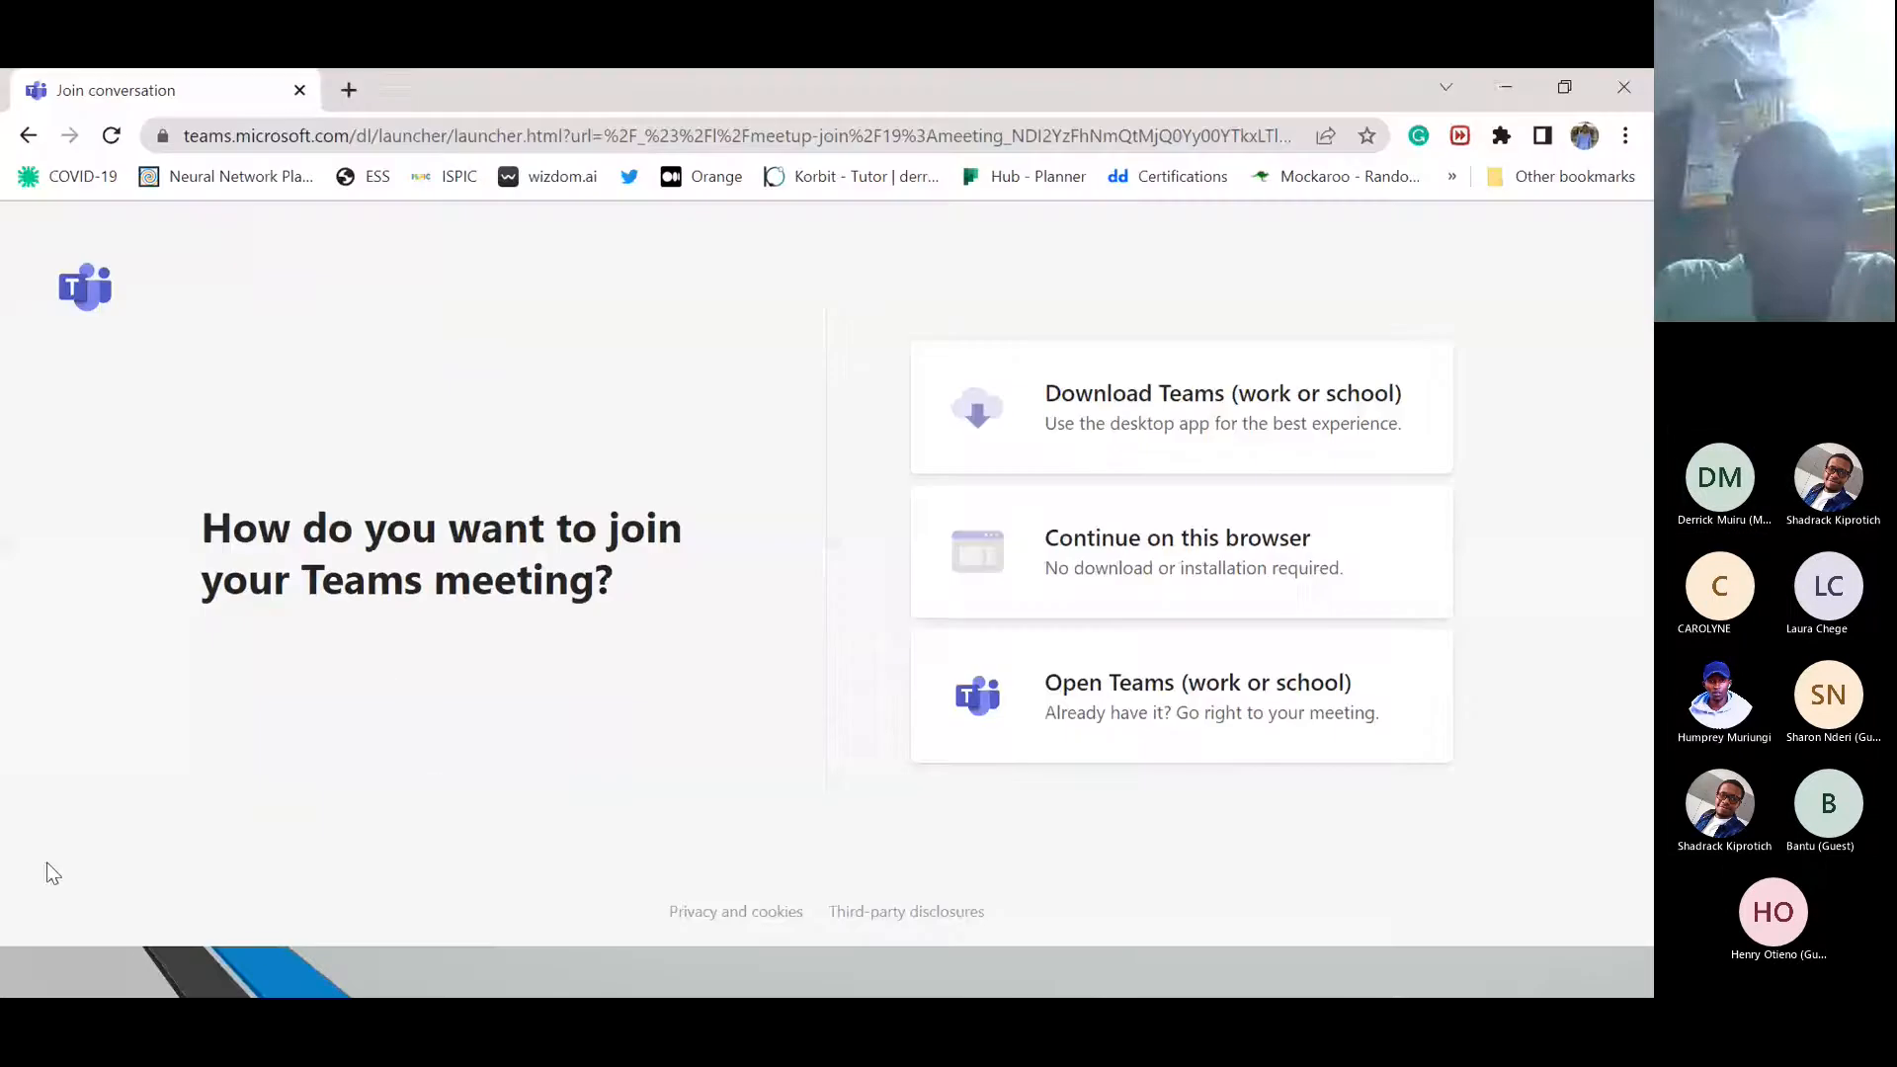
Step: Search Google for "power Bi download" in a new browser tab
left_click(348, 90)
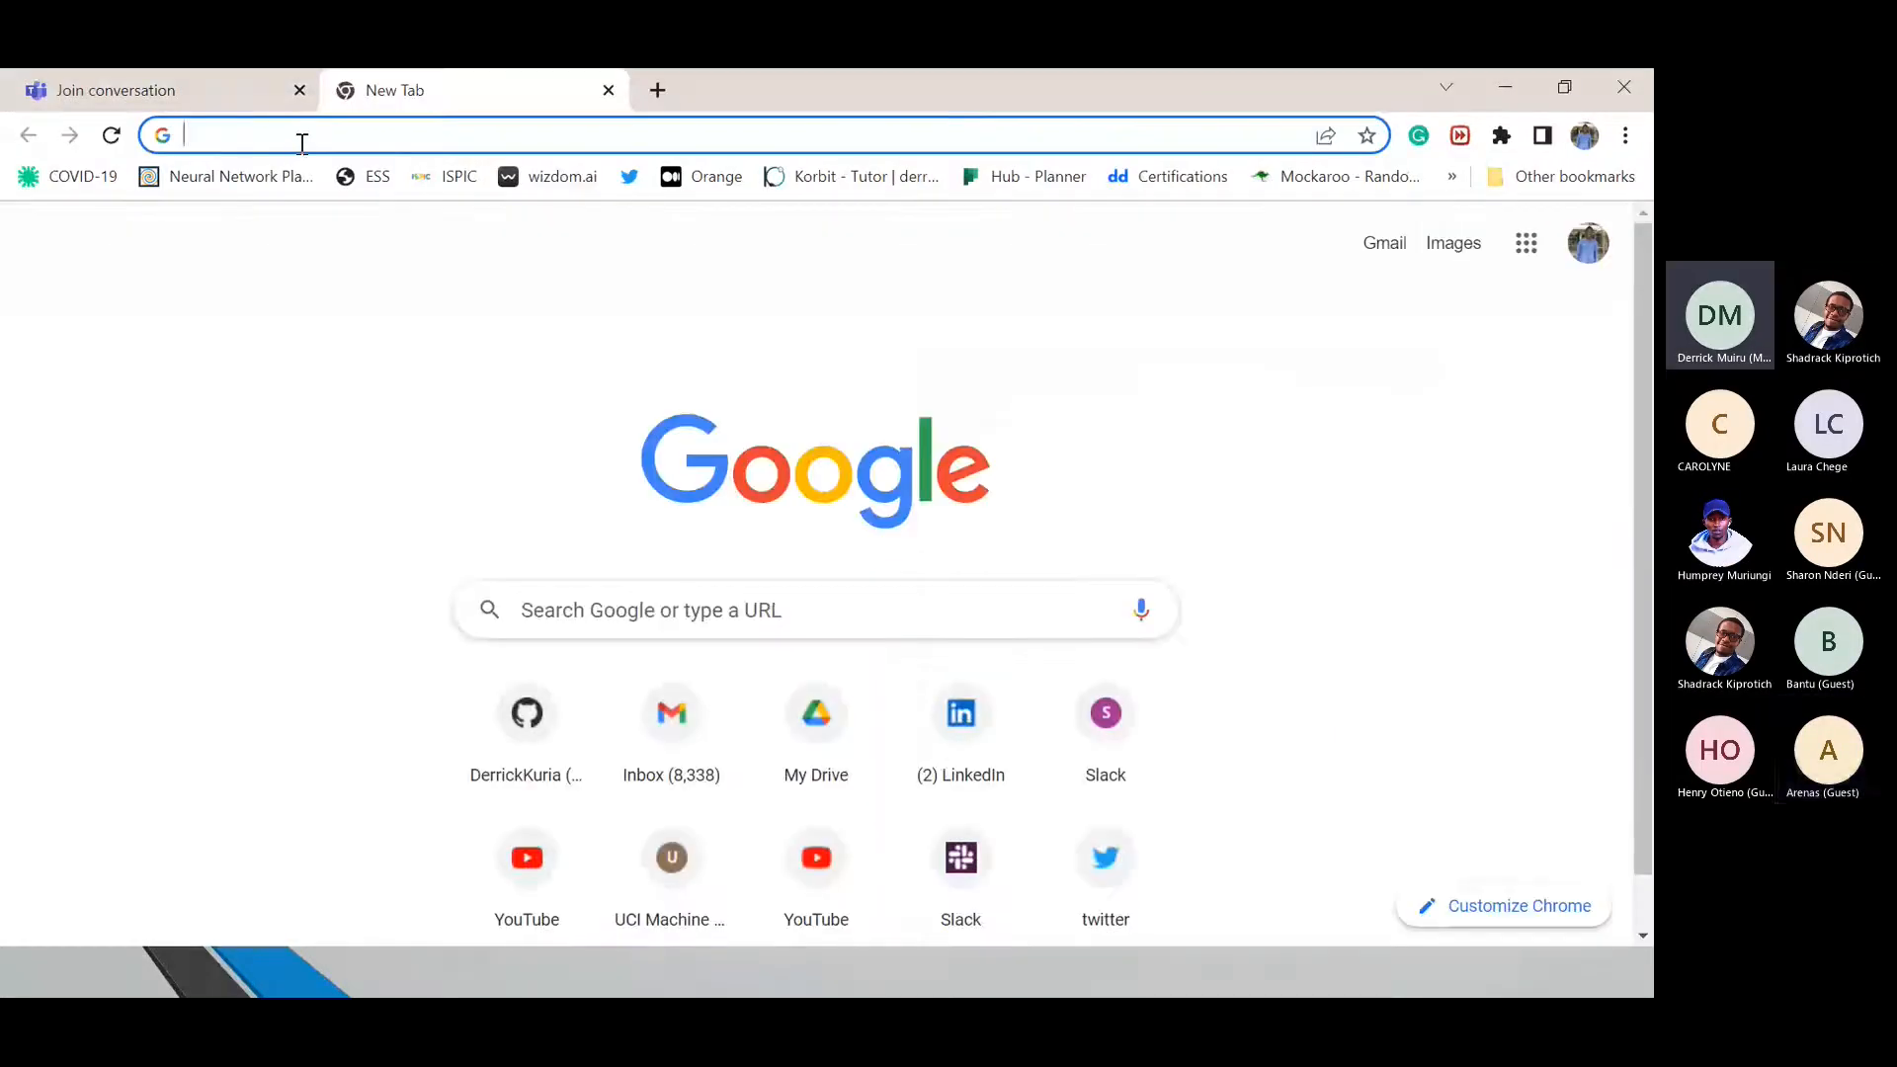
left_click(302, 144)
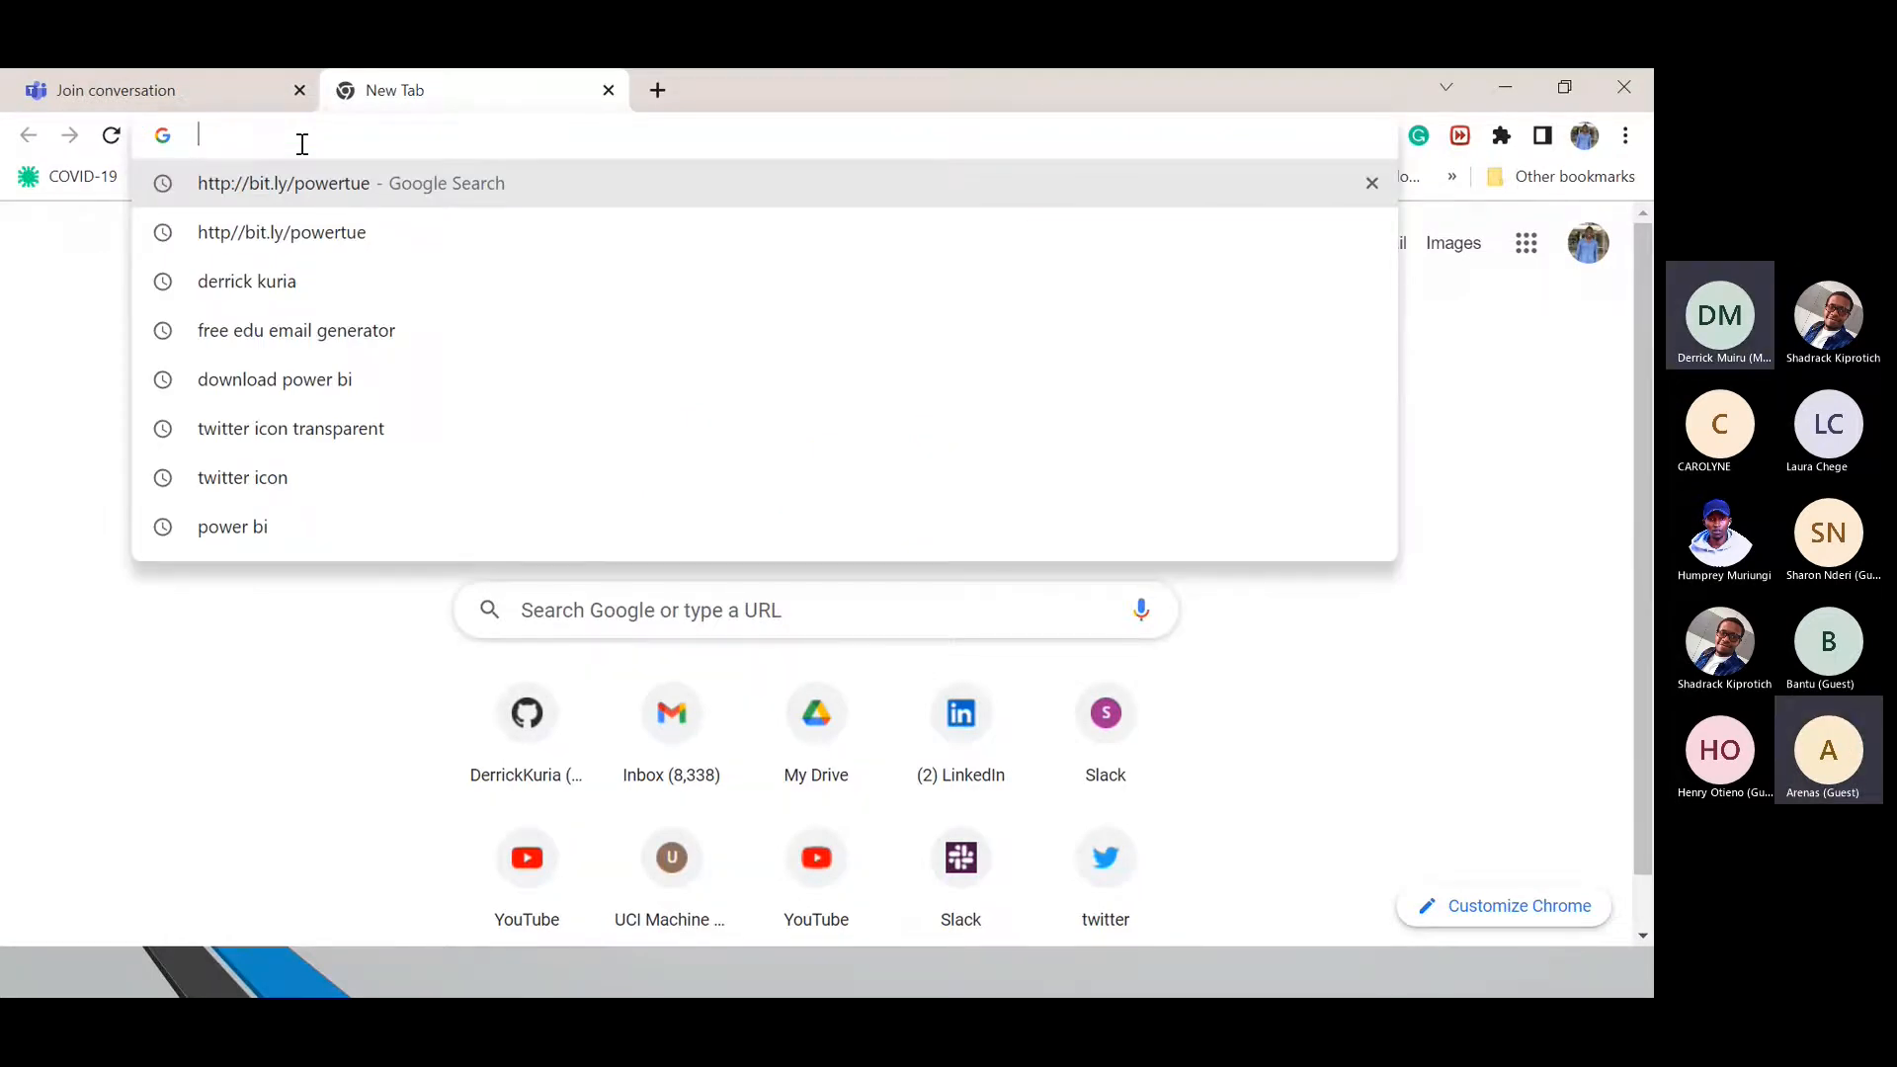
type("powee")
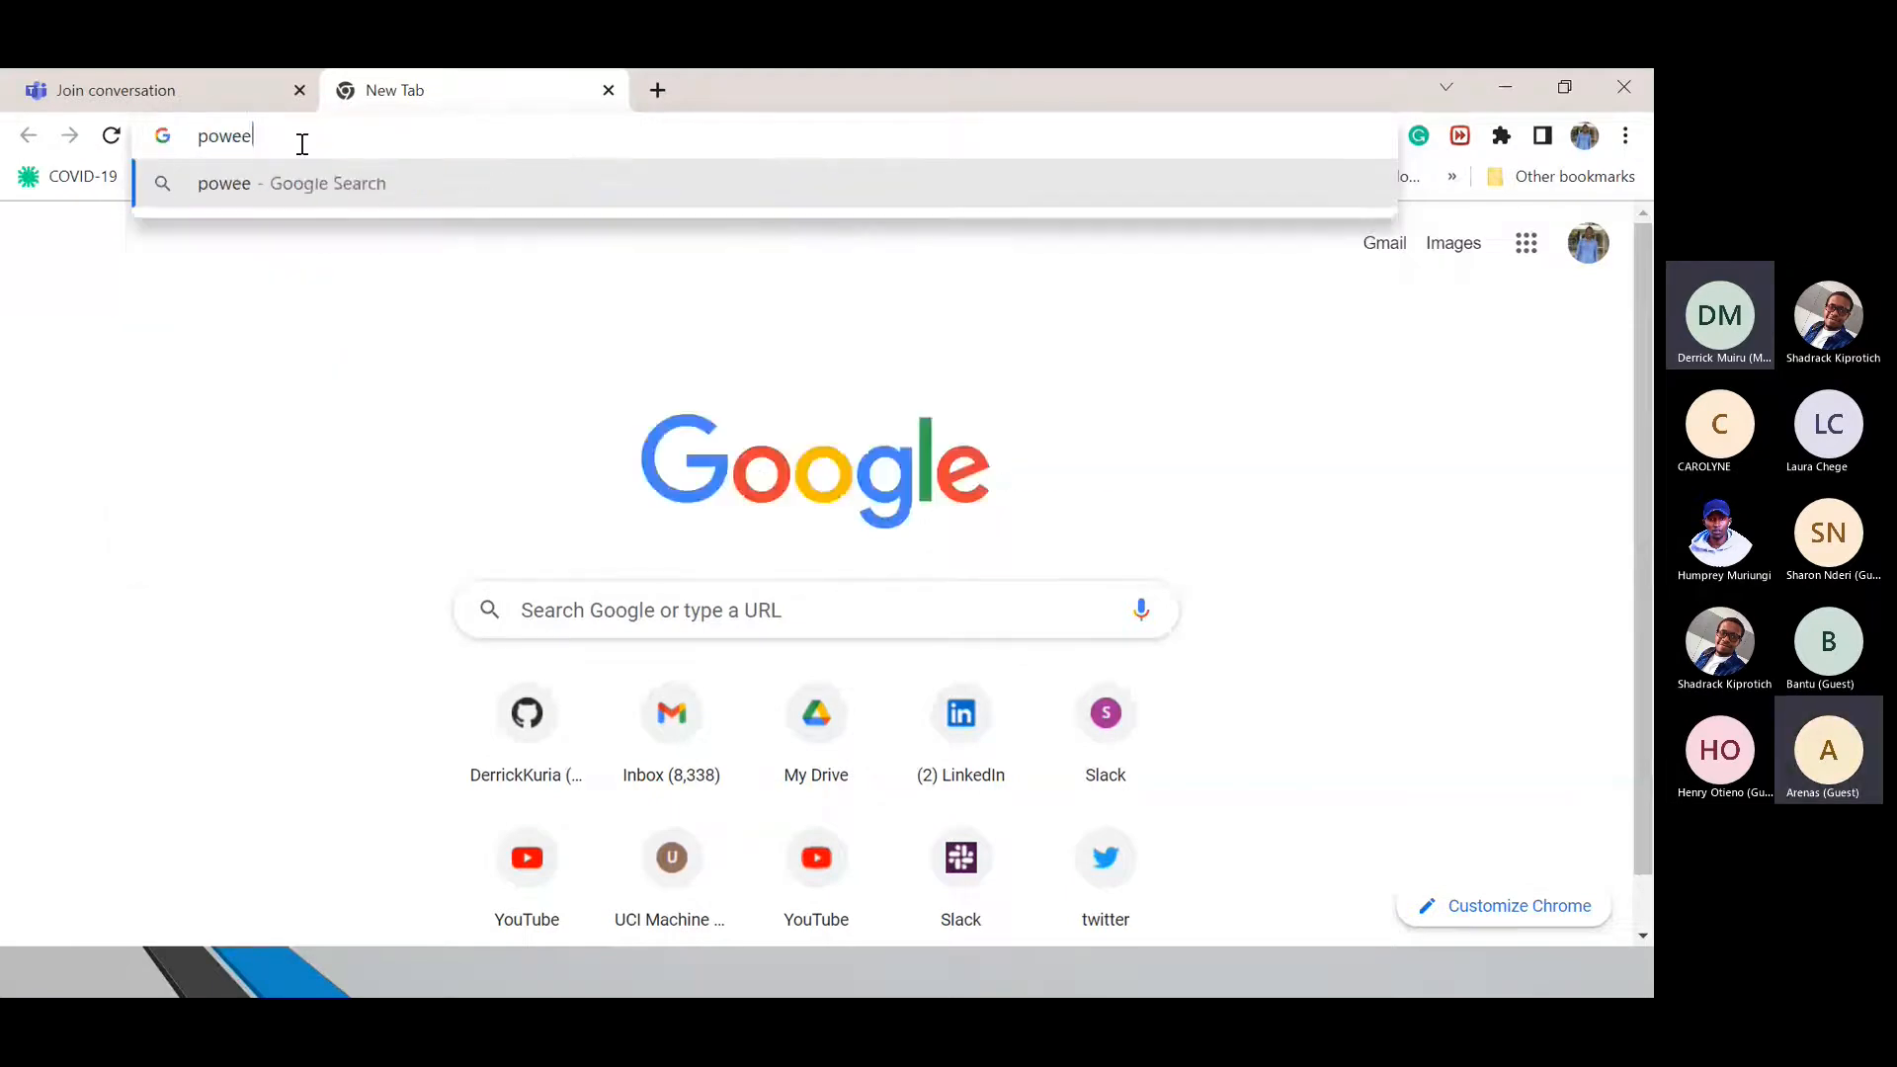
key("BackSpace")
type("r Bi")
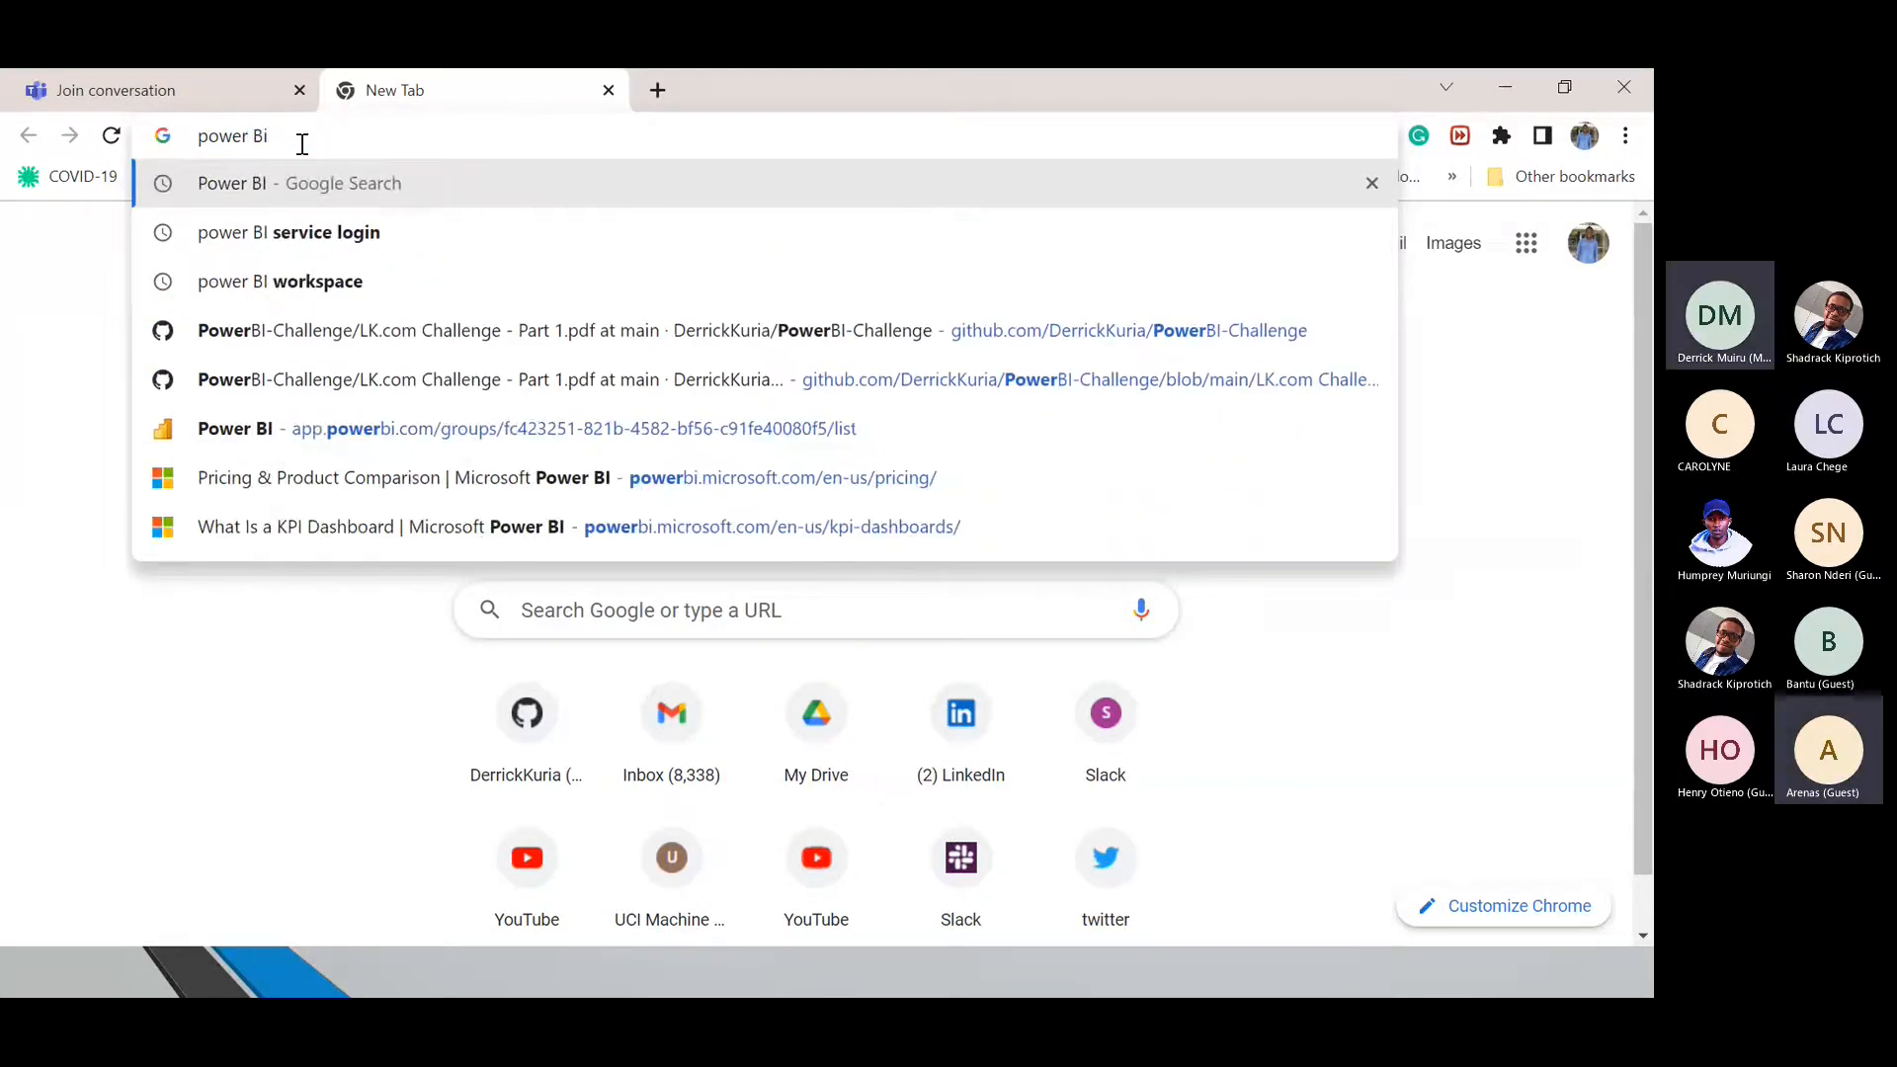
type(" download")
key("Return")
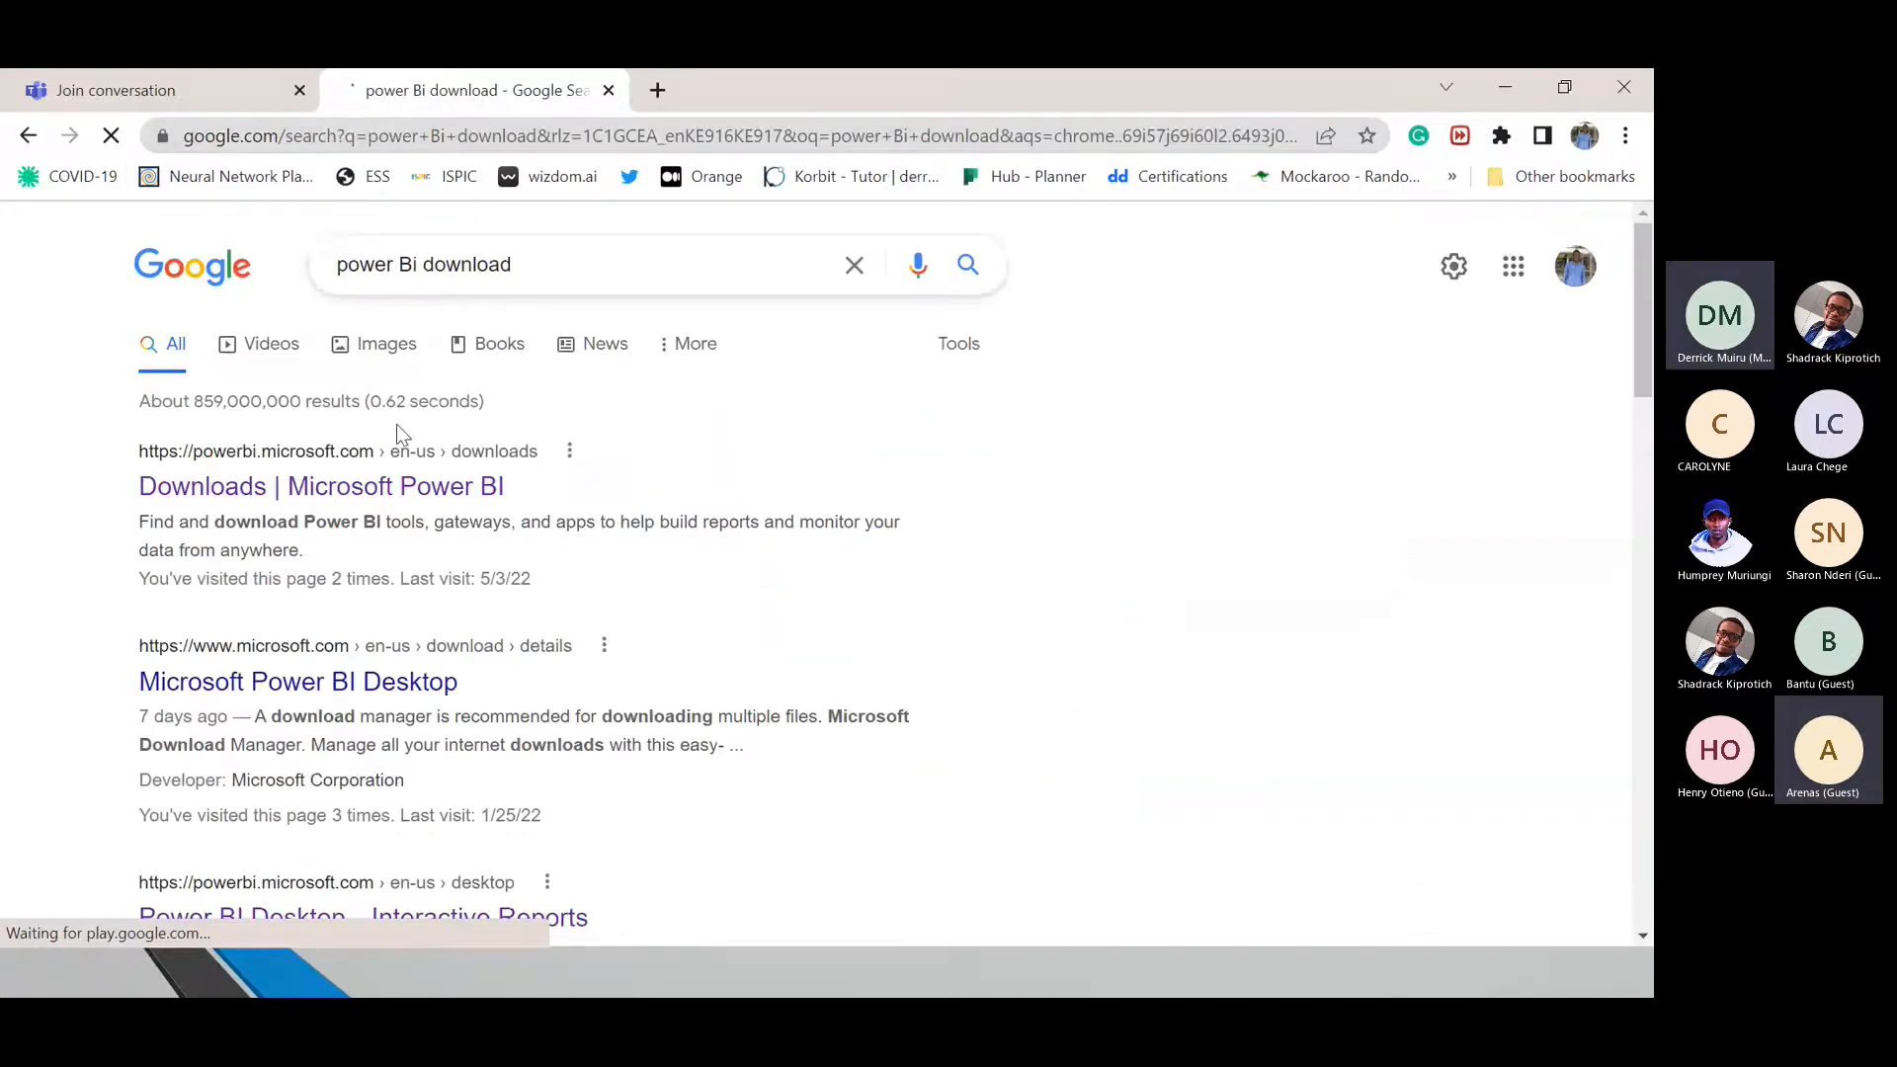
Step: Open Microsoft's Power BI downloads page, go on to the Power BI Desktop product page and look over its content
left_click(371, 494)
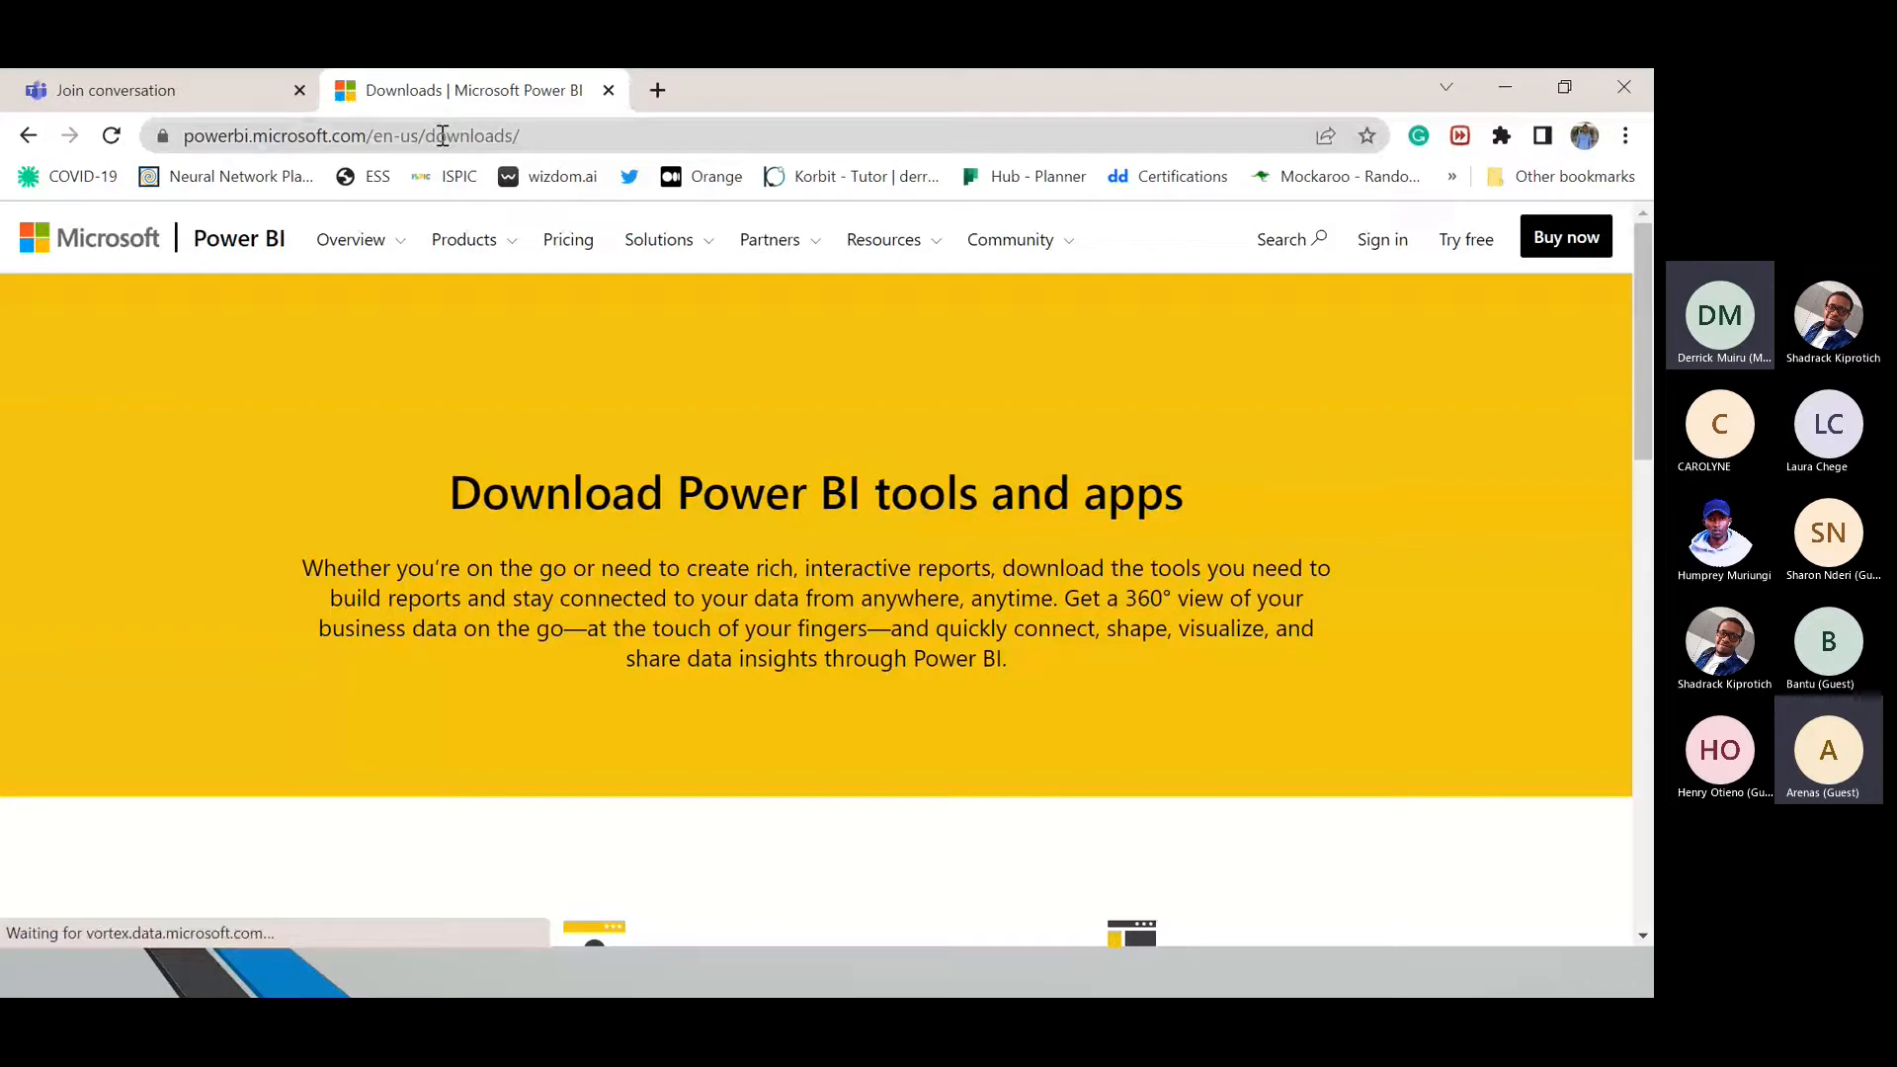
left_click(464, 240)
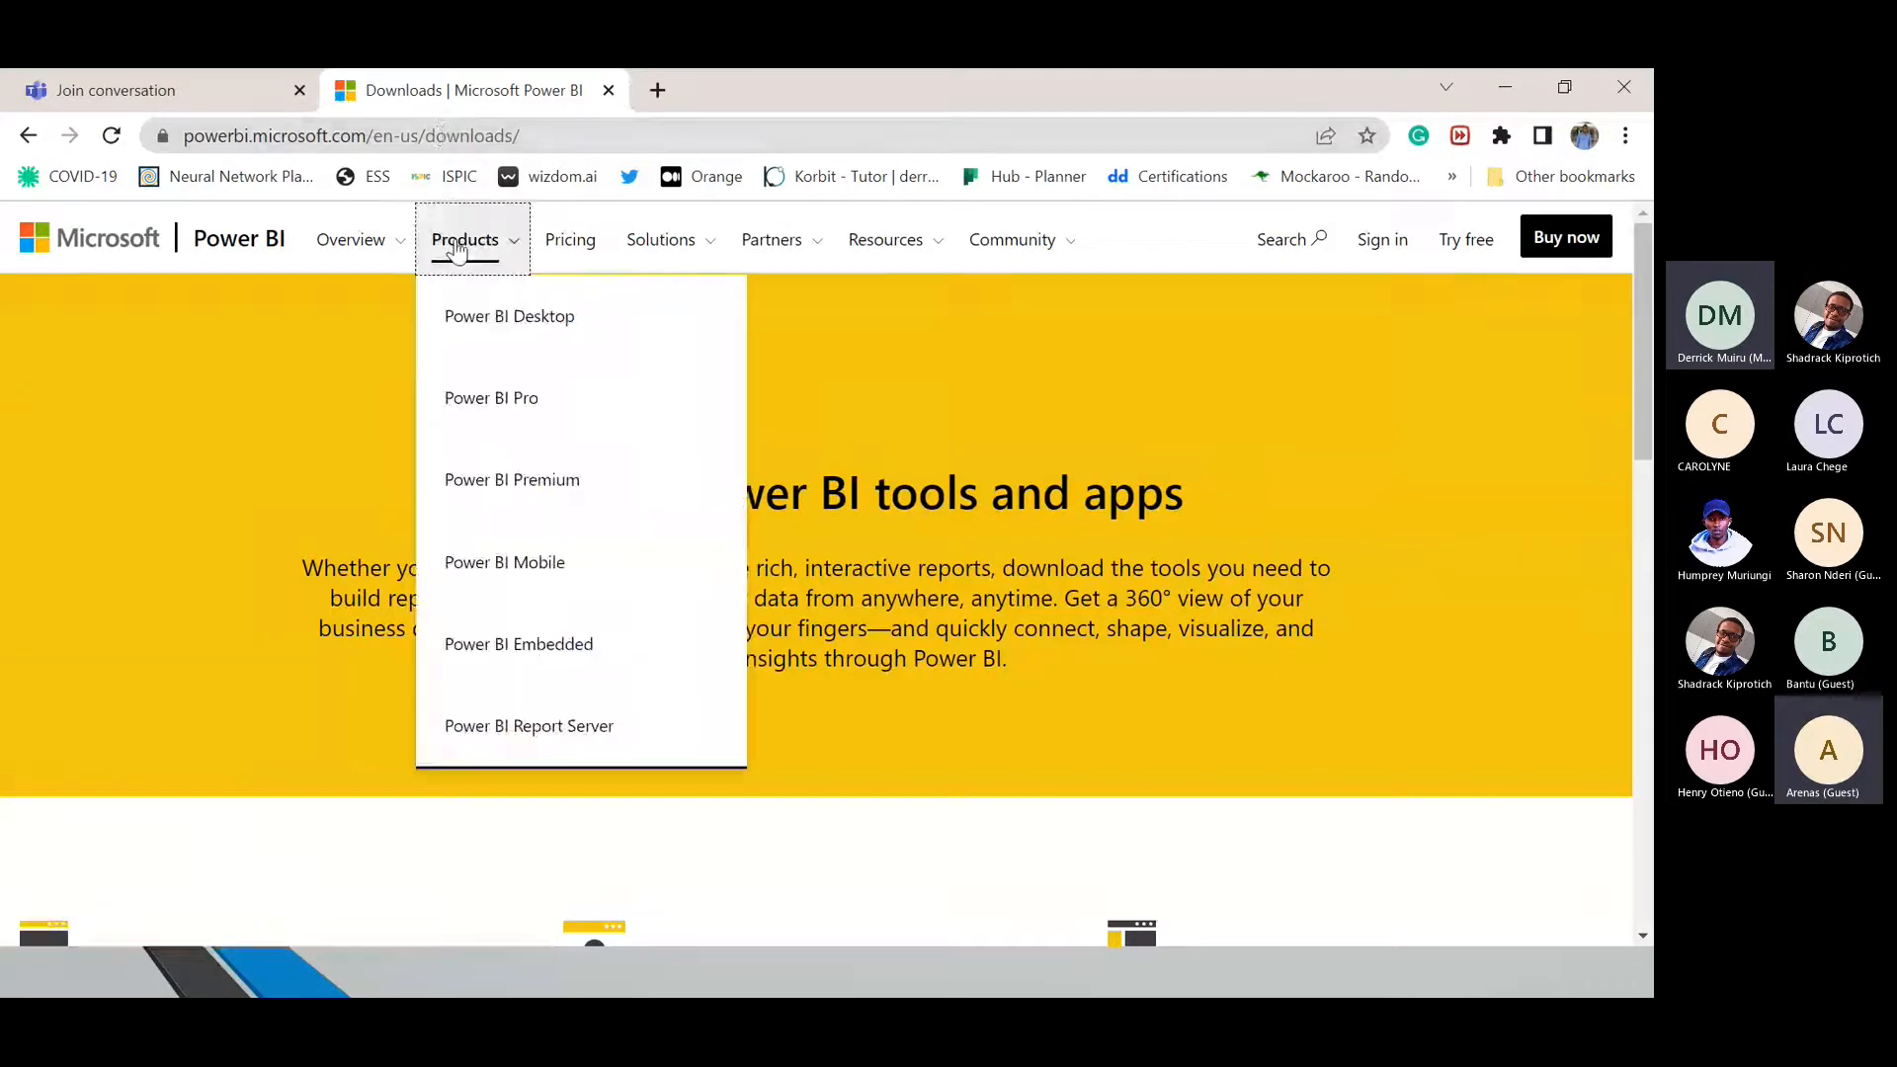
left_click(538, 326)
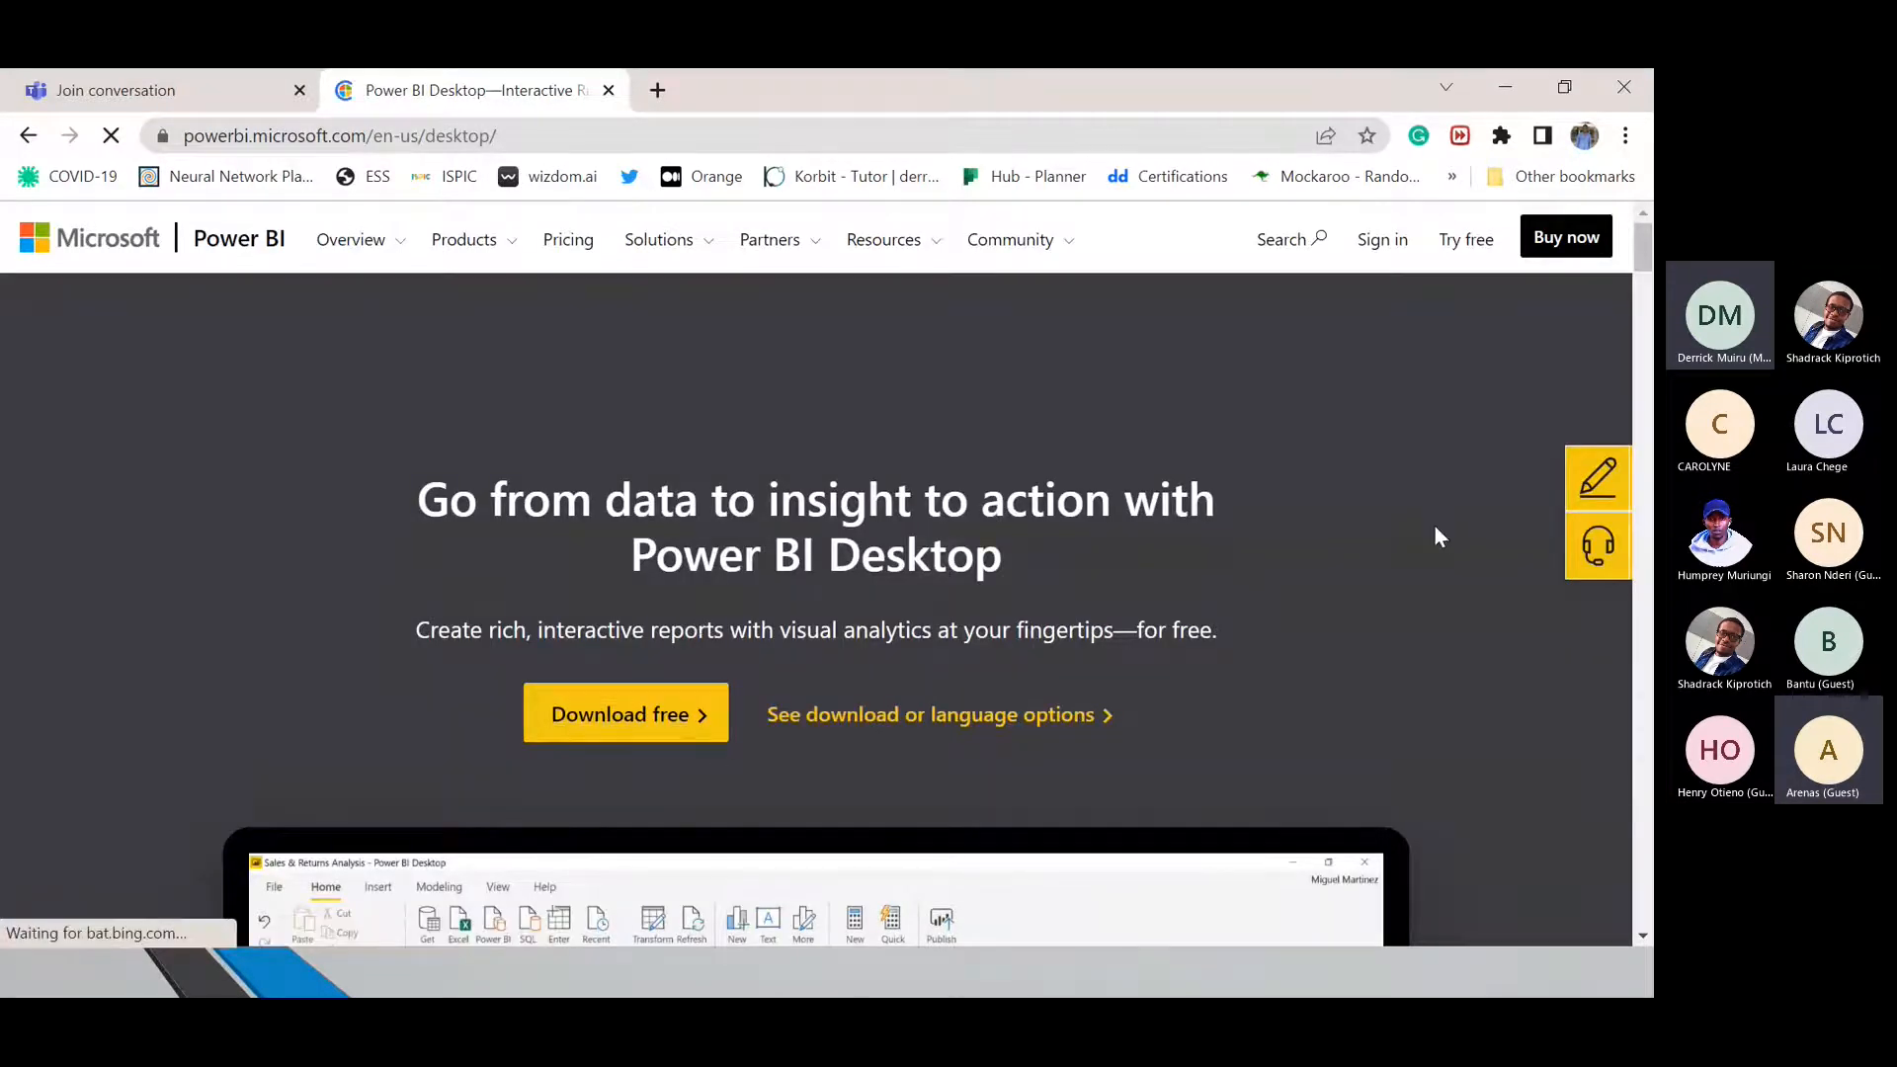
mouse_move(1642, 235)
left_mouse_down()
mouse_move(1636, 275)
mouse_move(1645, 225)
left_mouse_up()
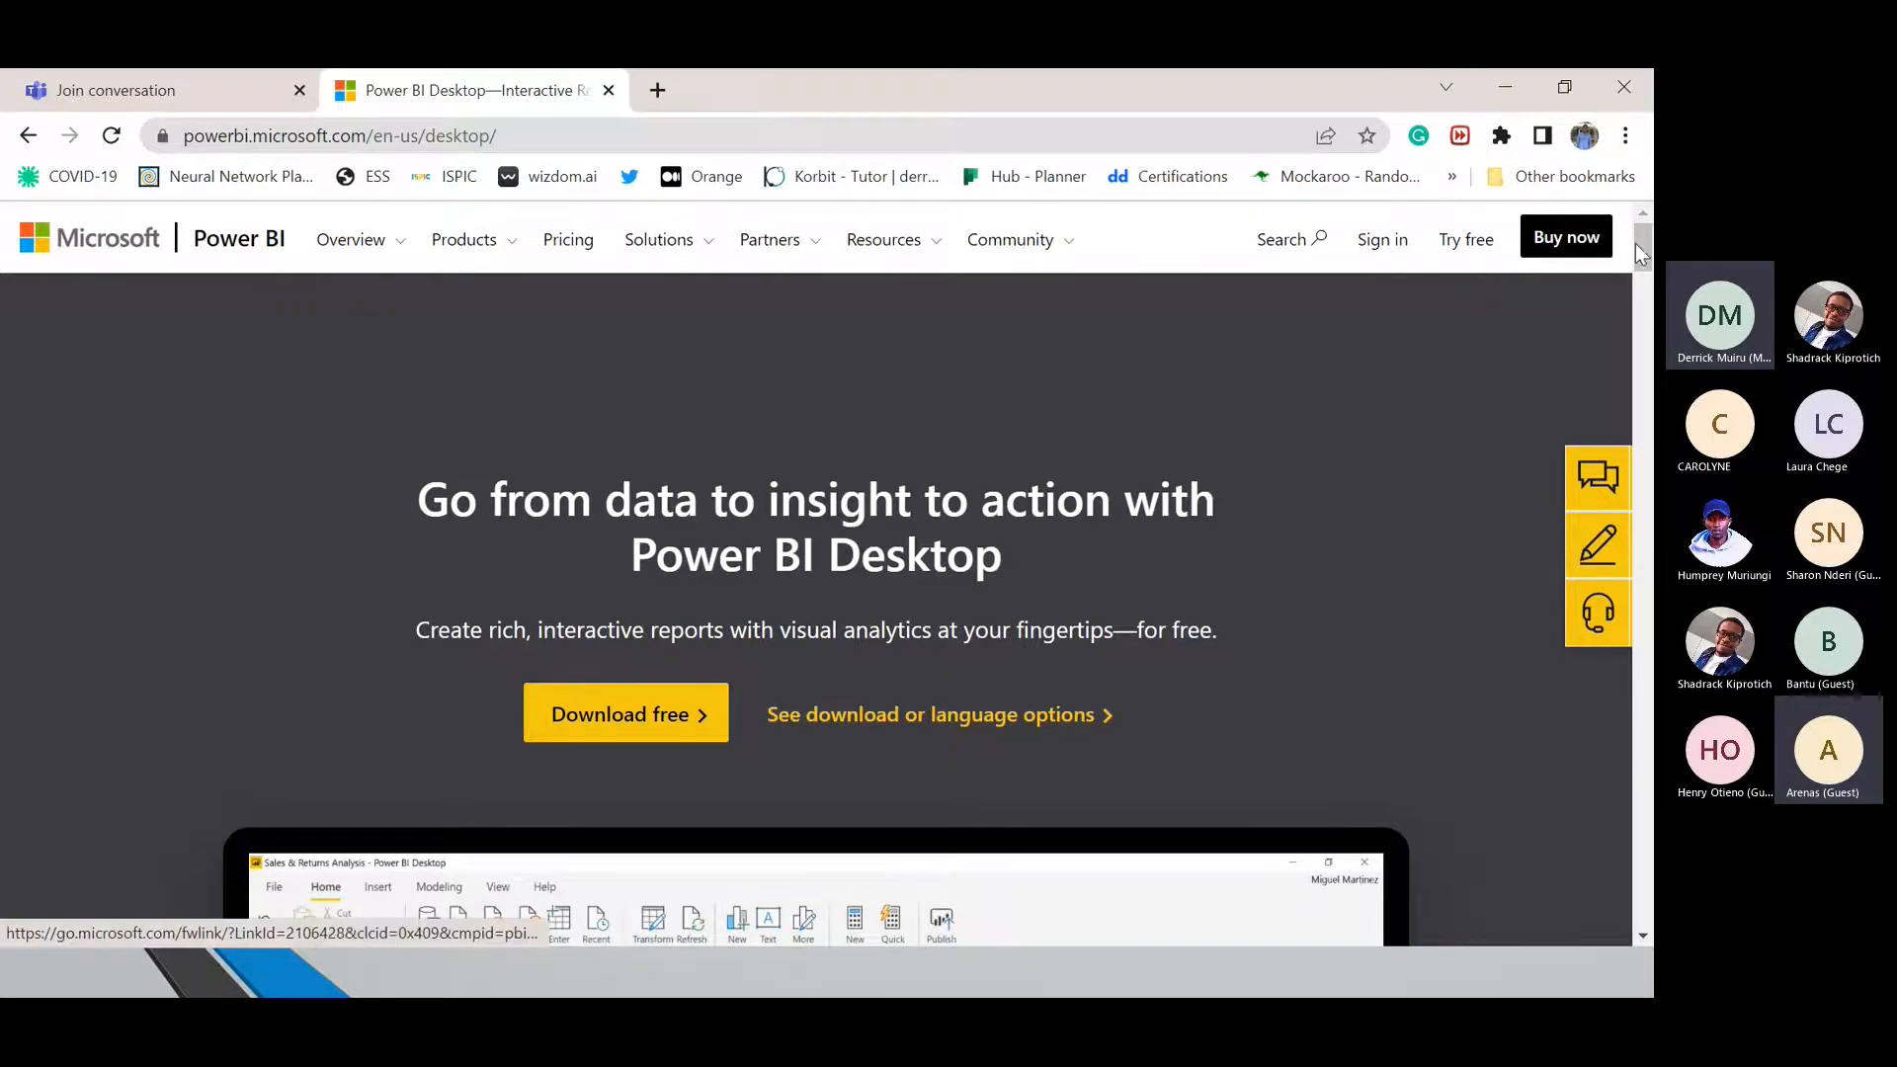
scroll(1637, 247, "down", 2)
scroll(1620, 297, "down", 10)
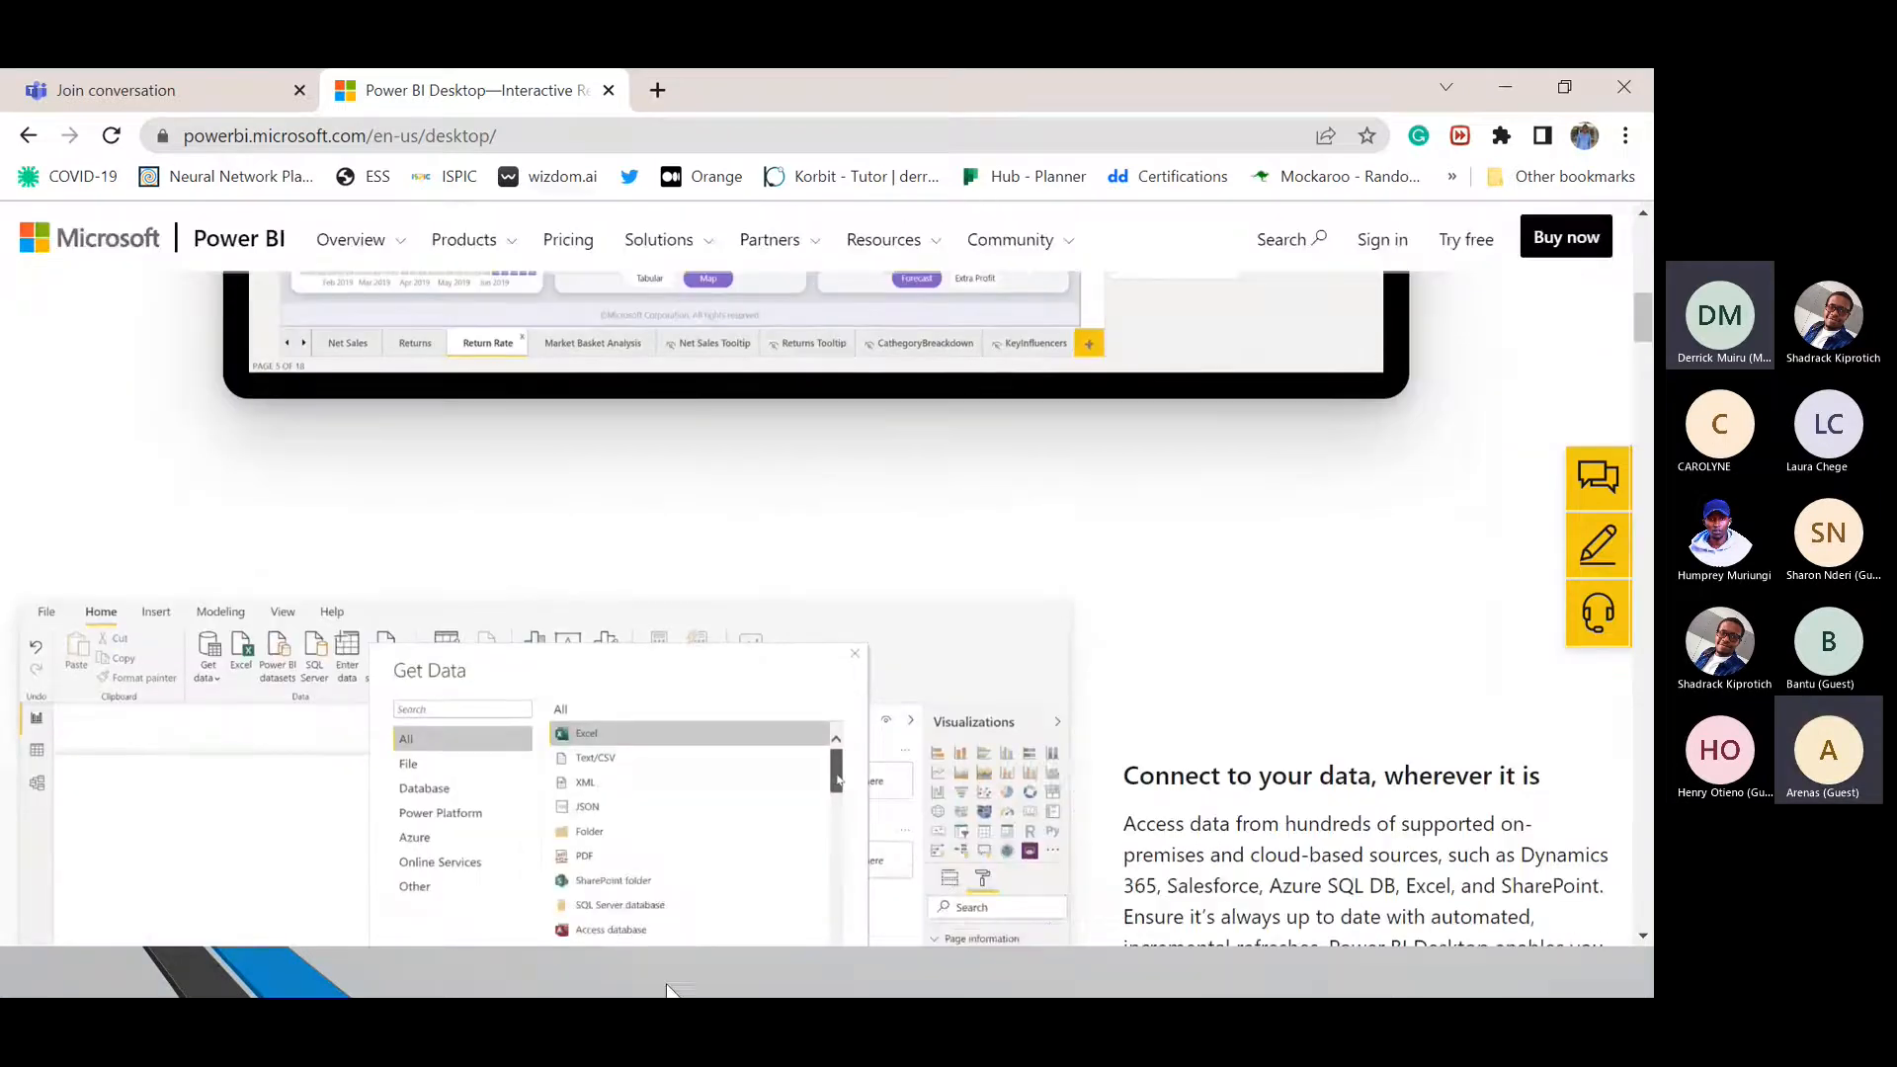
Step: Switch to the Power Up Tuesday meeting window in Teams and stop sharing the screen
left_click(668, 988)
key("alt+Tab")
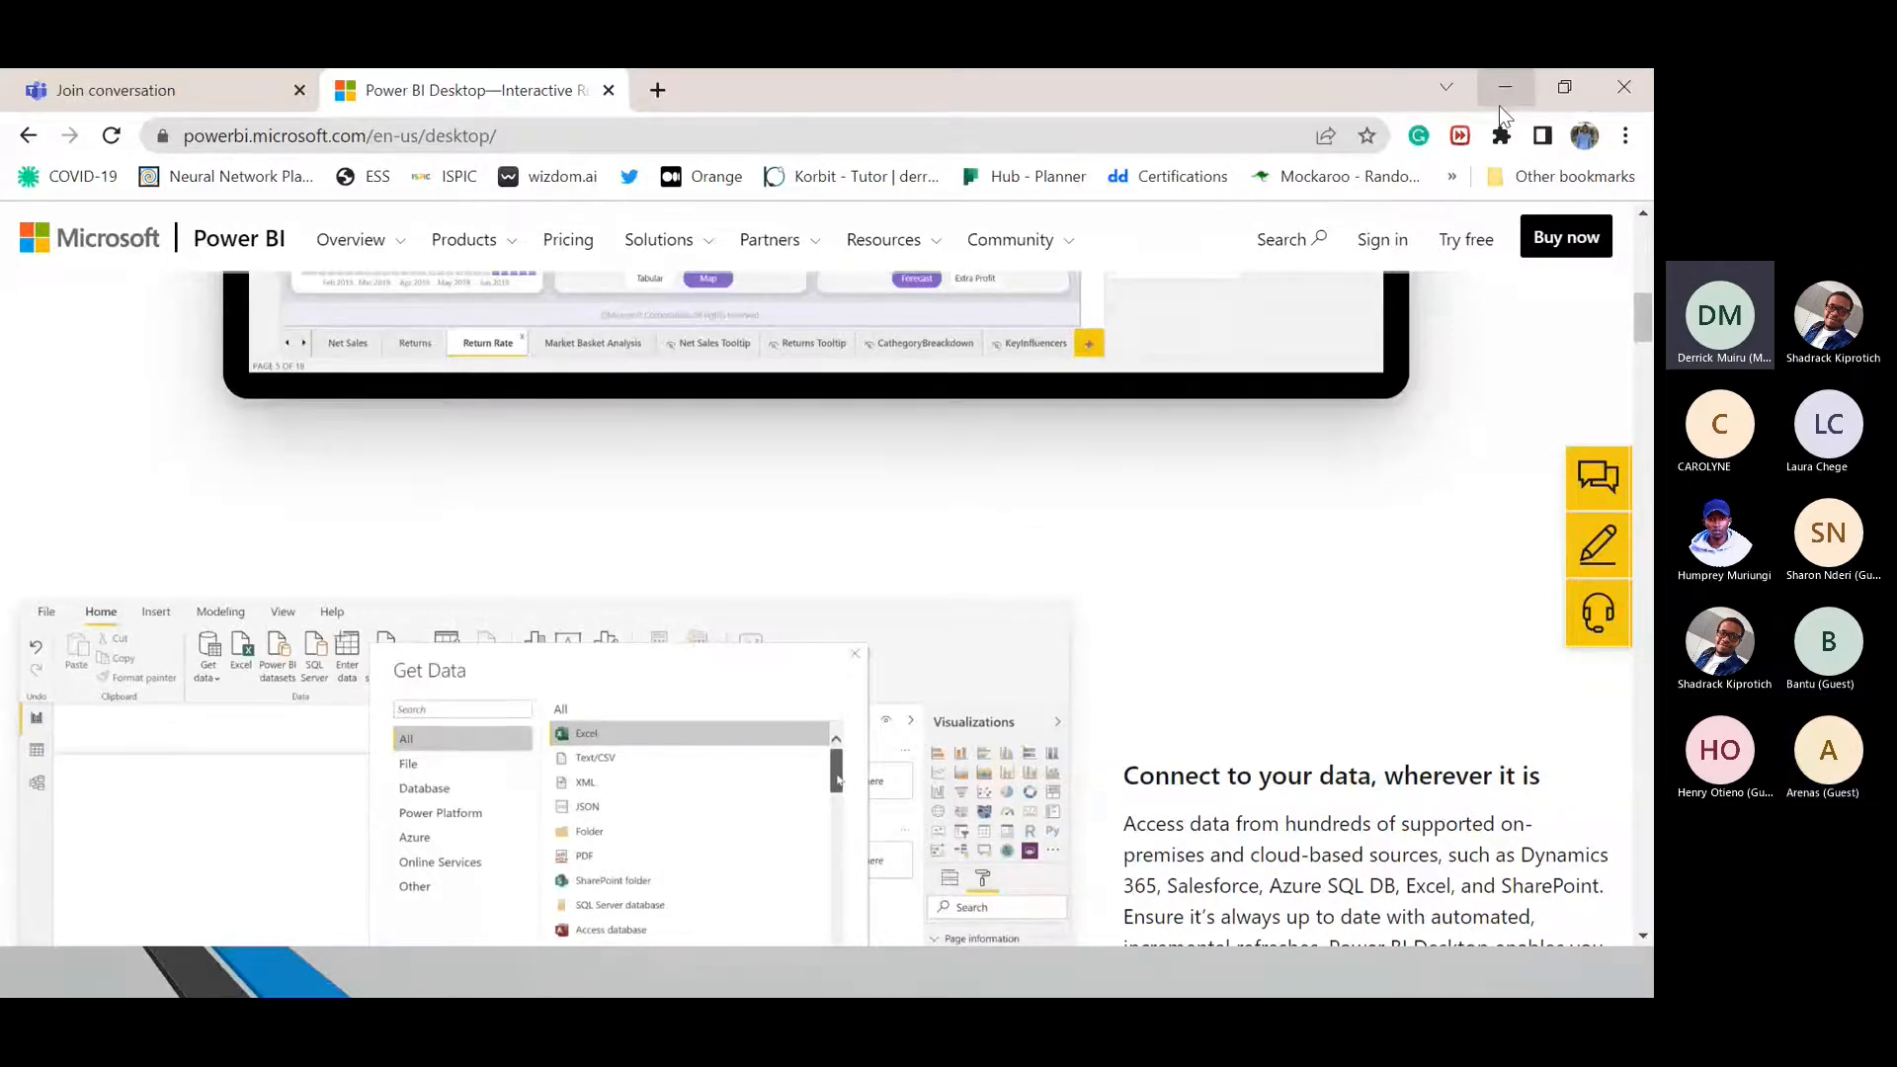
key("alt+Tab")
key("alt+Tab")
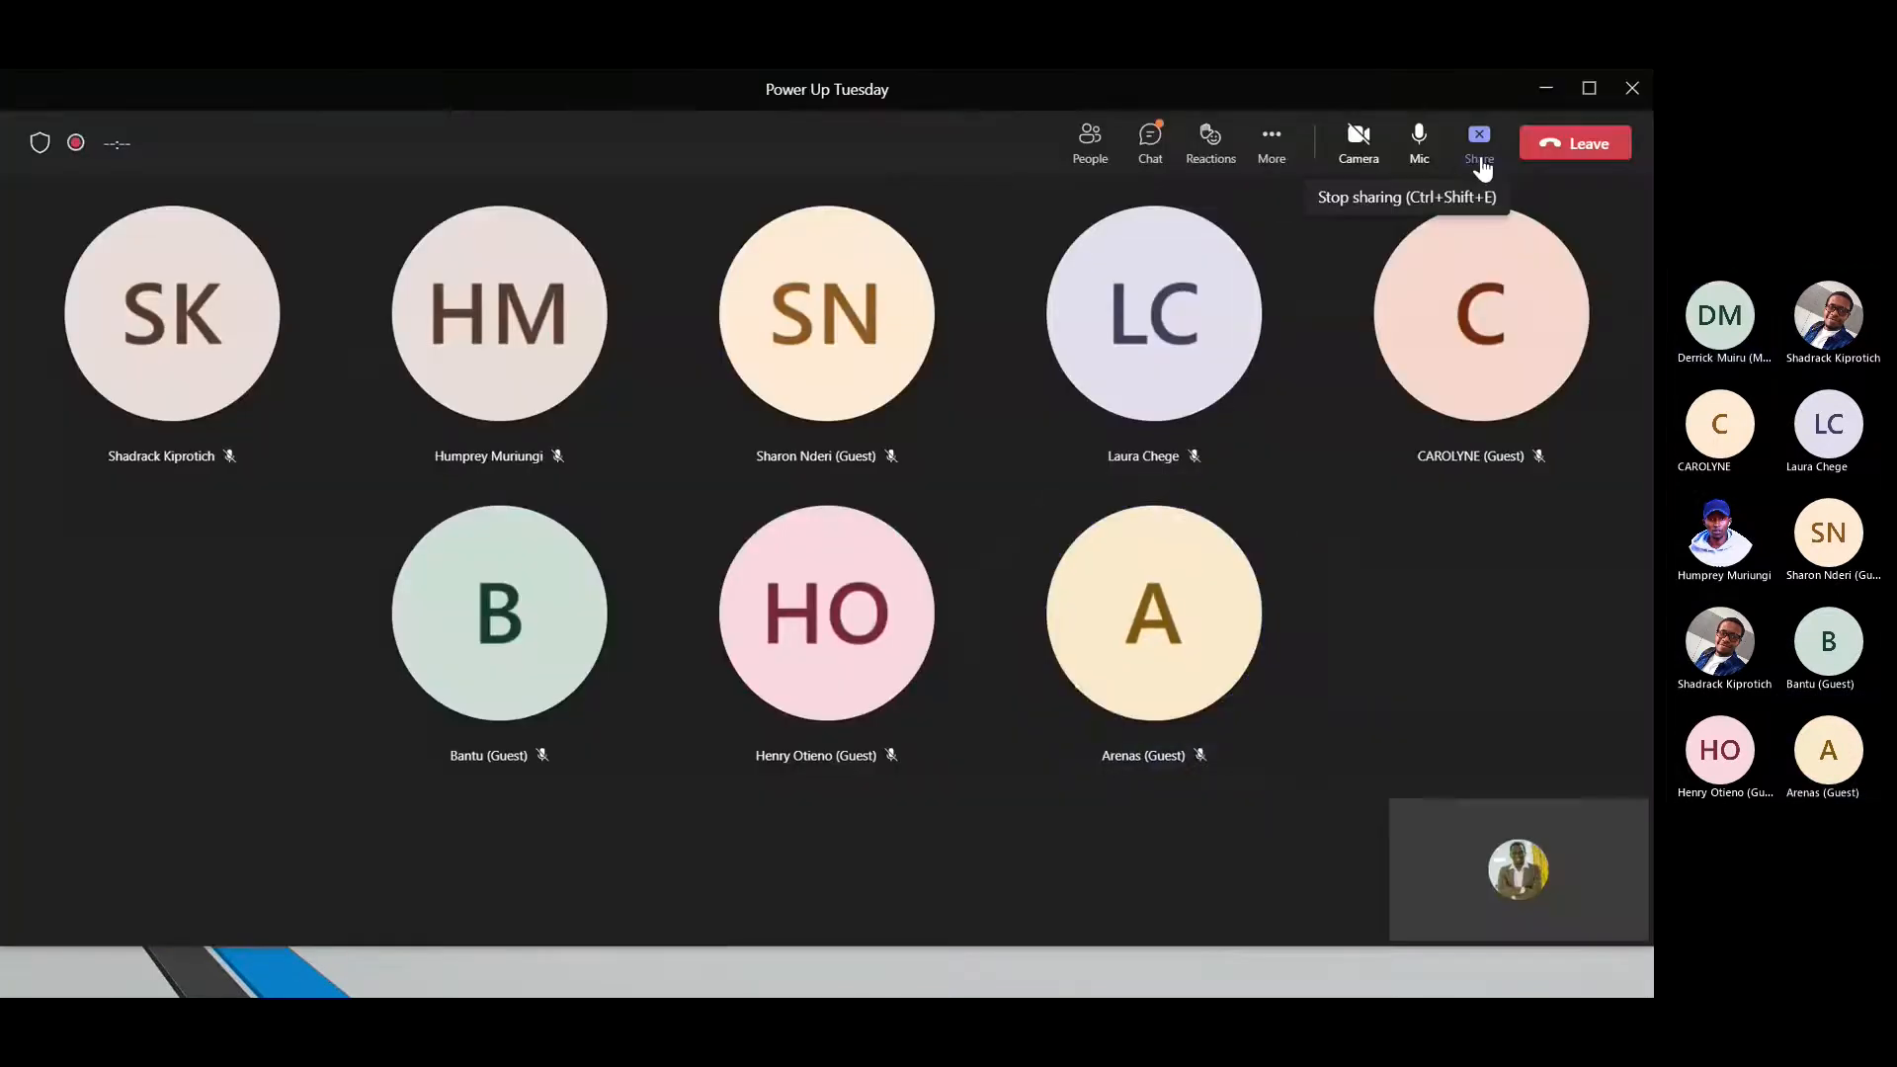
left_click(1480, 148)
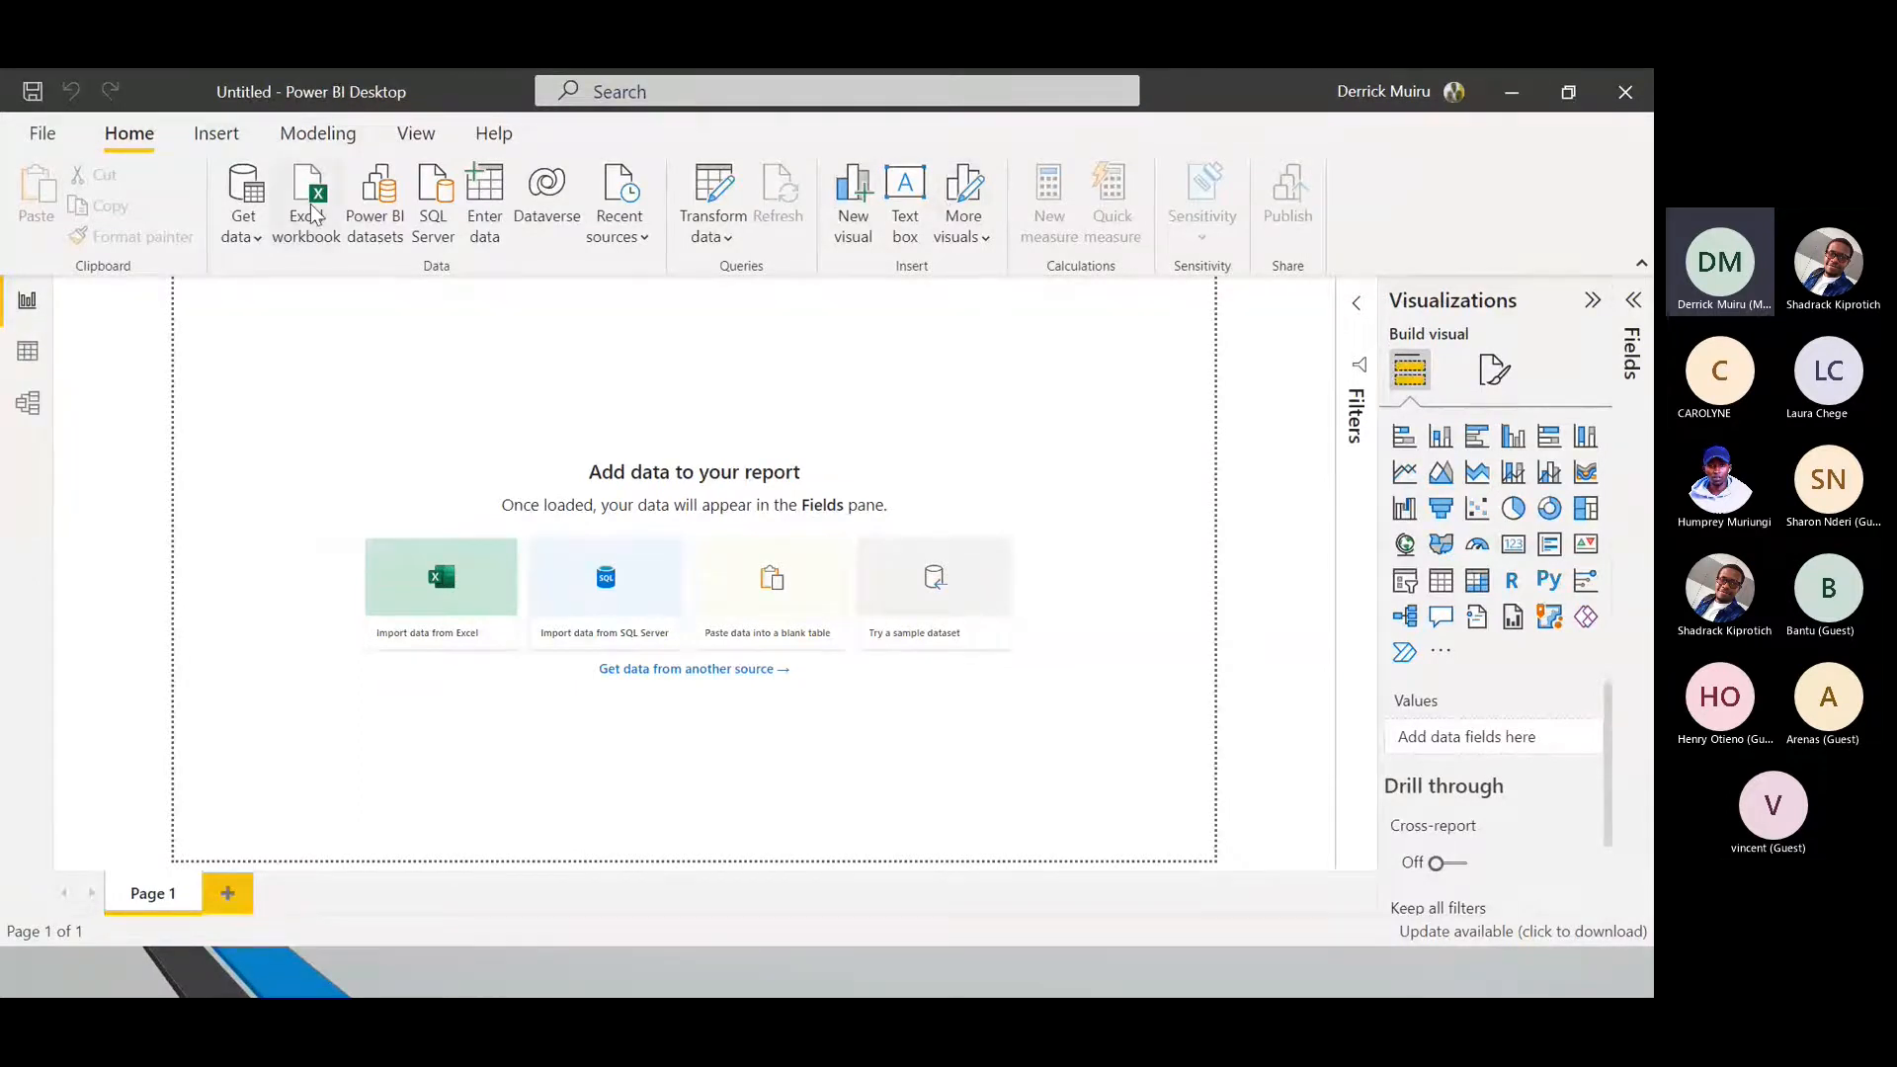
Step: Look through the insert, modeling and view commands of the empty Power BI report, ending on the home commands
left_click(216, 133)
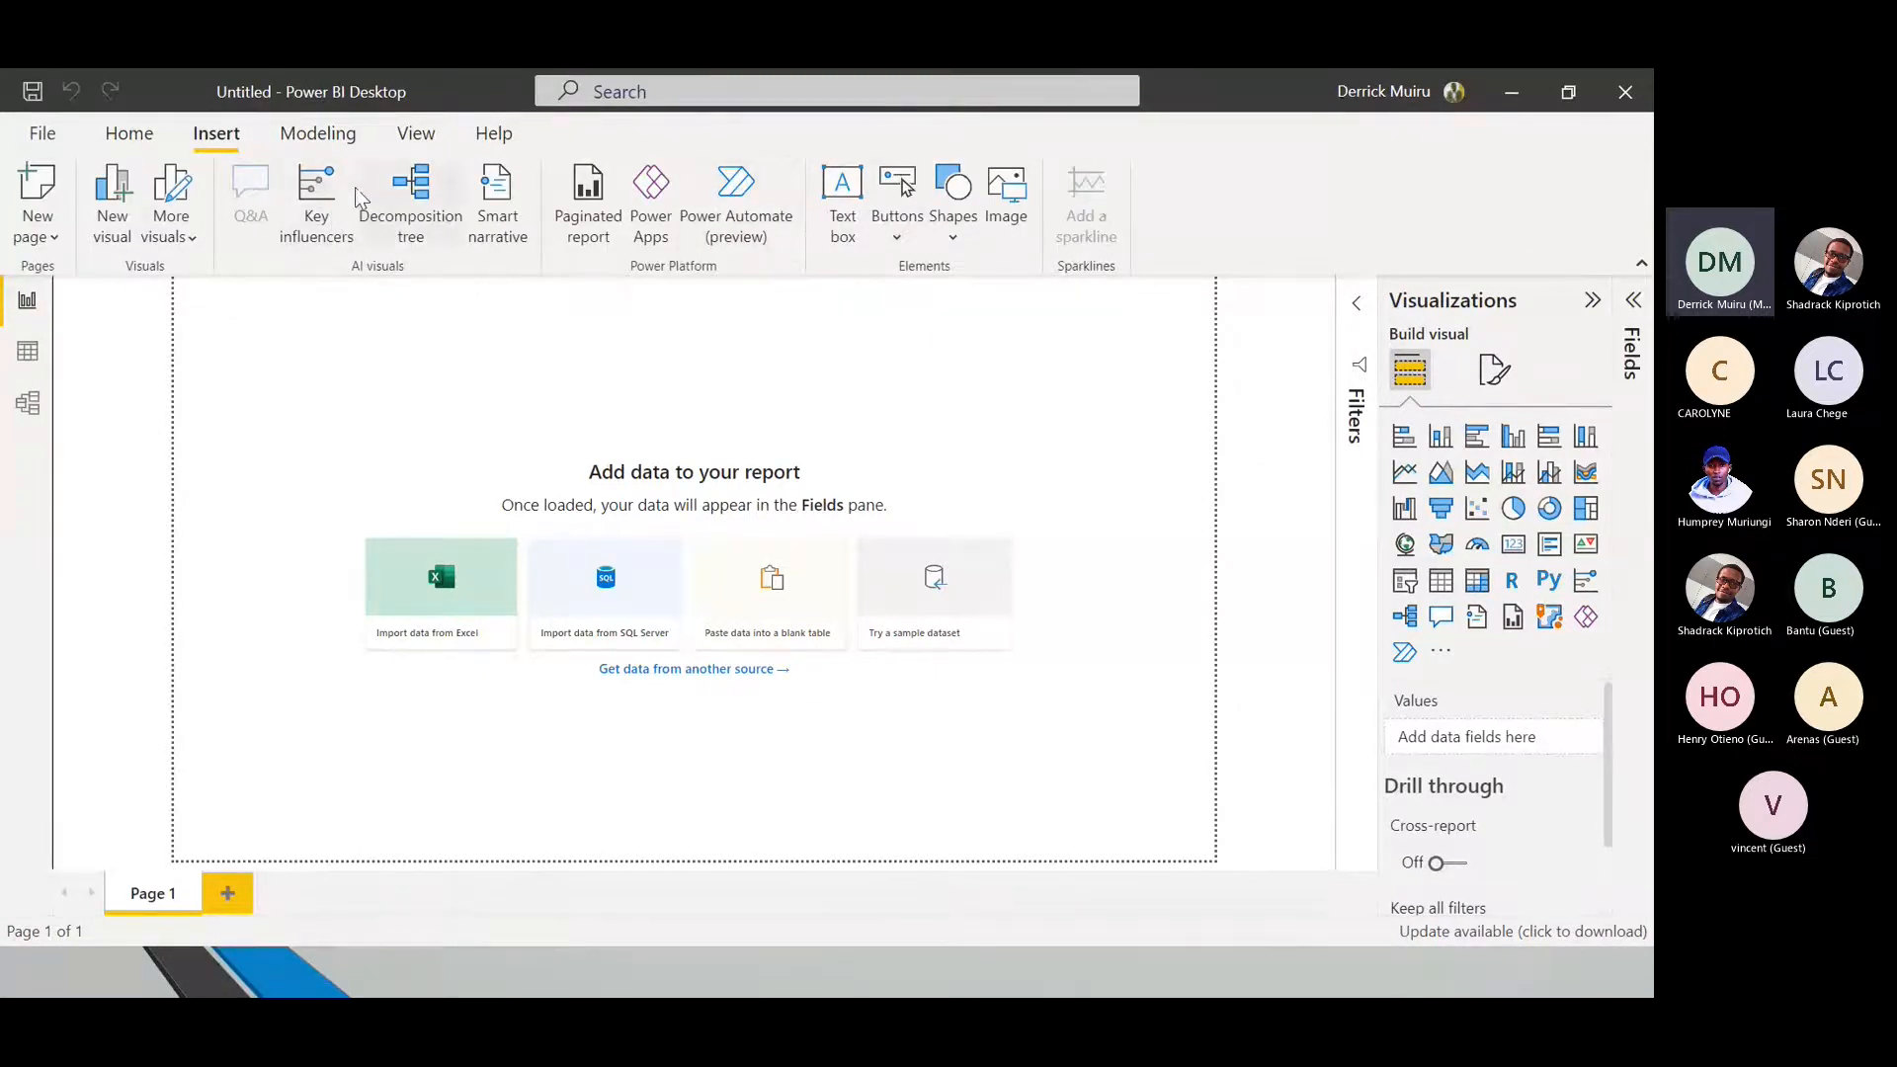
left_click(299, 136)
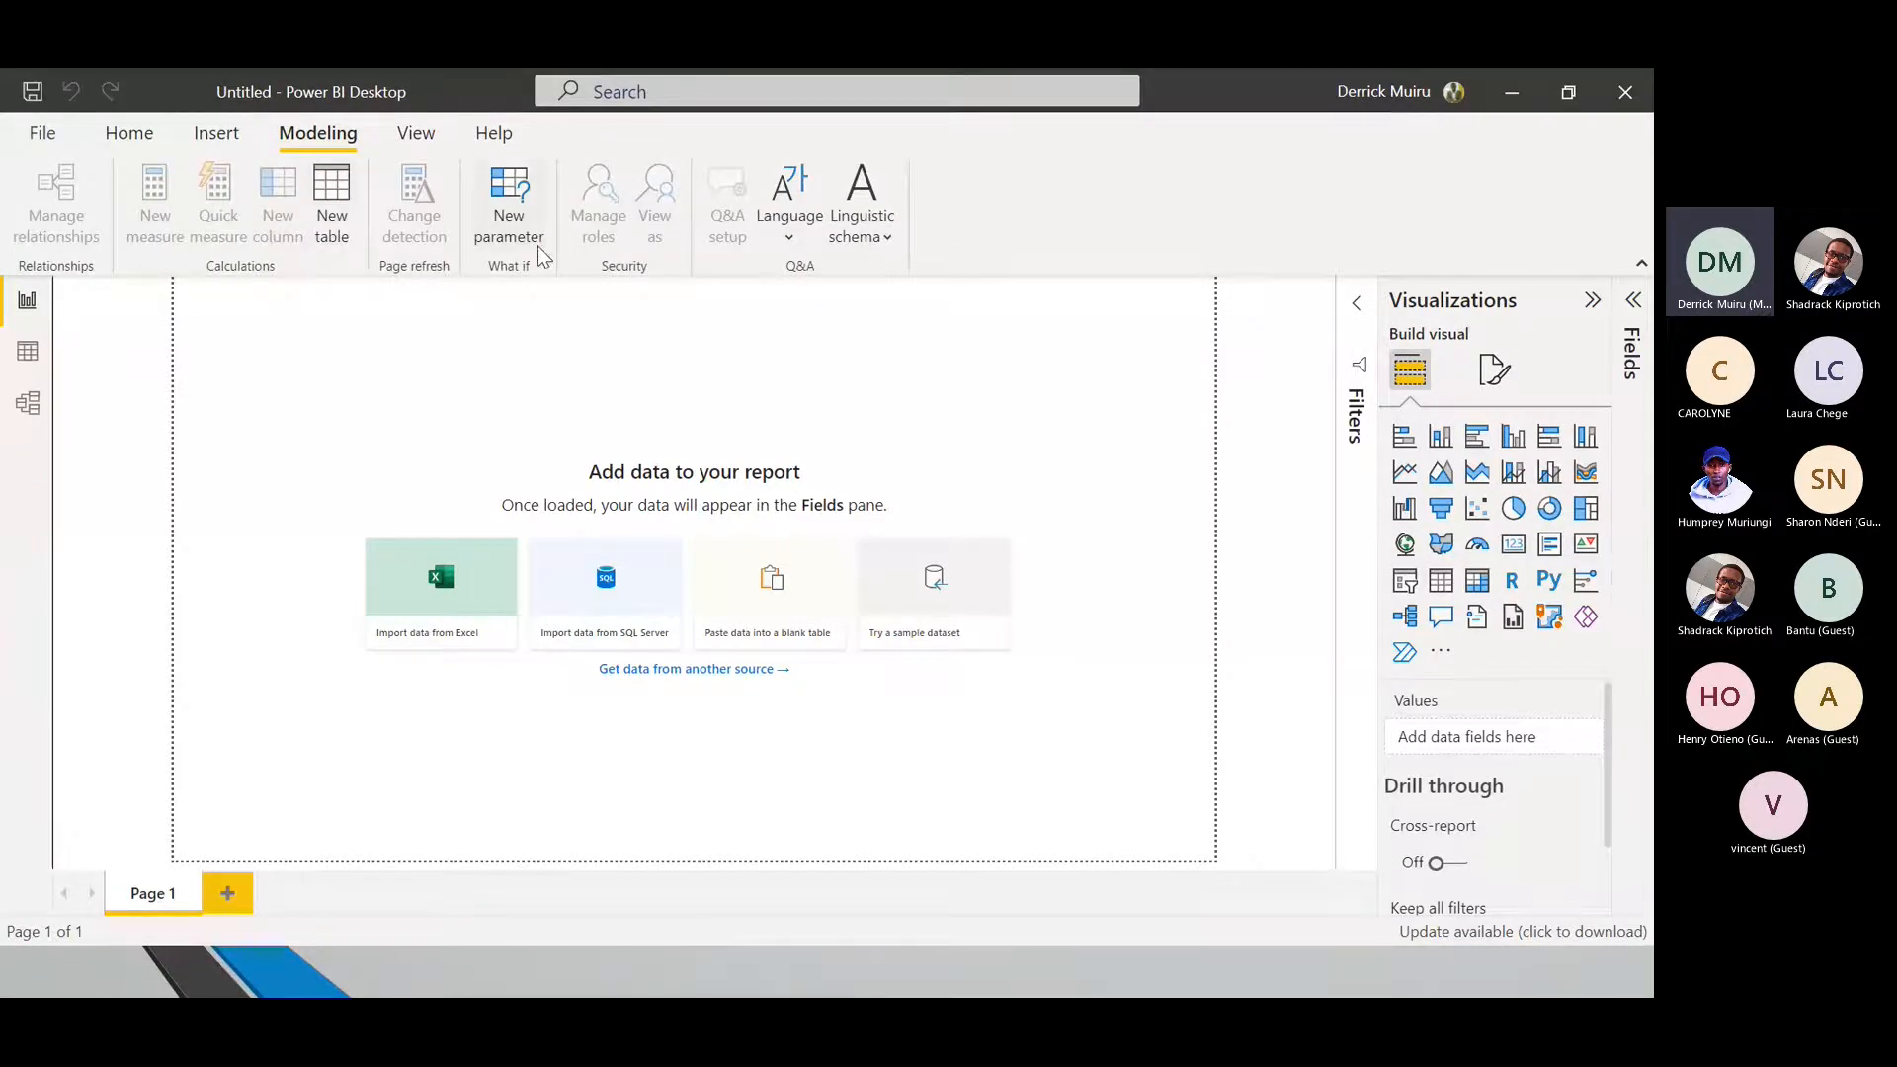
left_click(414, 144)
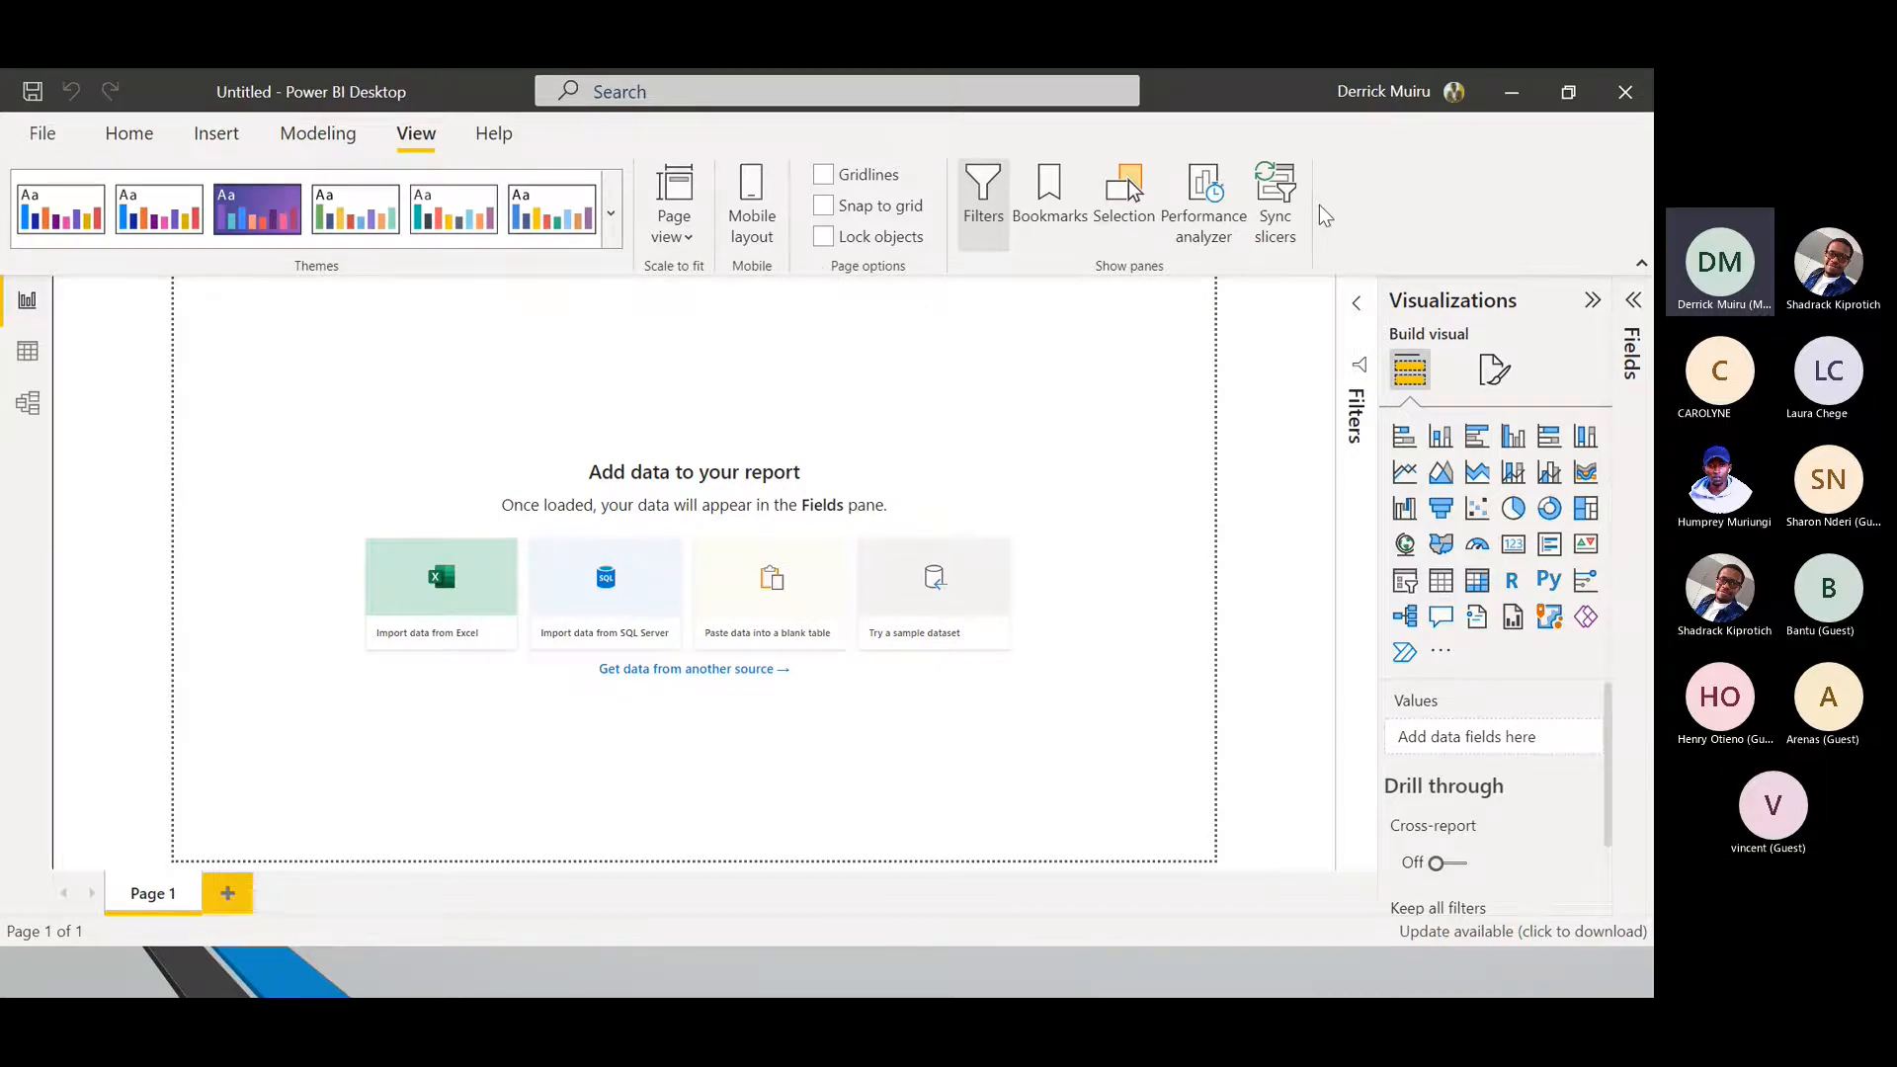
left_click(110, 146)
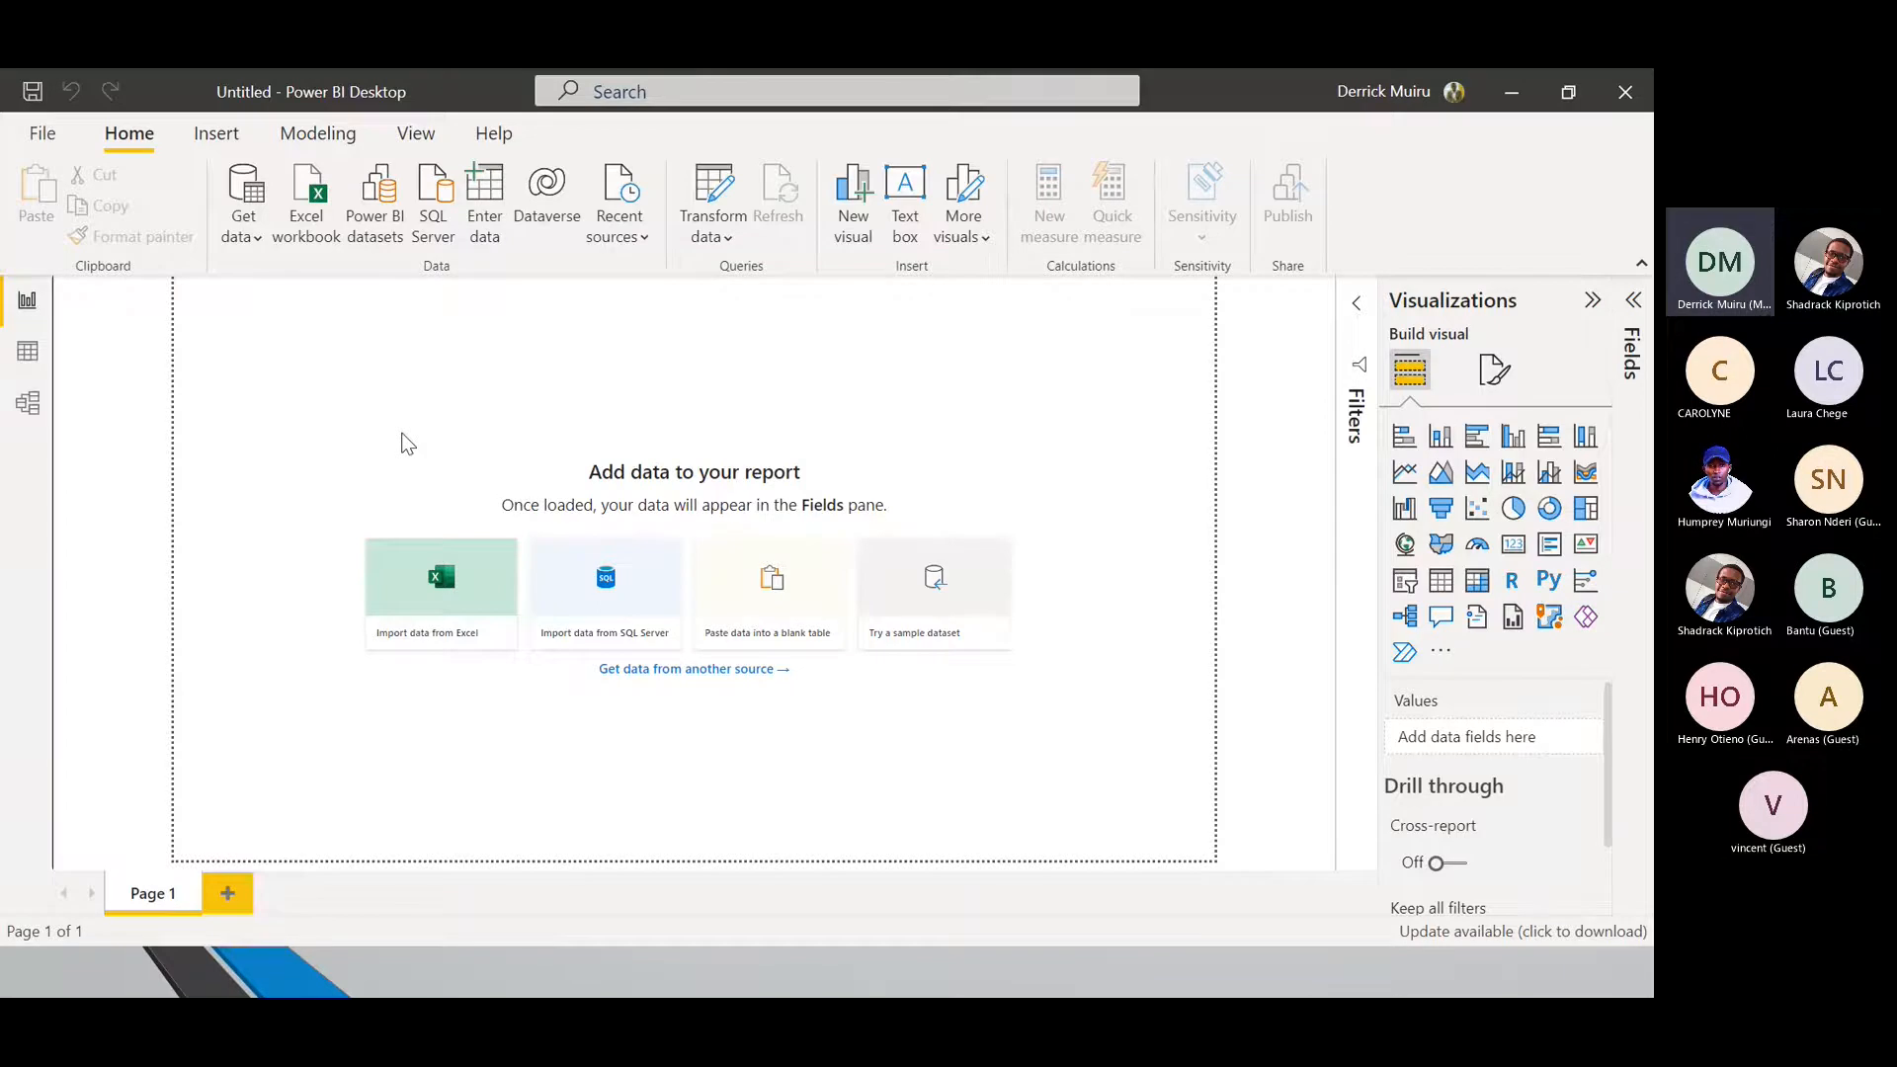
Step: Connect the report to the Excel workbook Office Sales.xlsx from Downloads and reposition its Navigator window
left_click(248, 237)
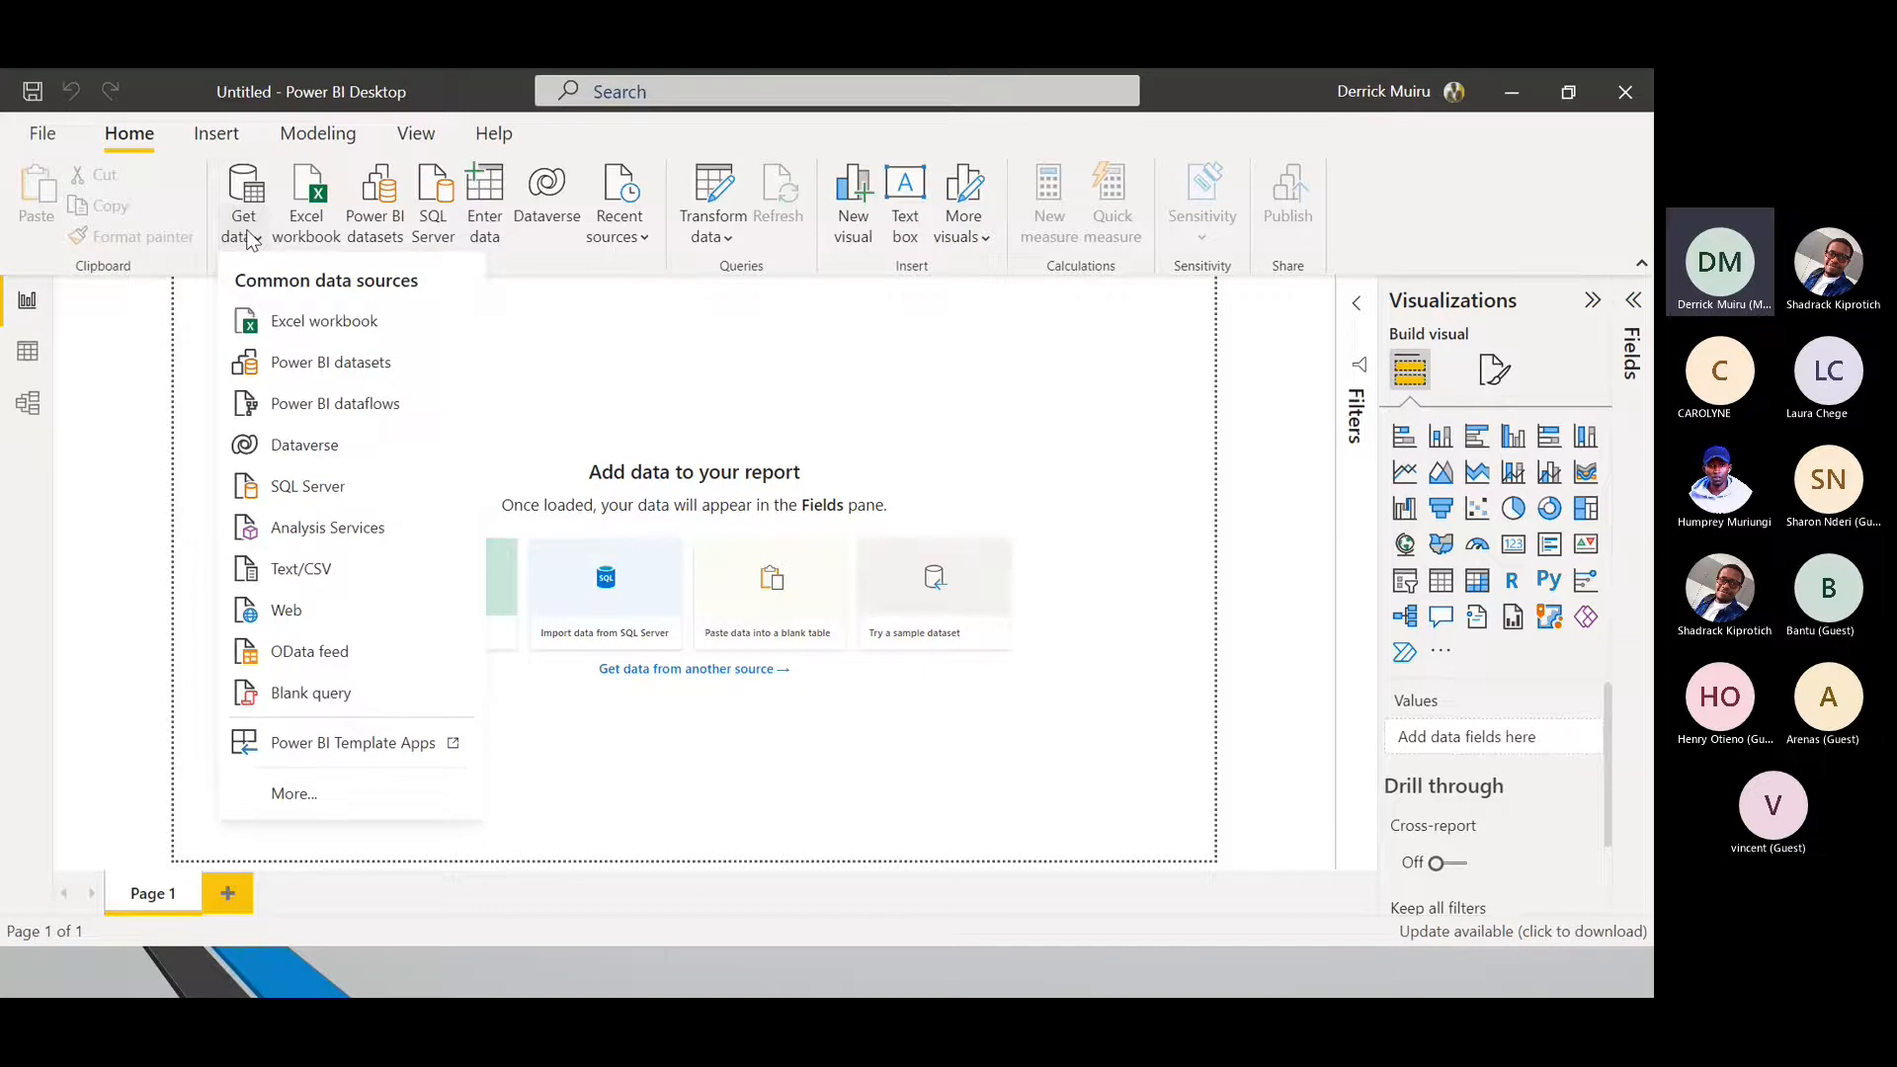
left_click(326, 321)
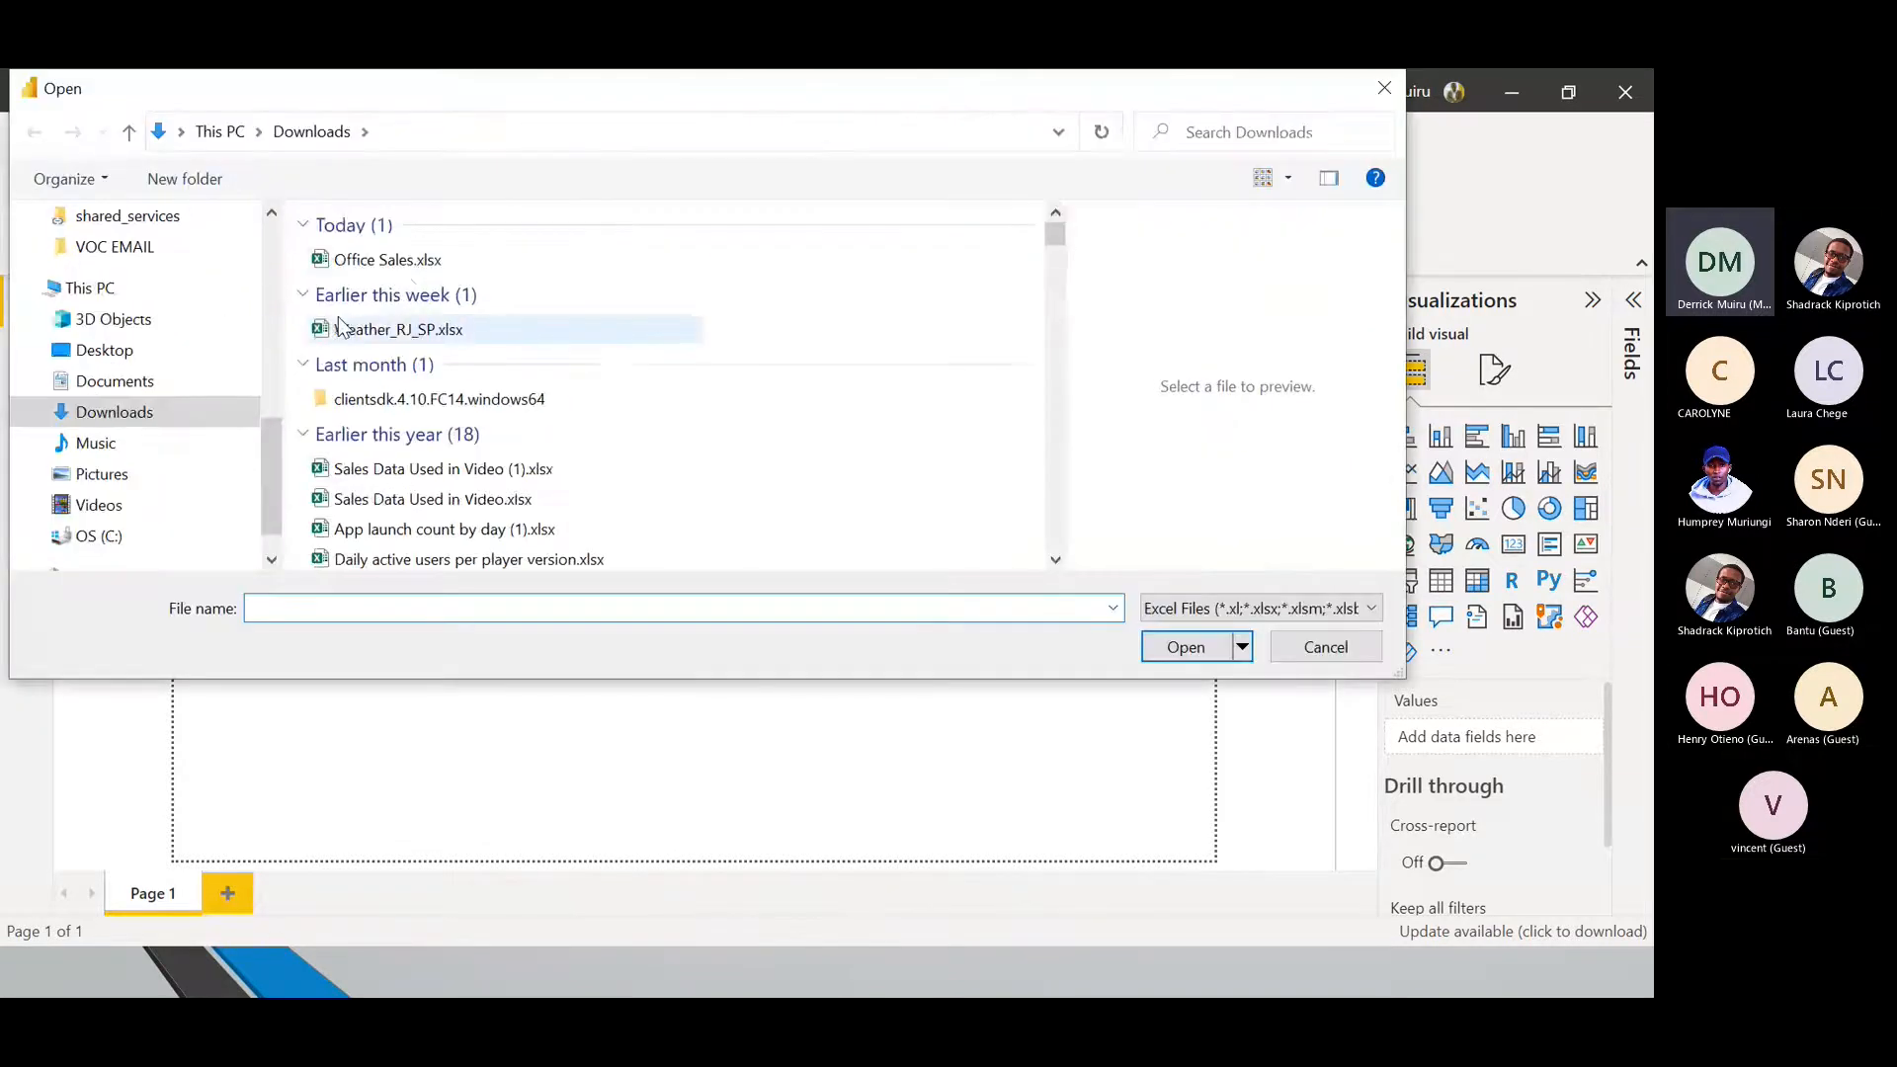
left_click(424, 261)
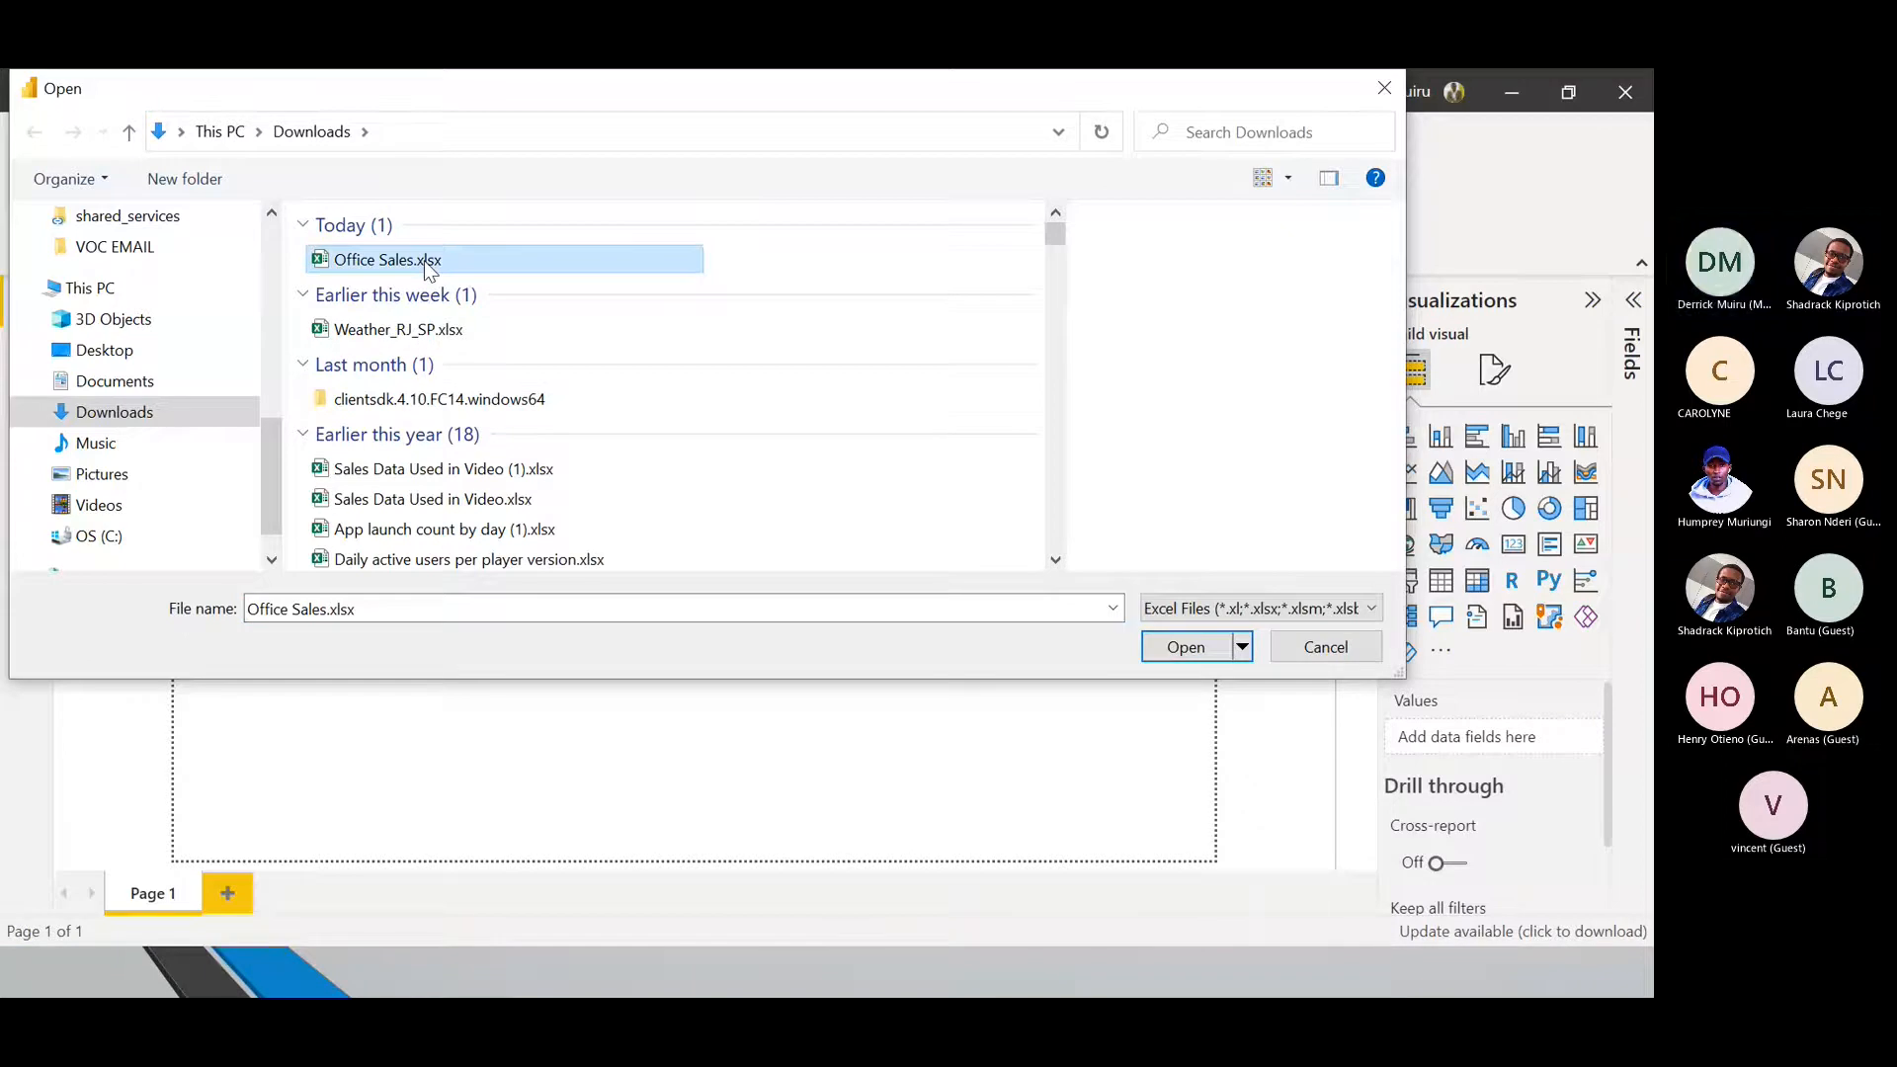
left_click(1173, 648)
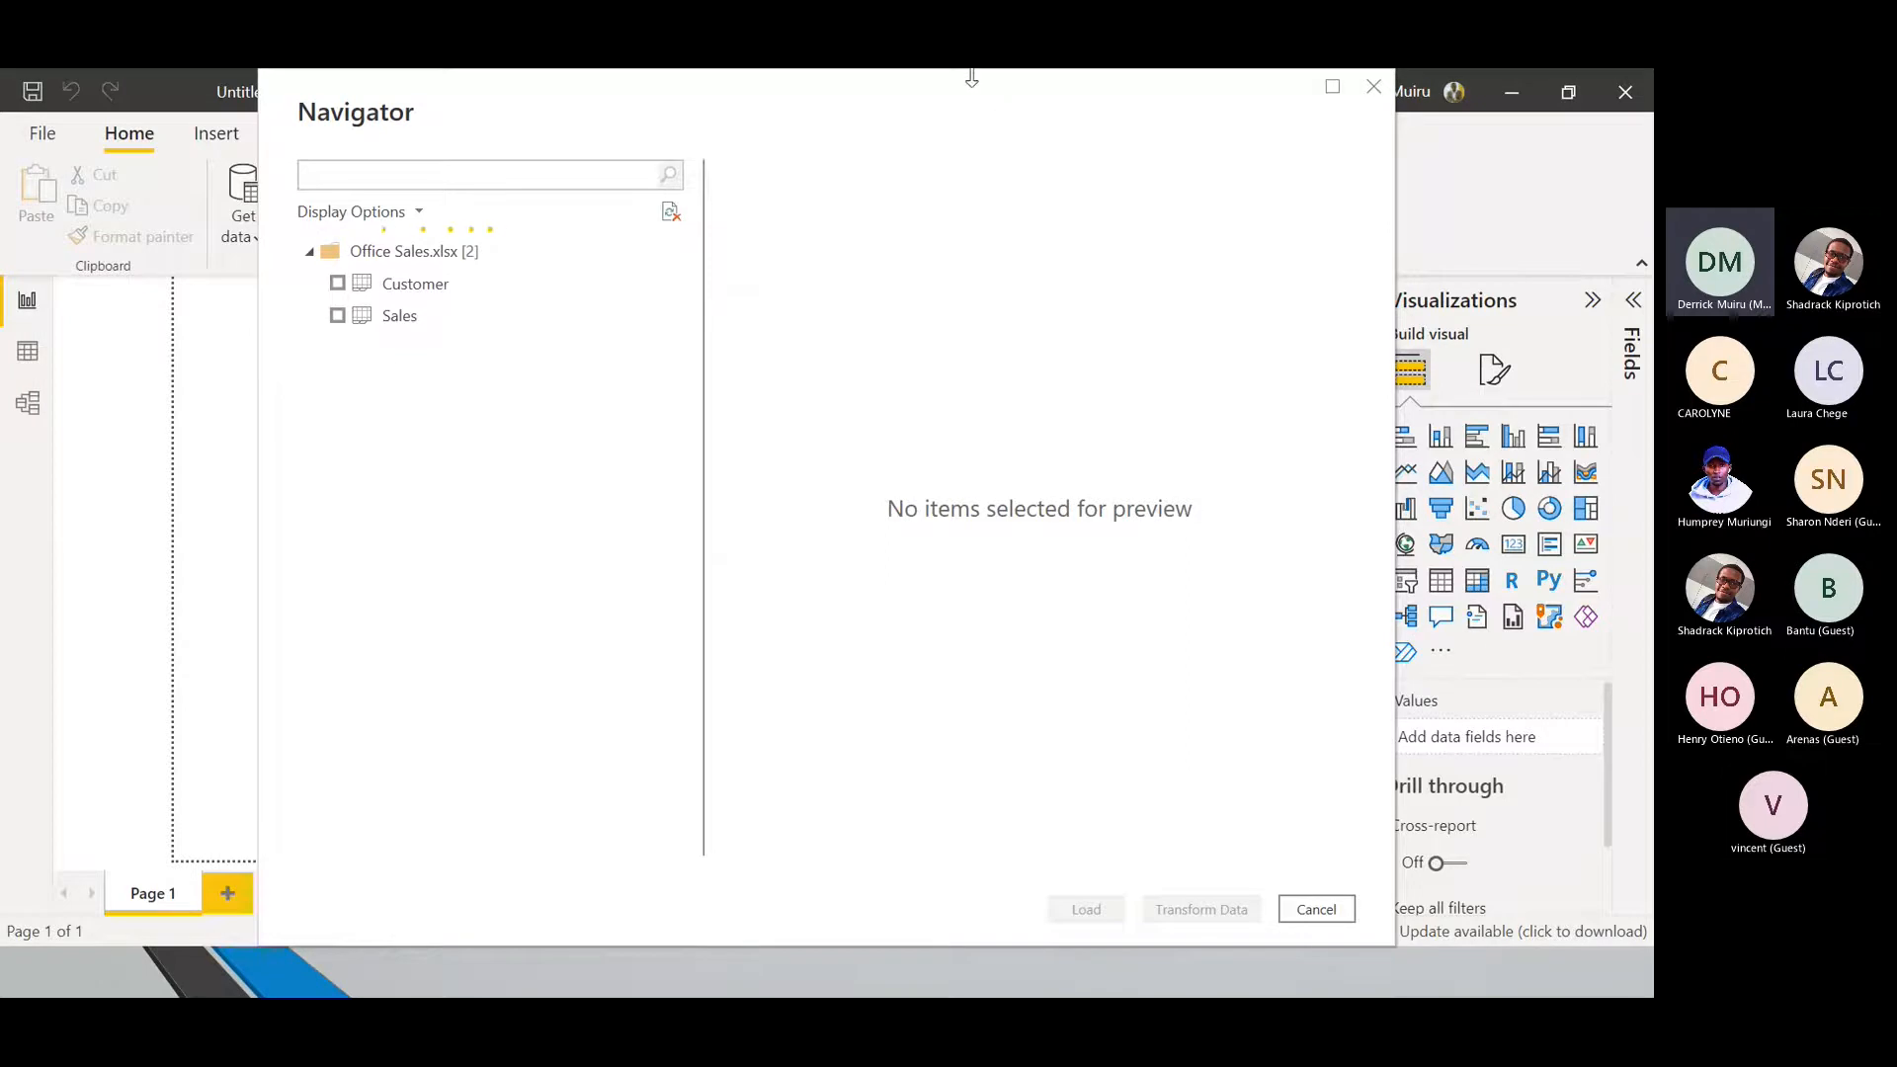
left_click_drag(971, 75, 1082, 129)
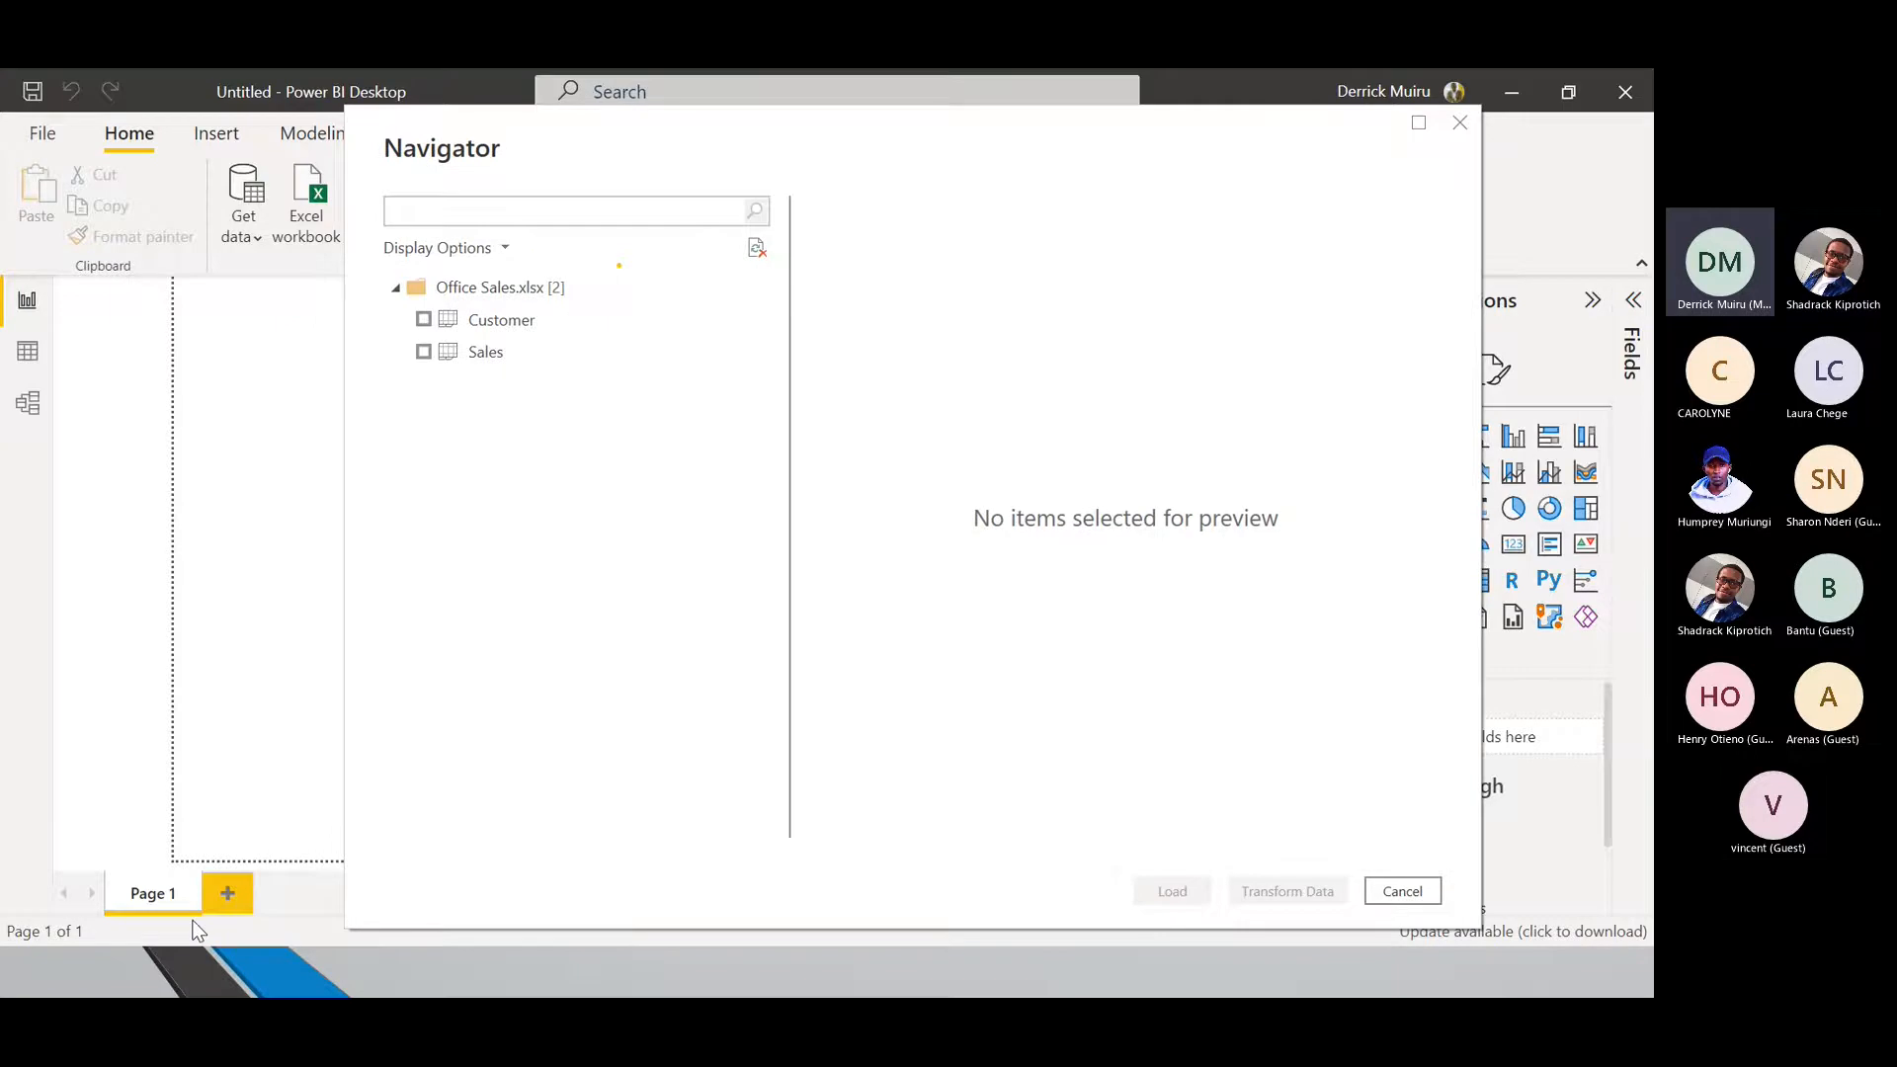
Step: Switch to Chrome and open the presenter's GitHub profile in a new tab
key("alt+Tab")
key("alt+Tab")
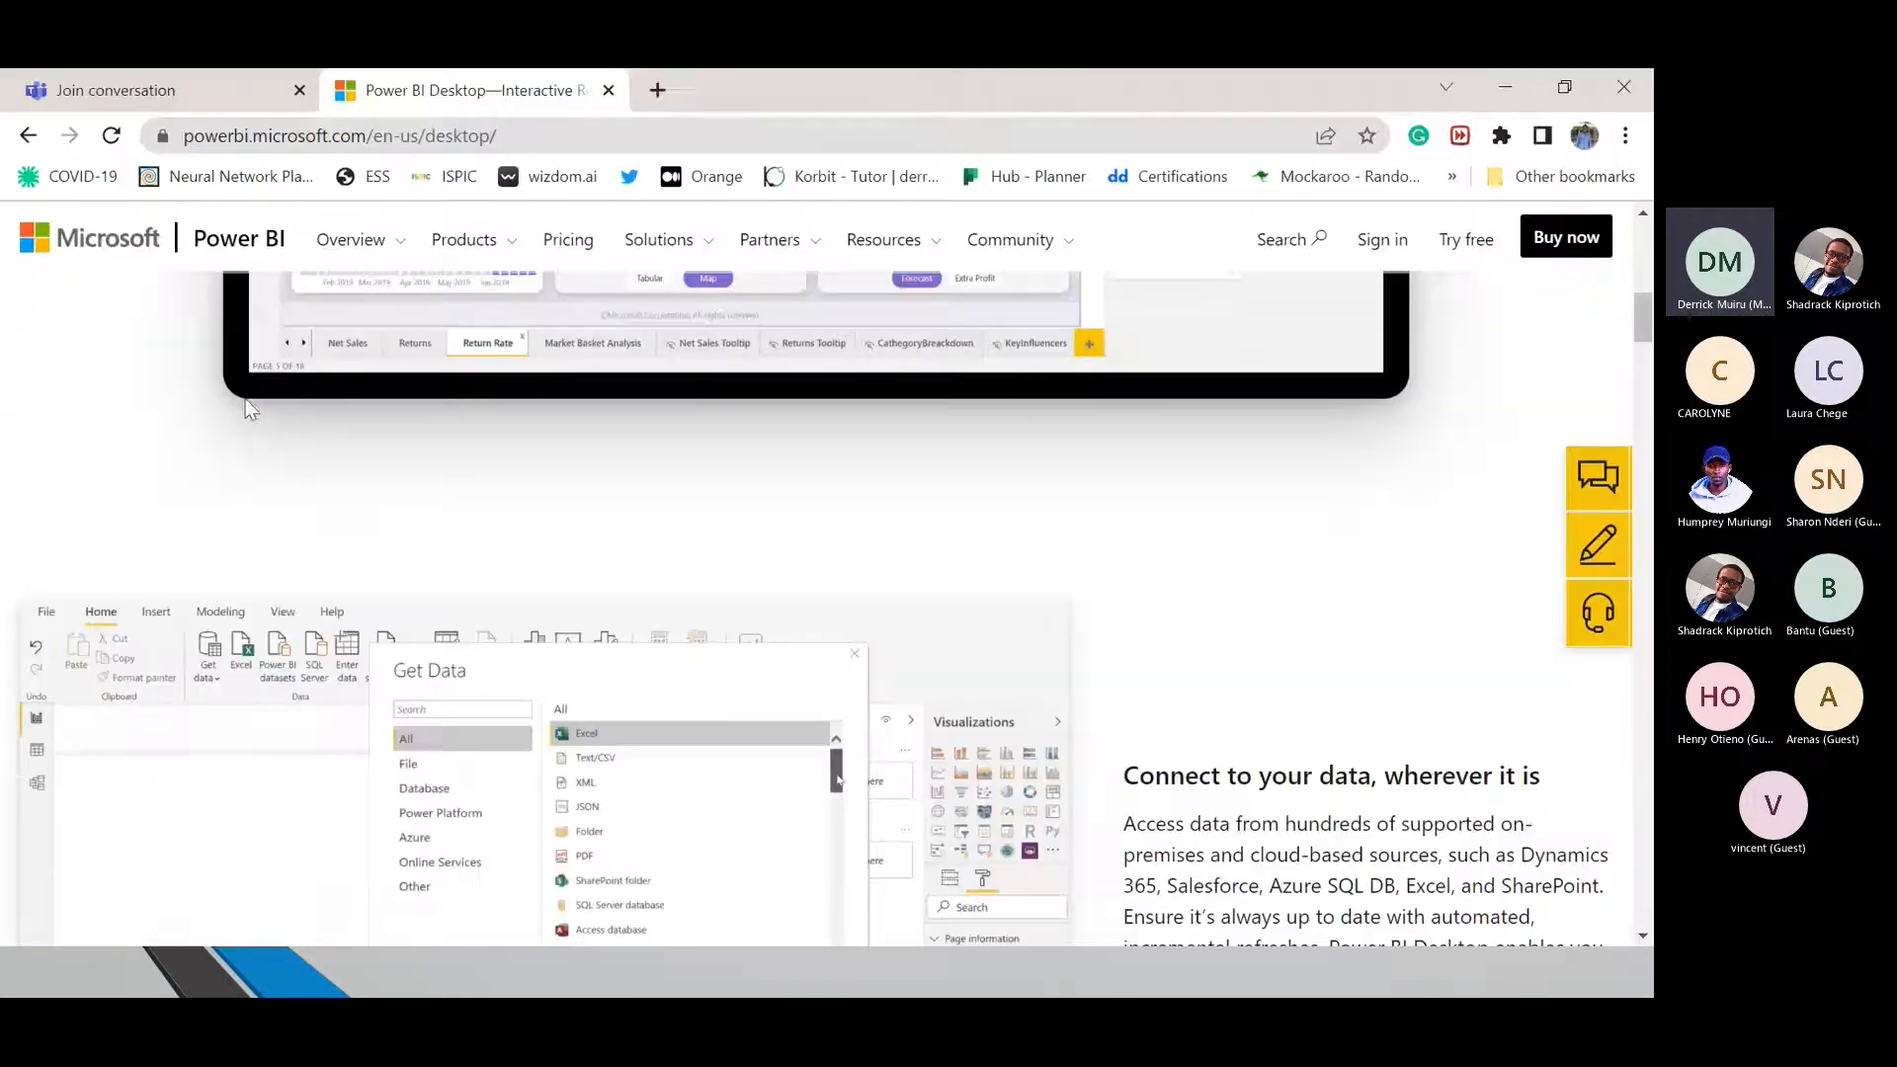
left_click(656, 85)
left_click(540, 134)
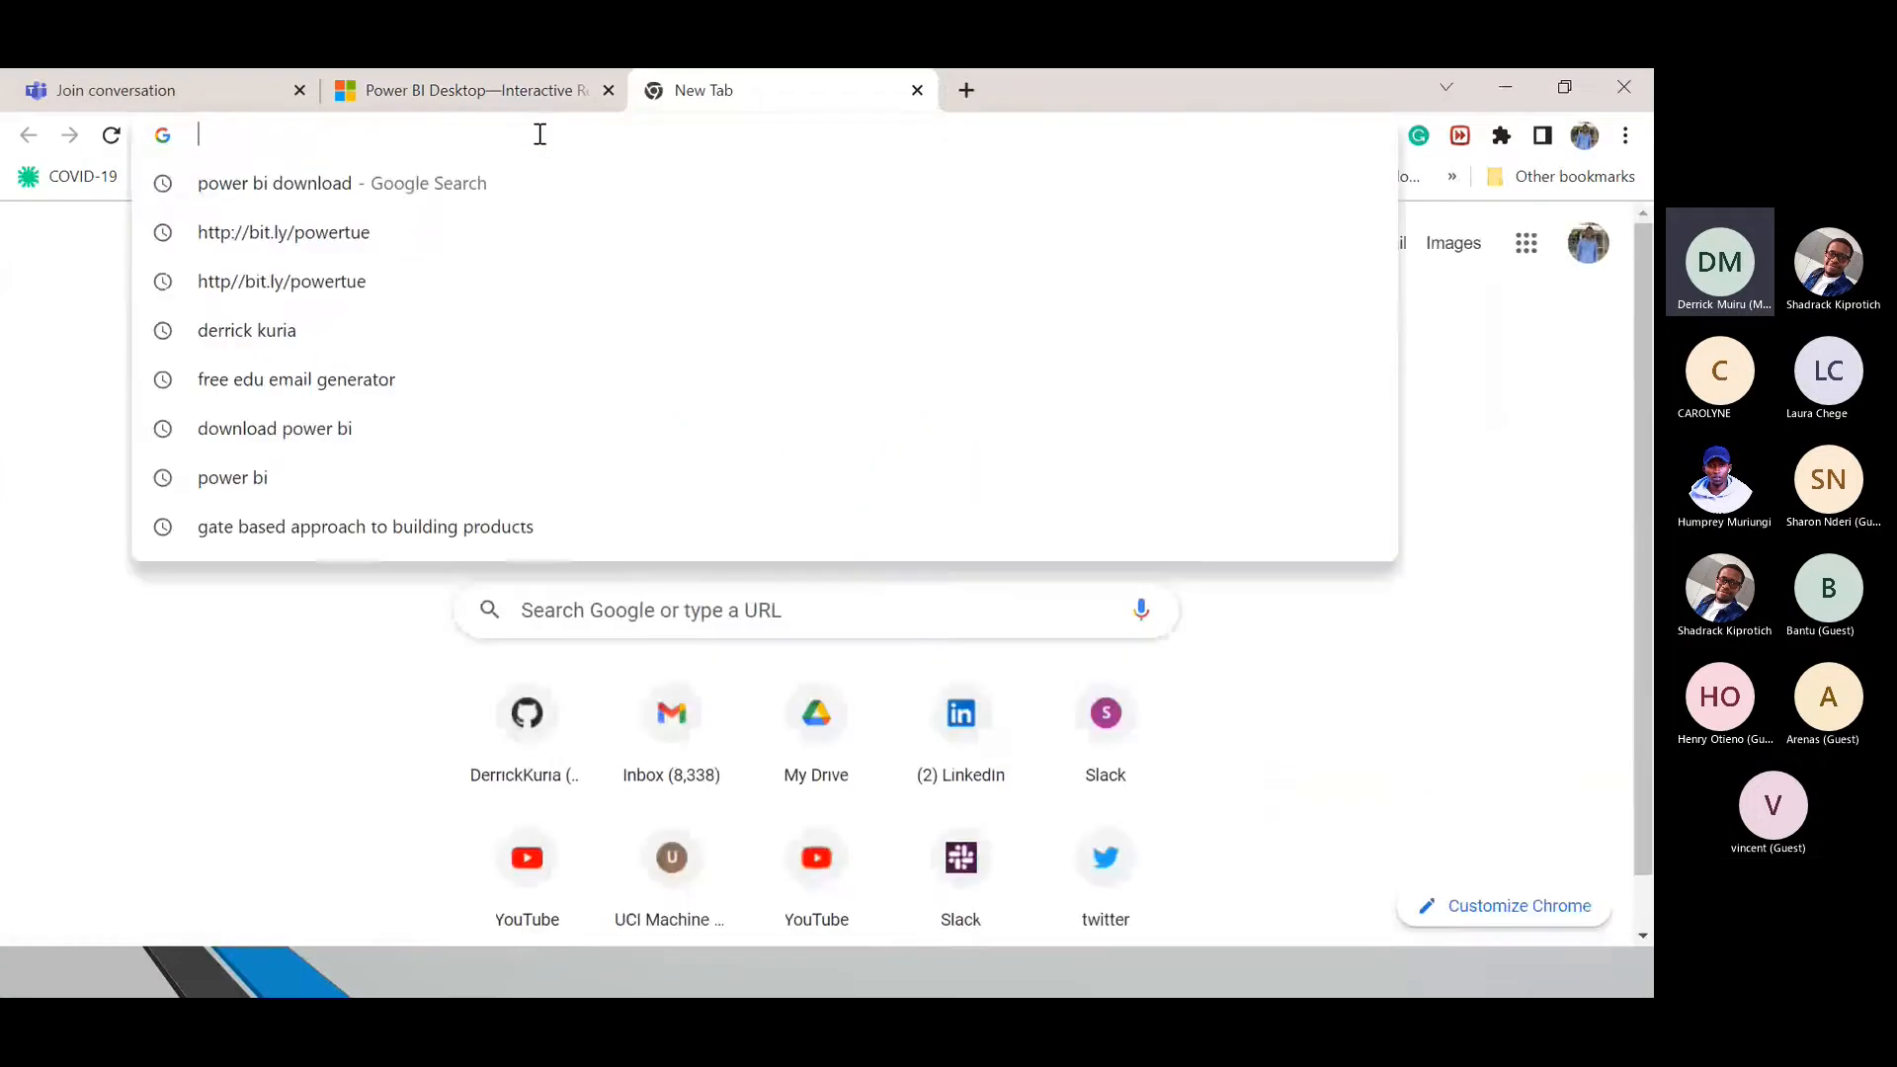
type("ithub.com")
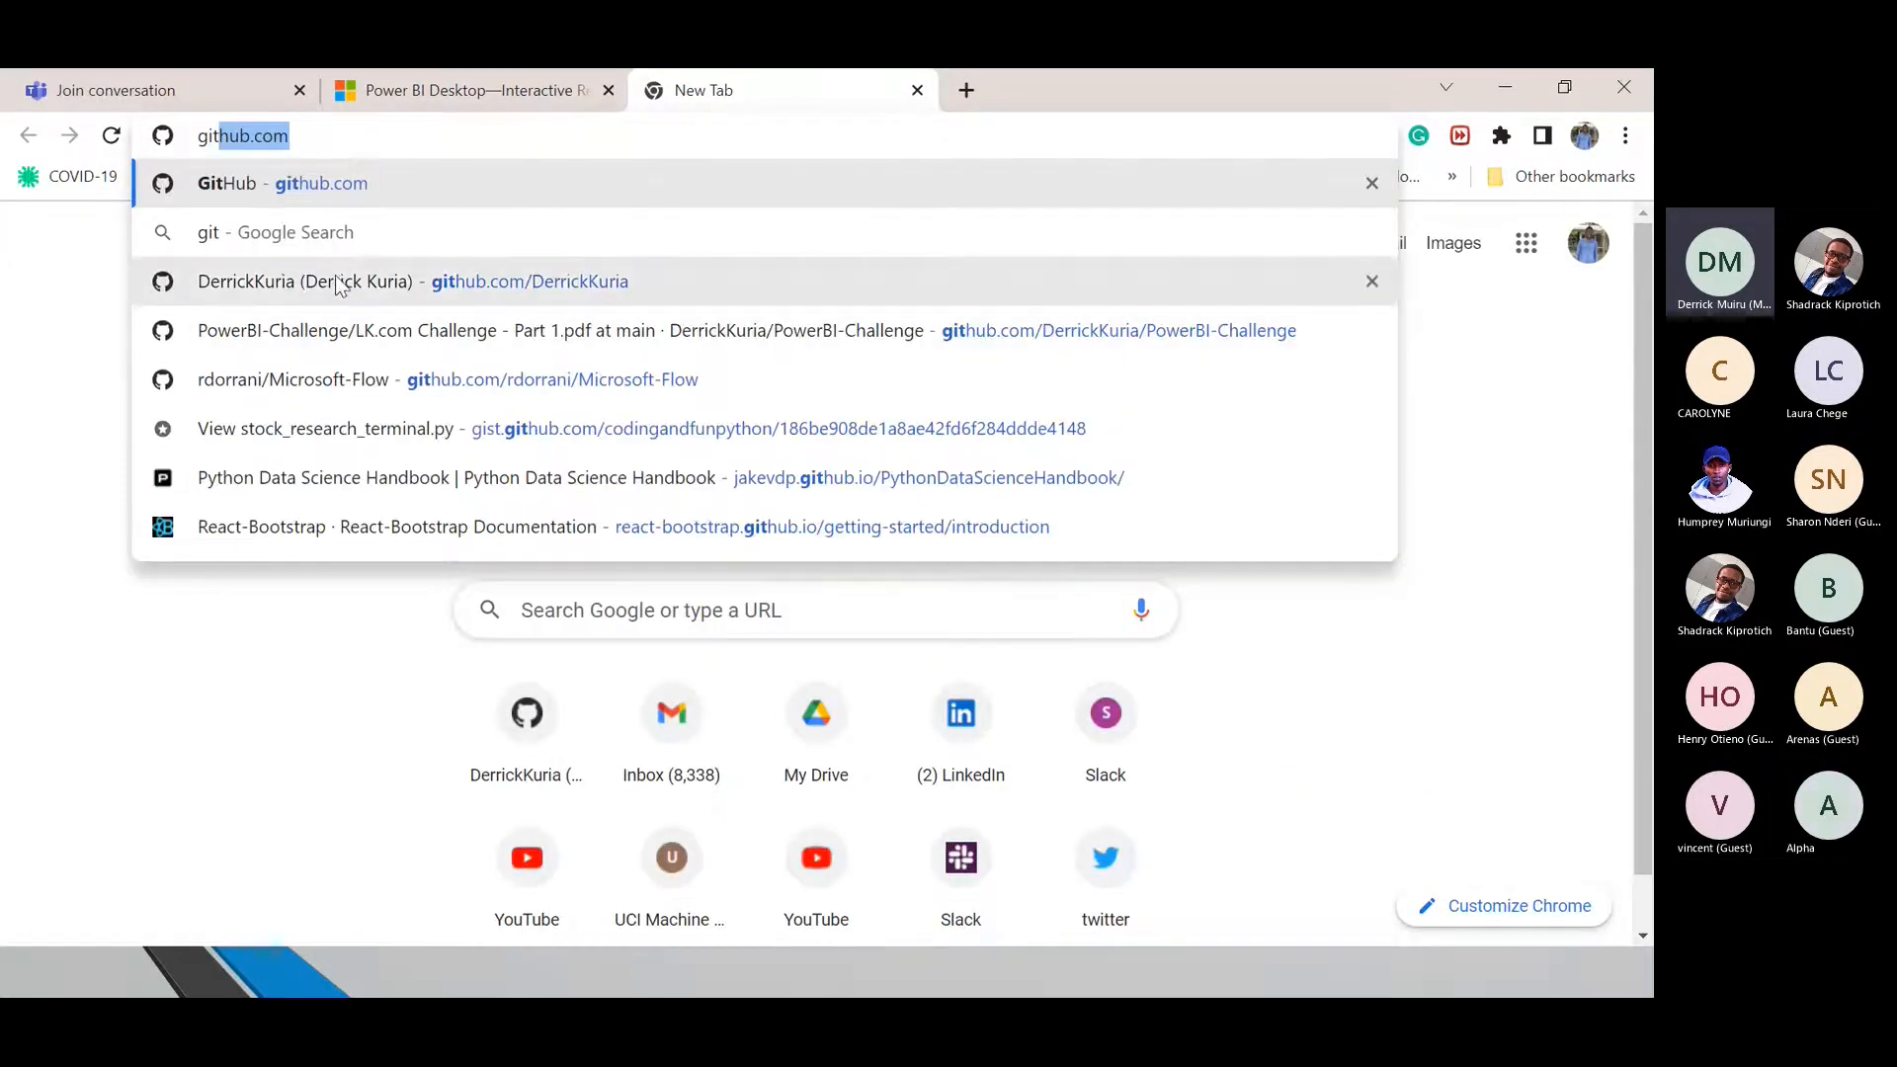
left_click(449, 281)
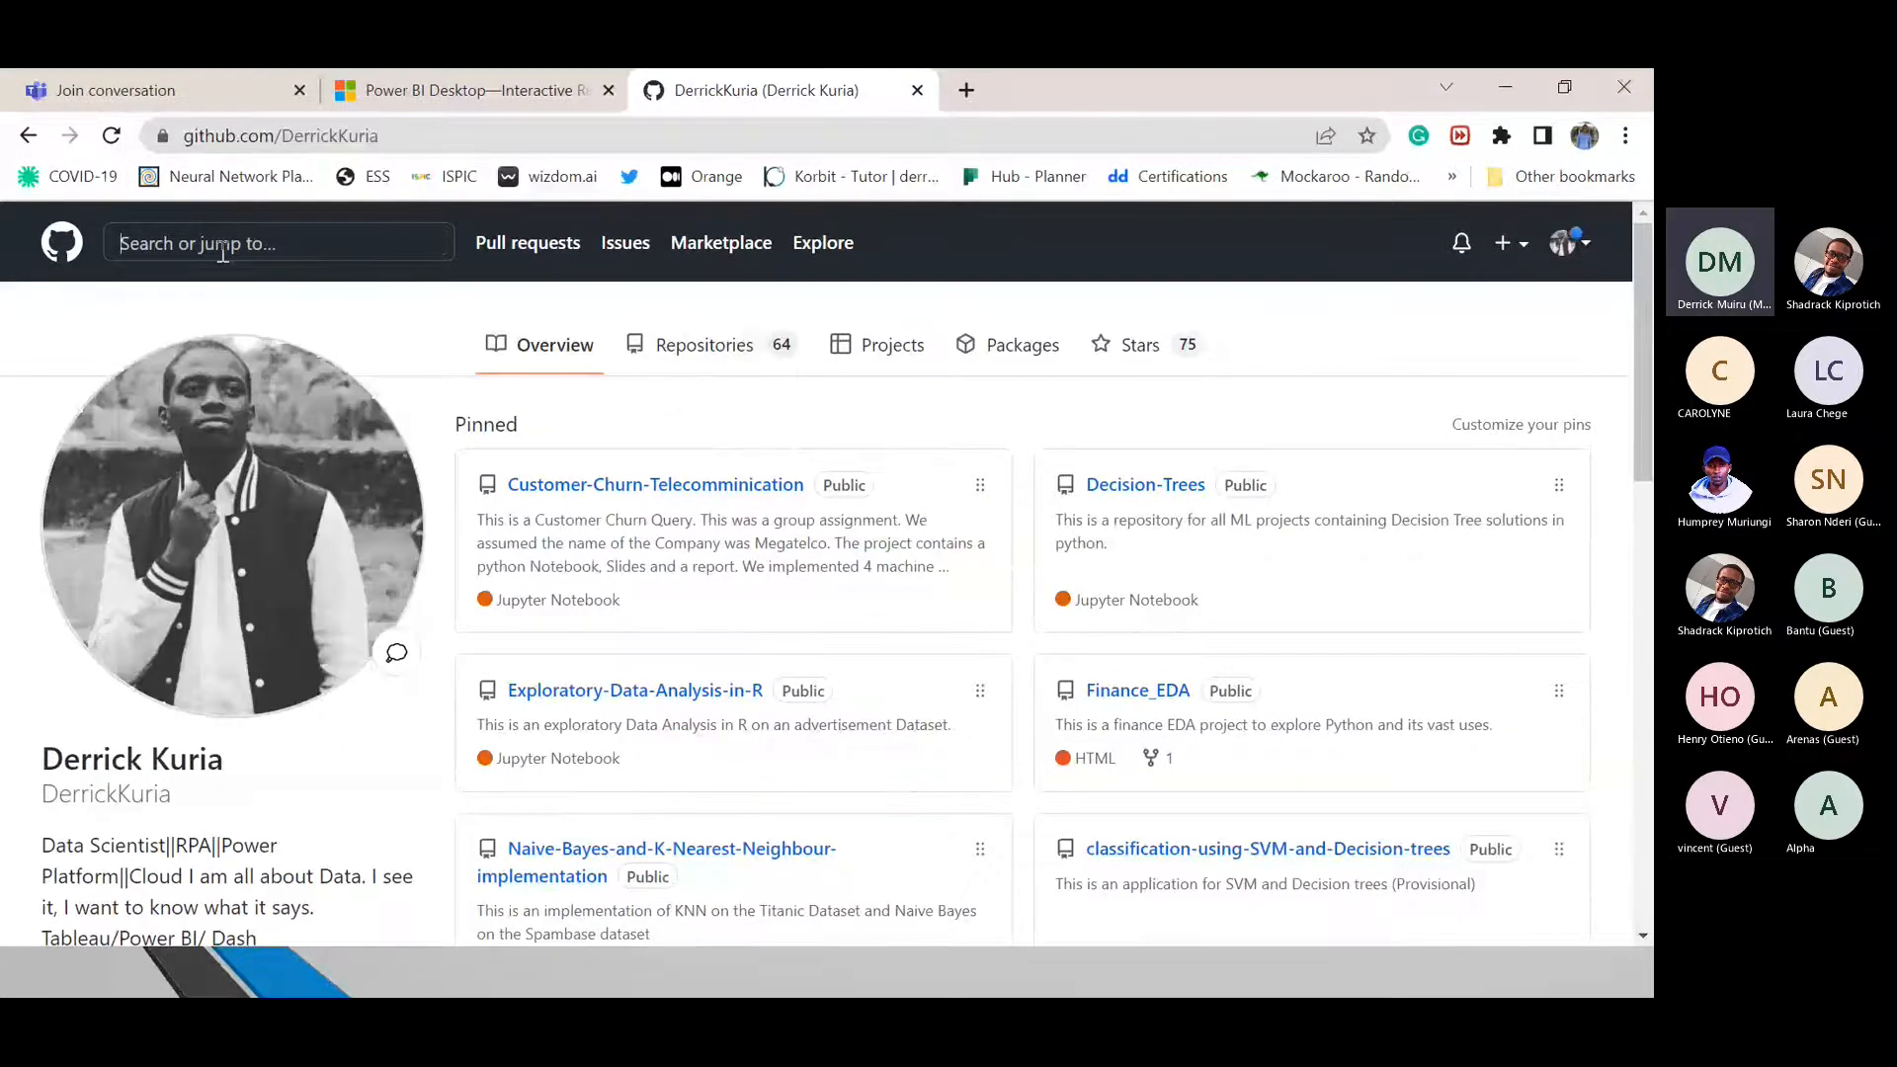
Step: Search GitHub for "power", open the PowerBI-Challenge repository and view its file list down to Office Sales.xlsx
left_click(223, 247)
type("power")
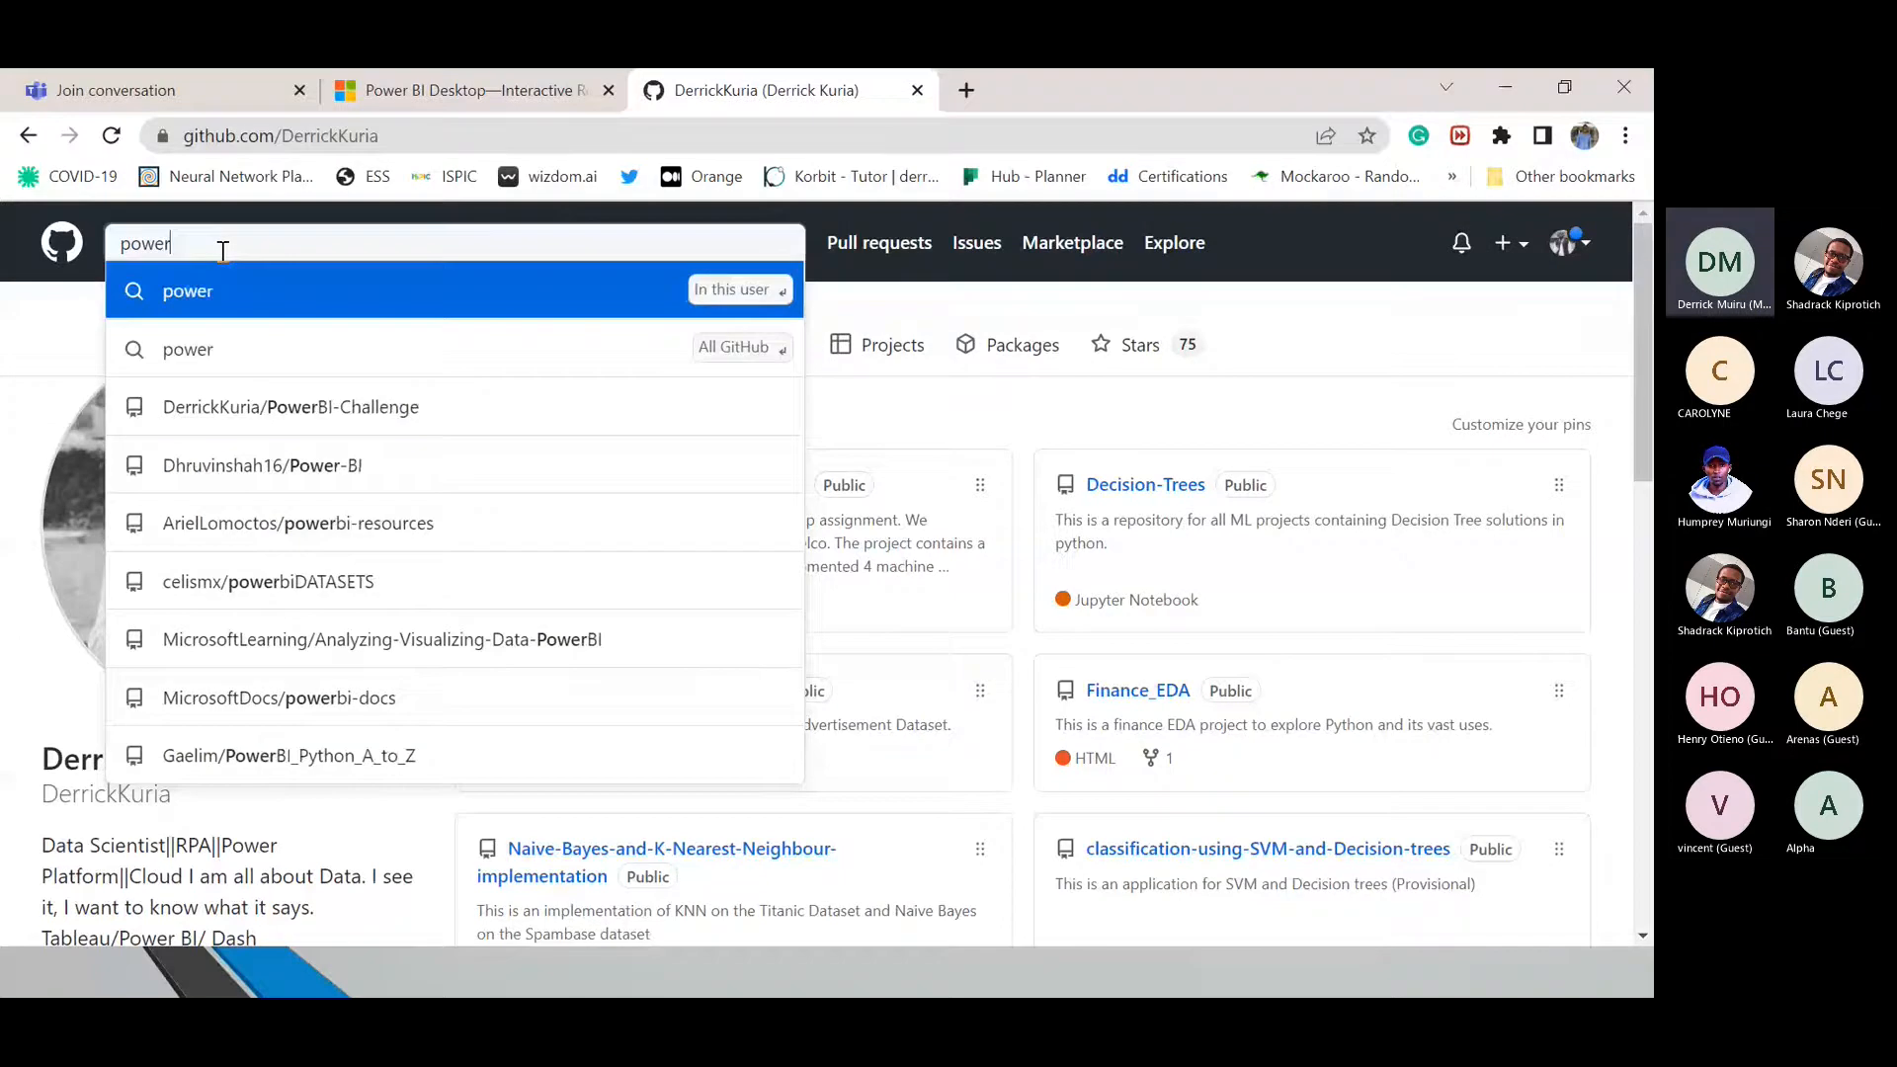
left_click(250, 412)
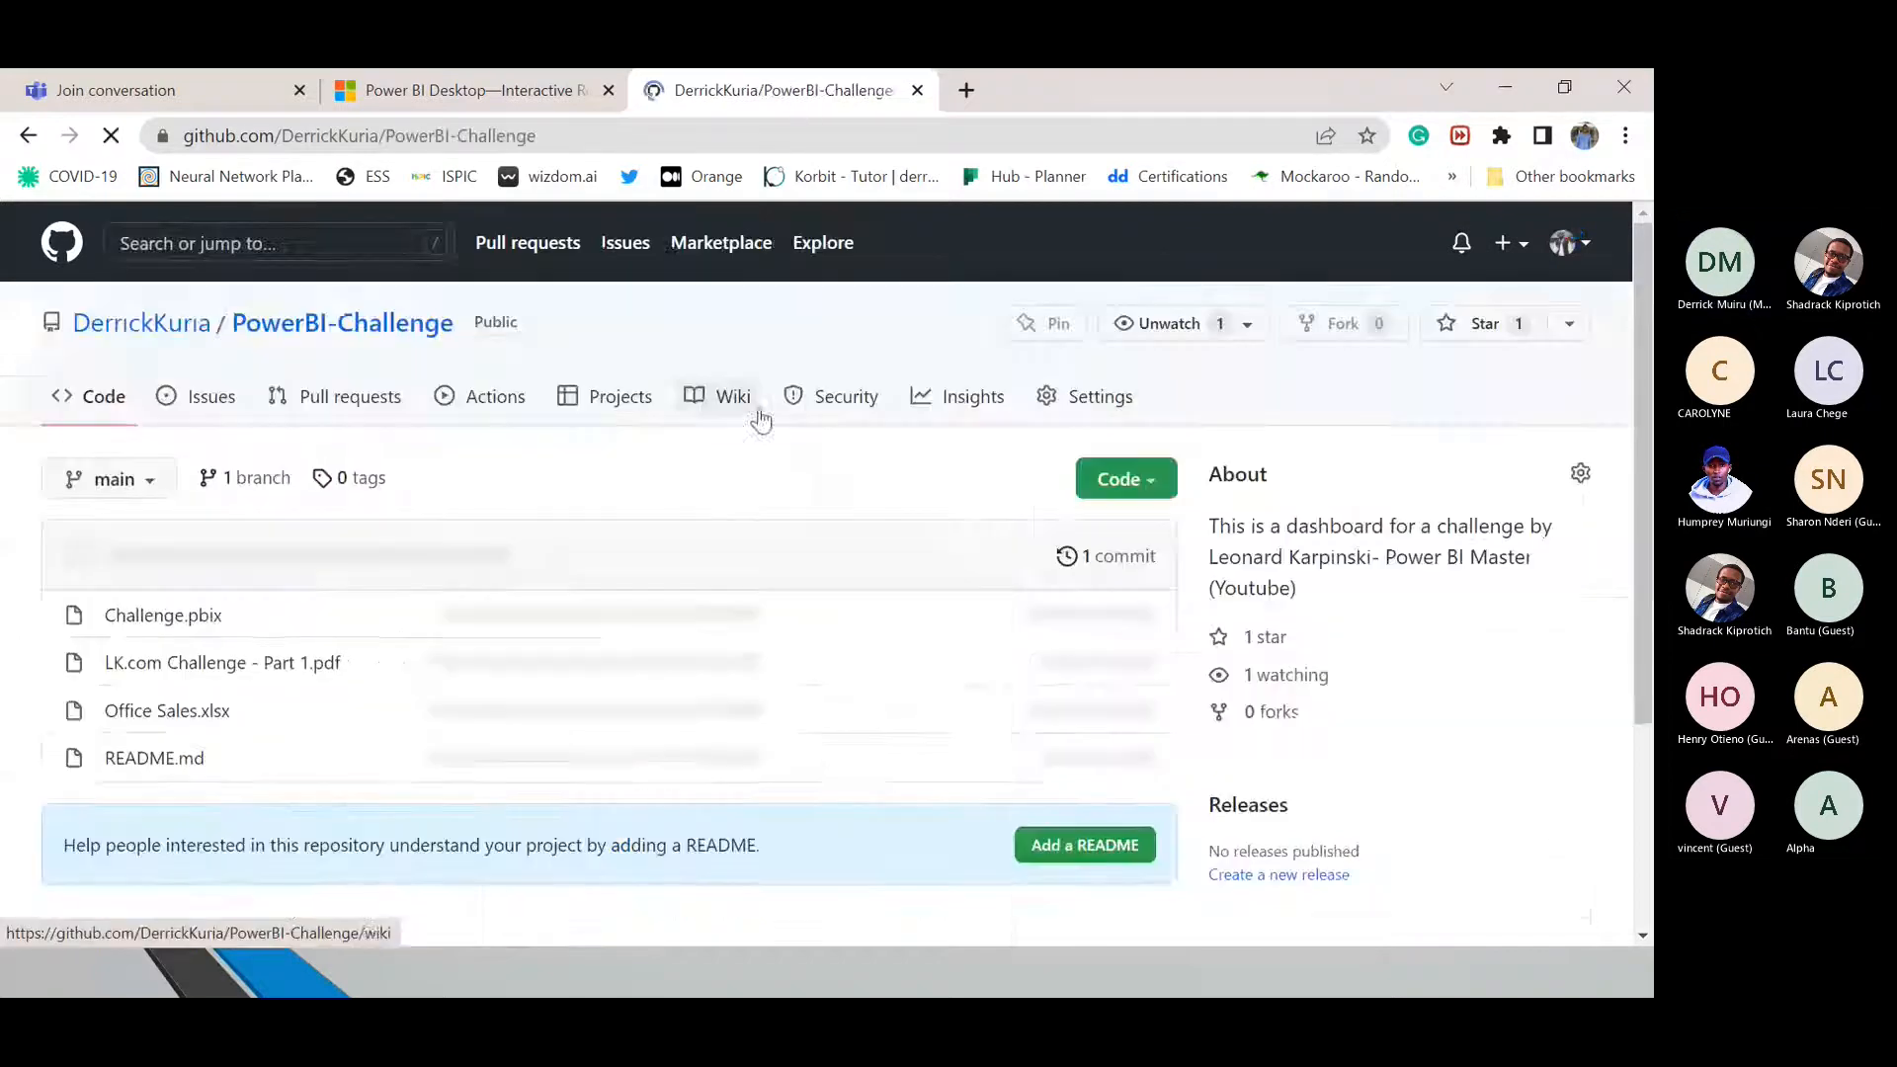
left_click(750, 400)
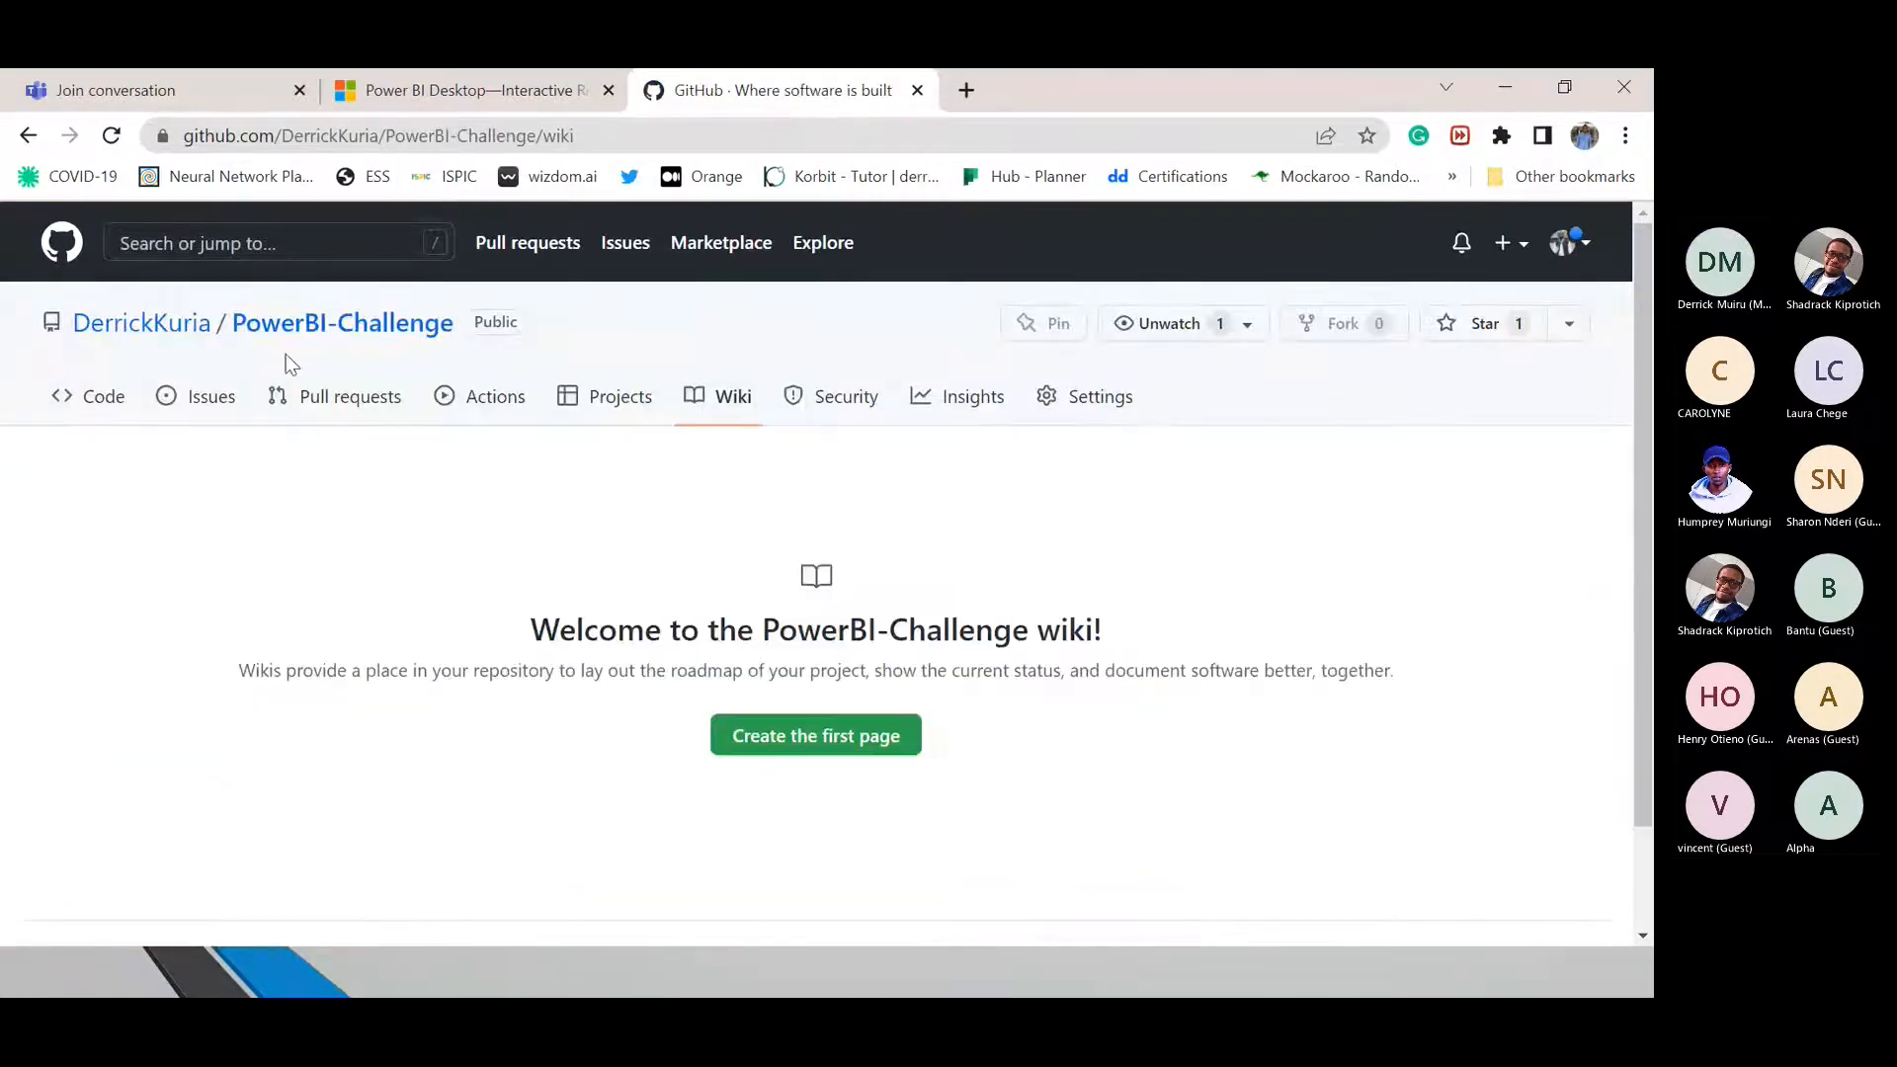
left_click(28, 136)
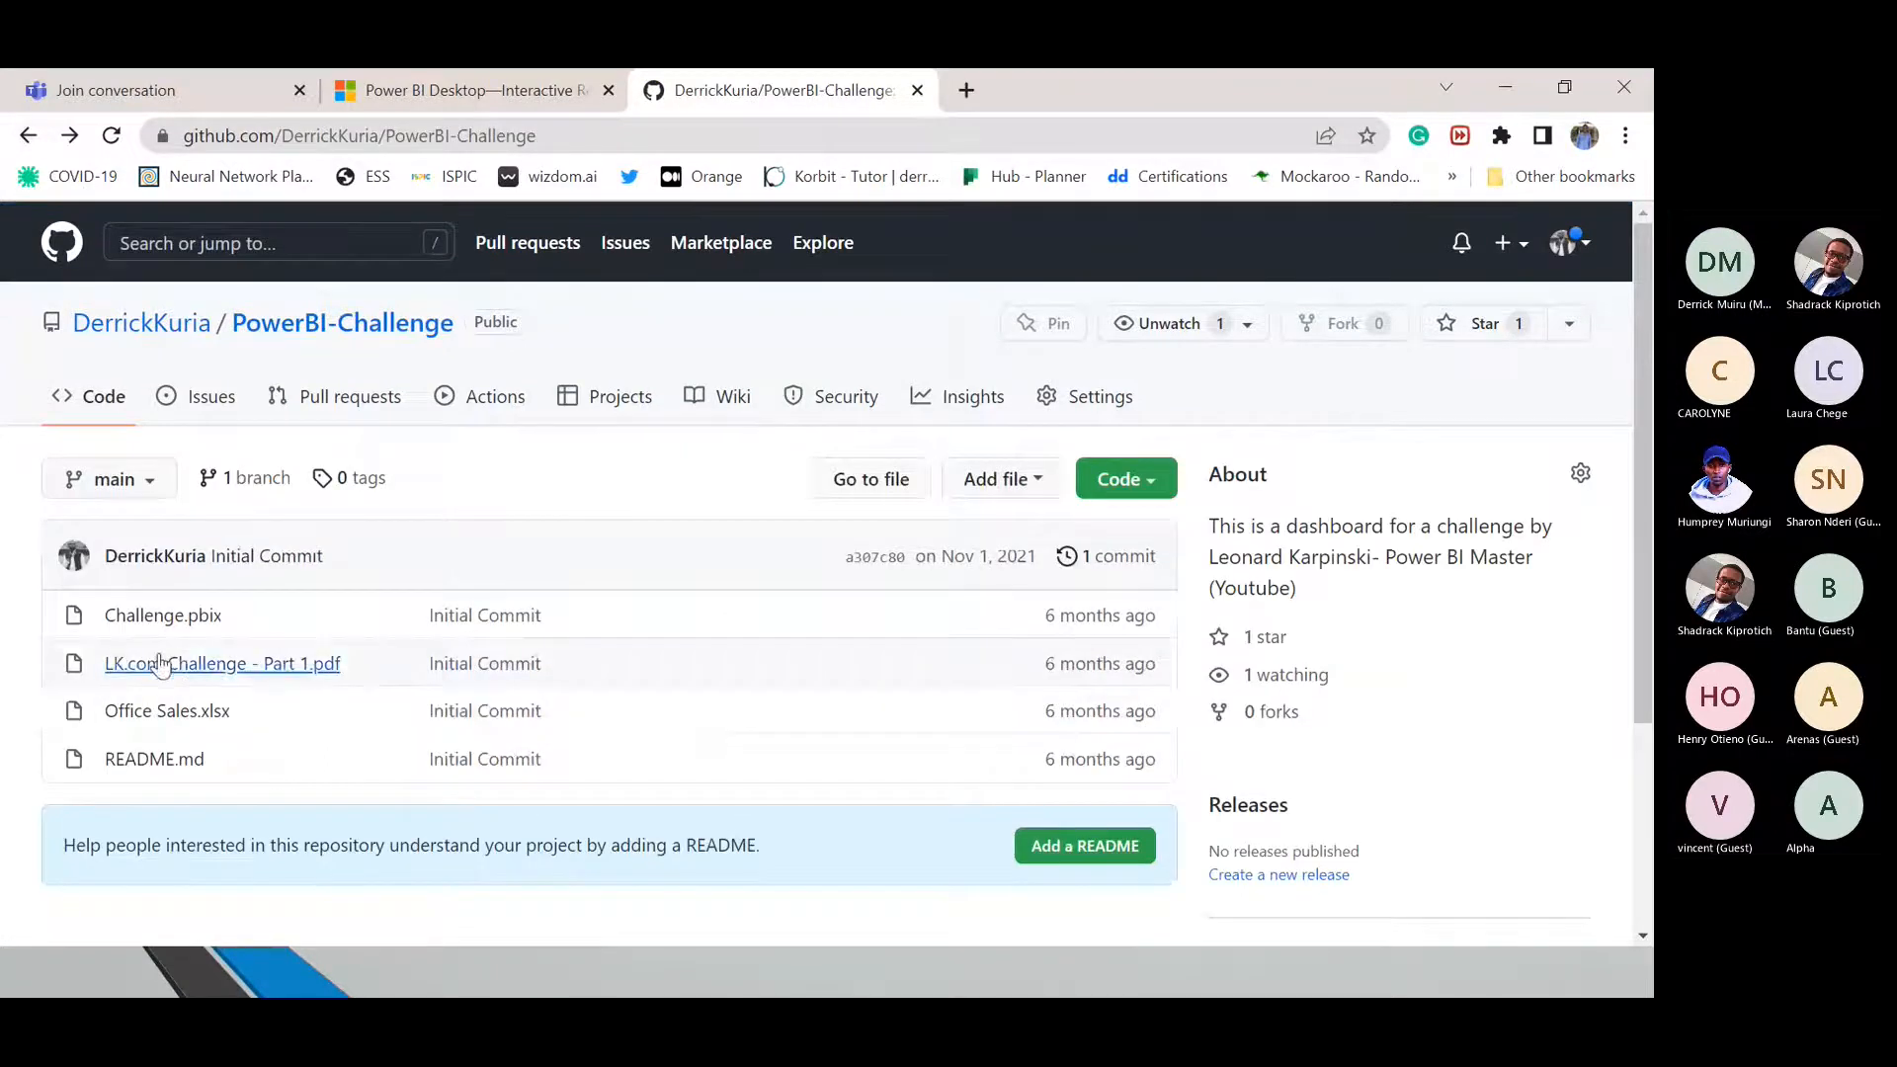
scroll(1651, 516, "down", 2)
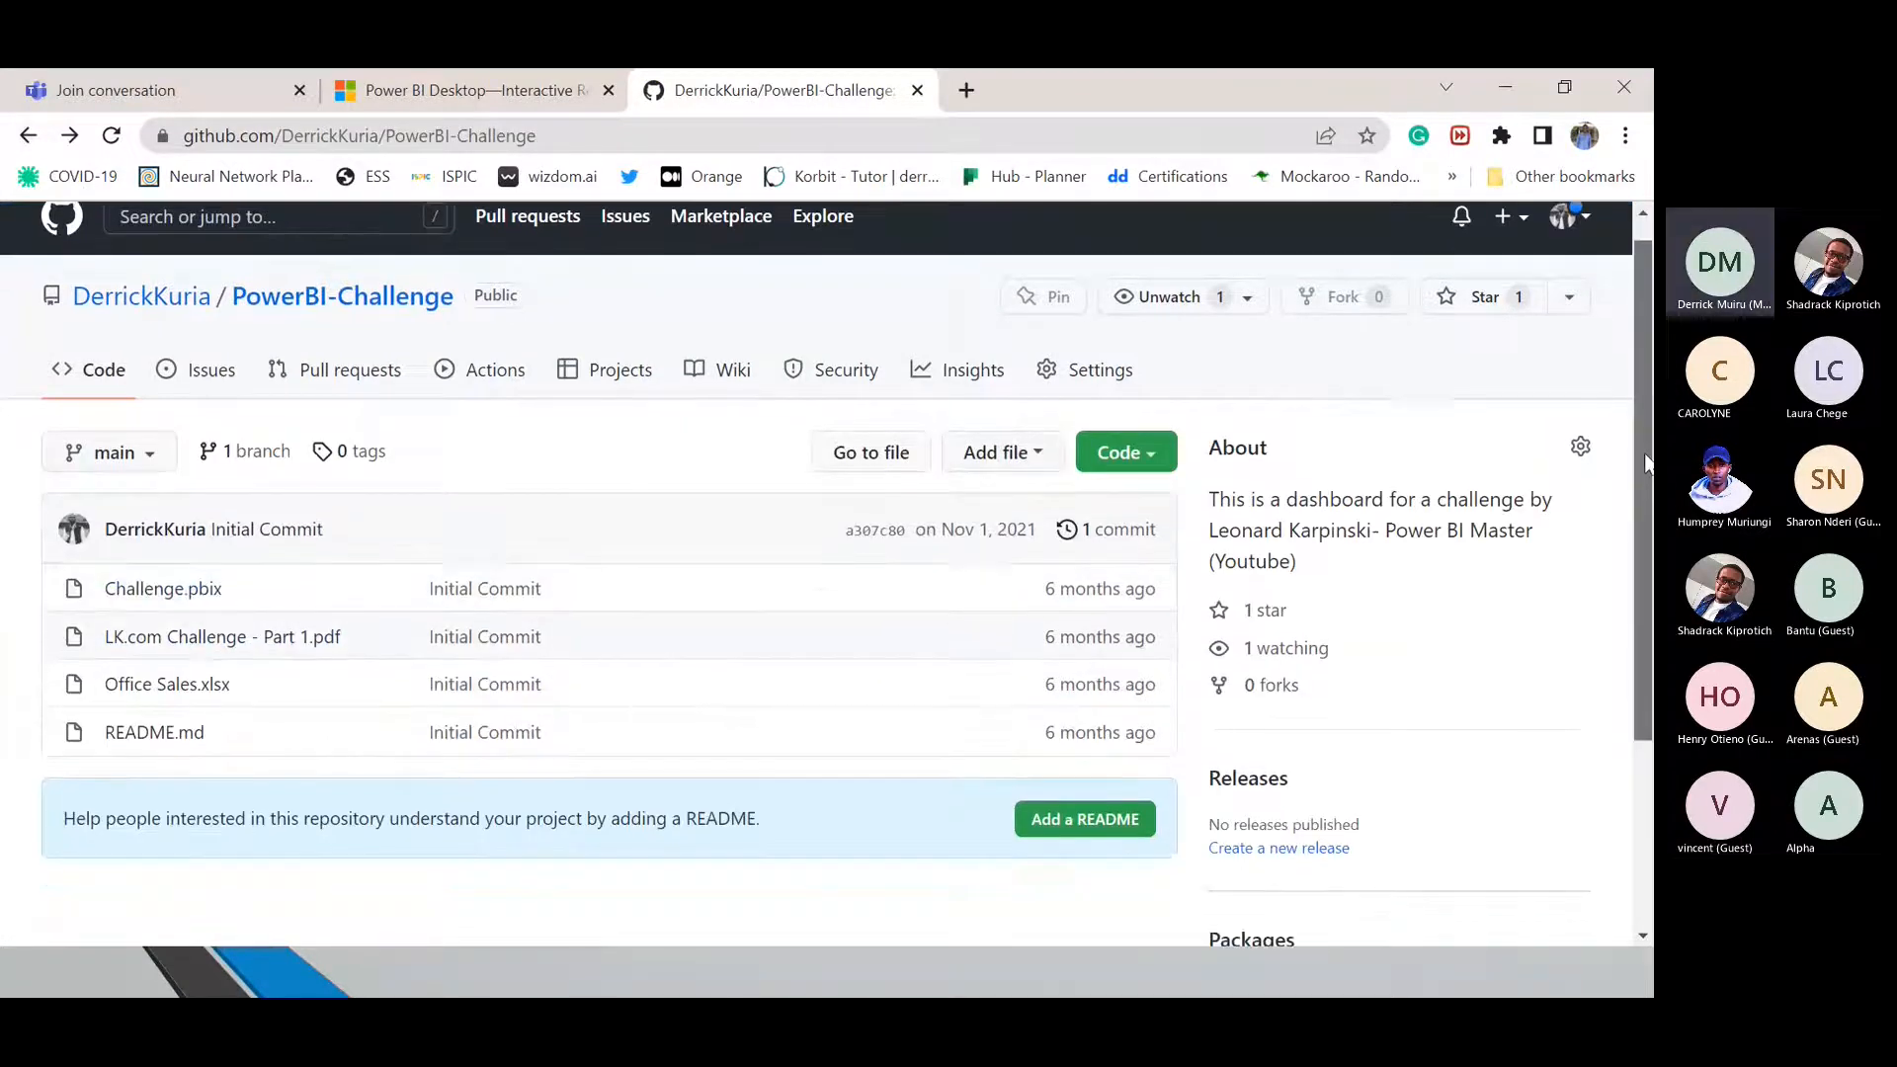
scroll(1650, 516, "up", 1)
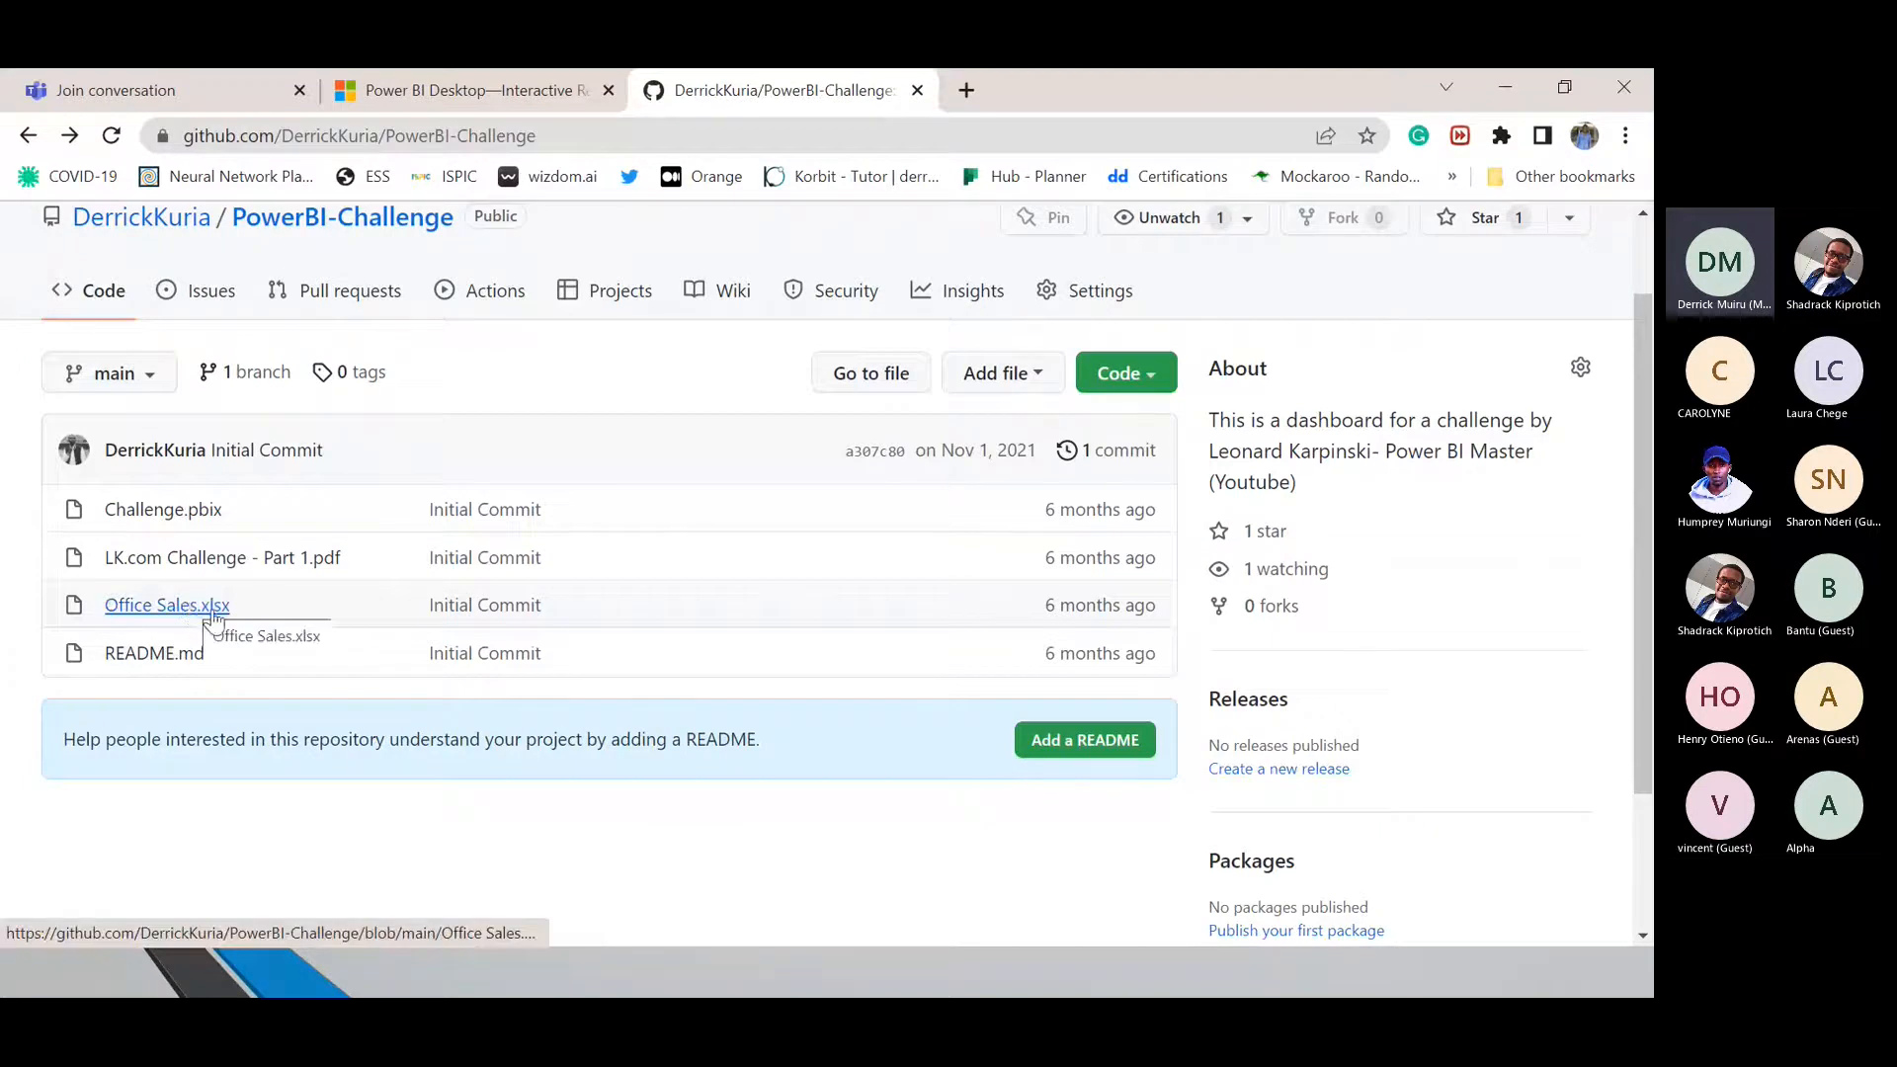
Step: Open LK.com Challenge - Part 1.pdf in the repository and read the company background down to the first mission
left_click(173, 559)
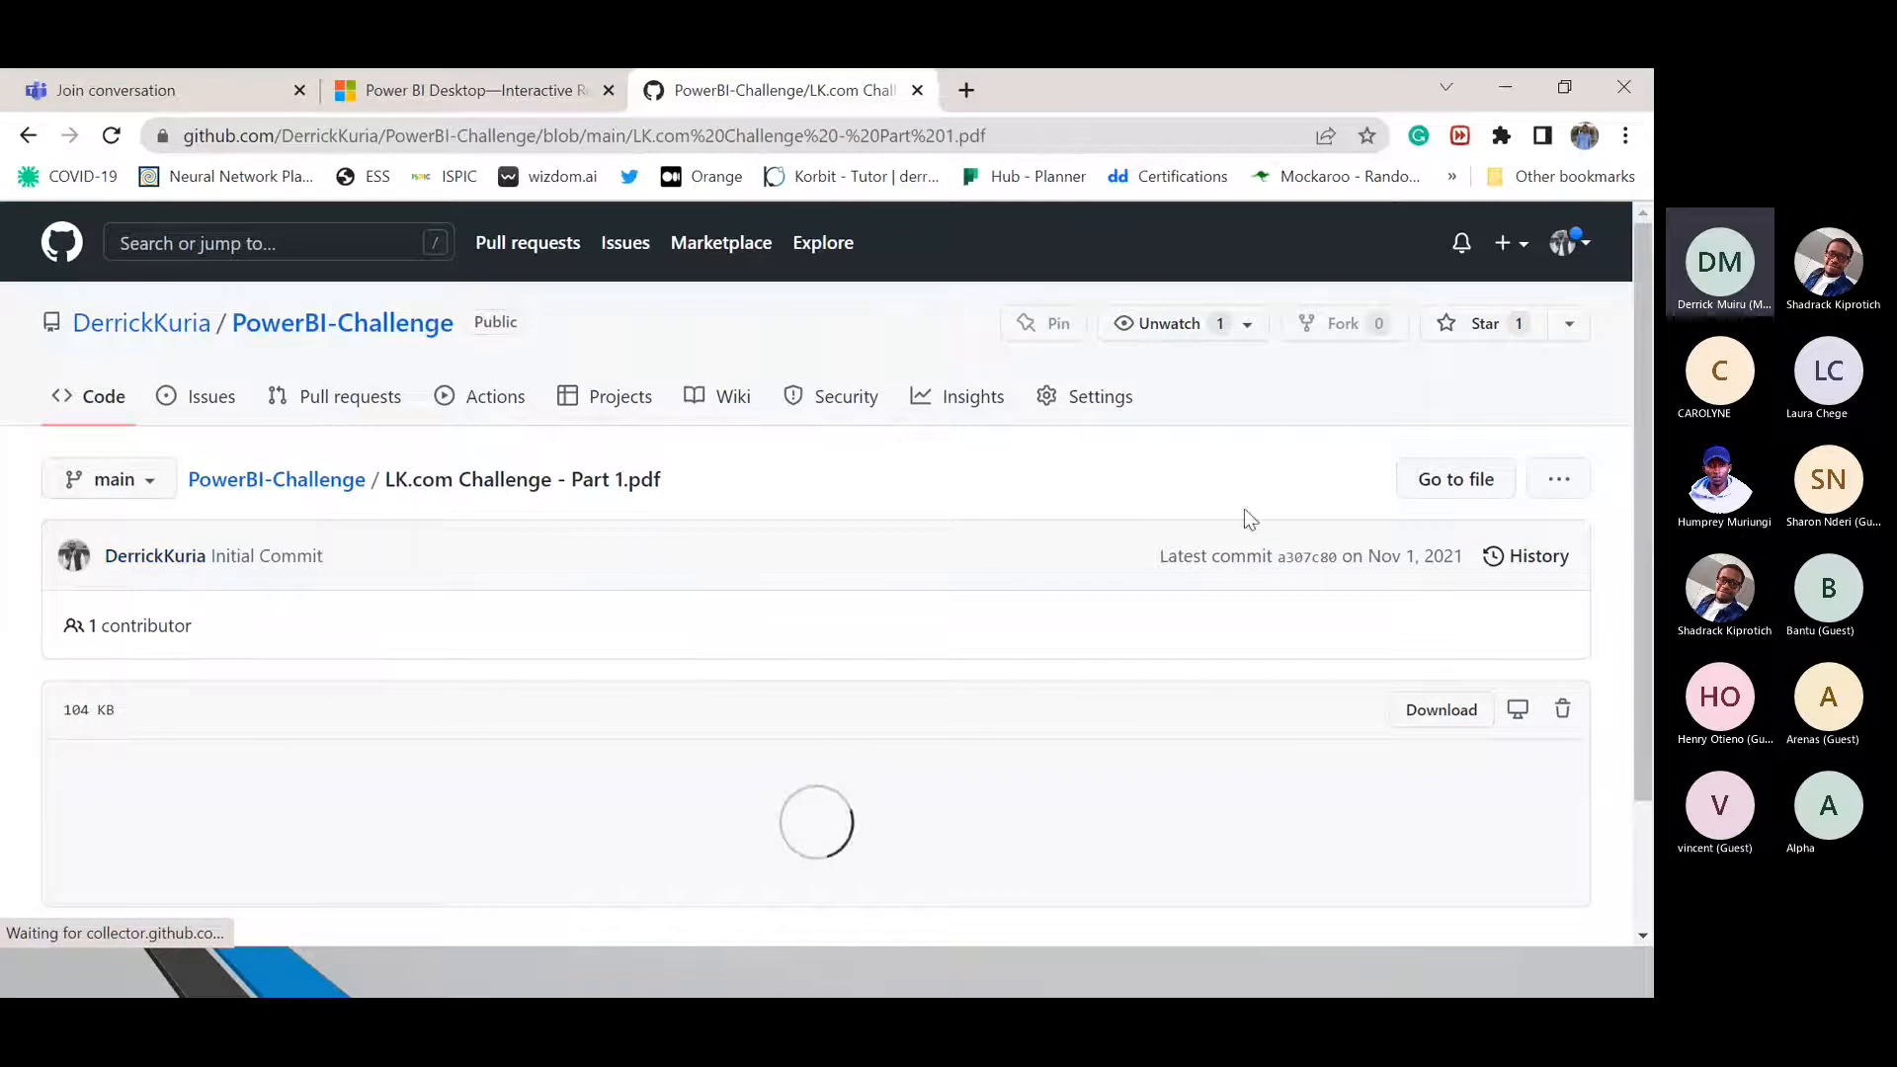
scroll(1647, 259, "down", 1)
left_click_drag(1647, 259, 1642, 308)
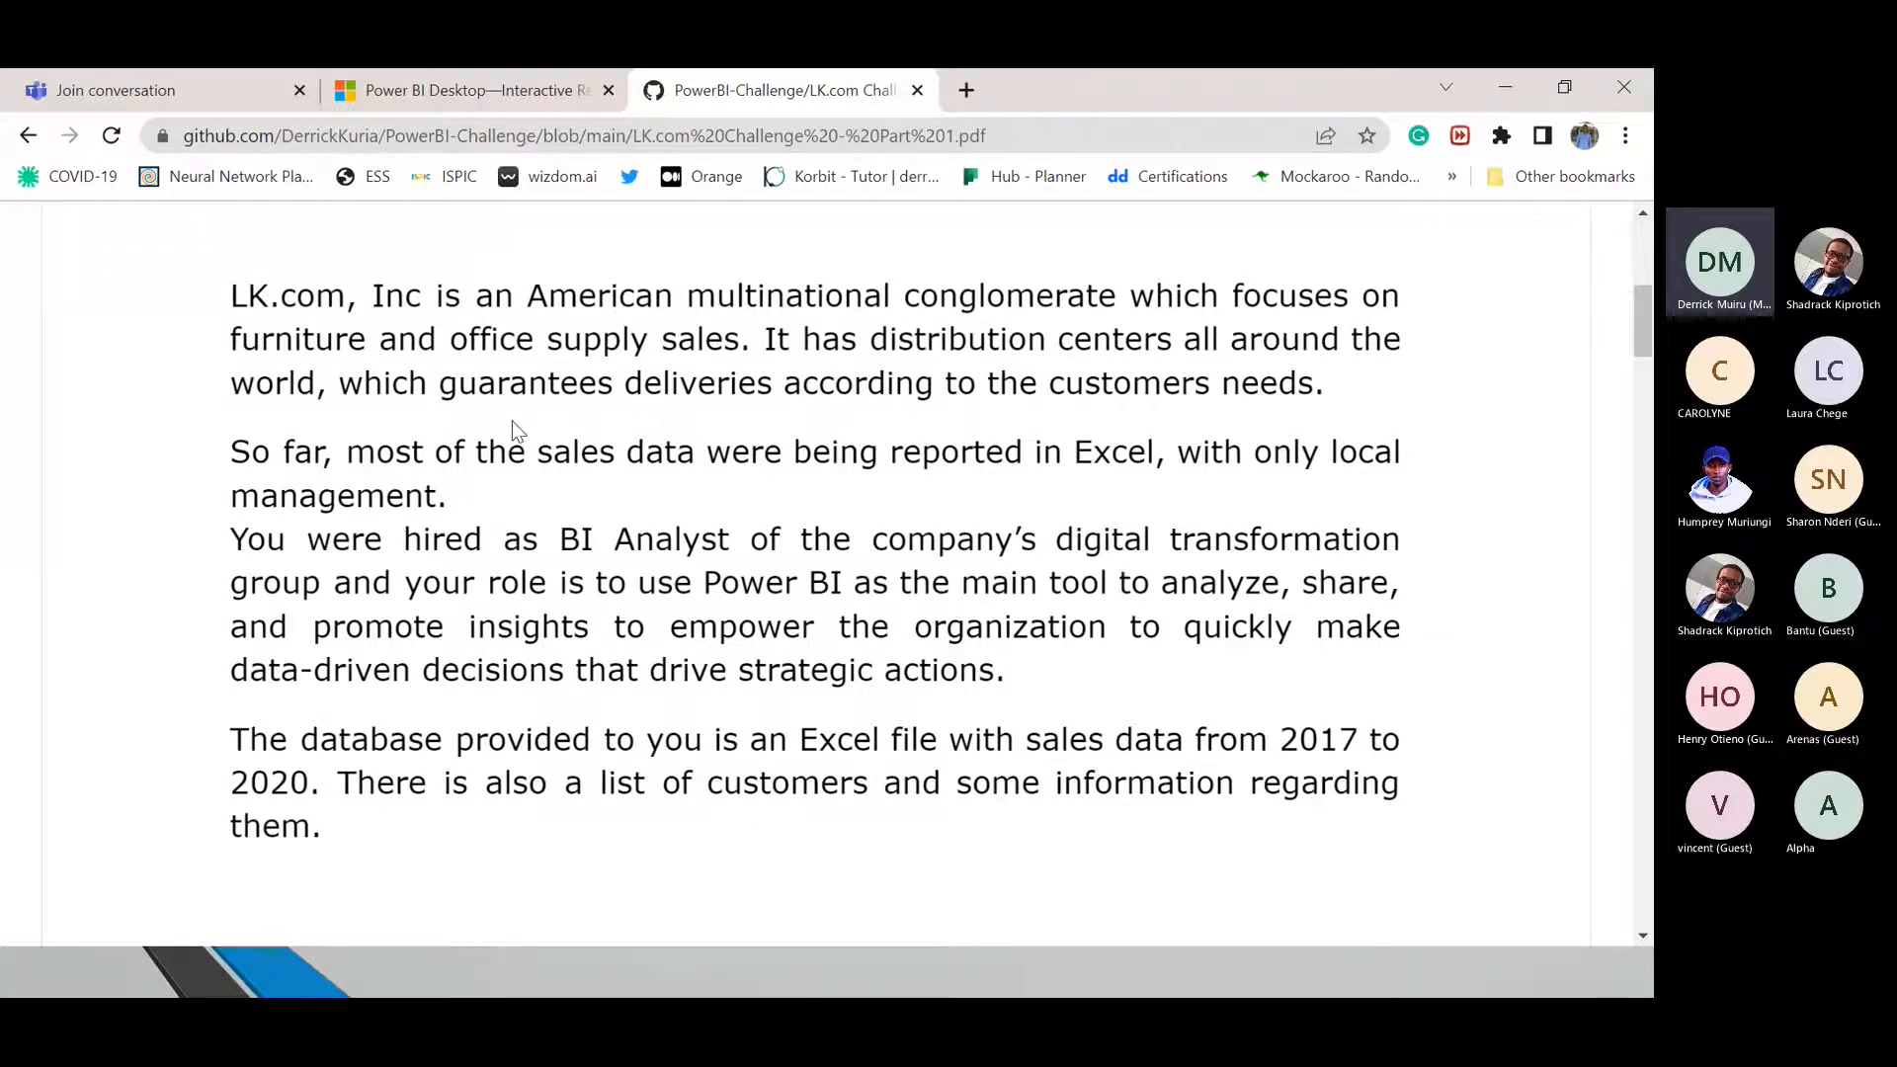
scroll(1639, 306, "down", 1)
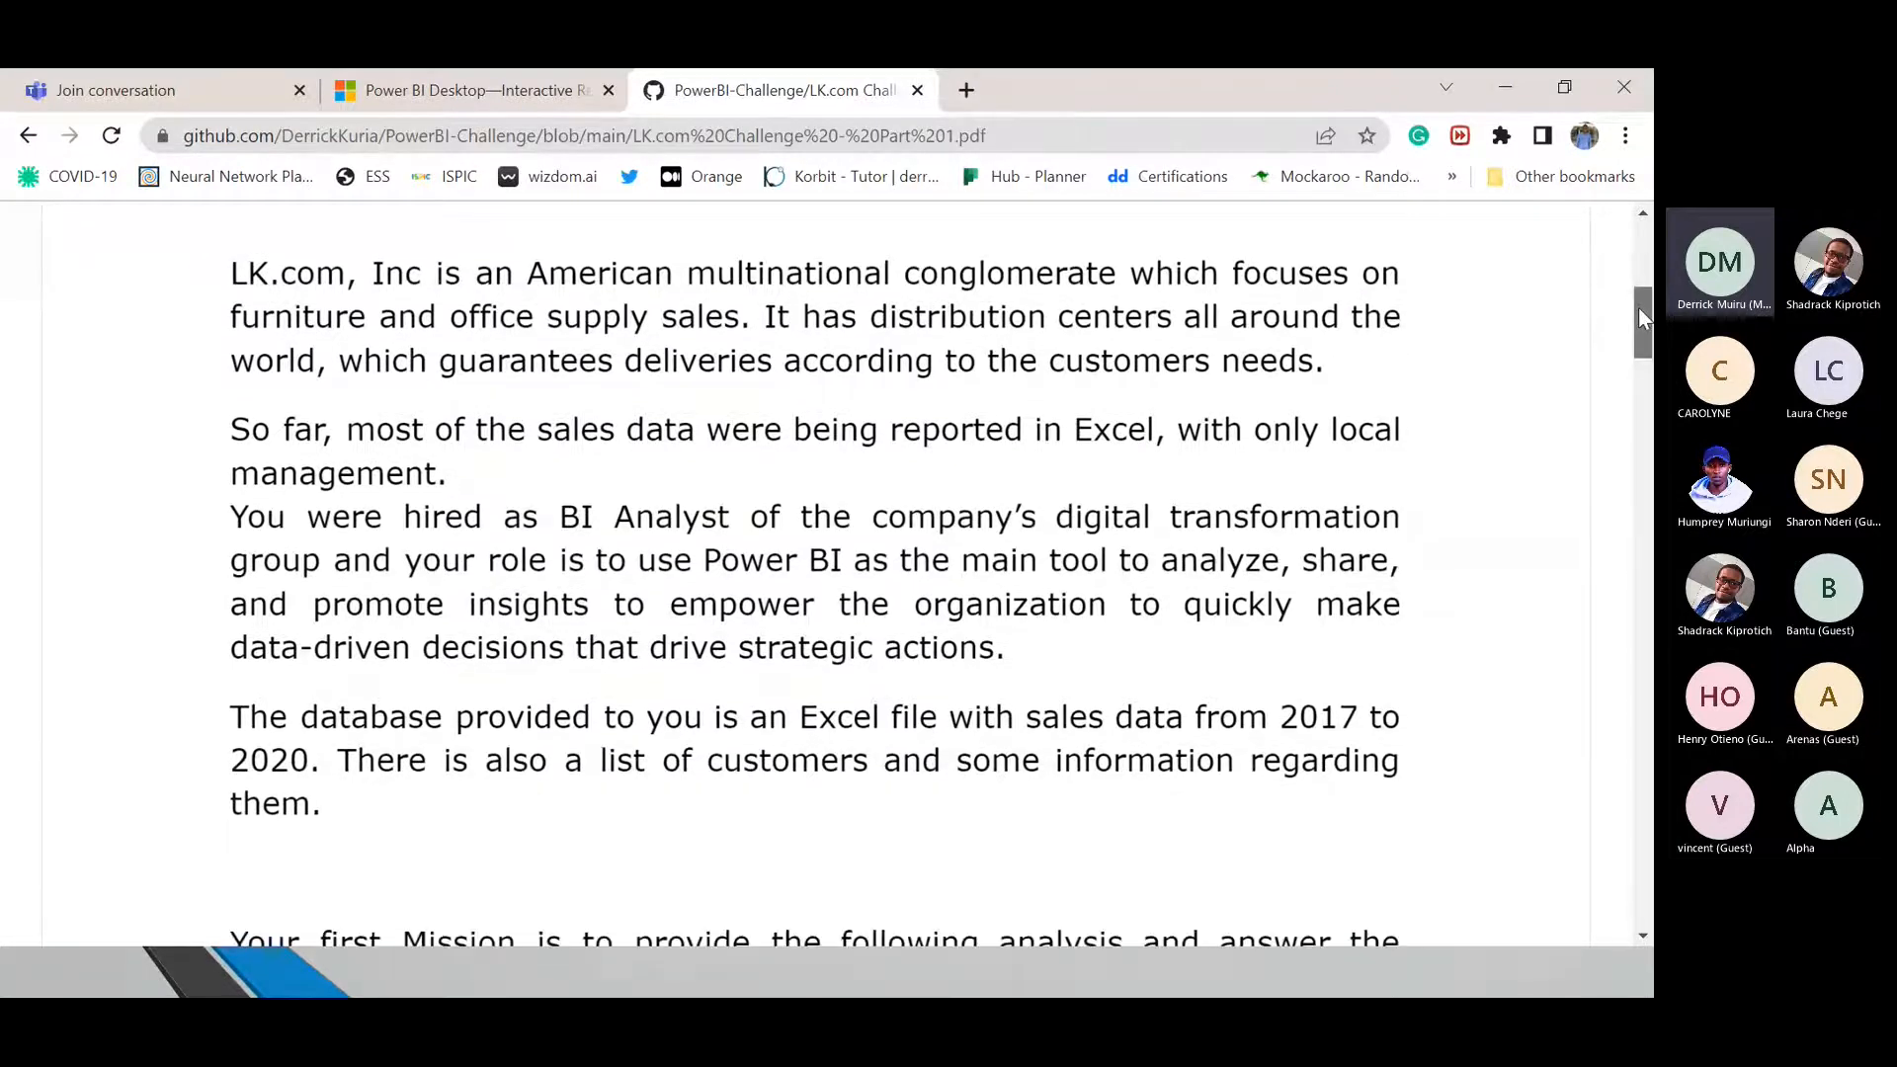
left_click_drag(1638, 306, 1628, 322)
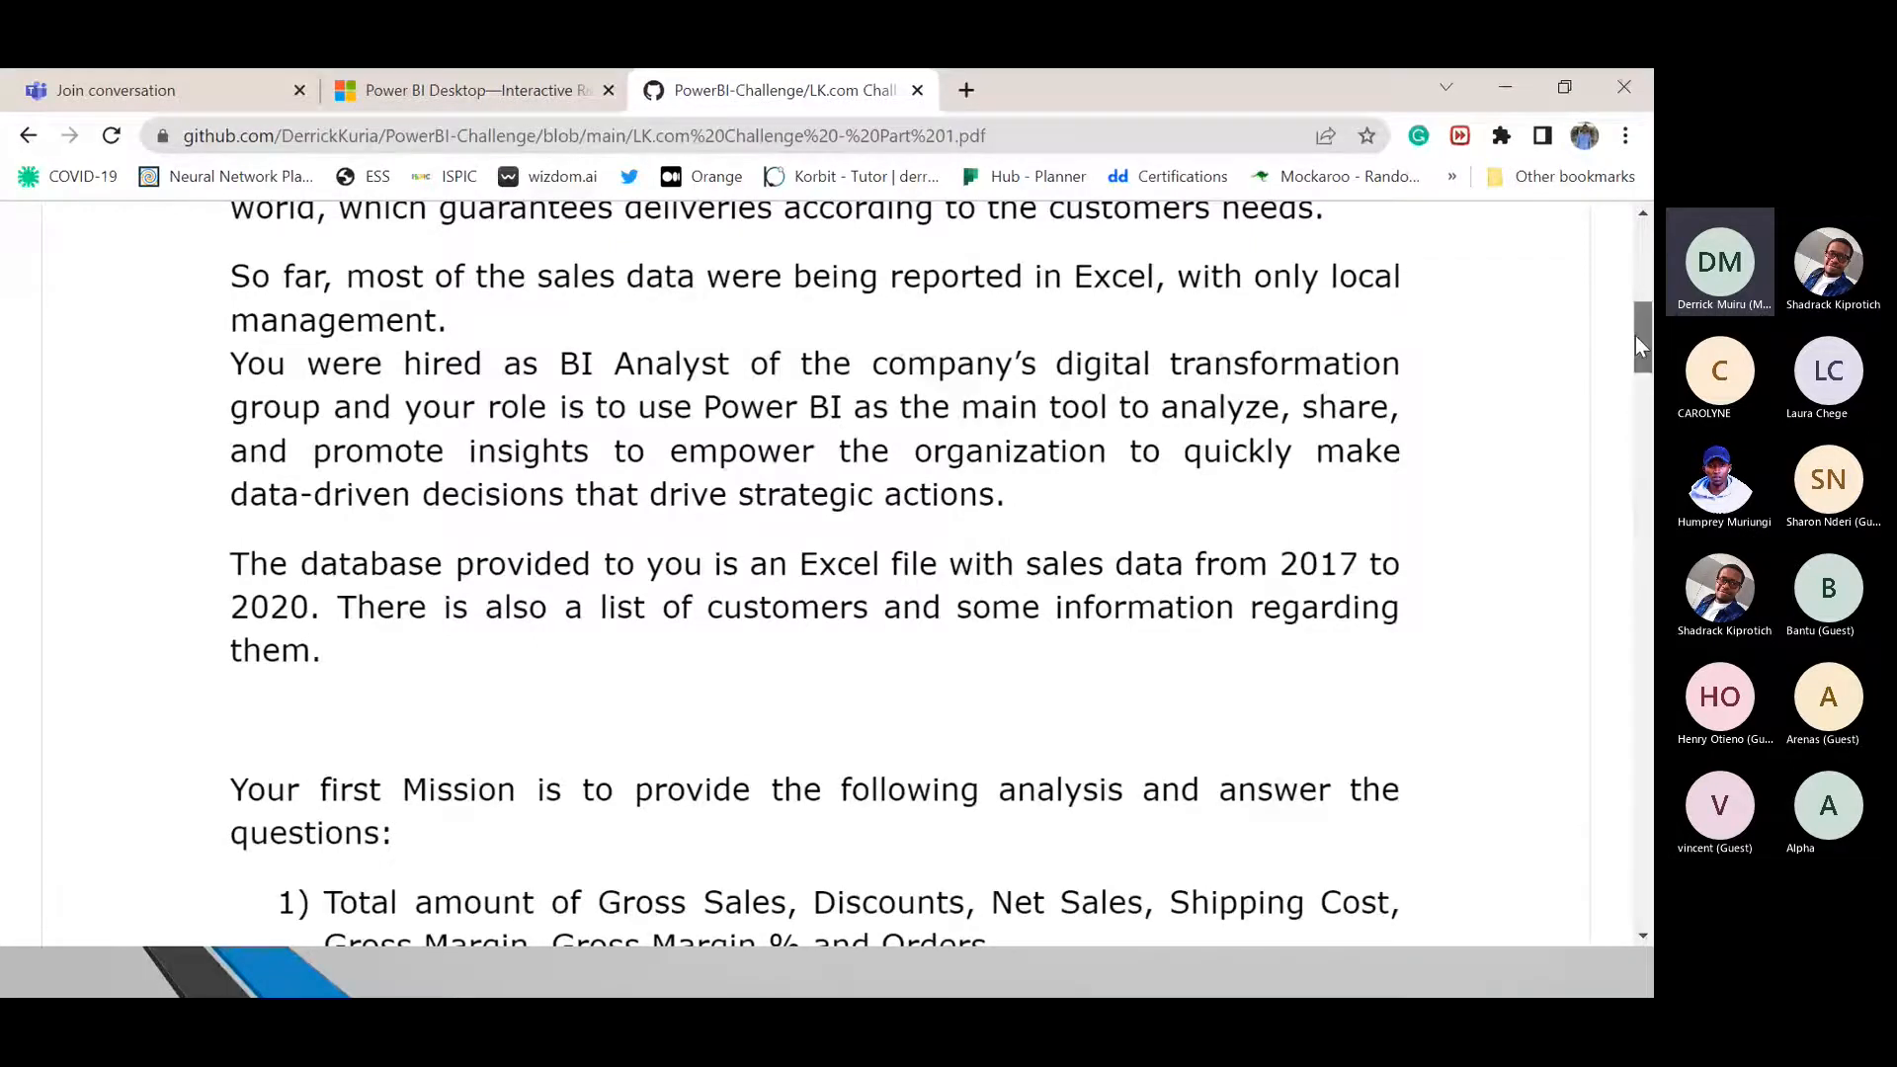
left_click_drag(1634, 335, 1632, 353)
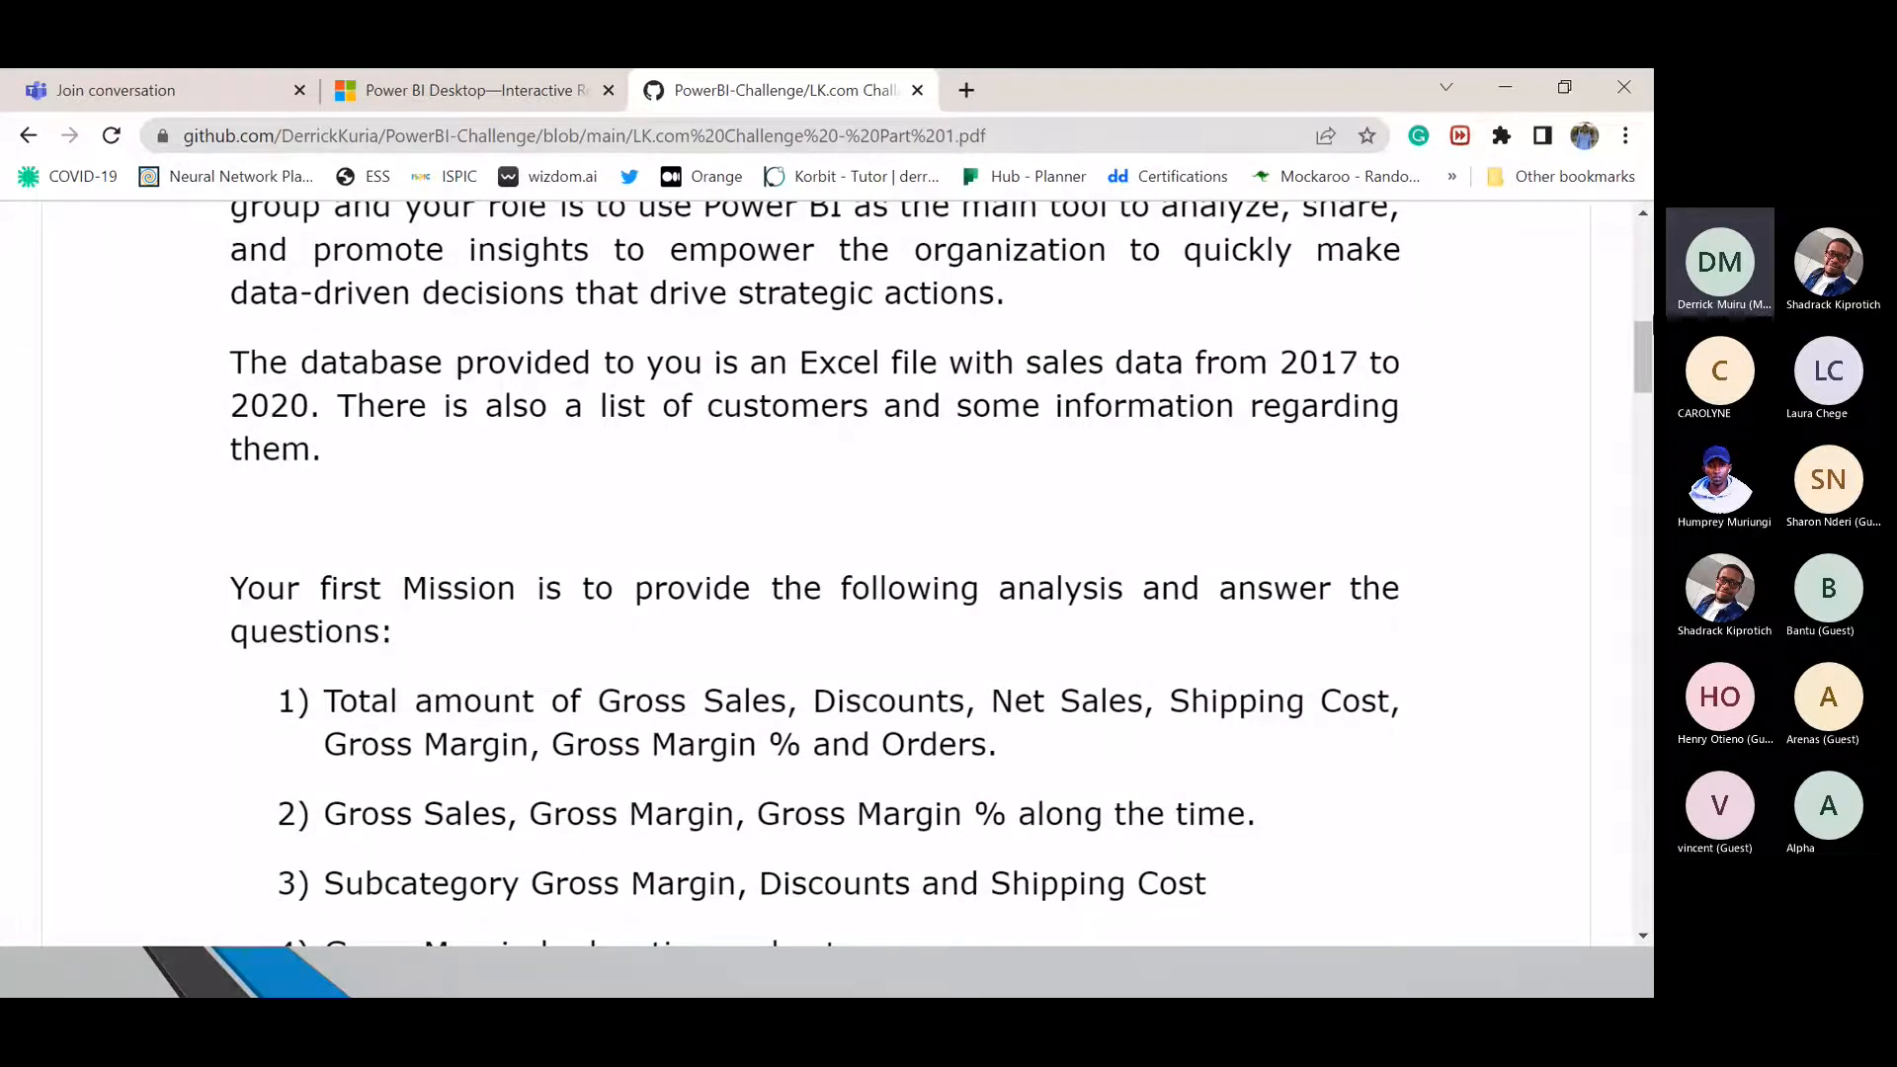
Step: Read the brief's analysis questions, general notes and technical notes down to the report mockup
scroll(1130, 311, "down", 3)
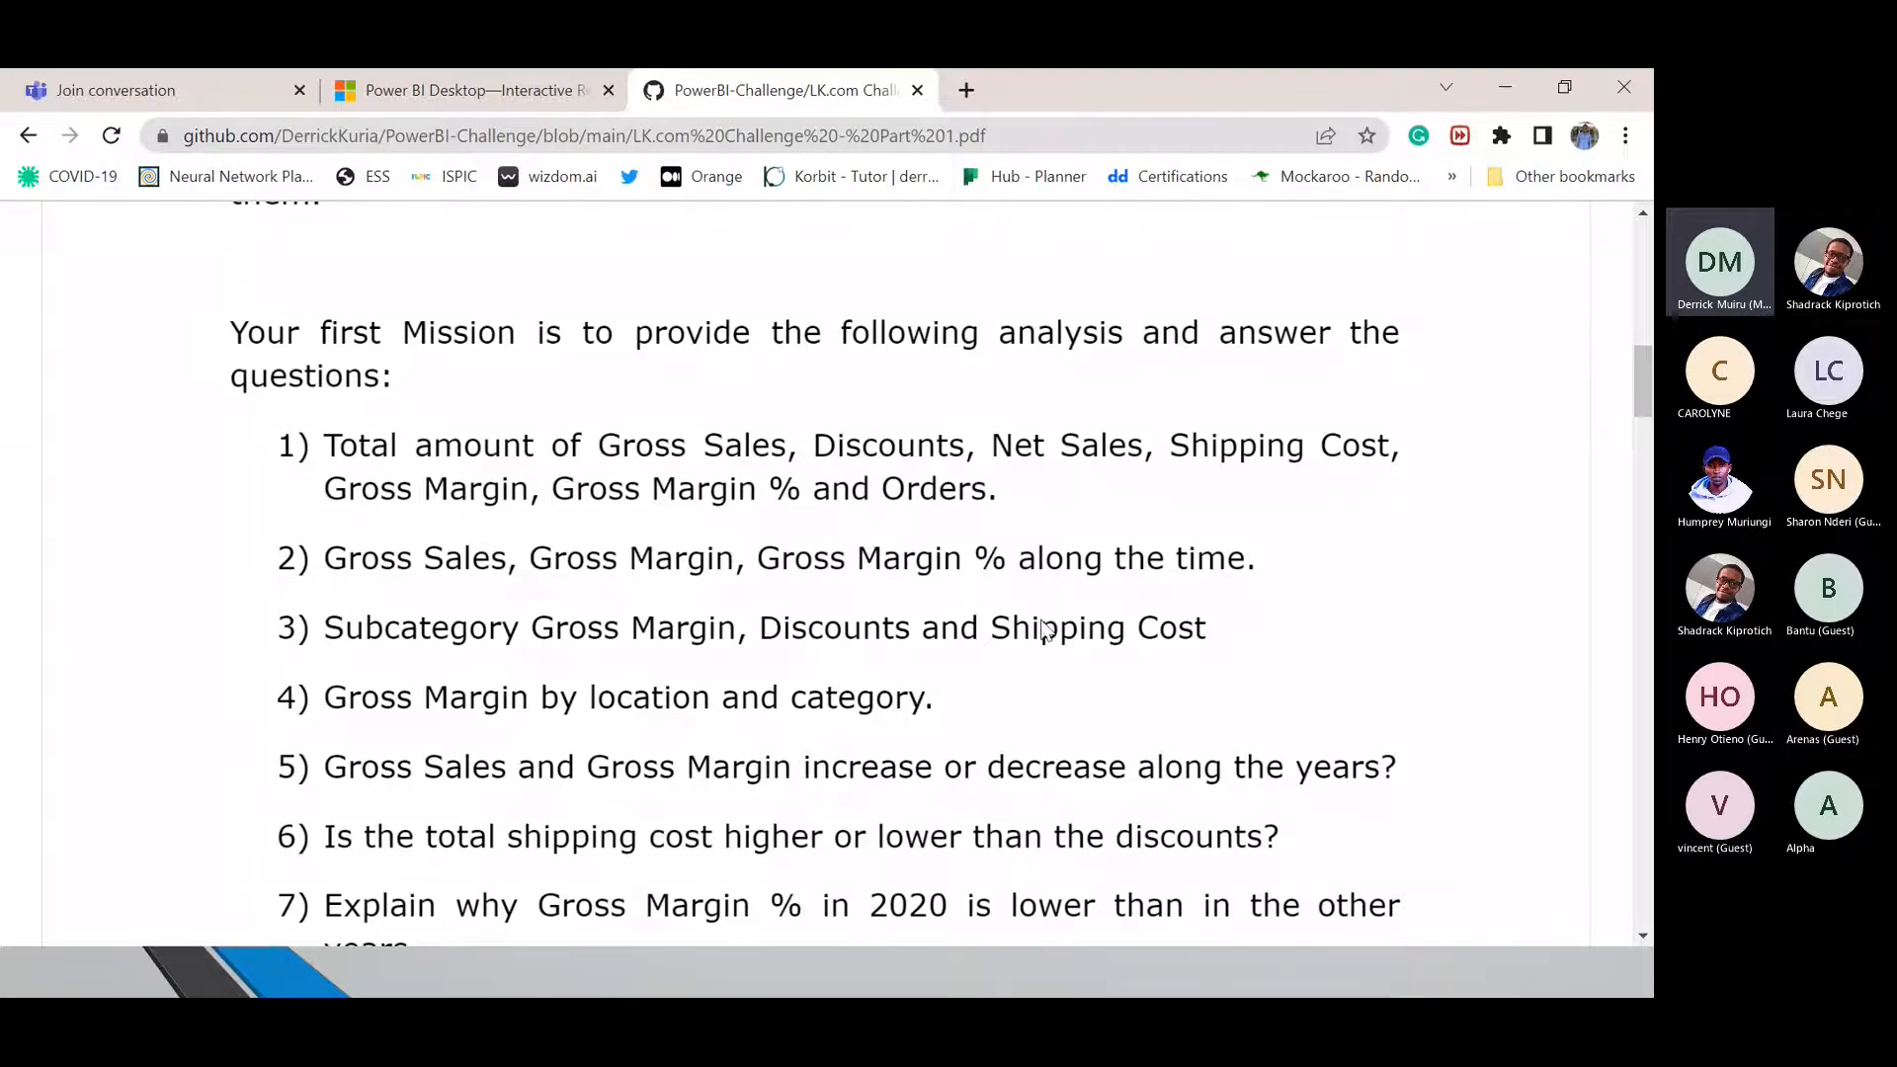
left_click_drag(1644, 394, 1643, 403)
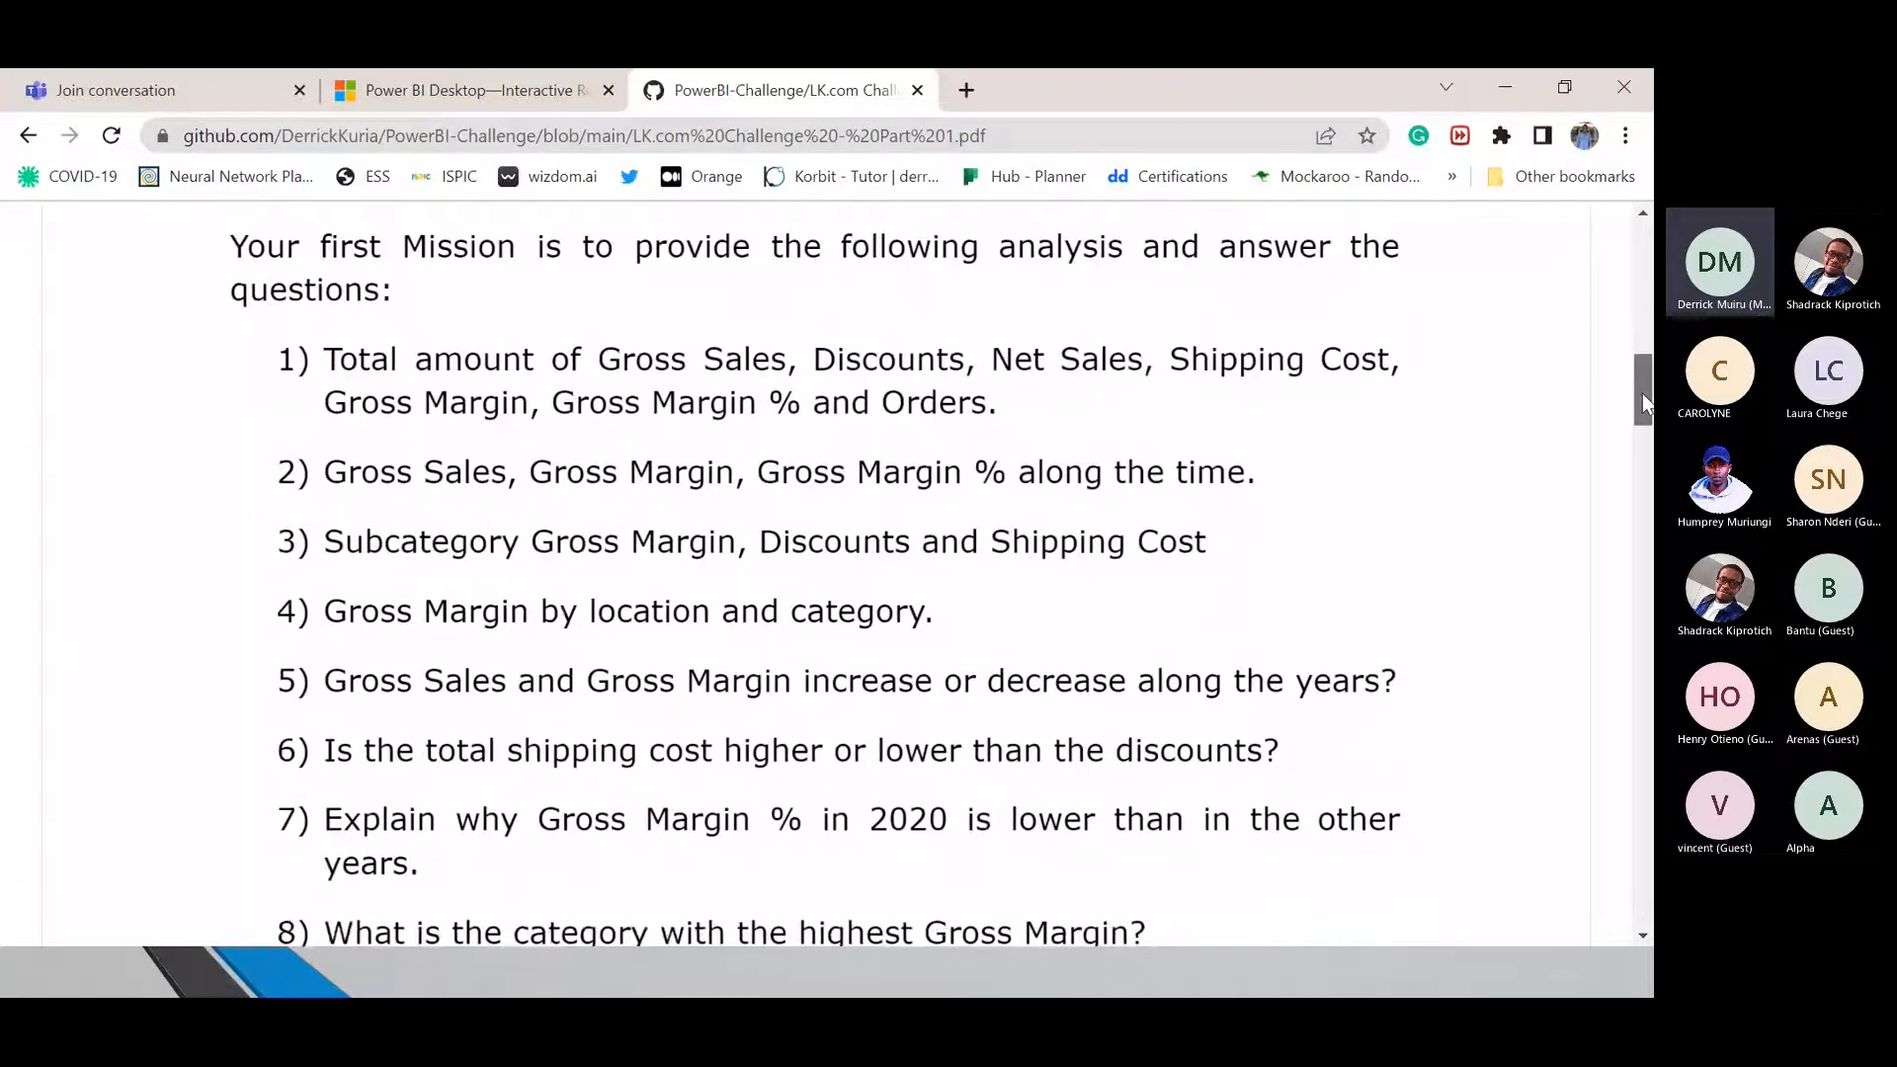
mouse_move(1642, 393)
left_mouse_down()
mouse_move(1636, 423)
mouse_move(1648, 374)
mouse_move(1648, 399)
left_mouse_up()
left_click_drag(1643, 390, 1633, 539)
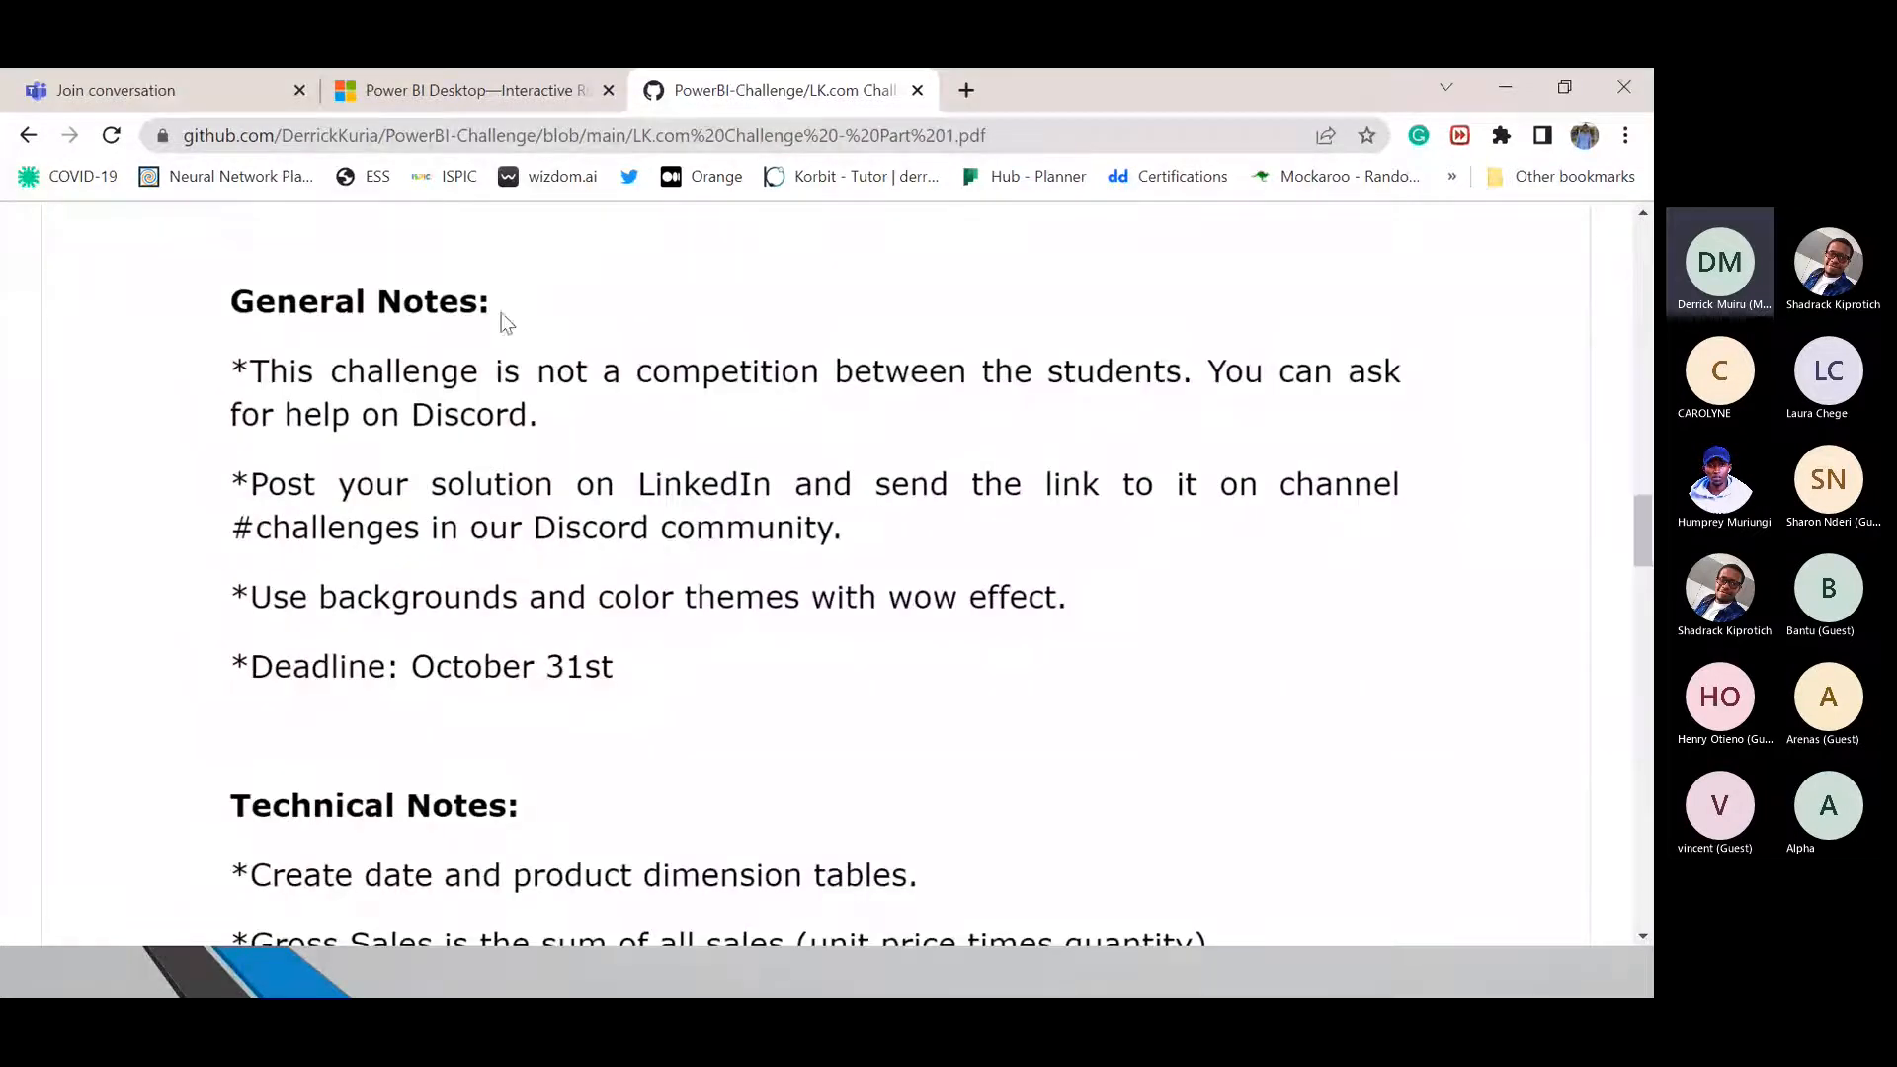
left_click_drag(1639, 546, 1637, 552)
scroll(1638, 552, "down", 5)
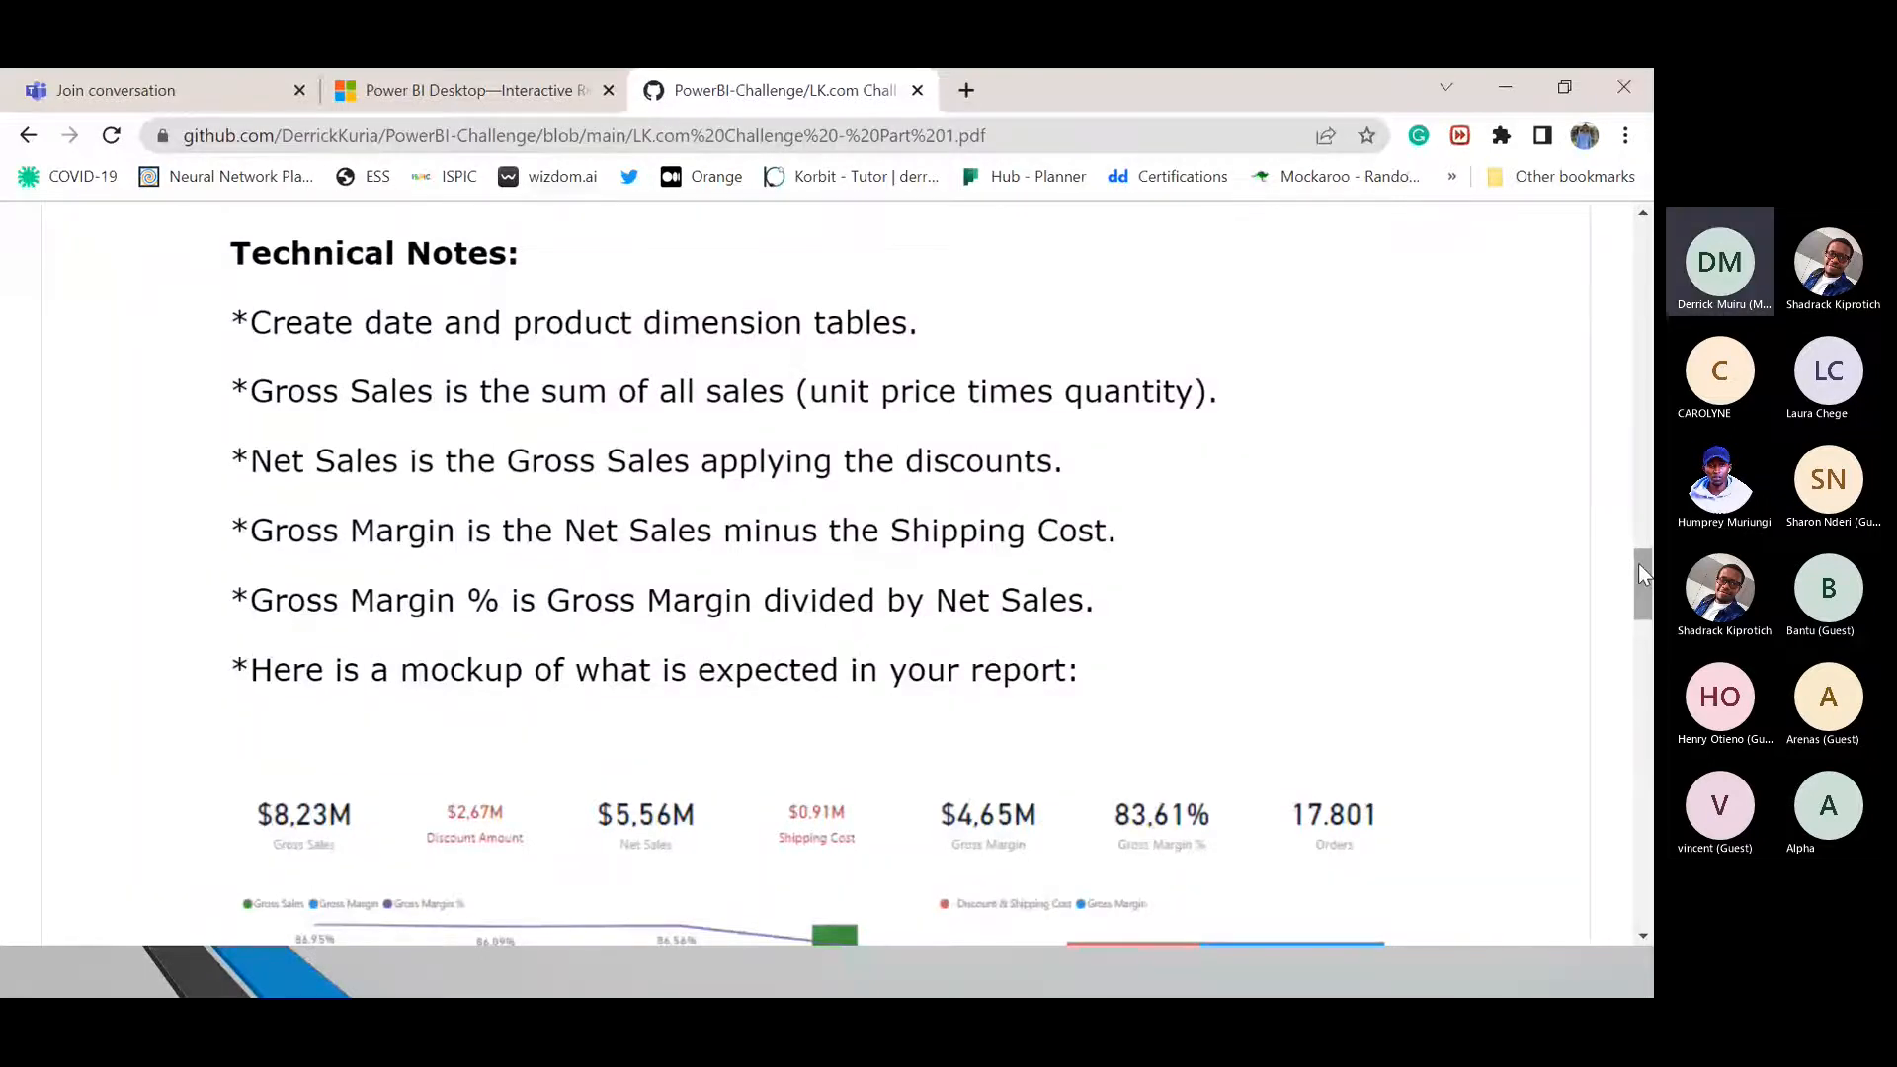
Step: Switch back to Power BI Desktop, select the Customer and Sales tables of Office Sales.xlsx, and open them for transformation in Power Query Editor
key("alt+Tab")
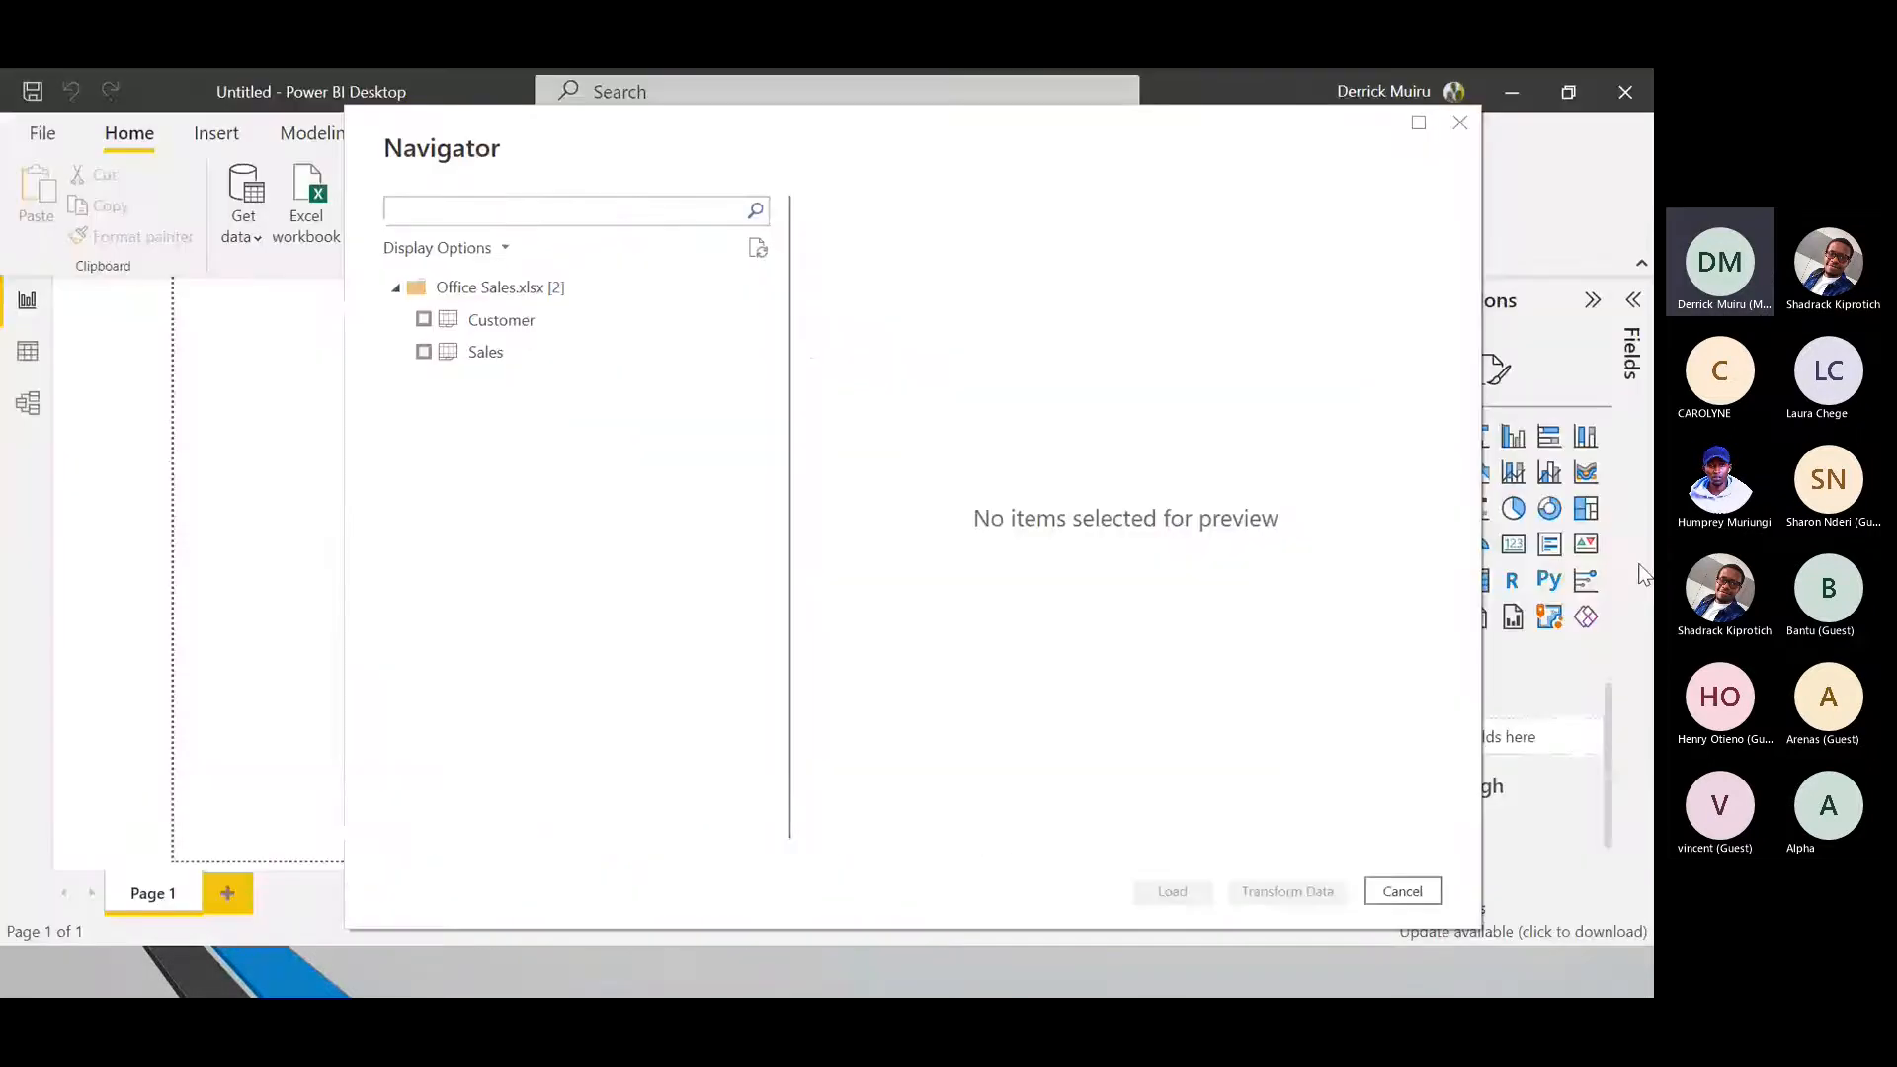
left_click(487, 332)
left_click(487, 334)
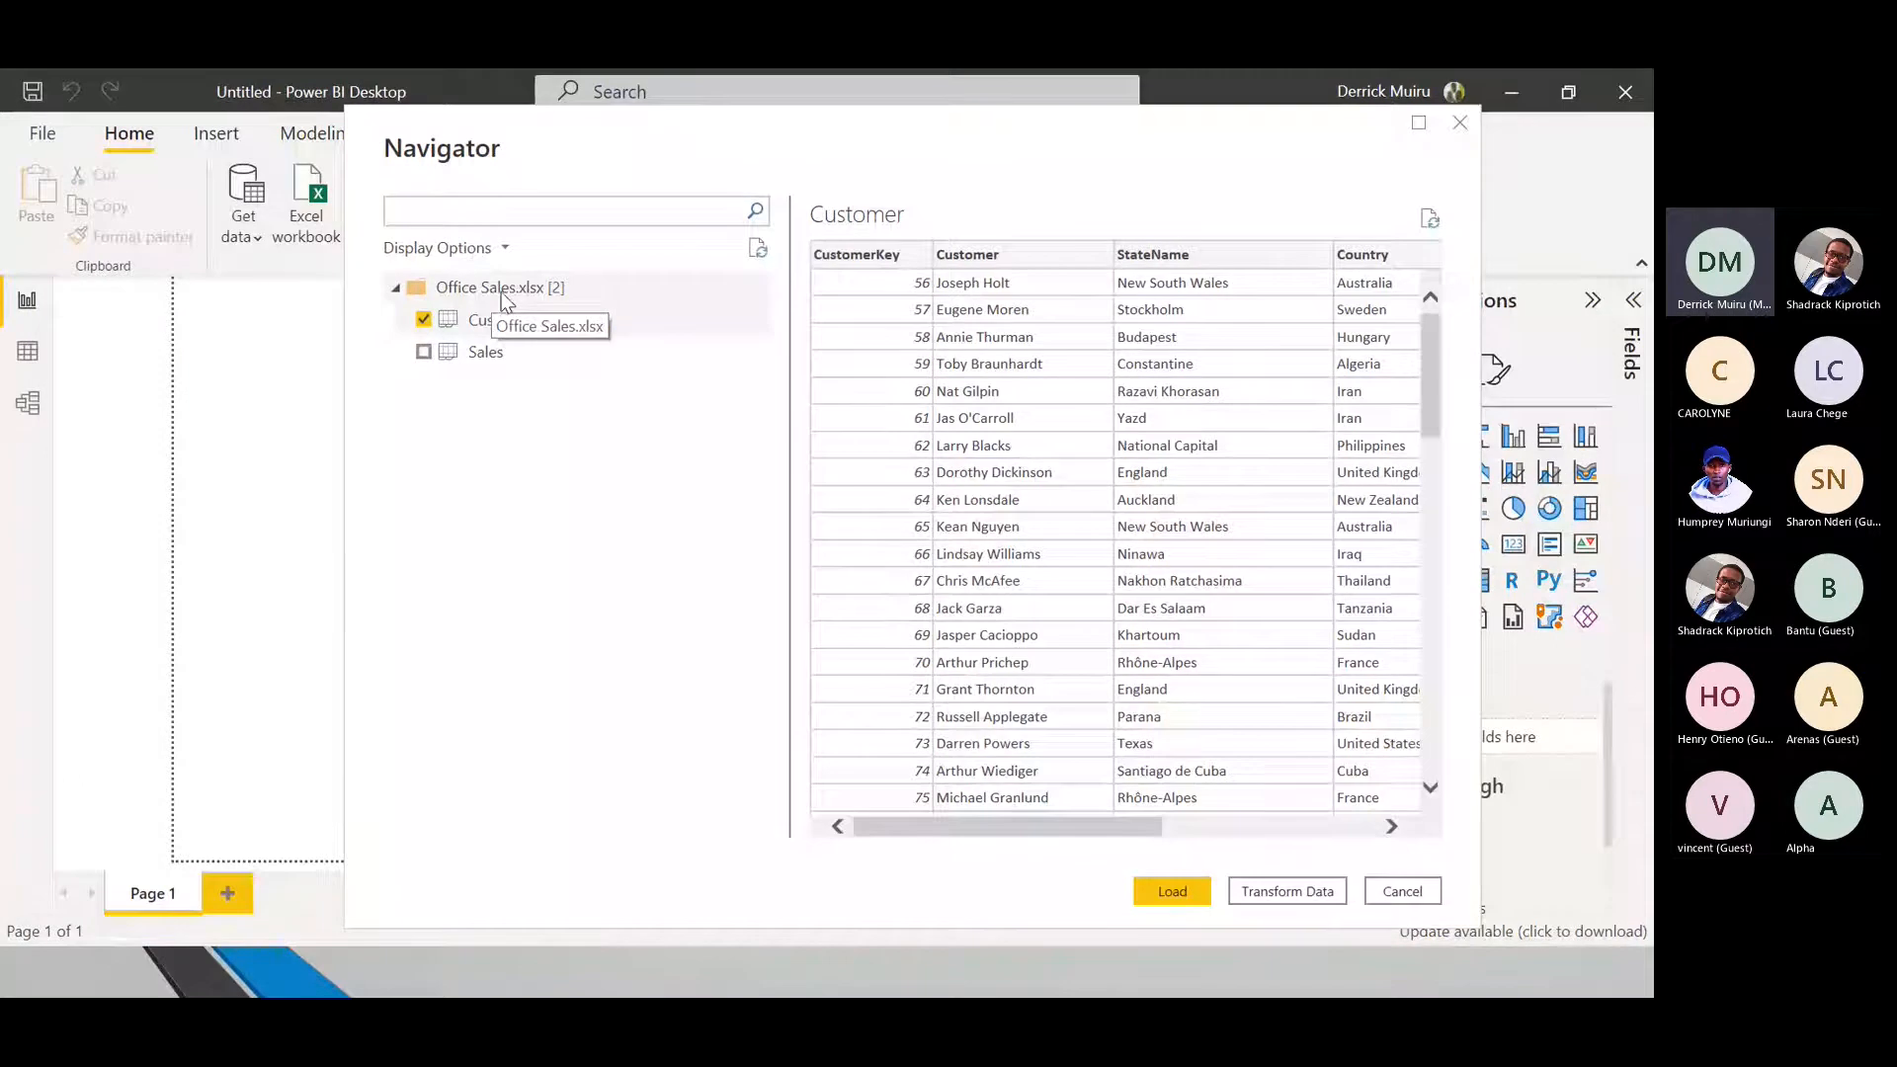
left_click(423, 353)
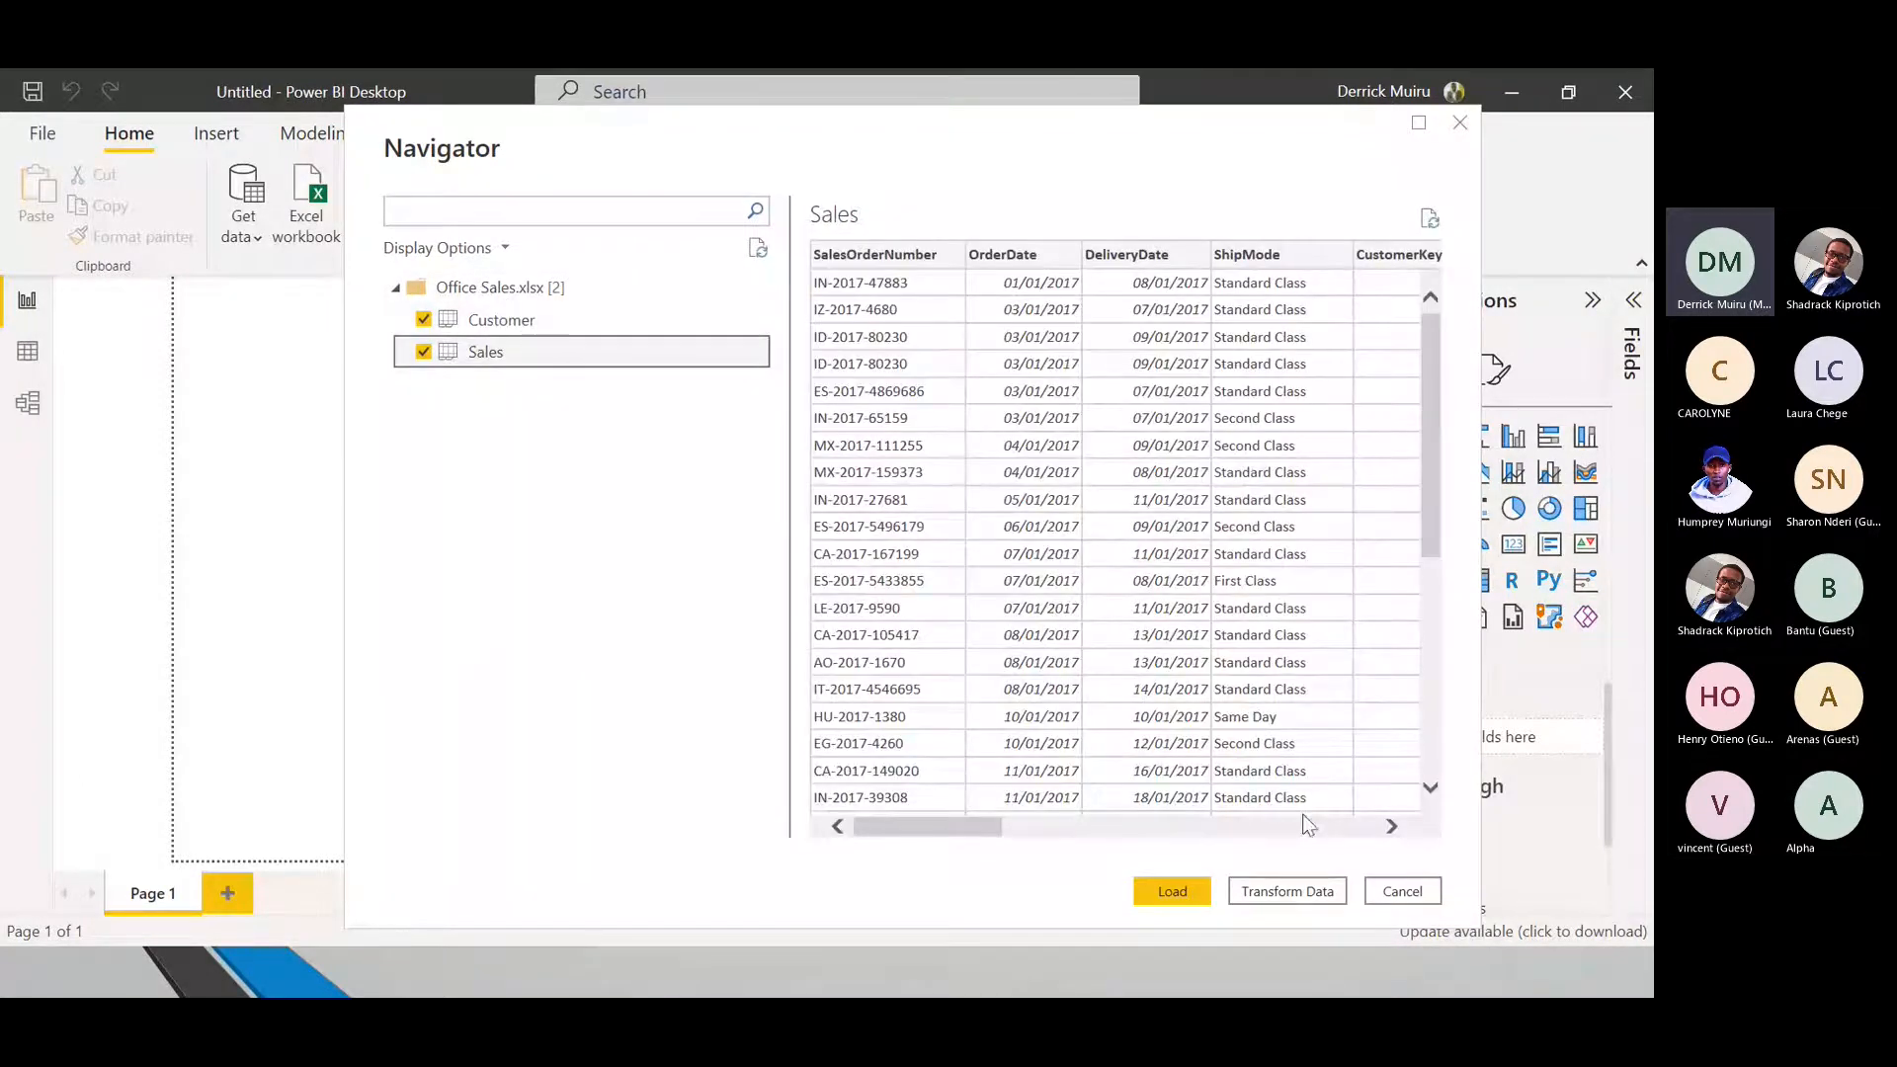
left_click(1286, 891)
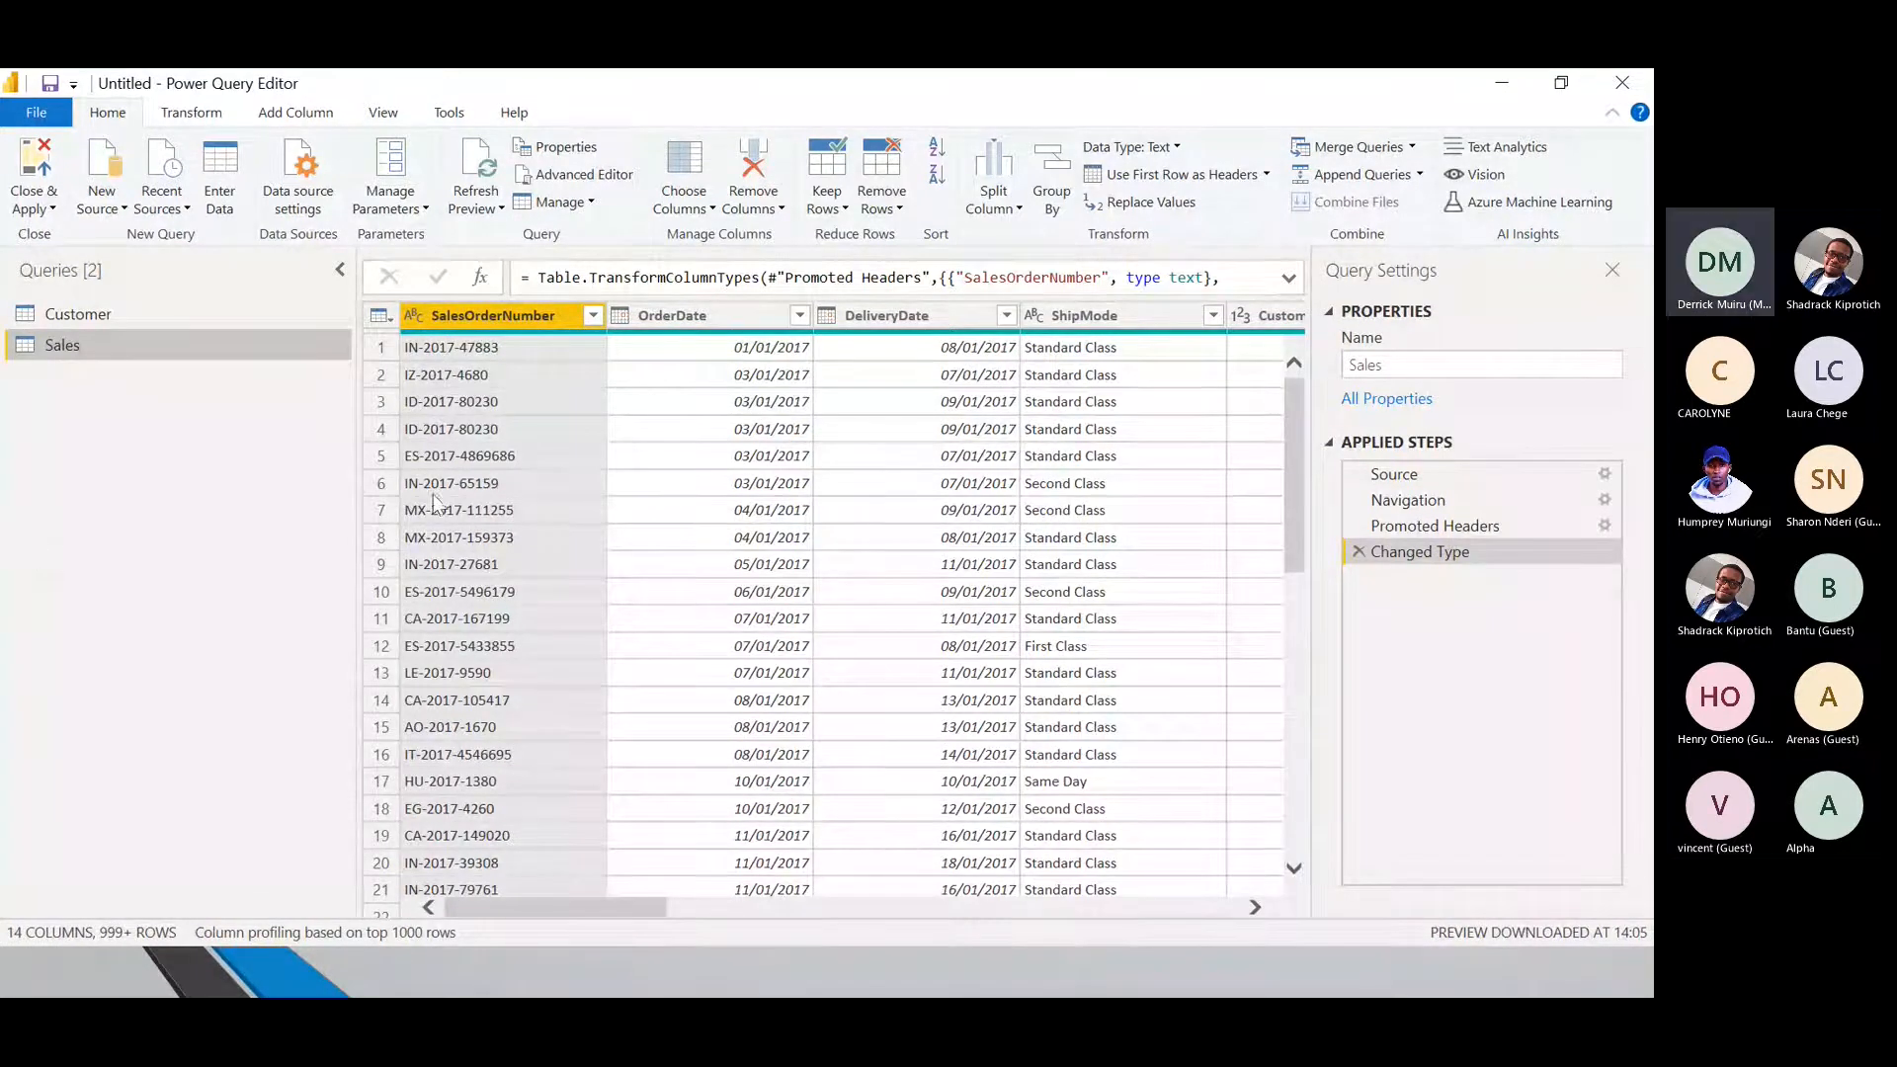
Step: Review the Customer query's columns from CustomerKey through BusinessType
left_click(259, 314)
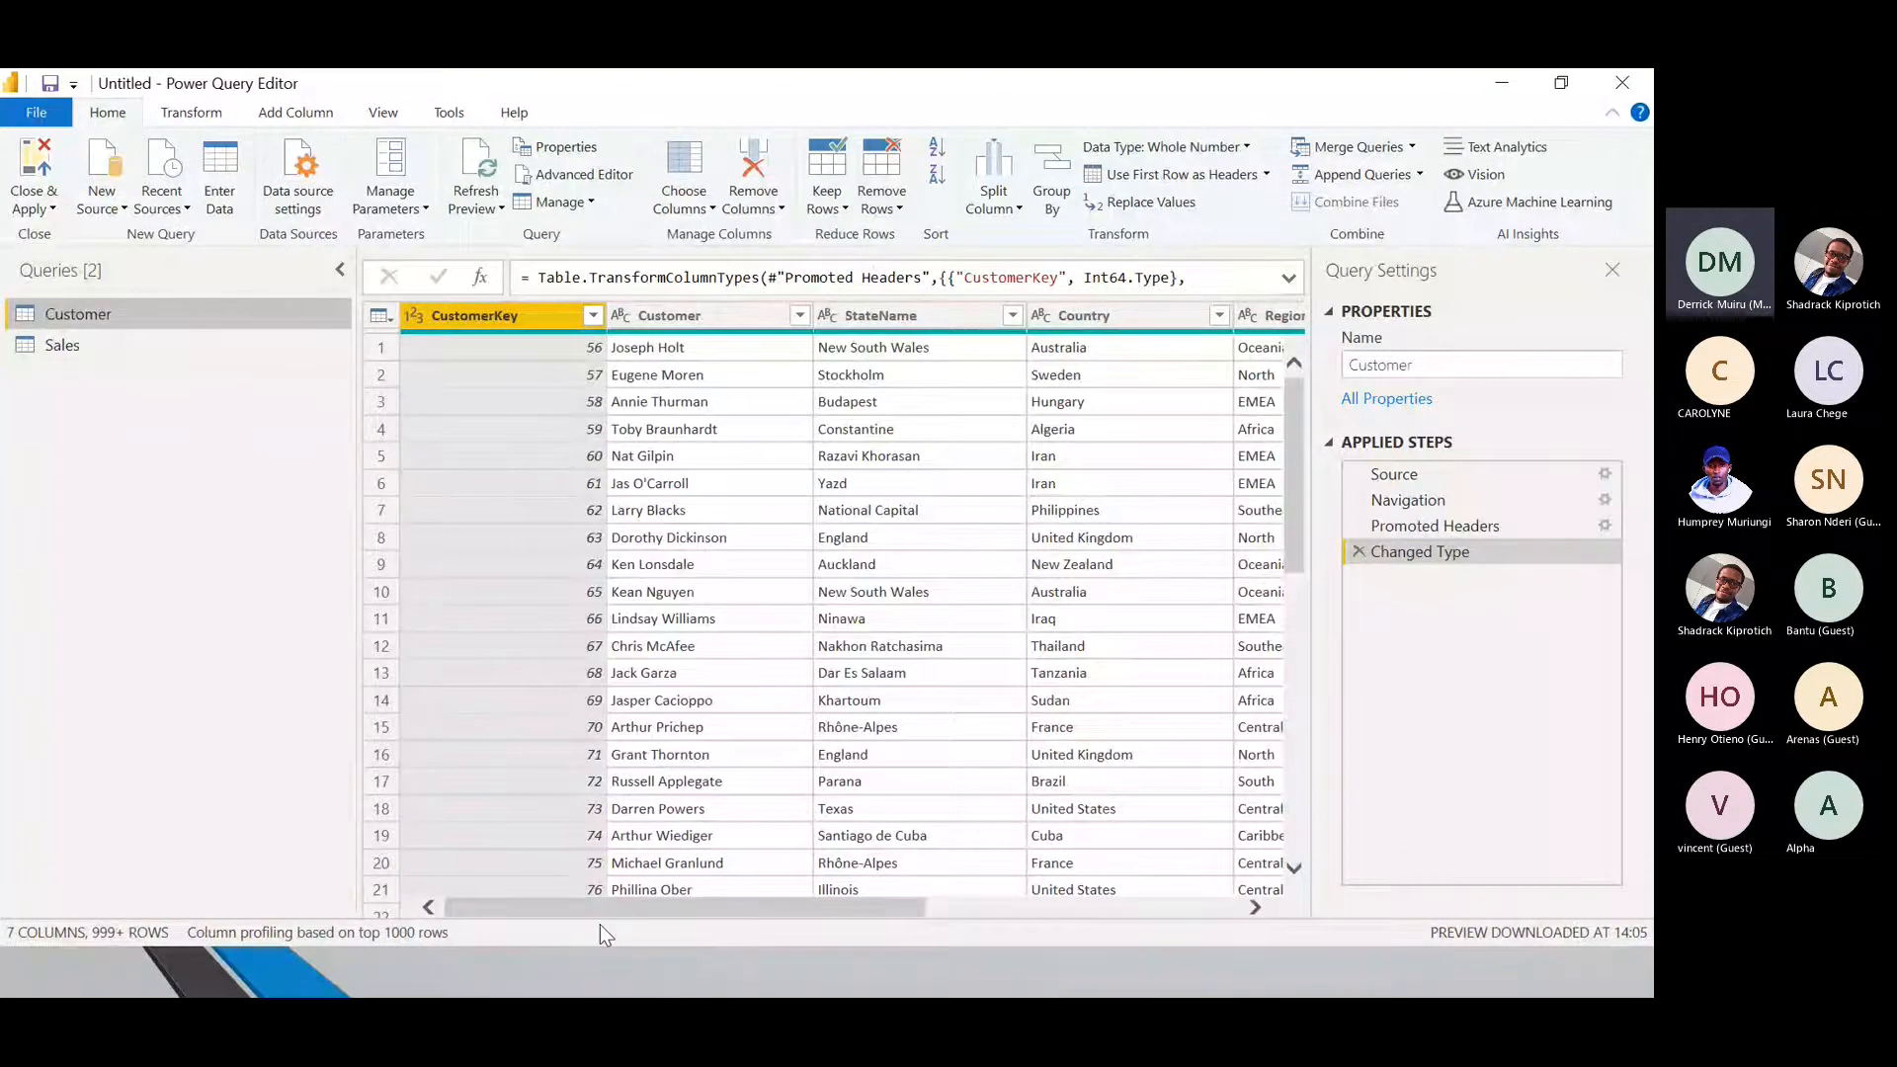
left_click_drag(596, 914, 614, 914)
mouse_move(614, 915)
left_mouse_down()
mouse_move(652, 921)
mouse_move(591, 914)
left_mouse_up()
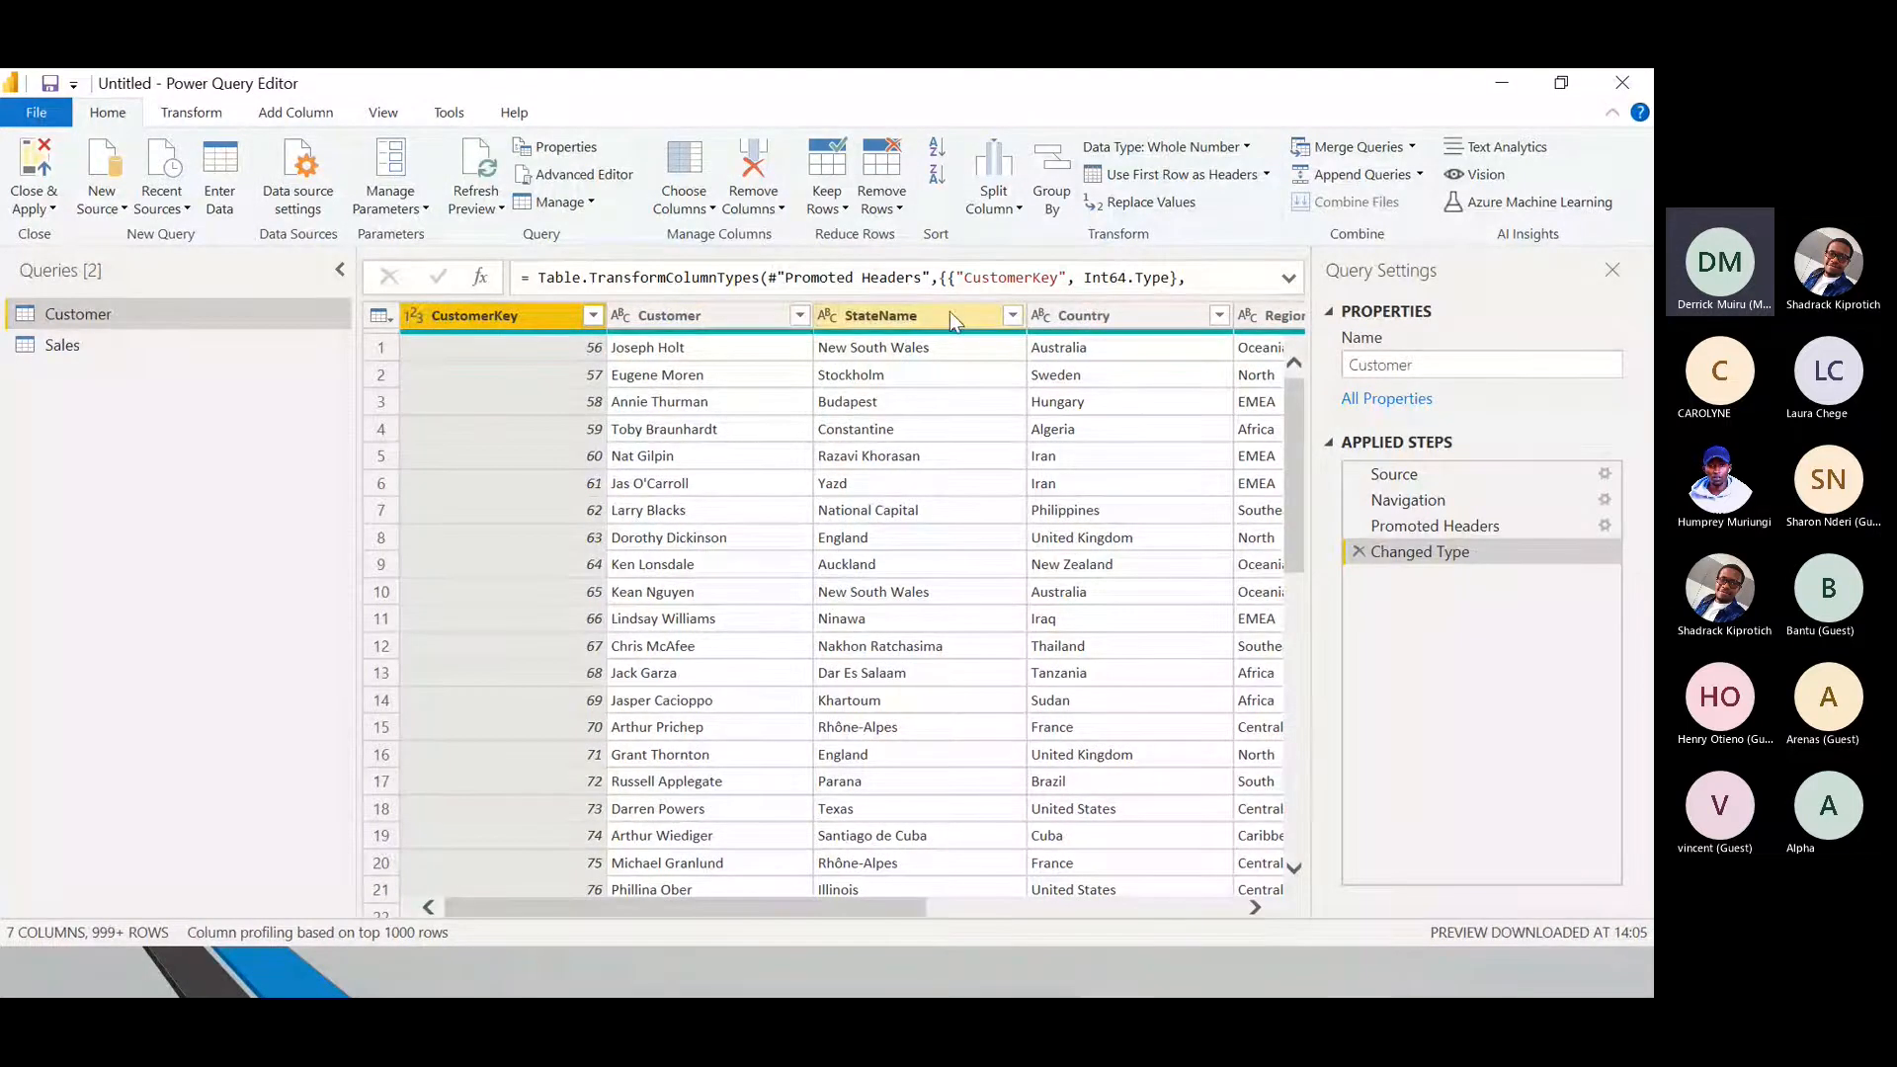
left_click_drag(895, 907, 1209, 891)
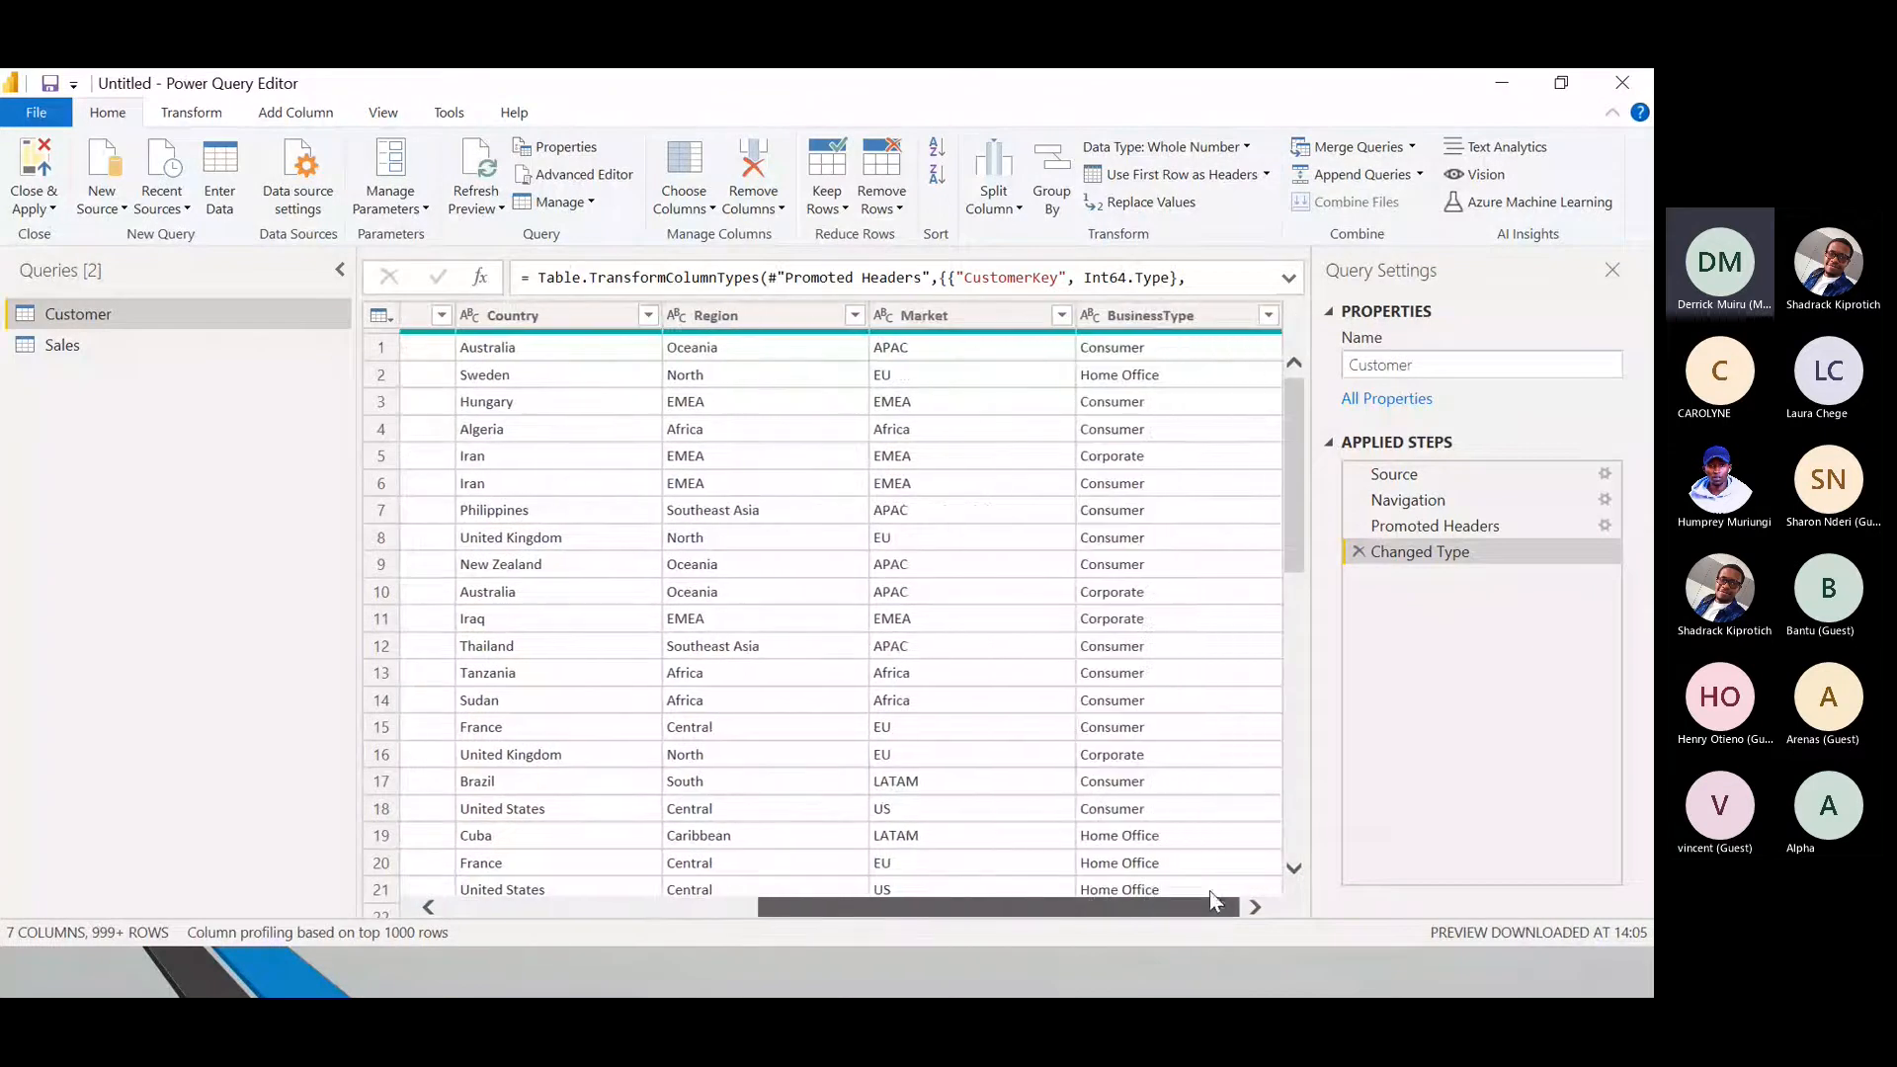
Step: Review the Sales query's columns from SalesOrderNumber through ProductName
left_click(115, 344)
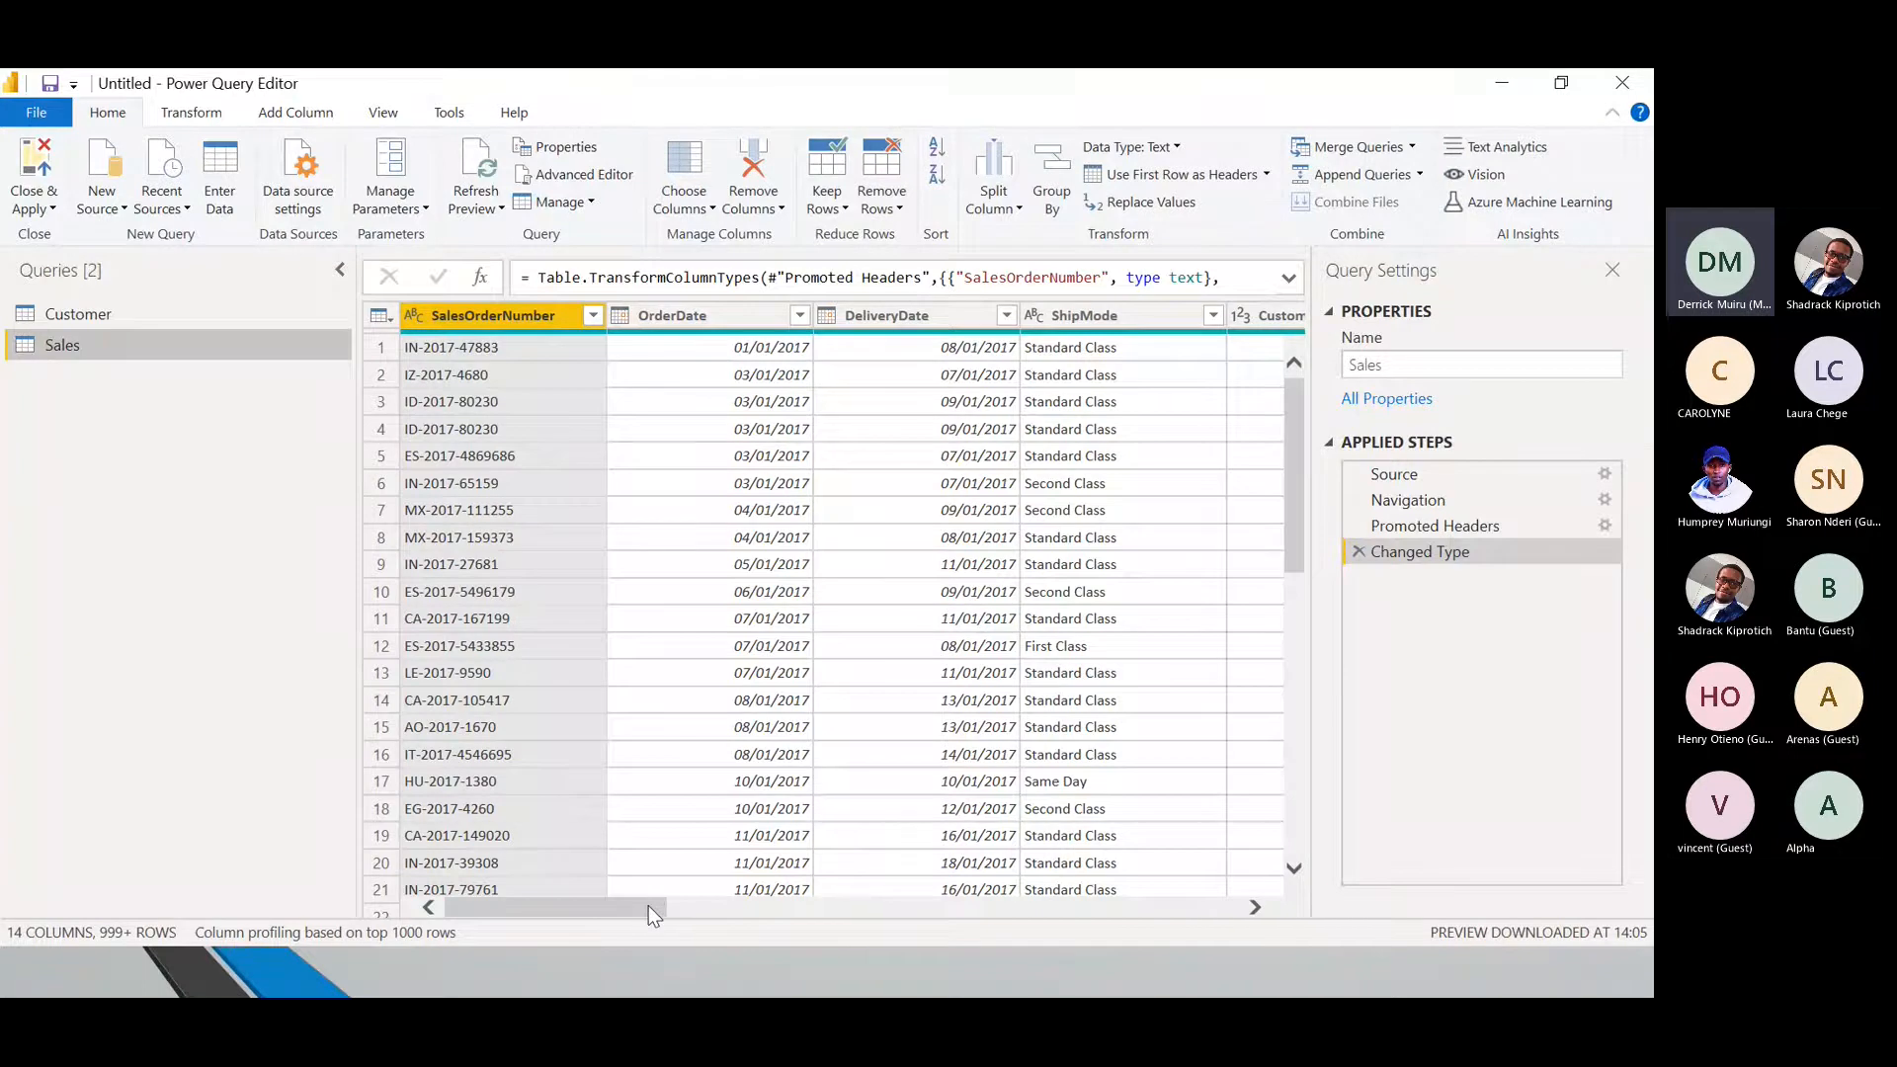
left_click_drag(648, 904, 657, 899)
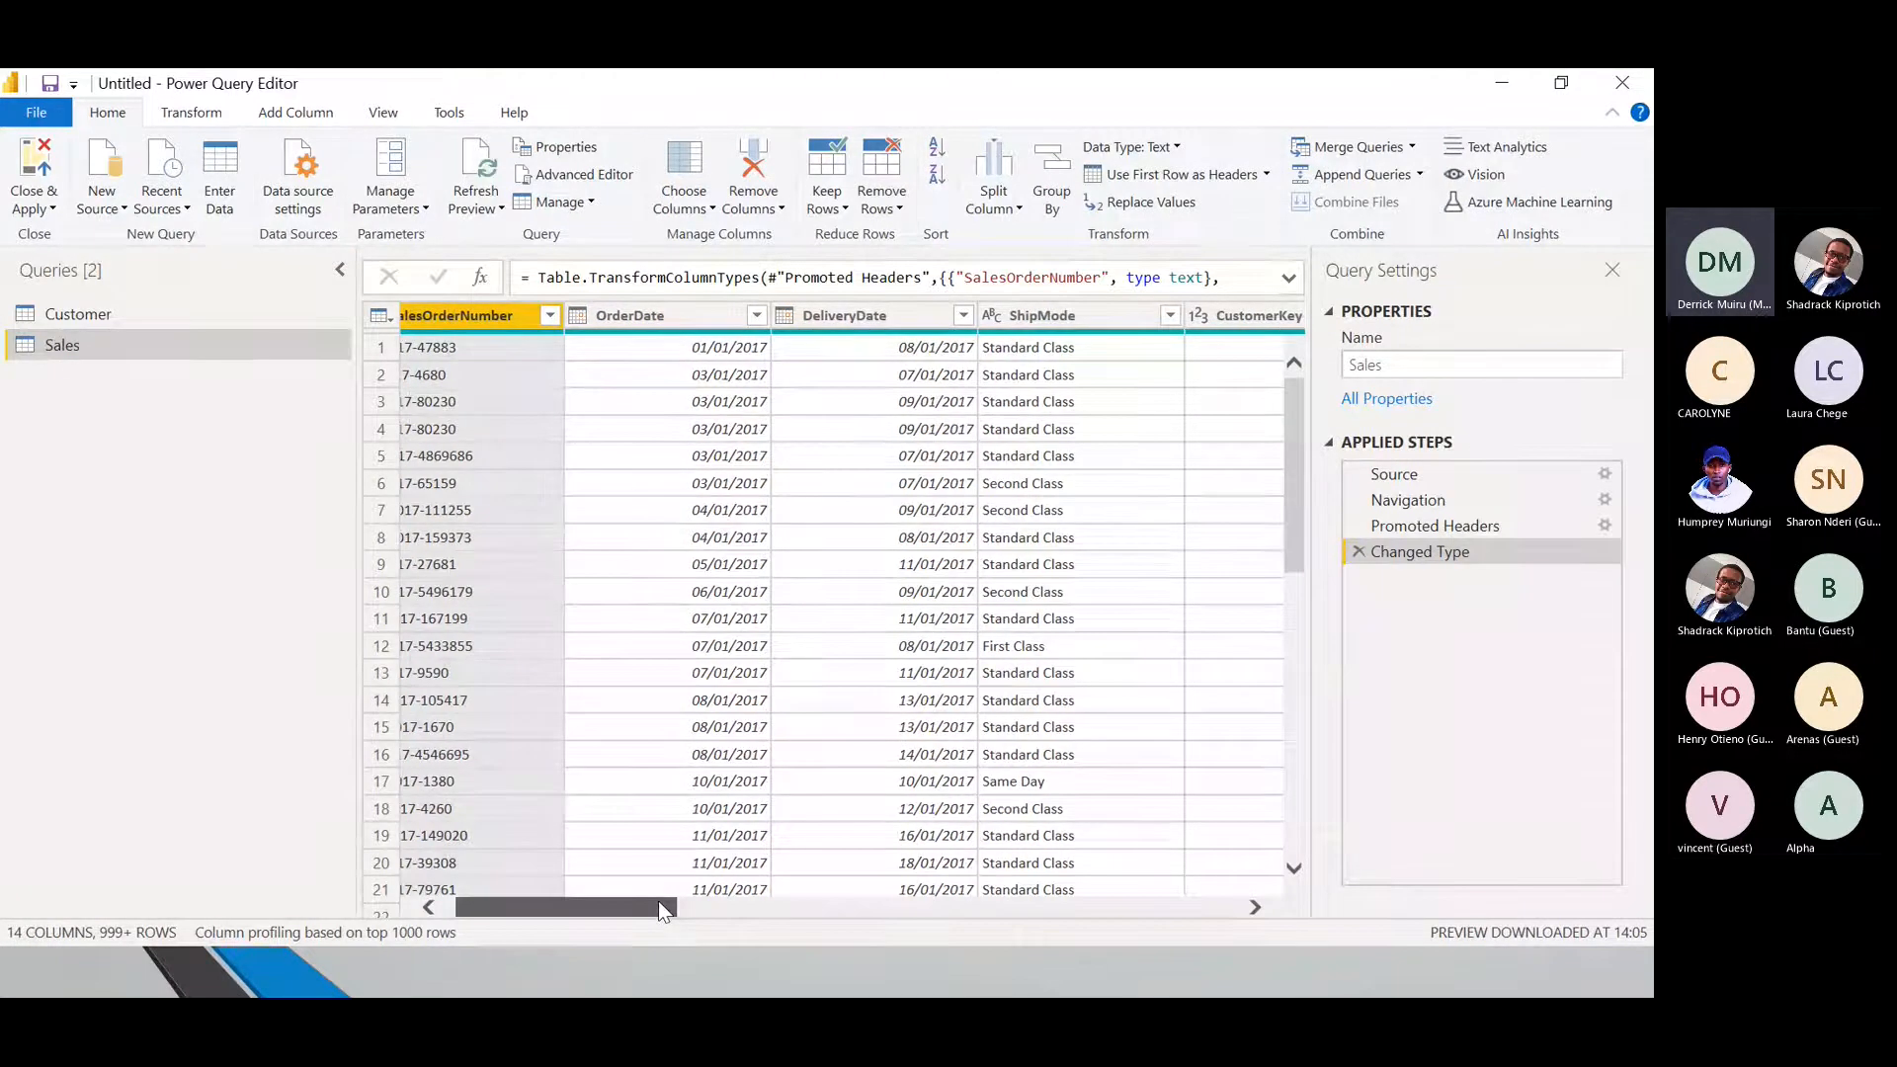
left_click_drag(659, 901, 751, 921)
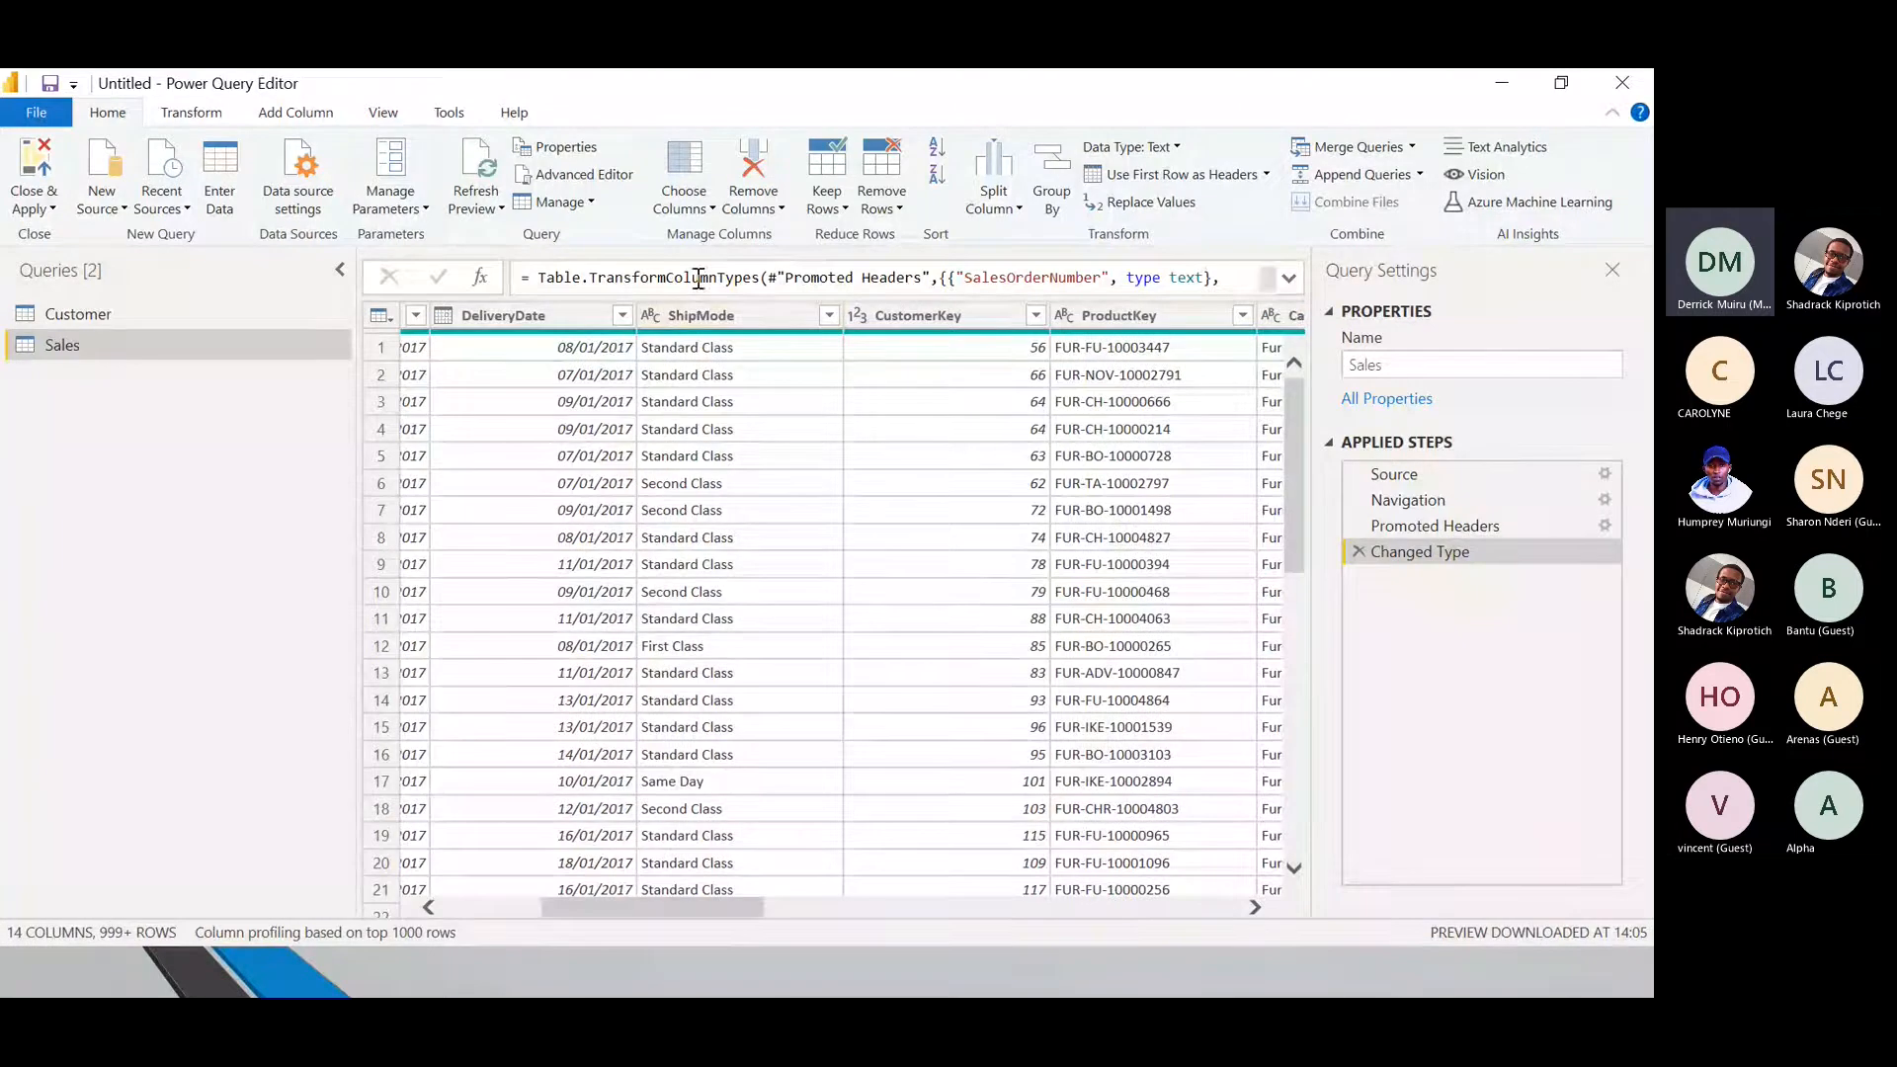
left_click_drag(680, 908, 744, 913)
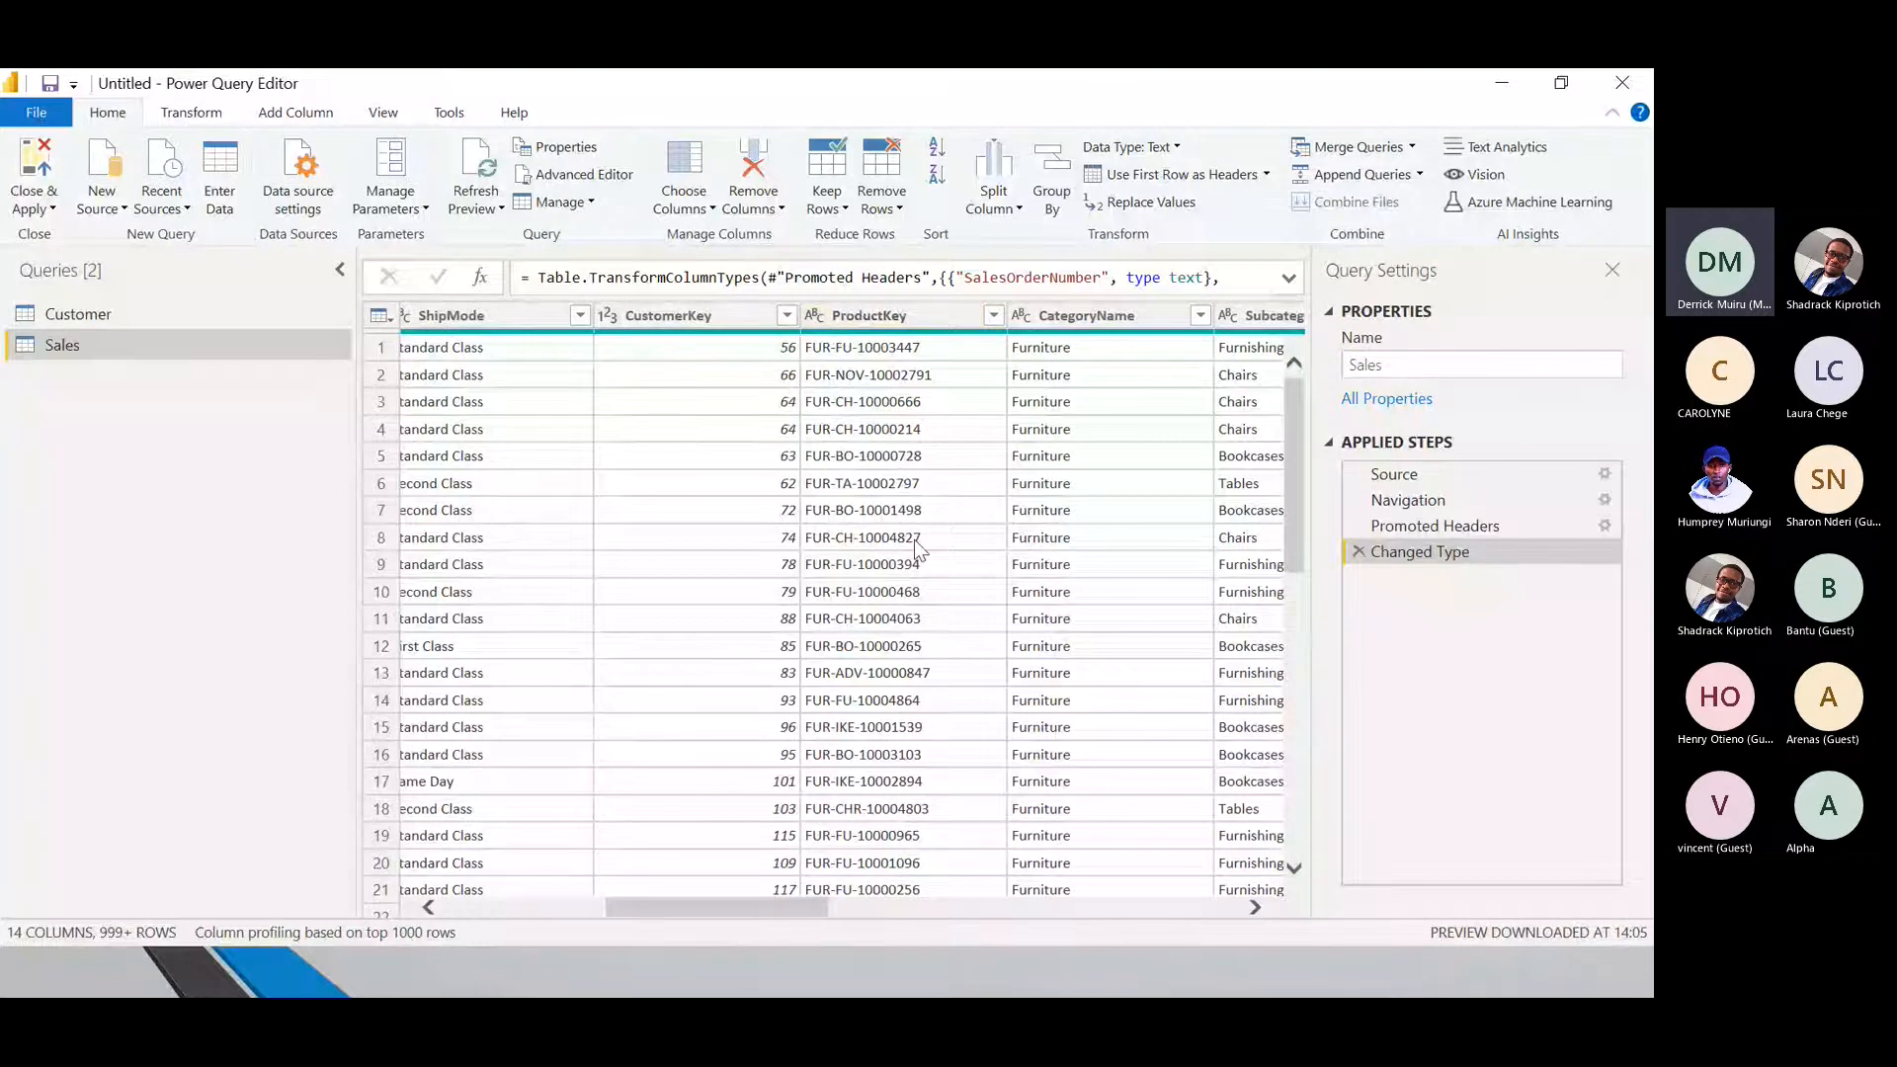
left_click_drag(792, 905, 875, 927)
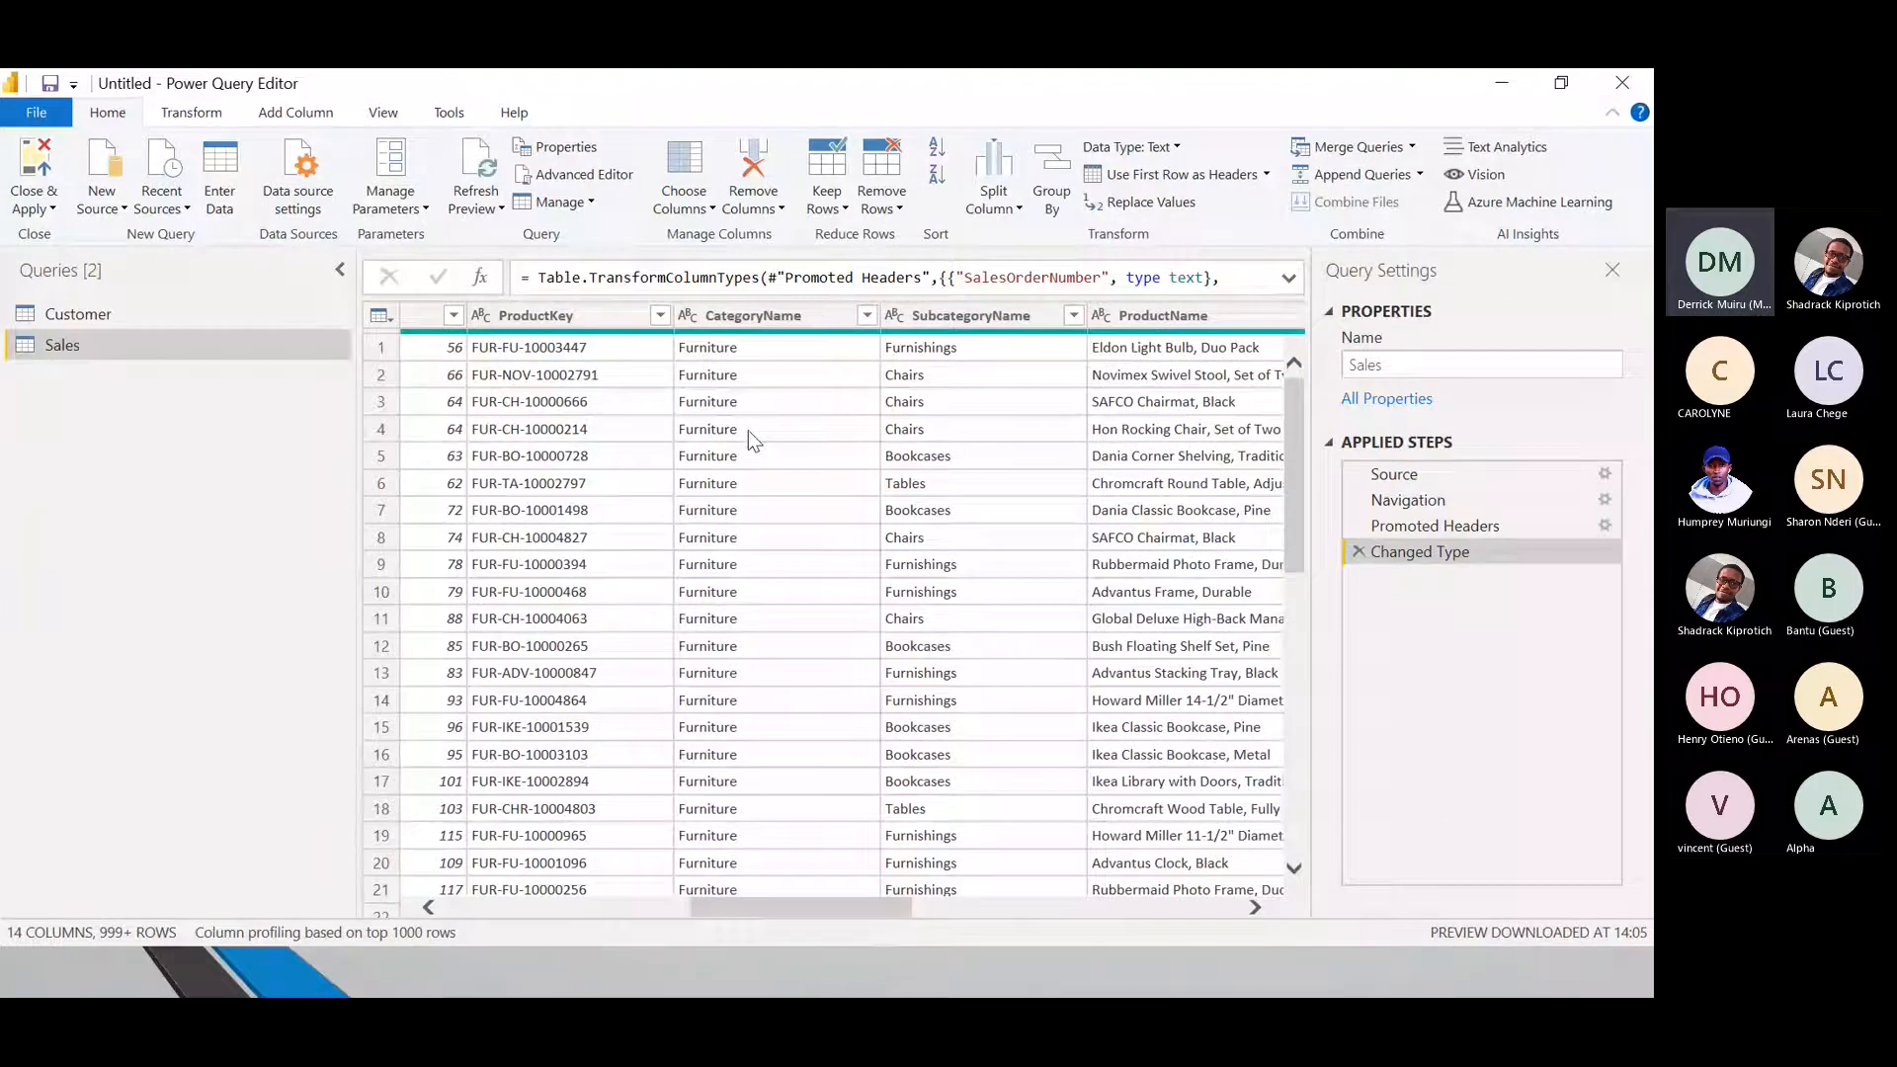
Step: Check the filter values of CategoryName and SubcategoryName, and view the remaining Sales columns through OrderPriority
left_click(866, 315)
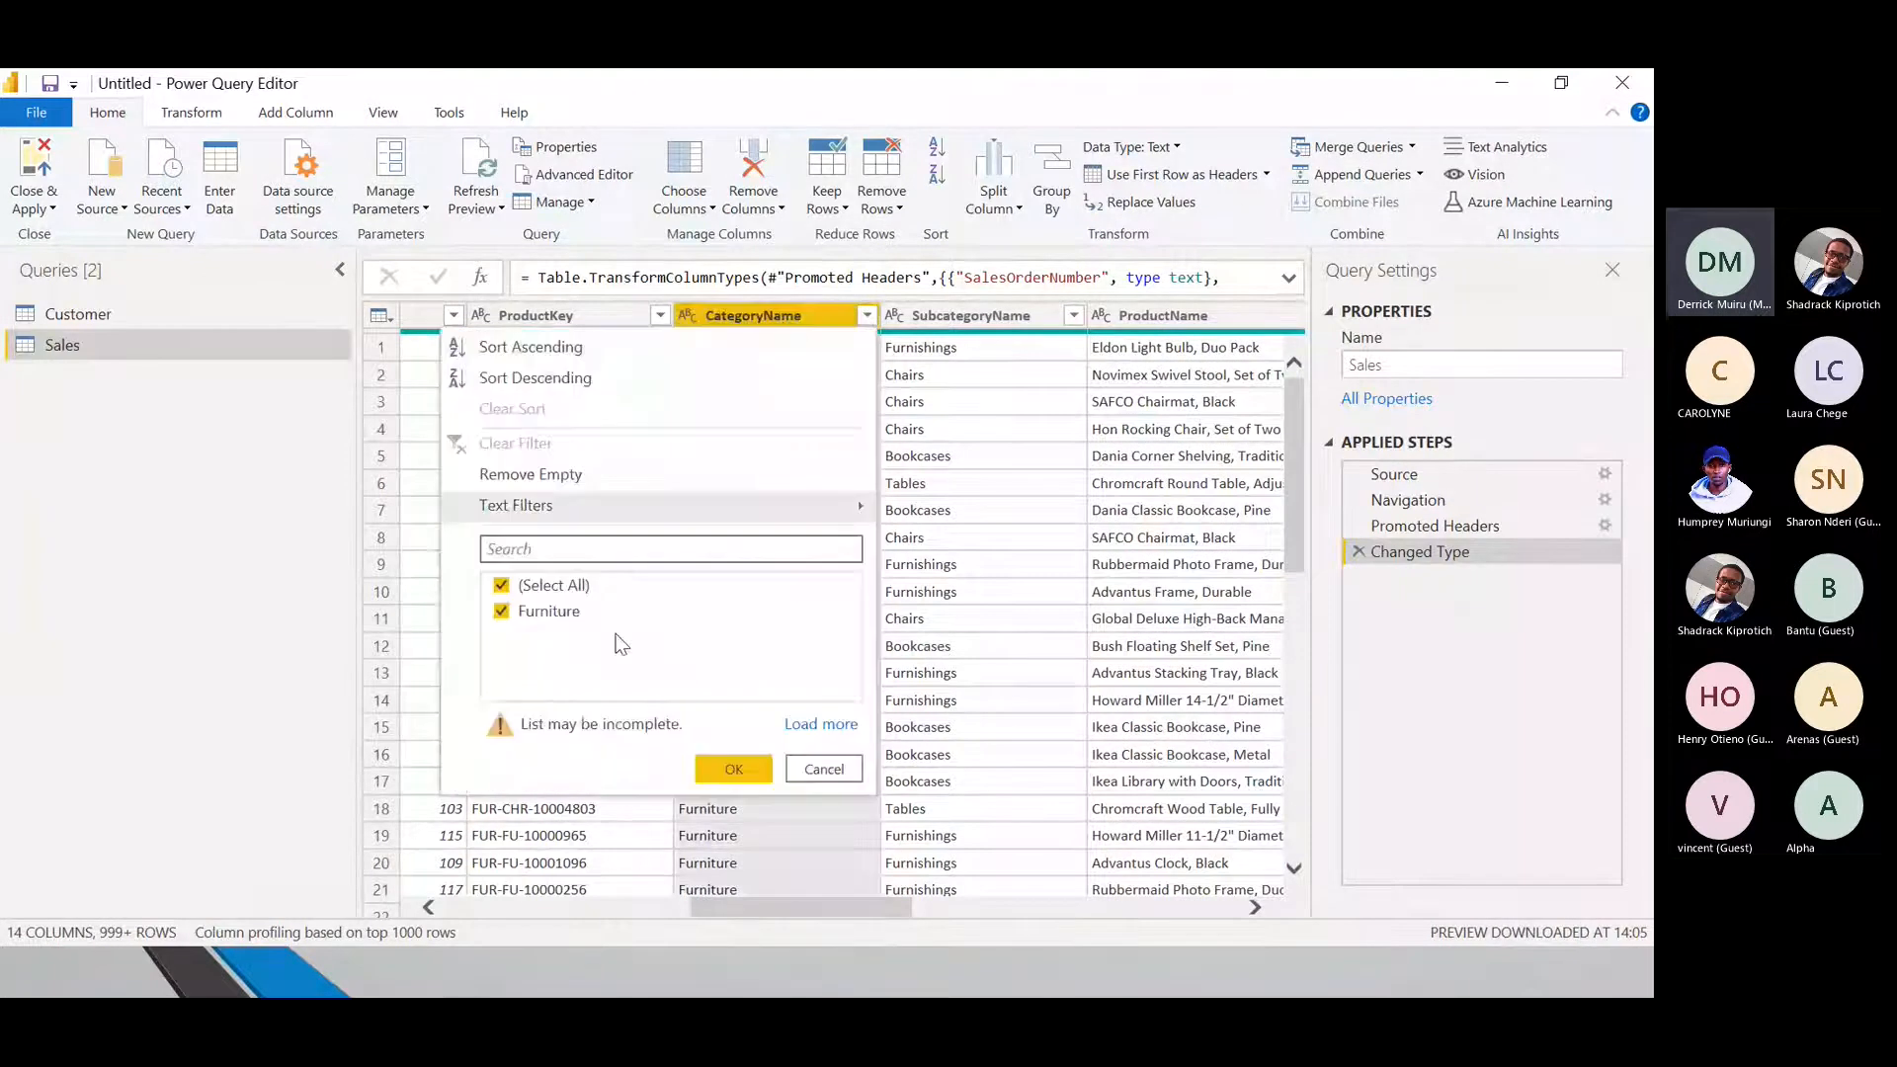
left_click(1073, 315)
left_click(1073, 316)
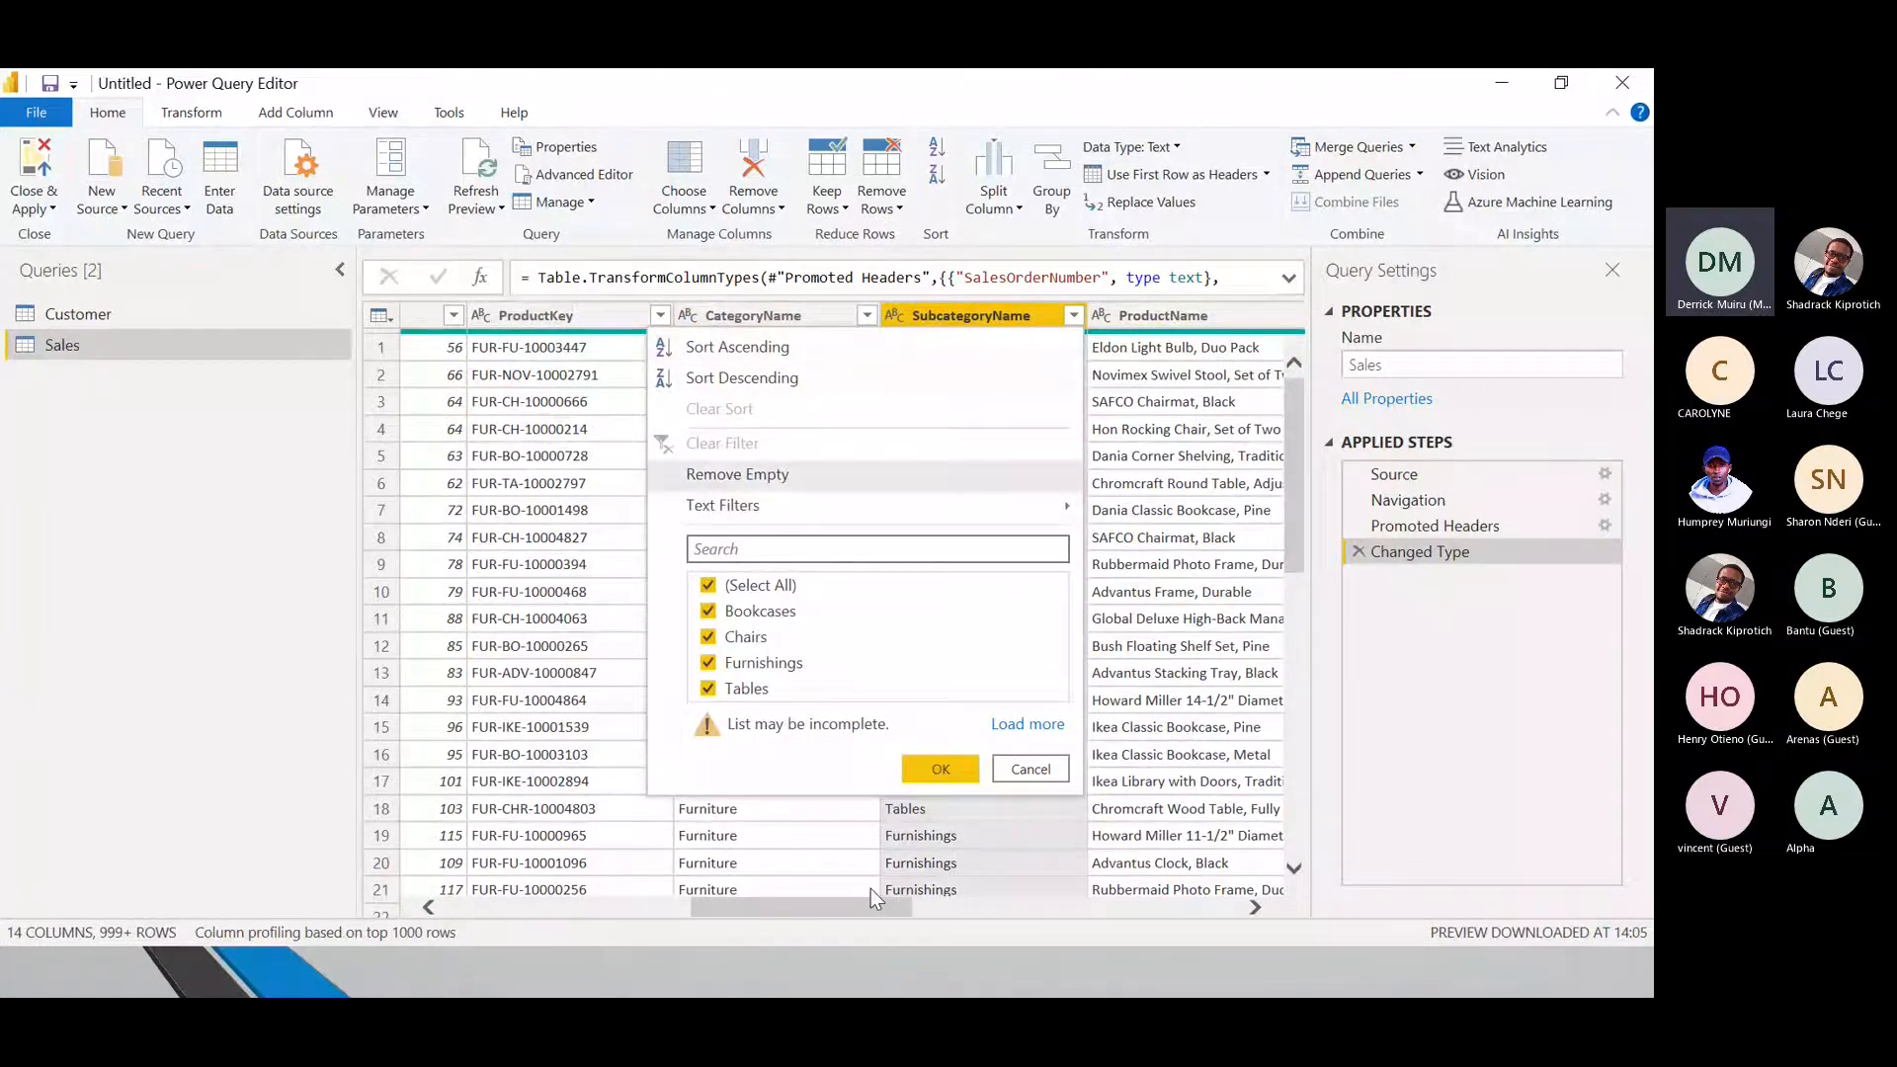
left_click(855, 915)
left_click_drag(856, 914, 1037, 939)
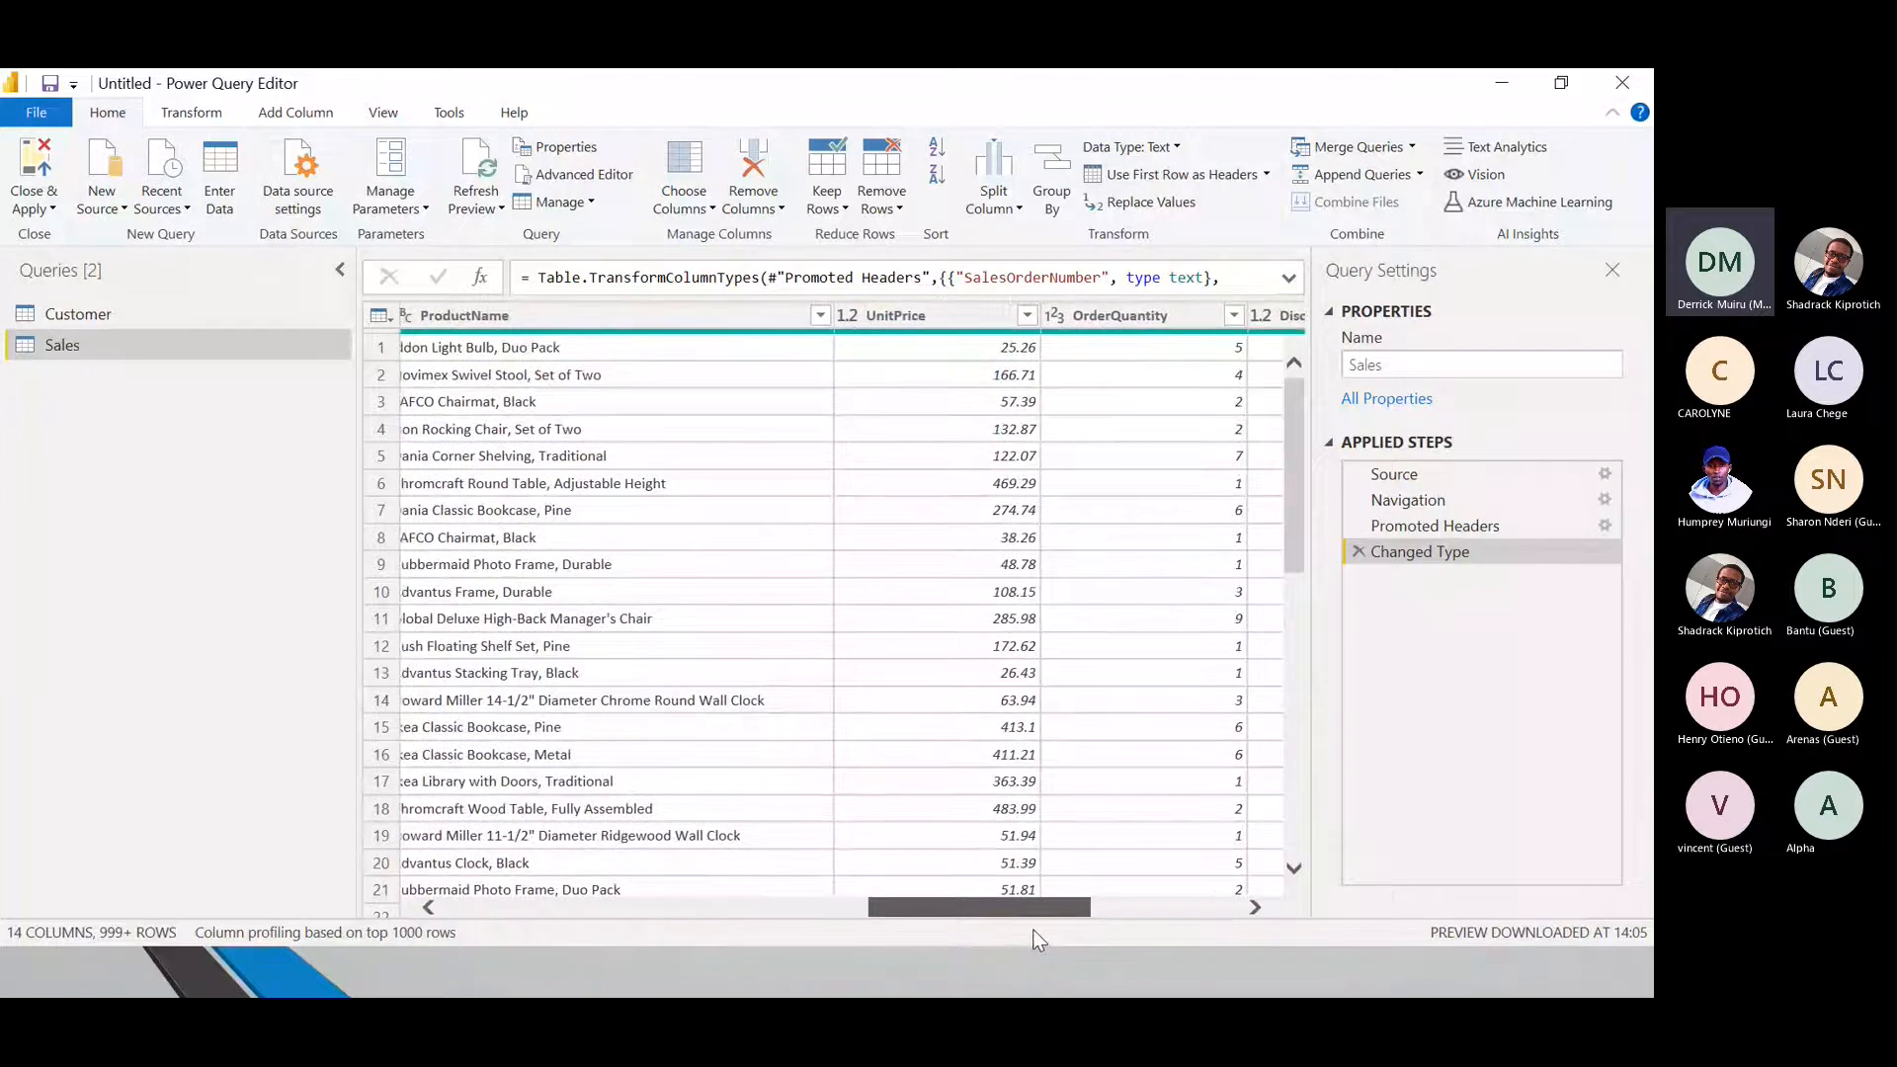
left_click_drag(1037, 939, 1107, 935)
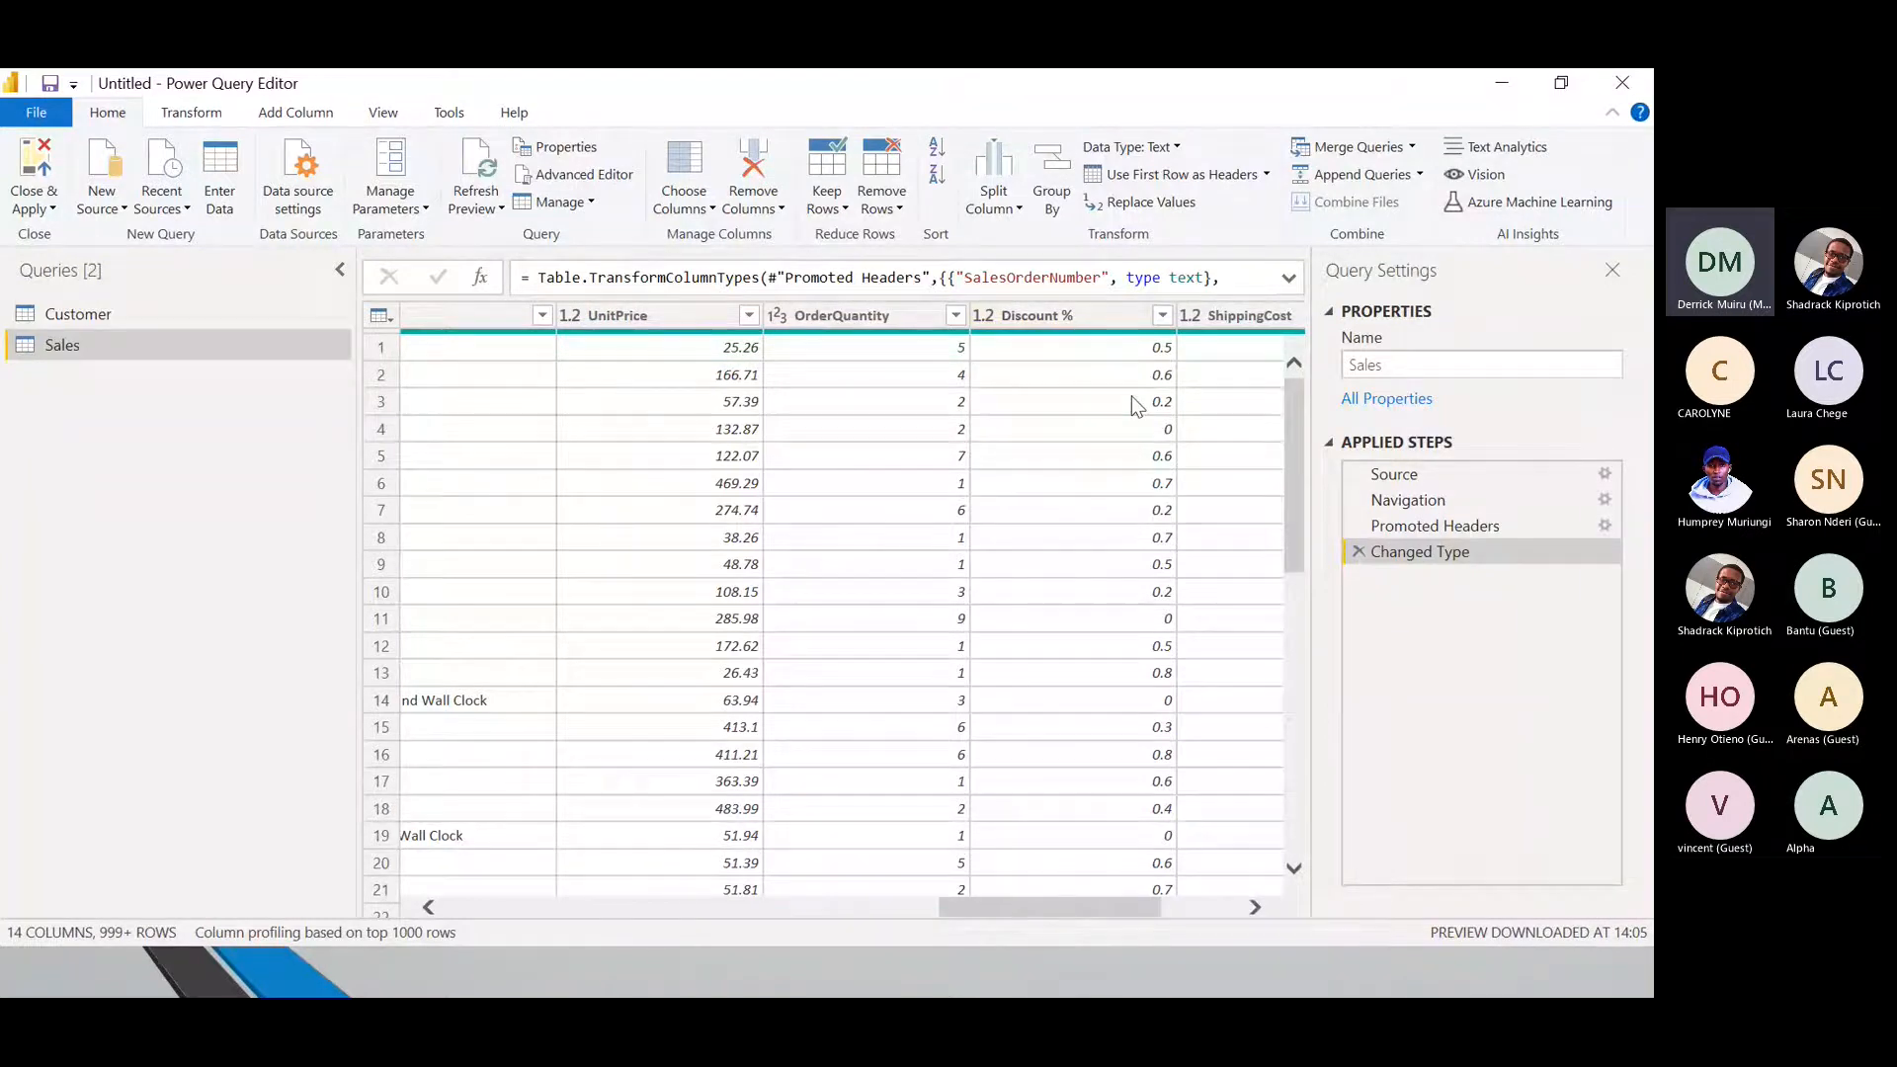
left_click_drag(1136, 911, 1197, 910)
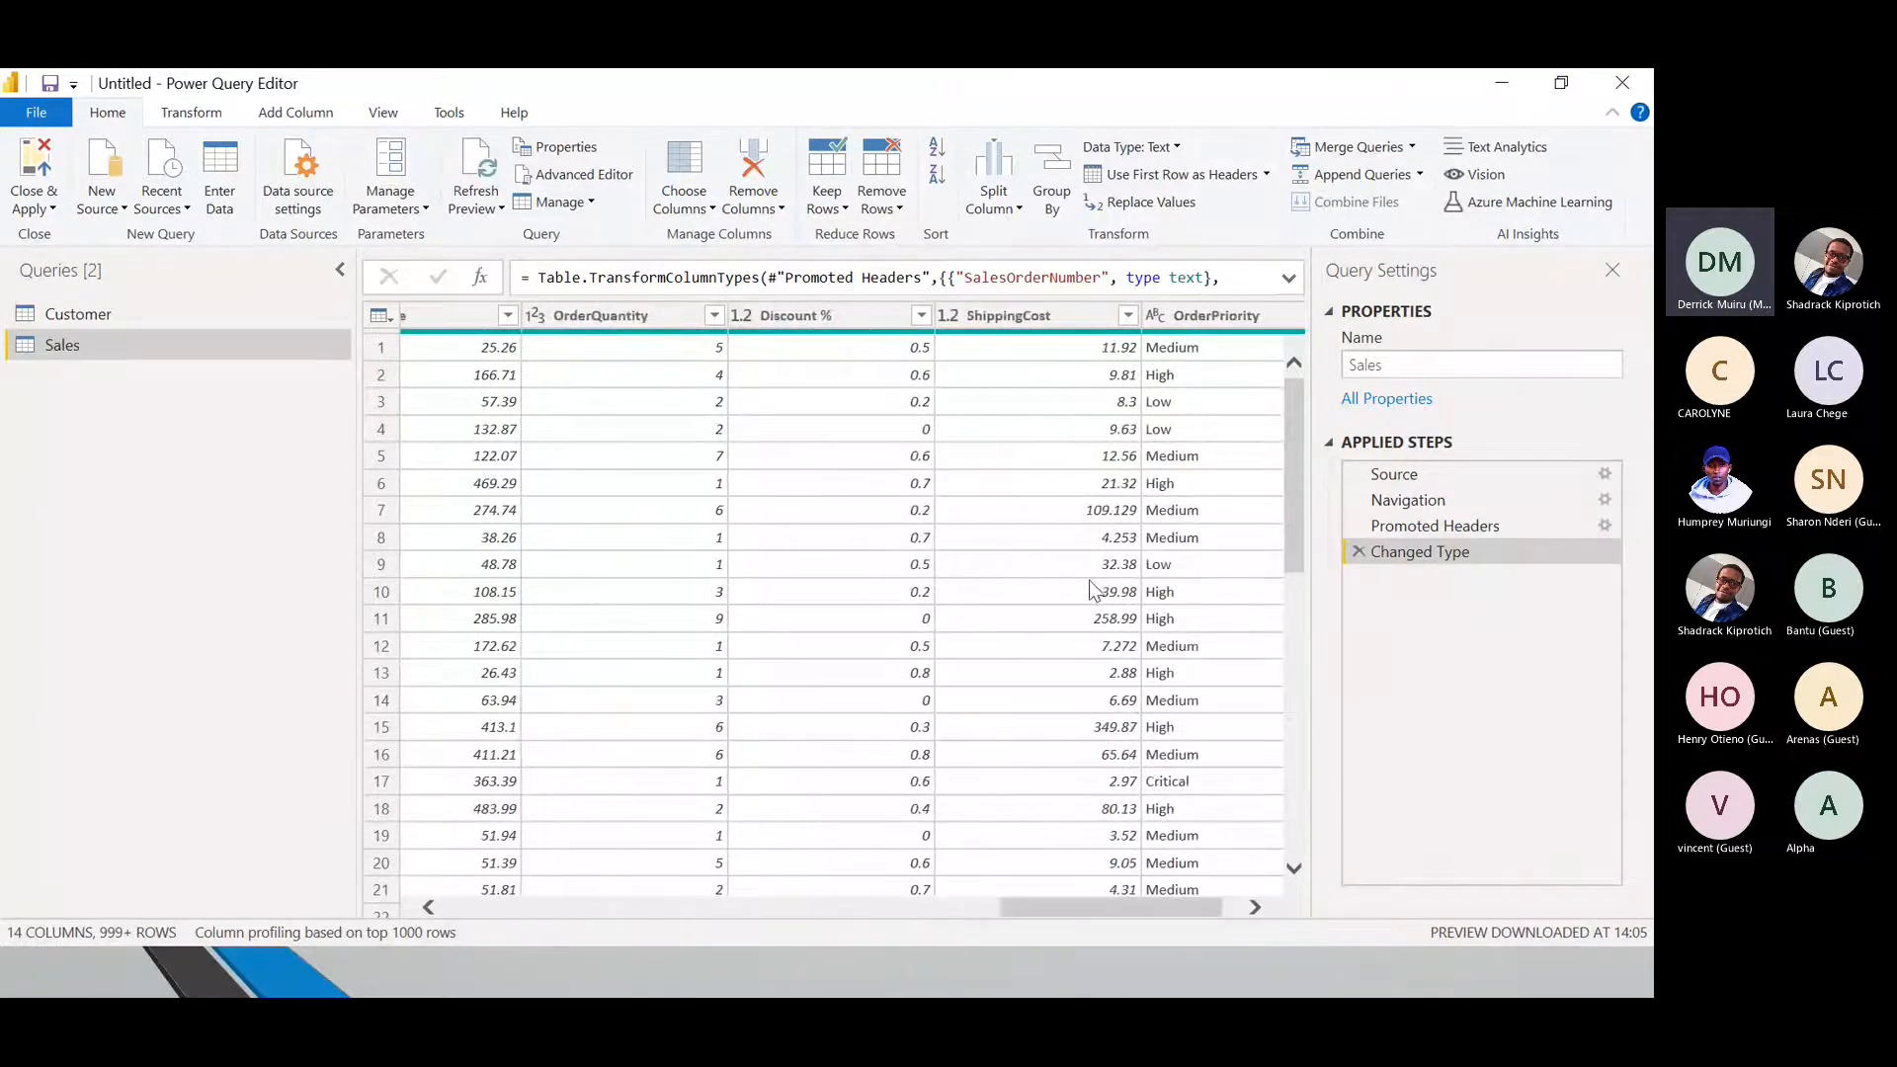
left_click_drag(1140, 906, 1158, 907)
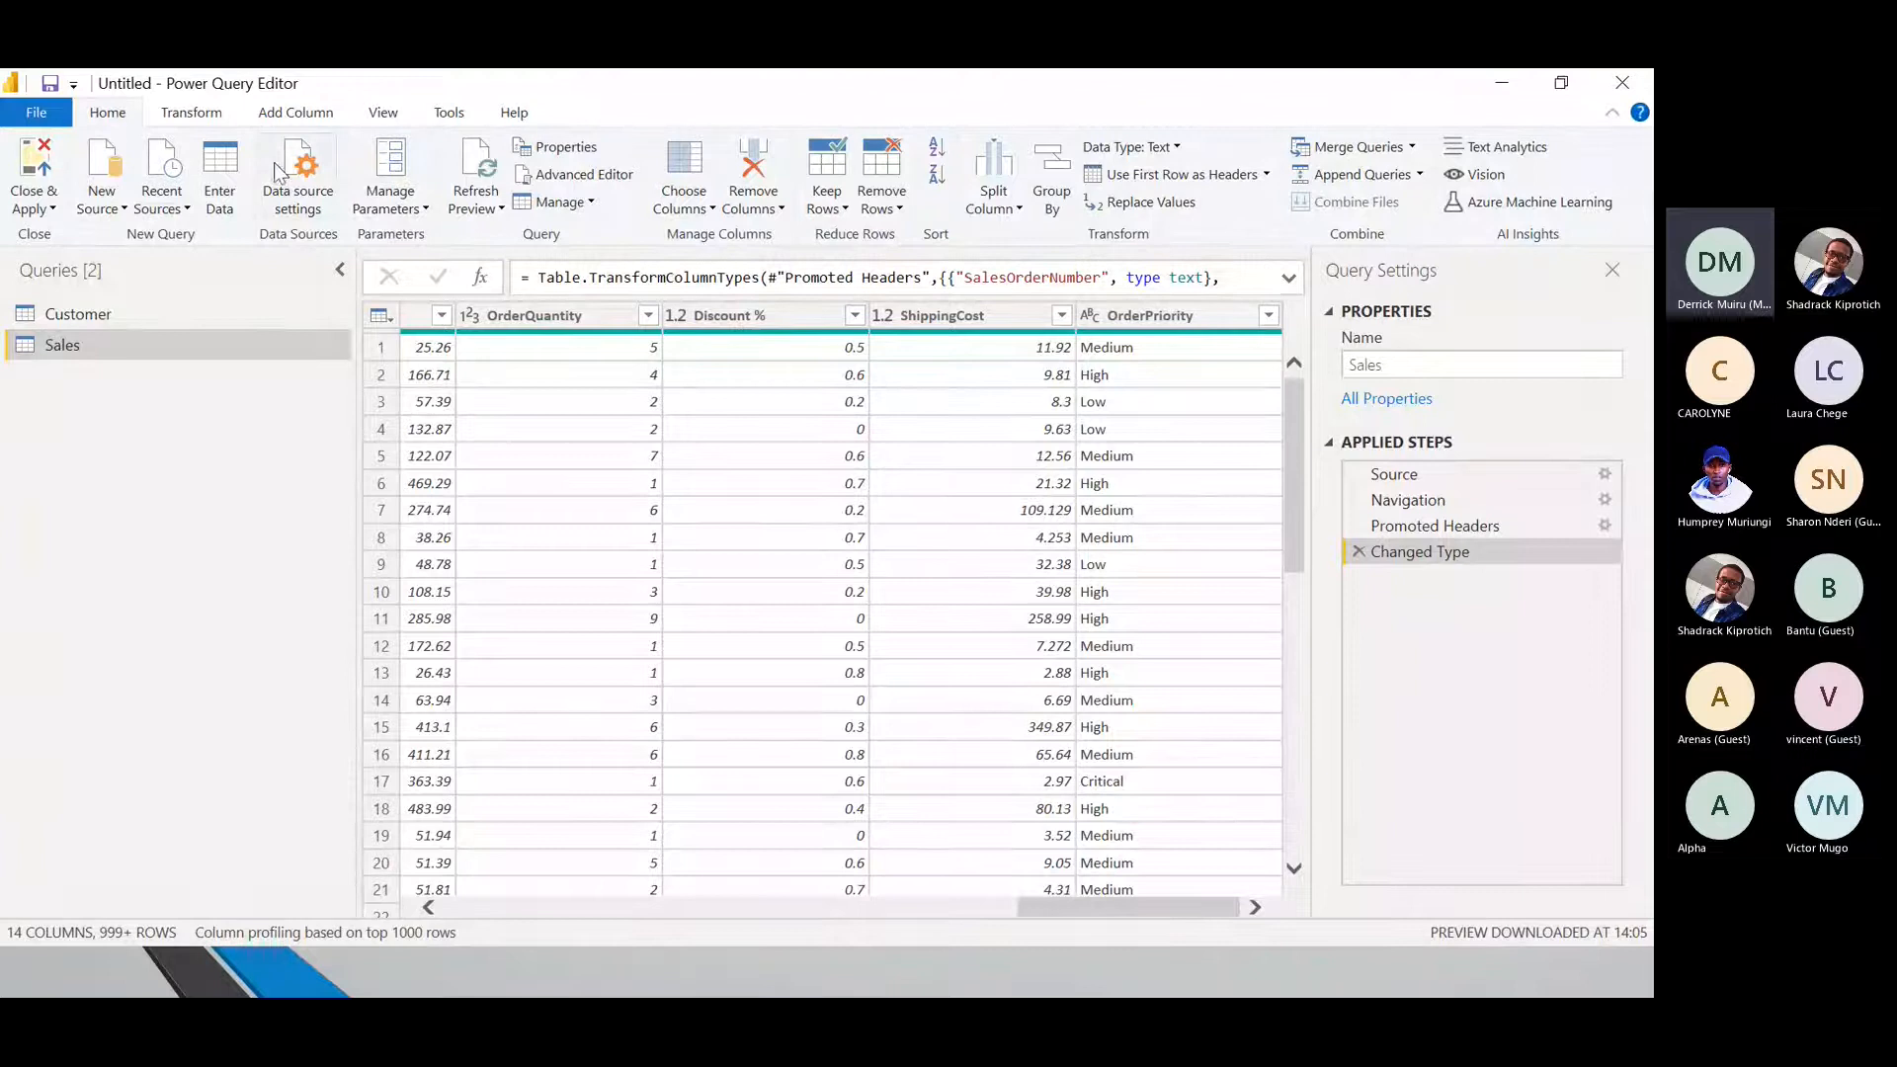
Step: Transform the Sales query's SalesOrderNumber column by extracting the text between delimiters, with "-" as both start and end delimiter
left_click(183, 123)
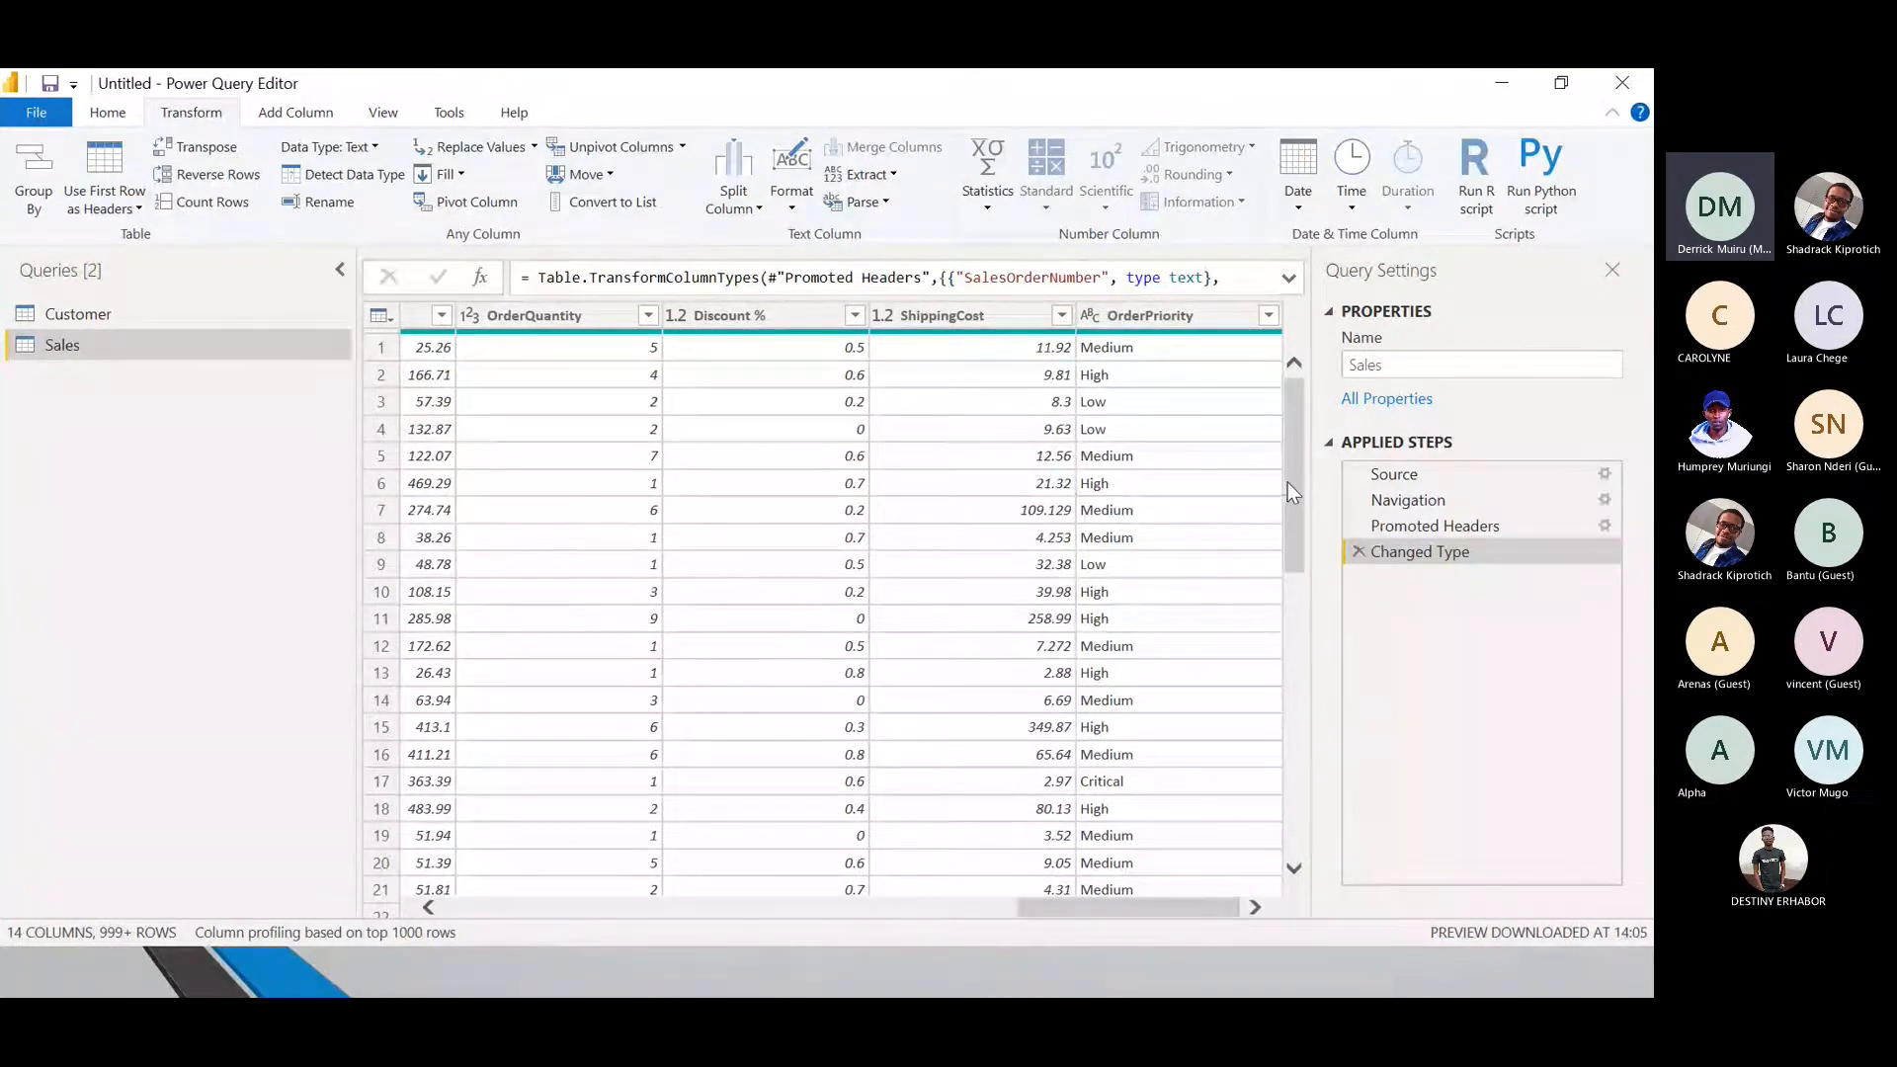
scroll(1288, 483, "down", 4)
scroll(1290, 458, "up", 4)
left_click_drag(1117, 907, 658, 918)
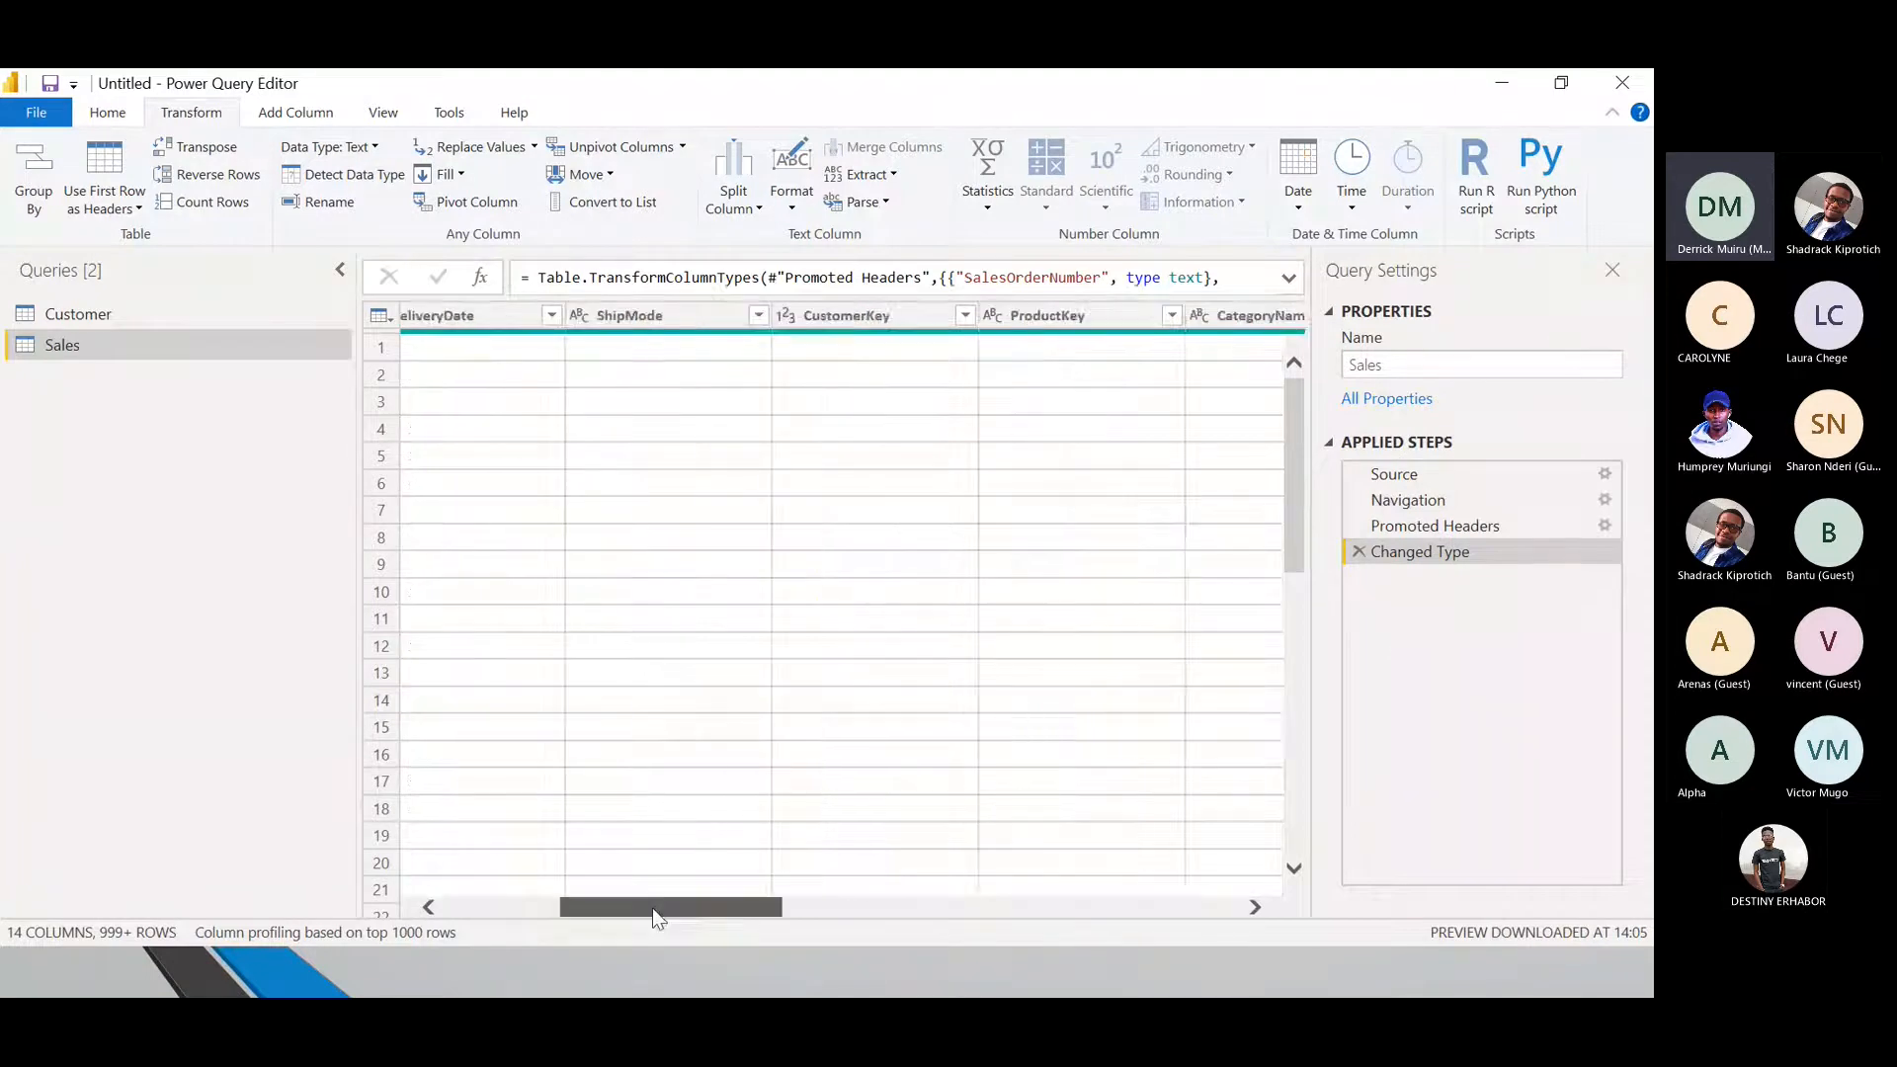
left_click_drag(655, 919, 518, 909)
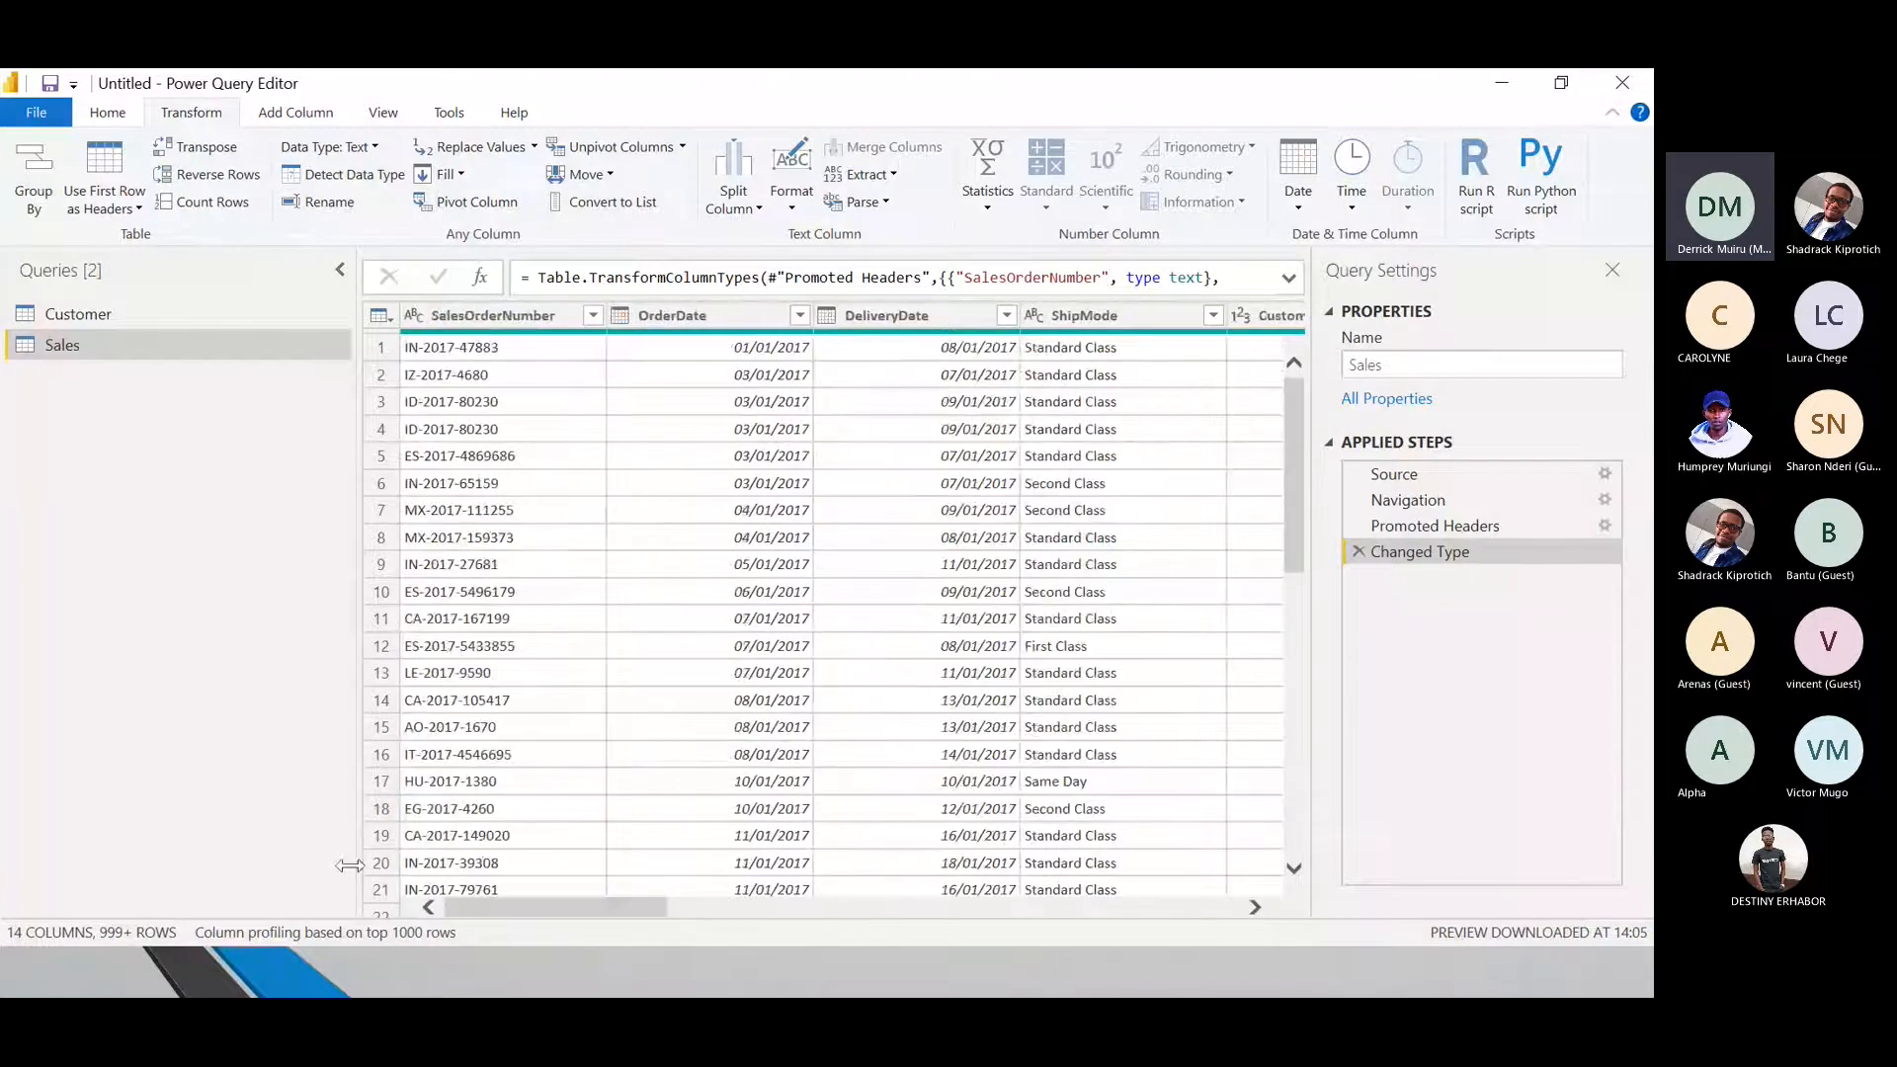
left_click(496, 318)
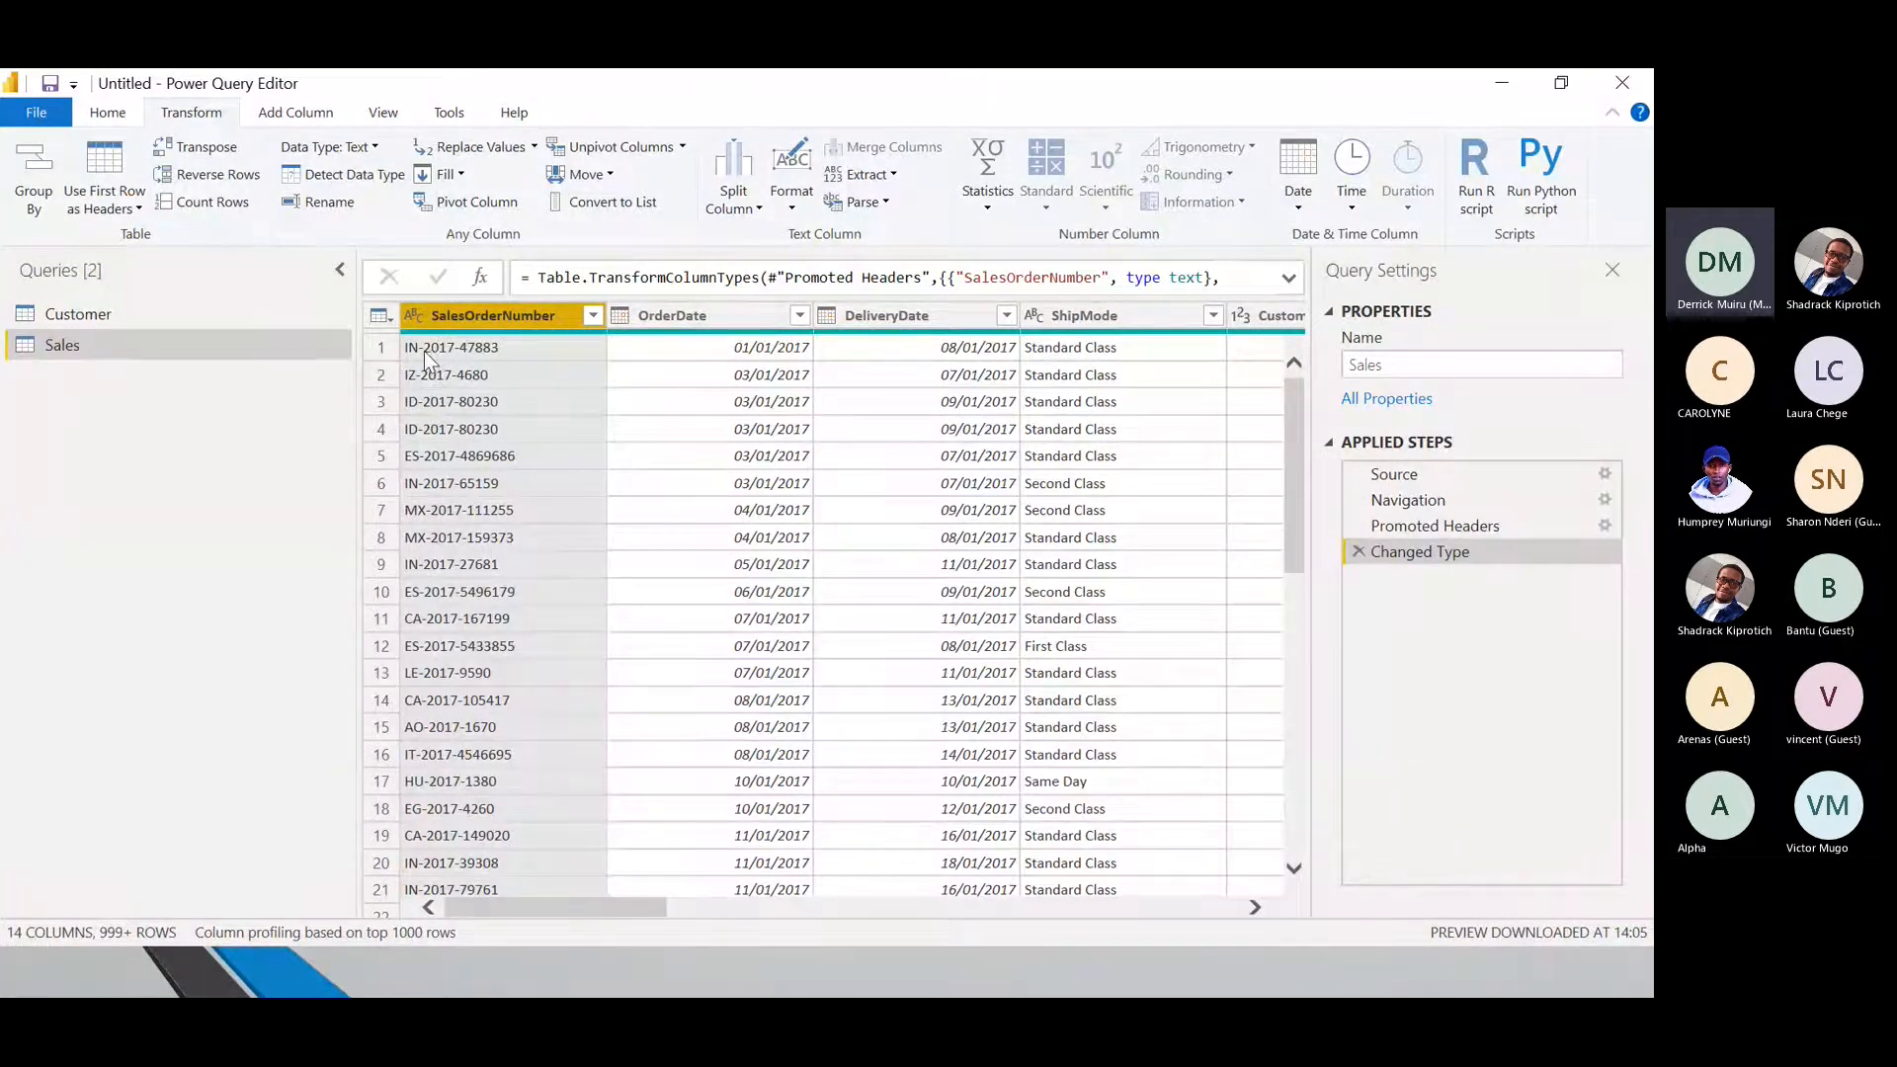
left_click(859, 174)
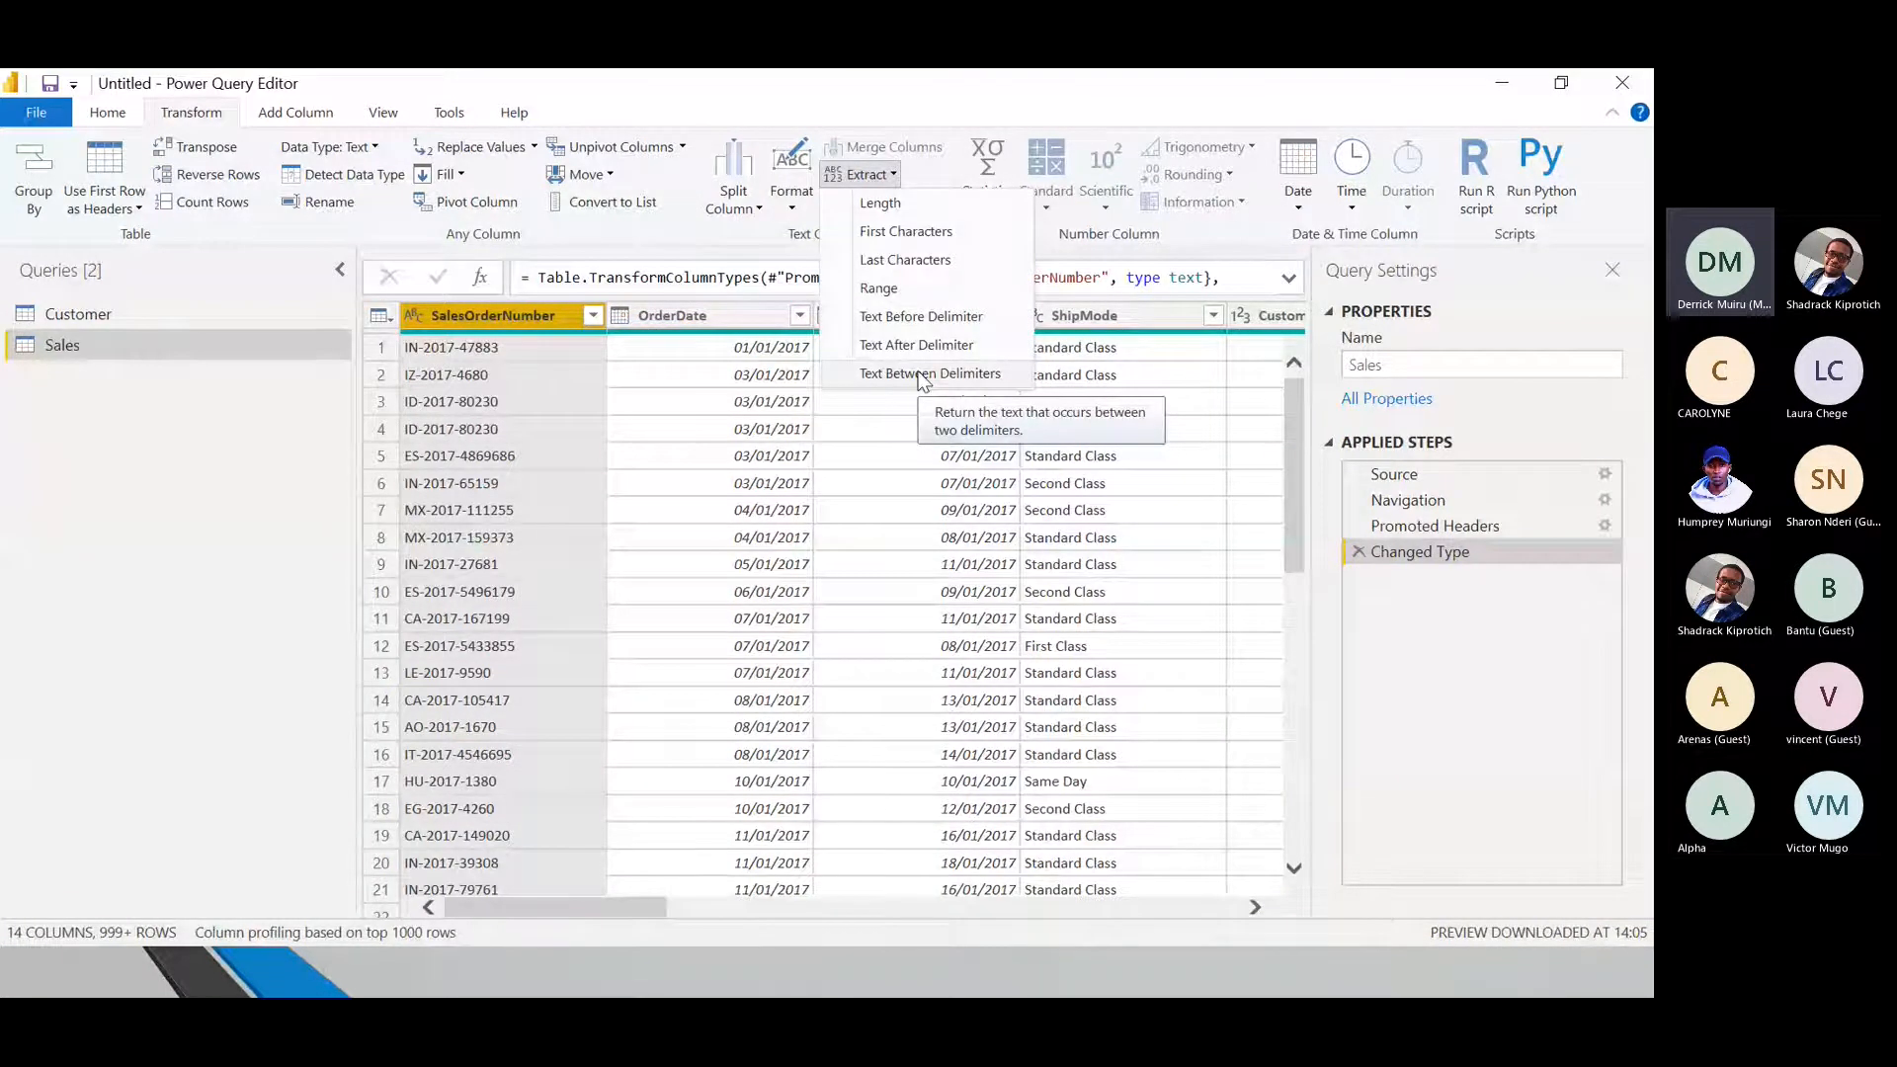
left_click(923, 374)
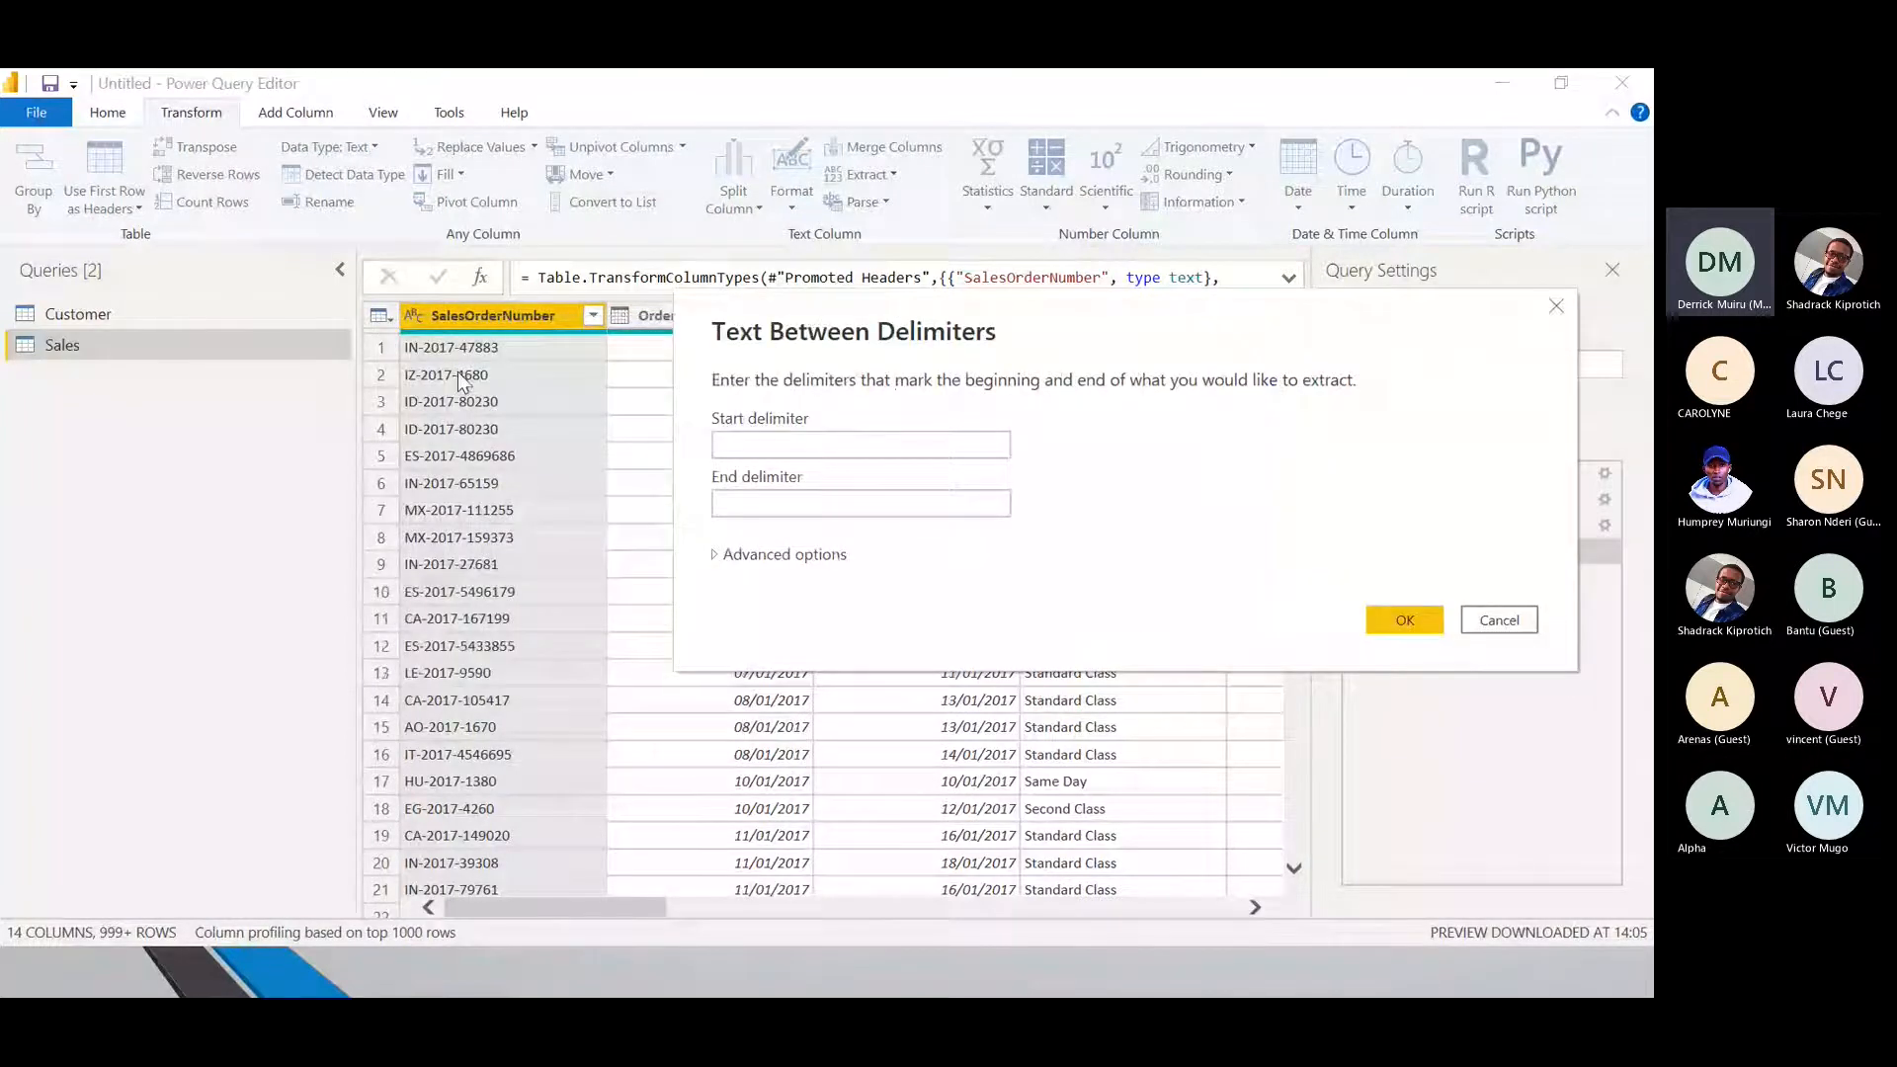
left_click(720, 446)
type("-")
left_click(720, 504)
type("-")
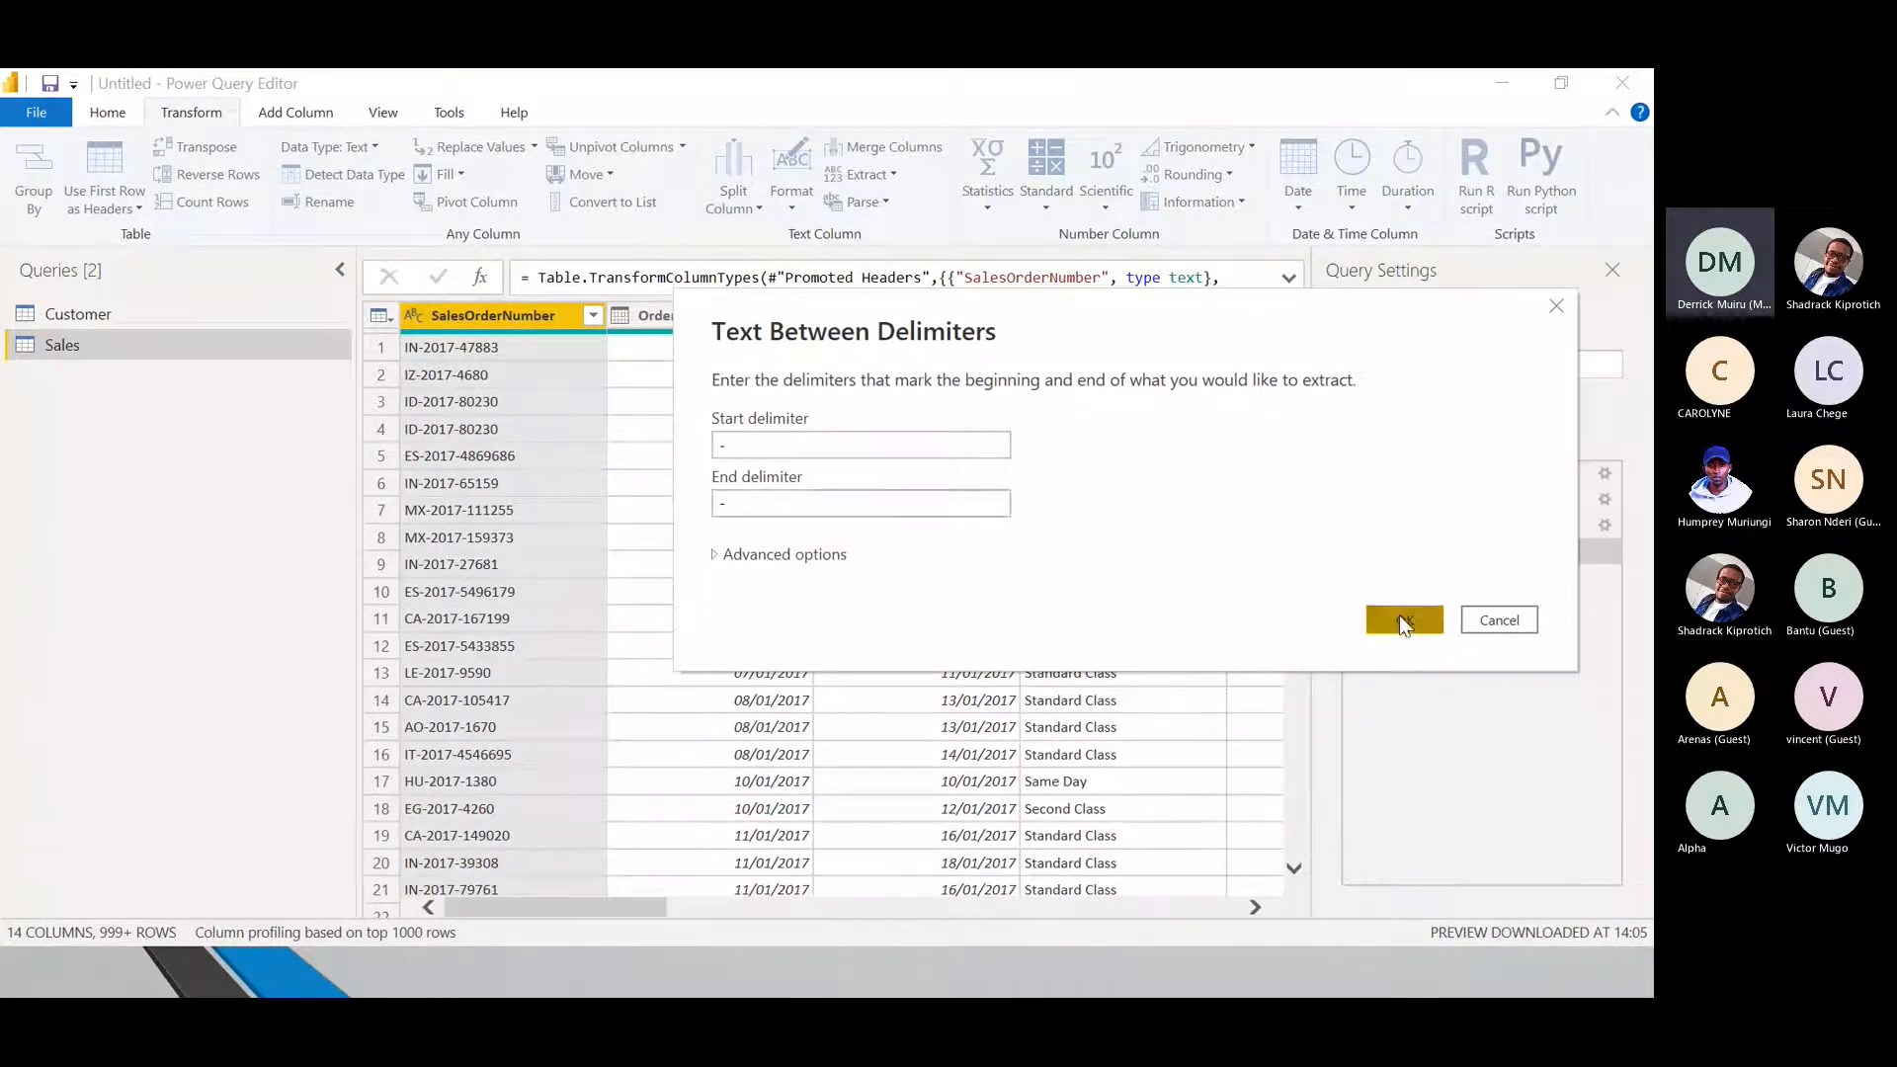
left_click(1399, 615)
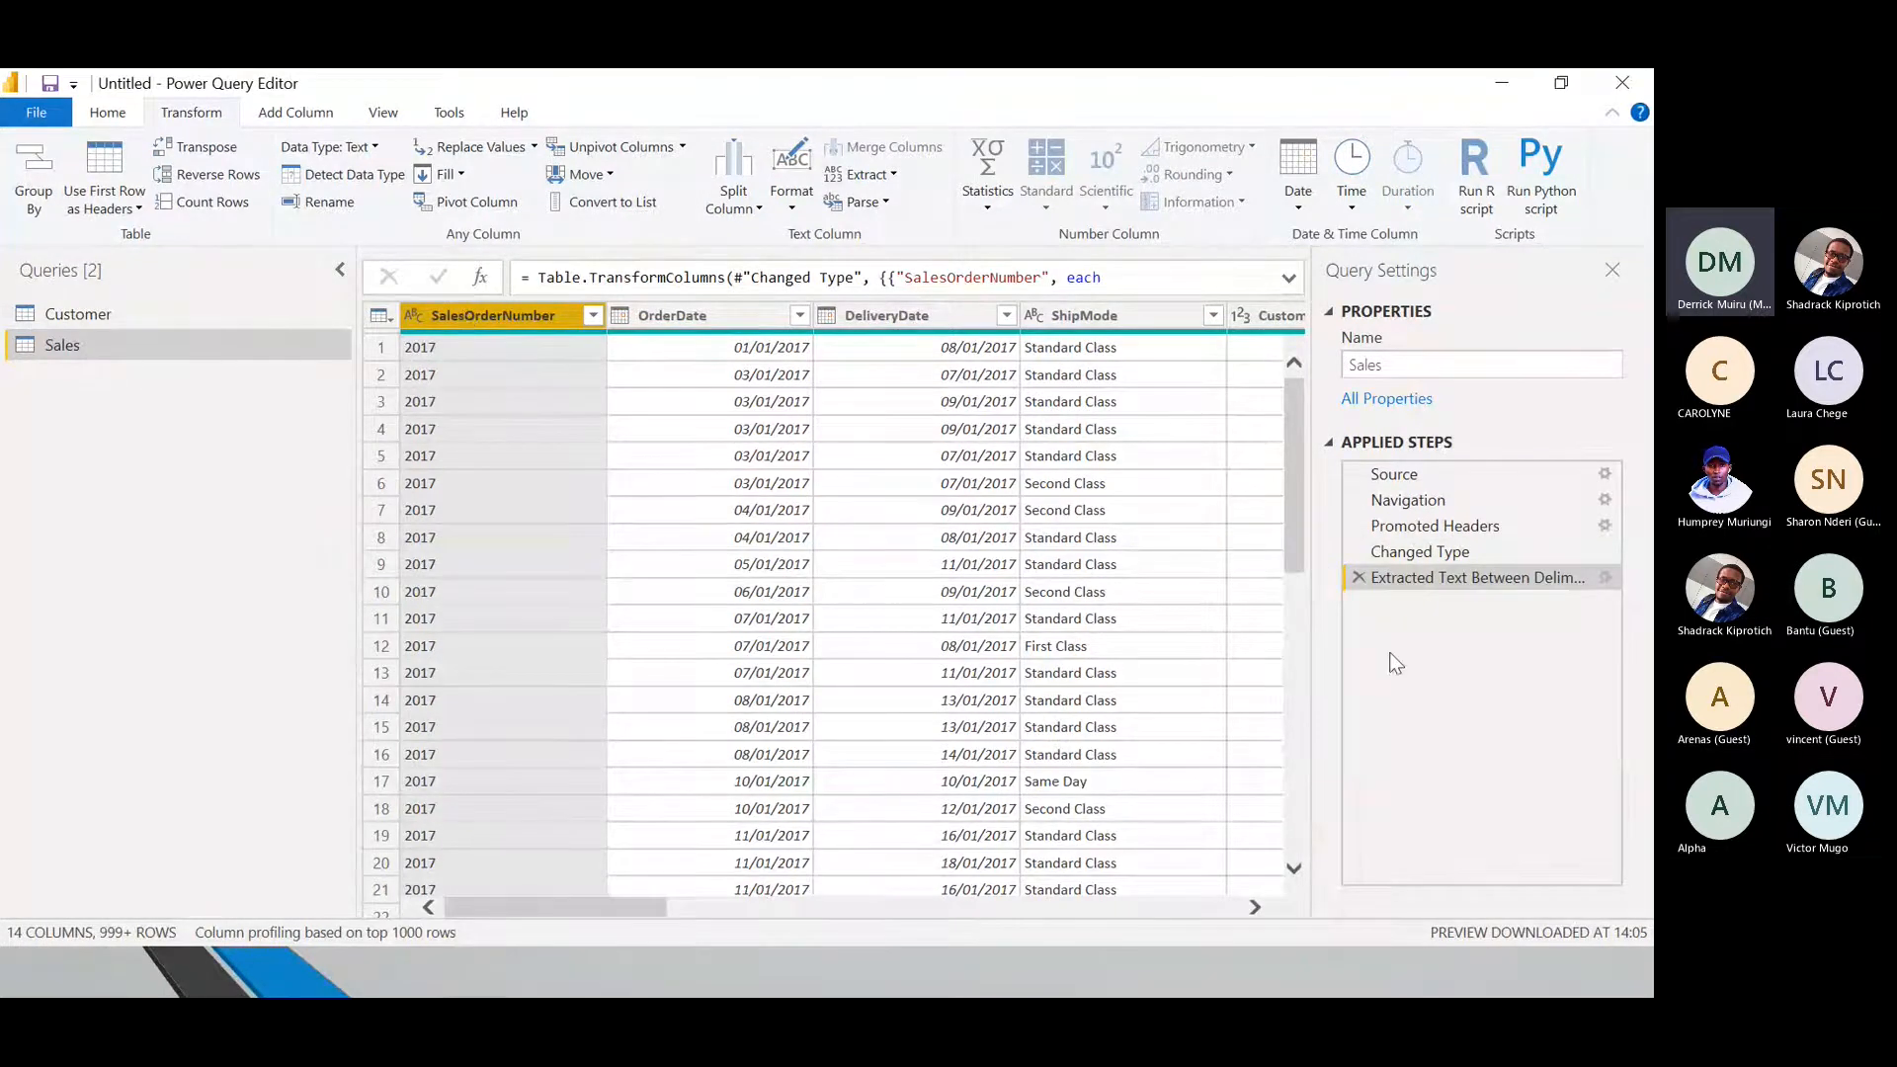
Step: Remove the Extracted Text Between Delimiters, Changed Type and Promoted Headers steps from the Sales query
left_click(1358, 578)
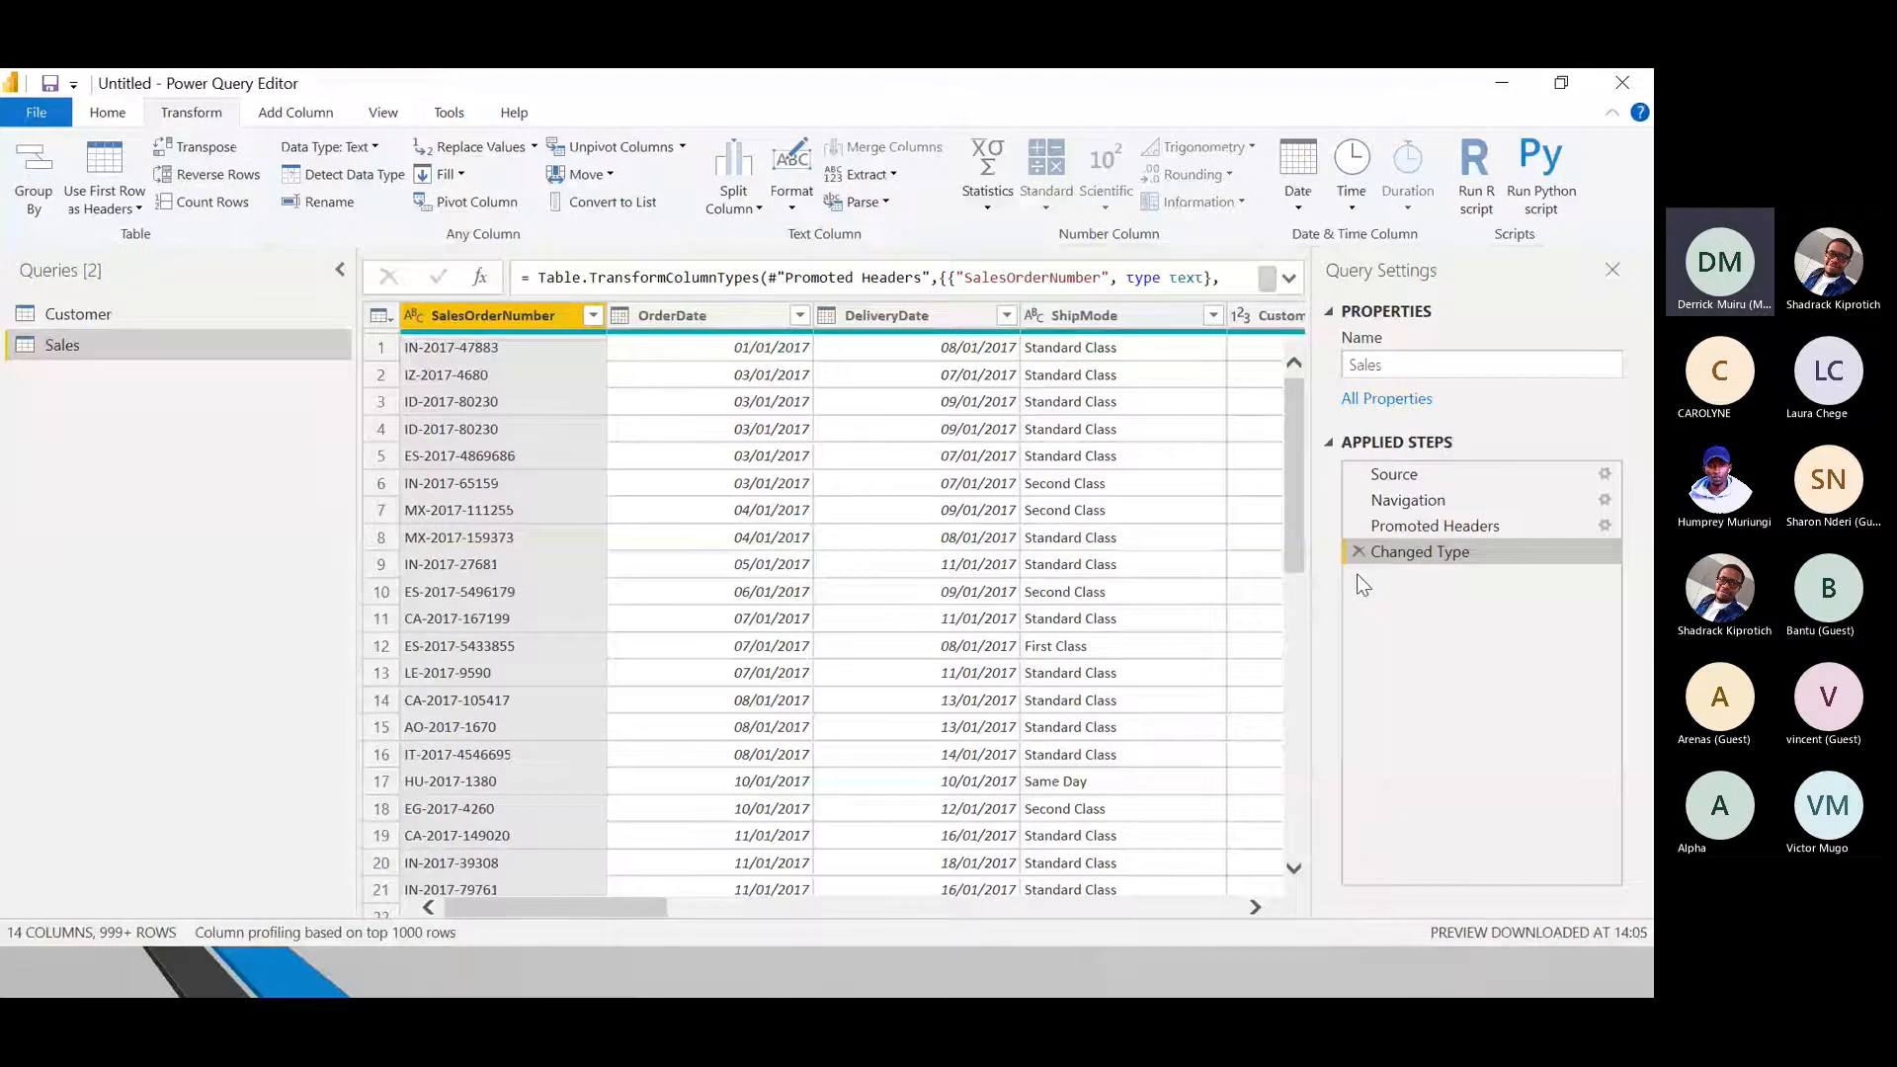
left_click(1358, 551)
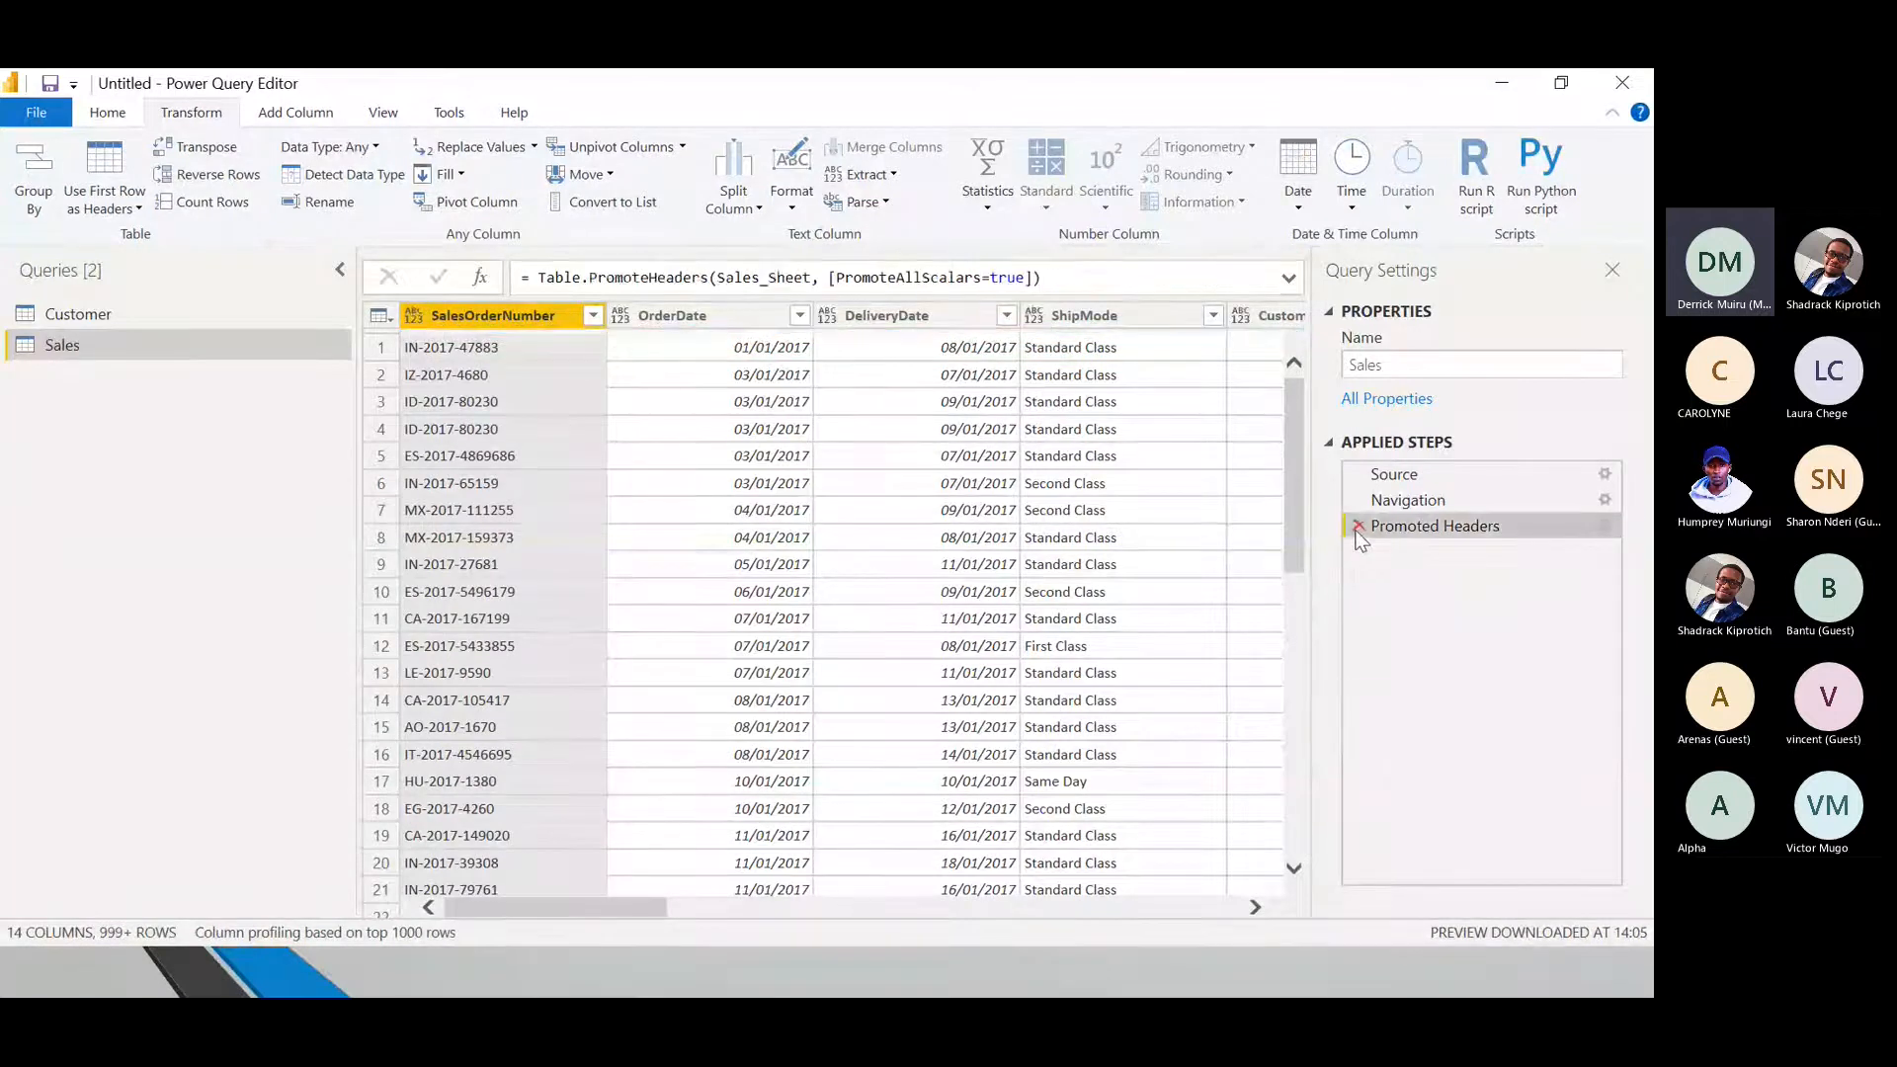
left_click(1358, 526)
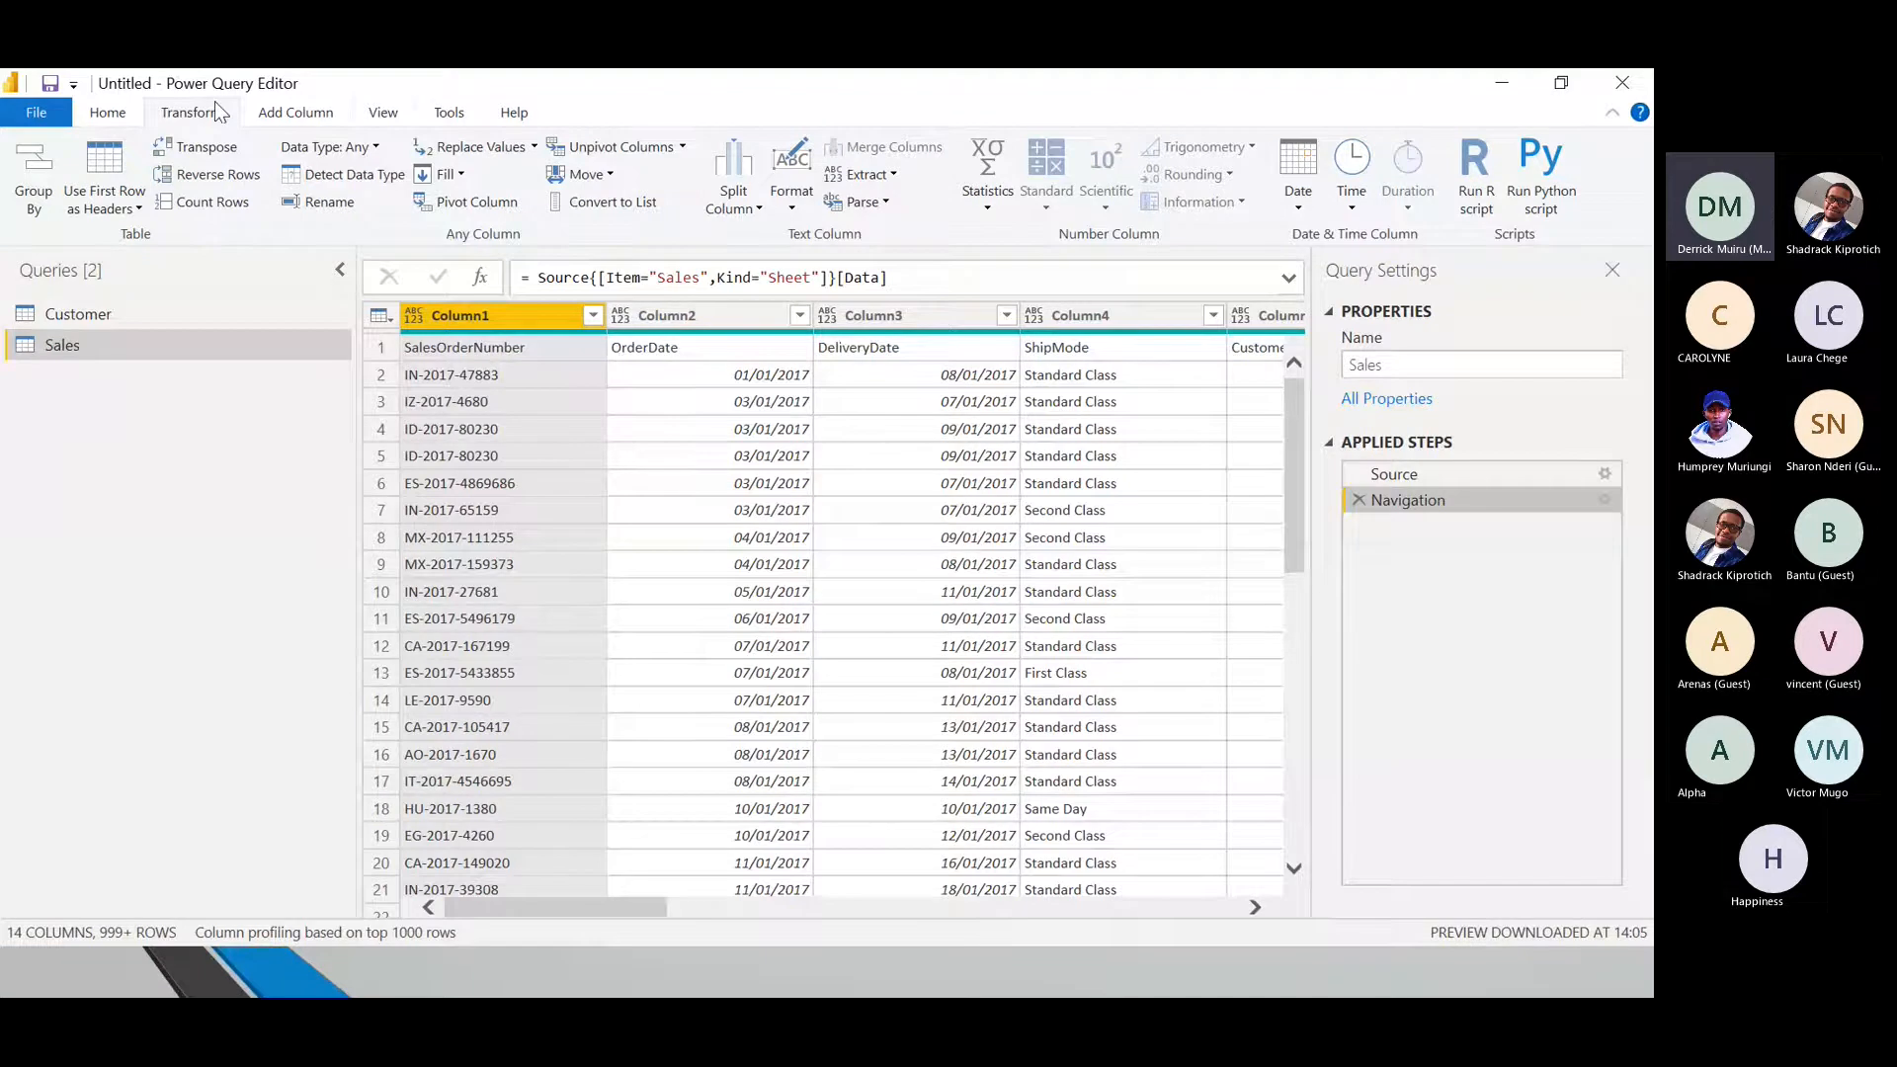
Step: Use the first row of the Sales query as column headers
left_click(108, 112)
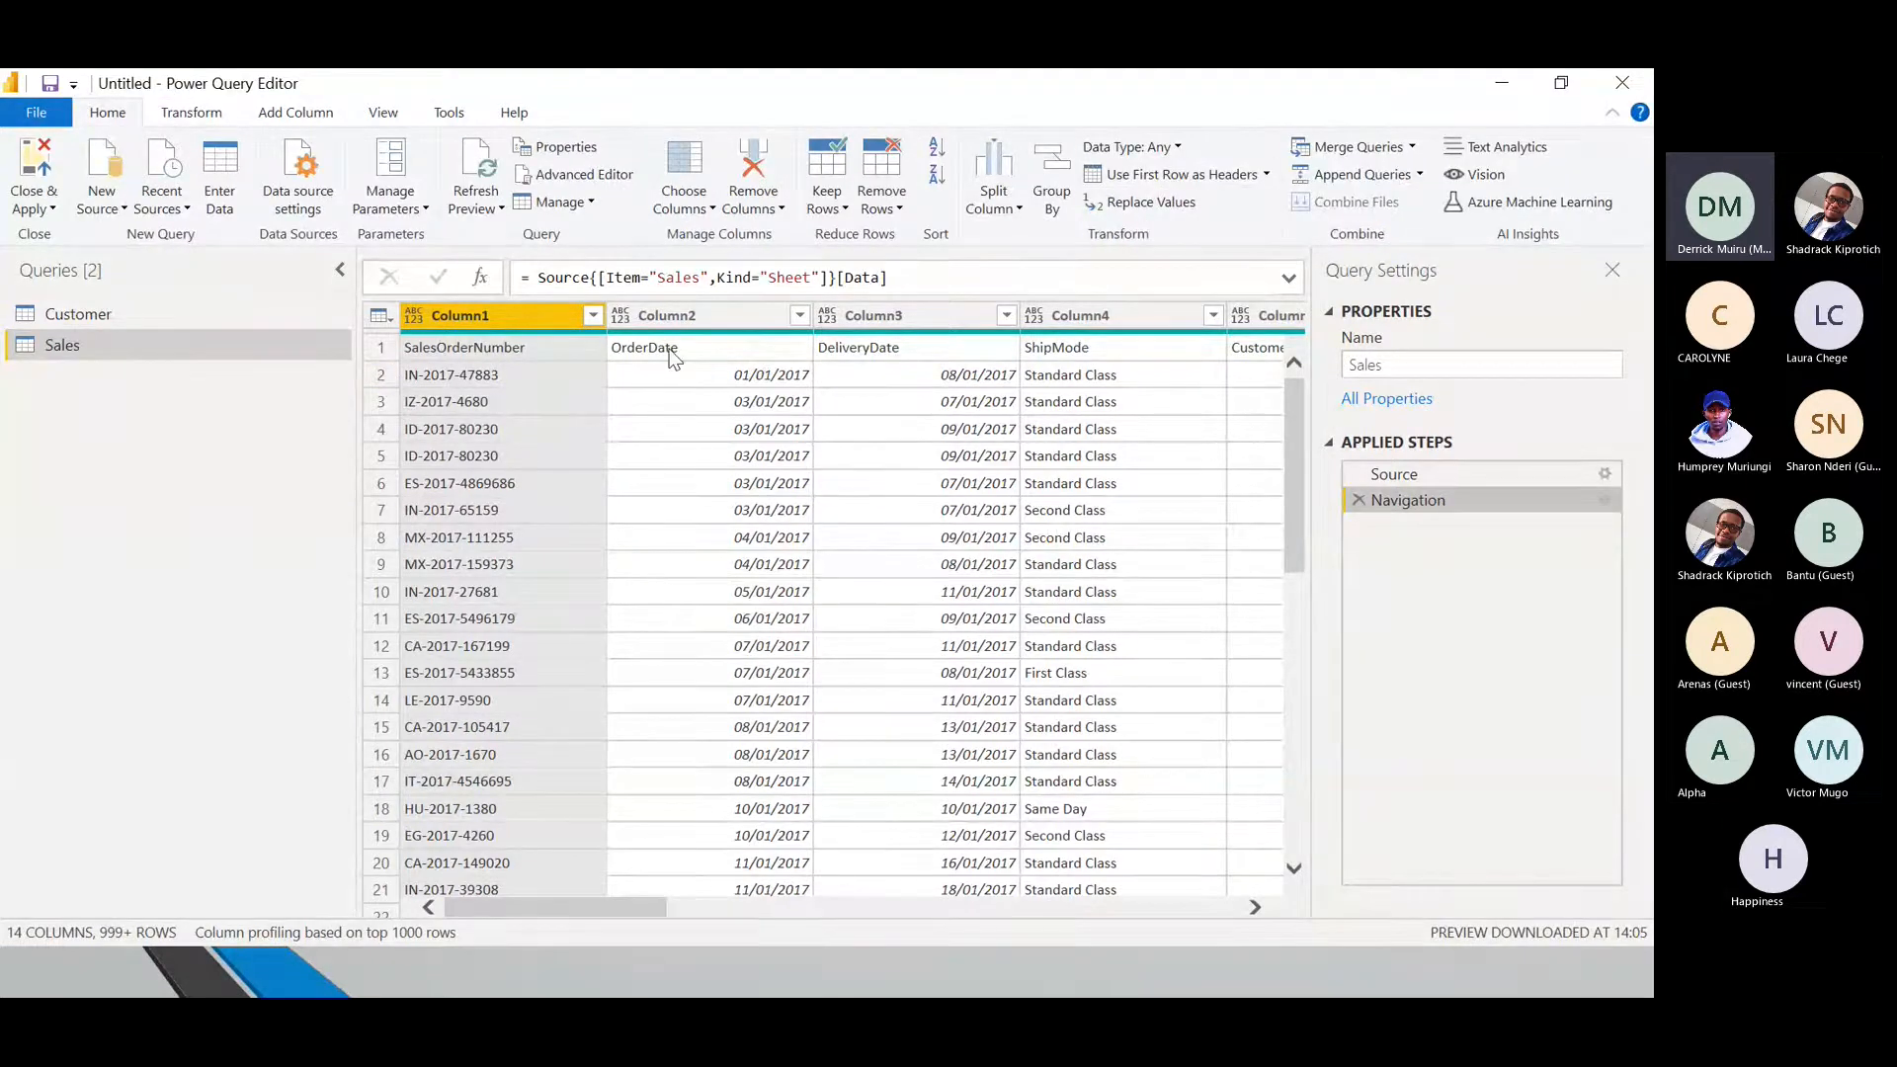
left_click(1179, 174)
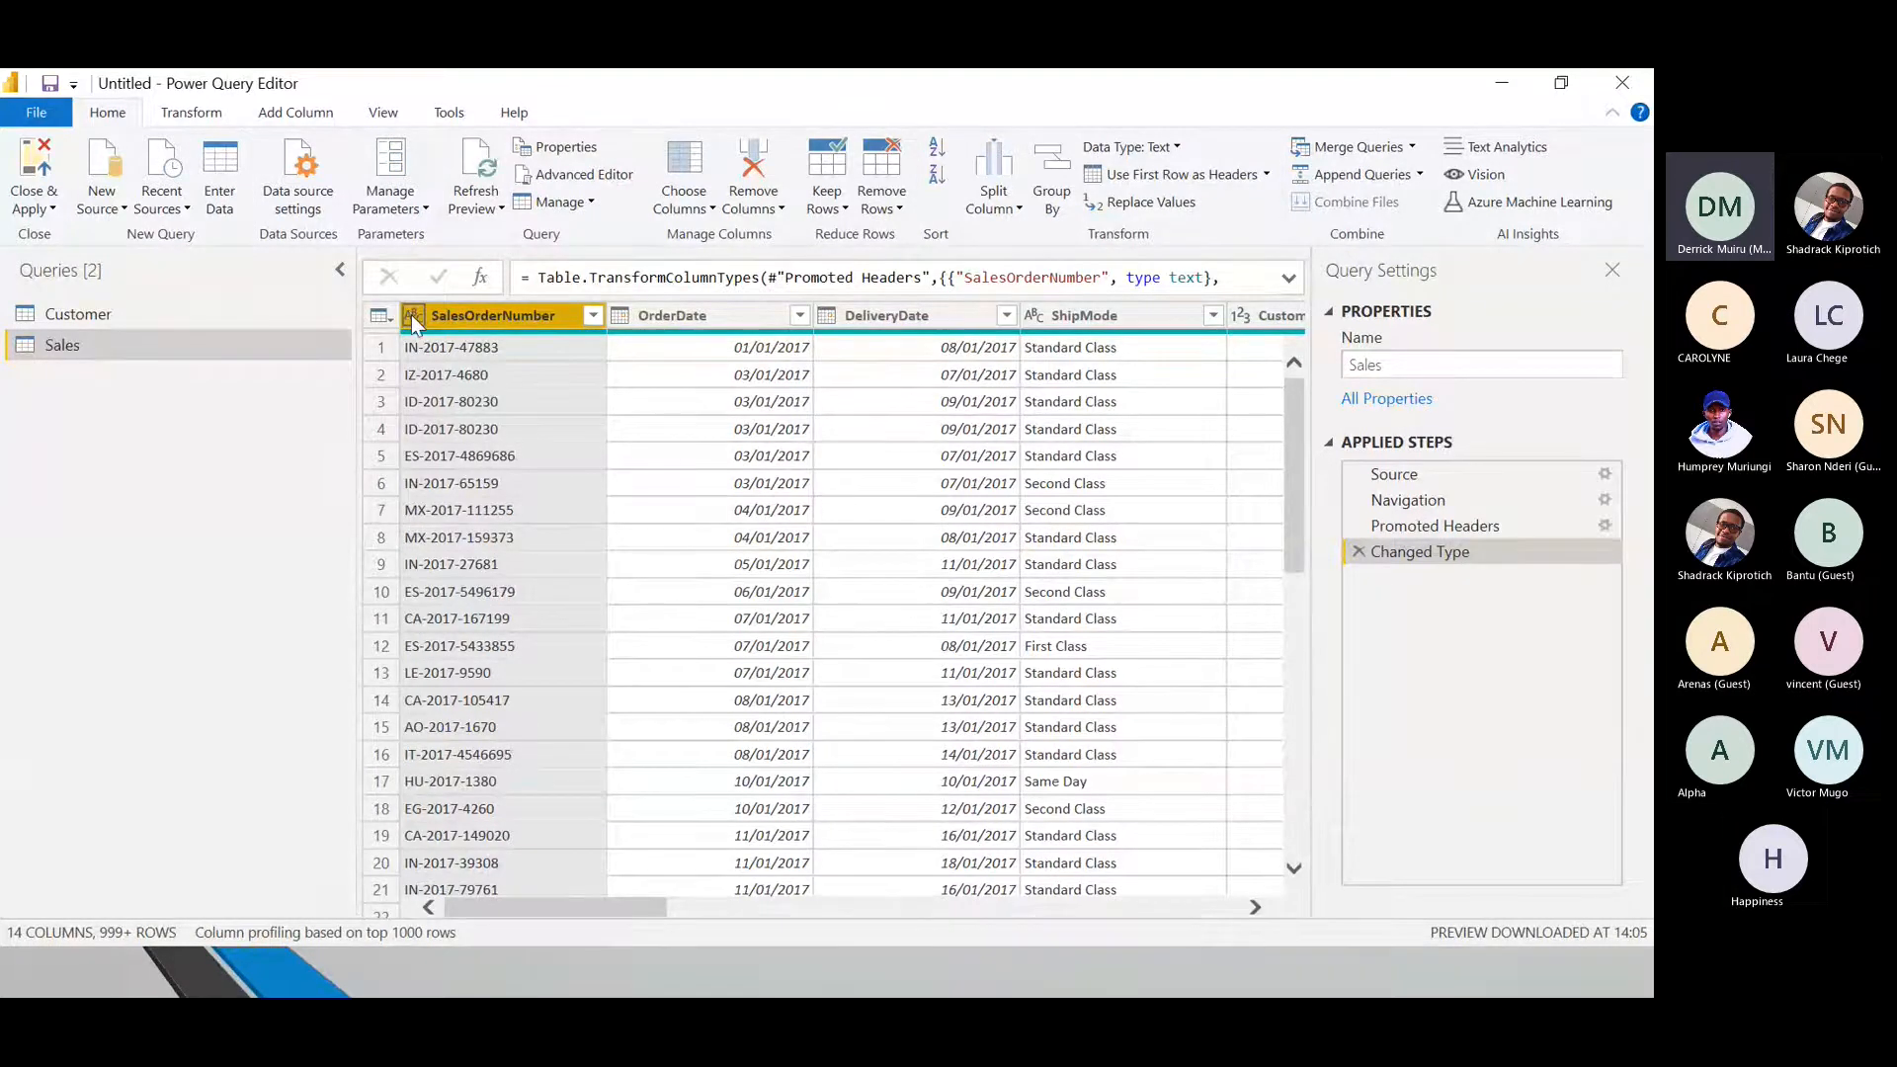
Step: Show the Customer query, then close the query editor and apply the changes to load both tables
left_click(217, 322)
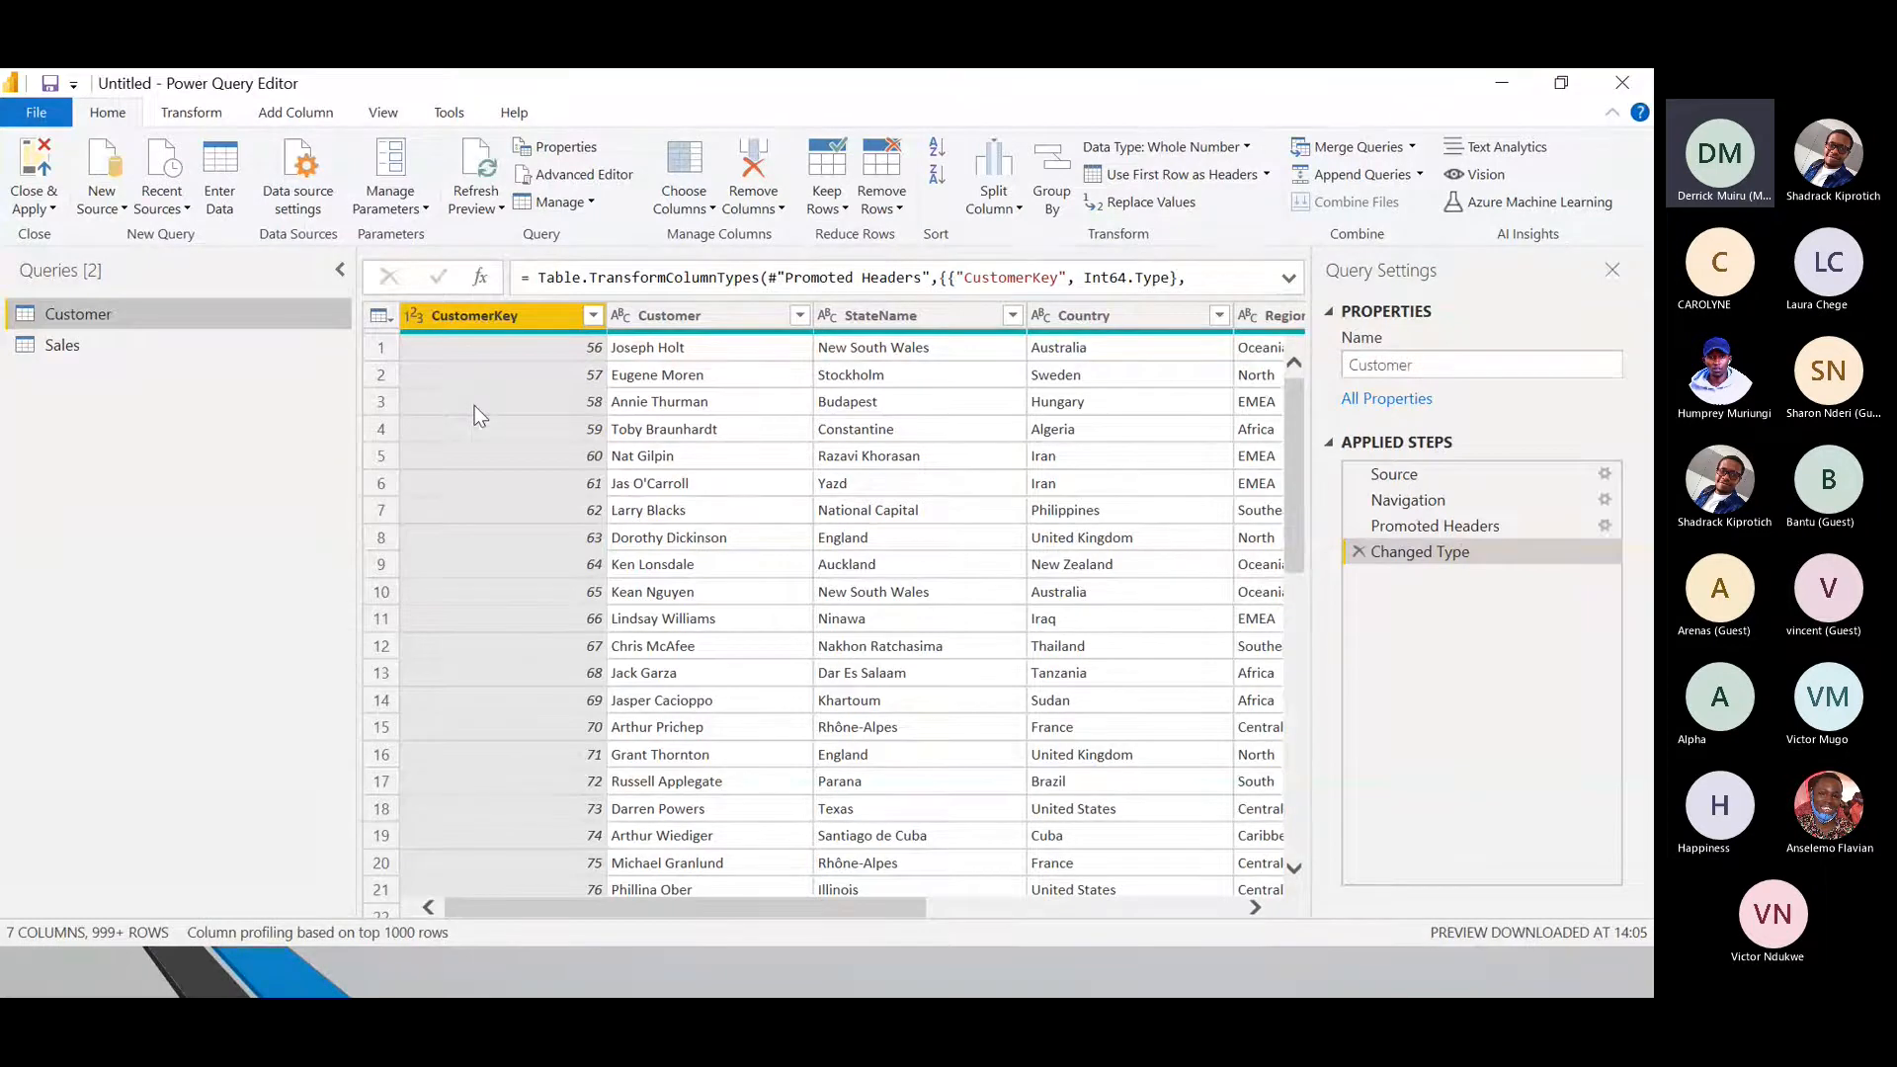
left_click(34, 170)
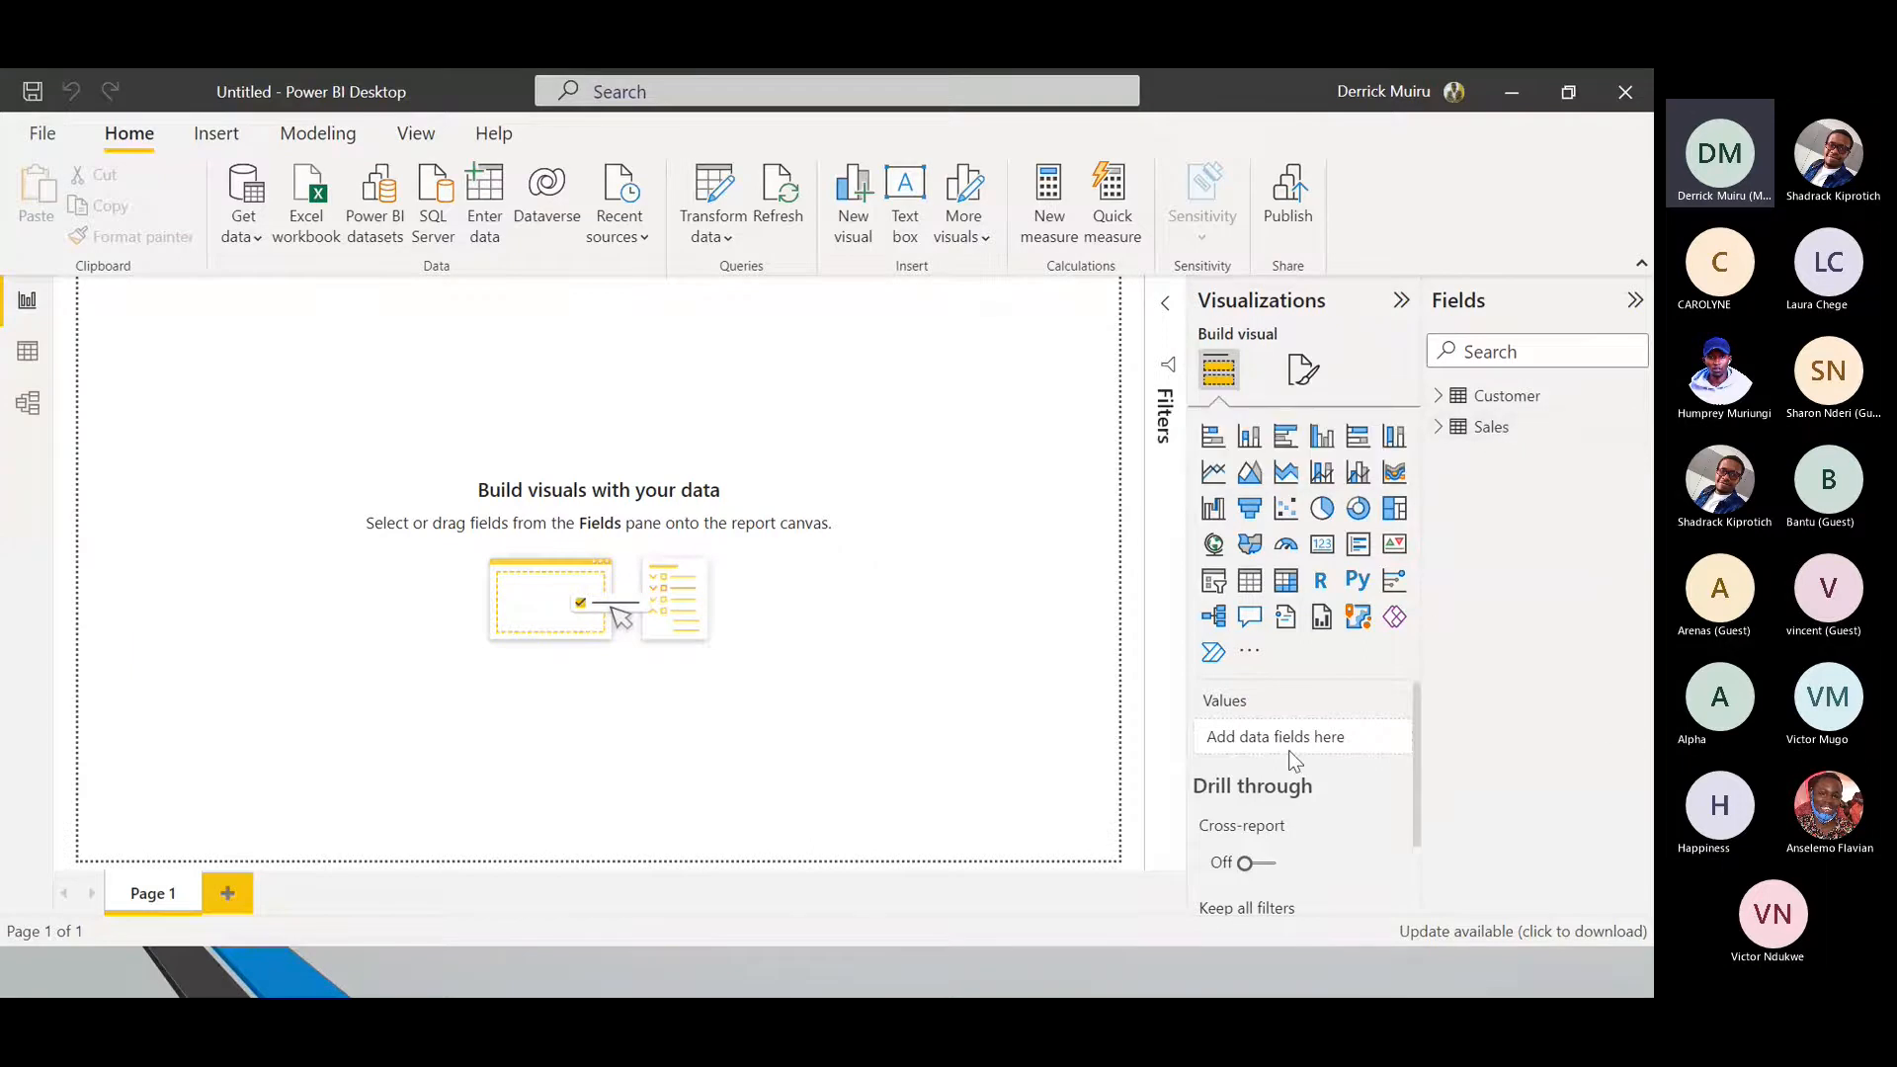
Step: Check the Technical Notes of the LK.com Challenge PDF in the browser and return to Power BI Desktop
left_click(1499, 102)
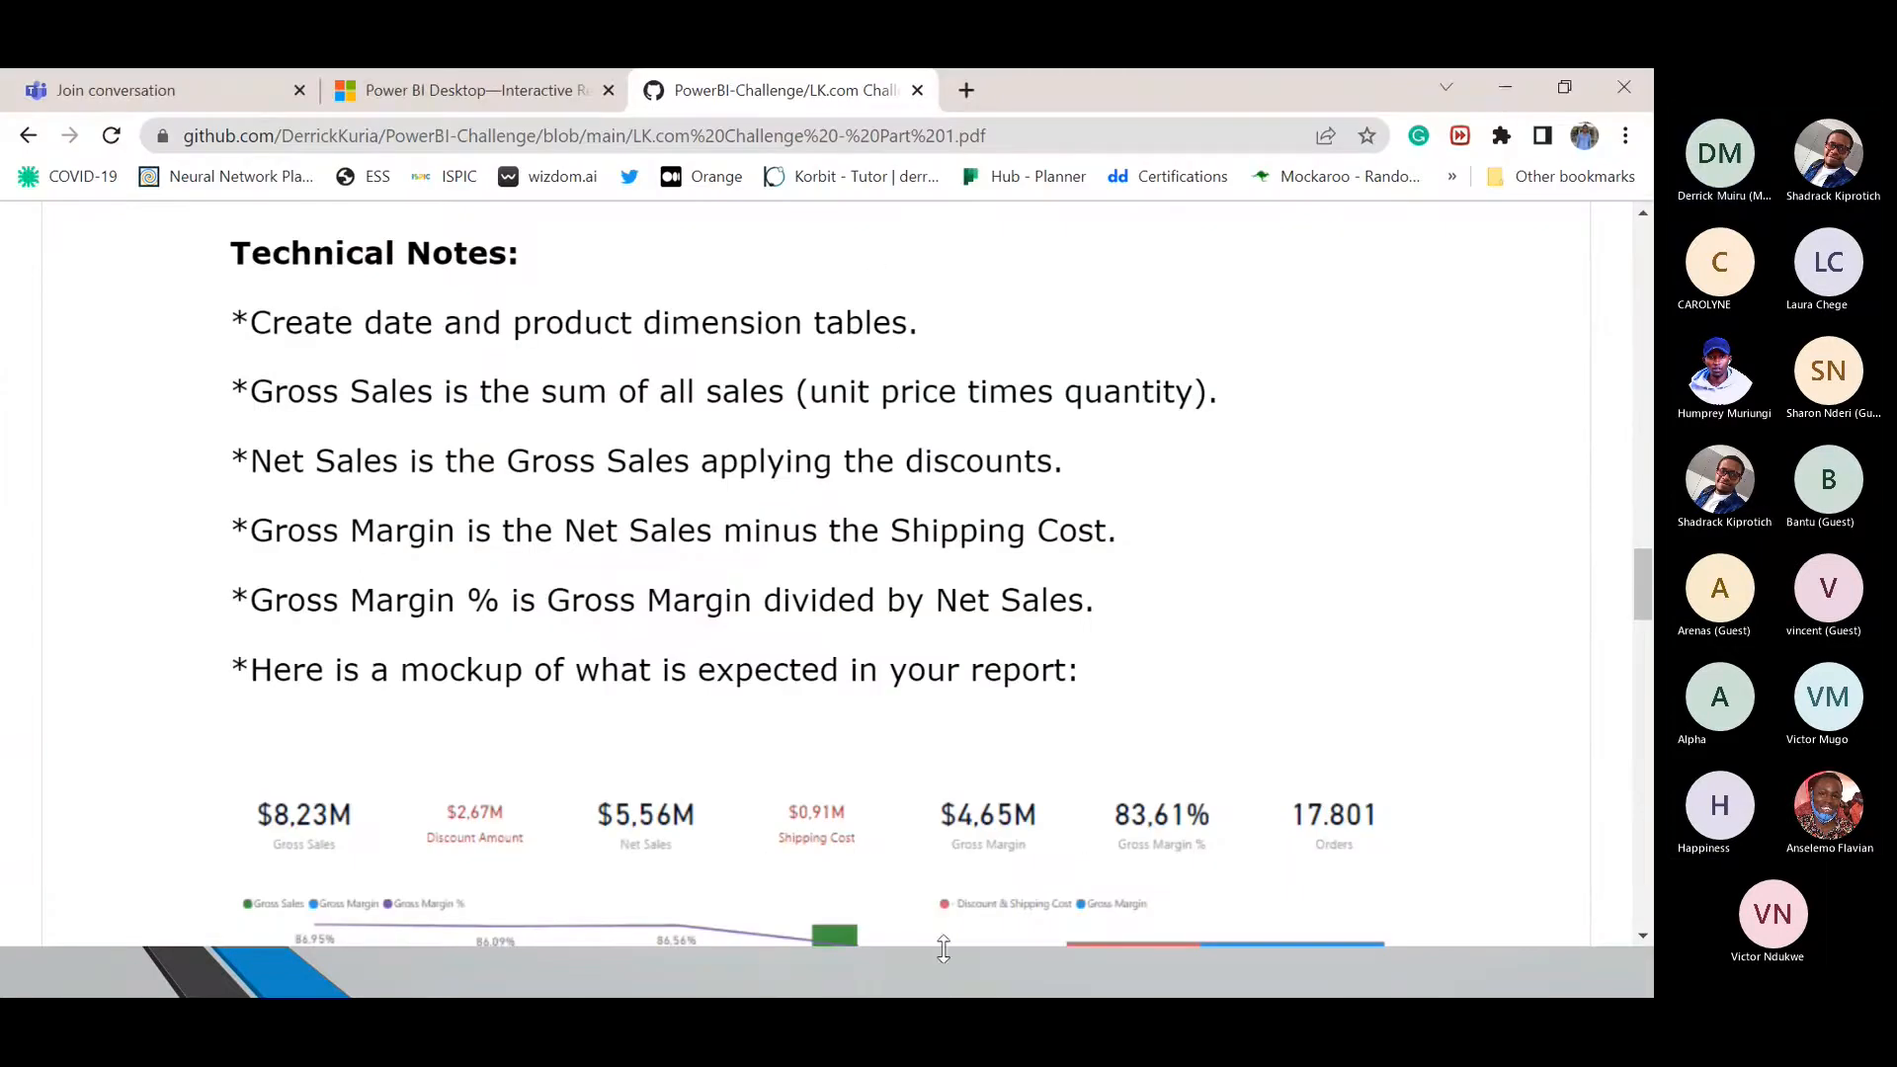
key("alt+Tab")
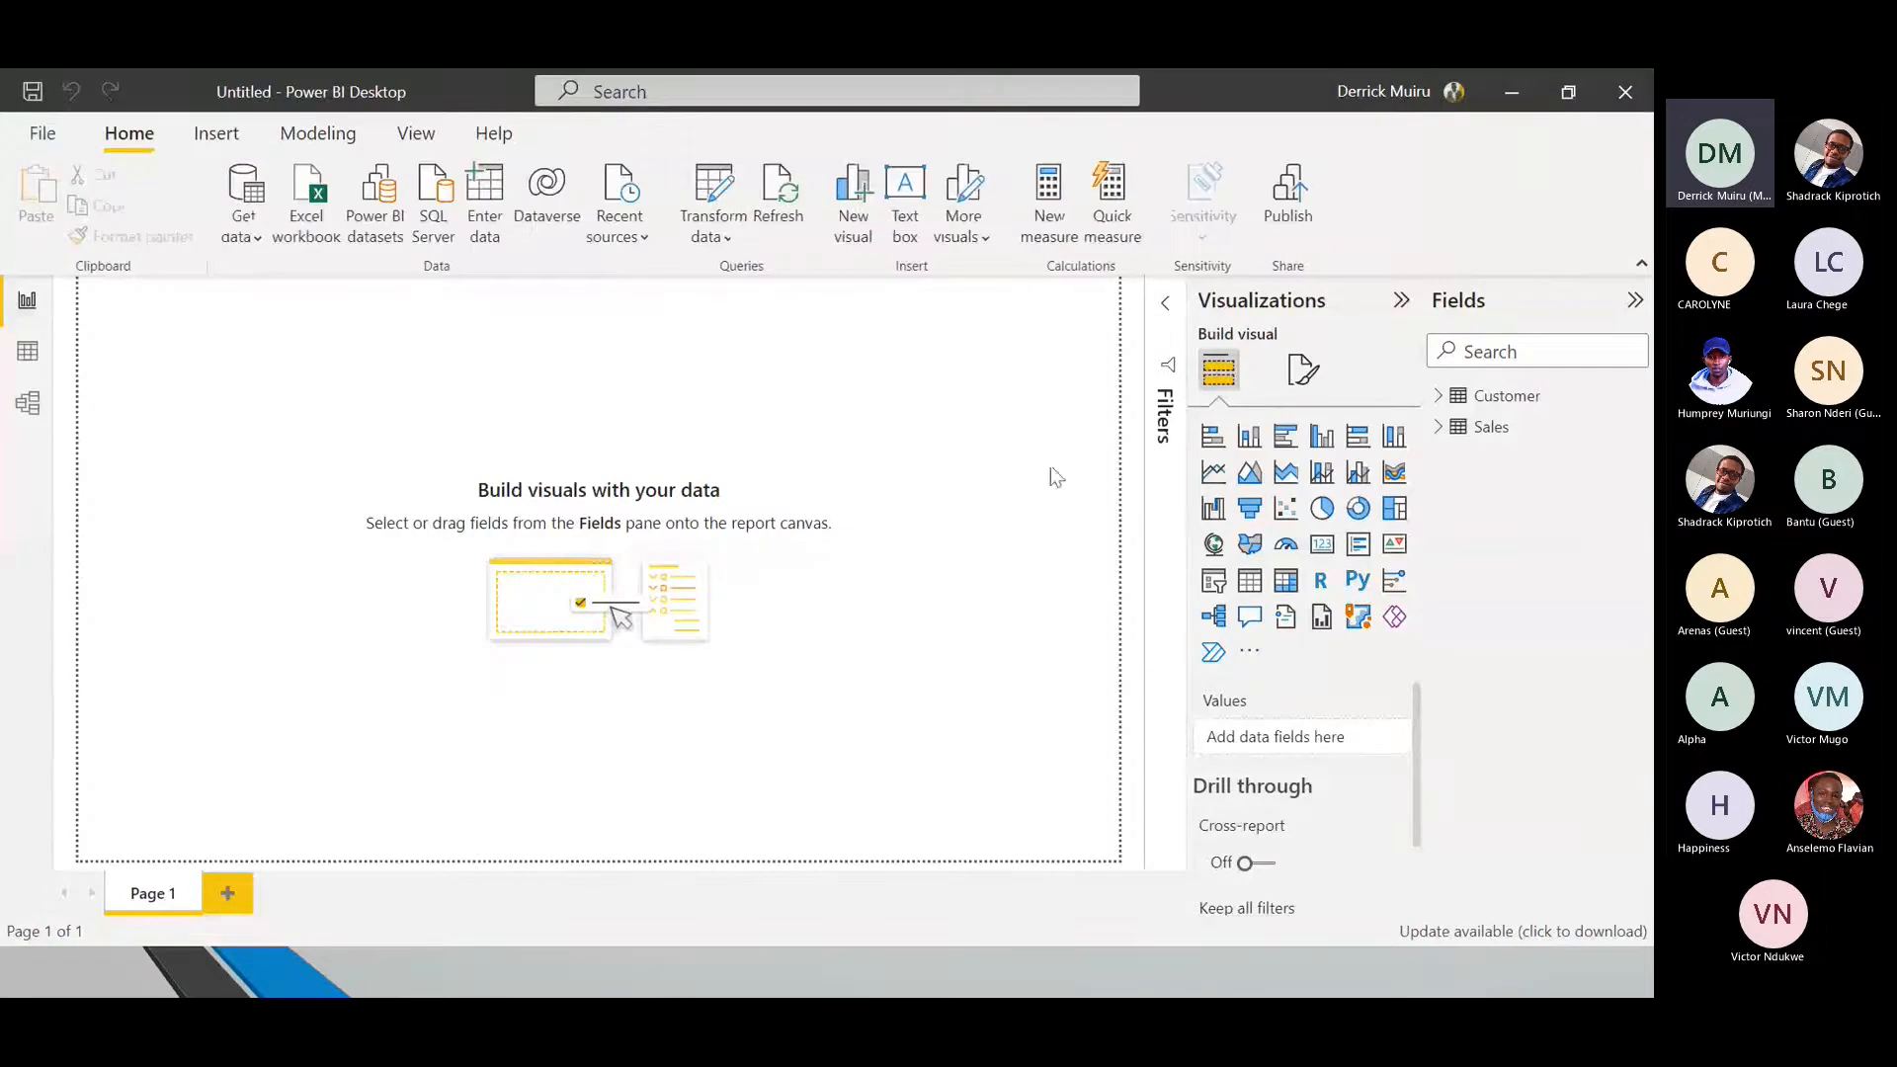
left_click(1510, 95)
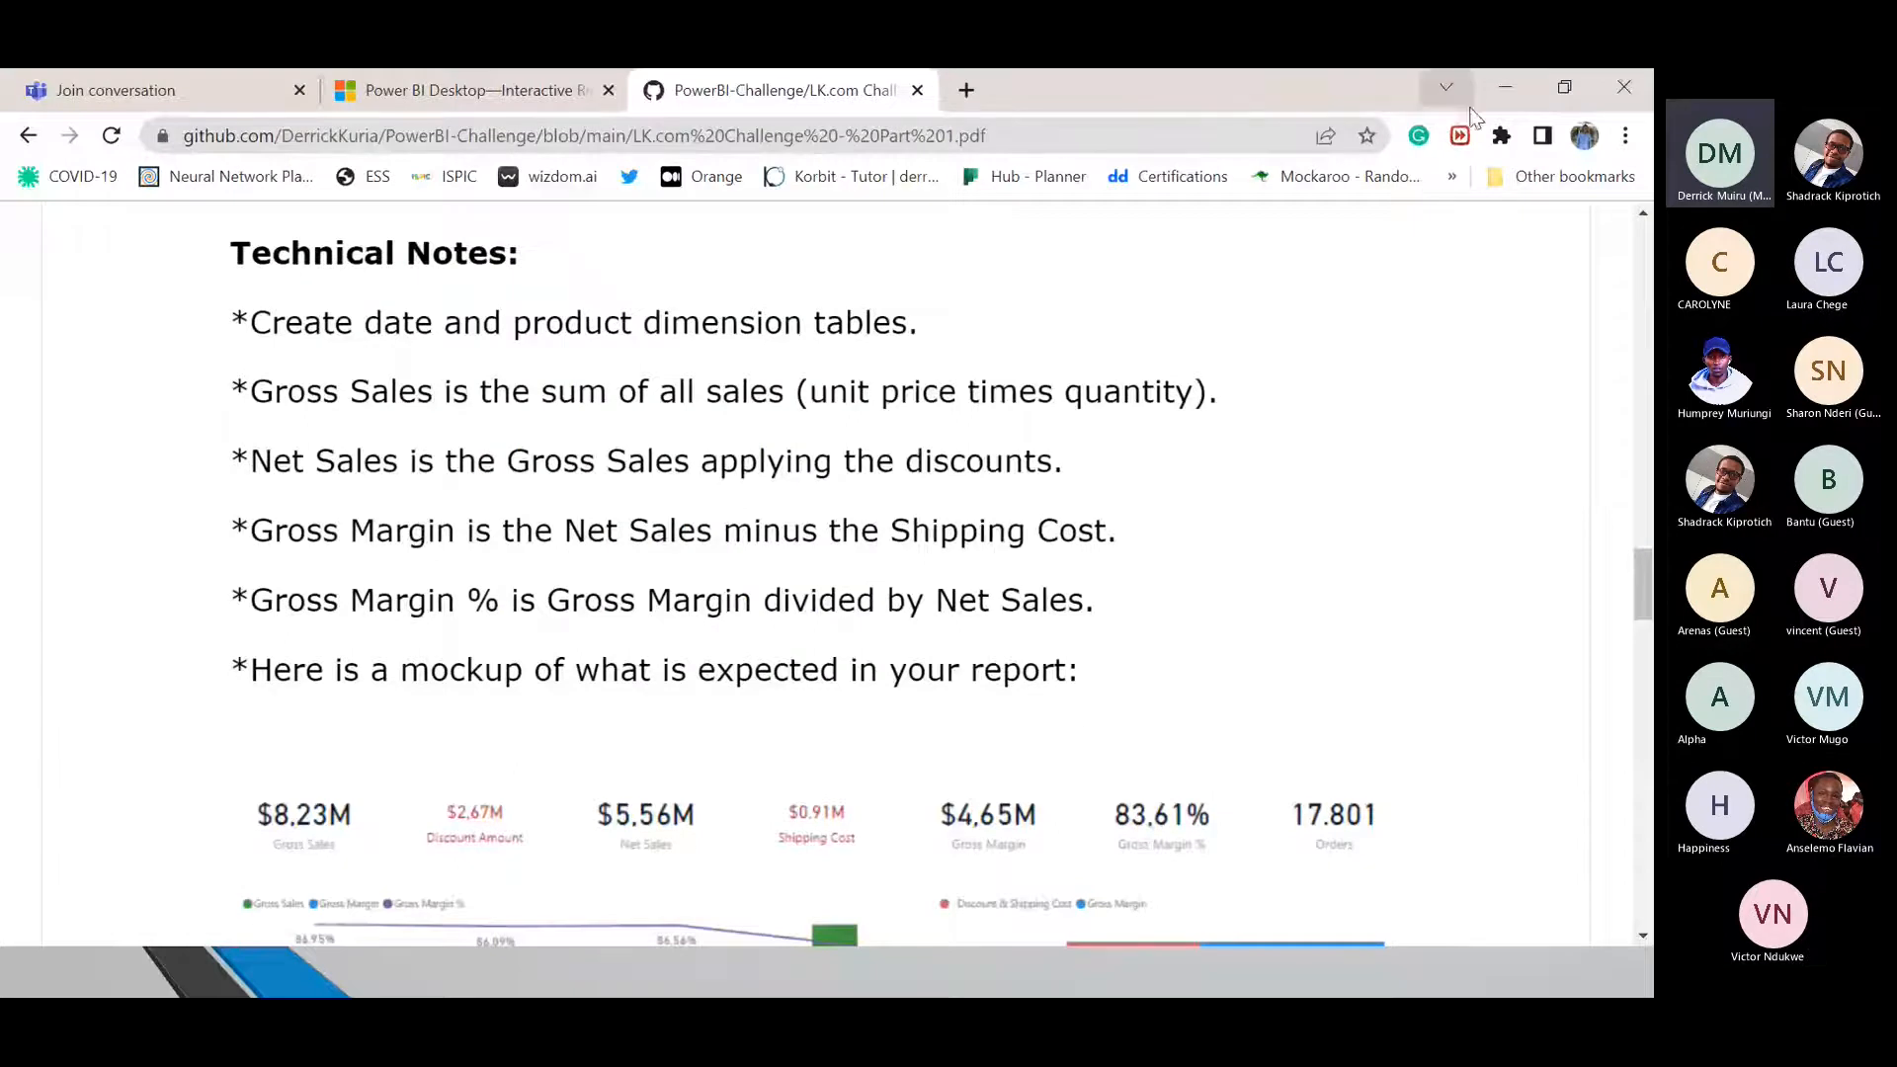
key("alt+Tab")
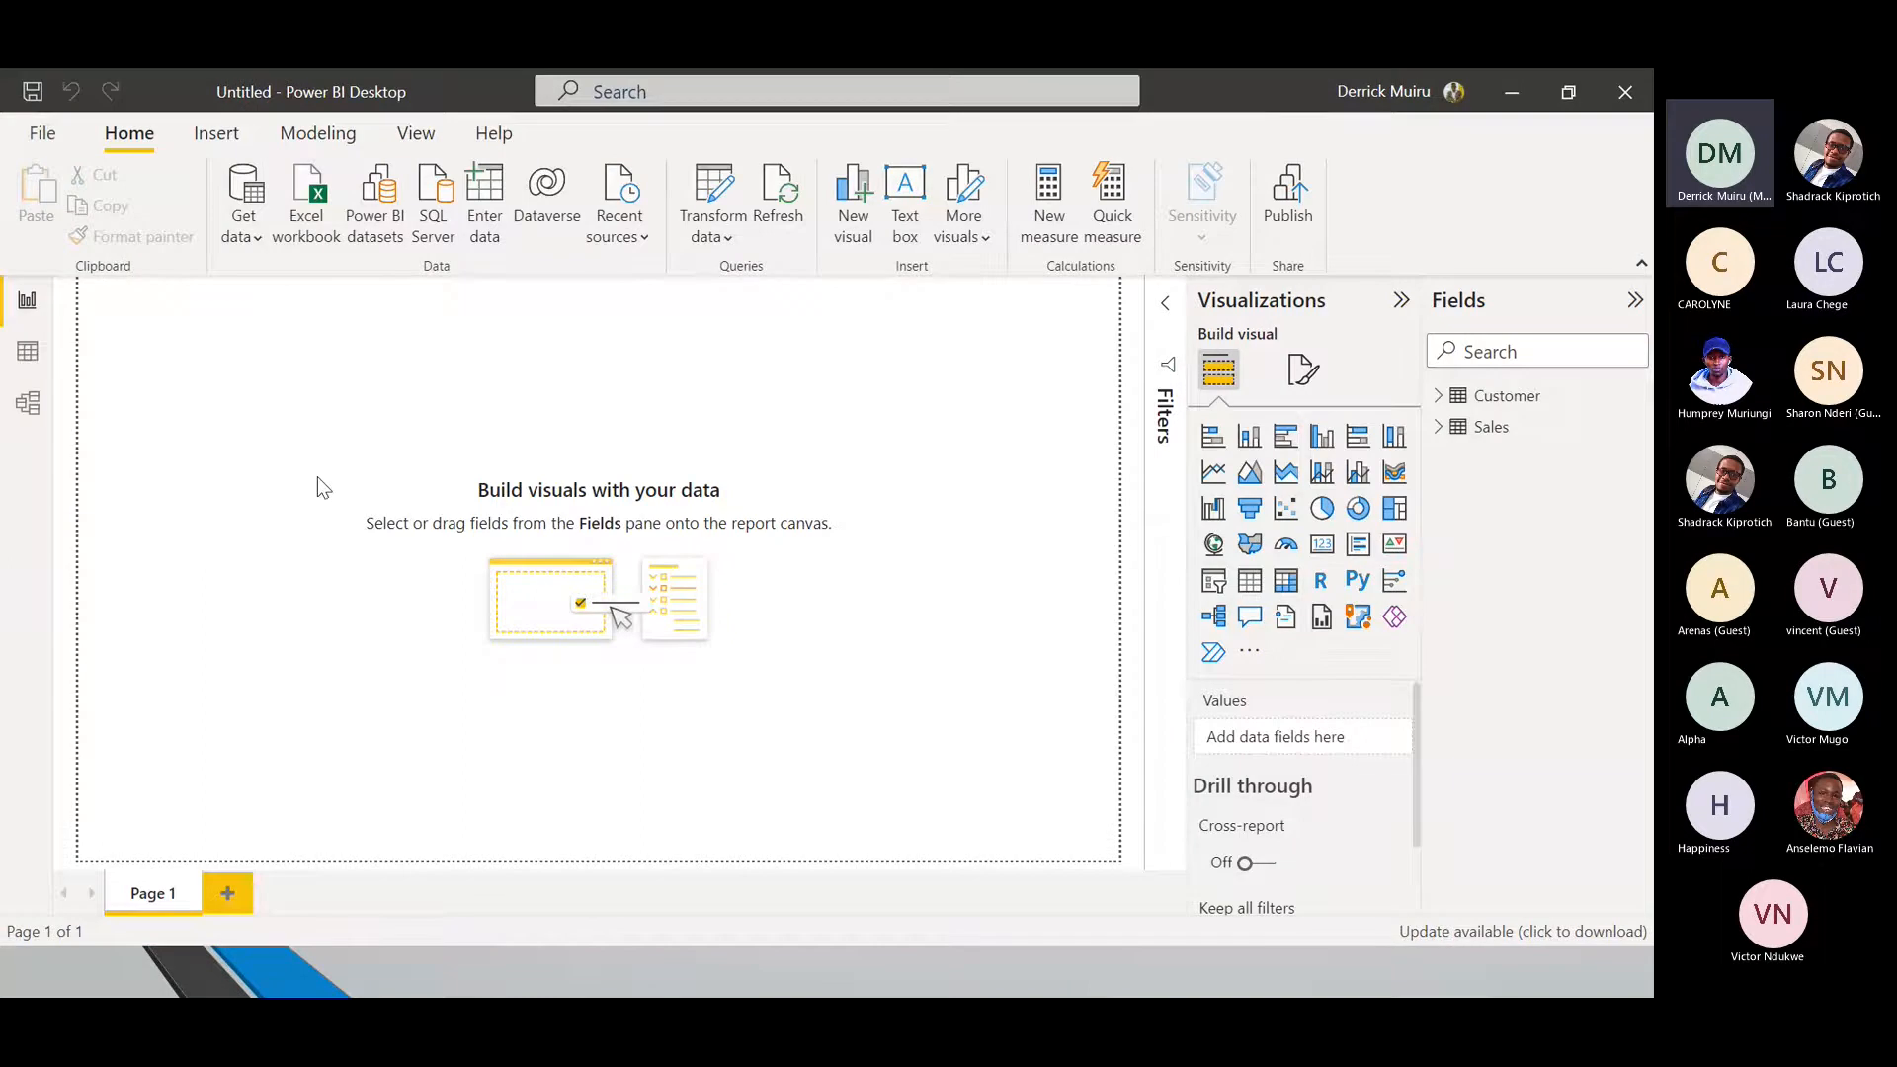
key("alt+Tab")
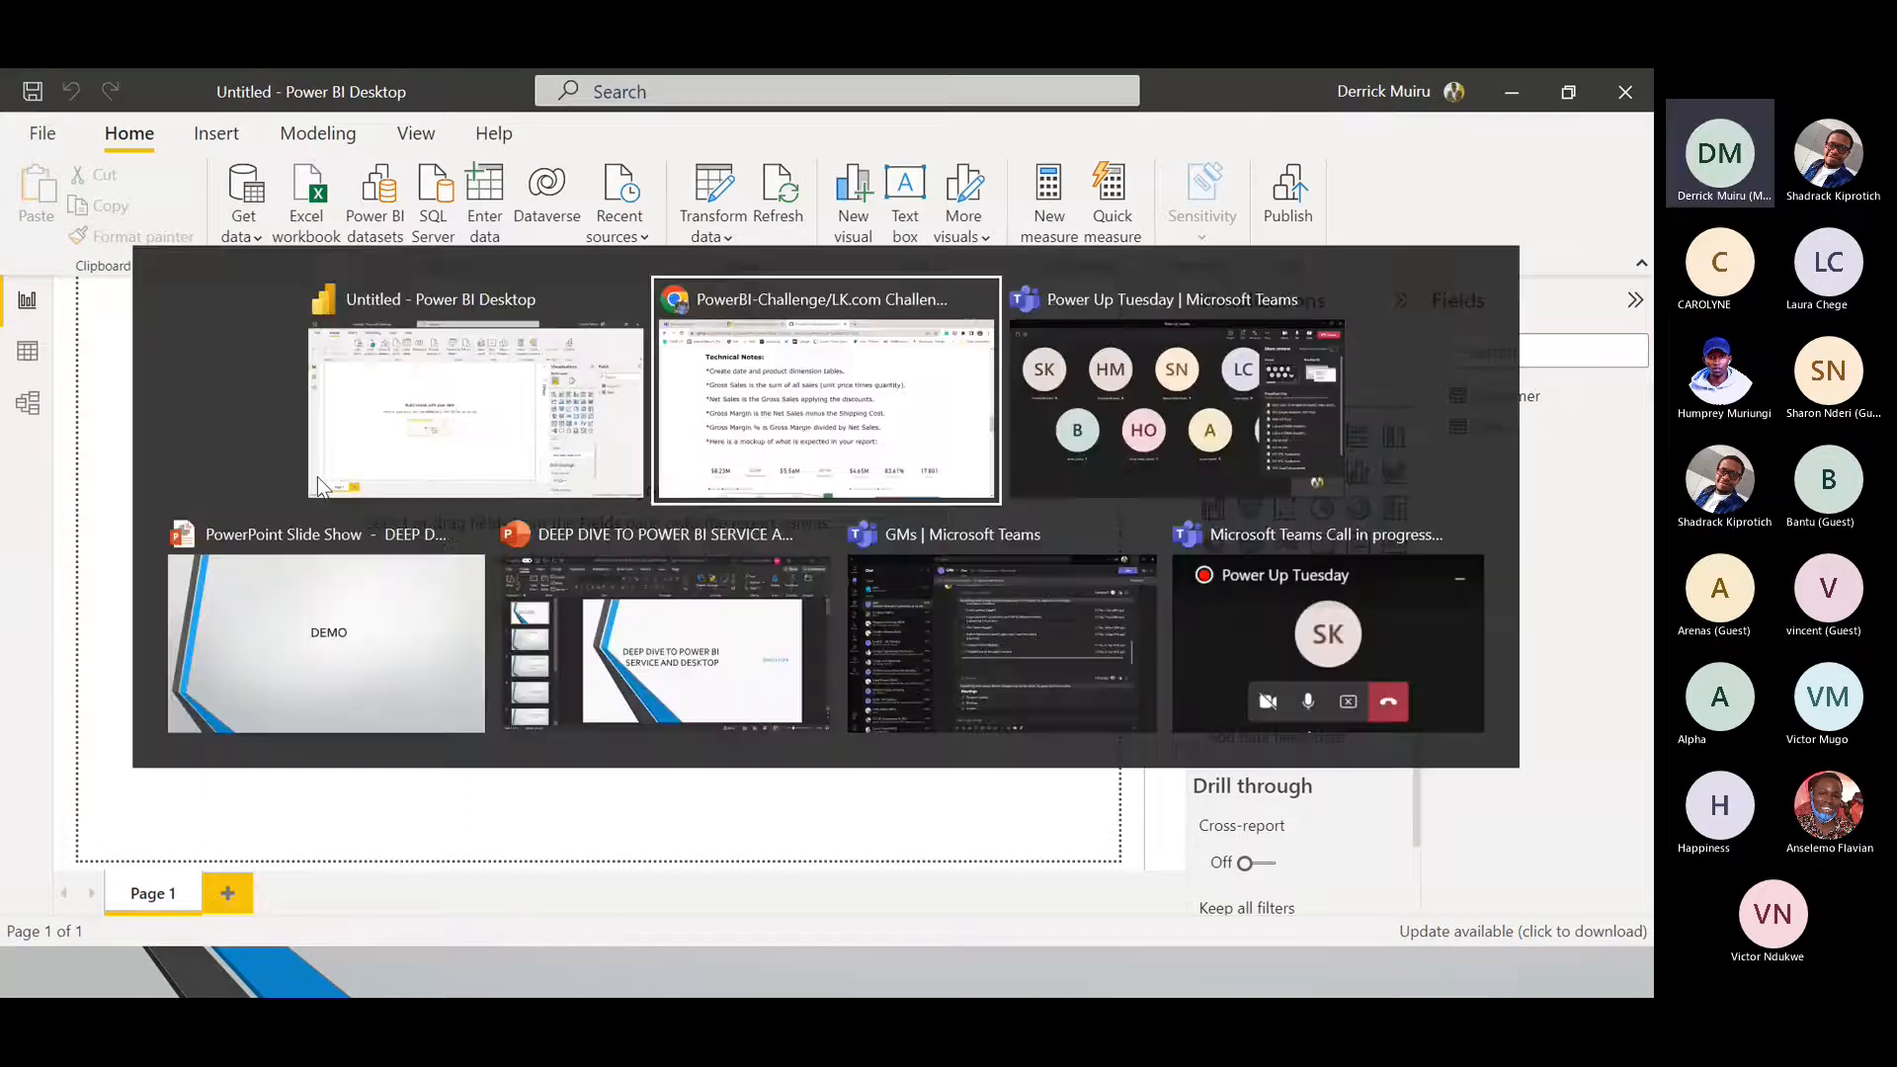
key("alt+Tab")
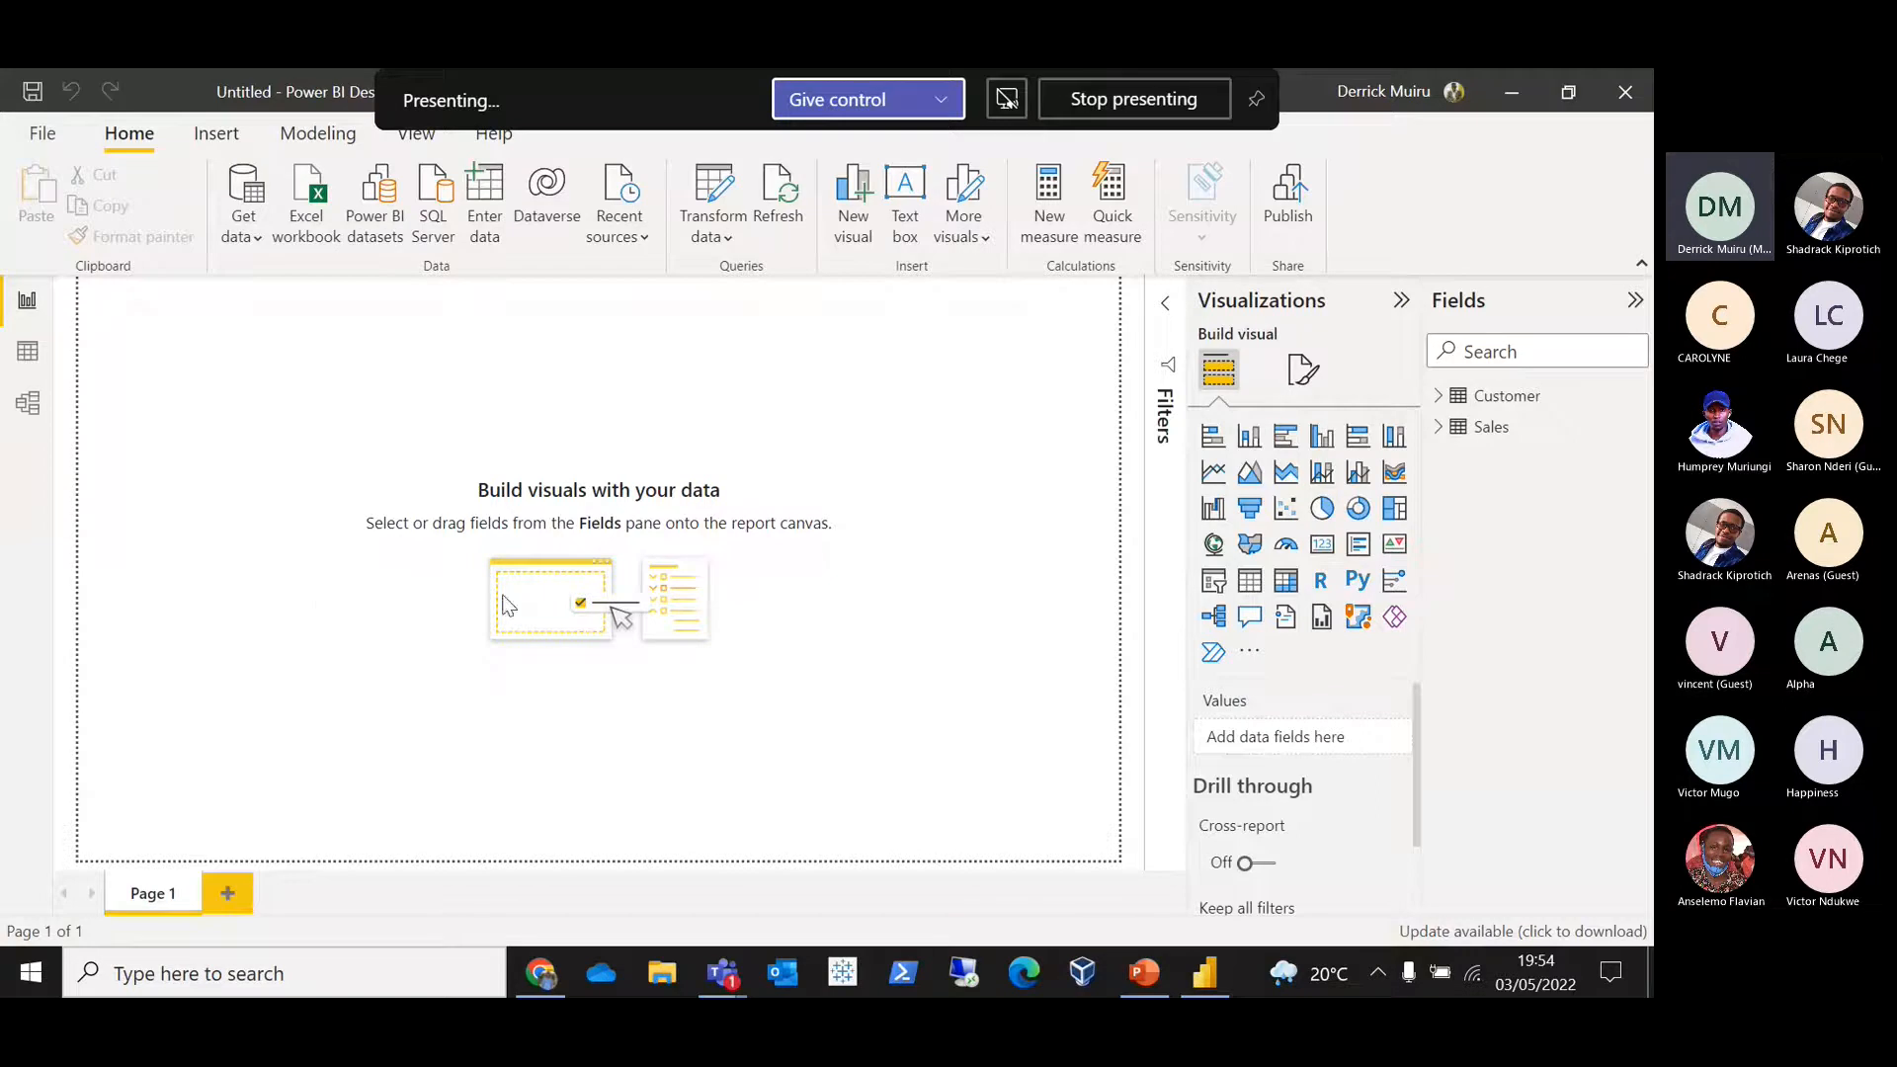
Step: Search Windows for "date" and open the Date_table.txt file in Notepad
left_click(279, 975)
type("da")
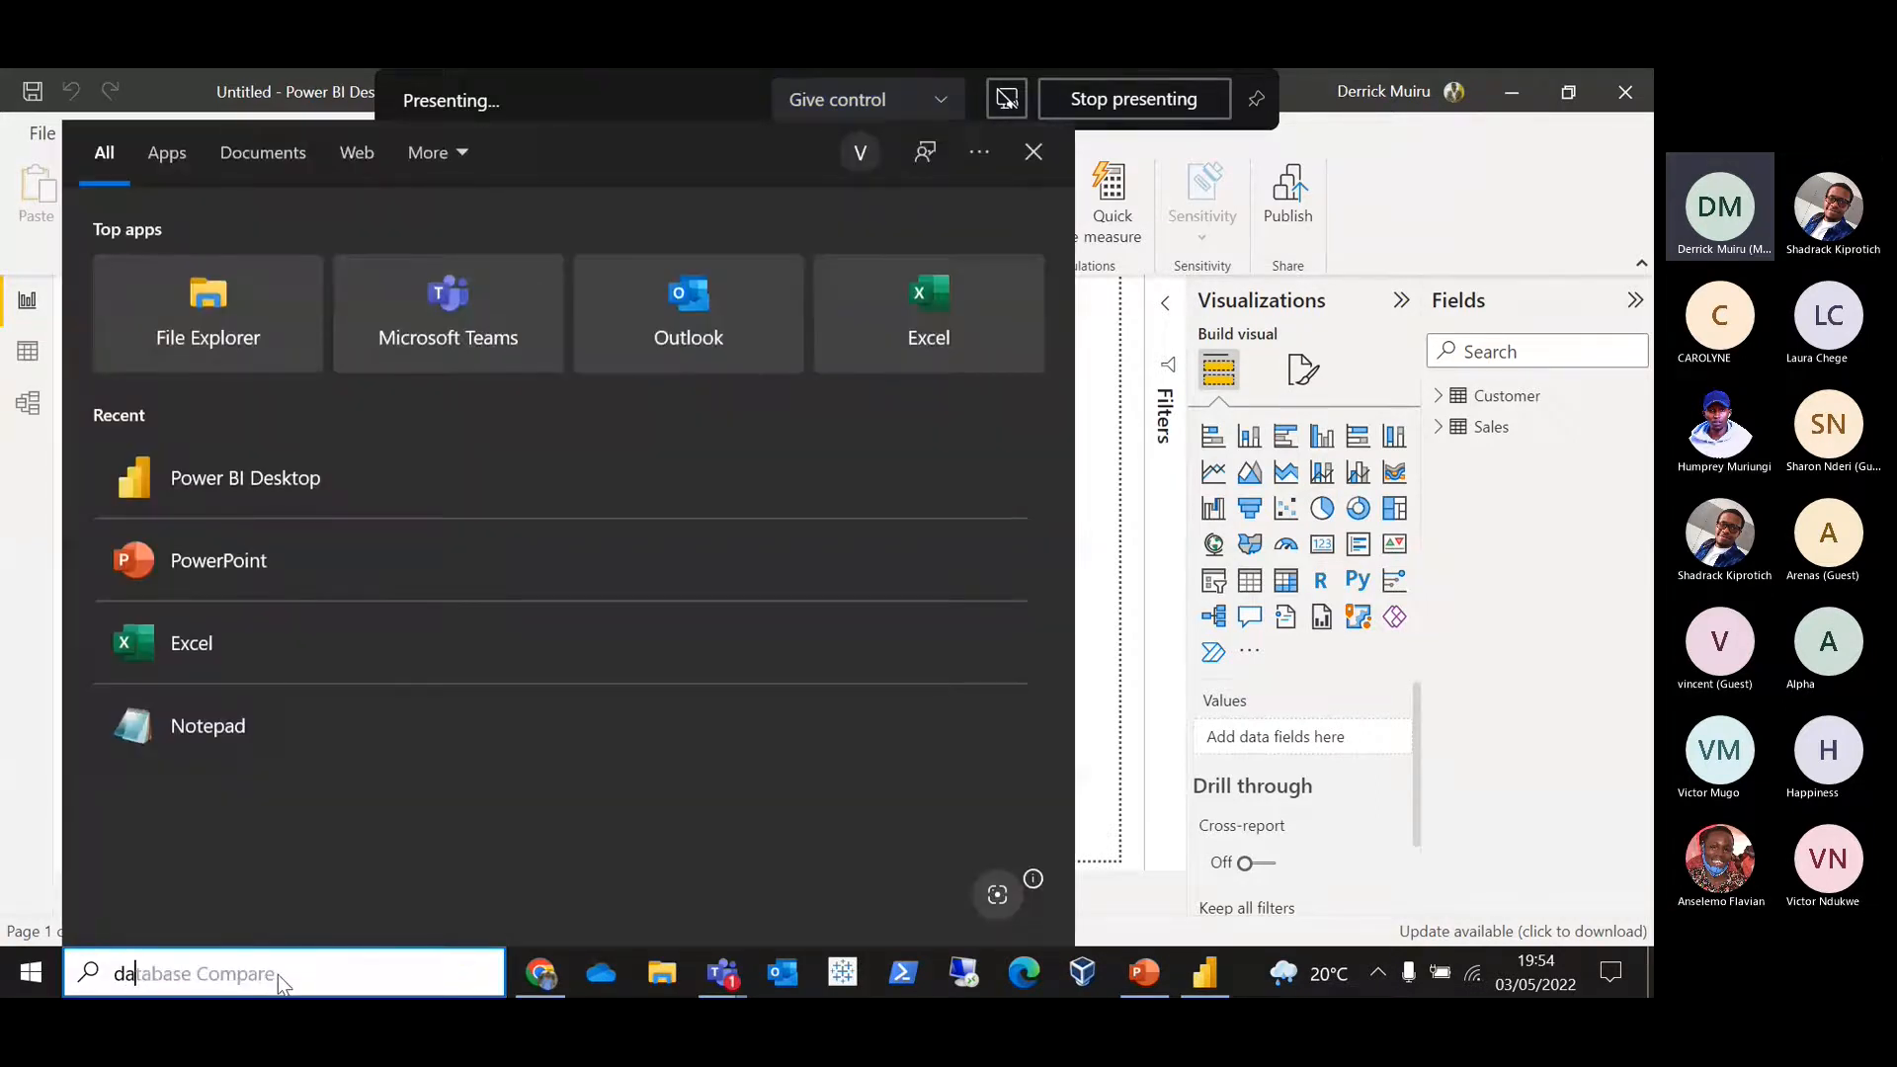
type("r")
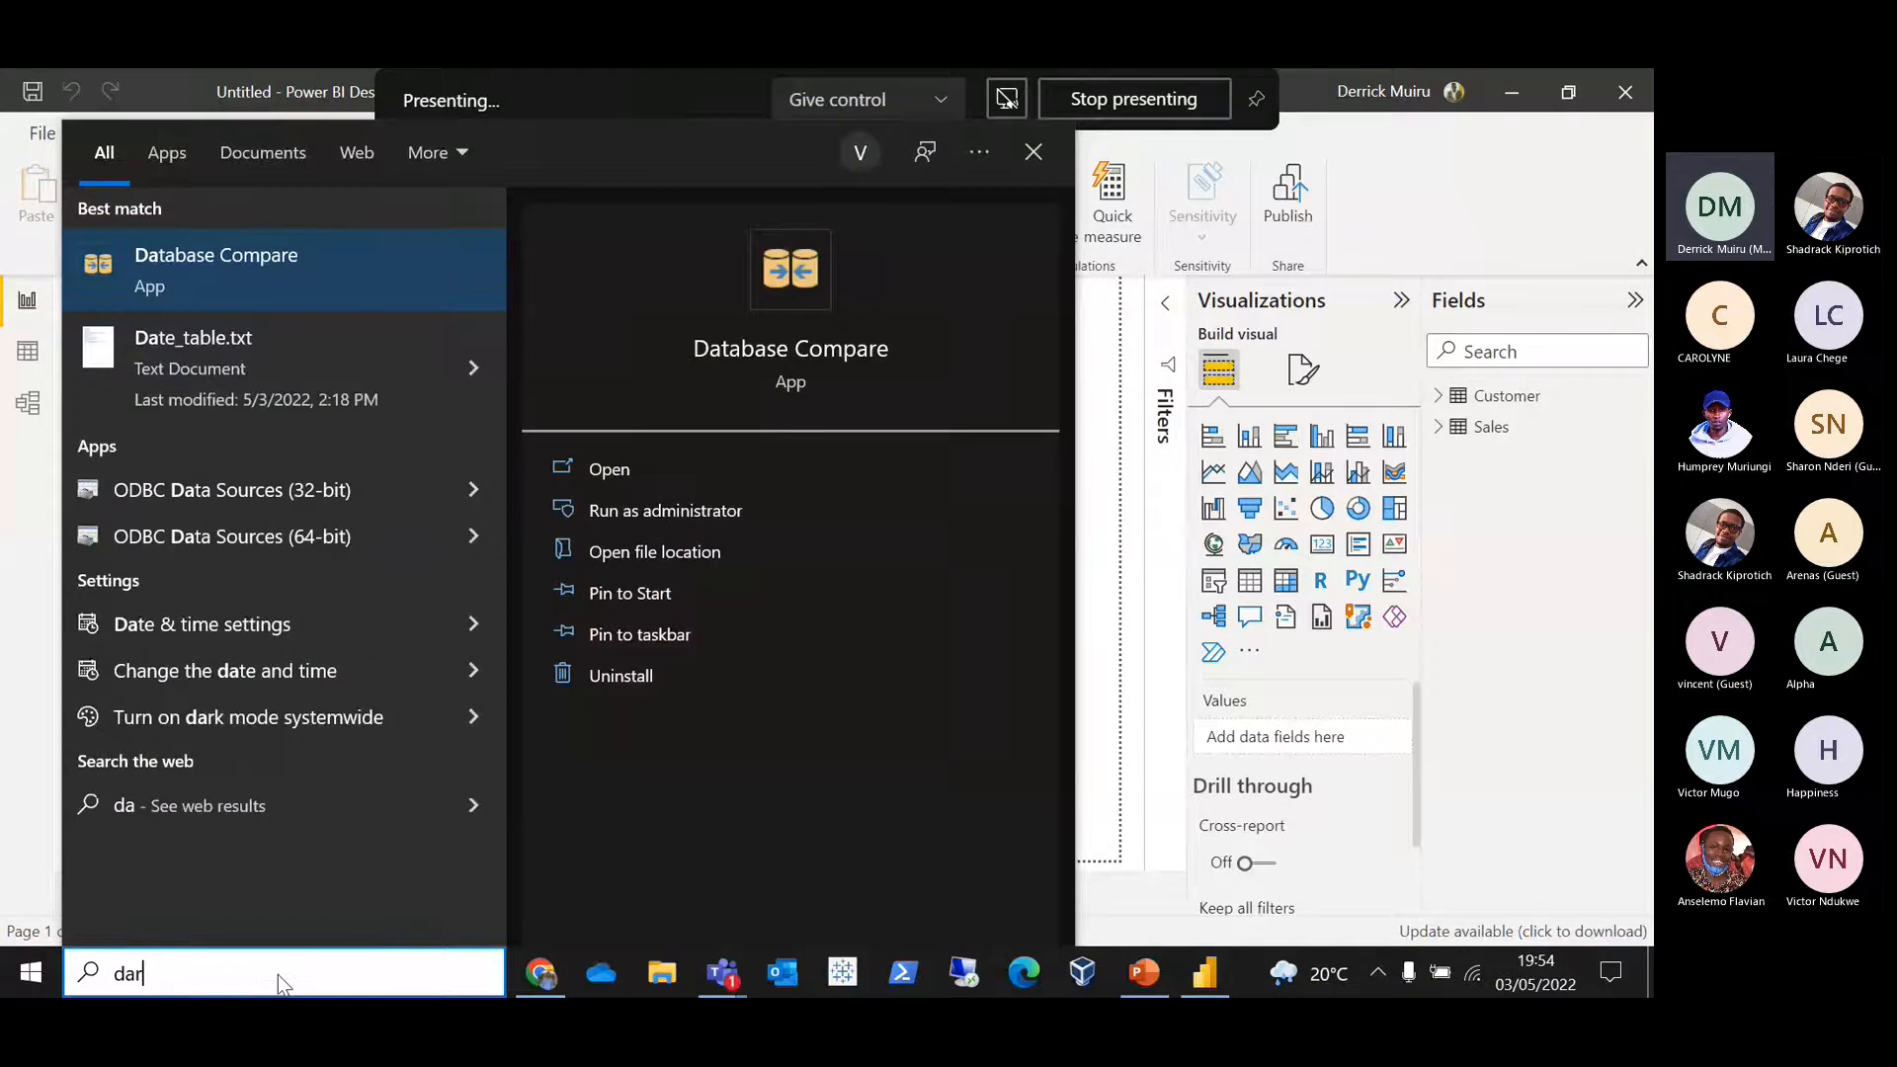
key("BackSpace")
type("te")
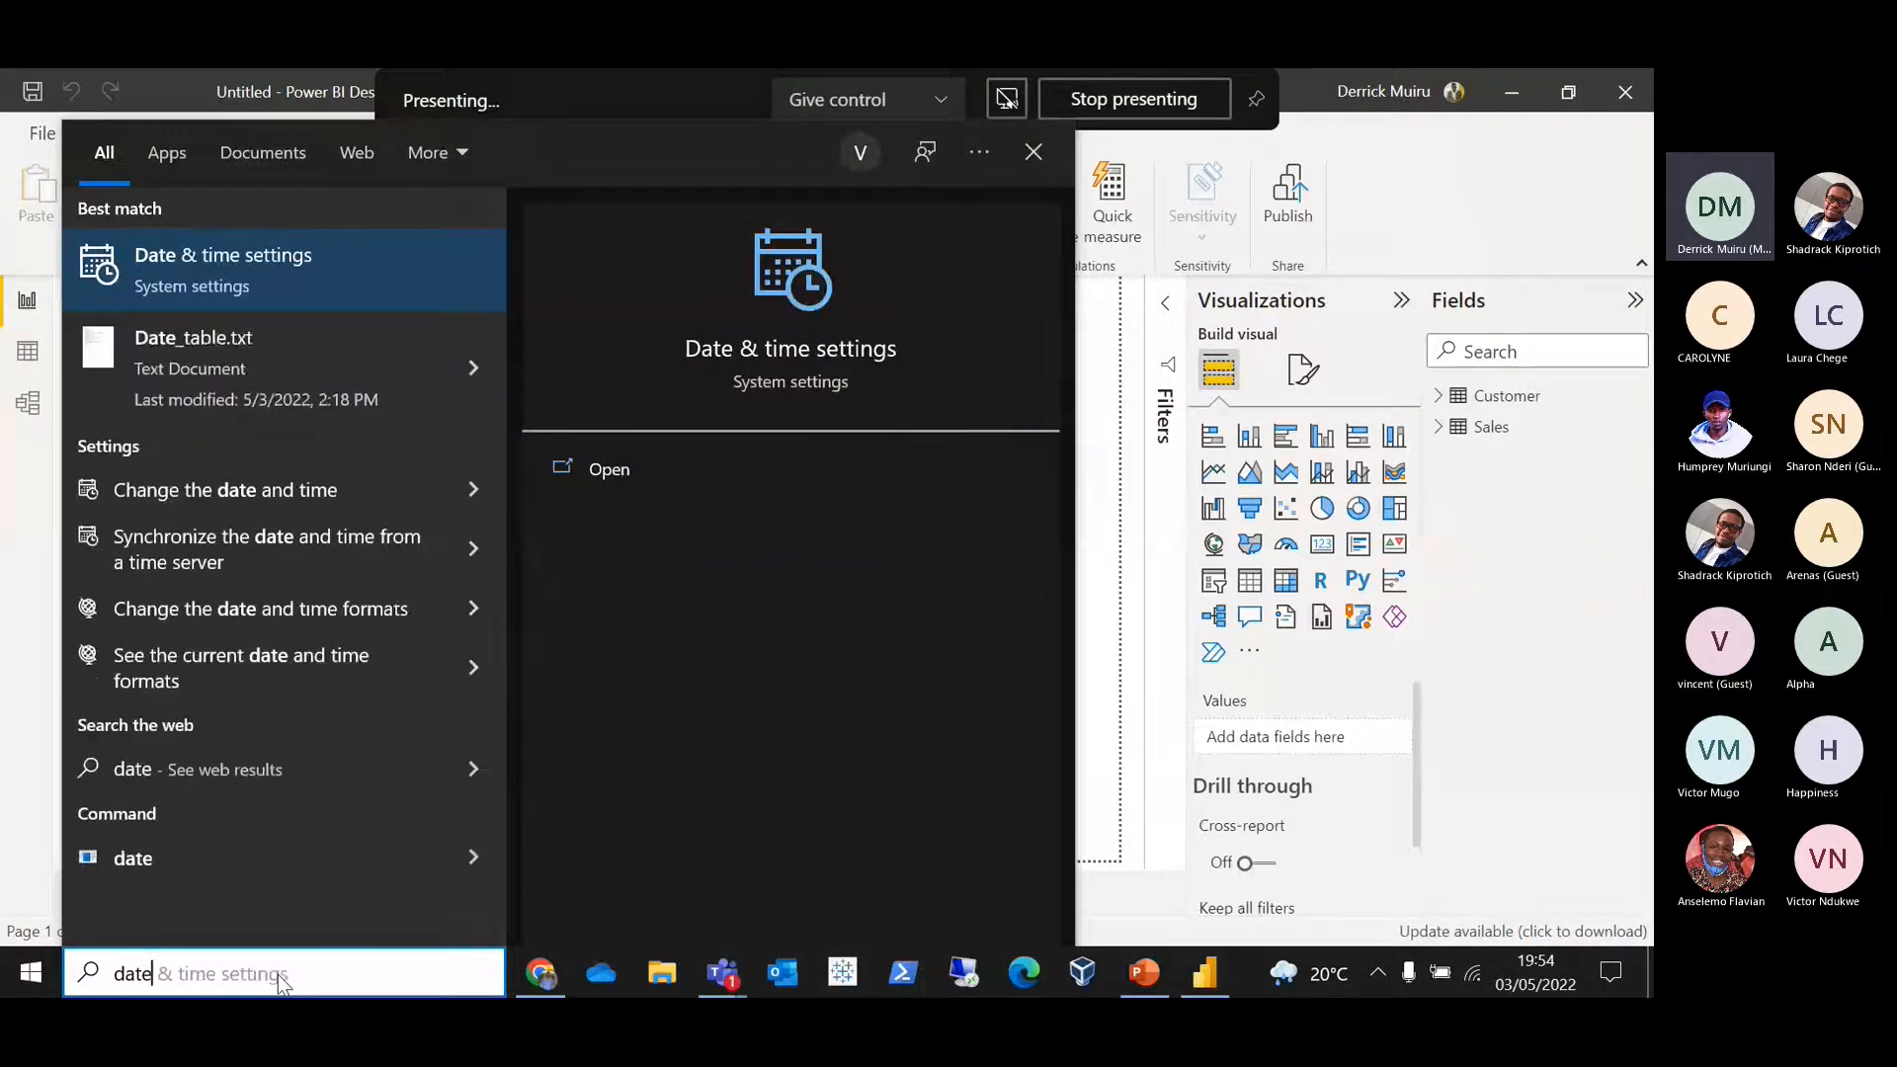
left_click(158, 340)
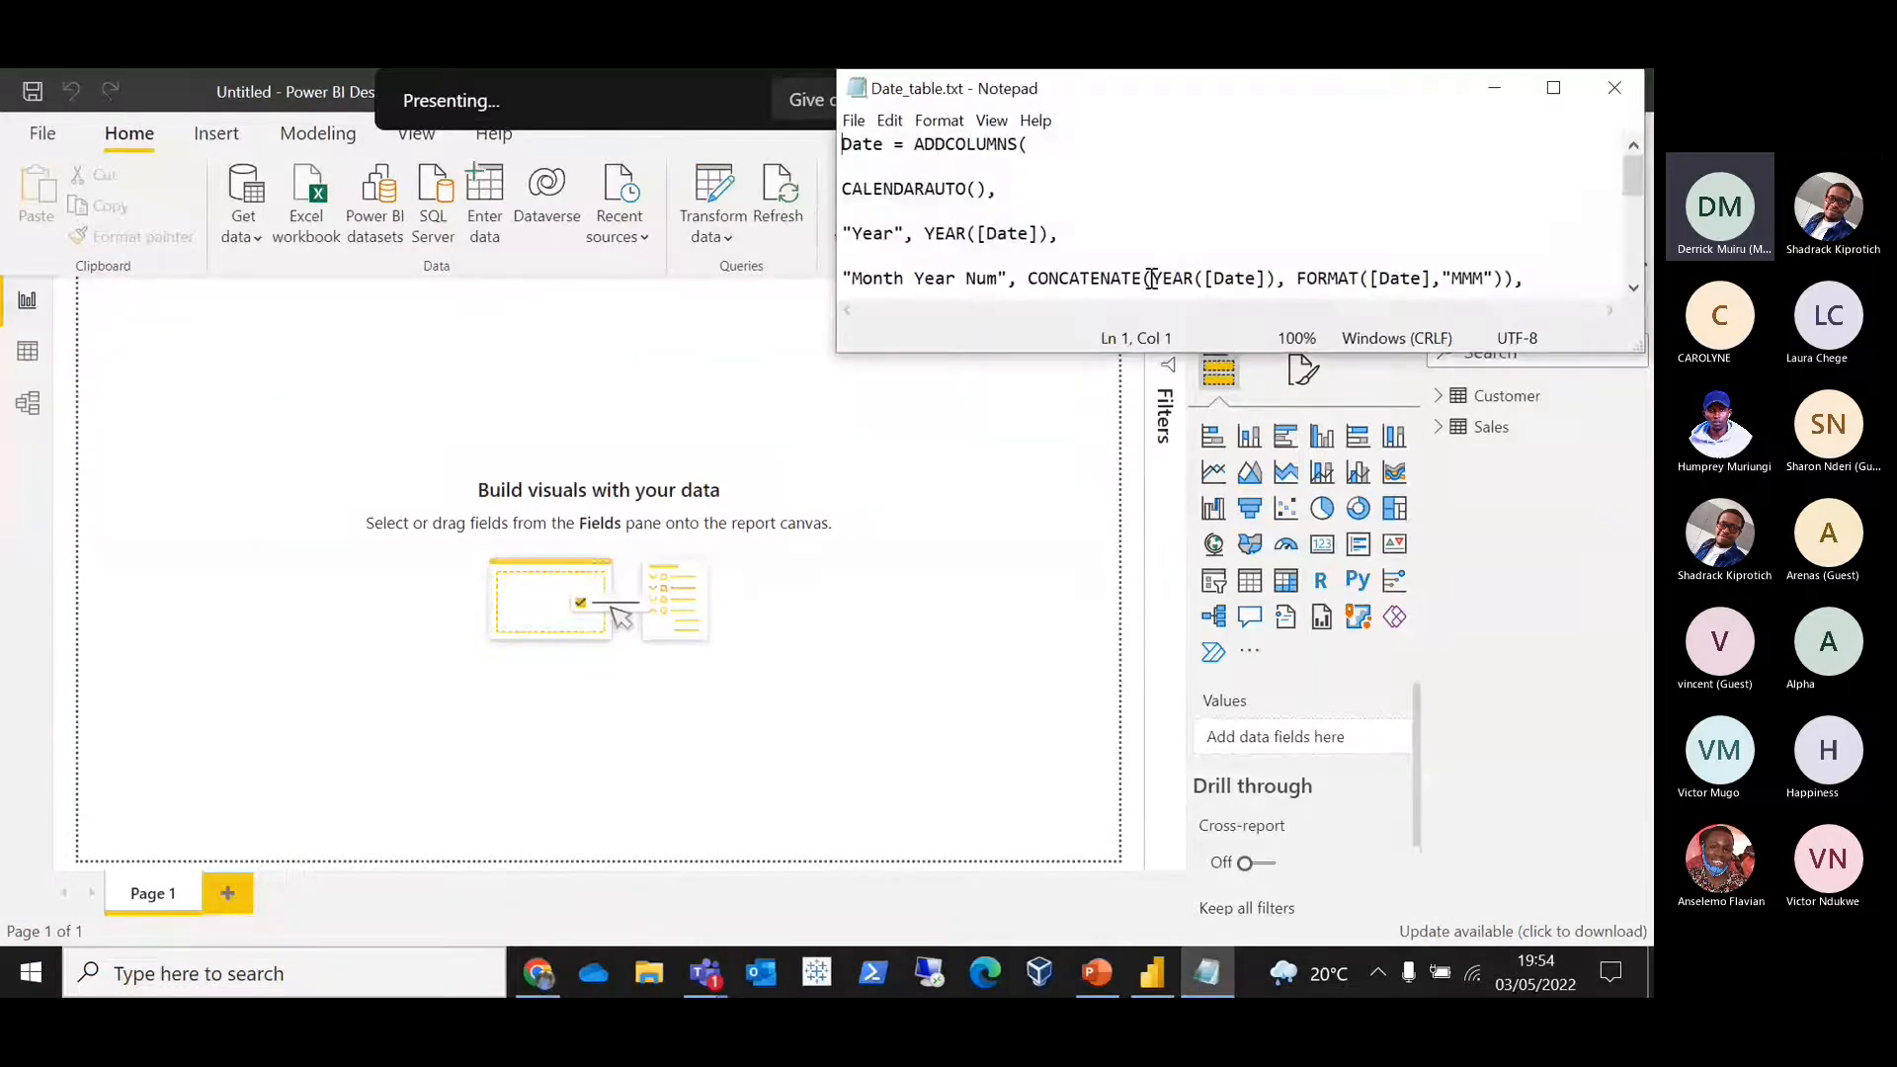
Step: Copy the entire Date table formula from Date_table.txt and return to Power BI Desktop
key("ctrl+a")
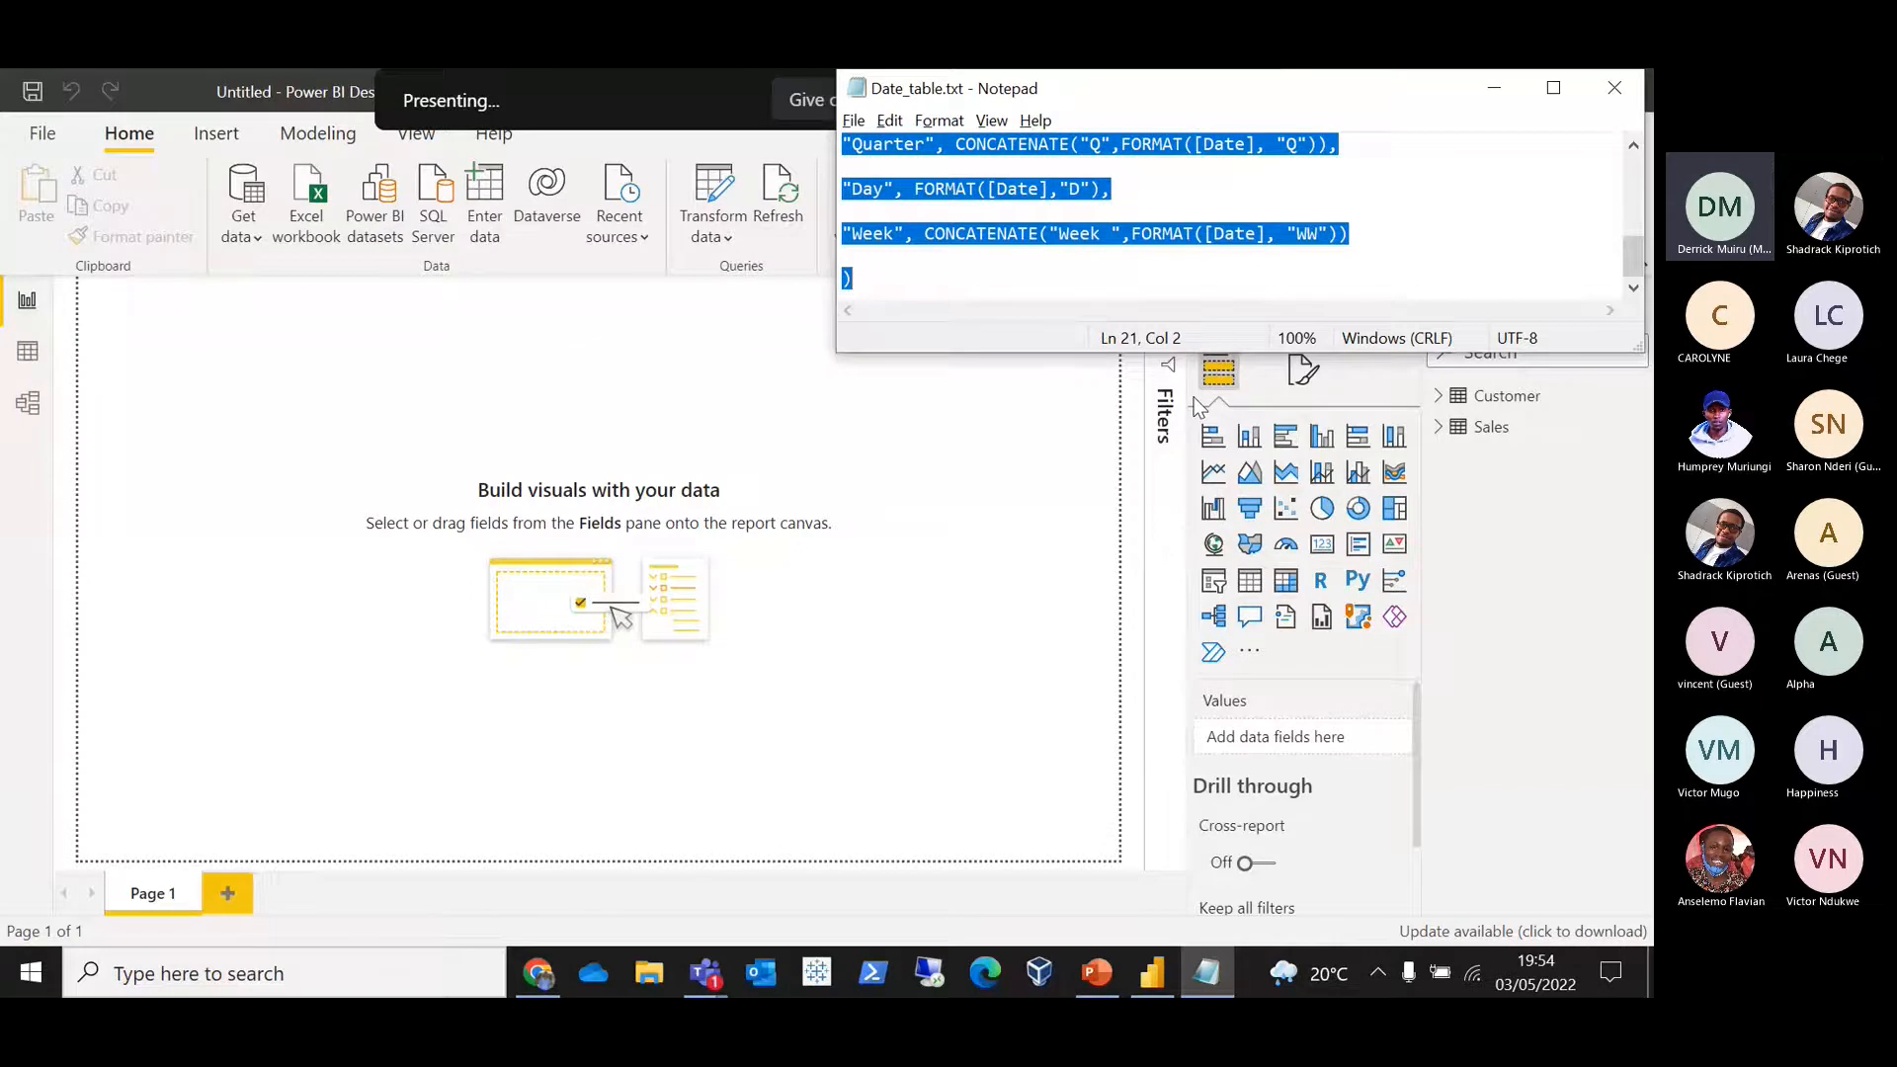
key("alt+Tab")
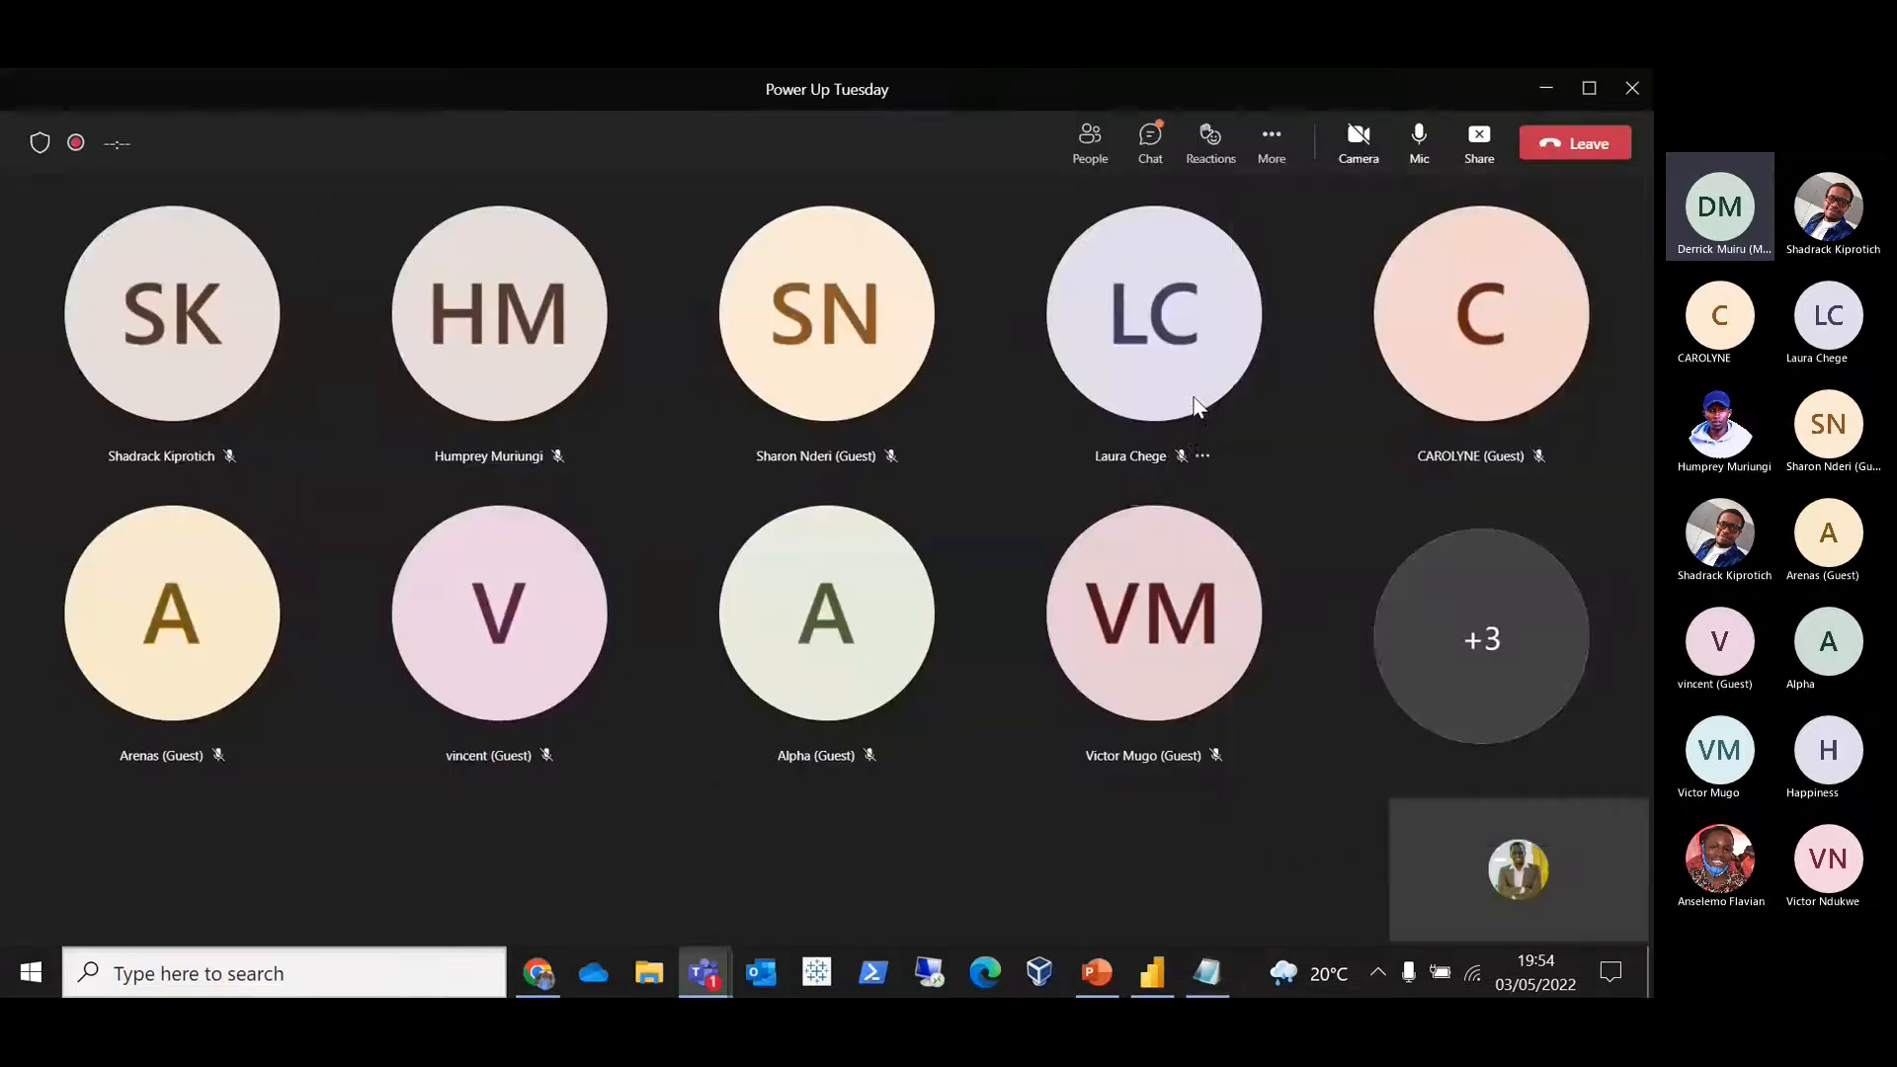
left_click(1541, 86)
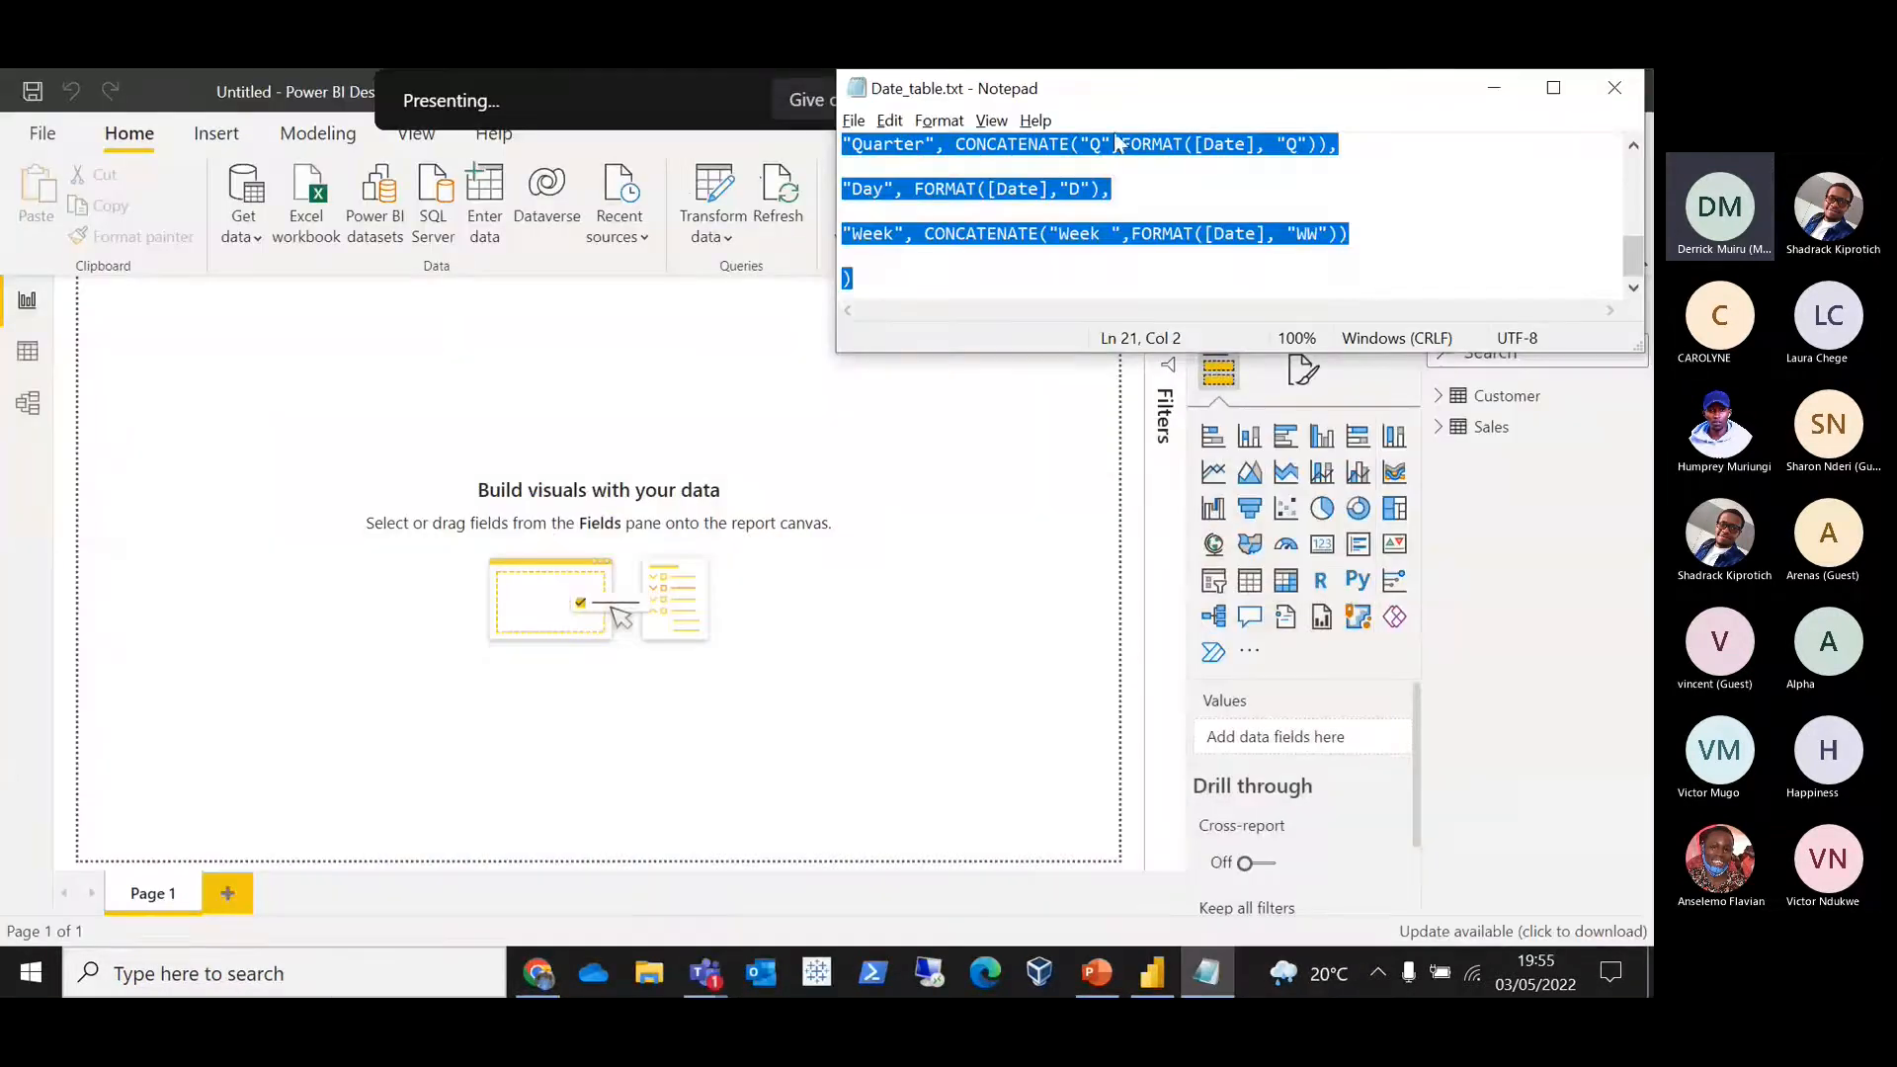
left_click(1496, 86)
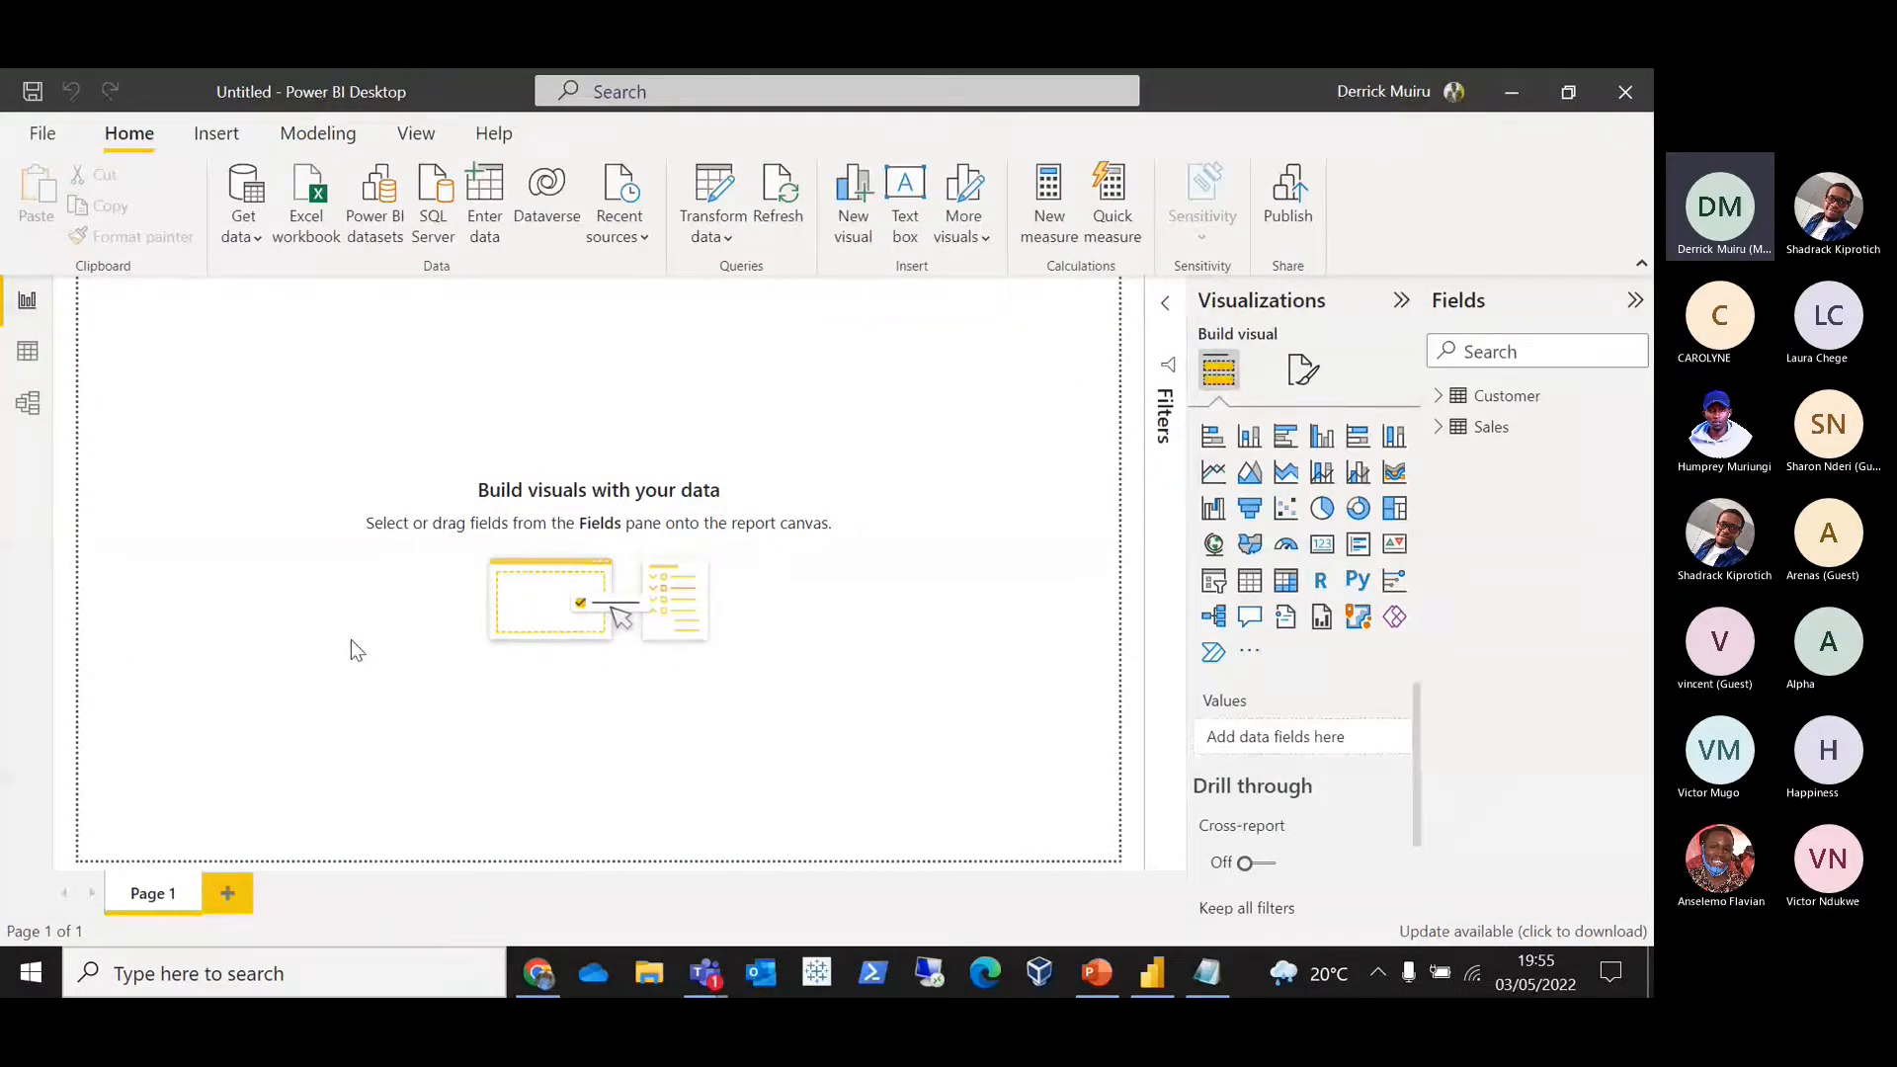
Step: Start a new calculated table and replace its default formula with the copied Date = ADDCOLUMNS(CALENDARAUTO(), ...) formula covering the Year to Week columns
left_click(29, 358)
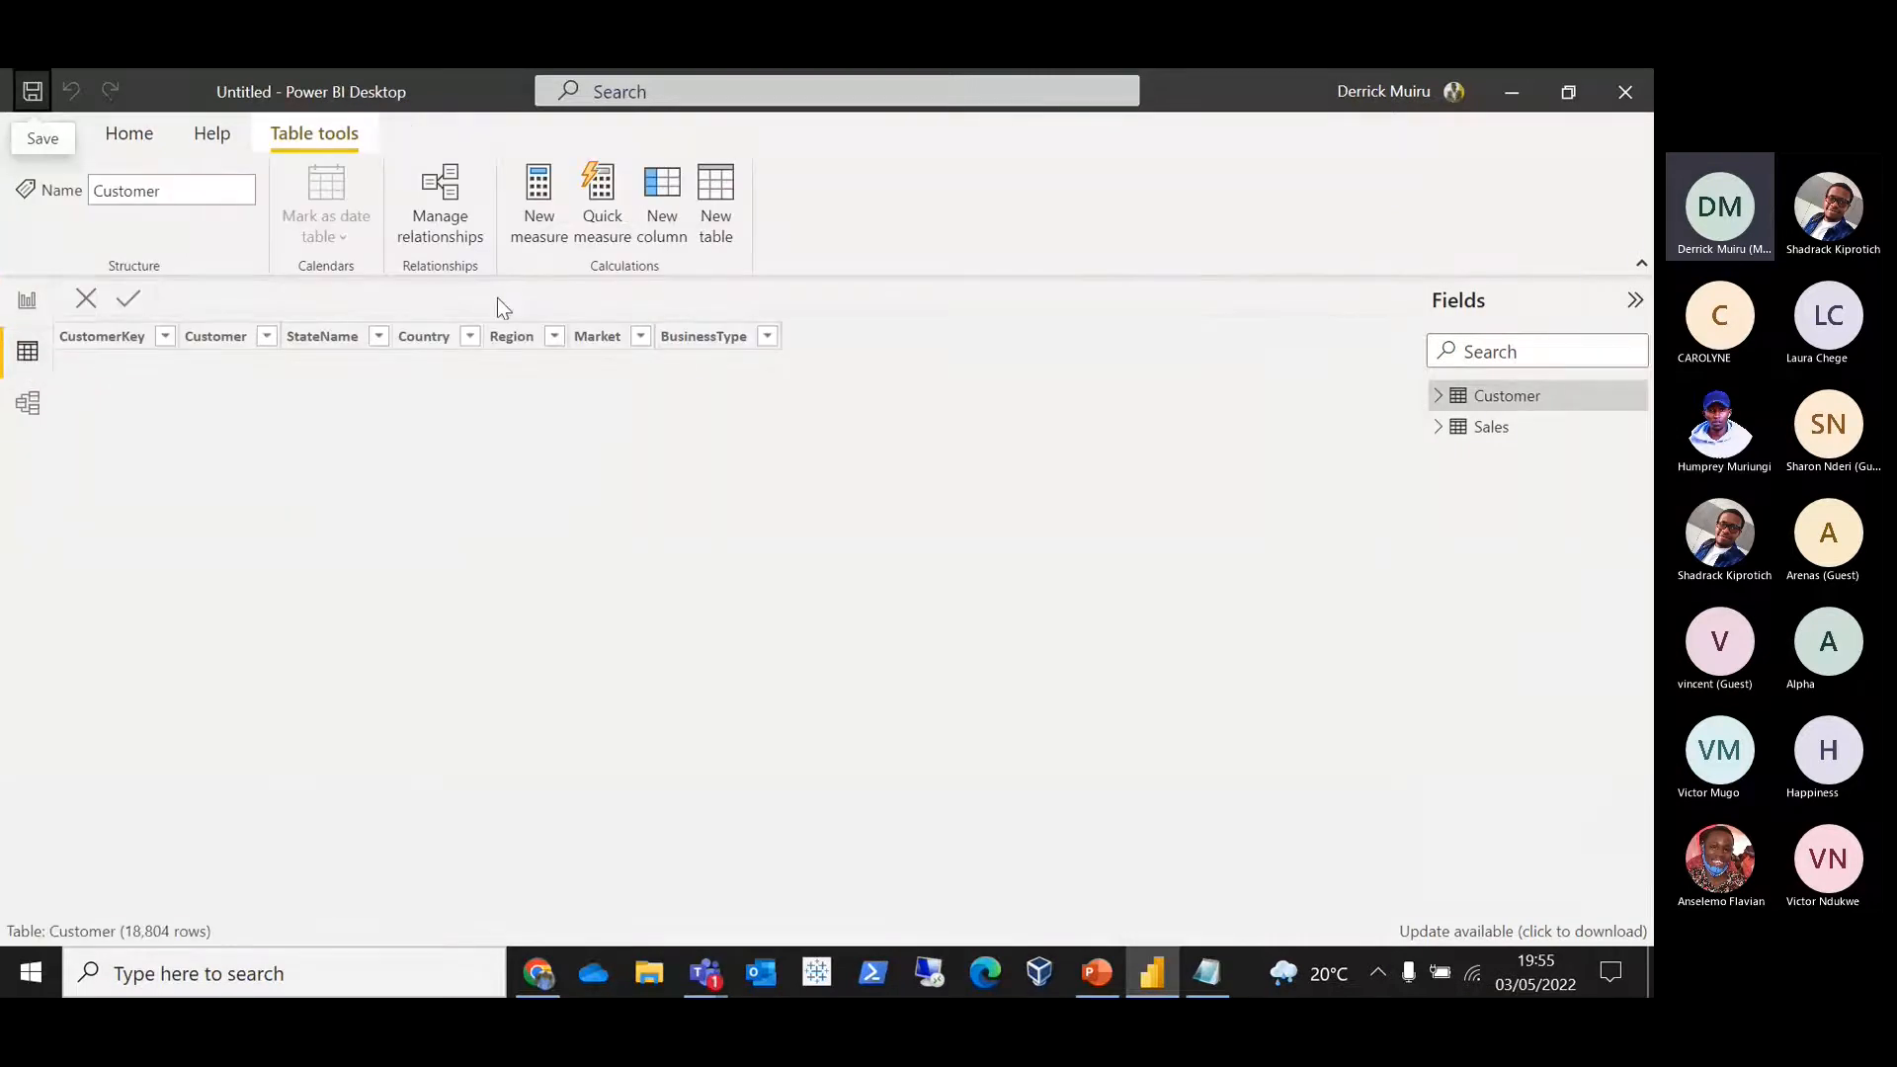
left_click(726, 202)
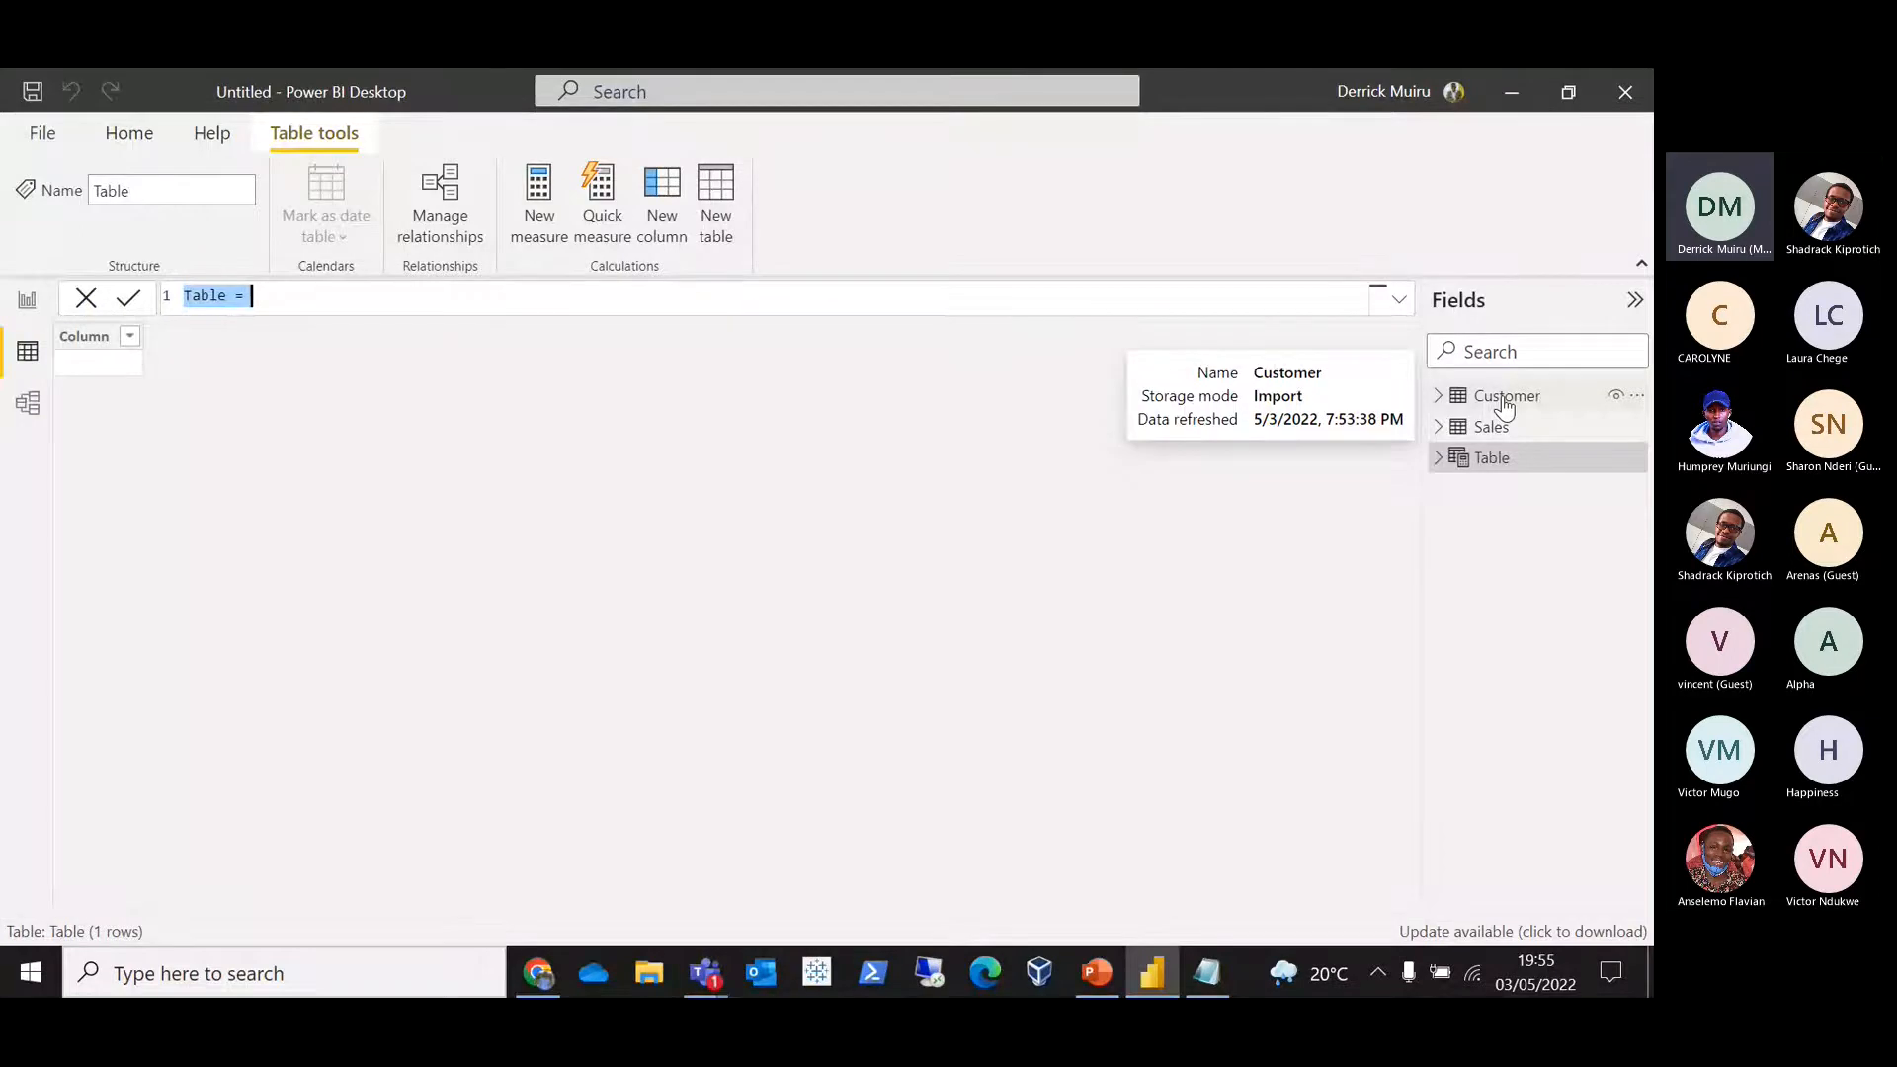
key("BackSpace")
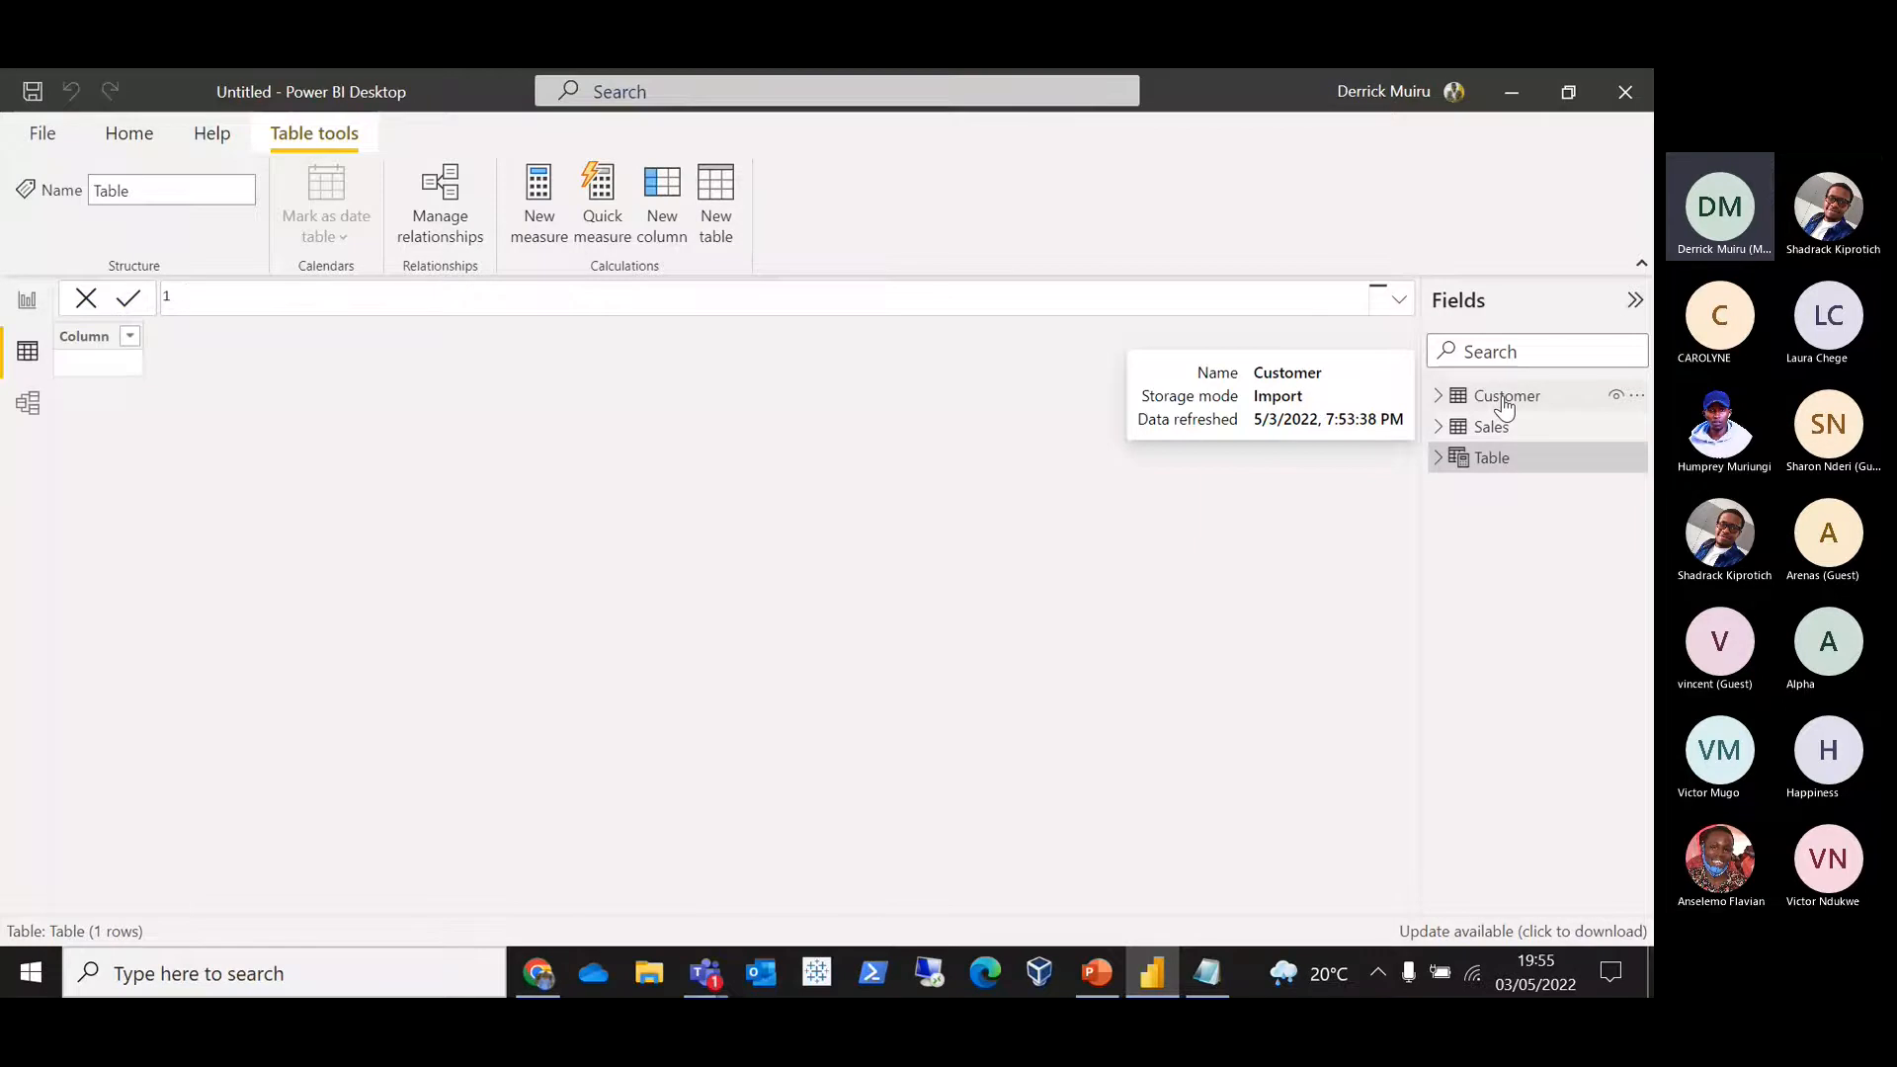
type("Date = ADDCOLUMNS(  CALENDARAUTO(),  \"Year\", YEAR([Date]),  \"Month Year Num\", CONCATENATE(YEAR([Date]), FORMAT([Date],\"MMM\")),  \"Month Num\", Month([Date]),  \"Month\", FORMAT([Date], \"MMM\"),  \"Quarter Num\",FORMAT([Date], \"Q\"),  \"Quarter\", CONCATENATE(\"Q\",FORMAT([Date], \"Q\")),  \"Day\", FORMAT([Date],\"D\"),  \"Week\", CONCATENATE(\"Week \",FORMAT([Date], \"WW\"))  )")
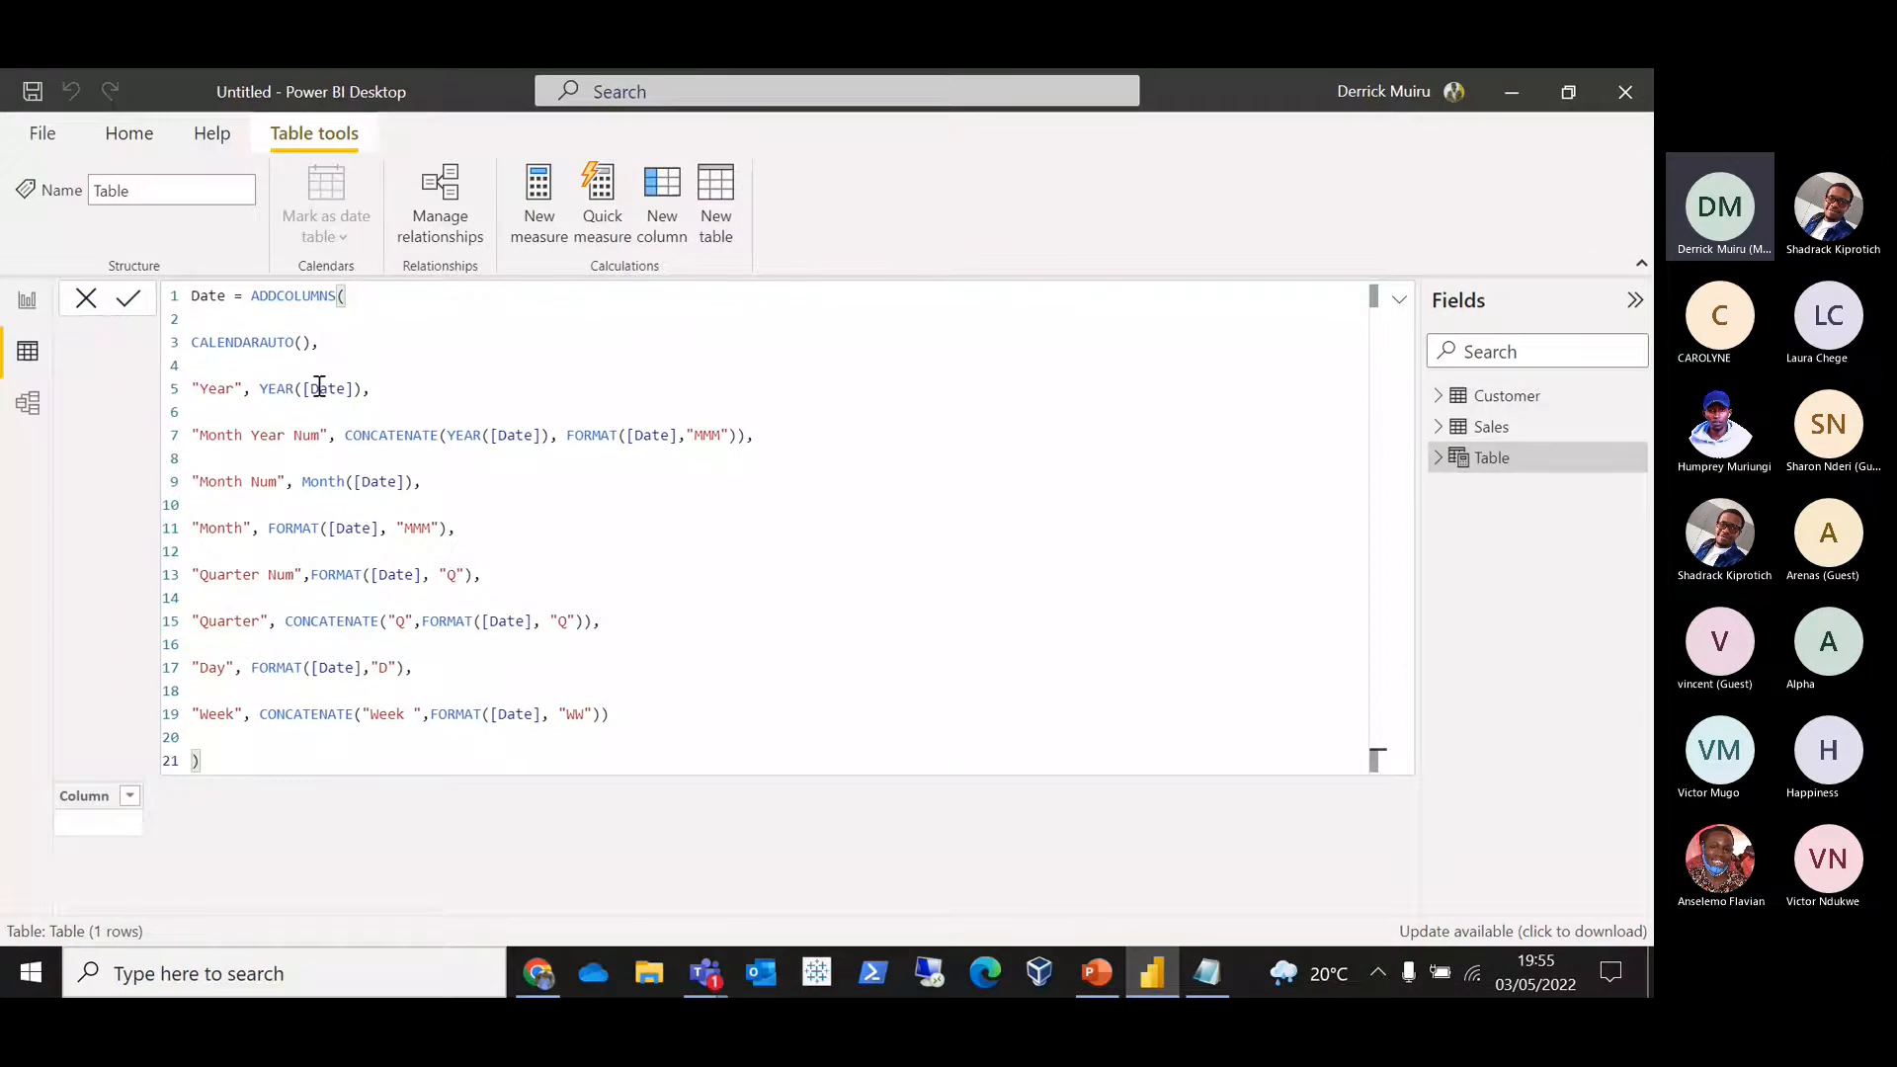
Step: Highlight the CALENDARAUTO() line and the Year to Week column definitions, then commit the Date table formula
left_click_drag(318, 342, 163, 351)
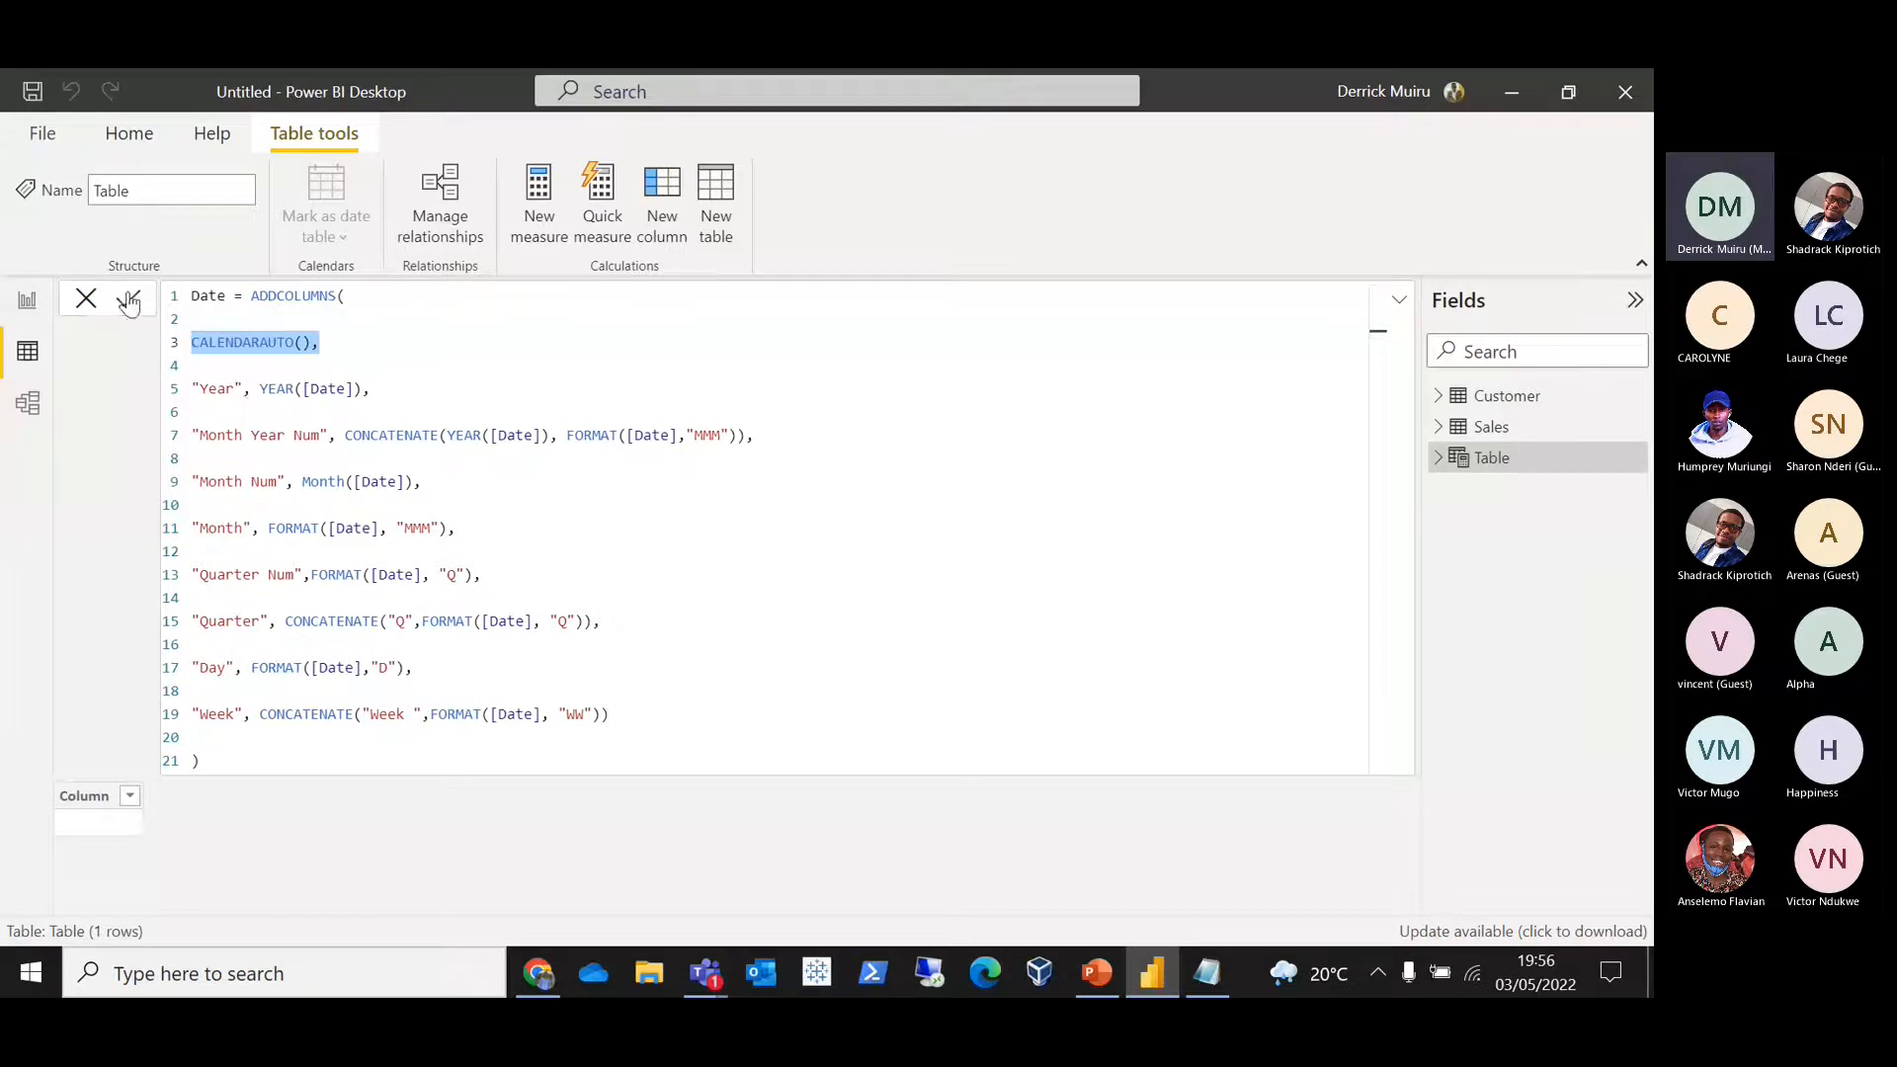
left_click_drag(380, 347, 154, 342)
left_click_drag(652, 713, 191, 388)
left_click(128, 299)
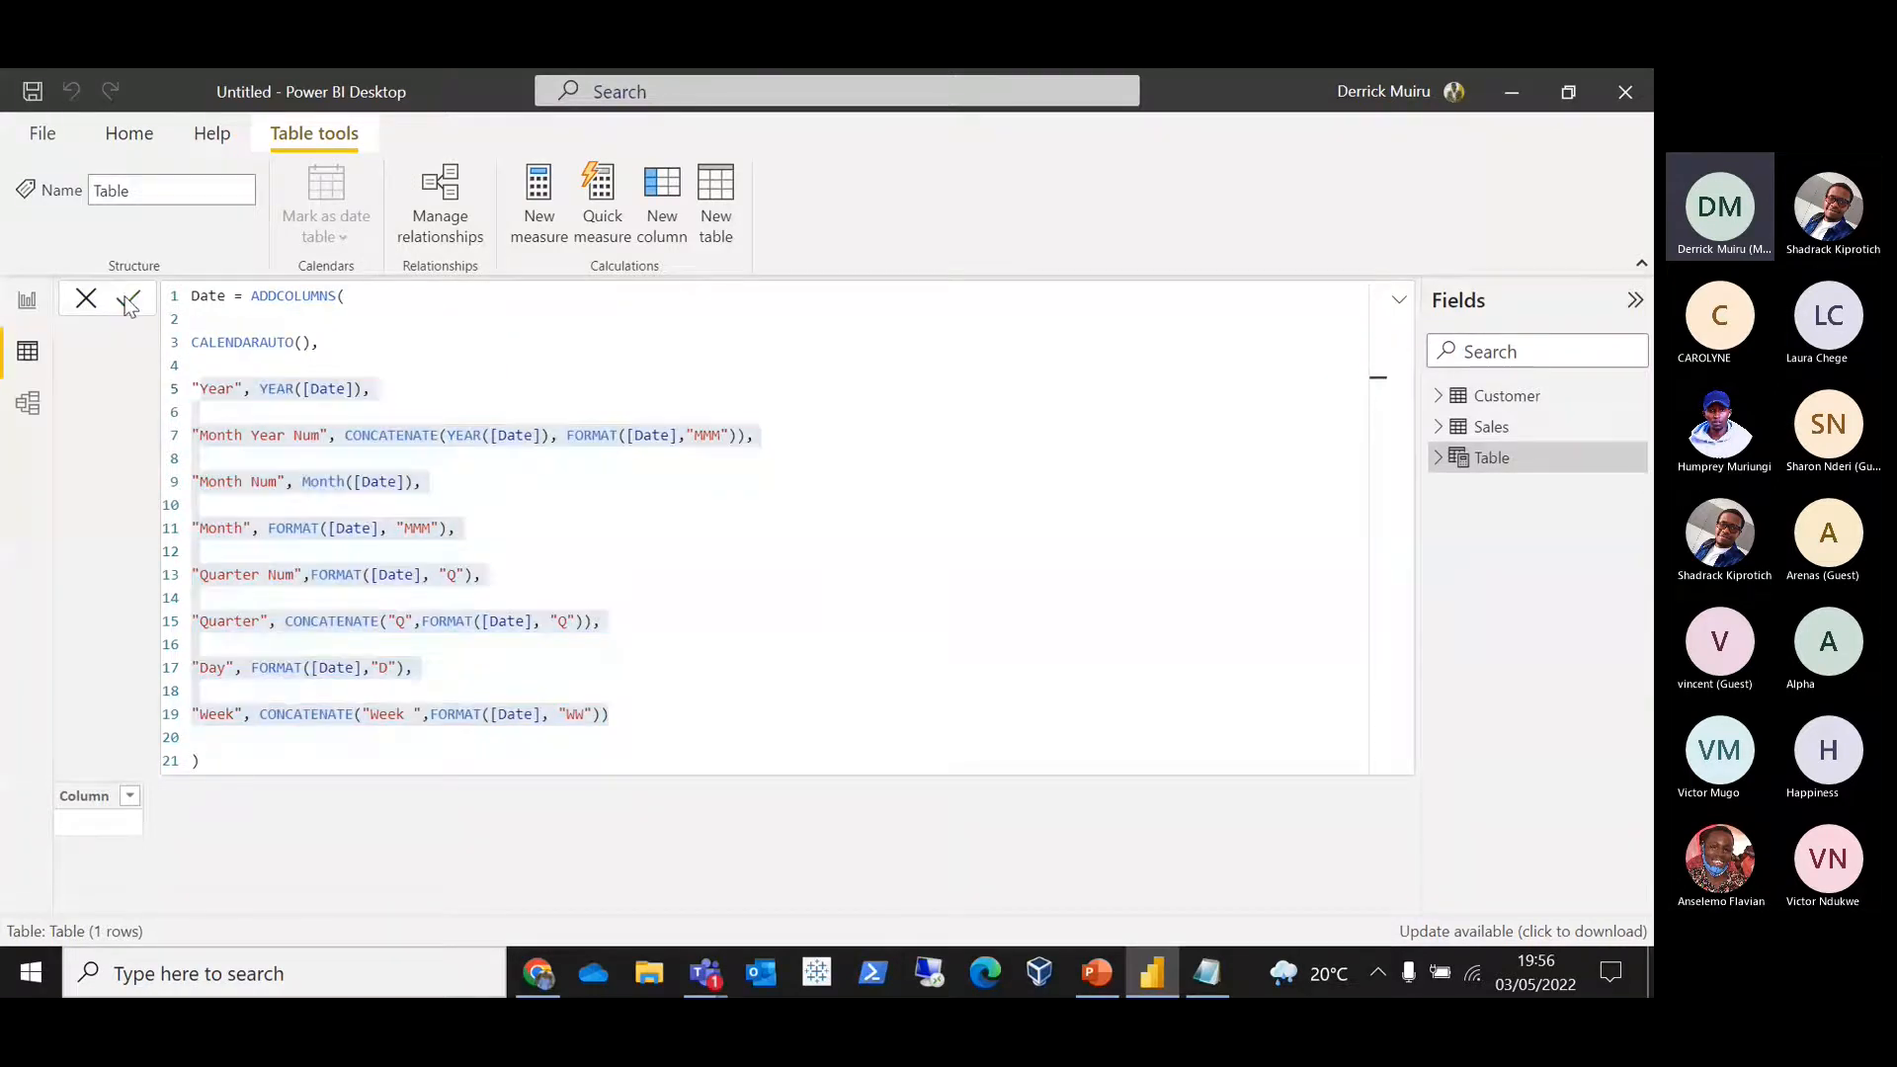
left_click(128, 300)
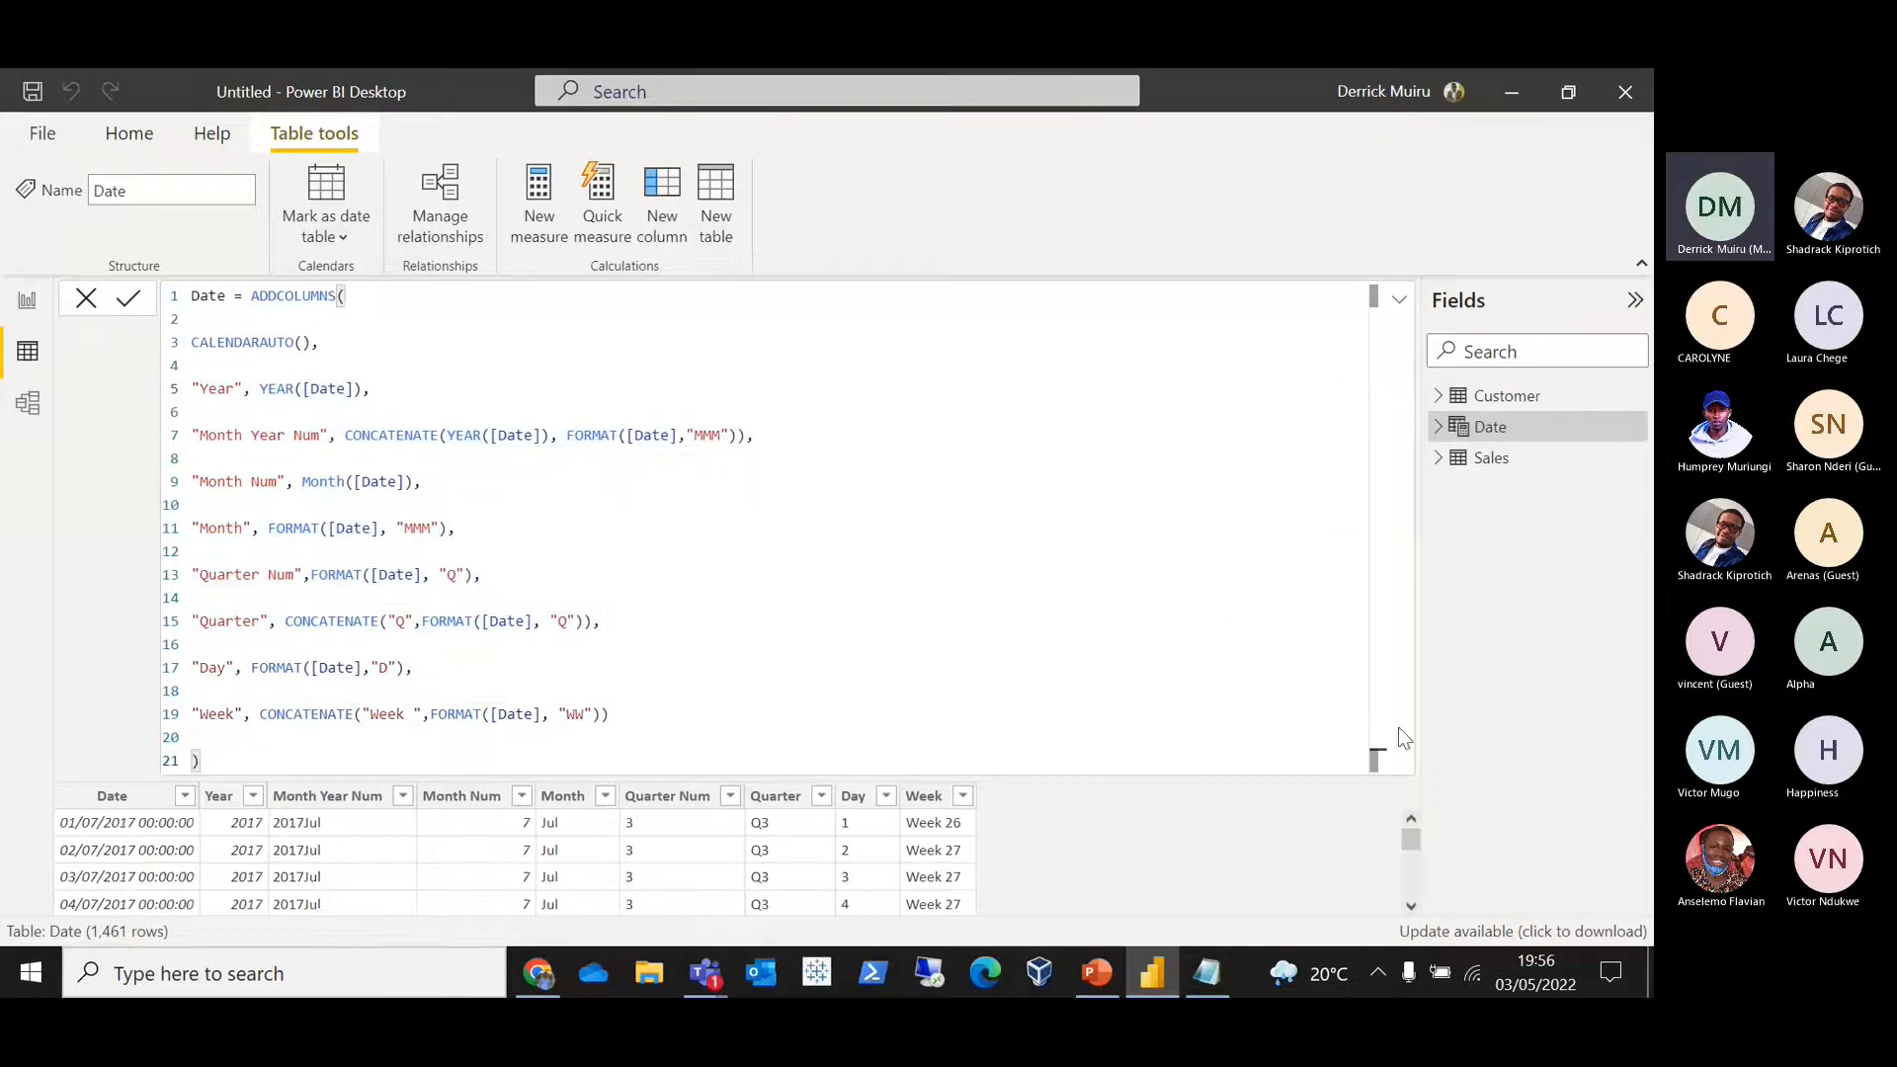
Step: Collapse the formula and review the Date table's rows from first to last
left_click(1400, 302)
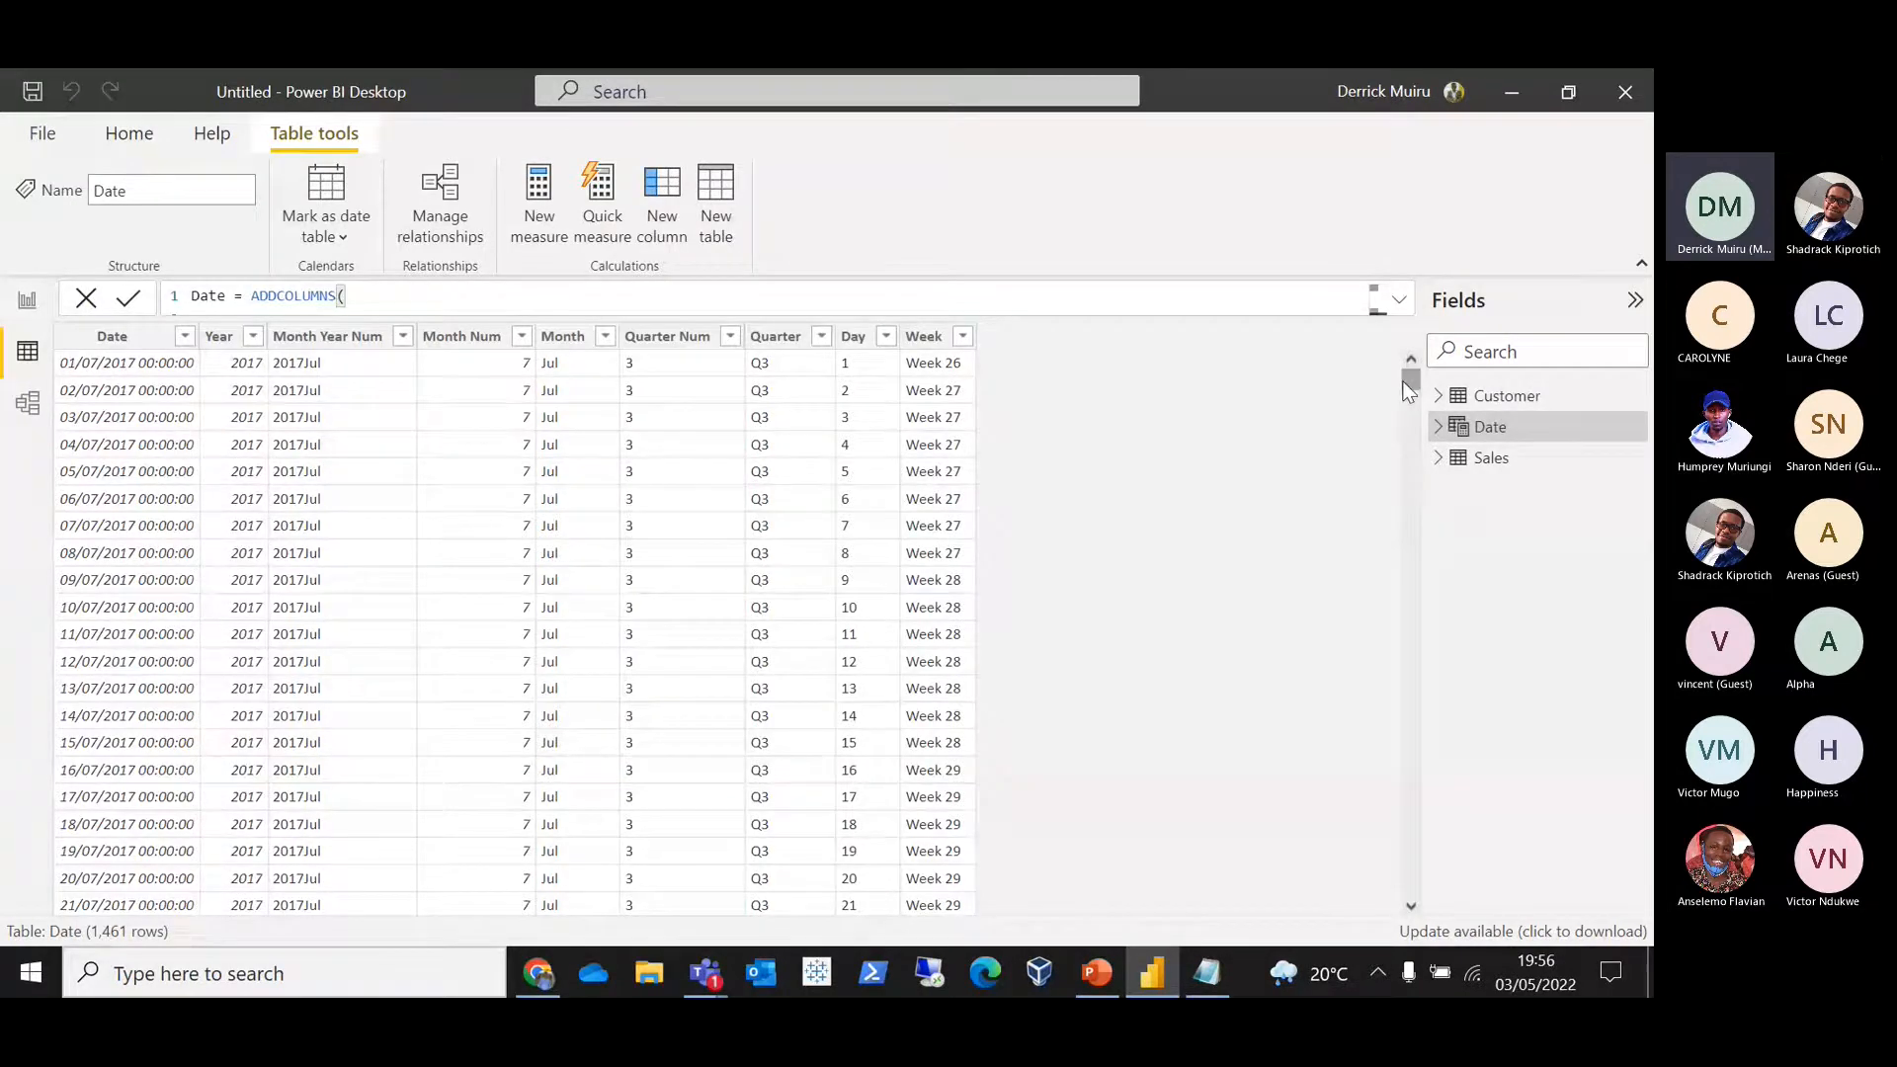
left_click_drag(1409, 379, 1411, 885)
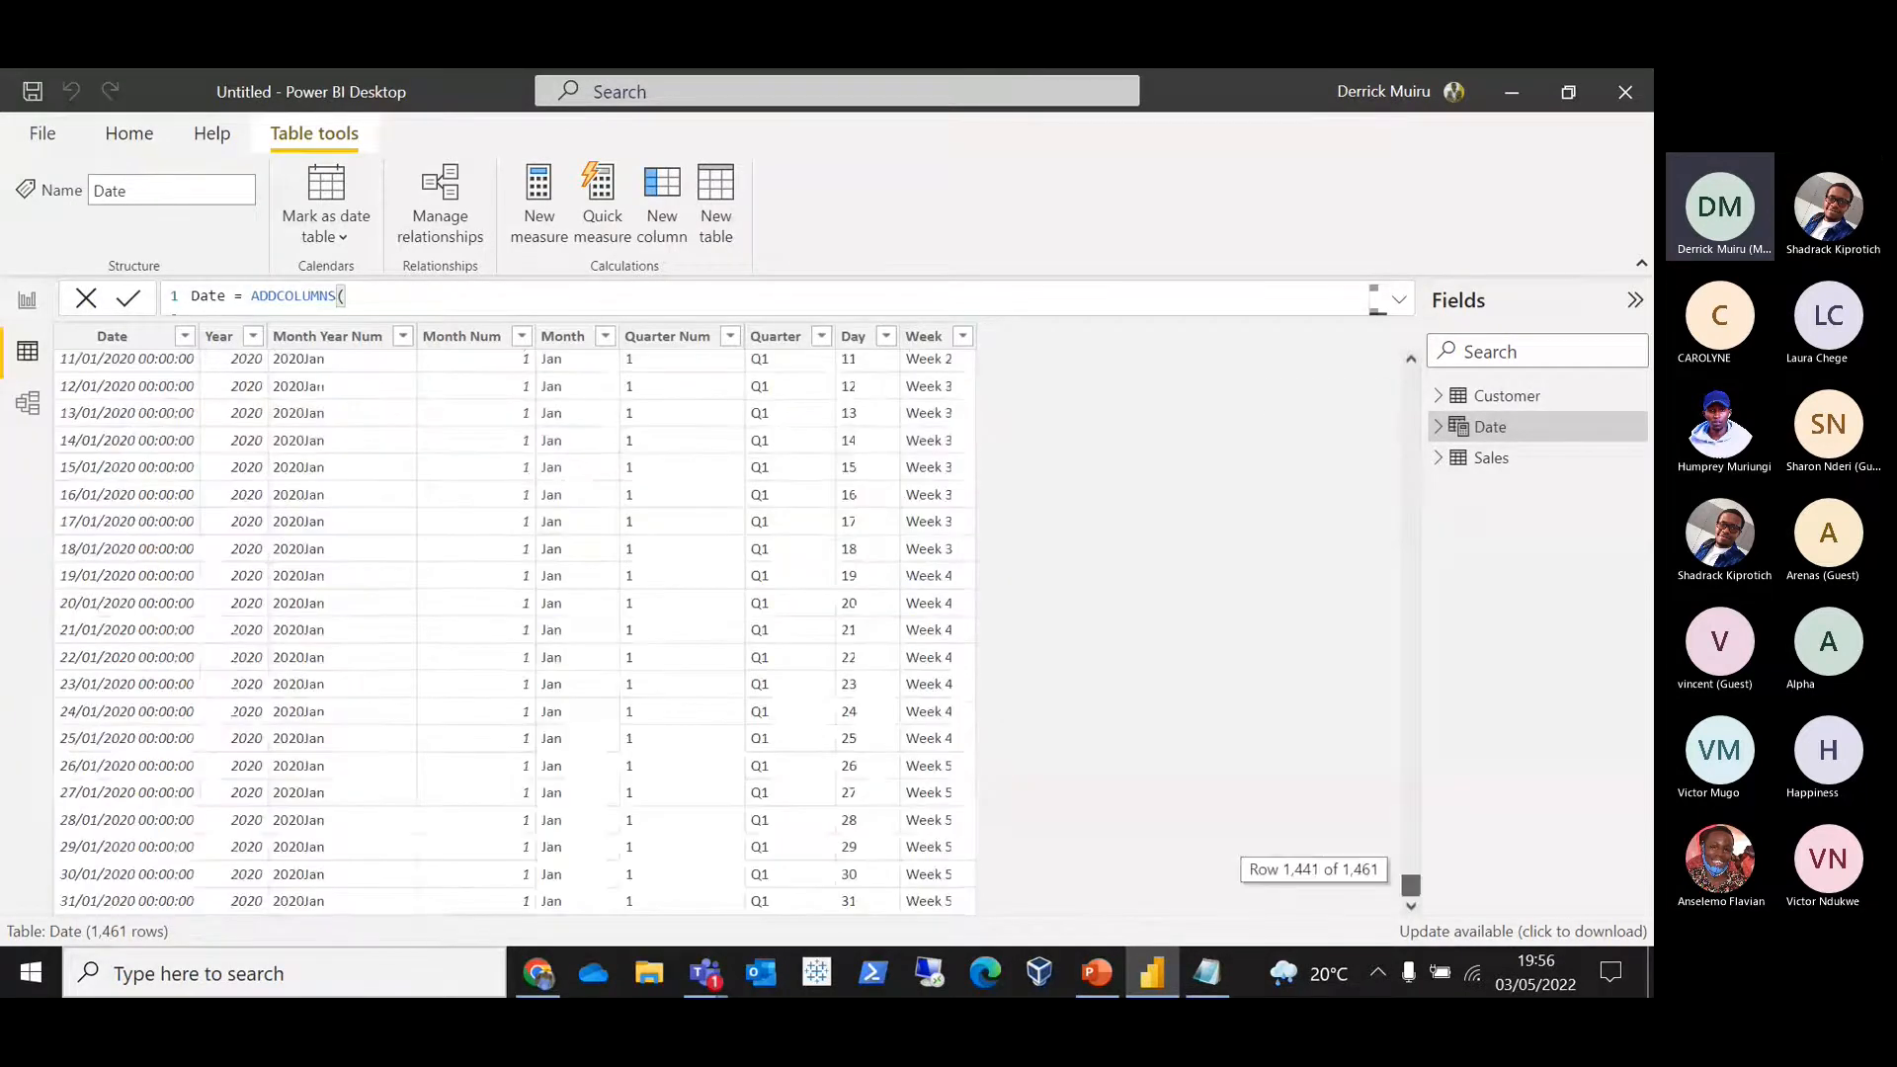
left_click_drag(1410, 885, 1410, 379)
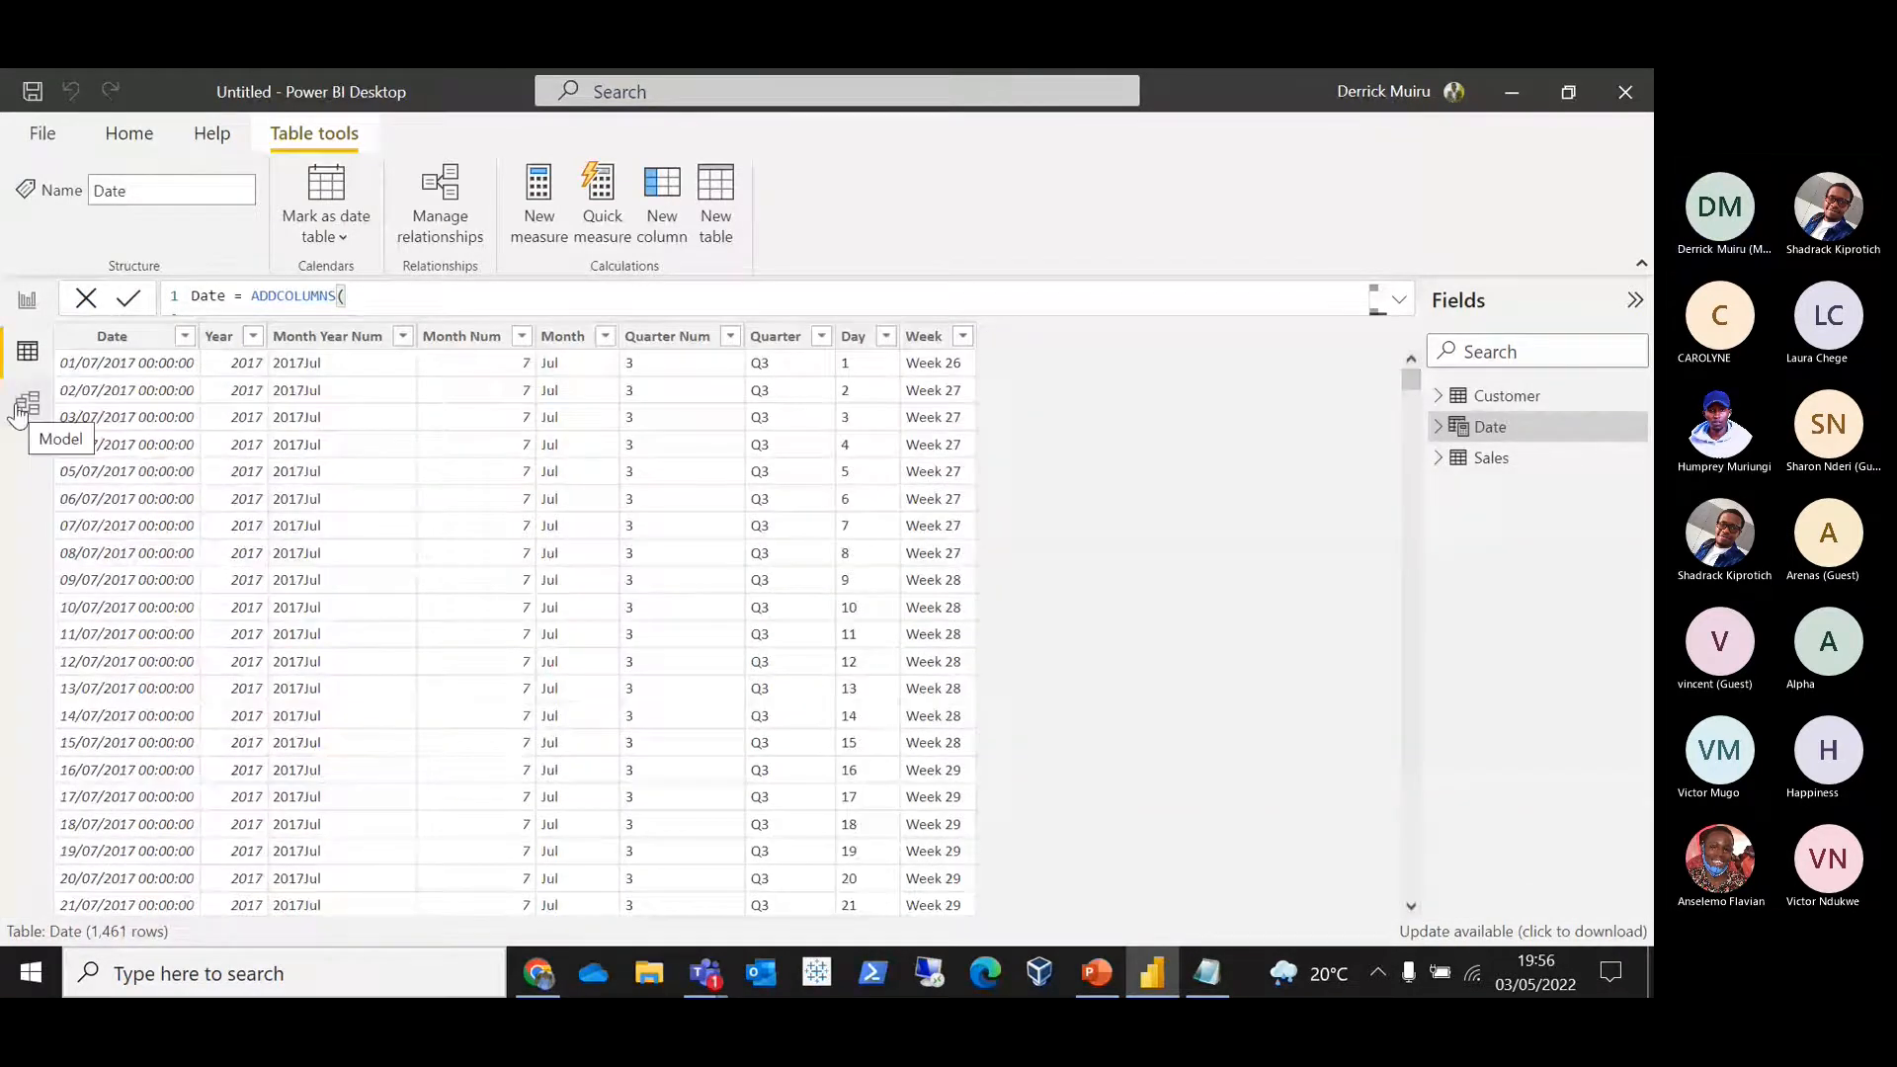
Step: Open the model diagram with more canvas room and move the Sales table between the Customer and Date tables
left_click(23, 409)
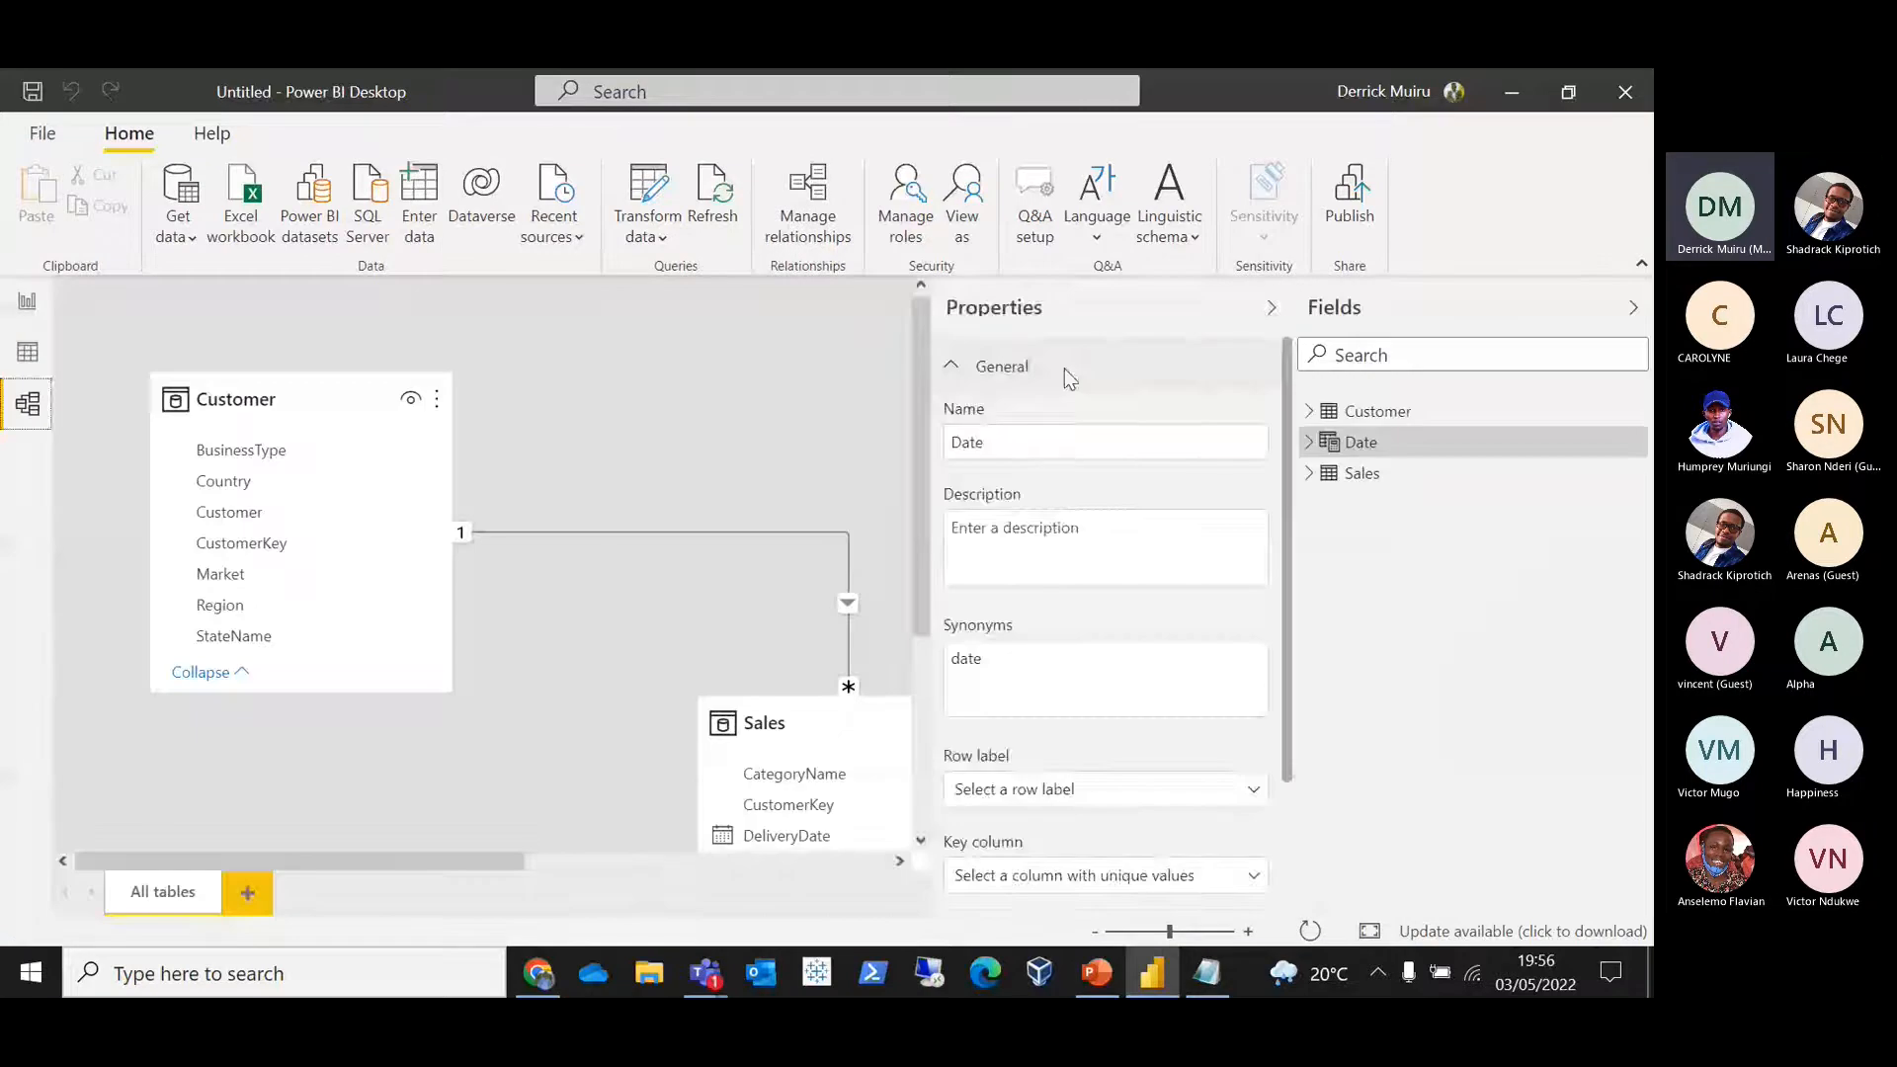
left_click(1272, 306)
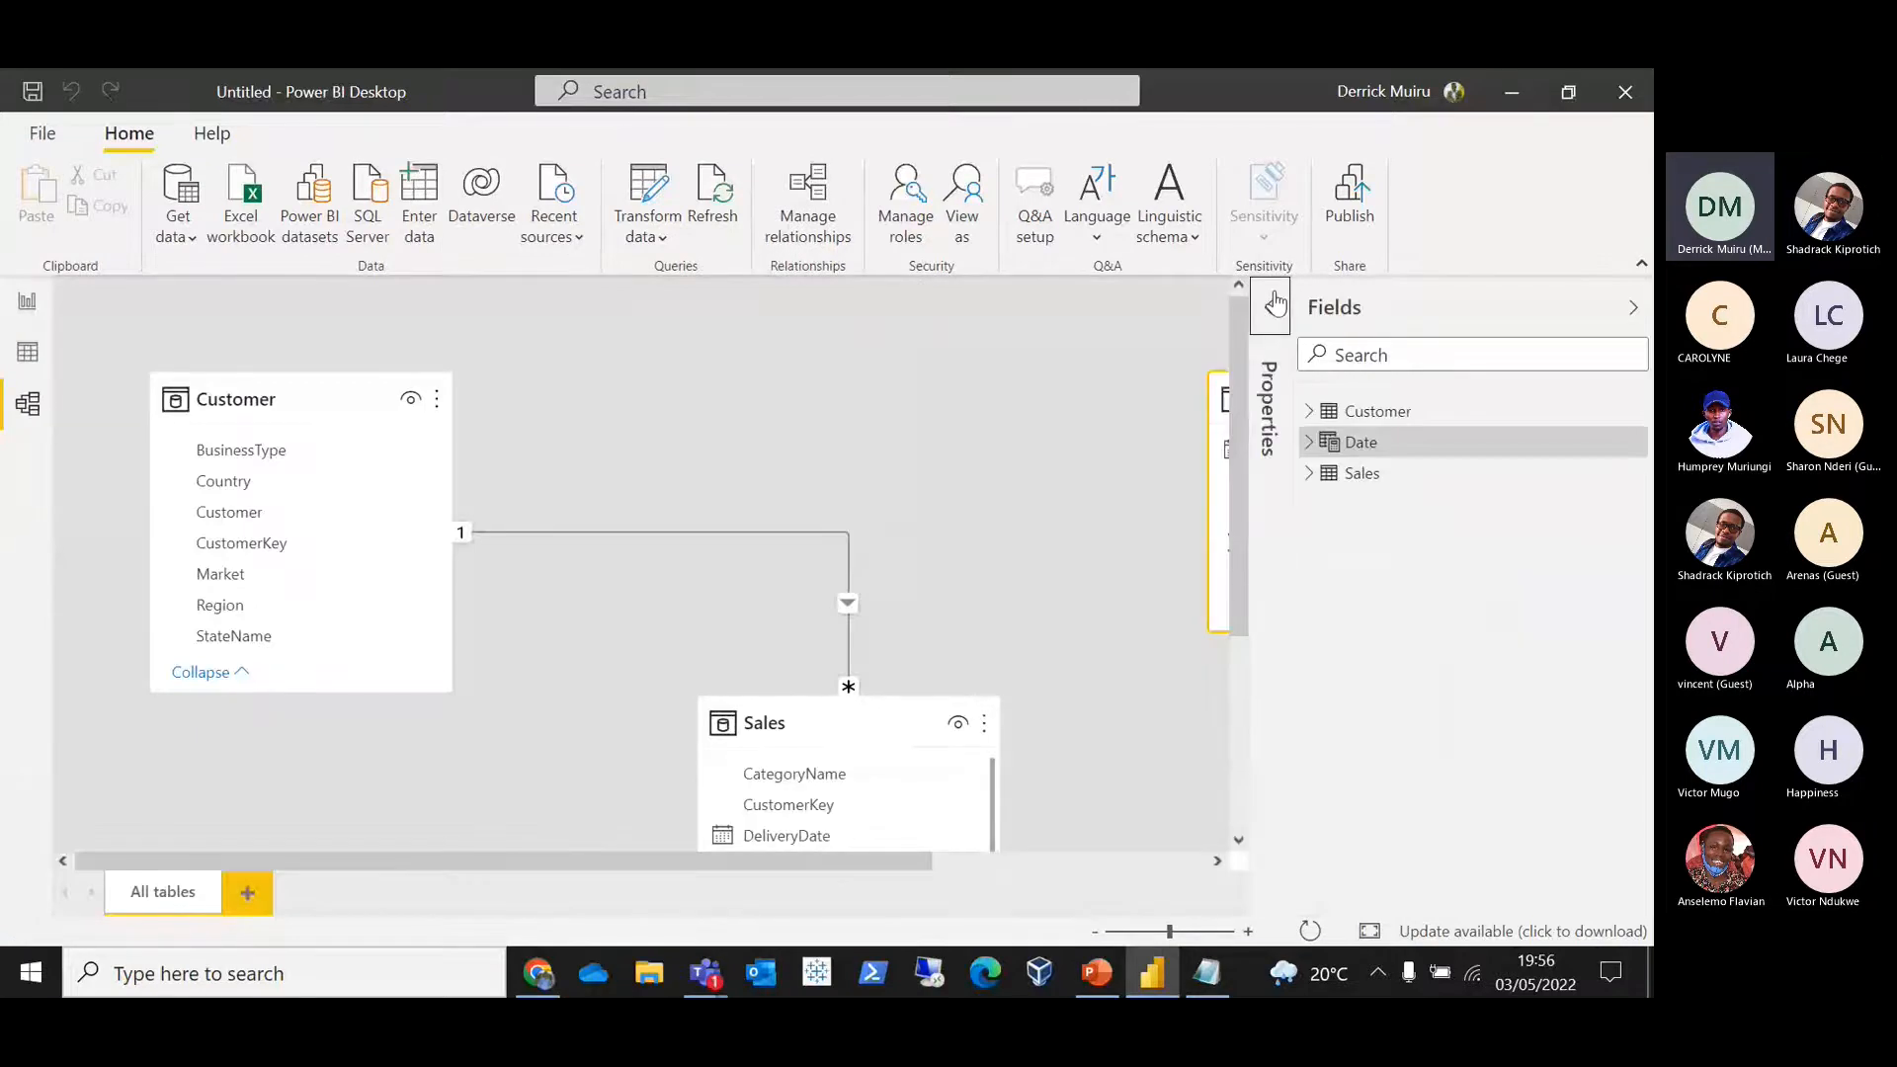
left_click(1633, 307)
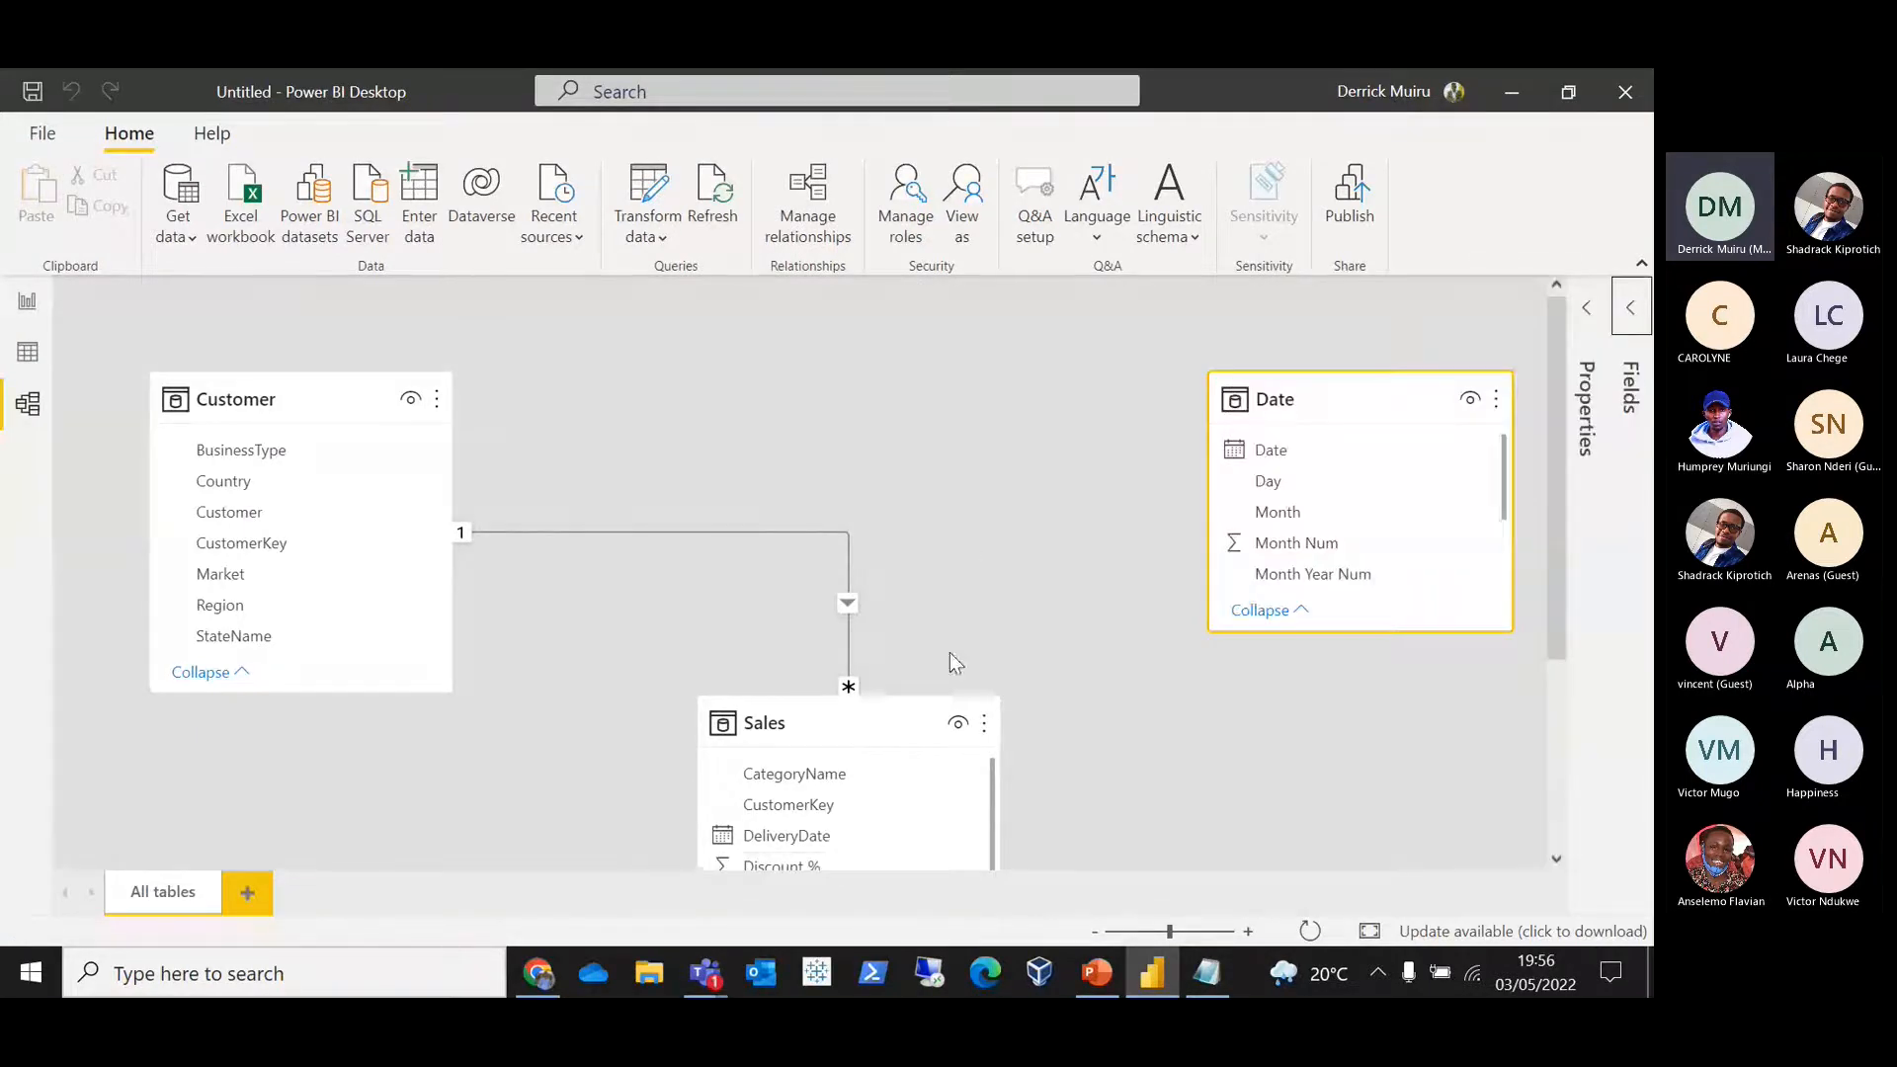
left_click_drag(860, 728, 934, 513)
left_click_drag(947, 405, 948, 407)
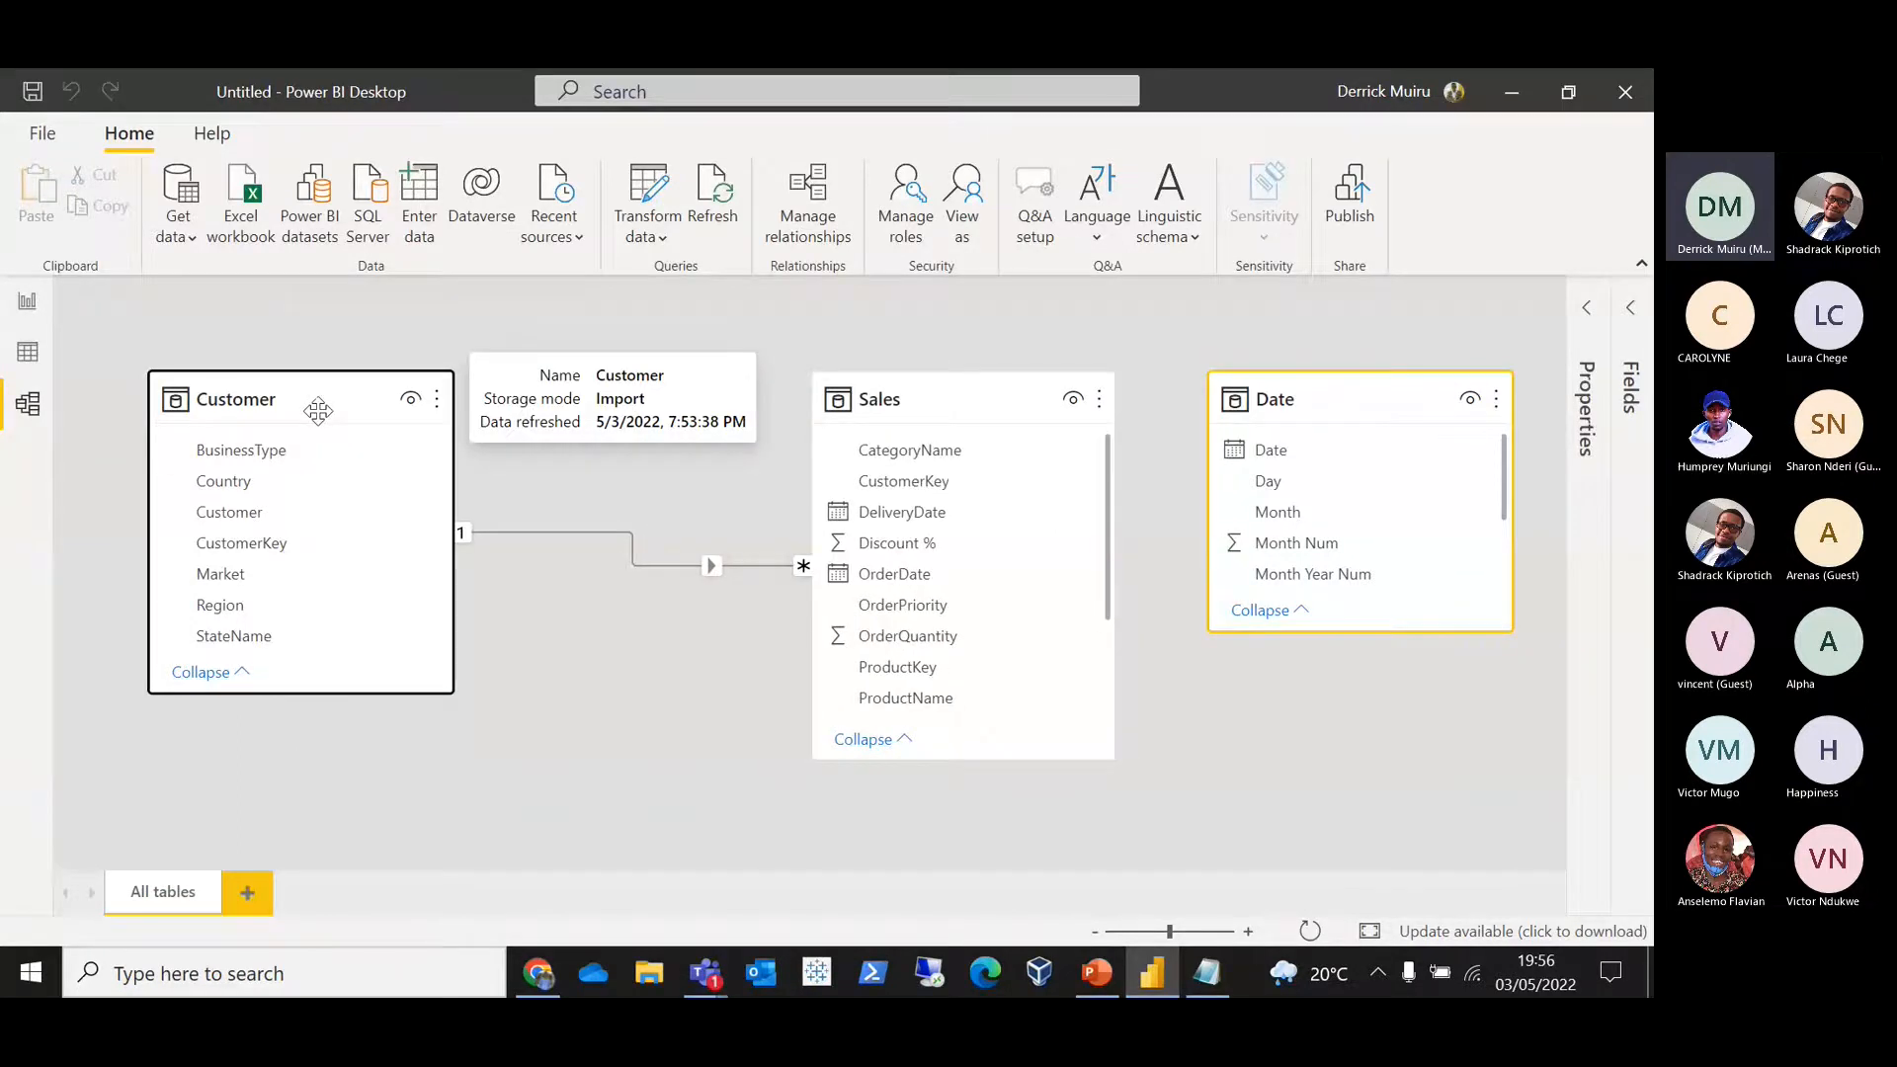
Step: Adjust the positions of the Customer and Sales tables in the model diagram, moving Sales slightly closer to Customer
left_click_drag(318, 409, 290, 439)
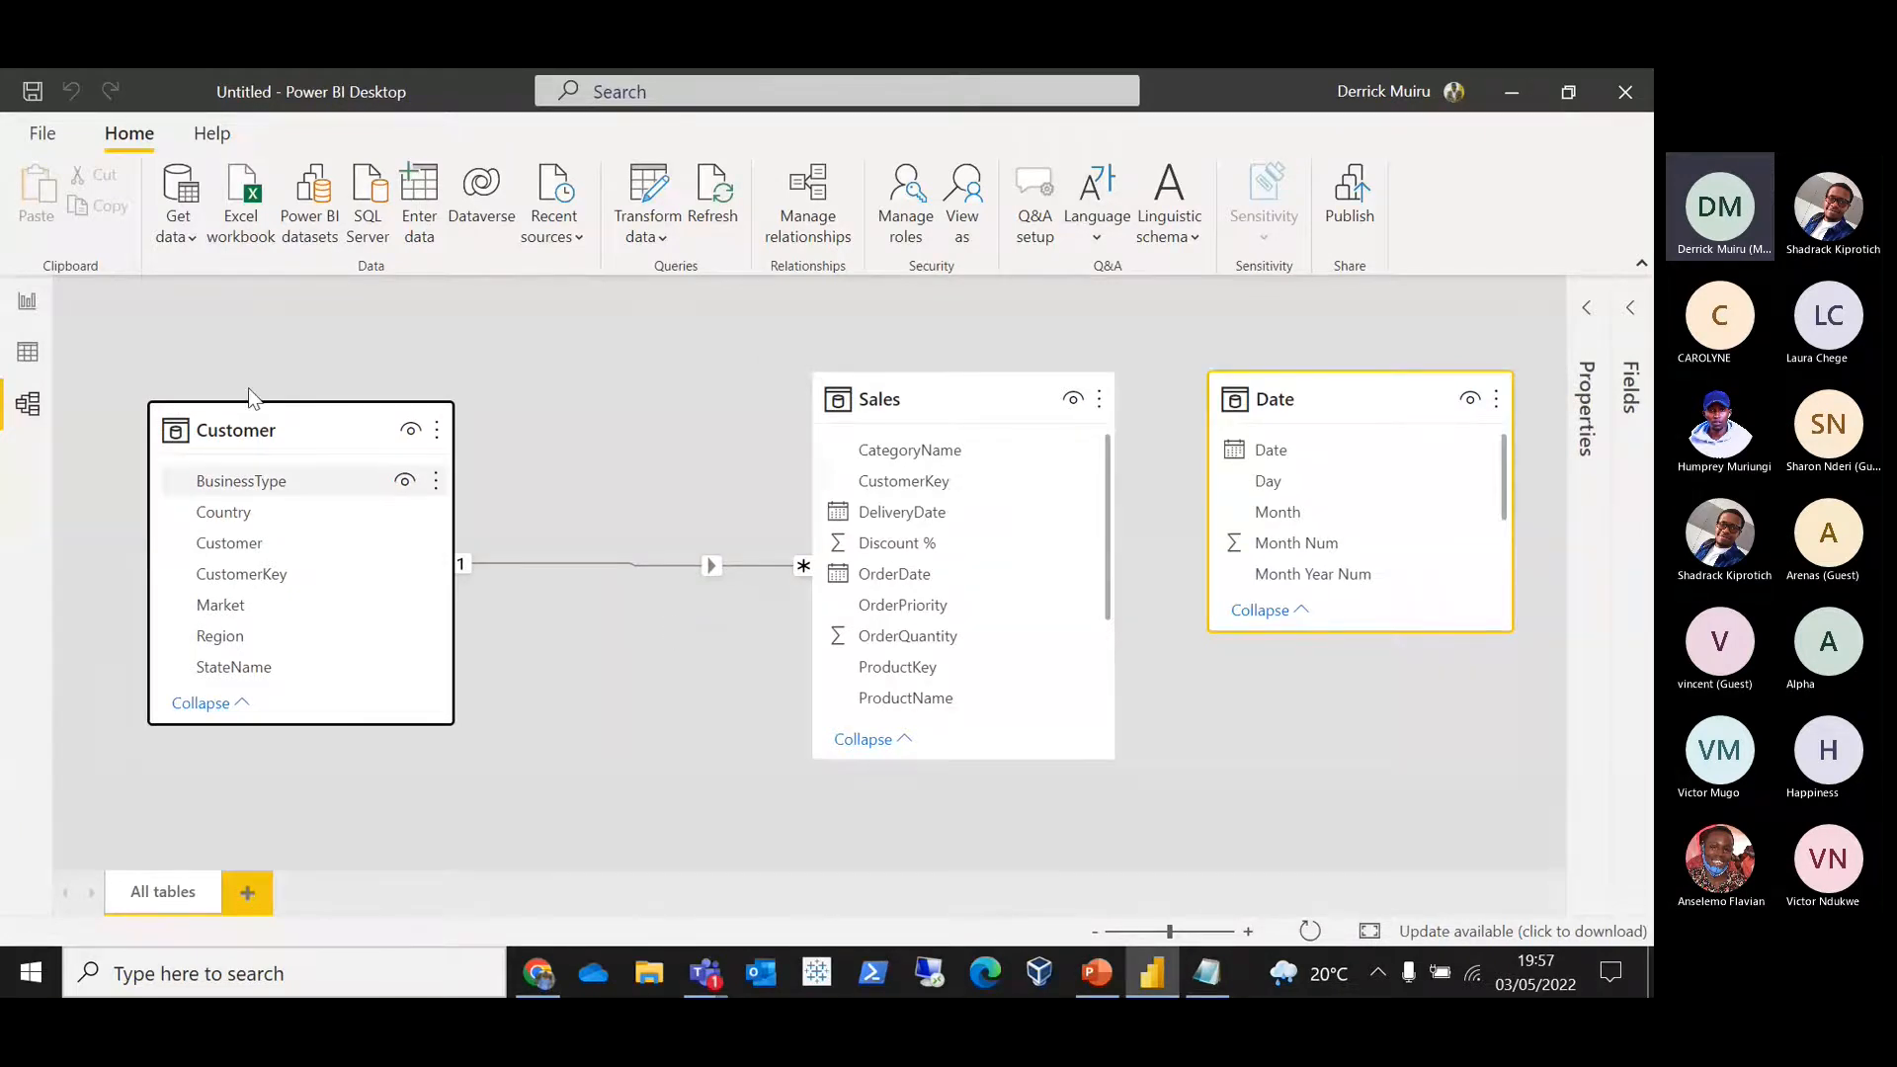
left_click(27, 306)
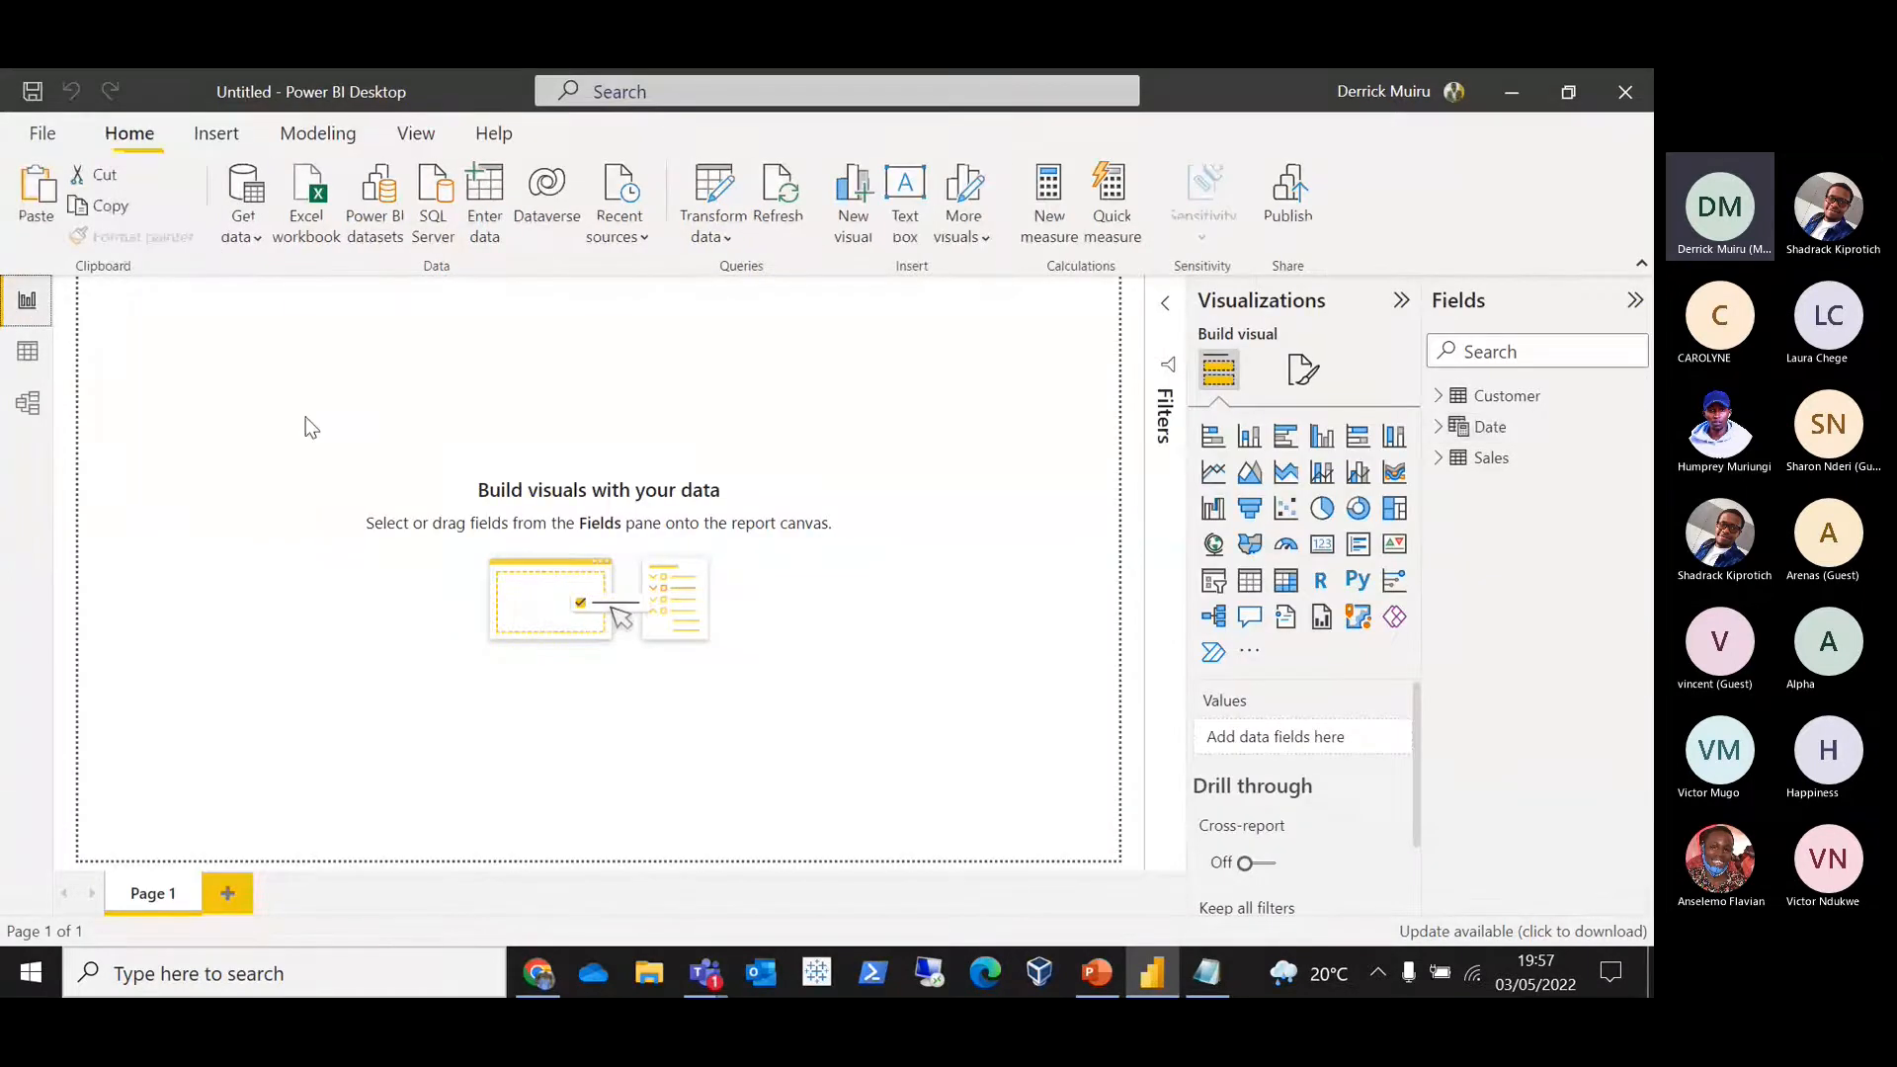
left_click(27, 353)
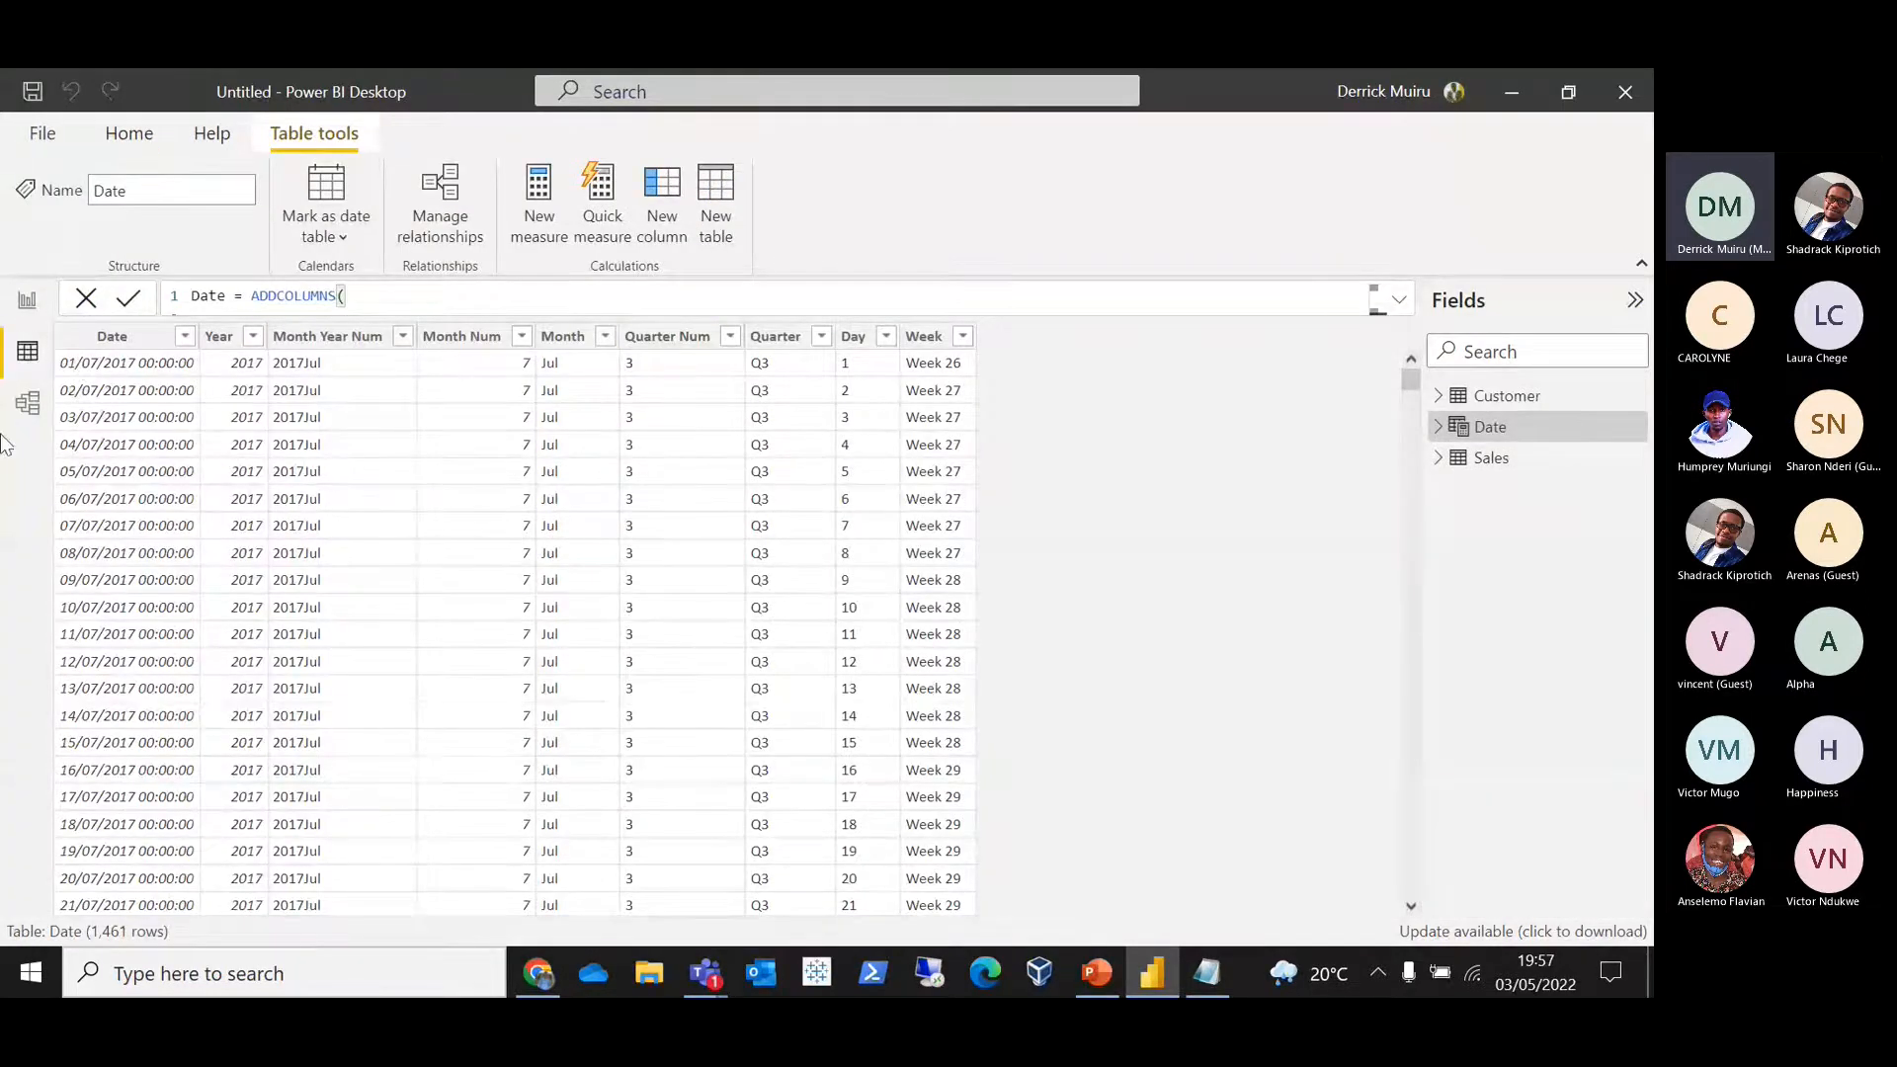
left_click(28, 405)
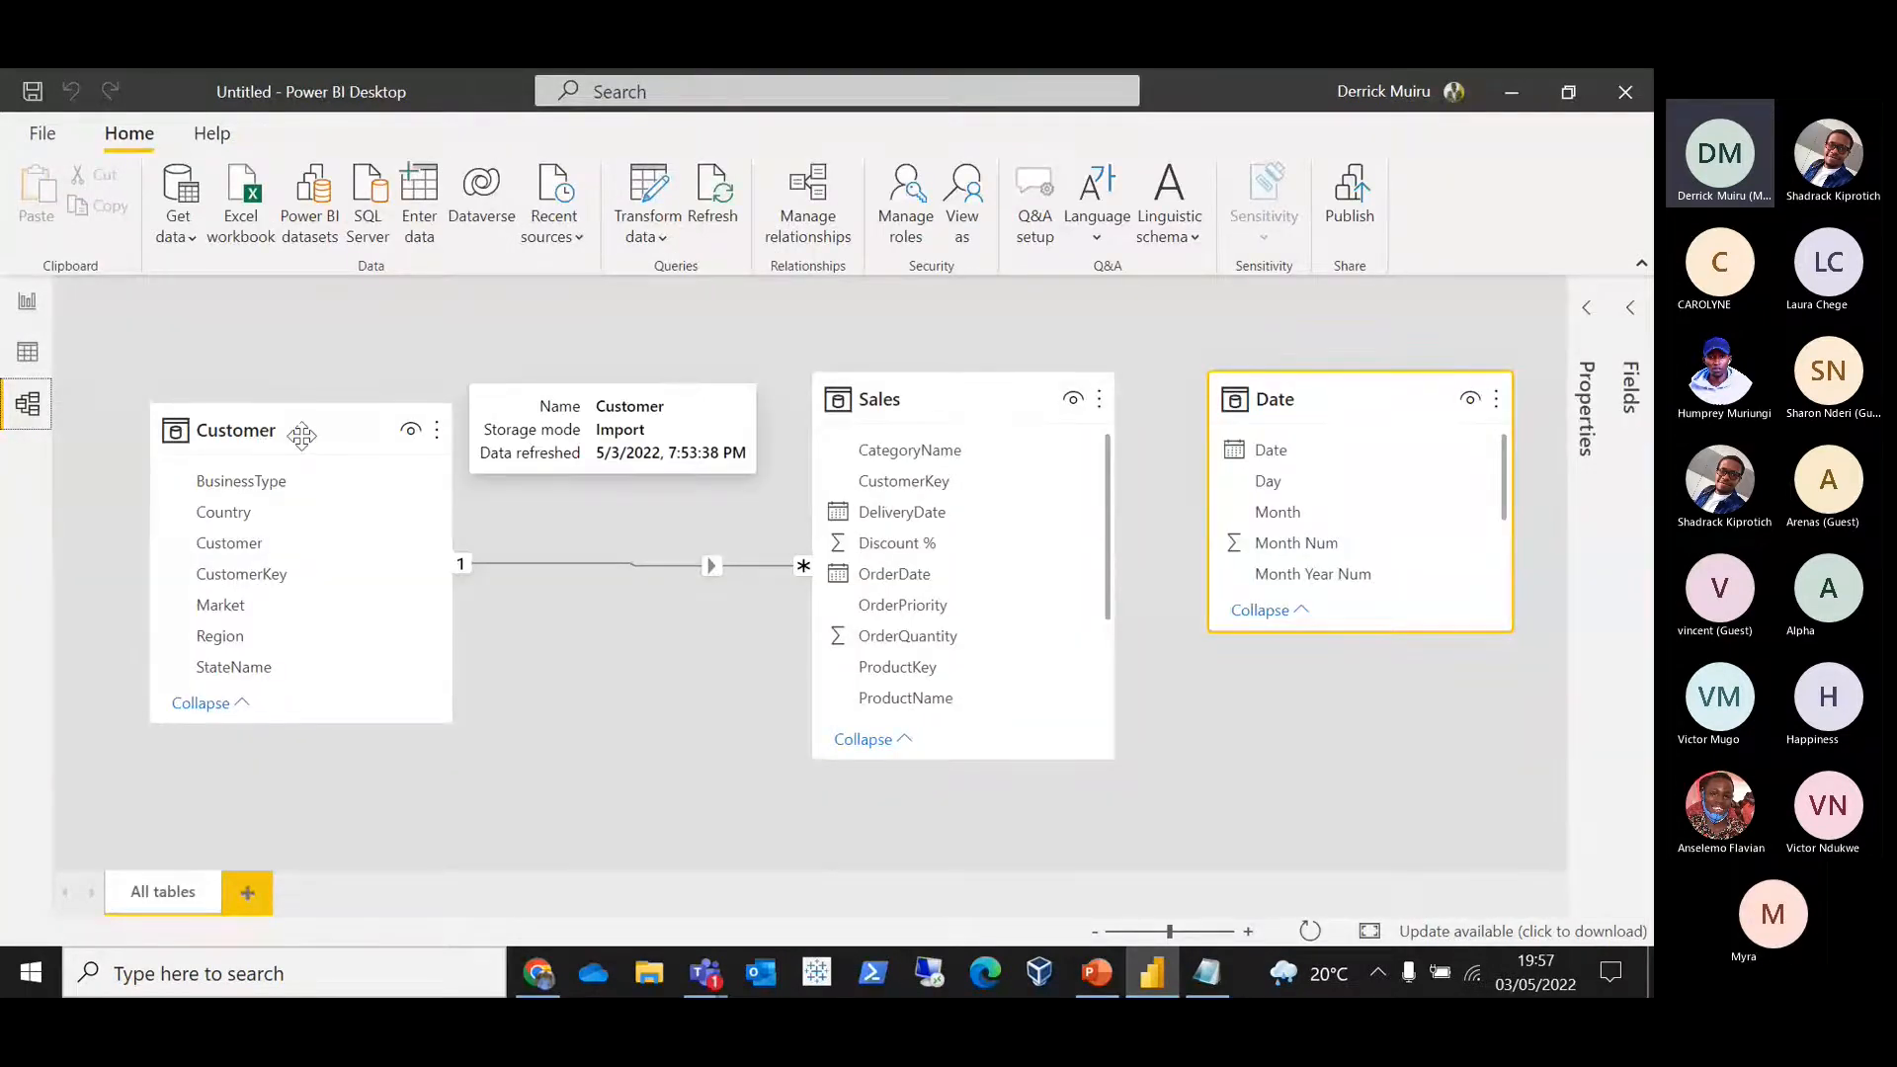
left_click_drag(302, 434, 301, 411)
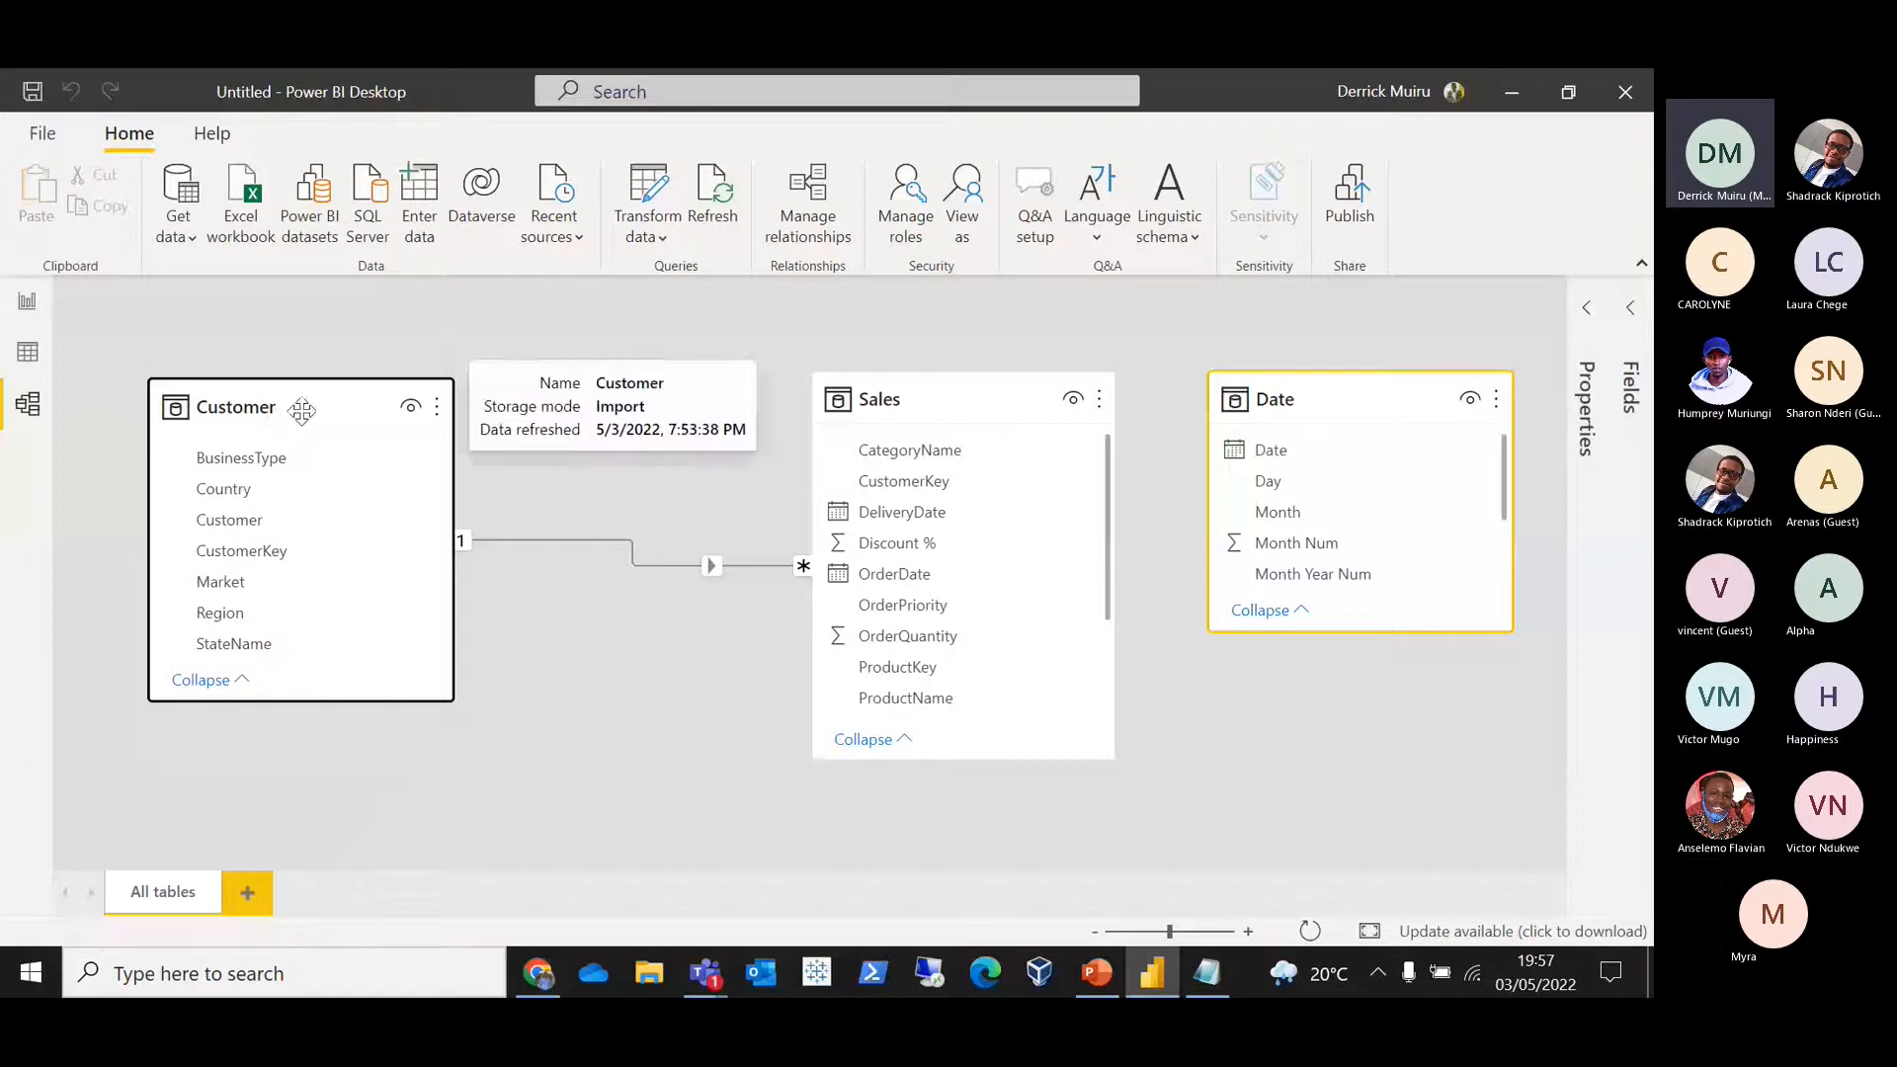
left_click_drag(968, 380, 934, 379)
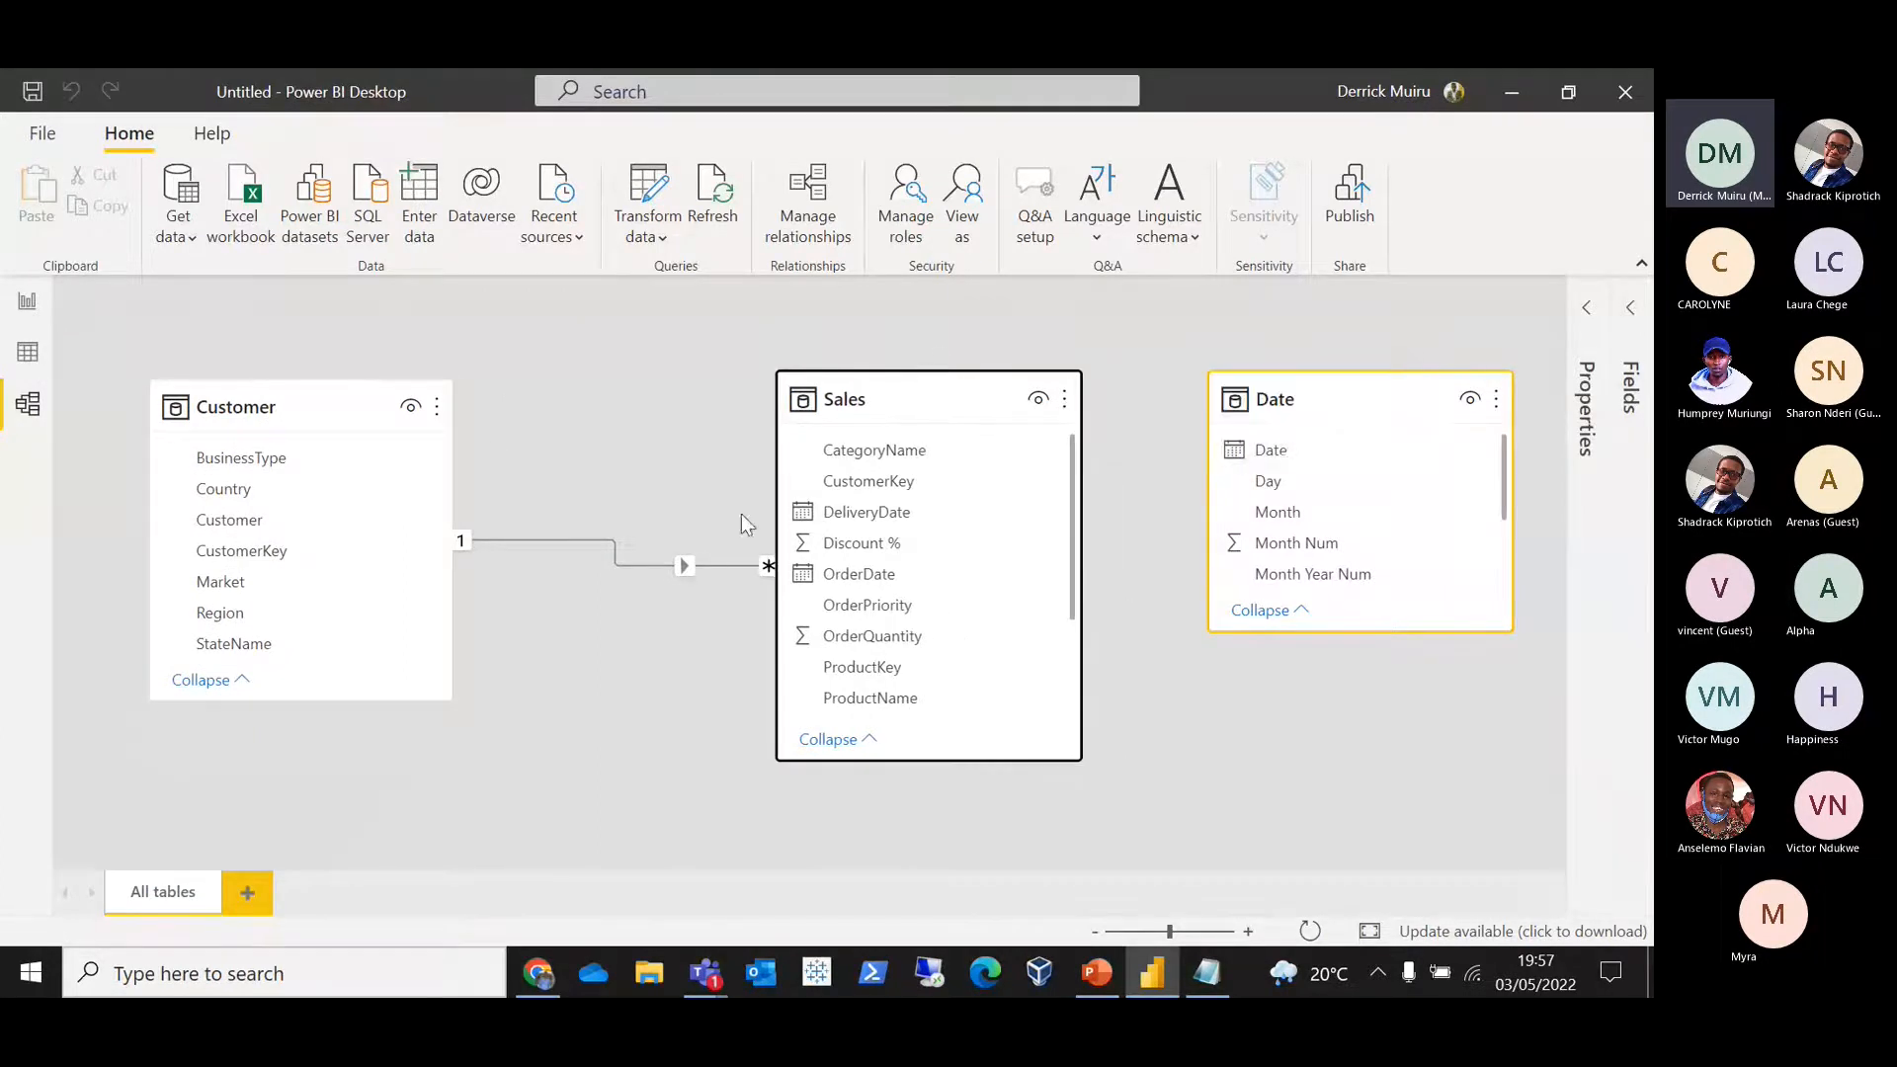
Step: Review the relationship settings between the Sales and Customer tables, including key columns, cardinality and cross filter direction
double_click(685, 568)
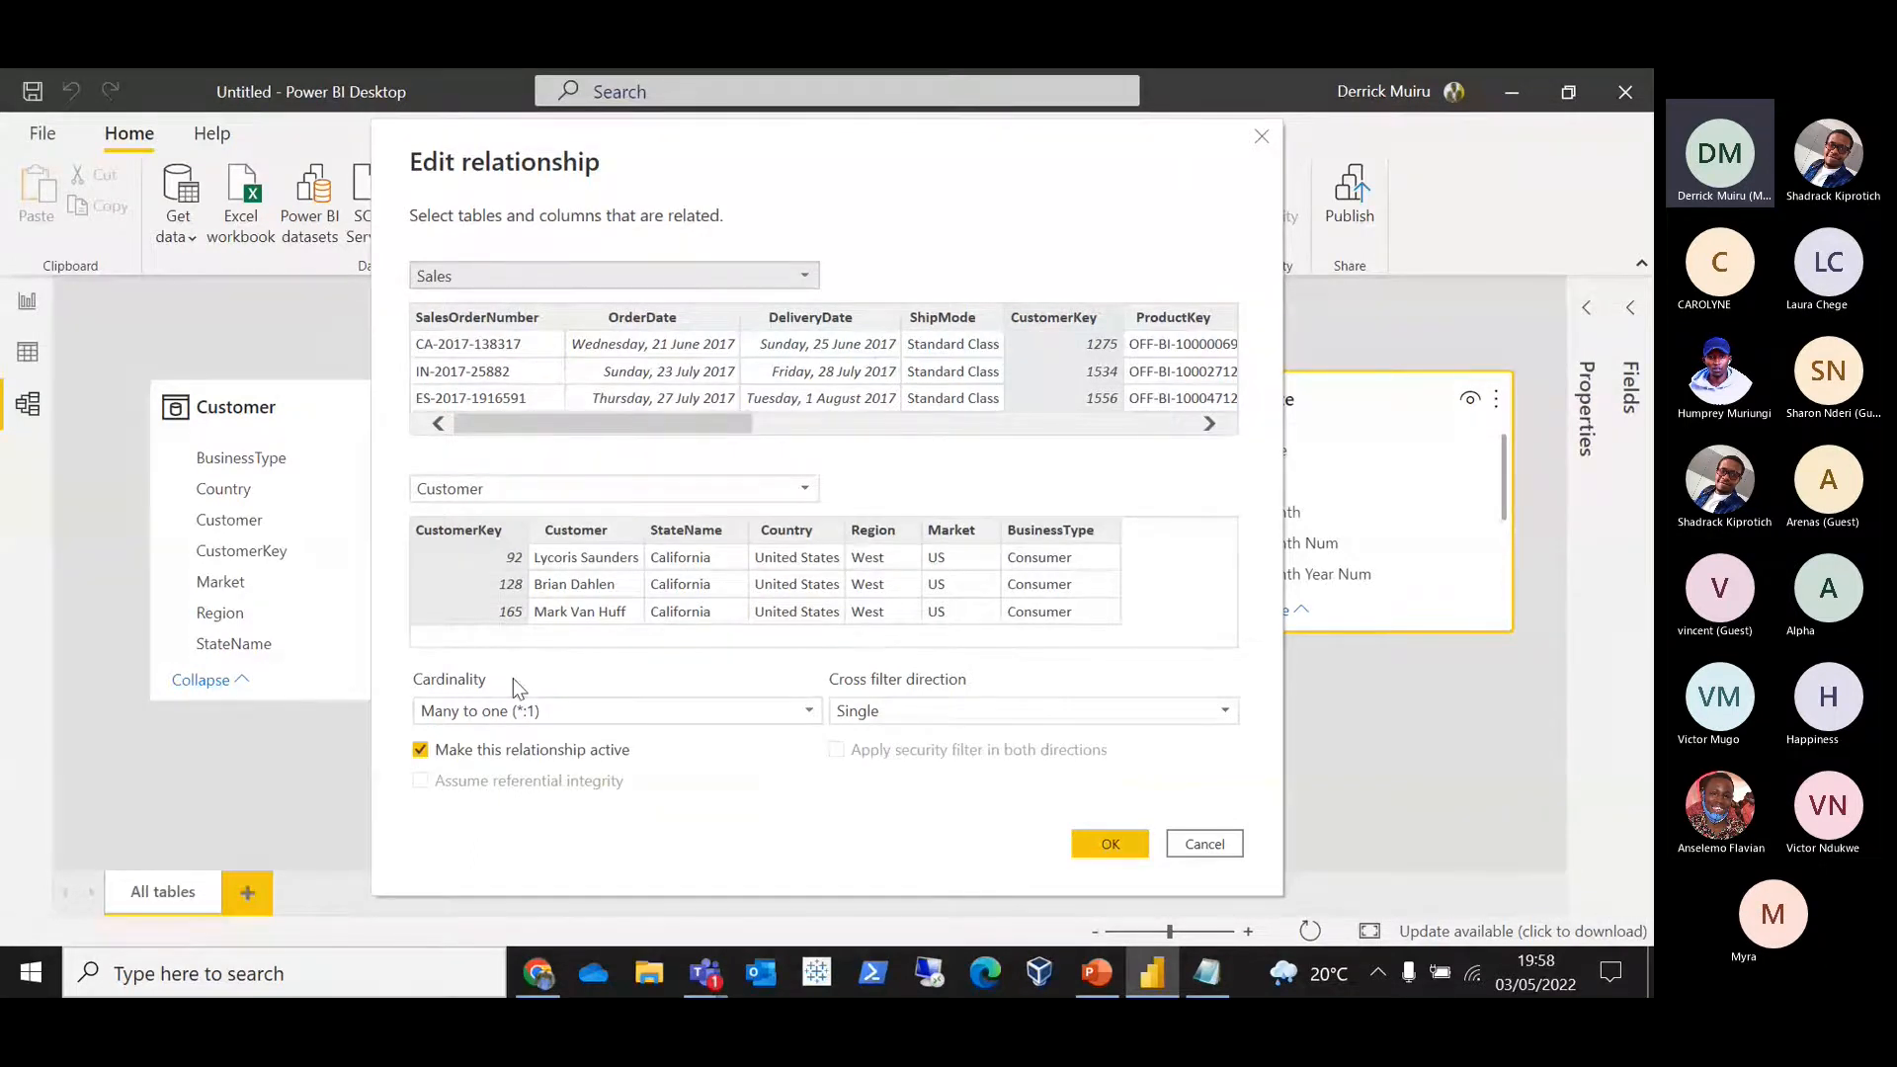
left_click(1102, 837)
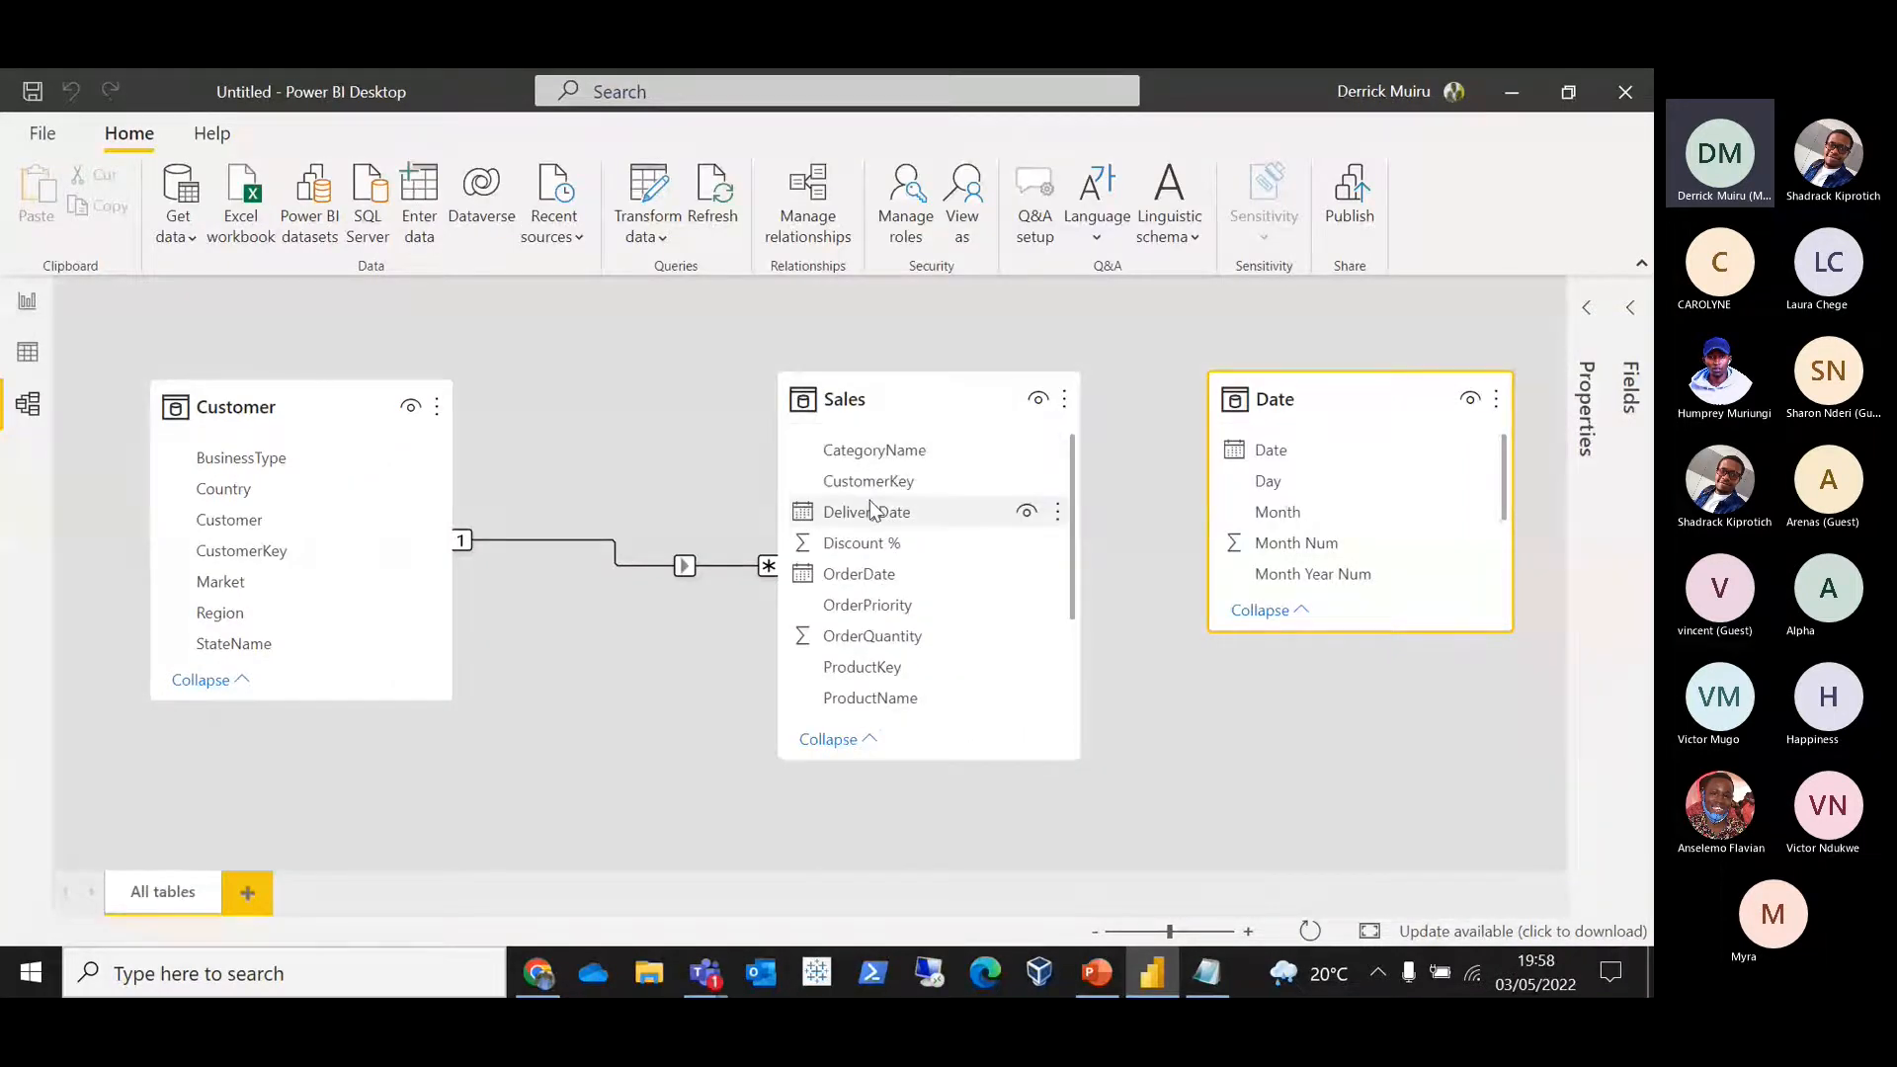
Step: Relate DeliveryDate in Sales to Date in the Date table, check that relationship's settings, and relate OrderDate to the same Date column
left_click_drag(880, 508, 1274, 454)
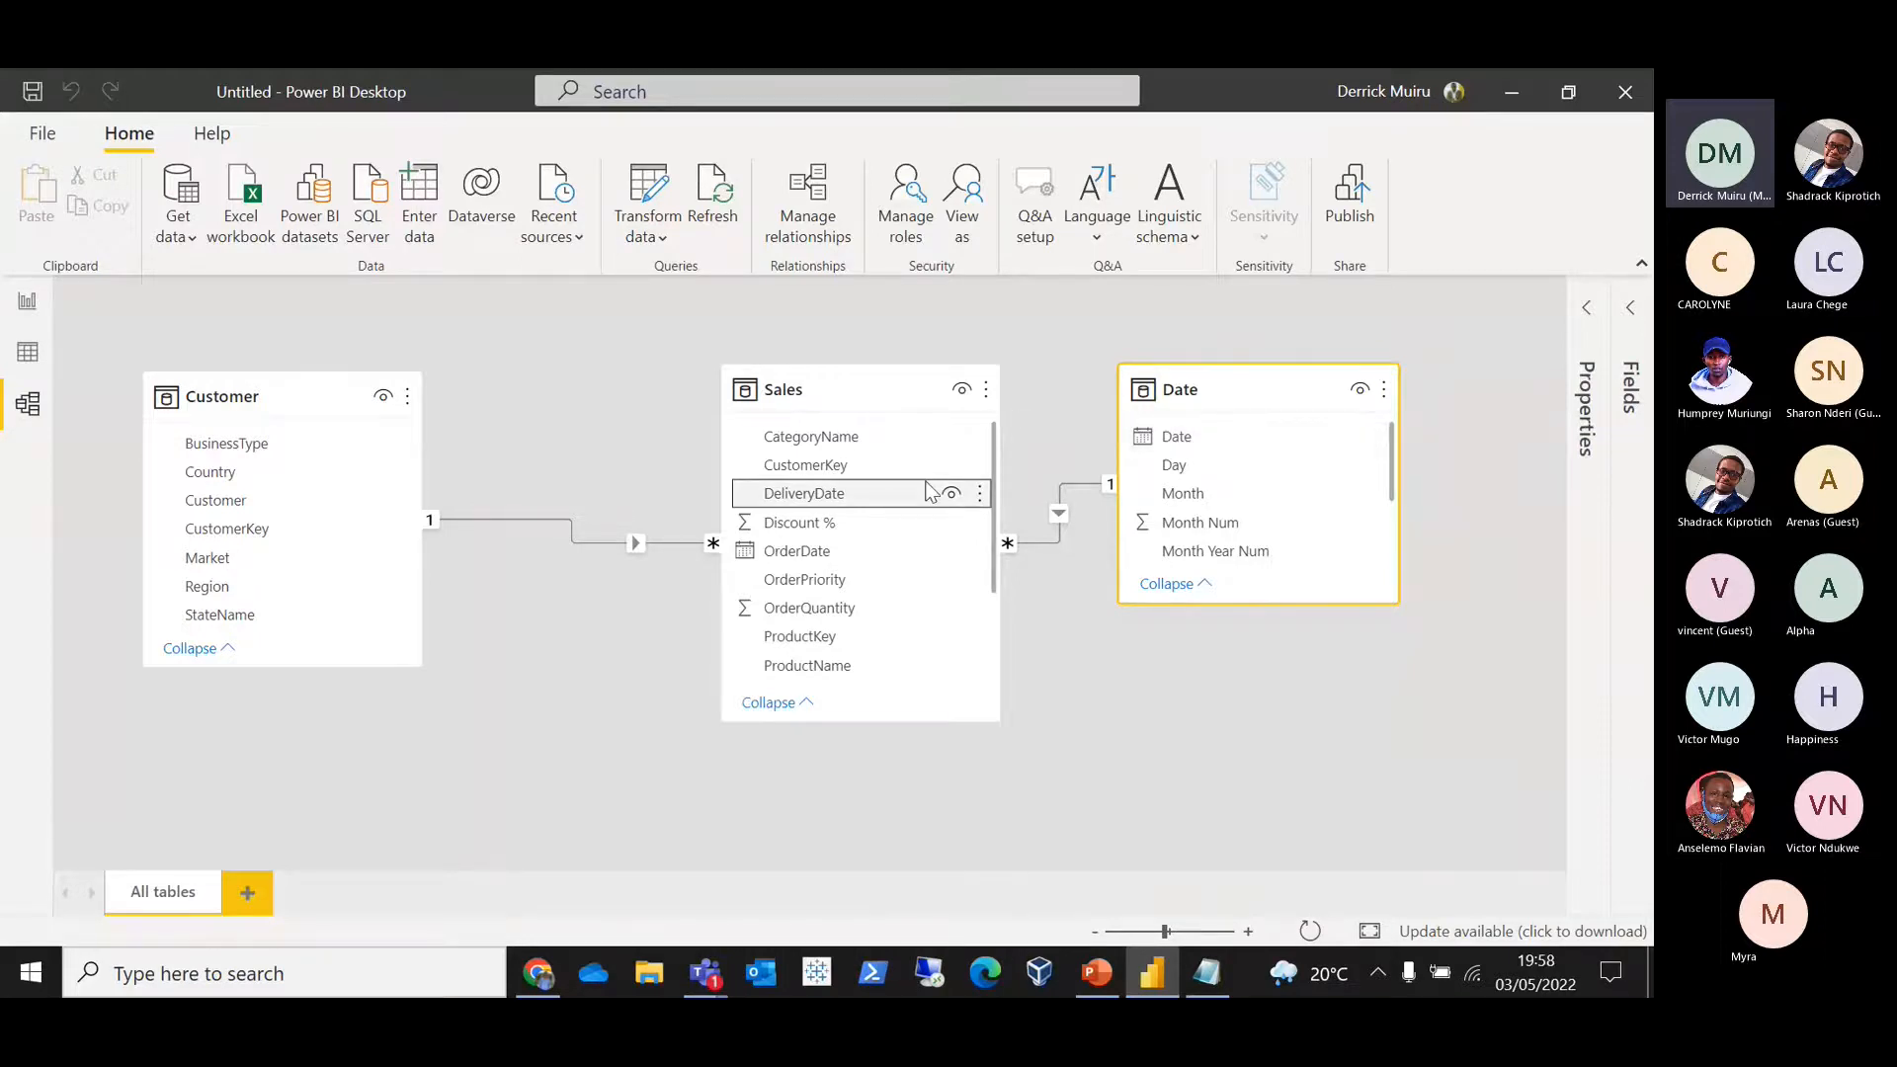
double_click(1060, 514)
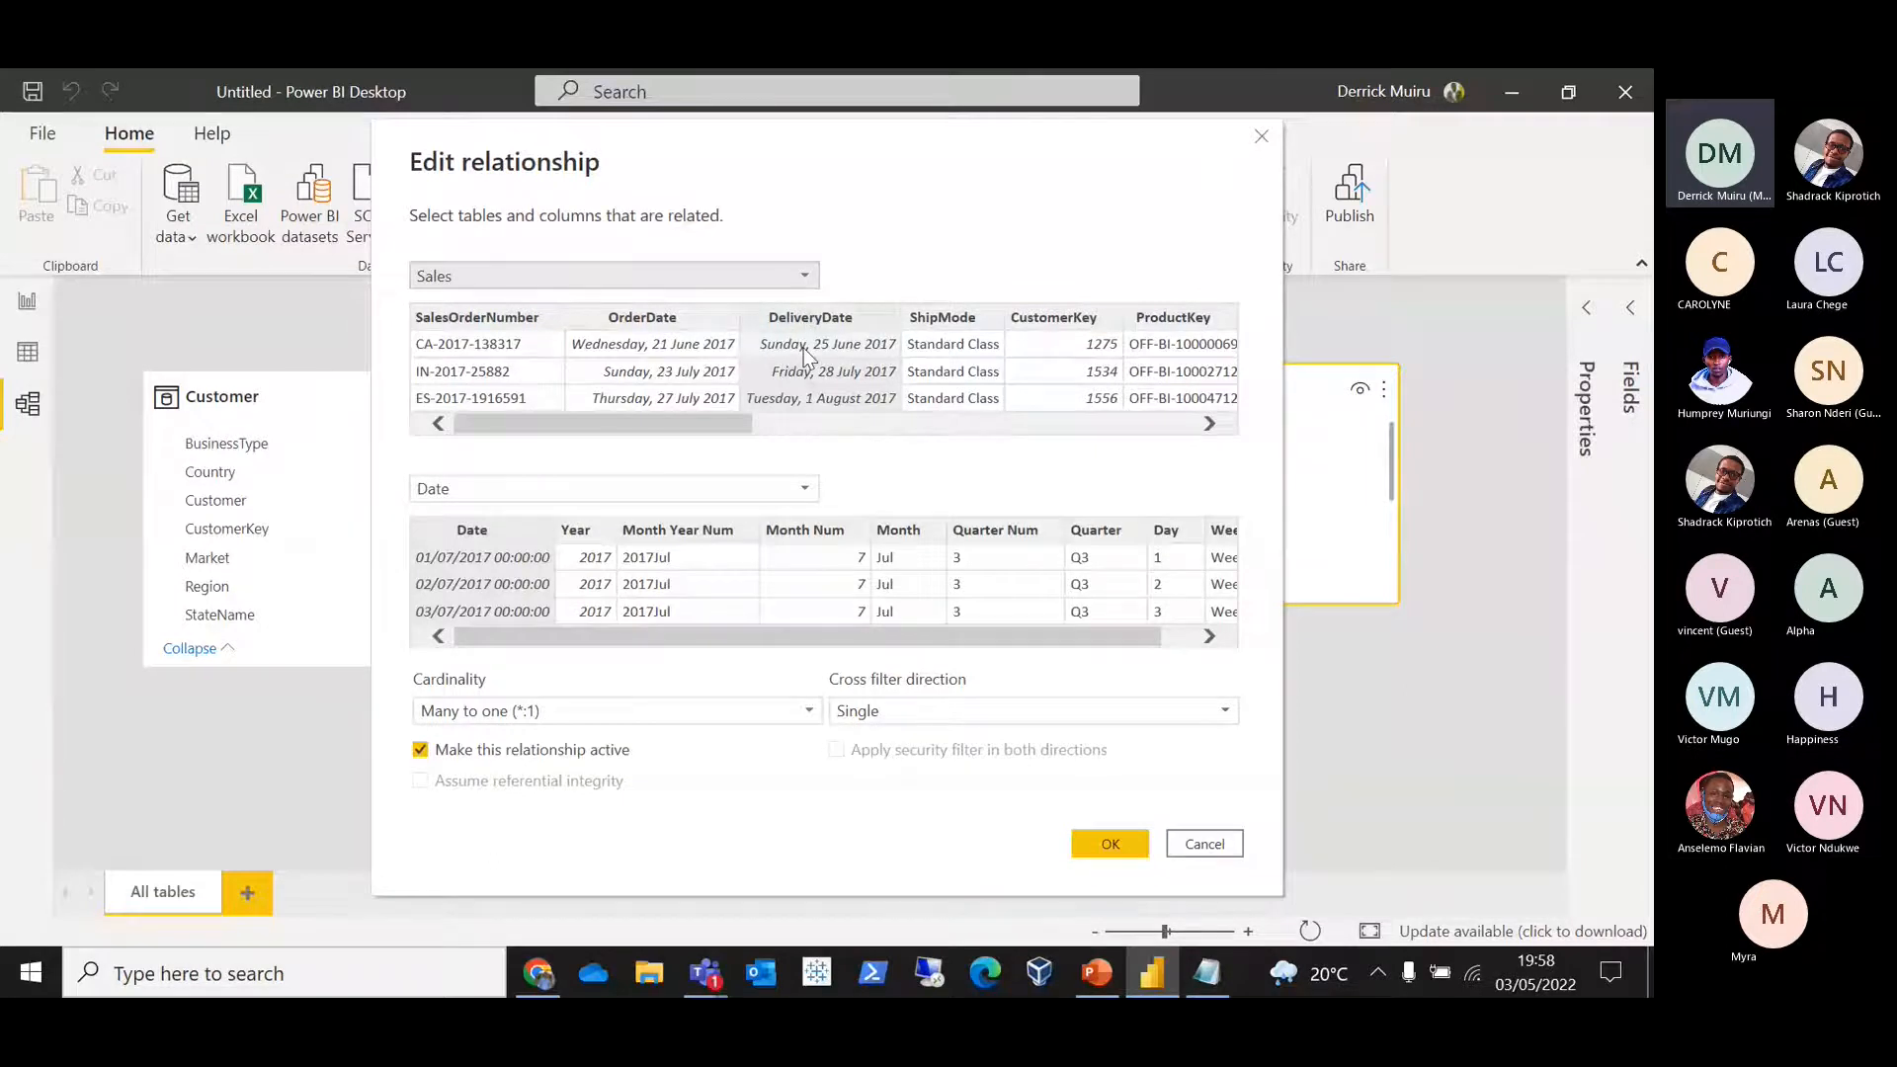
left_click(1262, 136)
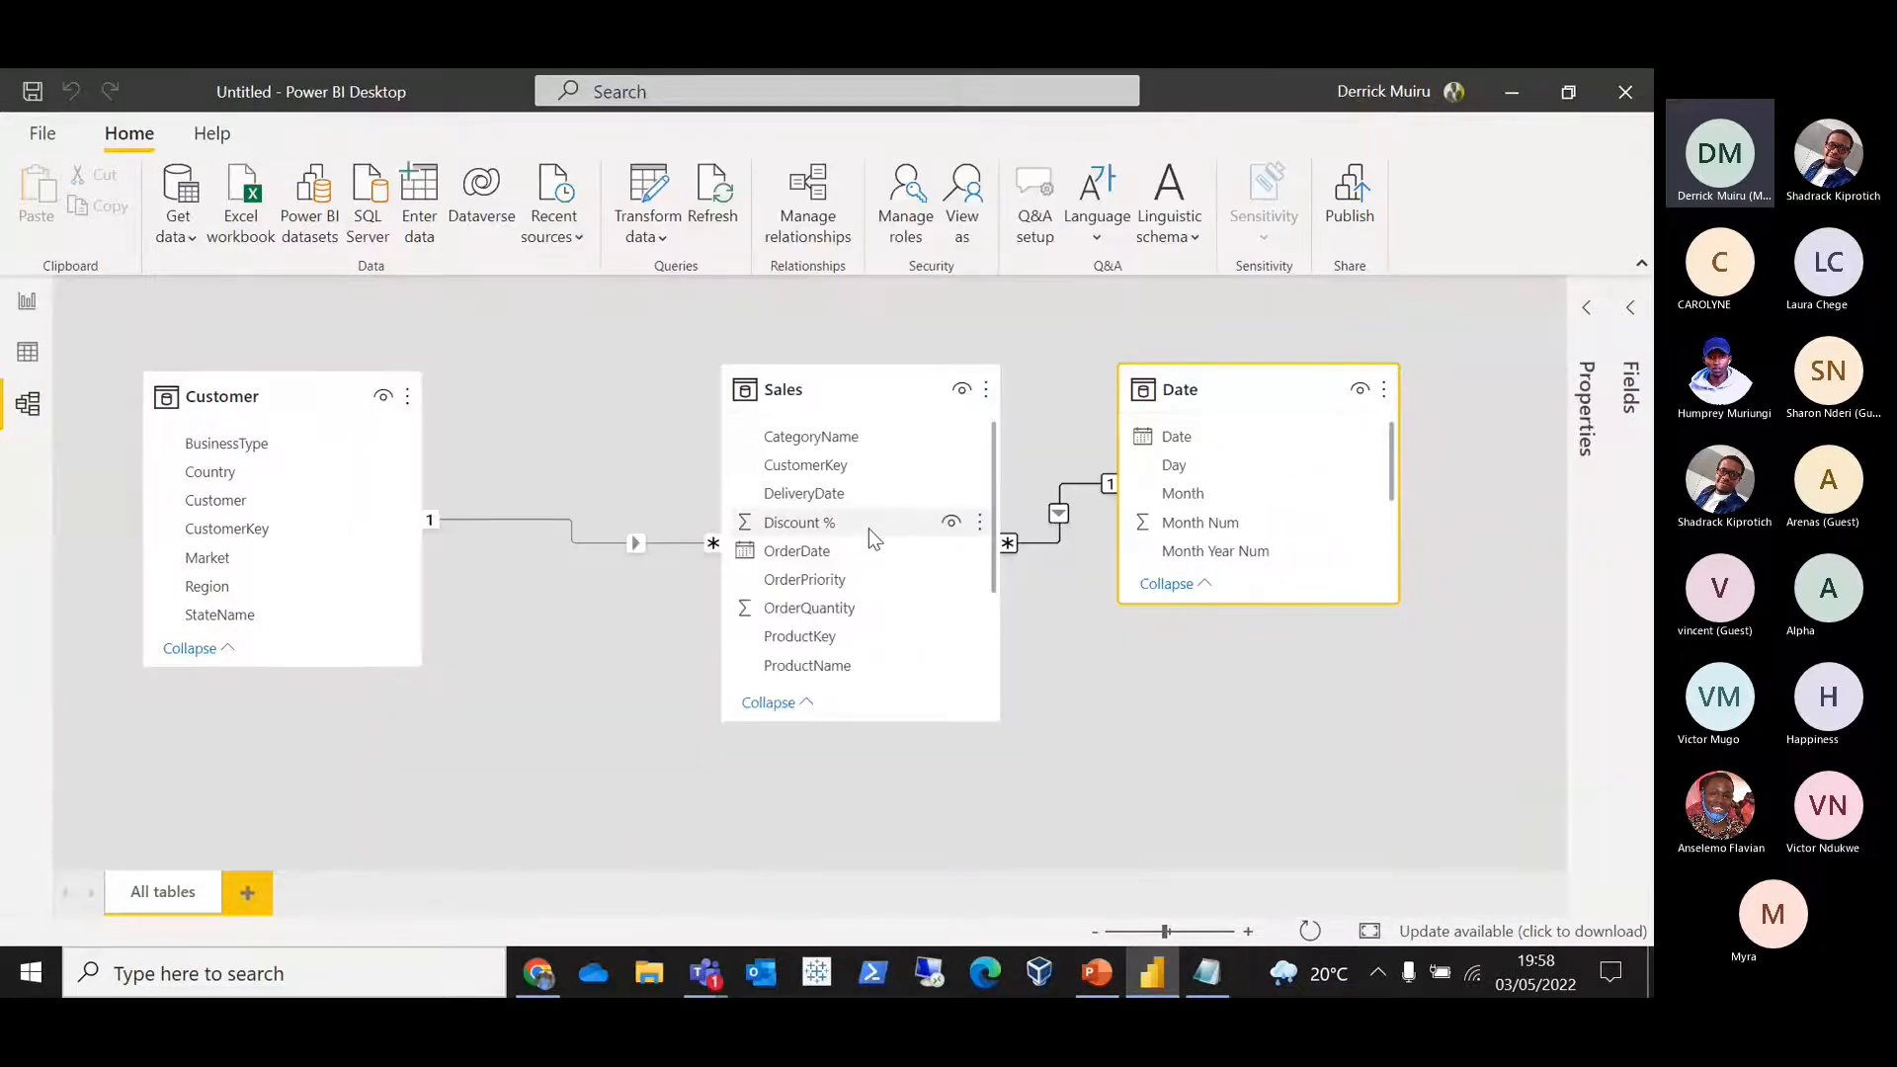
left_click_drag(871, 558, 1191, 437)
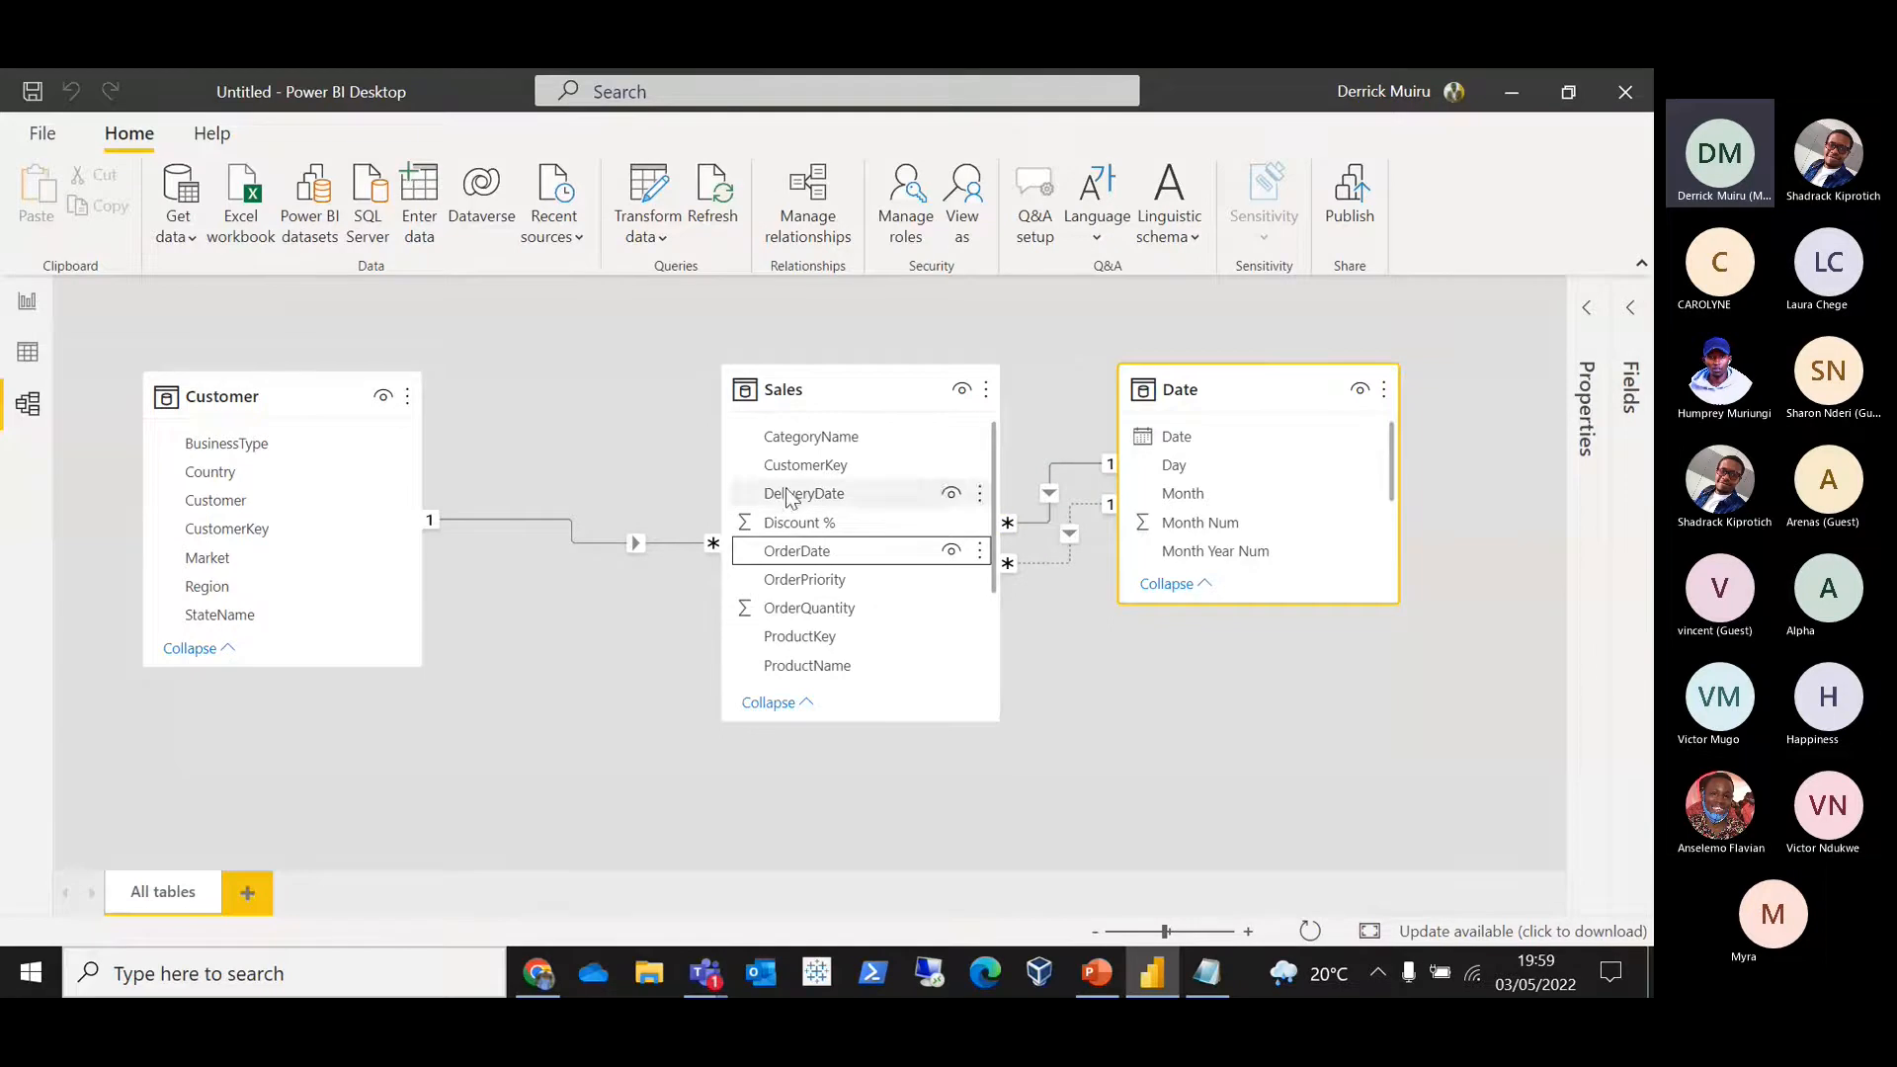
Step: Leave the model diagram for the blank report page, switch to the challenge PDF in Chrome, and review its technical notes, analysis questions and report mockup
left_click(30, 308)
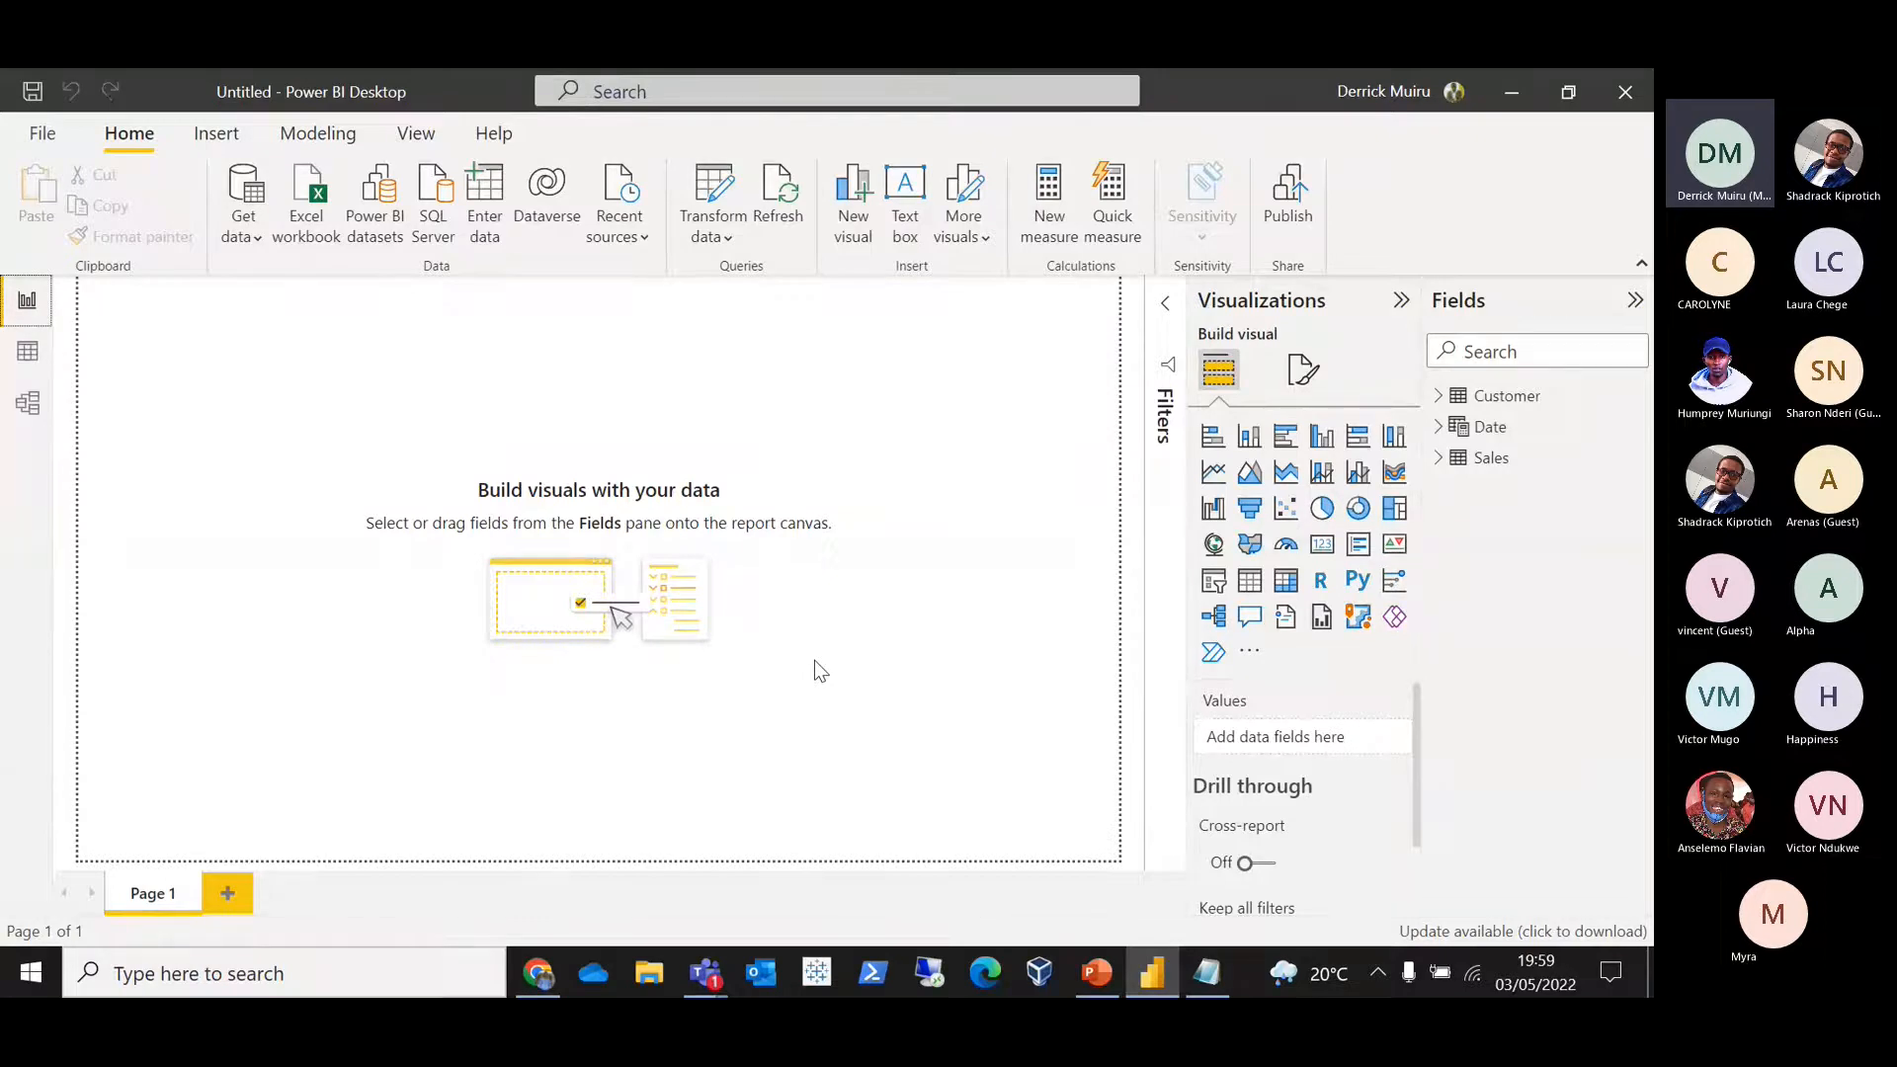
key("alt+Tab")
key("alt+Tab")
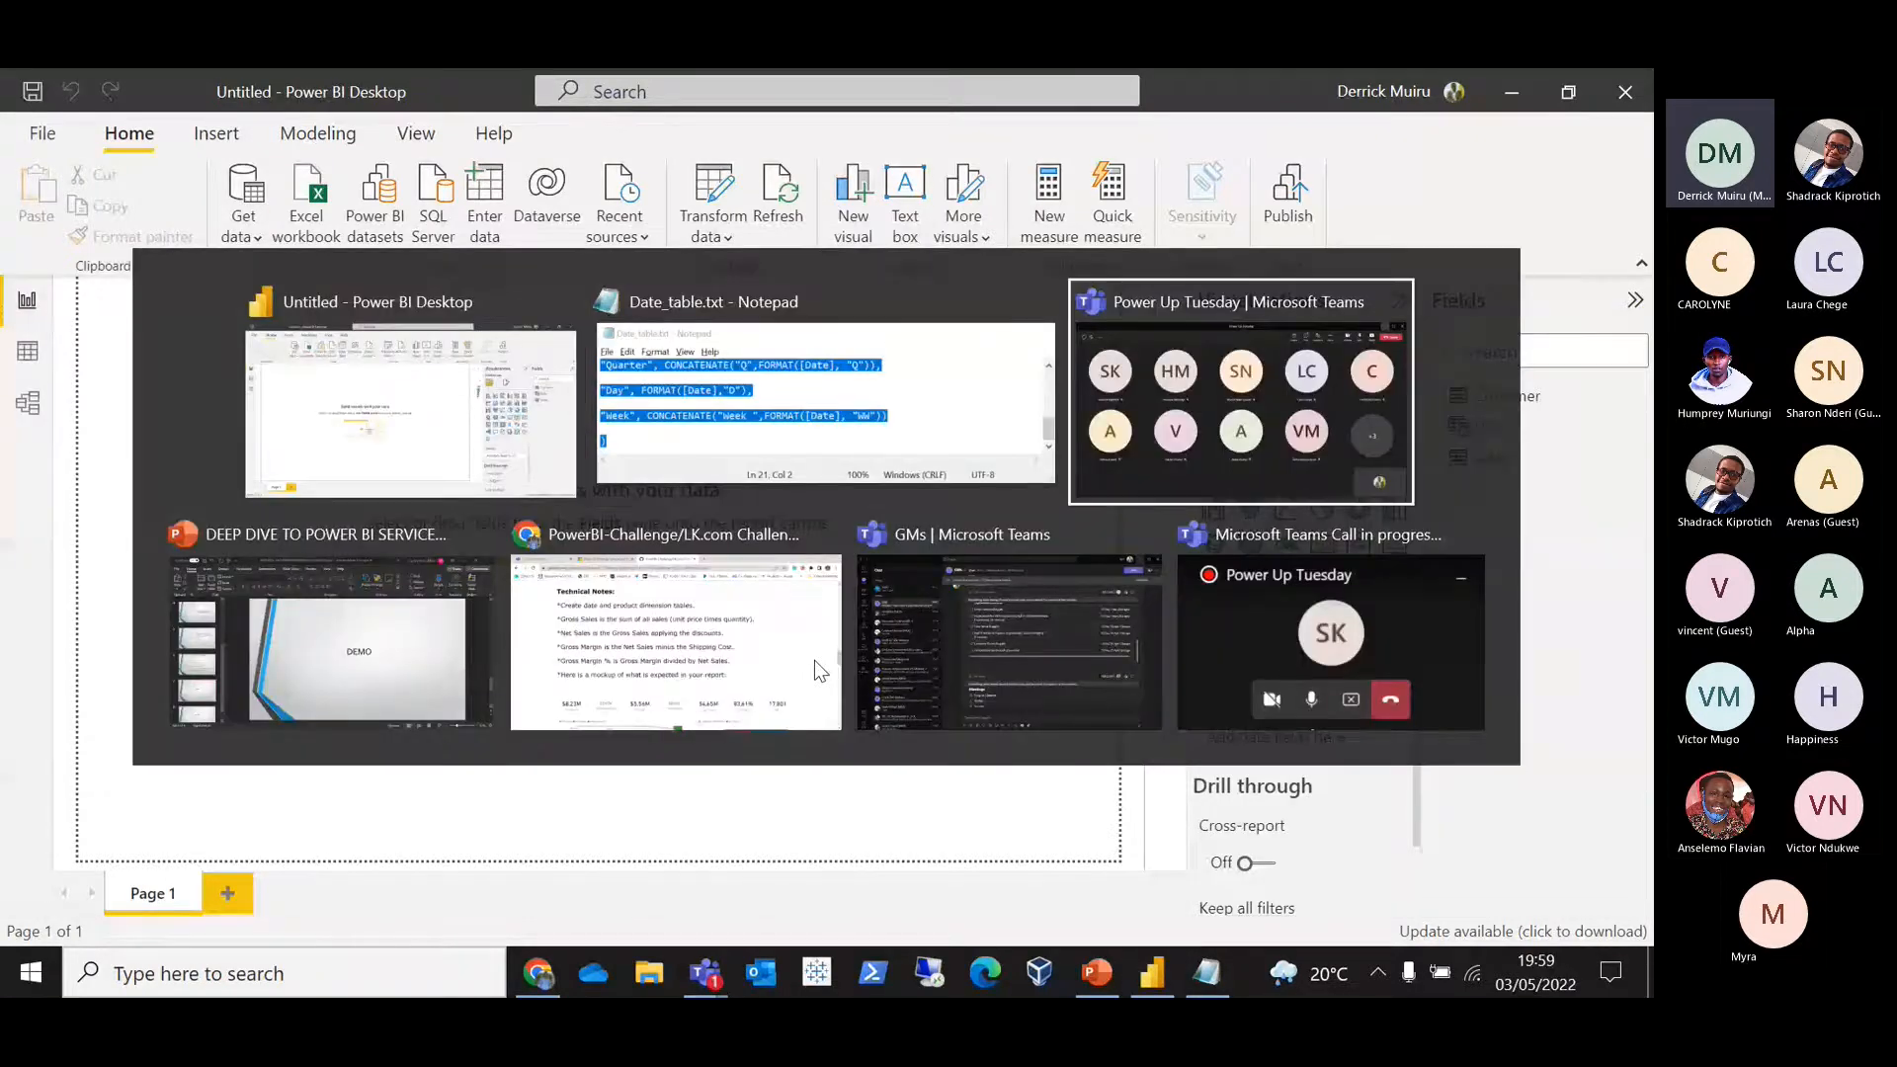
left_click(814, 660)
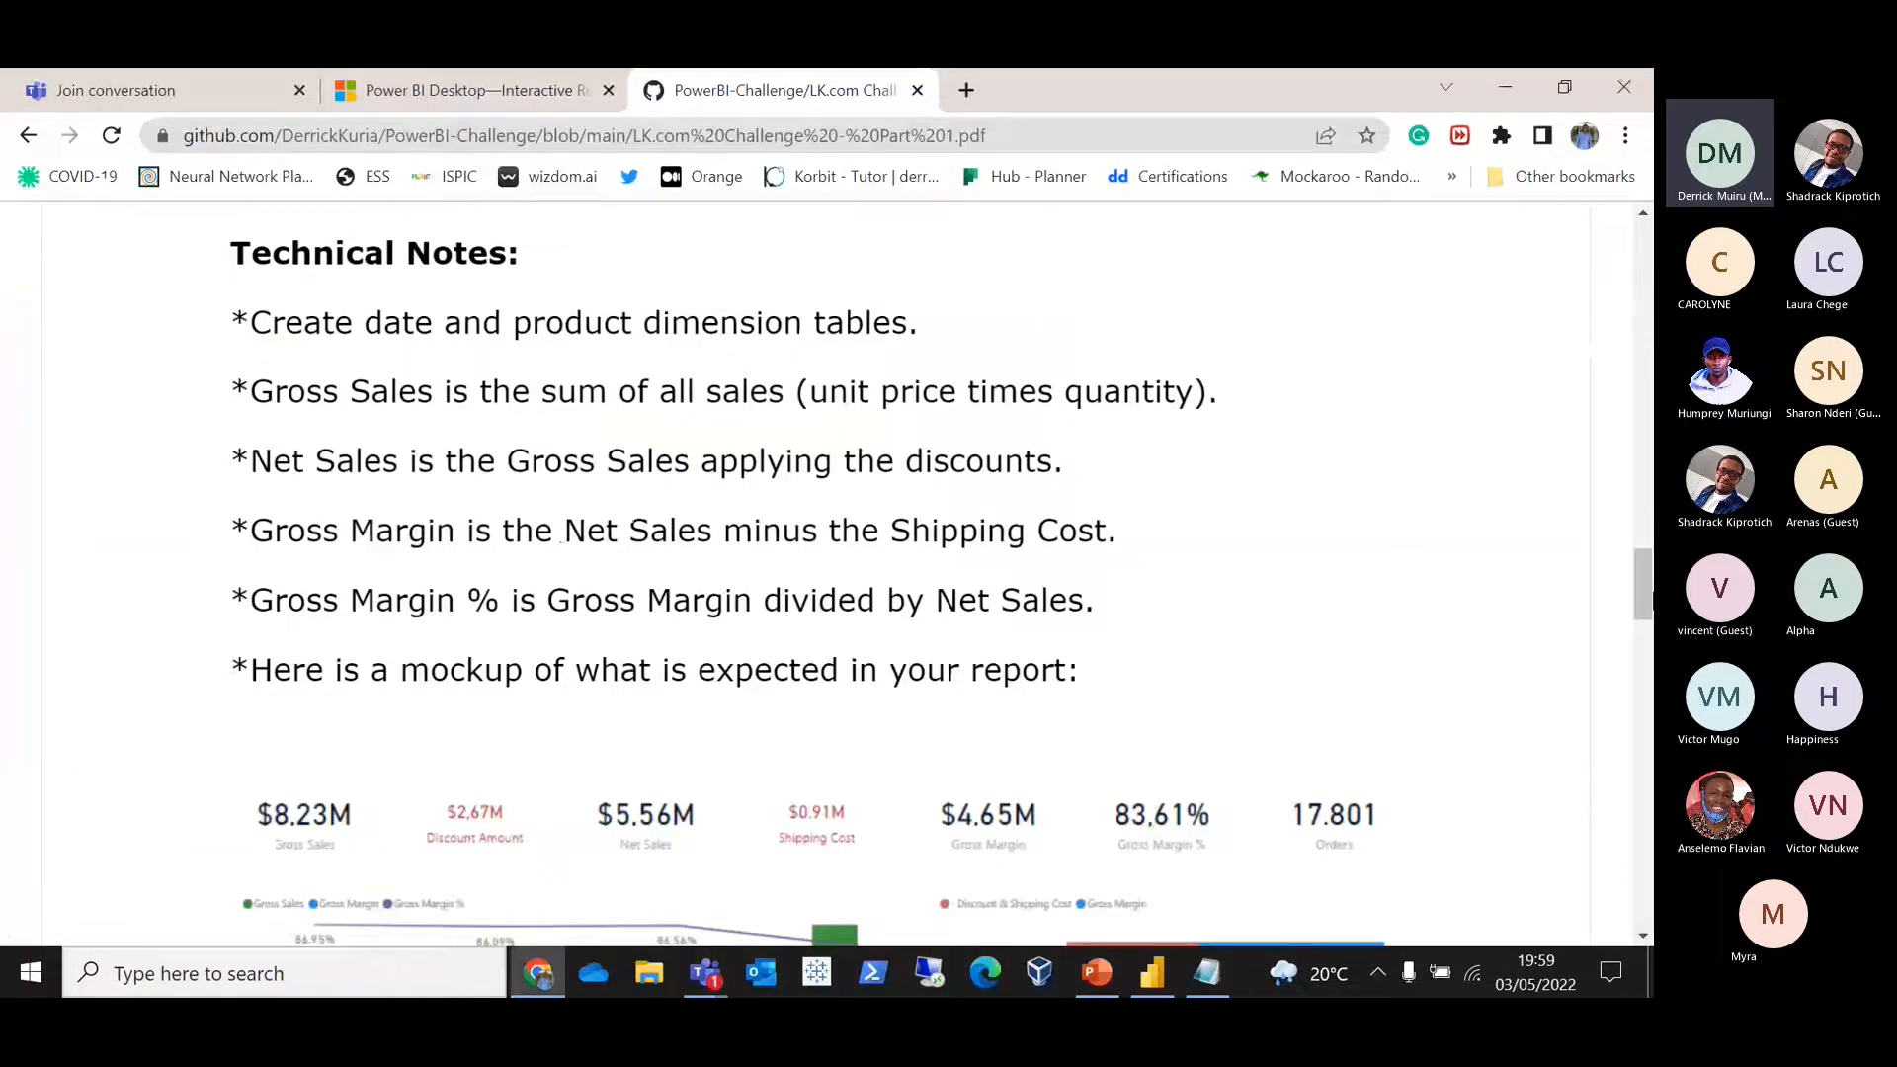
scroll(425, 362, "up", 10)
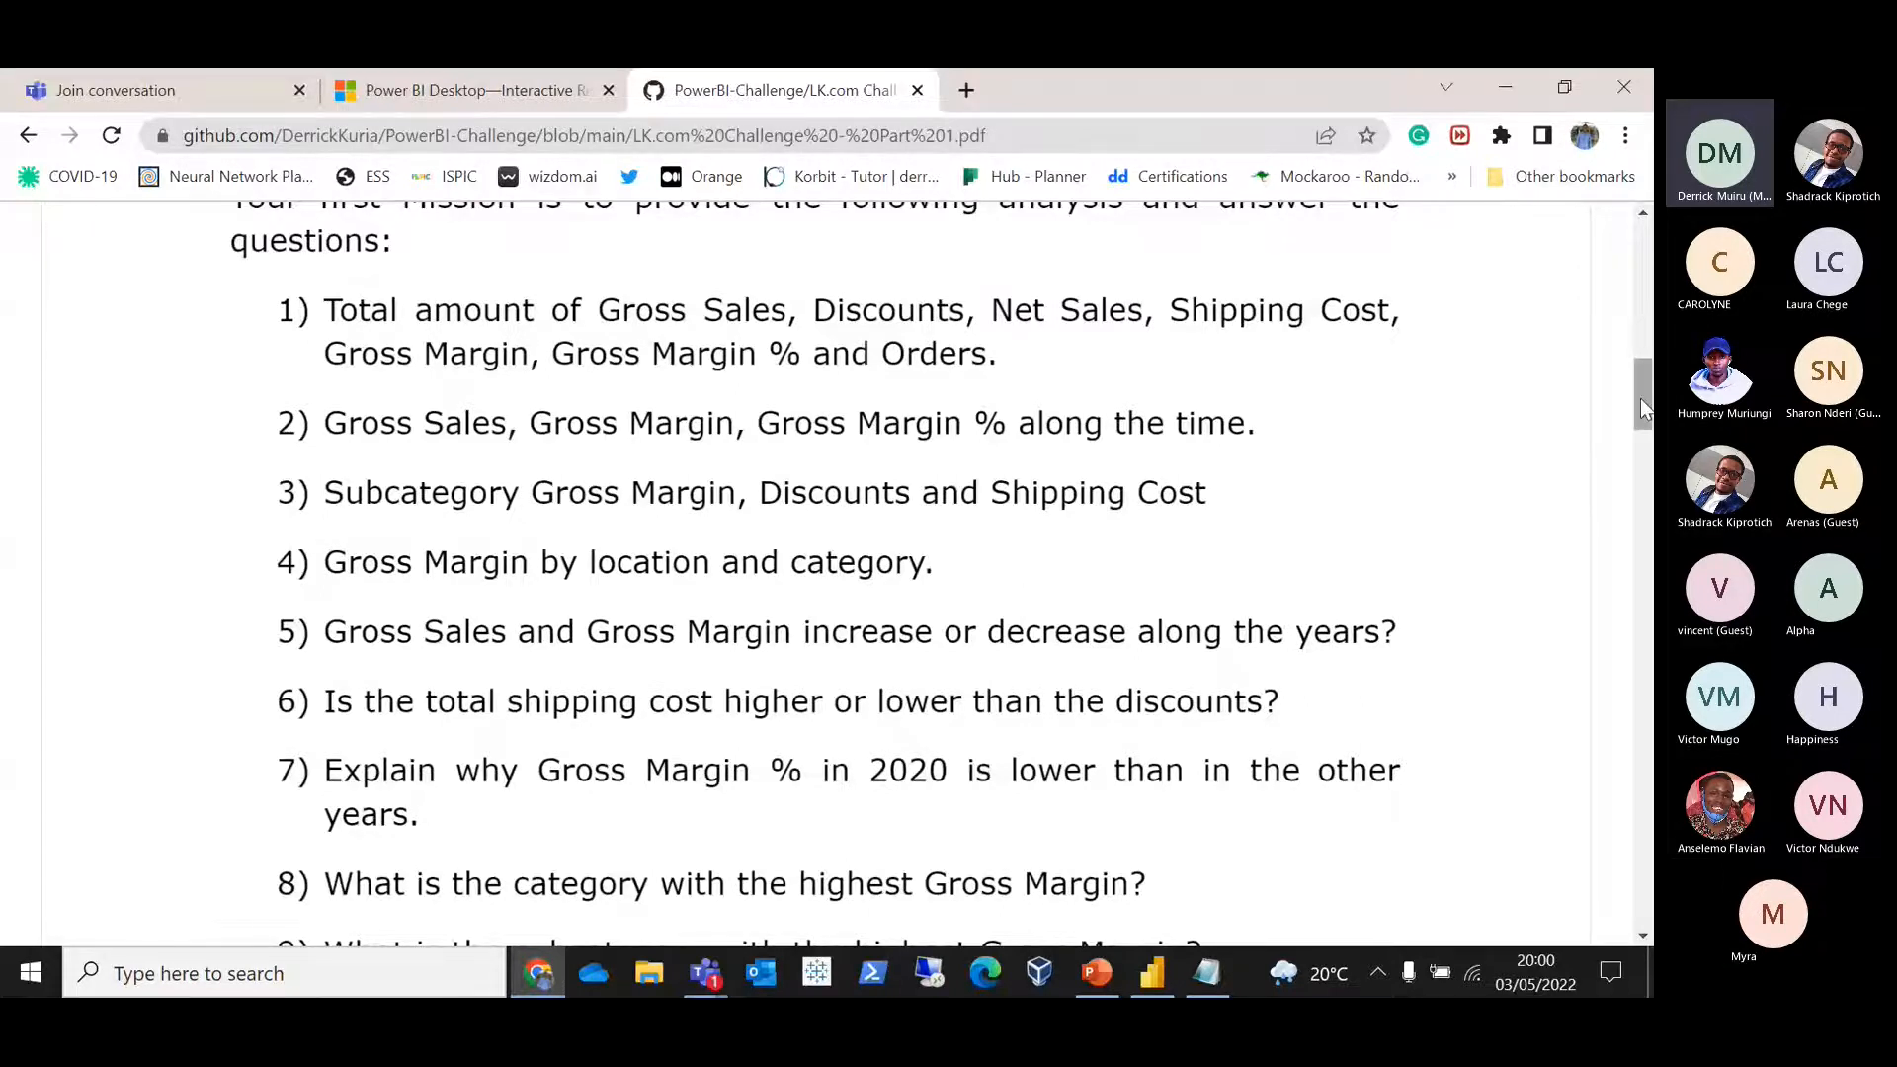
left_click_drag(1640, 399, 1623, 647)
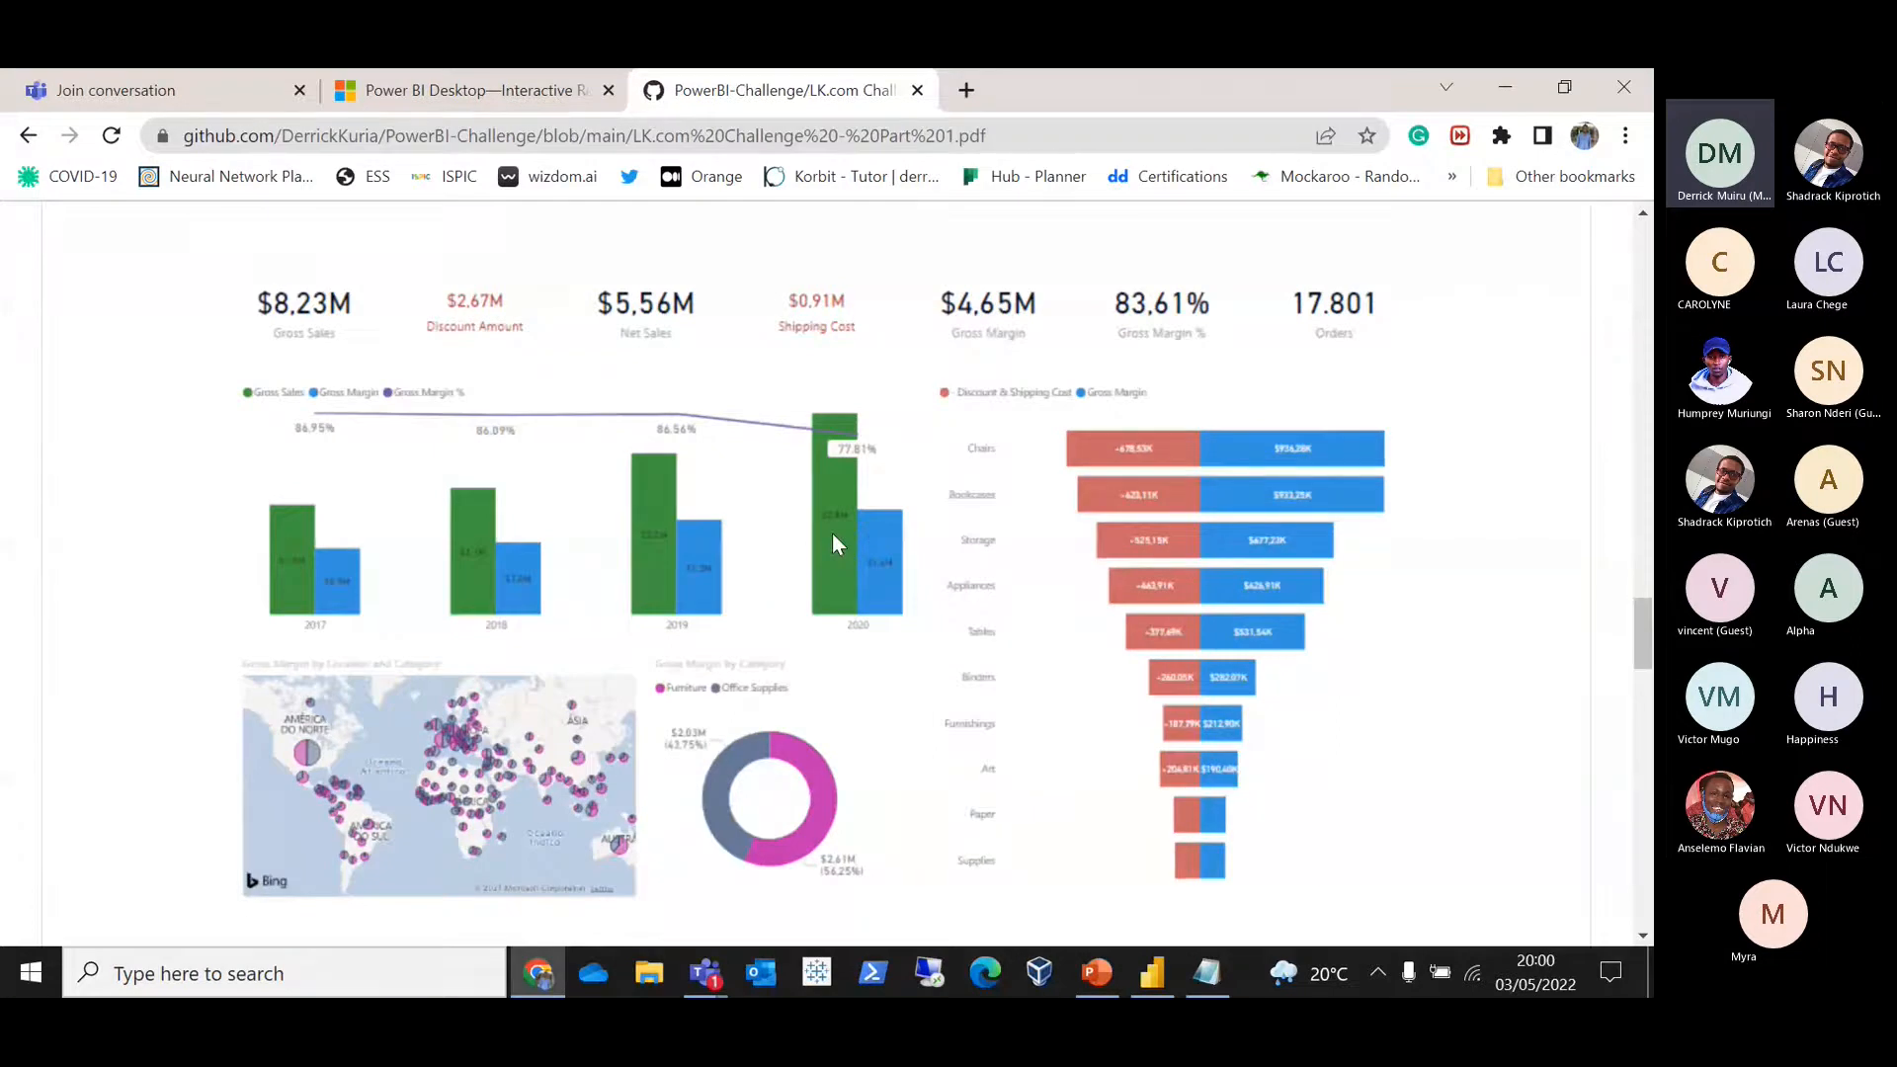
Step: Return to Power BI Desktop and create an empty manually entered table named Measures Tables, loading it into the model
key("alt+Tab")
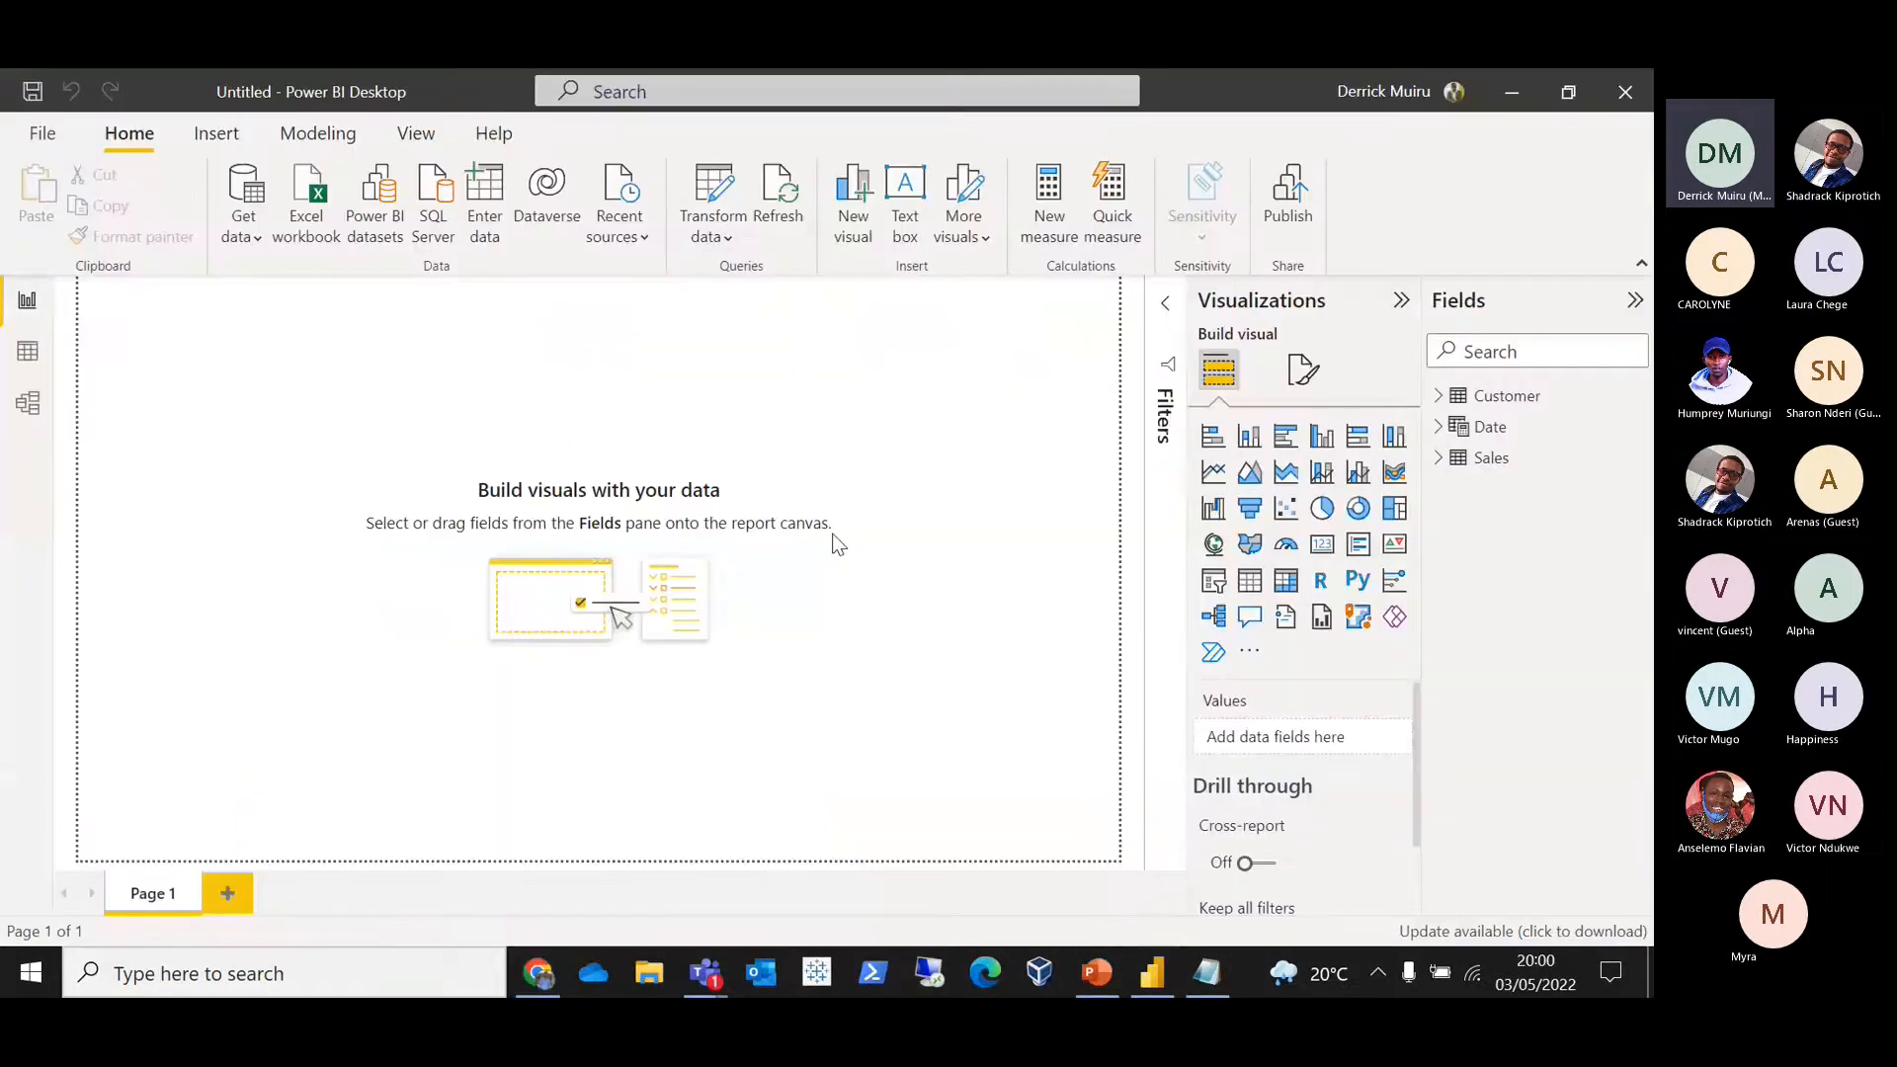
left_click(489, 205)
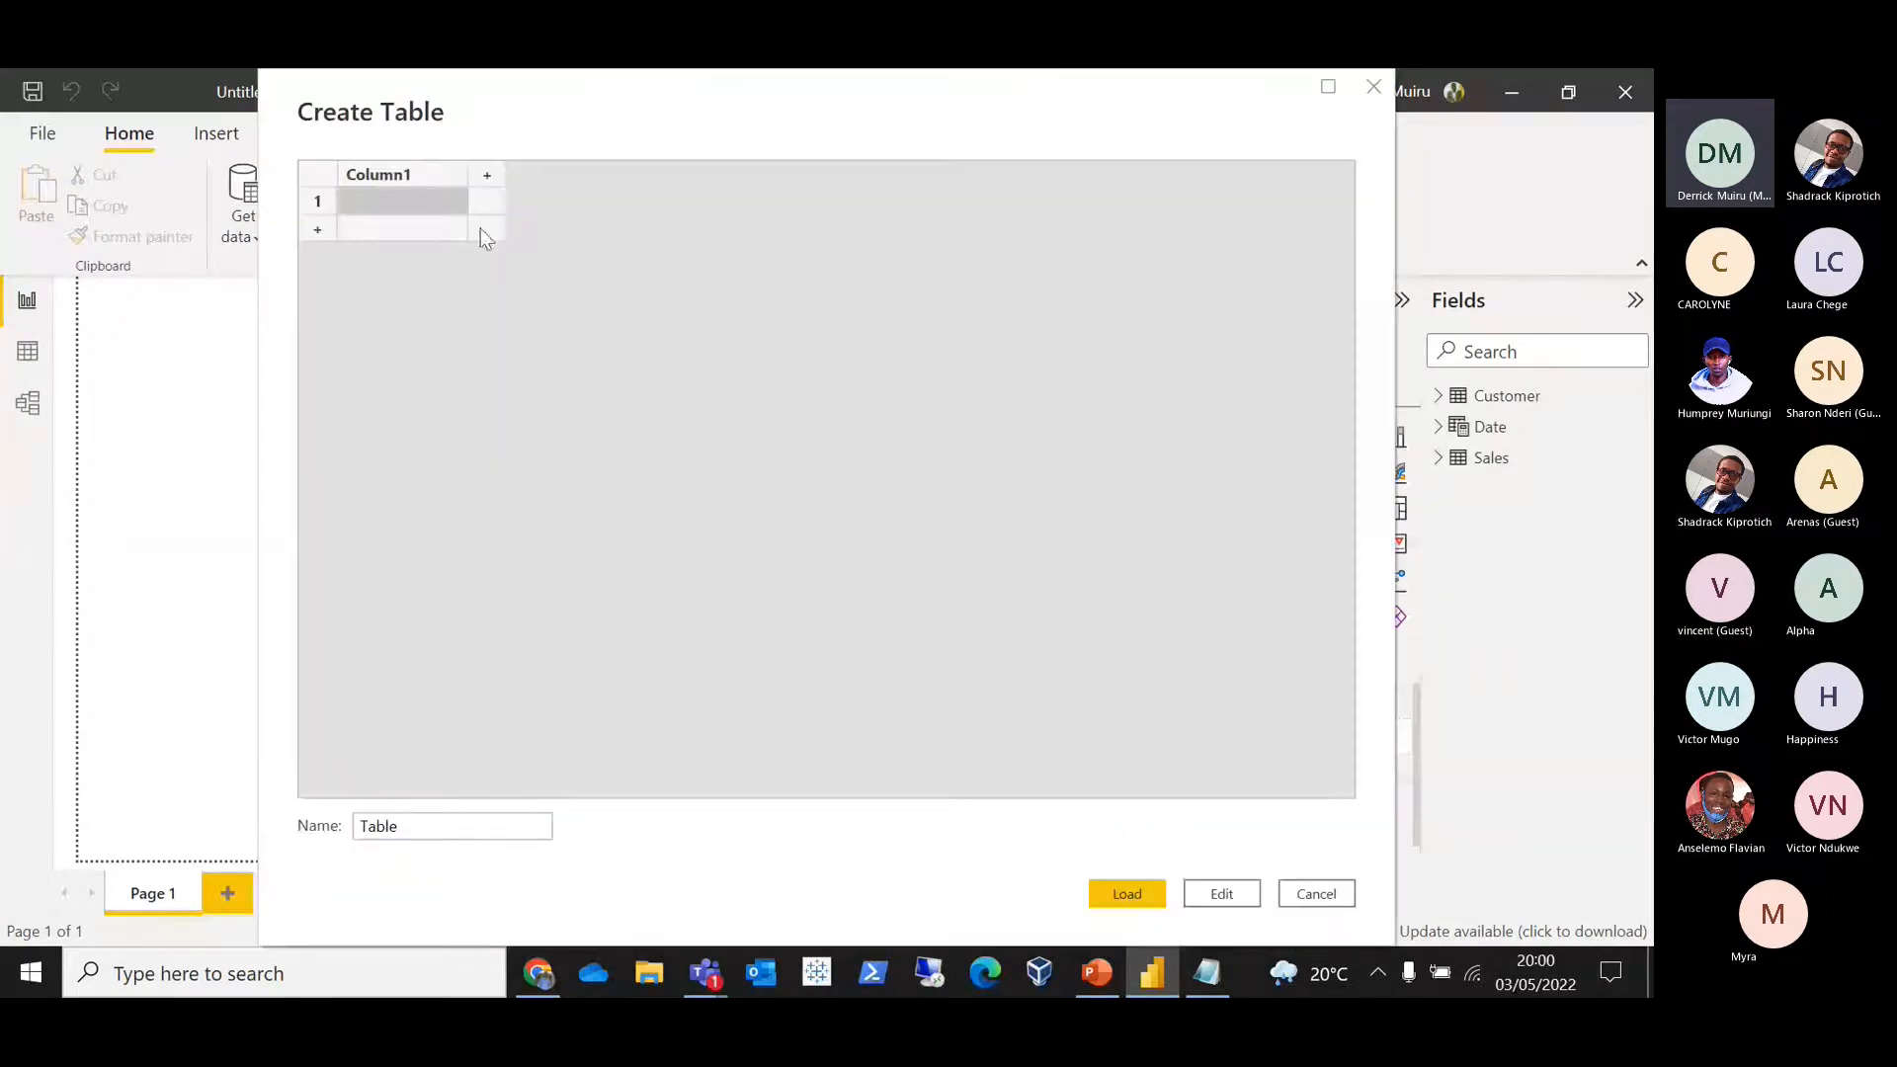
double_click(432, 824)
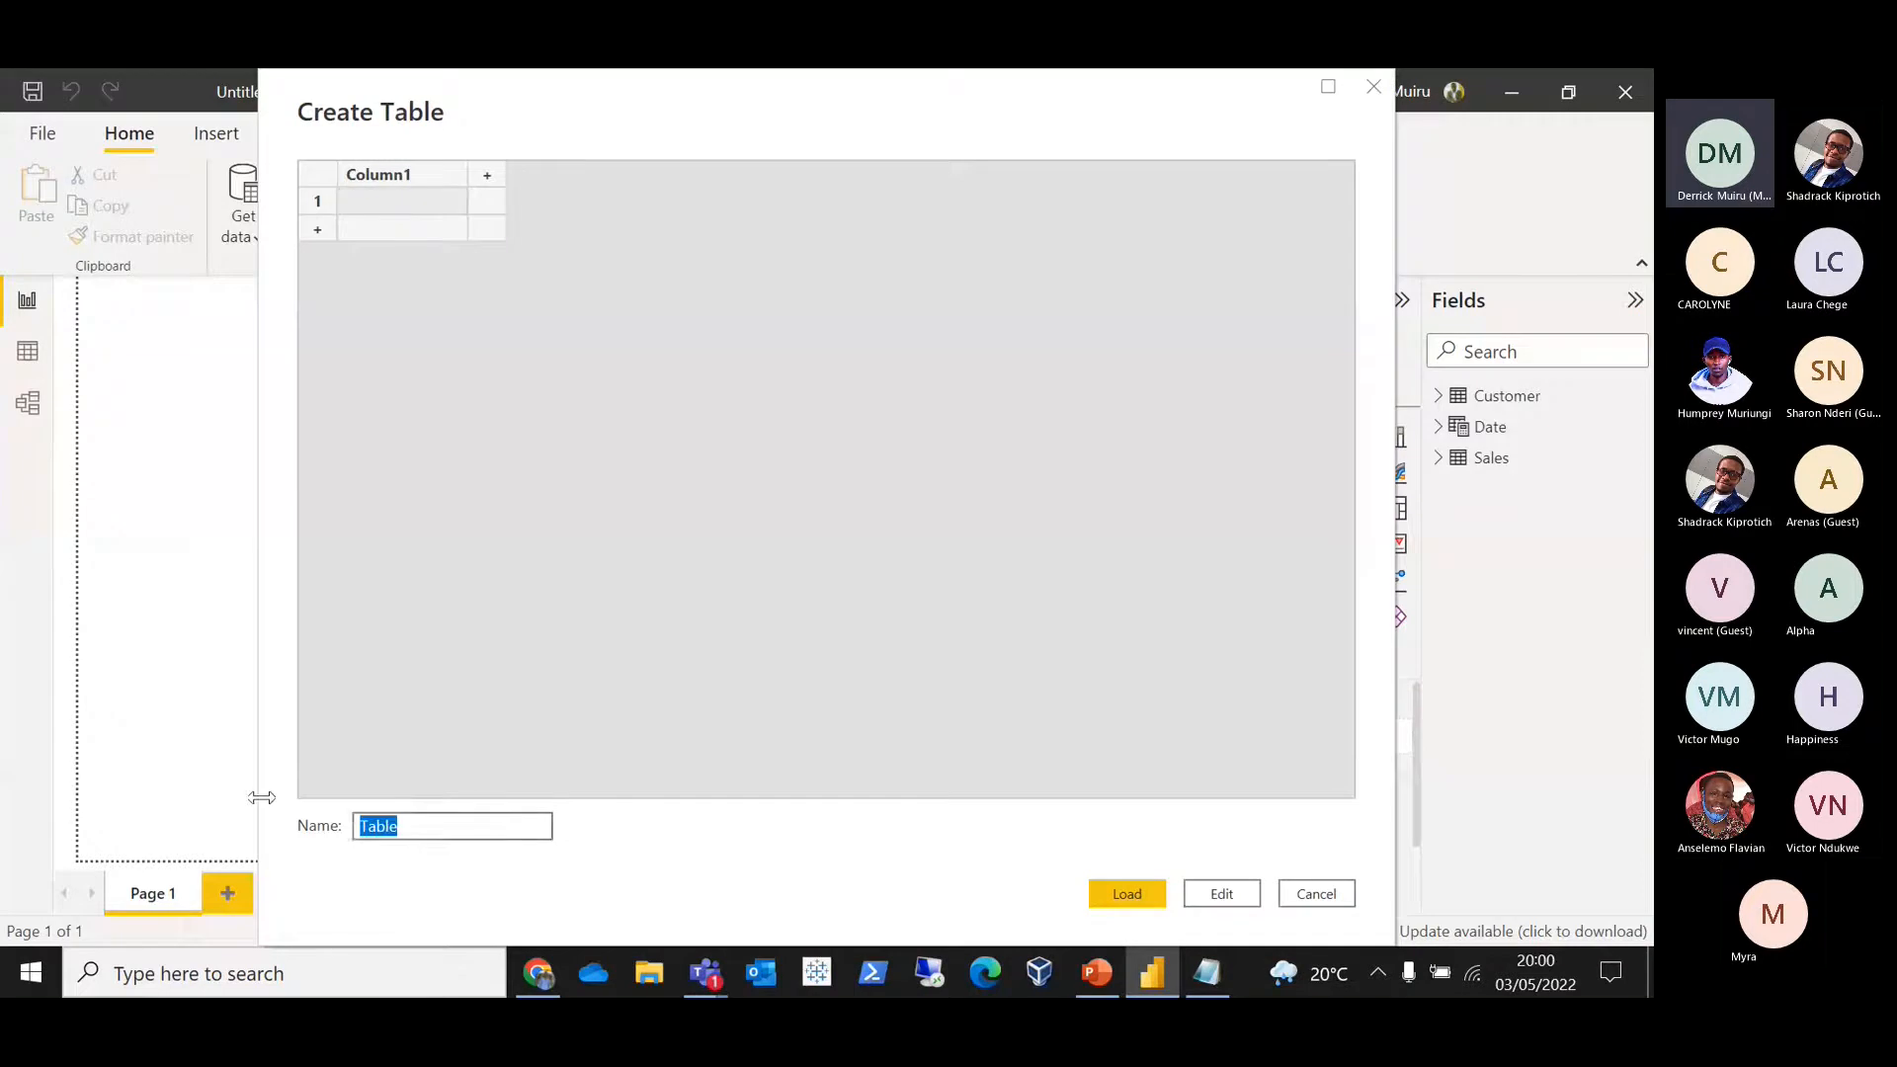
type("Measures Table")
key("BackSpace")
key("BackSpace")
type("les")
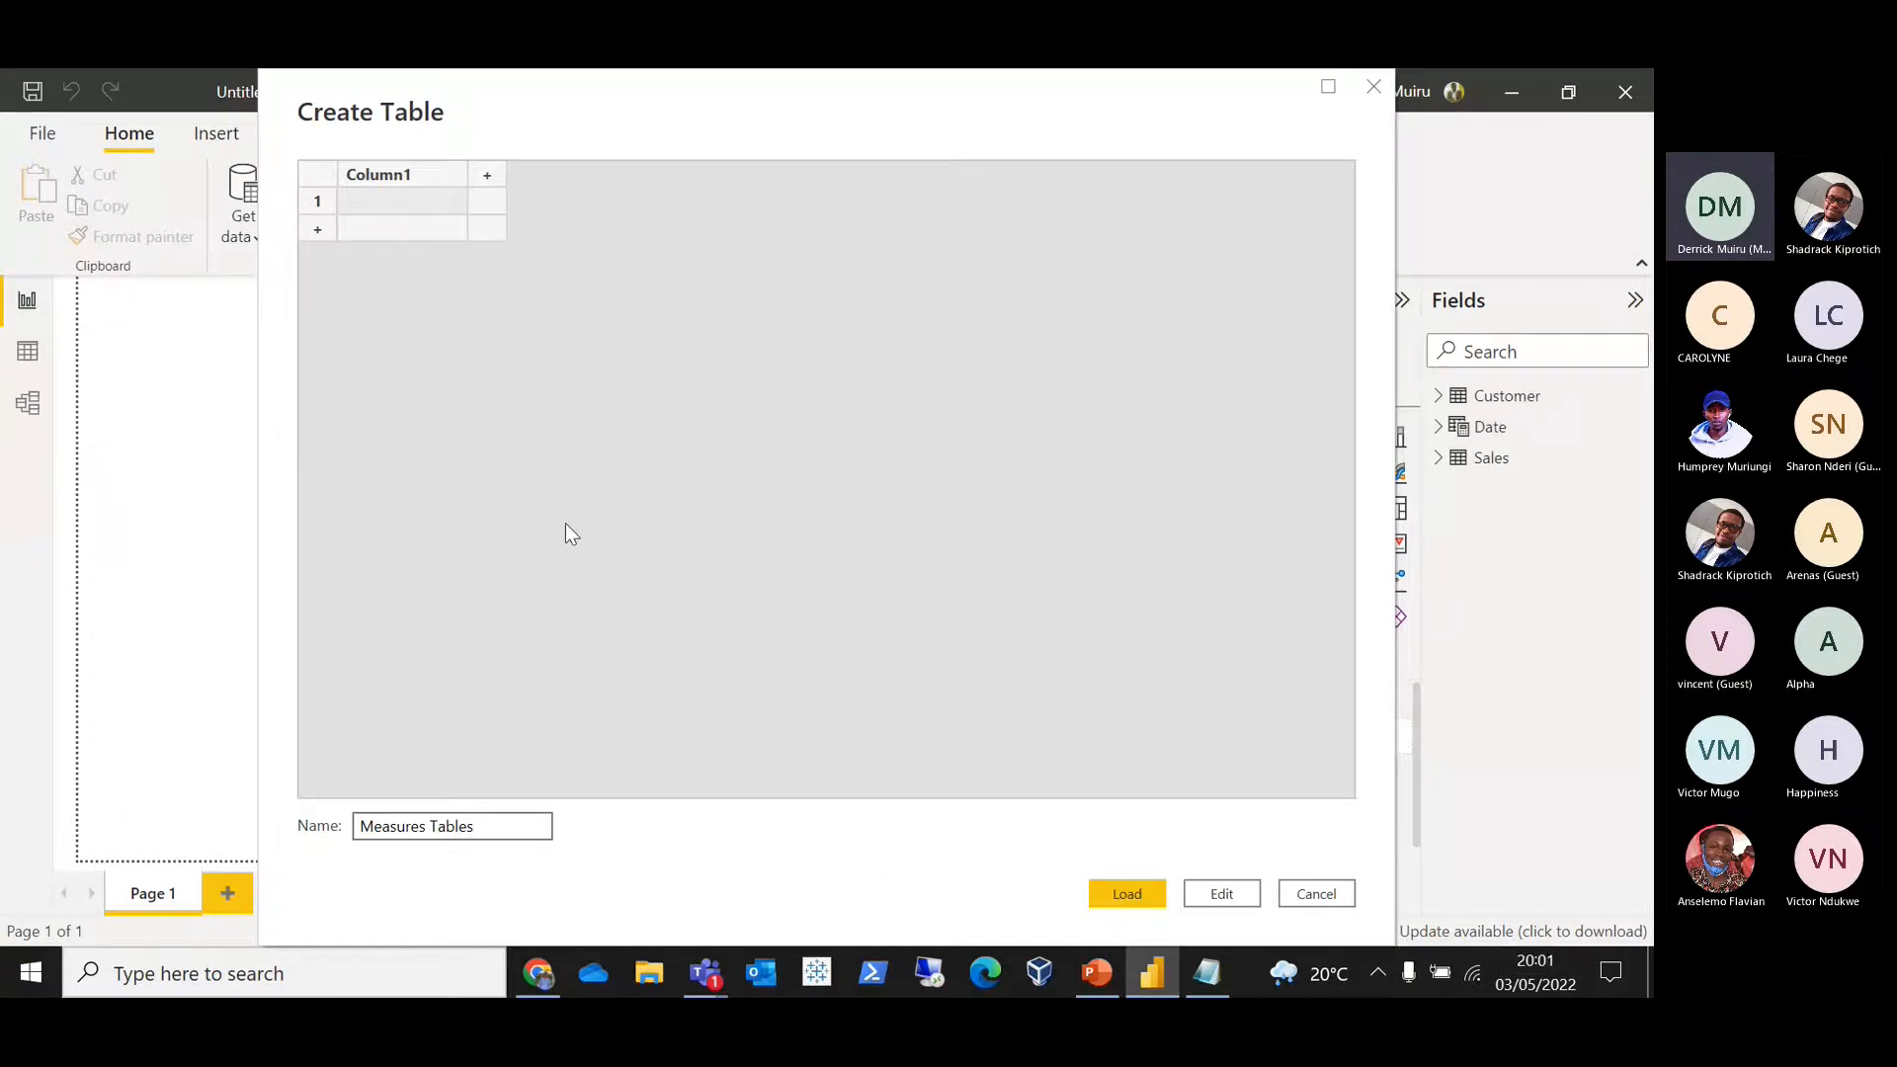
left_click(1134, 896)
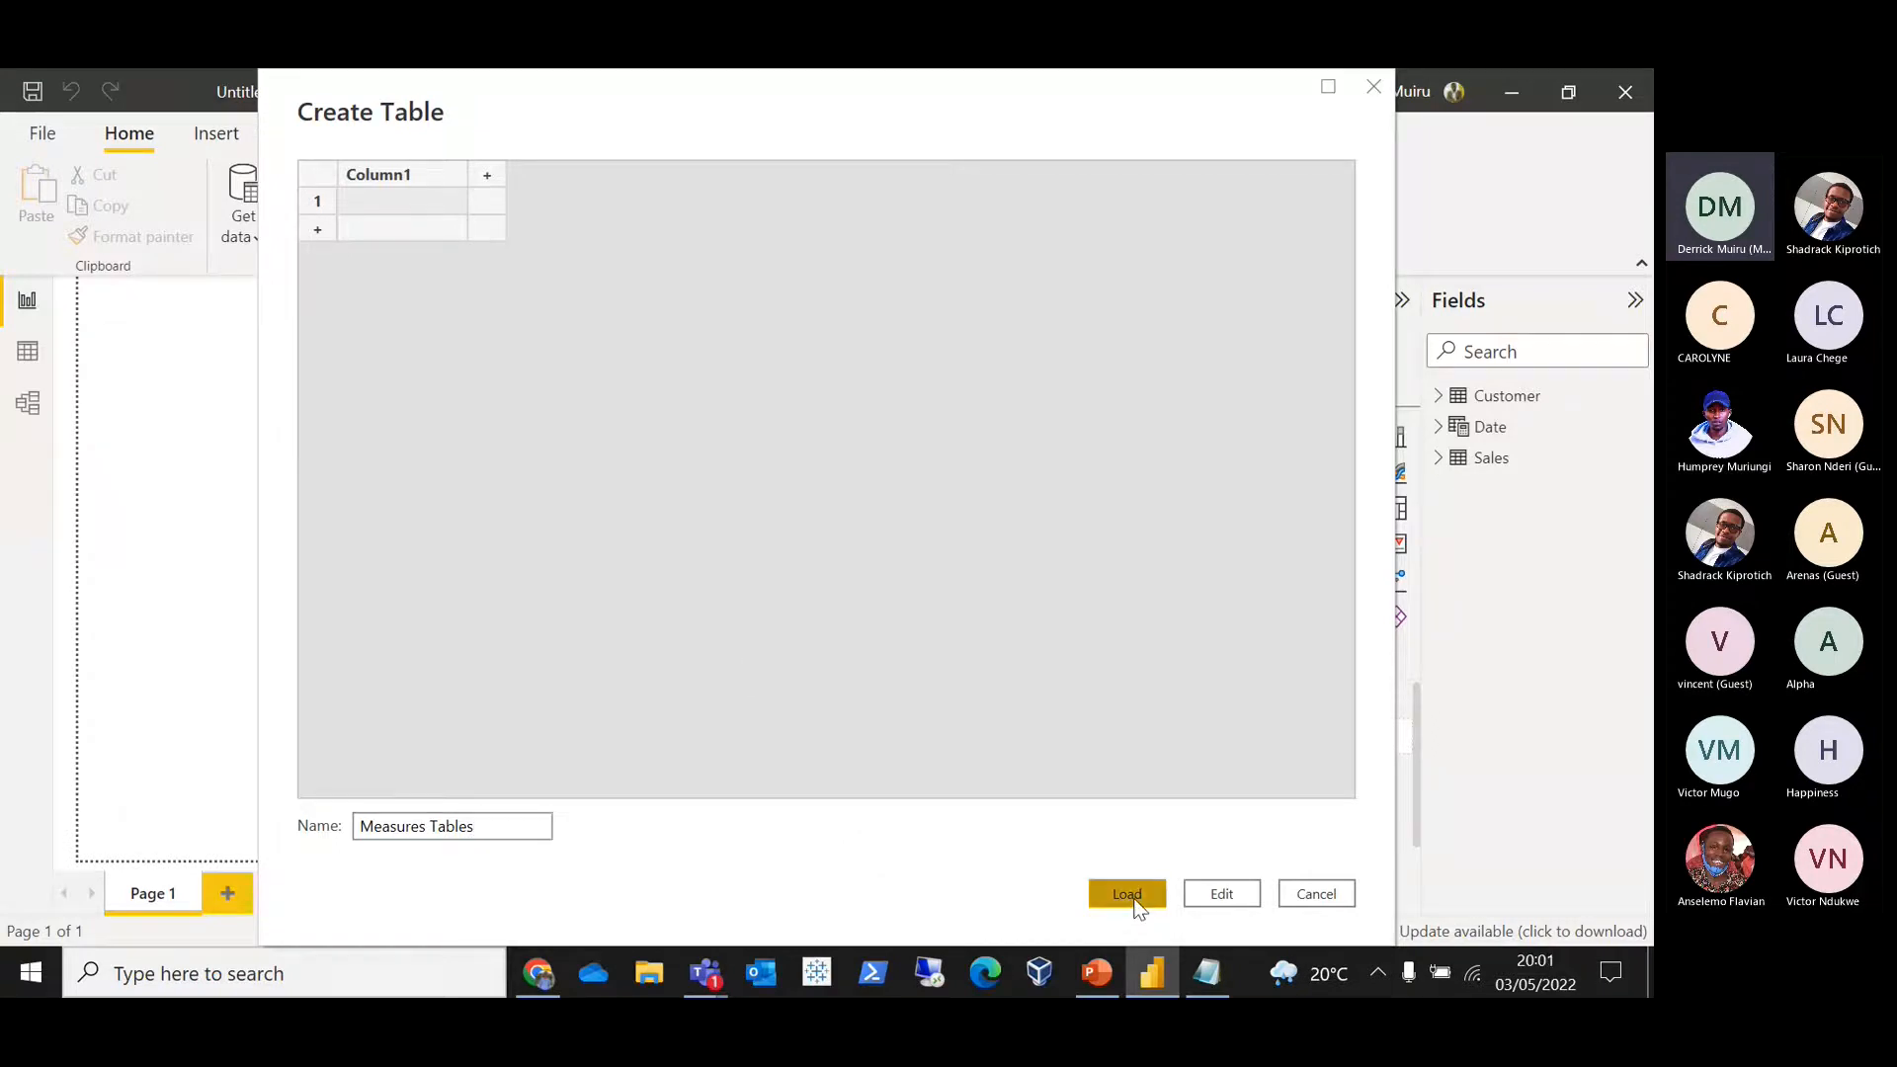
key("alt+Tab")
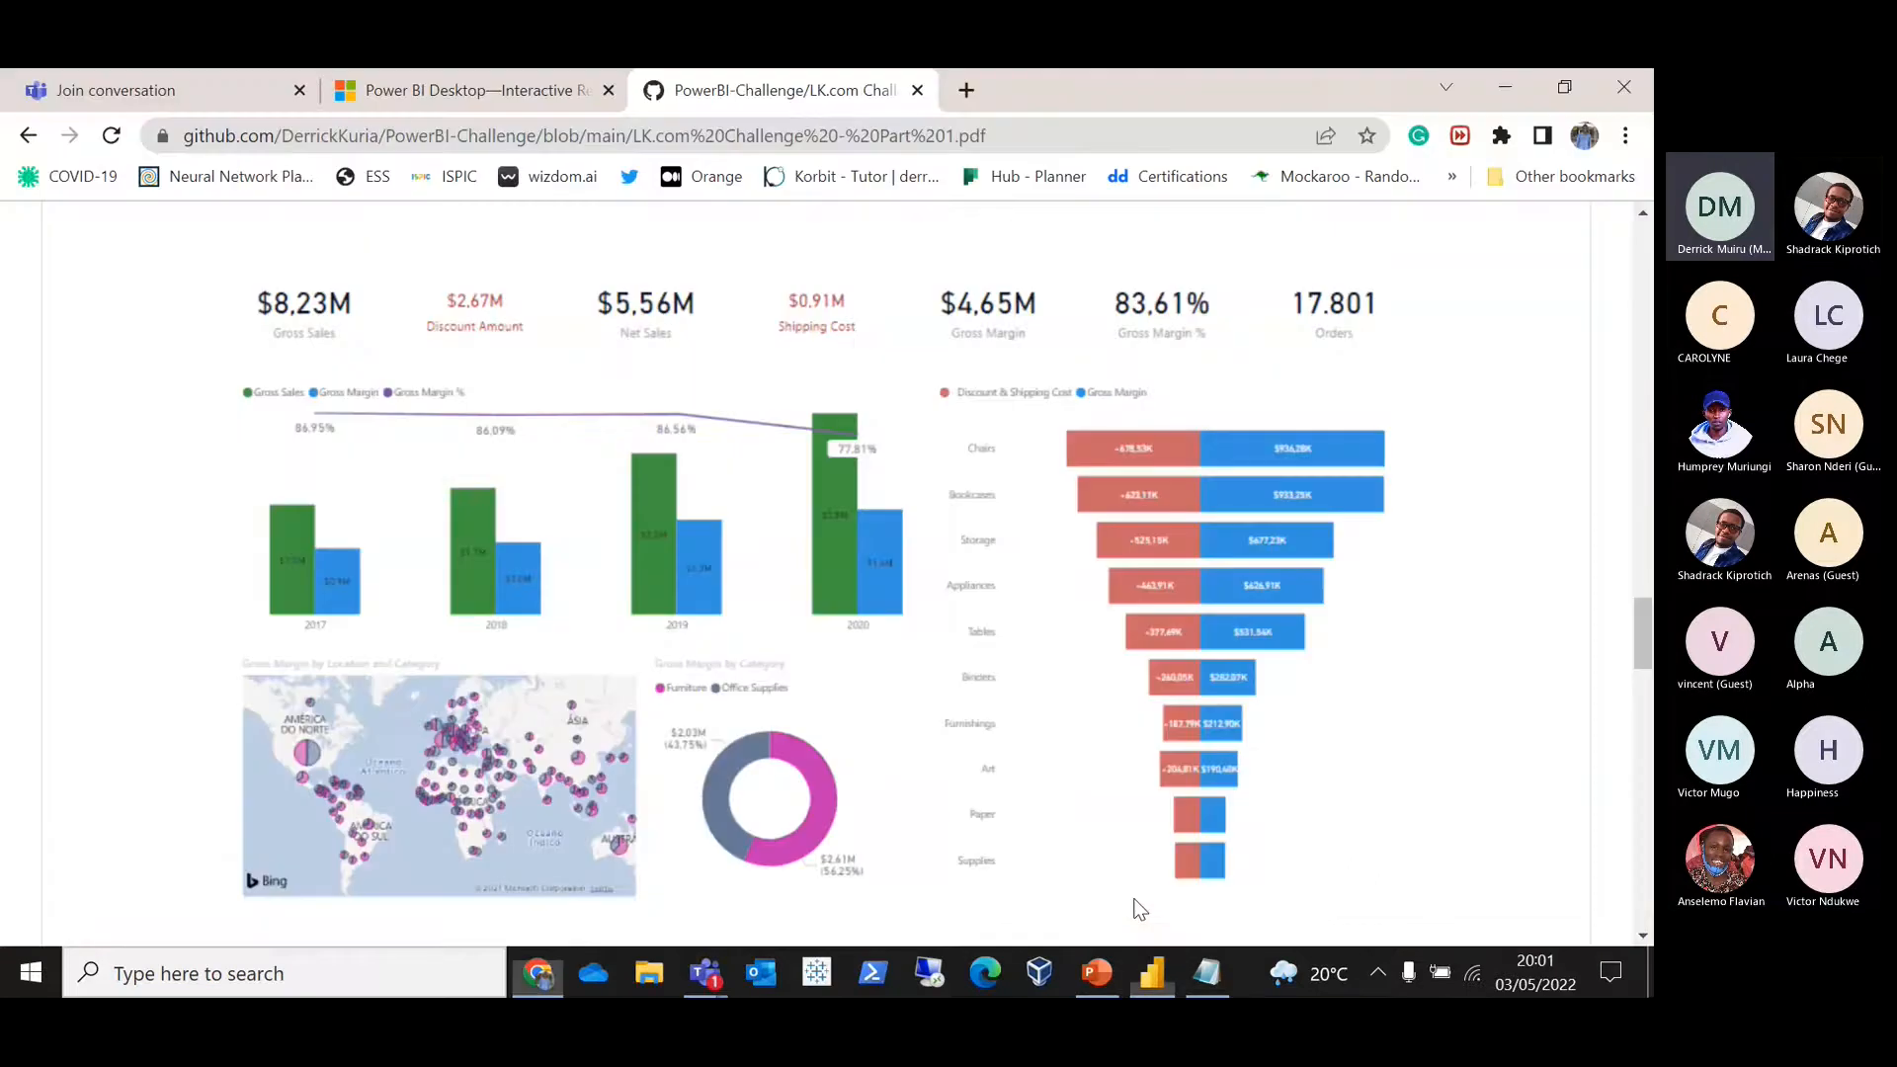
key("alt+Tab")
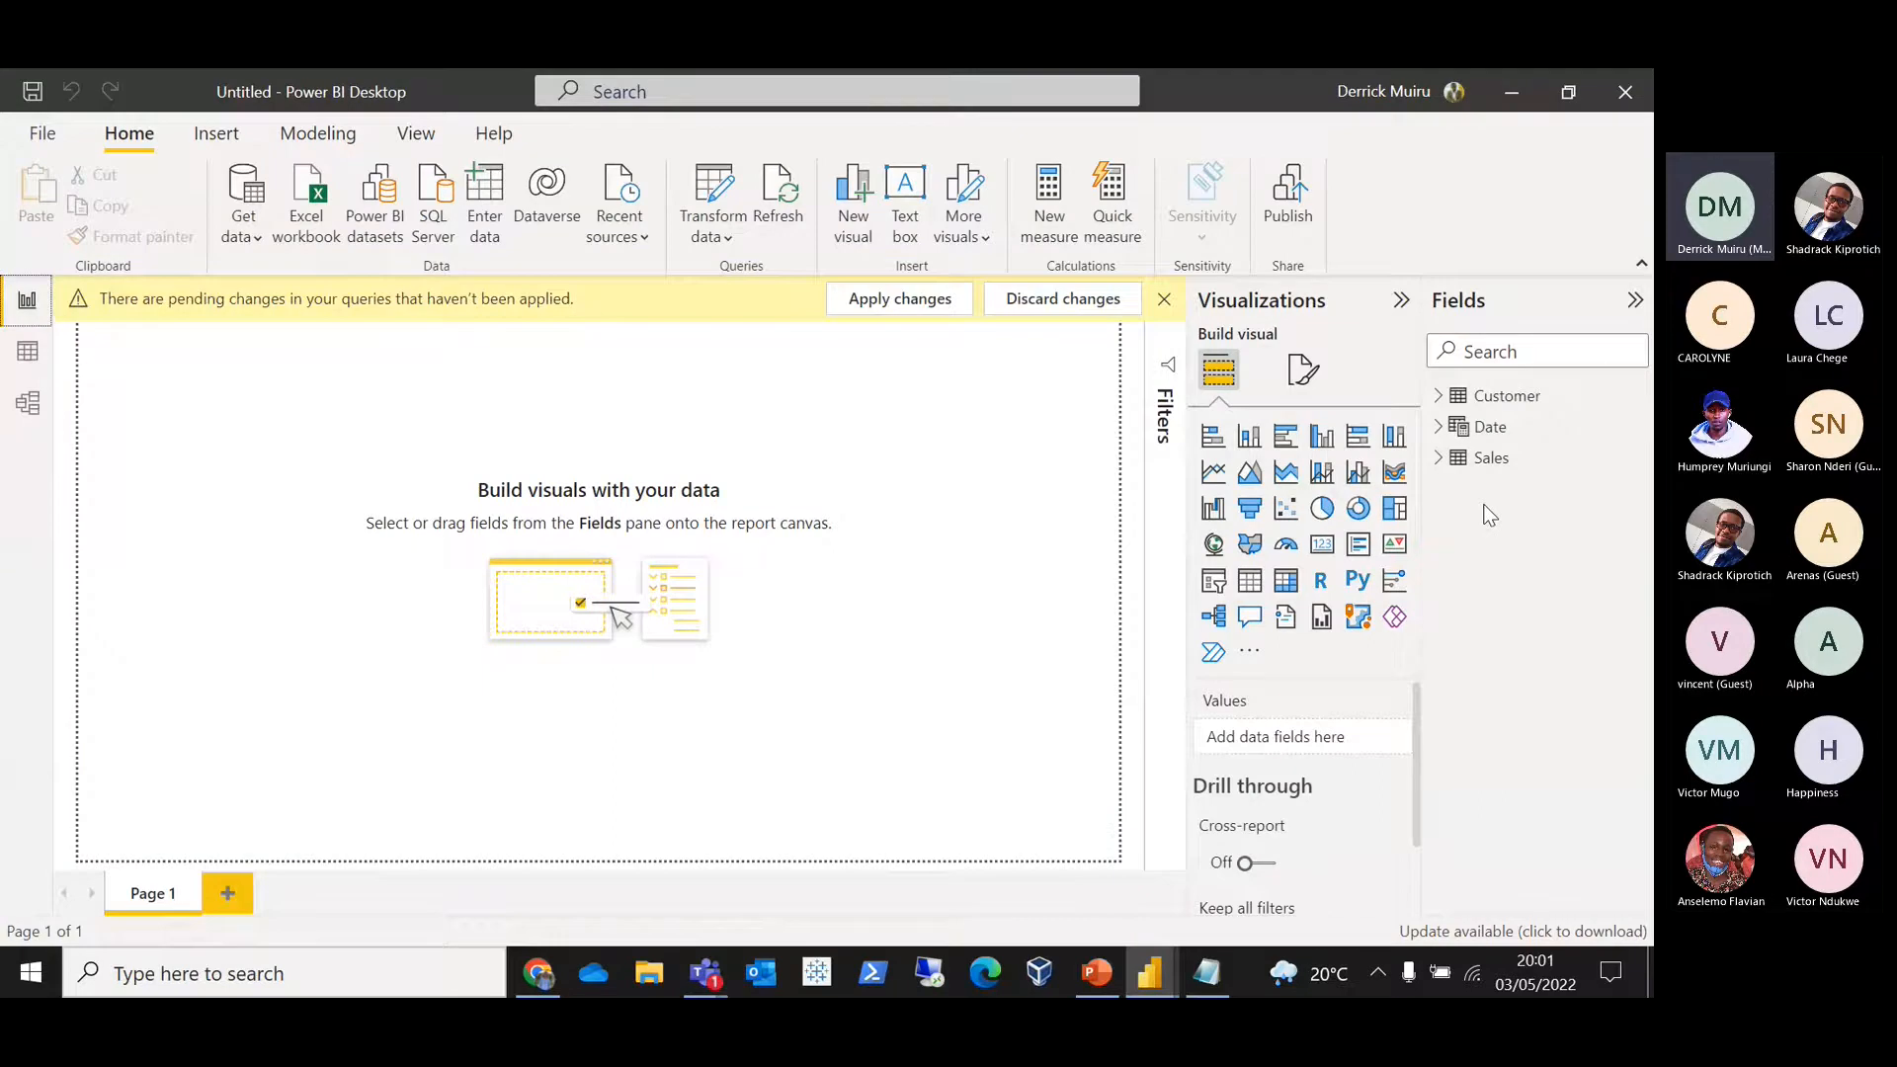
left_click(497, 232)
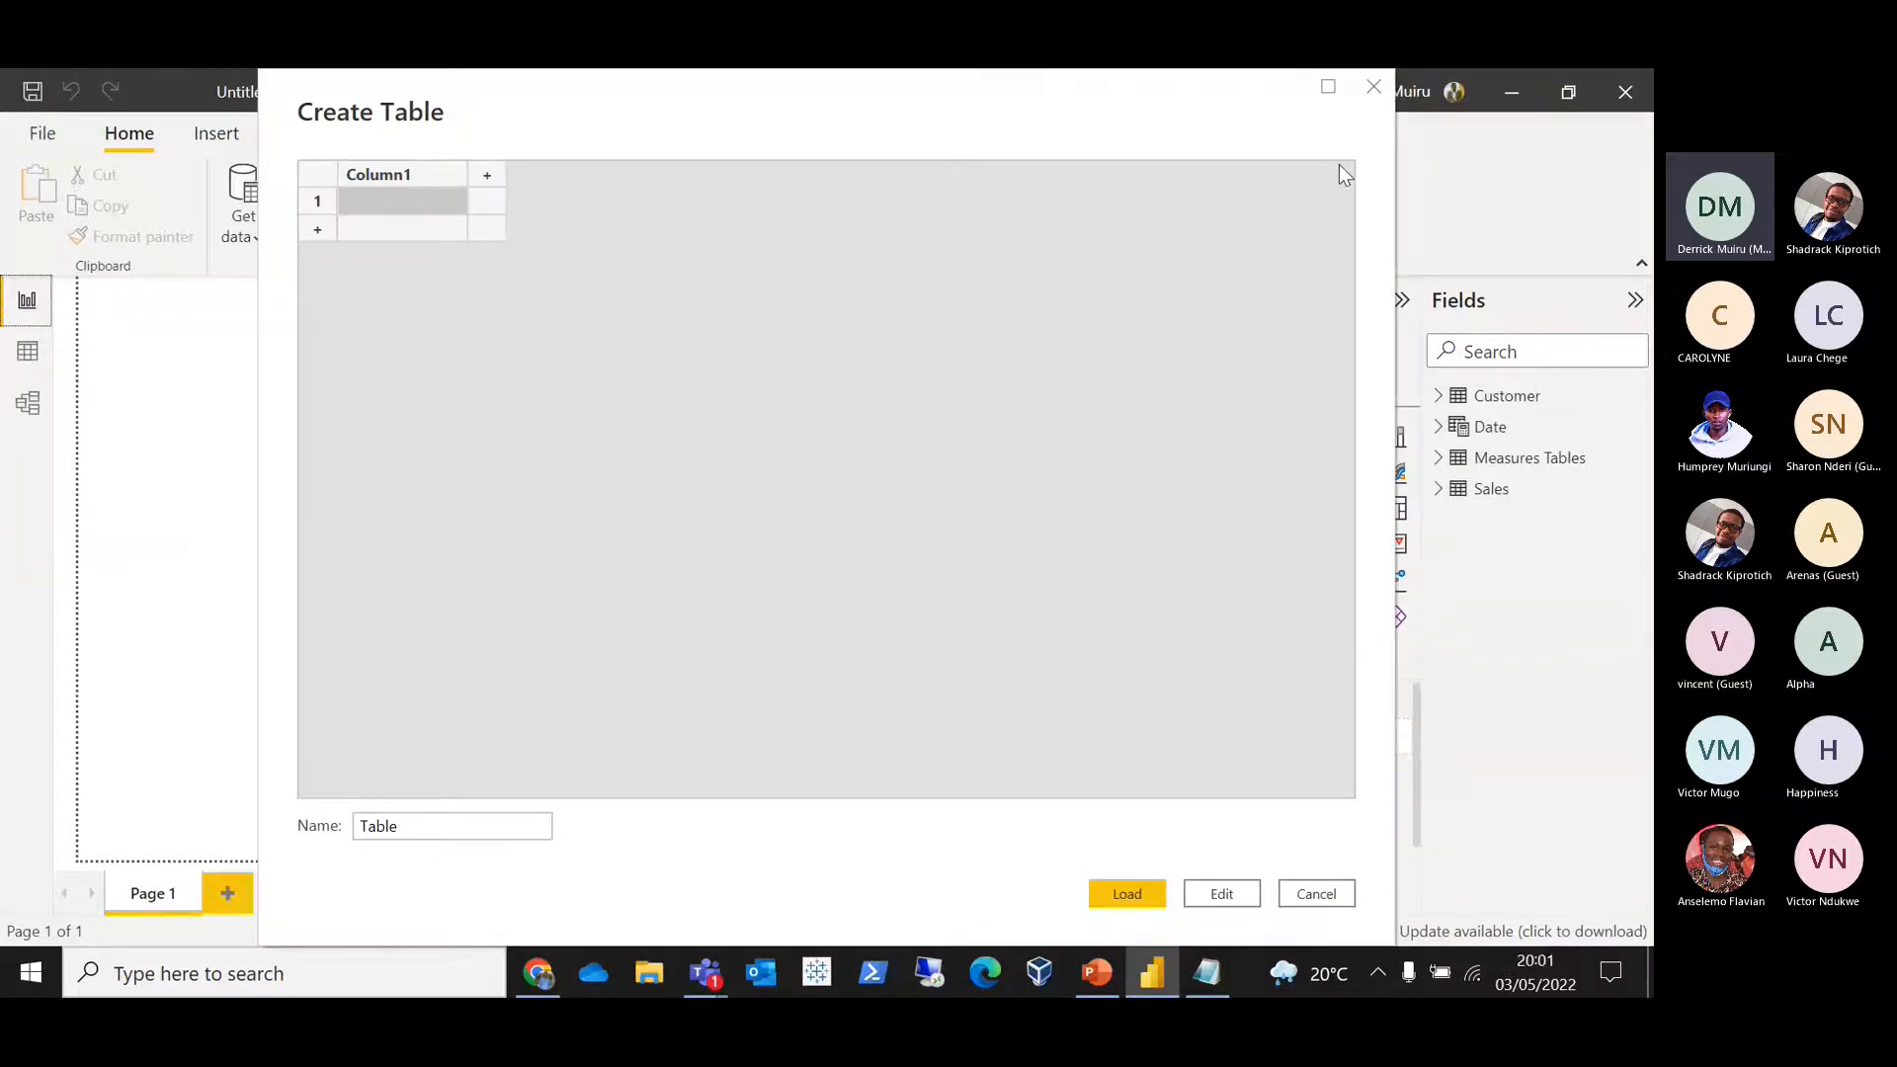
left_click(1375, 87)
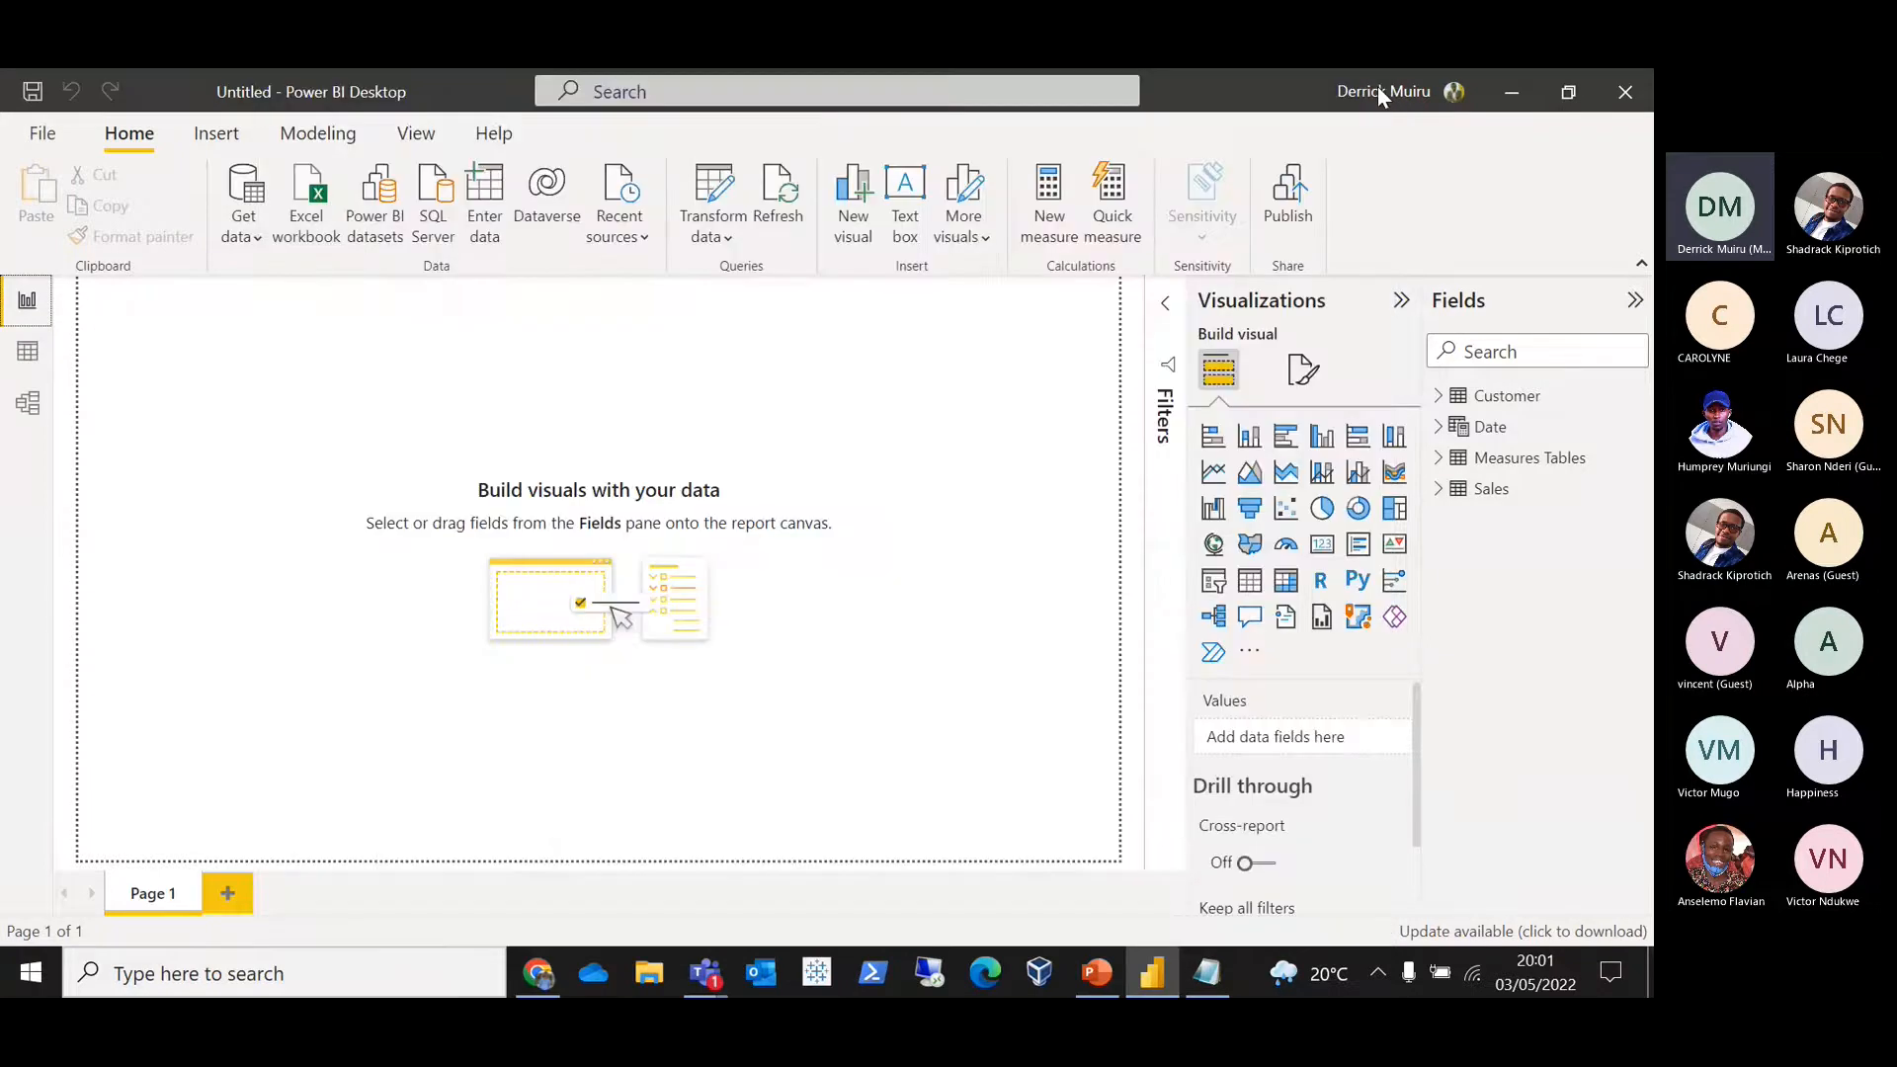
right_click(1509, 456)
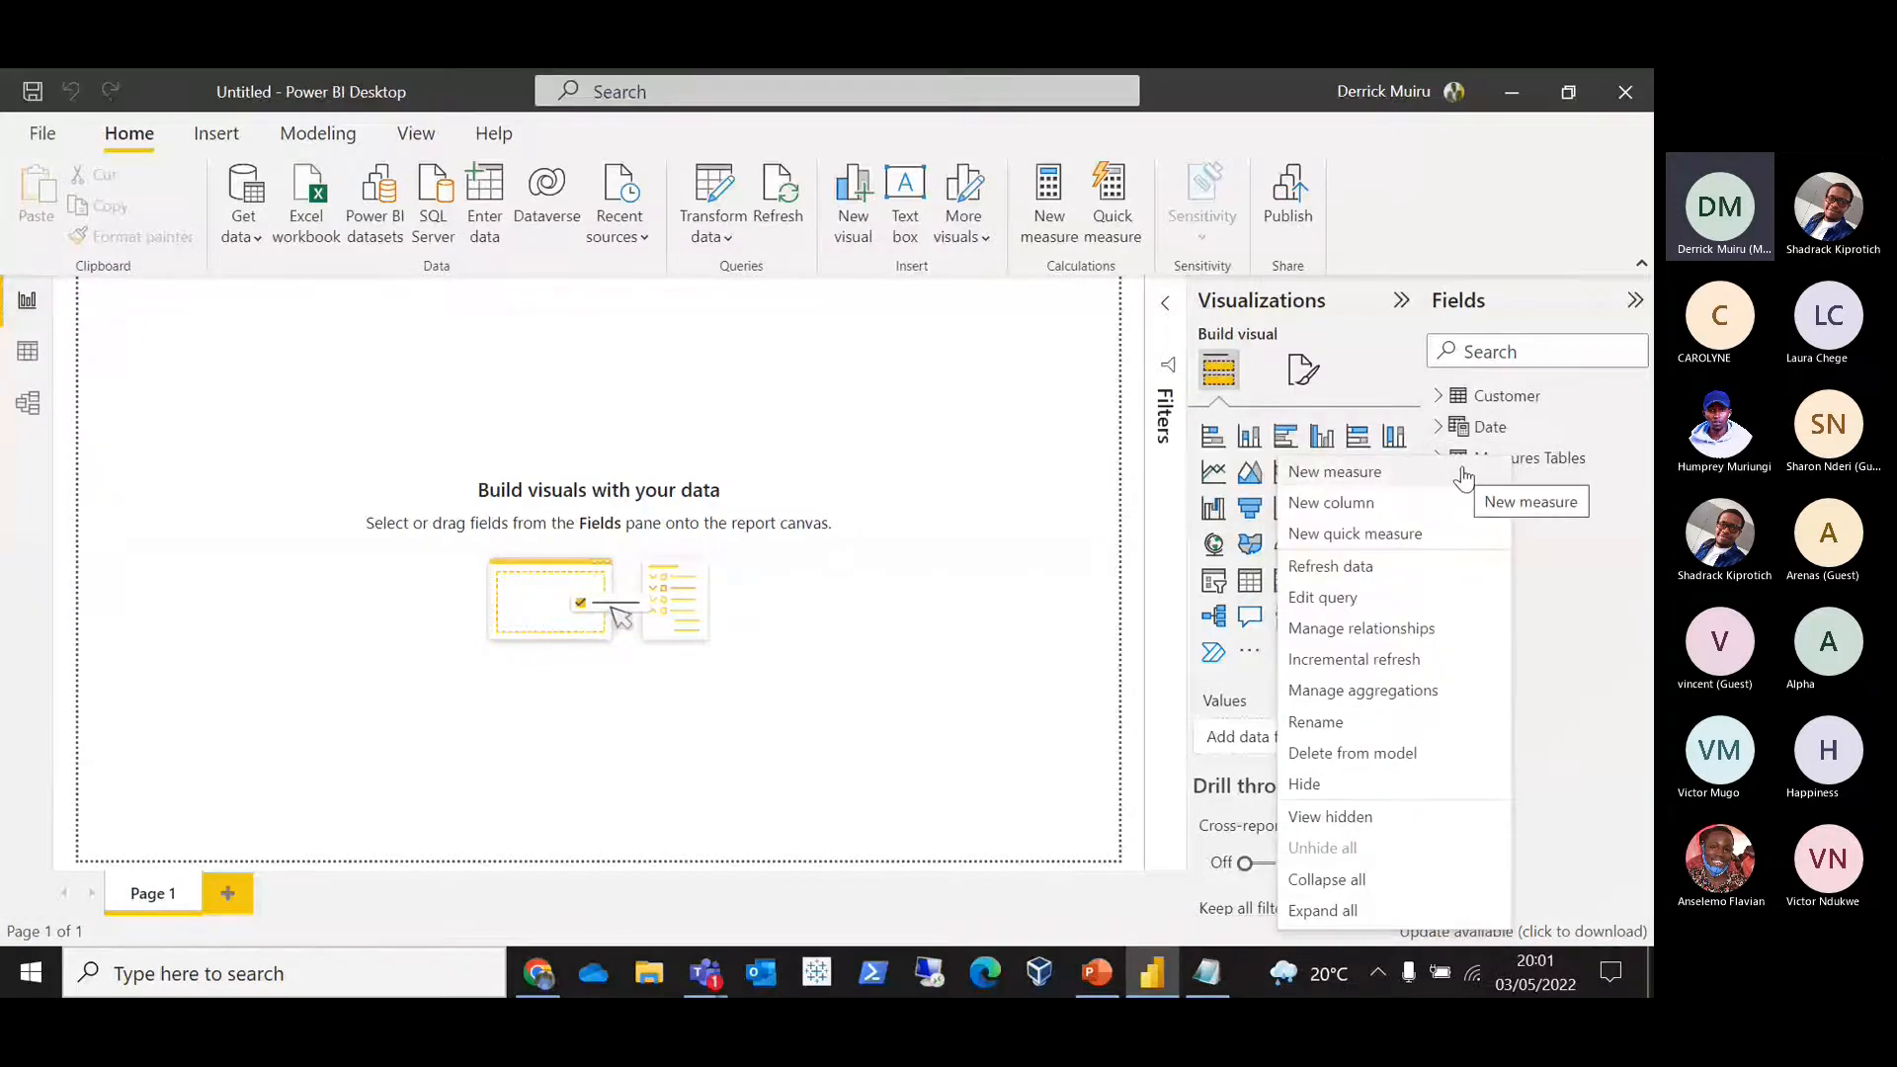
left_click(1463, 475)
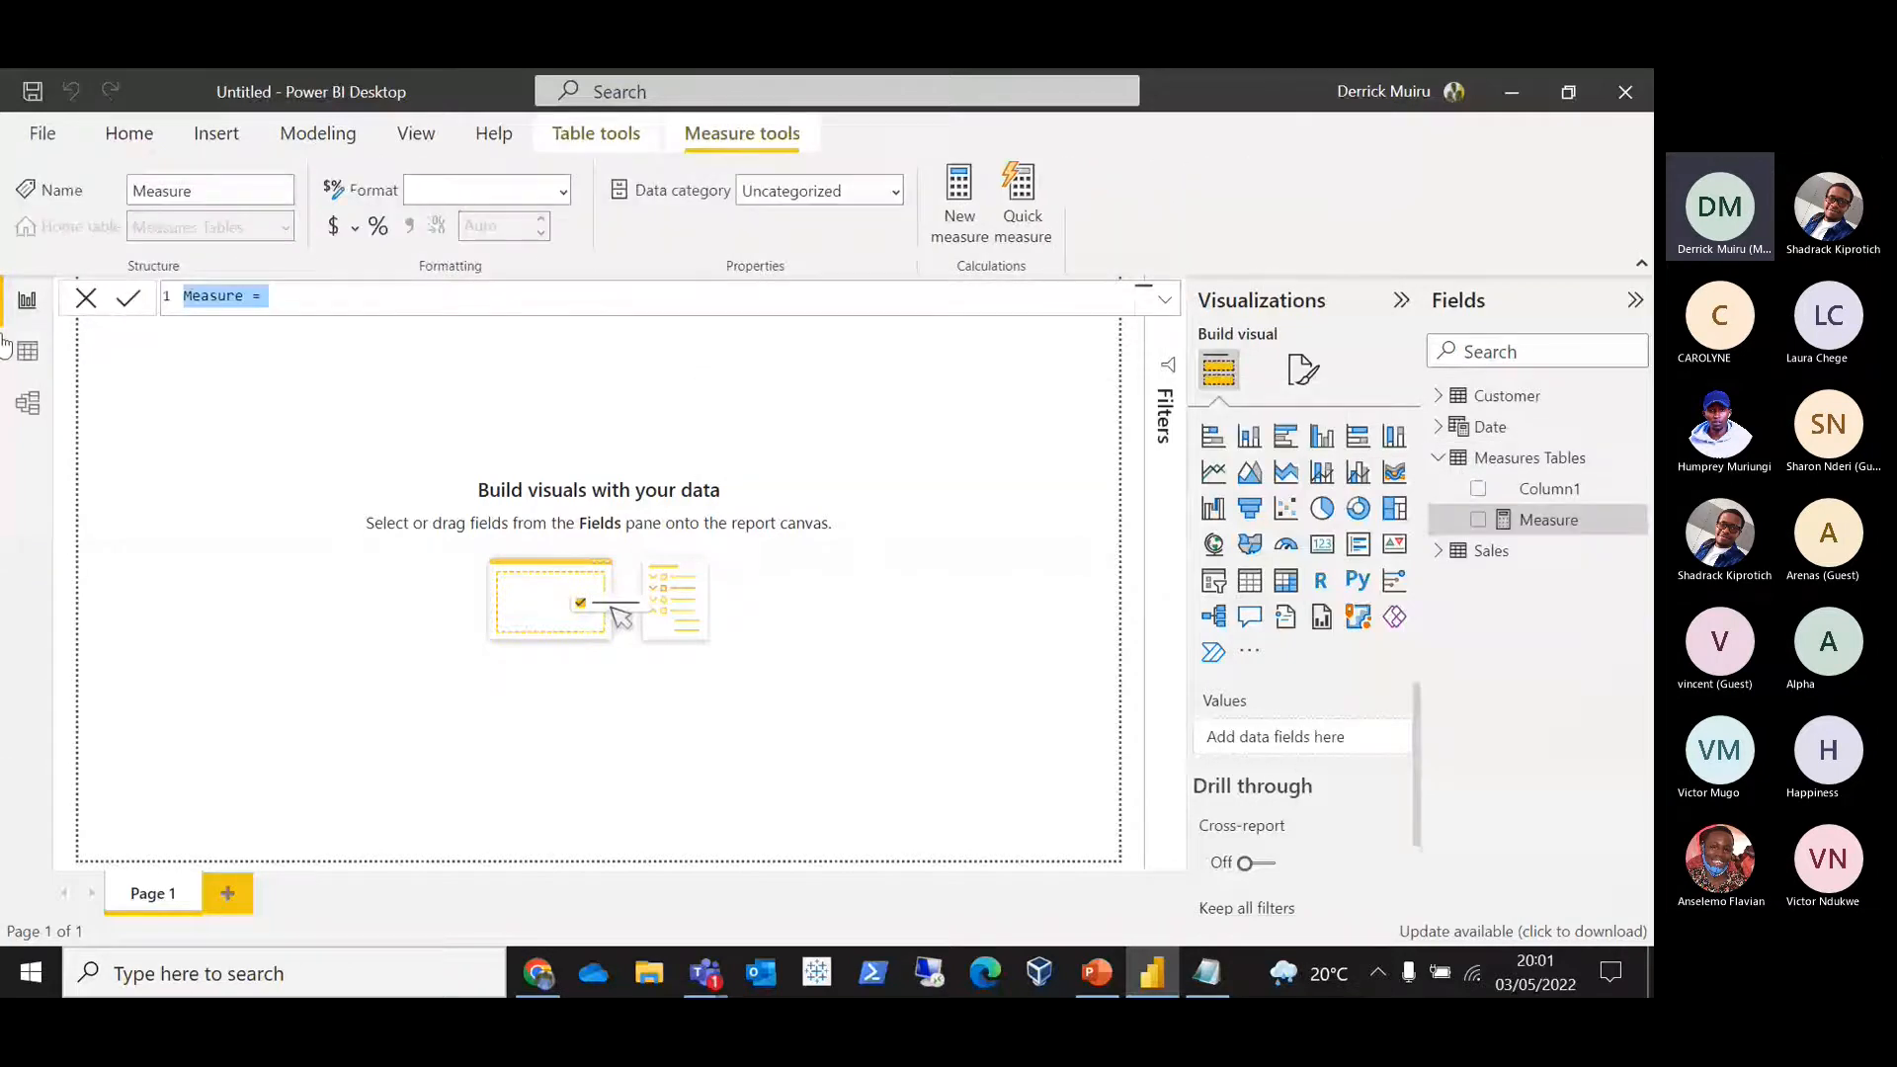
left_click(44, 362)
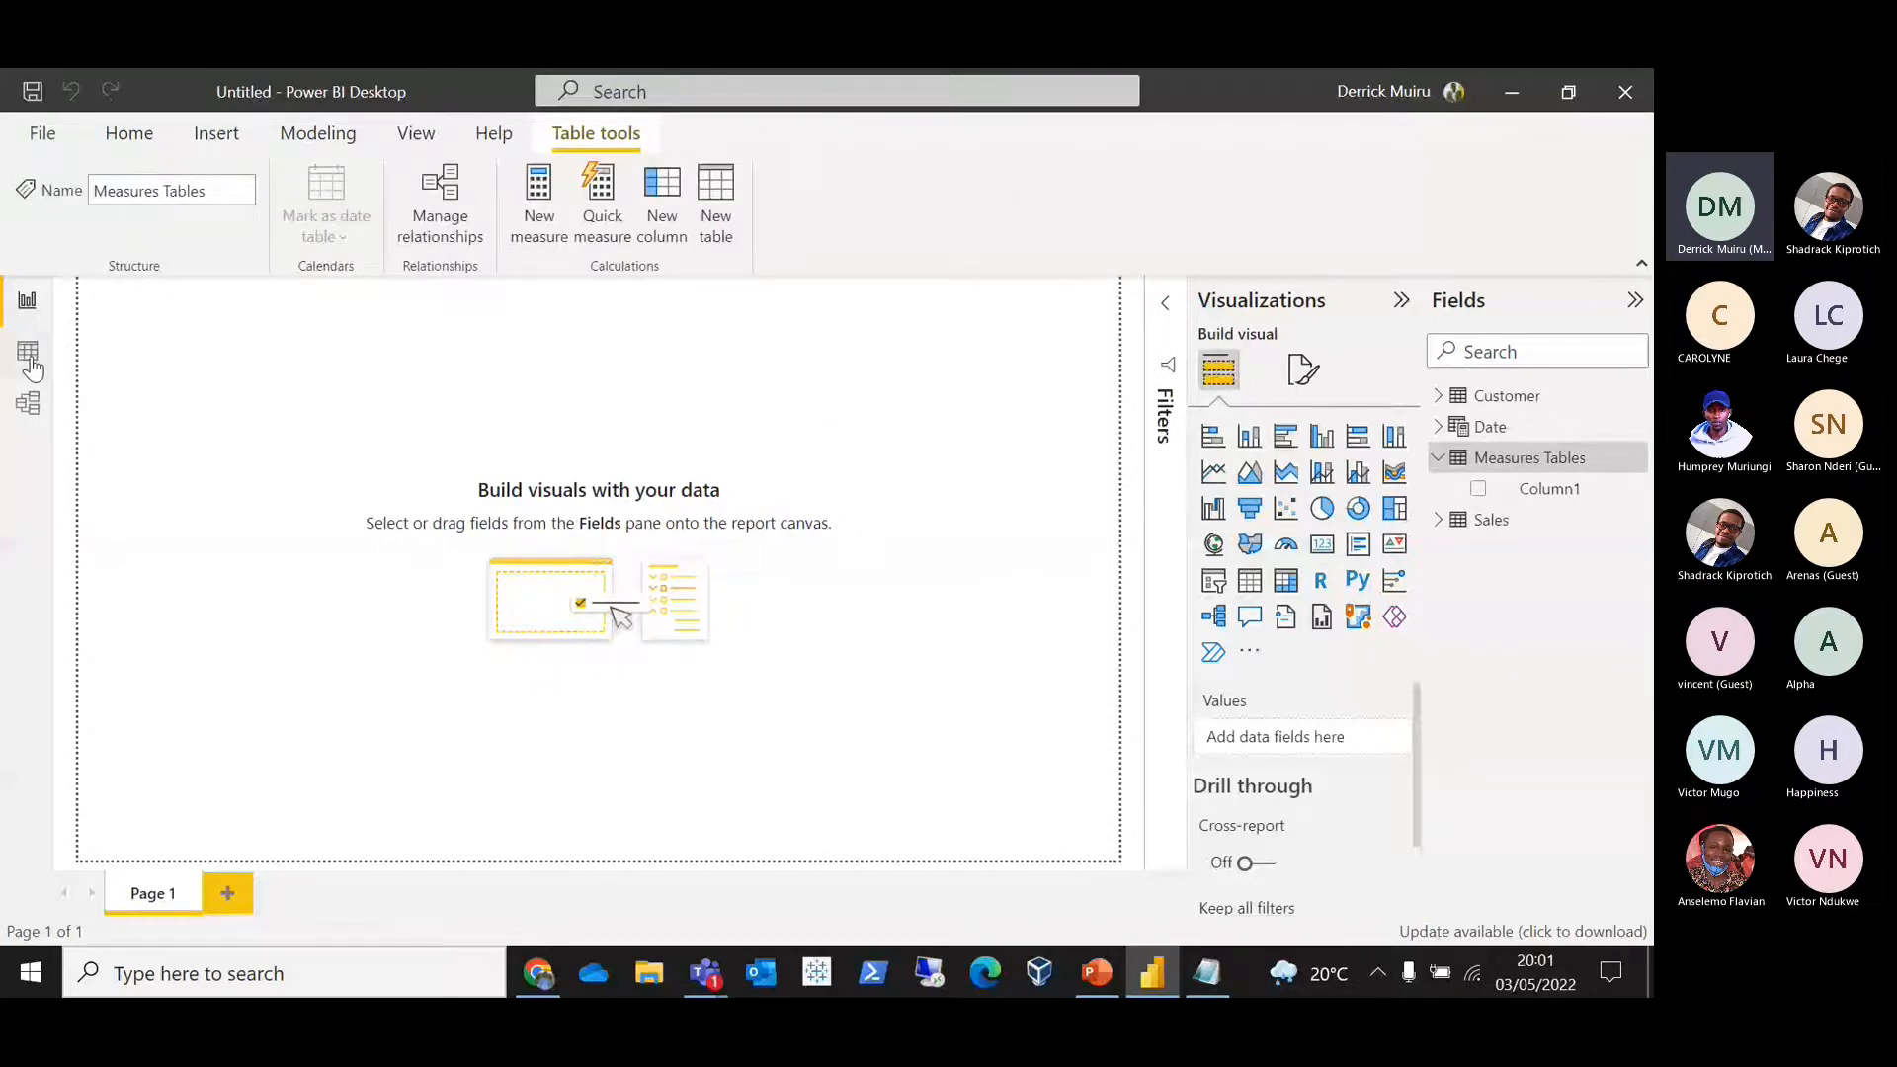
Step: Examine the Sales table's UnitPrice, OrderQuantity, Discount % and ShippingCost data, and read the Gross Sales definition in the challenge PDF's technical notes
left_click(30, 358)
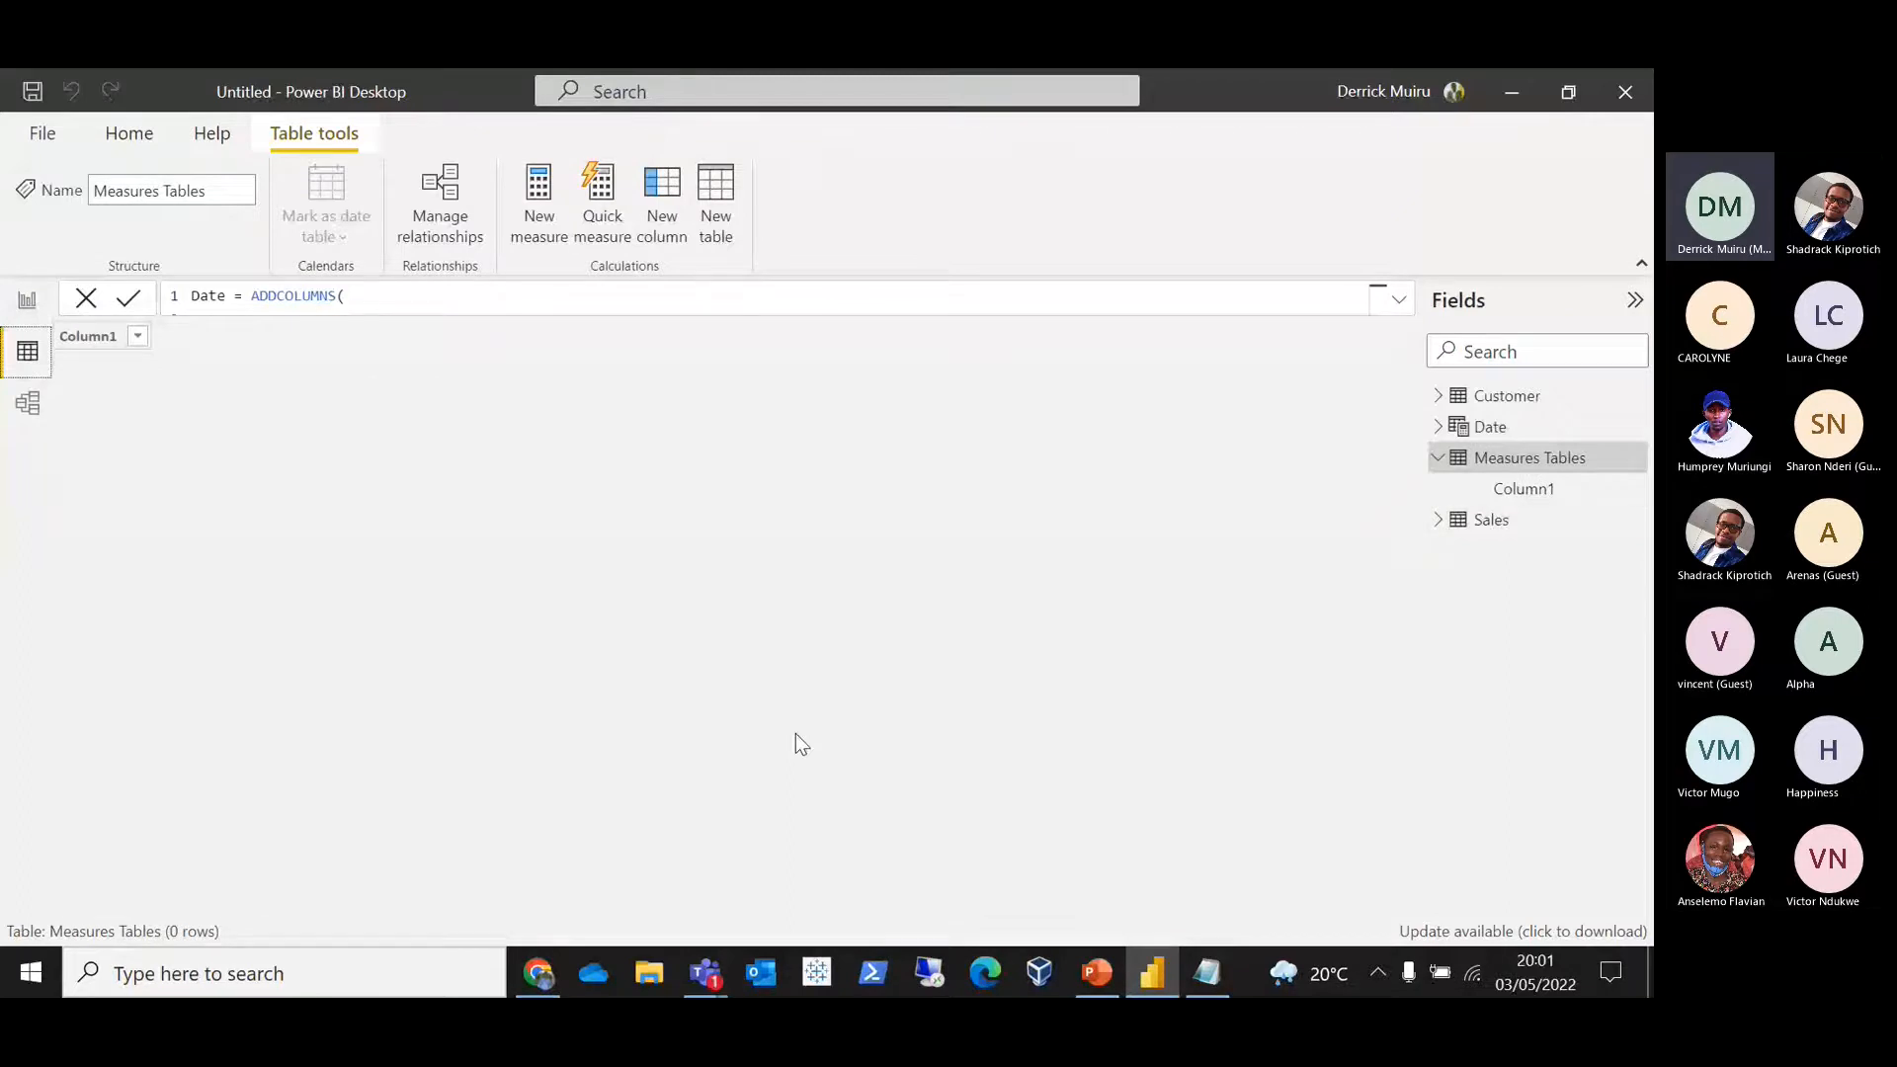
left_click(1478, 524)
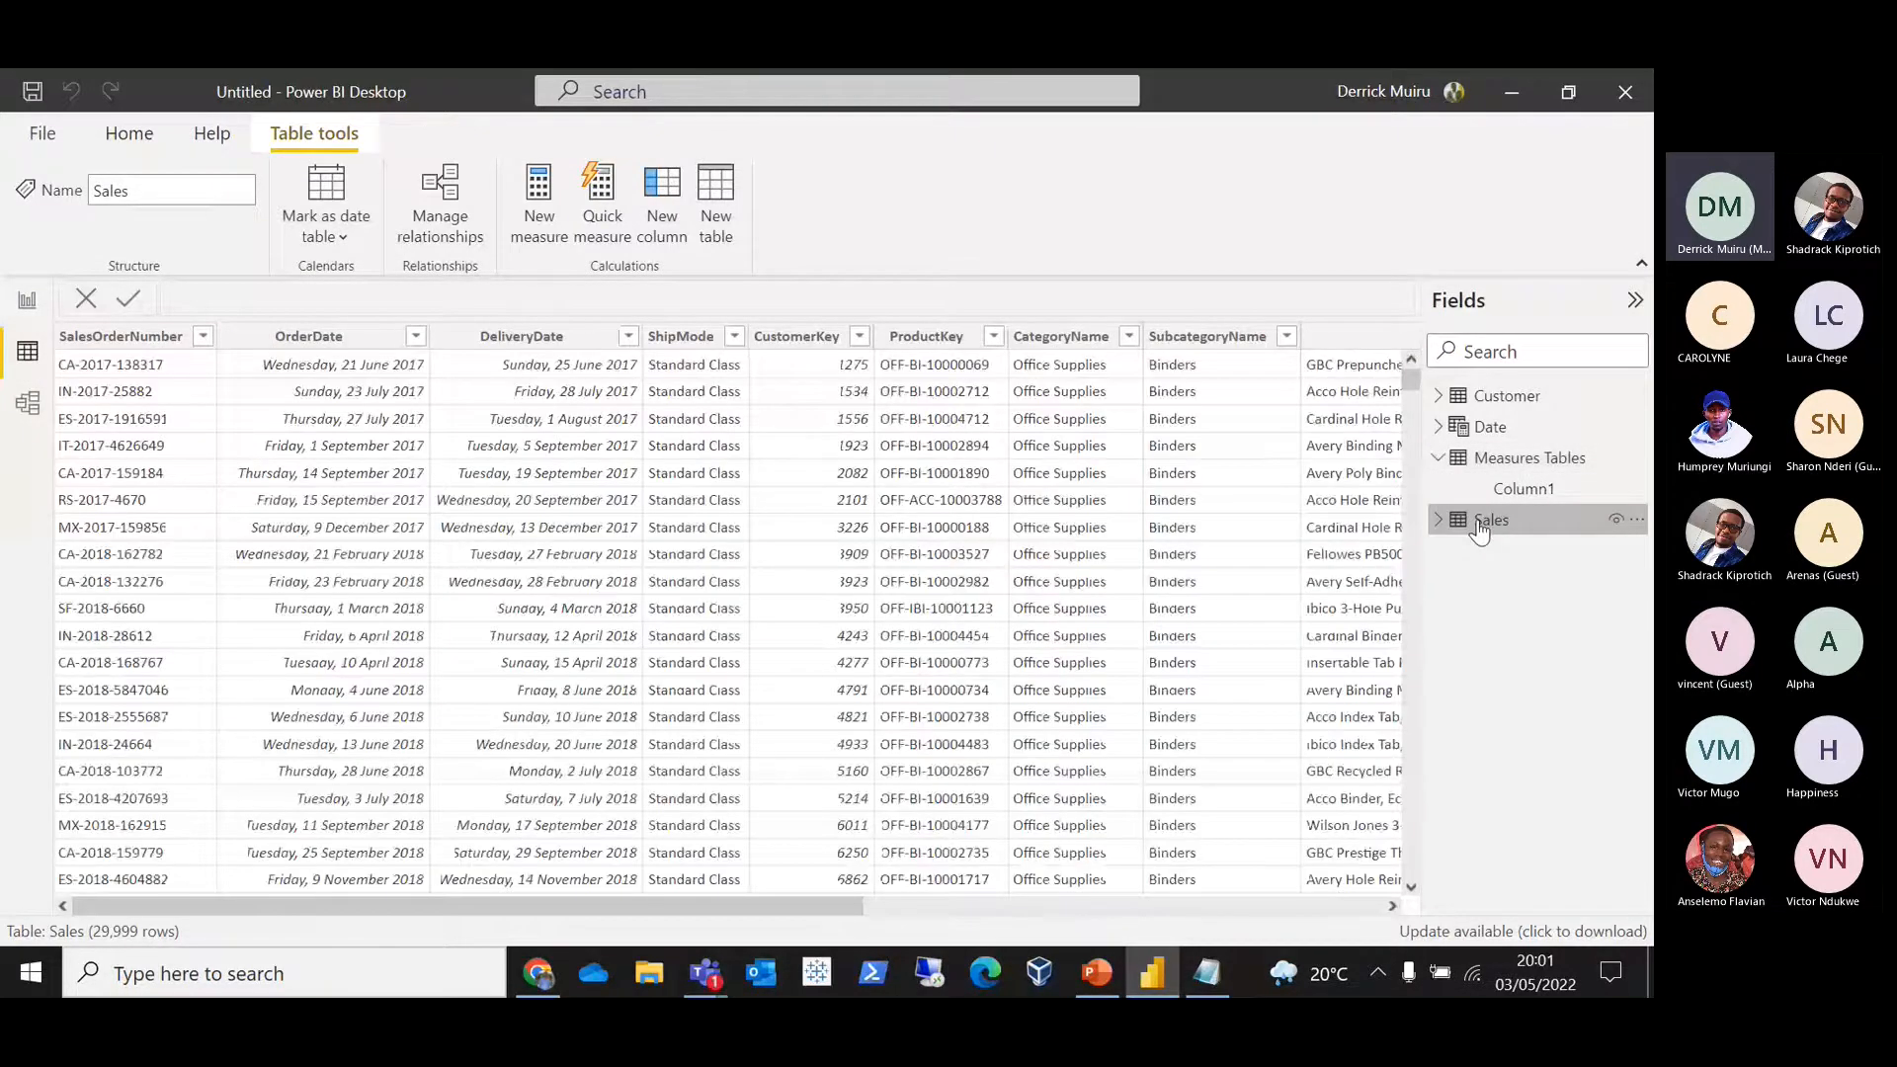
left_click_drag(613, 906, 1242, 966)
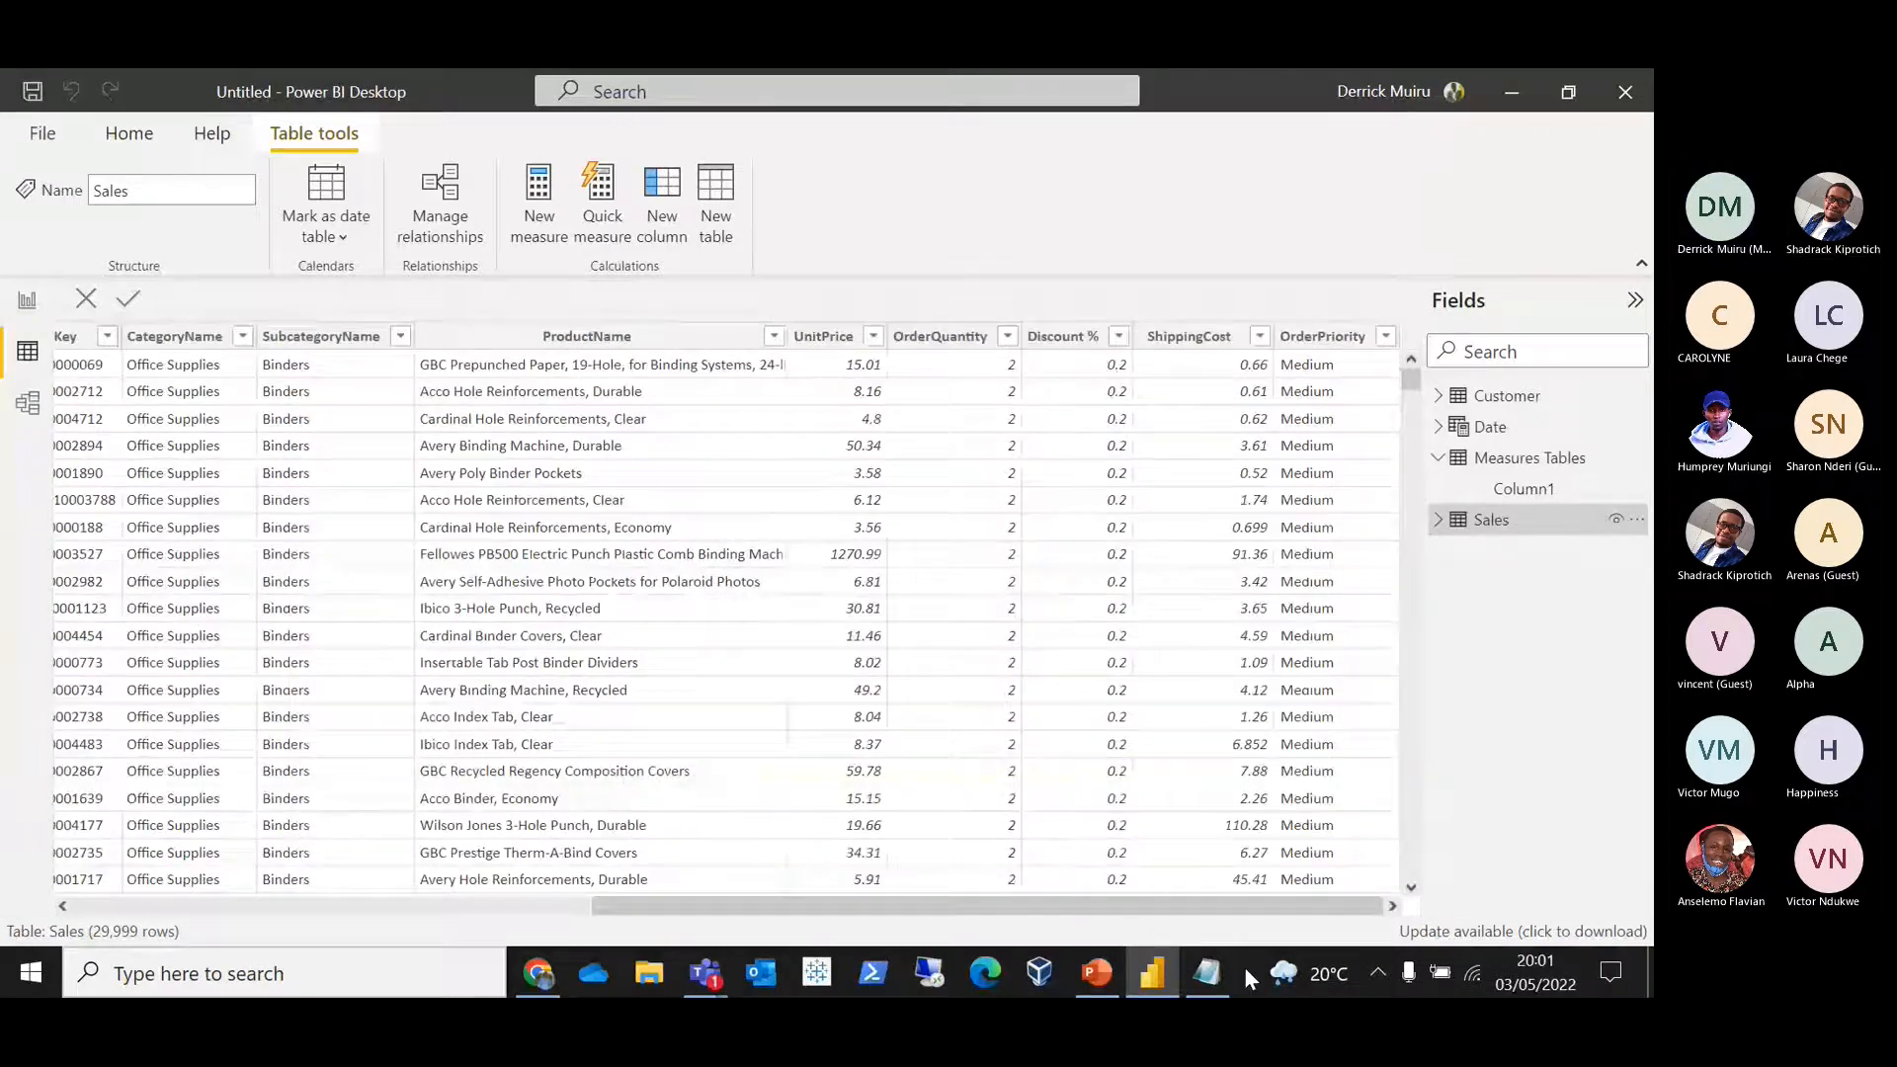
key("alt+Tab")
left_click_drag(1638, 638, 1643, 578)
scroll(490, 604, "up", 2)
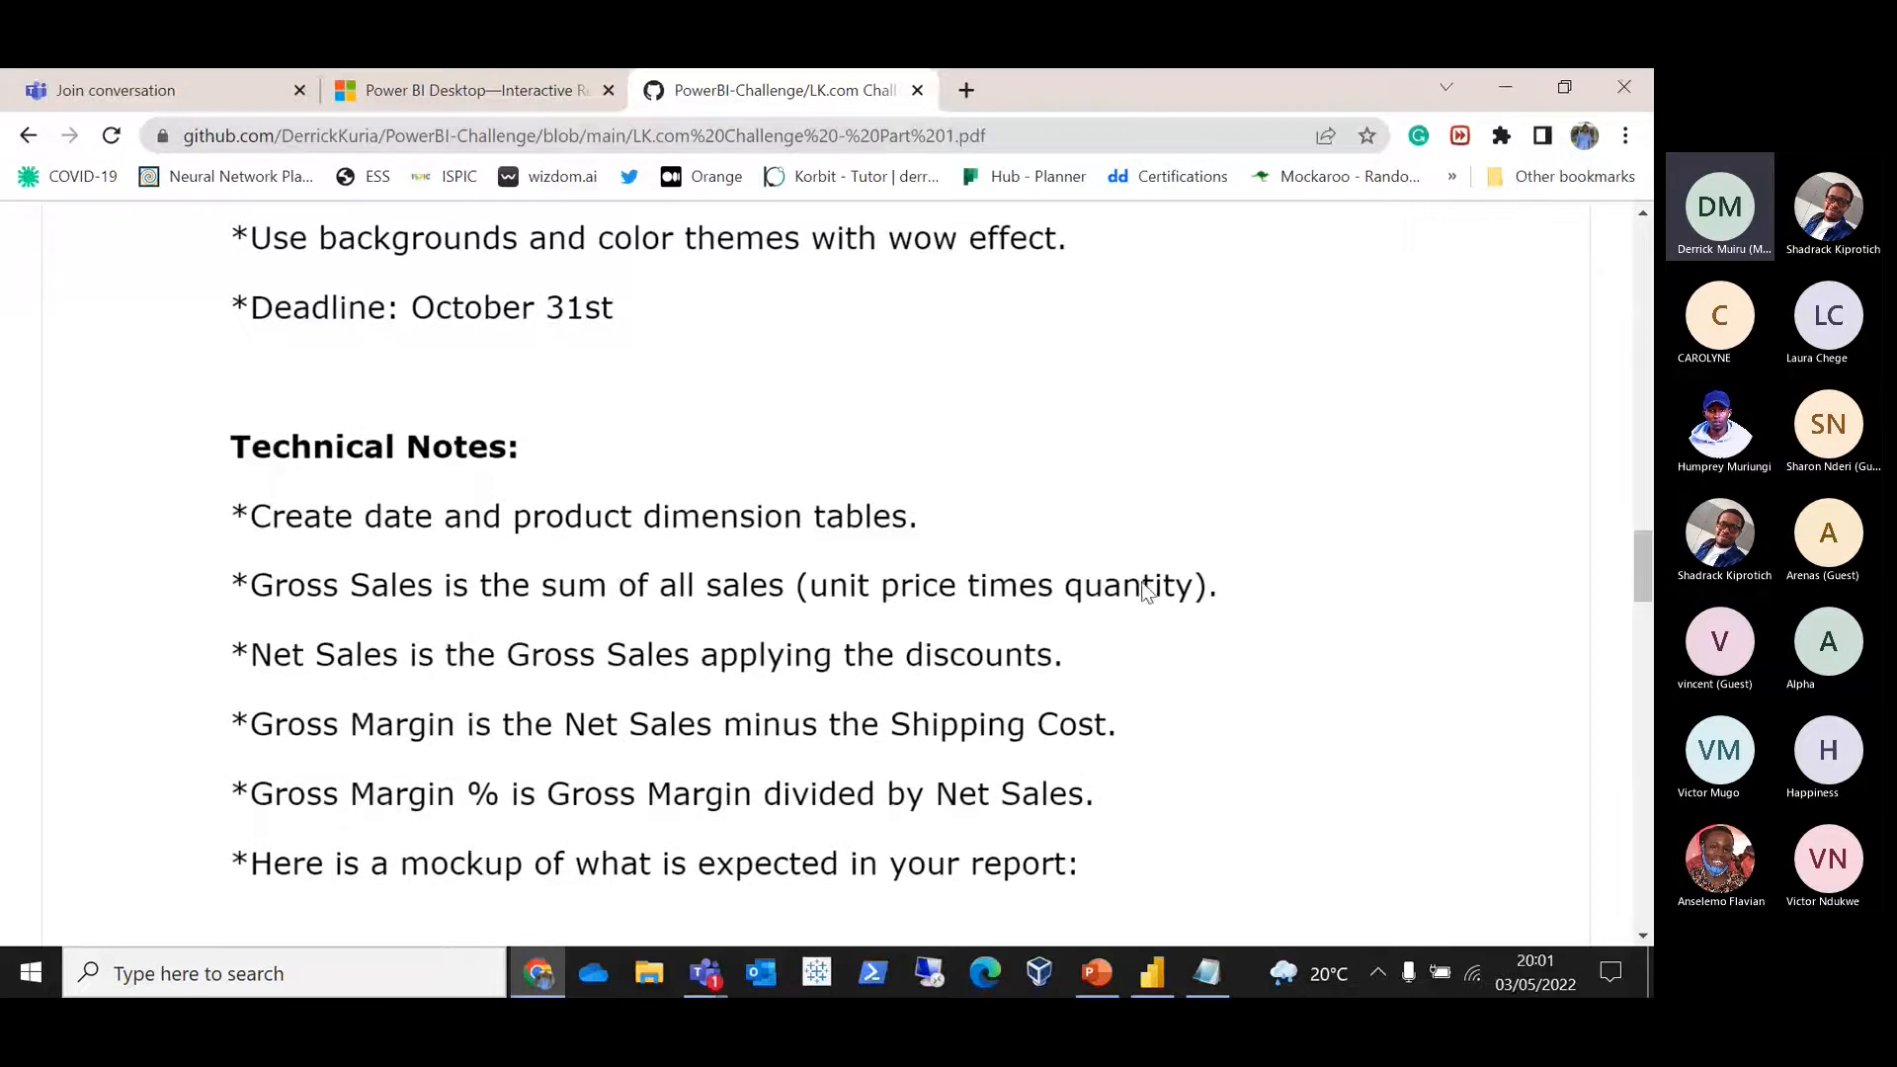
Step: Back in Power BI Desktop, add a calculated column to Sales: Gross Sales = Sales[UnitPrice]* Sales[OrderQuantity], consulting the challenge PDF's technical notes in Chrome
key("alt+Tab")
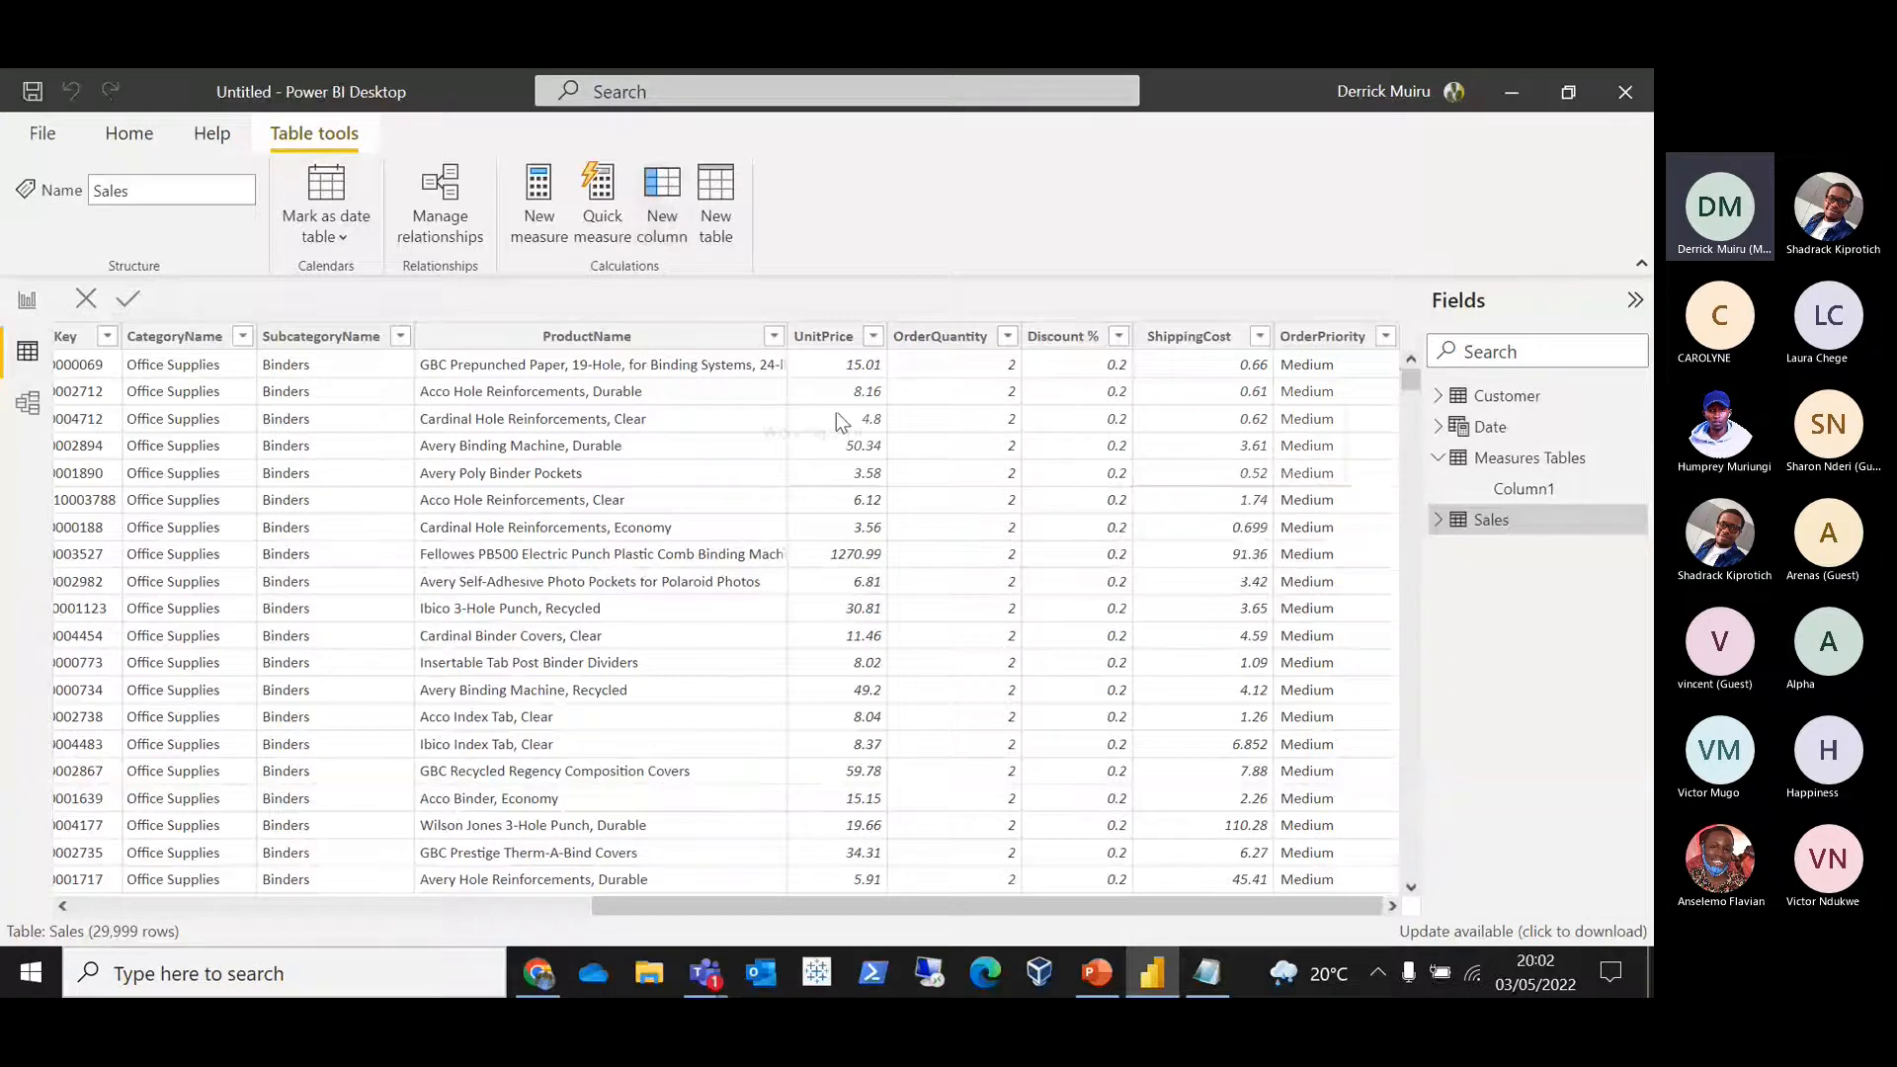
type("Gross Sales")
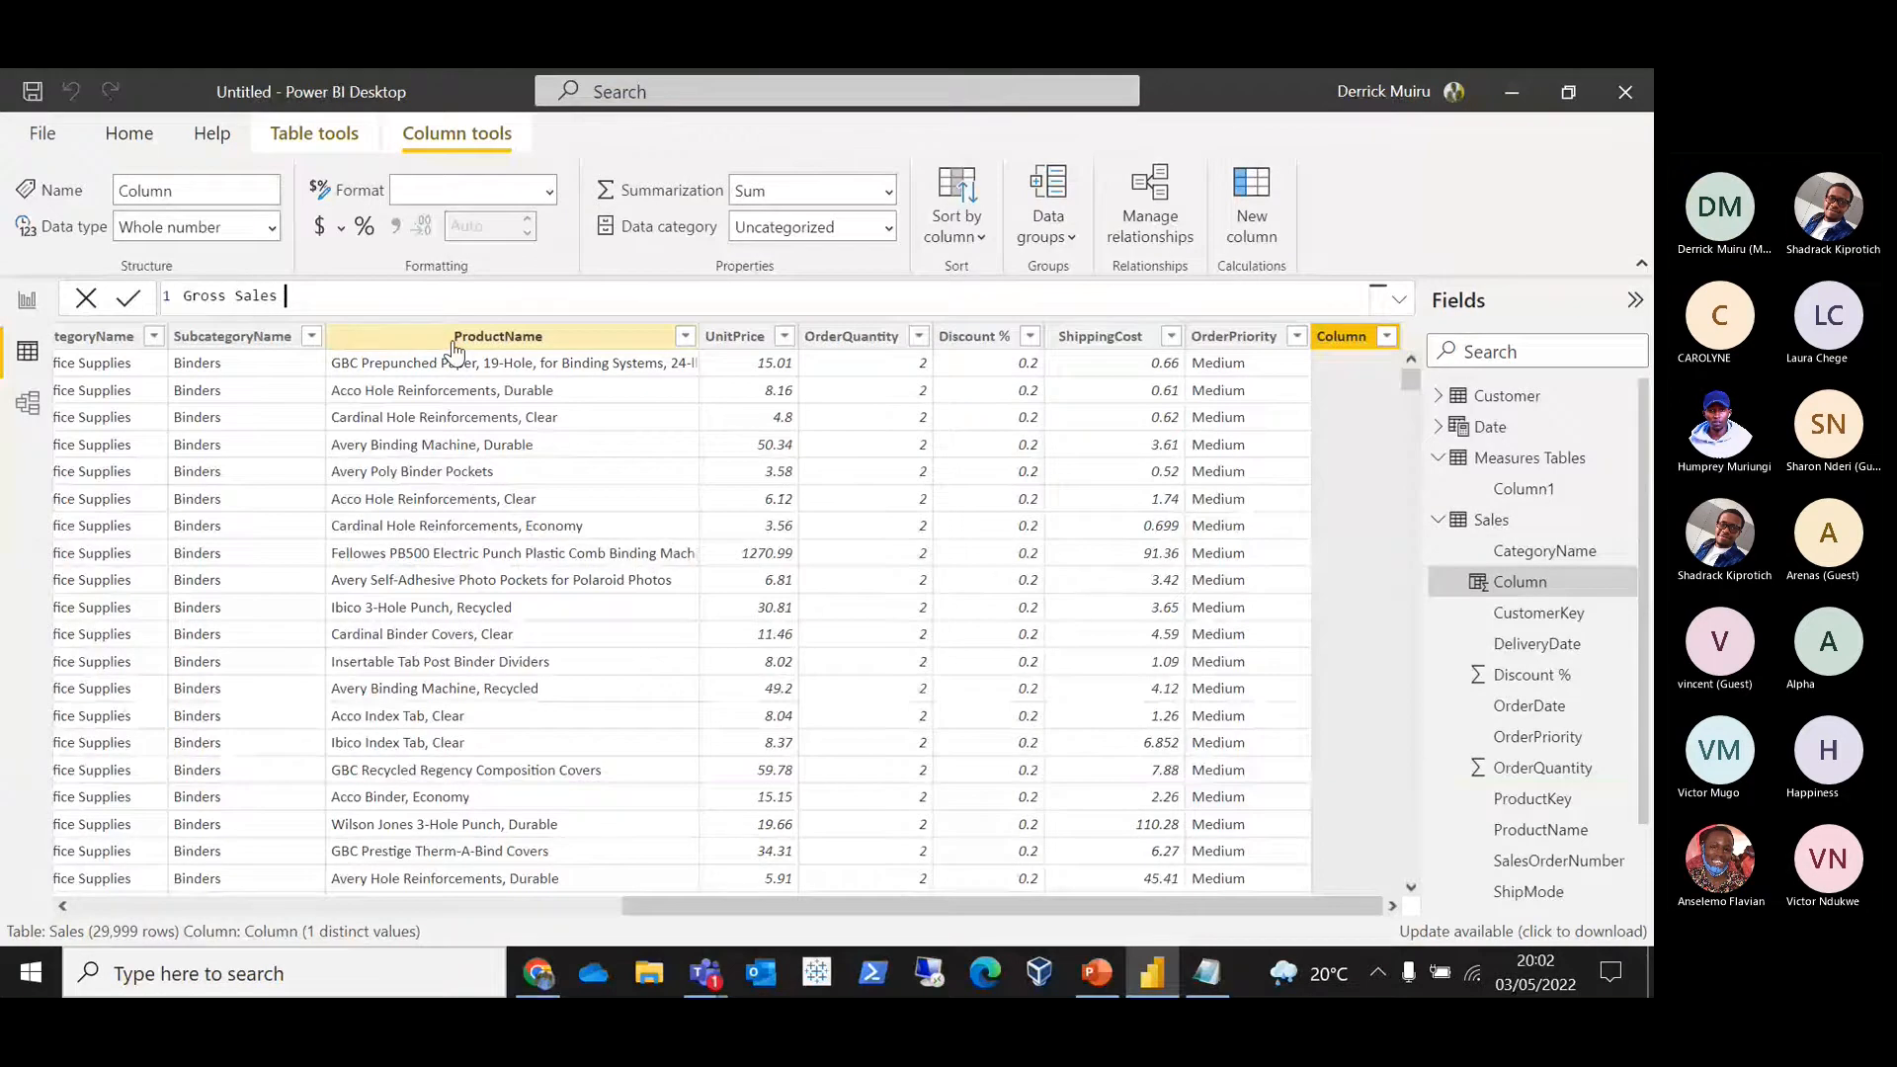
type(" = Sa")
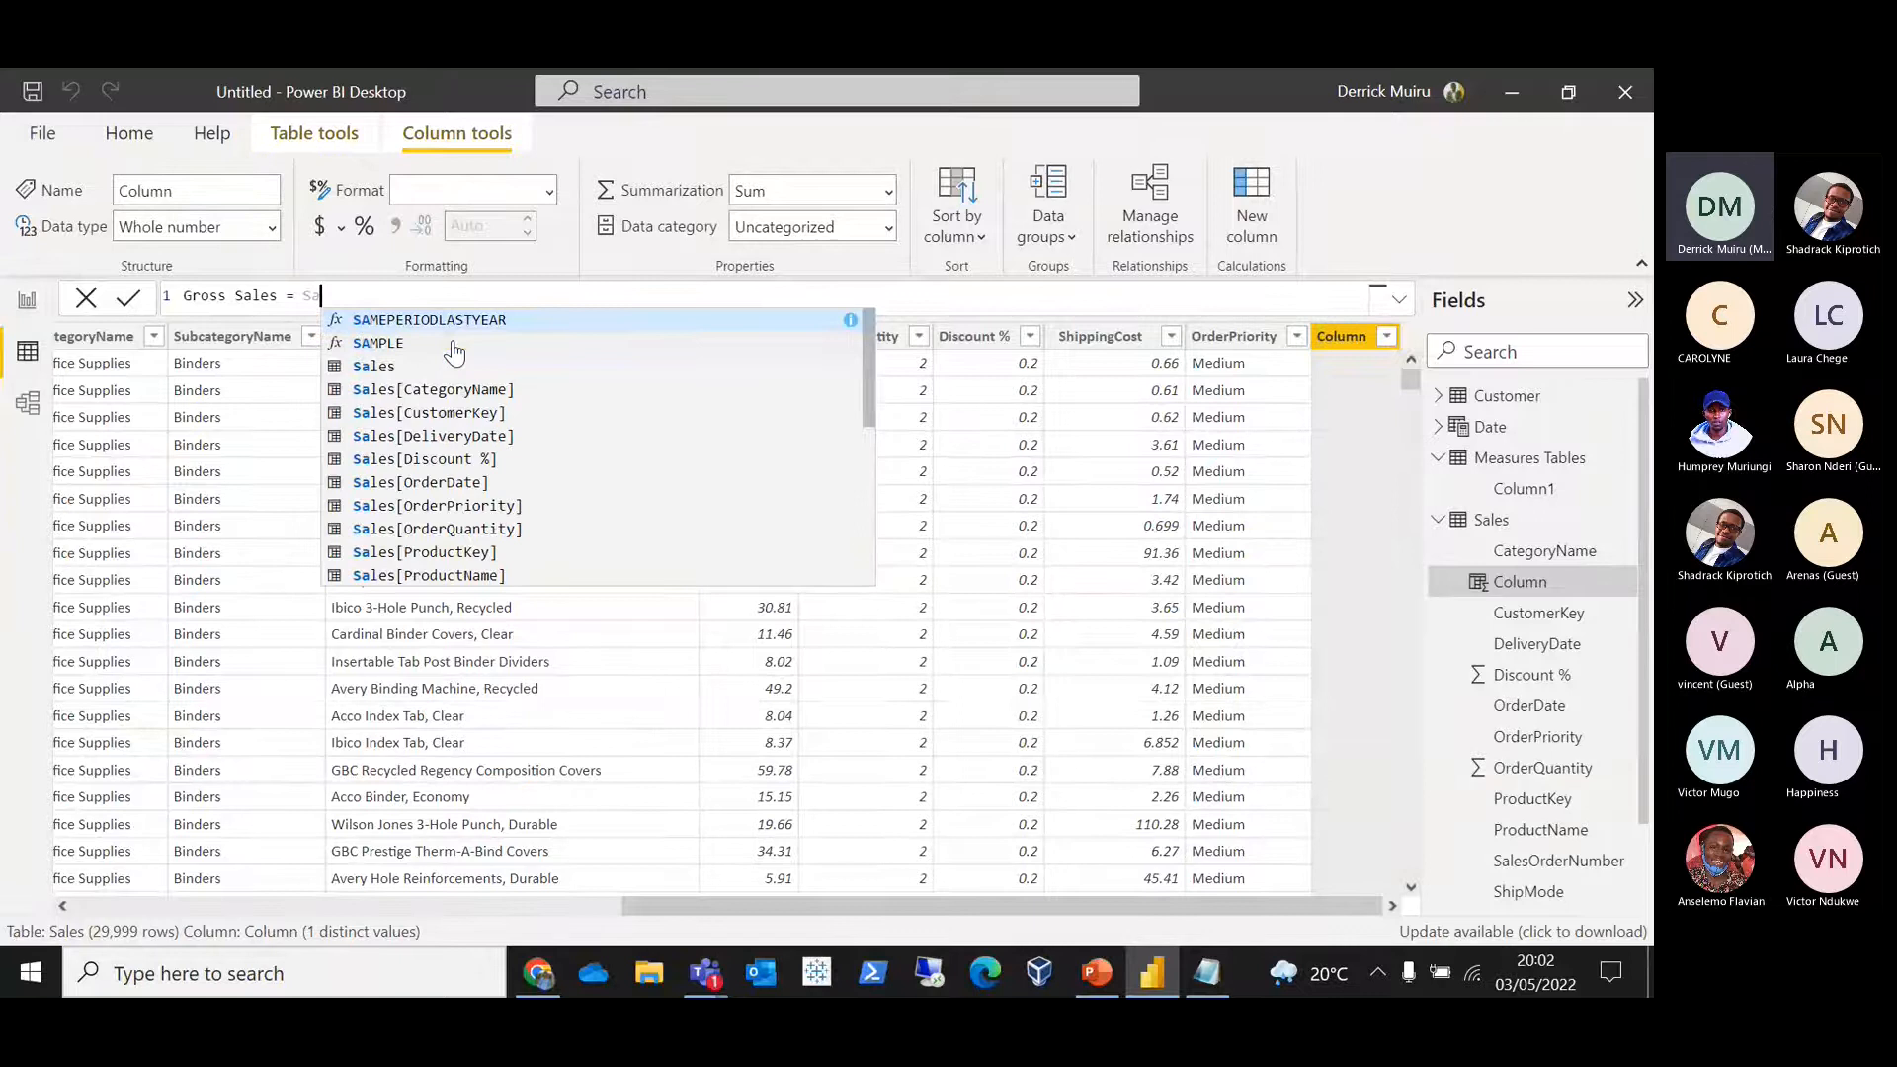
type("les")
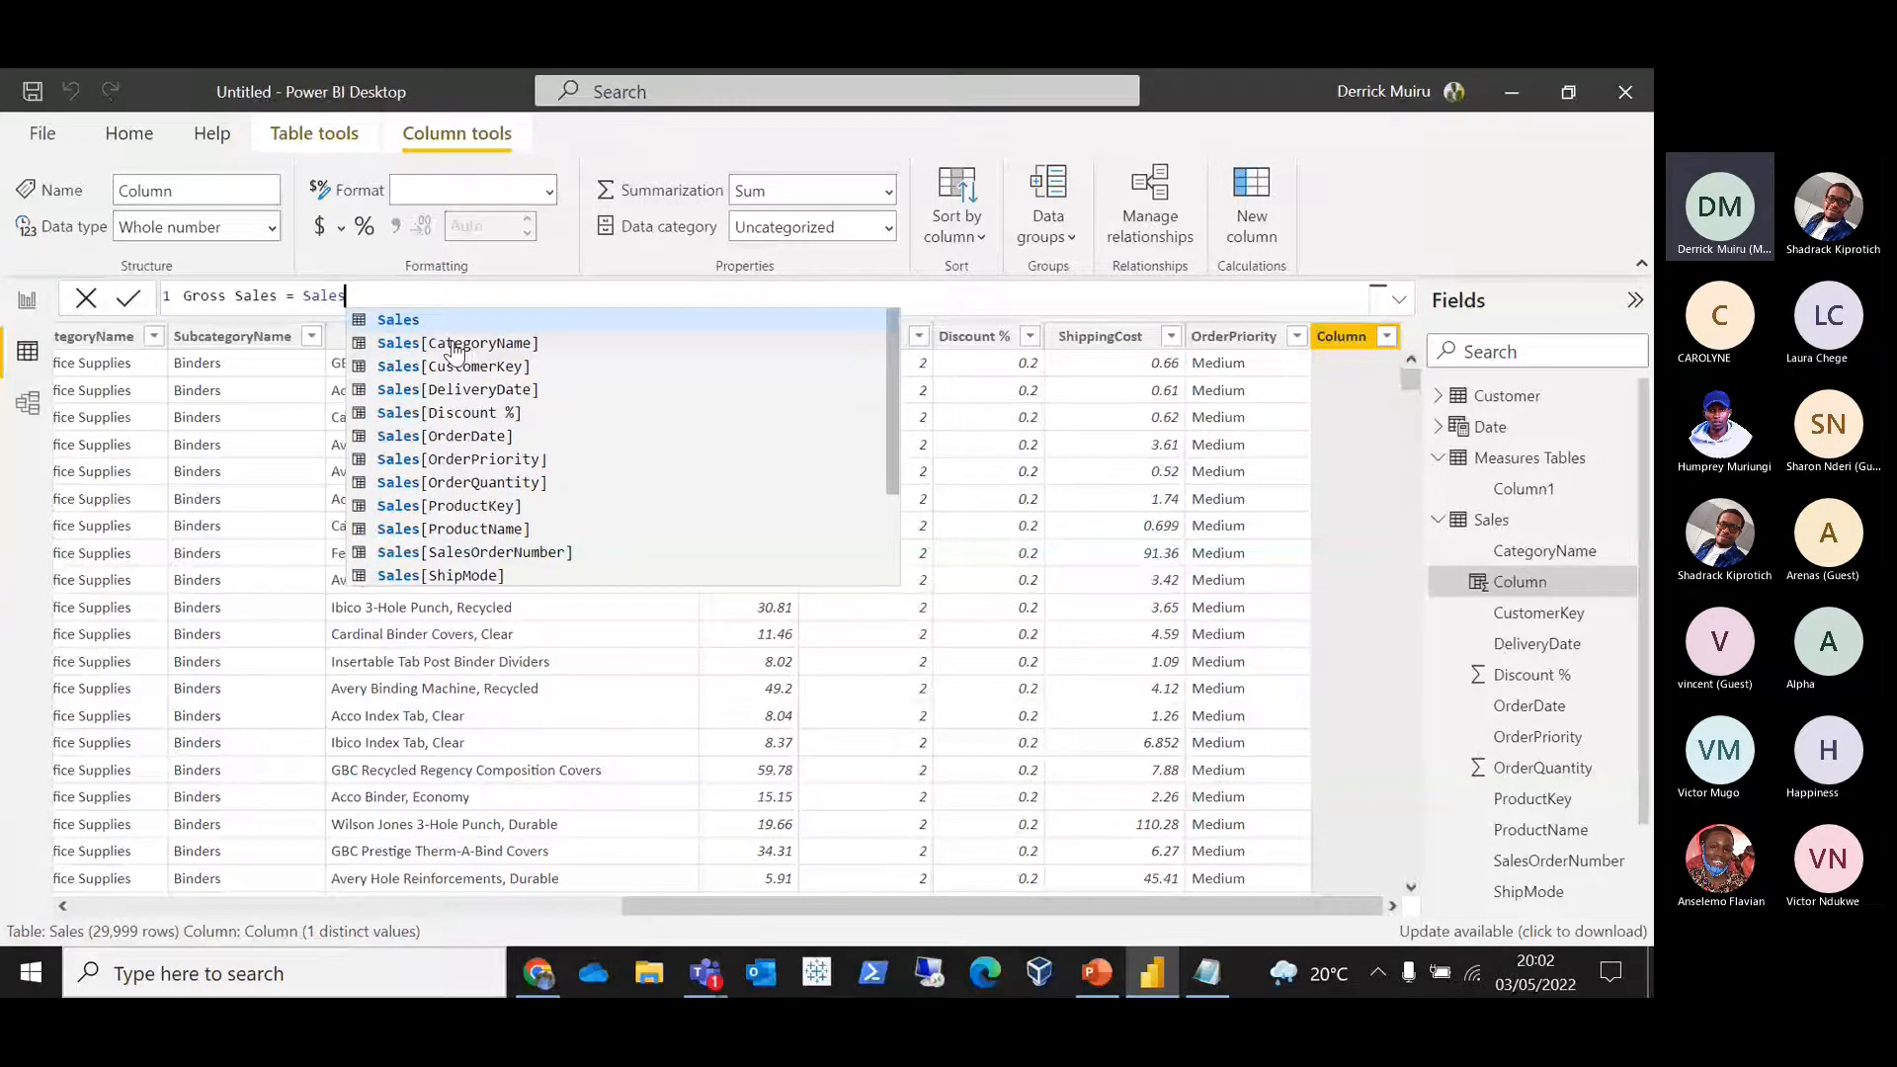
type("[")
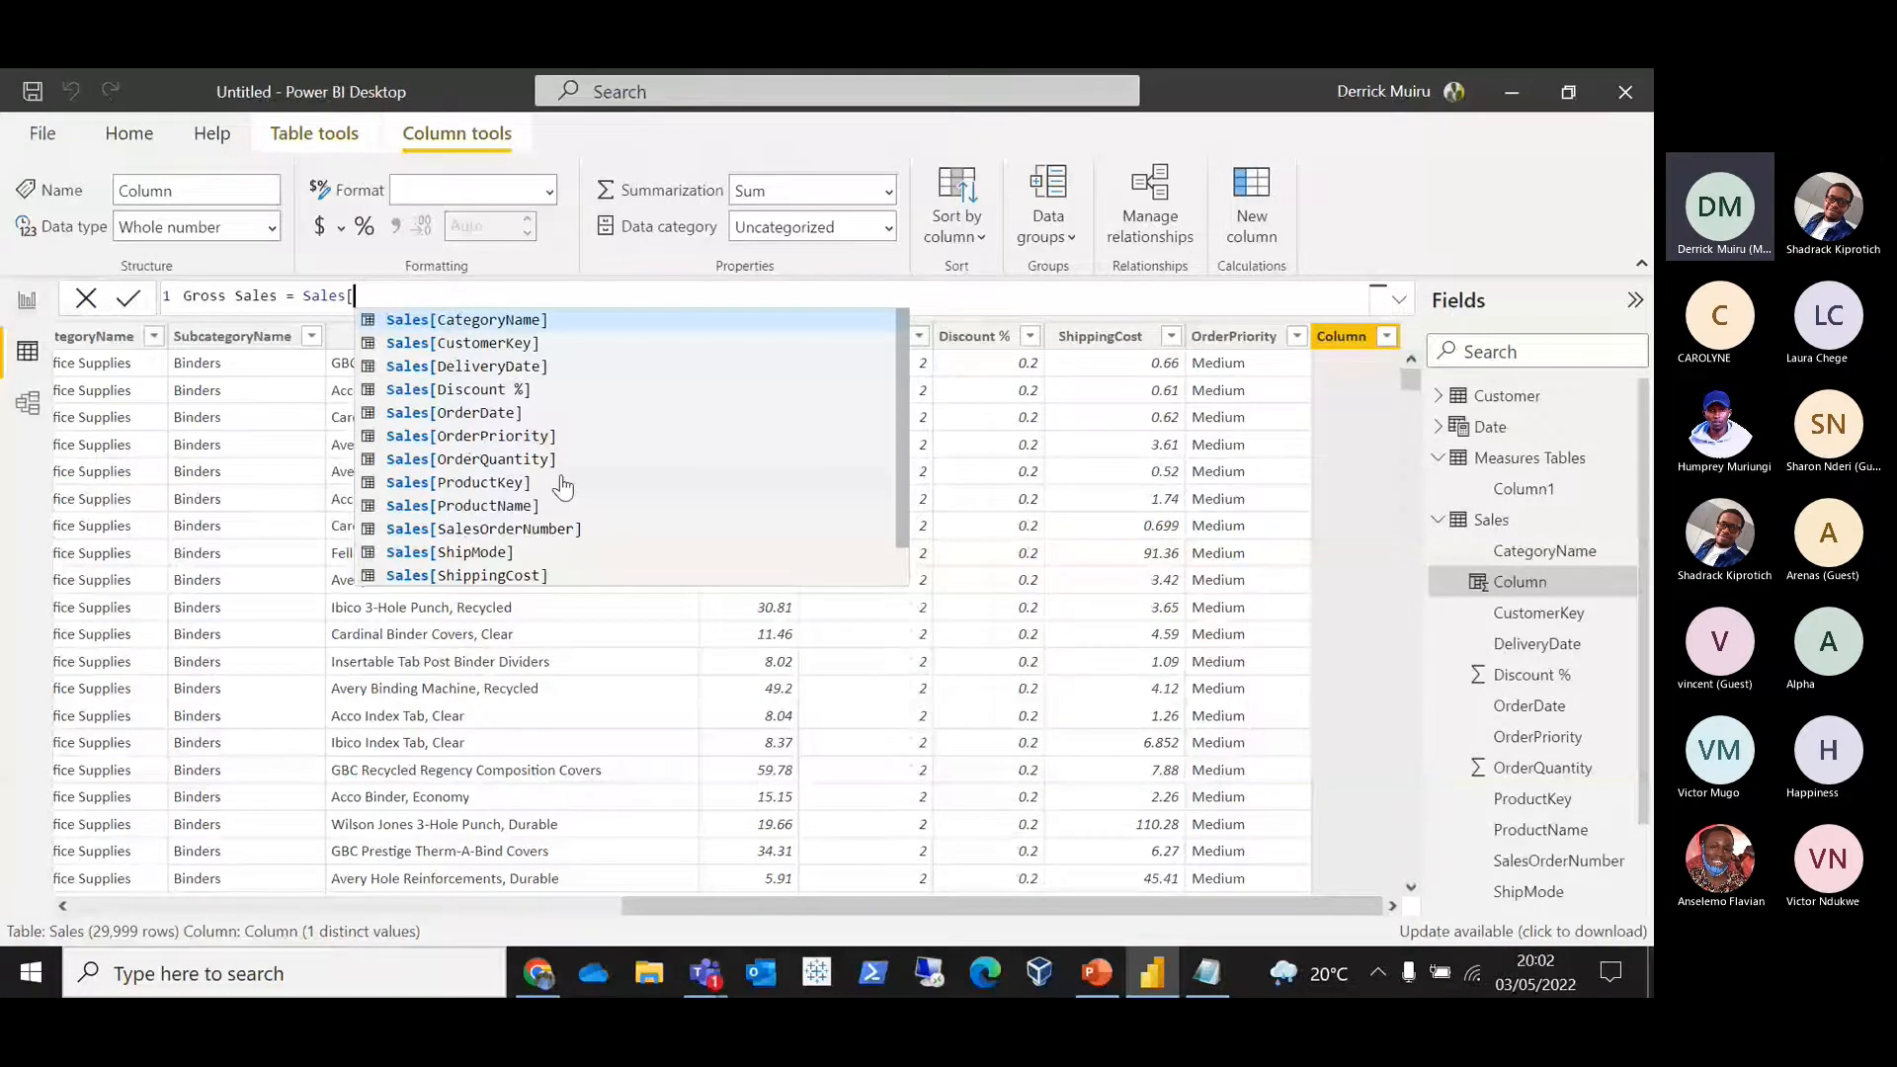
key("alt+Tab")
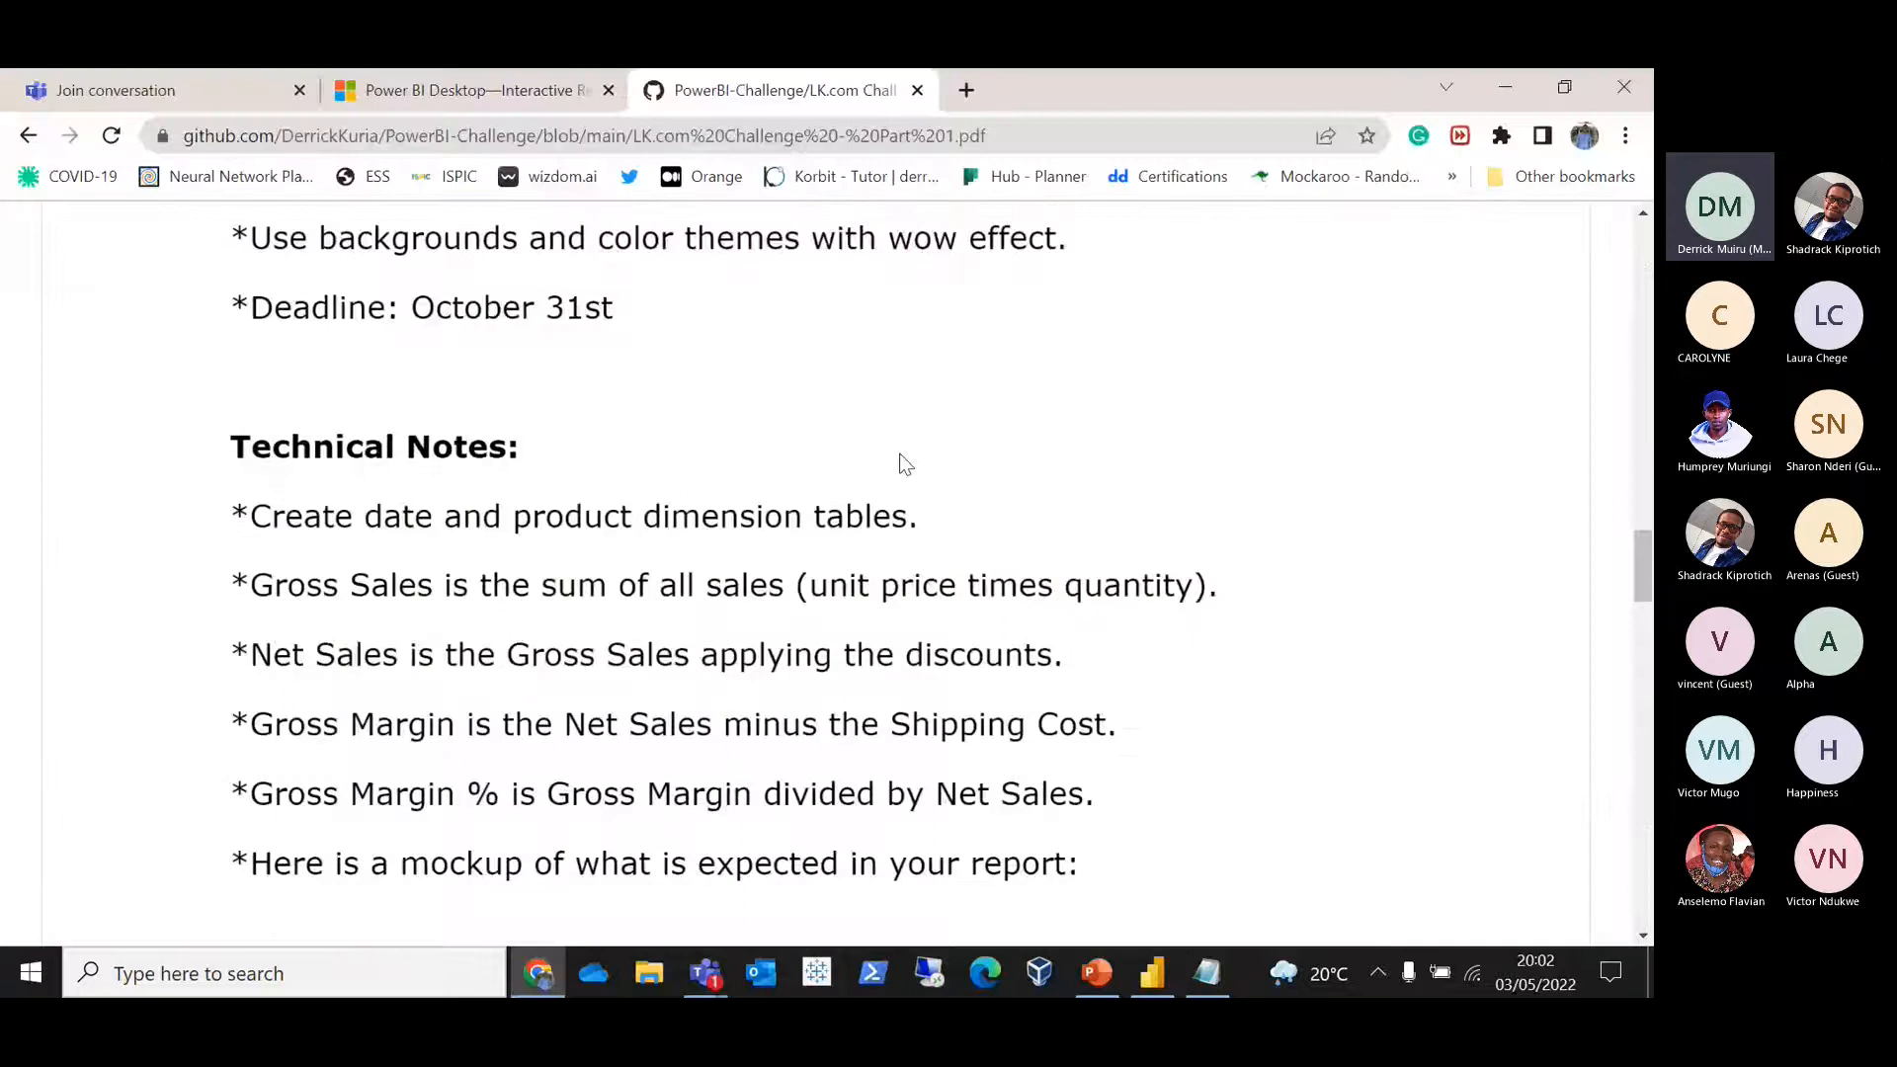
key("alt+Tab")
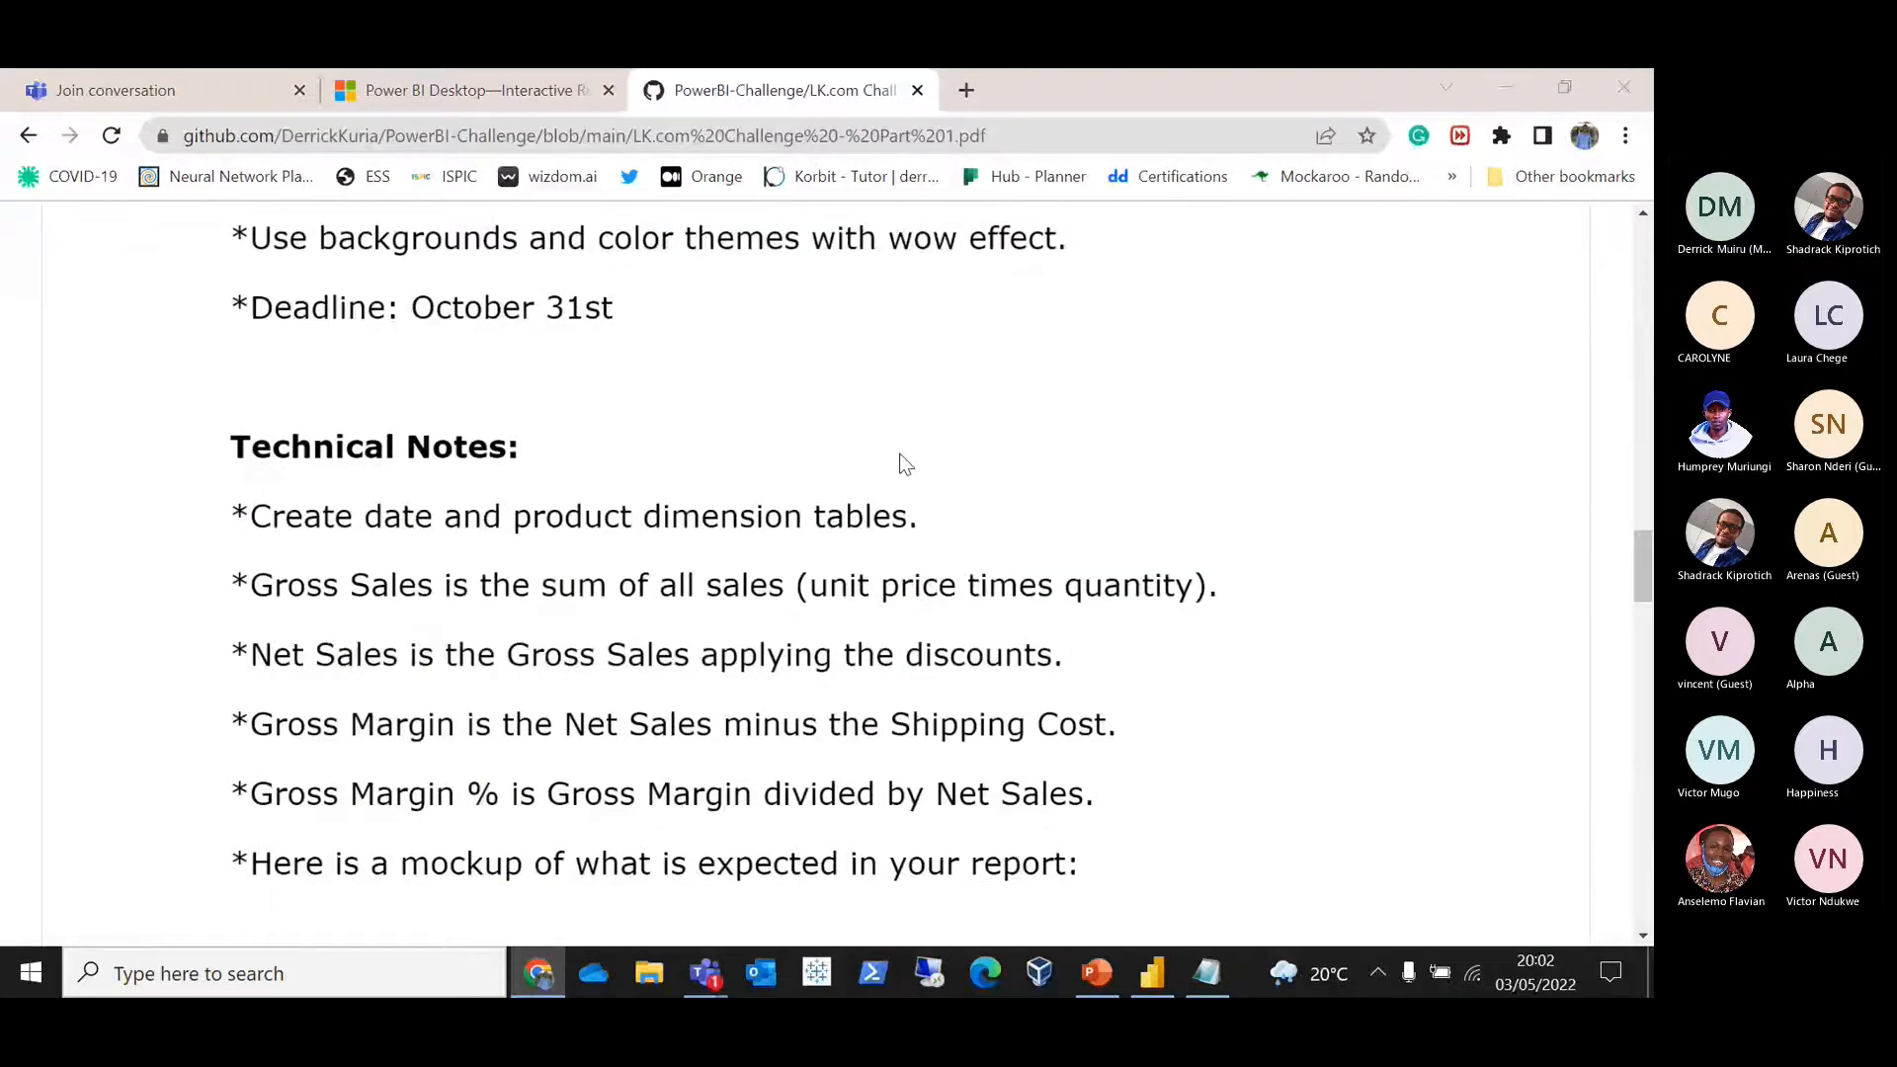
key("alt+Tab")
left_click(458, 318)
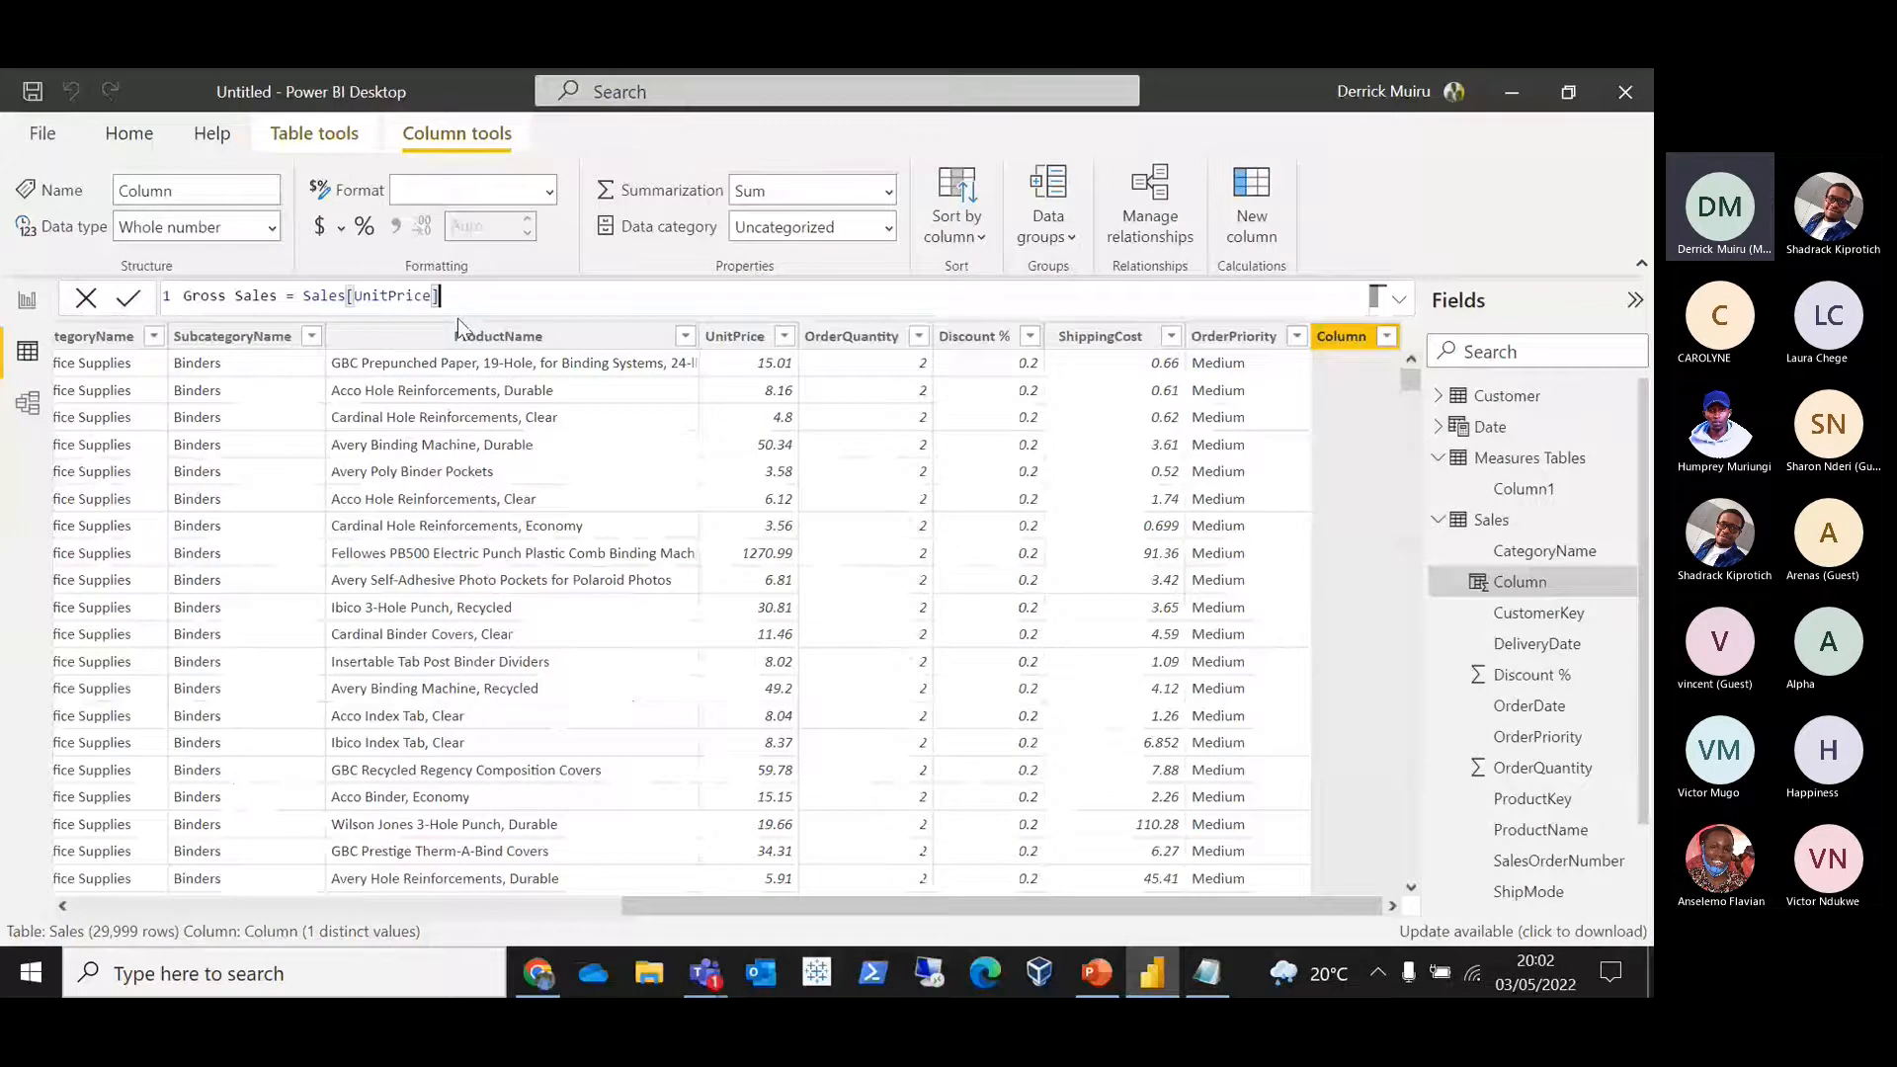
type("* Sales")
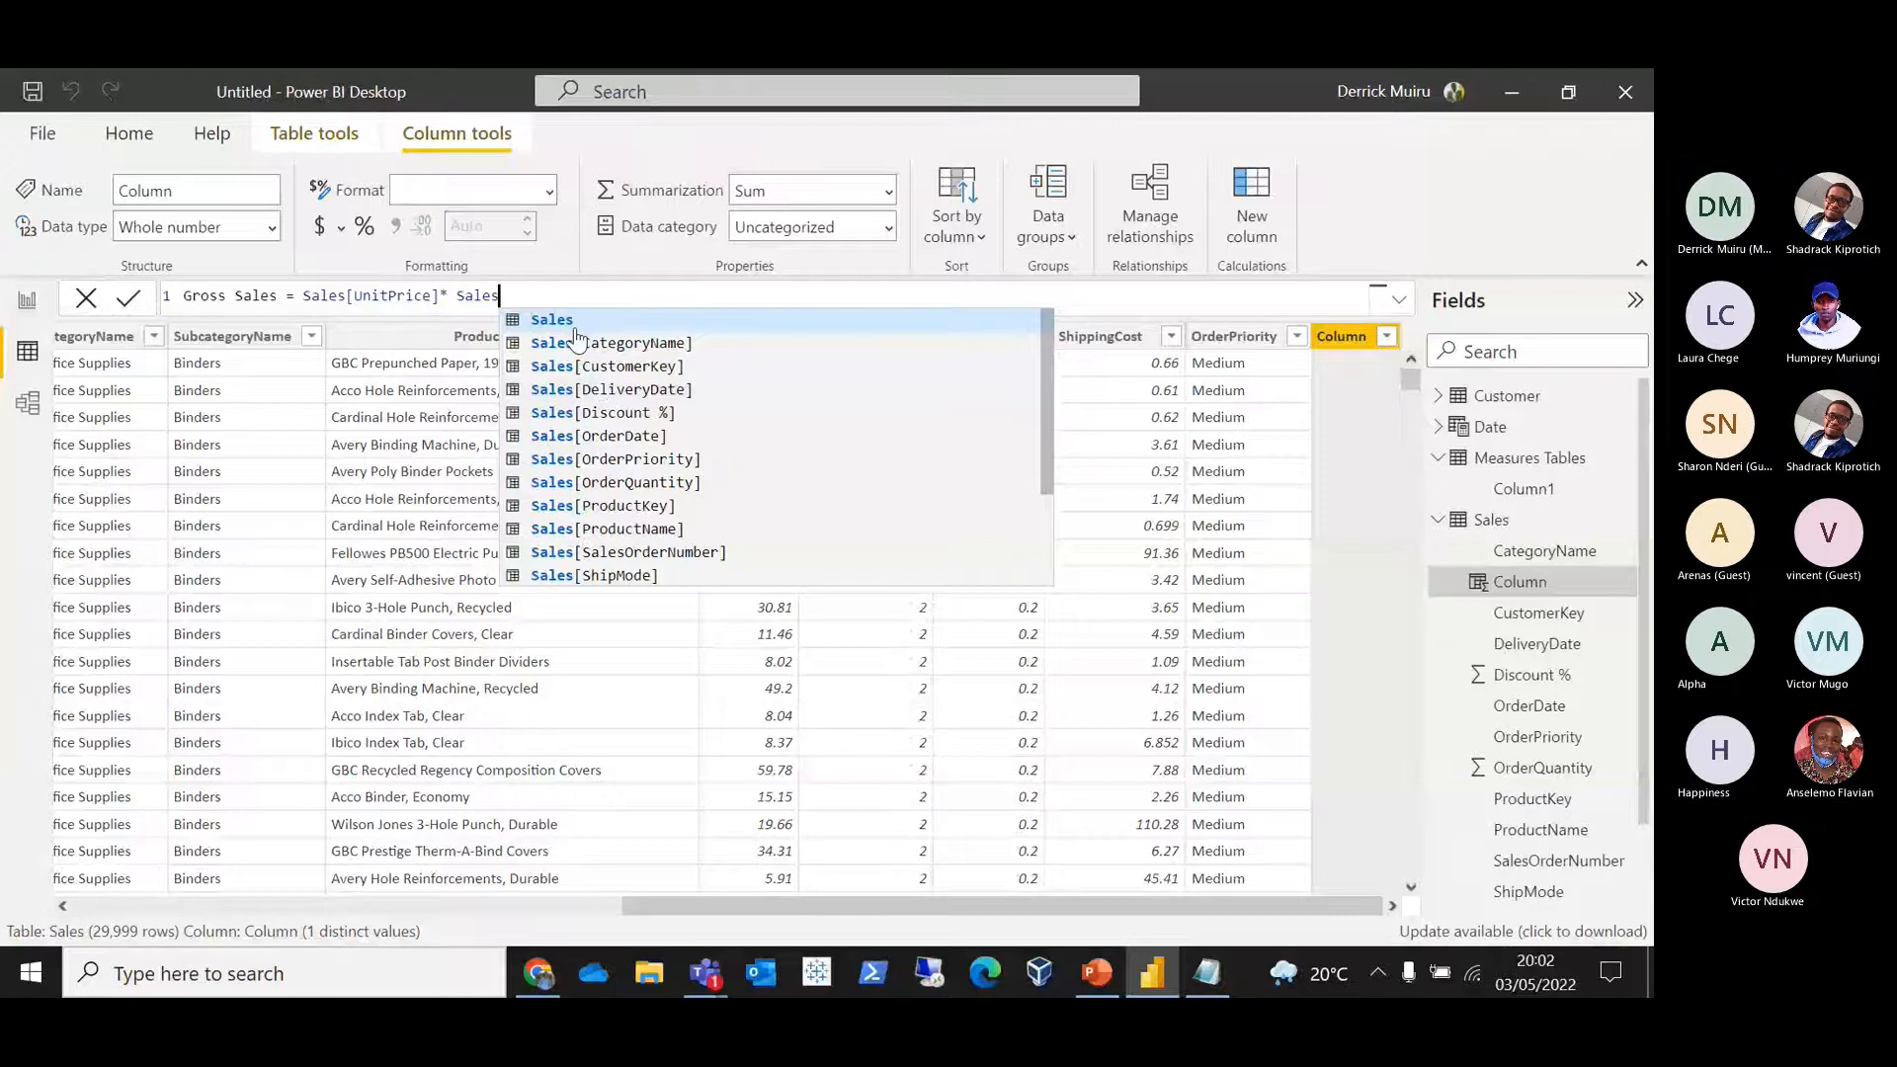
type("[")
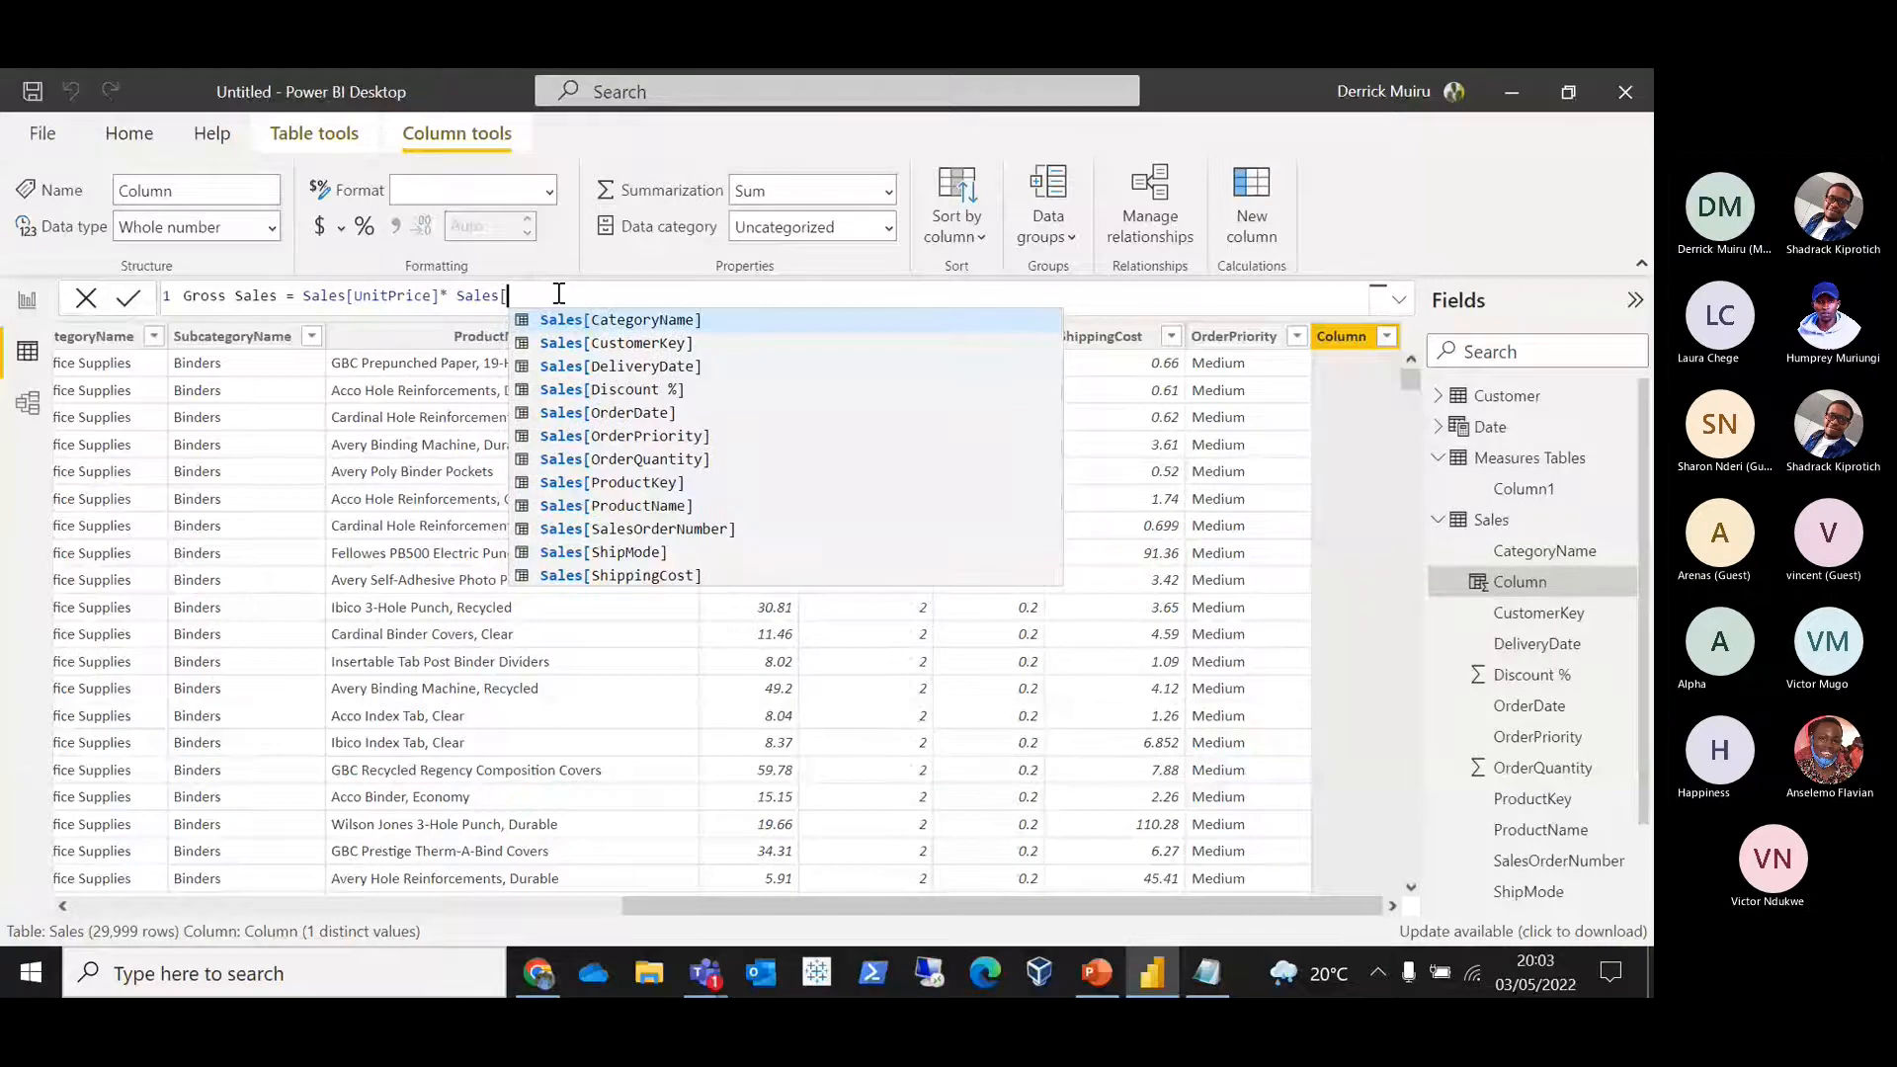
type("O")
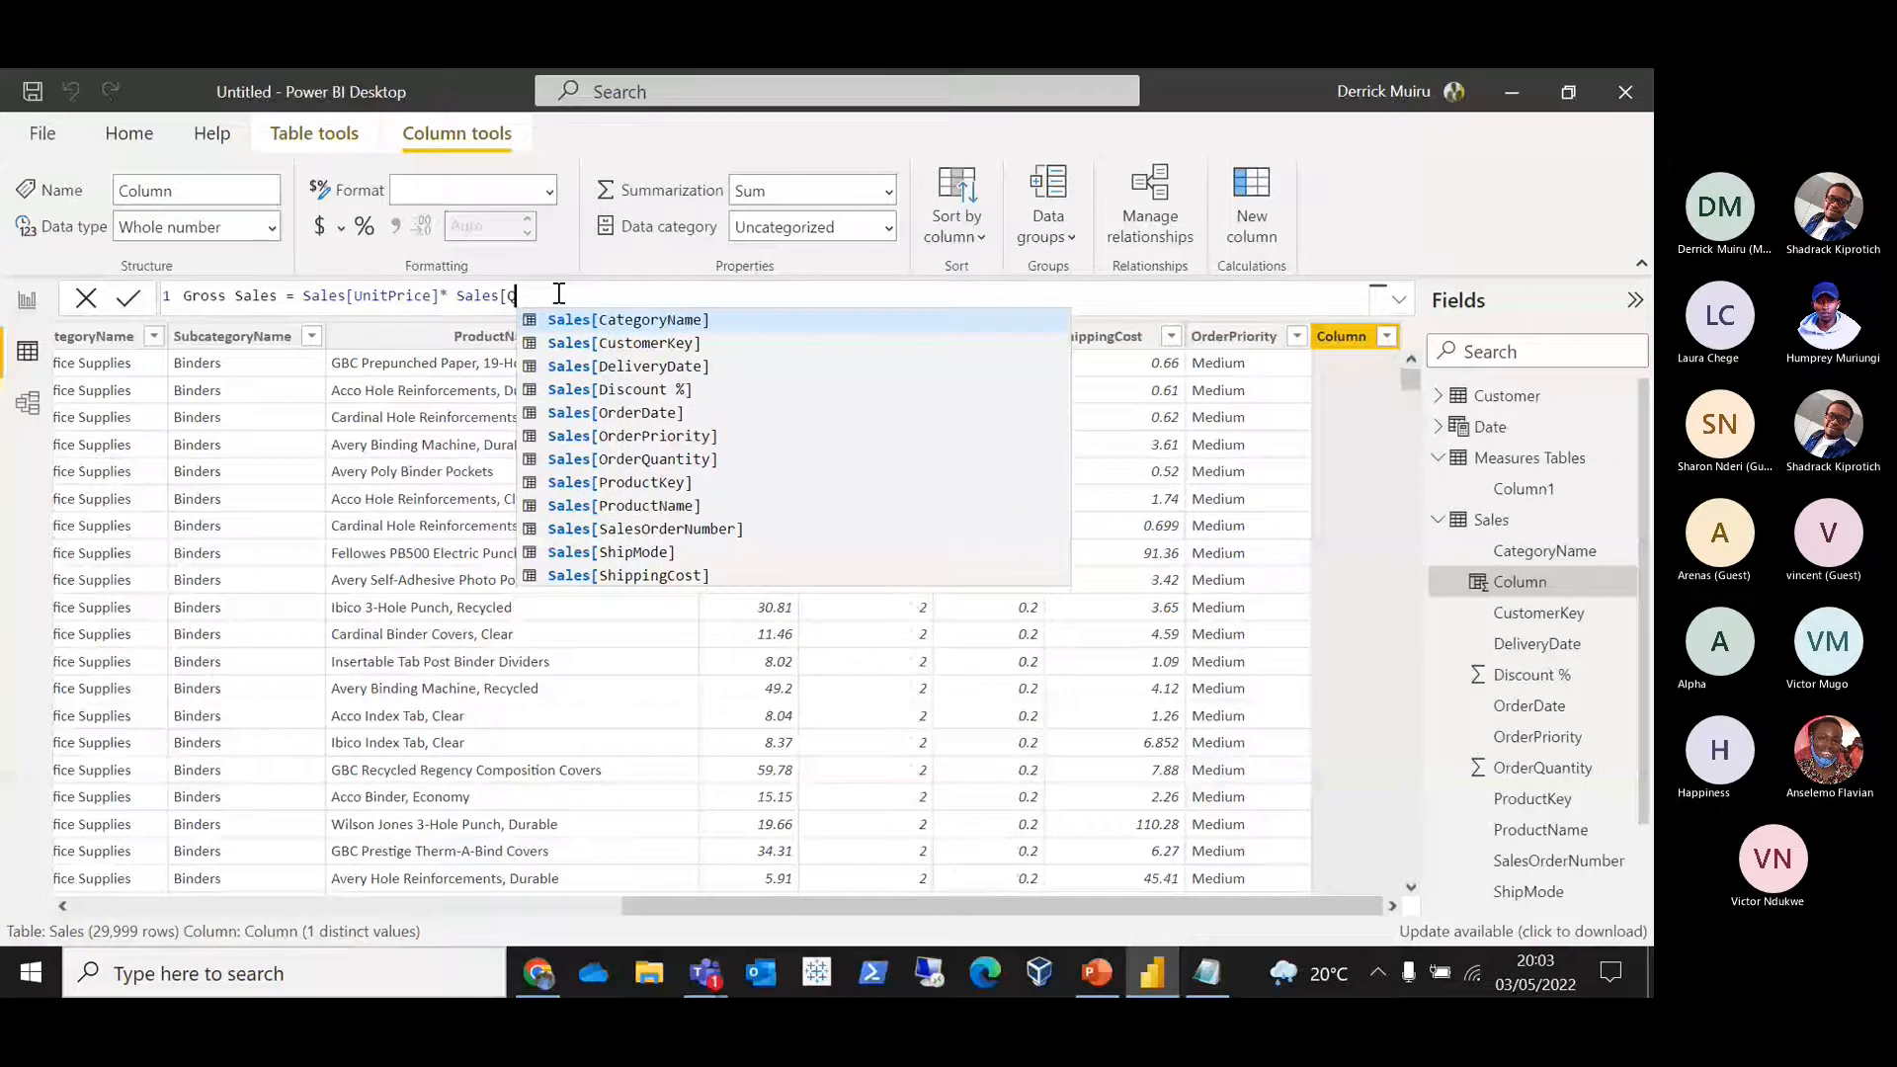
left_click(632, 459)
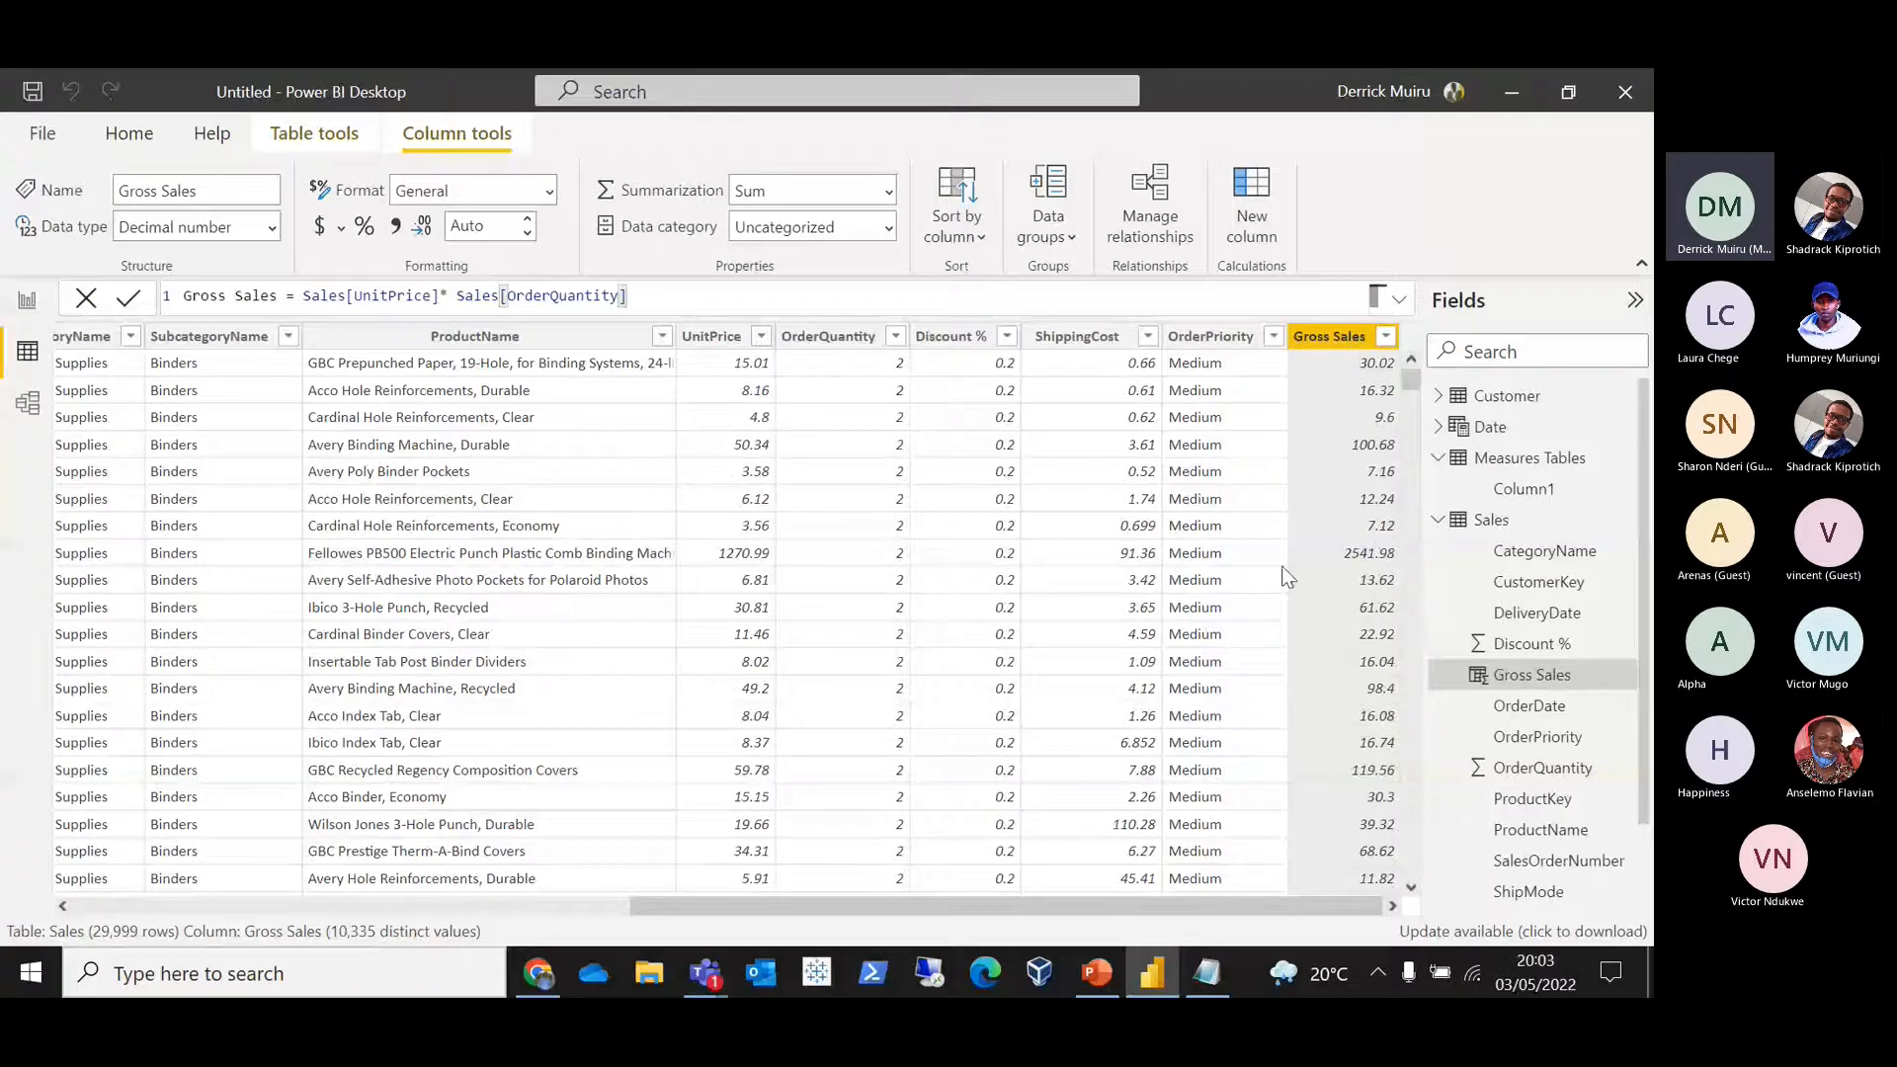
Step: Check the sales definitions in the challenge PDF in Chrome, and return to the blank report page in Power BI Desktop
key("alt+Tab")
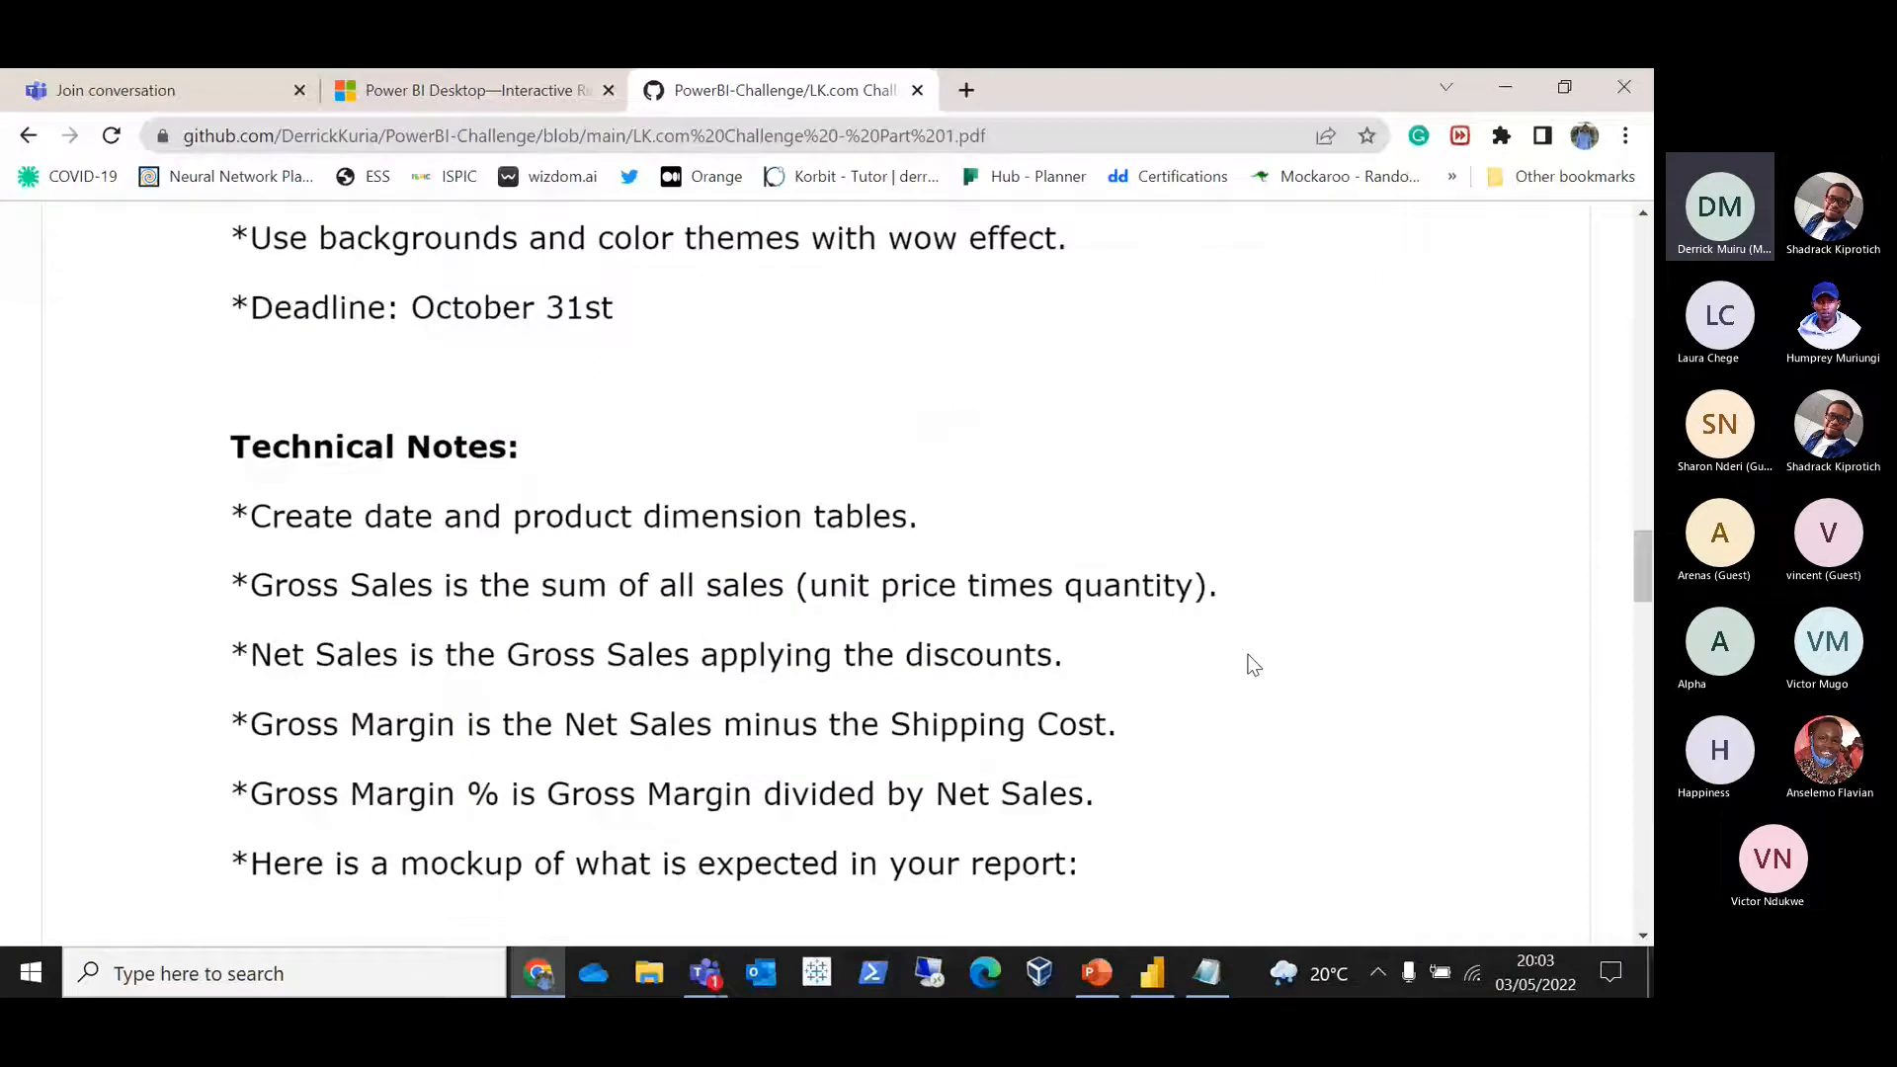
key("alt+Tab")
left_click(28, 299)
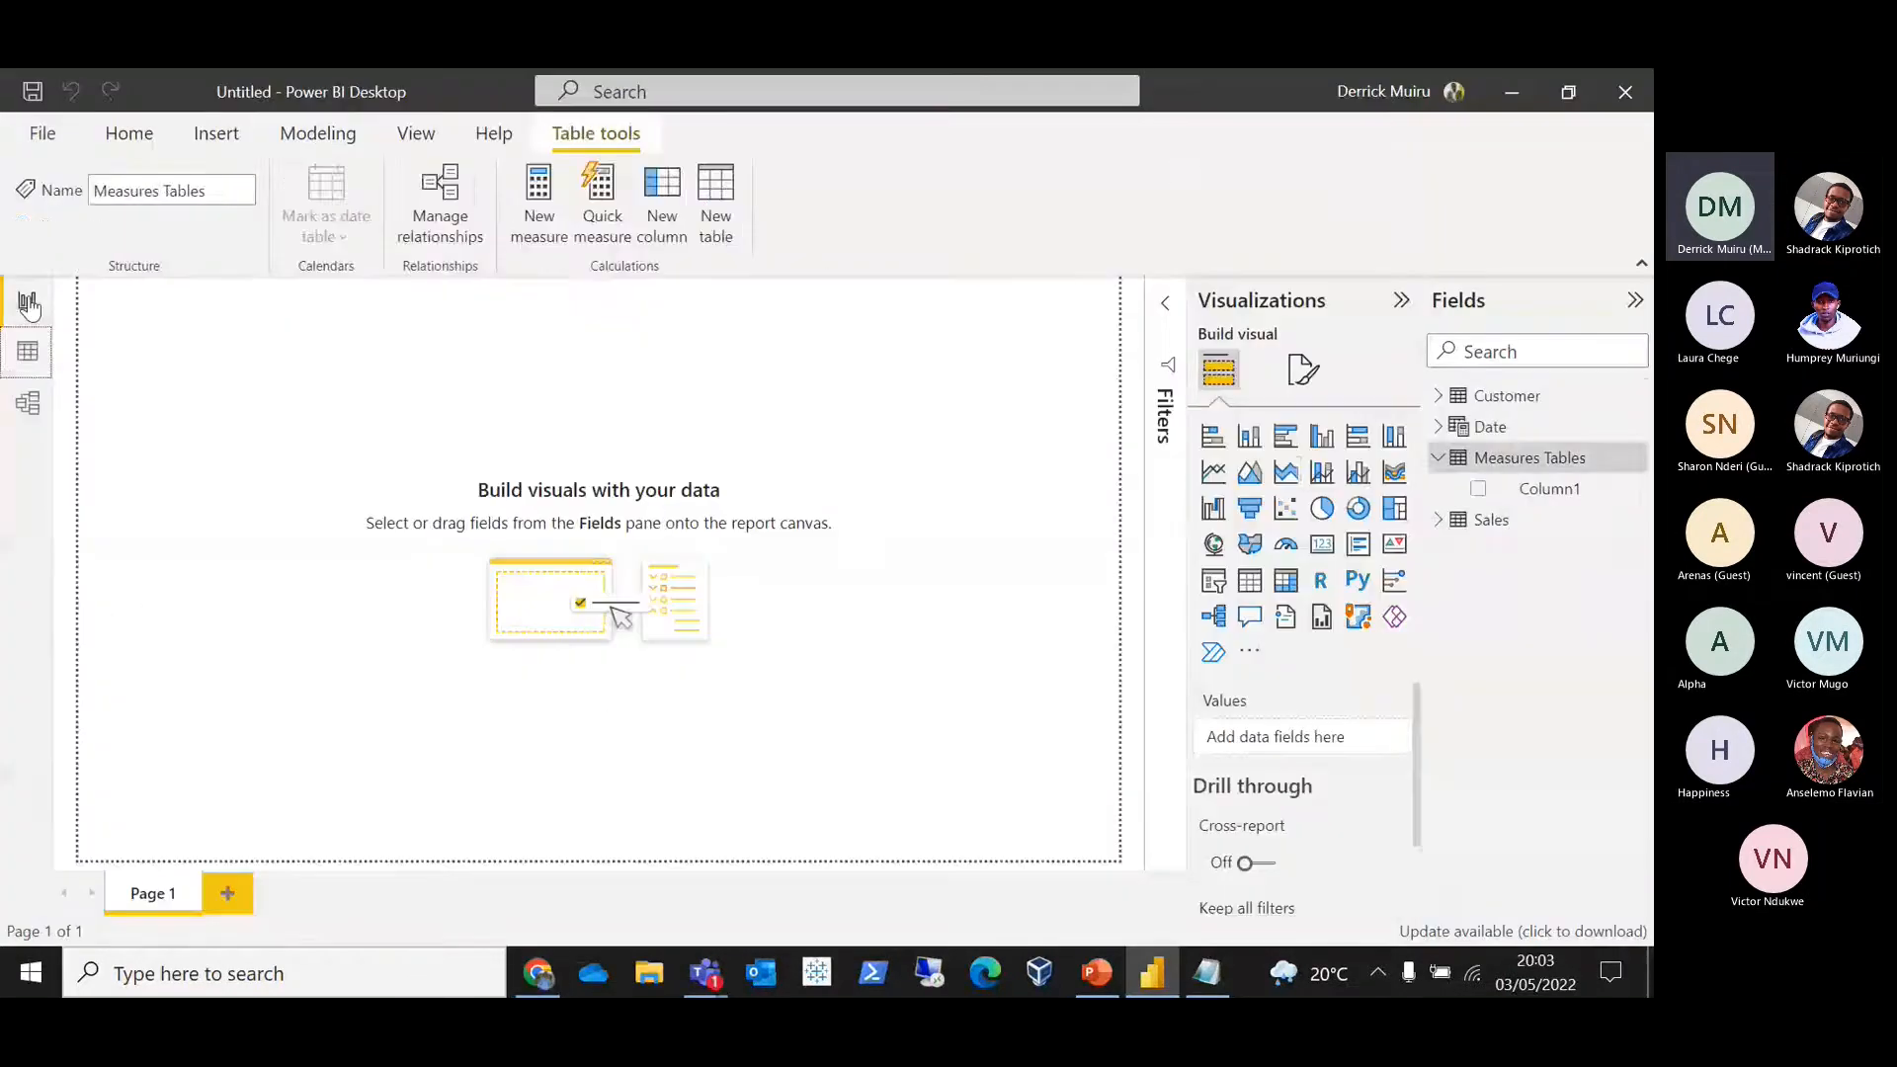
Step: Create a measure in the Measures Tables table defined as Gross Sales = SUM(Sales[Gross Sales])
right_click(1514, 460)
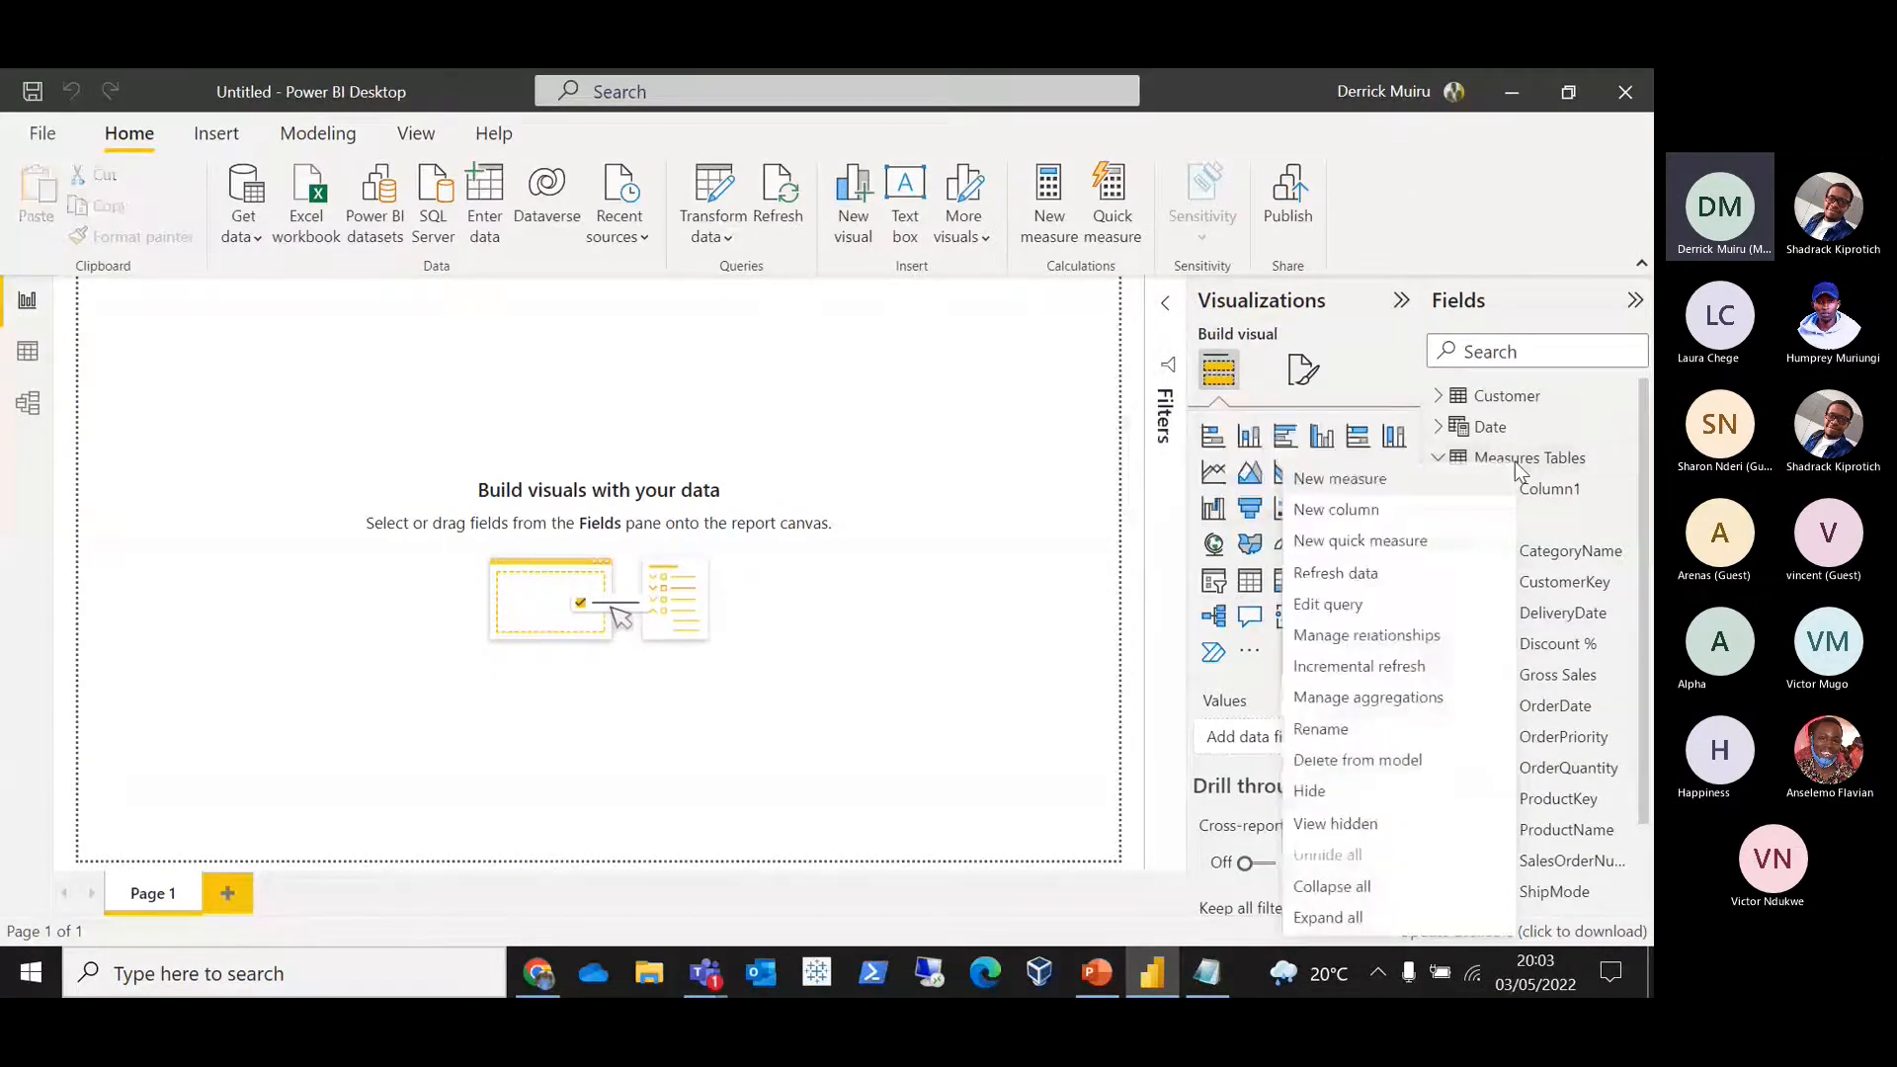
left_click(1460, 476)
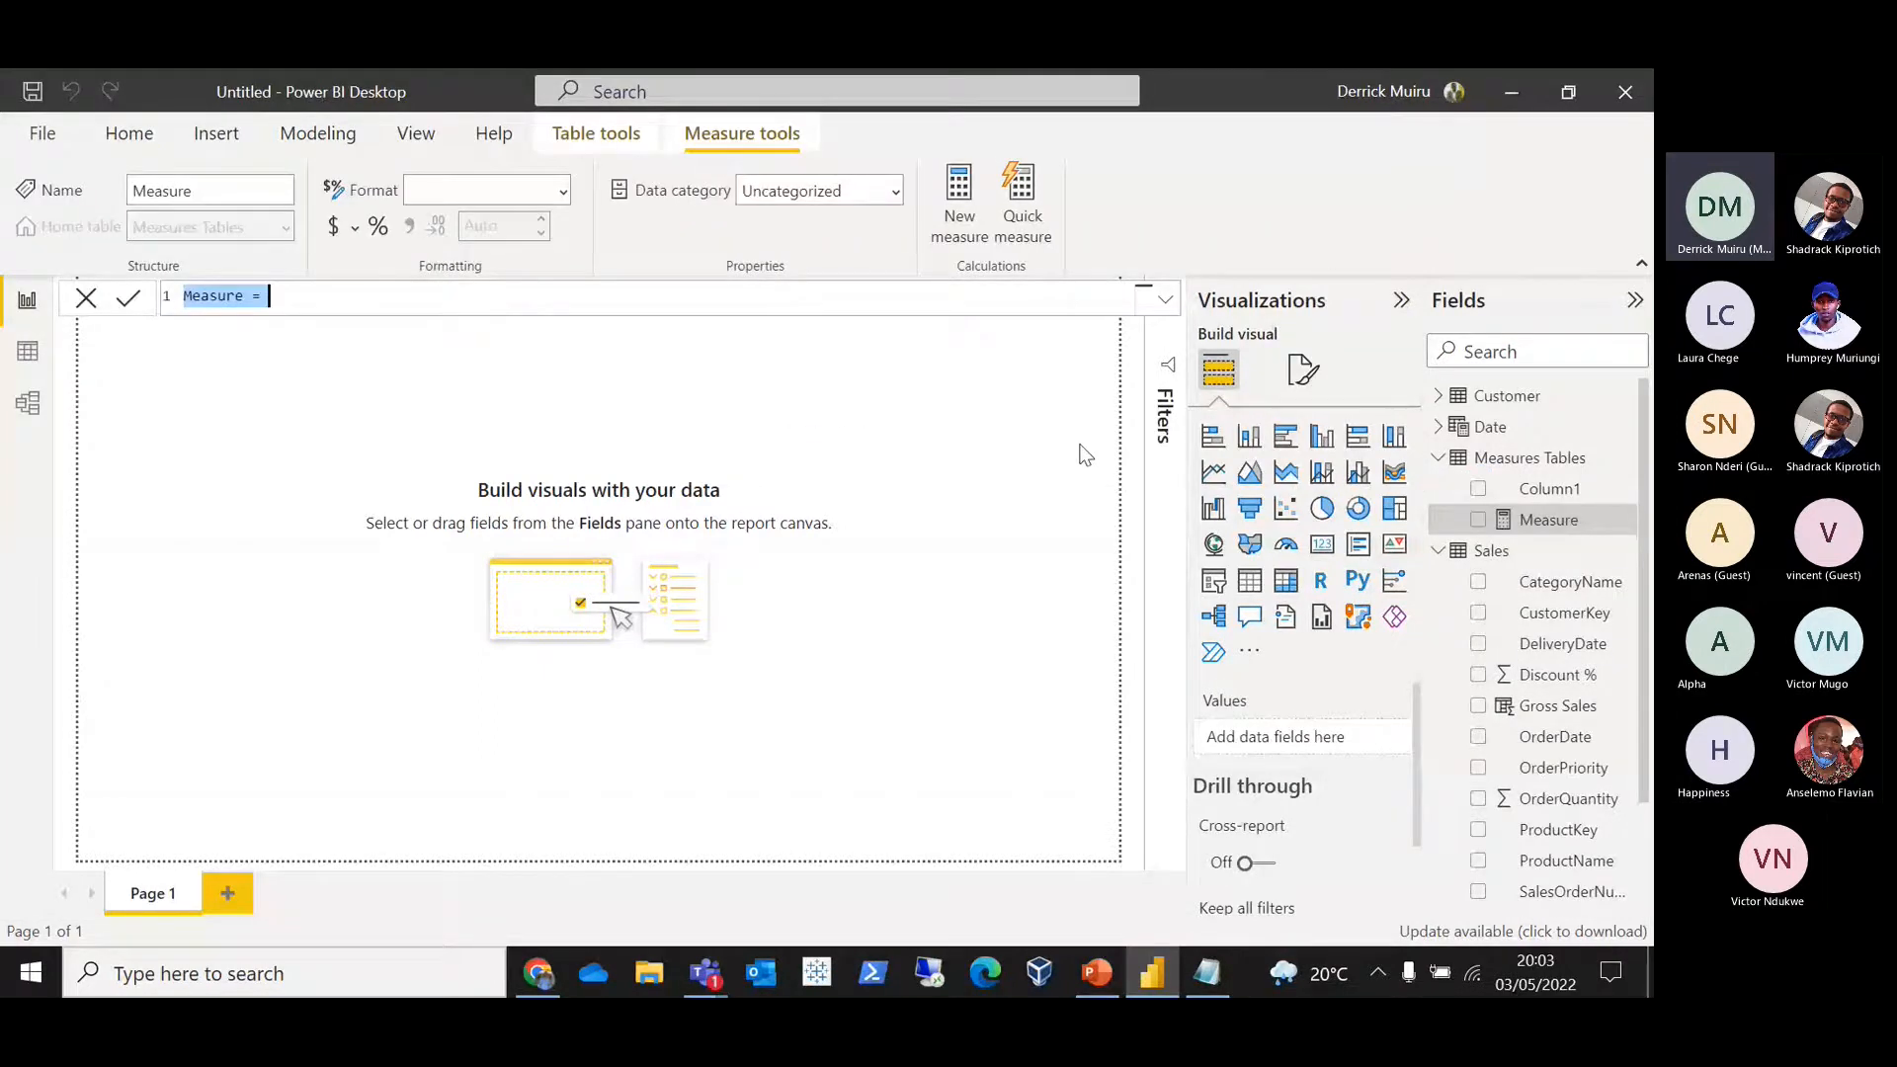
key("BackSpace")
type("Me")
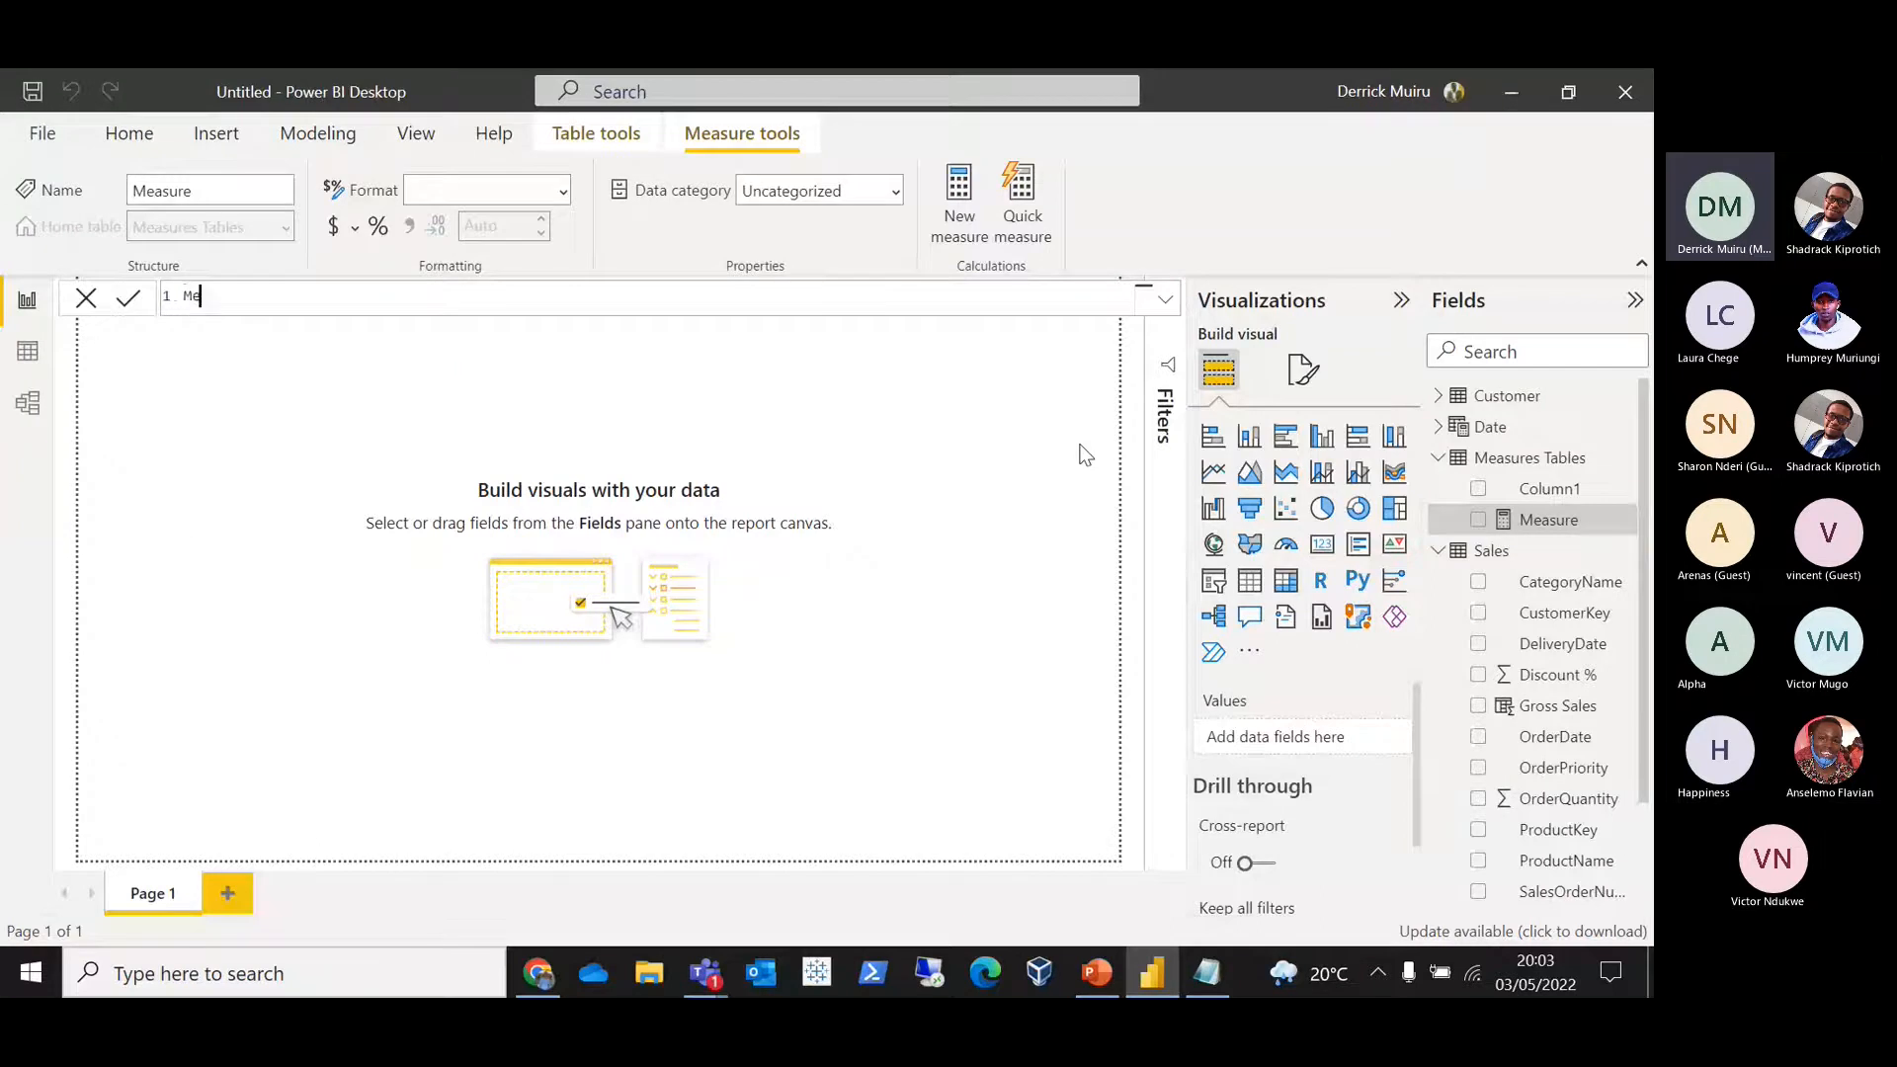
key("BackSpace")
key("BackSpace")
type("Gross Sales = SU")
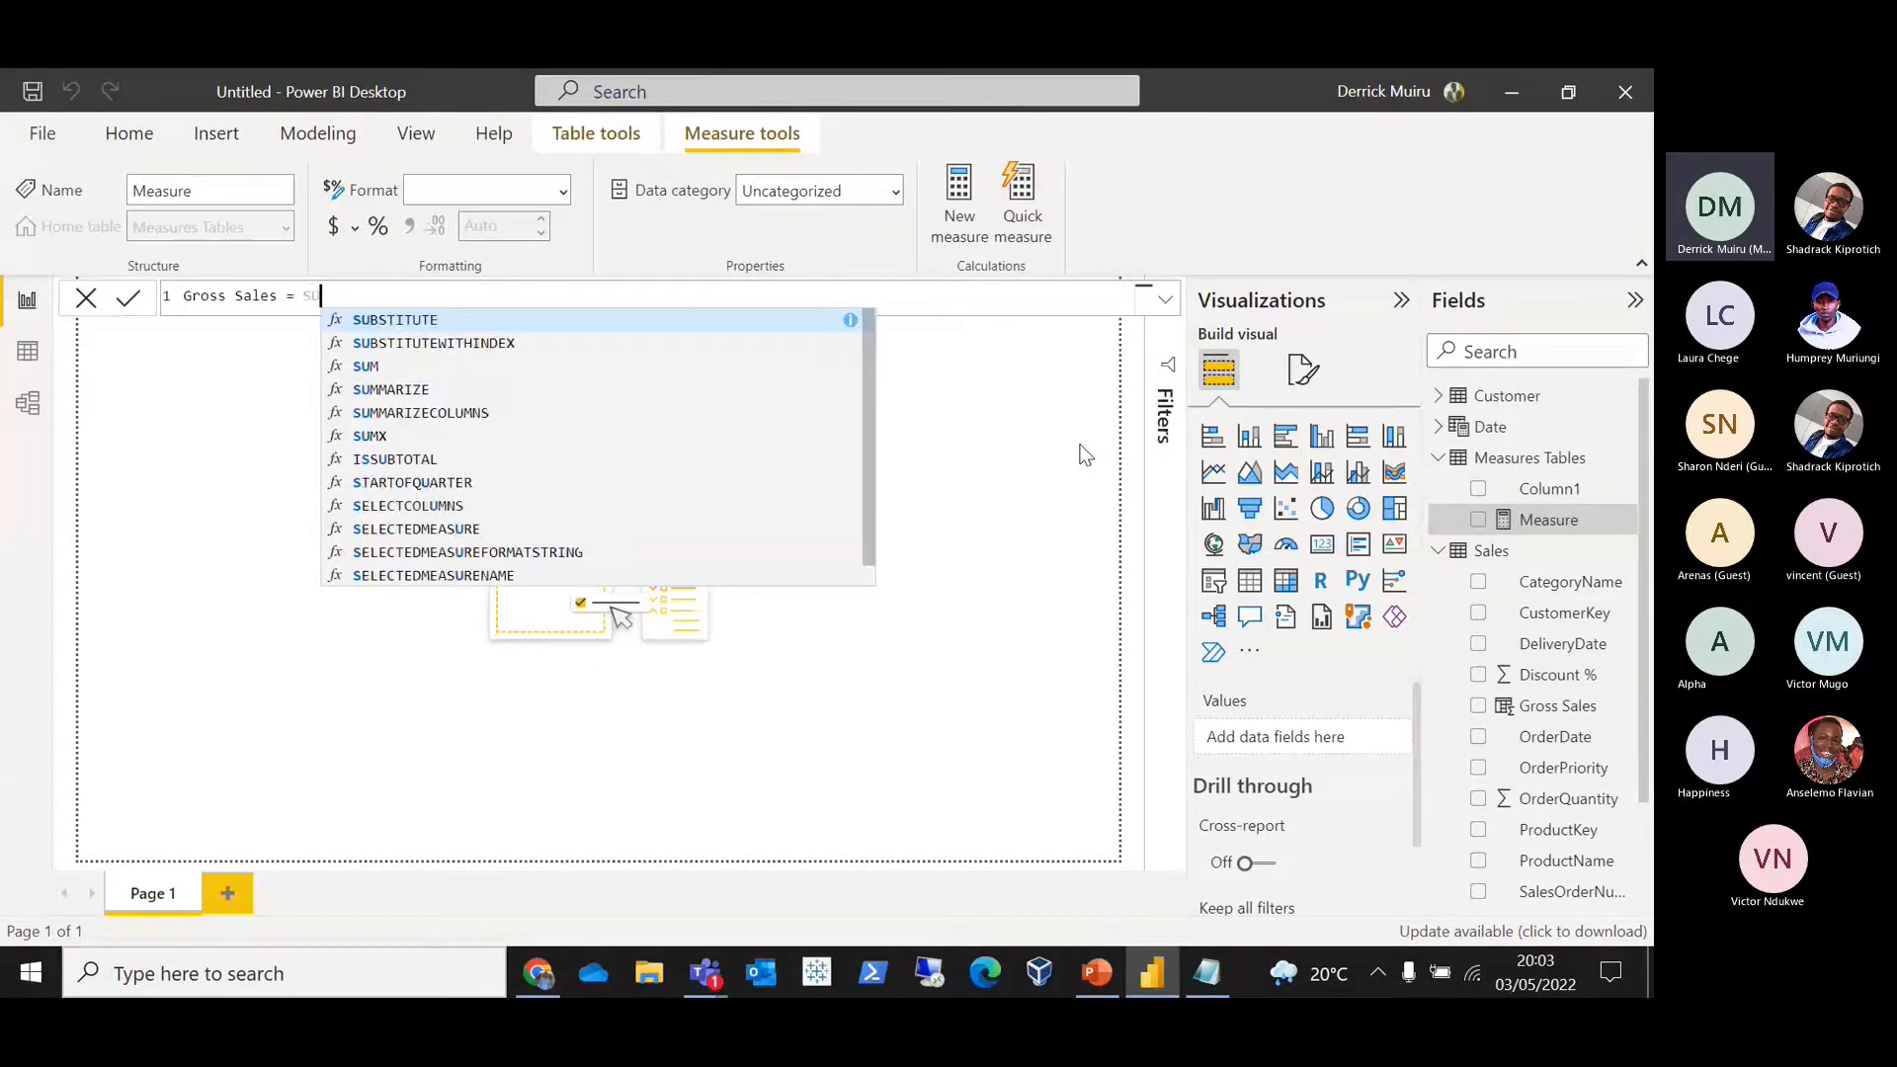
type("M")
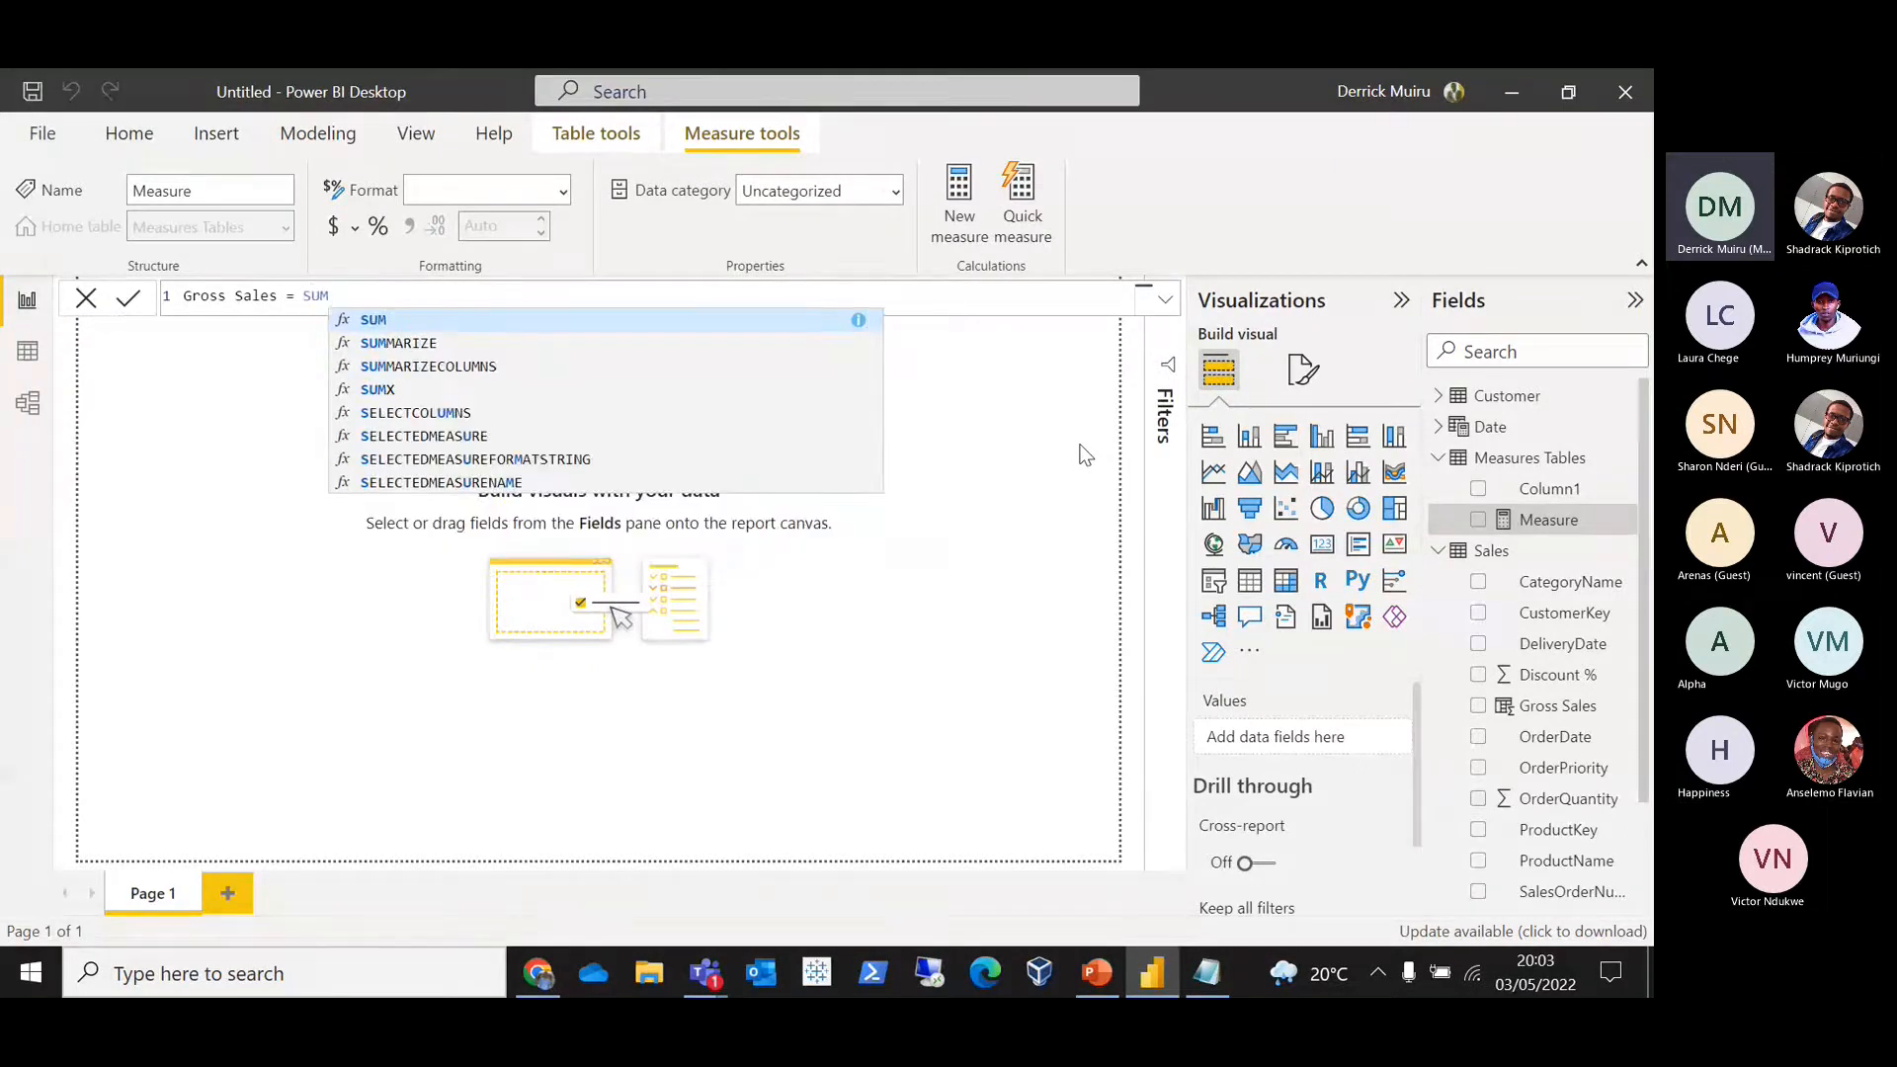
type("(")
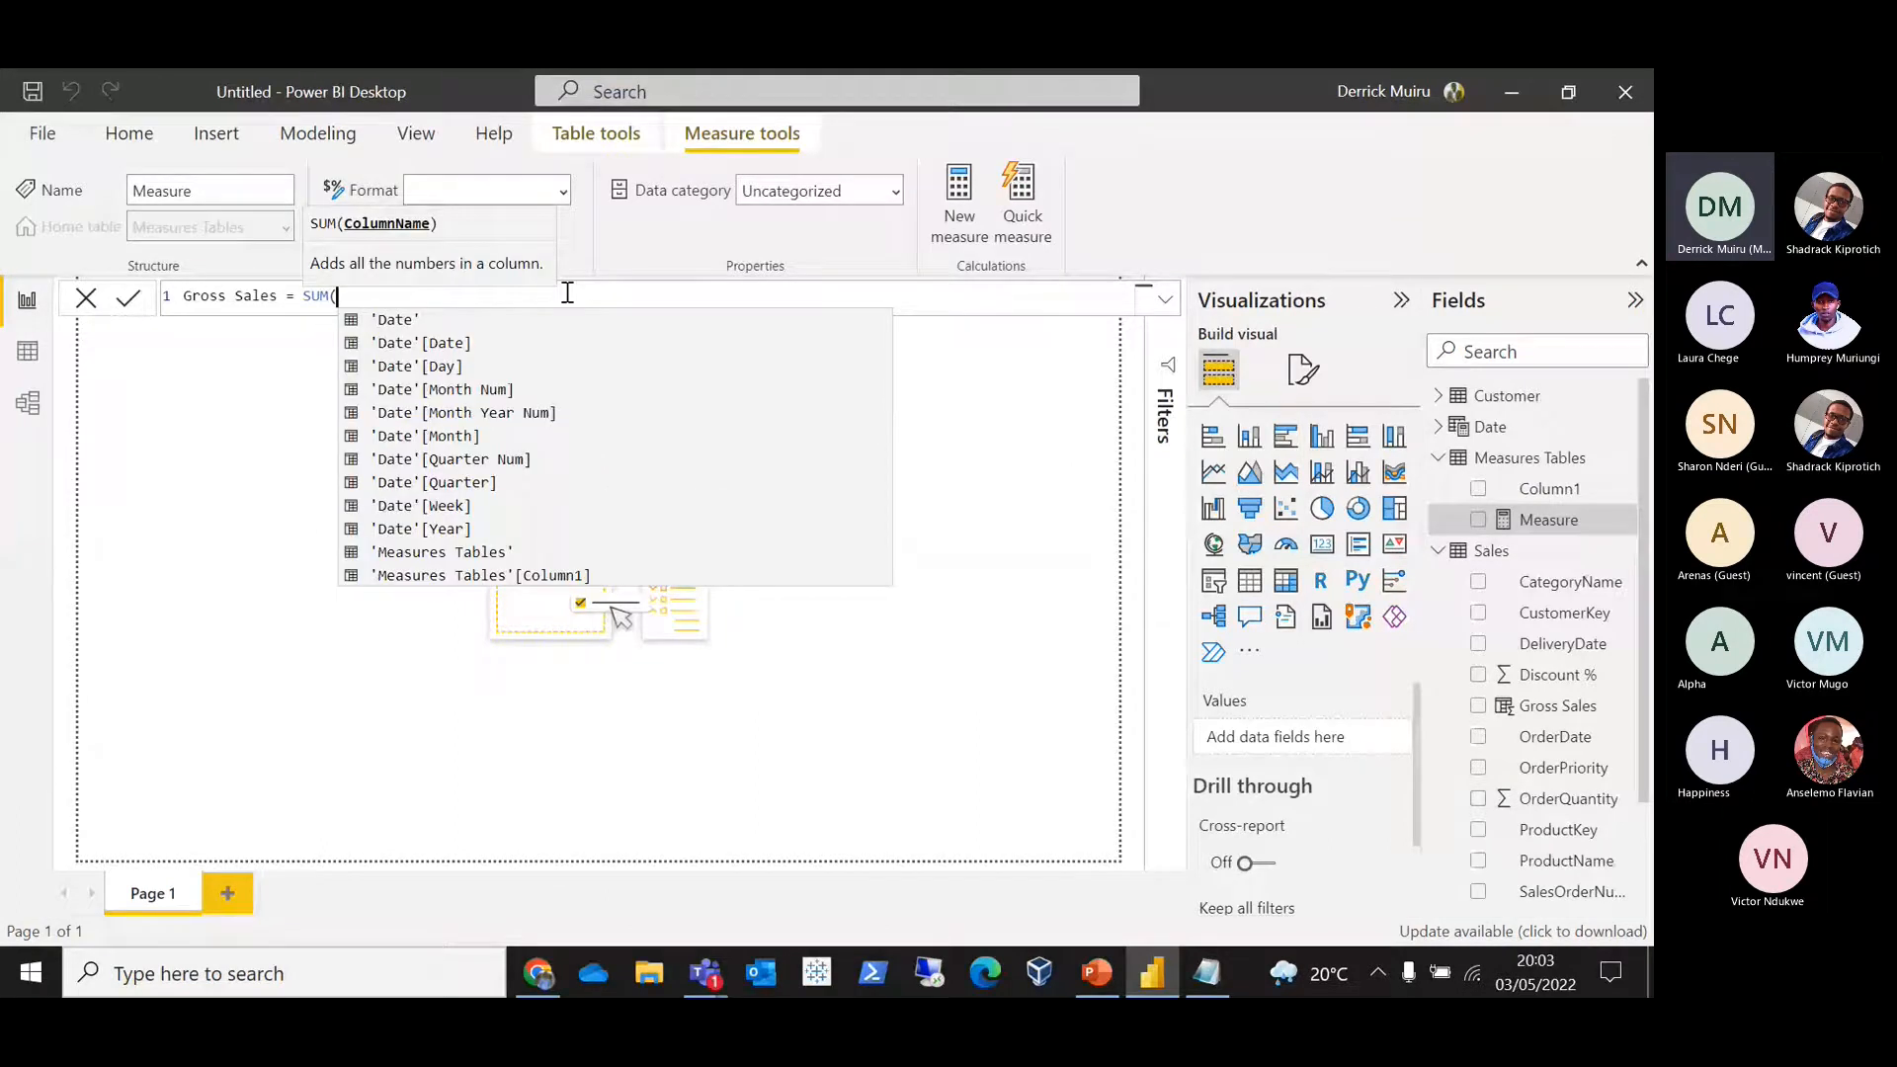
type("Sales")
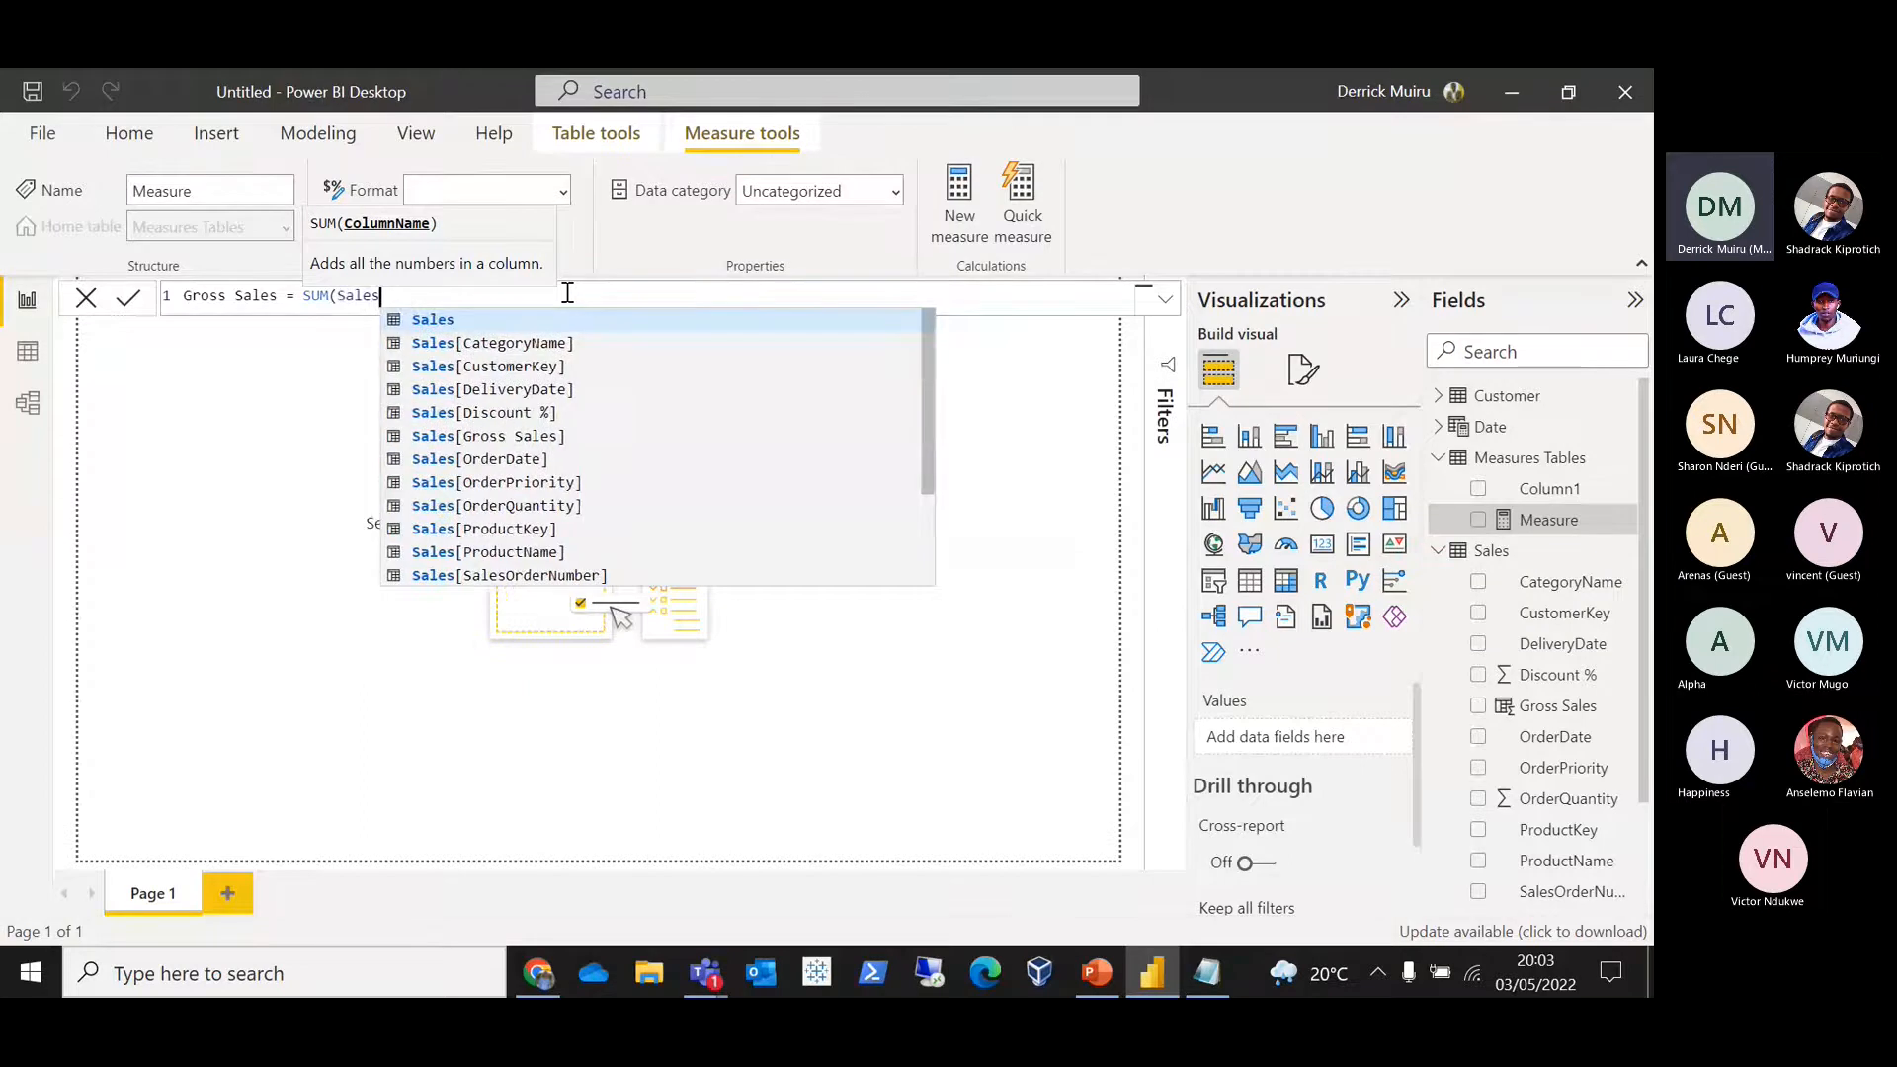
type("[G")
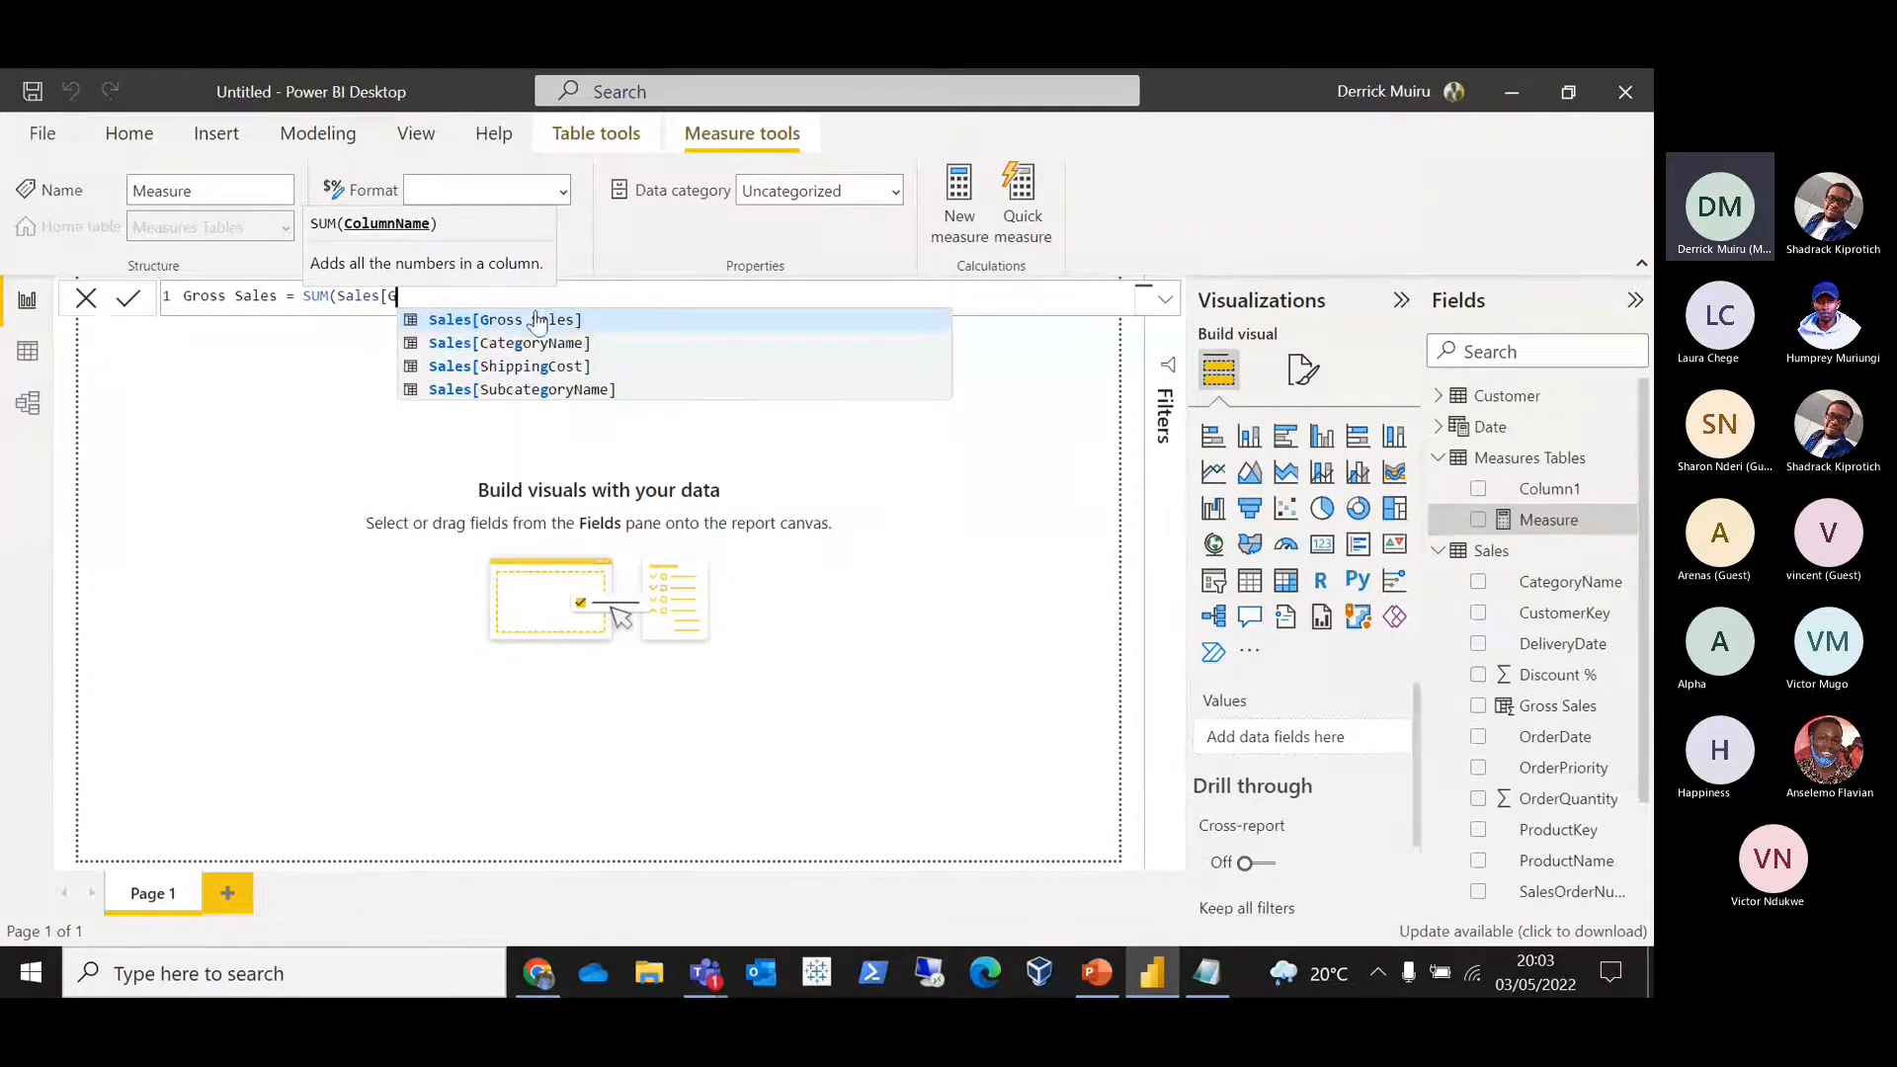
left_click(536, 319)
type(")")
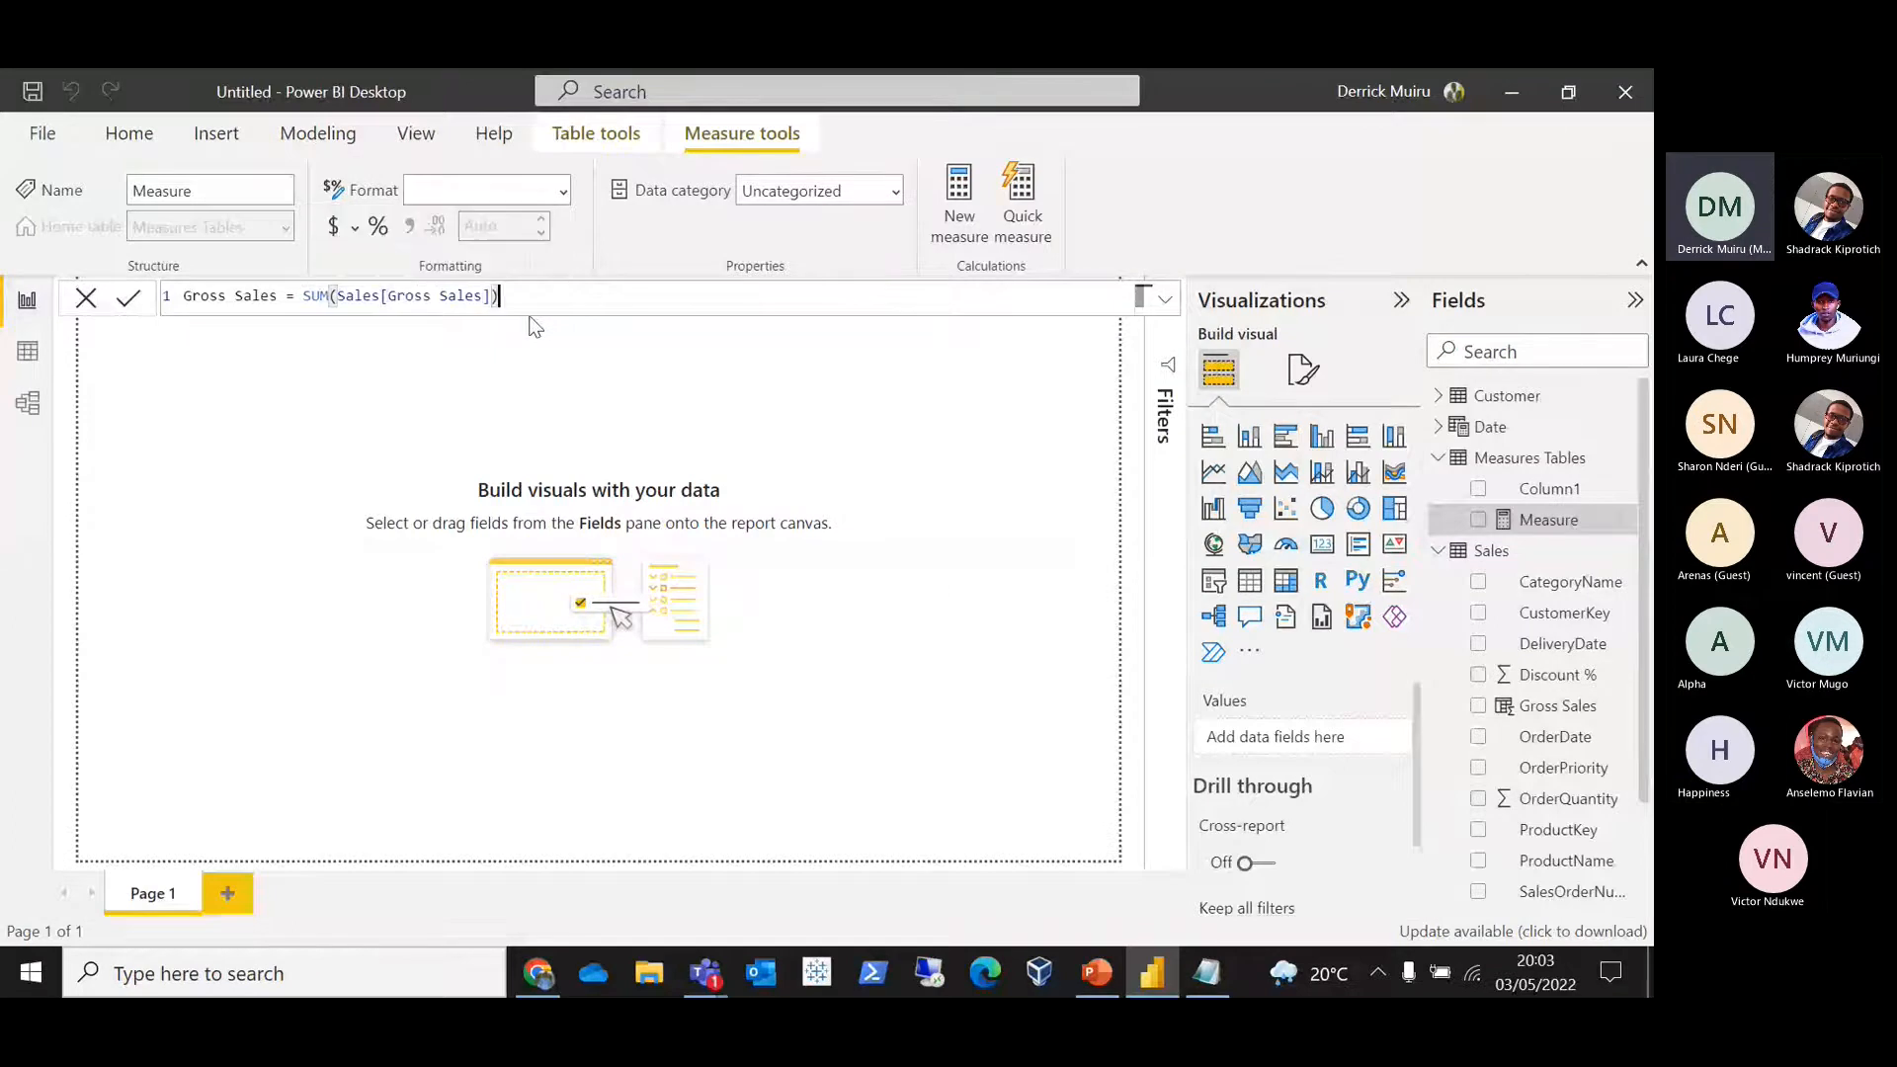
key("Return")
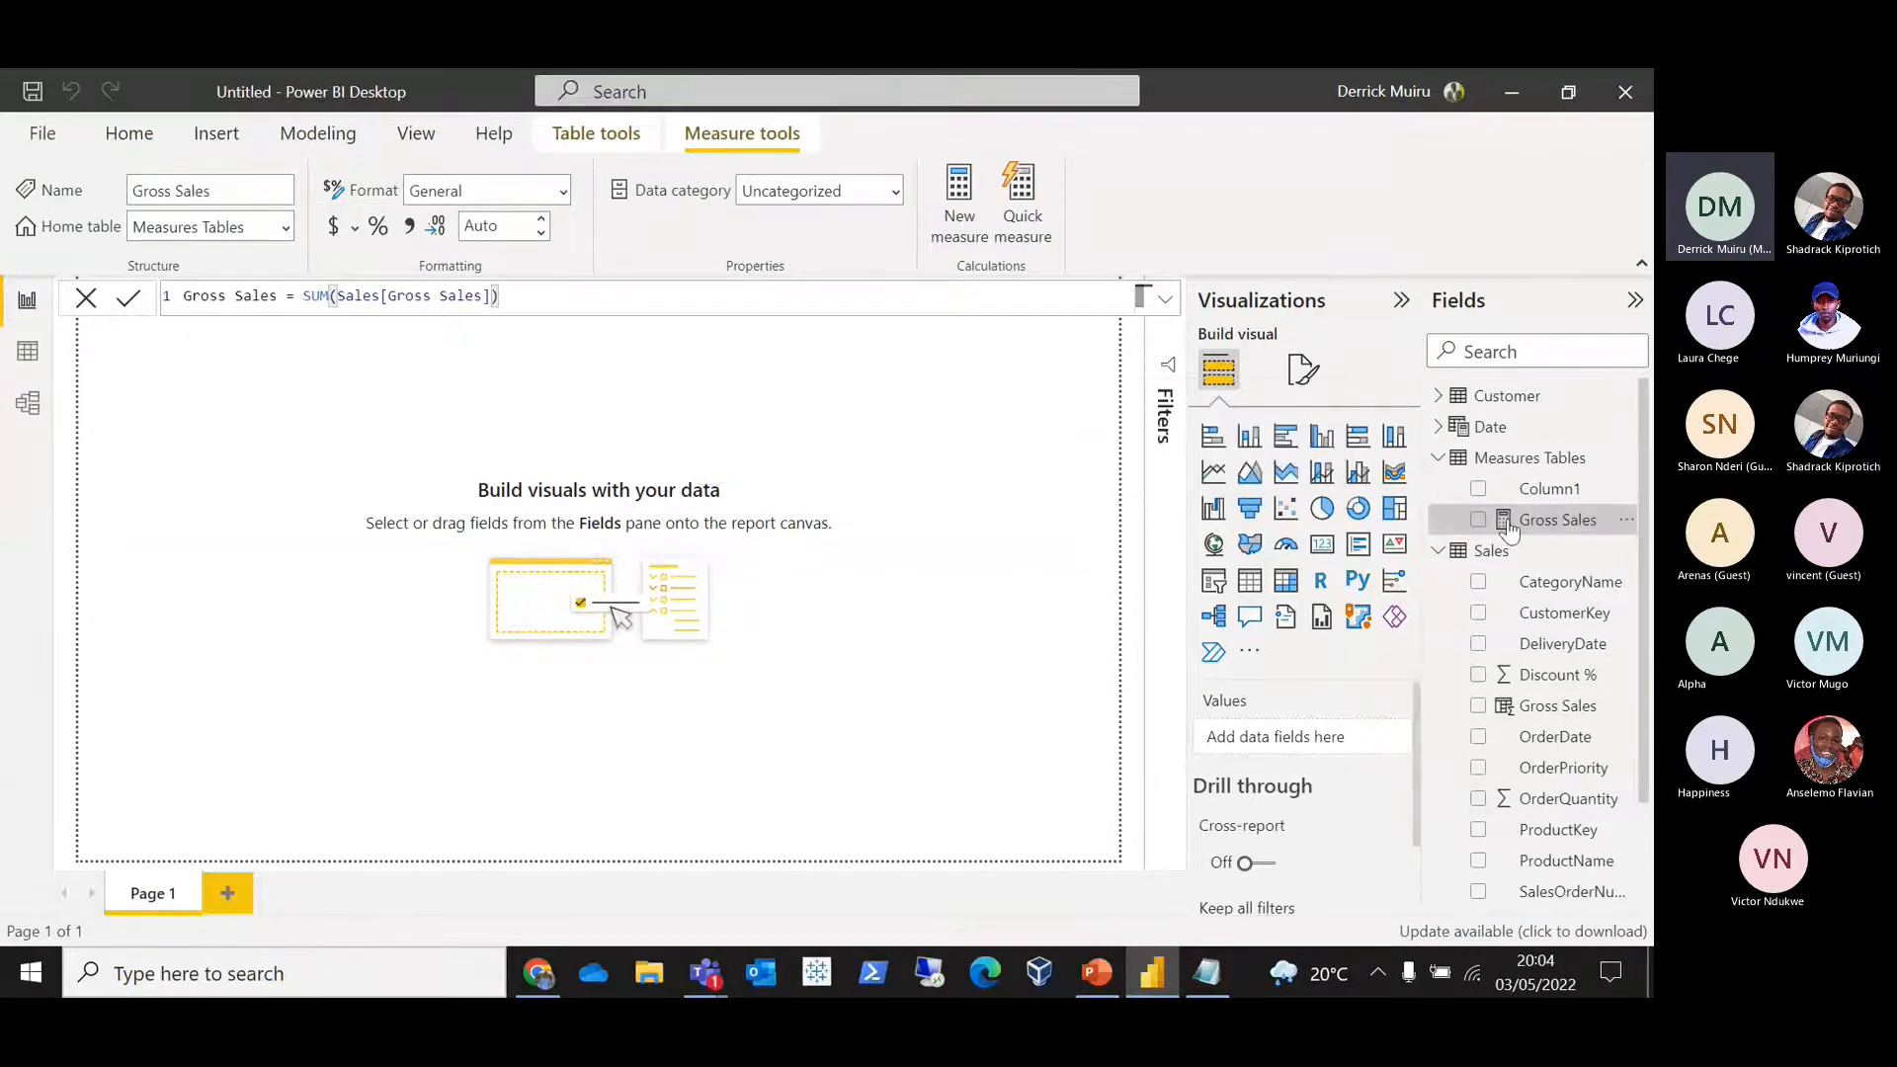
Step: Place the Gross Sales measure on the report page as a card visual, and shrink the card
left_click_drag(1519, 526, 366, 406)
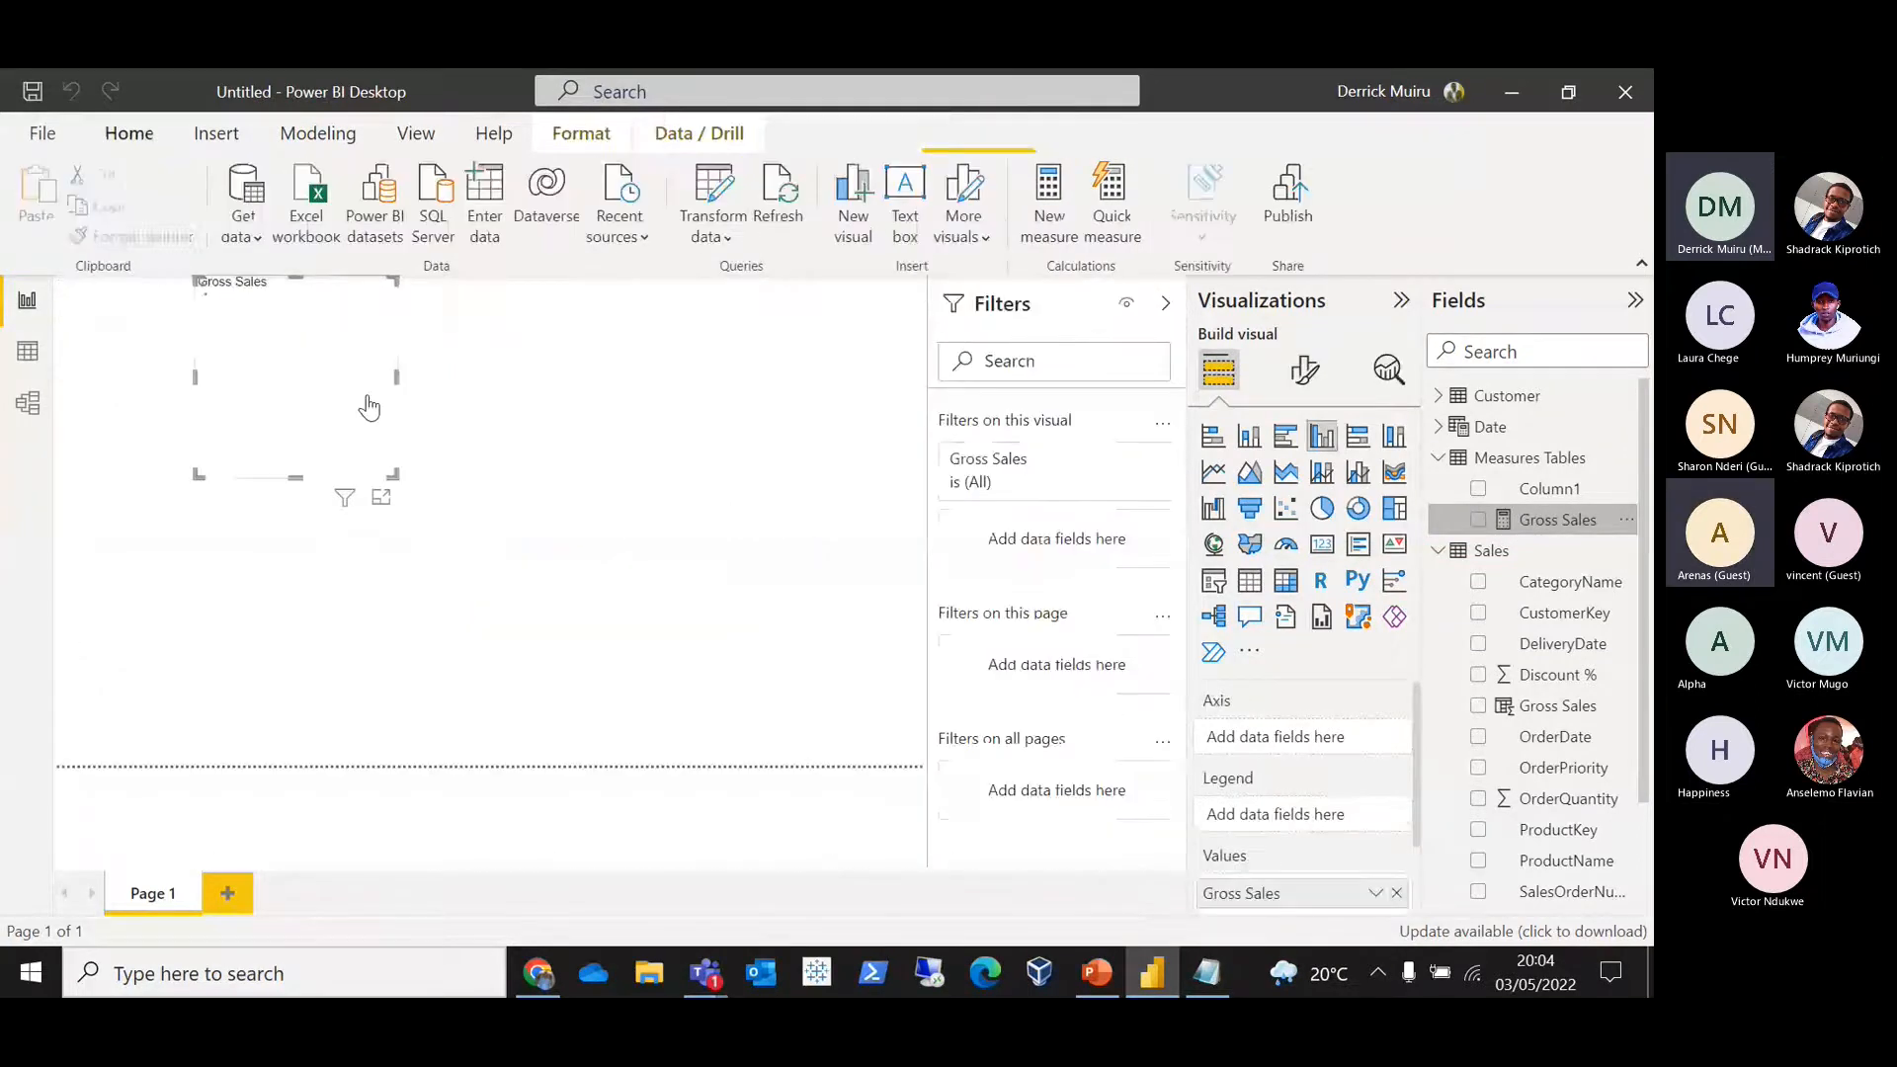
left_click(1165, 306)
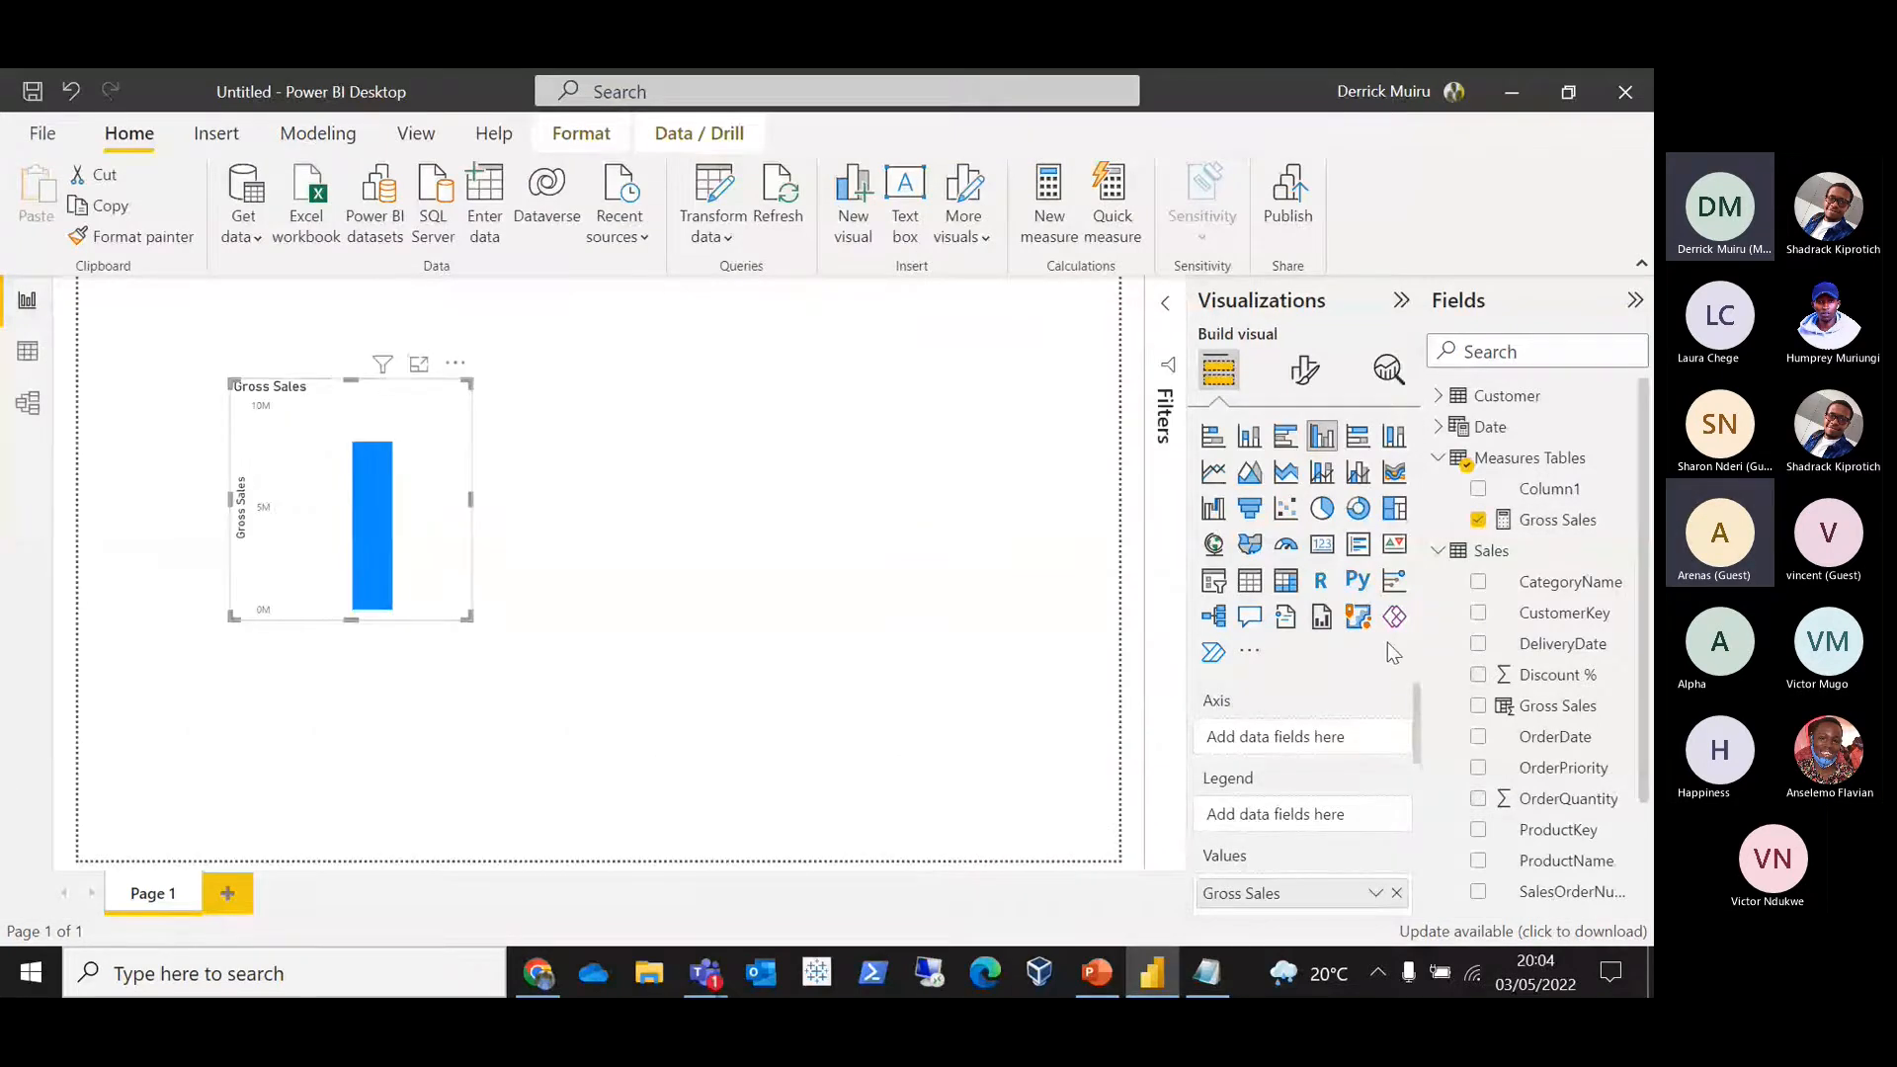
left_click(1313, 548)
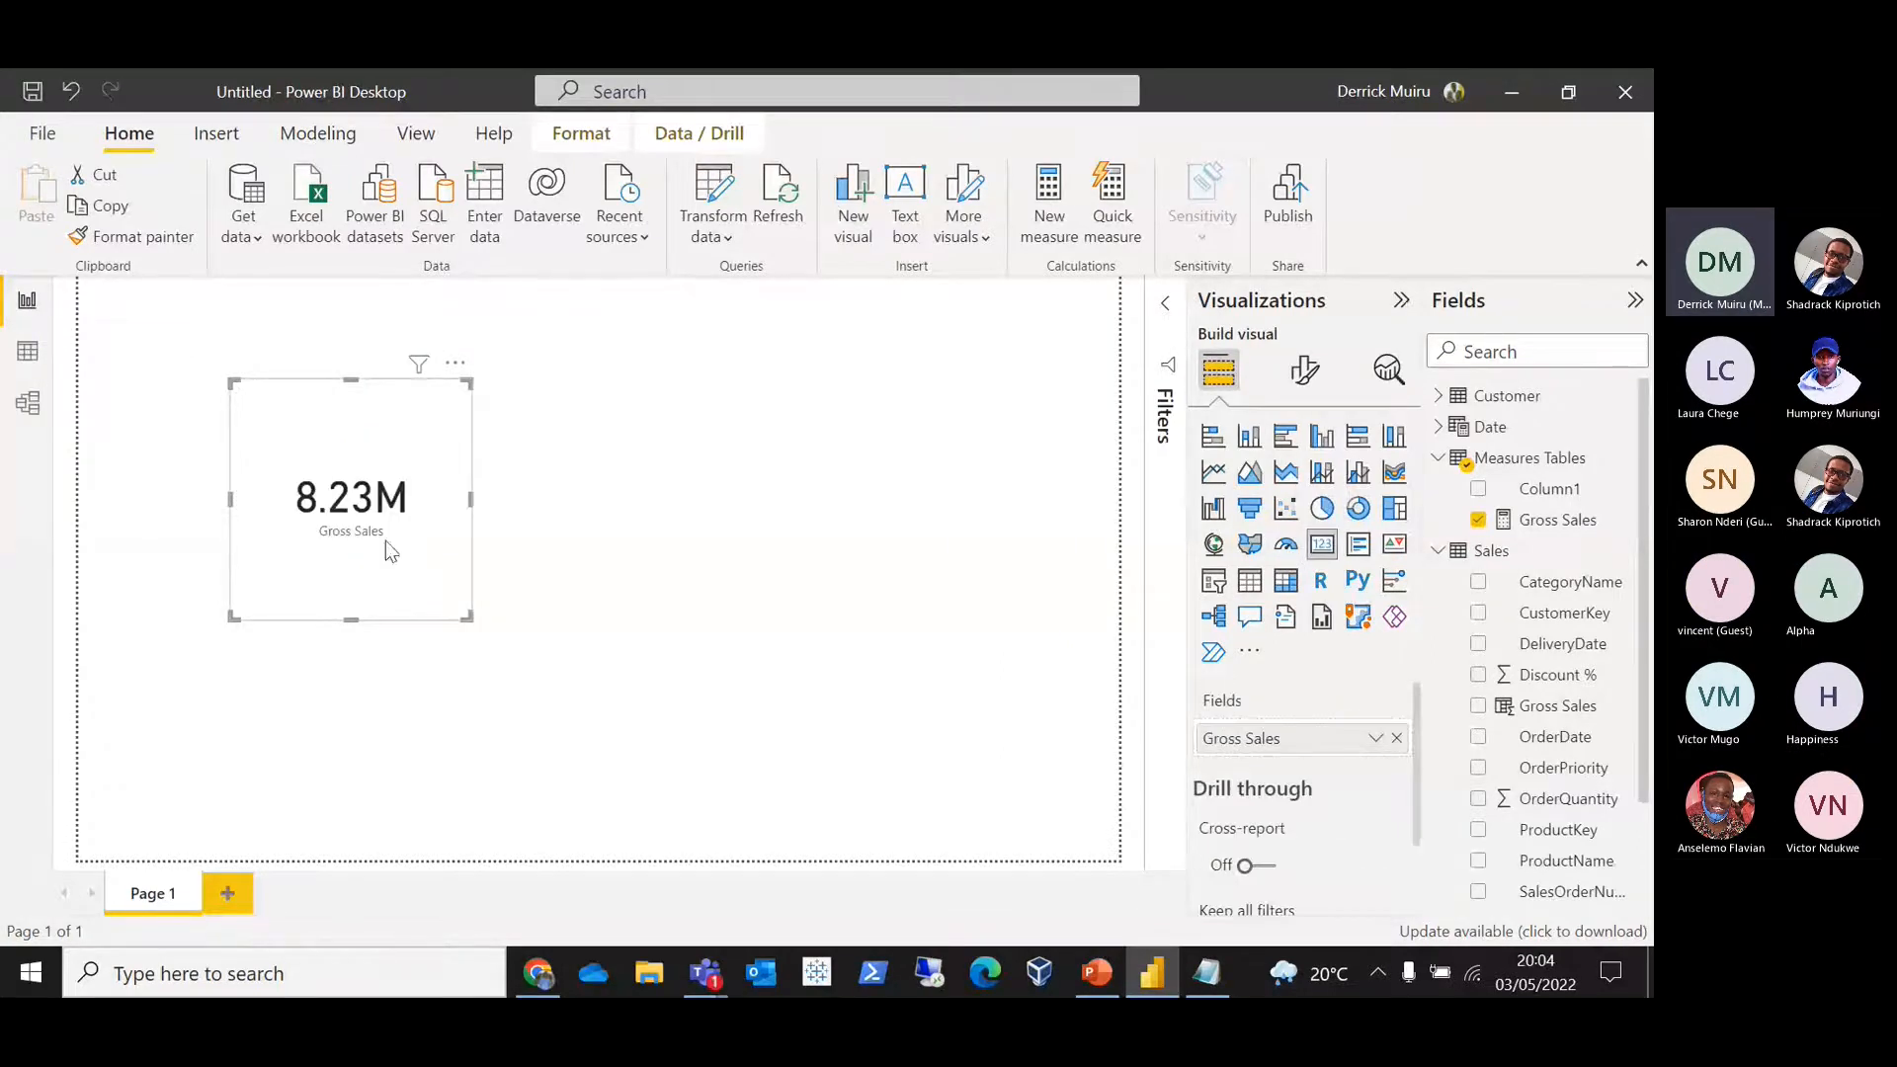
left_click_drag(471, 618, 435, 476)
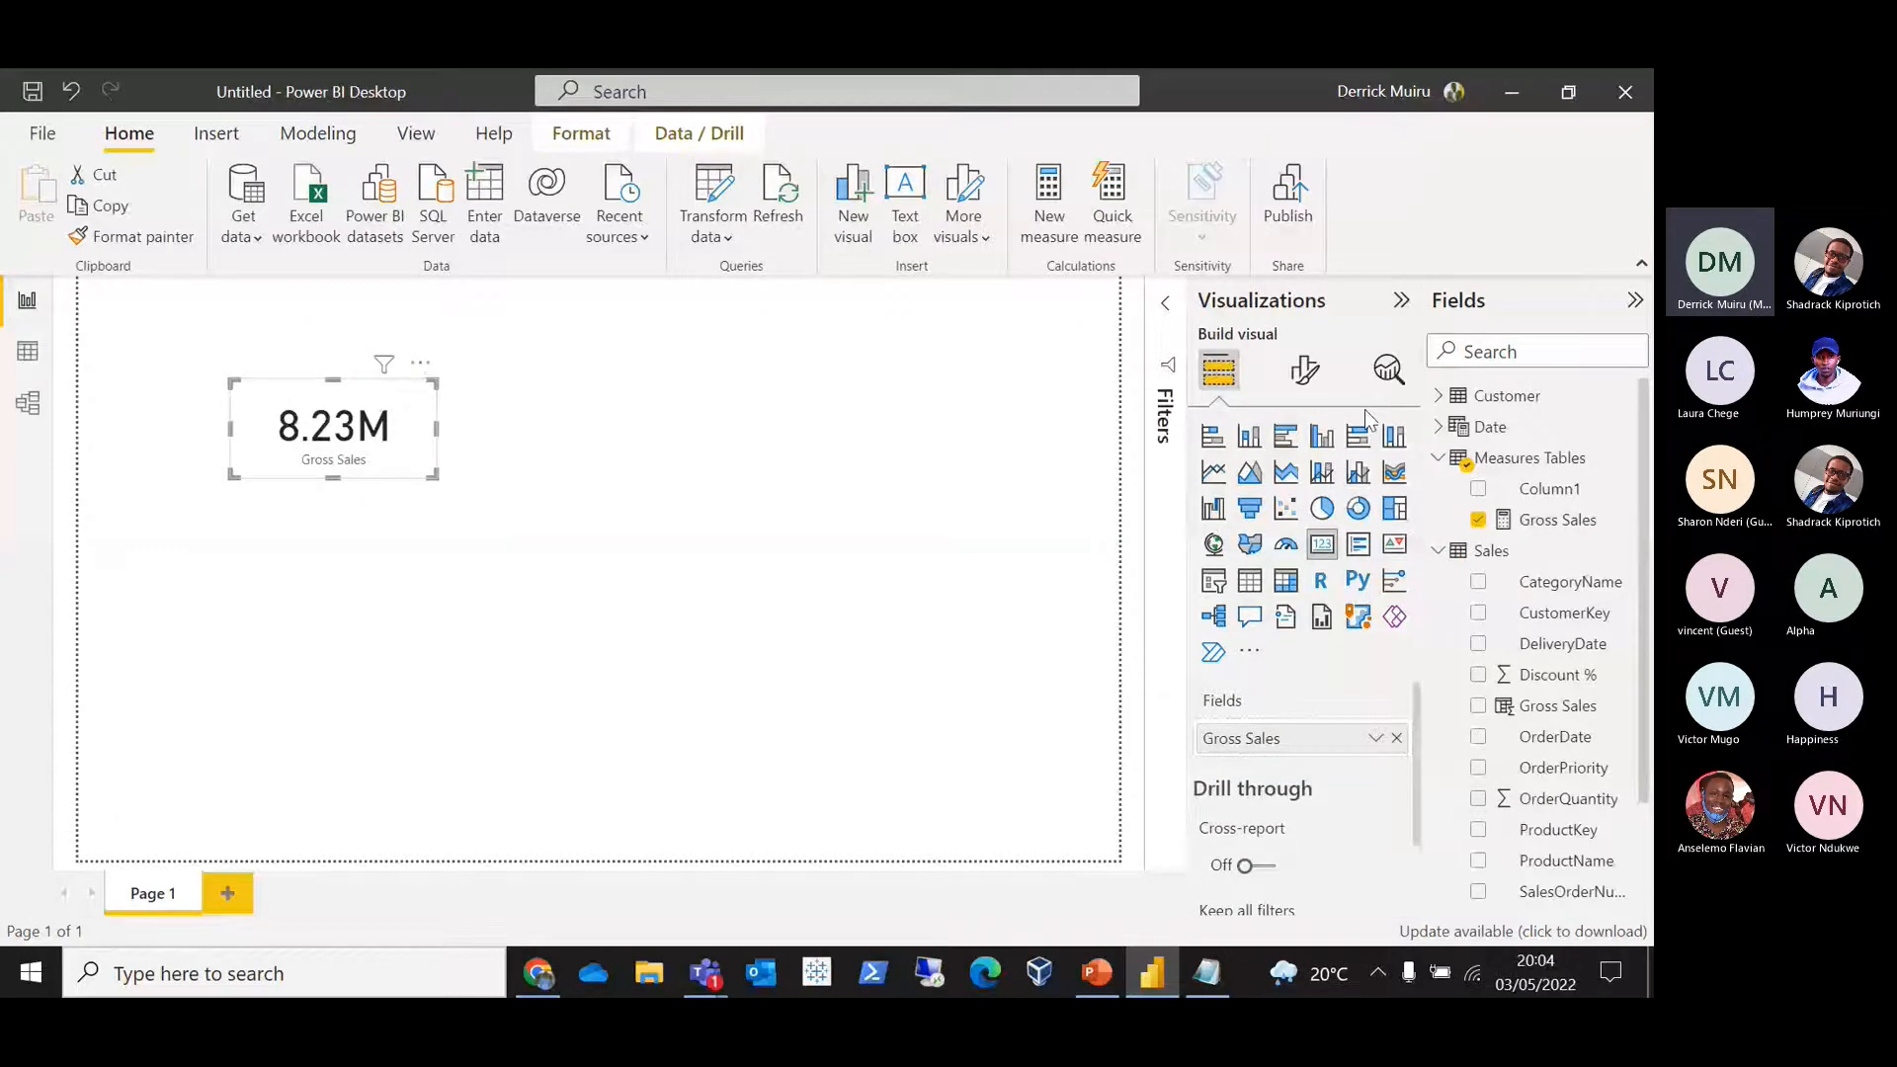
Step: Set the Gross Sales card's callout value display units to None, and widen the card to fit the full number
left_click(1303, 369)
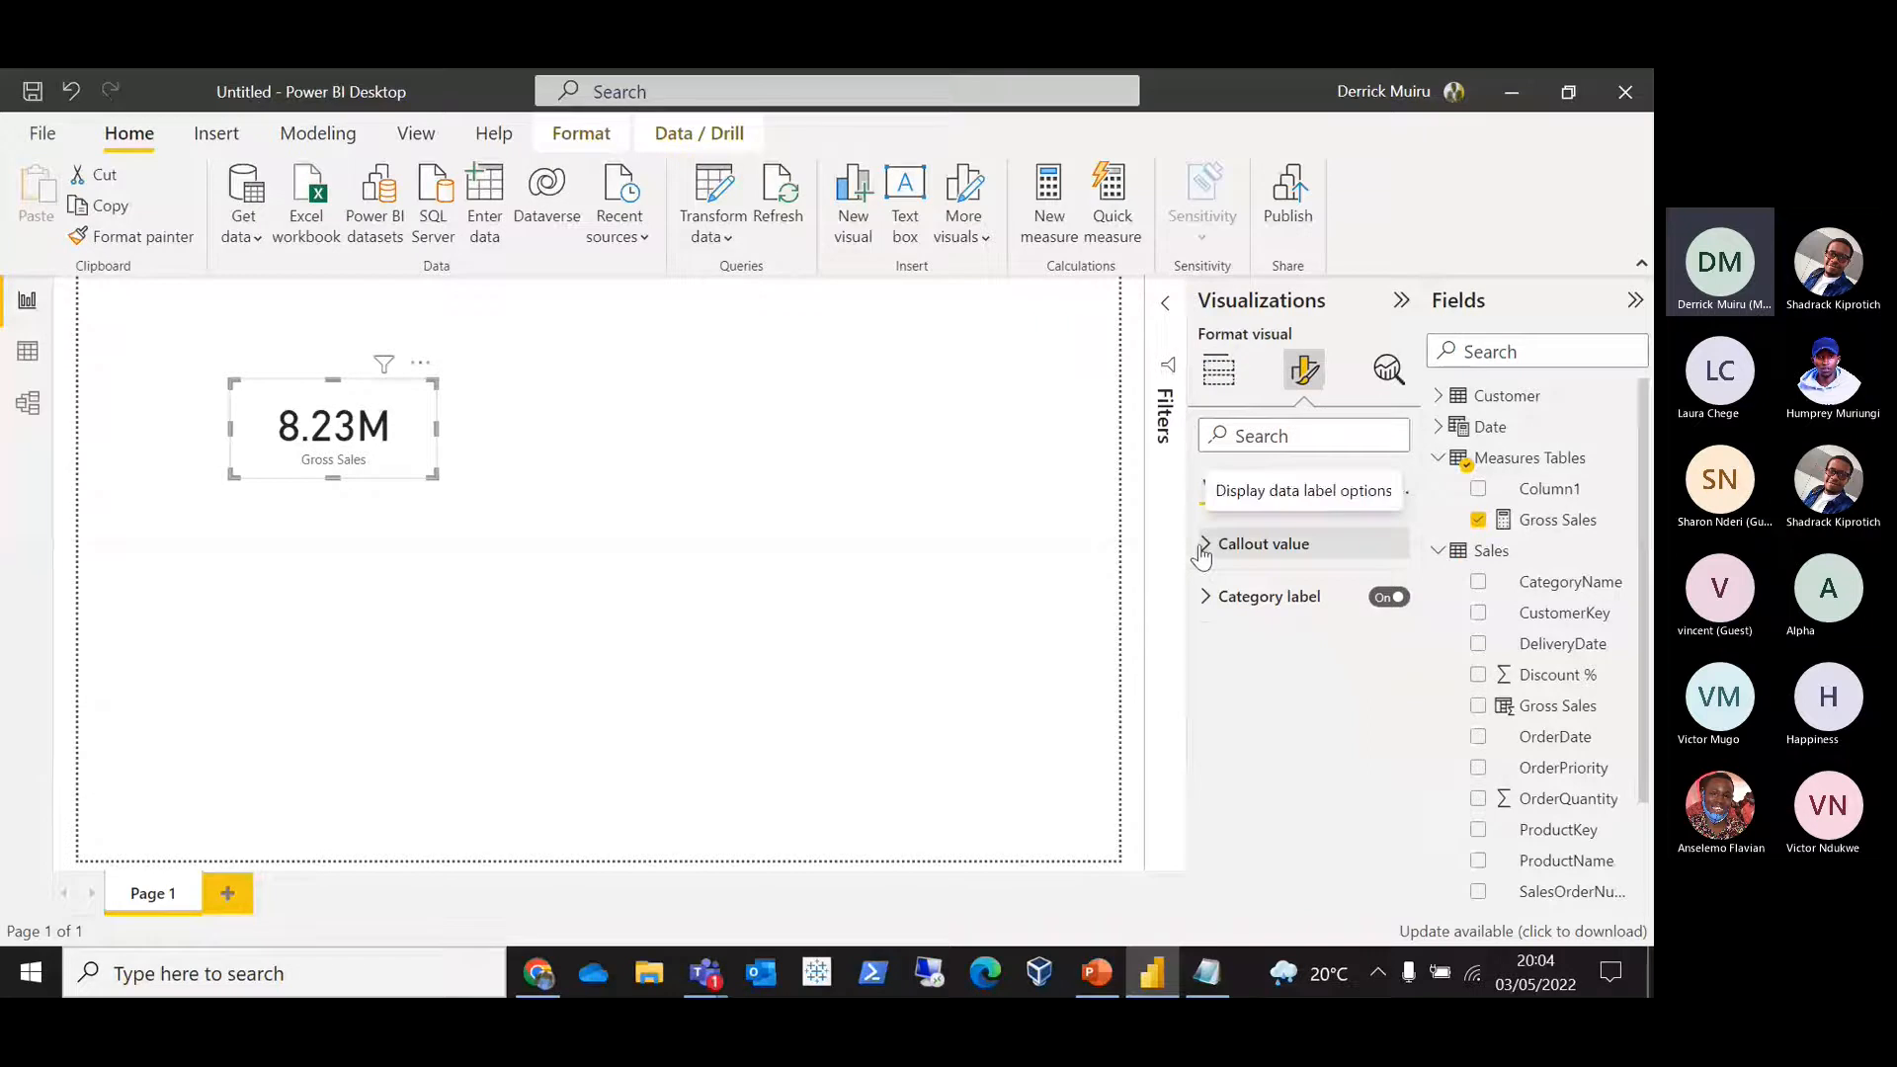
left_click(1201, 549)
left_click(1261, 794)
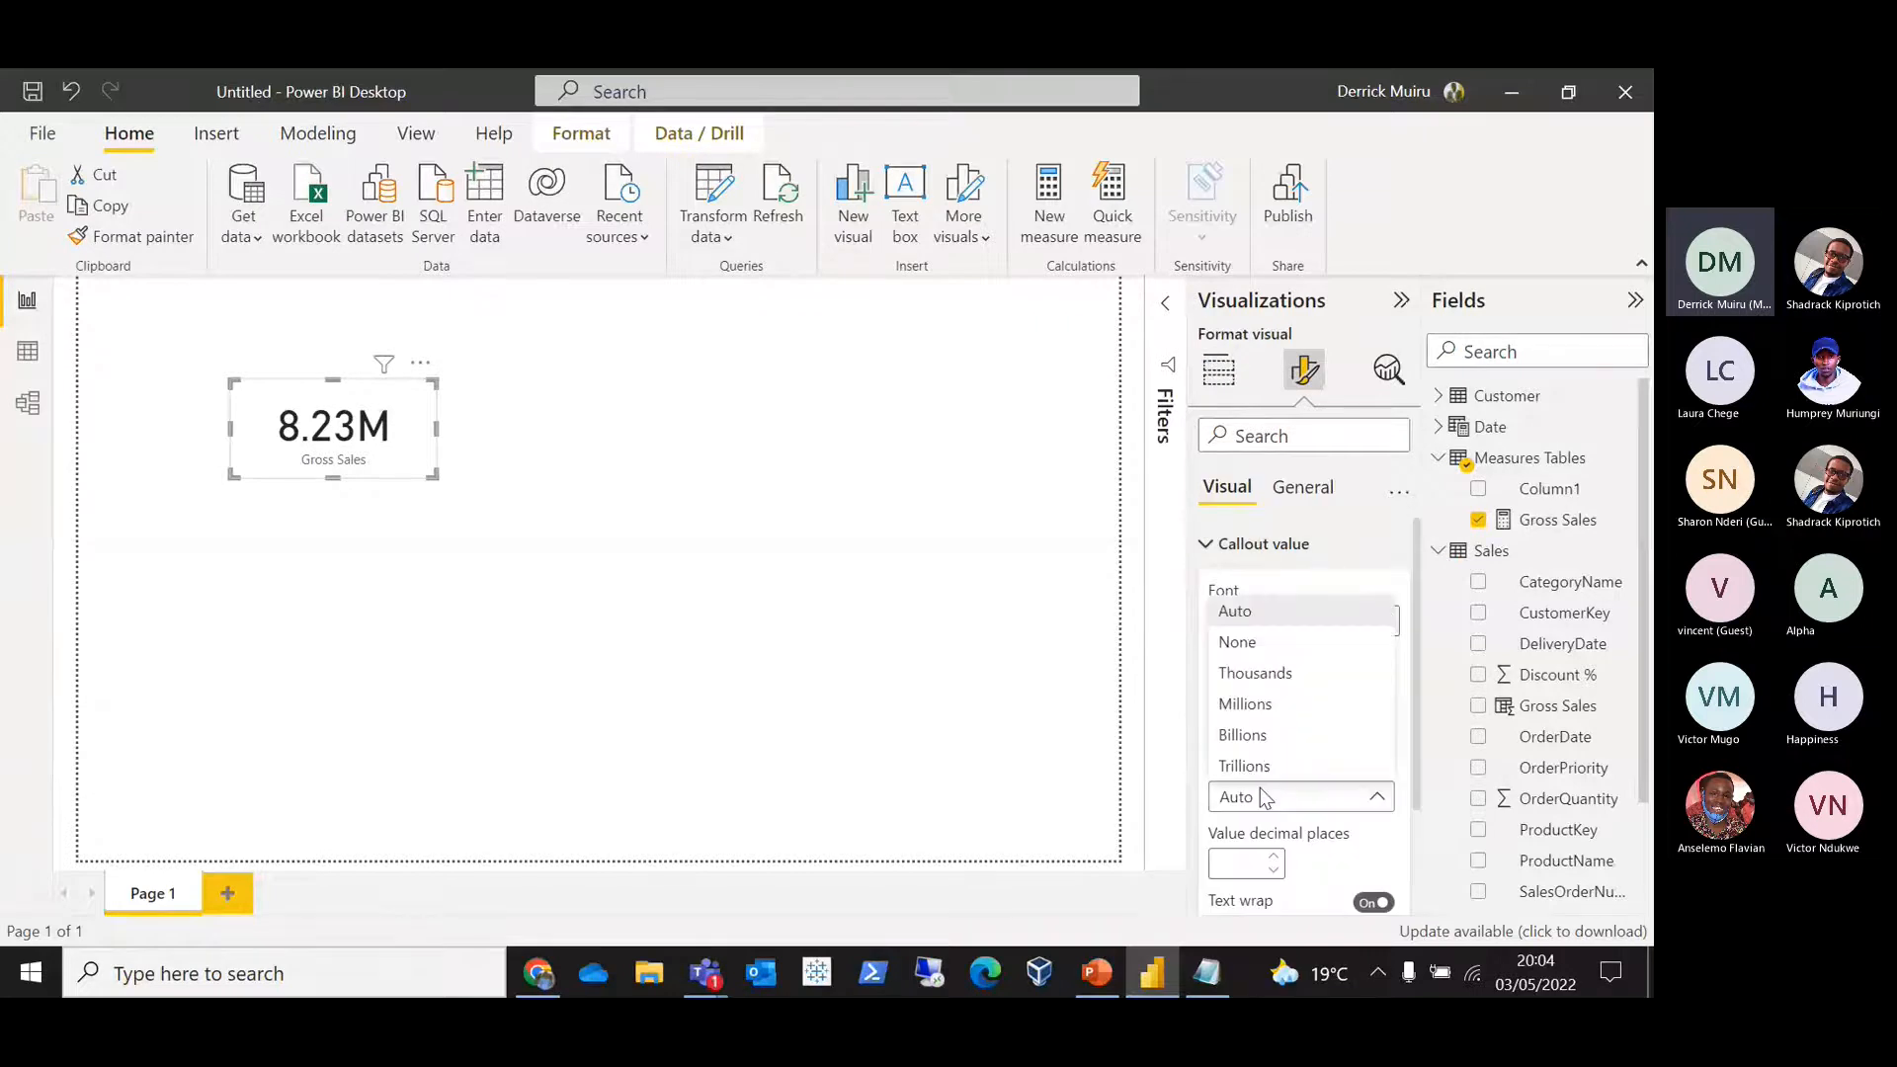
left_click(1235, 643)
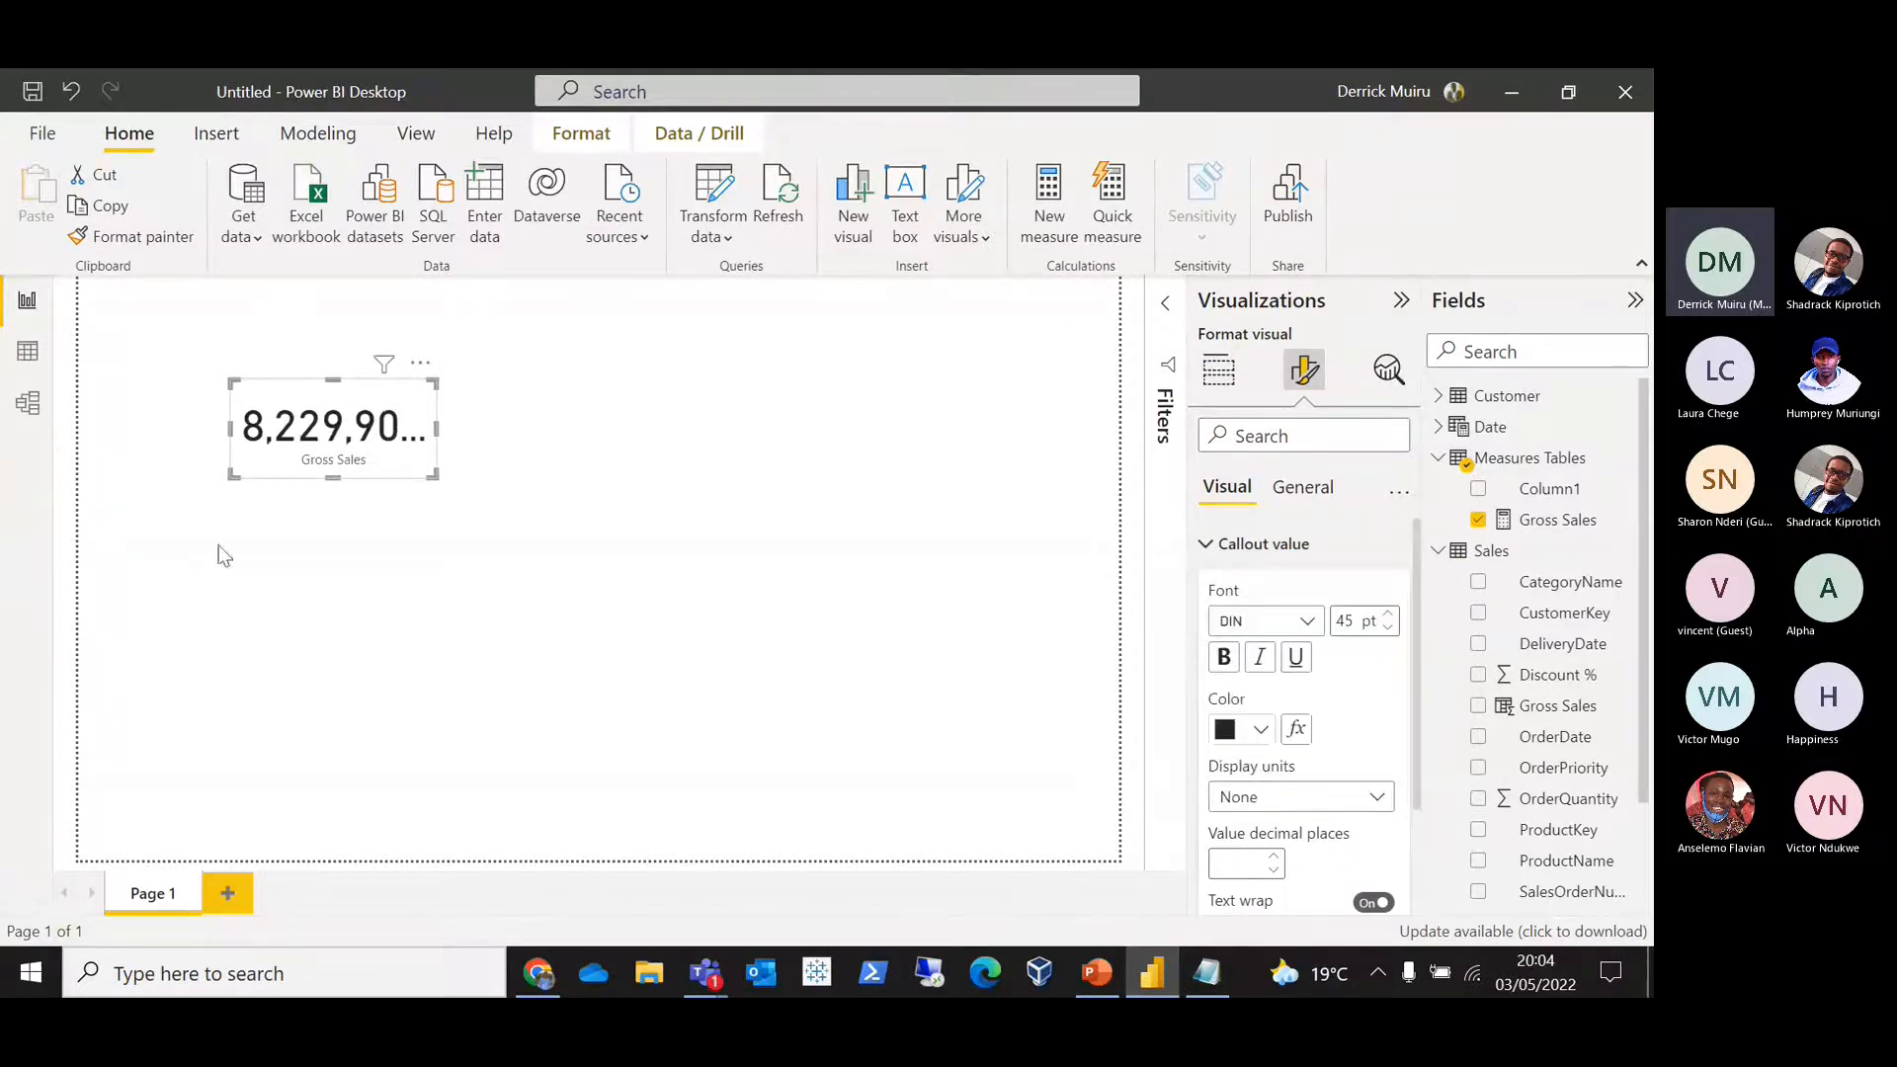
mouse_move(434, 477)
left_mouse_down()
mouse_move(541, 494)
mouse_move(426, 445)
left_mouse_up()
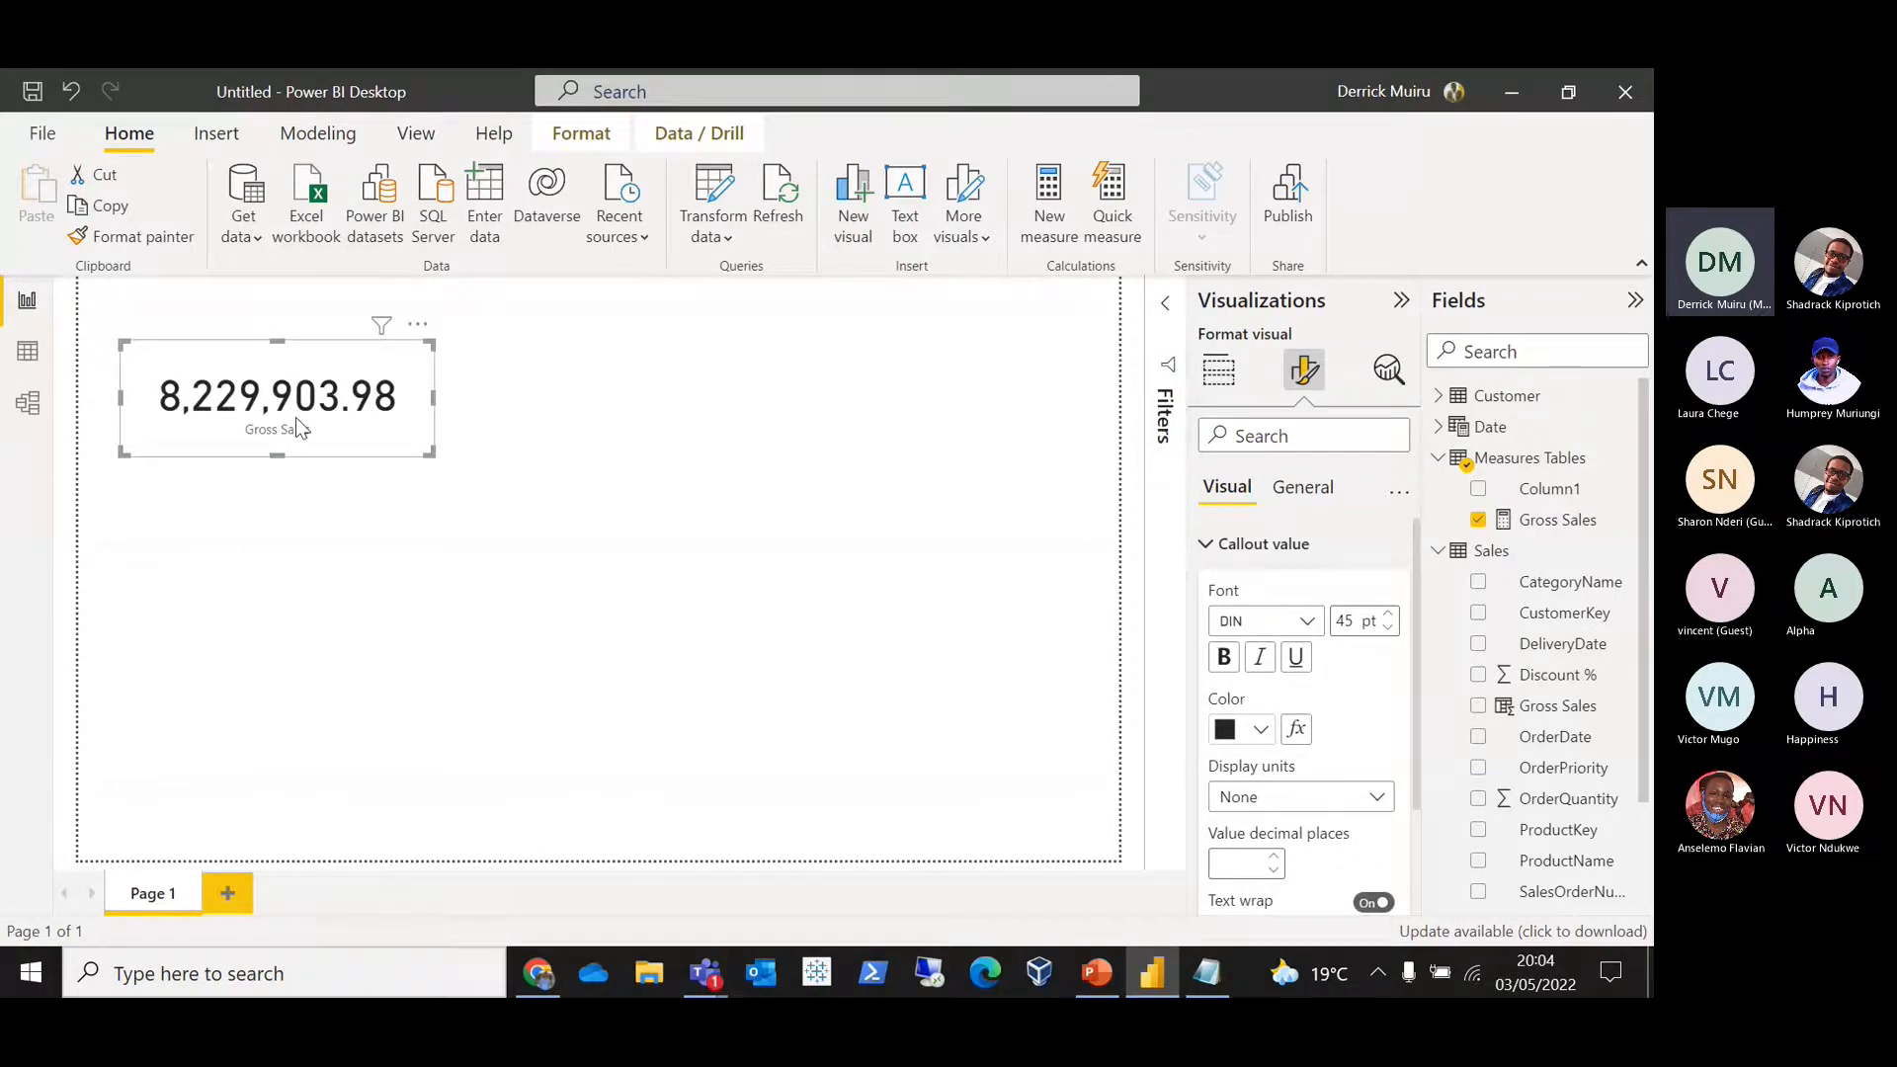
Step: Set the font size of the Gross Sales card's callout value to 25 pt
double_click(1346, 619)
key("BackSpace")
type("2")
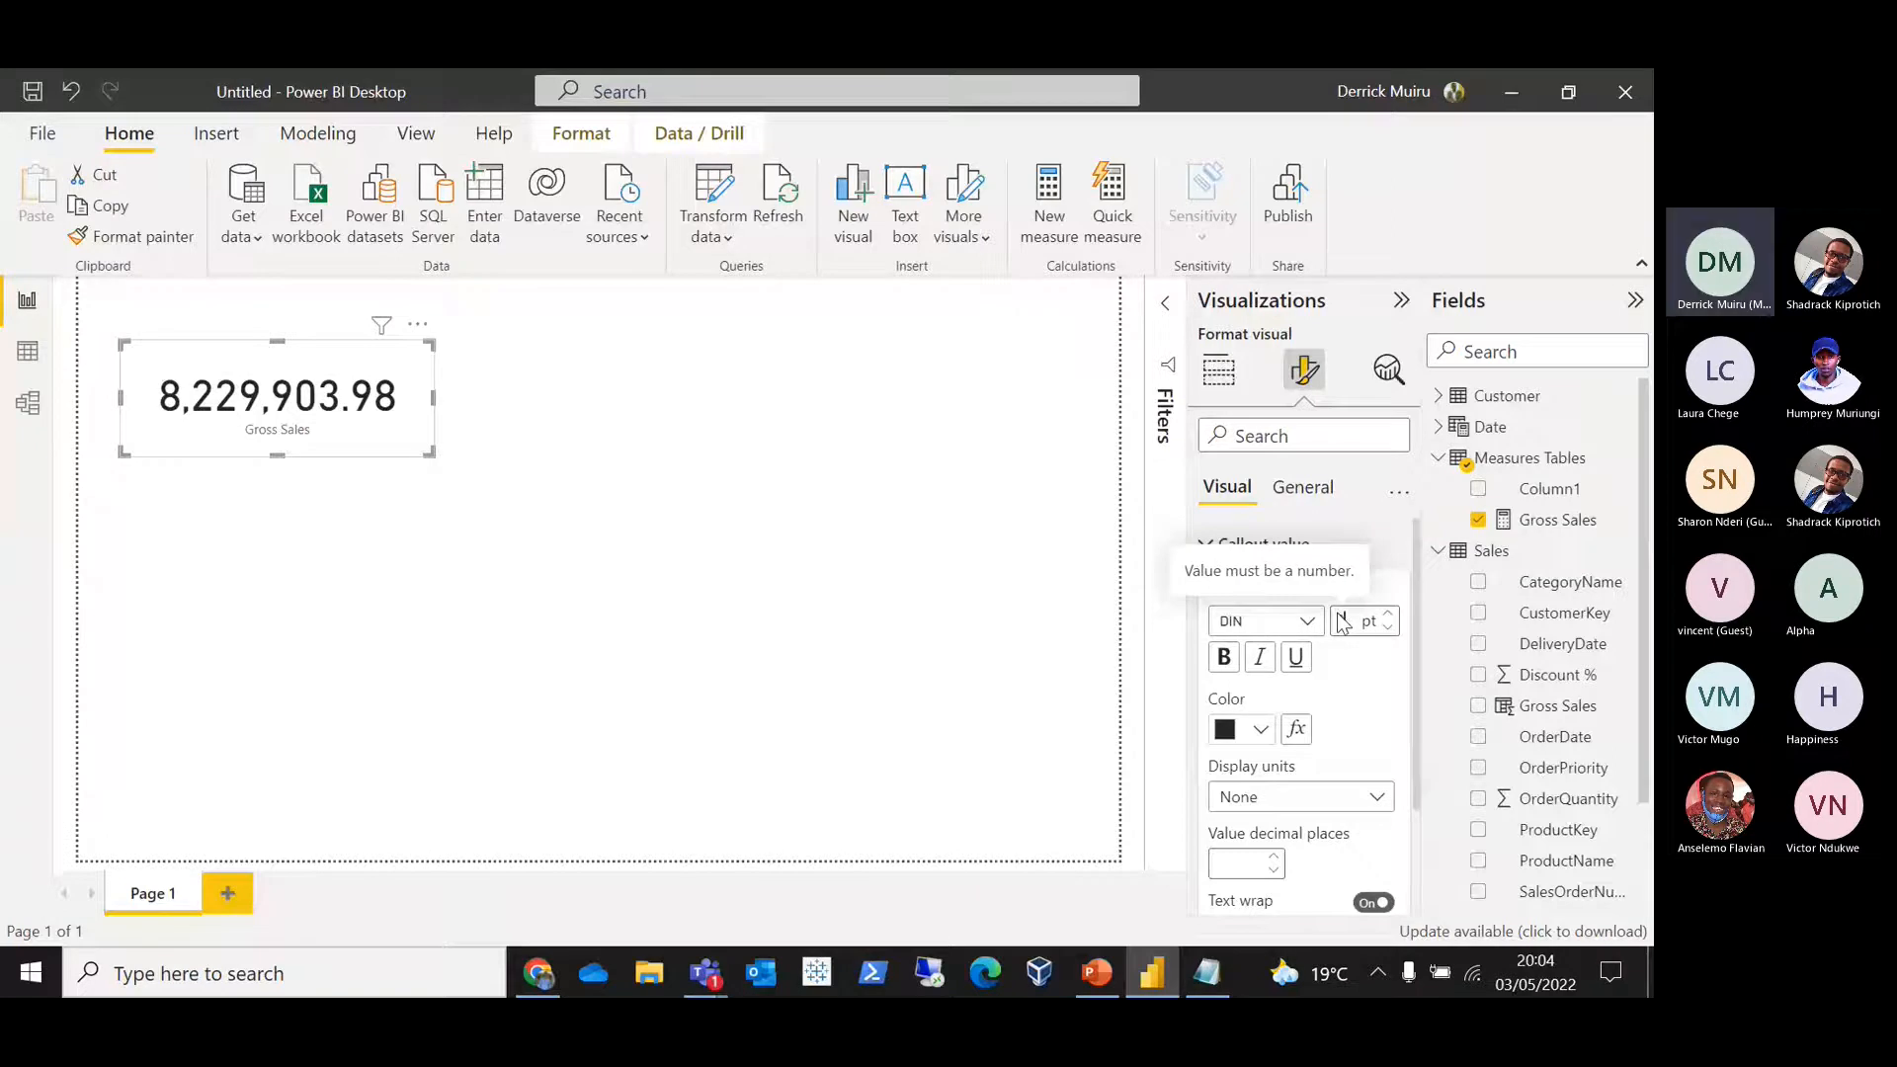
type("5")
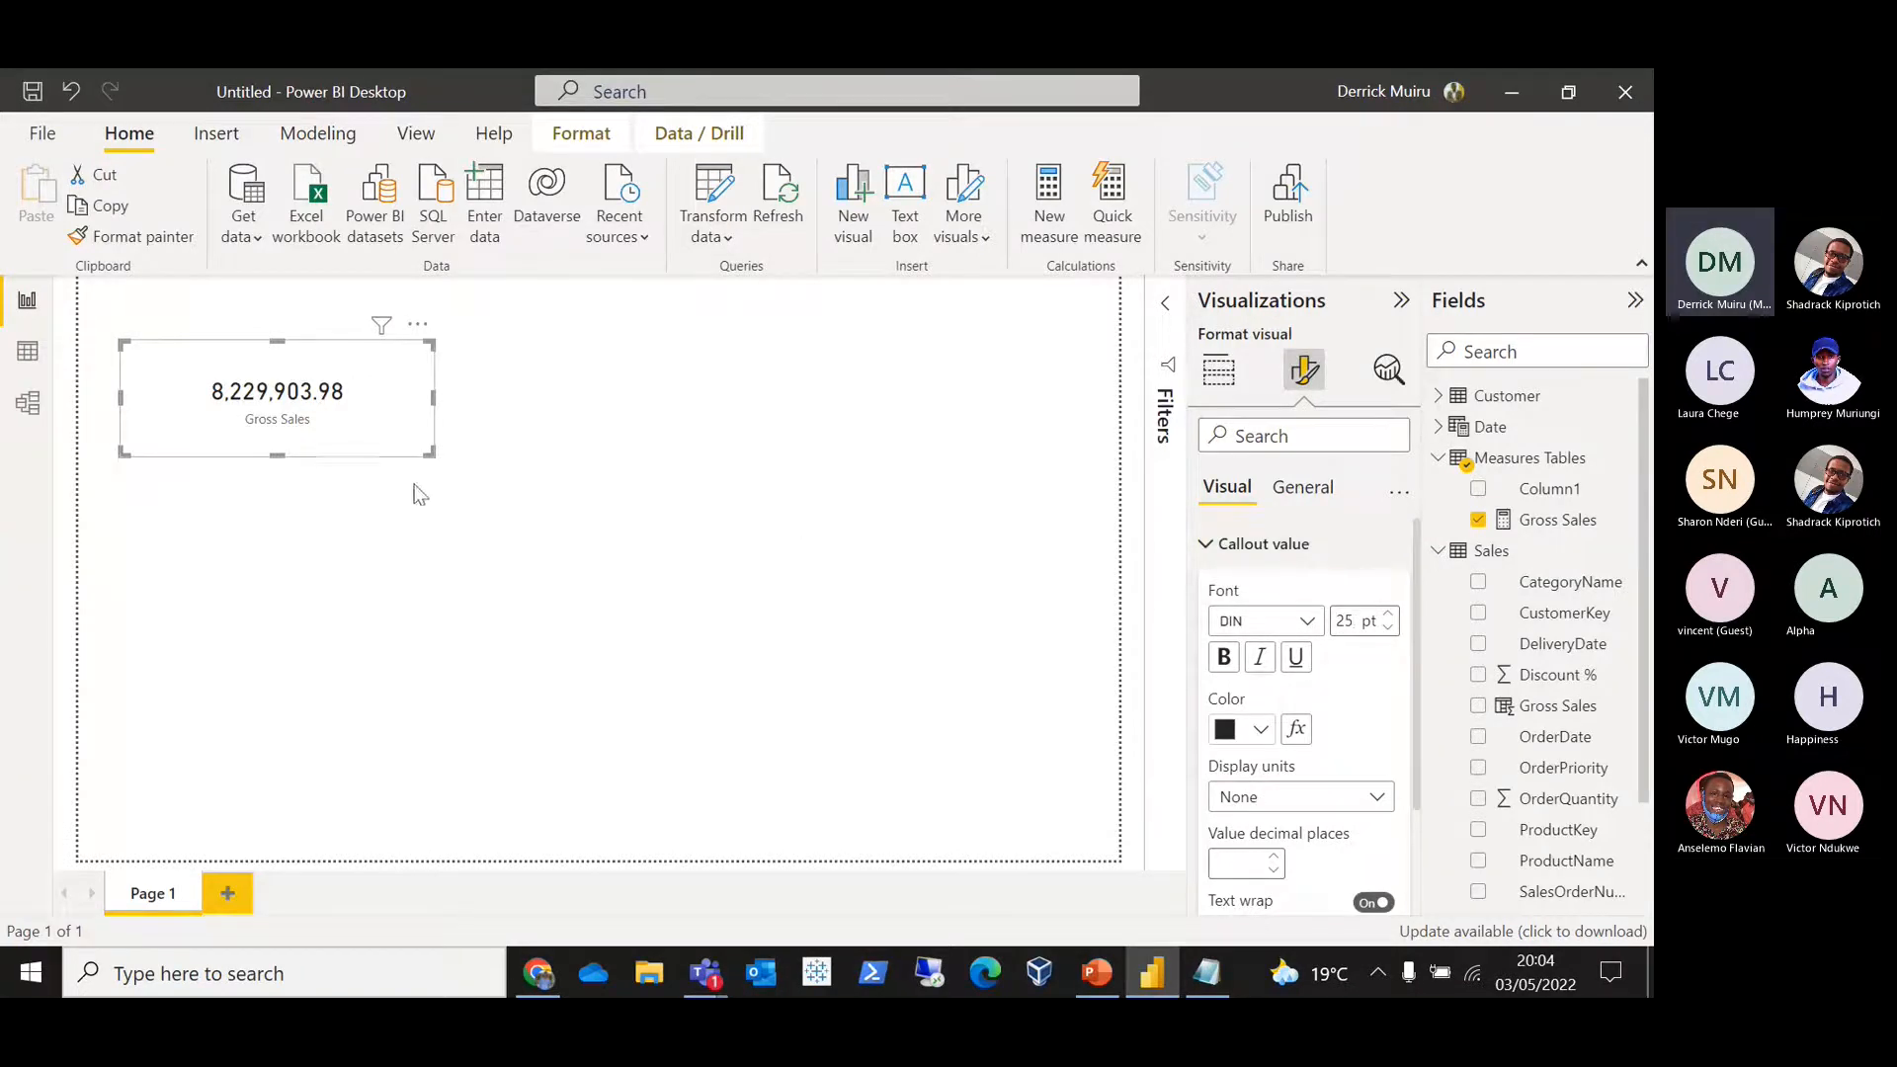
Step: Format the Gross Sales measure with 0 decimal places and a thousands separator
left_click(1530, 531)
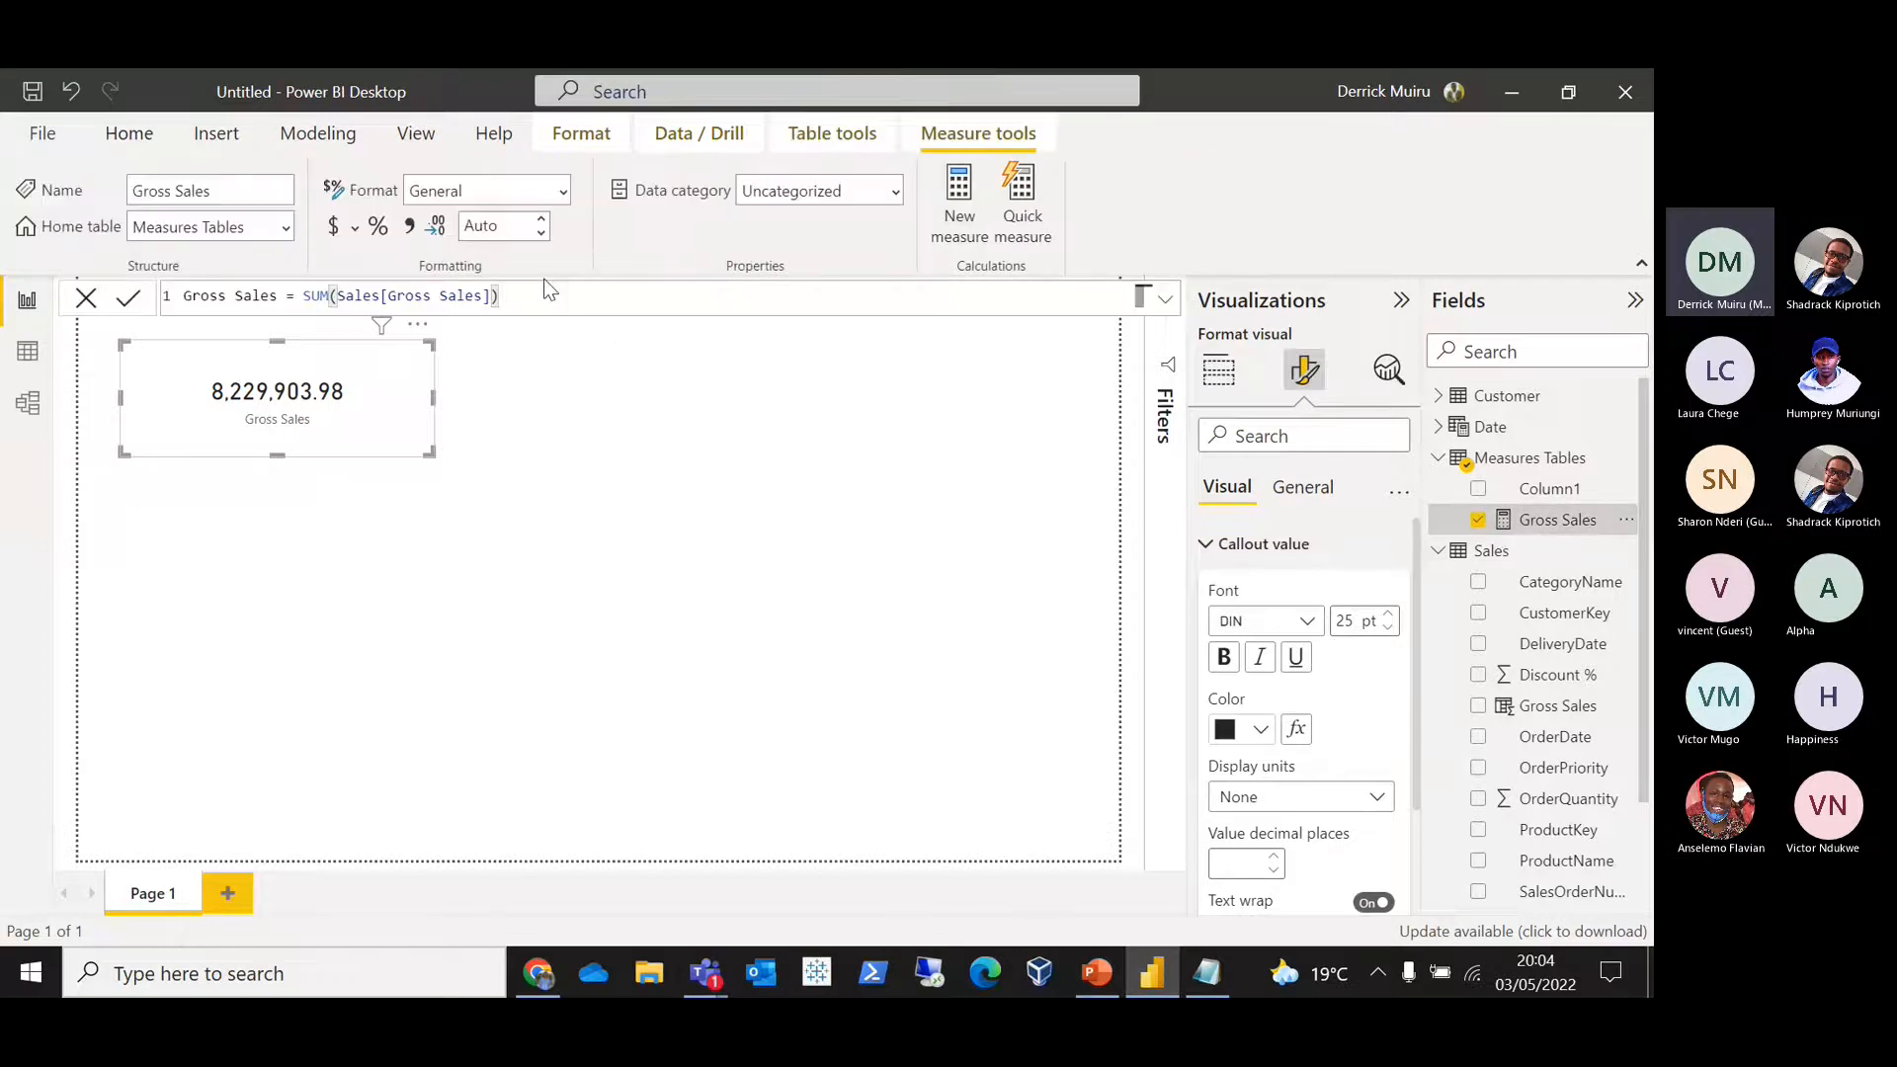
left_click_drag(501, 225, 405, 221)
key("BackSpace")
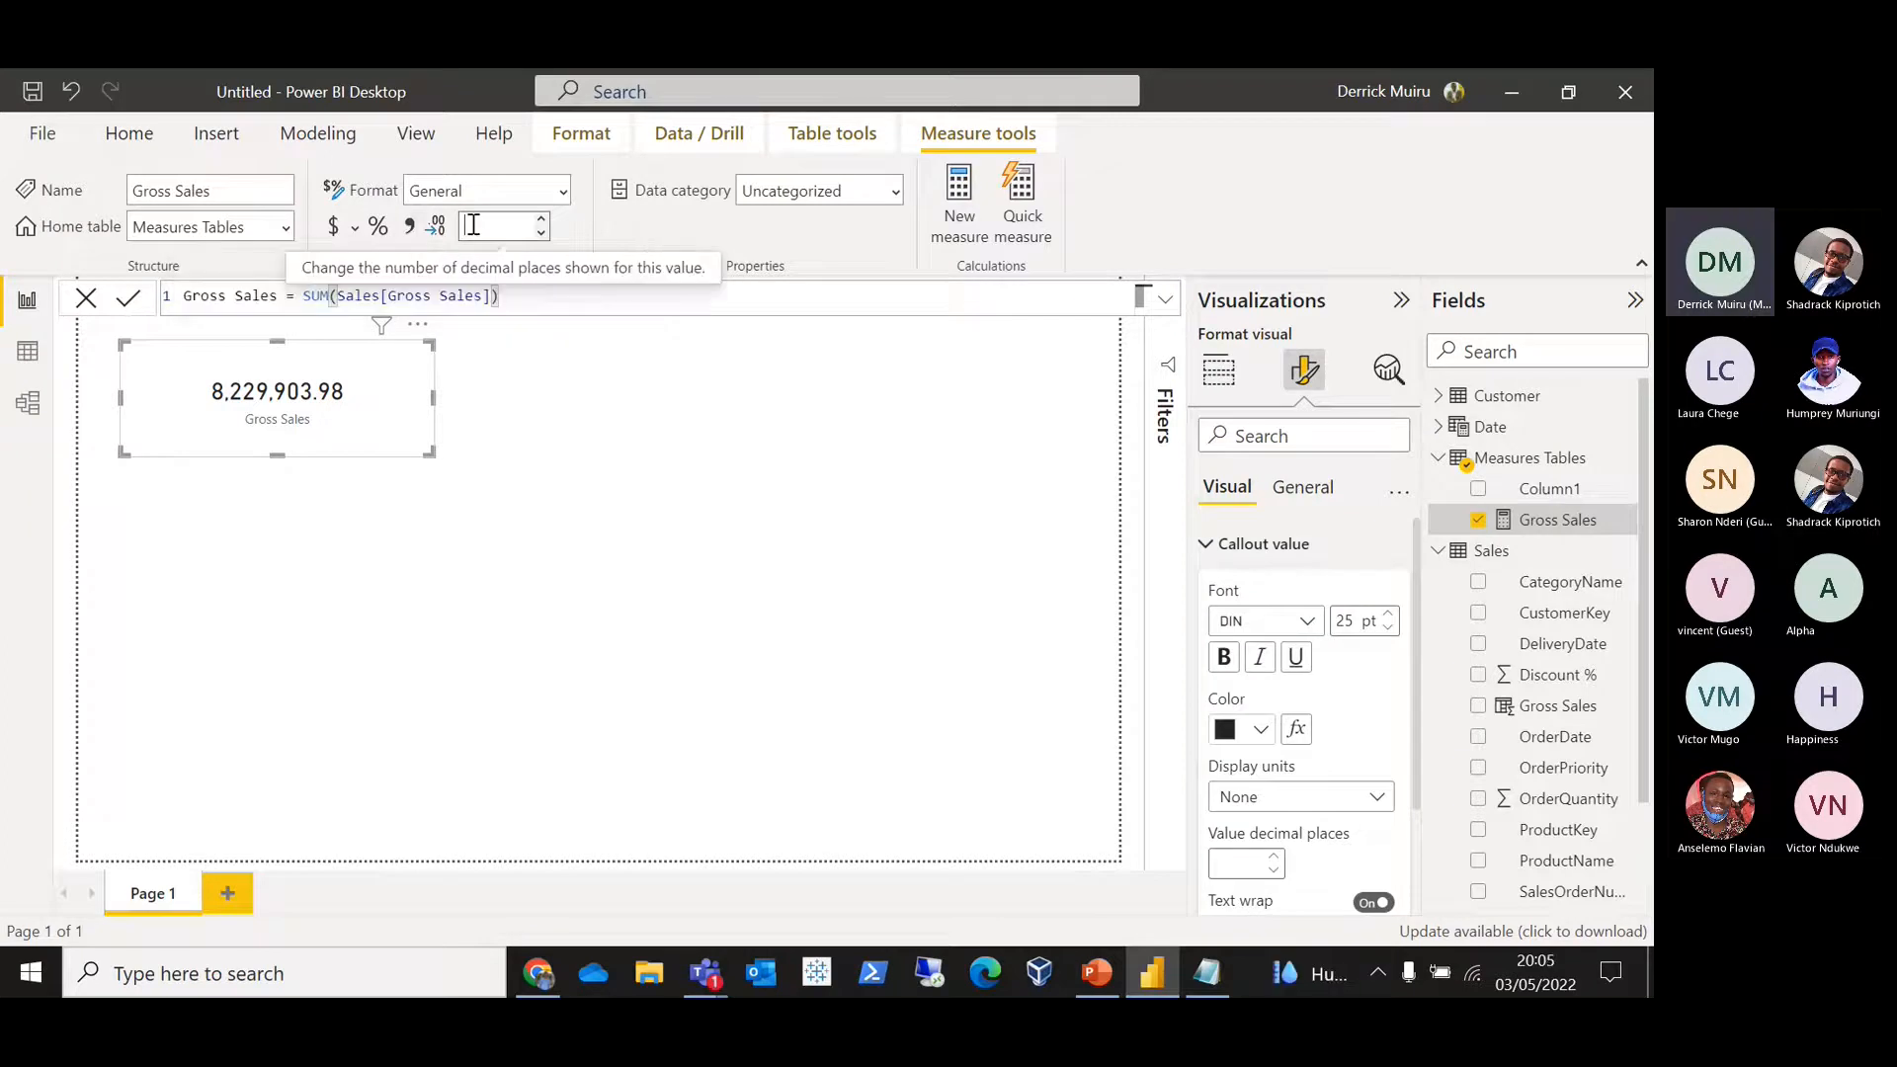
key("Return")
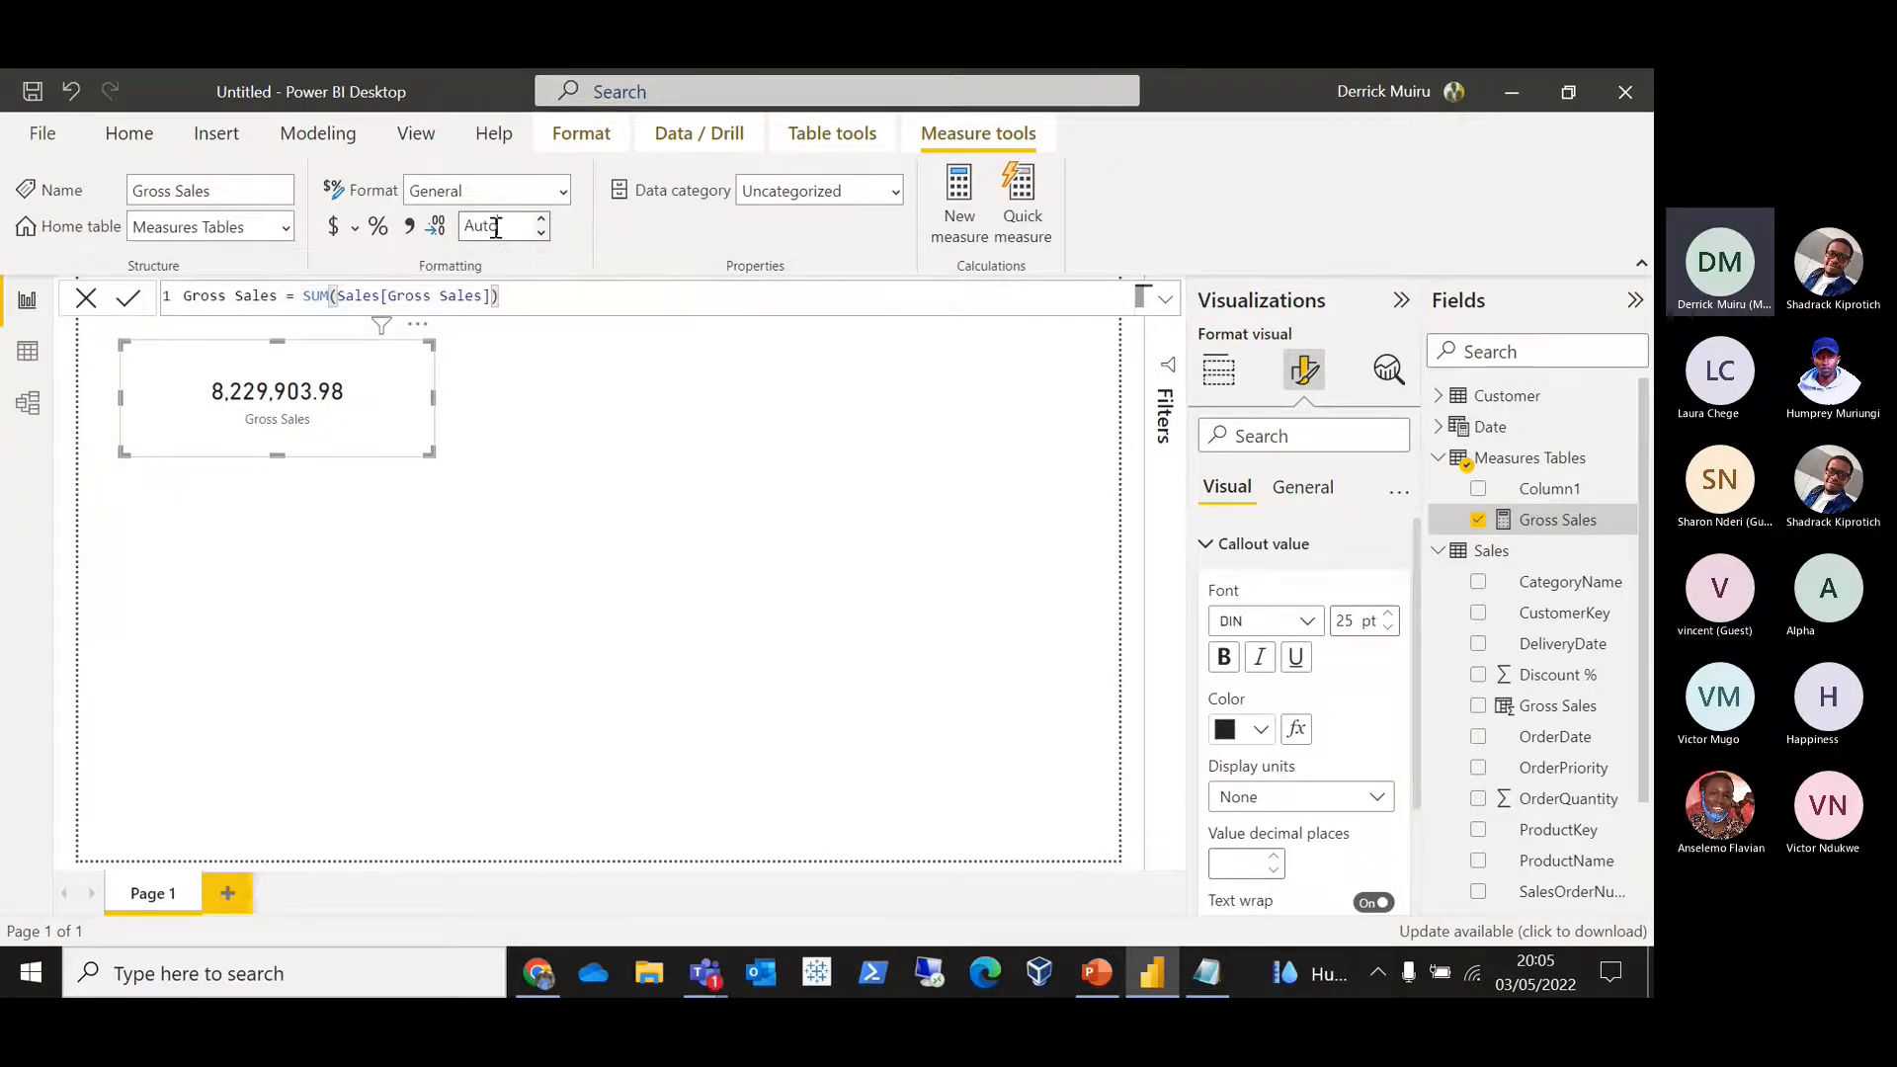
type("0")
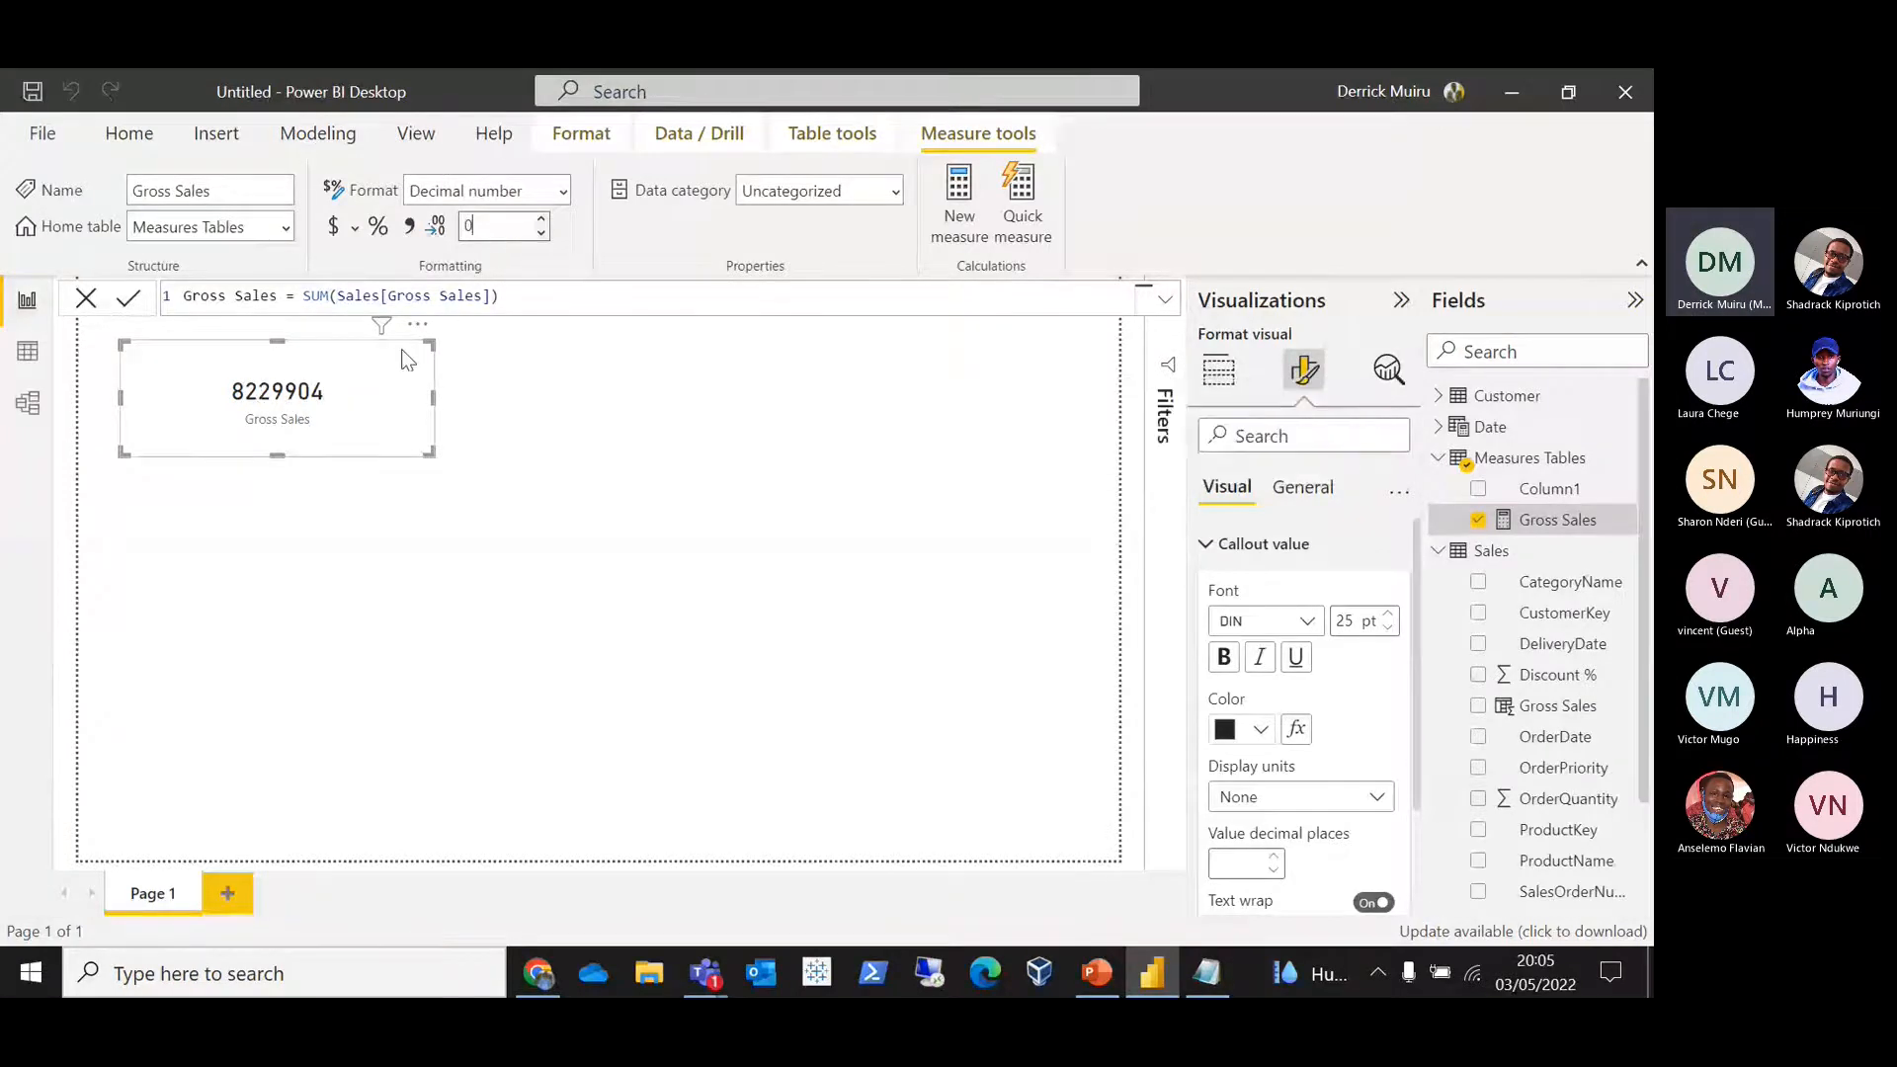
left_click(409, 227)
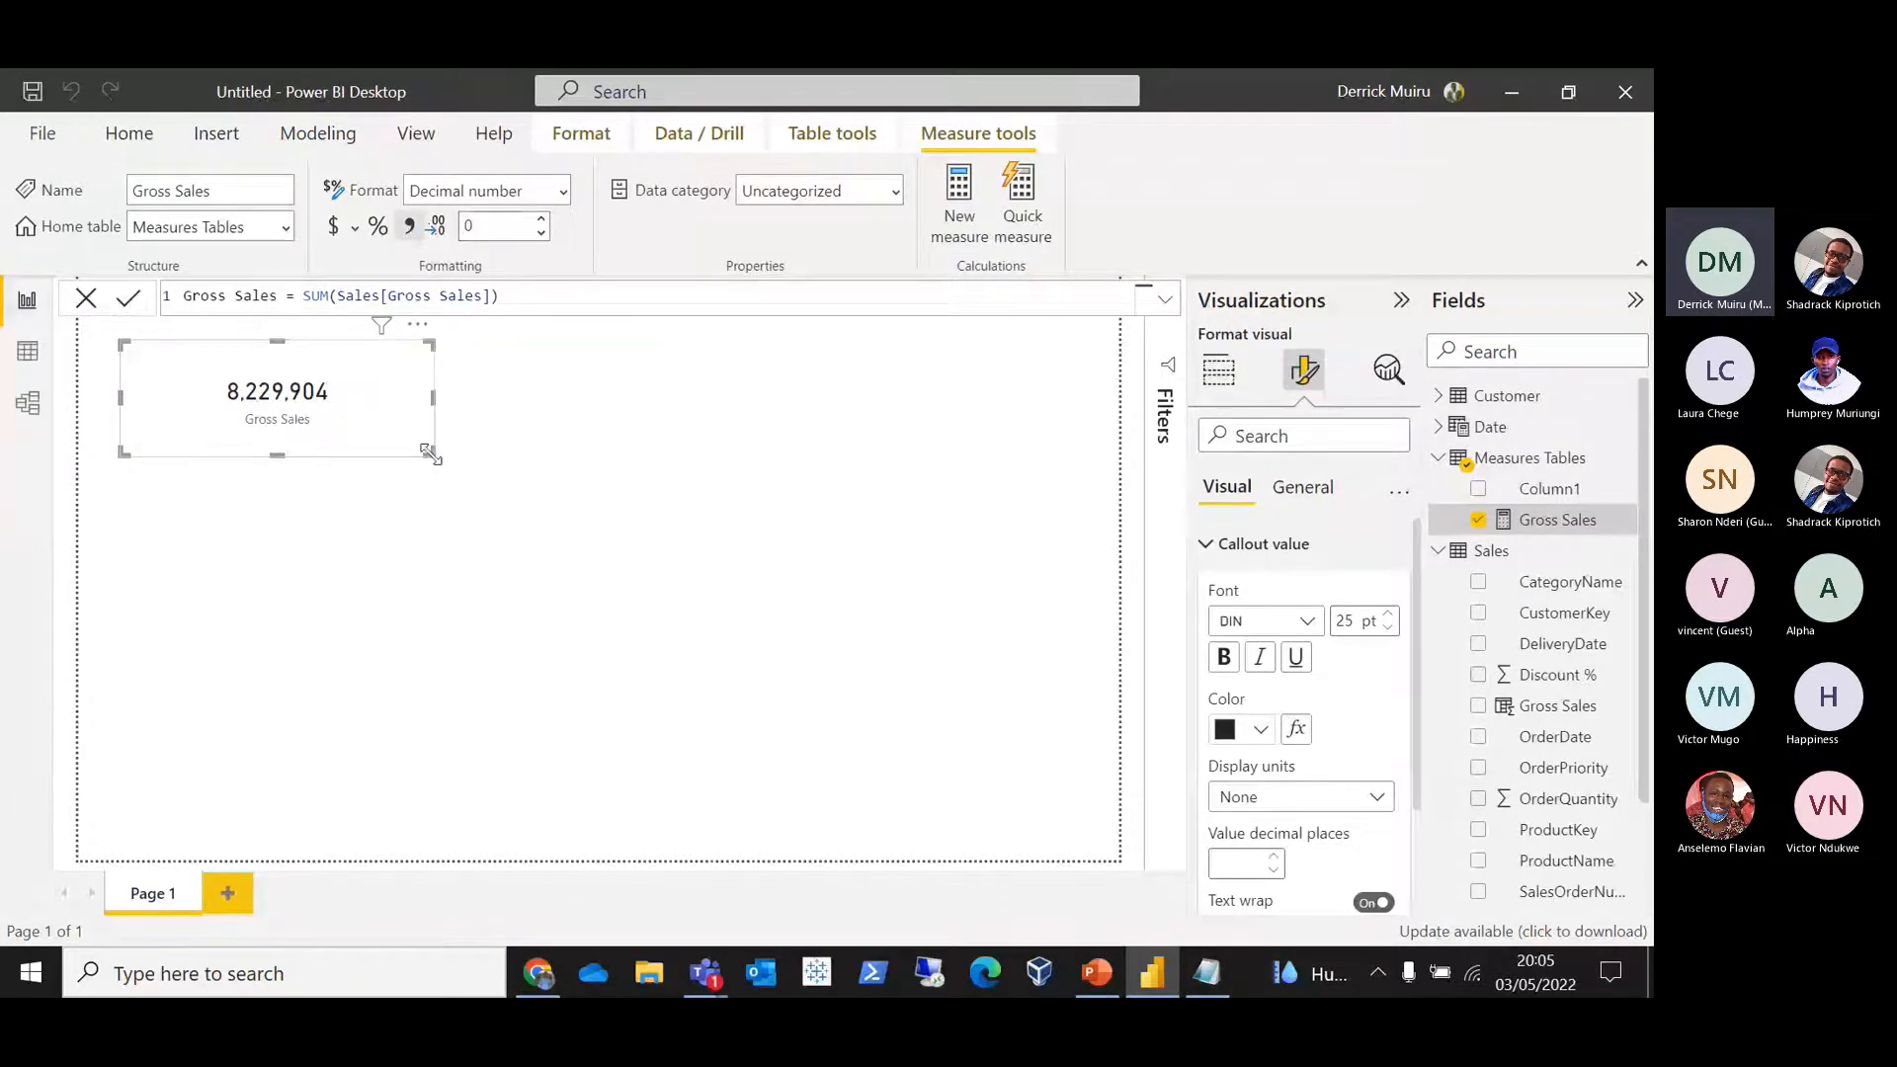
Step: Shrink the Gross Sales card to fit its number closely, and move it slightly down towards the page's left edge
left_click_drag(429, 453, 324, 401)
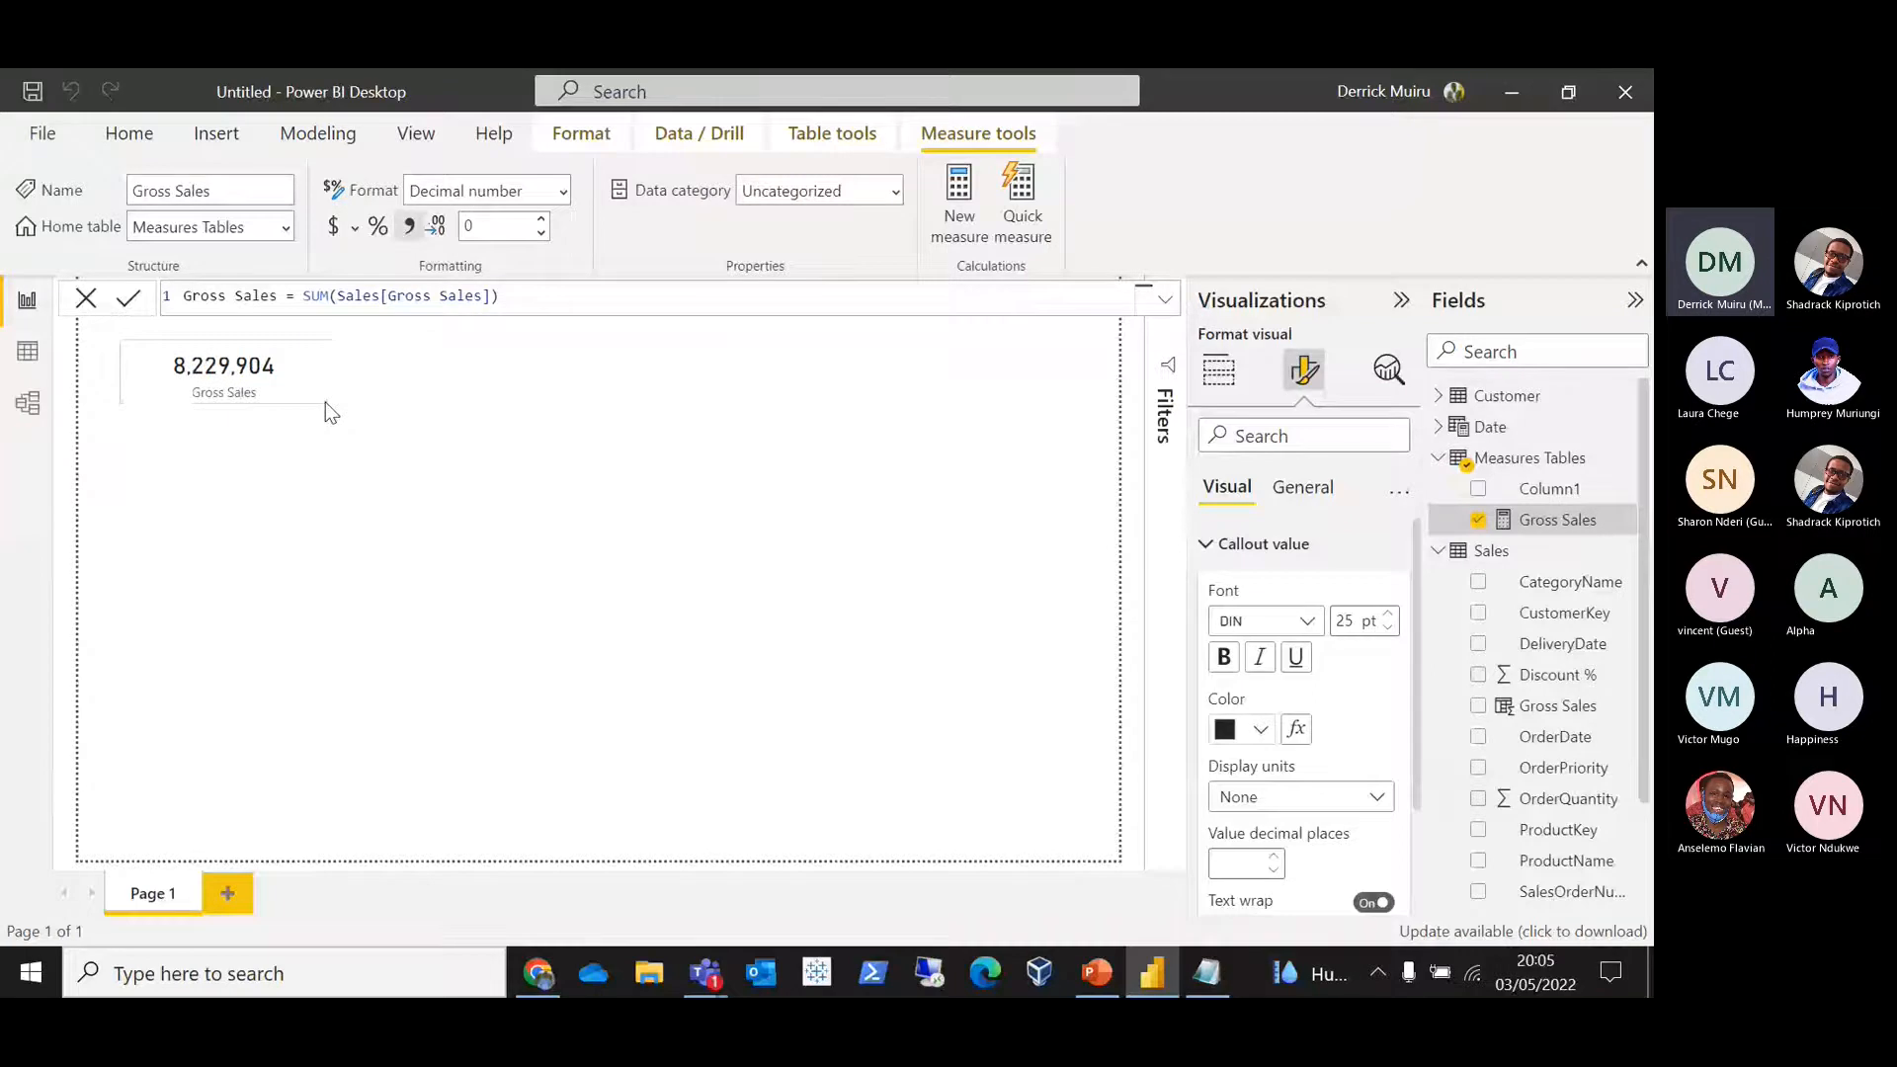
left_click_drag(251, 391, 228, 437)
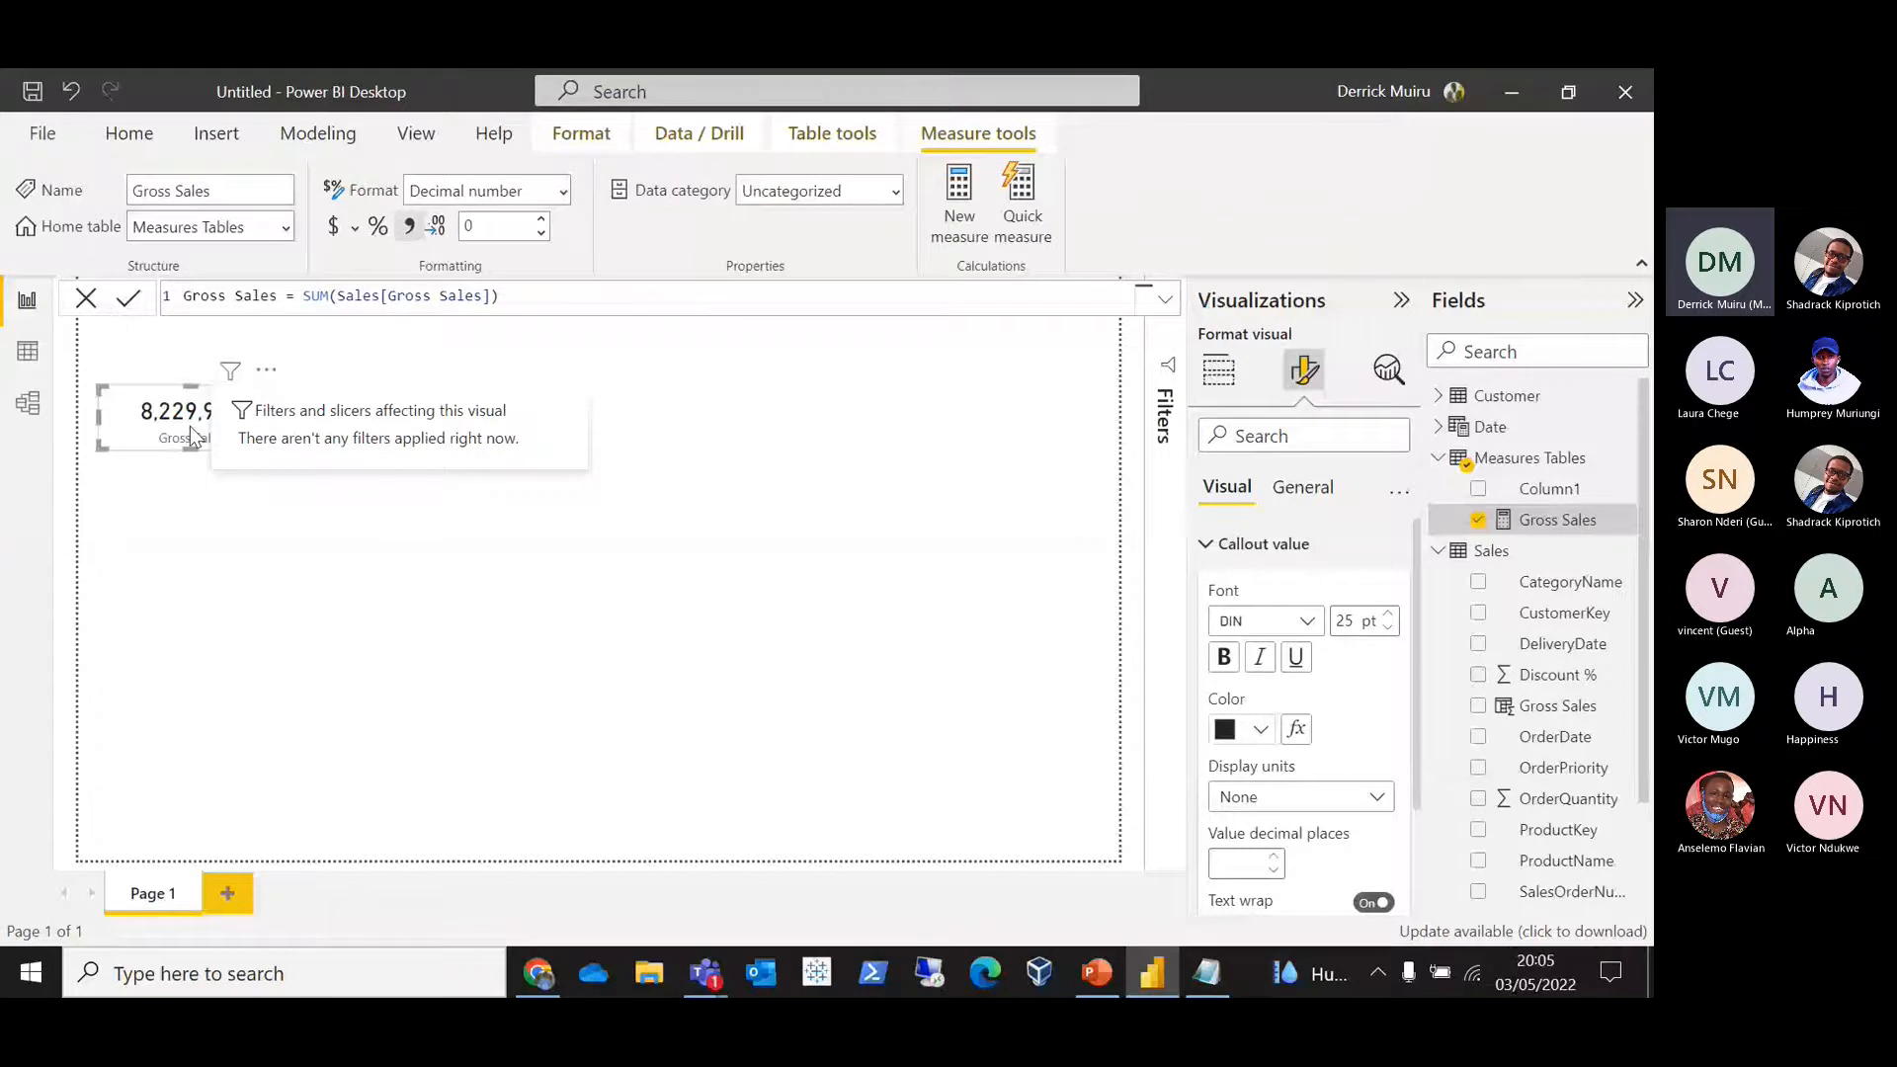
Step: Check the required totals in the challenge PDF in Chrome, and return to Power BI Desktop to examine the Sales table's discount and sales columns
key("alt+Tab")
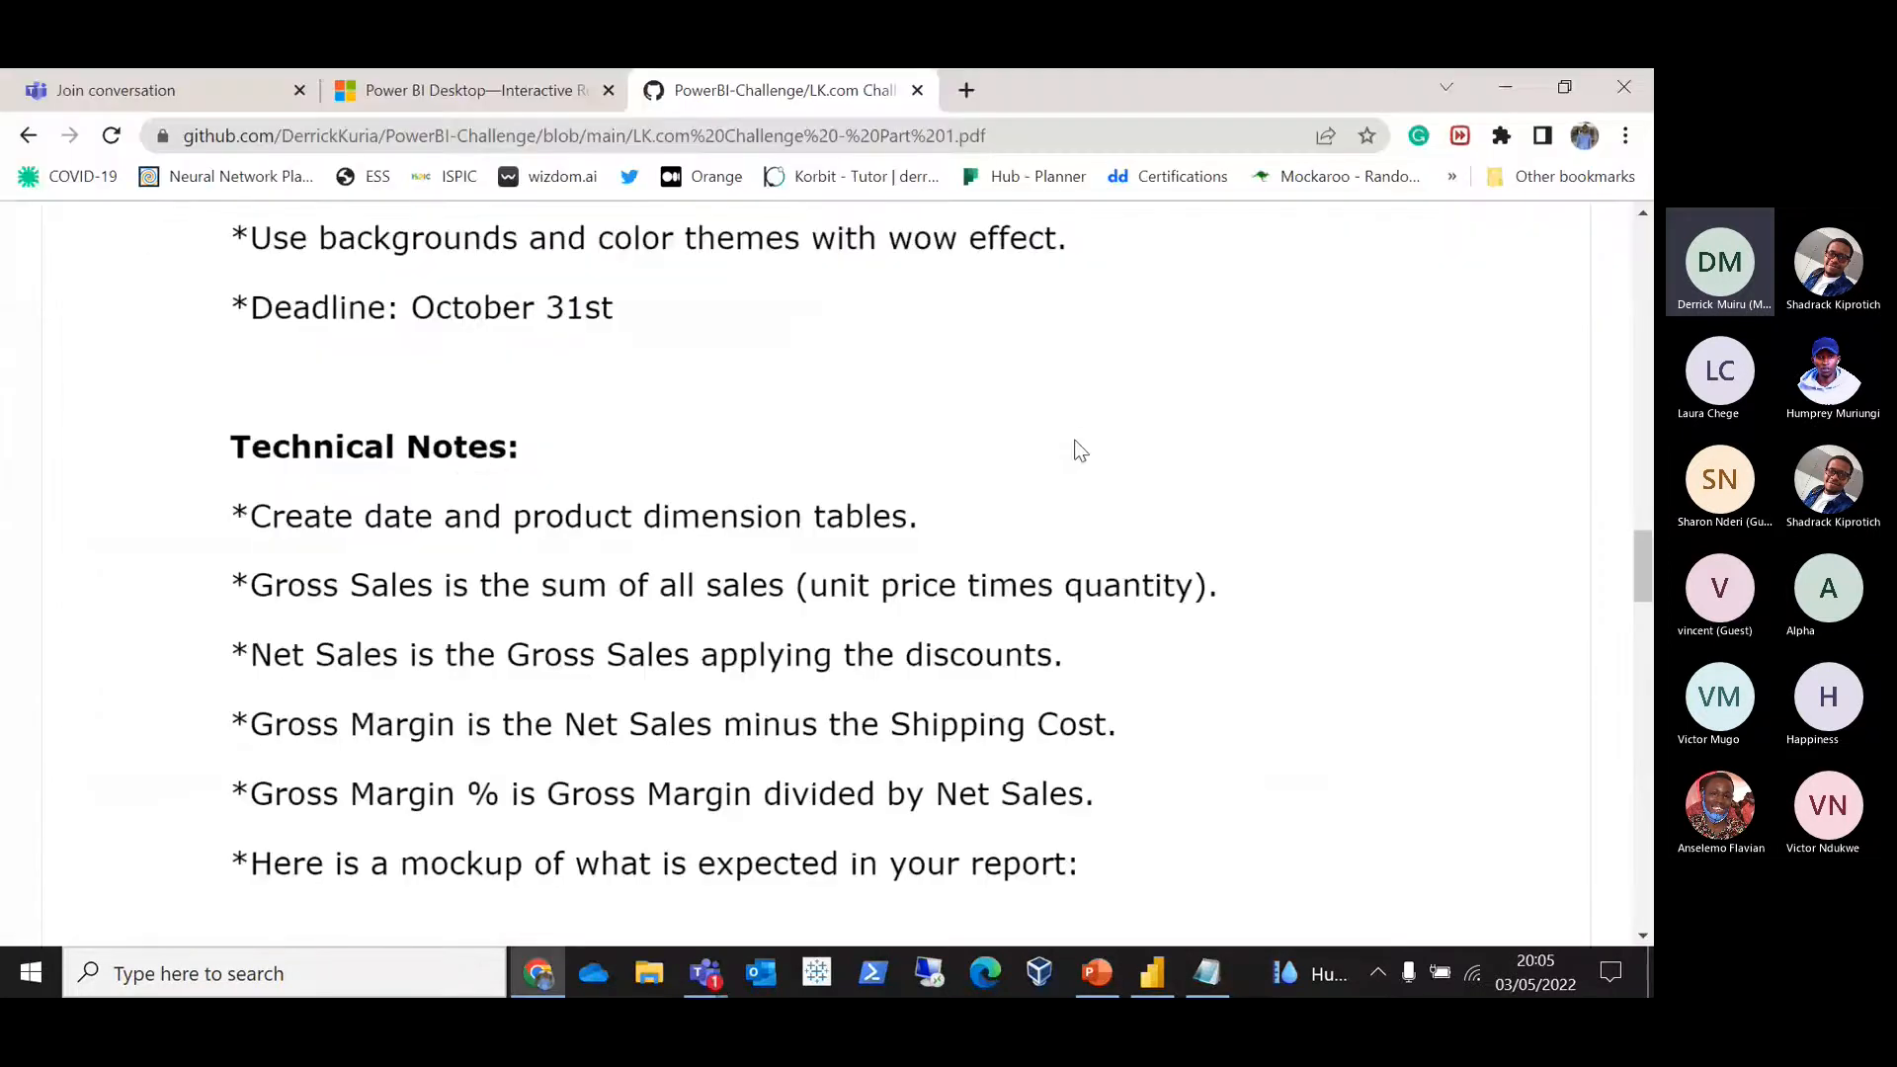
left_click_drag(1638, 559, 1635, 402)
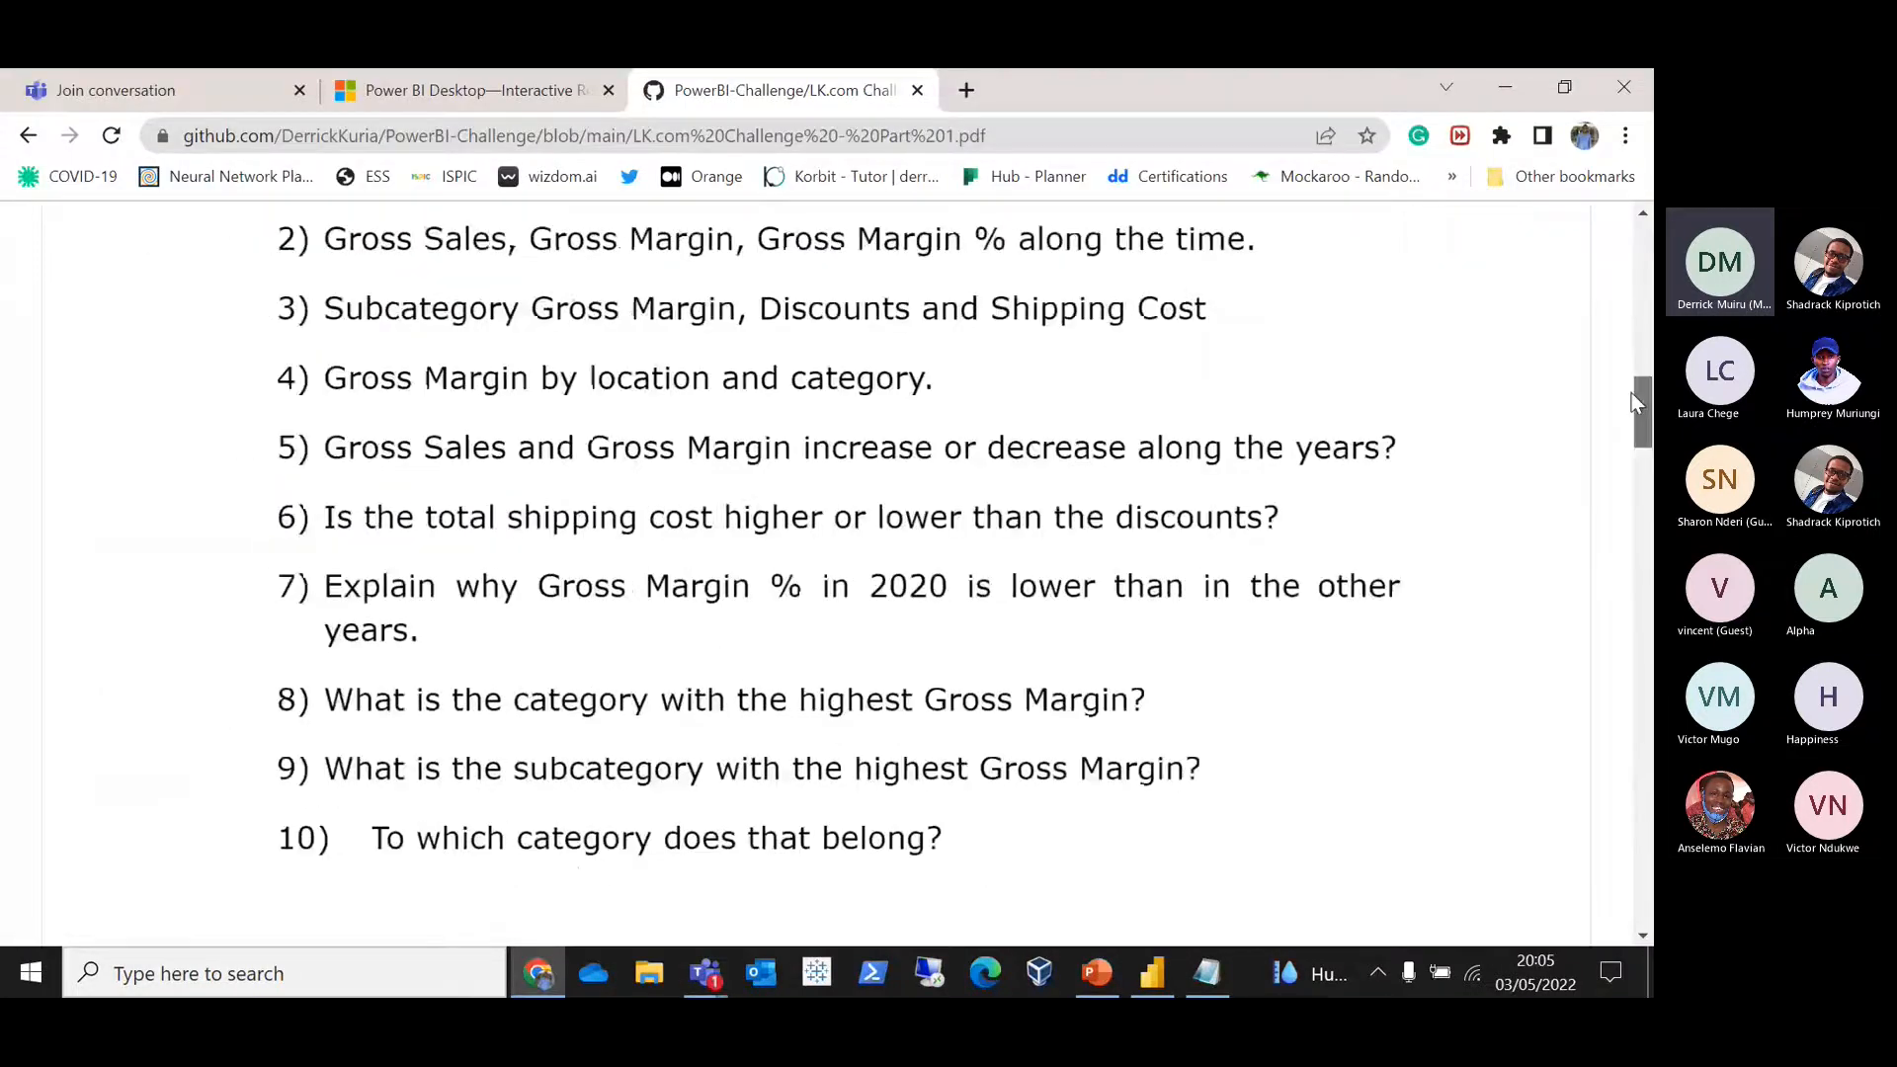
scroll(743, 372, "up", 3)
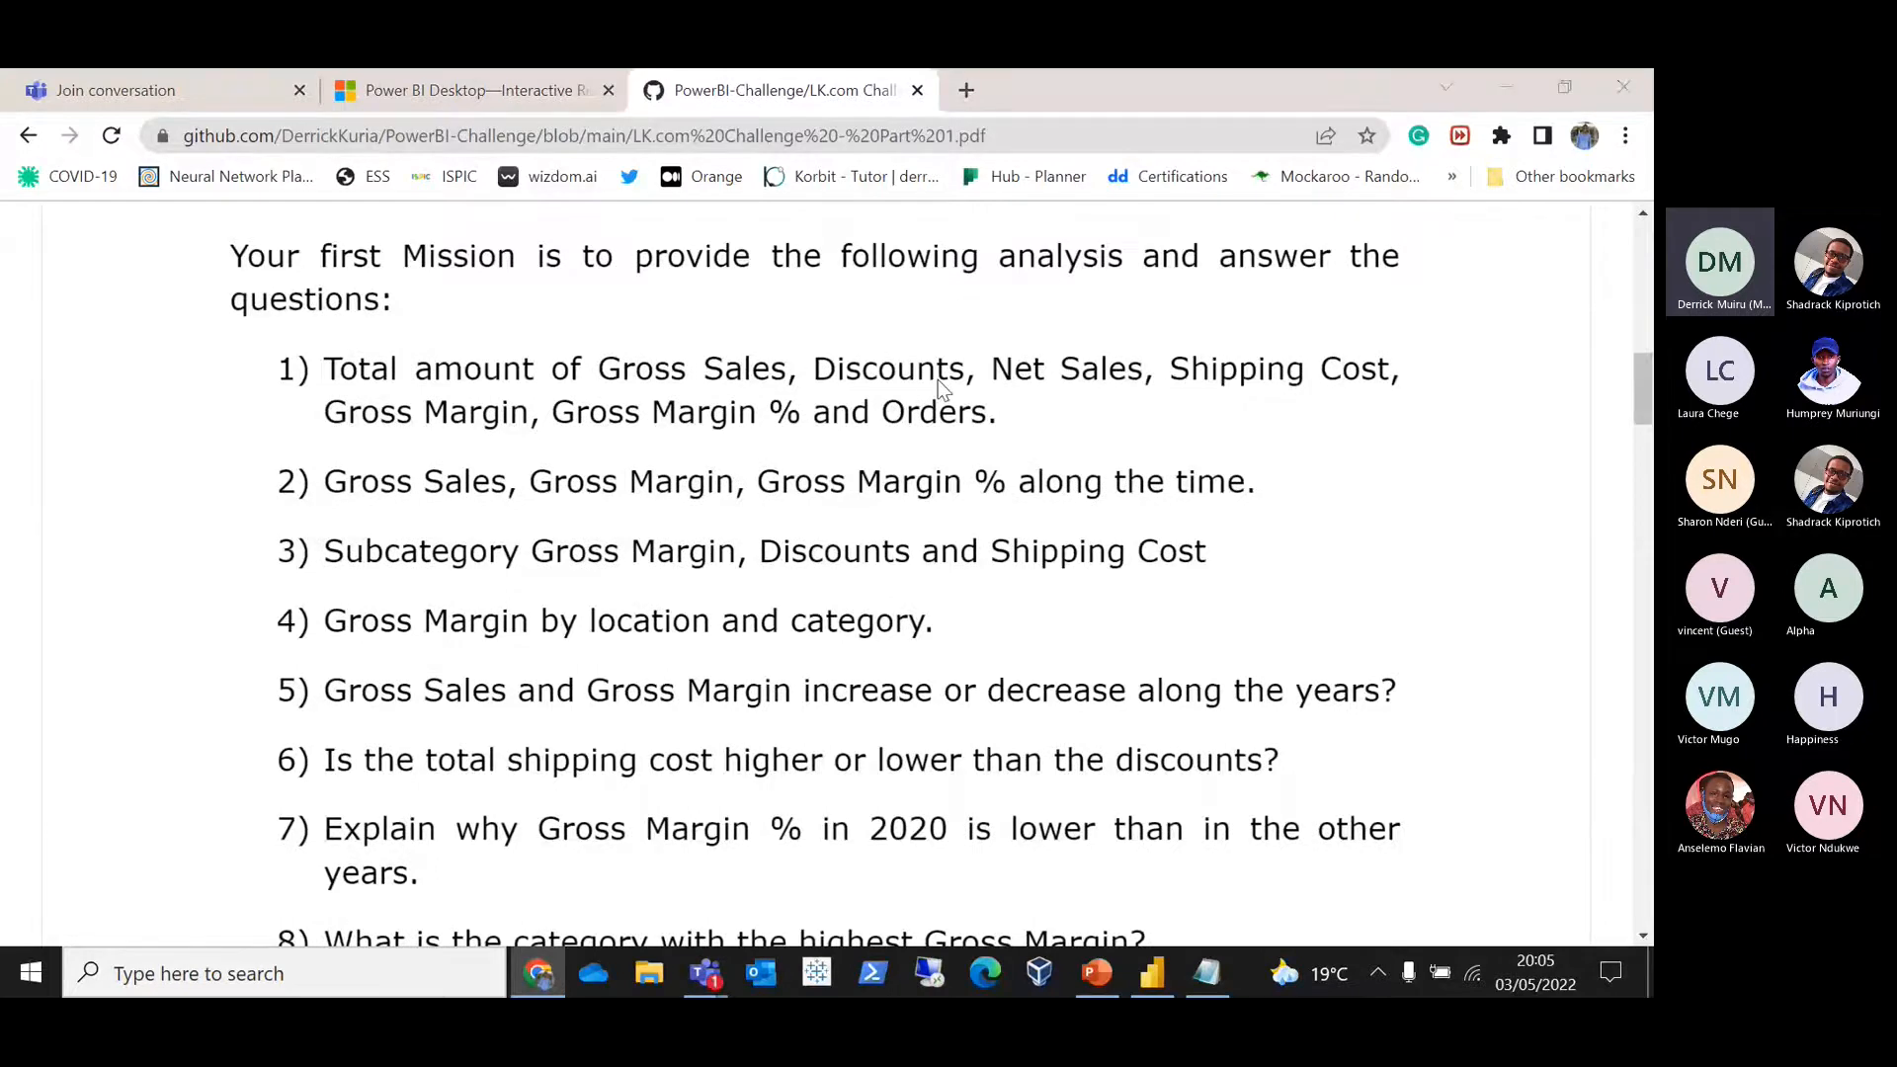
key("alt+Tab")
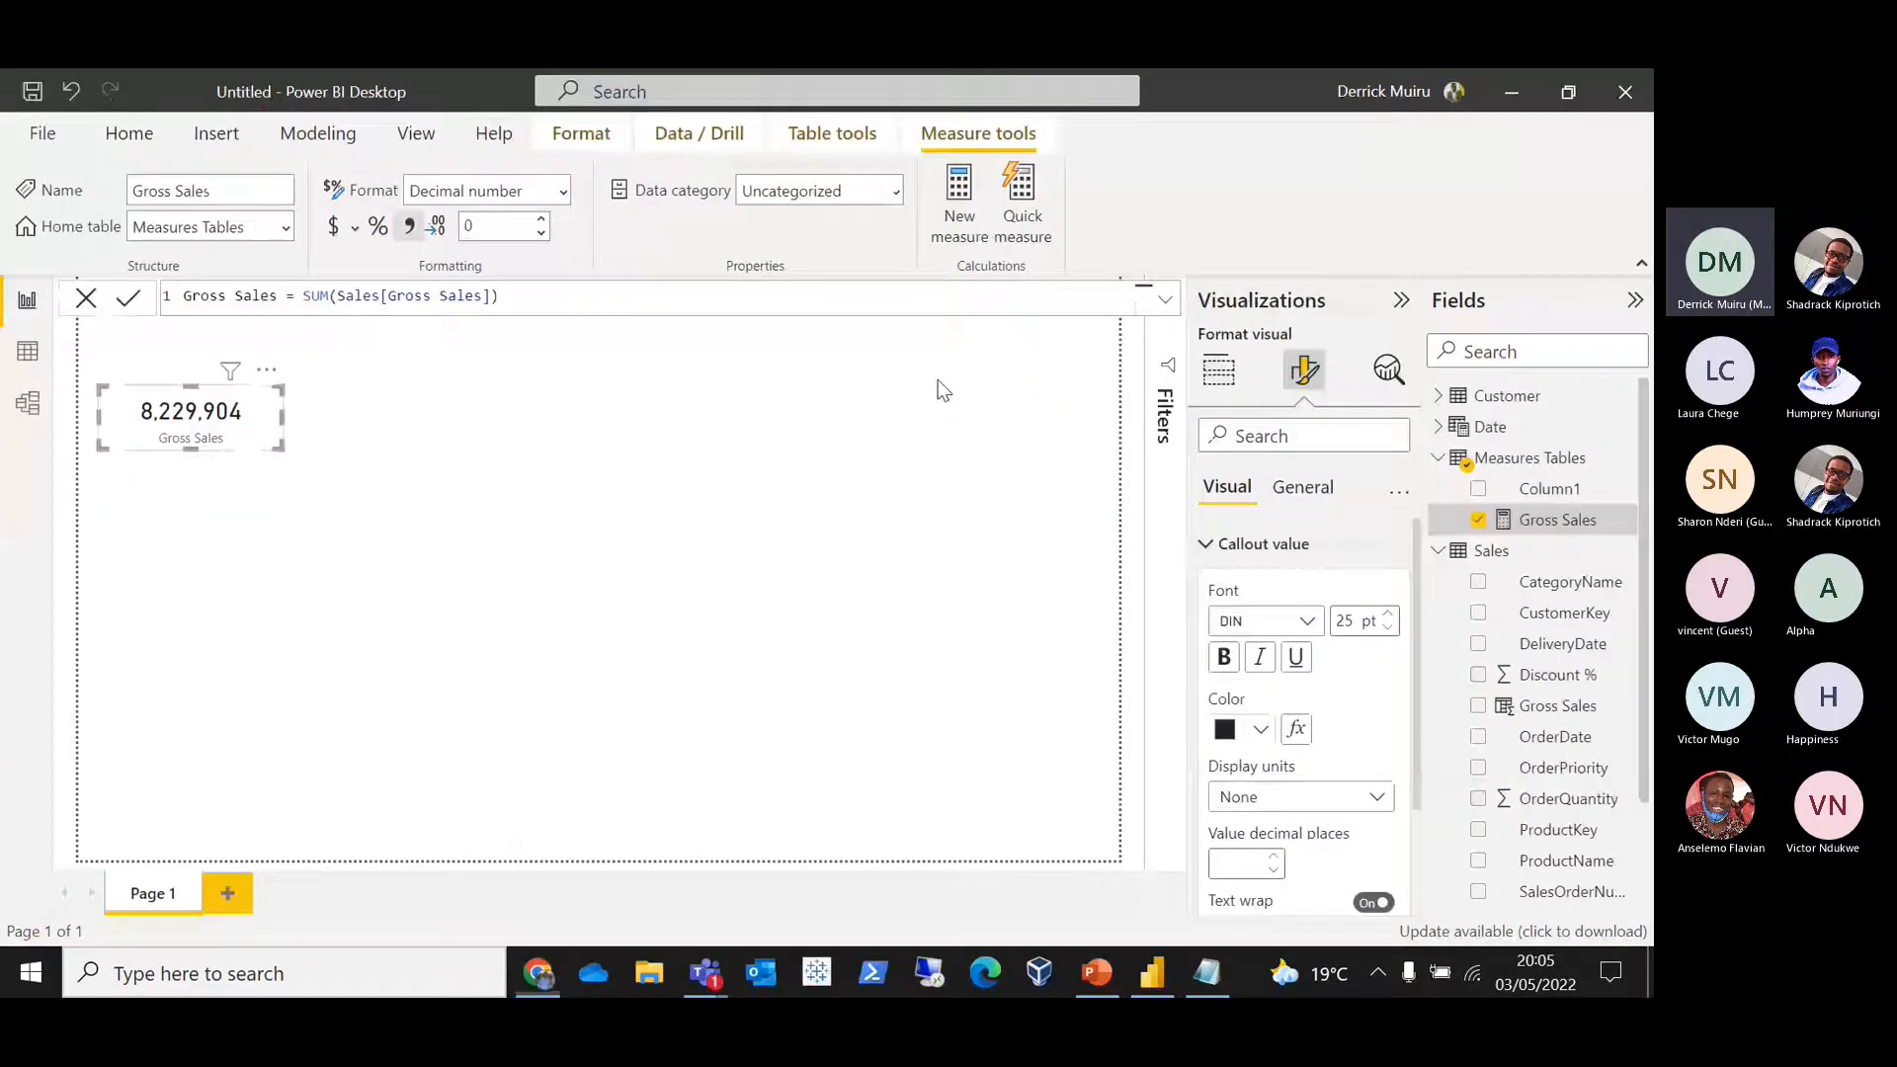
left_click(18, 352)
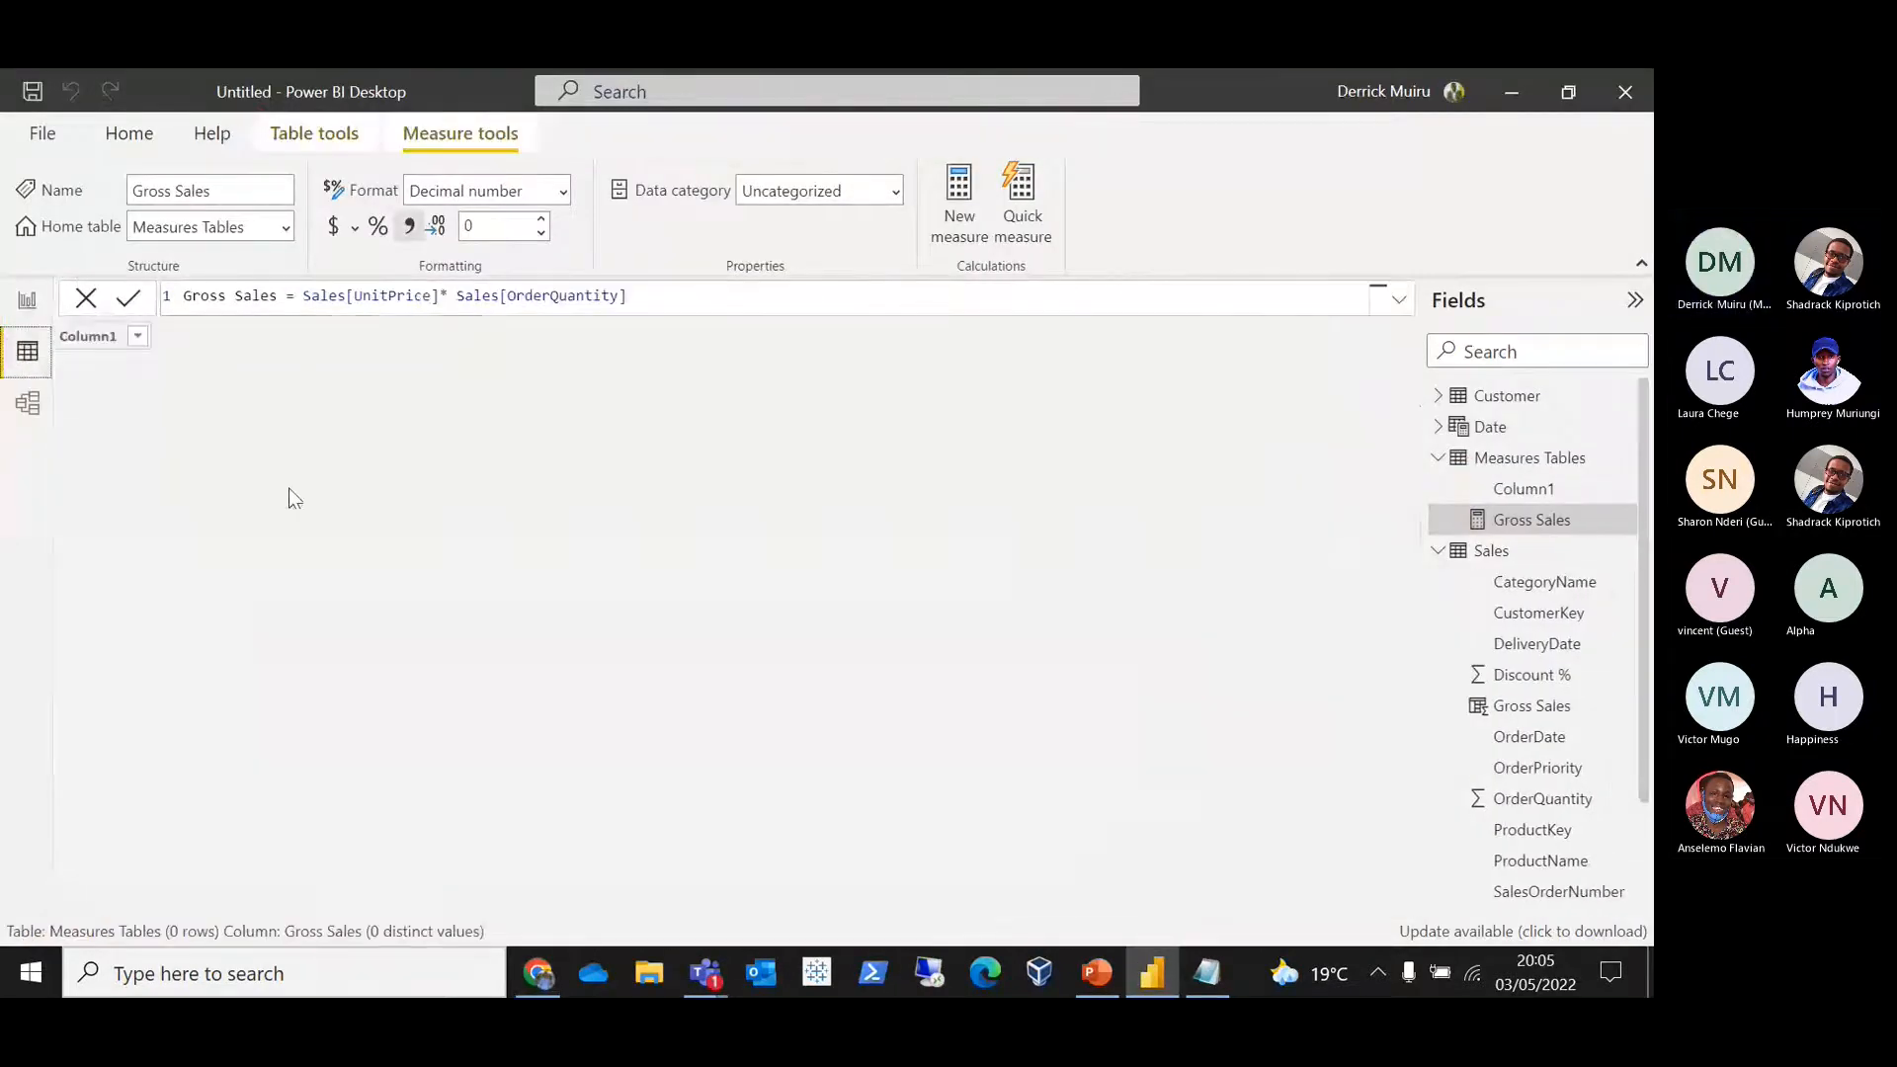
left_click(1486, 550)
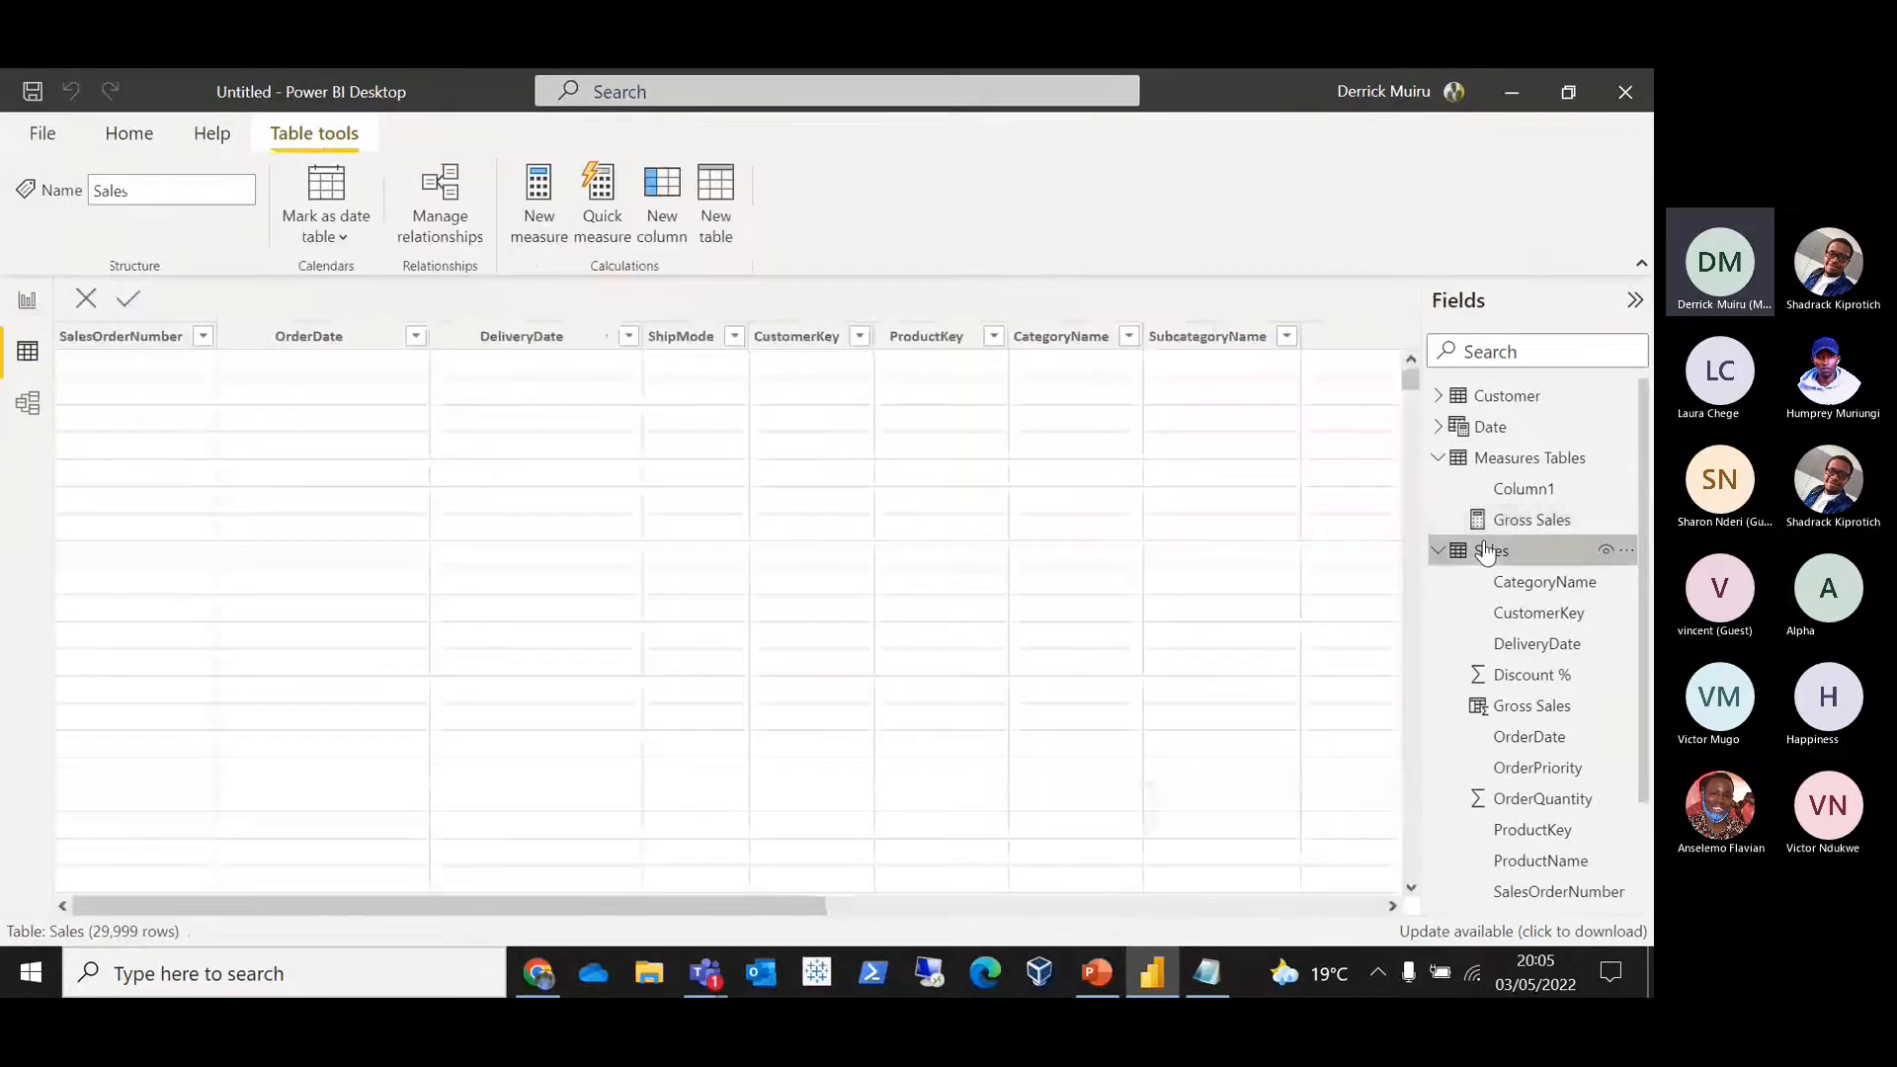
left_click_drag(568, 906, 1149, 904)
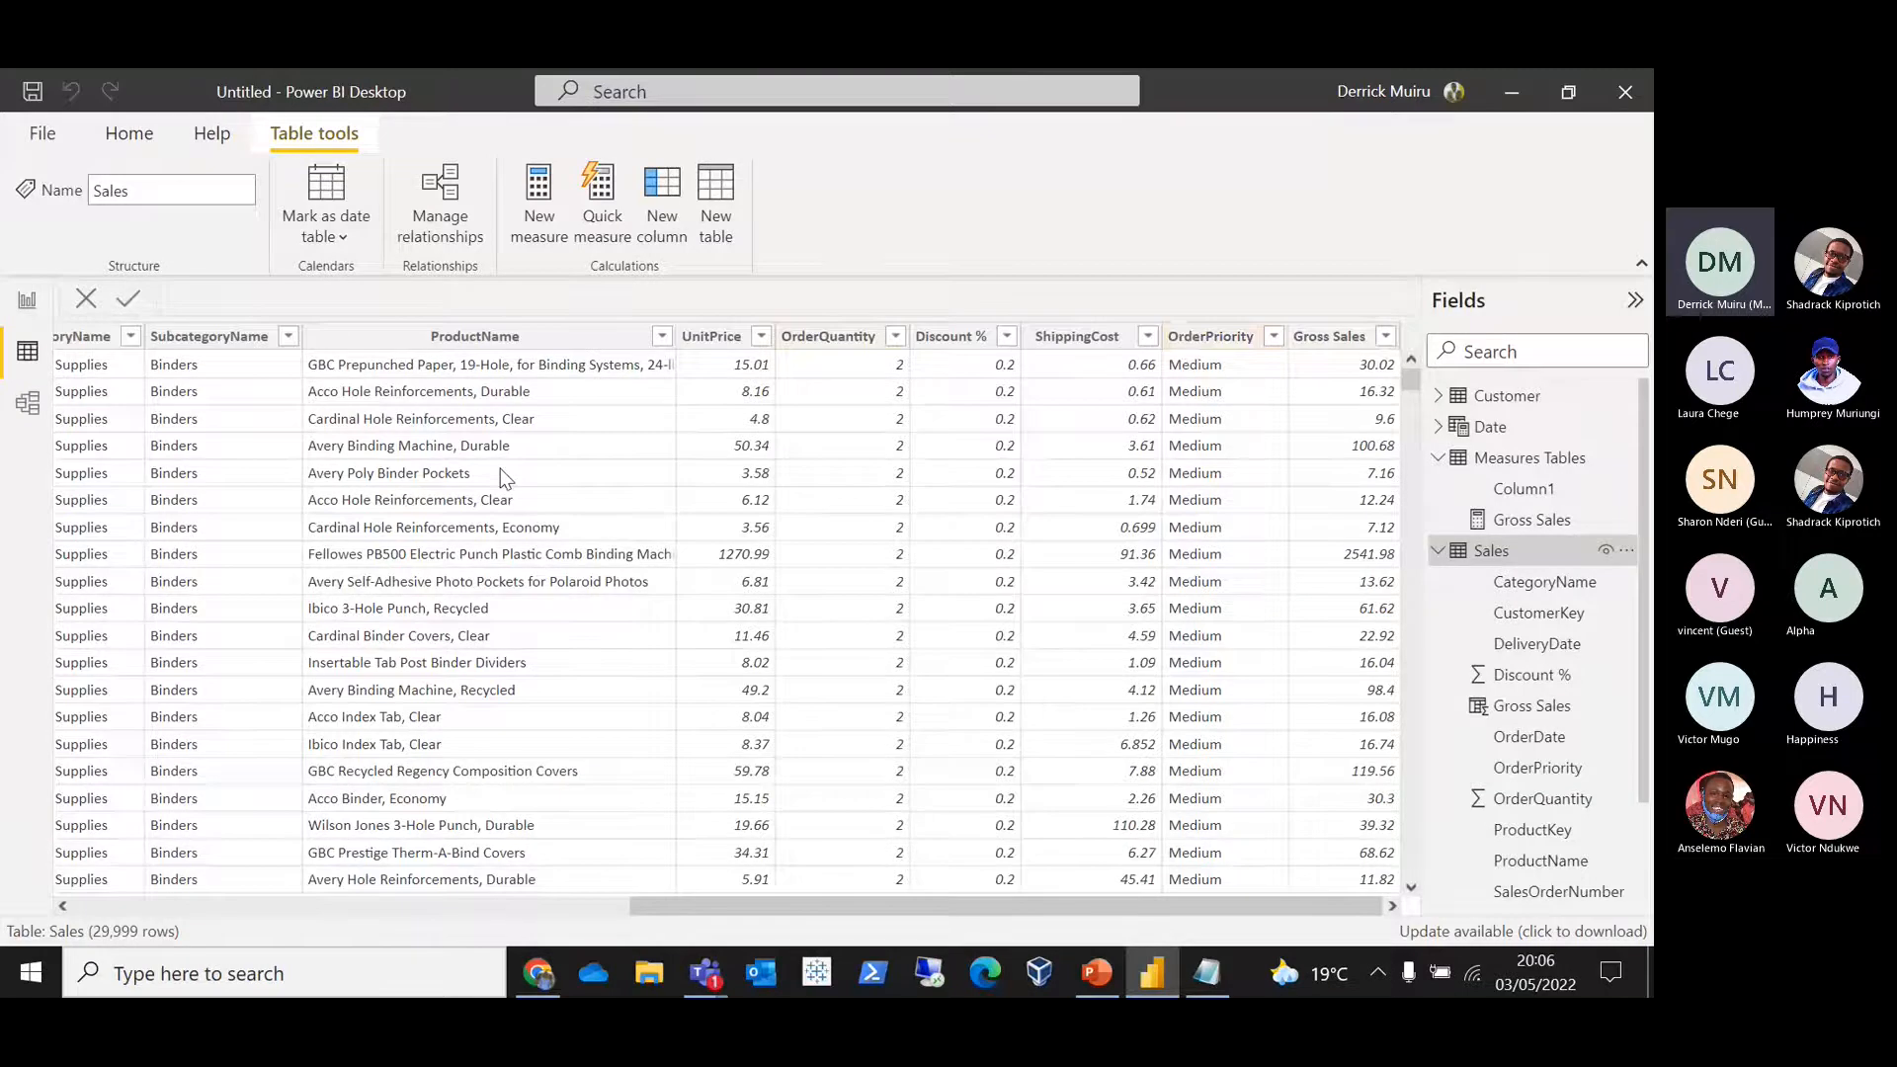
Step: Add a calculated column to the Sales table defined as Discount = Sales[Discount %] * Sales[Gross Sales]
left_click(661, 204)
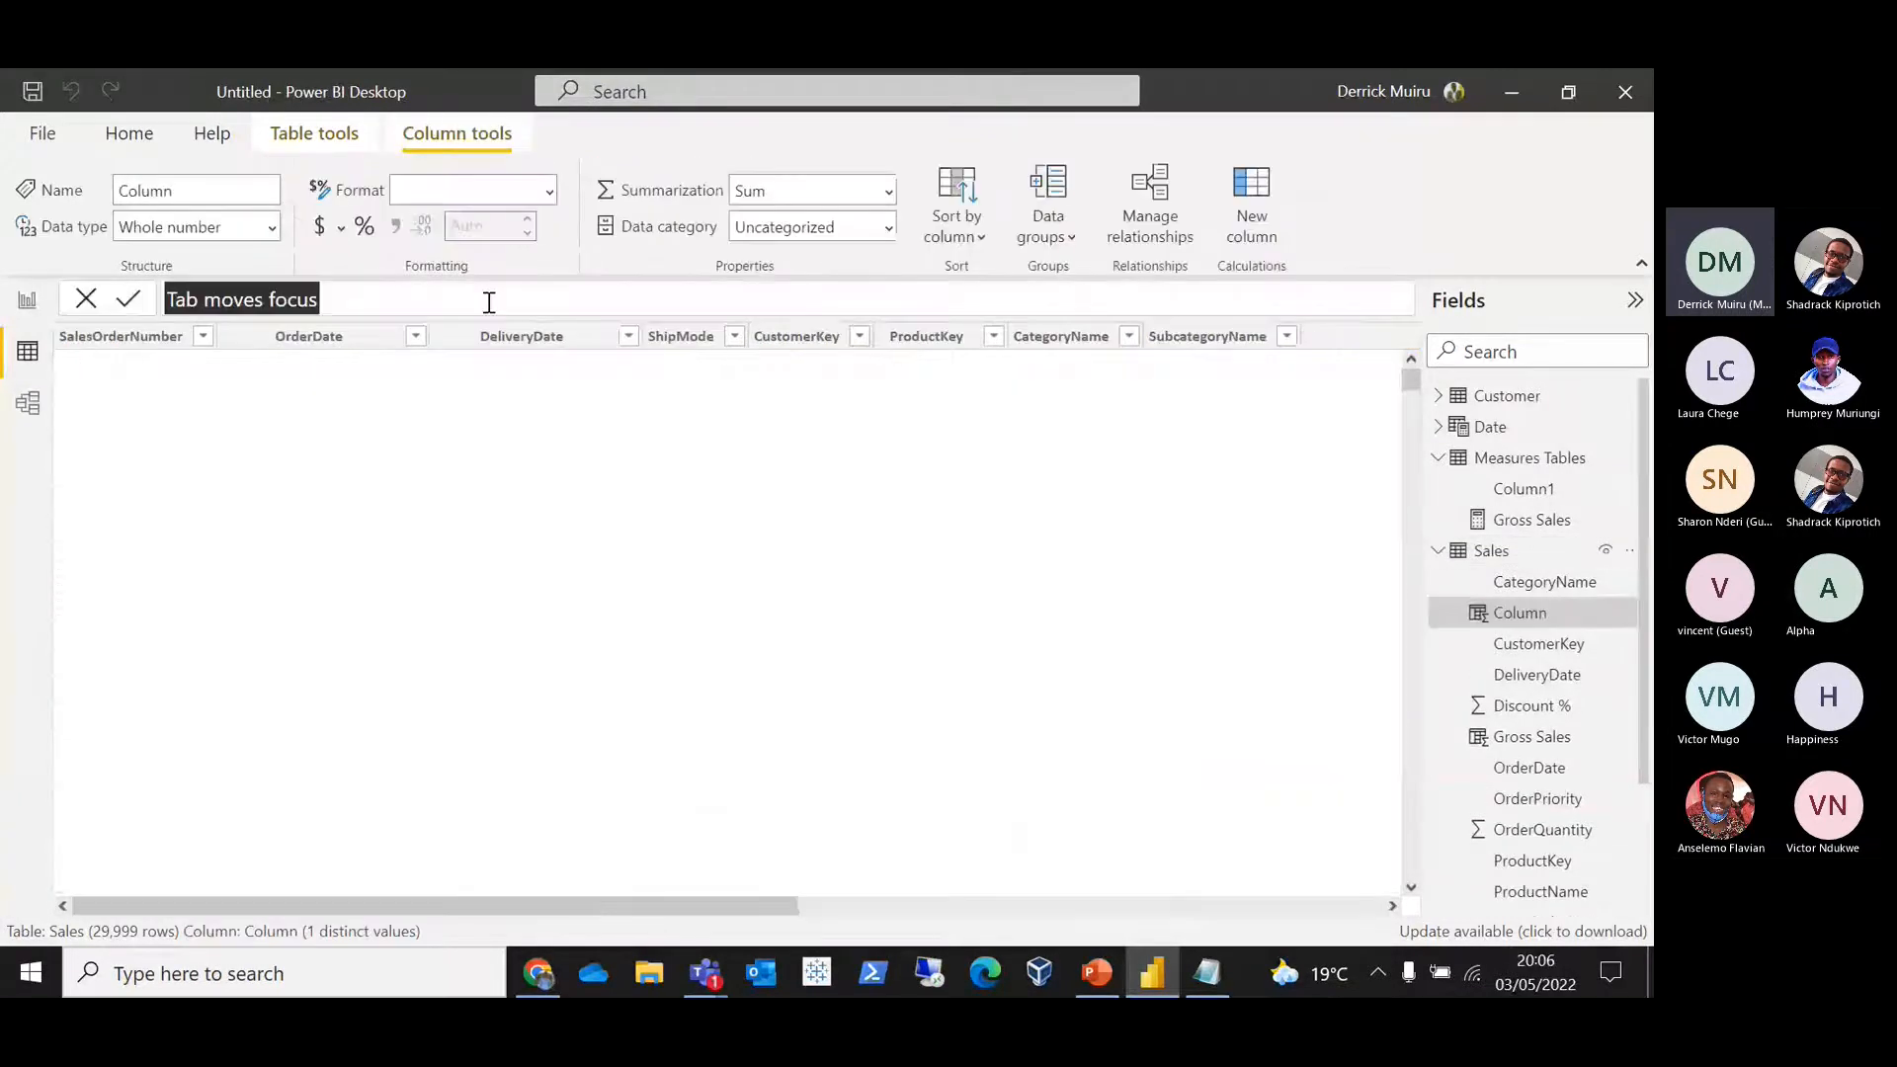
key("BackSpace")
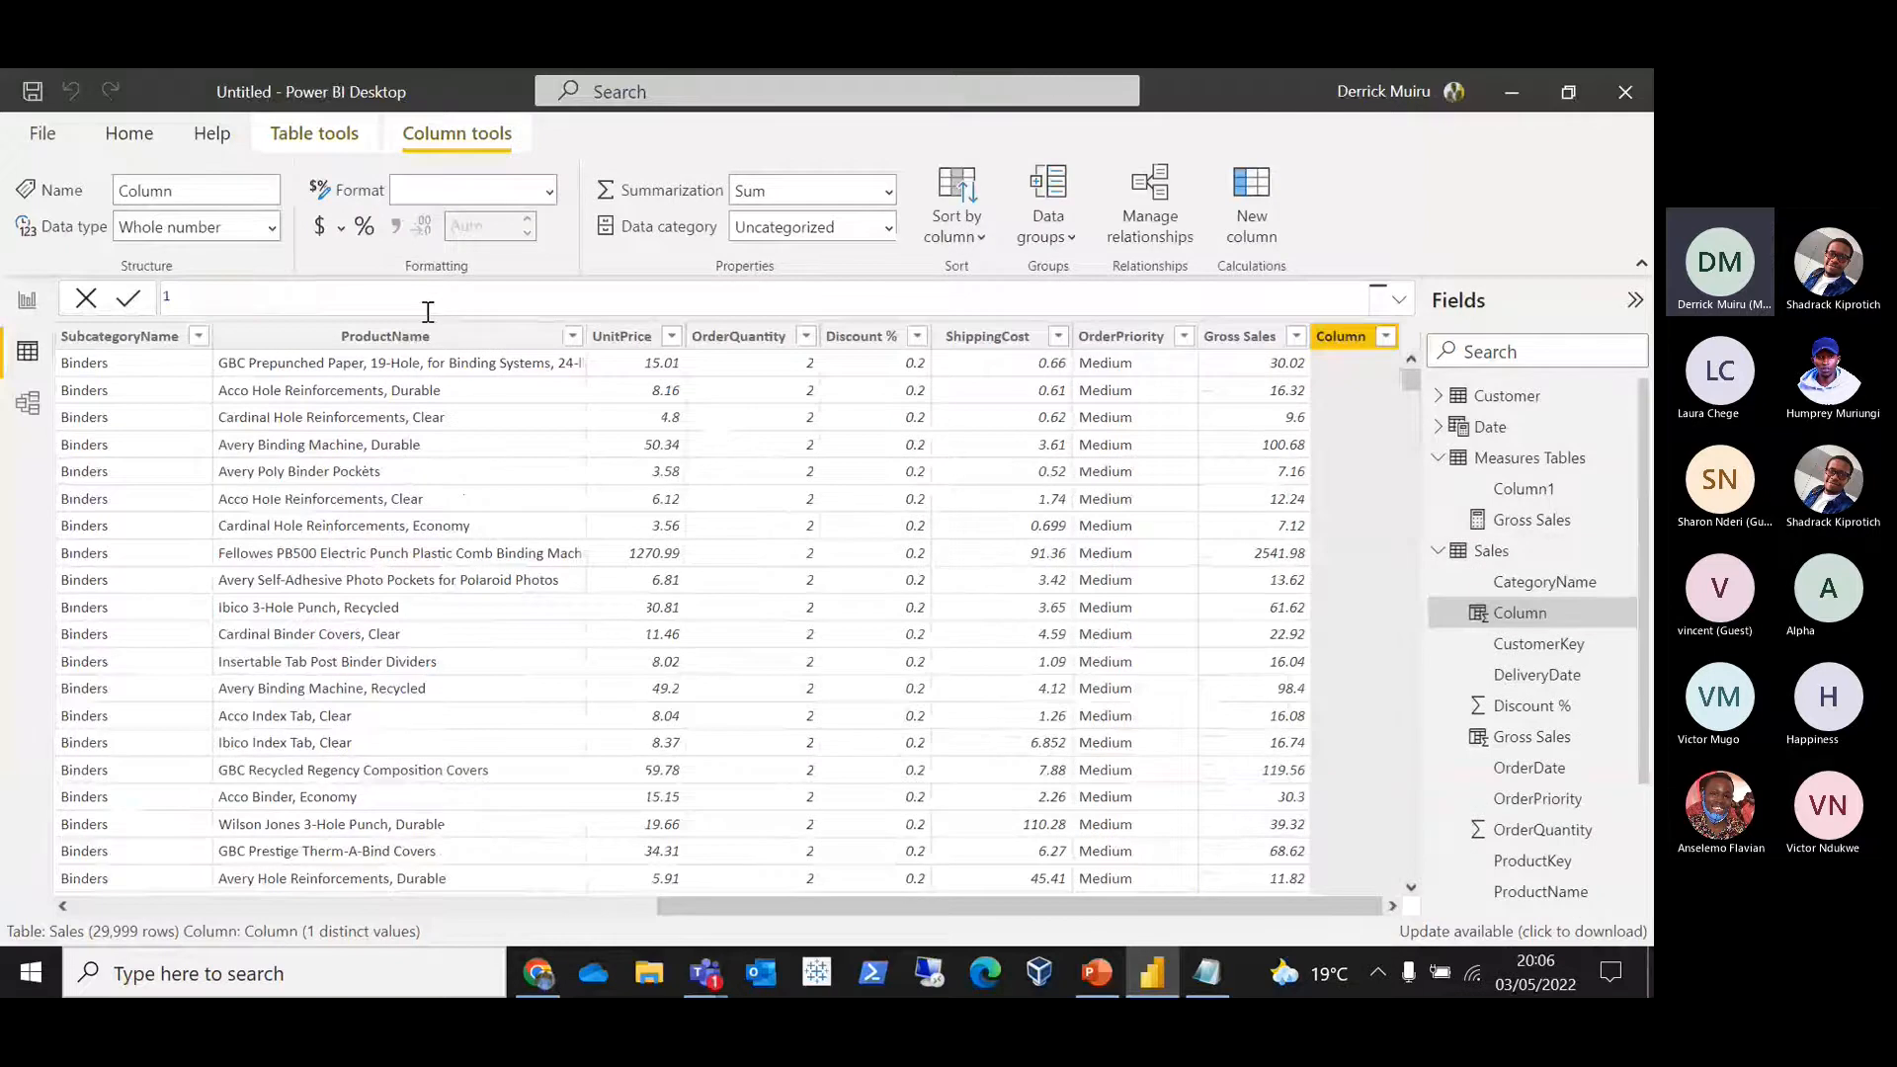
type("Discount =")
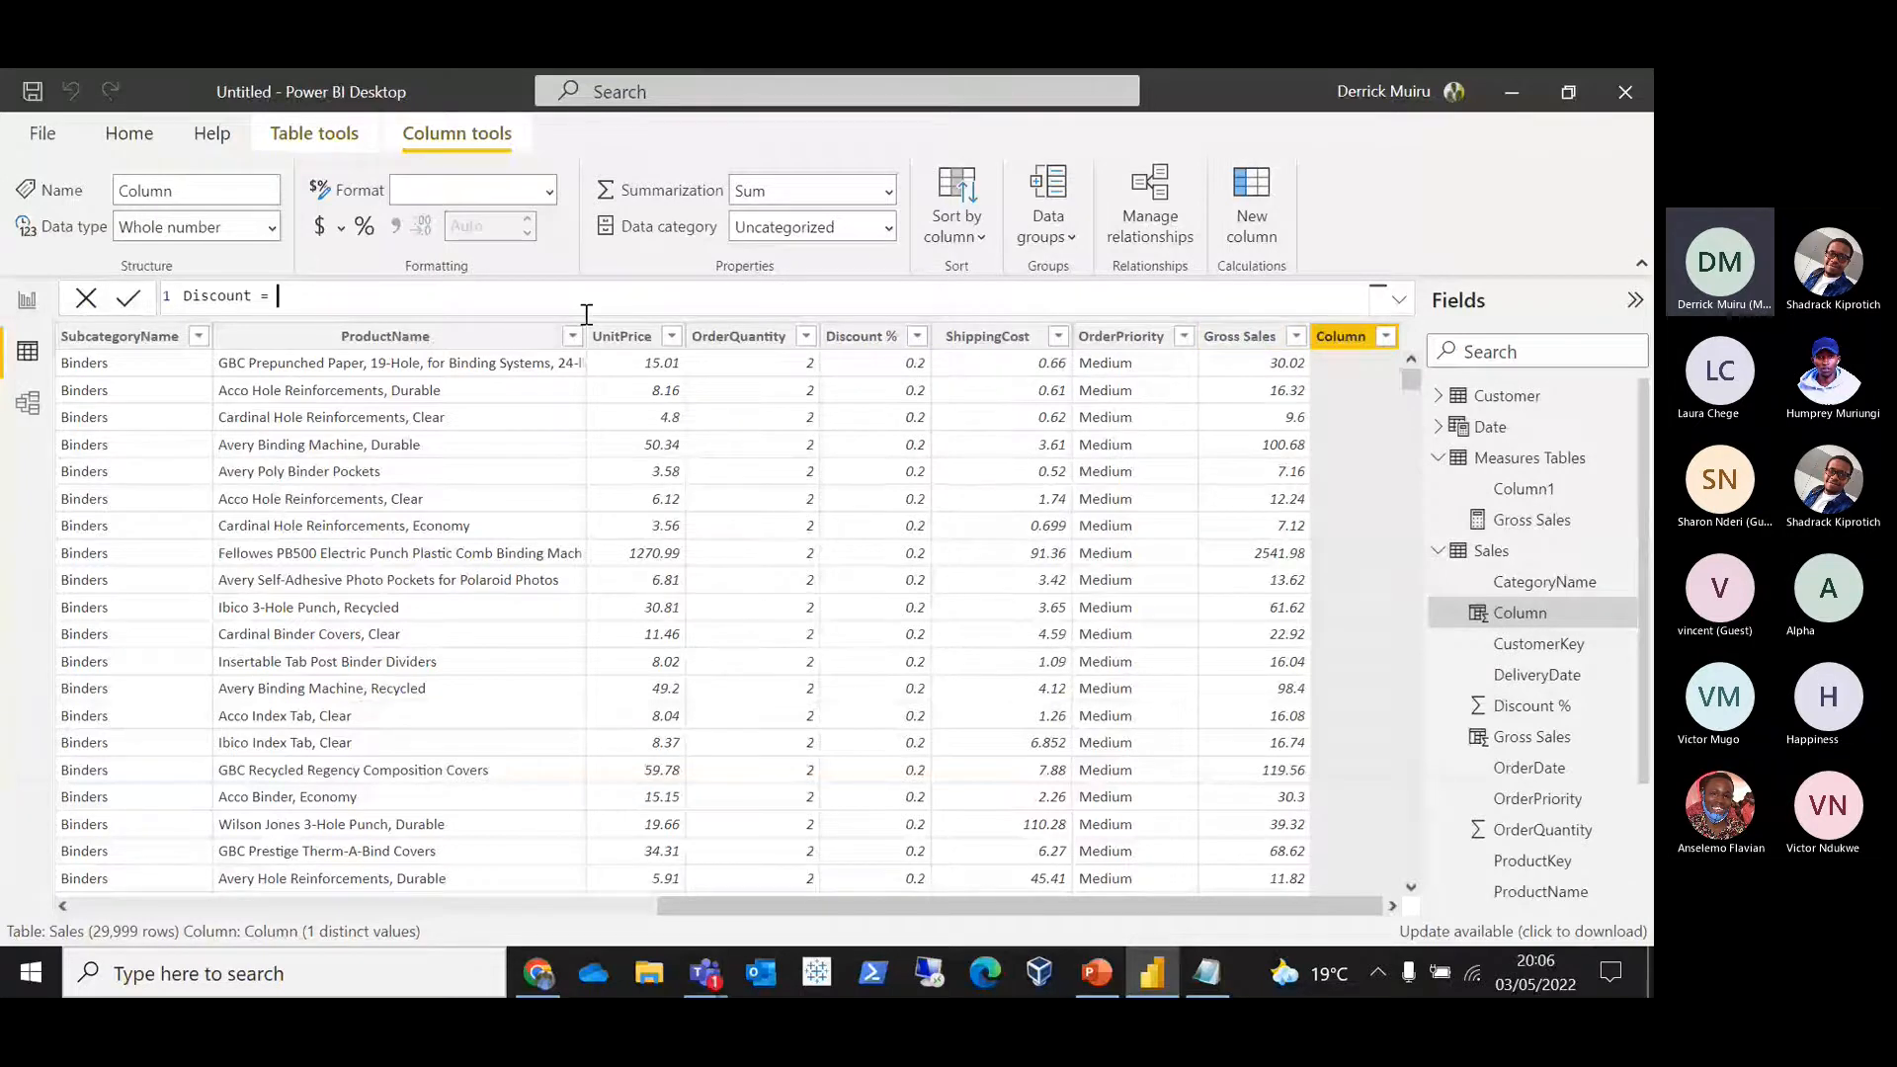
type("Sales")
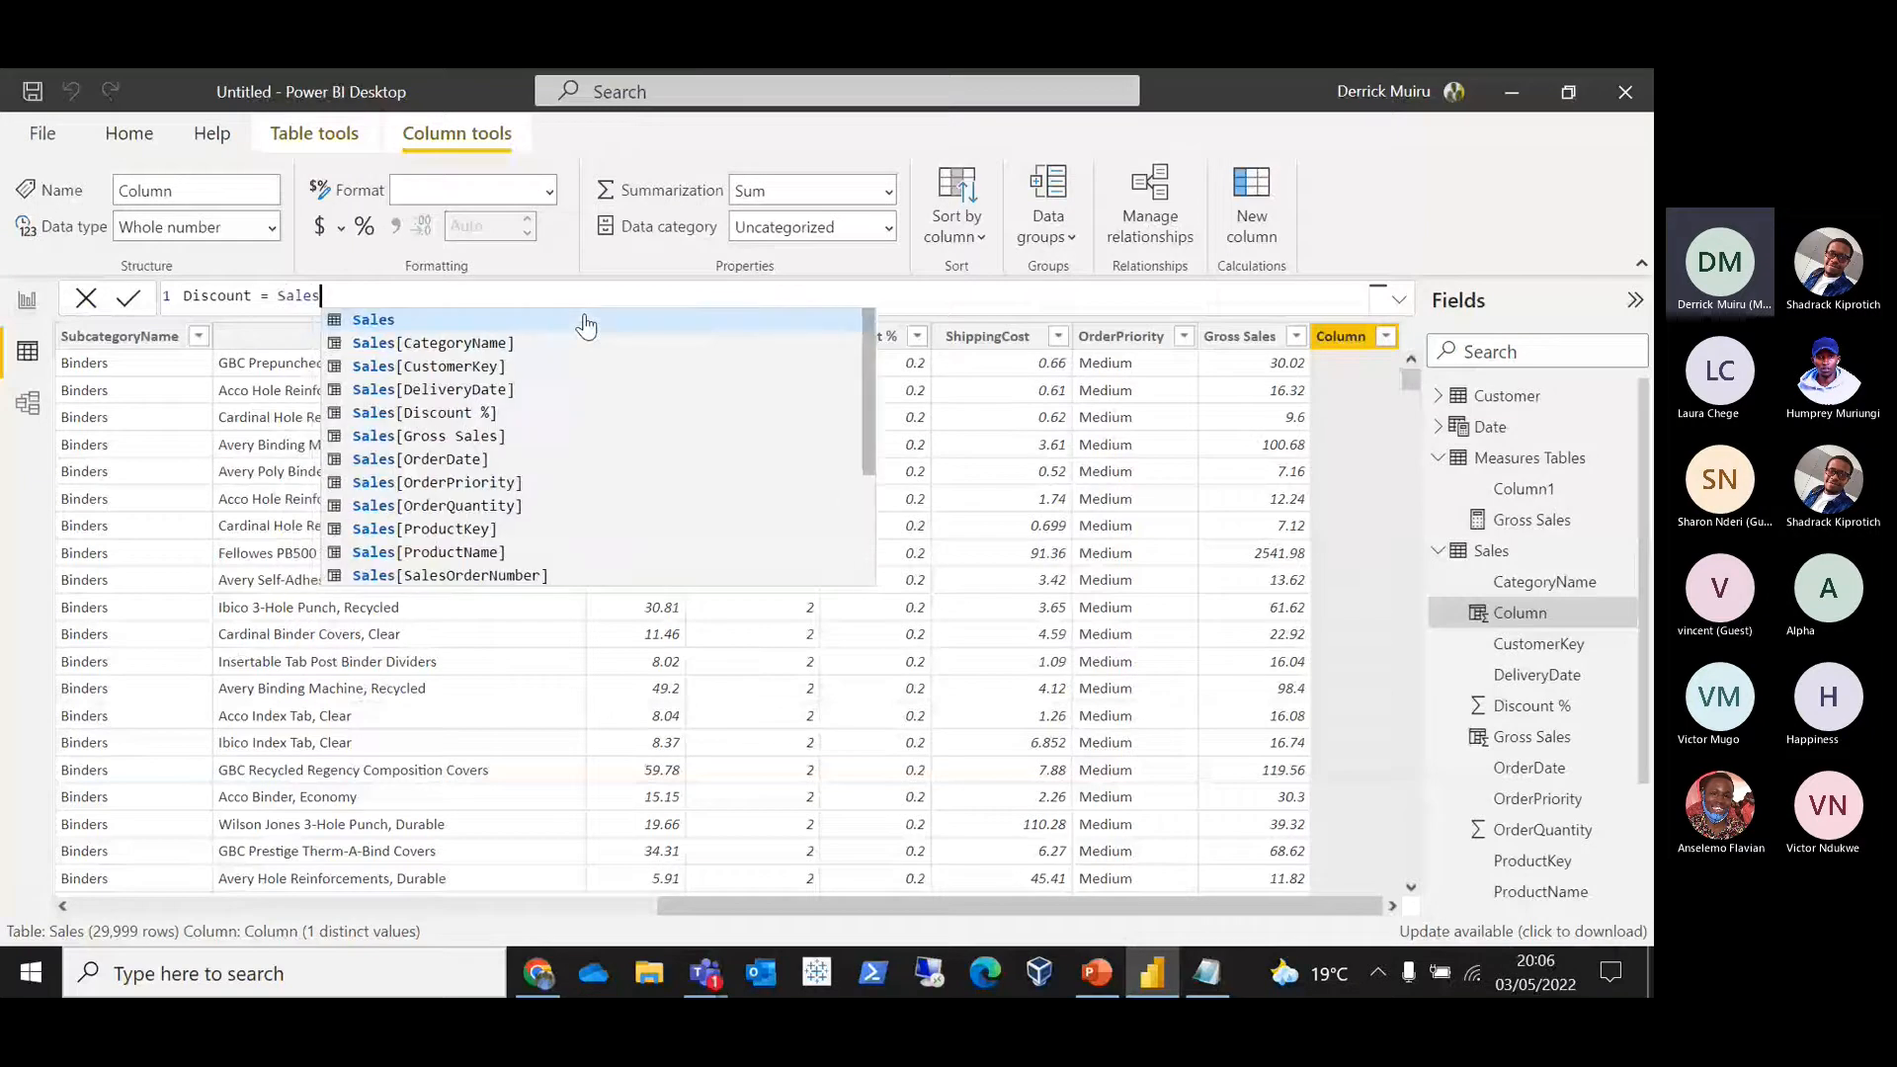
type("[D")
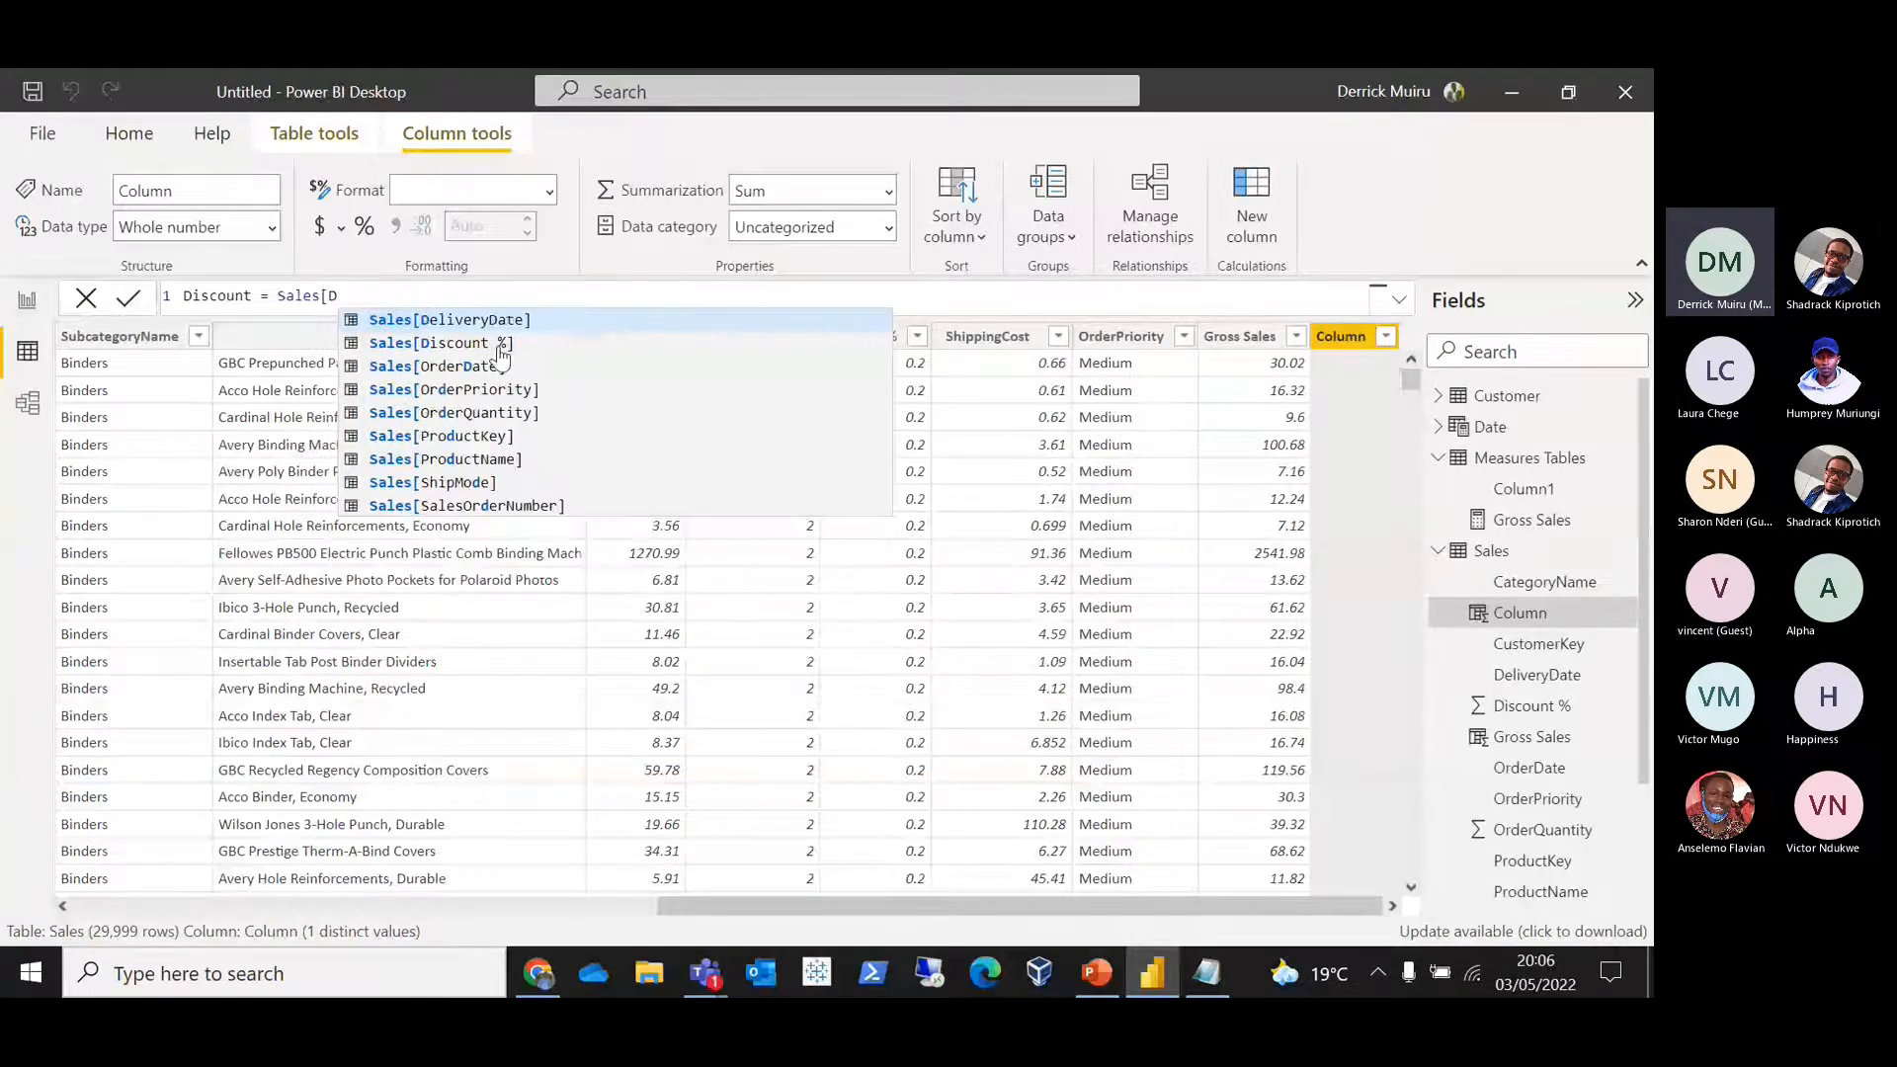
left_click(500, 346)
type("*")
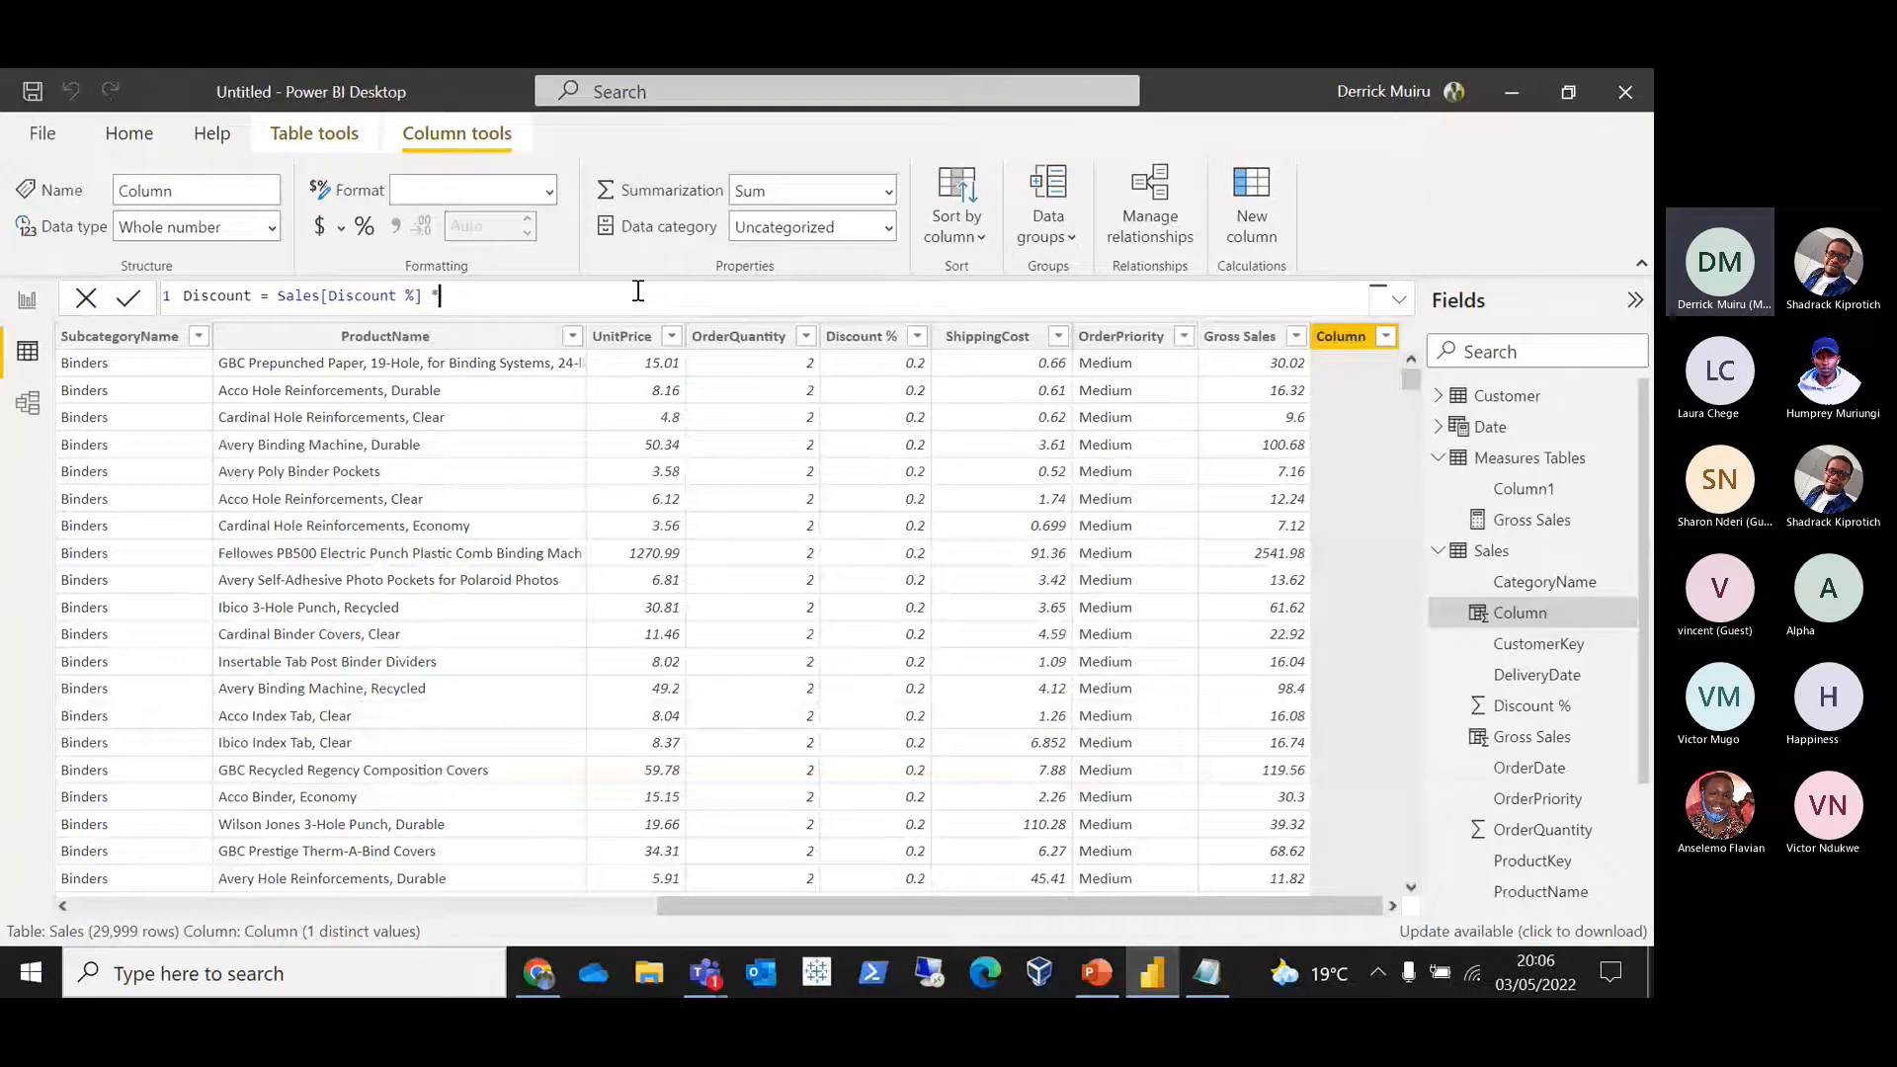
type("Sales[")
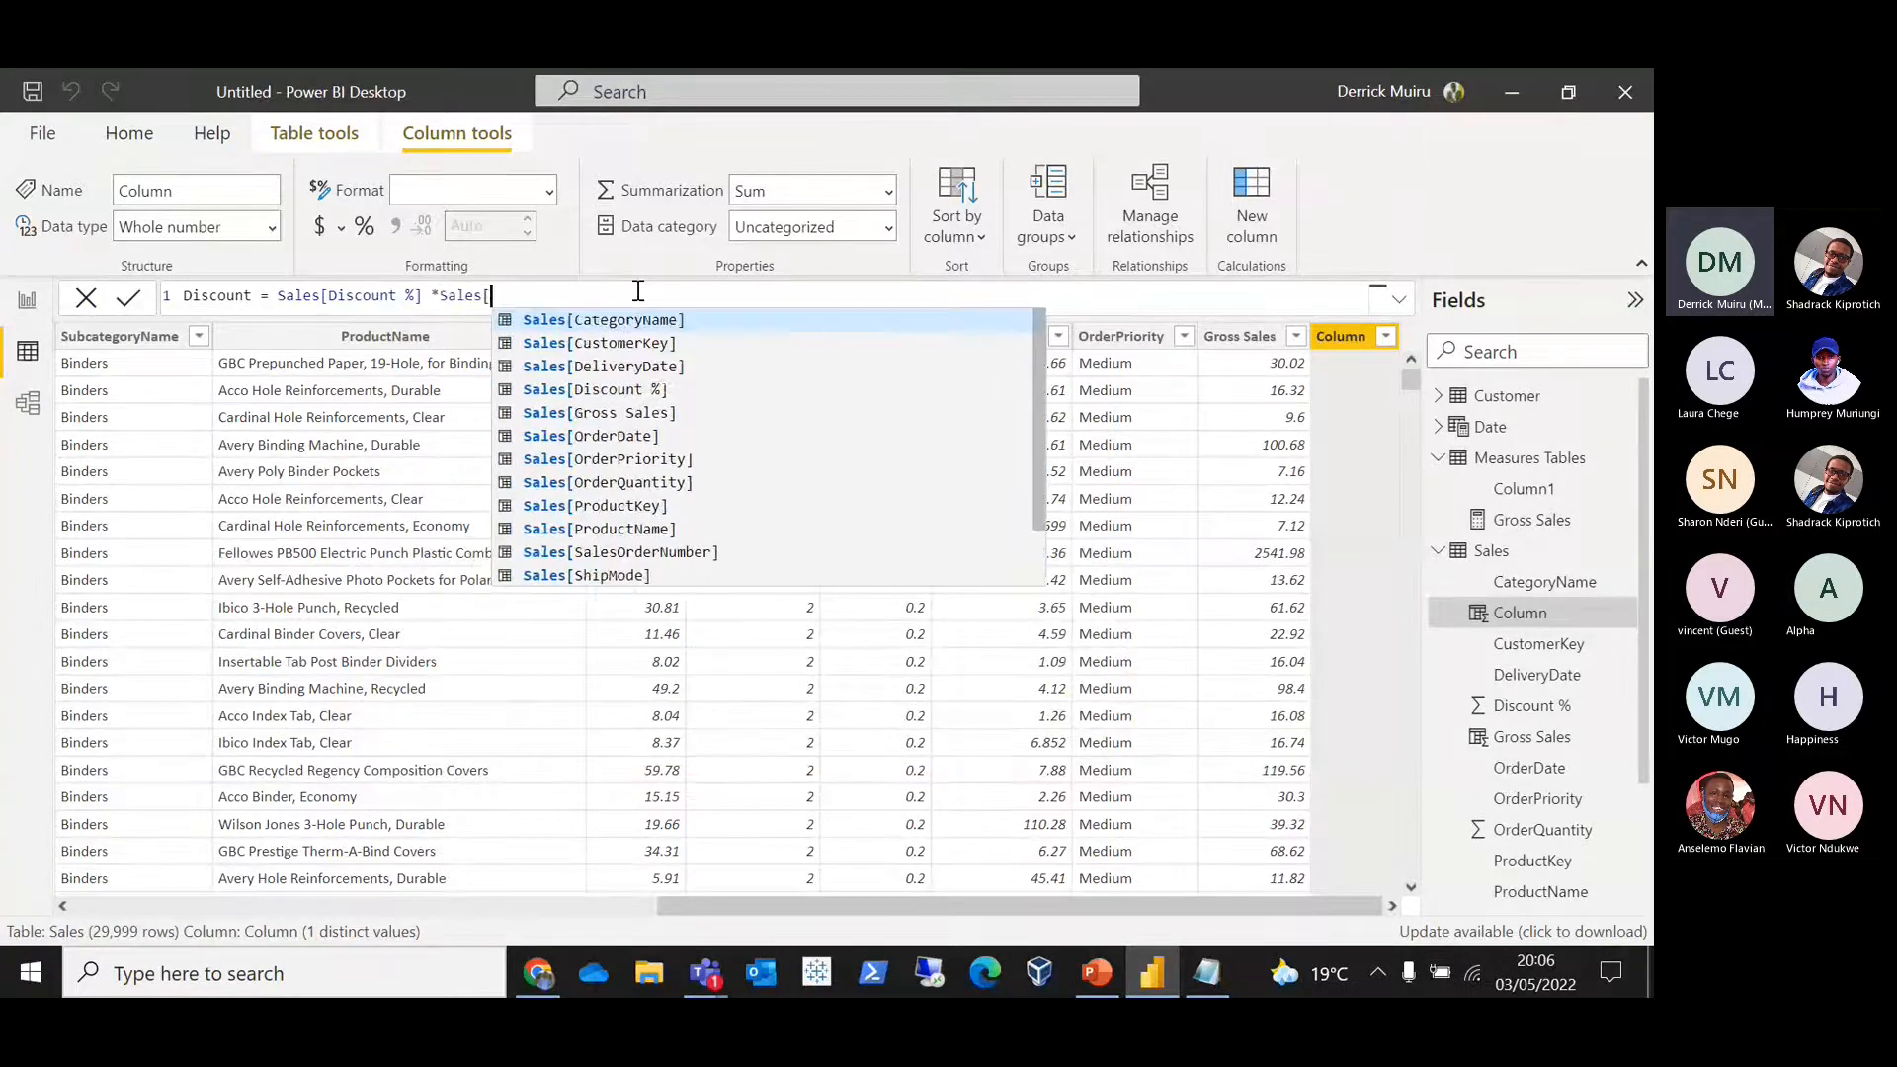
type("Gro")
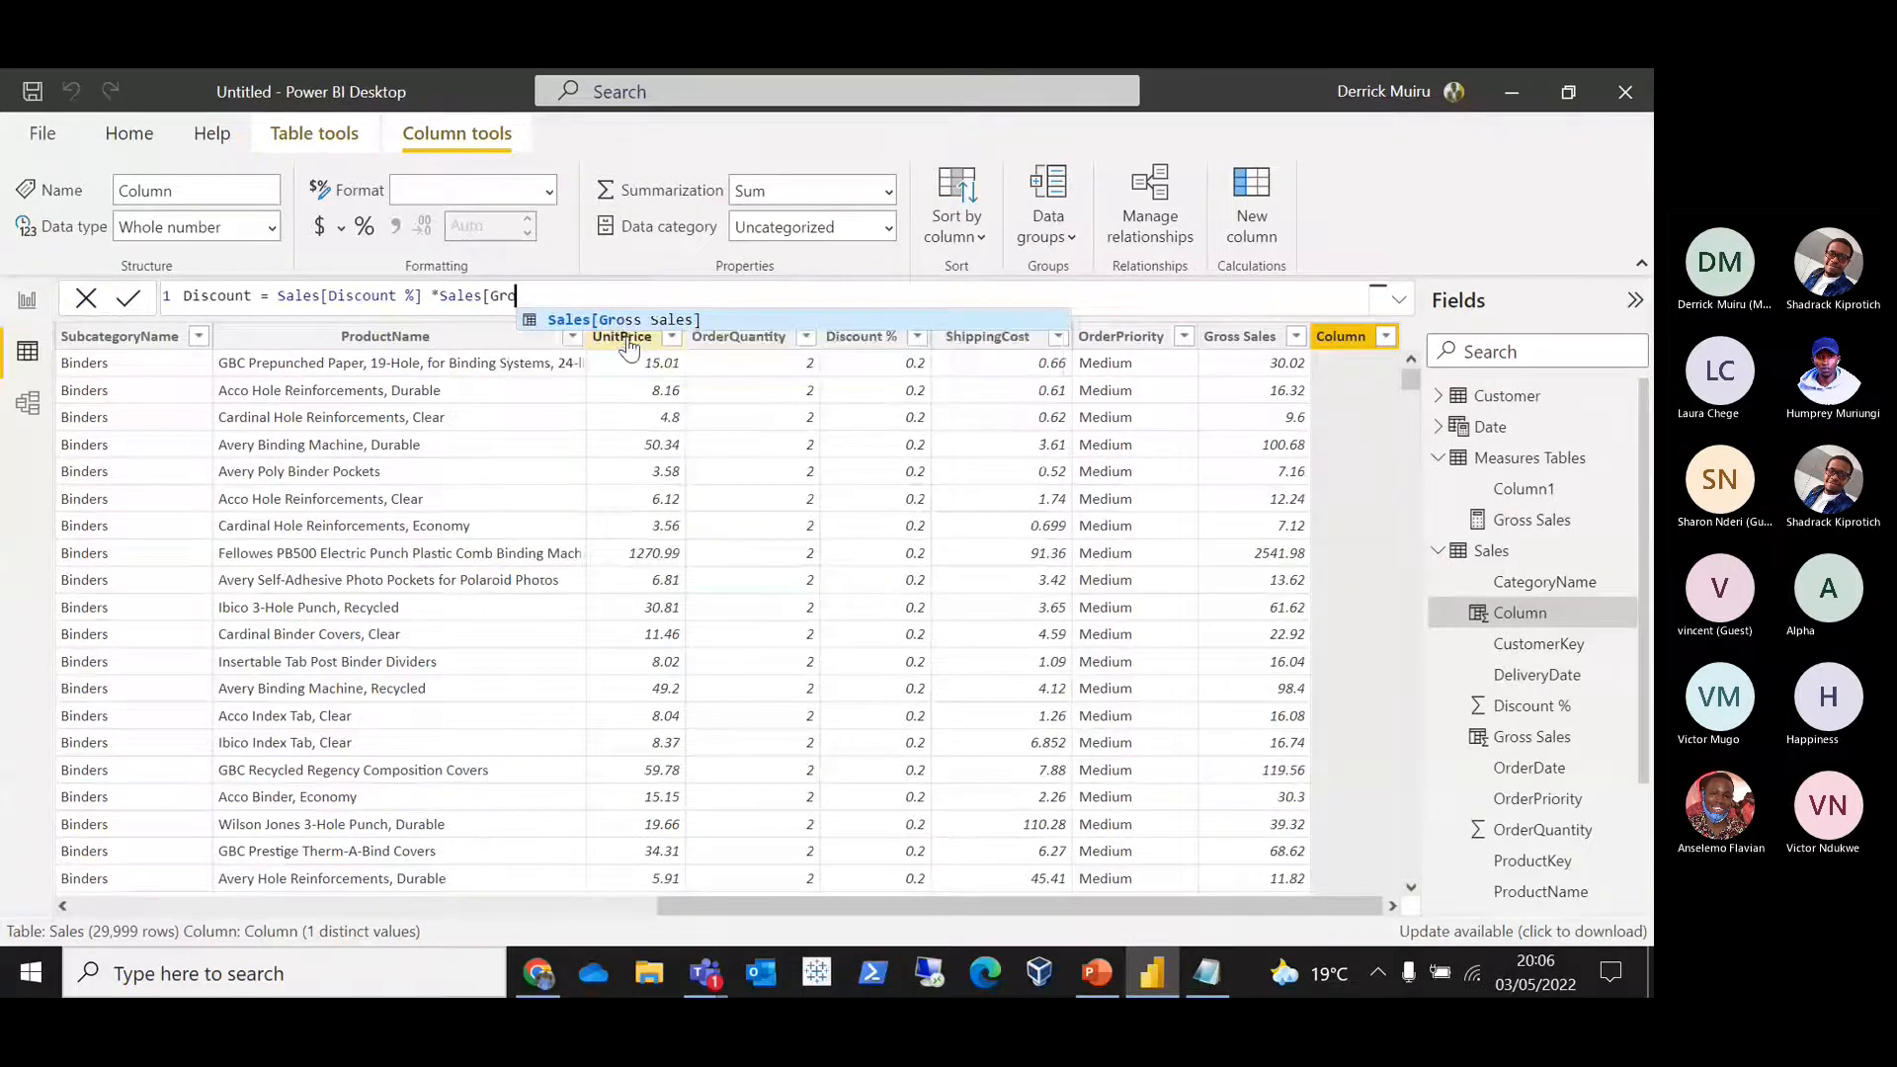
type("s")
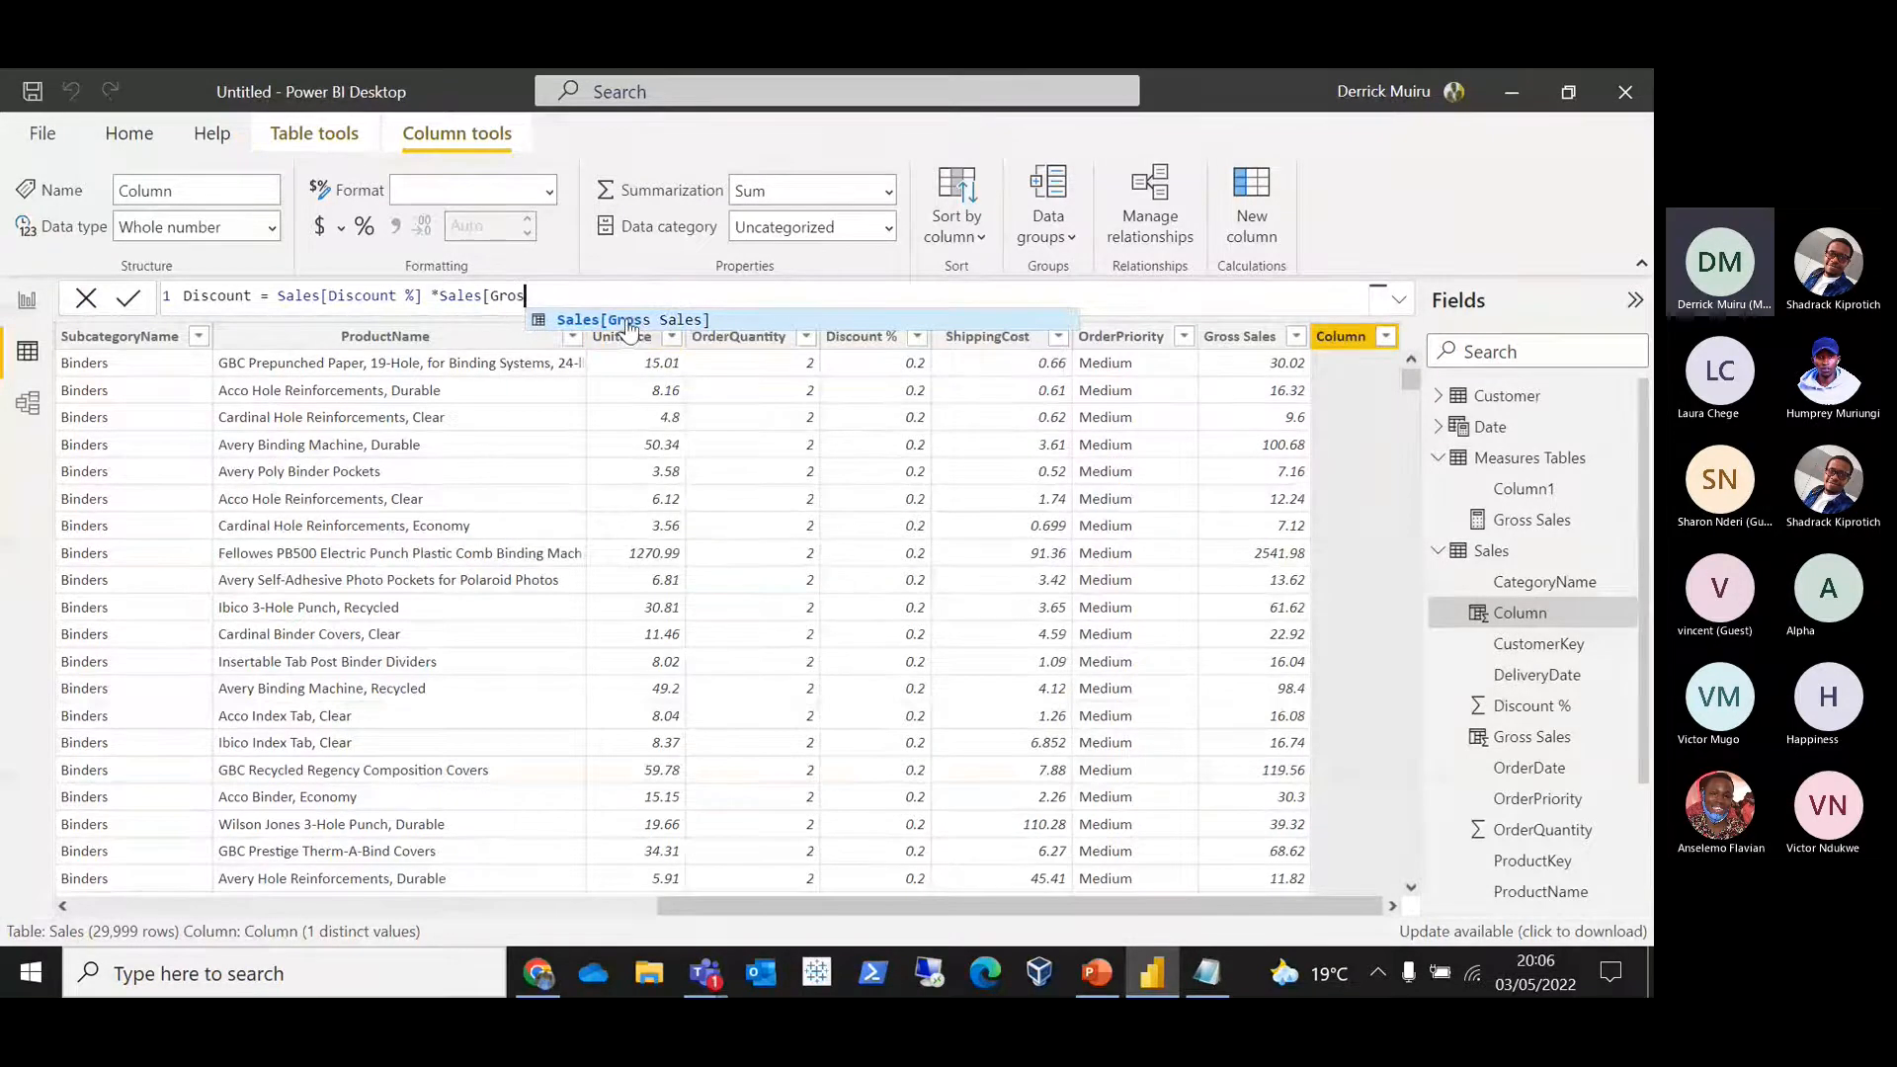
left_click(629, 320)
key("Return")
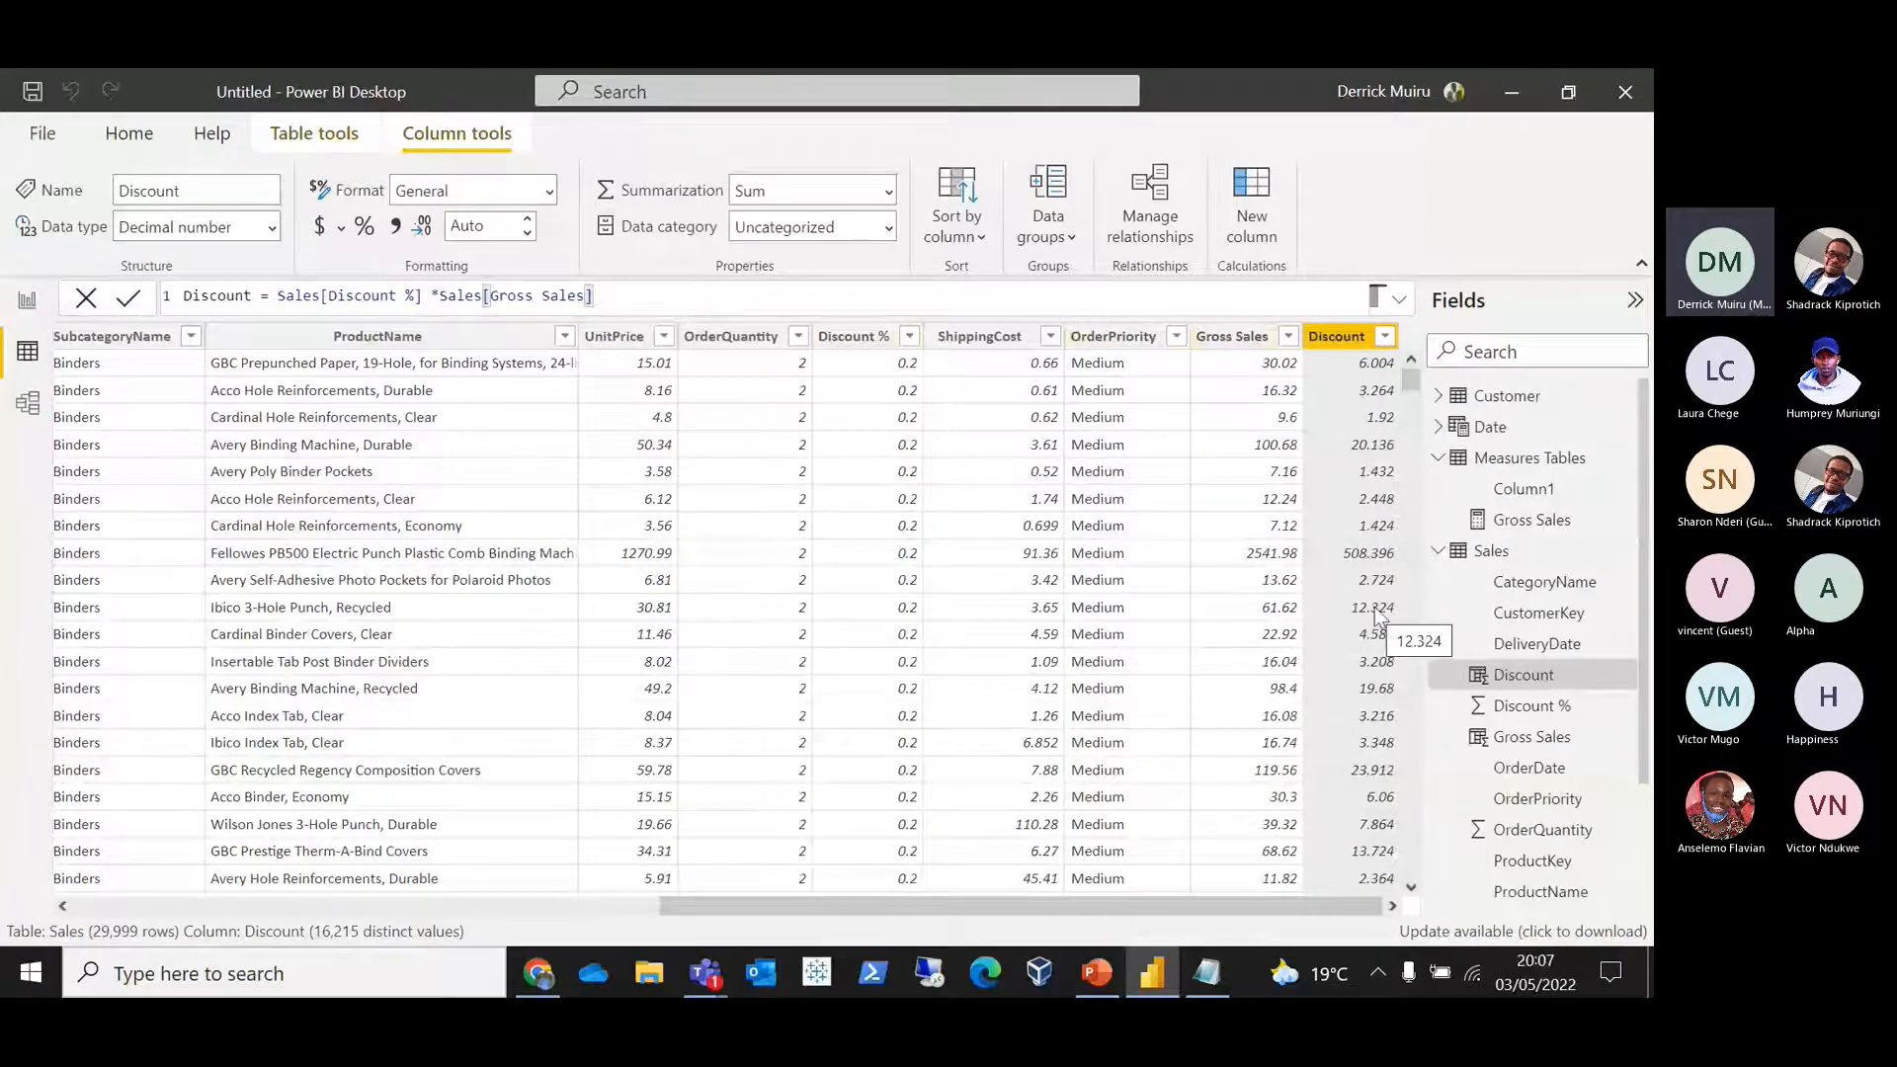
Step: In the report view, add a measure to Measures Tables defined as Discount = SUMX(Sales, Sales[Discount])
left_click(27, 299)
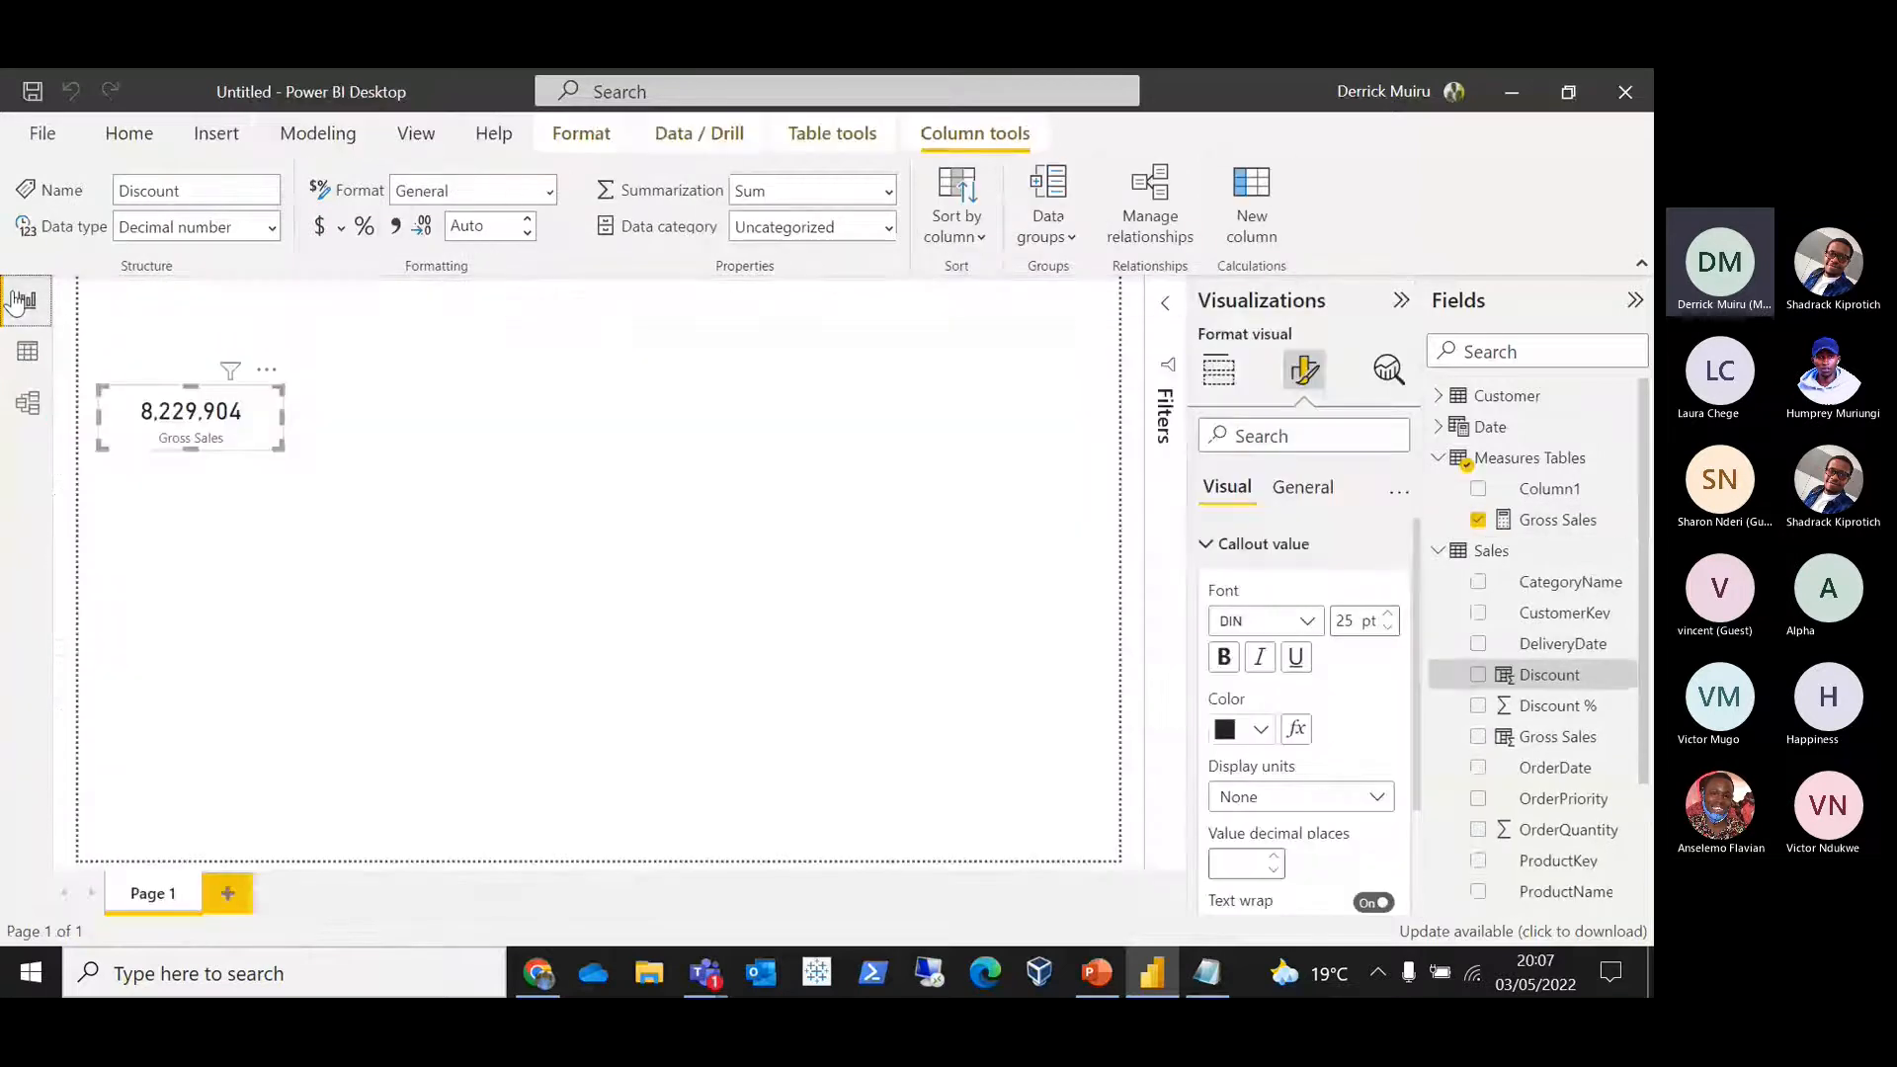
right_click(1502, 460)
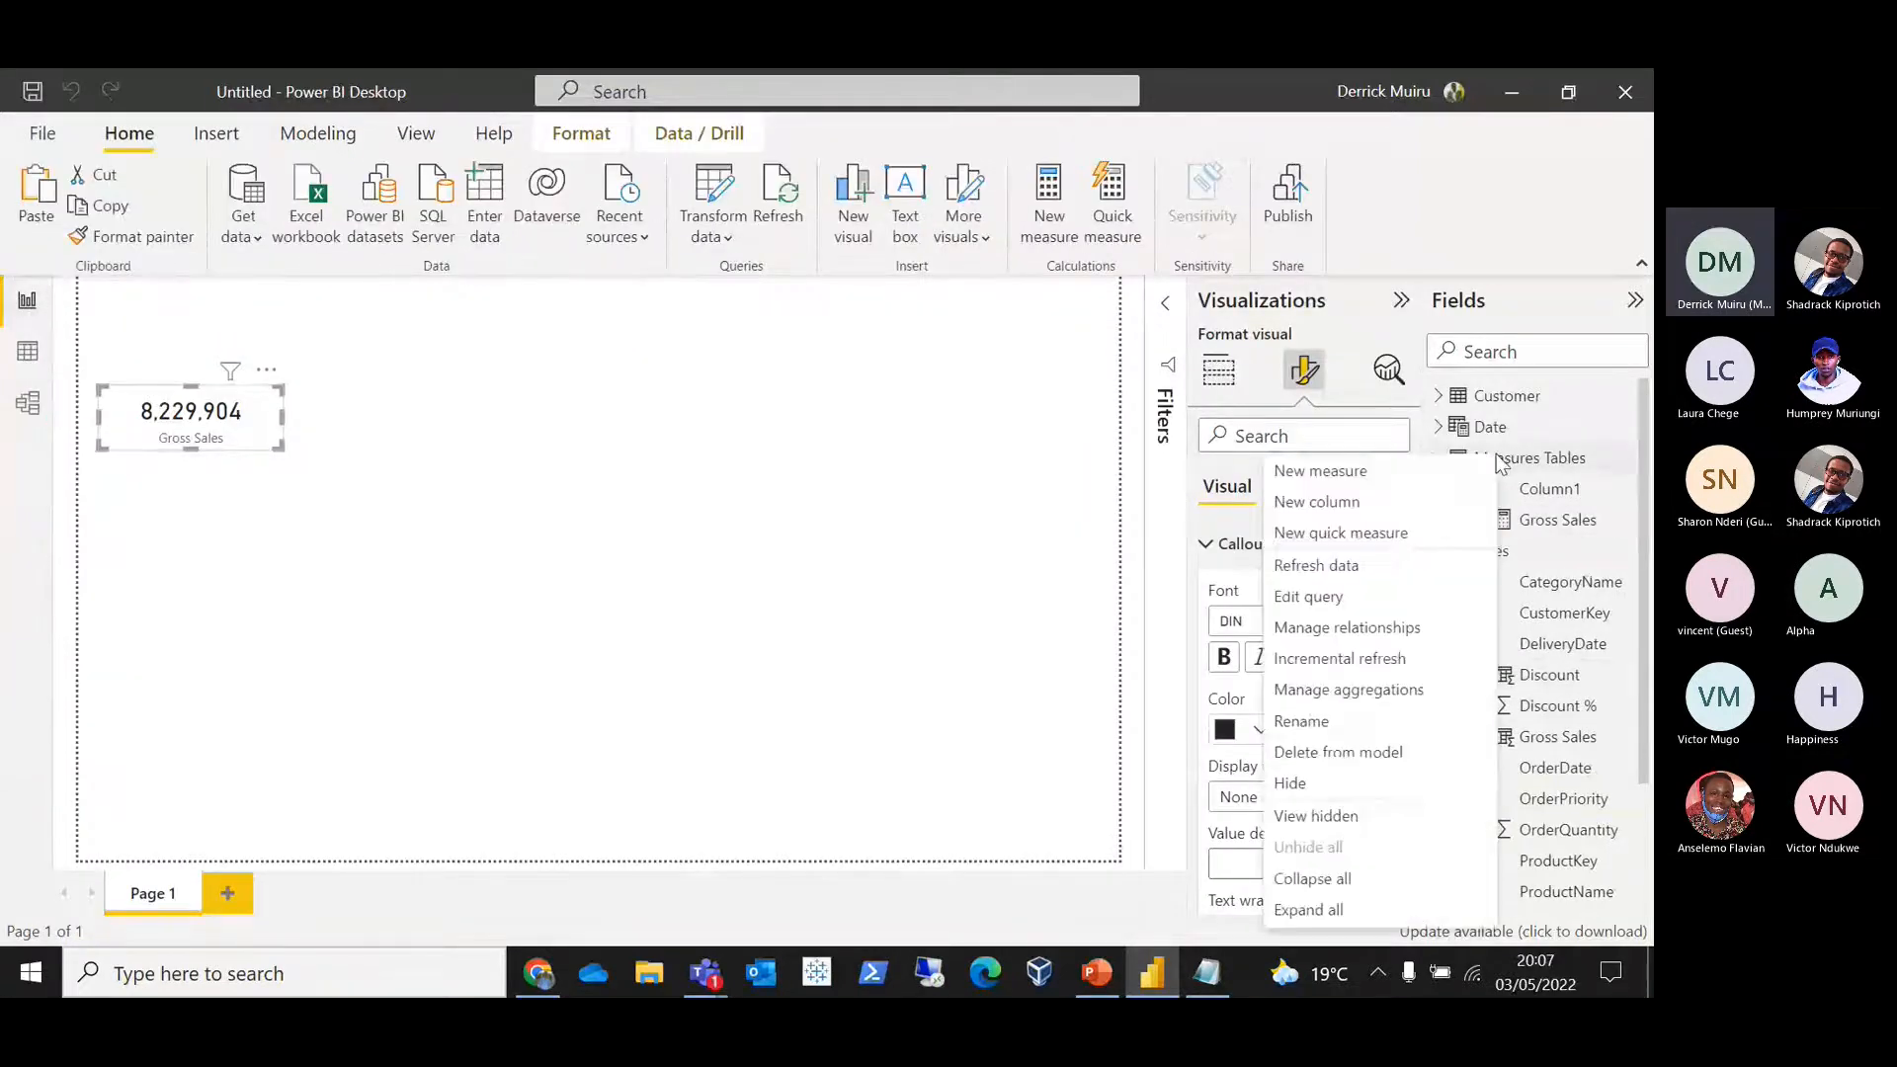
left_click(1396, 475)
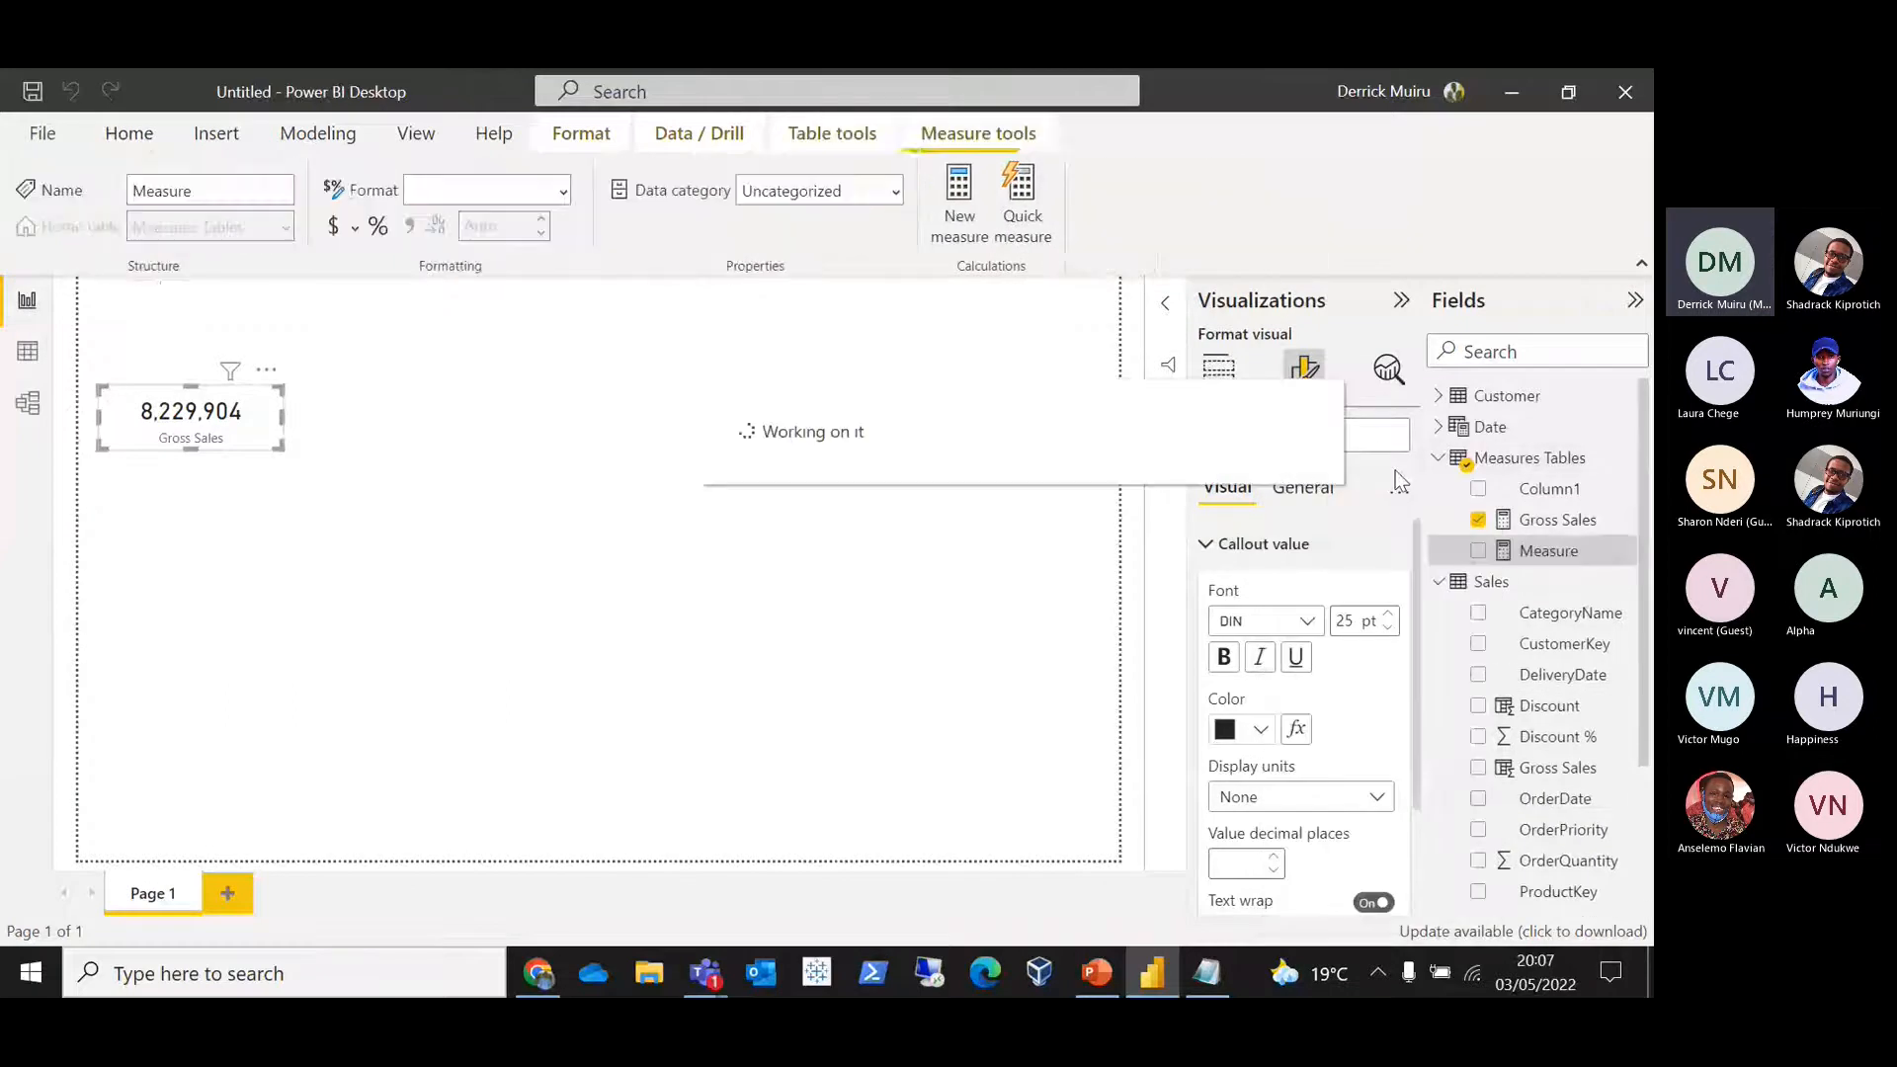
type("D")
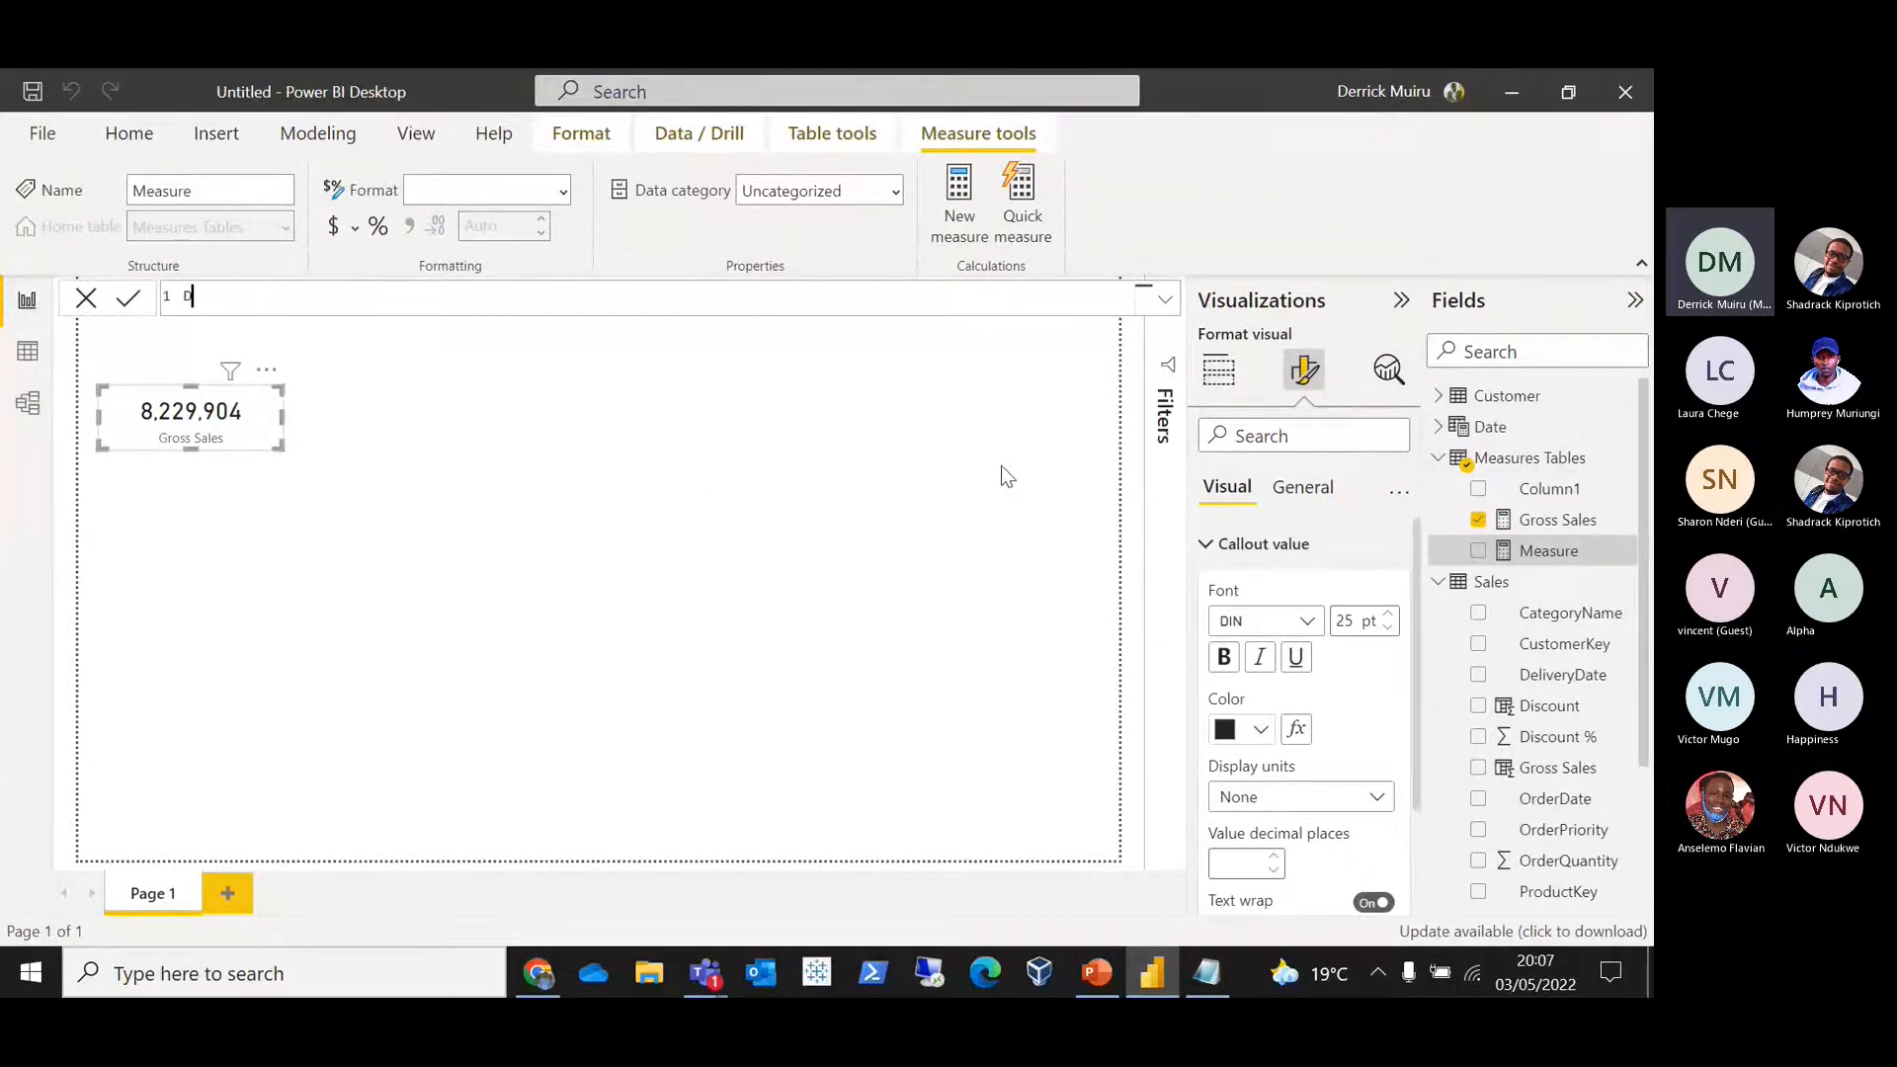
type("iscount =")
type("SUM")
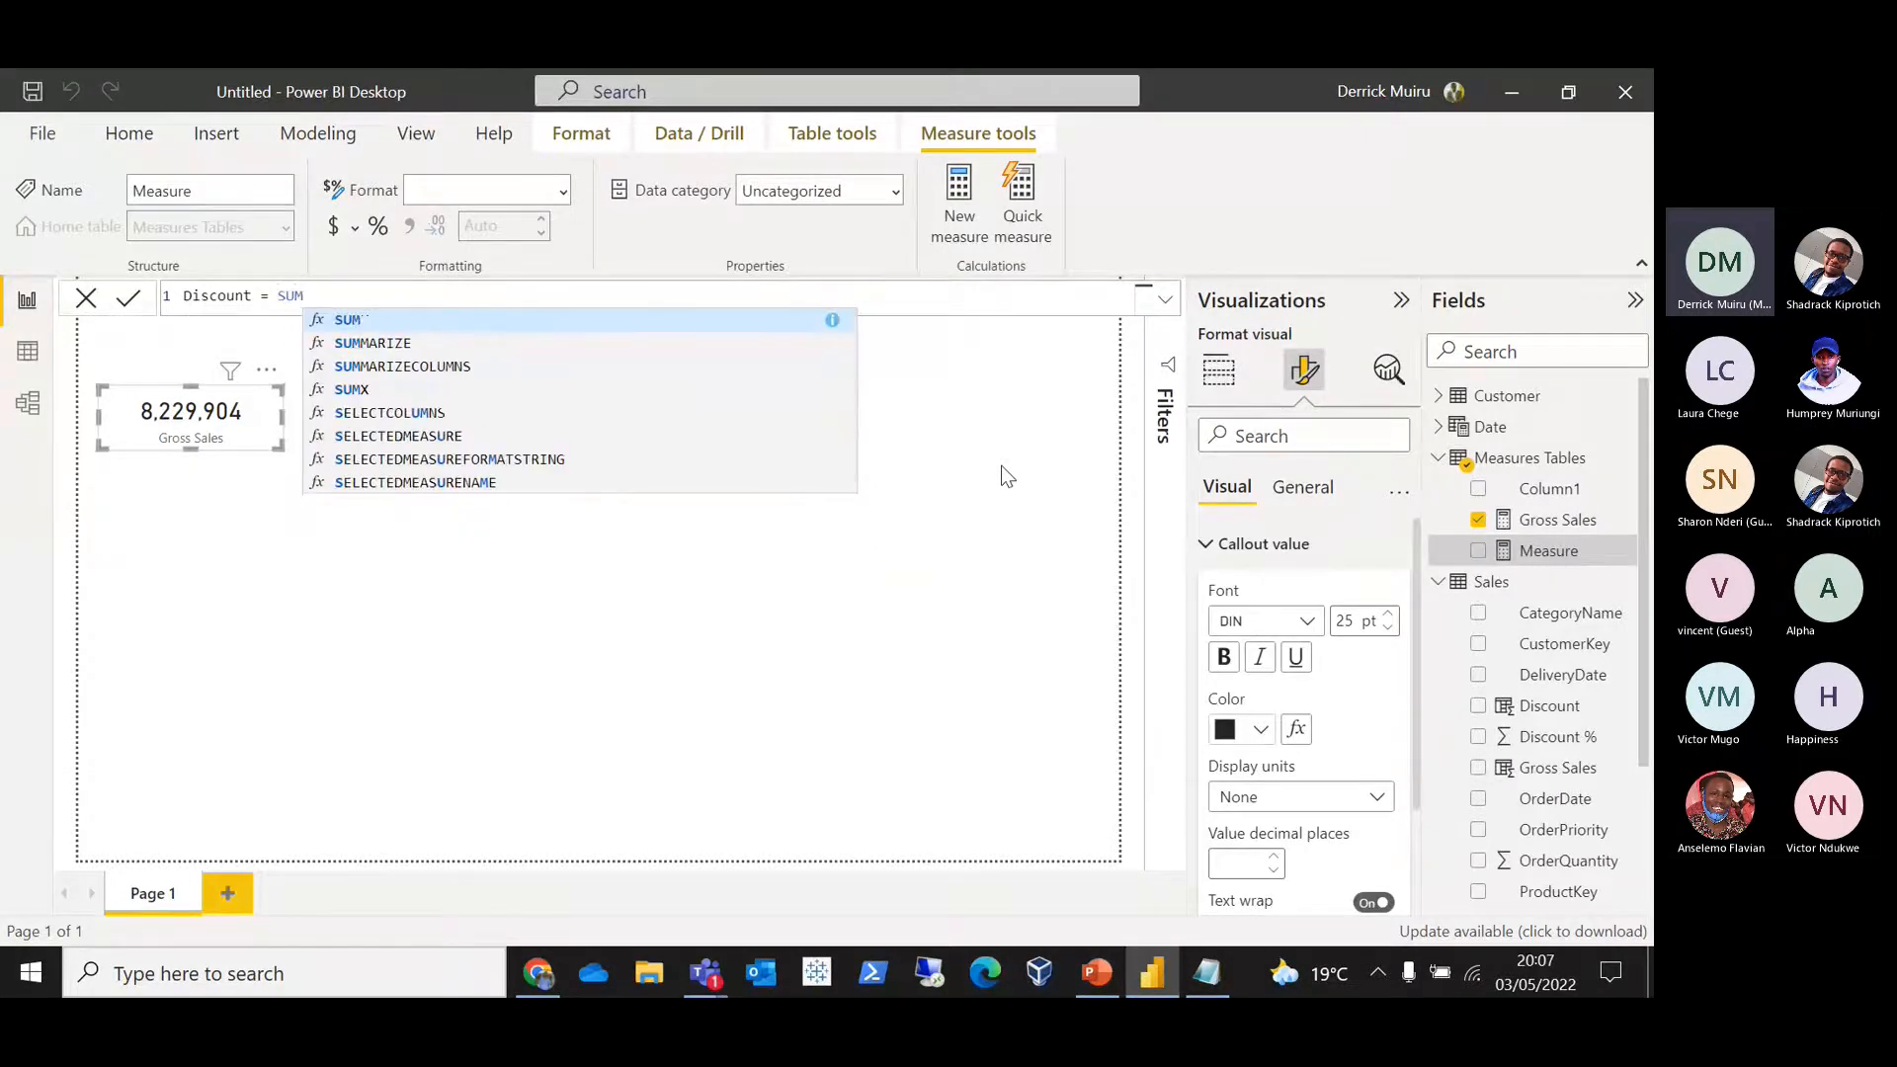
type("X")
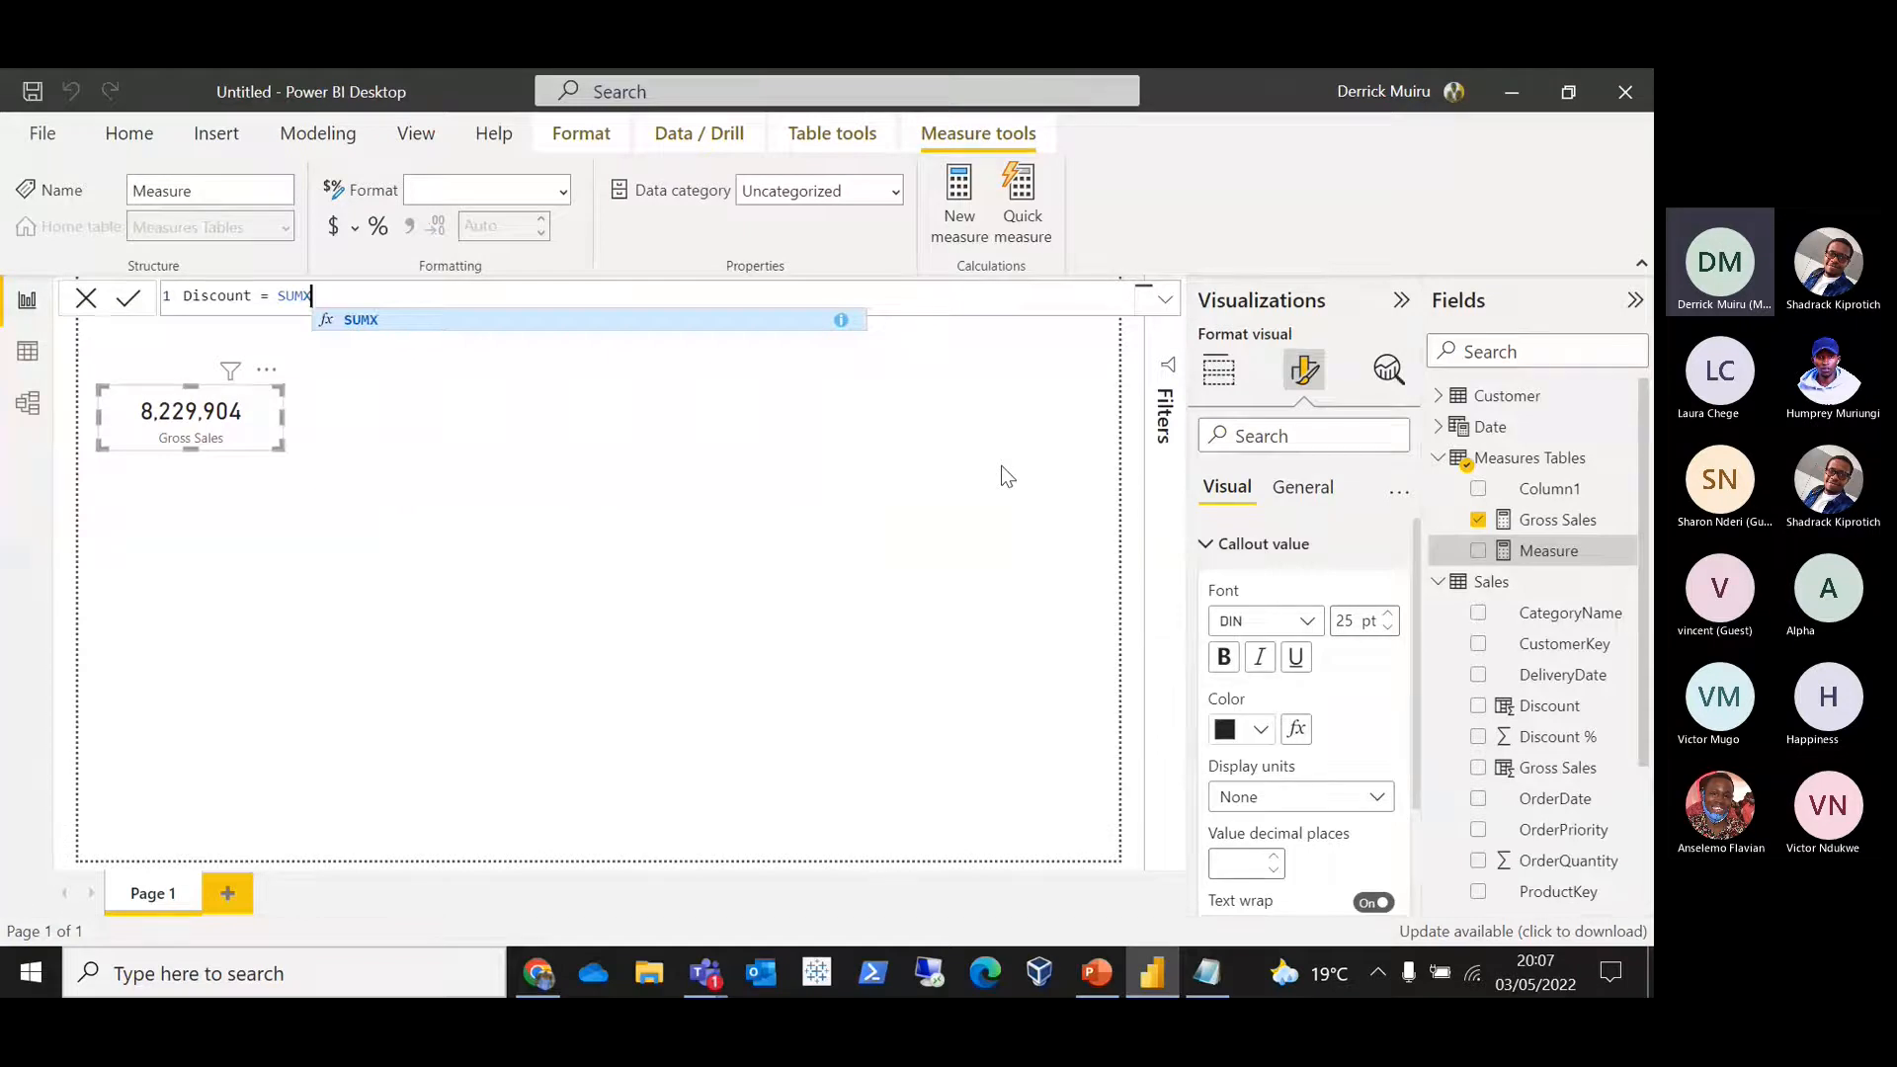
type("(")
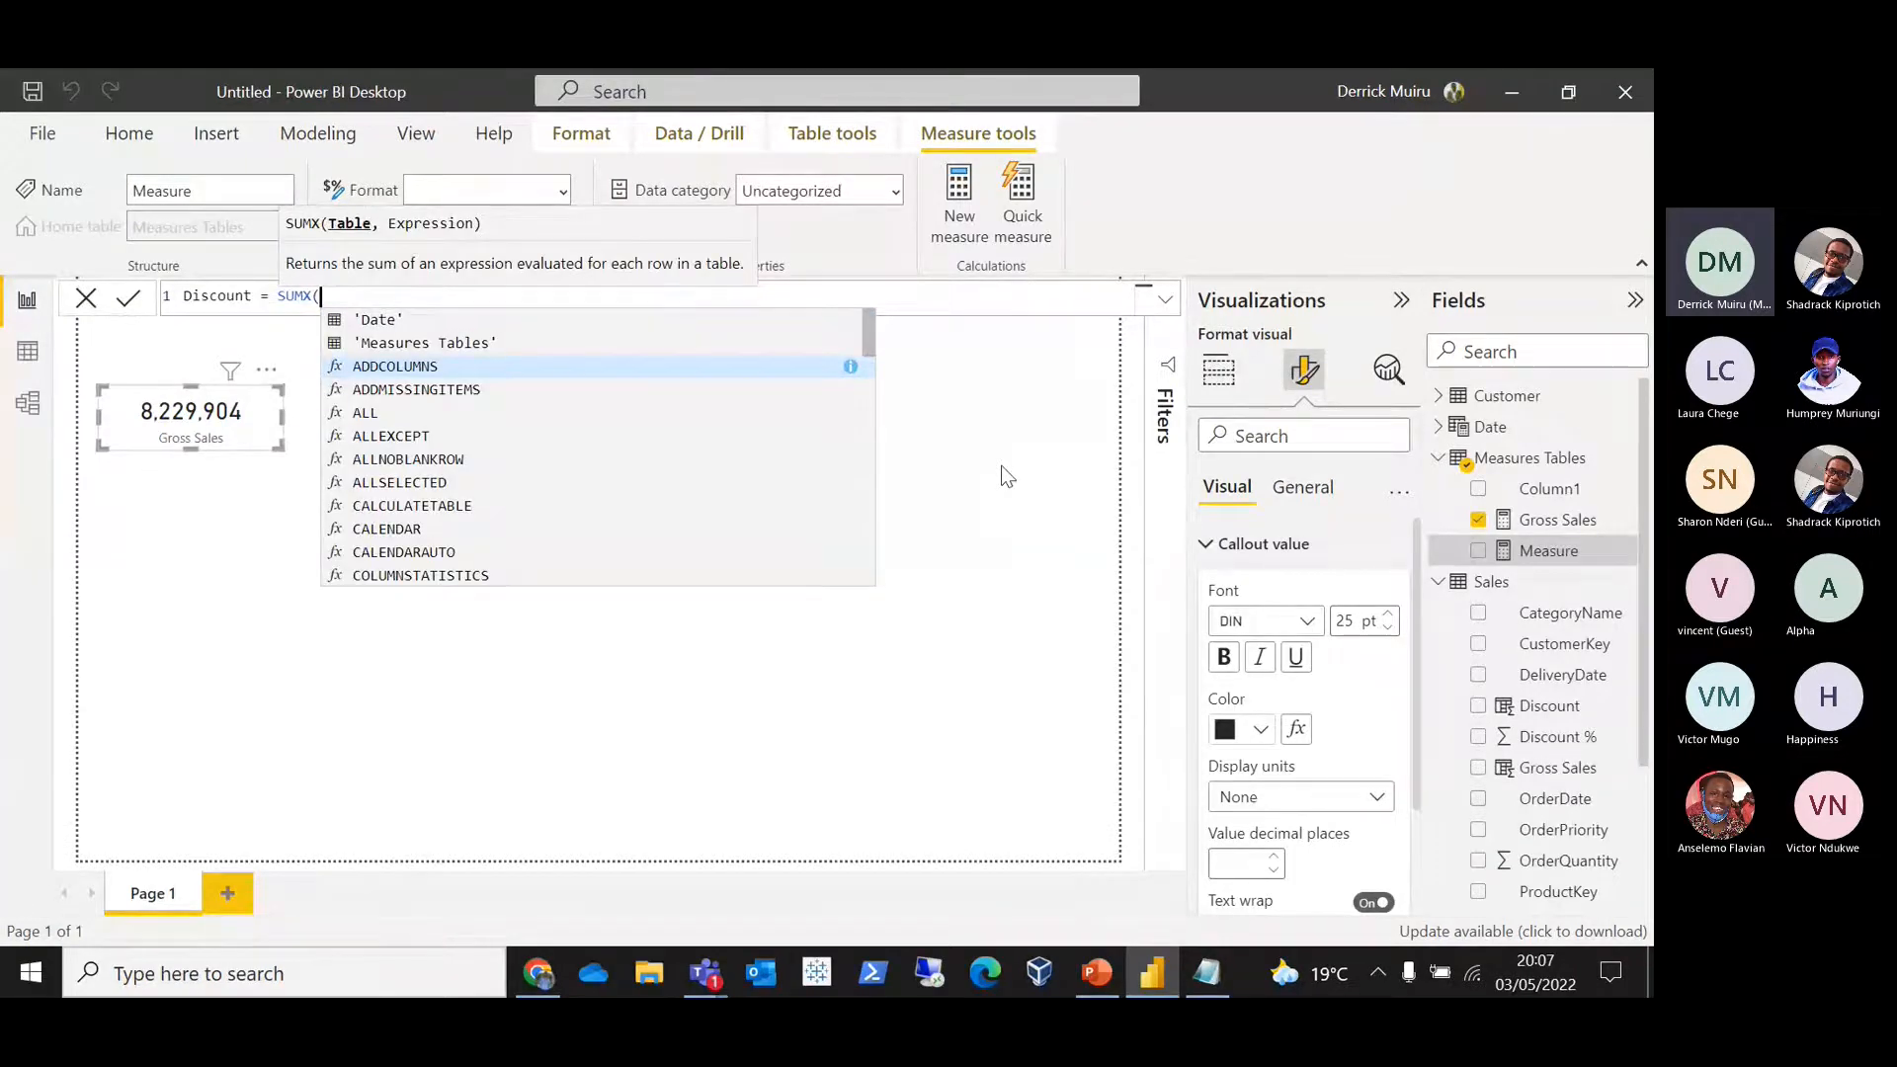
type("Sales")
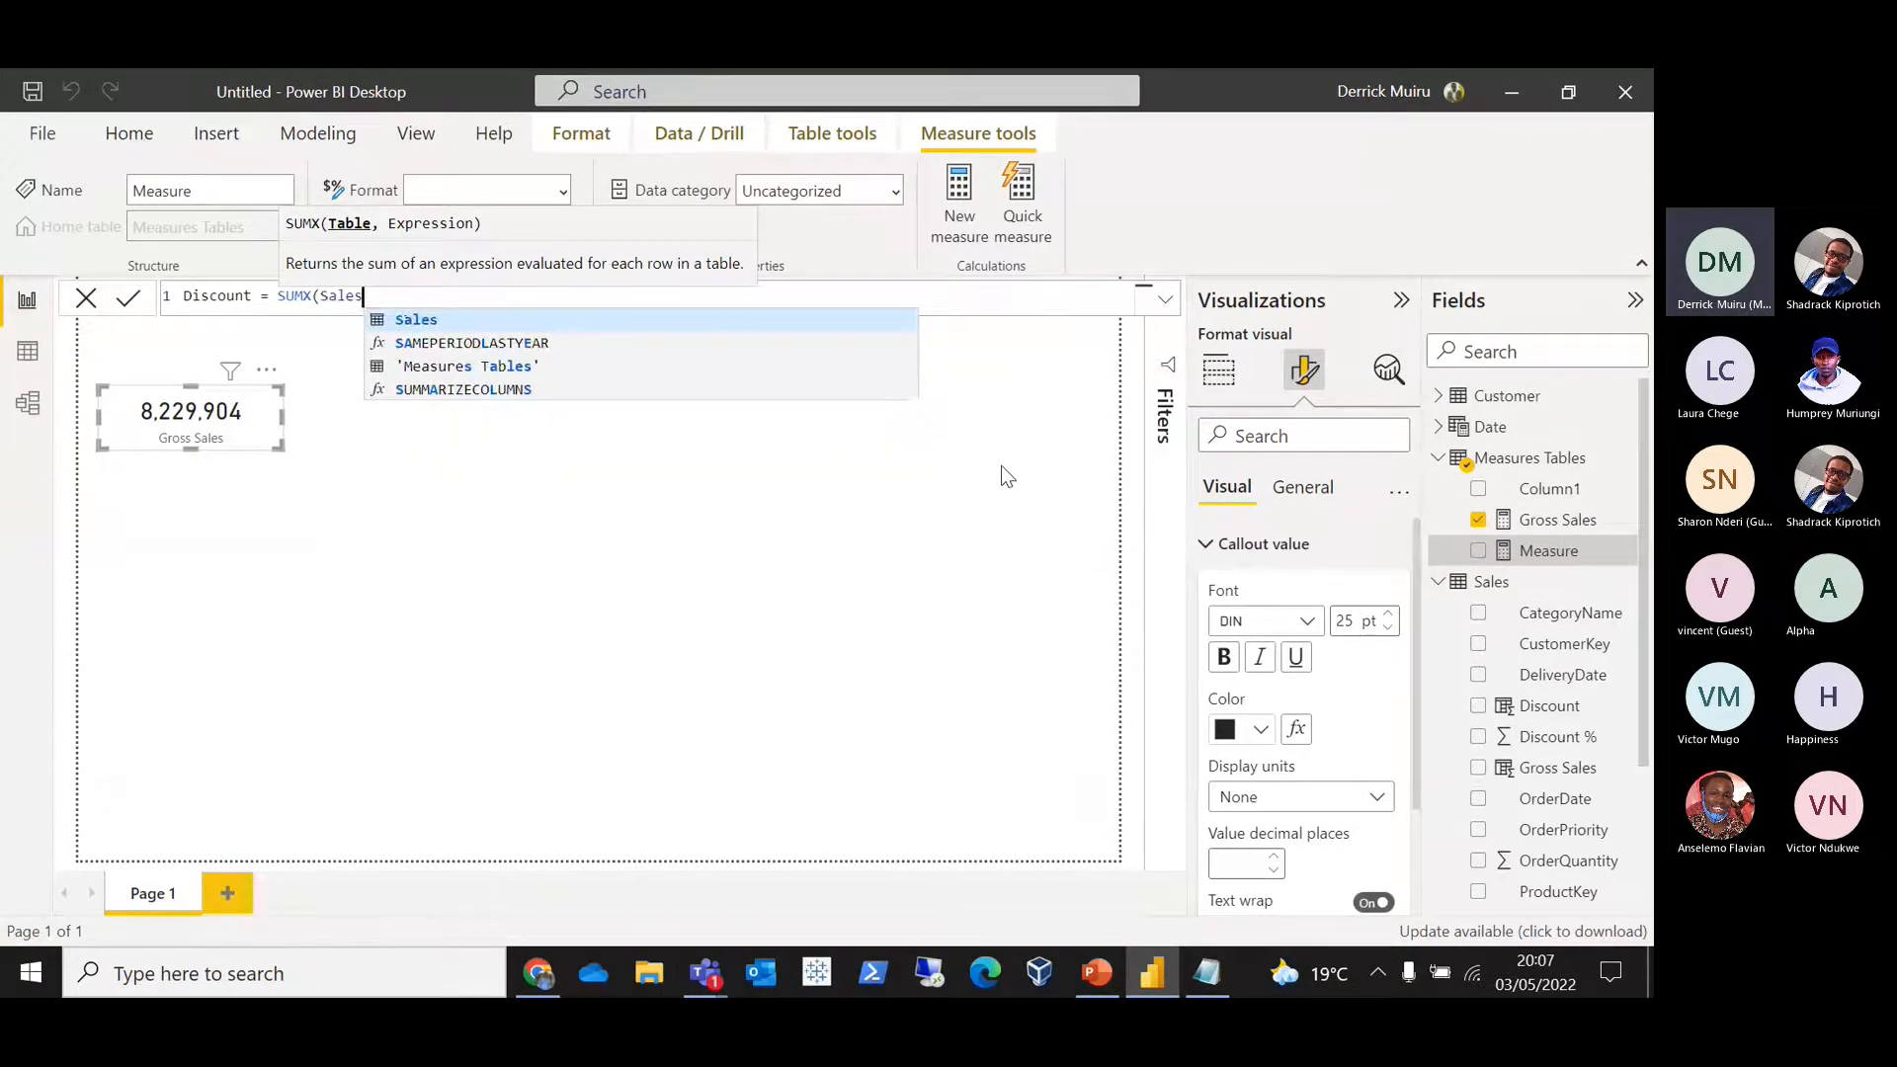
type(", ")
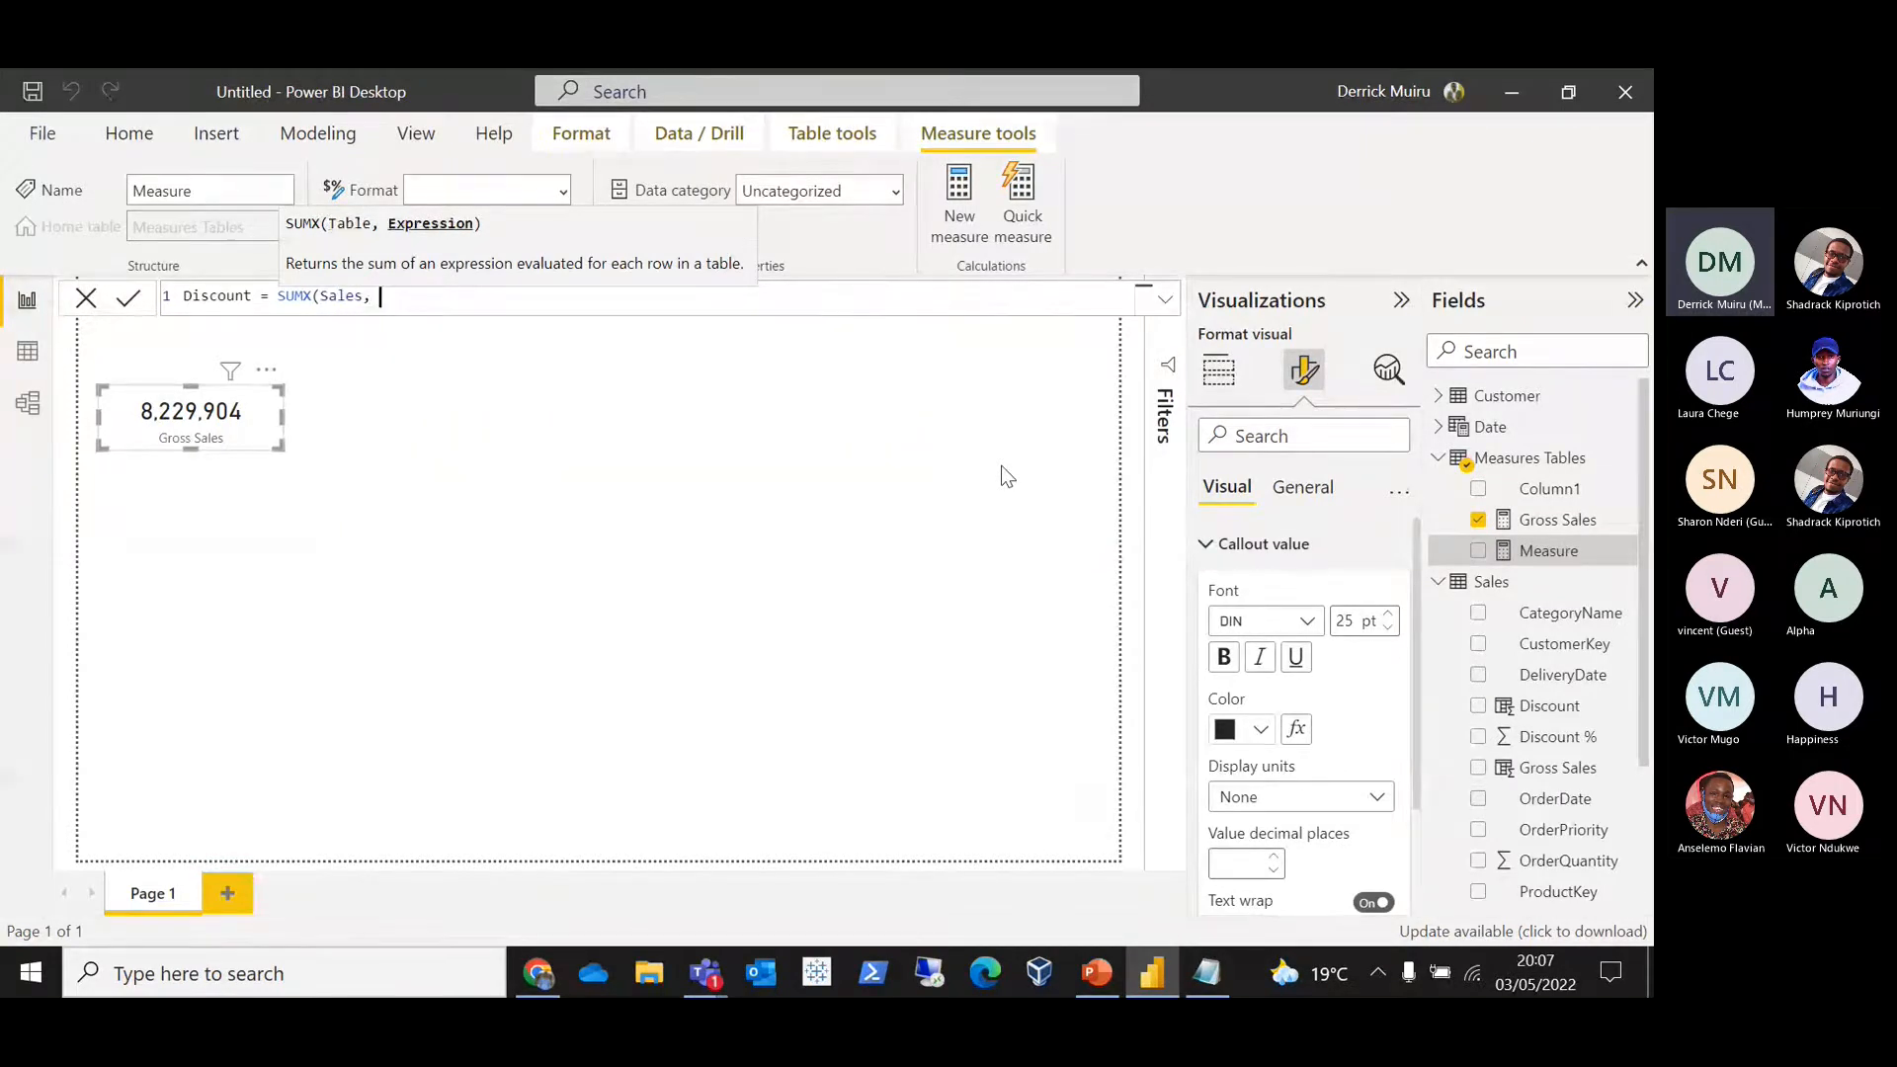
type("Sal")
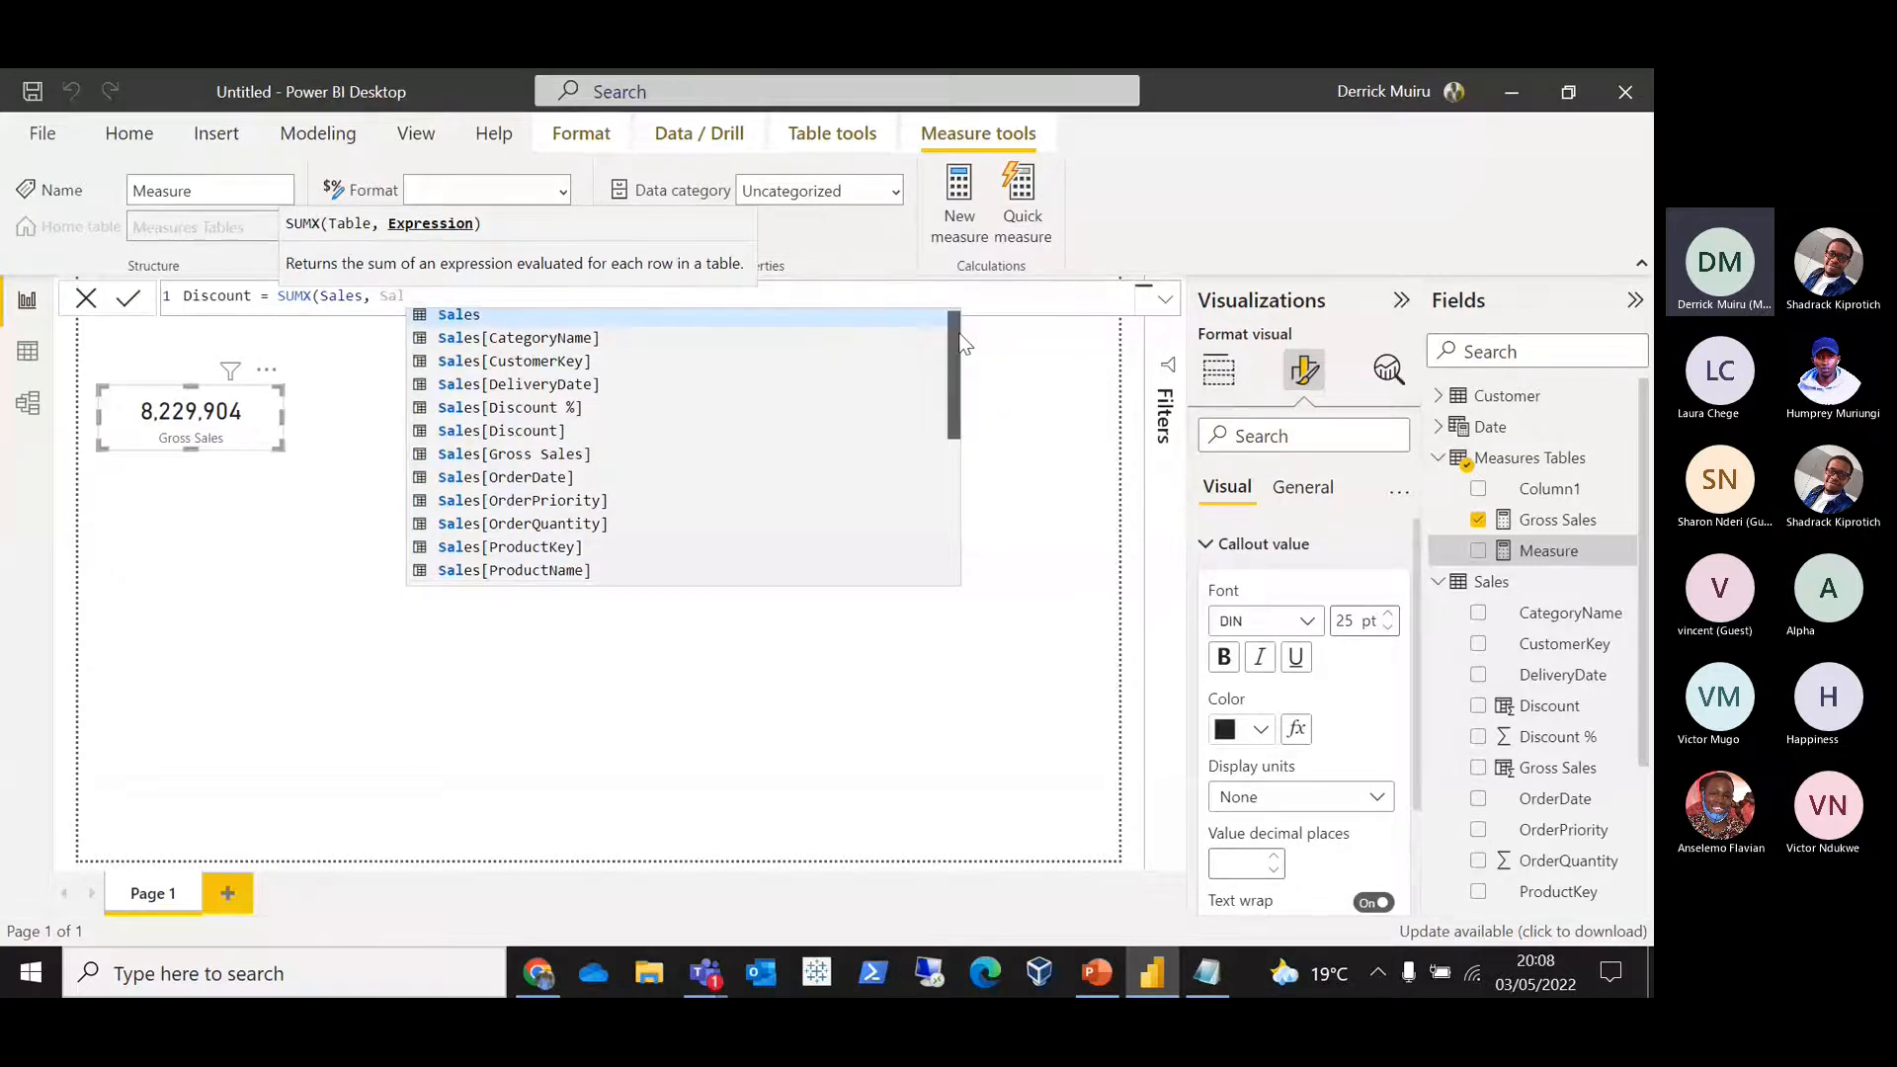
mouse_move(963, 342)
left_mouse_down()
mouse_move(950, 393)
mouse_move(940, 347)
left_mouse_up()
left_click(483, 405)
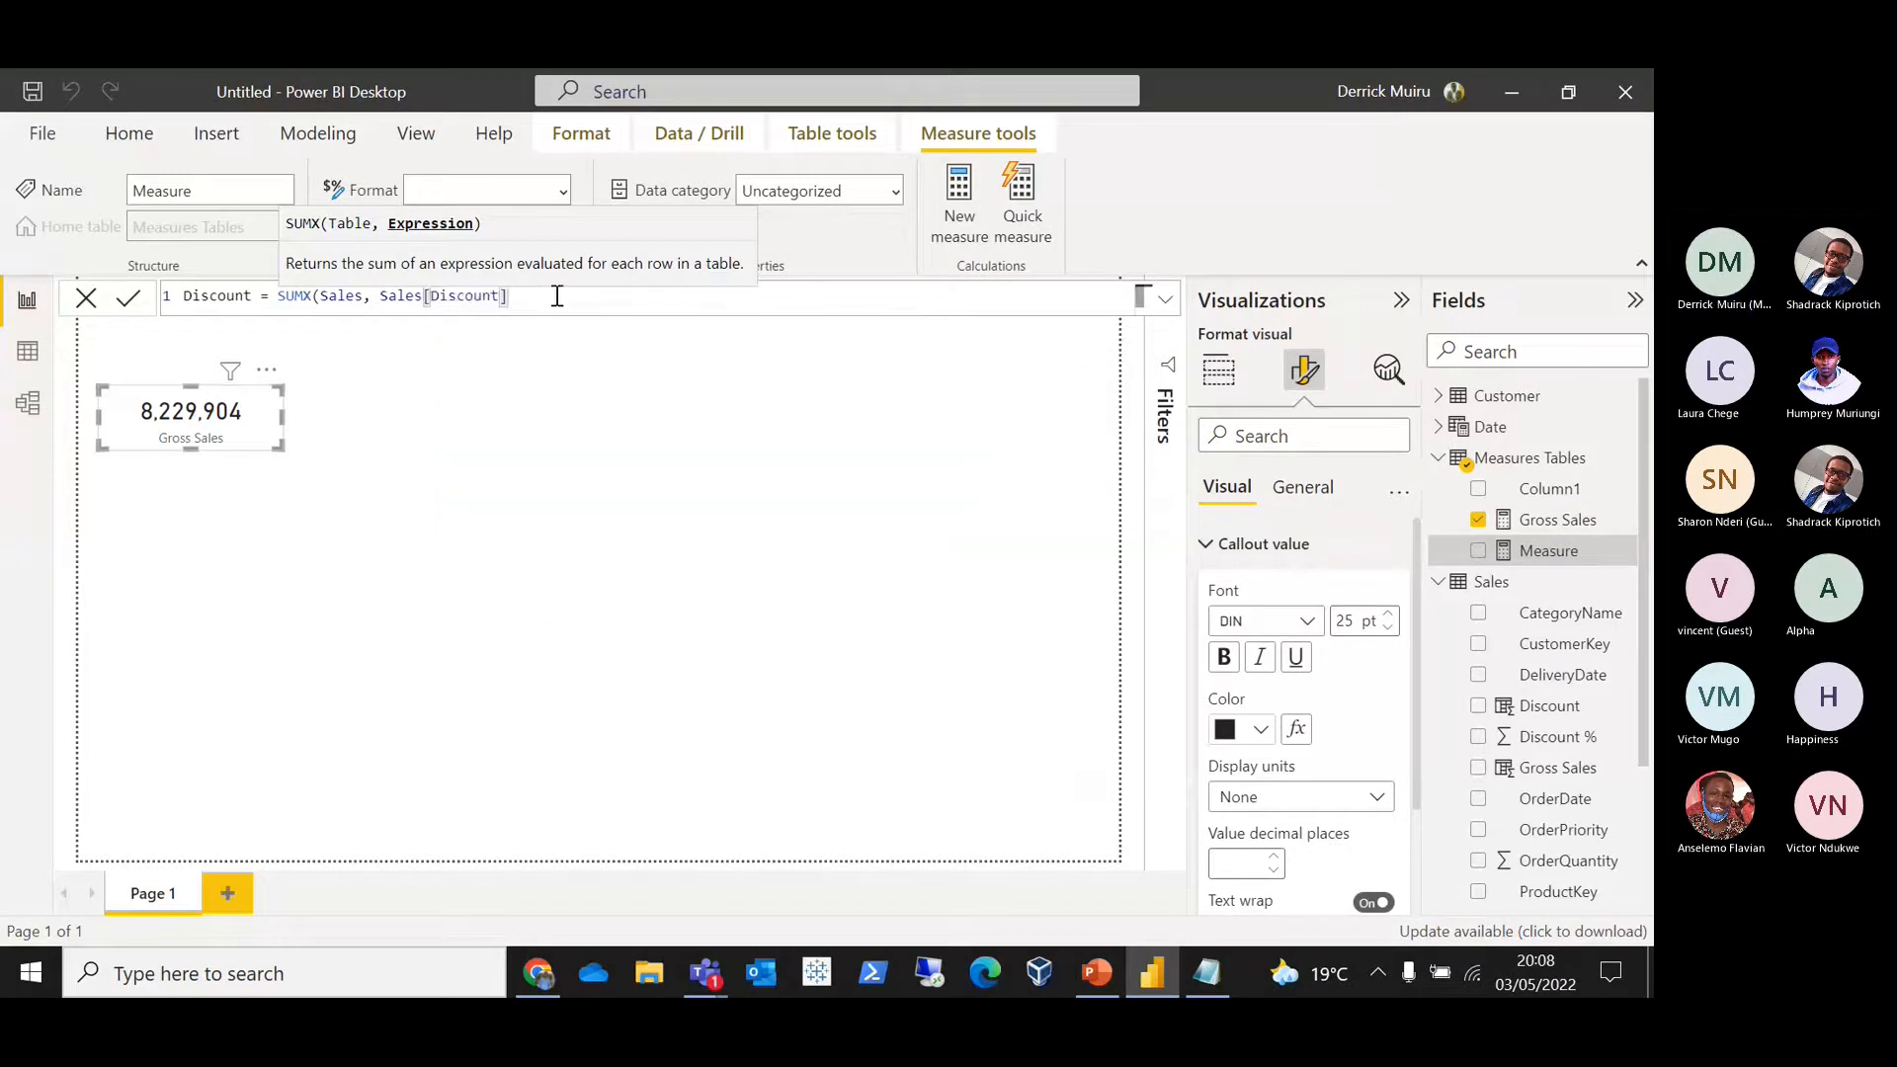
type(")")
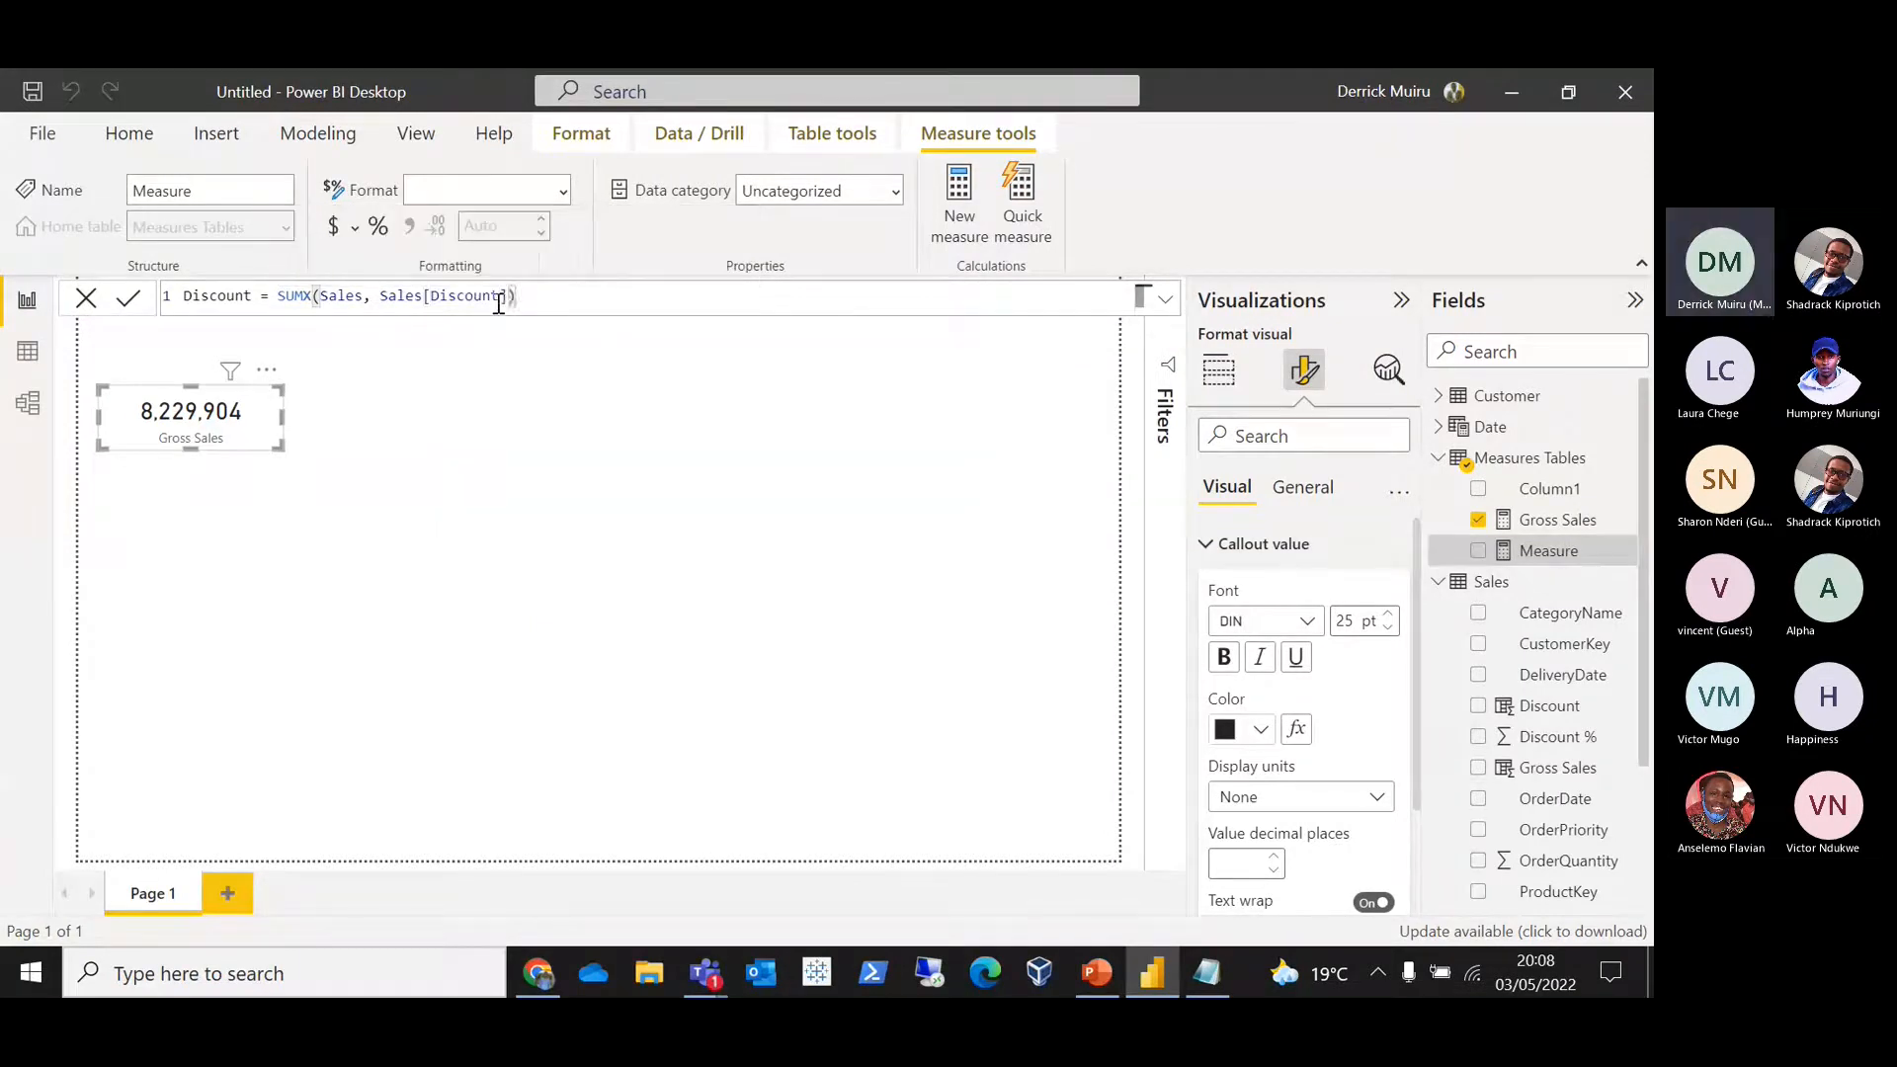
key("Return")
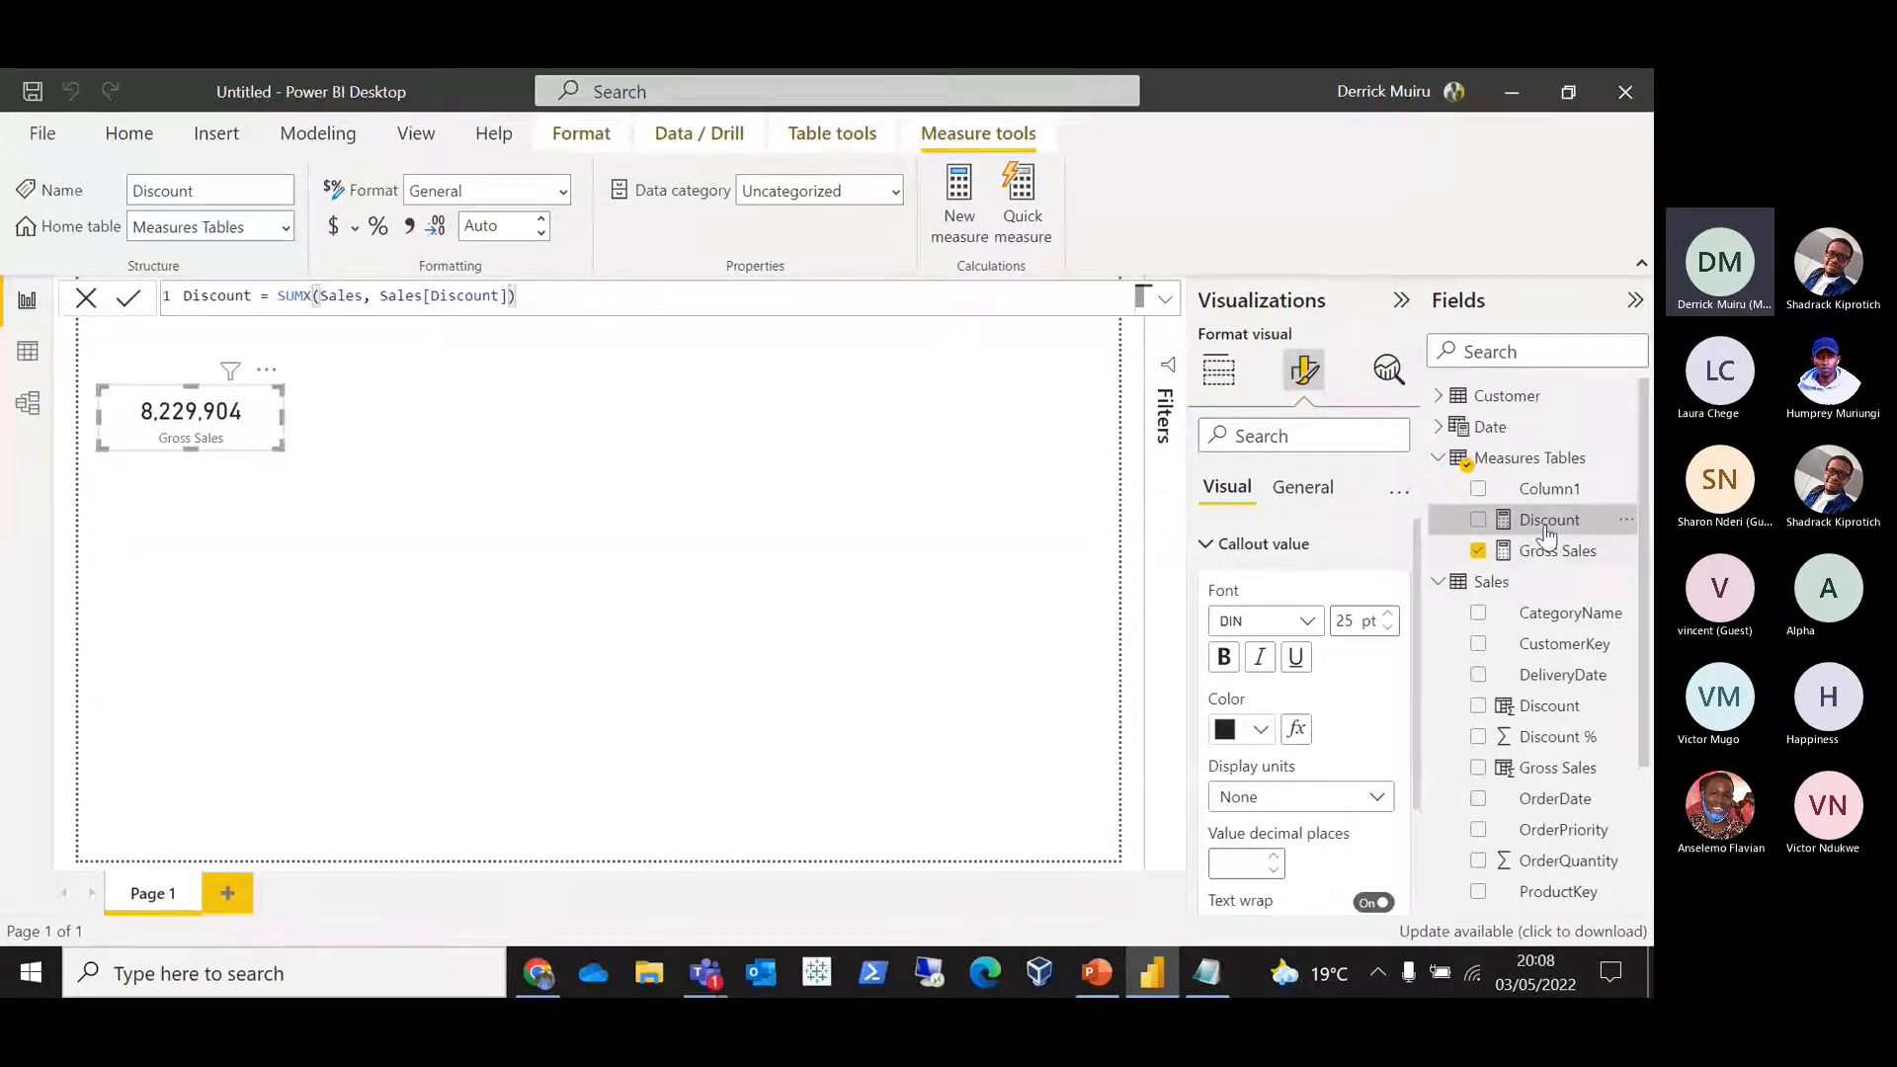
Step: Place the Discount measure on the page beside the Gross Sales card, turn the visual into a card, and widen it slightly
left_click_drag(1547, 533, 480, 452)
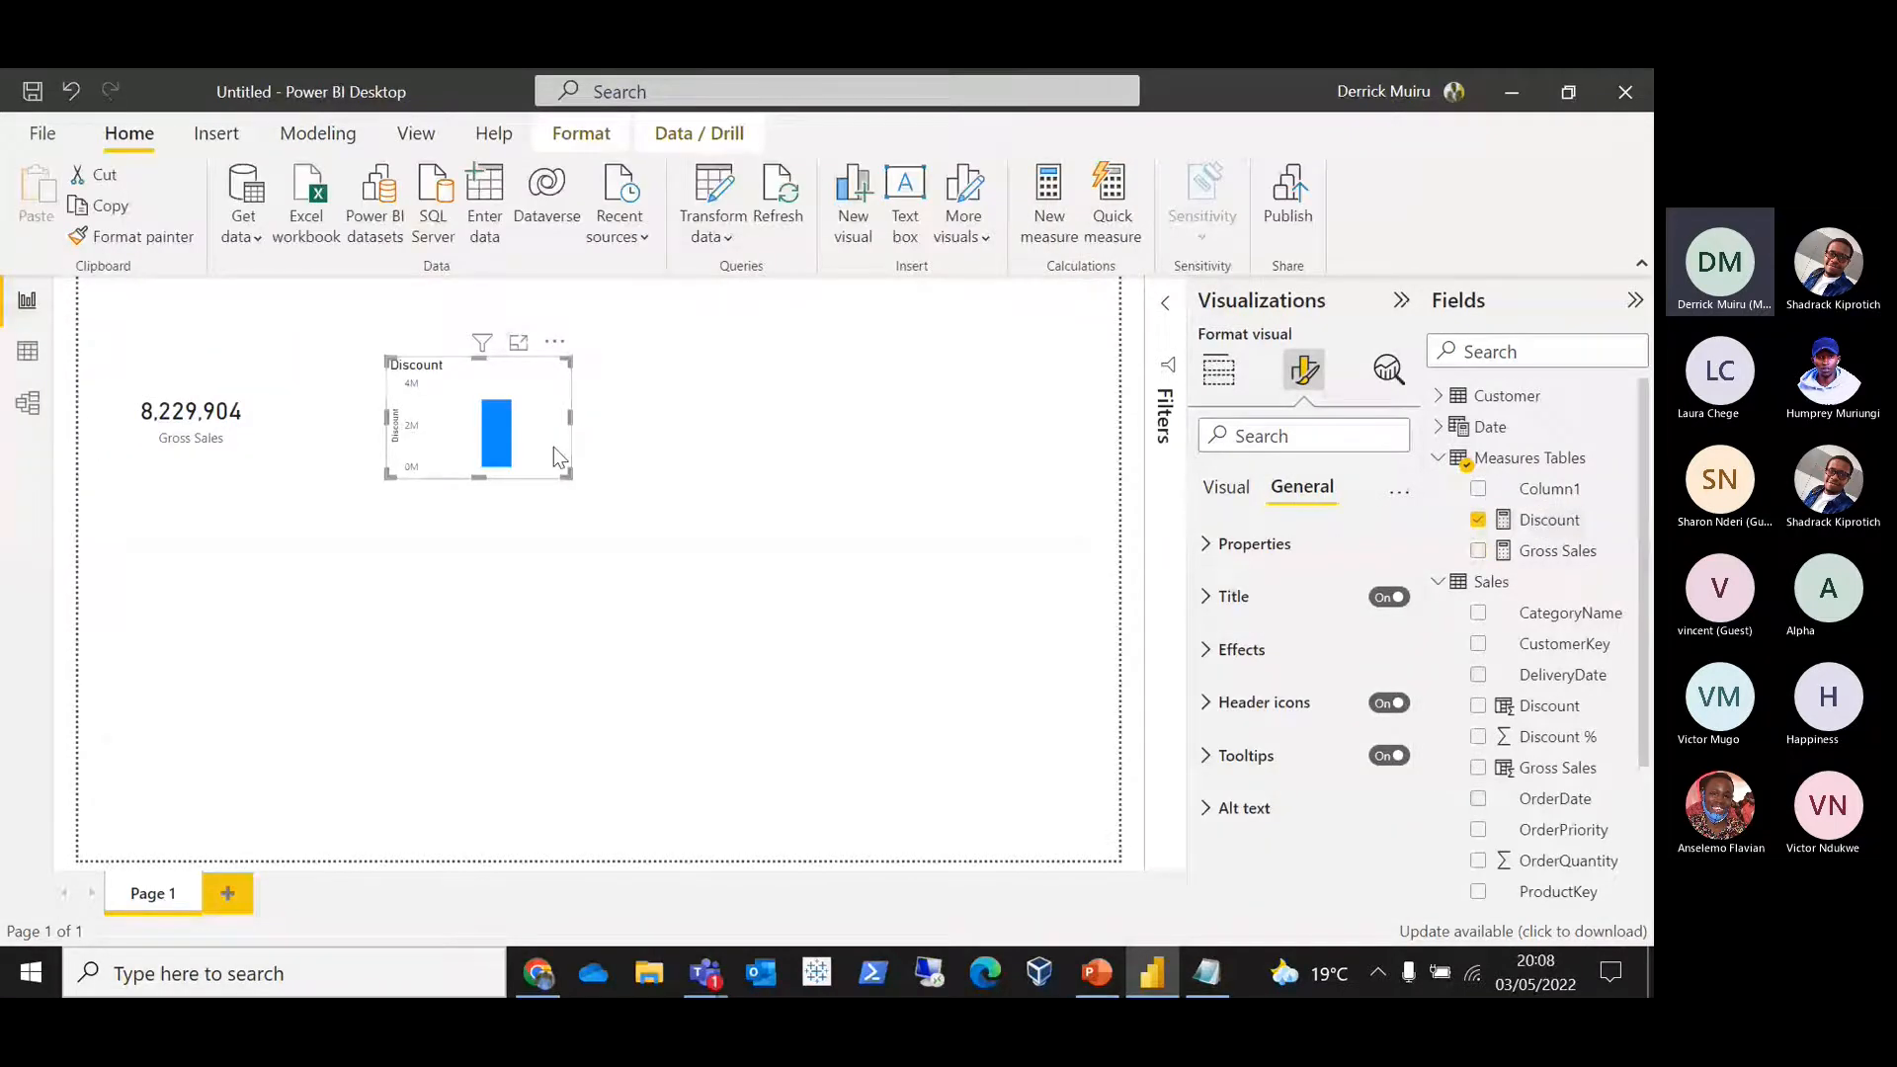
left_click(1225, 378)
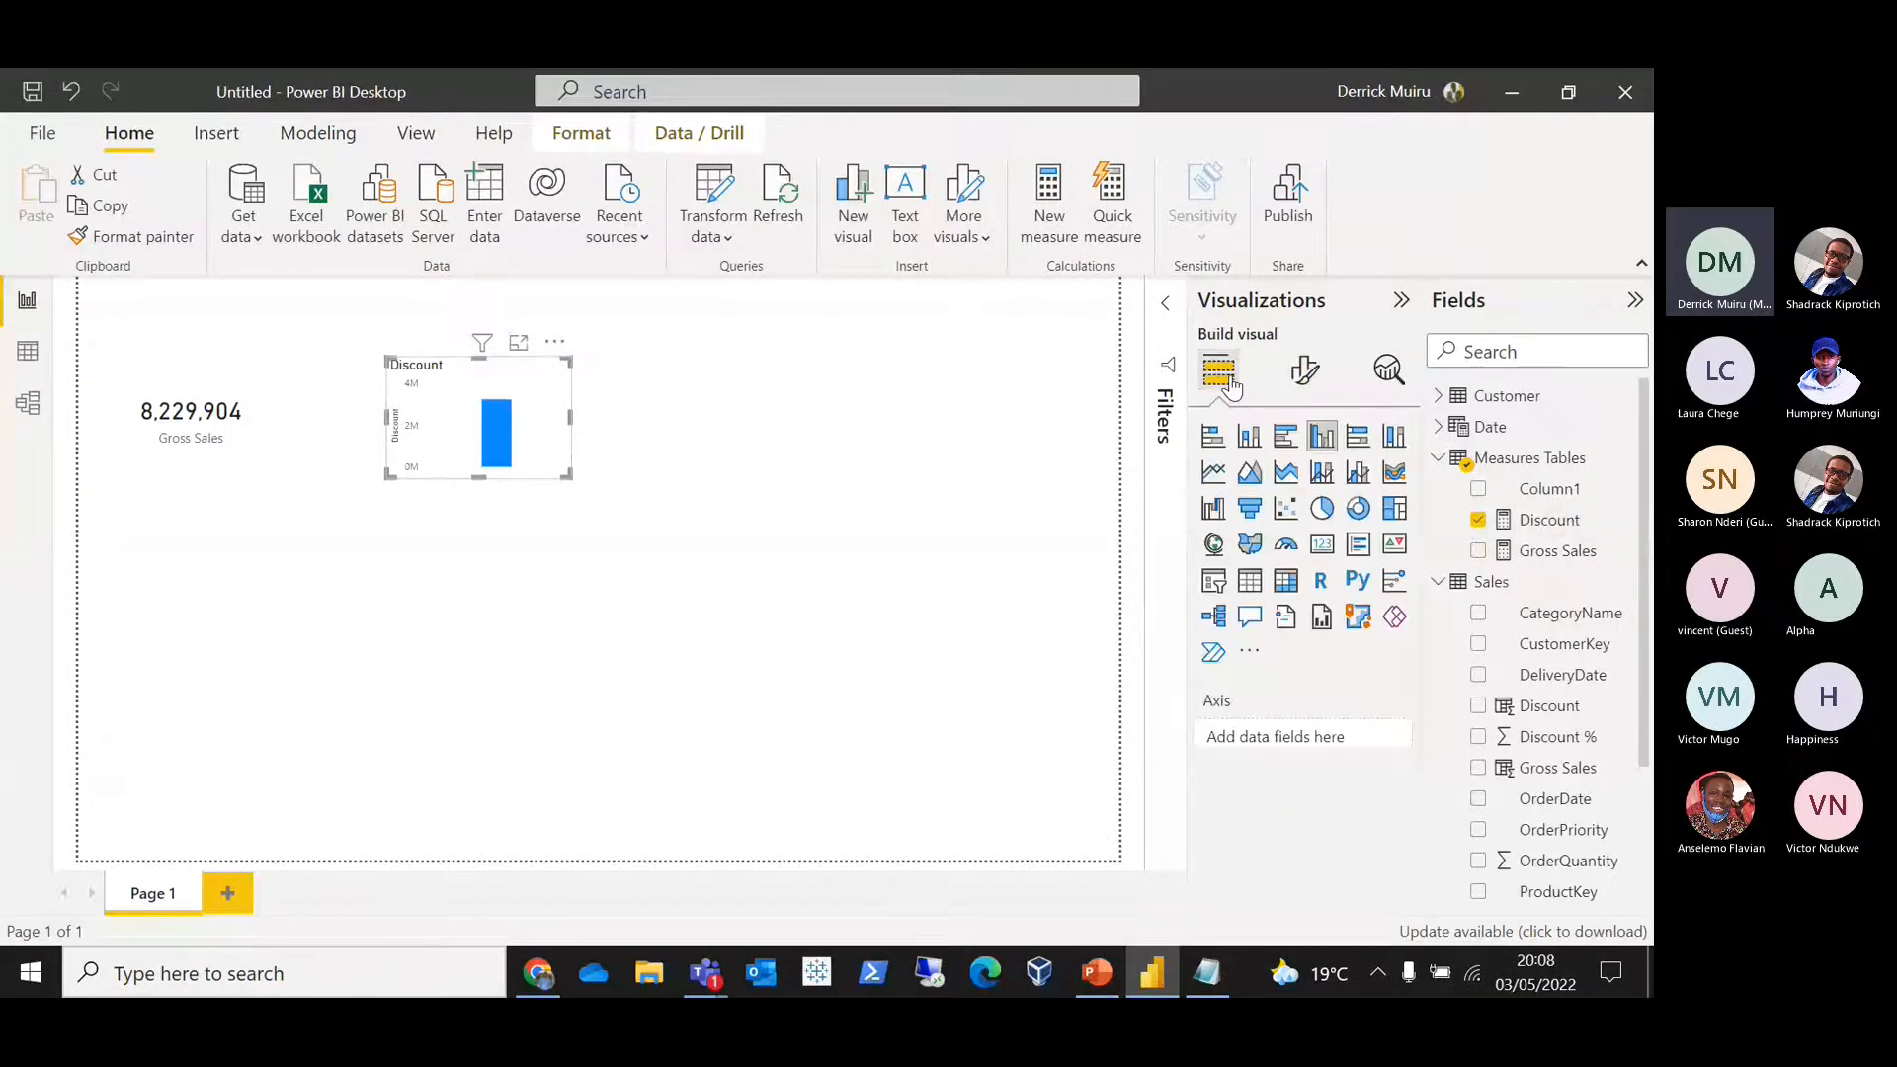
left_click(1322, 543)
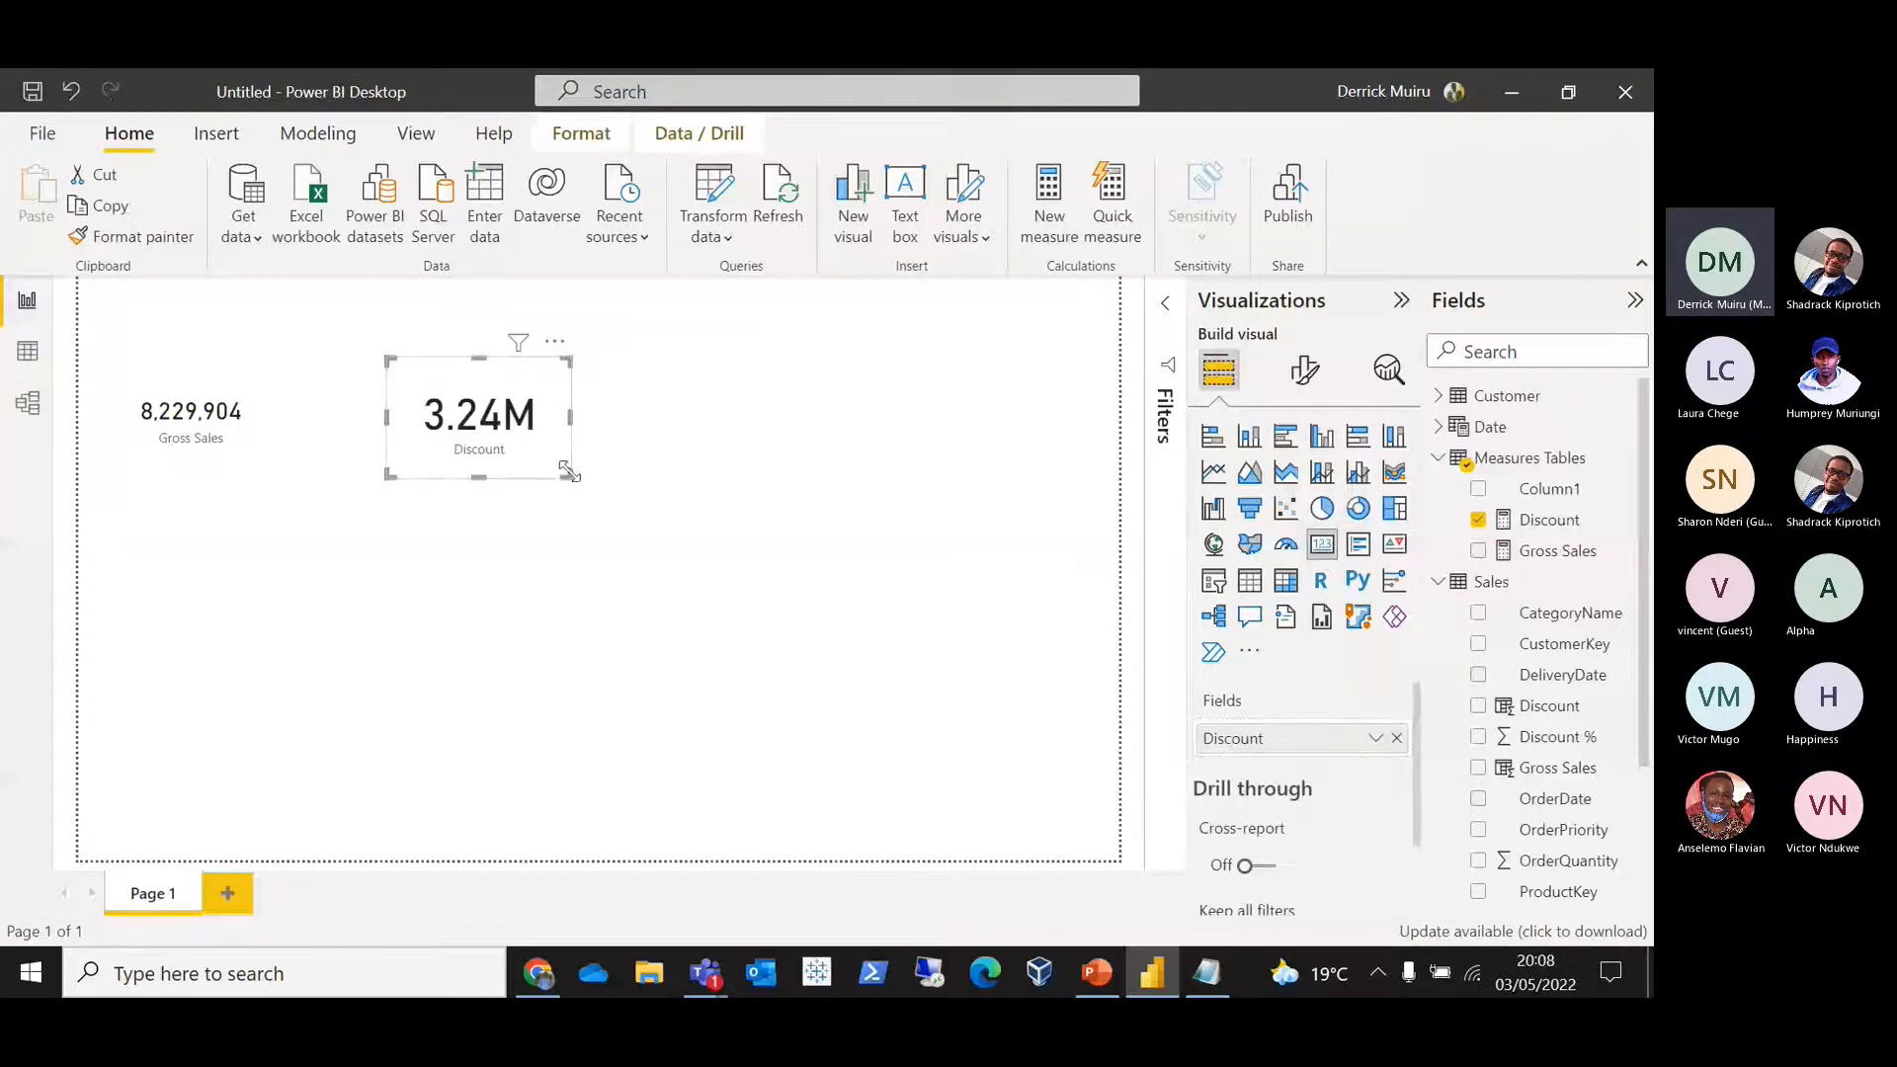
left_click_drag(568, 476, 635, 481)
Step: Copy the Gross Sales card's formatting to the Discount card, then shrink it and align it right beside the Gross Sales card
left_click(259, 434)
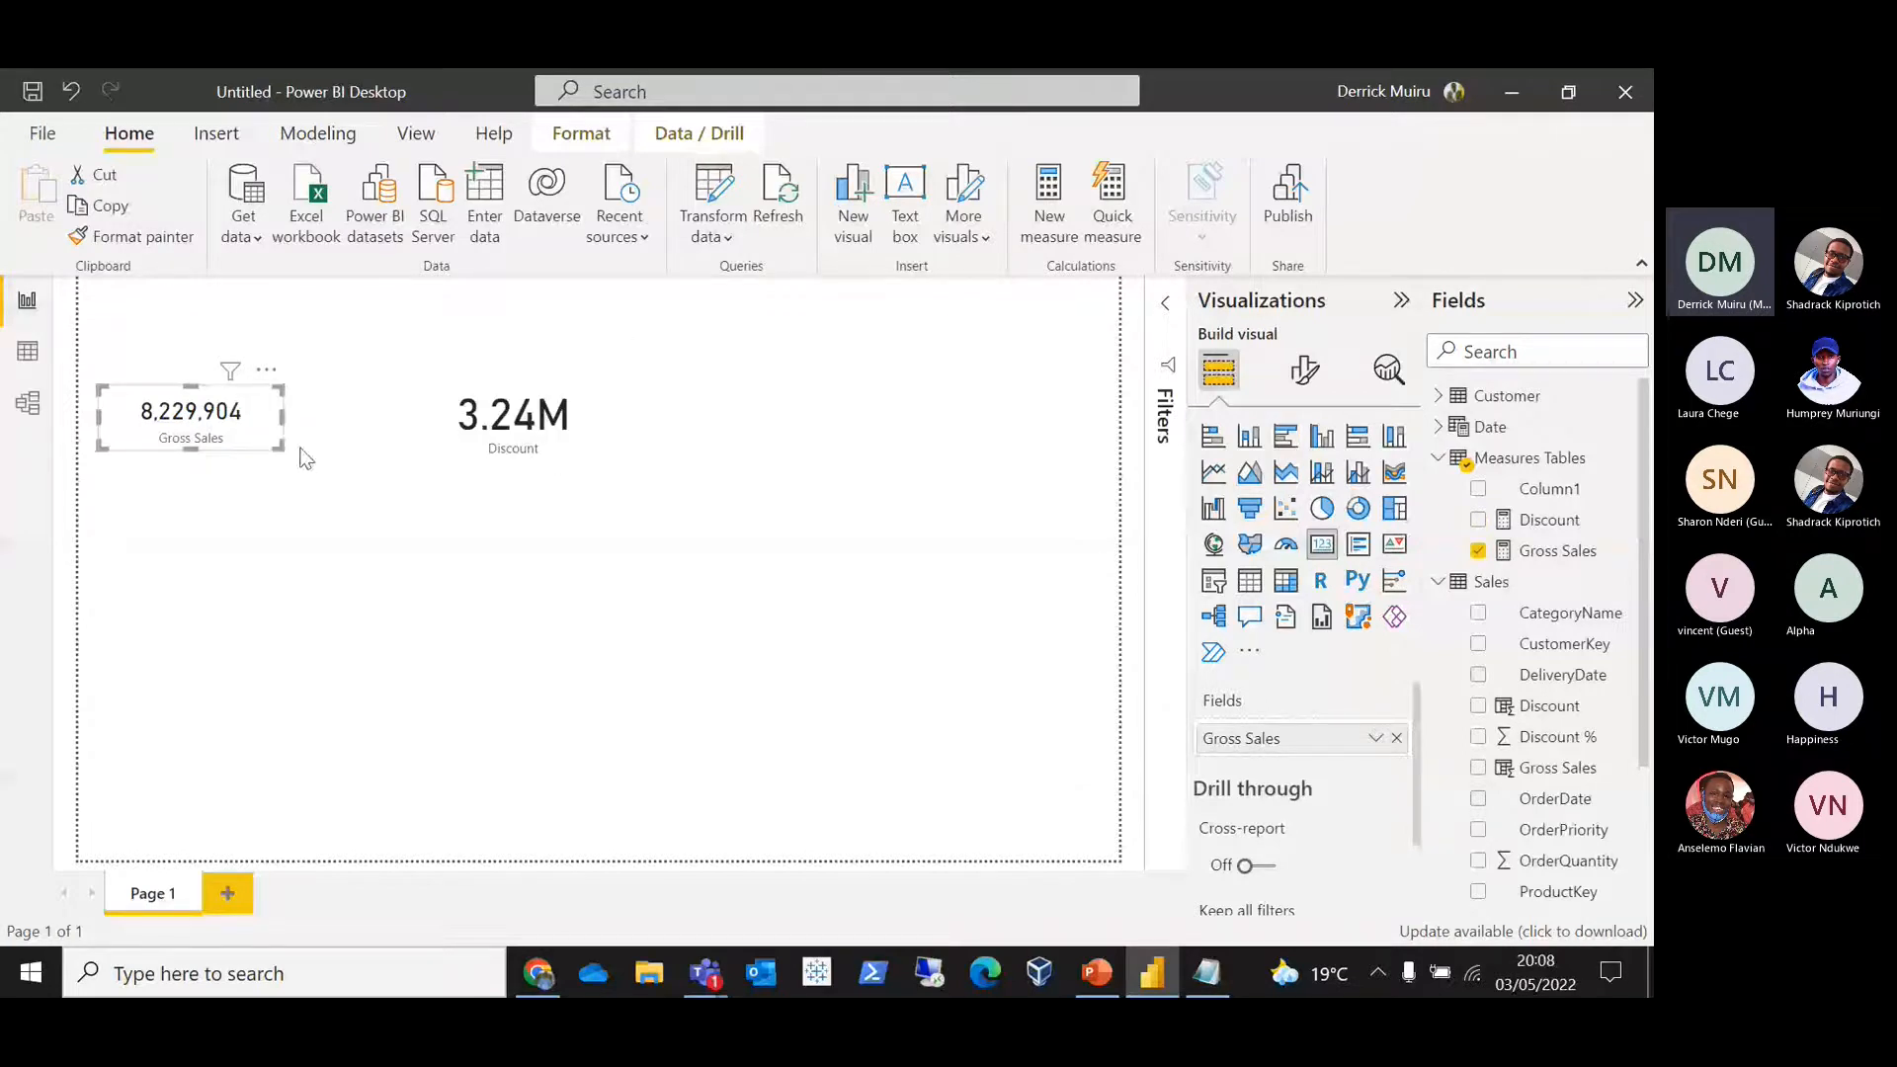
left_click(134, 236)
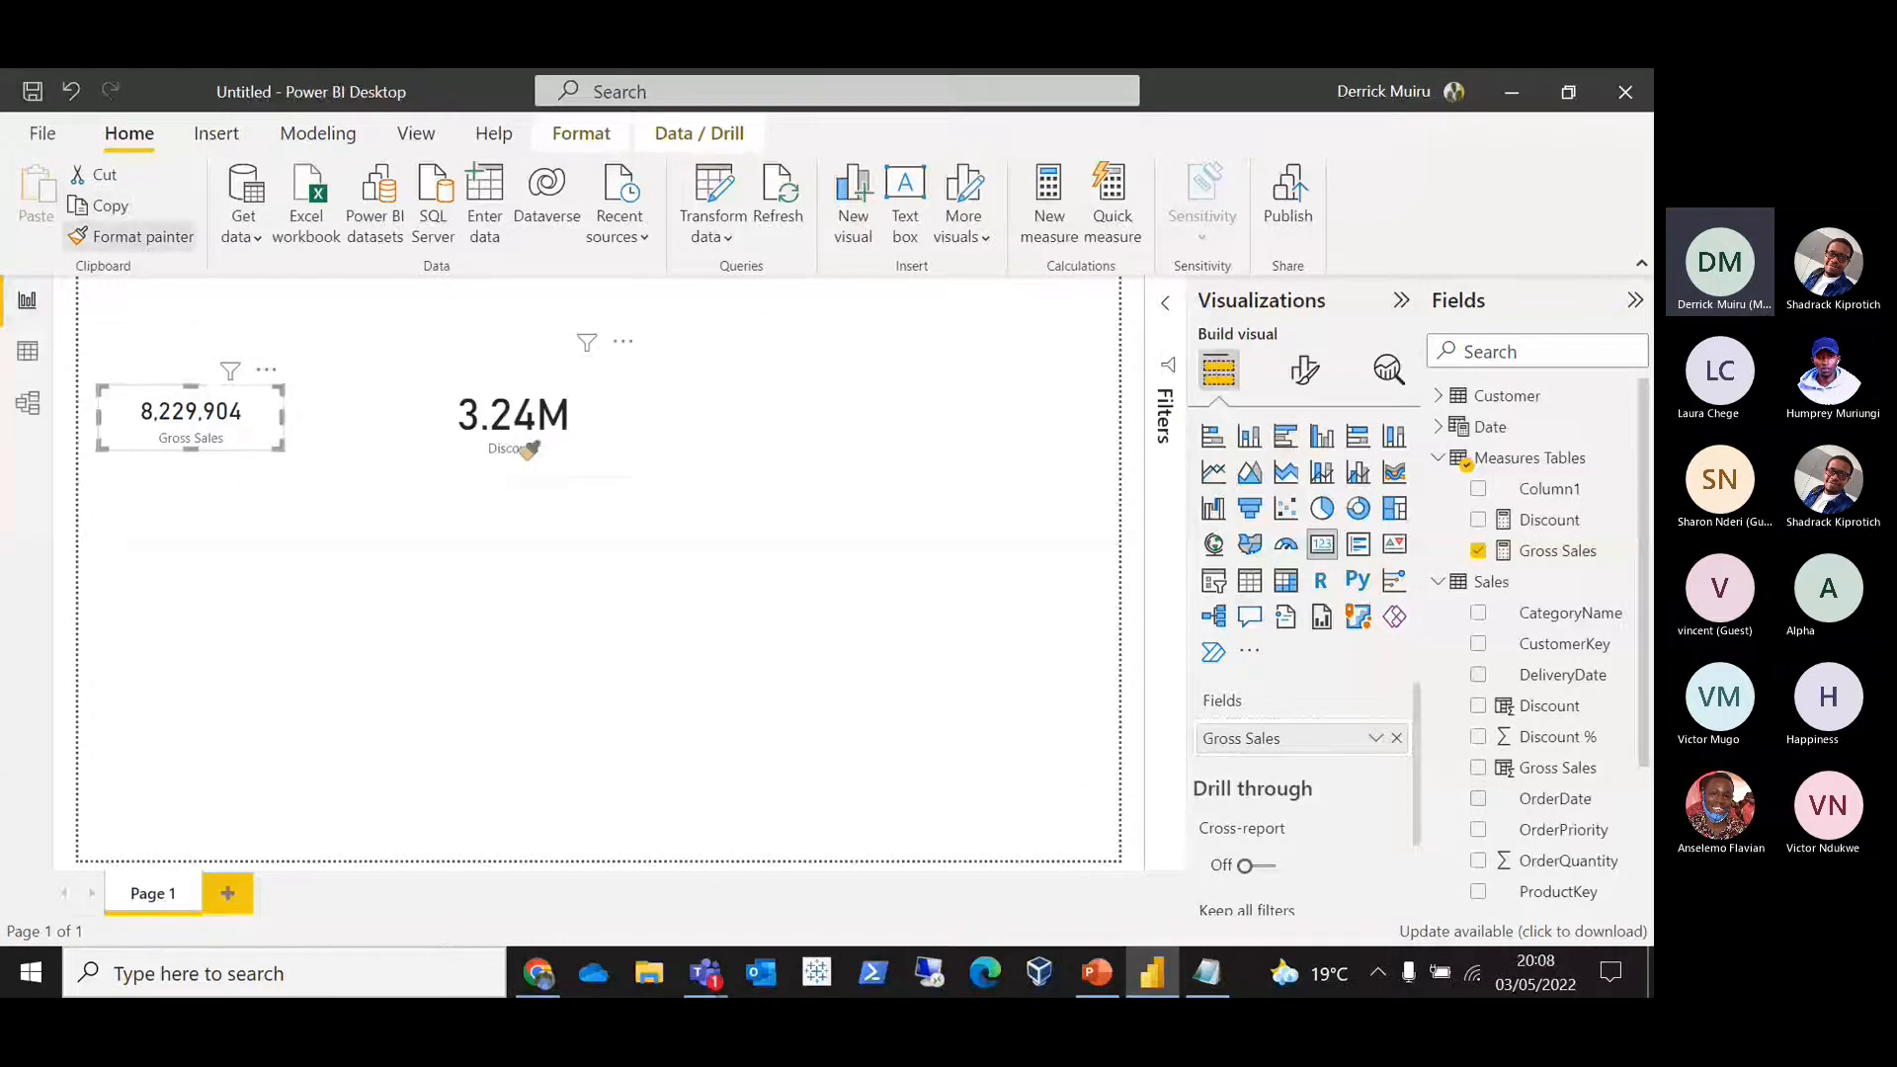
left_click(528, 431)
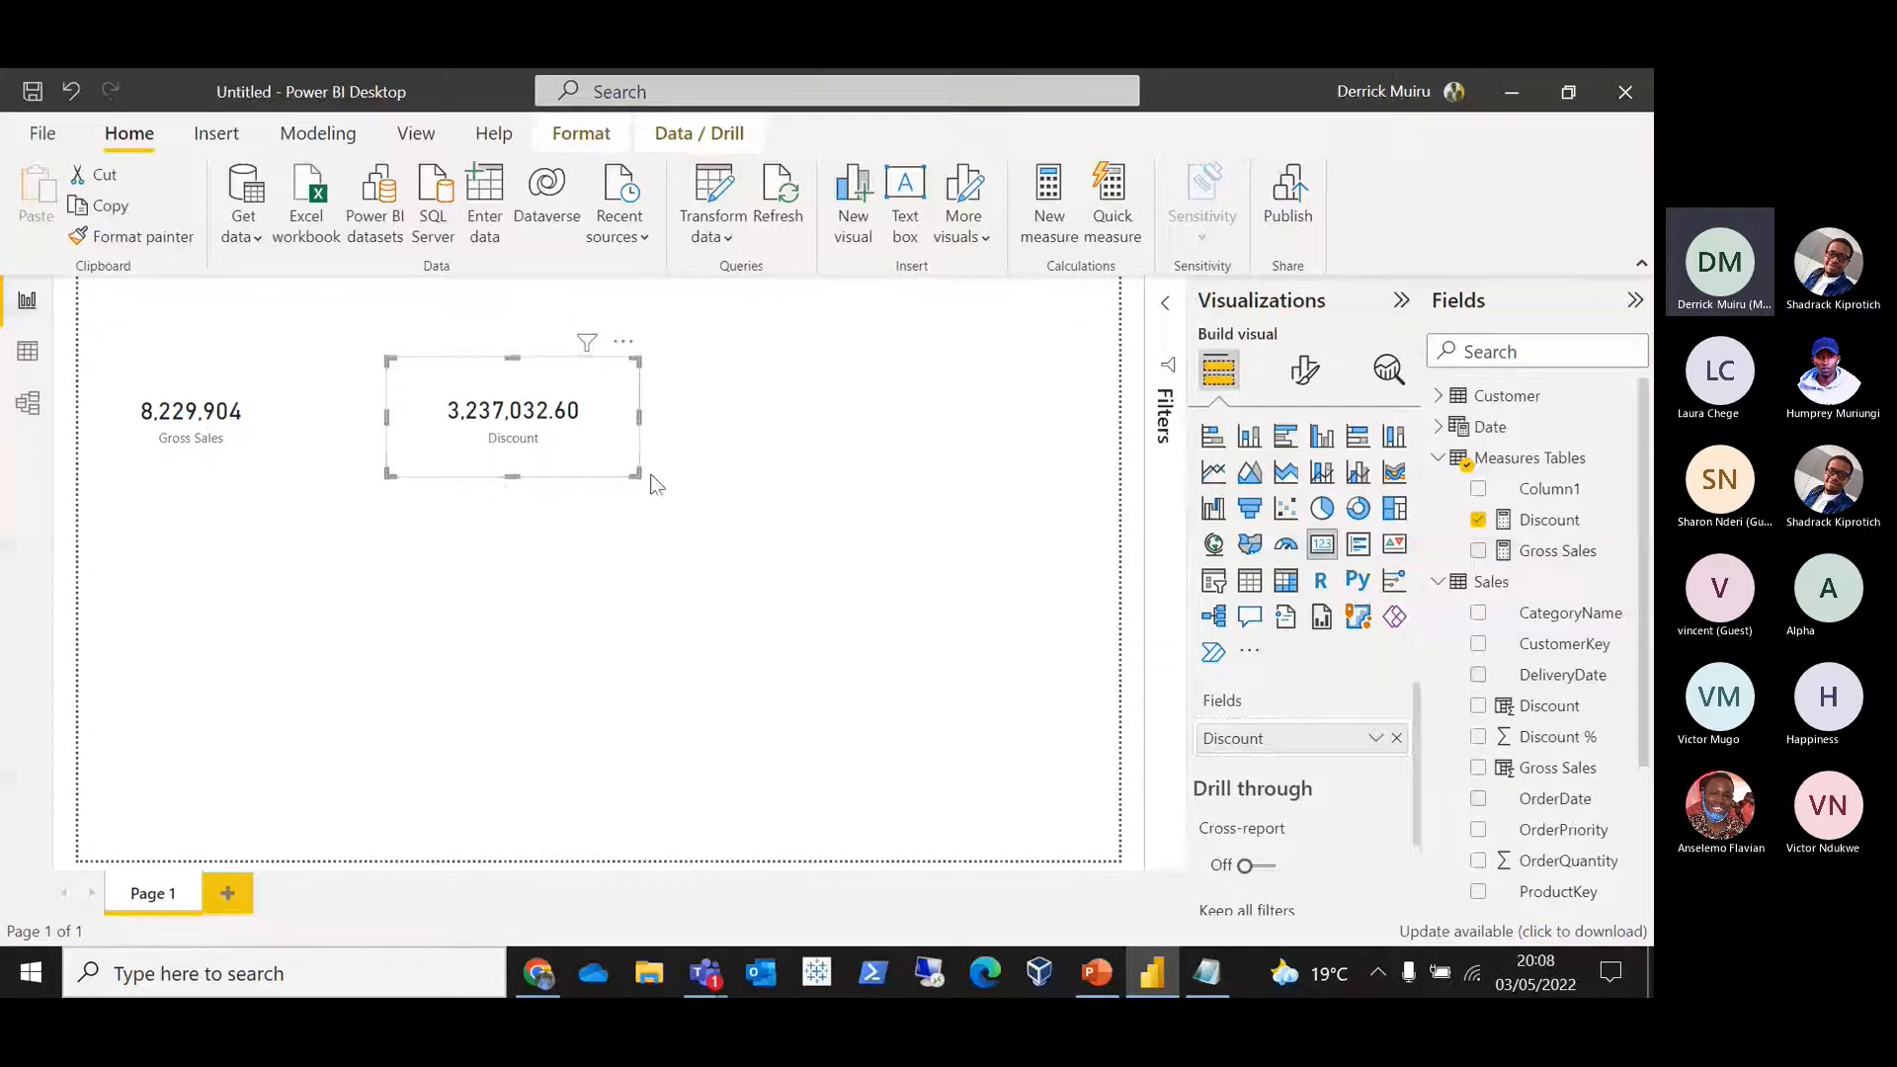
left_click_drag(633, 473, 450, 429)
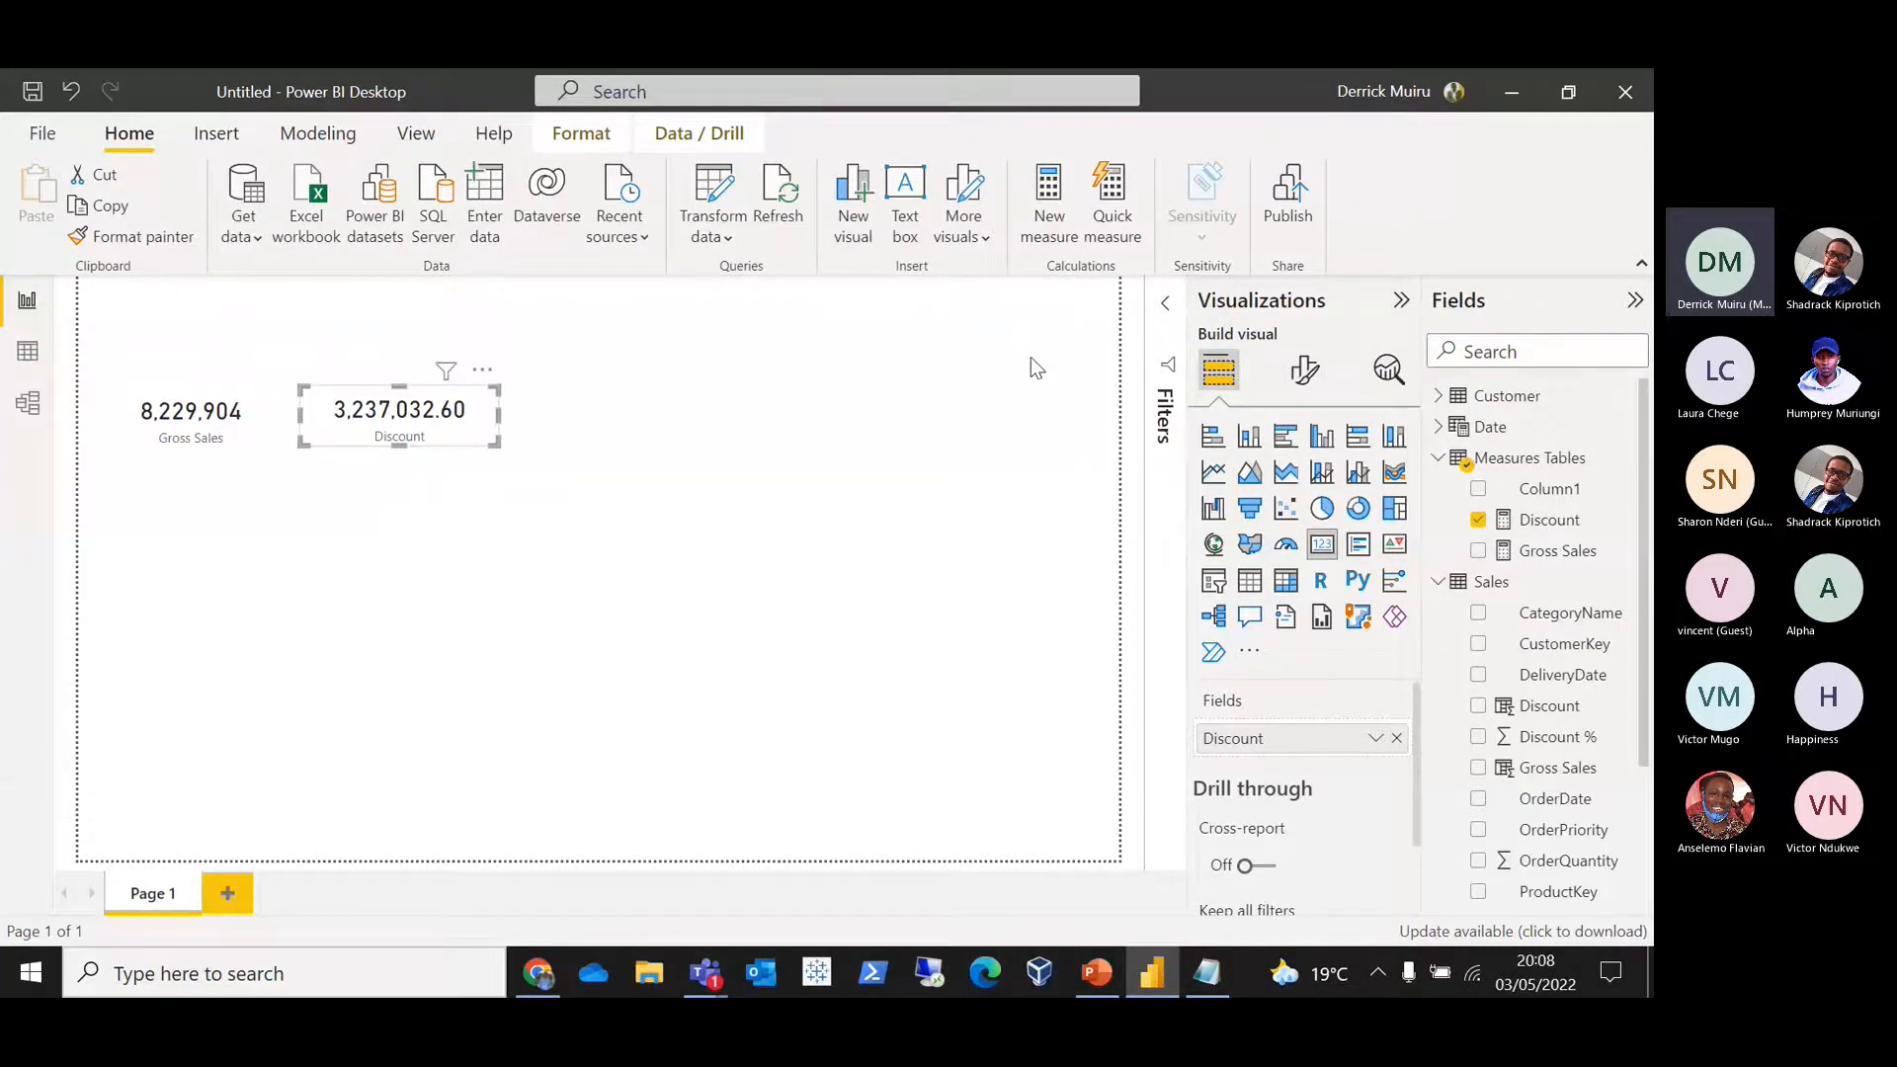
Step: Format the Discount measure with 0 decimal places and a thousands separator, and narrow its card to fit the number
left_click(1549, 519)
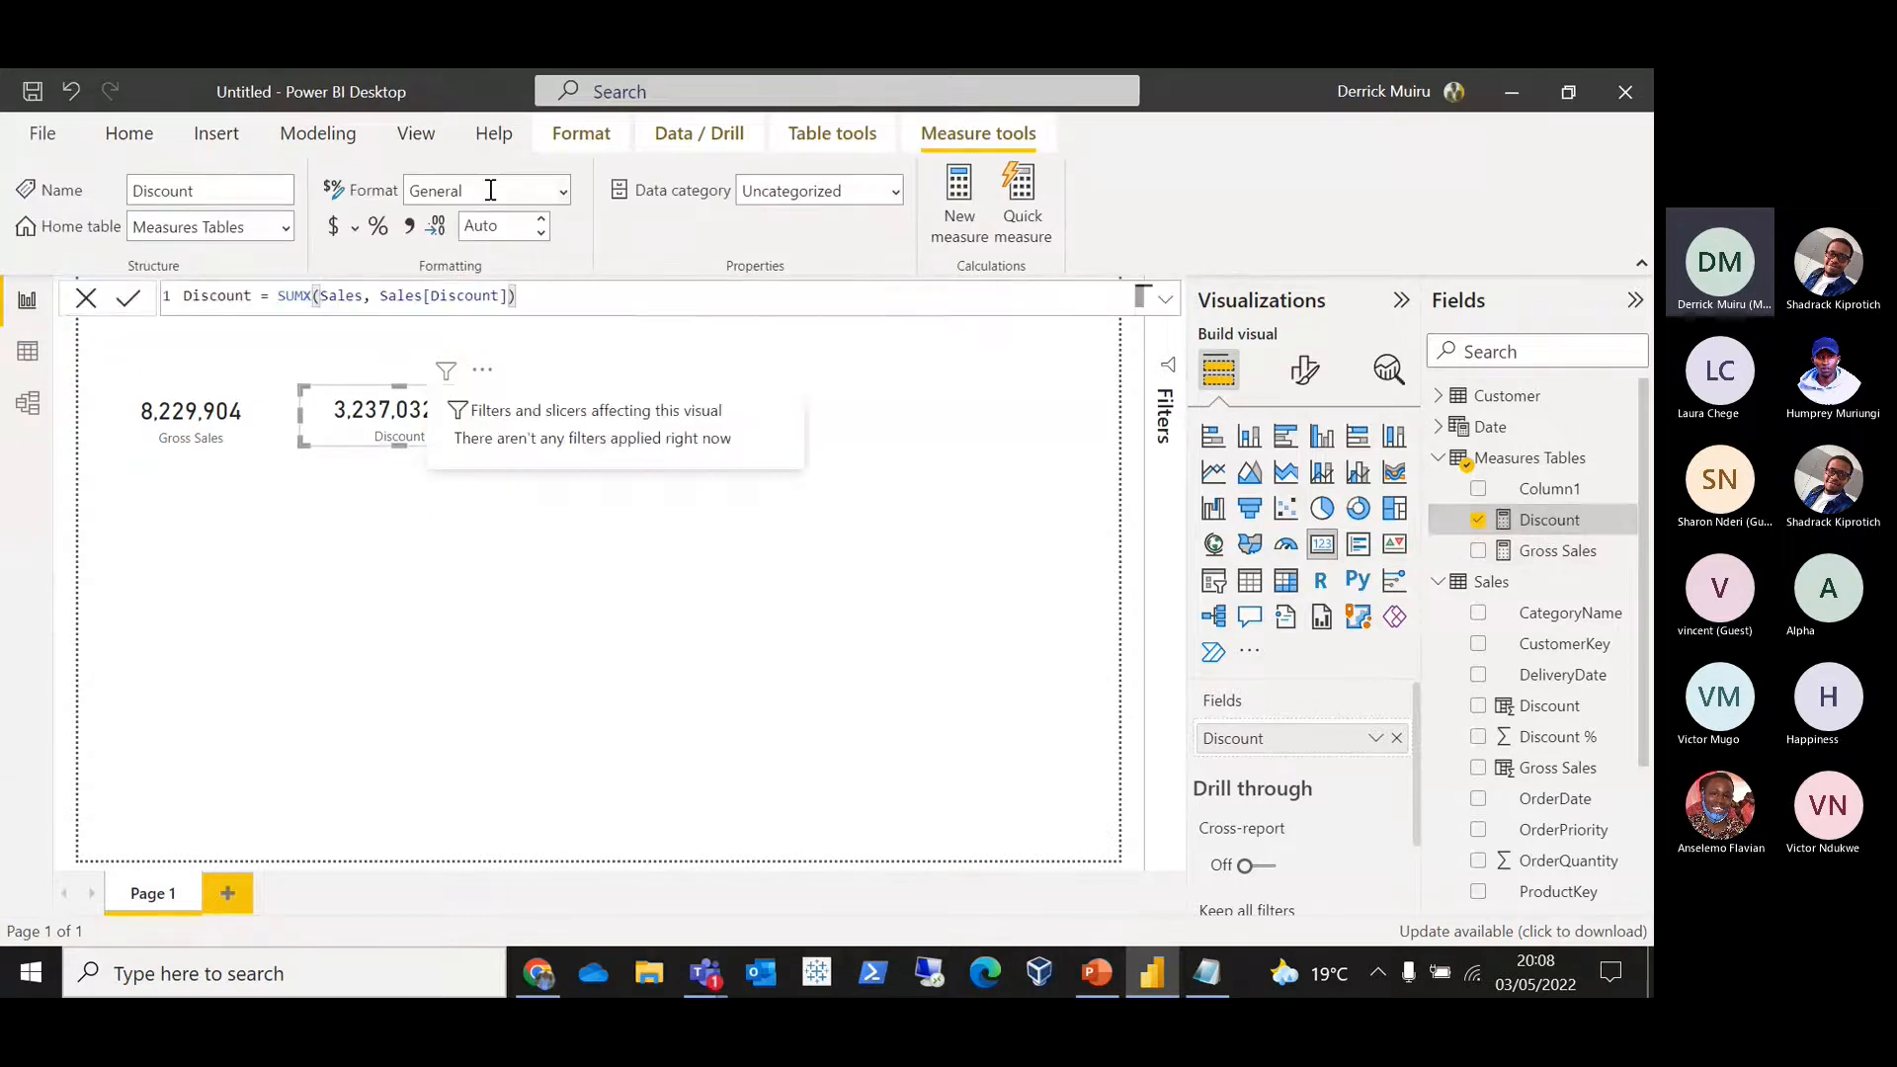
left_click(477, 224)
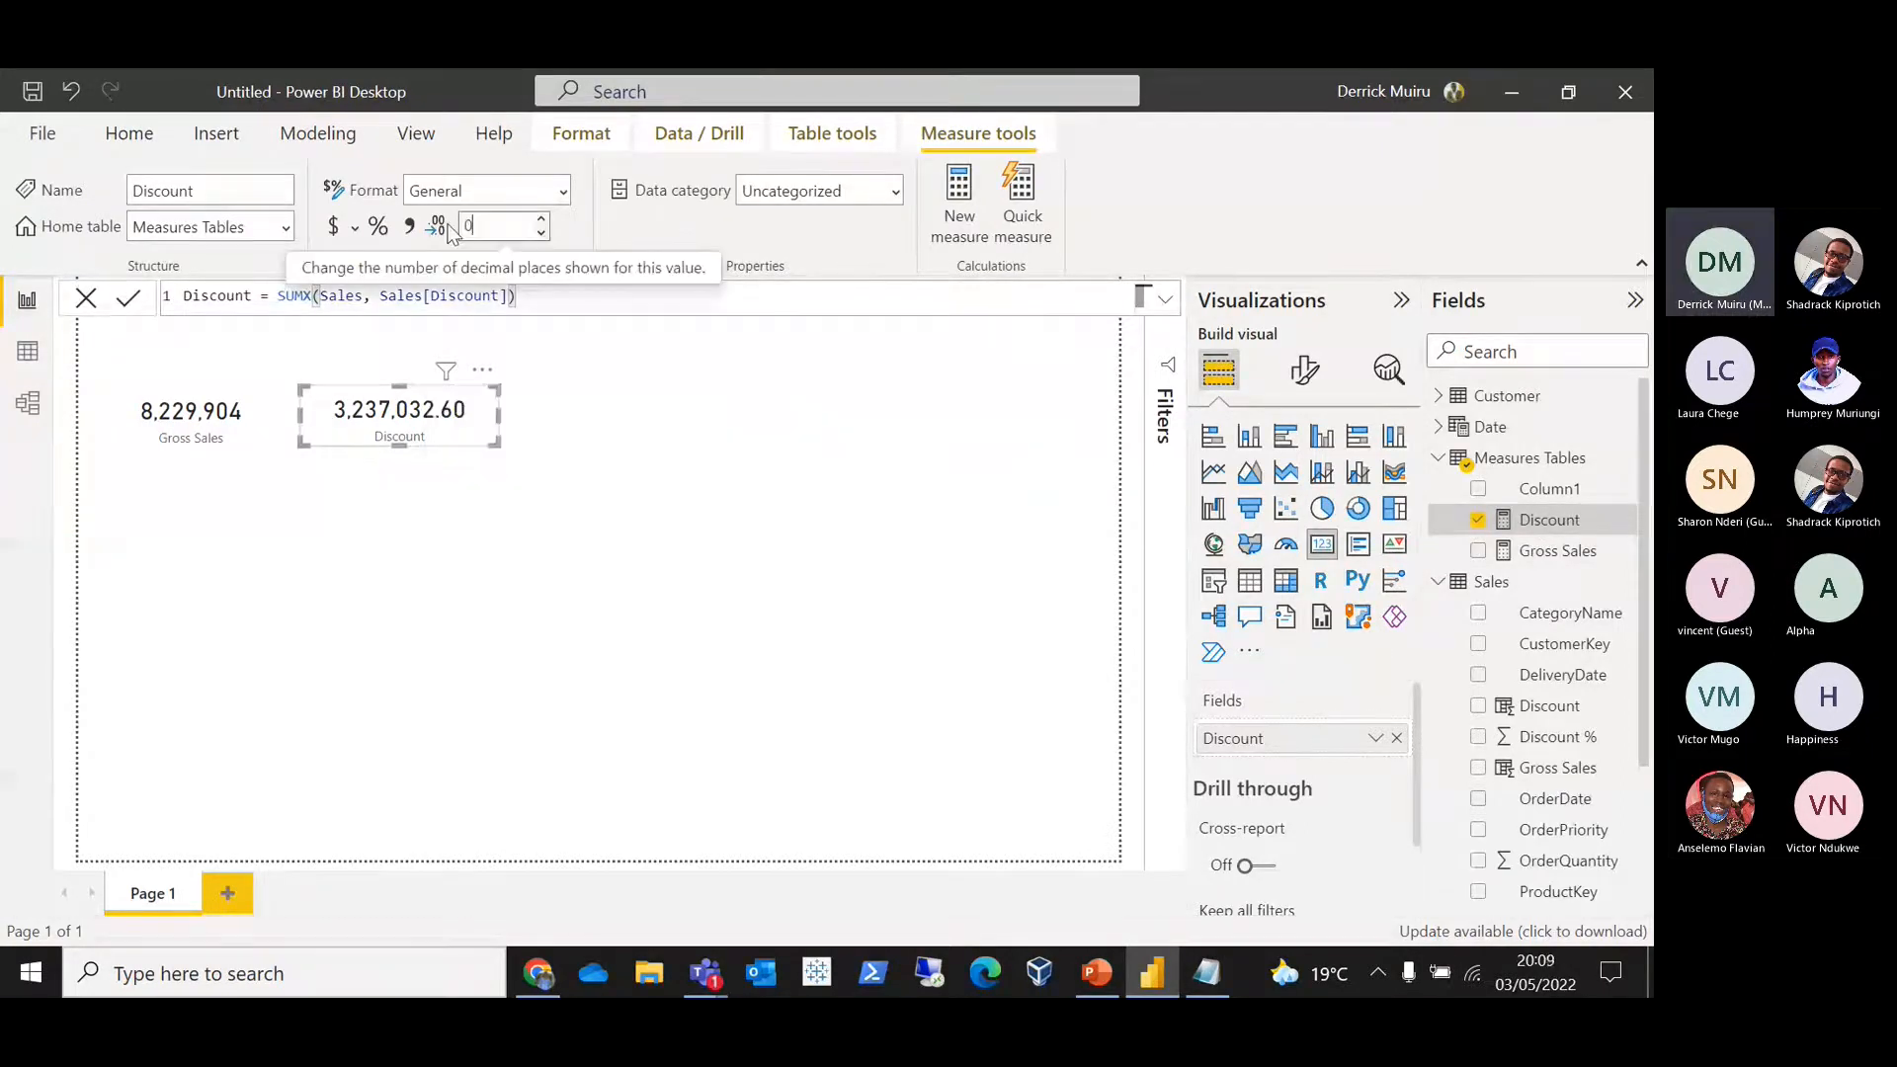
left_click(541, 221)
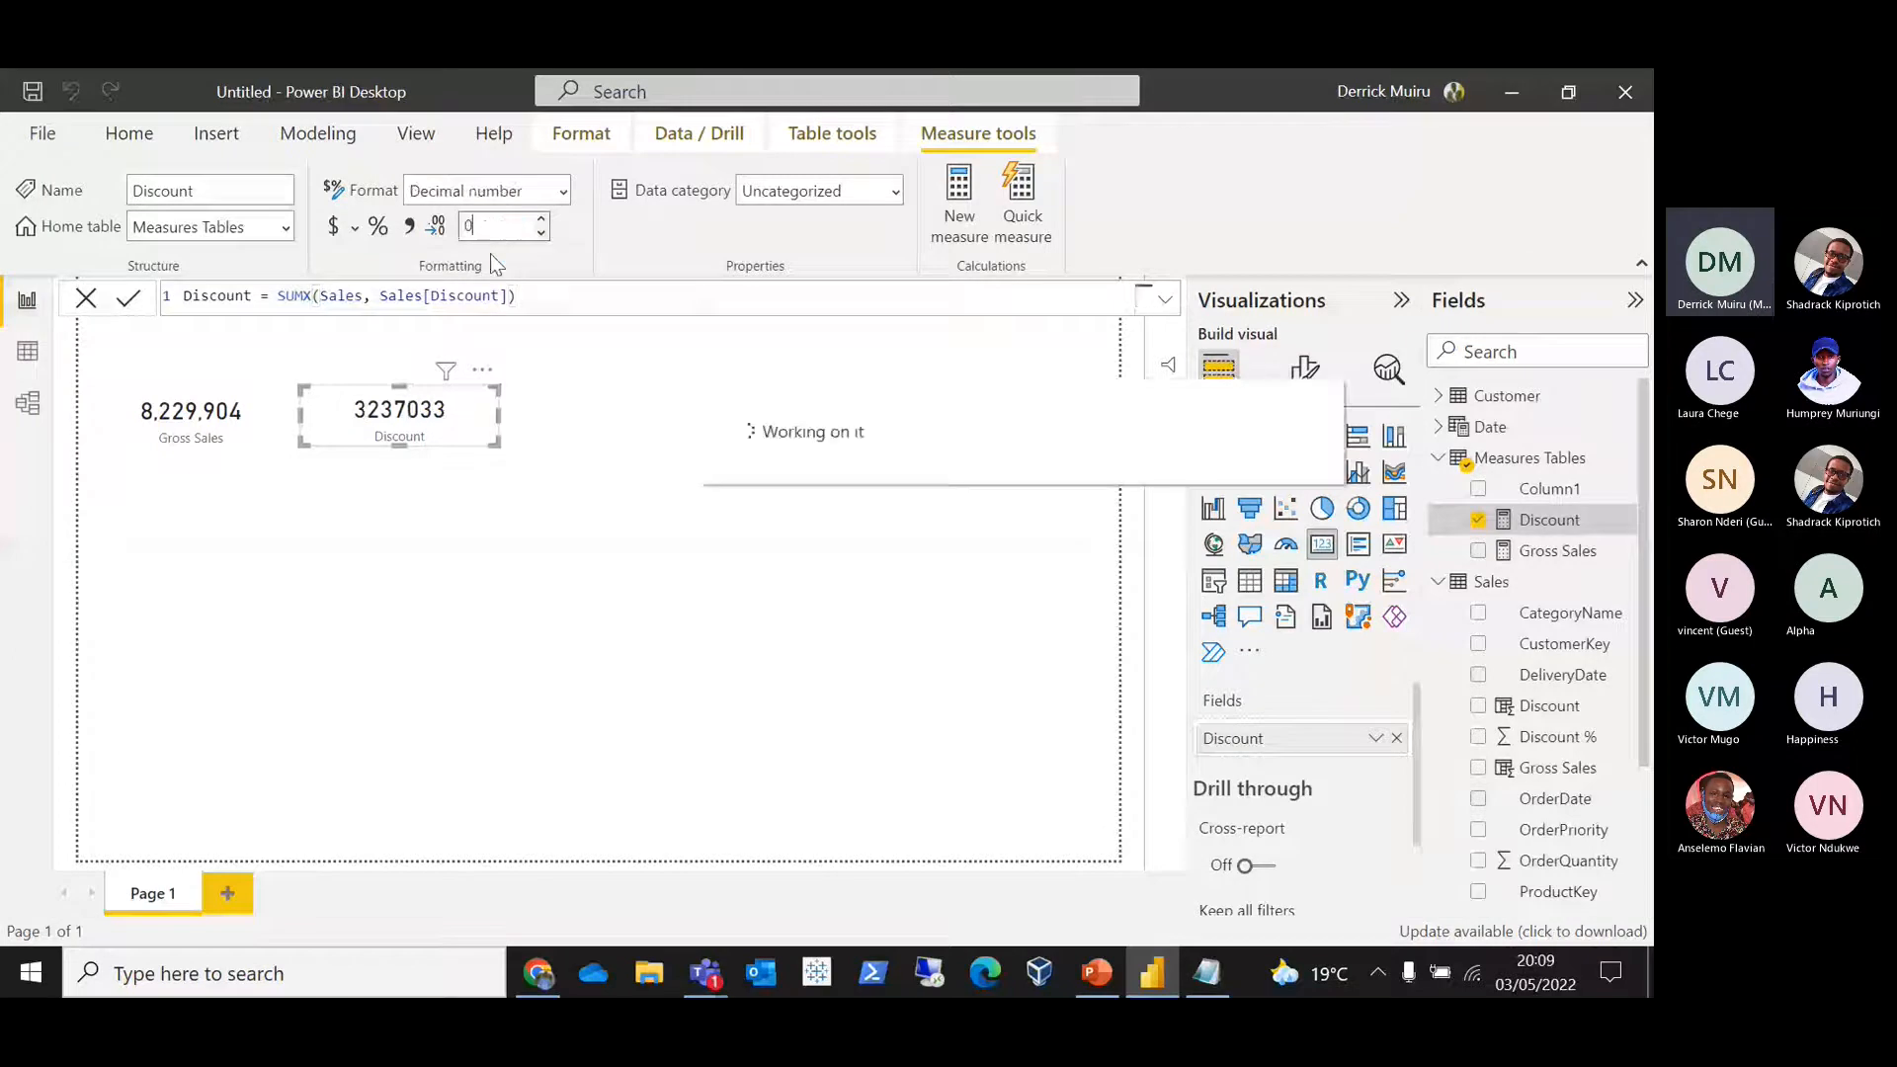
left_click(413, 233)
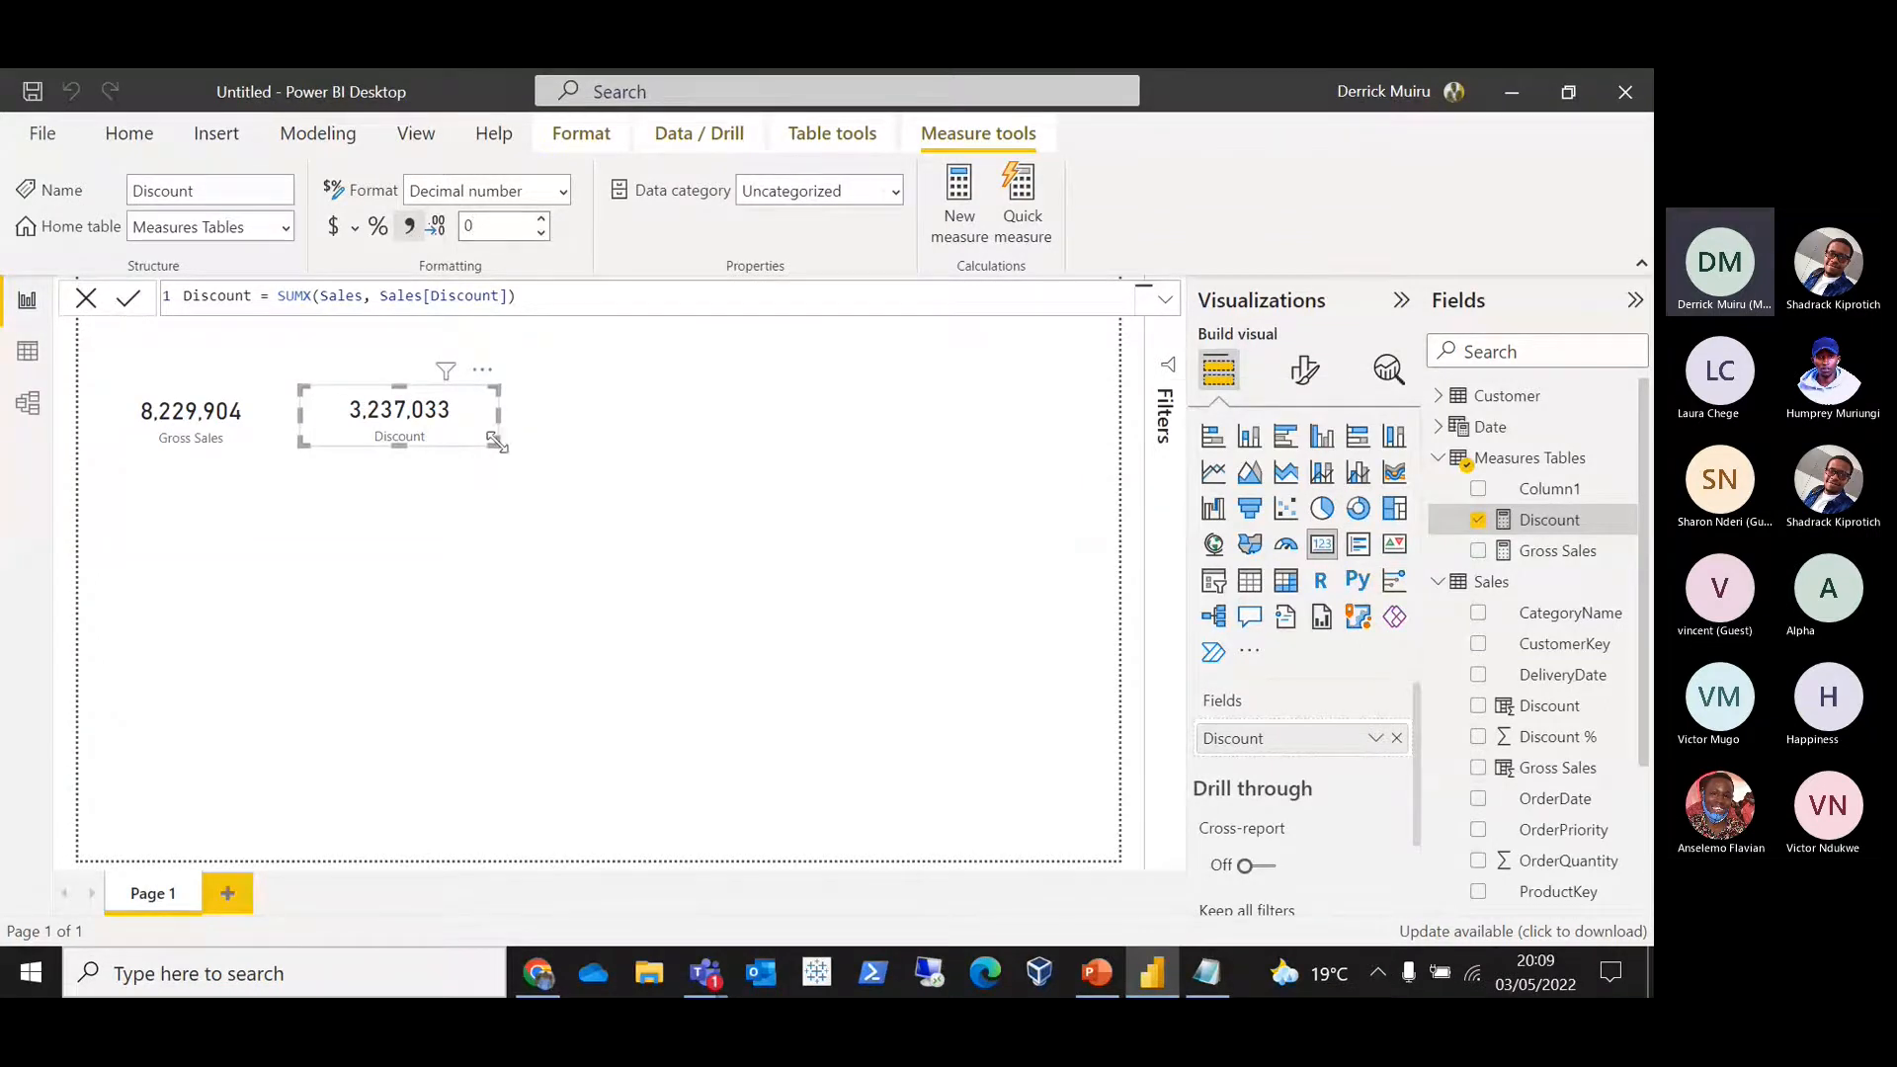
left_click_drag(494, 445, 447, 446)
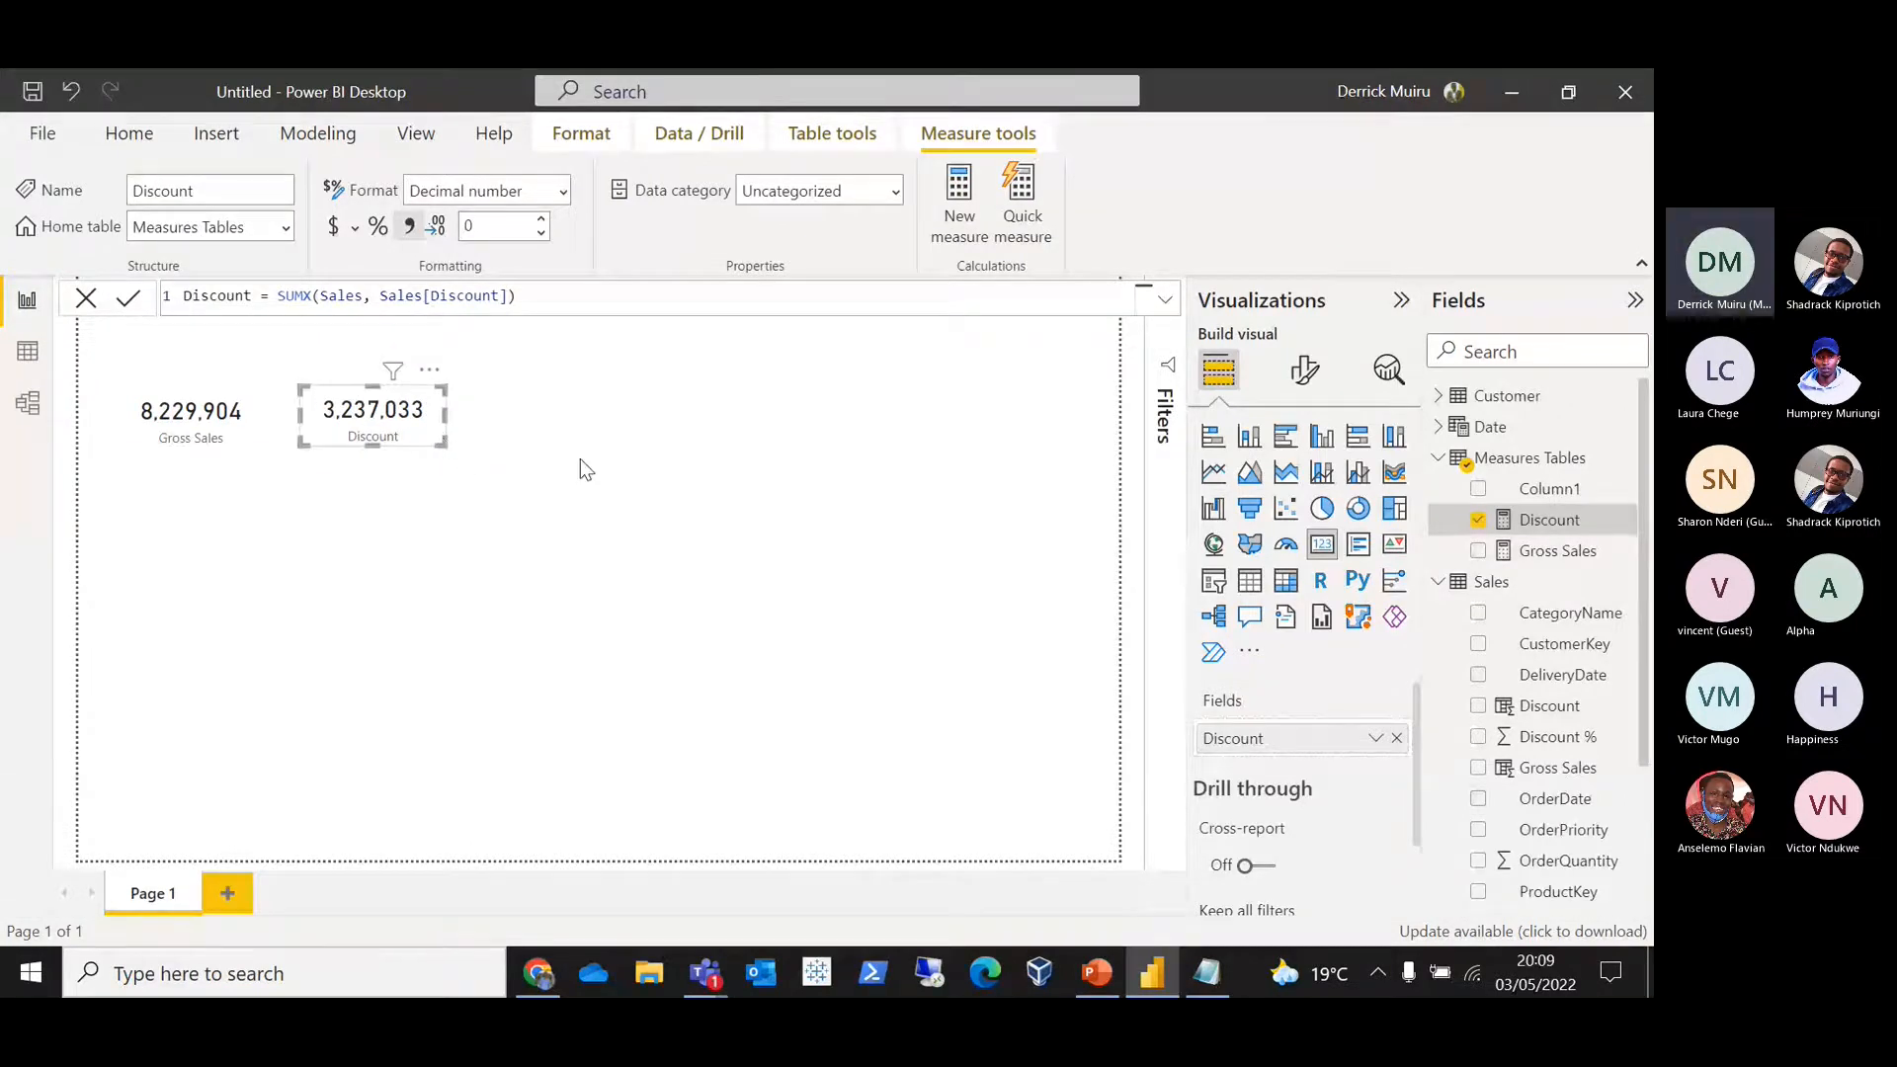
Step: Switch to the challenge PDF in Chrome, check the Technical Notes for the Net Sales definition, and return to Power BI Desktop
key("alt+Tab")
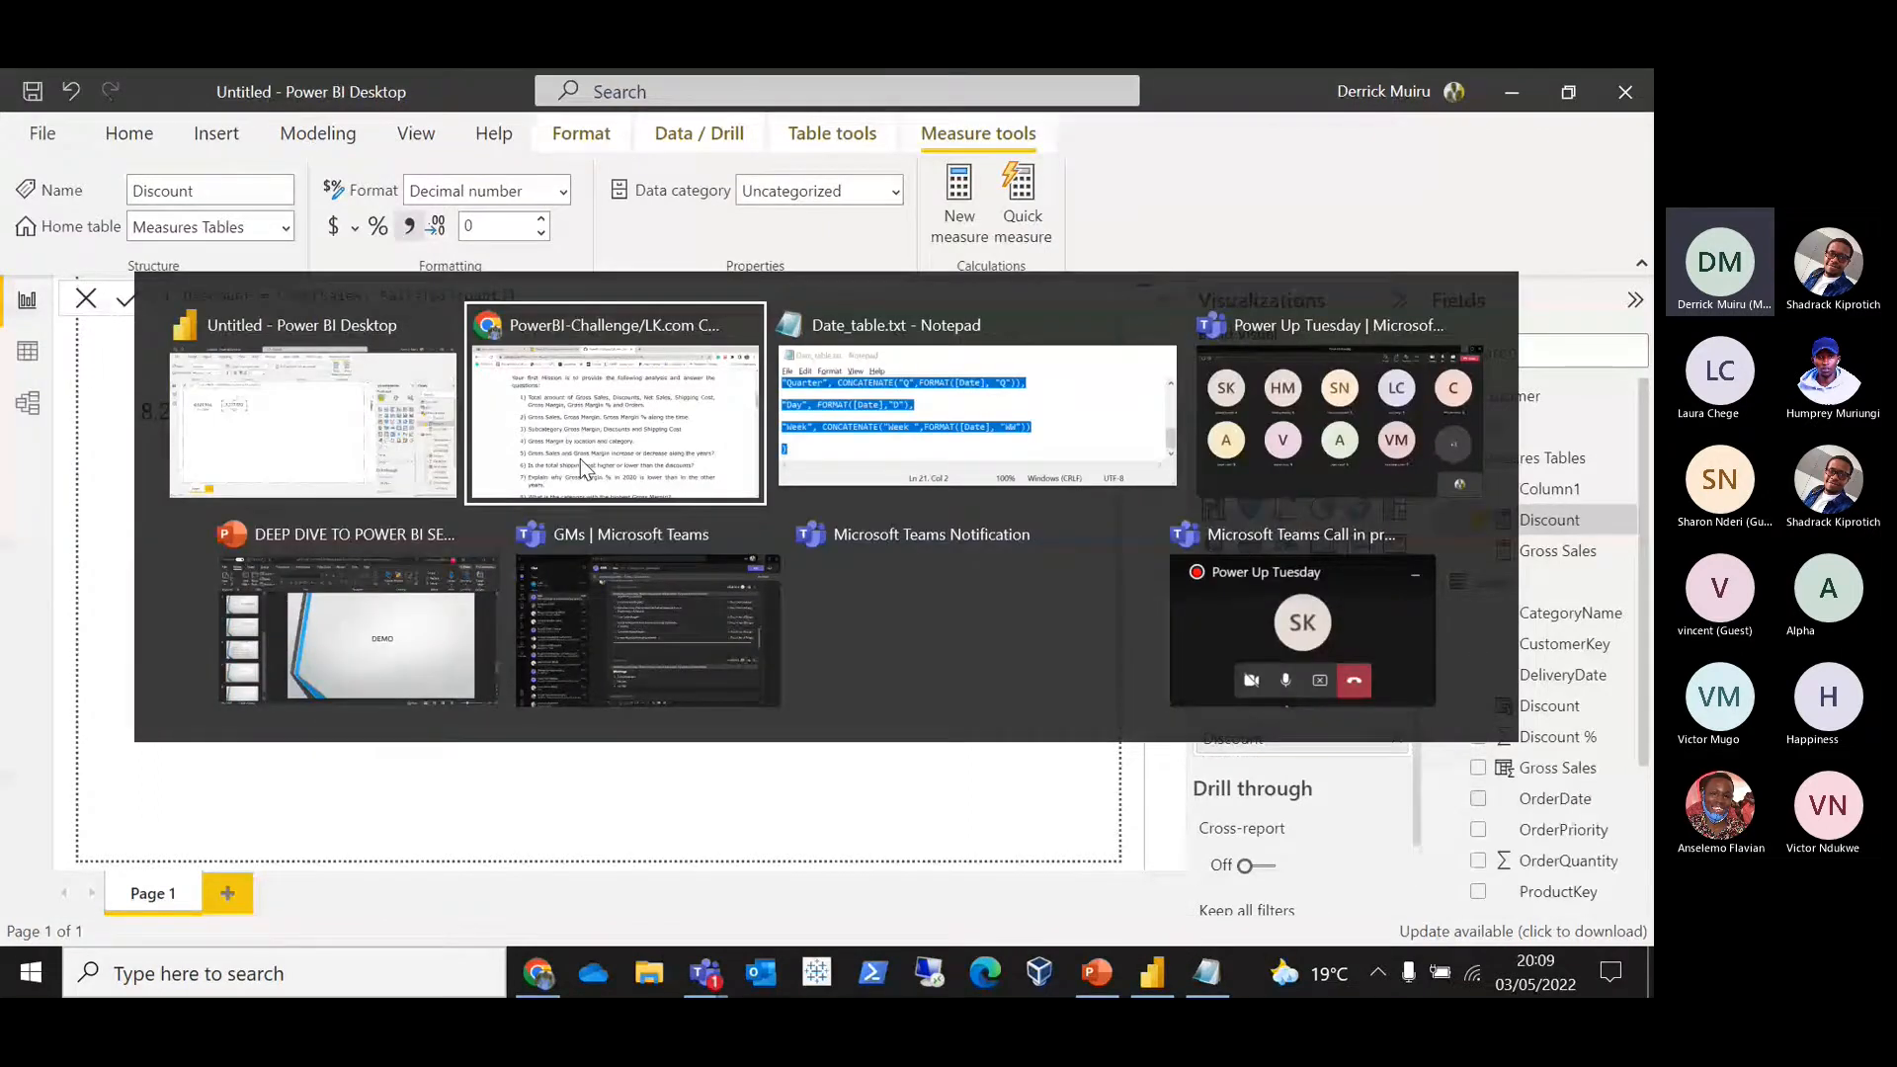
left_click(579, 458)
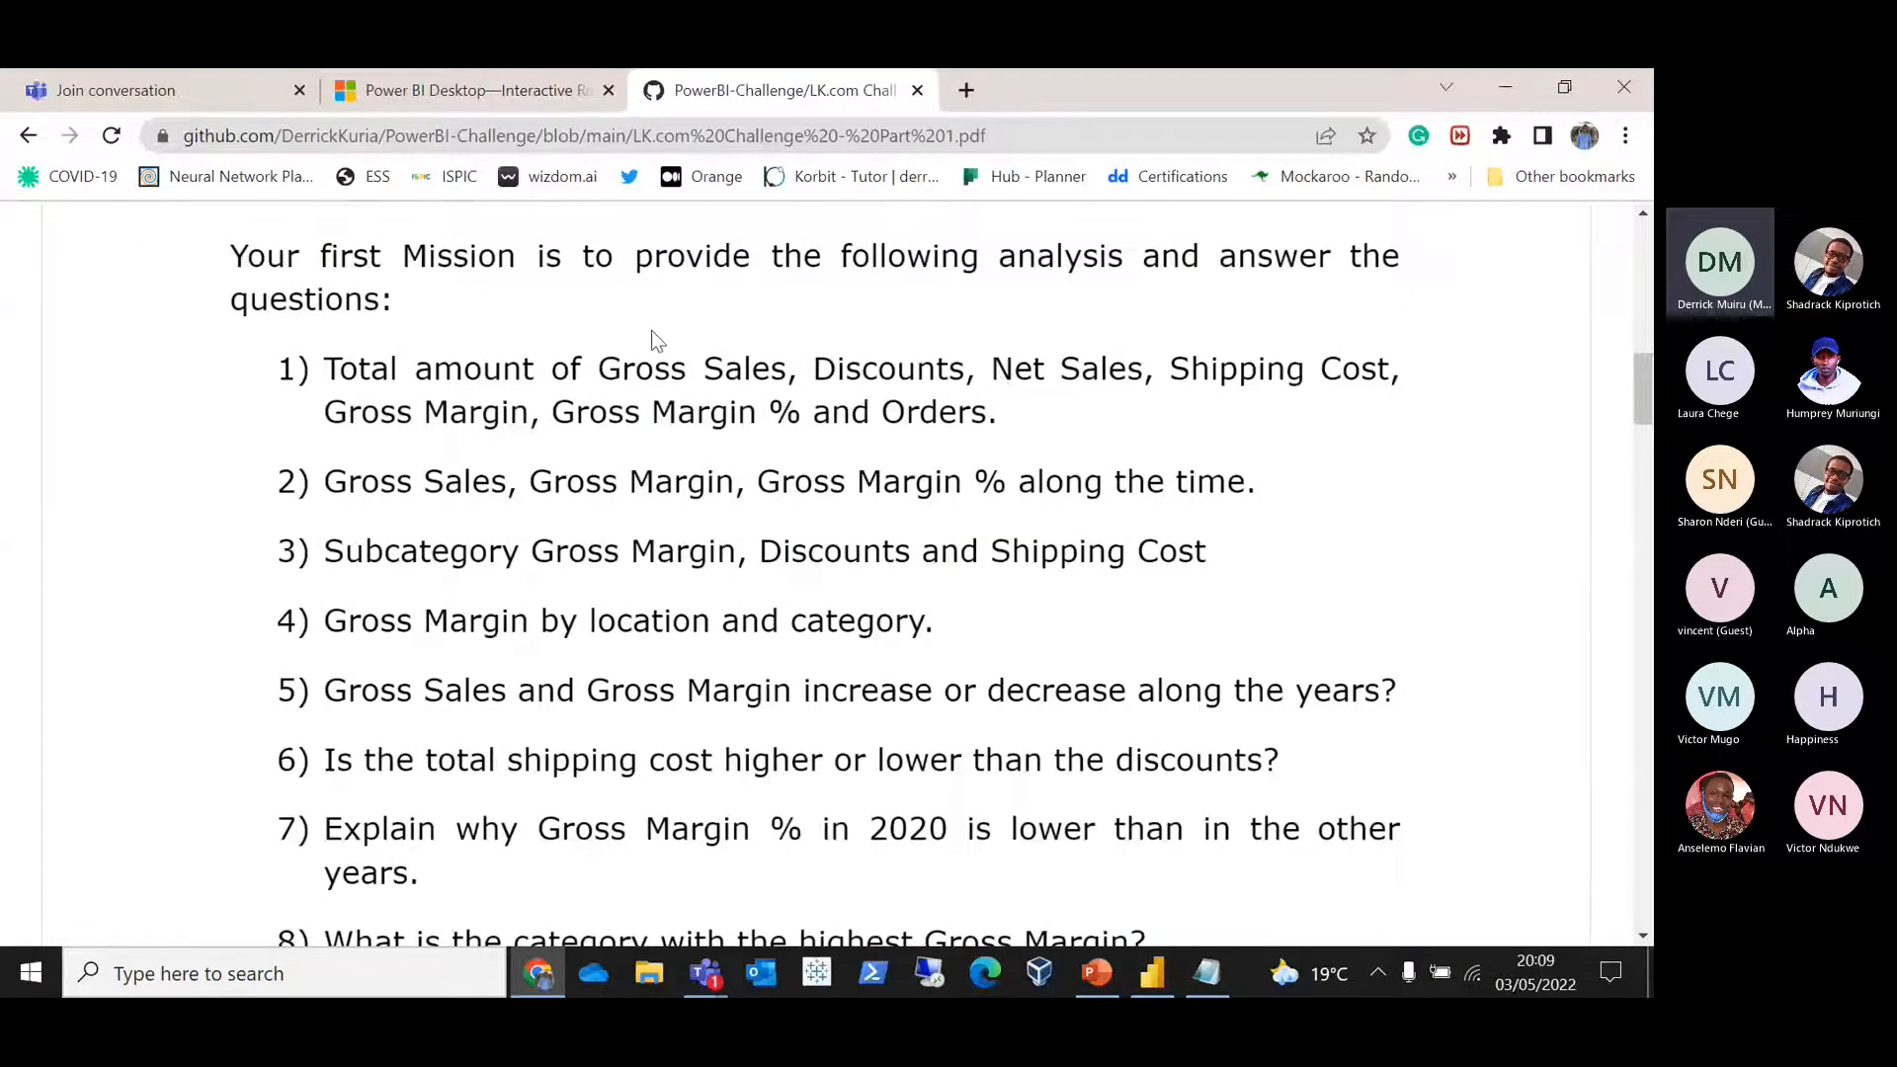
scroll(1628, 456, "down", 5)
scroll(1628, 456, "down", 15)
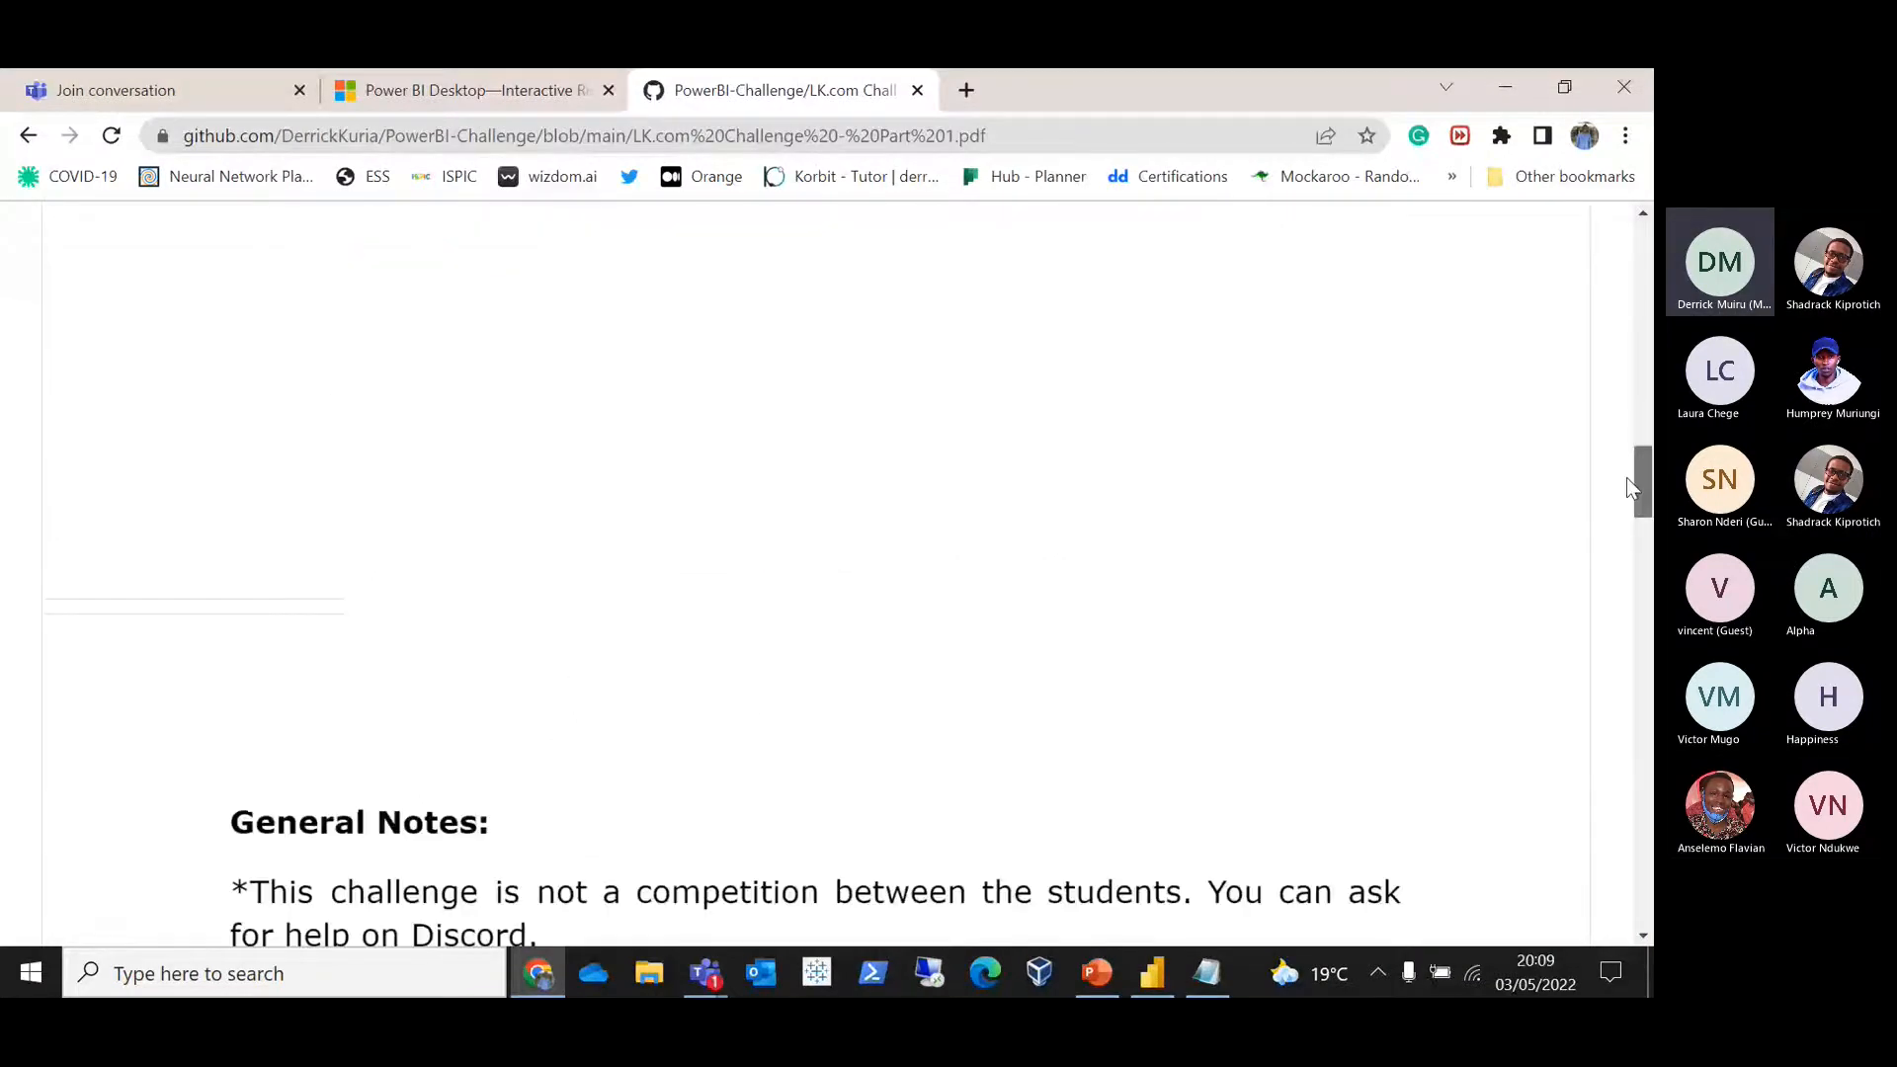
scroll(458, 418, "up", 3)
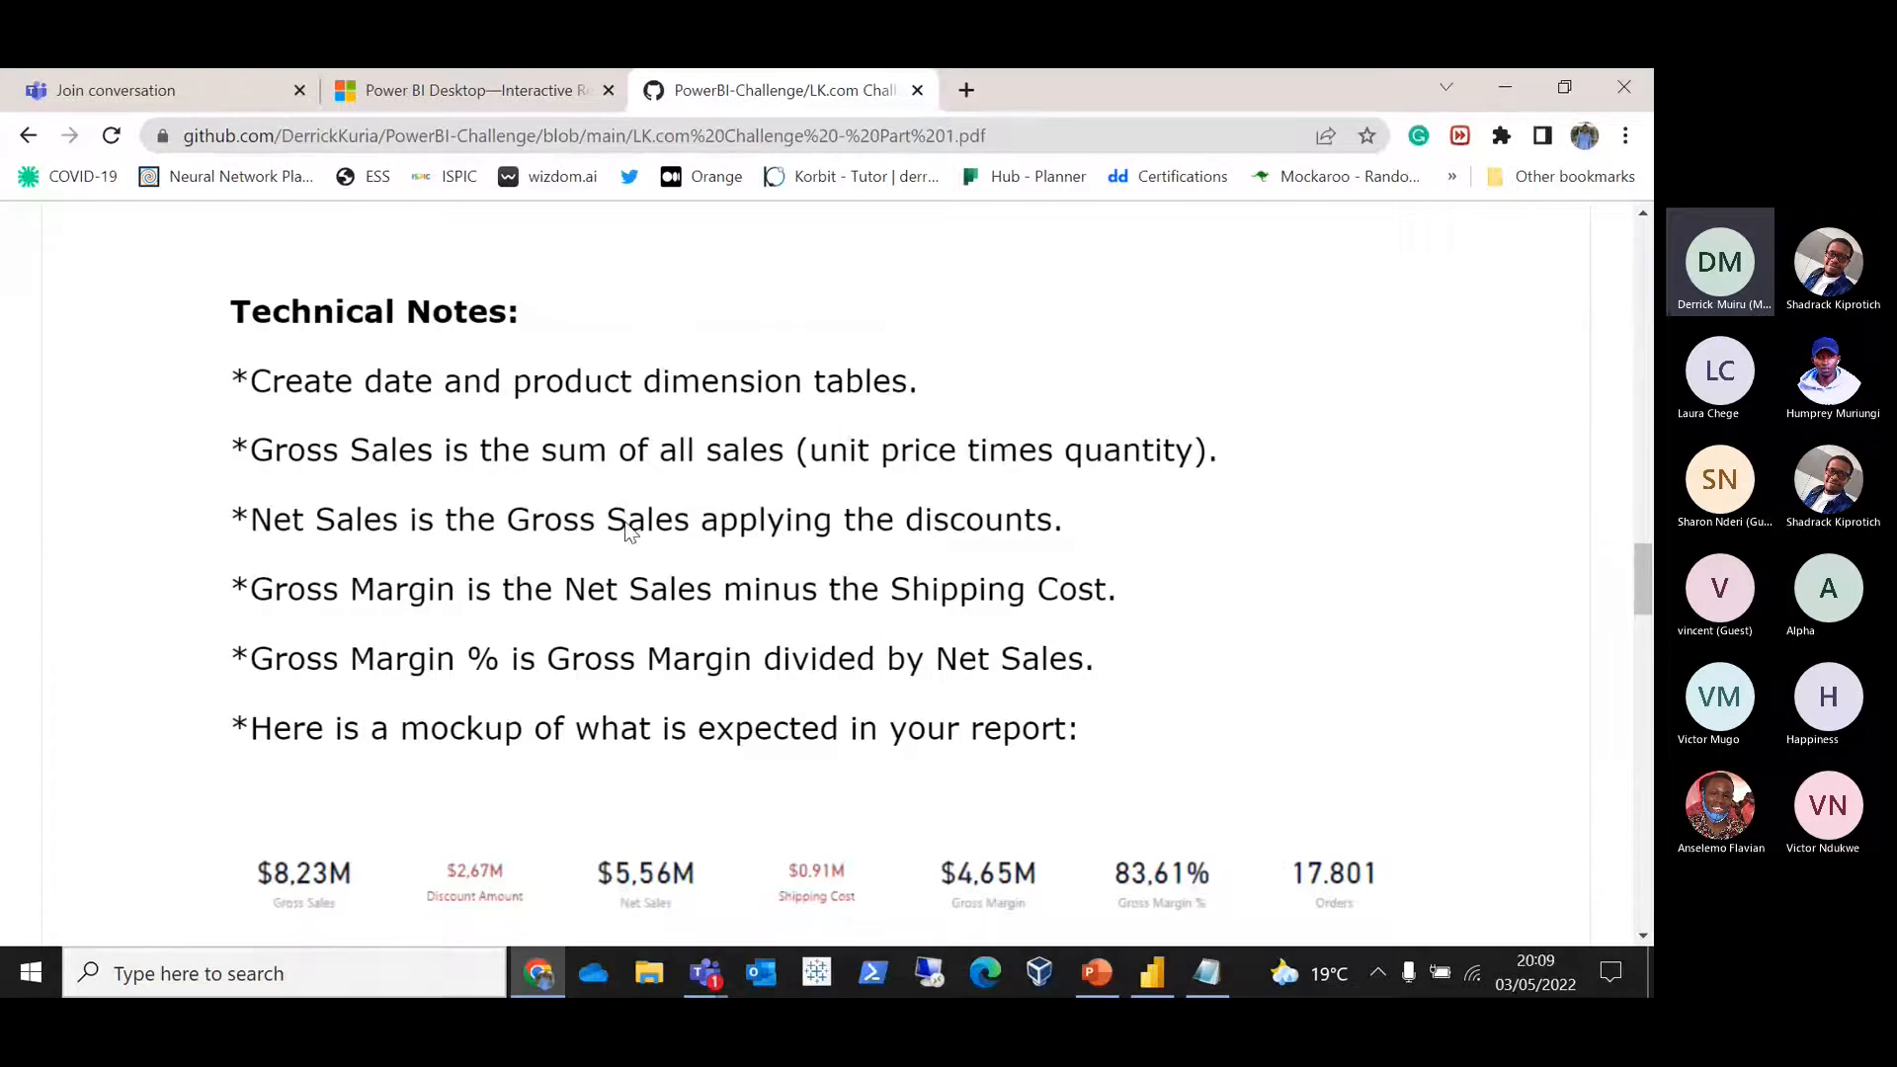
key("alt+Tab")
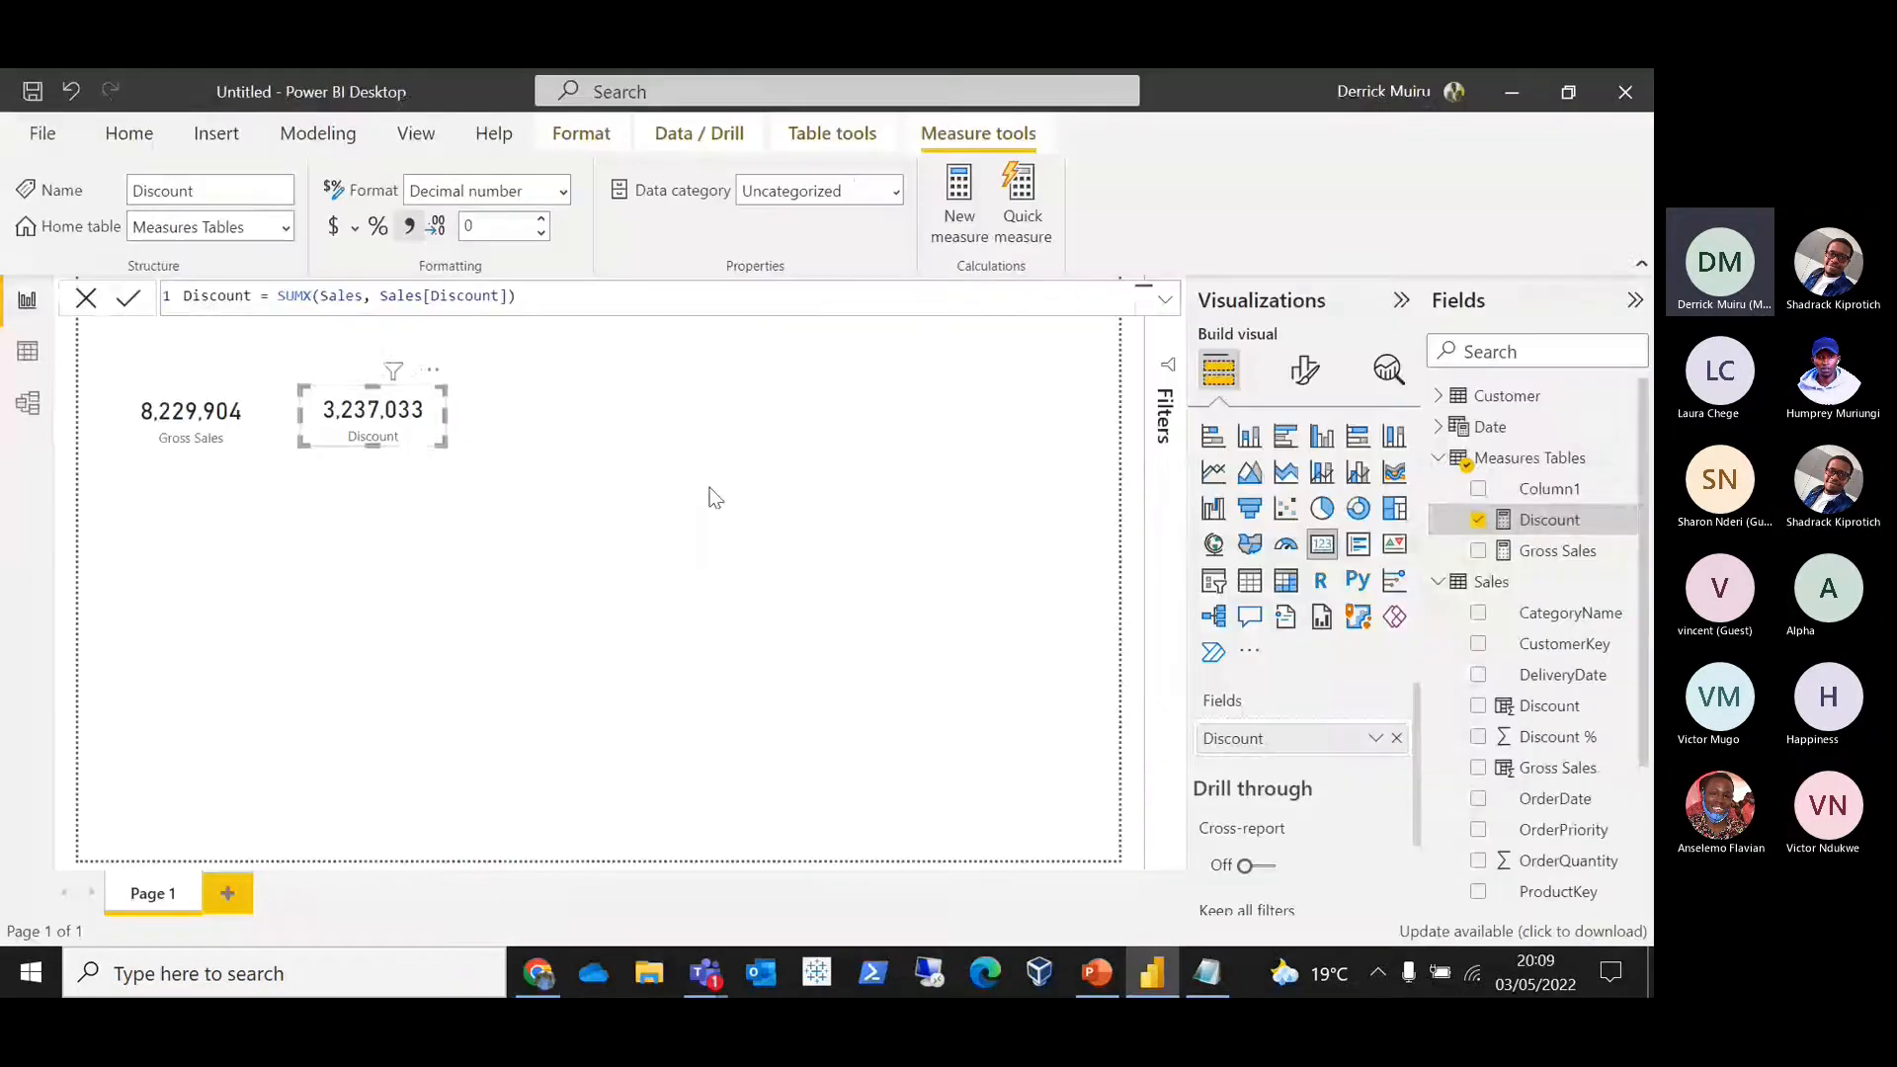
Step: Create a measure in Measures Tables with the formula Net Sales = [Gross Sales]- [Discount]
right_click(1533, 461)
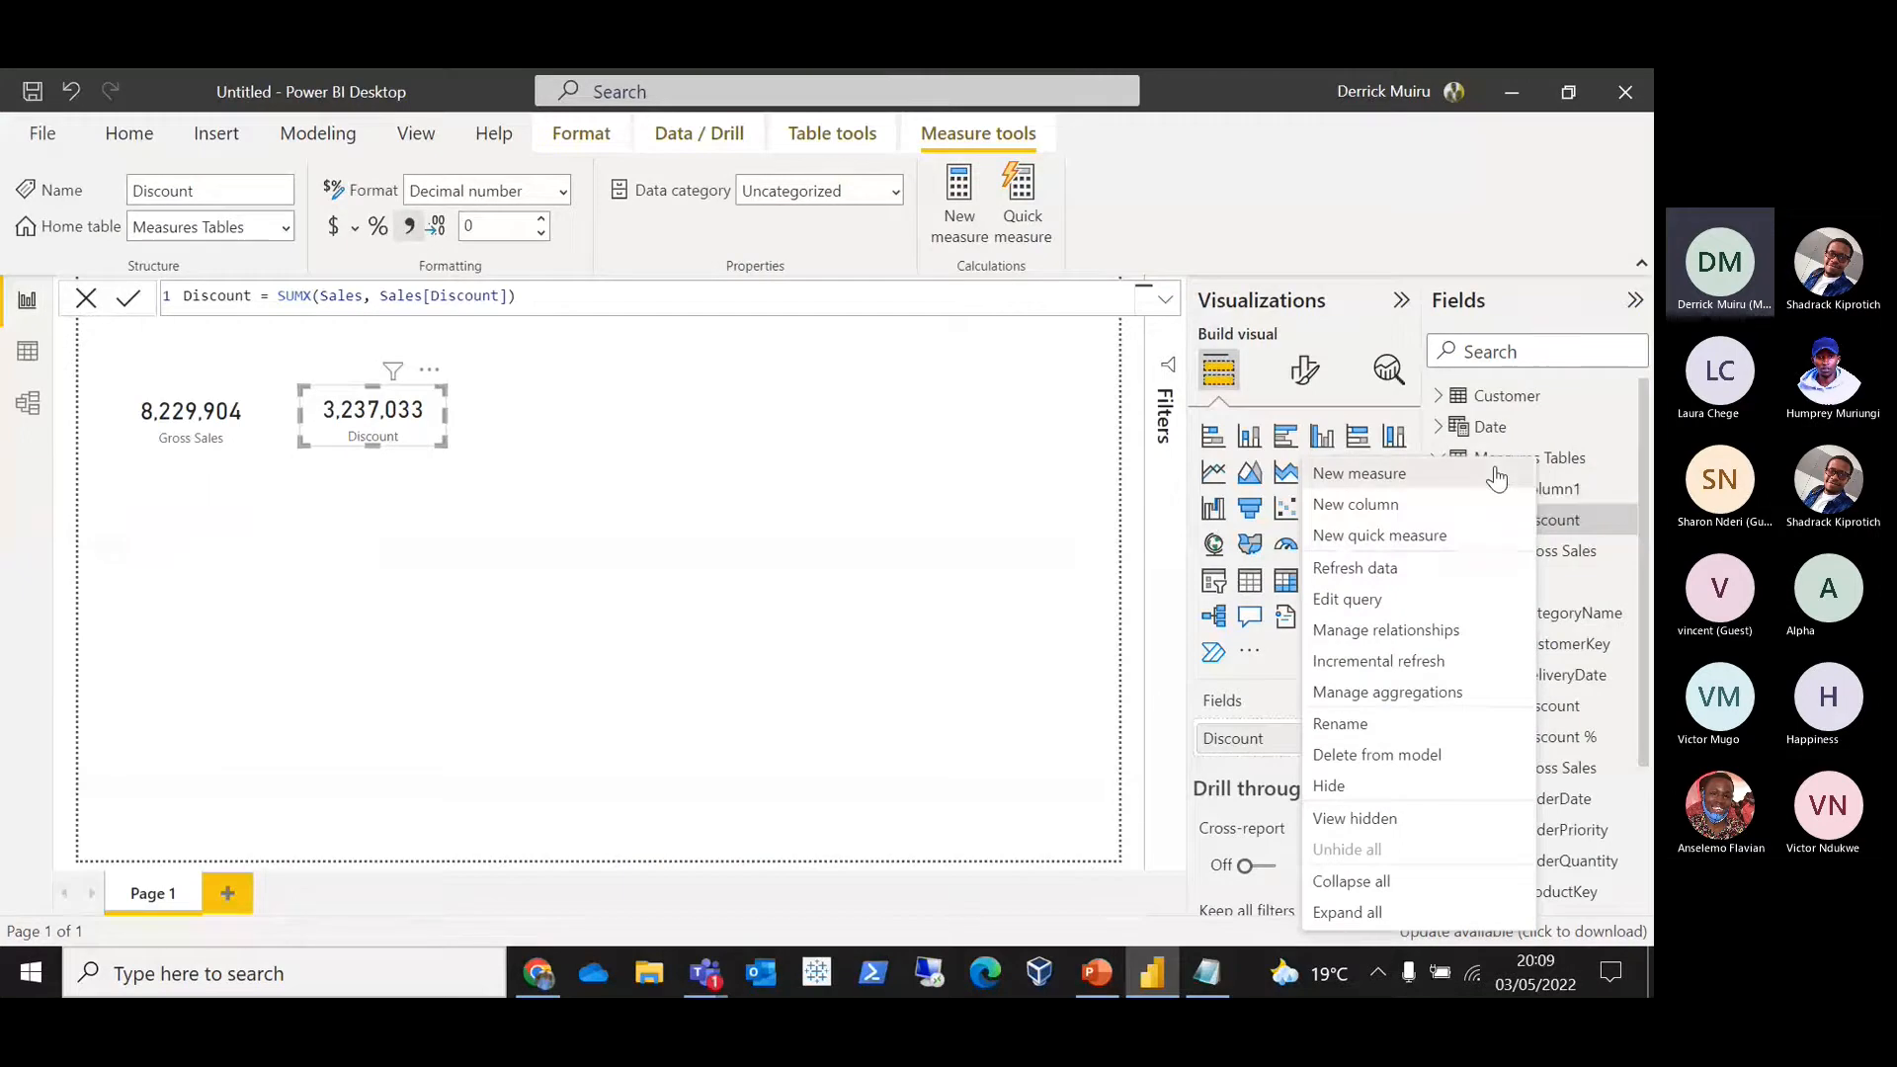
left_click(1497, 478)
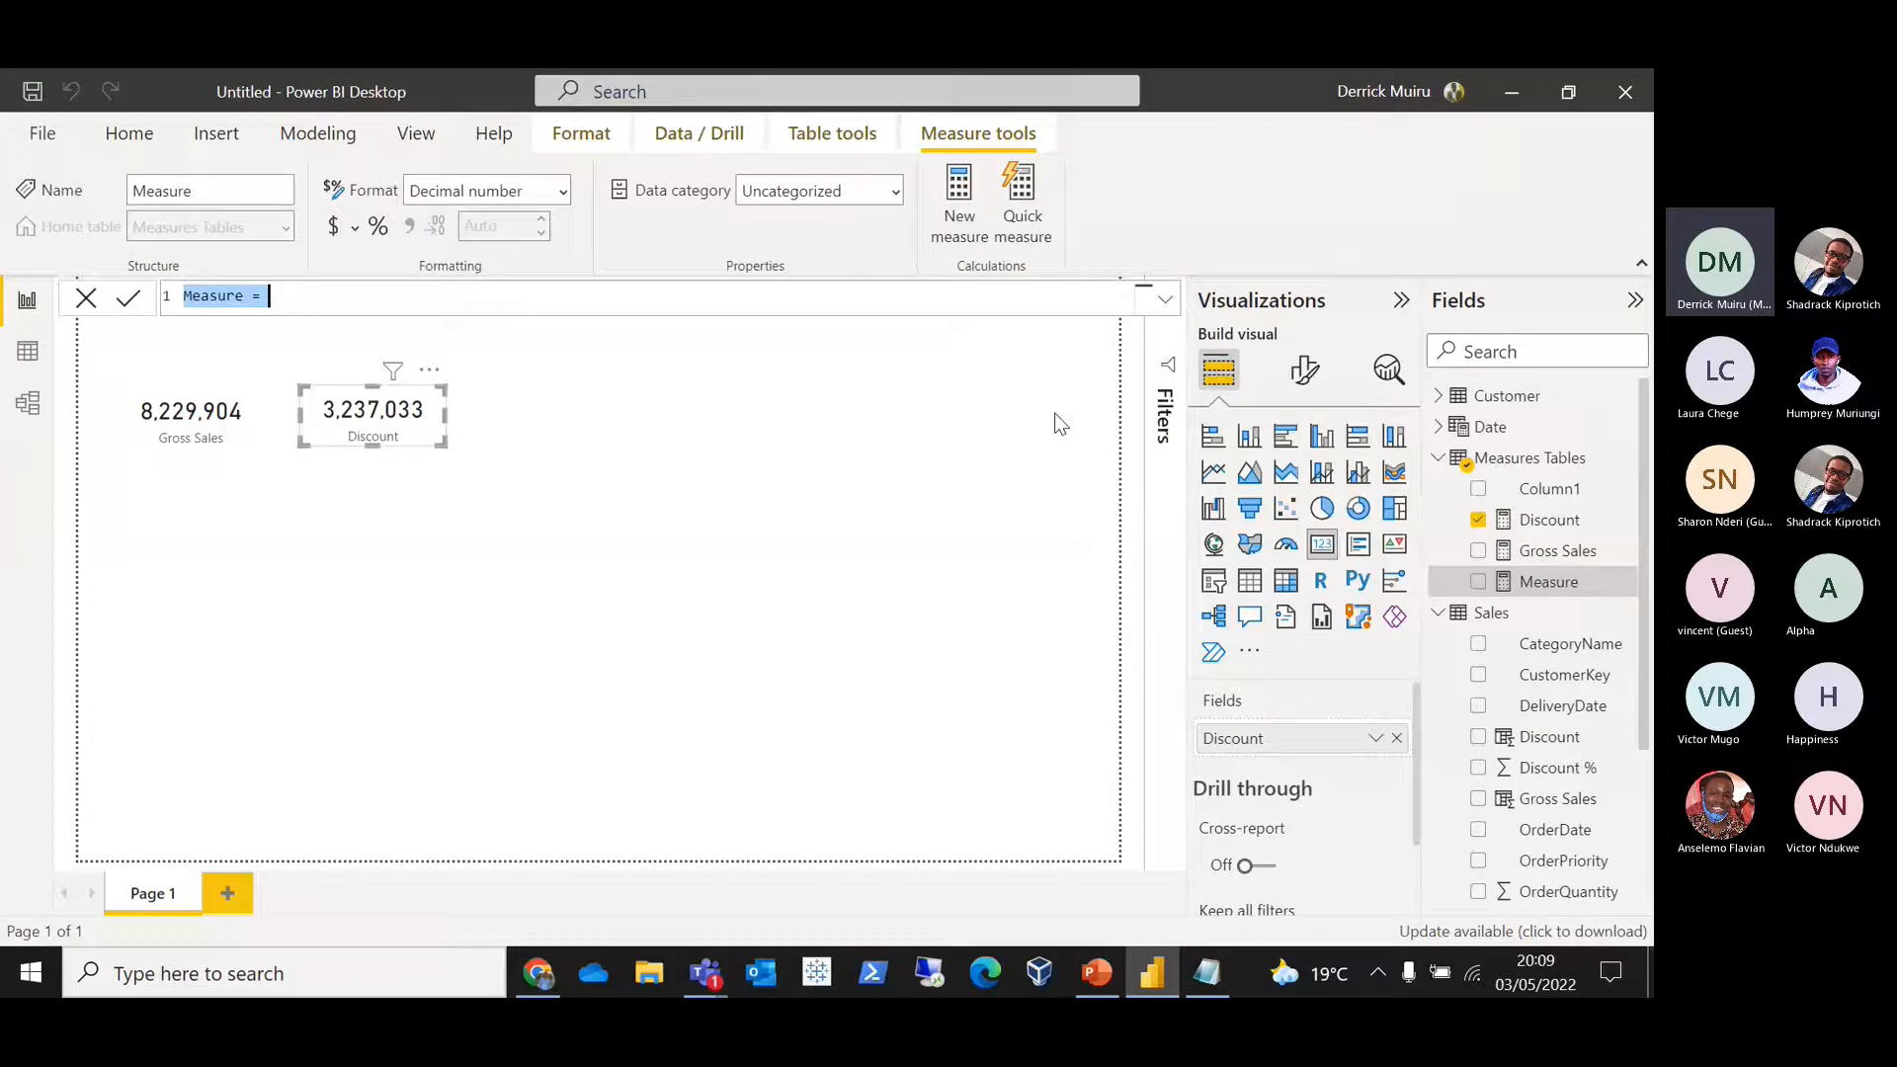
type("N")
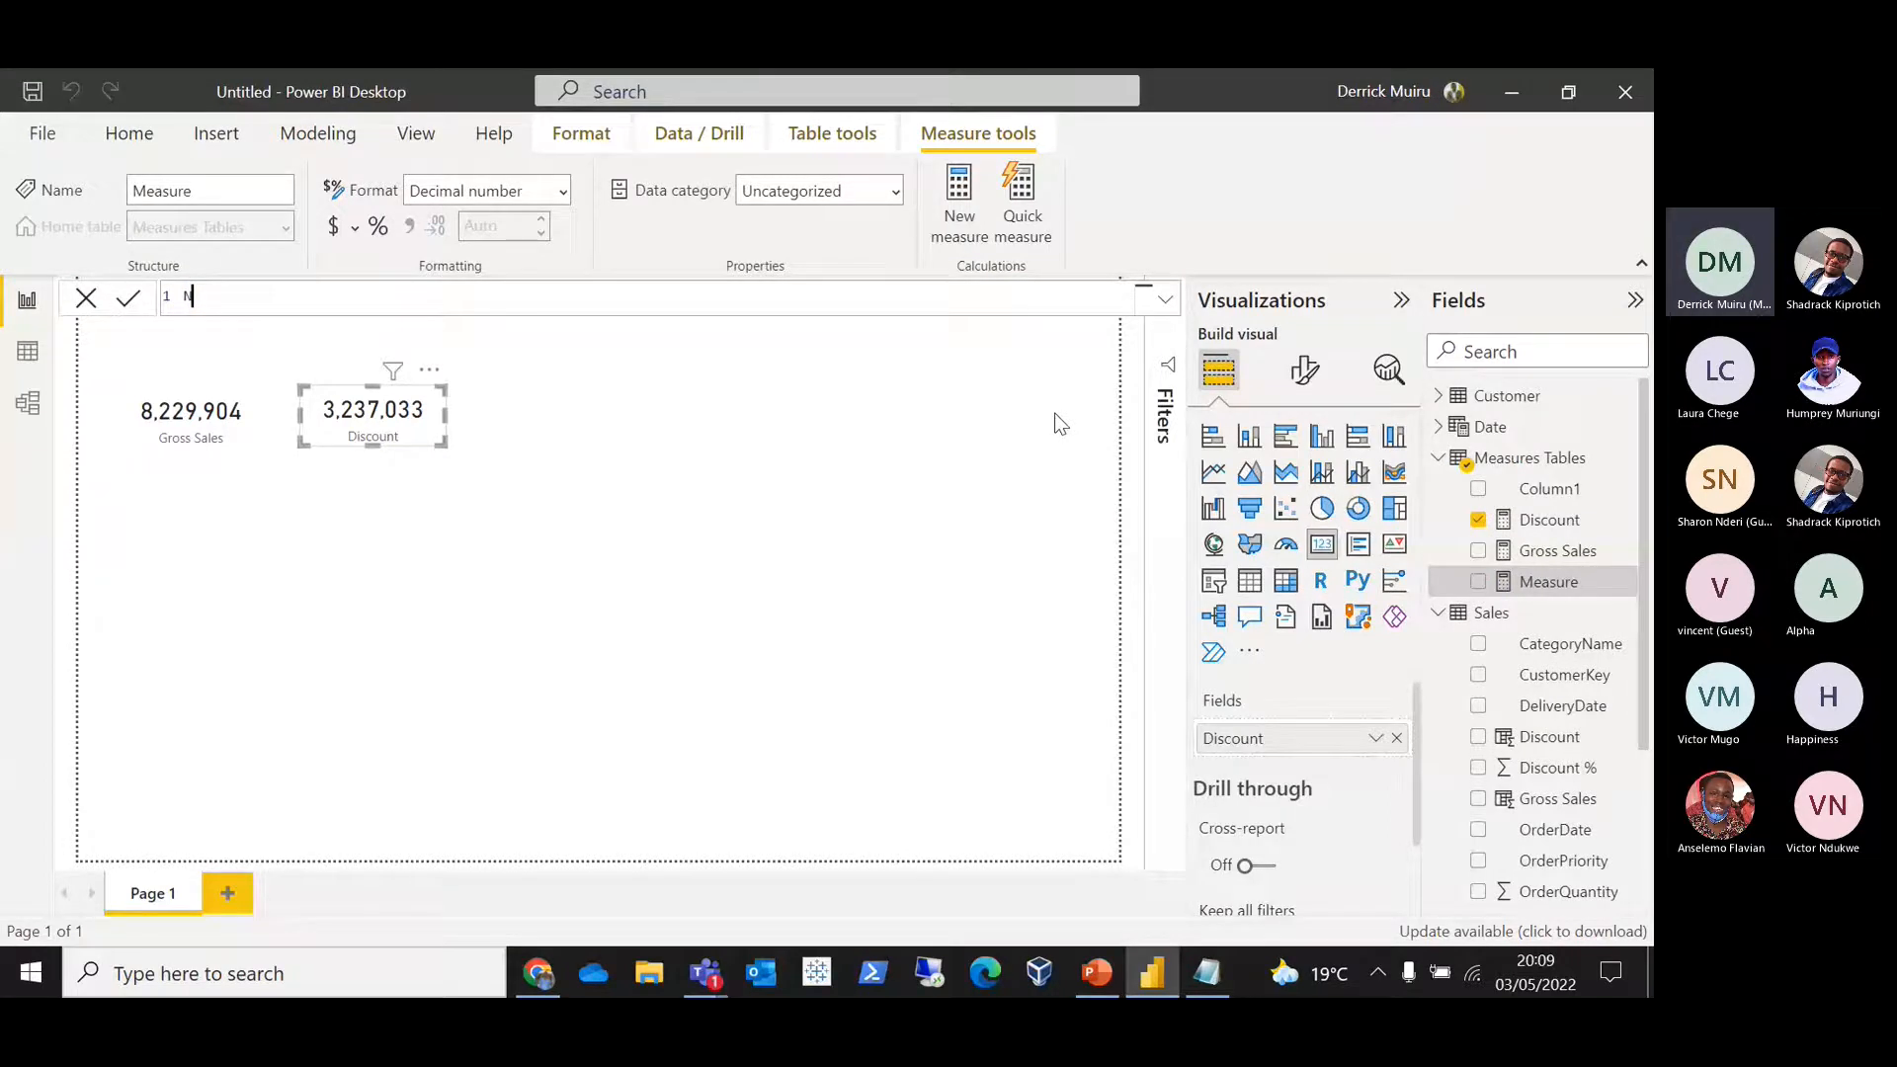
type("et Sales = [")
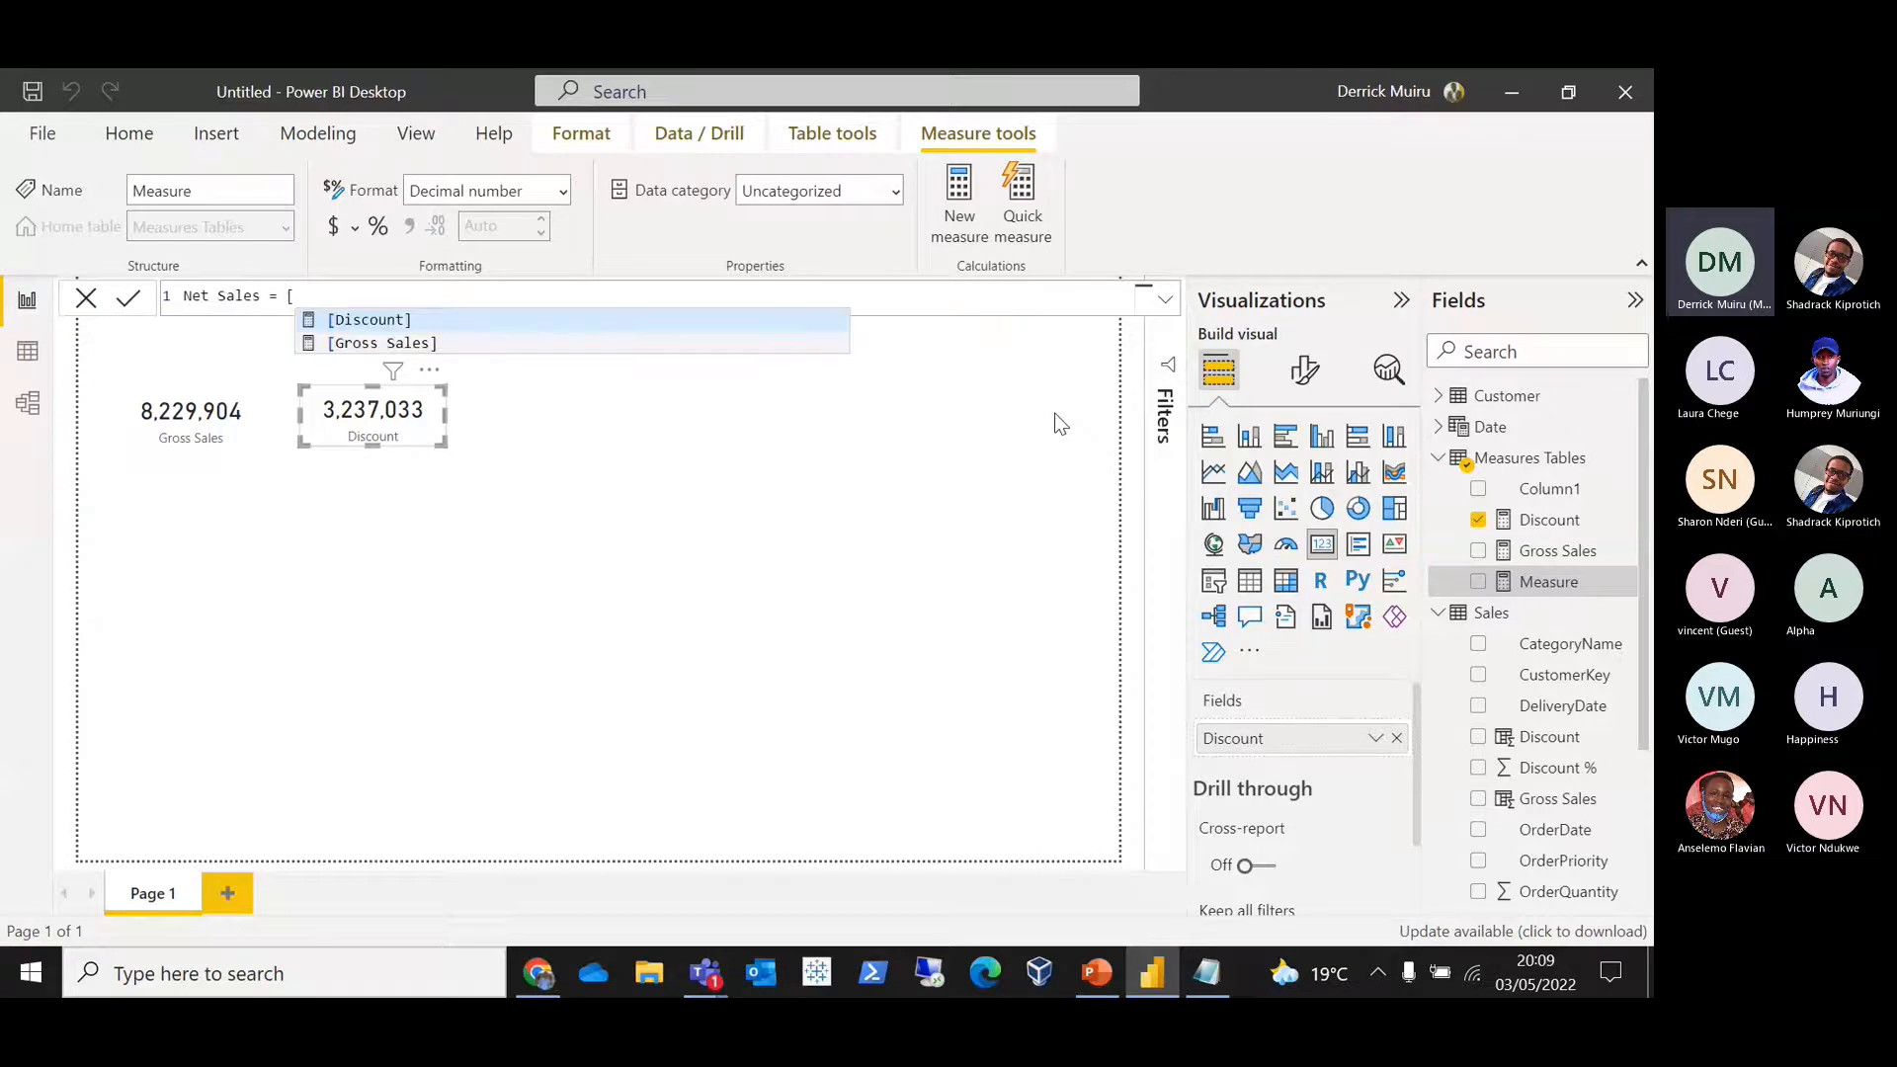
left_click(515, 341)
type("- [")
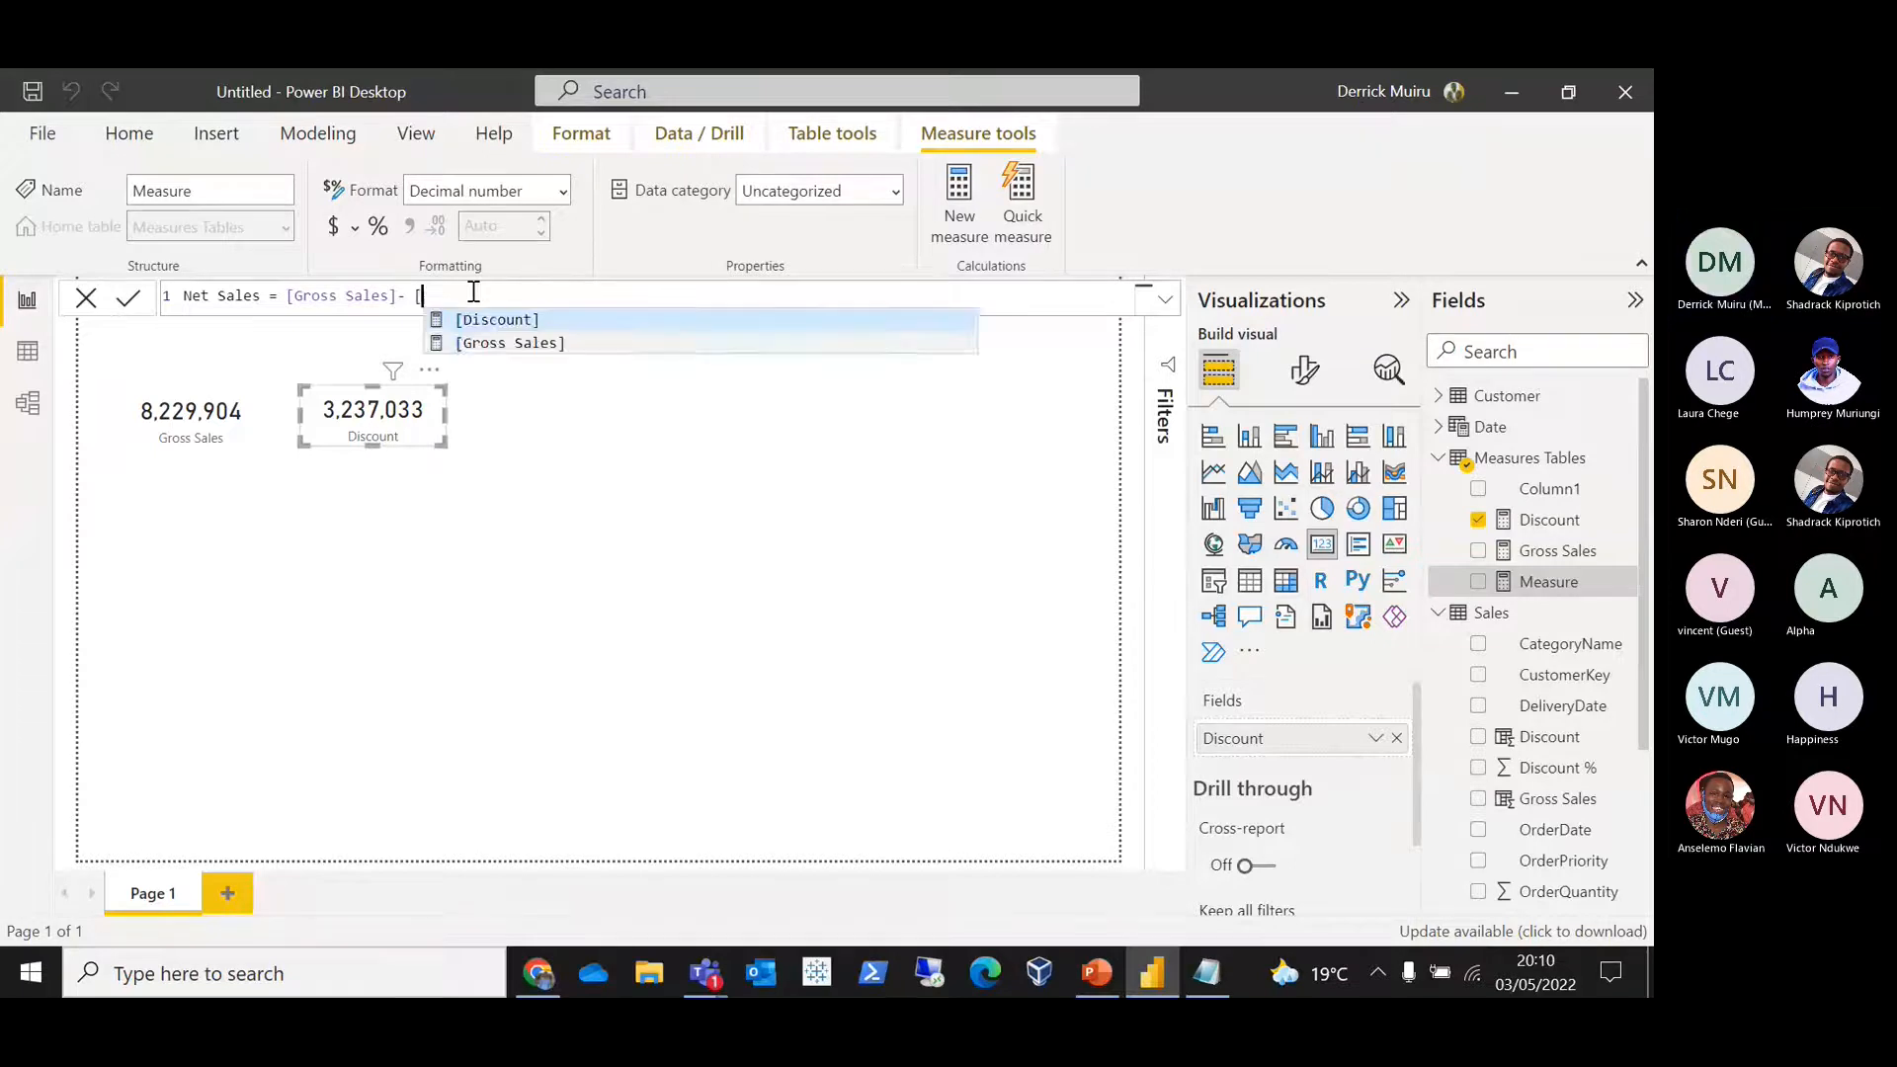
left_click(484, 320)
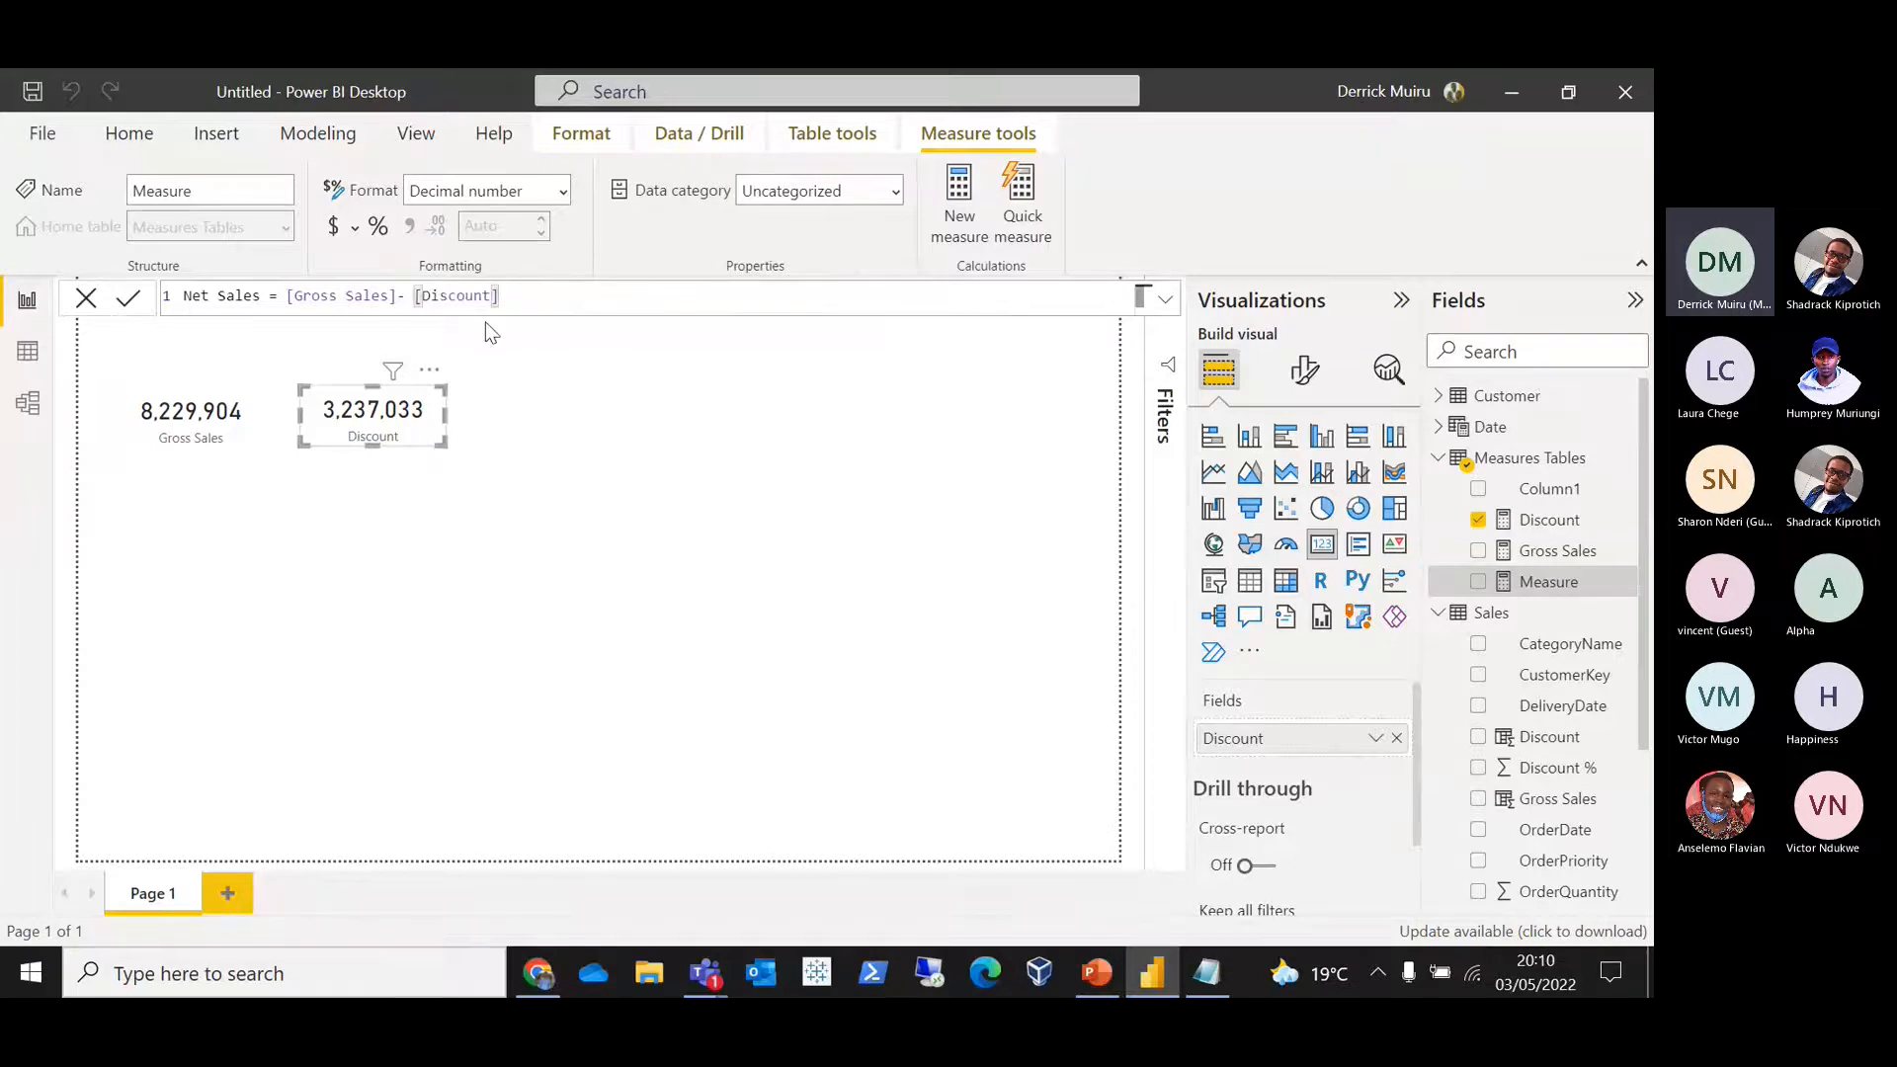
key("Return")
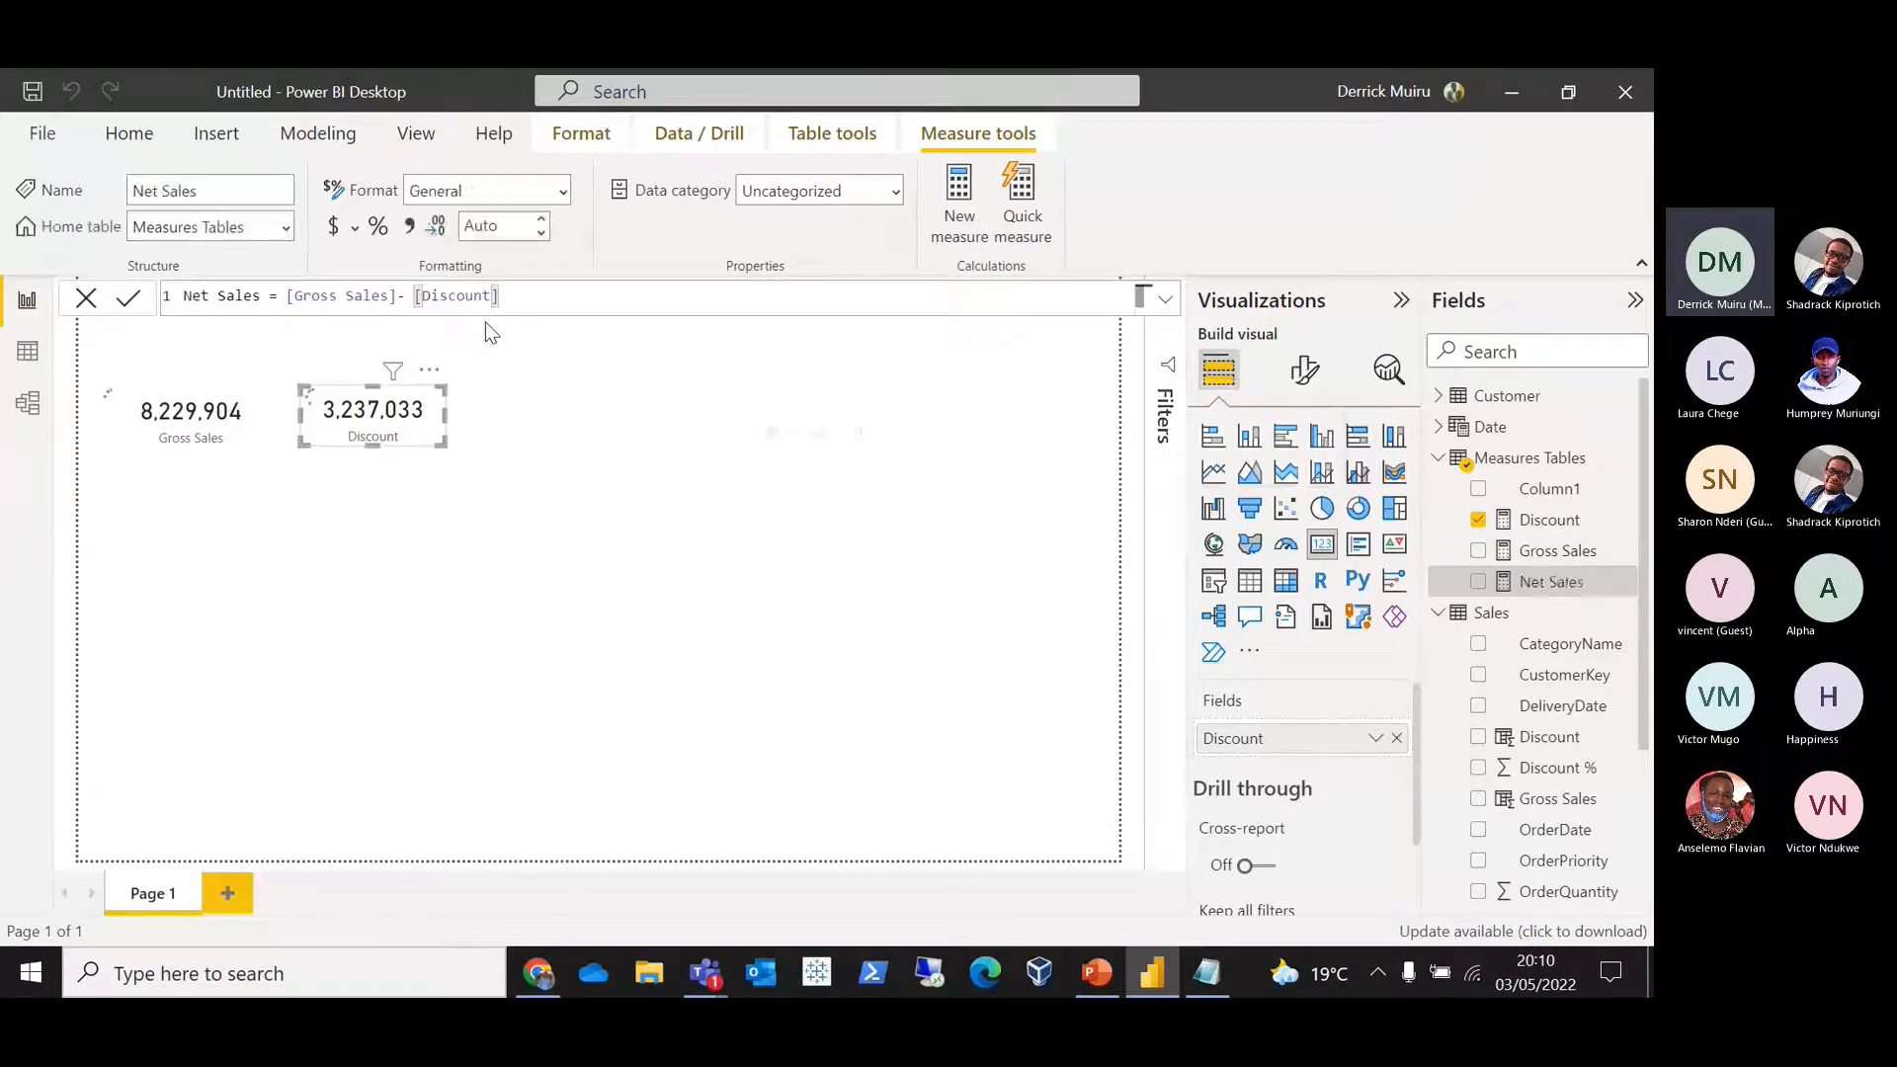
Step: Add the Net Sales measure to the page as a card and copy the Discount card's formatting to it
left_click_drag(1553, 581, 737, 432)
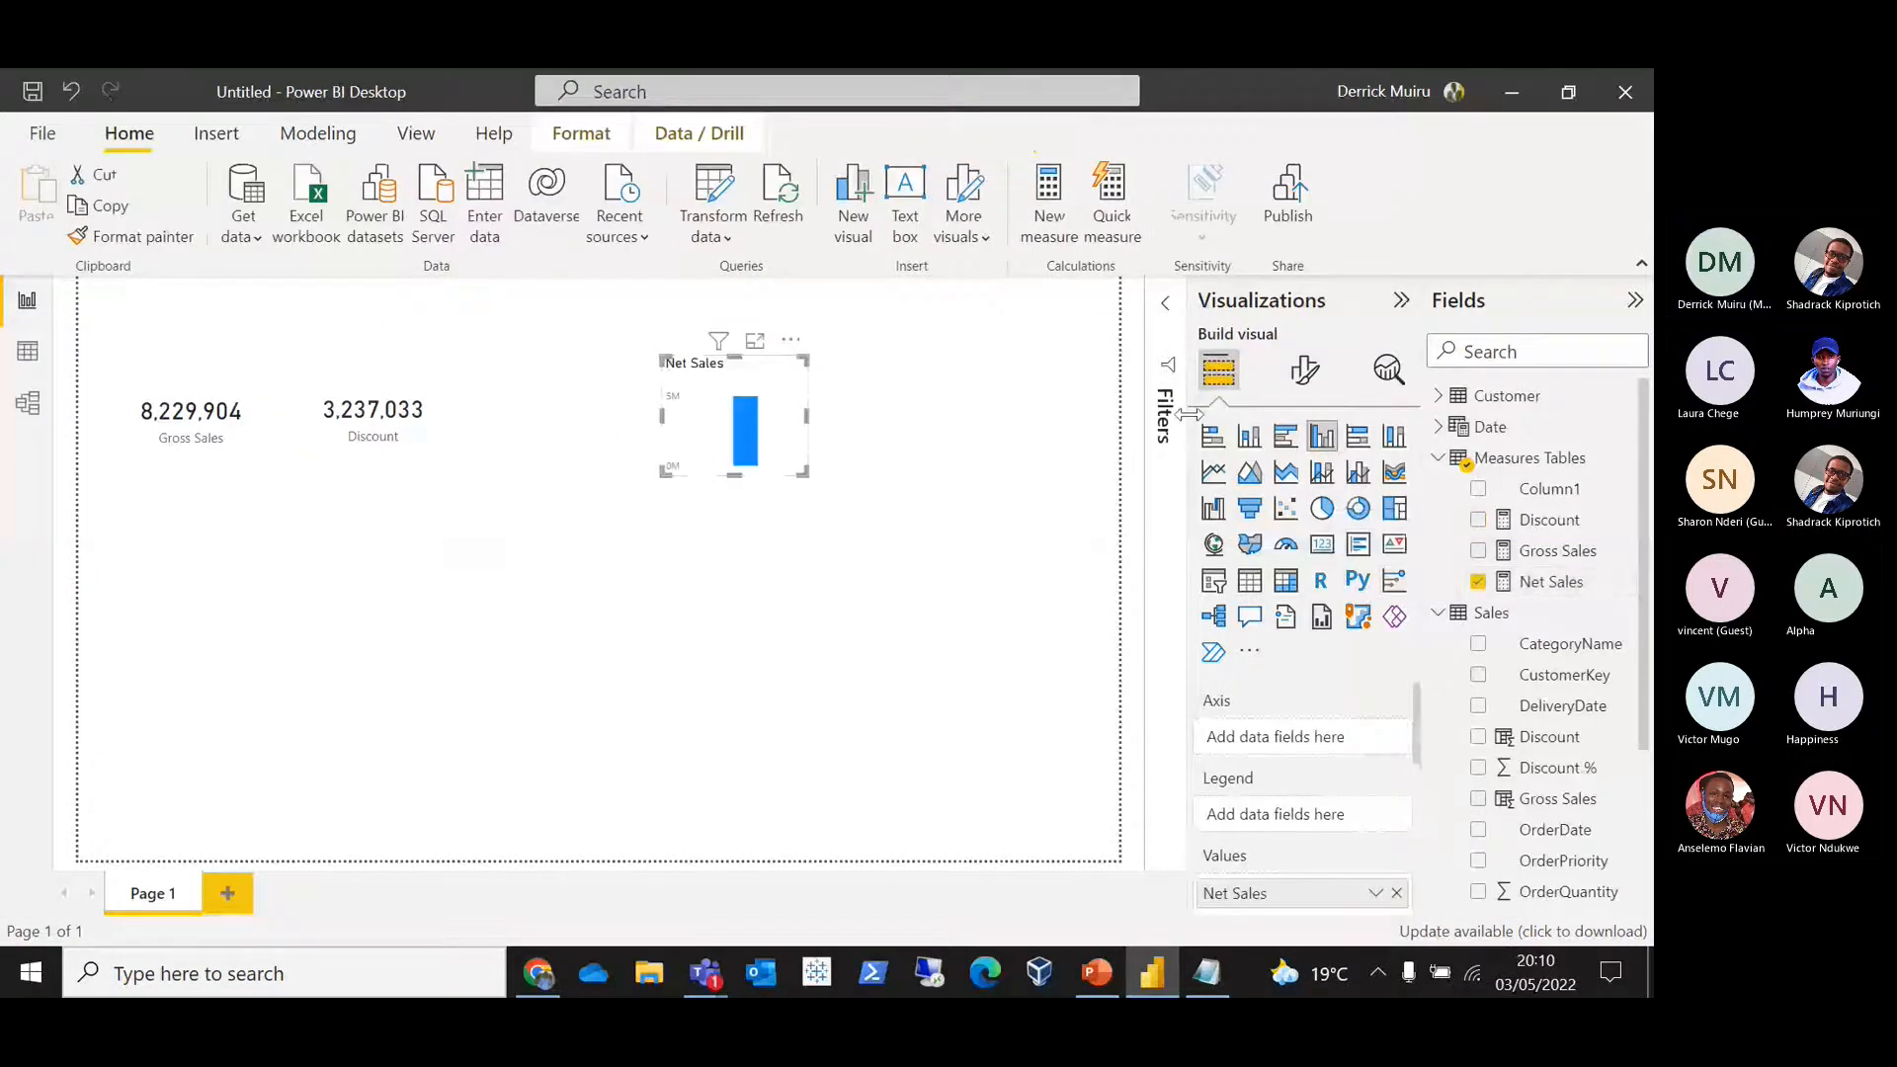
left_click(1322, 543)
left_click(375, 420)
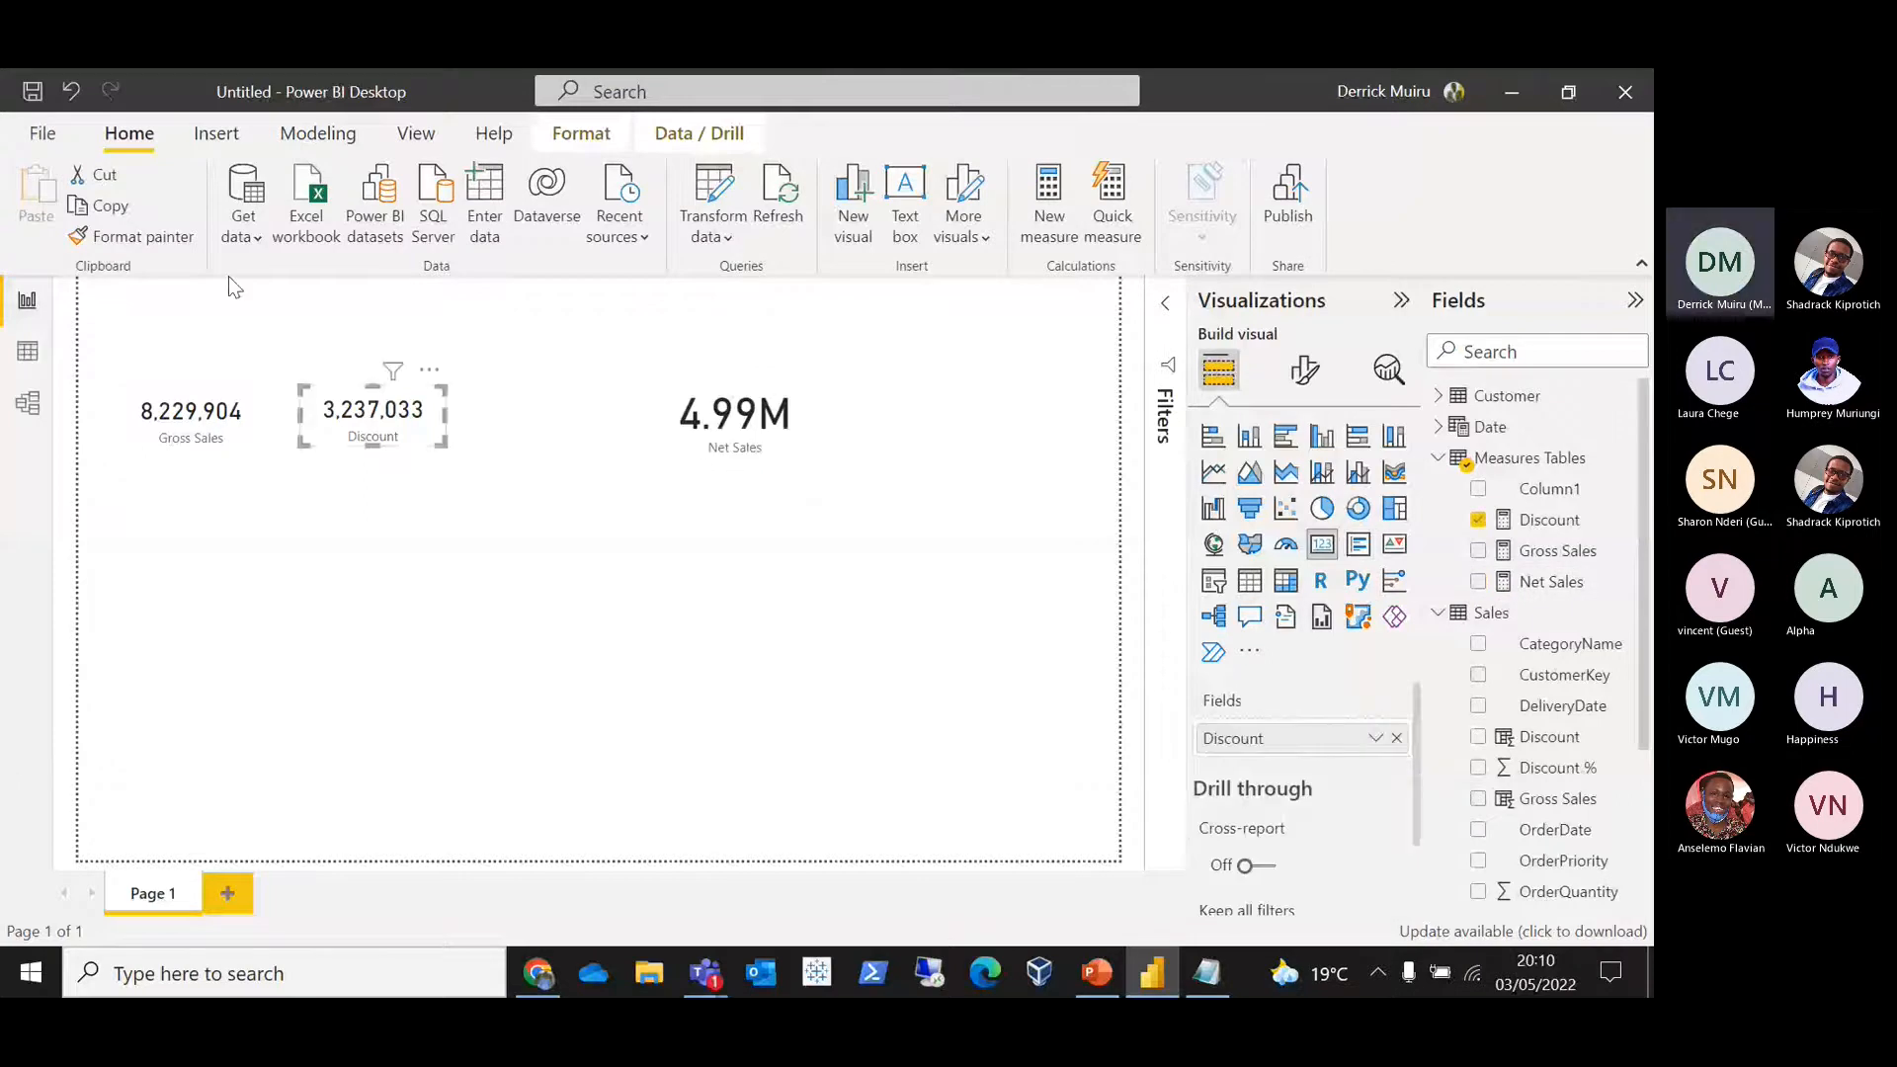
left_click(139, 236)
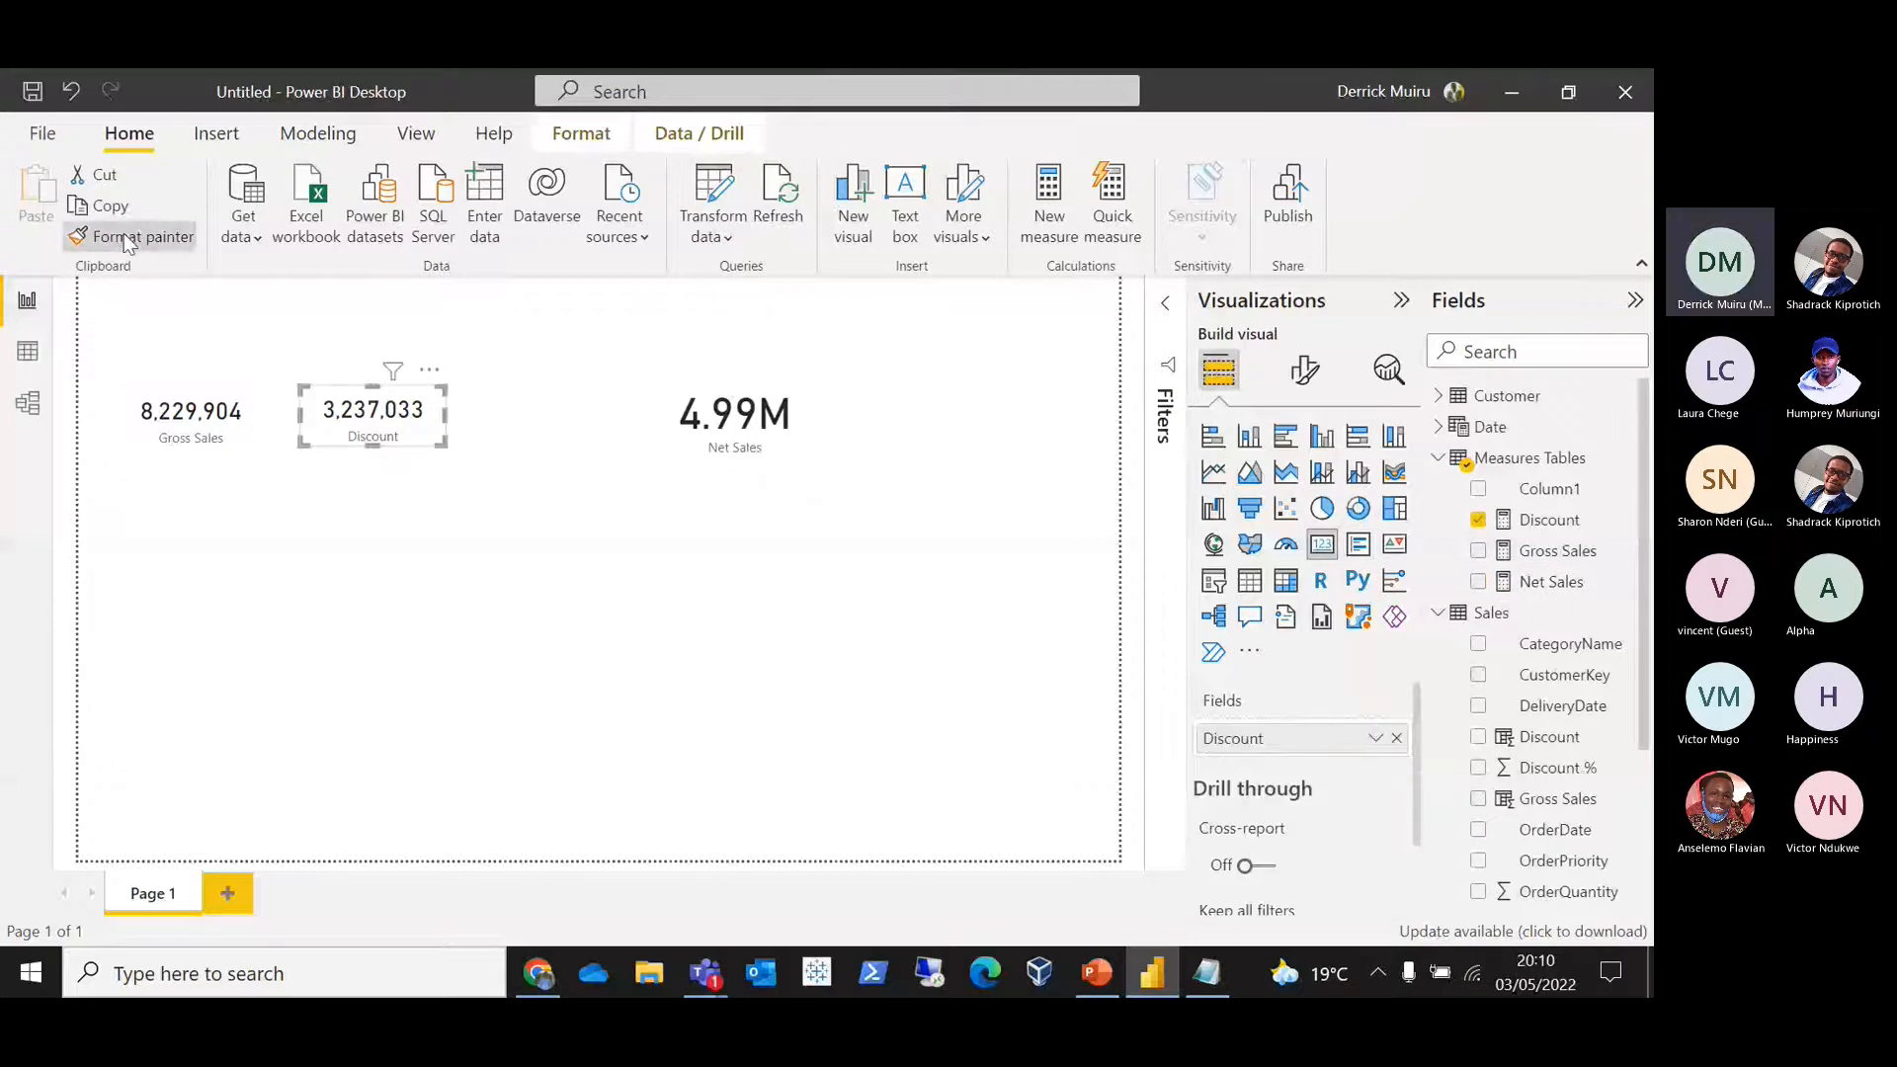
left_click(753, 436)
Step: Resize the Net Sales card and align it beside the Discount card
left_click_drag(665, 361, 590, 381)
left_click_drag(735, 451, 600, 435)
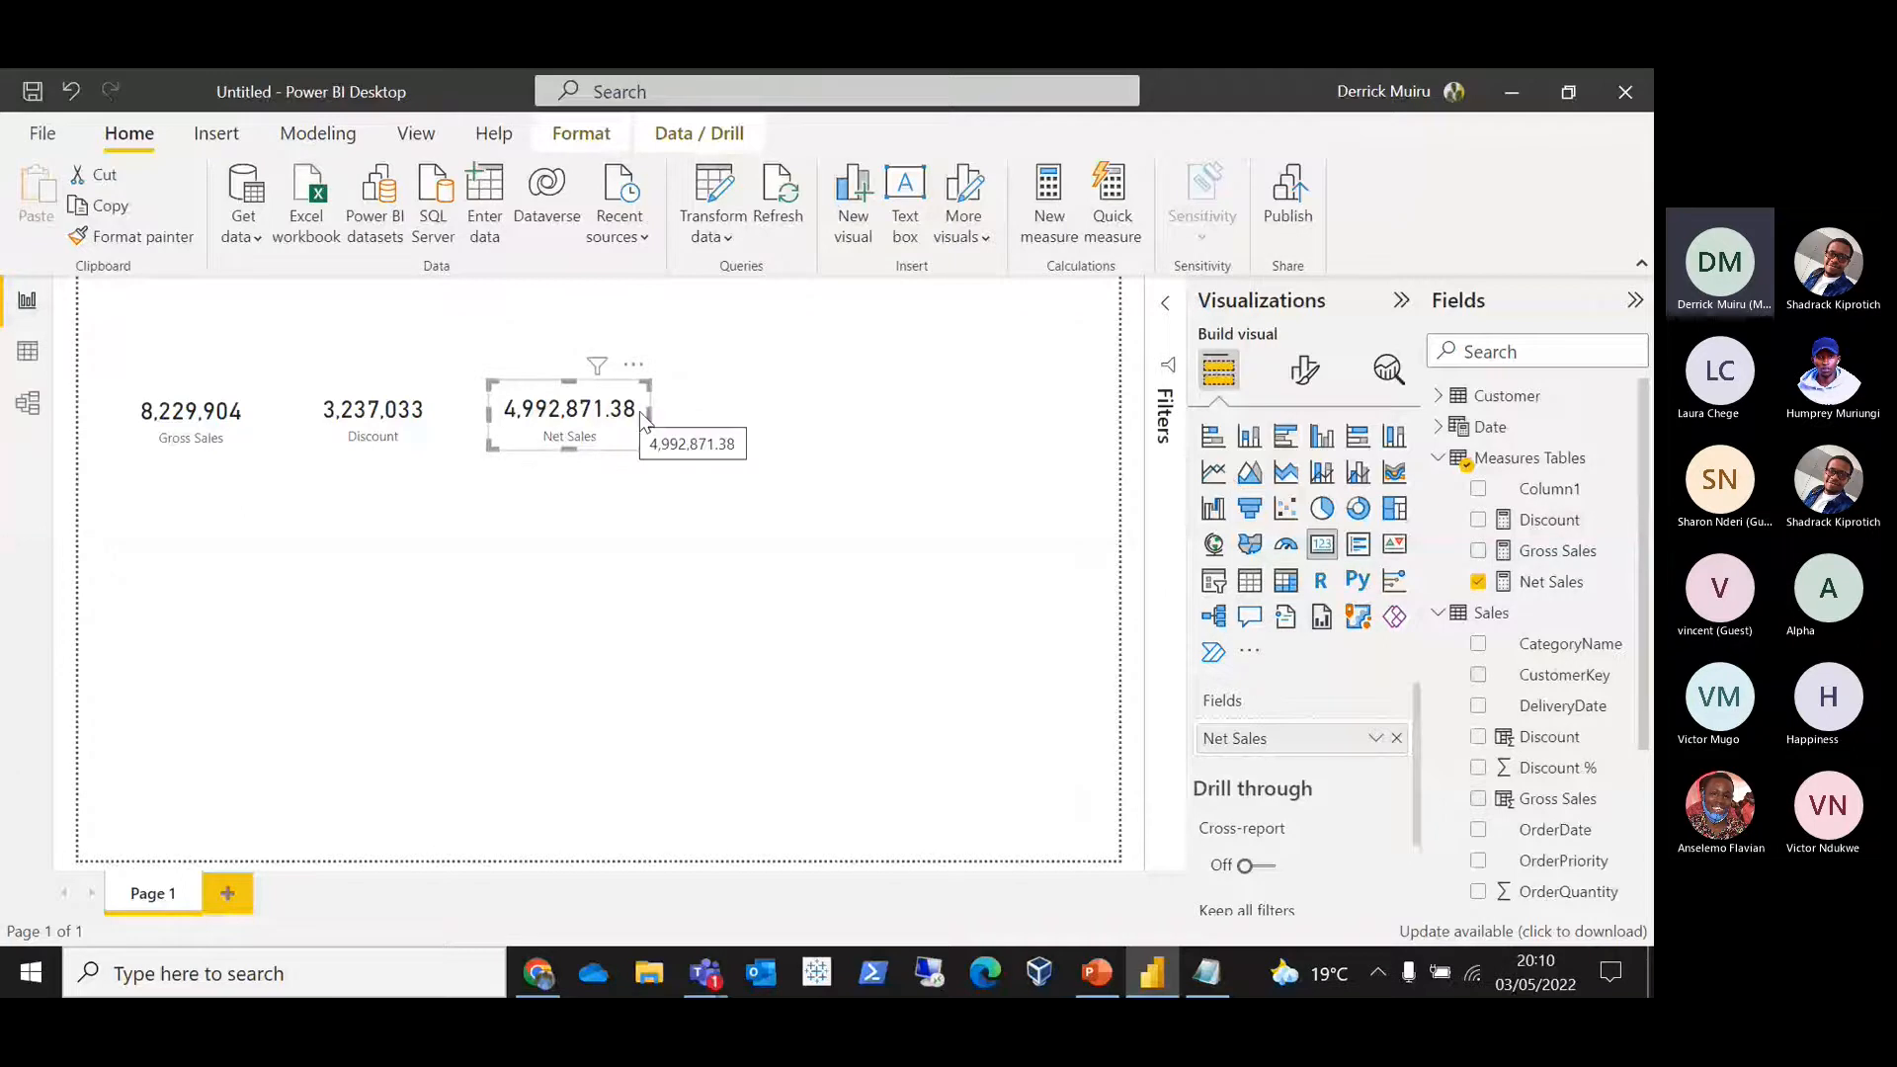
mouse_move(633, 419)
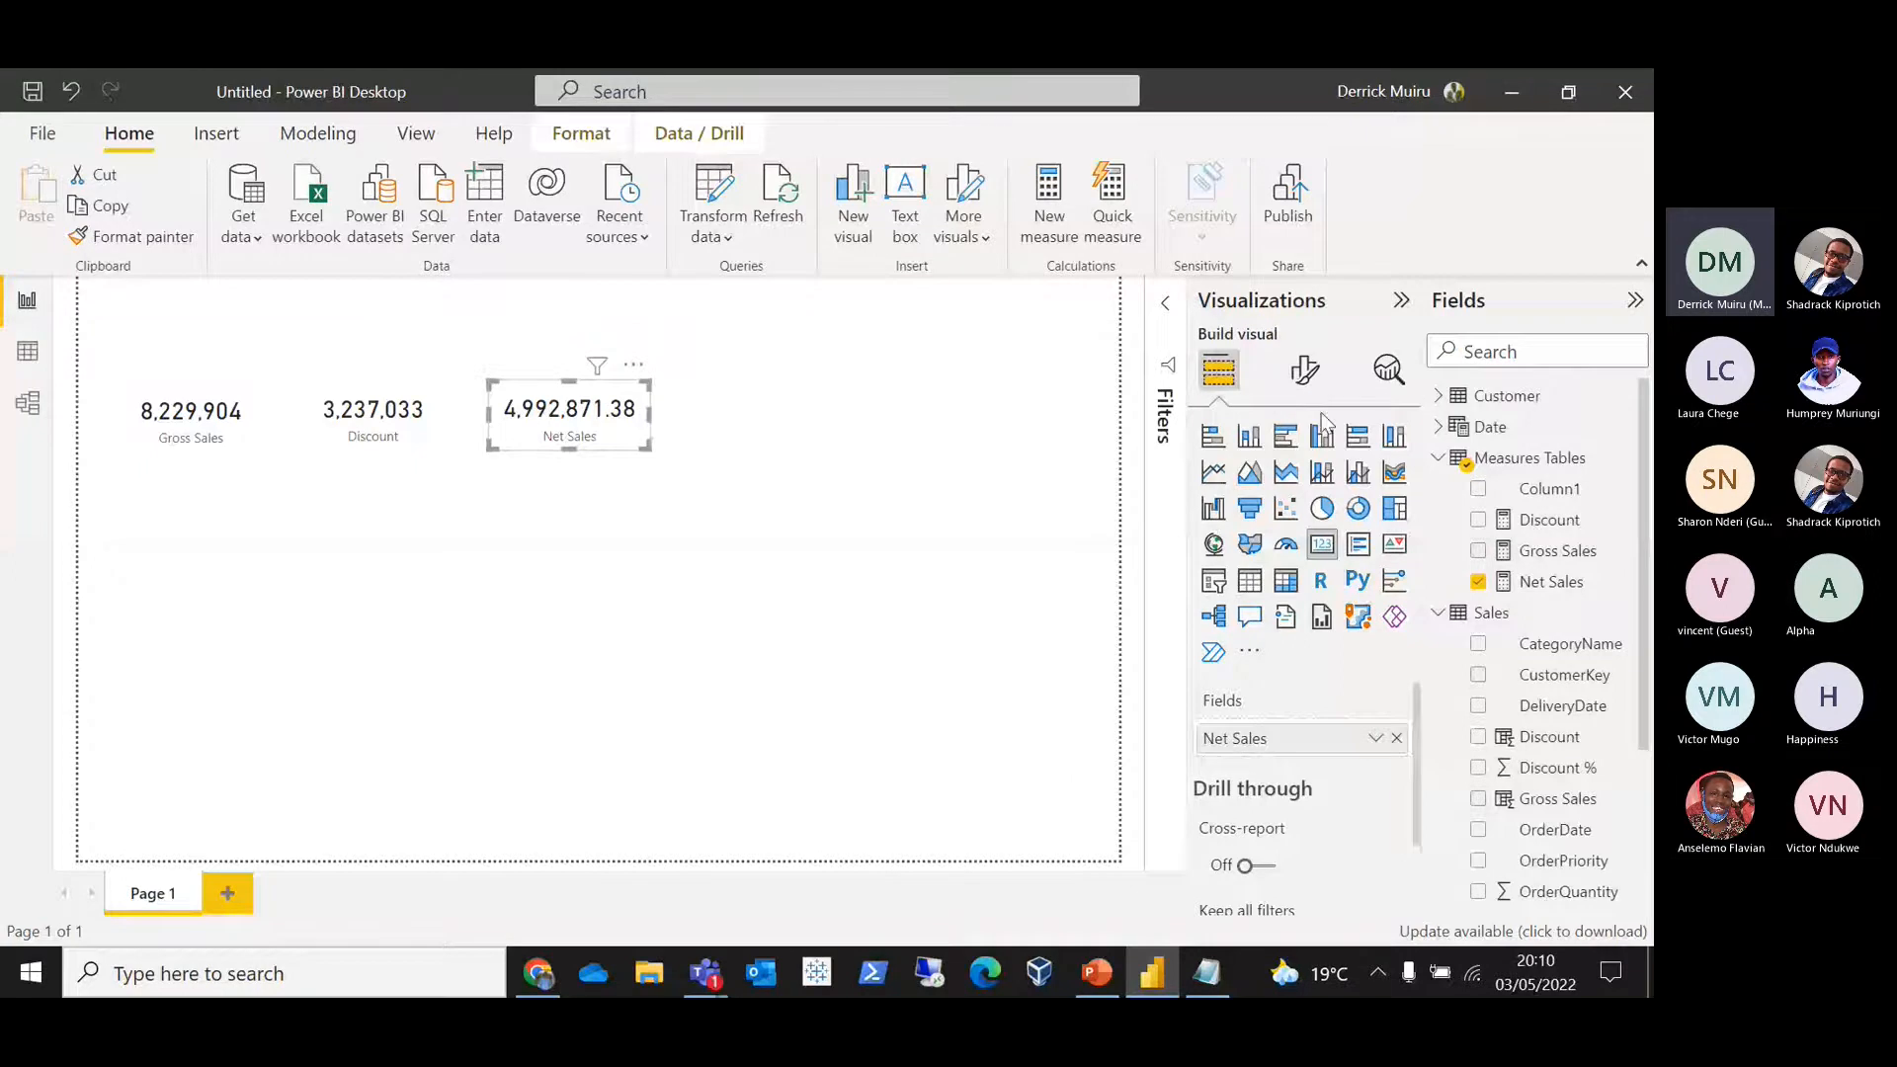
Step: Format the Net Sales measure with 0 decimal places and a thousands separator
left_click(1511, 585)
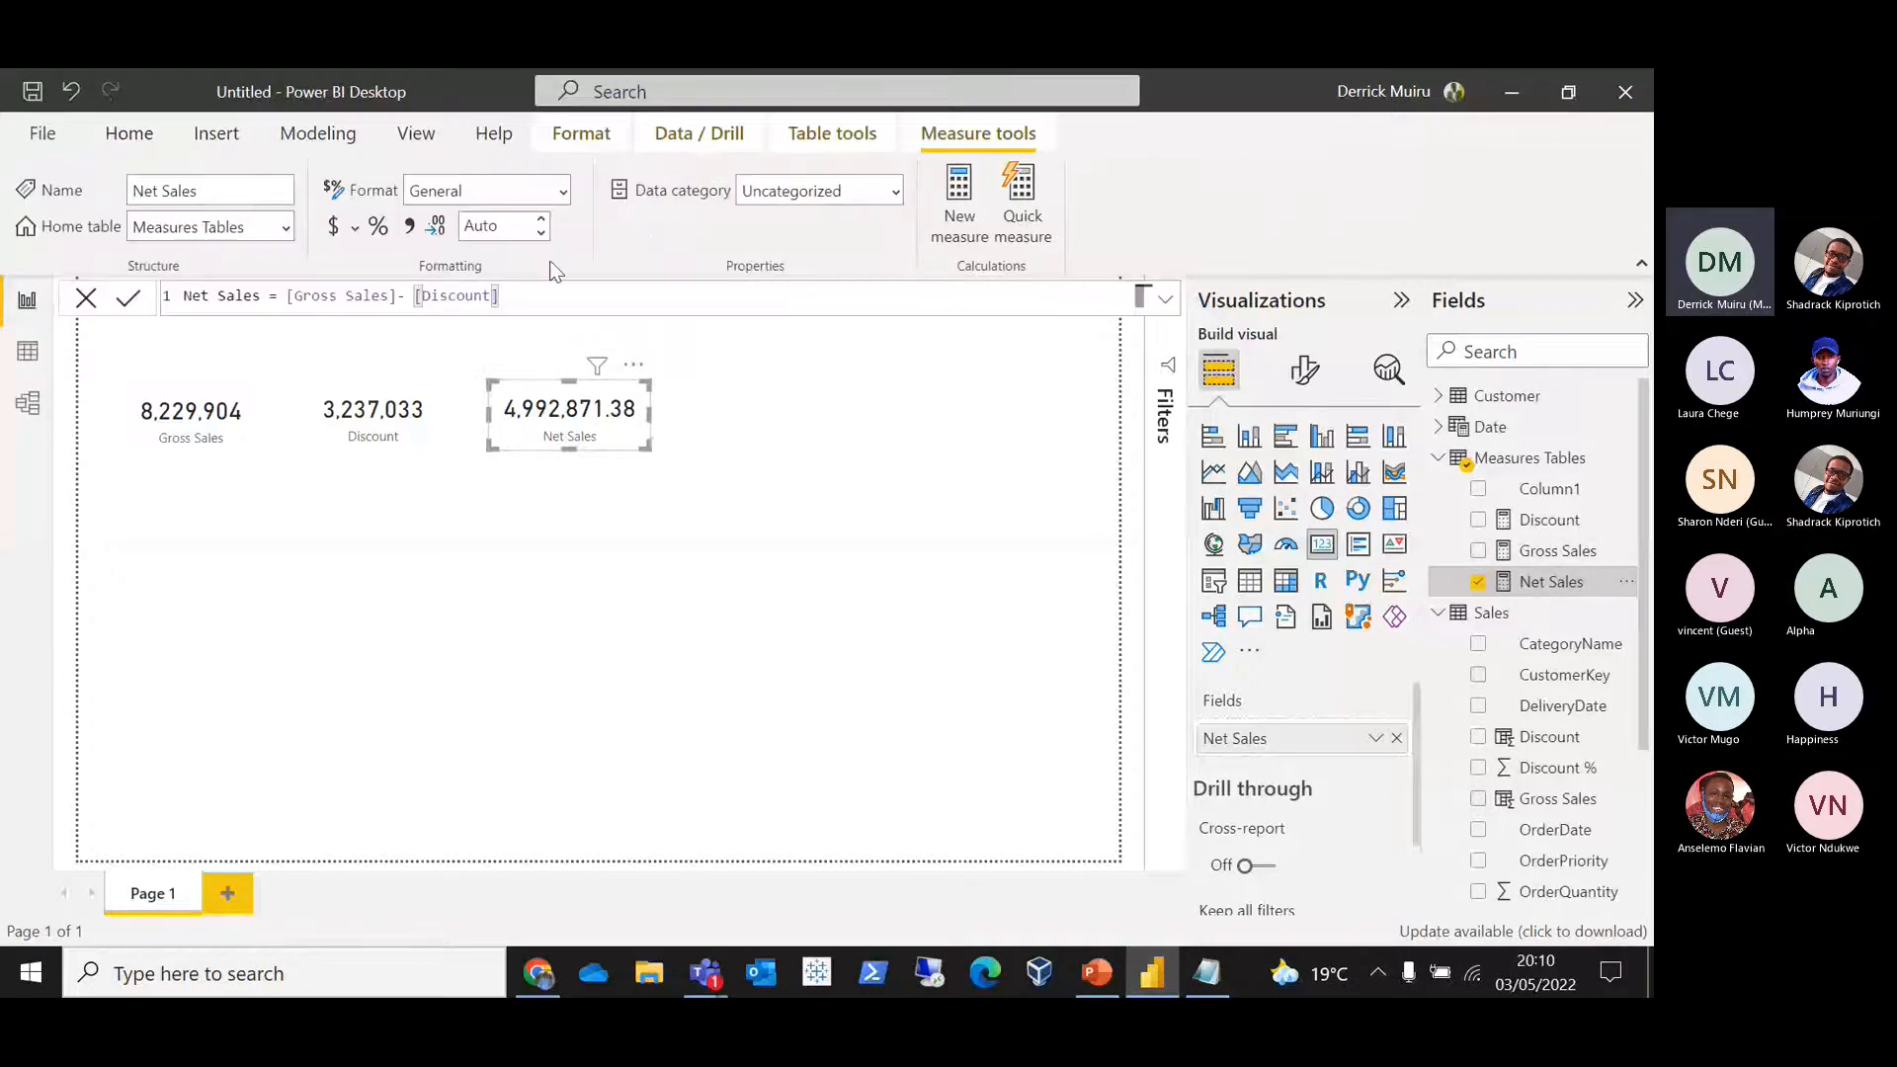
double_click(506, 225)
type("0")
key("ctrl+z")
type("0")
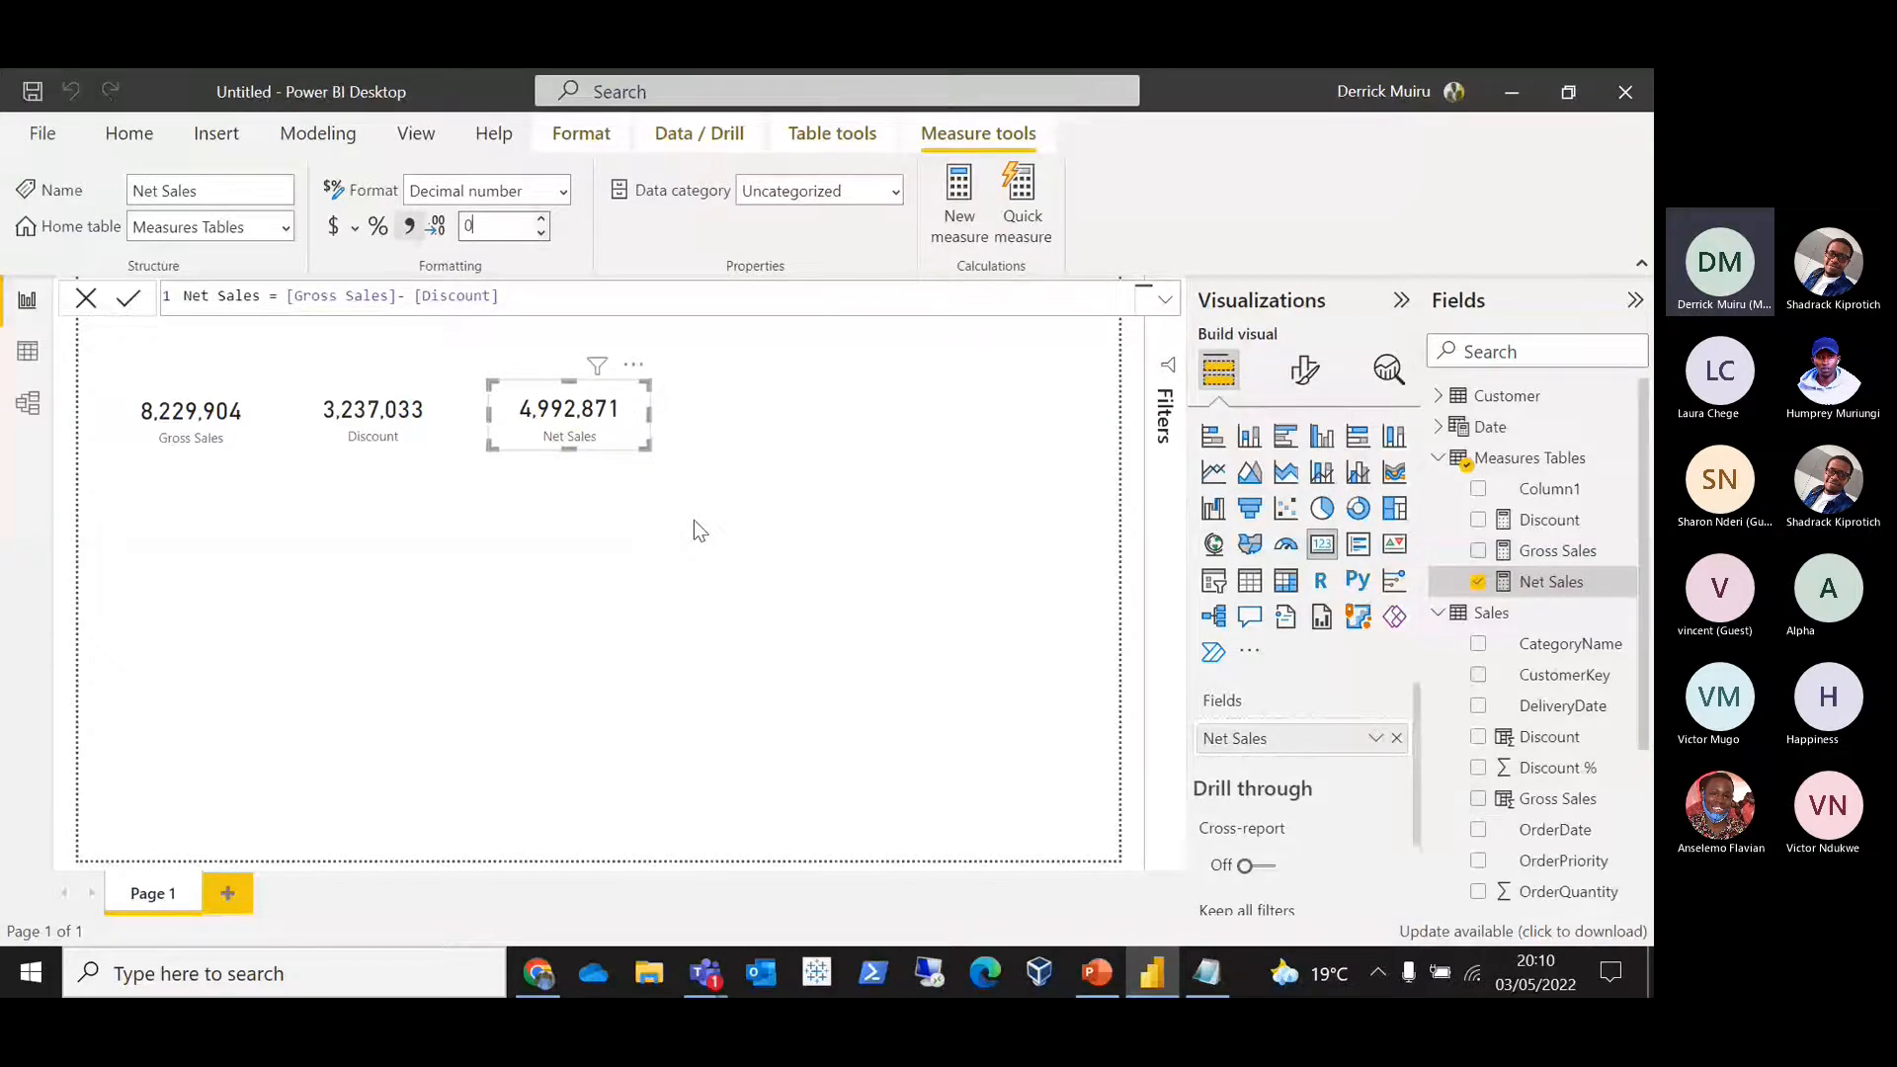
Step: Switch to the Microsoft Teams meeting, read through the meeting chat for questions, and return to Power BI Desktop
key("alt+Tab")
key("alt+Tab")
key("alt+Tab")
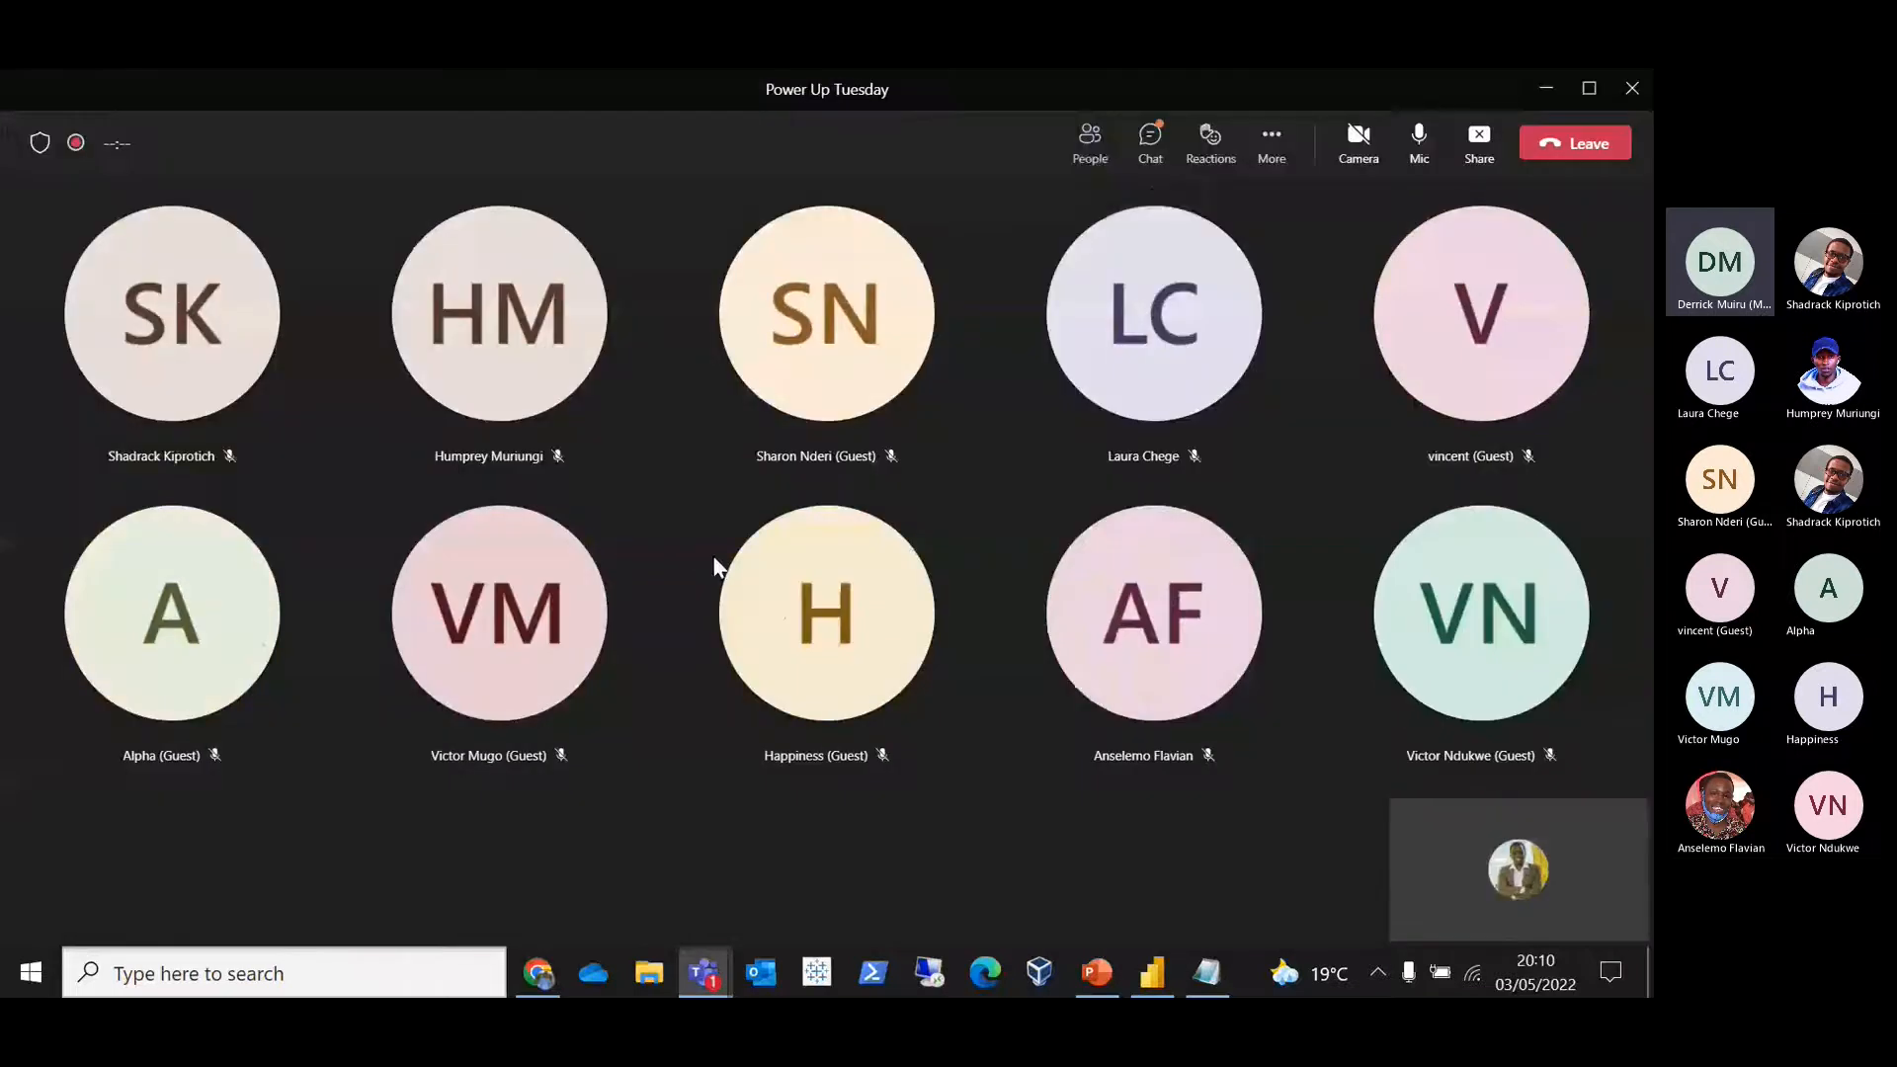
left_click(1151, 146)
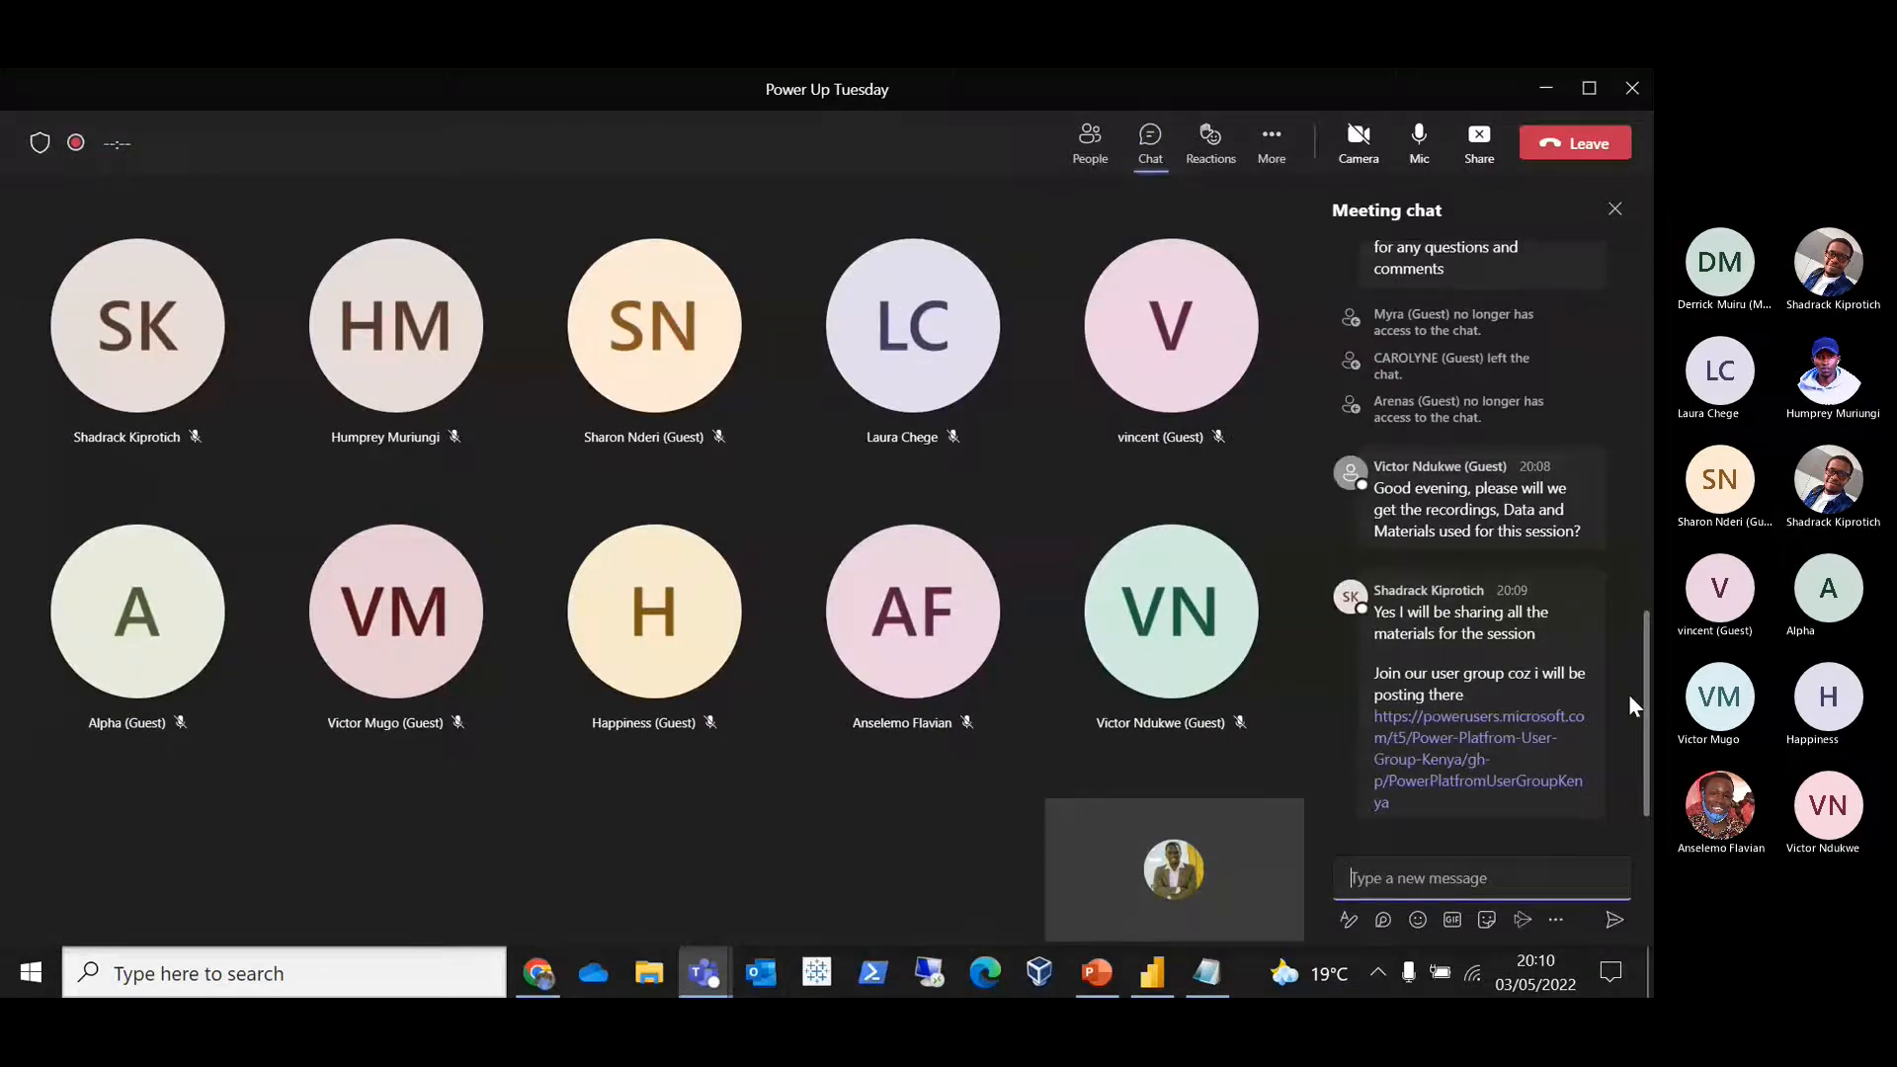
scroll(1627, 693, "up", 5)
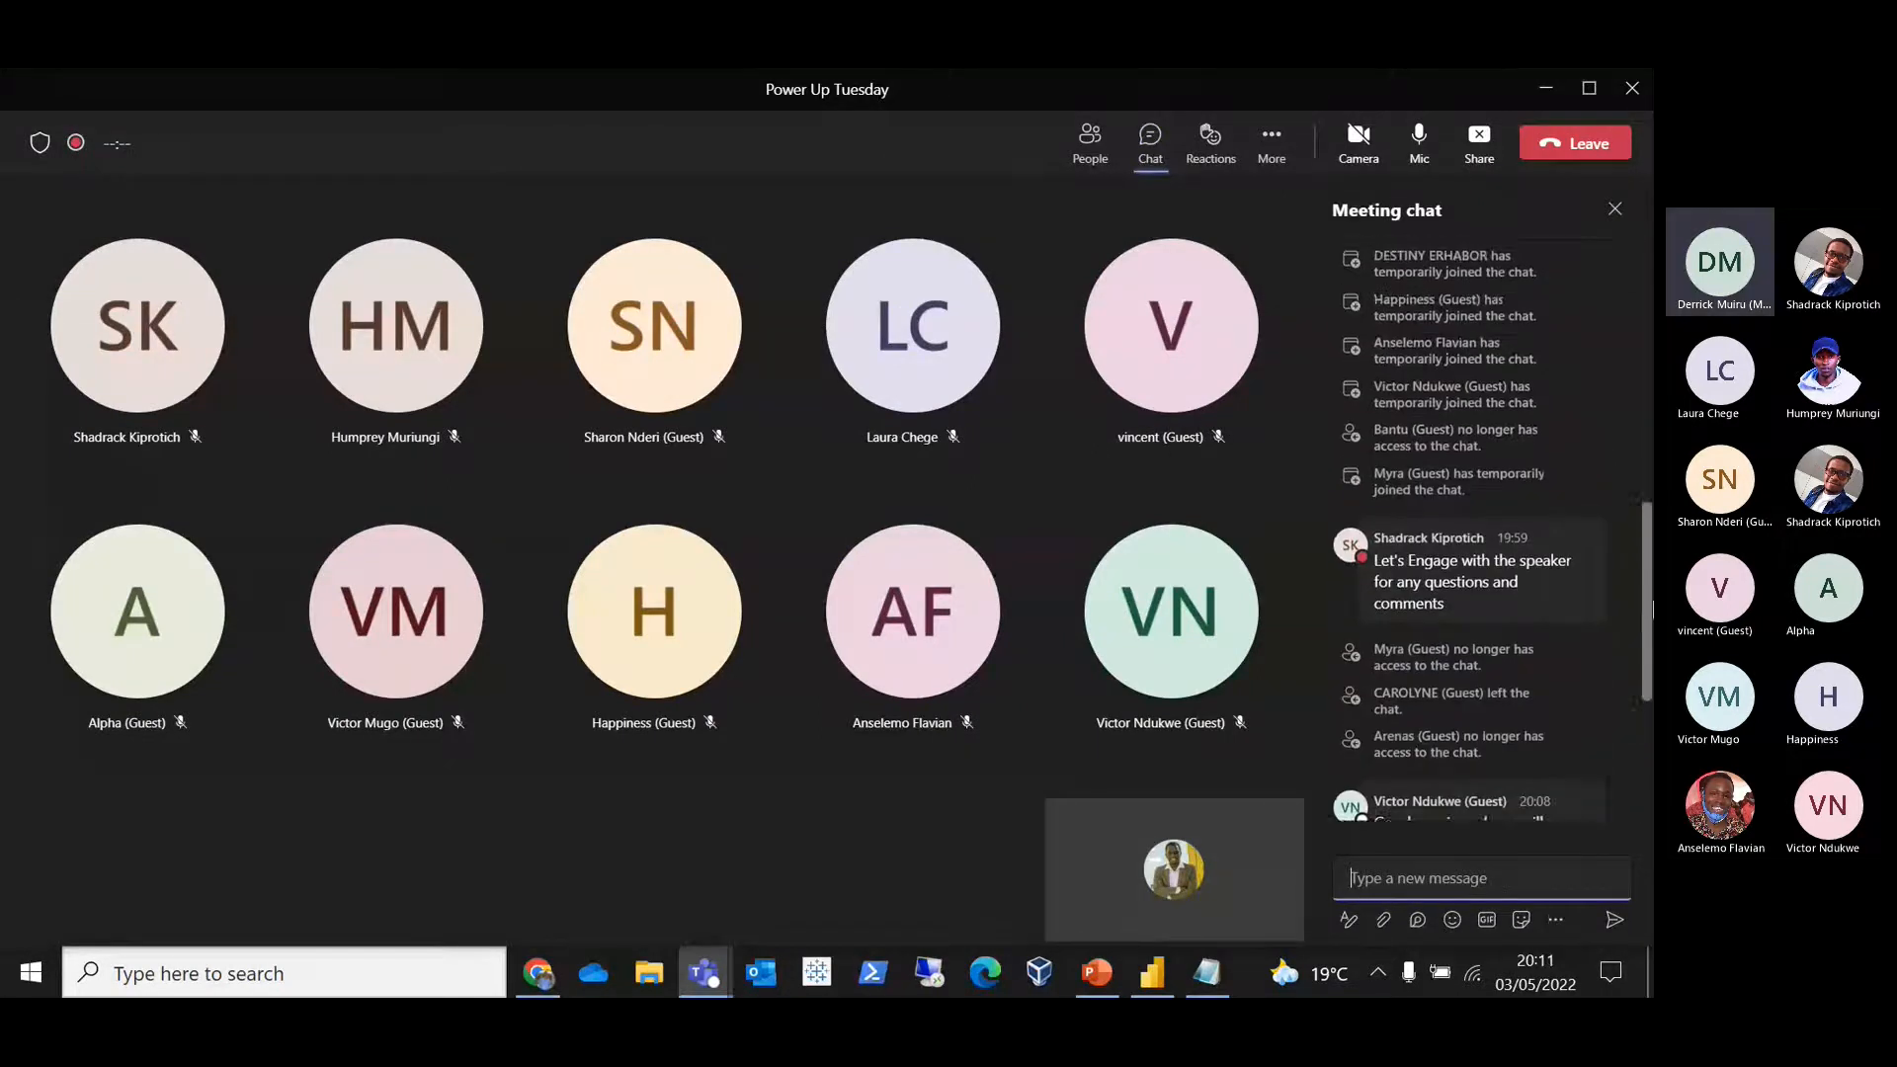
scroll(1471, 533, "up", 1)
scroll(1471, 533, "up", 8)
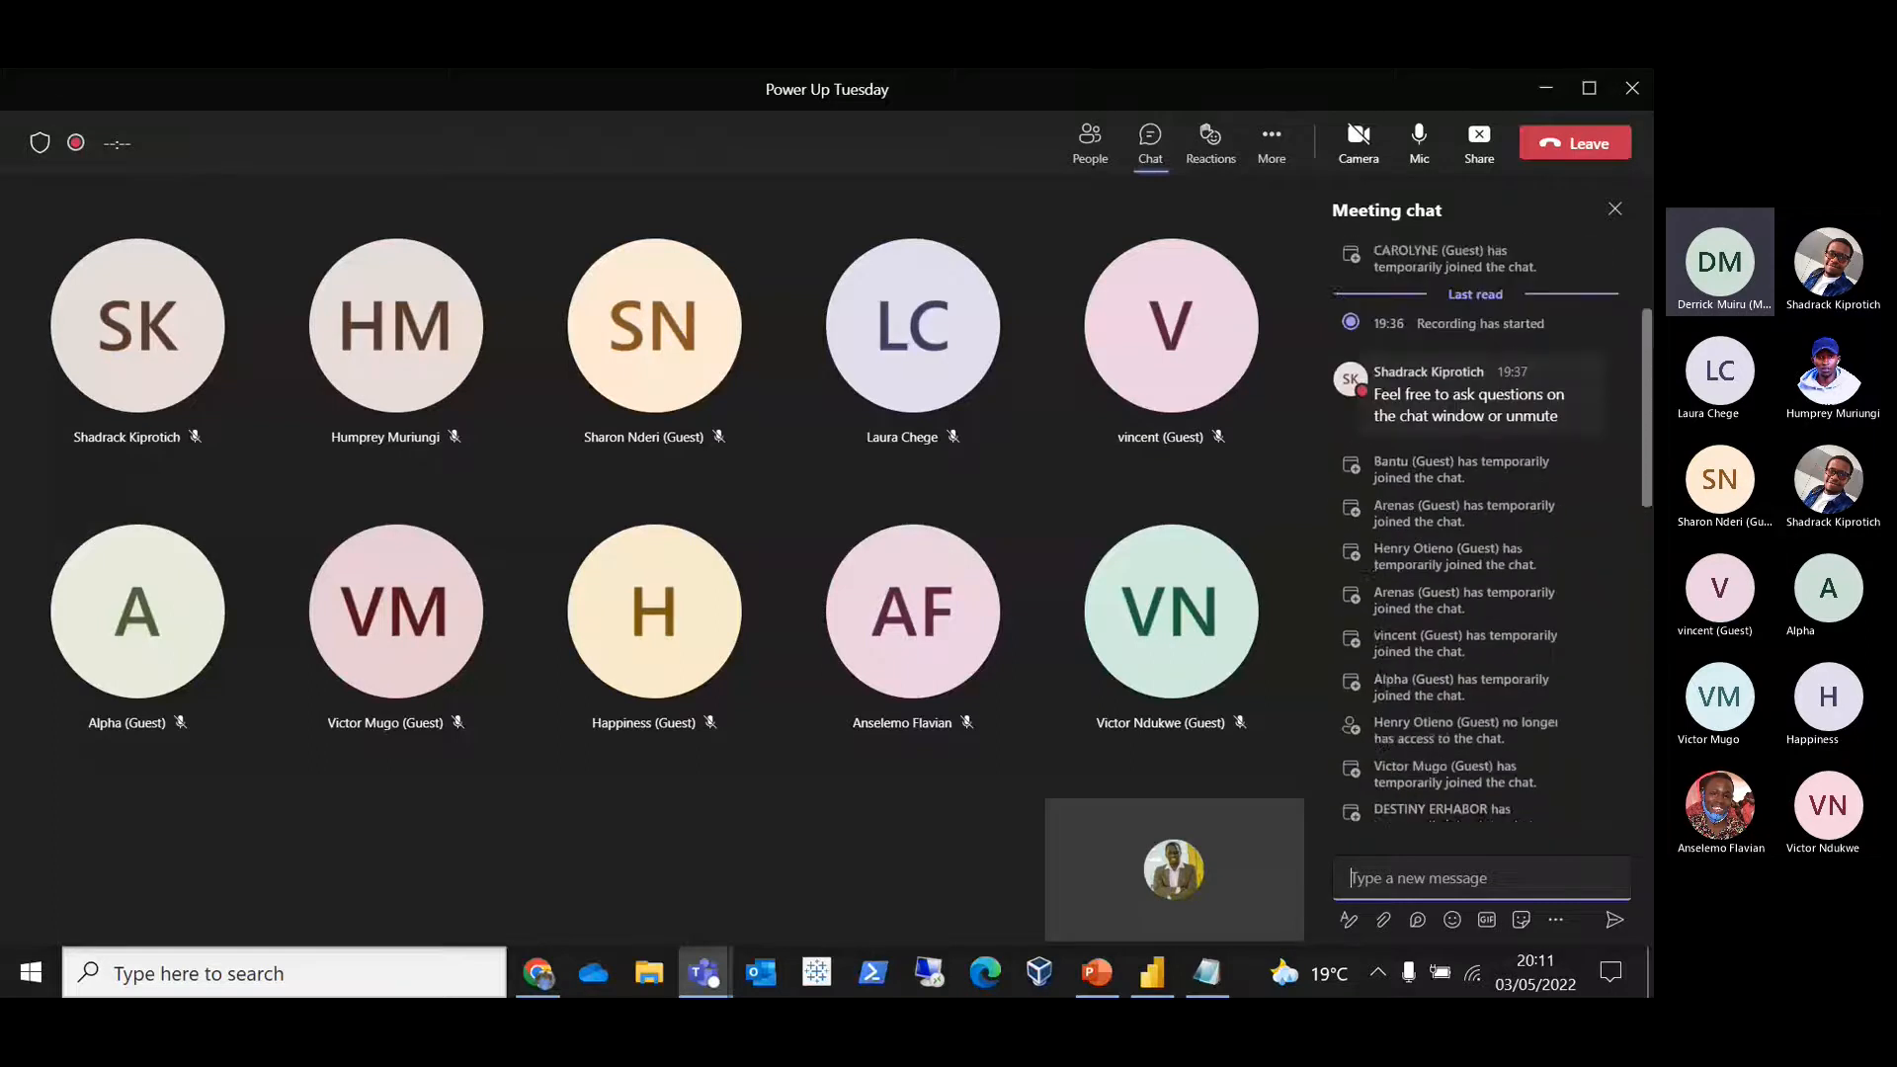
scroll(1615, 690, "up", 1)
scroll(1615, 690, "down", 10)
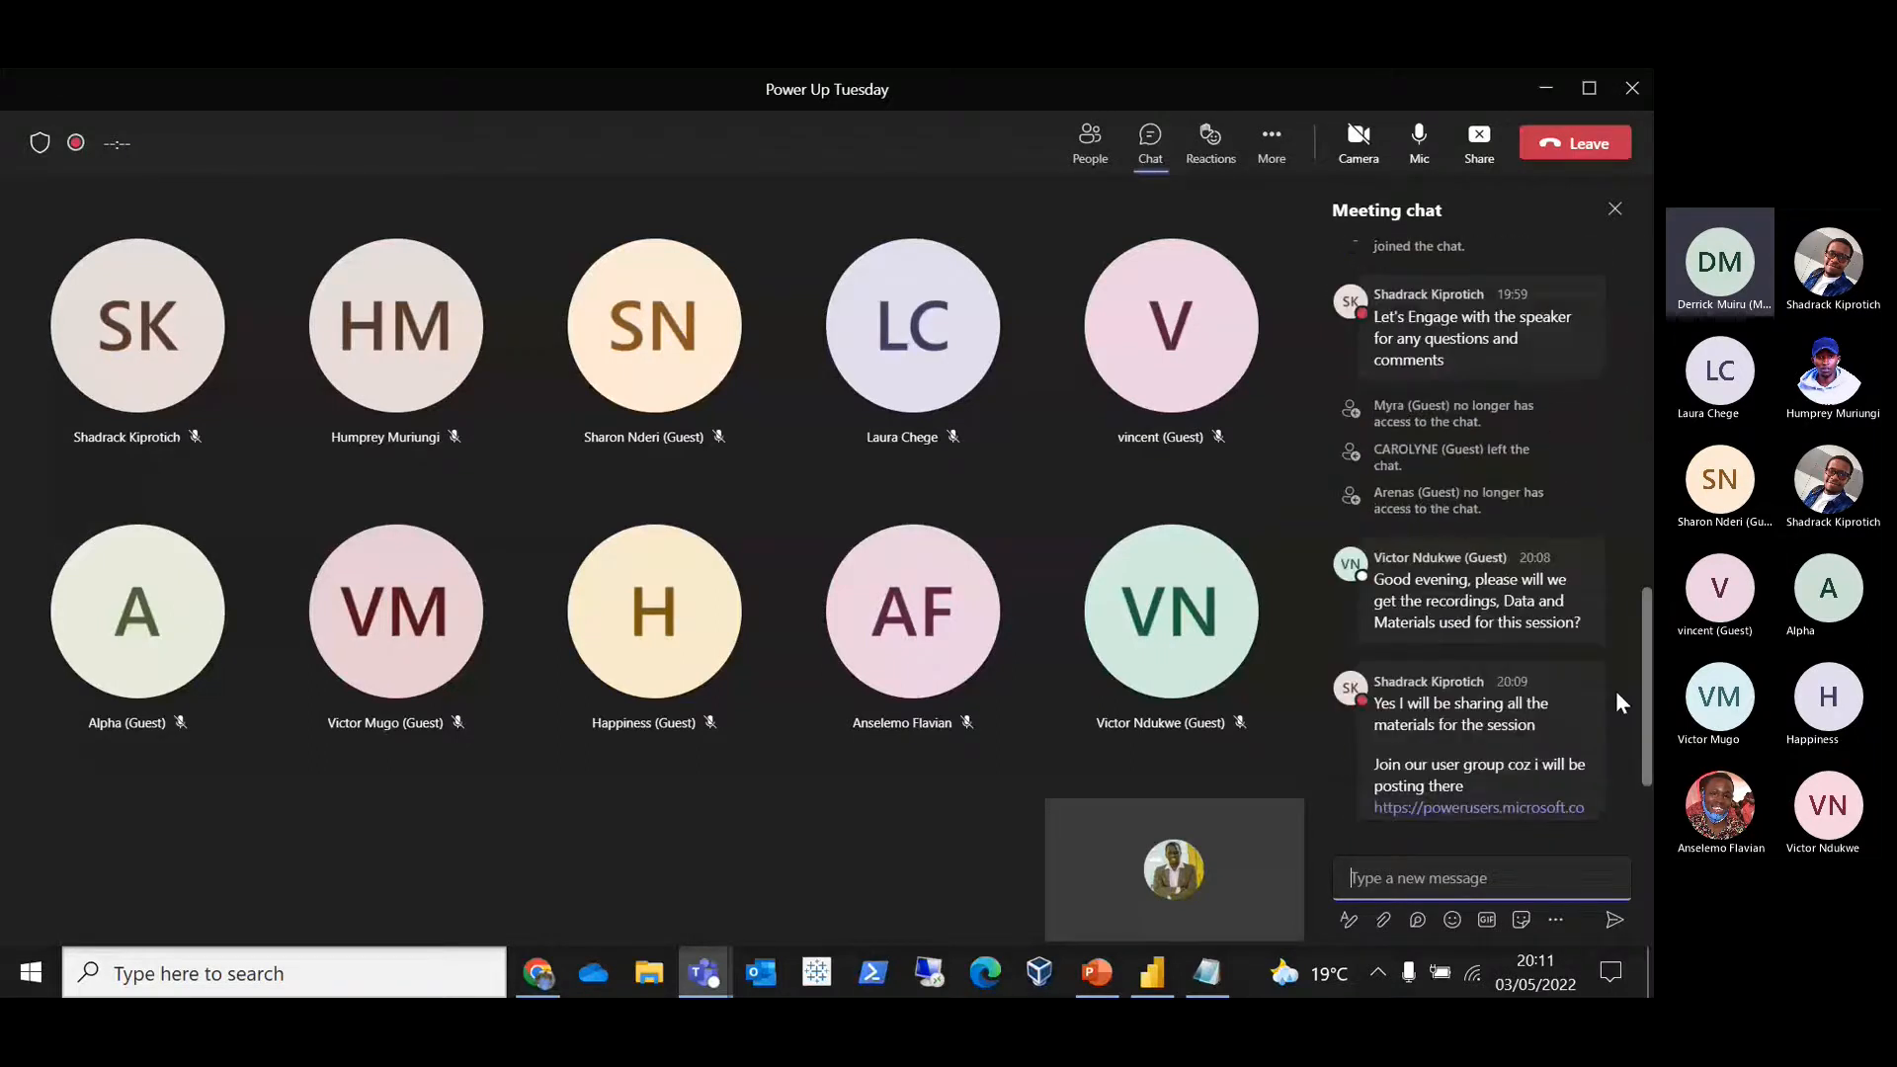
key("alt+Tab")
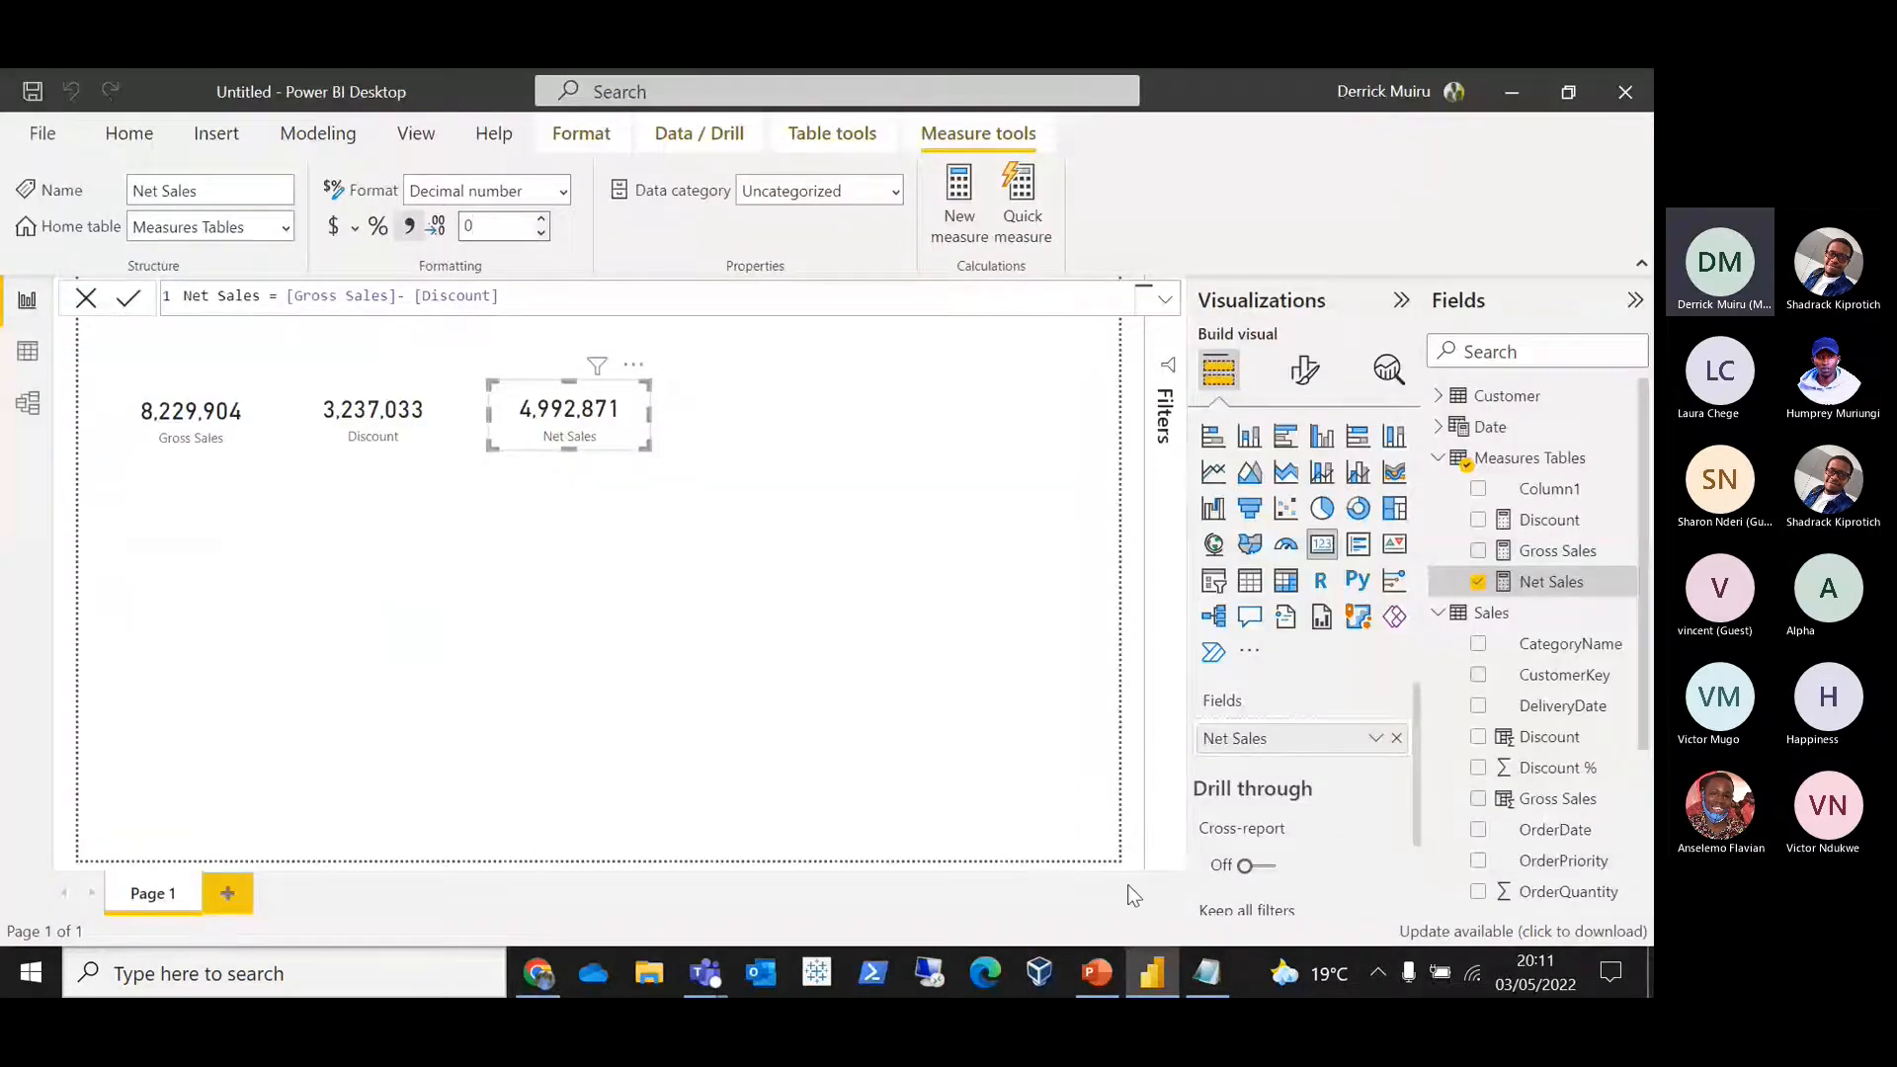
Step: Switch to the challenge PDF in Chrome, review the mission questions and the Gross Margin definition in the Technical Notes, and return to Power BI Desktop
key("alt+Tab")
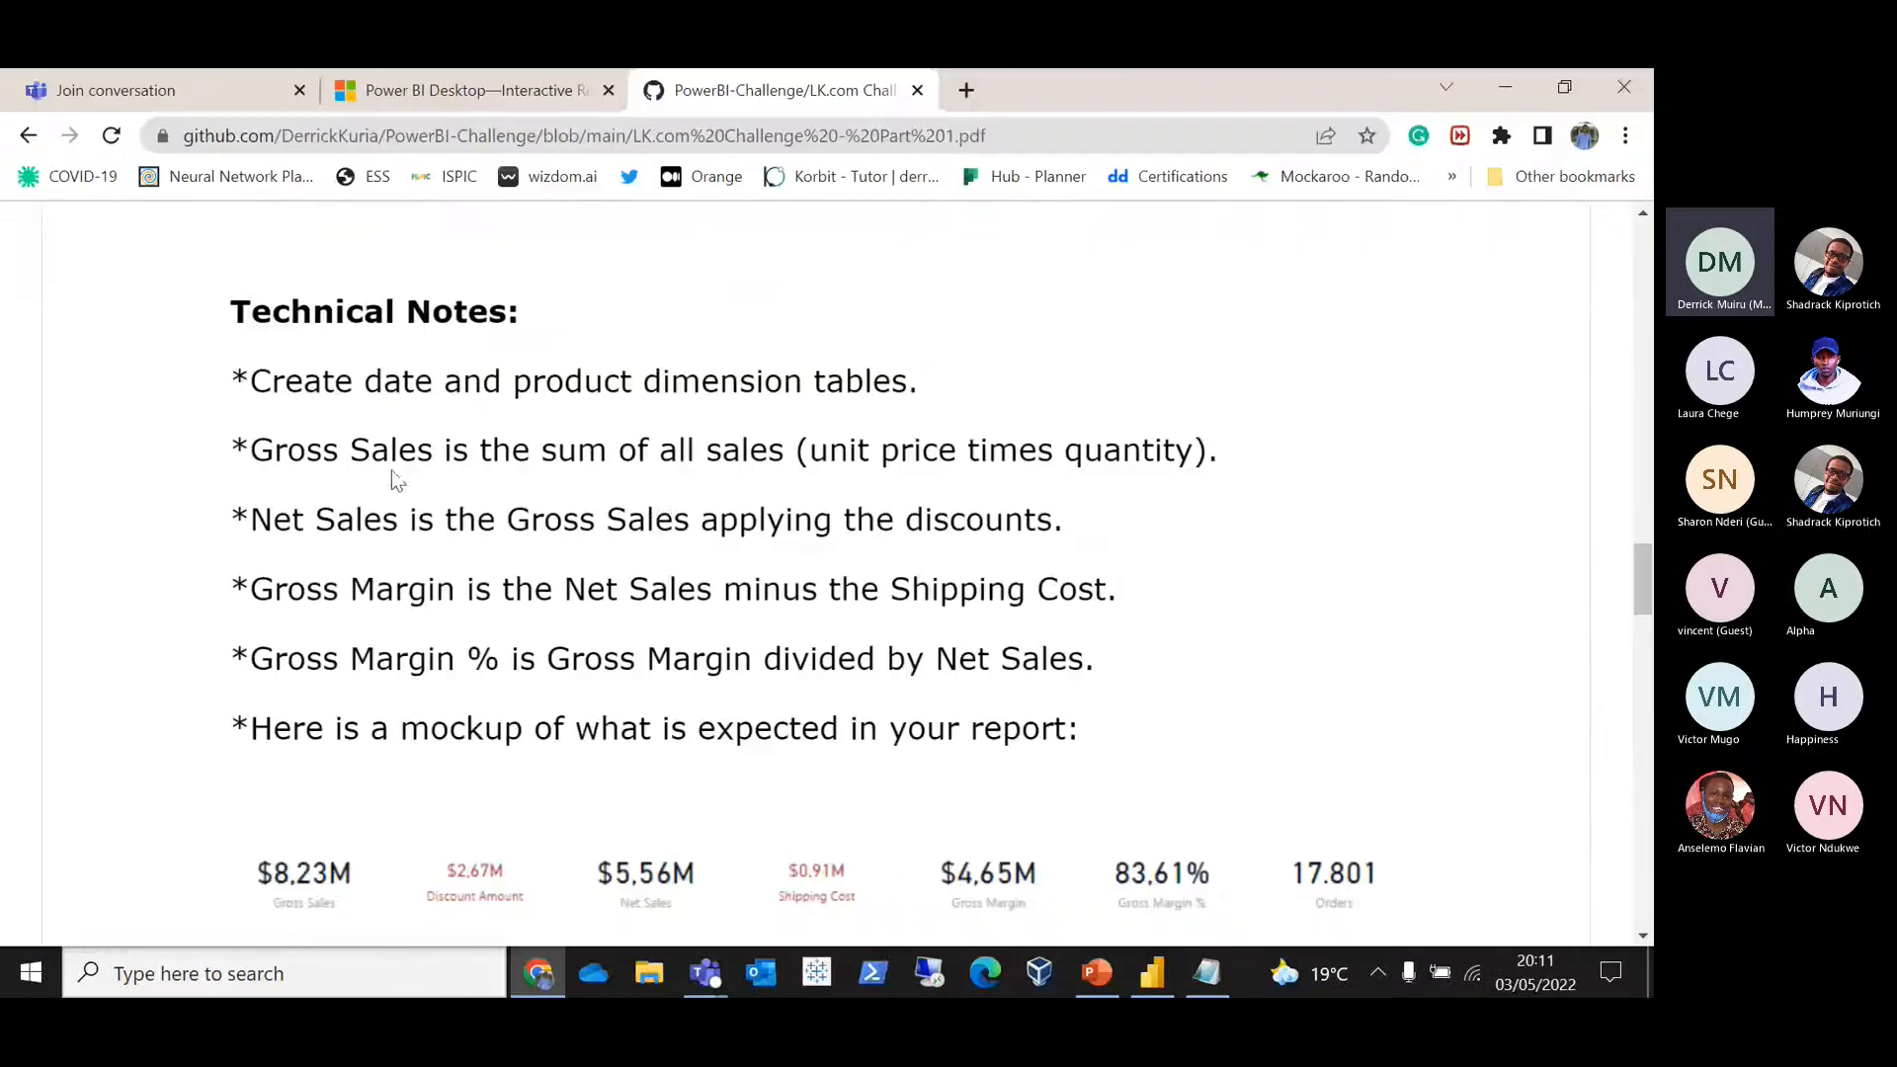
left_click_drag(1640, 572, 1639, 352)
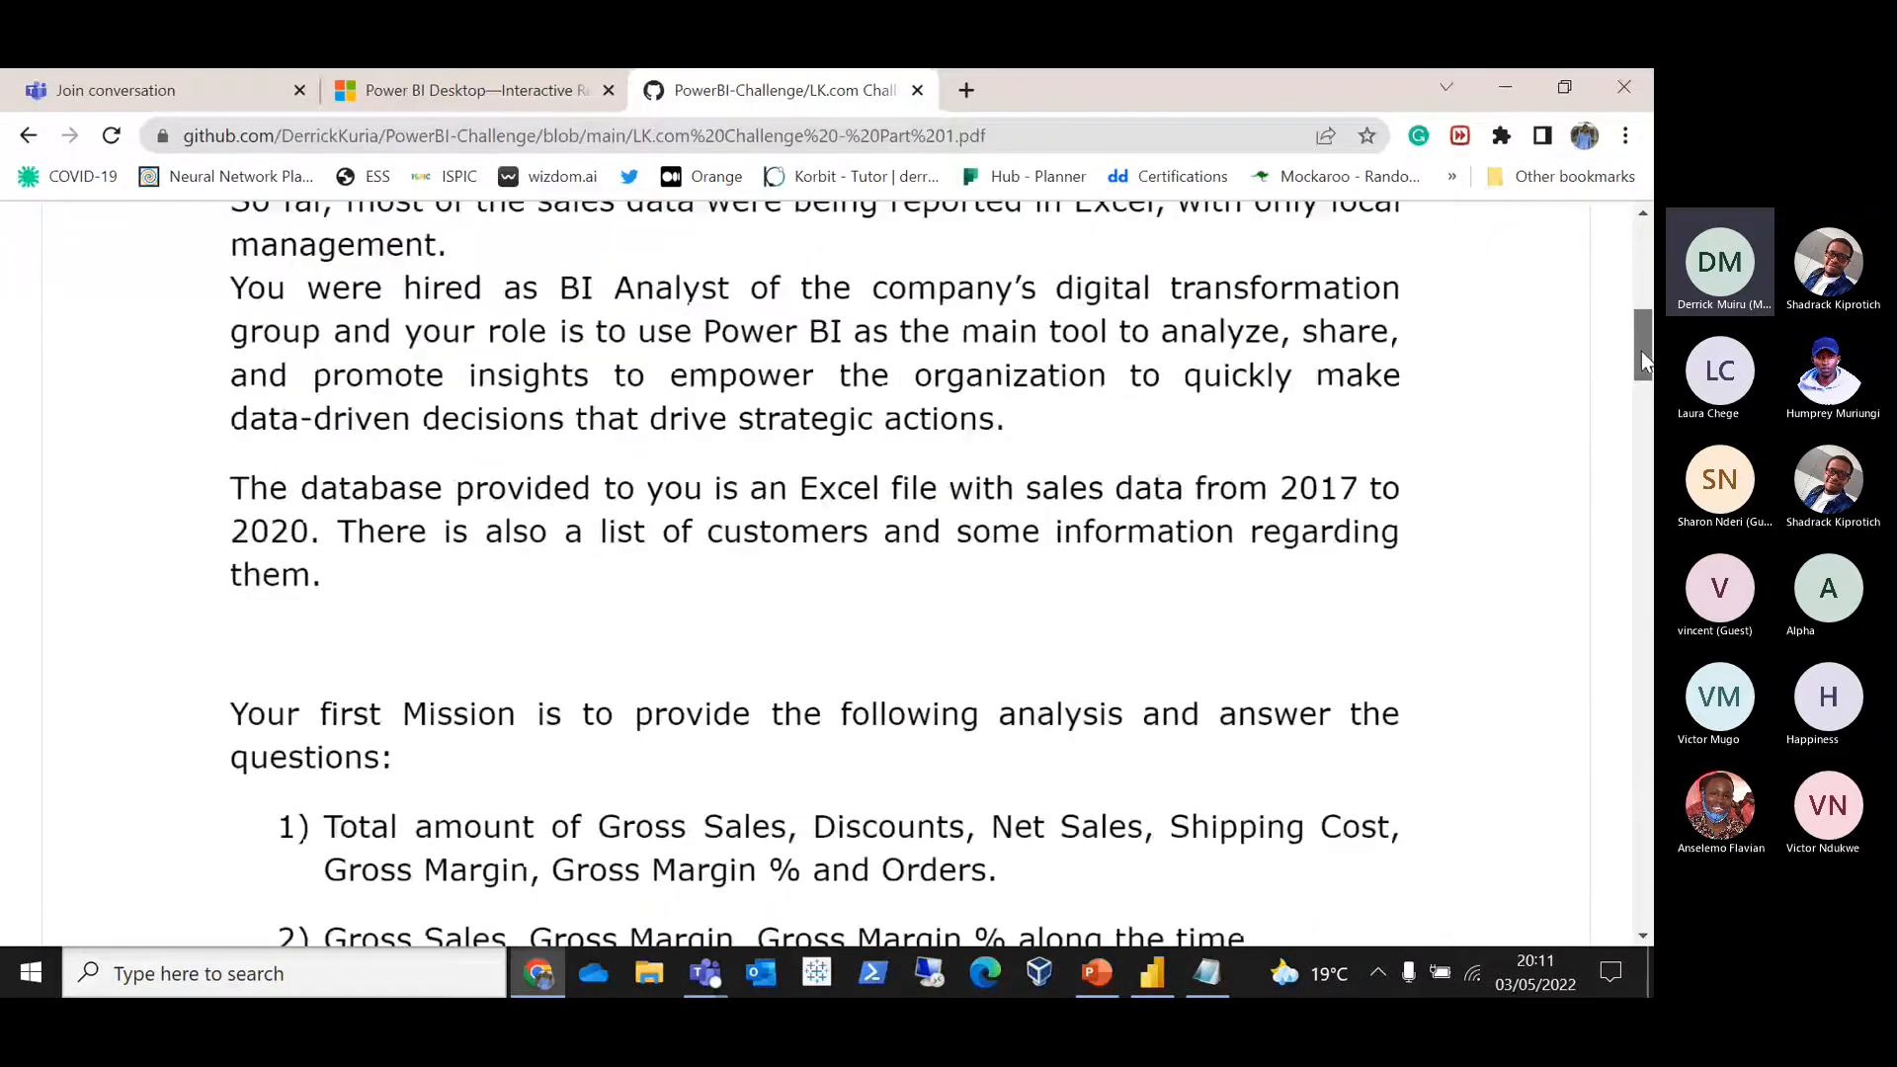
scroll(1180, 484, "down", 3)
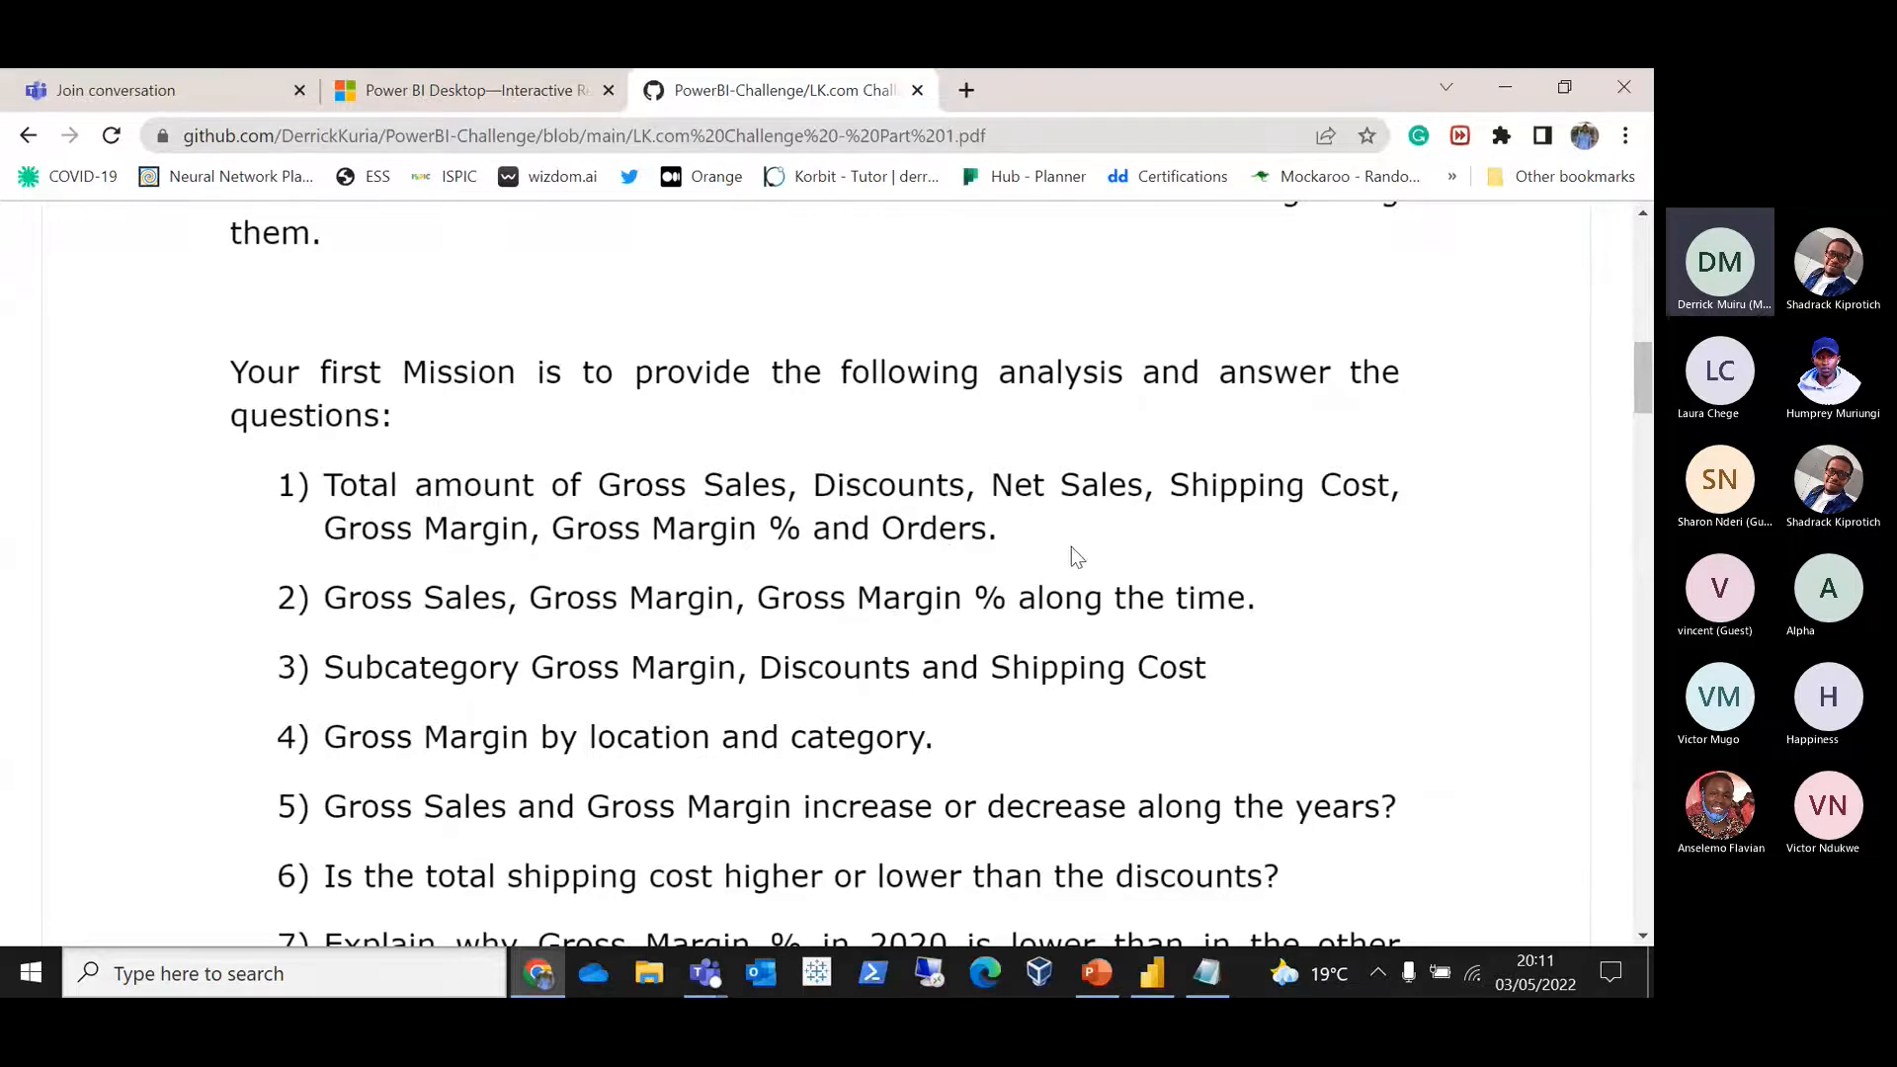
left_click_drag(1644, 409, 1635, 598)
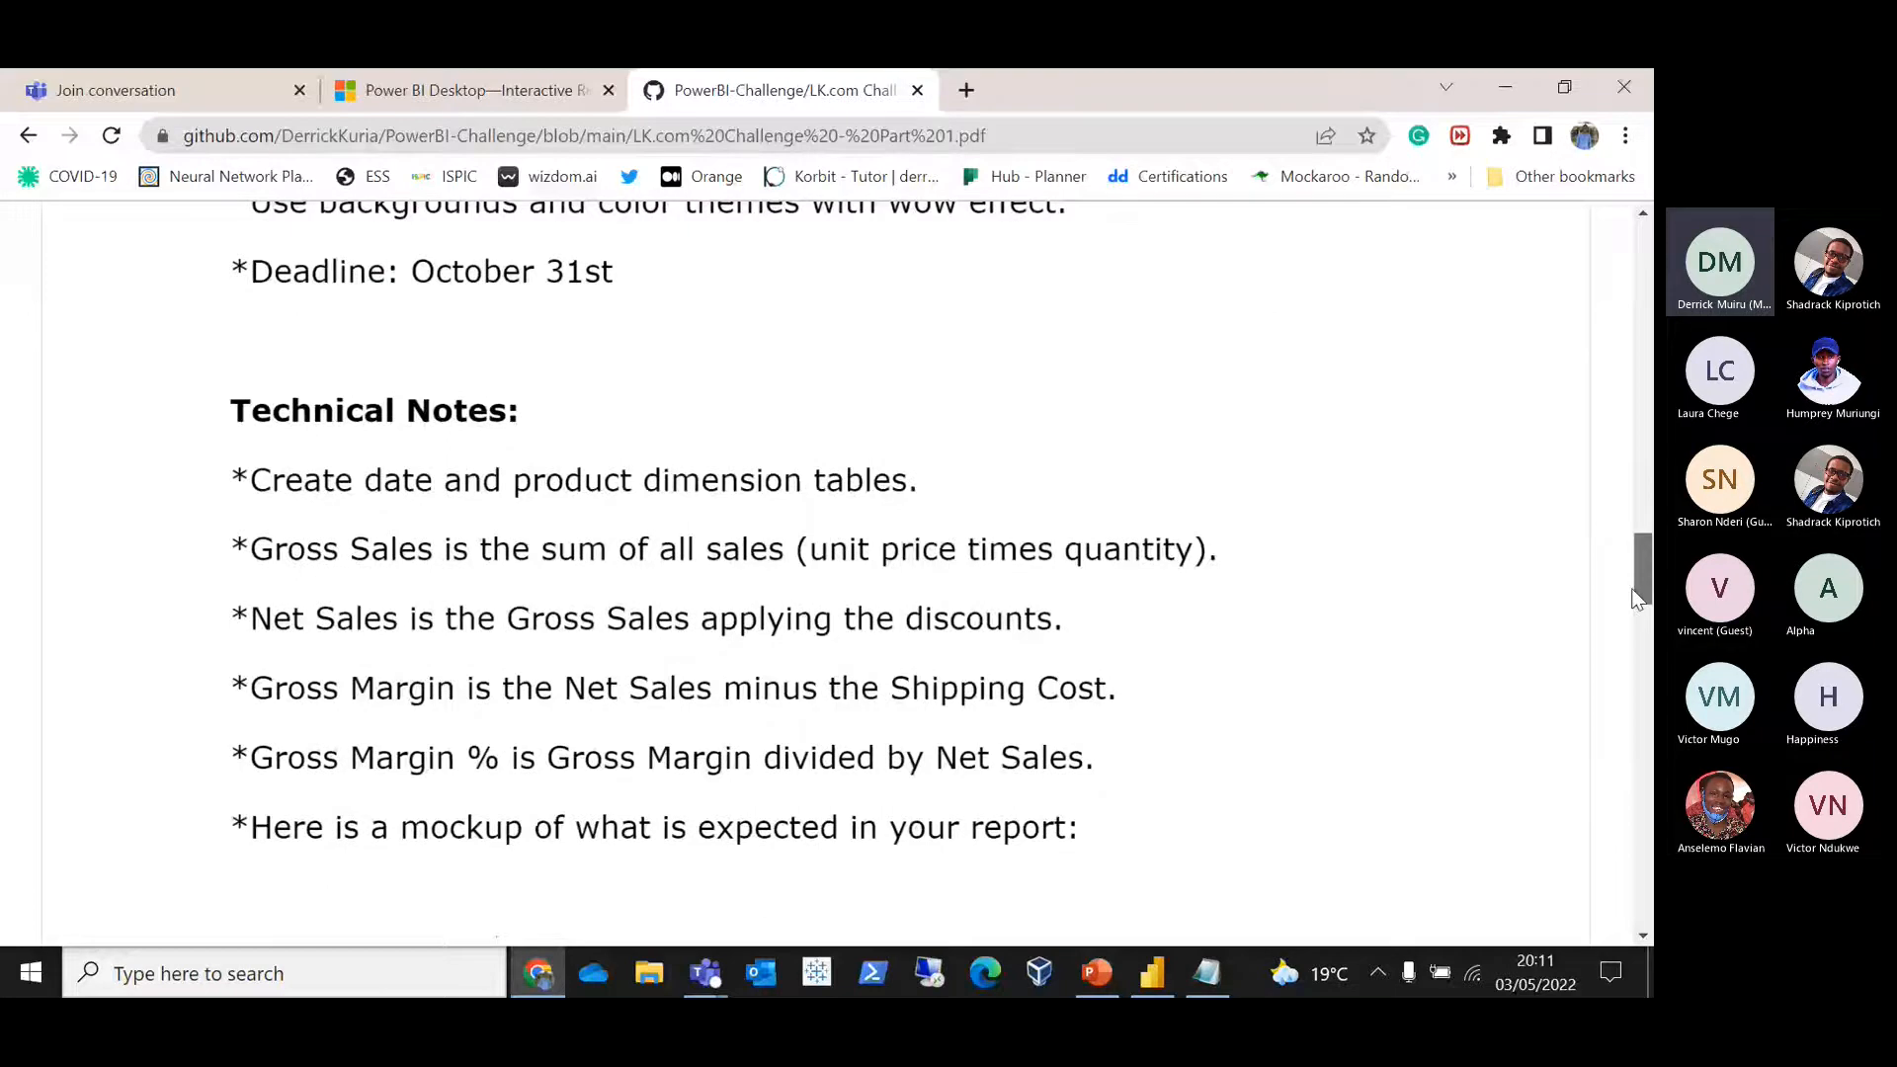
scroll(531, 654, "down", 1)
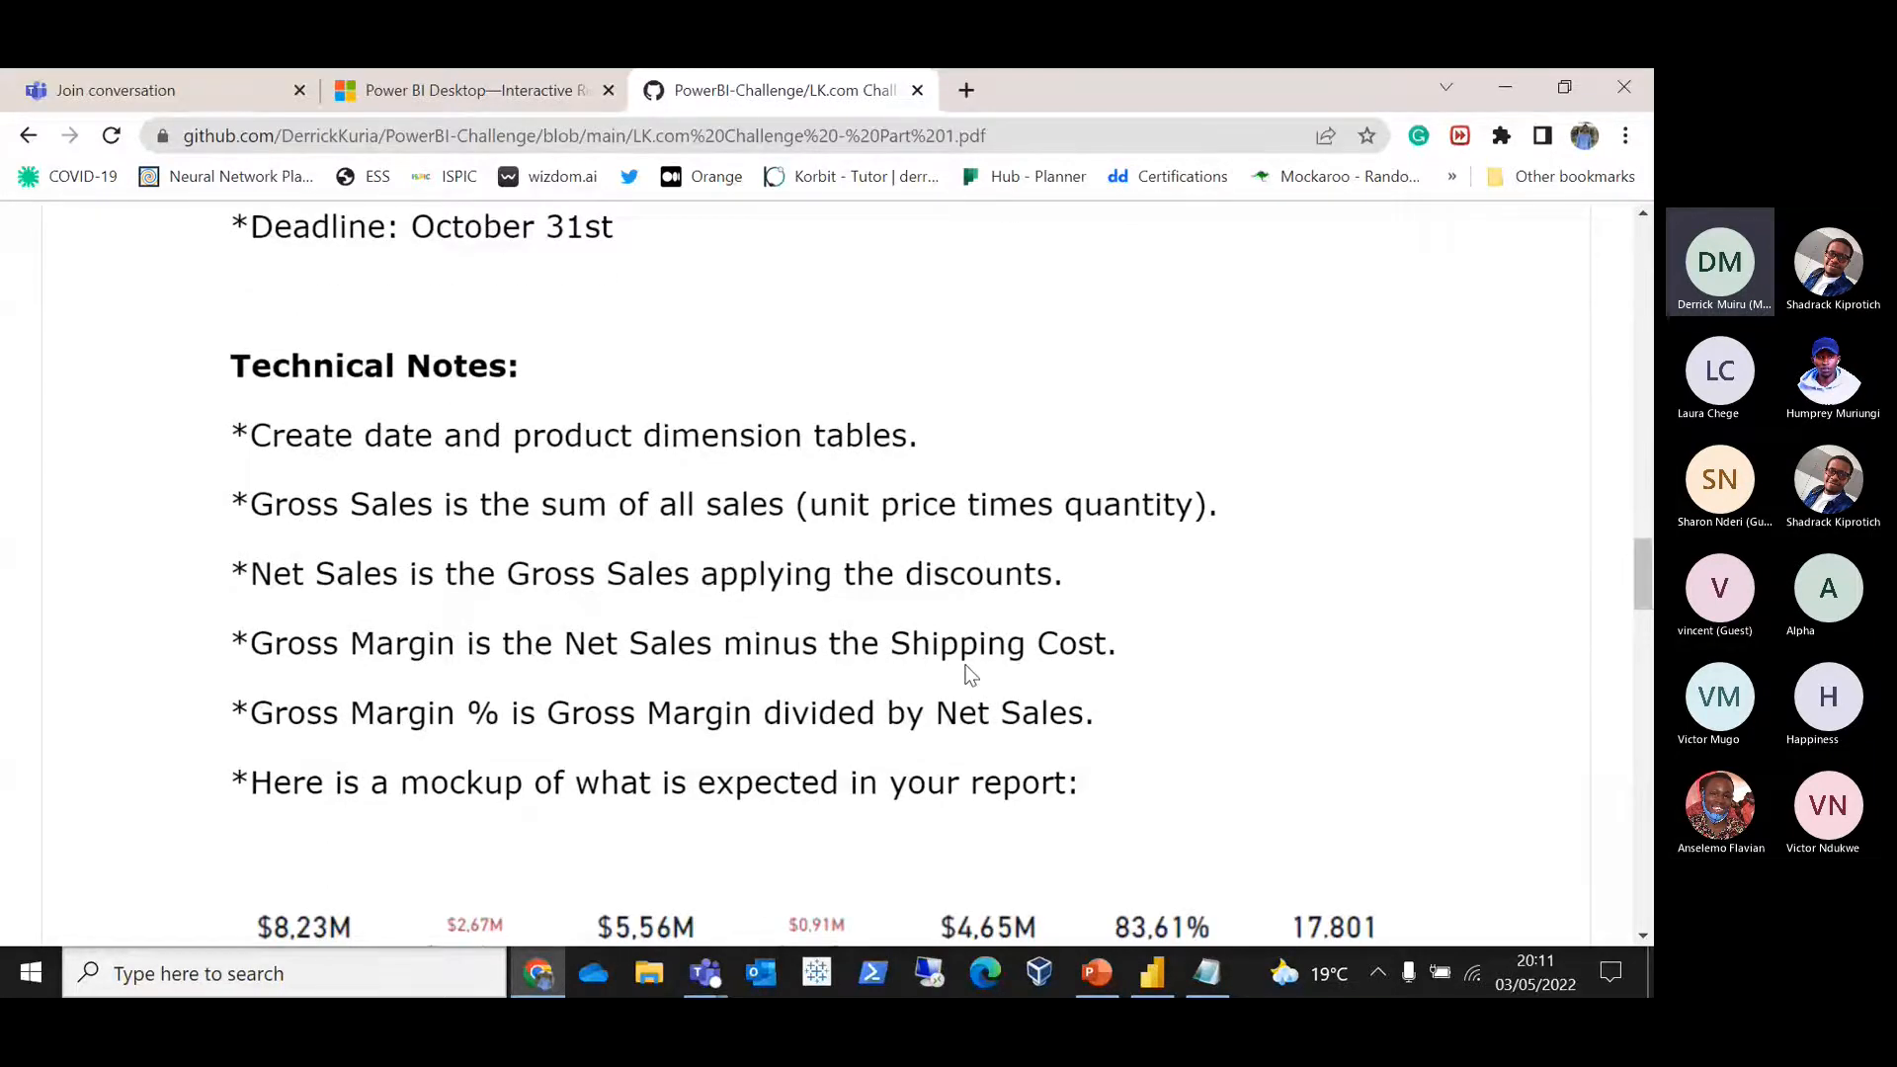
key("alt+Tab")
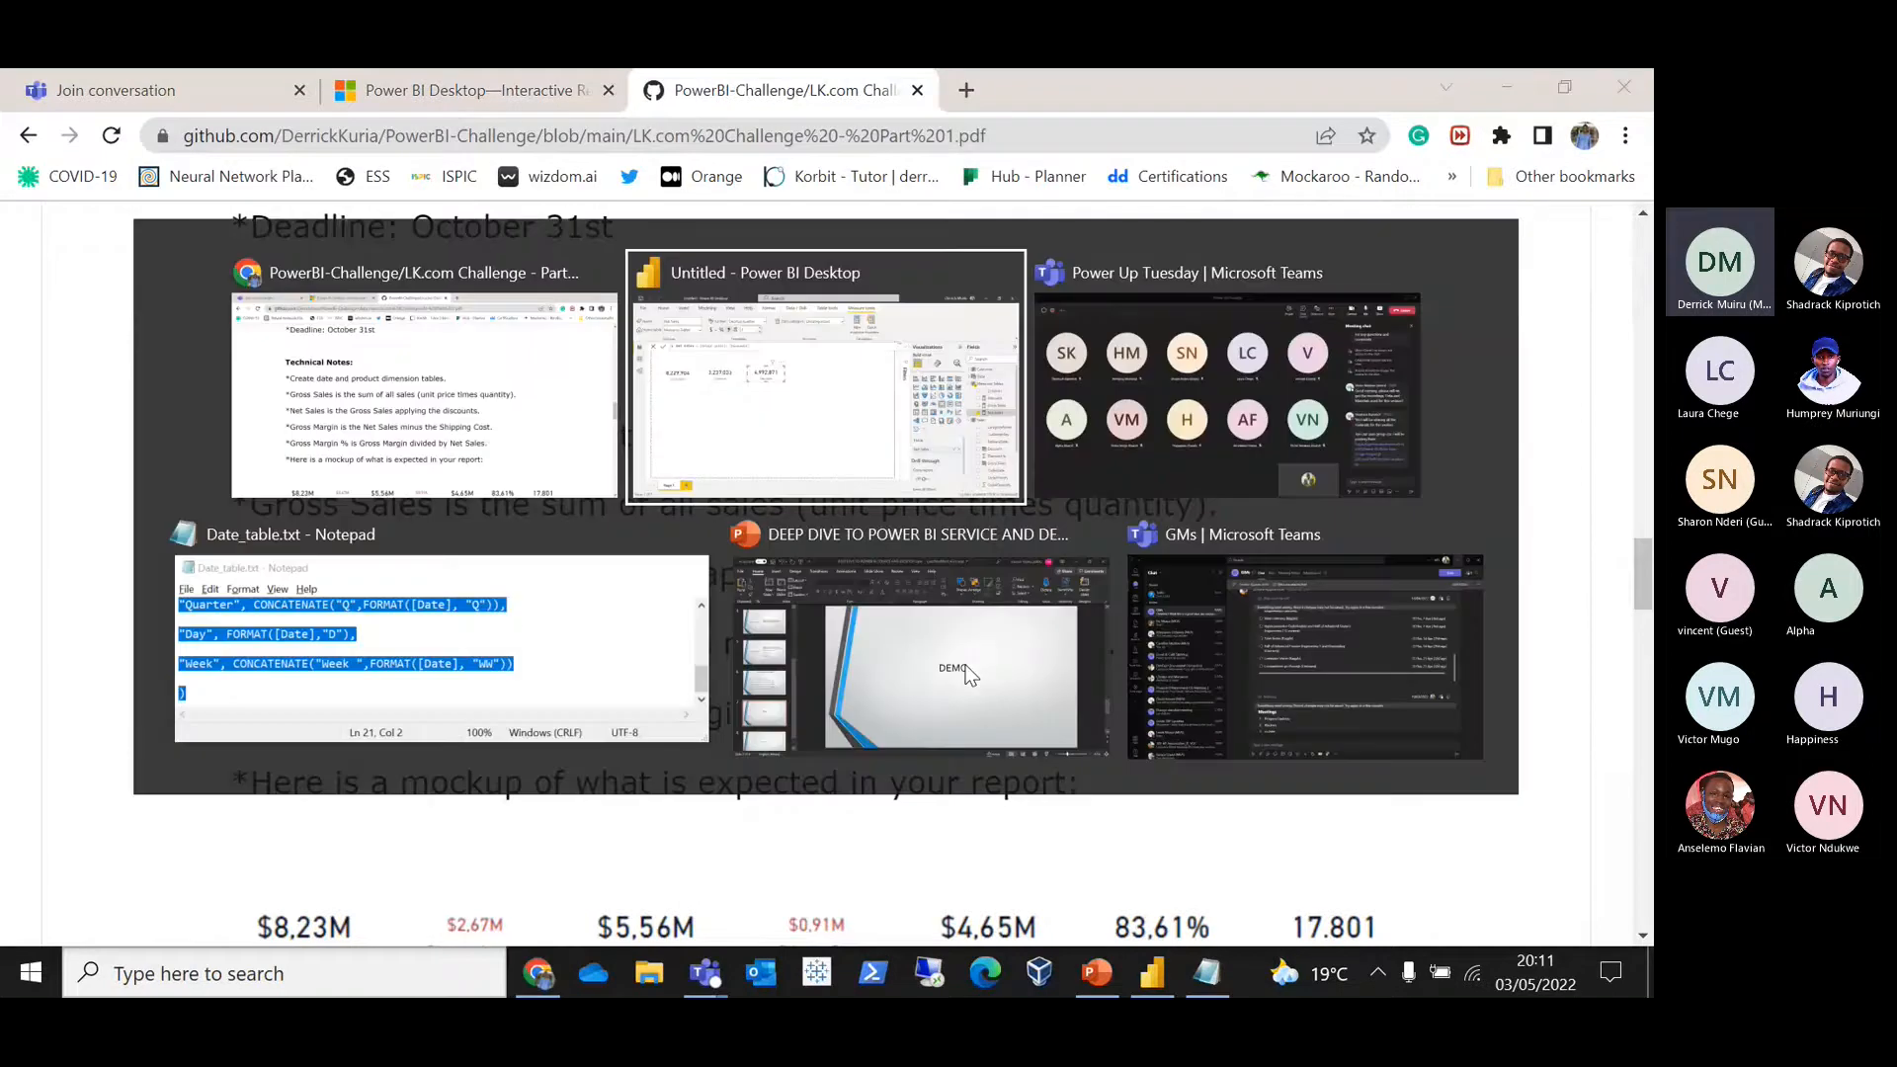
Step: Examine the ShippingCost column of the Sales table in Data view, and return to Report view
right_click(1531, 466)
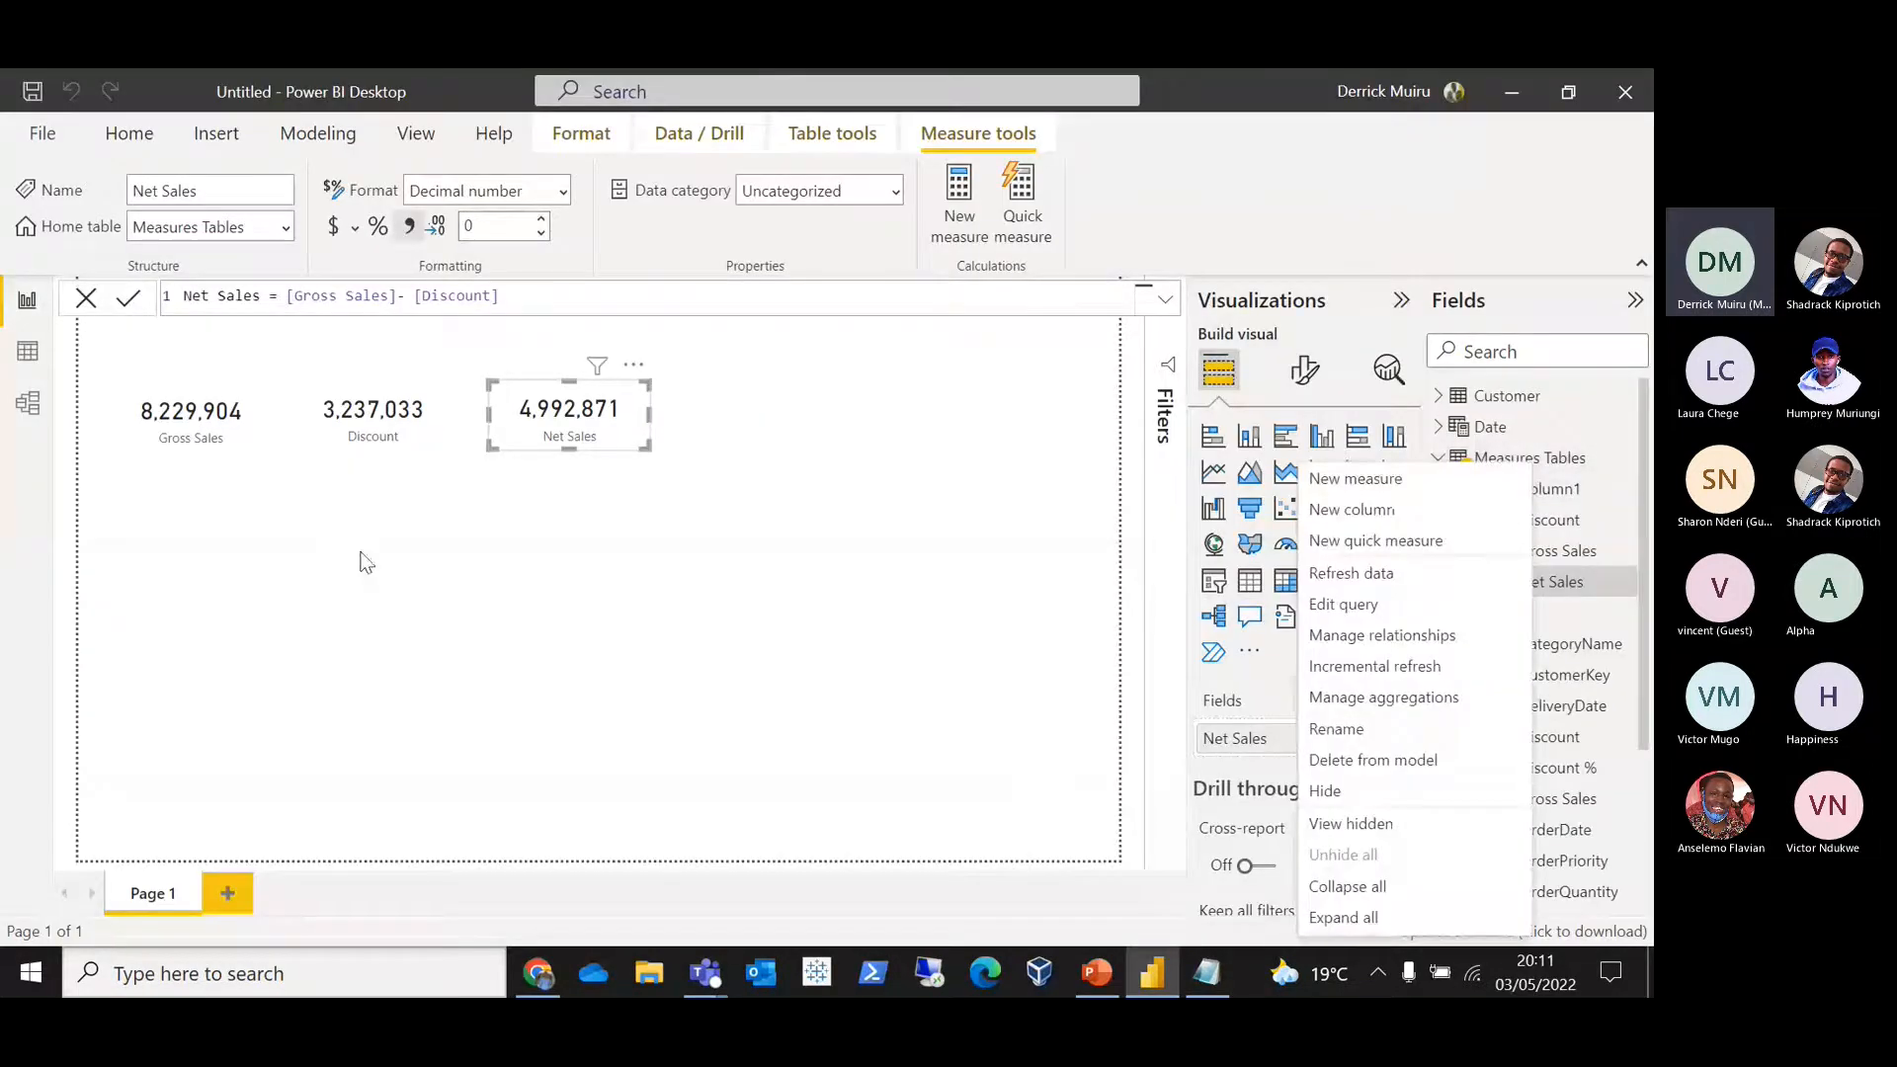
left_click(39, 358)
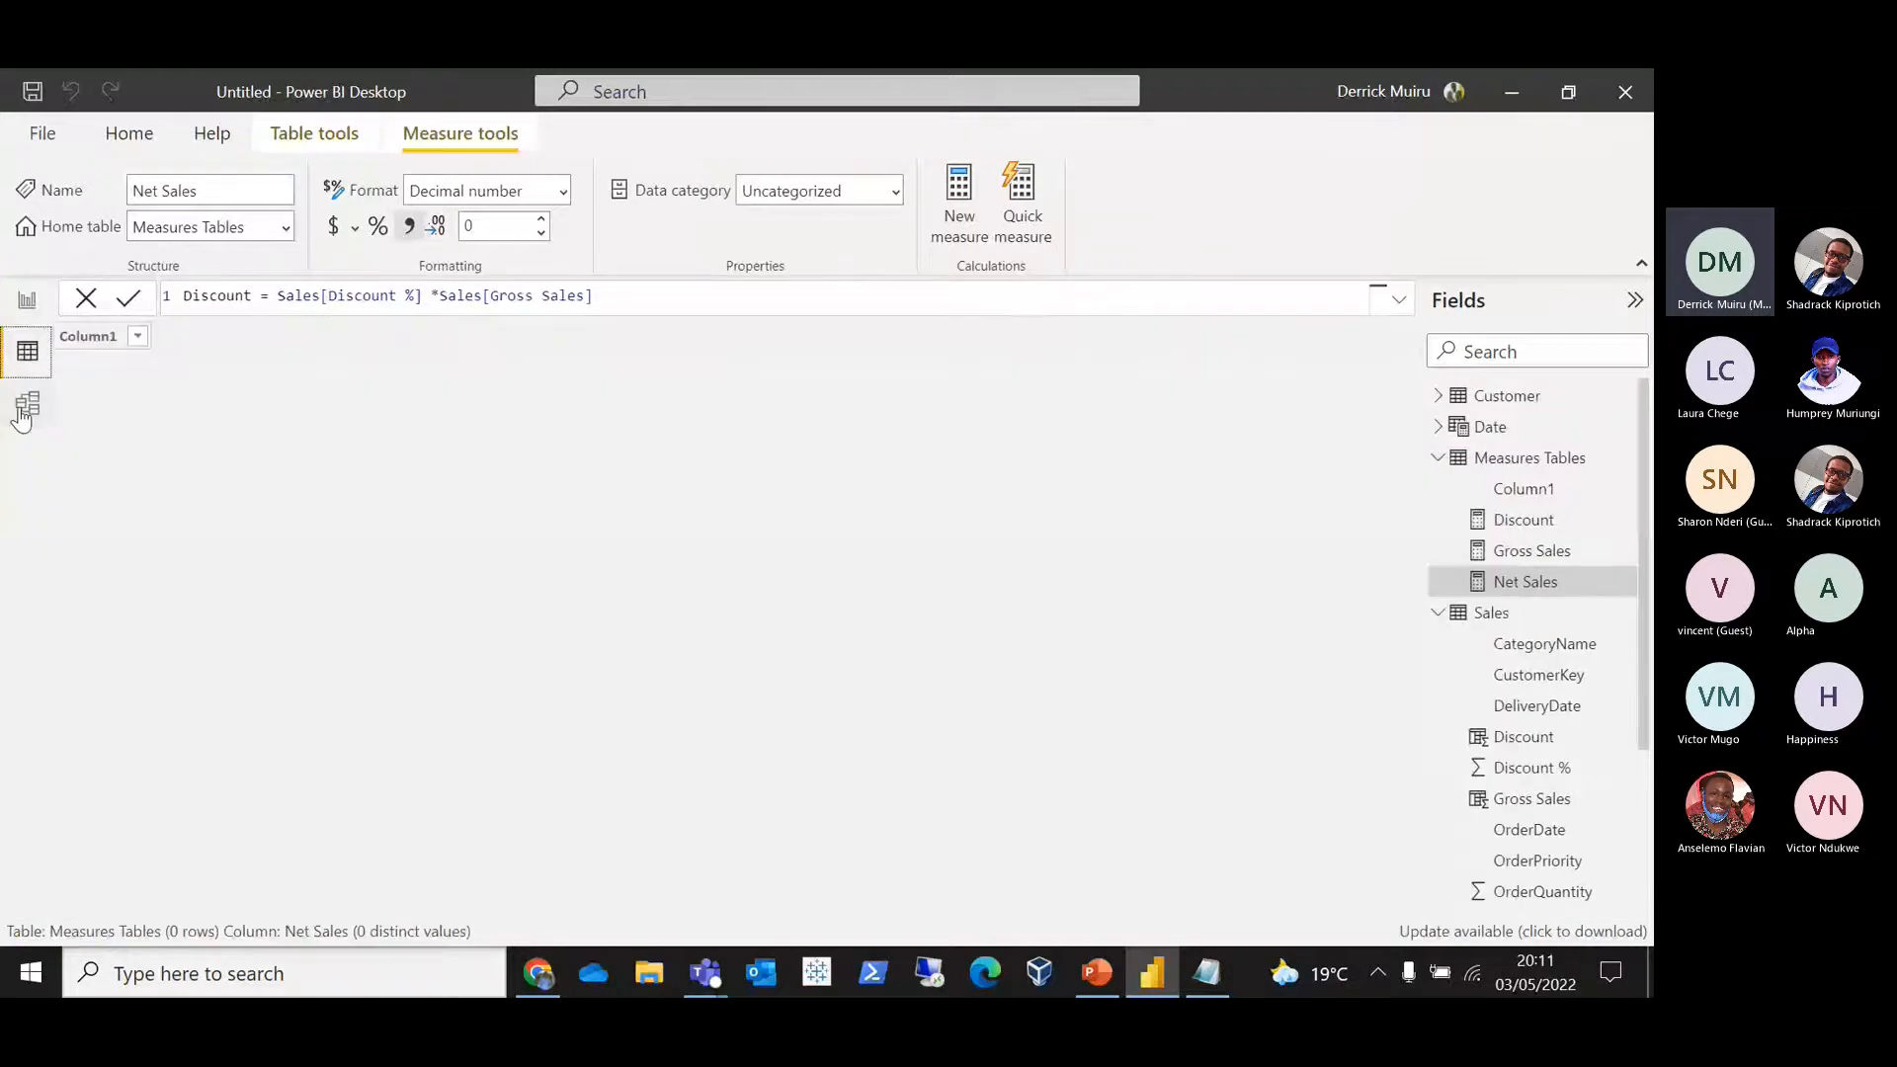
left_click(1438, 459)
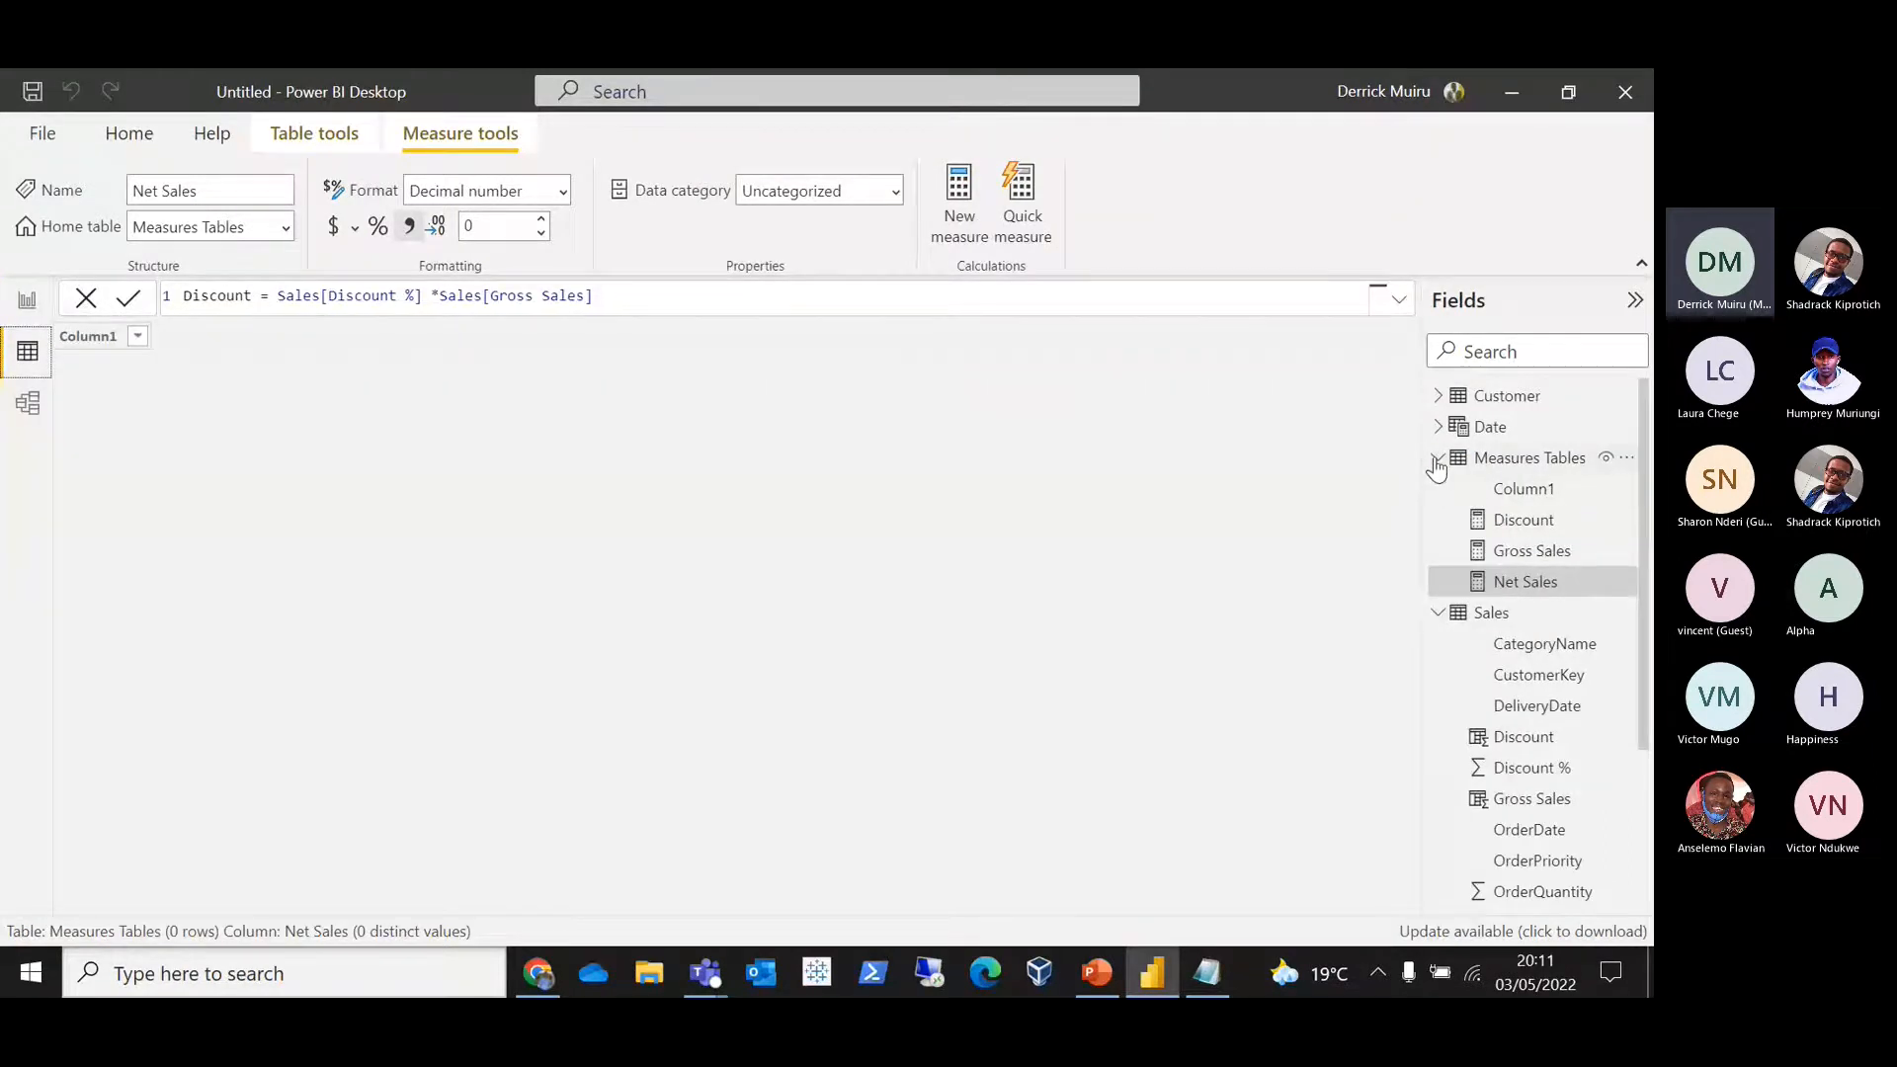
left_click(1477, 490)
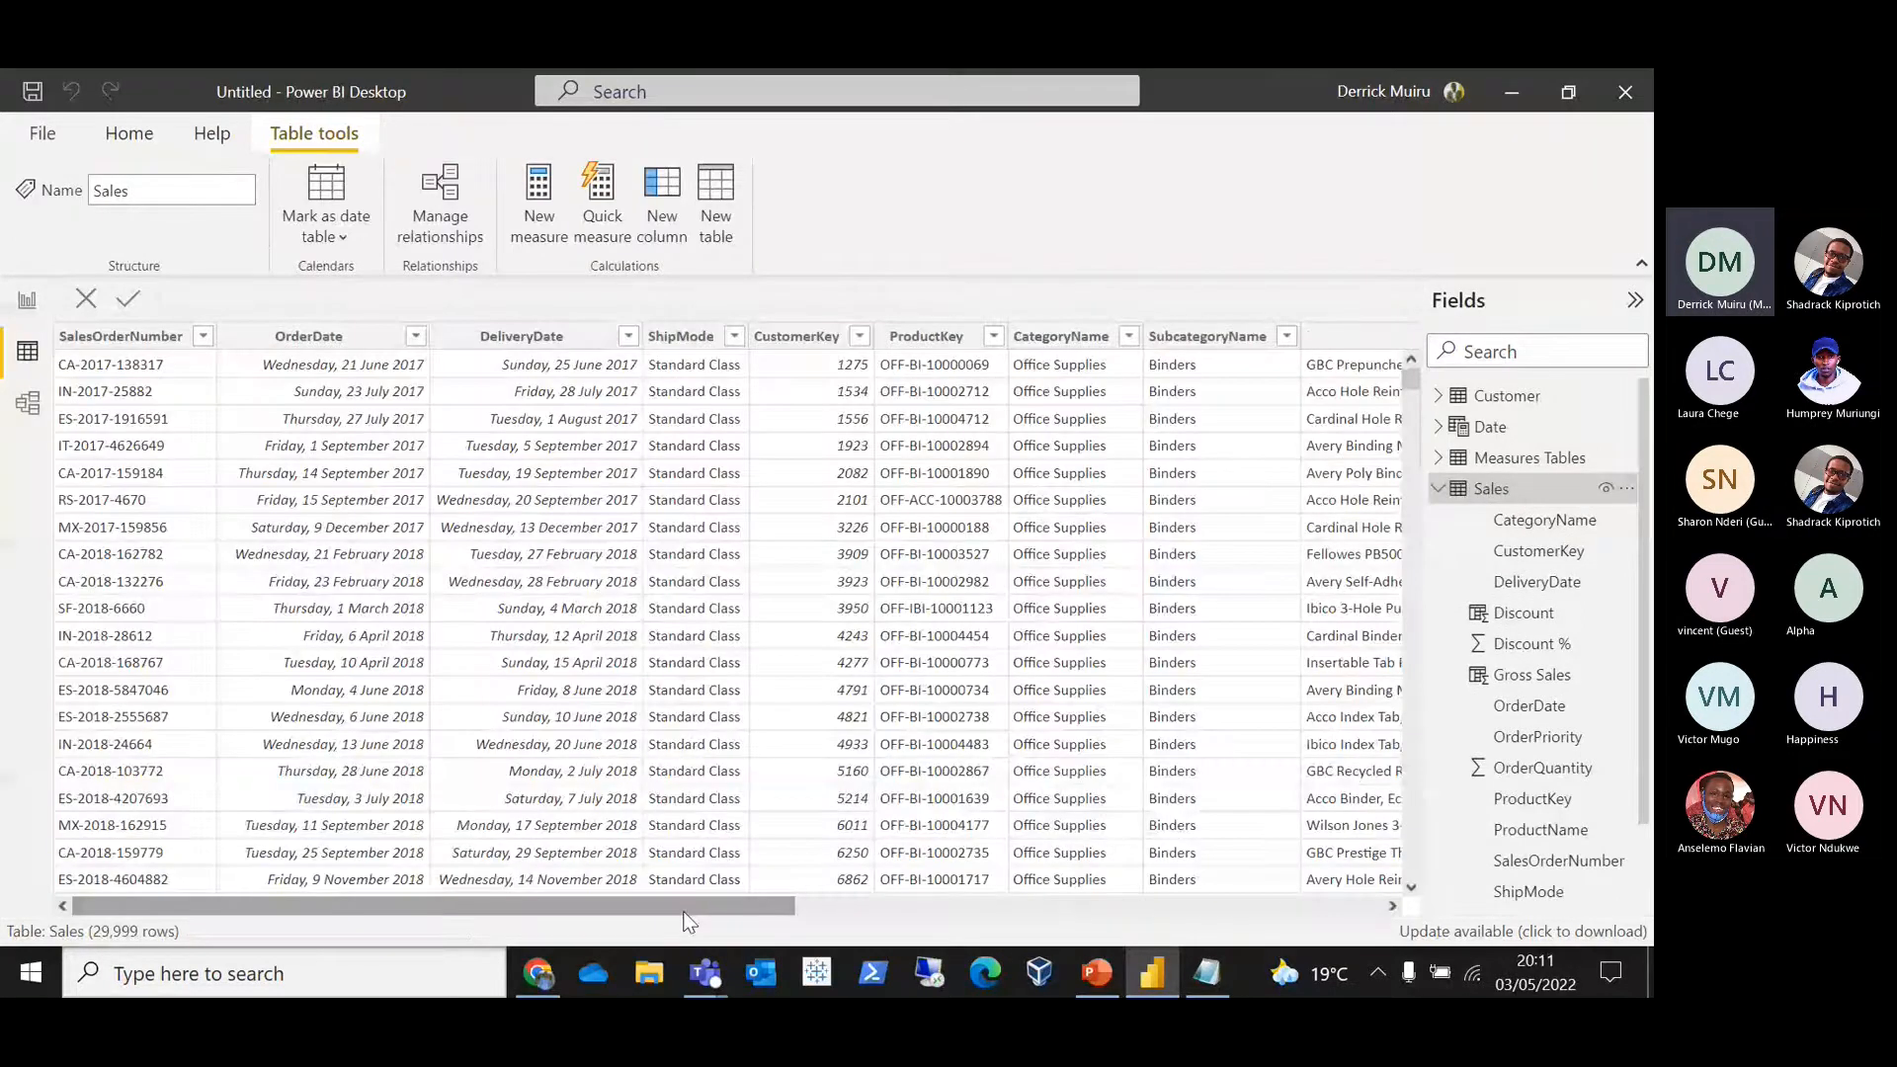
left_click_drag(686, 911, 1277, 906)
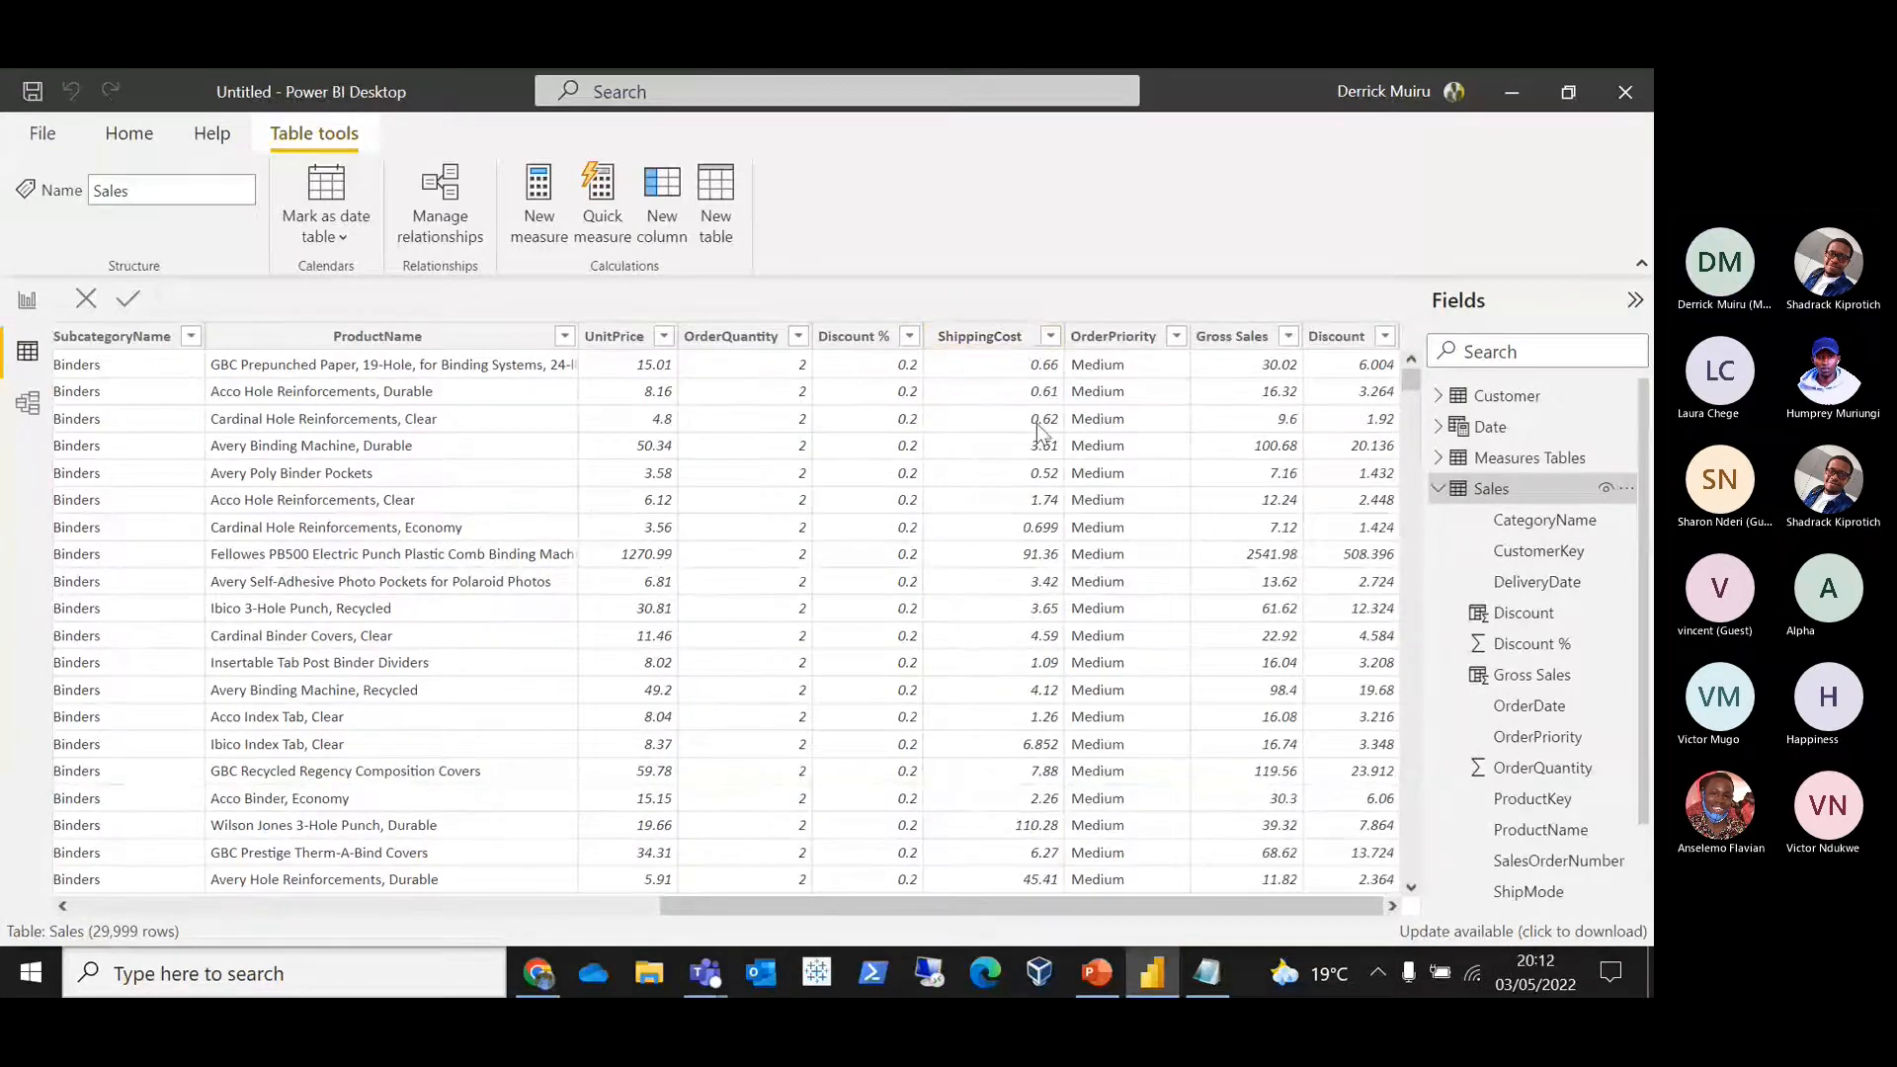
left_click(30, 305)
Step: Create a measure in Measures Tables defined as shipping cost = SUM(Sales[ShippingCost])
right_click(1531, 459)
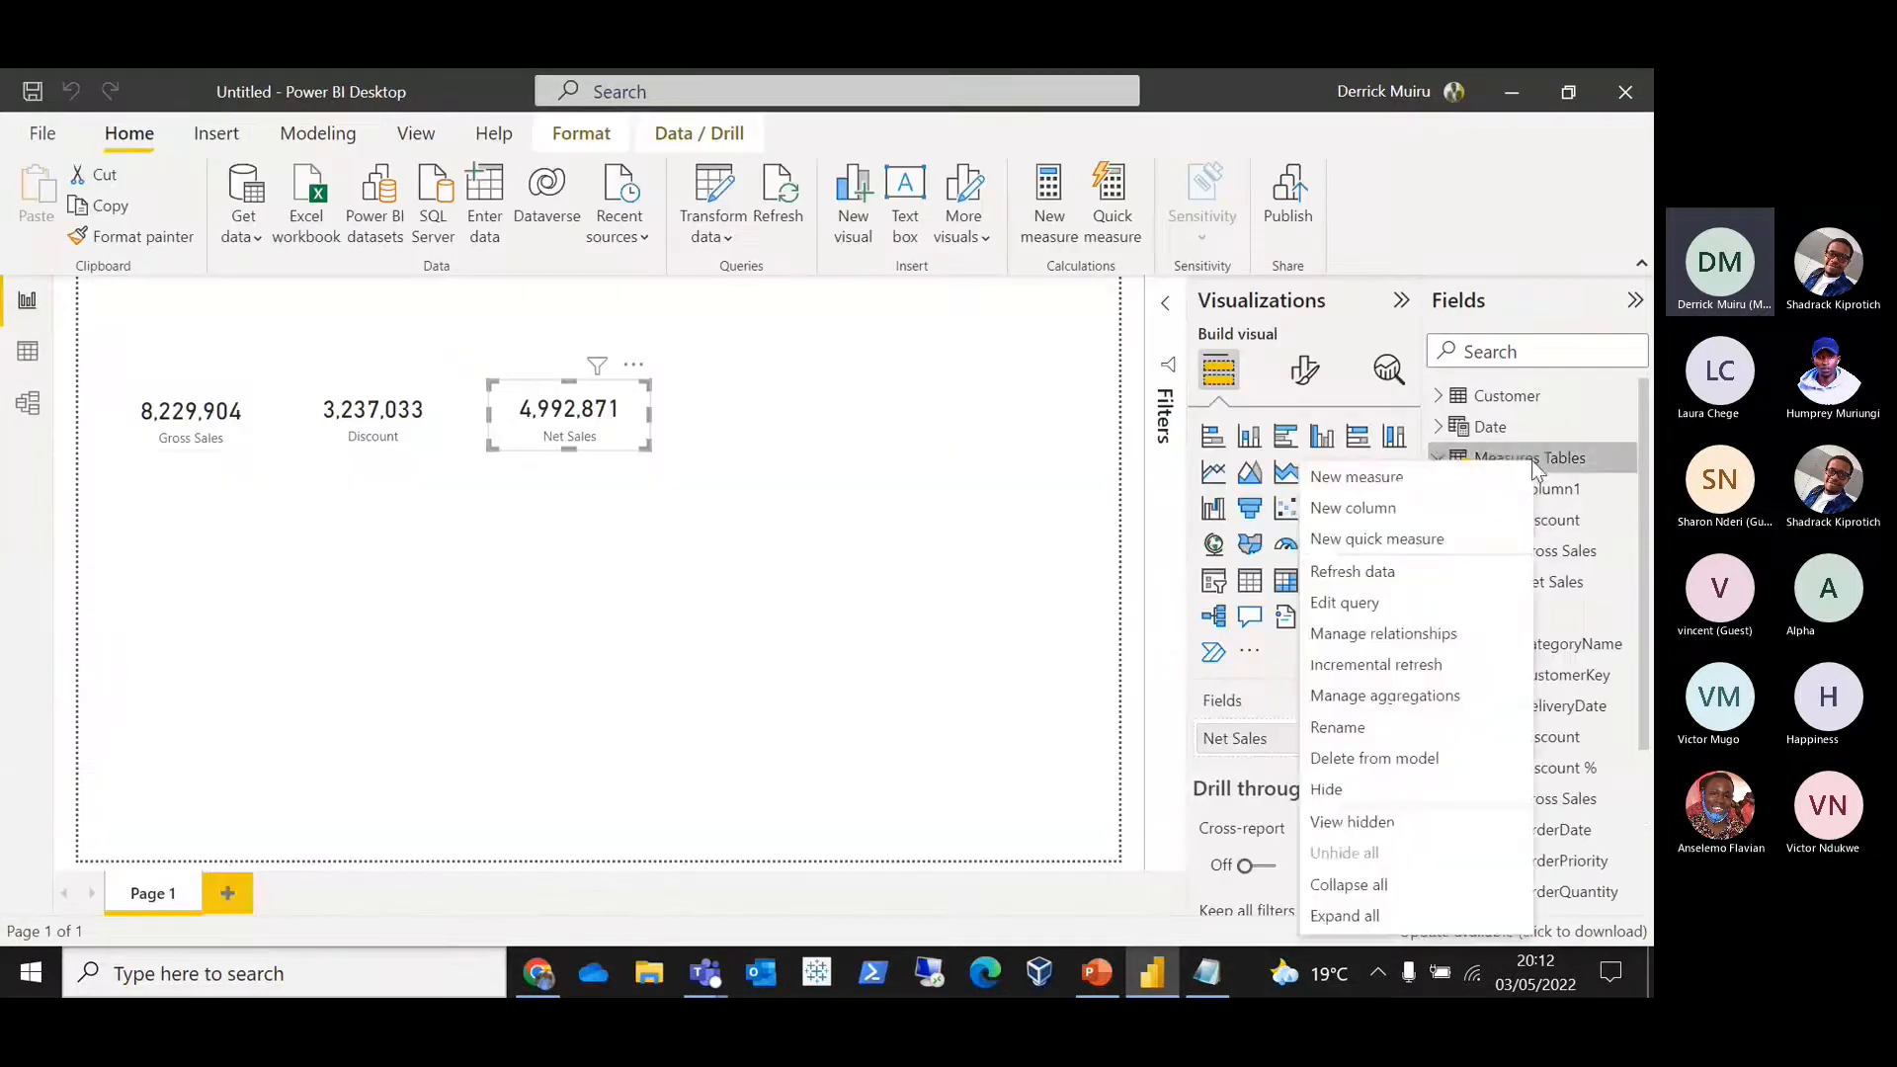
left_click(1465, 474)
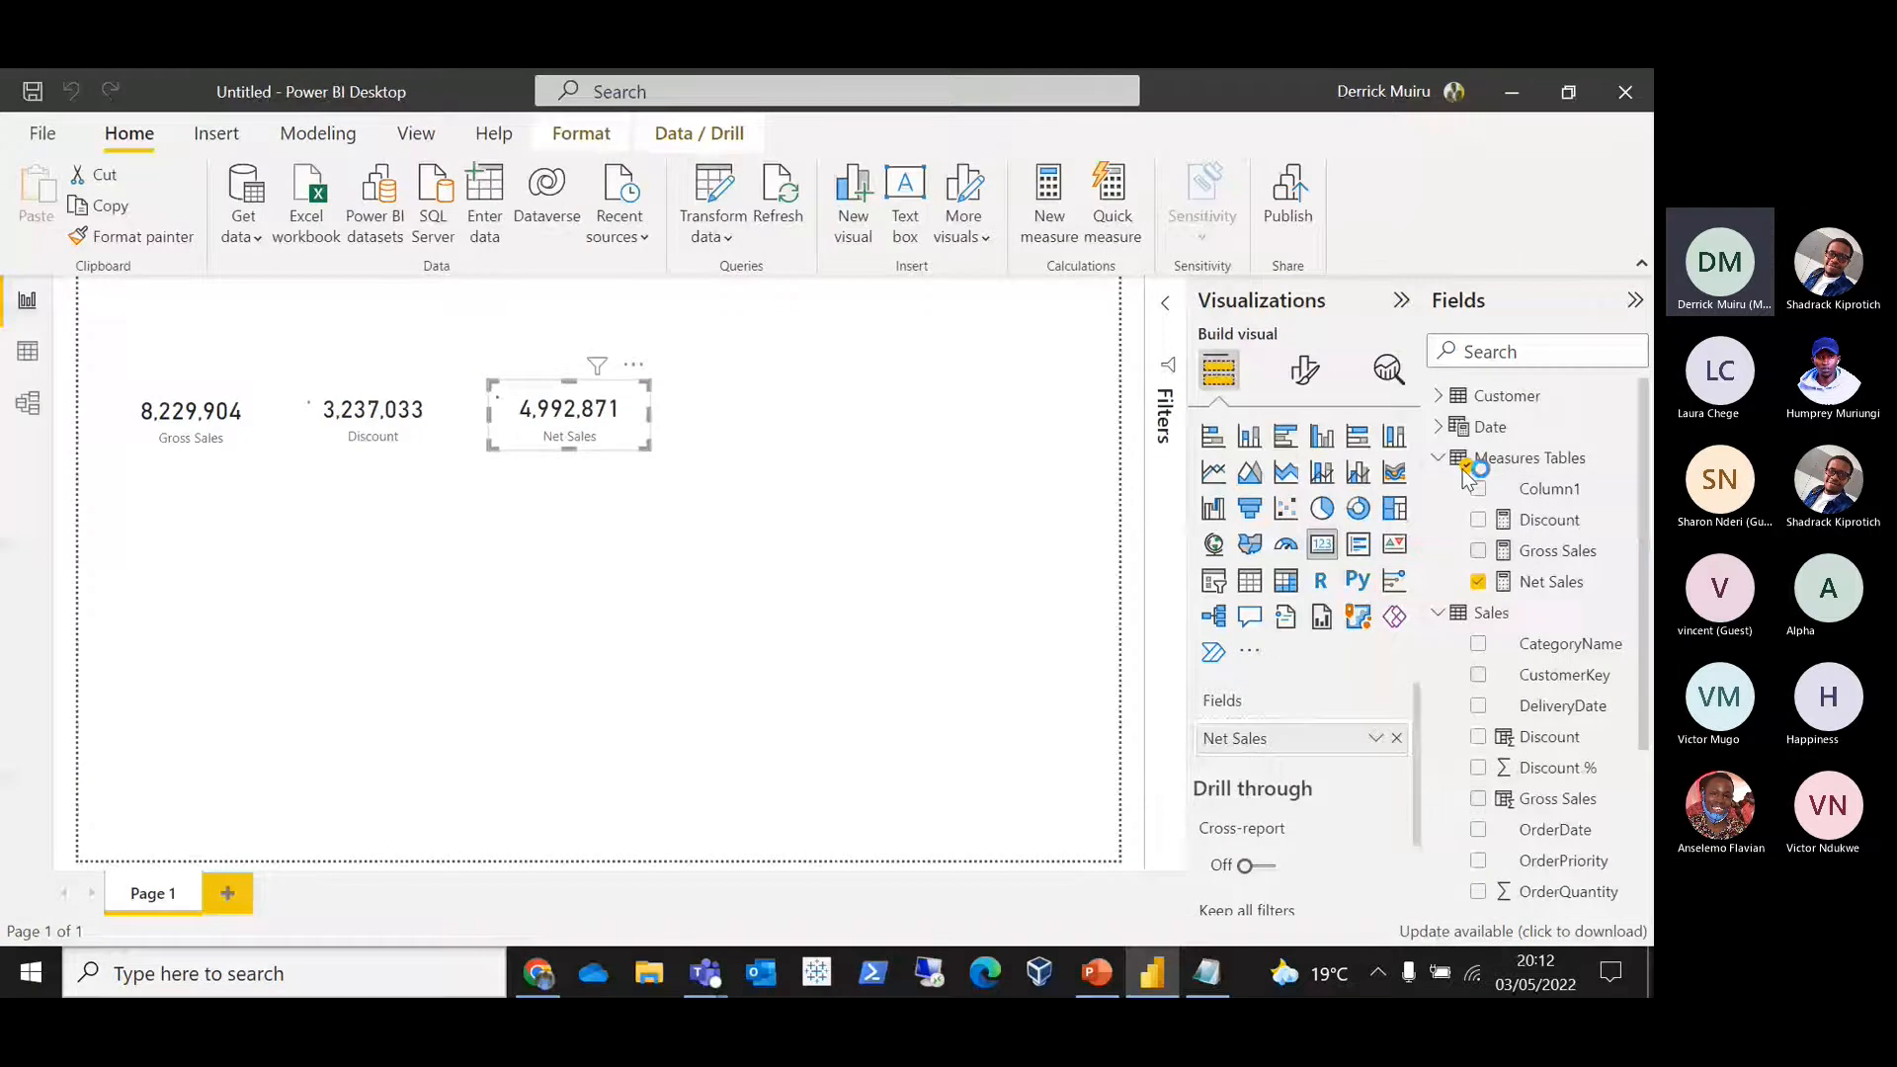
type("shipp")
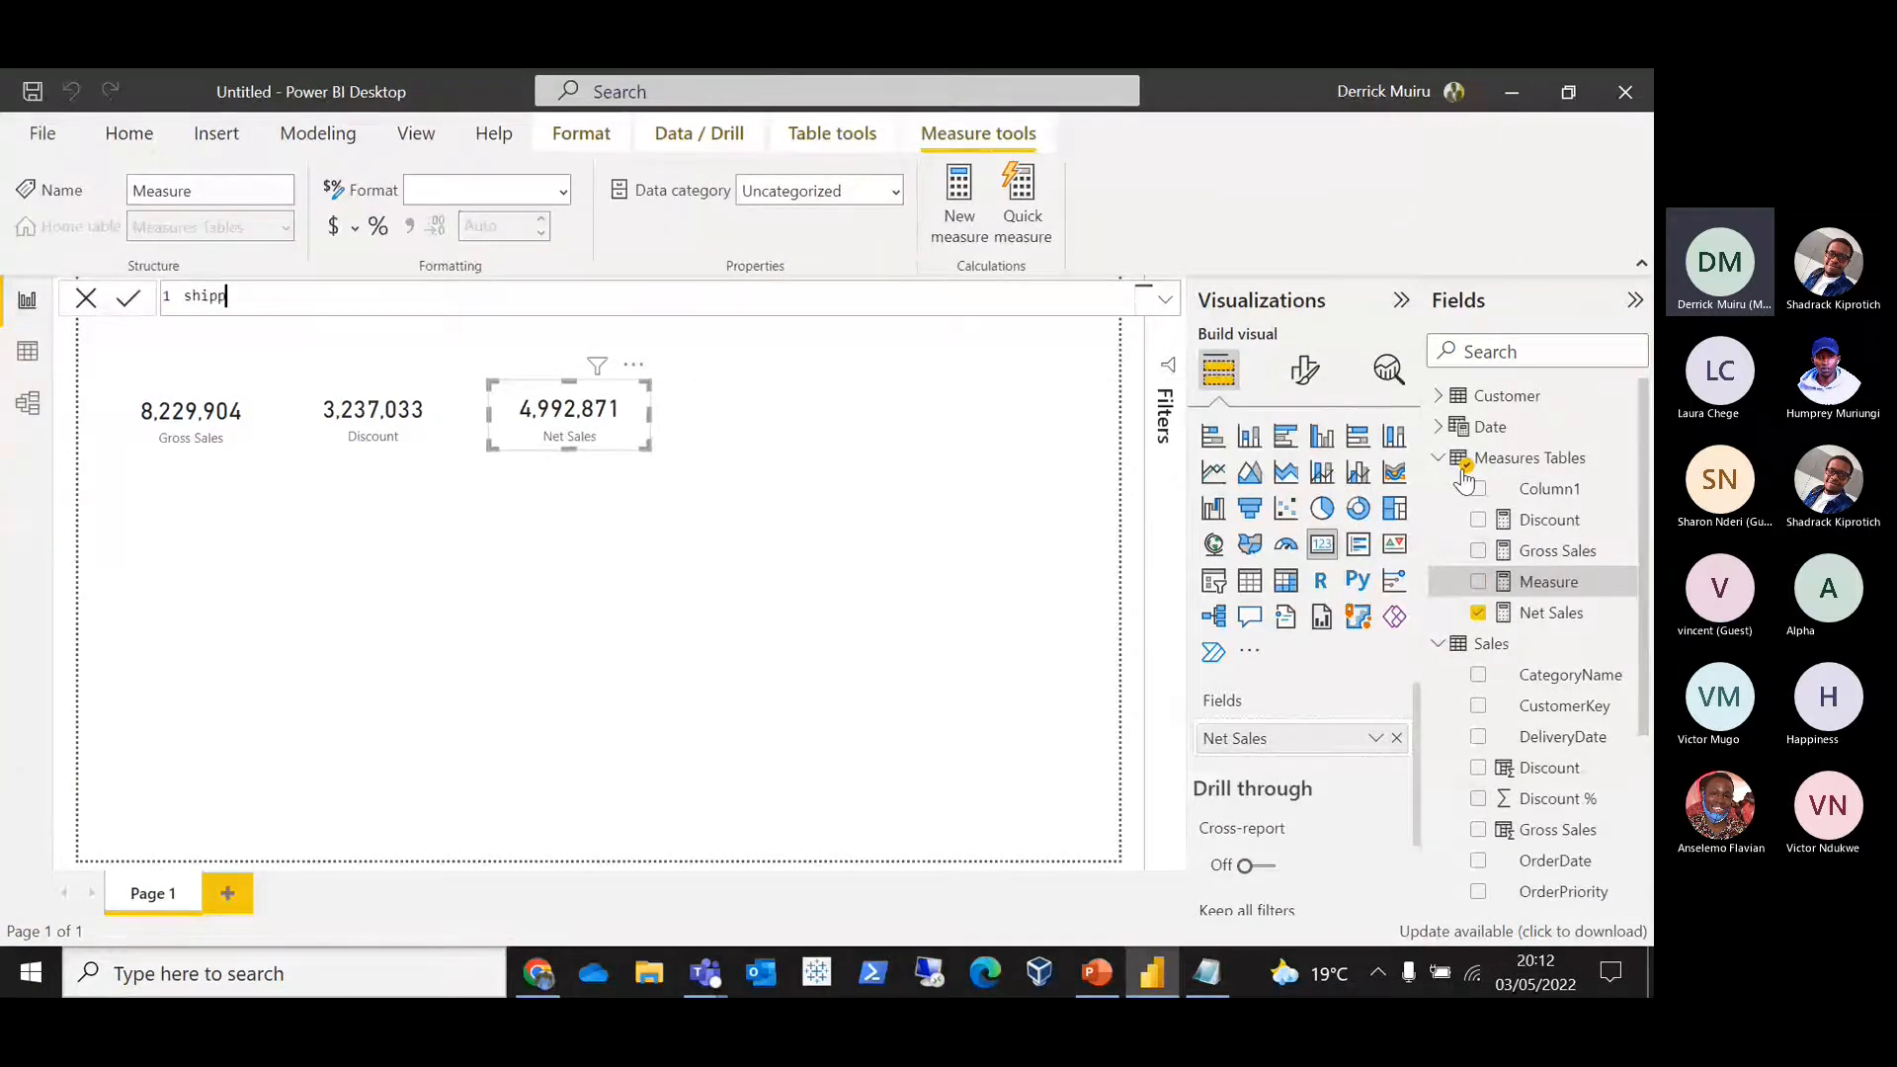
type("ing c")
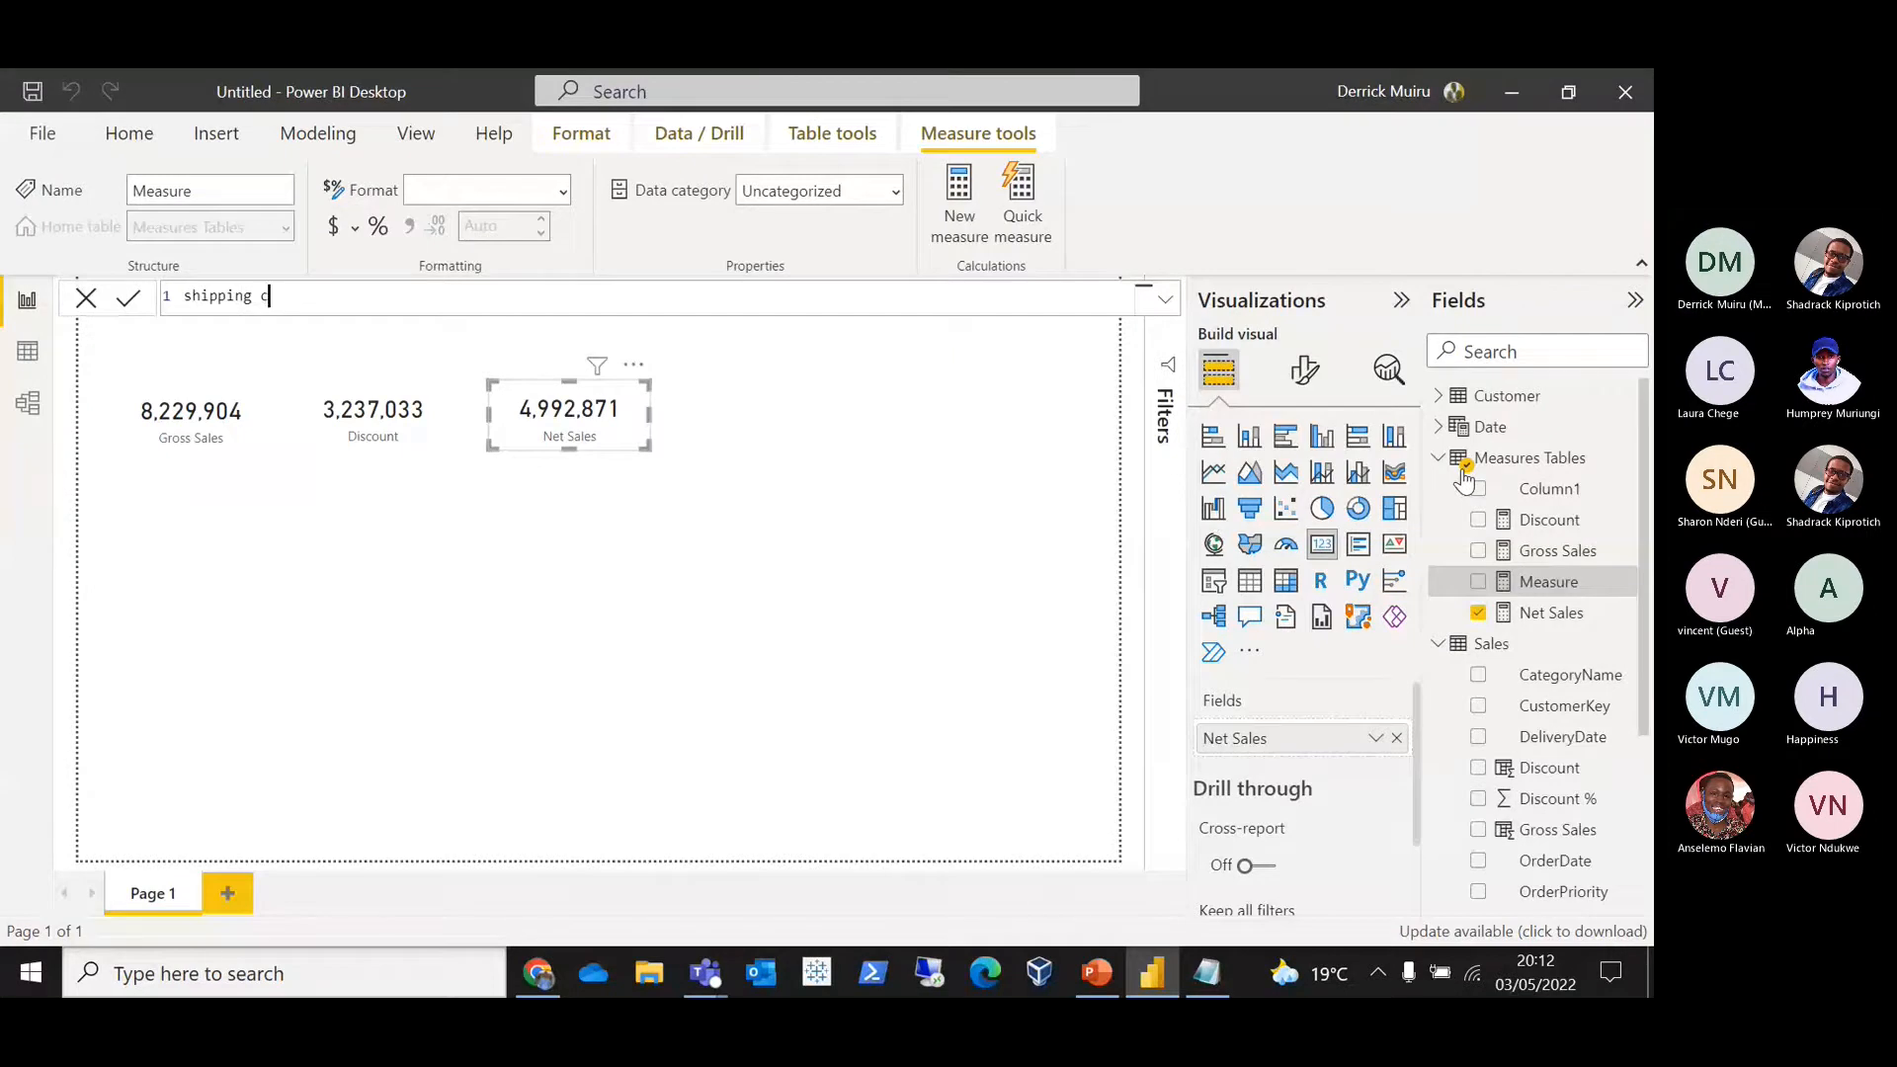
type("ost = SUM")
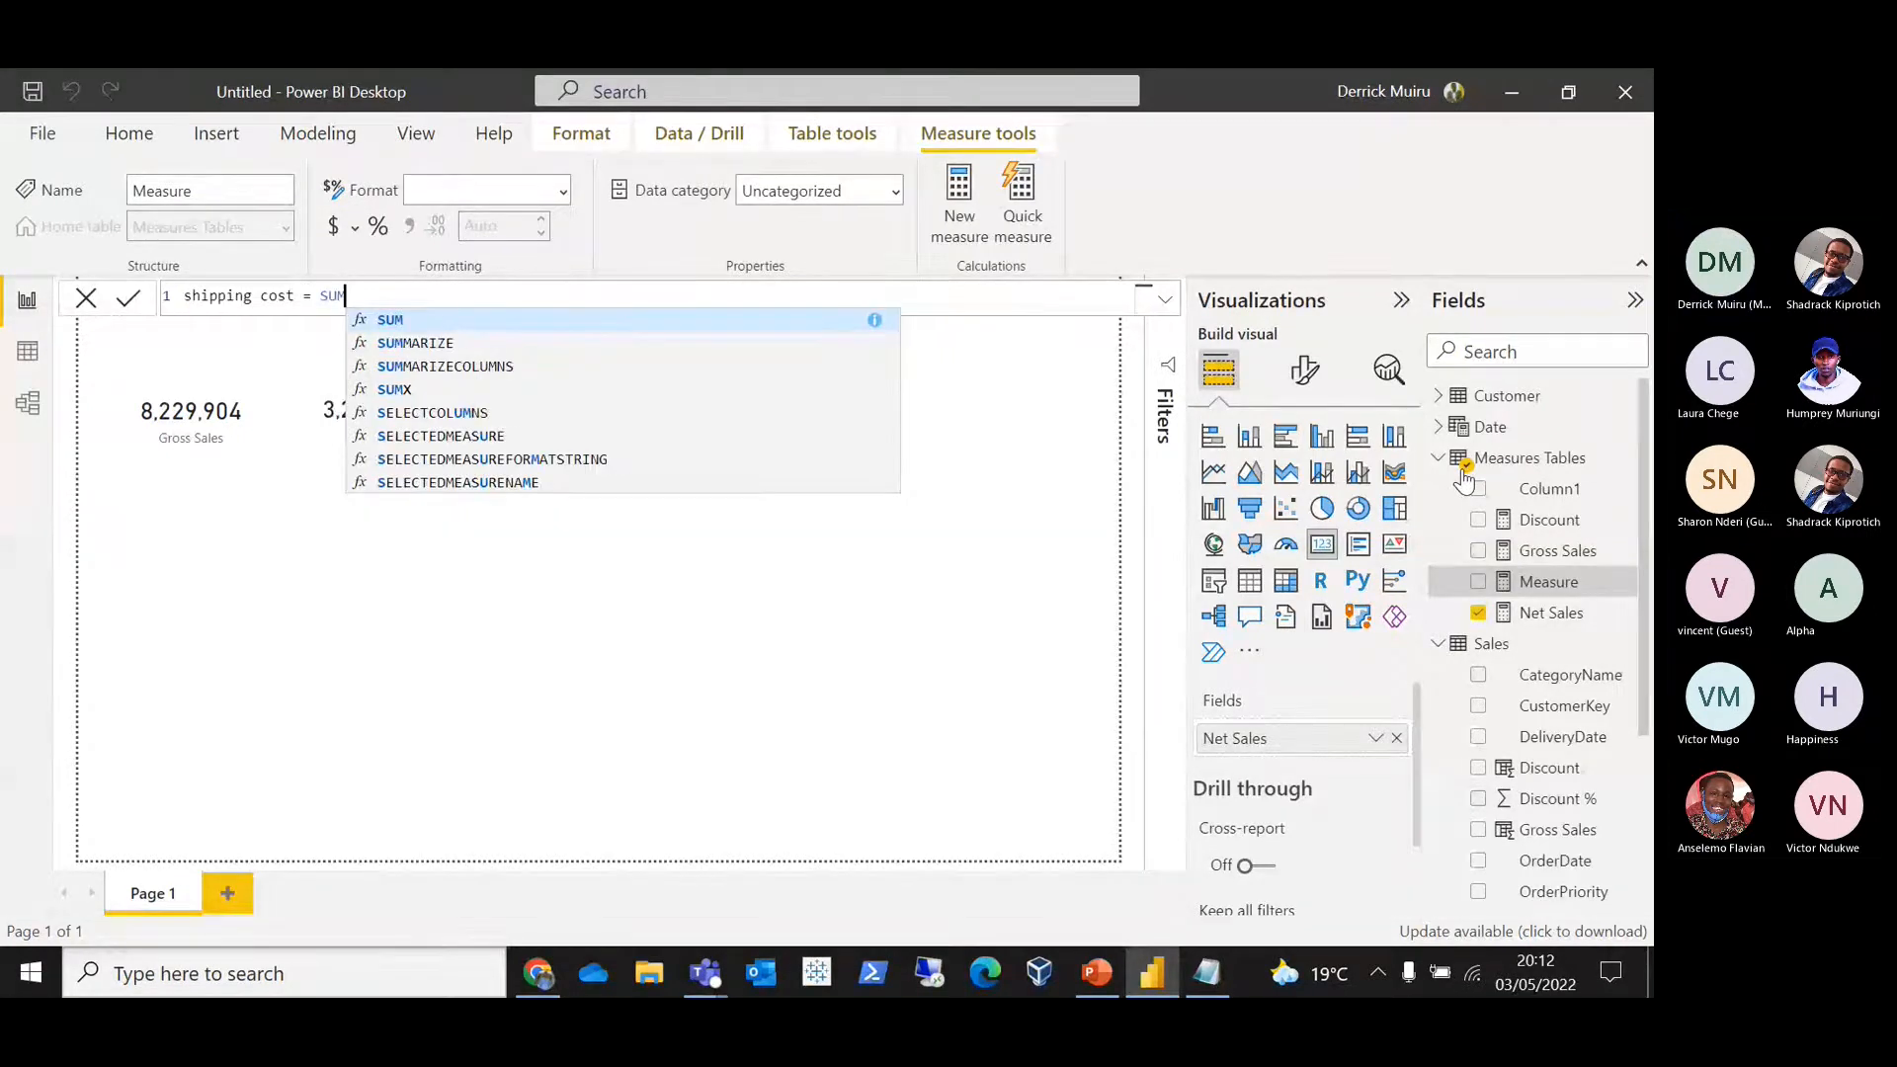
type("(Sales")
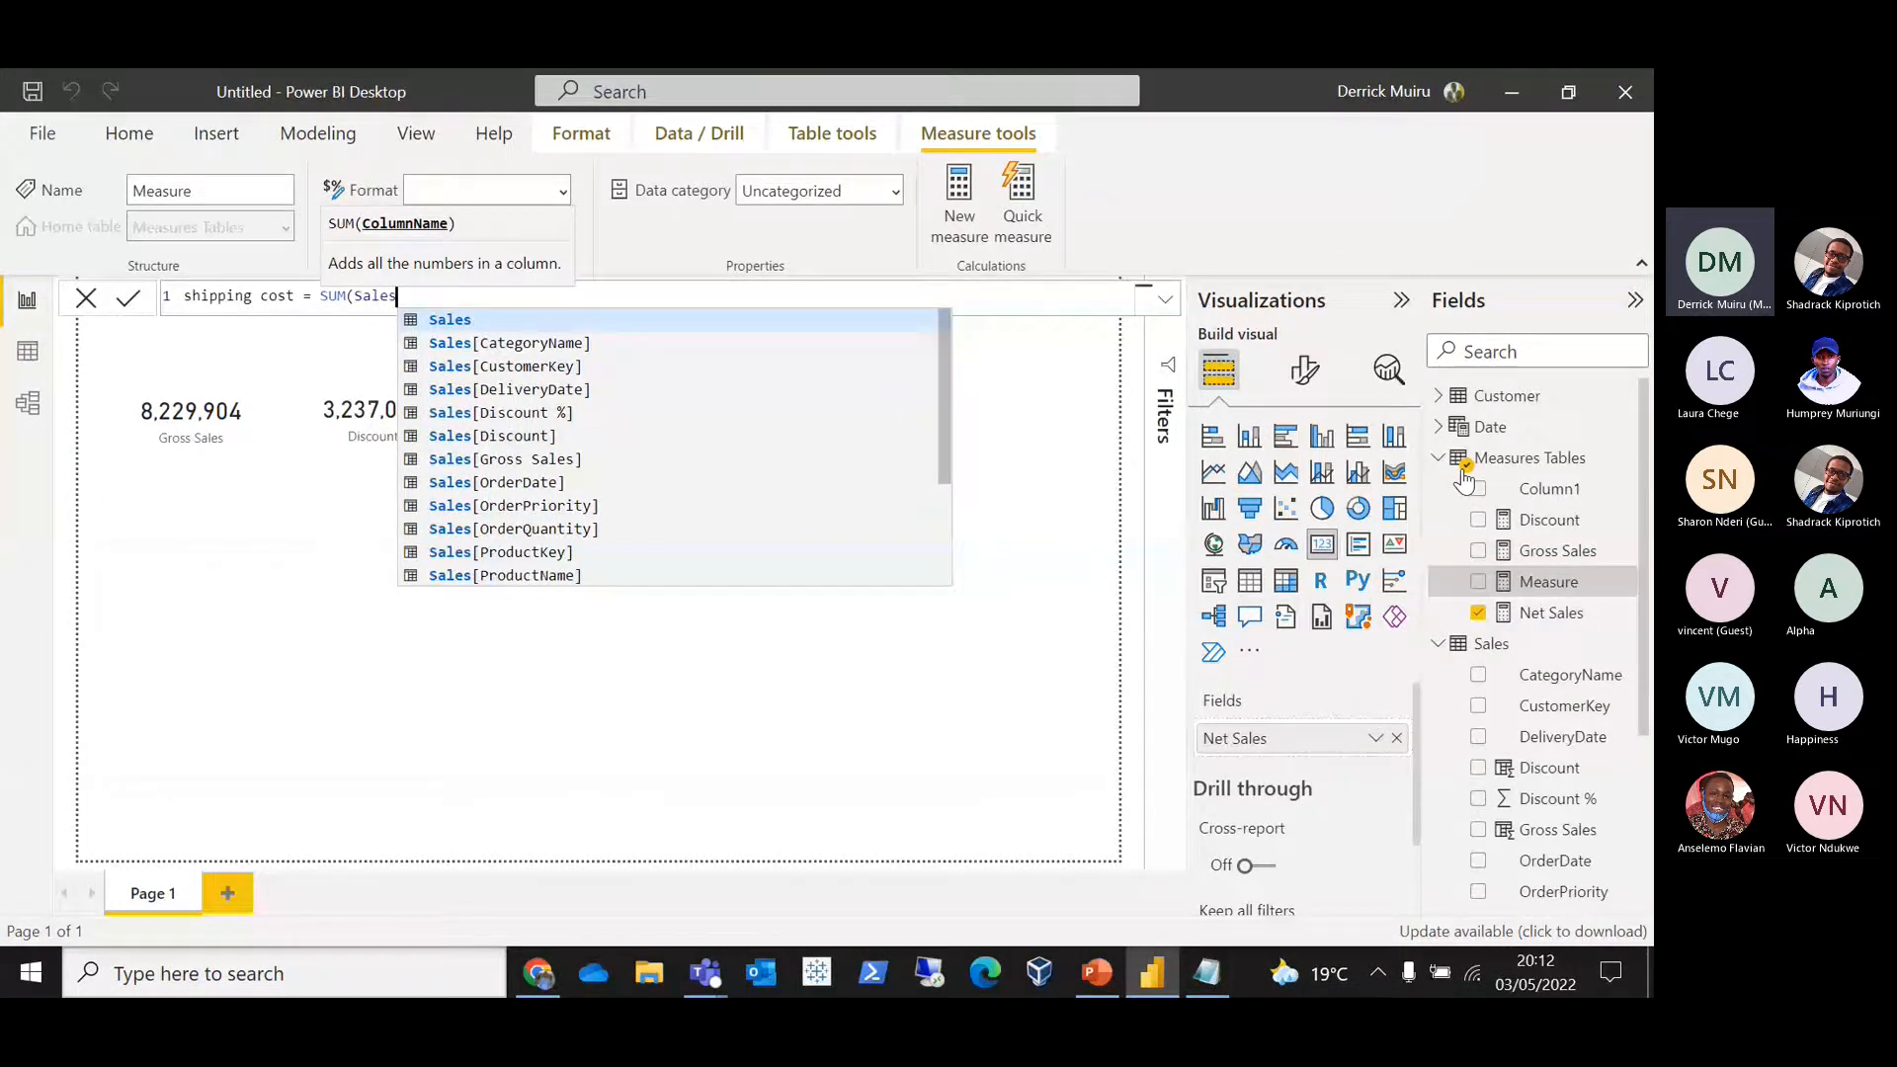
type("[sh")
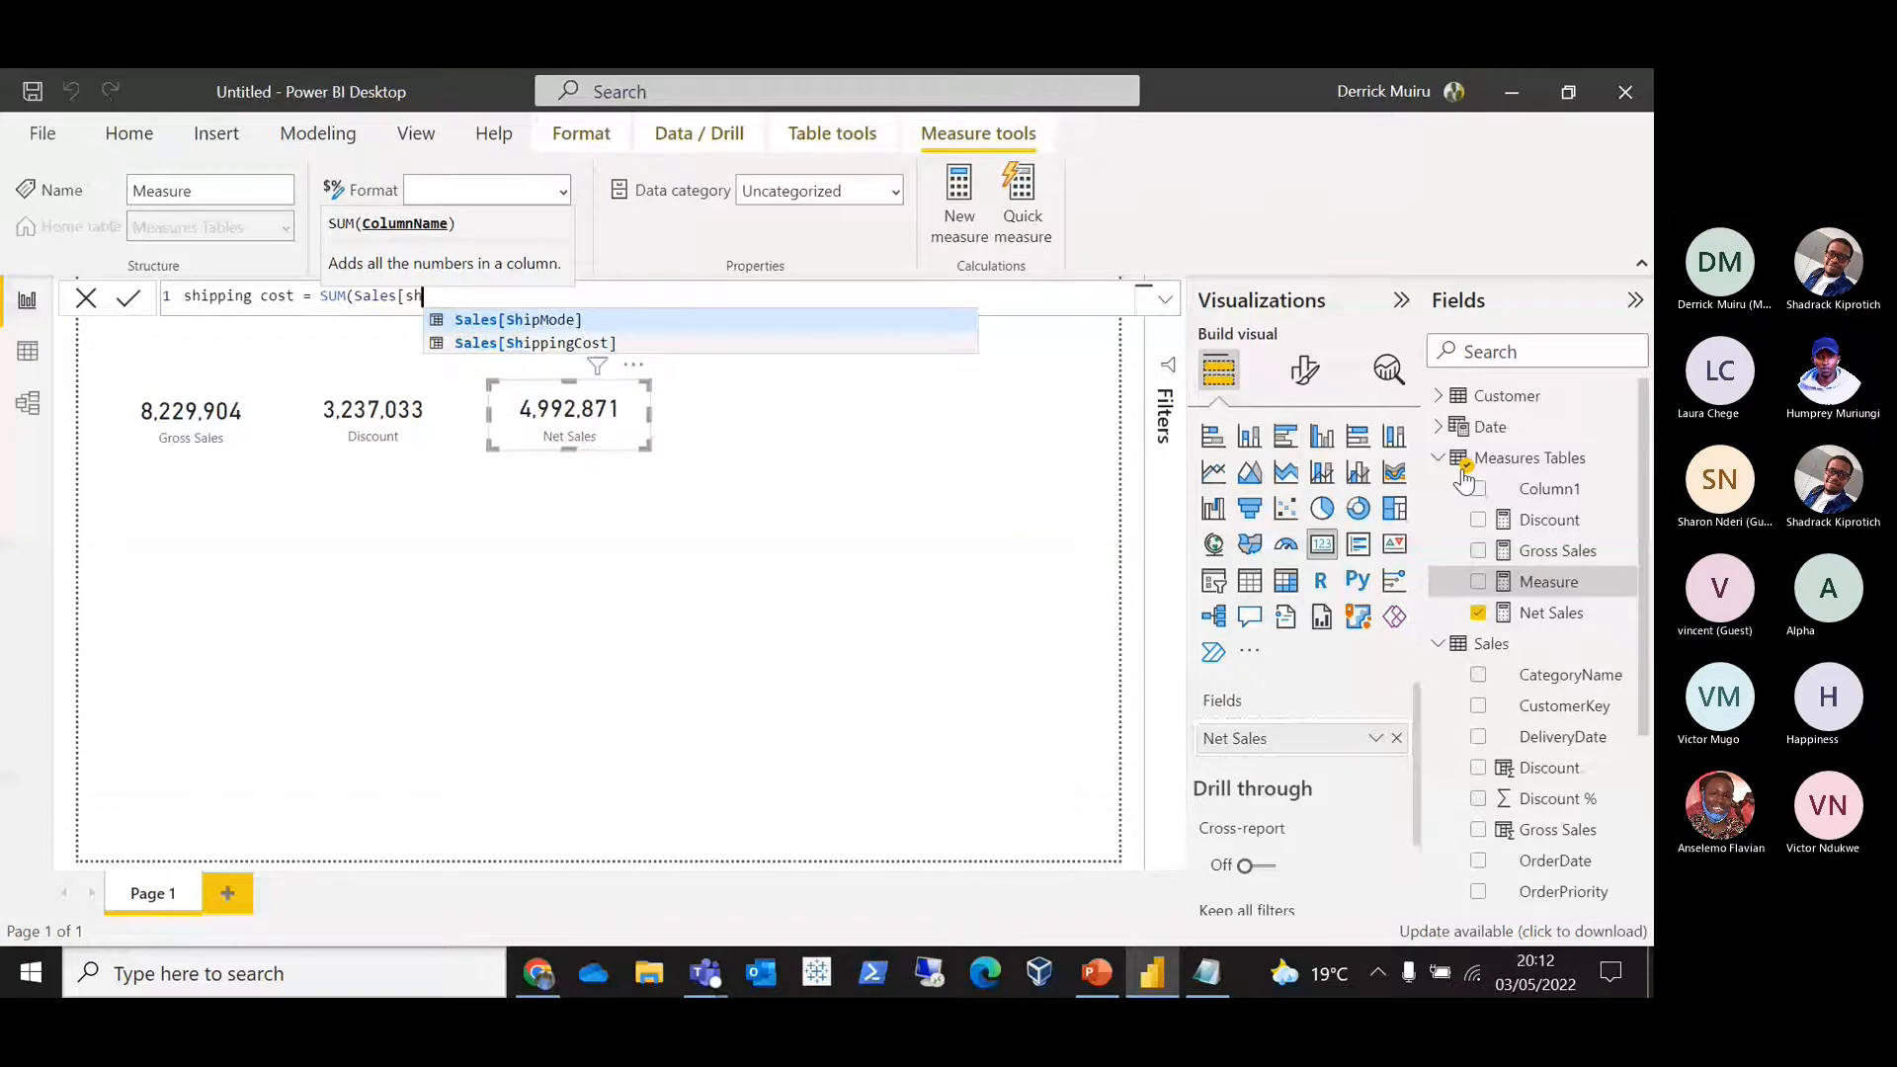
left_click(576, 343)
type(")")
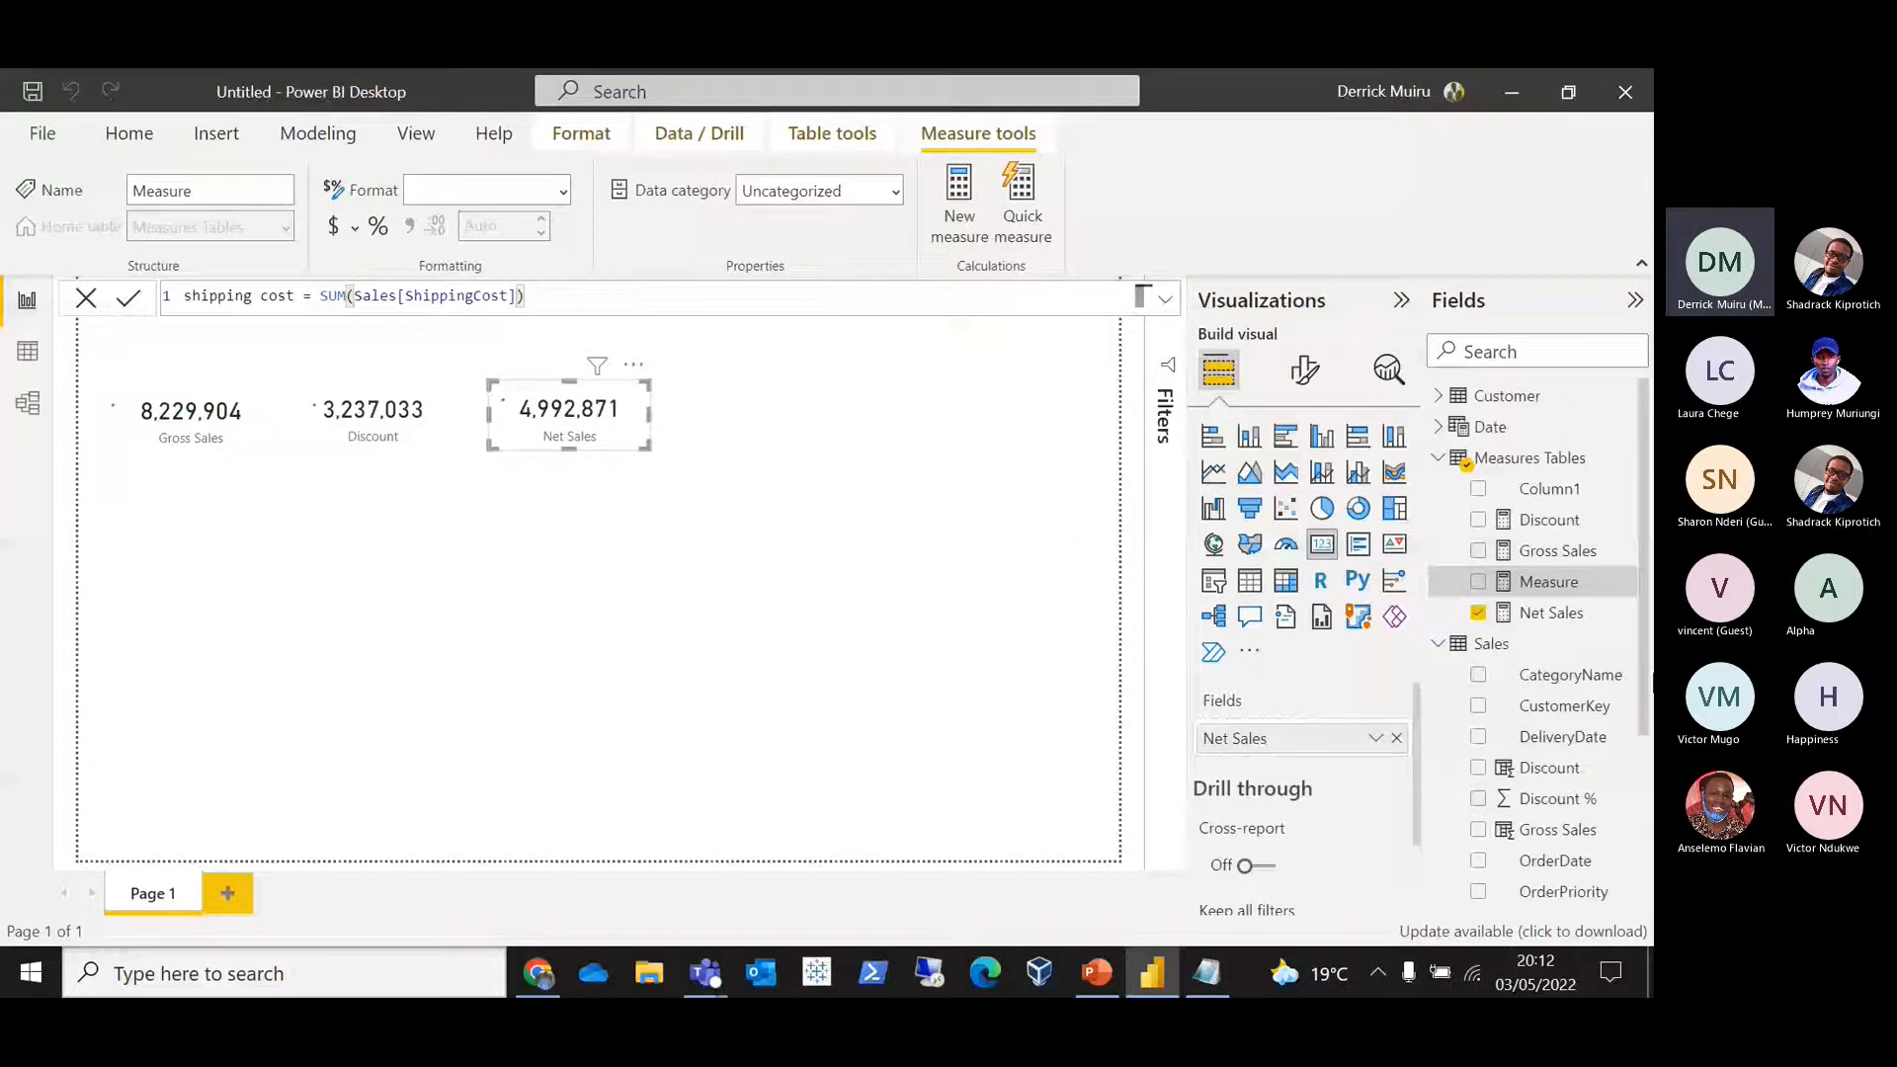
key("Return")
Step: Add a card visual for the shipping cost measure beside the Net Sales card, styled like the other cards and slightly widened
left_click_drag(1537, 615, 622, 414)
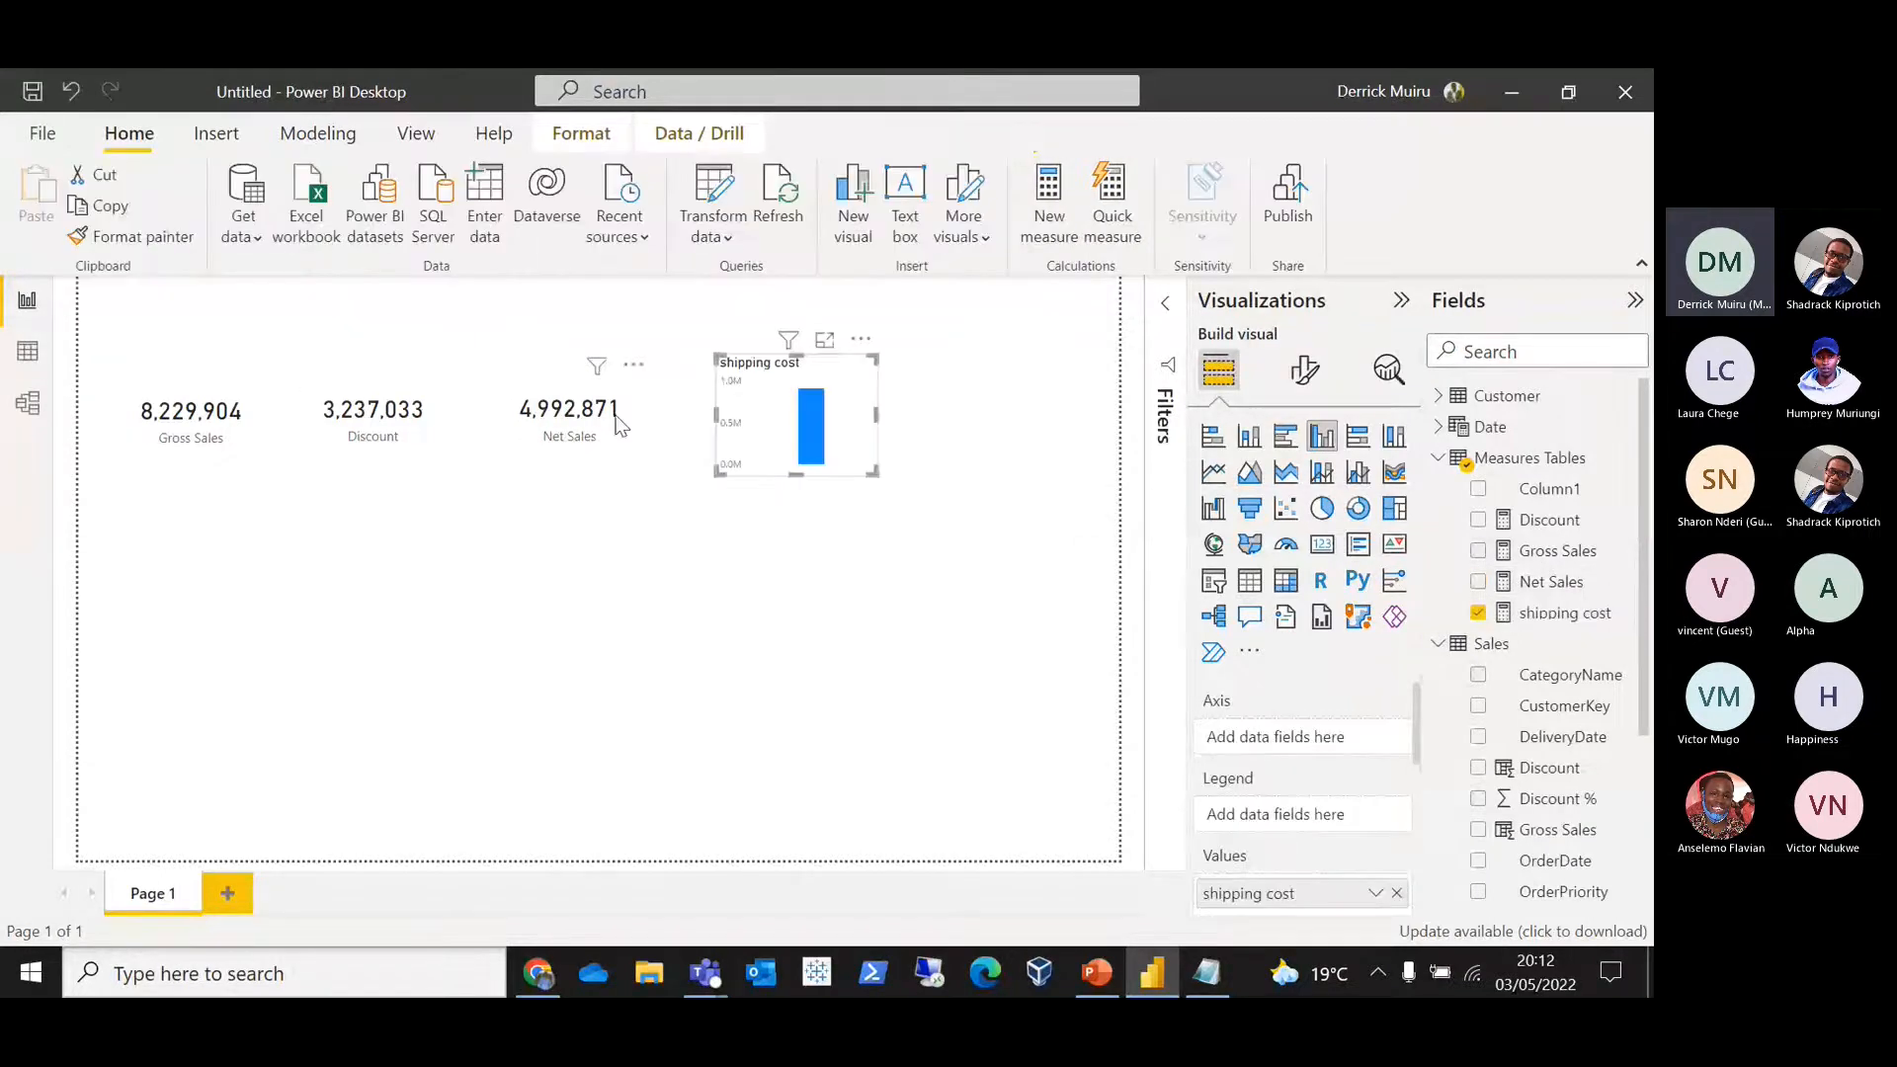
left_click(1322, 544)
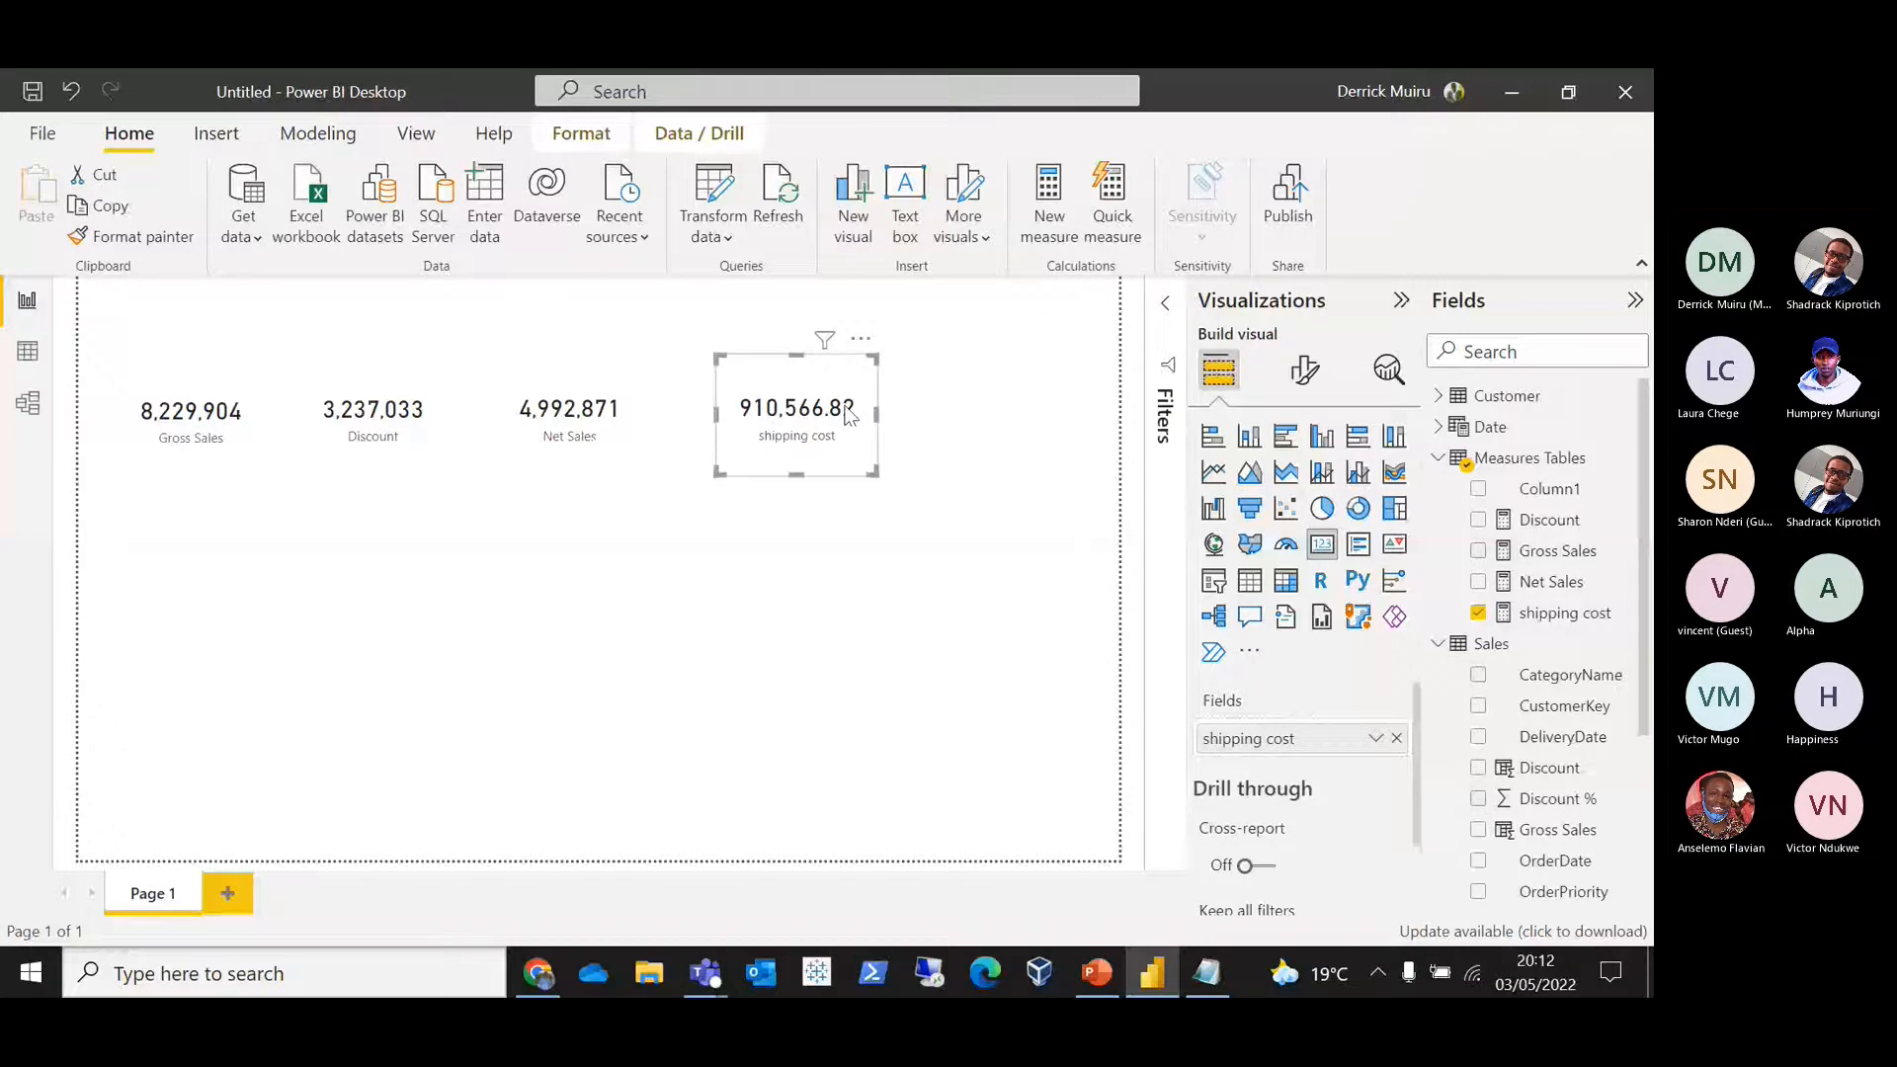
left_click_drag(877, 417, 882, 417)
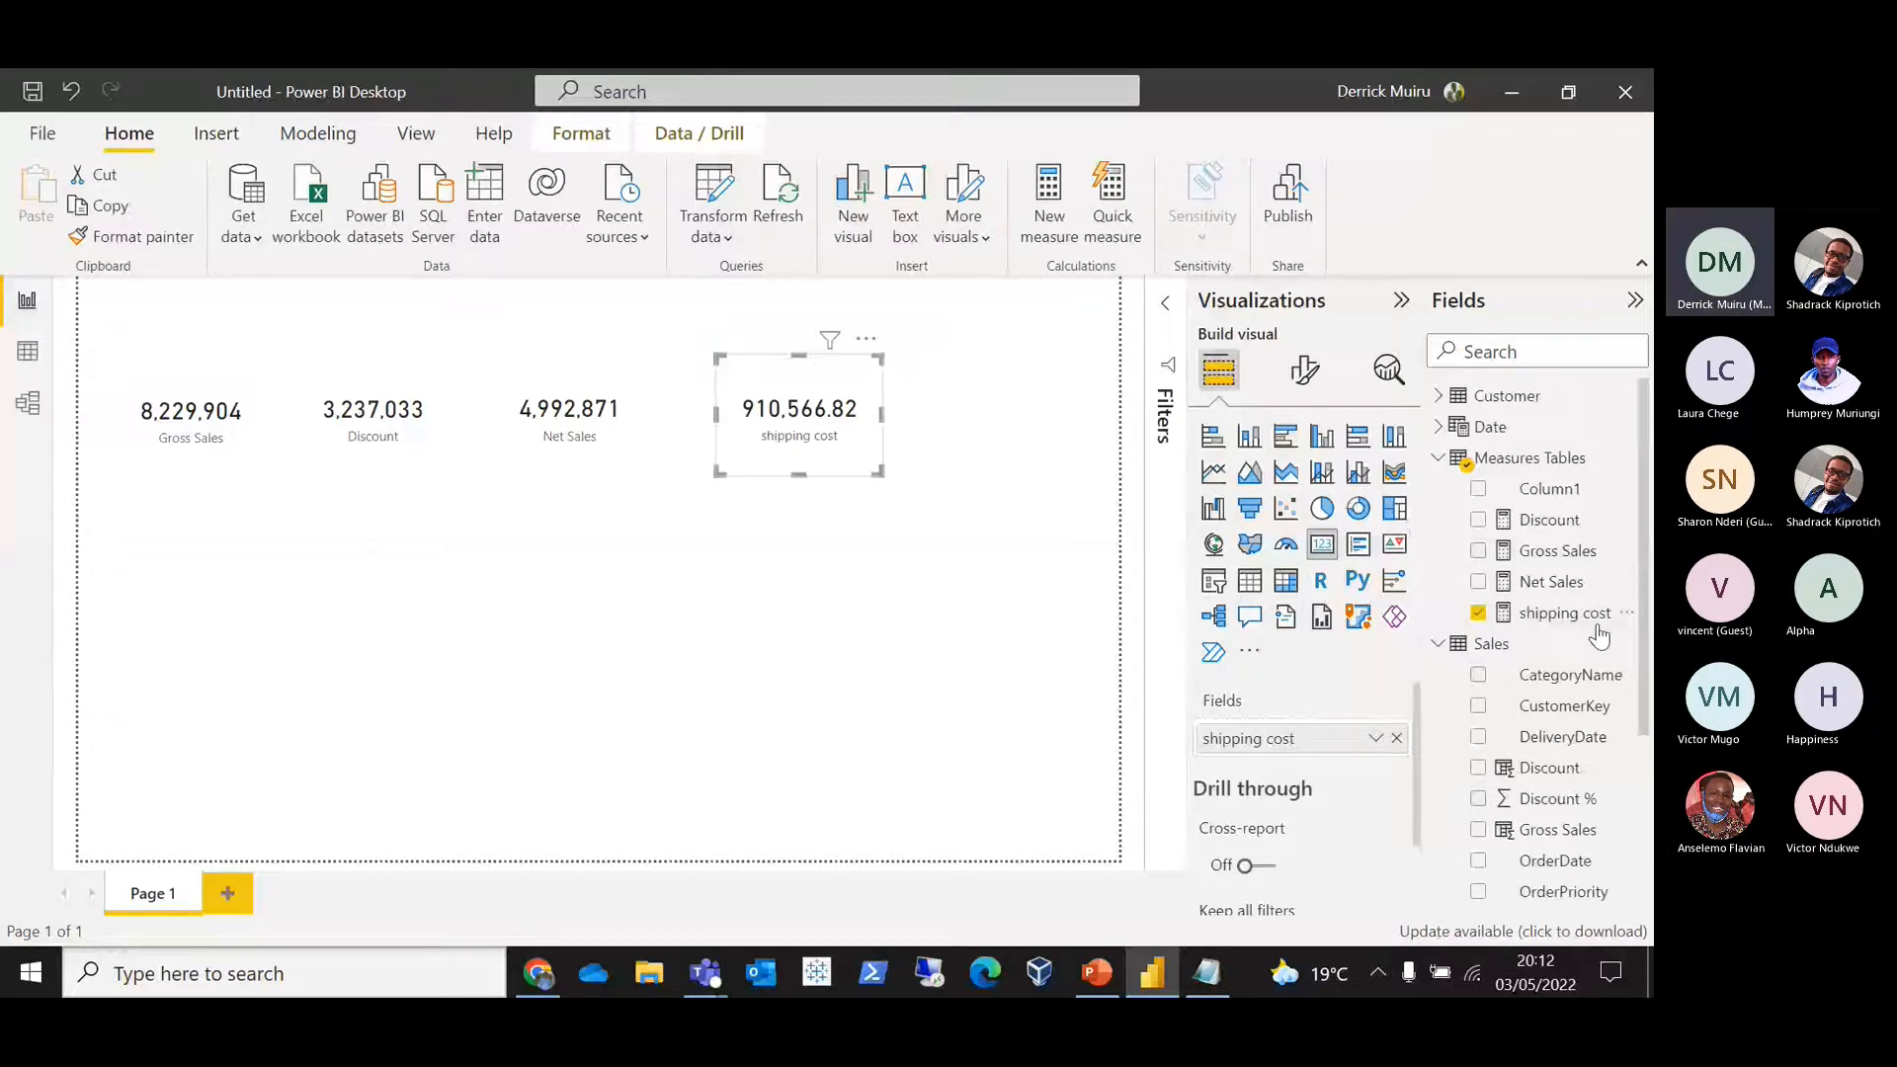
Step: Format the shipping cost measure with 0 decimal places and a thousands separator, then shrink its card and place it next to Net Sales
left_click(1565, 613)
left_click(510, 235)
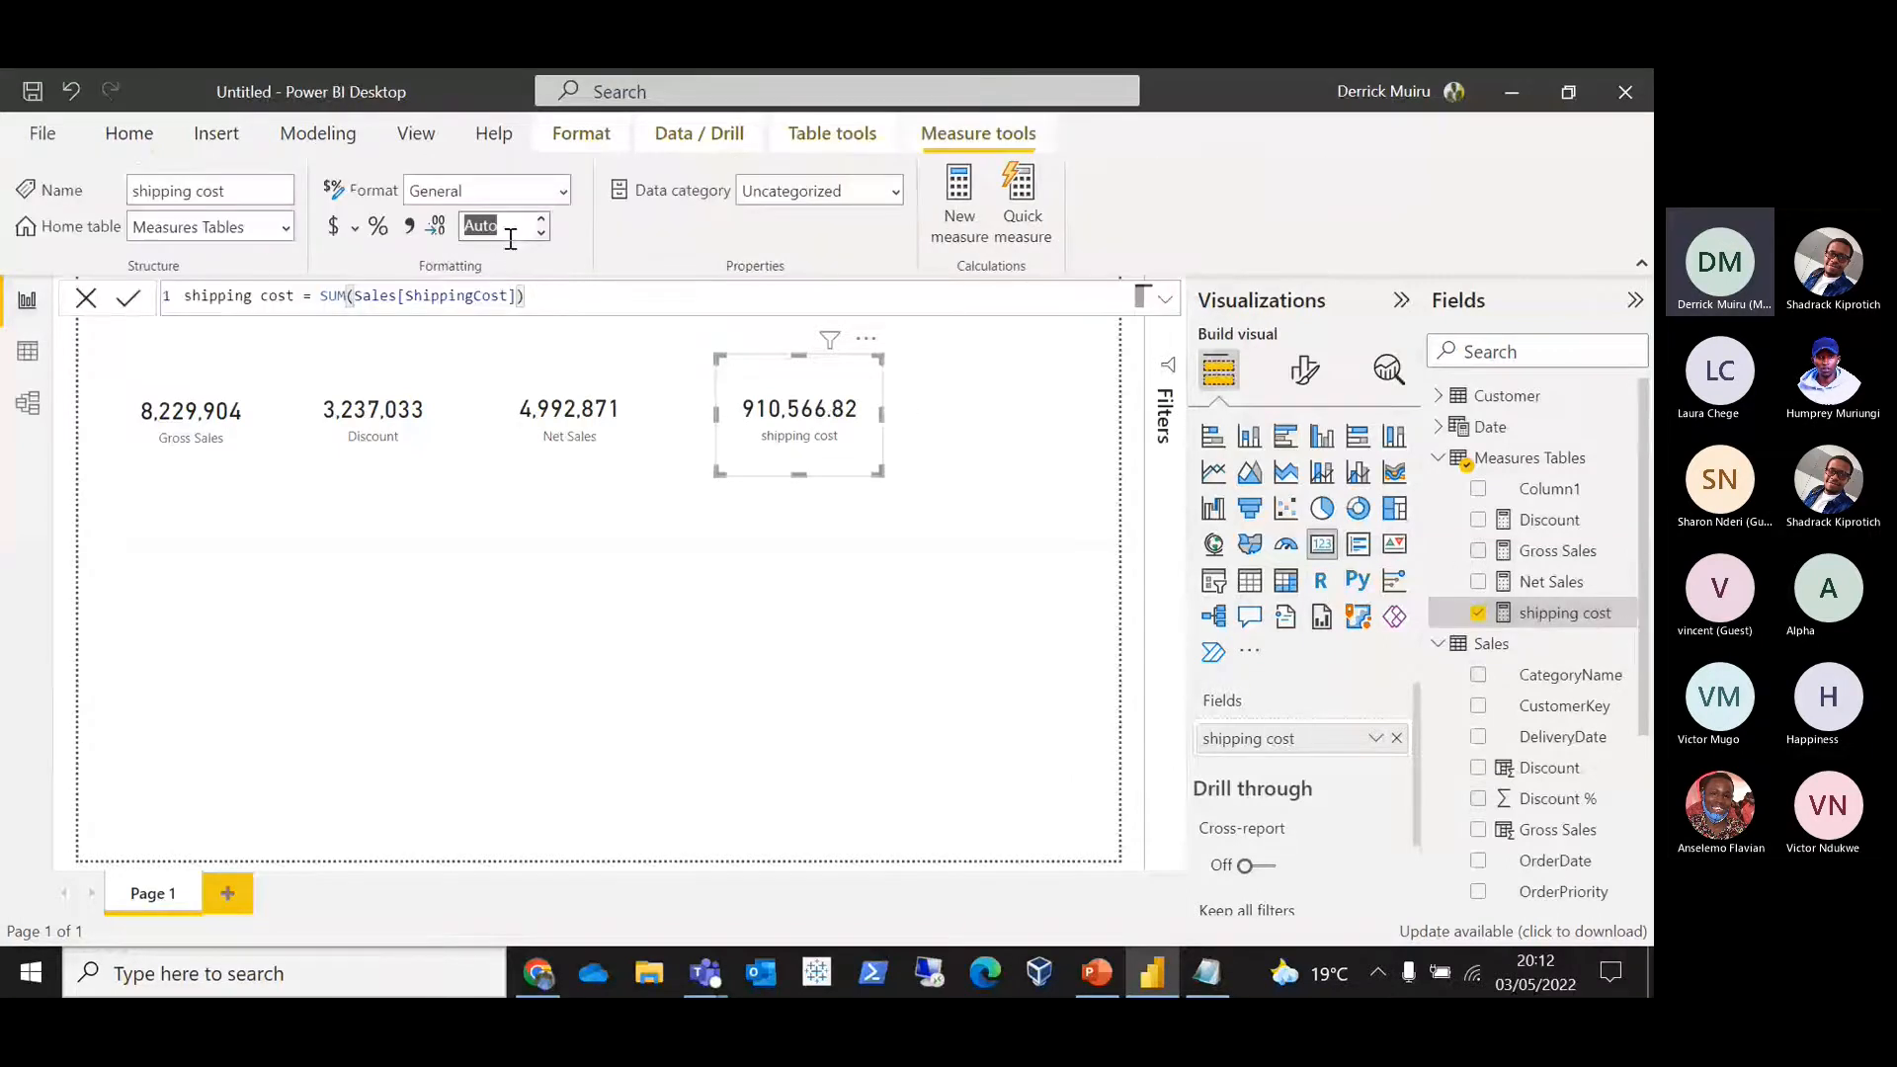
type("0")
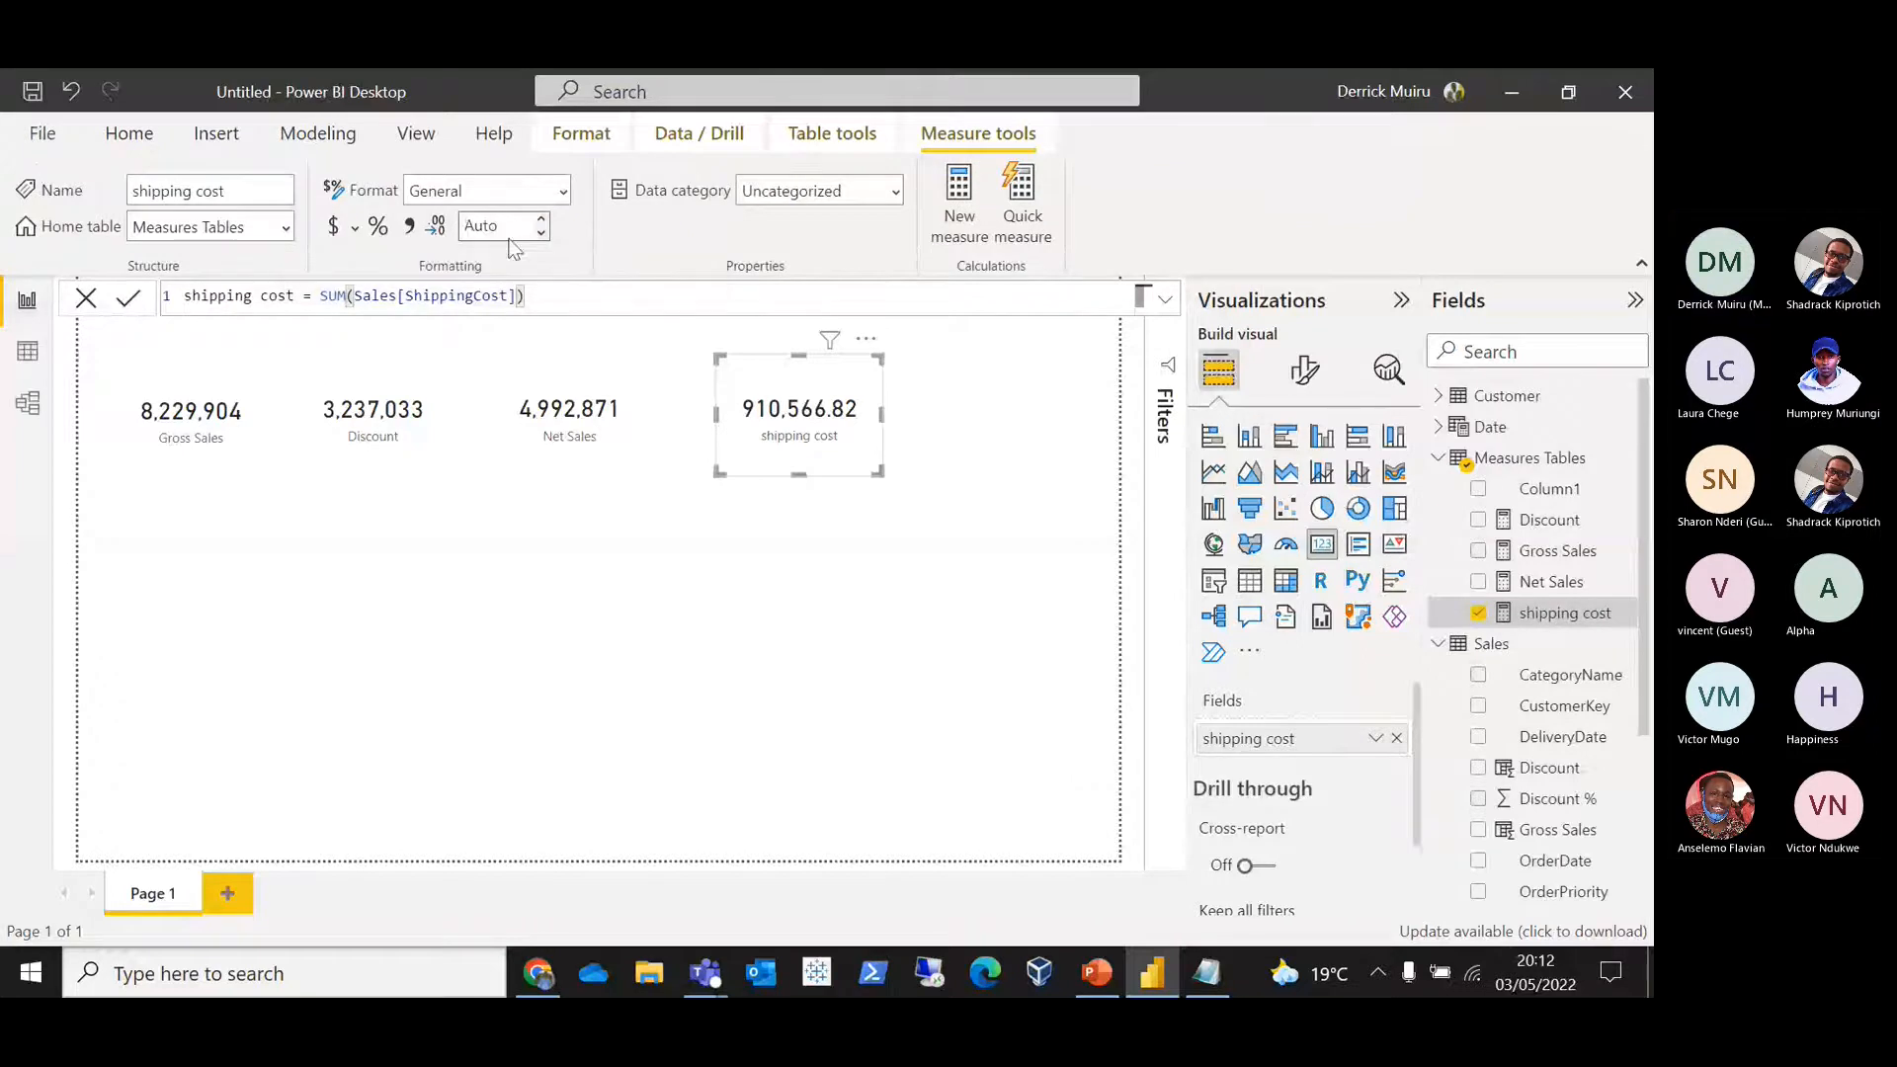
left_click(409, 227)
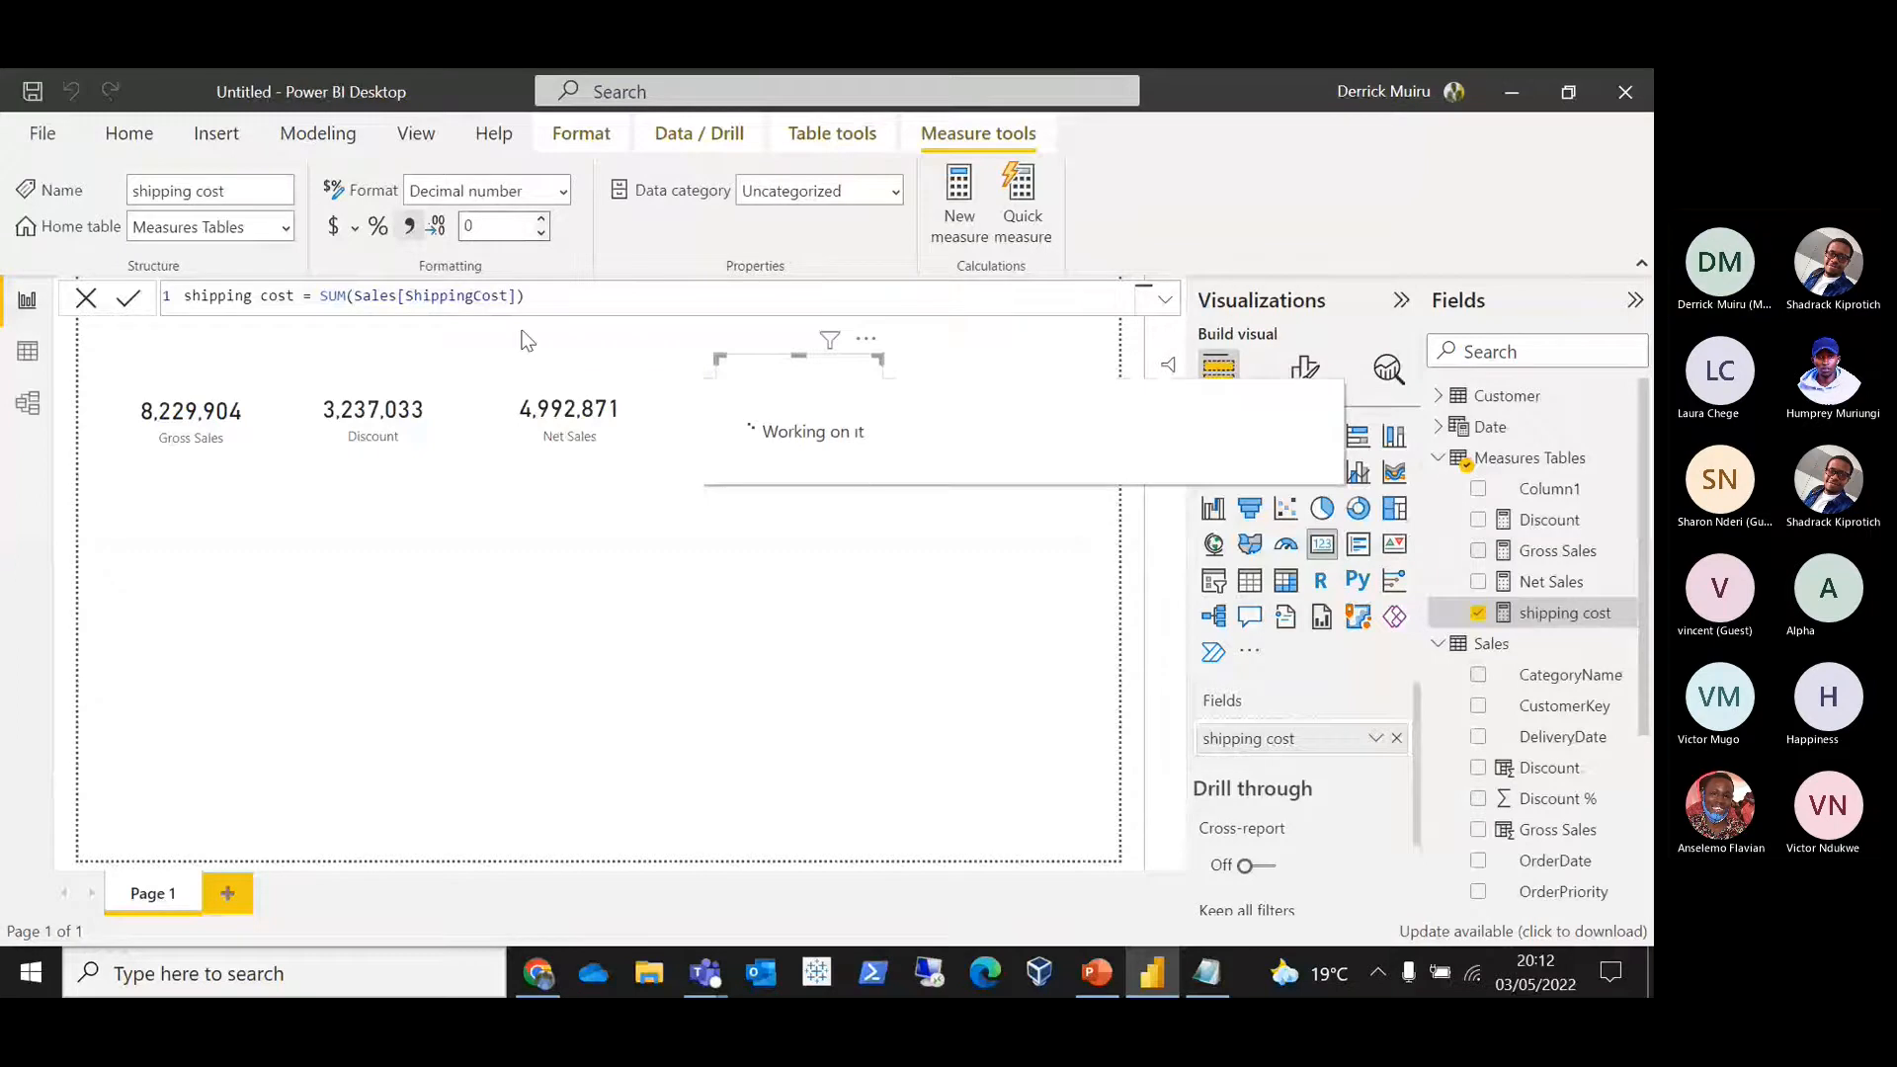
left_click_drag(717, 356, 704, 416)
left_click_drag(802, 459, 805, 447)
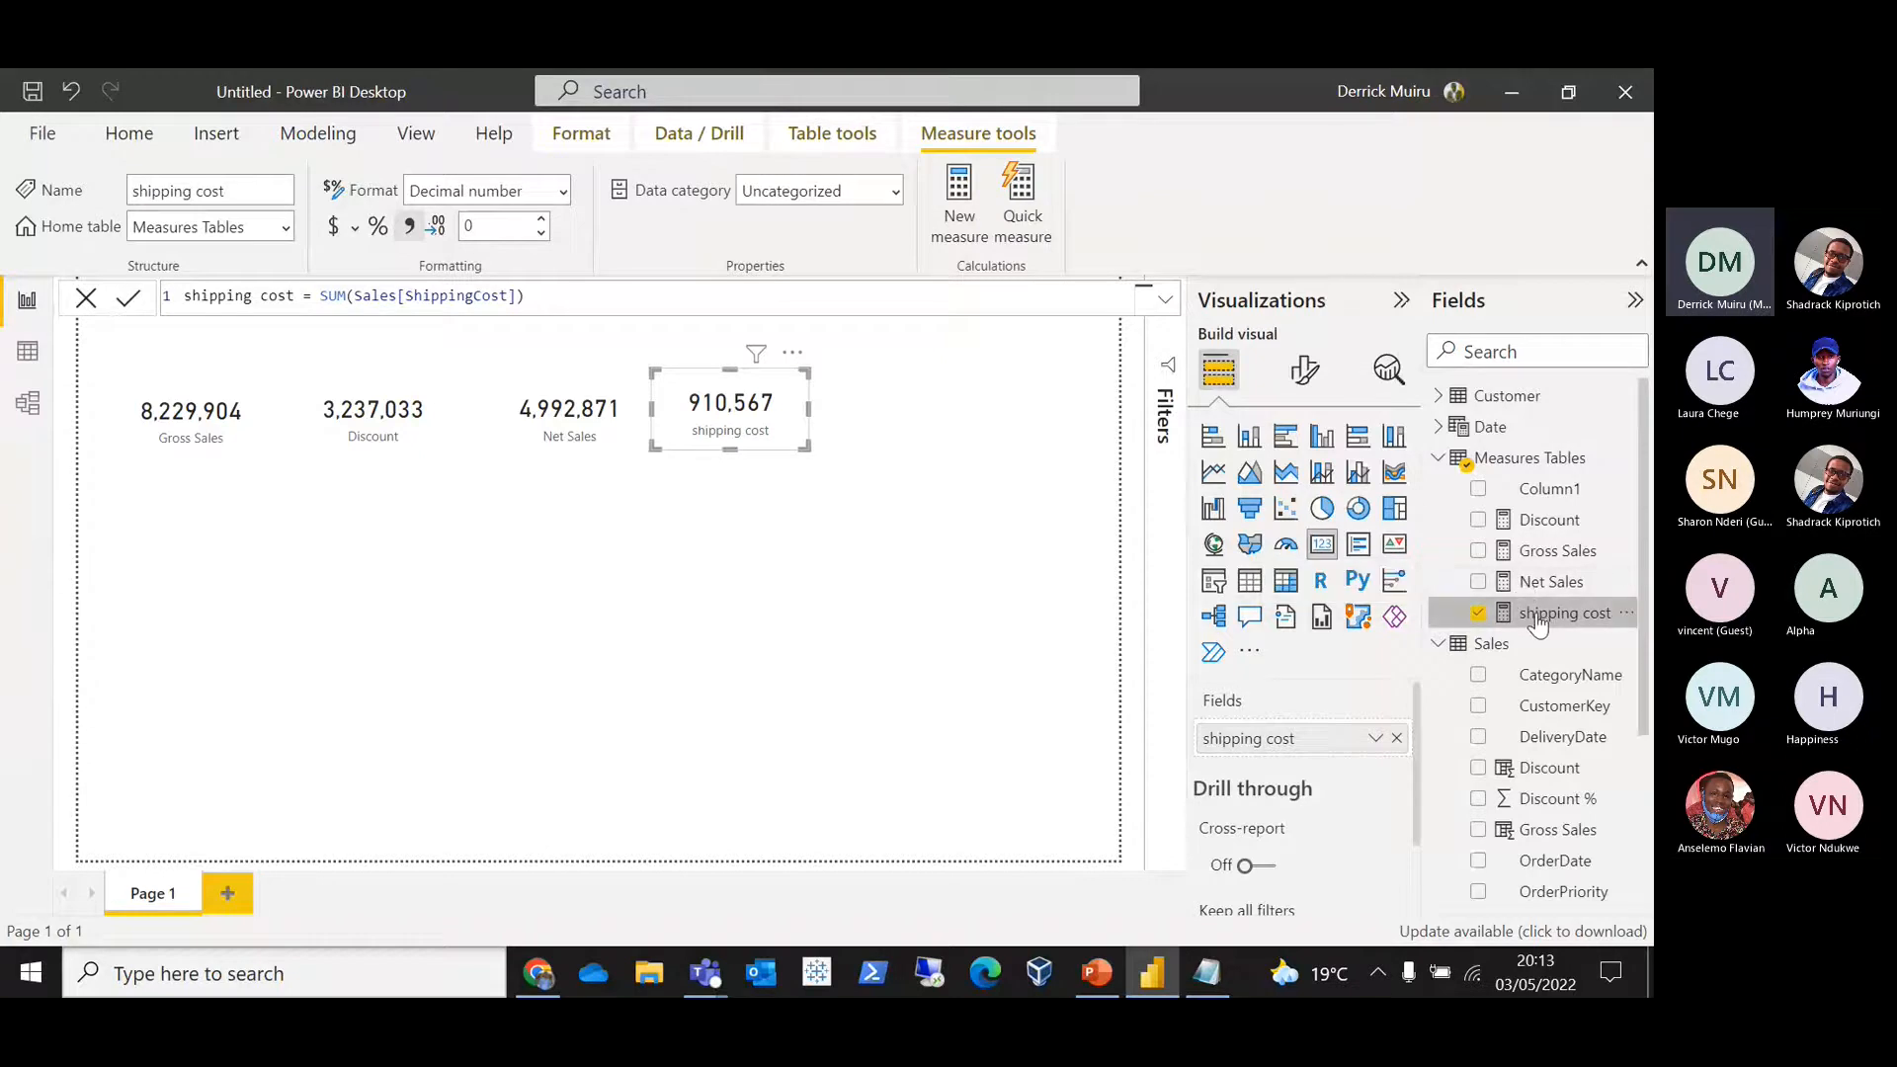
Step: Create a measure in Measures Tables defined as Gross Margin = [Net Sales] - [shipping cost]
right_click(1506, 464)
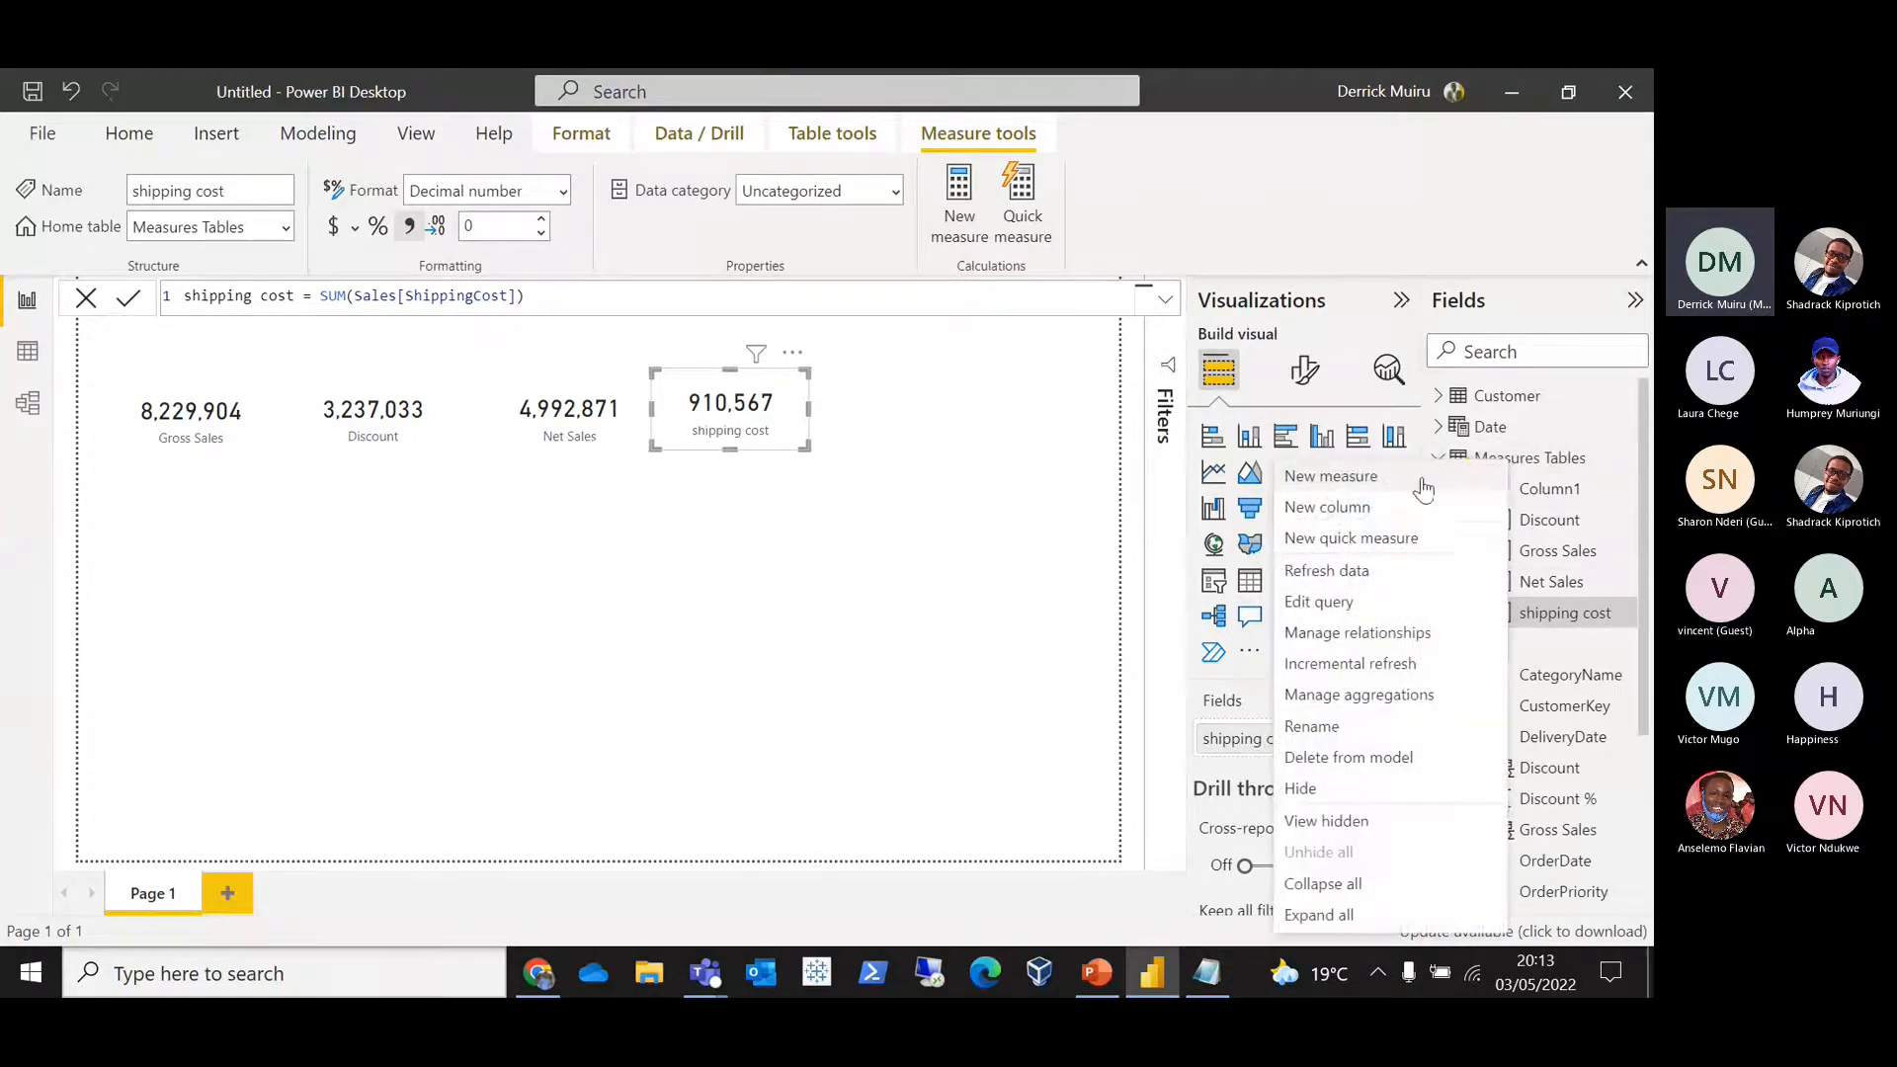
left_click(1412, 476)
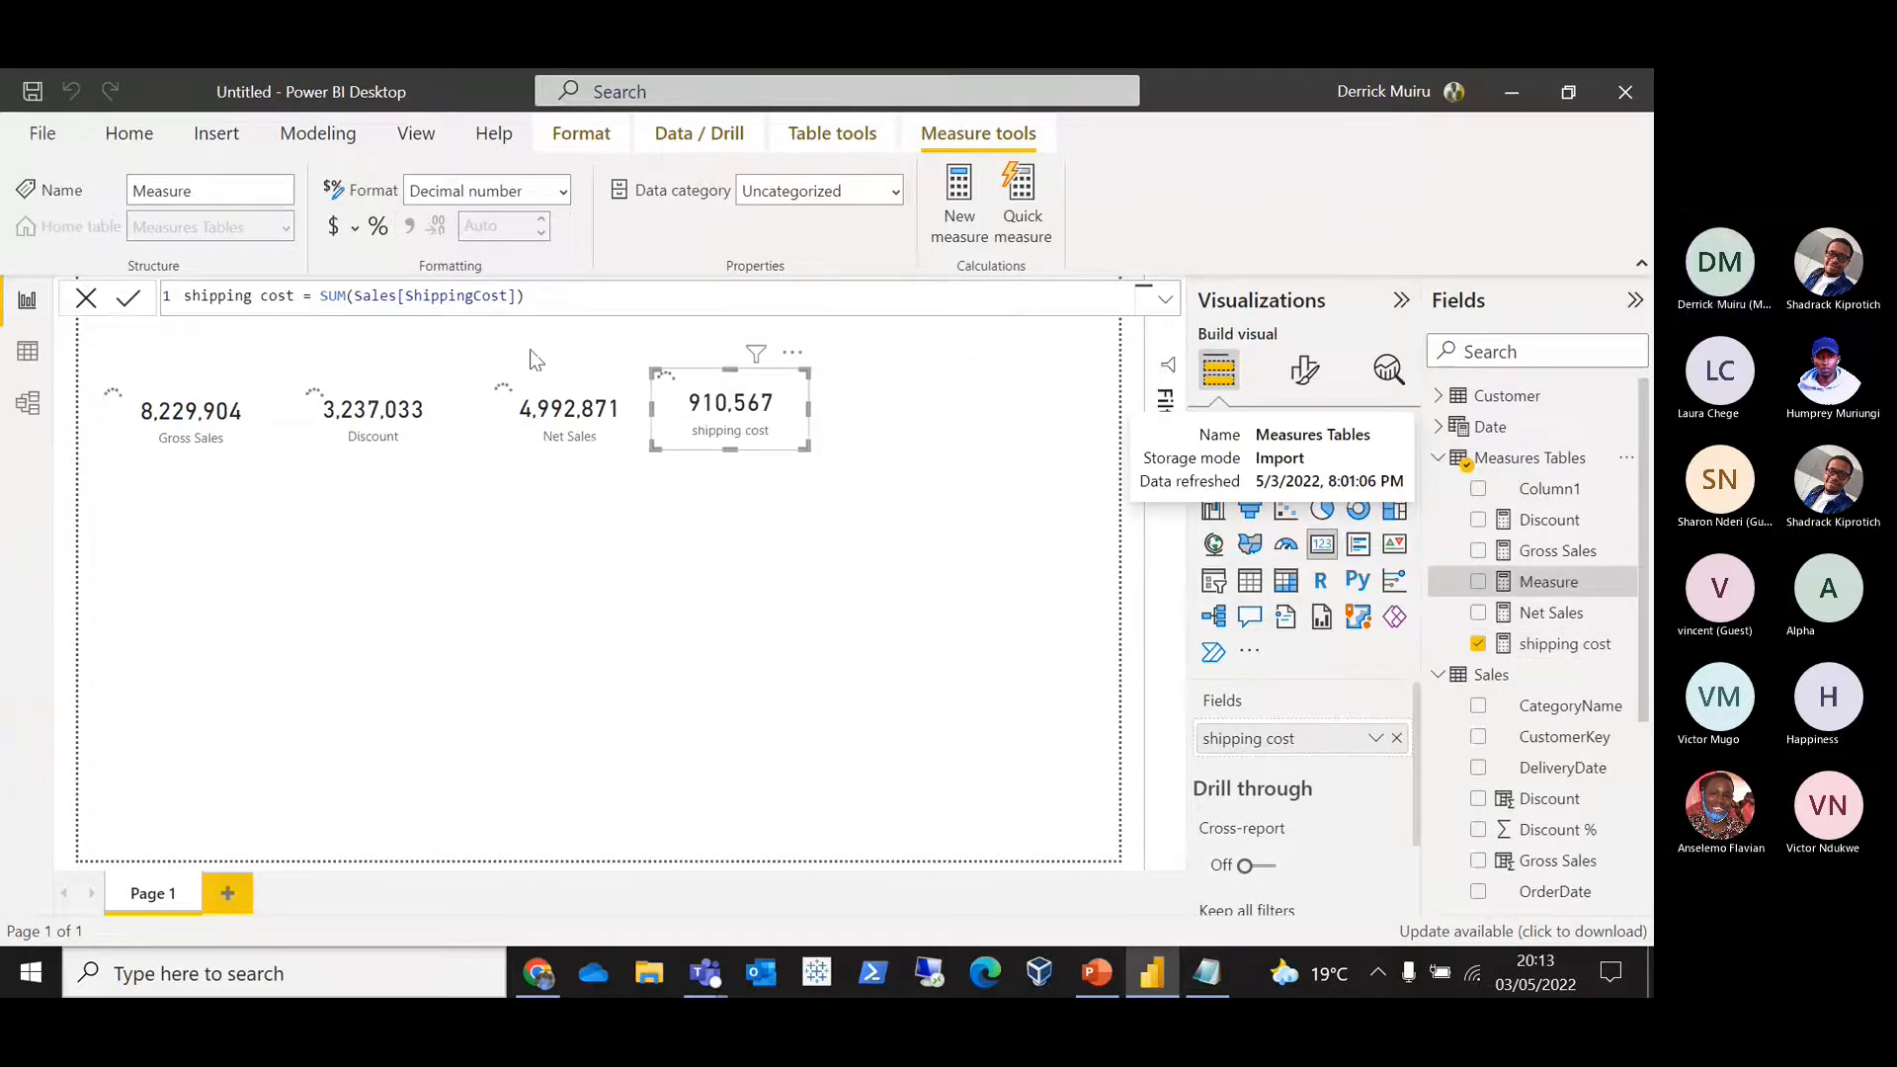
type("Gro")
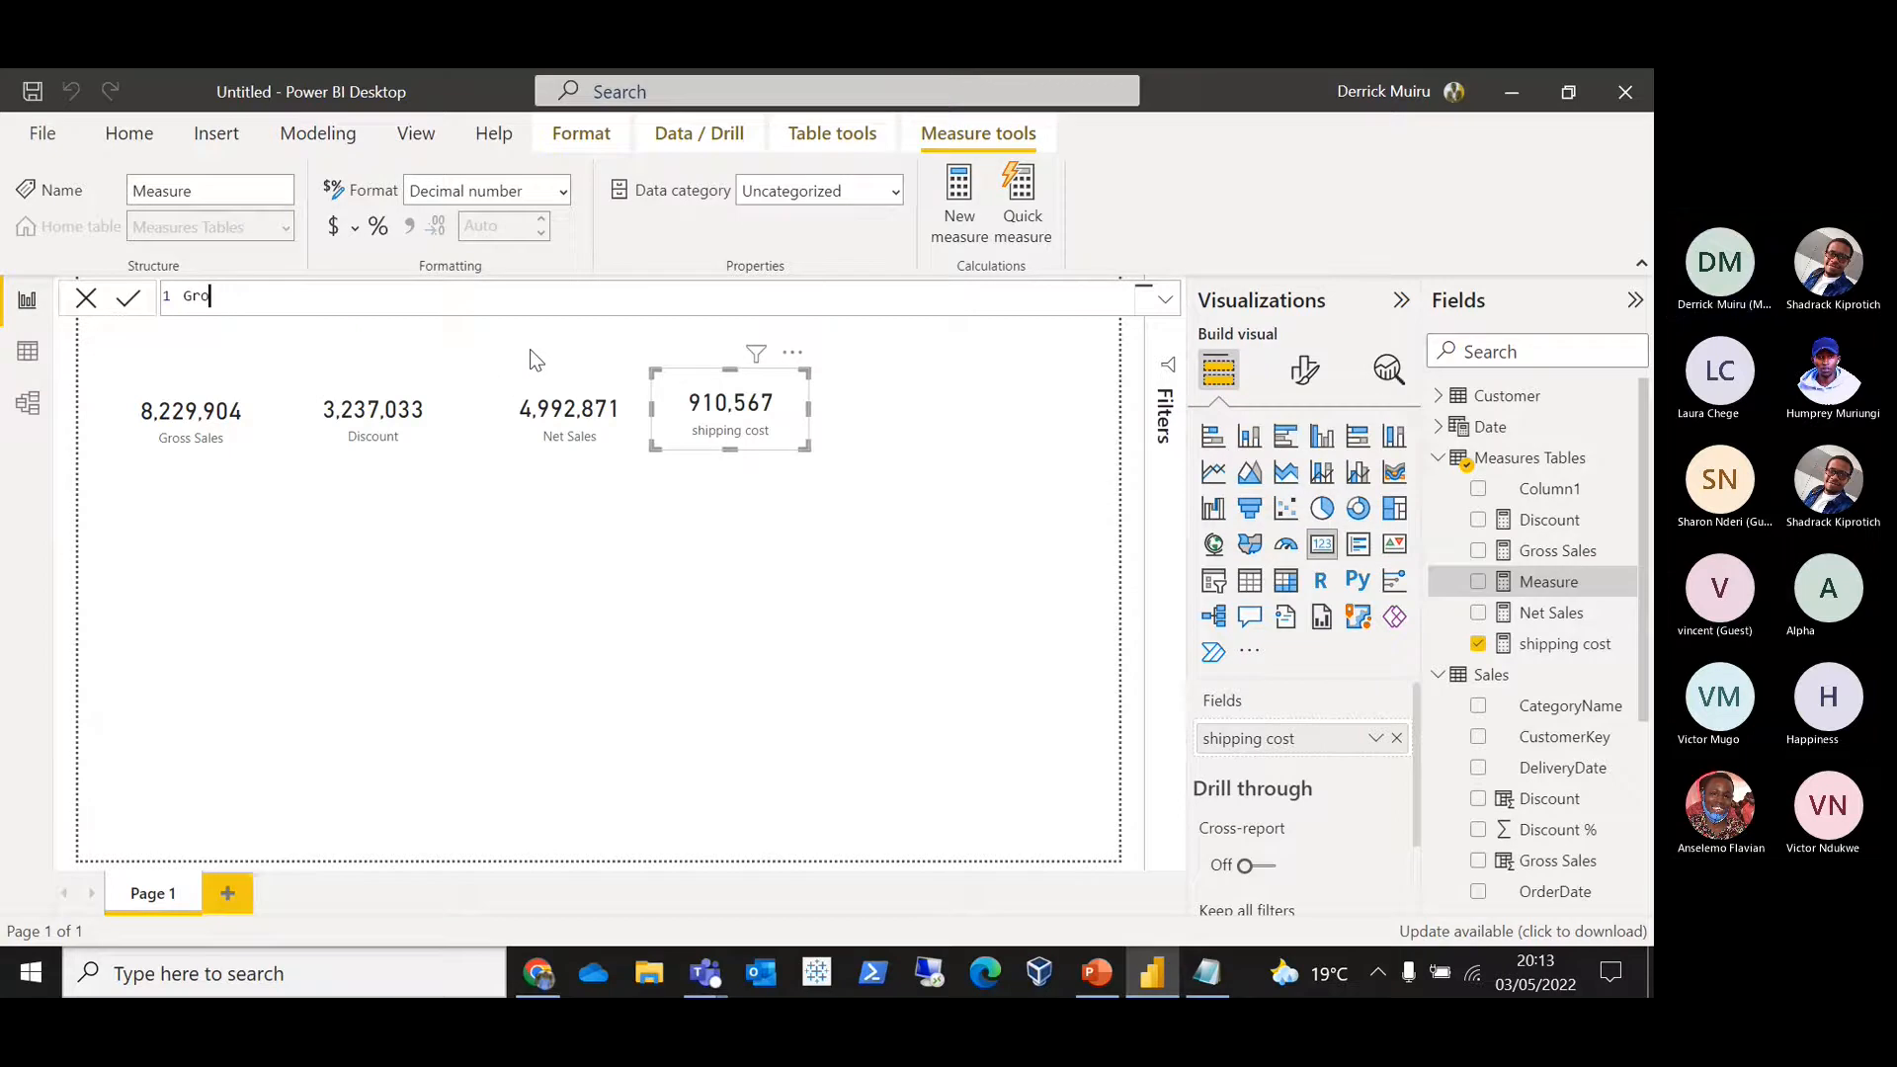
type("sss")
key("BackSpace")
key("BackSpace")
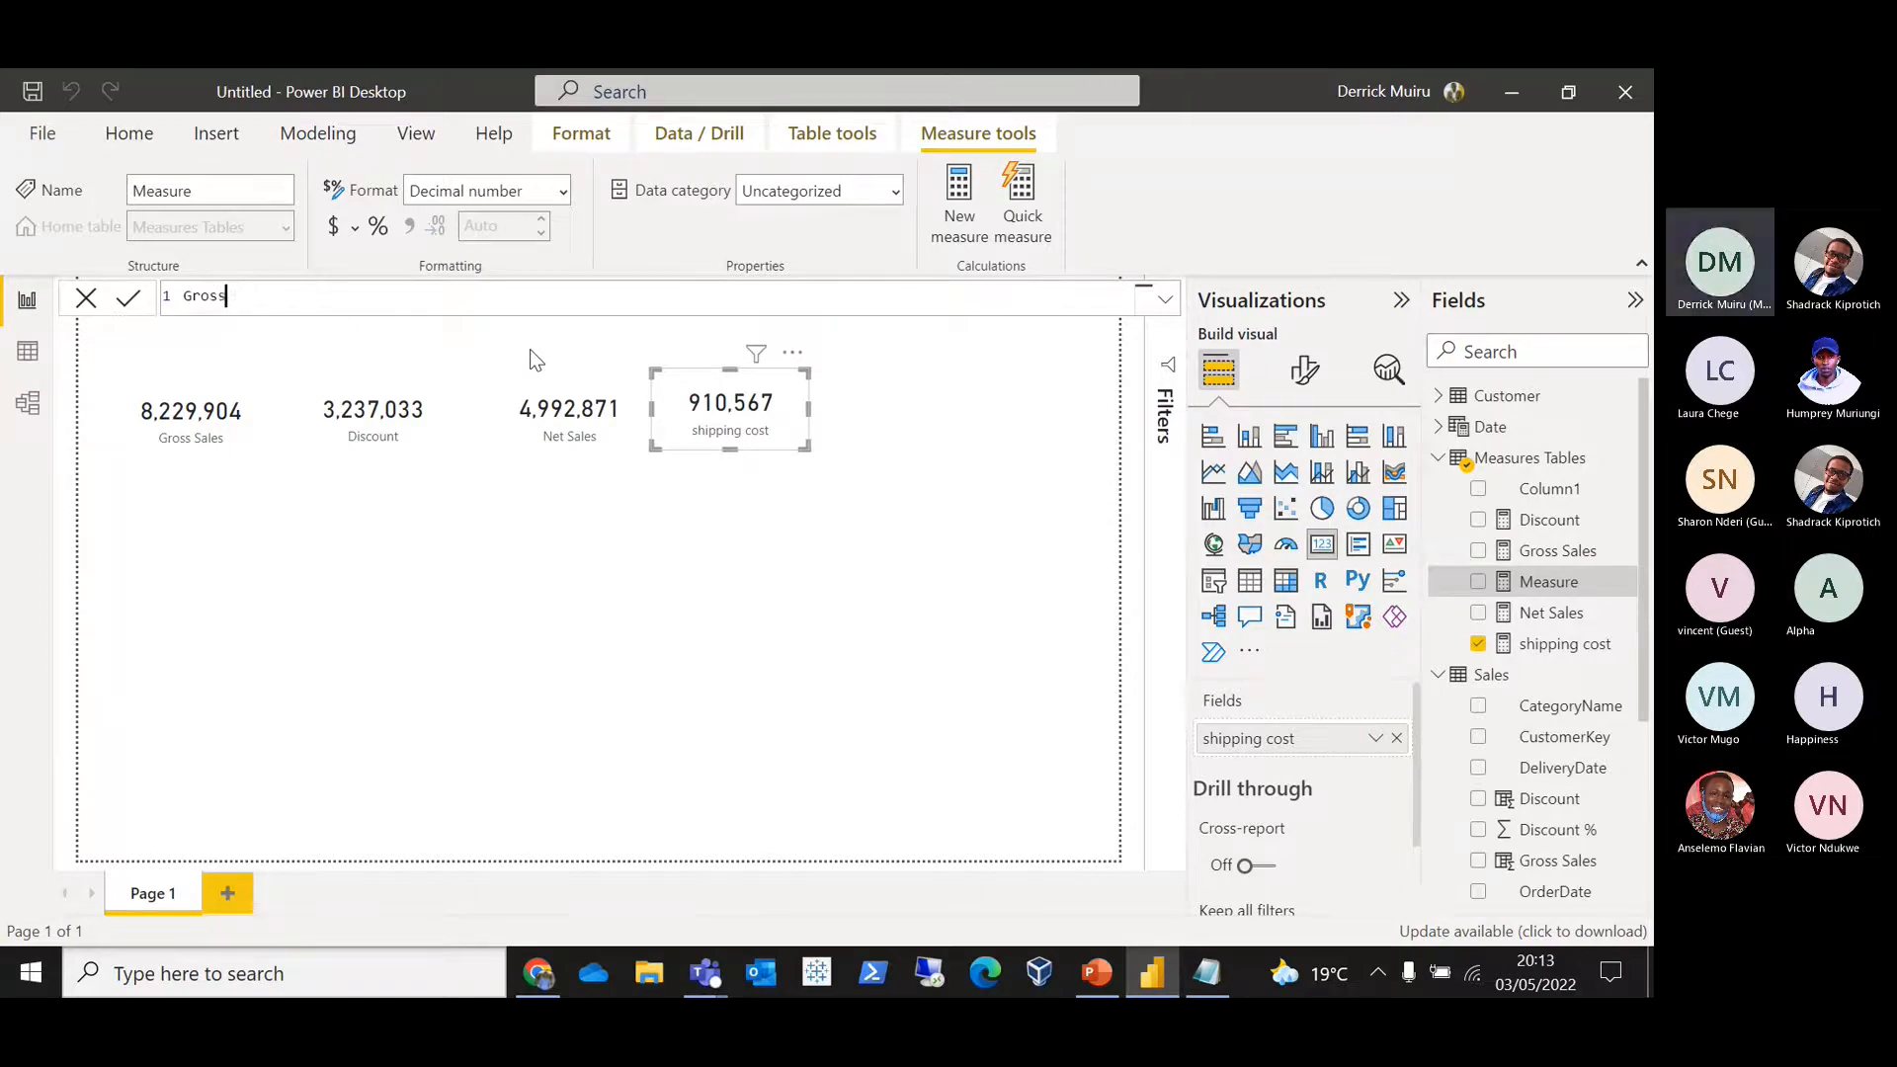
type("Margin = [")
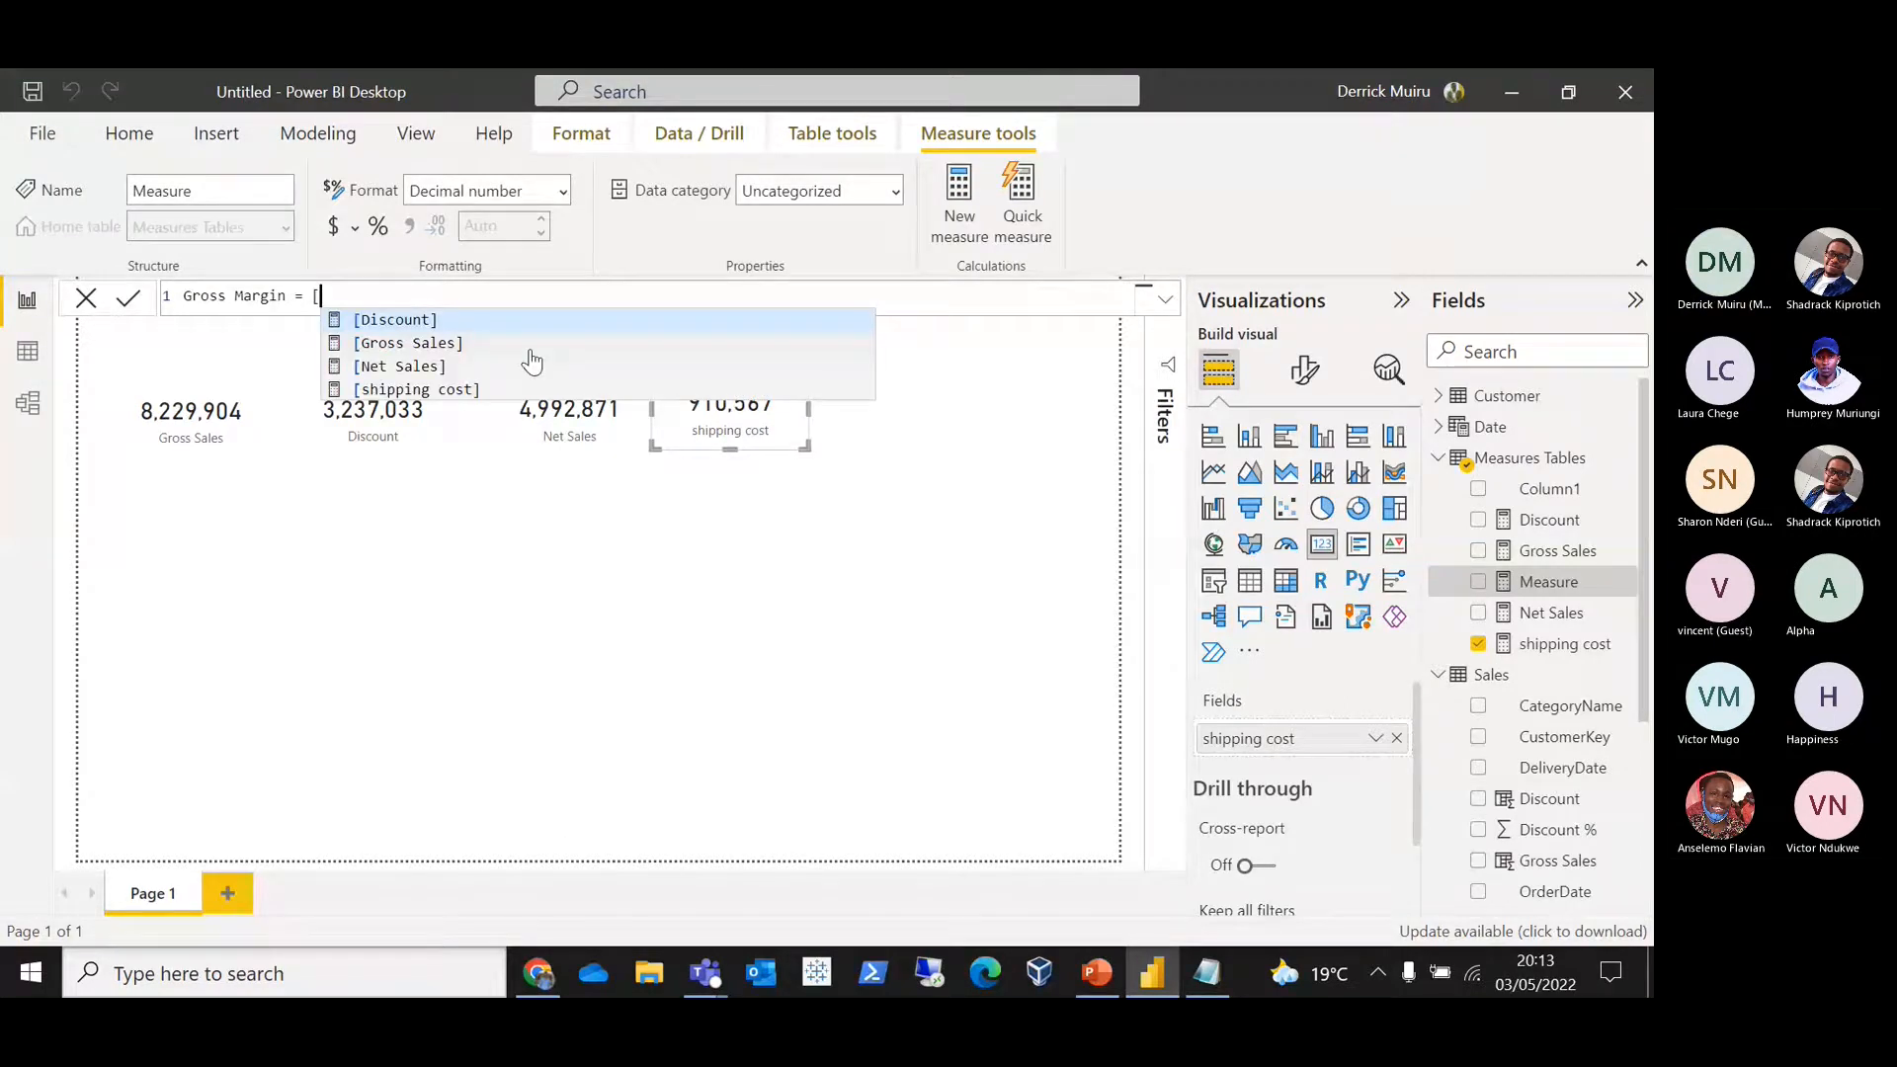
type("Net")
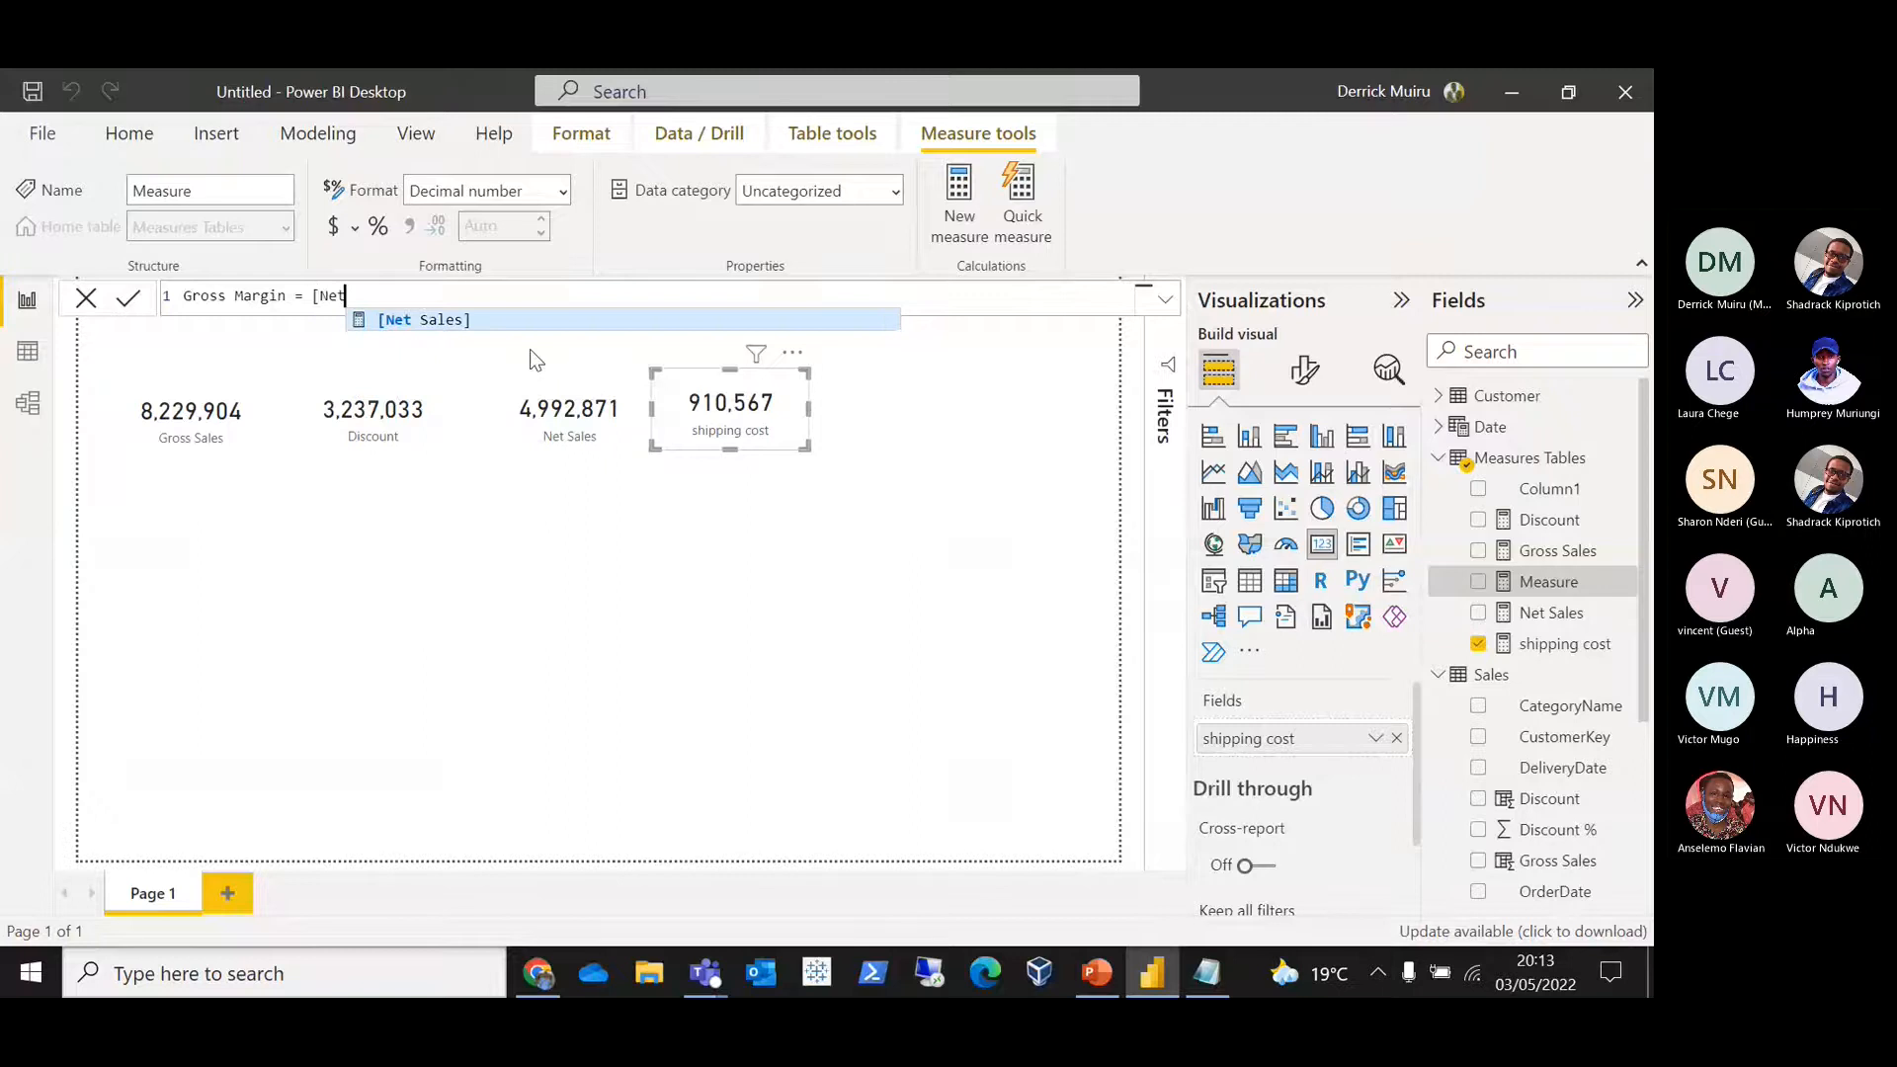
key("Tab")
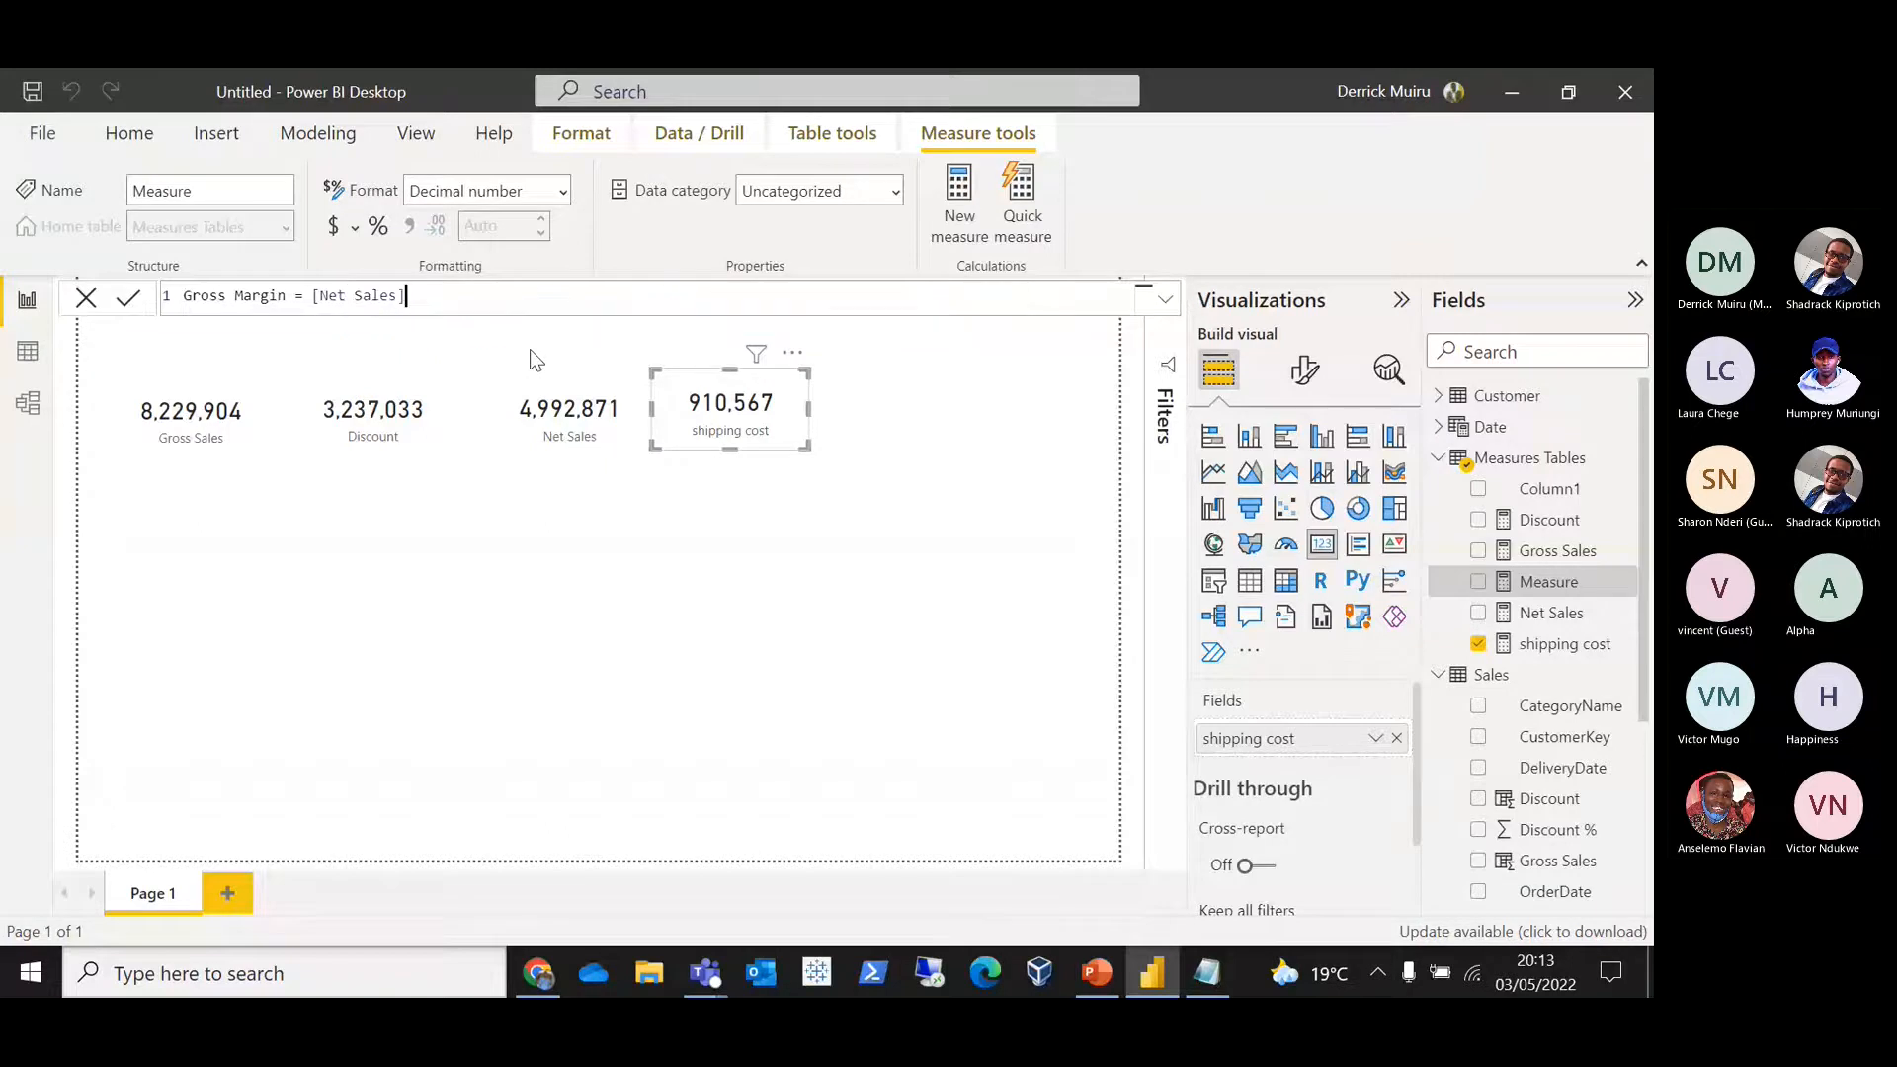
type("- ")
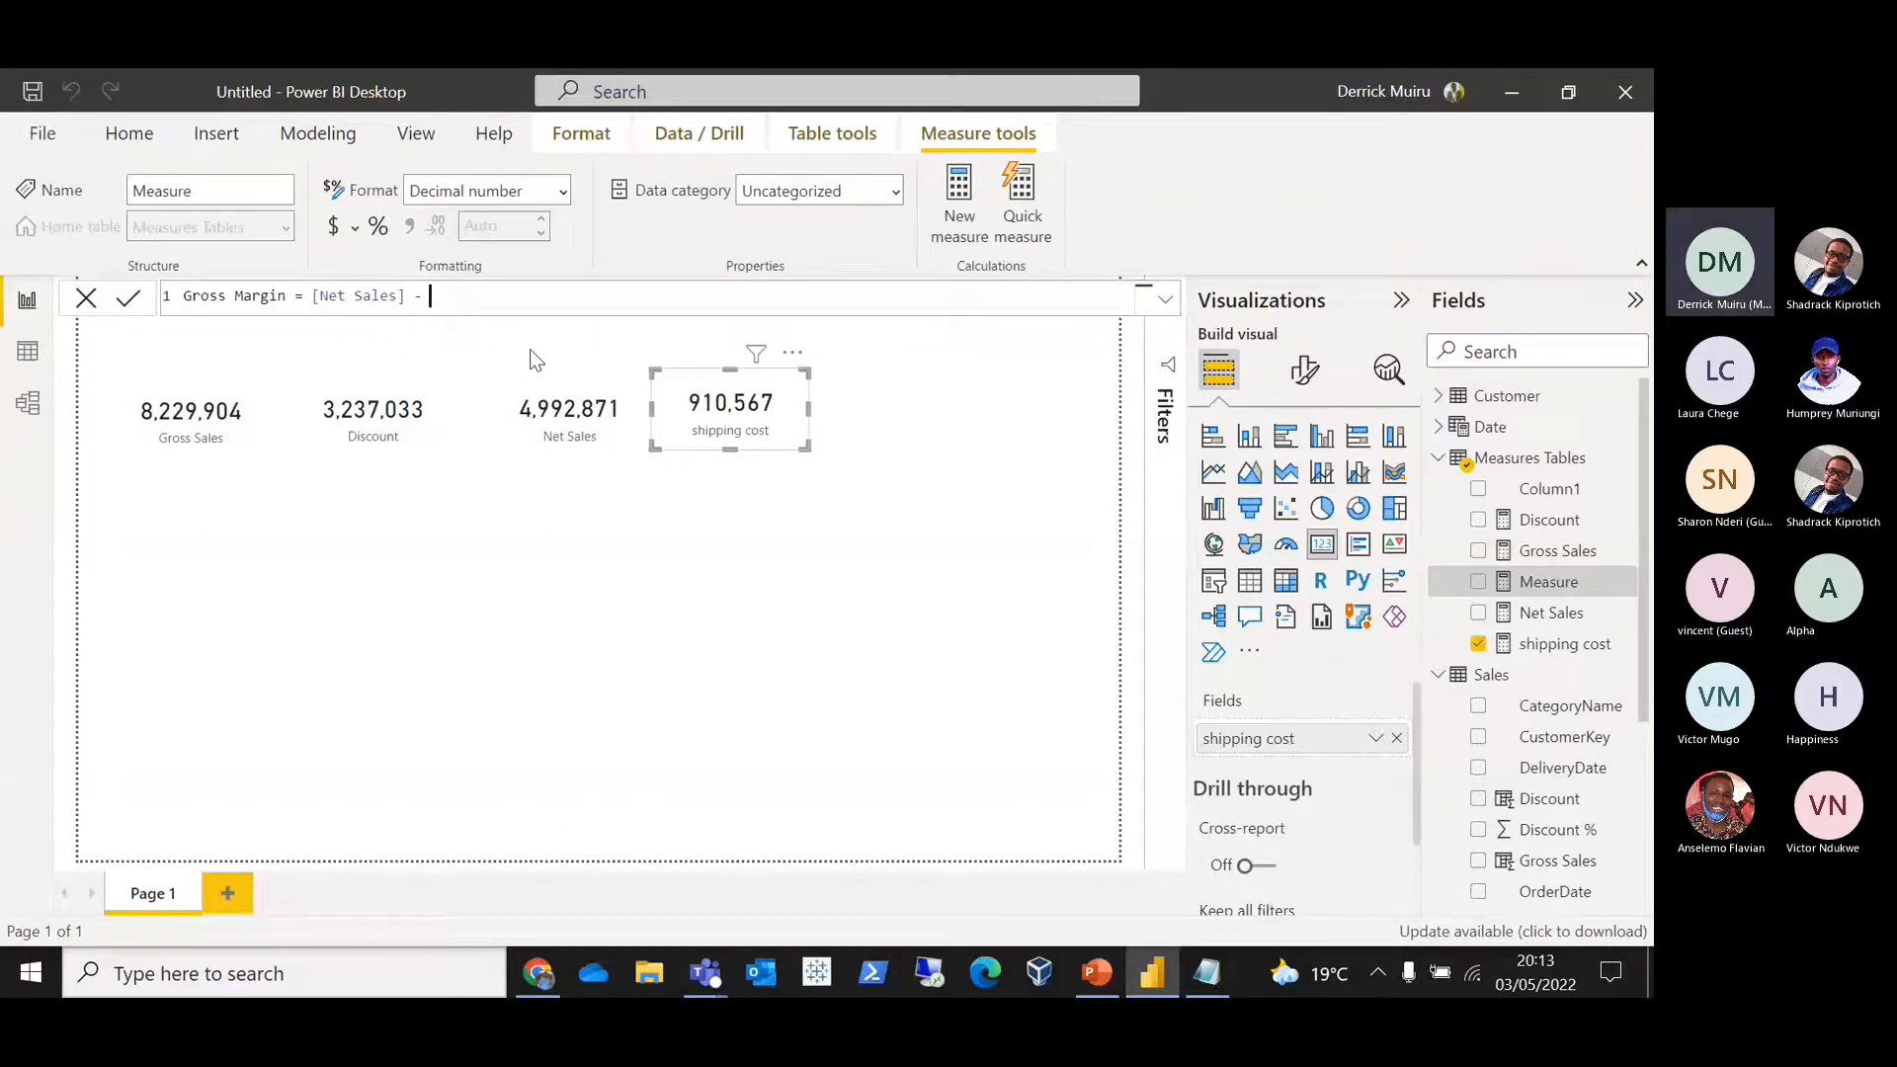
type("[Sh")
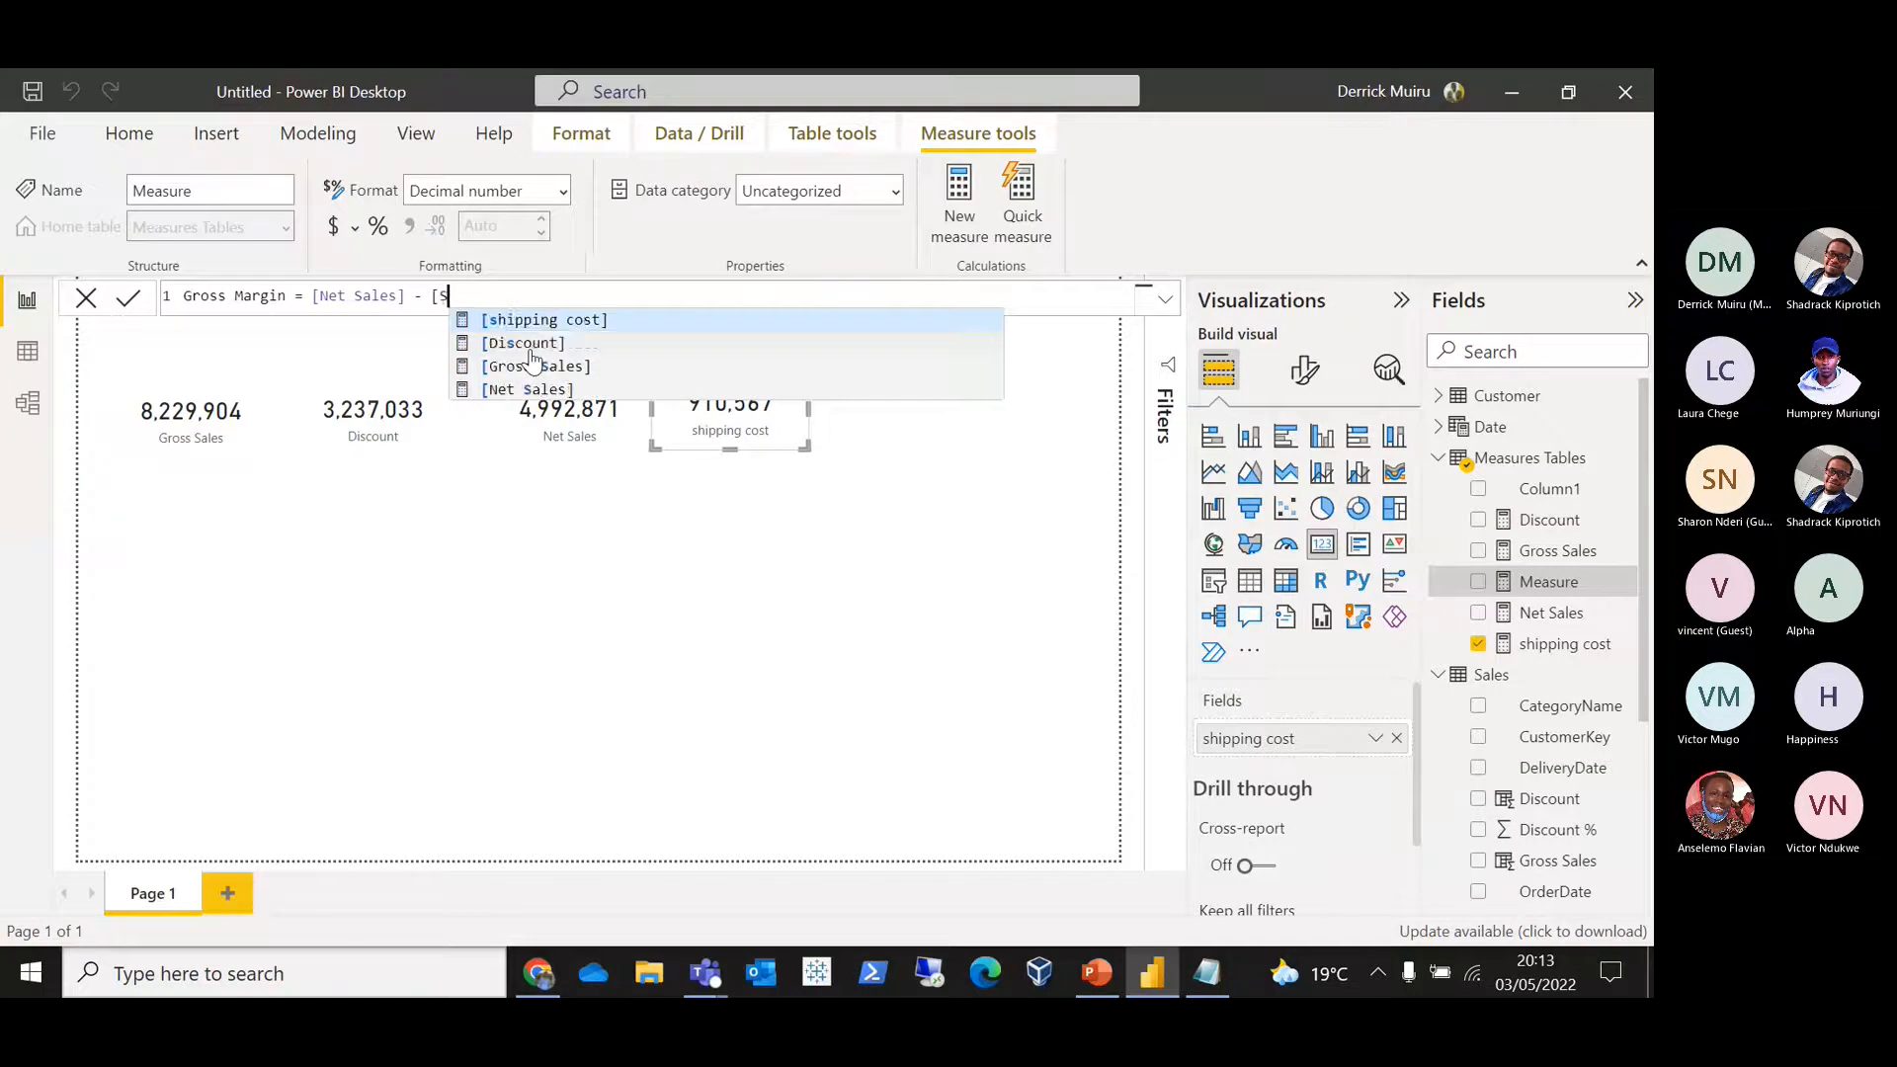
key("Tab")
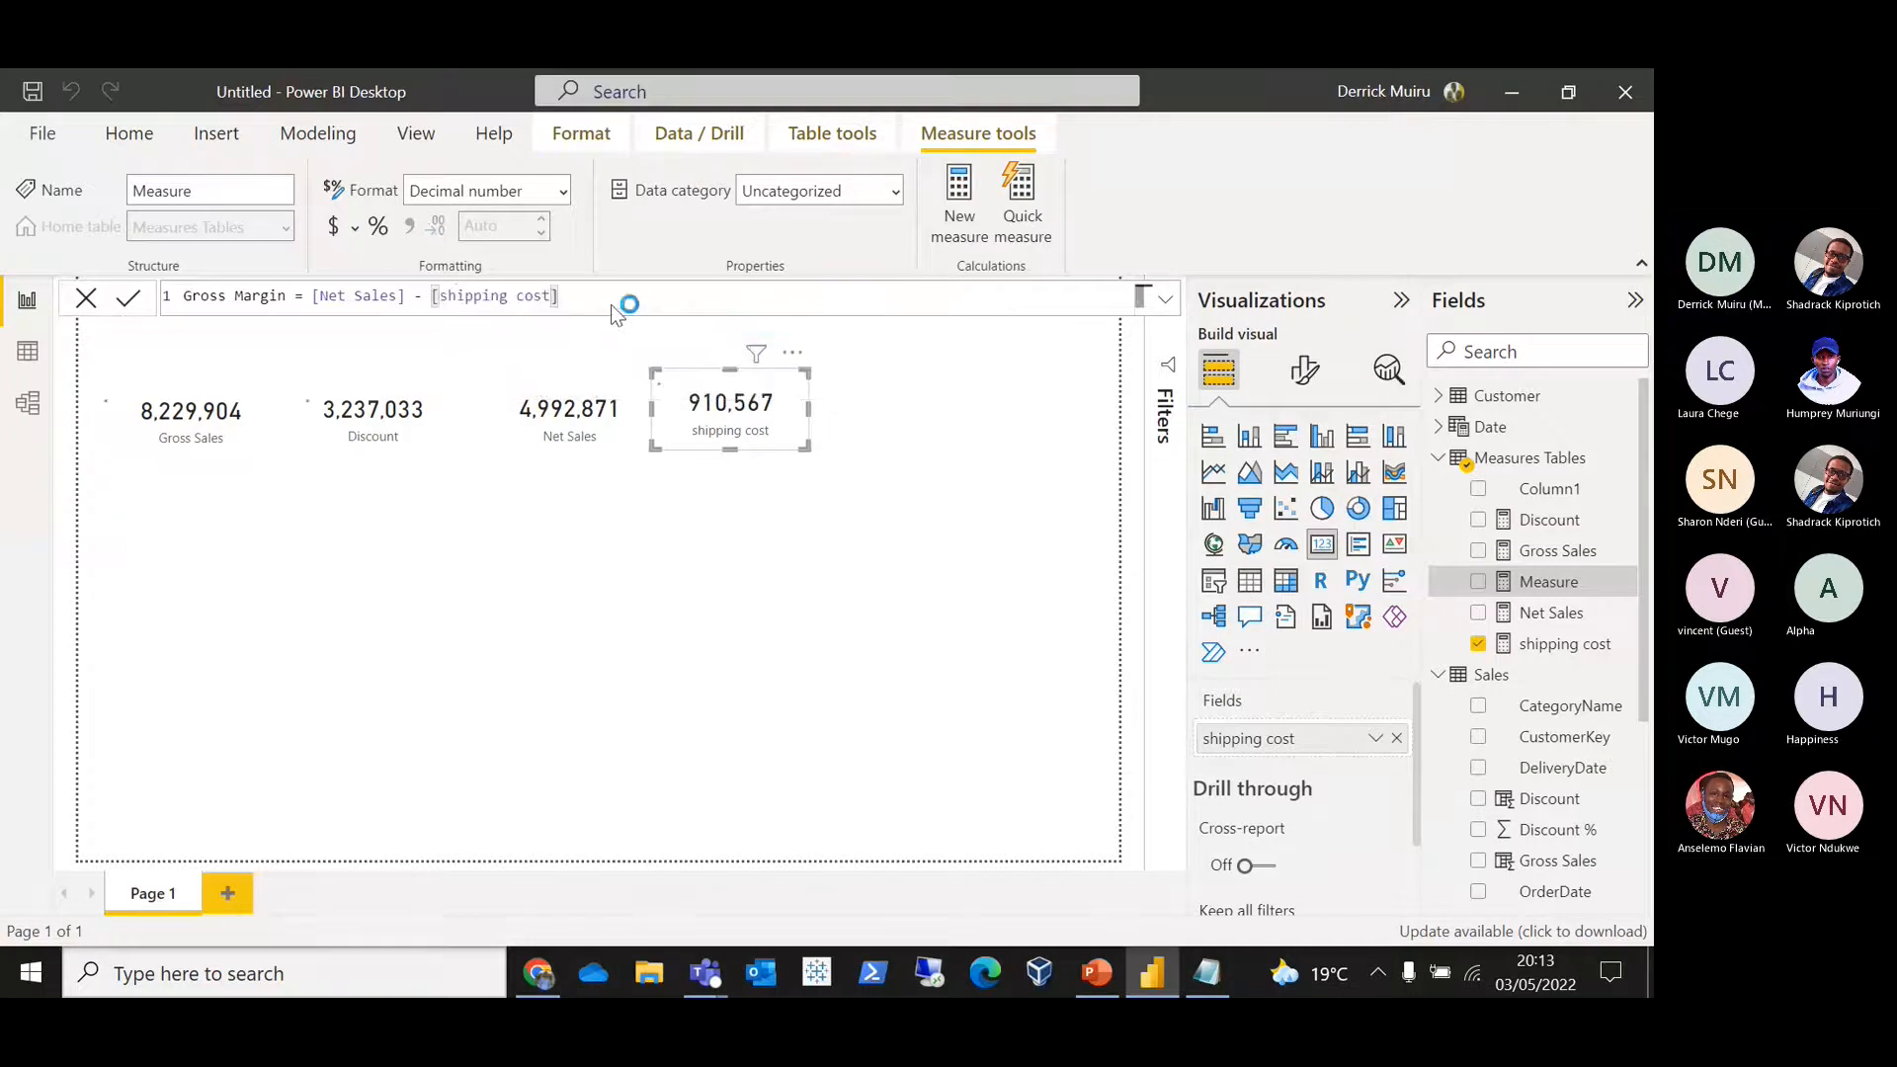
key("Return")
Step: Add a Gross Margin card, copy the shipping cost card's formatting onto it with Format painter, and move it closer to that card
left_click_drag(1625, 571, 1045, 434)
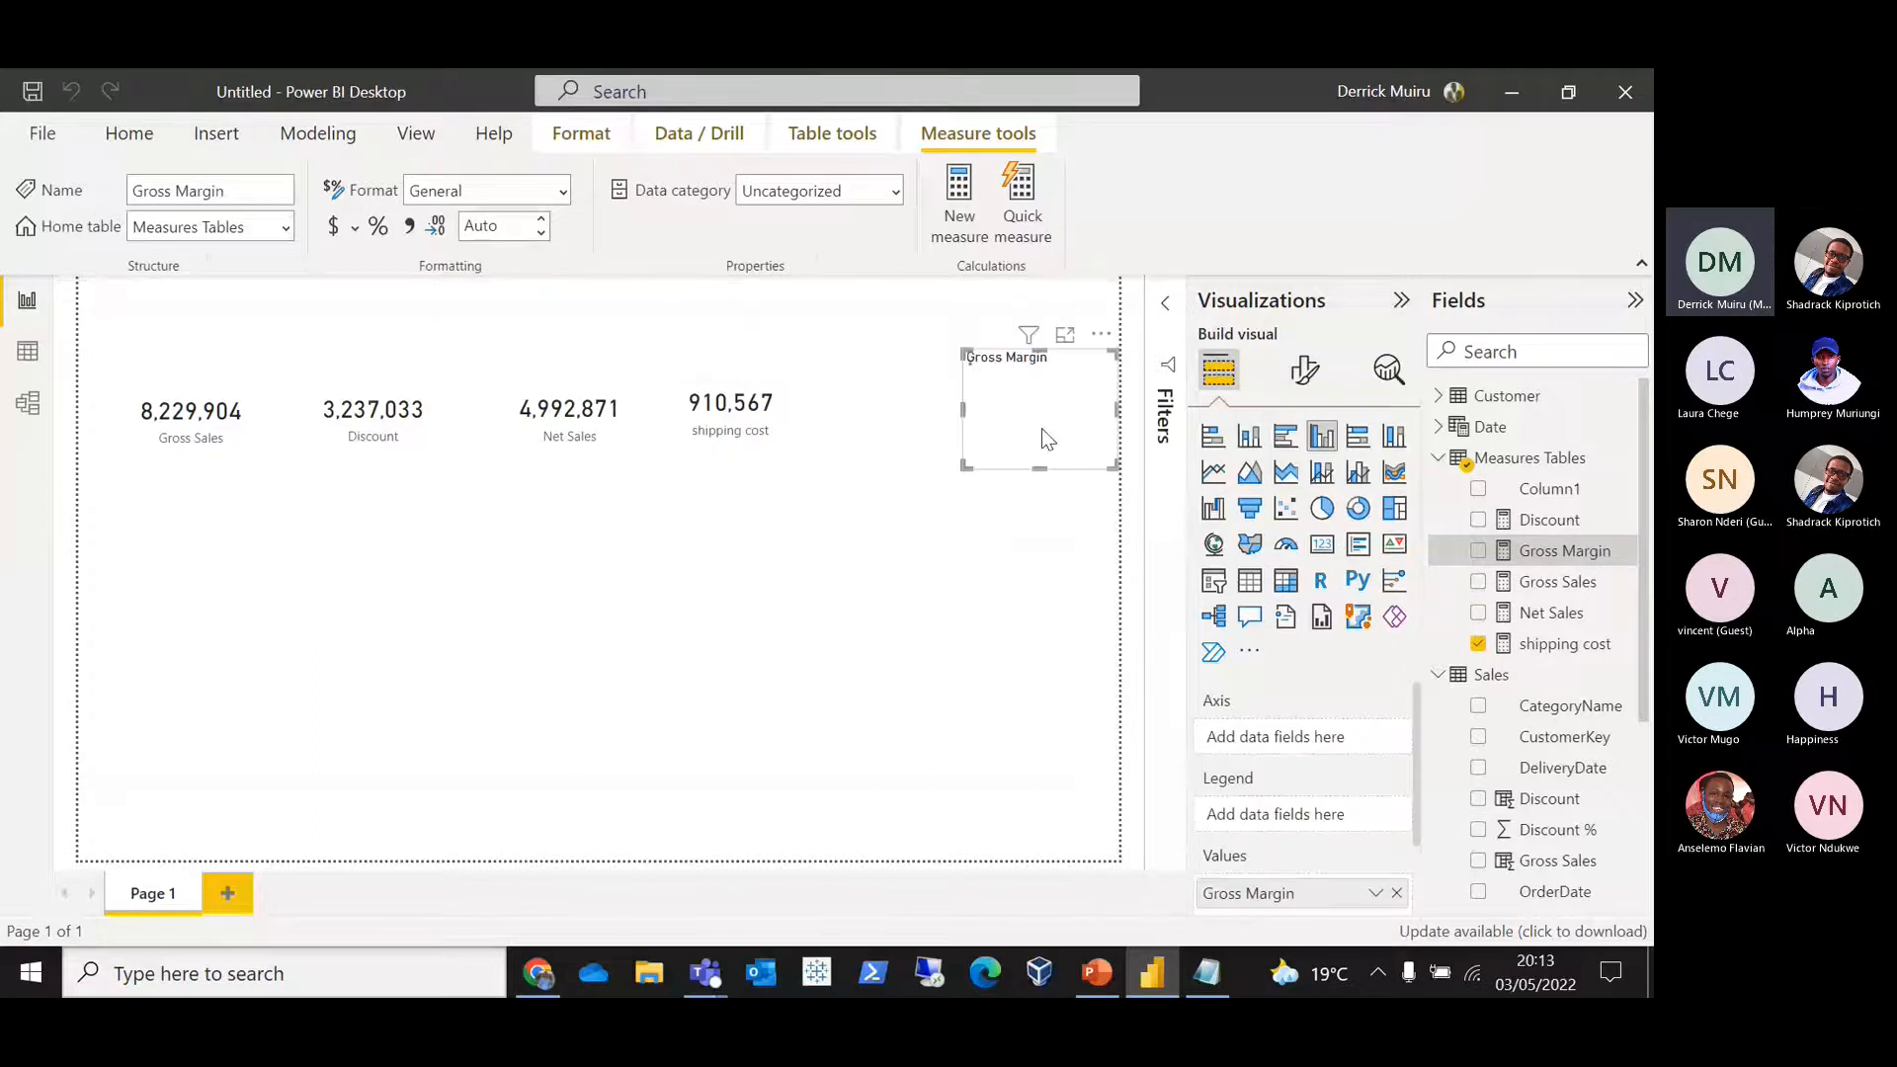
left_click(1322, 543)
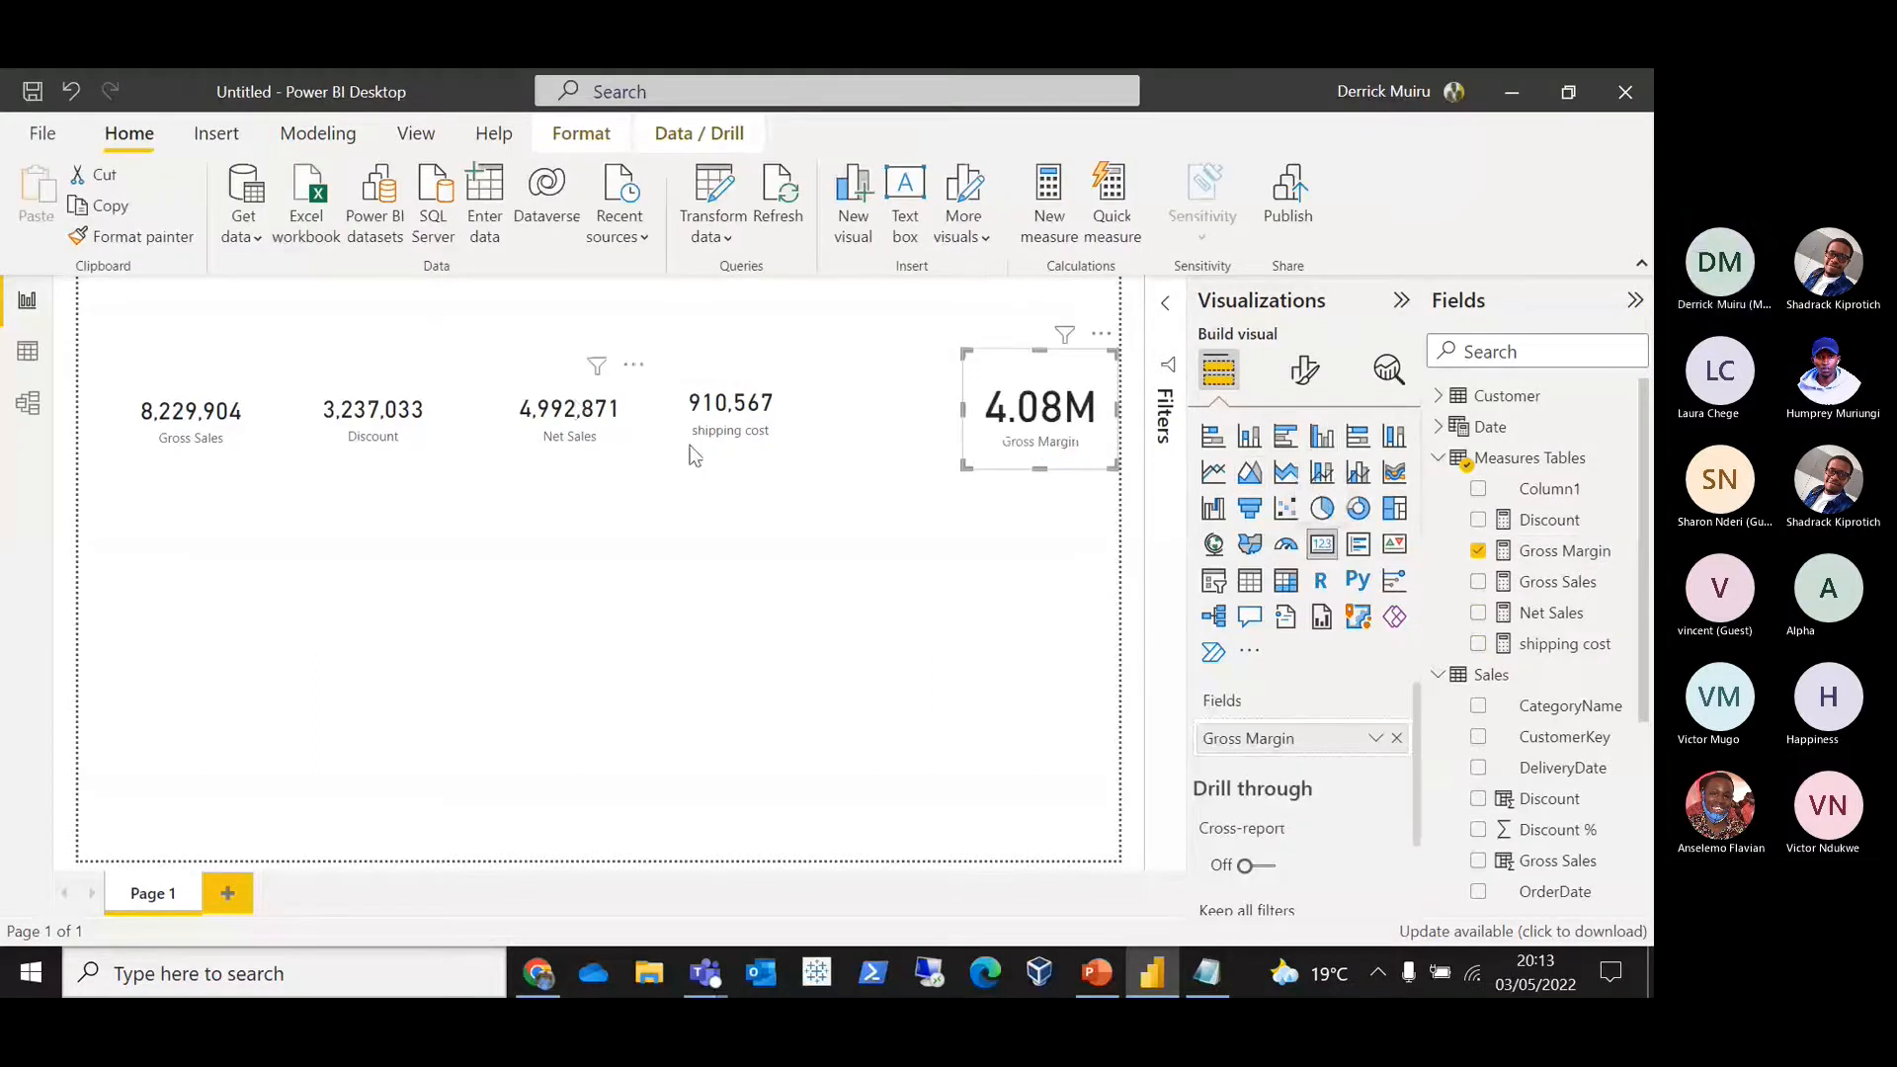
left_click(743, 441)
left_click(133, 236)
left_click(1012, 415)
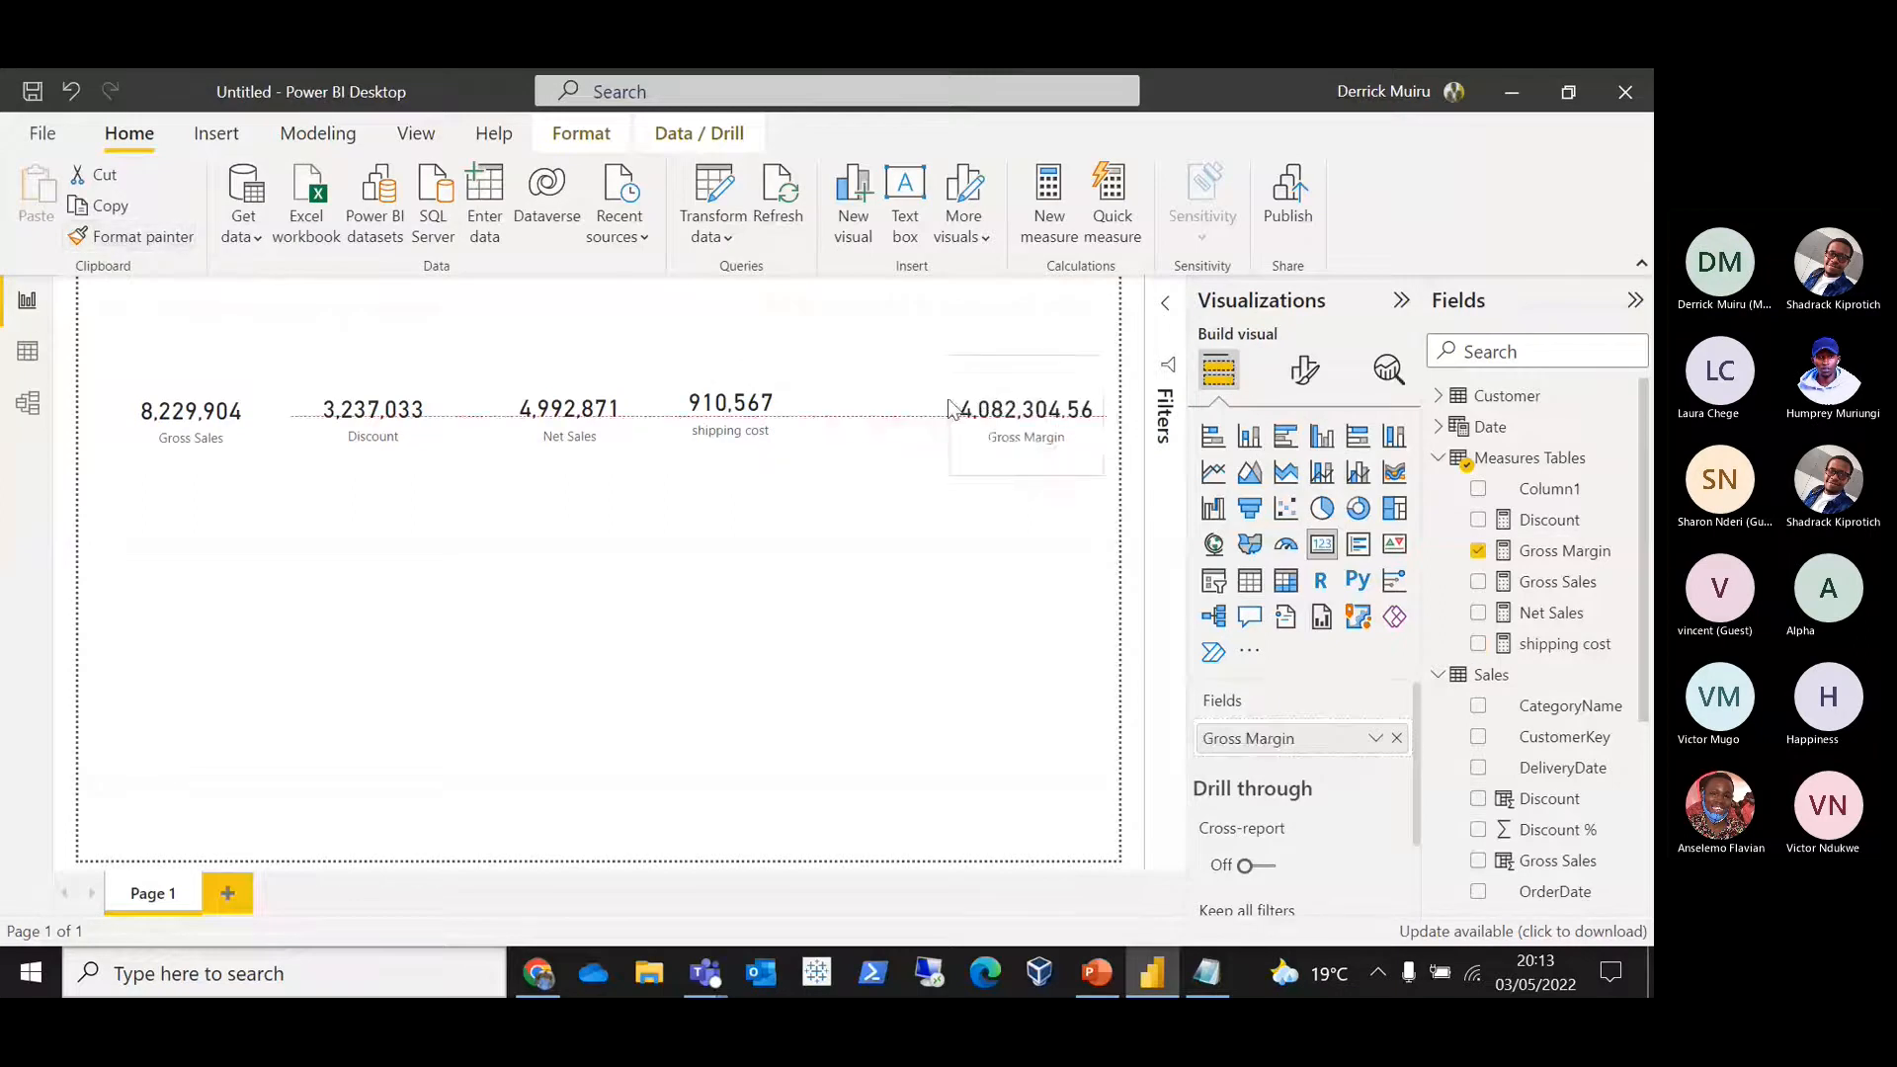
left_click(920, 424)
Step: Format the Gross Margin measure with 0 decimal places and a thousands separator, and shrink its card to match the row
left_click(1564, 551)
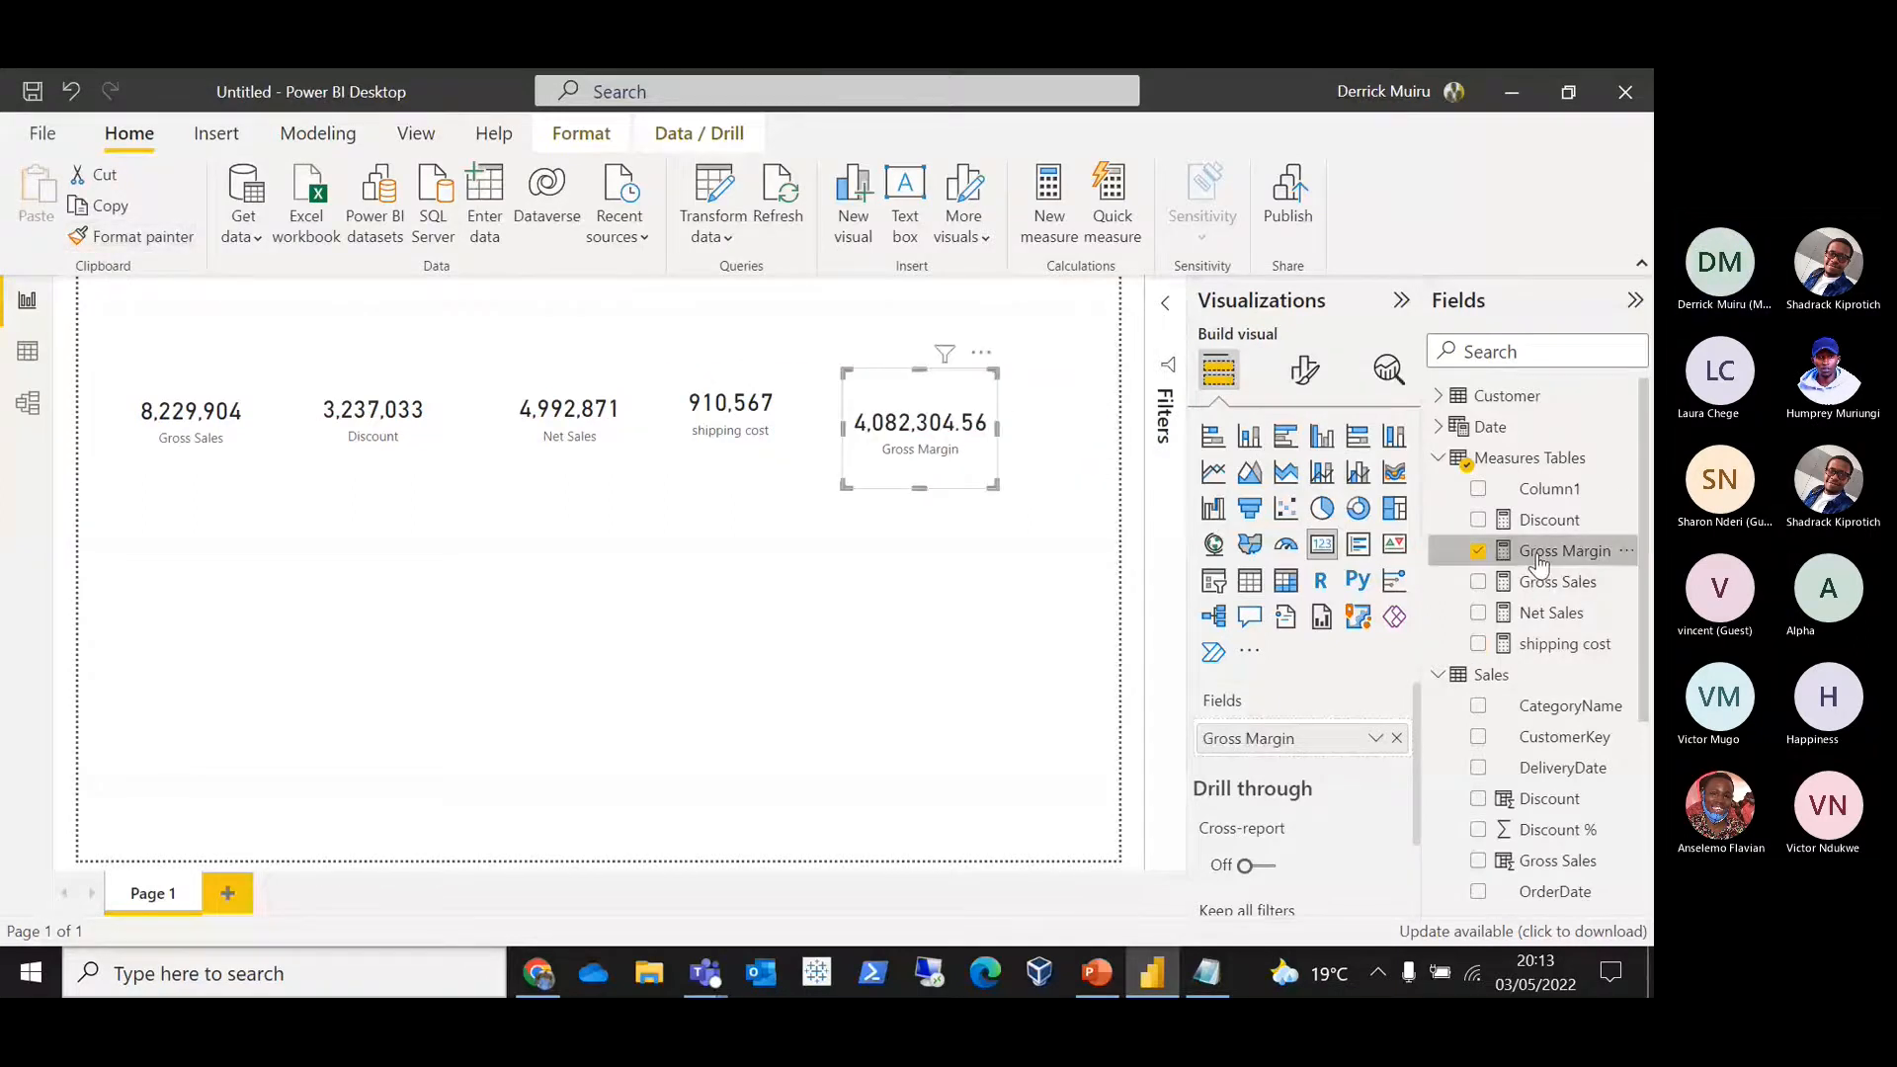
left_click(499, 227)
left_click(505, 226)
key("BackSpace")
key("BackSpace")
key("BackSpace")
key("BackSpace")
type("0")
key("Return")
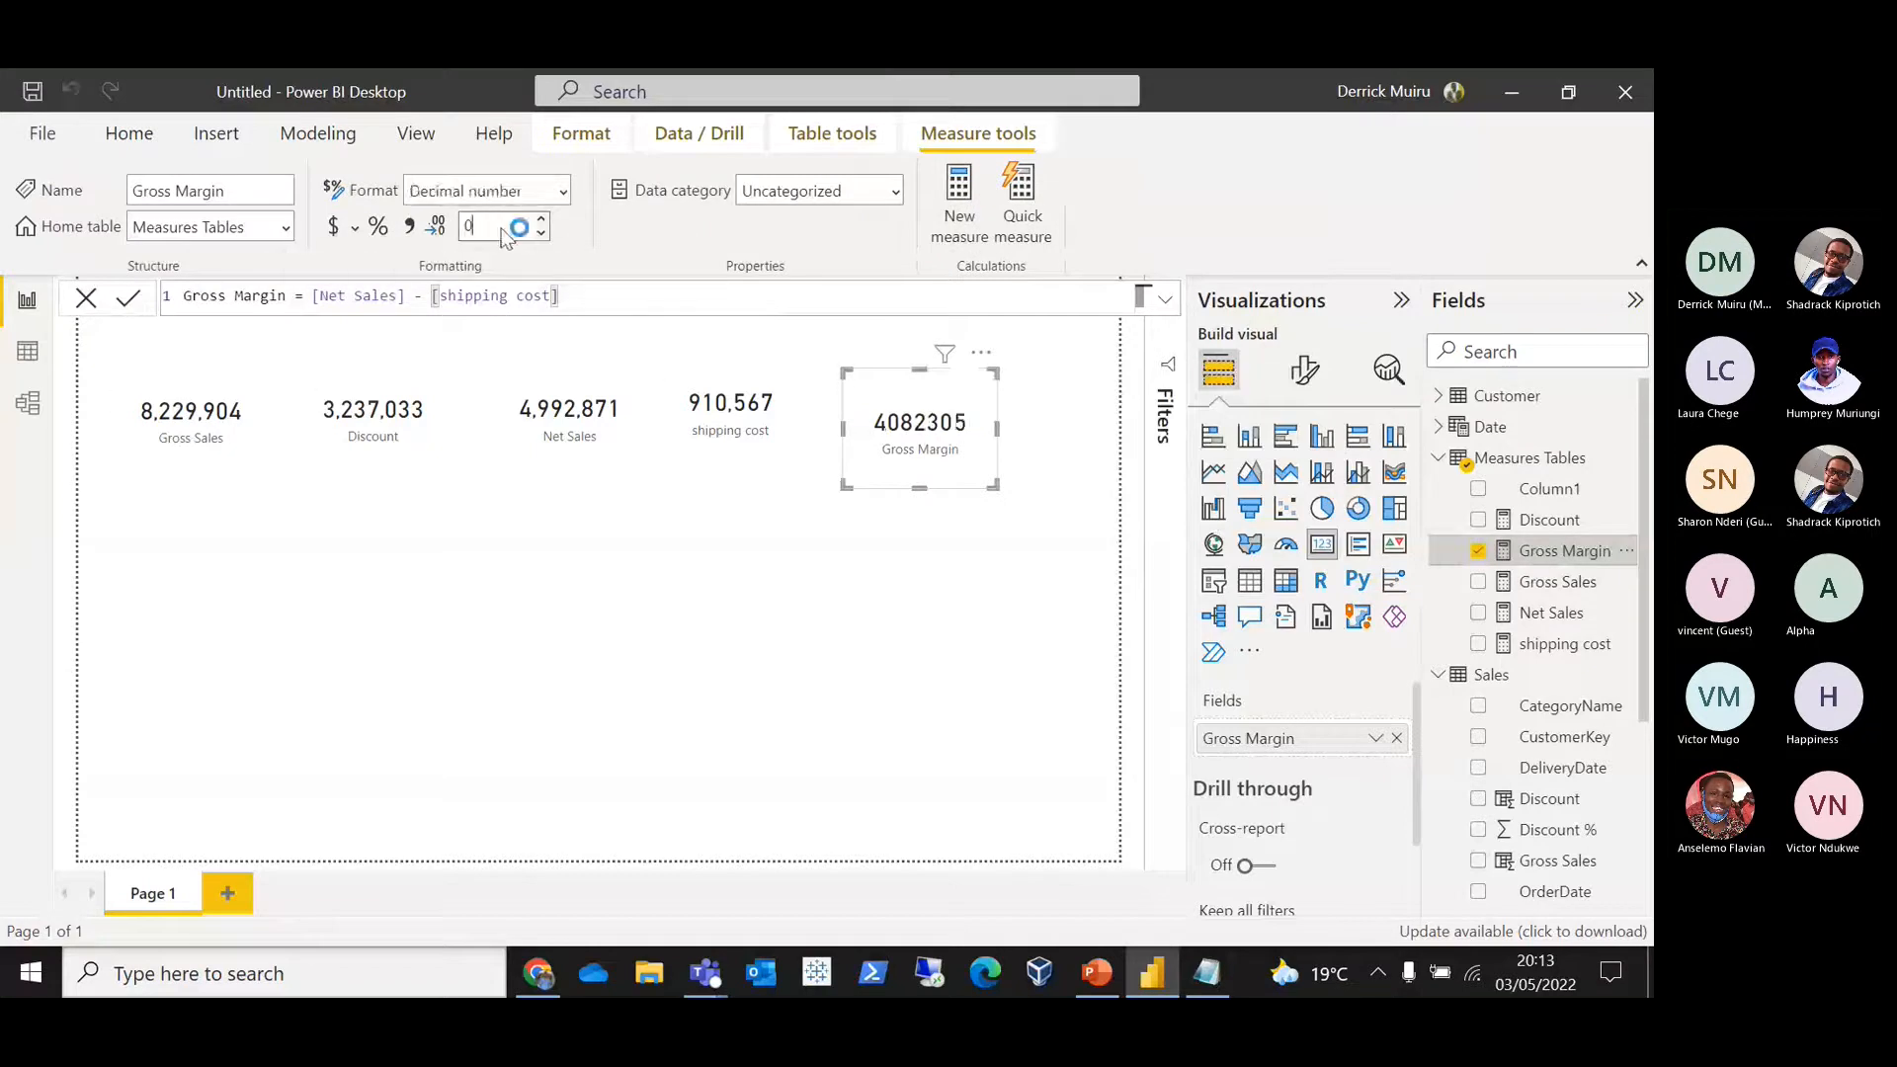
left_click(409, 226)
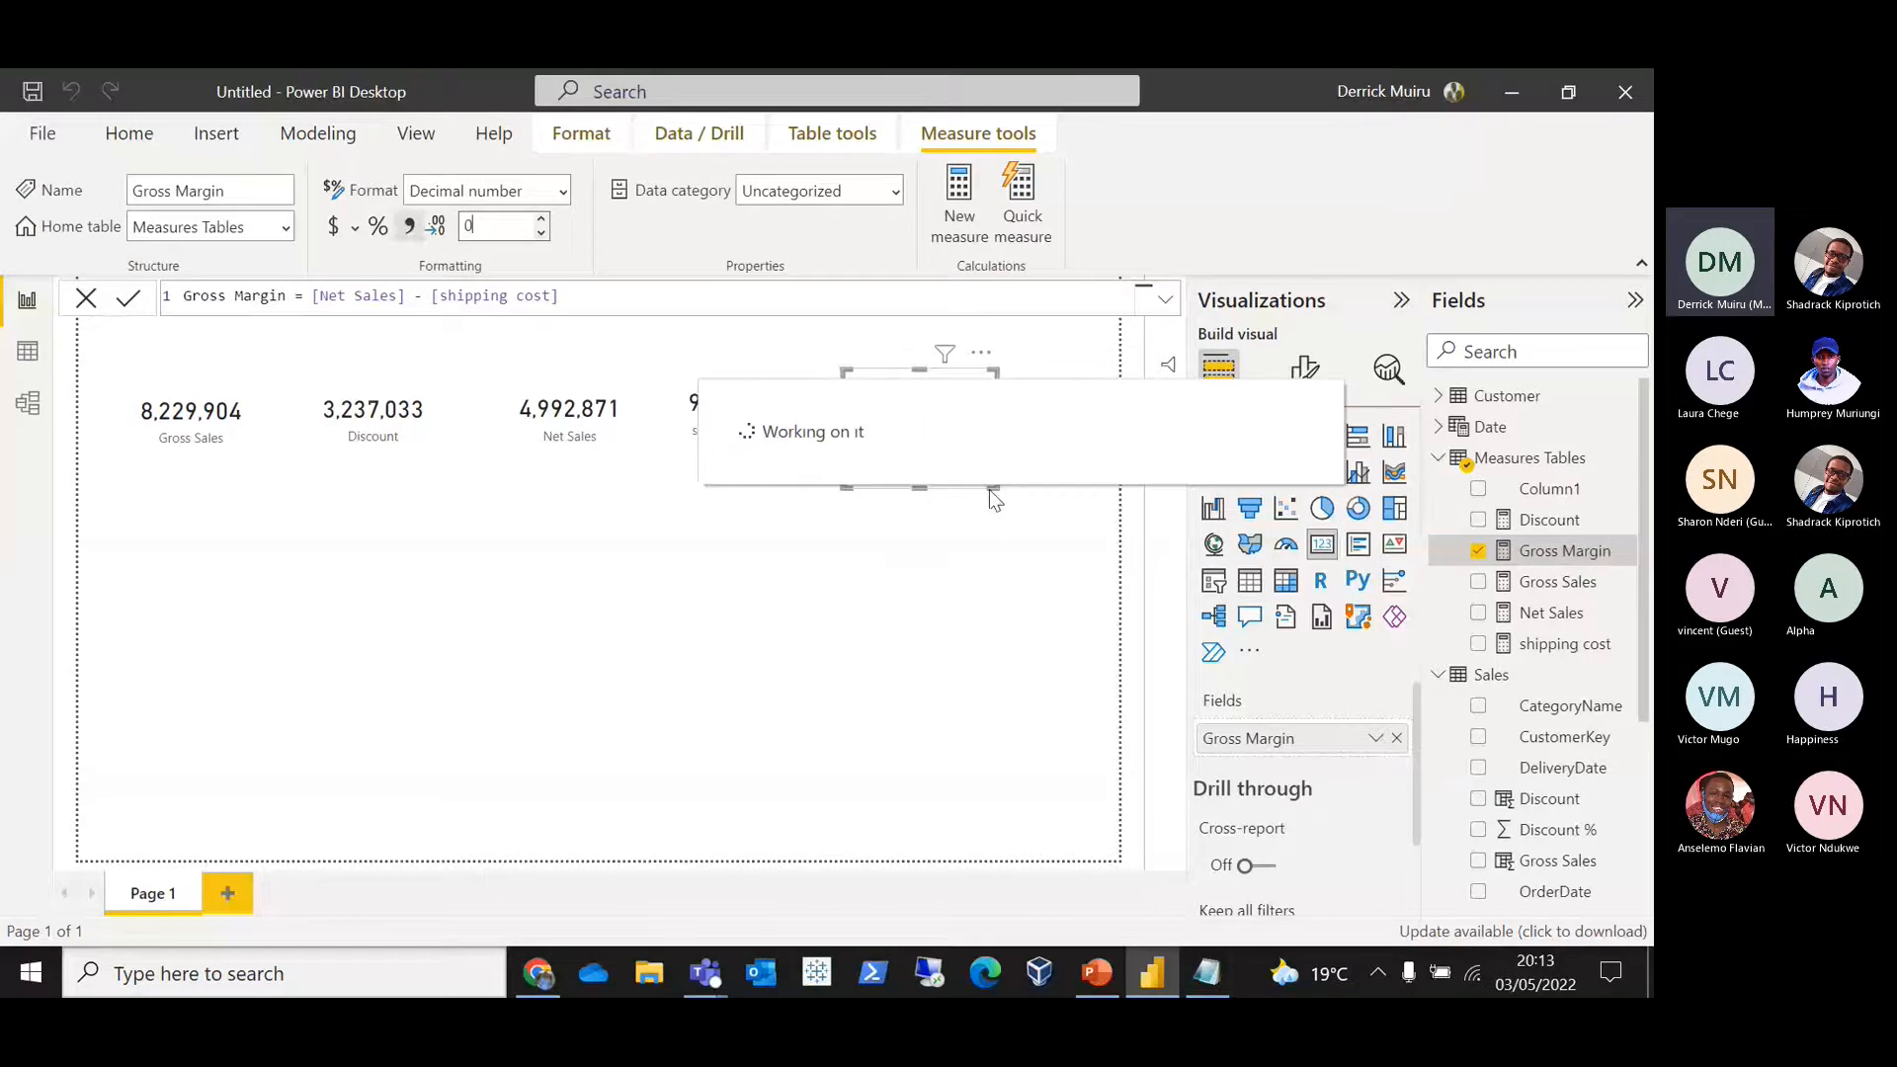
left_click_drag(988, 489, 975, 450)
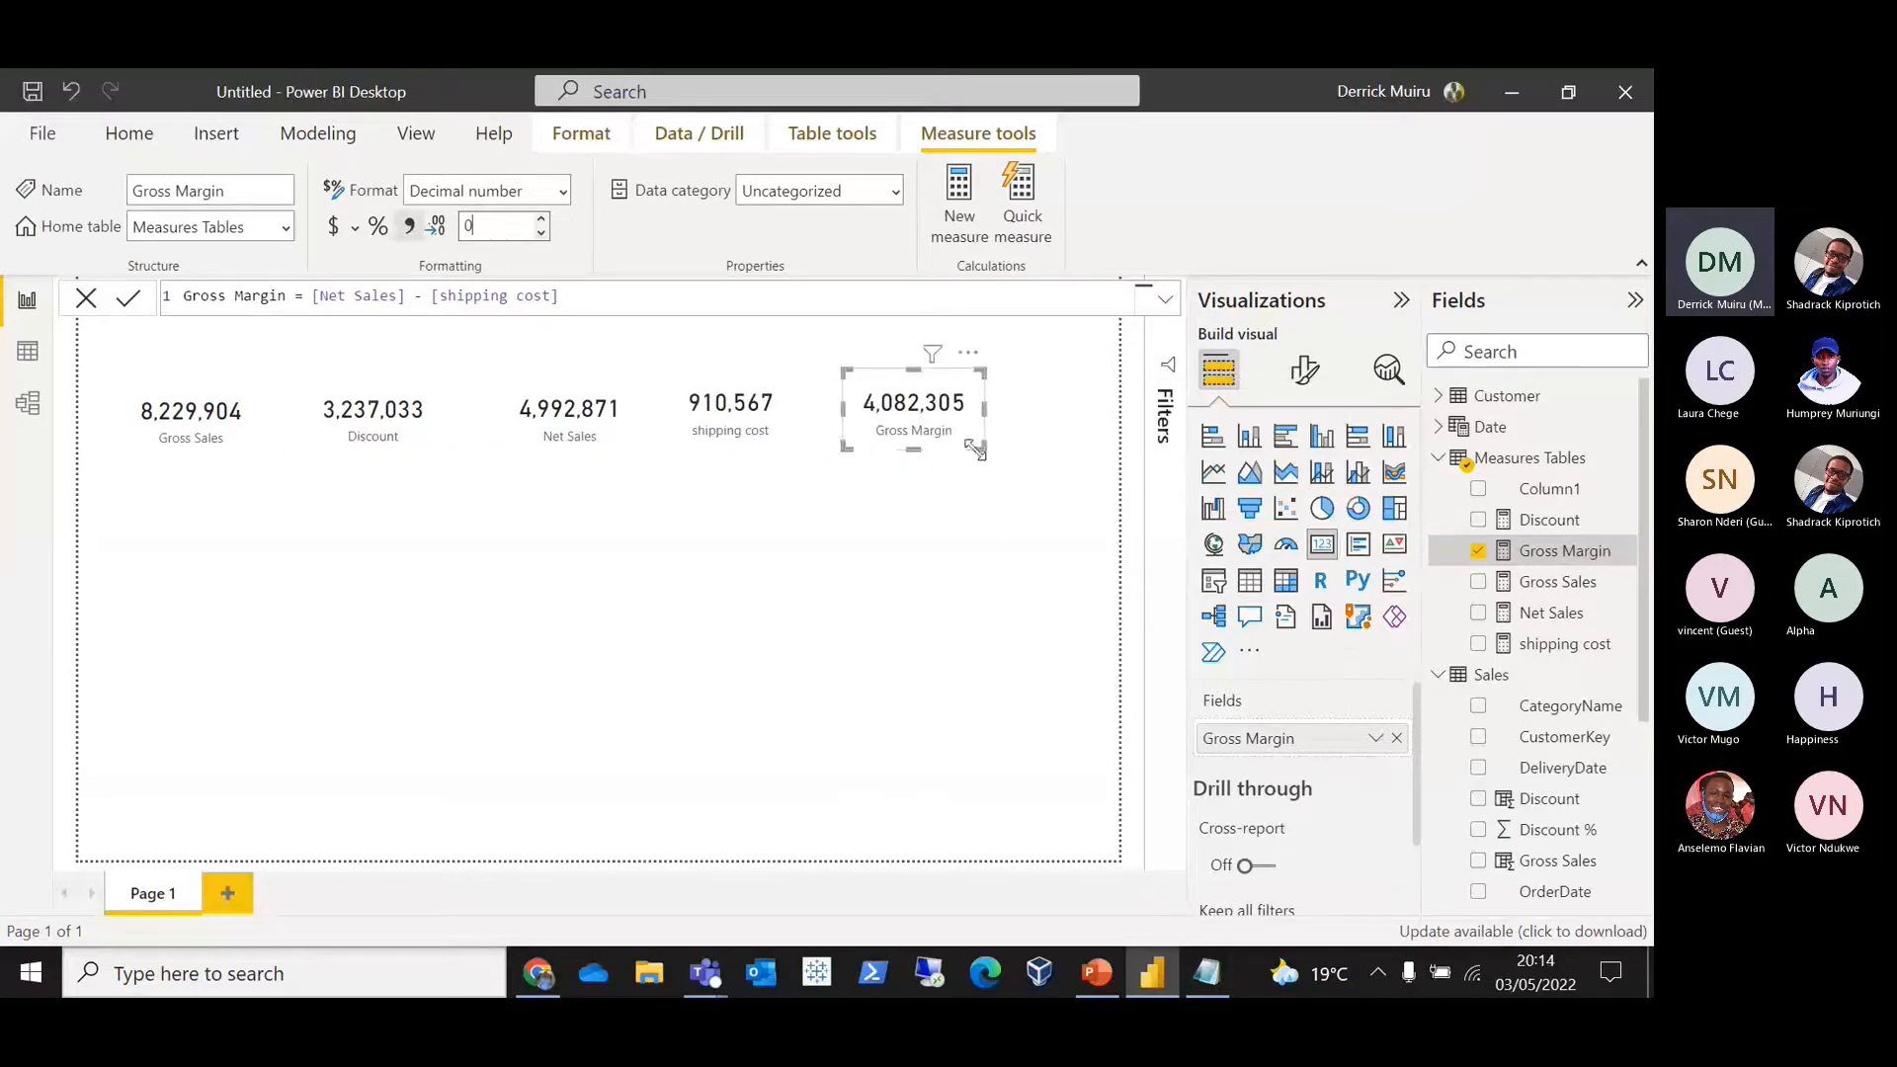
left_click(178, 417)
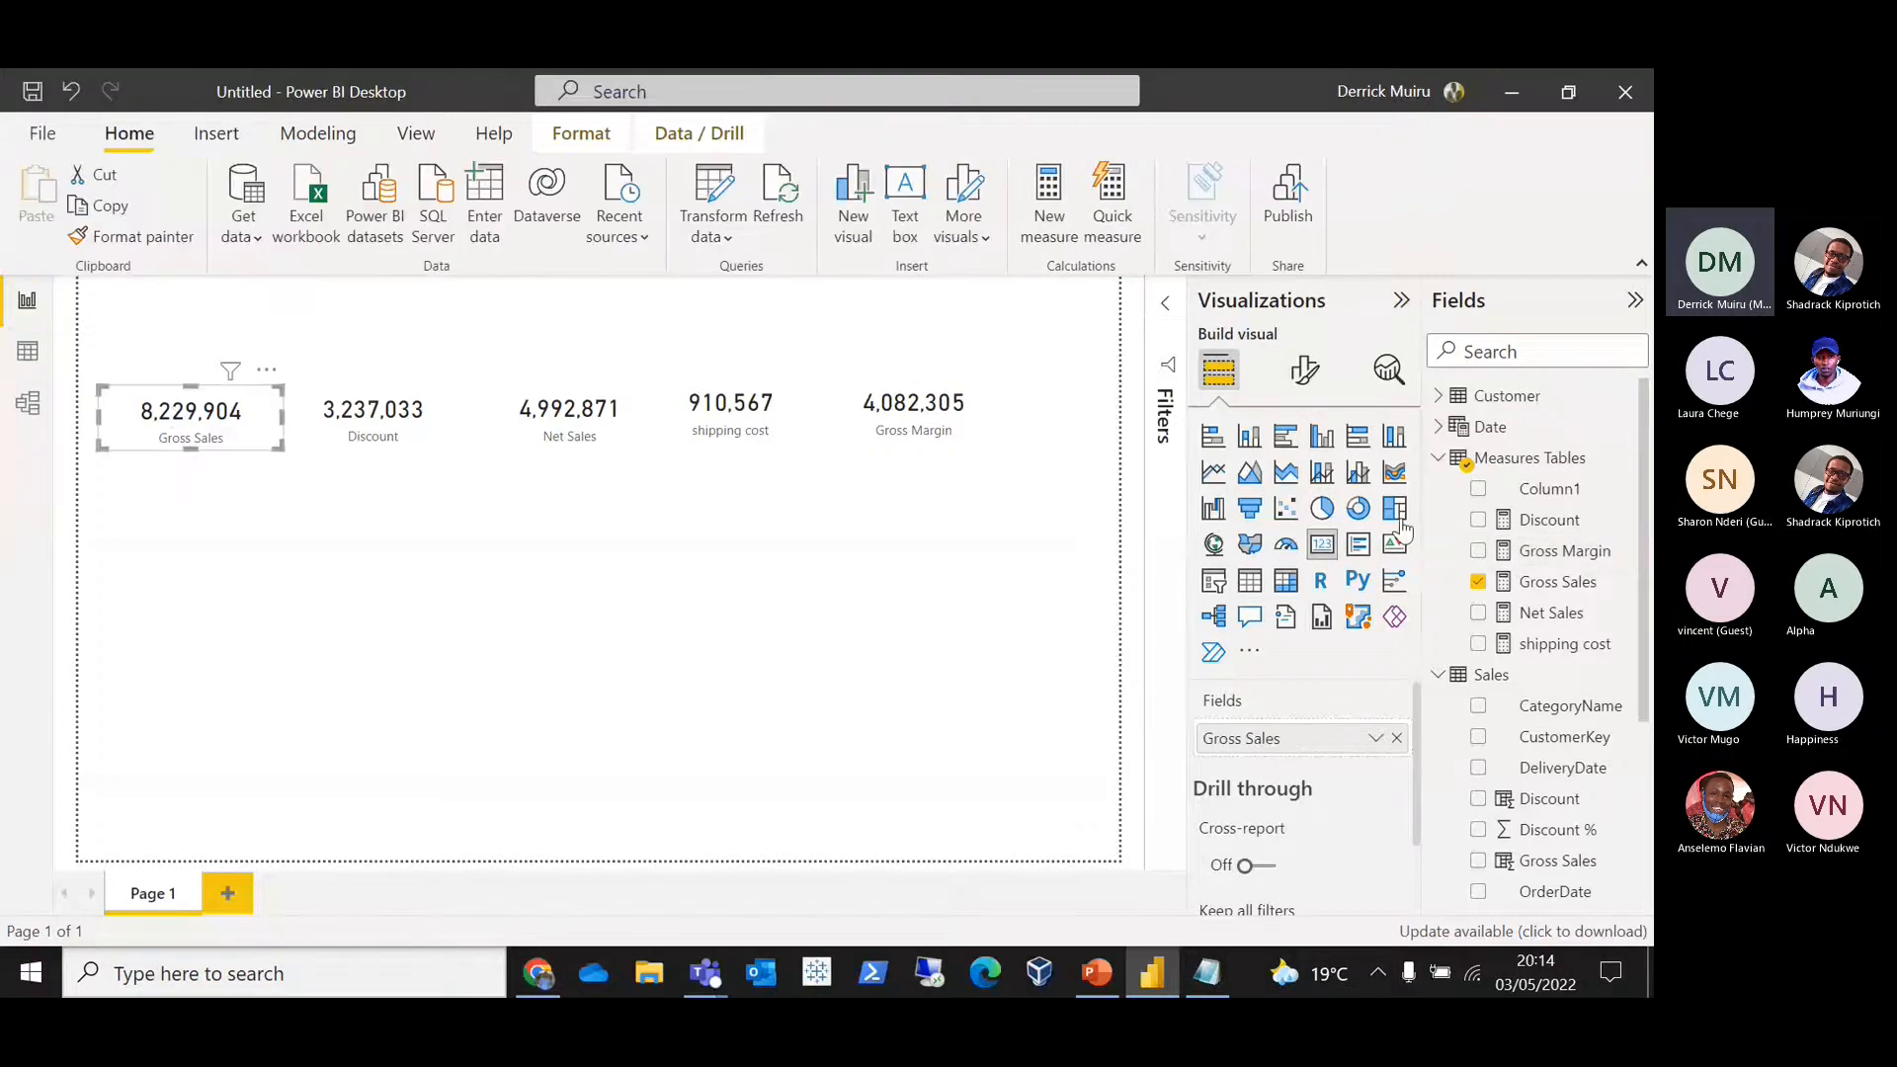
left_click(1559, 585)
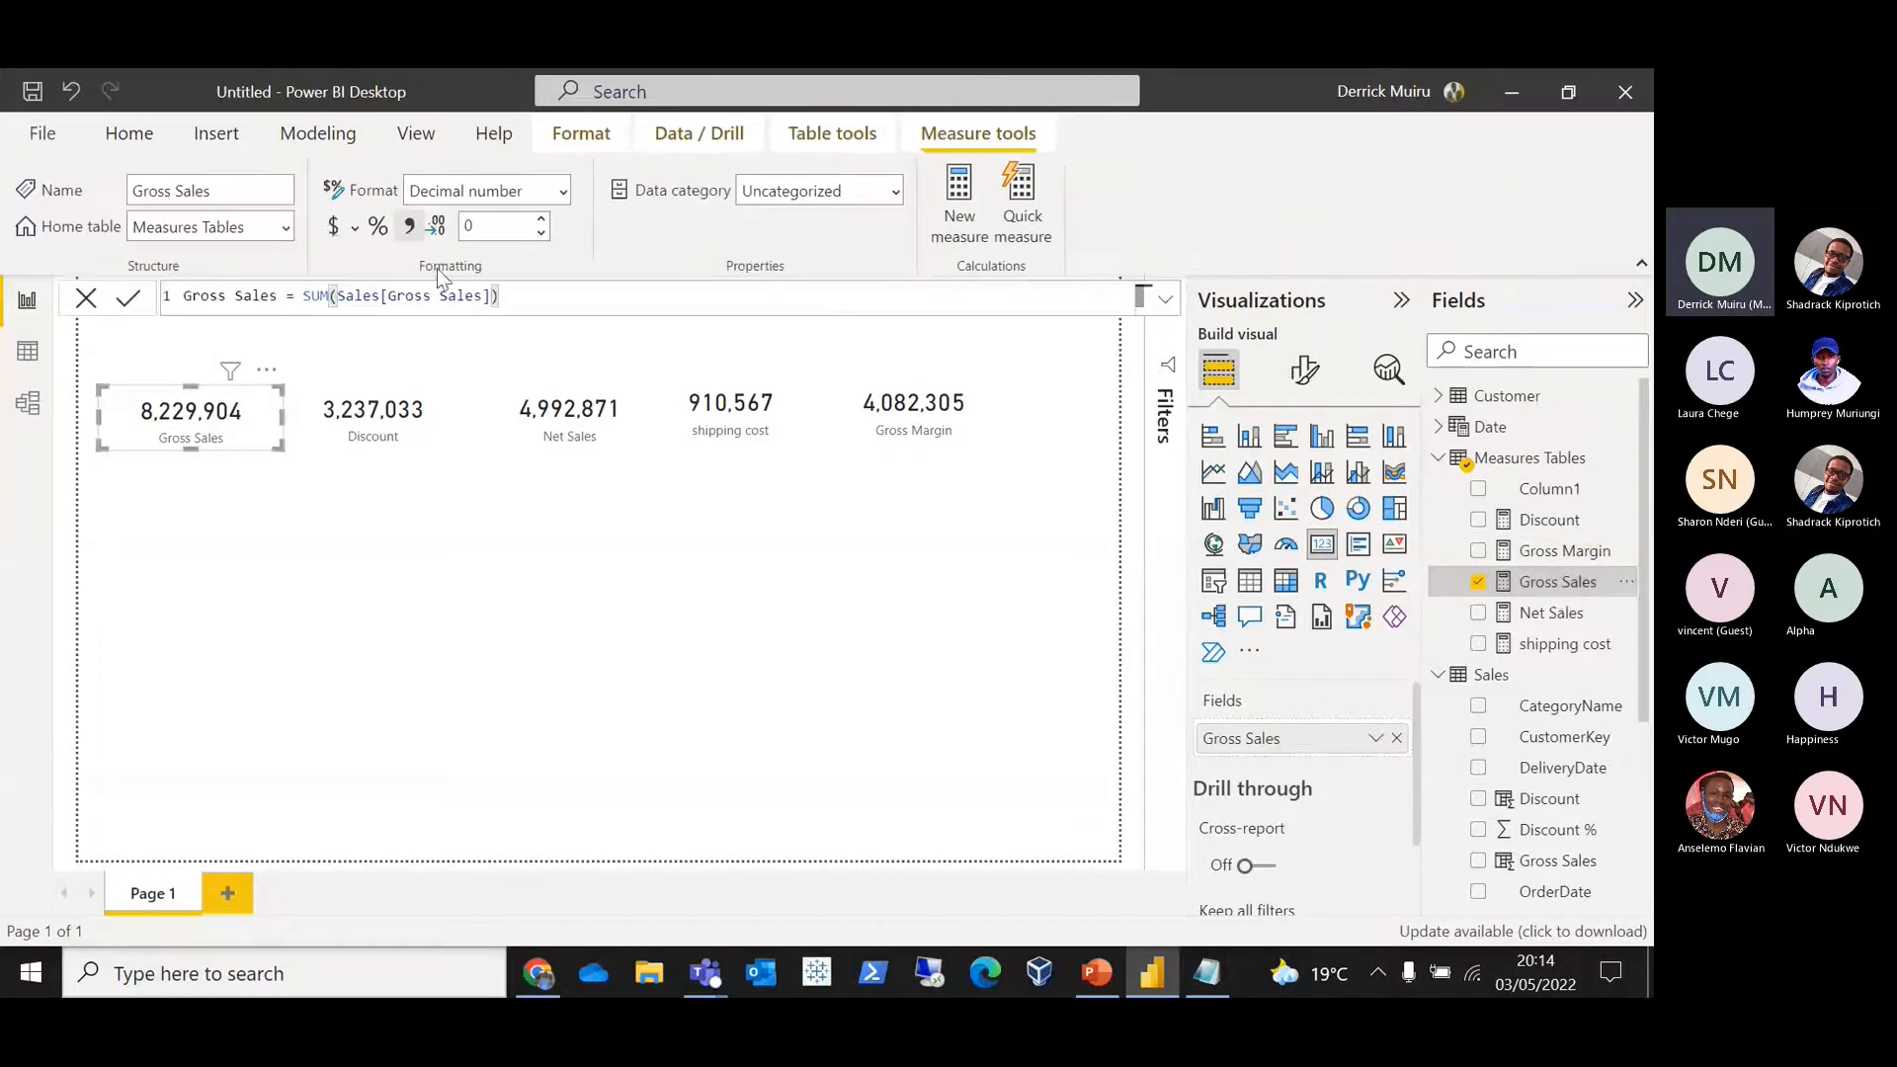
left_click(355, 231)
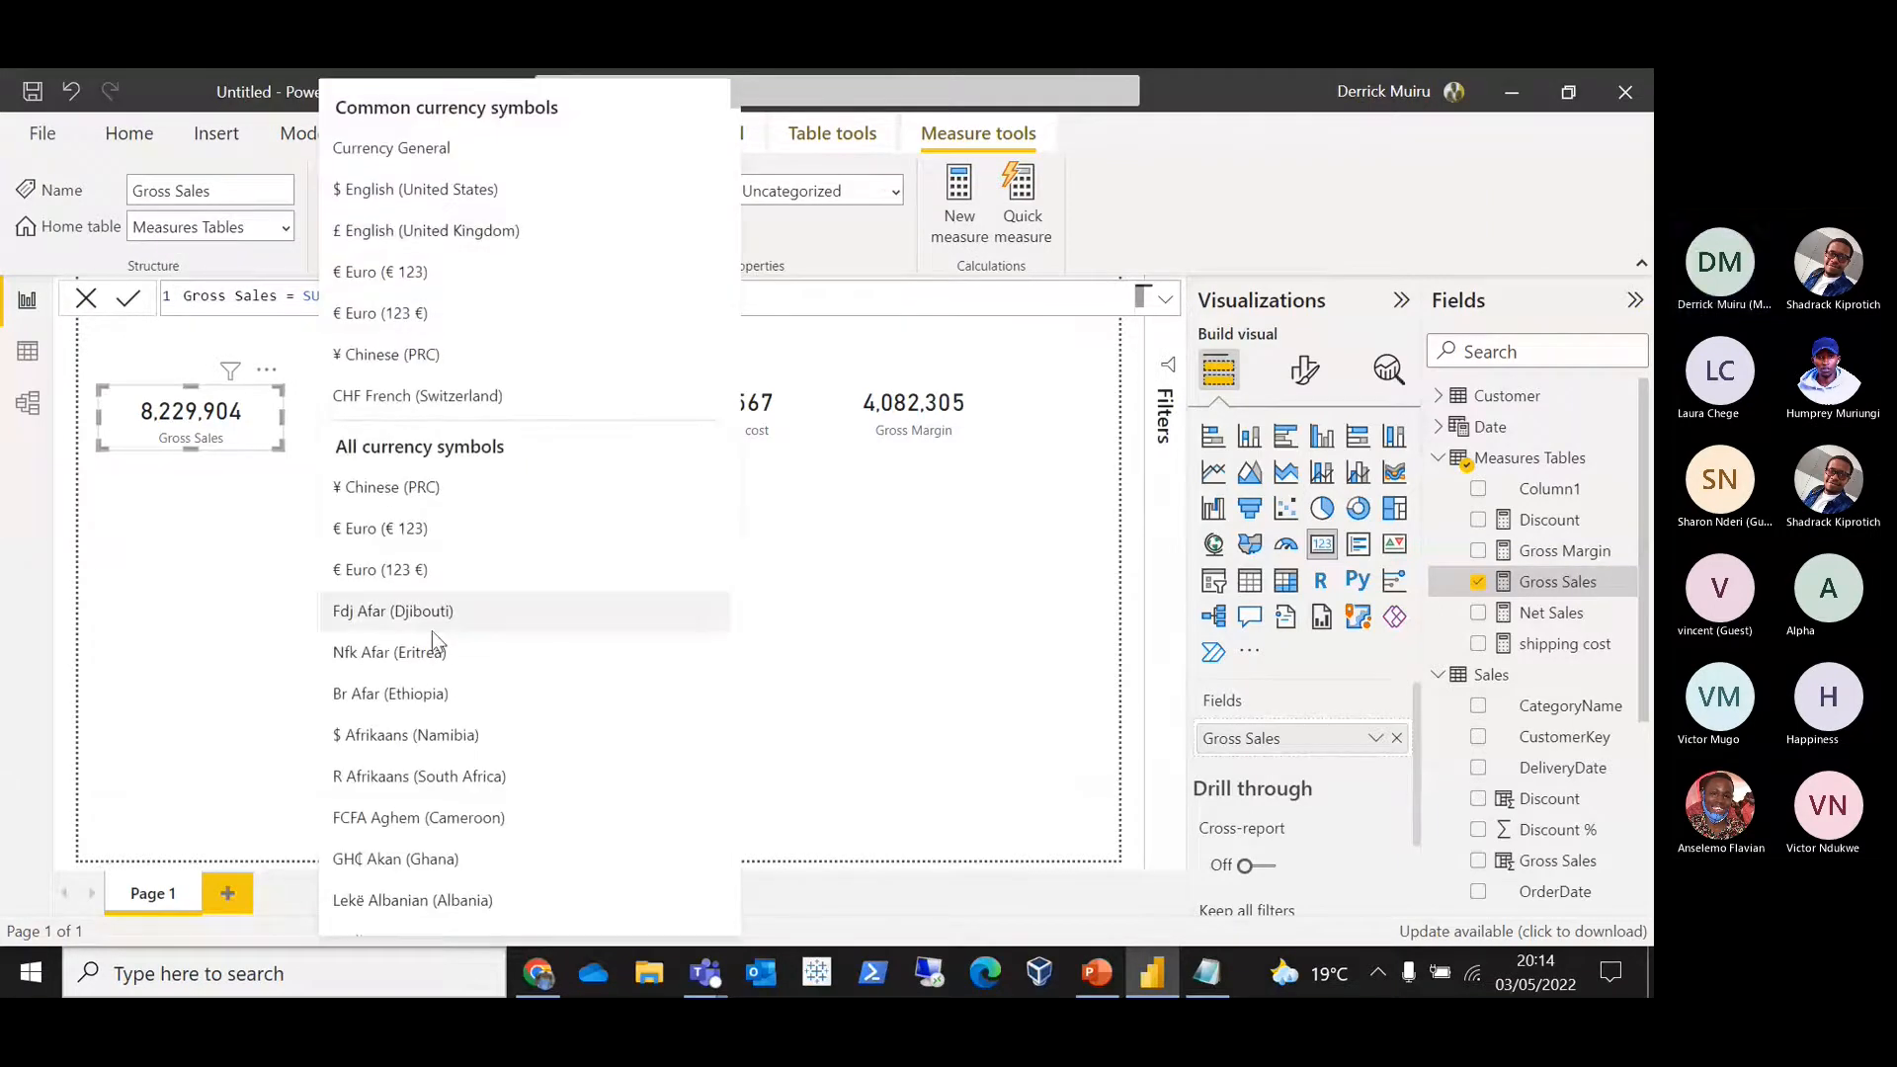
mouse_move(240, 493)
left_mouse_down()
mouse_move(337, 237)
mouse_move(229, 447)
left_mouse_up()
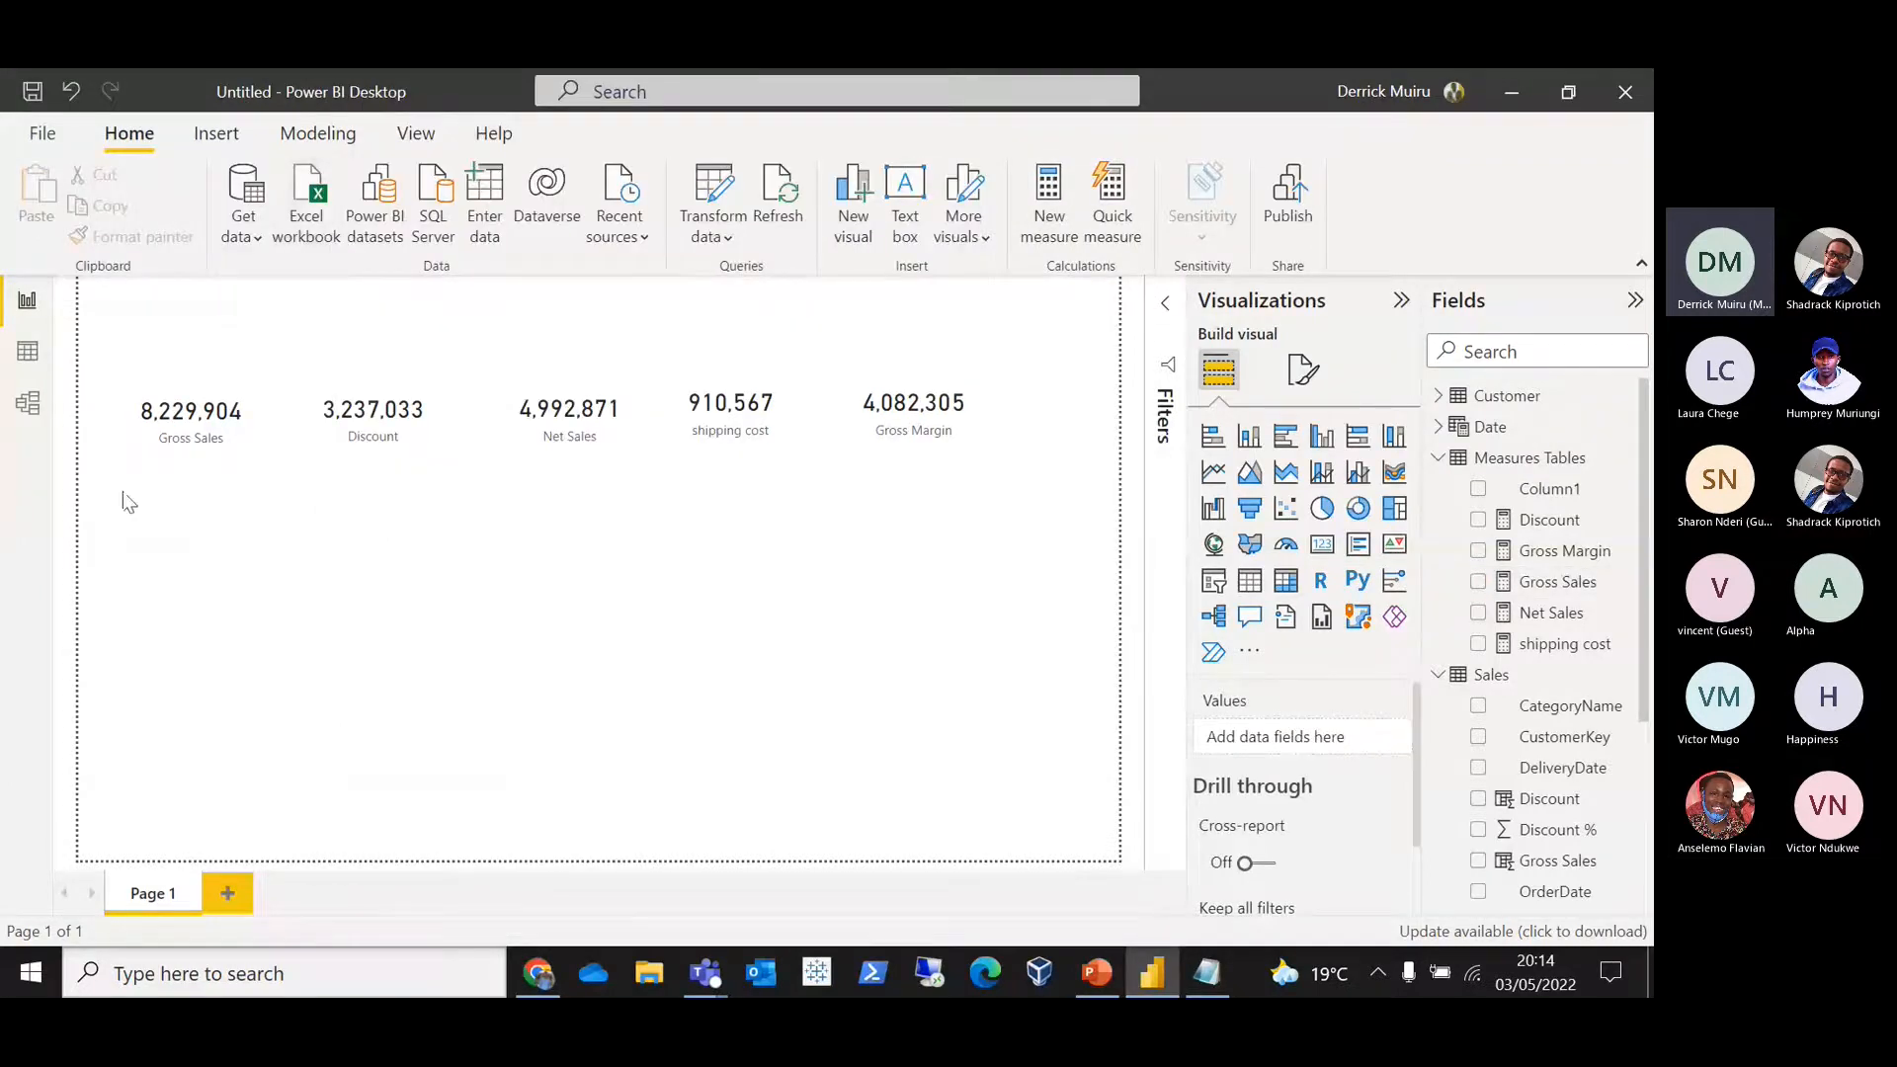
Step: Format the Gross Sales measure as $ currency with 0 decimal places
left_click(176, 435)
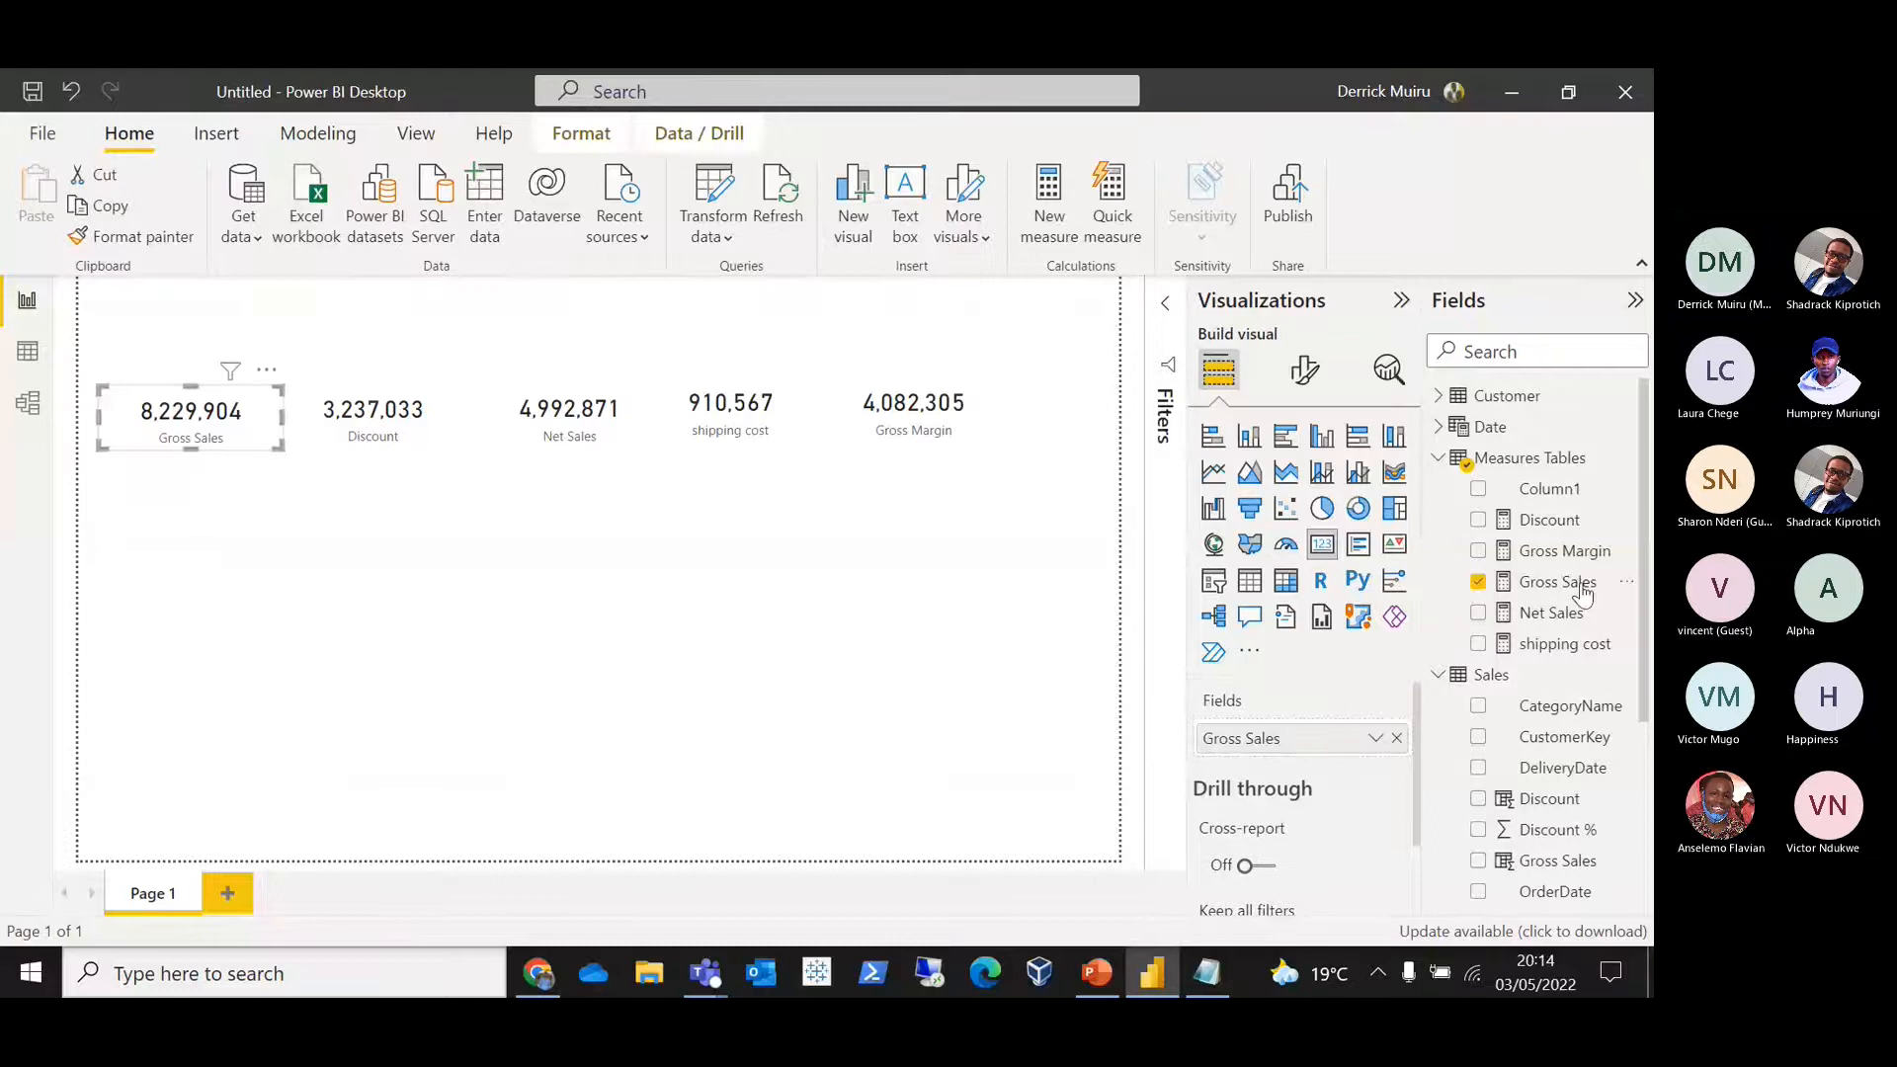
left_click(1581, 588)
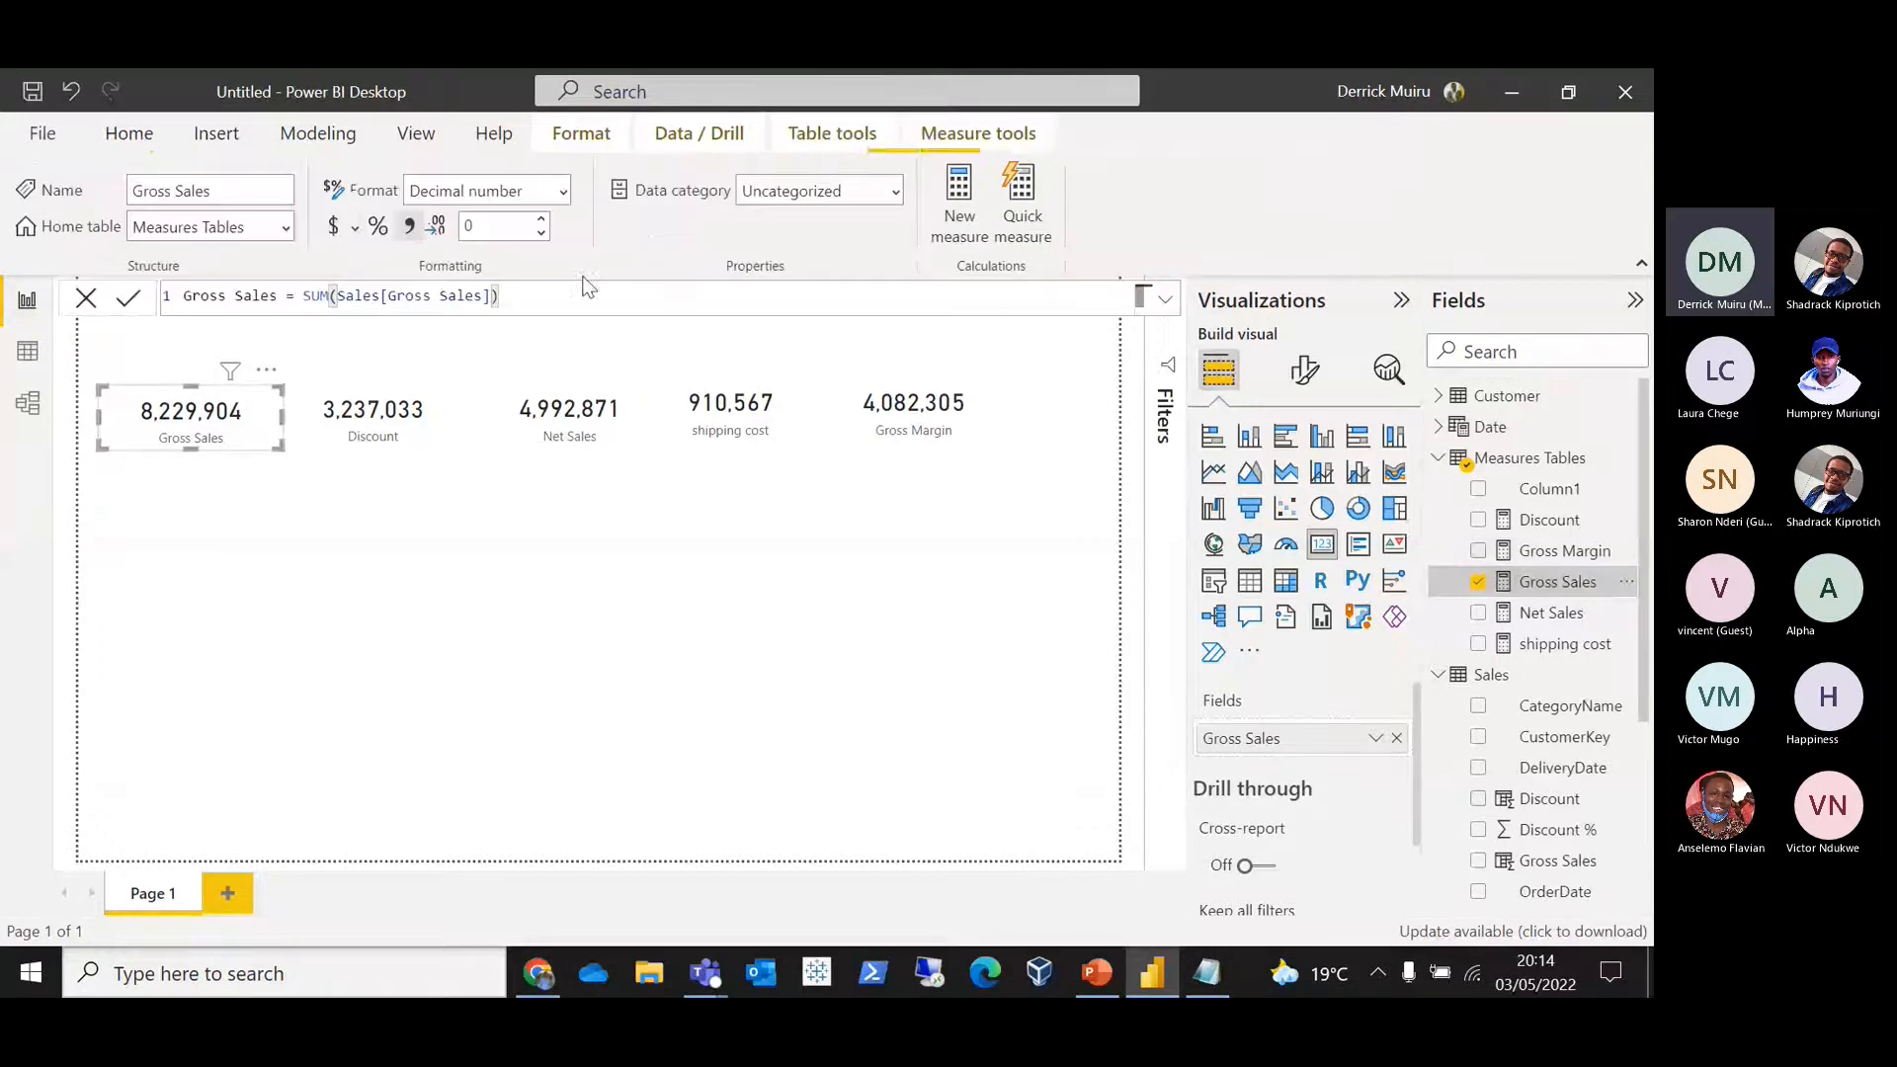
left_click(334, 229)
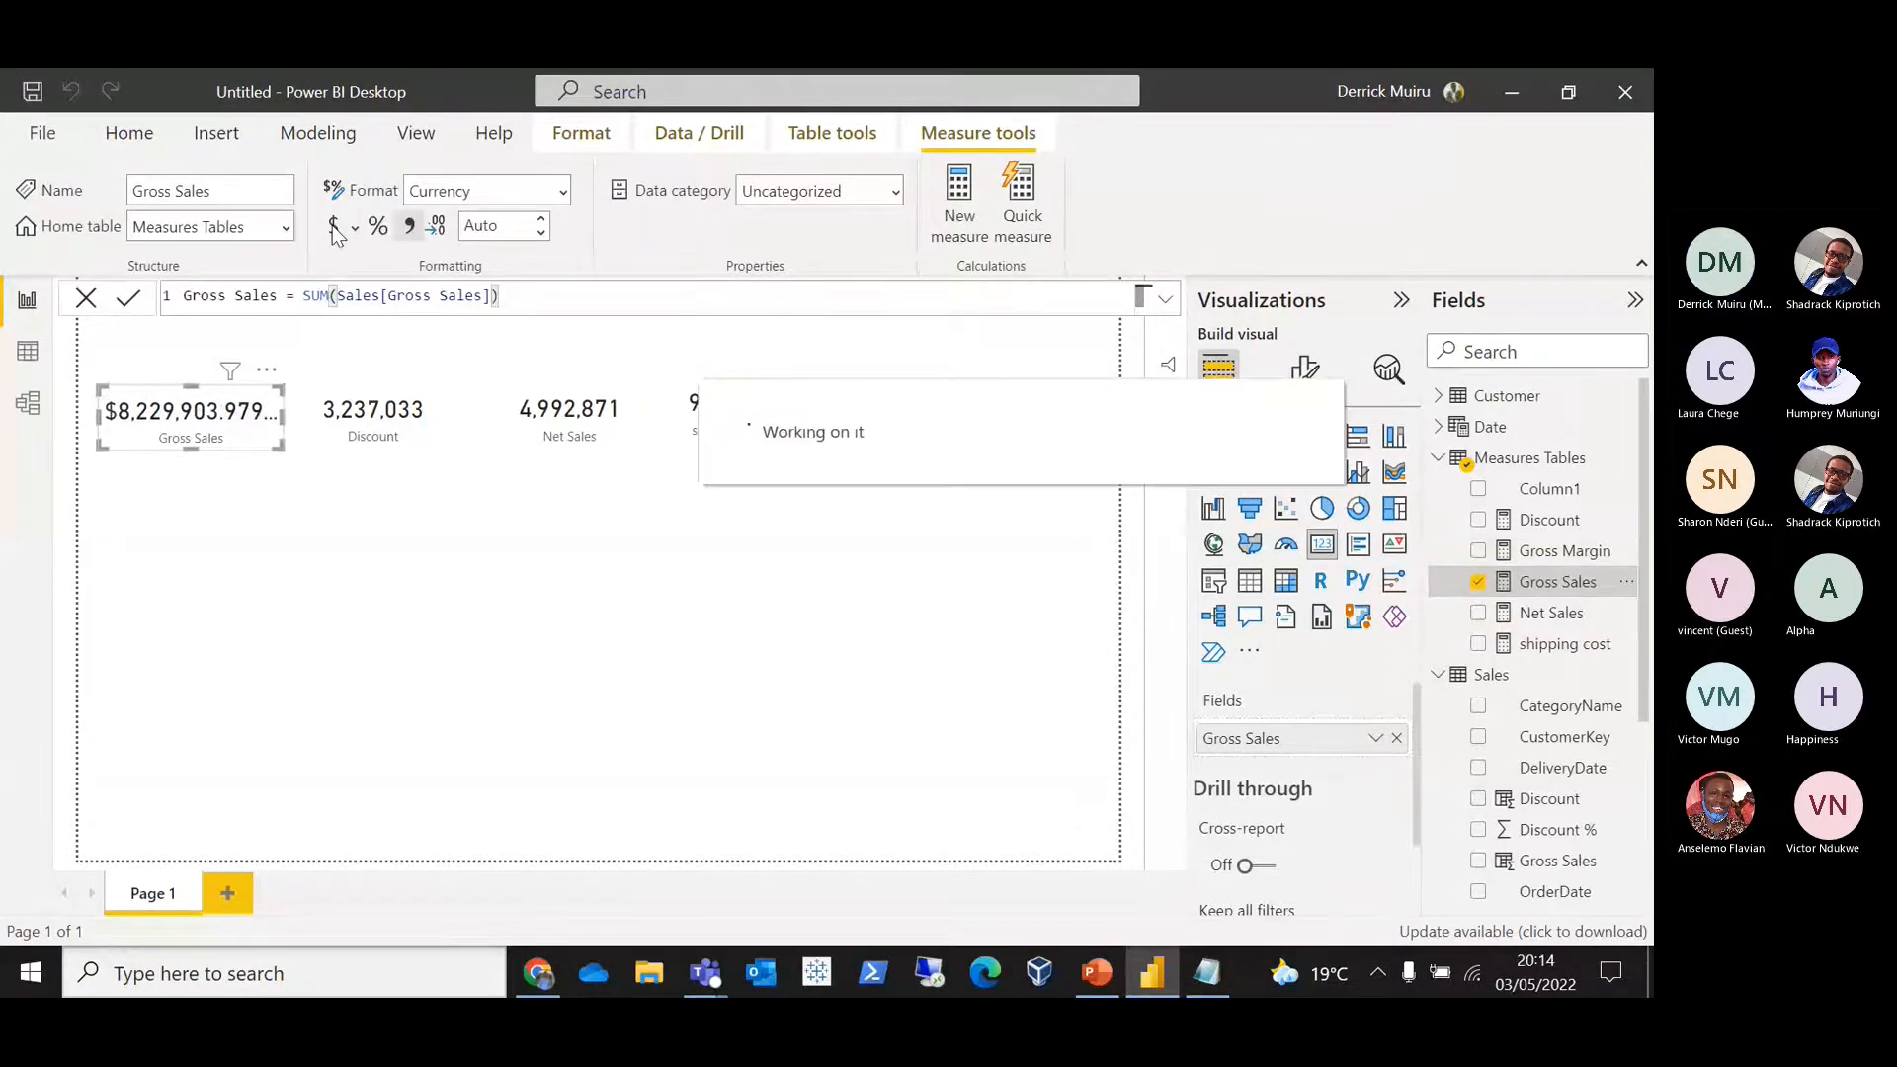
double_click(492, 225)
type("0")
key("Return")
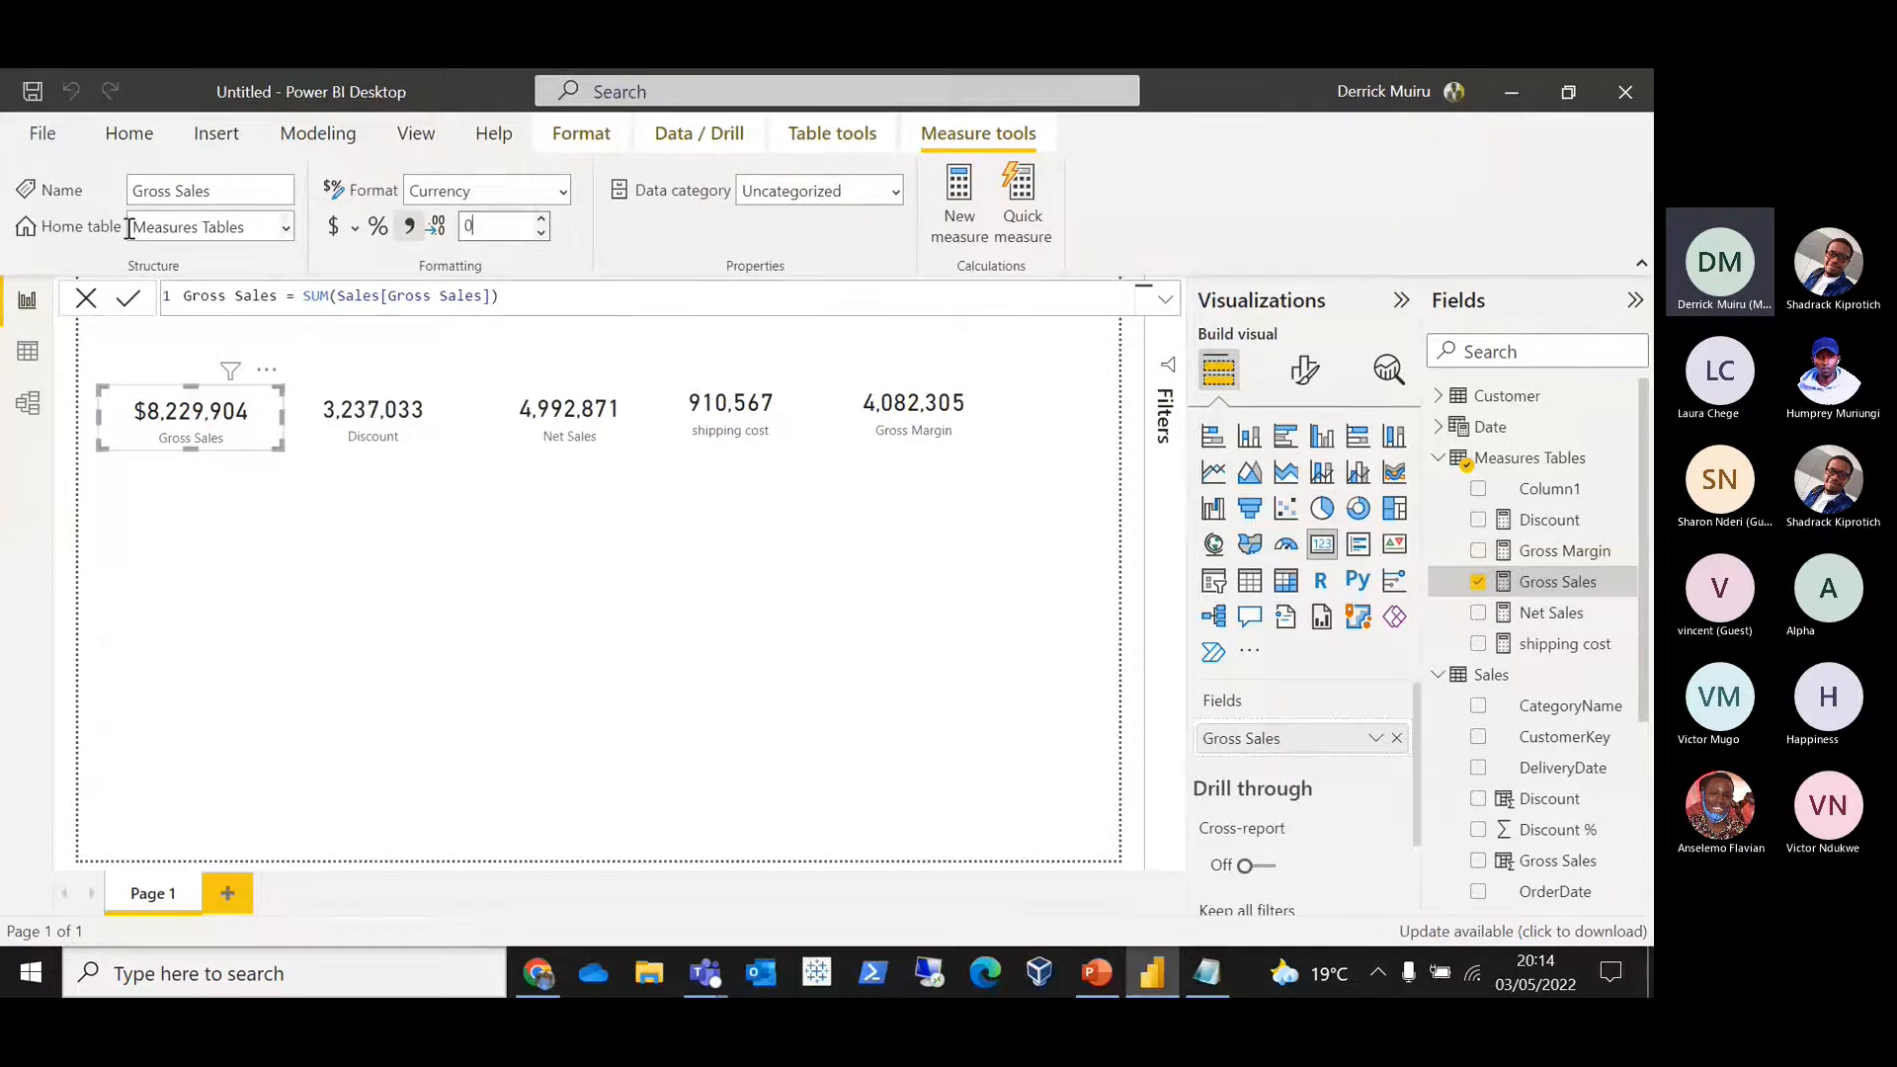
Step: Try to copy the Gross Sales card's currency formatting onto the Discount card with Format painter
left_click(124, 138)
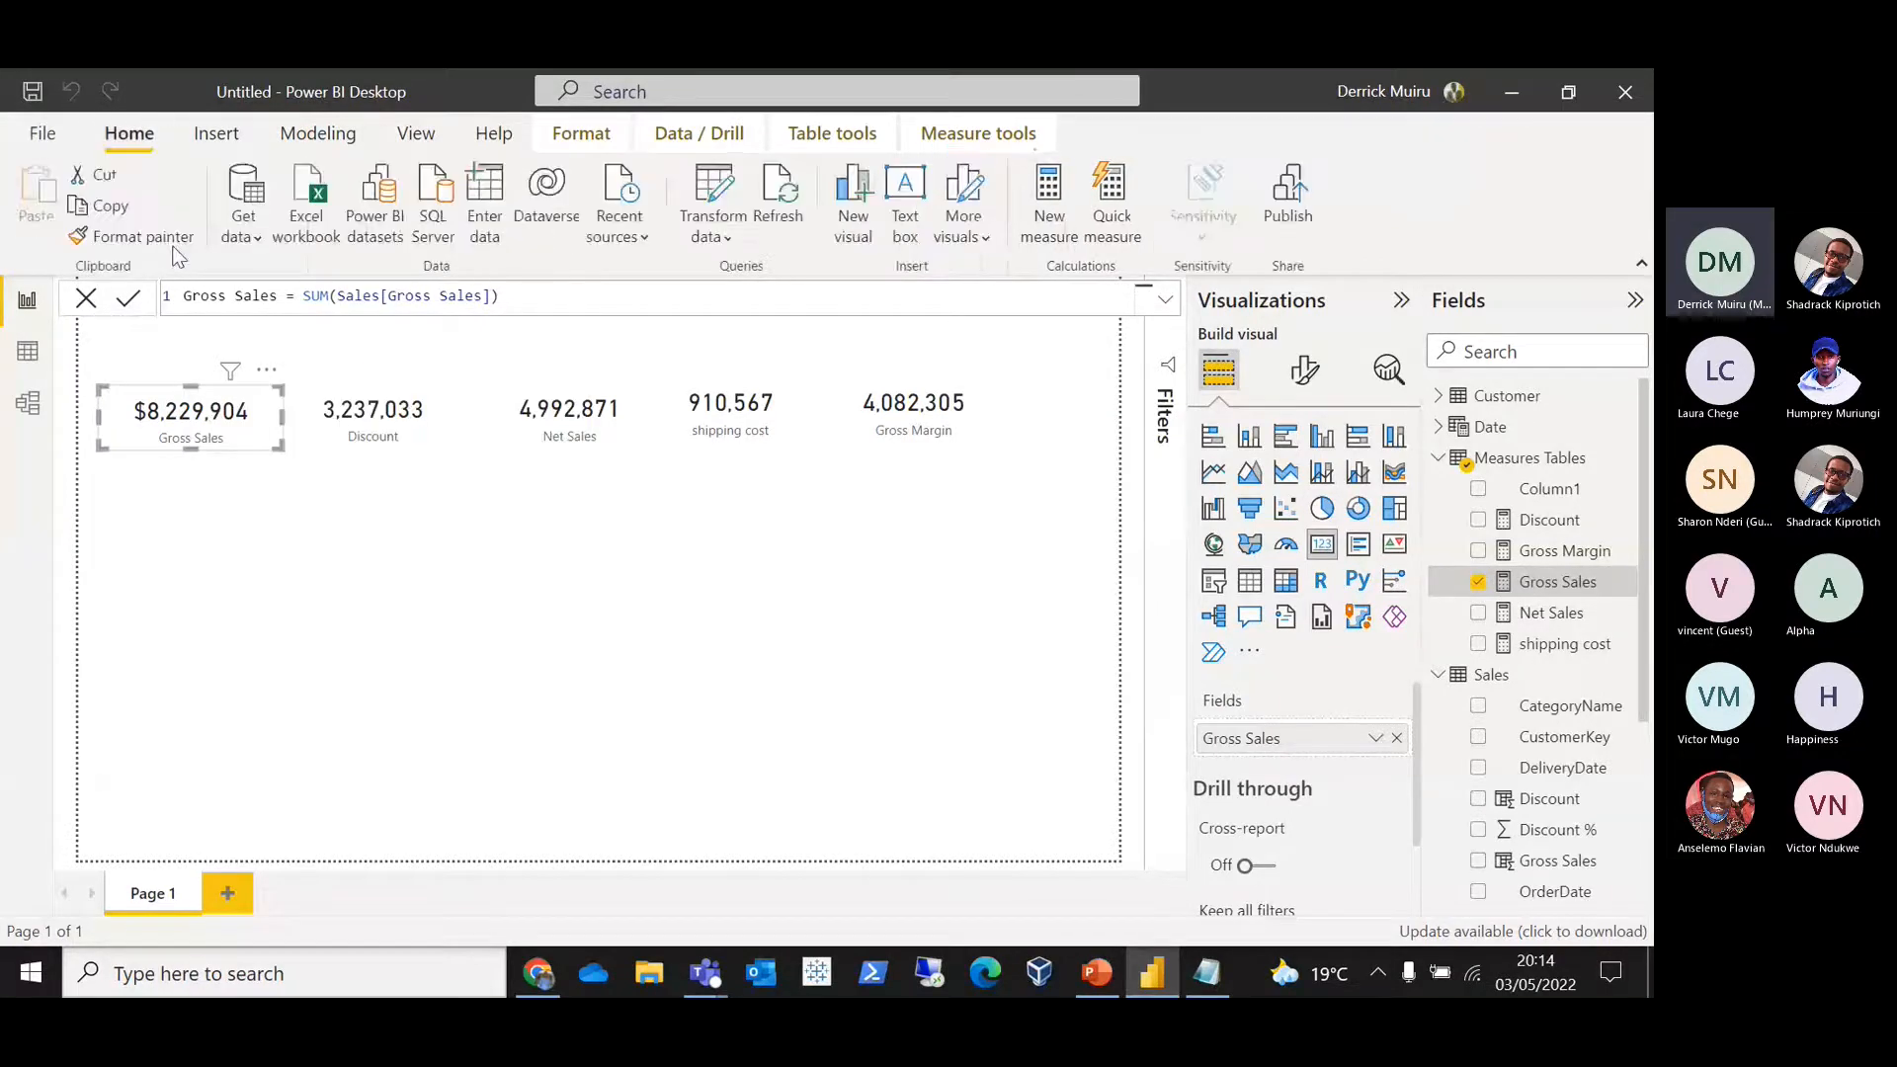
left_click(385, 415)
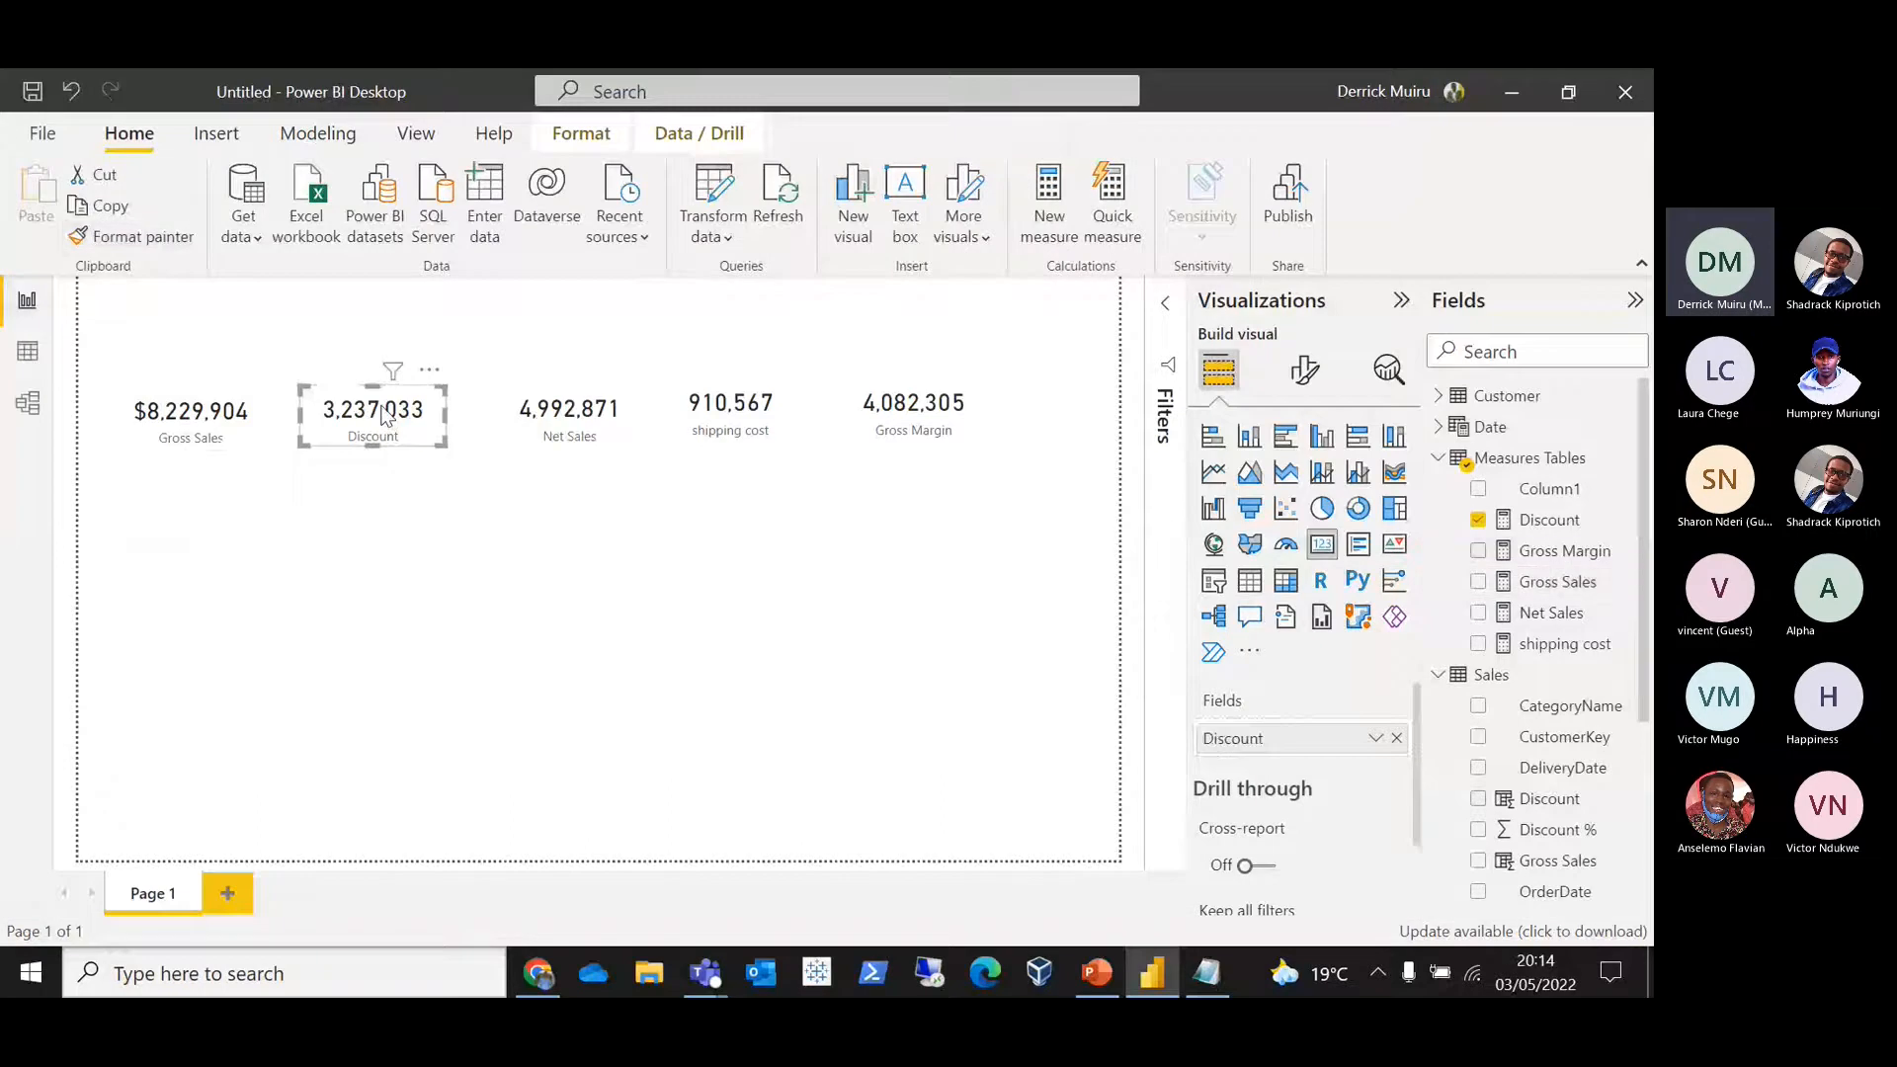
left_click(233, 411)
left_click(143, 237)
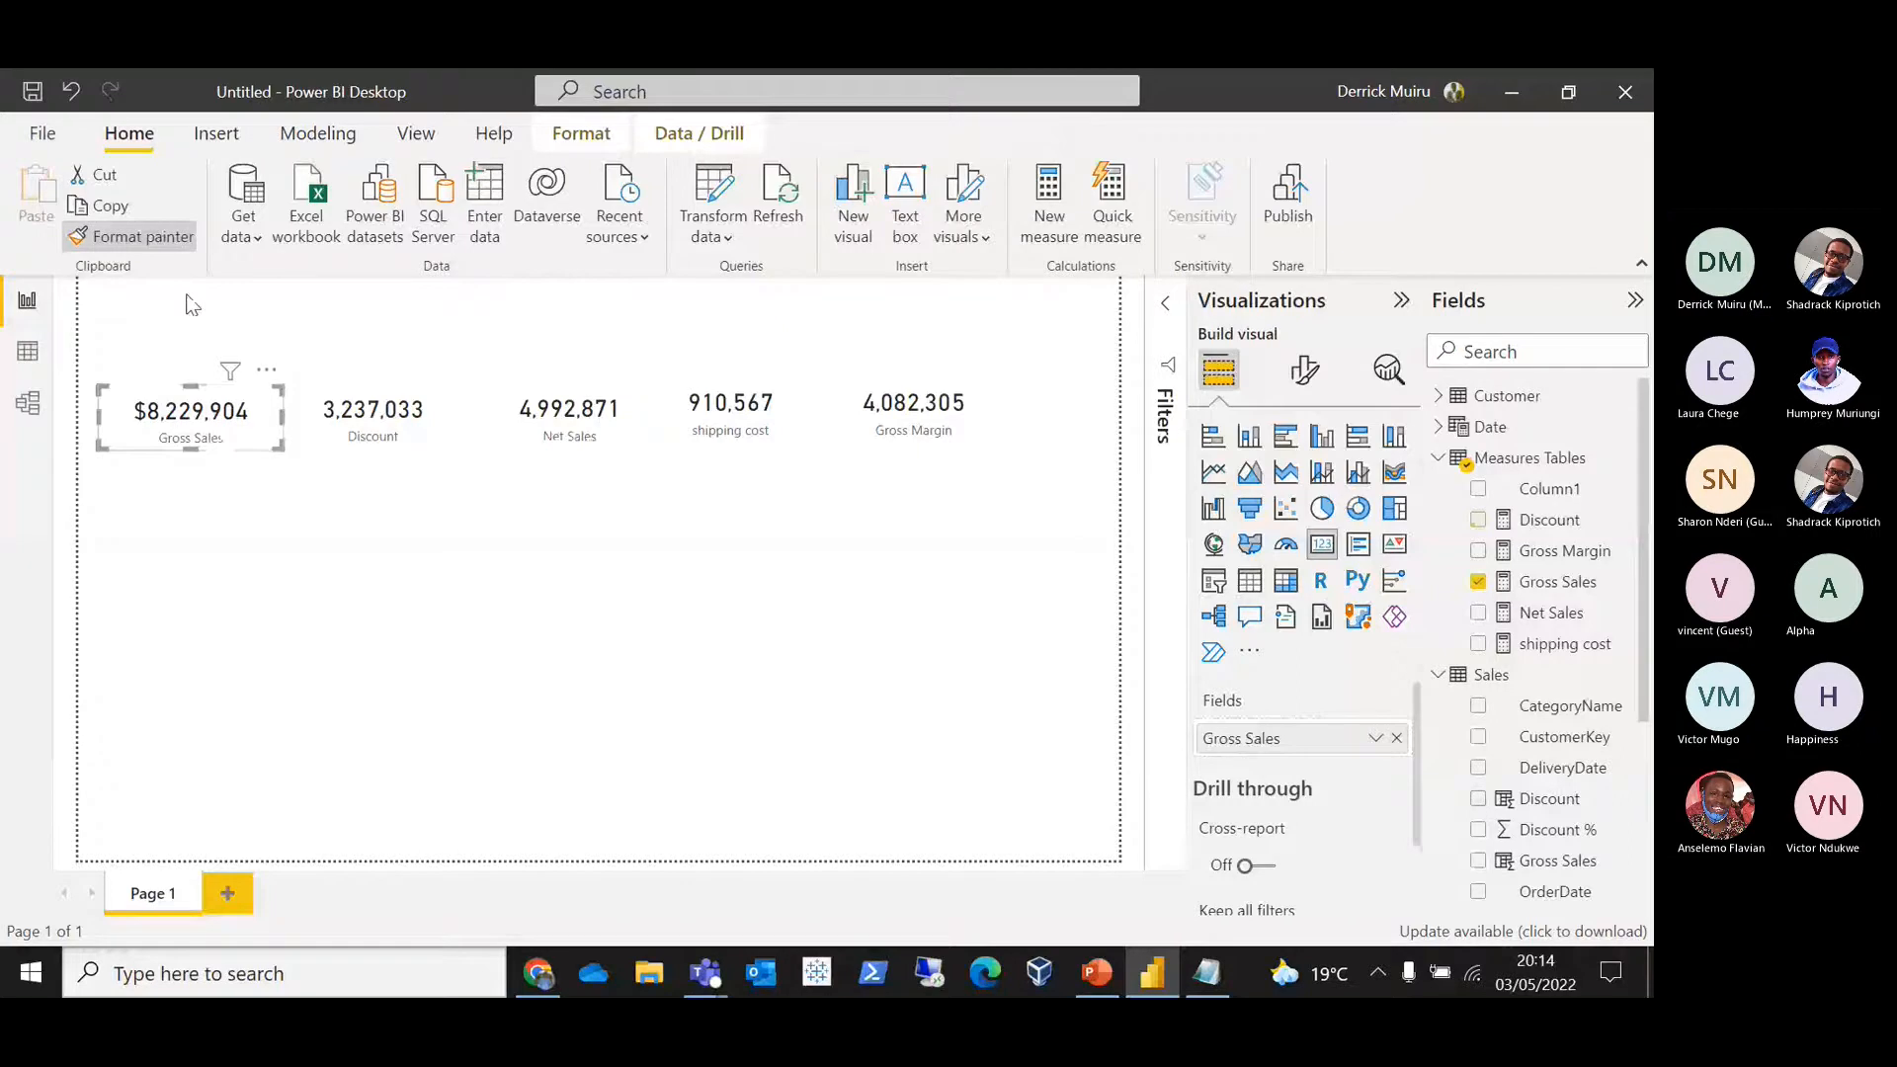
left_click(377, 437)
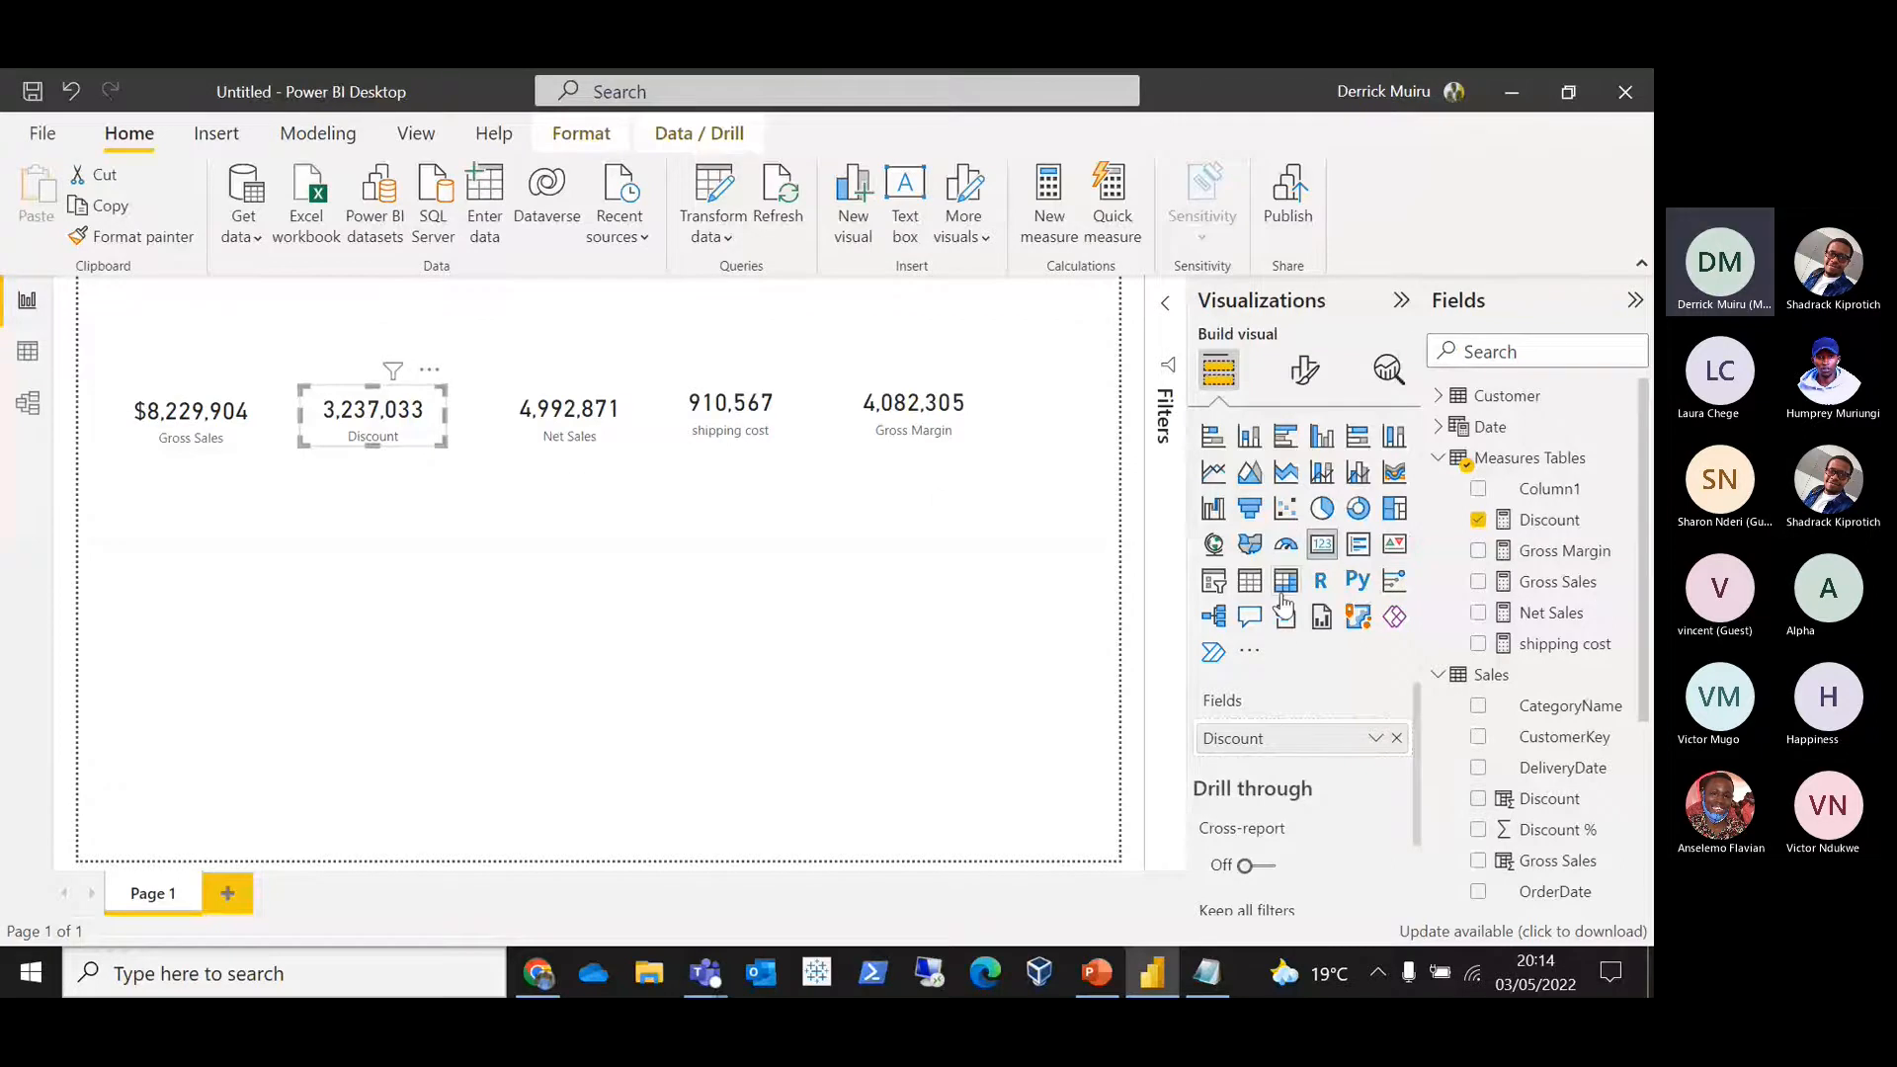
left_click(1033, 428)
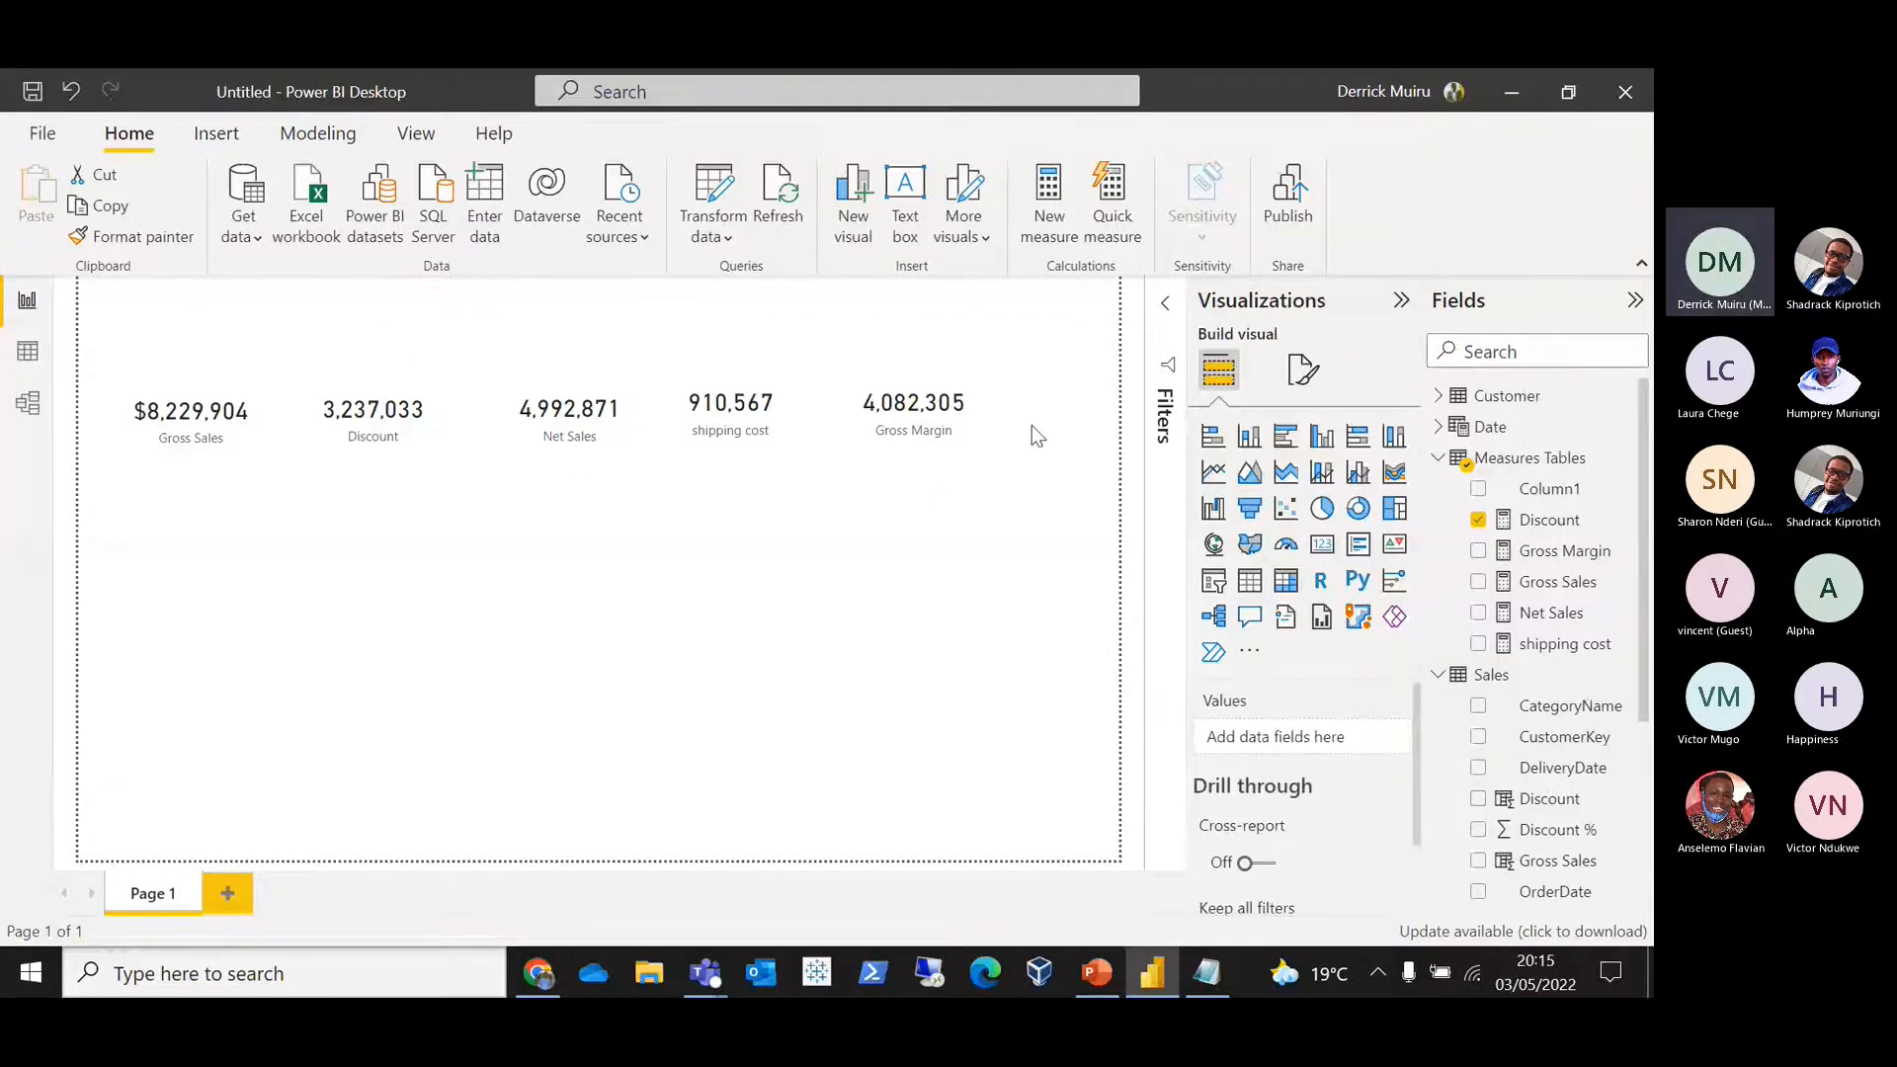
Step: Move the Gross Margin card closer to the shipping cost card, and check the Gross Margin % definition in the challenge PDF in Chrome
left_click(900, 439)
key("alt+Tab")
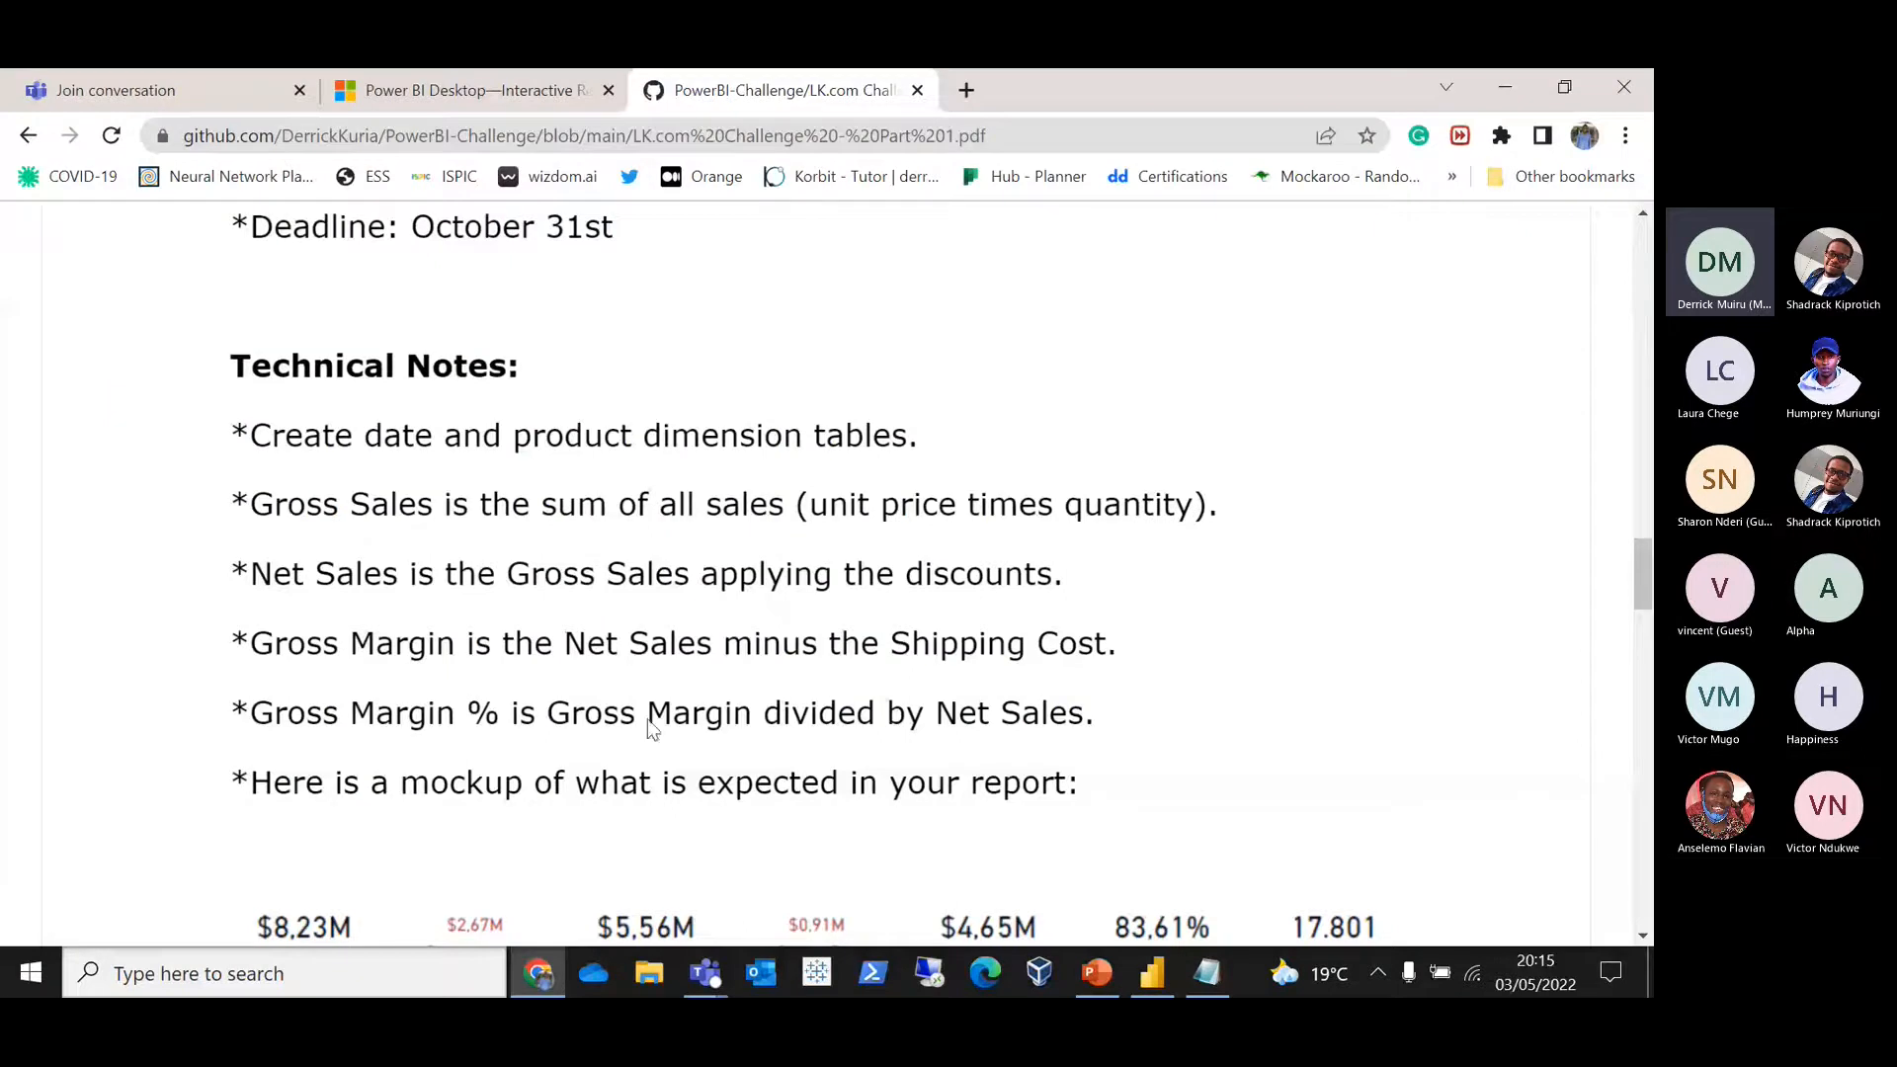
key("alt+Tab")
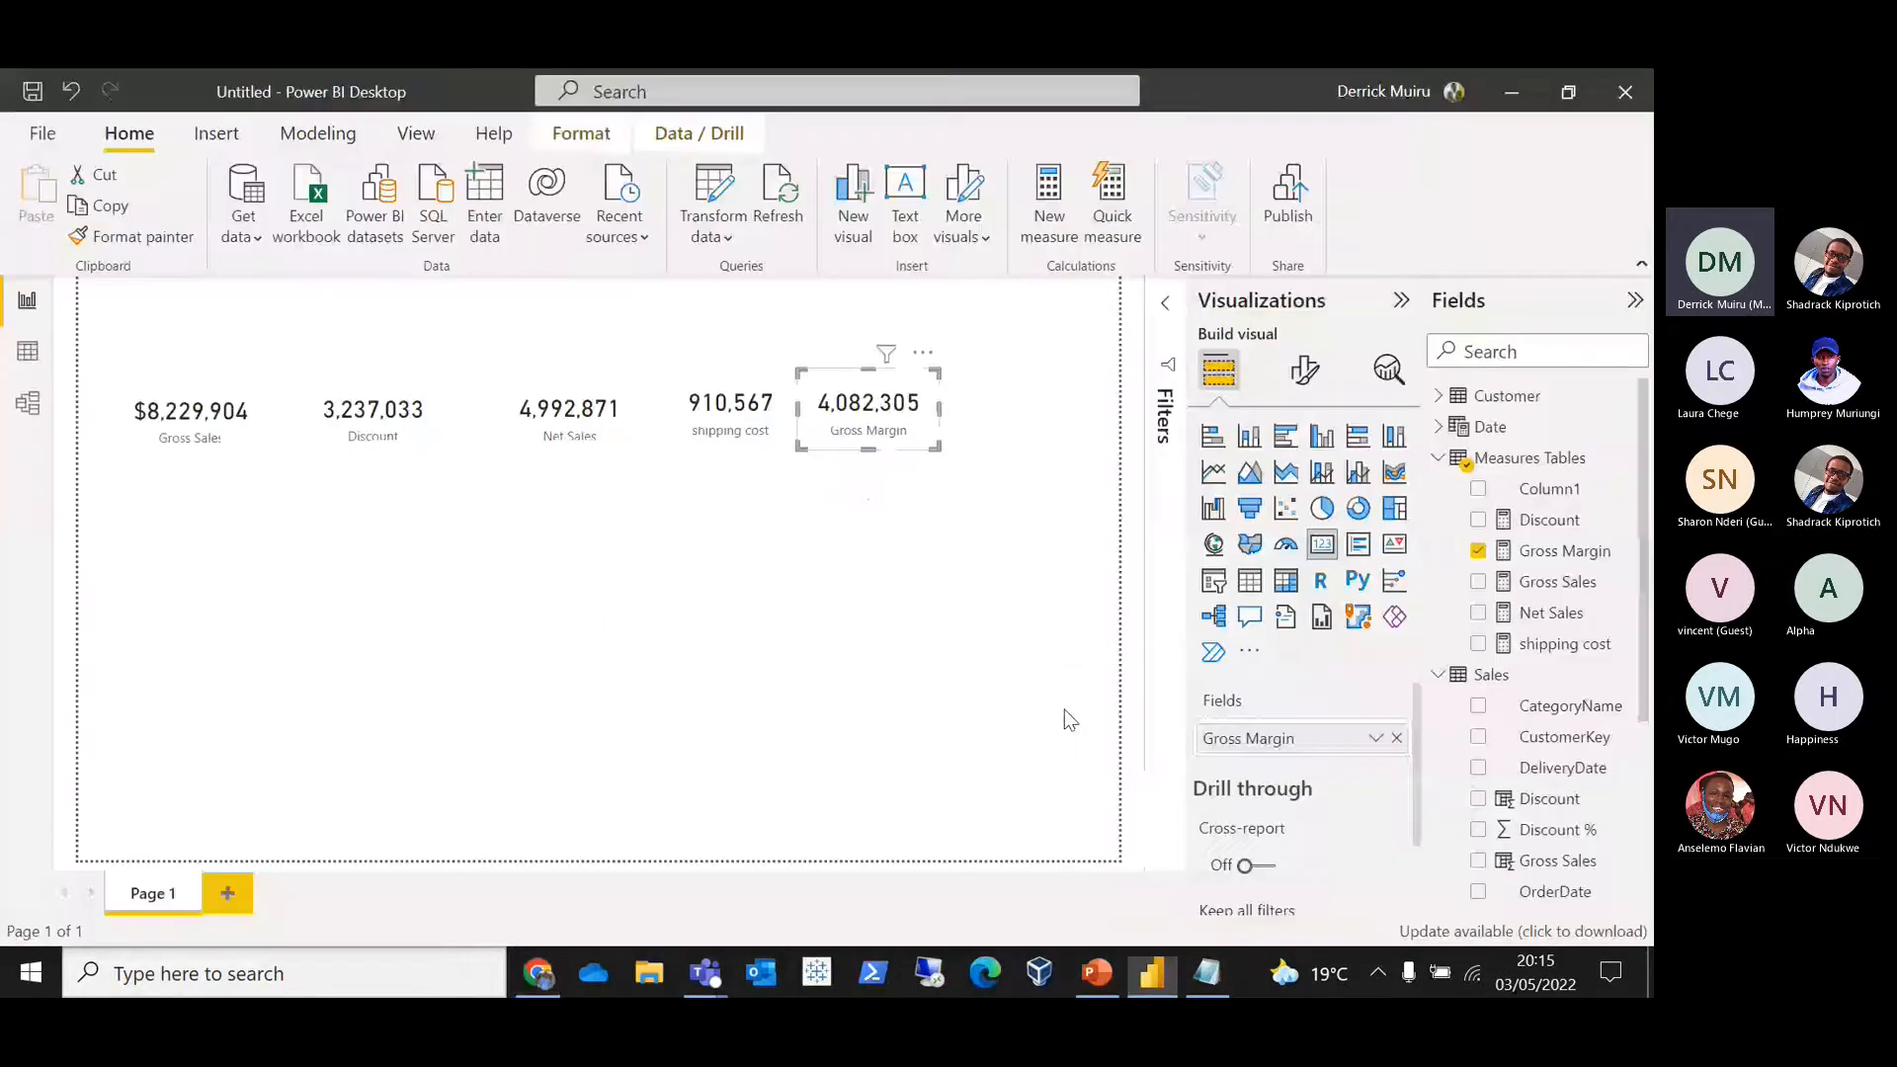
Step: Create a measure in Measures Tables starting with Gross Margin % = DIVIDE(, and recheck its definition in the challenge PDF's technical notes
right_click(1555, 473)
left_click(1417, 470)
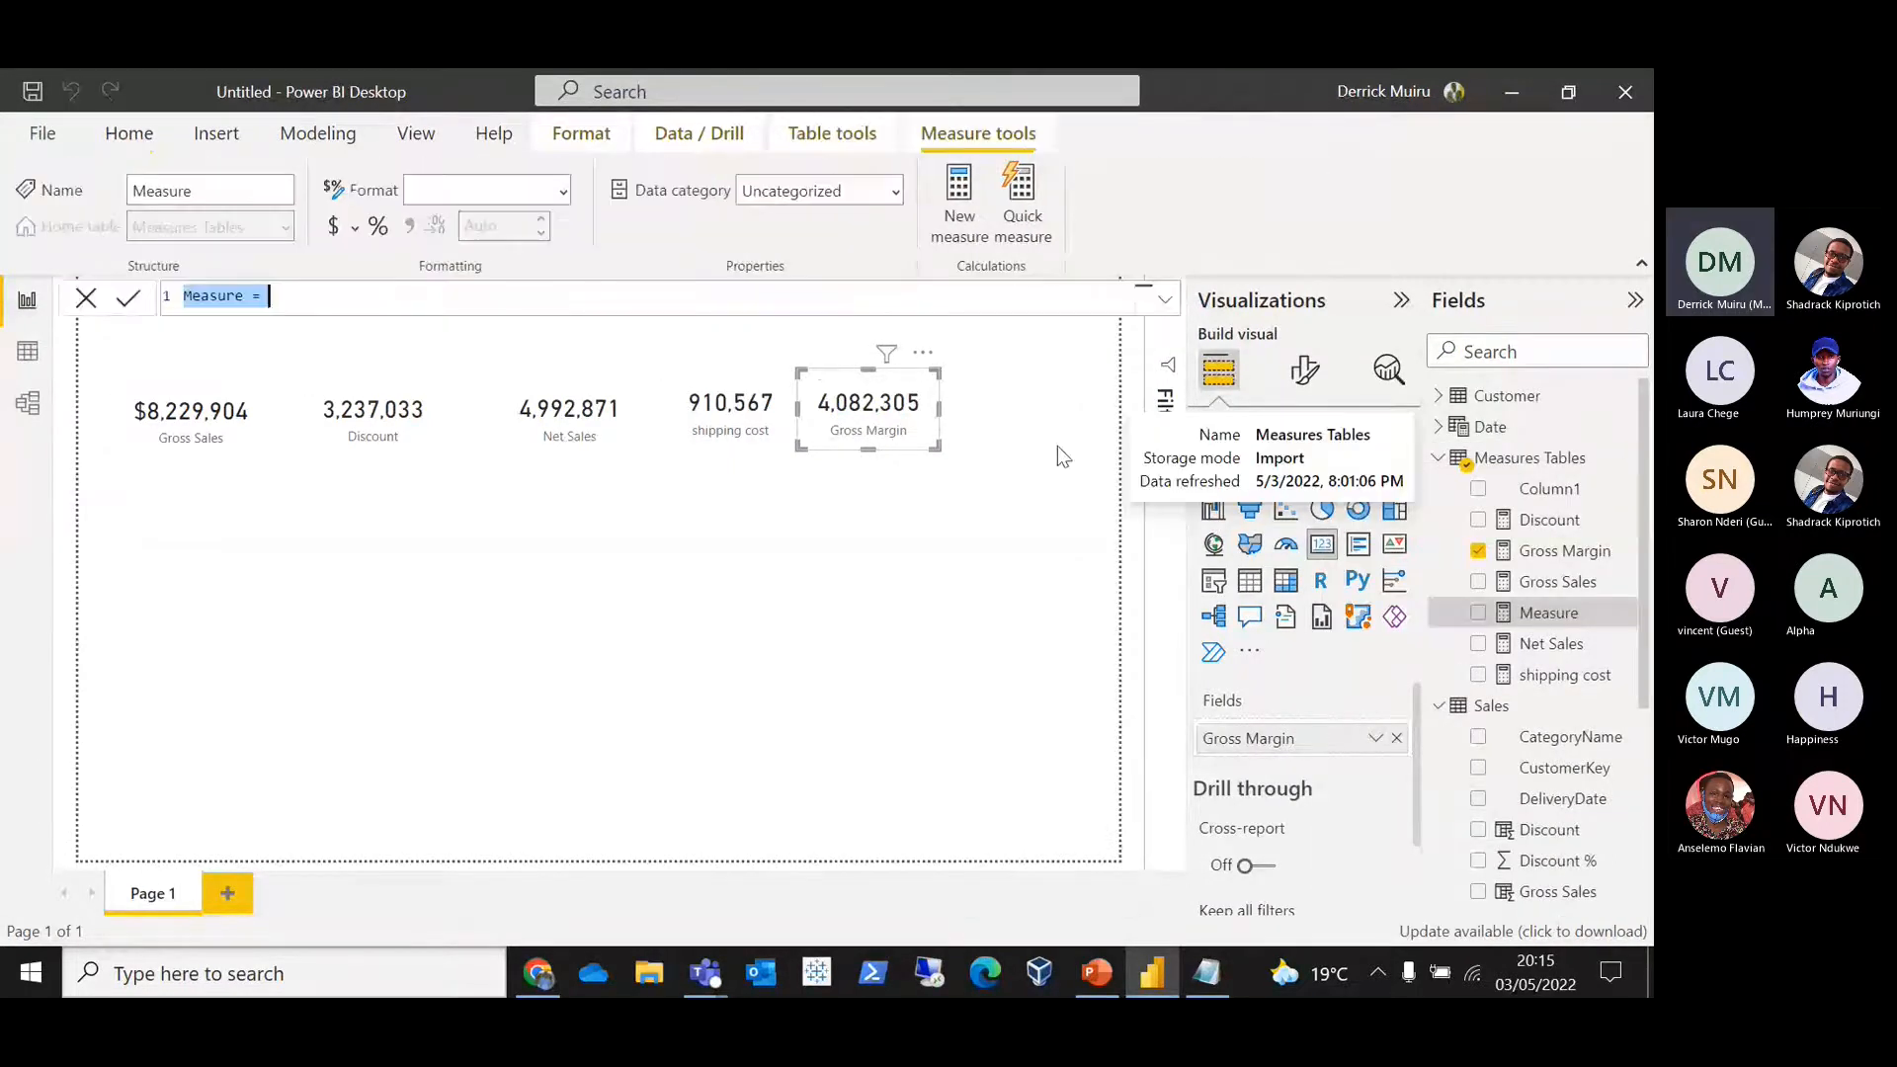
type("Gross Mar")
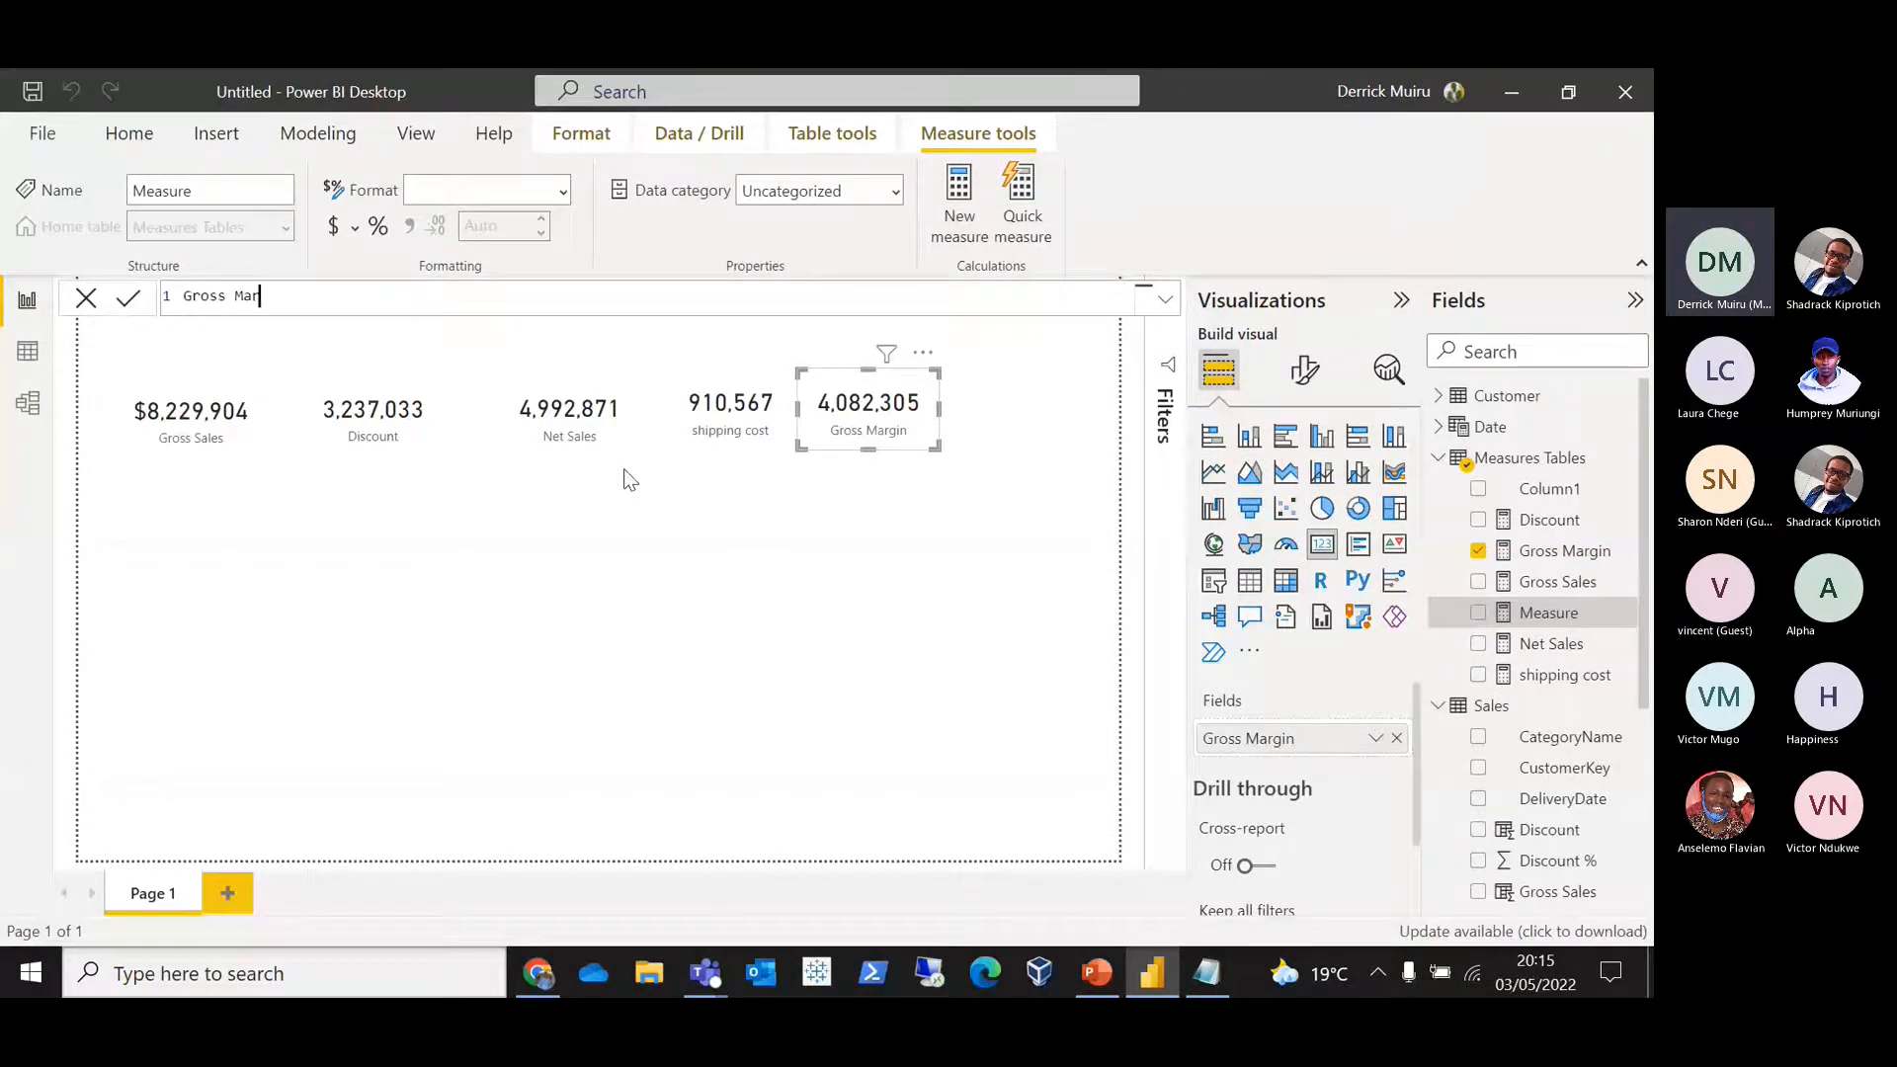
type("gin % ")
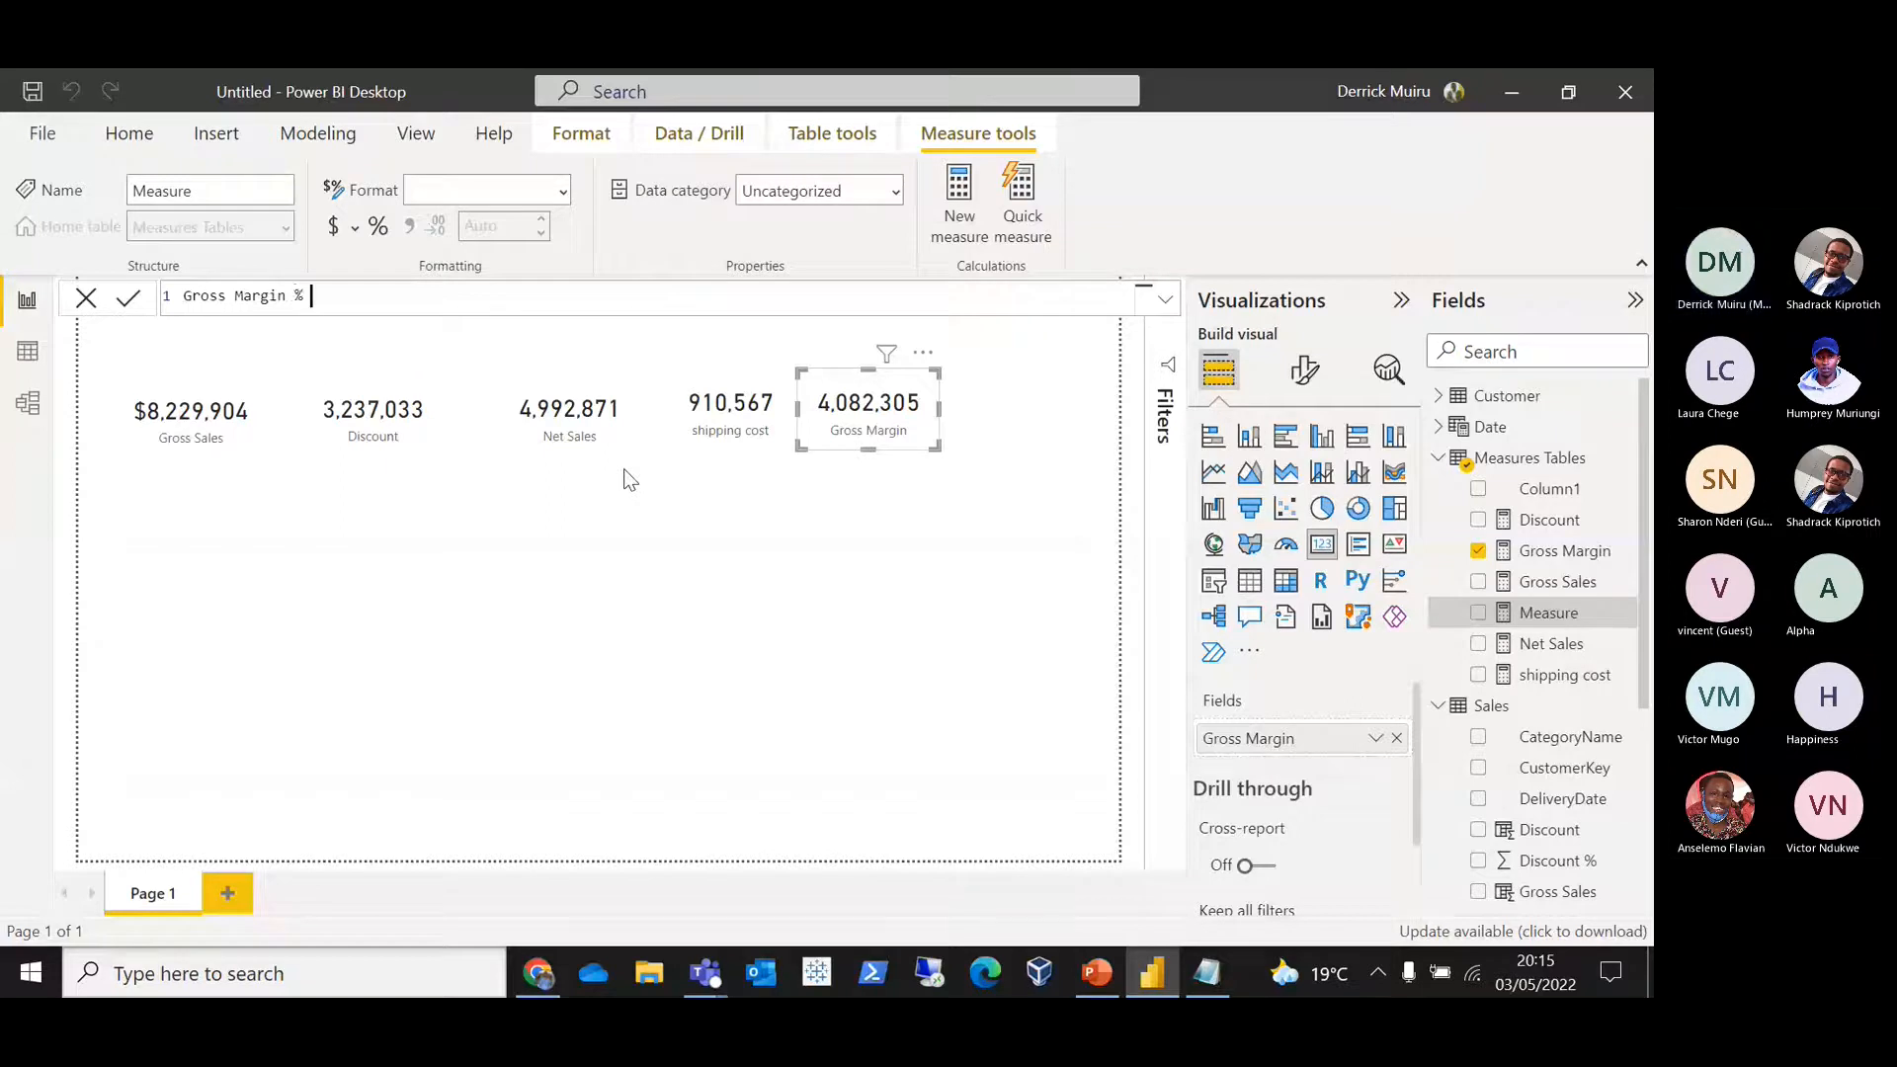
type("= ")
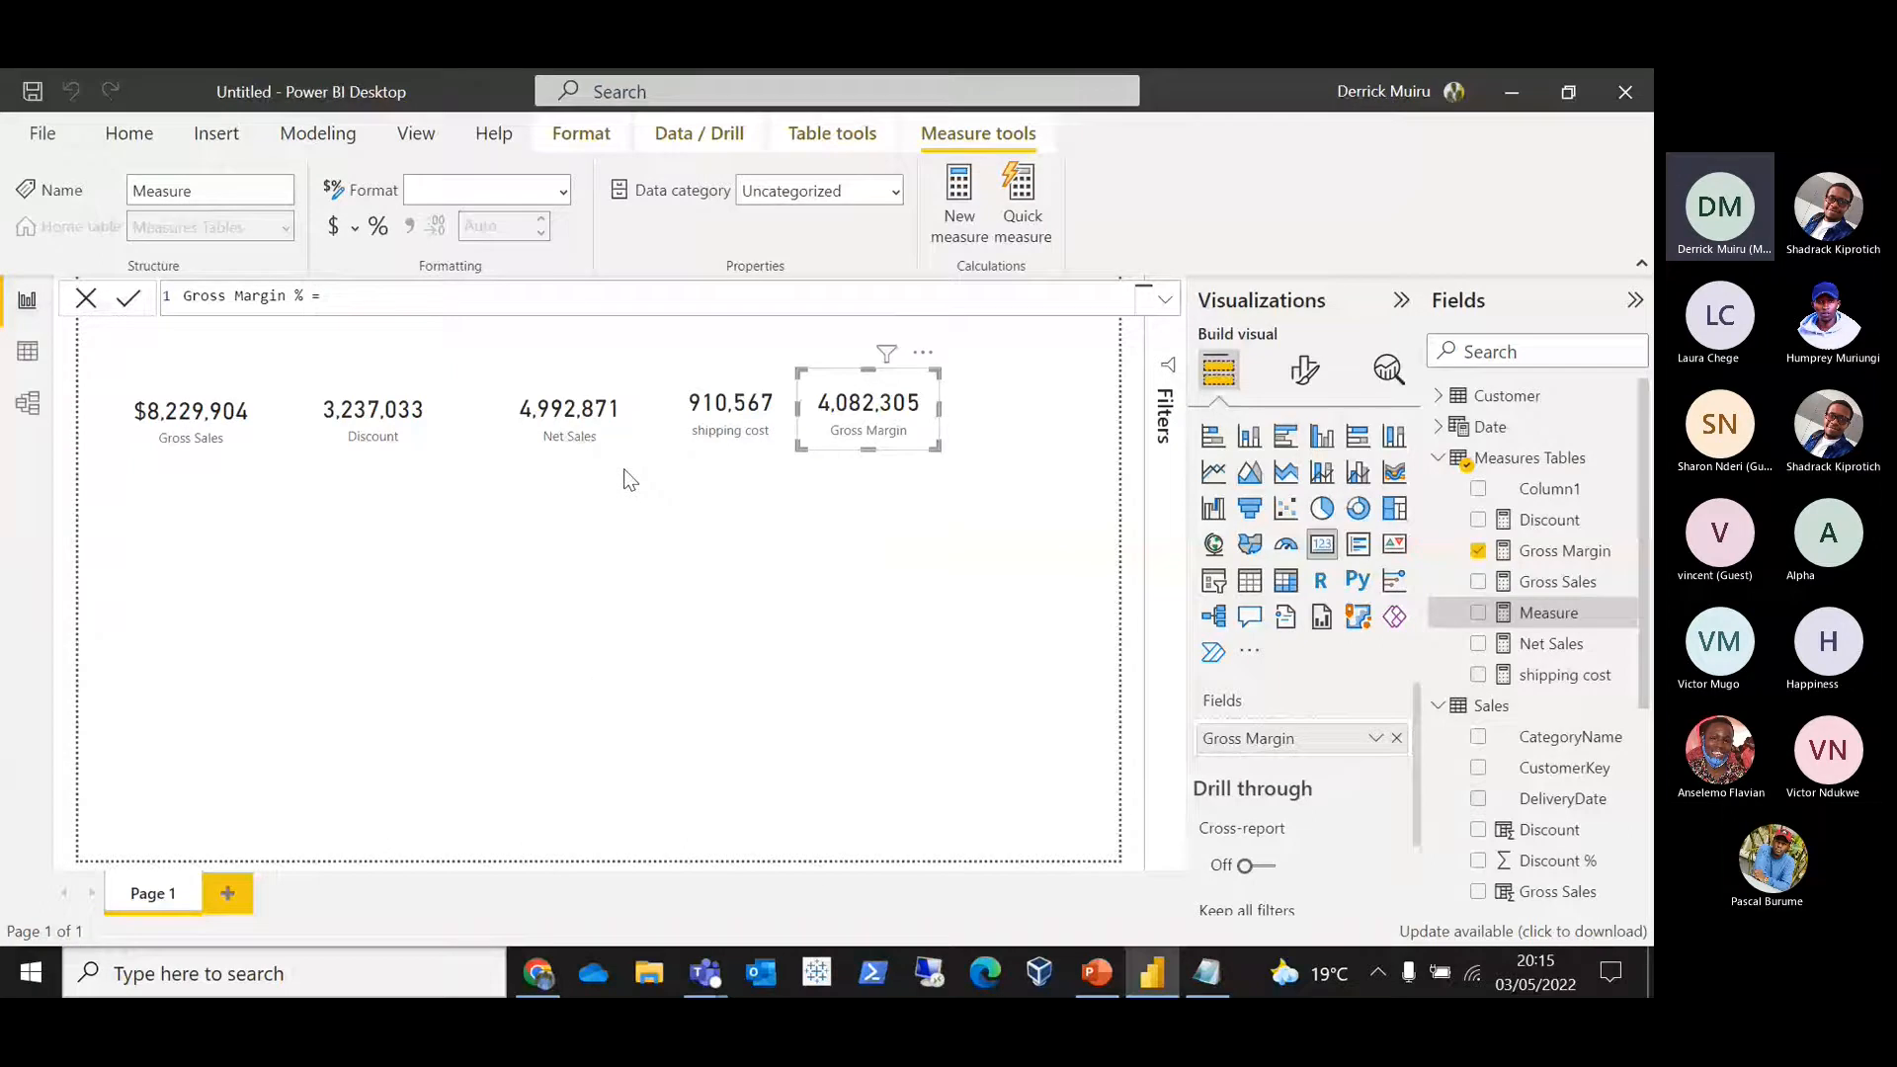
type("DIvide(")
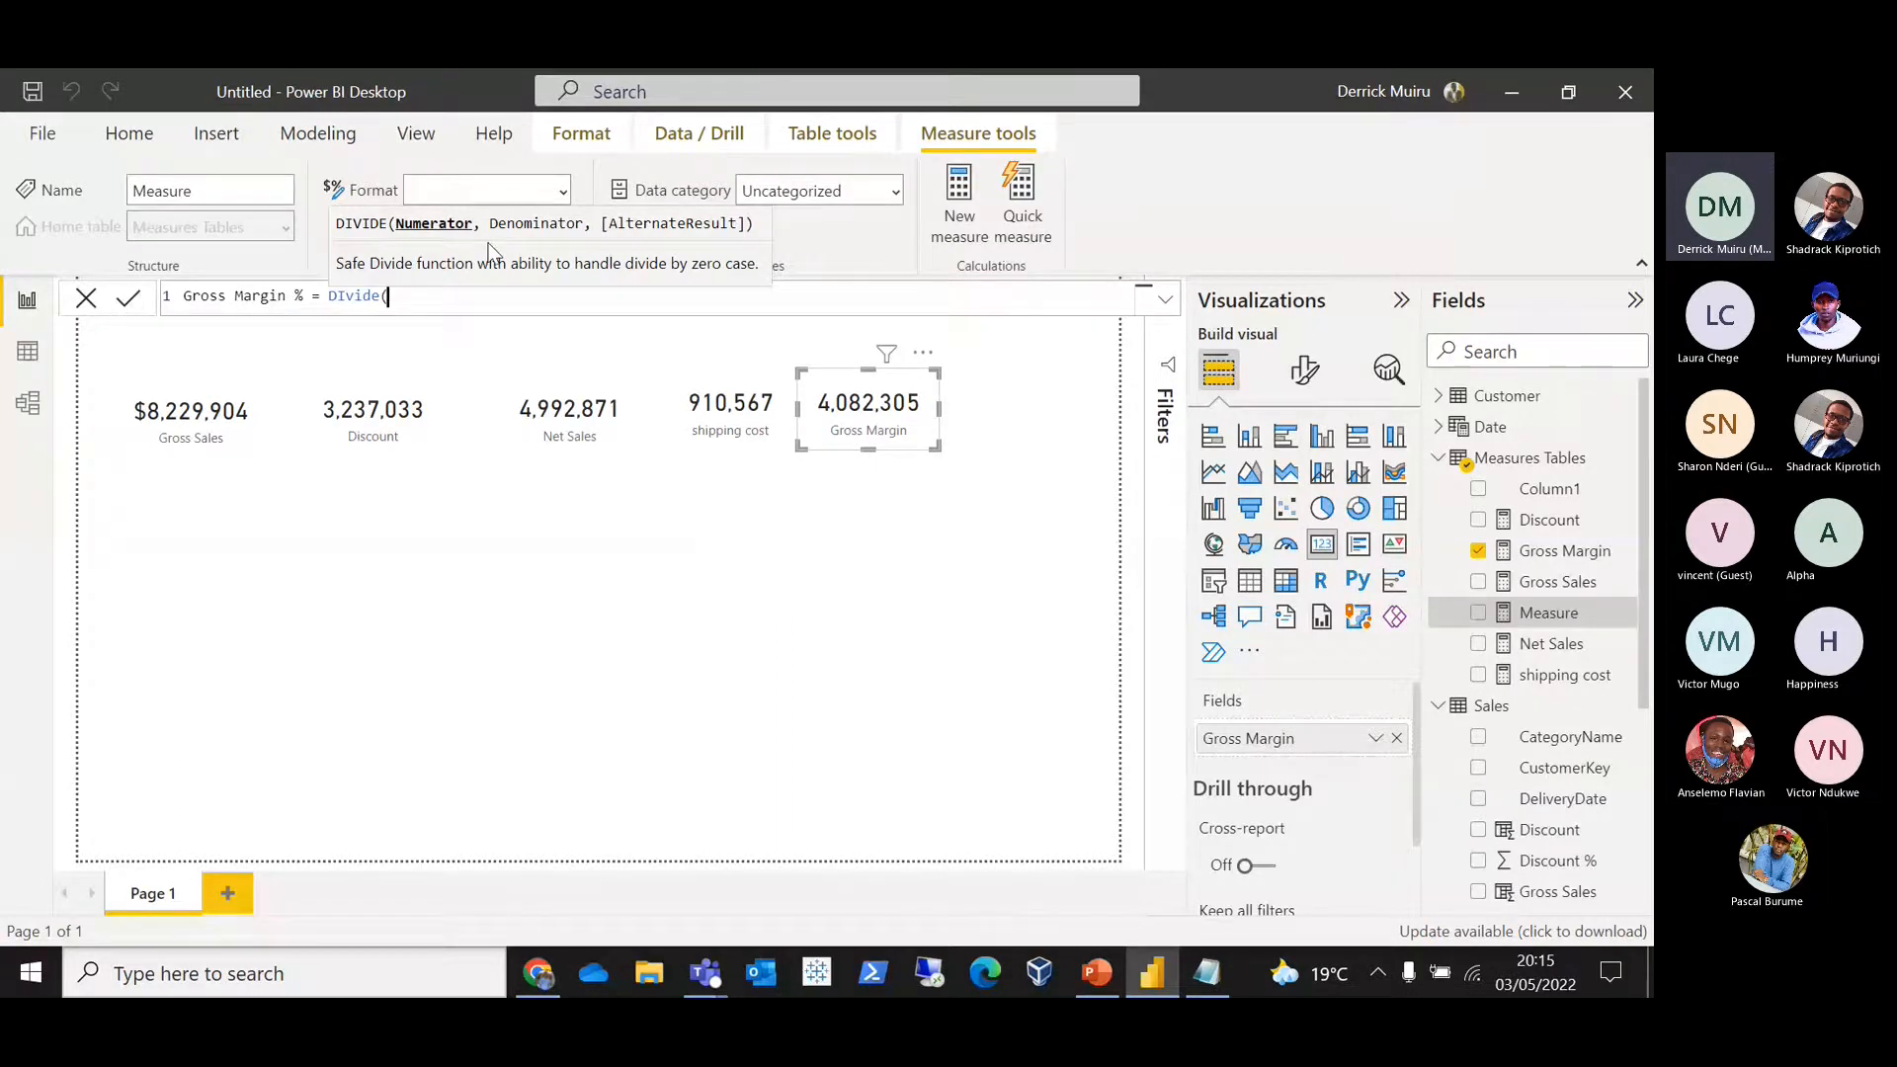
key("alt+Tab")
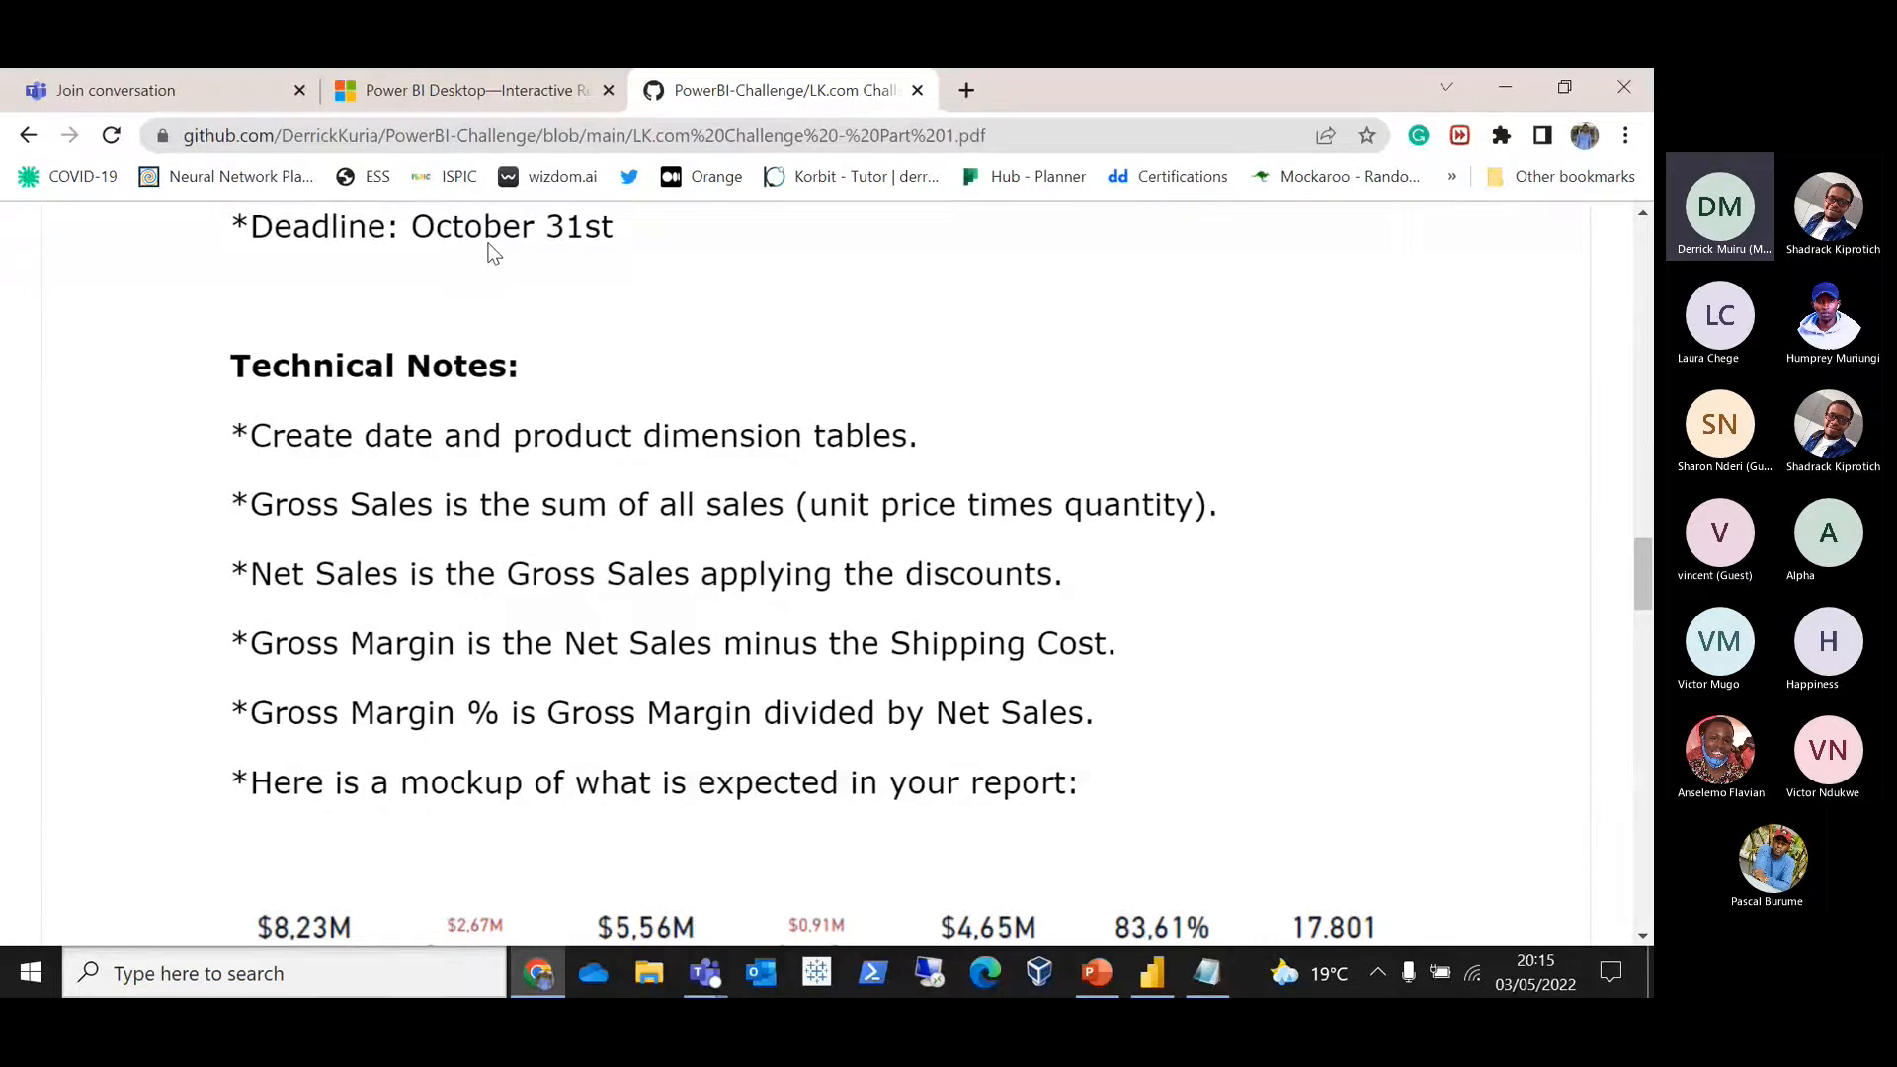
key("alt+Tab")
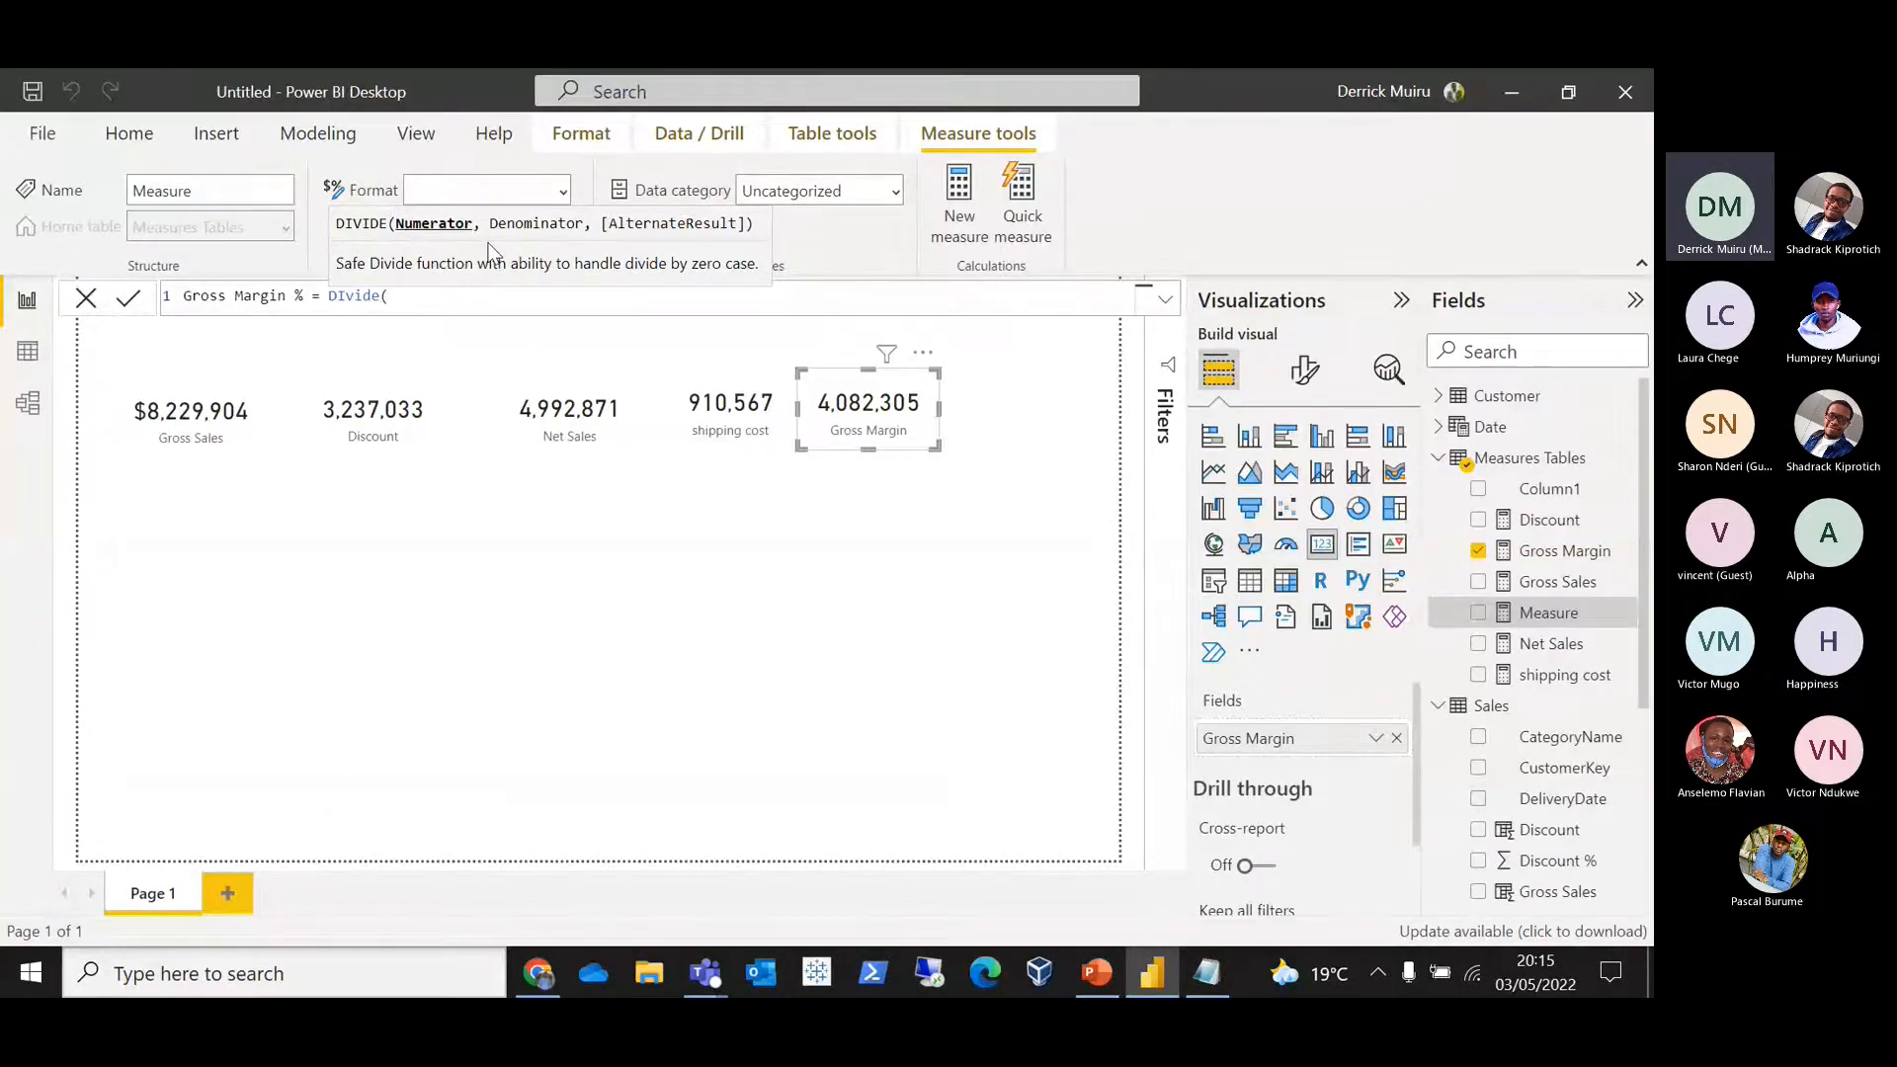
Step: Complete the Gross Margin % measure as DIVIDE([Gross Margin],[Net Sales]) and commit it
type("[")
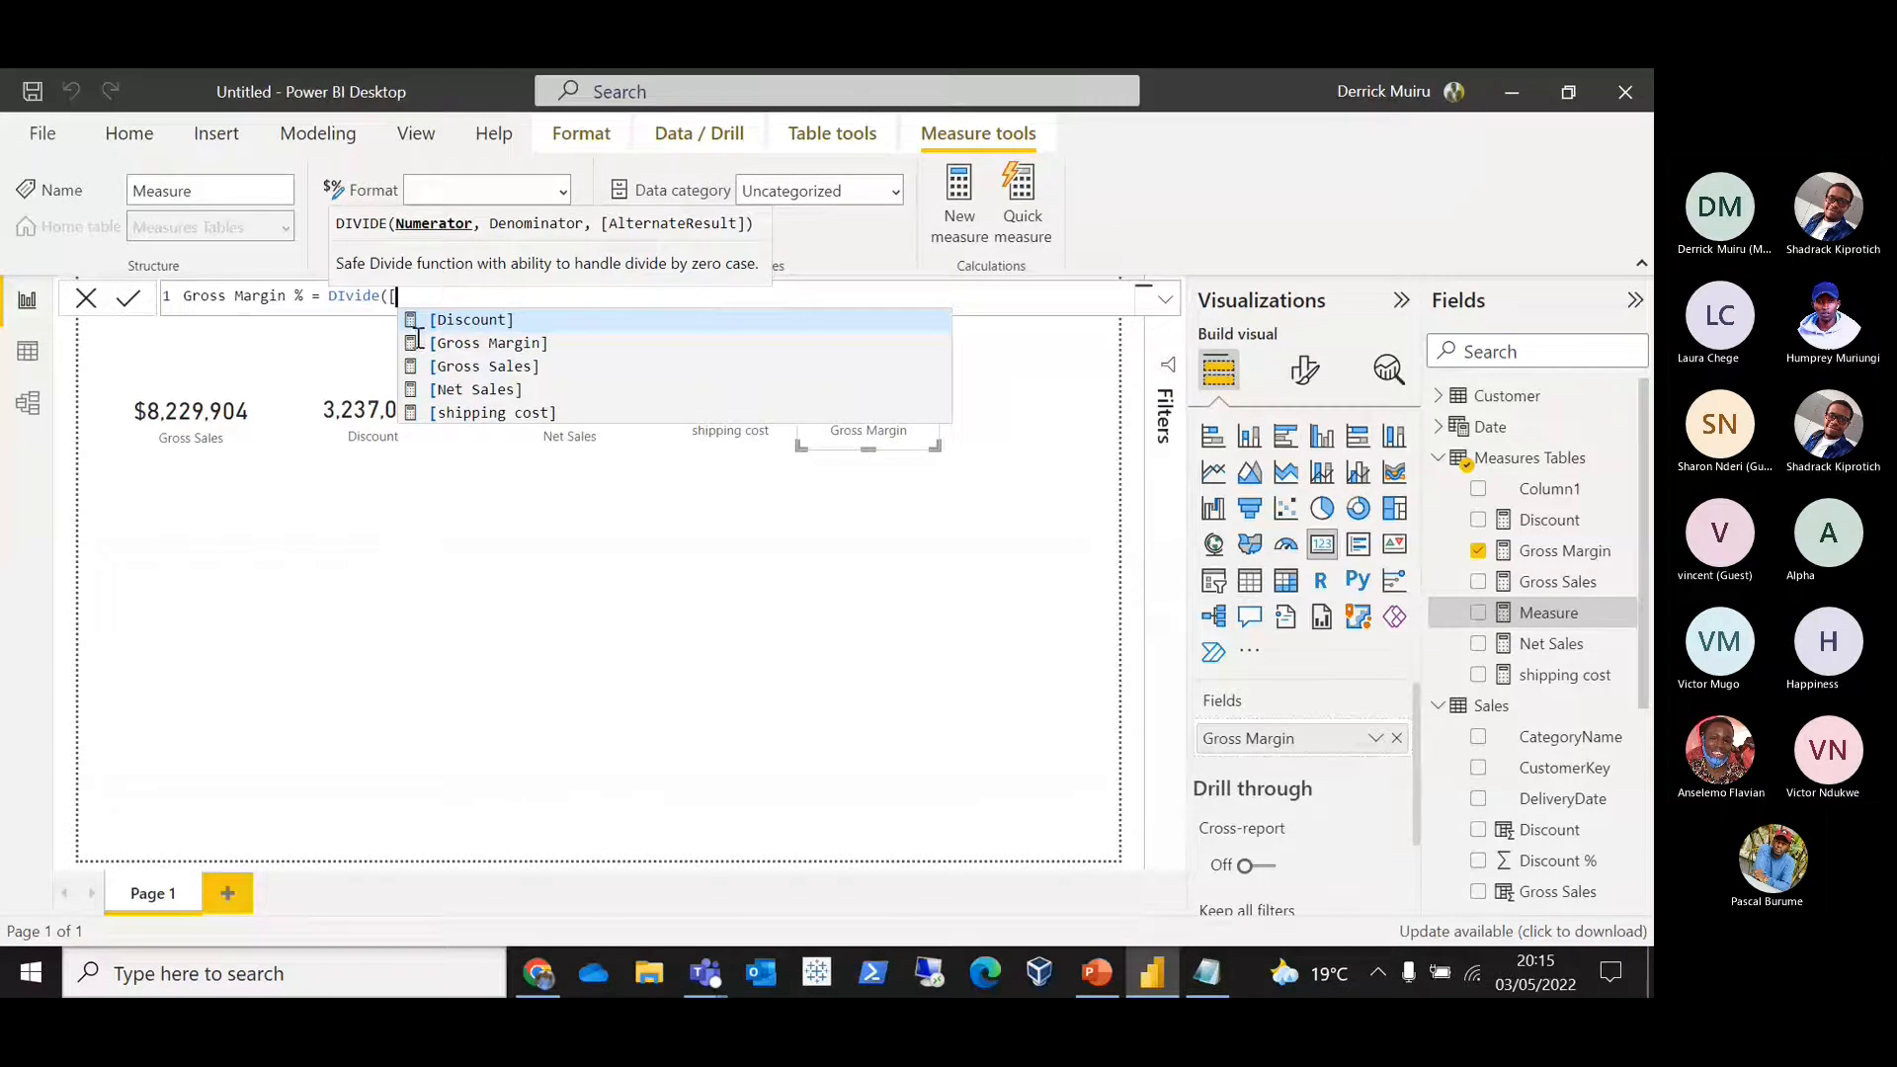
left_click(529, 346)
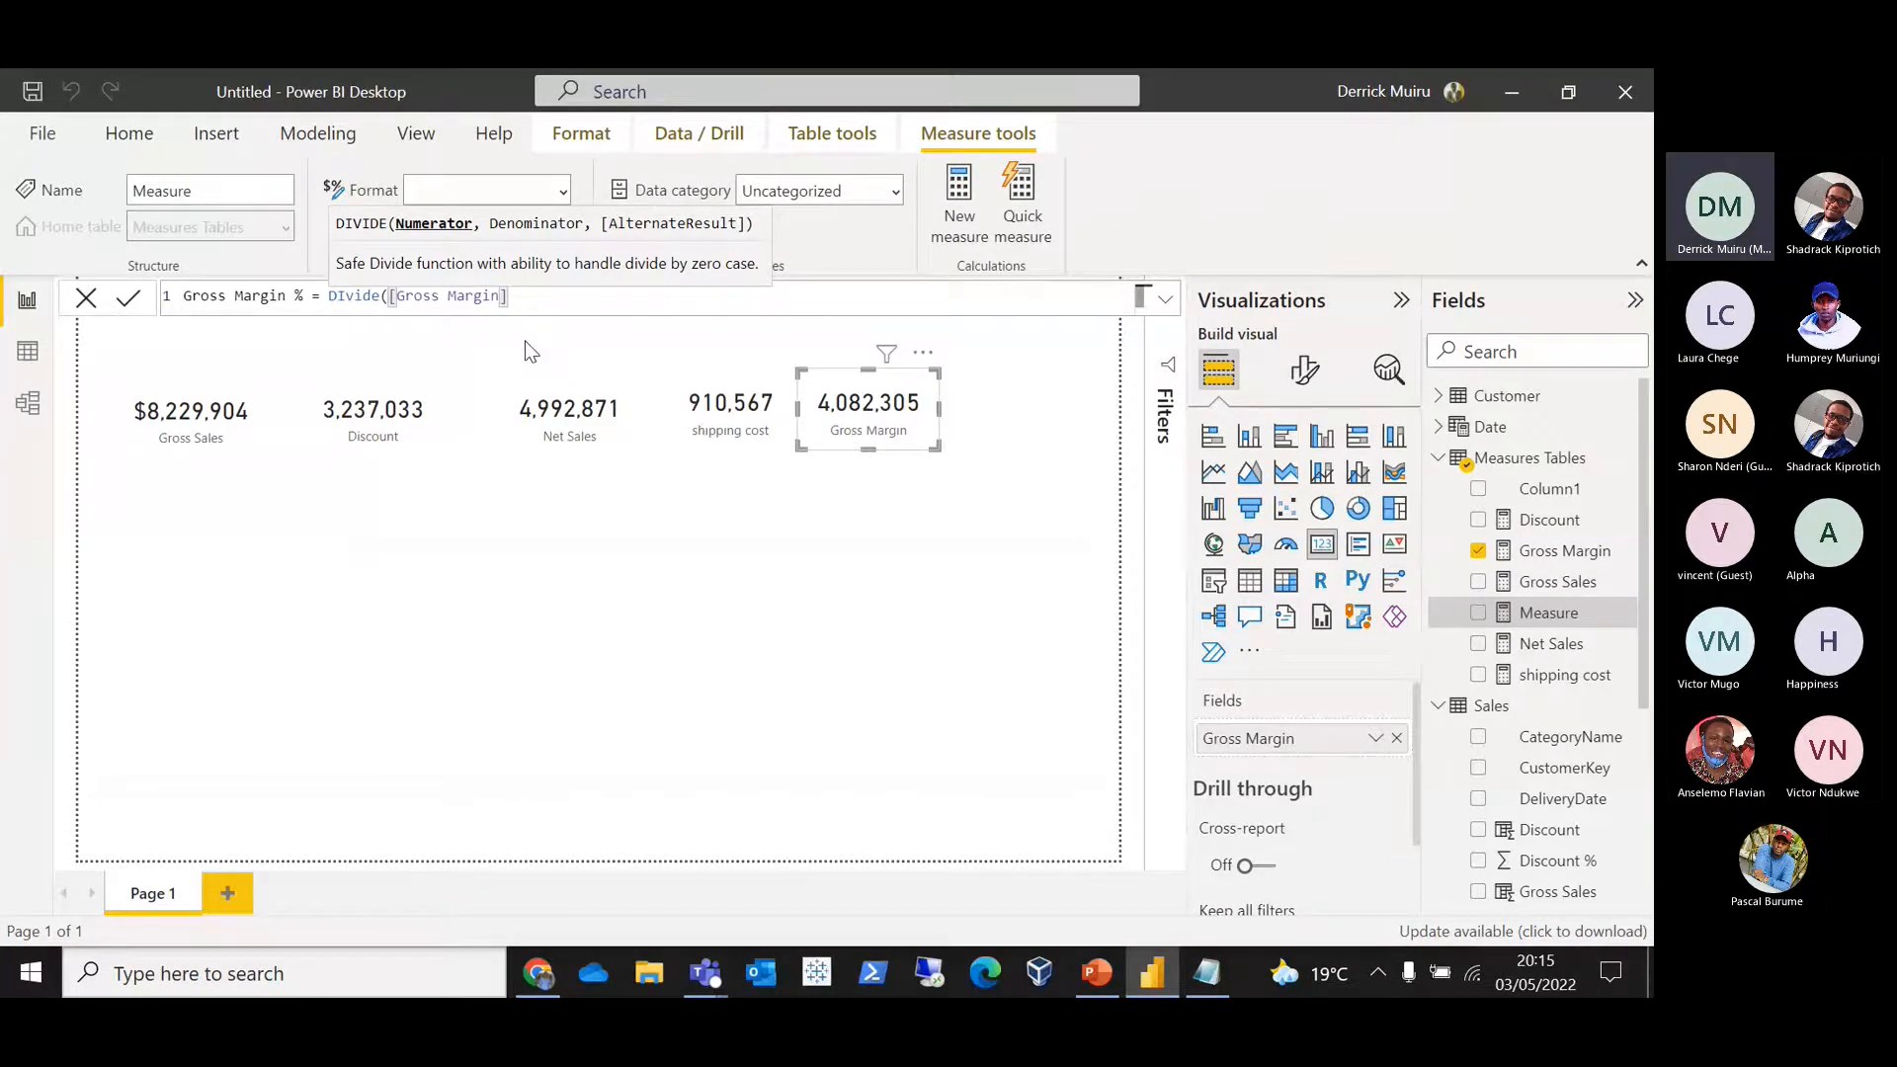
type(",")
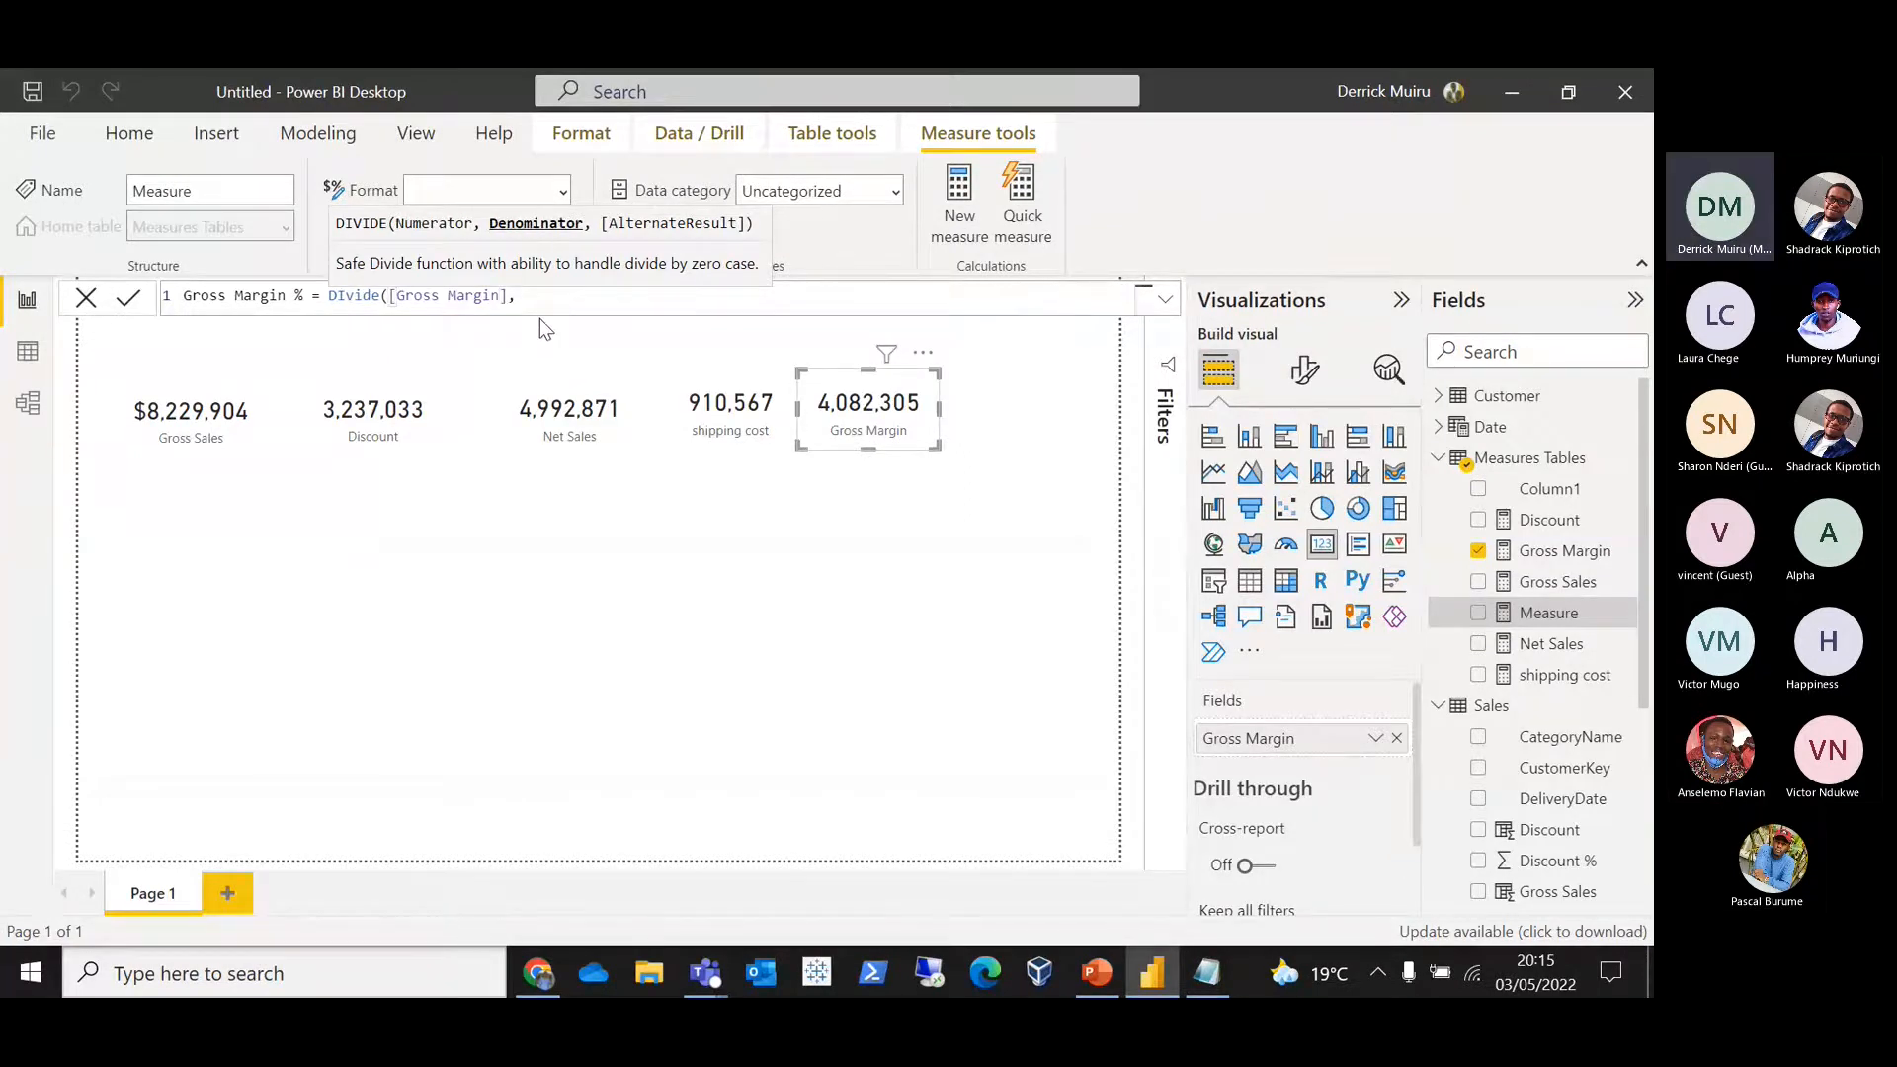
type("[")
left_click(612, 385)
type(")")
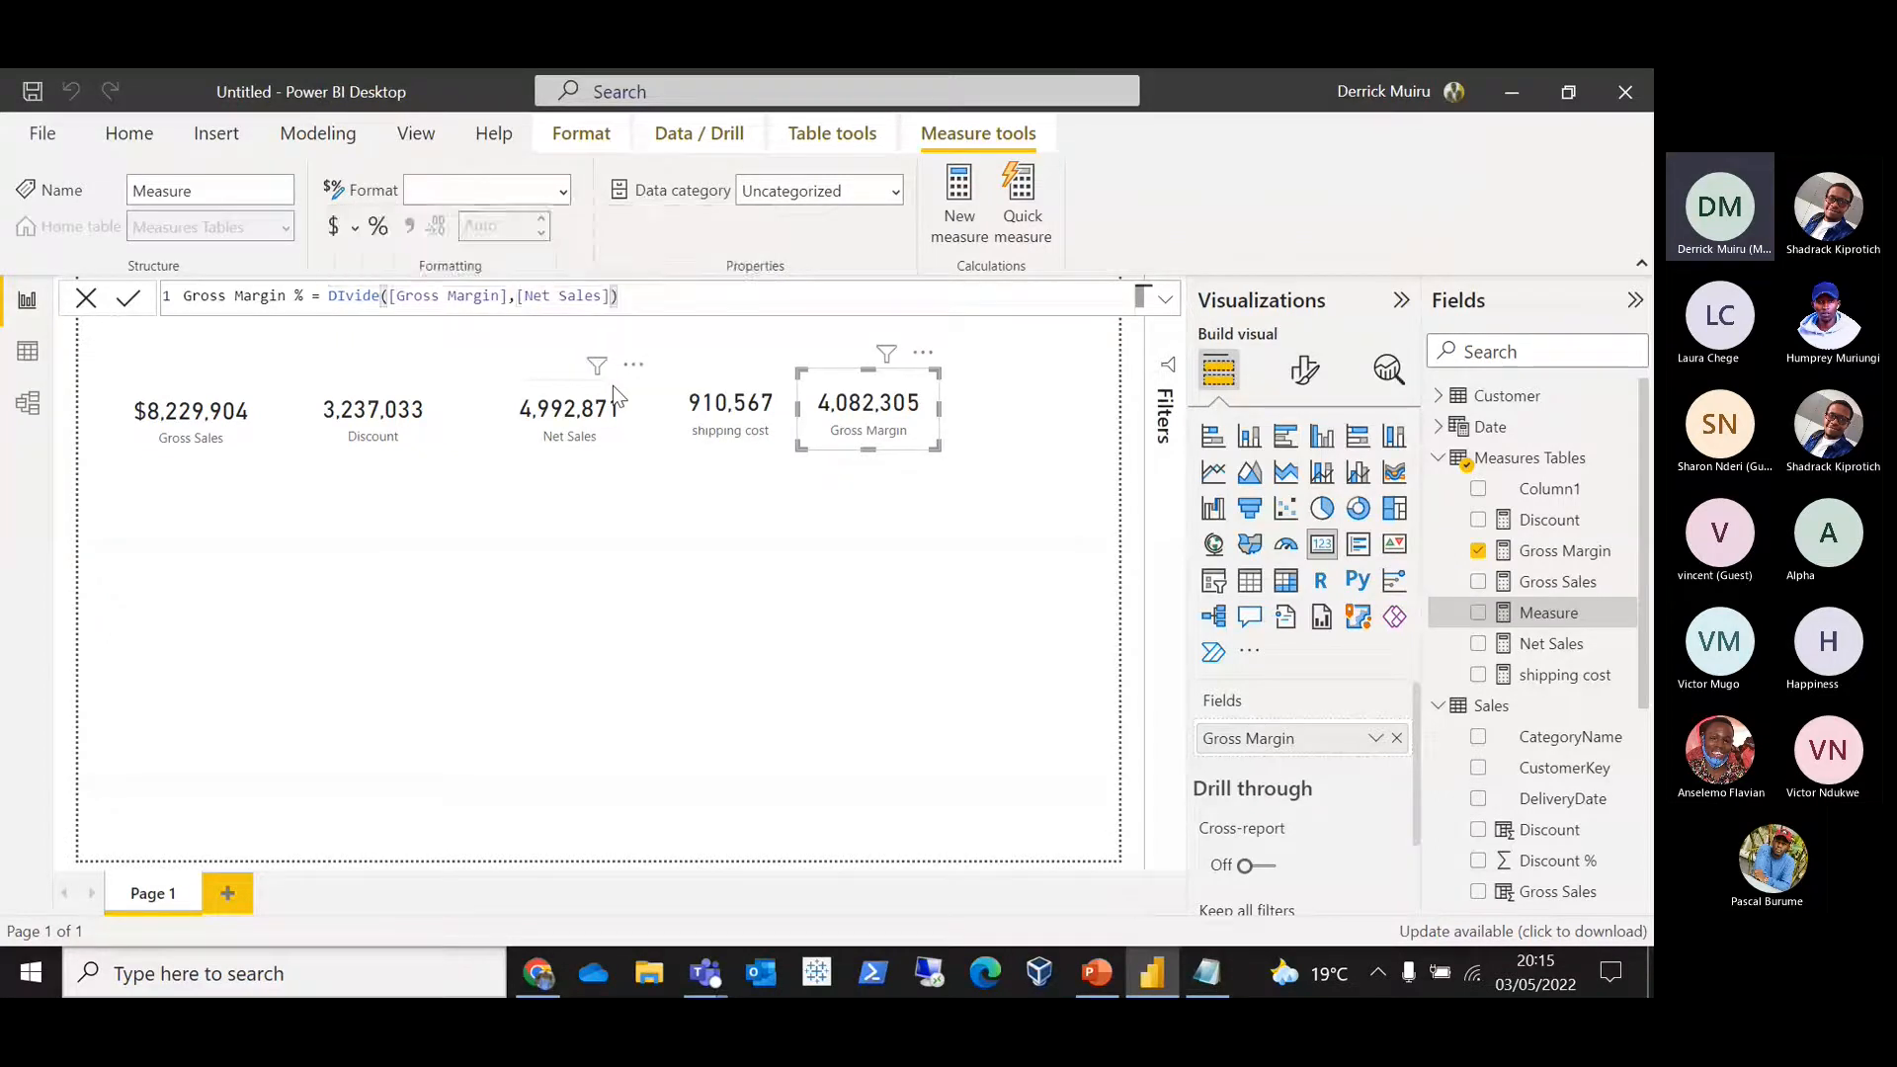
key("Return")
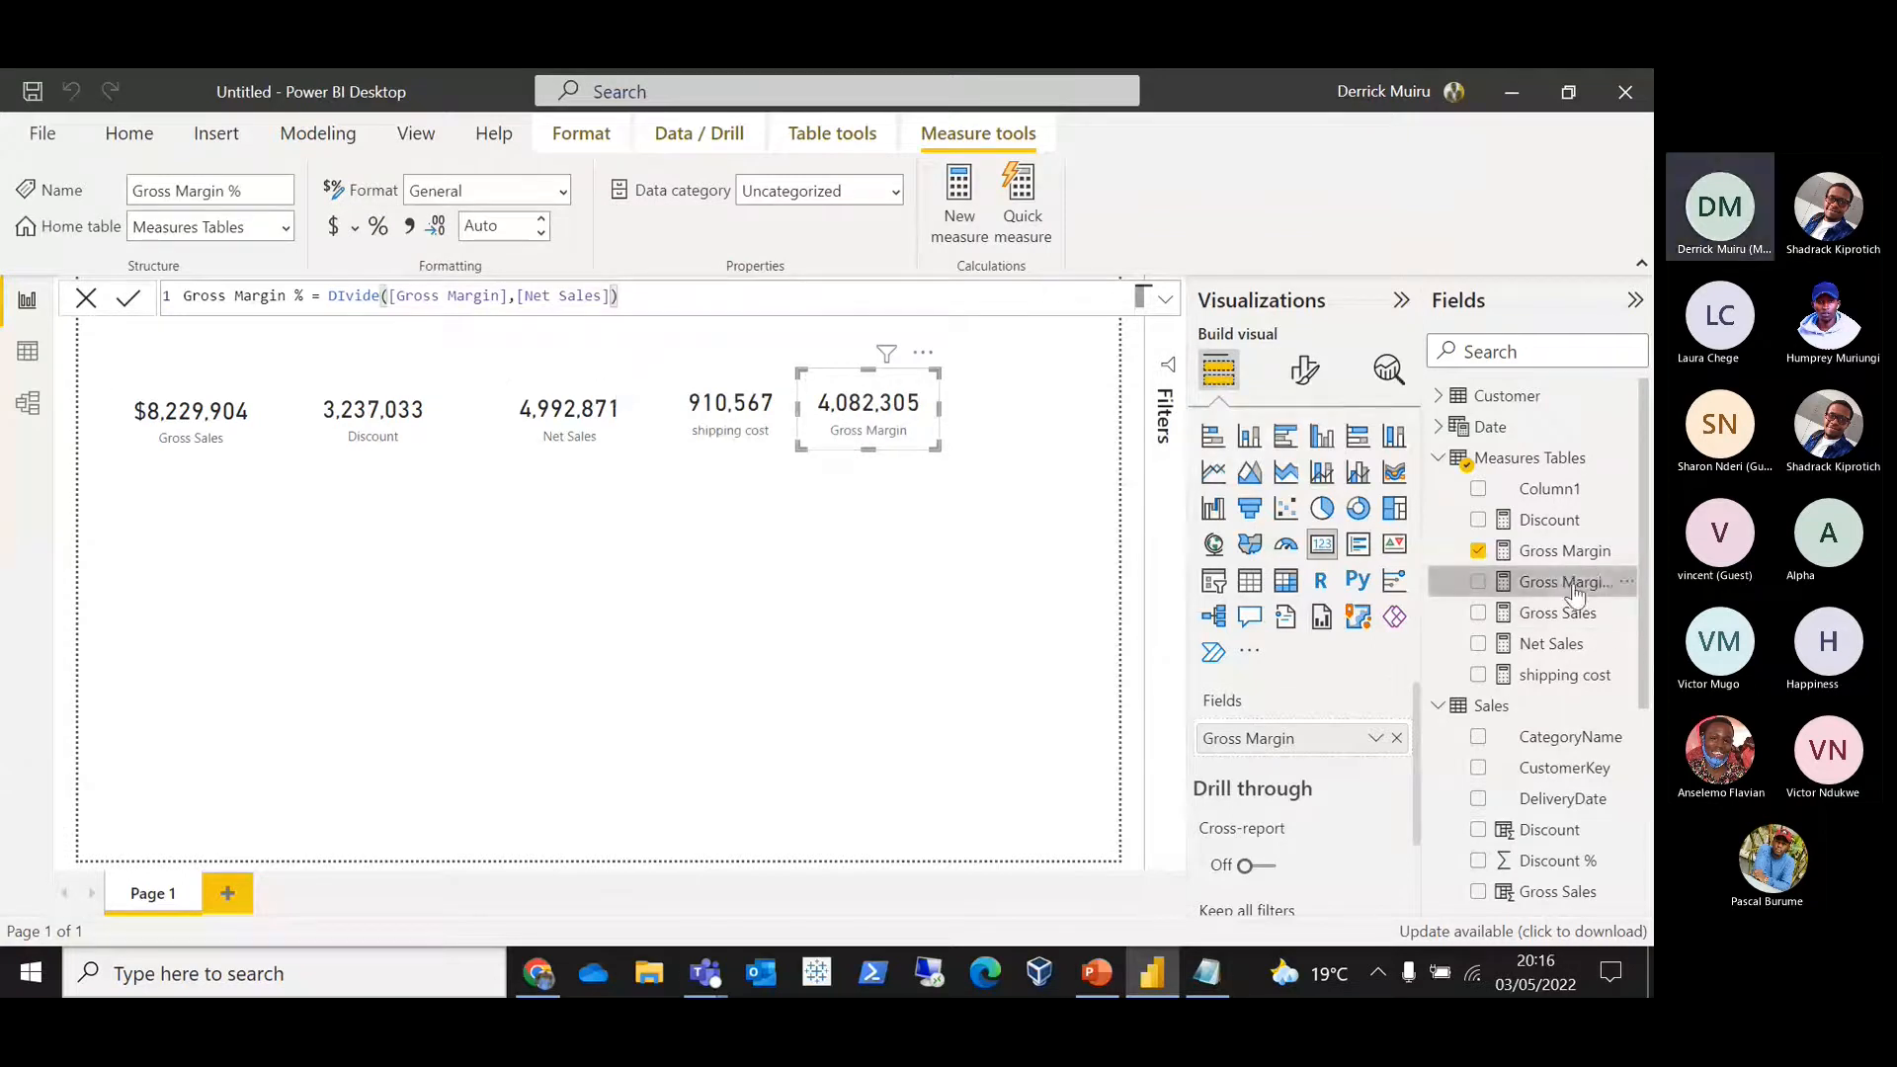
Step: Add Gross Margin % to the report as a card beside Gross Margin and copy the Gross Margin card's formatting to it
left_click_drag(1573, 594, 1077, 437)
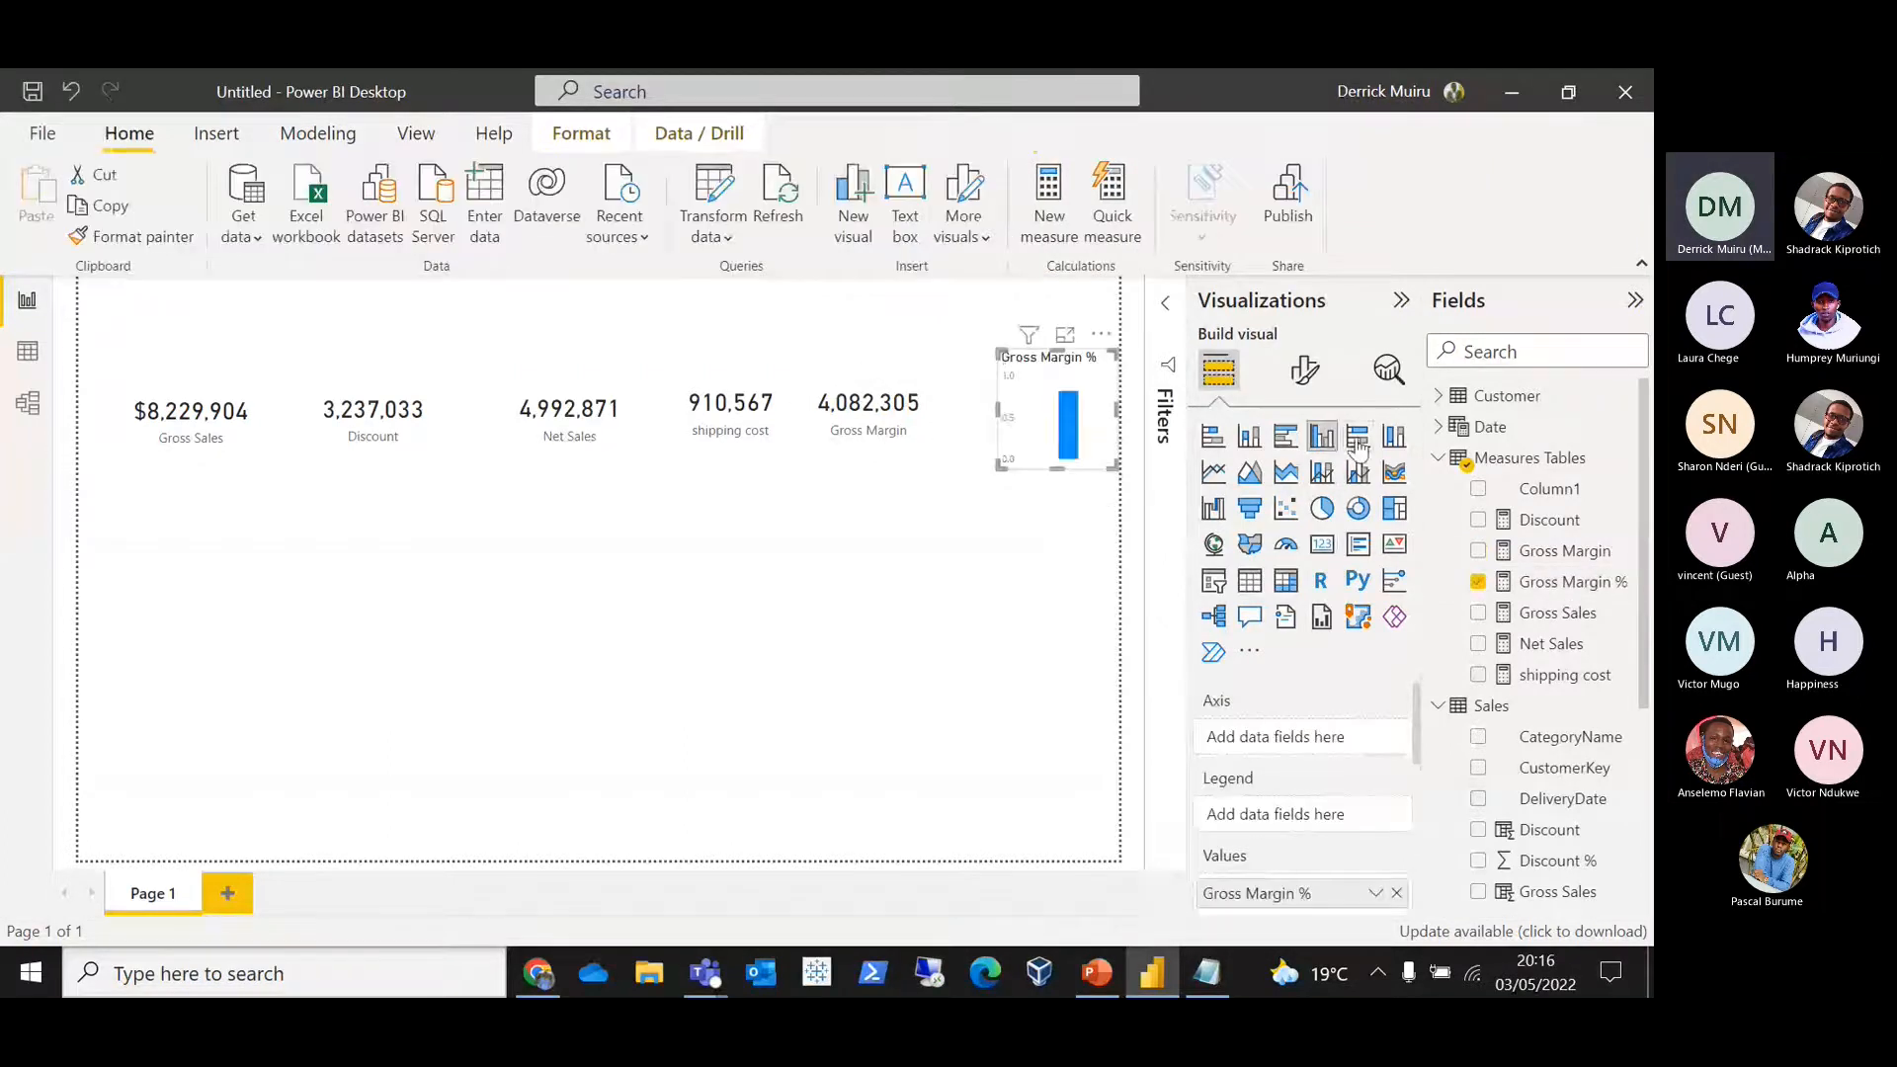
left_click(1321, 543)
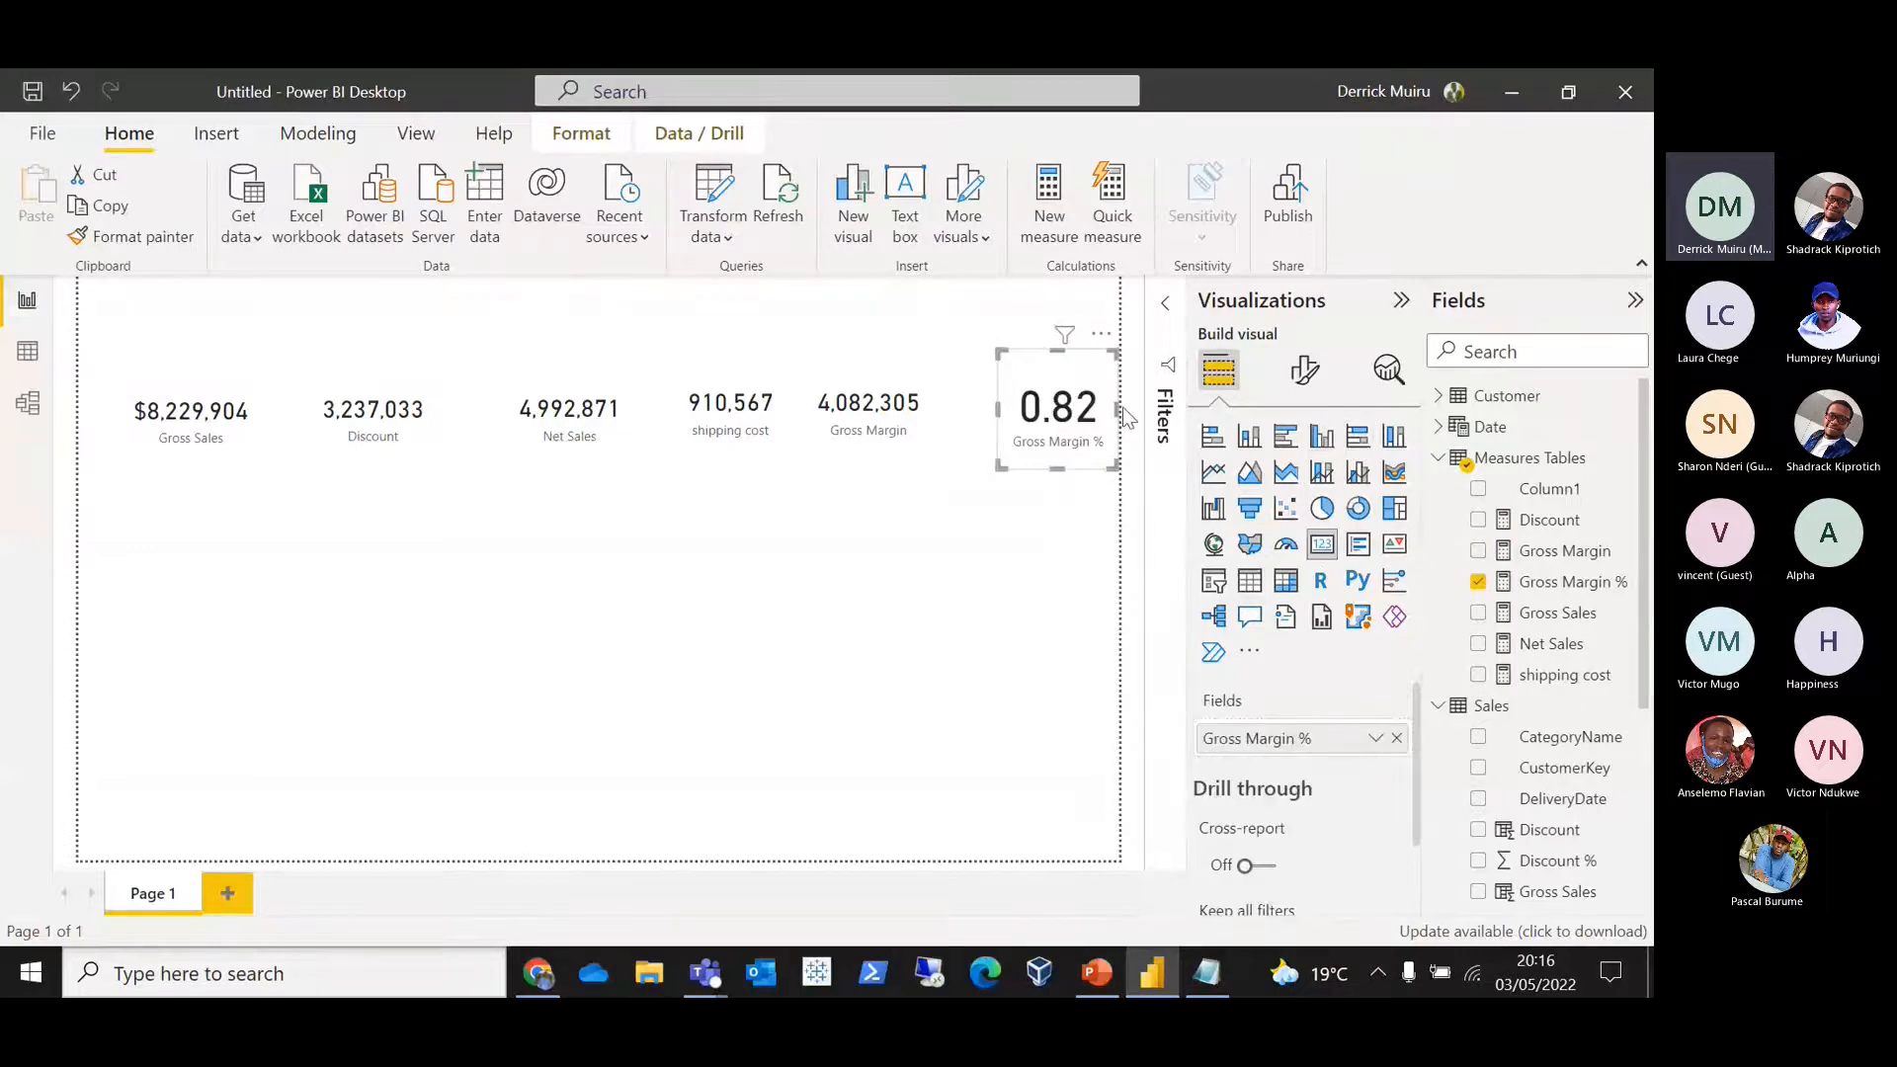
left_click(855, 398)
left_click(1060, 374)
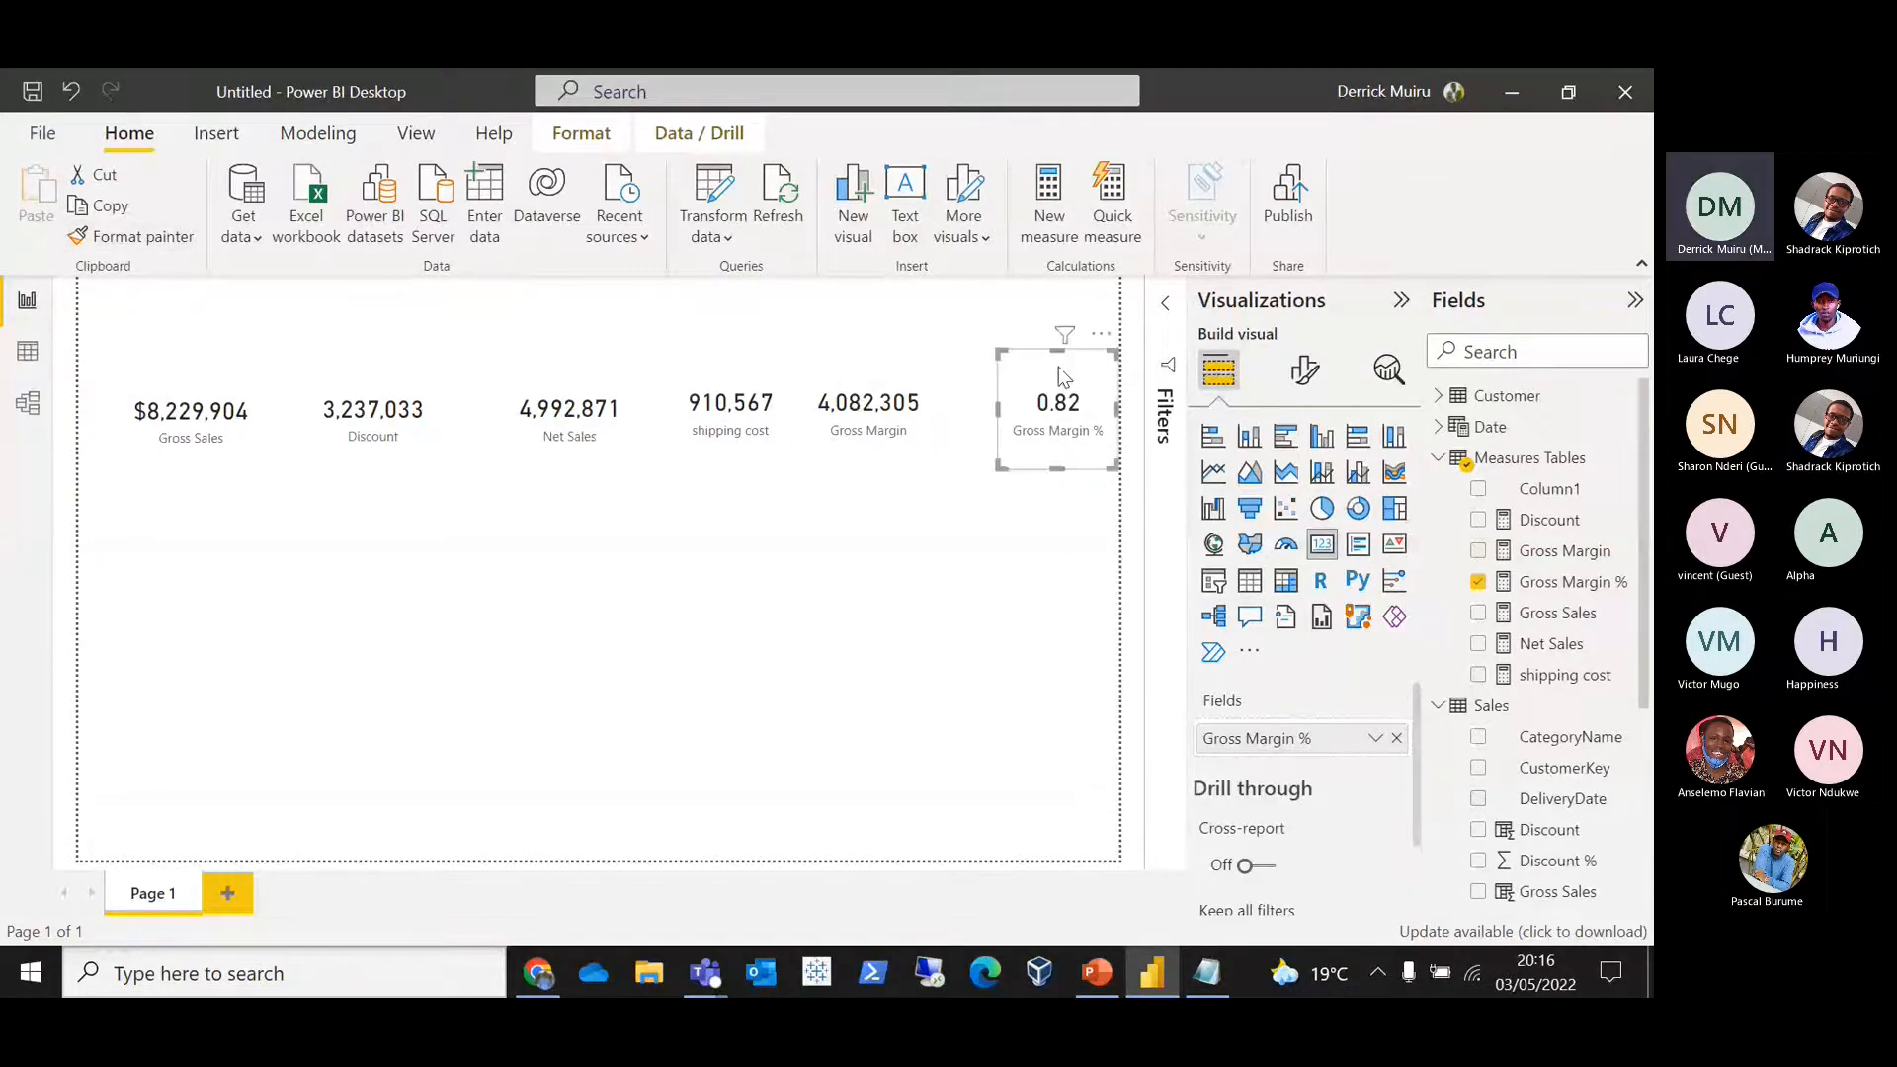
Step: Format the Gross Margin % measure as a percentage with 1 decimal place and move its card closer to the Gross Margin card
left_click(1549, 591)
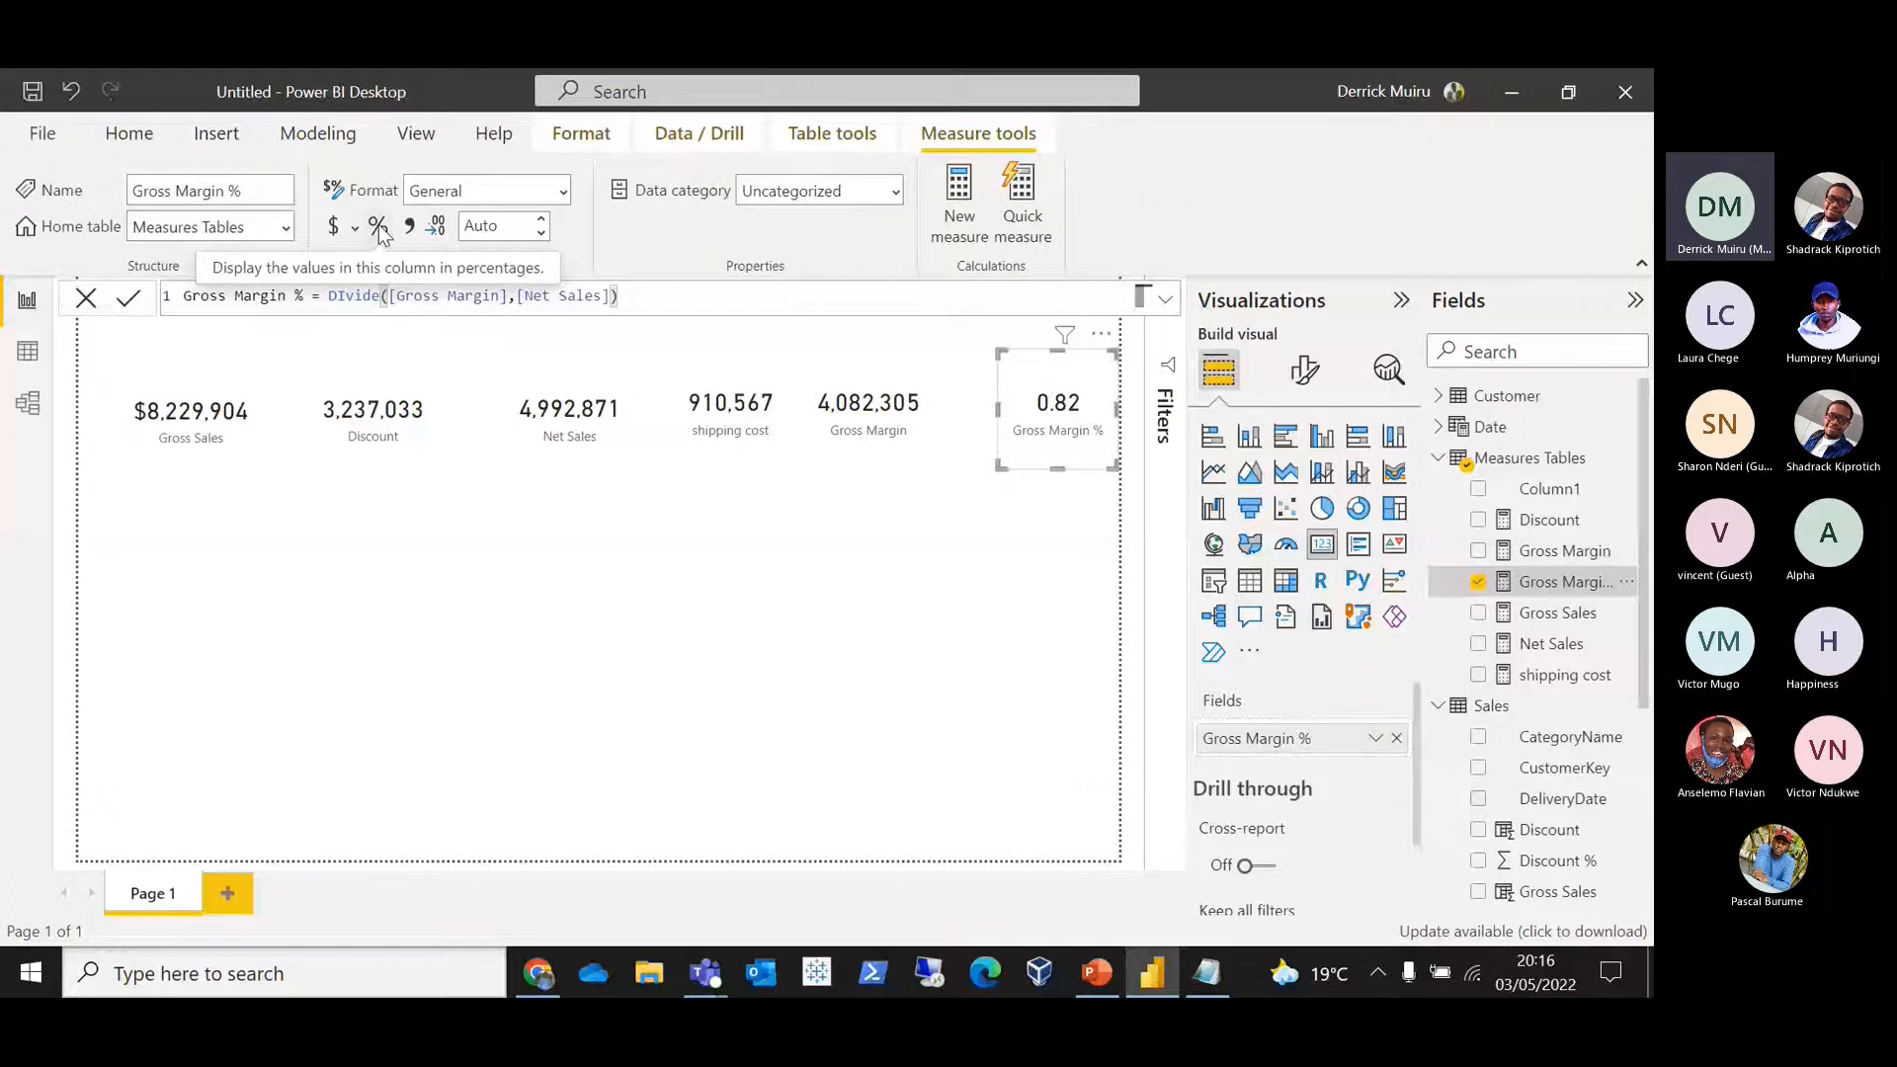
left_click(377, 227)
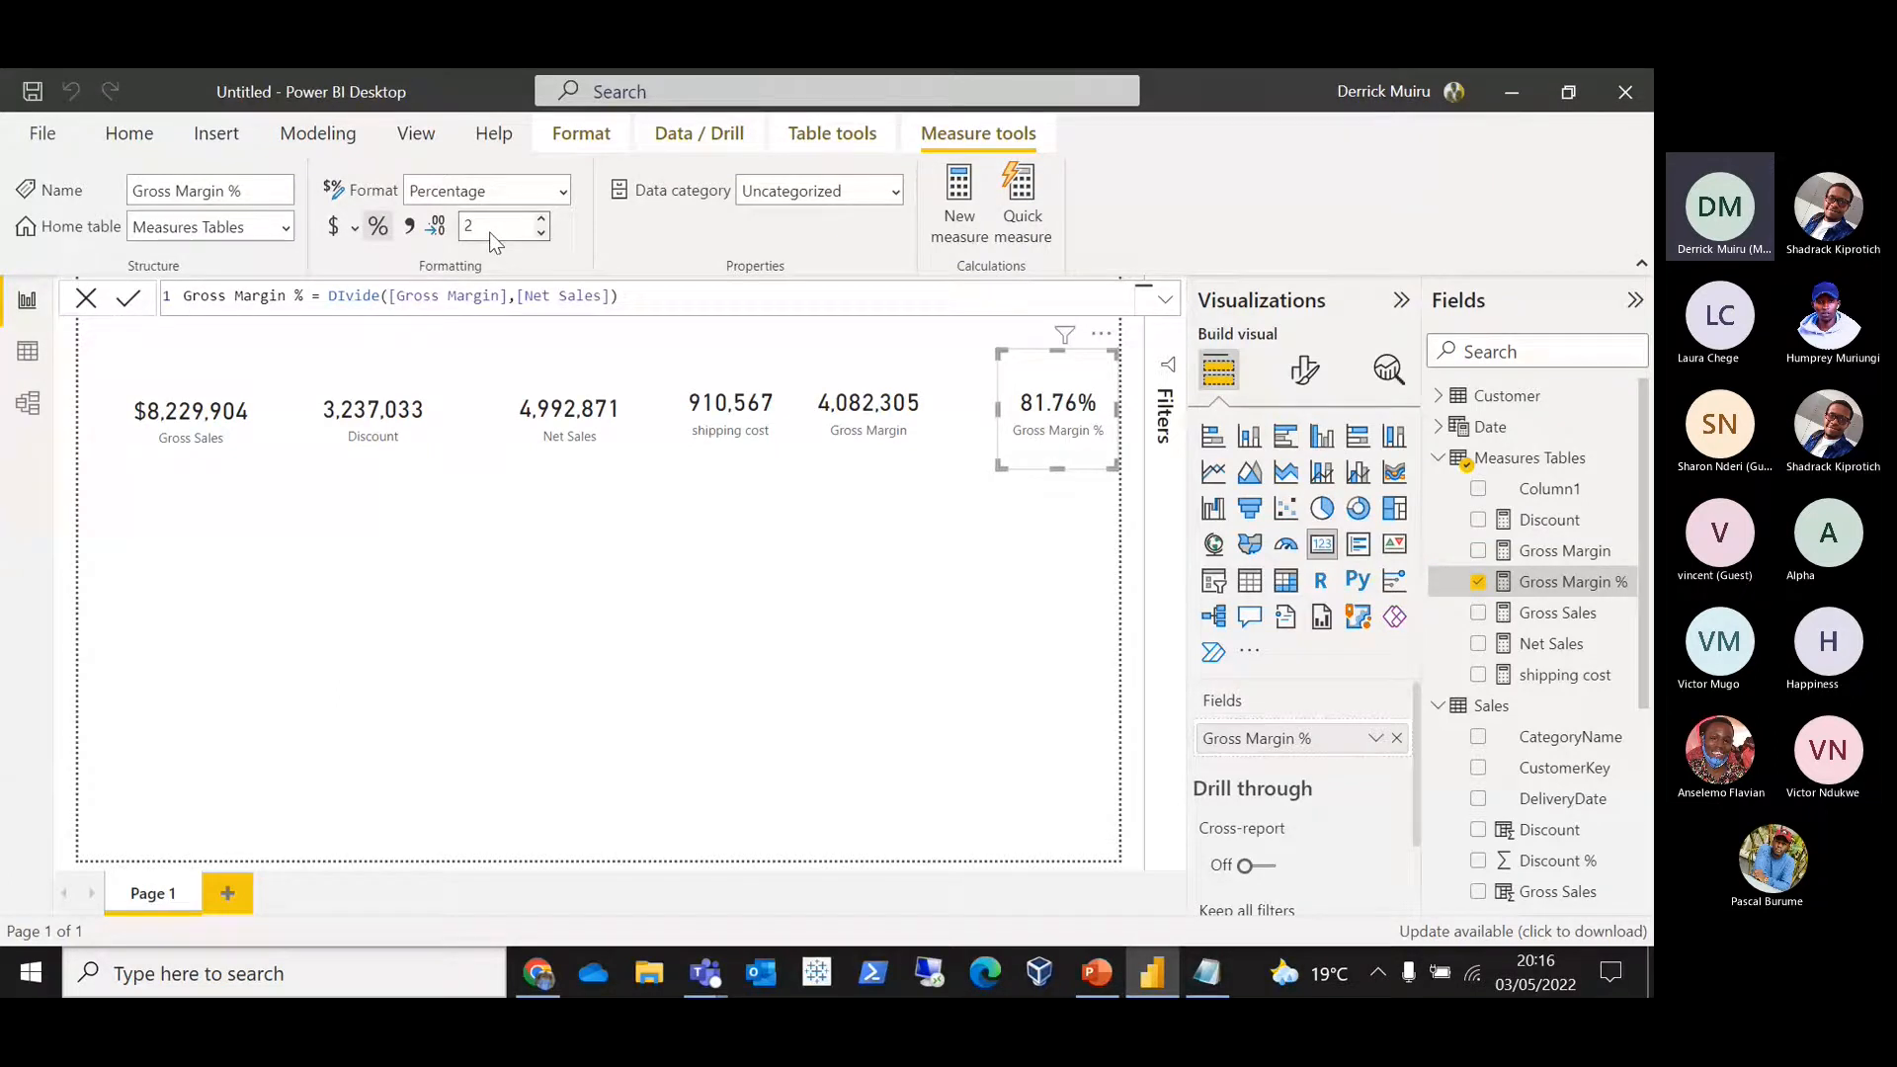
key("BackSpace")
type("1")
left_click_drag(1039, 405, 983, 411)
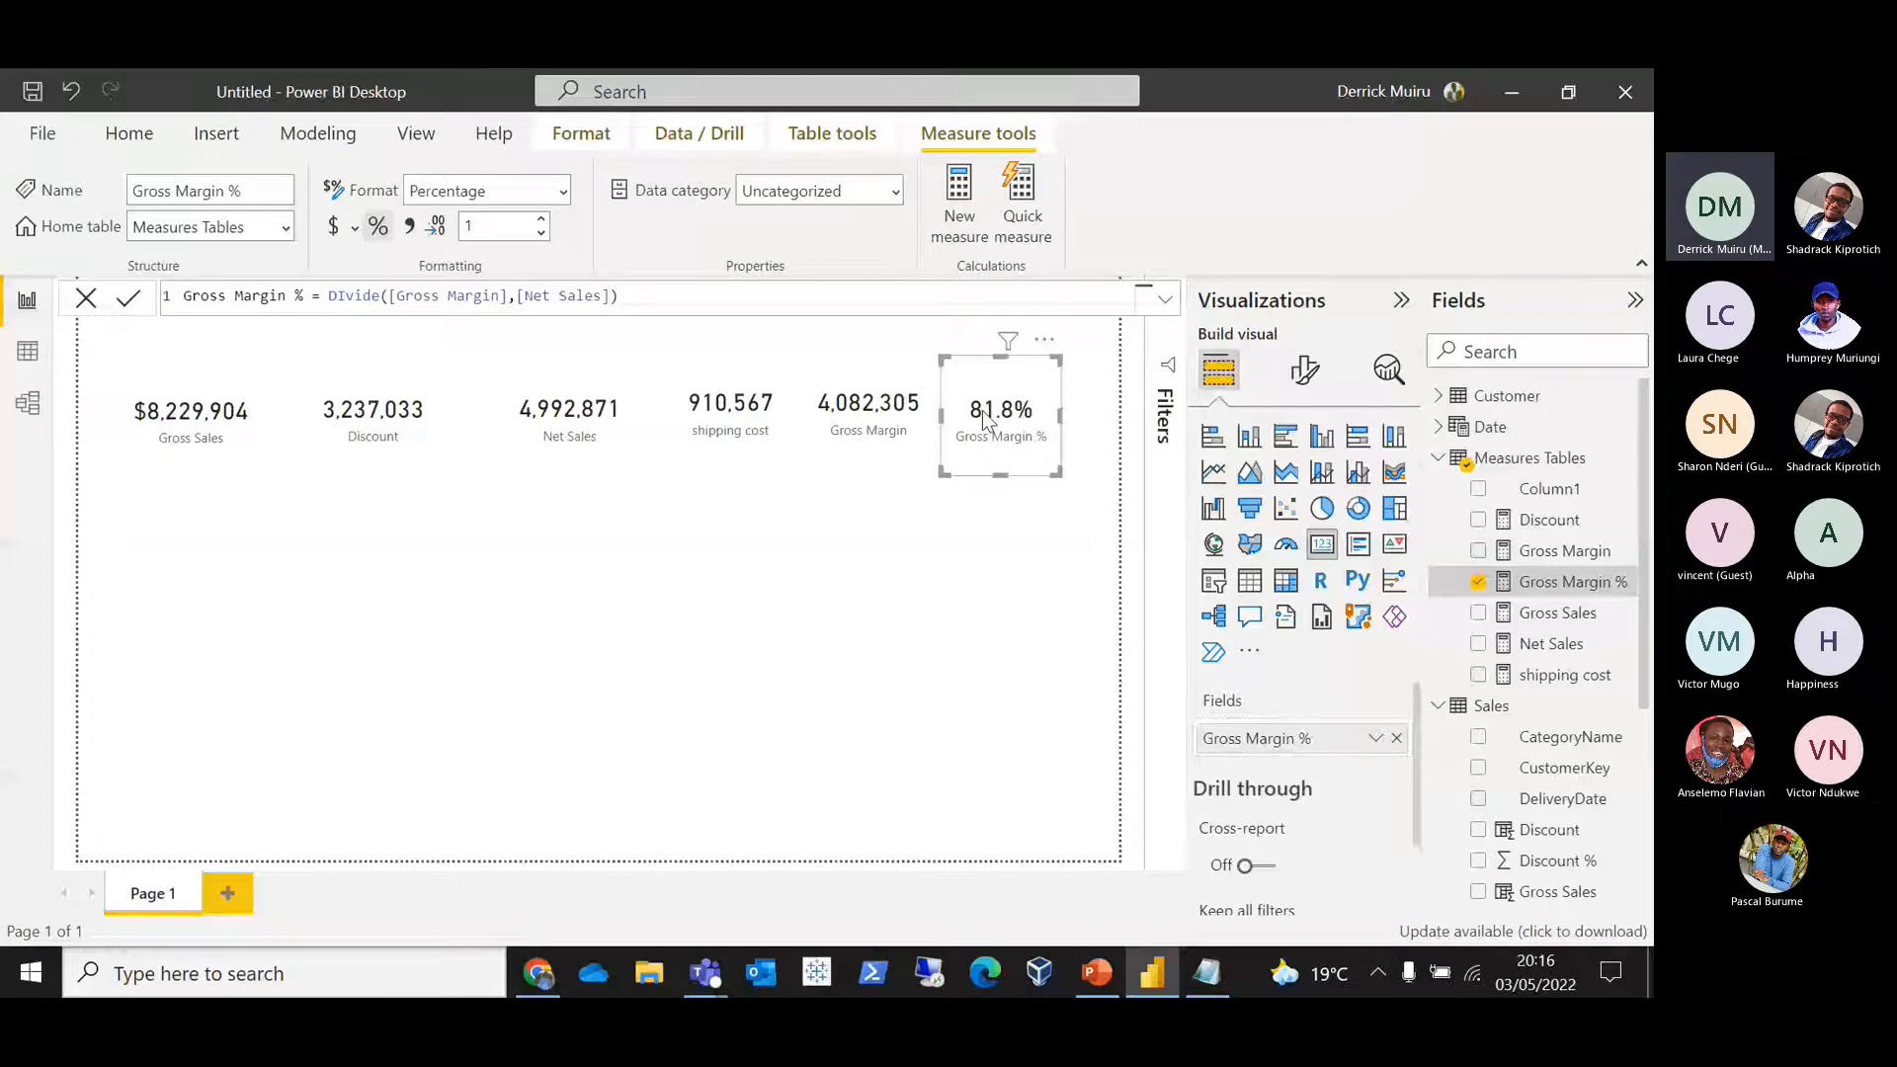
Step: Inspect the SalesOrderNumber column's distinct value count in the Sales table data, and return to the report
left_click(868, 410)
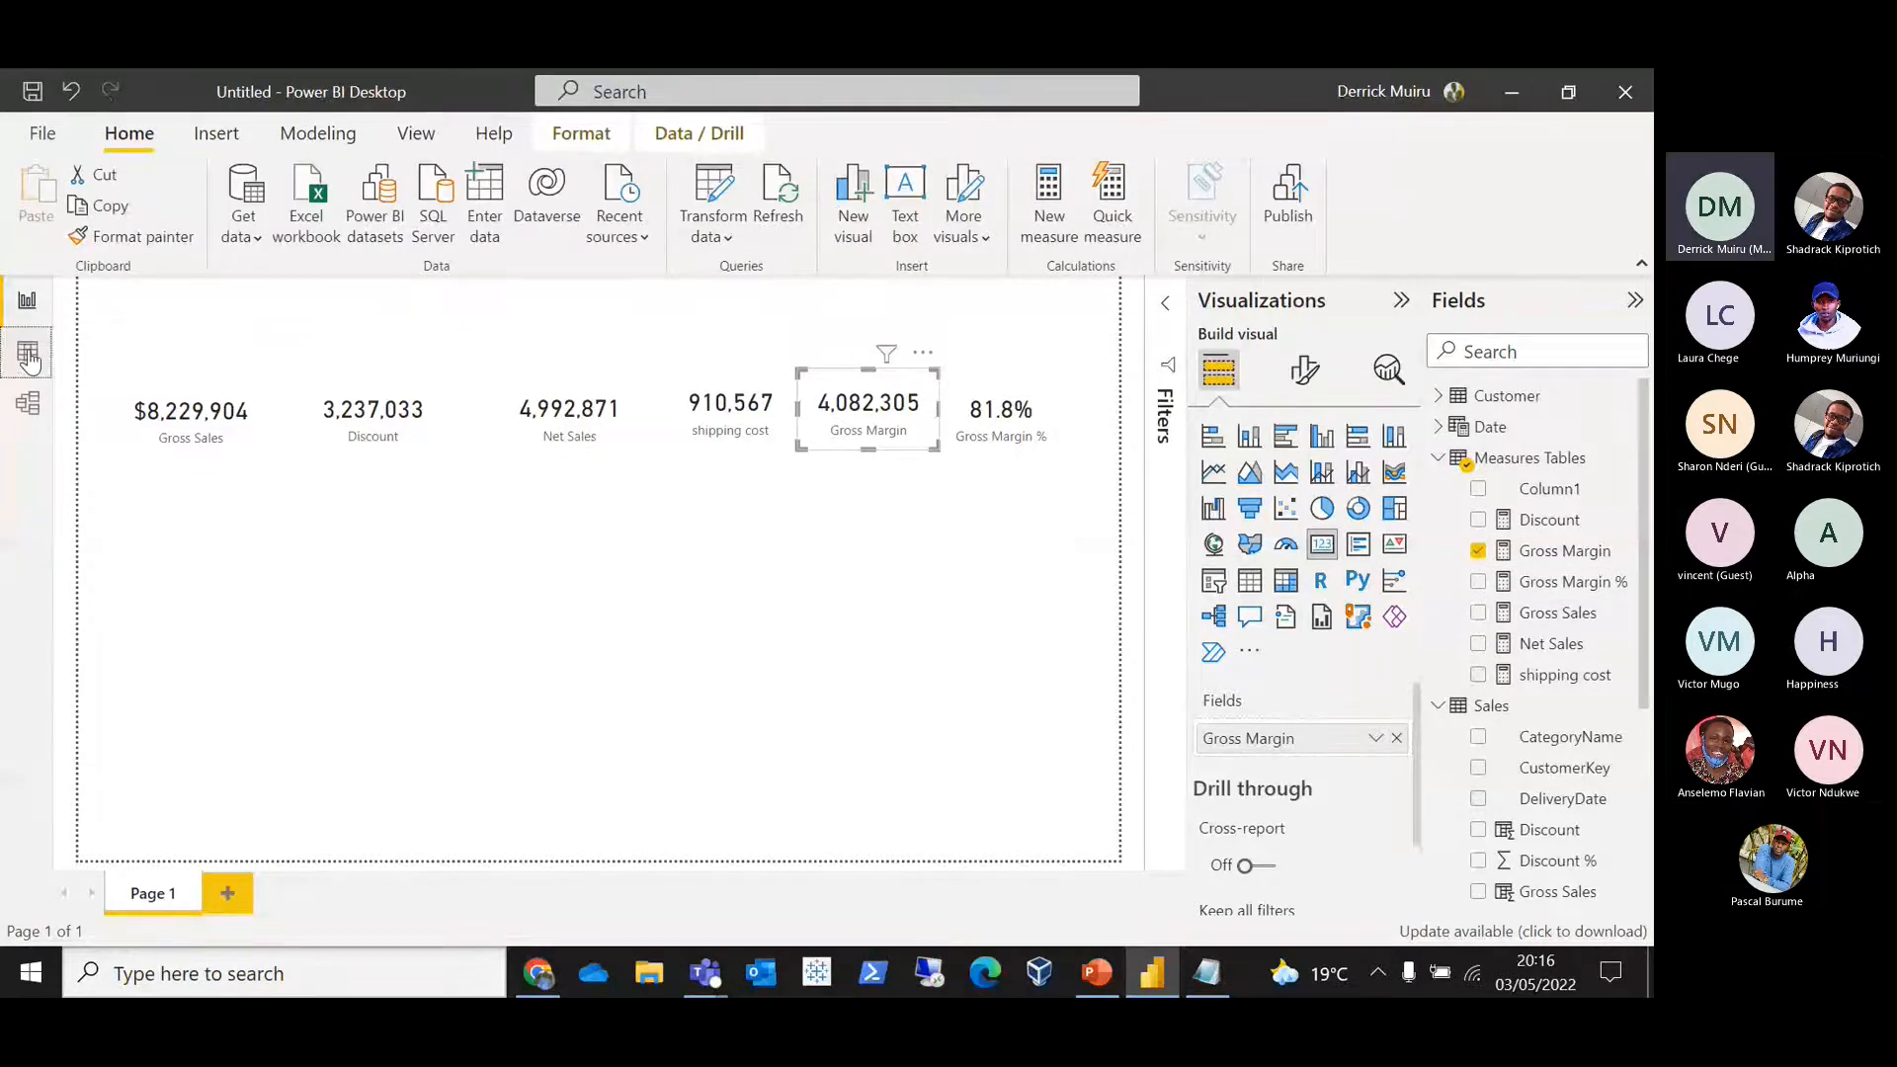
left_click(28, 354)
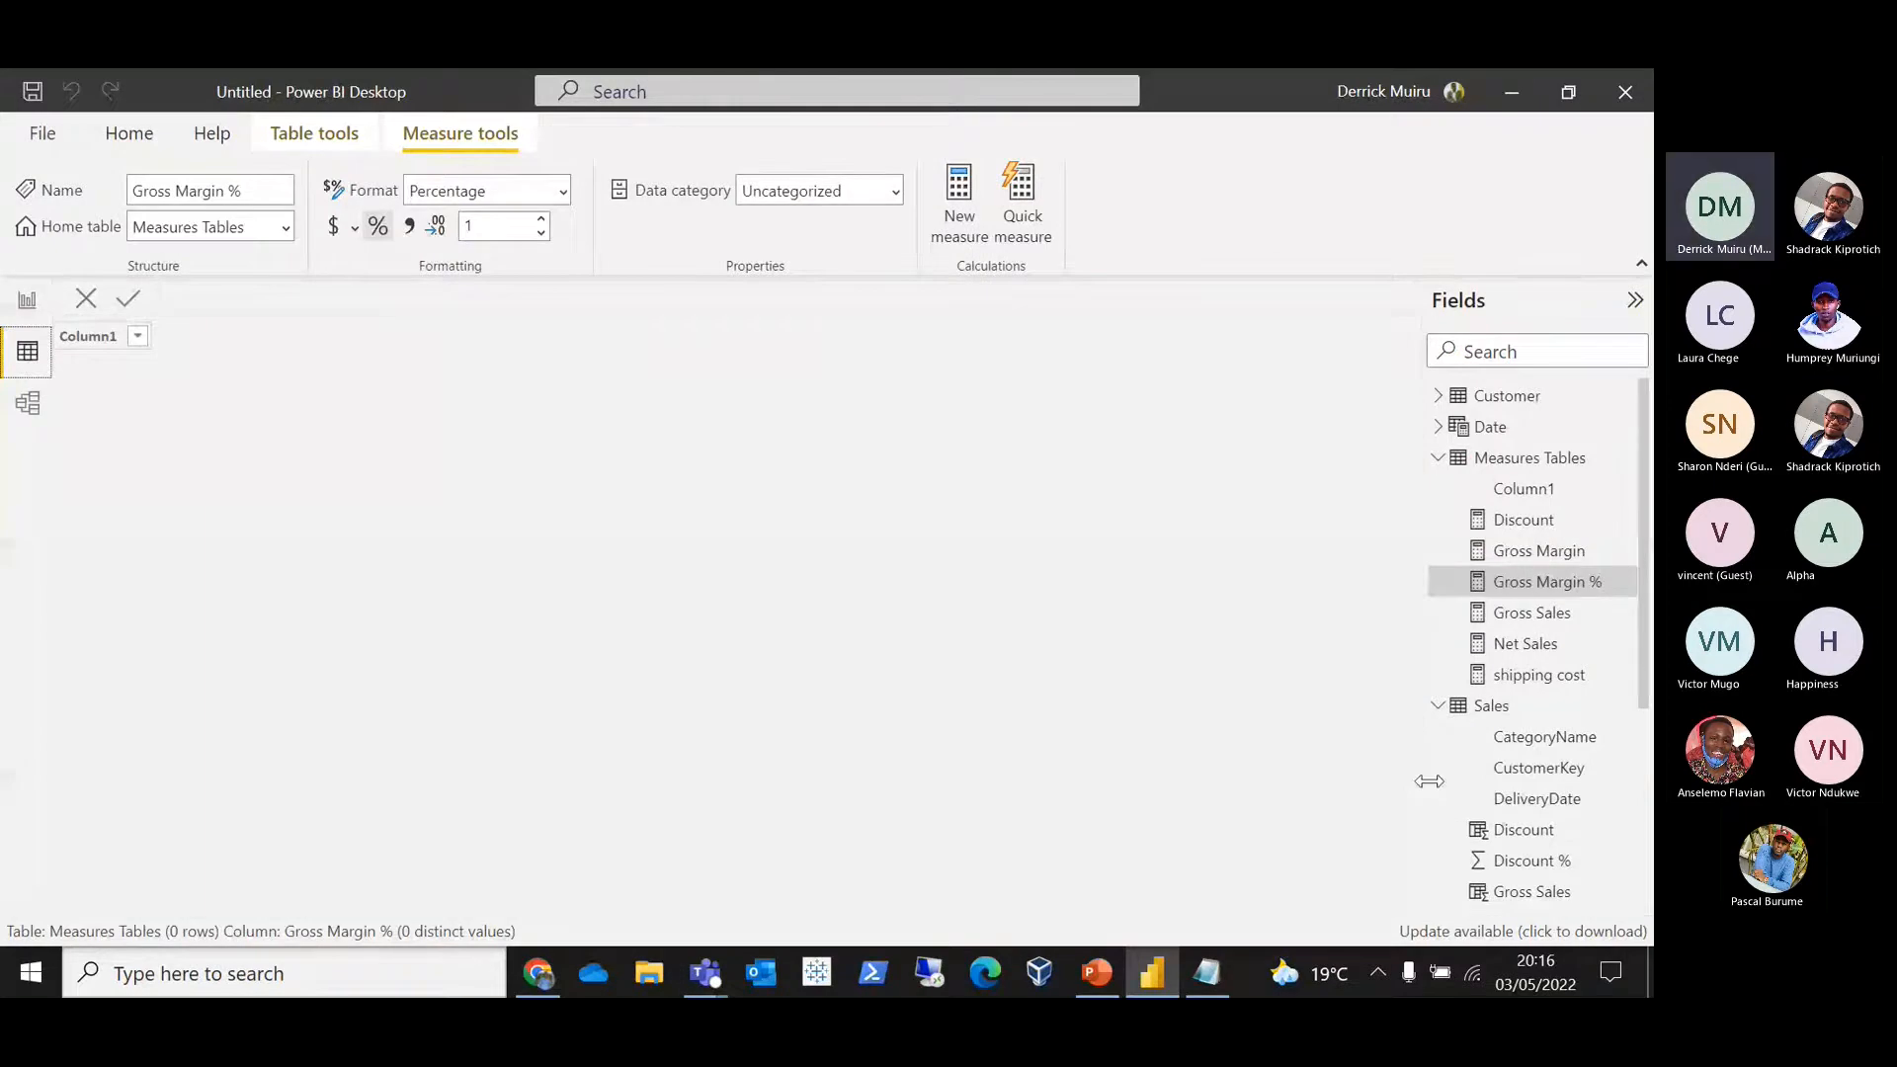
left_click(1514, 711)
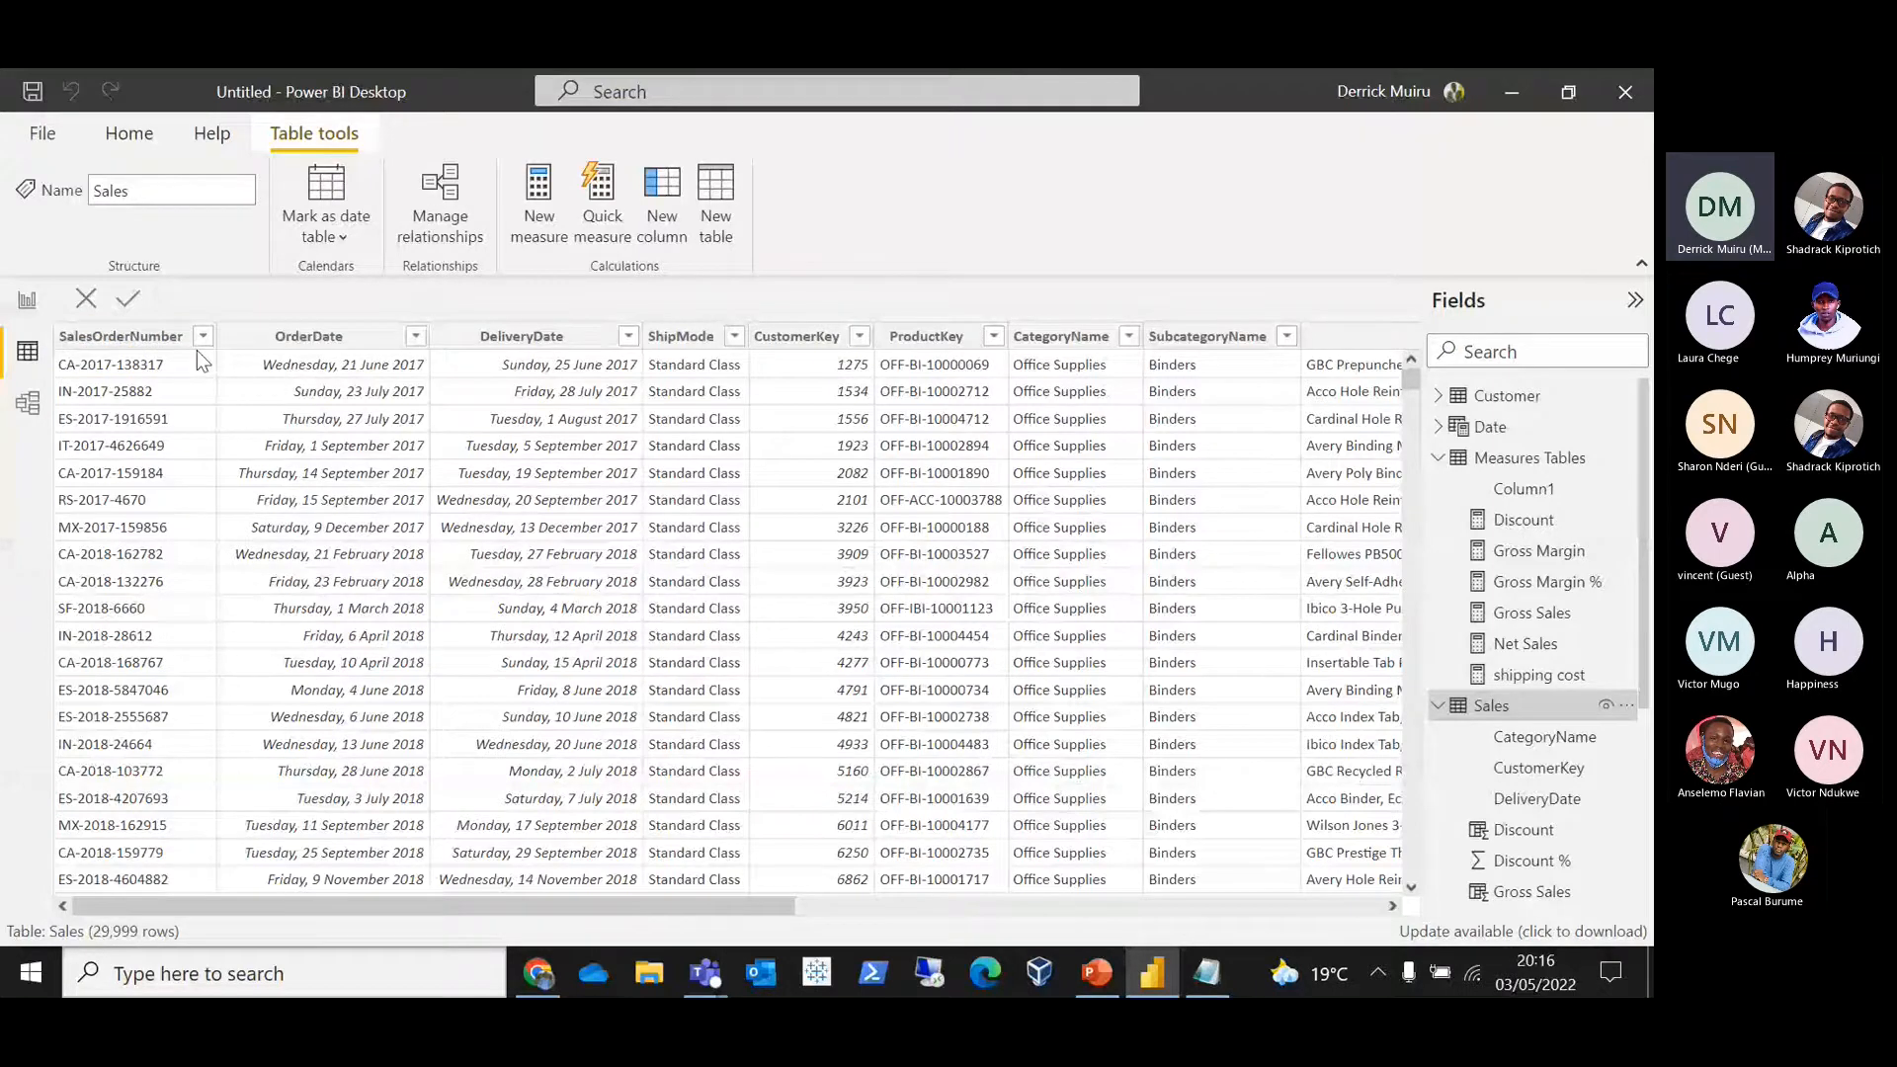
left_click(140, 341)
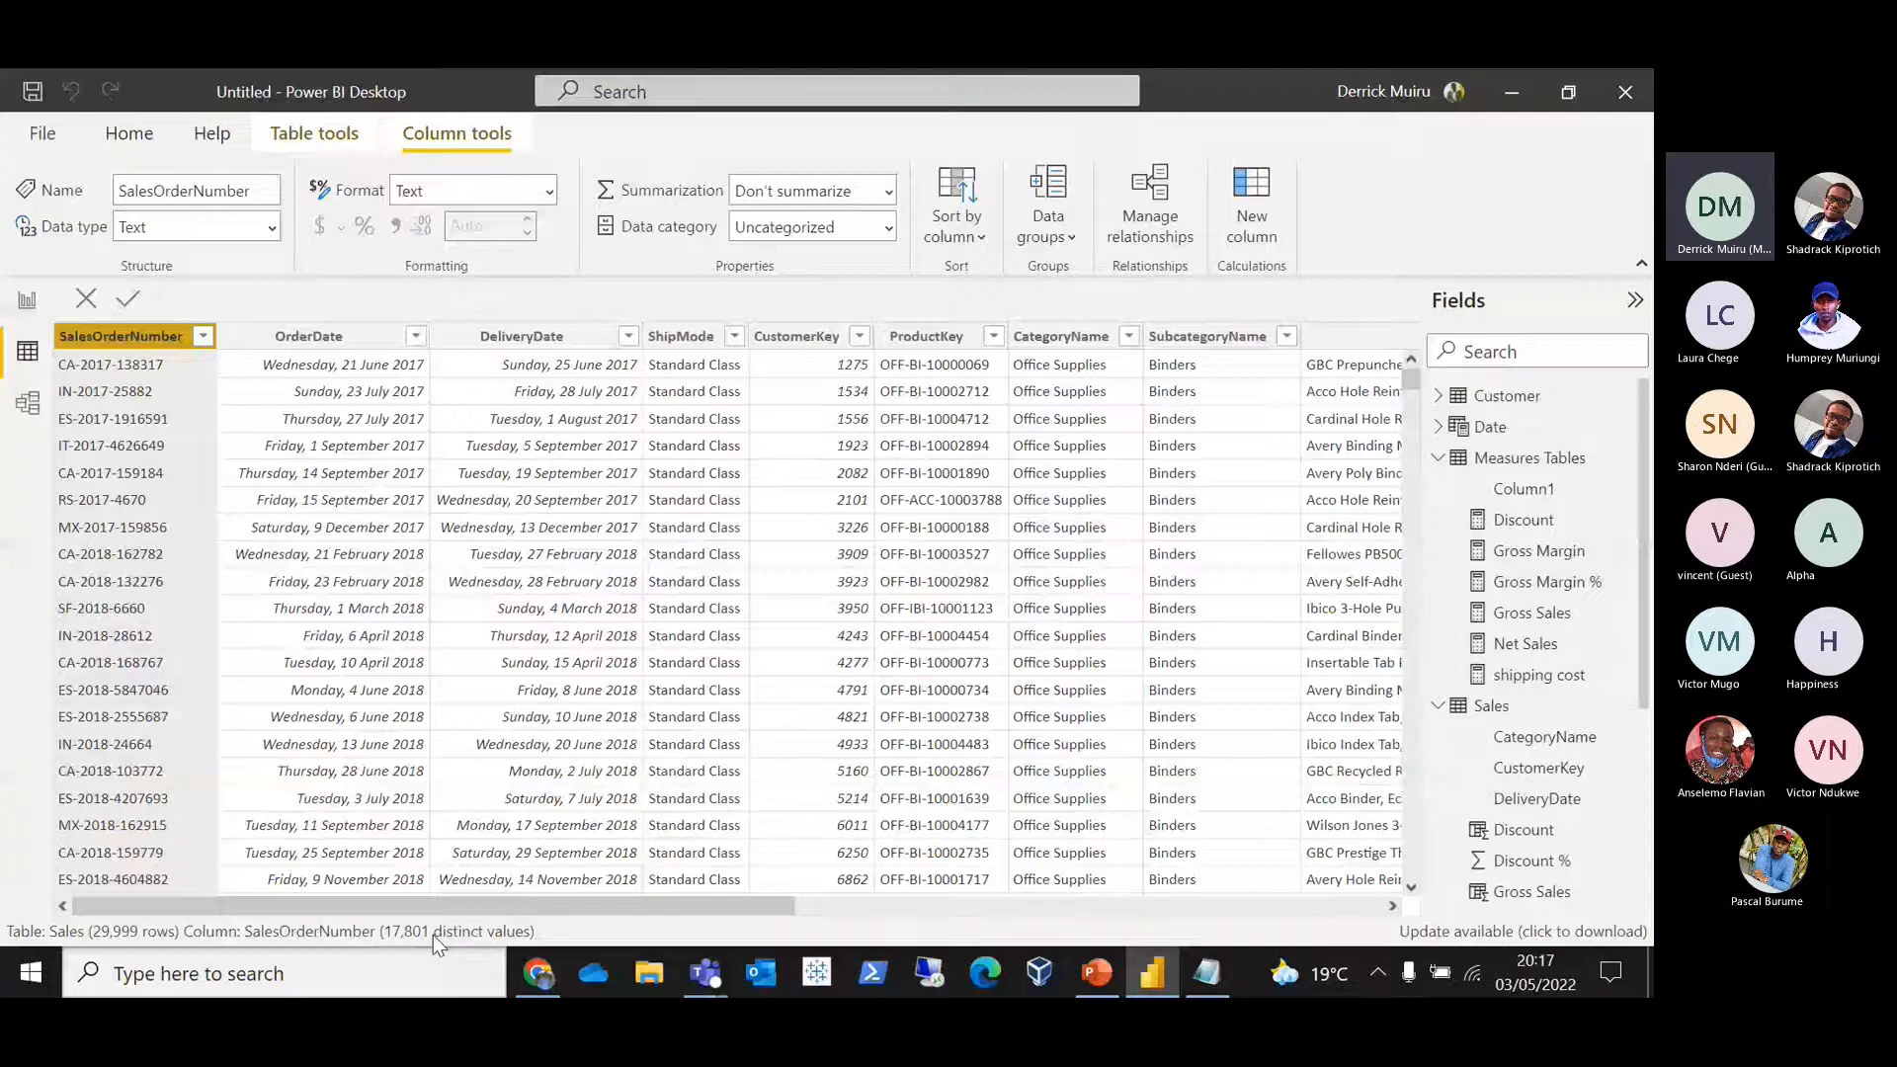
left_click(28, 304)
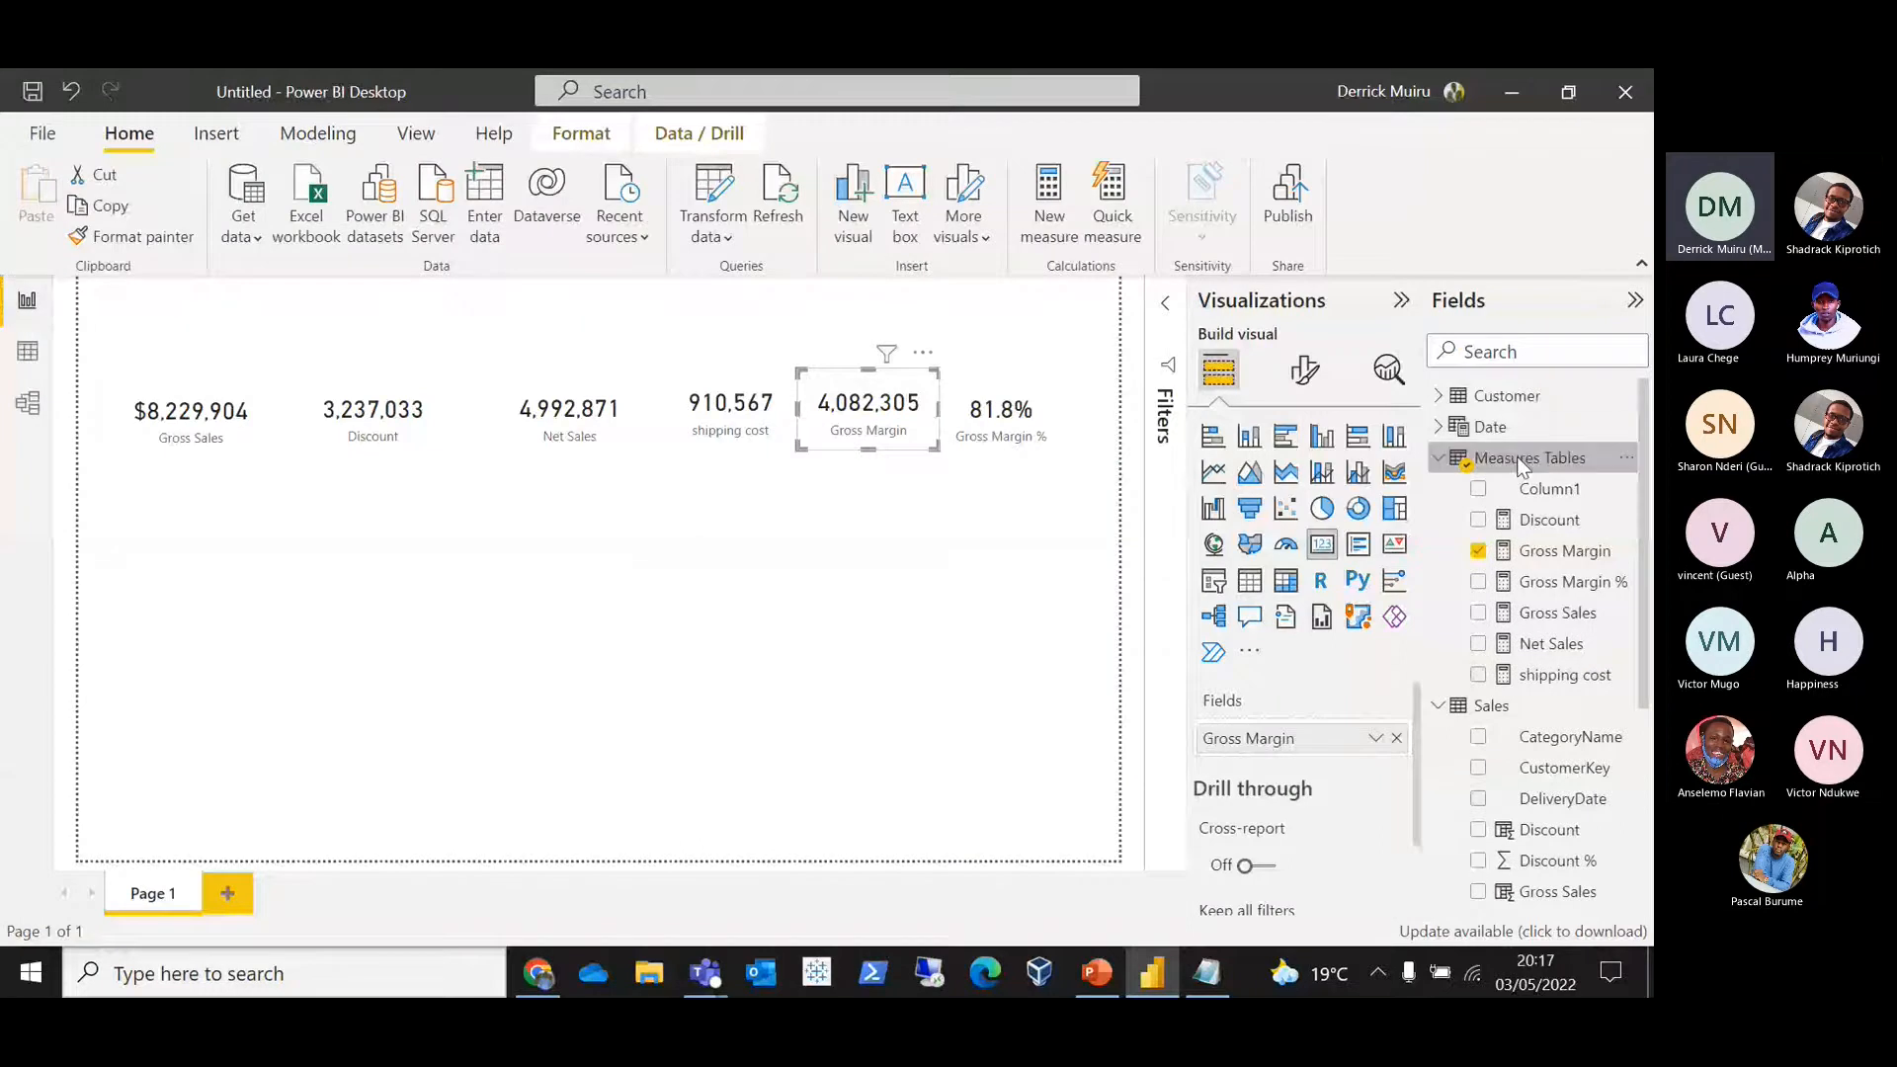
Step: Start a new measure named Orders in Measures Tables using the DISTINCTCOUNT function
left_click(1395, 482)
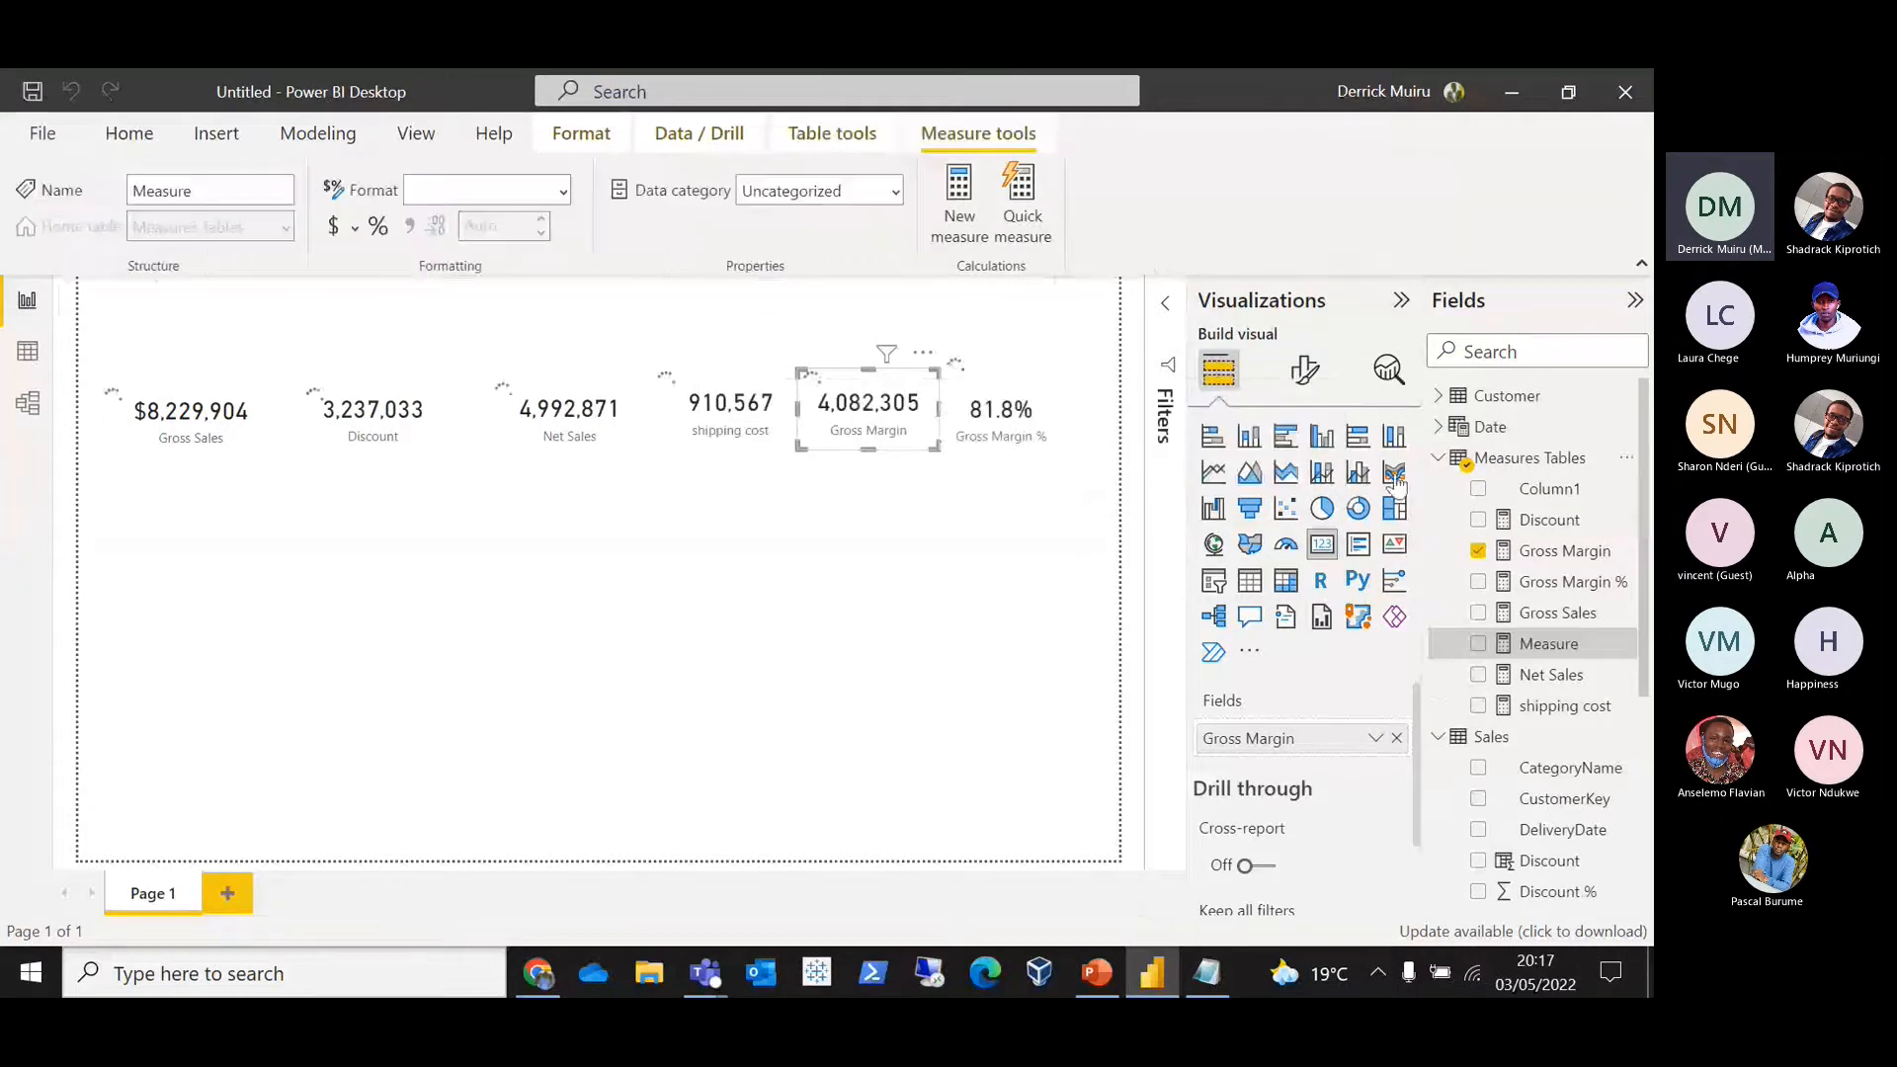
key("BackSpace")
type("Orders = D")
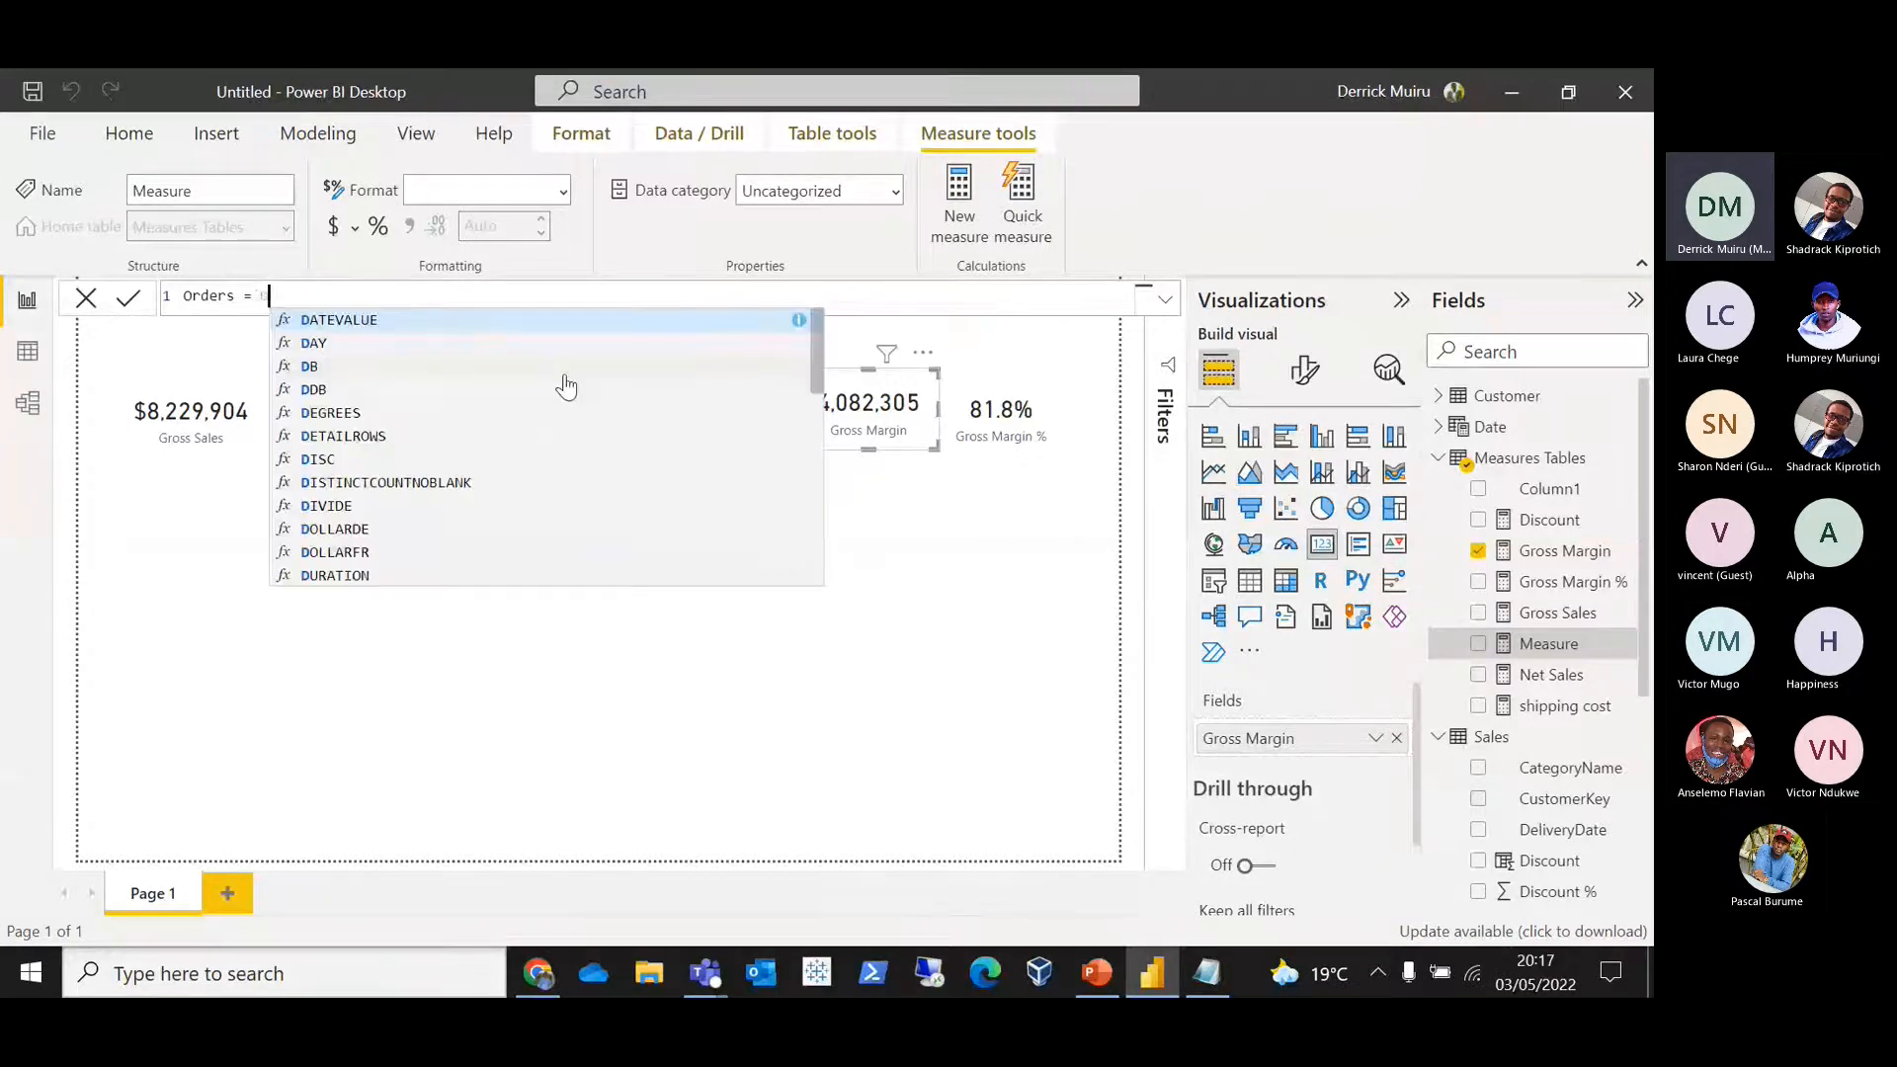
type("isti")
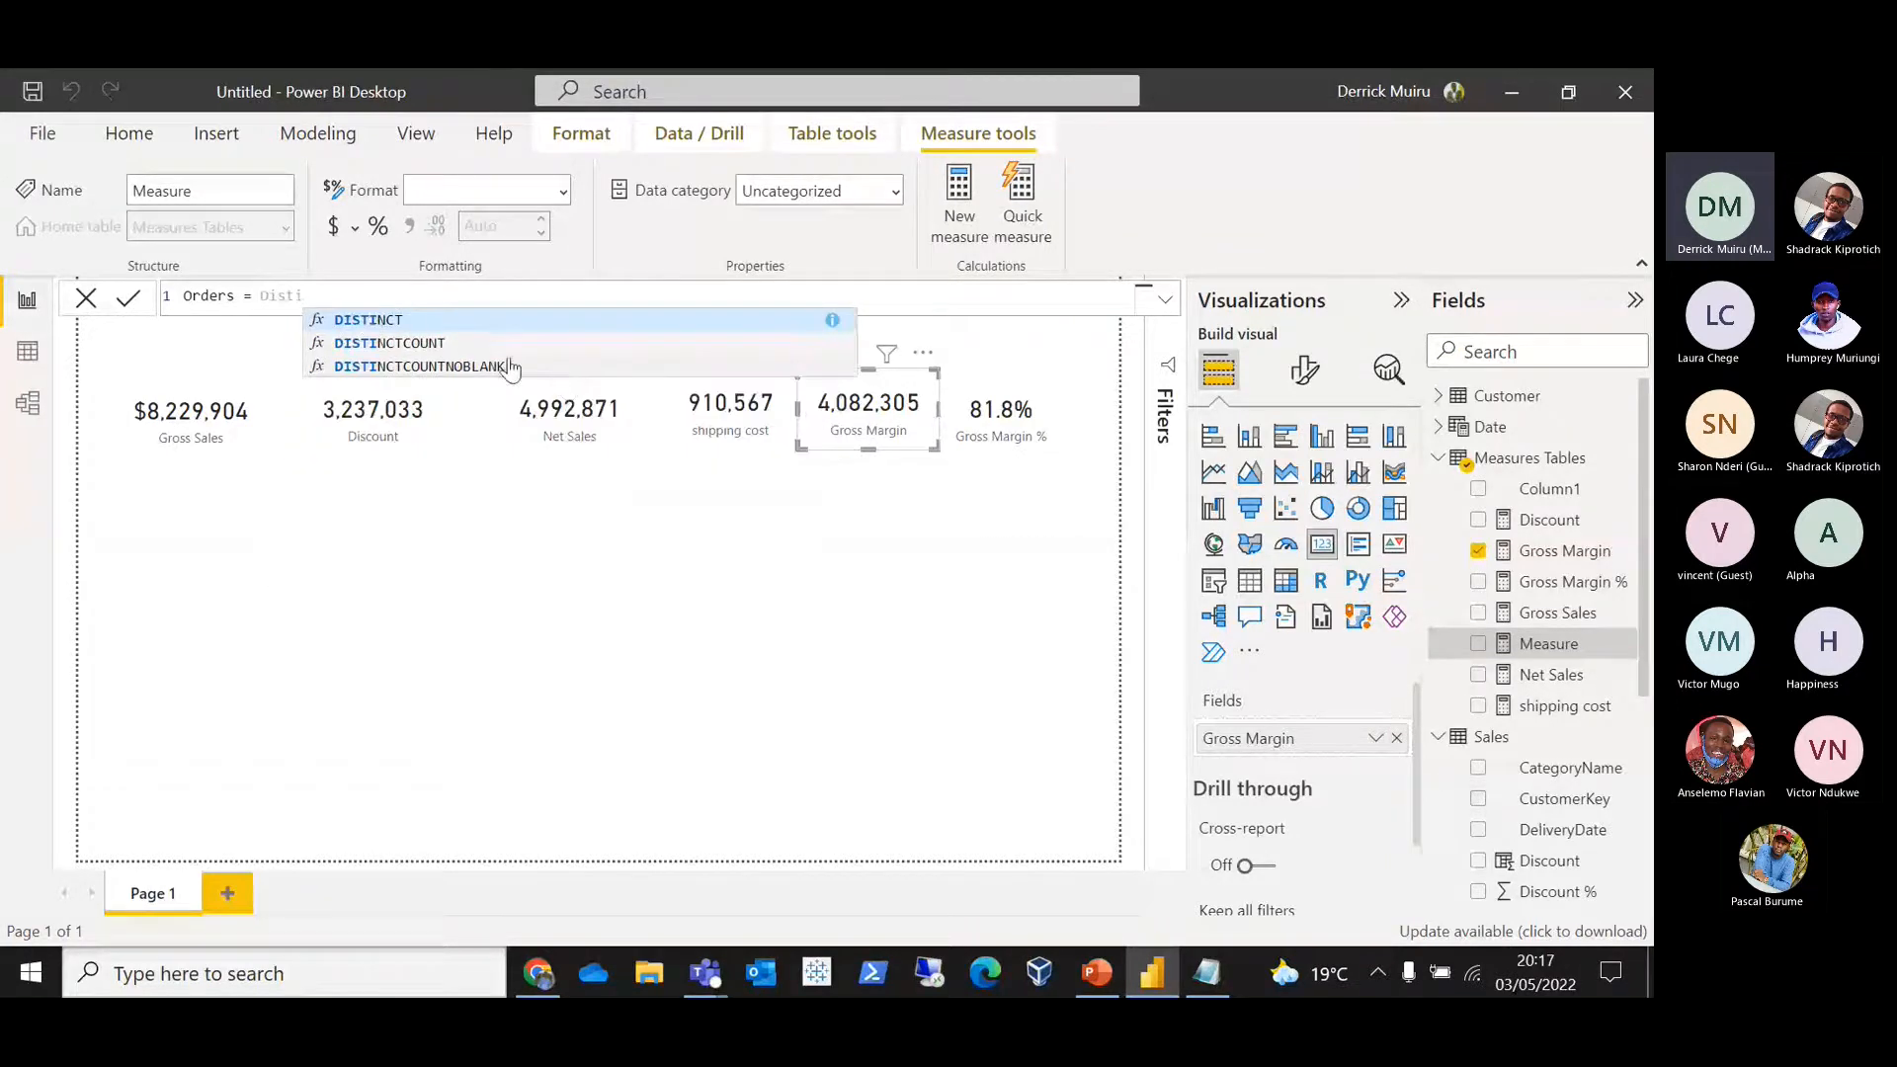
left_click(385, 342)
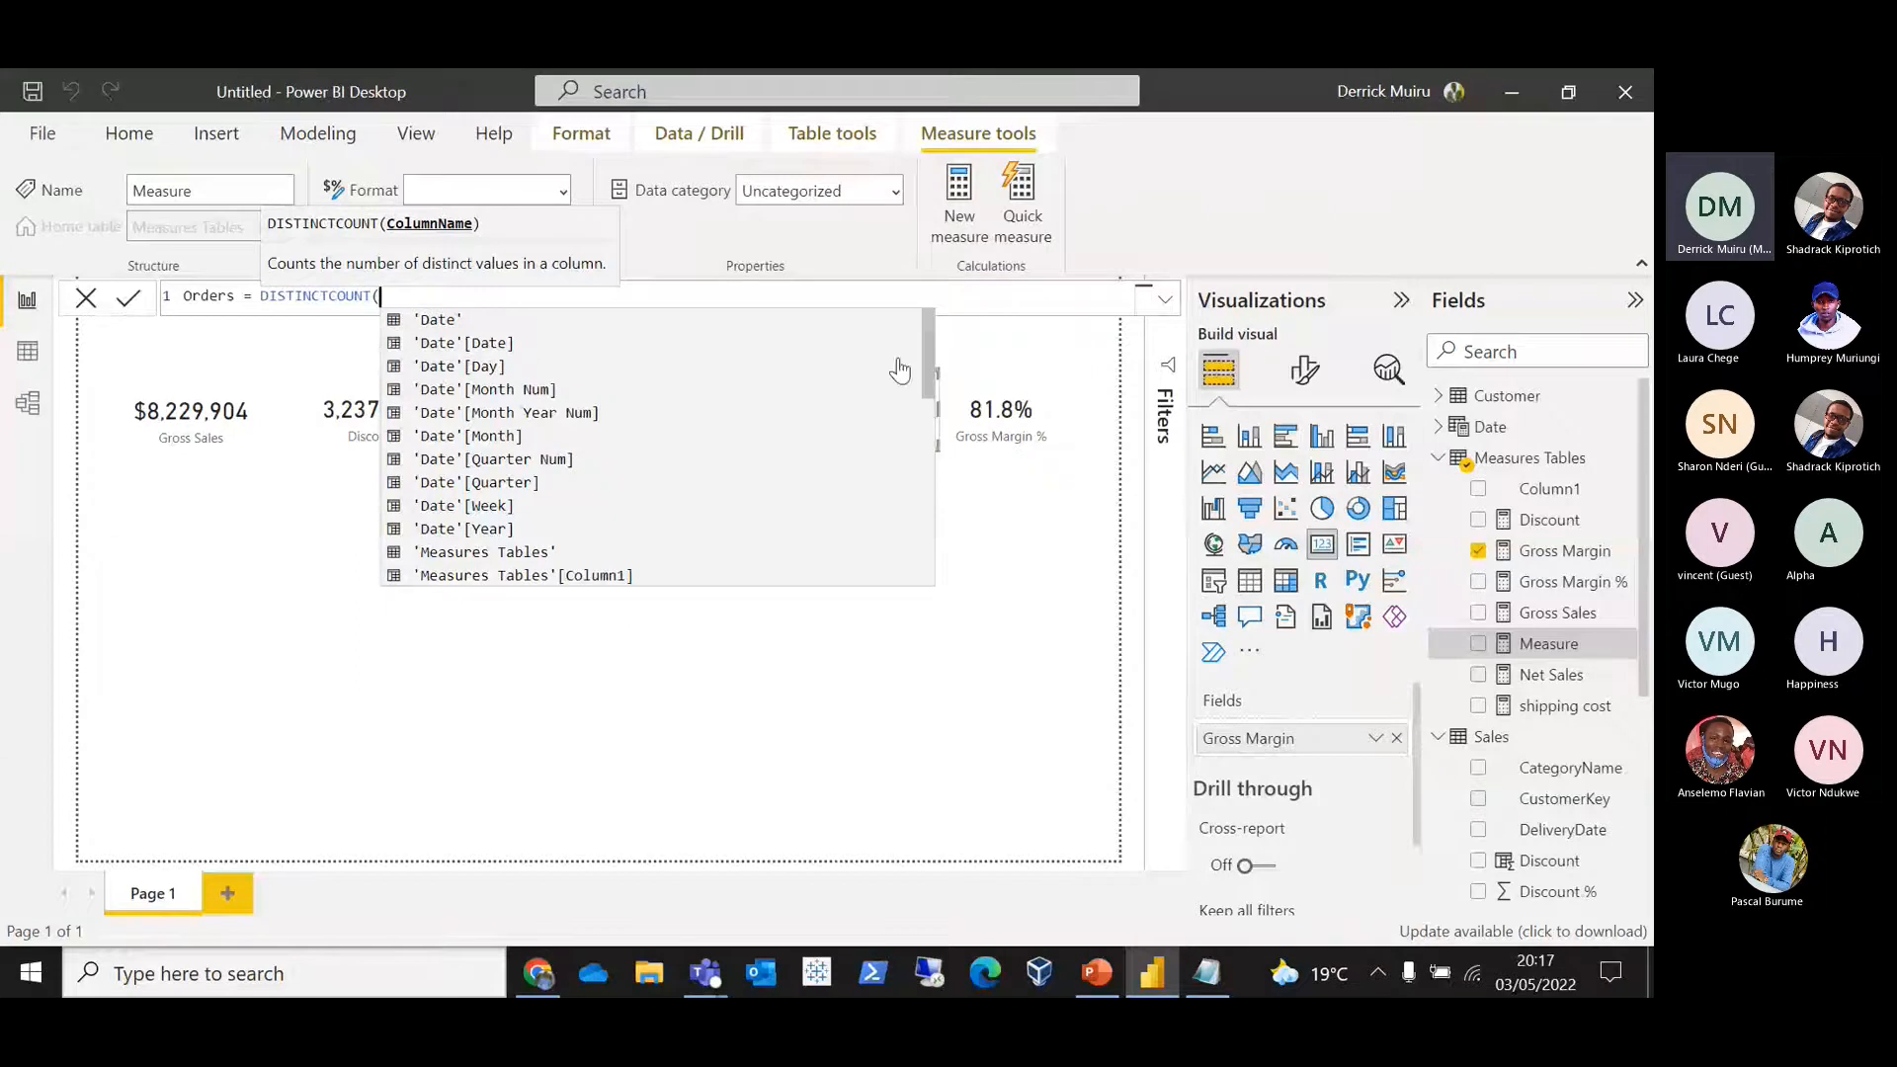
Step: Complete the Orders formula with Sales[SalesOrderNumber] as the counted column and commit the measure
left_click_drag(927, 340, 922, 362)
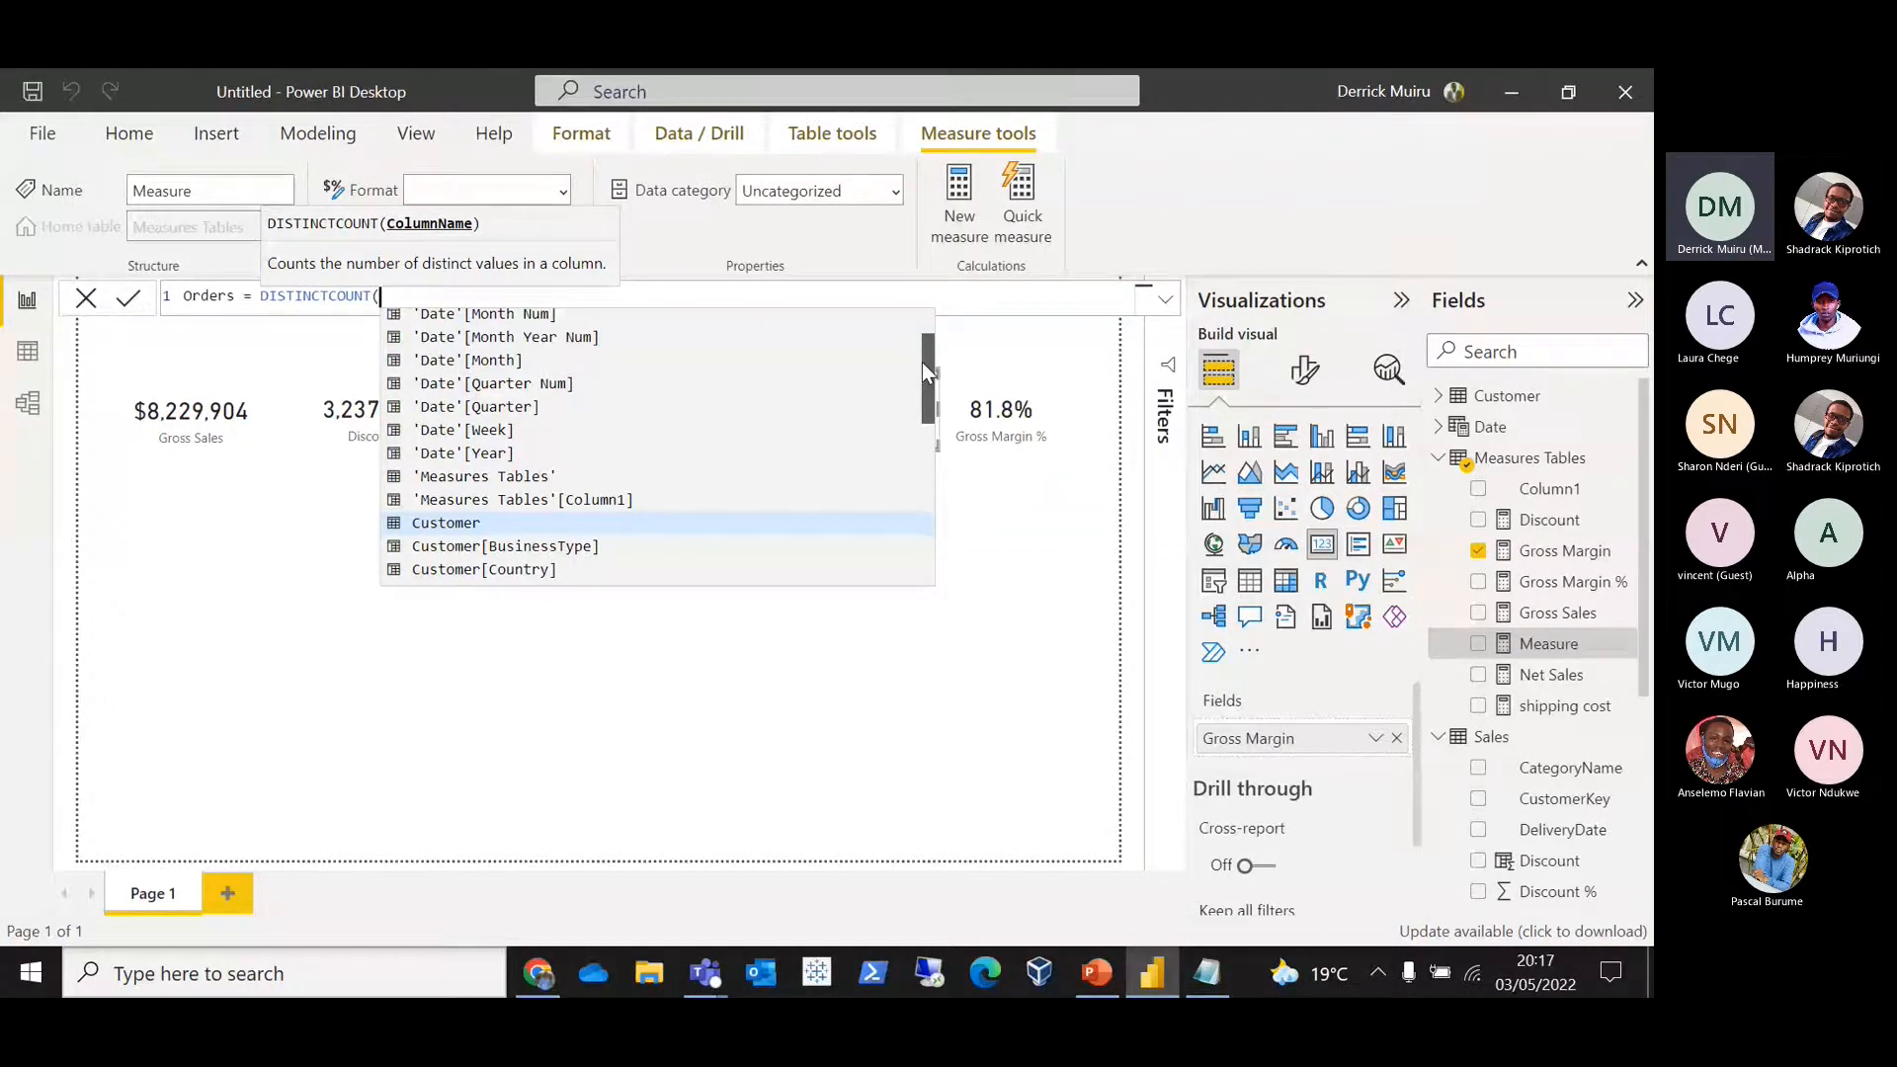
left_click_drag(921, 362, 575, 296)
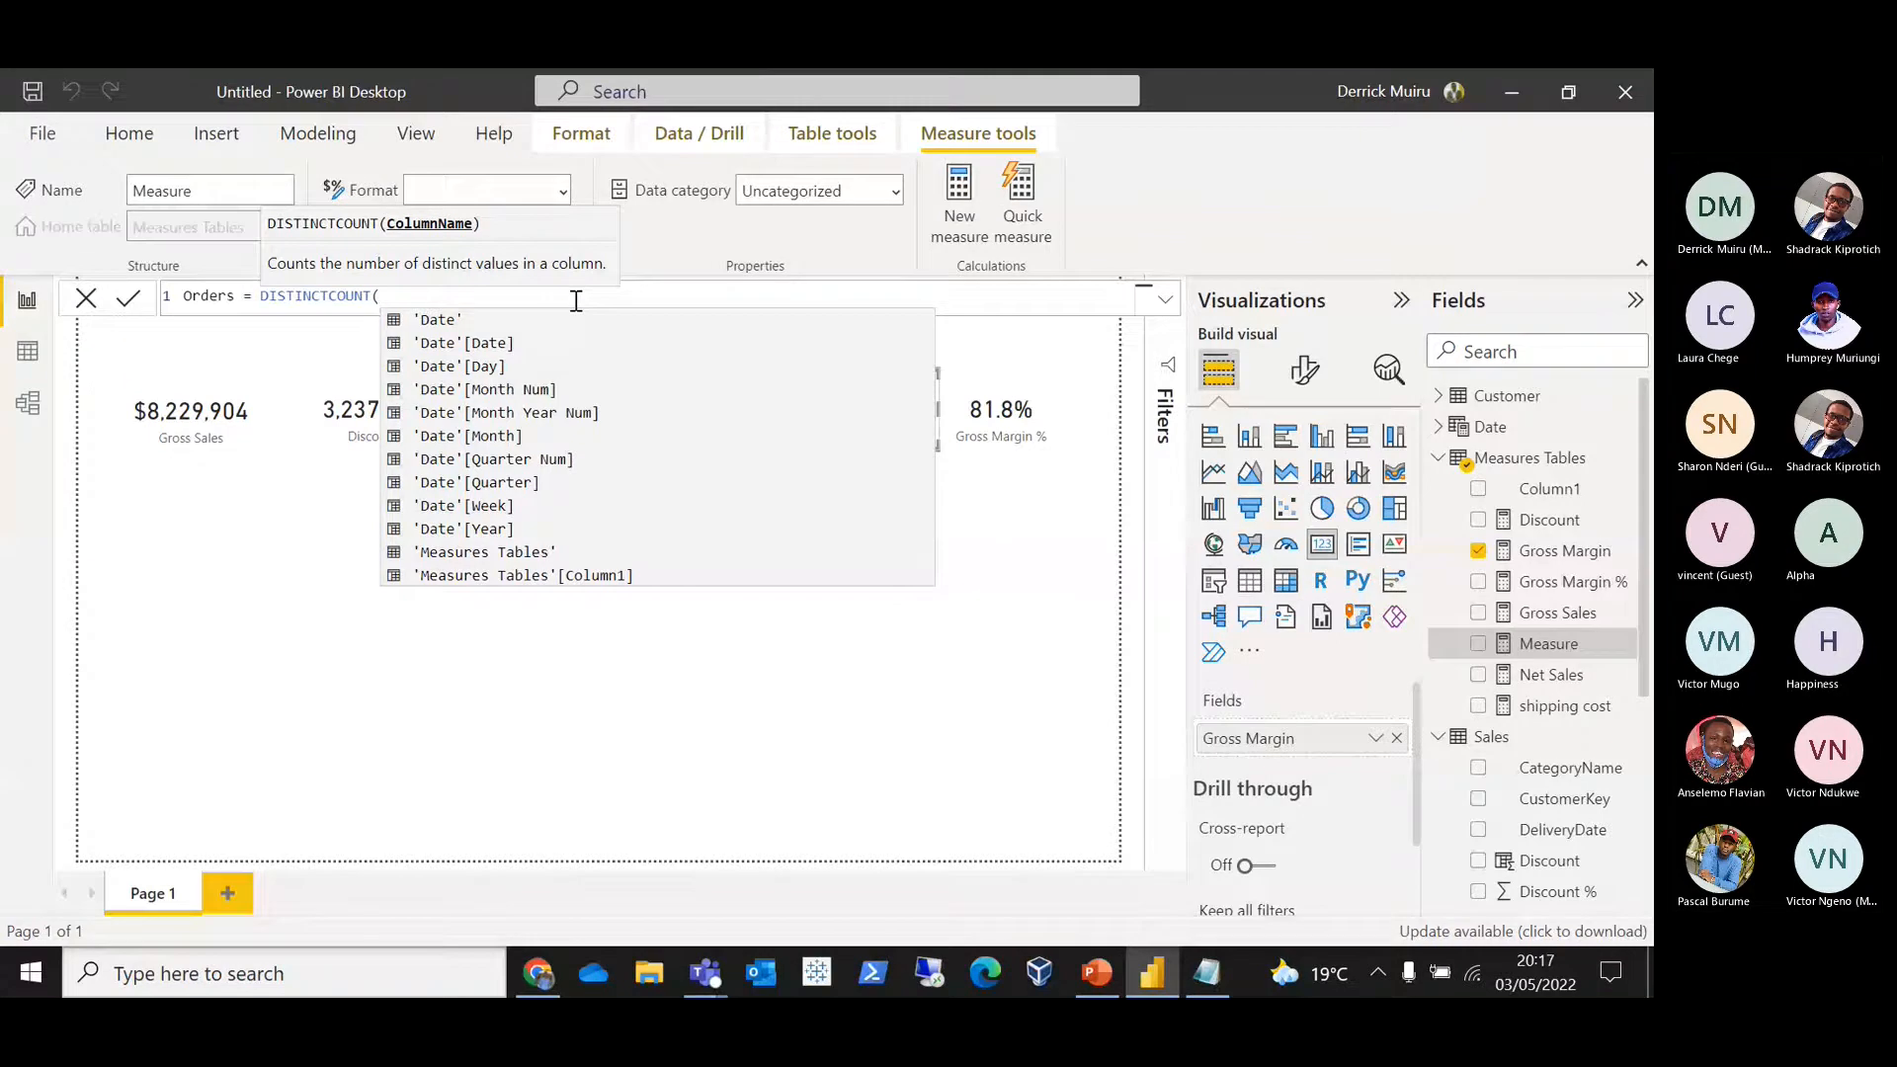
type("Sales")
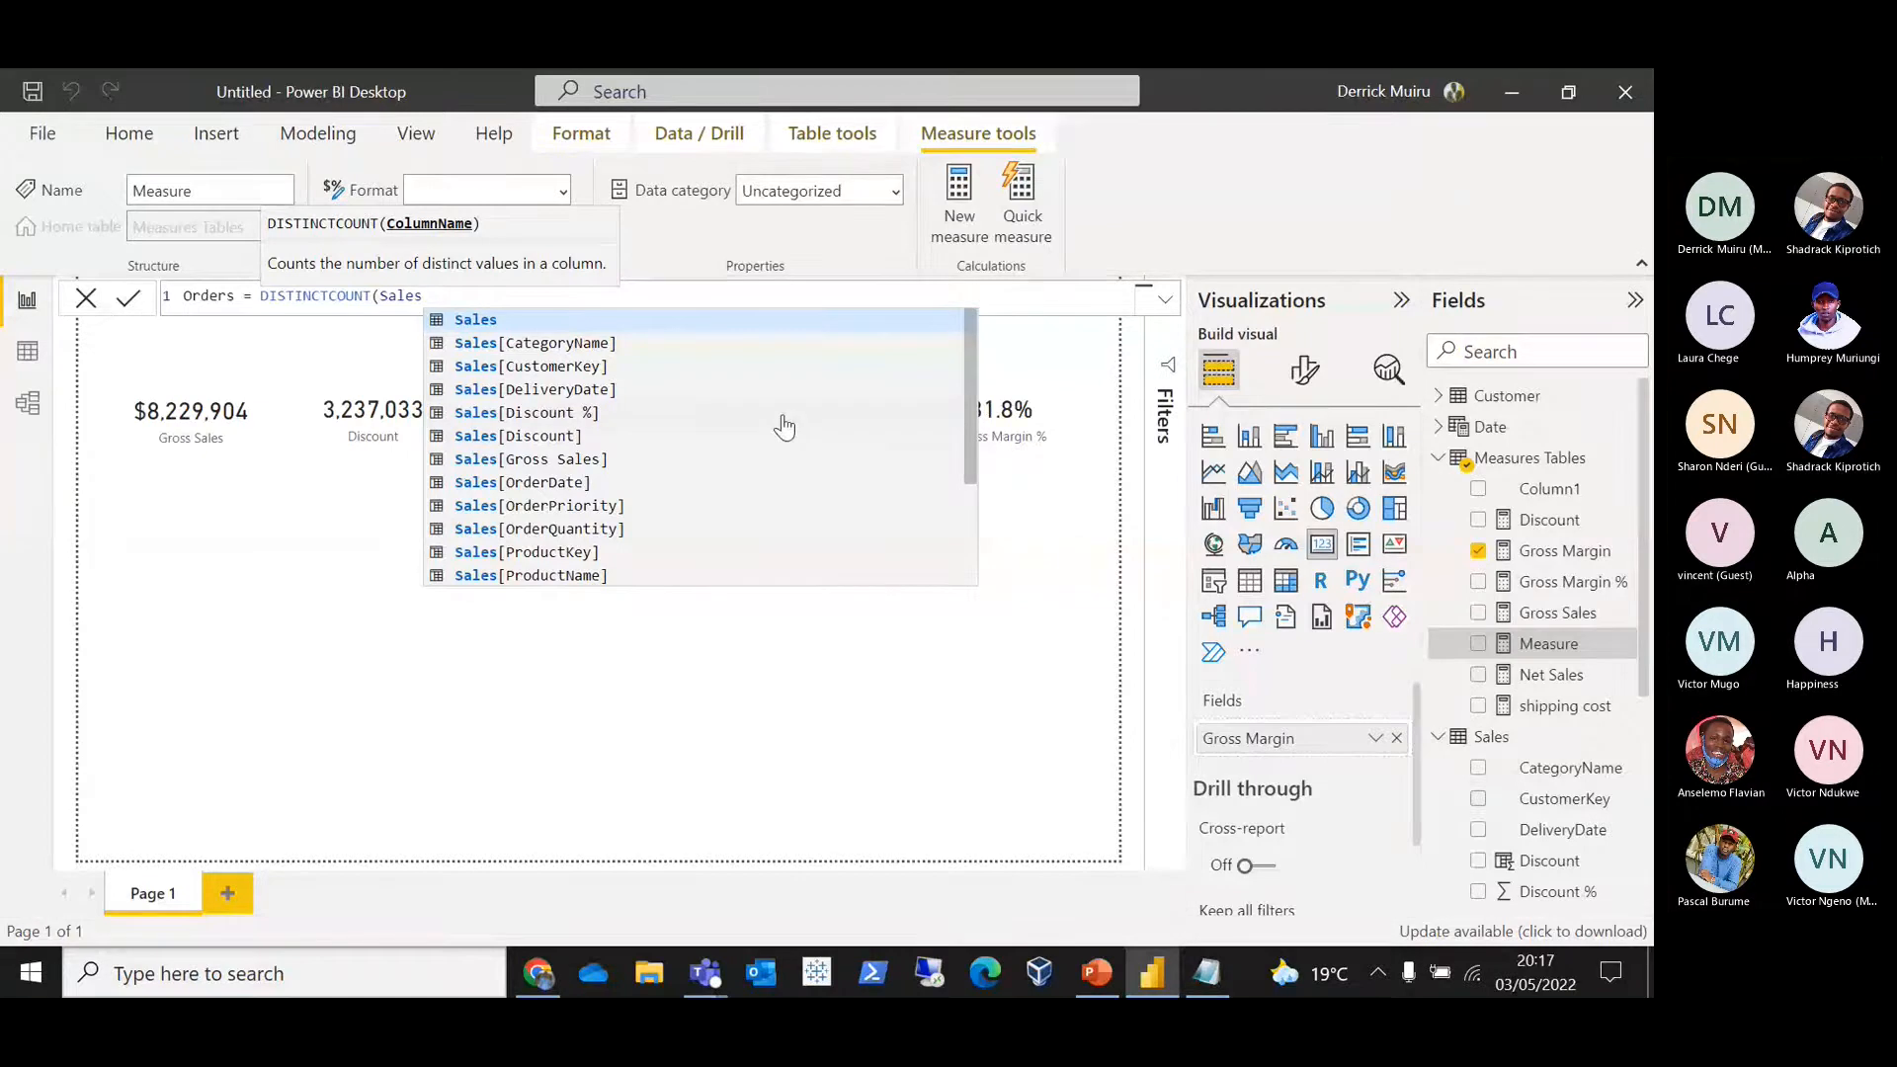
type("[")
type("Sa")
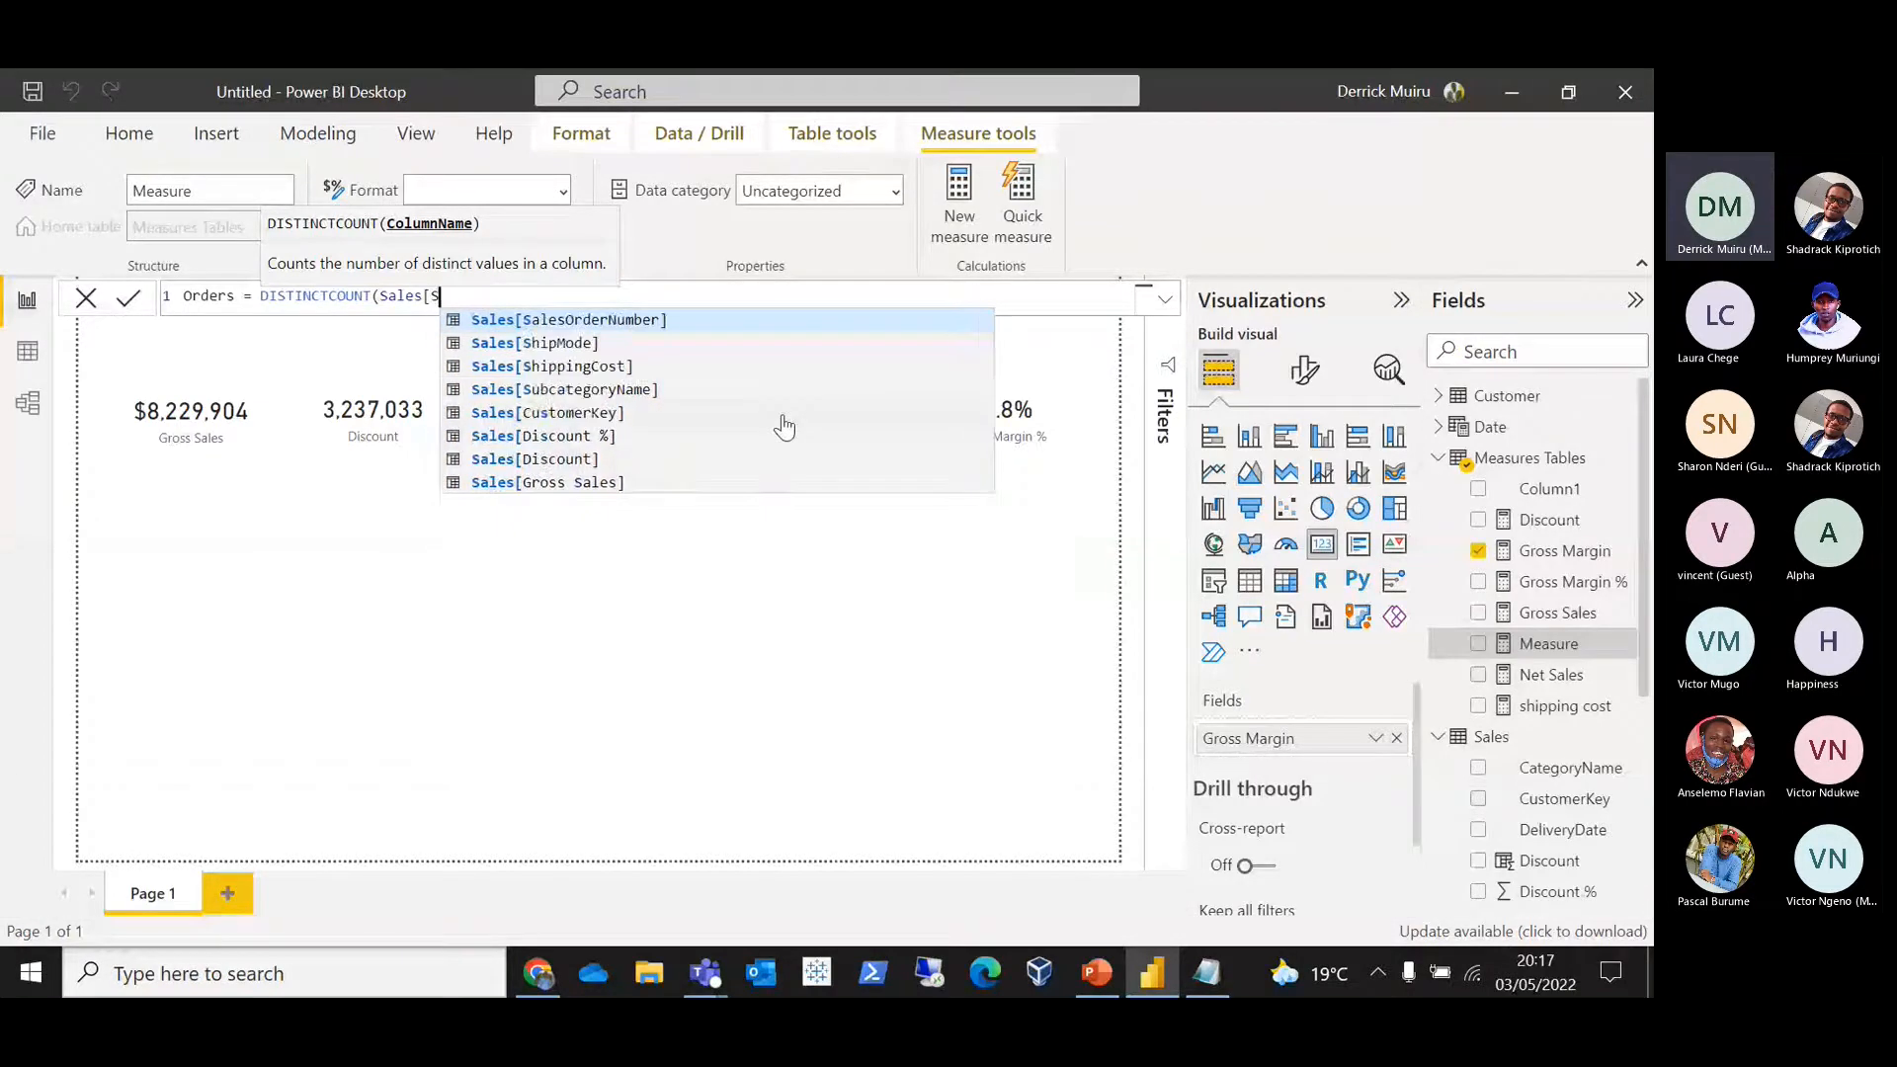
key("Tab")
type(")")
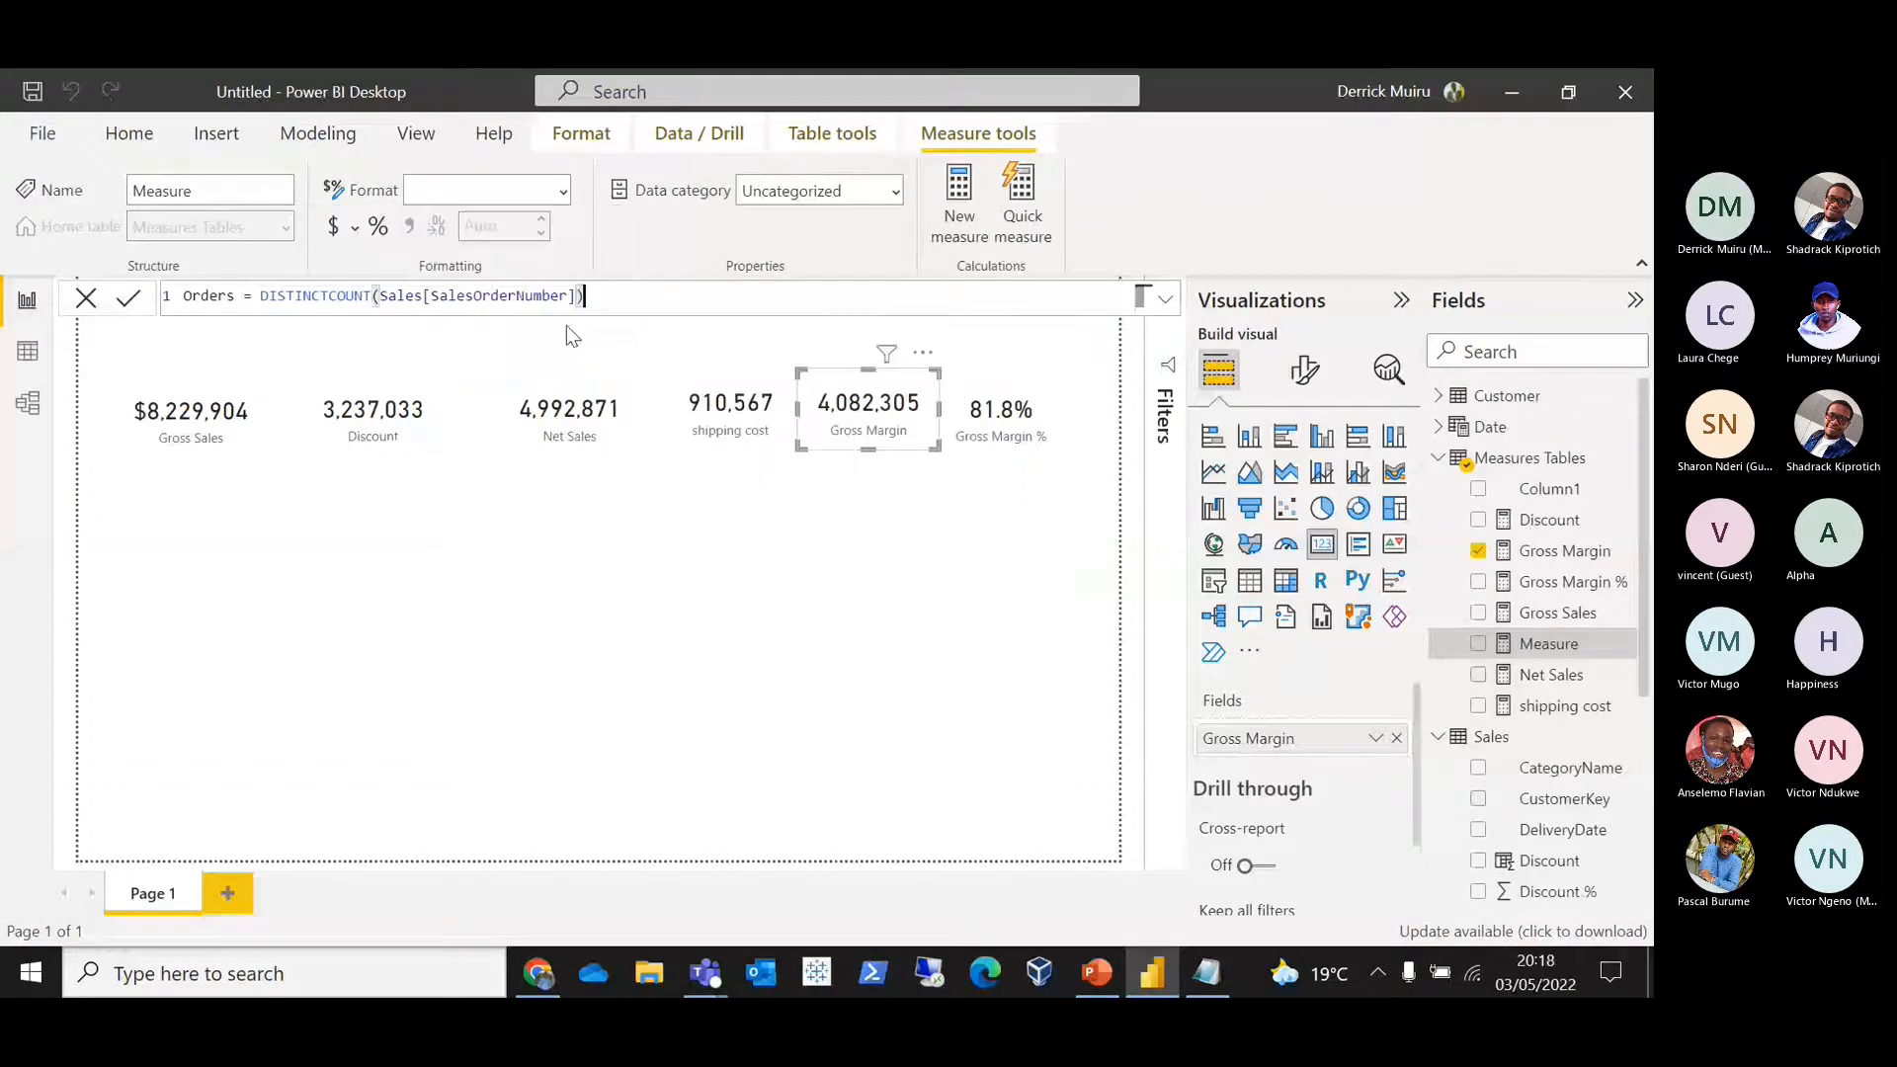
key("Return")
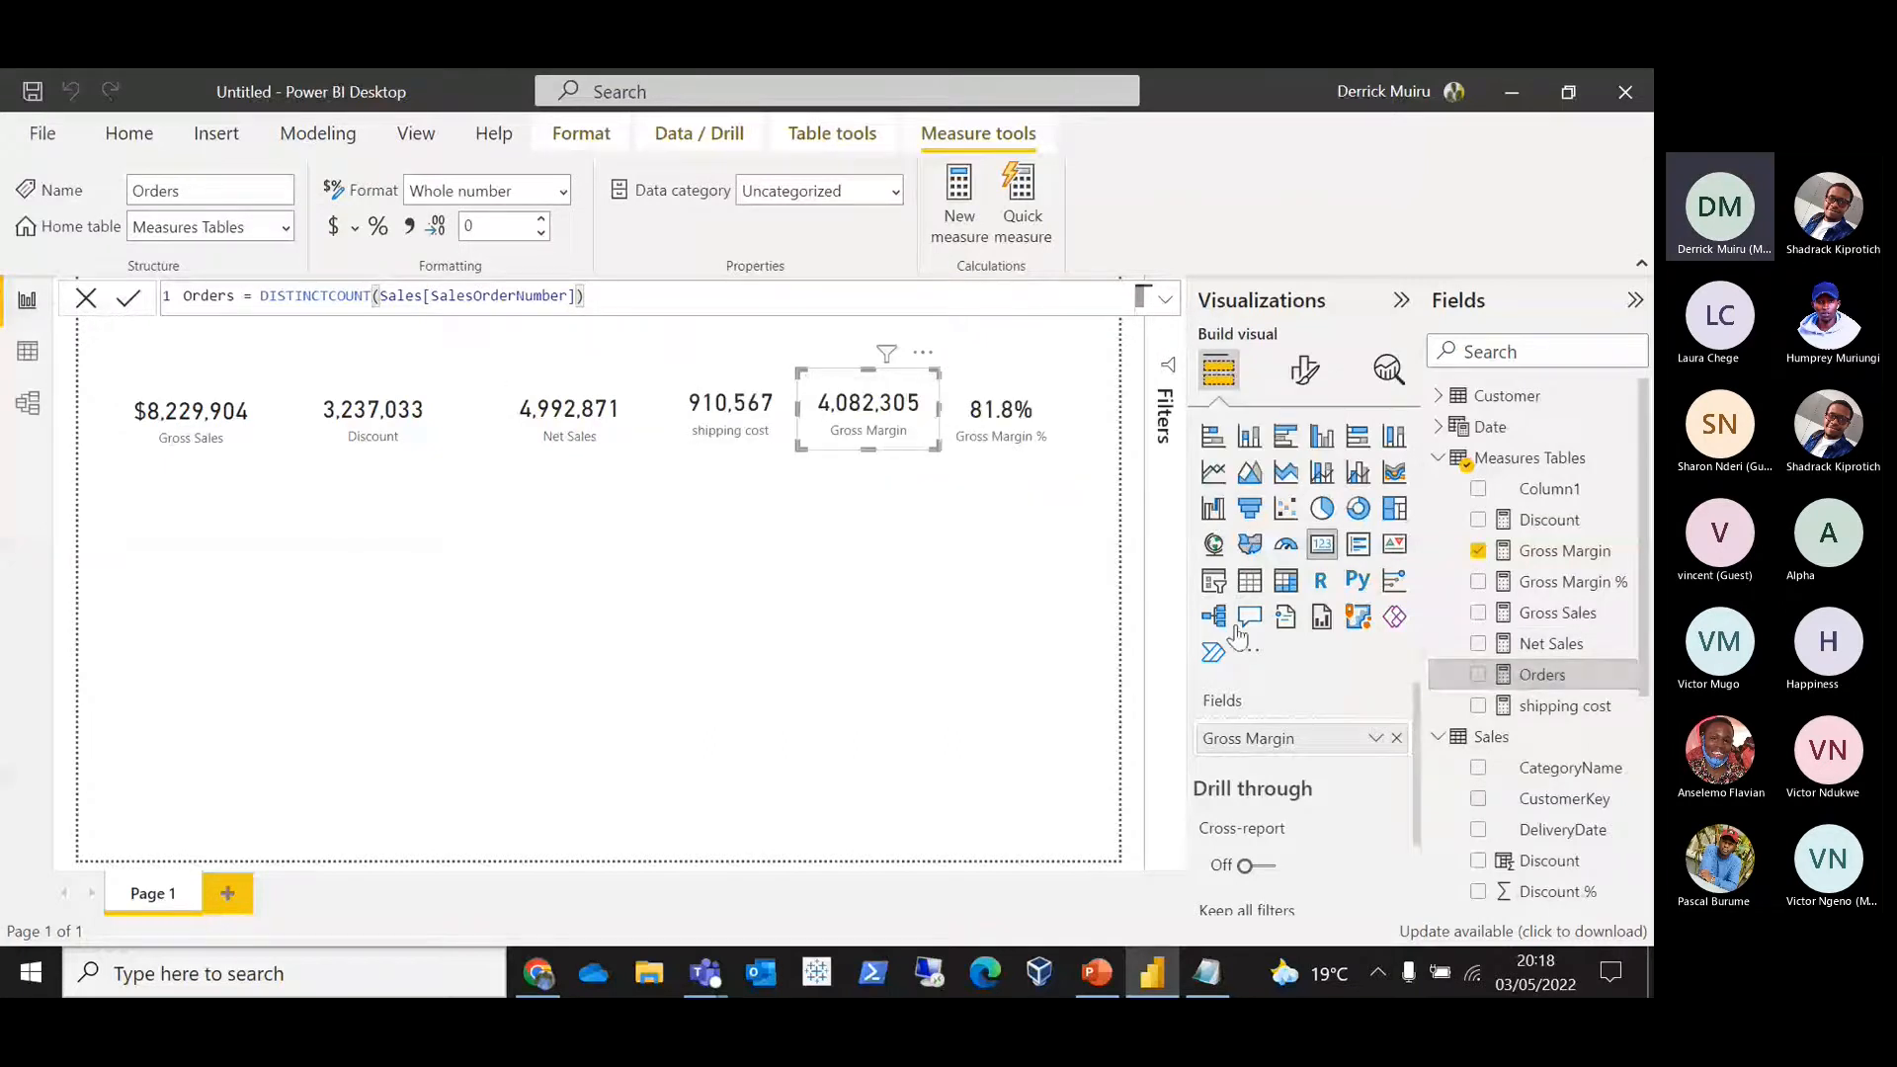
Step: Add the Orders measure as a card below Gross Margin % and copy the Gross Margin % card's formatting to it
left_click_drag(1238, 634, 899, 620)
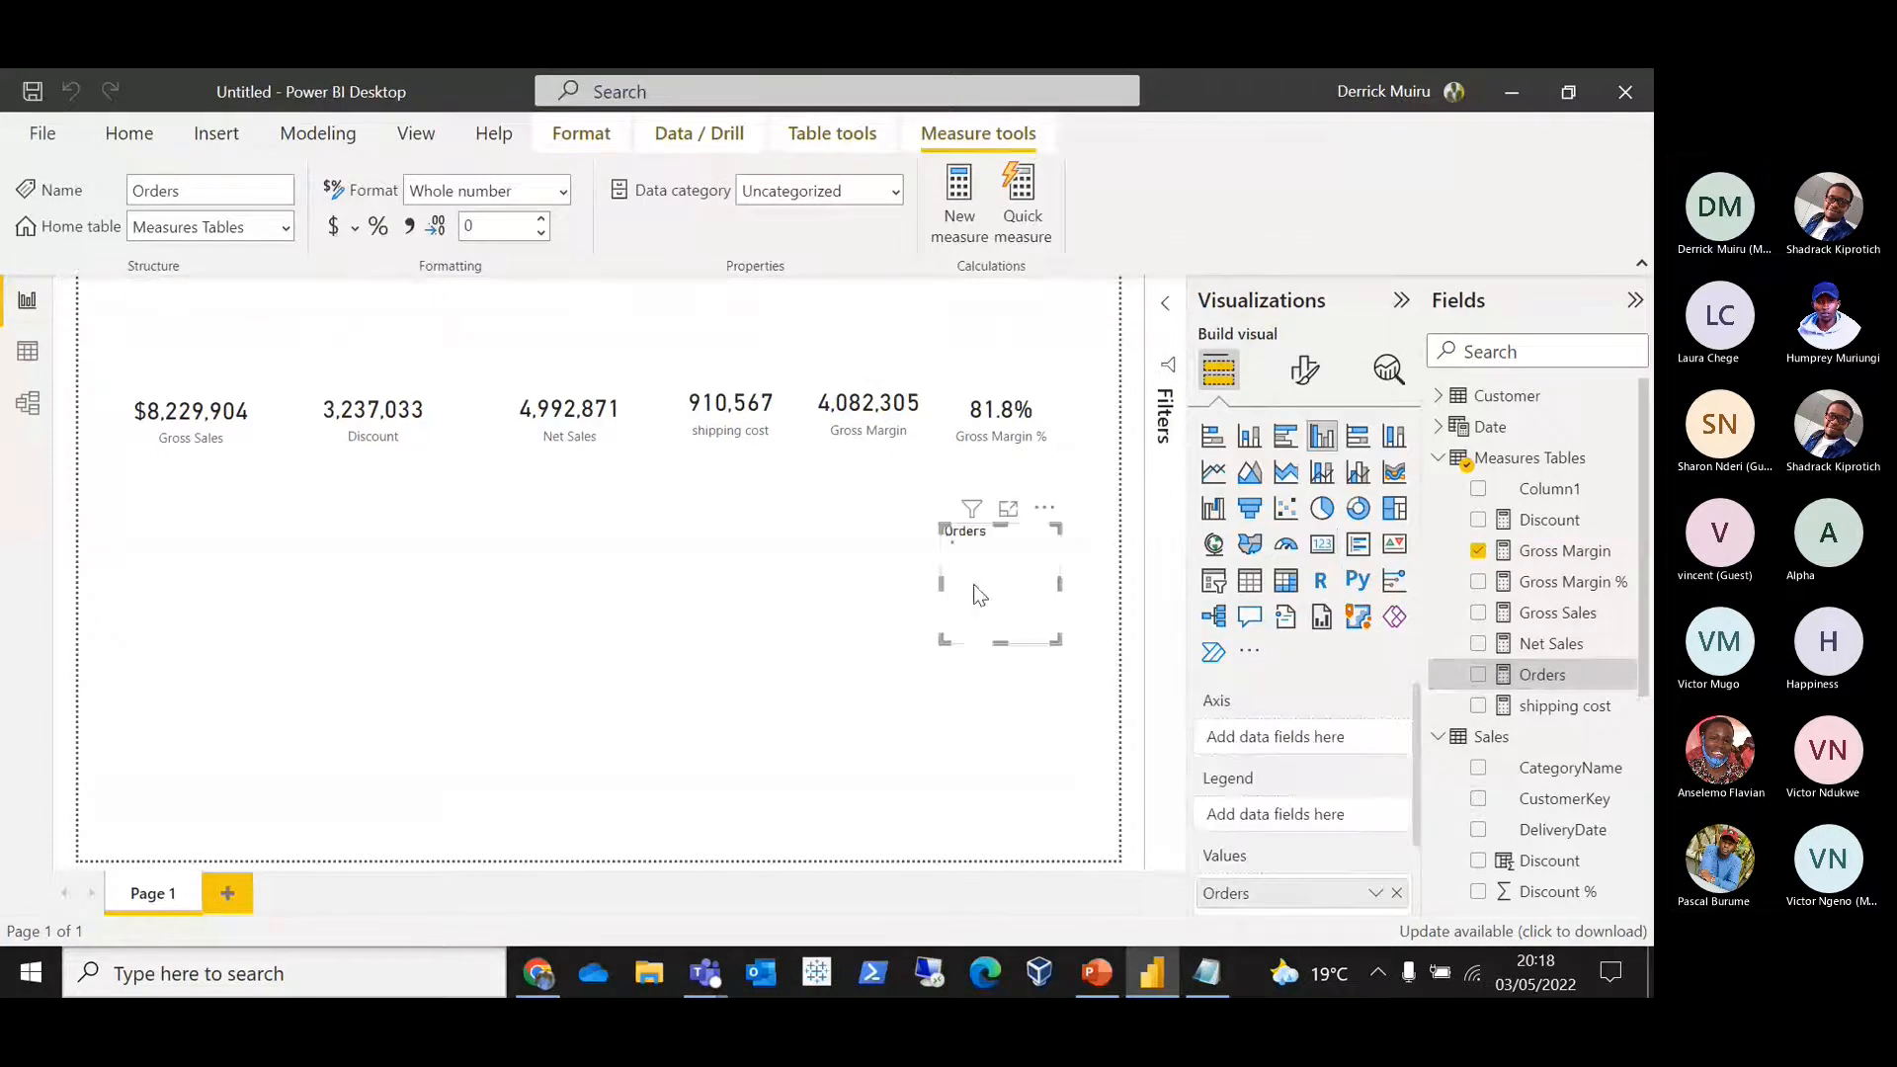
left_click(1321, 549)
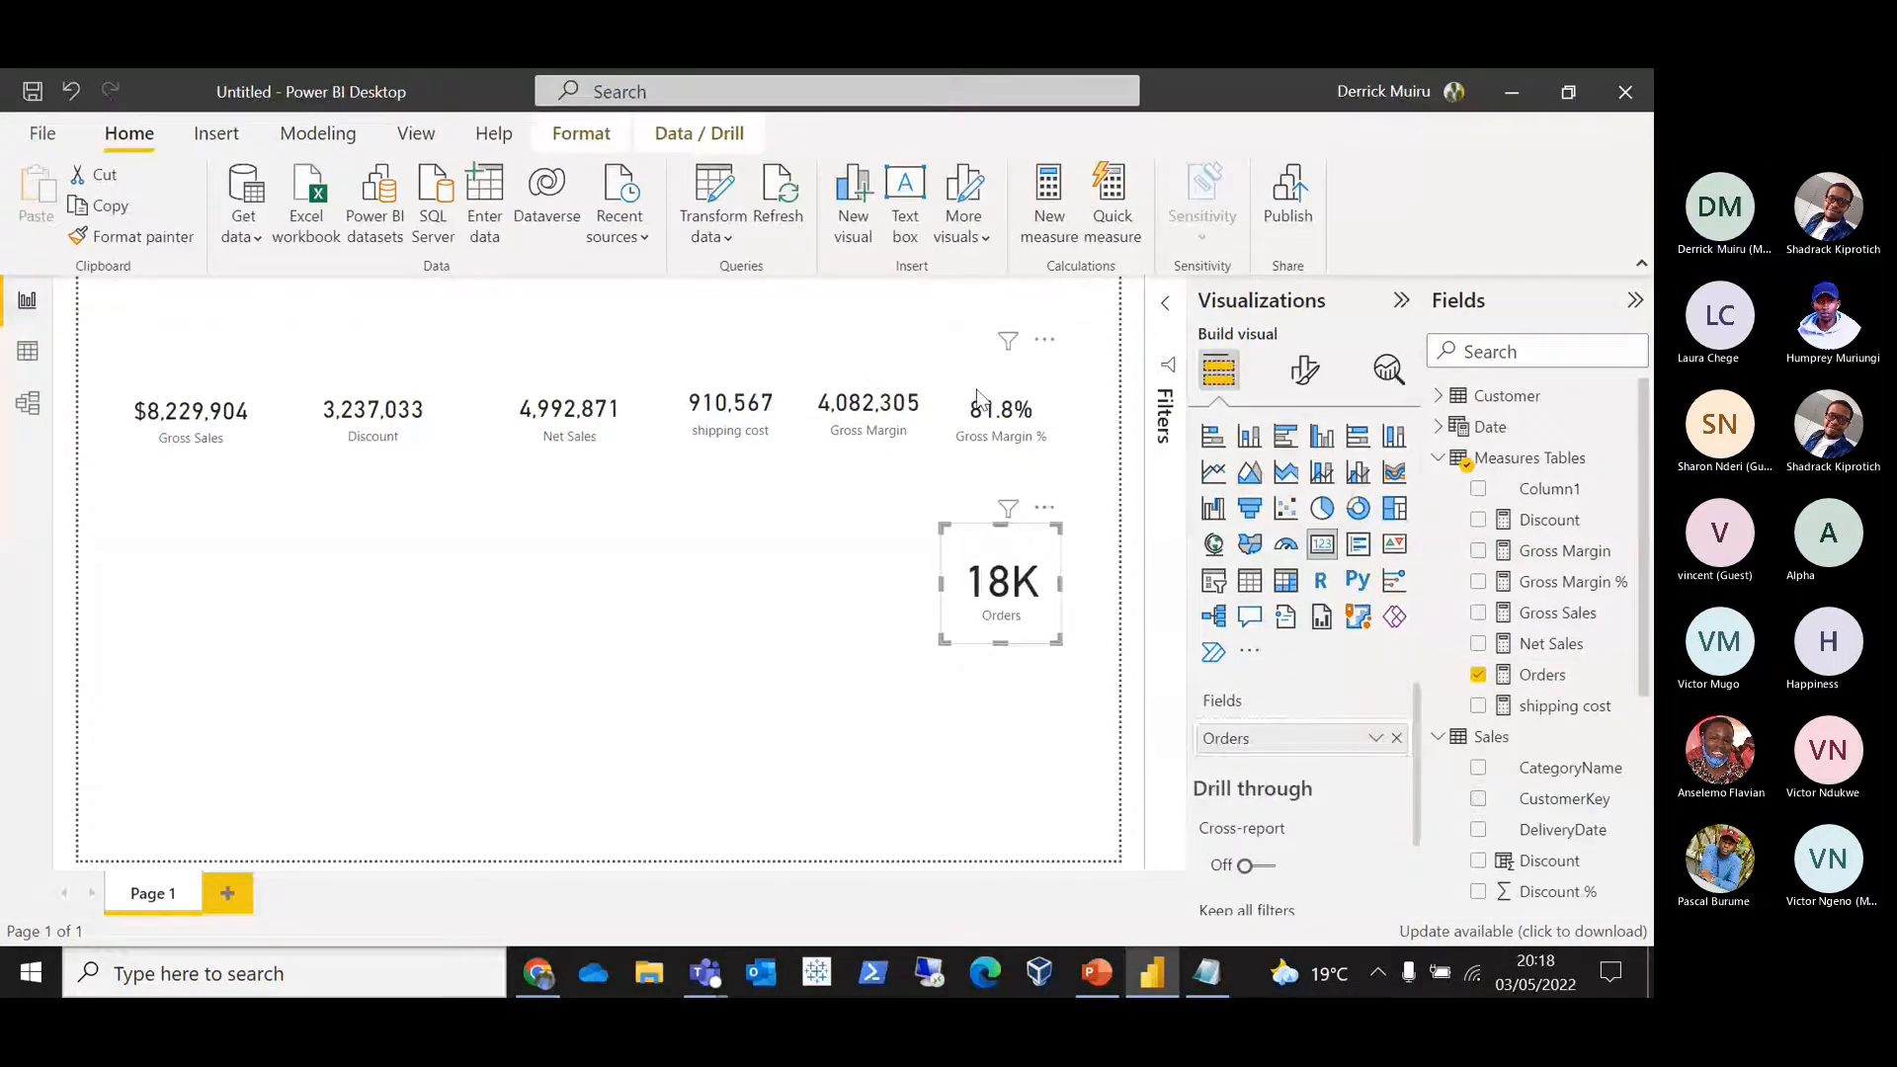
left_click(978, 403)
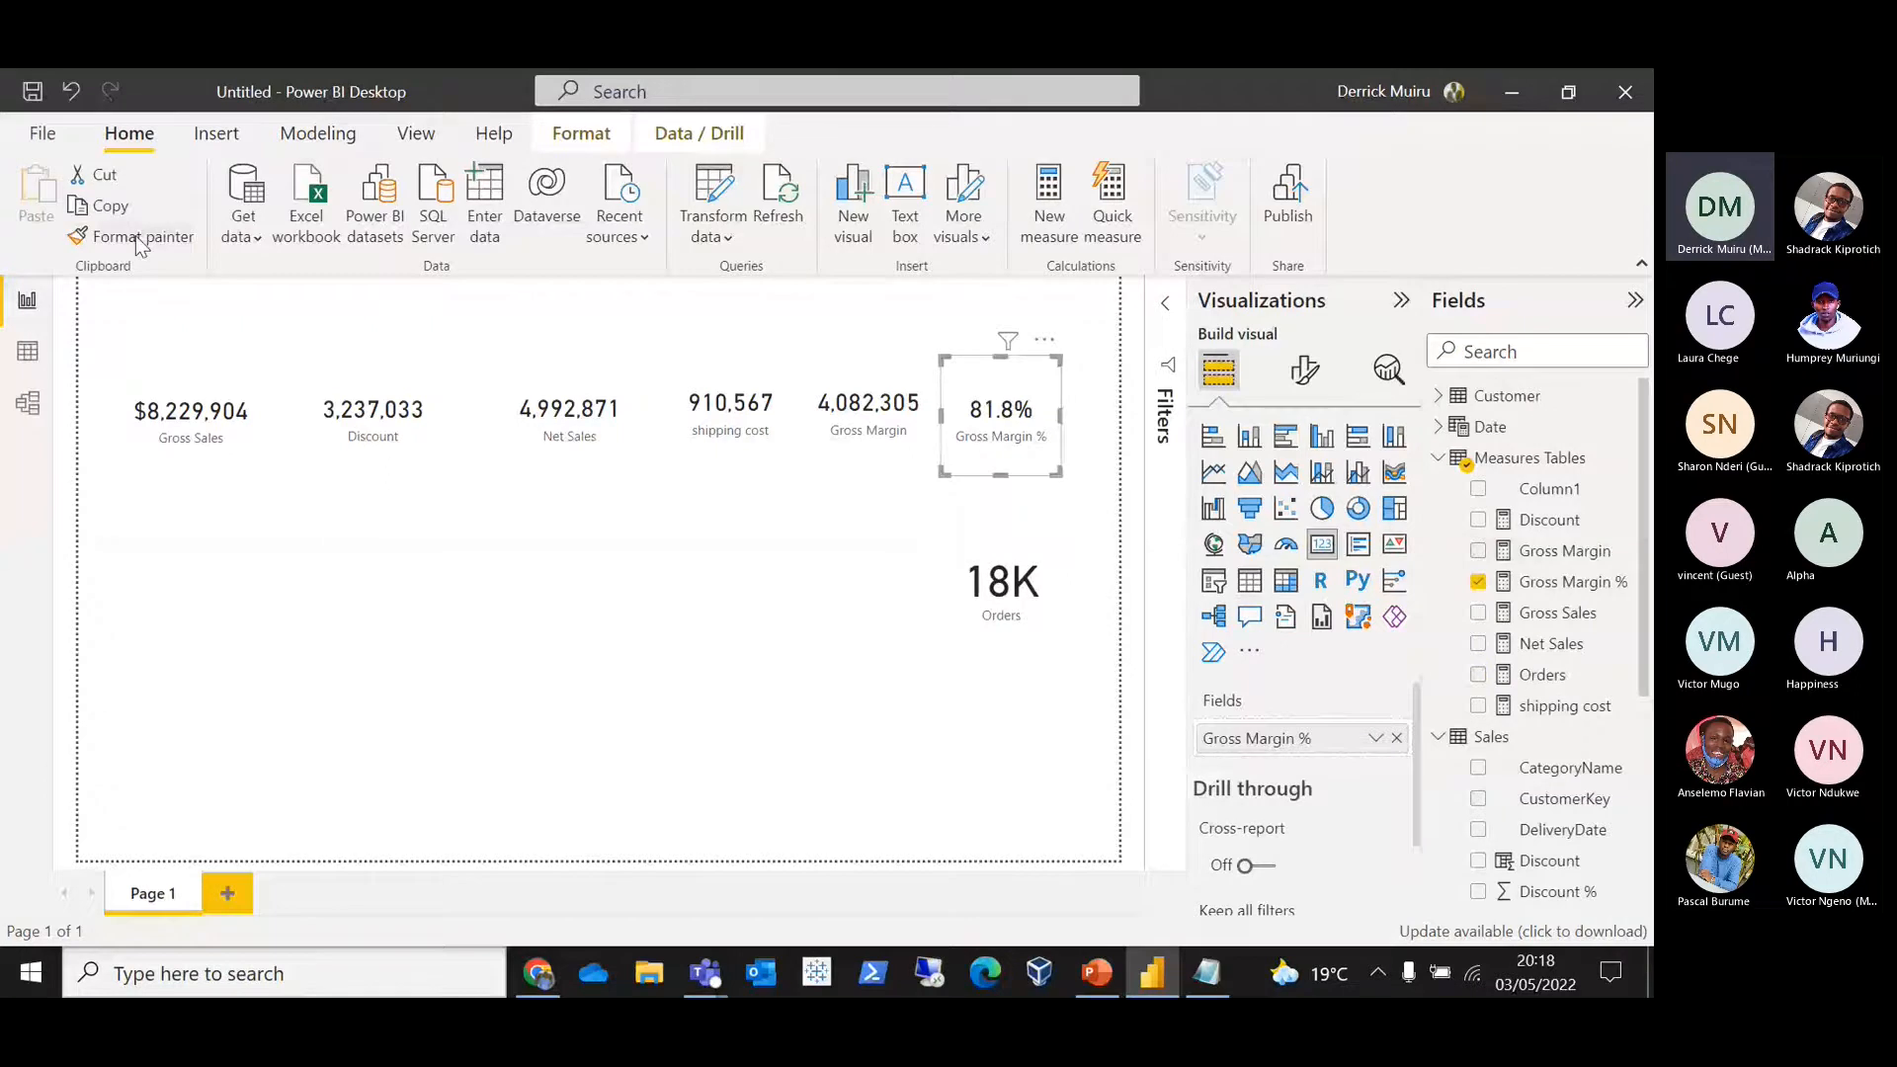
left_click(139, 245)
left_click(1027, 599)
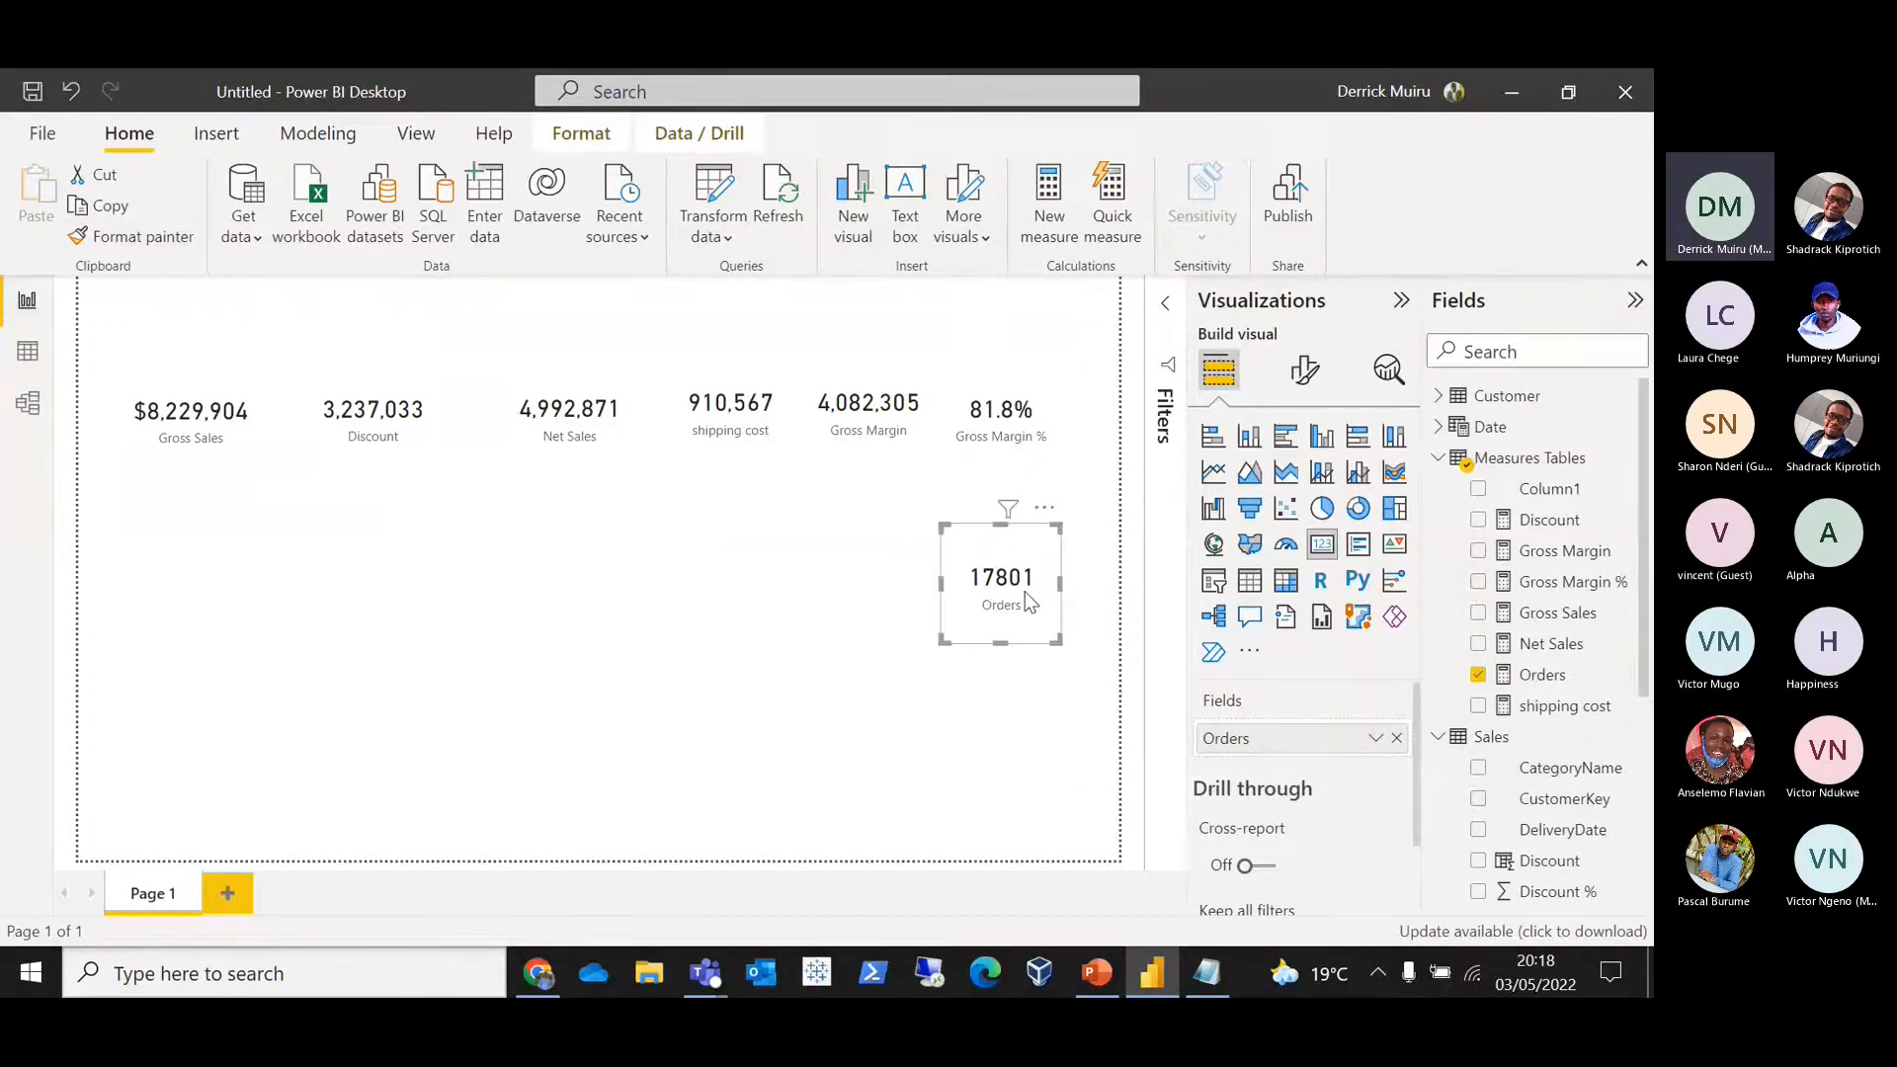
Step: Check the distinct count of SalesOrderNumber in the Sales table data against the Orders card
left_click(29, 355)
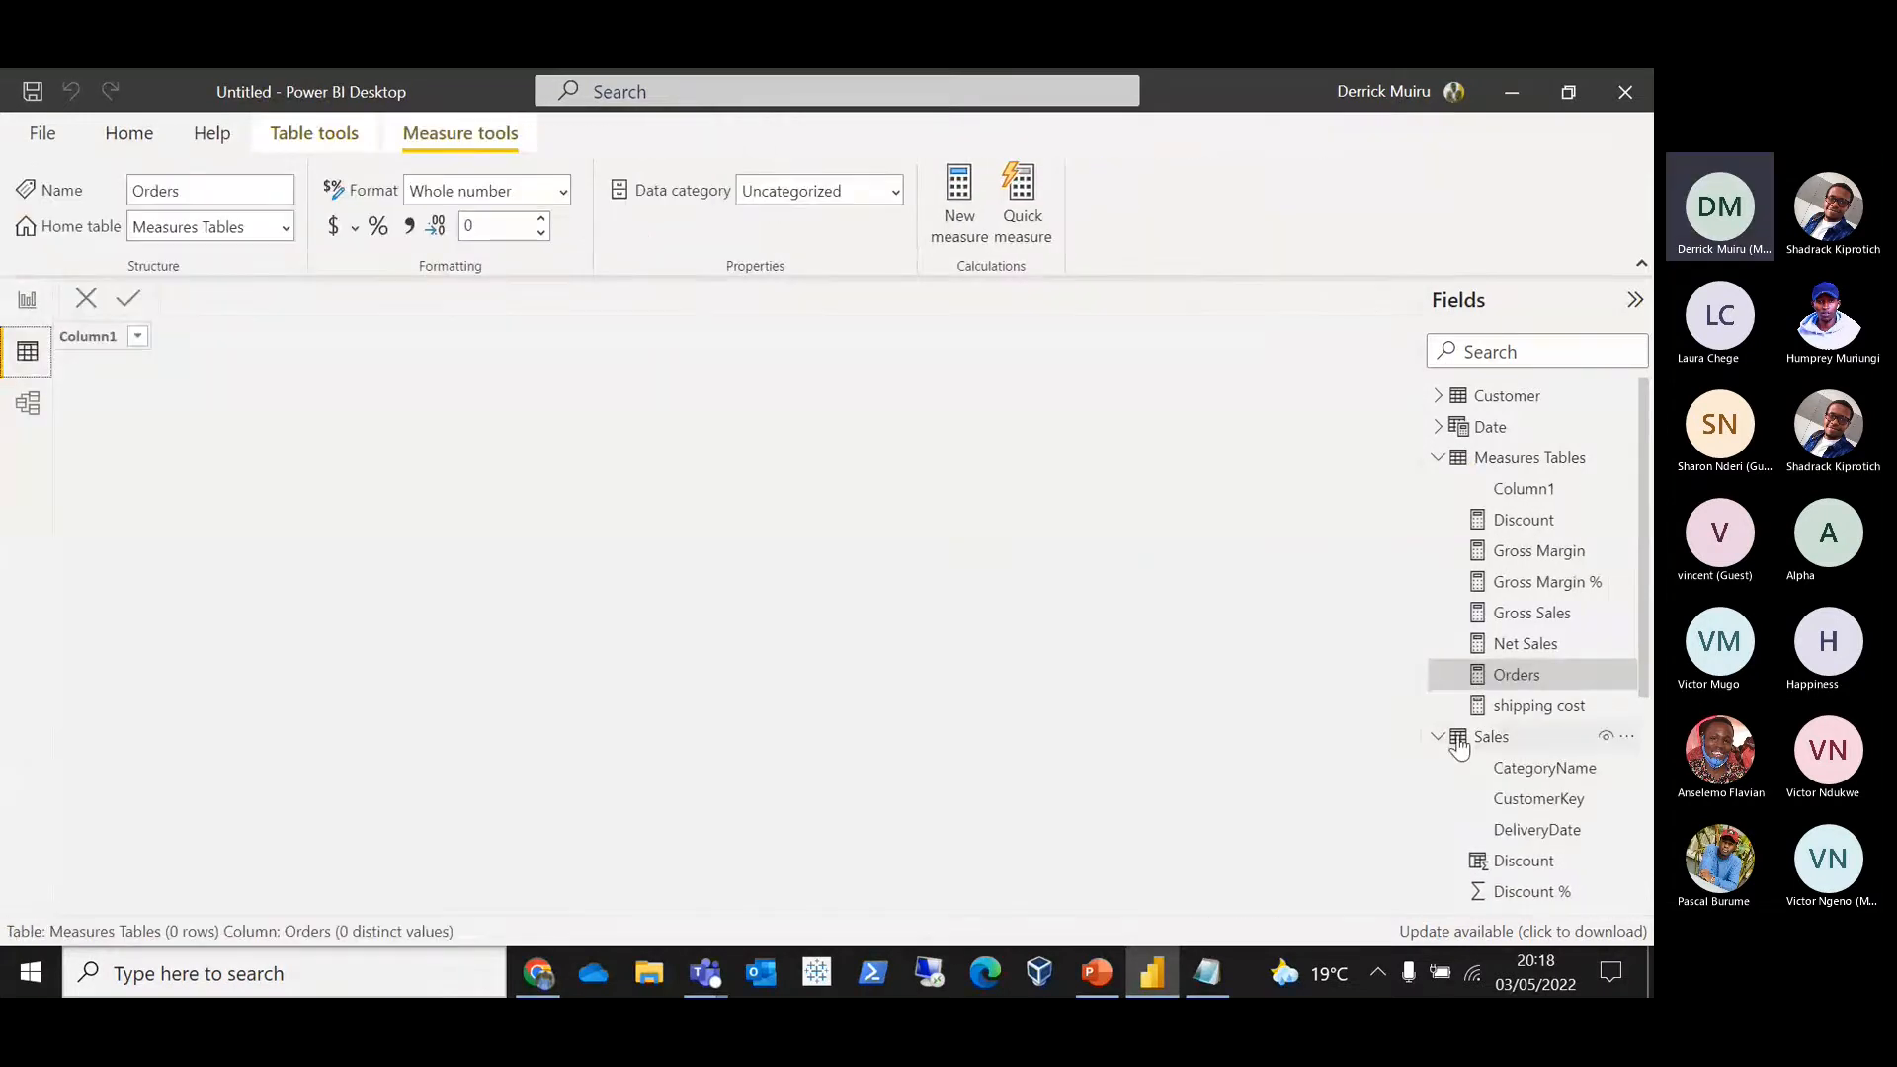
left_click(1459, 747)
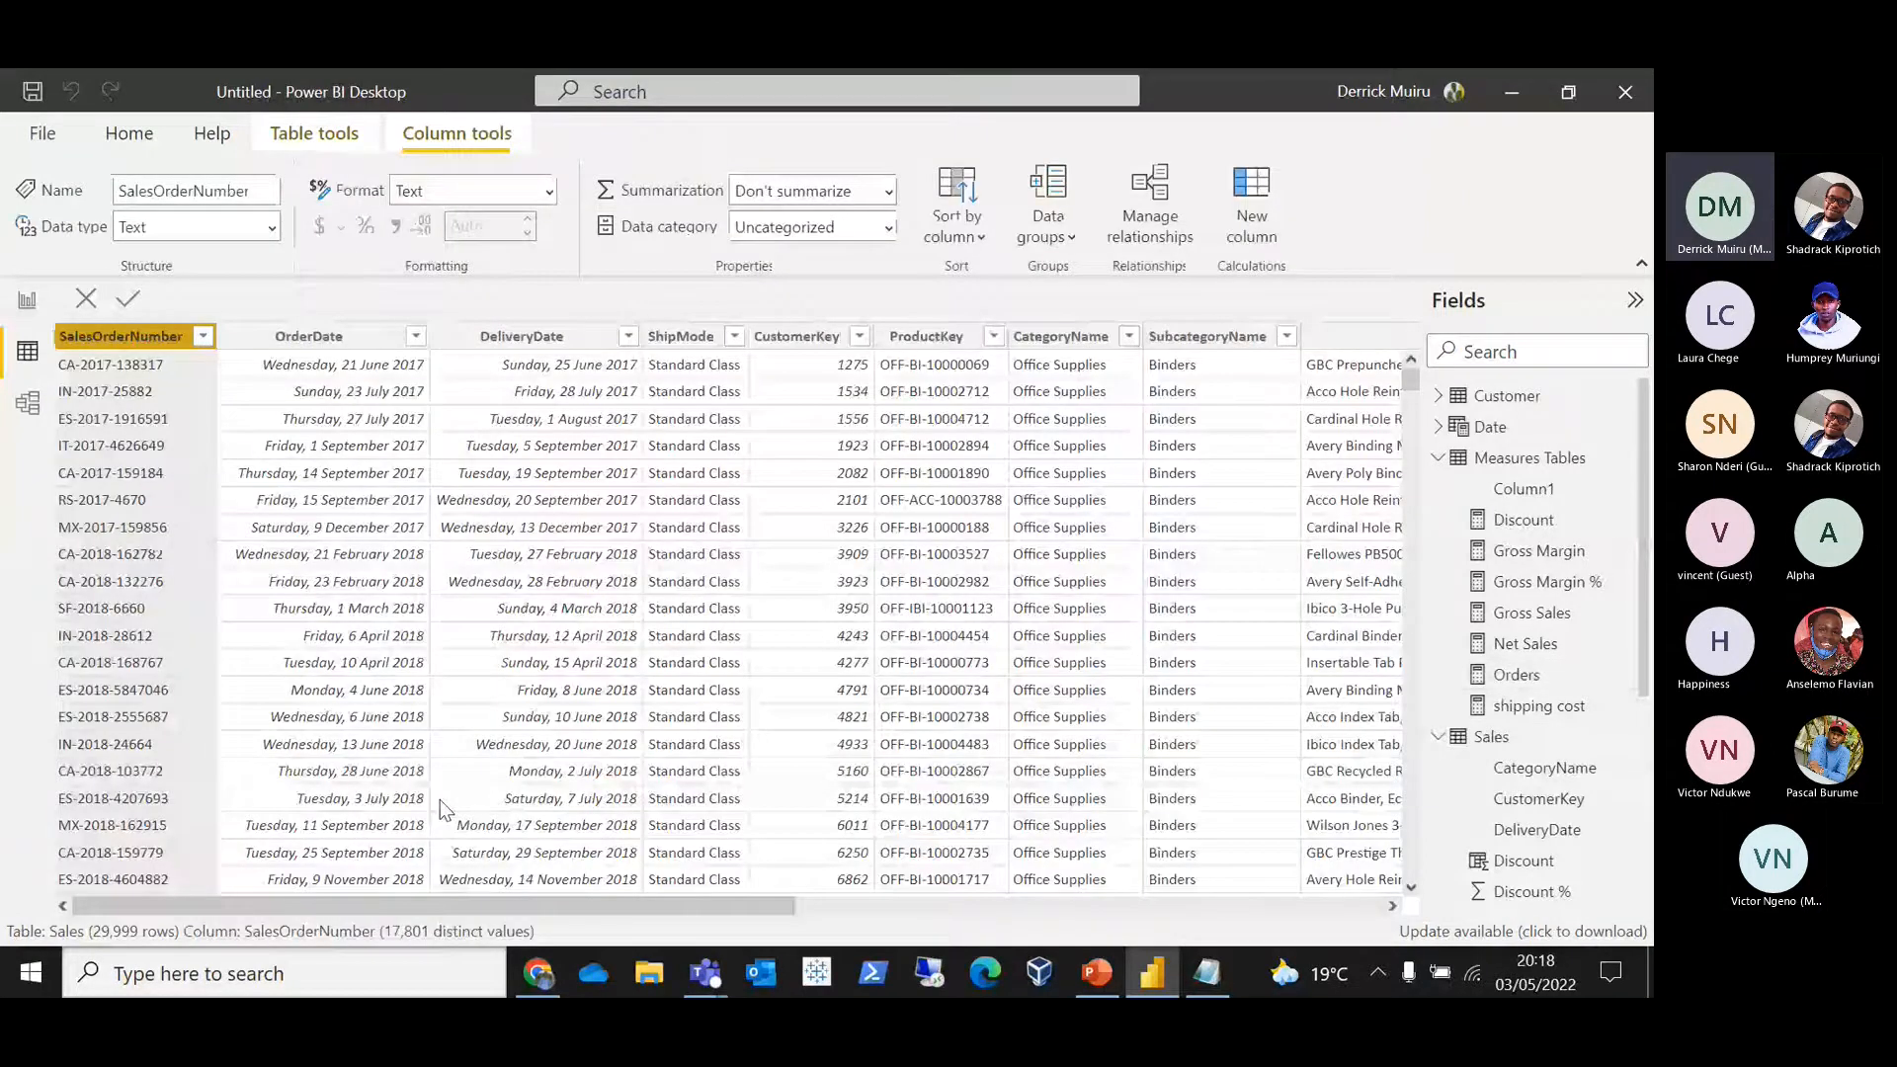
left_click(26, 299)
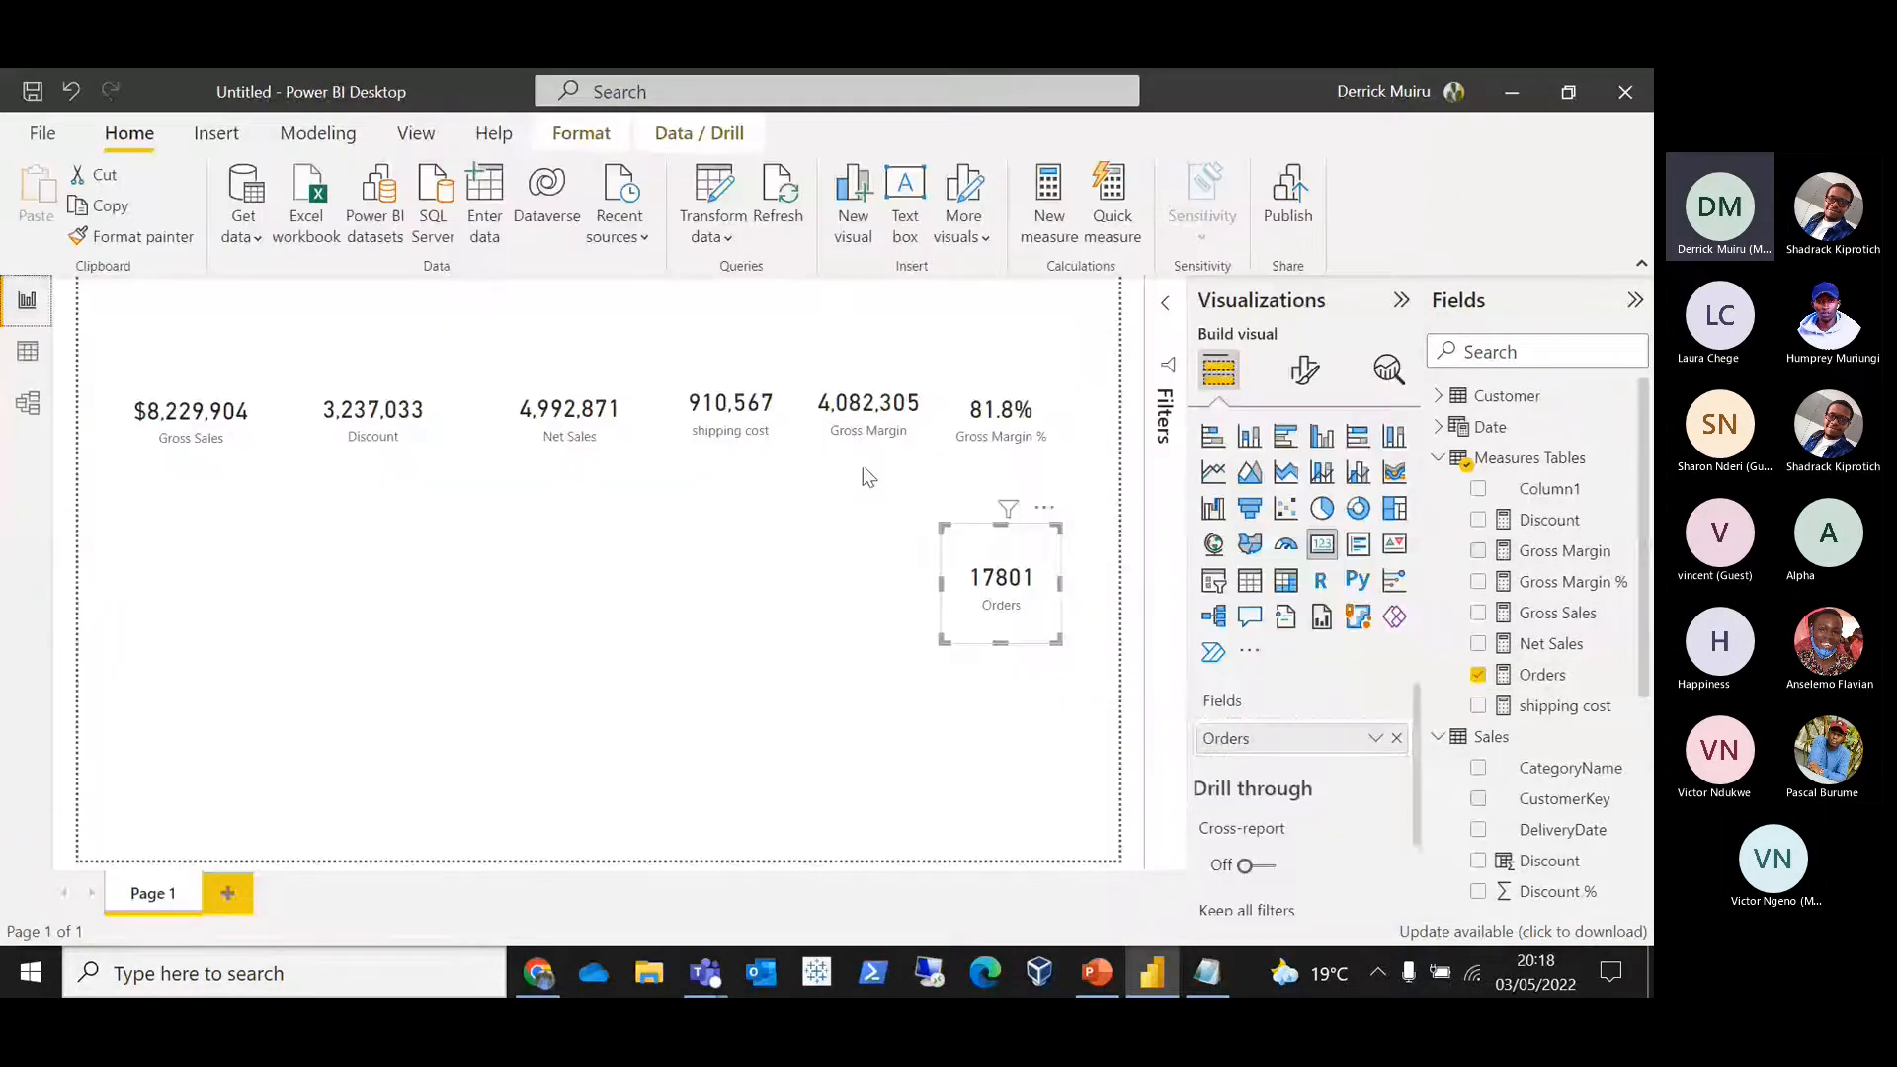
Step: Place the Orders card at the end of the card row, shifting the Gross Margin % and Gross Margin cards to make room
left_click_drag(1055, 530, 1024, 370)
left_click(1034, 364)
left_click_drag(1072, 452, 1073, 412)
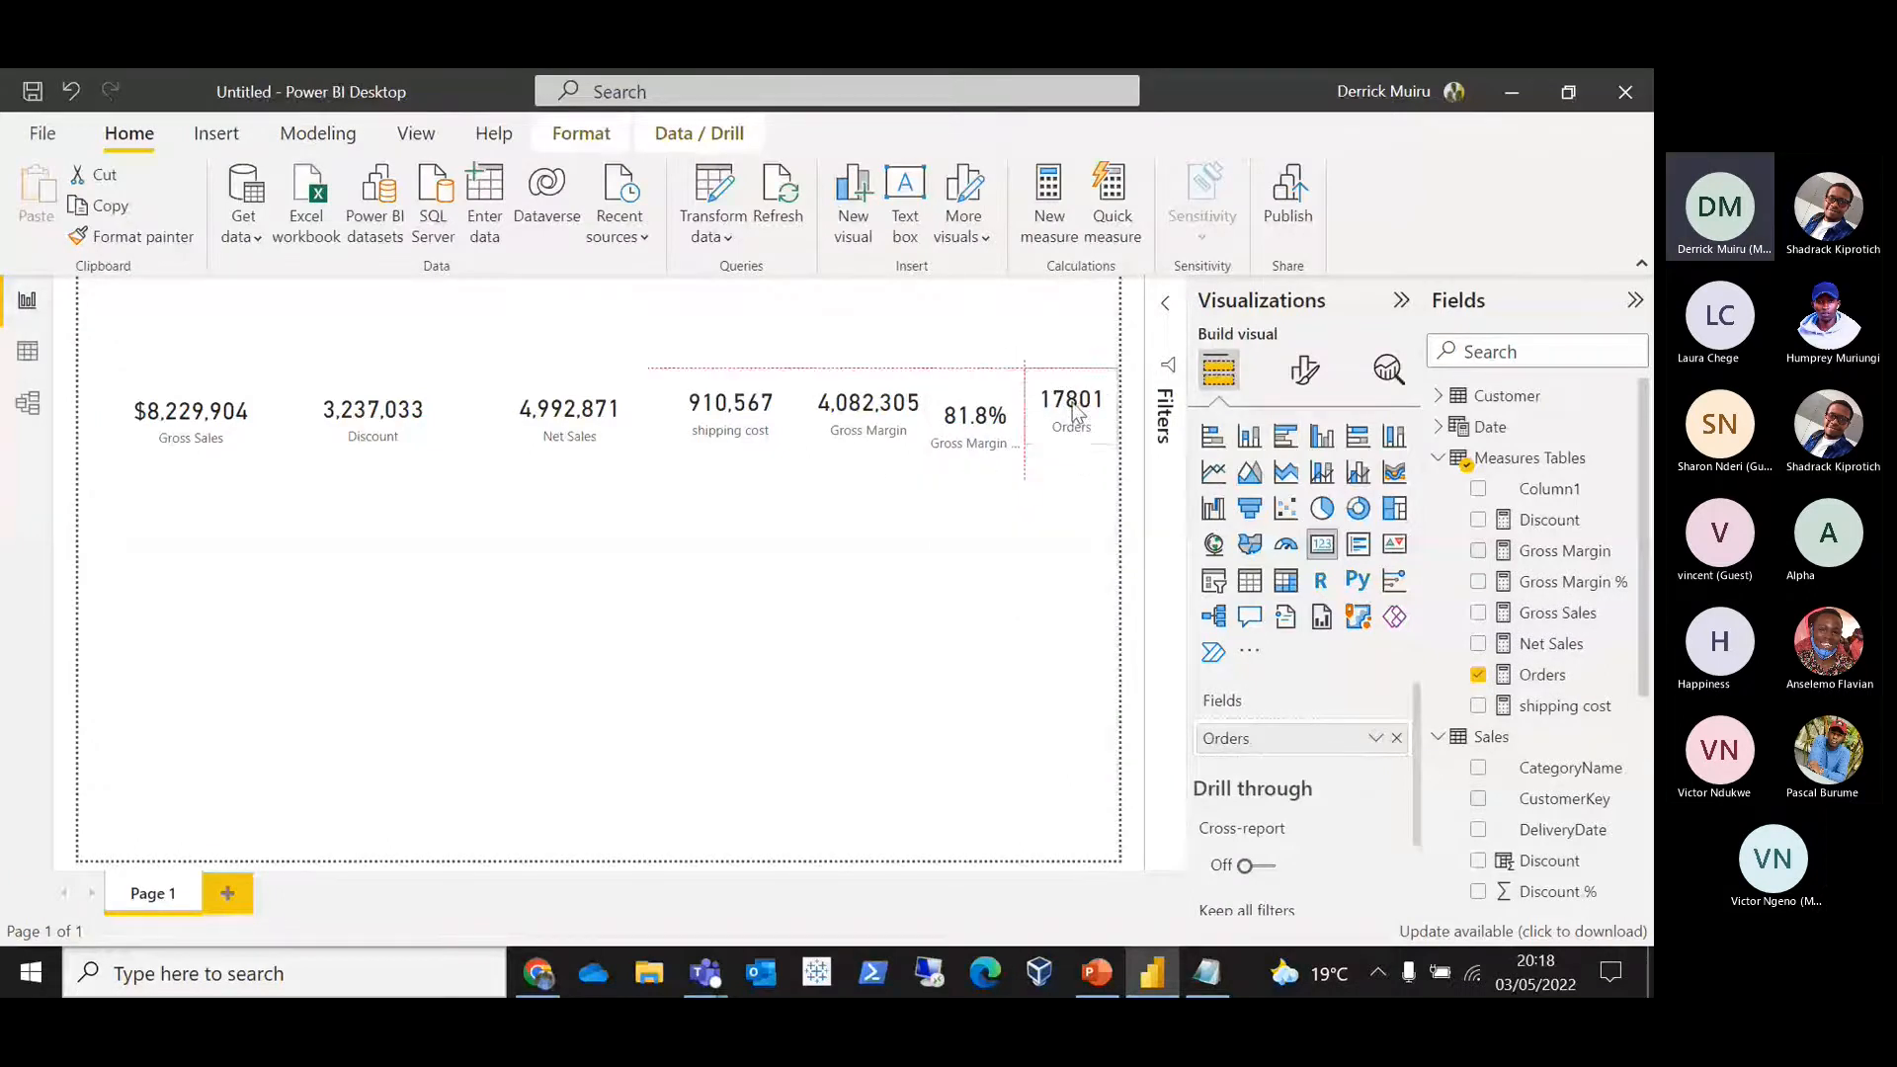
left_click_drag(854, 410, 842, 416)
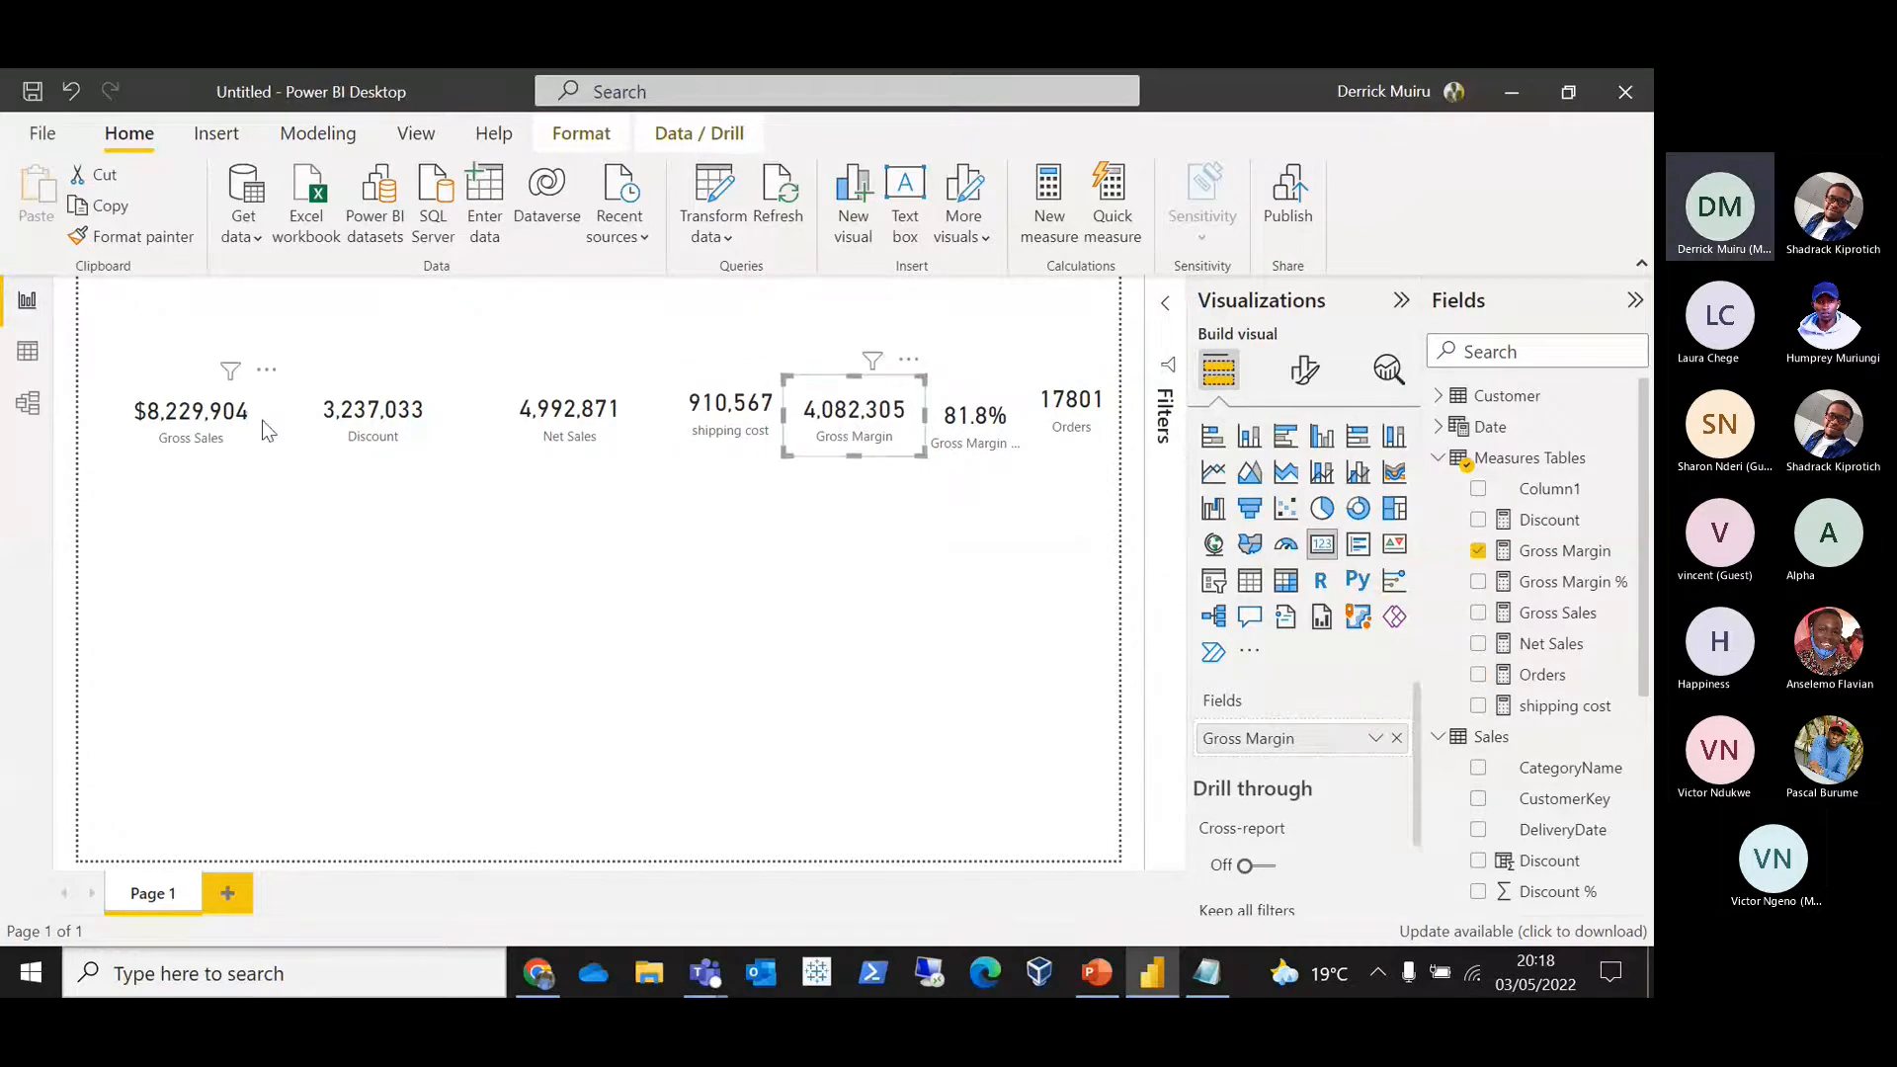
Step: Shift the Gross Sales card toward the page's left edge and distribute all seven KPI cards horizontally
left_click(272, 428)
left_click_drag(284, 416, 253, 416)
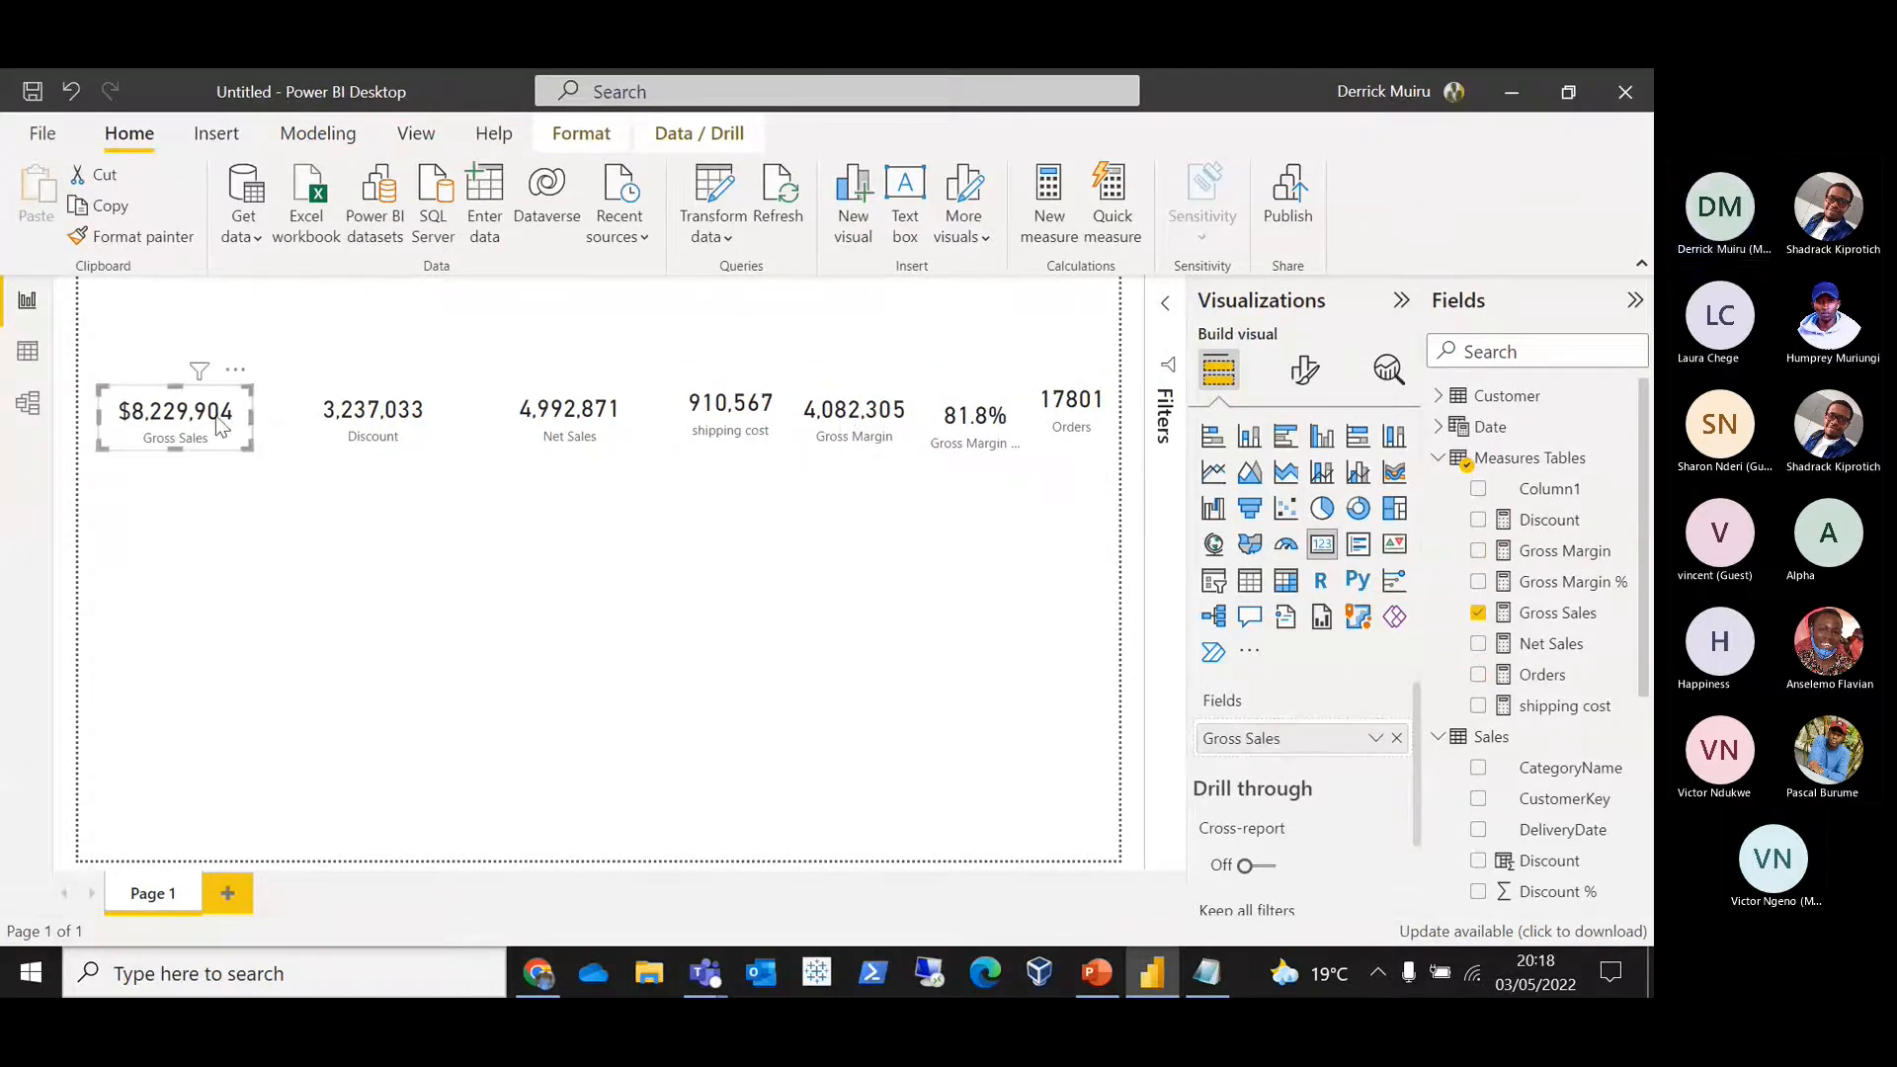
left_click_drag(90, 350, 1132, 511)
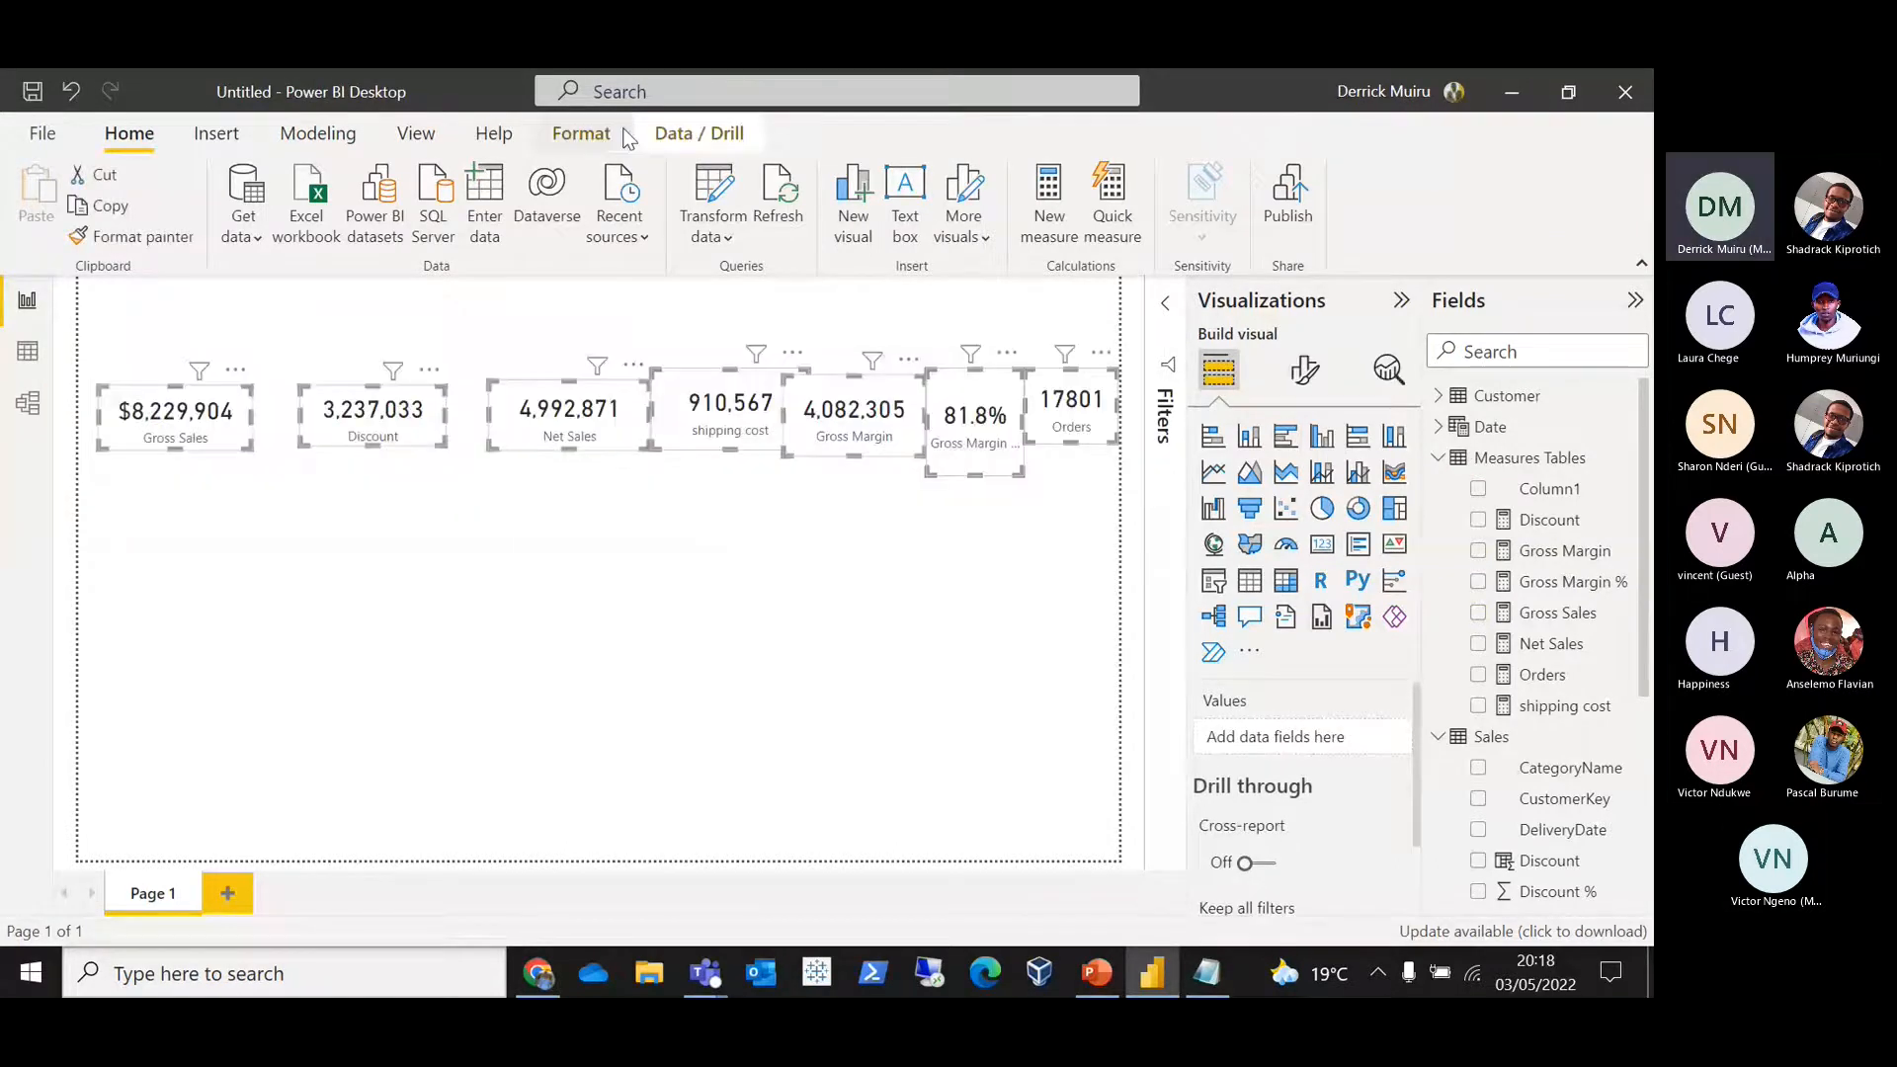
left_click(588, 135)
left_click(560, 235)
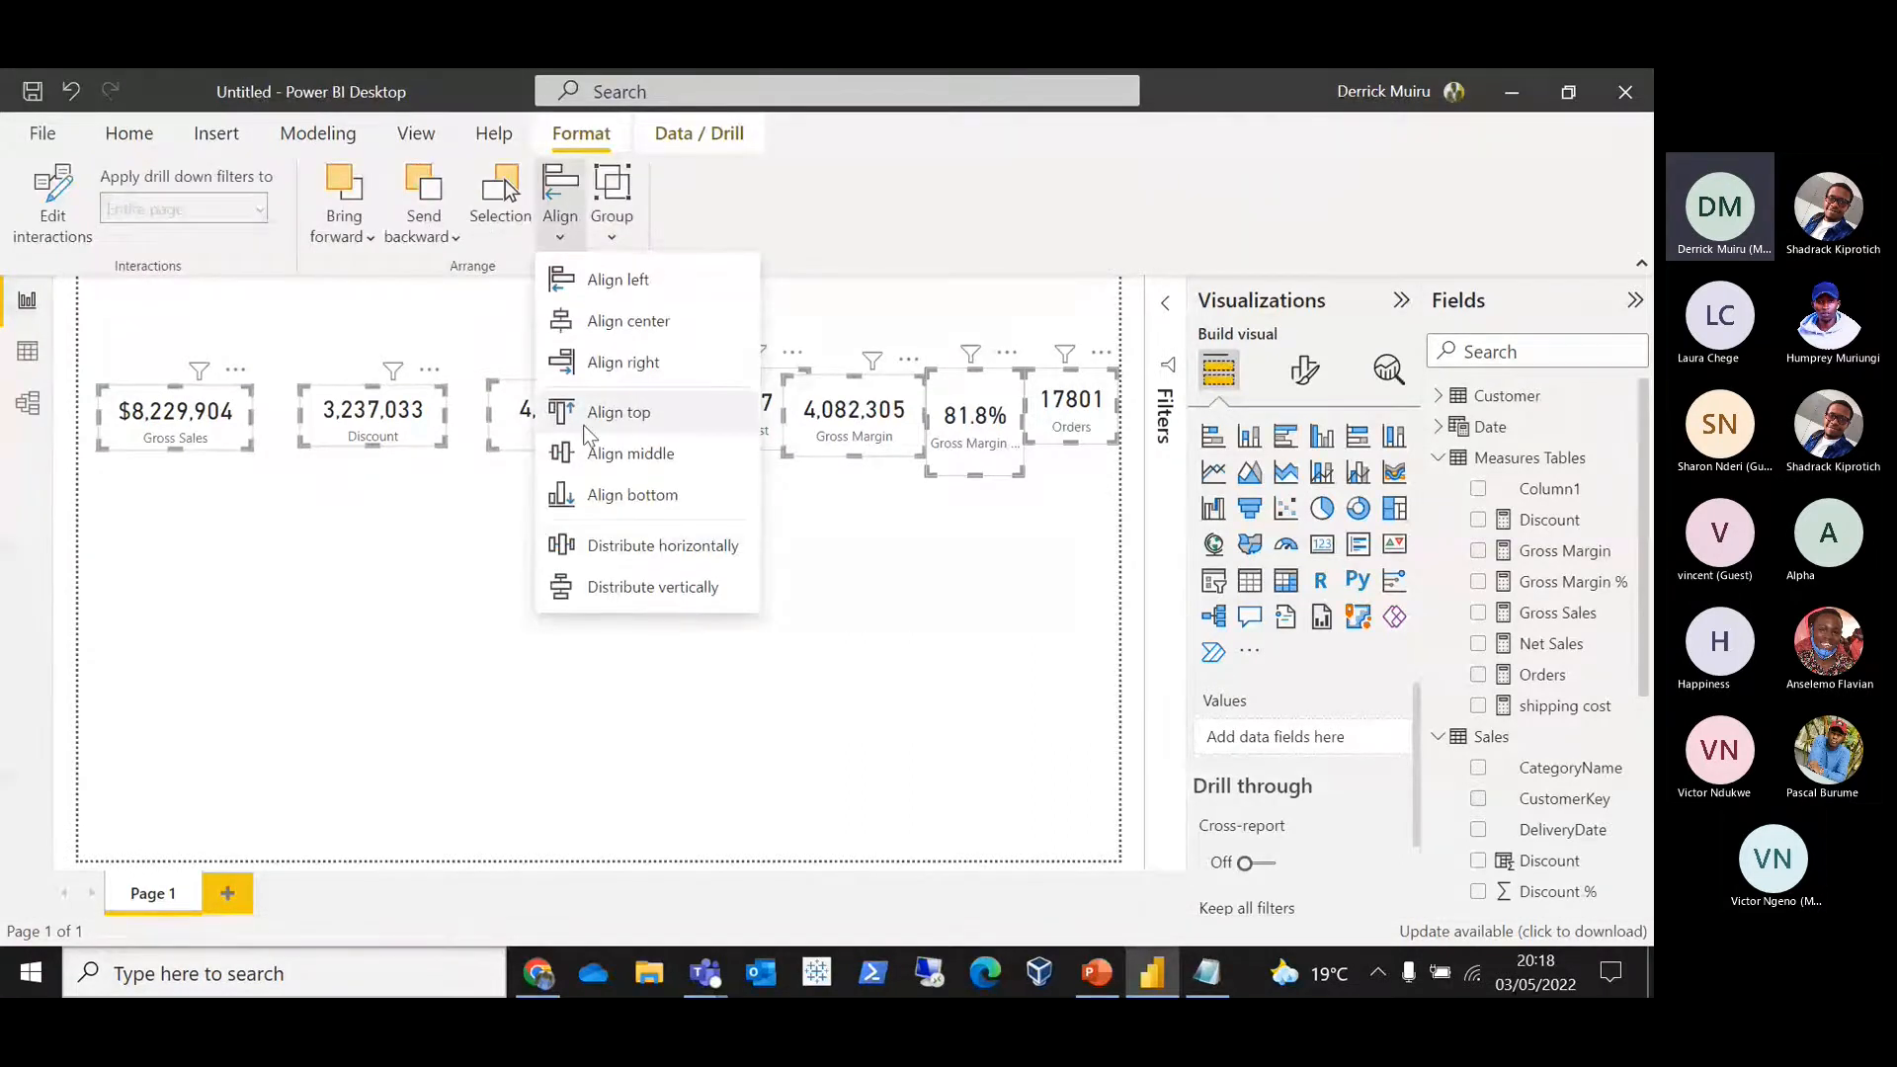
left_click(657, 546)
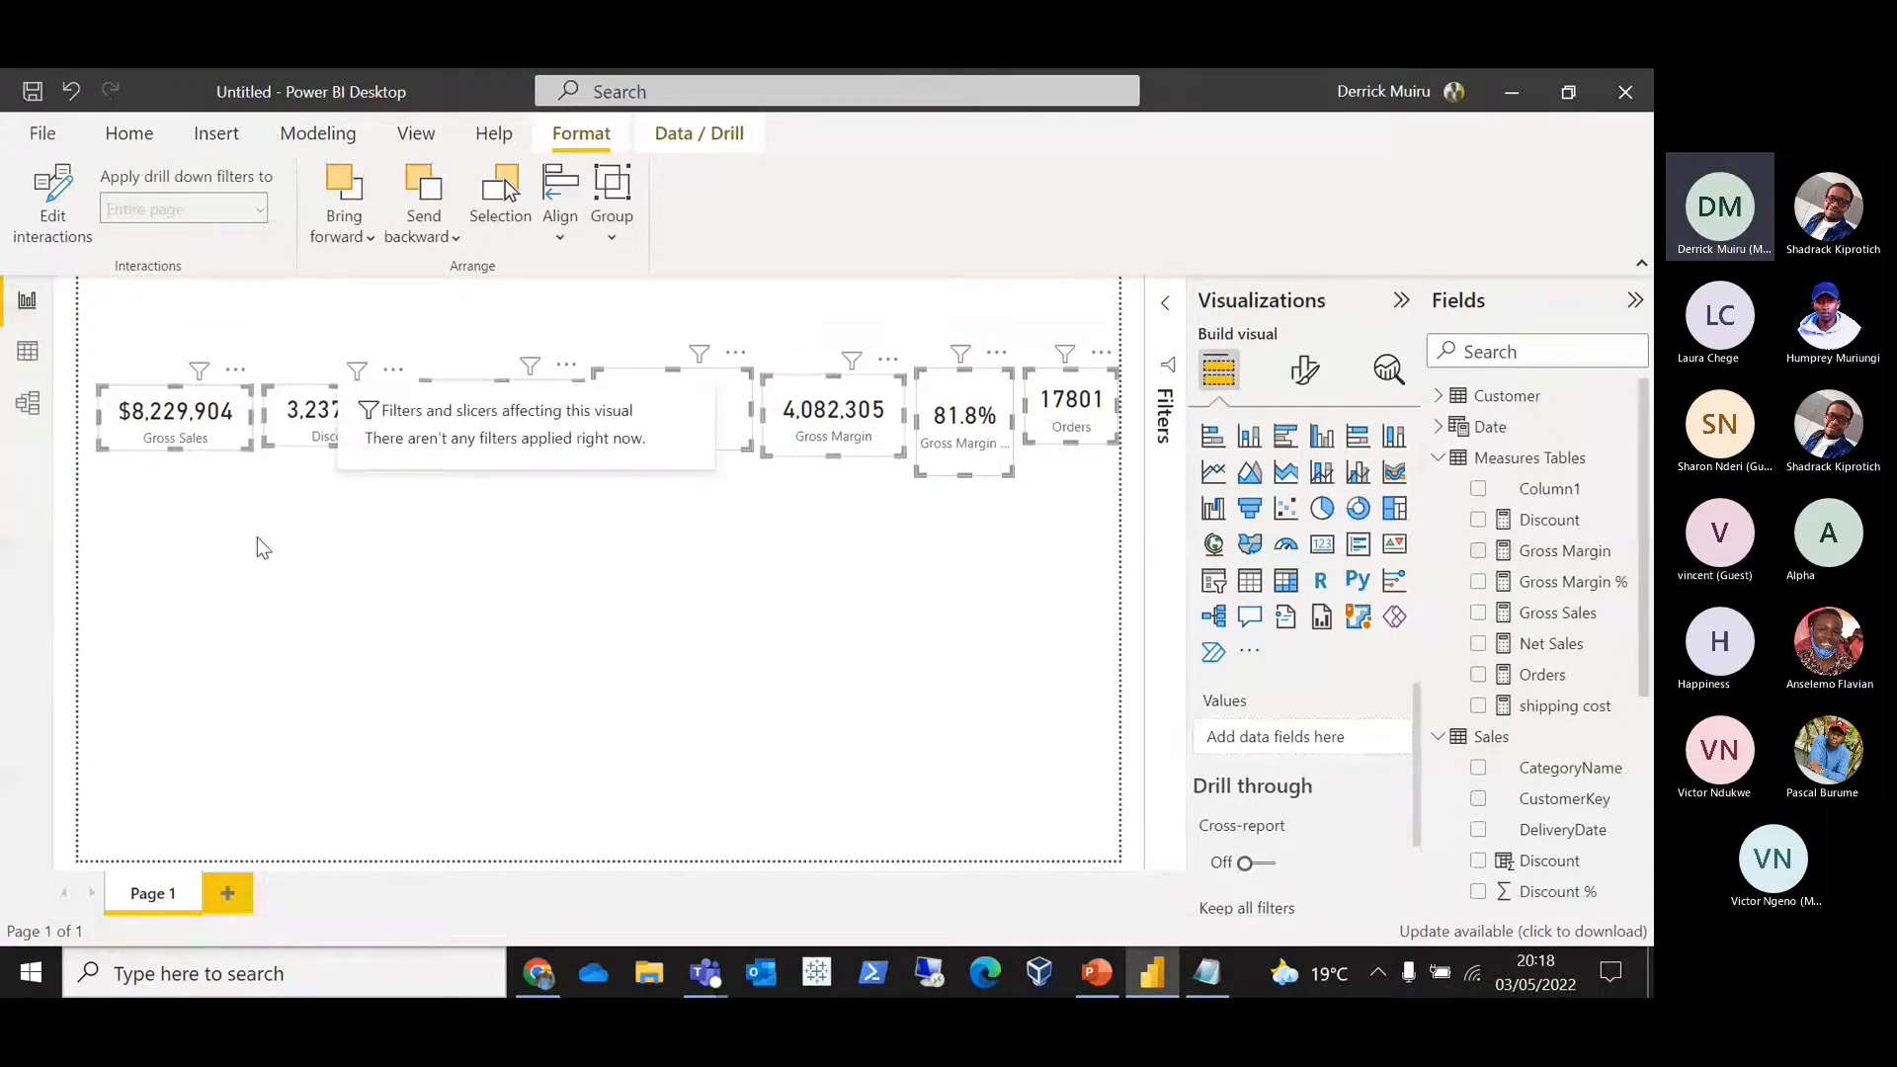
Step: Move the whole row of KPI cards slightly higher on the report page and clear the selection
left_click_drag(656, 392, 652, 363)
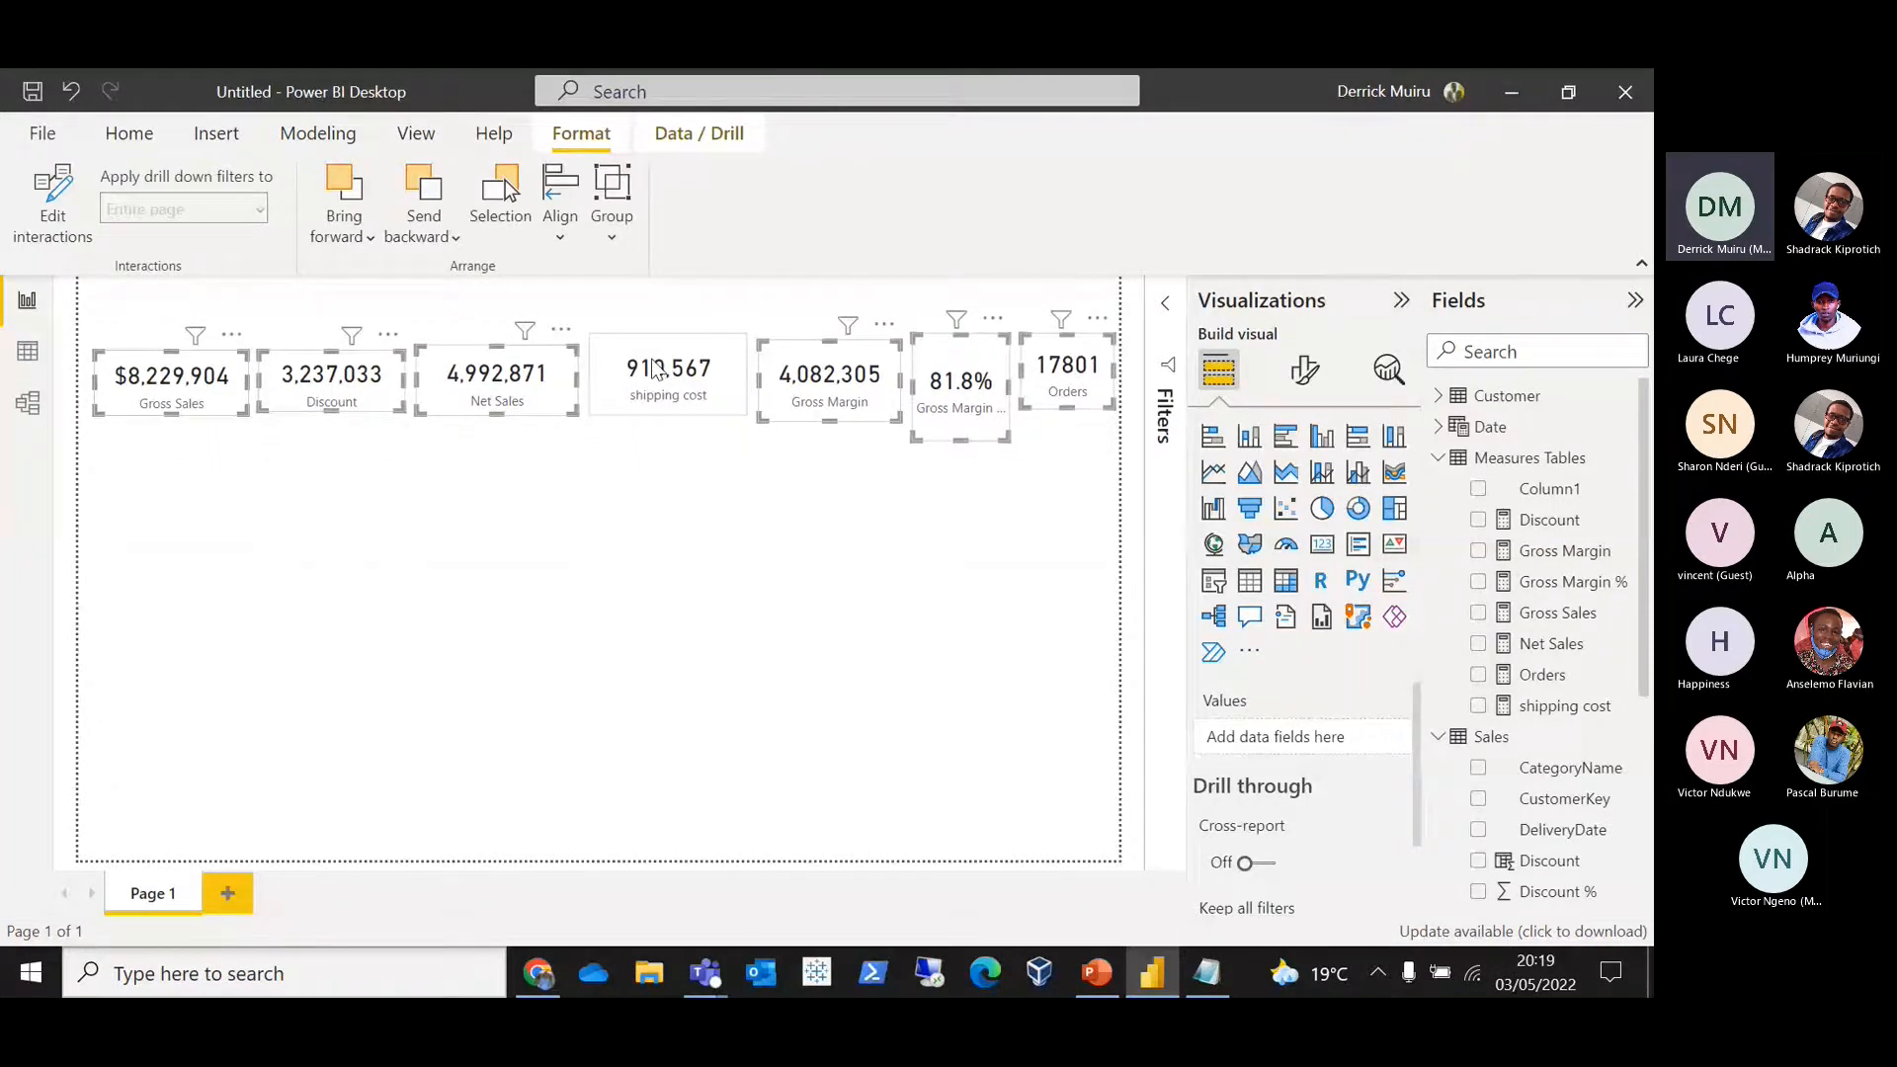
left_click(654, 373)
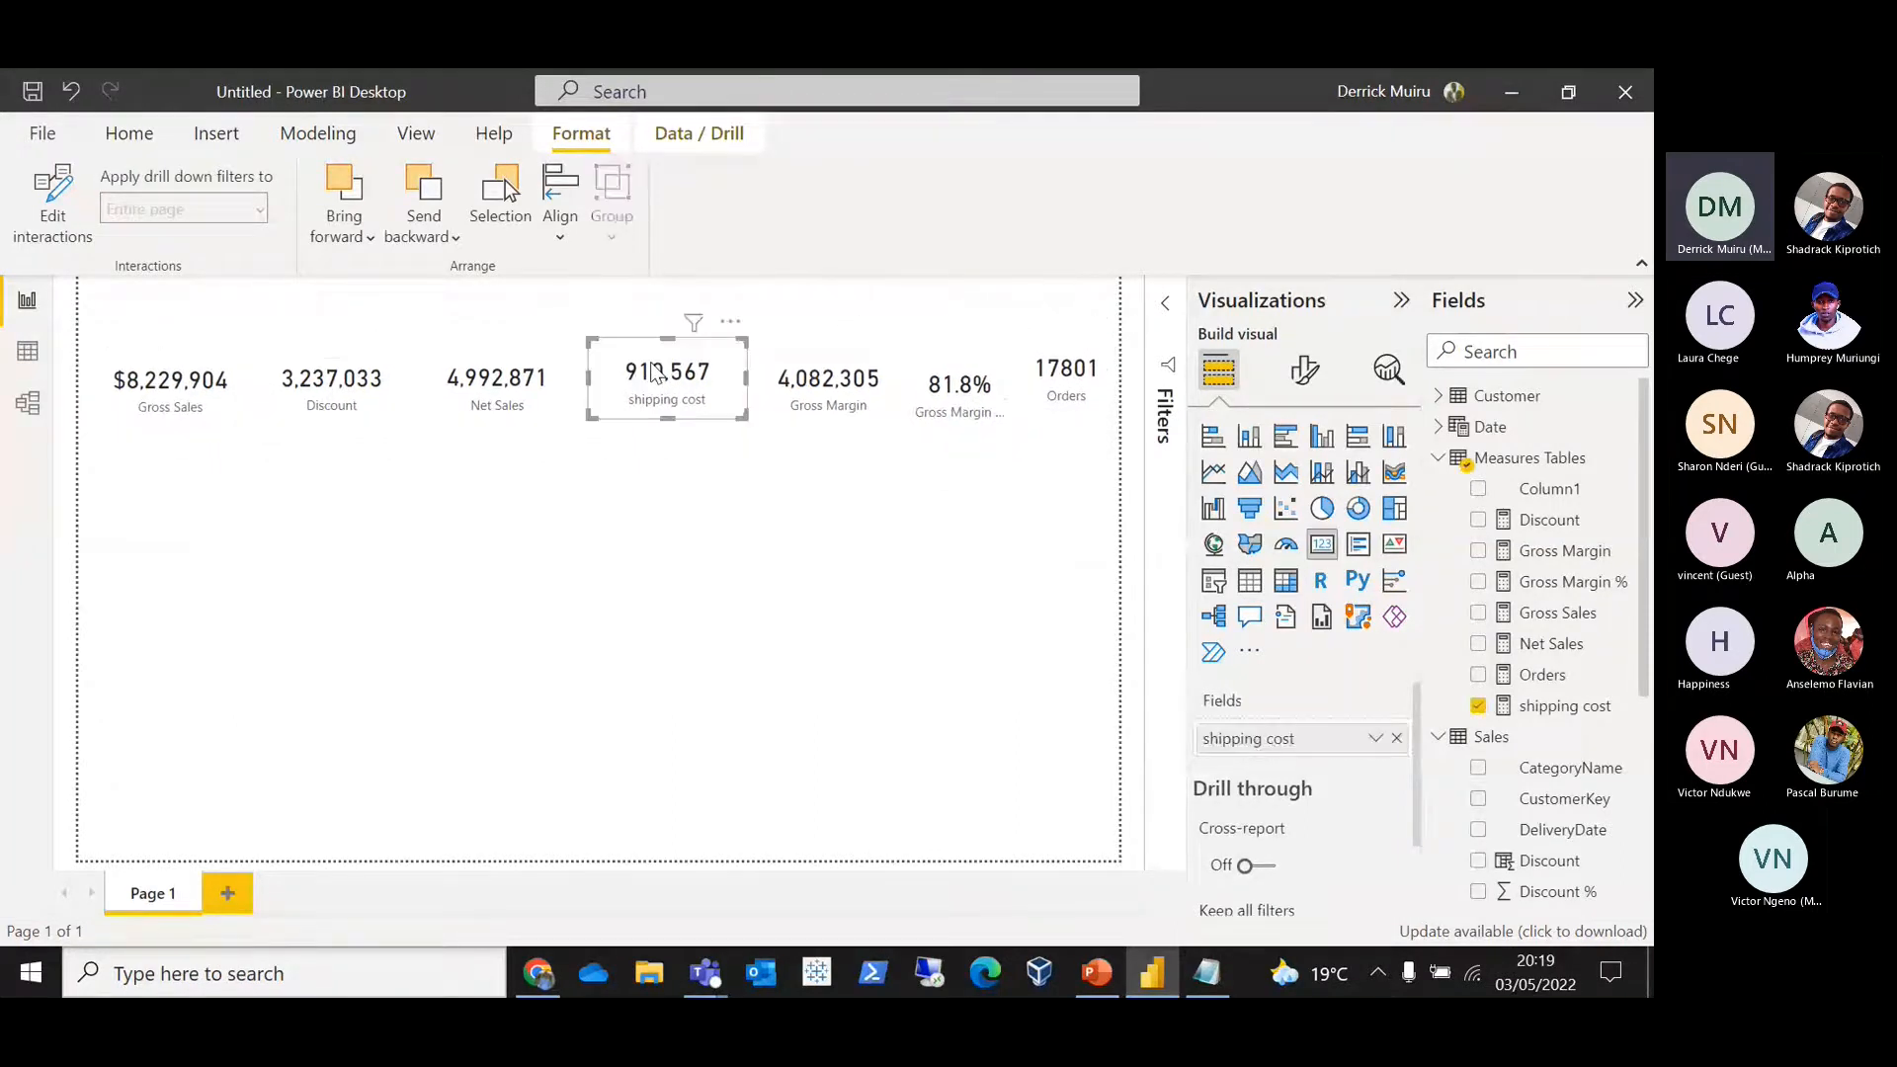
left_click(597, 575)
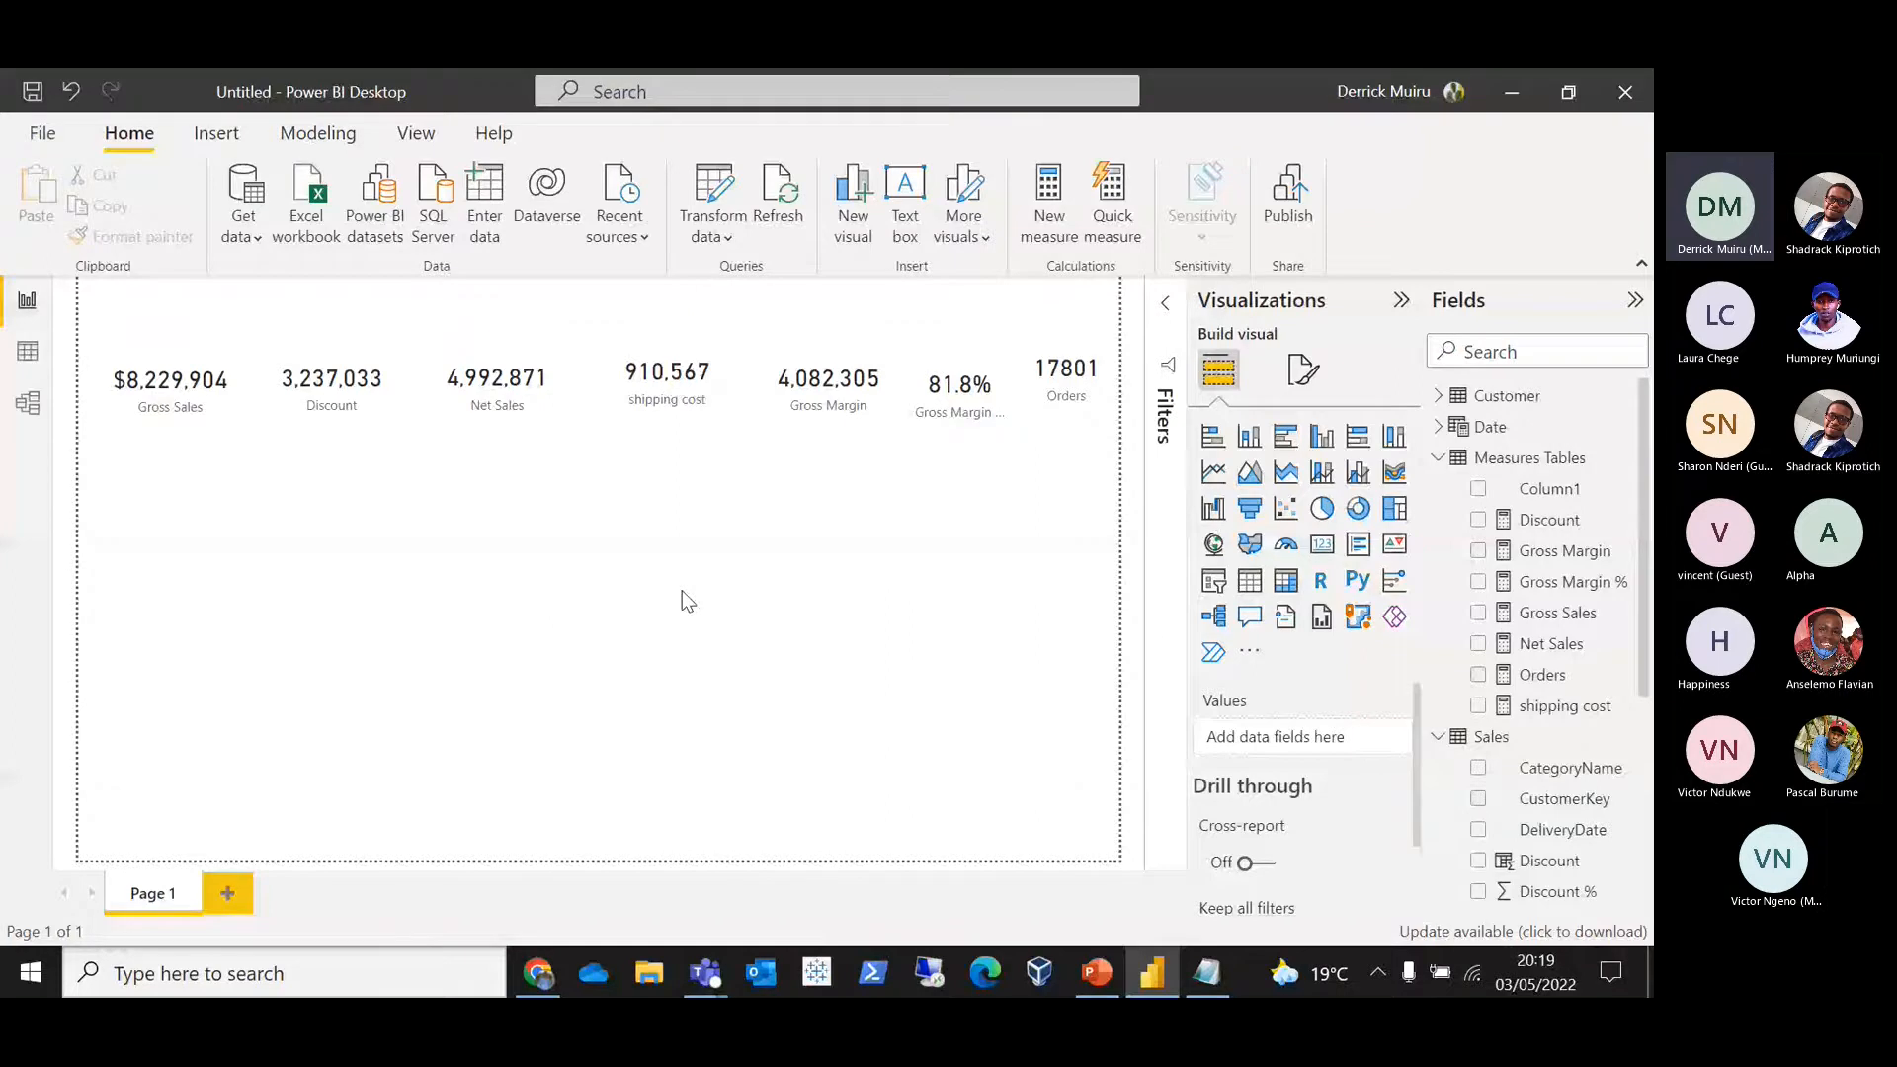
Step: Switch to the challenge PDF in Chrome, examine the report mockup's charts, and return to Power BI Desktop
key("alt+Tab")
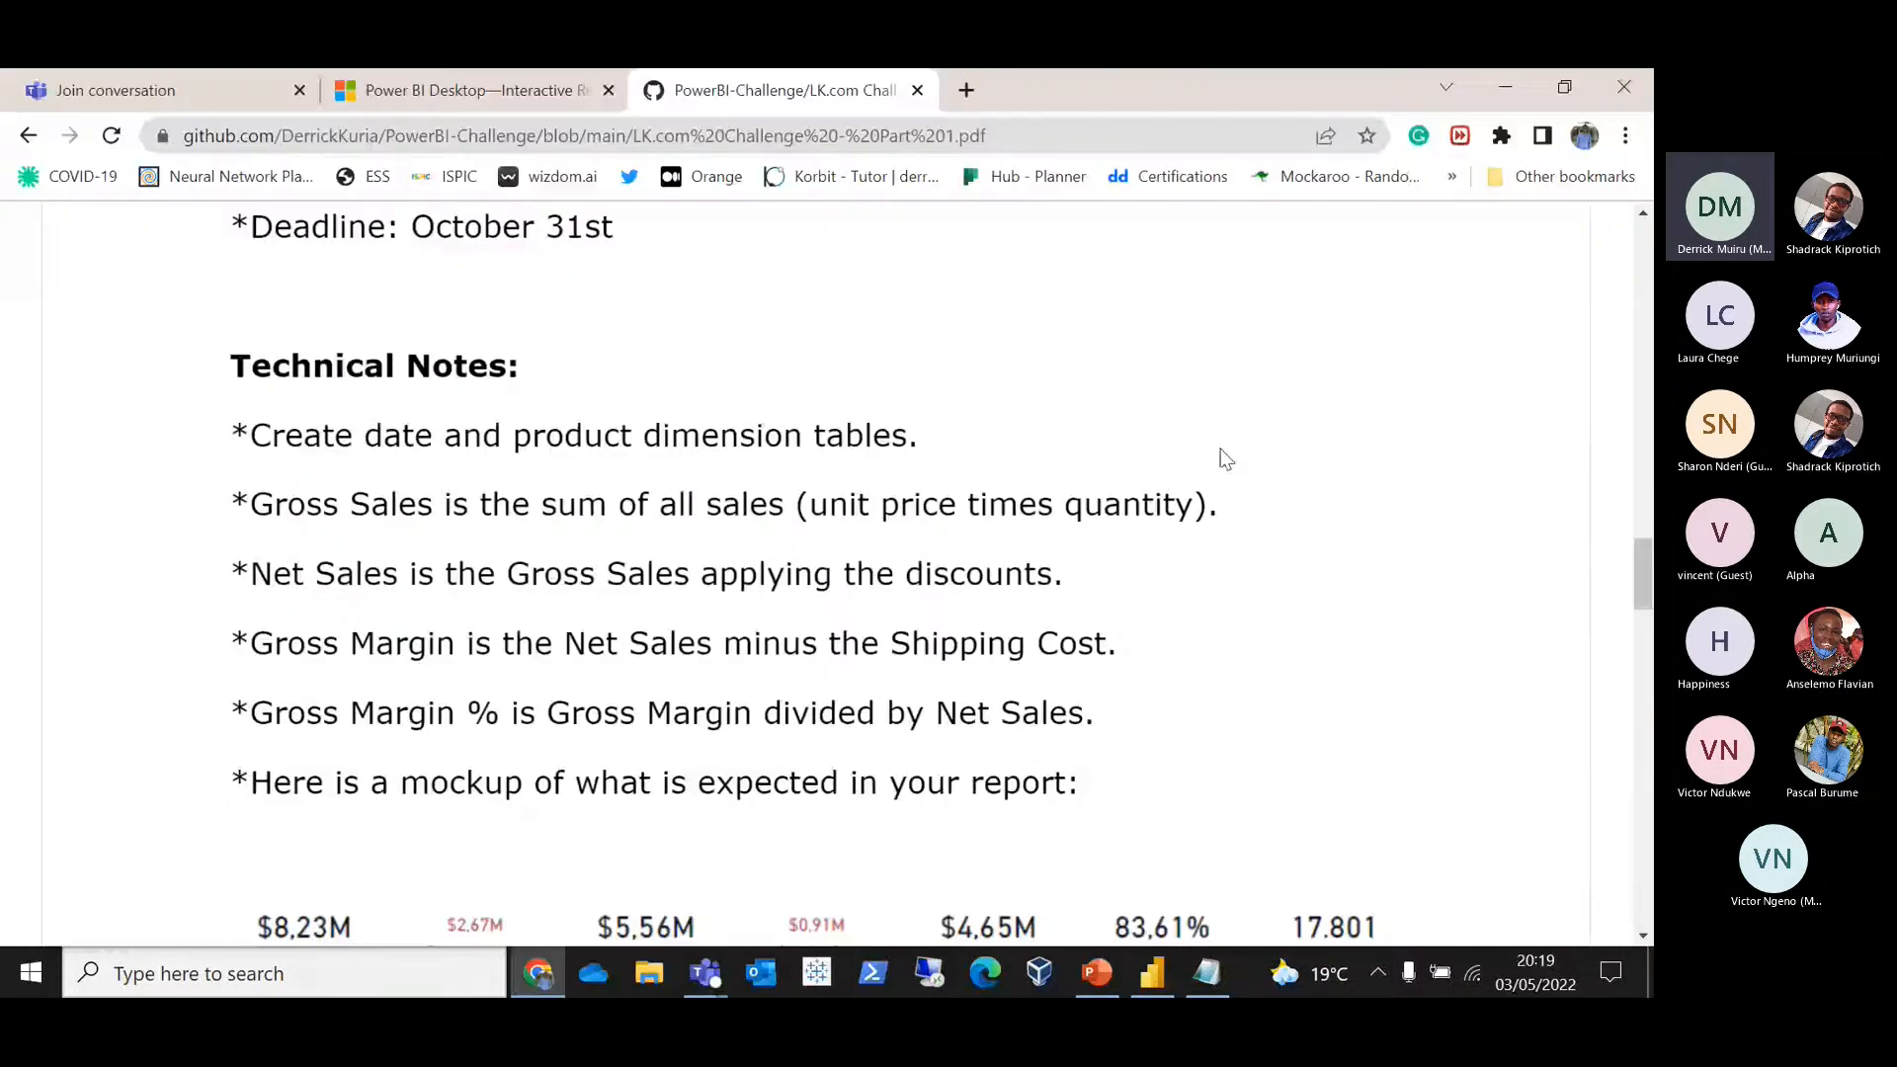
scroll(1225, 460, "down", 6)
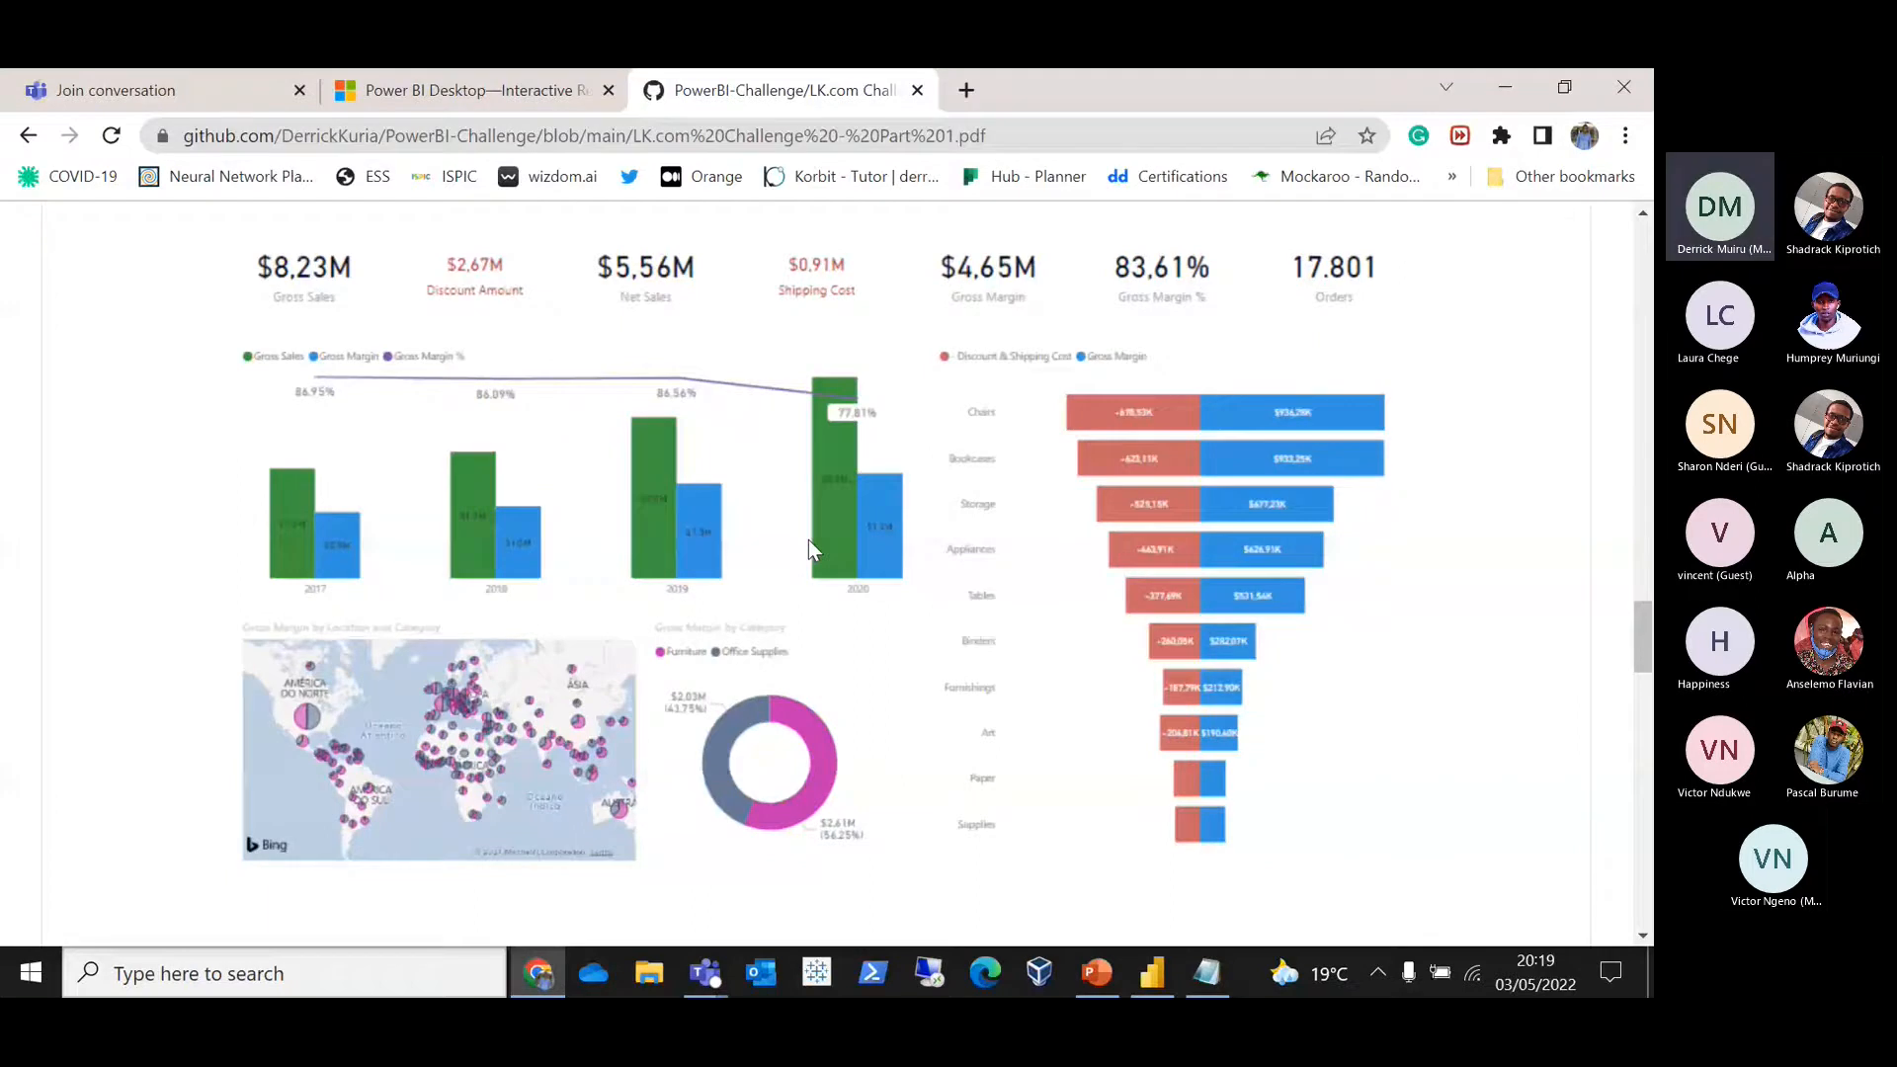
key("alt+Tab")
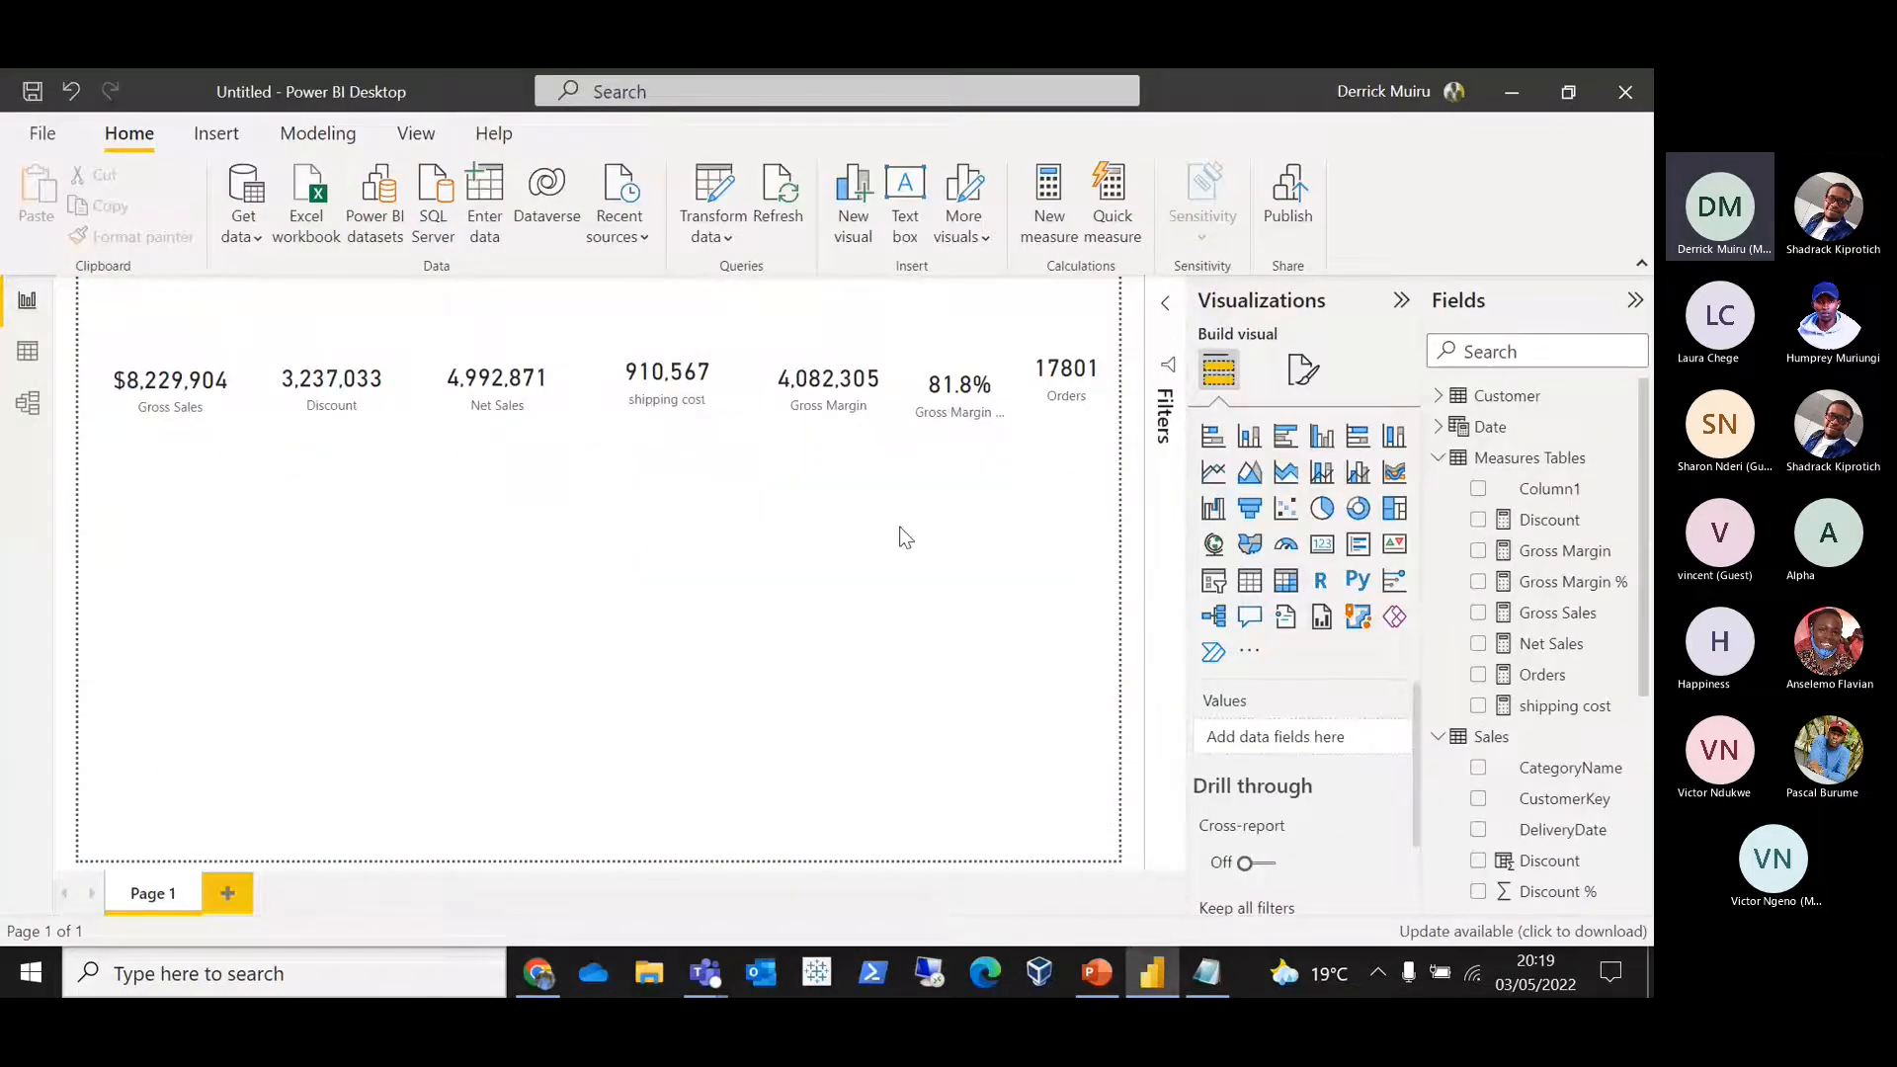
key("alt+Tab")
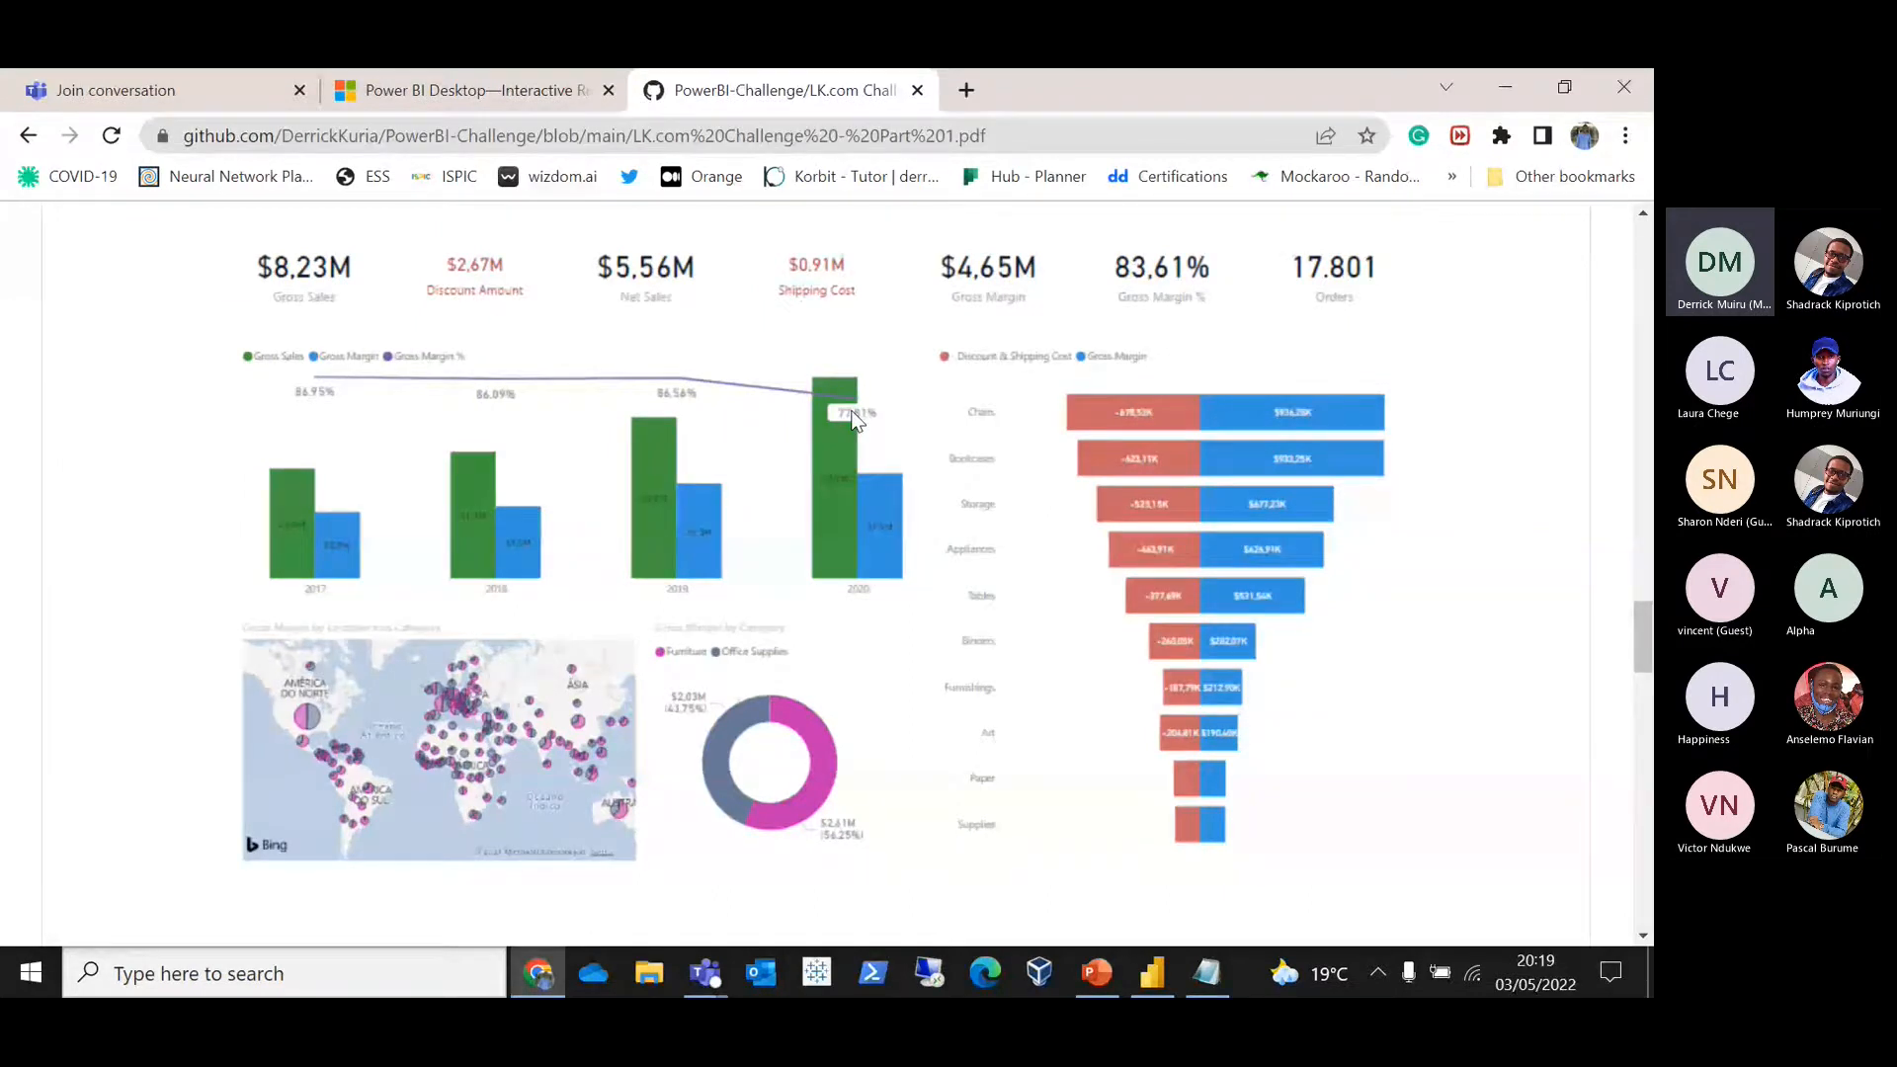
key("alt+Tab")
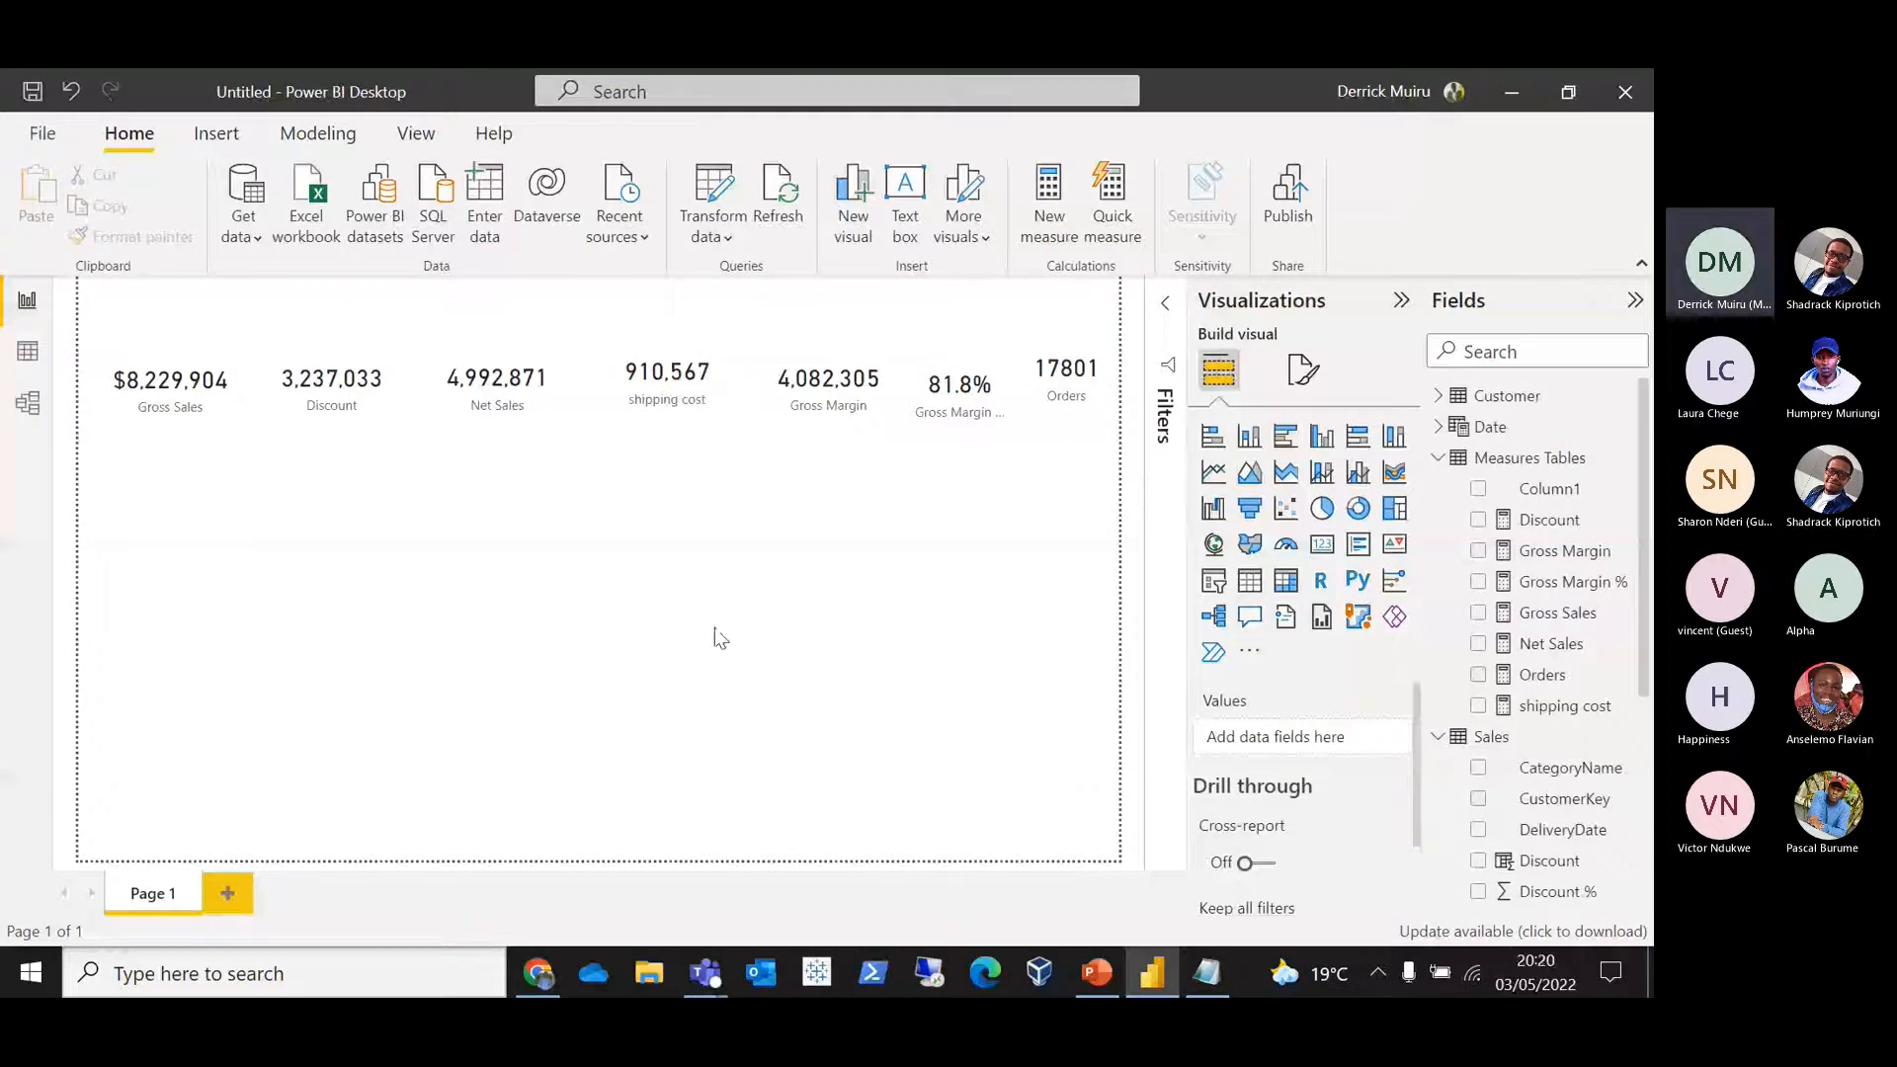
Step: Insert a line and clustered column chart, enlarge it, and position it below the left part of the KPI card row
left_click(1355, 478)
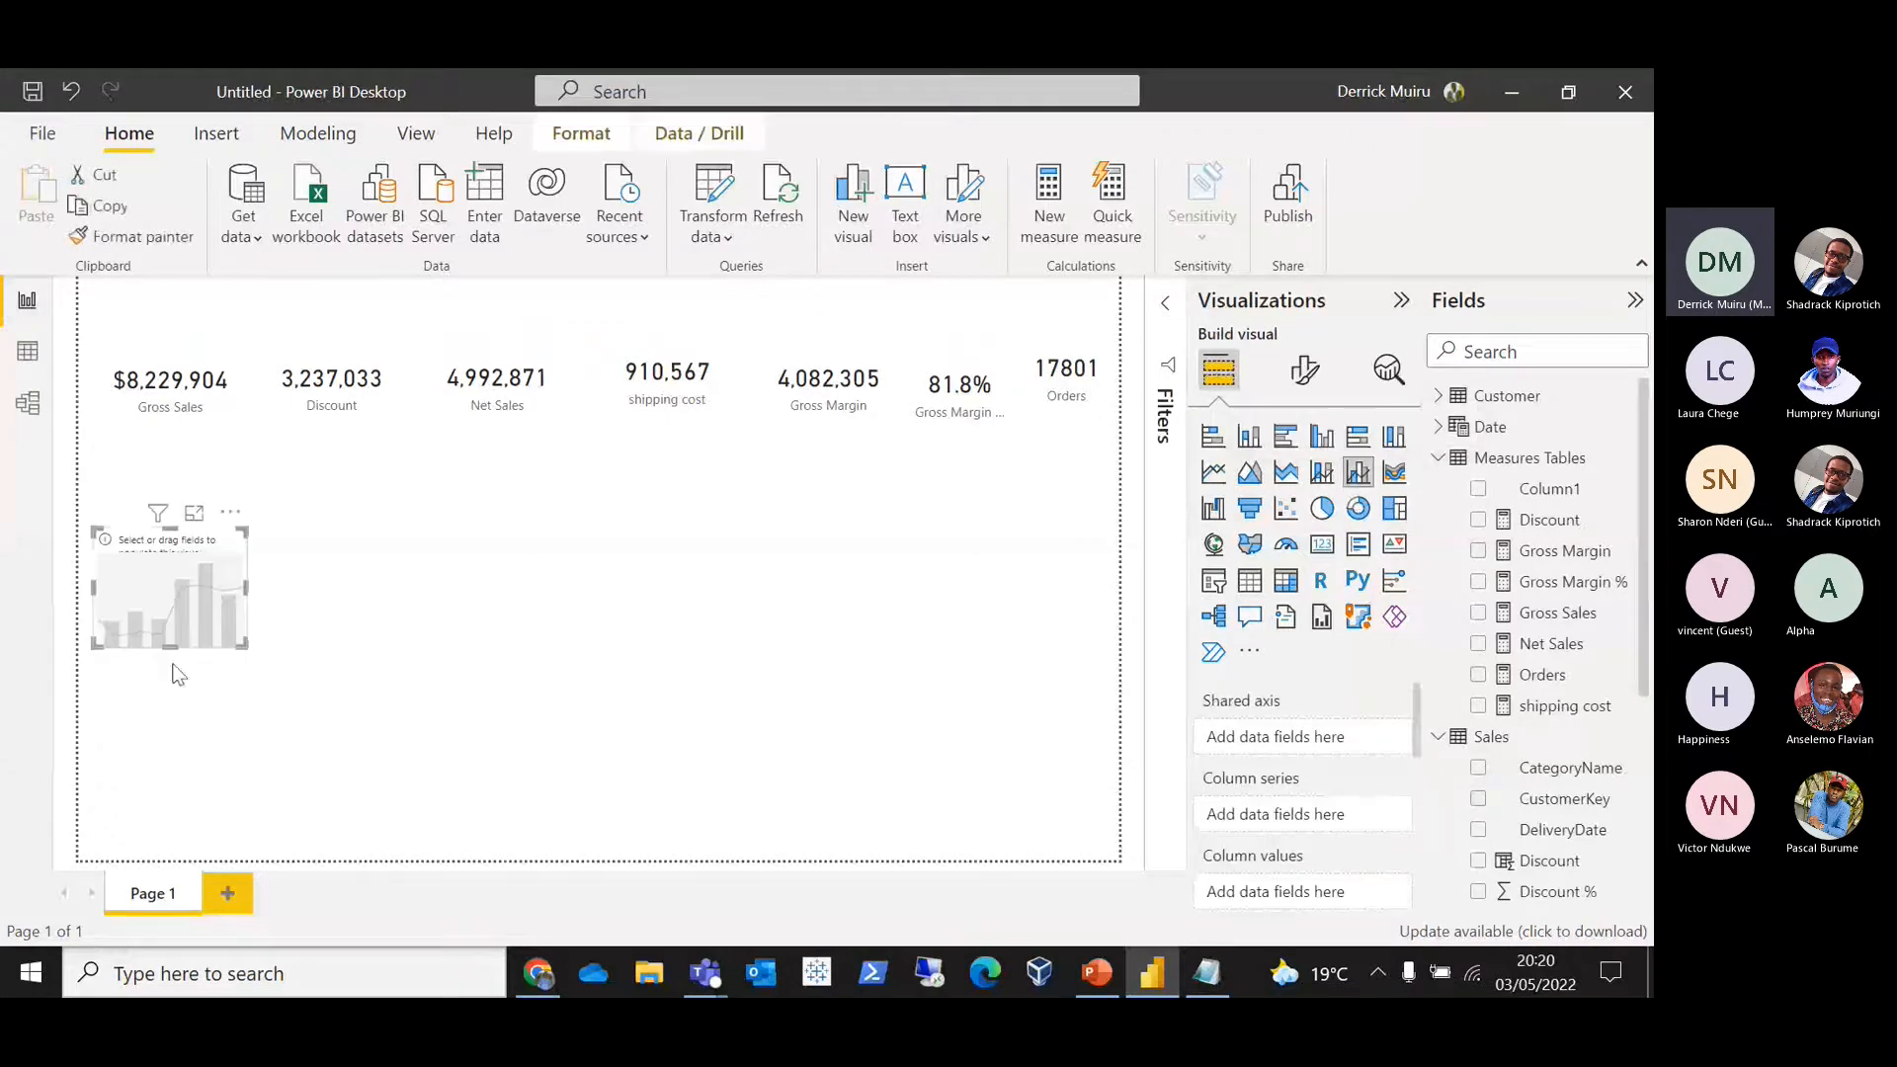
left_click_drag(242, 643, 534, 802)
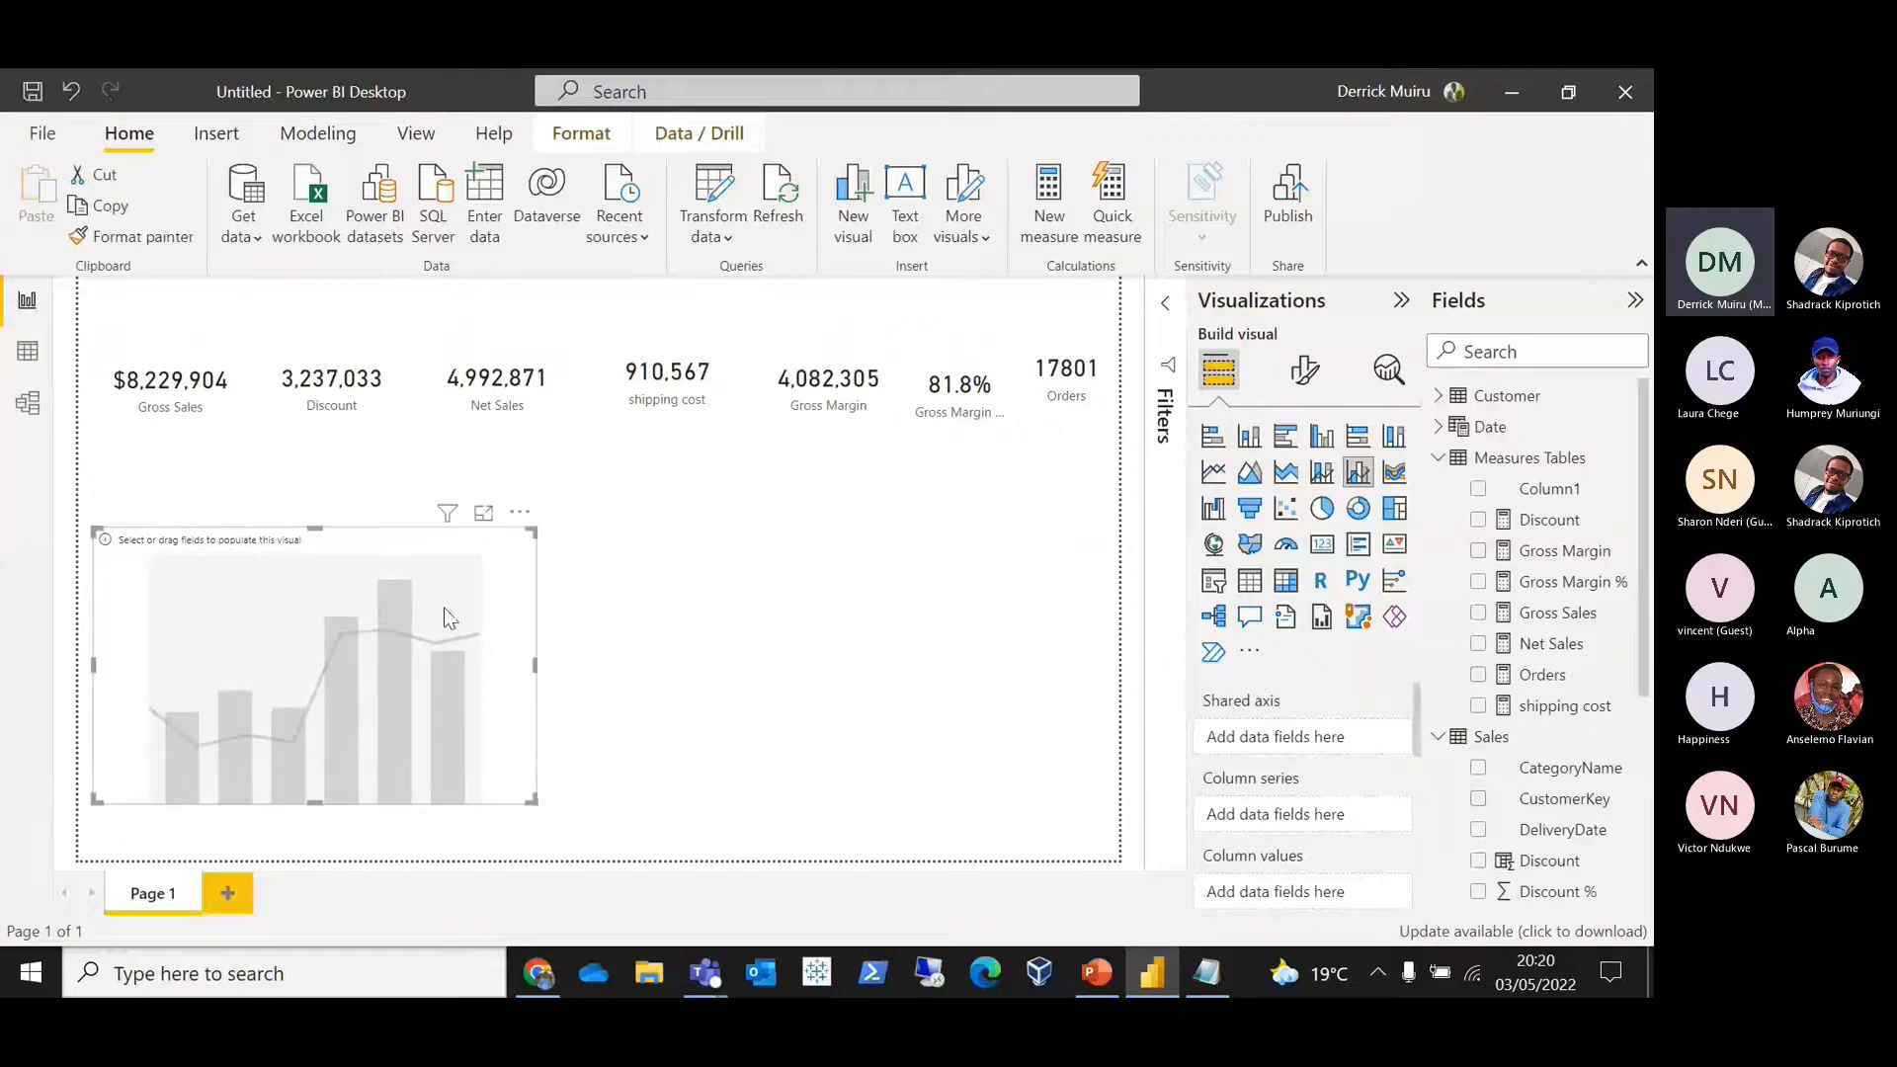
left_click_drag(444, 618, 467, 567)
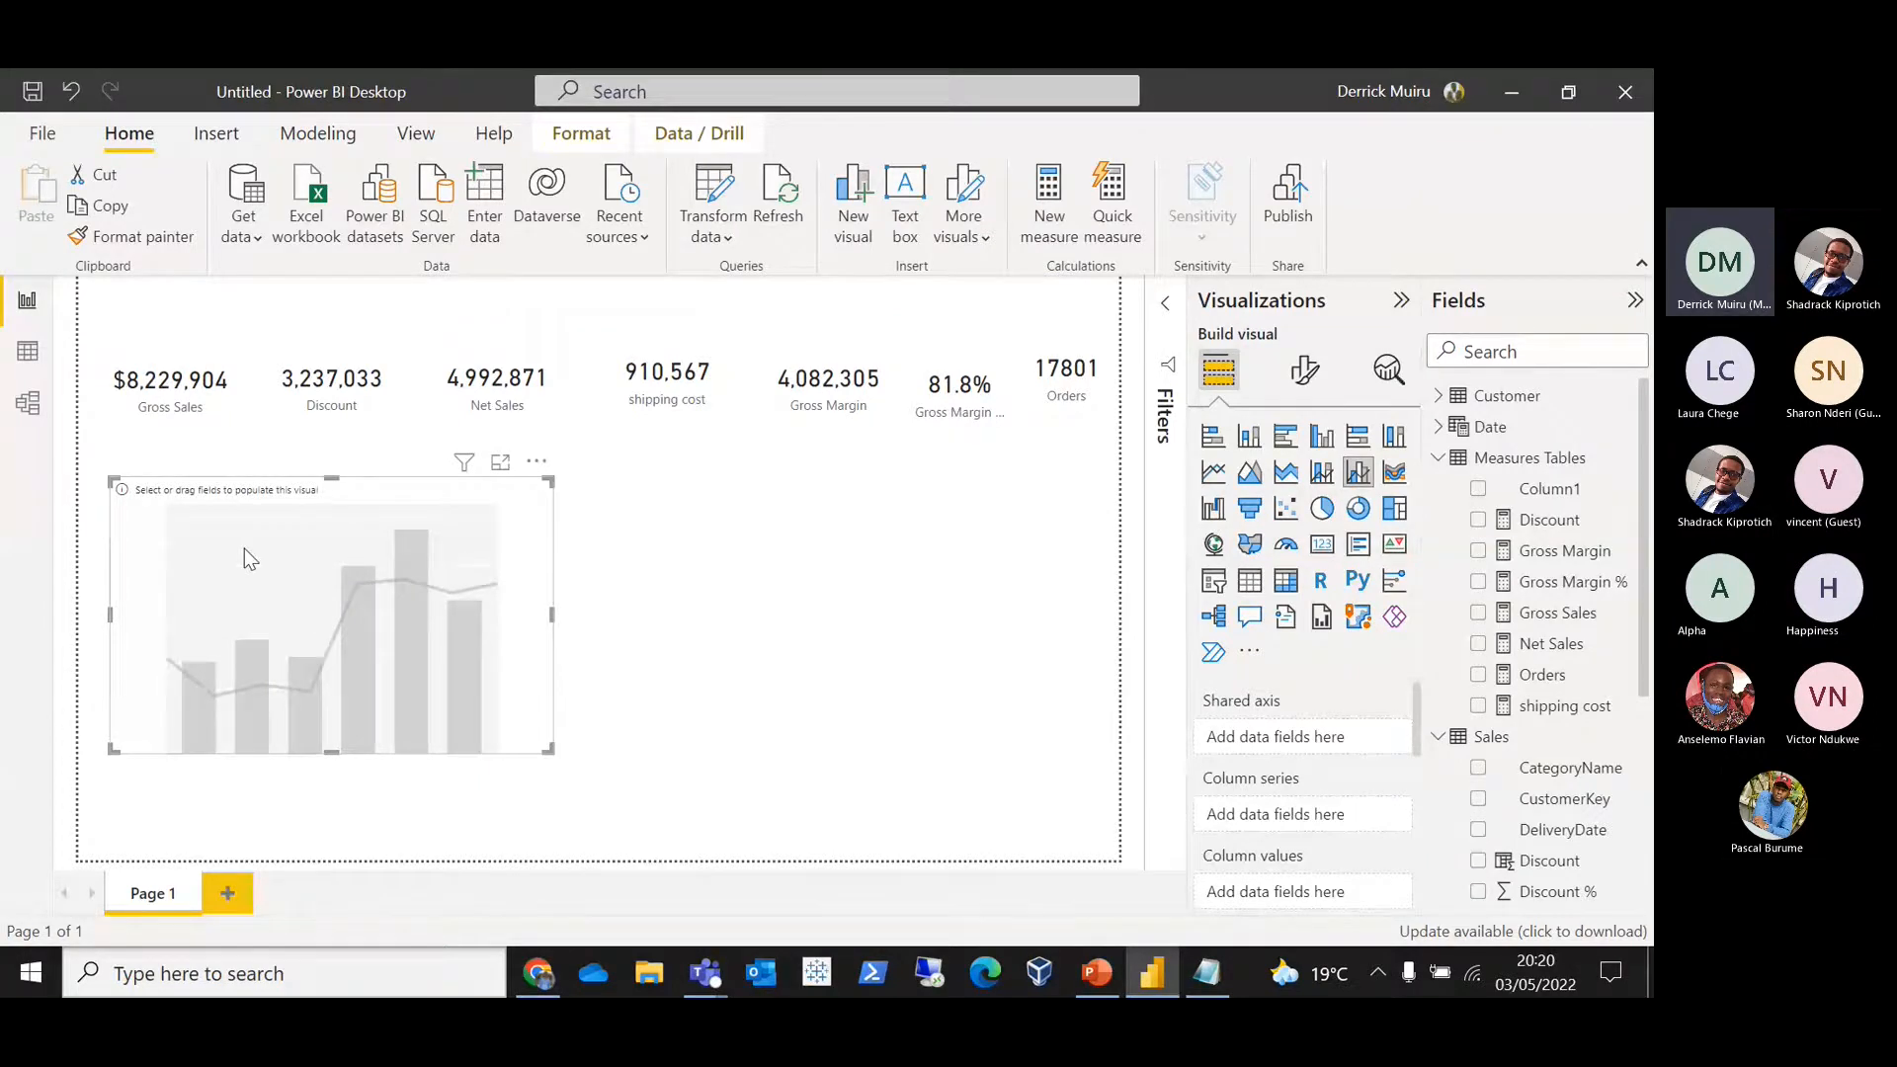
Step: Check the combo chart's axis in the Chrome mockup and add Date from the Date table as the new chart's shared axis
key("alt+Tab")
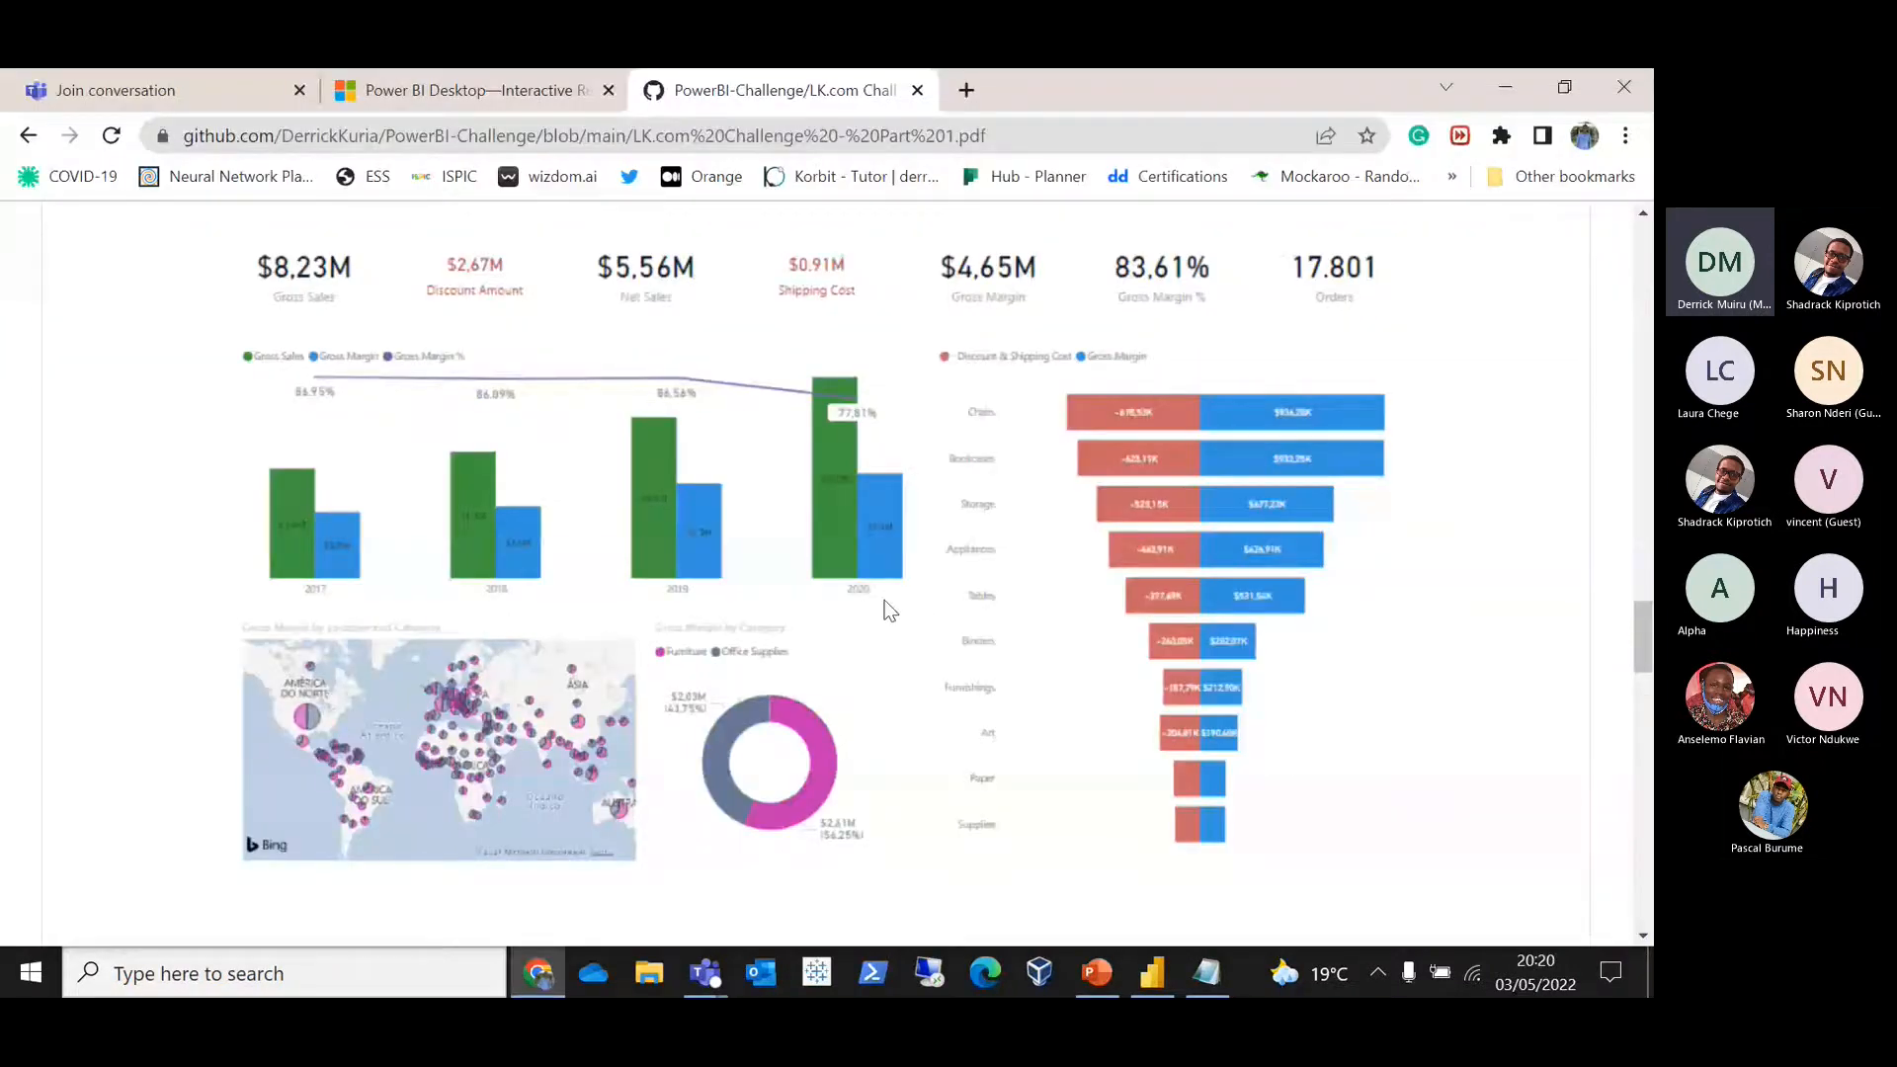
key("alt+Tab")
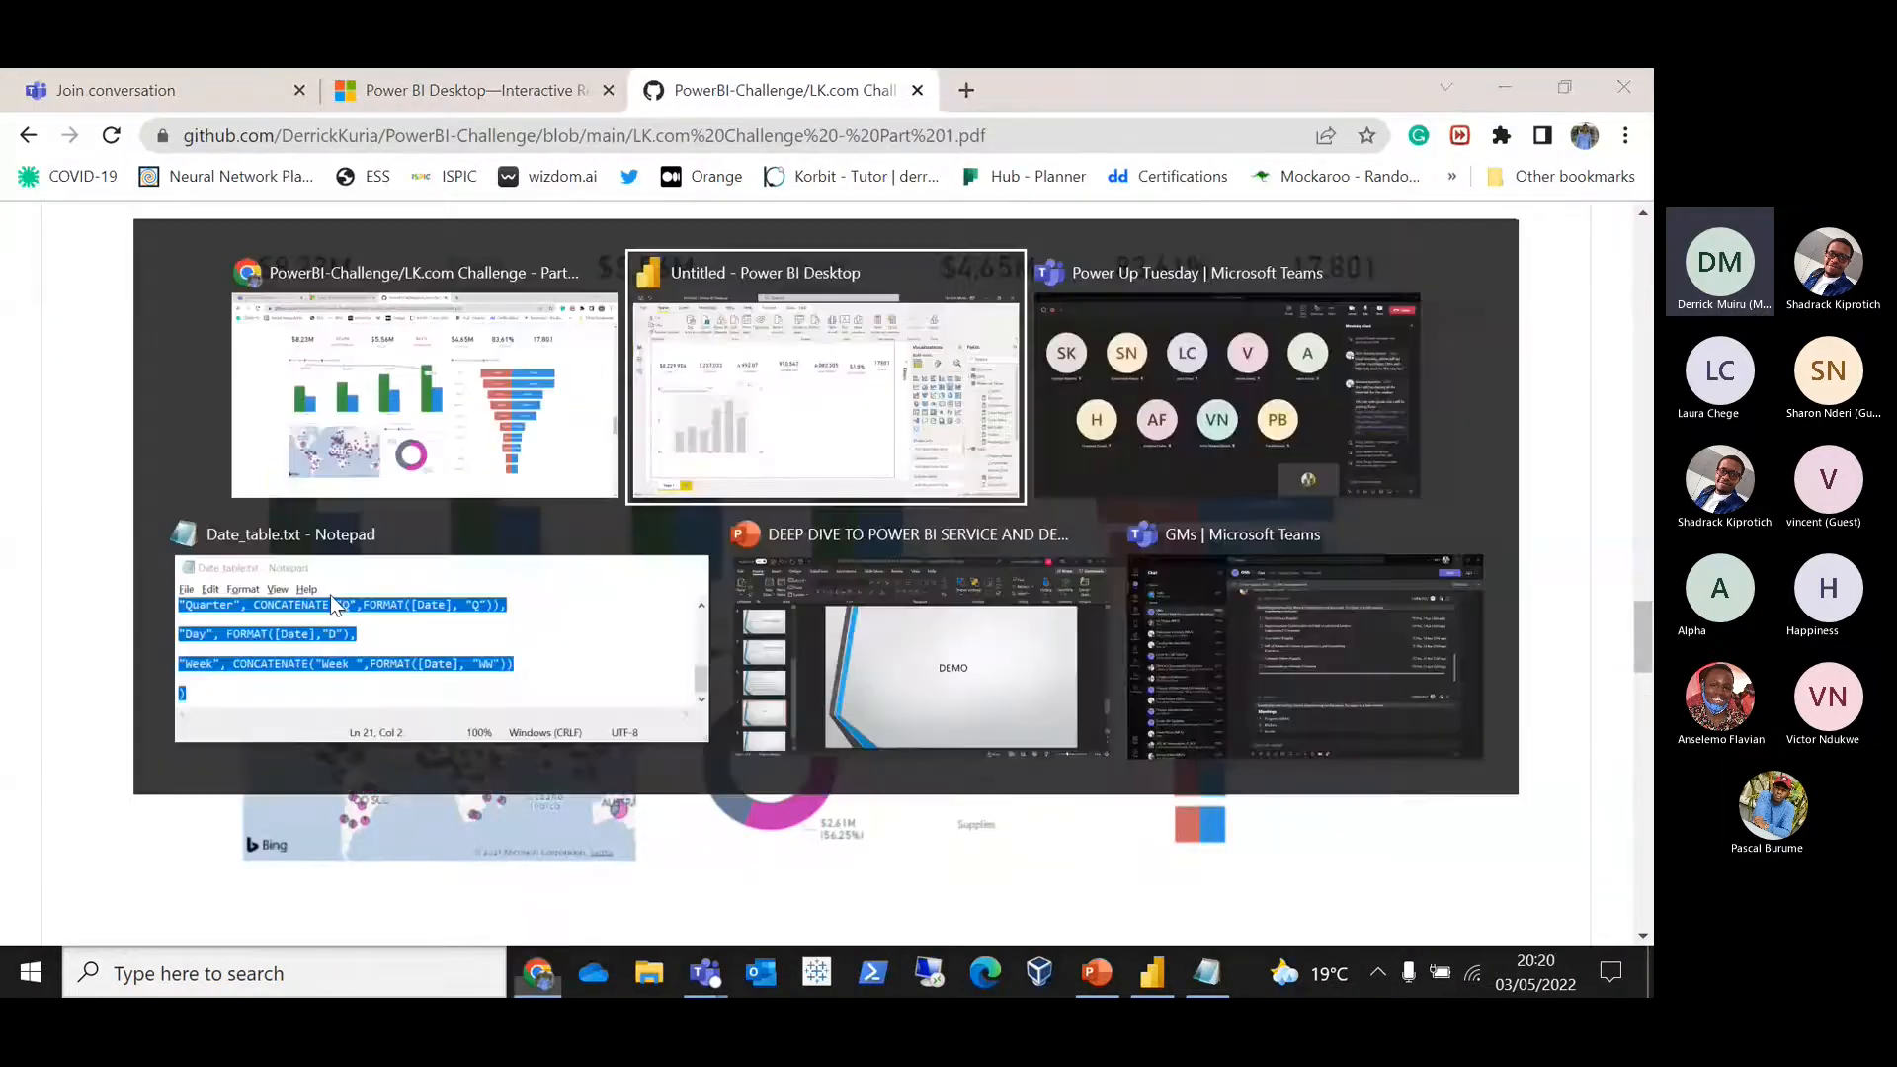
left_click(1532, 605)
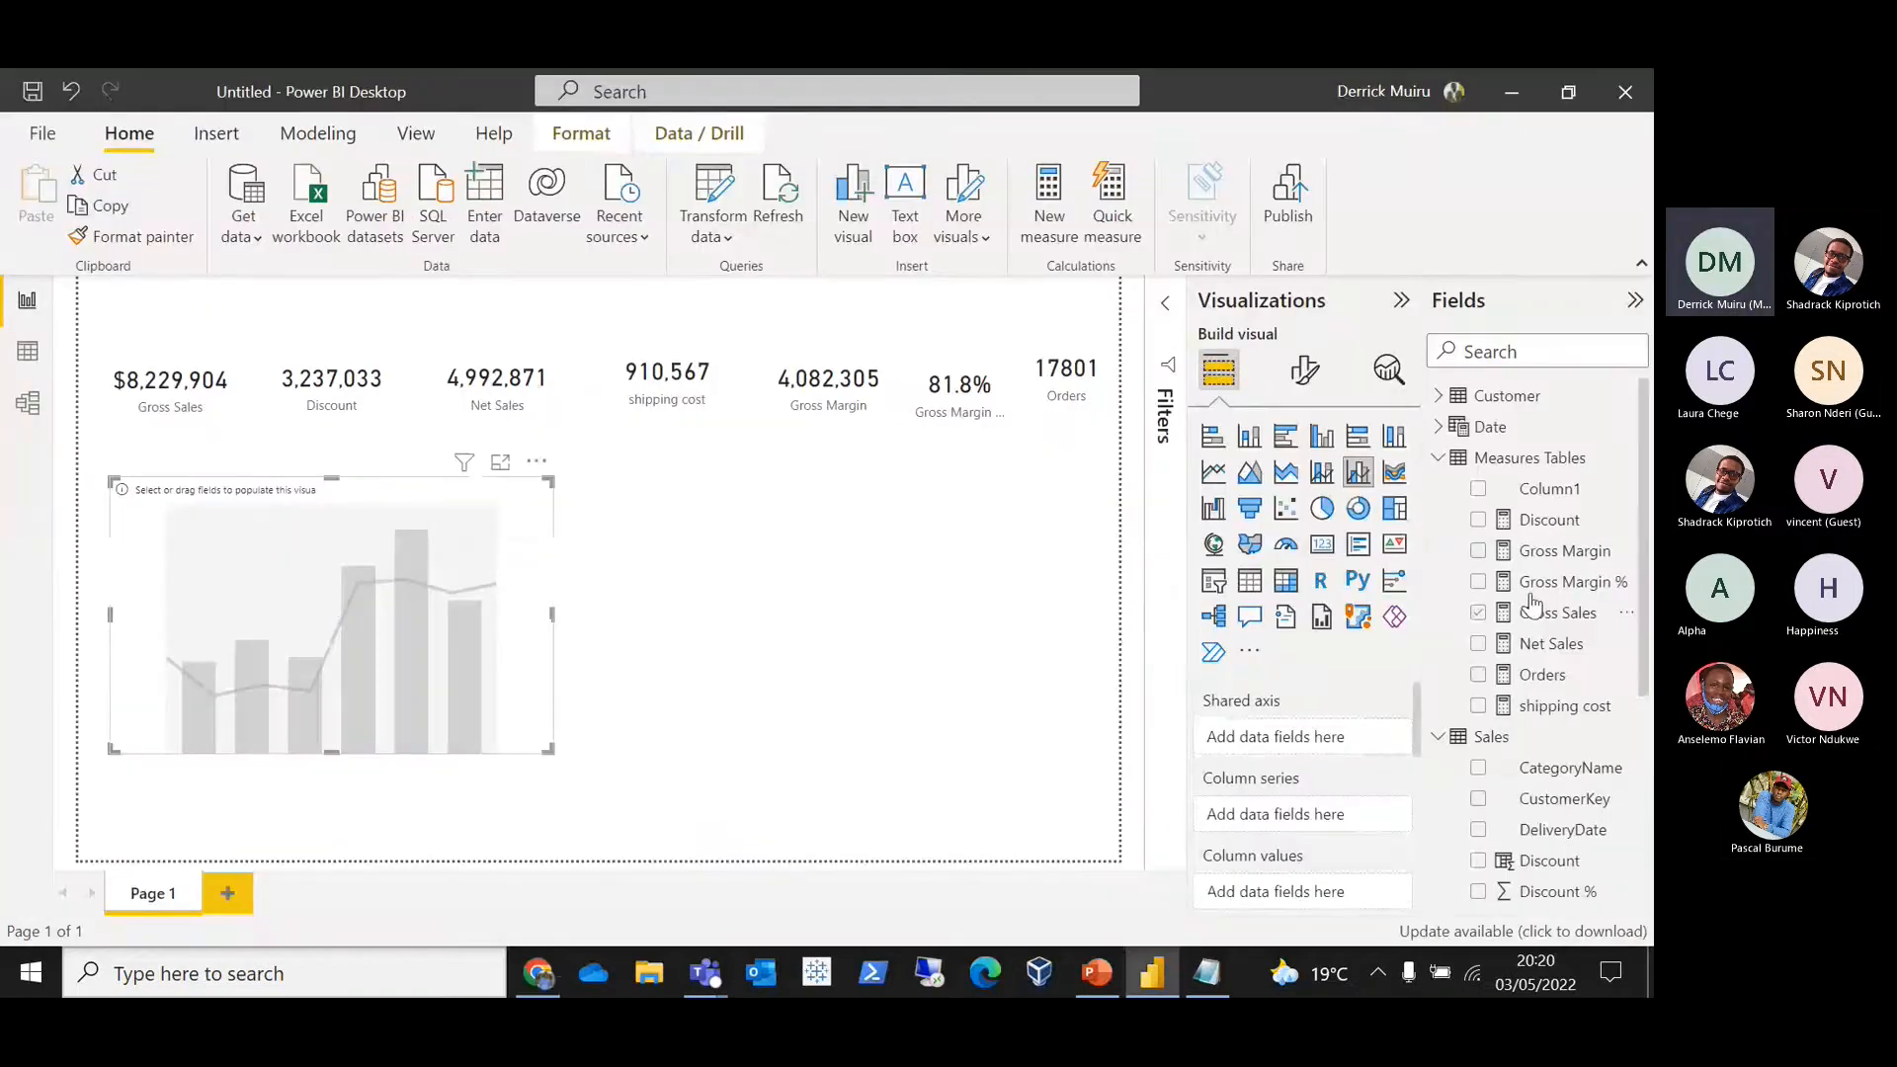
left_click(1438, 458)
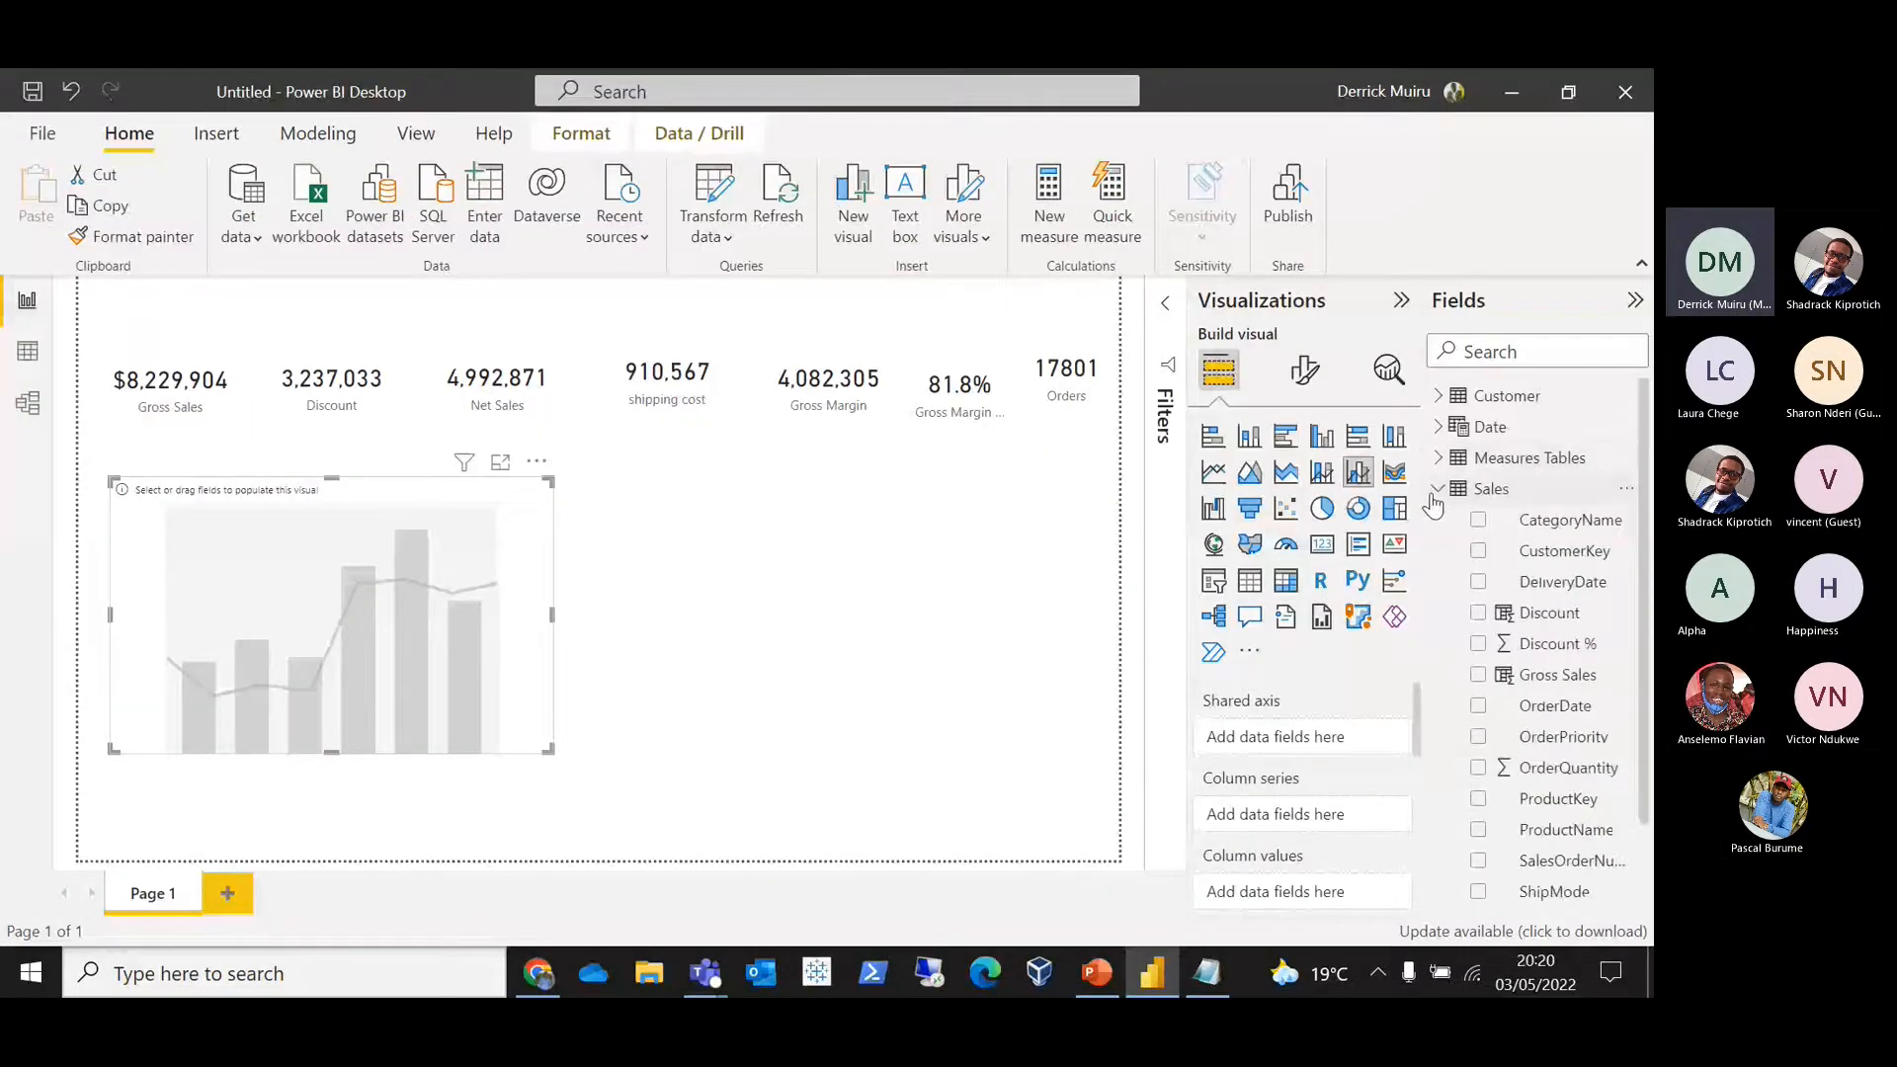
left_click(1438, 488)
left_click(1439, 426)
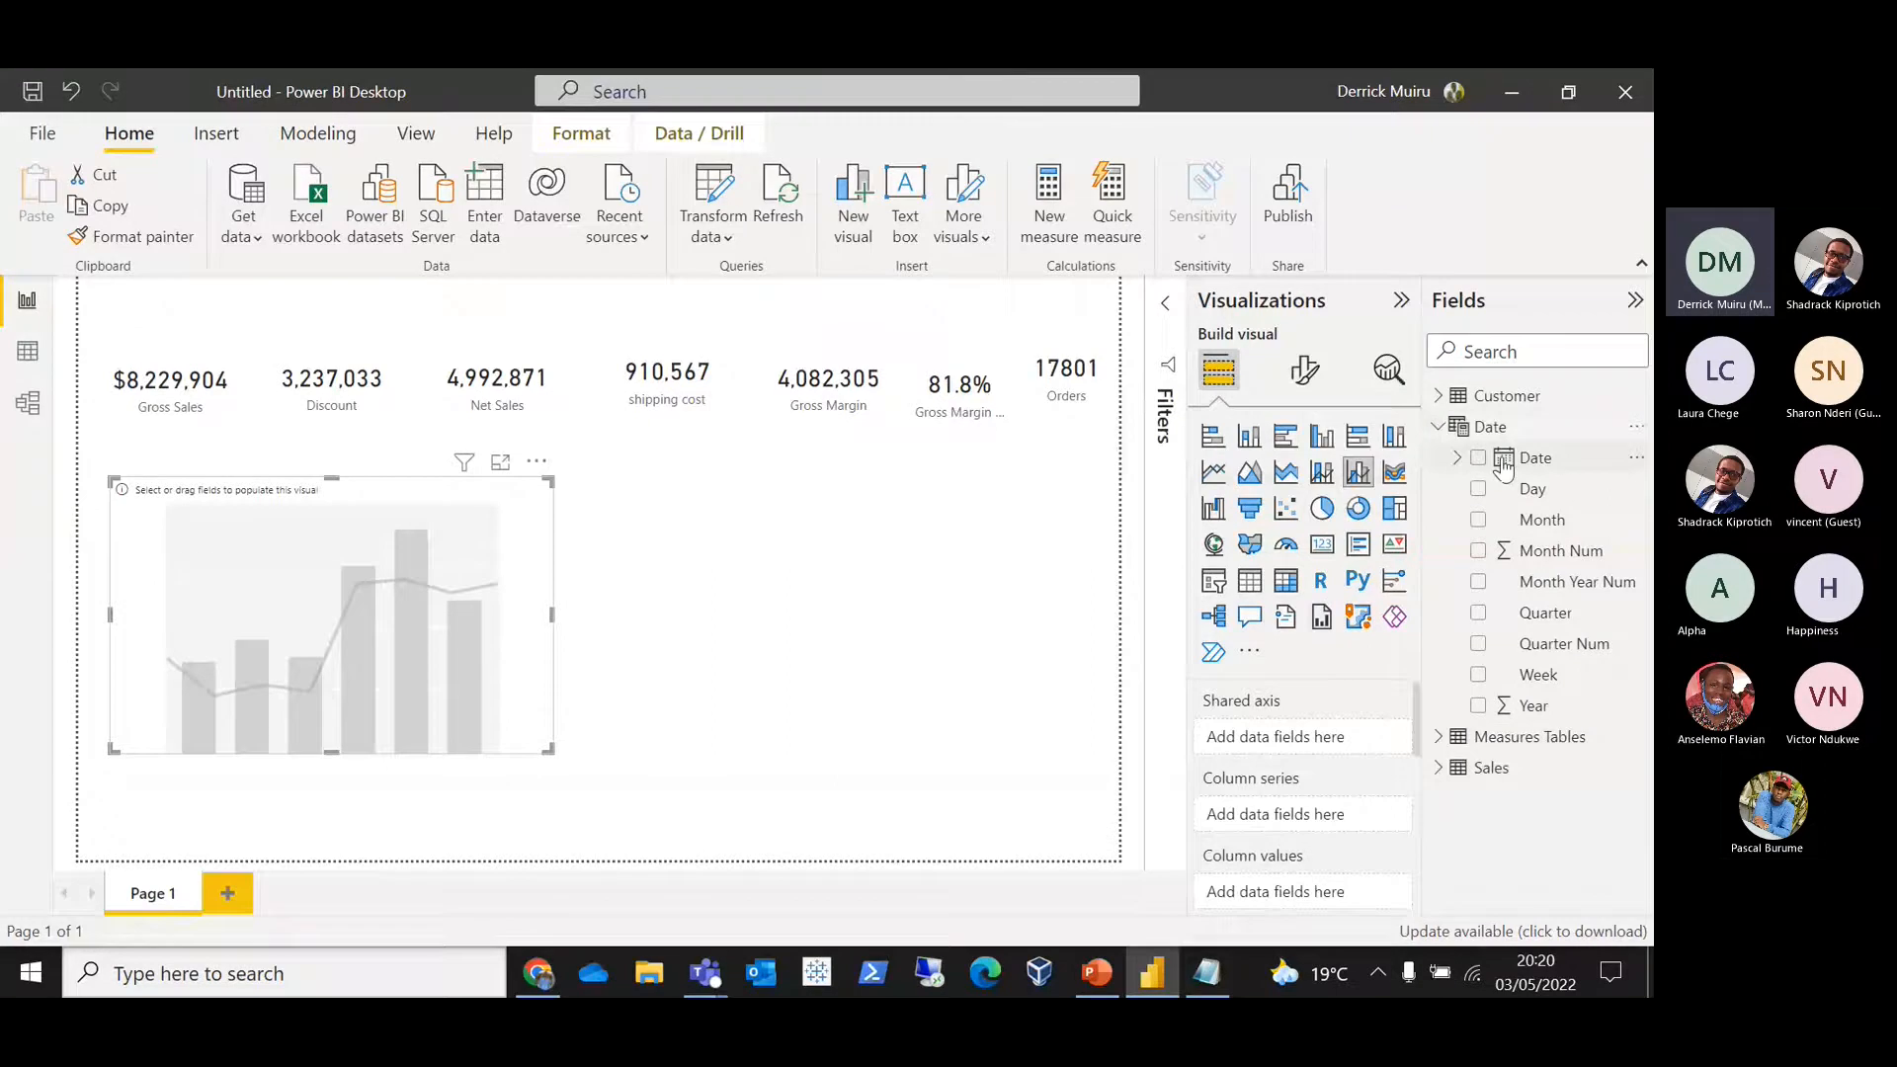
left_click_drag(1511, 464, 1286, 751)
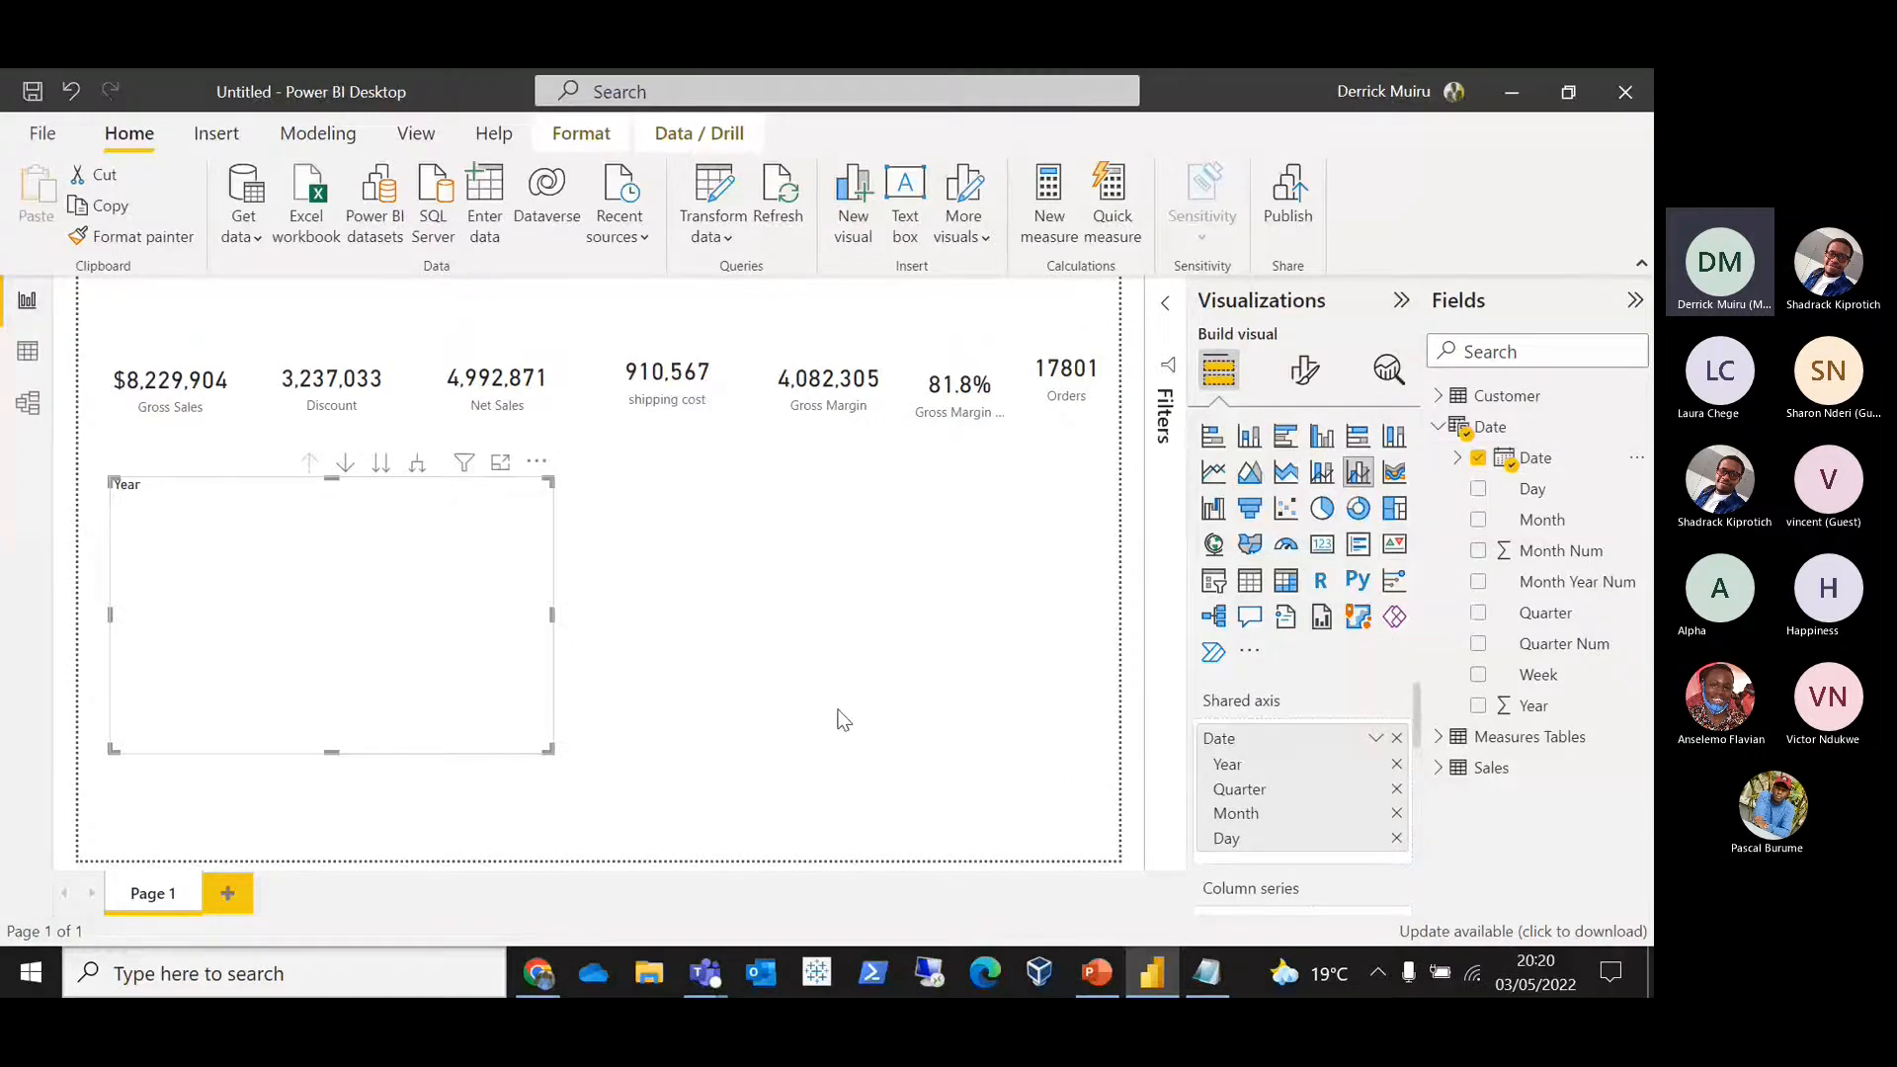
Step: Check the combo chart's legend in the Chrome mockup and delete Column1 from the Measures Tables table
key("alt+Tab")
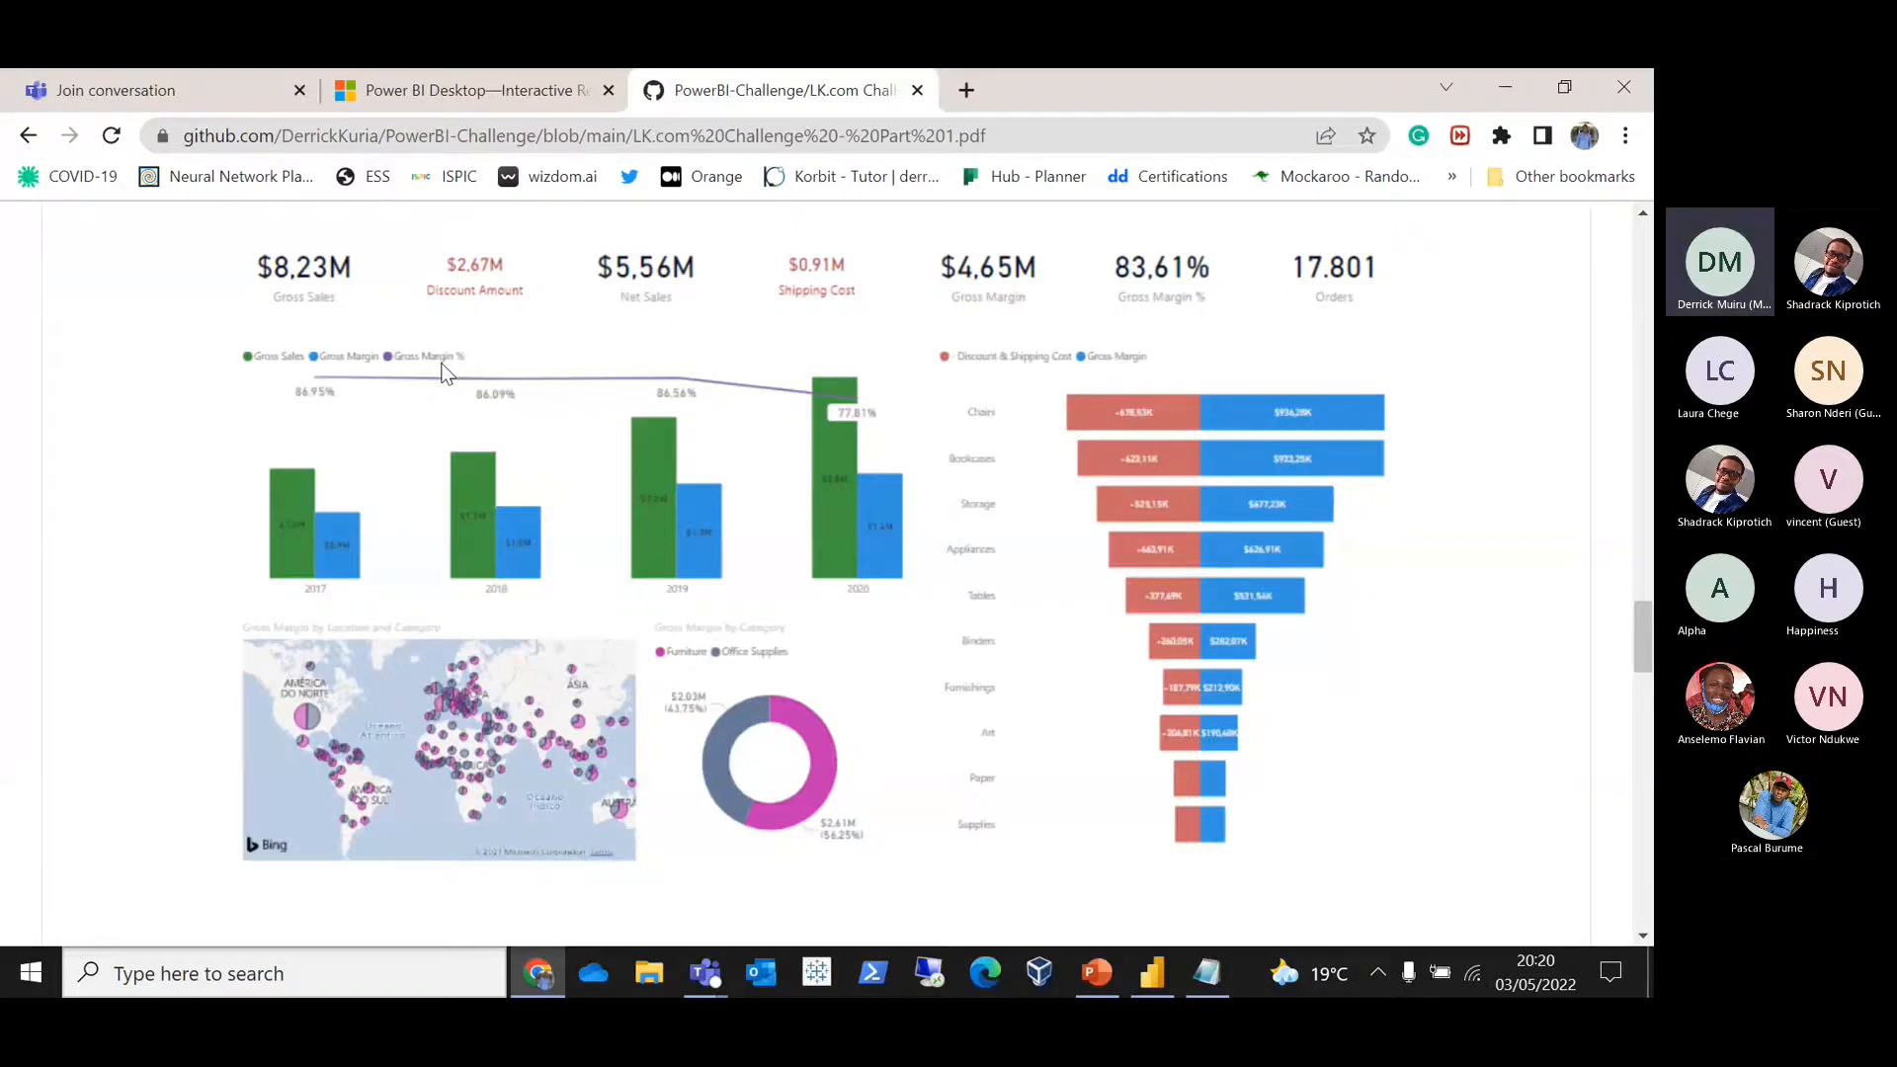
key("alt+Tab")
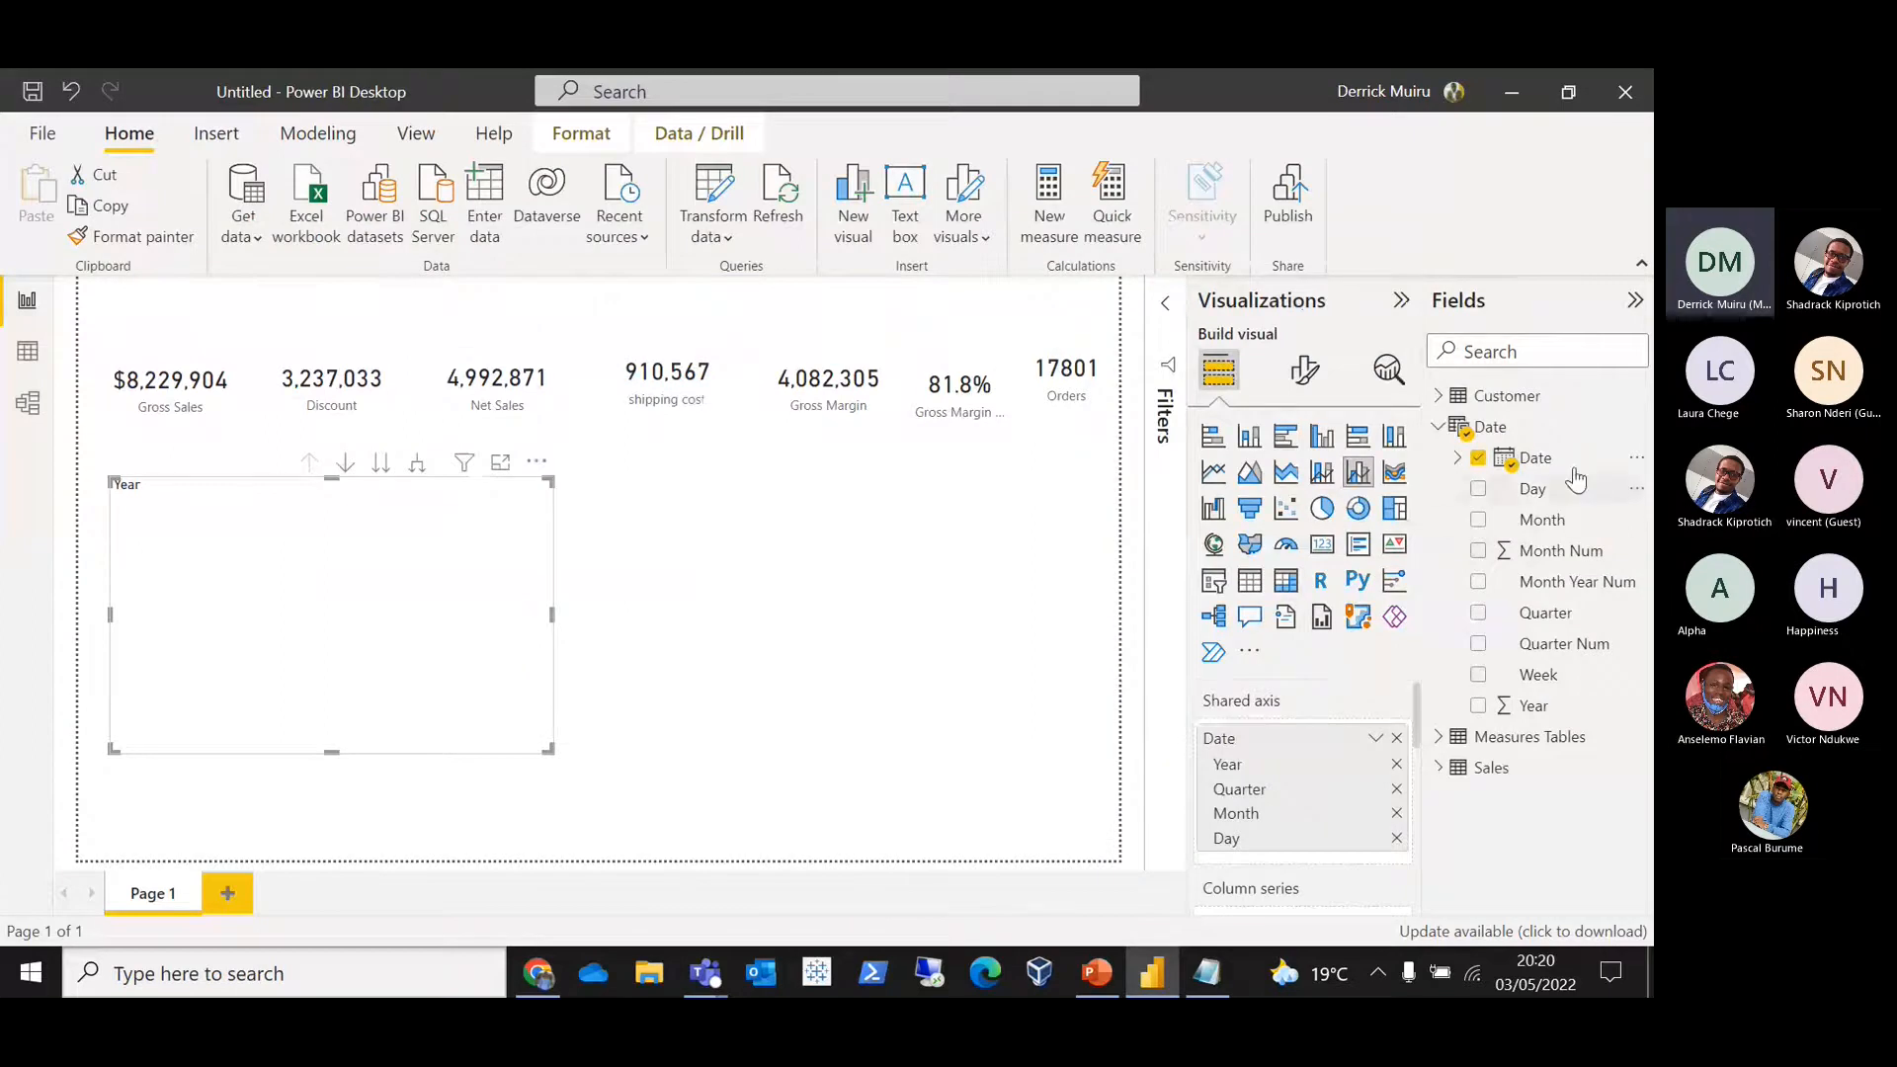
left_click(1439, 427)
left_click(1440, 458)
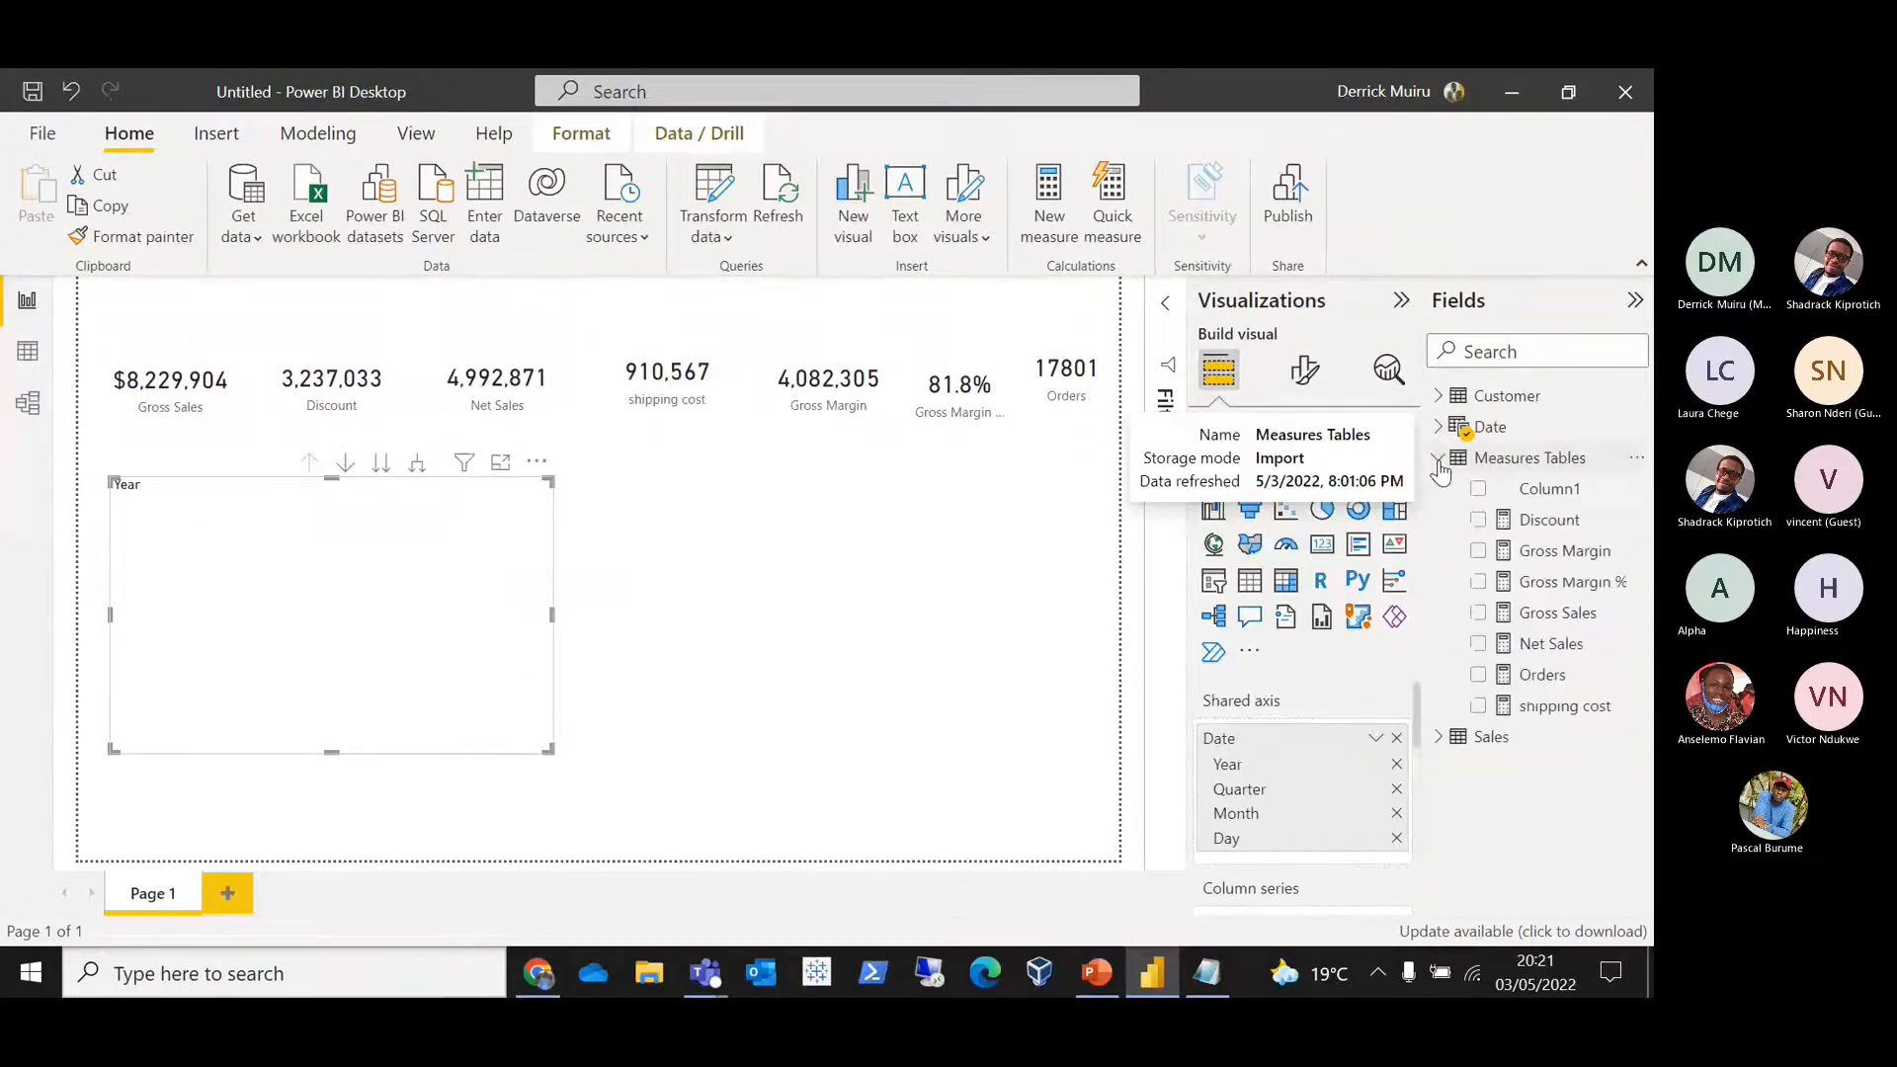
right_click(1534, 494)
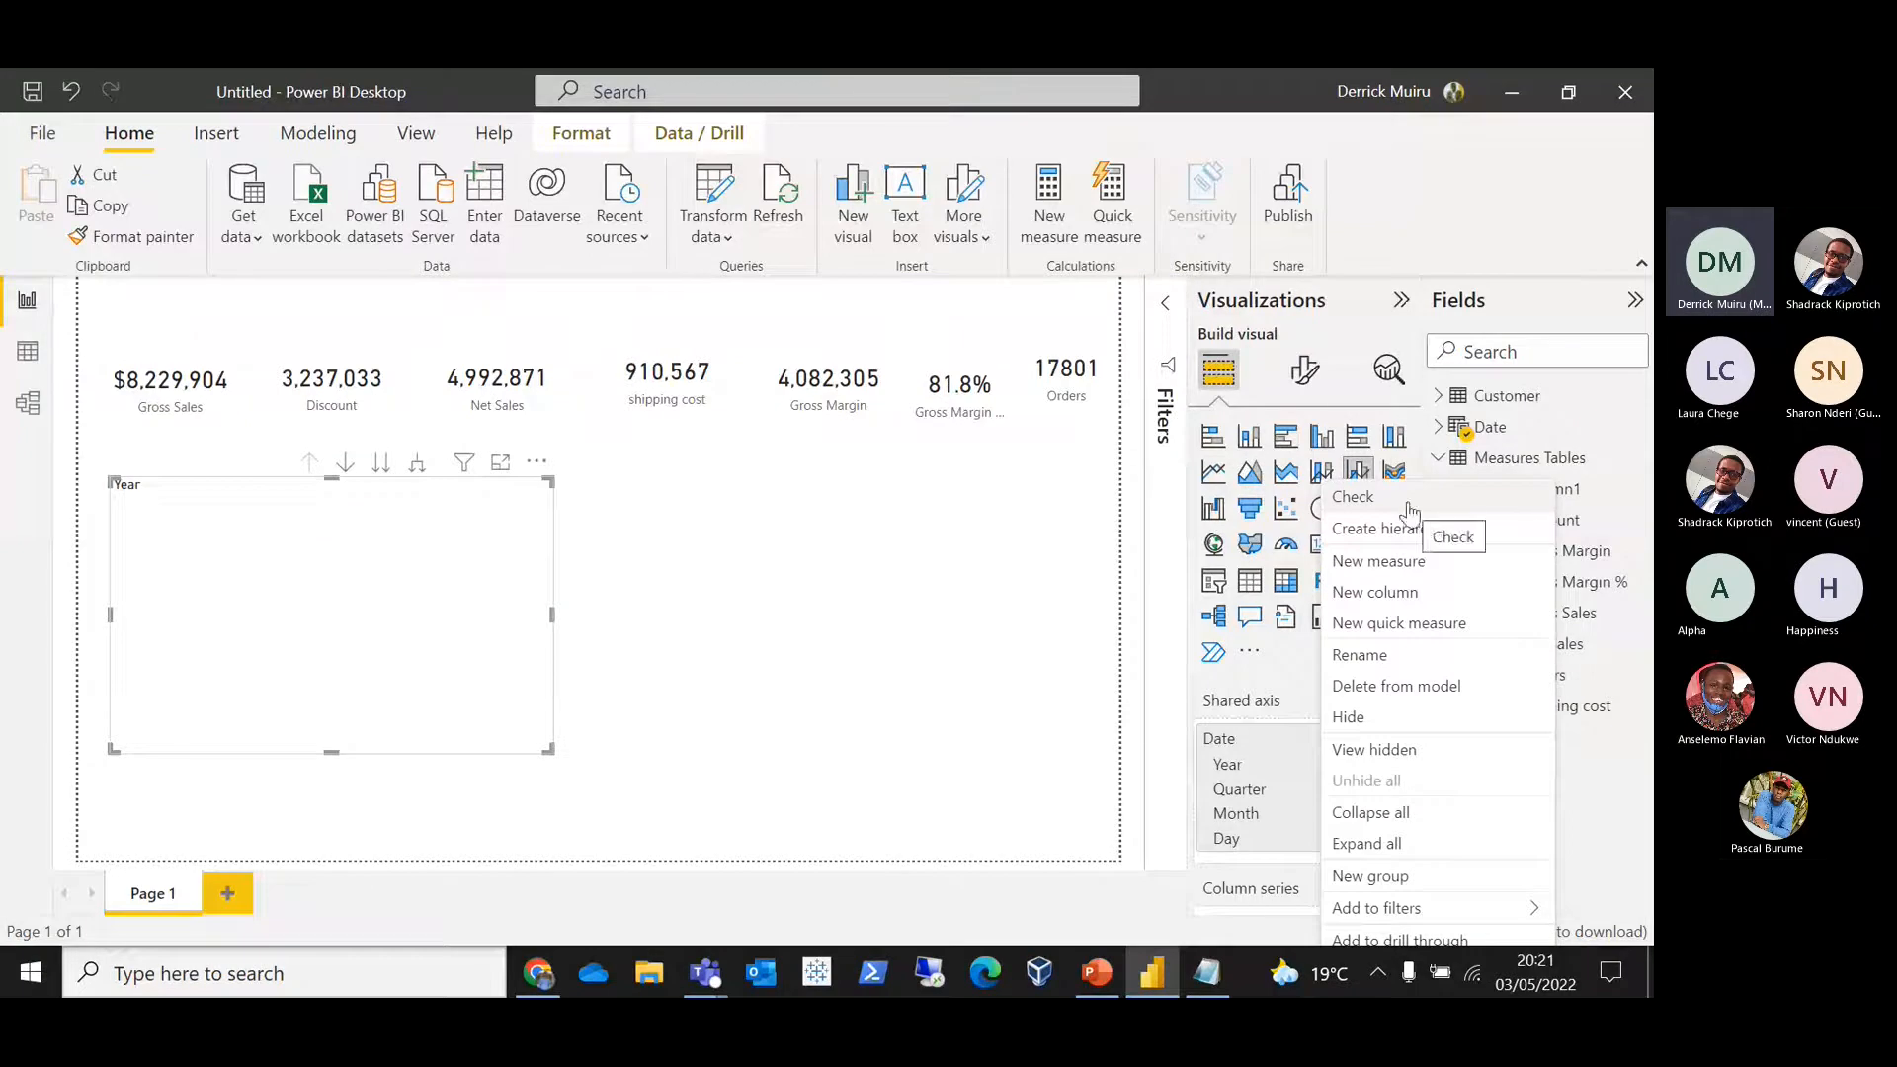
left_click(1444, 685)
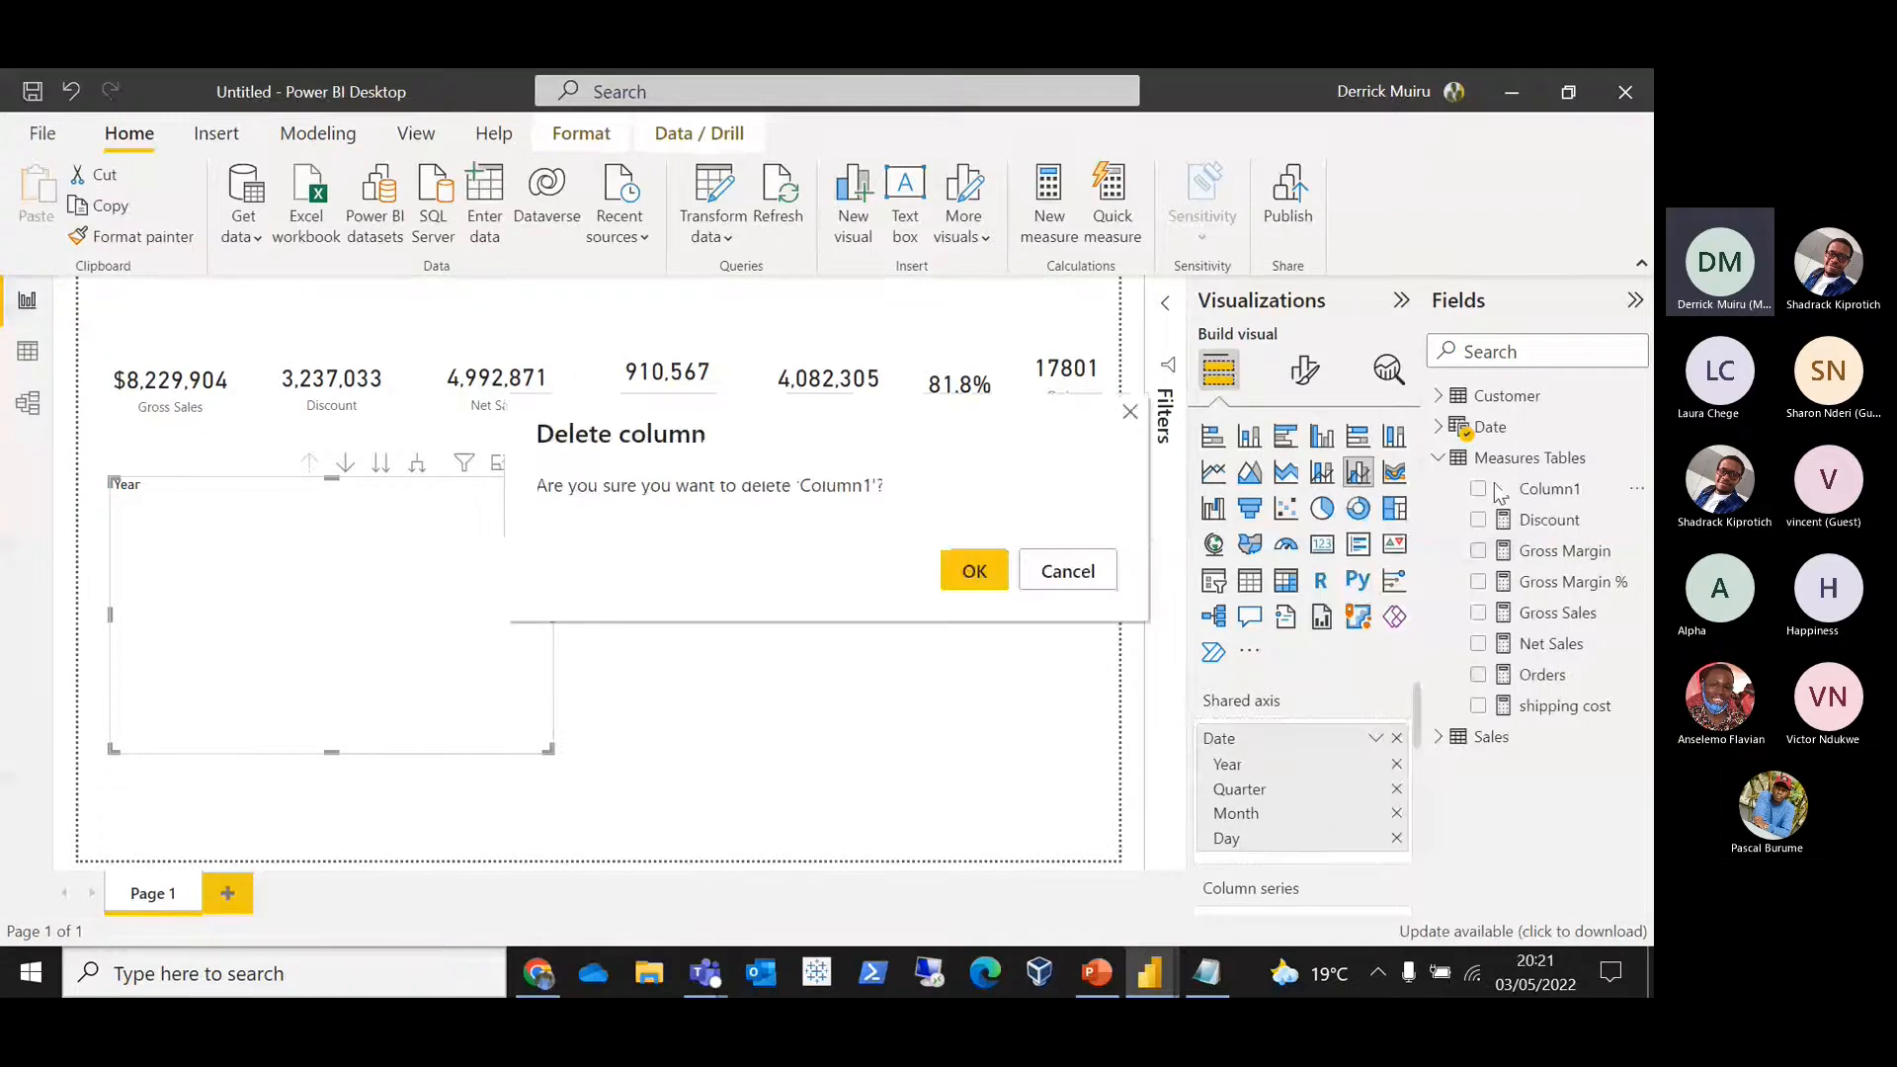
left_click(974, 571)
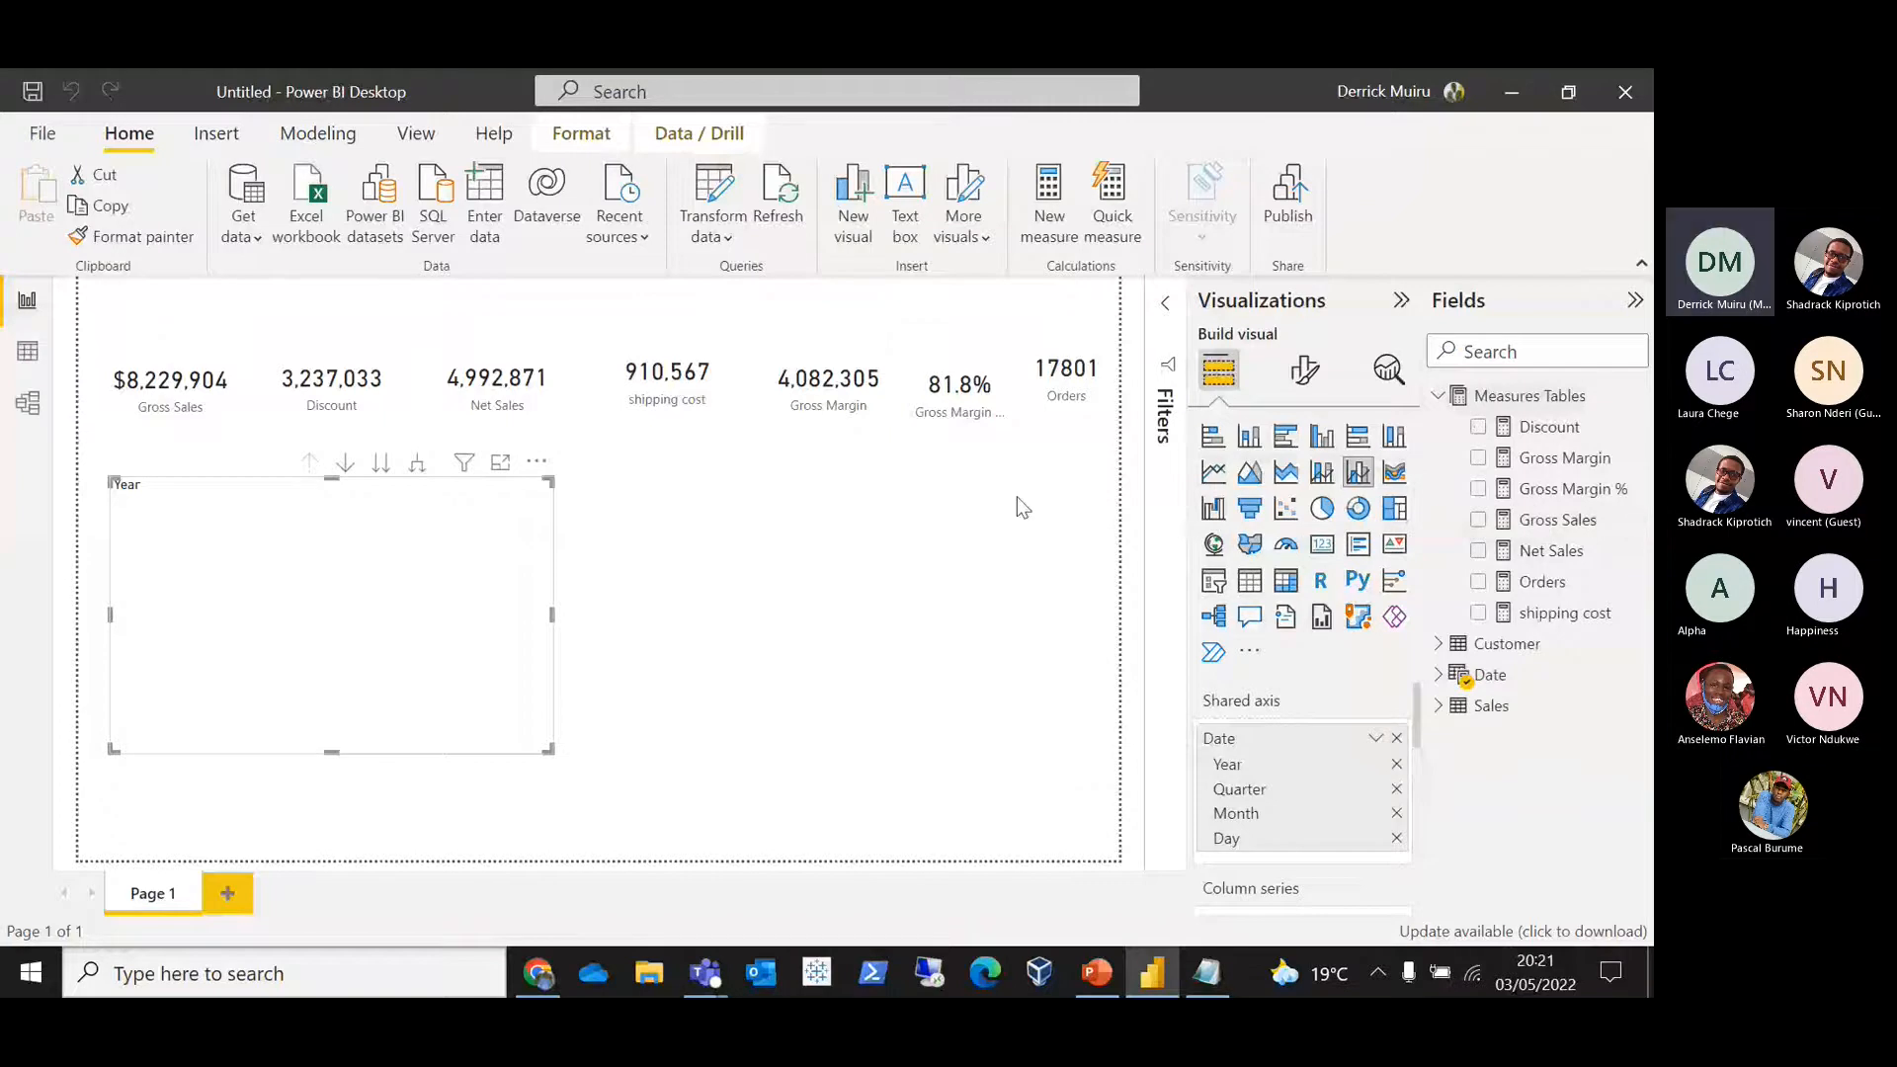
Step: Add the Gross Margin % measure to the combo chart's line values
scroll(1396, 726, "down", 3)
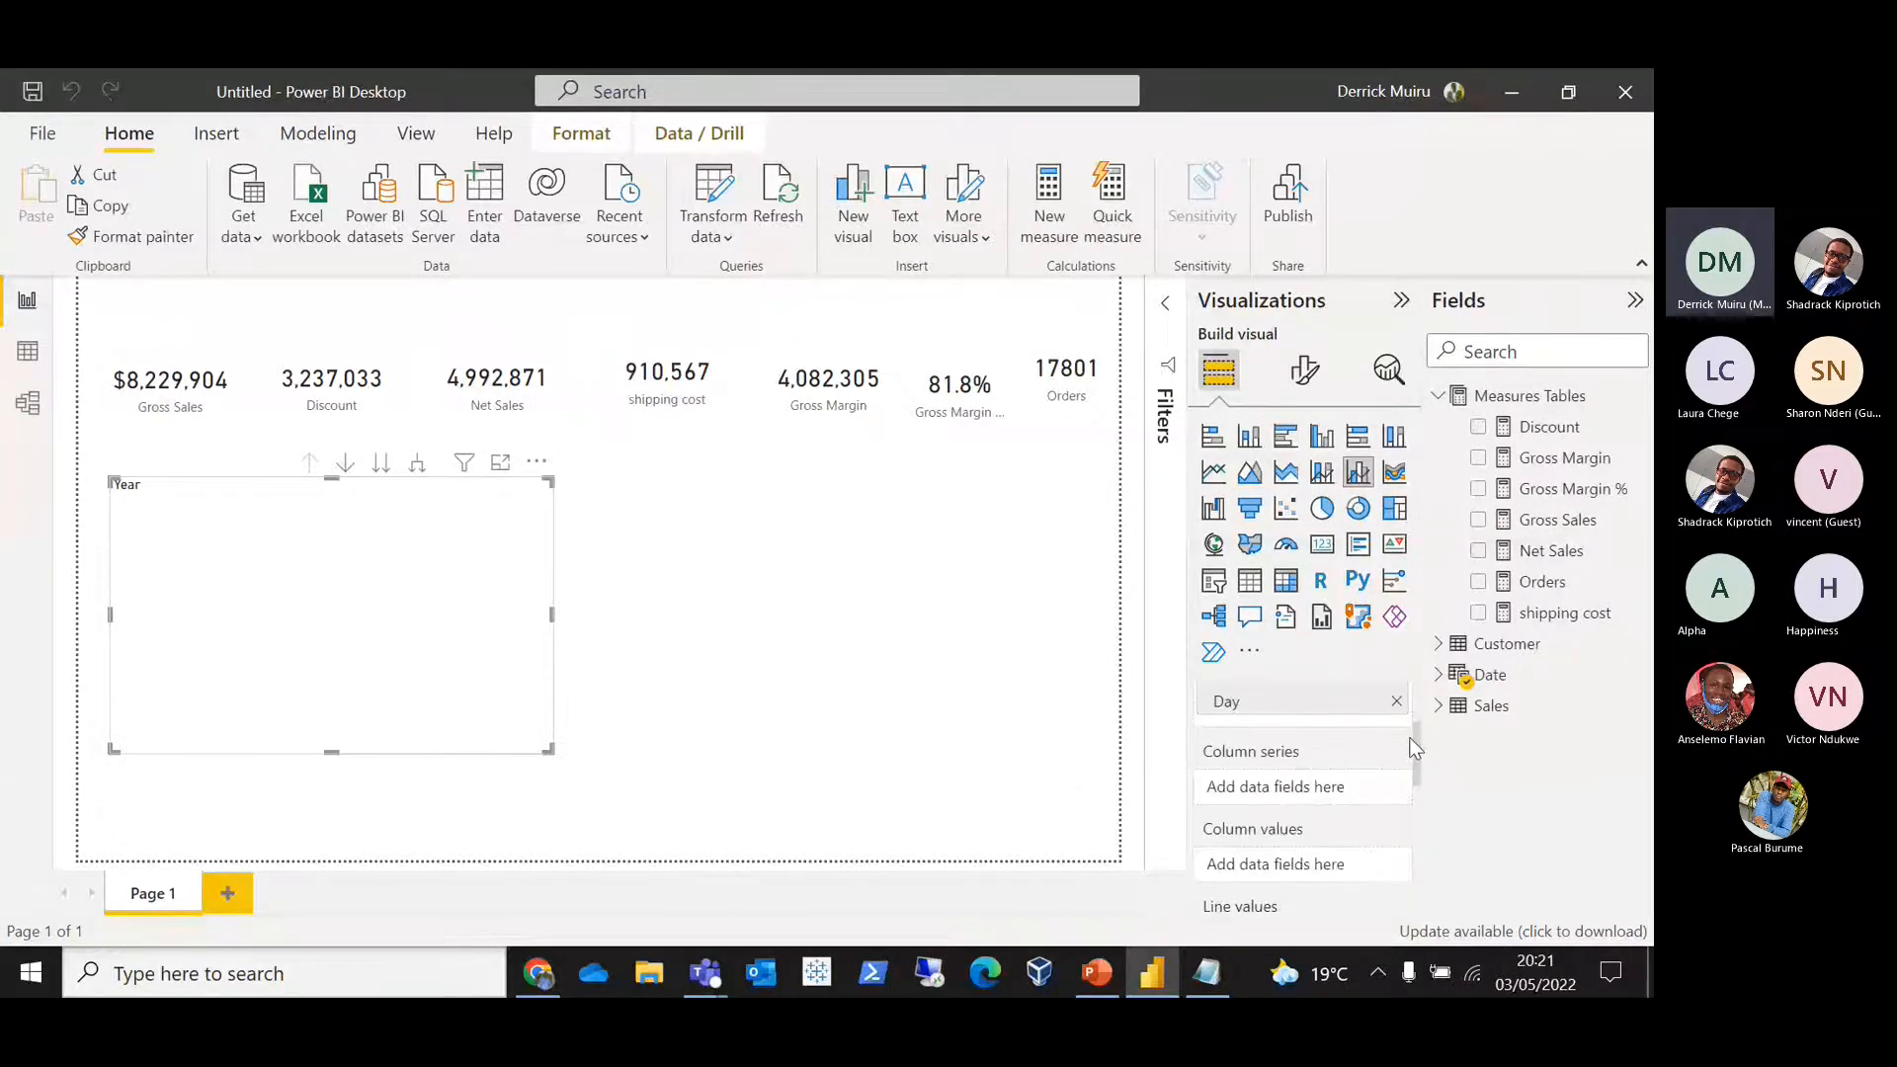
scroll(1406, 751, "down", 1)
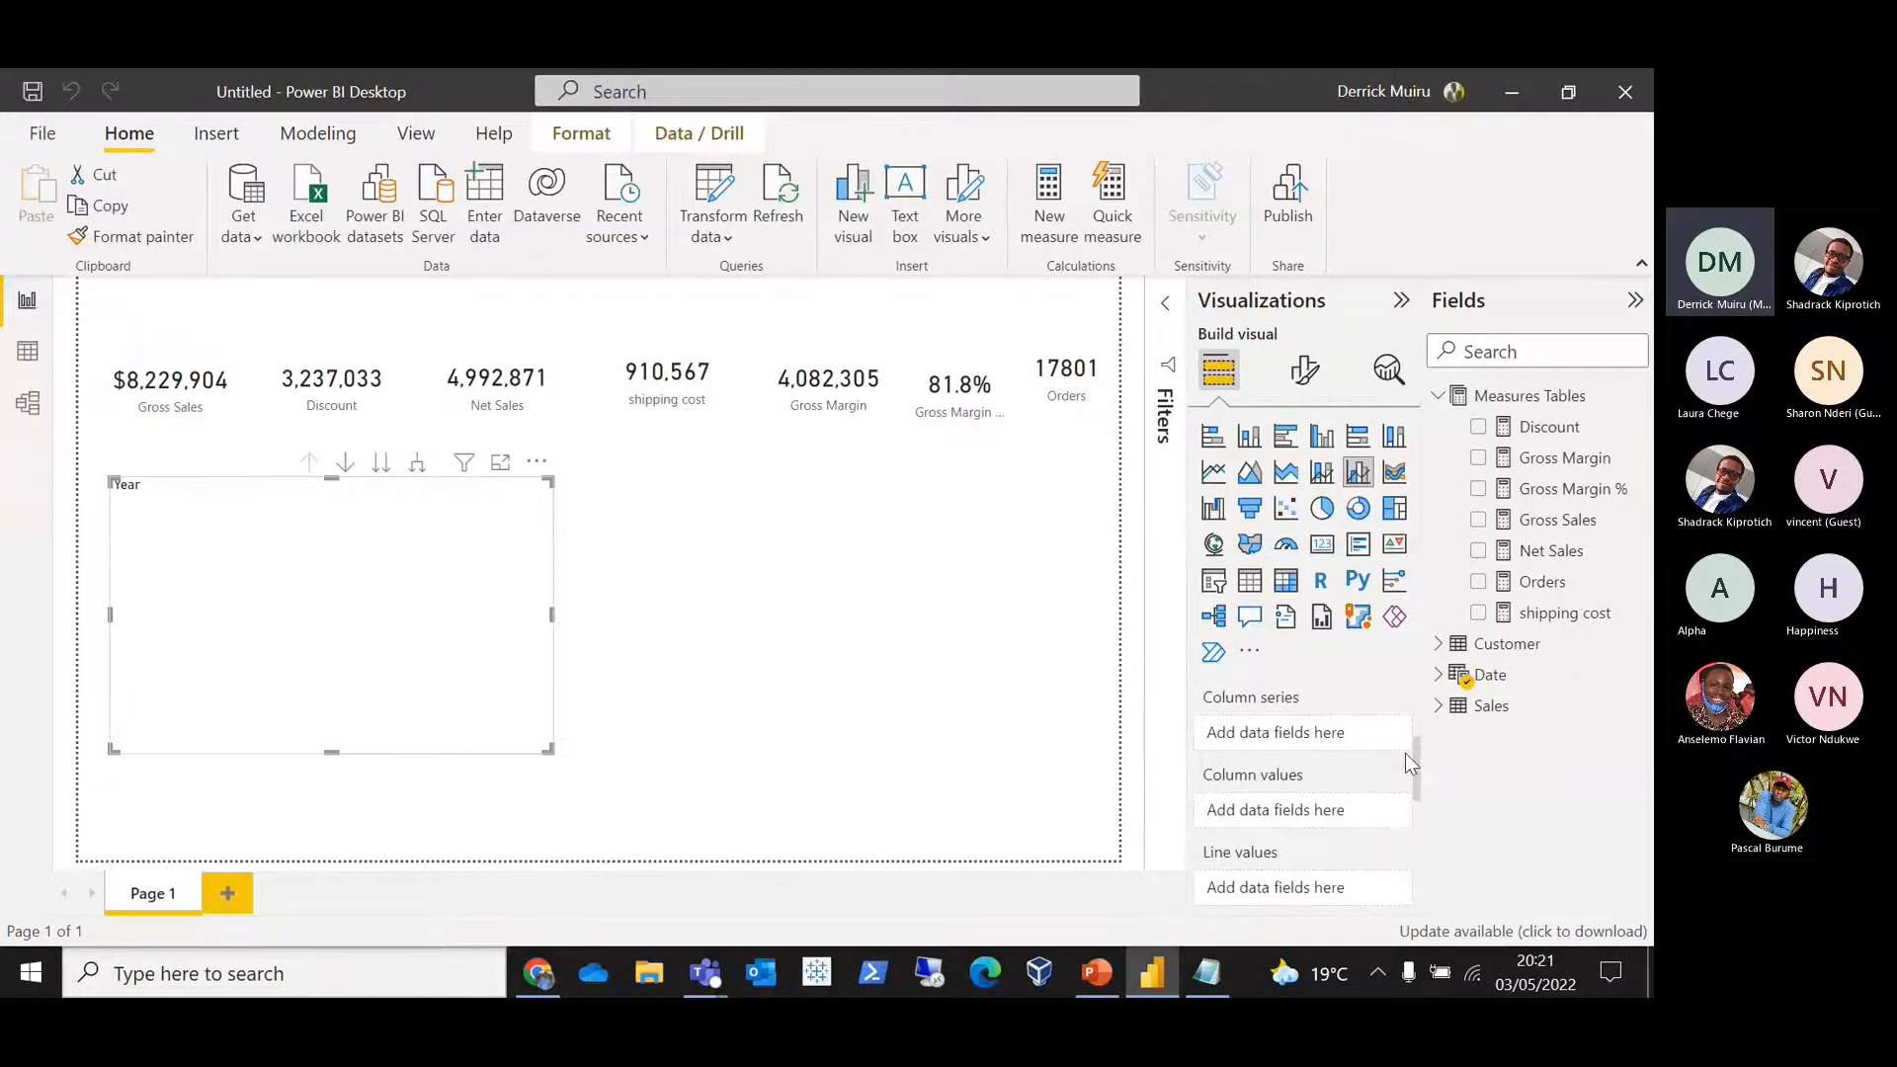
left_click_drag(1566, 489, 1323, 891)
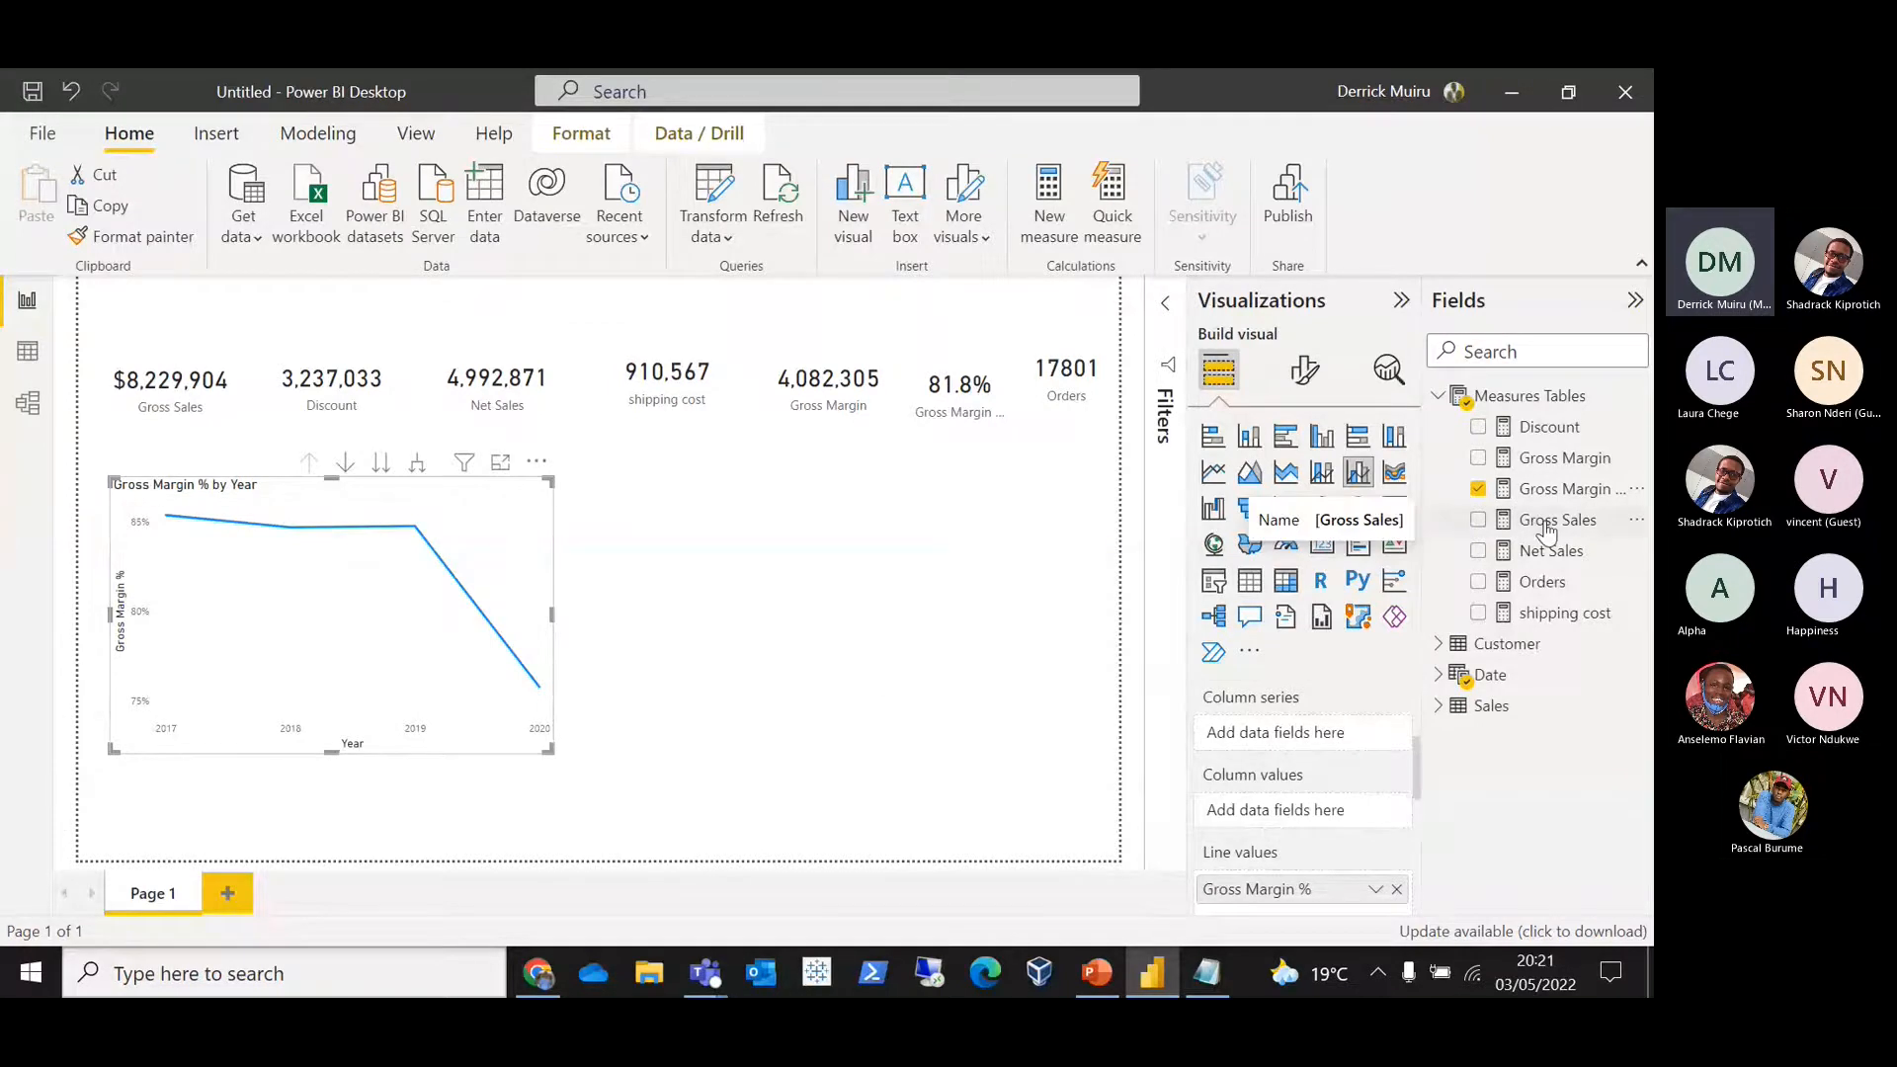
Step: Add Gross Sales and Gross Margin as the combo chart's column values, following the Chrome mockup, and enlarge the chart
key("alt+Tab")
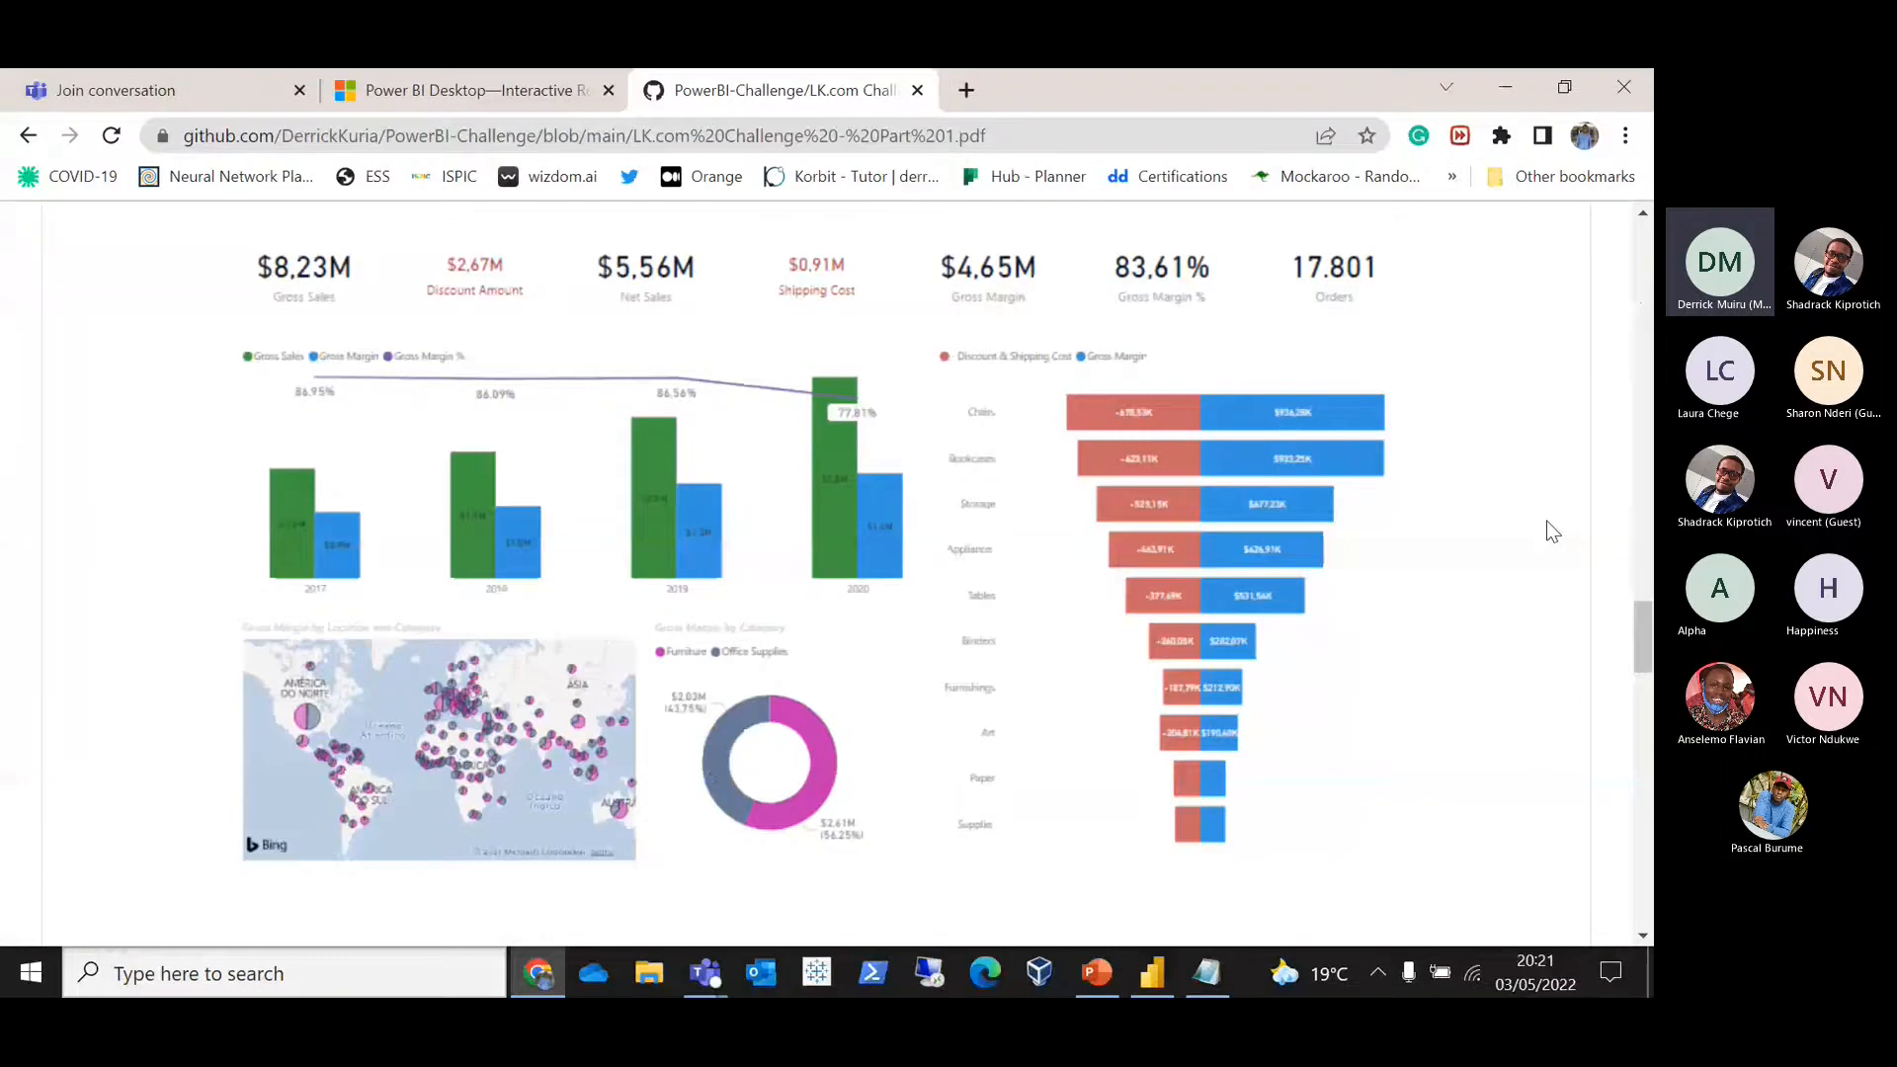
key("alt+Tab")
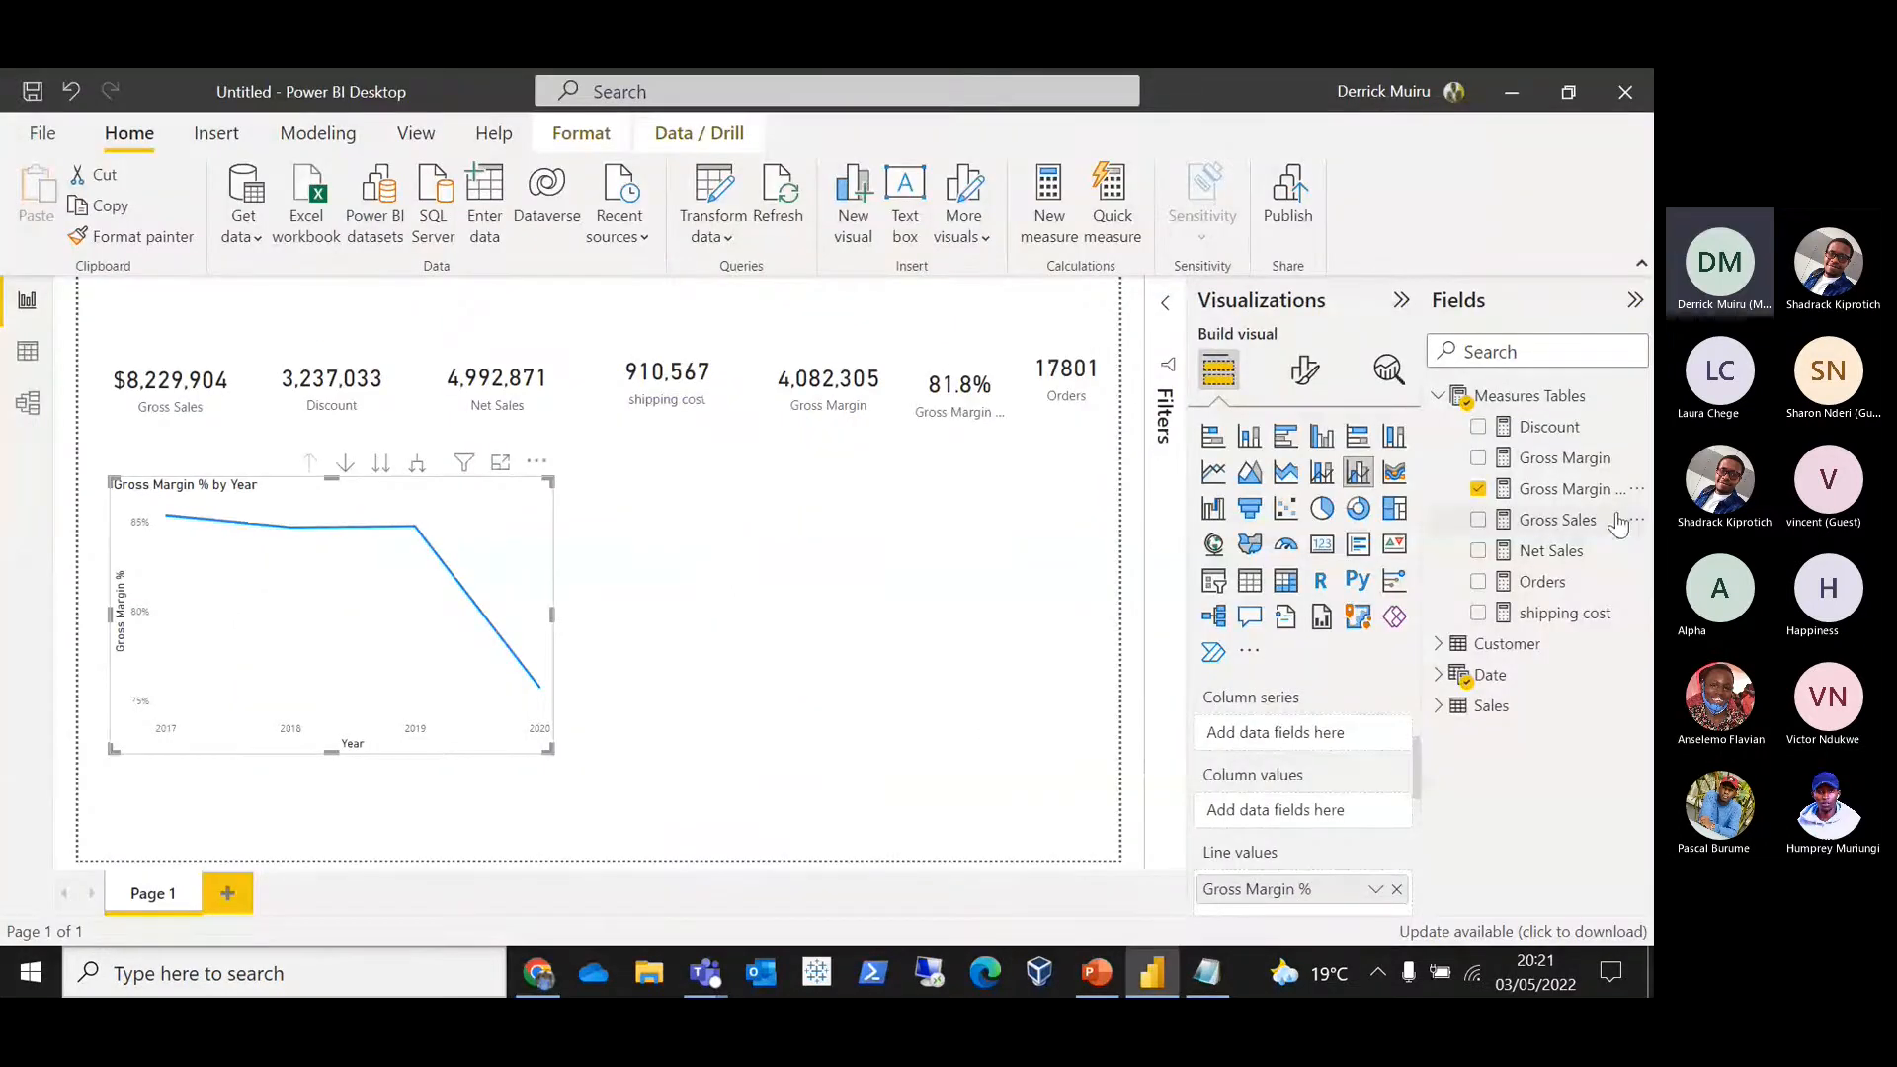
left_click_drag(1620, 523, 1336, 816)
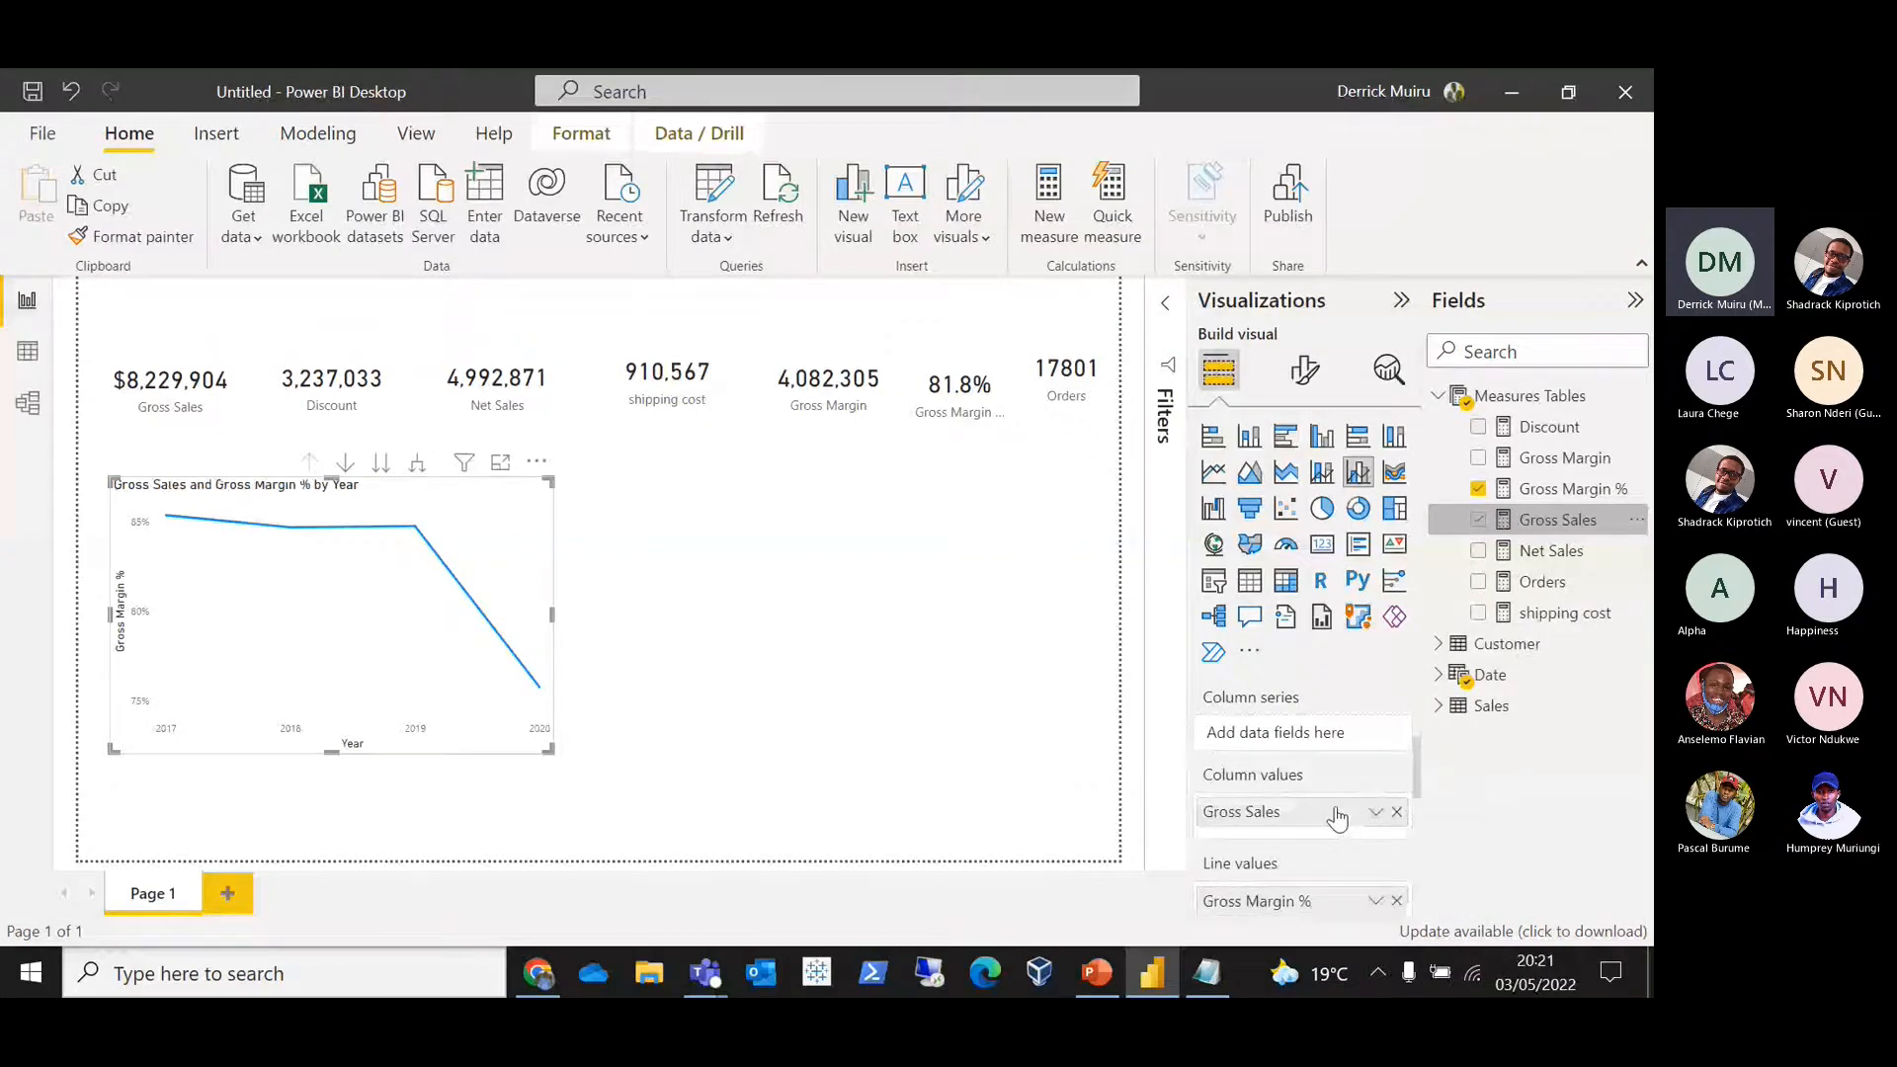
left_click_drag(1564, 458, 1333, 846)
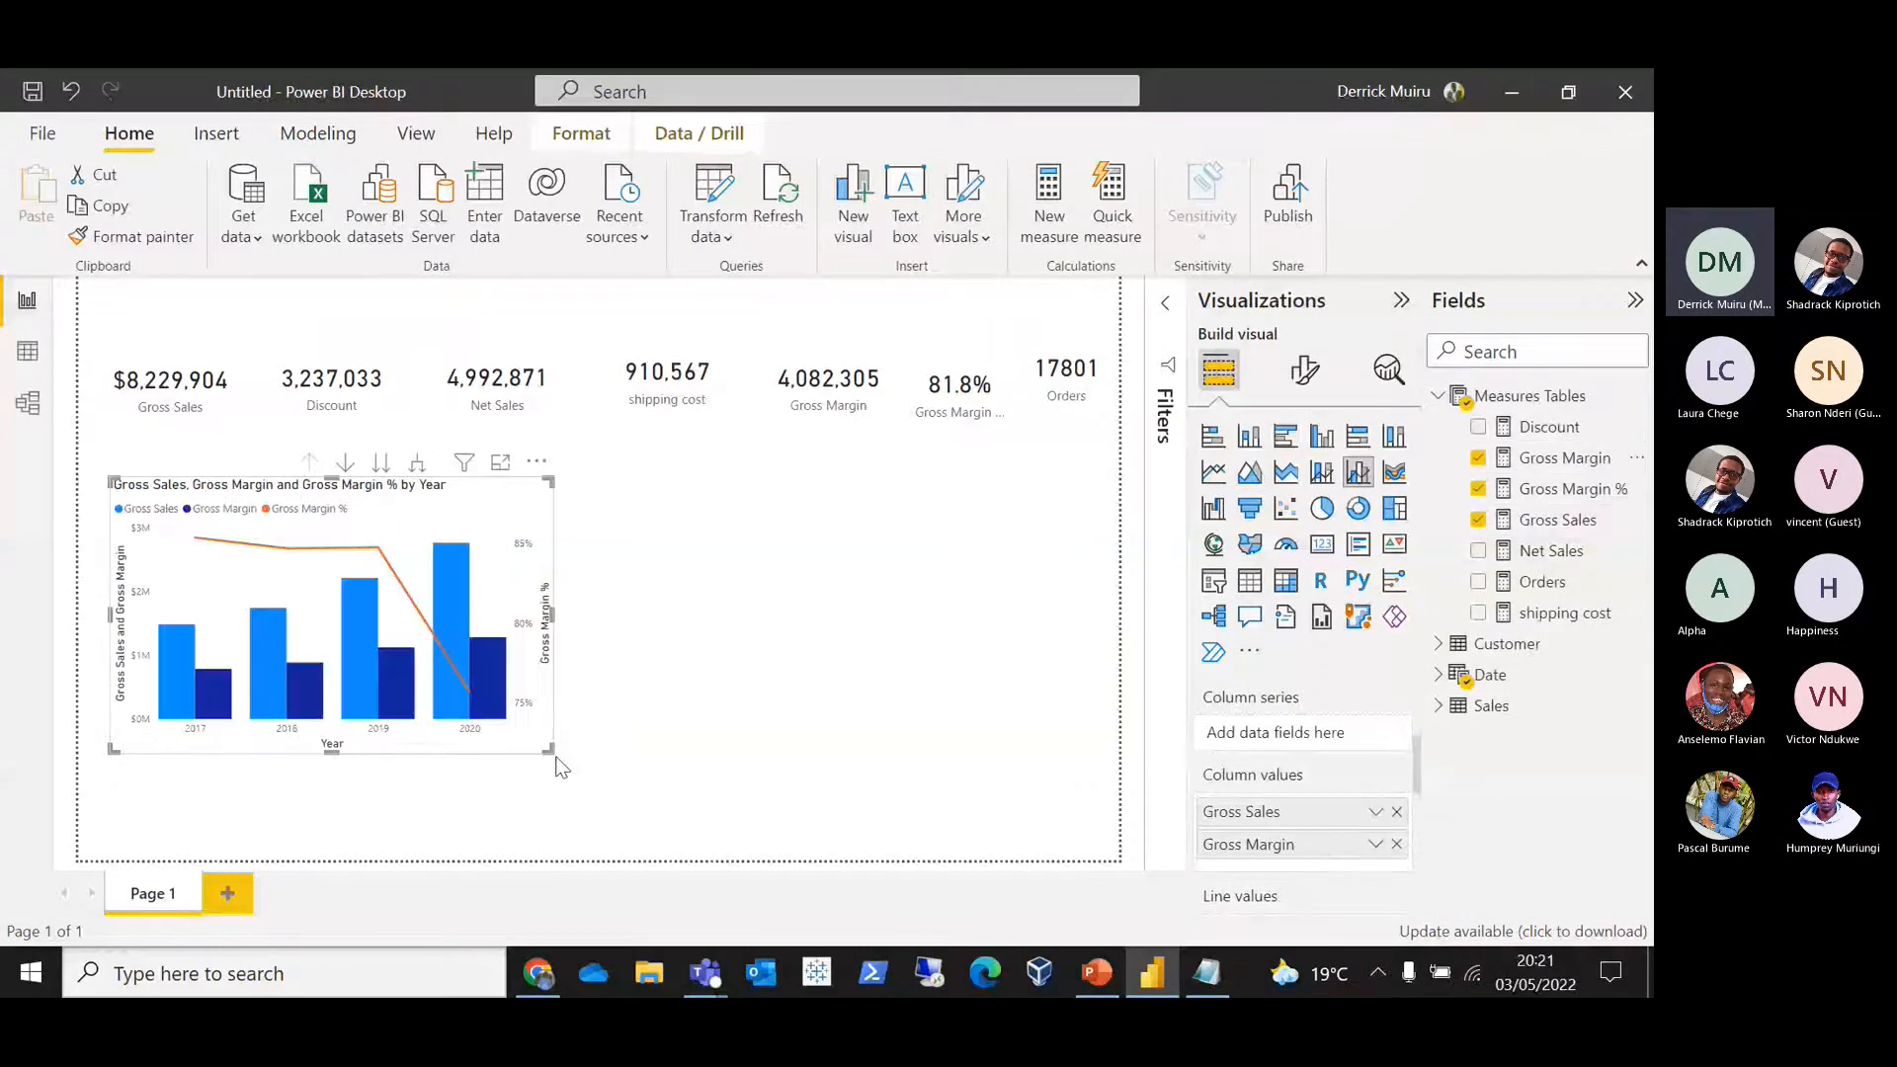
left_click_drag(550, 759, 707, 847)
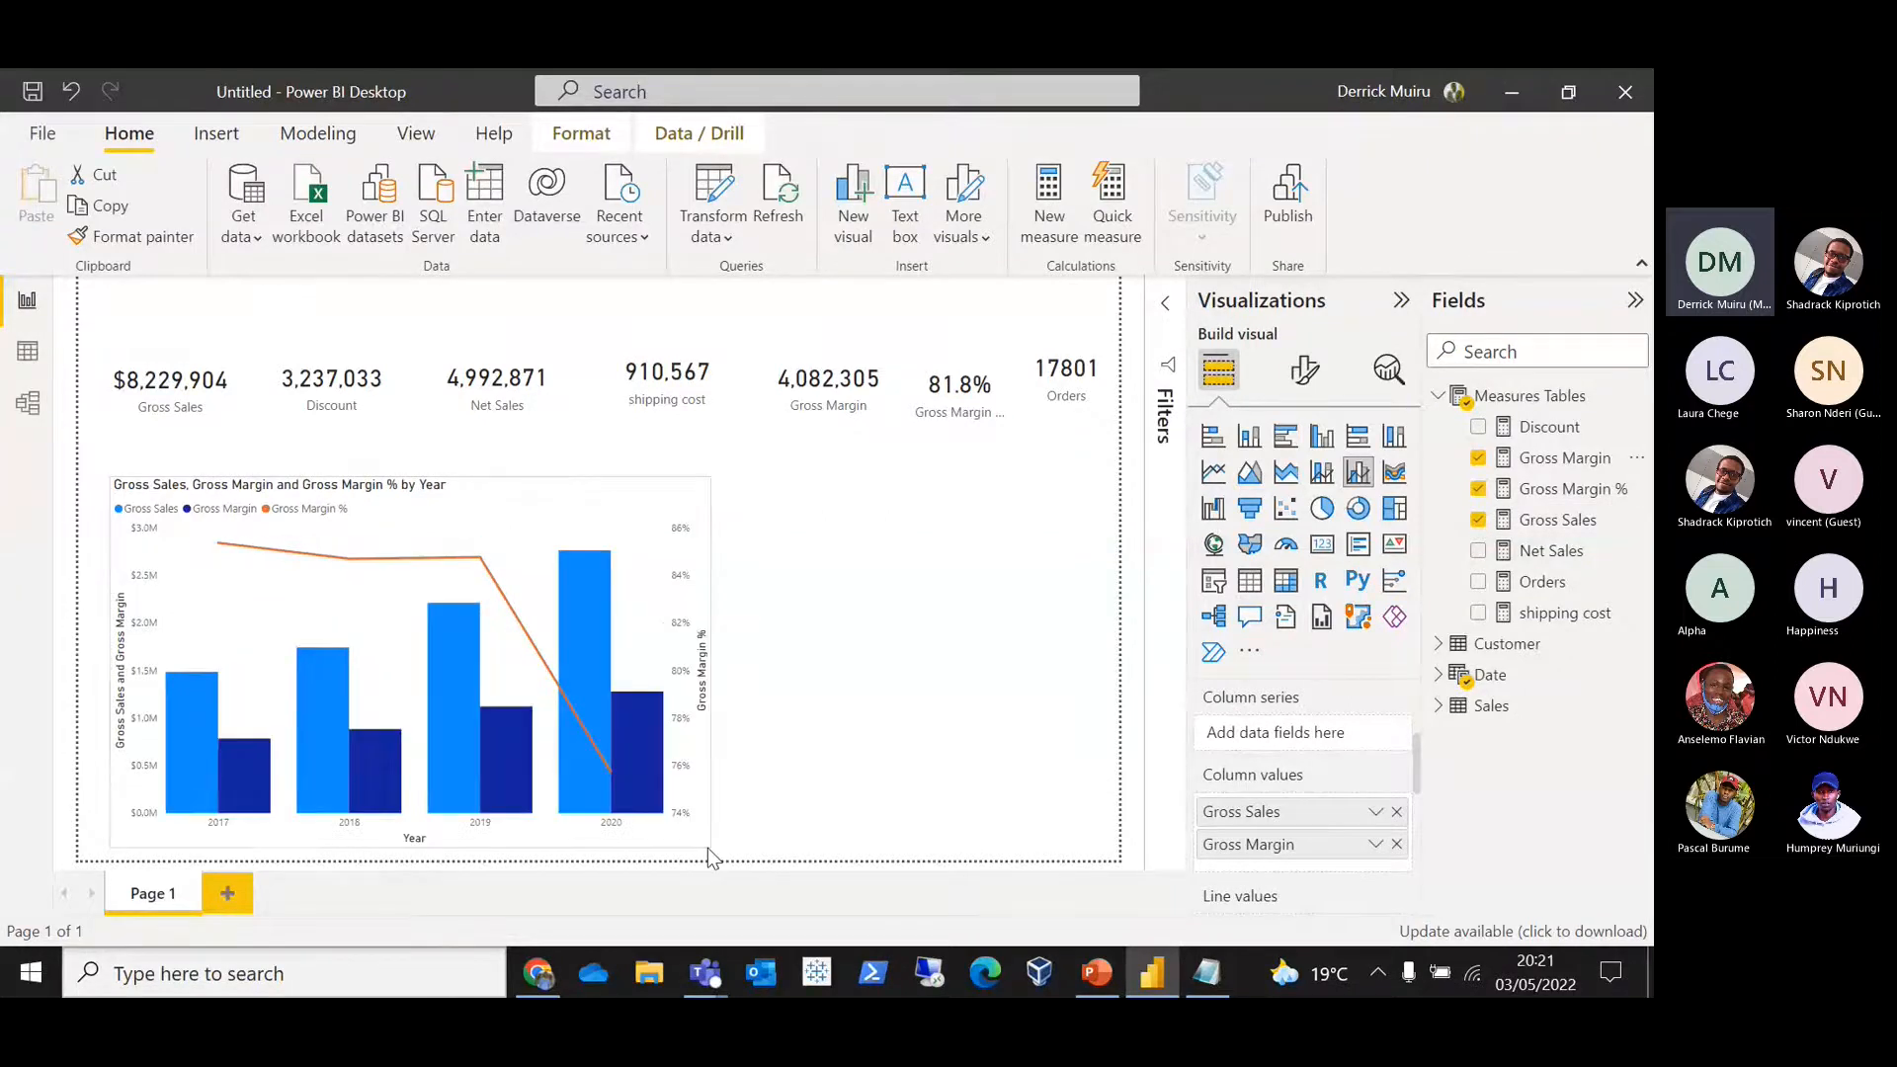
Step: Step the combo chart through quarter, month and day levels, examine the daily data in focus mode, and return to the yearly report view
left_click_drag(707, 481, 713, 476)
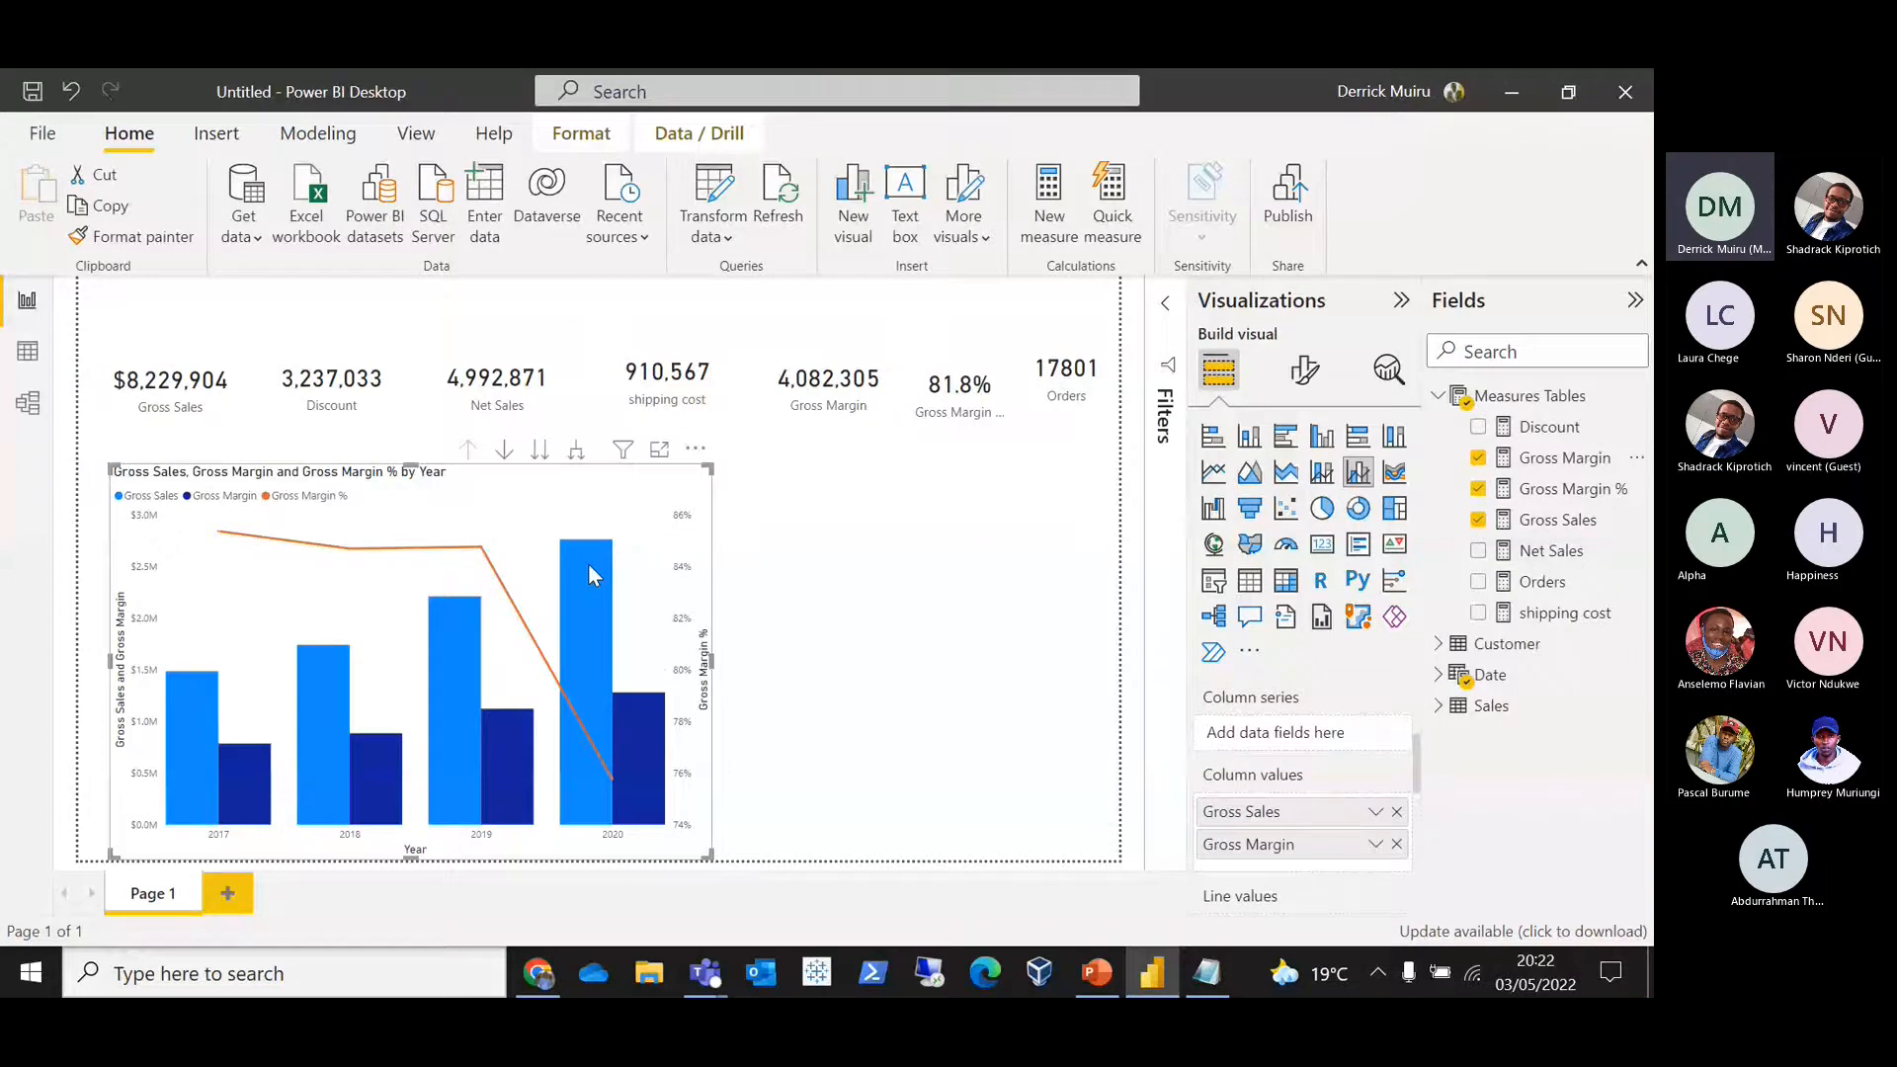
mouse_move(577, 565)
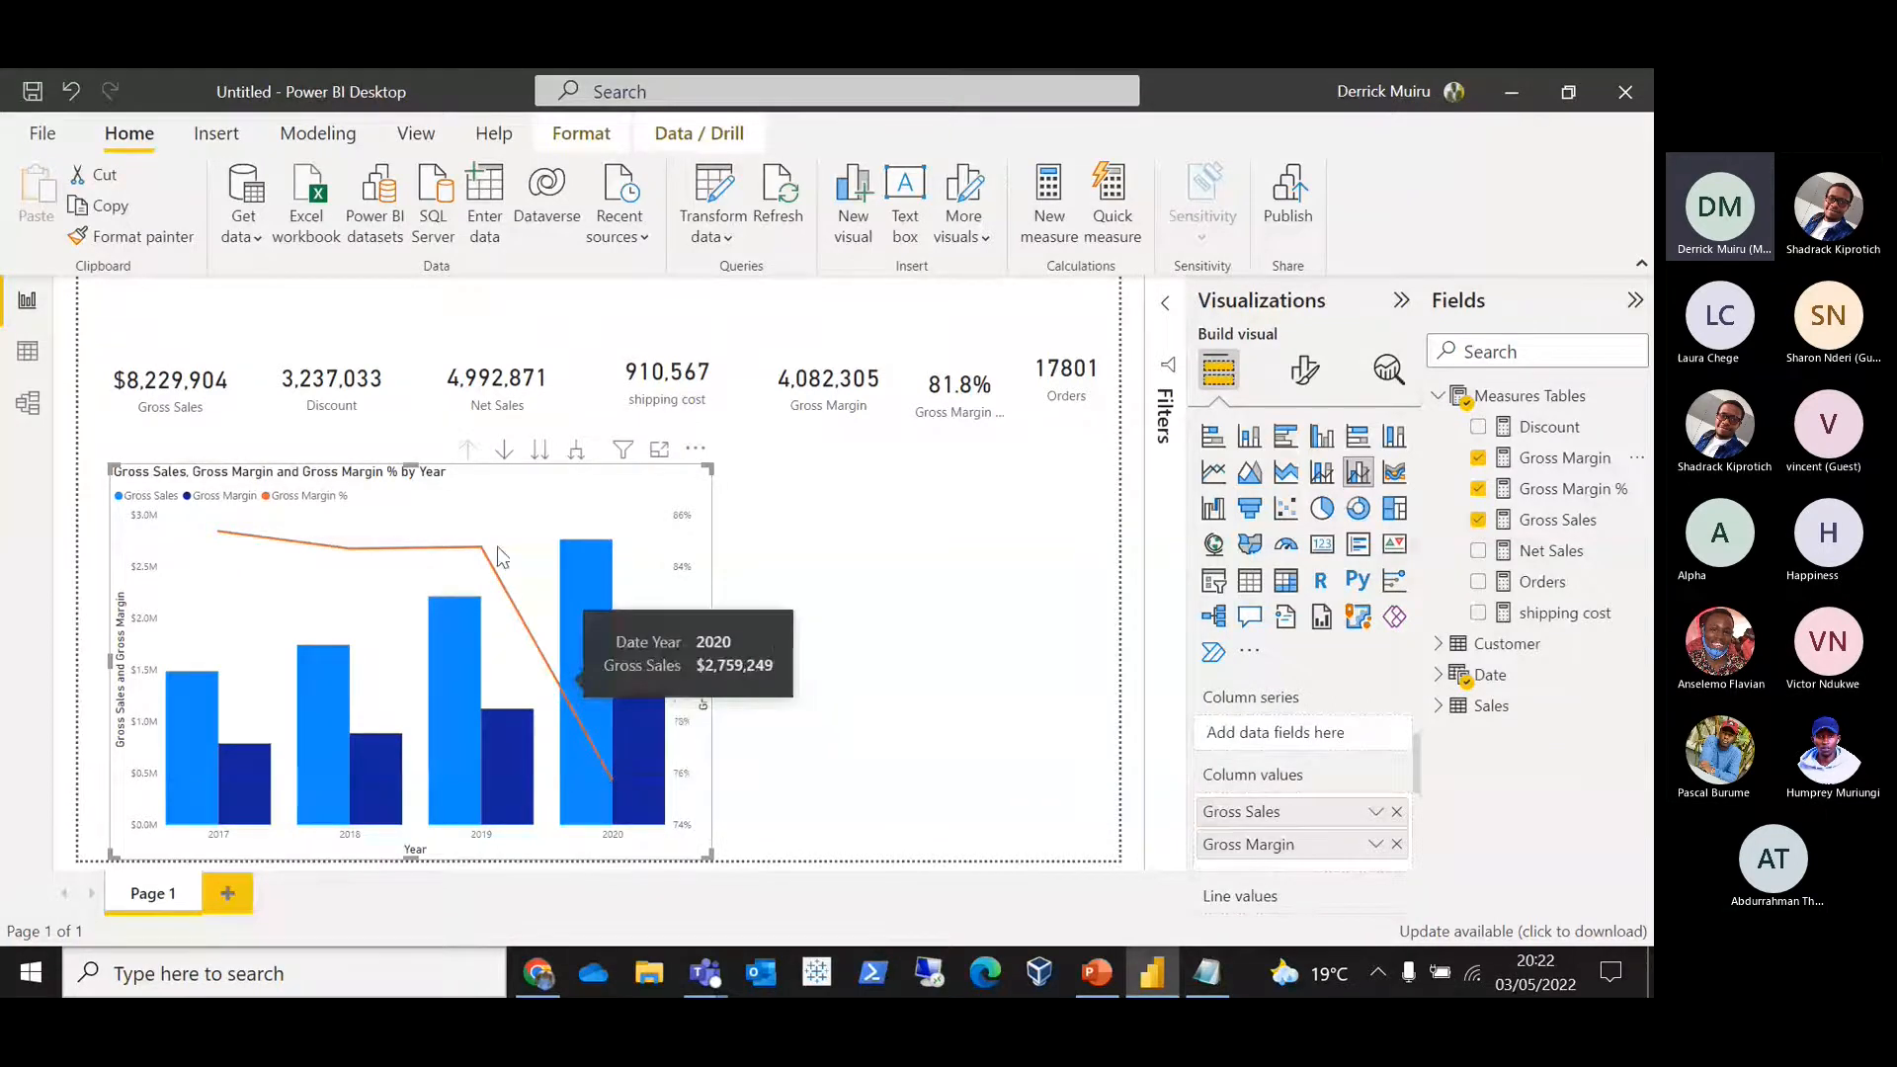
left_click(538, 451)
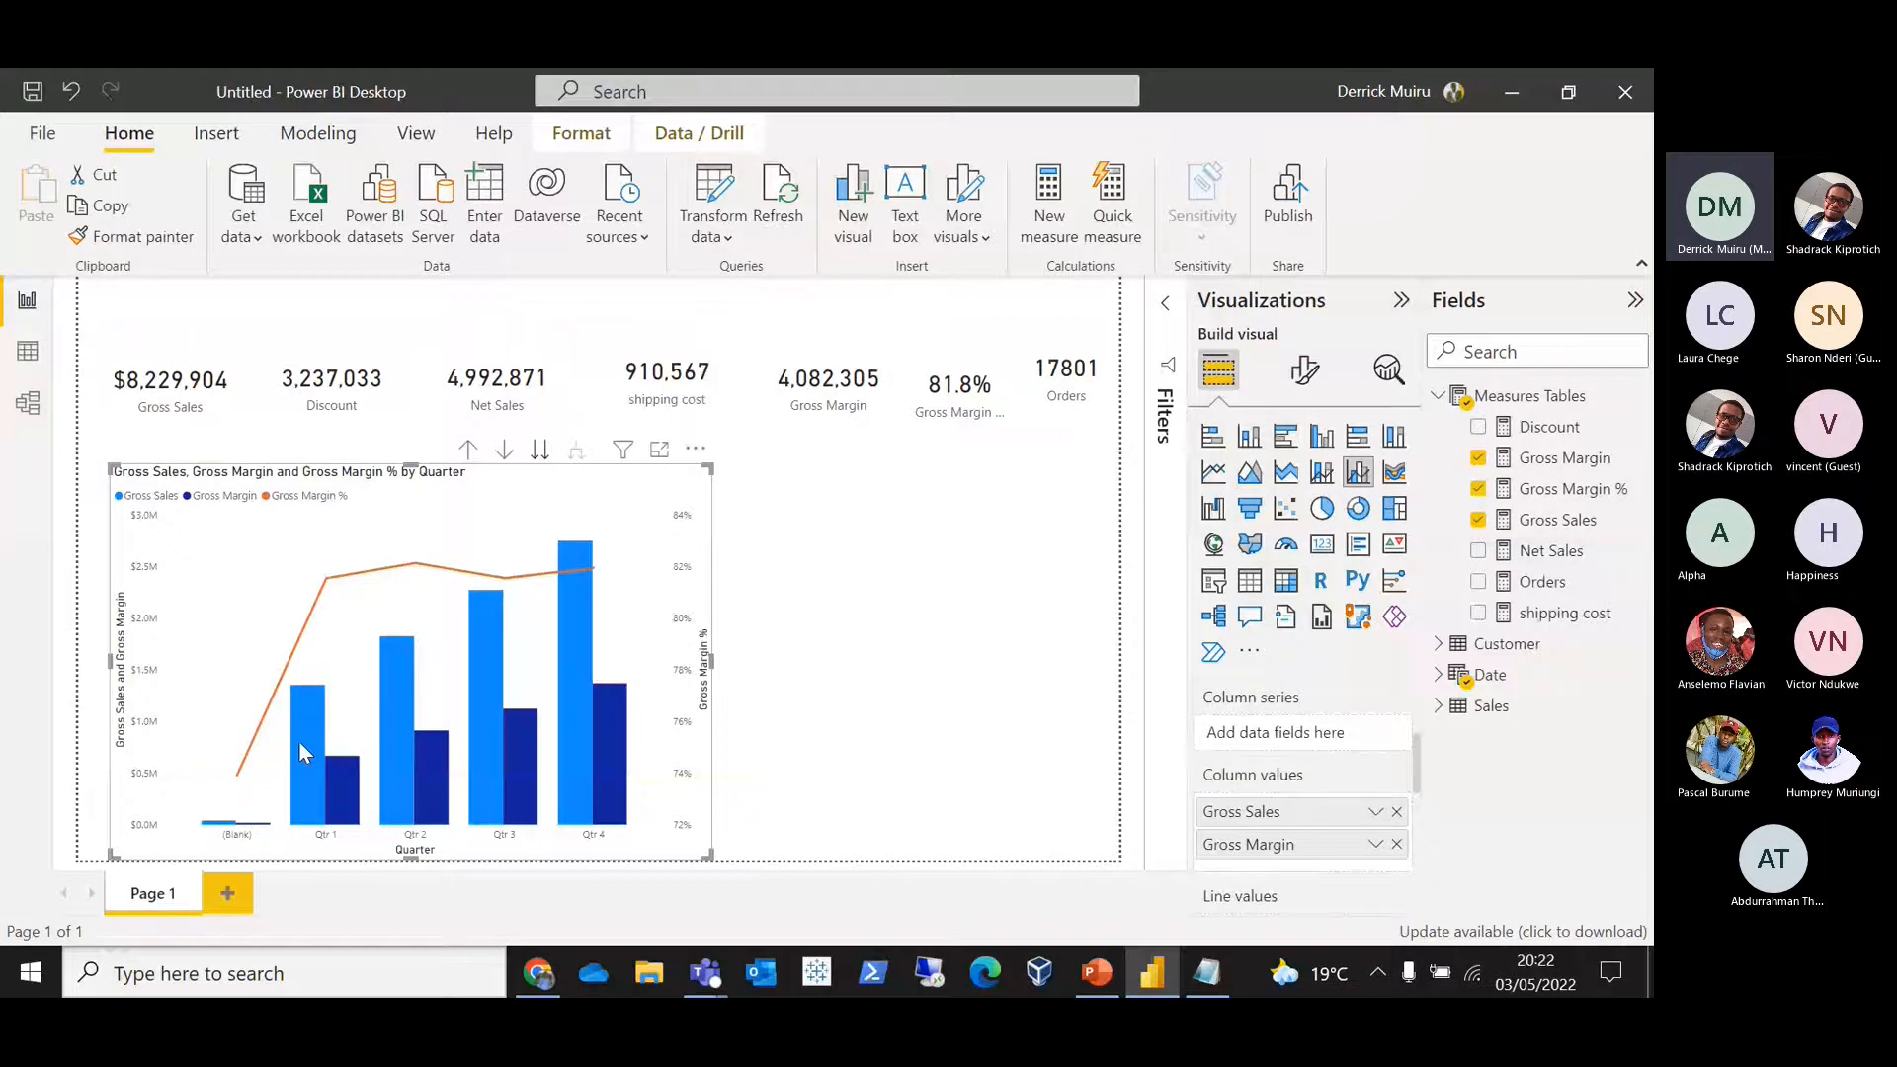
mouse_move(310, 735)
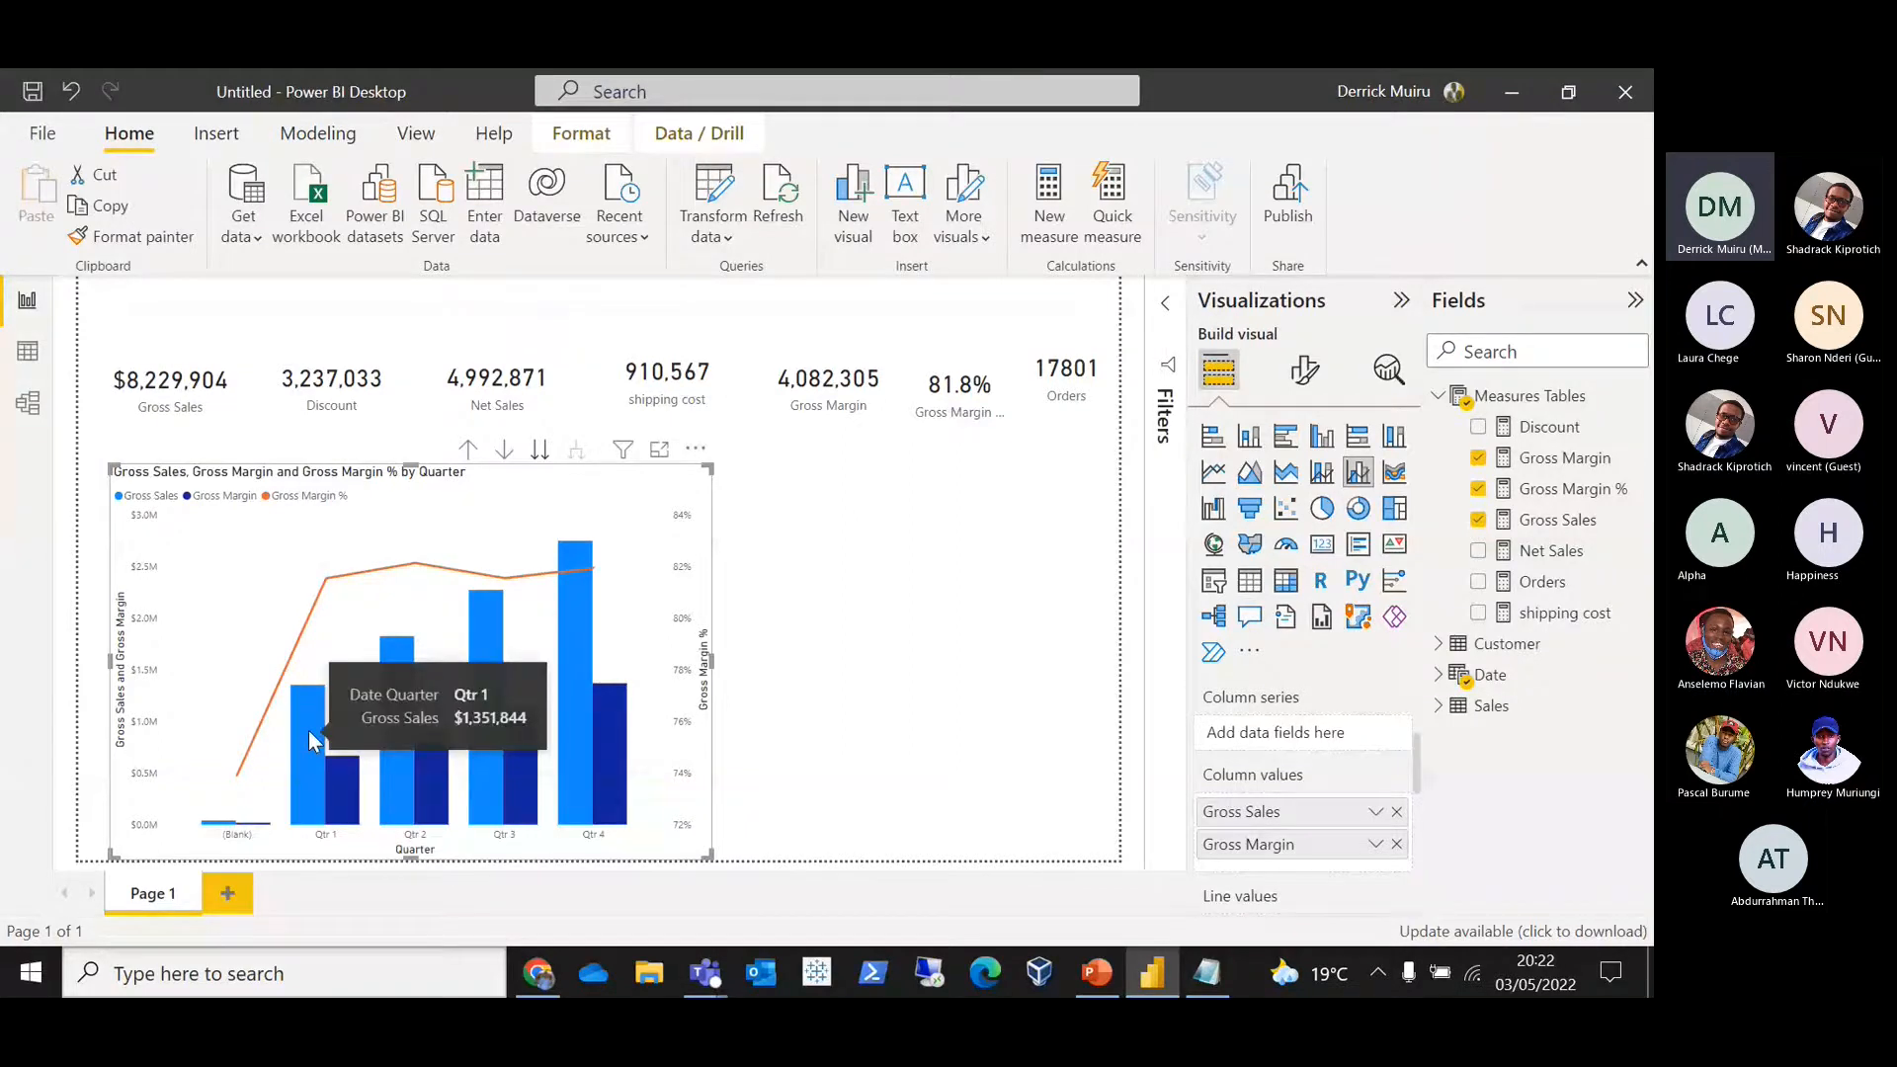
mouse_move(396, 713)
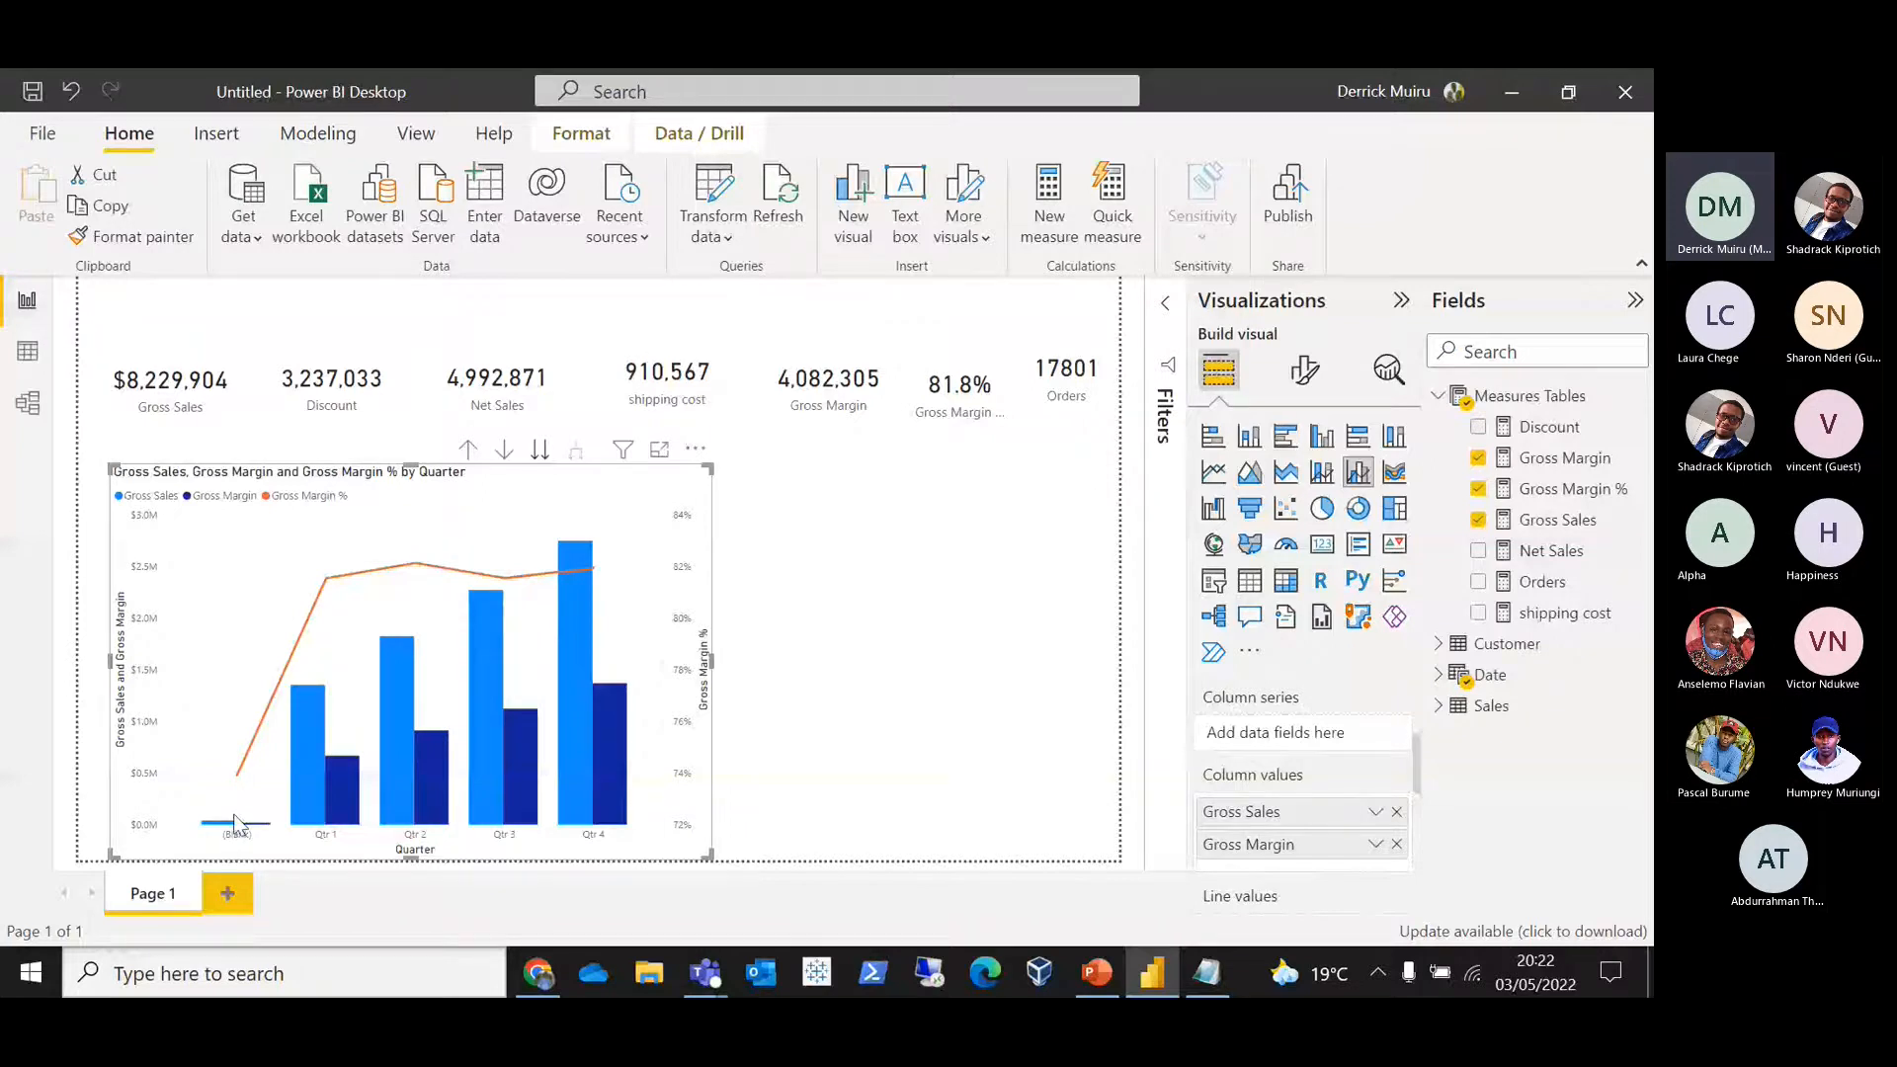
left_click(540, 451)
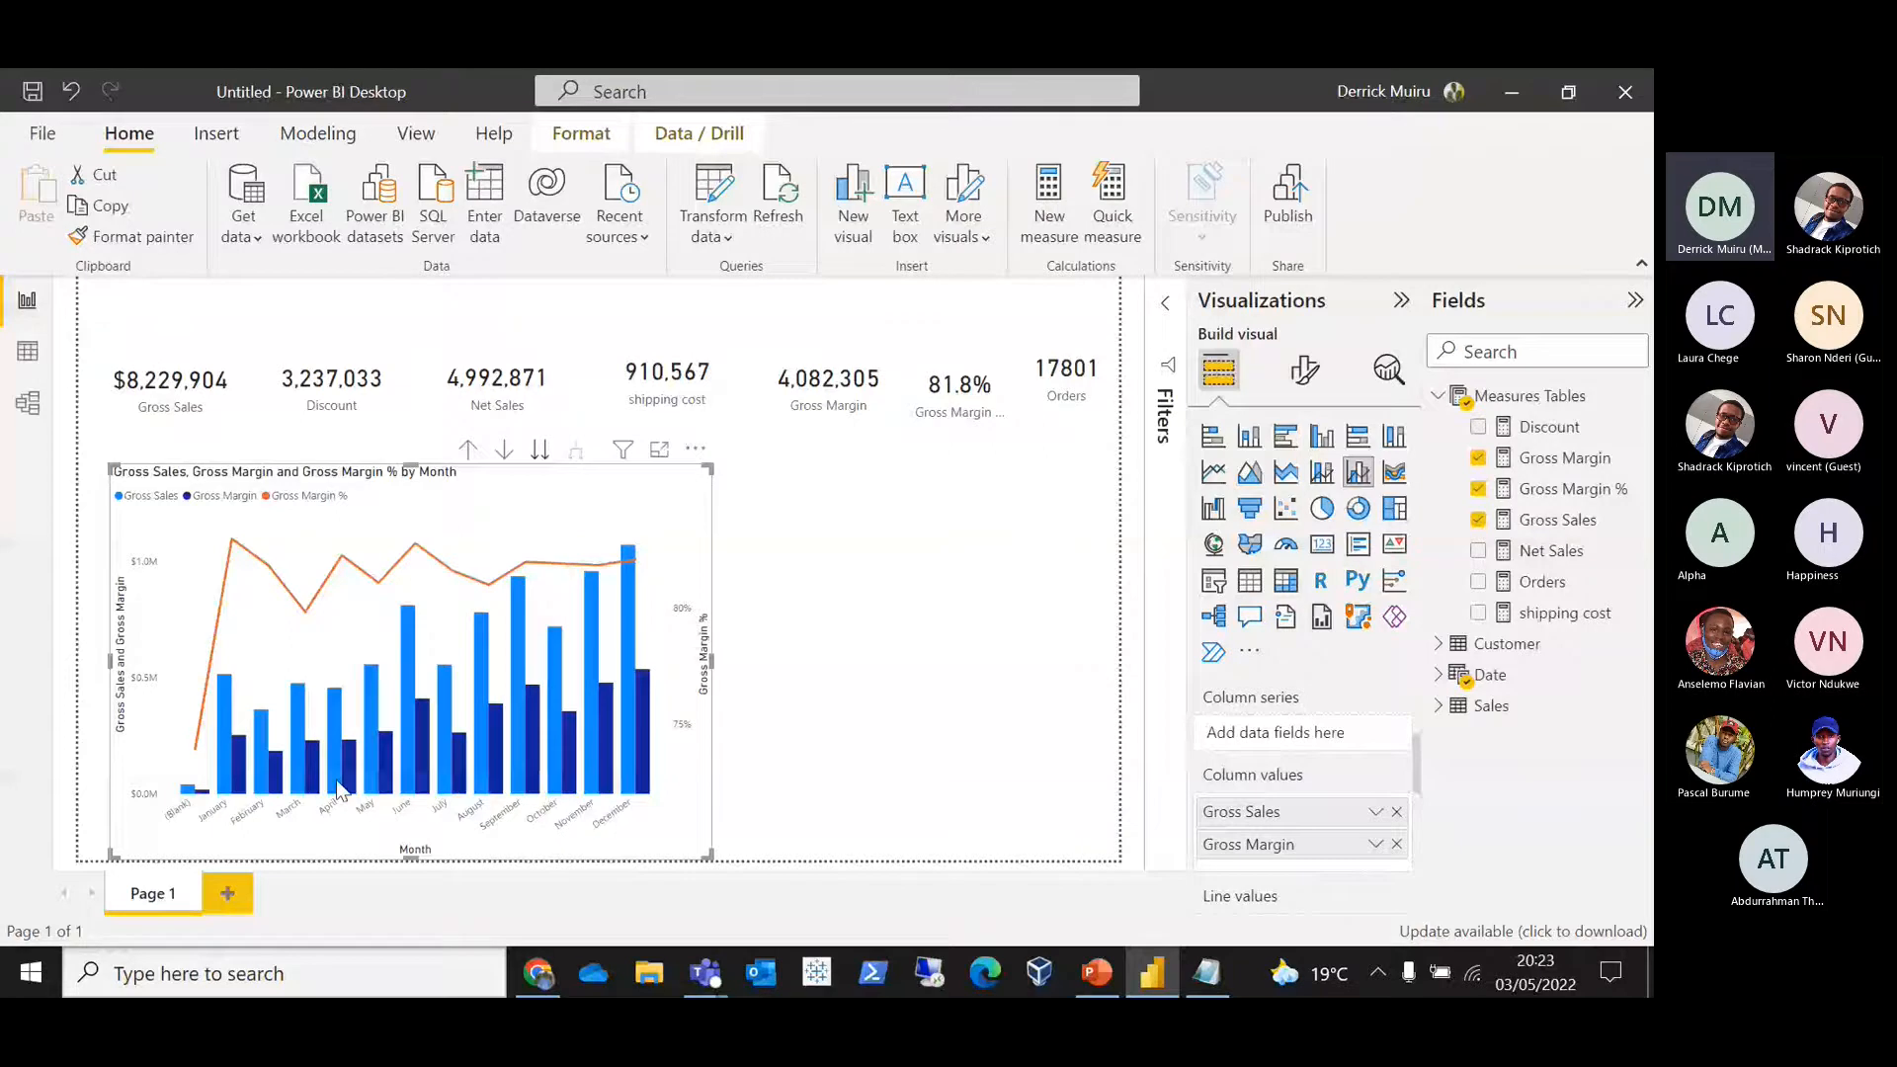
left_click(538, 452)
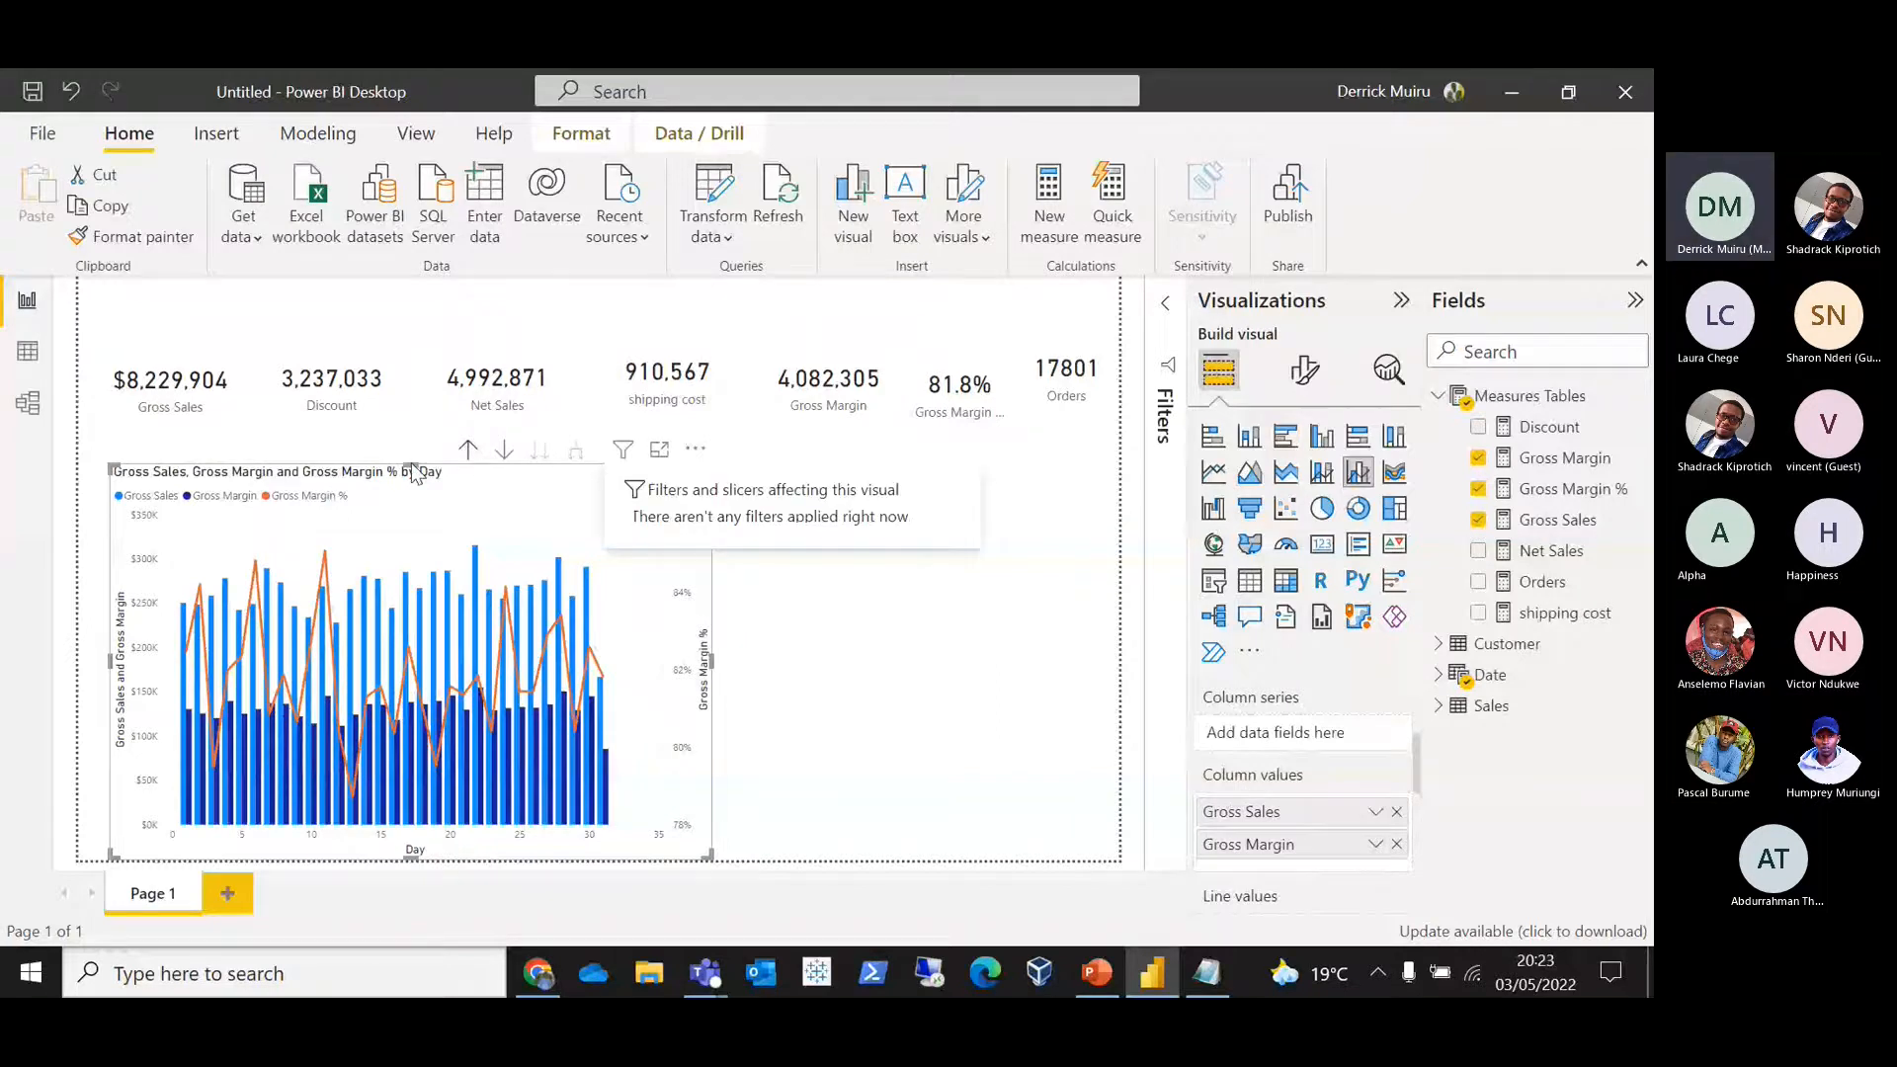
left_click(659, 449)
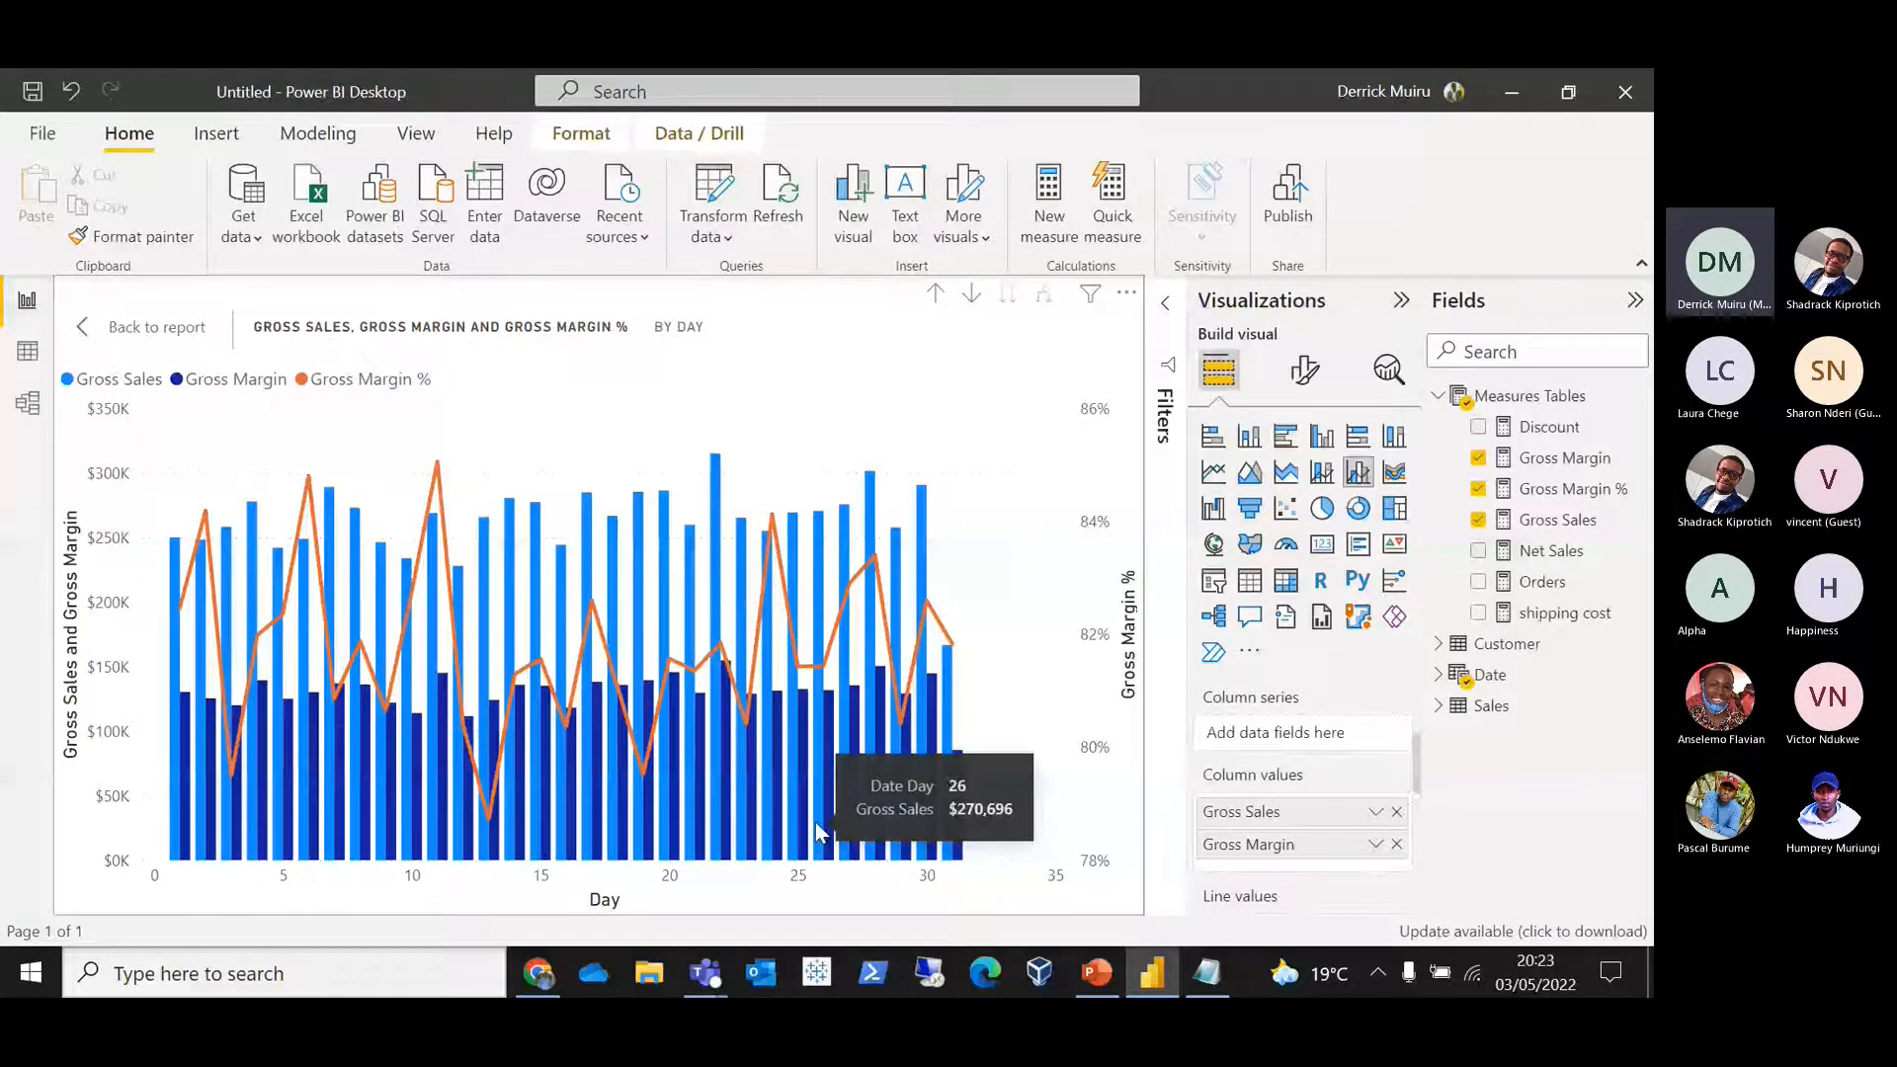
left_click(126, 339)
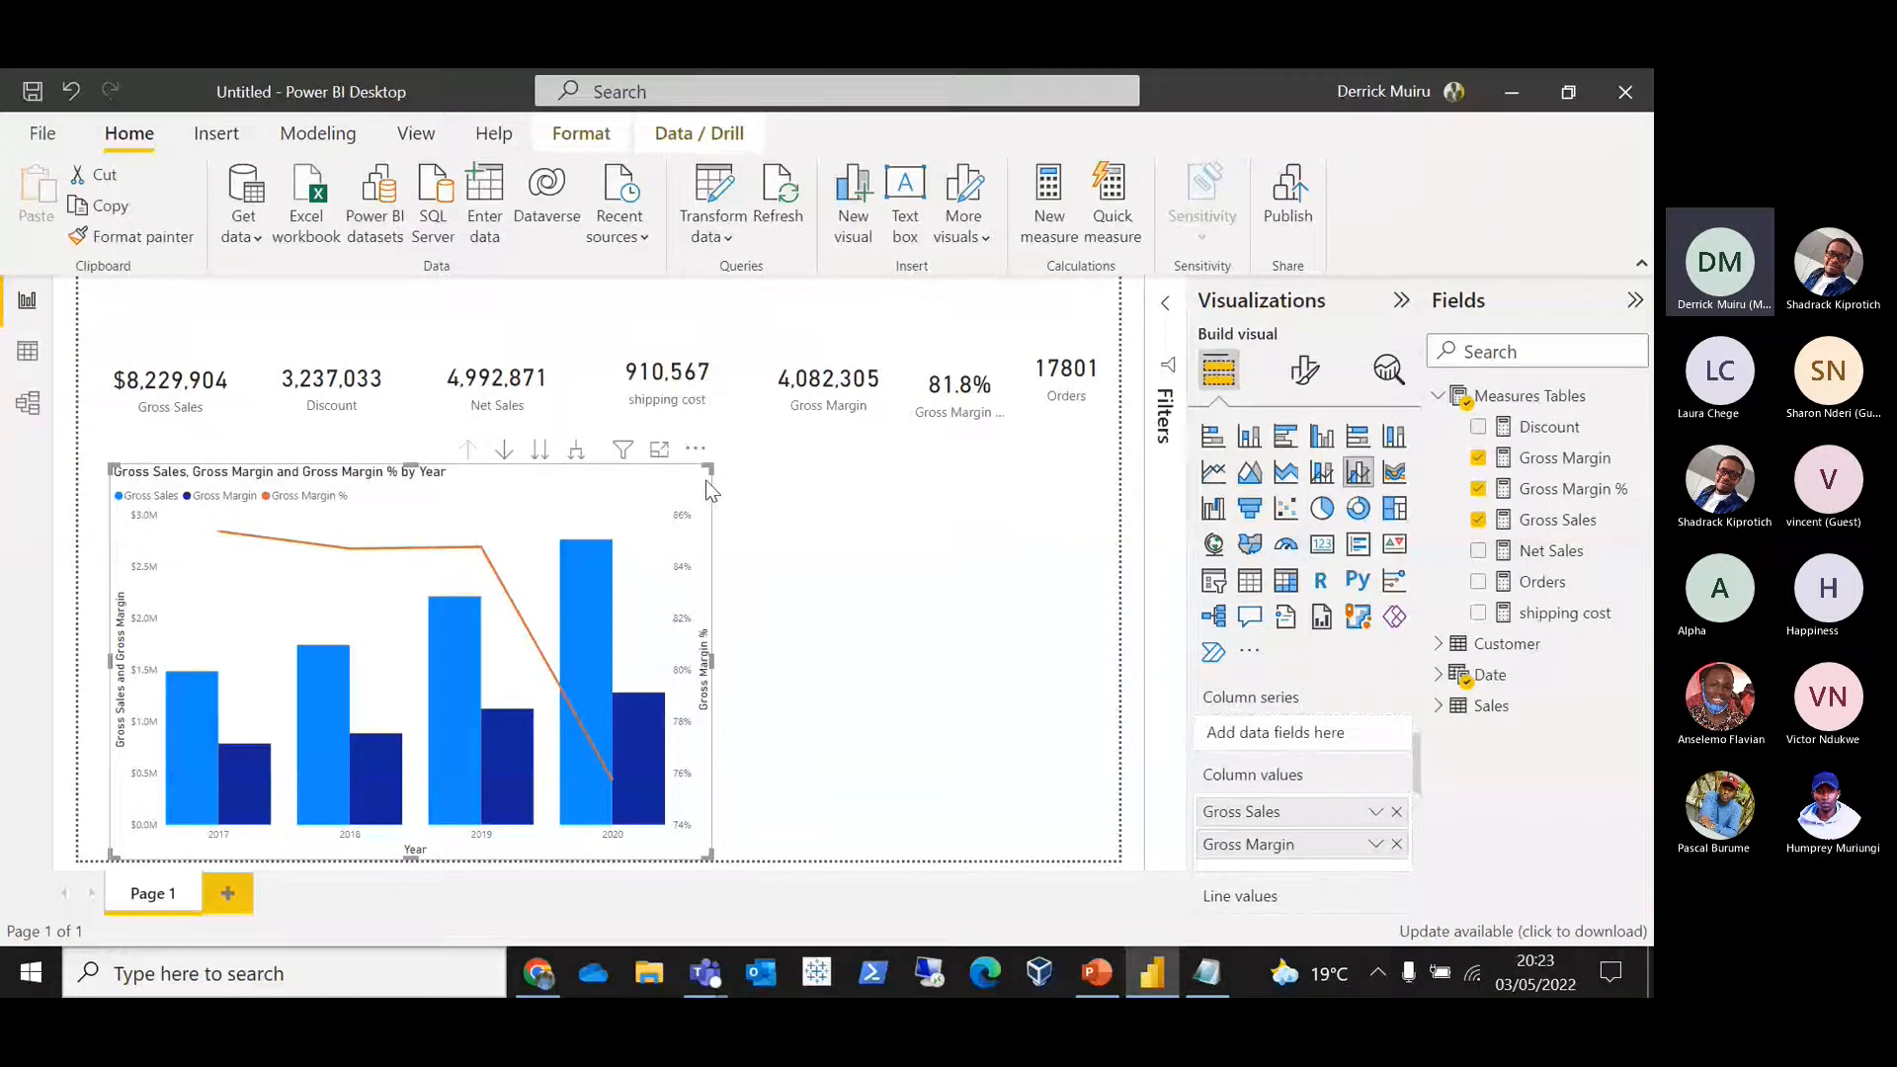
Step: Shrink the combo chart to make room beside it and compare it with the Chrome mockup
left_click_drag(706, 481, 621, 506)
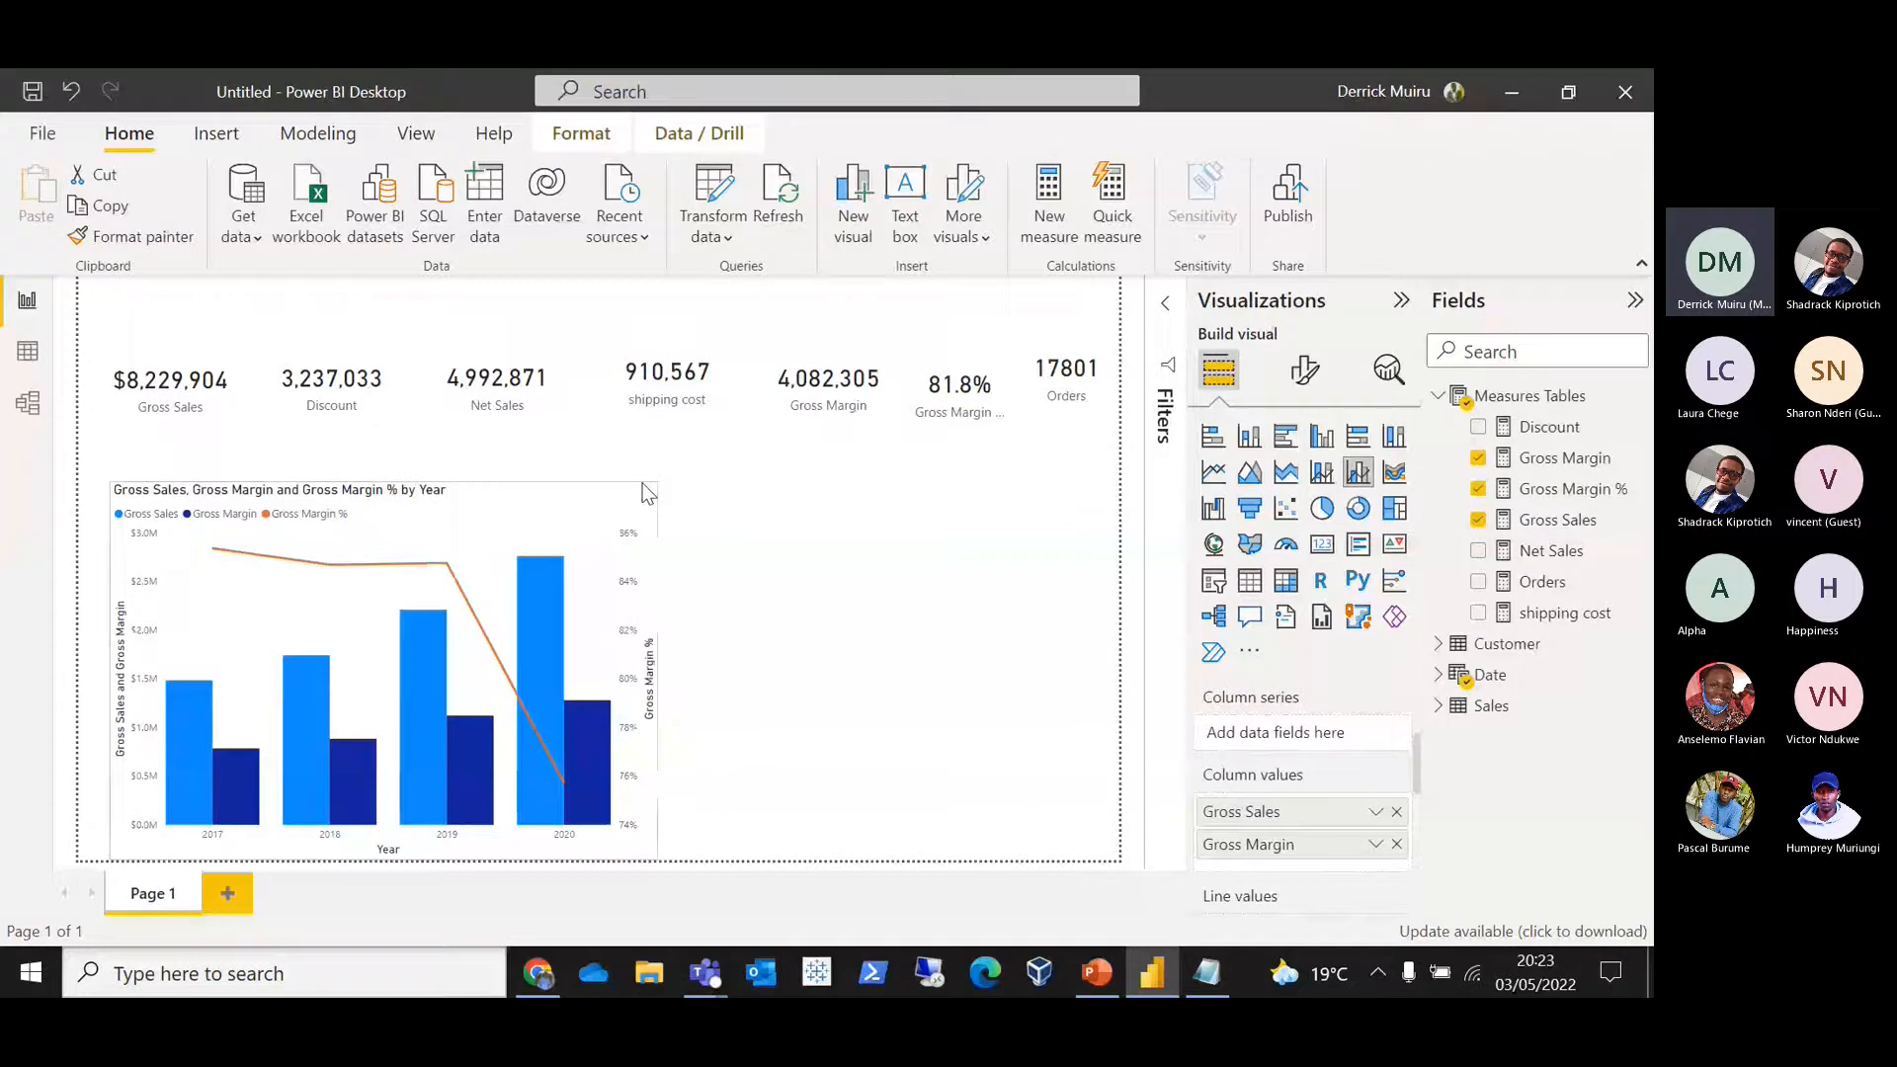
key("alt+Tab")
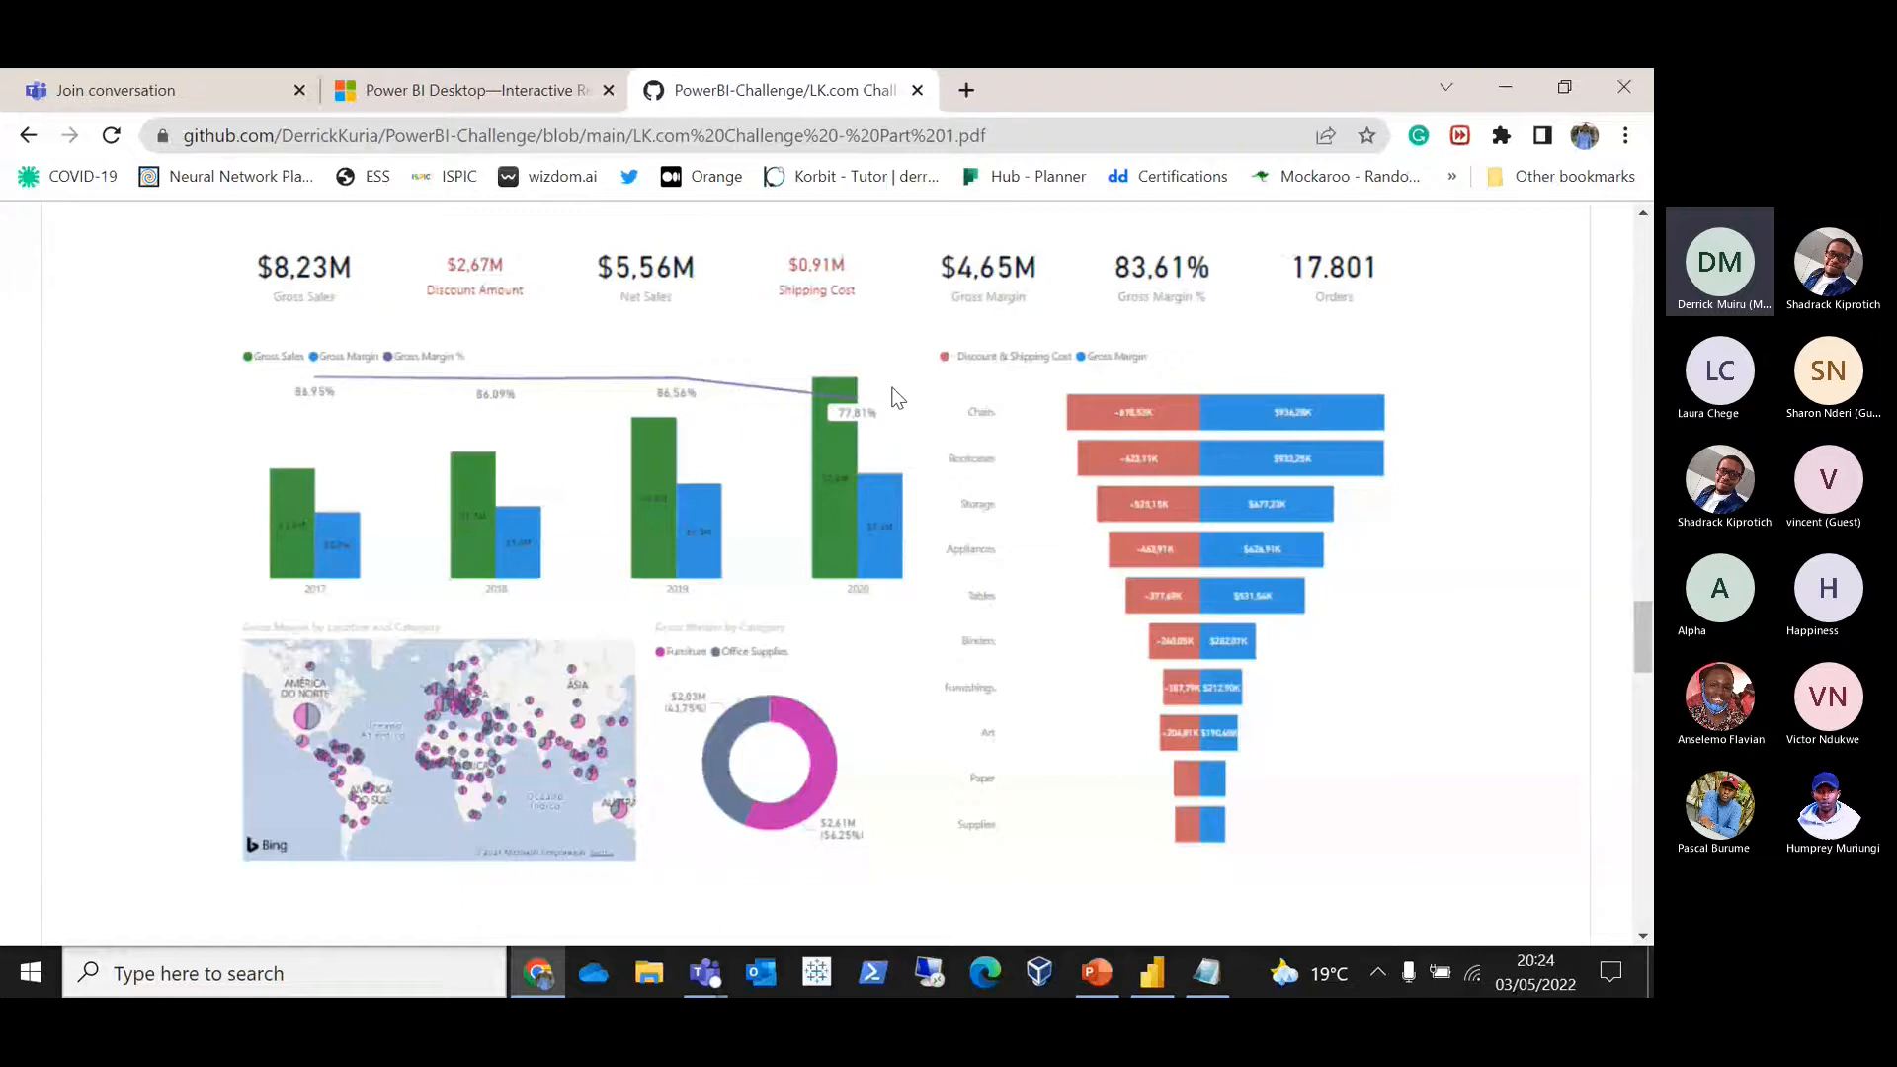
key("alt+Tab")
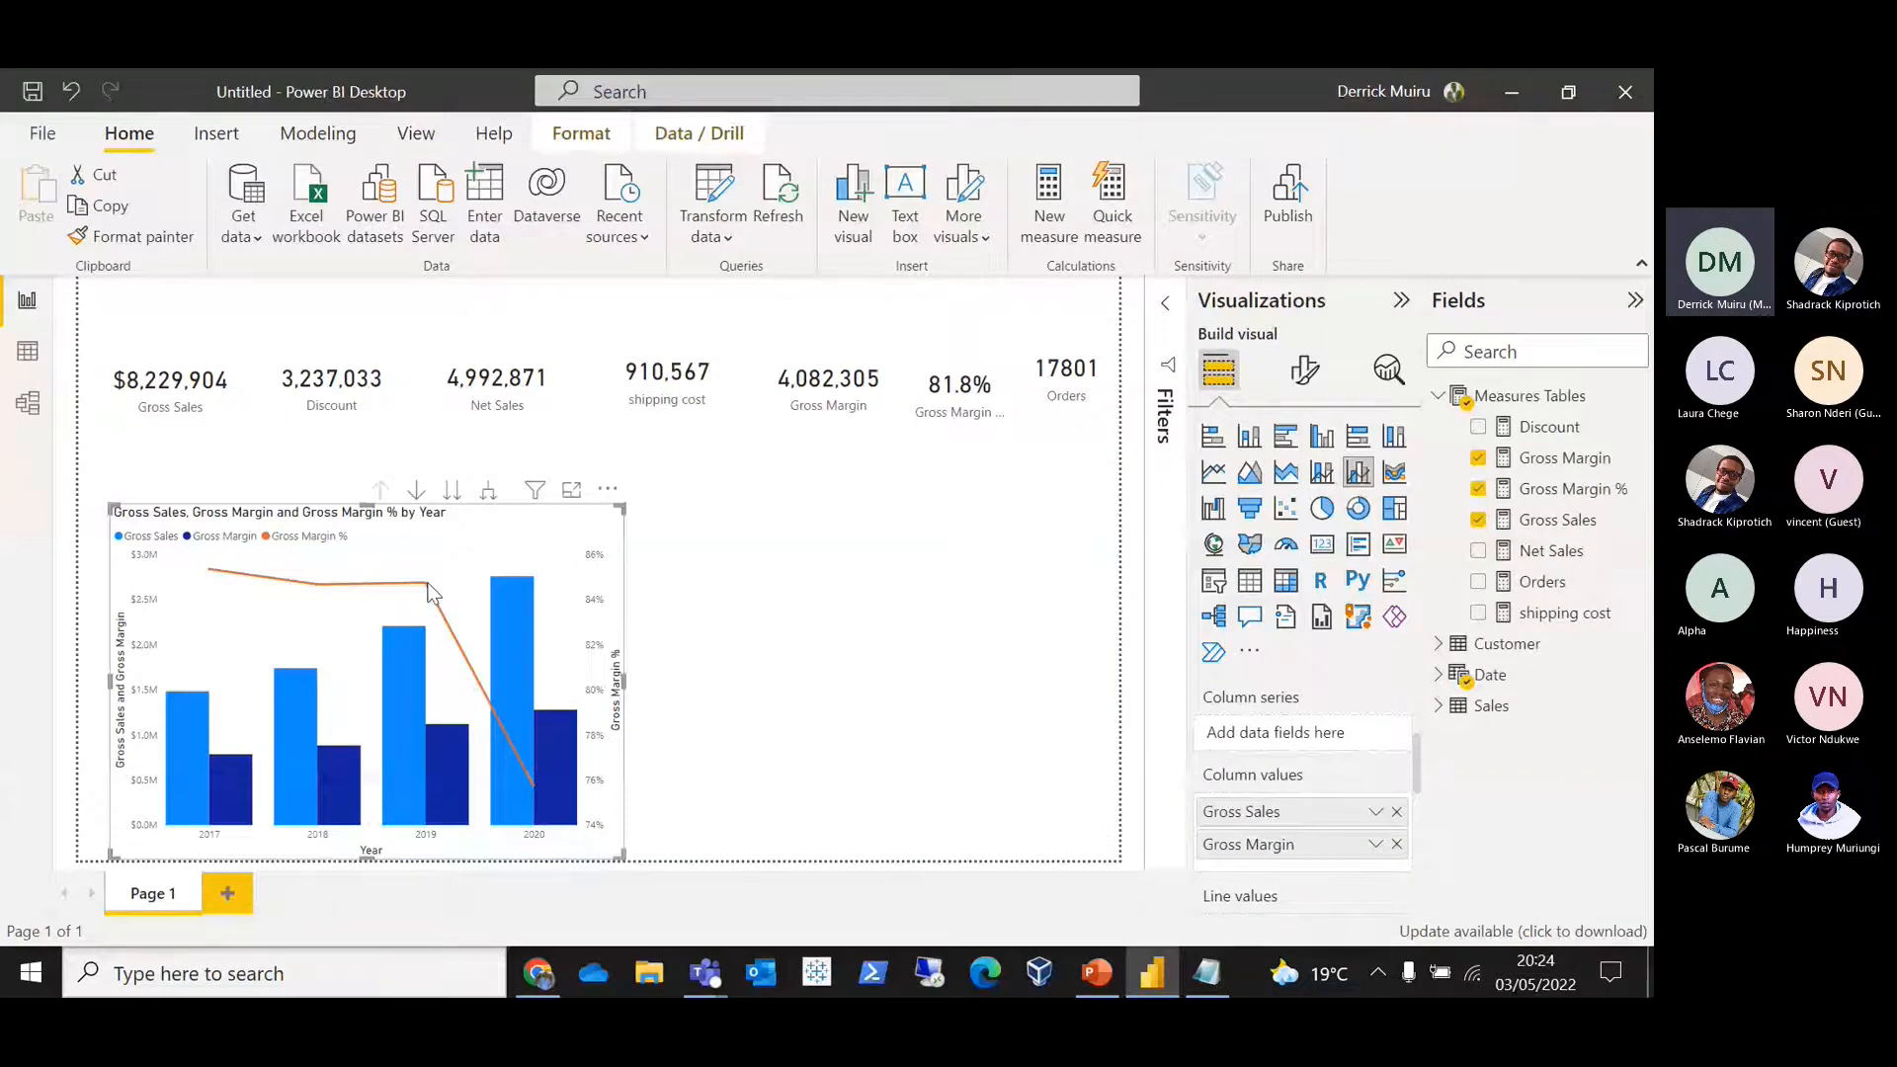
mouse_move(432, 589)
key("alt+Tab")
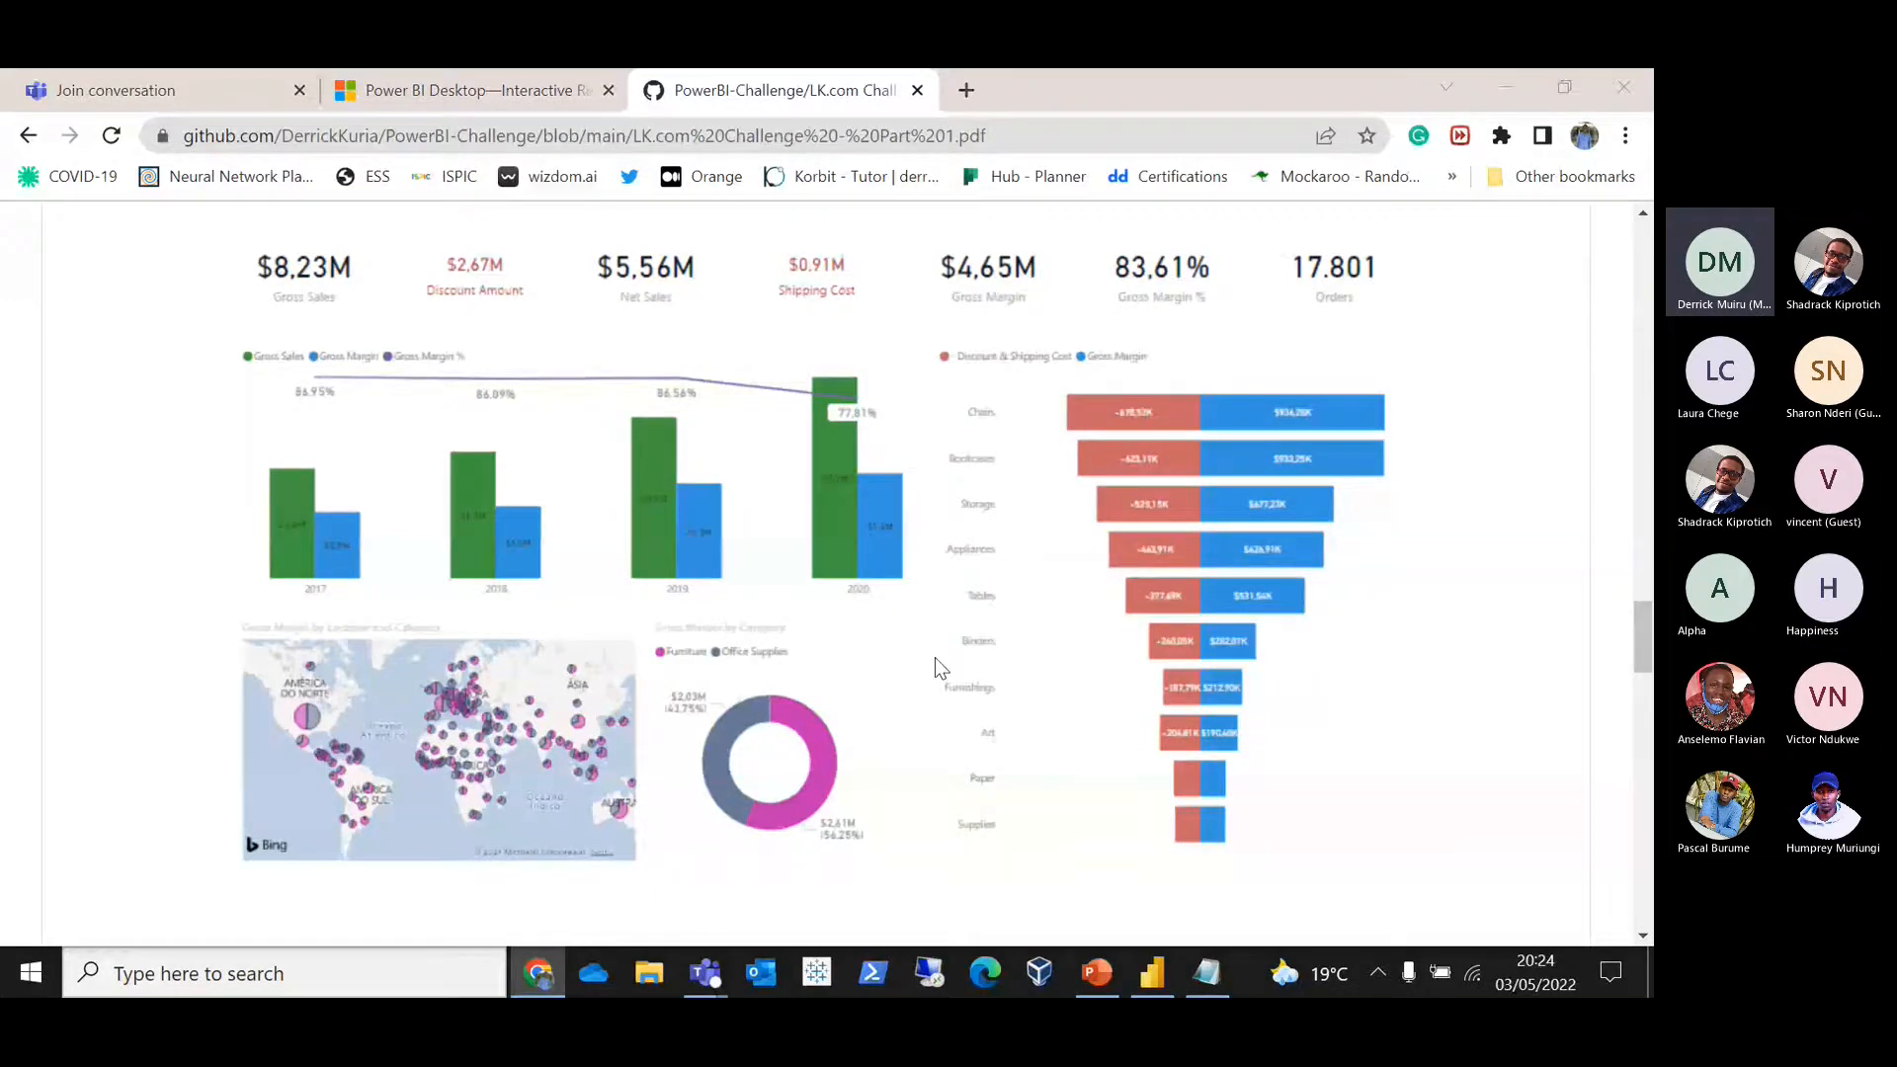
key("alt+Tab")
left_click(1029, 598)
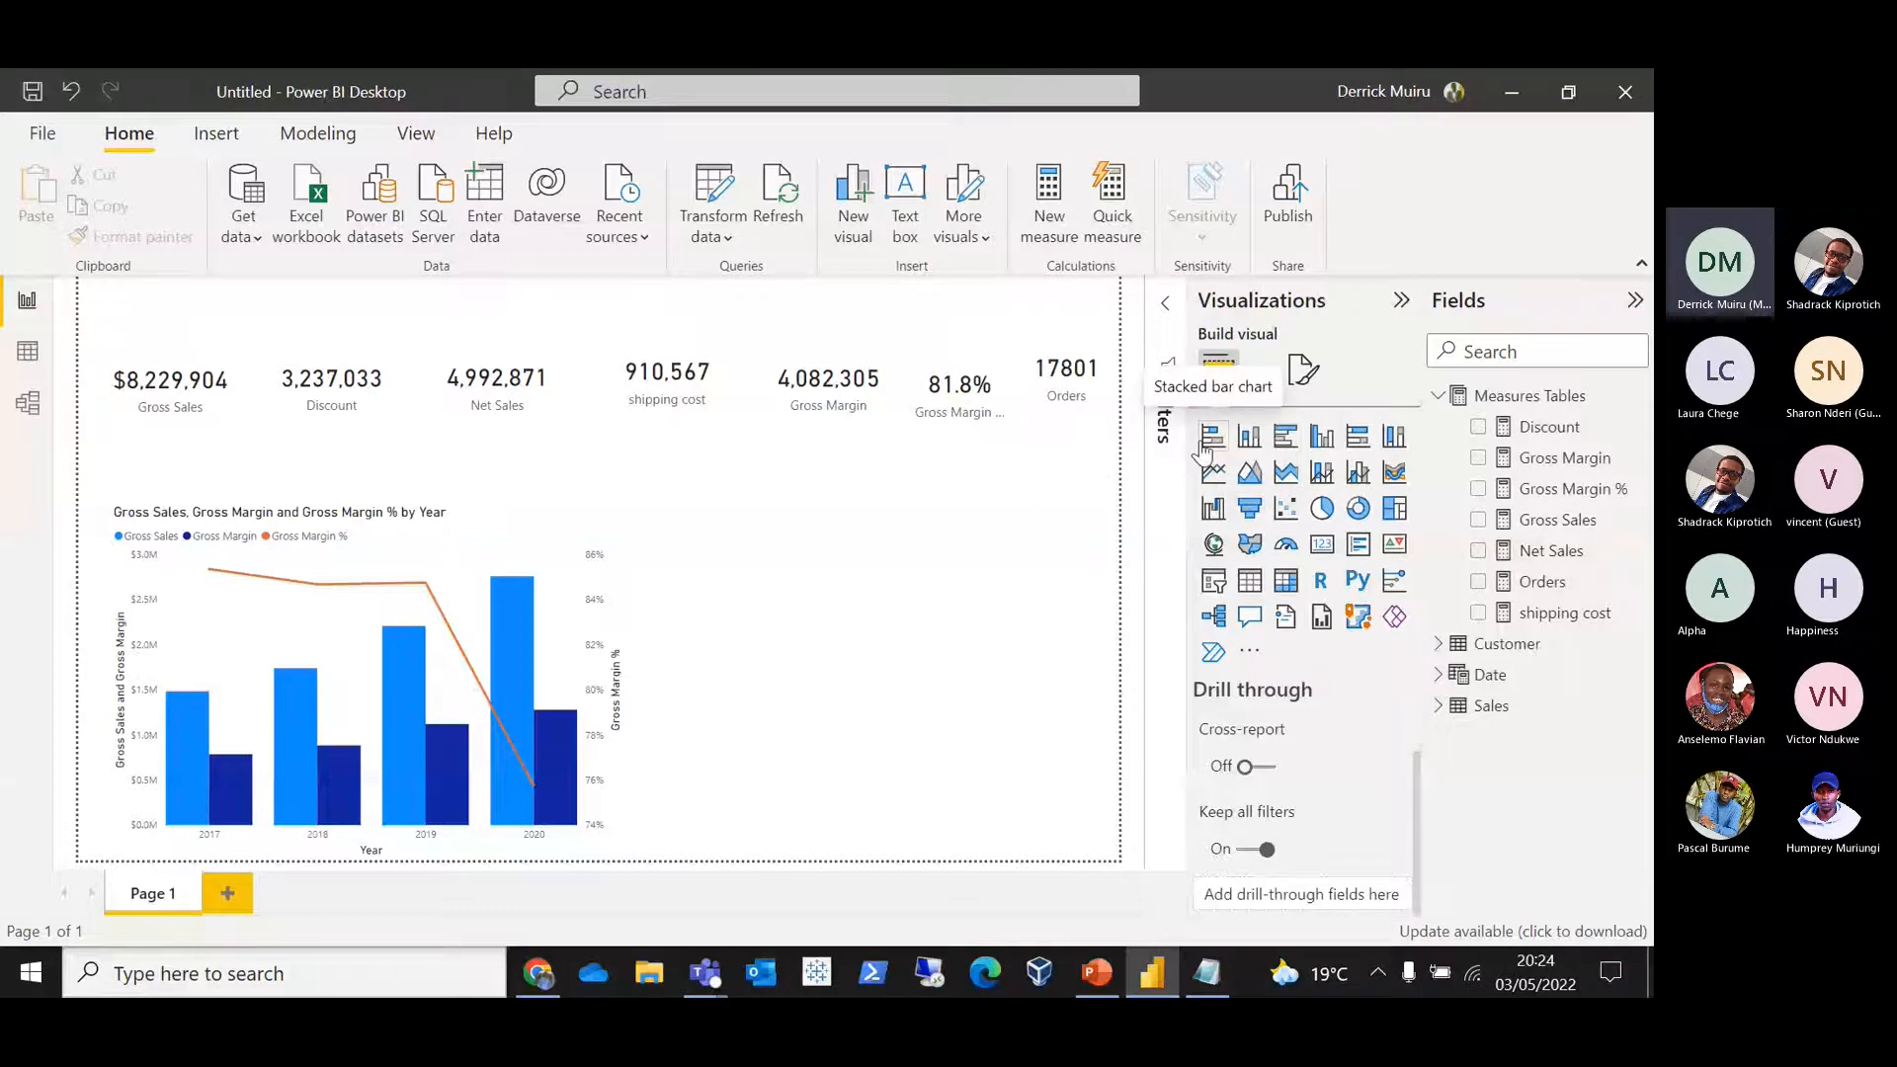
Step: Check the diverging bar chart's categories in the Chrome mockup against the SubcategoryName values in the Sales table
key("alt+Tab")
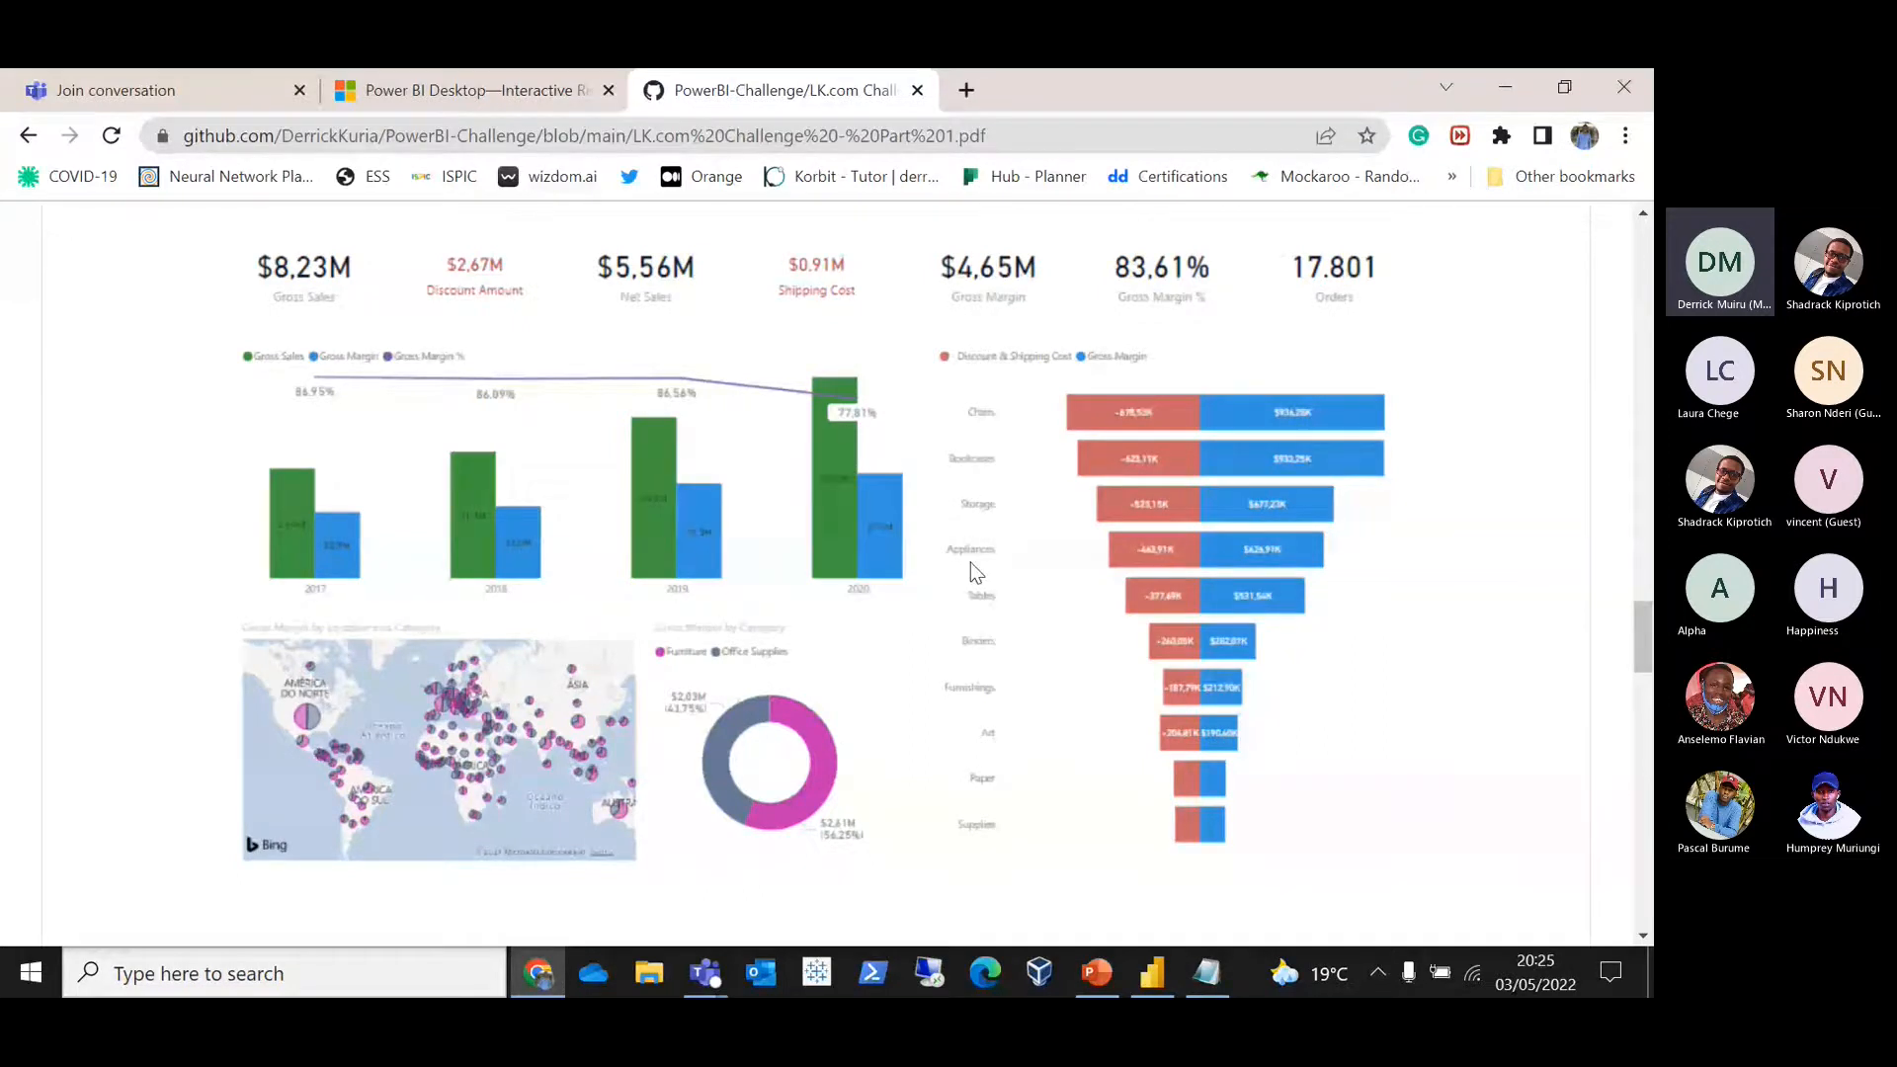
key("alt+Tab")
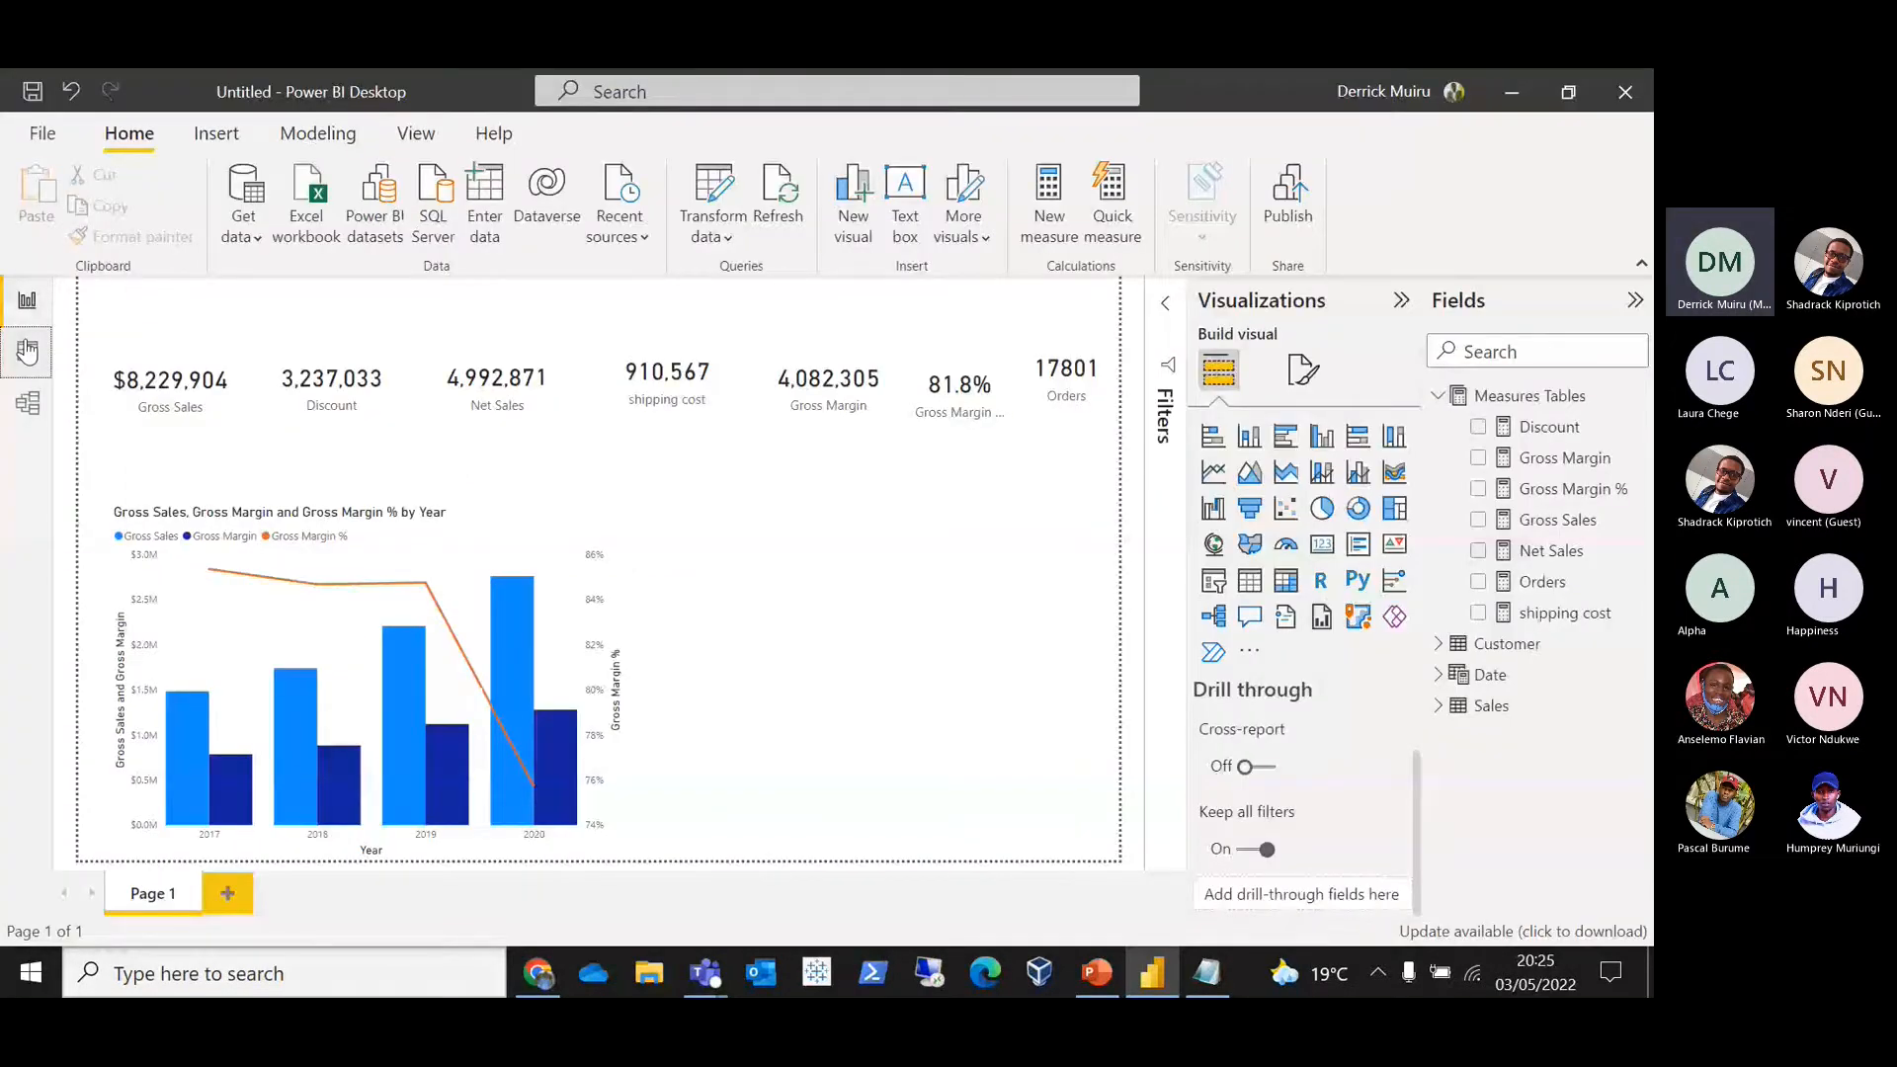
left_click(26, 351)
left_click(1286, 336)
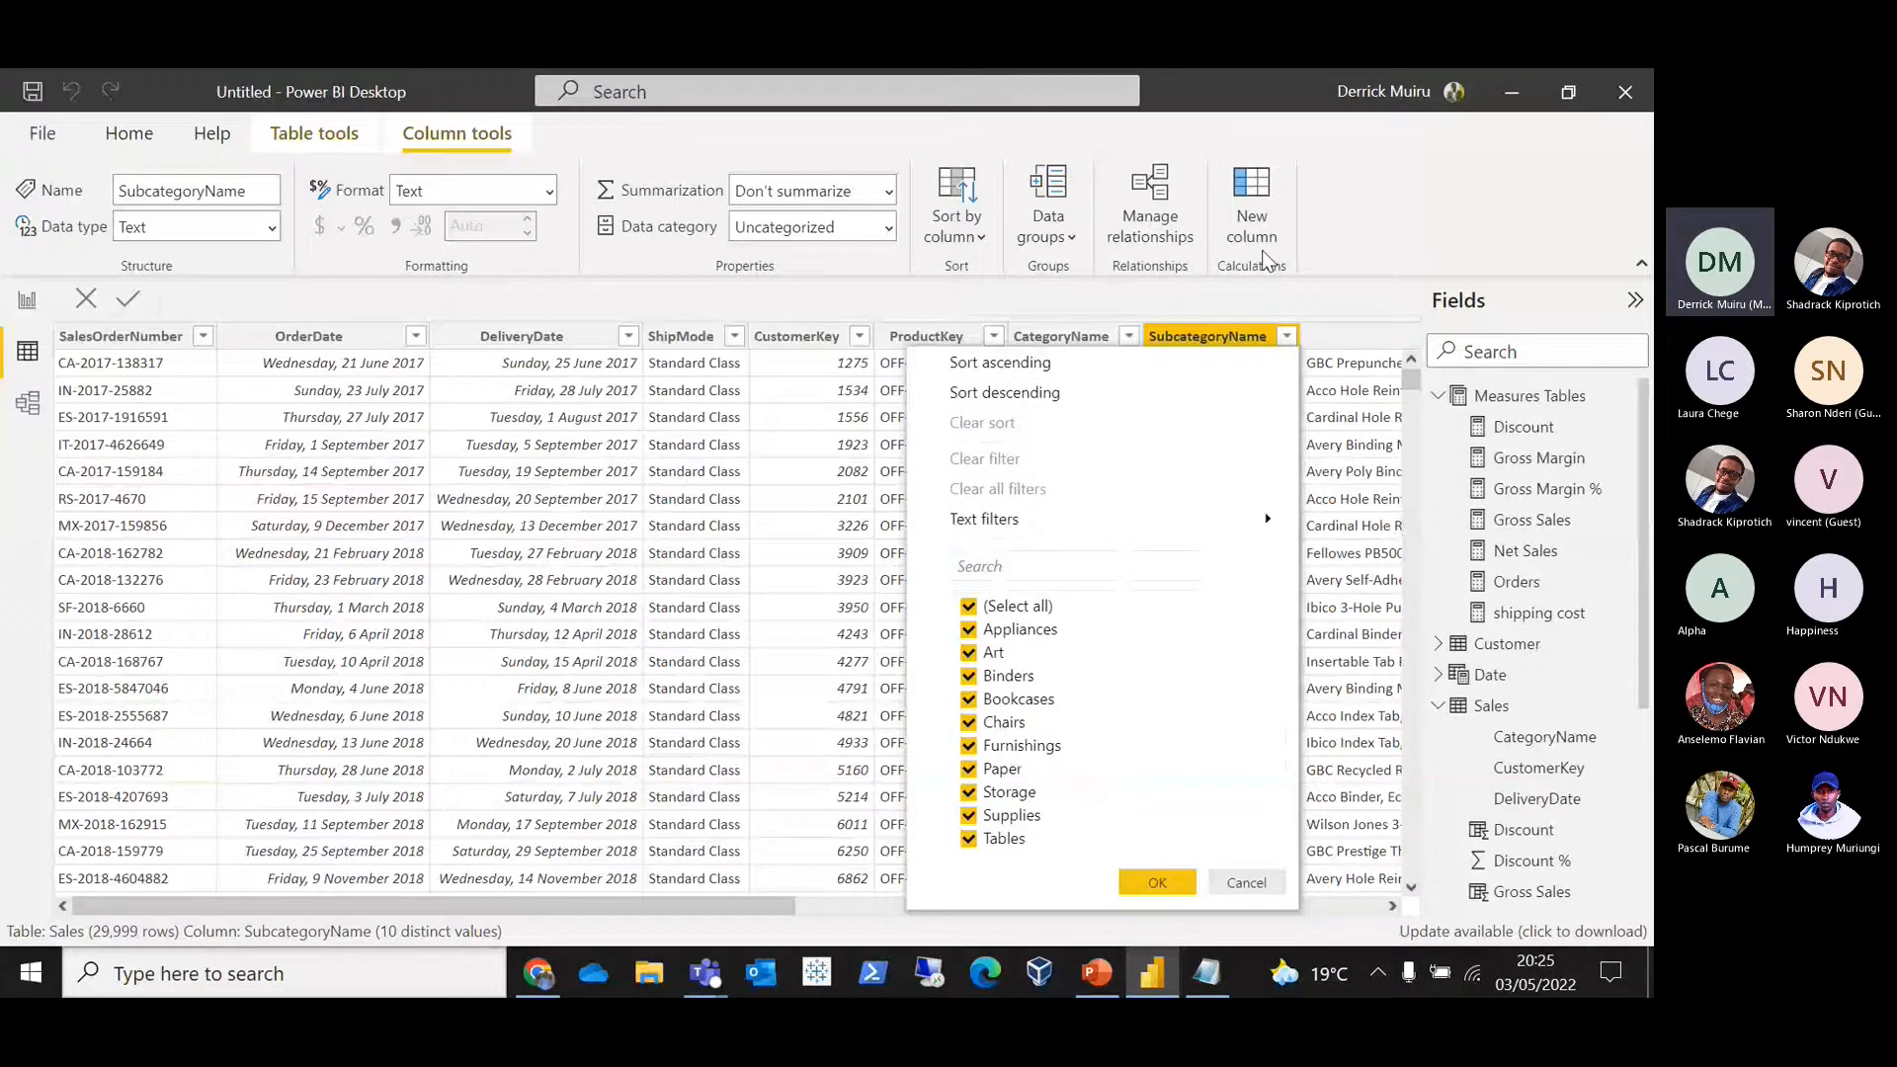
left_click(26, 360)
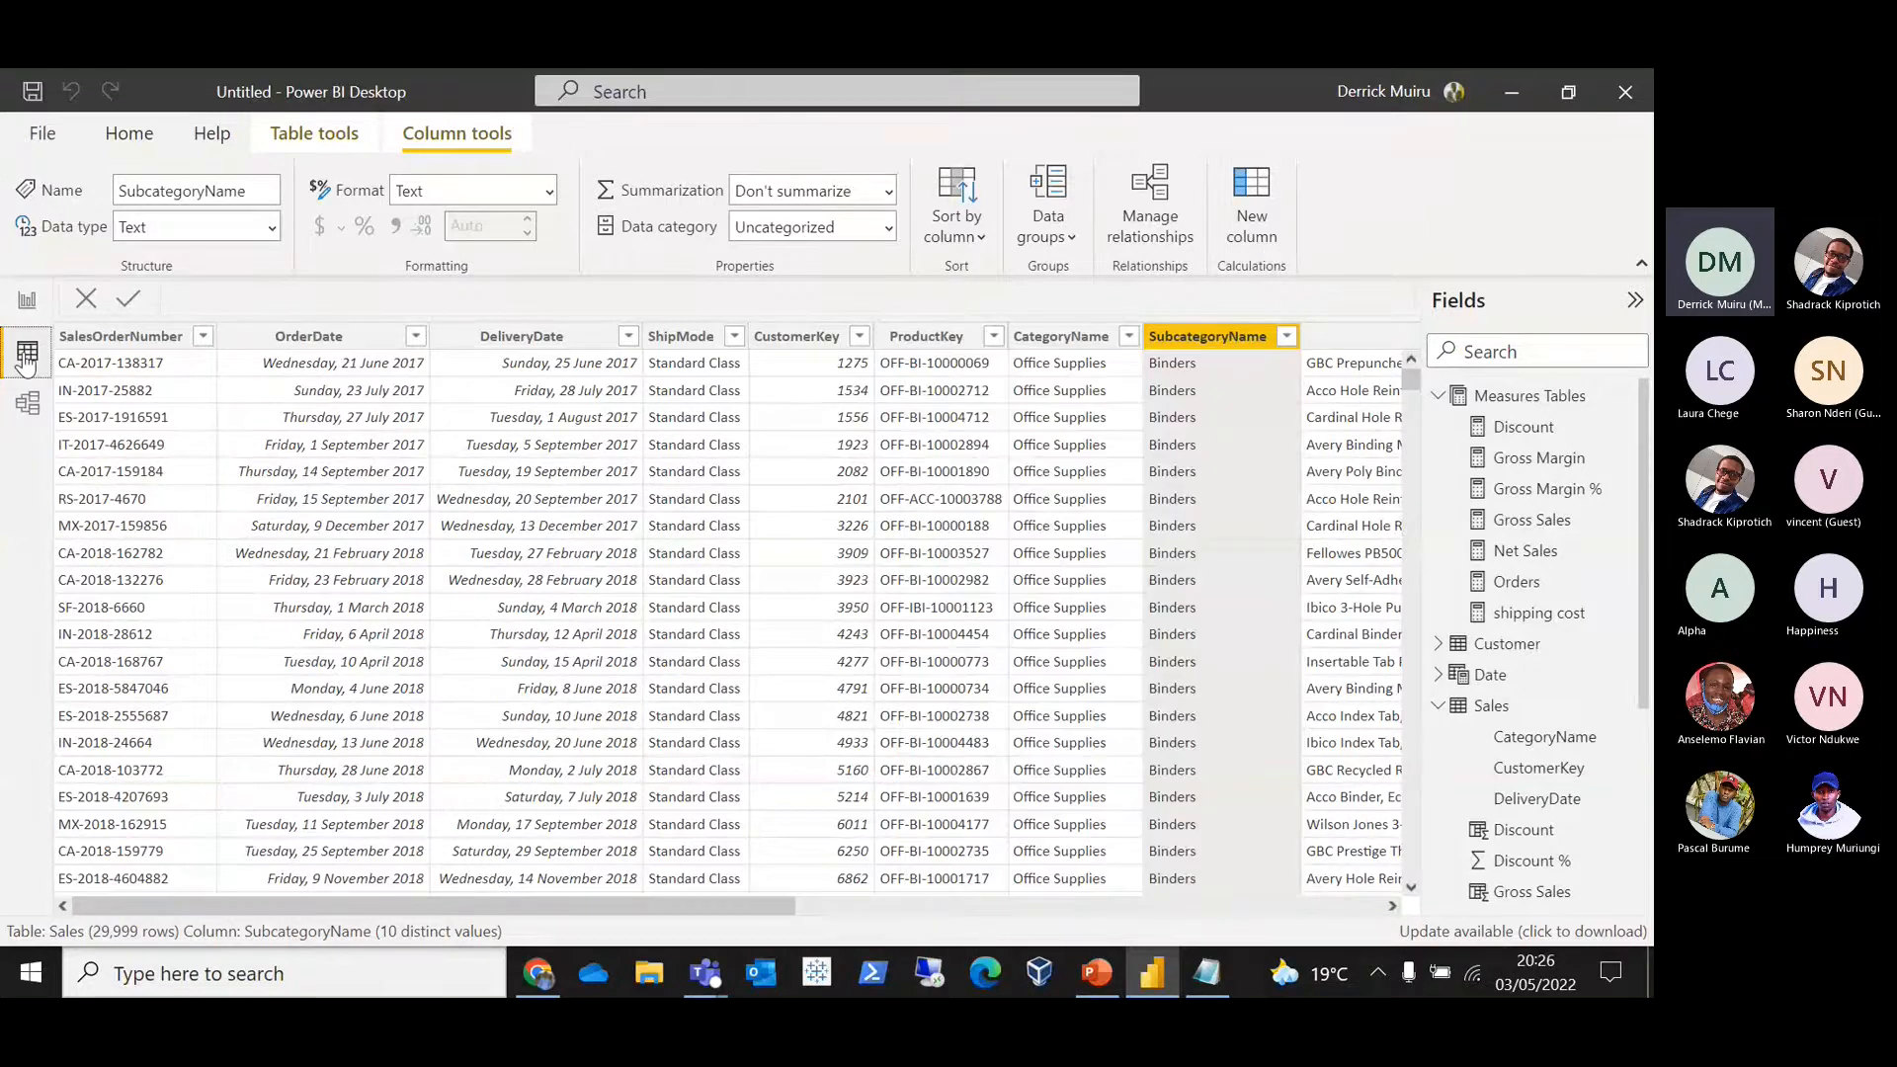
left_click(20, 304)
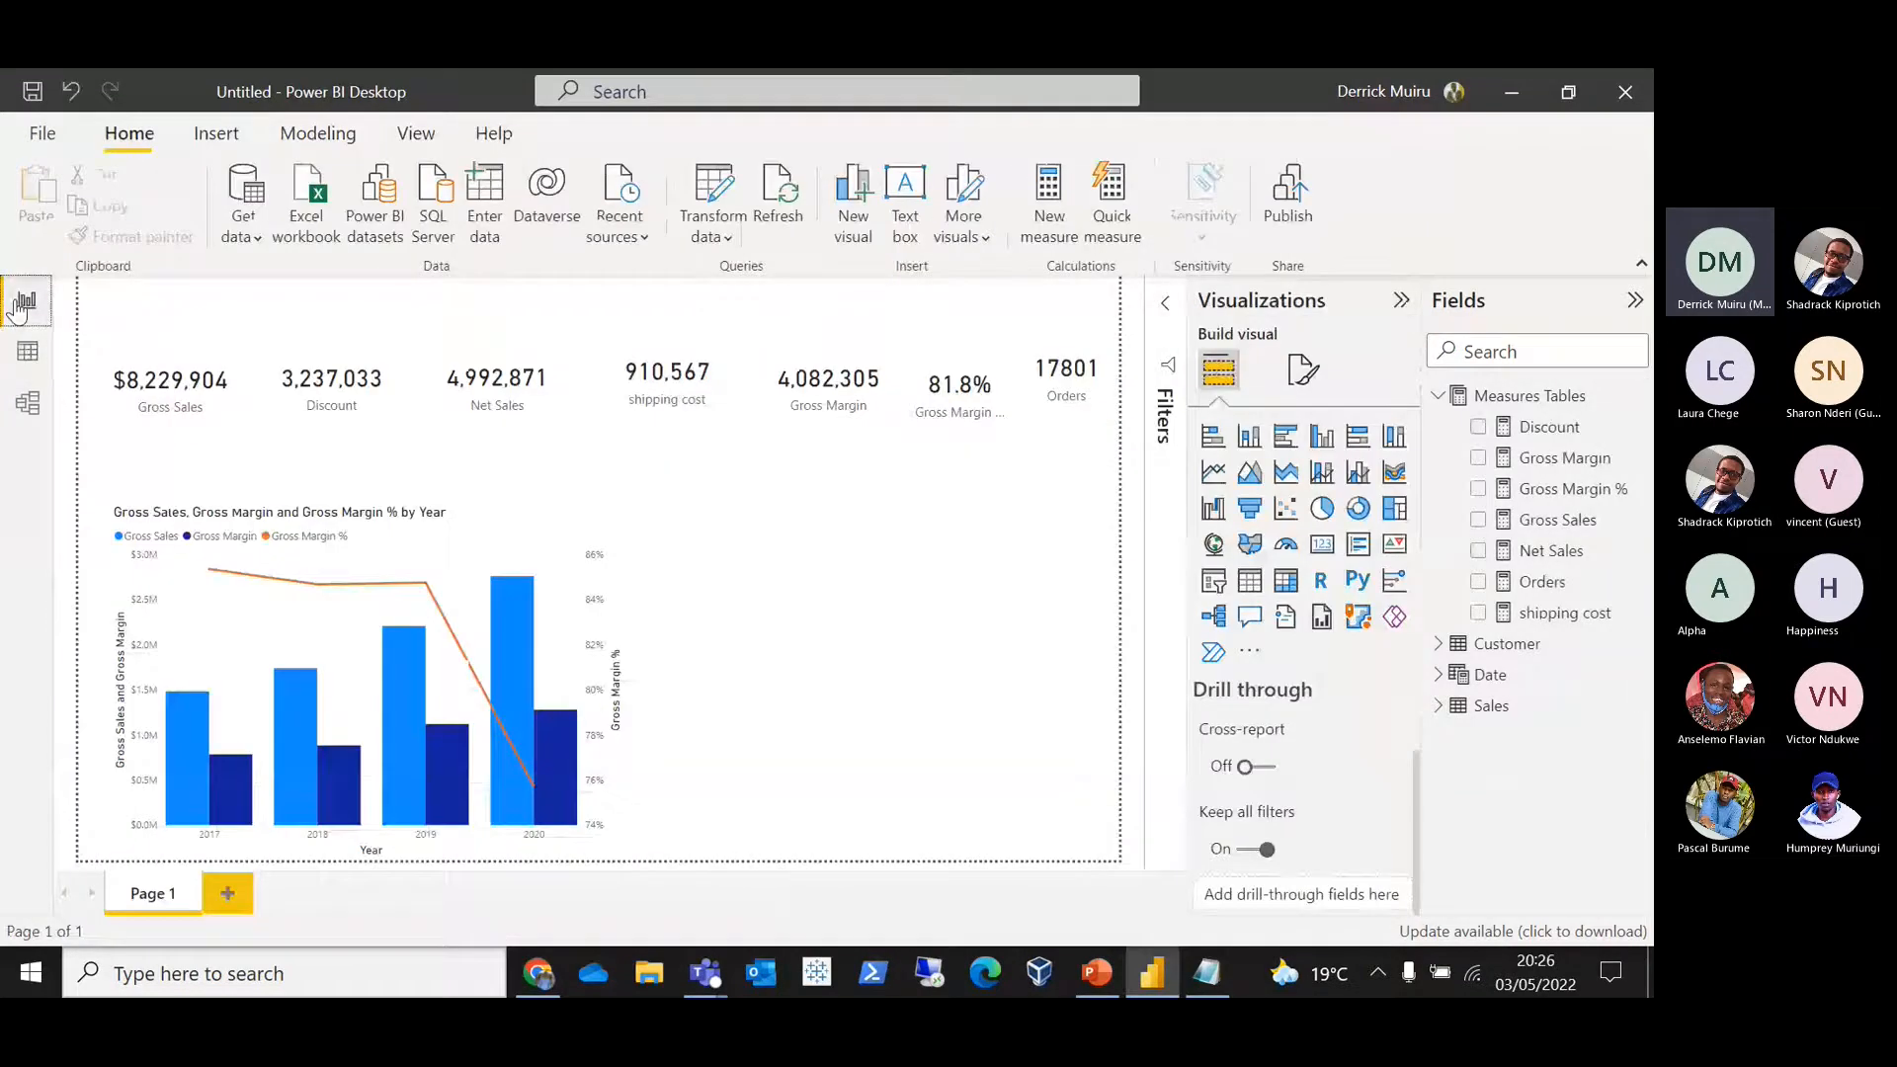
Step: Insert an enlarged stacked bar chart beside the combo chart with Gross Margin as its values
left_click(1212, 435)
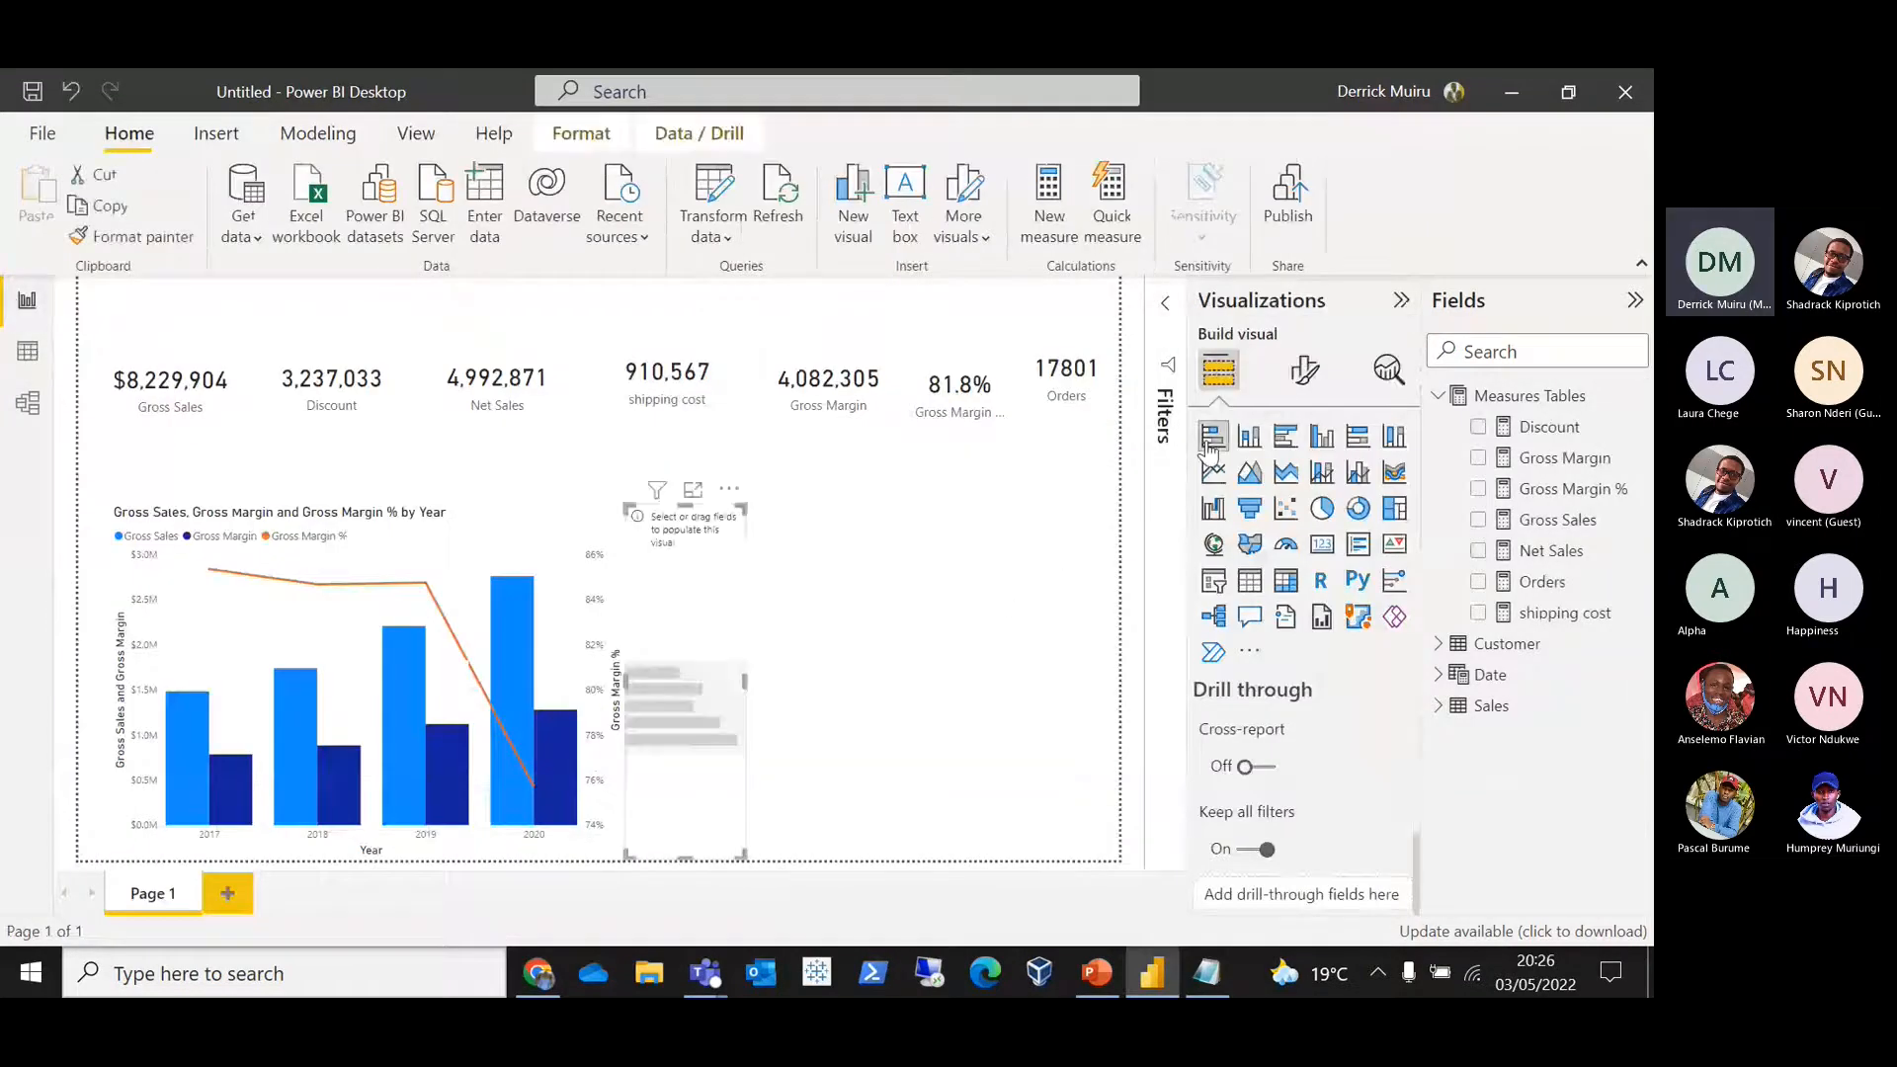
left_click_drag(741, 504, 1028, 454)
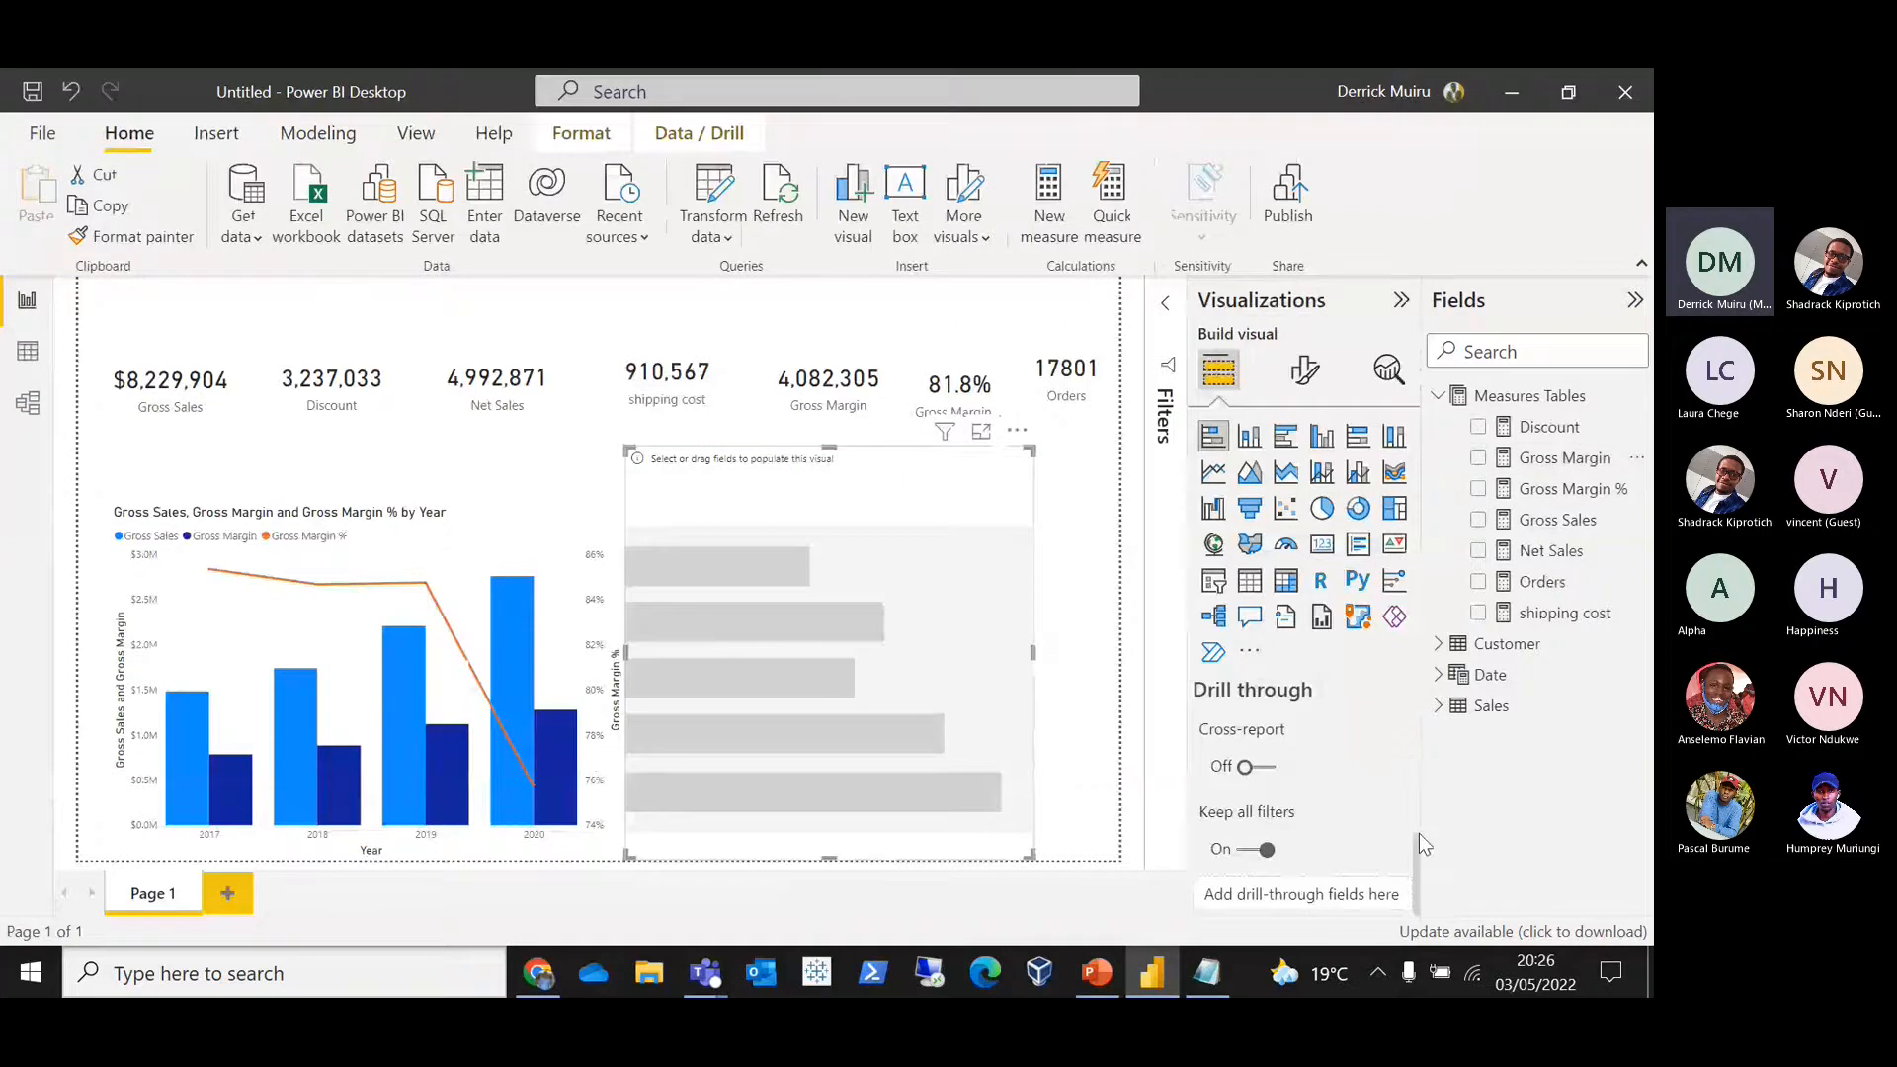
left_click_drag(1503, 430, 1403, 820)
scroll(1419, 845, "up", 1)
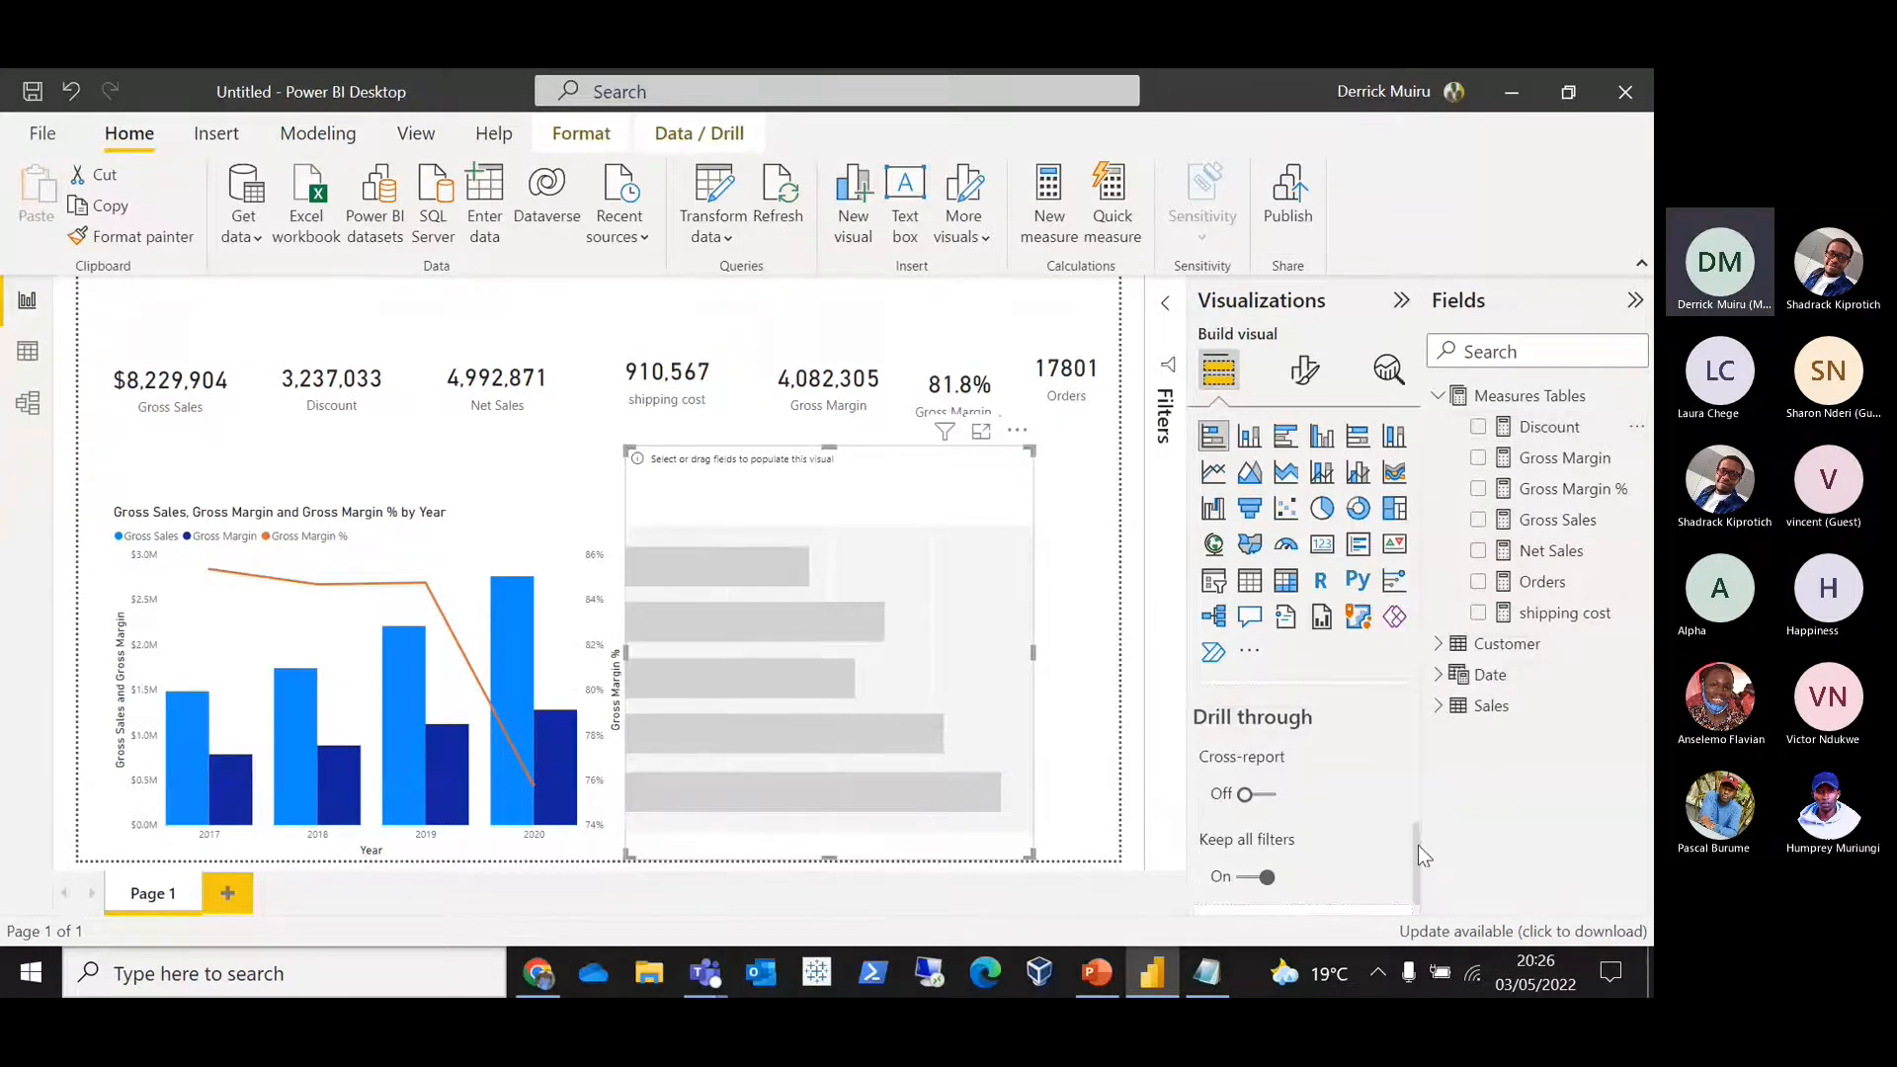
left_click_drag(1419, 845, 1414, 667)
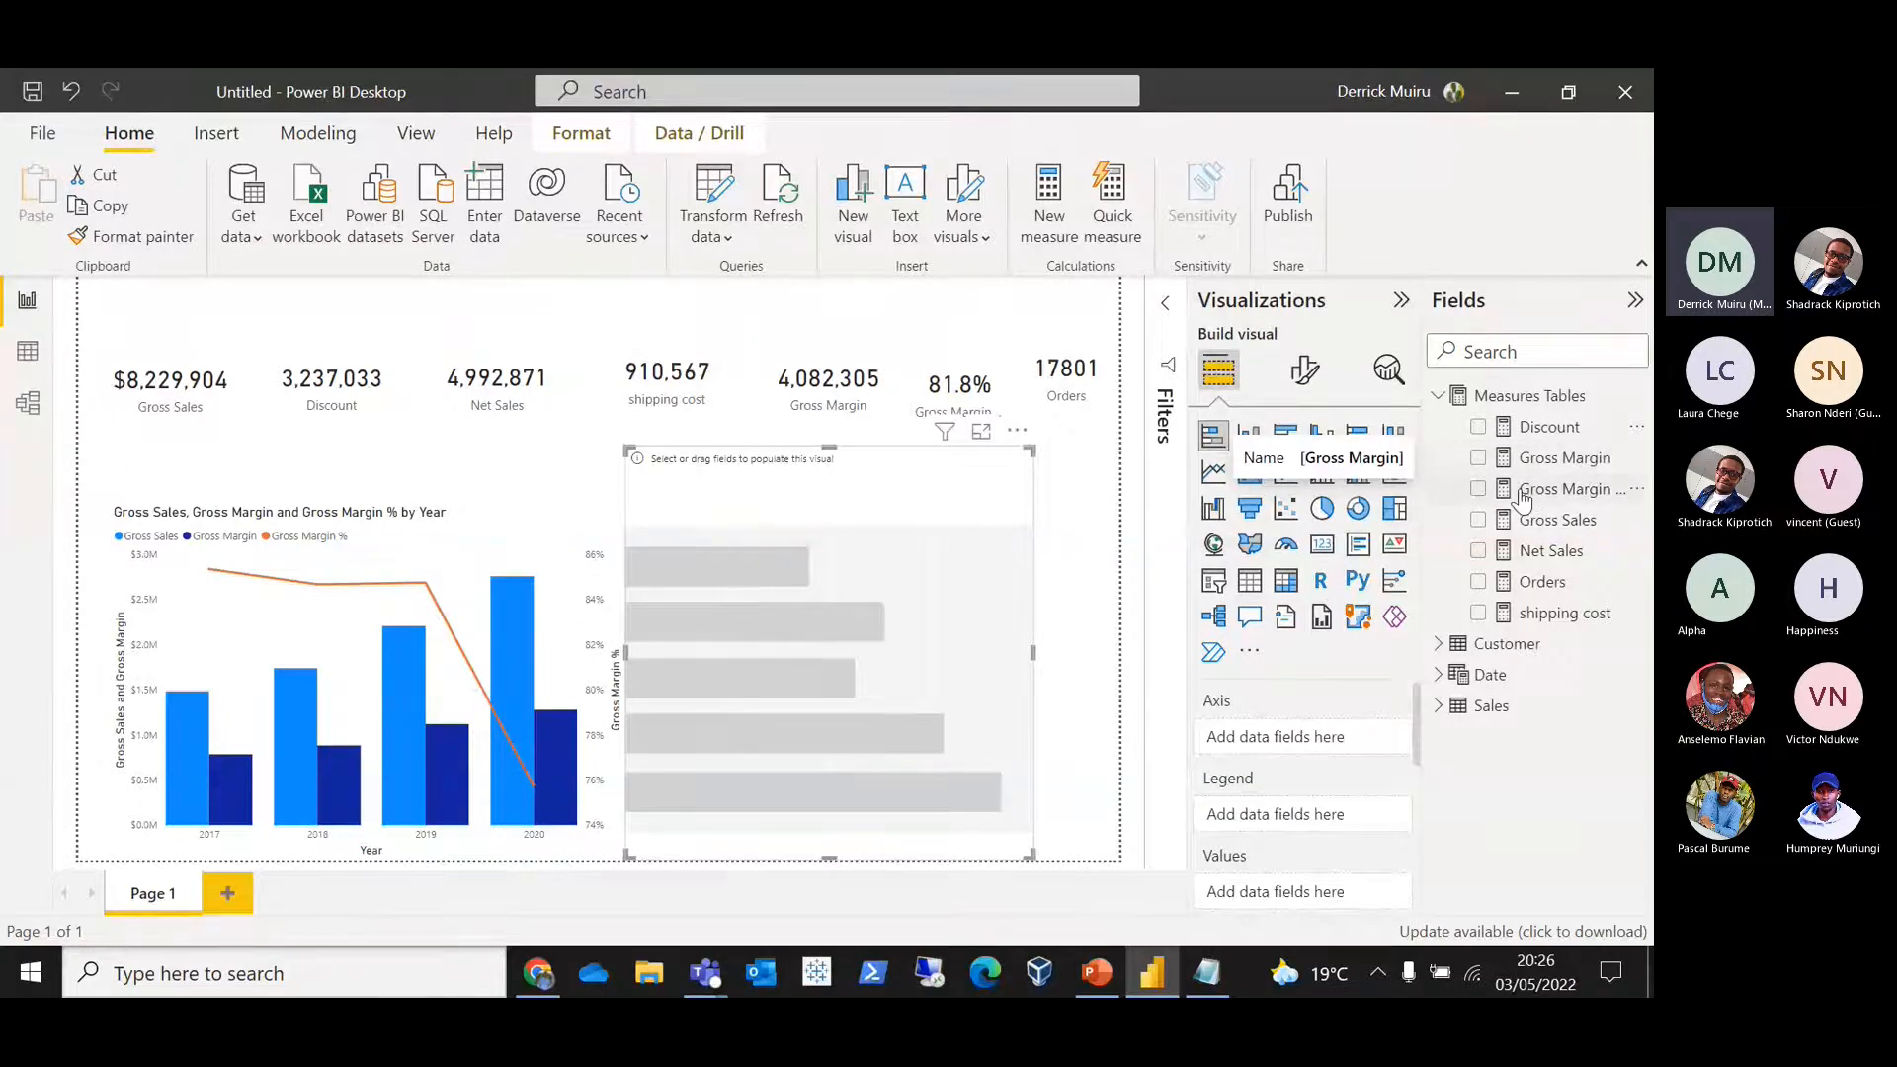
left_click_drag(1563, 459, 1339, 903)
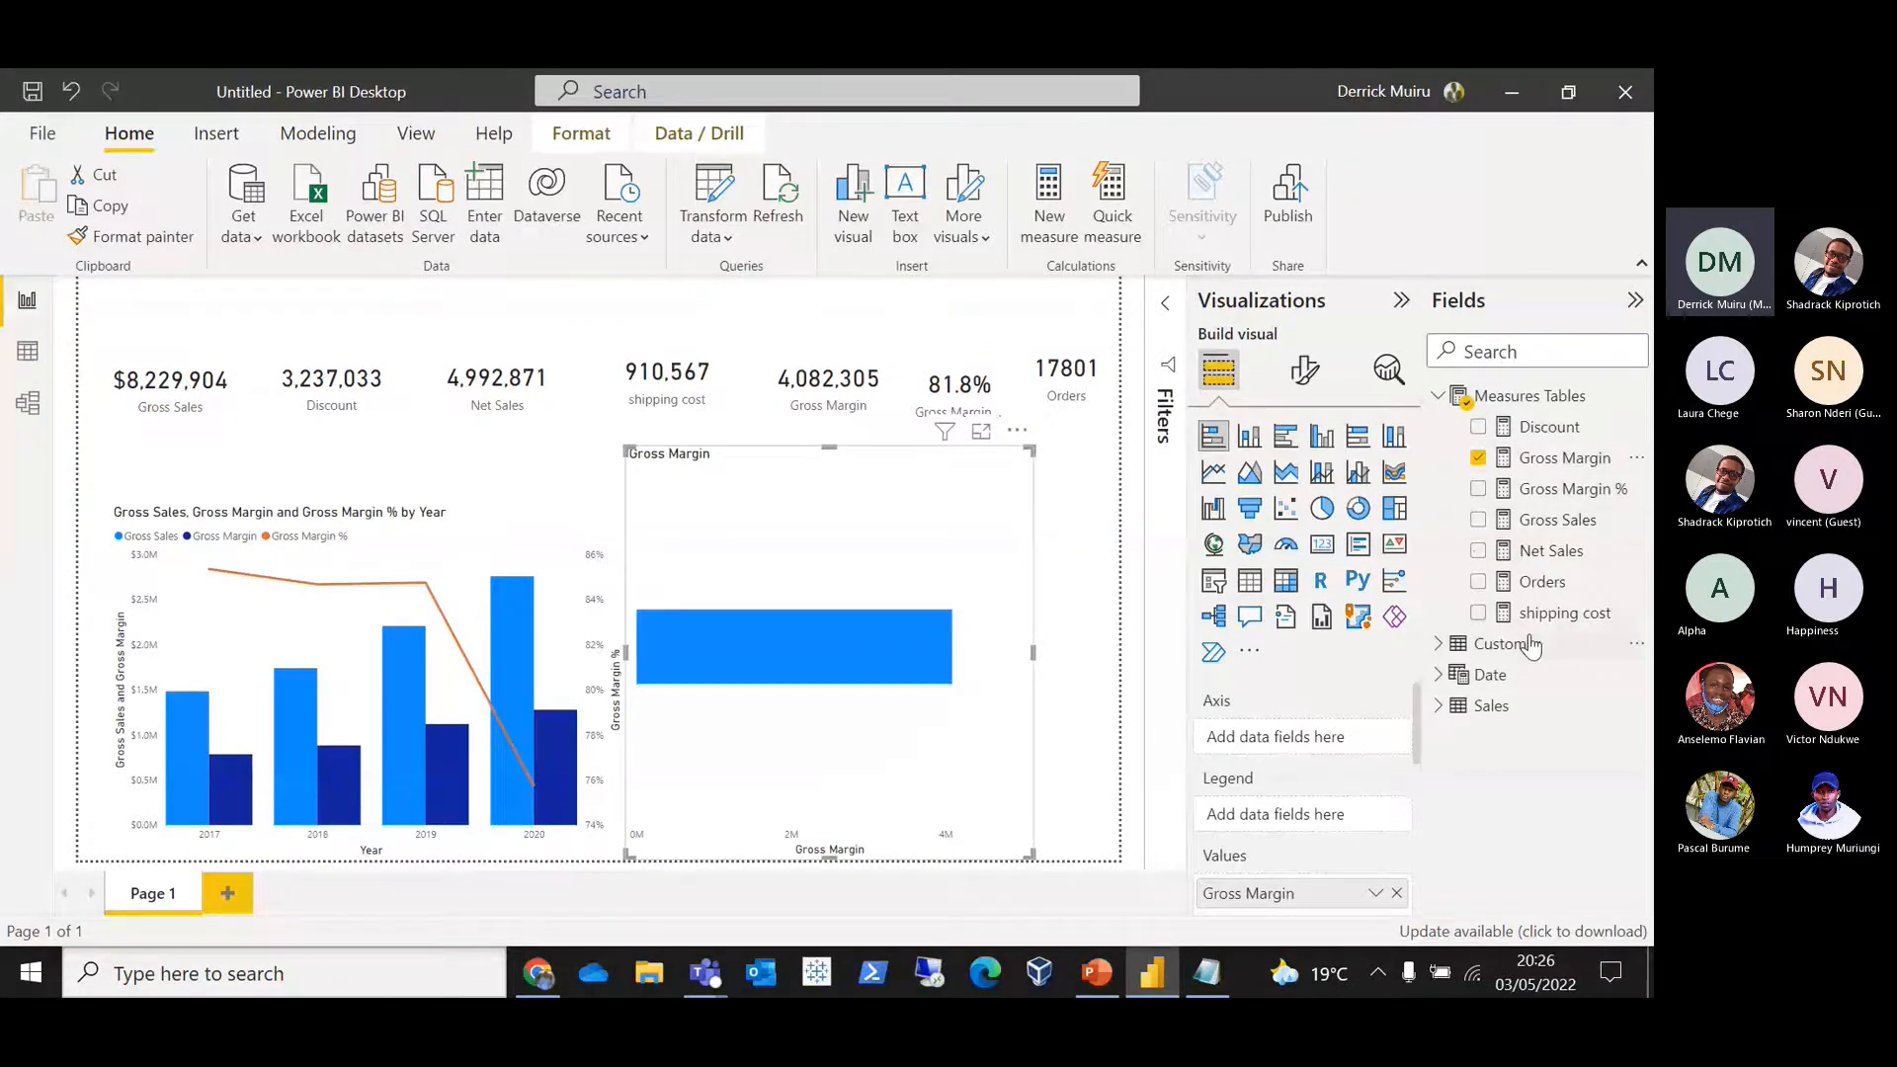
Step: Search the fields for "sub", set SubcategoryName as the bar chart's axis, and clear the search
left_click(1501, 346)
type("su")
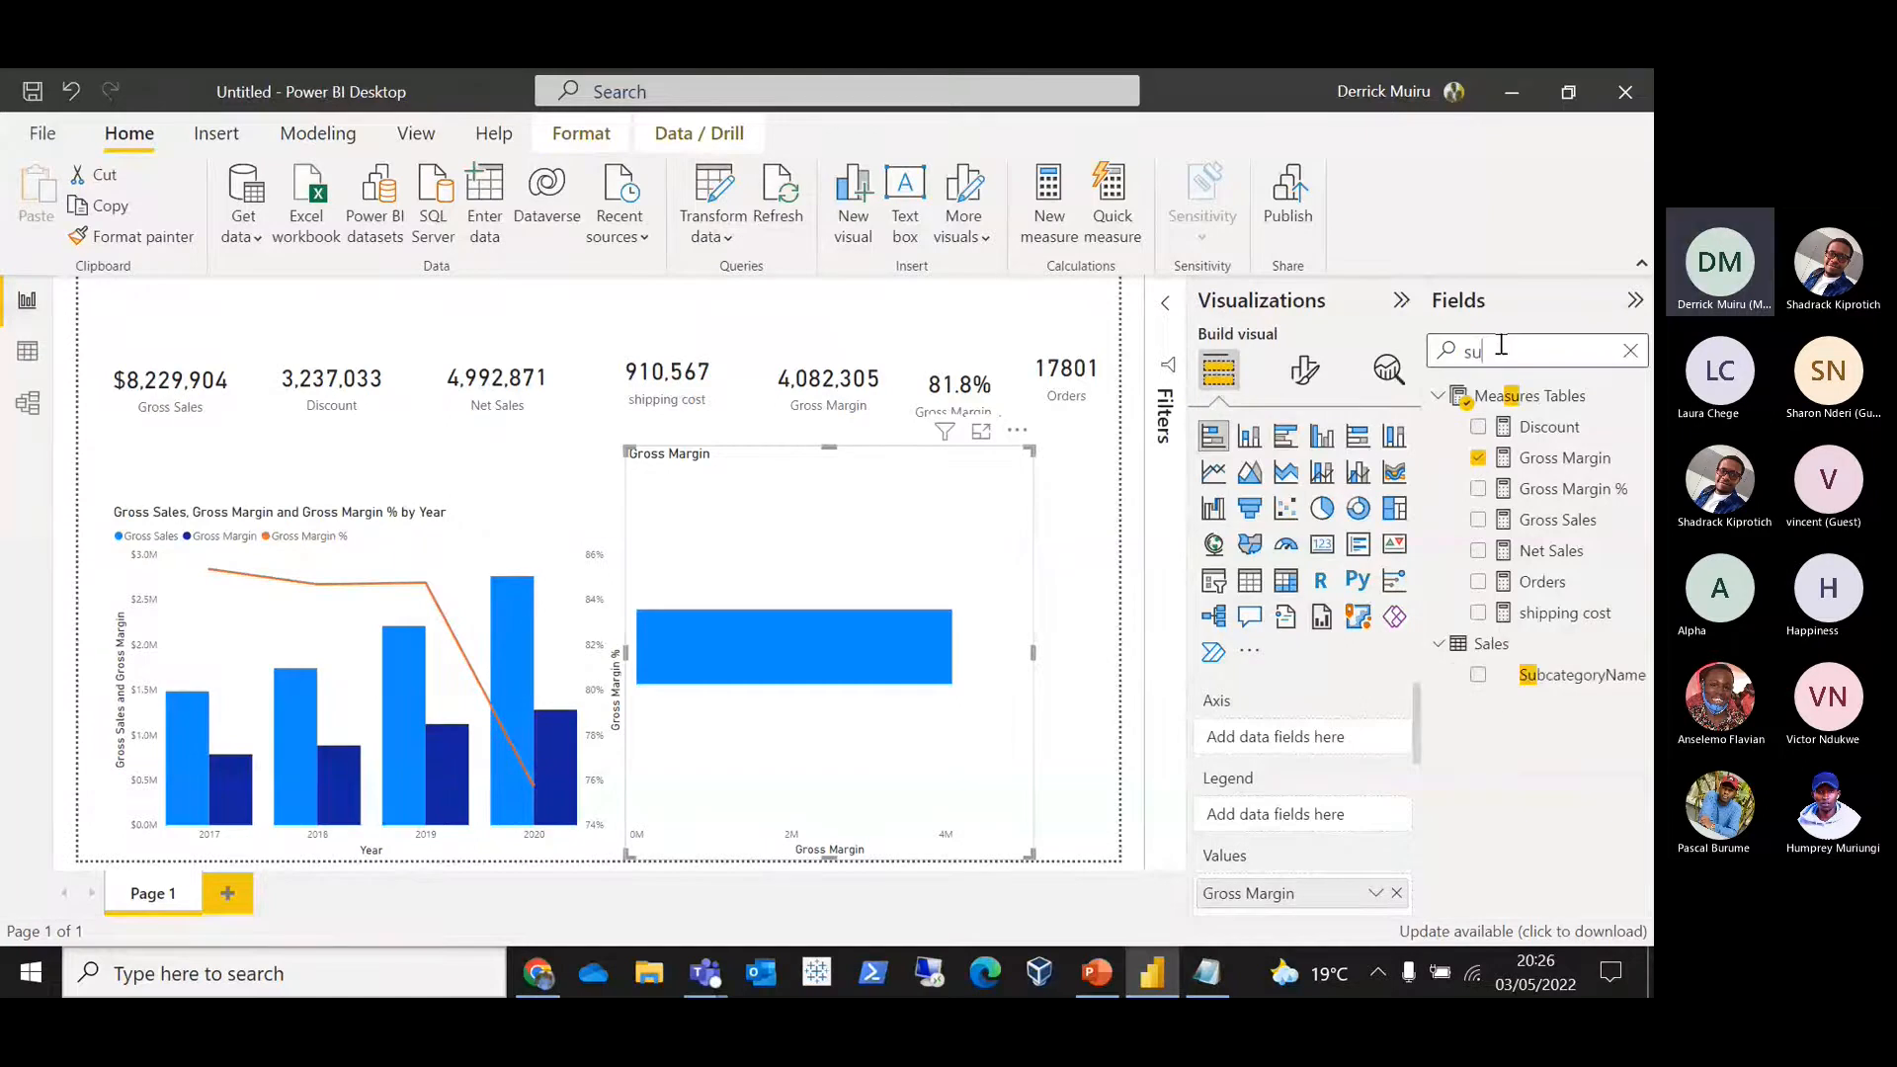
type("b")
left_click_drag(1566, 425, 1338, 739)
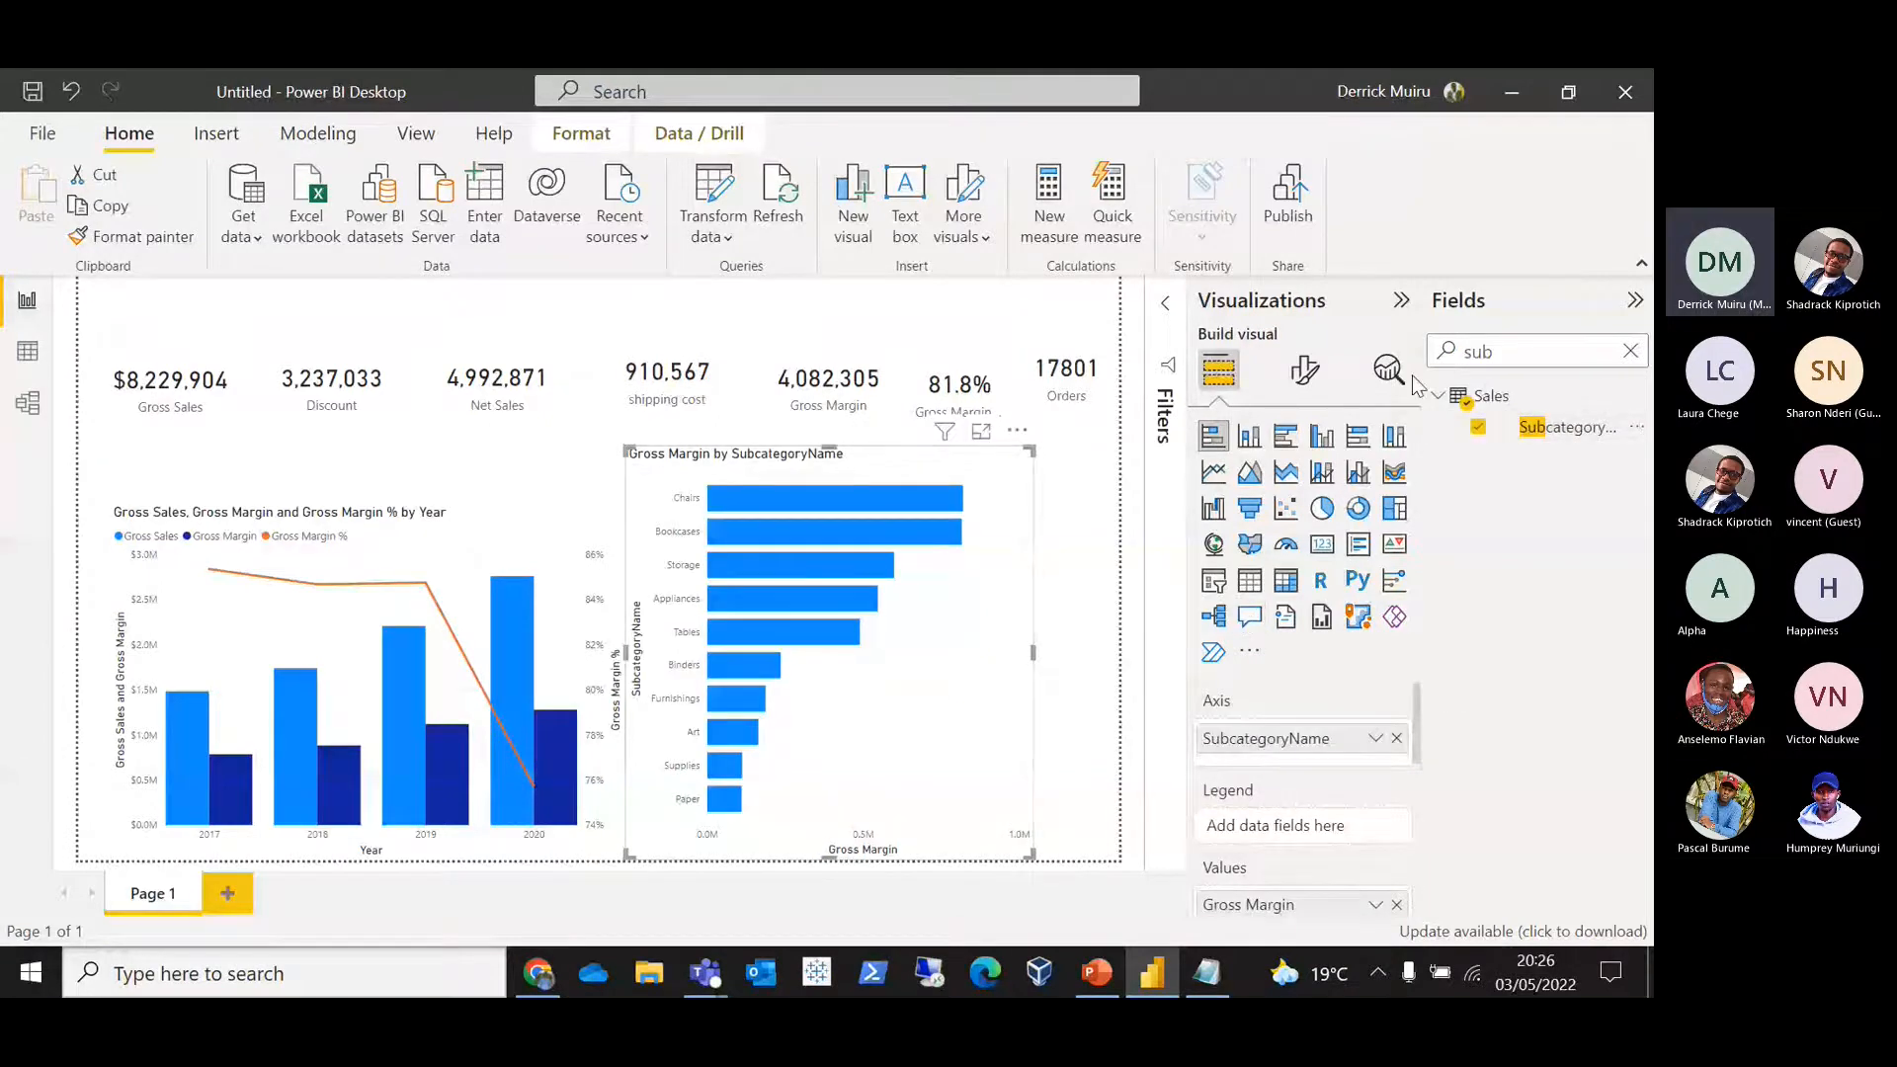
left_click_drag(1494, 352, 1435, 351)
key("BackSpace")
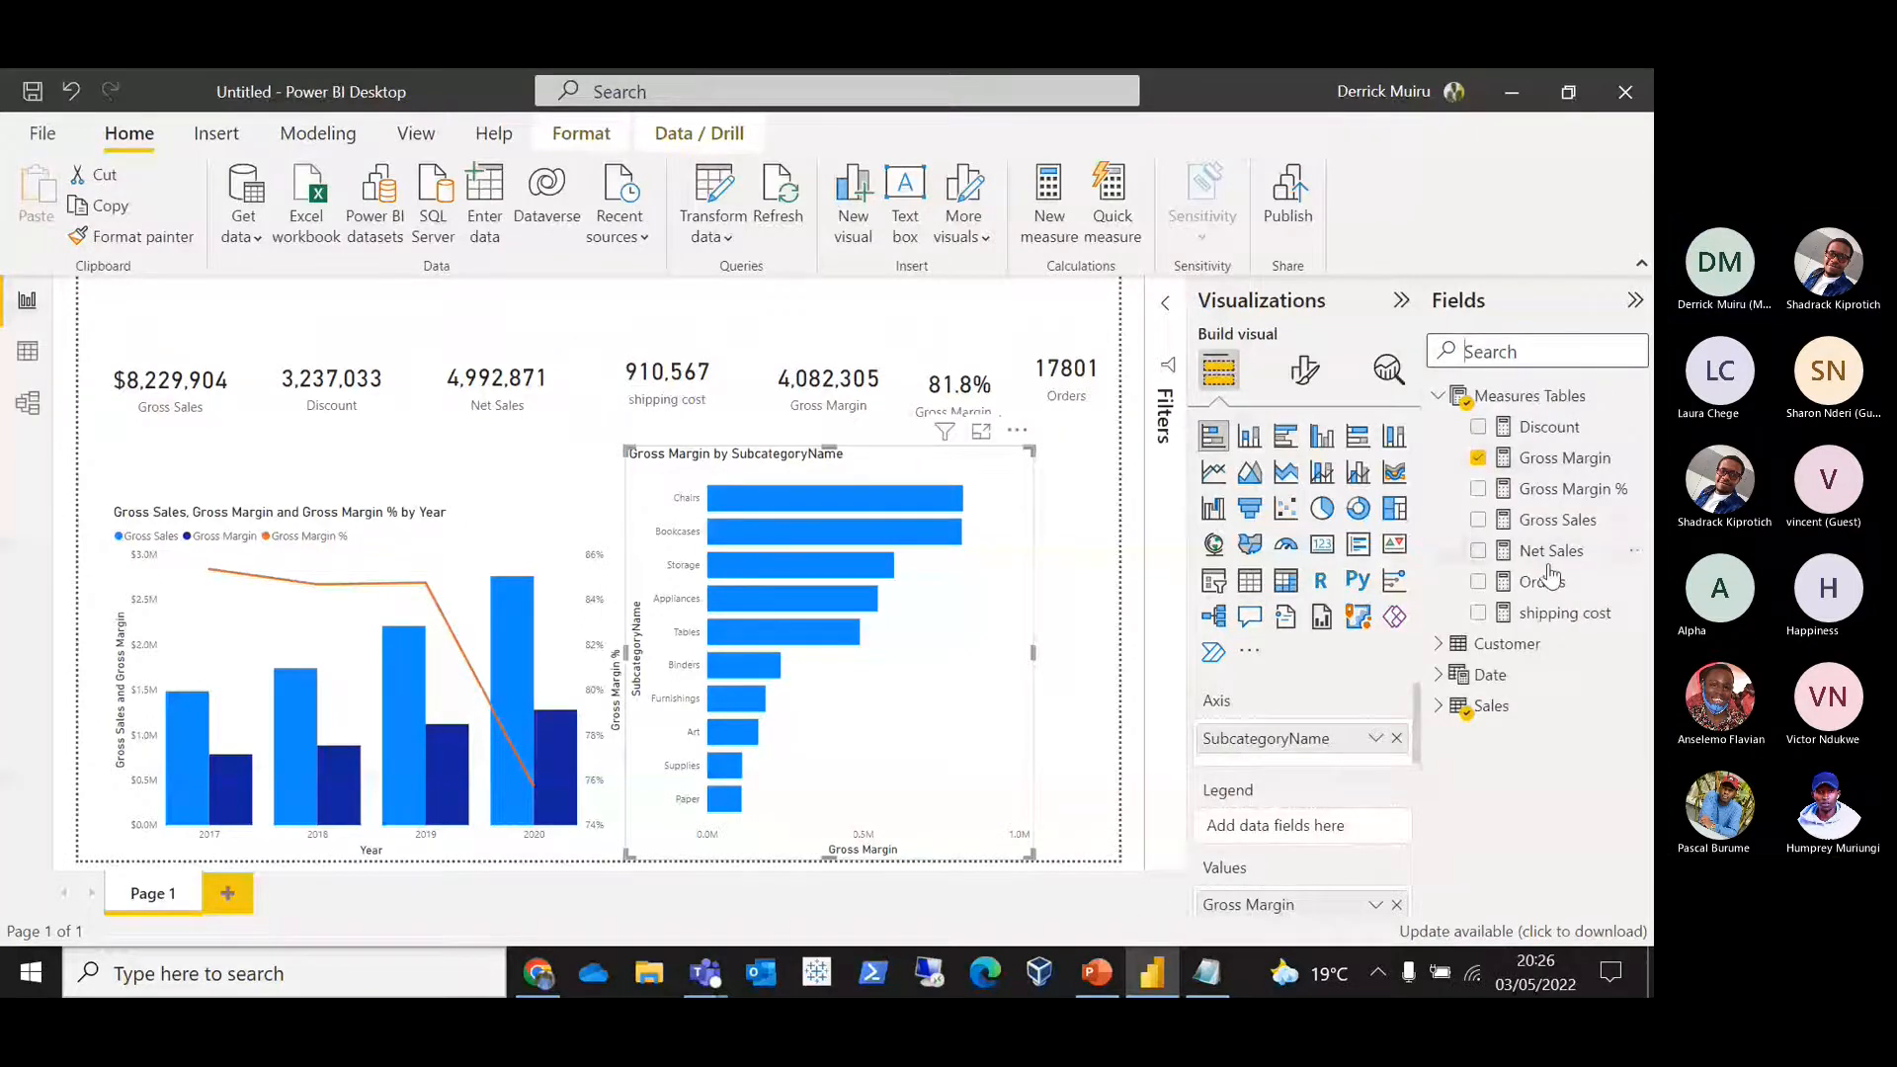
Step: Check the bar chart's legend in the Chrome mockup and start a new measure named "Discounts + Shipping cost" in Measures Tables
key("alt+Tab")
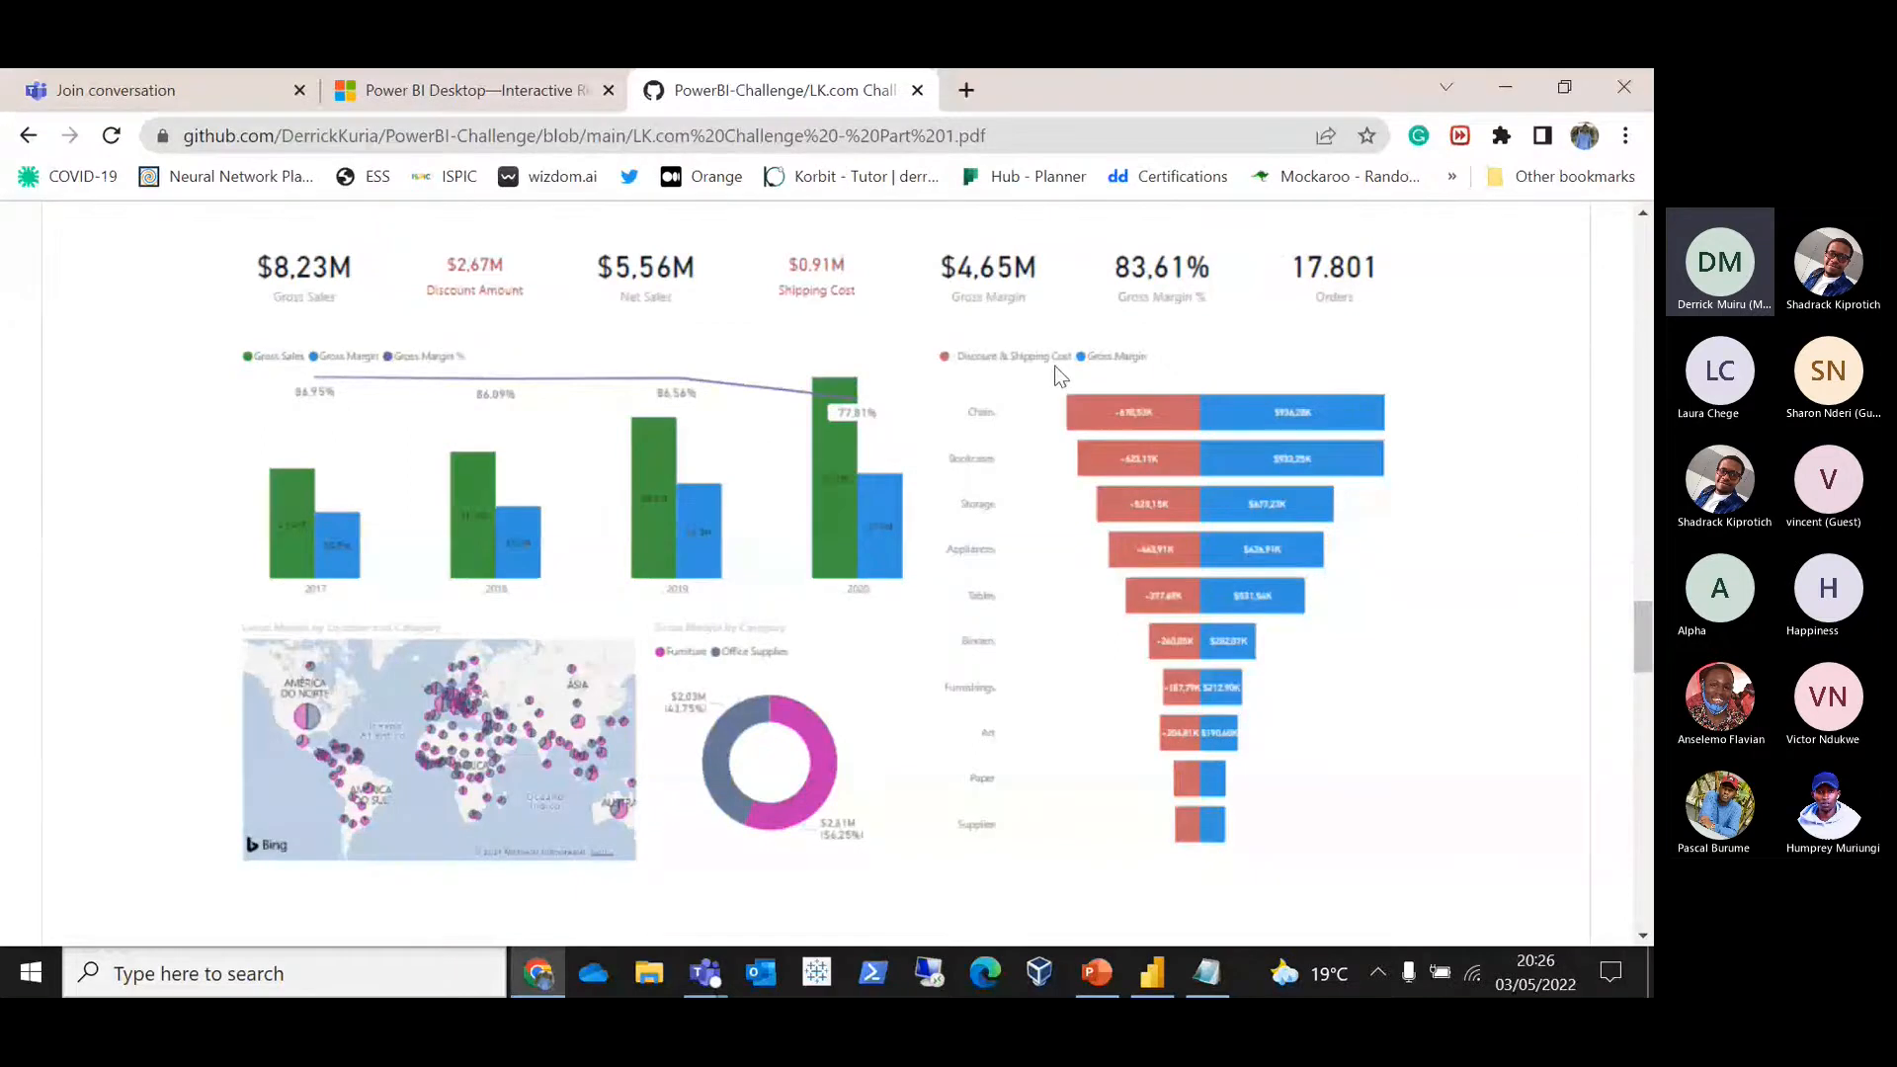
key("alt+Tab")
right_click(1511, 397)
left_click(1392, 417)
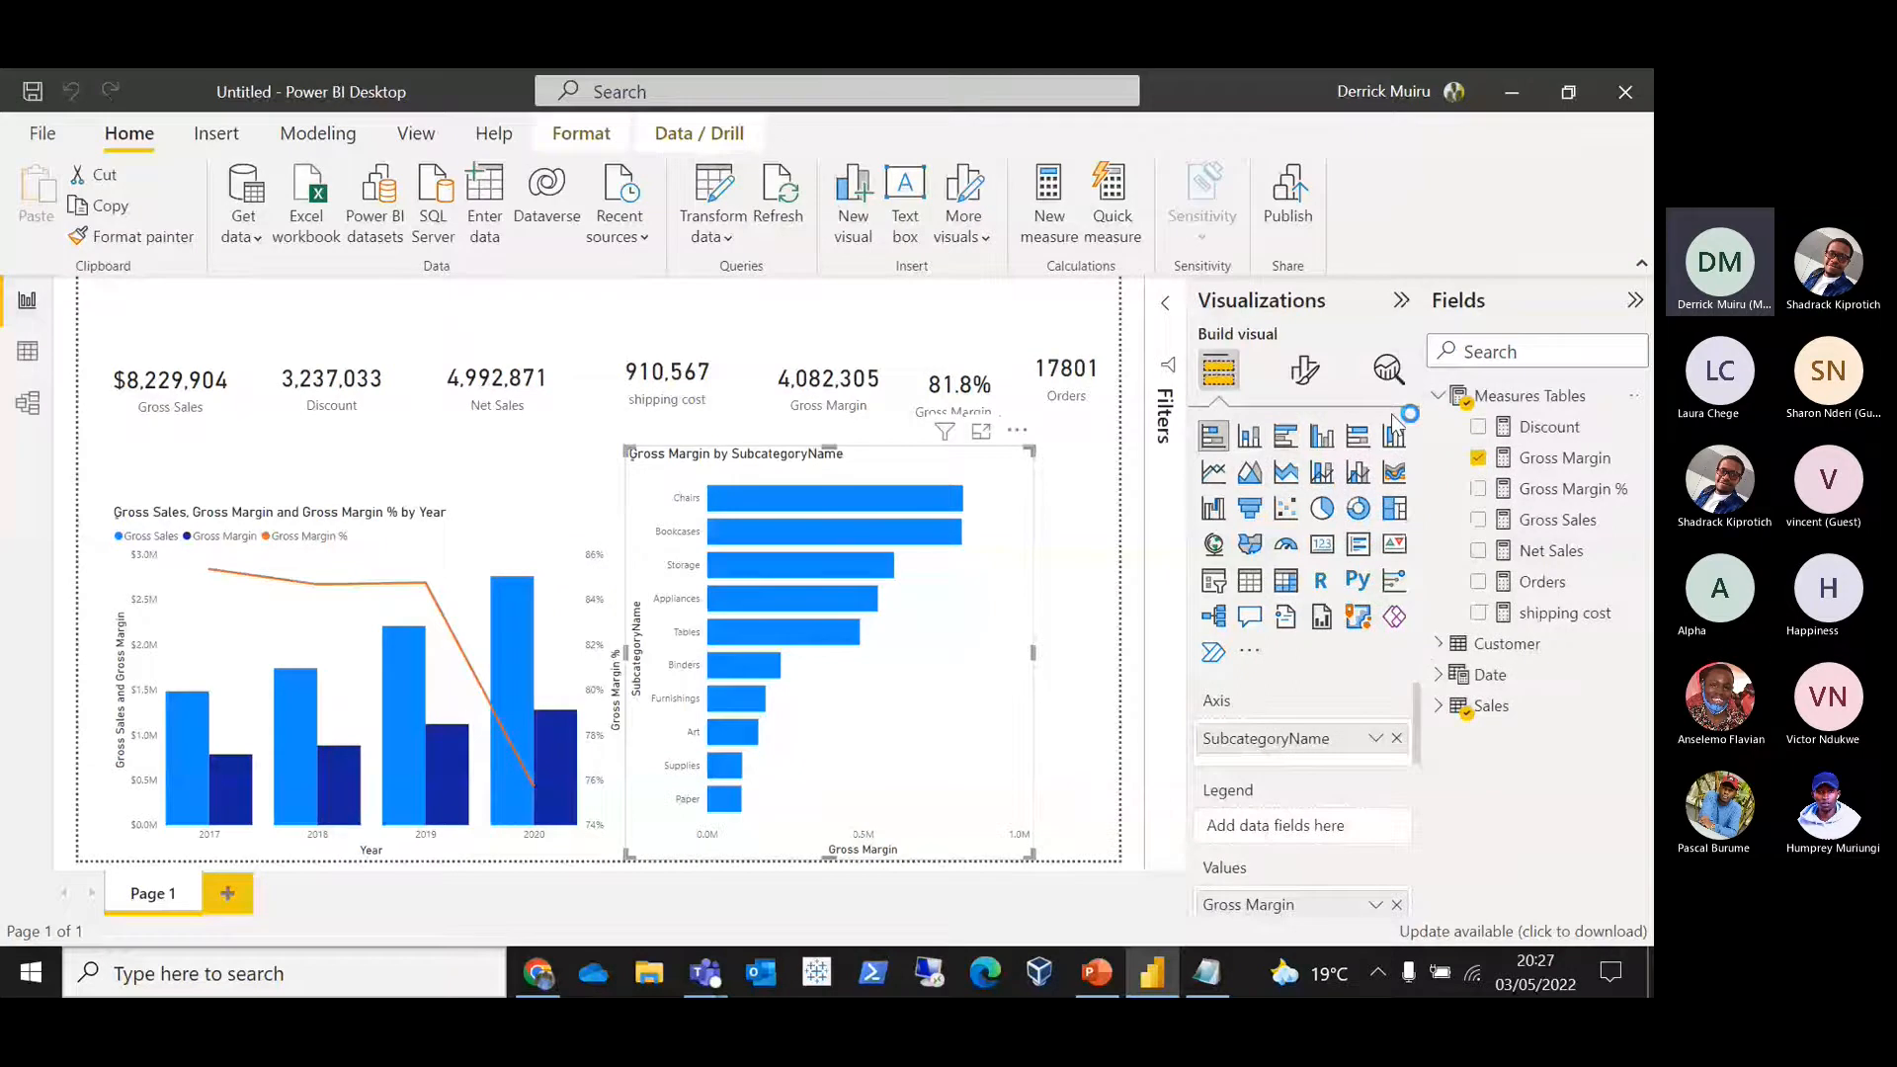
key("BackSpace")
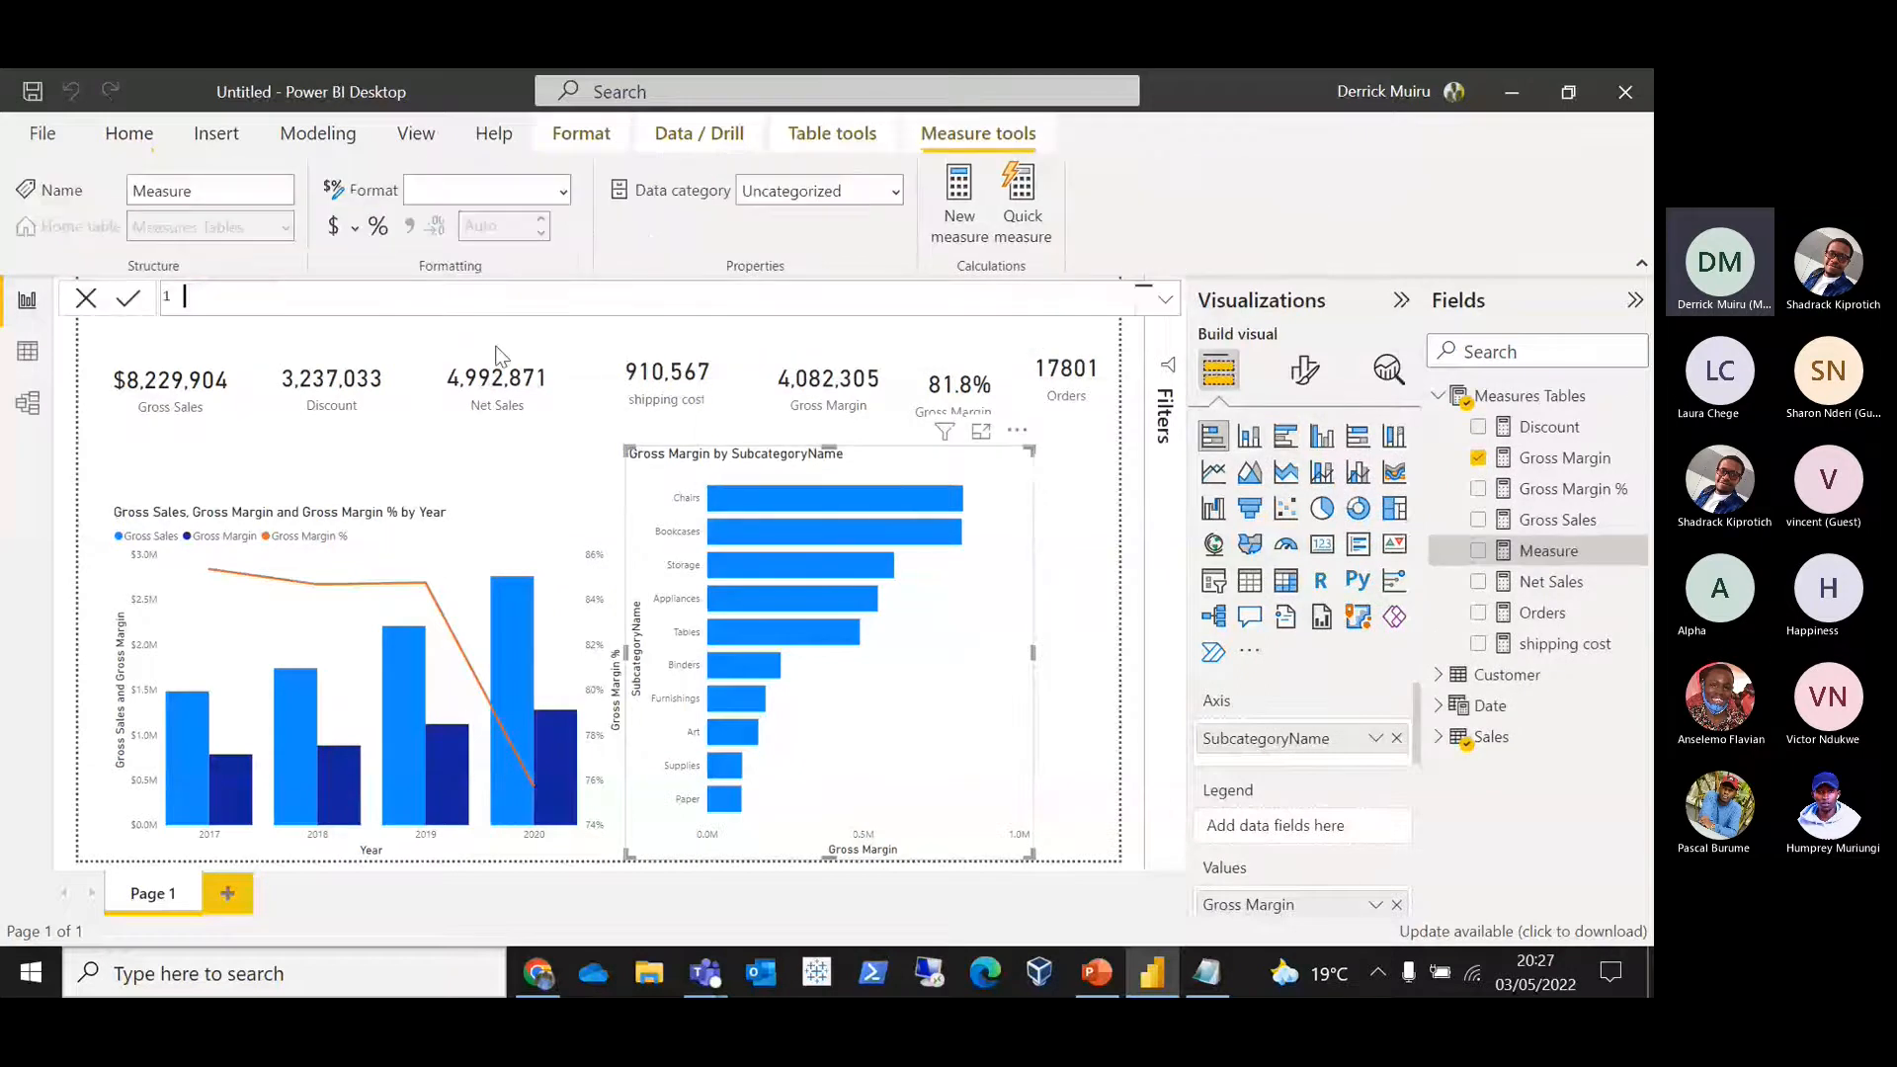
type("Discounts + S")
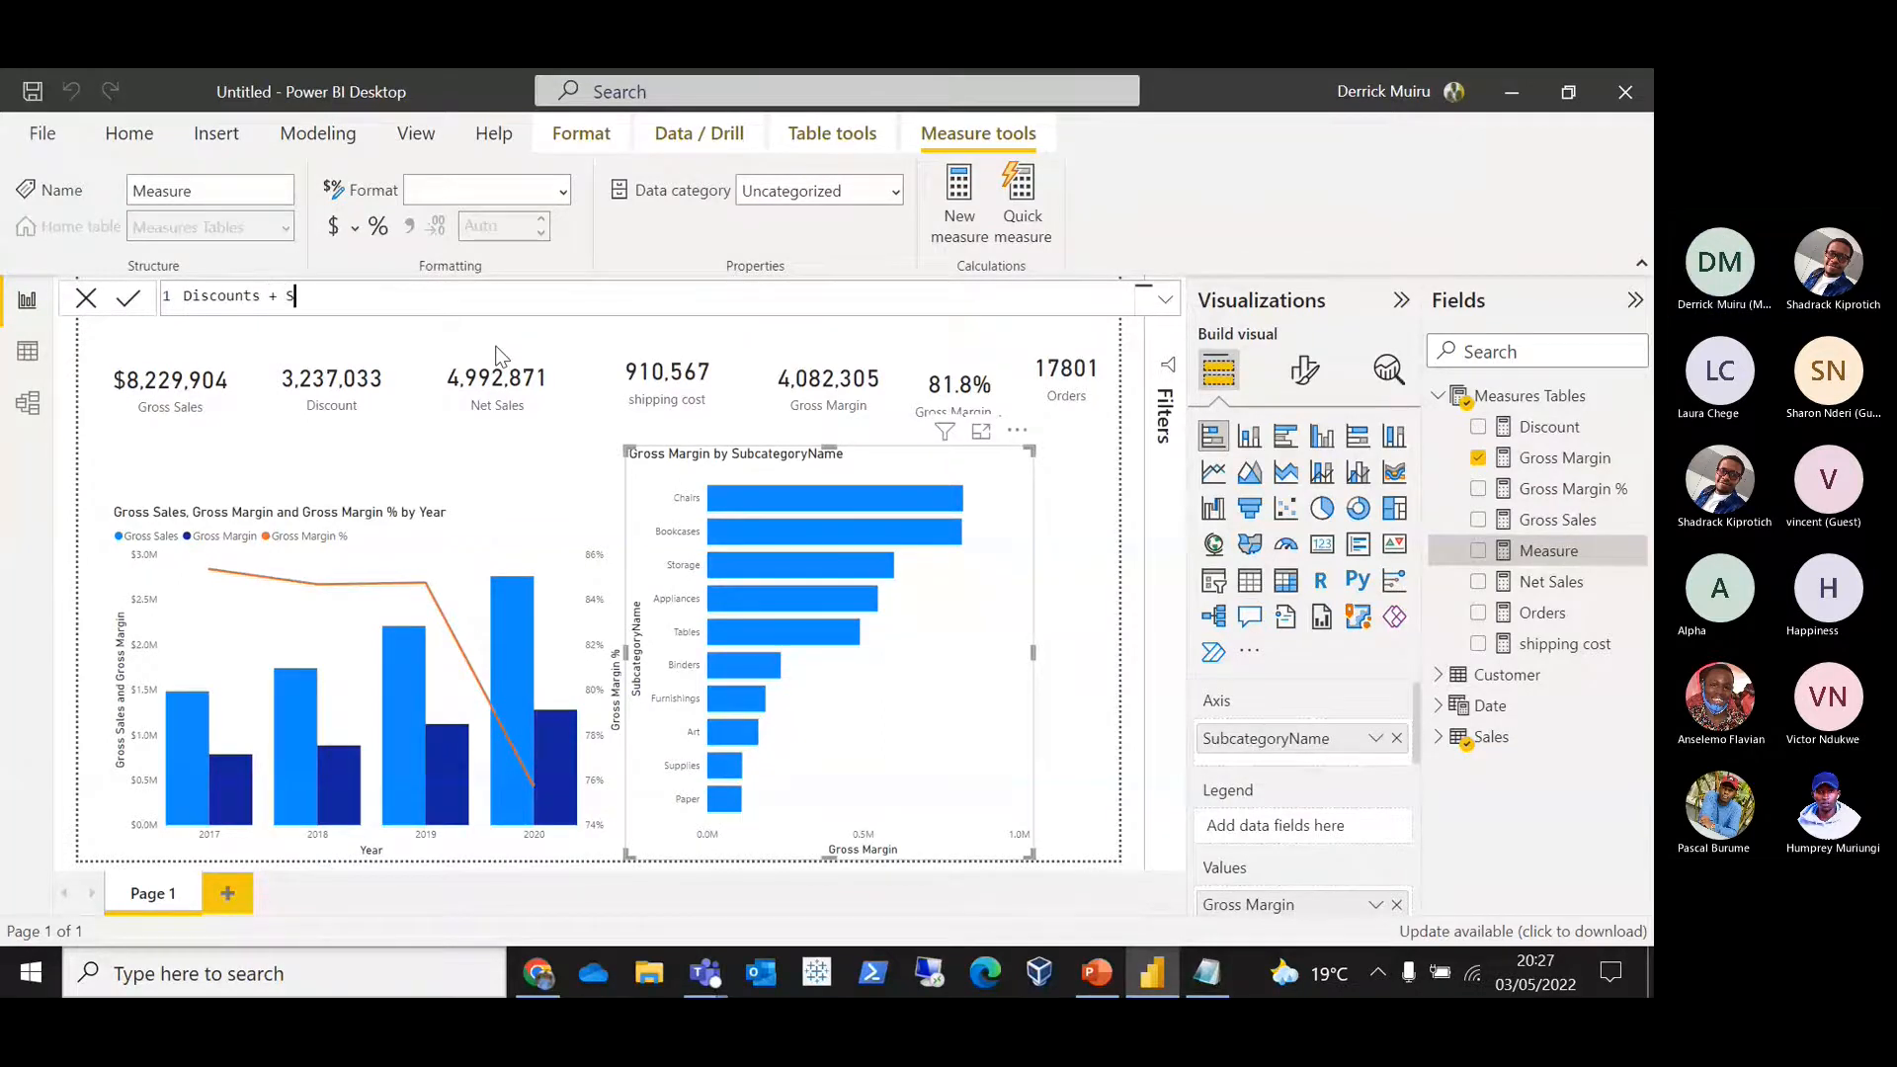
type("hippin")
key("BackSpace")
type("ng cost =")
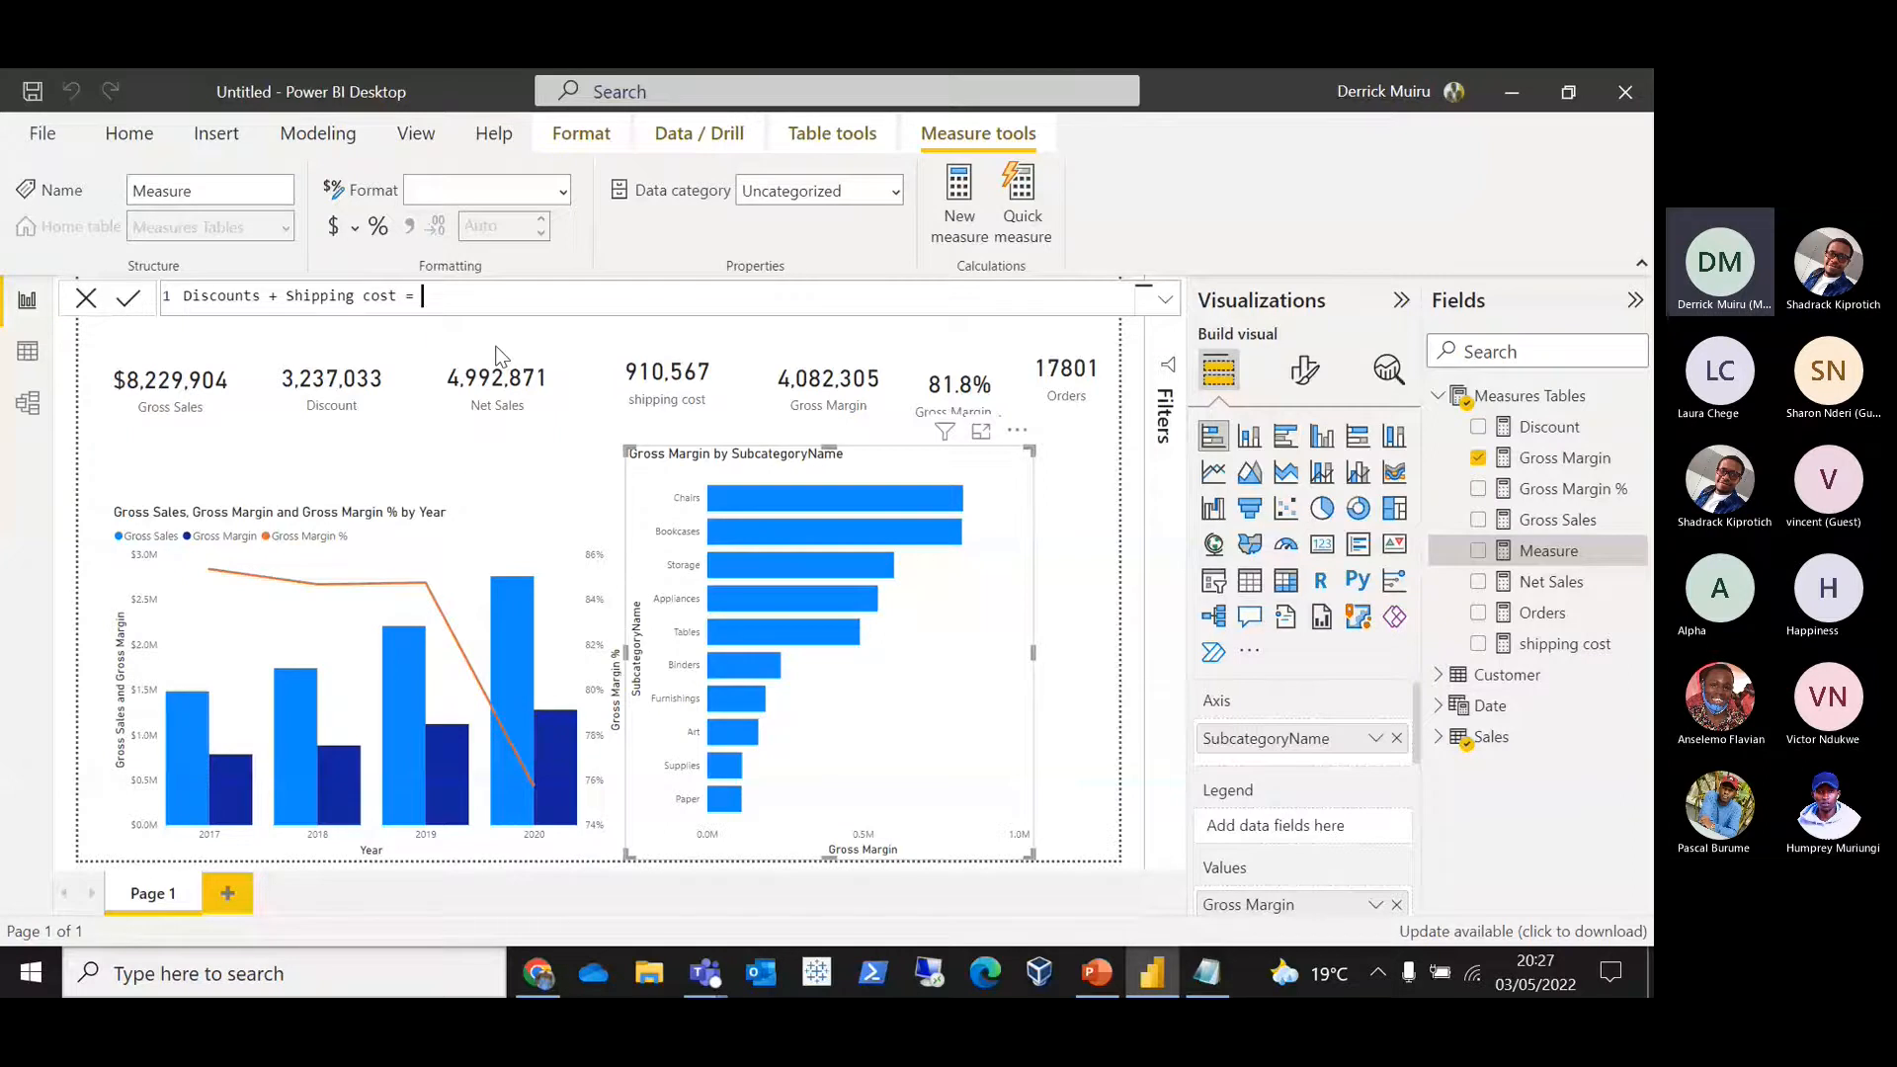
Step: Define the Discounts + Shipping cost measure as [Discount] + [shipping cost] and commit it
type(" [")
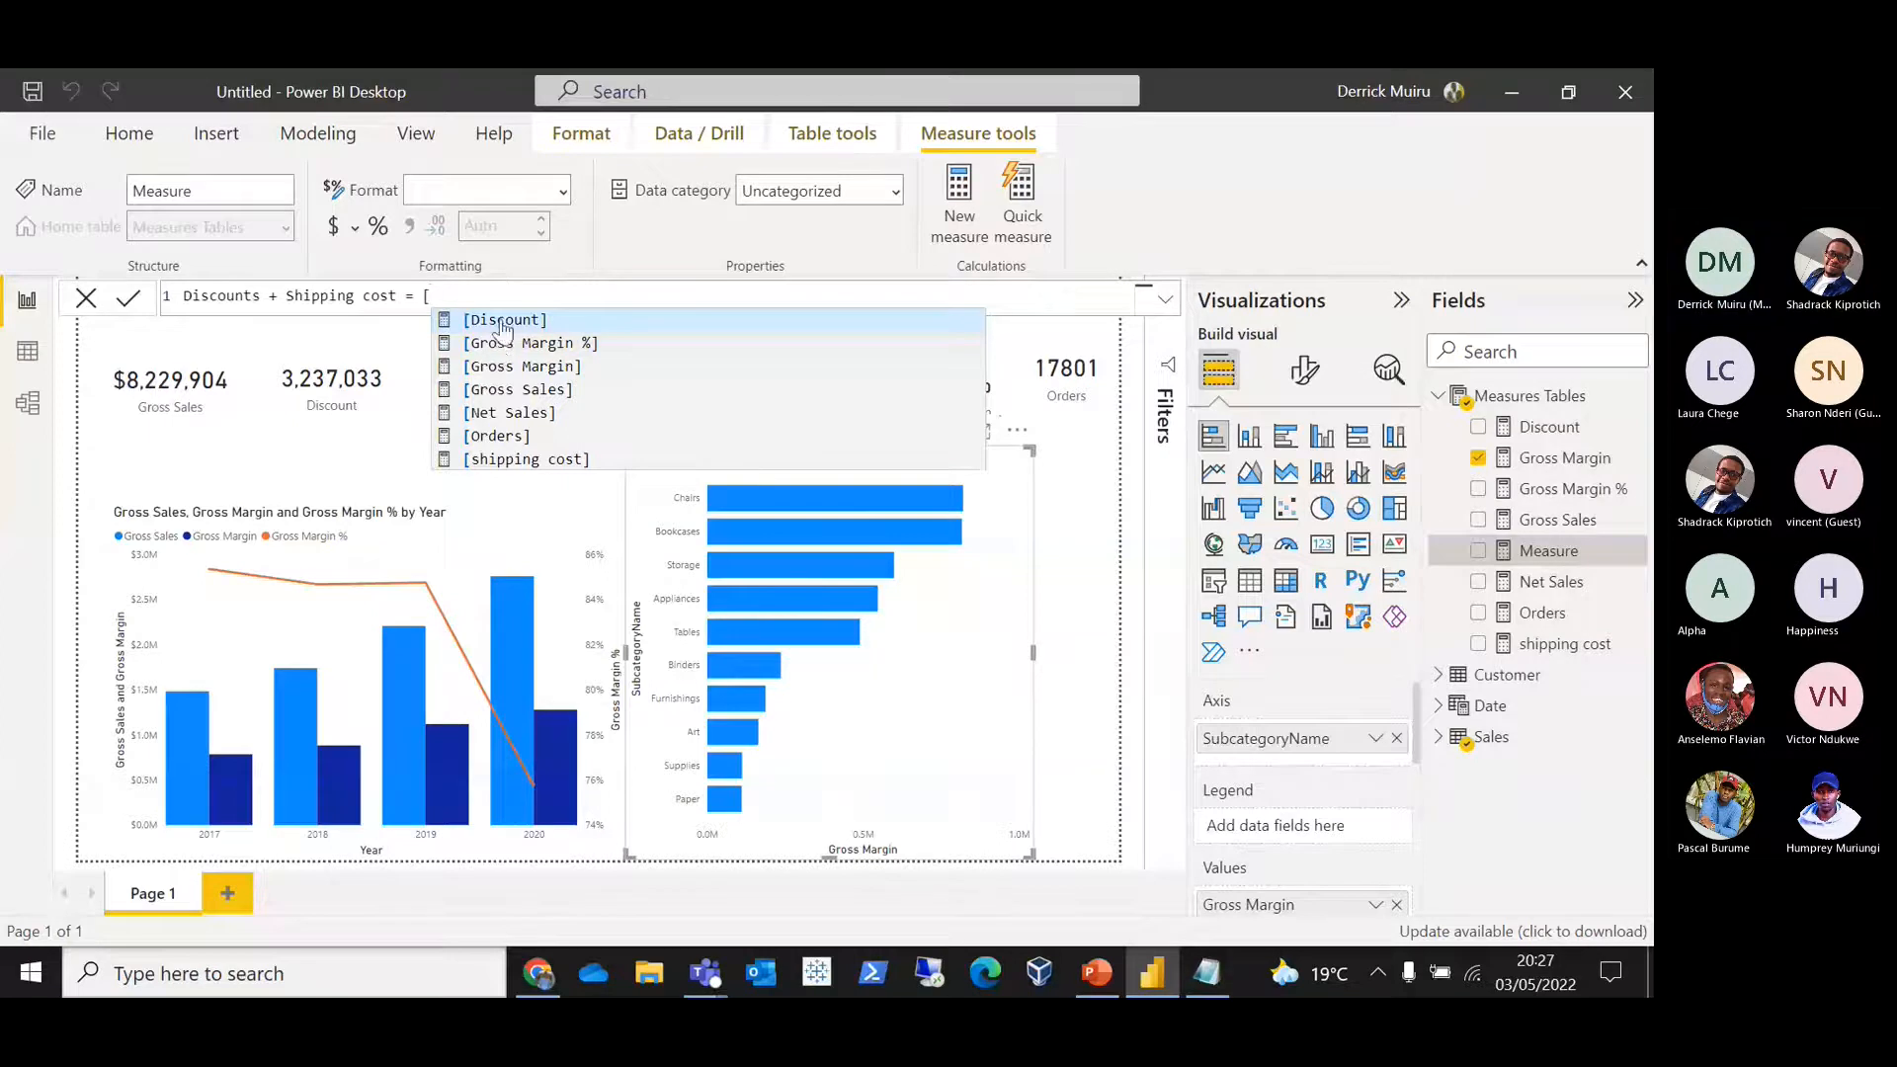
key("Tab")
type("+")
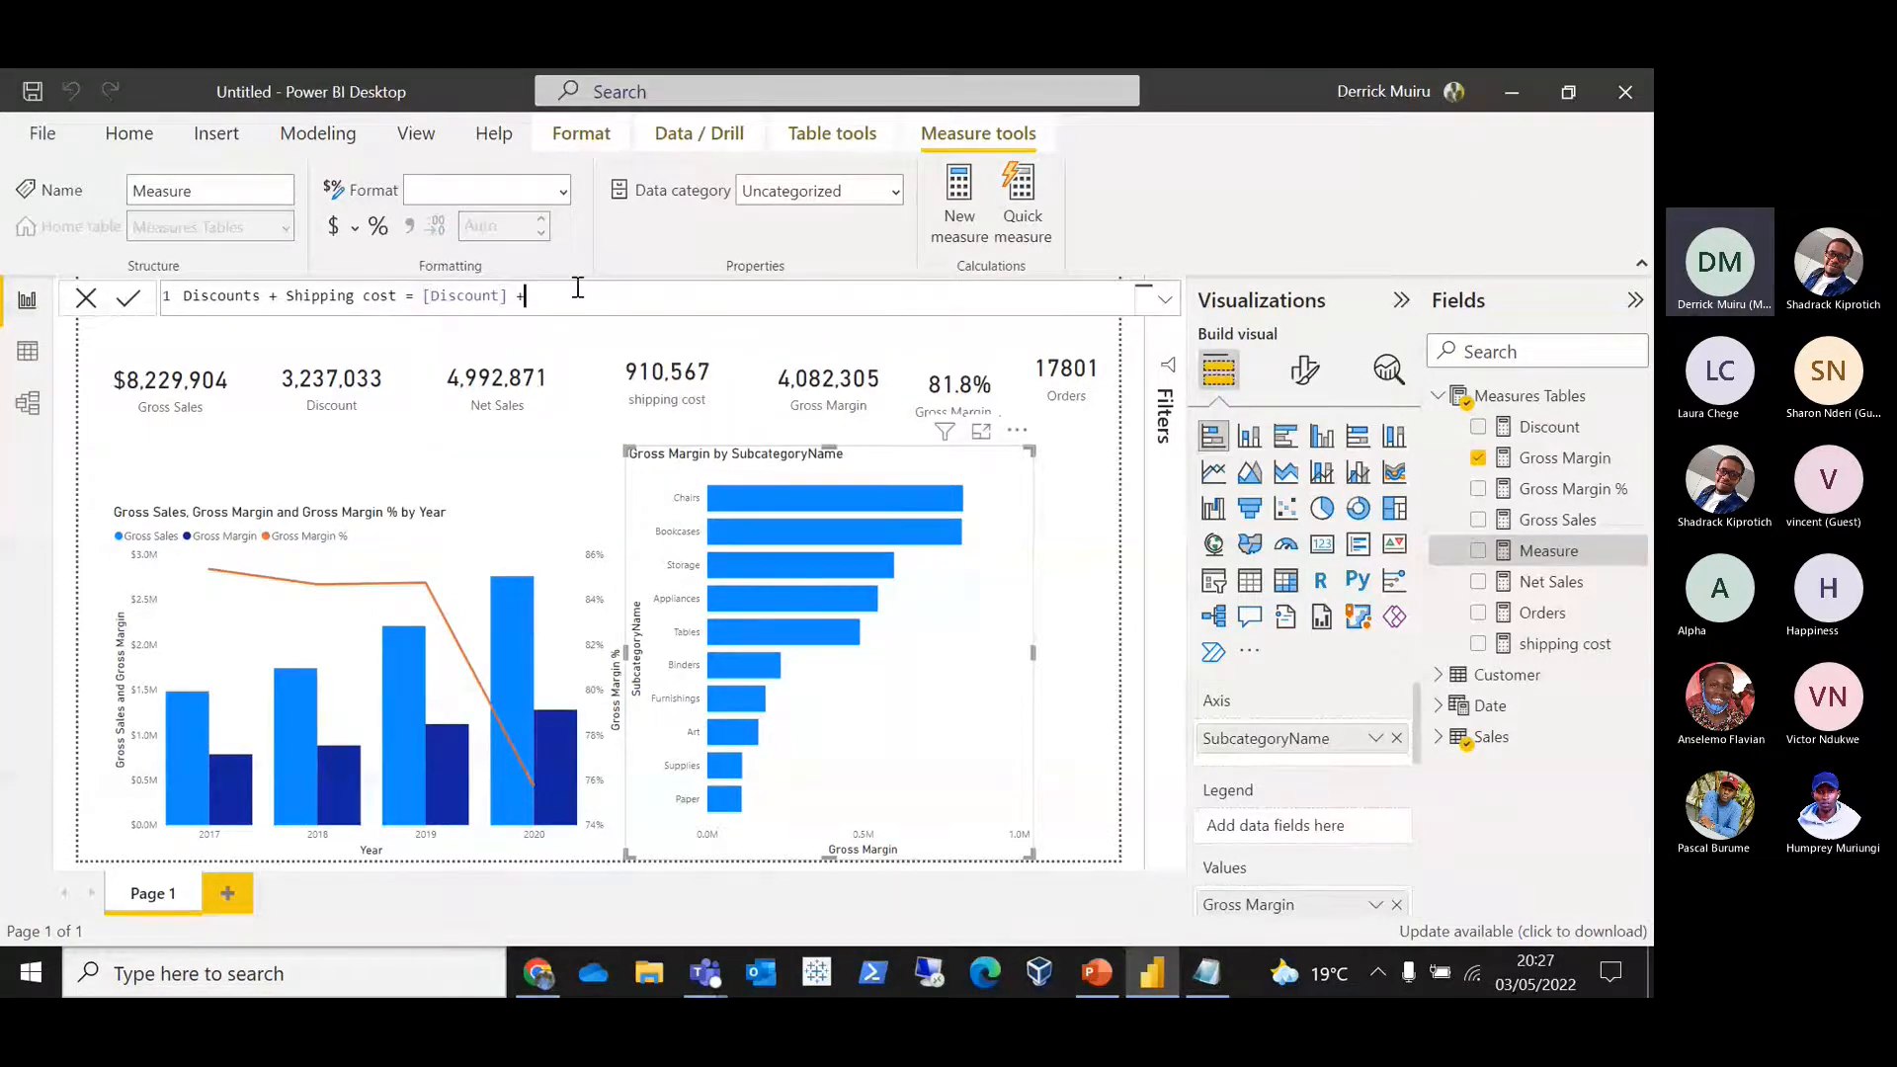
type("[sh")
key("Tab")
key("Return")
scroll(1419, 729, "down", 1)
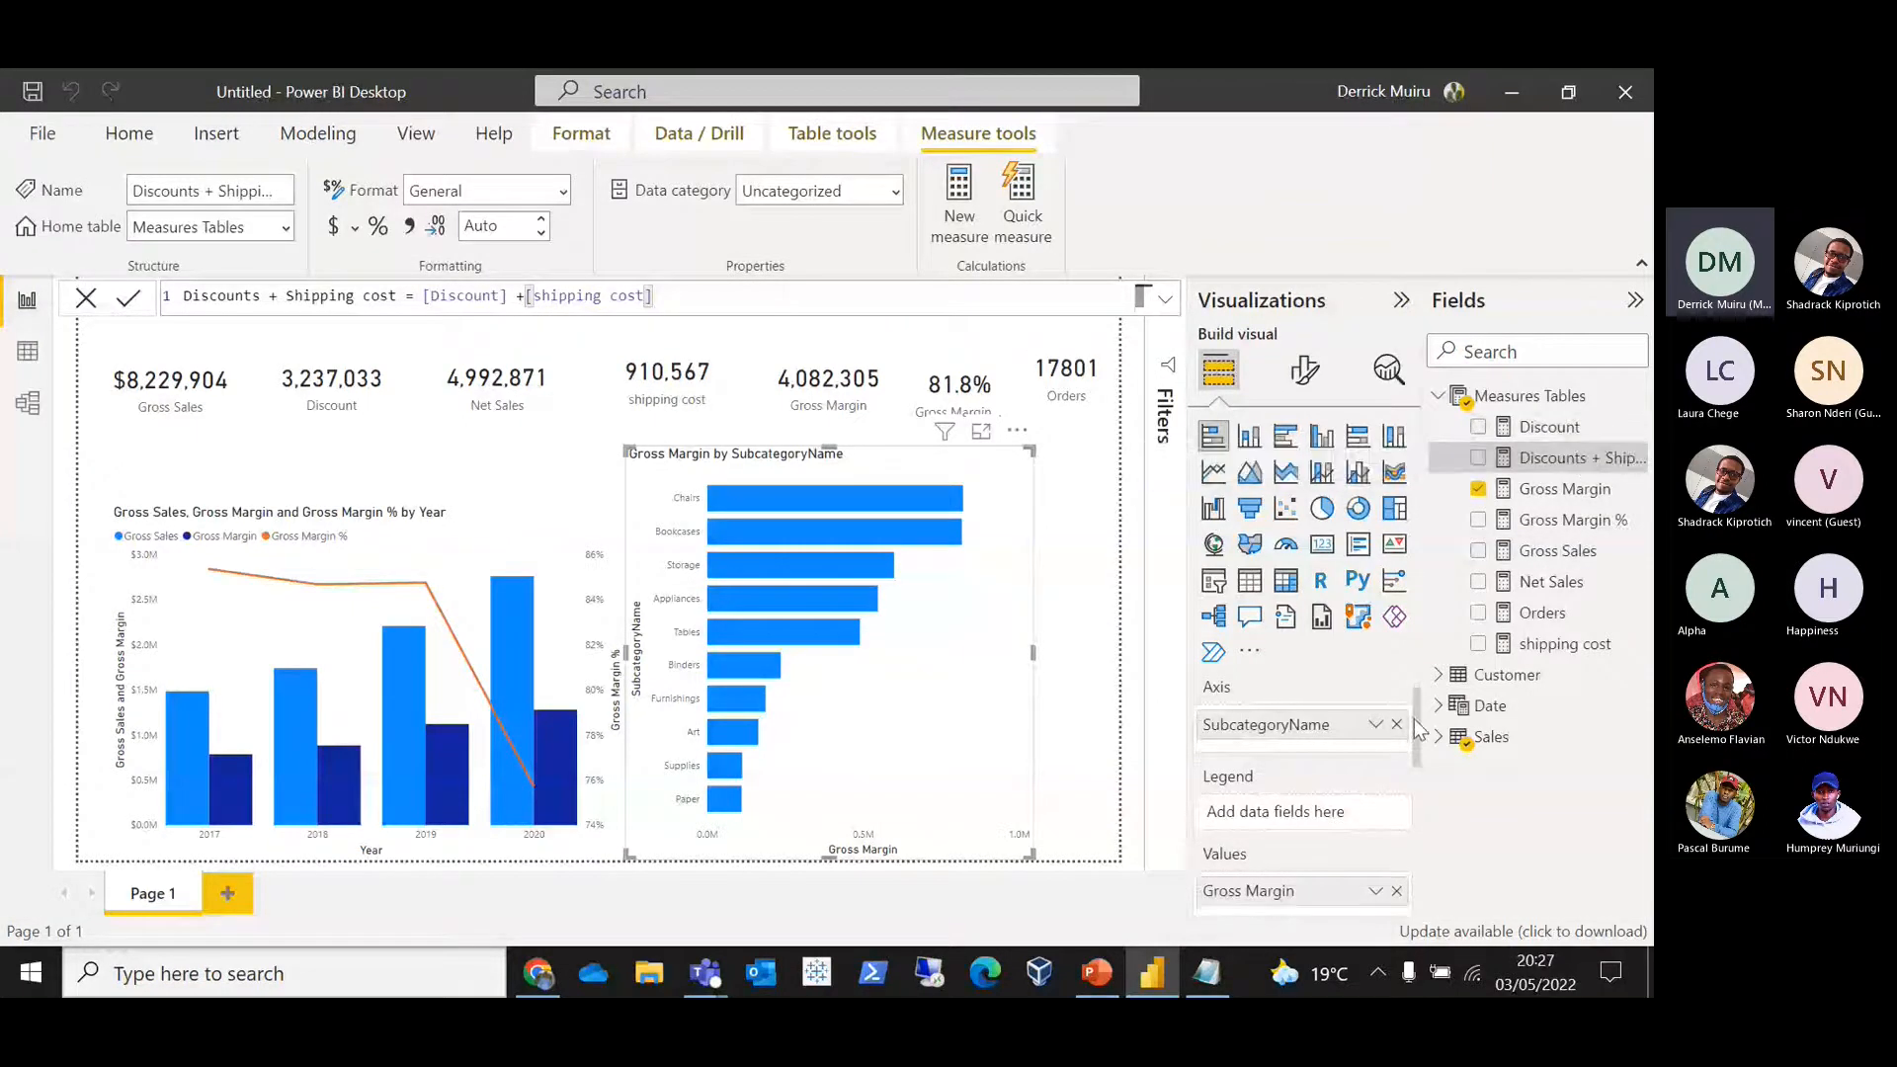
Step: Add the Discounts + Shipping cost measure to the stacked bar chart's values below Gross Margin
scroll(1419, 729, "down", 2)
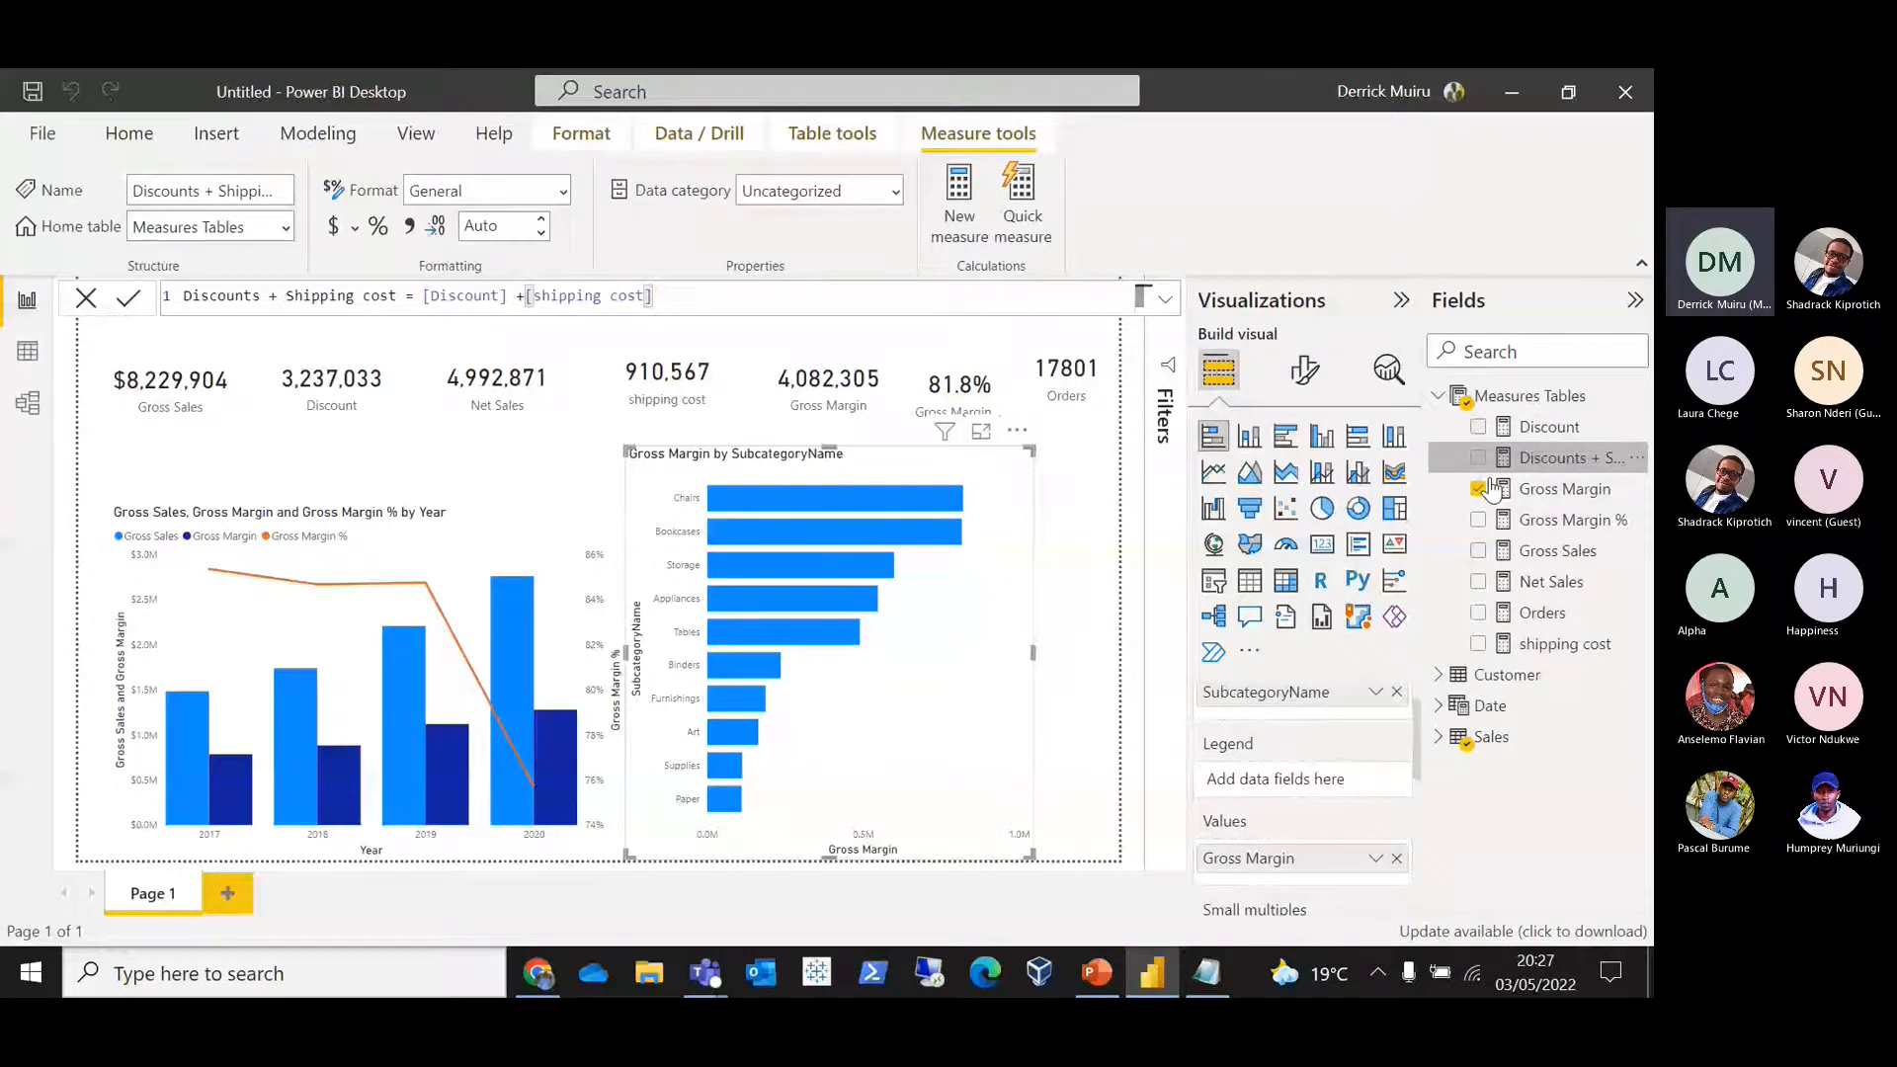
left_click_drag(1491, 488, 1283, 874)
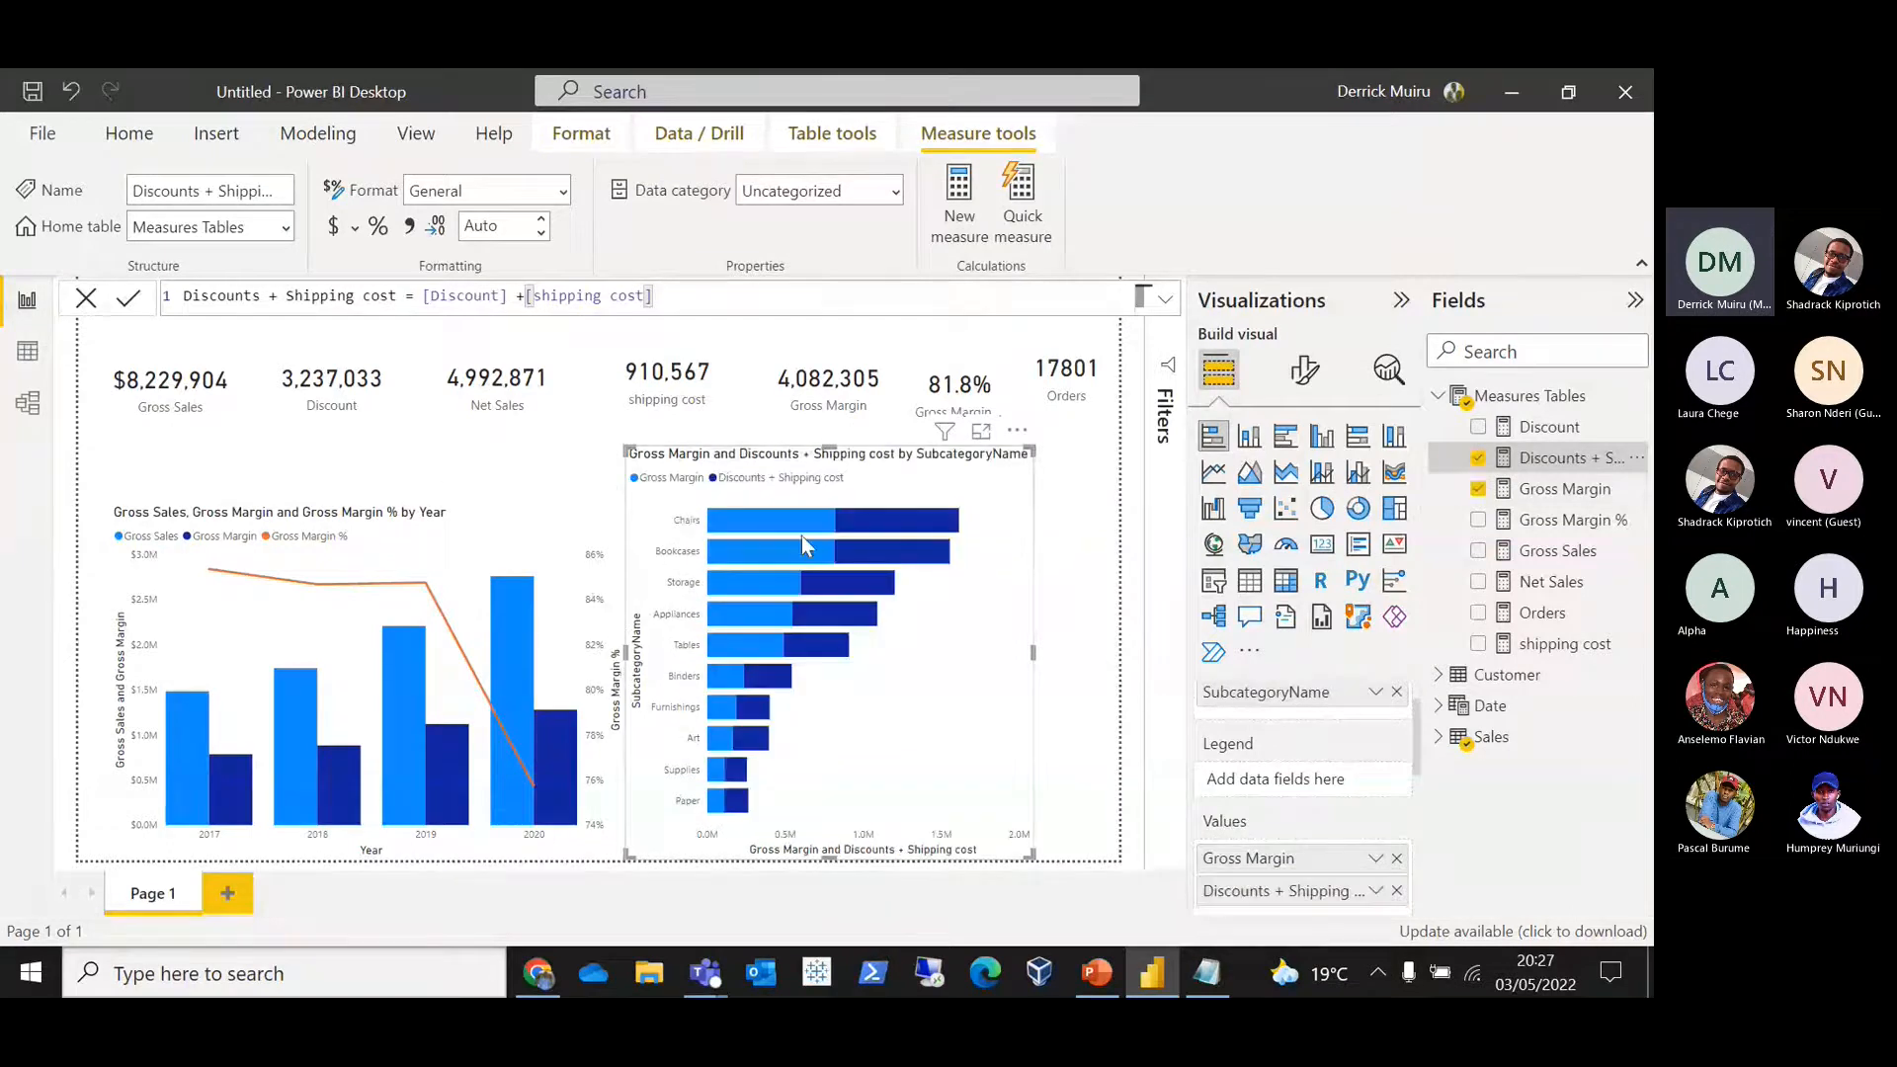
mouse_move(879, 590)
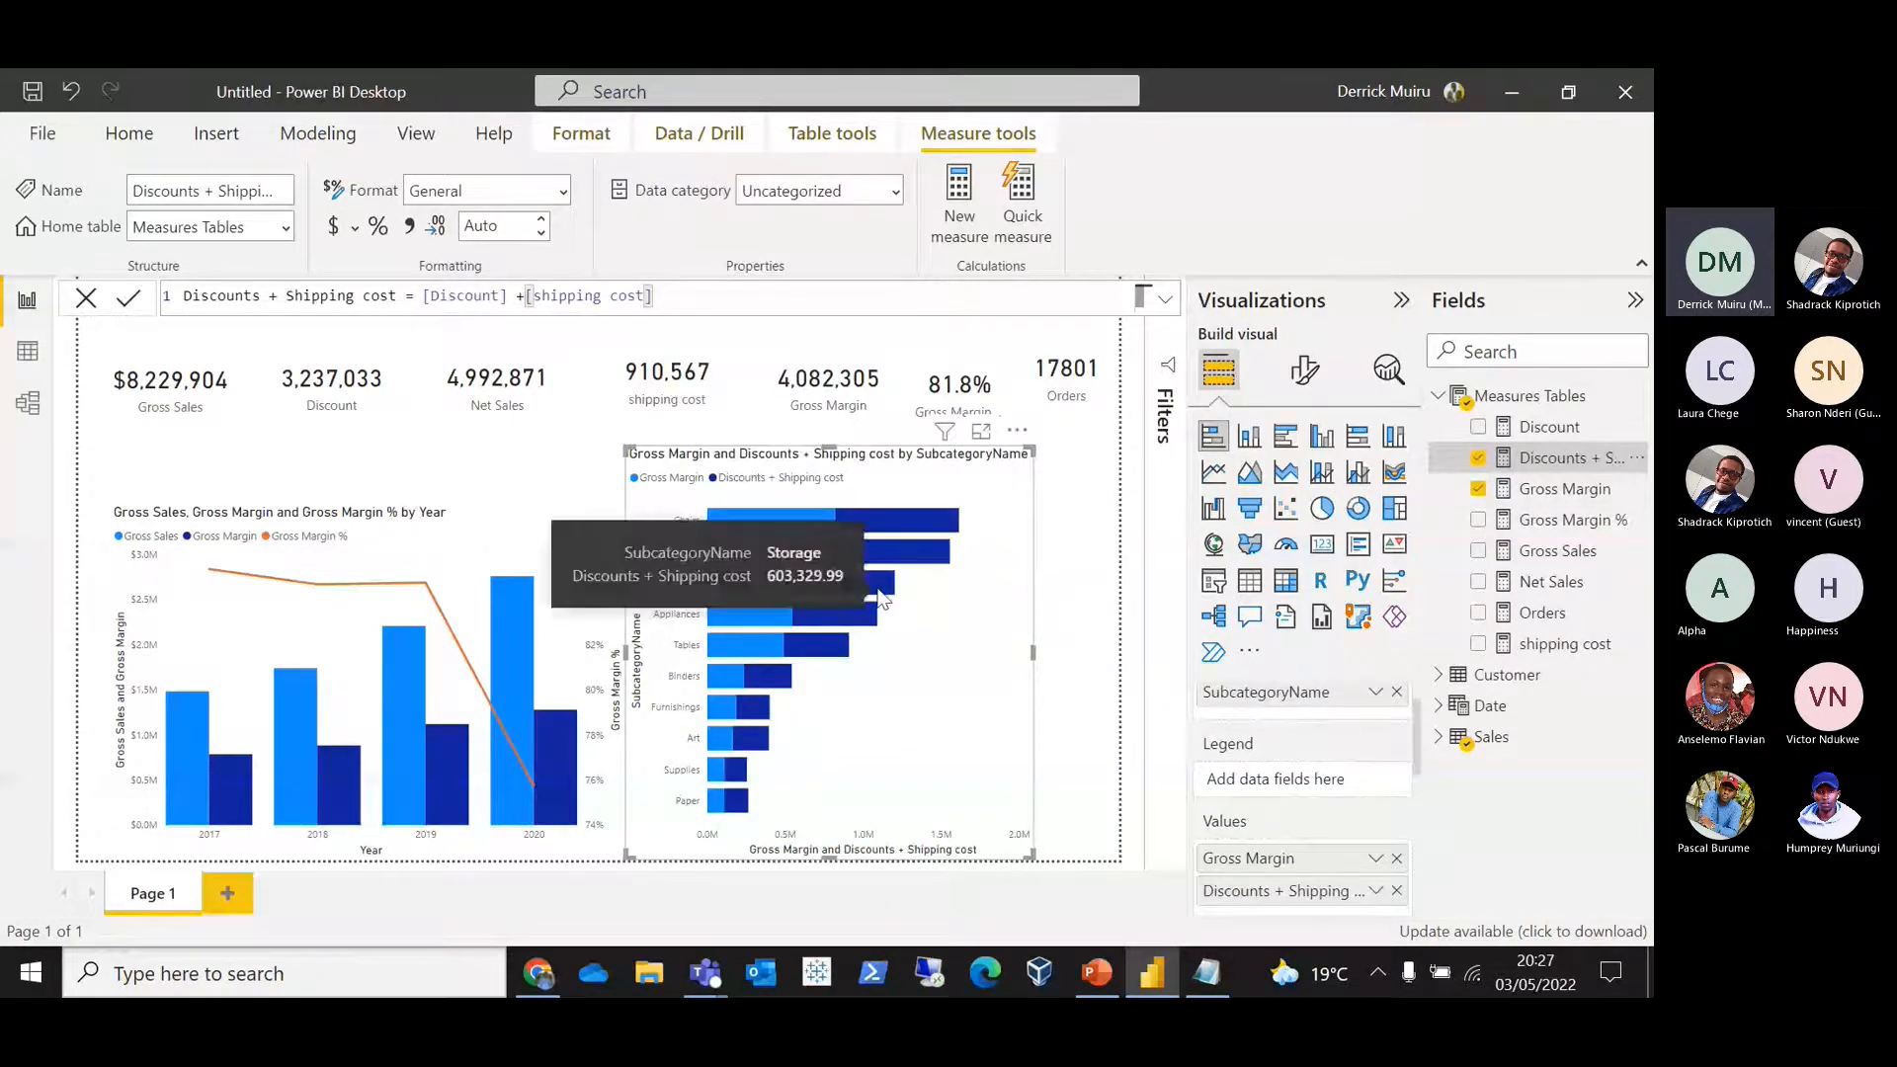
Step: Check the bar directions in the Chrome mockup and redefine Discounts + Shipping cost in Power BI as -([Discount] + [shipping cost])
key("alt+Tab")
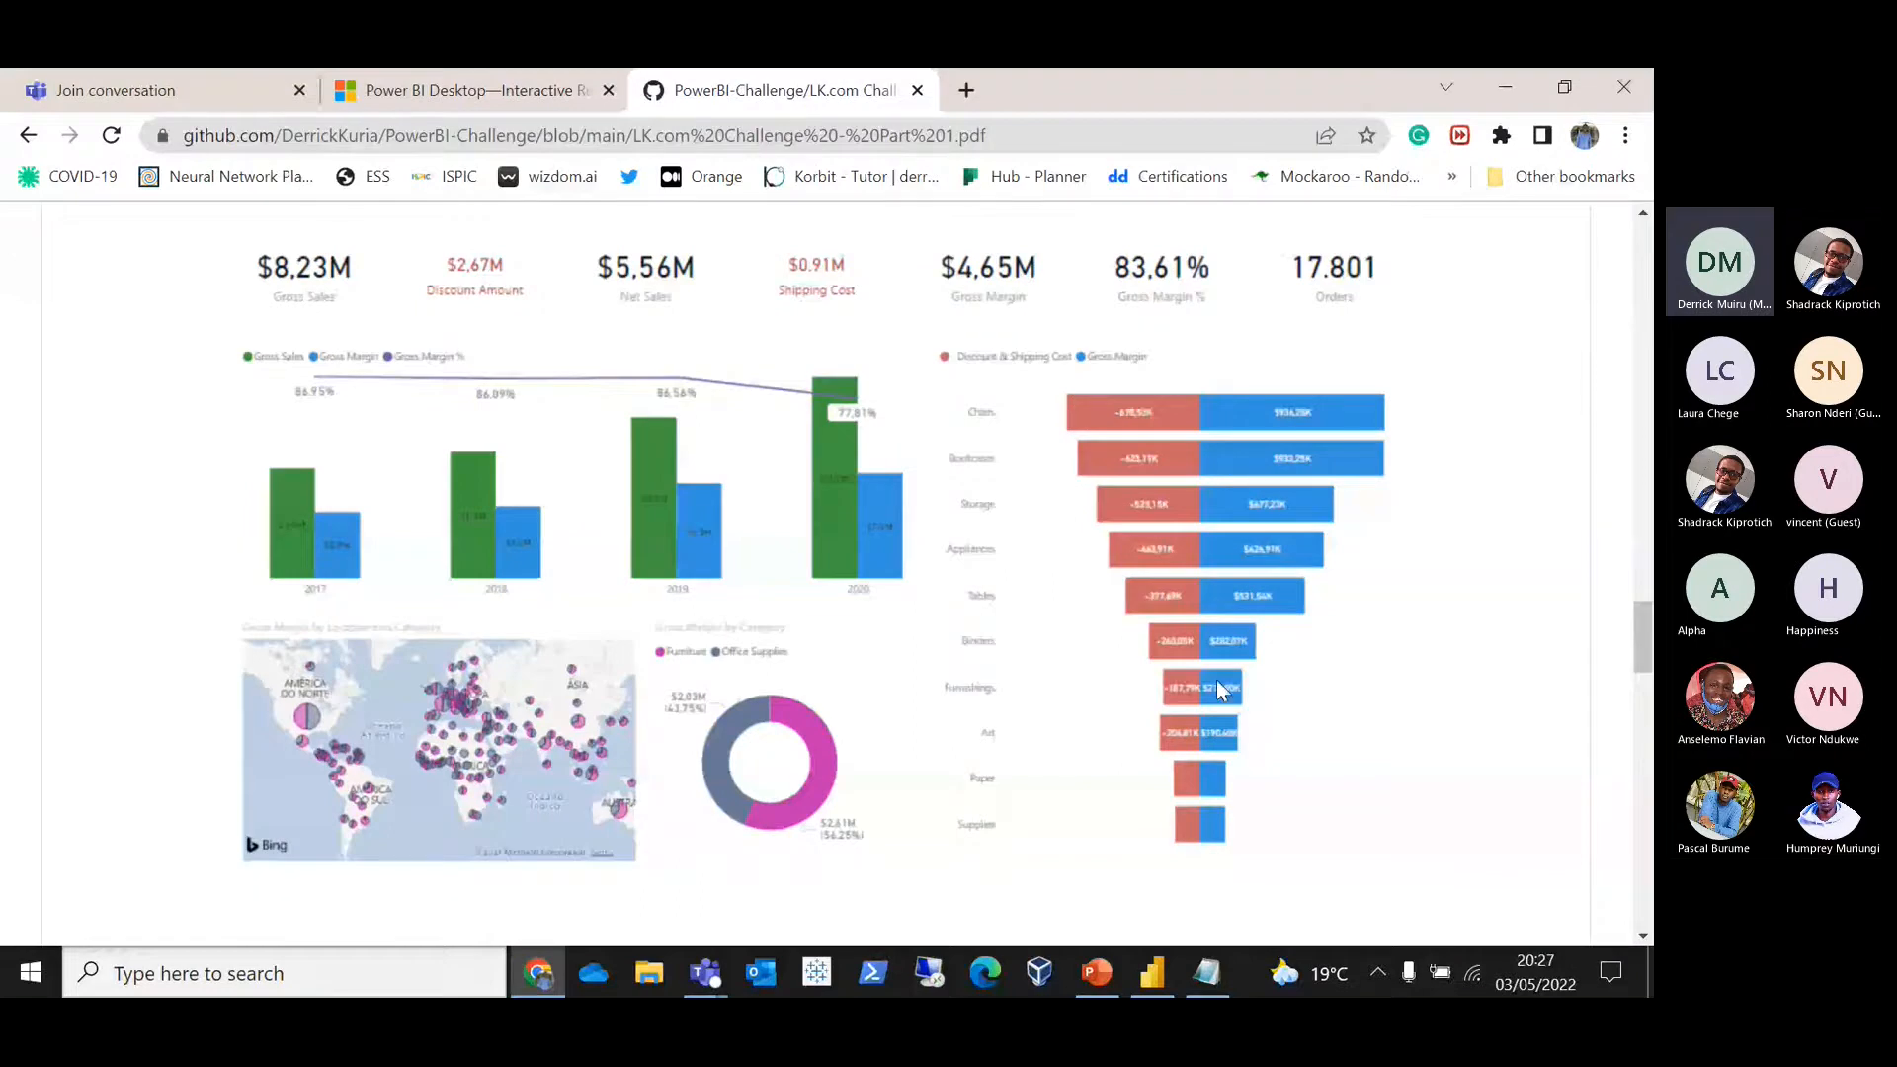
key("alt+Tab")
left_click(427, 296)
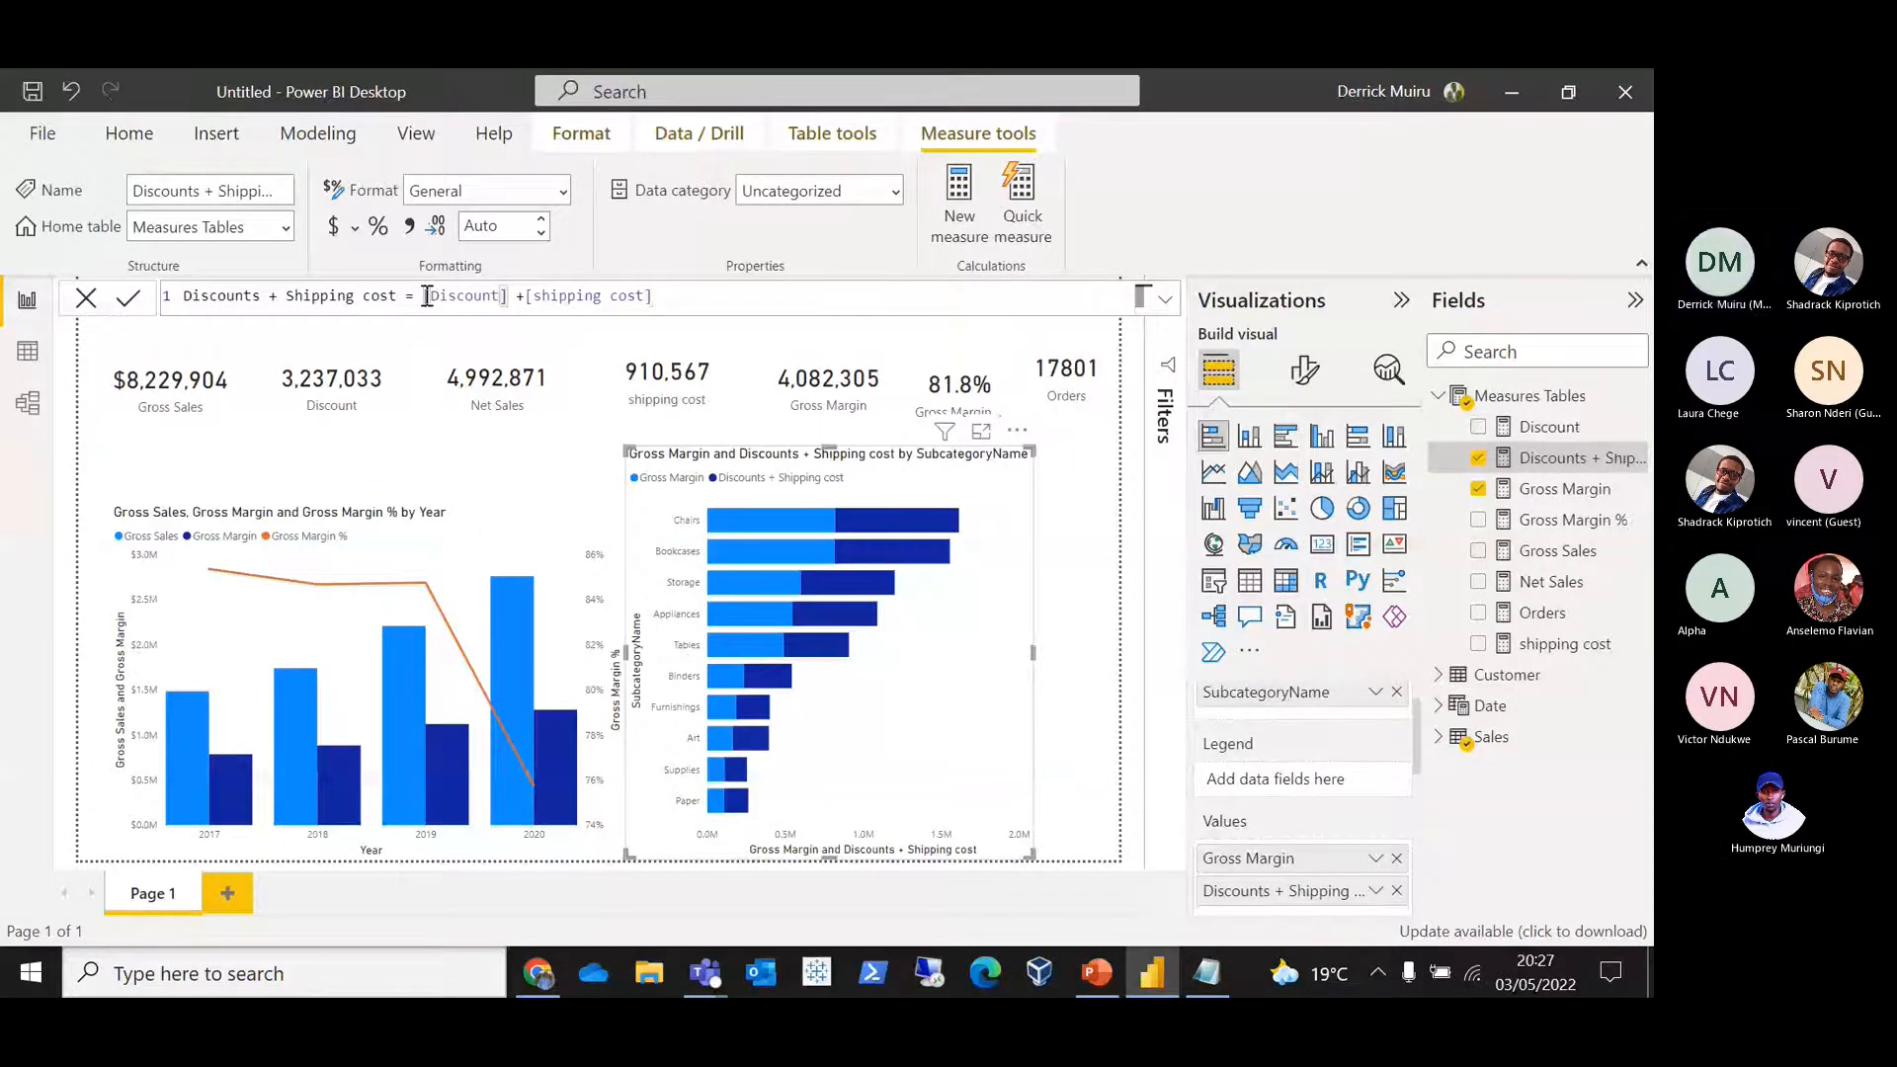
type("-")
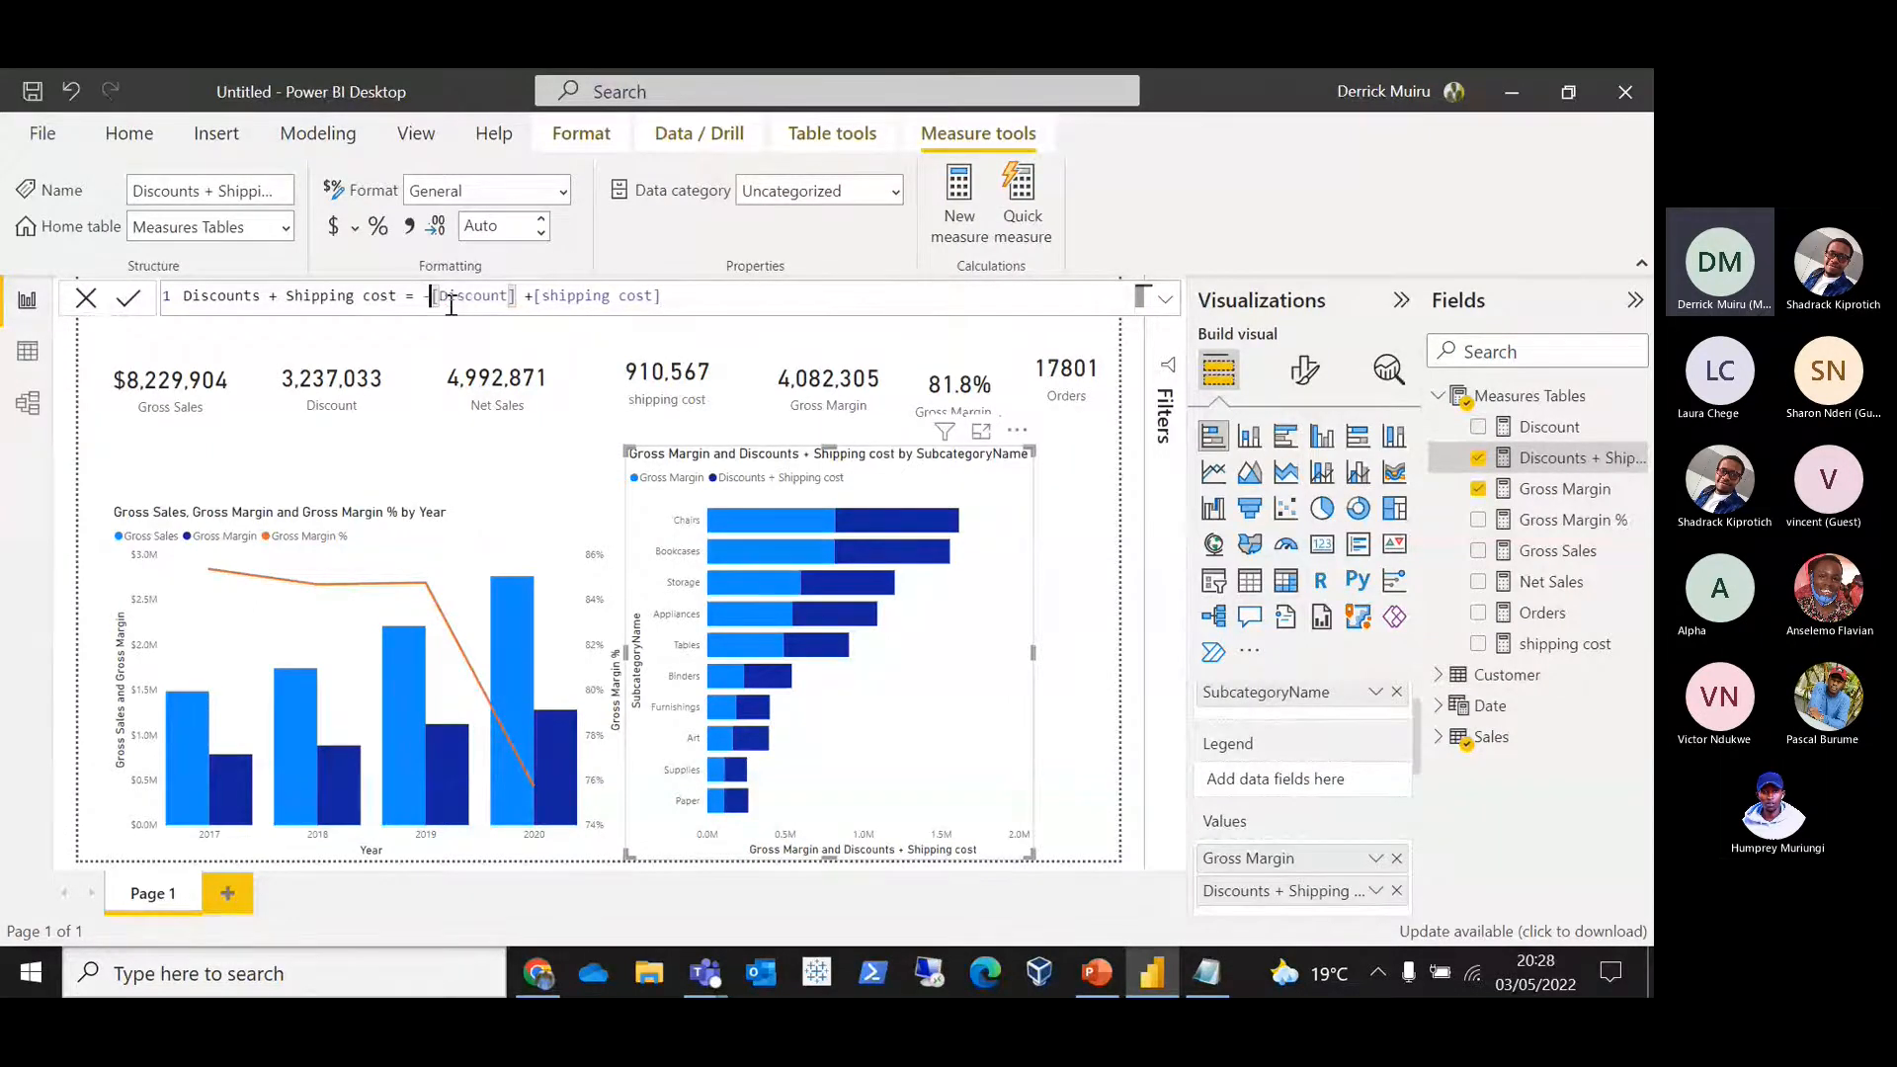
type("(")
key("End")
type(")")
key("Return")
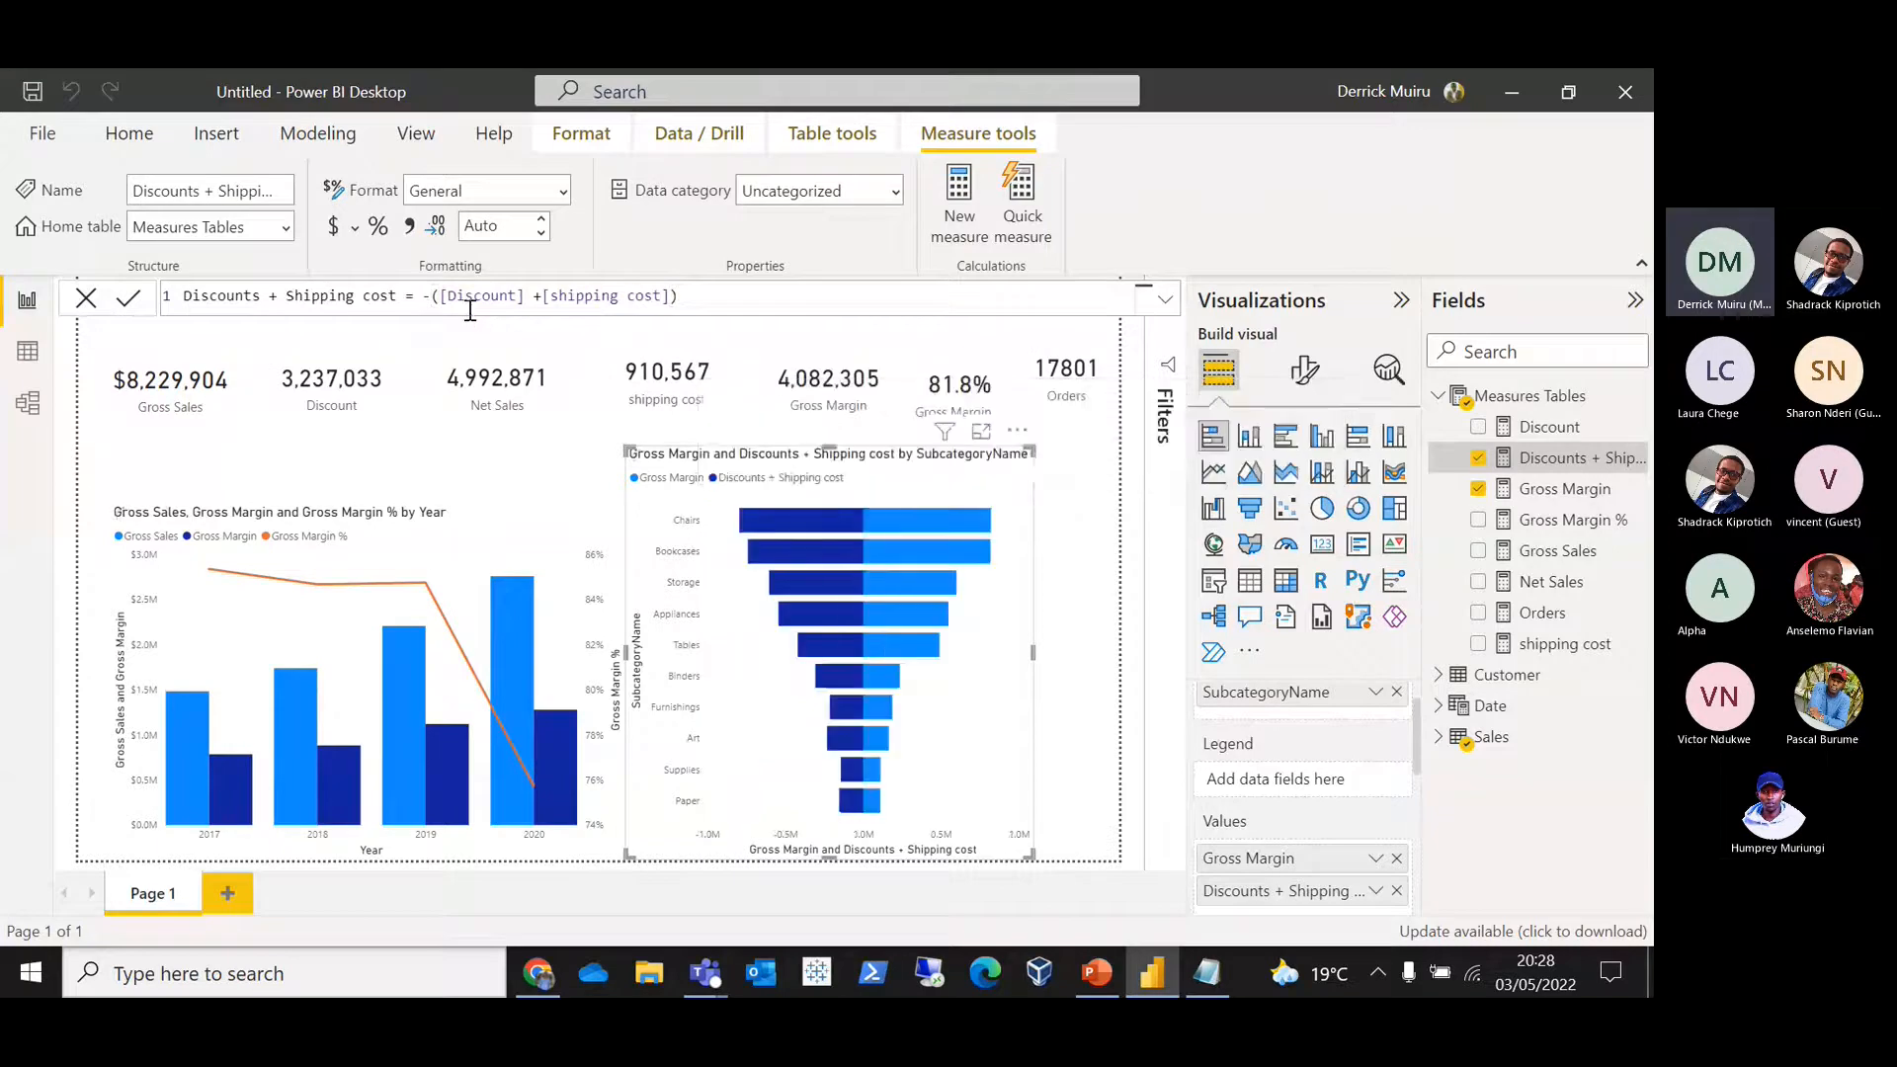
left_click(470, 310)
Step: Search the bar chart's format settings for "labels" and turn on its data labels
left_click(1304, 370)
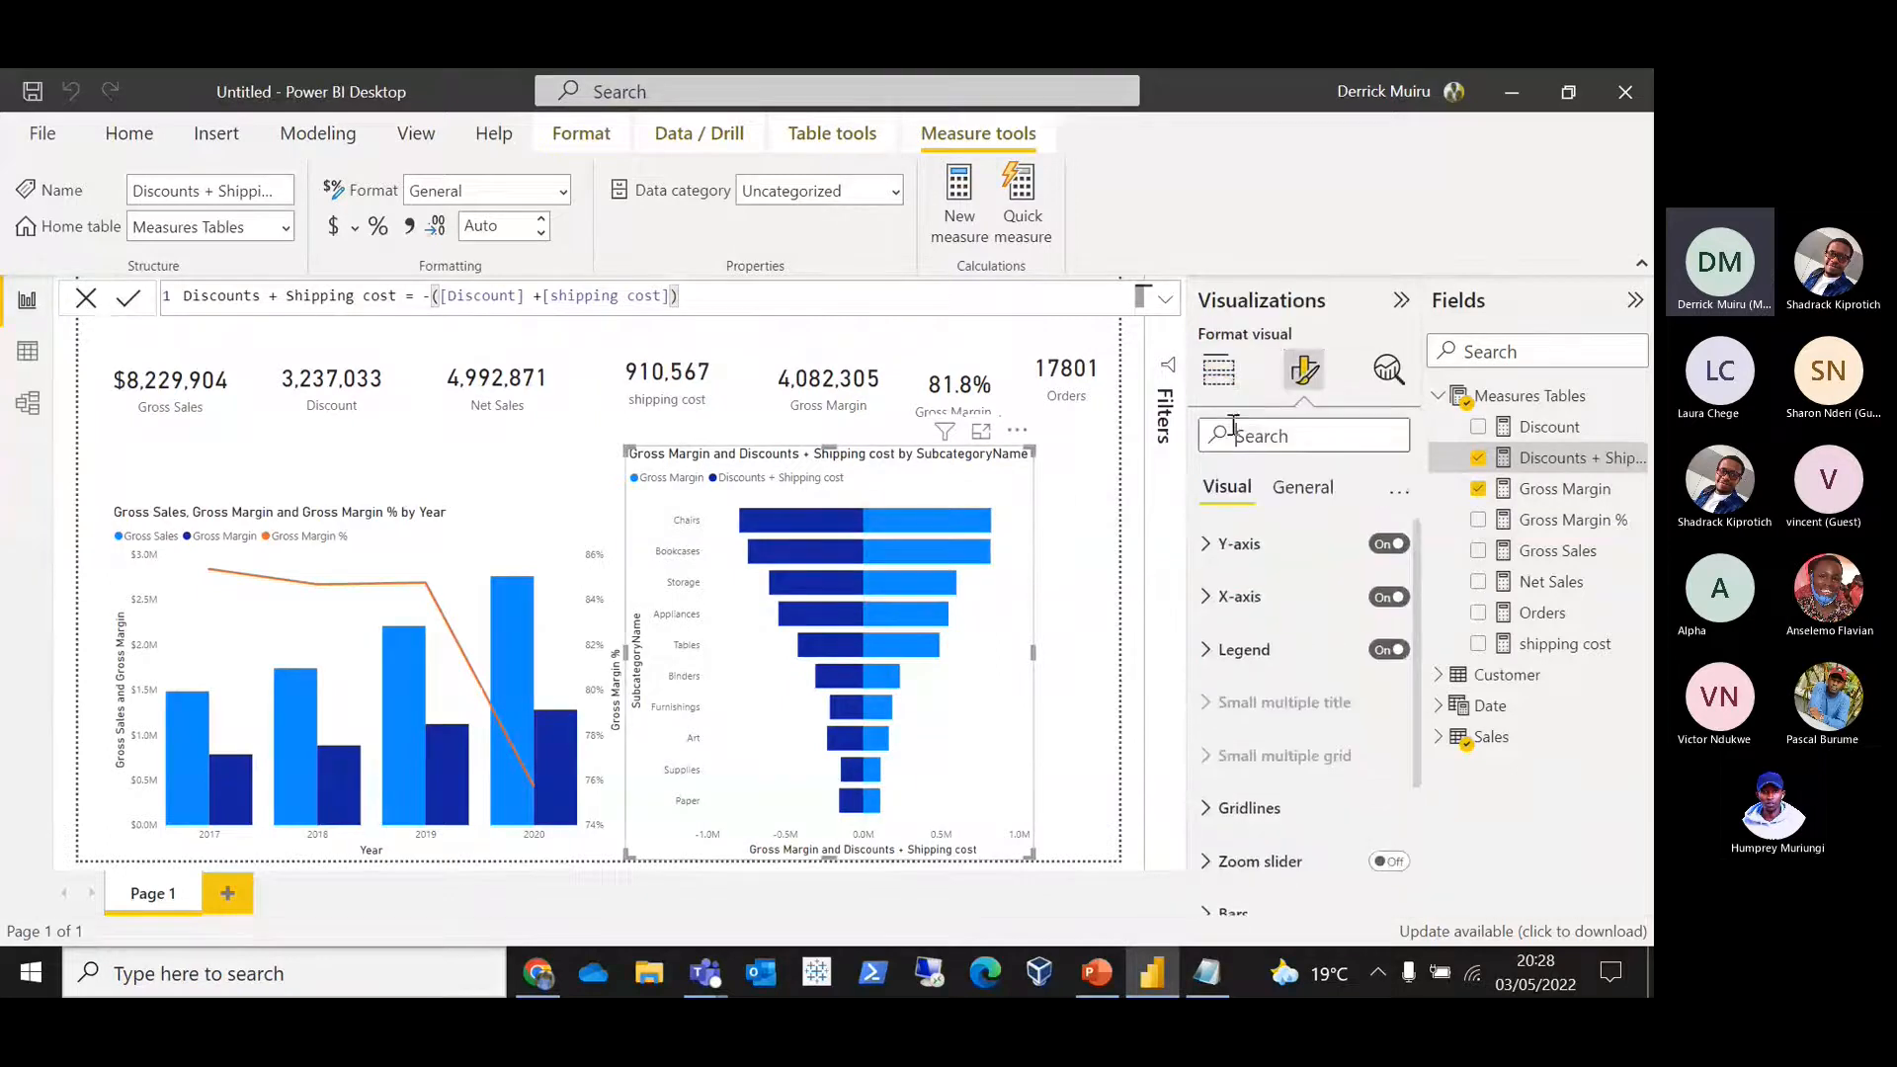
left_click(1233, 425)
type("ta")
type("bels")
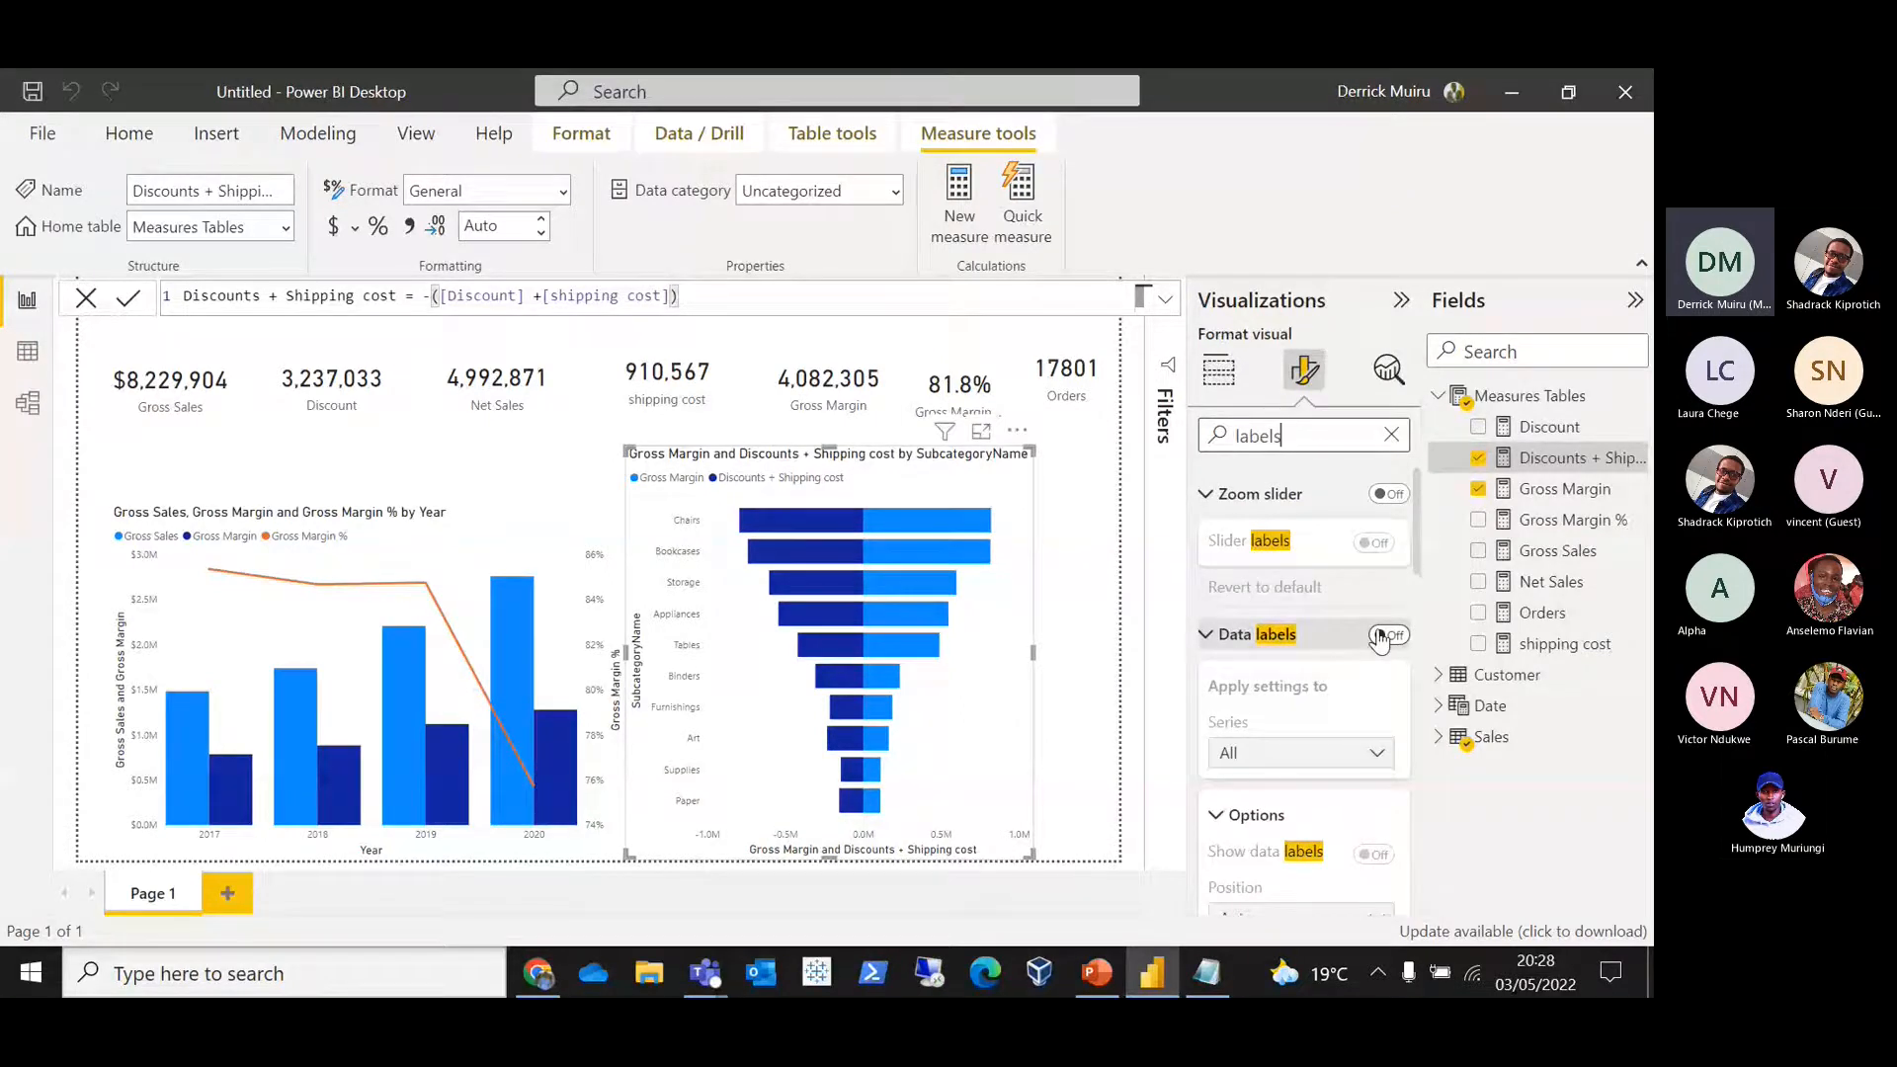
left_click(1380, 637)
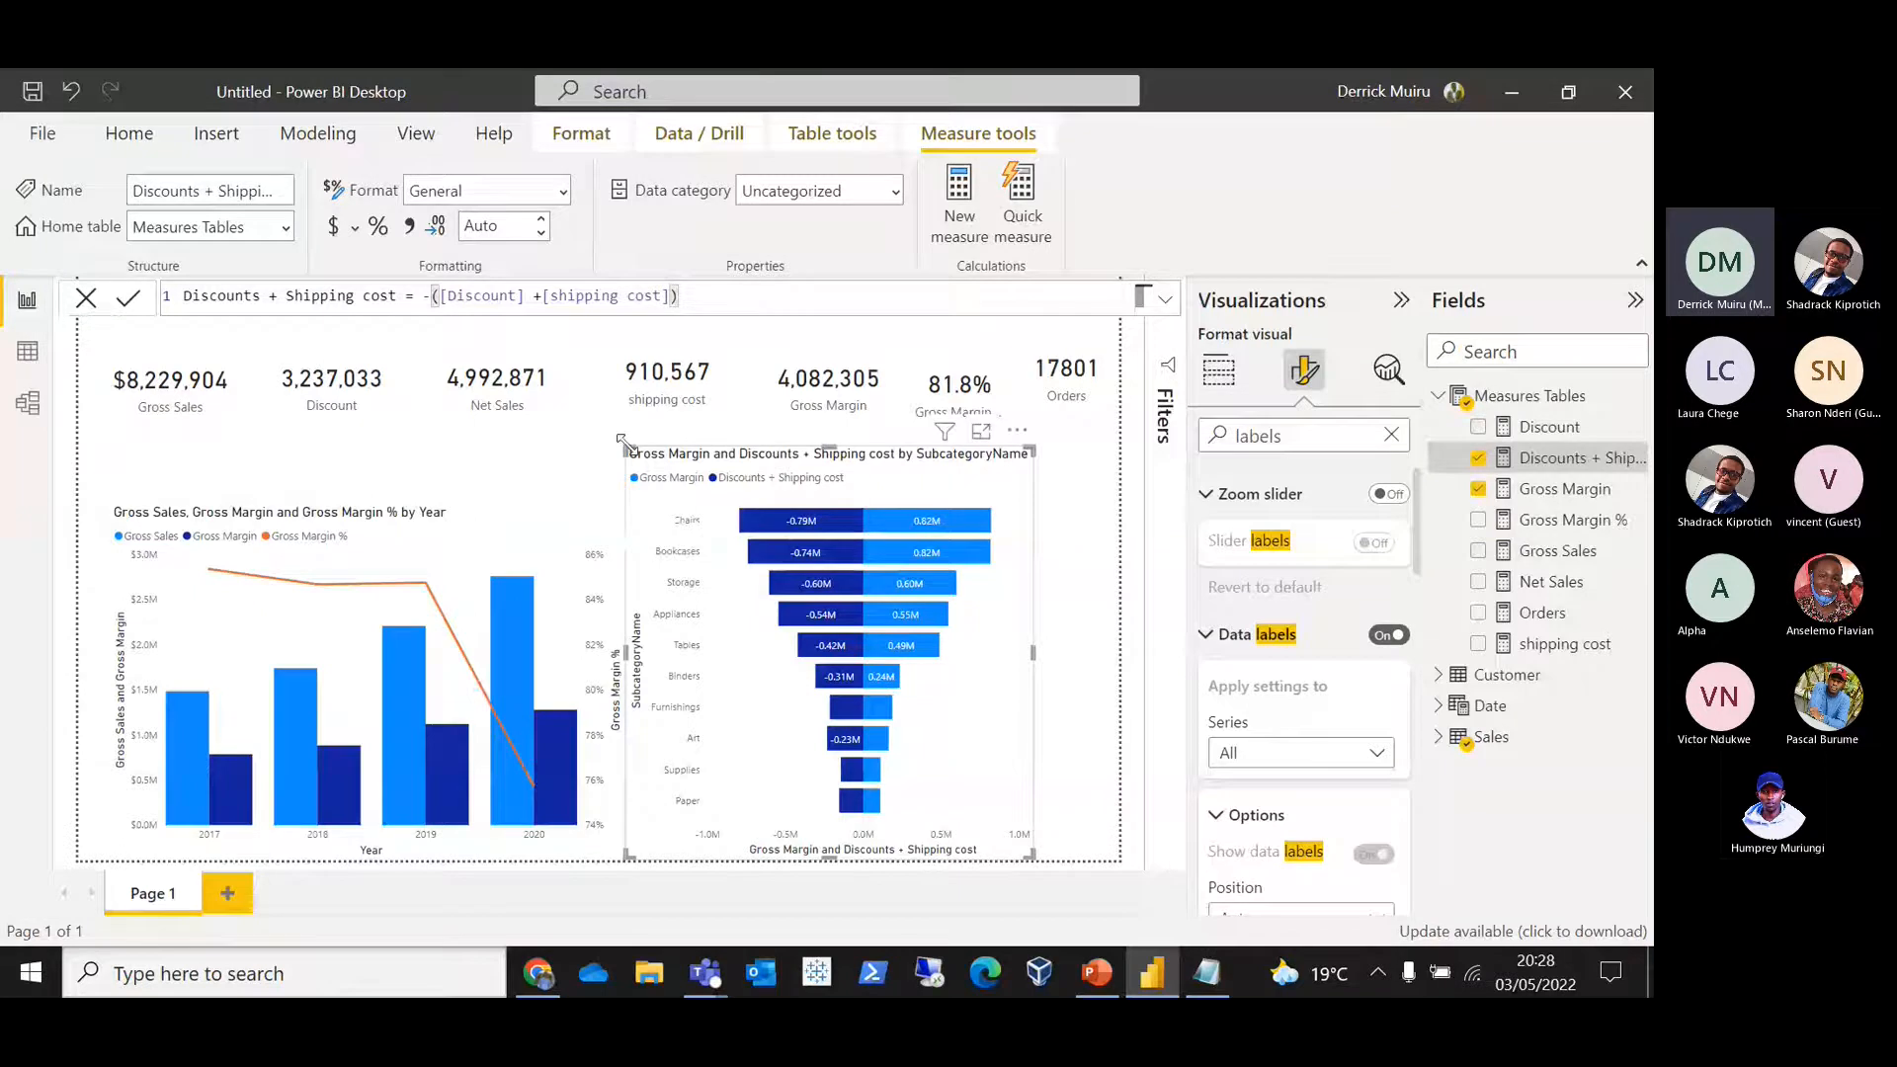
Step: Resize the bar chart, pulling its left edge slightly away from the combo chart and extending it toward the page's right edge
left_click_drag(627, 445, 644, 444)
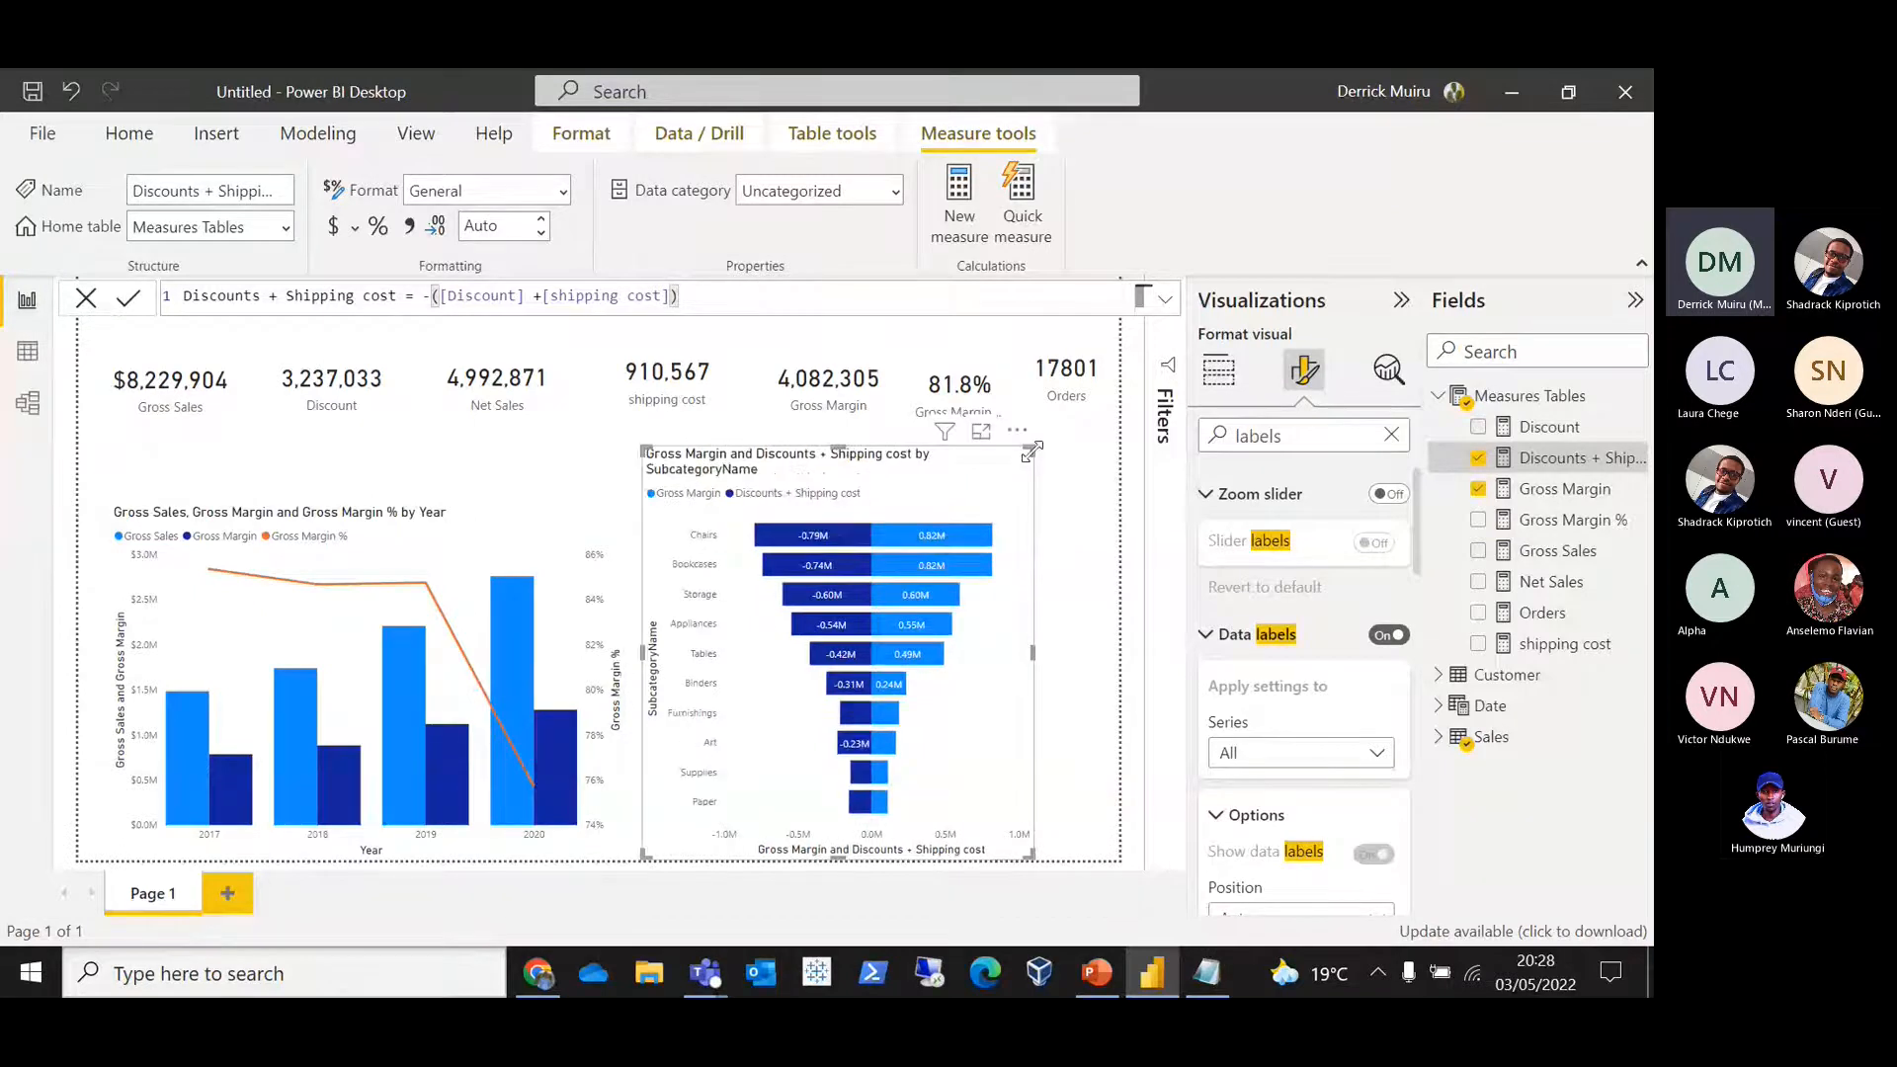
left_click_drag(1034, 450, 1084, 461)
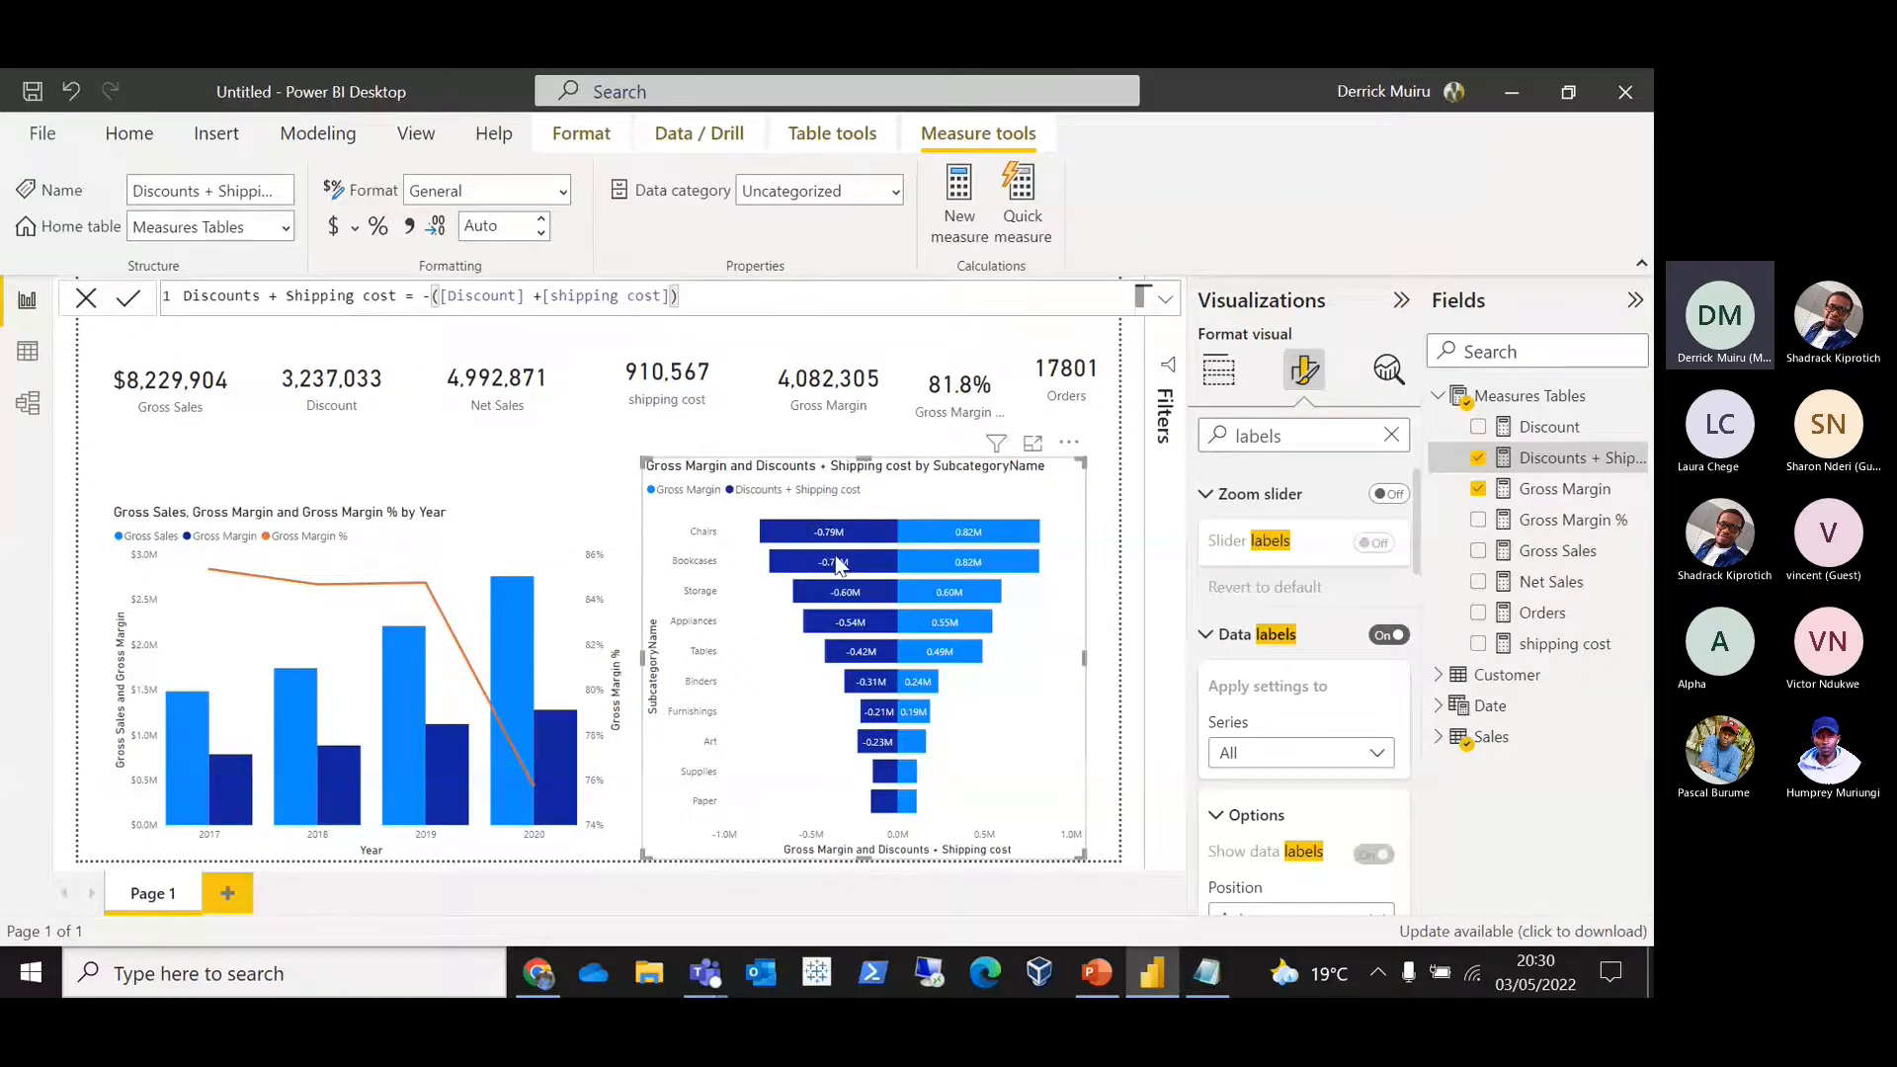
mouse_move(836, 563)
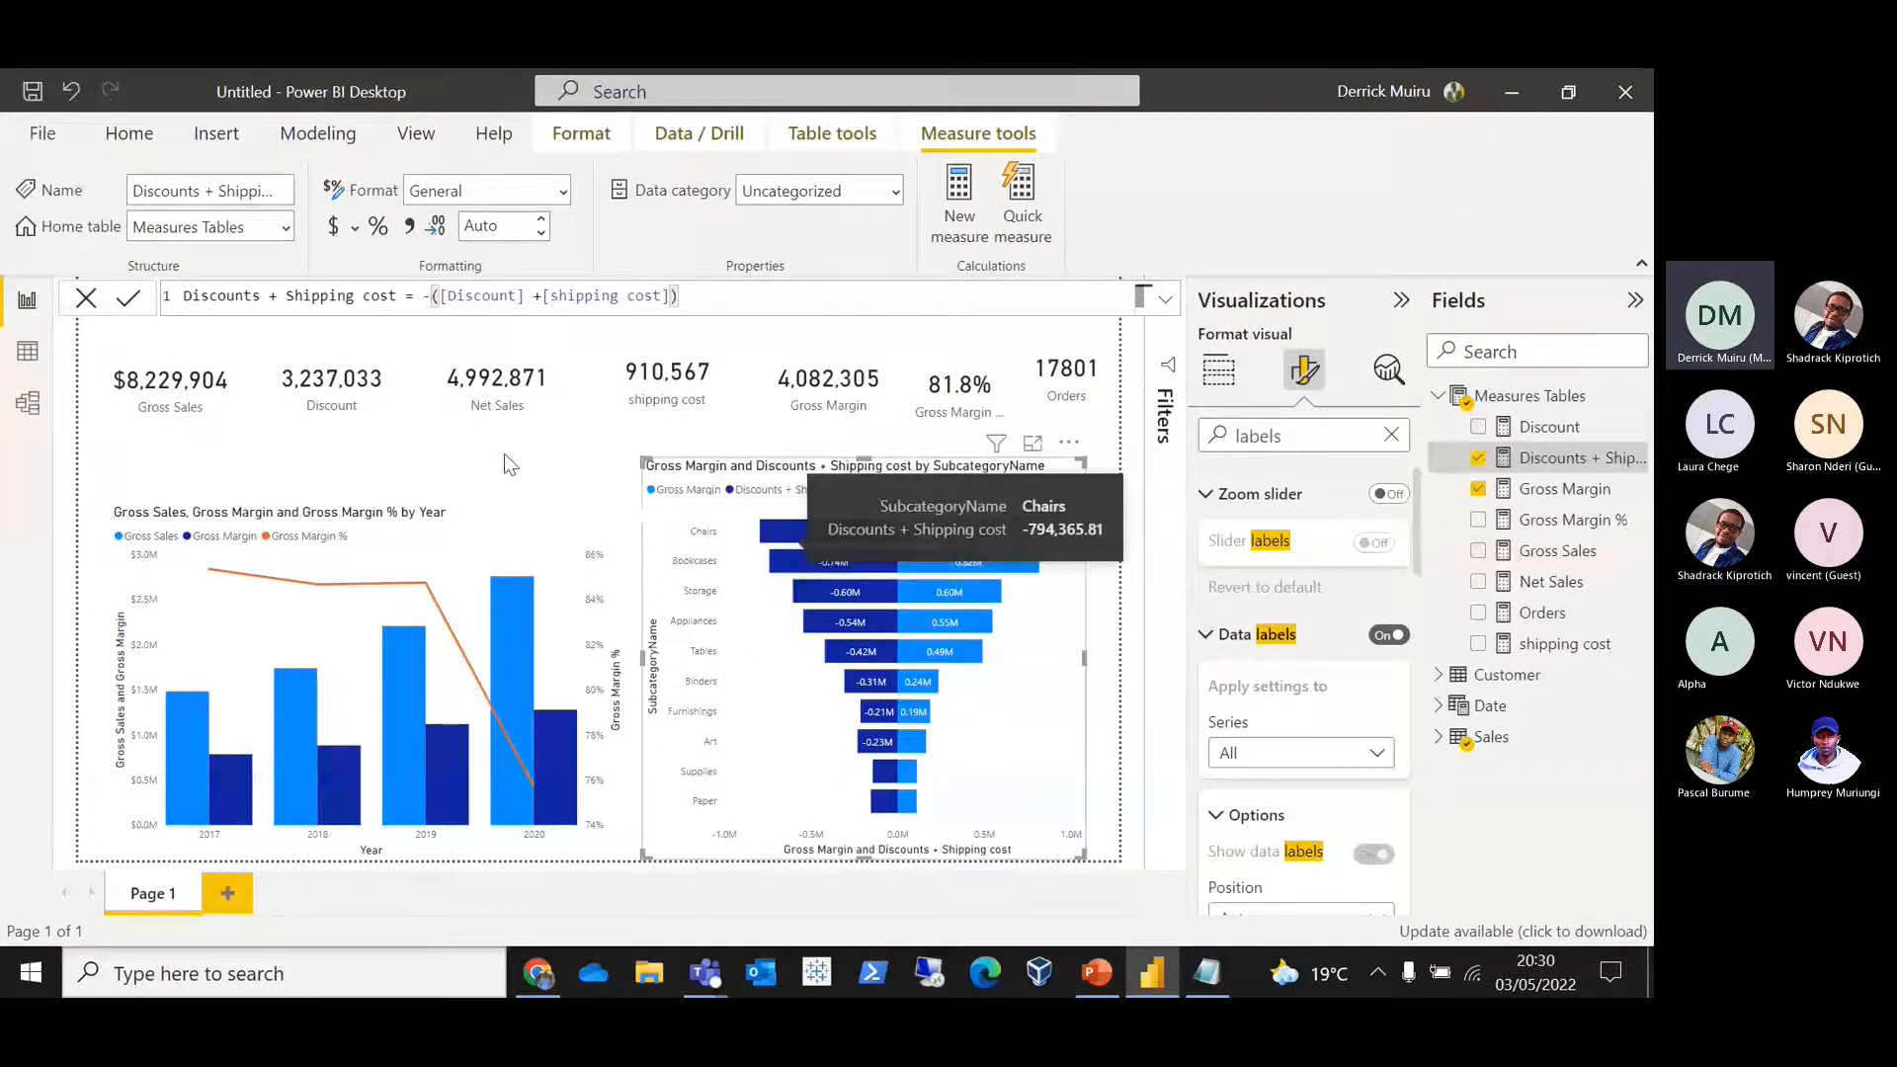
Step: Open the recent report Challenge (2).pbix
left_click(30, 135)
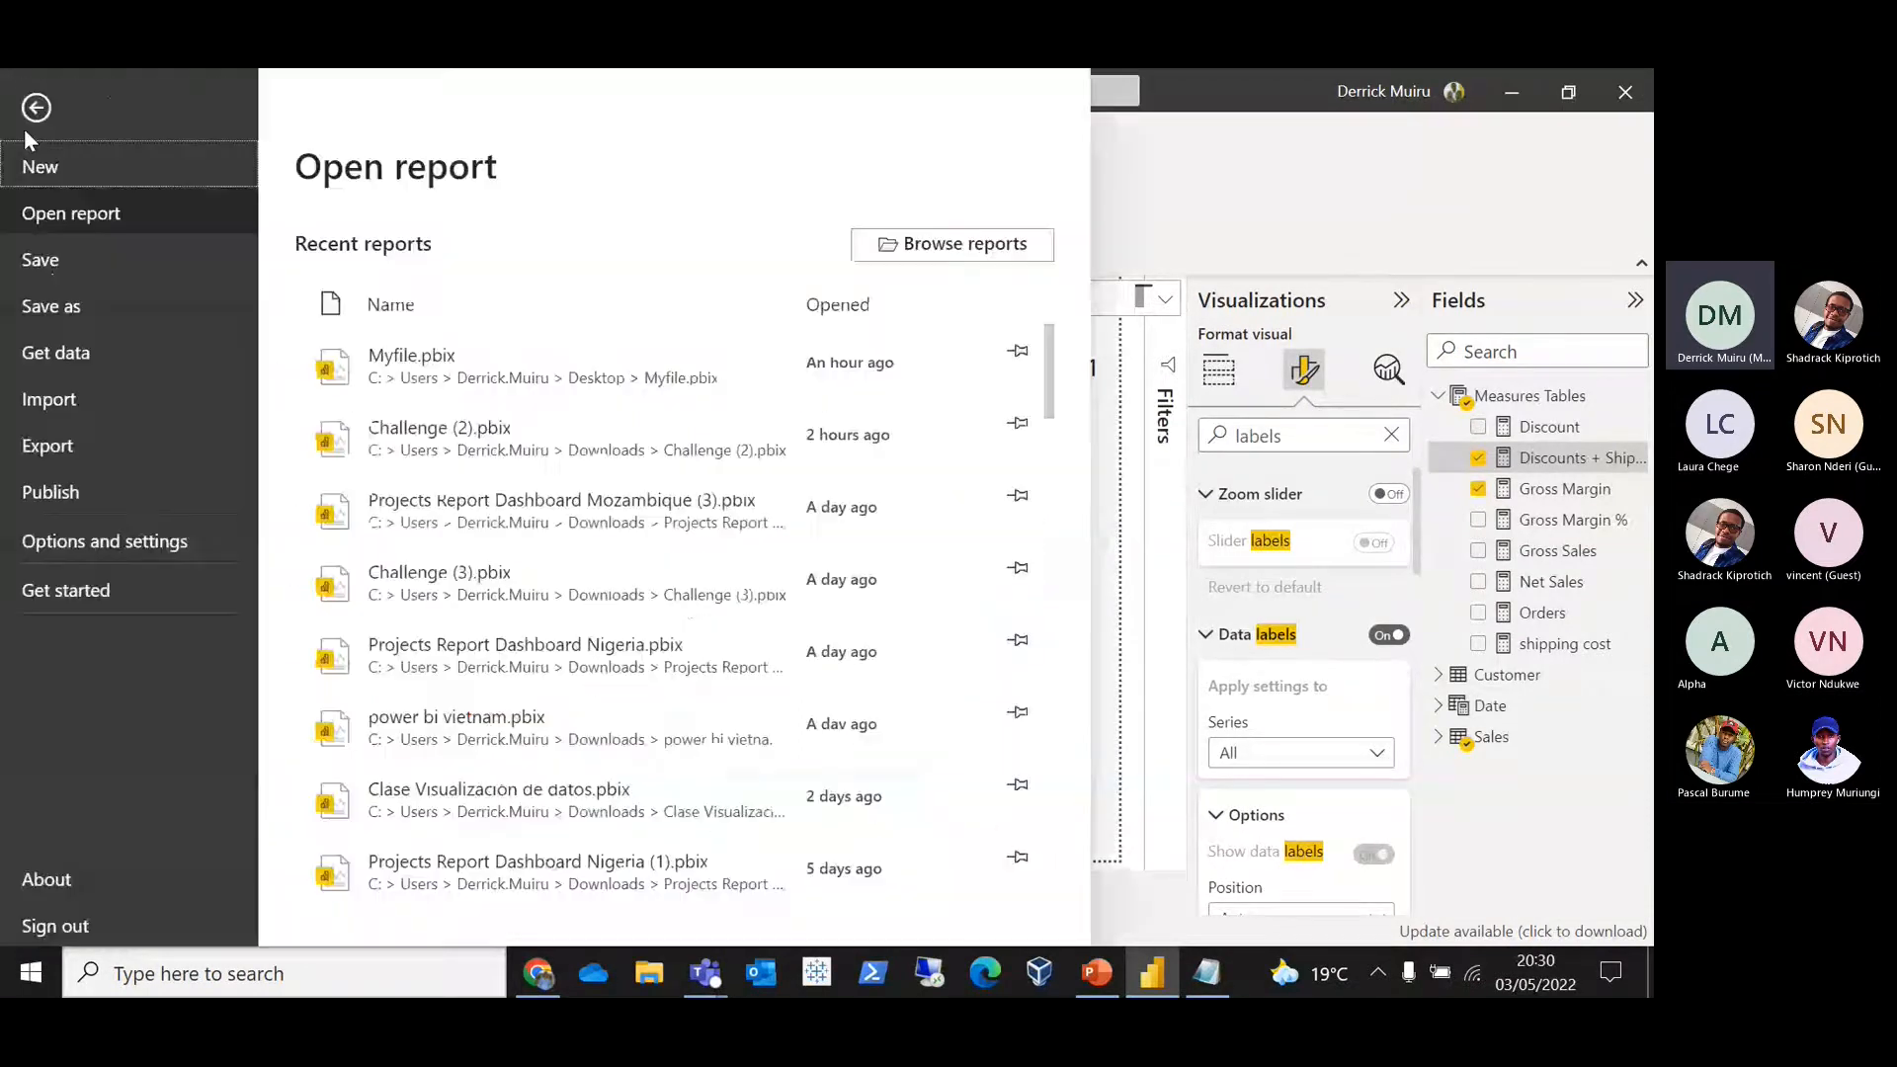
left_click(1267, 168)
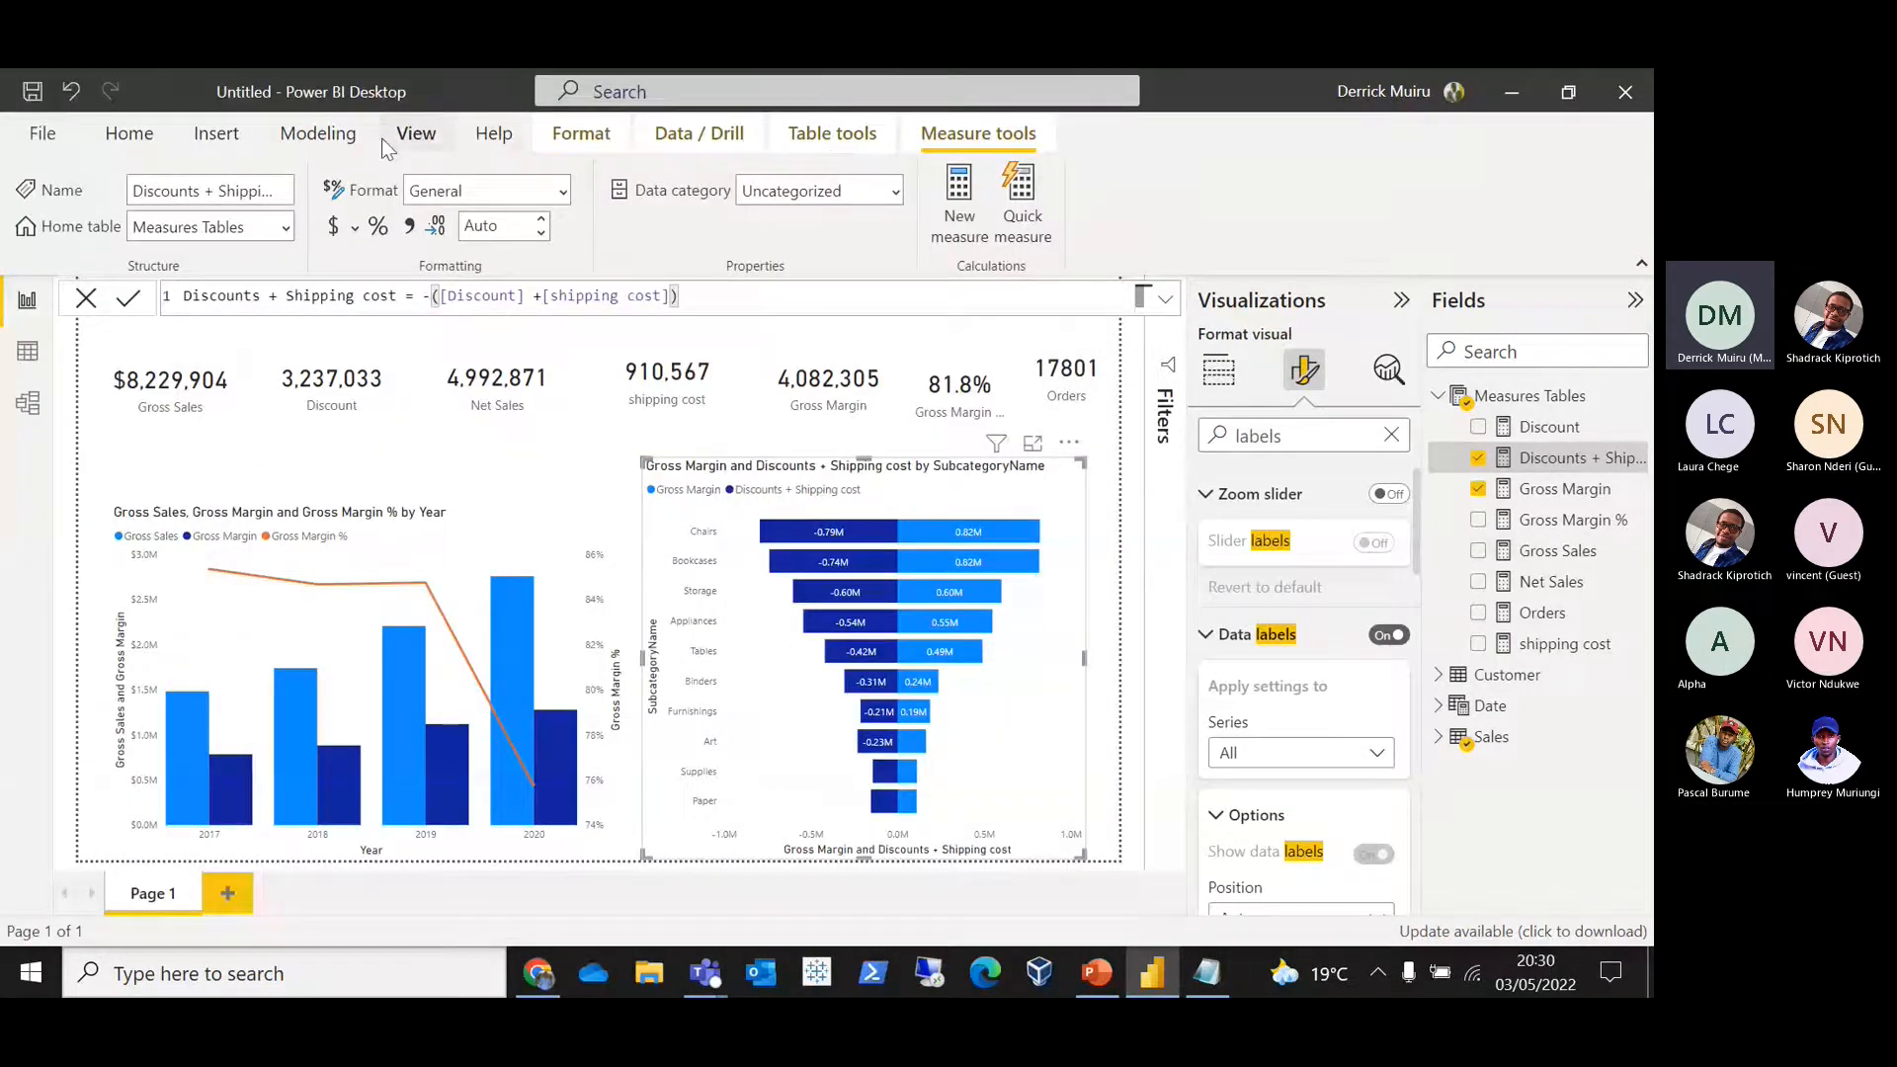
left_click(43, 134)
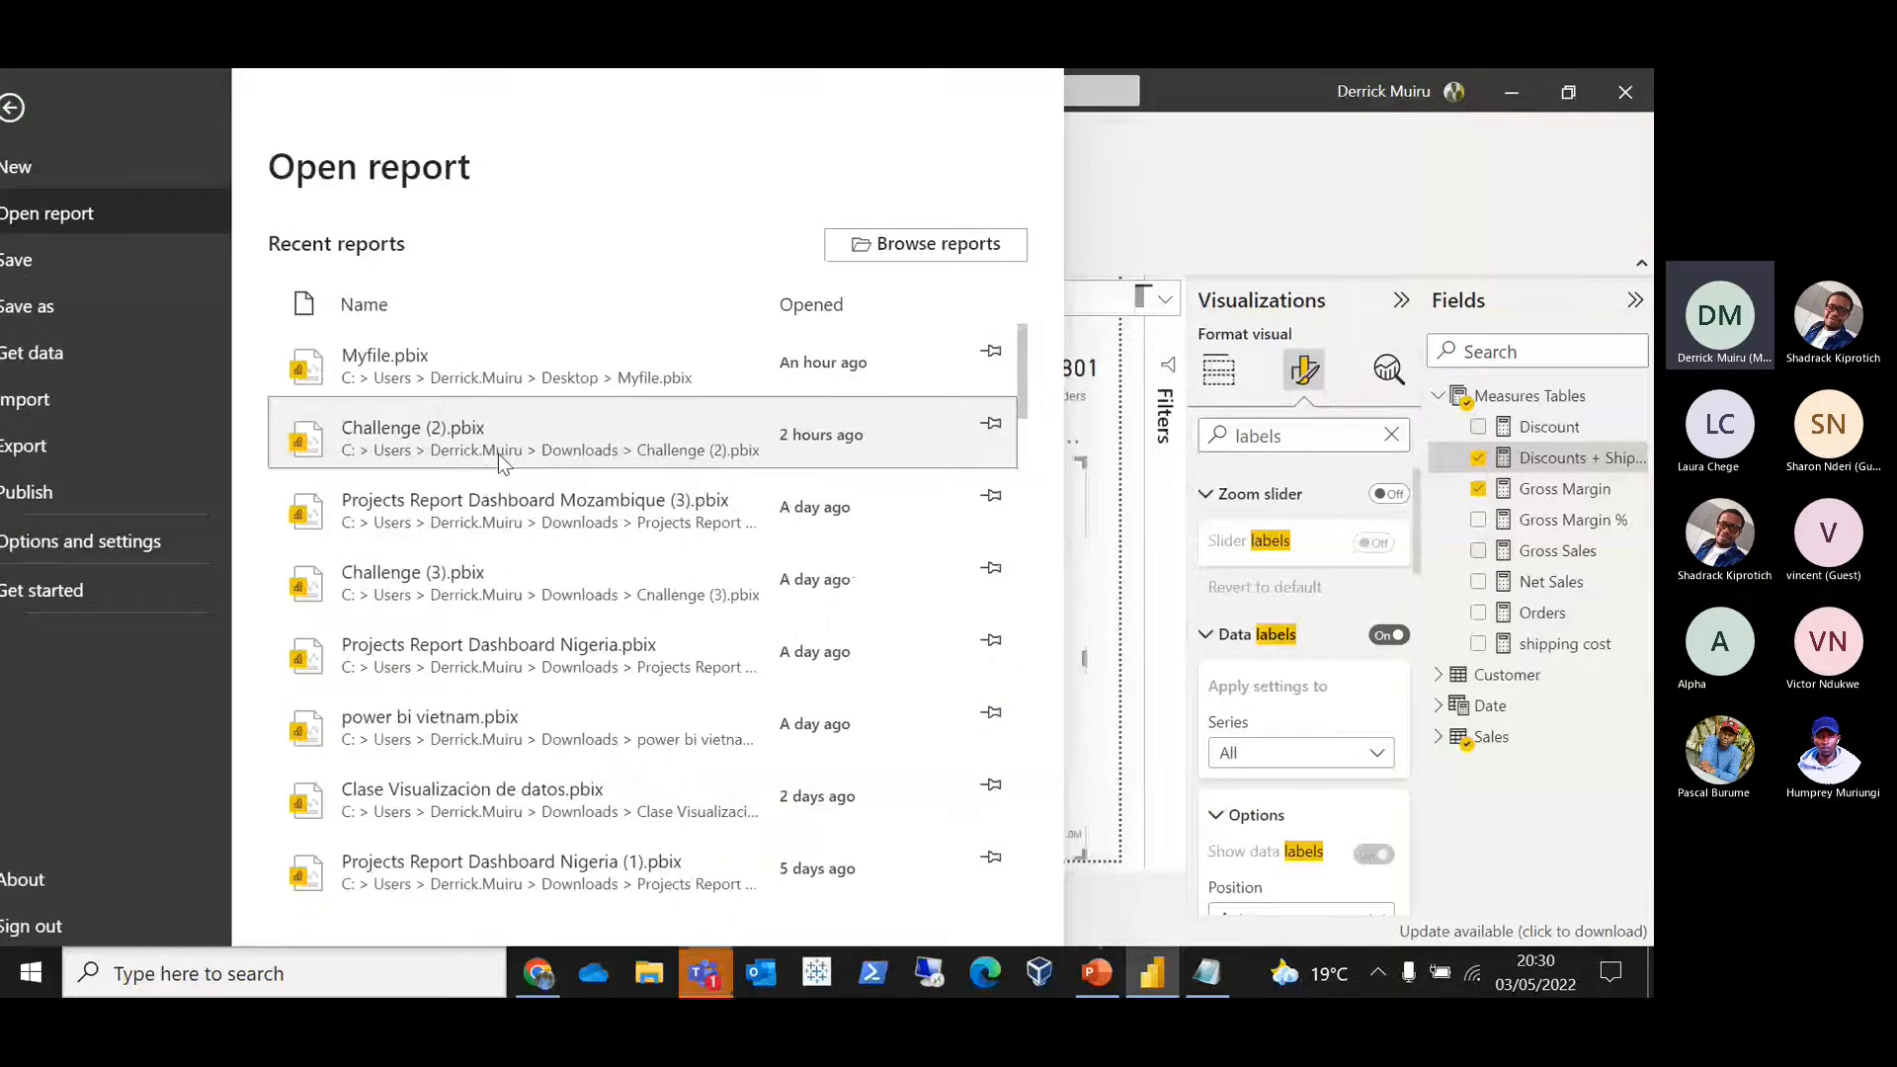
left_click(498, 454)
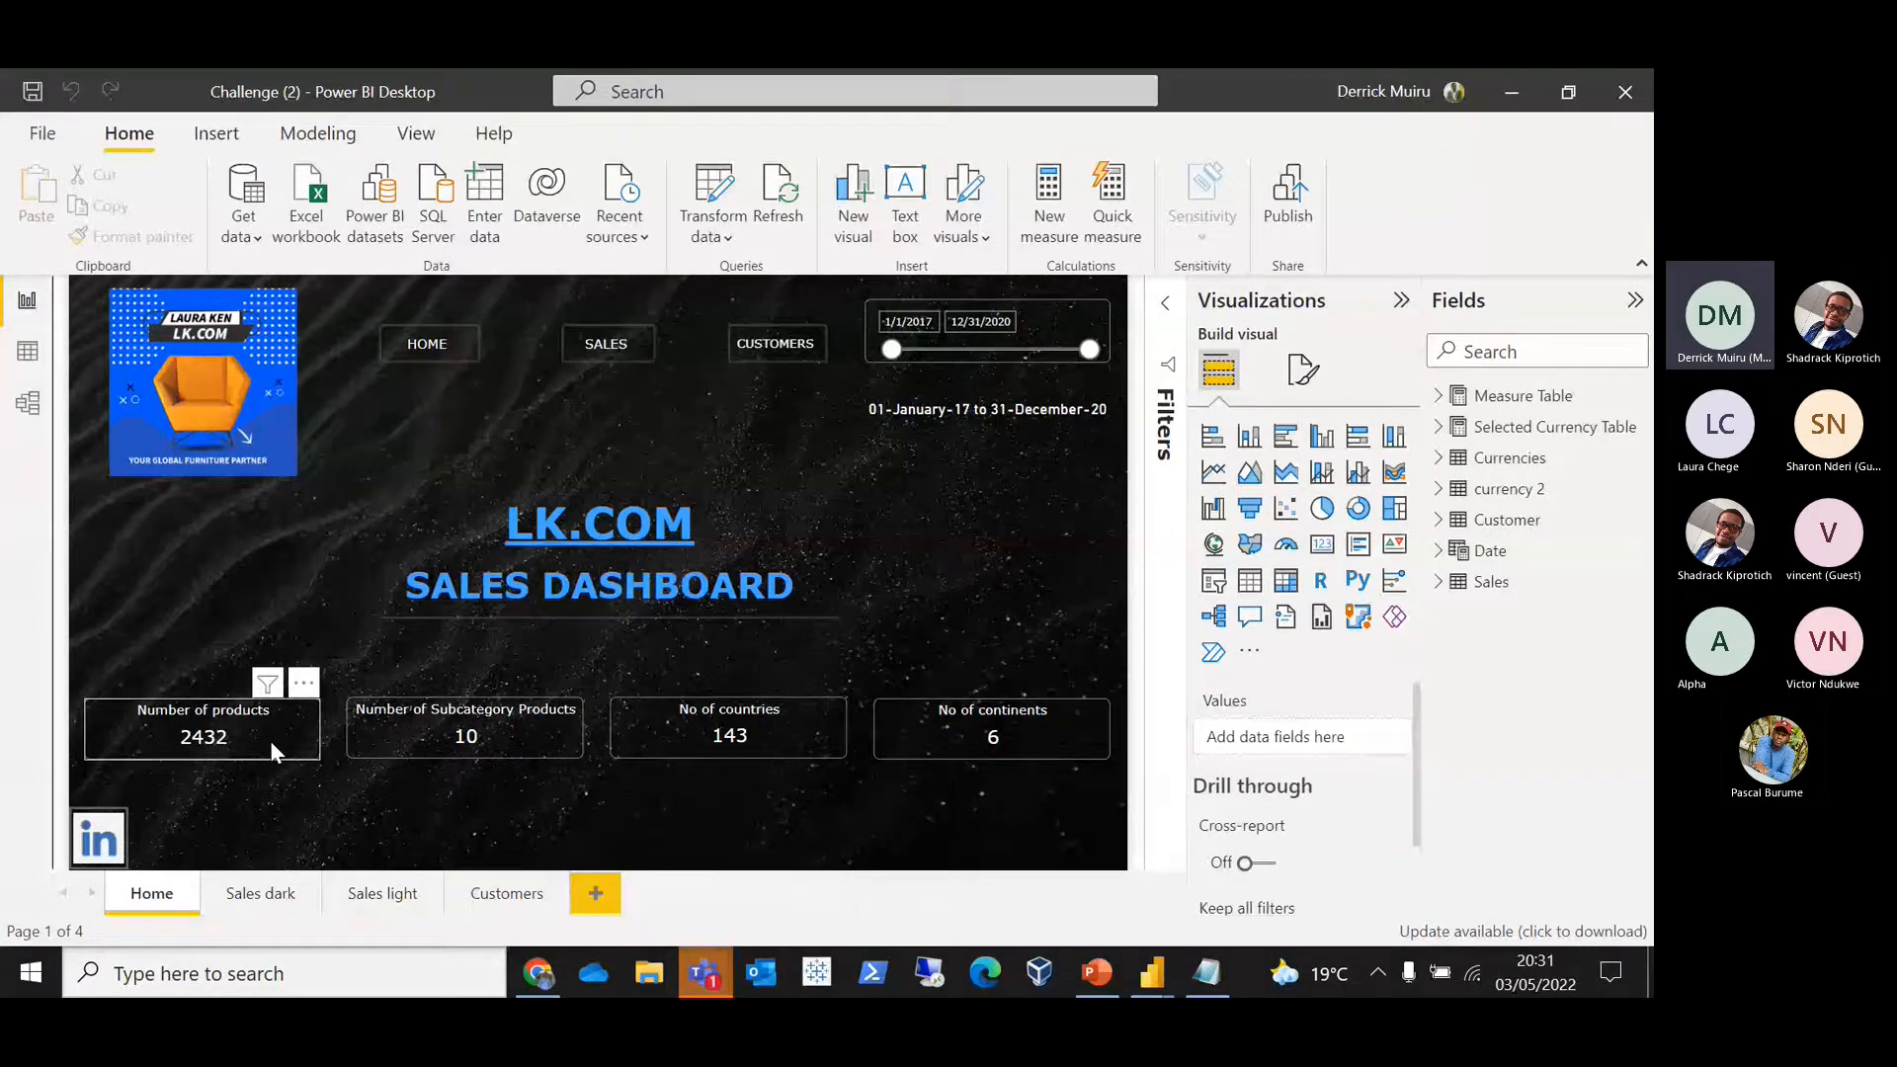
Step: Examine the formula of the measure behind the Number of products card on the Home page, highlighting its column argument
left_click(223, 750)
left_click(1526, 395)
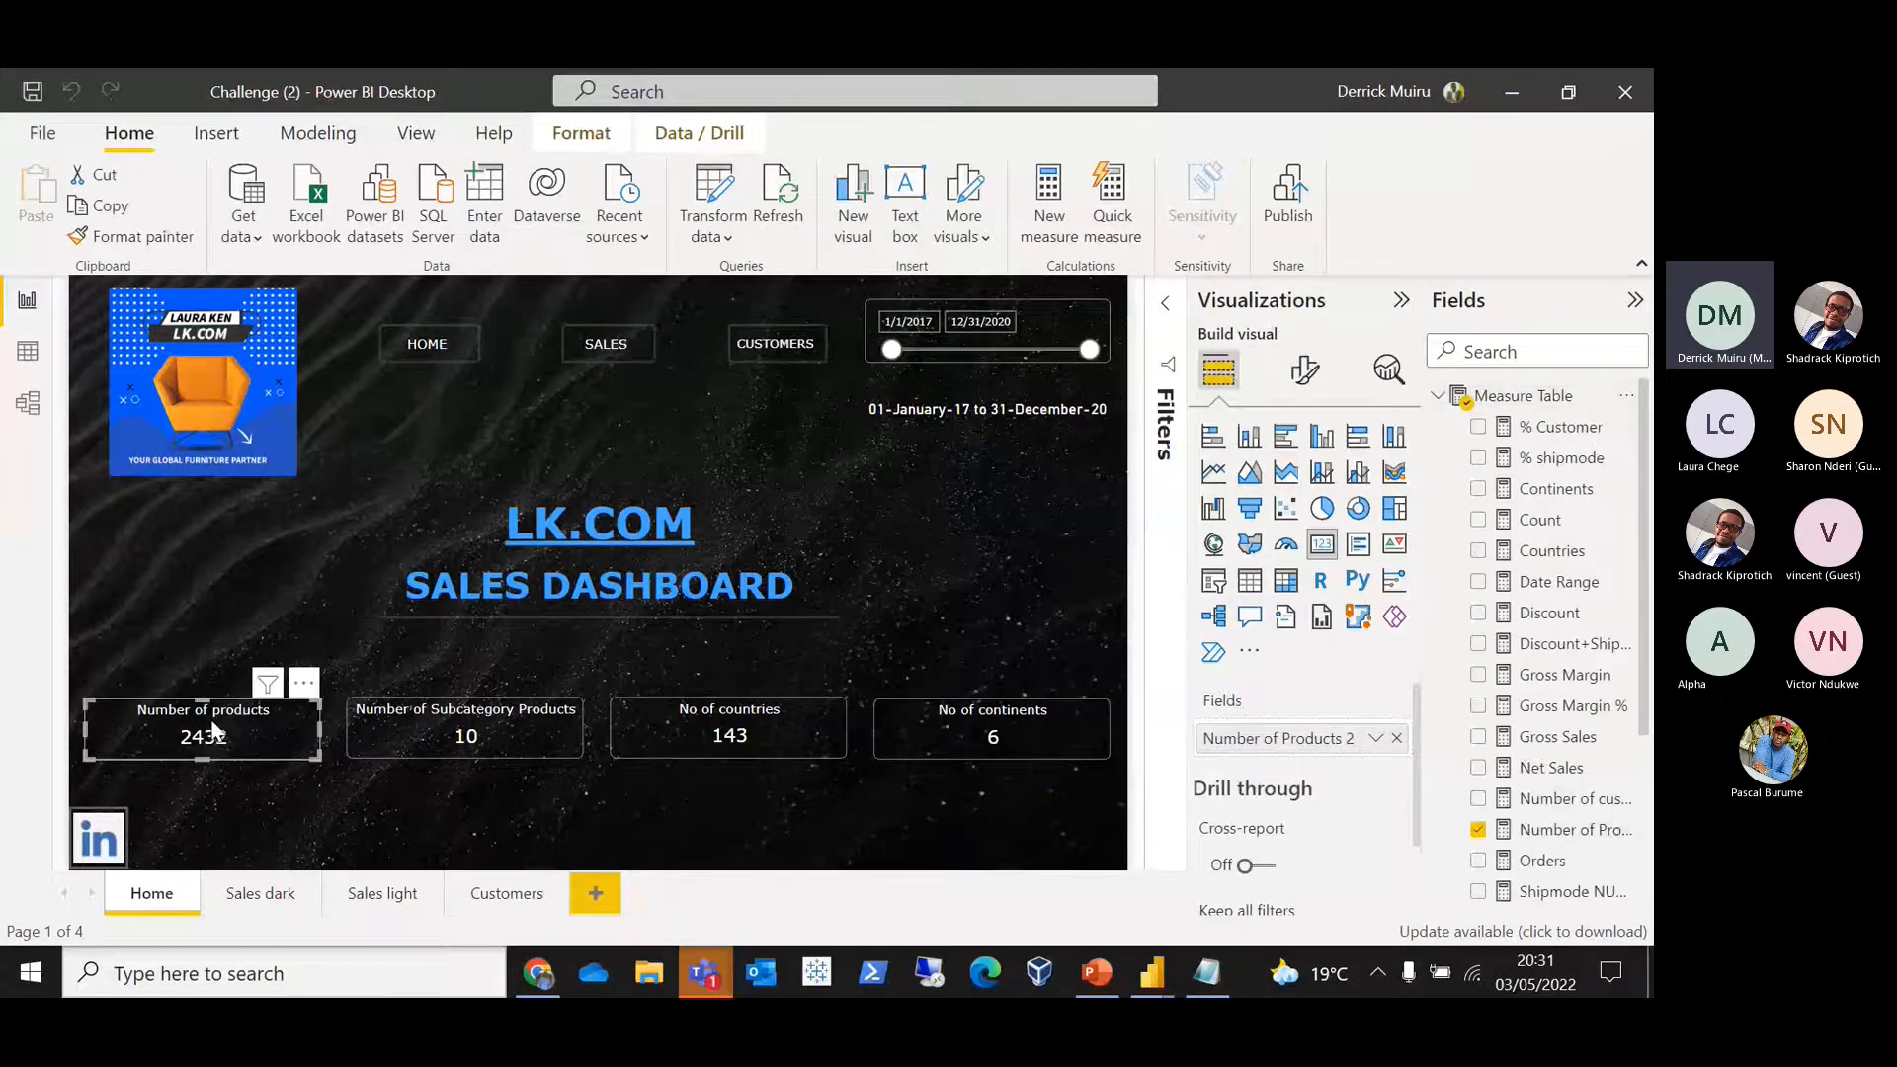
left_click(1546, 832)
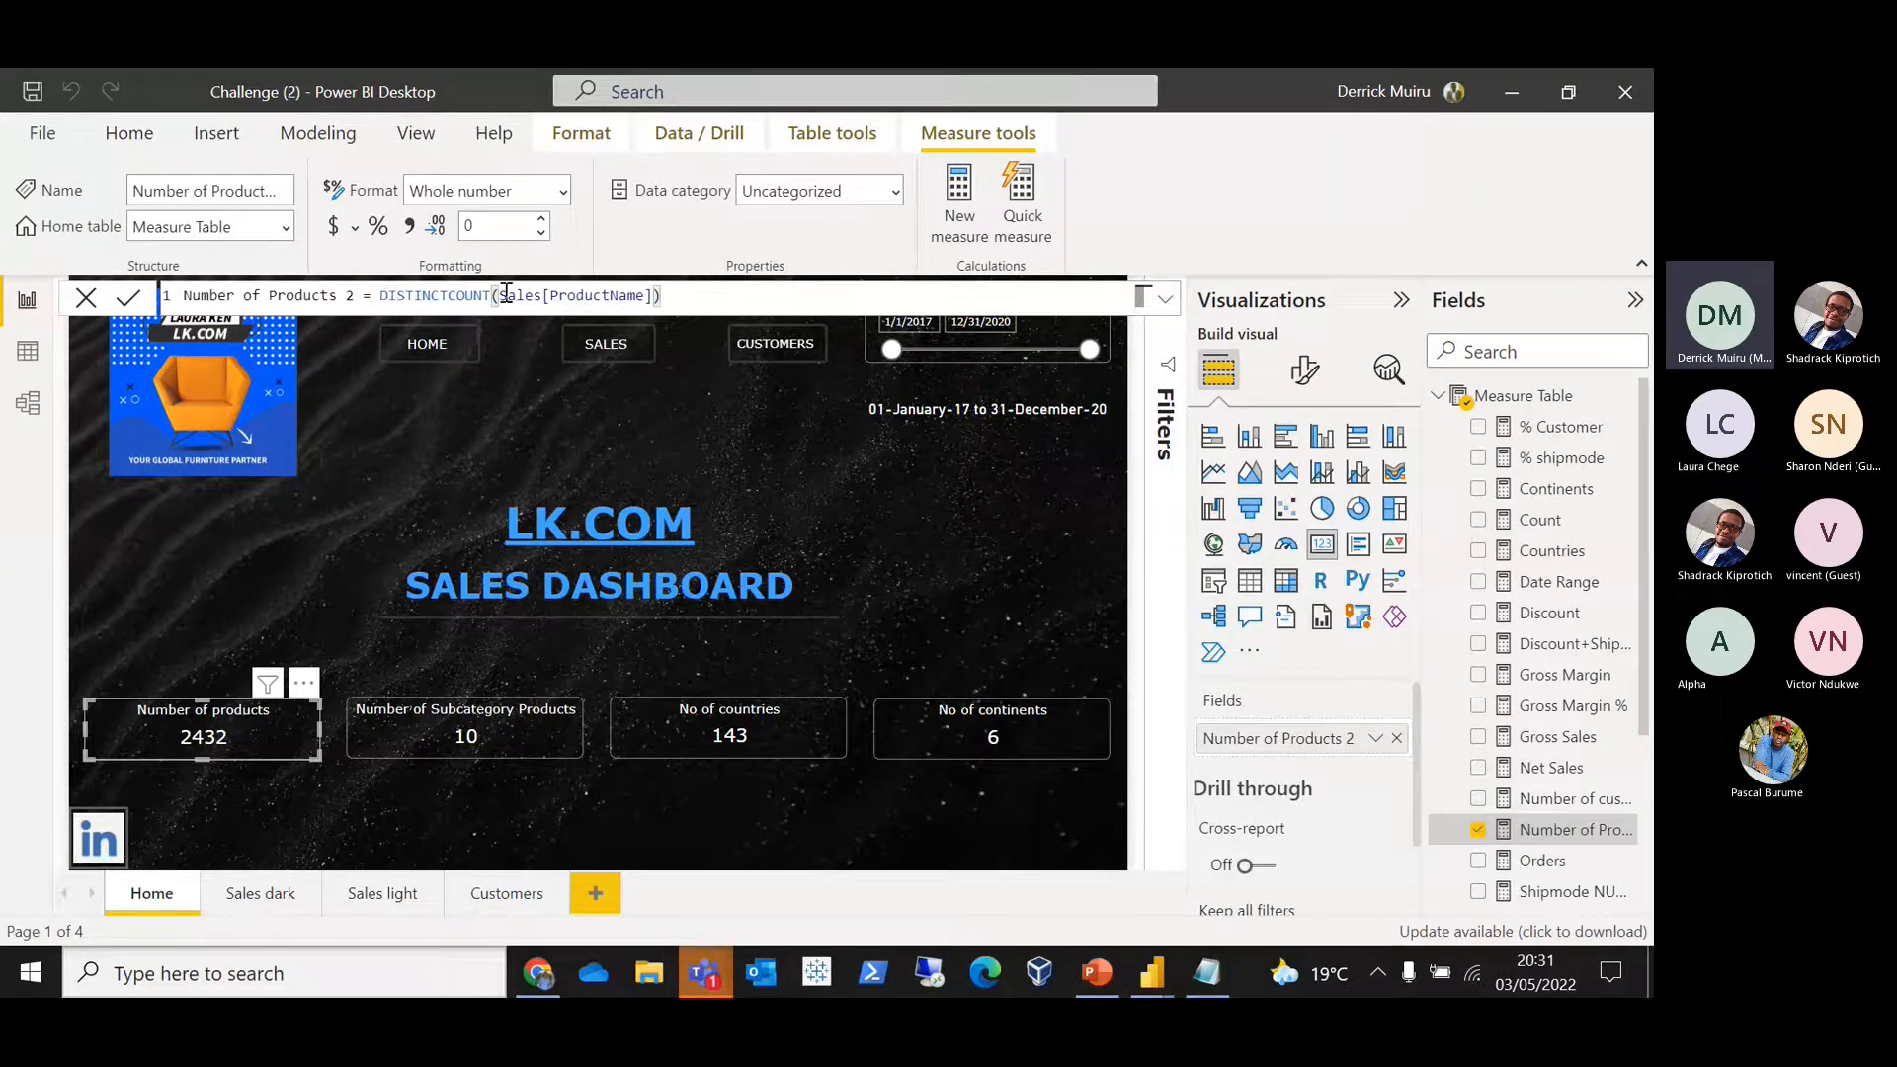
left_click_drag(501, 295, 654, 295)
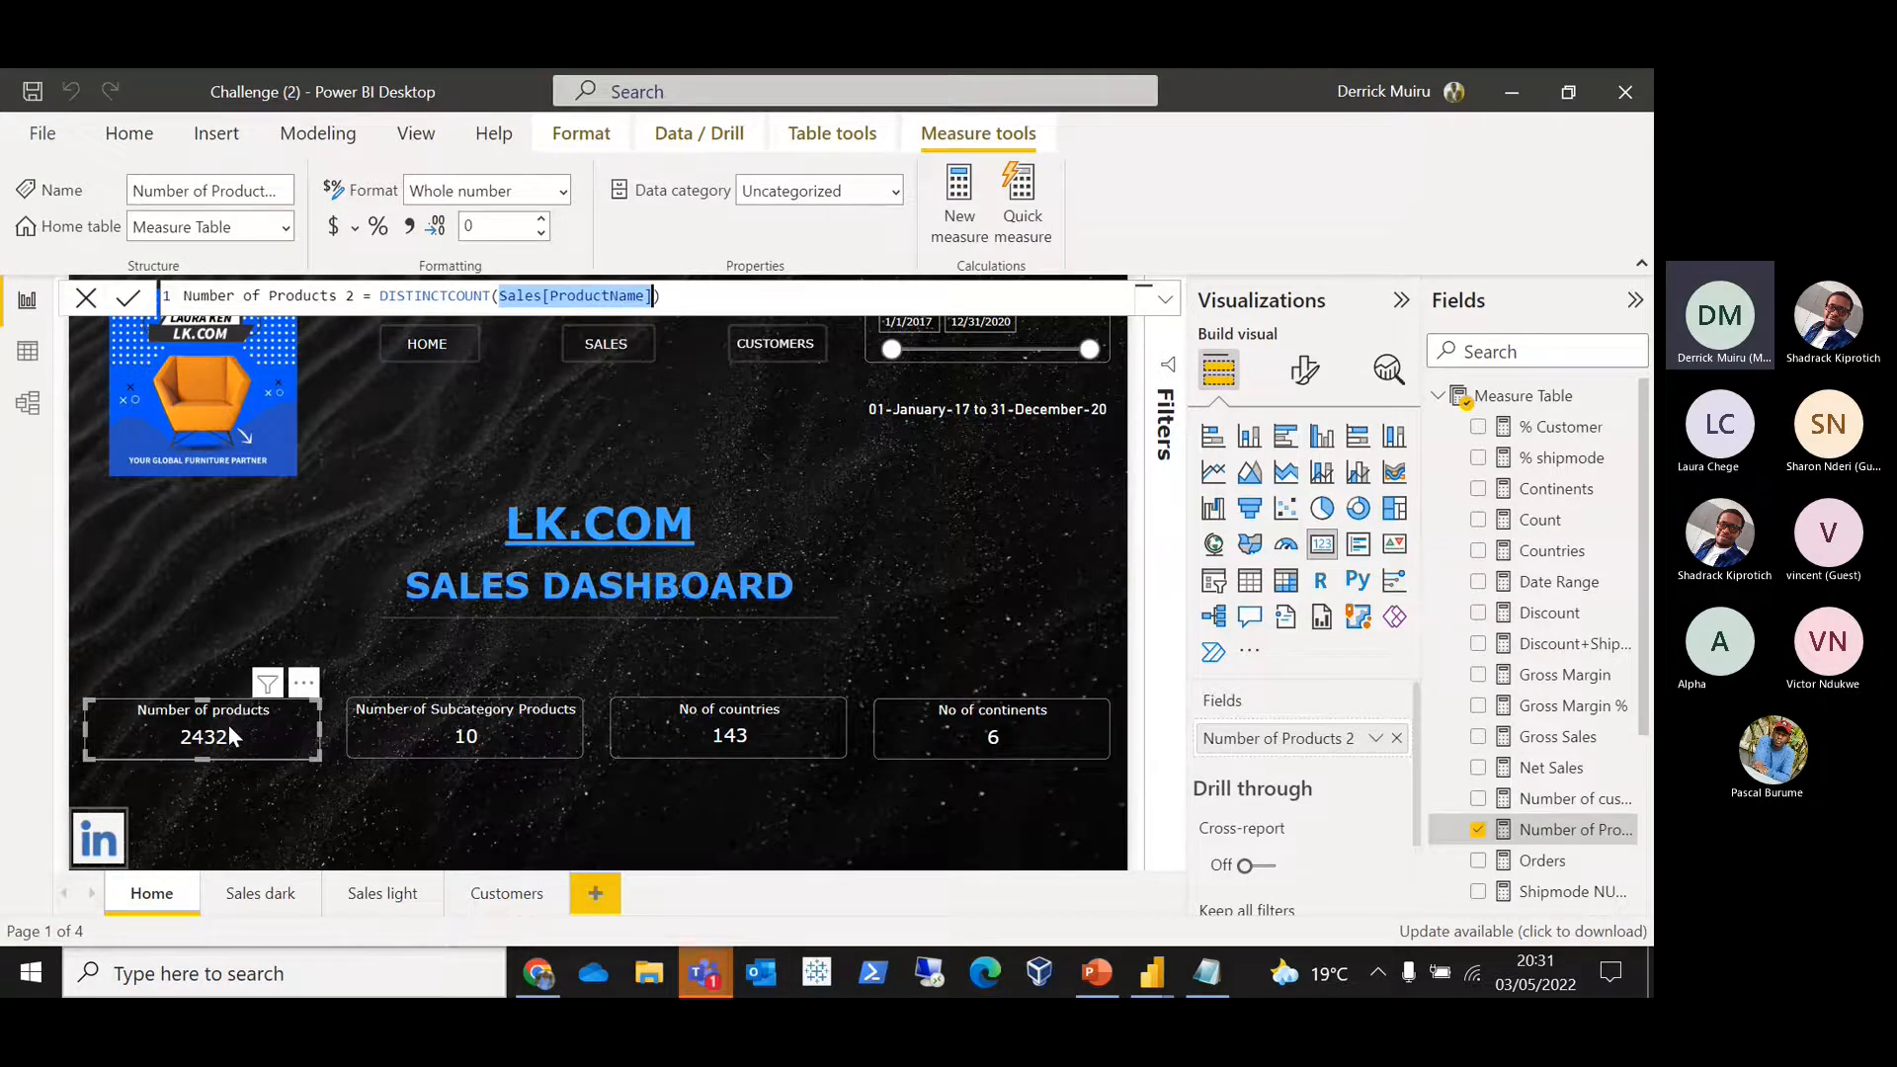
Step: Examine the formula of the Subcategory Products measure behind the Number of Subcategory Products card
left_click(407, 732)
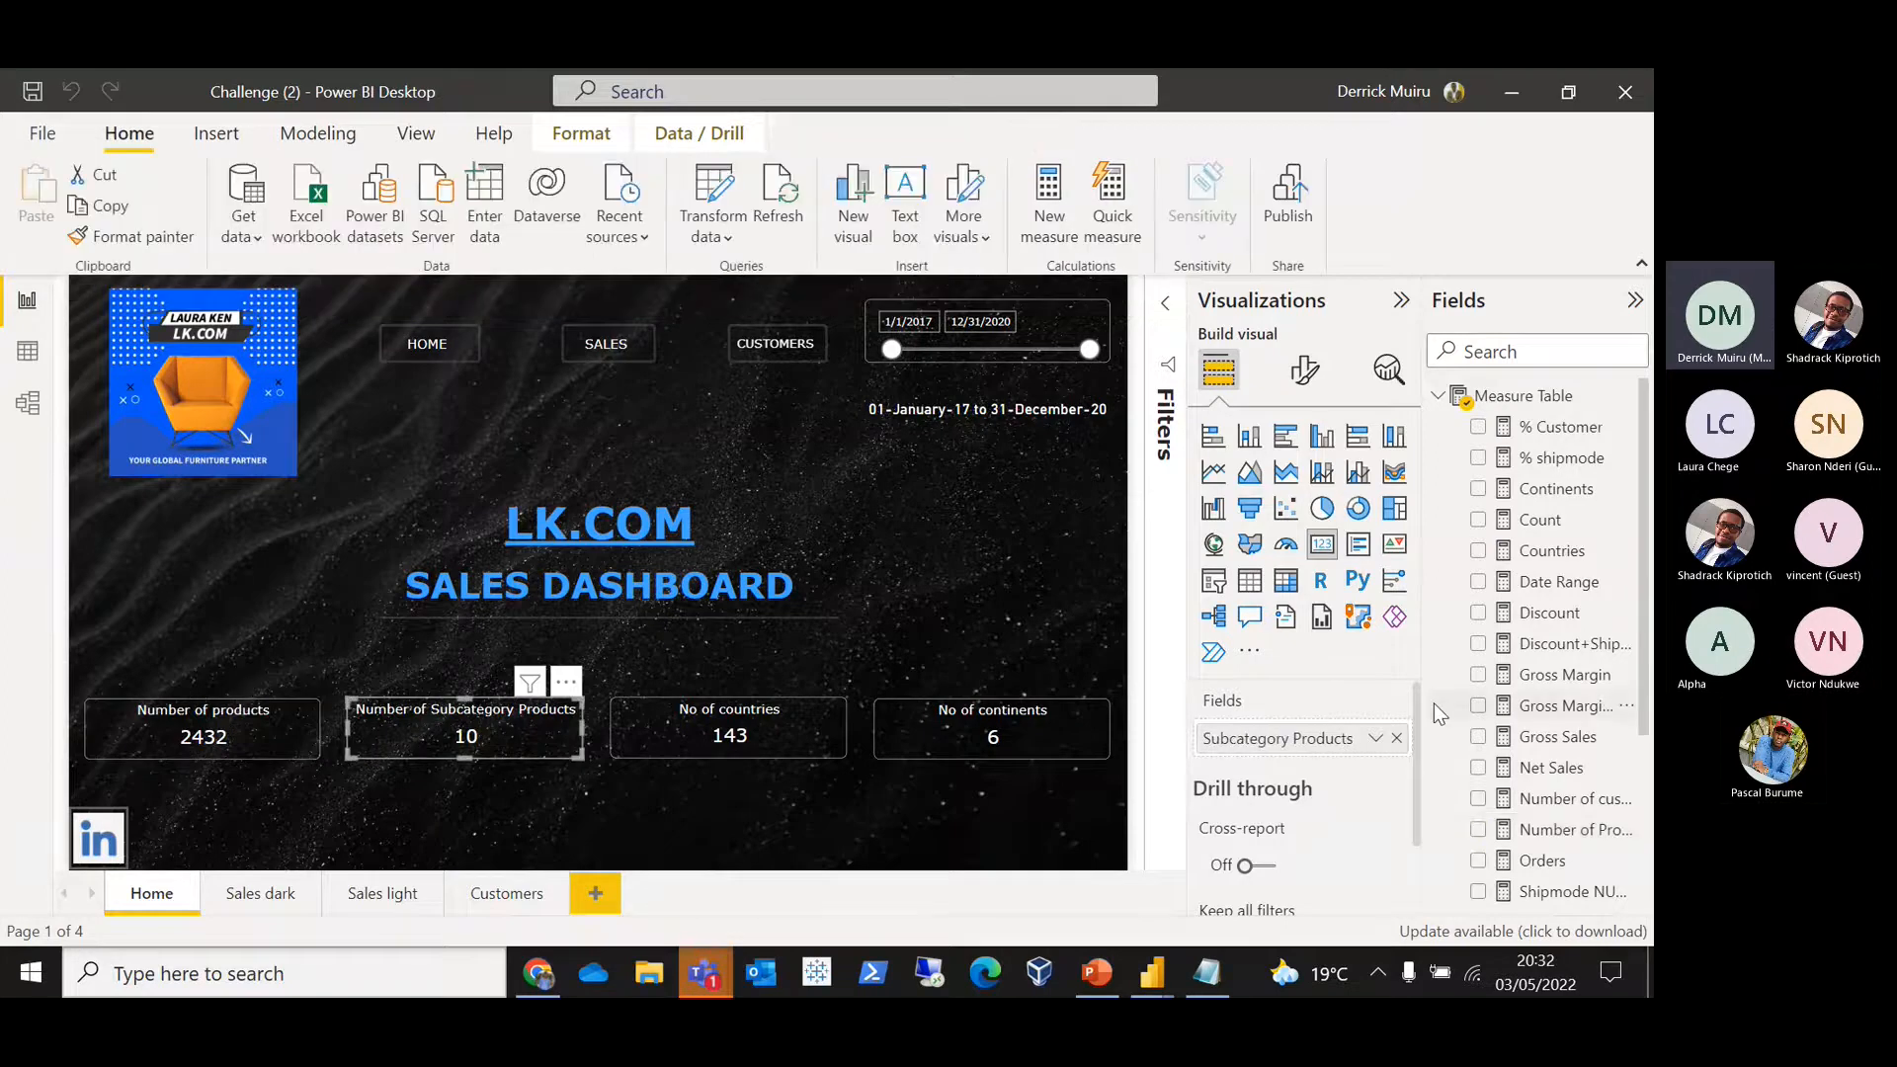
scroll(1638, 455, "down", 2)
left_click_drag(1638, 456, 1637, 548)
key("alt+Tab")
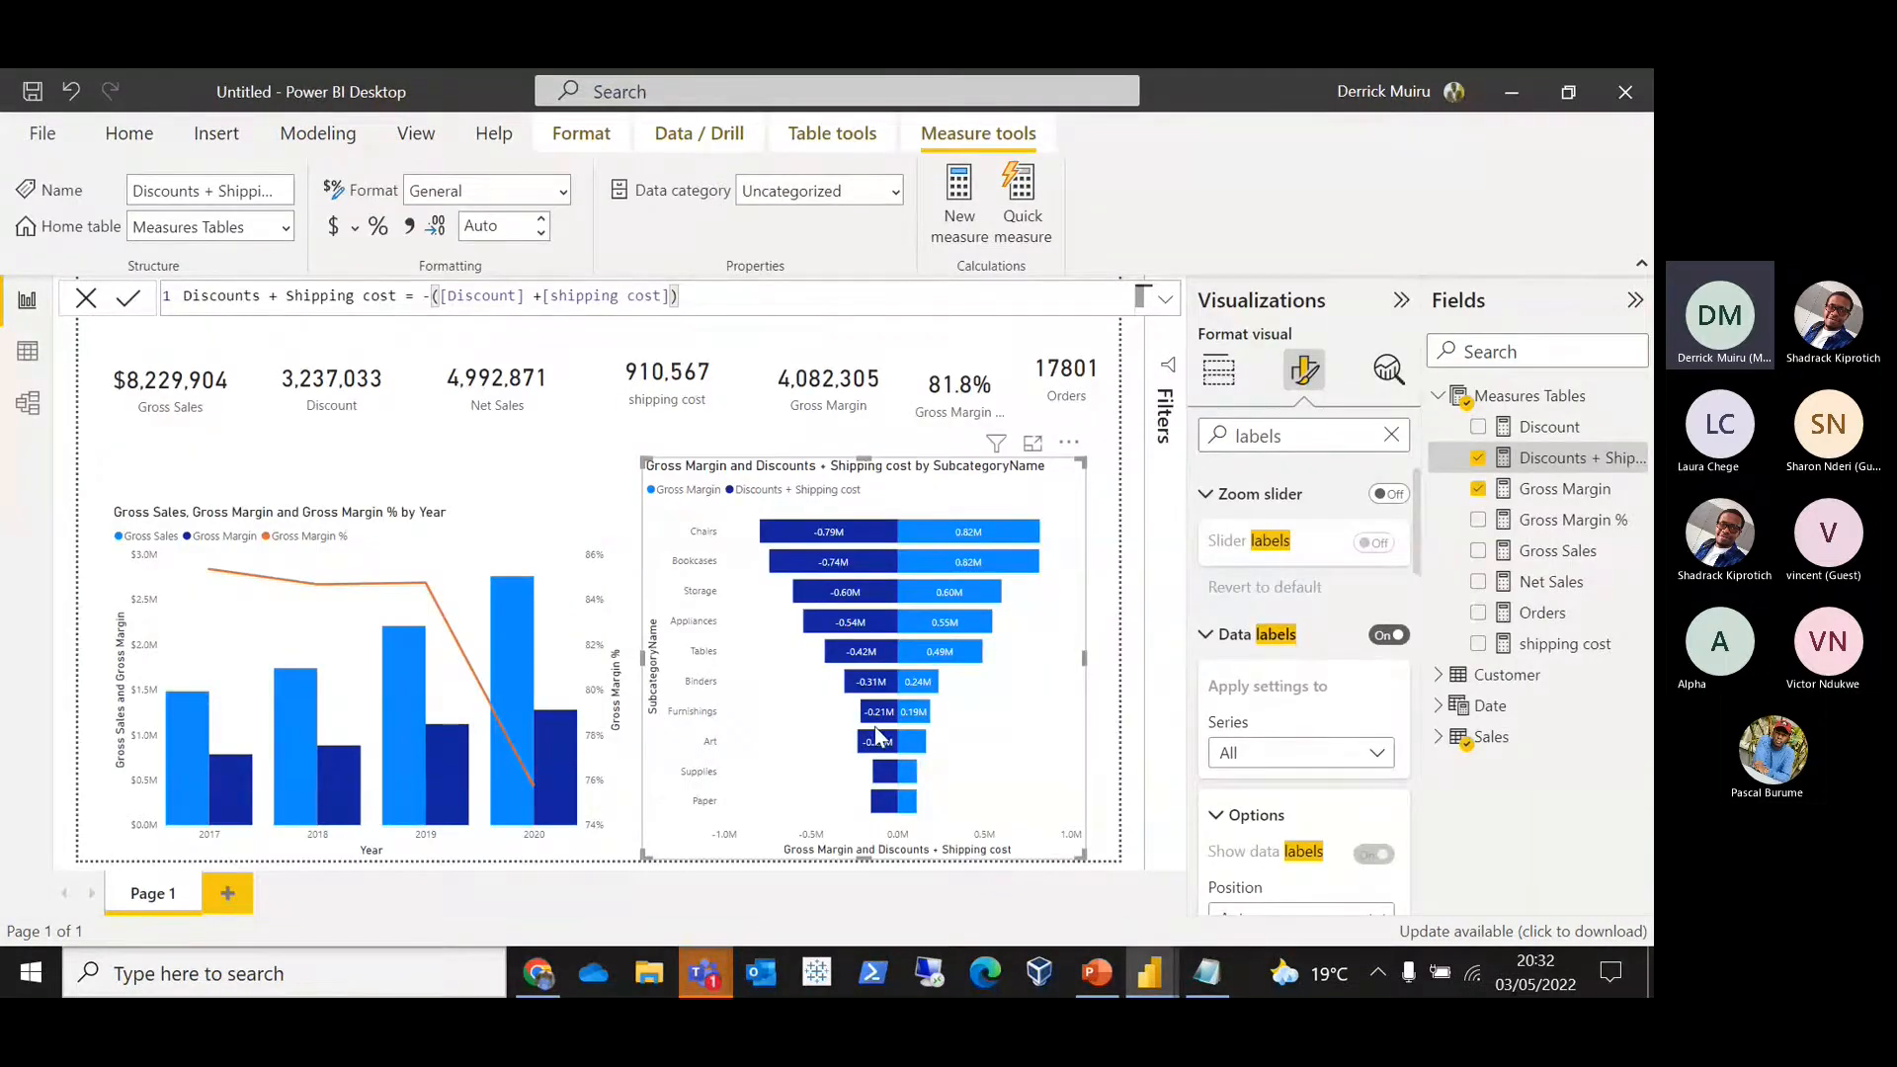
key("alt+Tab")
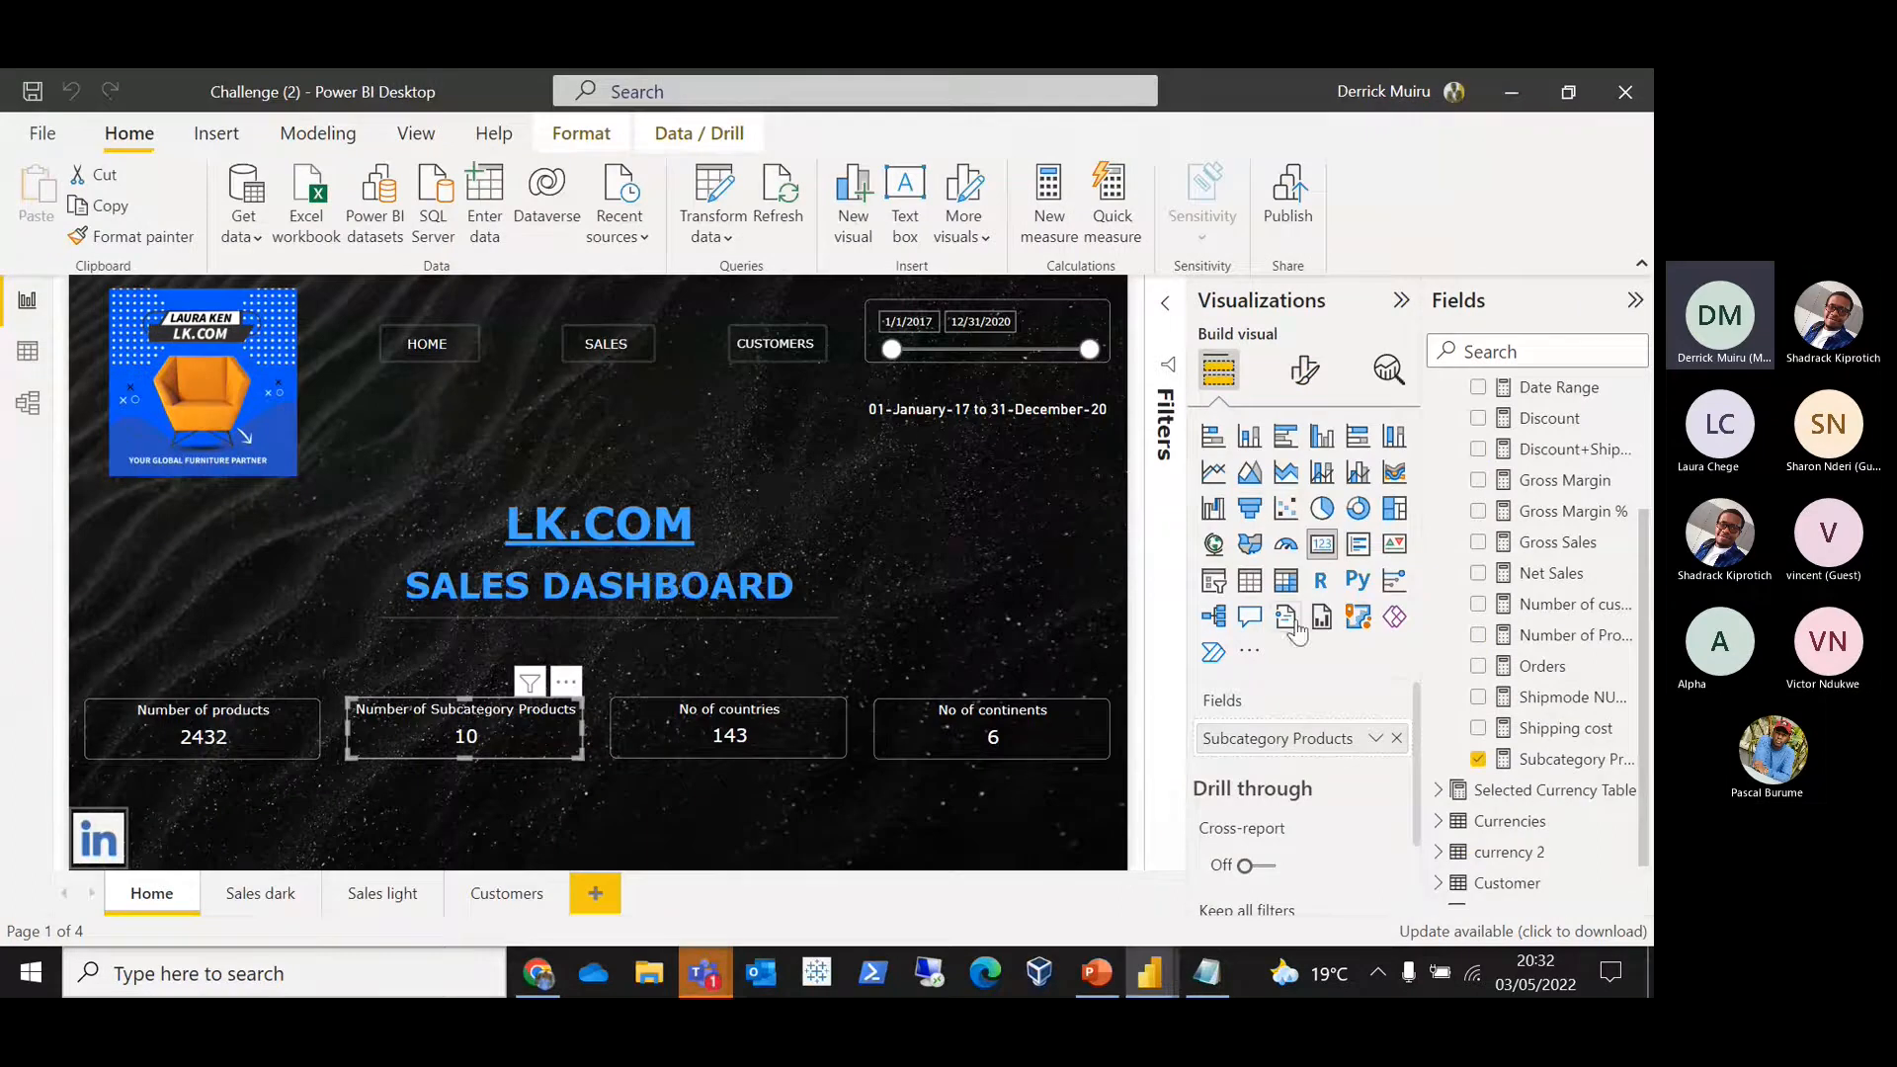
left_click(1556, 758)
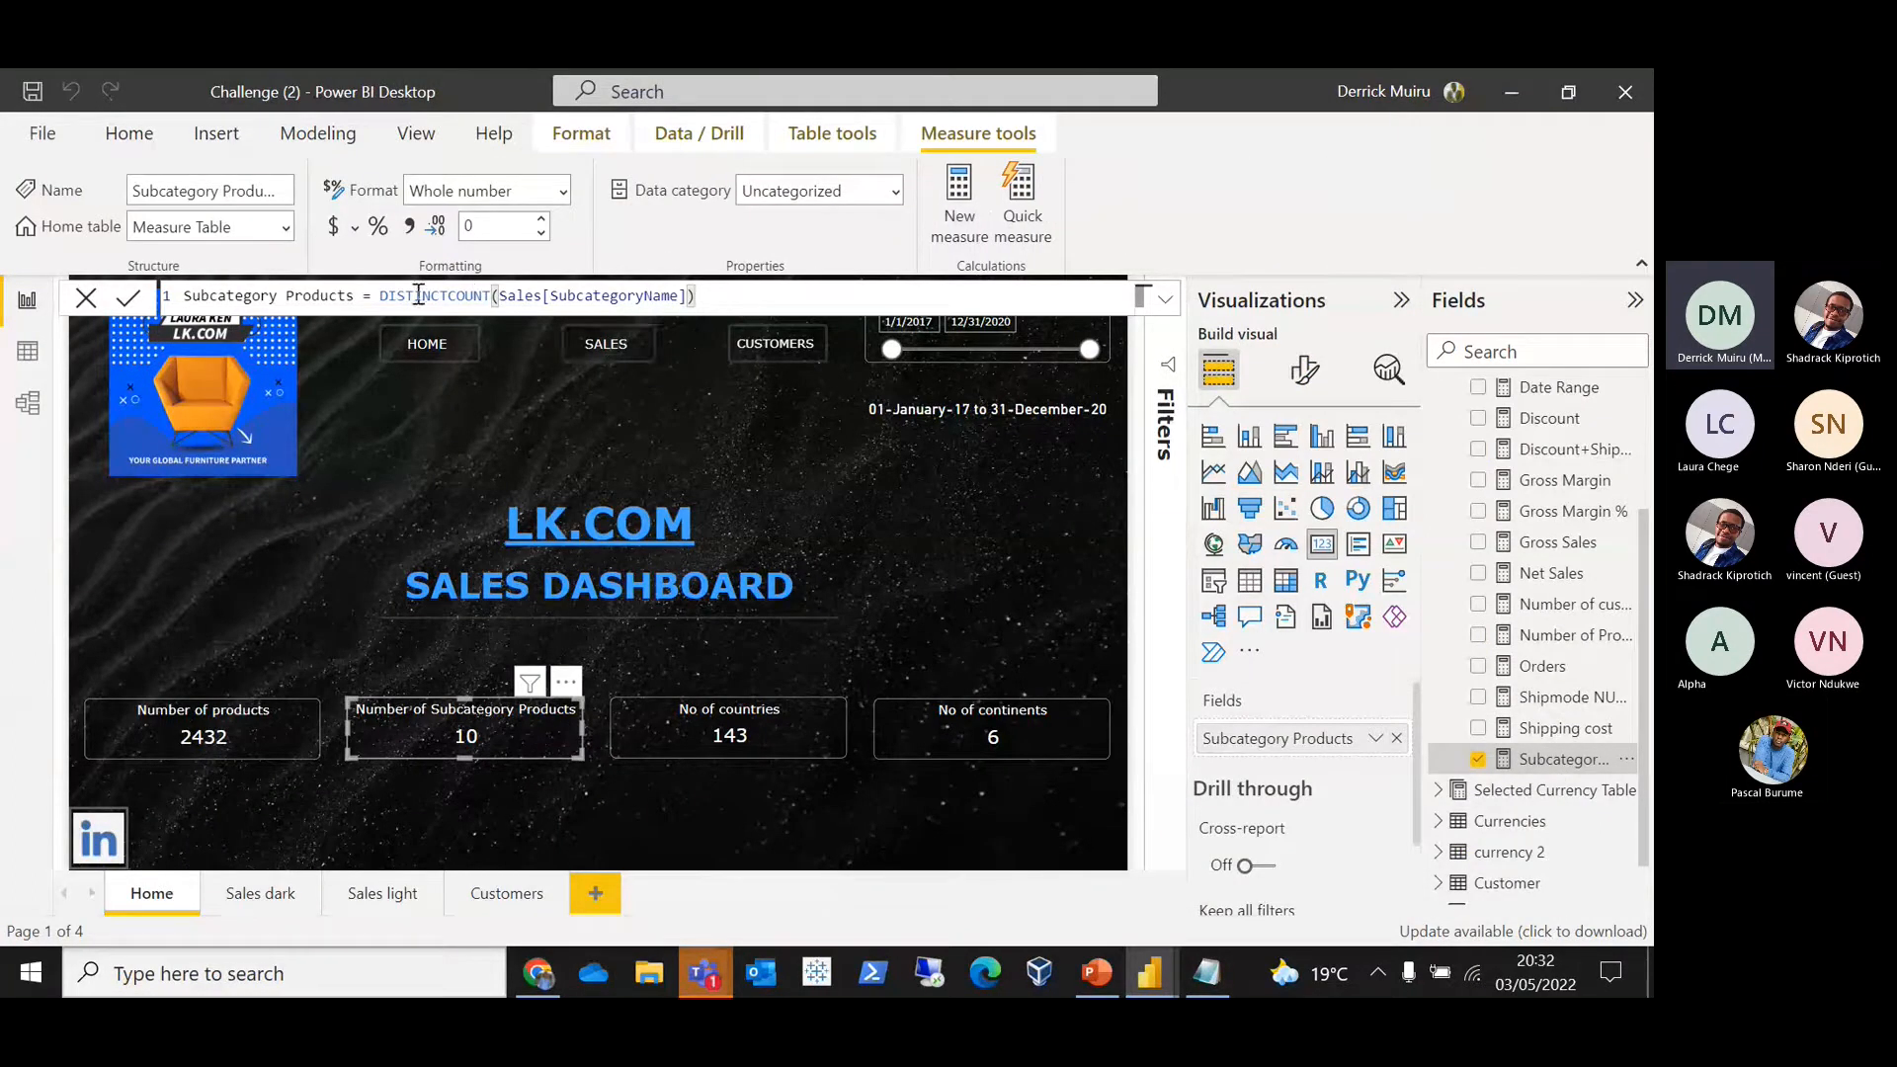
Step: Examine the formula of the Countries measure behind the No of countries card
left_click(749, 749)
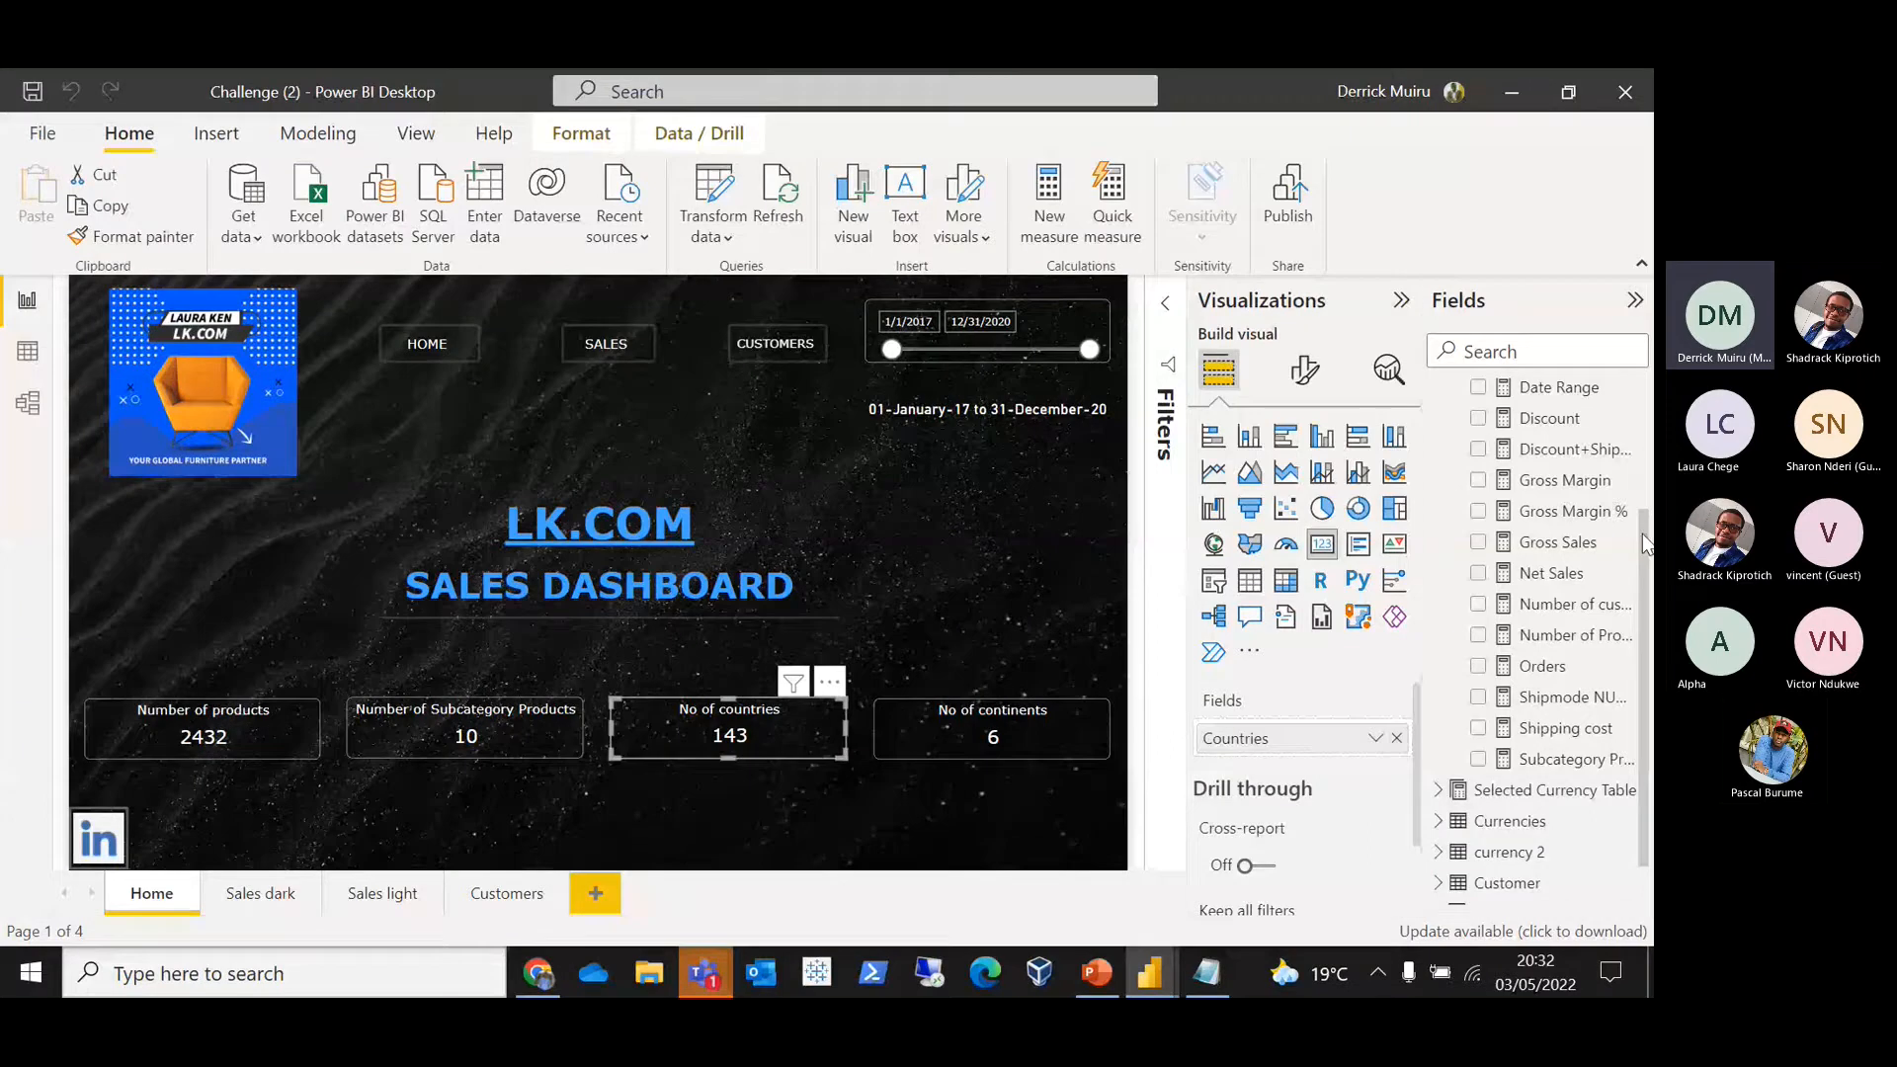
scroll(1642, 444, "up", 3)
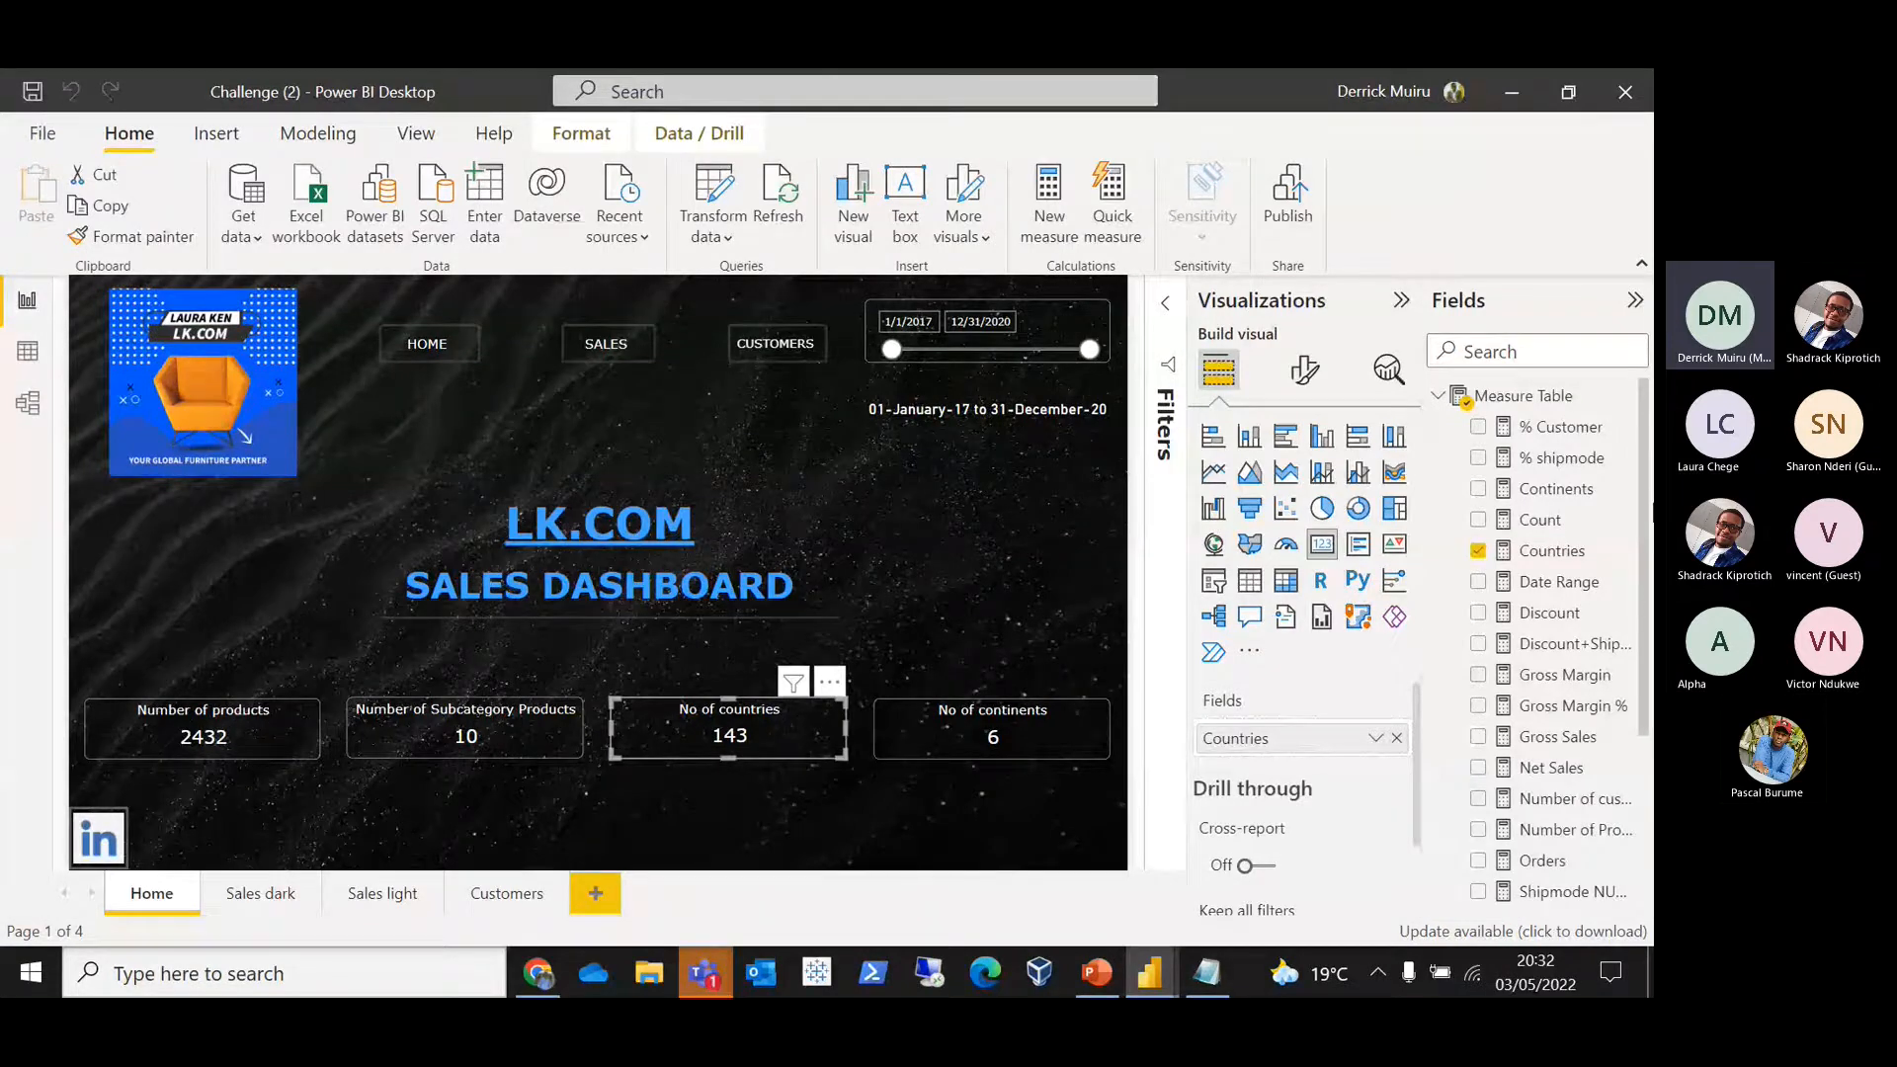
left_click(1548, 551)
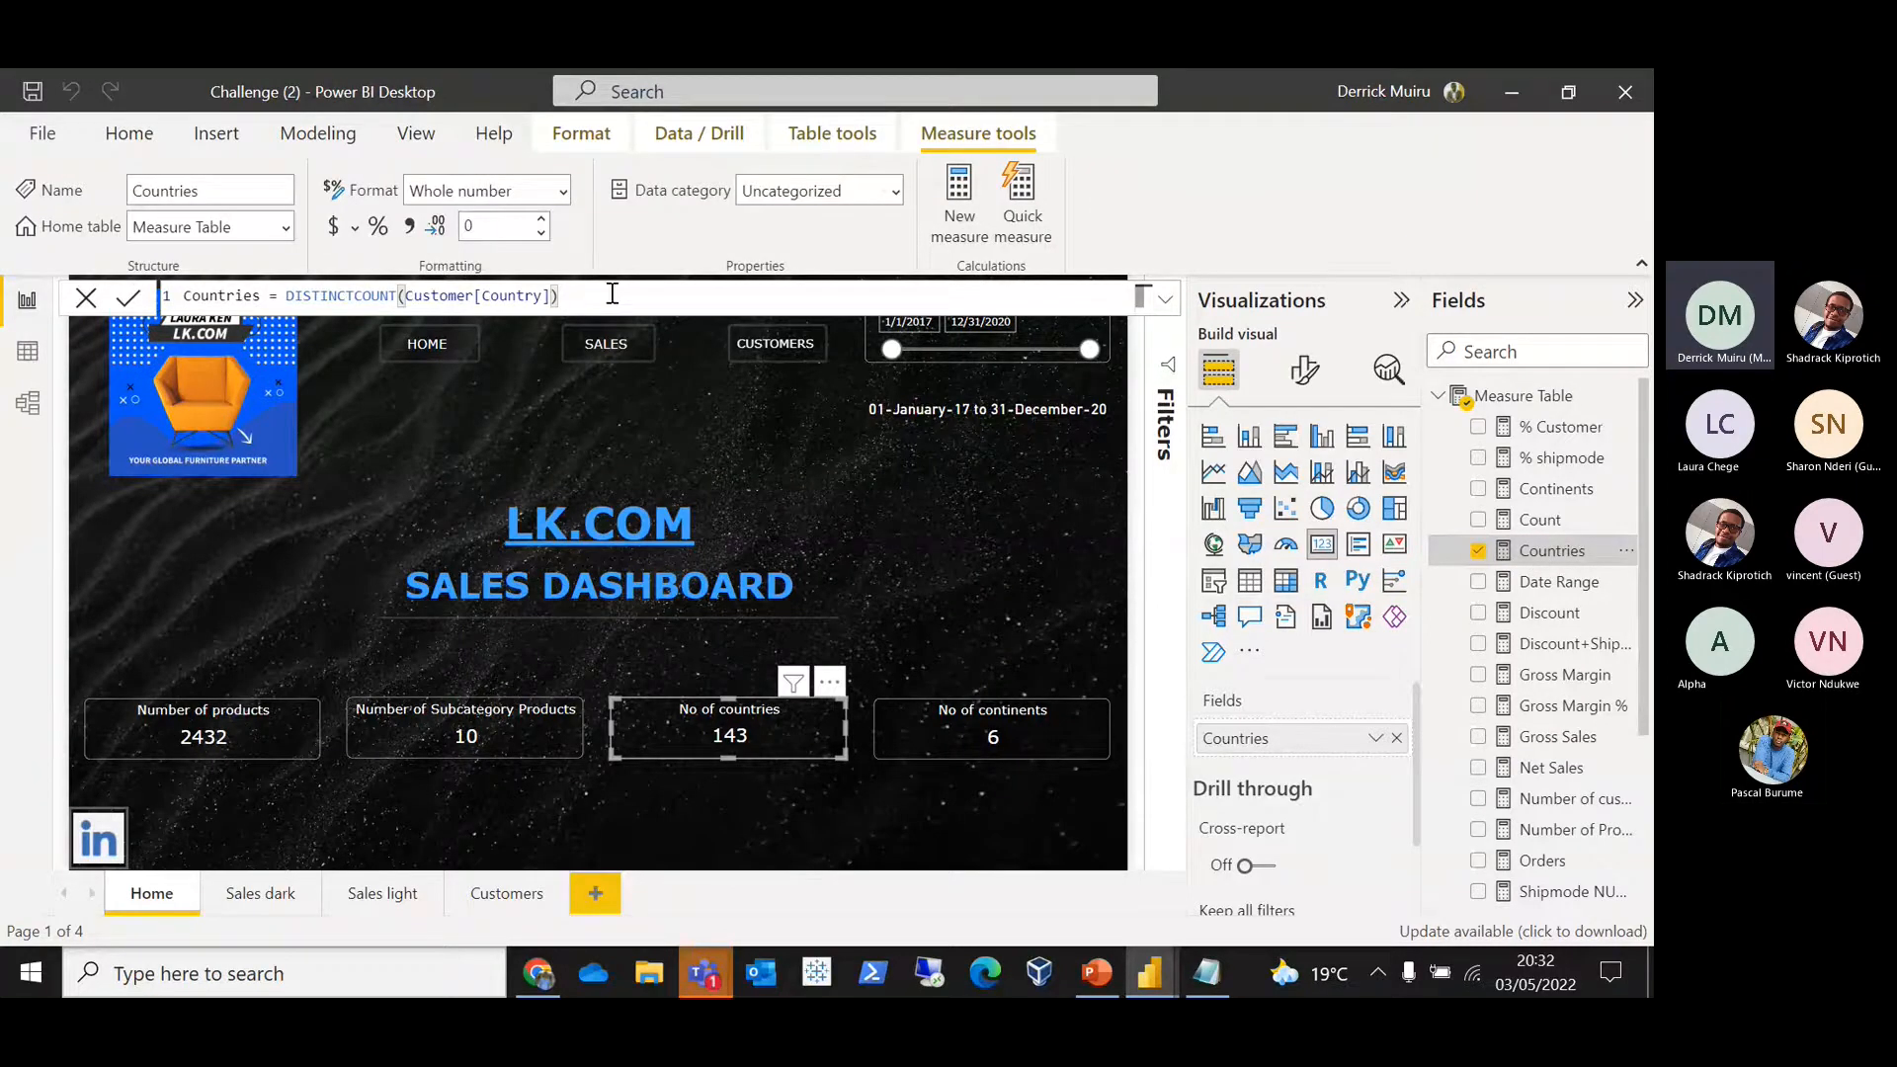
Step: Select the No of continents card and open the report's queries in the Power Query Editor
left_click(920, 739)
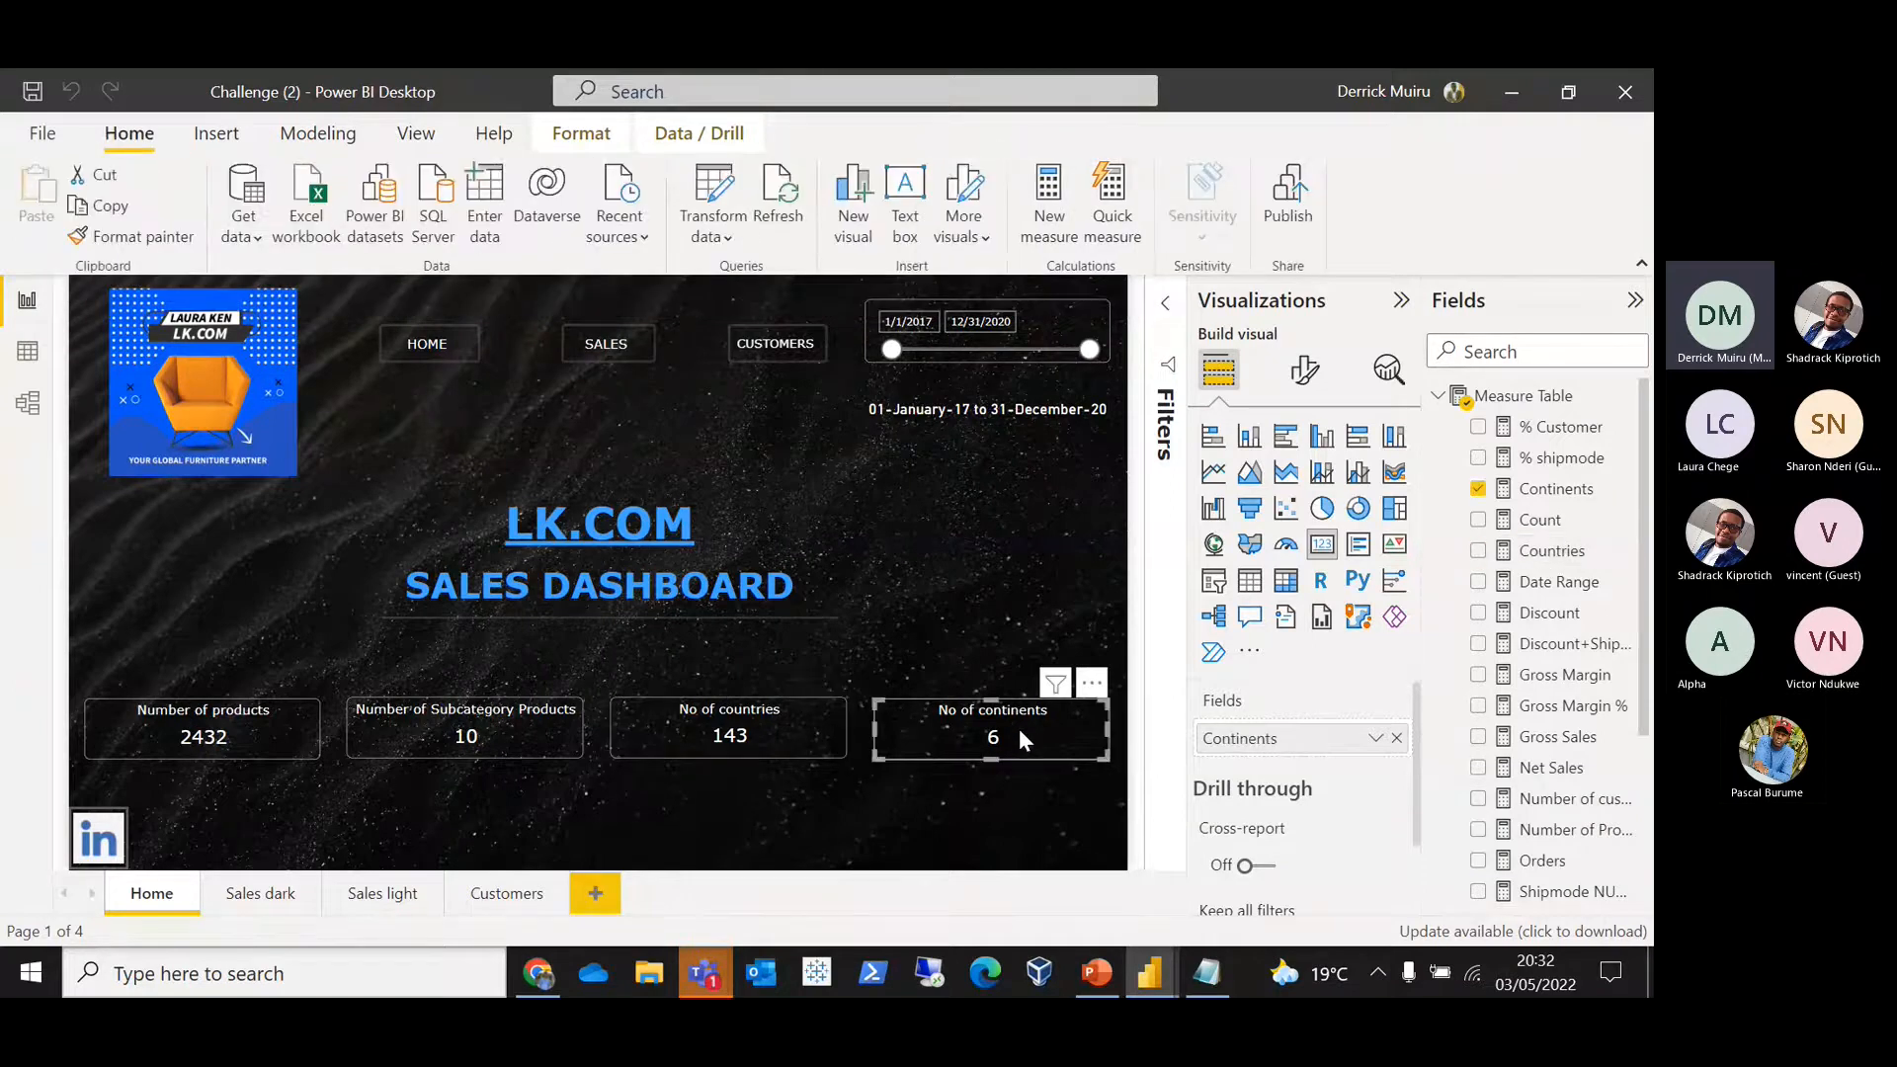
left_click(720, 246)
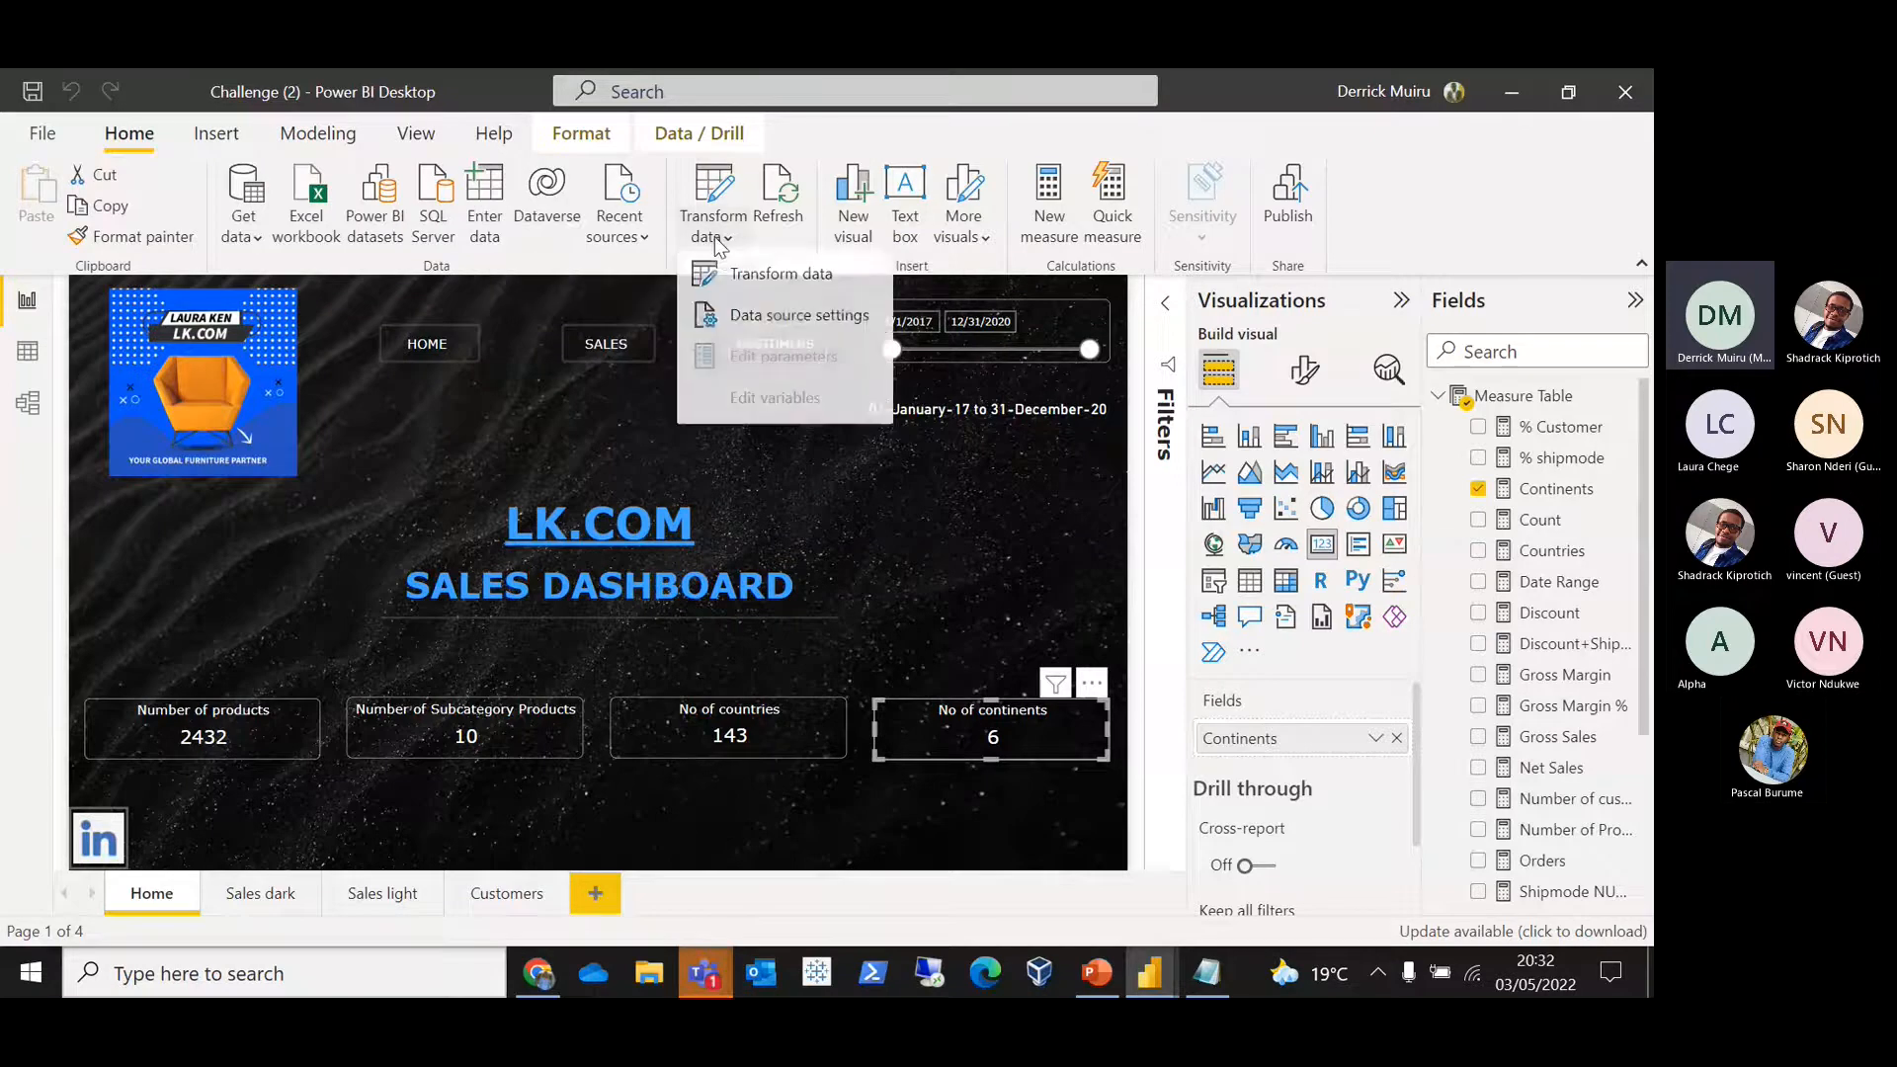
left_click(778, 284)
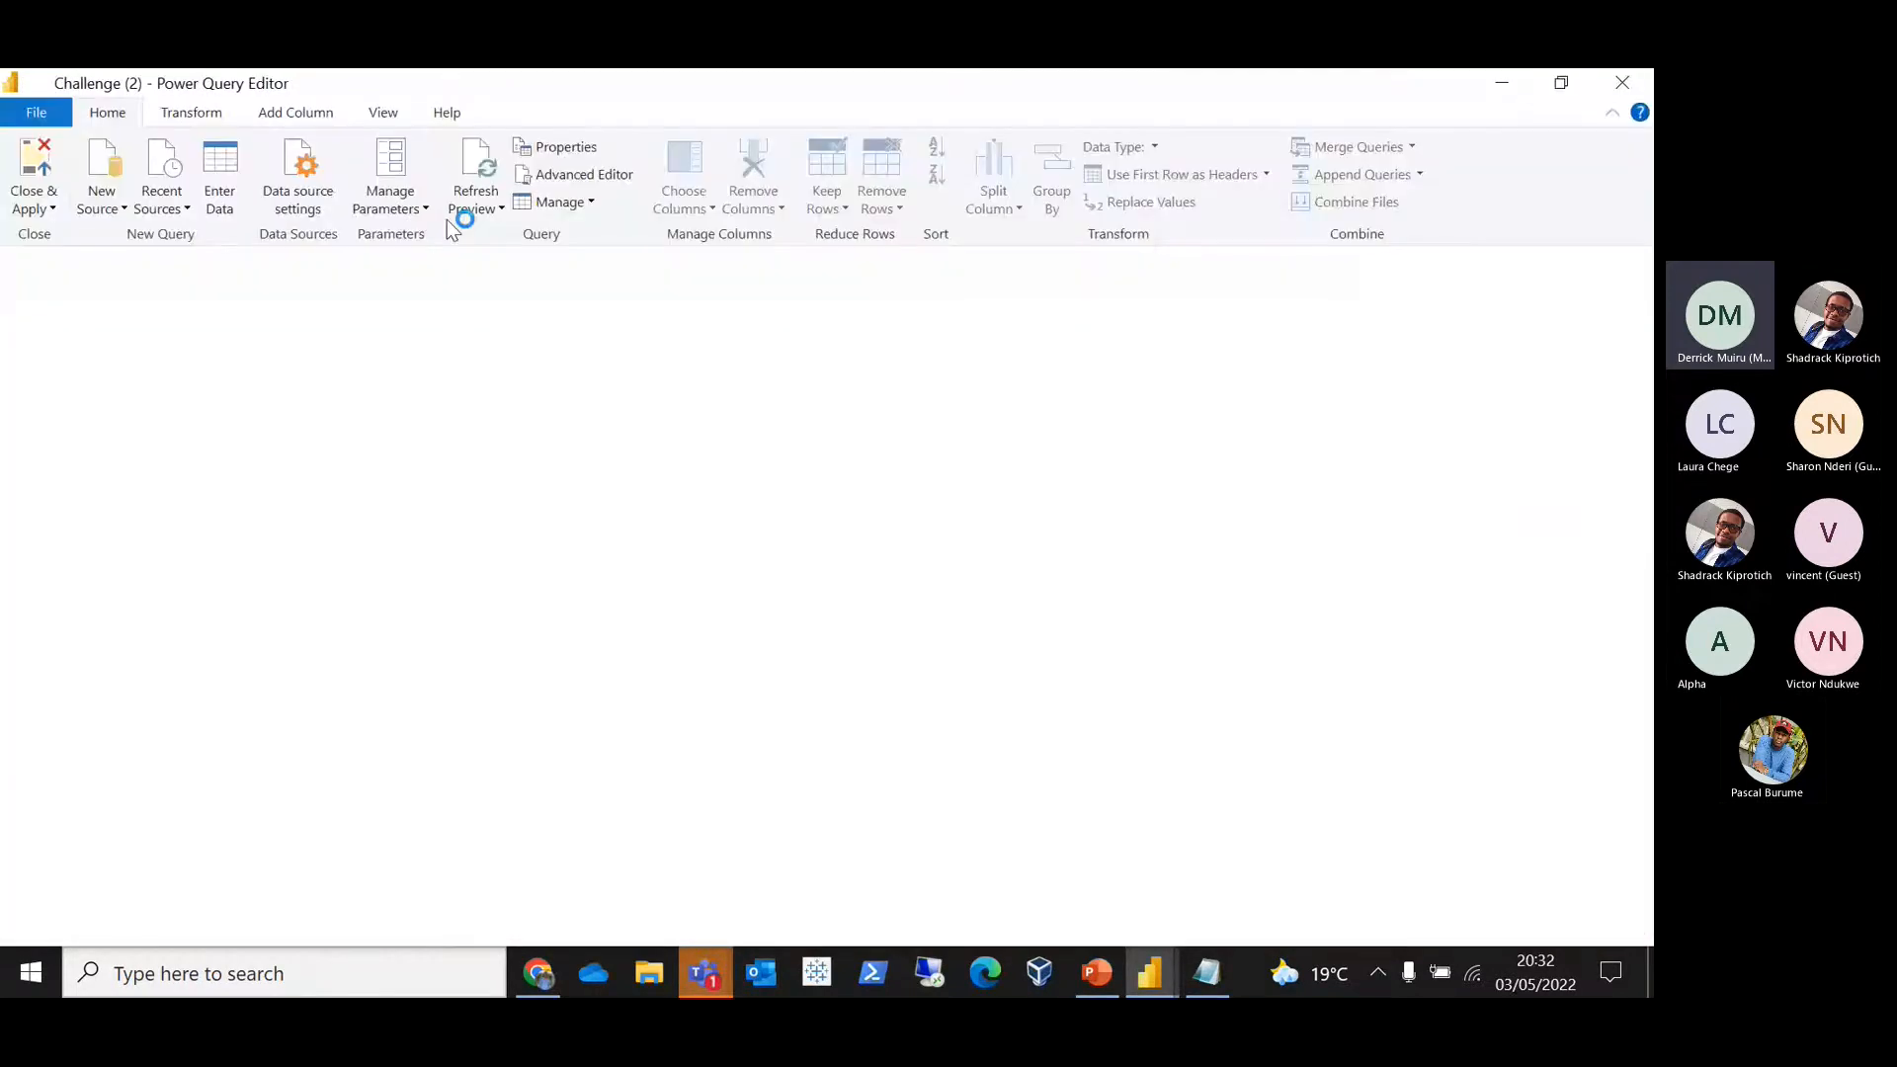
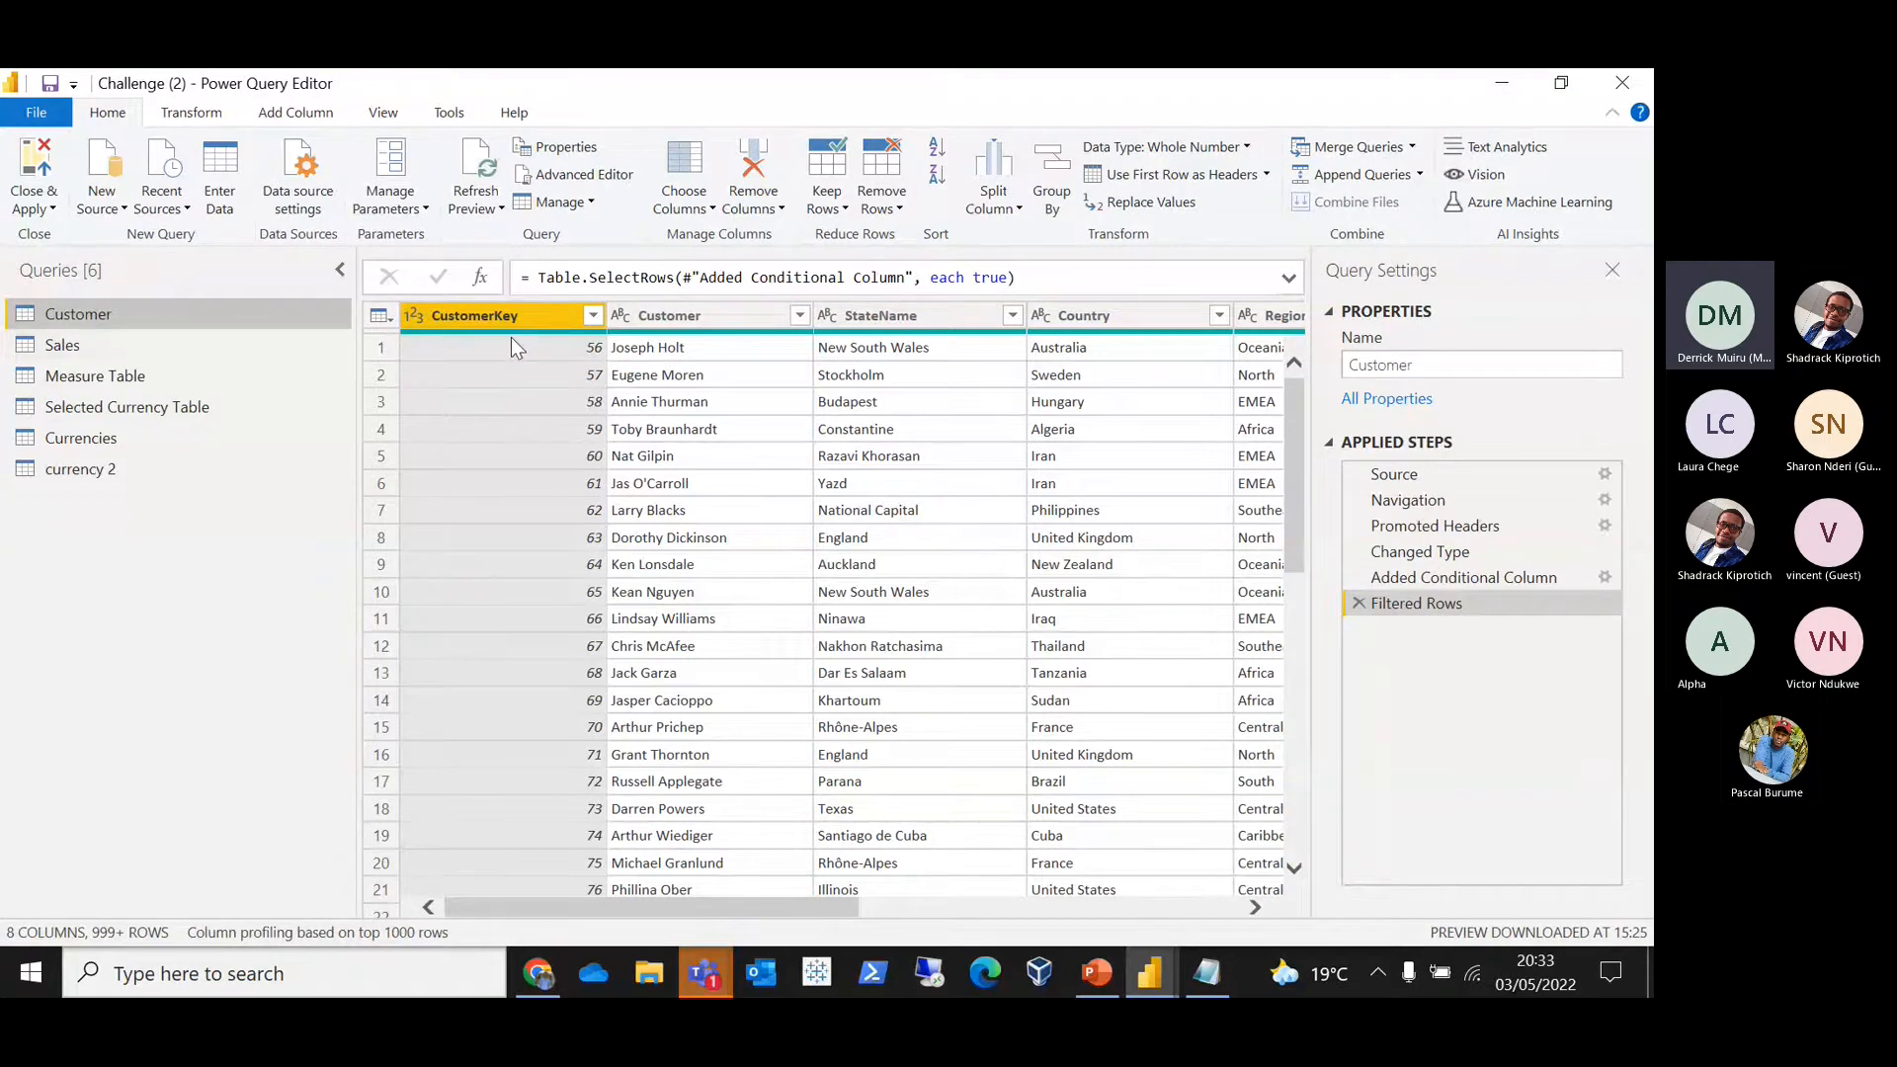
Step: Bring up the filter values of the Market column in the Customer query to examine the available markets
left_click_drag(697, 909, 789, 920)
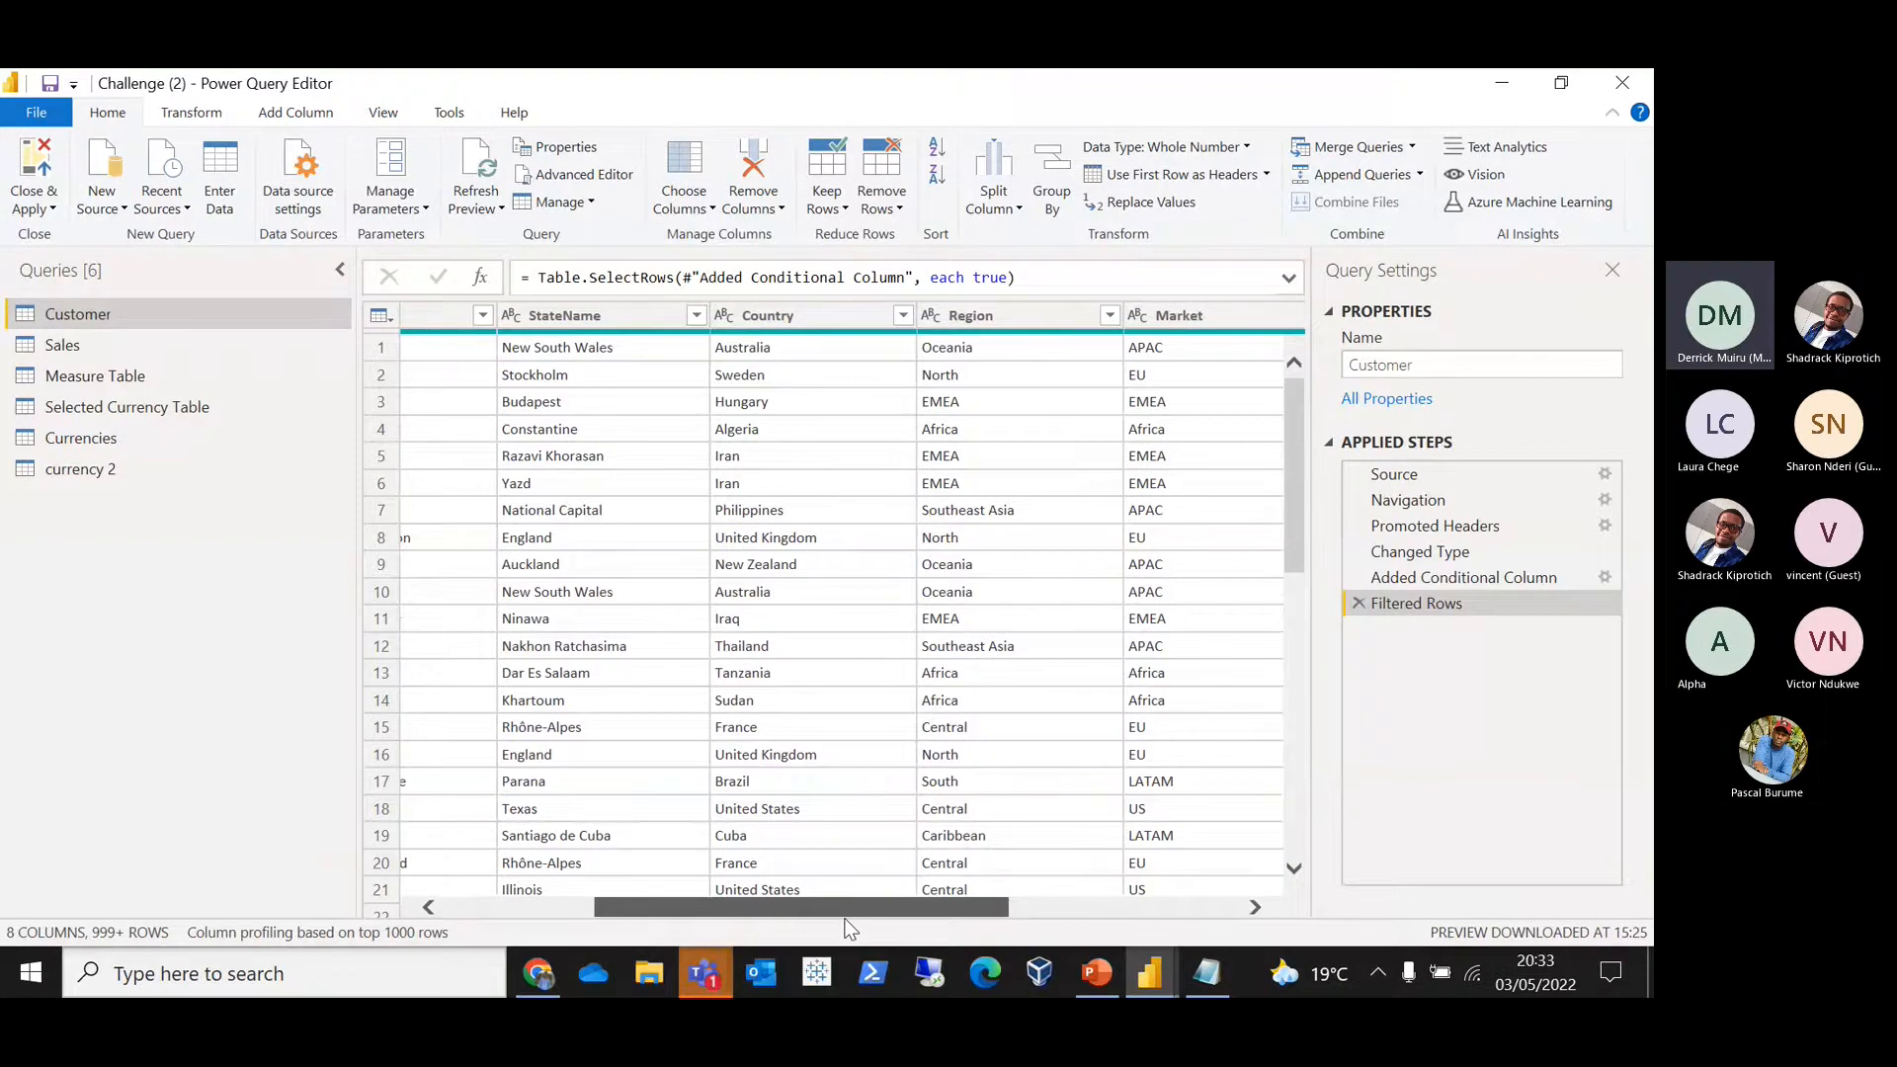
scroll(790, 682, "right", 2)
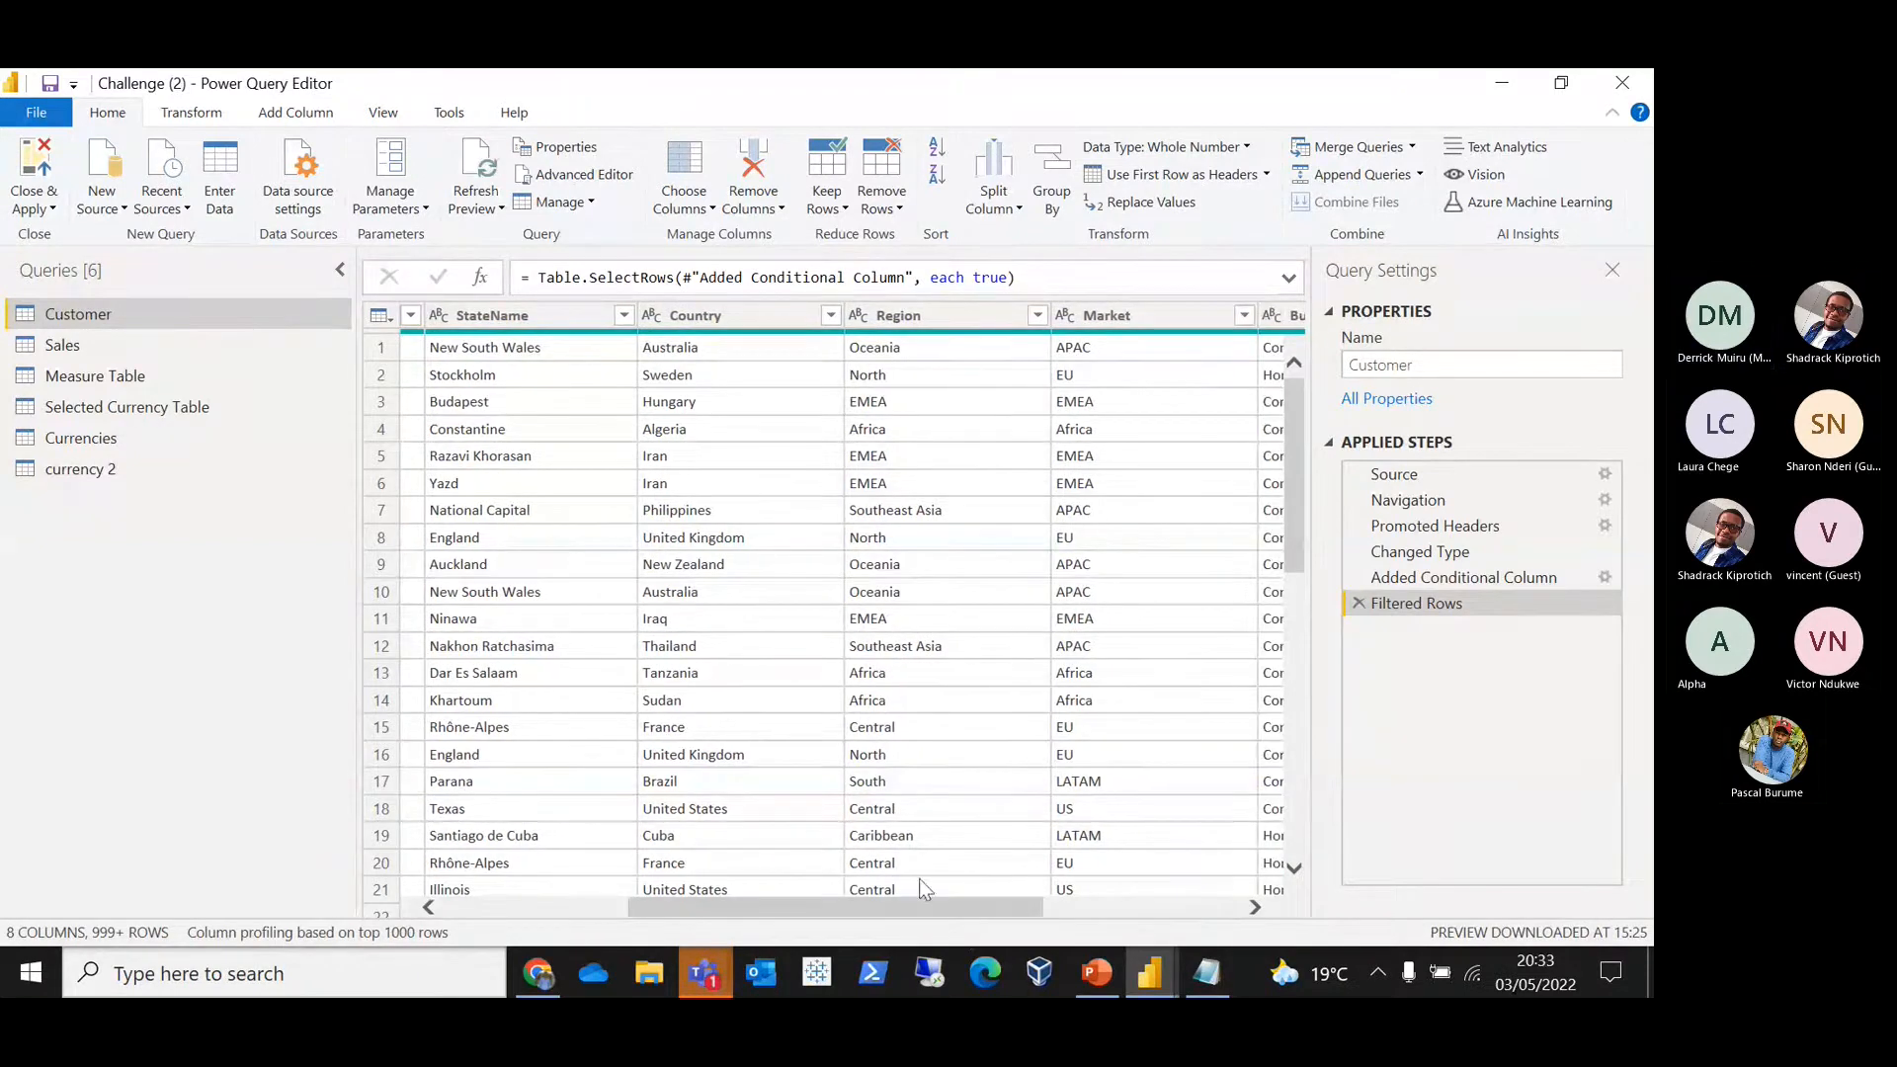
scroll(987, 840, "right", 4)
scroll(1038, 920, "right", 3)
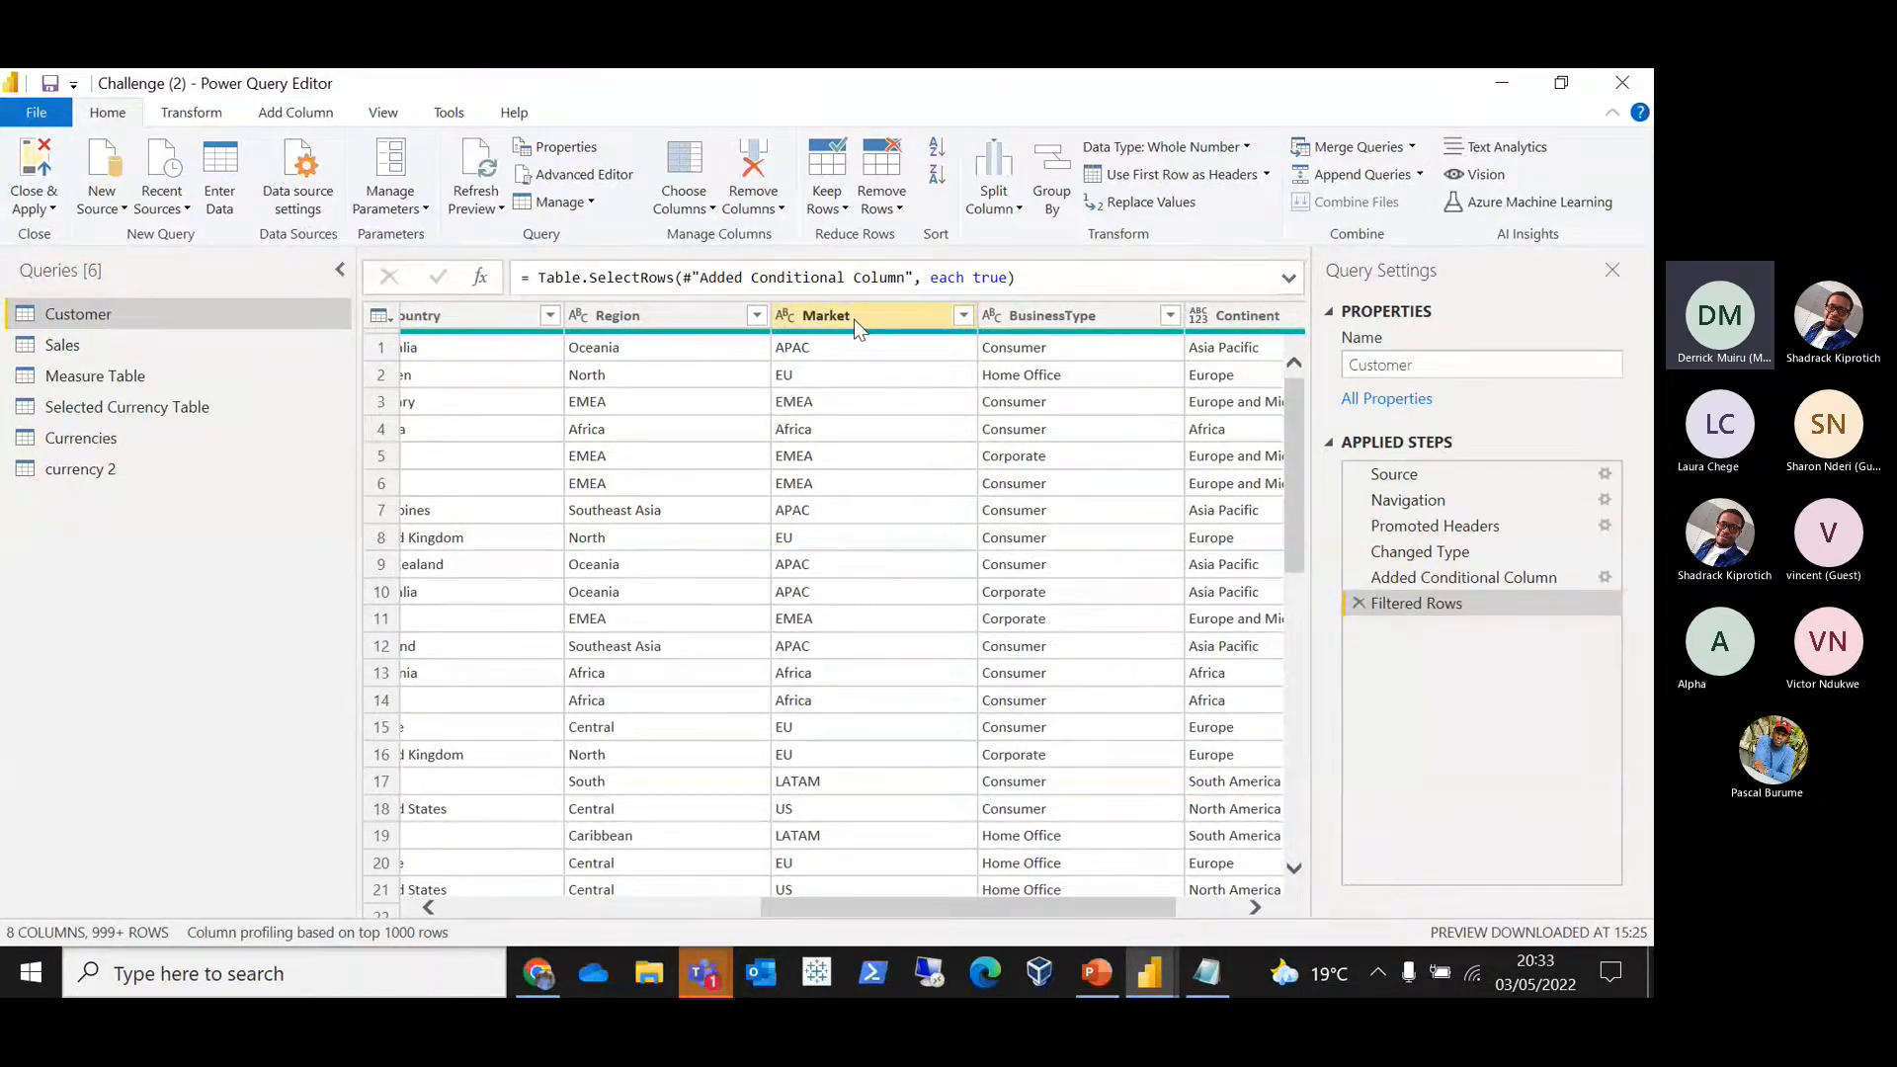
left_click(963, 316)
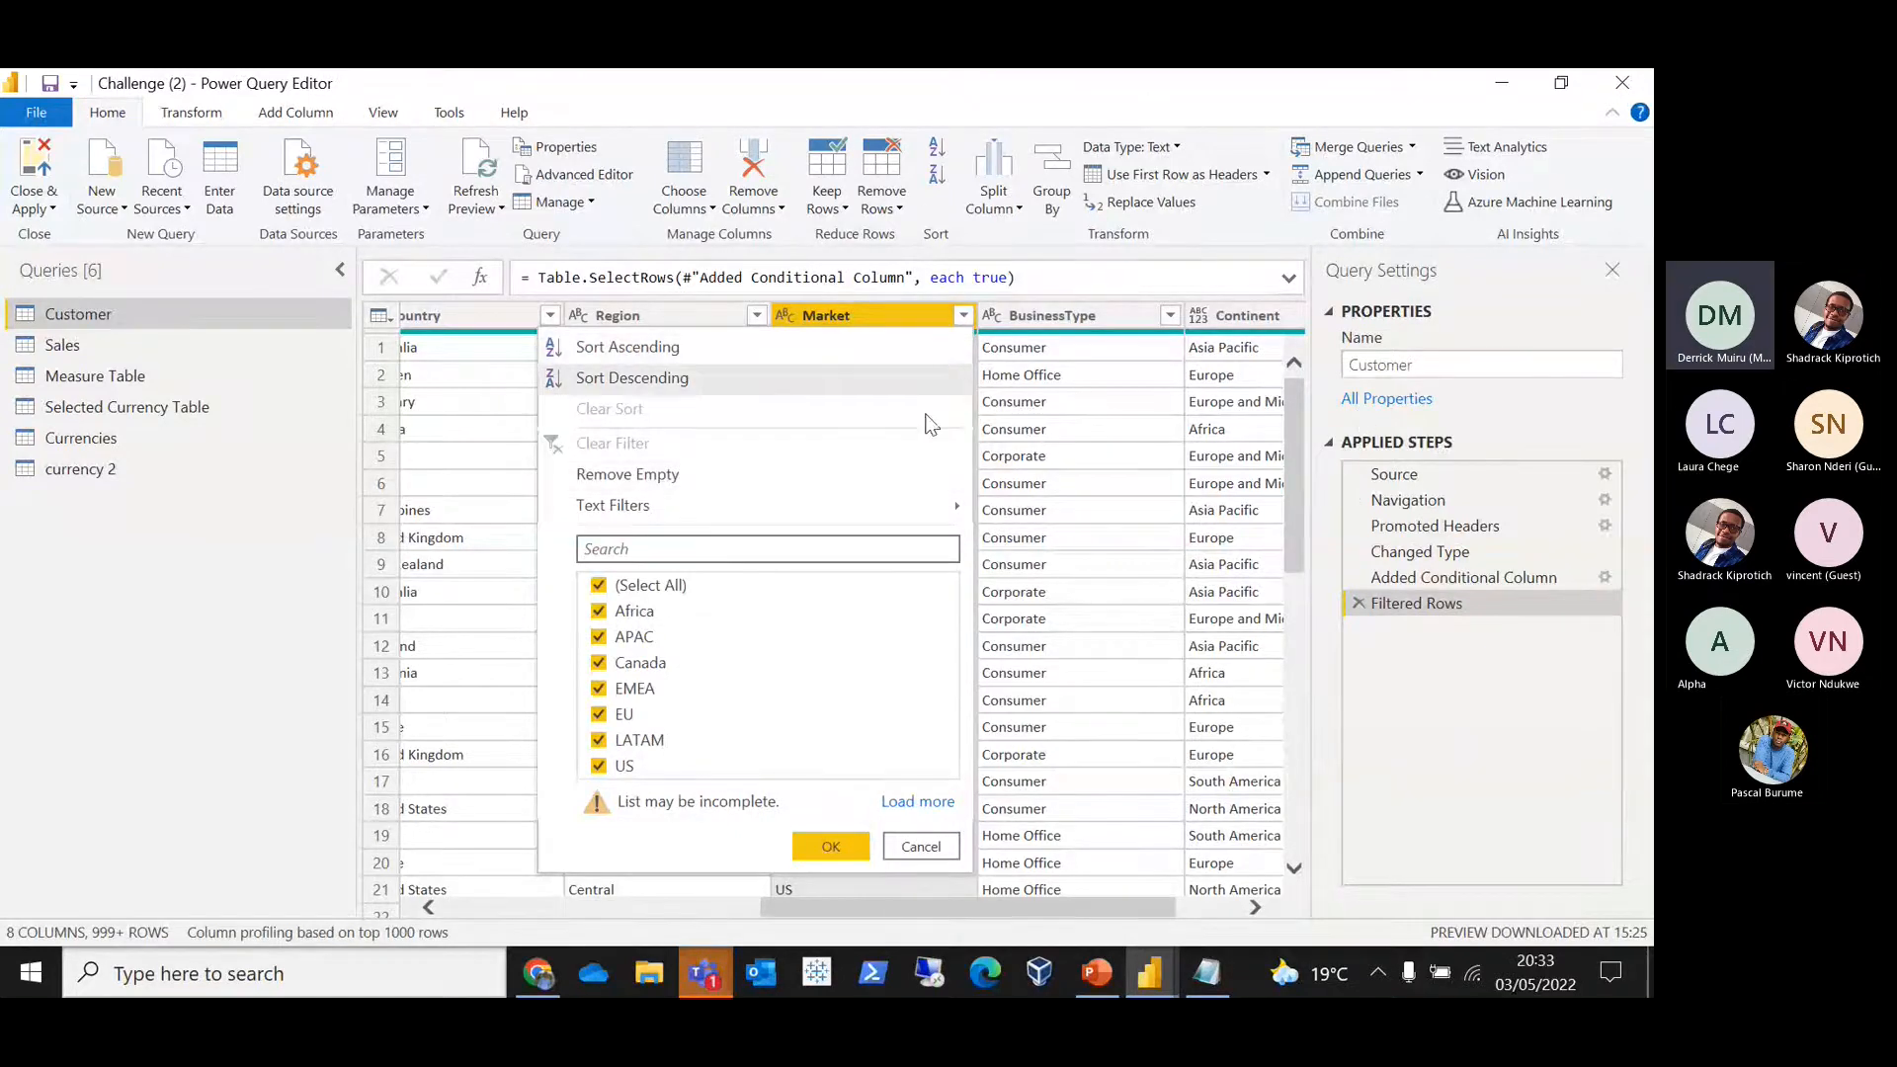
Step: Examine the Region and Market rules that define the Continent conditional column in the Customer query
left_click(126, 637)
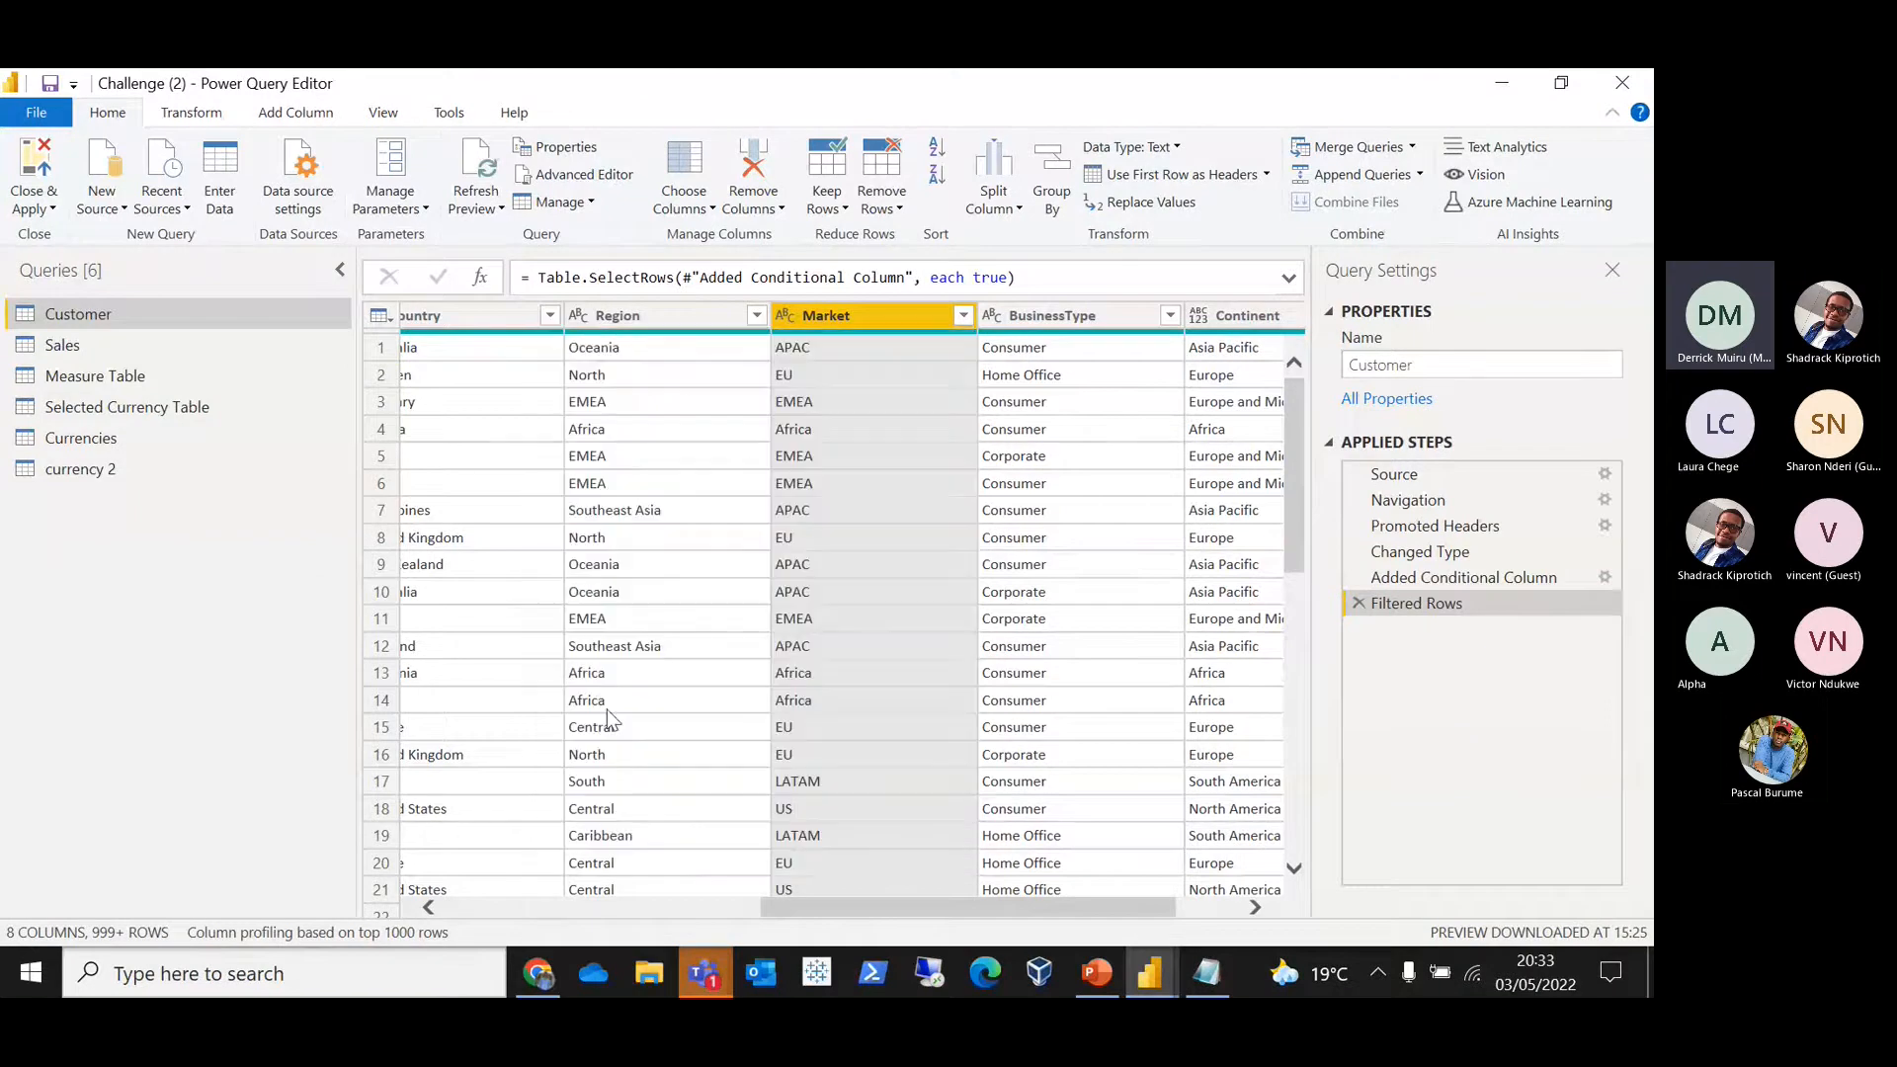
left_click(1604, 570)
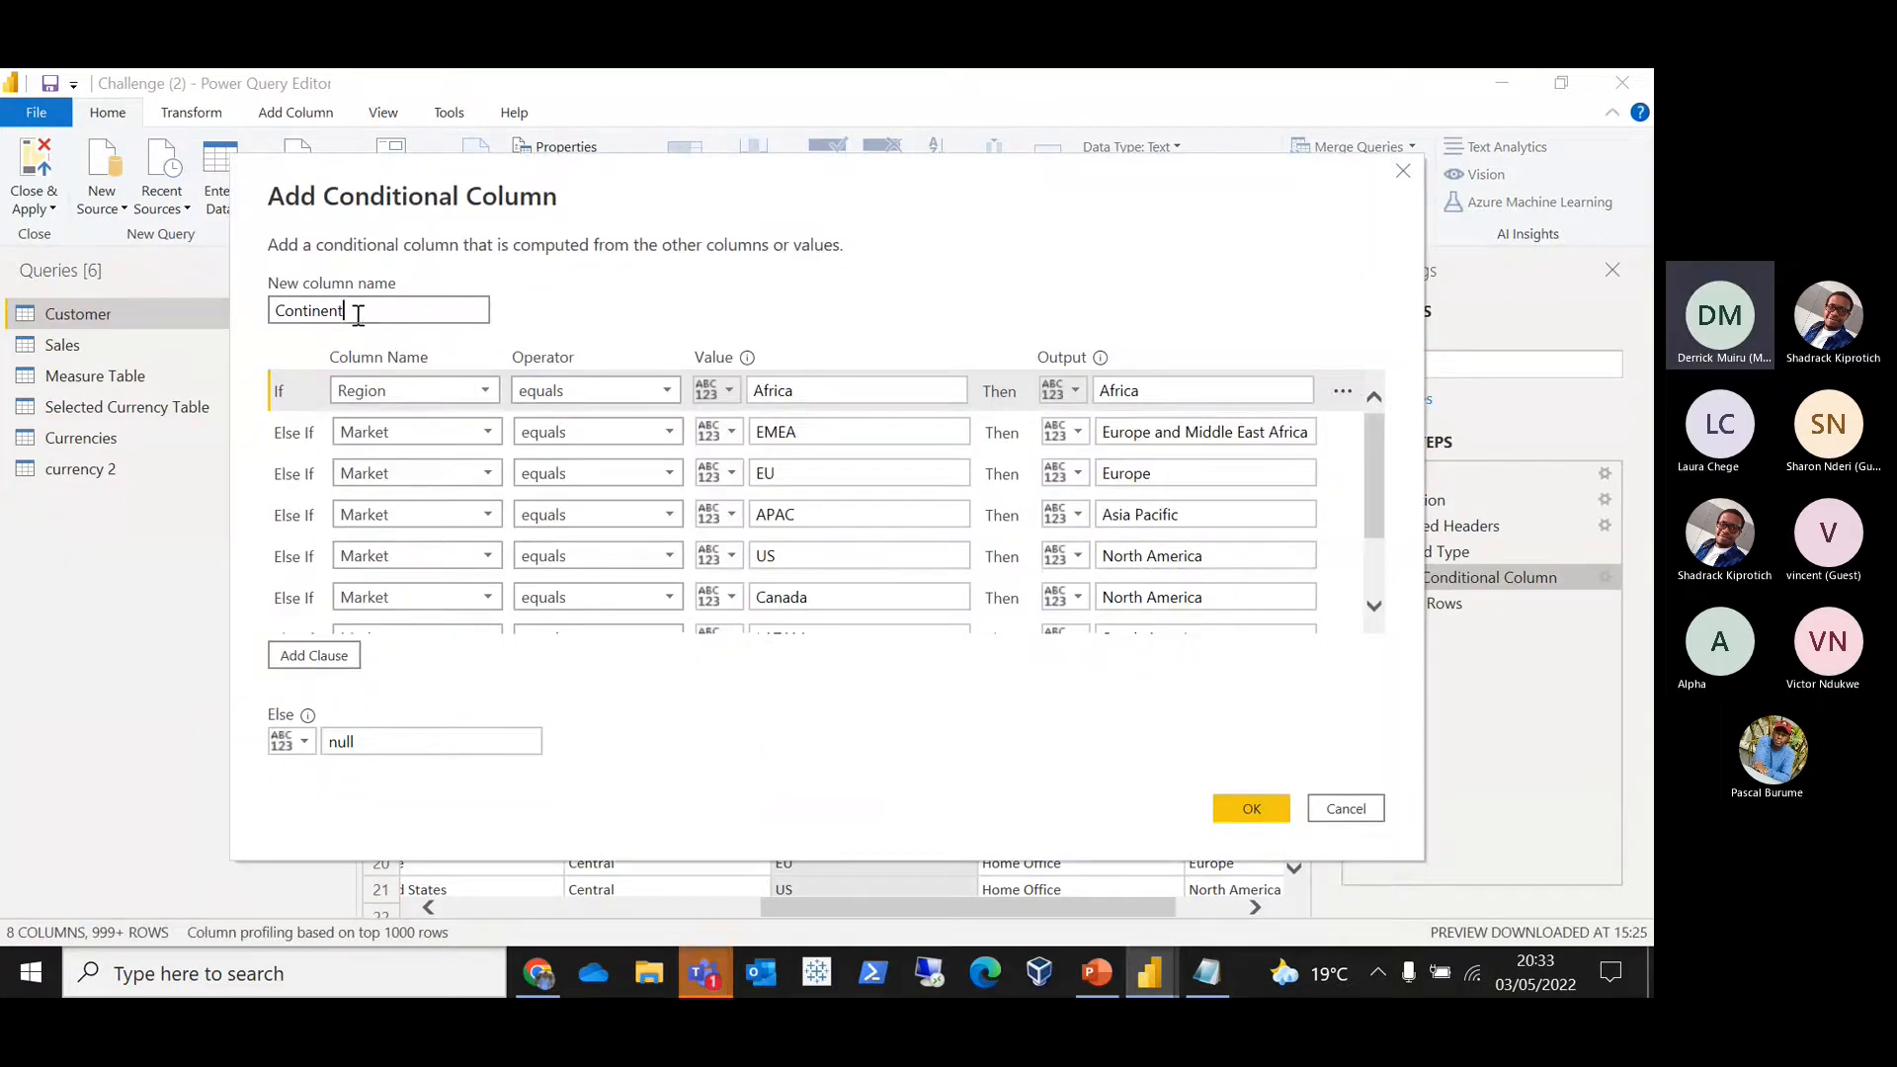
left_click_drag(354, 310, 214, 300)
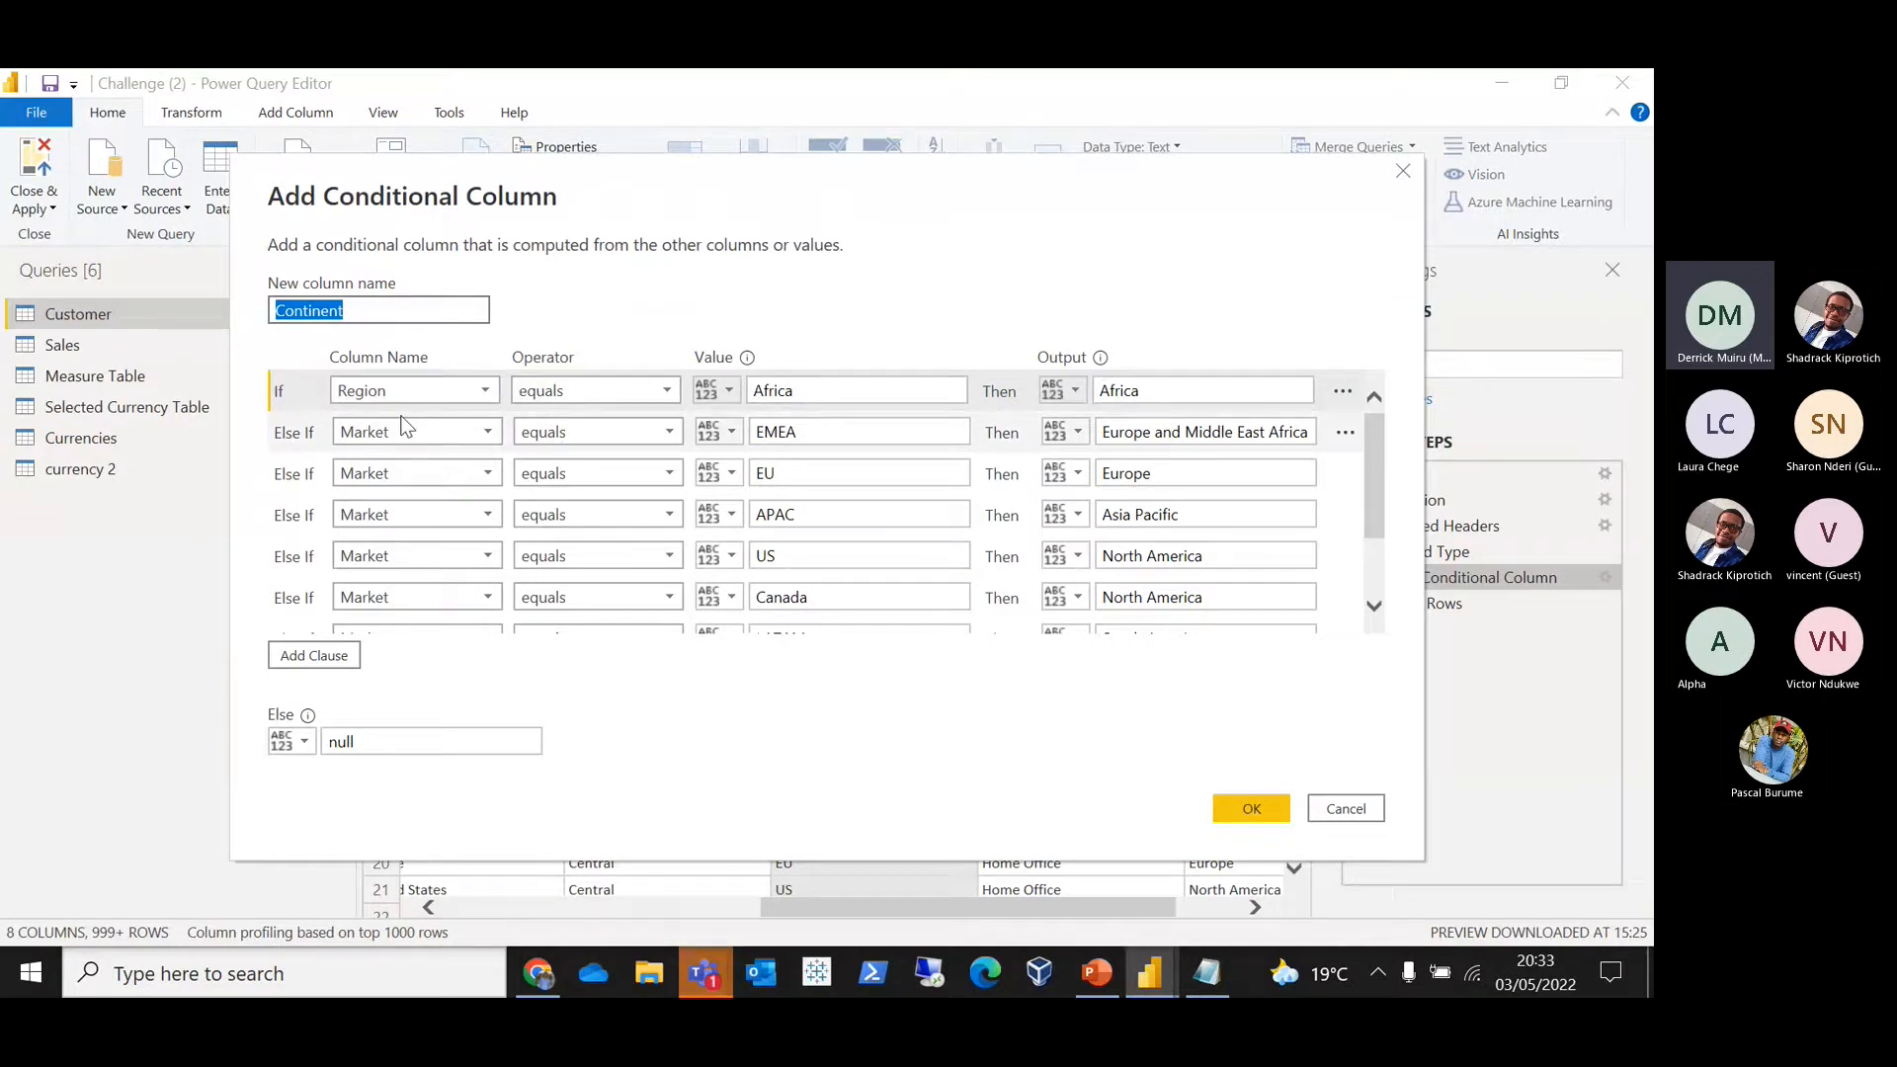
left_click(816, 434)
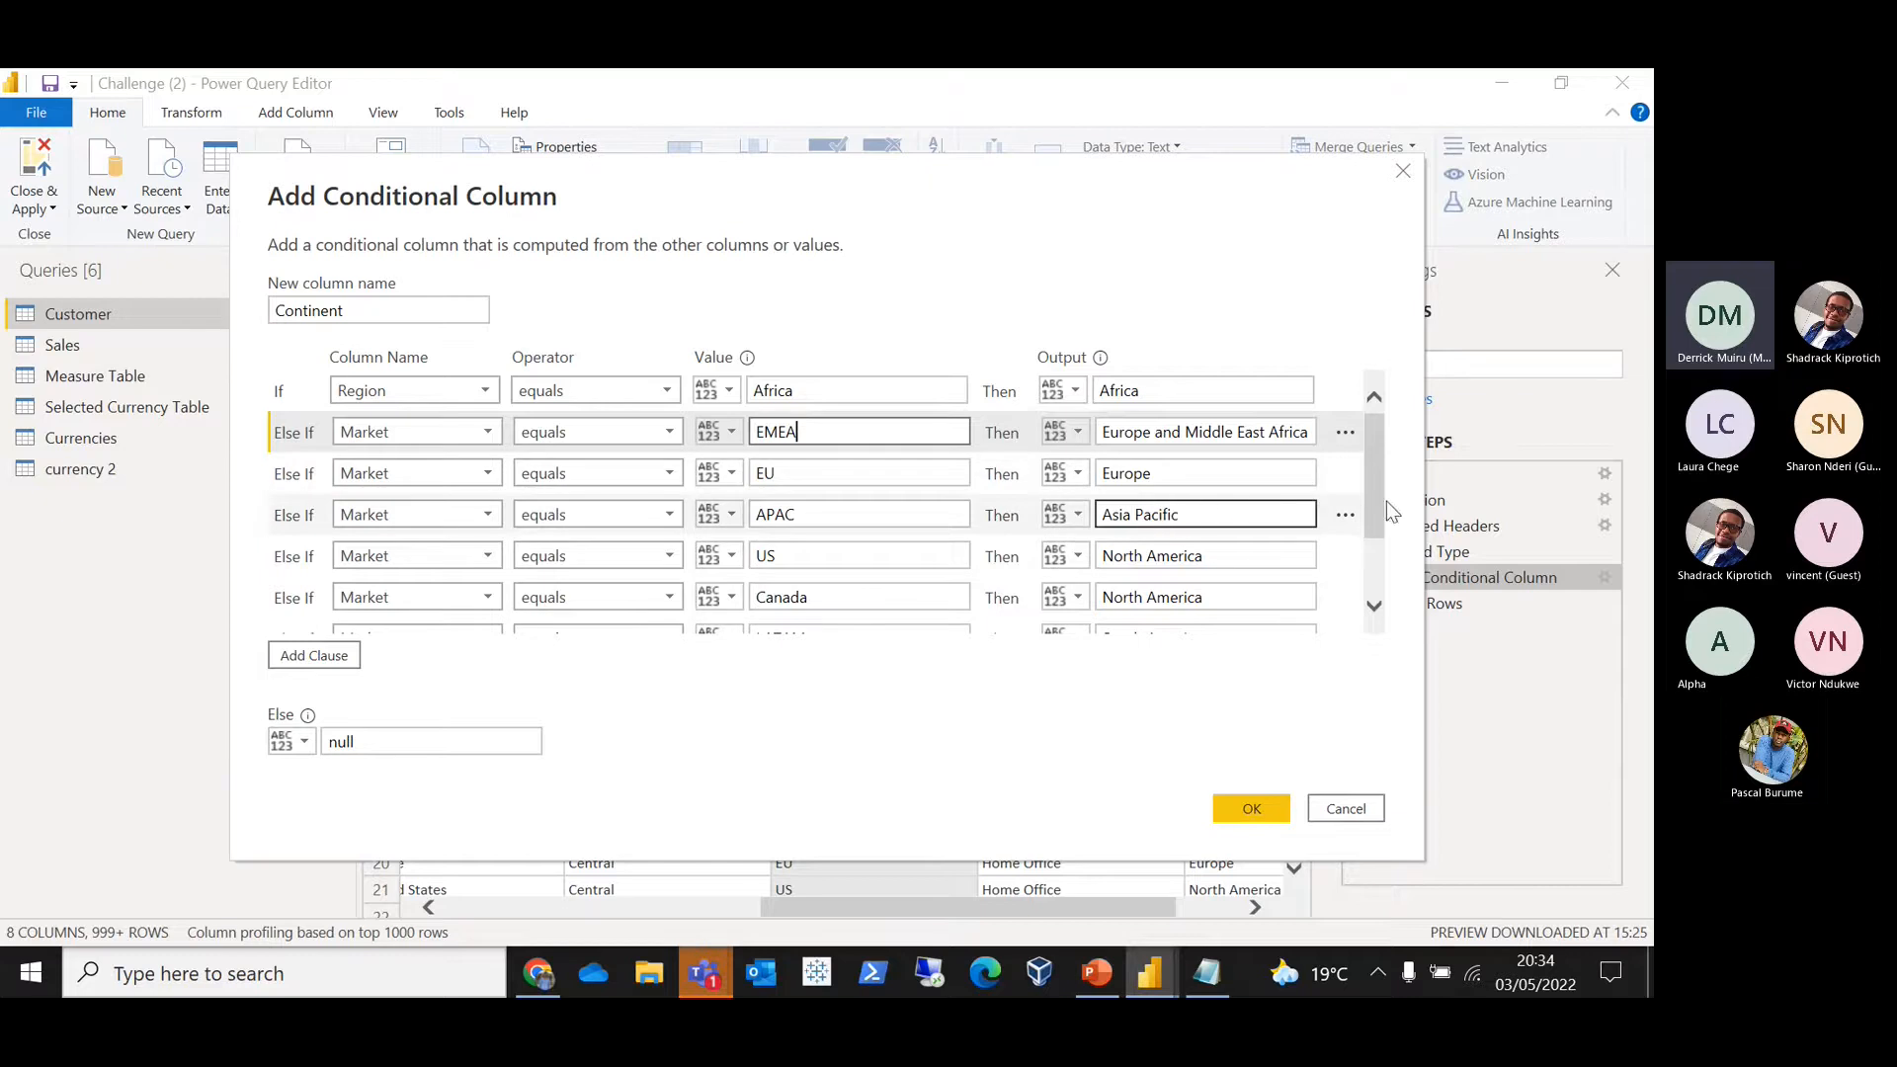
scroll(1375, 486, "down", 2)
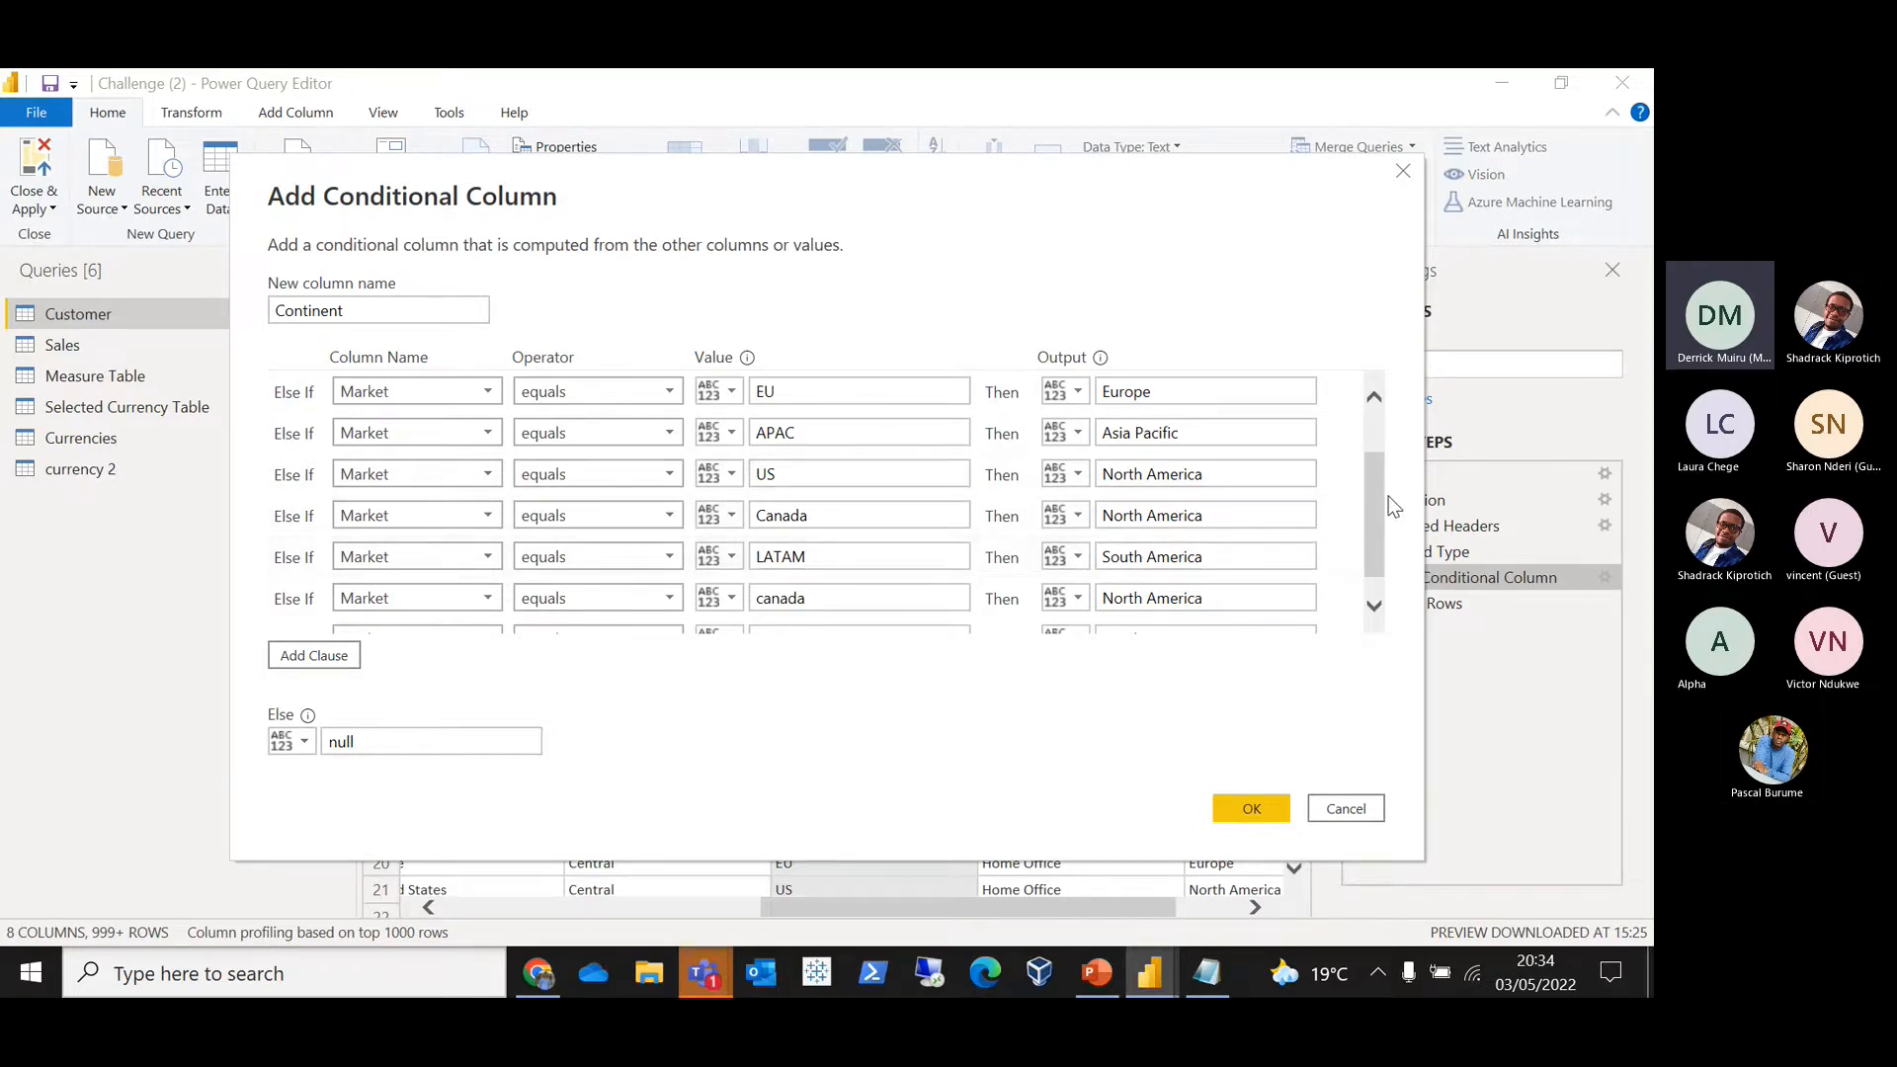
scroll(1377, 498, "down", 1)
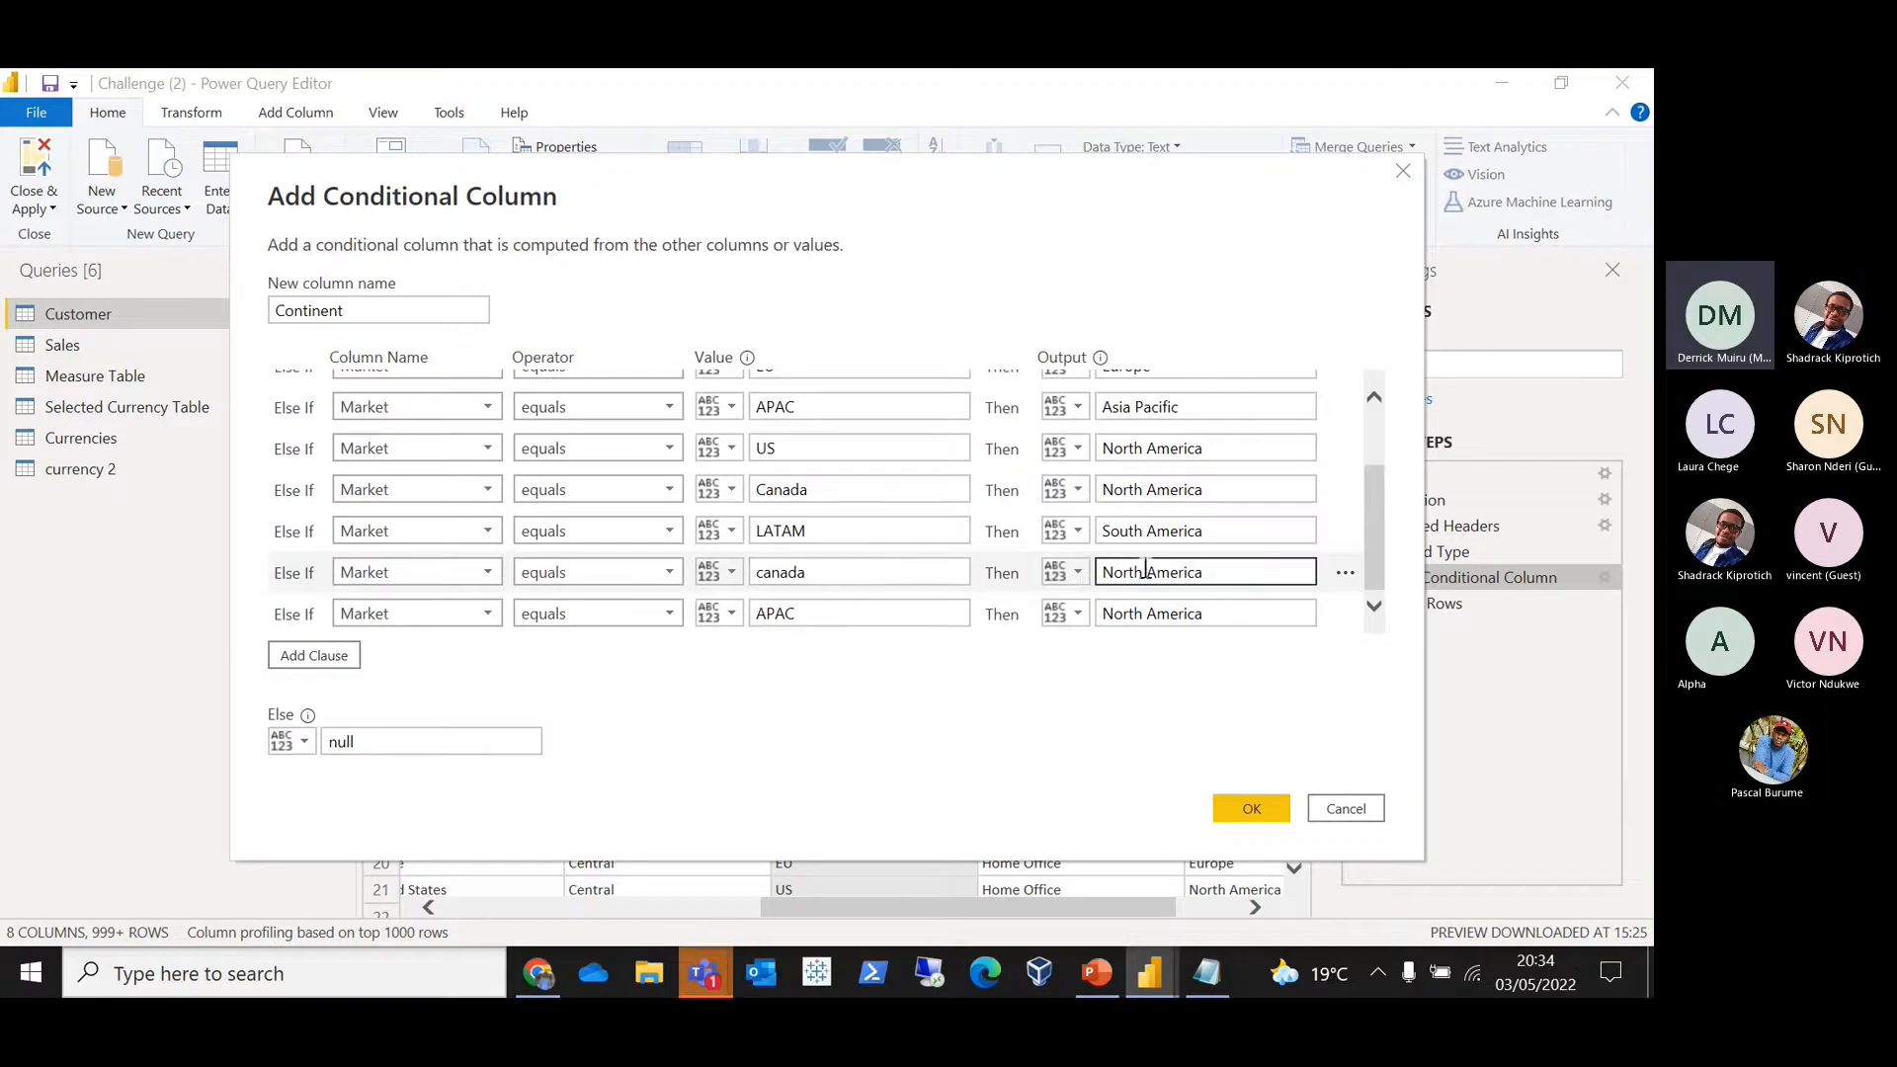
left_click(1179, 407)
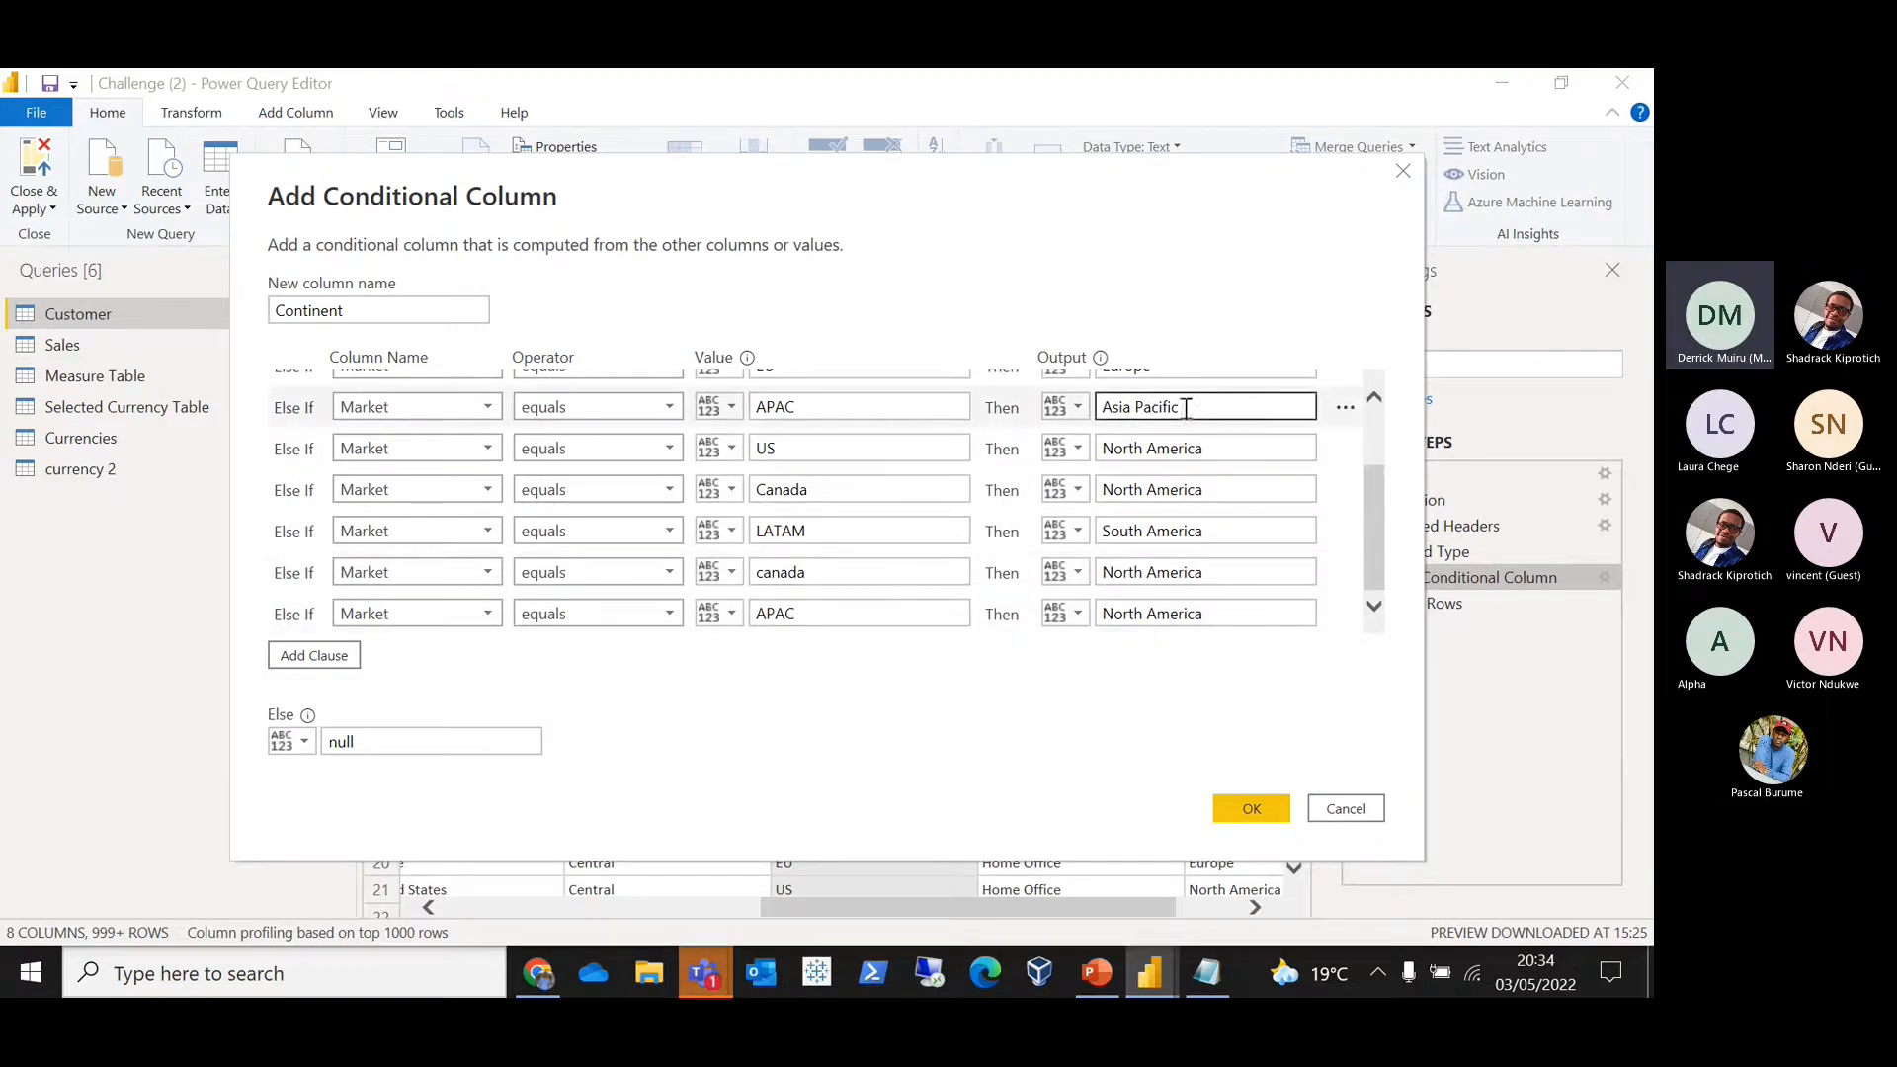
mouse_move(1378, 479)
left_mouse_down()
mouse_move(1380, 437)
mouse_move(1378, 477)
left_mouse_up()
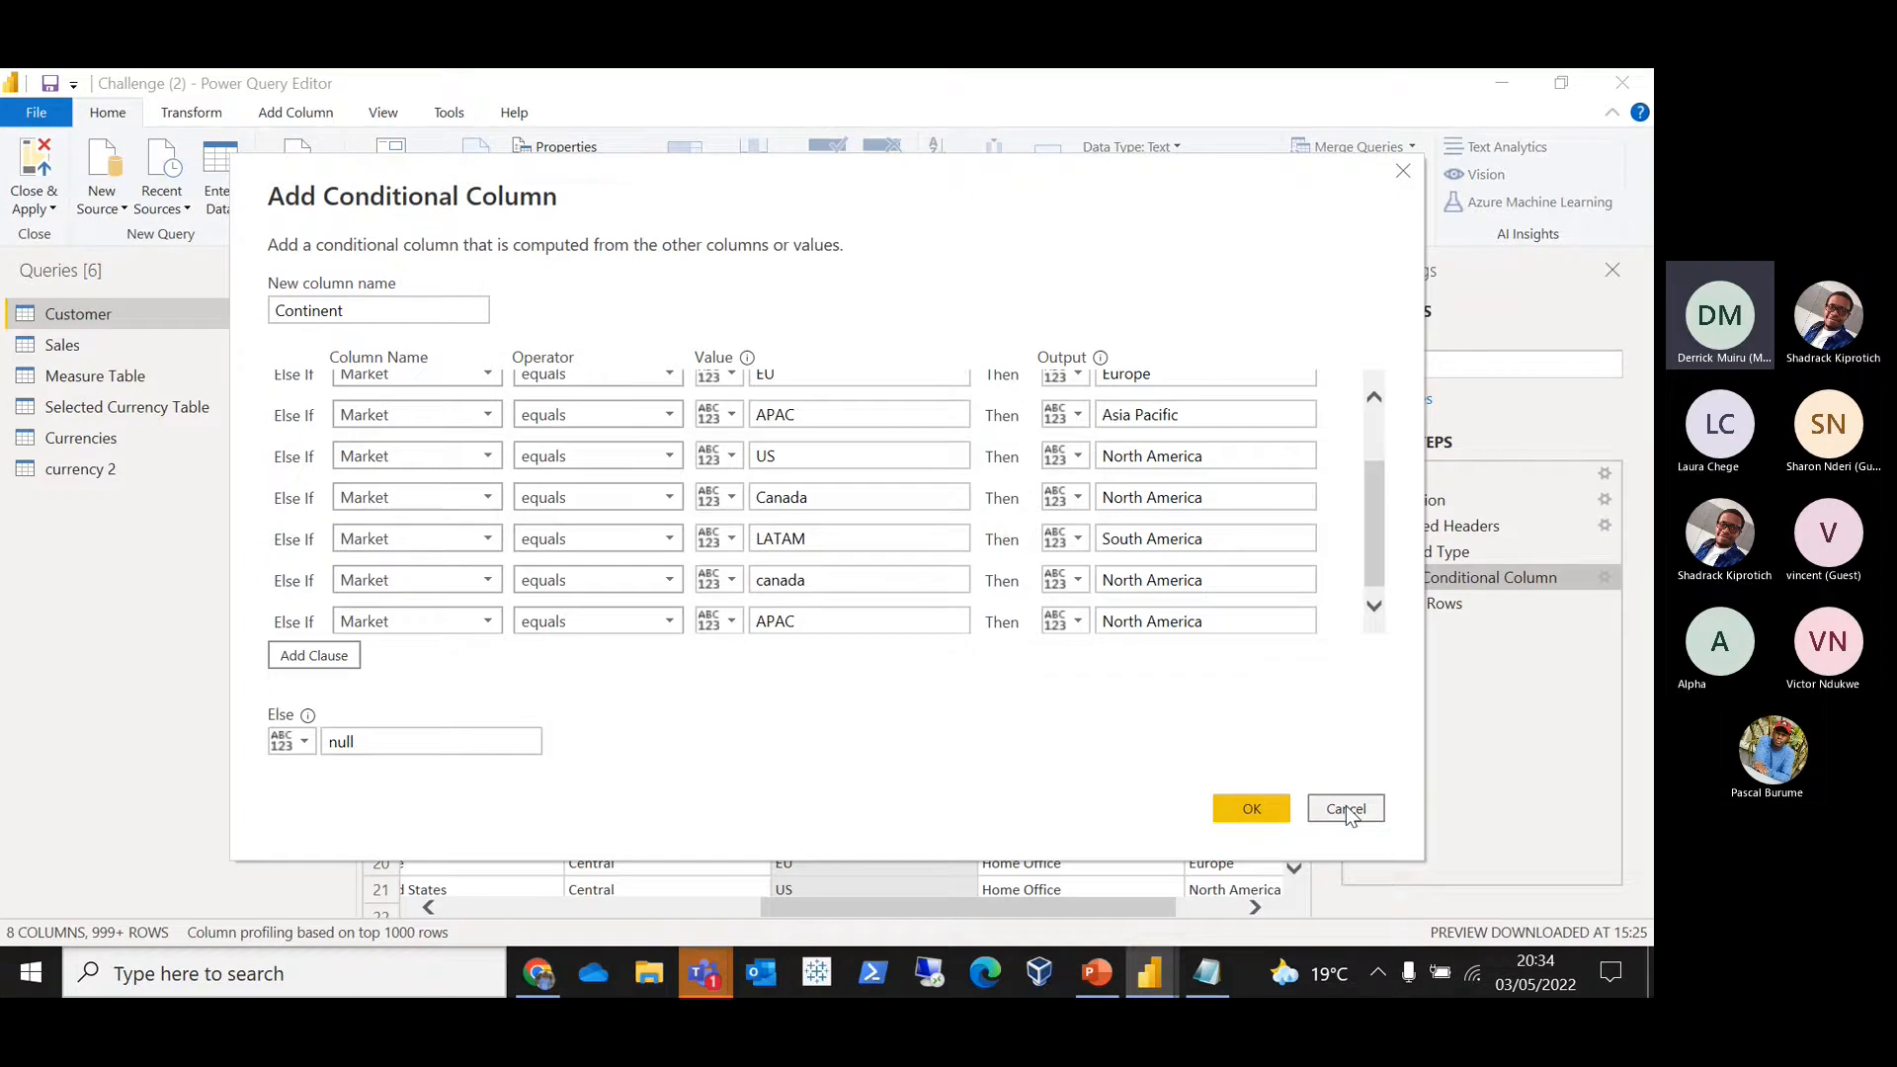
left_click(1262, 809)
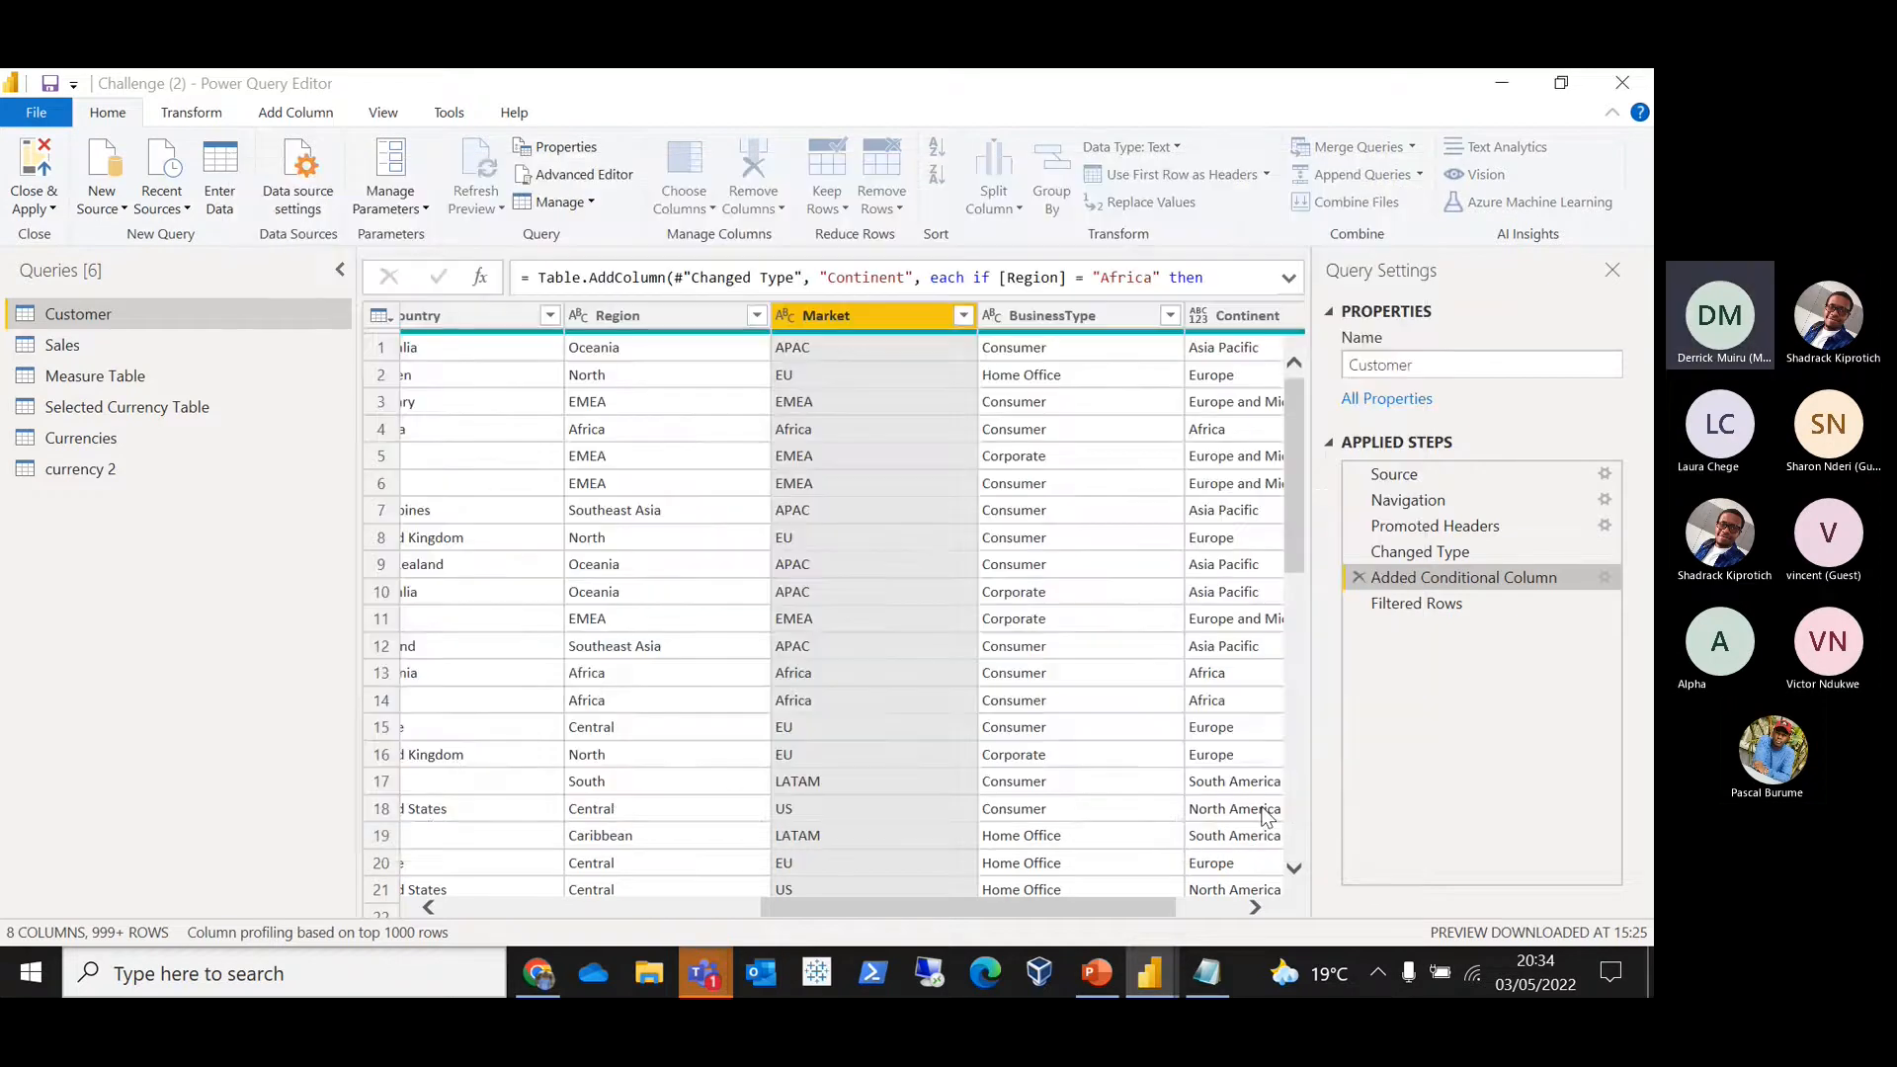
Step: Bring up a blank conditional column definition following the Filtered Rows step to examine the columns it can use
left_click(295, 112)
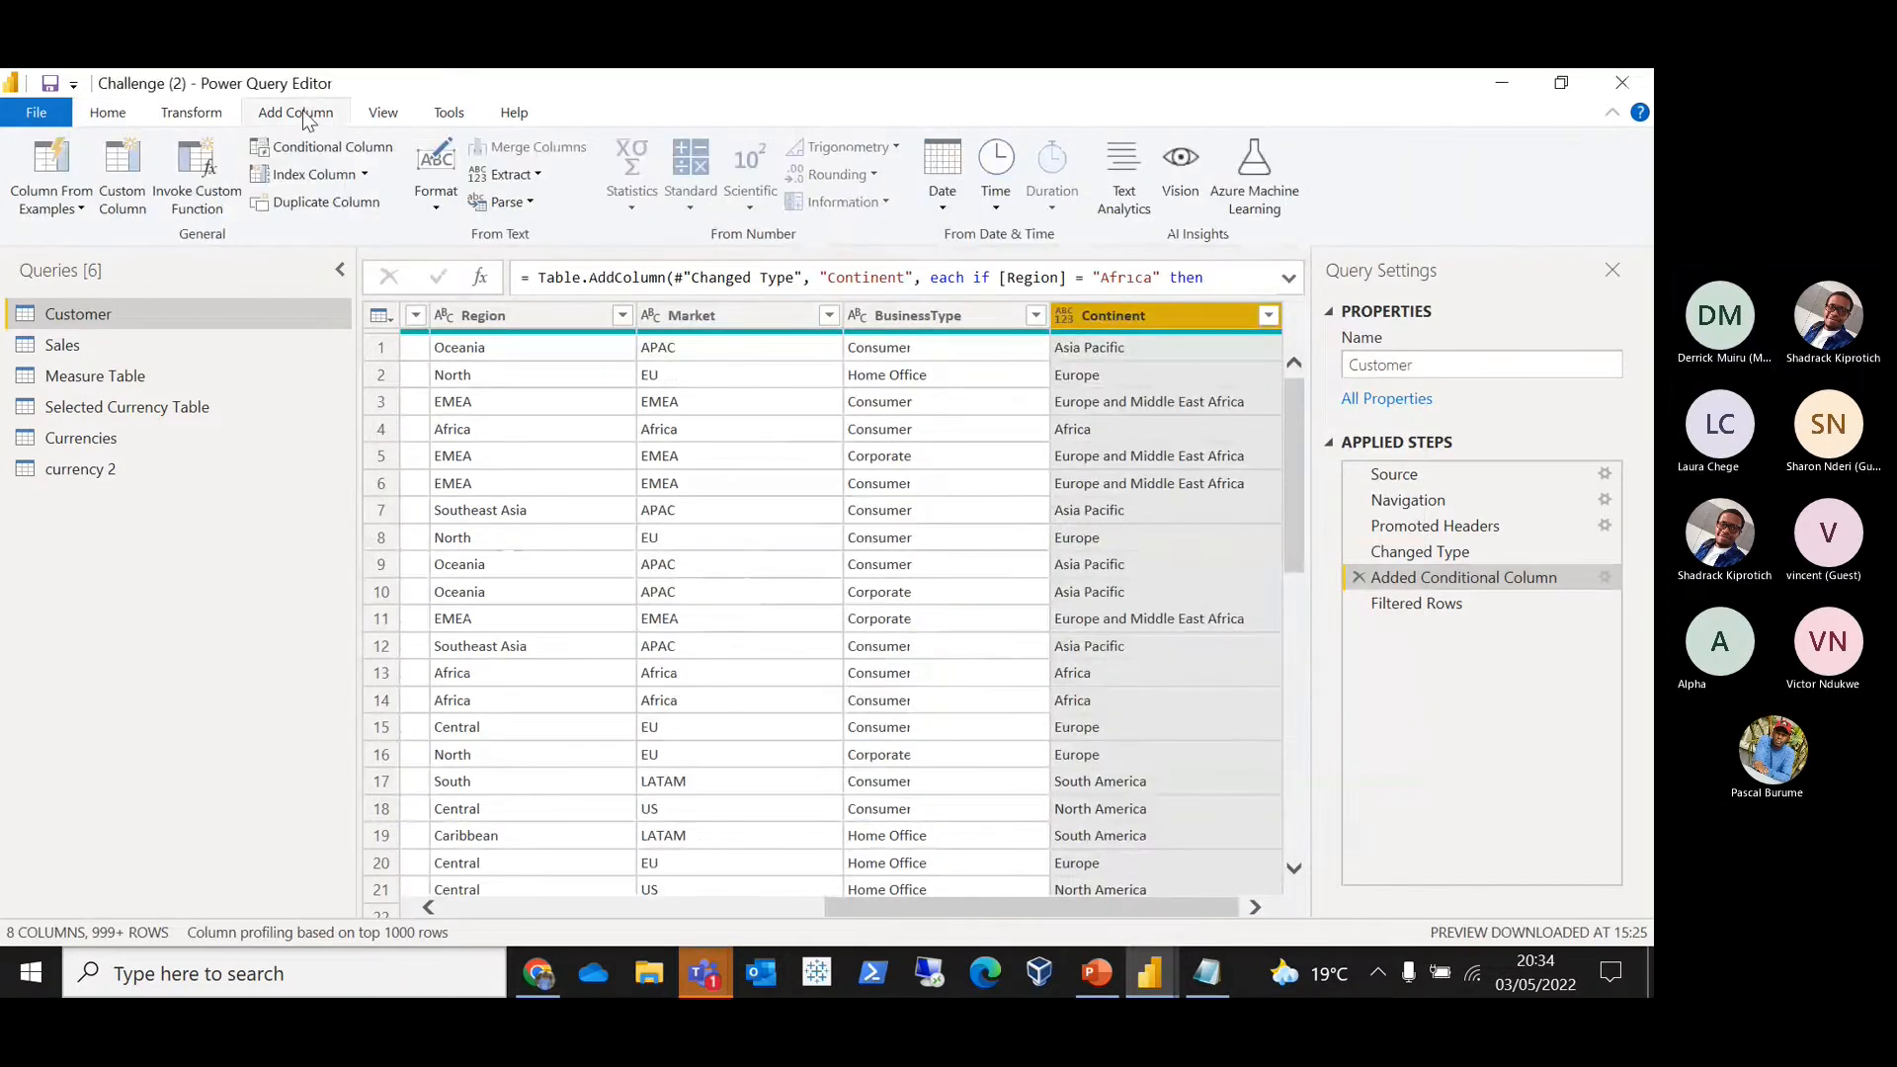
left_click(373, 151)
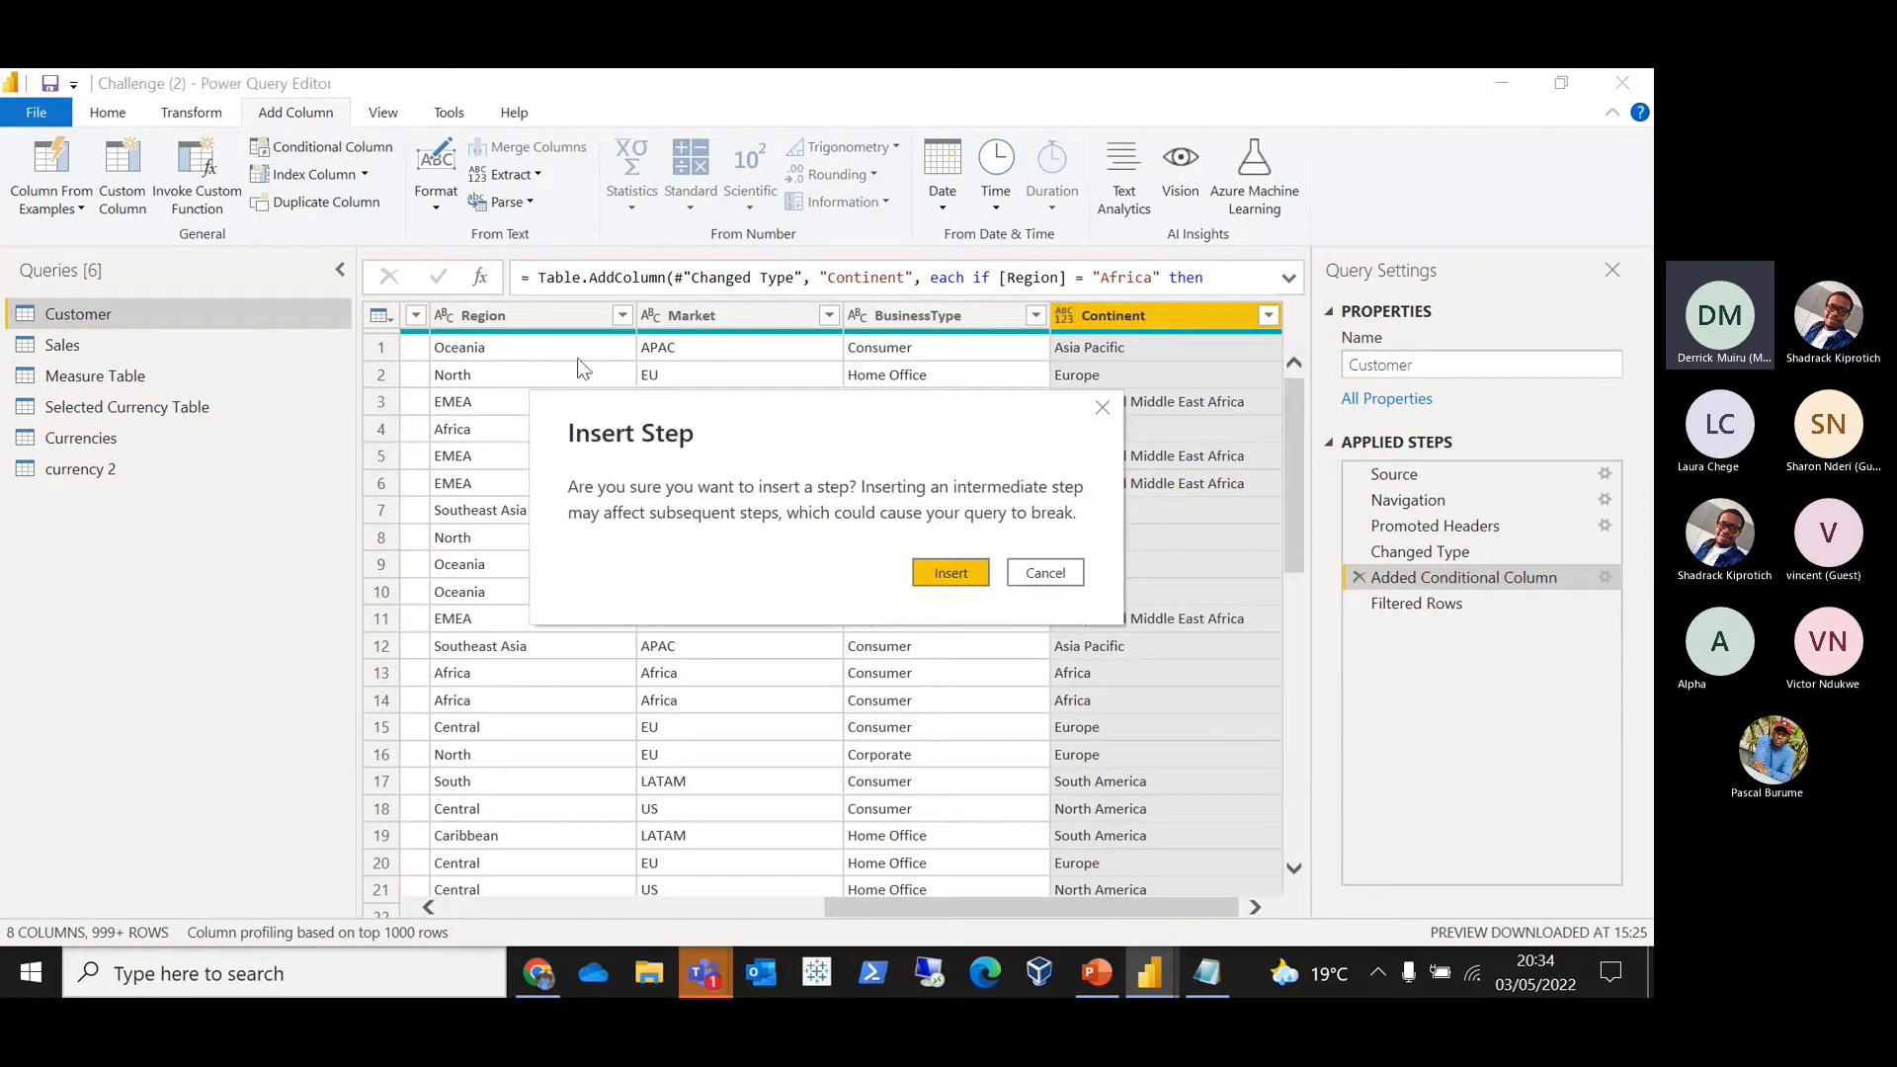
left_click(1045, 573)
left_click(1417, 602)
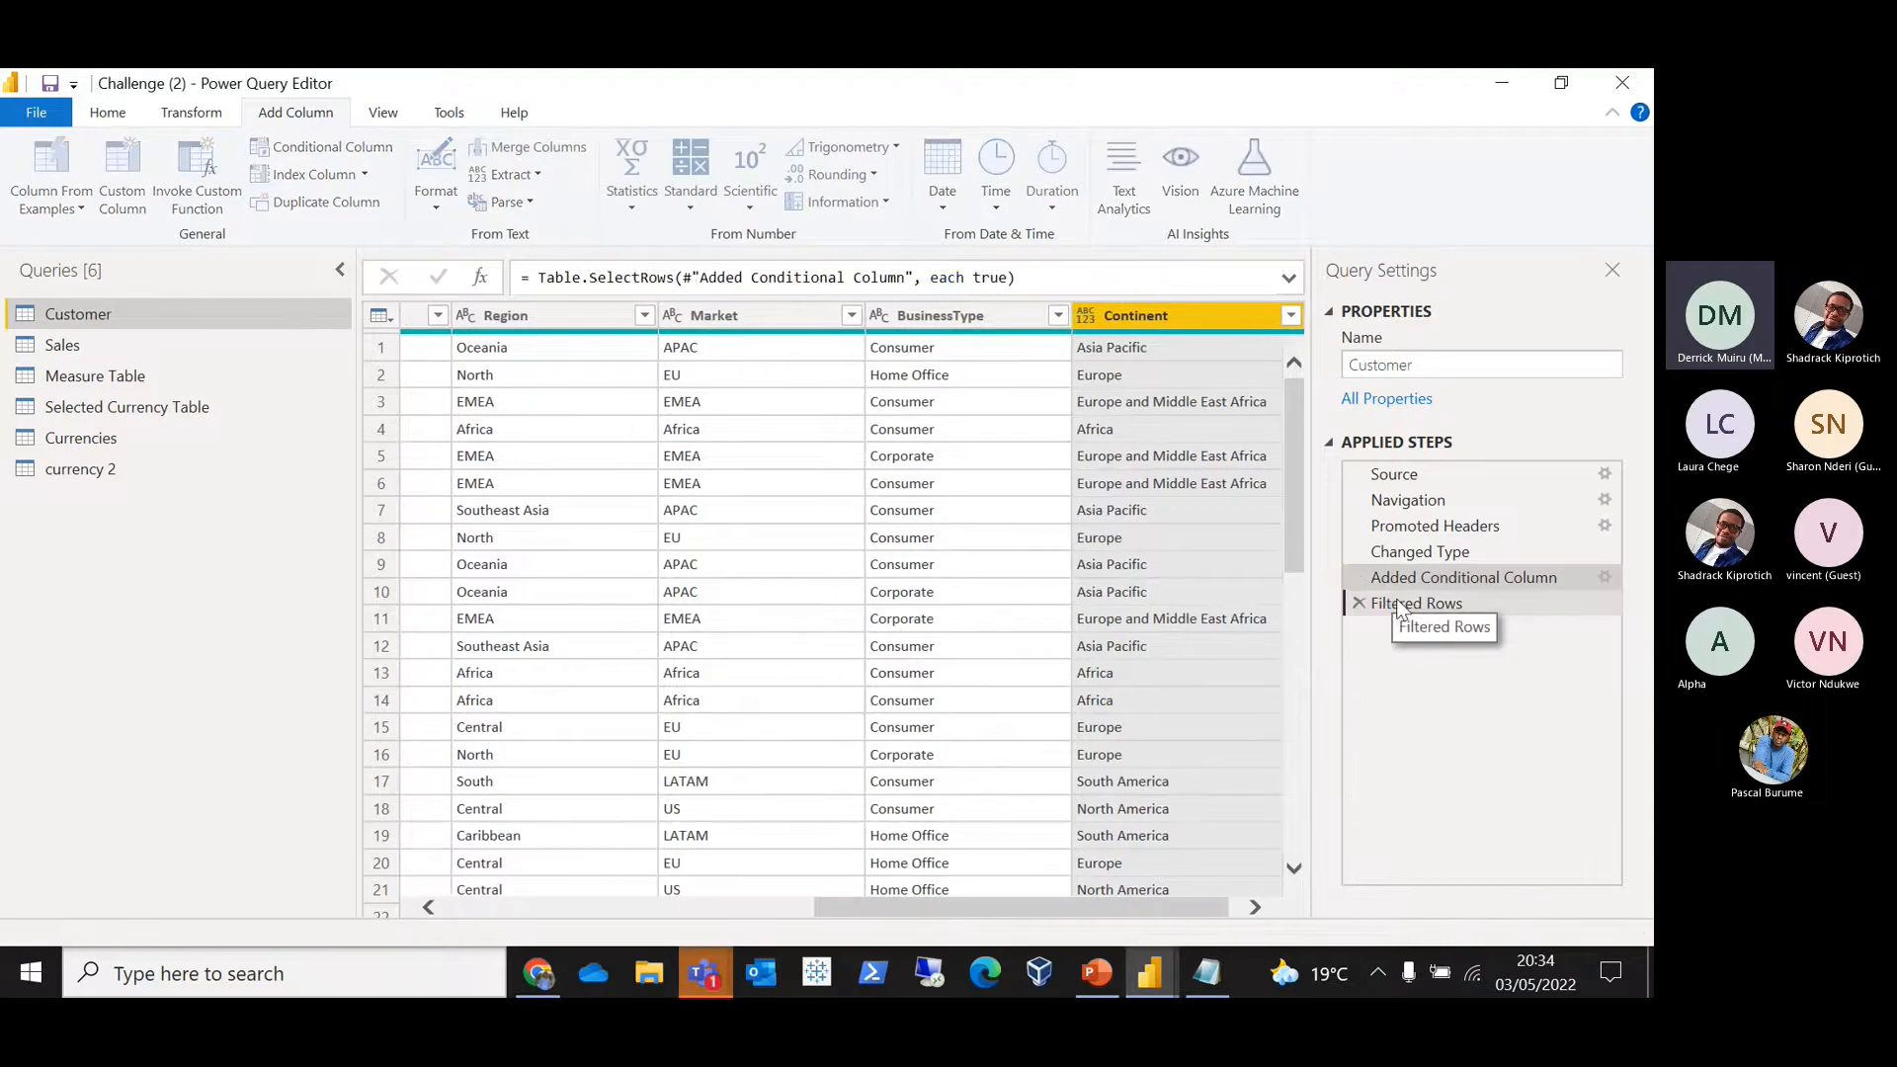
left_click(349, 152)
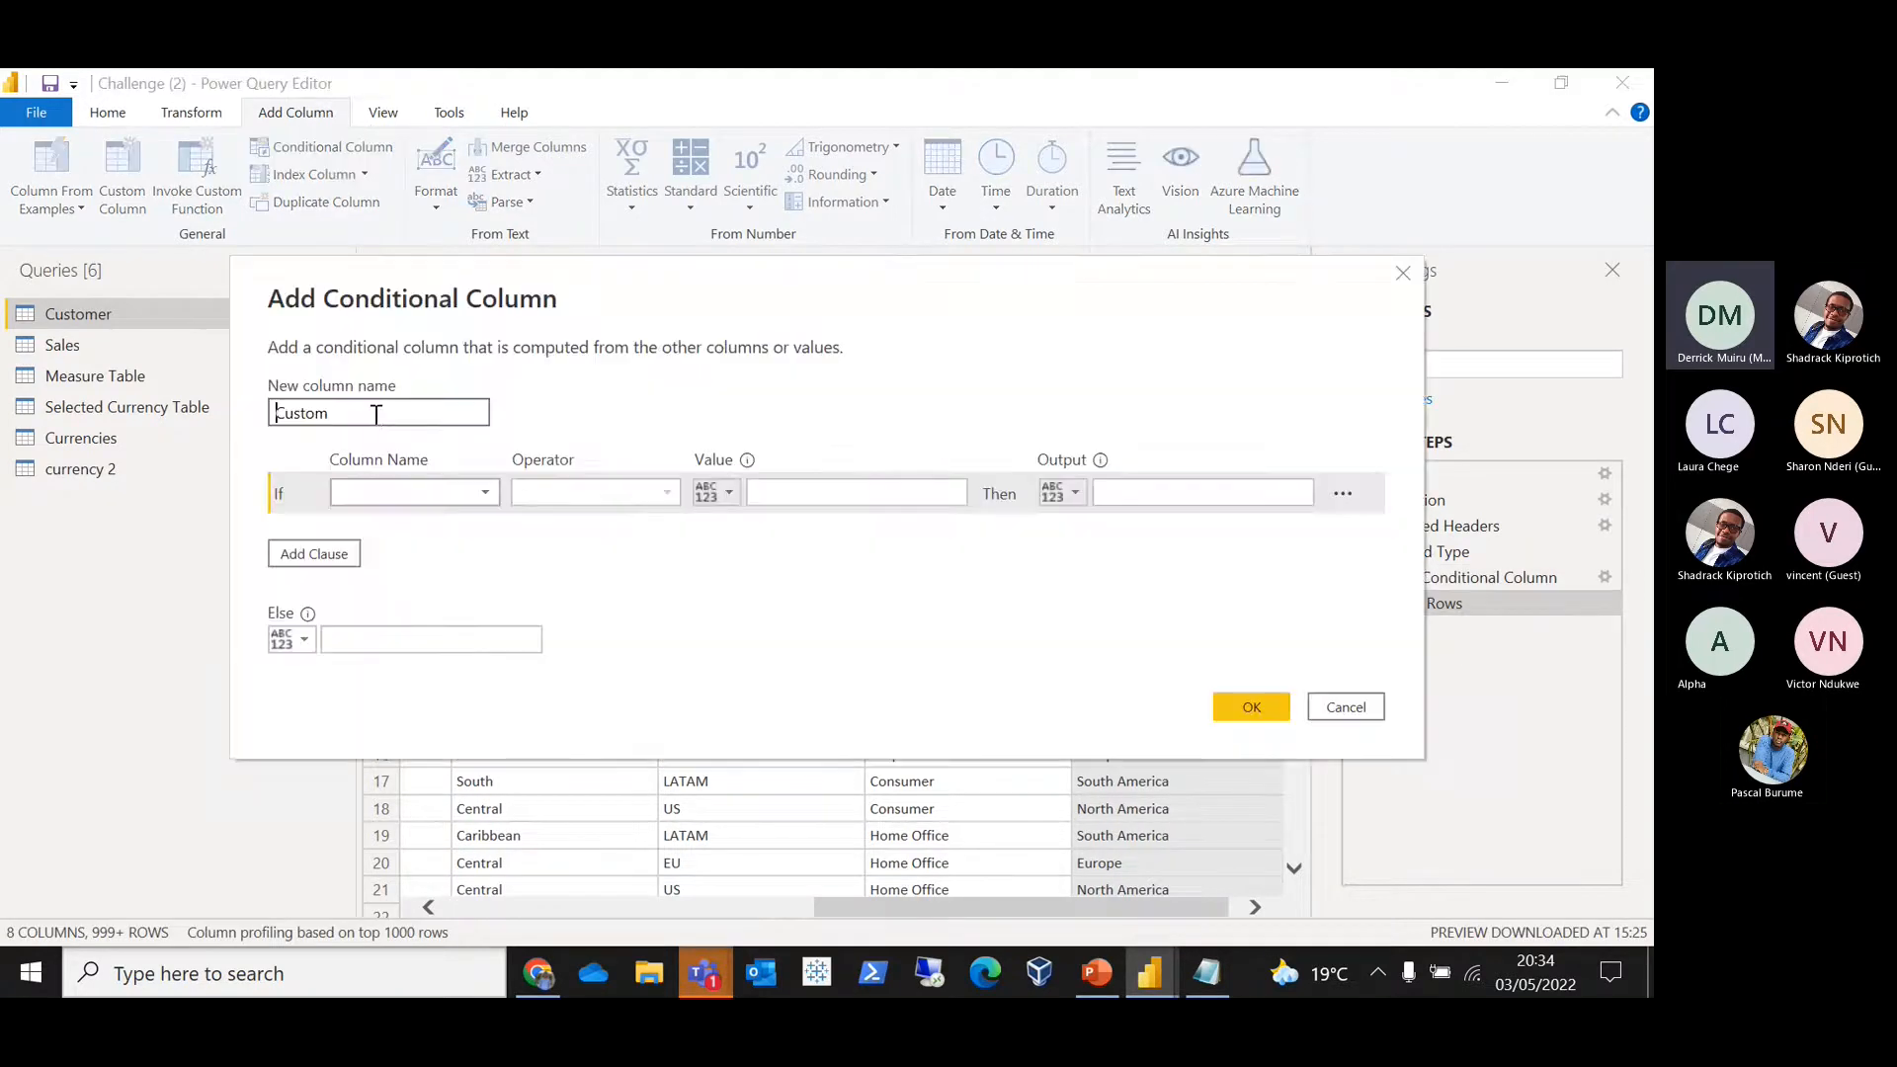
left_click(410, 494)
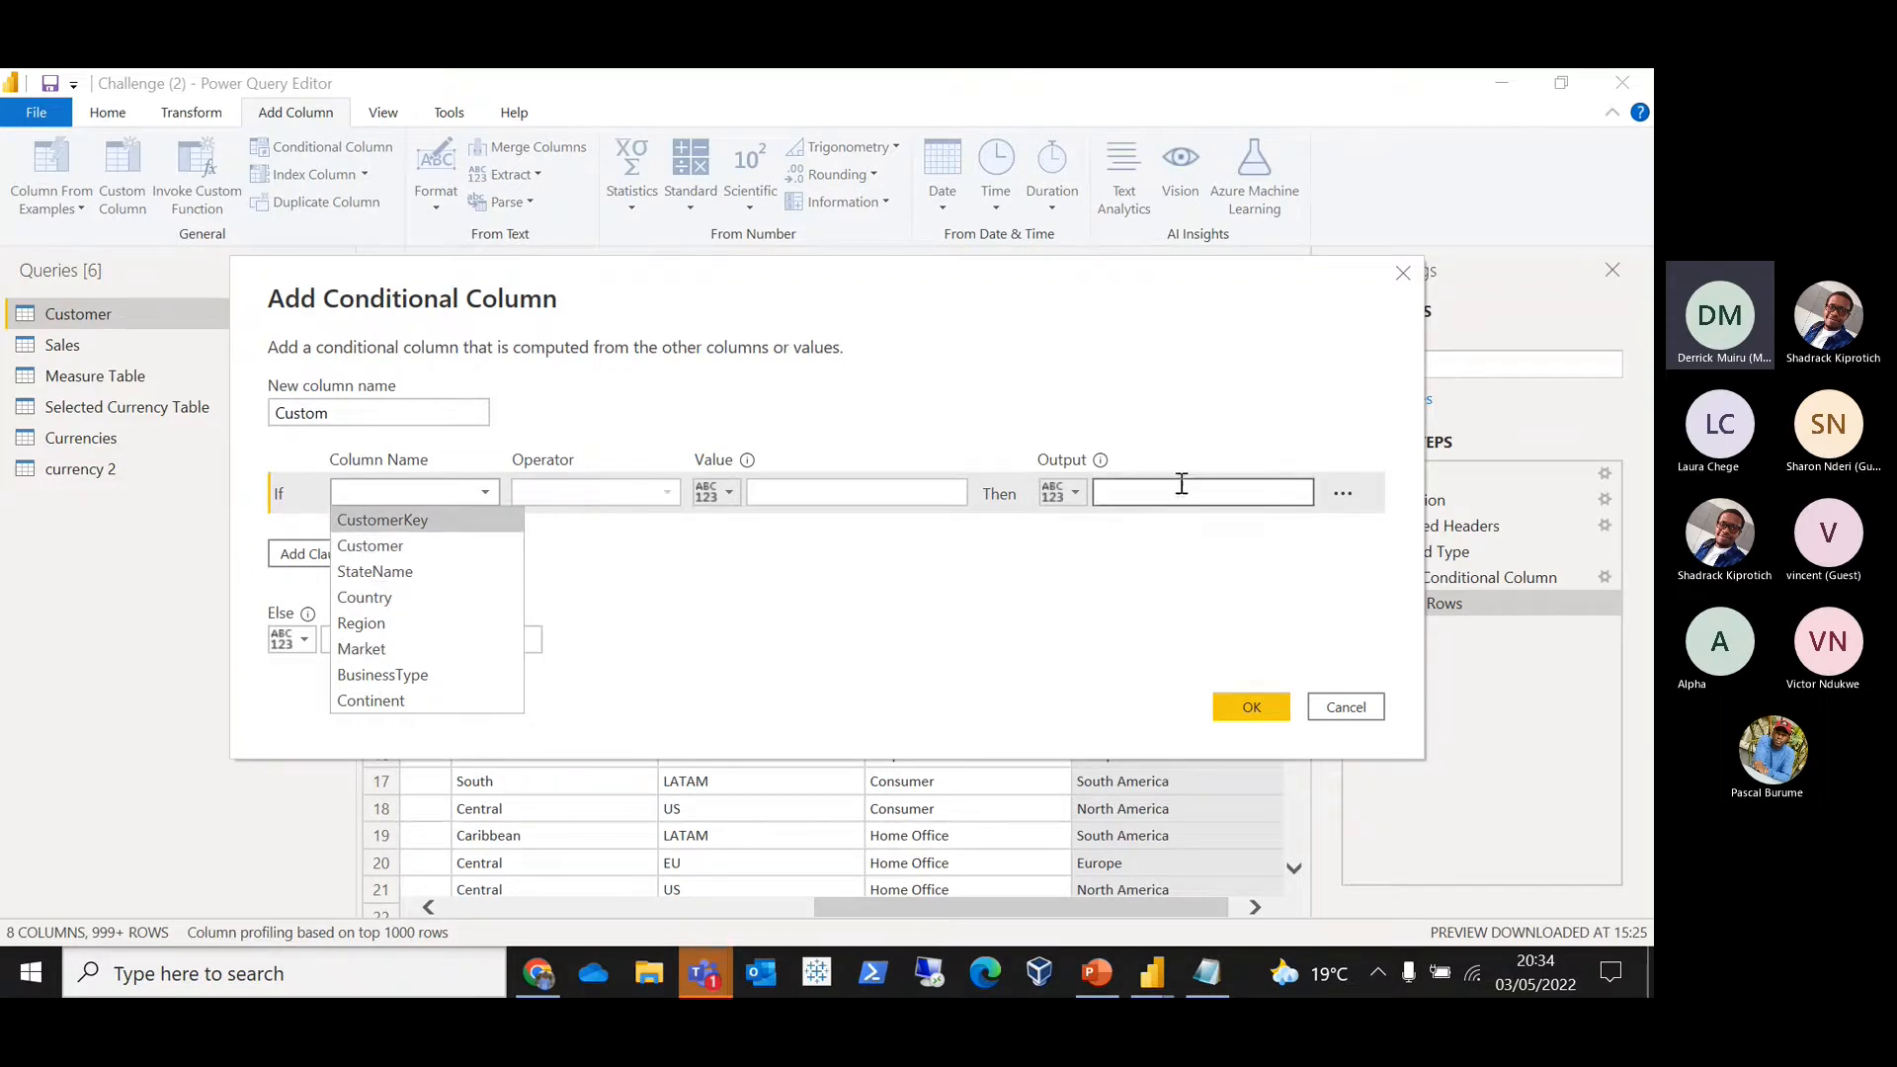
left_click(1403, 273)
left_click(1403, 273)
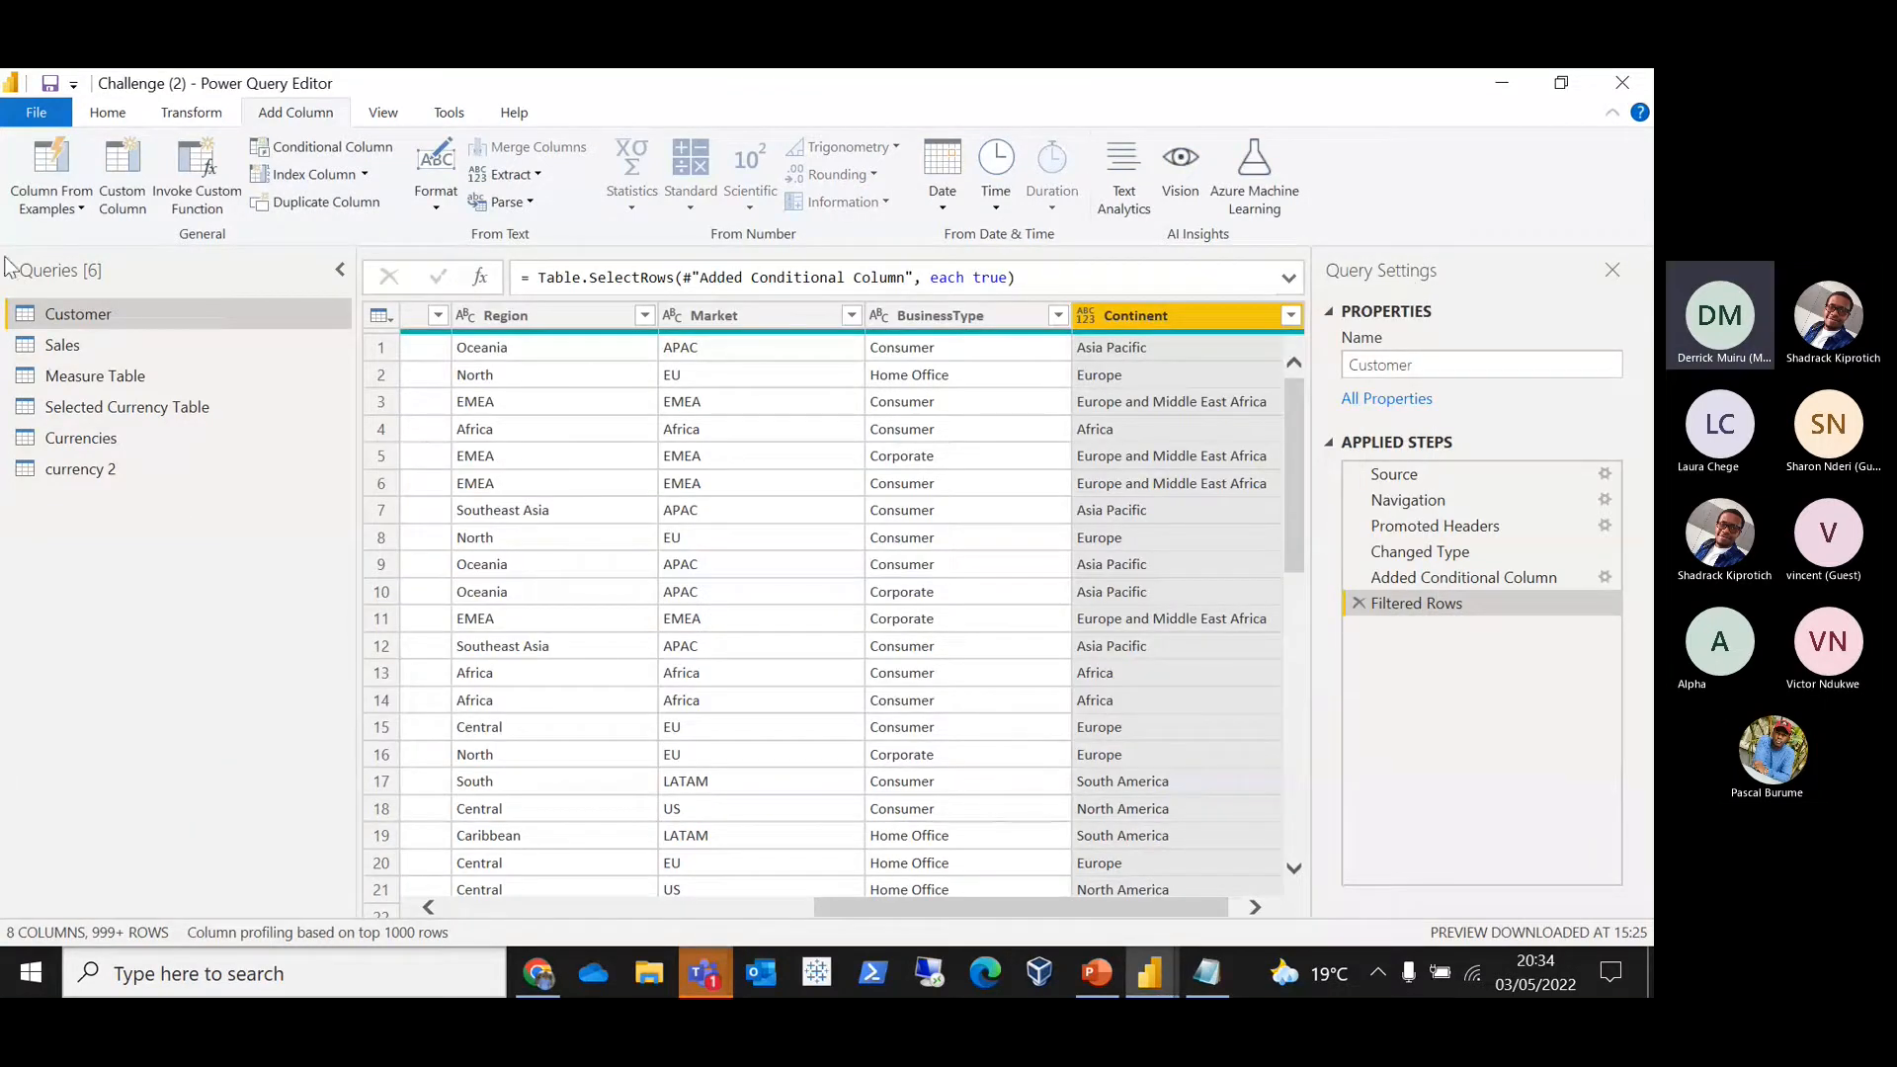
Step: Close the Power Query Editor without applying the query changes and dismiss the pending-changes notice
left_click(101, 115)
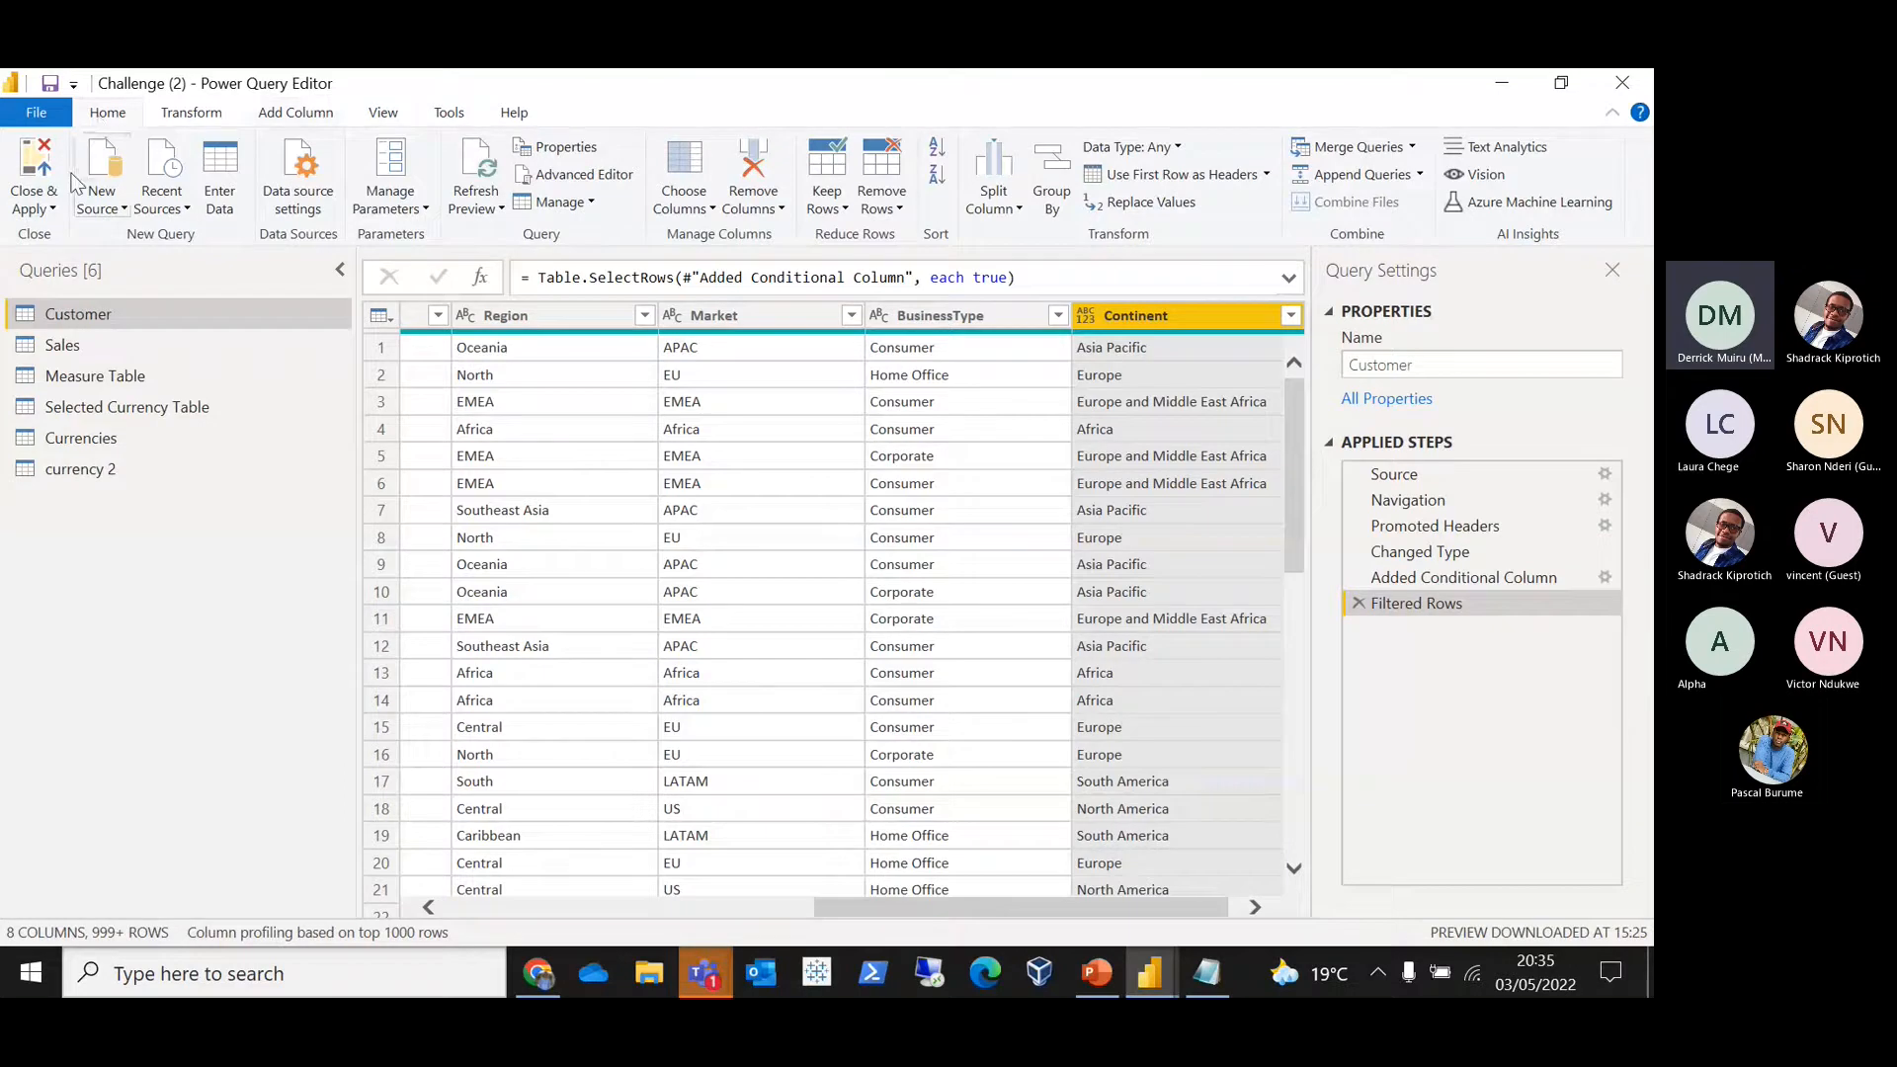
left_click(52, 208)
left_click(67, 290)
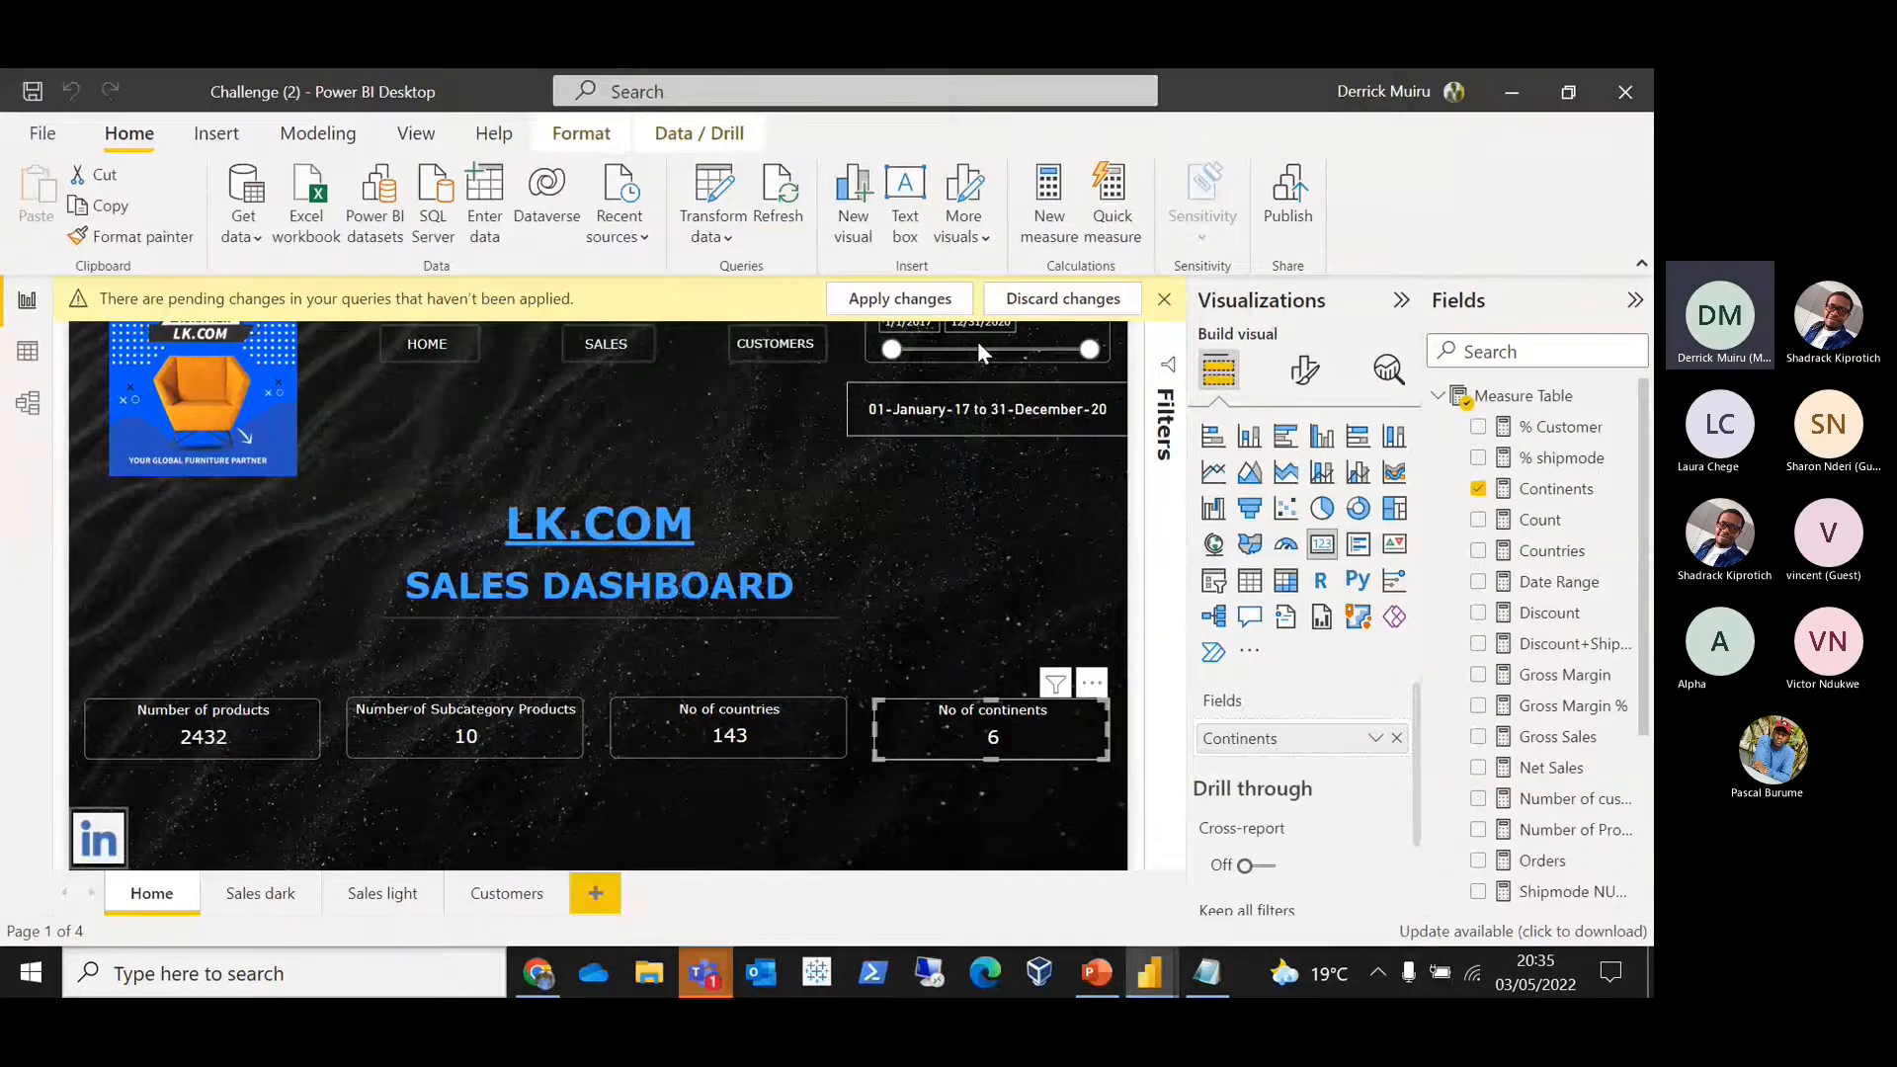
left_click(1164, 298)
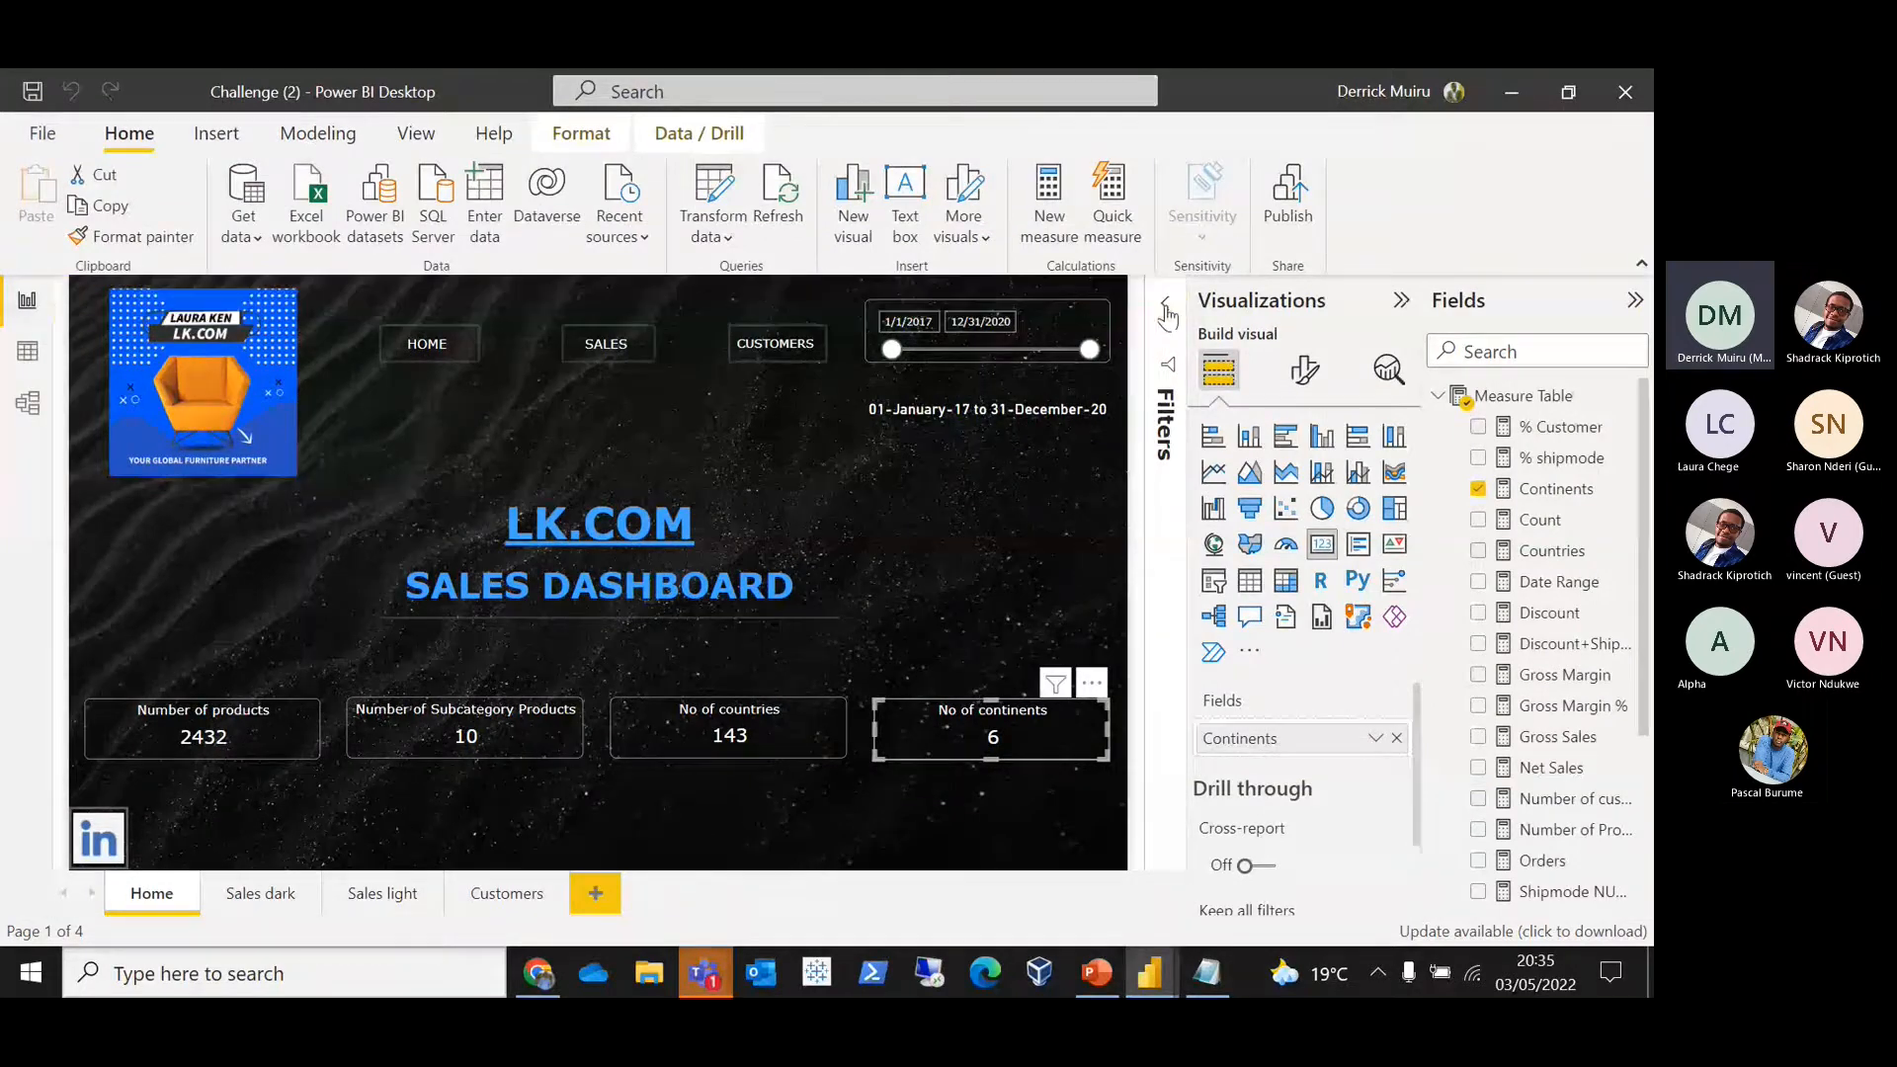
Step: On the Sales dark page, clear Afghanistan from the Country slicer and Second Class from the ShipMode slicer
left_click(260, 894)
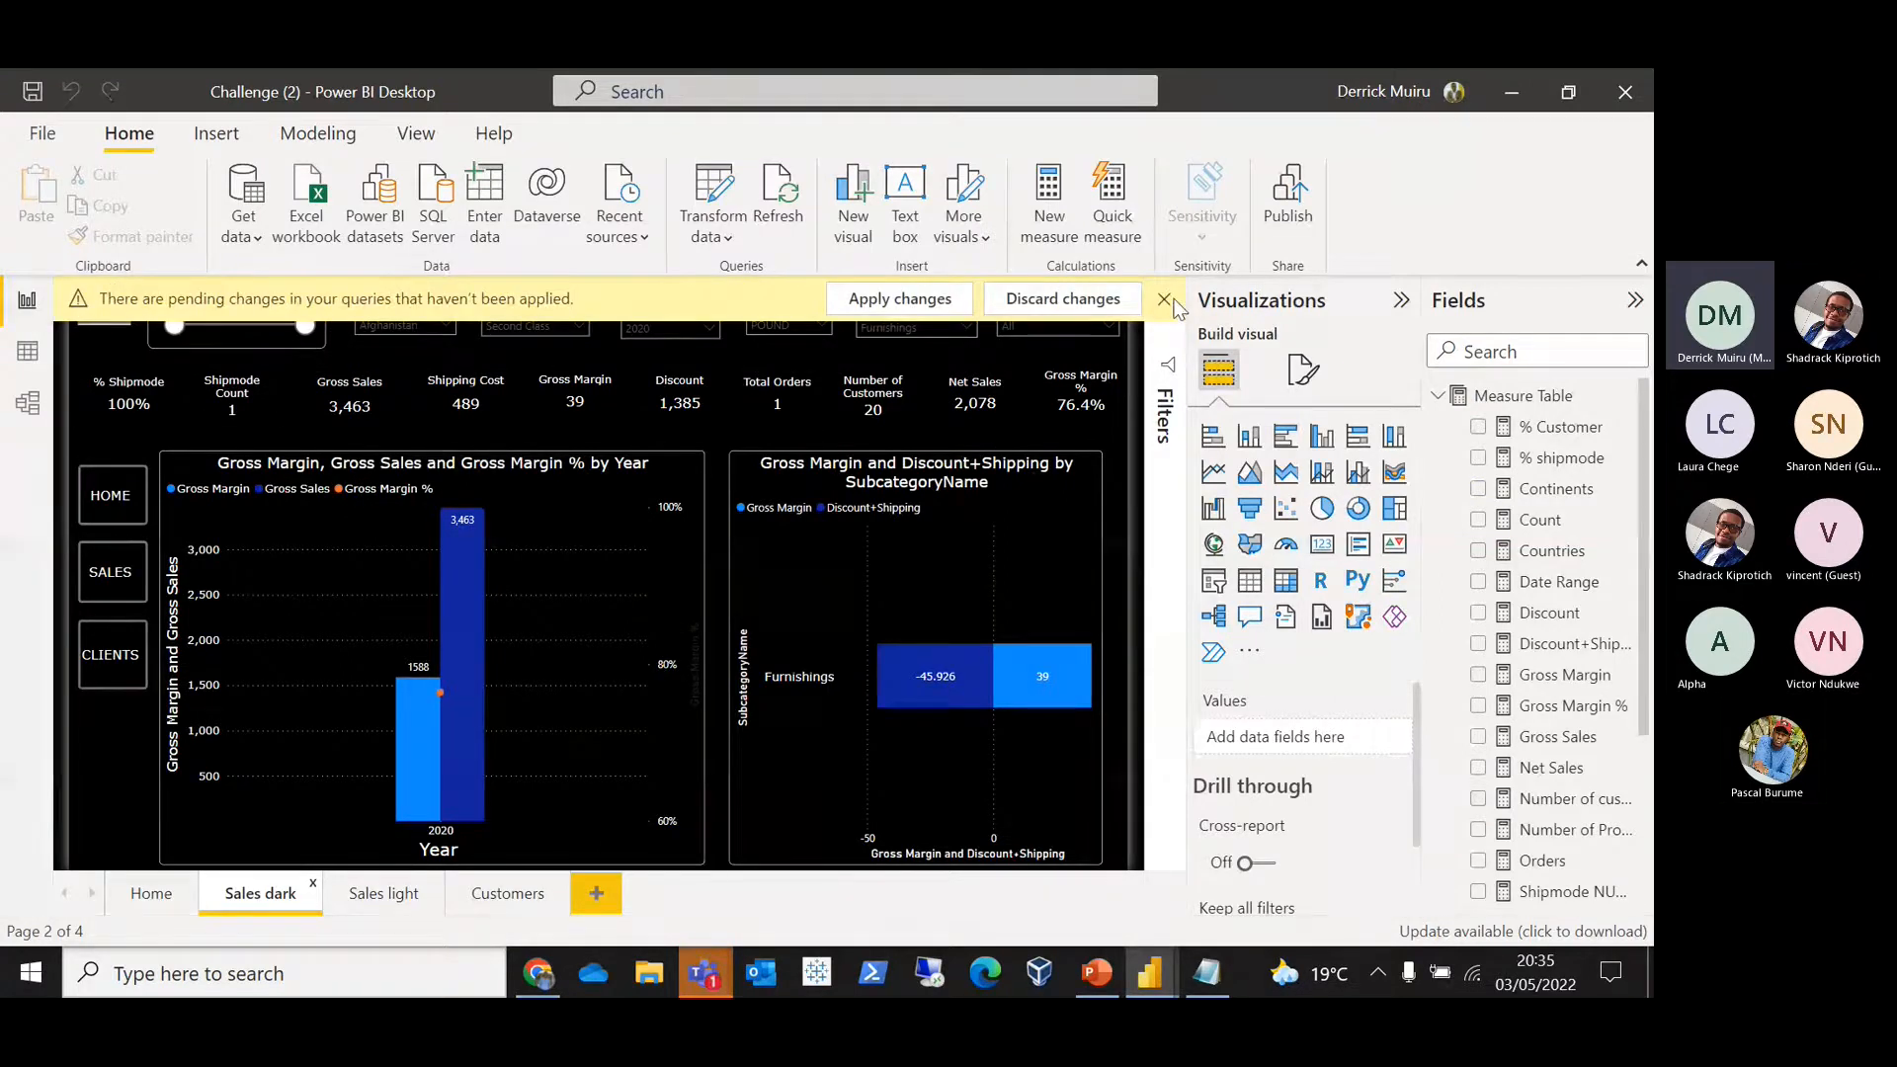
left_click(1169, 301)
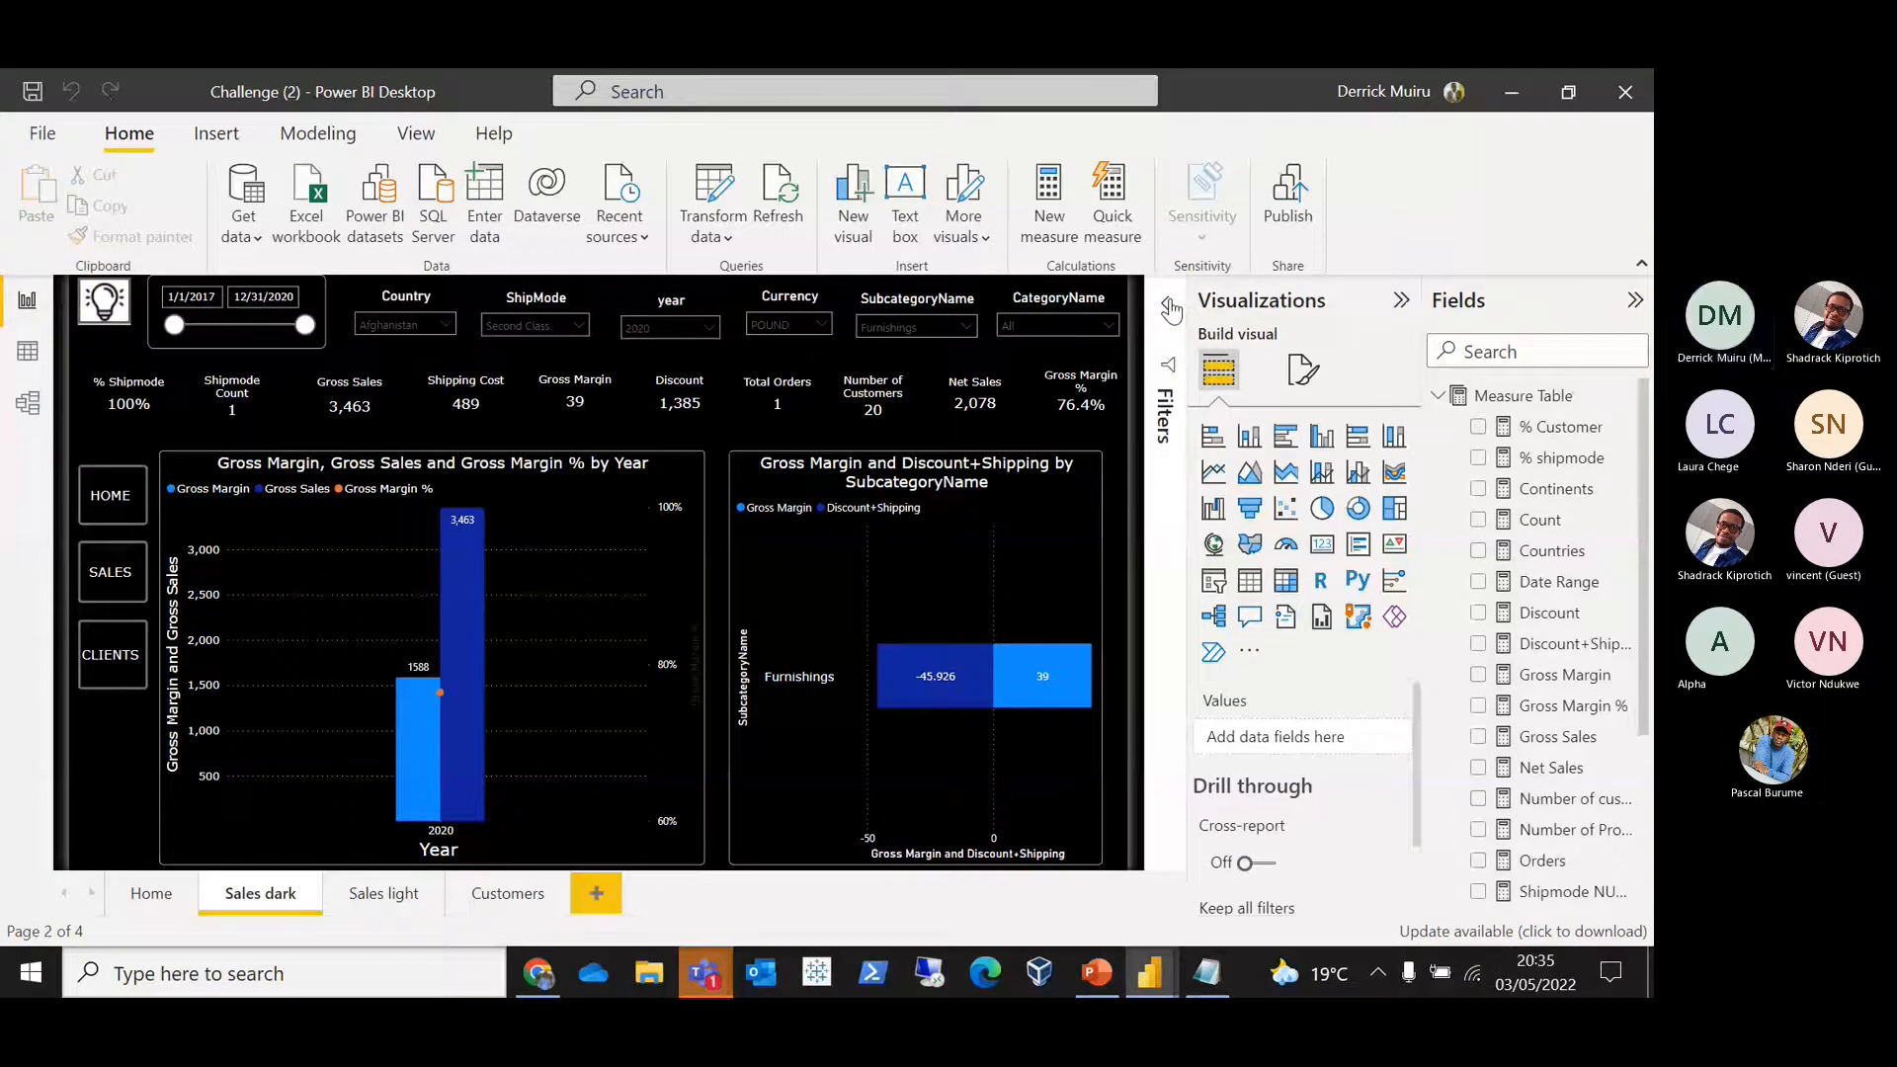
left_click(440, 326)
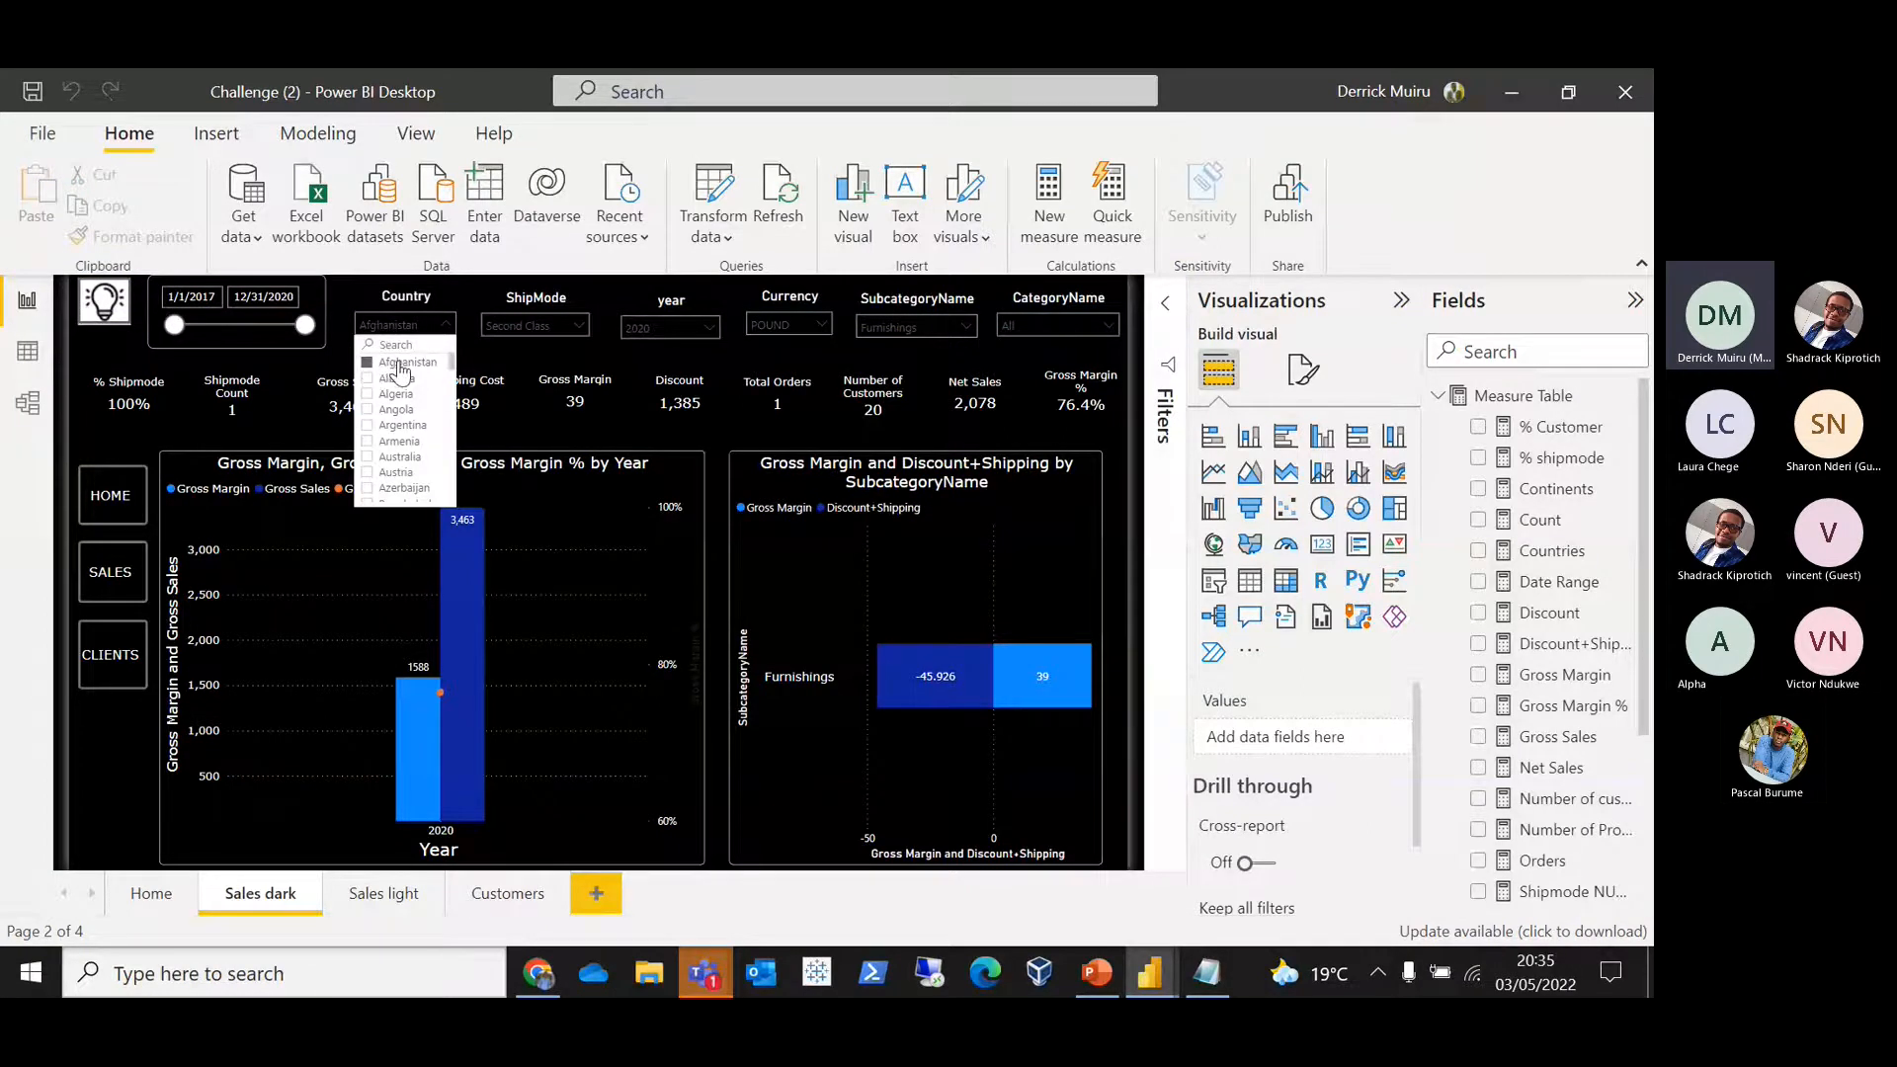
left_click(368, 363)
left_click(534, 325)
left_click(528, 377)
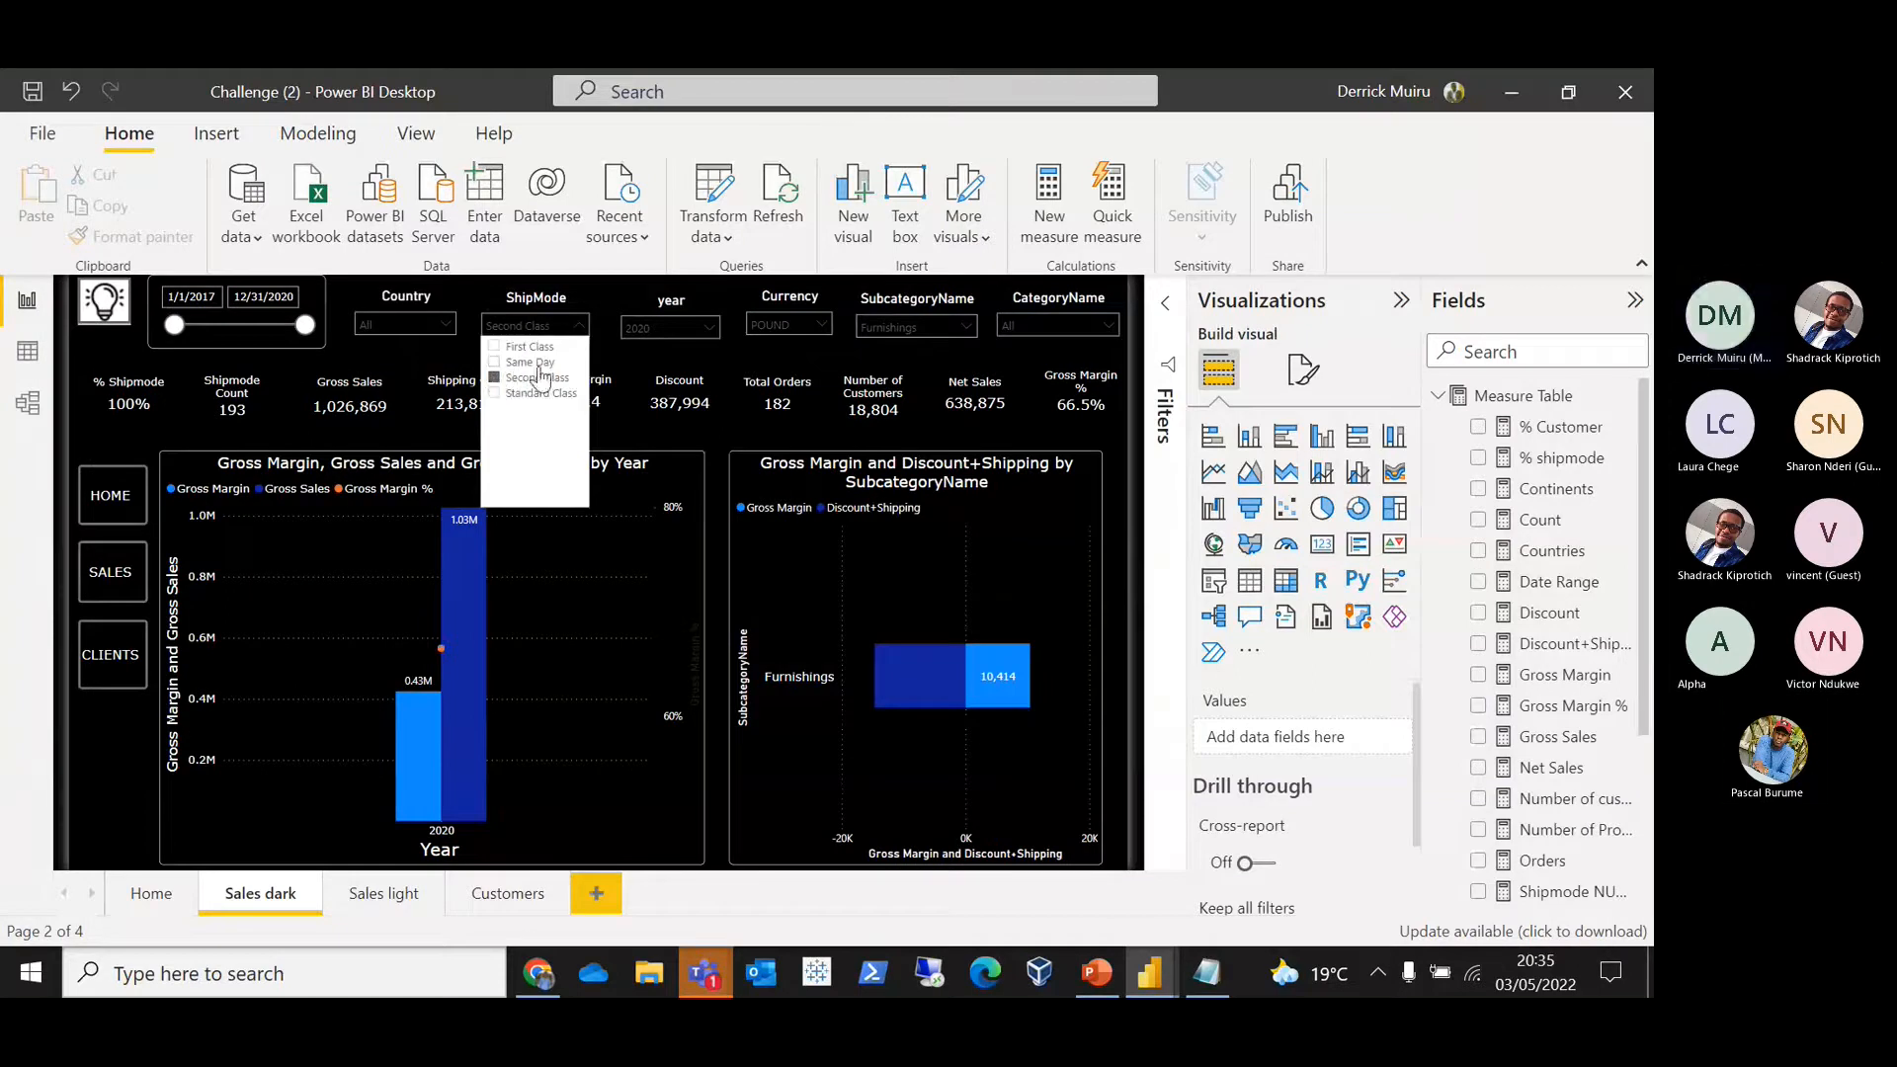
Step: Clear 2020 from the year slicer and Furnishings from the SubcategoryName slicer, and view the Currency and CategoryName options
left_click(680, 331)
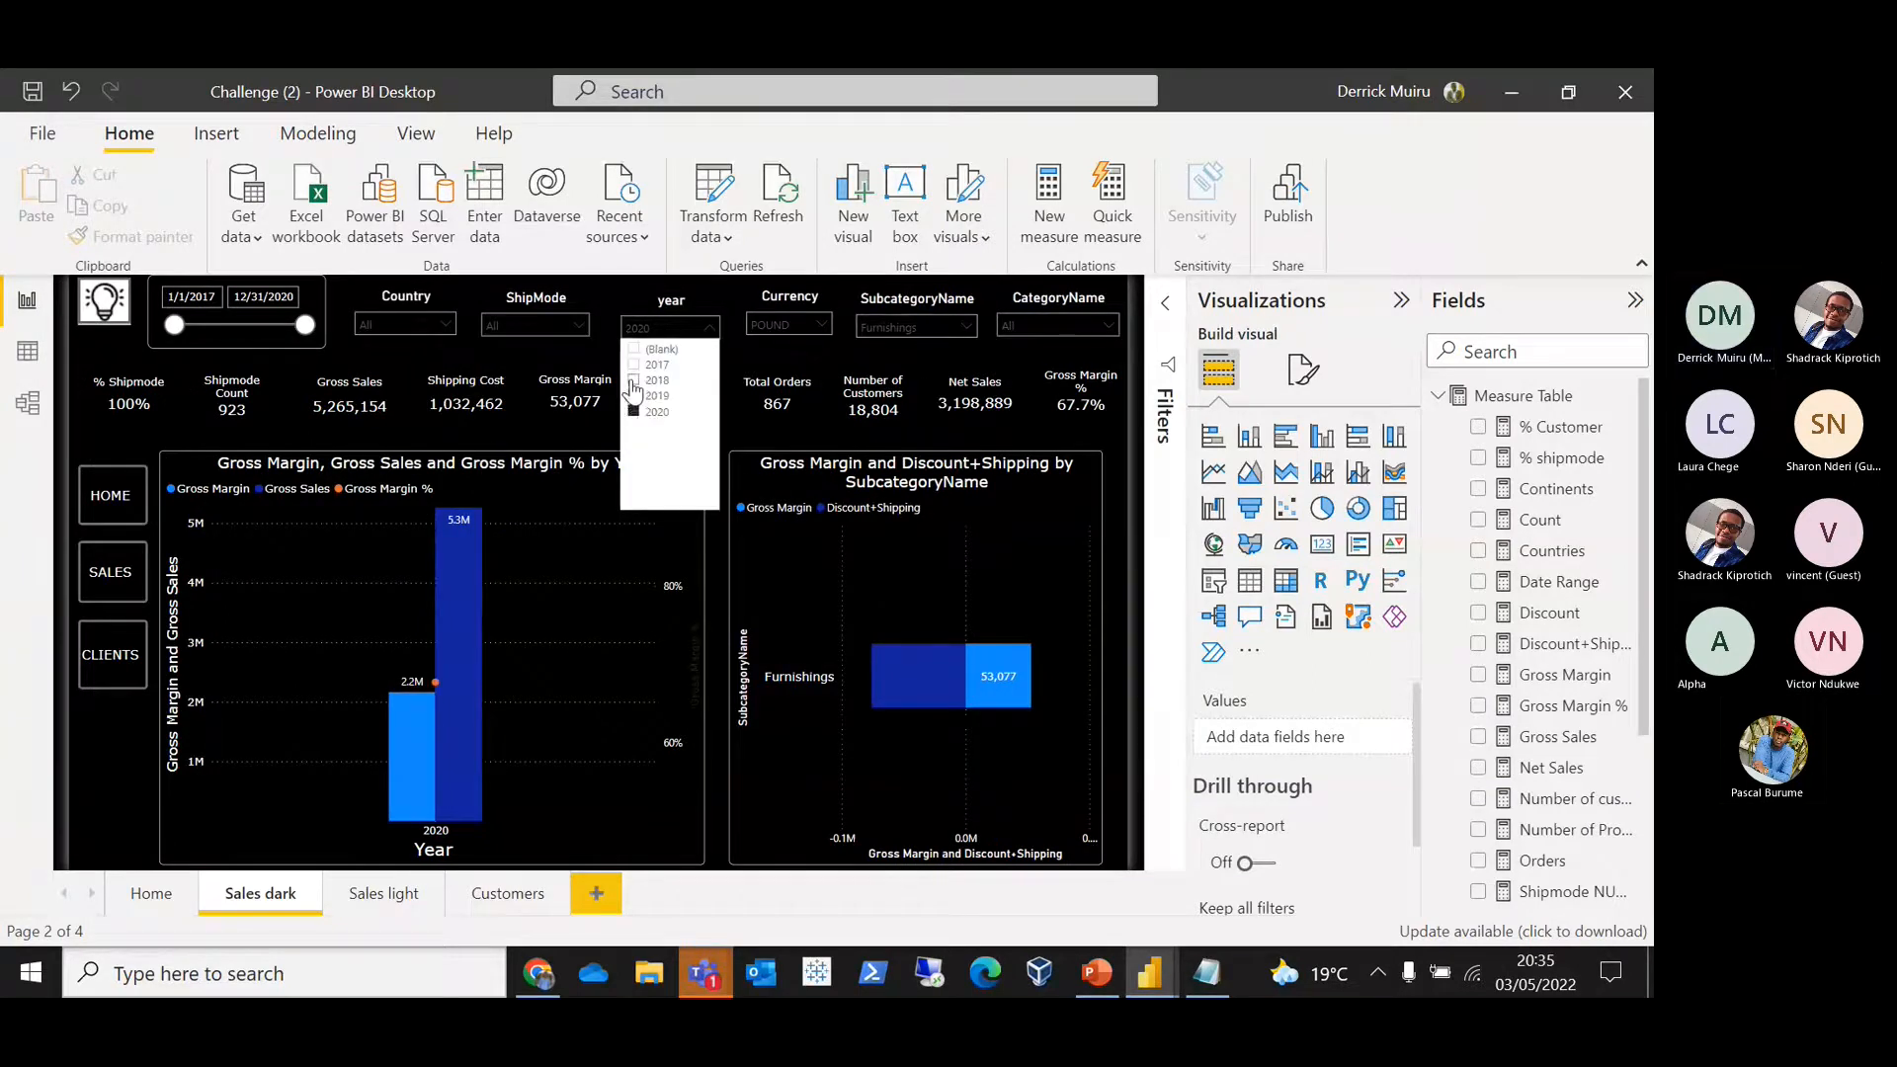
left_click(634, 413)
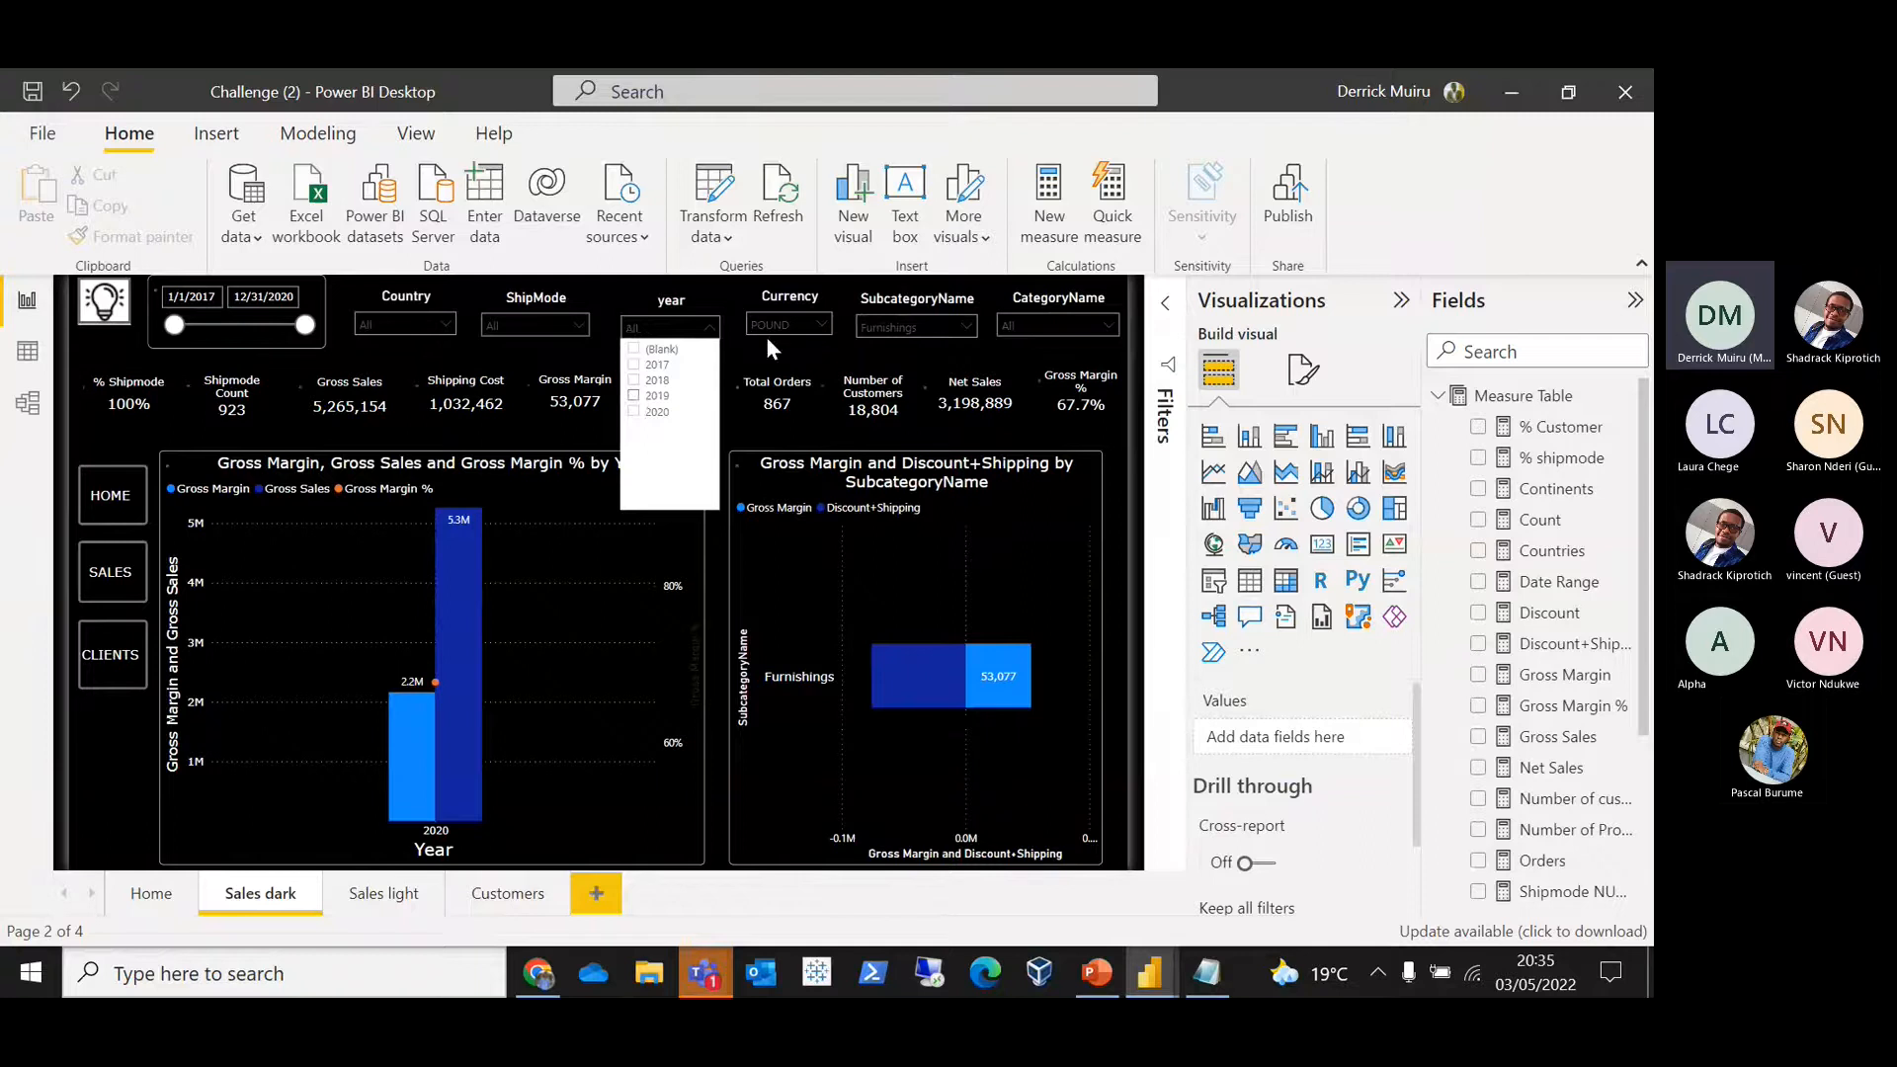
left_click(788, 324)
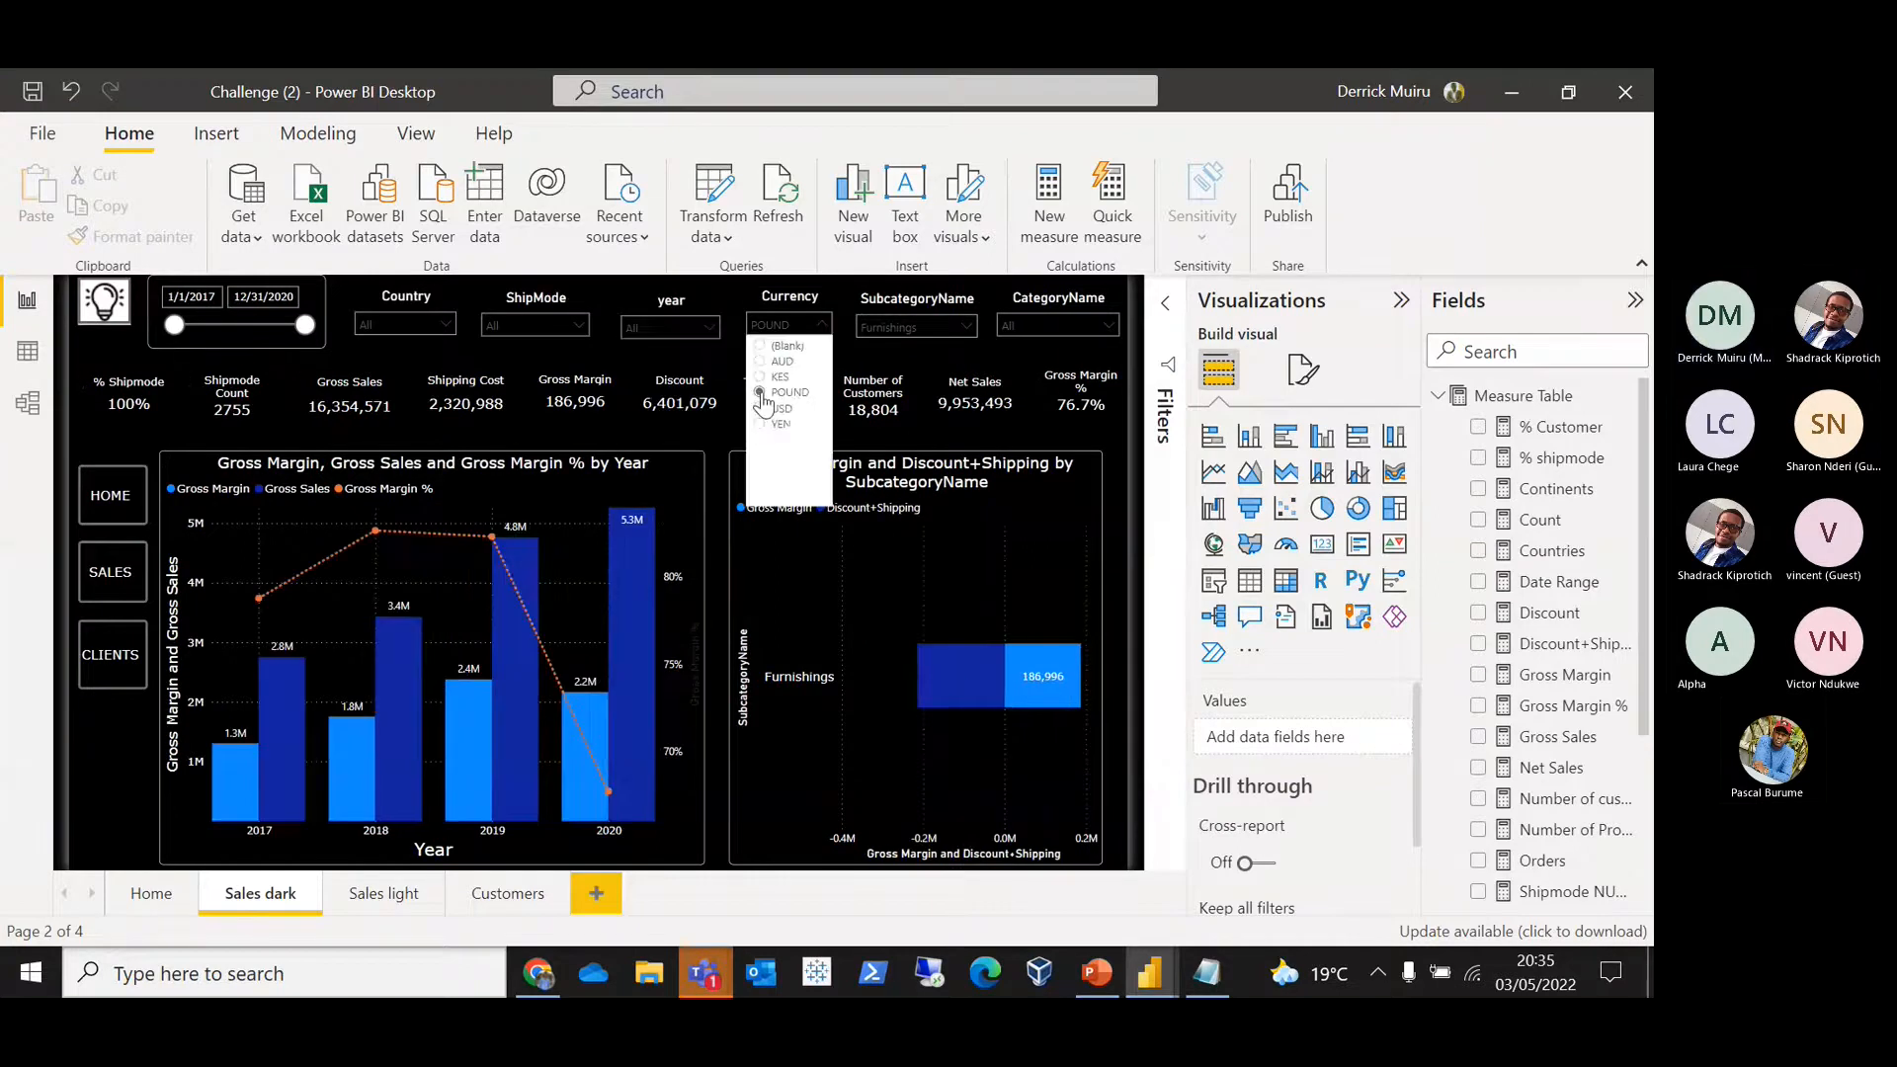
left_click(884, 328)
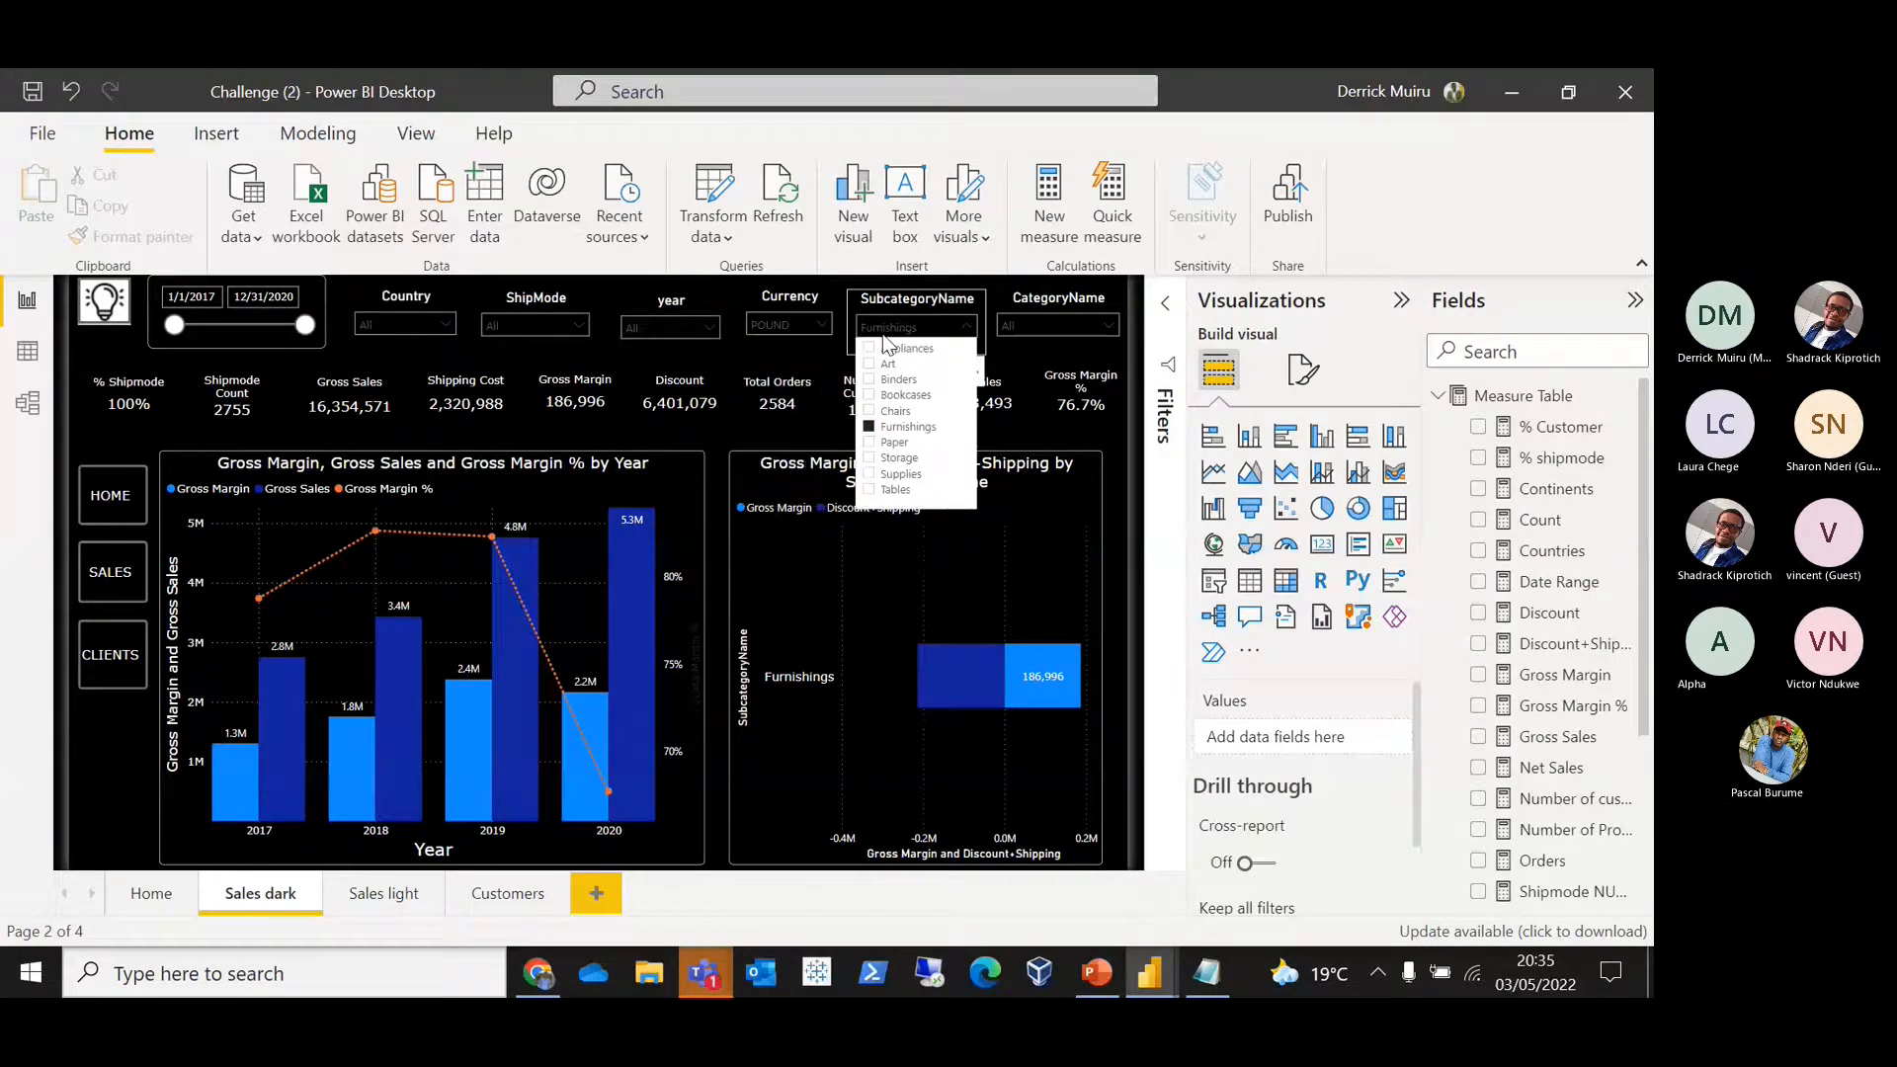
left_click(868, 426)
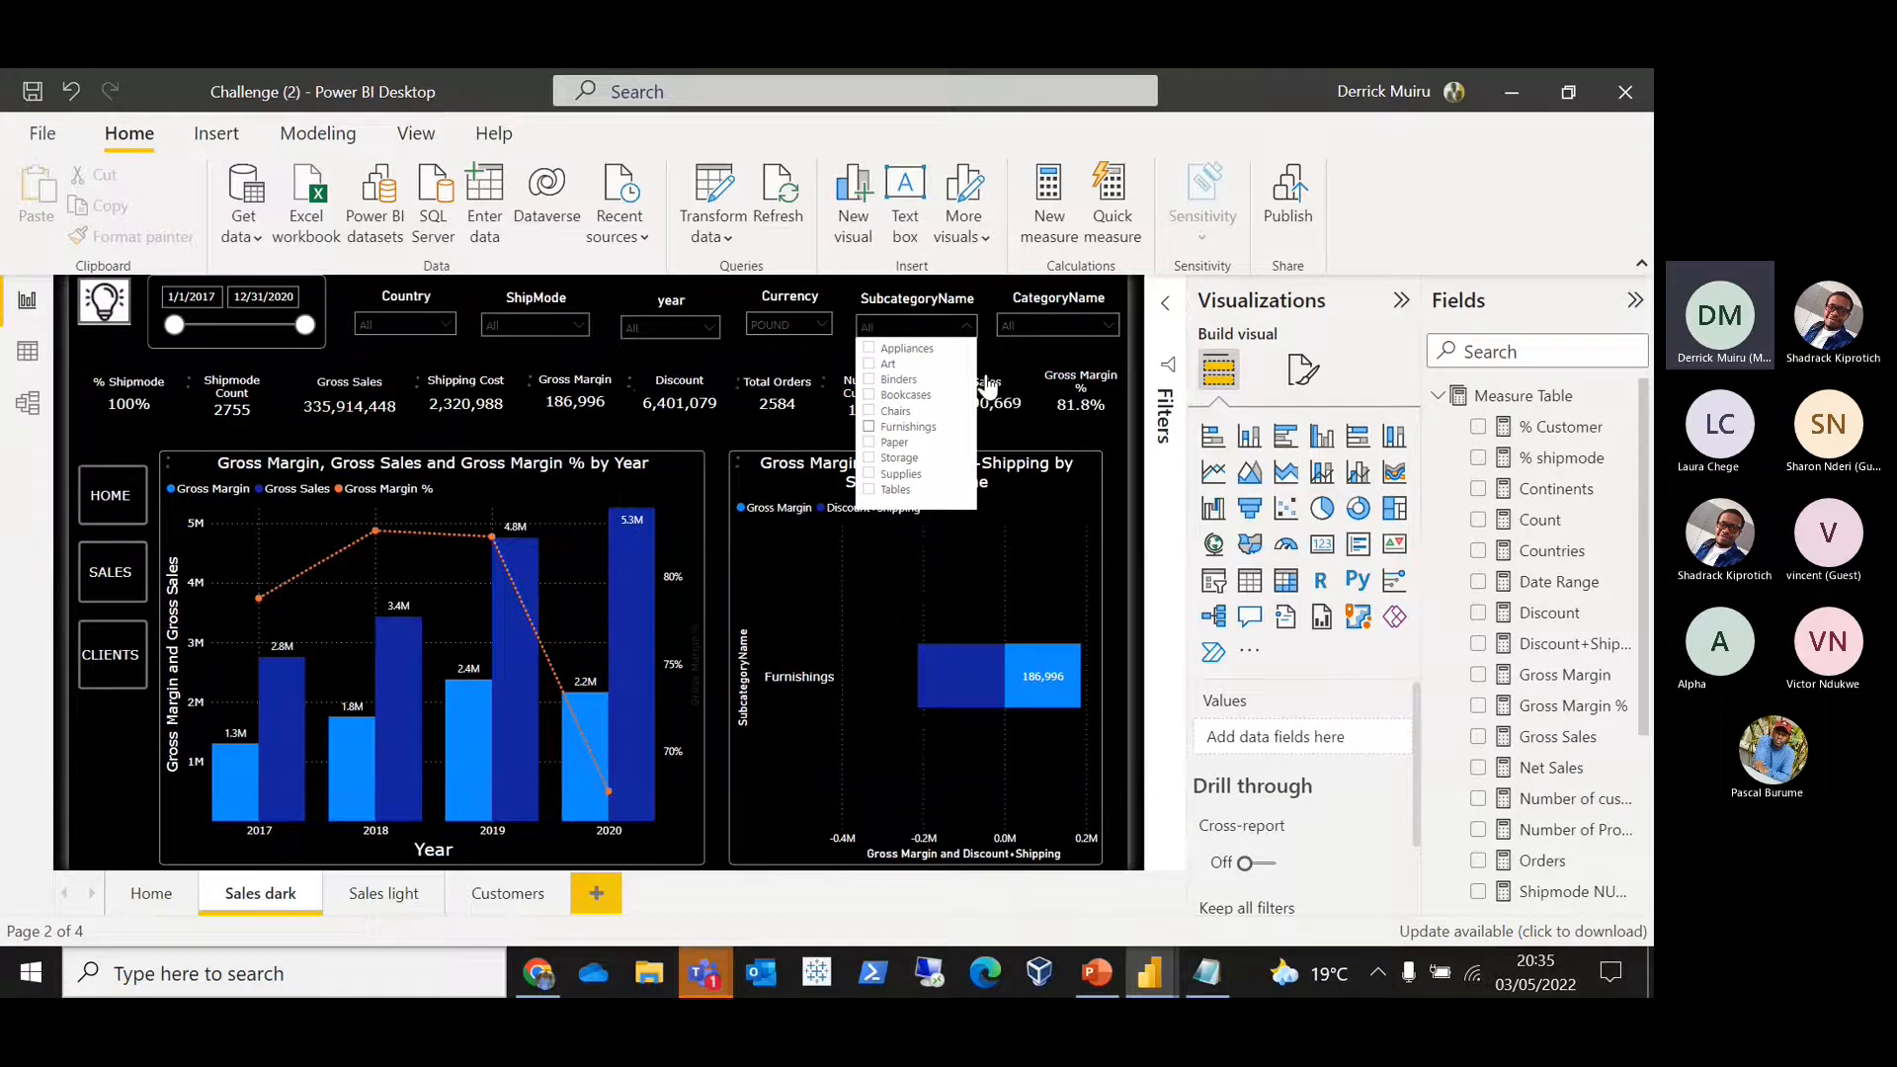
left_click(1035, 328)
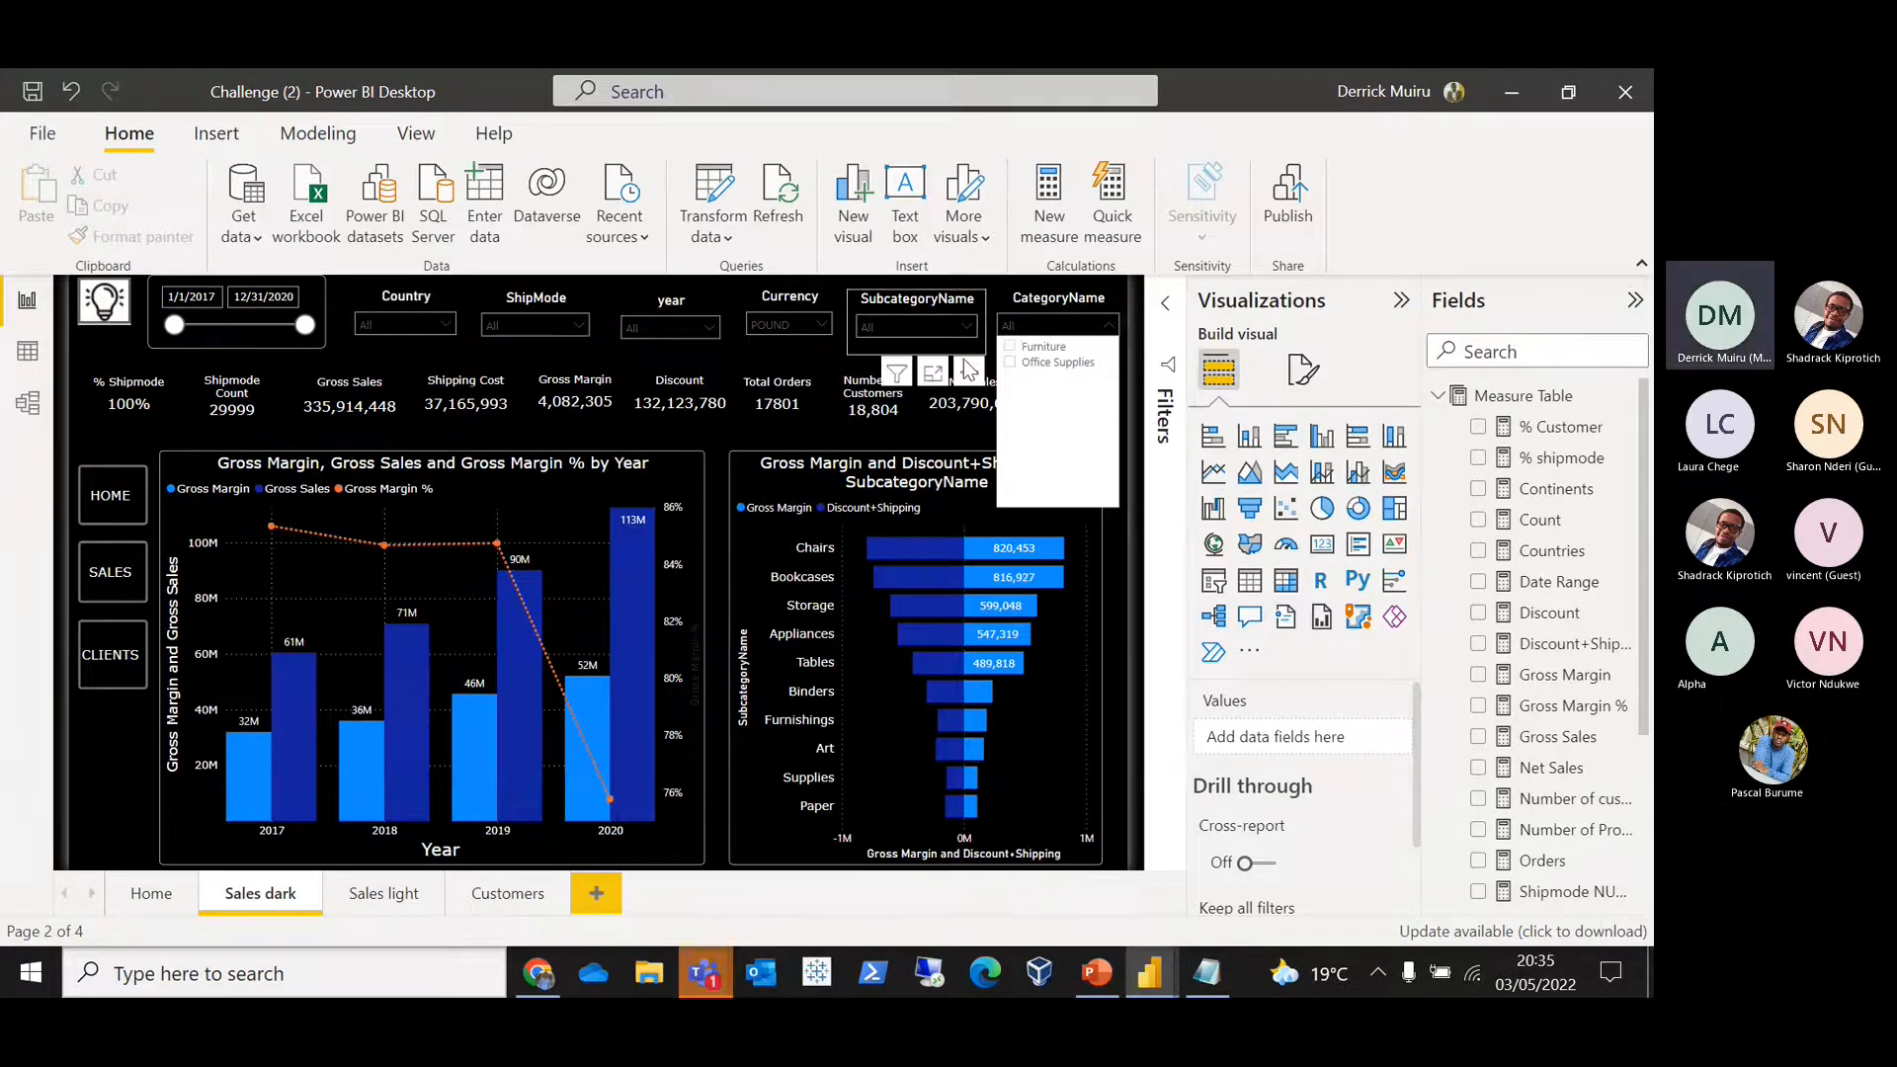
left_click(85, 752)
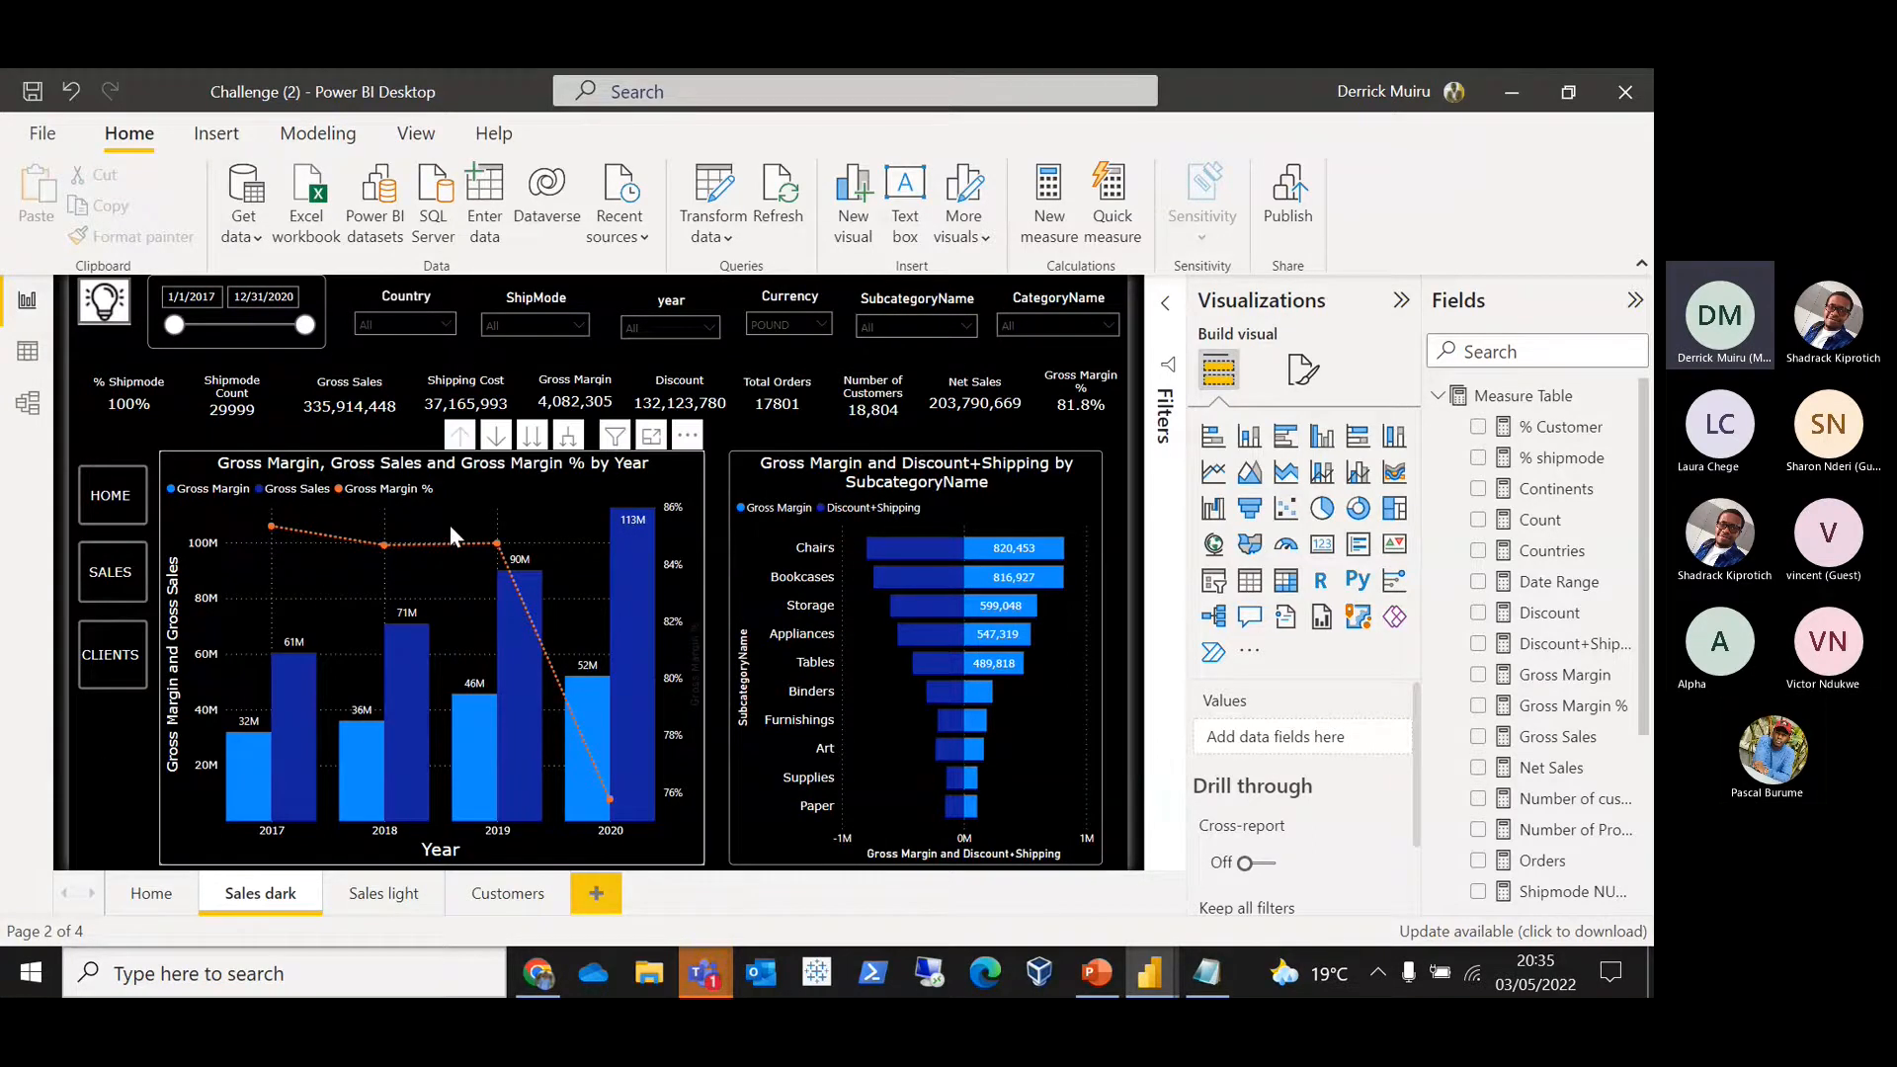
Step: Compare the Sales dark page with the Untitled report's charts and apply the pending query changes in Challenge (2)
key("alt+Tab")
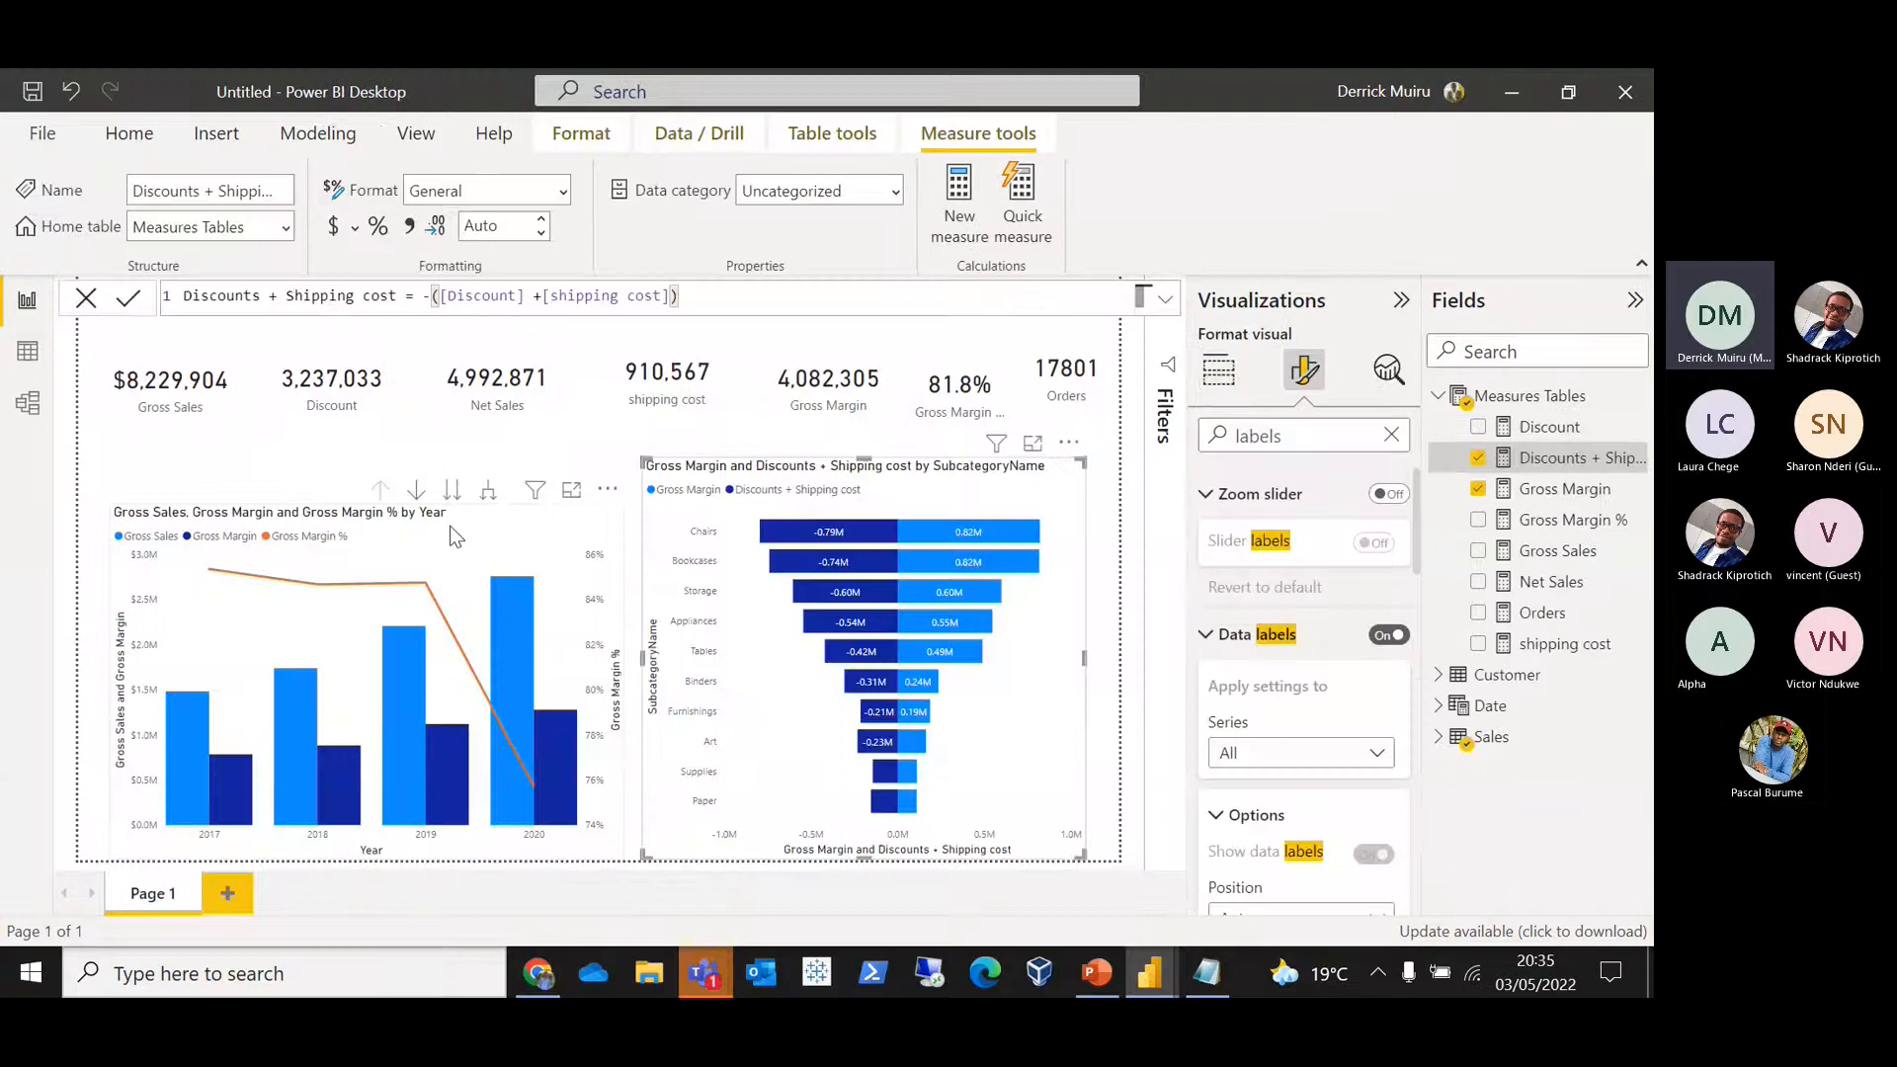
key("alt+Tab")
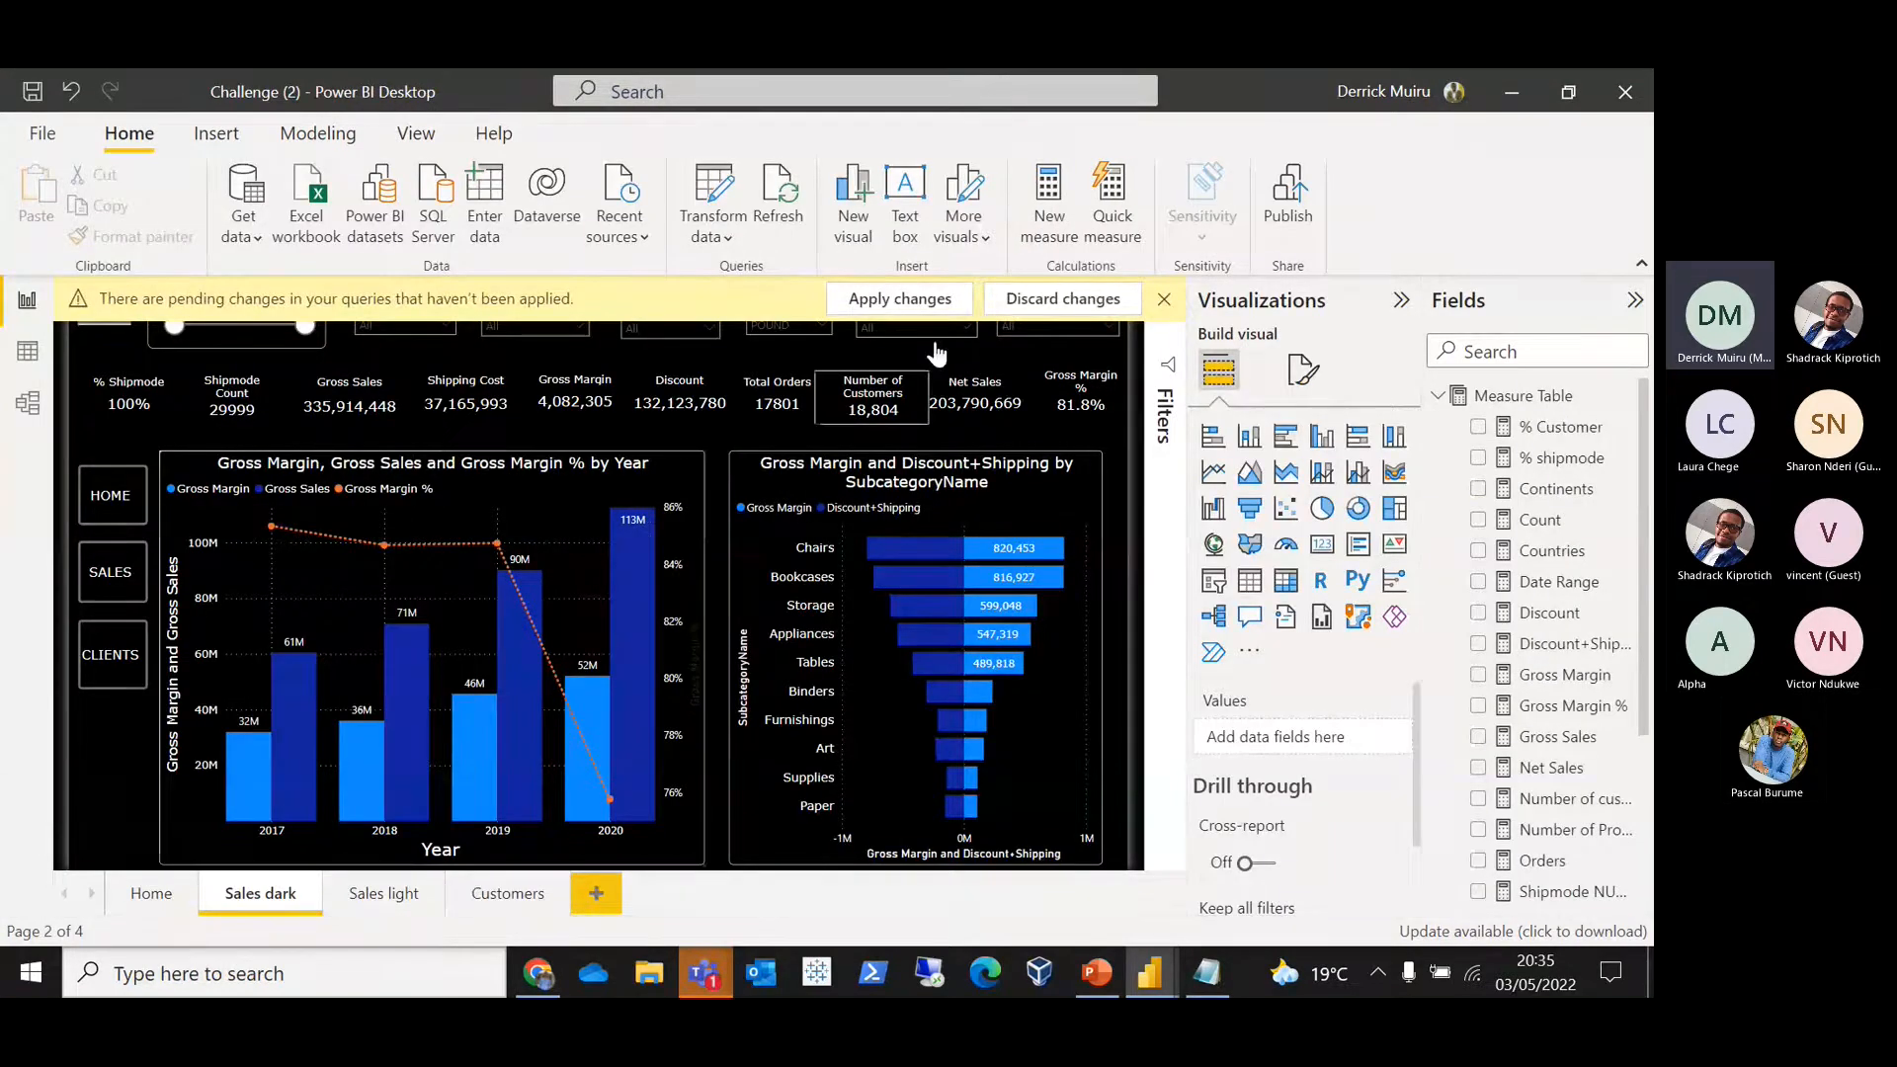
left_click(928, 304)
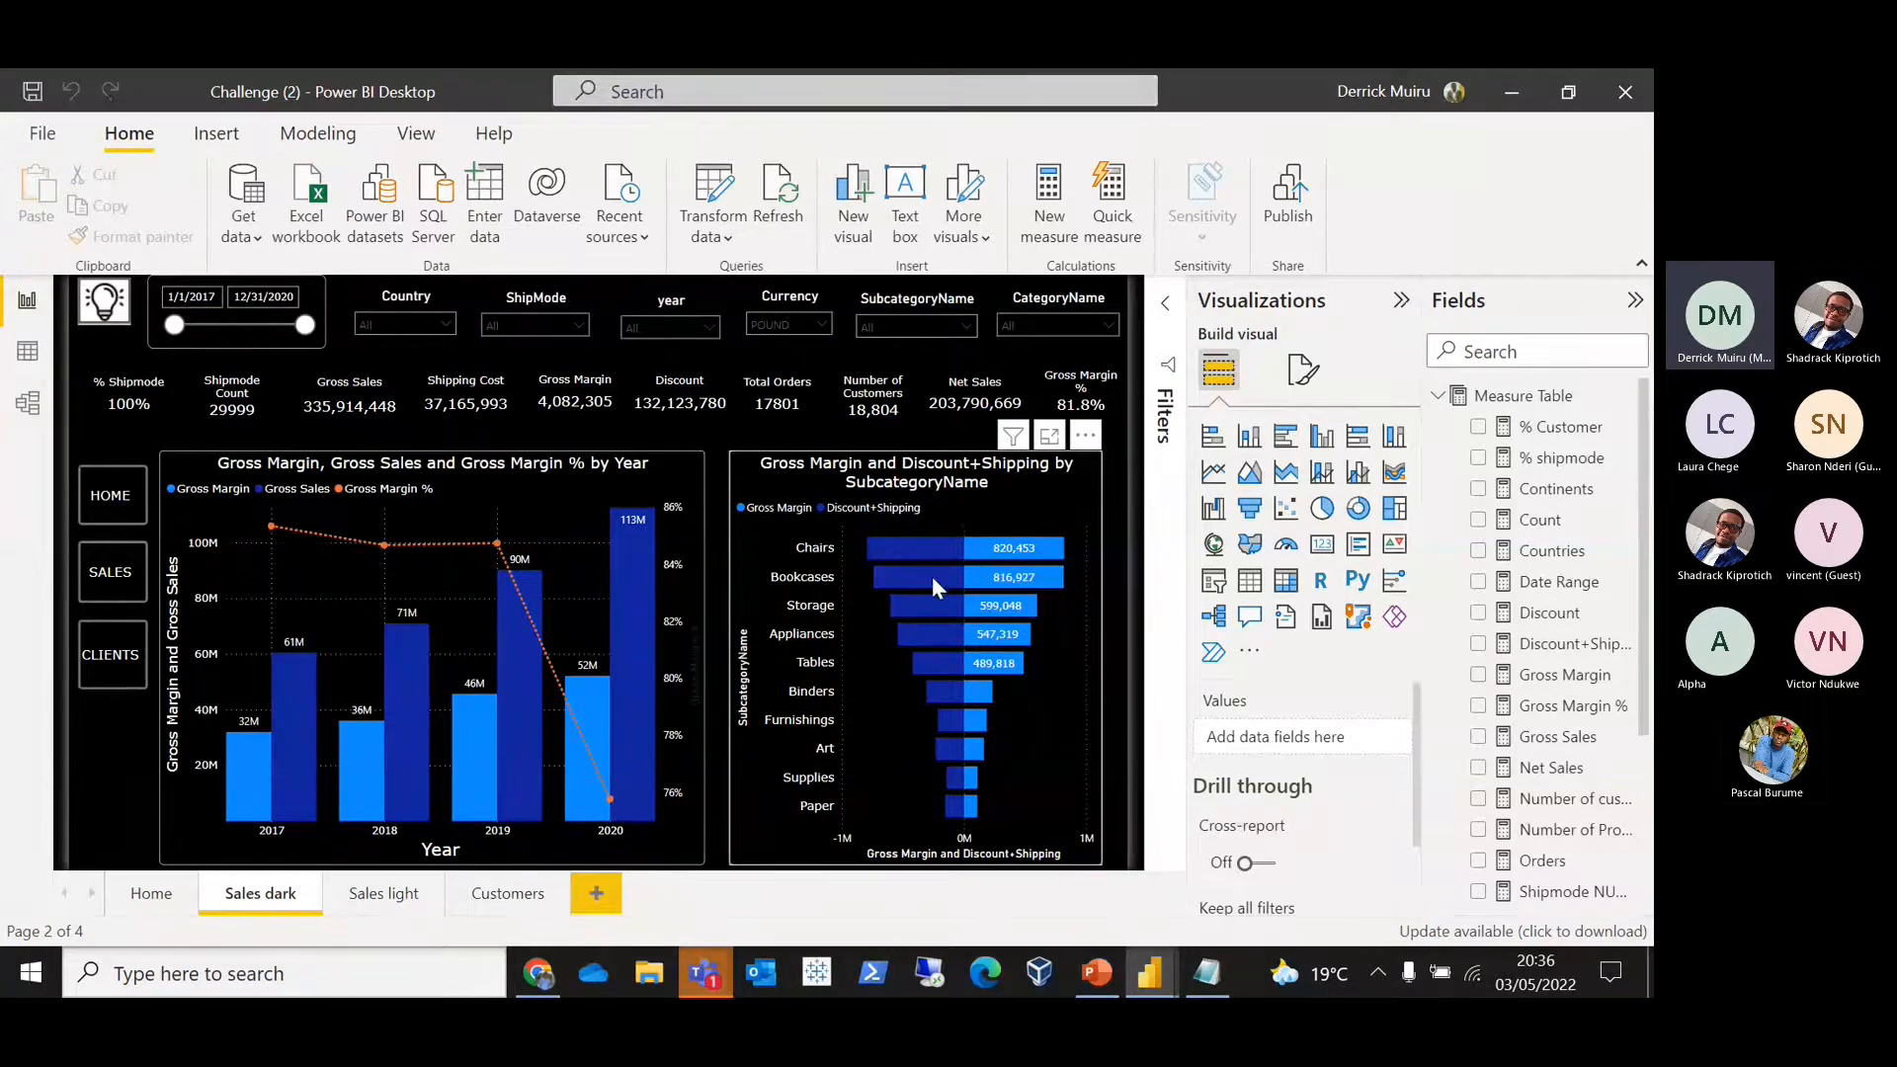
mouse_move(963, 561)
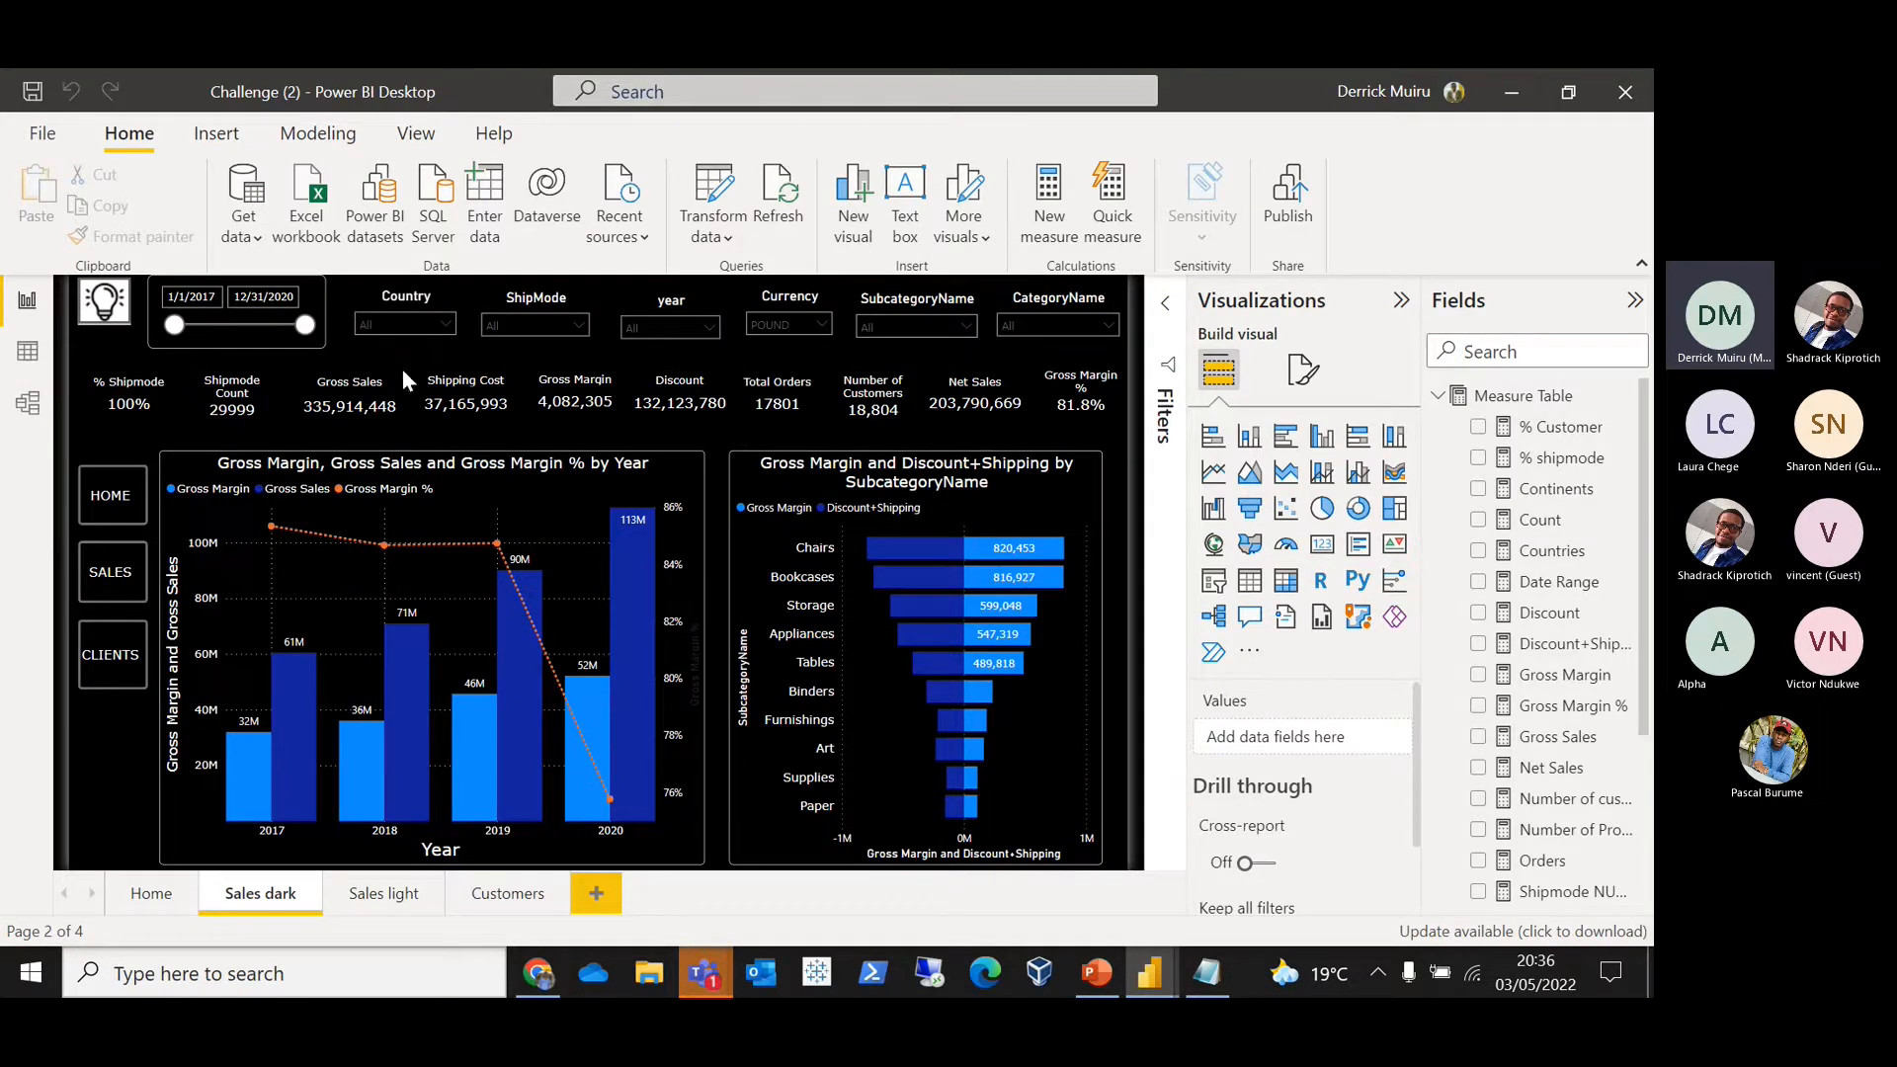
Step: On the Sales dark page, search the Country slicer for Niger and filter the report to Nigeria
left_click(393, 299)
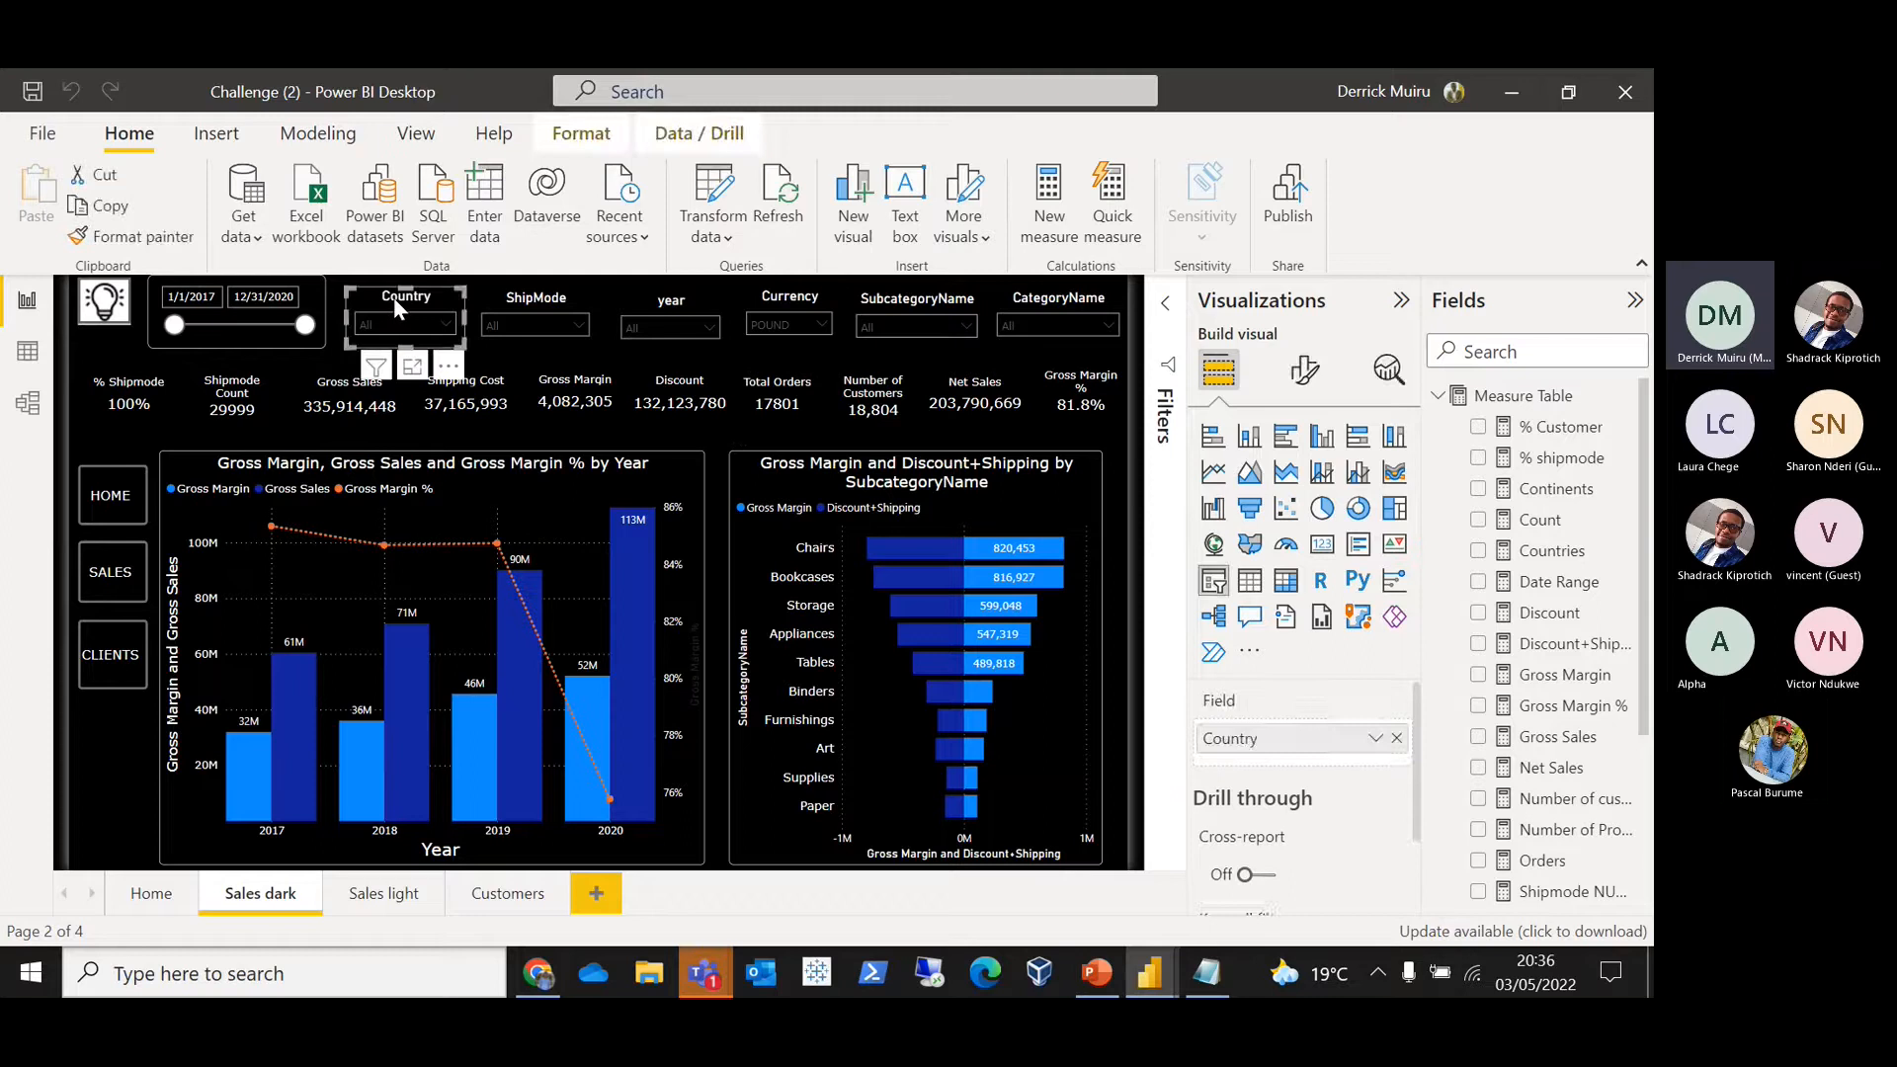
left_click(393, 326)
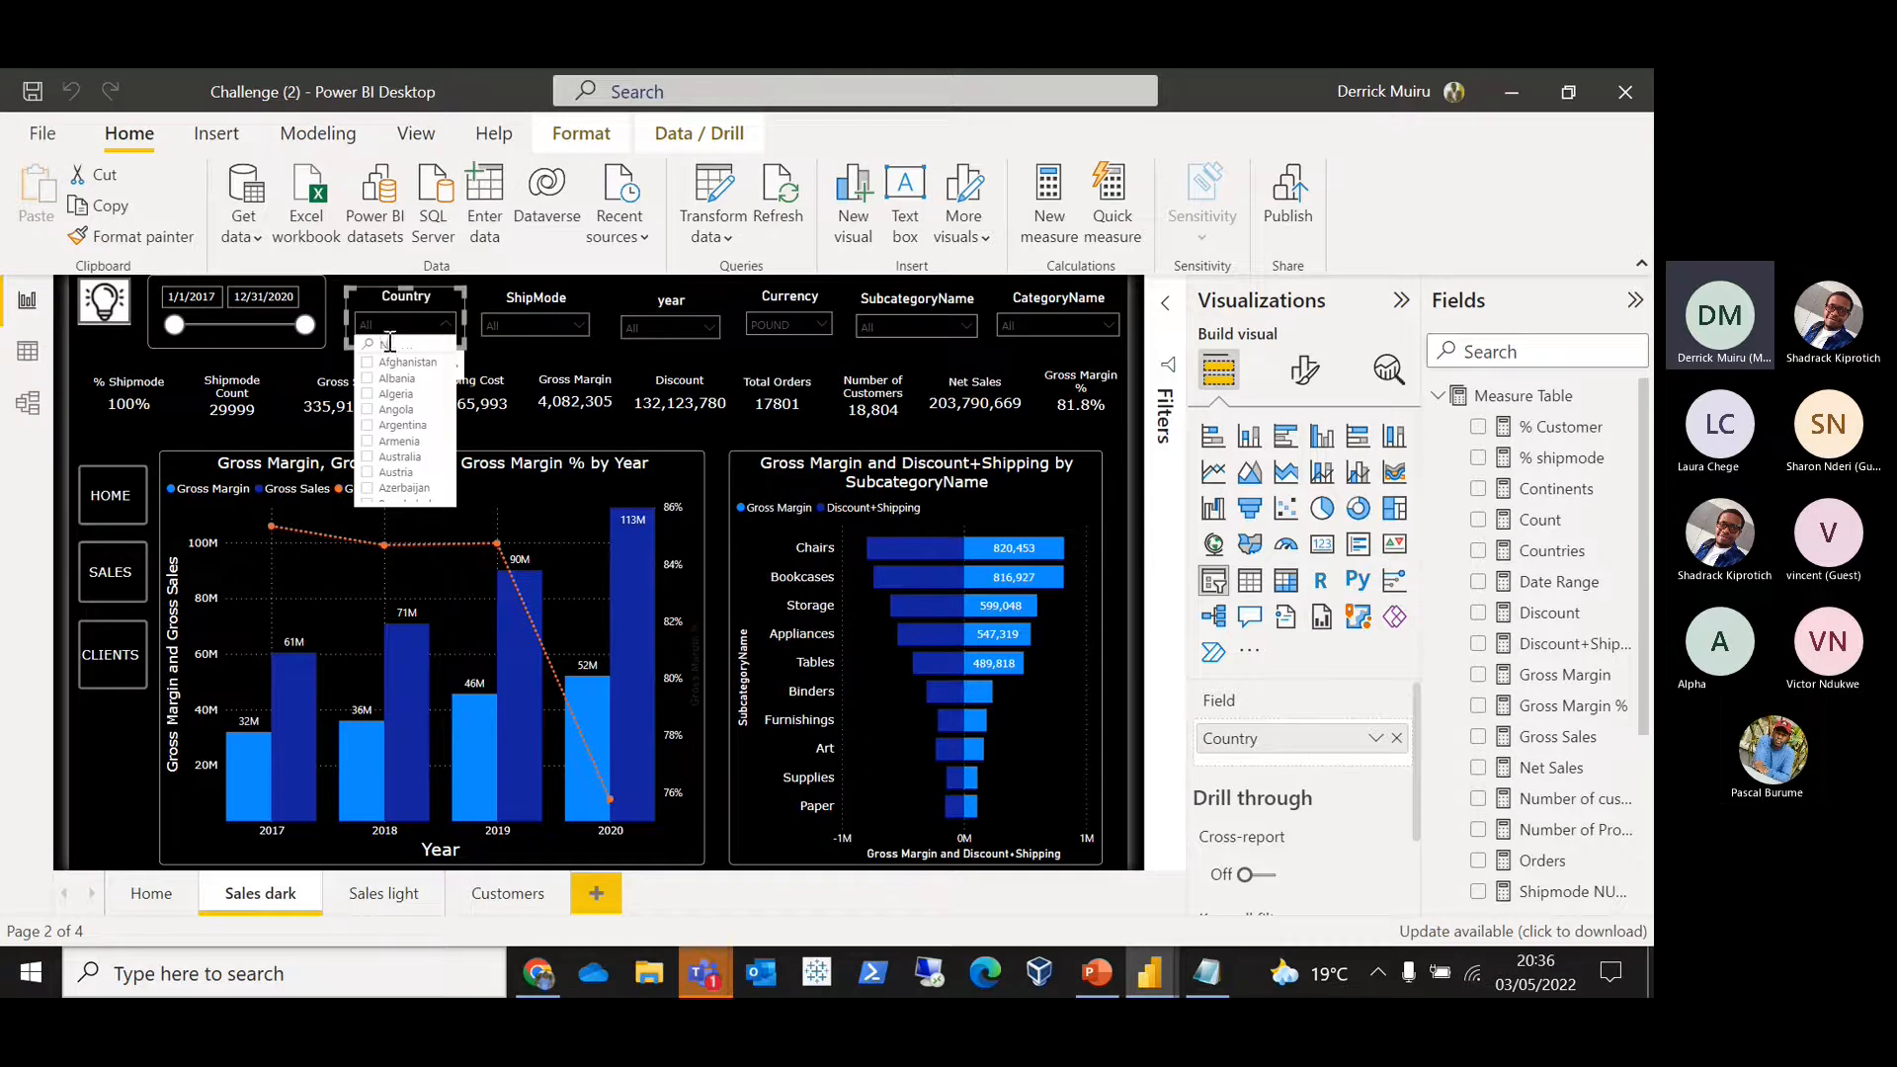
type("iger")
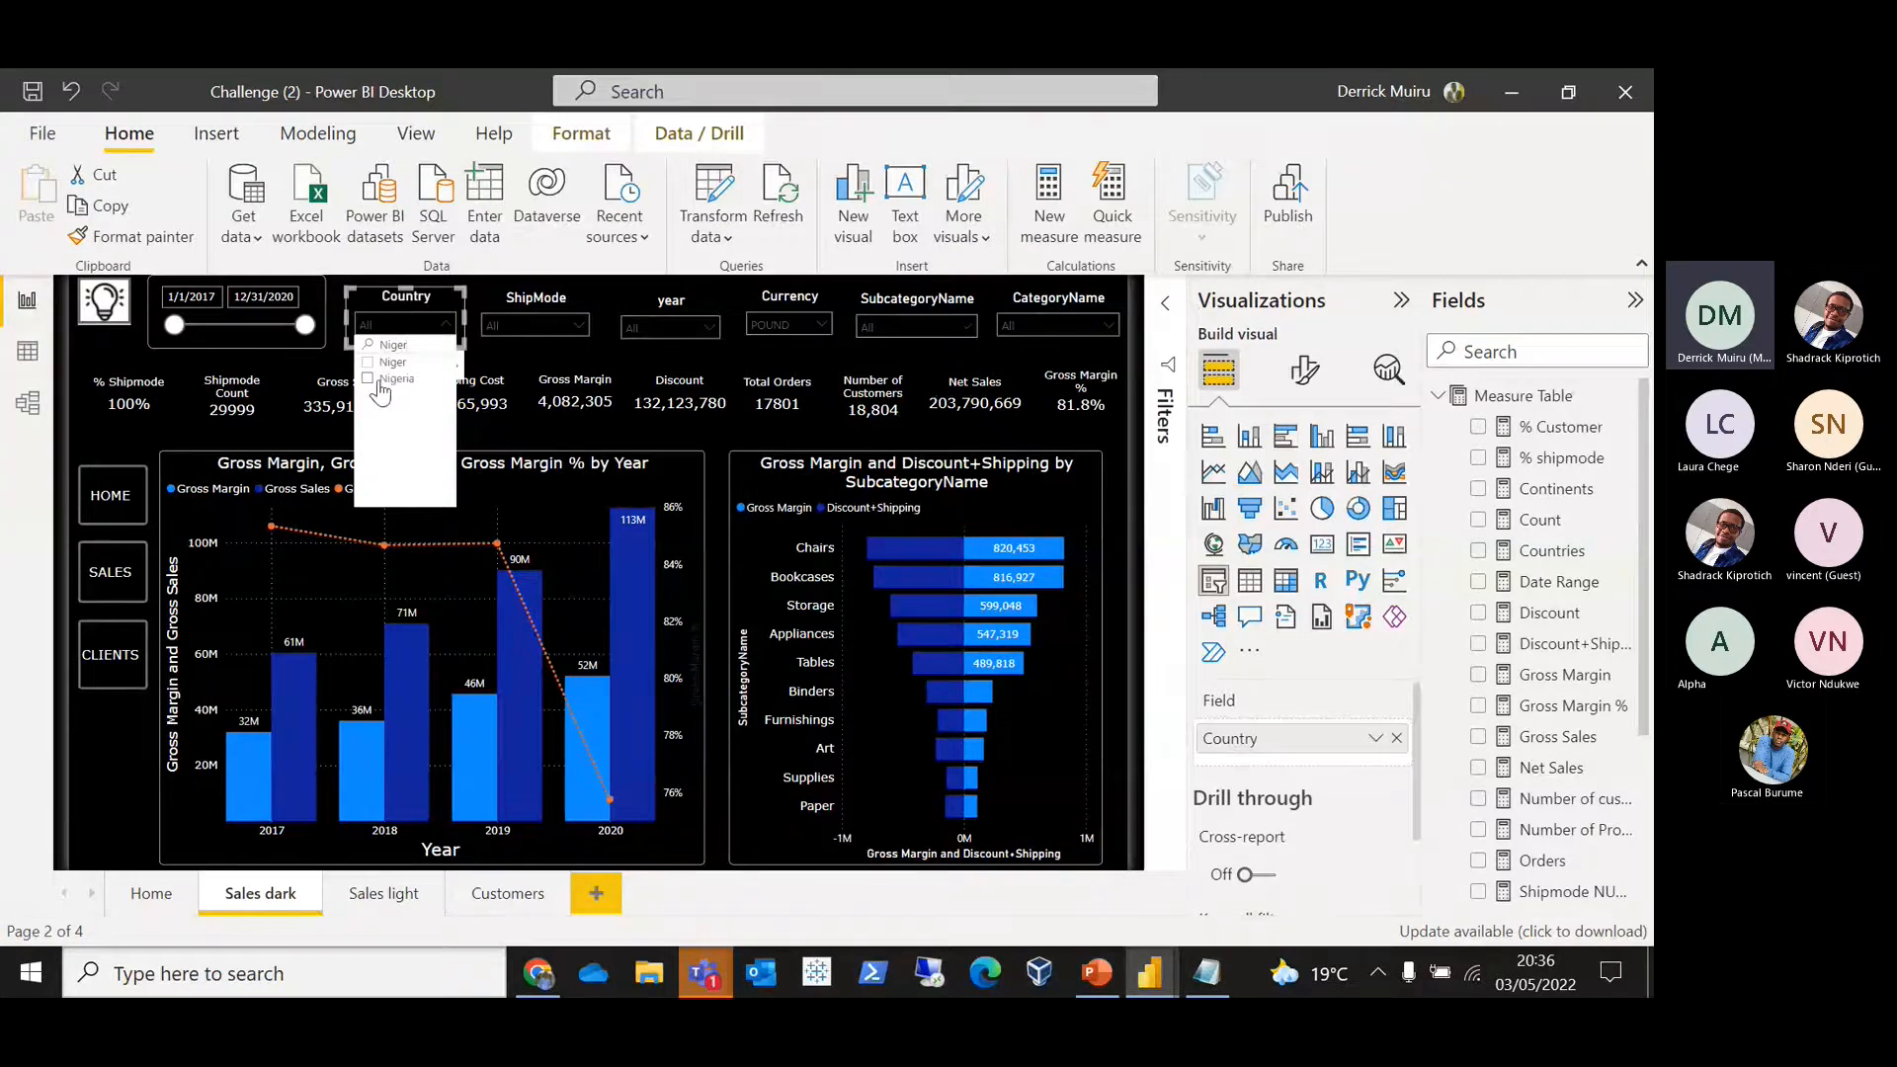
left_click(380, 382)
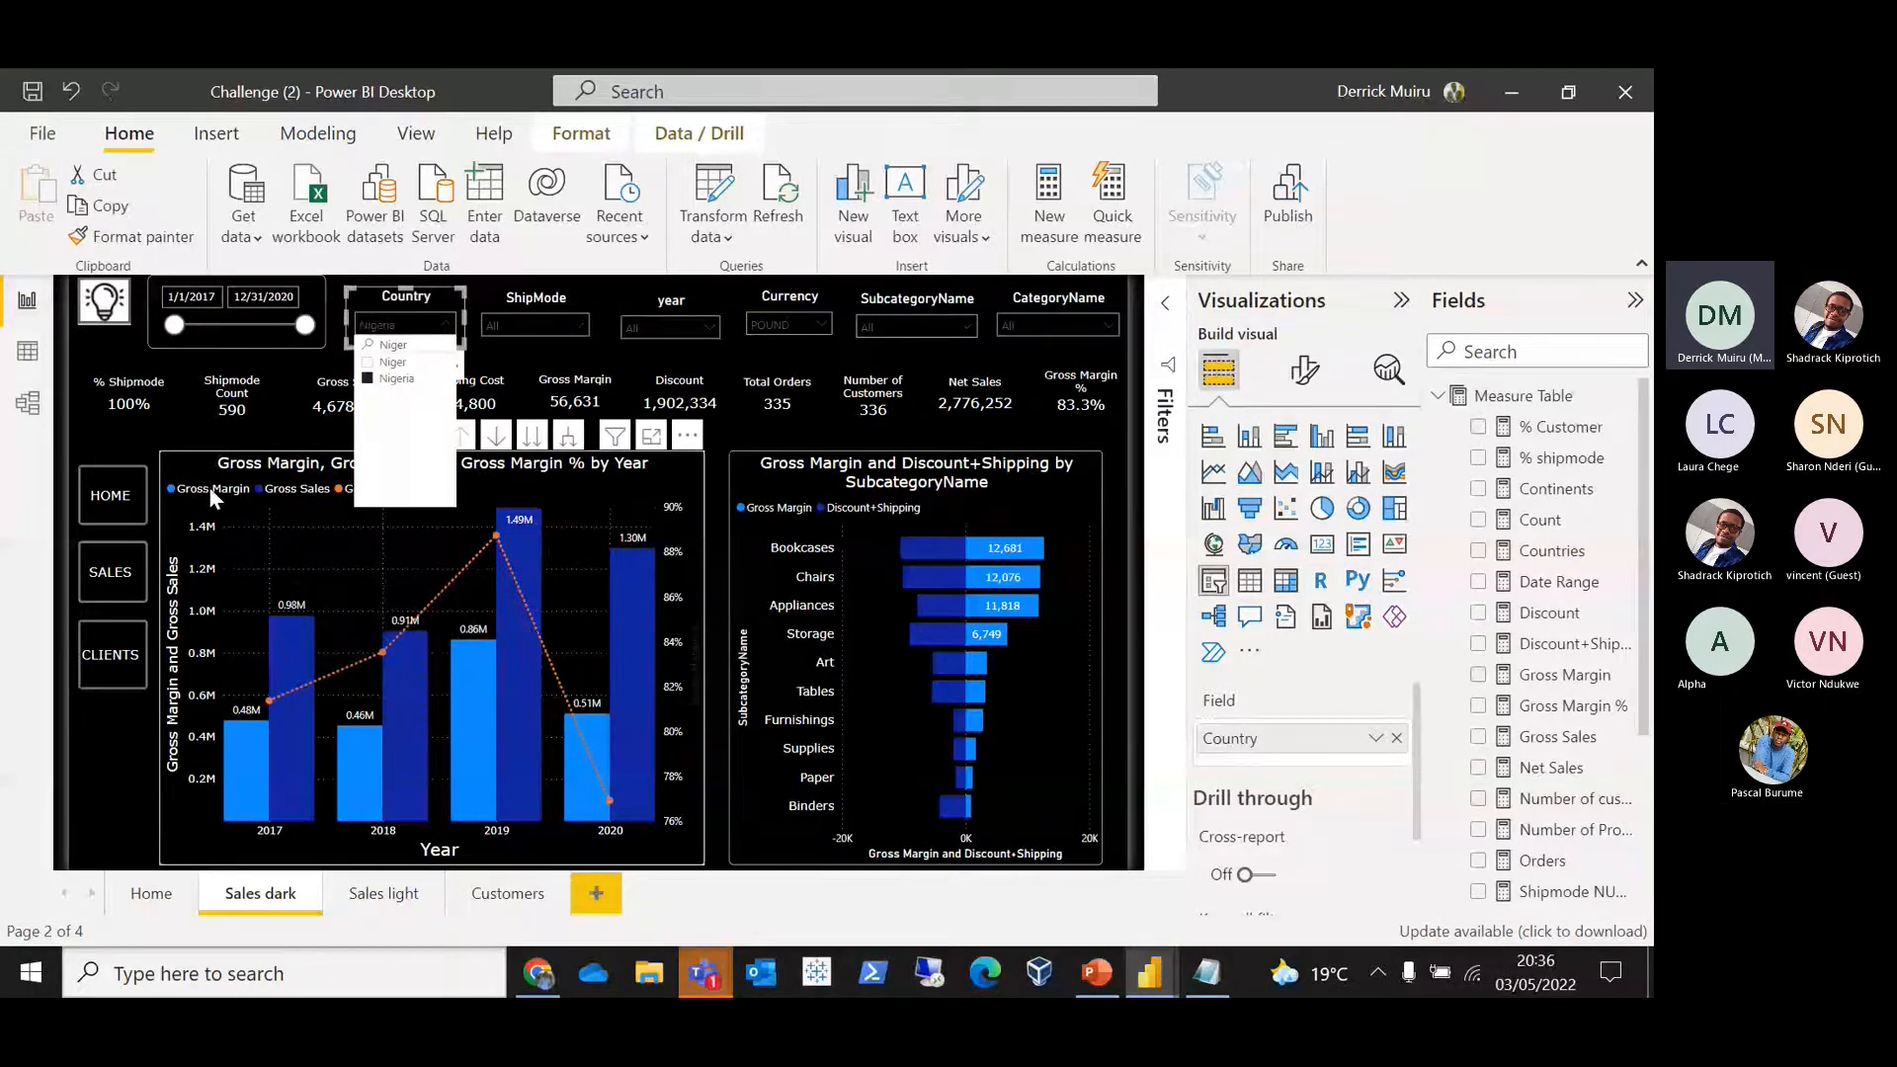
Step: Filter ShipMode to First Class and Same Day, and set the year slicer to 2019
left_click(527, 323)
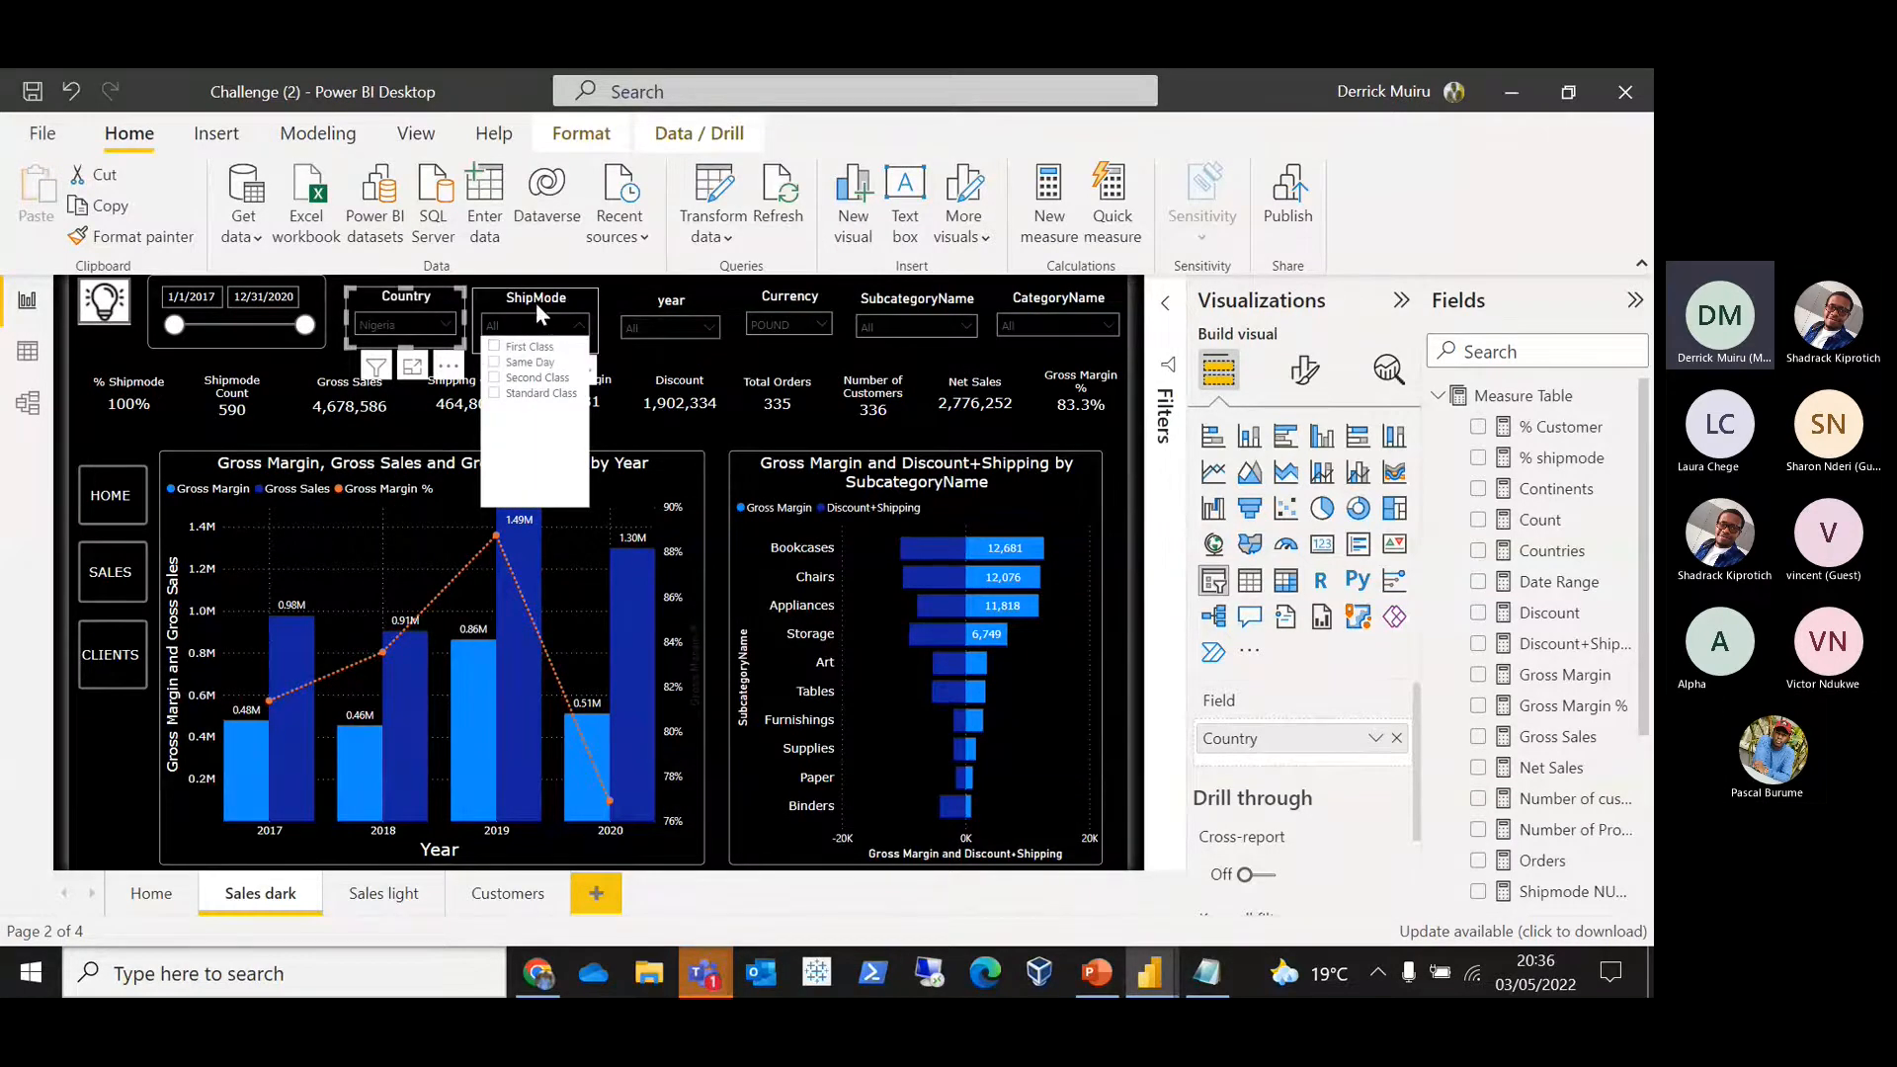
left_click(500, 350)
left_click(499, 364)
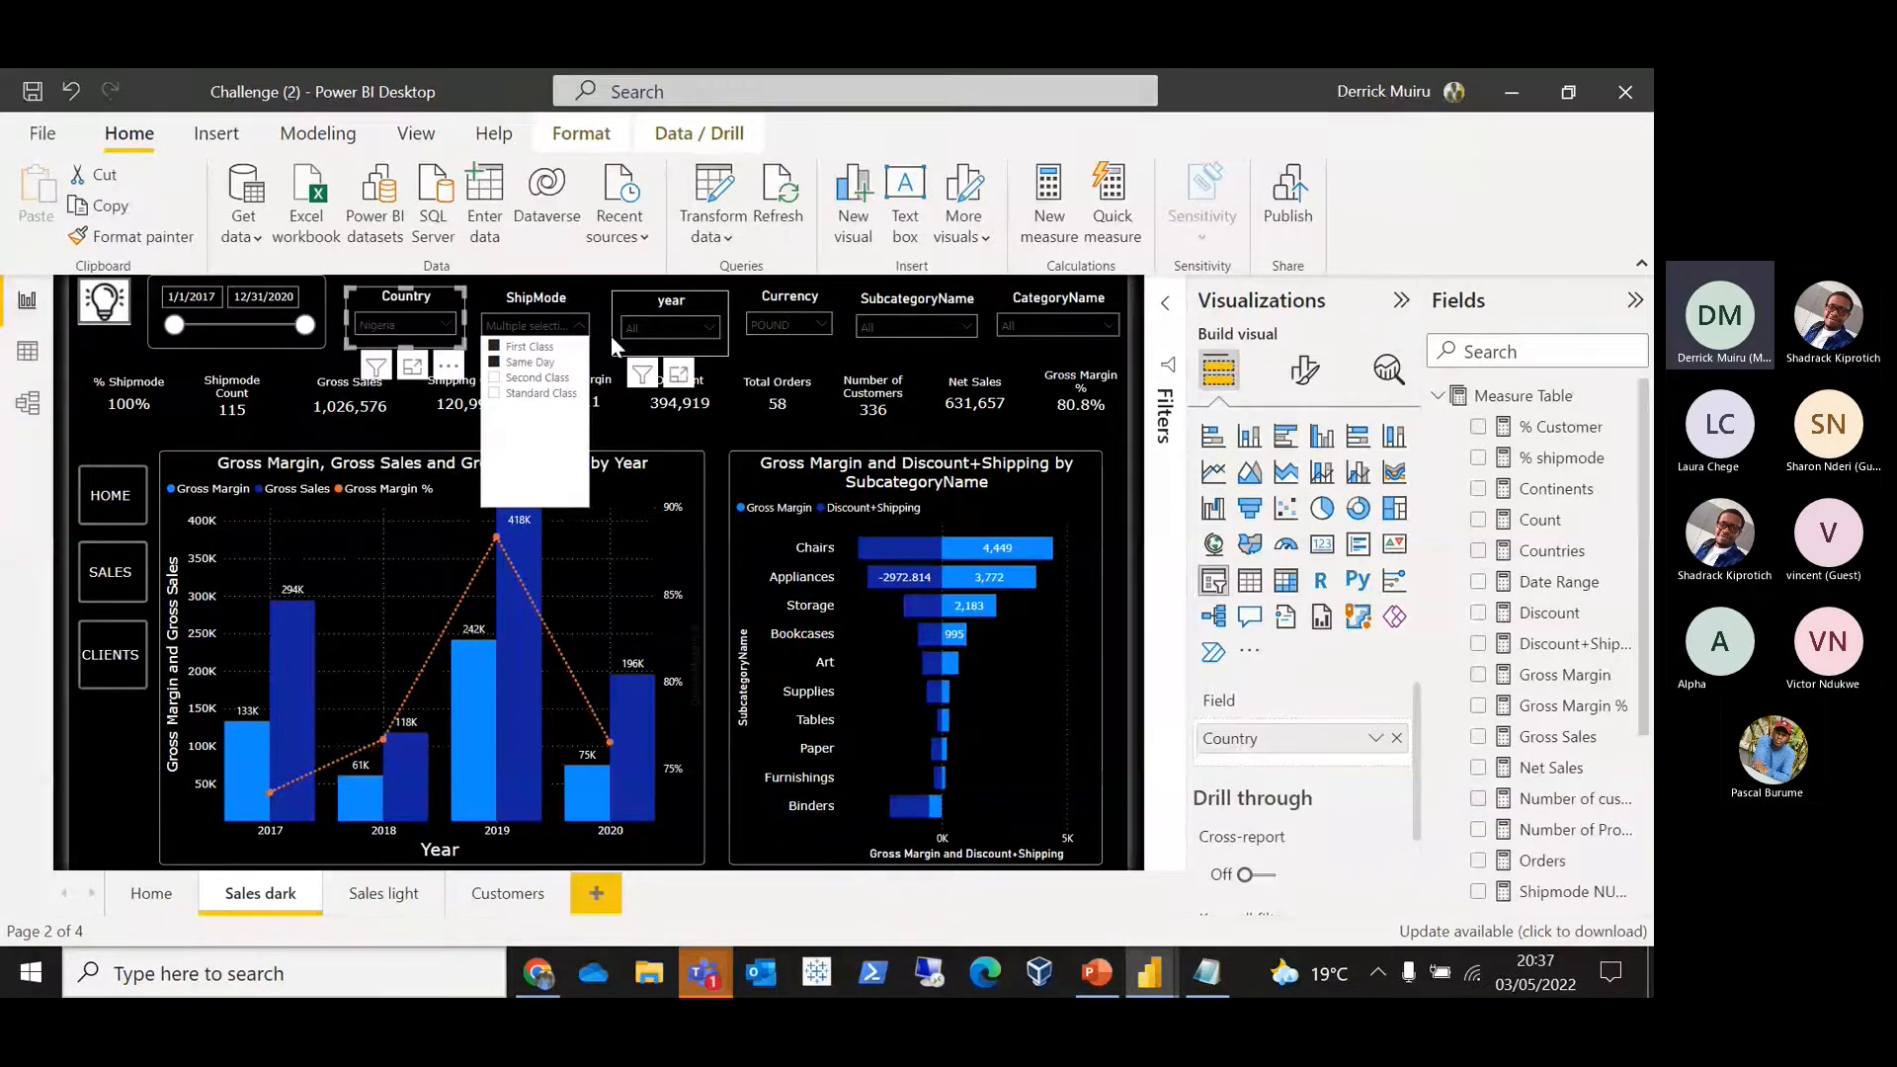
left_click(91, 449)
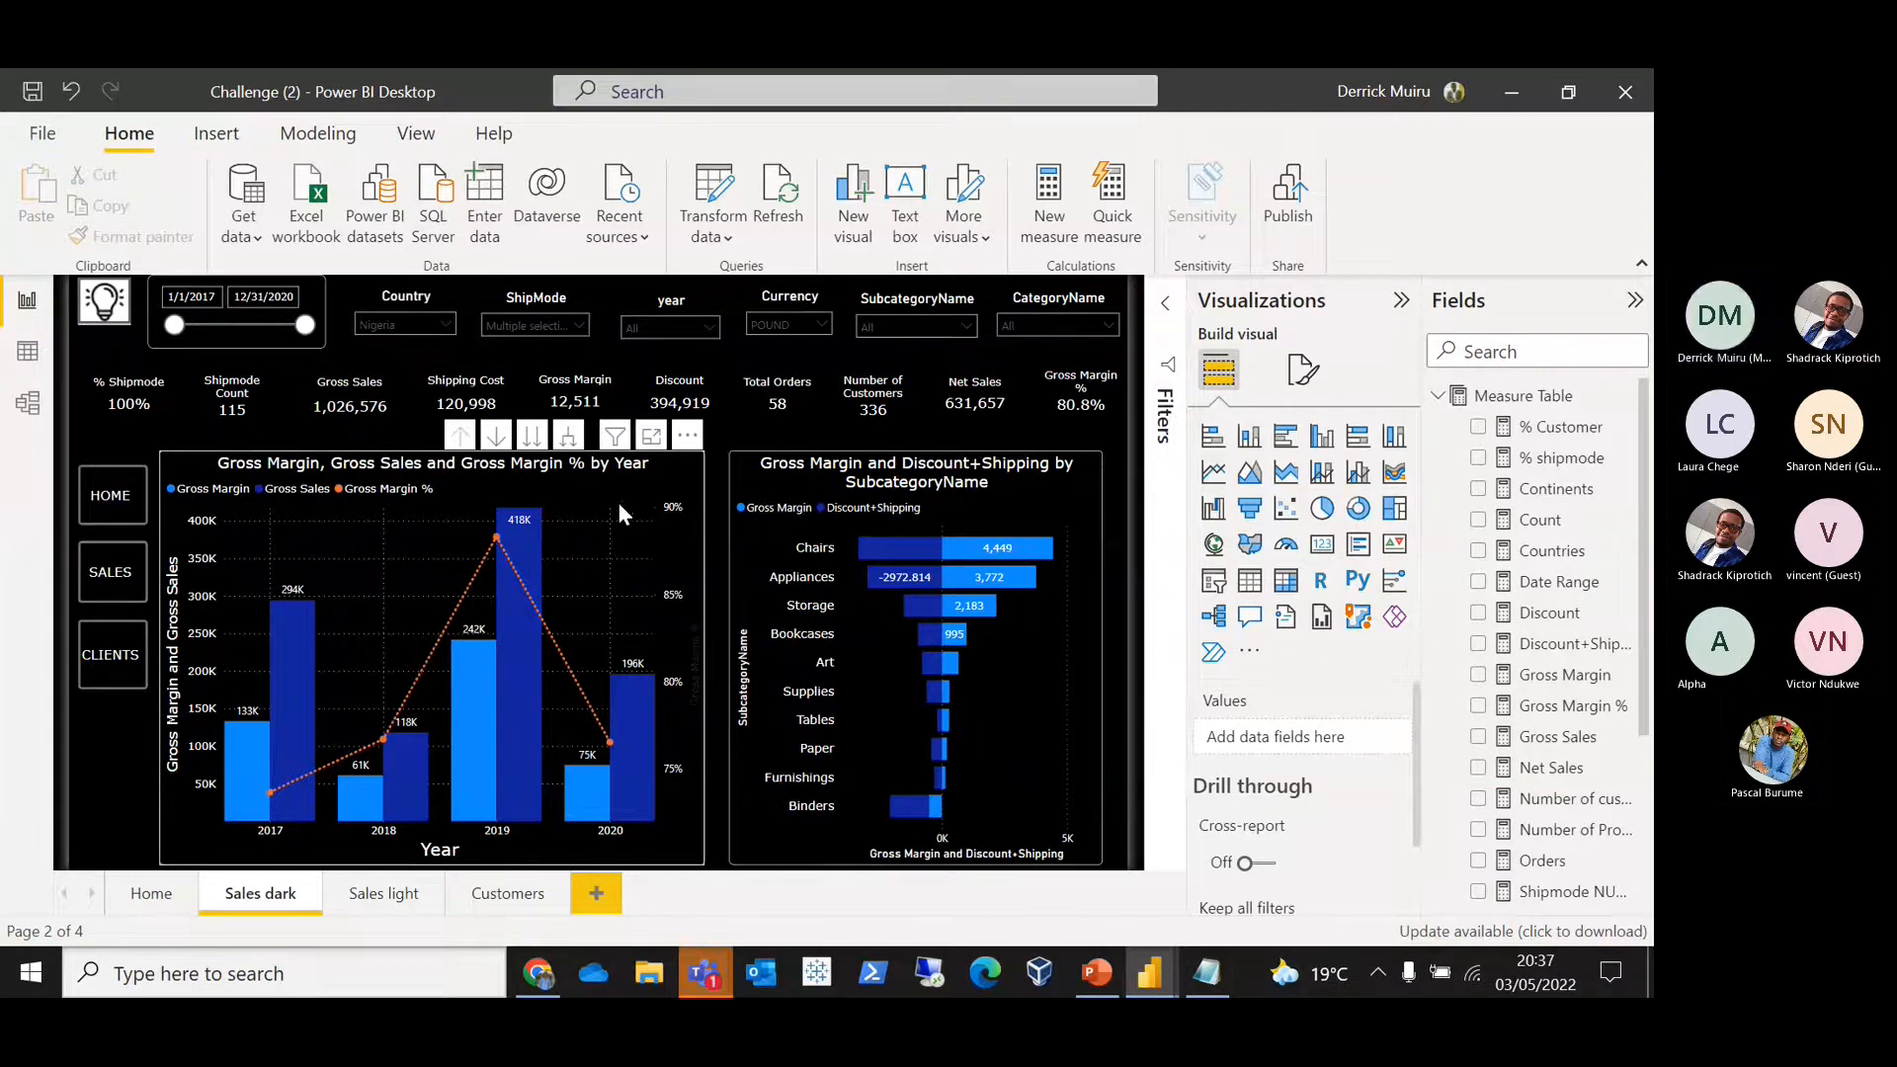
left_click(681, 327)
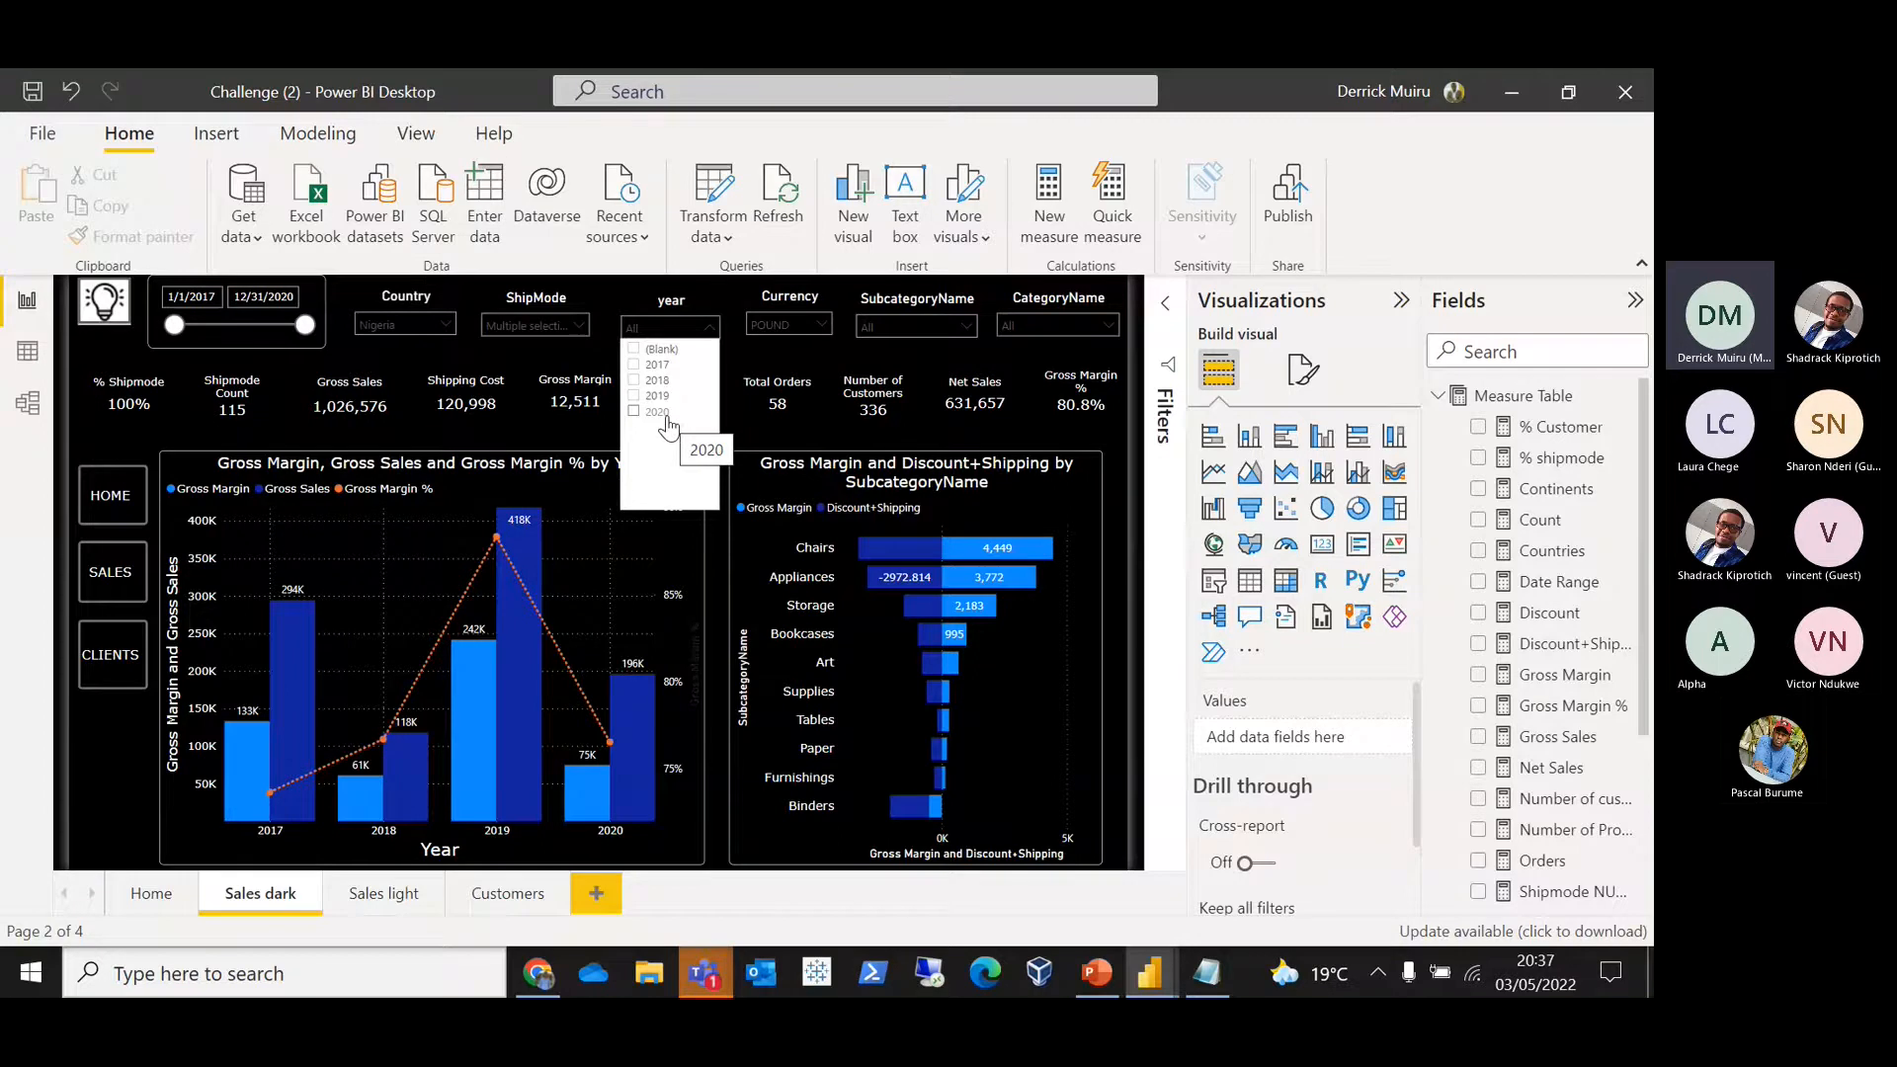
left_click(655, 396)
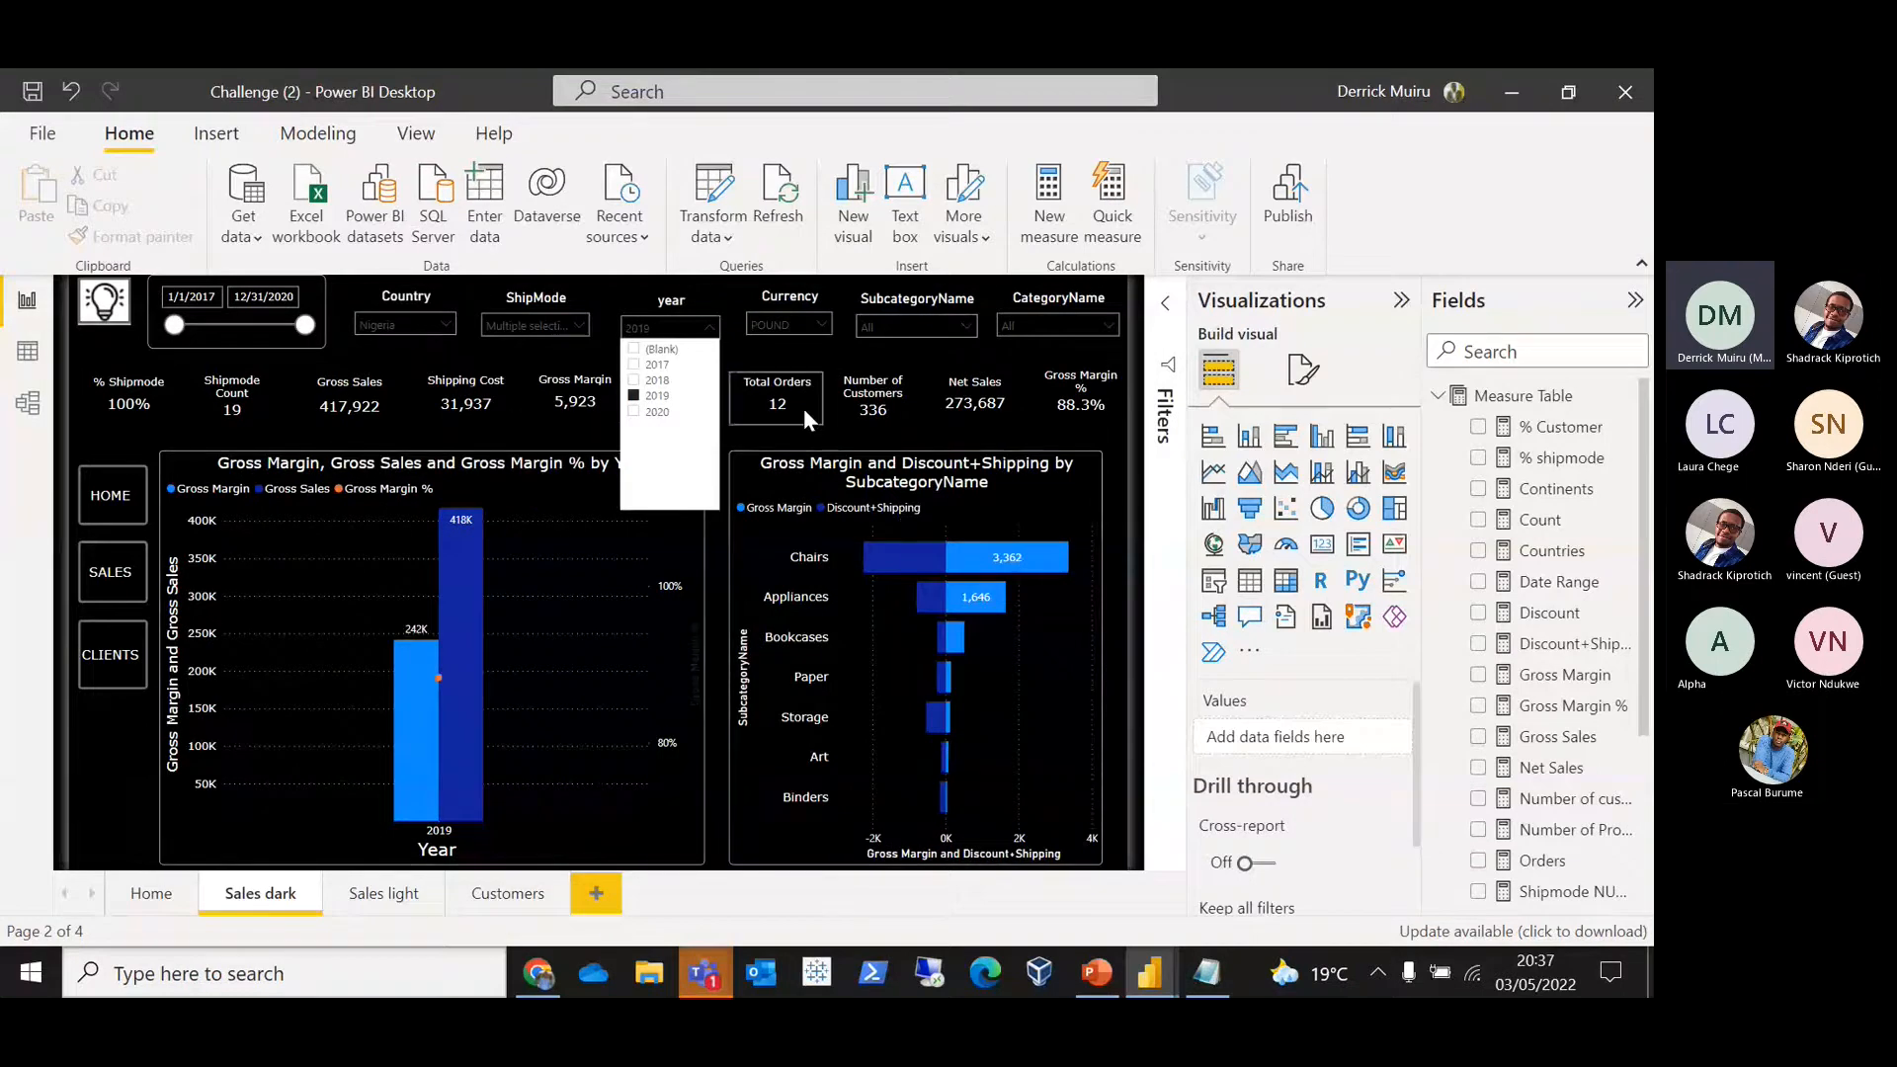
left_click(721, 287)
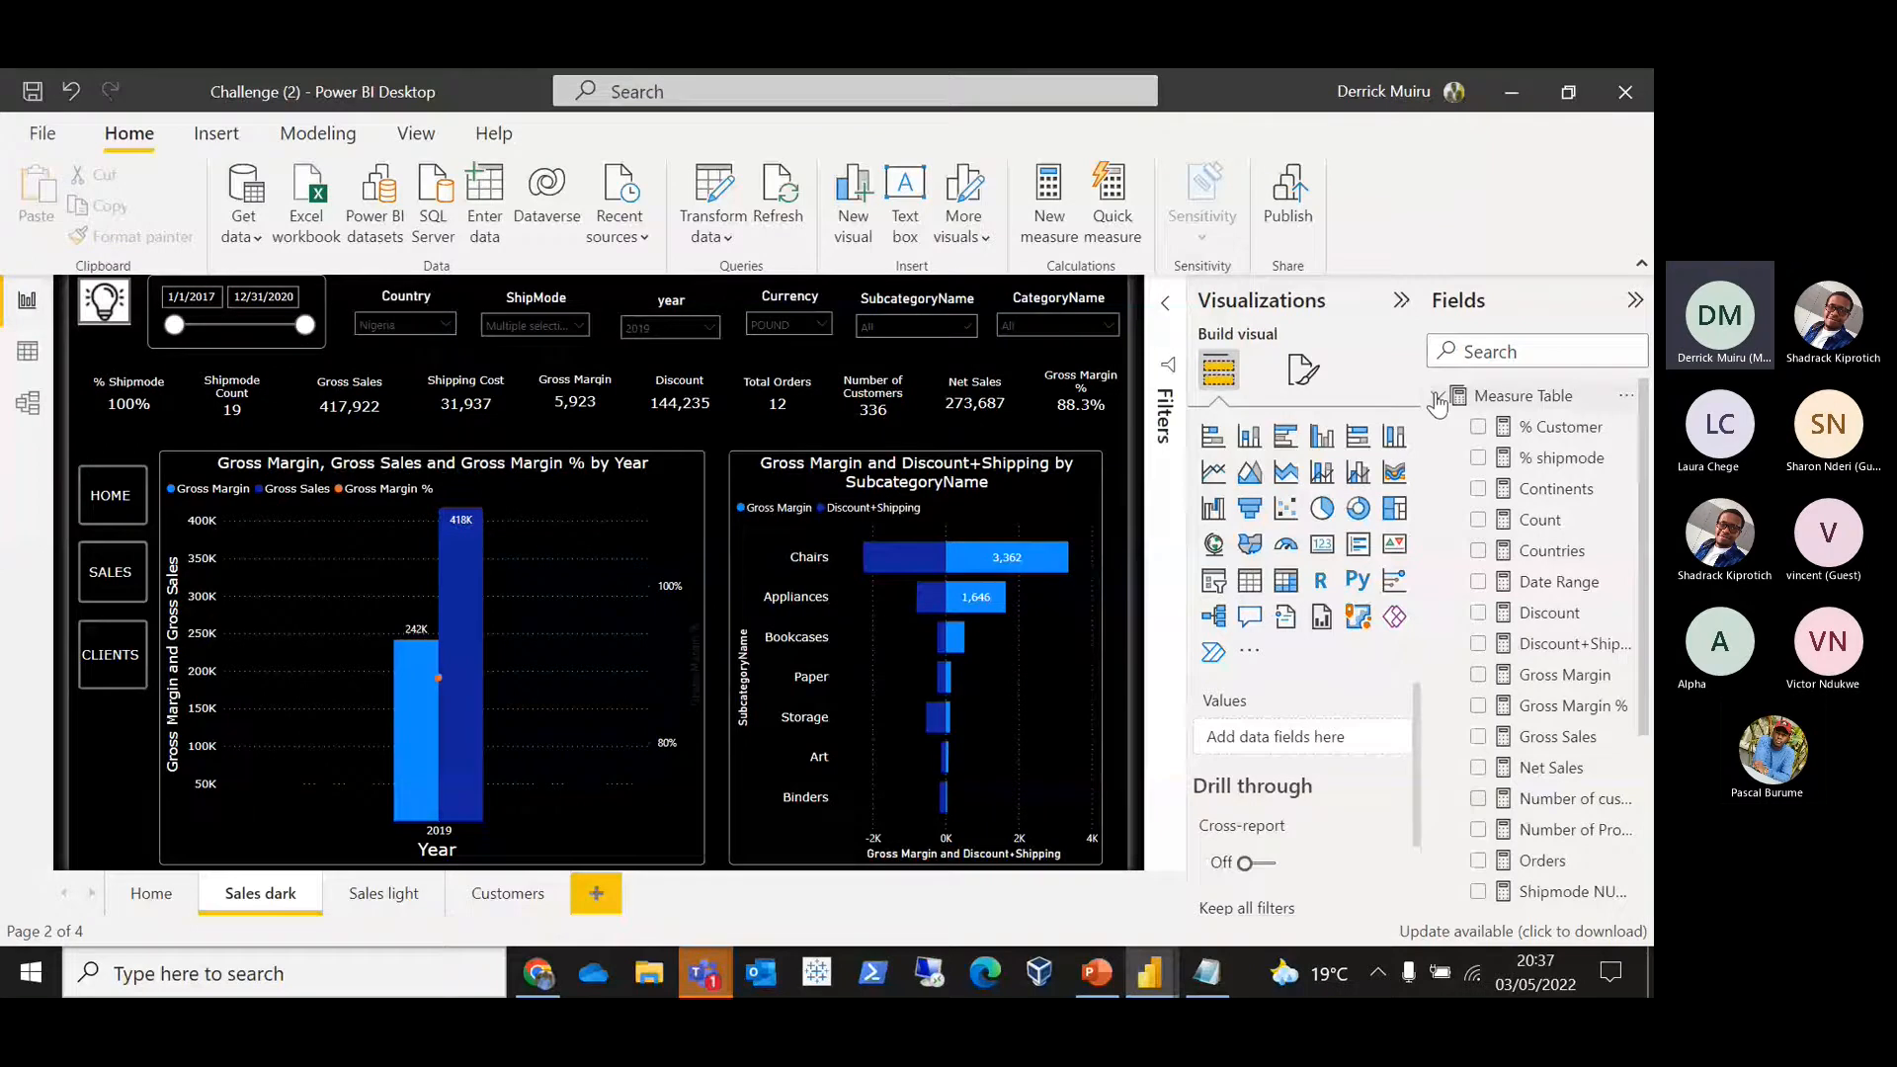
Step: In the data view, start a manually entered table and name it Currency 3
left_click(1438, 397)
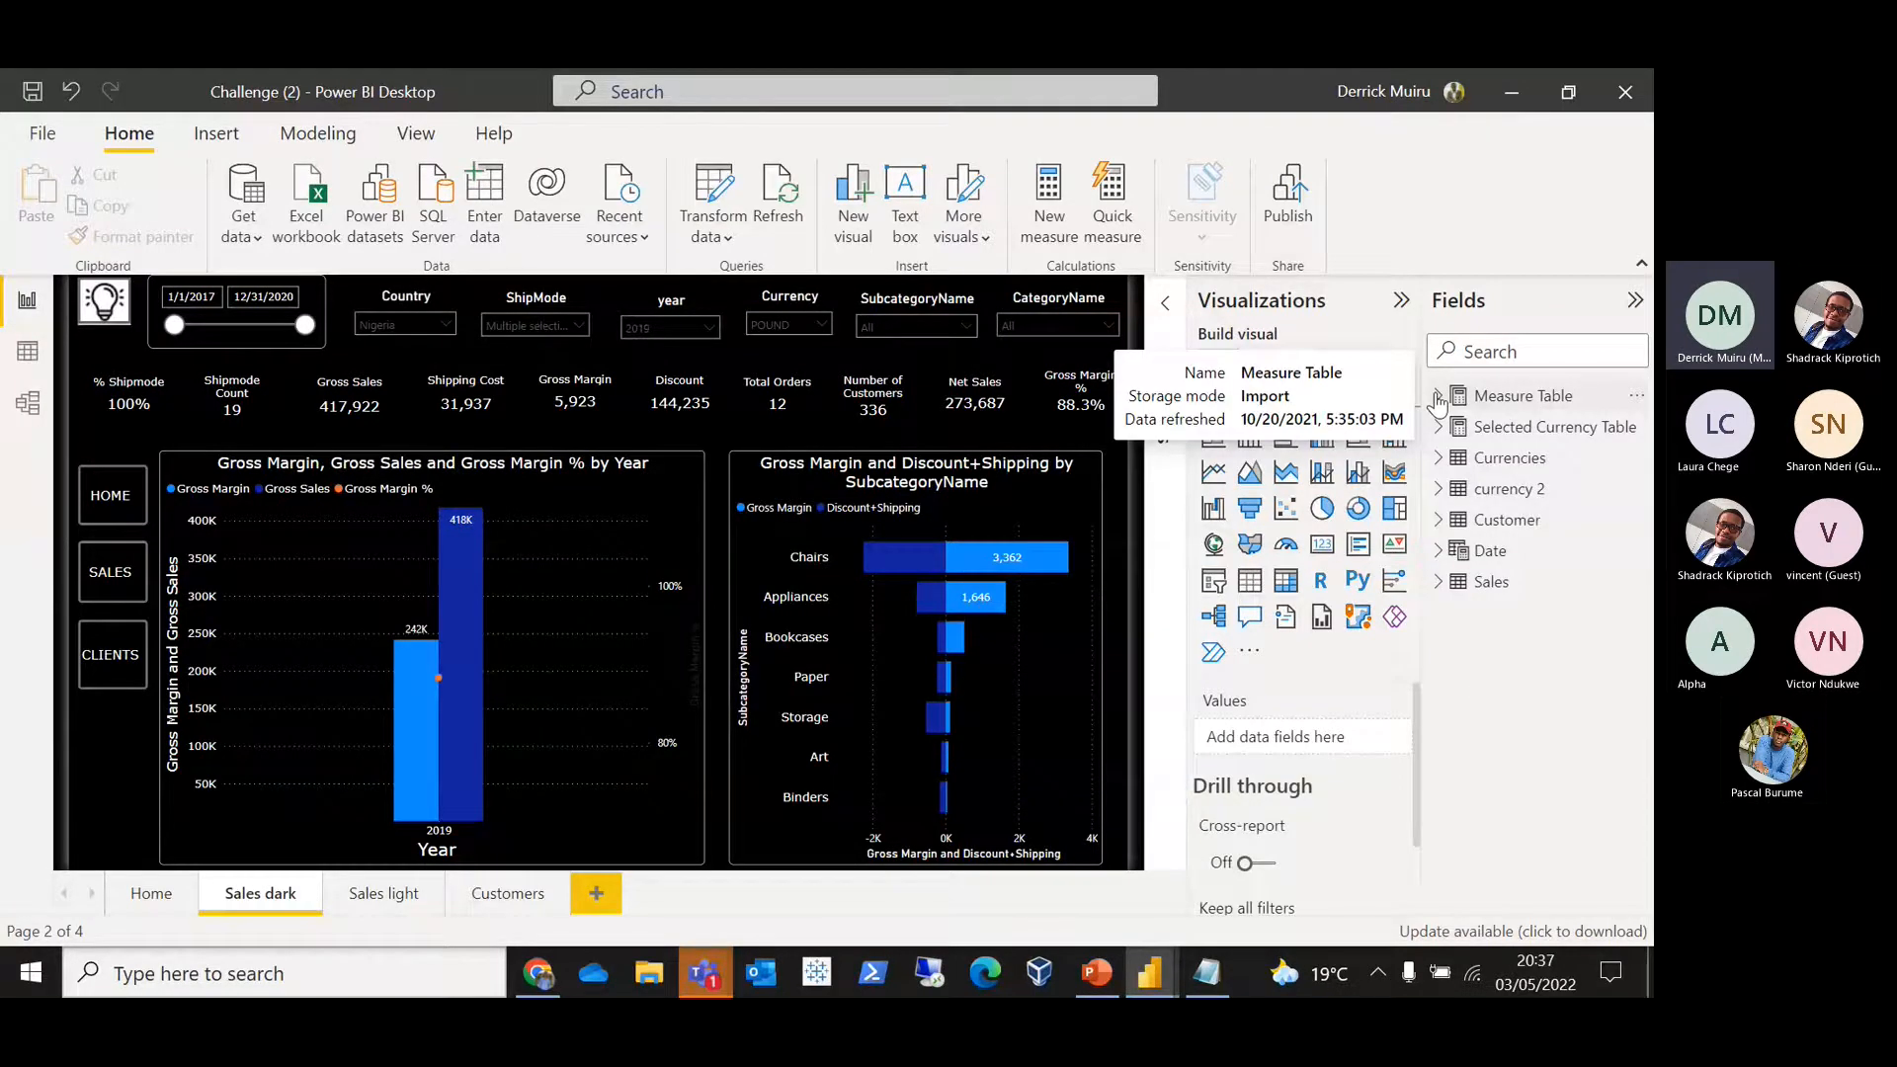
left_click(27, 355)
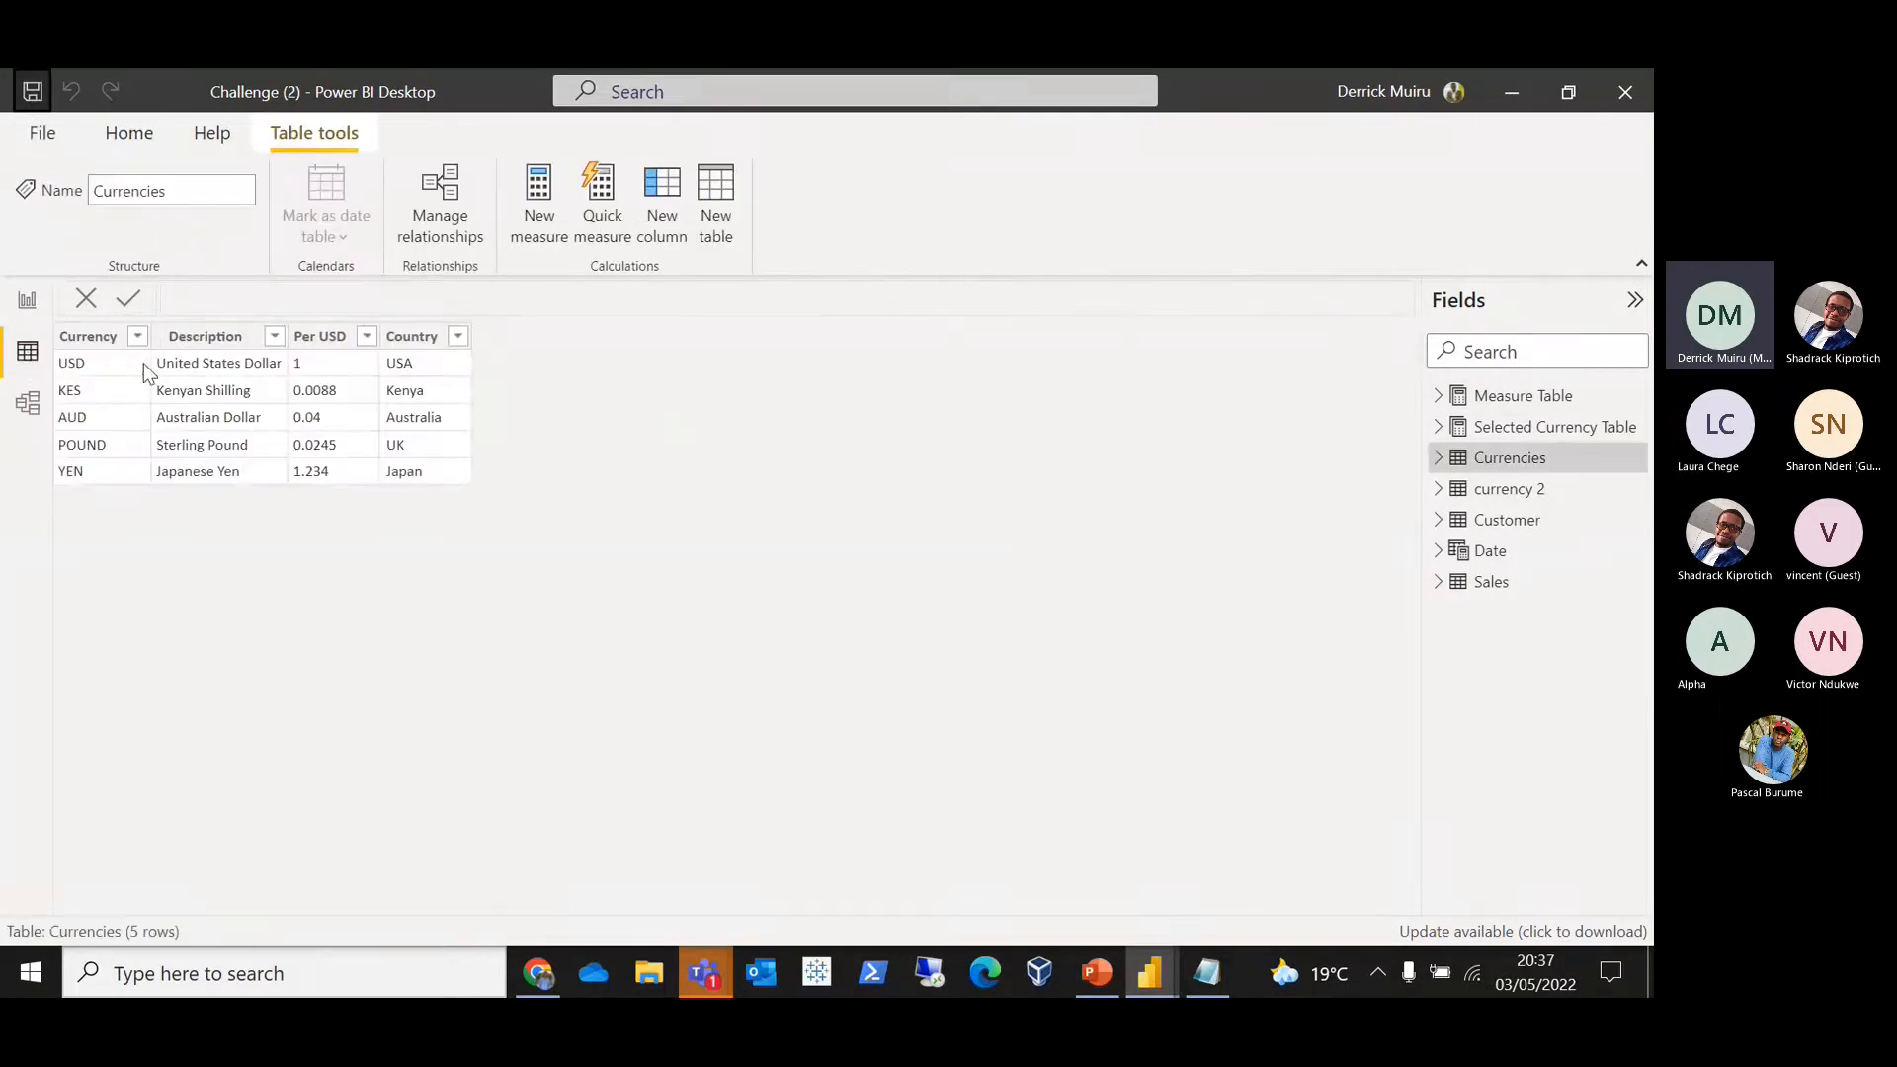
left_click(120, 144)
left_click(432, 215)
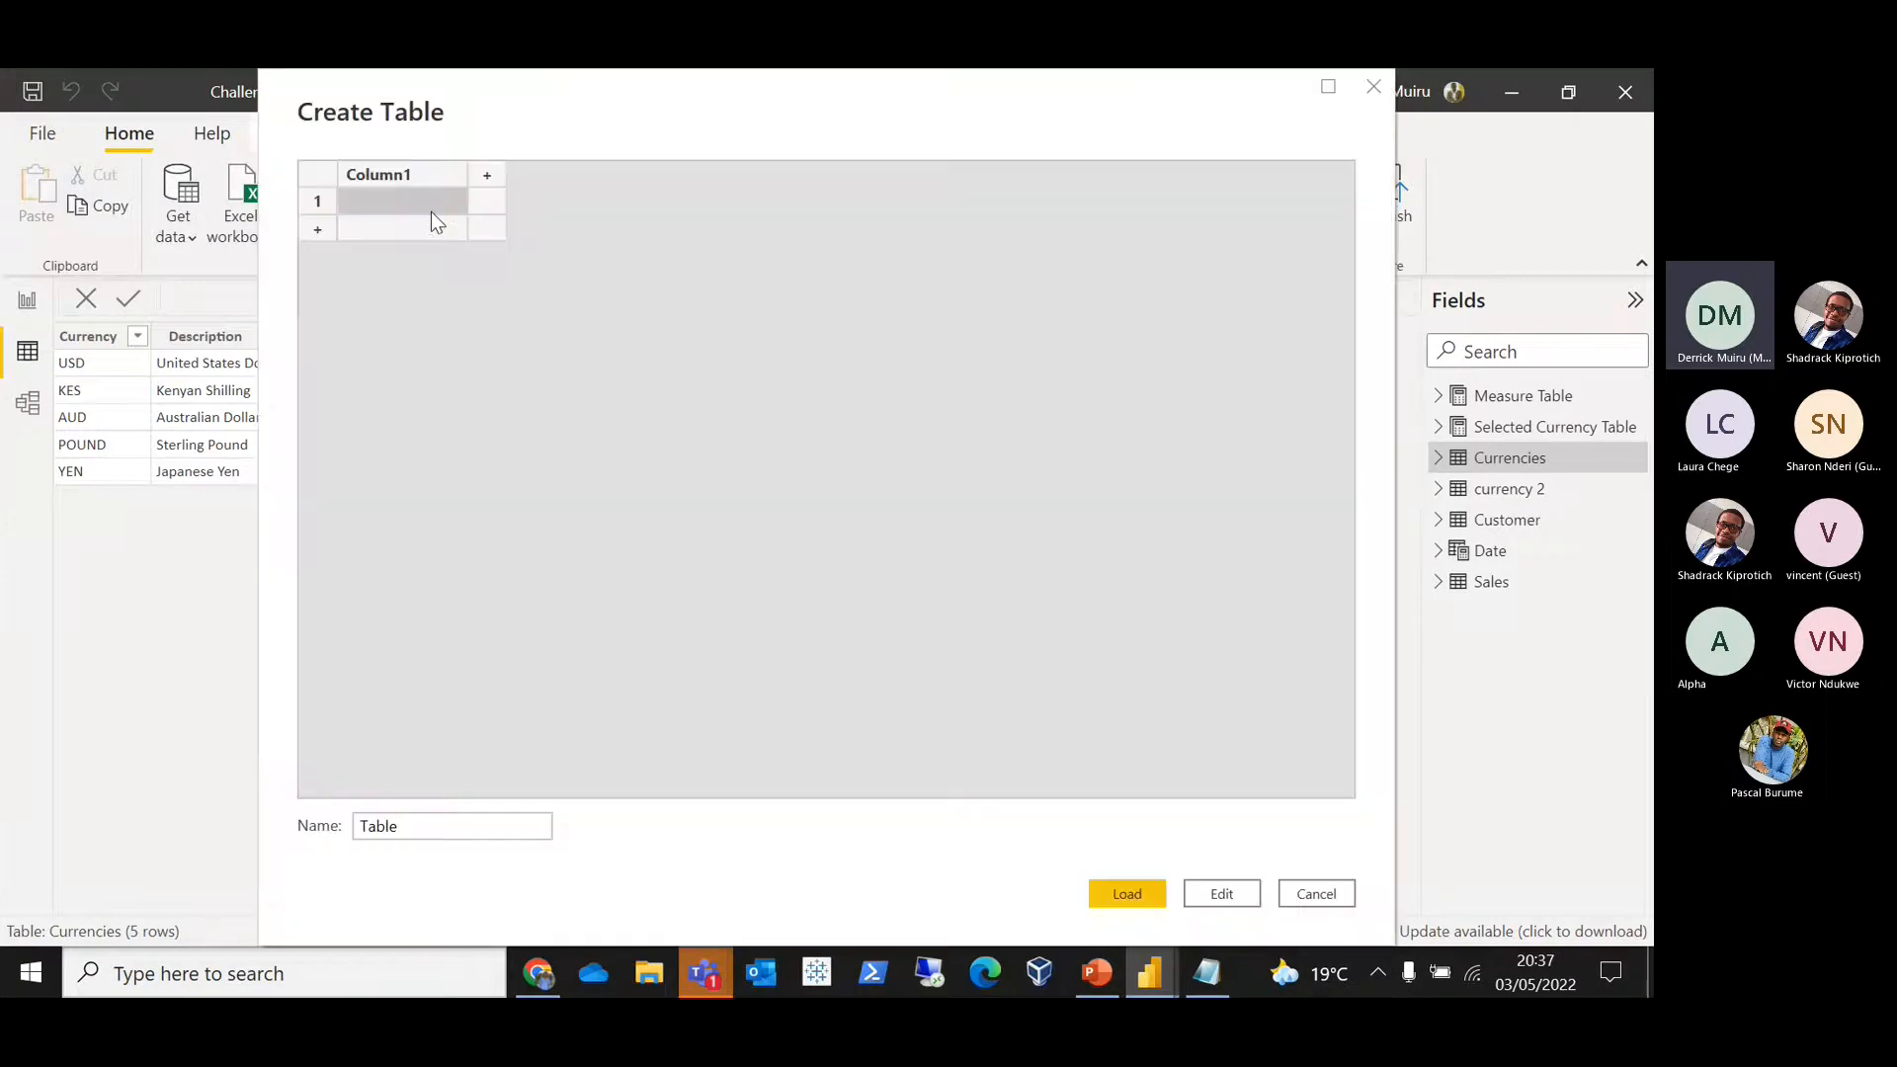
double_click(419, 824)
key("BackSpace")
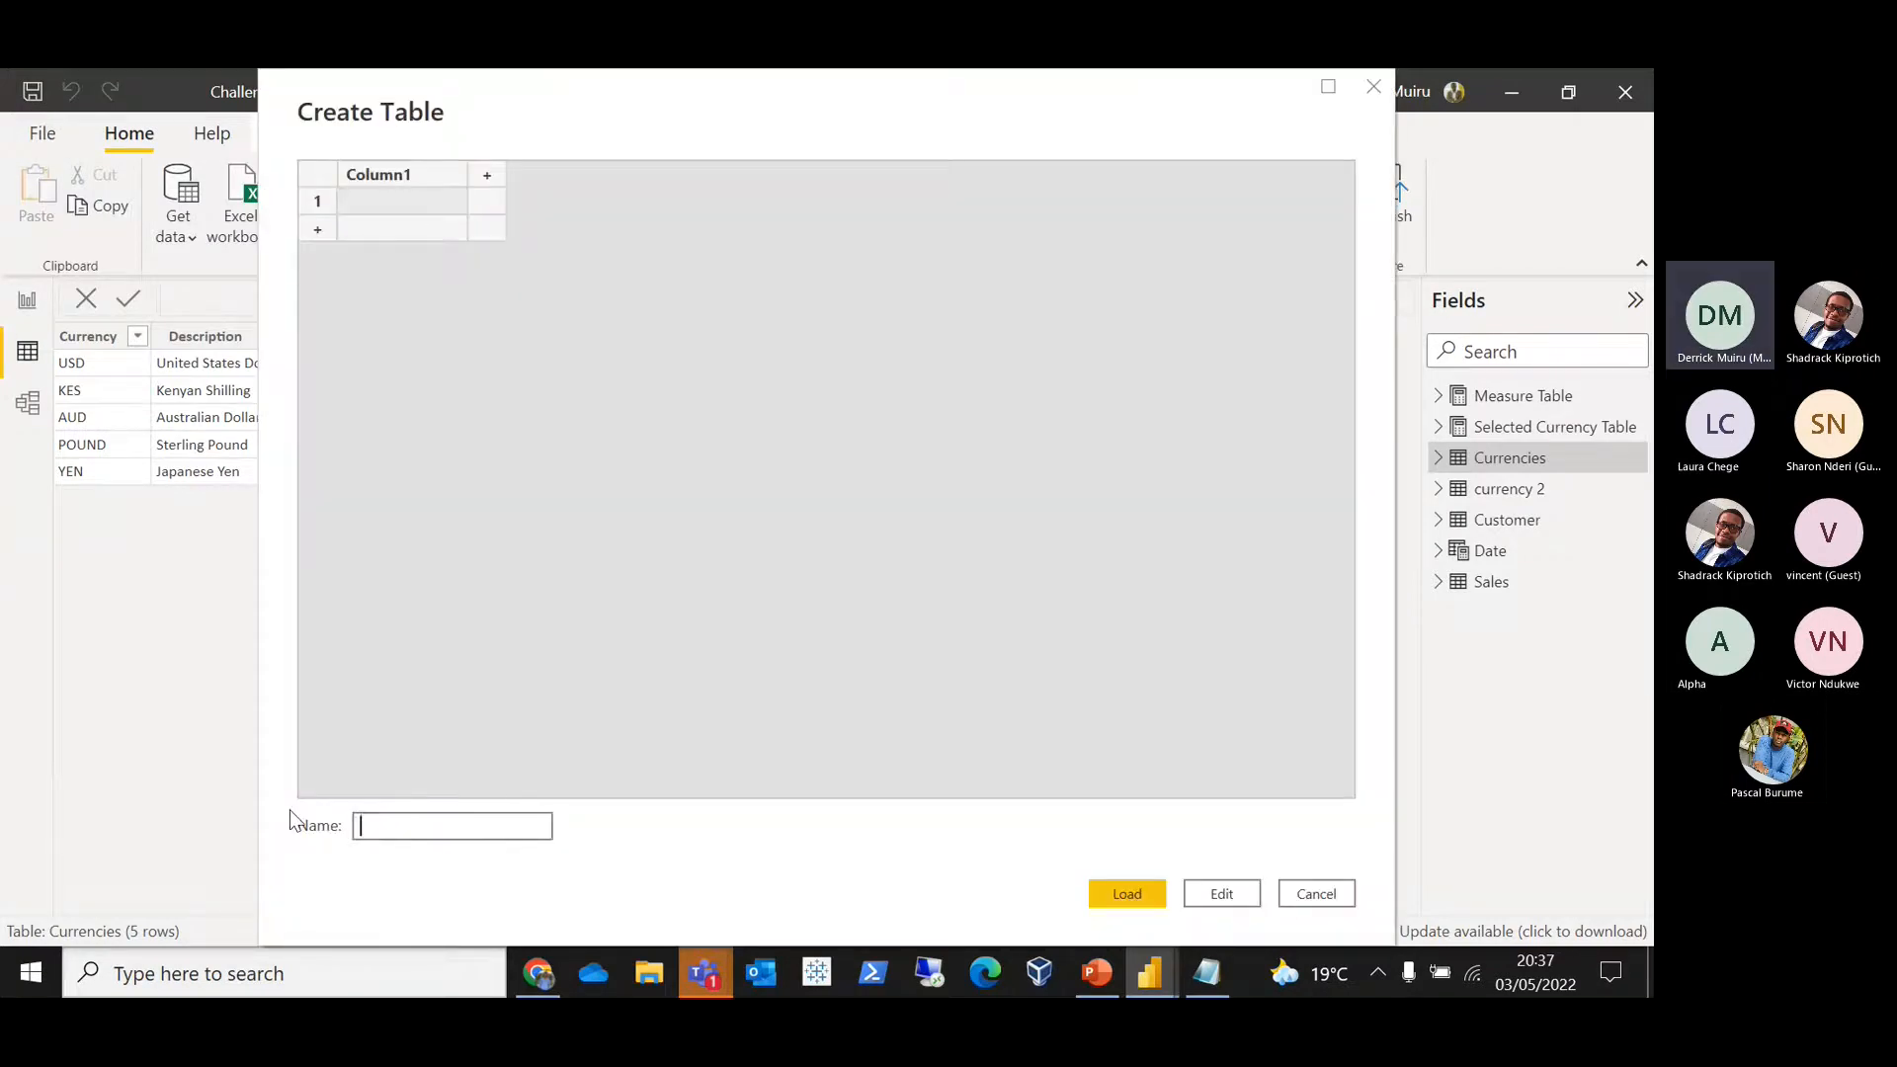
type("Currenc")
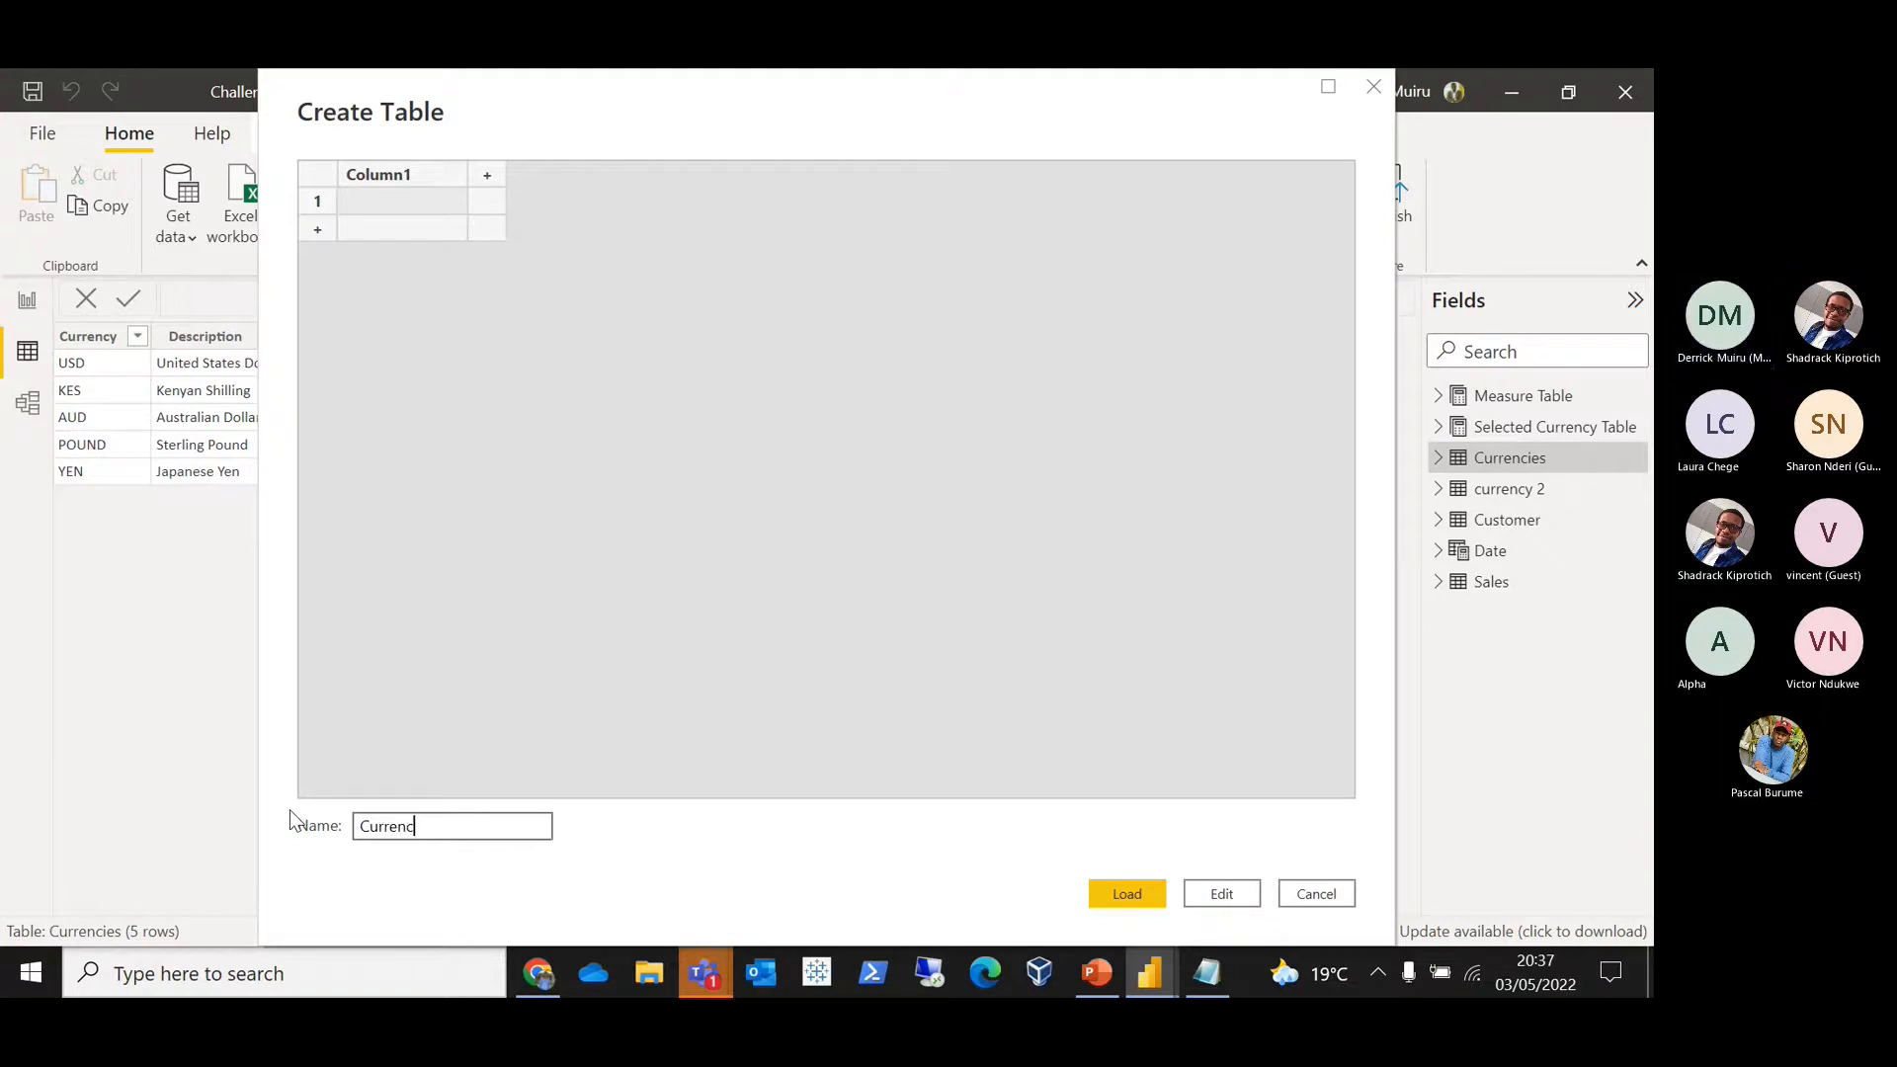
type("y 3")
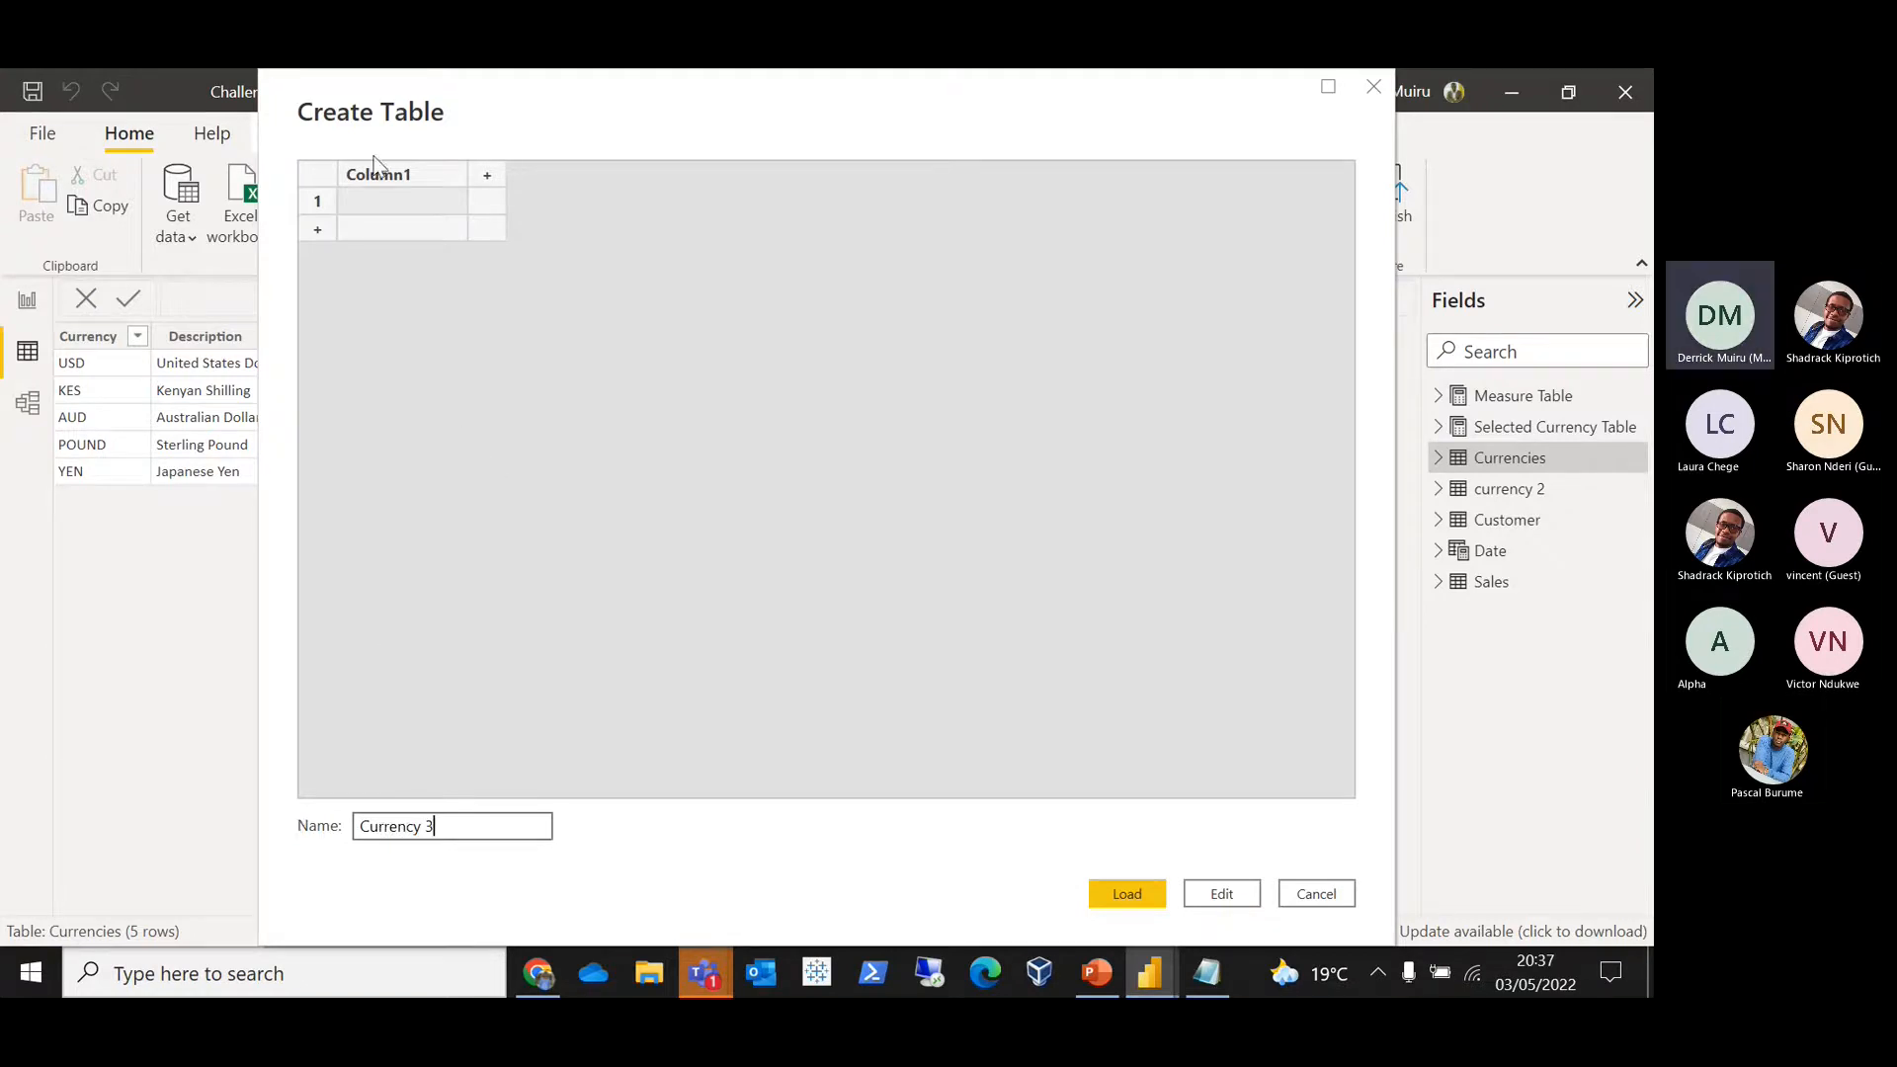
Step: Rename the new table's first column to Currency and enter USD in its first row
double_click(410, 170)
left_click(411, 170)
key("BackSpace")
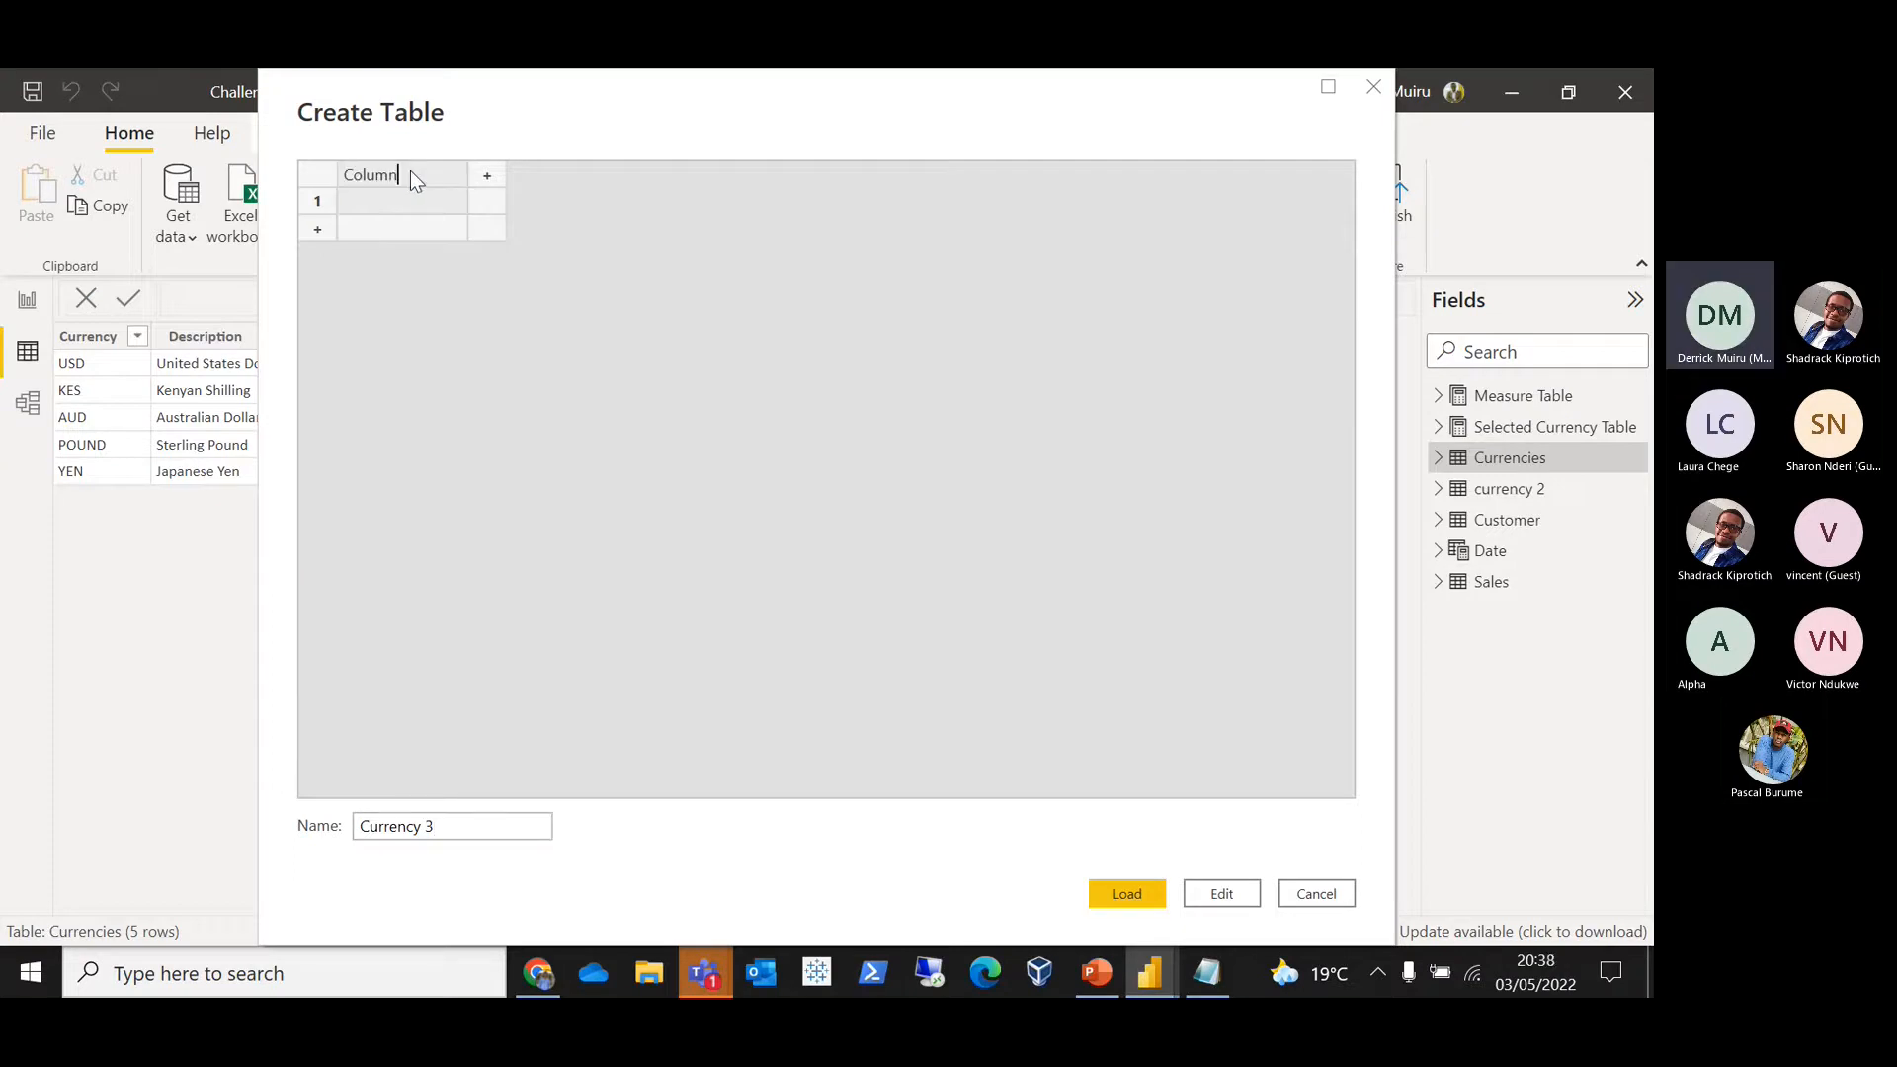
type("Currency")
left_click(398, 198)
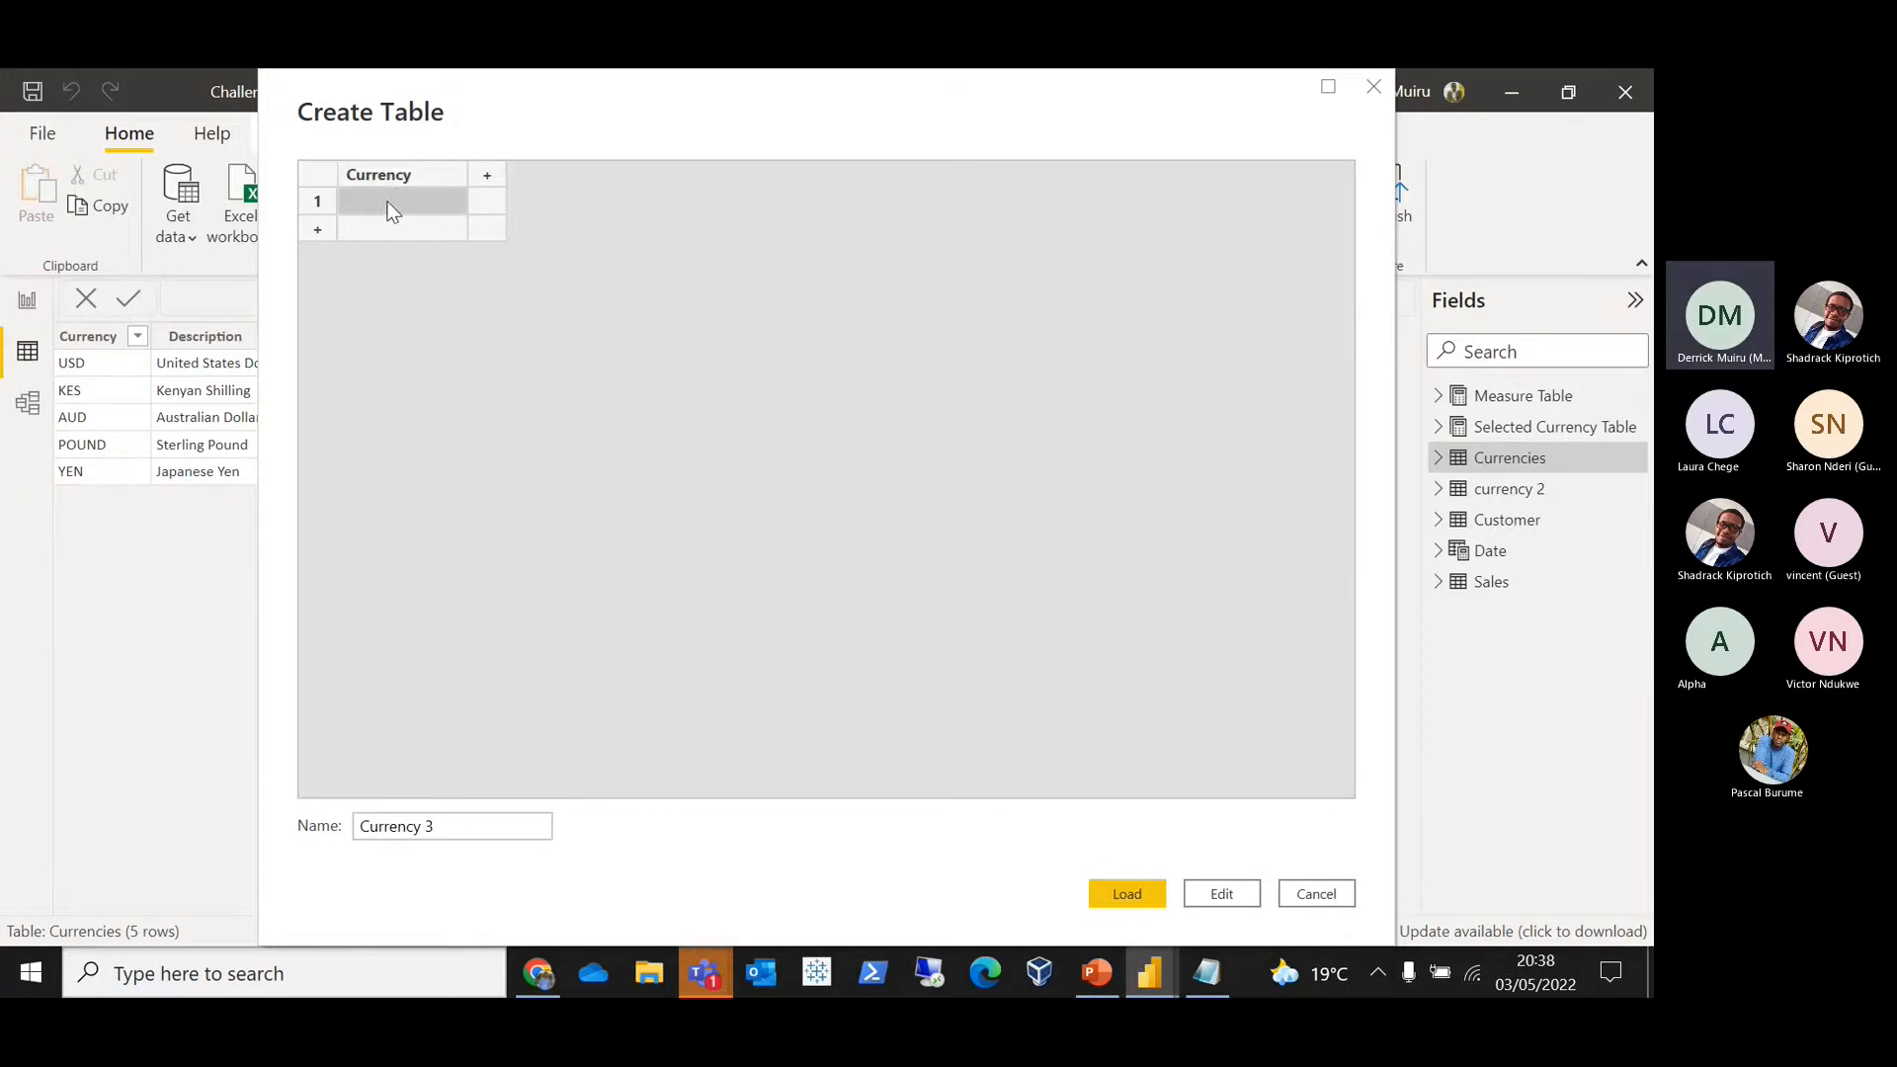
left_click(392, 203)
type("USD")
Step: Add KES, TSH, RSA and YEN as the next four rows of the Currency column
left_click(369, 224)
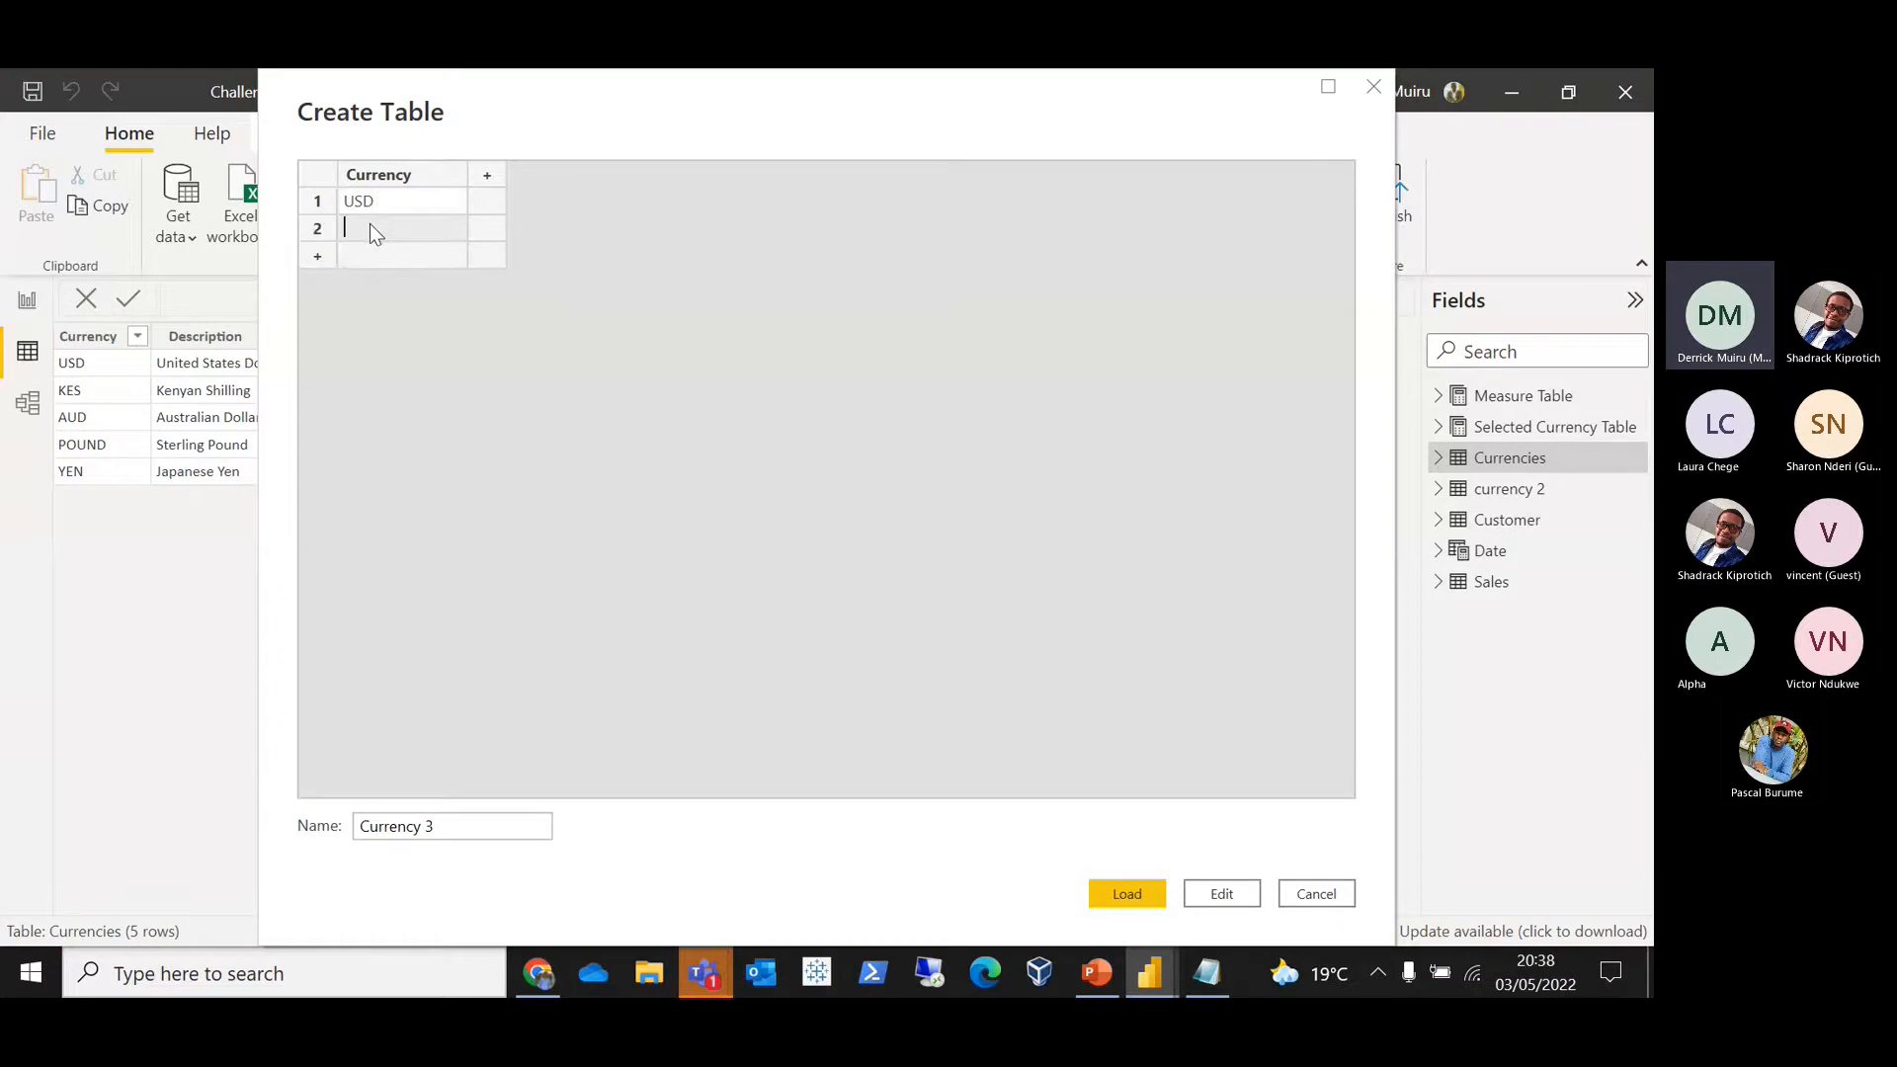
left_click(349, 259)
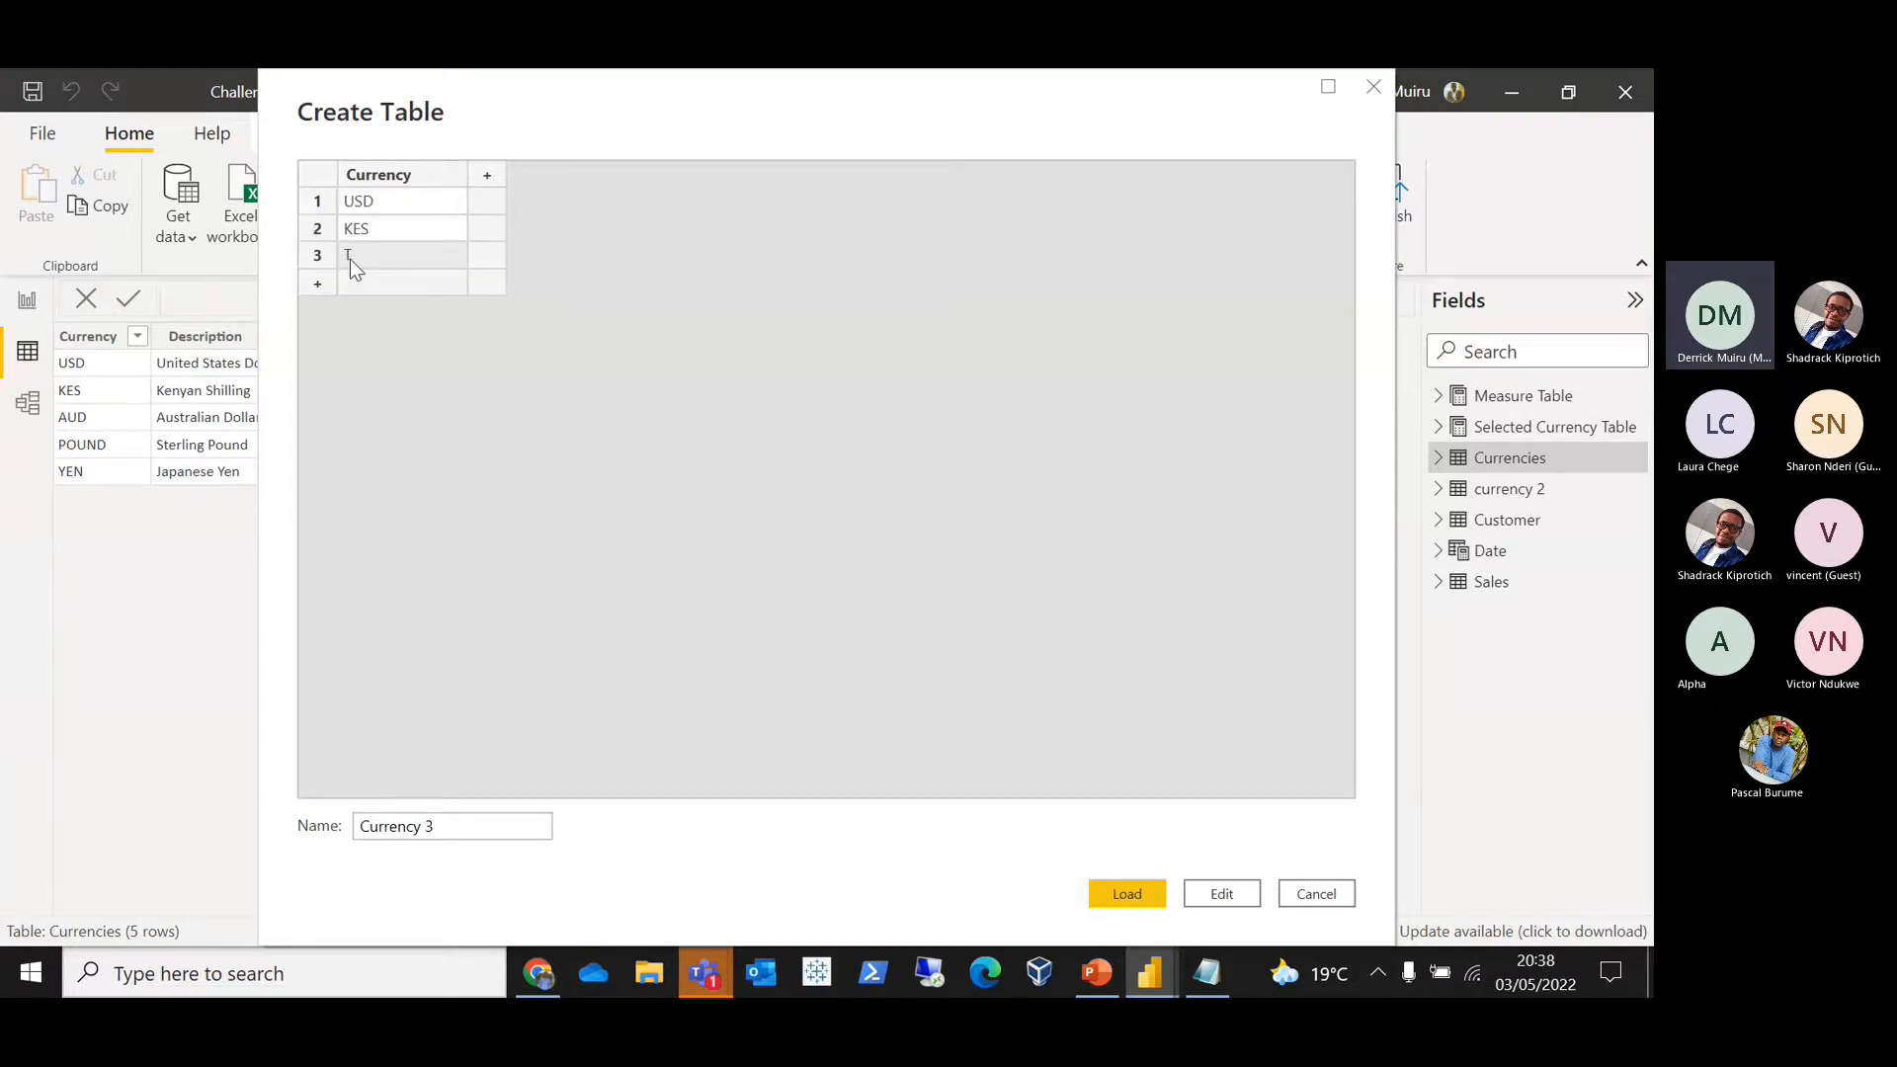
type("TZ")
key("BackSpace")
type("S")
left_click(347, 283)
type("RSA")
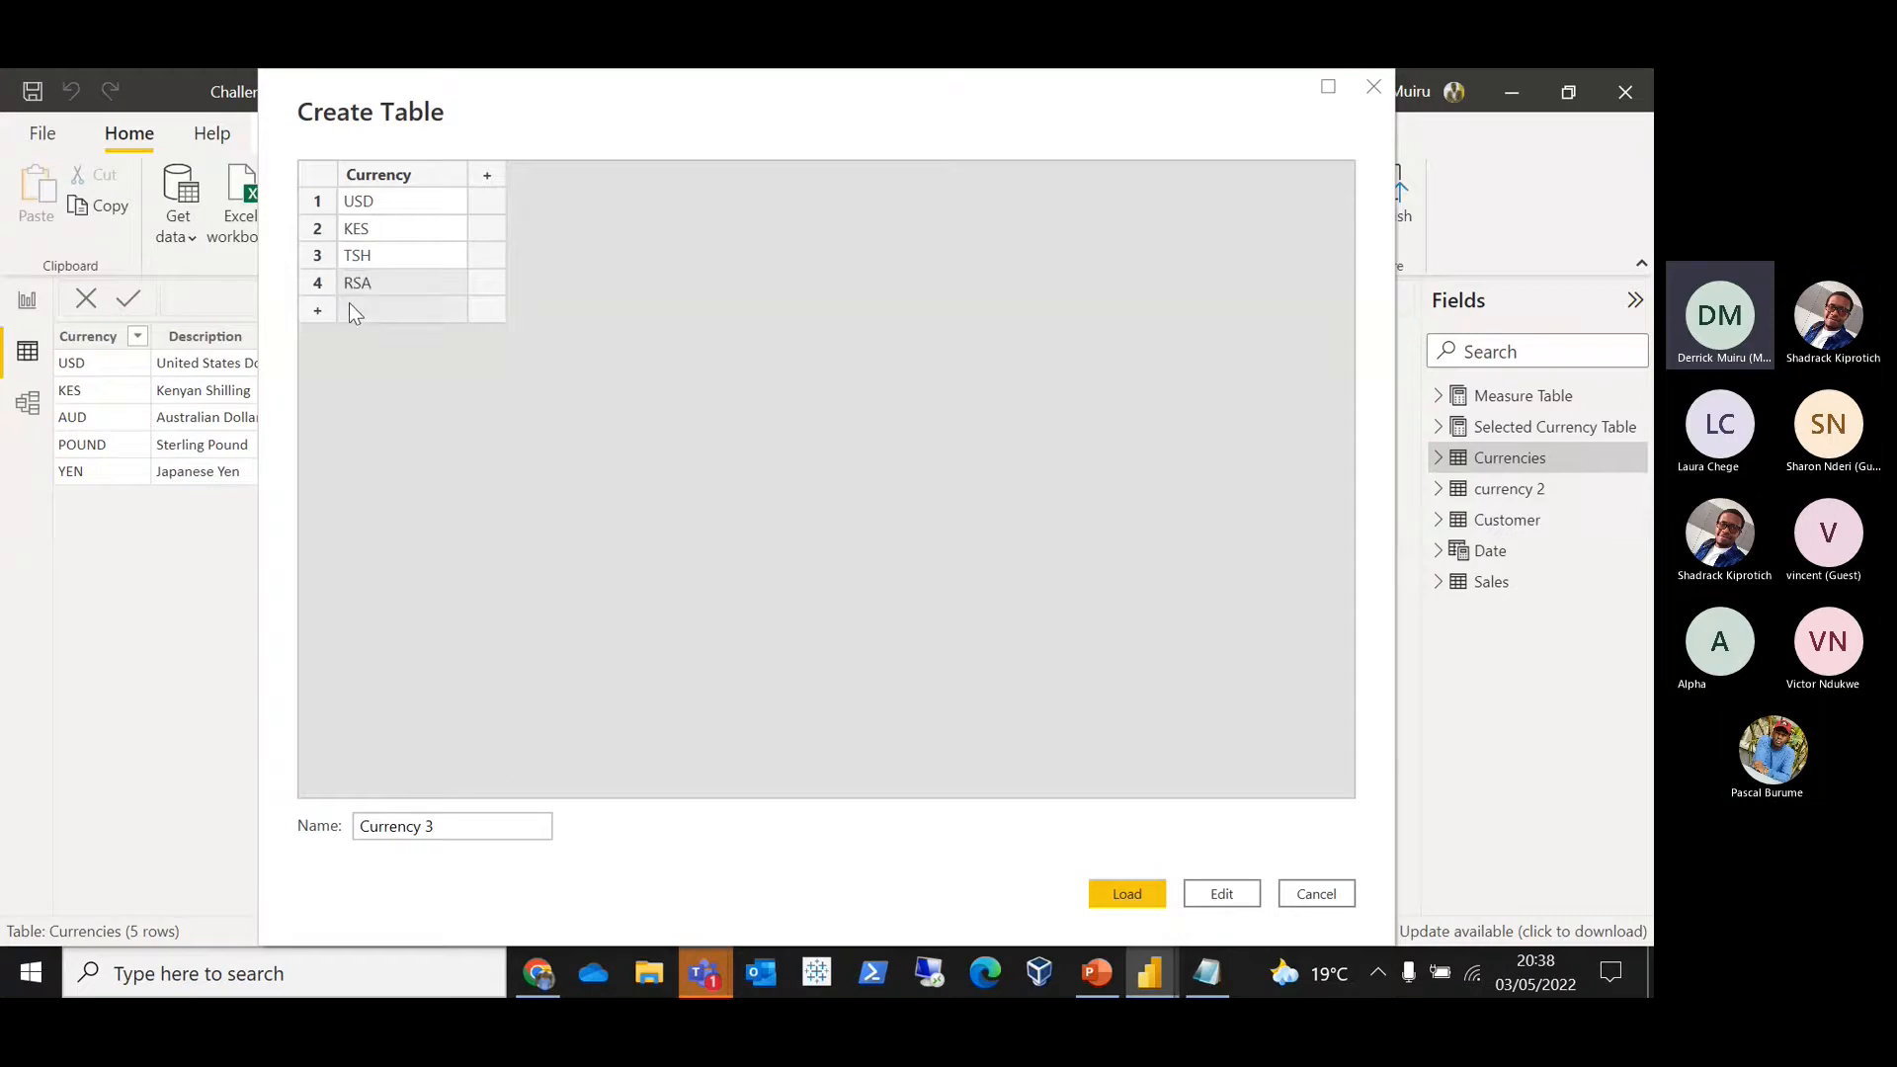
left_click(353, 313)
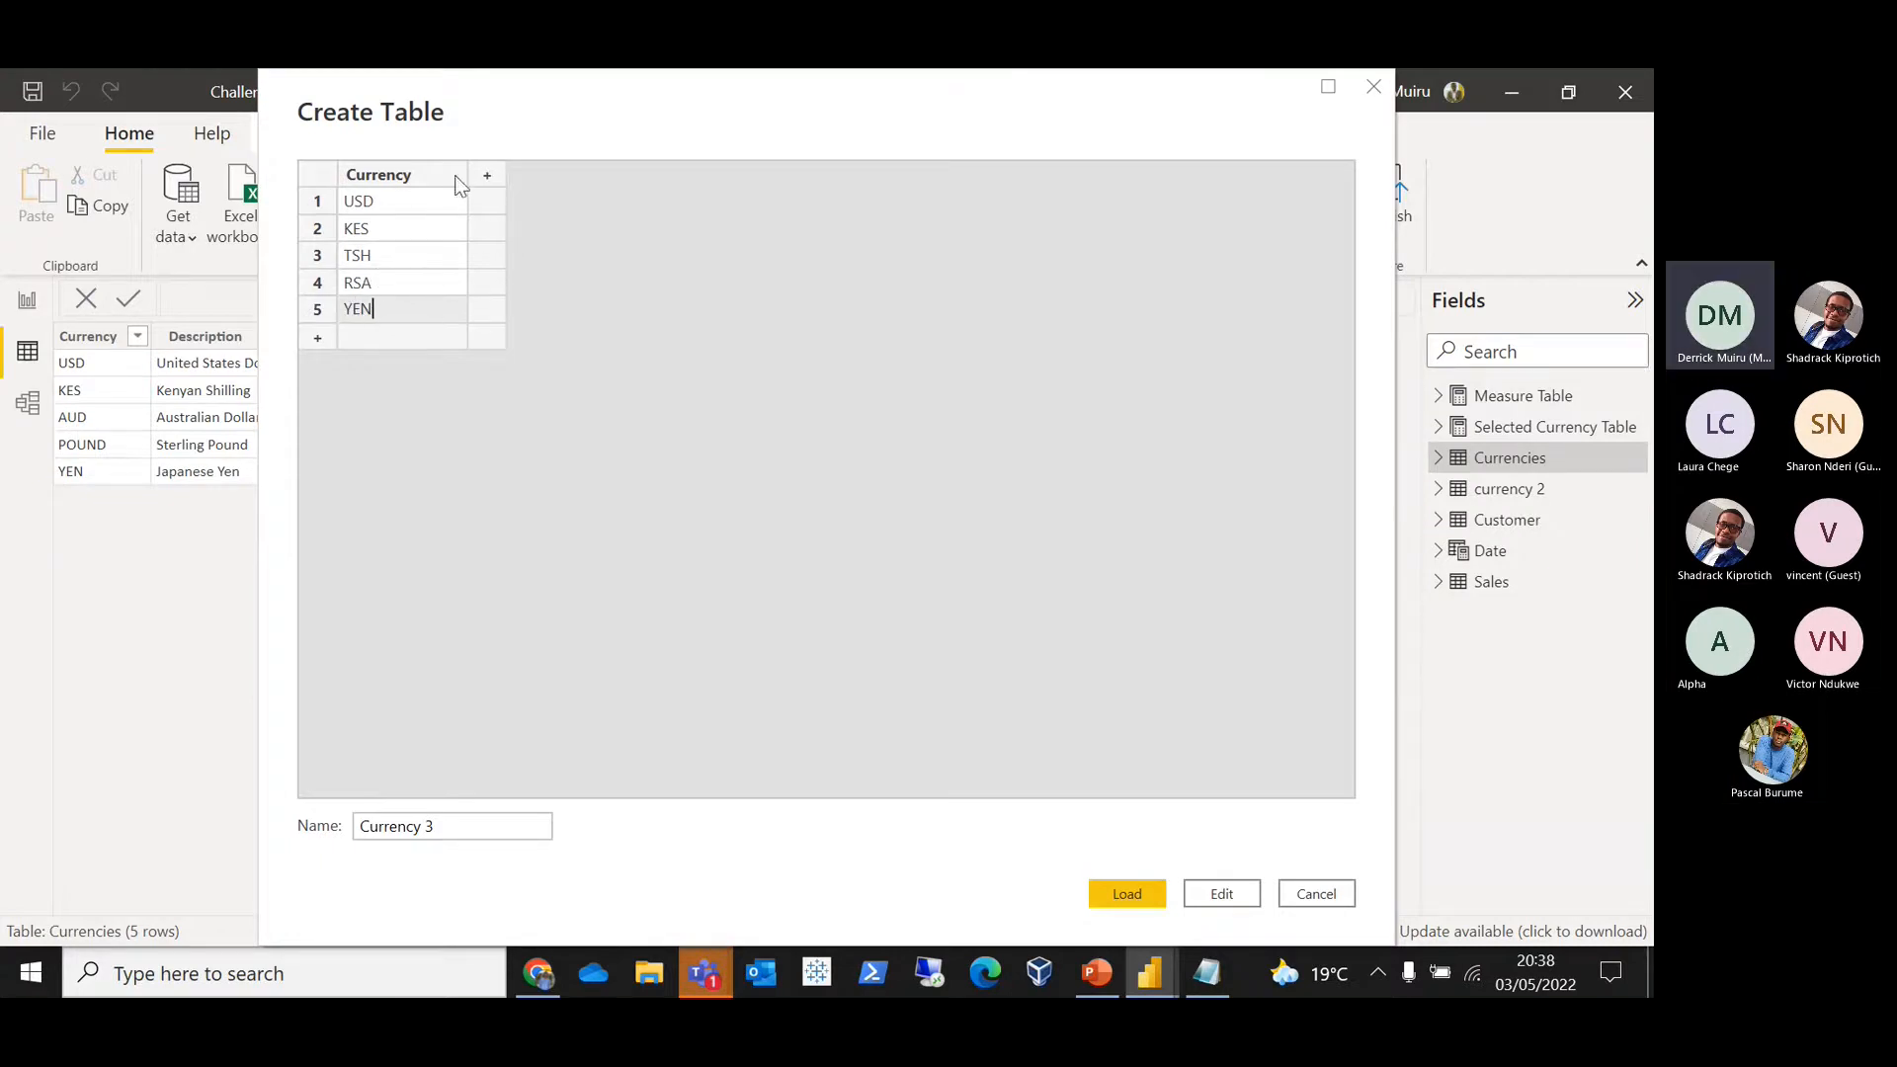
Step: Add a second column named Per USD and enter 1 for USD and 0.0088 for KES
left_click(488, 179)
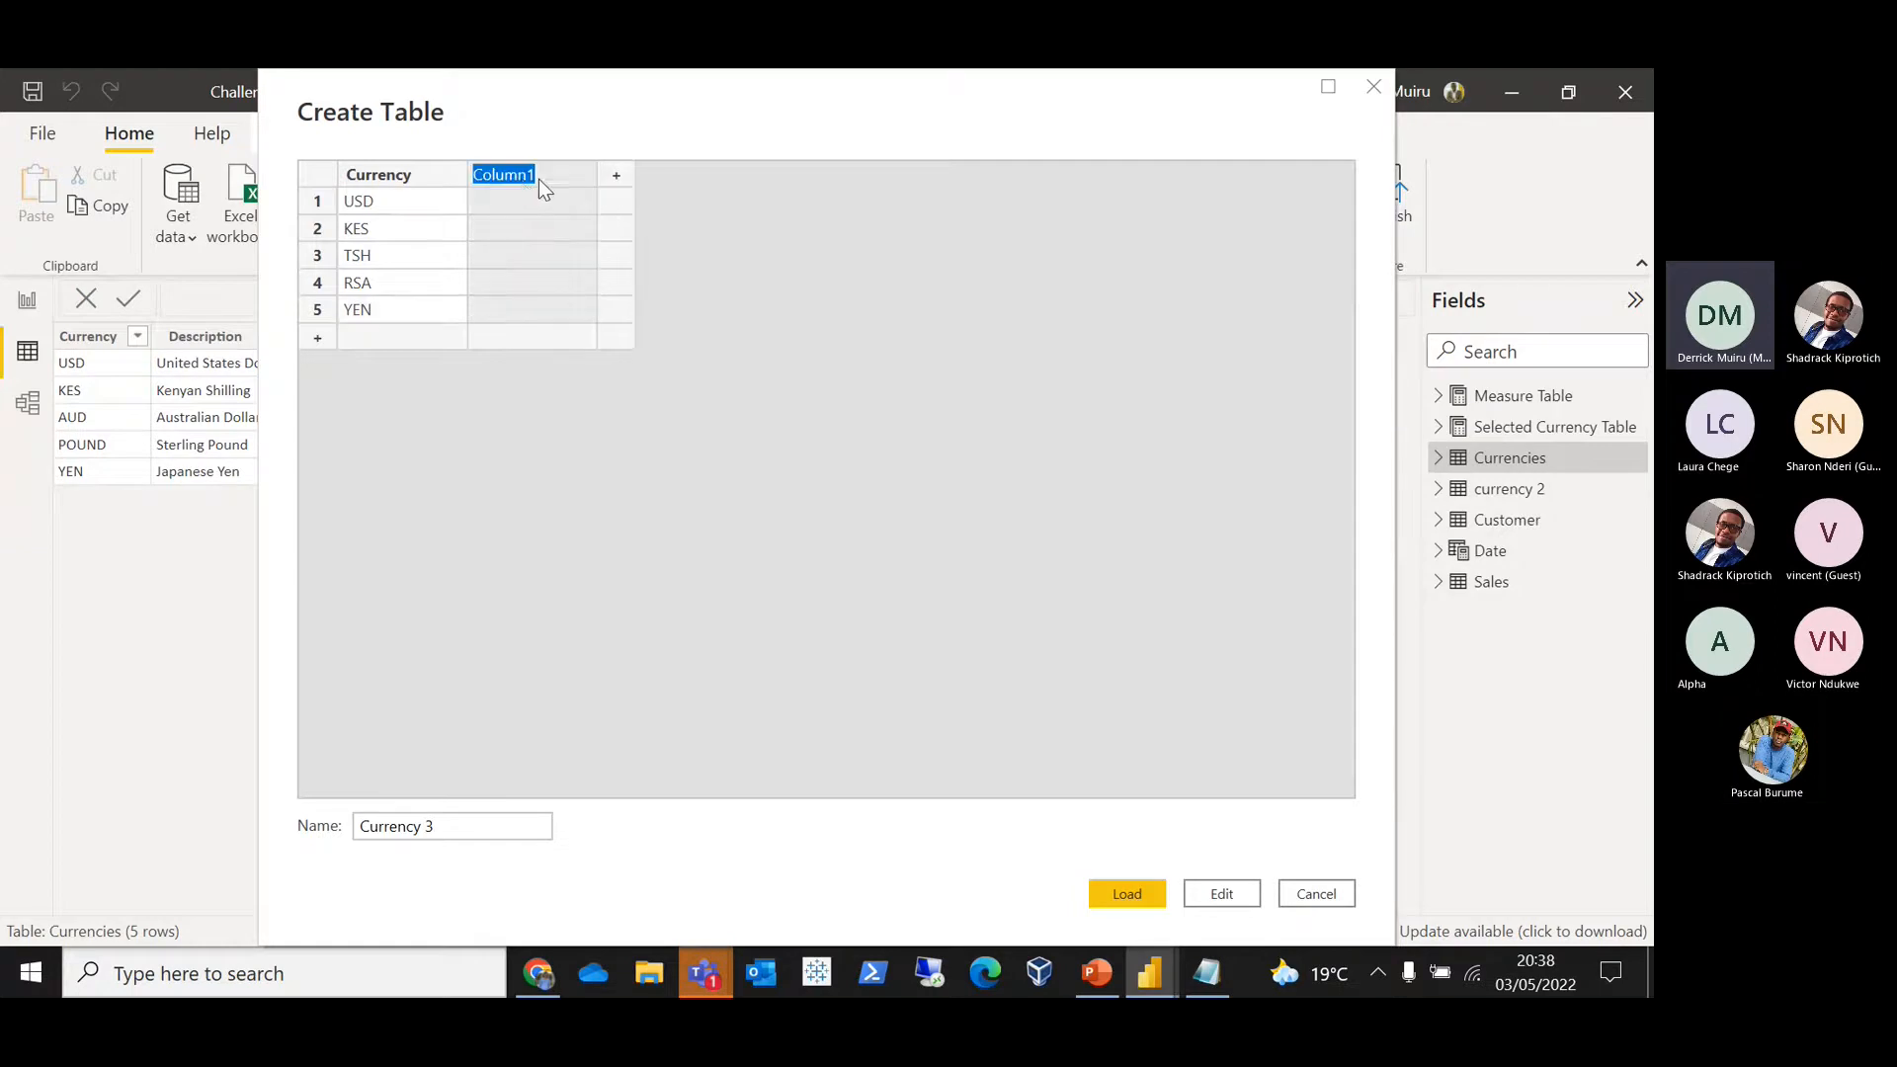
type("Per USD")
left_click(403, 209)
left_click(490, 203)
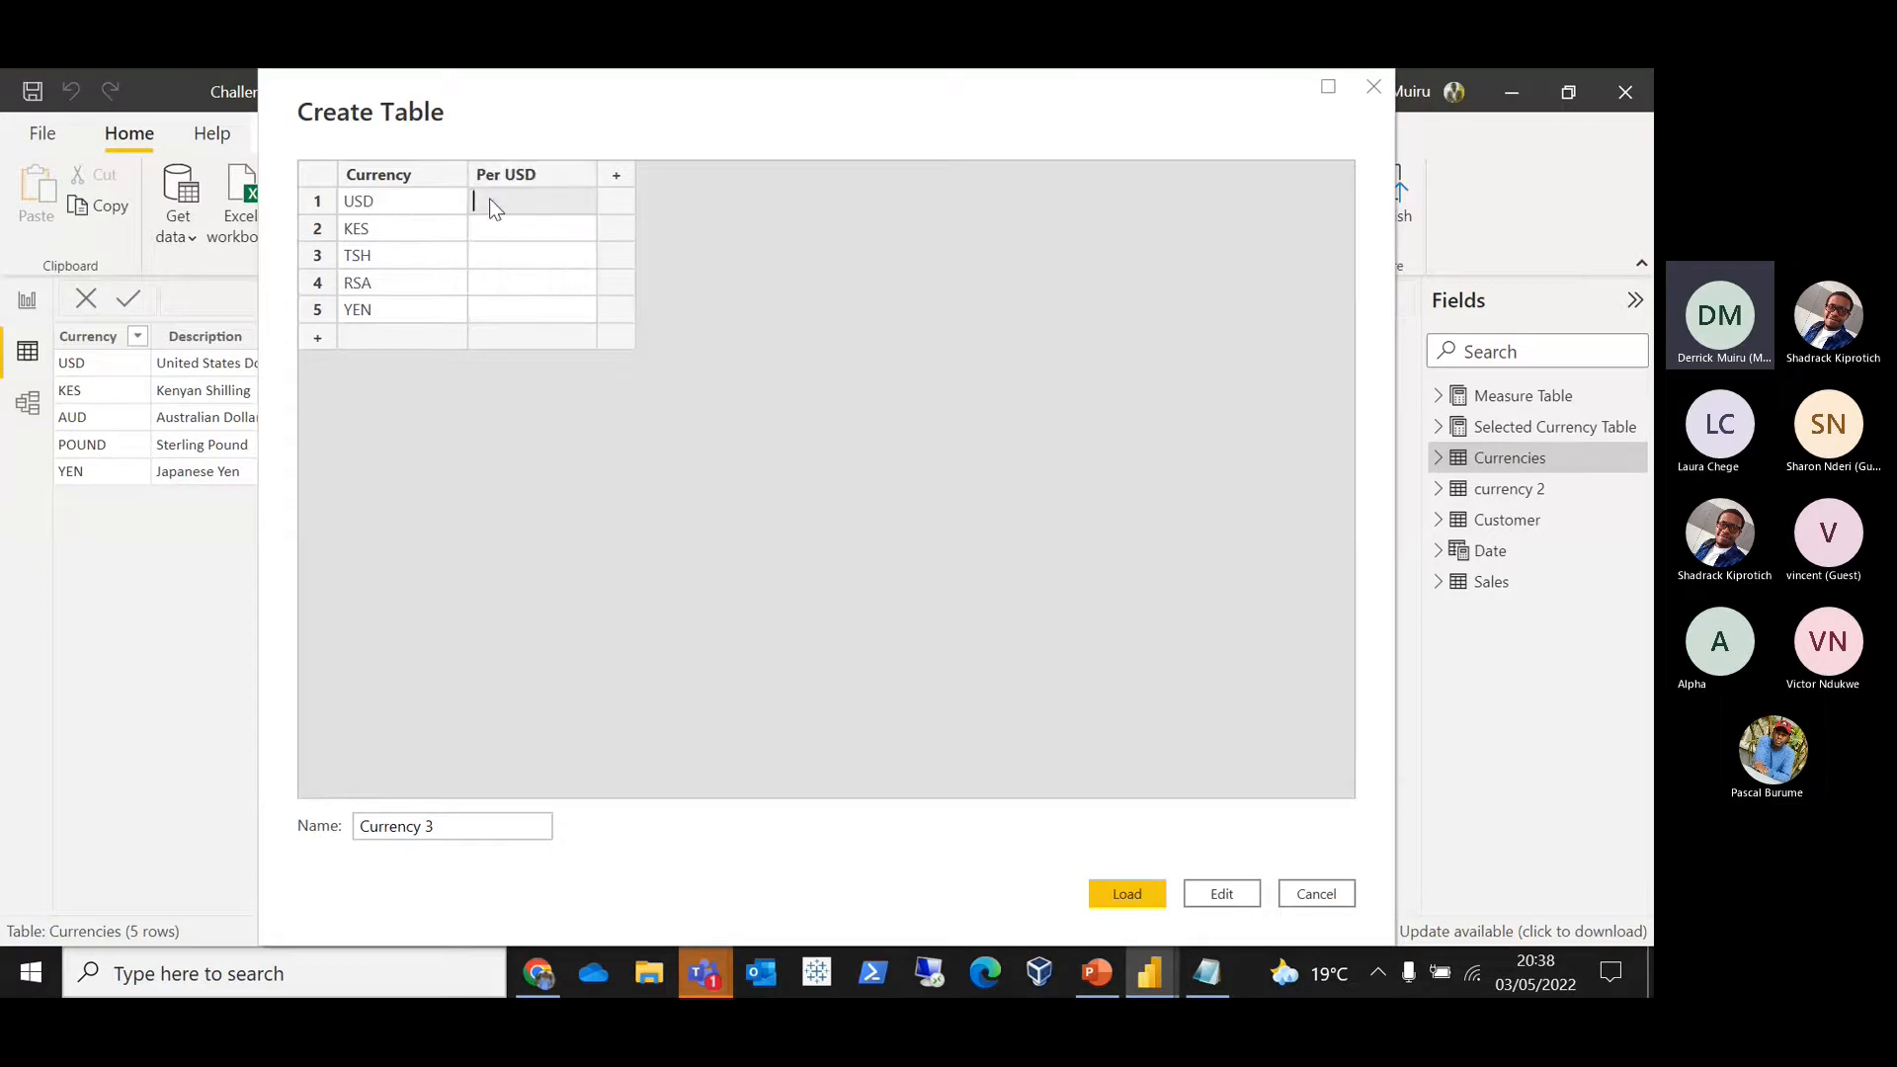
left_click(476, 237)
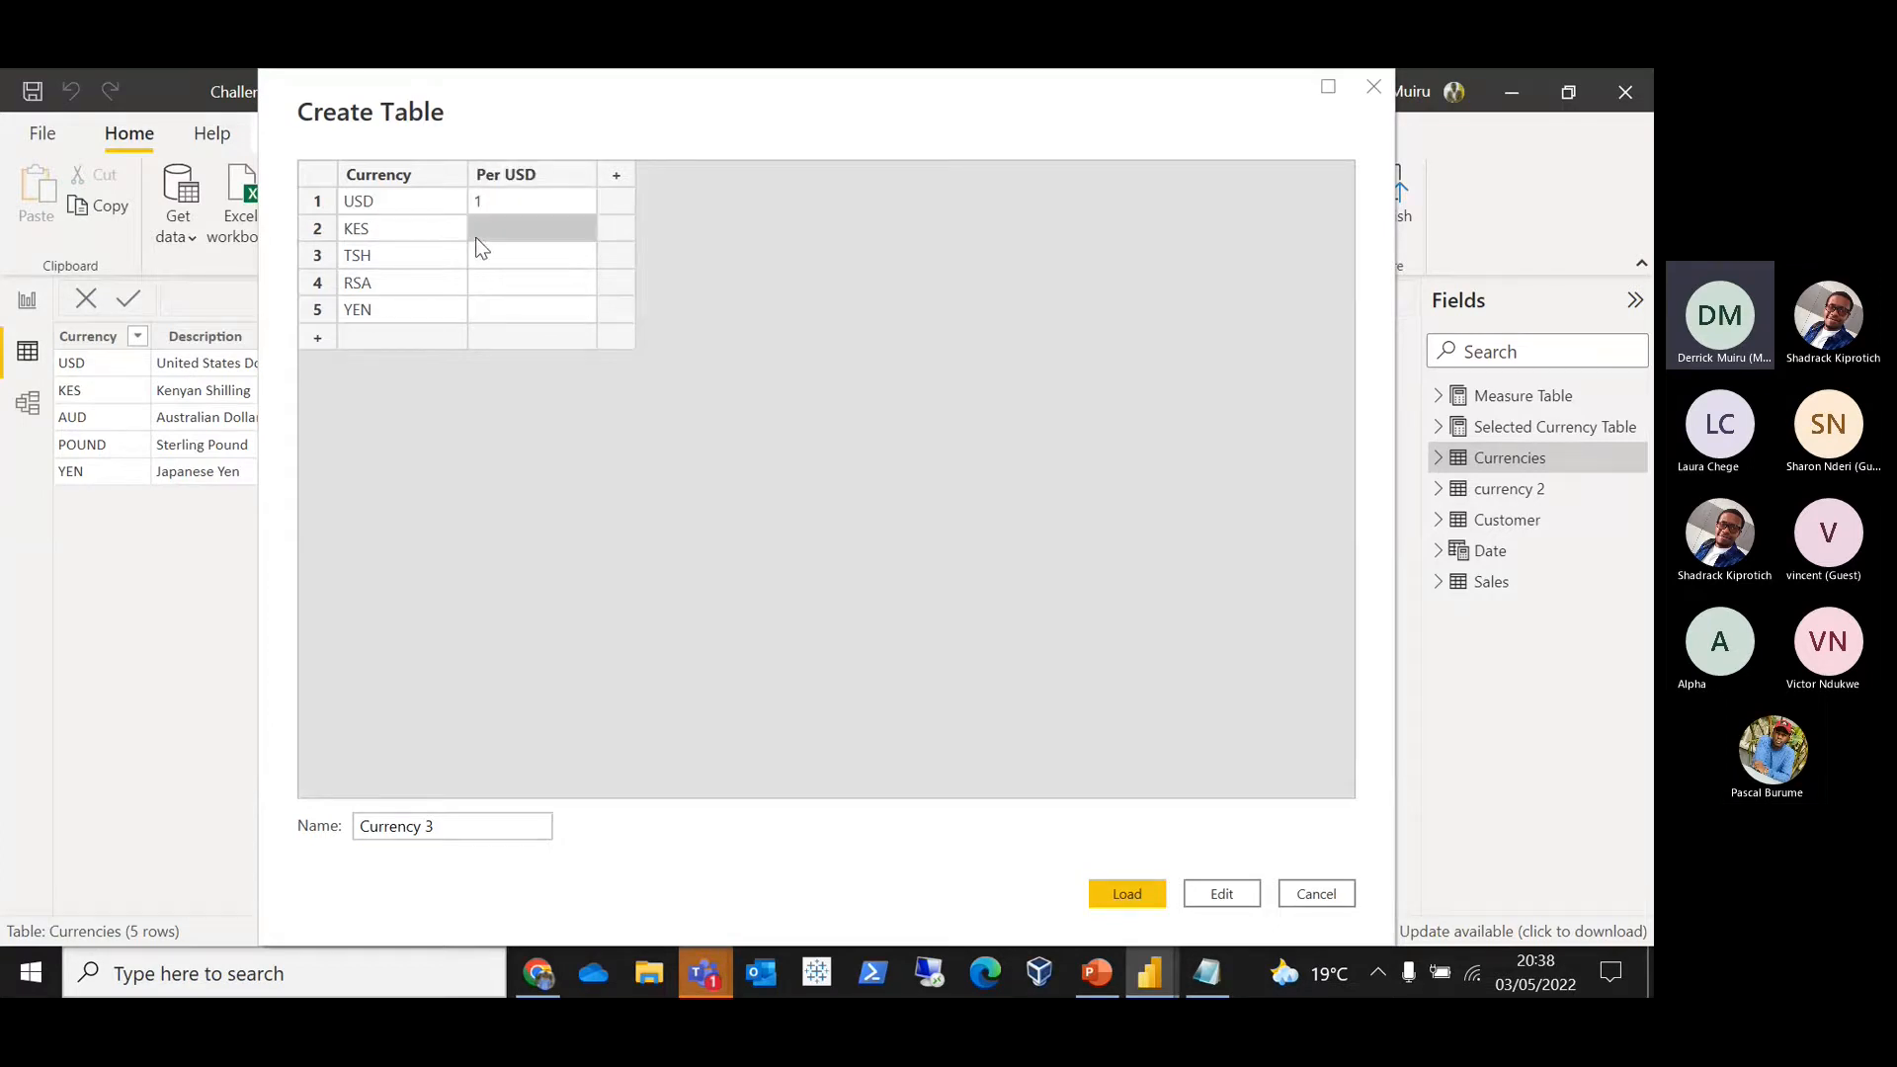
left_click(476, 238)
type("0.0088")
Step: Enter Per USD rates of 0.000095 for TSH, 0.02 for RSA and 1.234 for YEN, and load the table
left_click(476, 245)
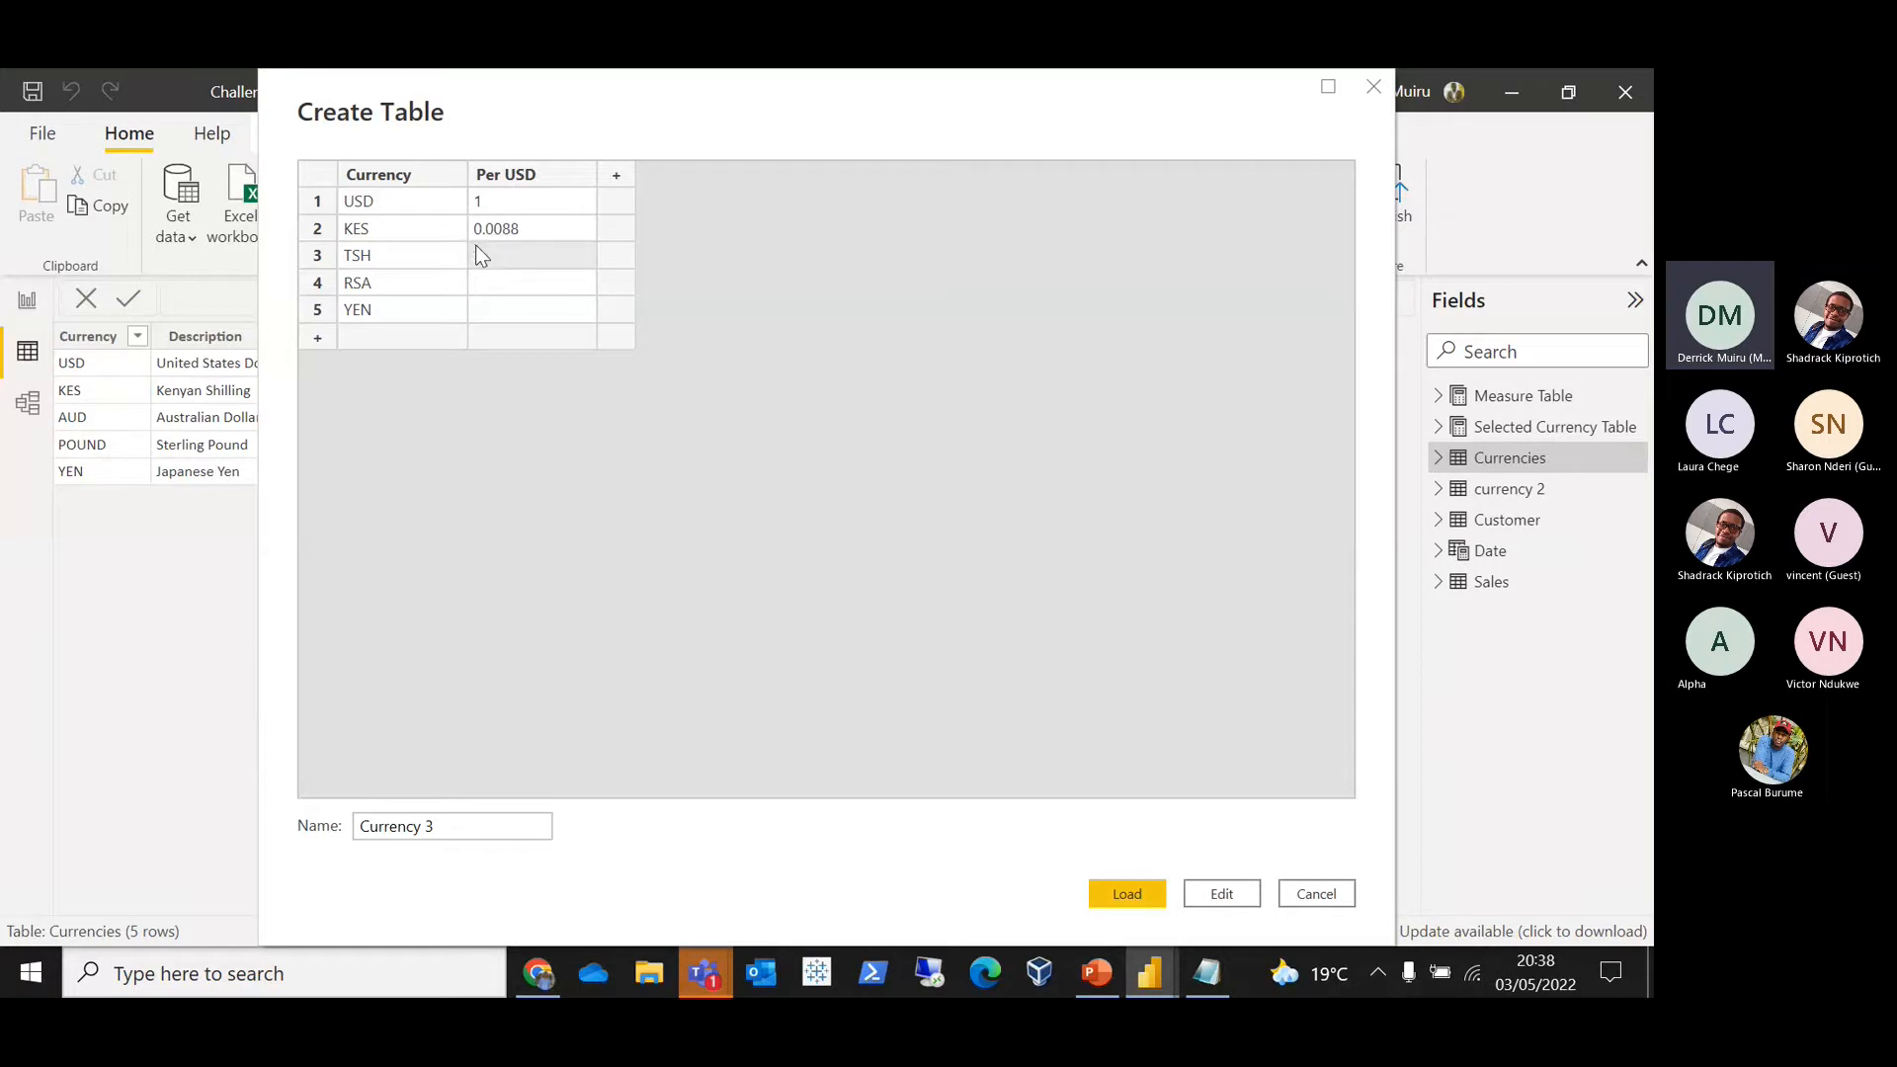
type("0.000095")
left_click(517, 282)
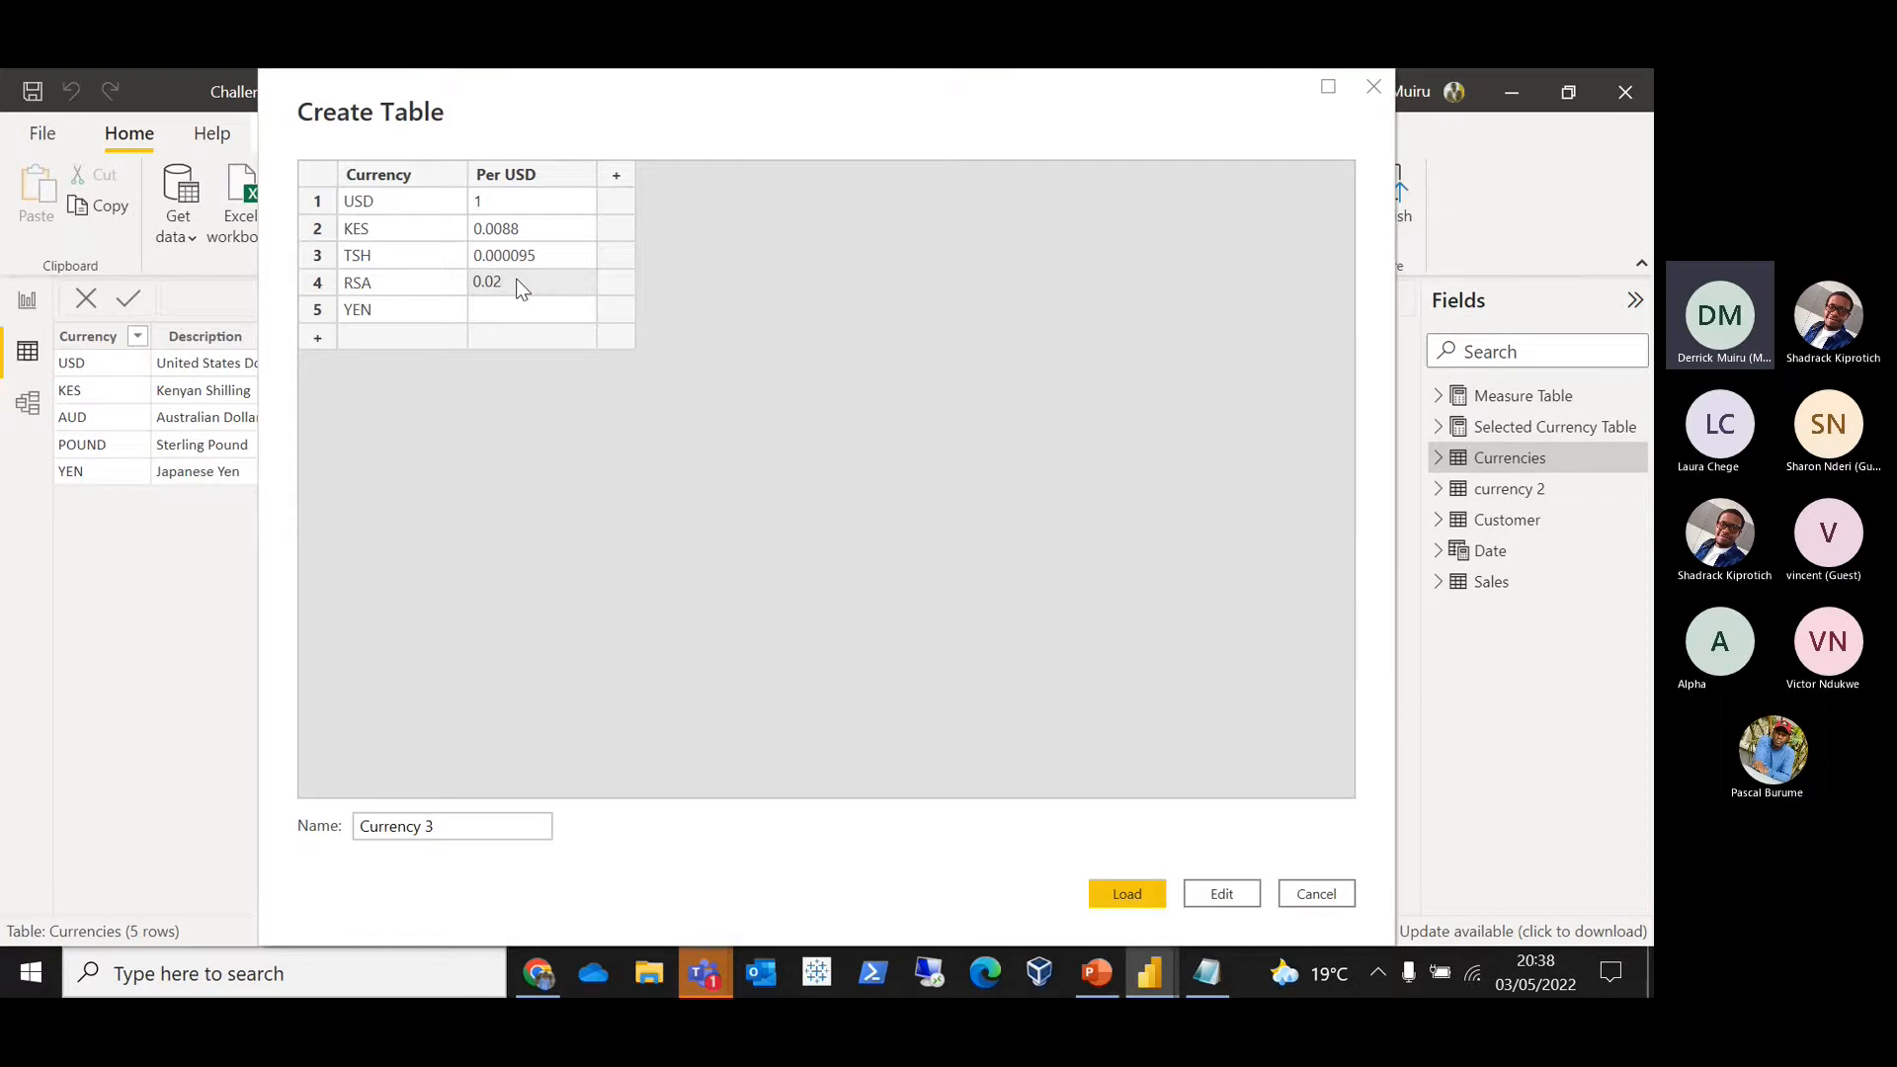
left_click(499, 312)
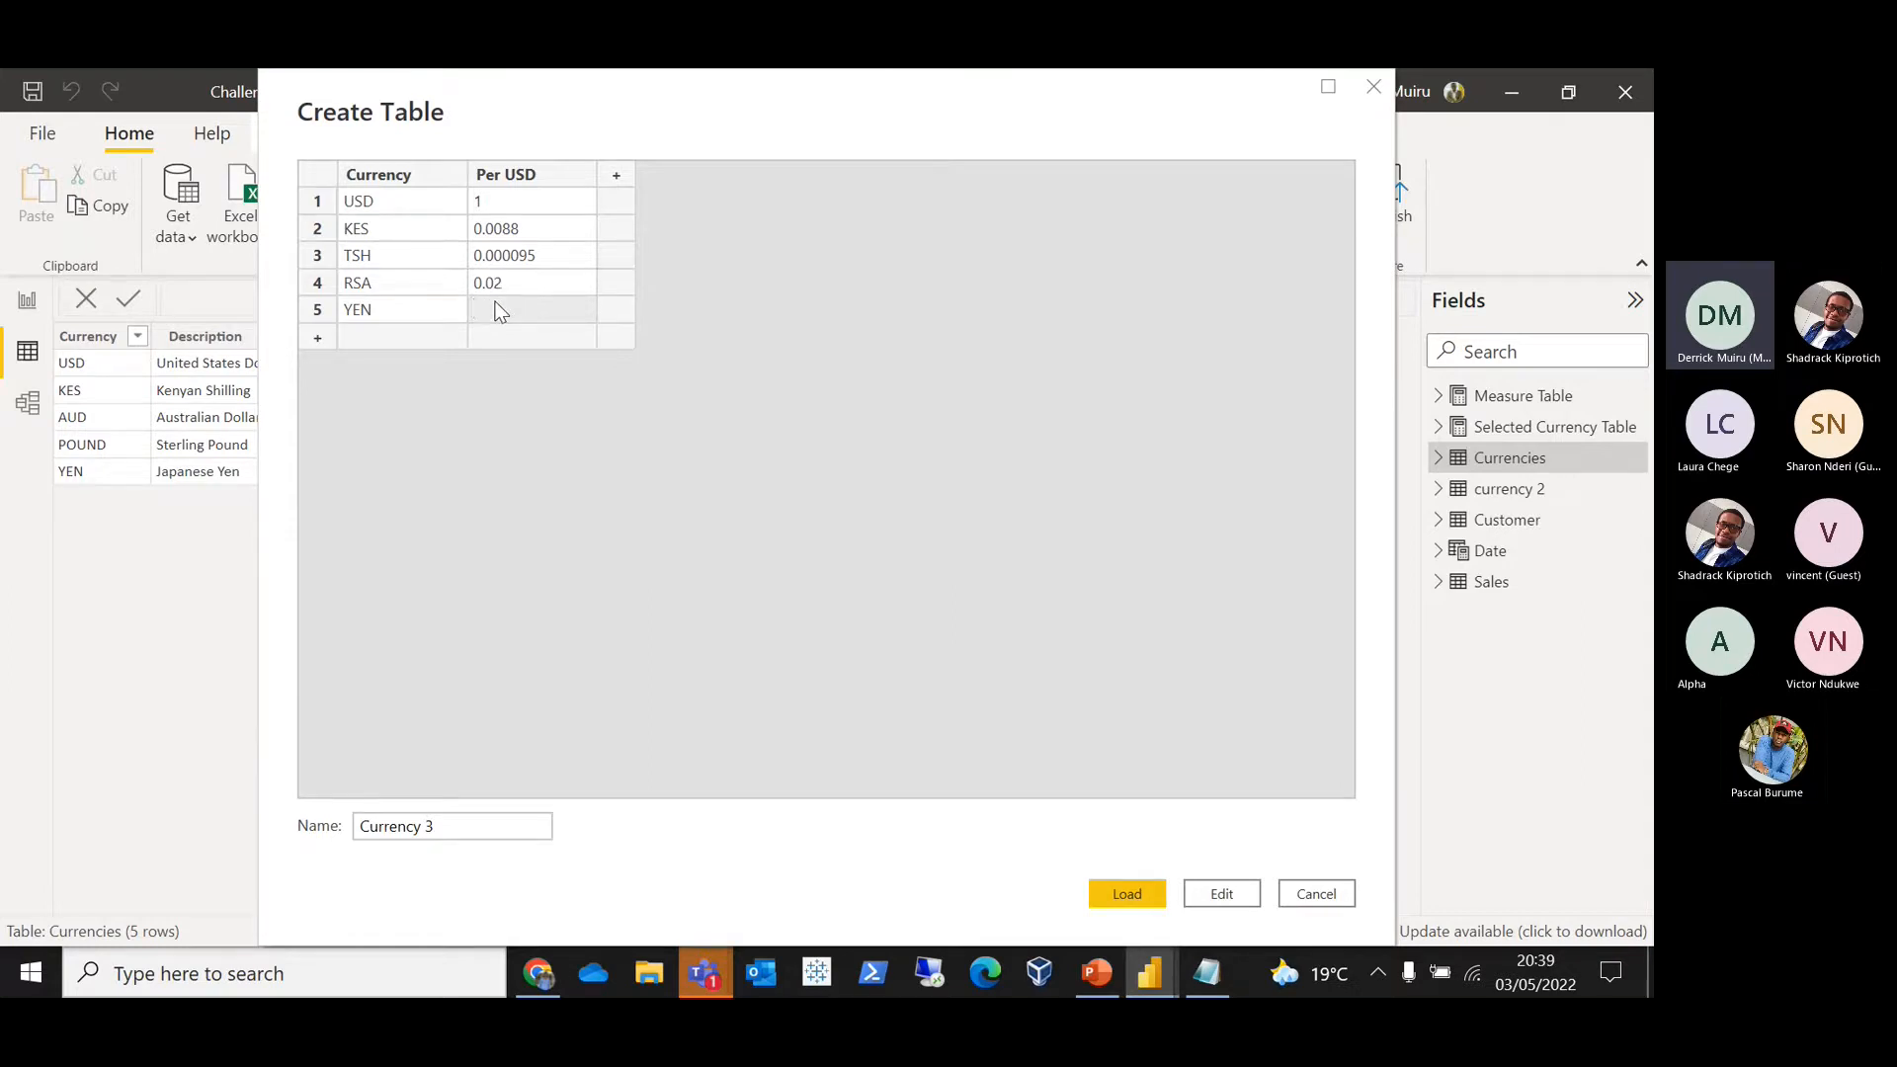
type("1.234")
left_click(1123, 898)
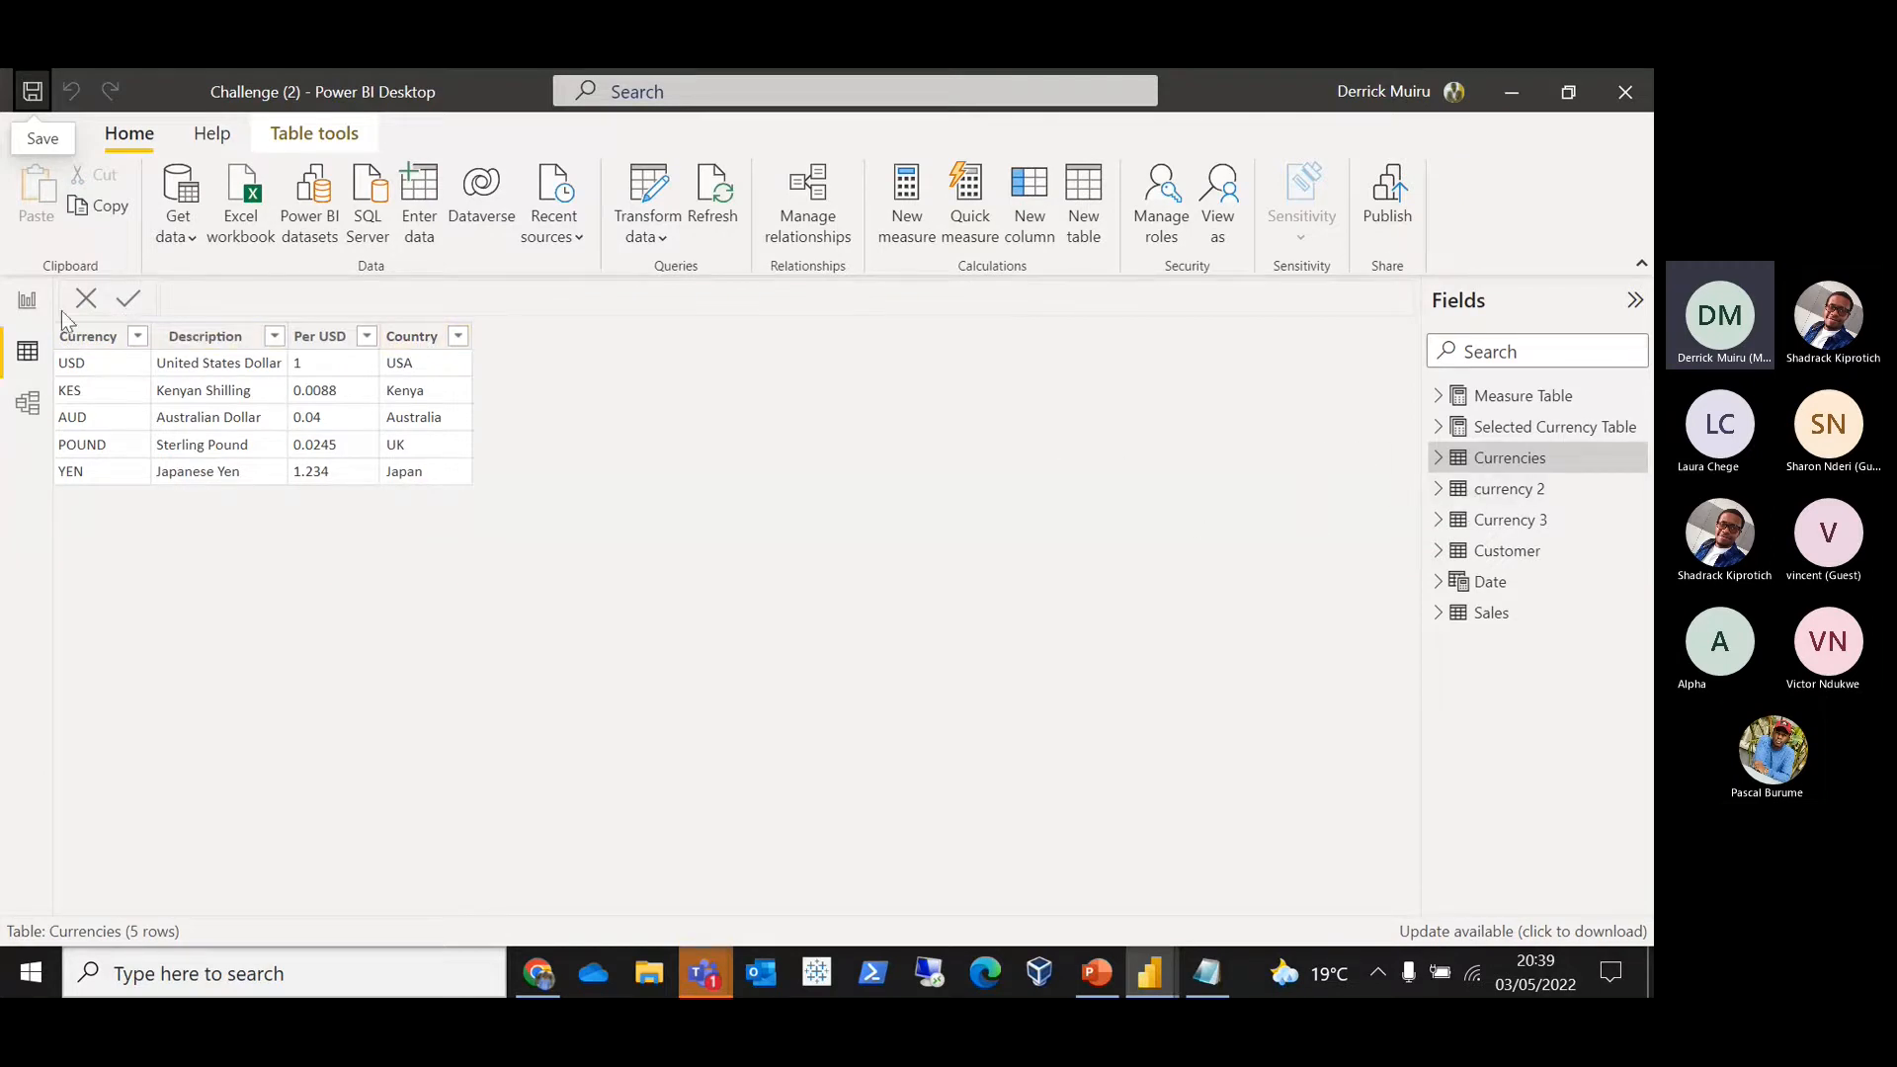
Step: Return to the report view, search the fields for "selecte", and examine the VALUES expression in the Selected_currency measure
left_click(23, 312)
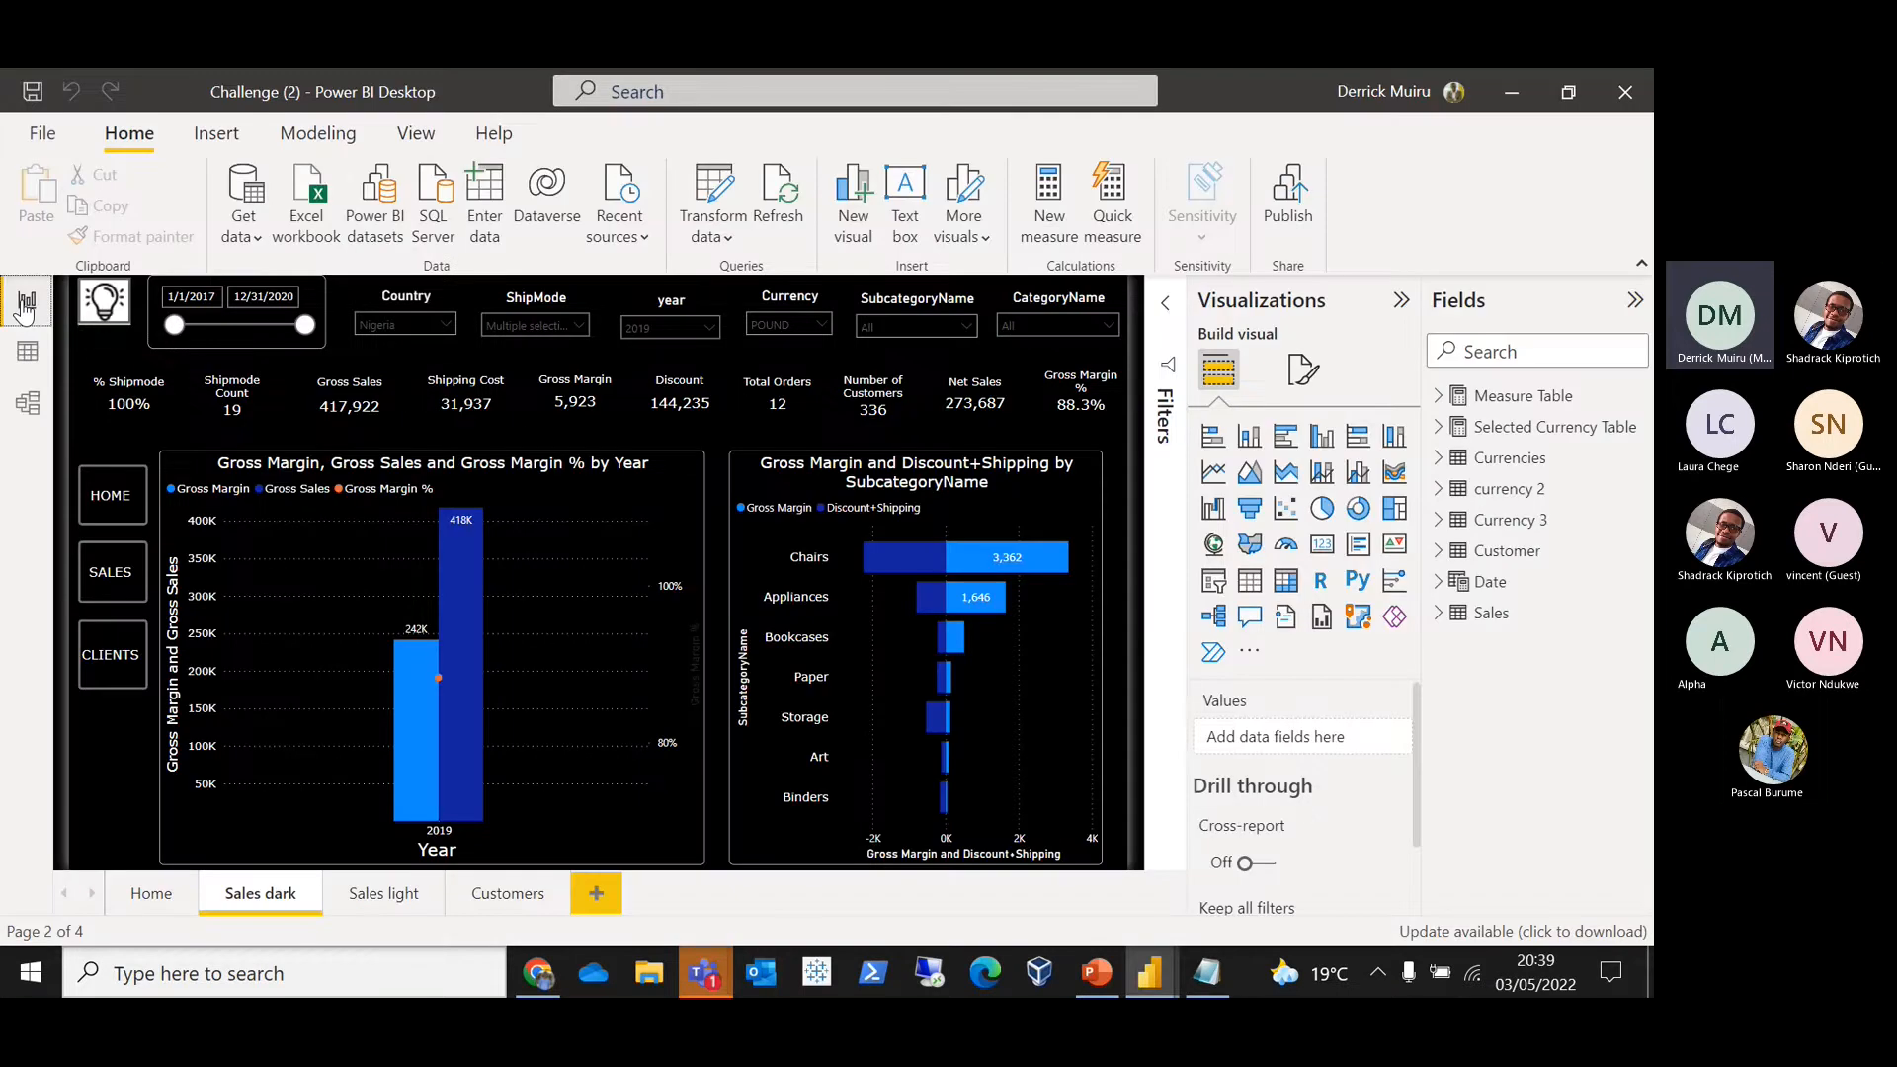
left_click(1562, 354)
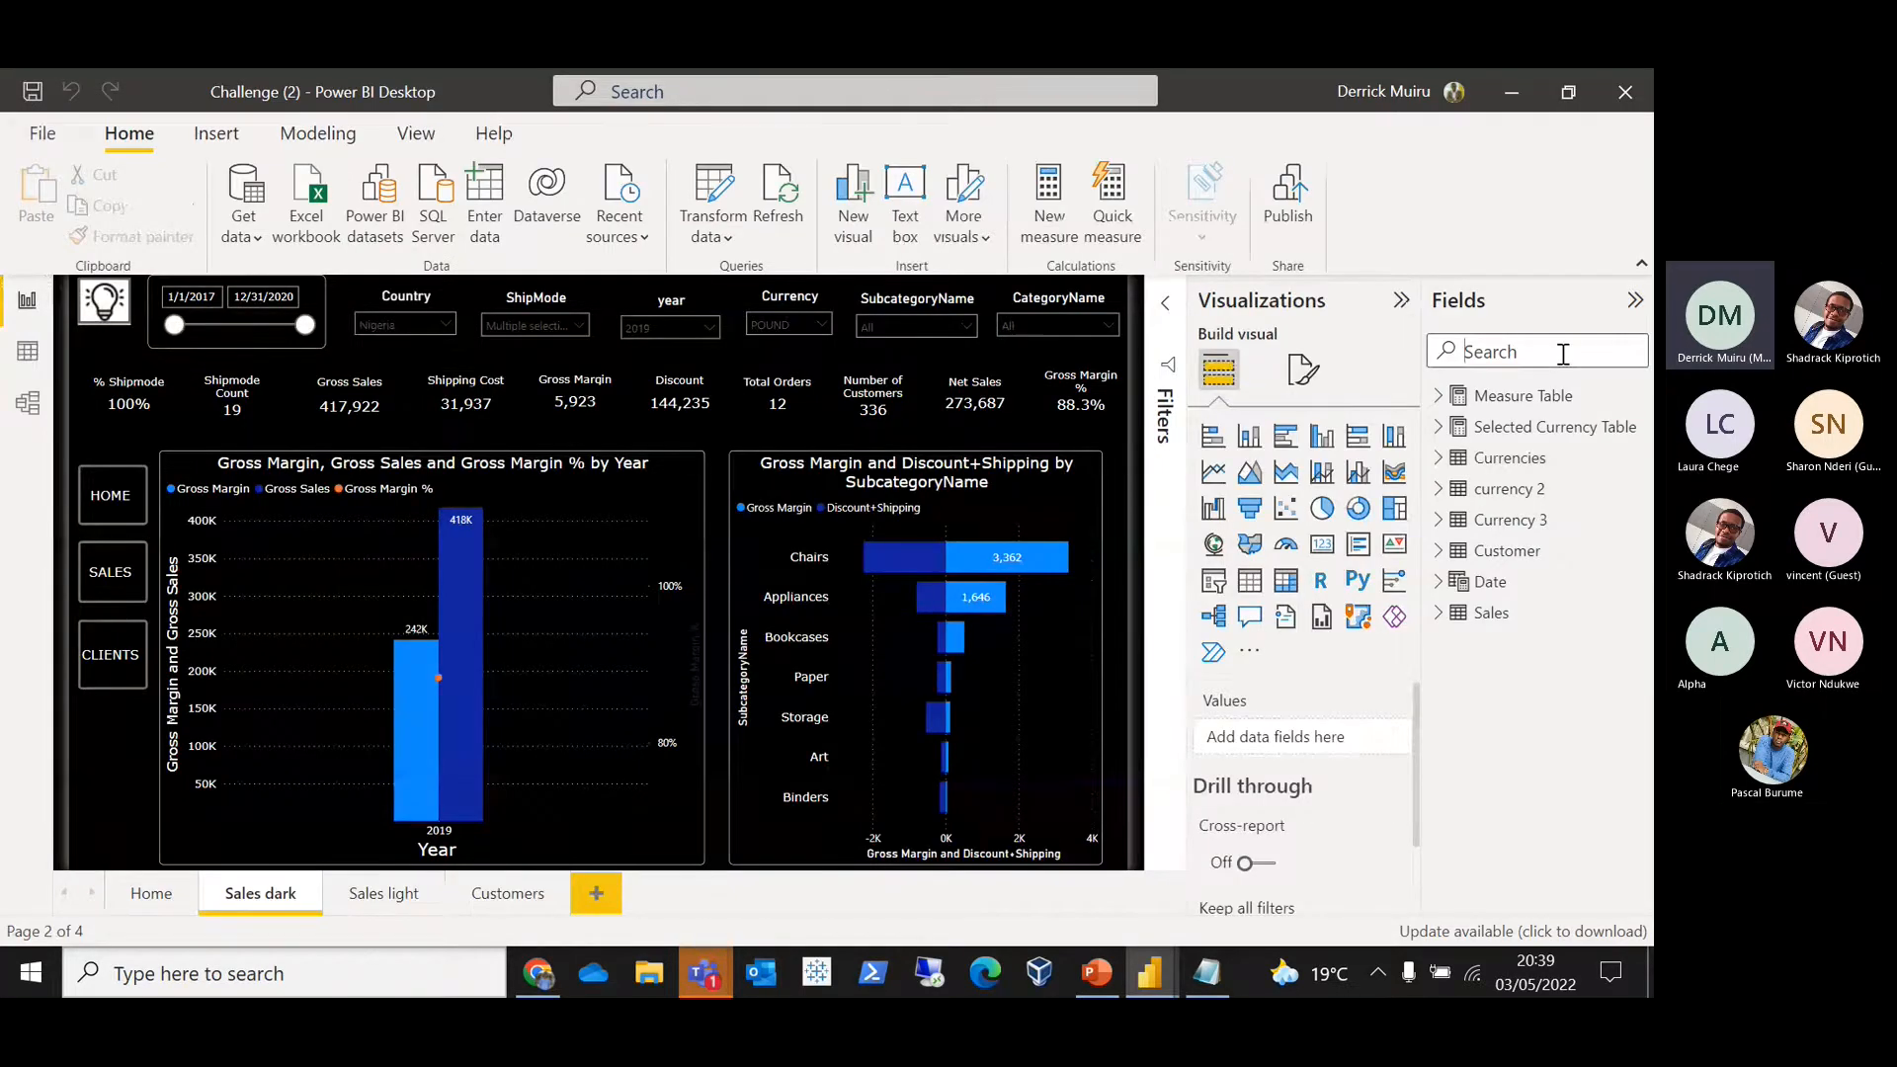
type("select")
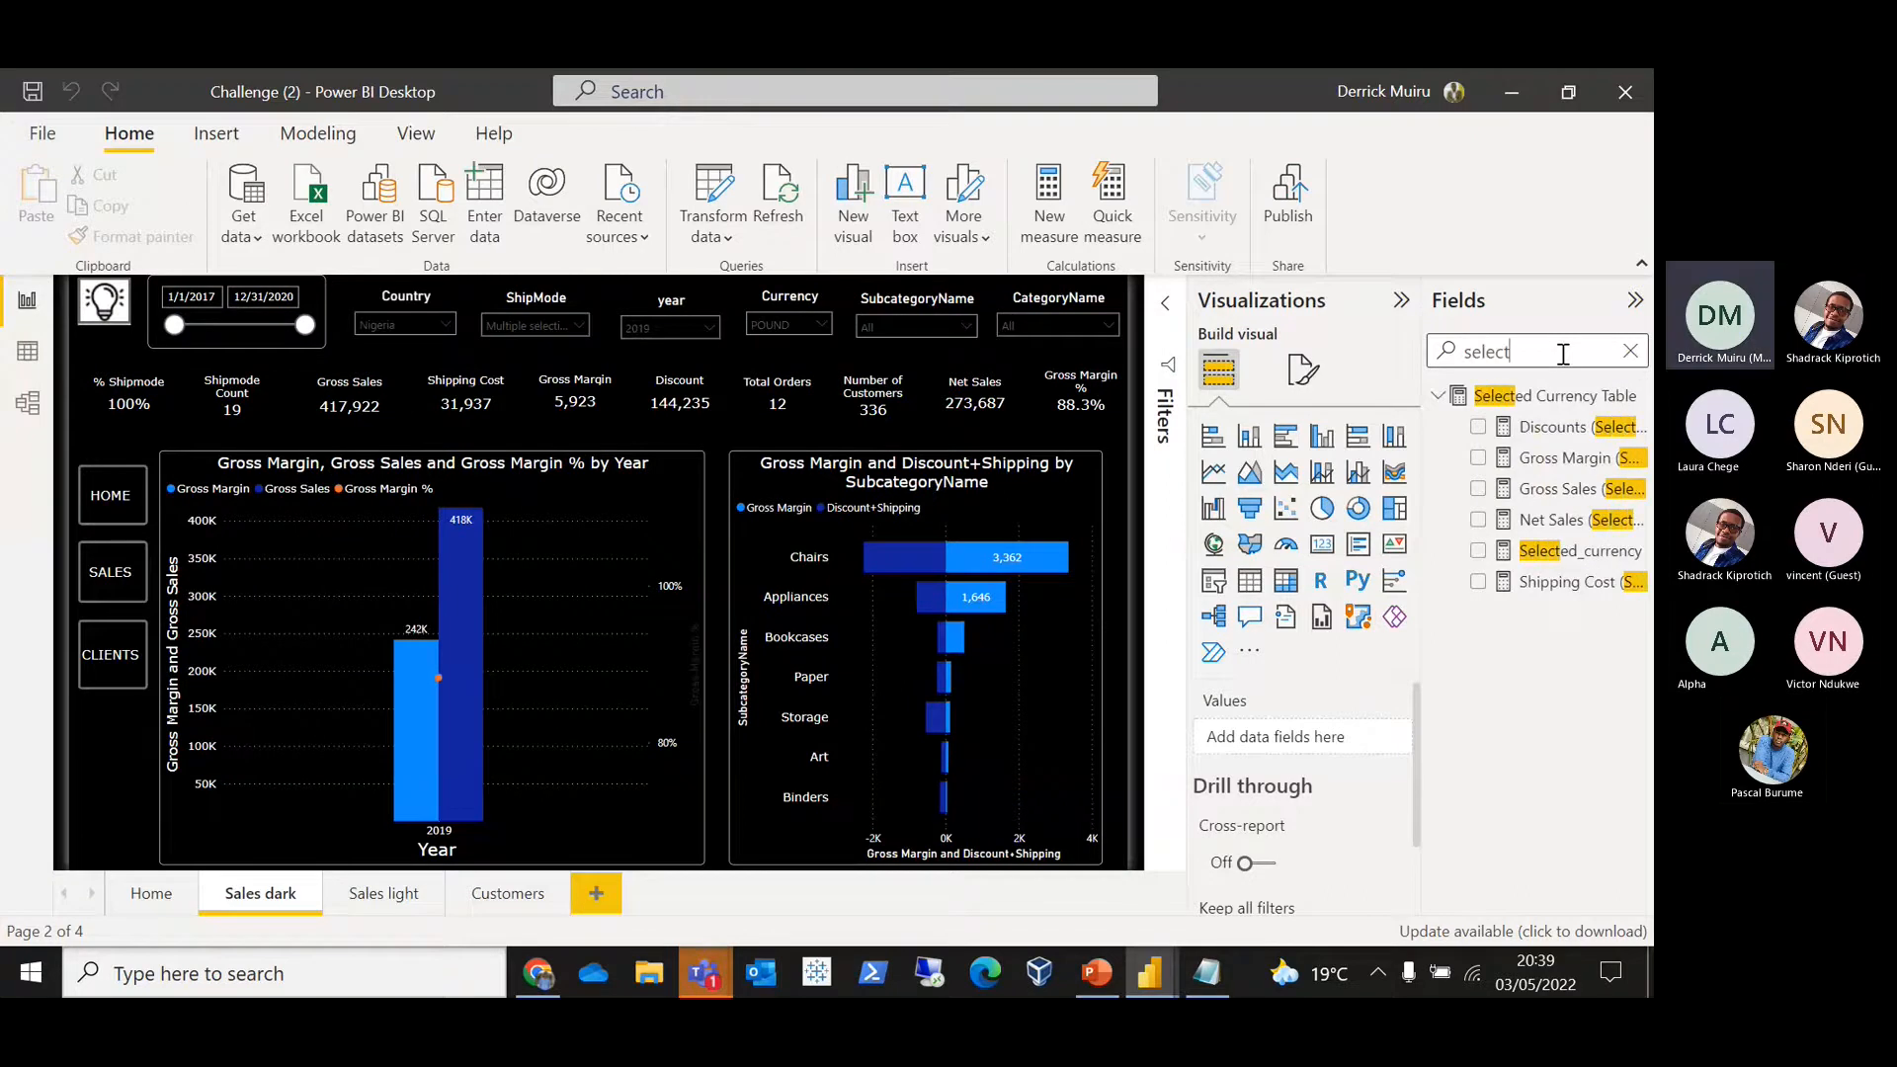
type("e")
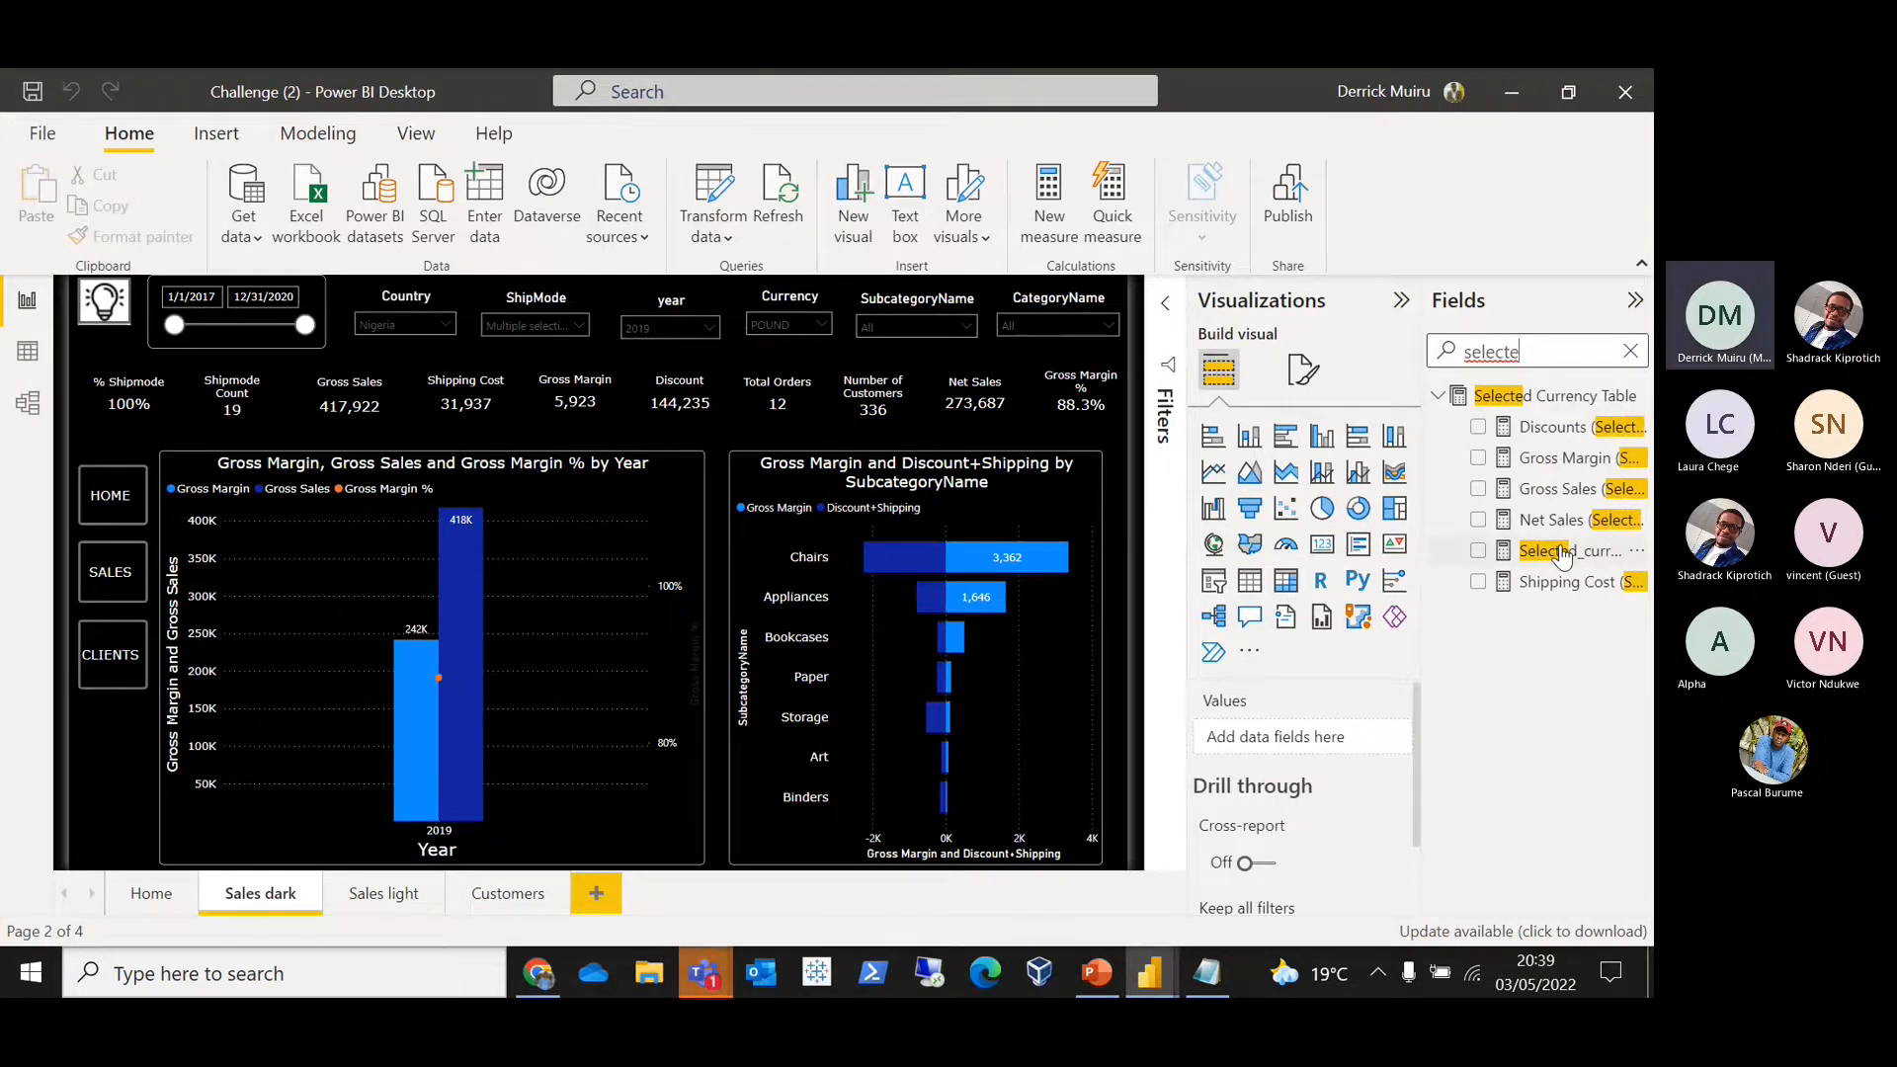
left_click(1561, 553)
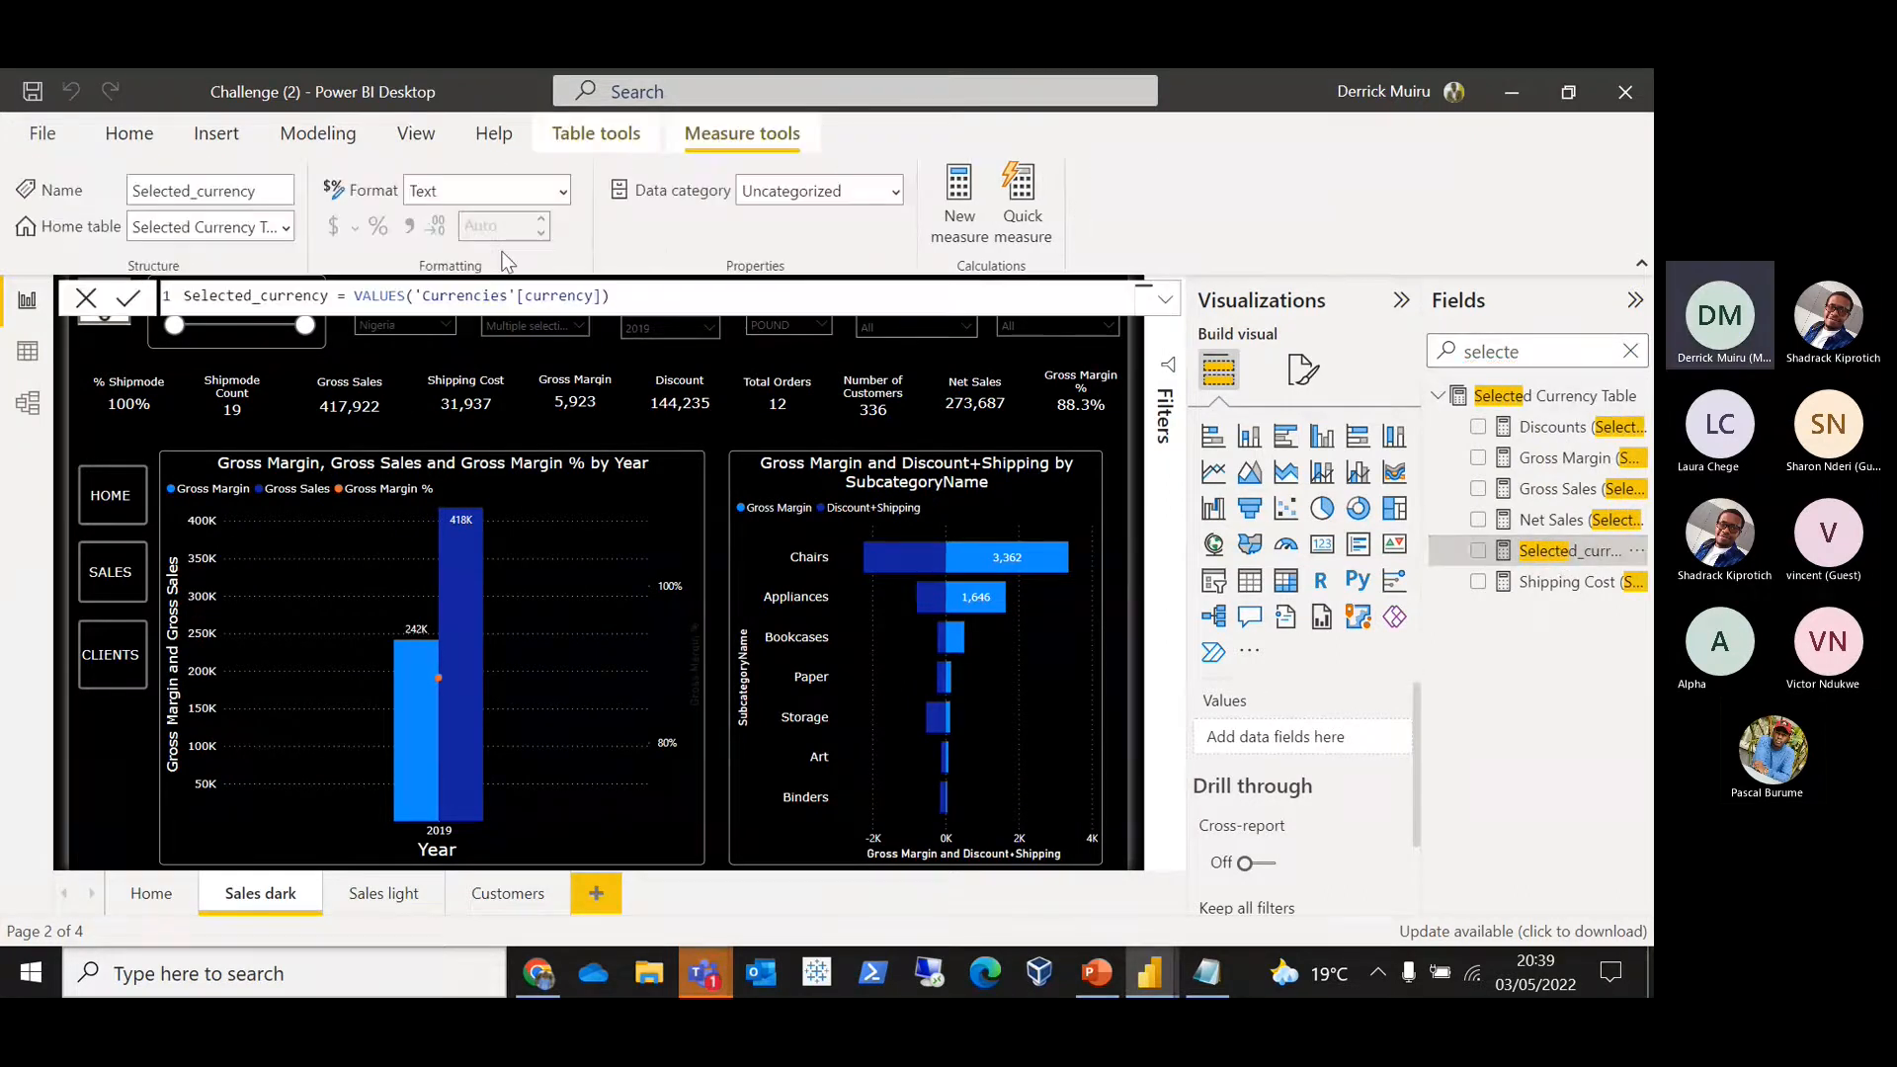
mouse_move(598, 297)
left_mouse_down()
mouse_move(372, 291)
mouse_move(614, 296)
left_mouse_up()
key("shift+Home")
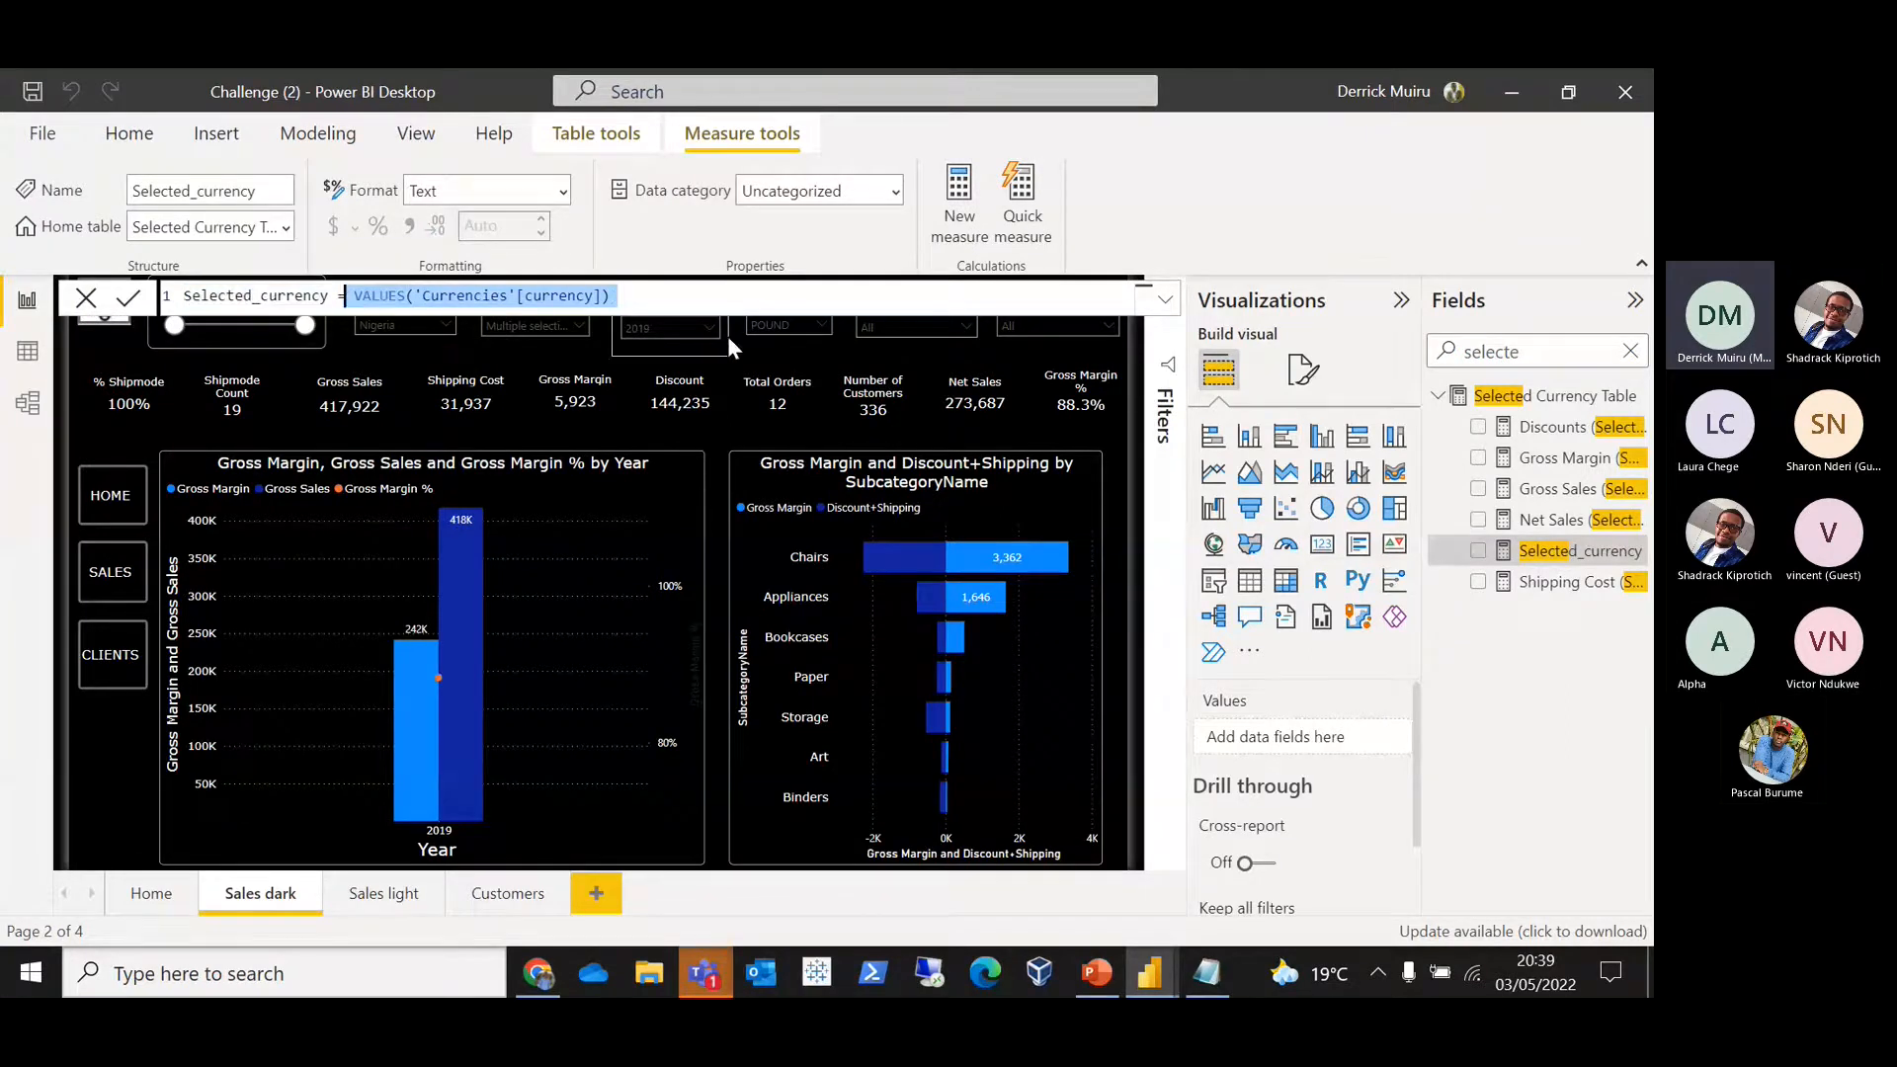
Step: Review the Currency slicer's options and the Gross Sales, Shipping Cost, Gross Margin and Discount cards that depend on them
left_click(783, 341)
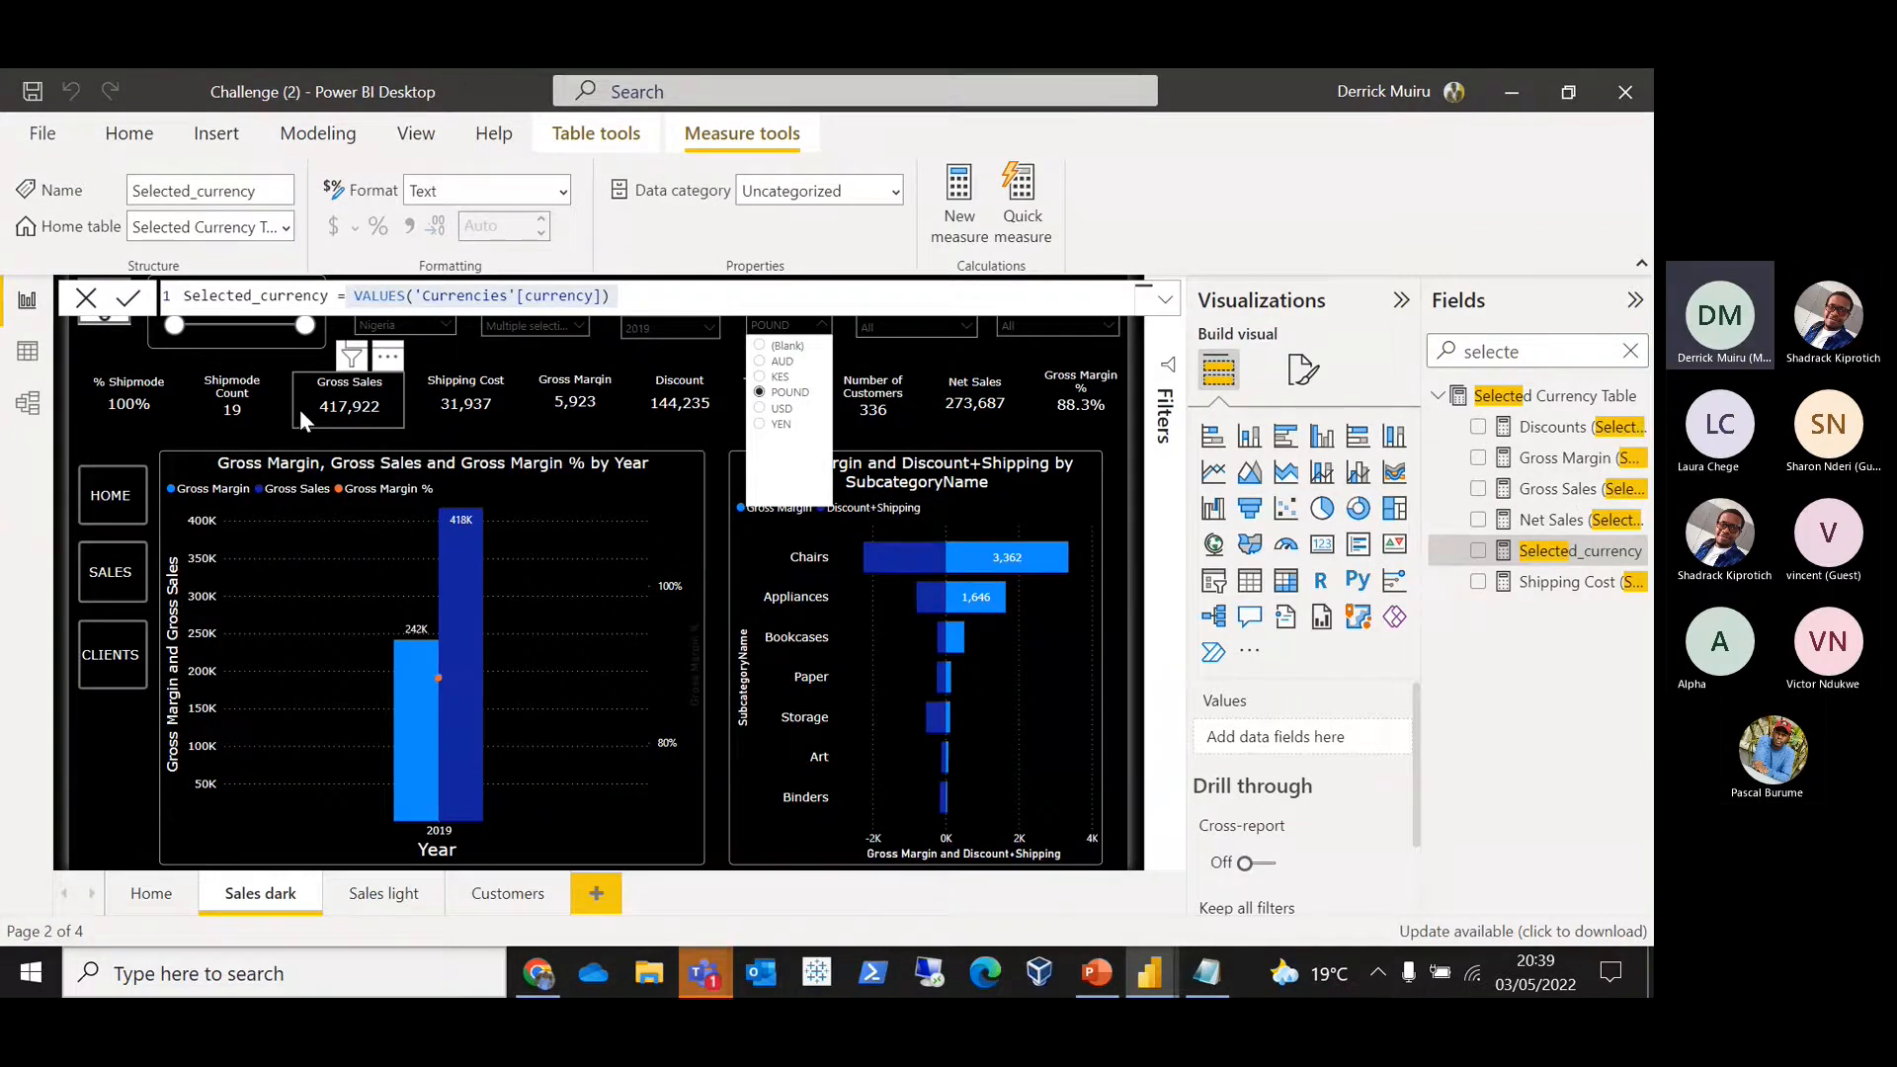
left_click(354, 412)
left_click(471, 406)
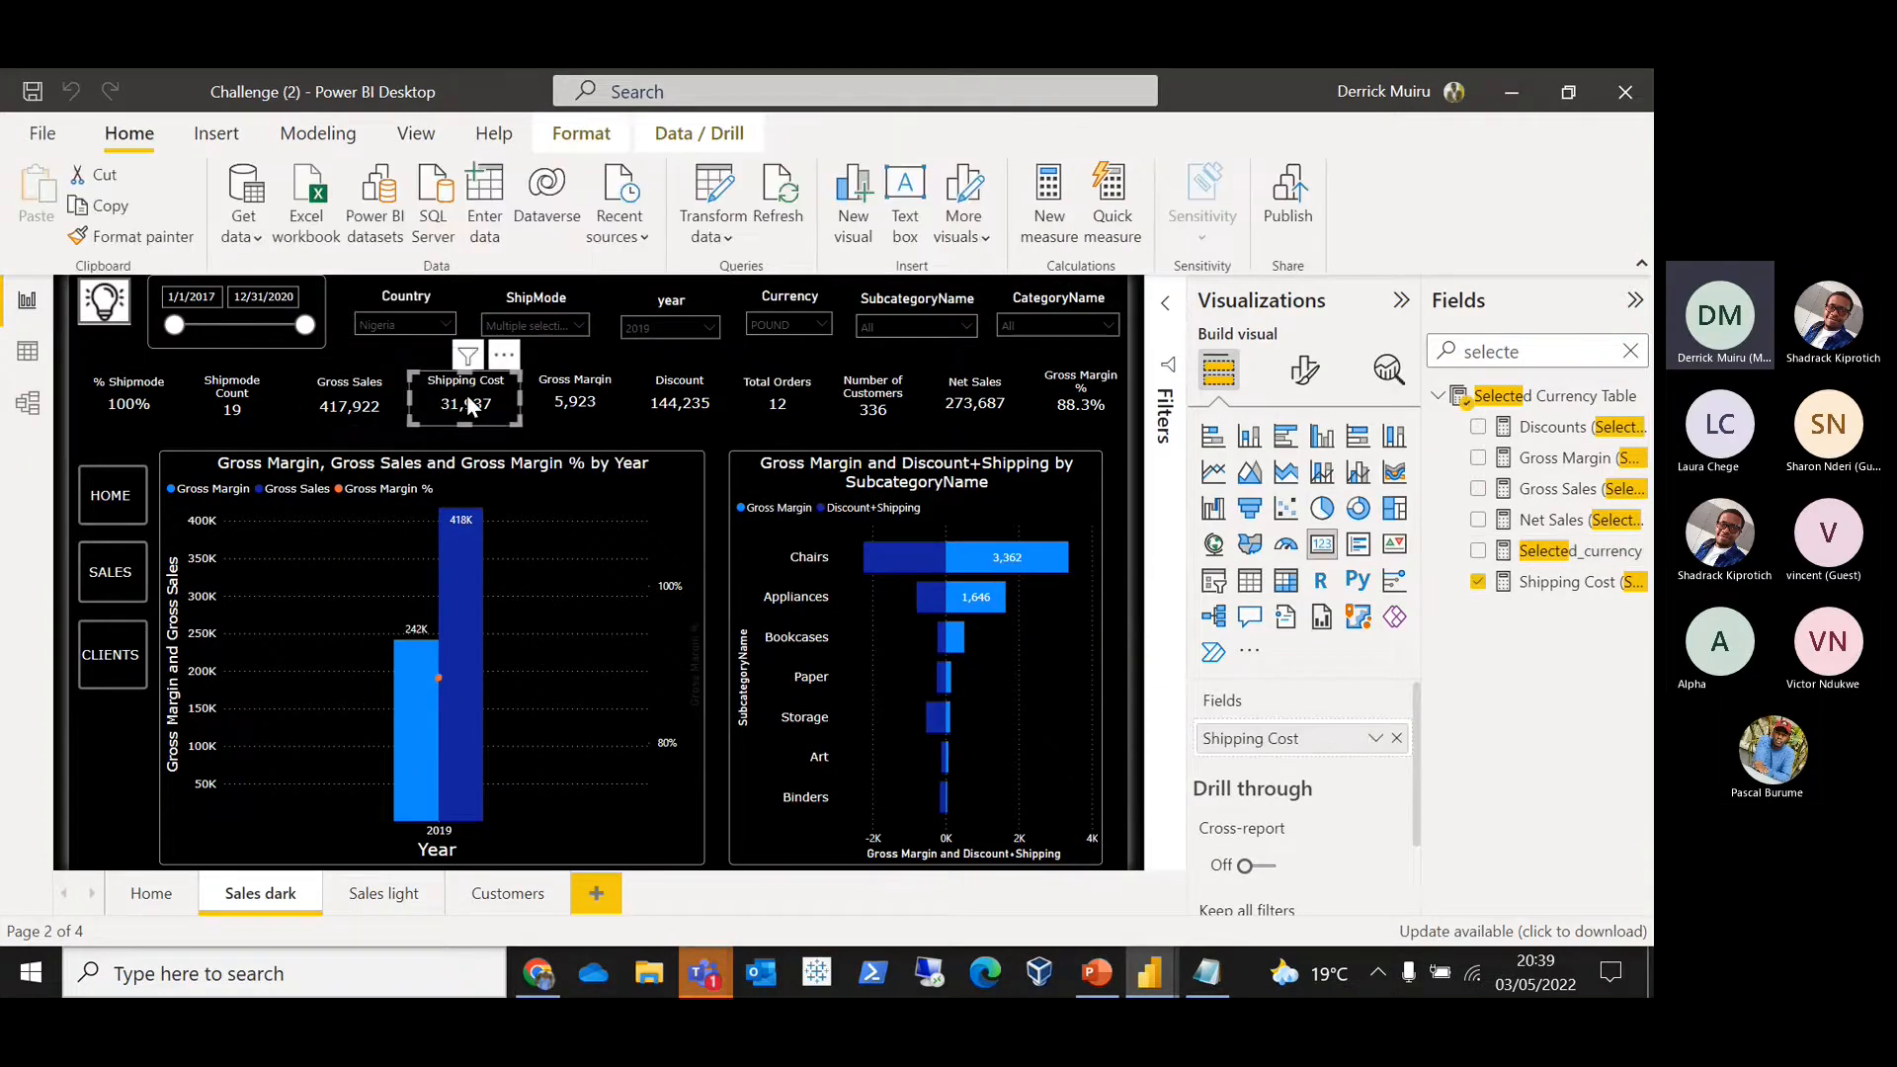
left_click(553, 399)
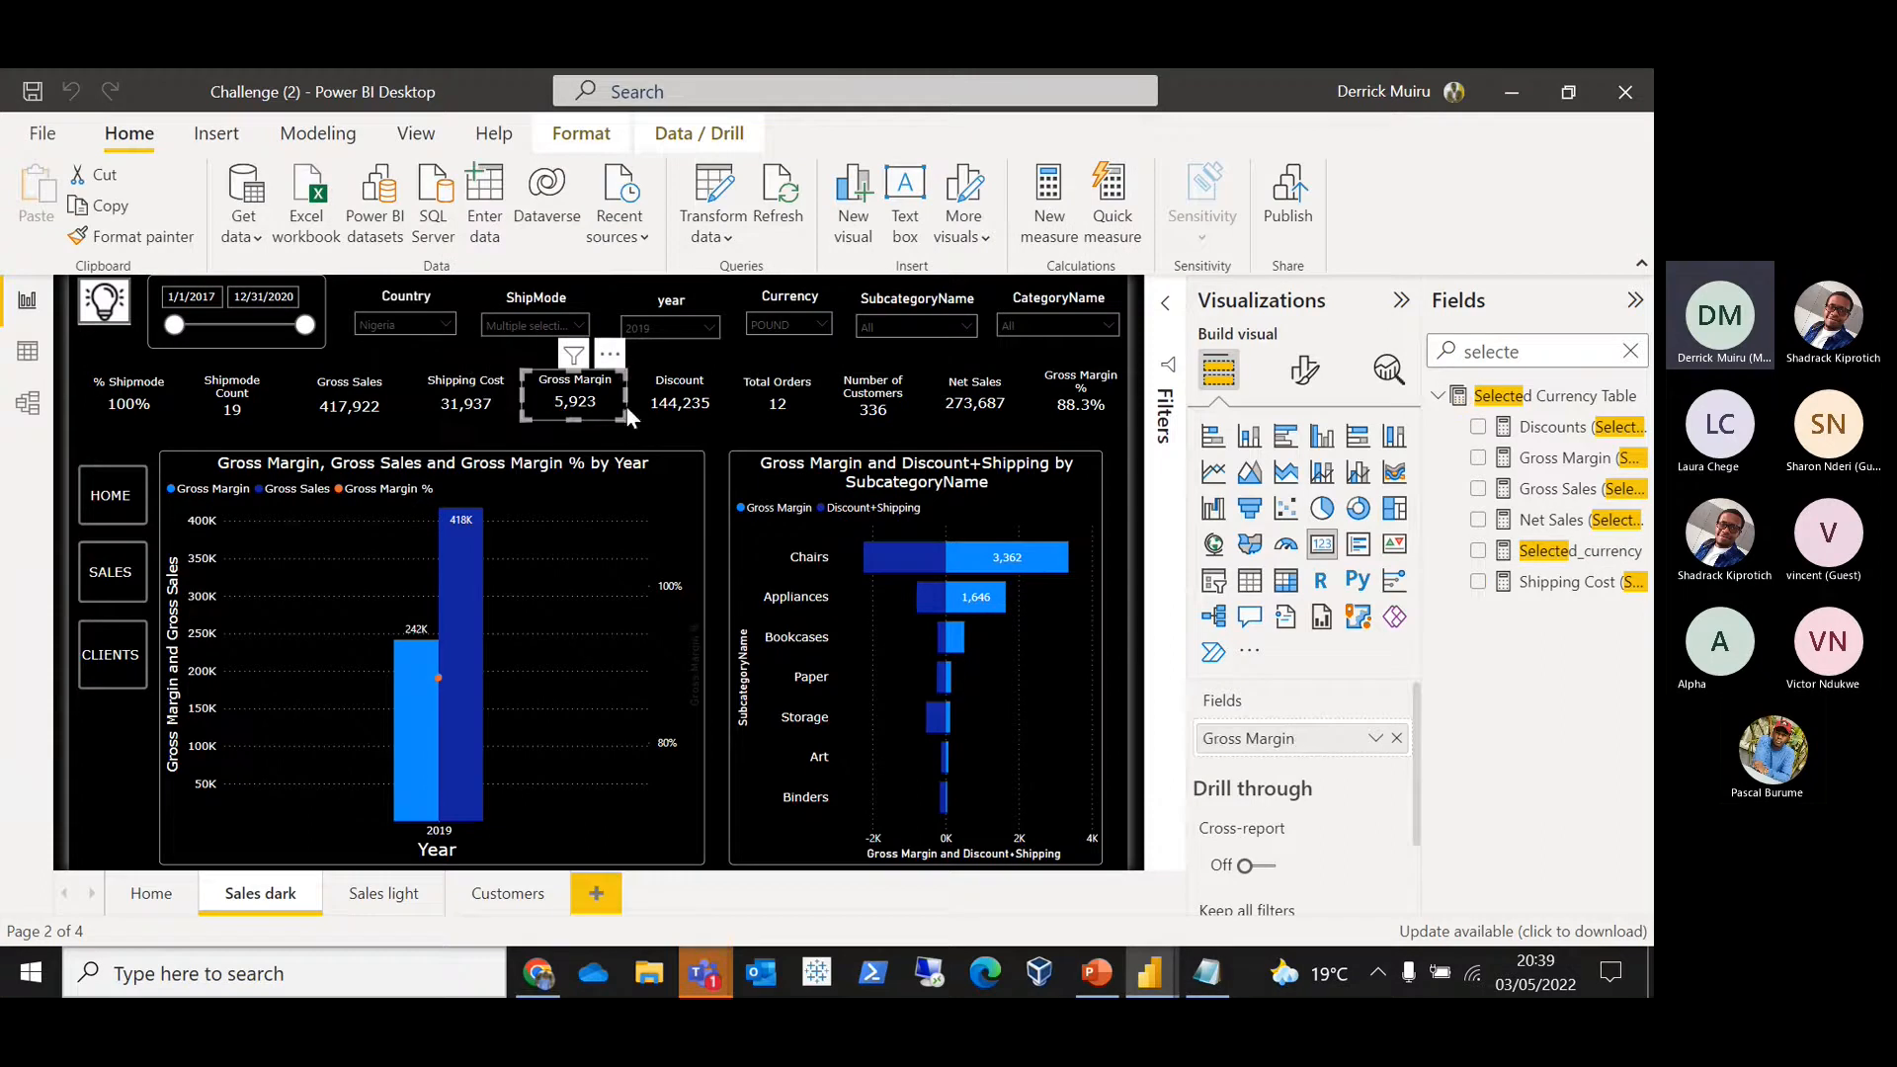
left_click(644, 405)
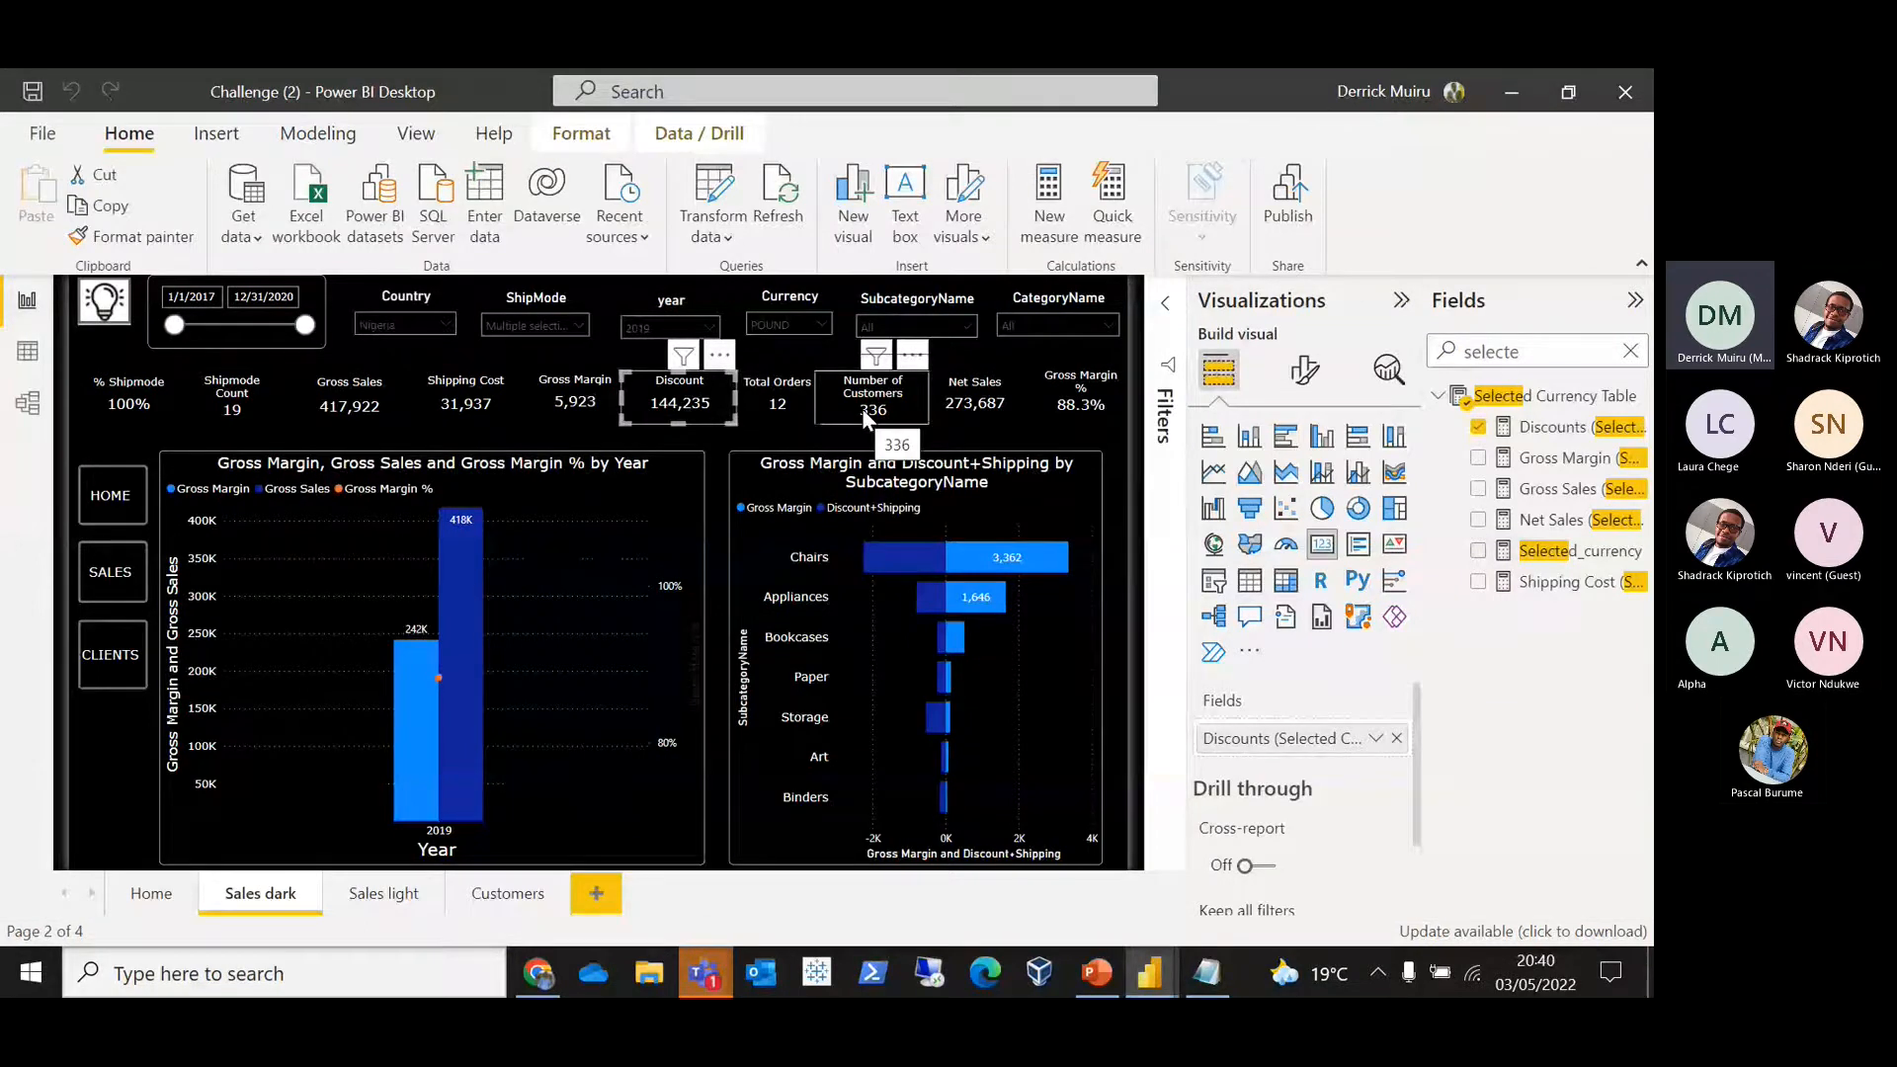
Step: Examine the SWITCH formula of the Discounts (Selected Currency) measure and close it without changes
left_click(1548, 431)
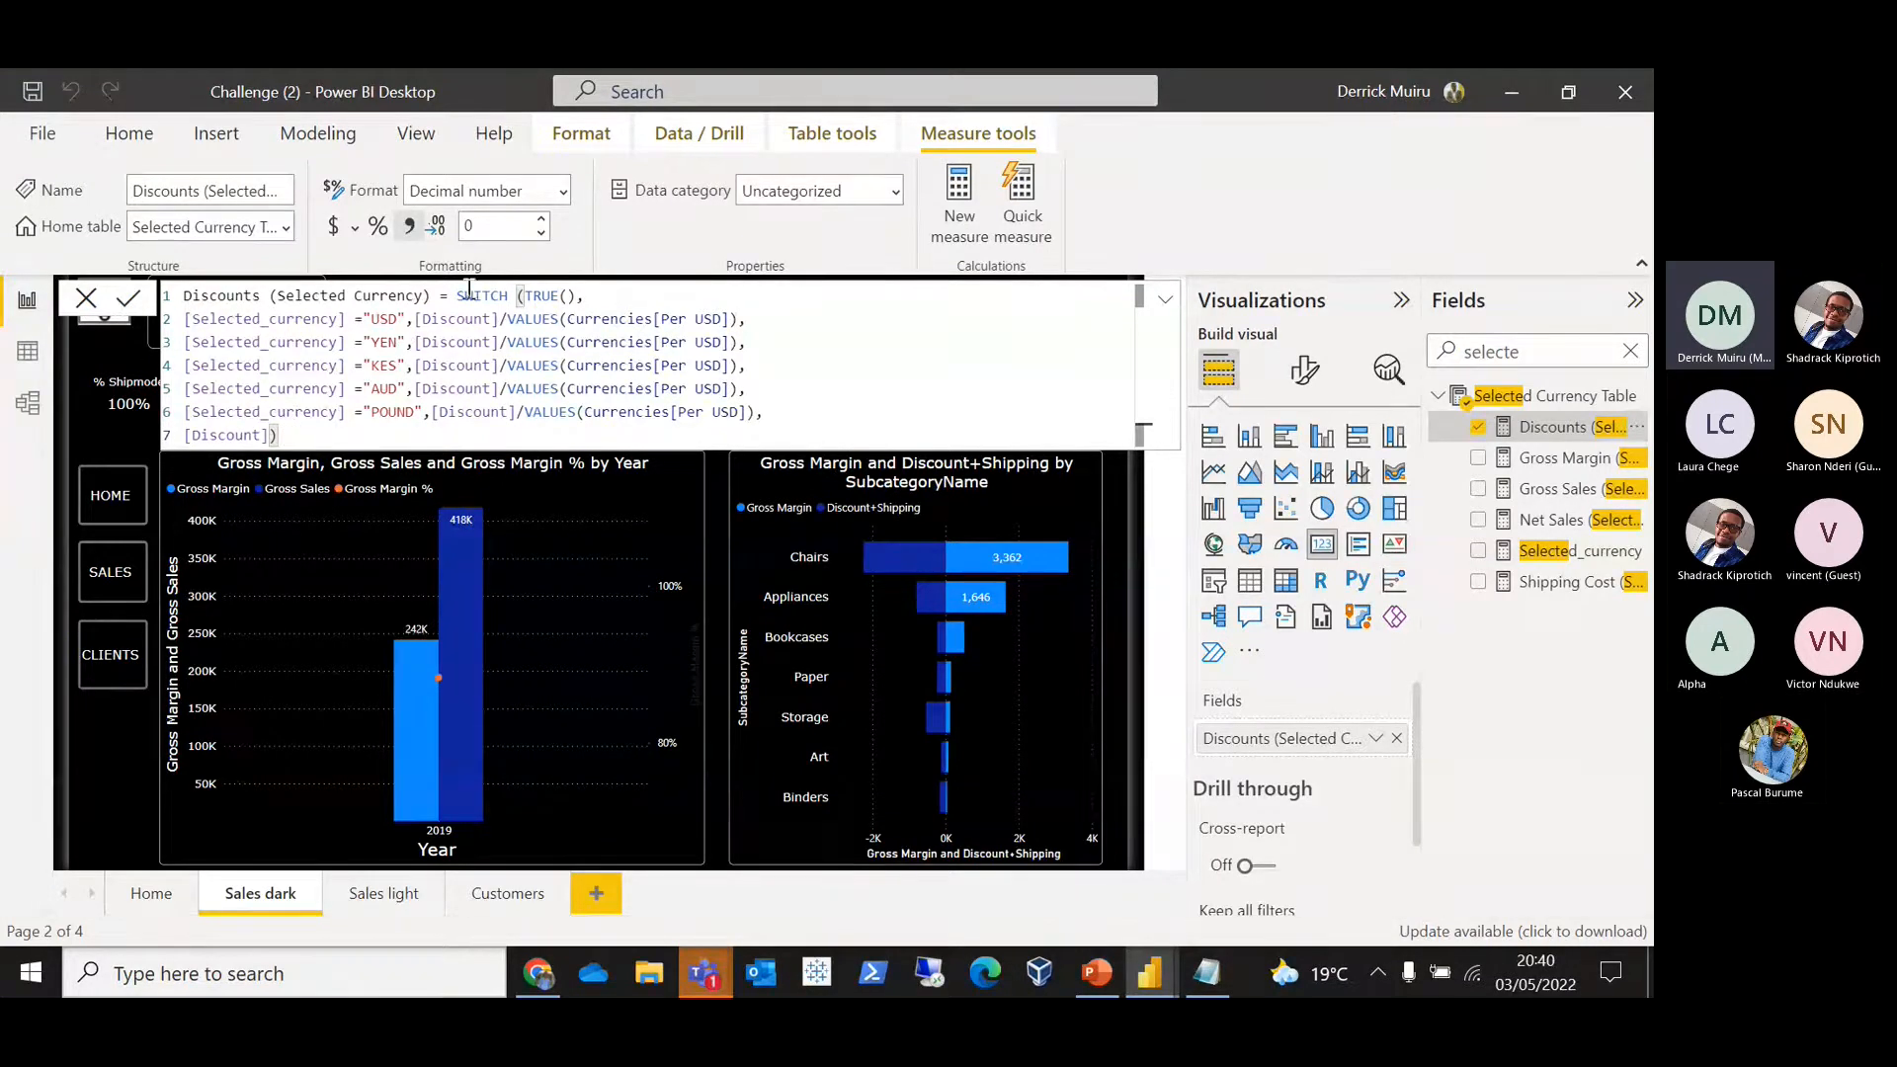
double_click(353, 319)
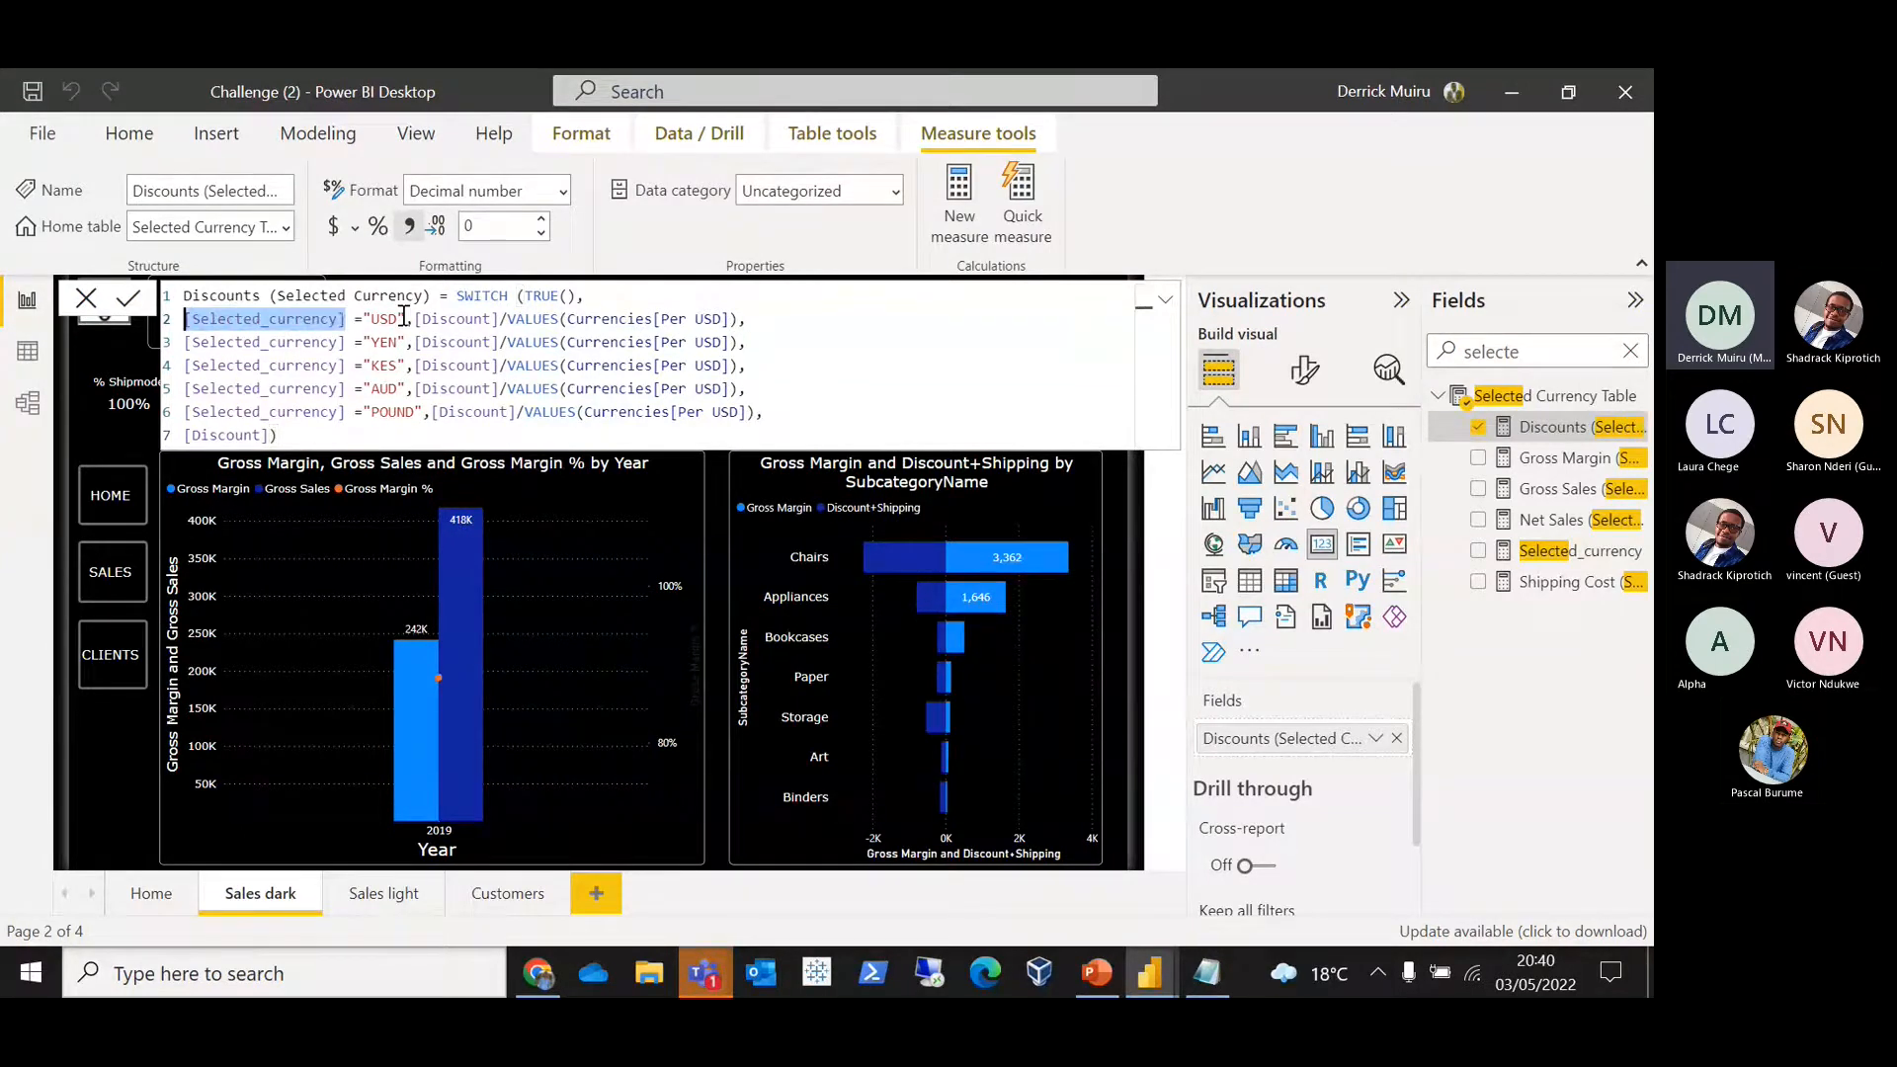
double_click(255, 295)
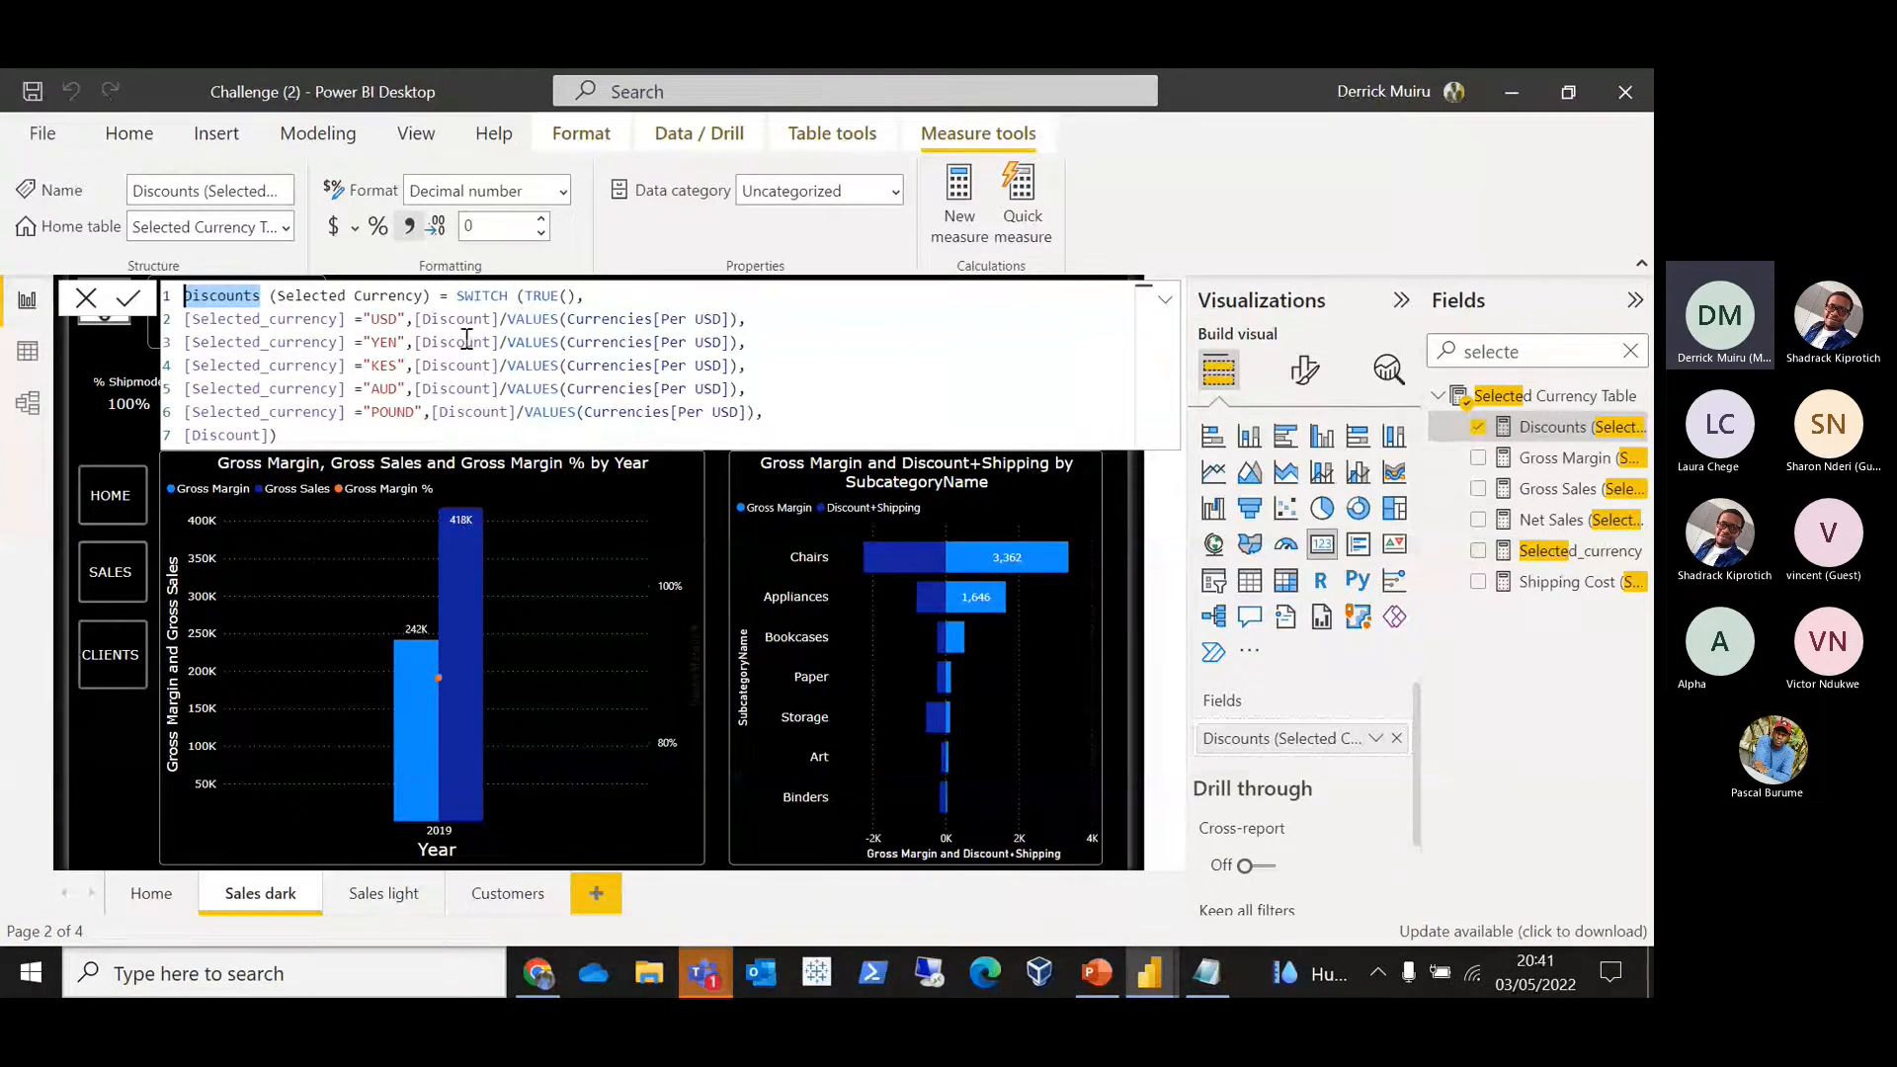
left_click(91, 303)
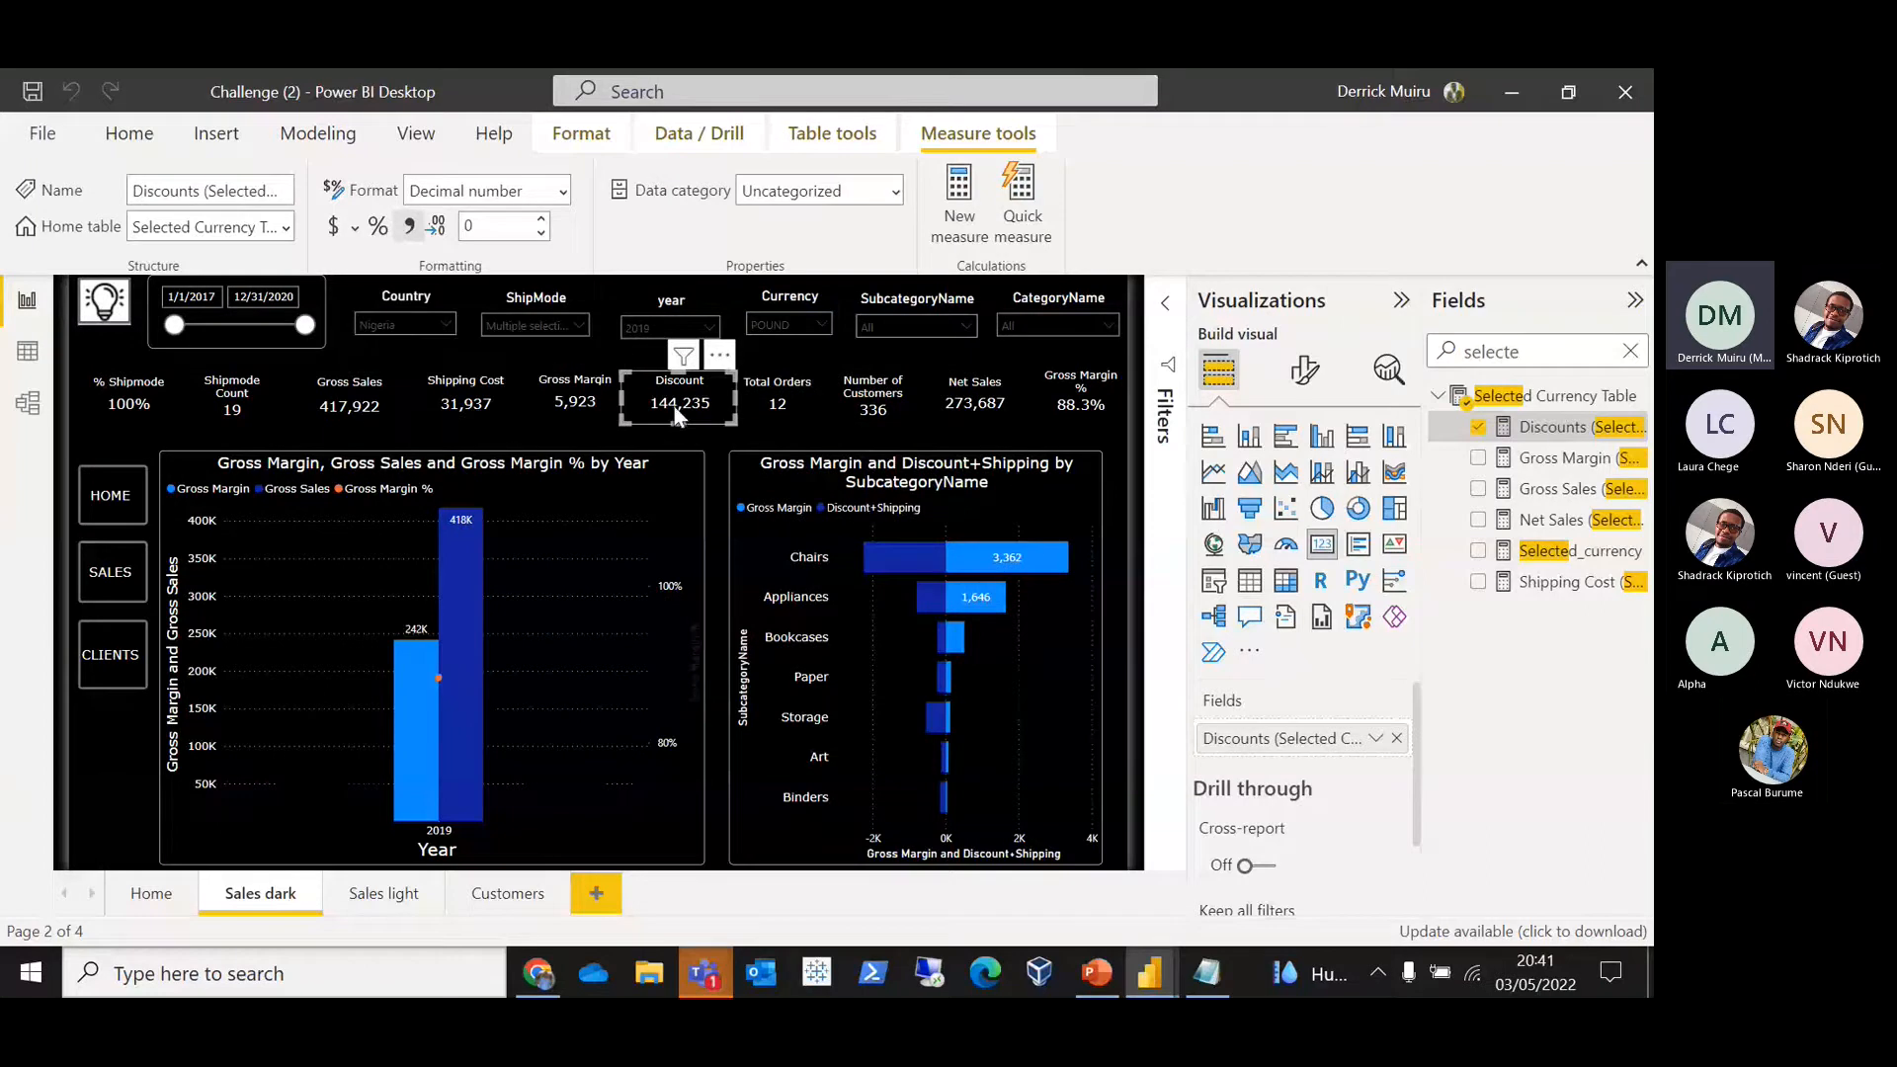
Step: Switch the Currency slicer to USD, followed by KES, and compare the Discount card for each currency
left_click(821, 324)
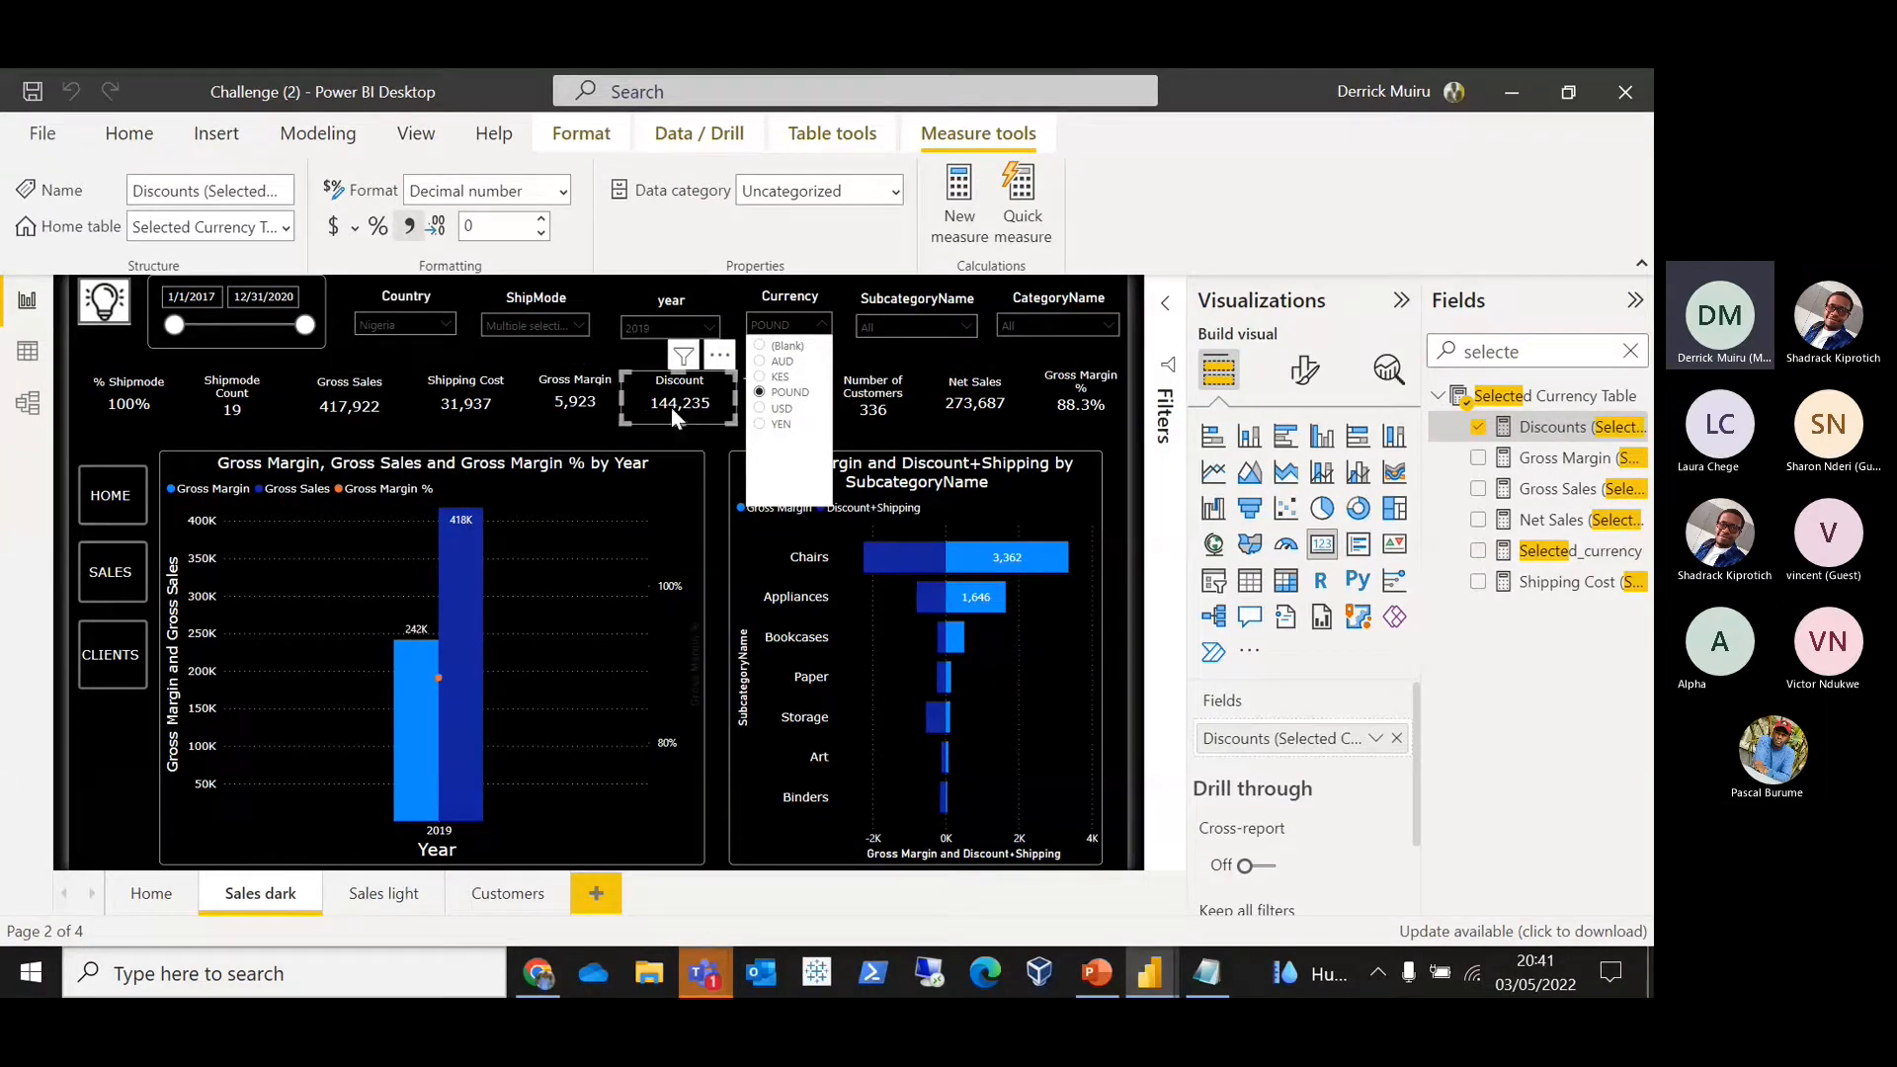
left_click(778, 408)
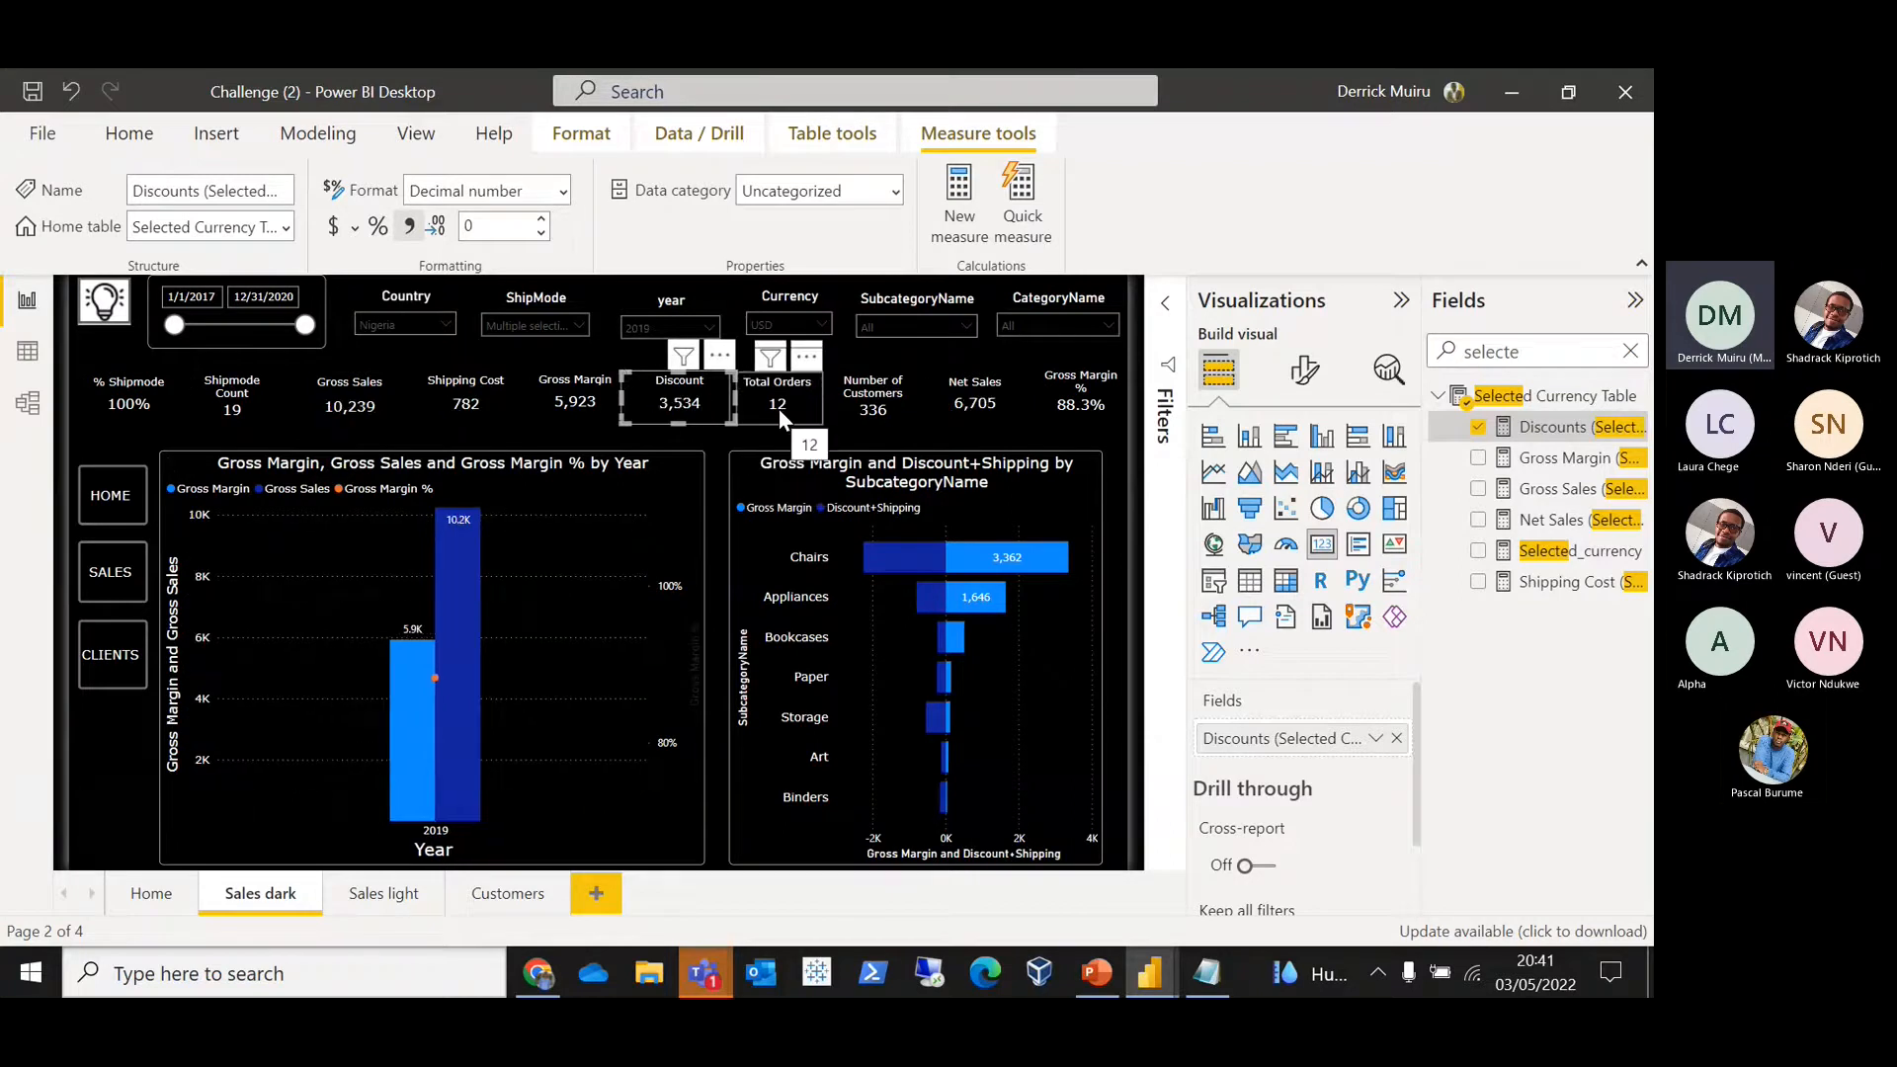
left_click(787, 318)
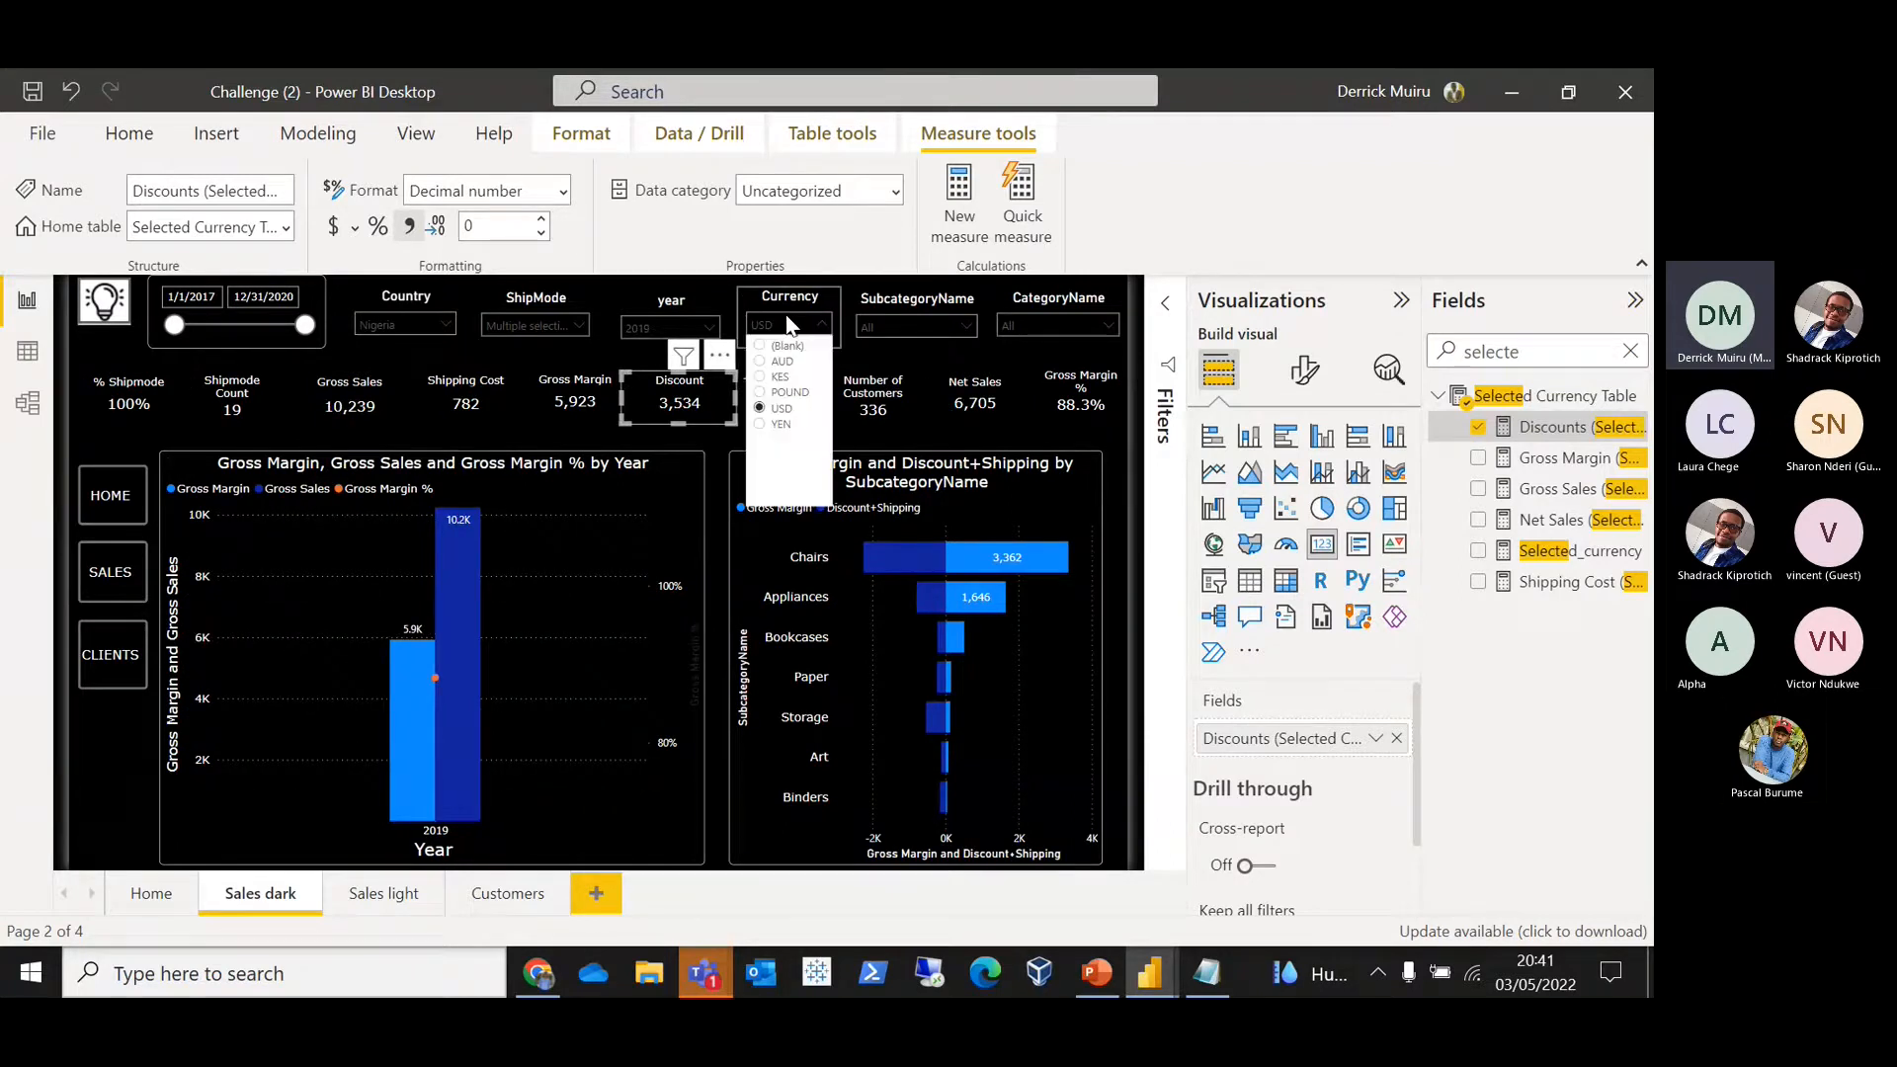
left_click(780, 377)
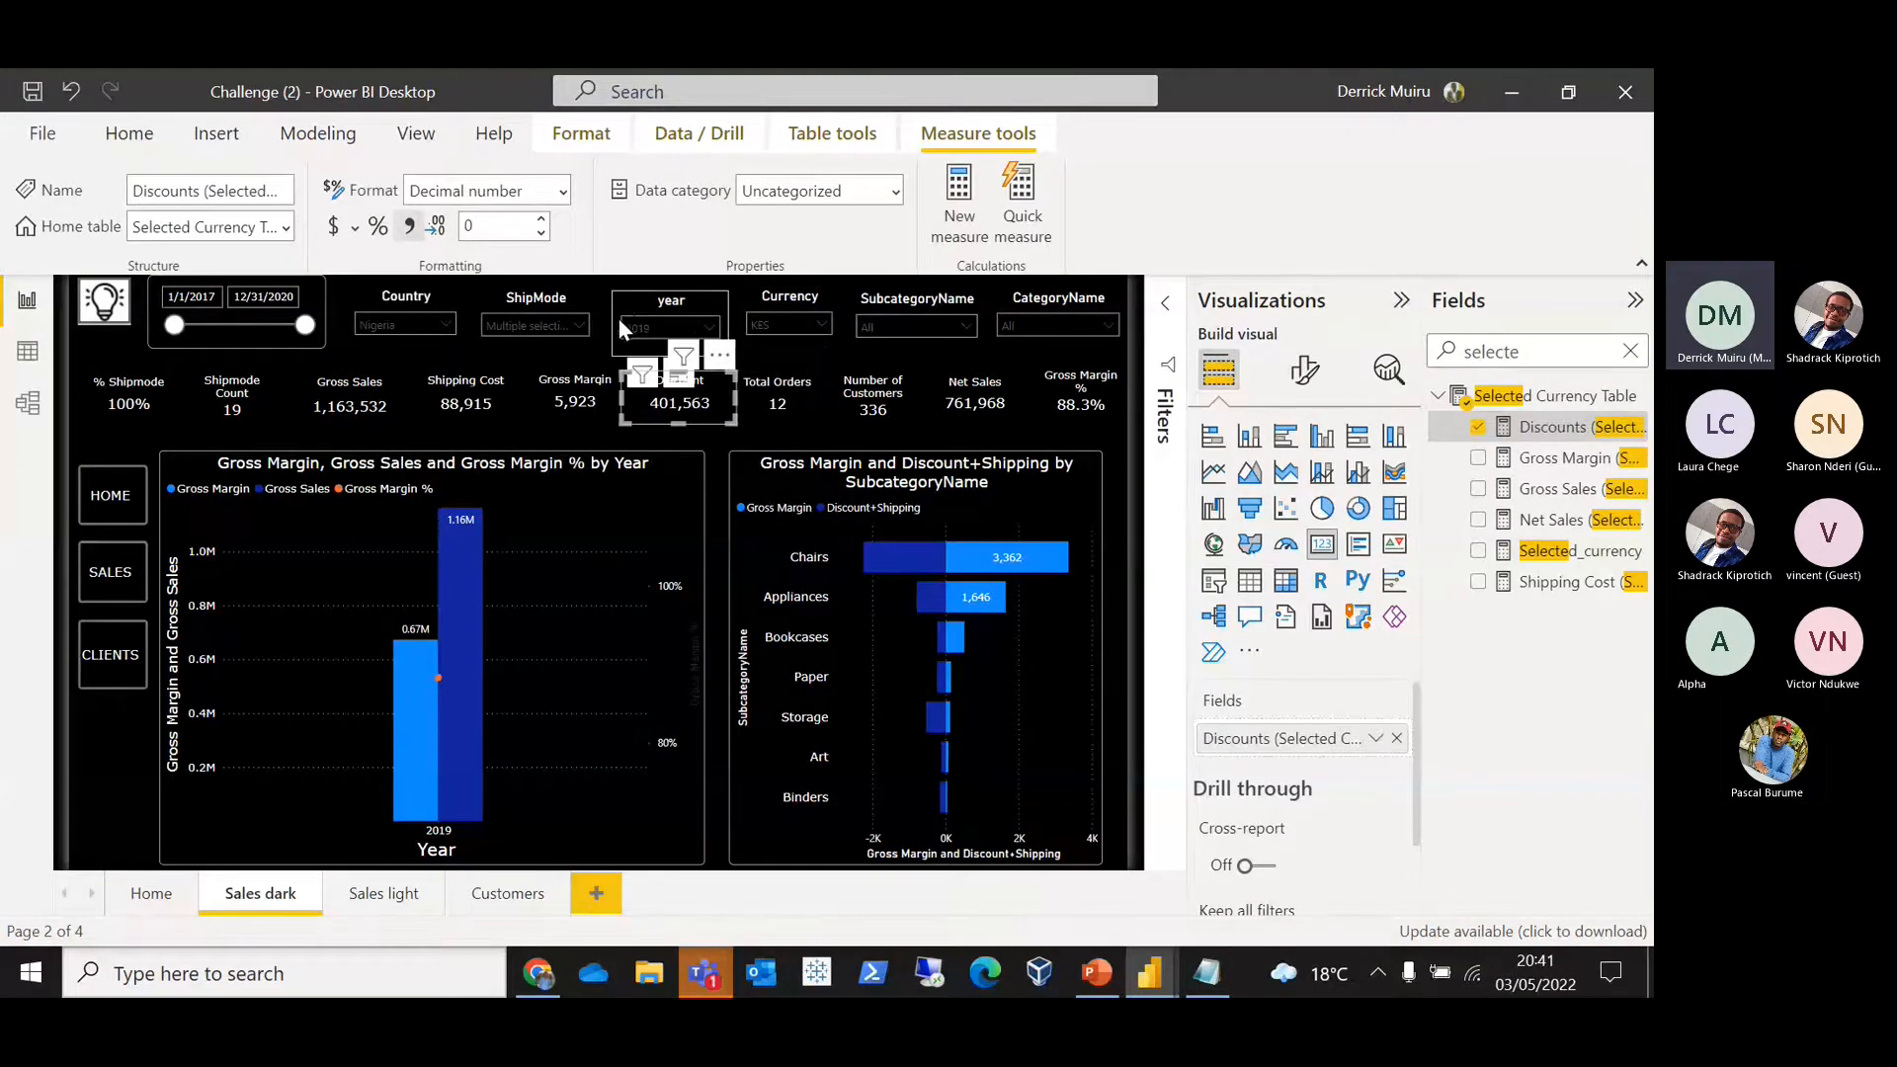
Step: Review the ShipMode and year slicer options, and set the Currency slicer to USD
mouse_move(506, 383)
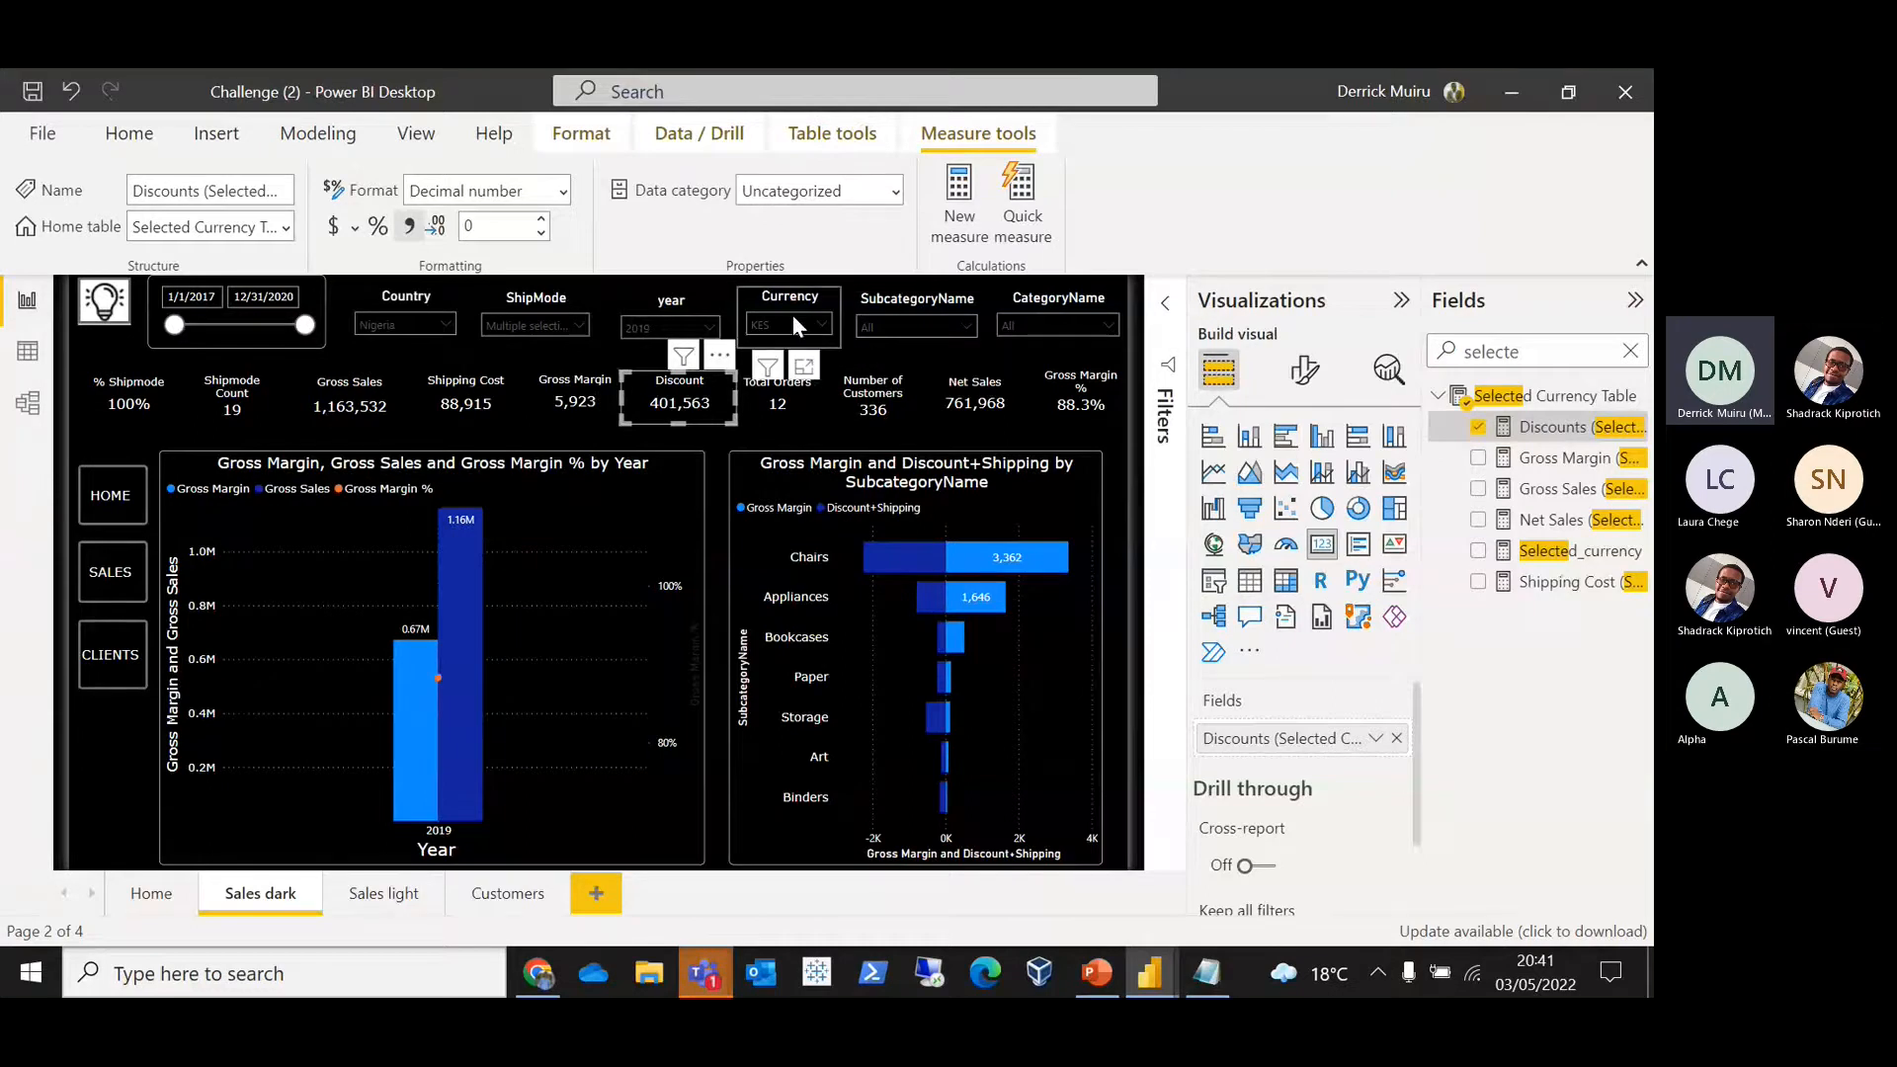
left_click(532, 323)
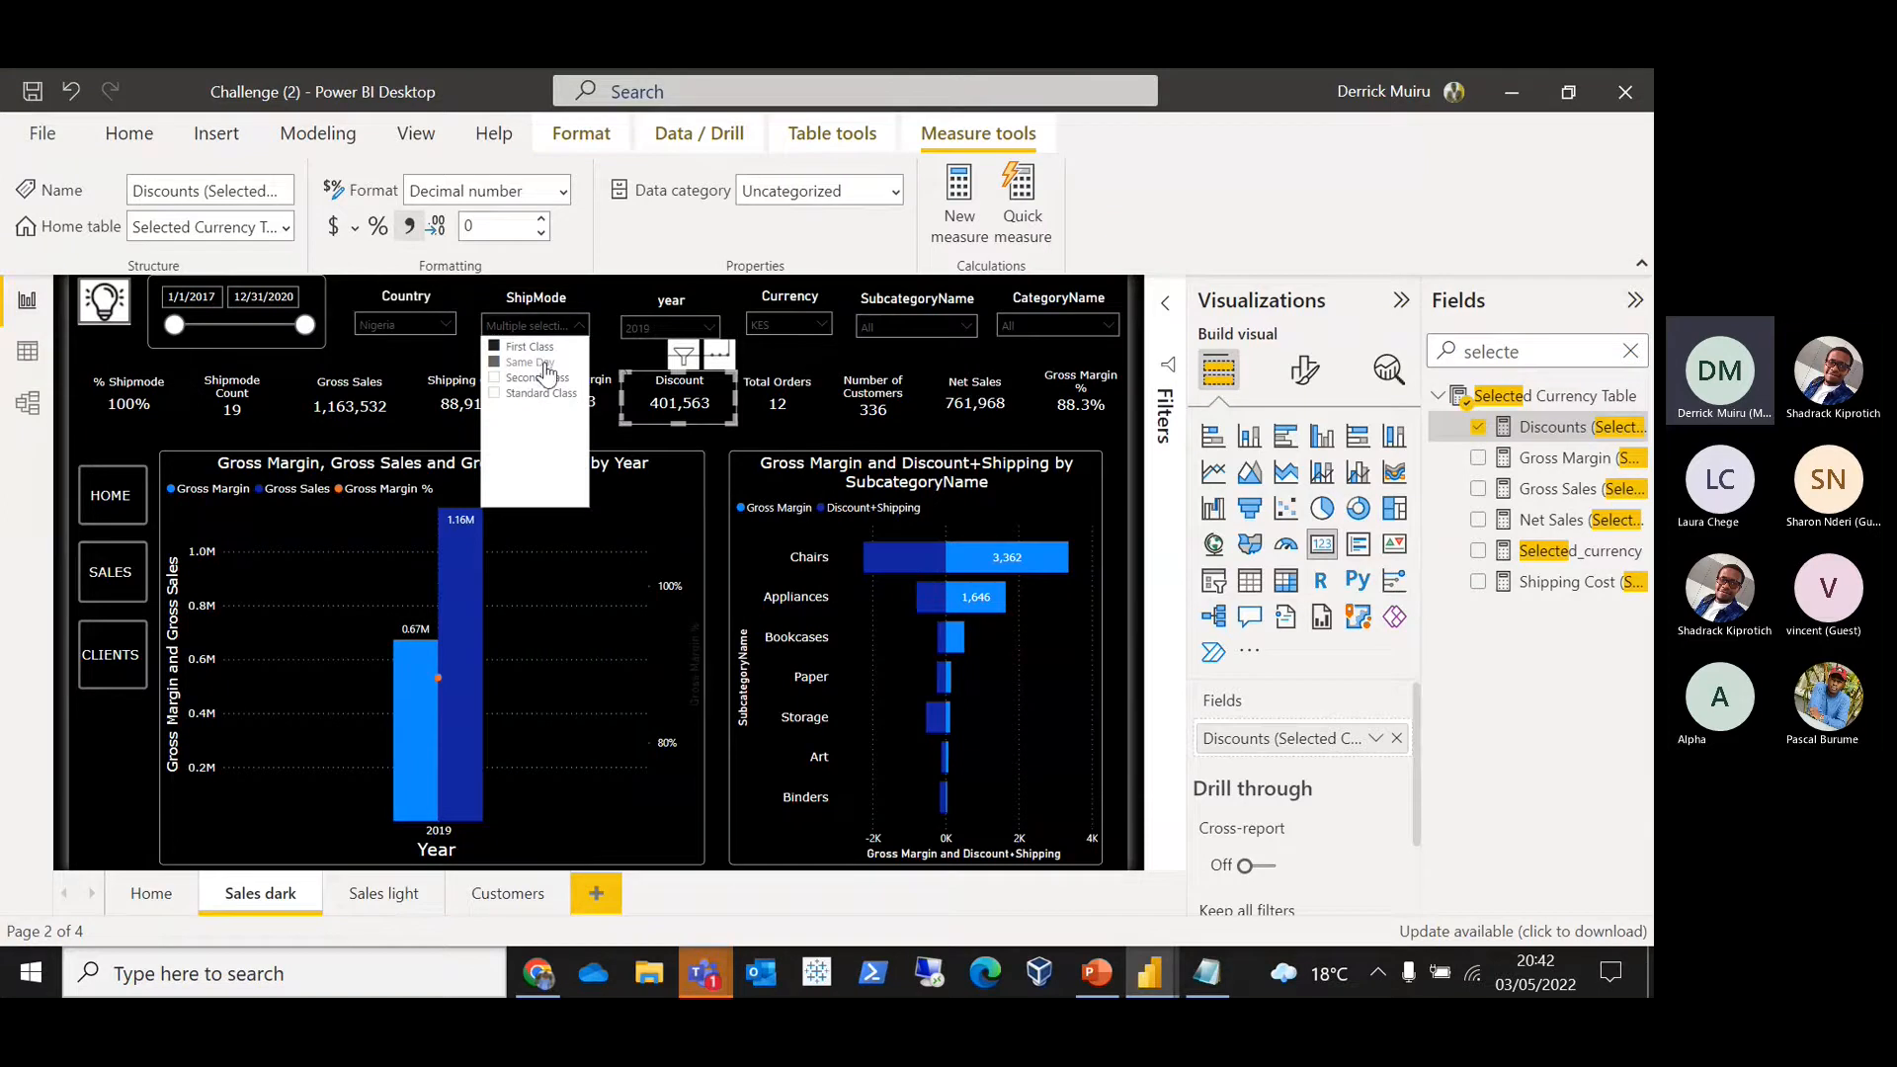
left_click(662, 328)
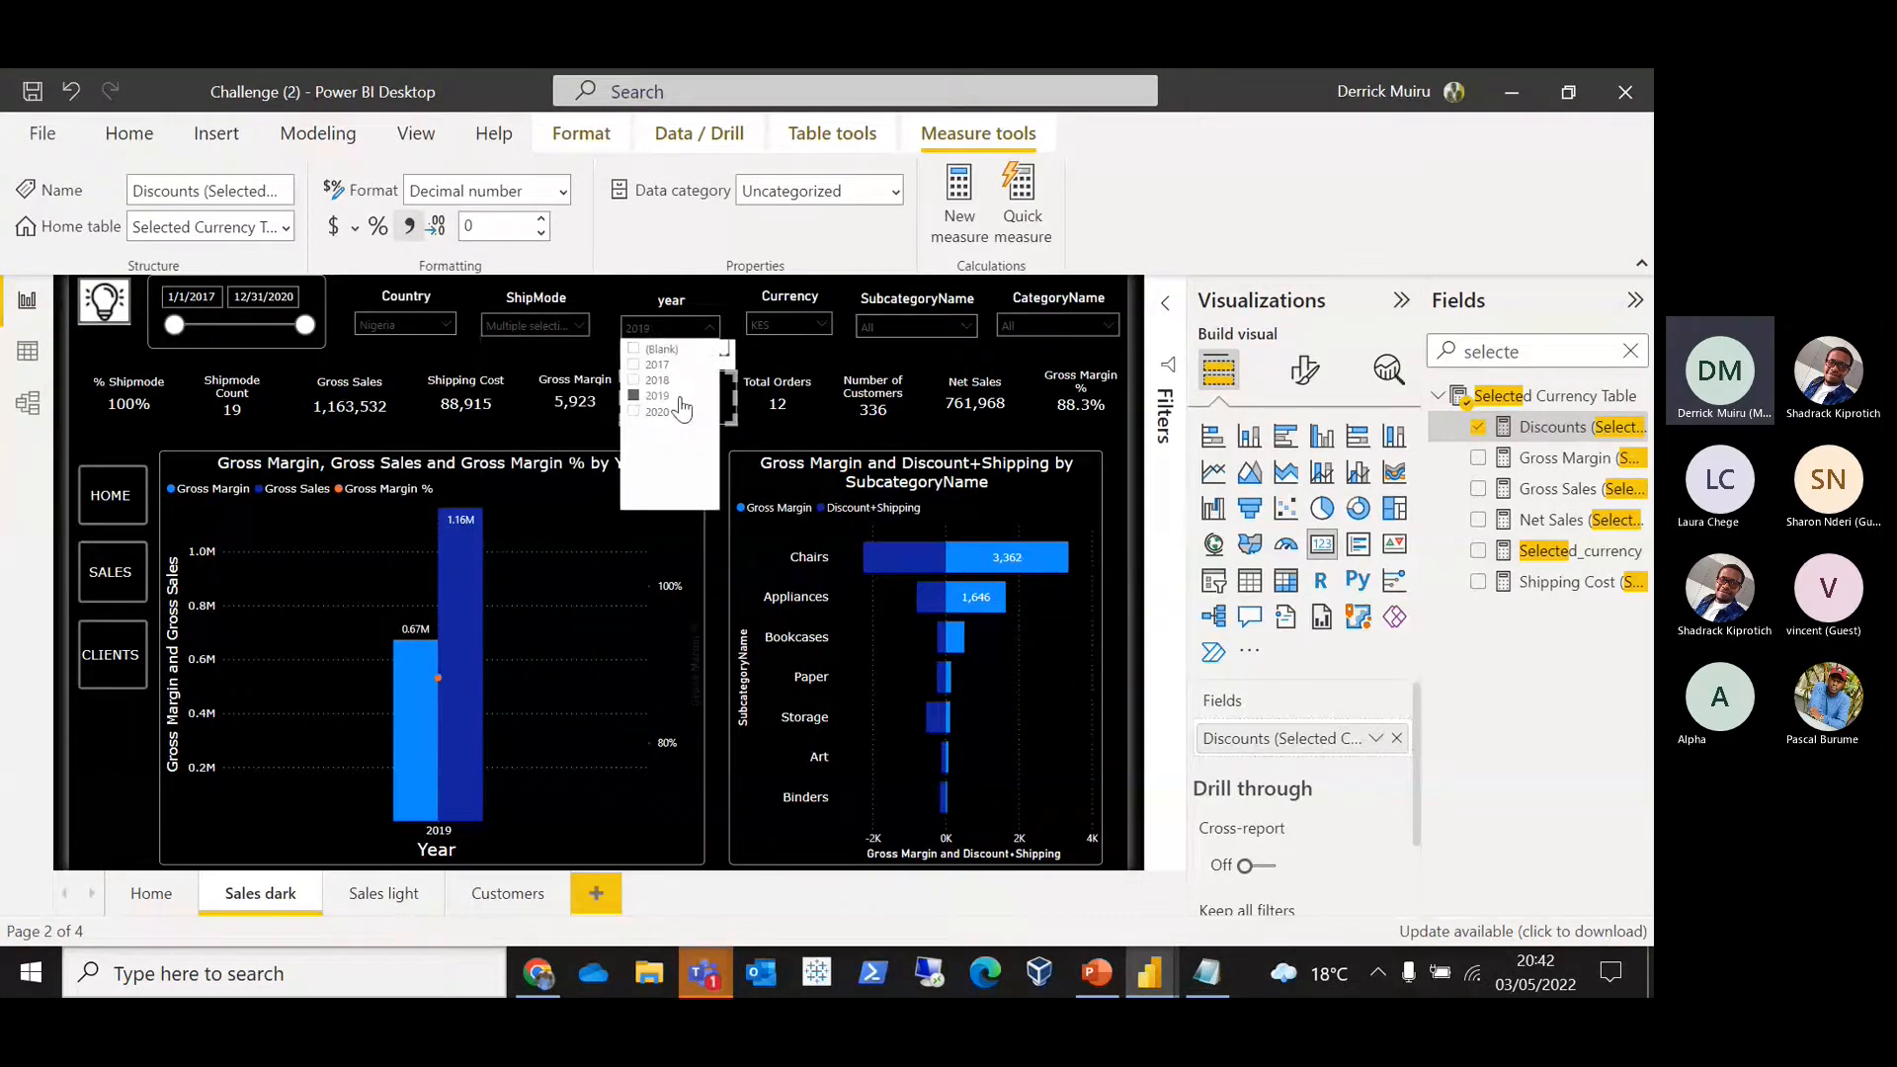
left_click(768, 323)
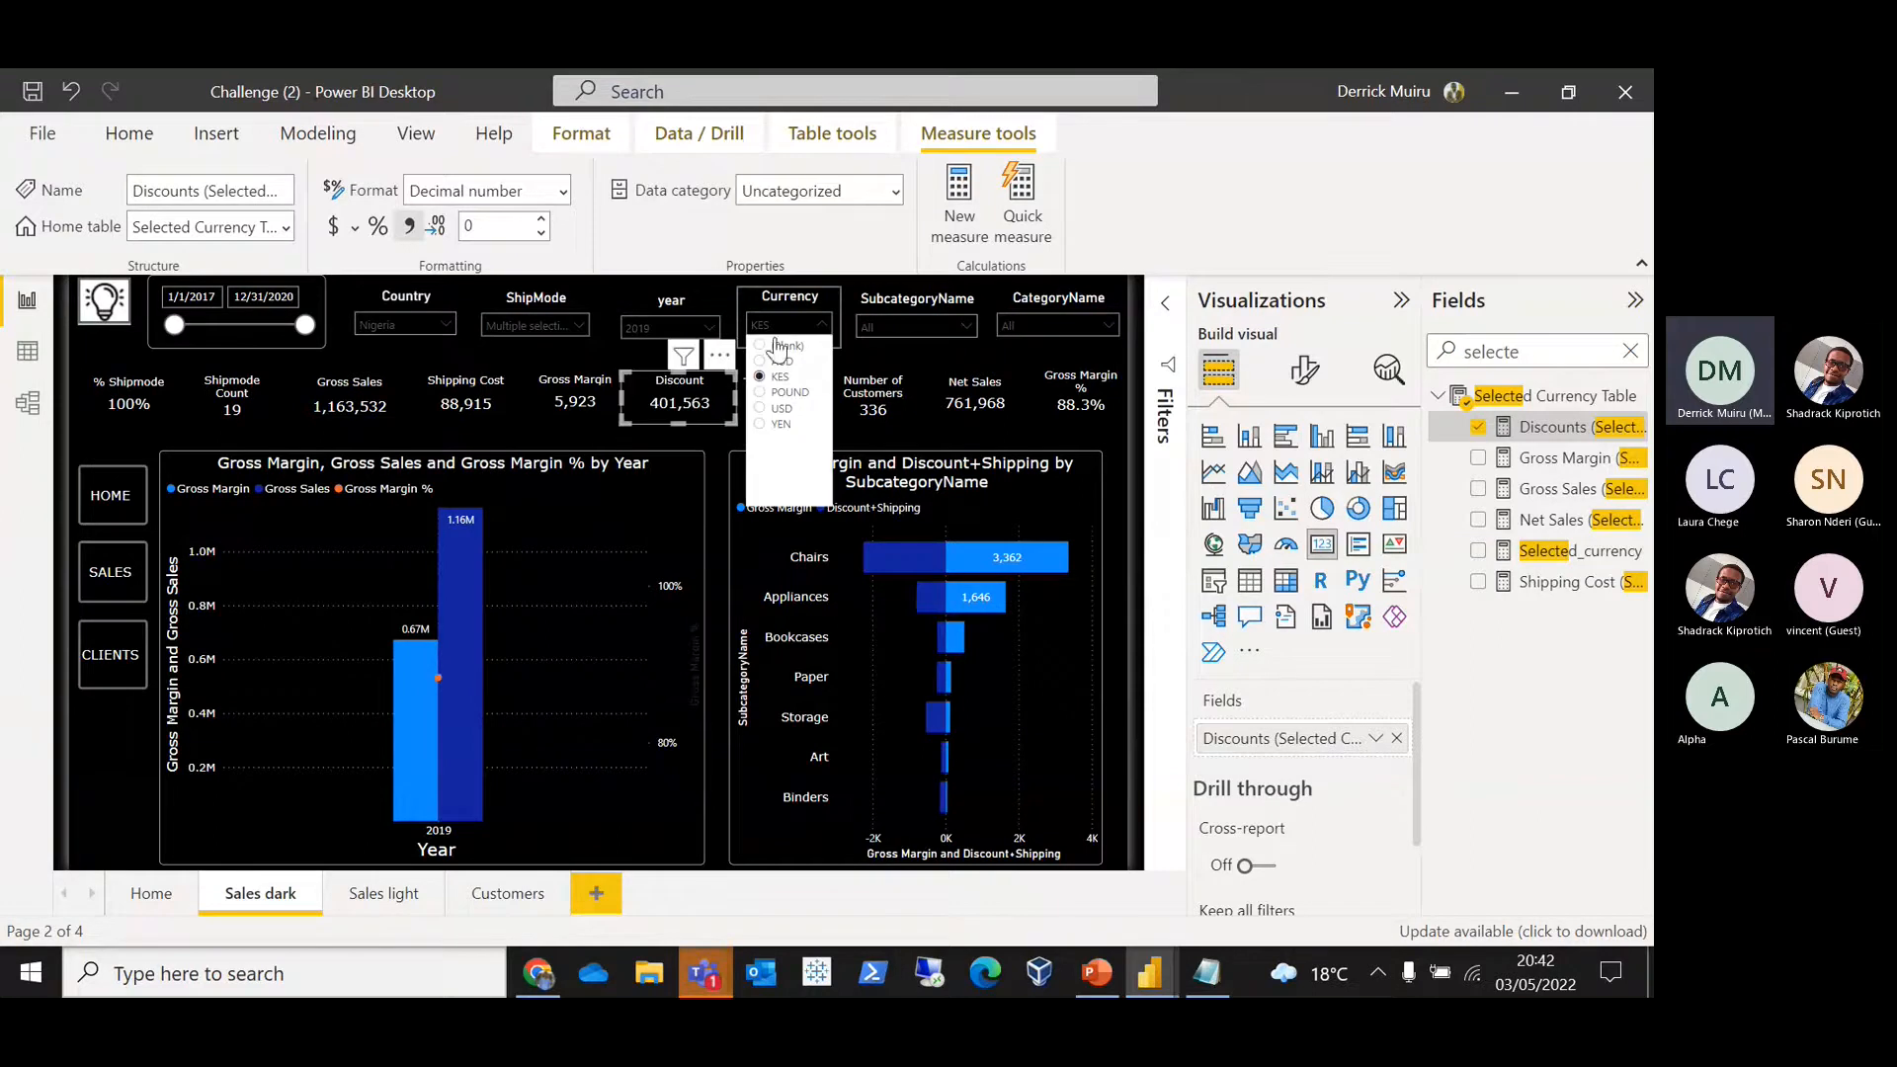
left_click(773, 410)
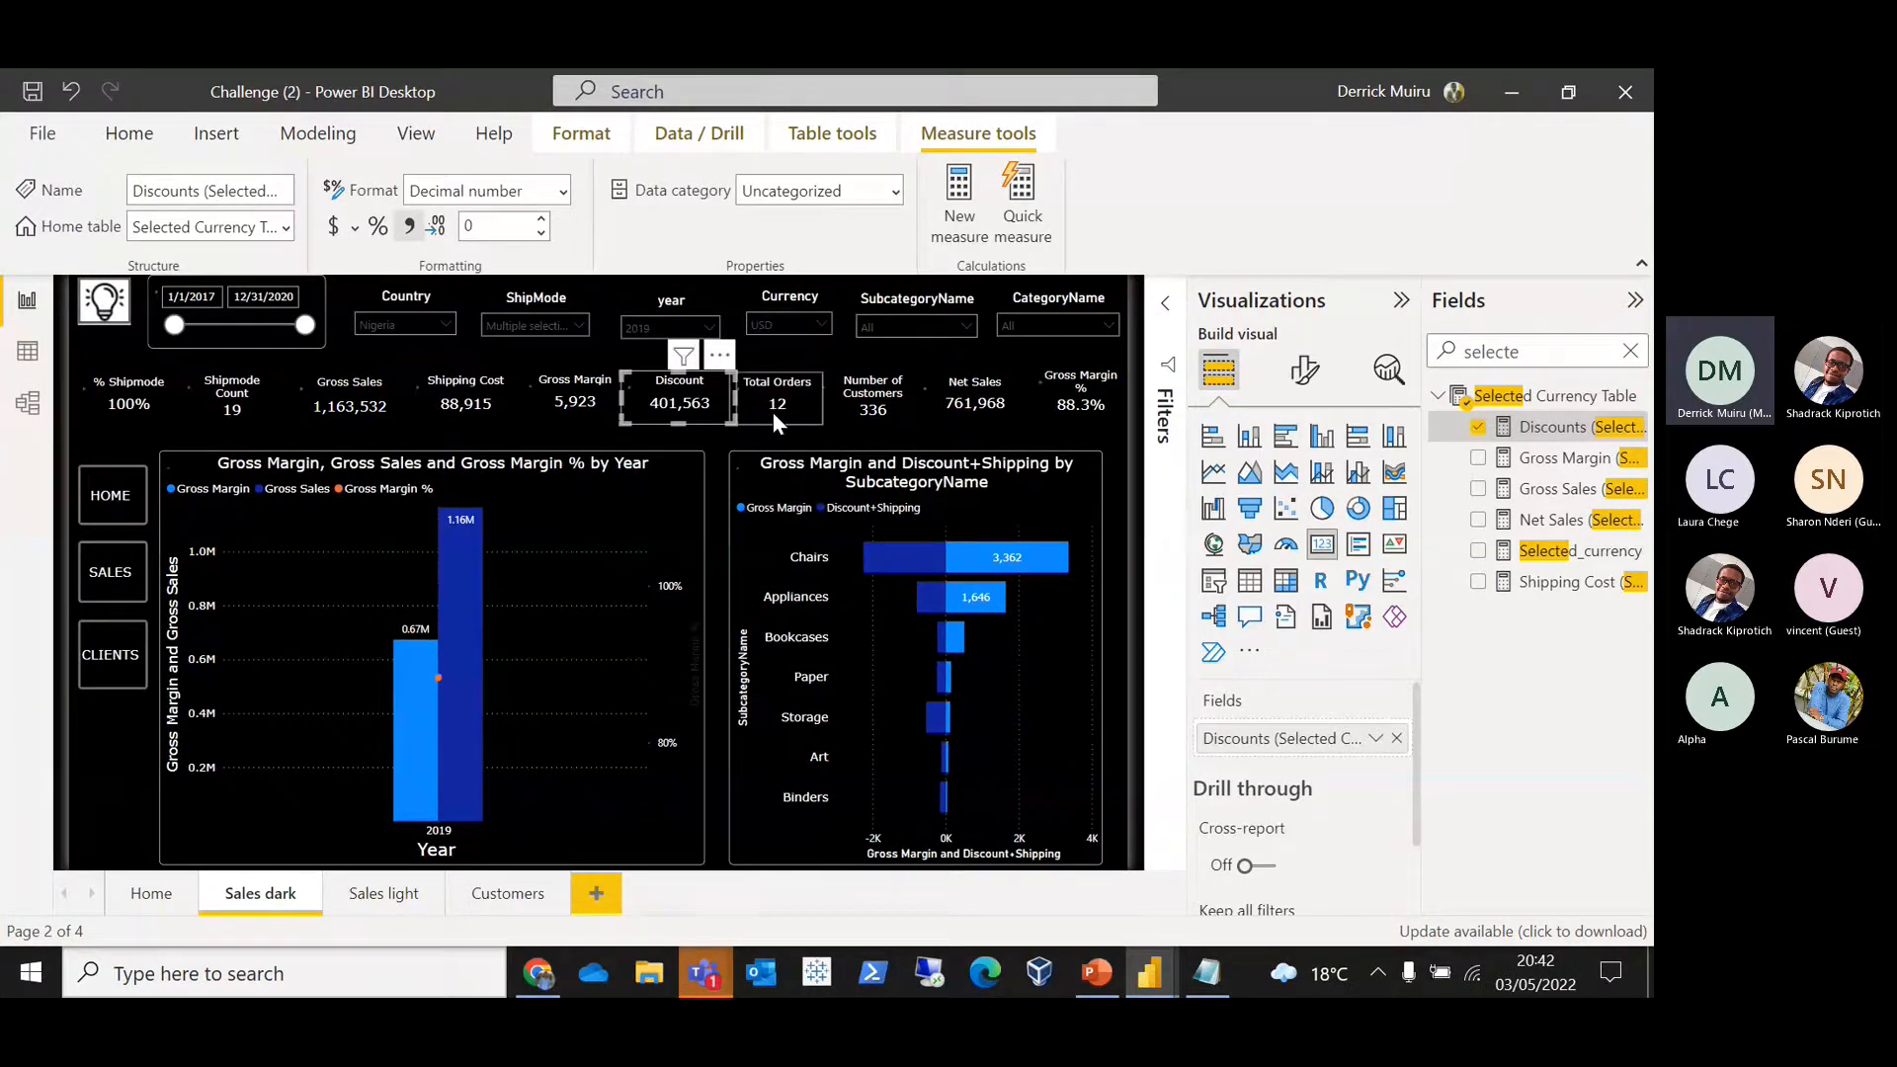
Step: Look over the SubcategoryName options, and filter the page to the Furniture category with the CategoryName slicer
left_click(874, 330)
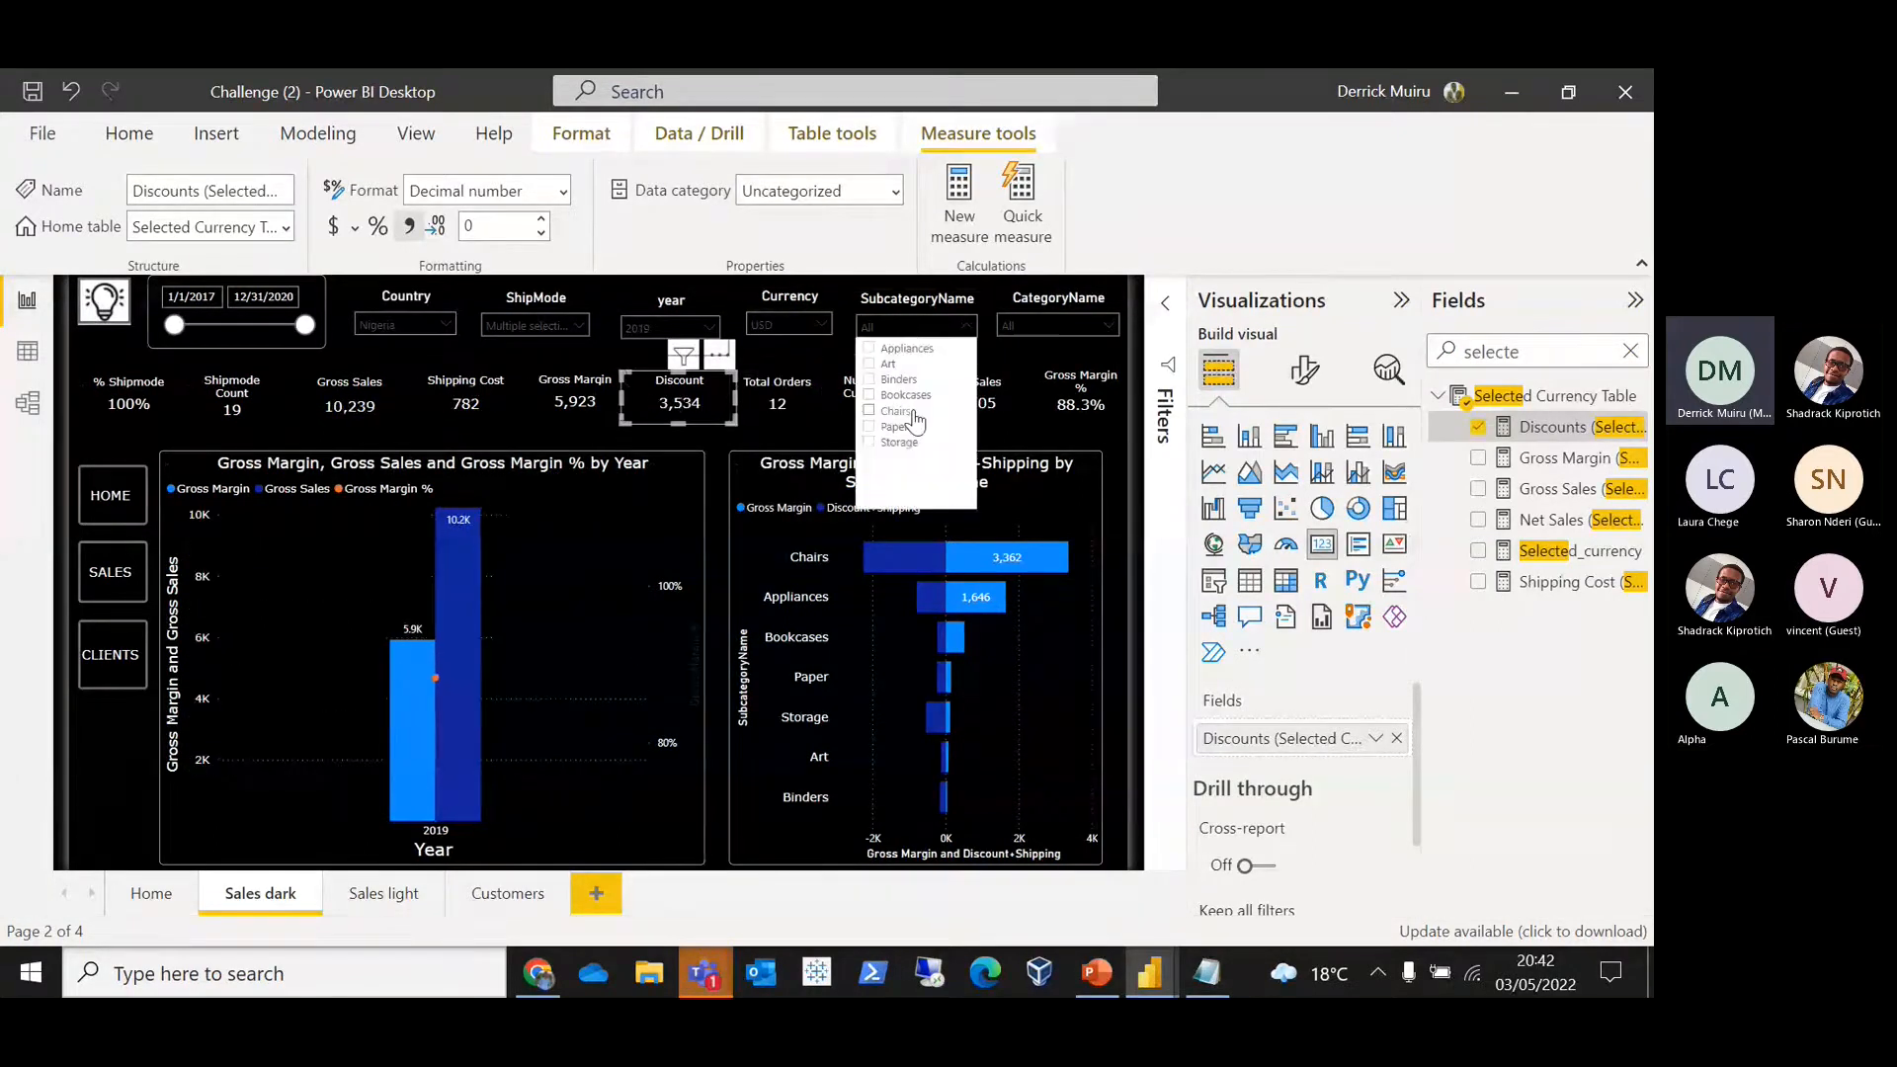
left_click(1052, 321)
left_click(1040, 347)
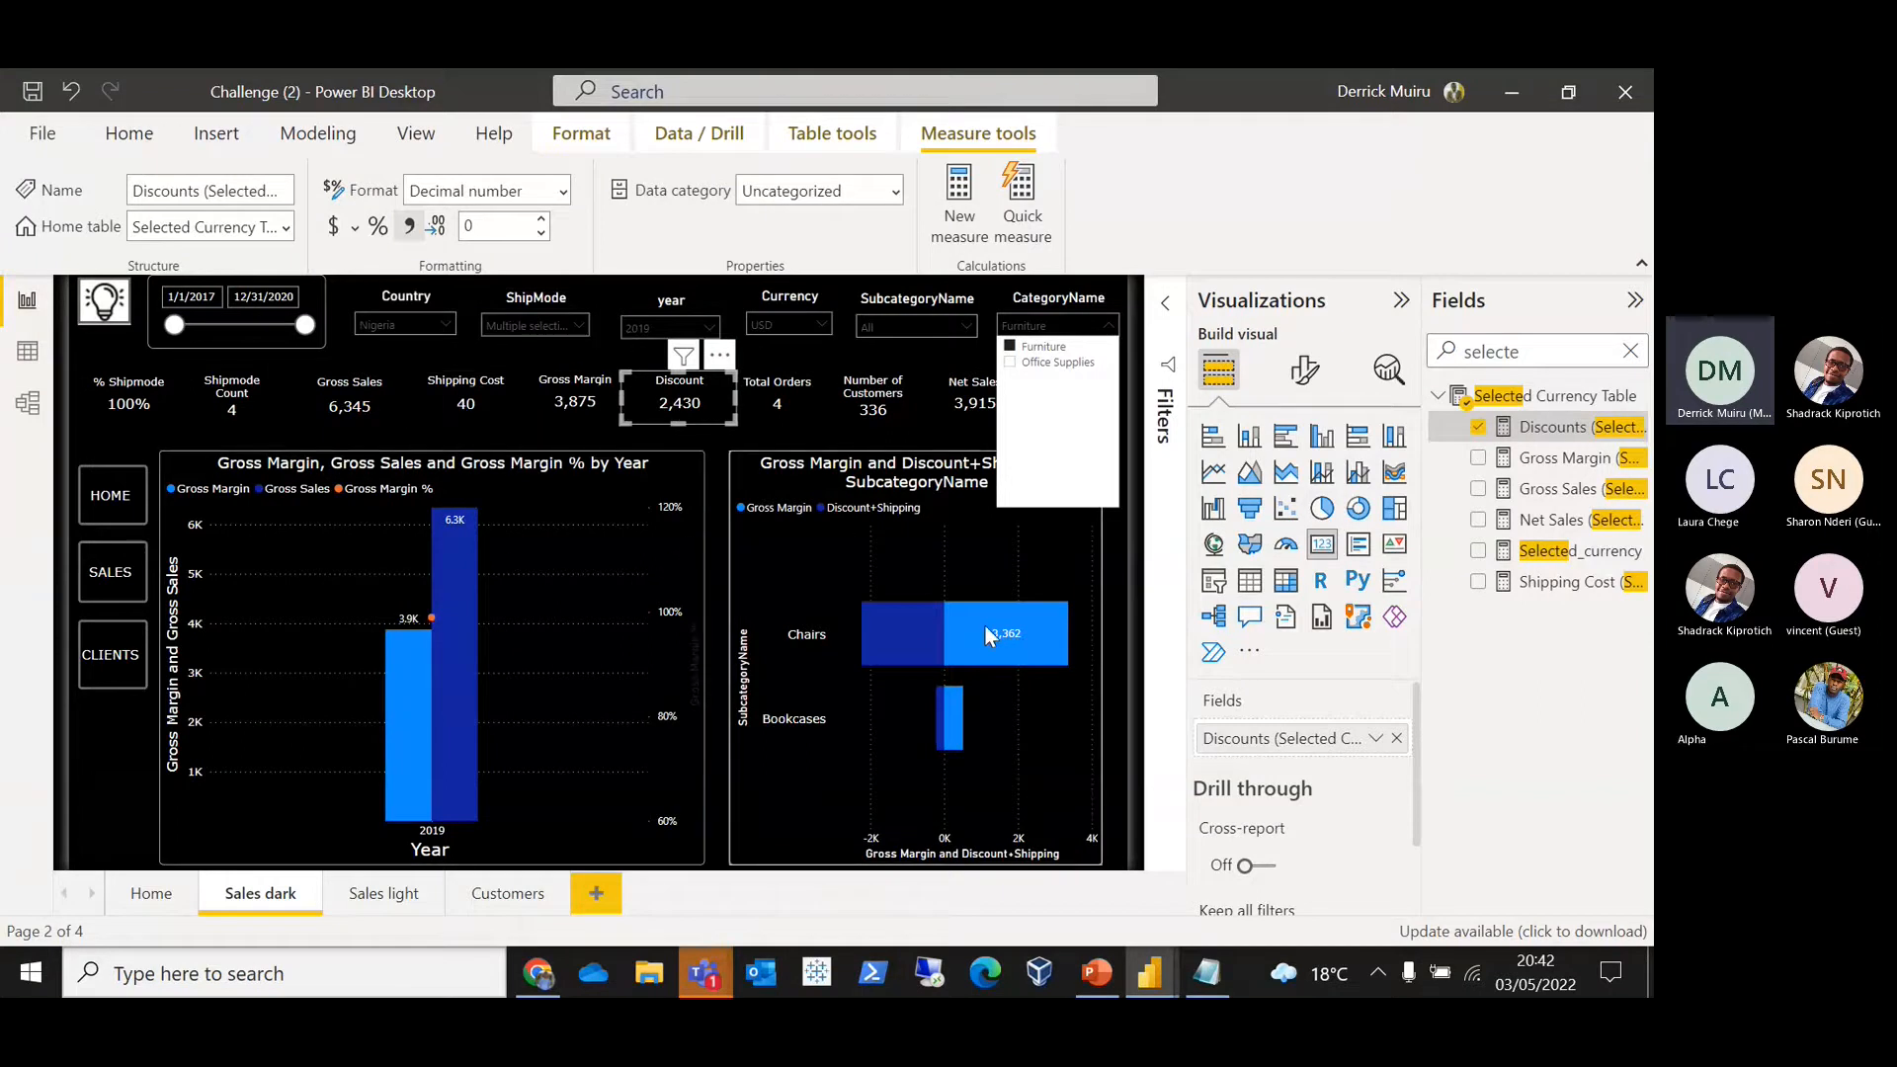
mouse_move(984, 624)
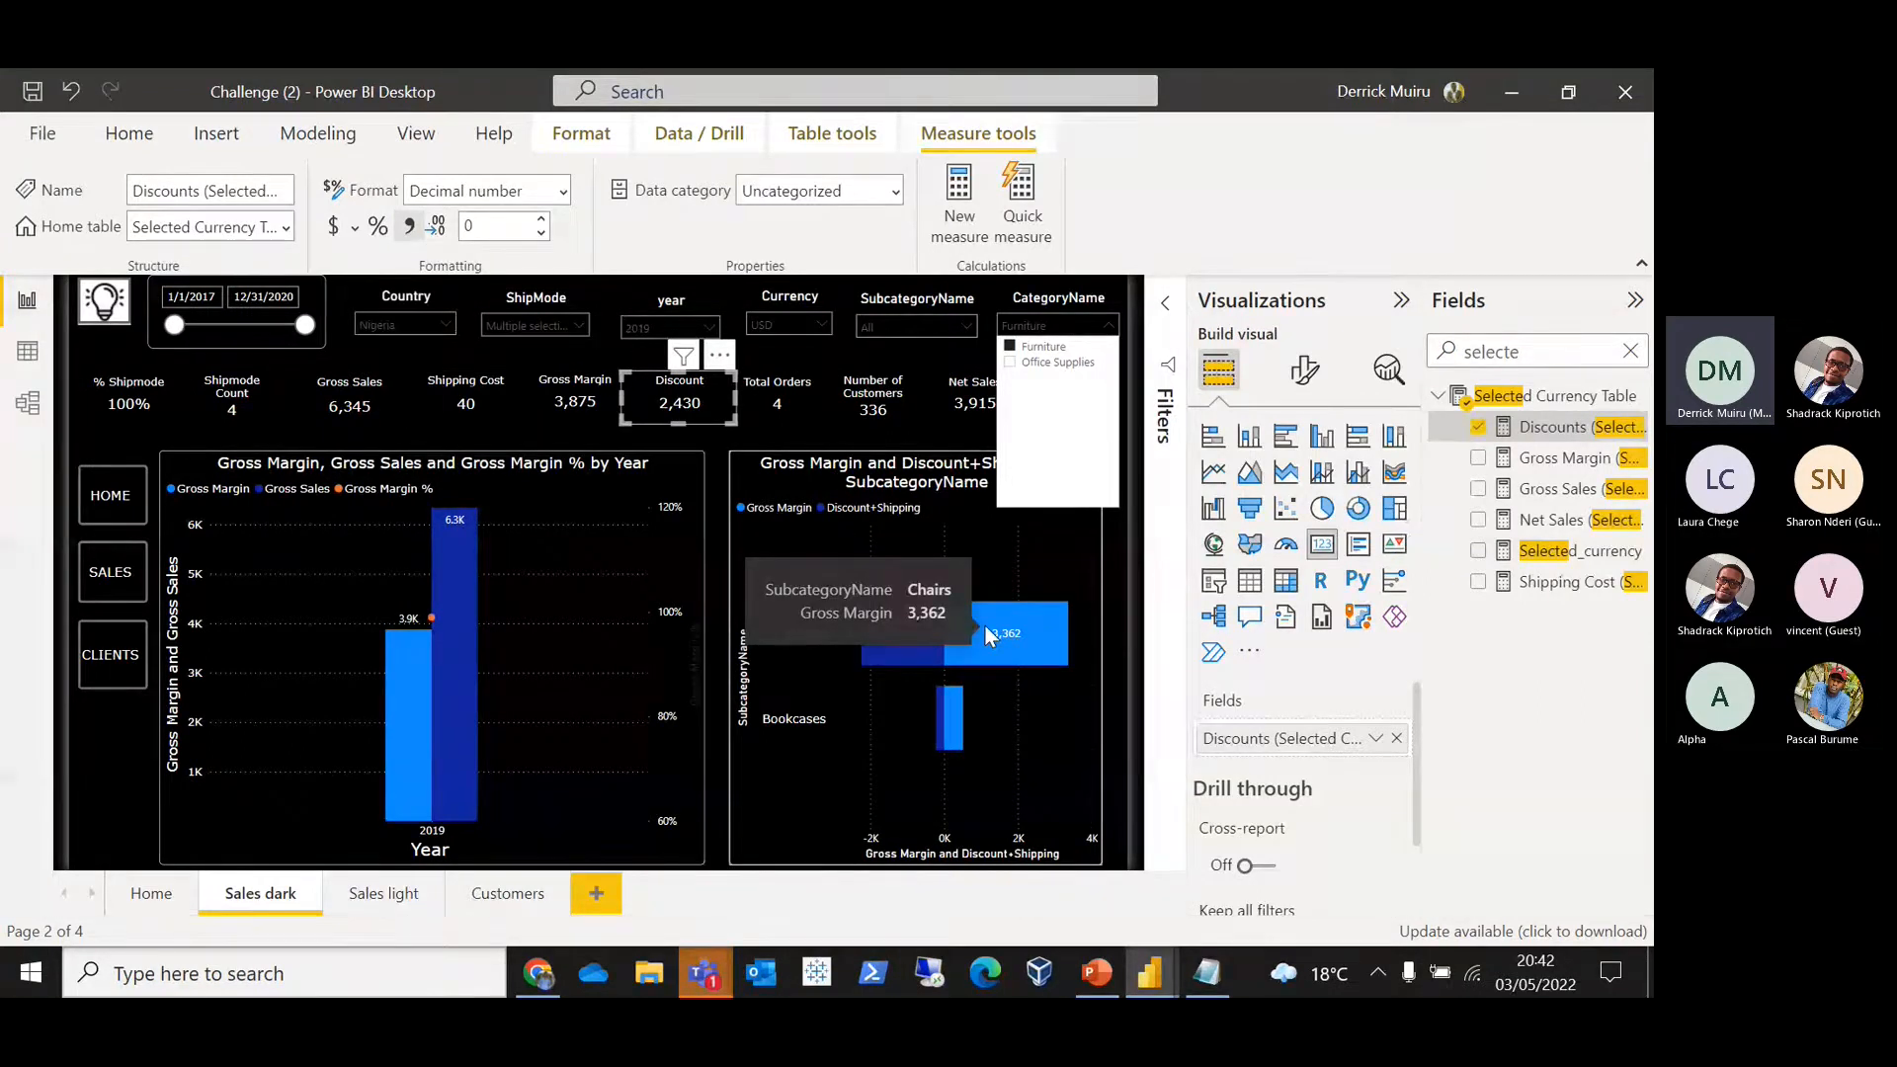
mouse_move(904, 637)
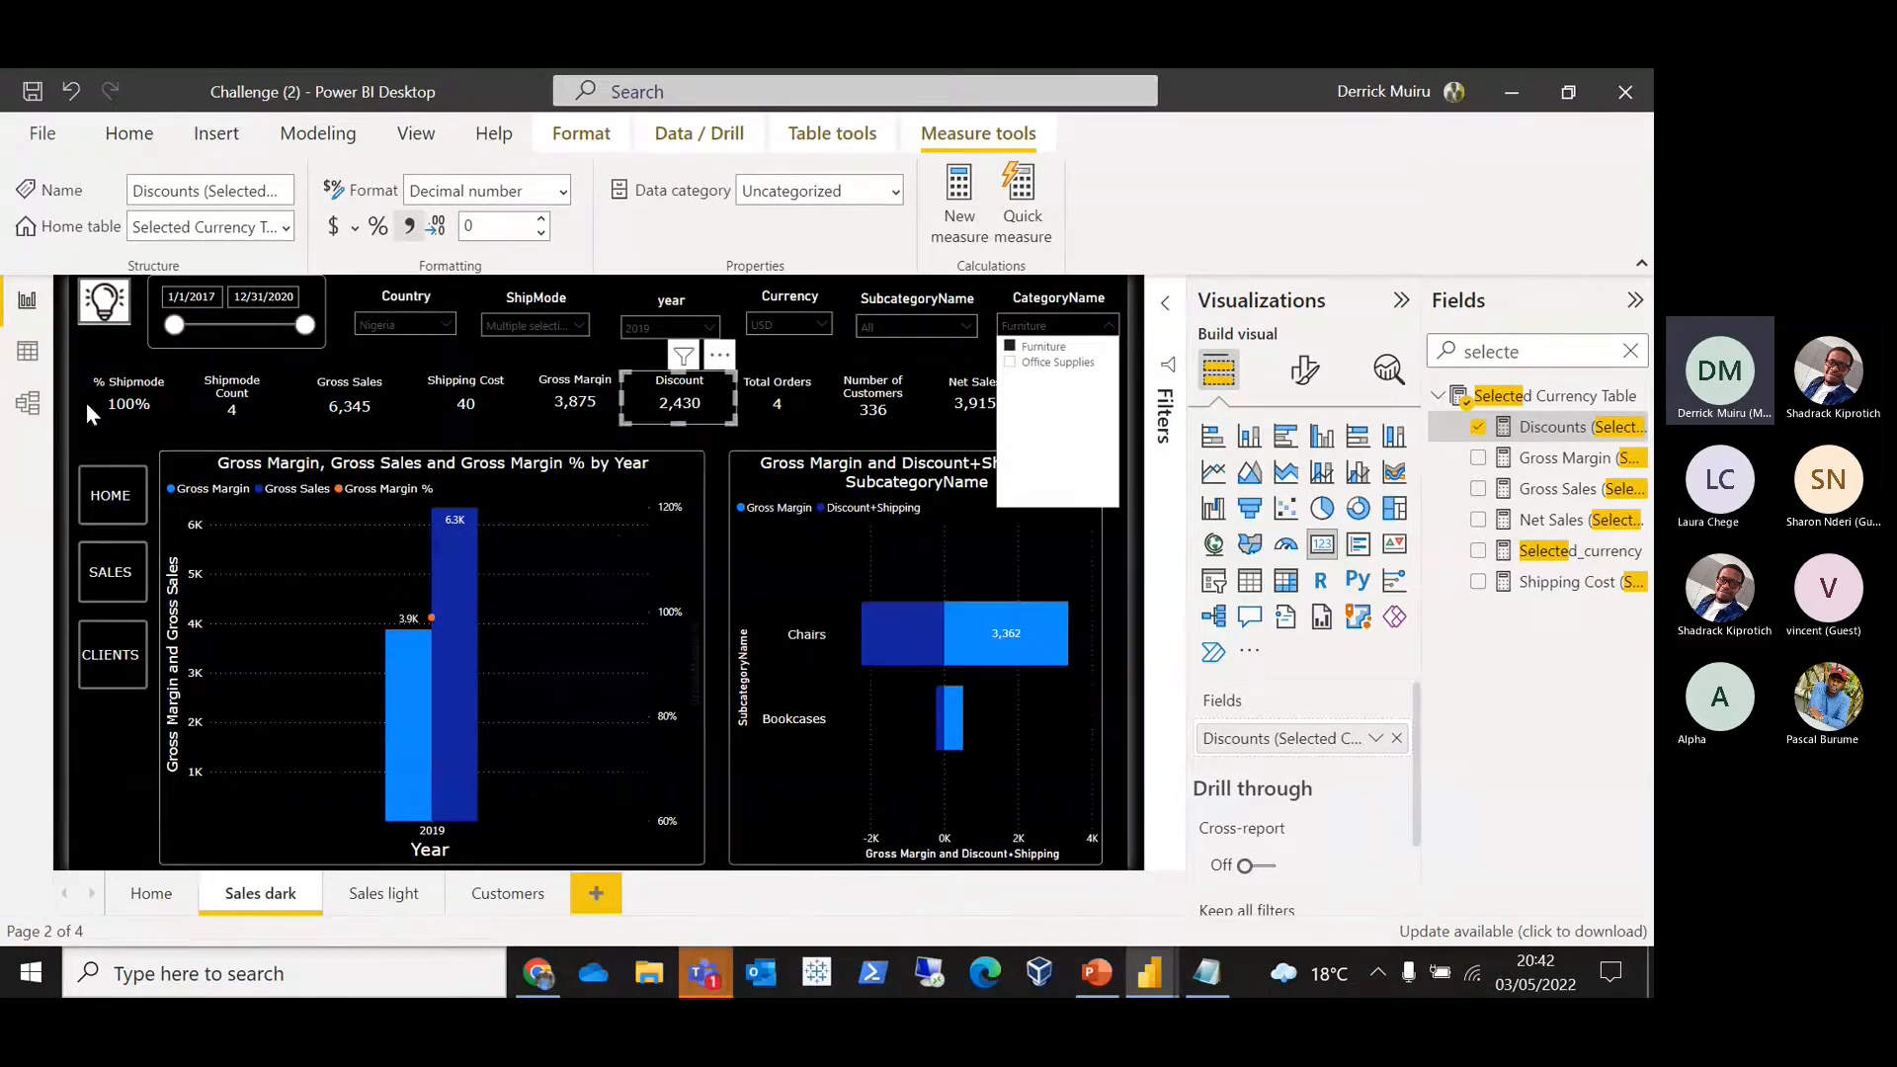
Step: Follow the light-bulb link from the Sales dark page to Sales light, and compare the two page versions
left_click(138, 762)
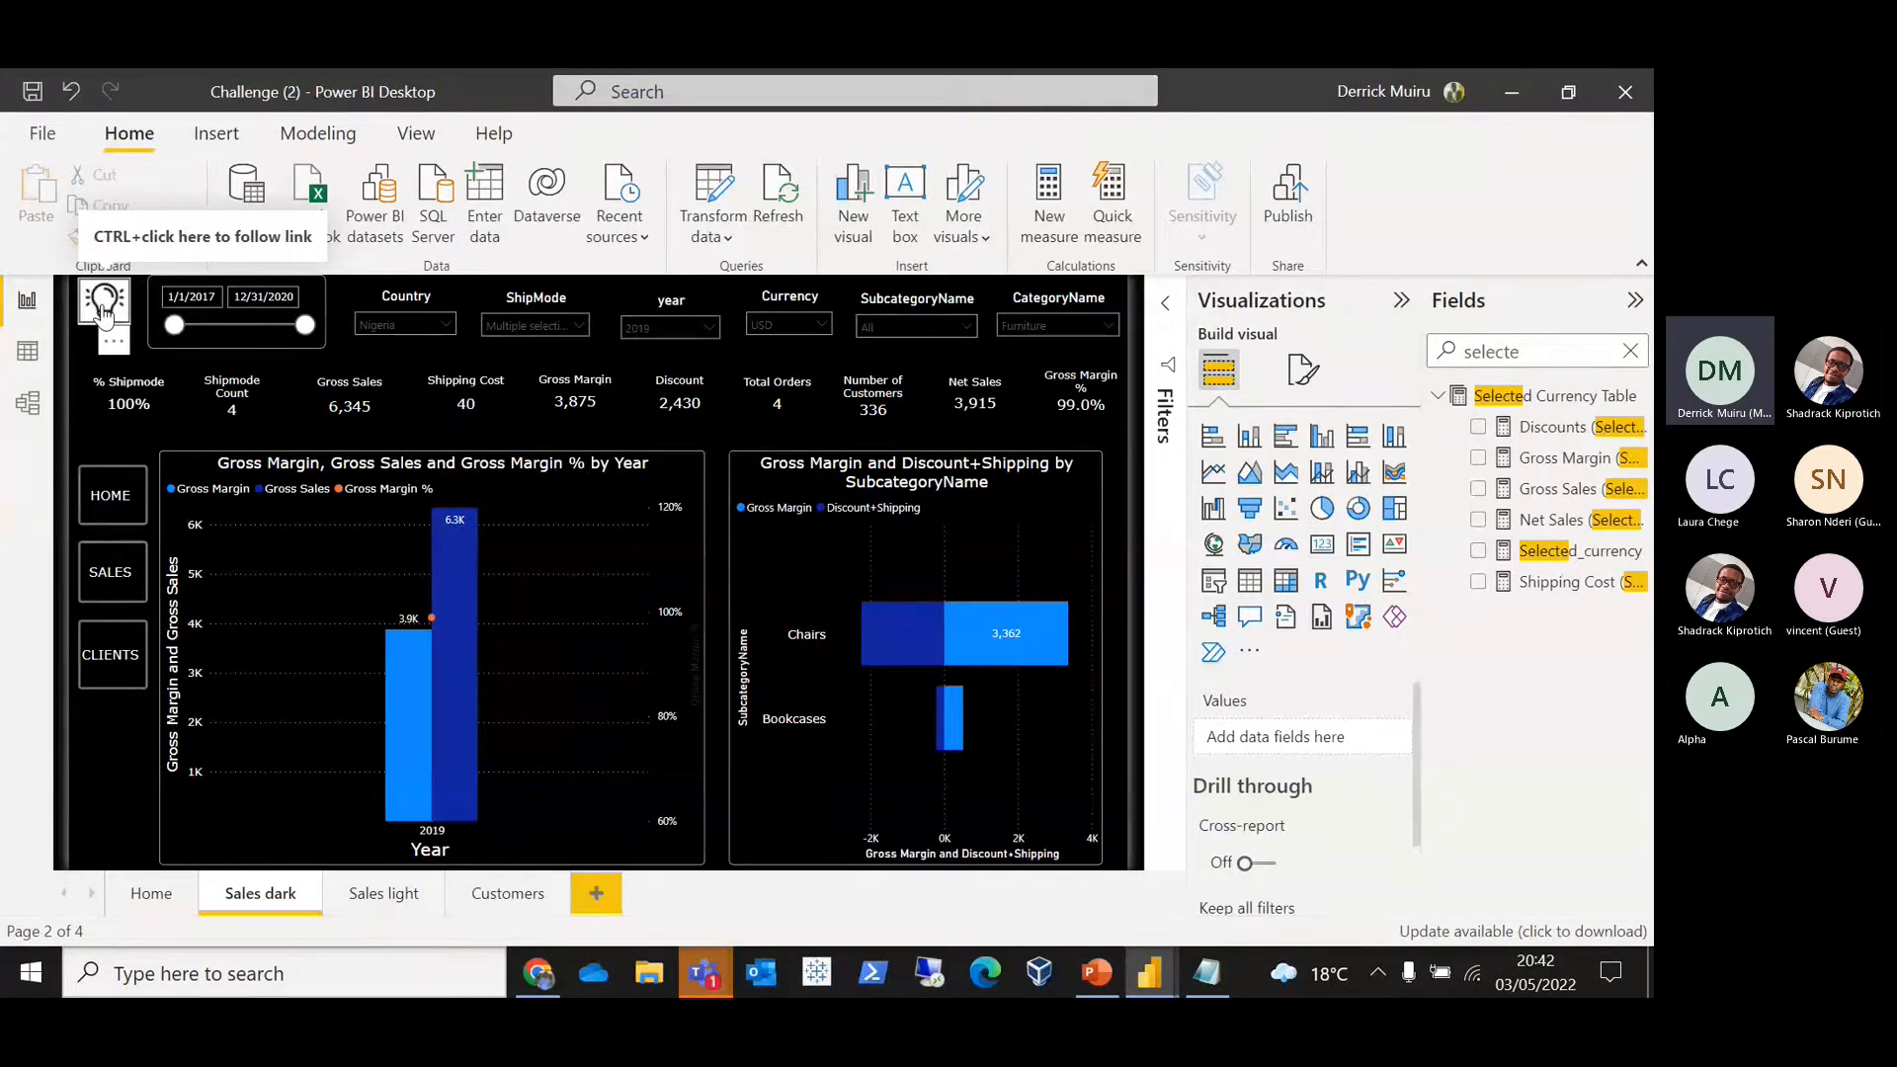
left_click(102, 313, "ctrl")
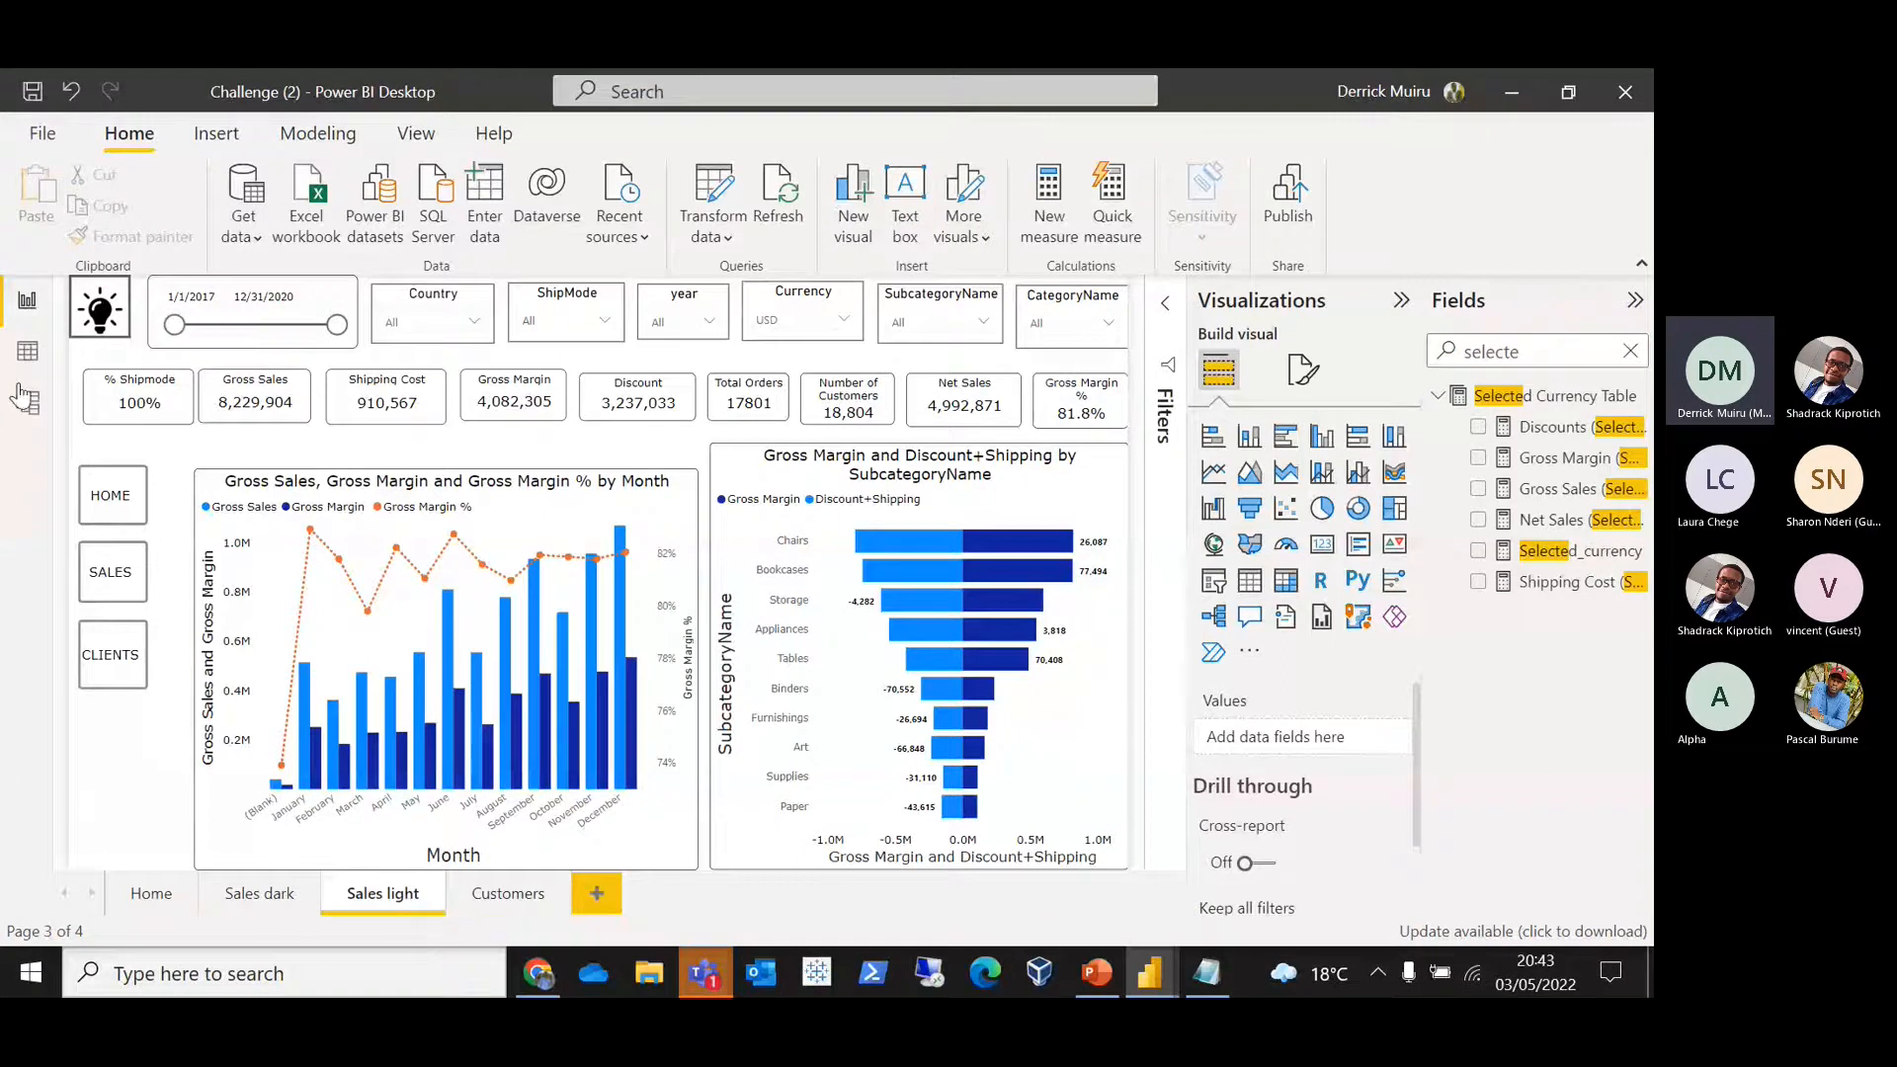
right_click(259, 893)
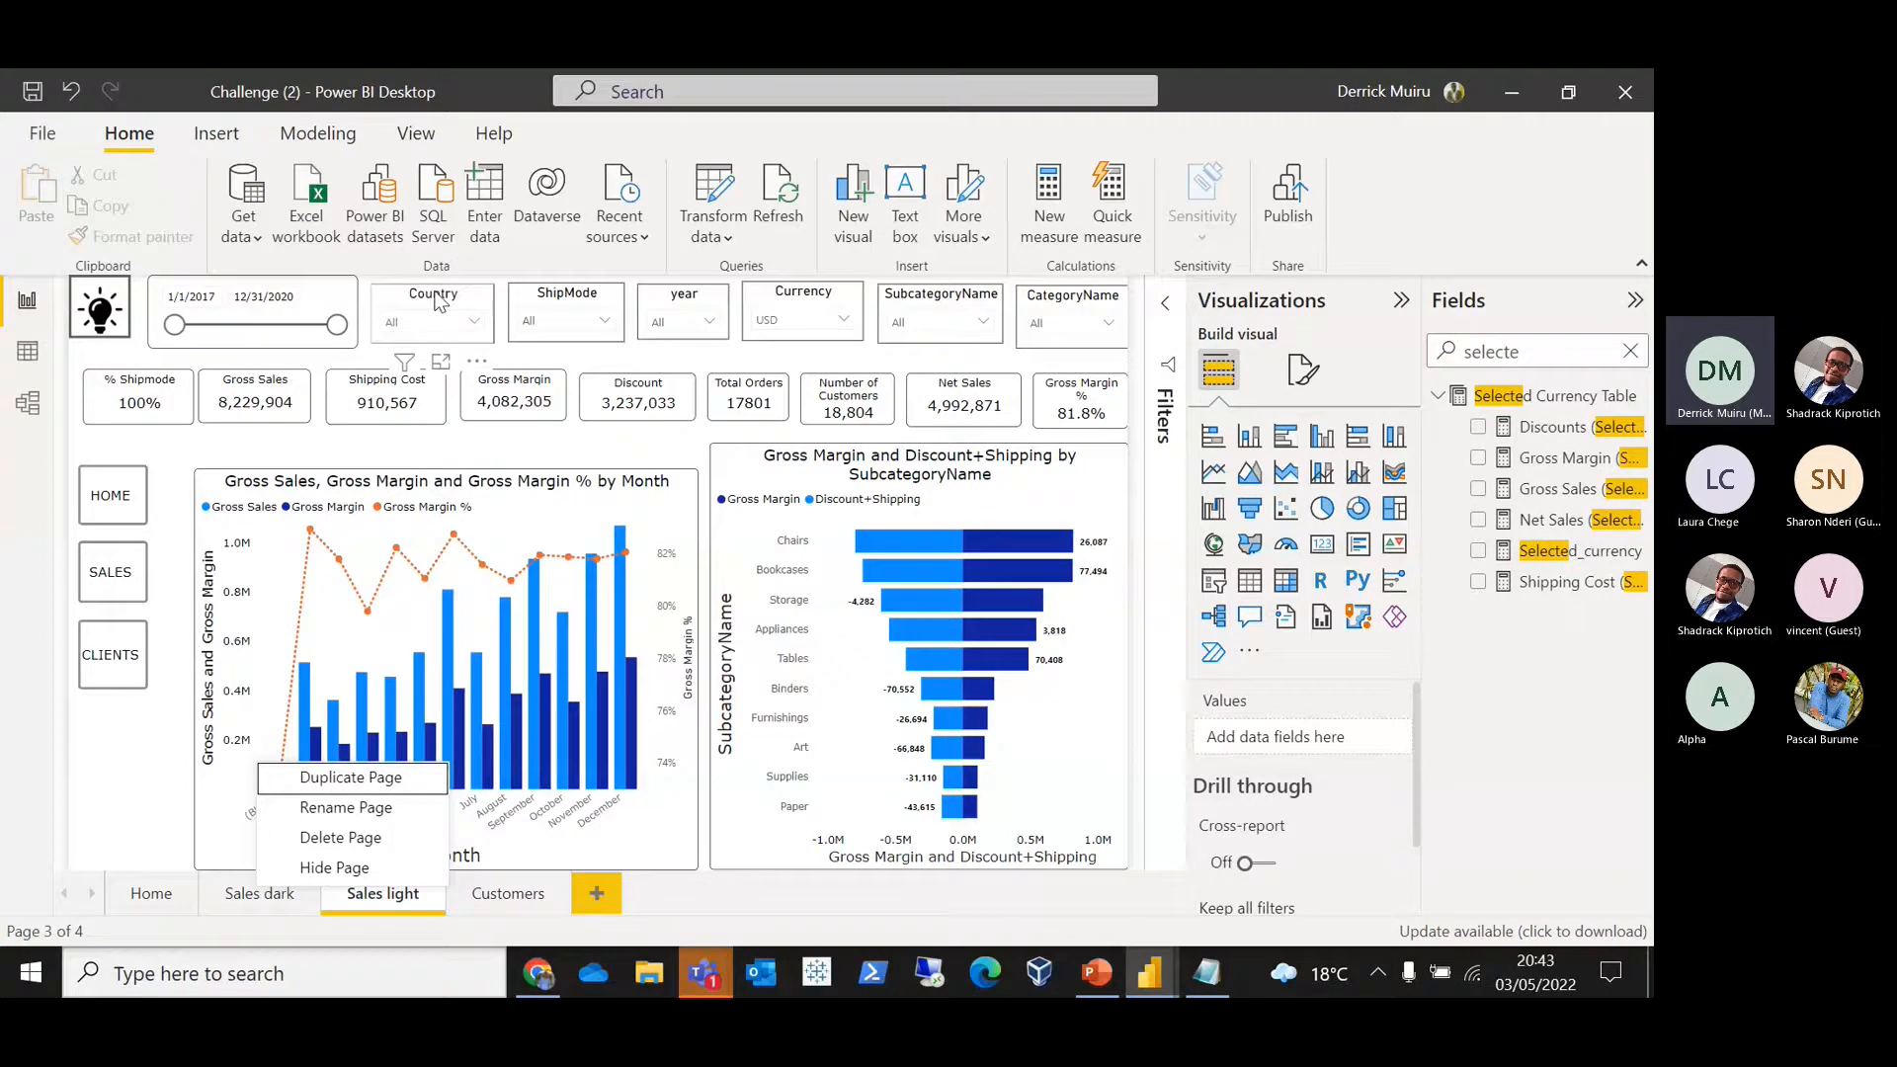
left_click(255, 895)
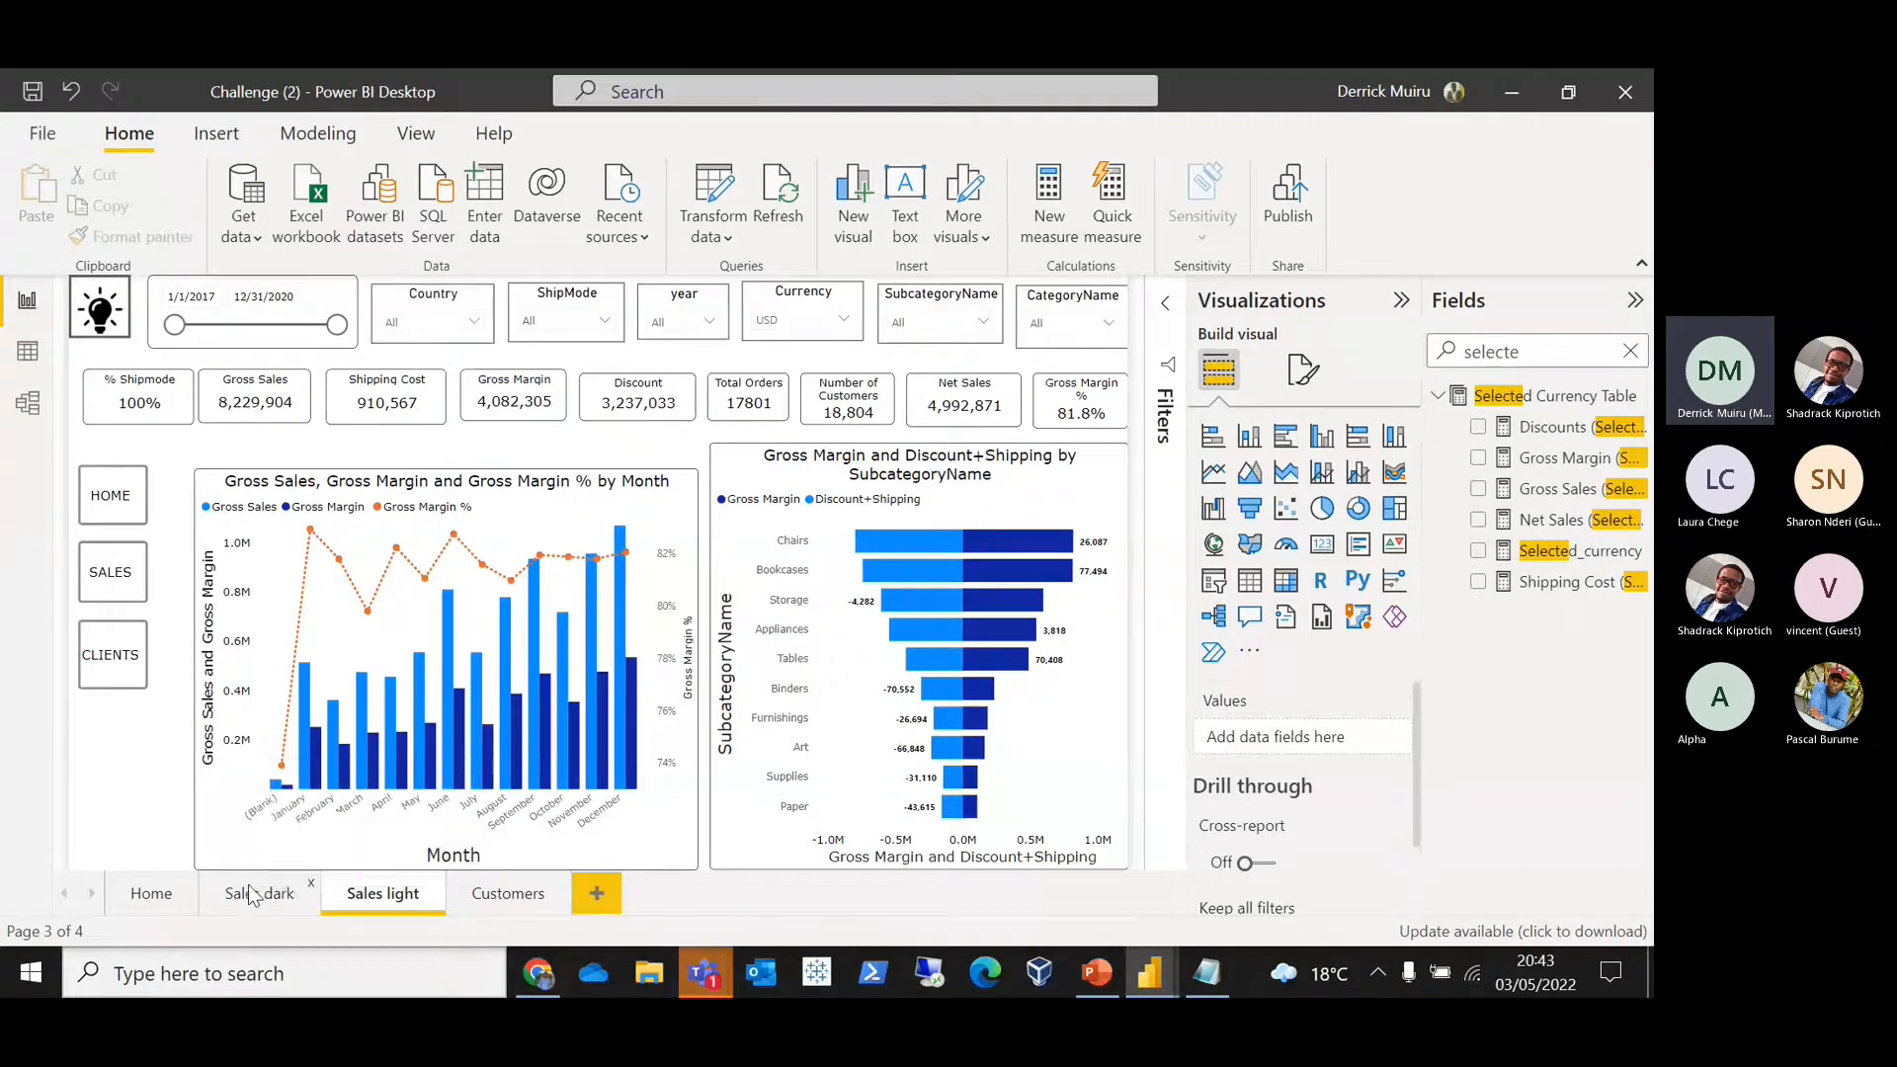
left_click(255, 894)
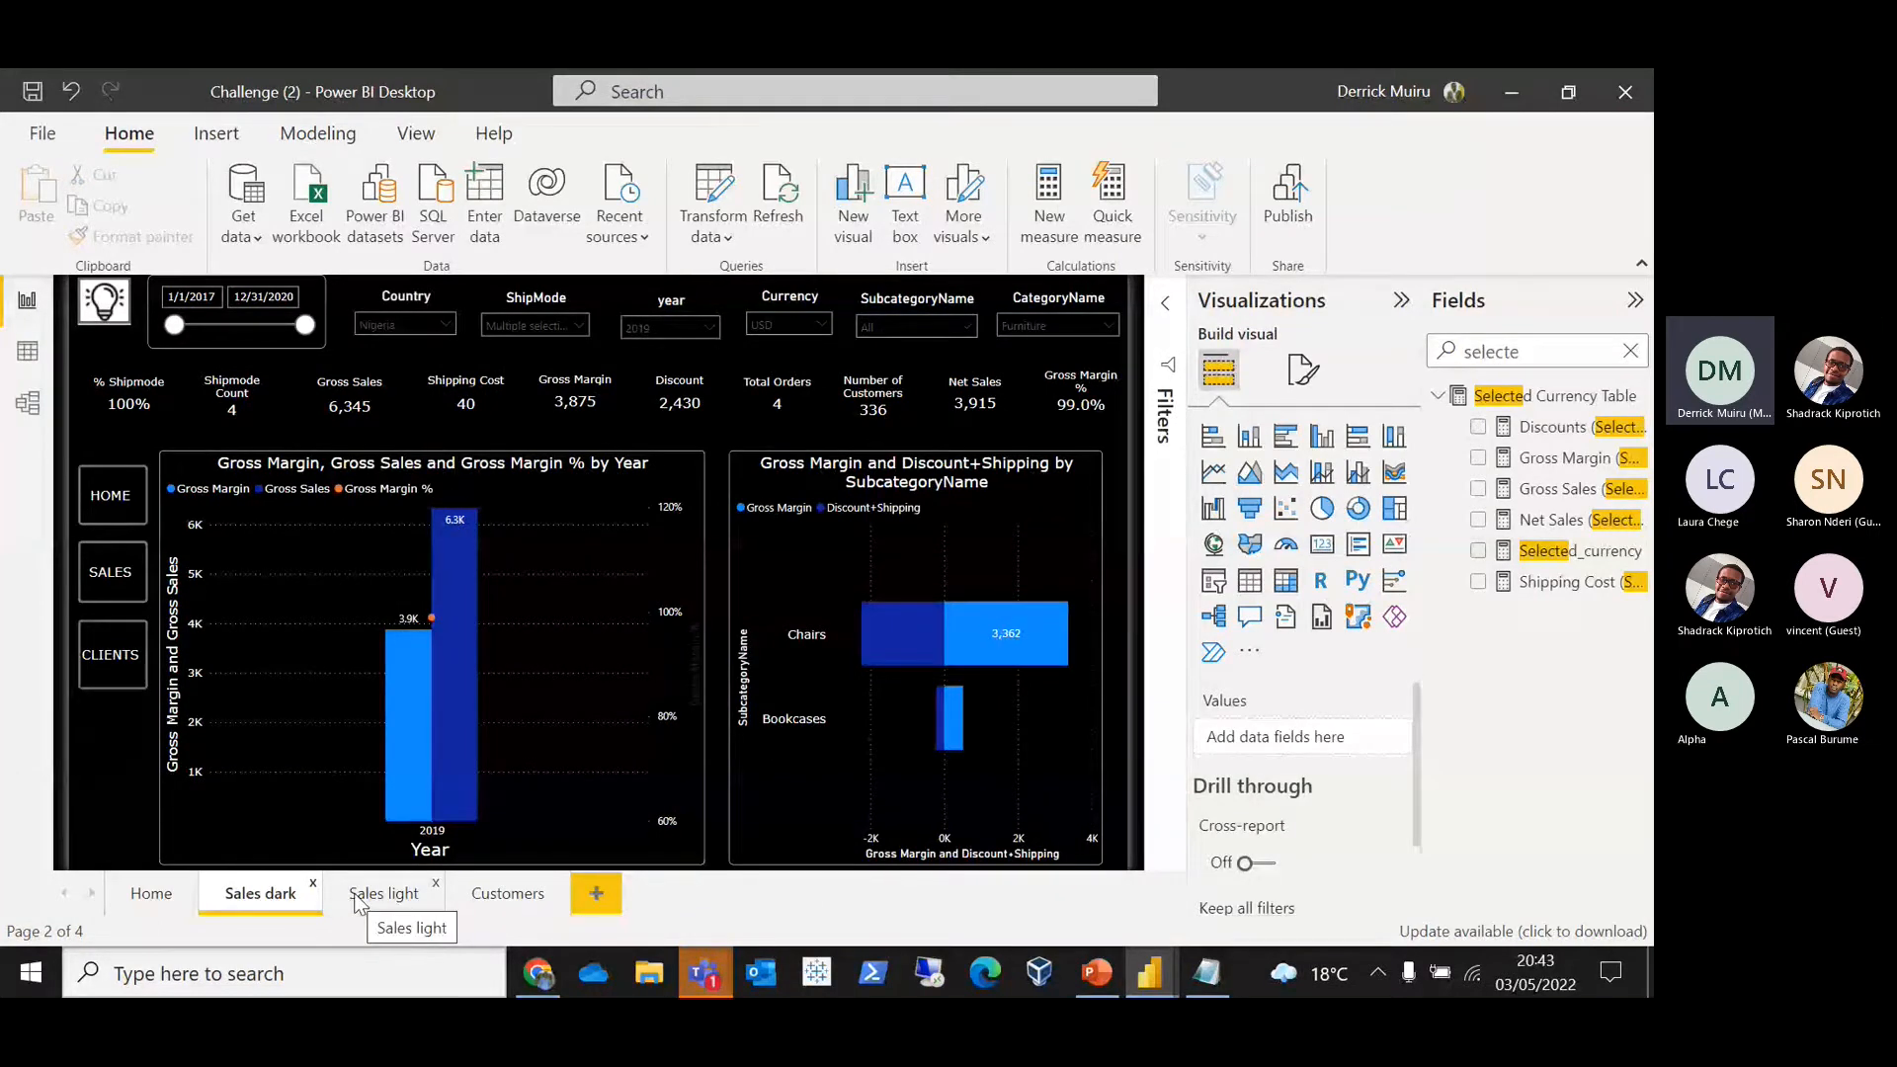
left_click(358, 903)
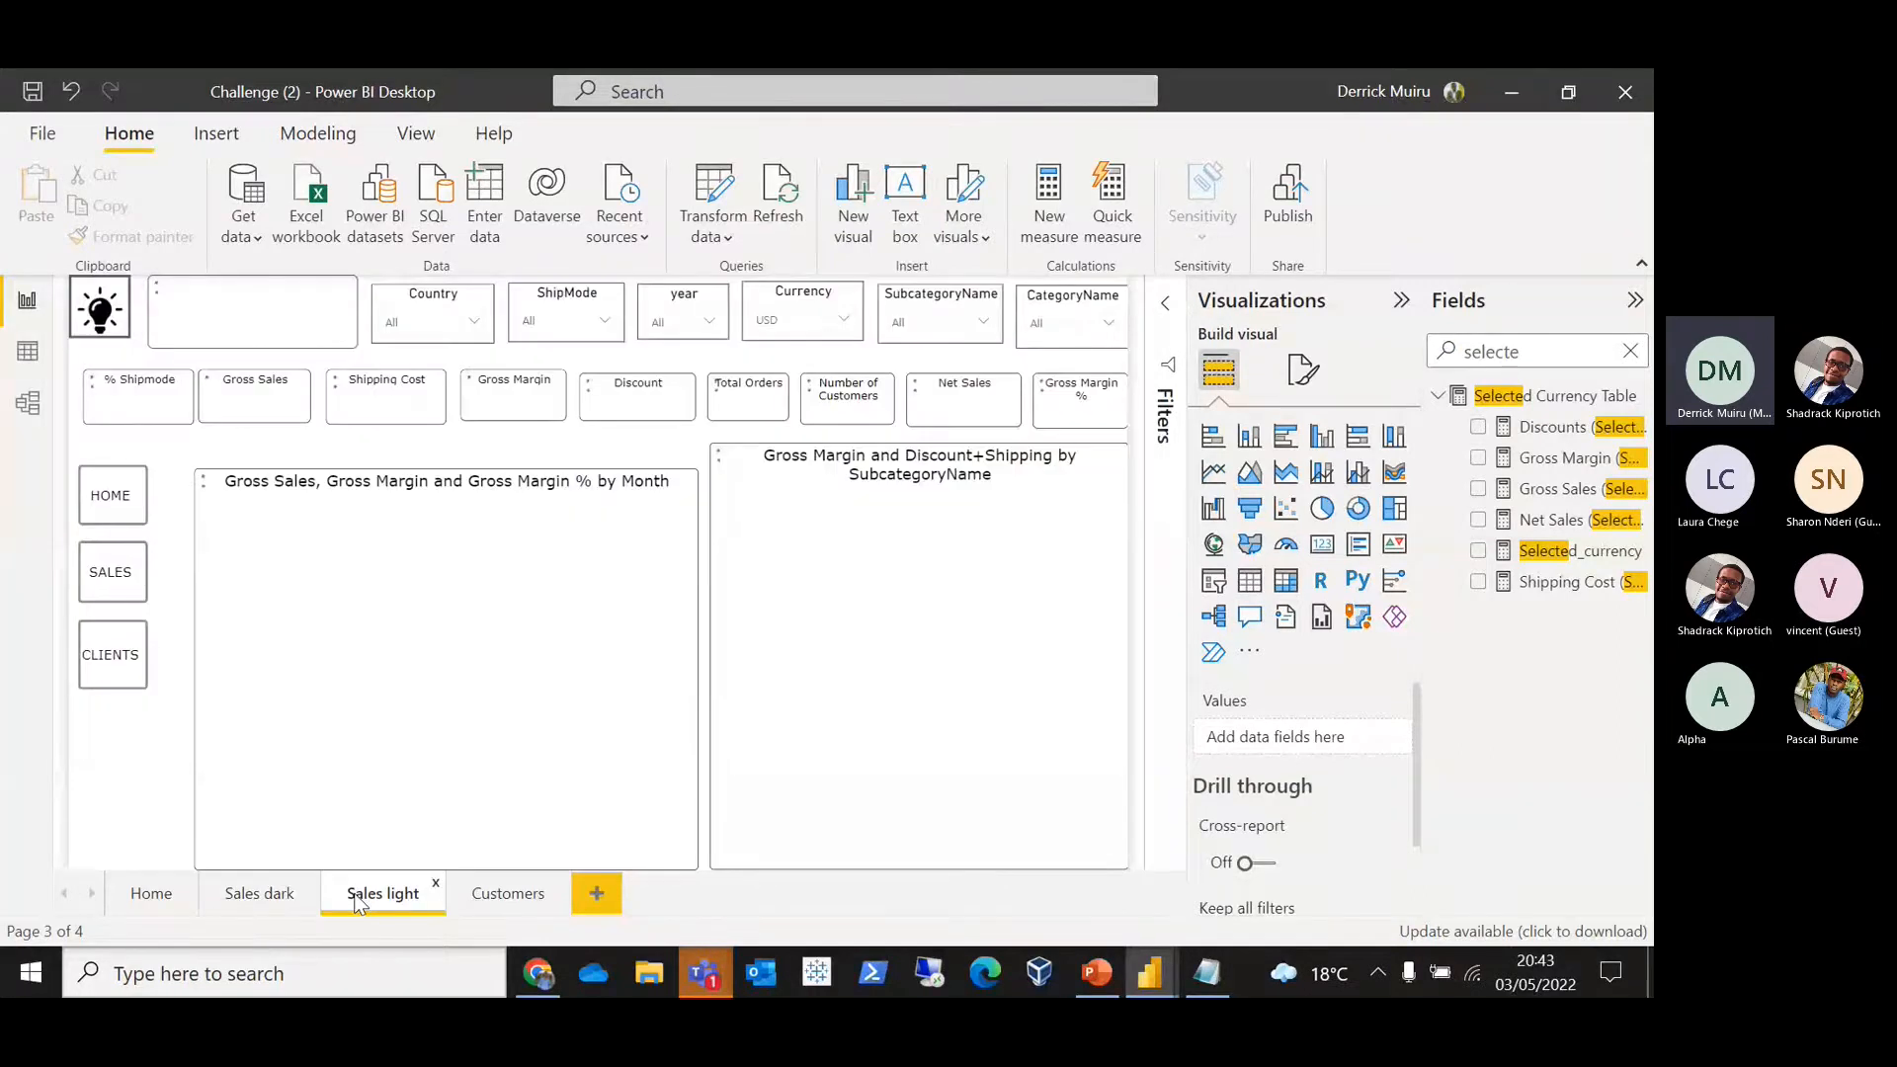
Step: On the Customers page, clear the Location slicer's selections and expand Europe into its countries
left_click(491, 899)
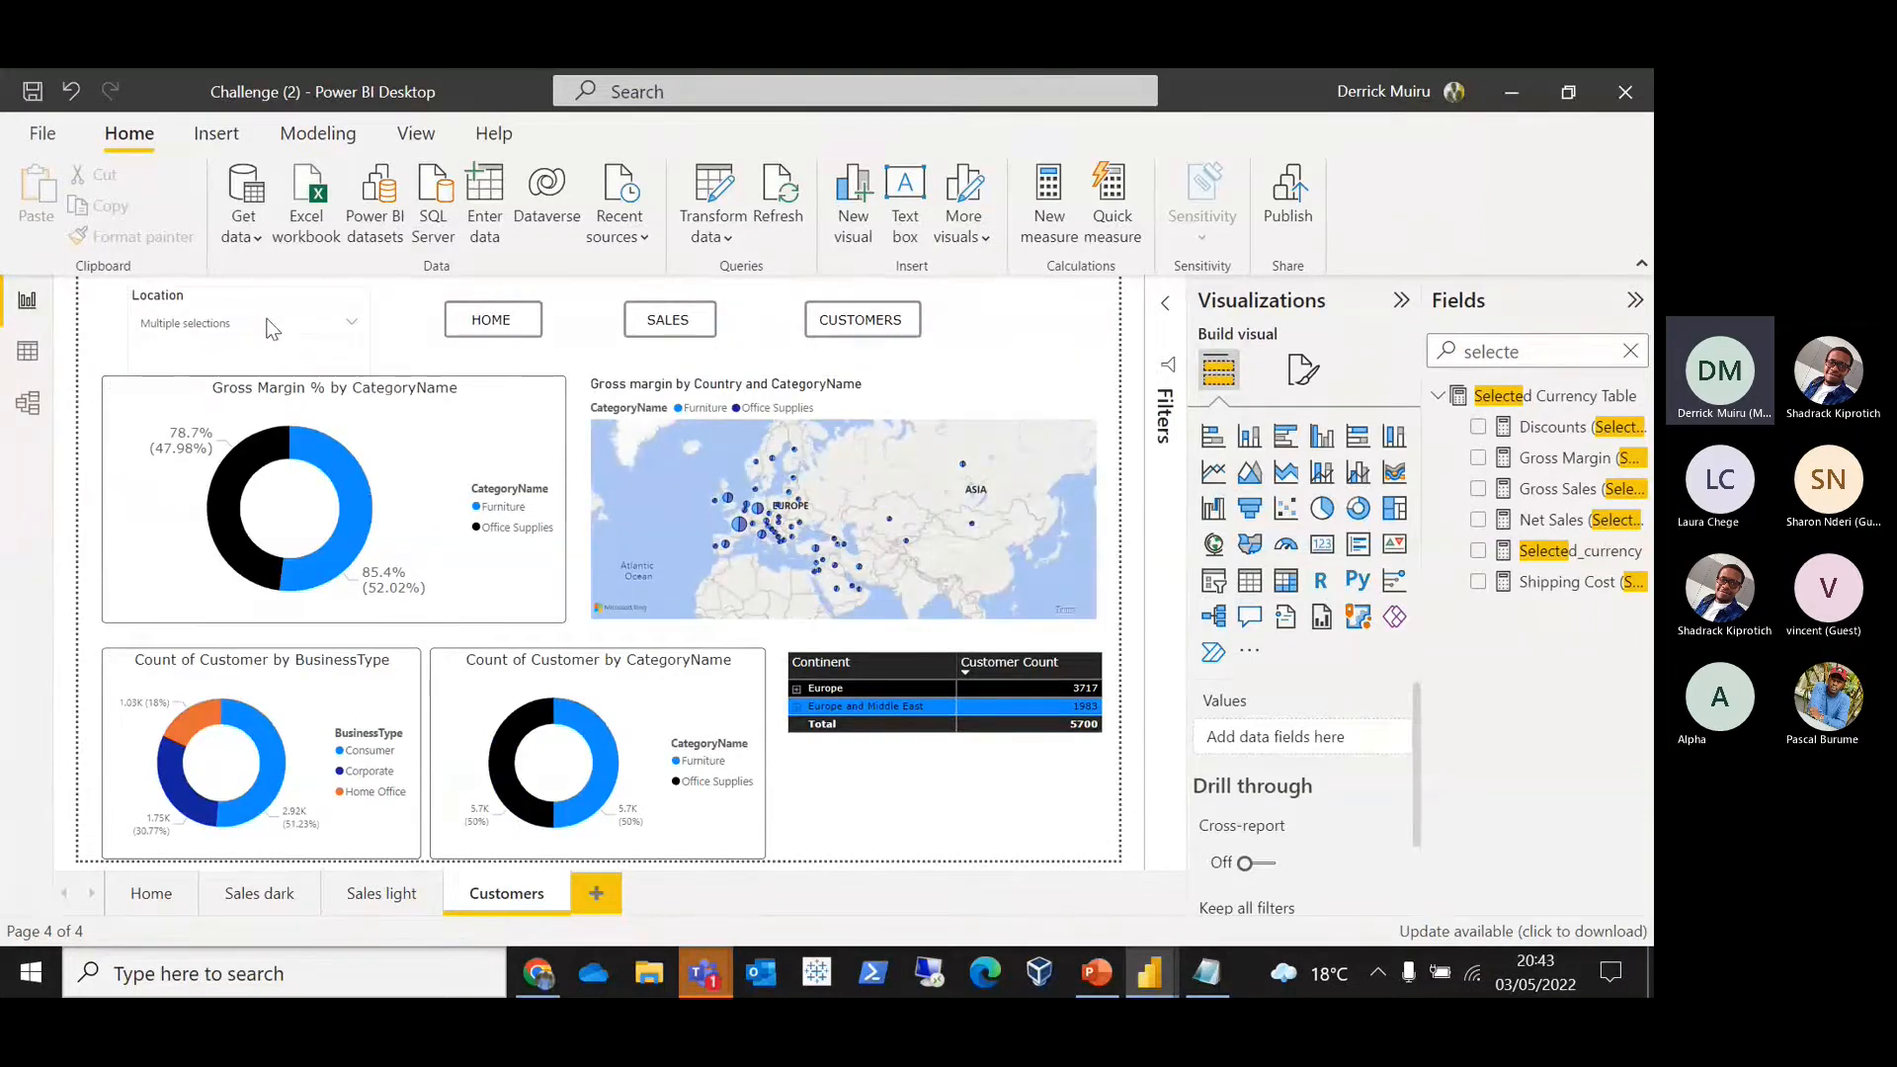
left_click(271, 326)
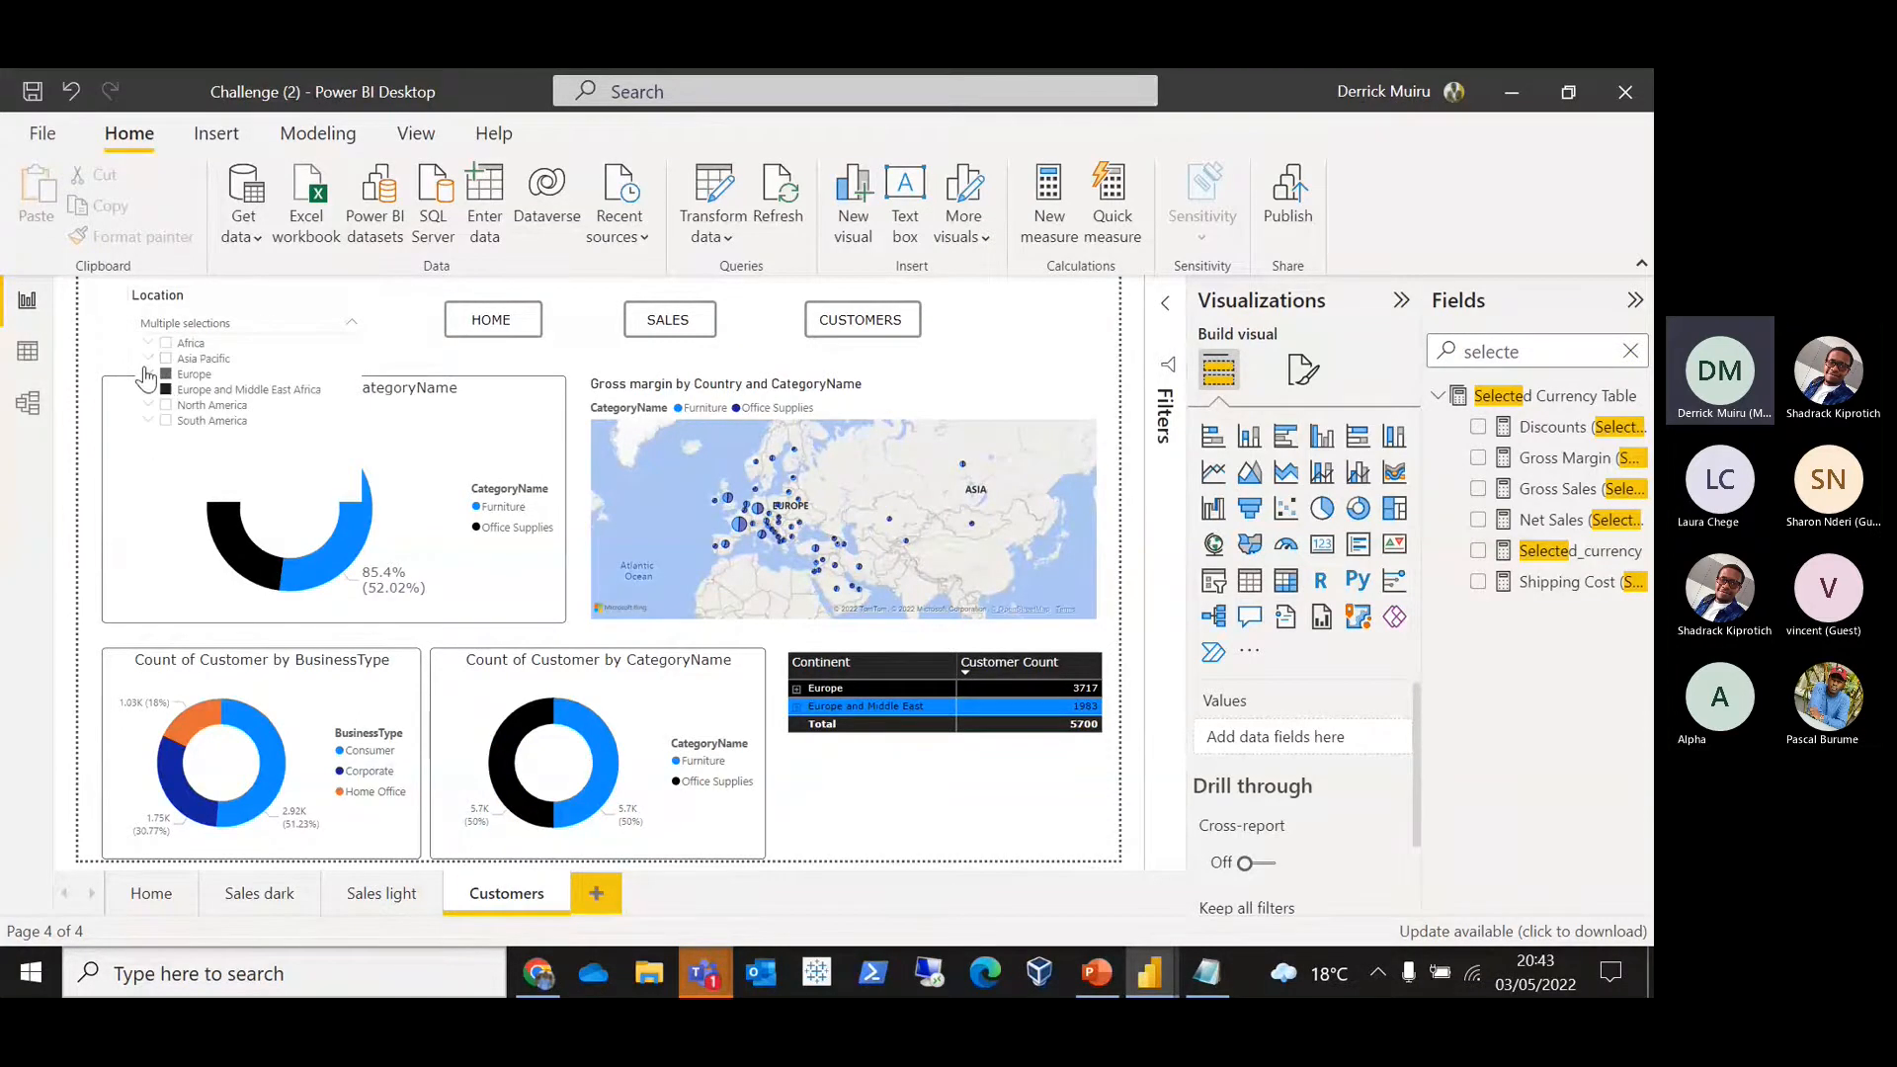
left_click(149, 379)
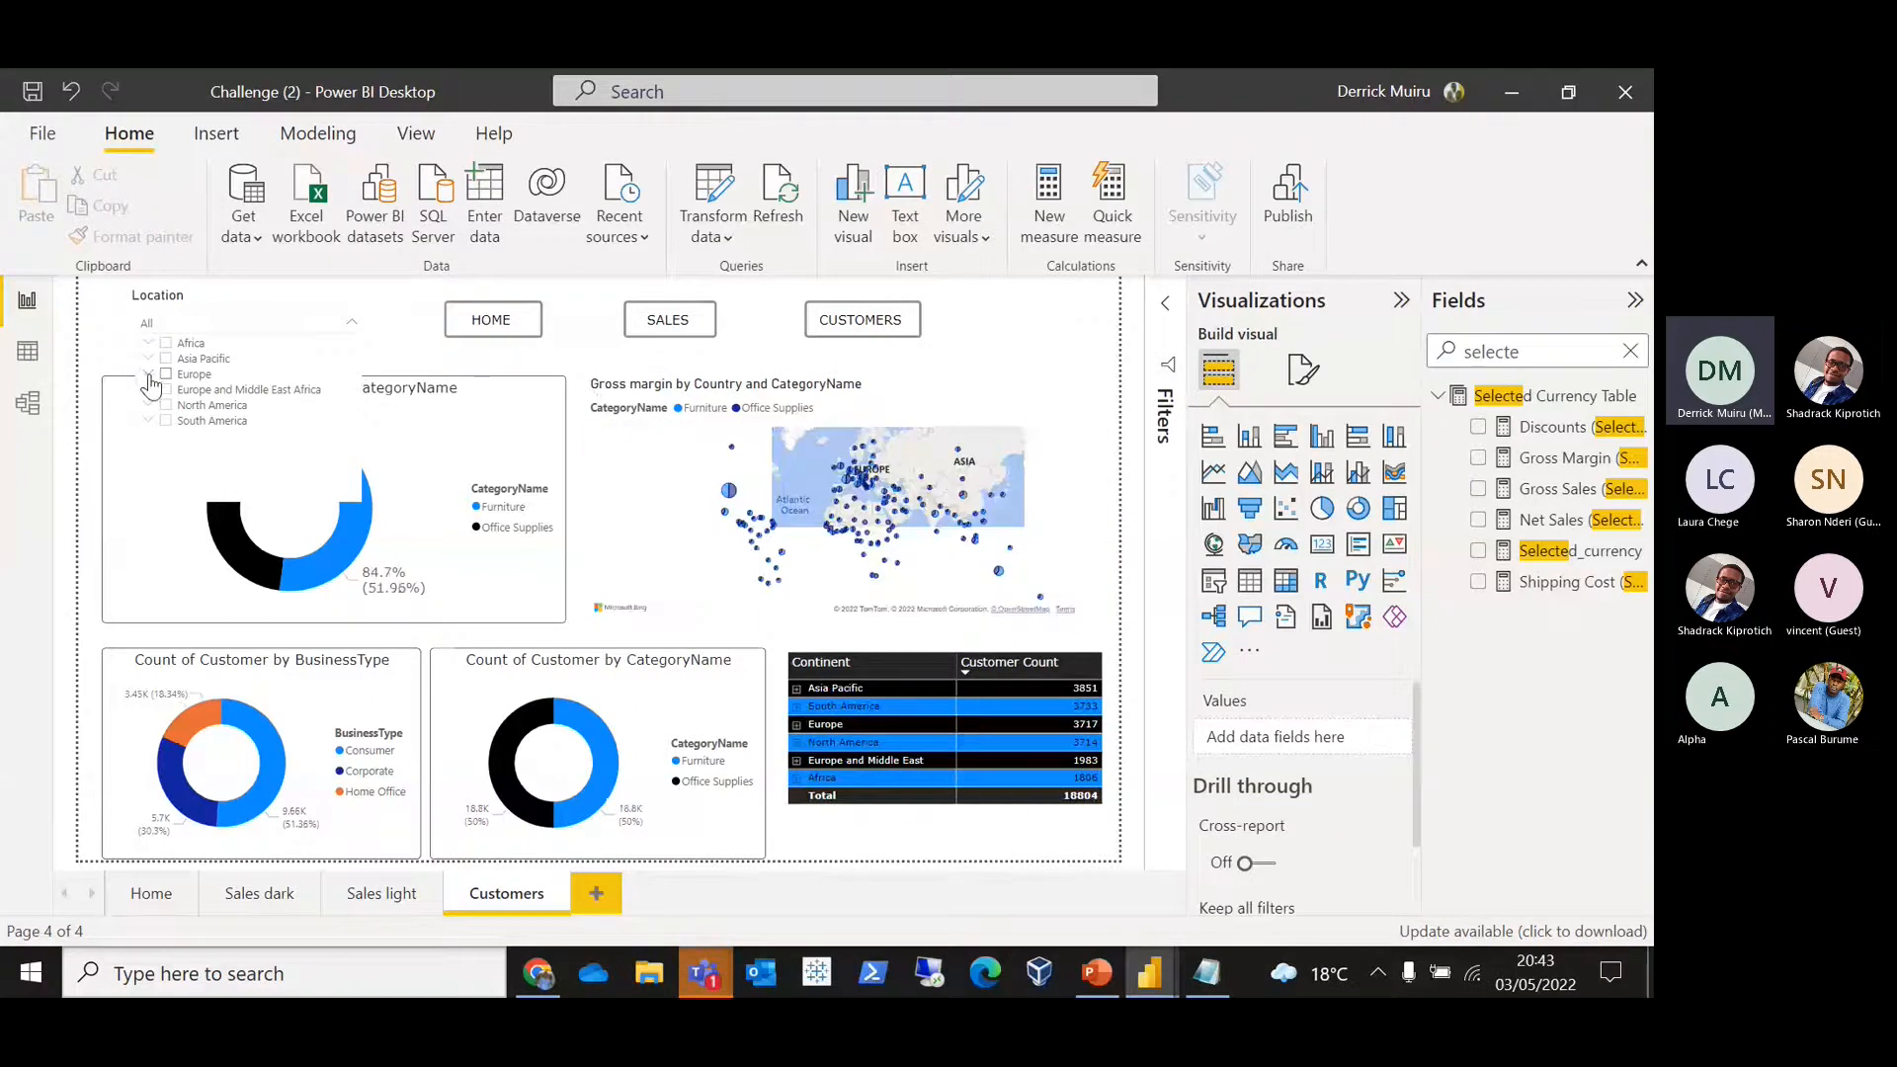
left_click(148, 375)
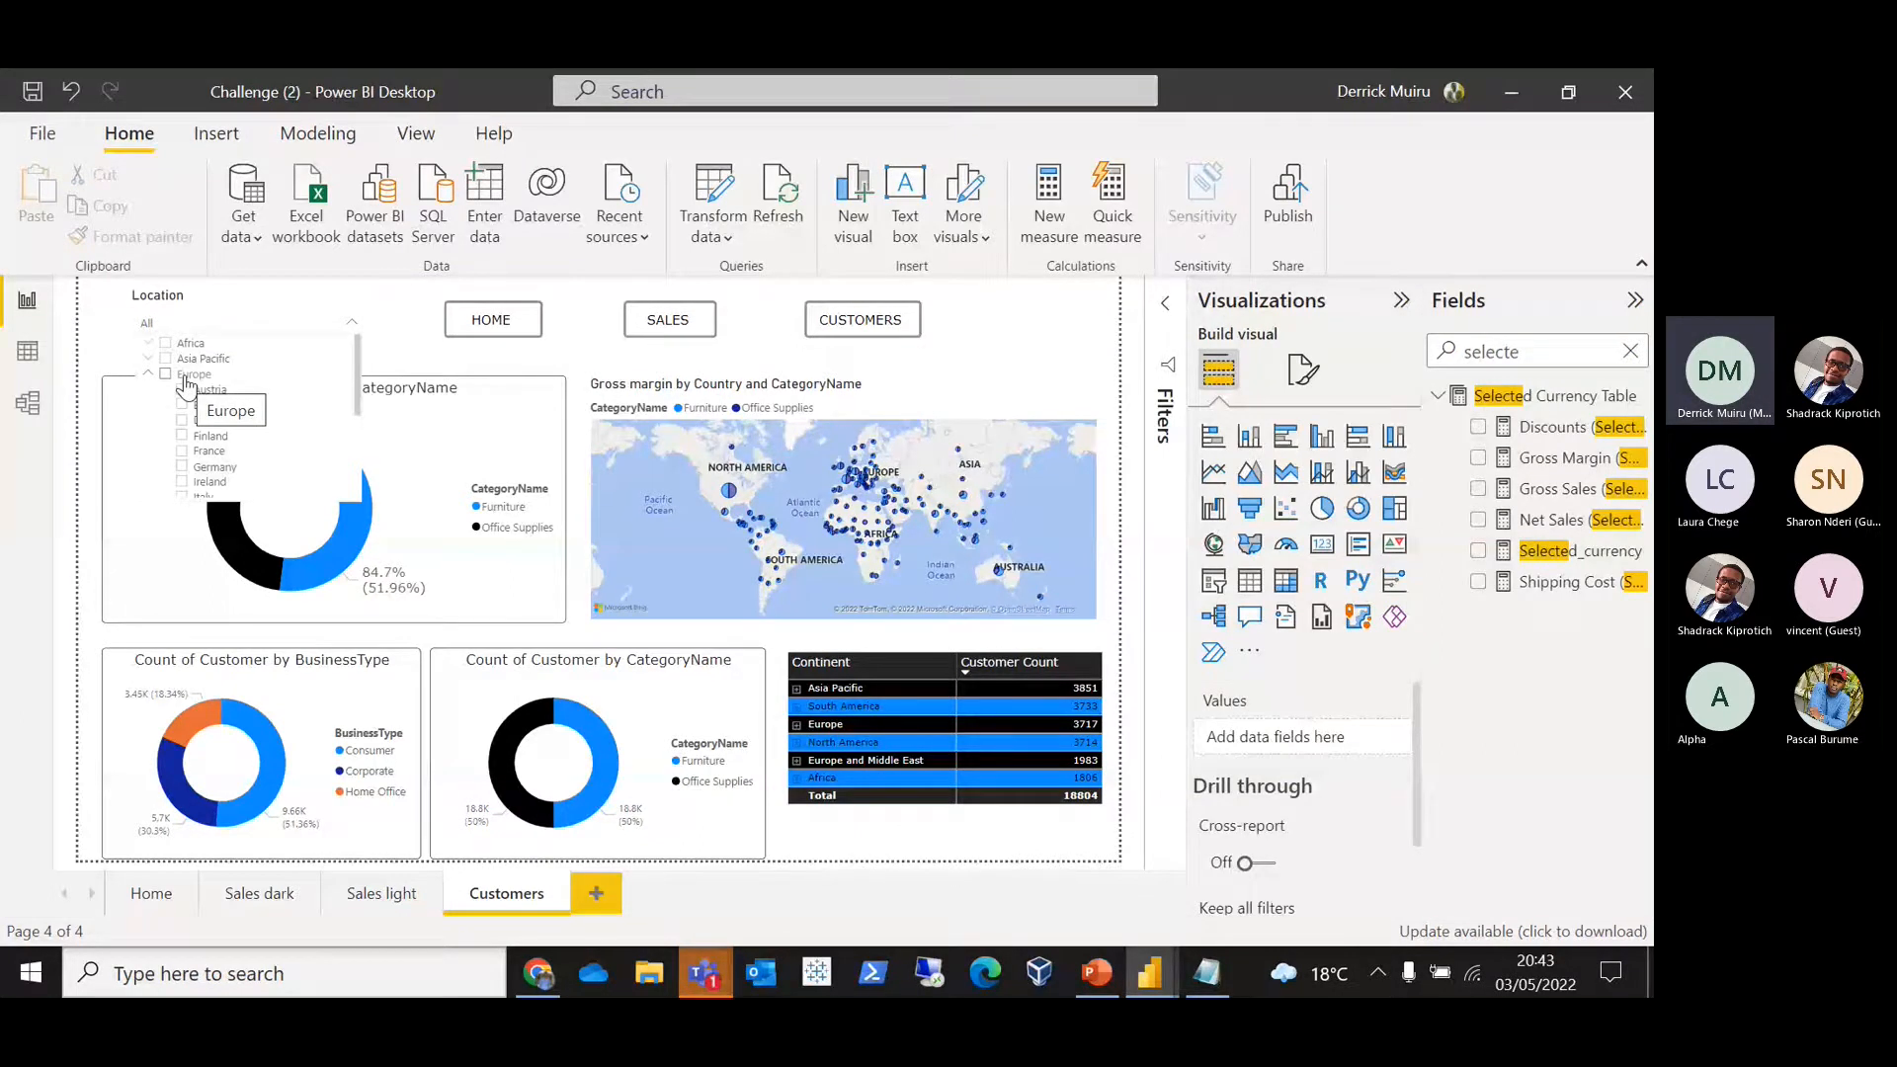
Step: Clear the field search and examine the Continent and Country fields of the Customer table behind the Location slicer's hierarchy
left_click(271, 304)
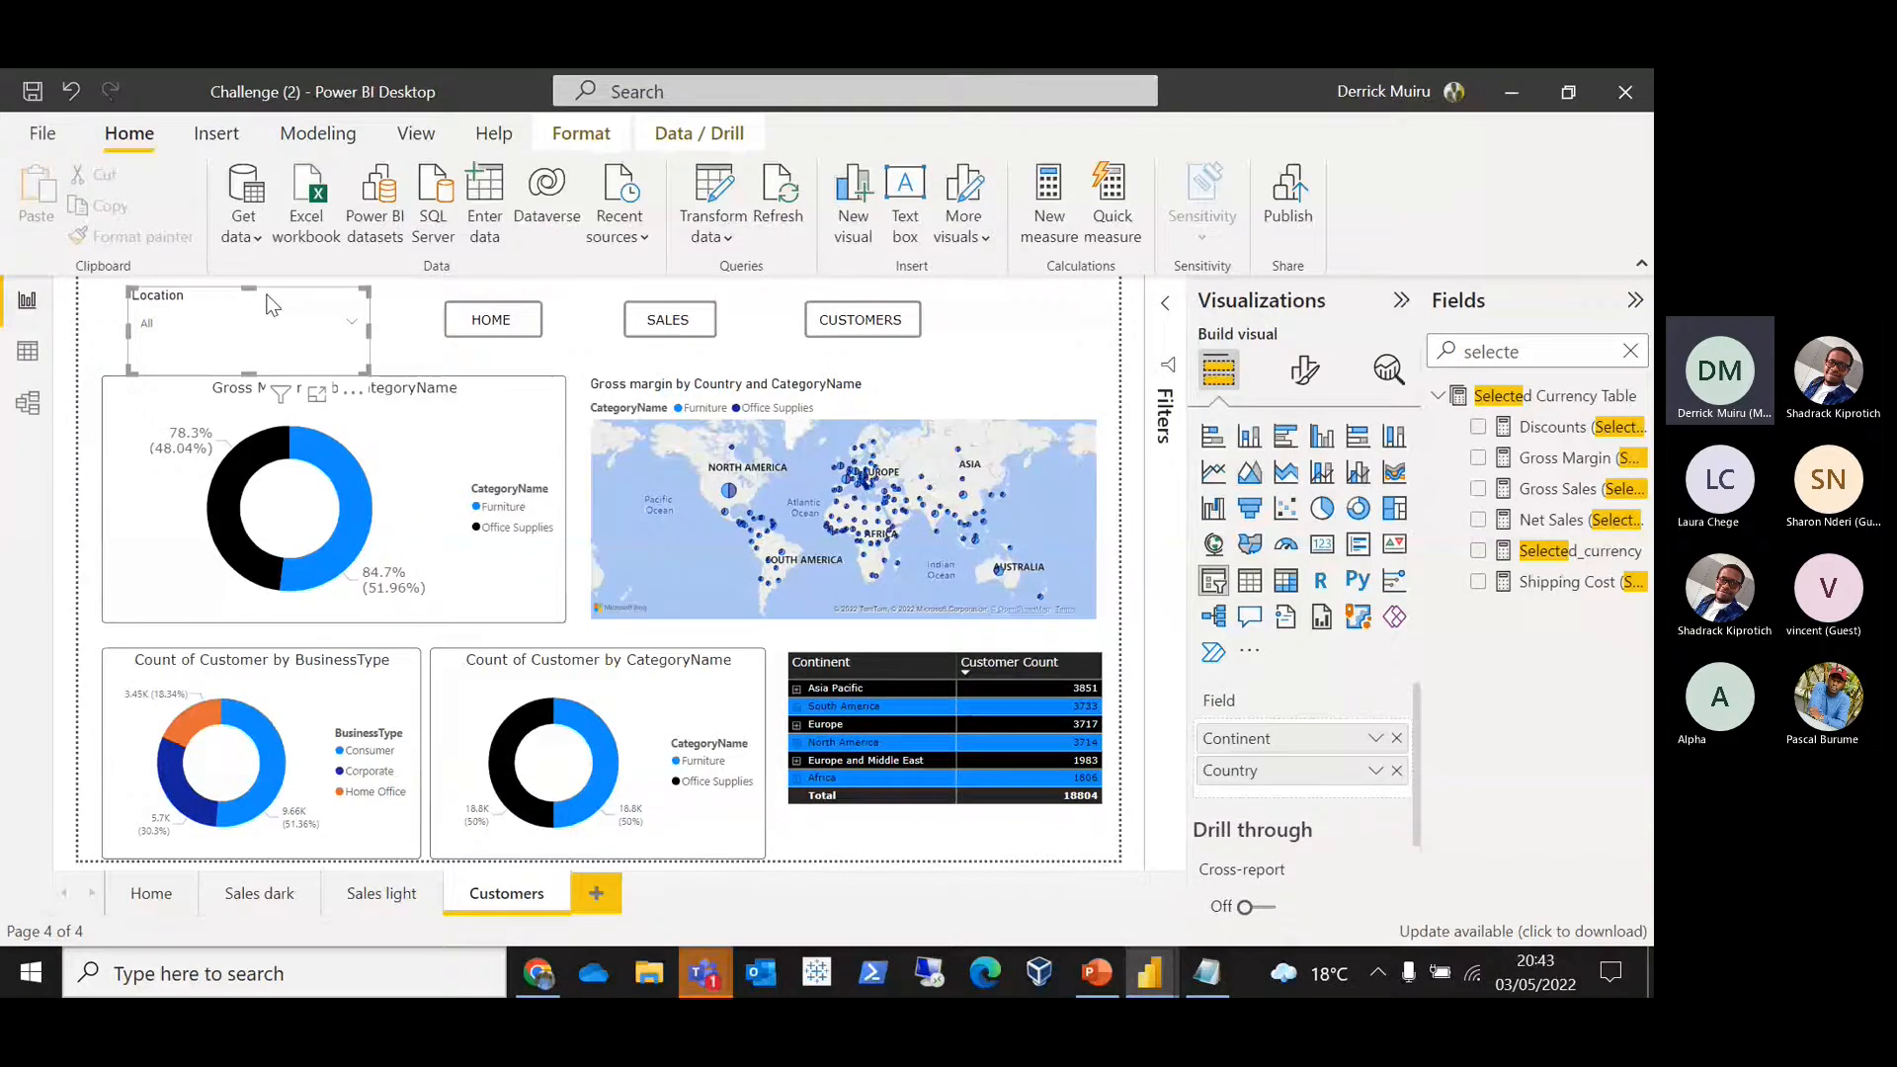
left_click(1630, 350)
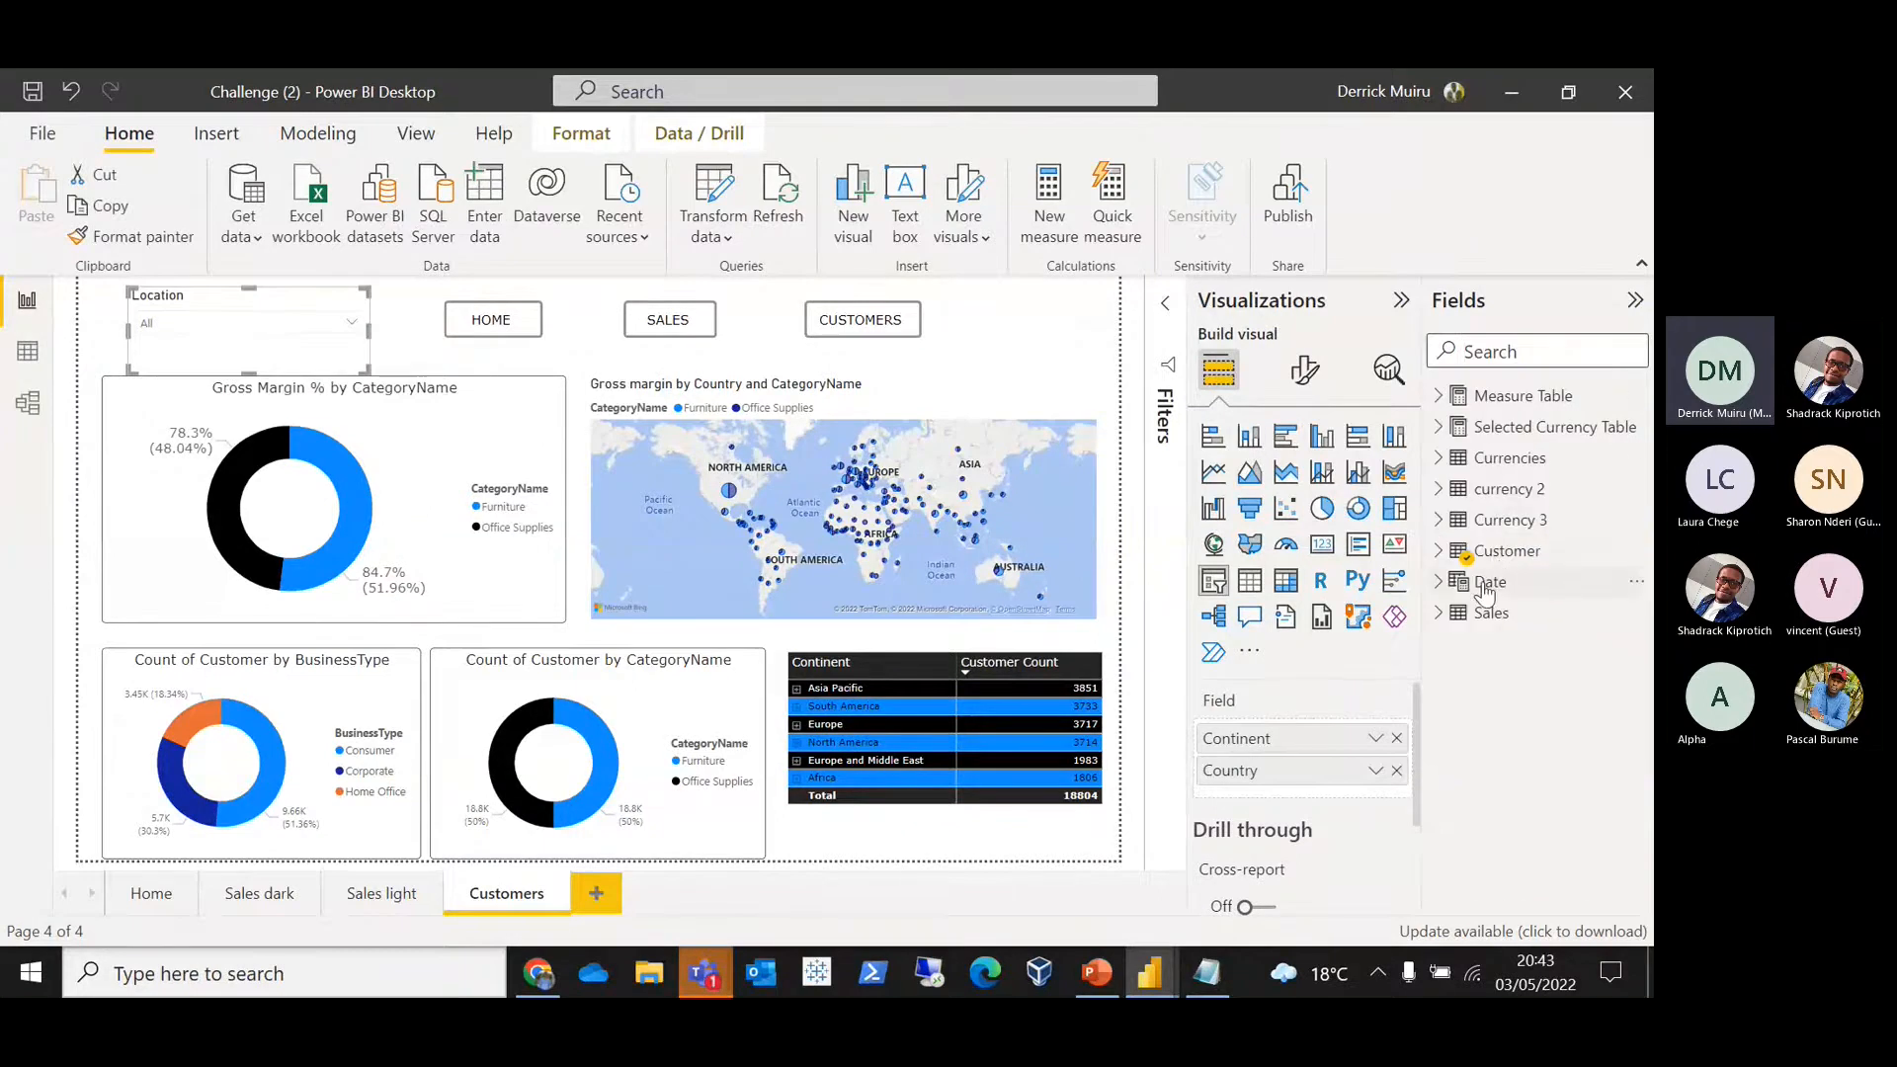
left_click(1503, 550)
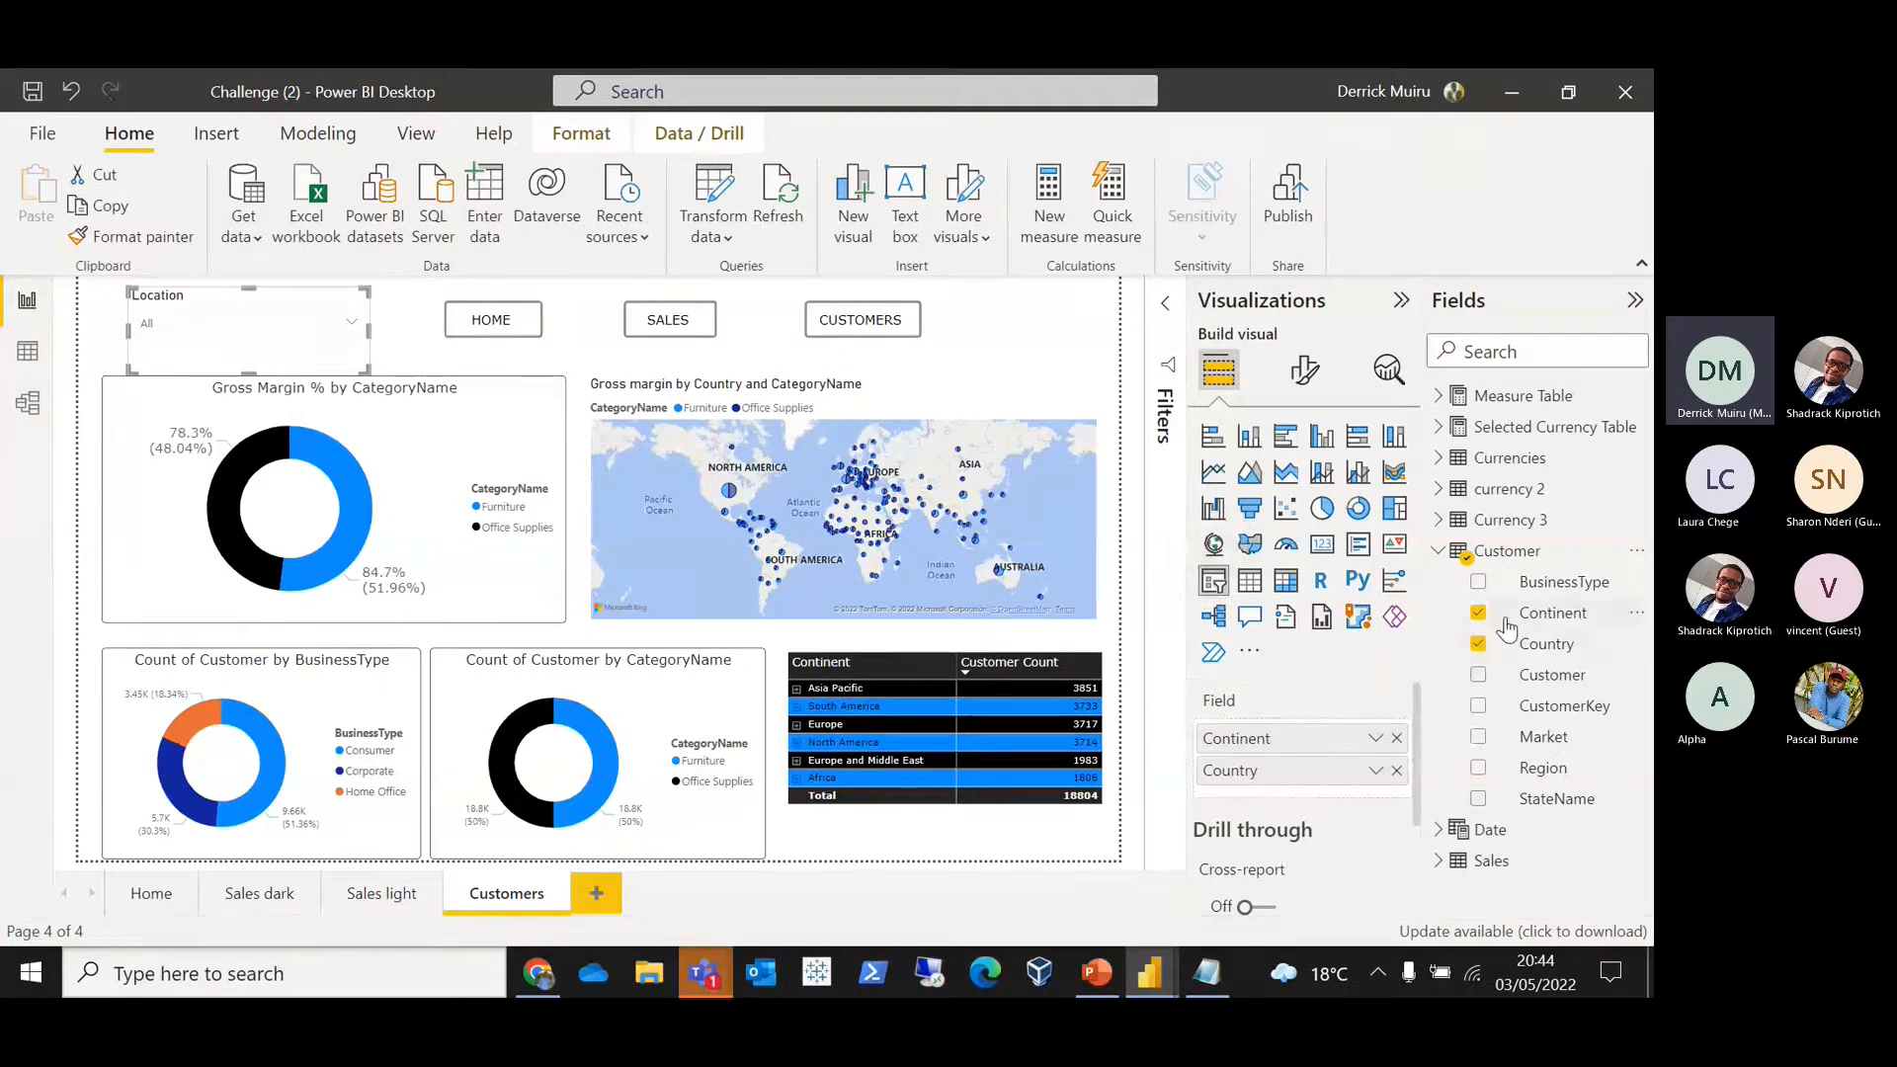
left_click(301, 323)
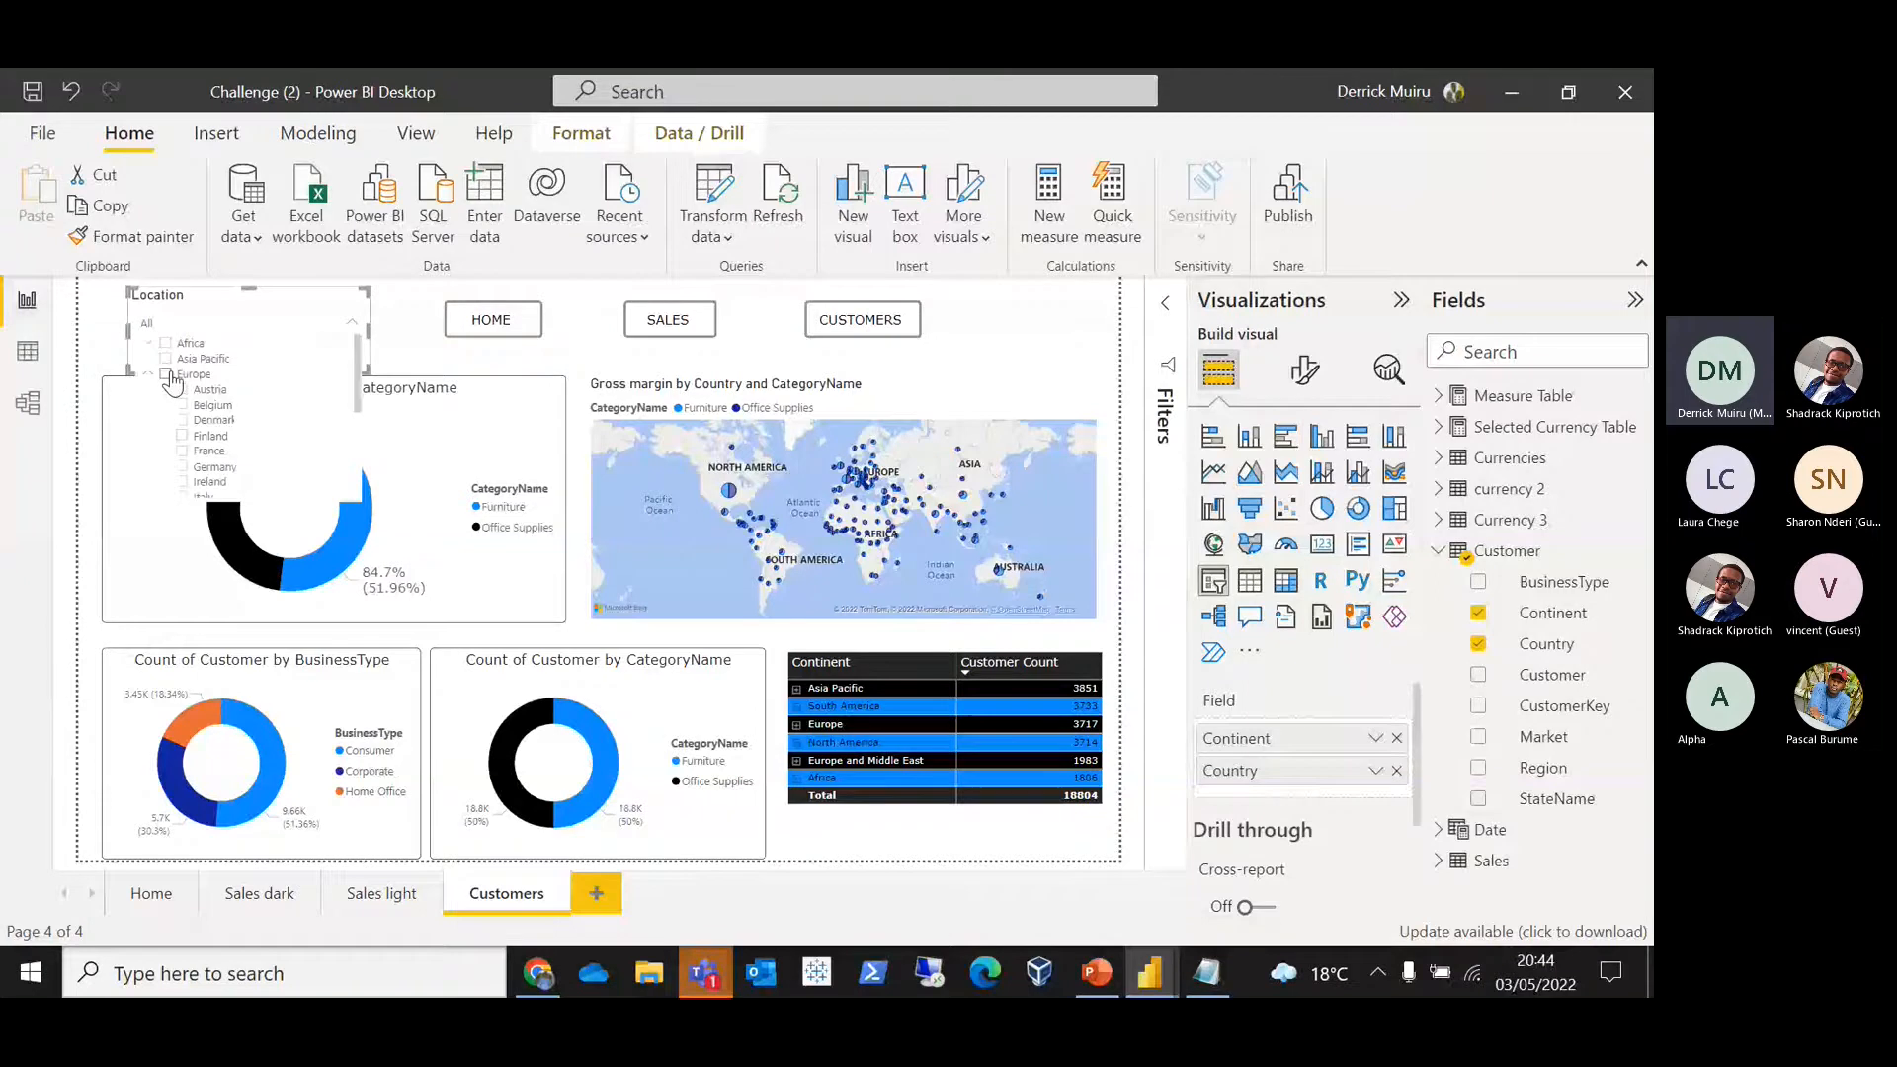
Step: Filter the Customers page to Europe with the Location slicer, and inspect the European countries on the gross margin map
left_click(168, 376)
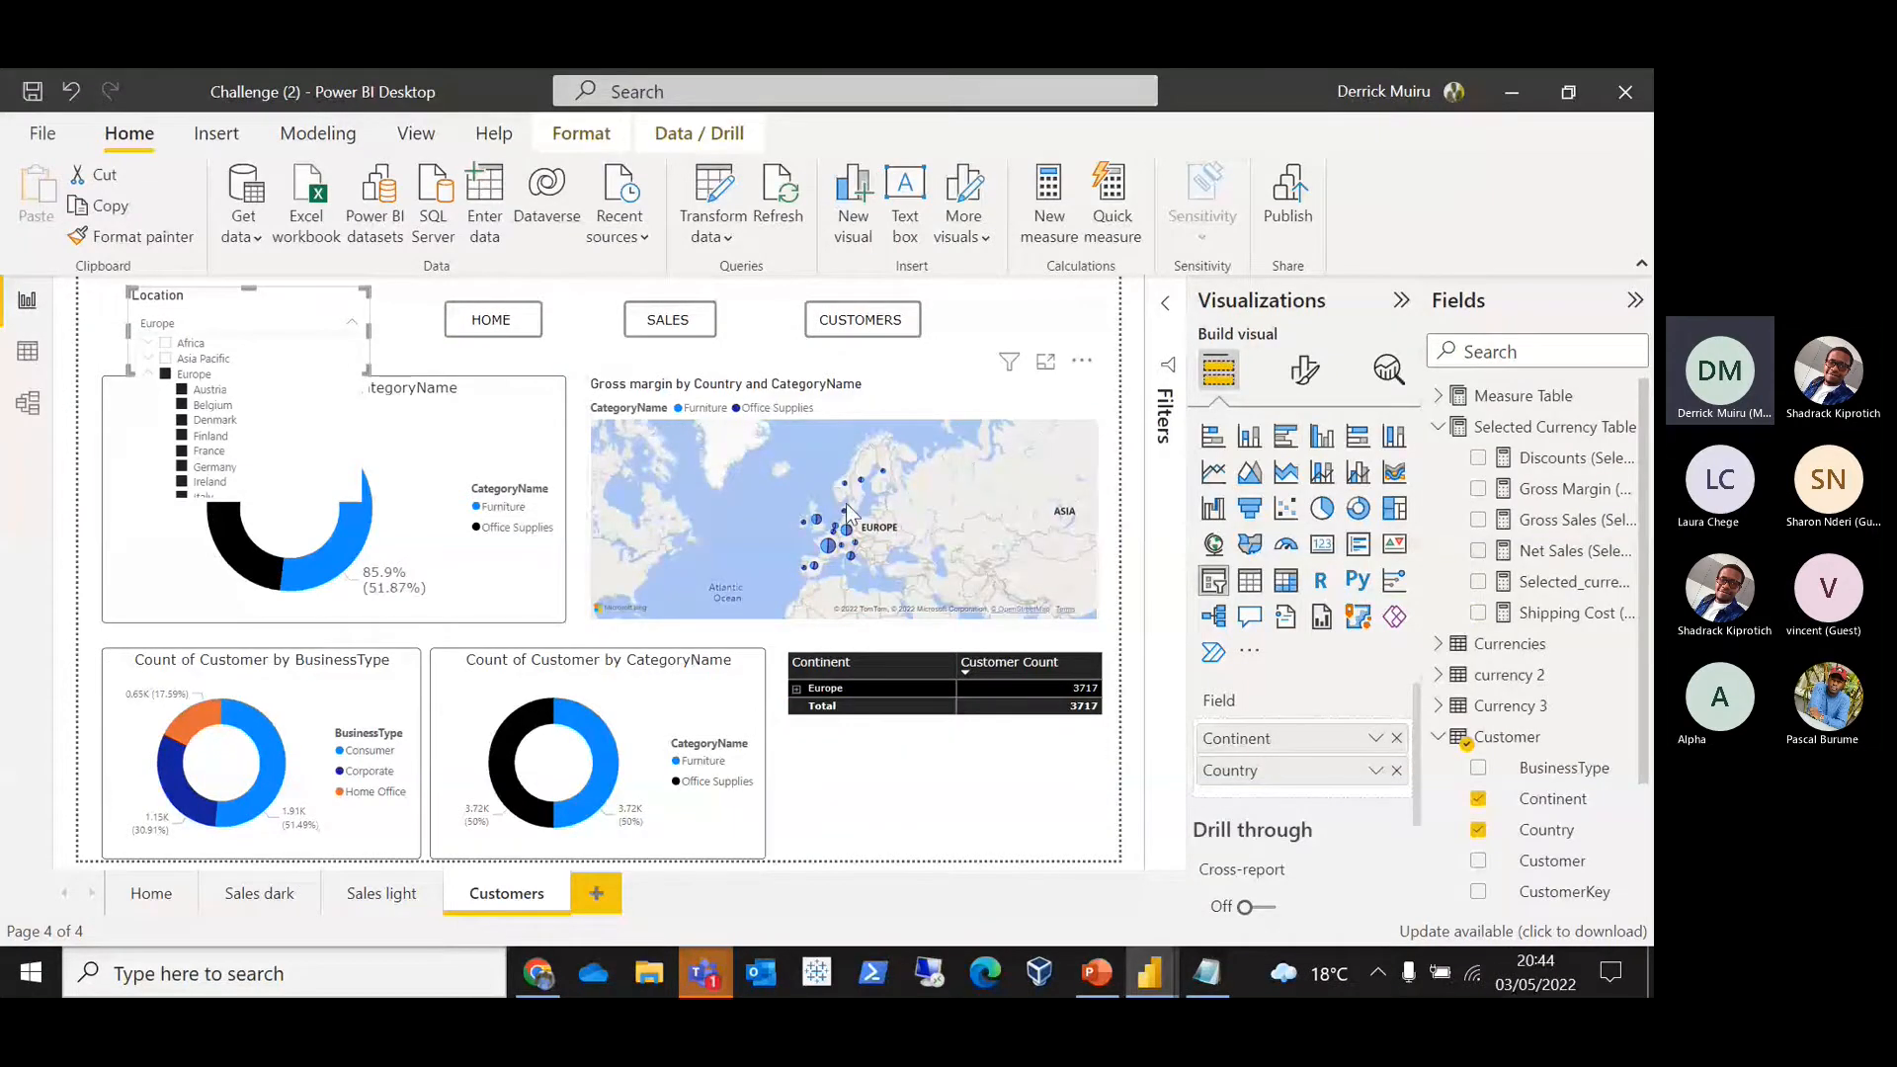
scroll(846, 501, "up", 3)
scroll(740, 499, "down", 3)
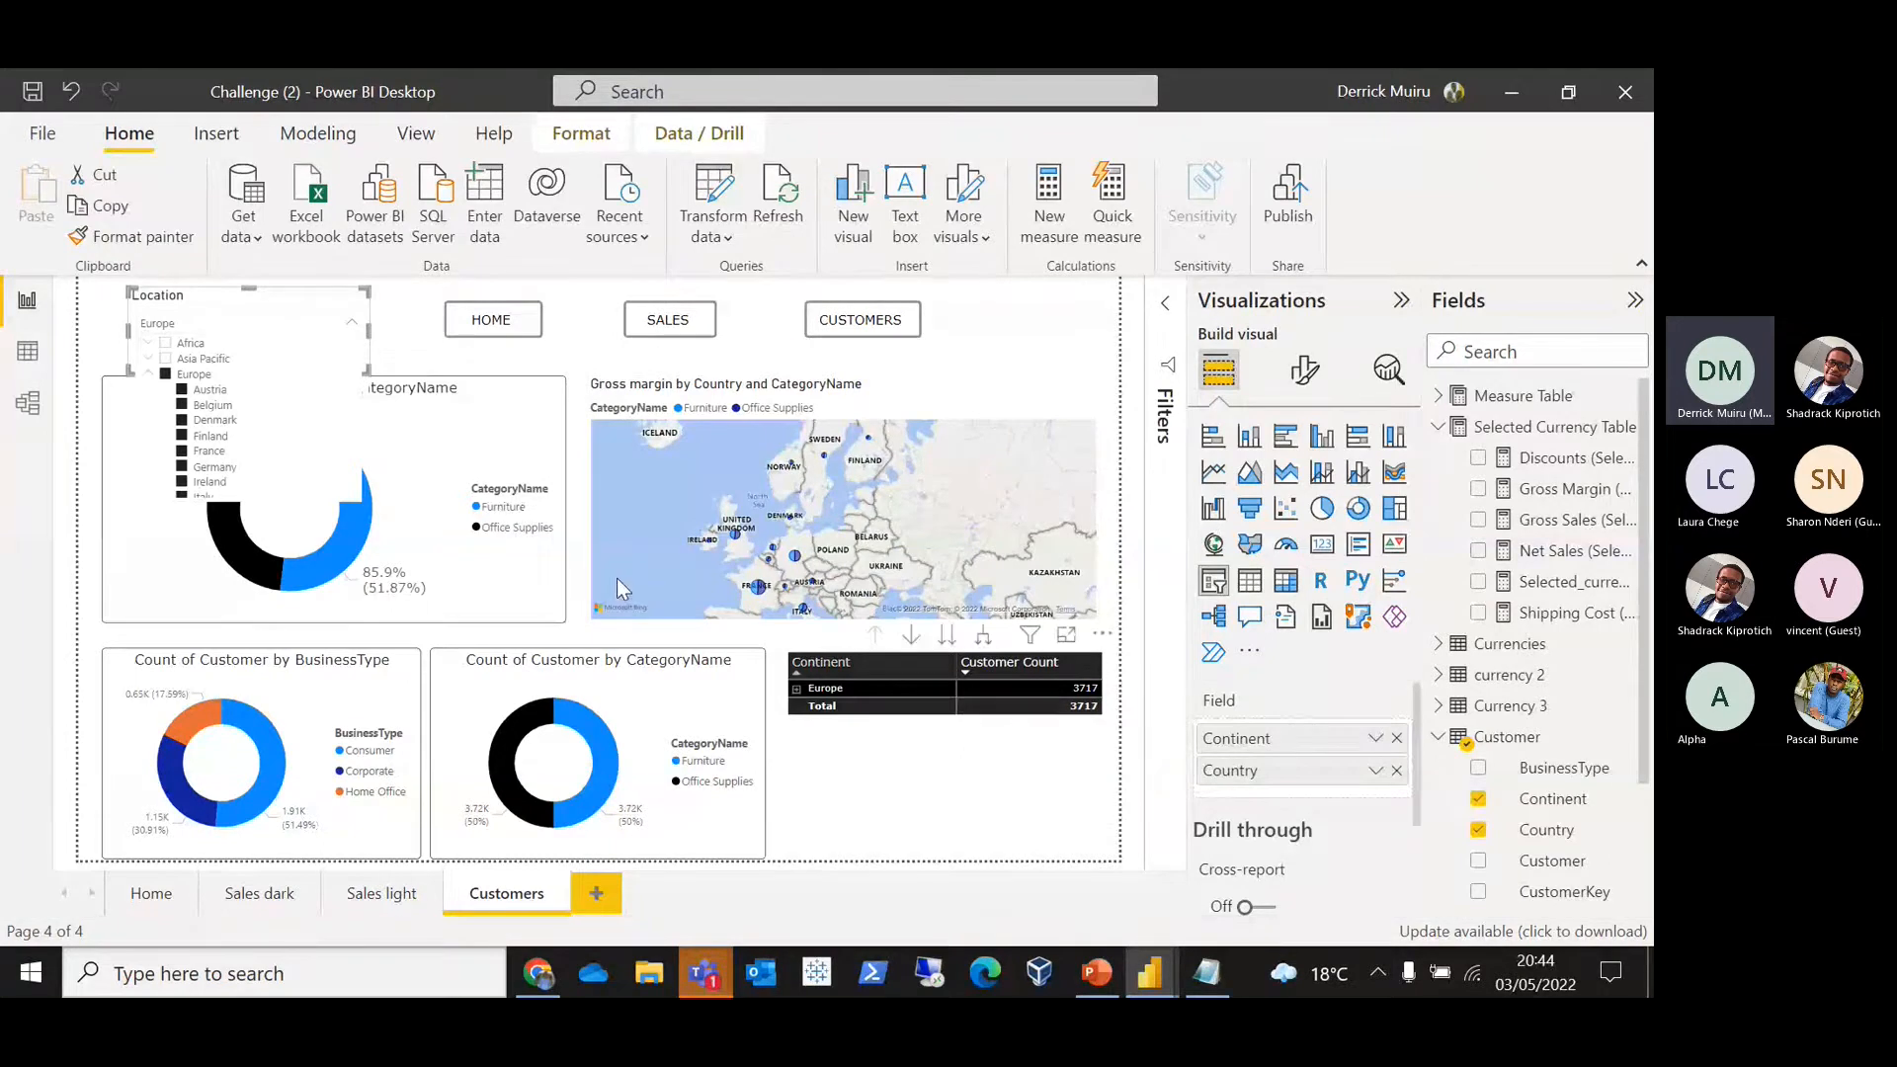
left_click(95, 343)
Step: Switch to Chrome to review the analysis questions in the LK.com challenge PDF, and return to the Power BI Desktop dashboard
key("alt+Tab")
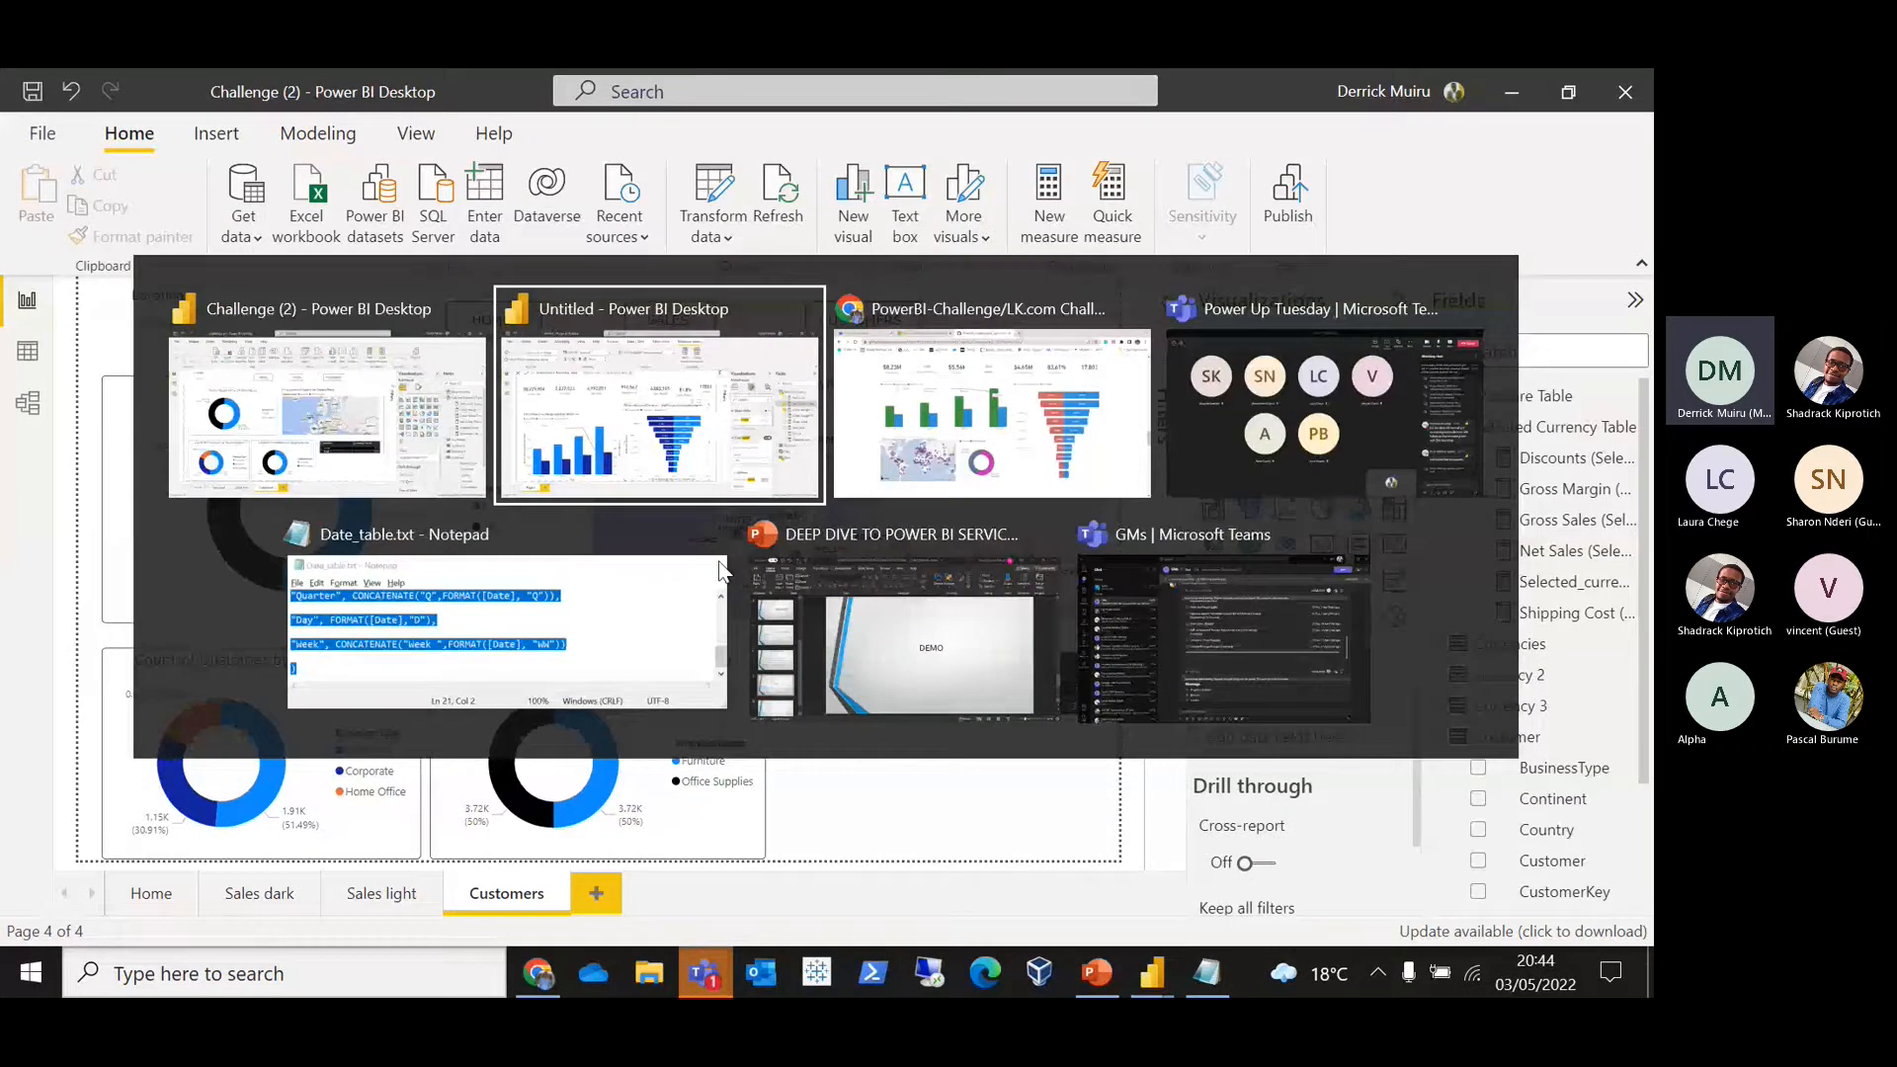
key("alt+Tab")
left_click_drag(1643, 637, 1650, 359)
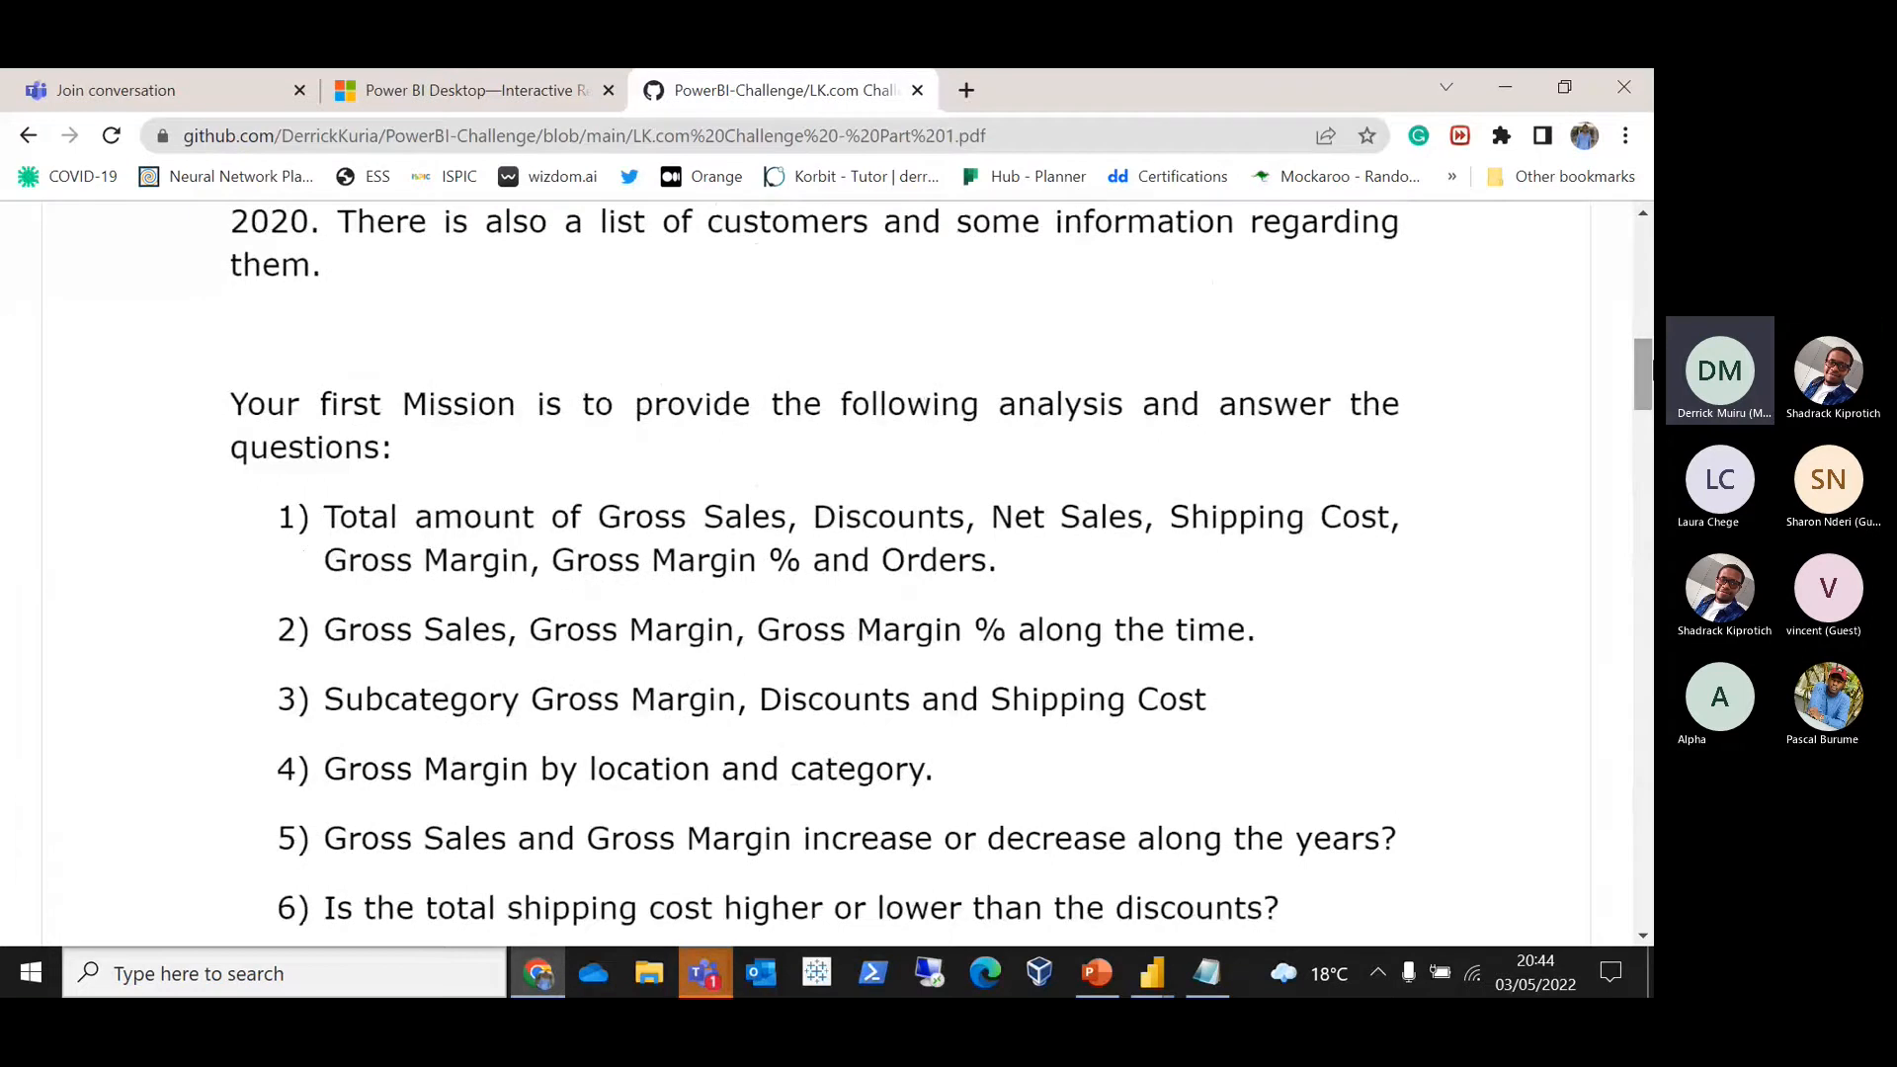
key("alt+Tab")
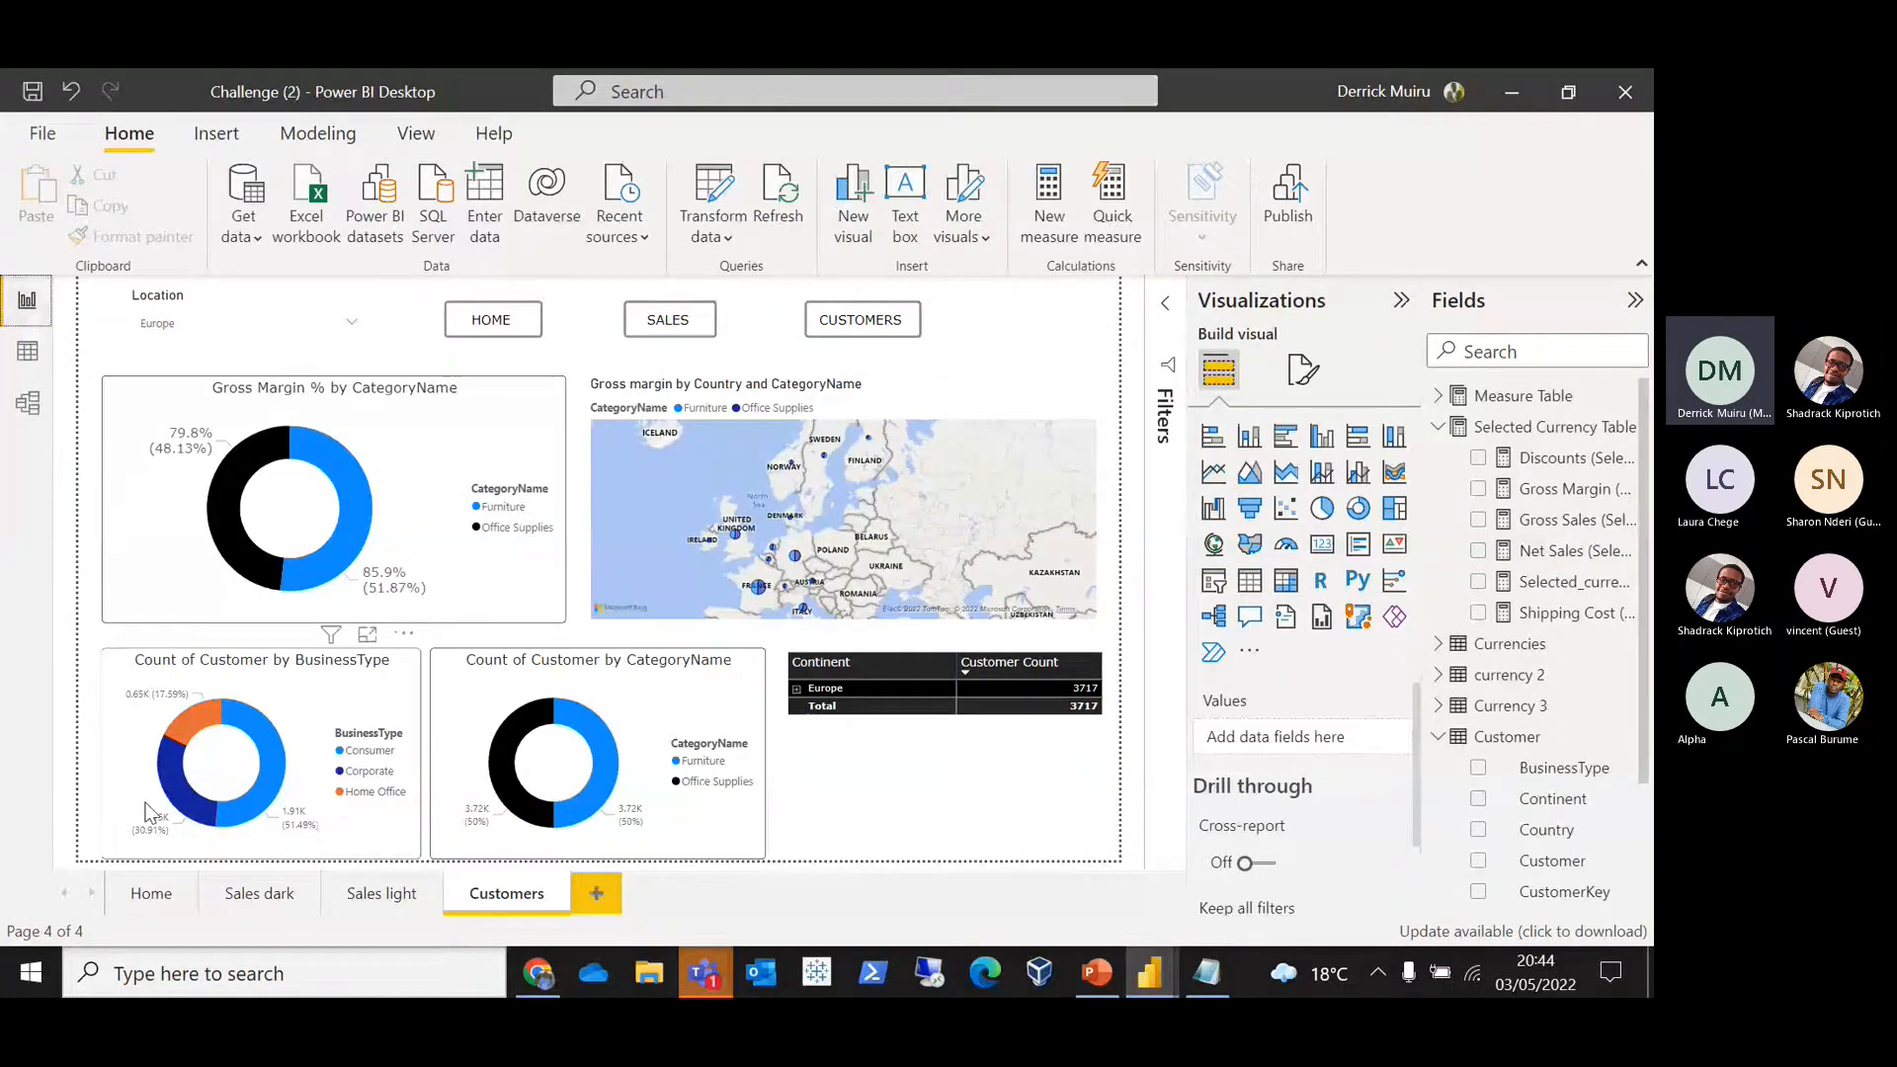
Step: Open the Home page, save the report's changes, and try to publish the Challenge (2) report to My workspace
left_click(138, 895)
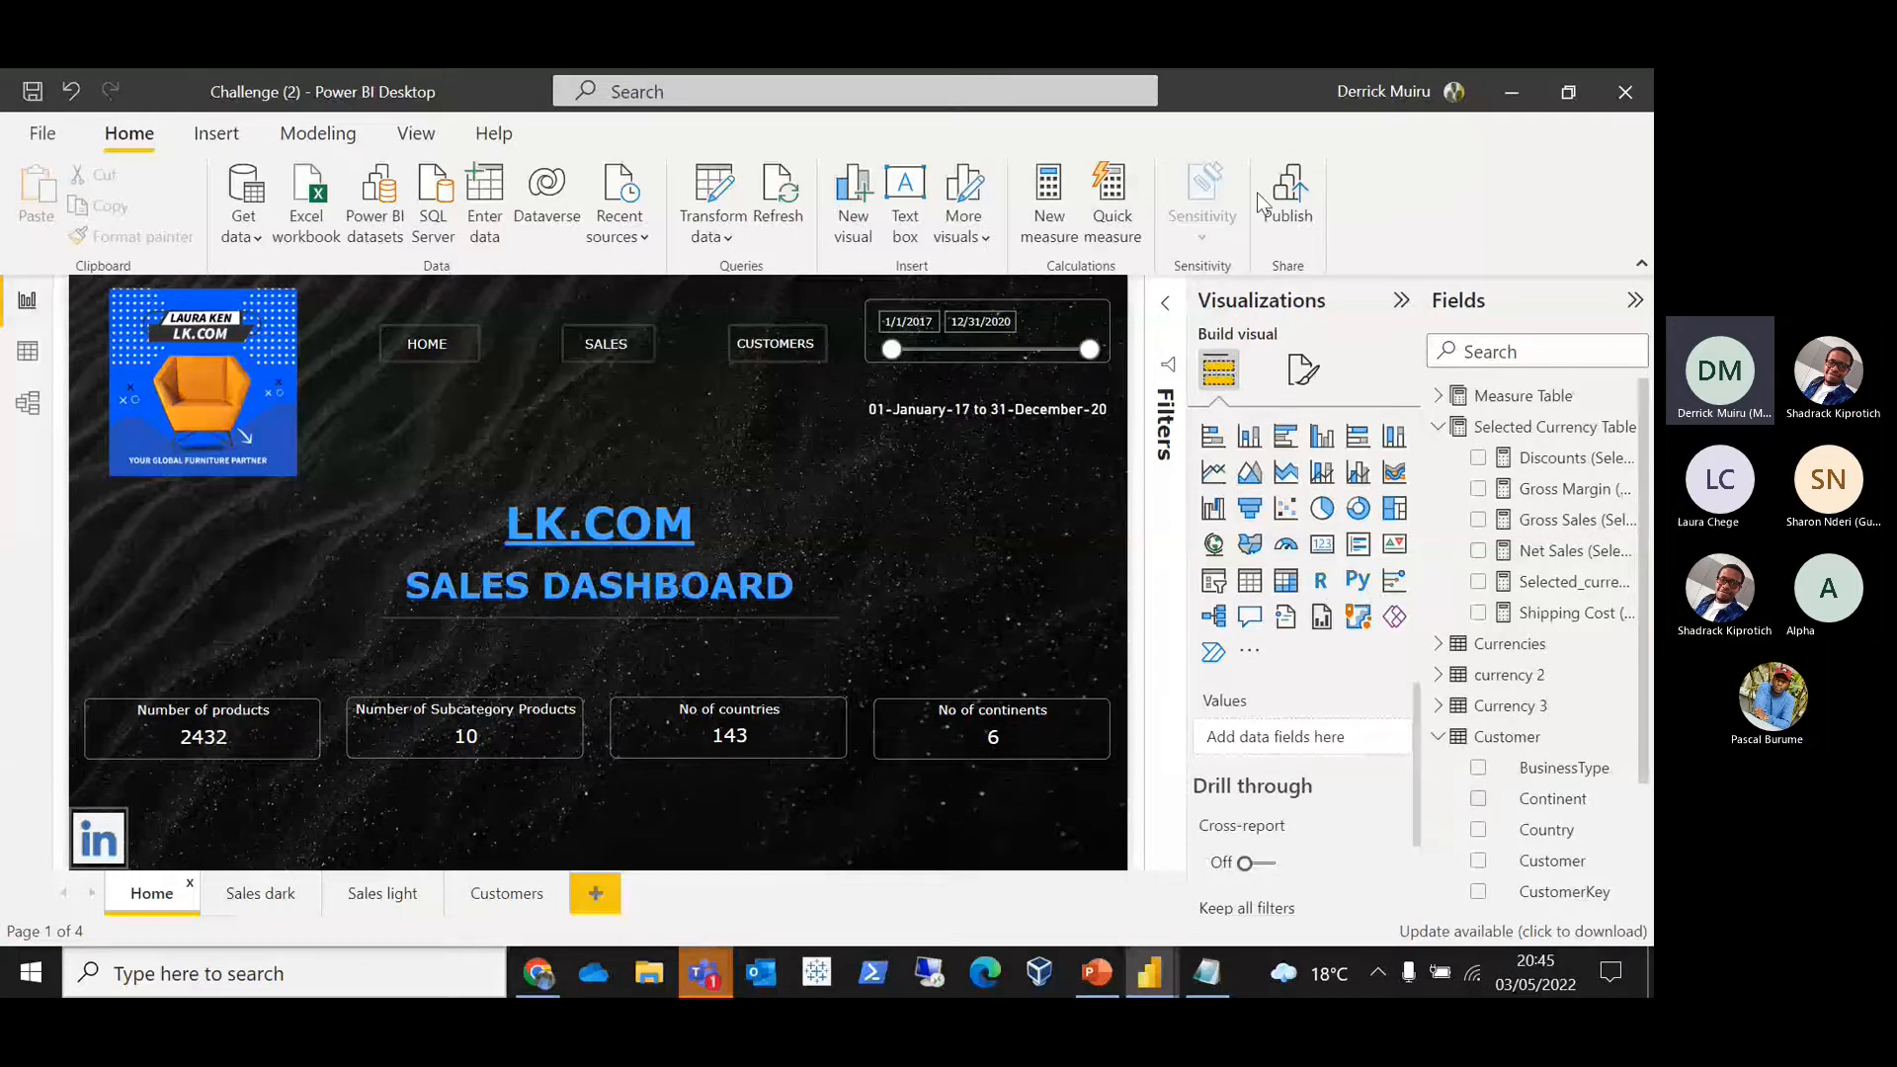
left_click(1285, 207)
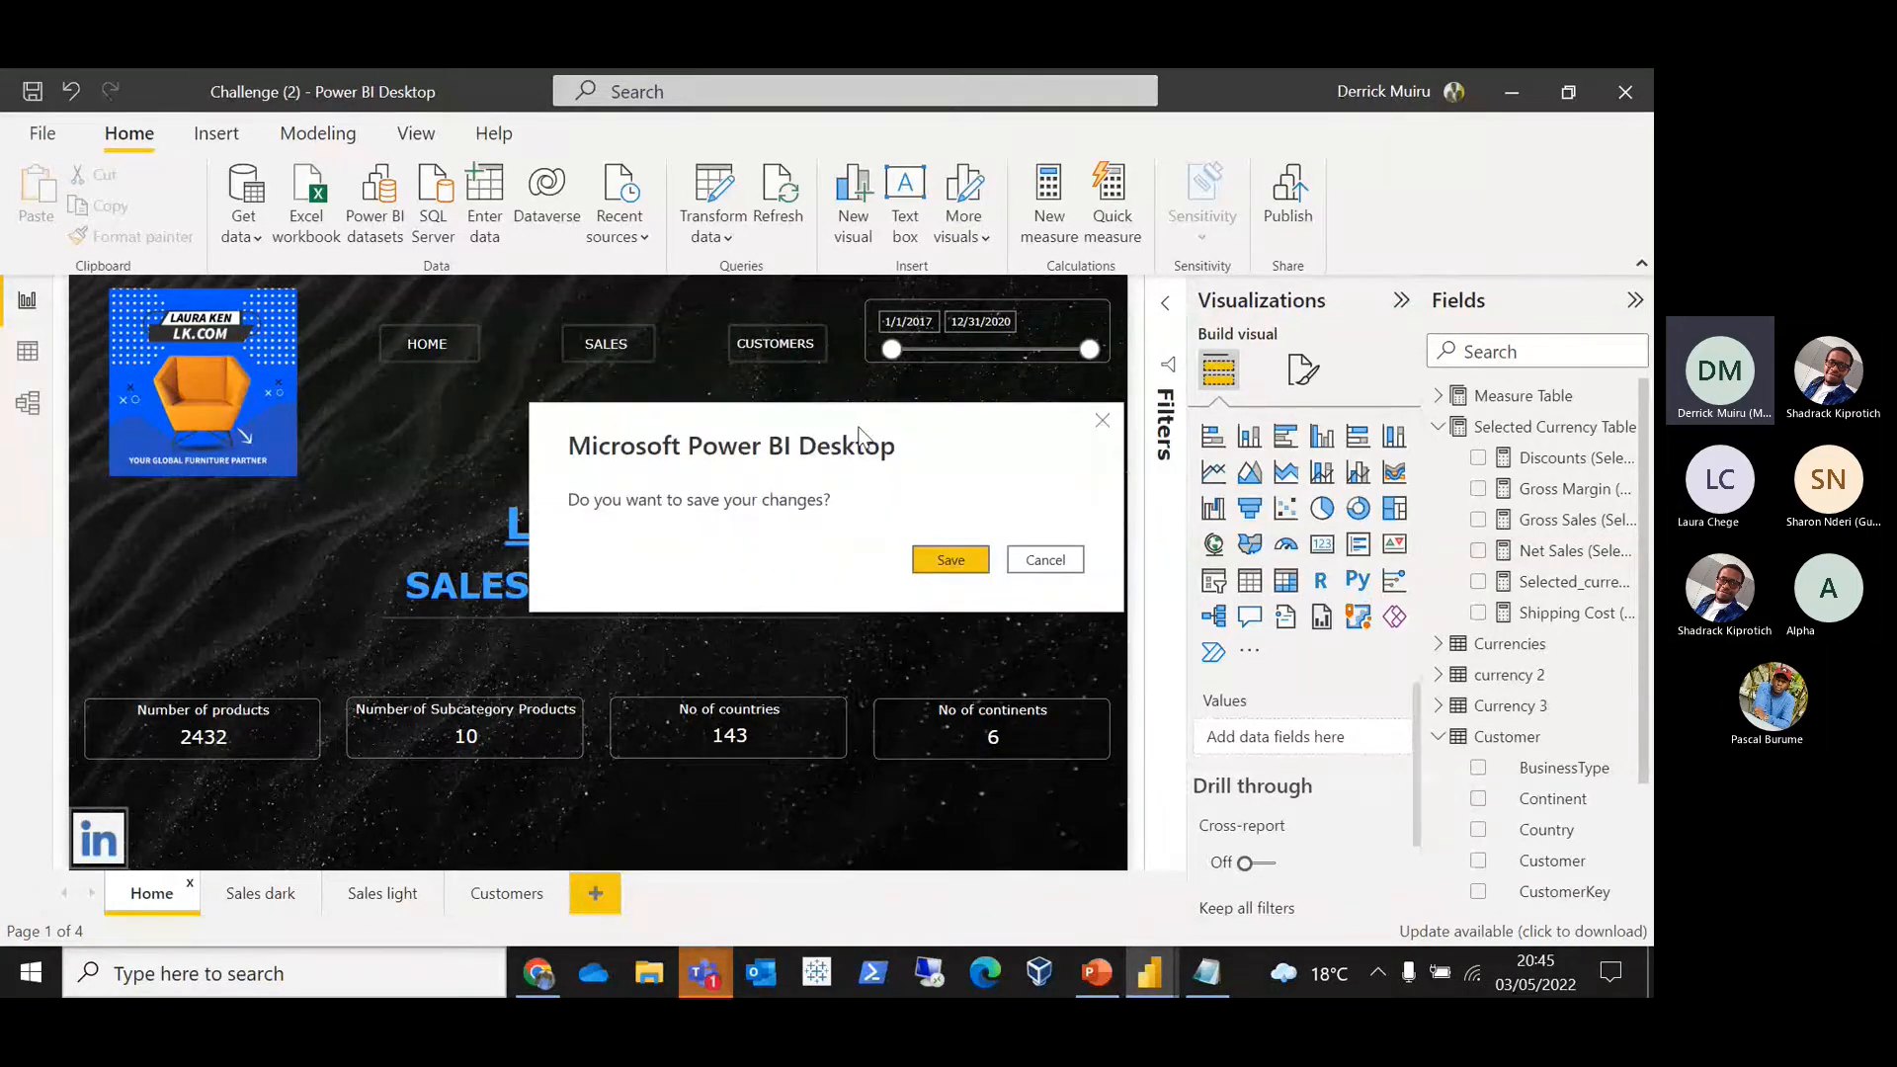
left_click(963, 559)
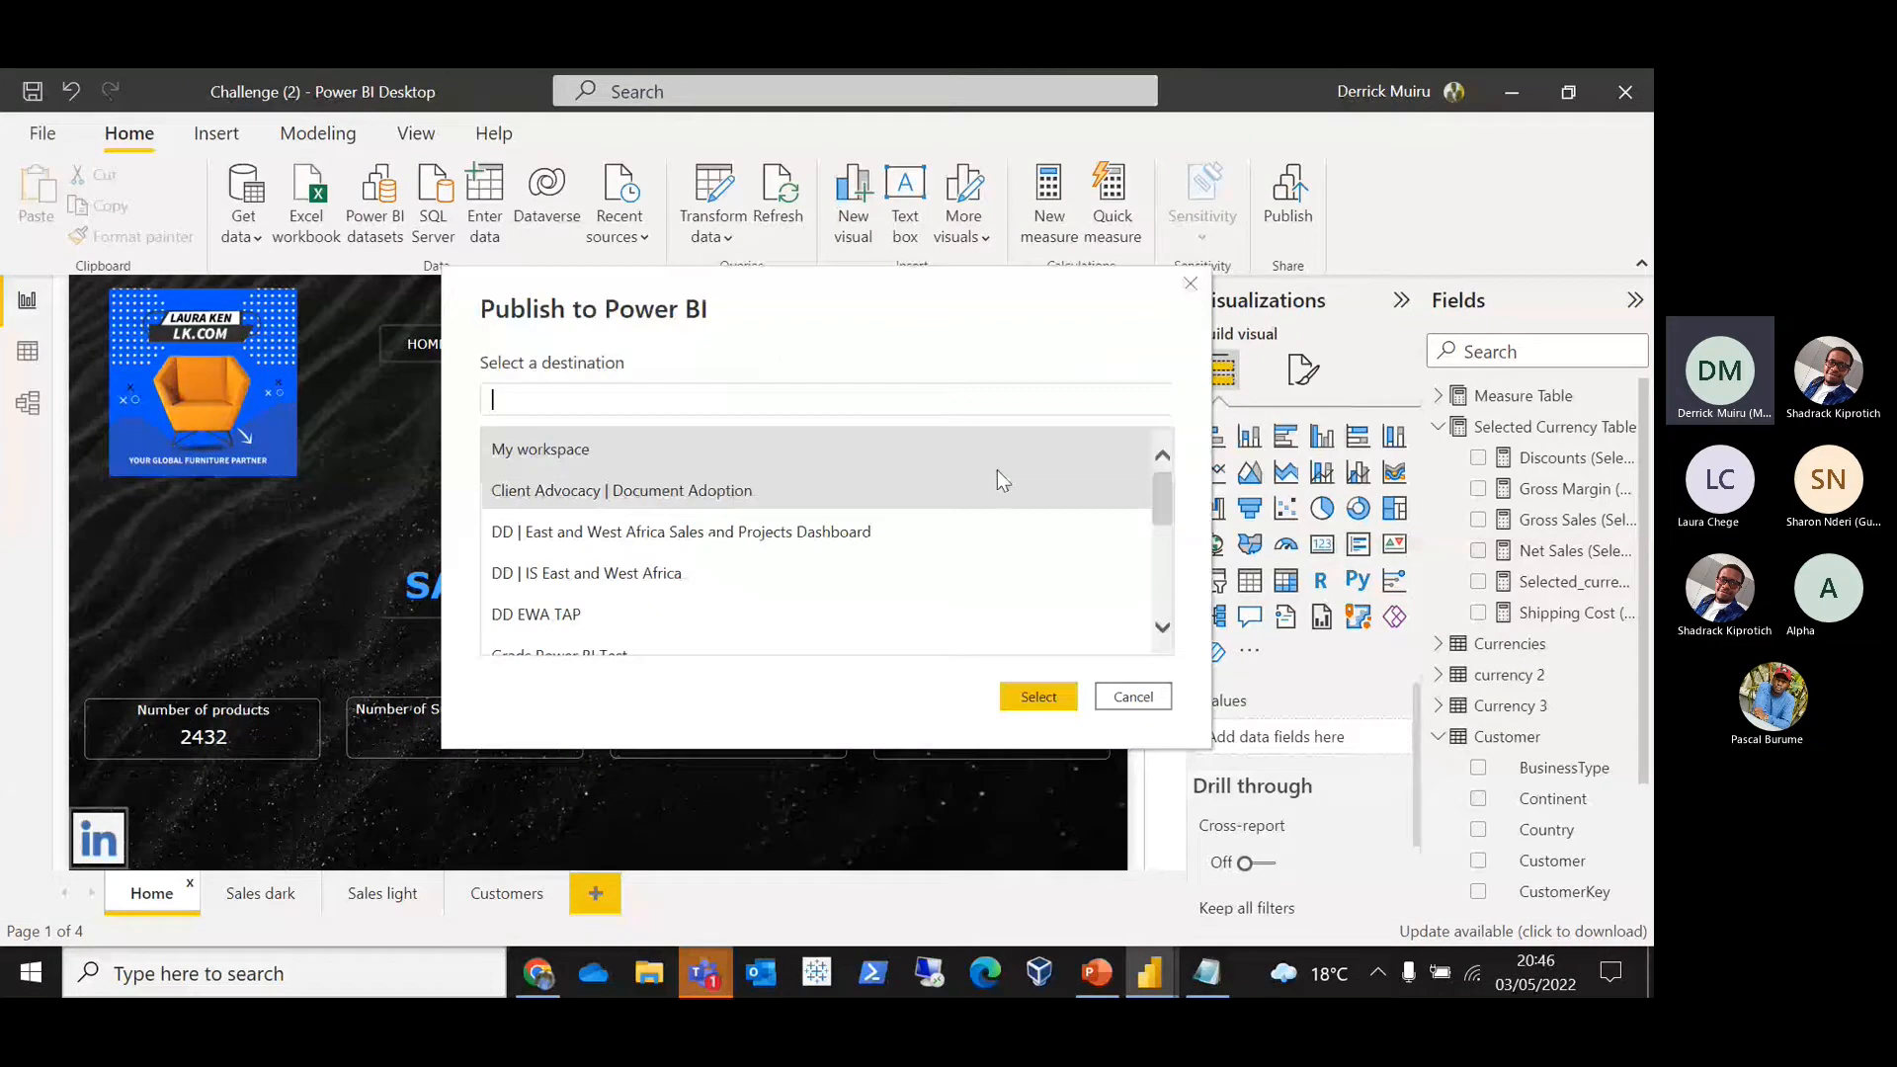
left_click(848, 437)
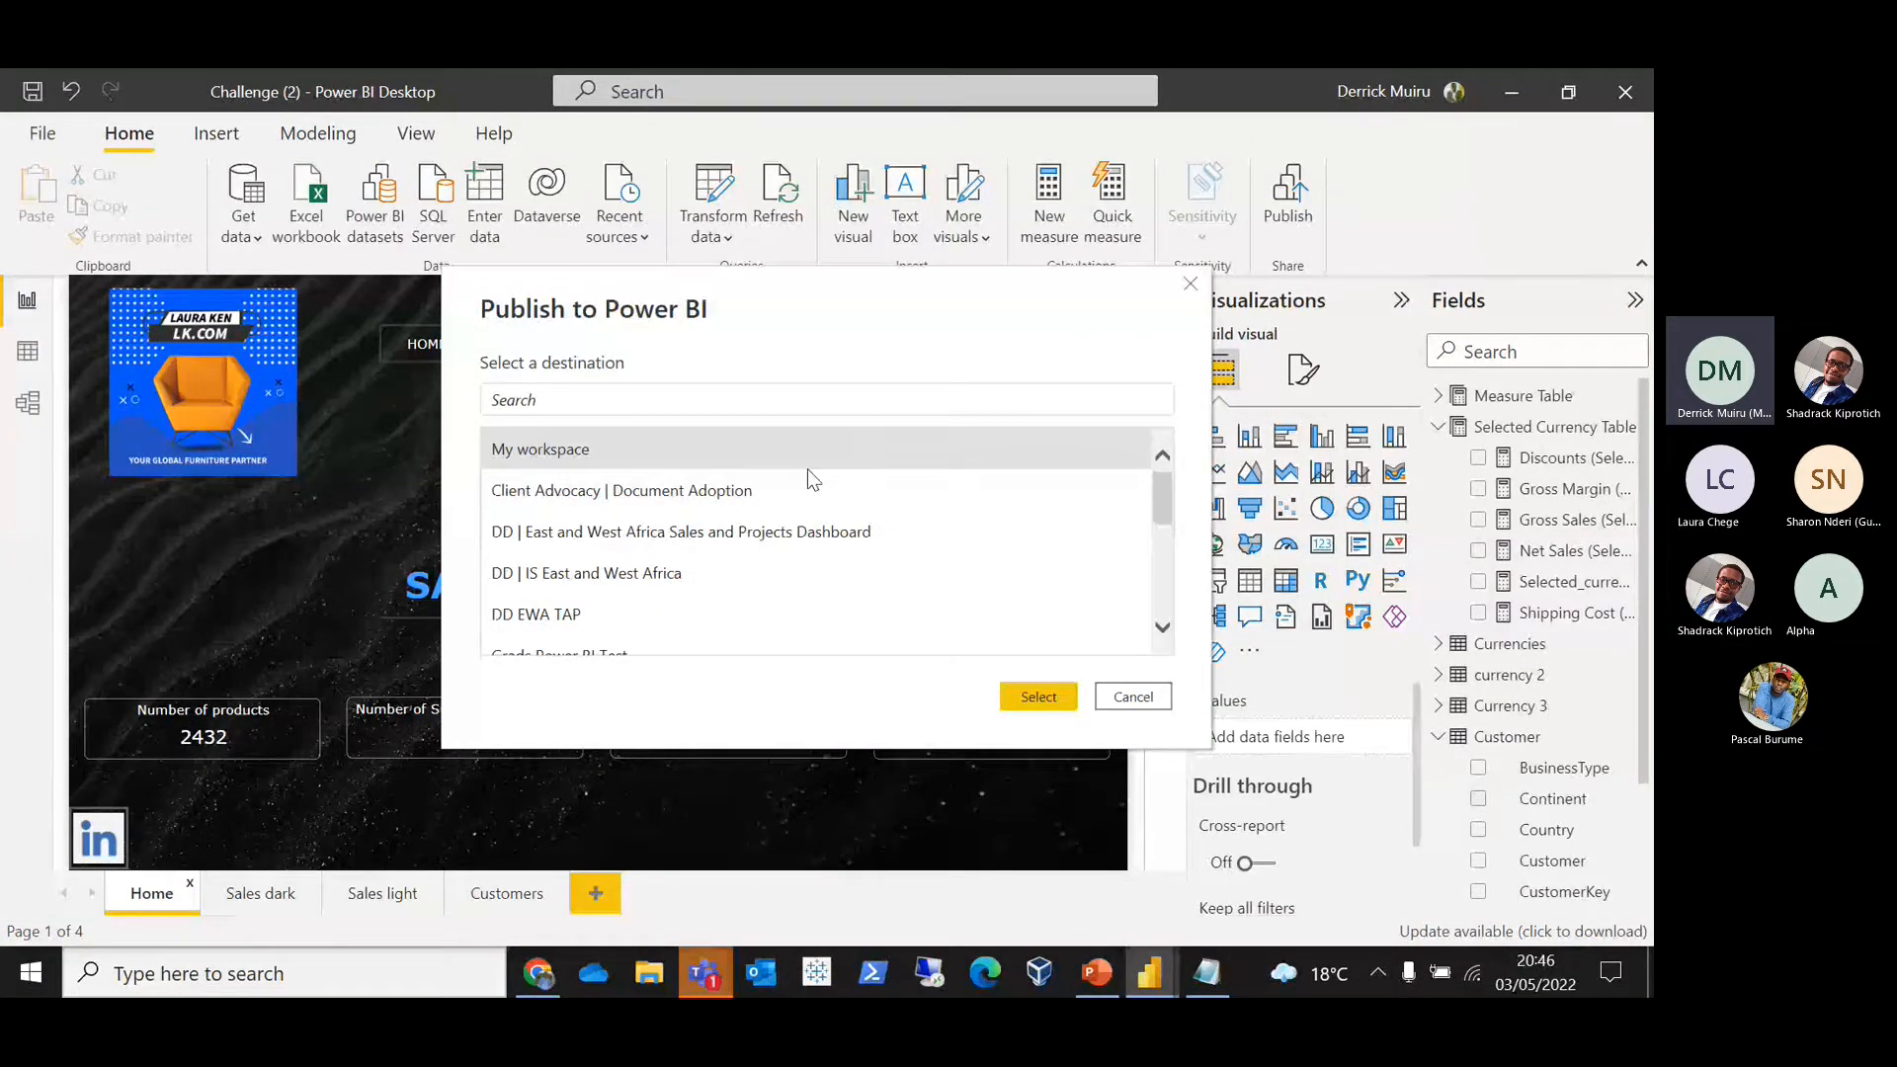
left_click(1041, 698)
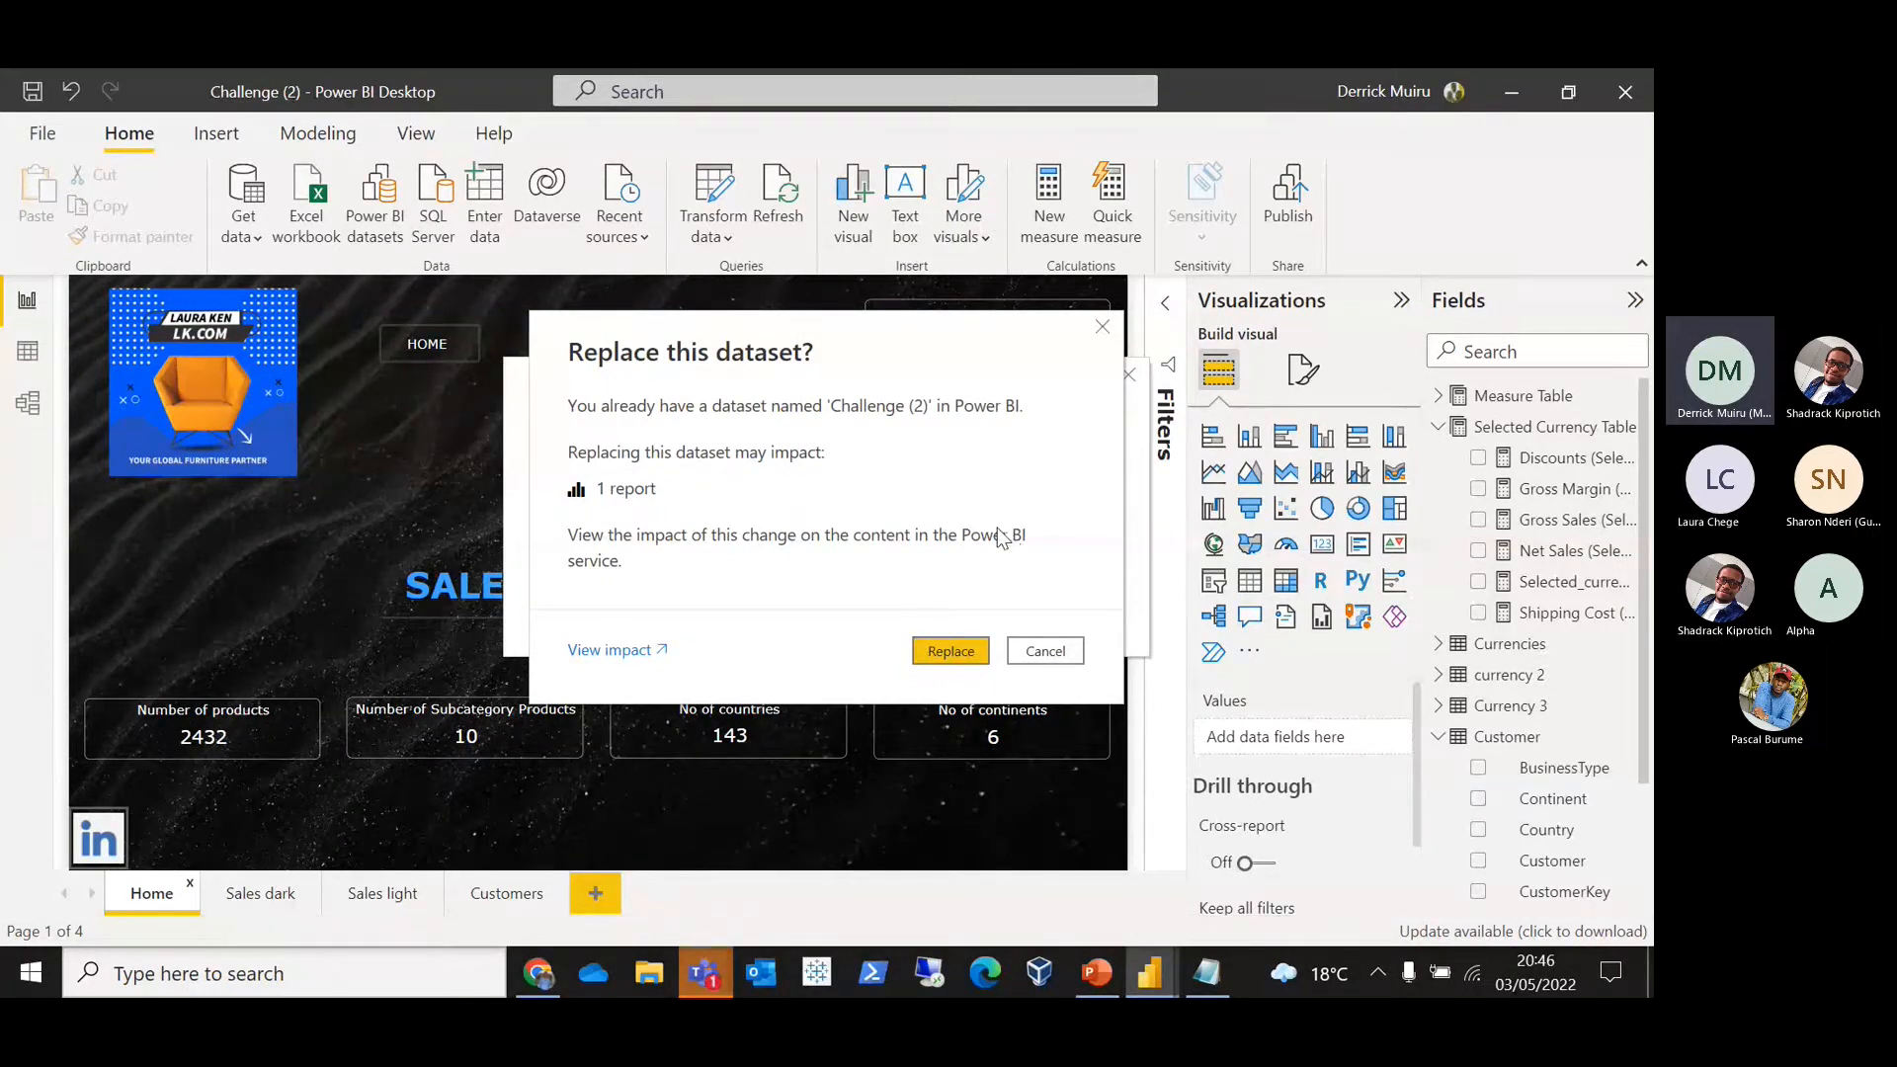
left_click(1102, 330)
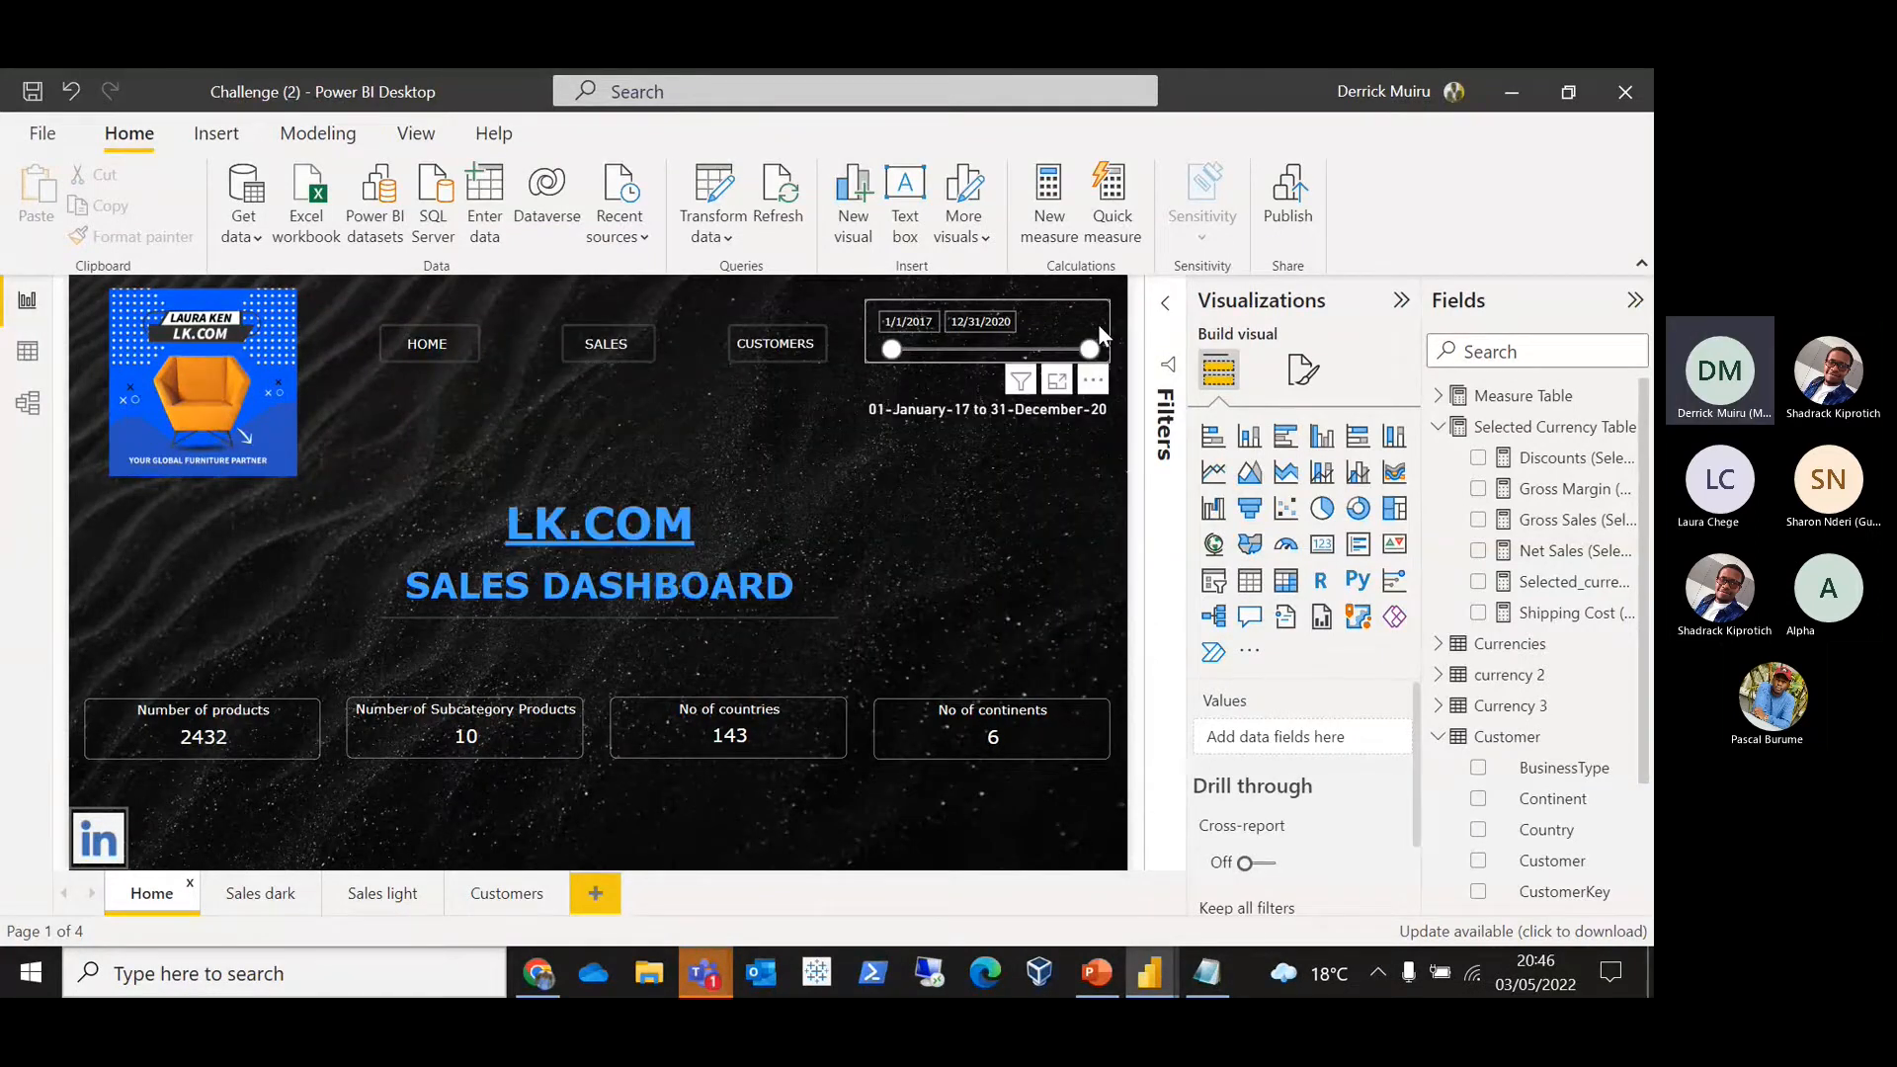
Step: Save a copy of the report in Downloads under the file name Power BI challenge.pbix
left_click(43, 135)
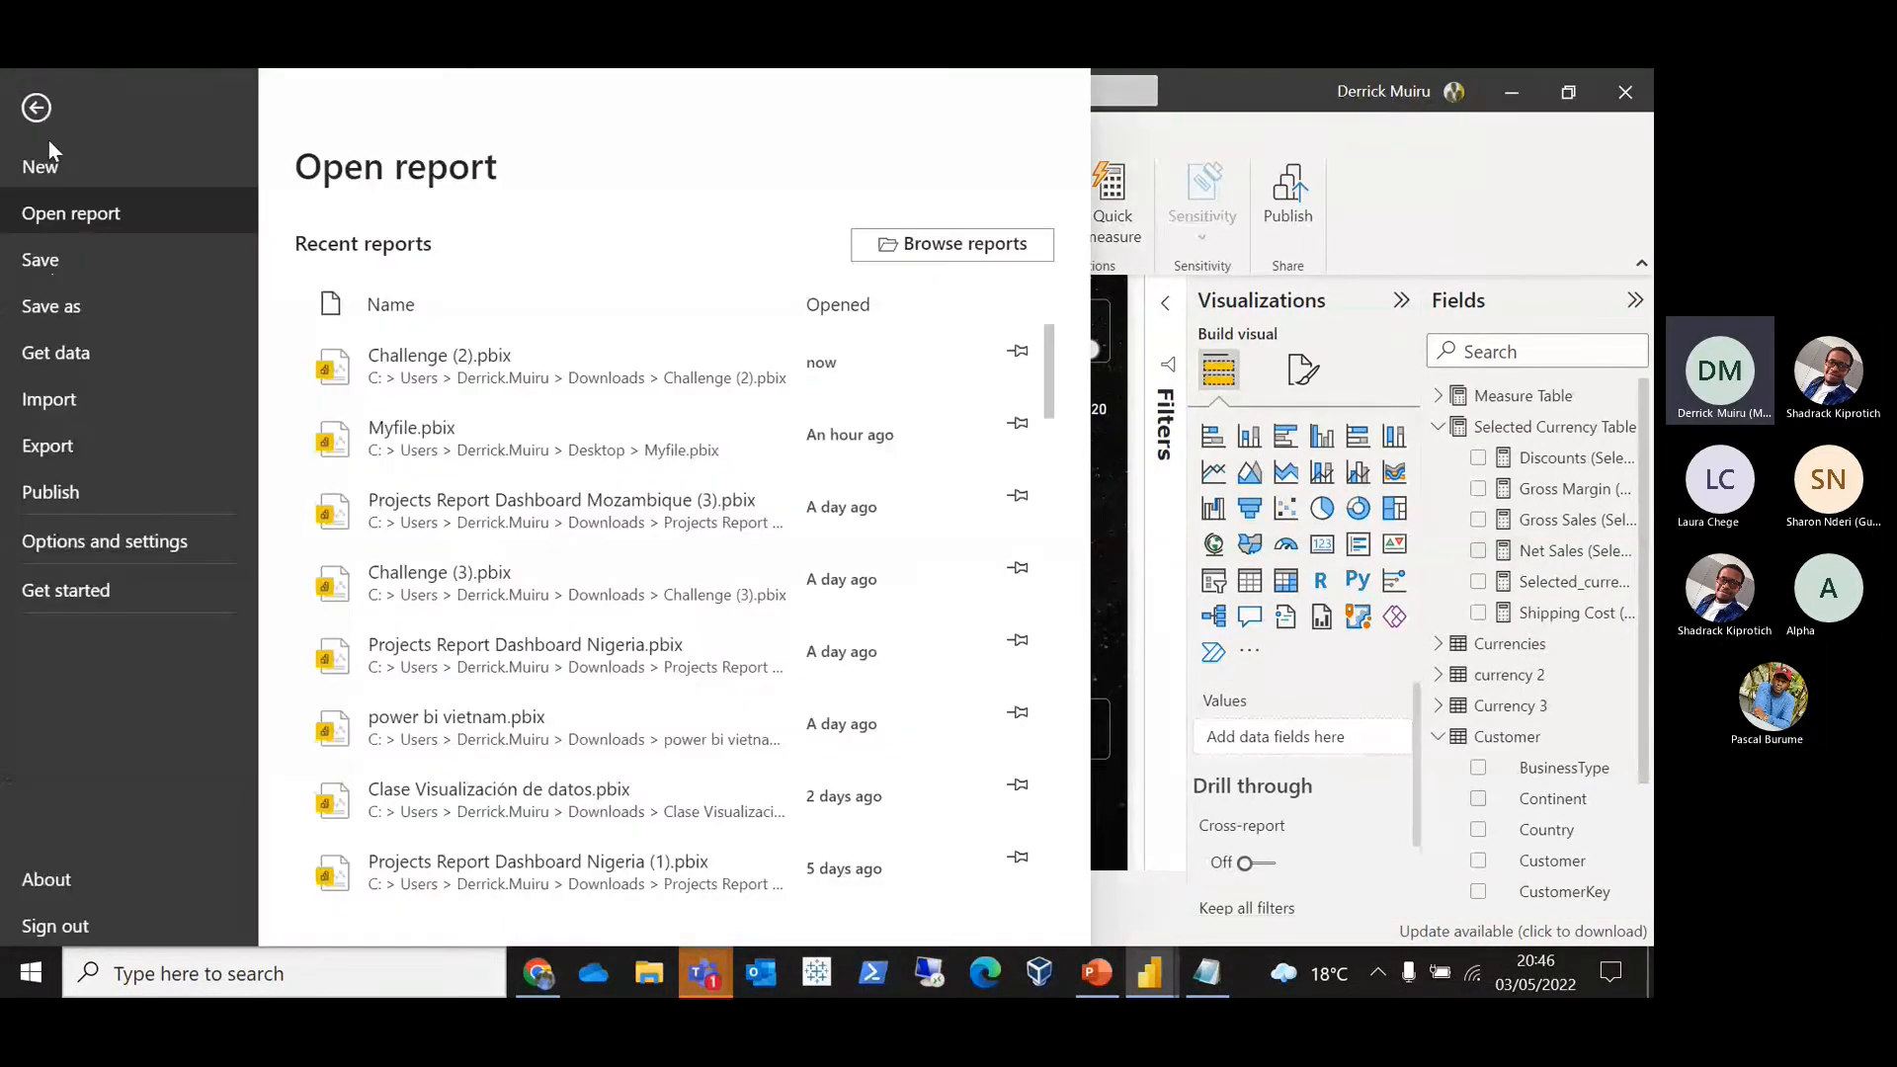
left_click(41, 308)
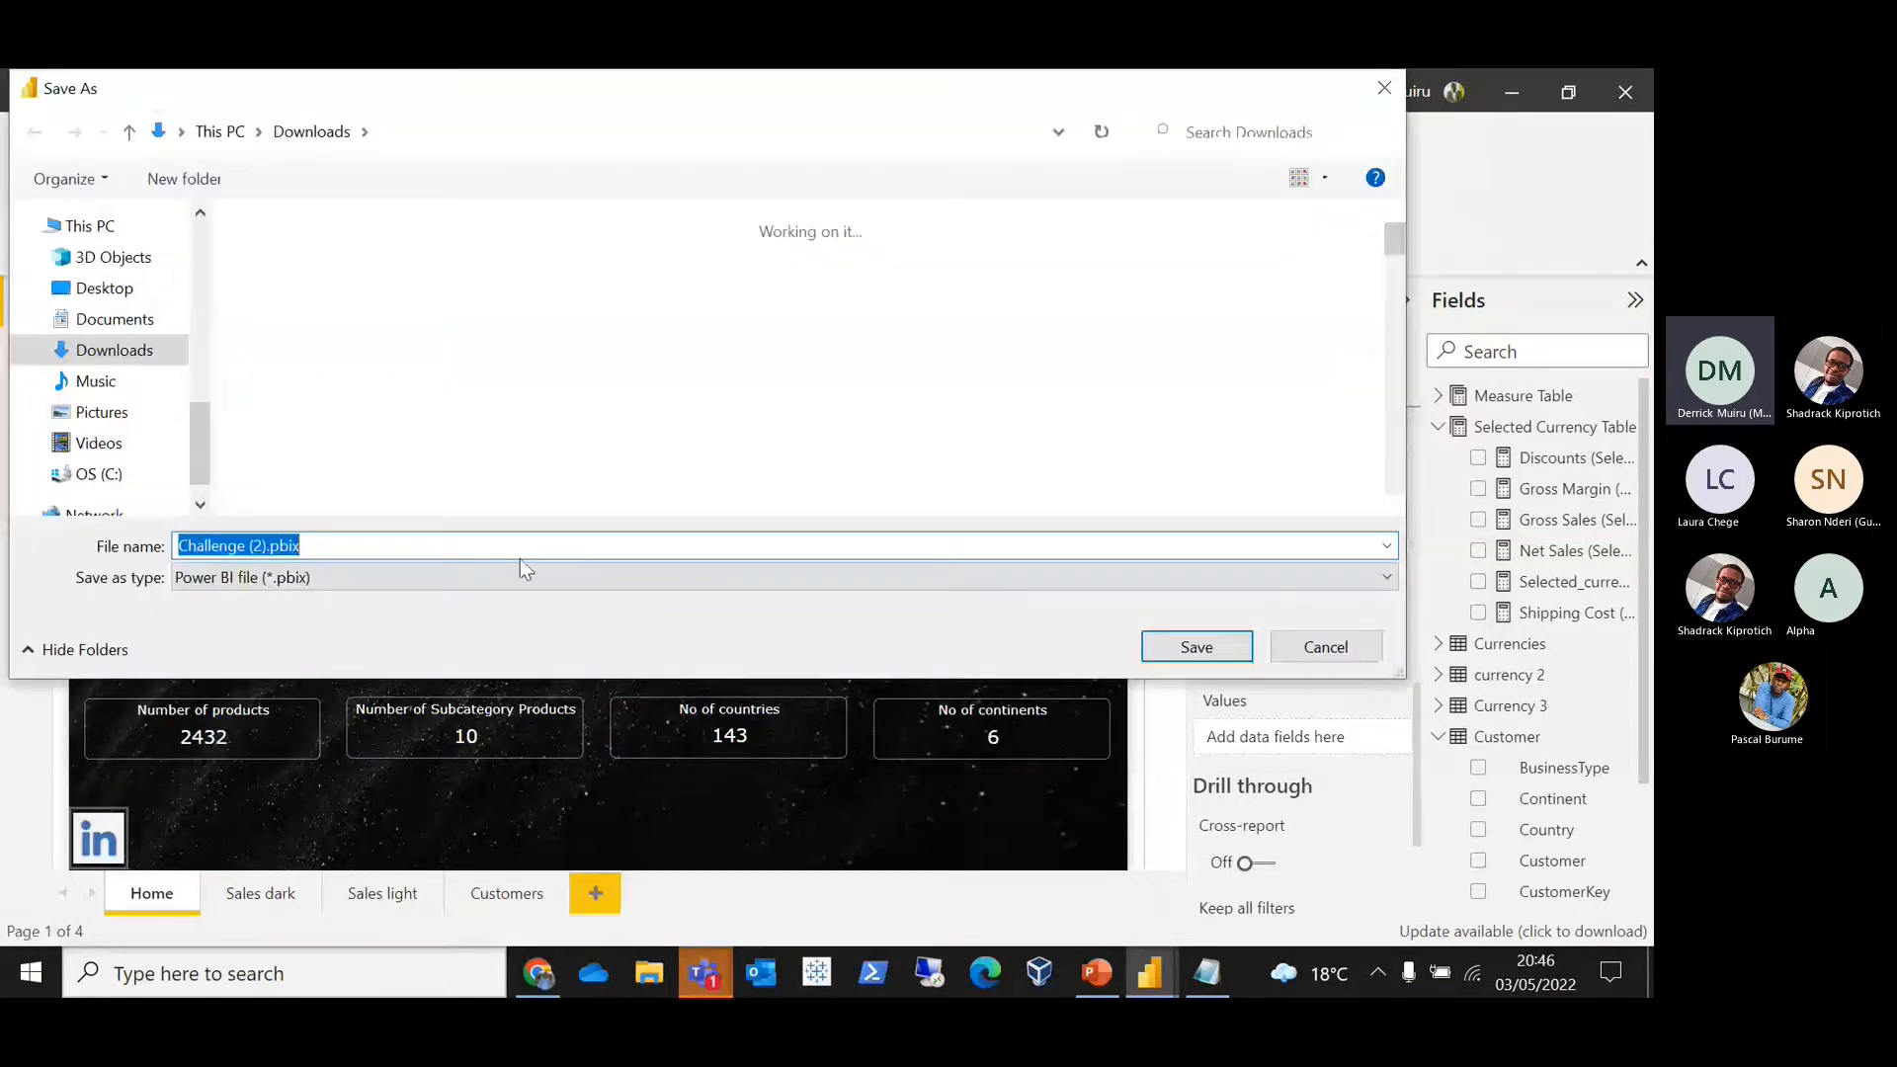
left_click_drag(271, 545, 185, 546)
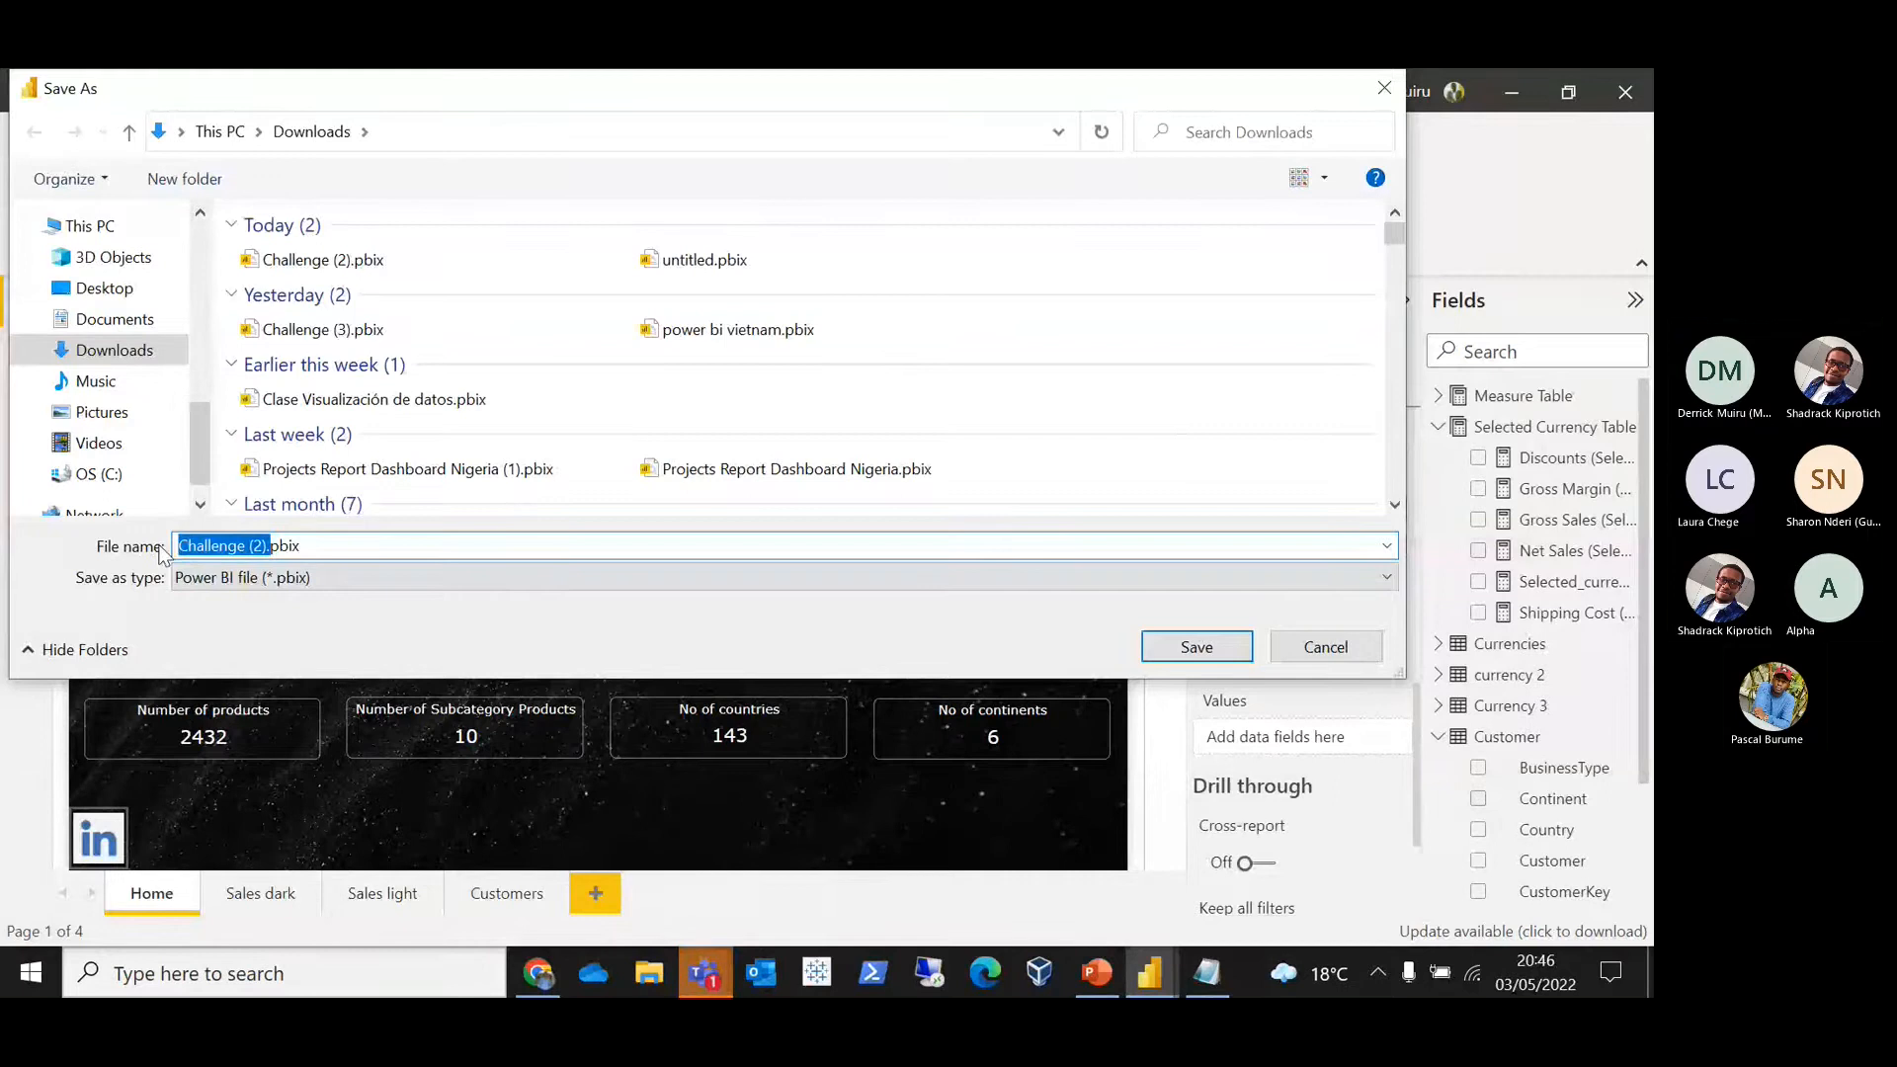
left_click(263, 546)
left_click_drag(265, 546, 143, 542)
key("BackSpace")
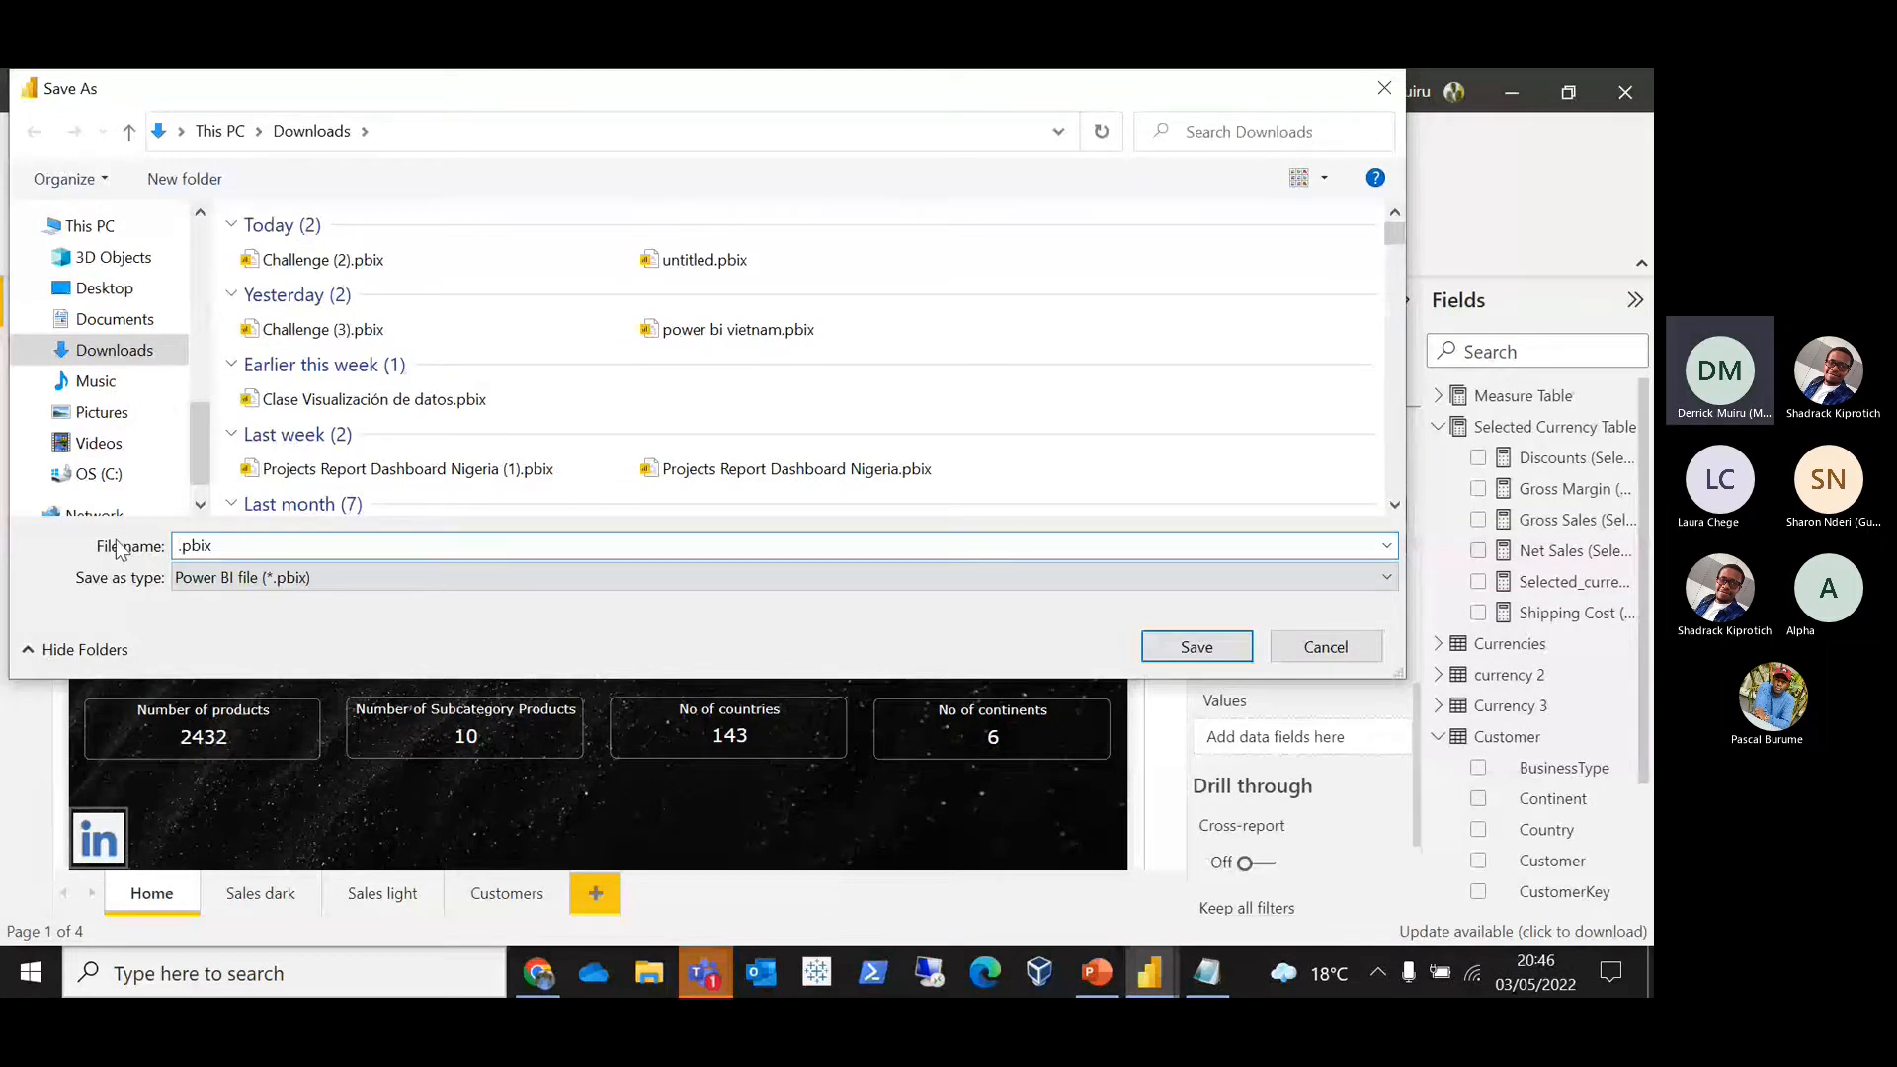
type("Power")
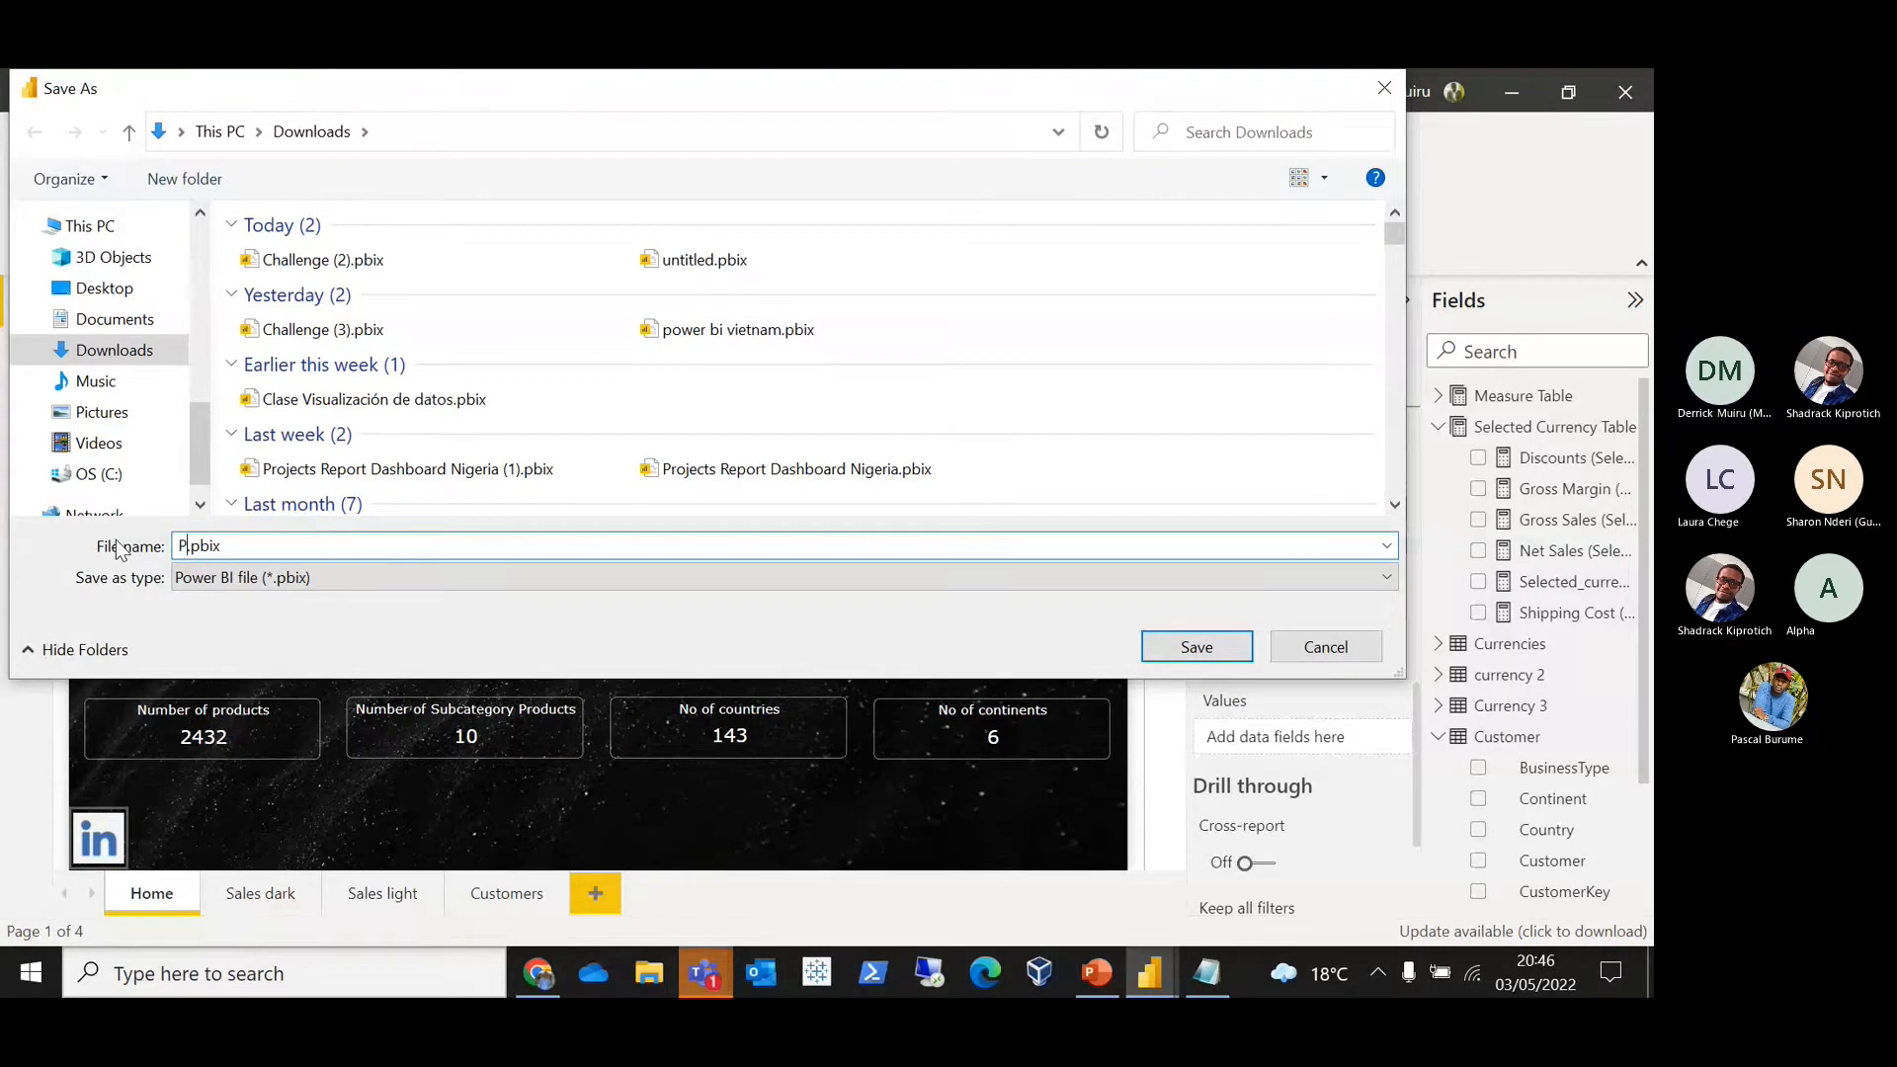
type(" BI challen")
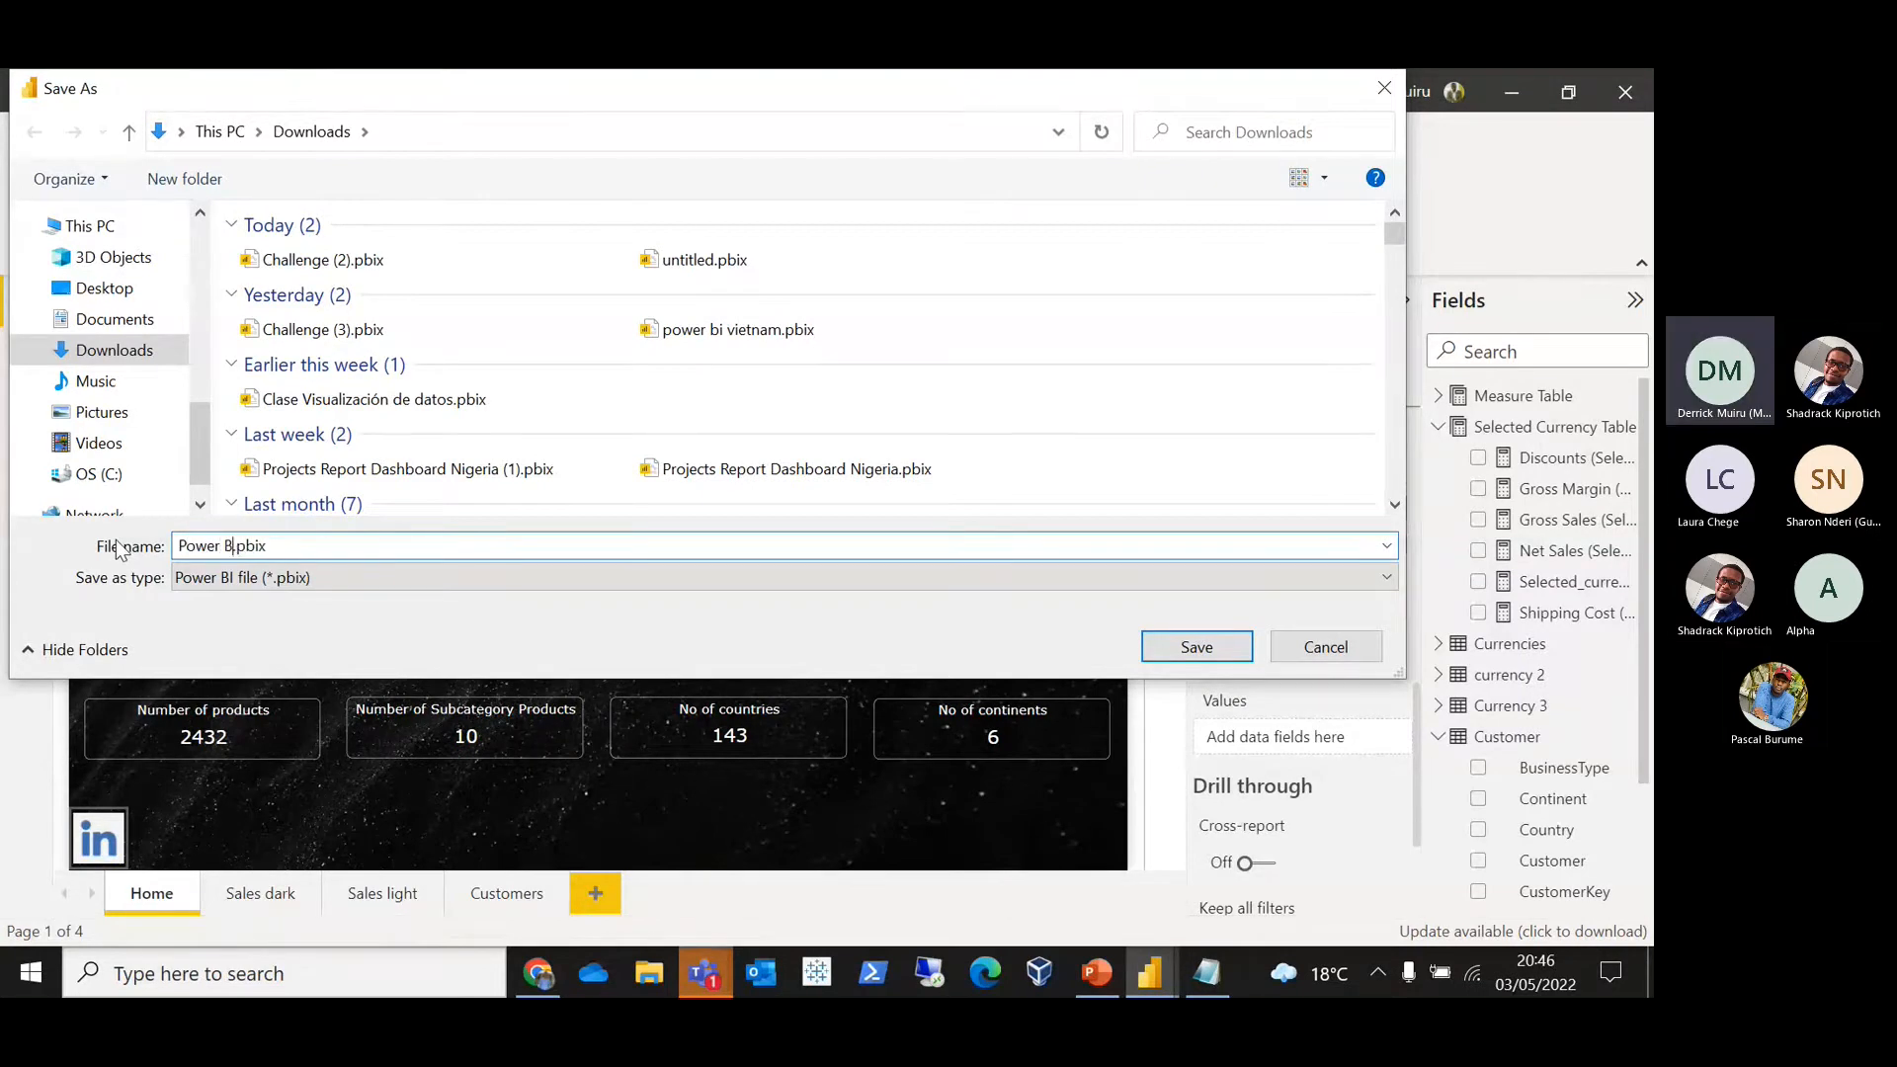
type("ge")
key("Return")
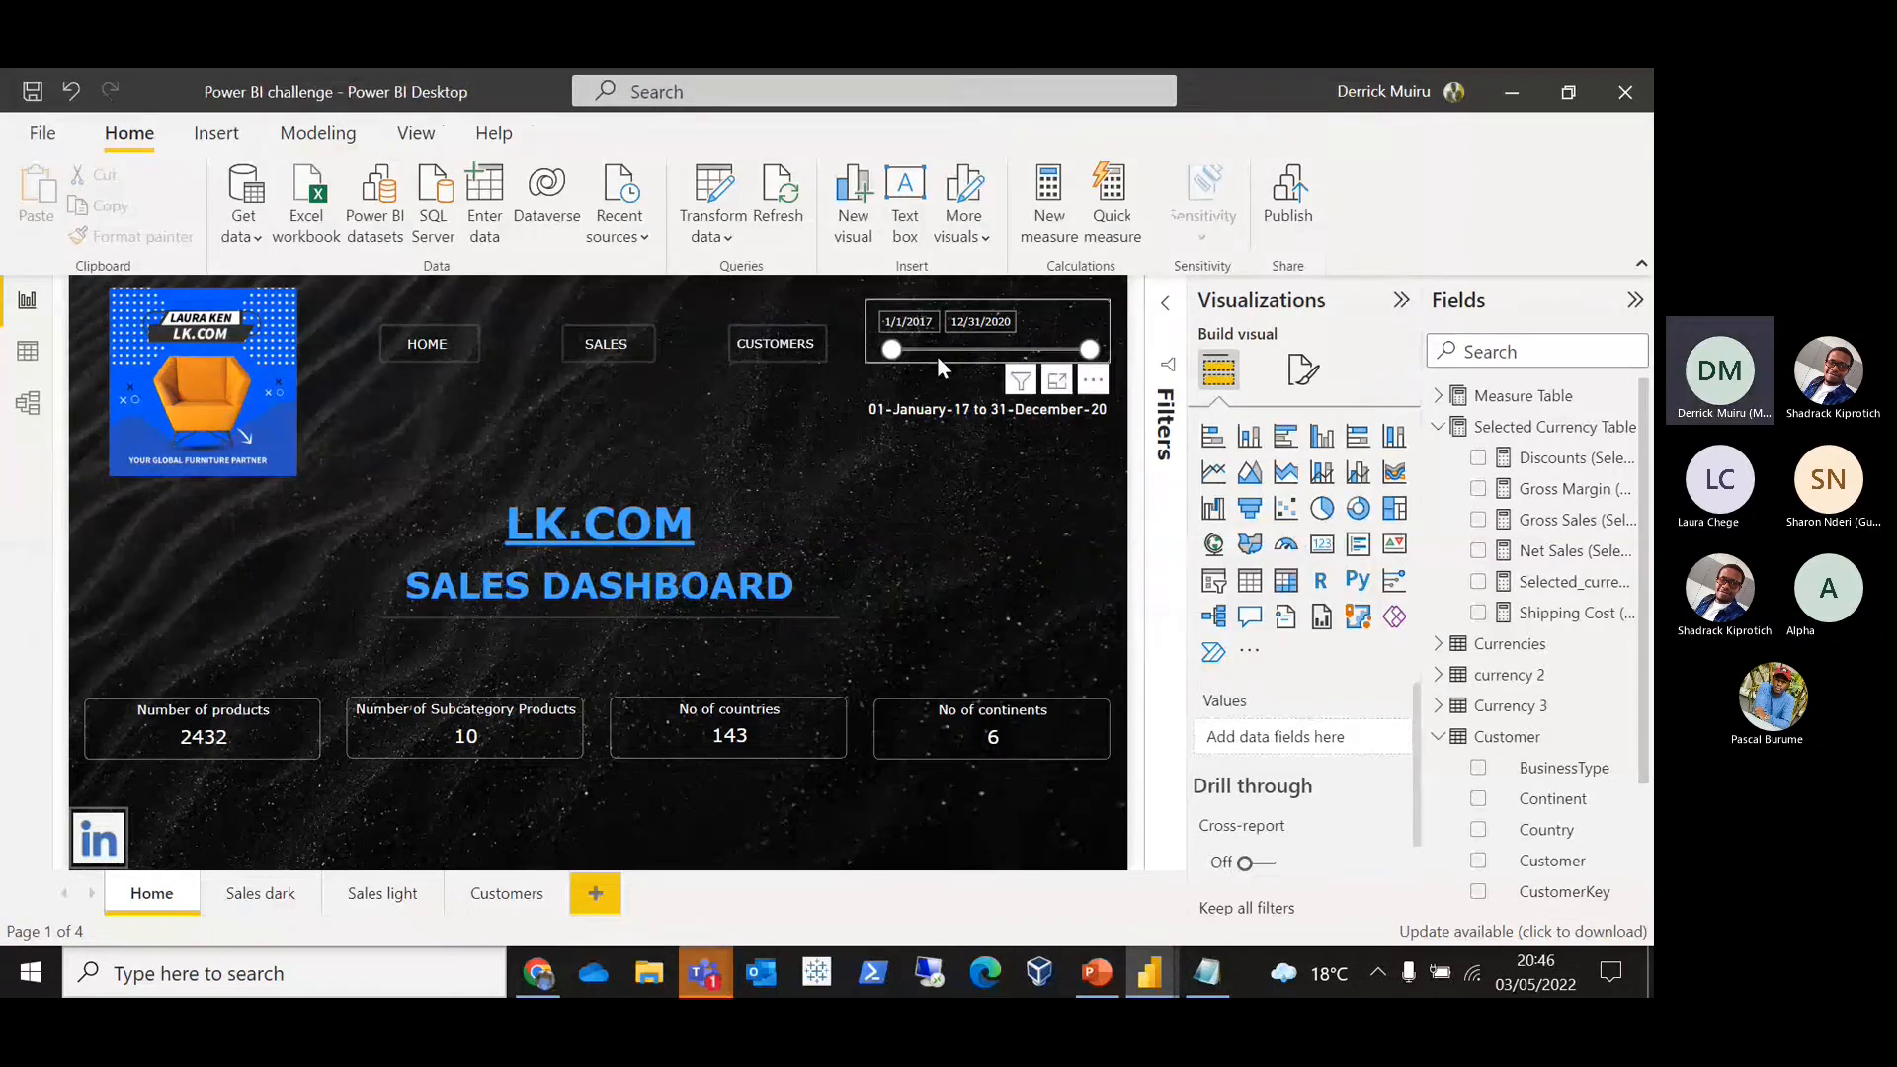
Step: Publish the Power BI challenge report to My workspace, and open the published report in the Power BI service
left_click(1286, 200)
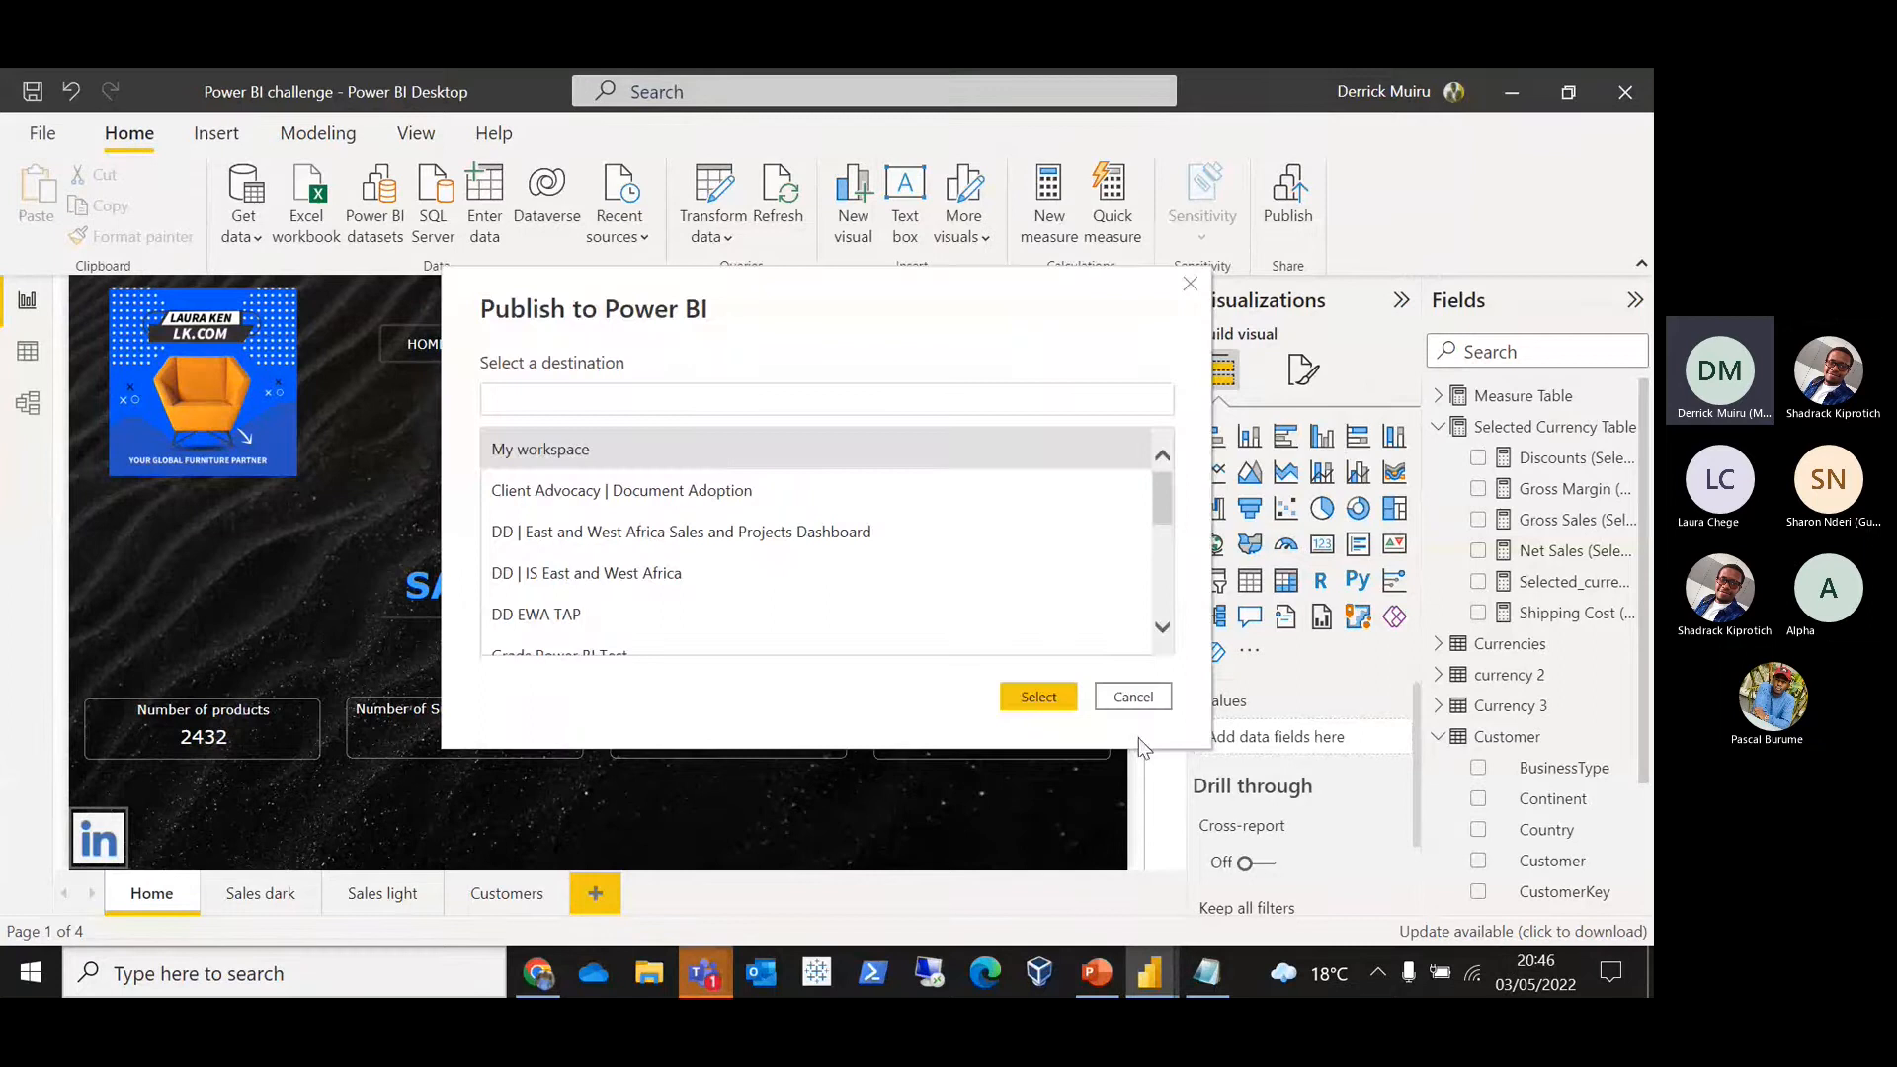
left_click(1057, 699)
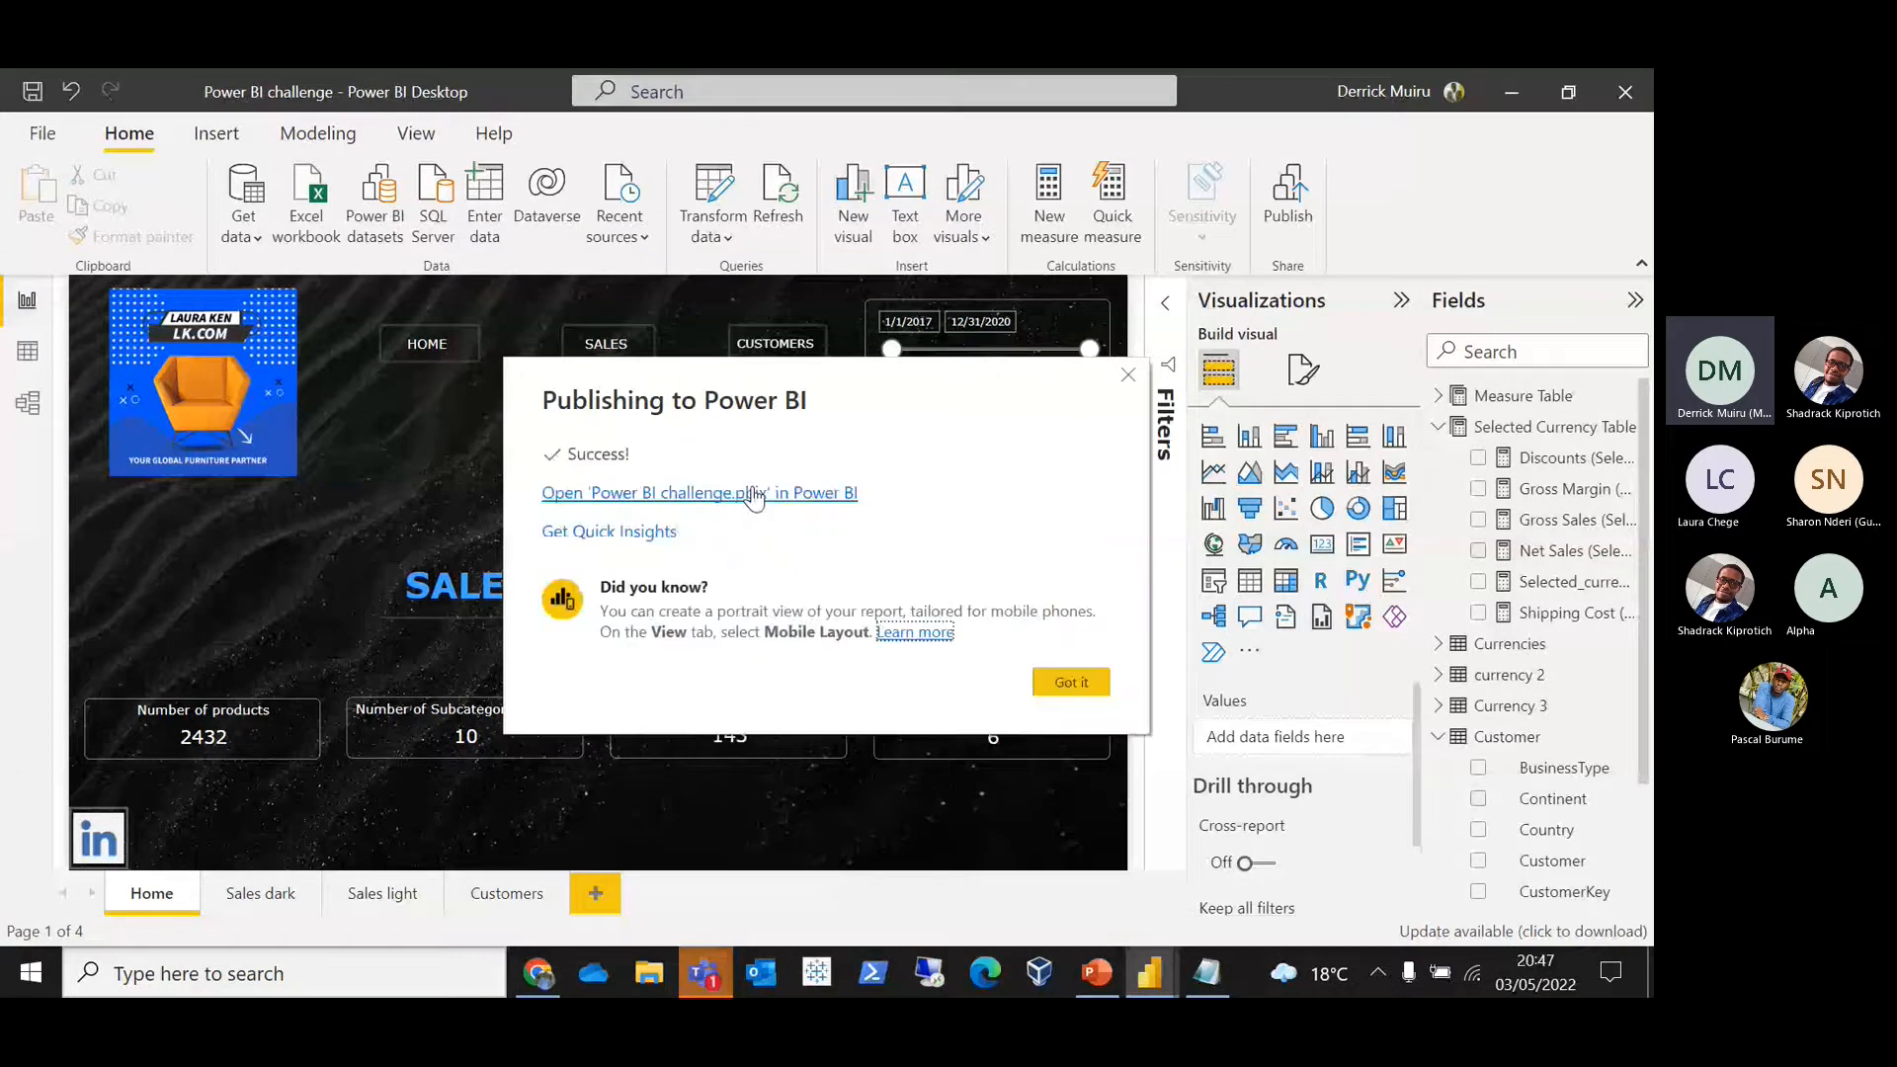
left_click(735, 494)
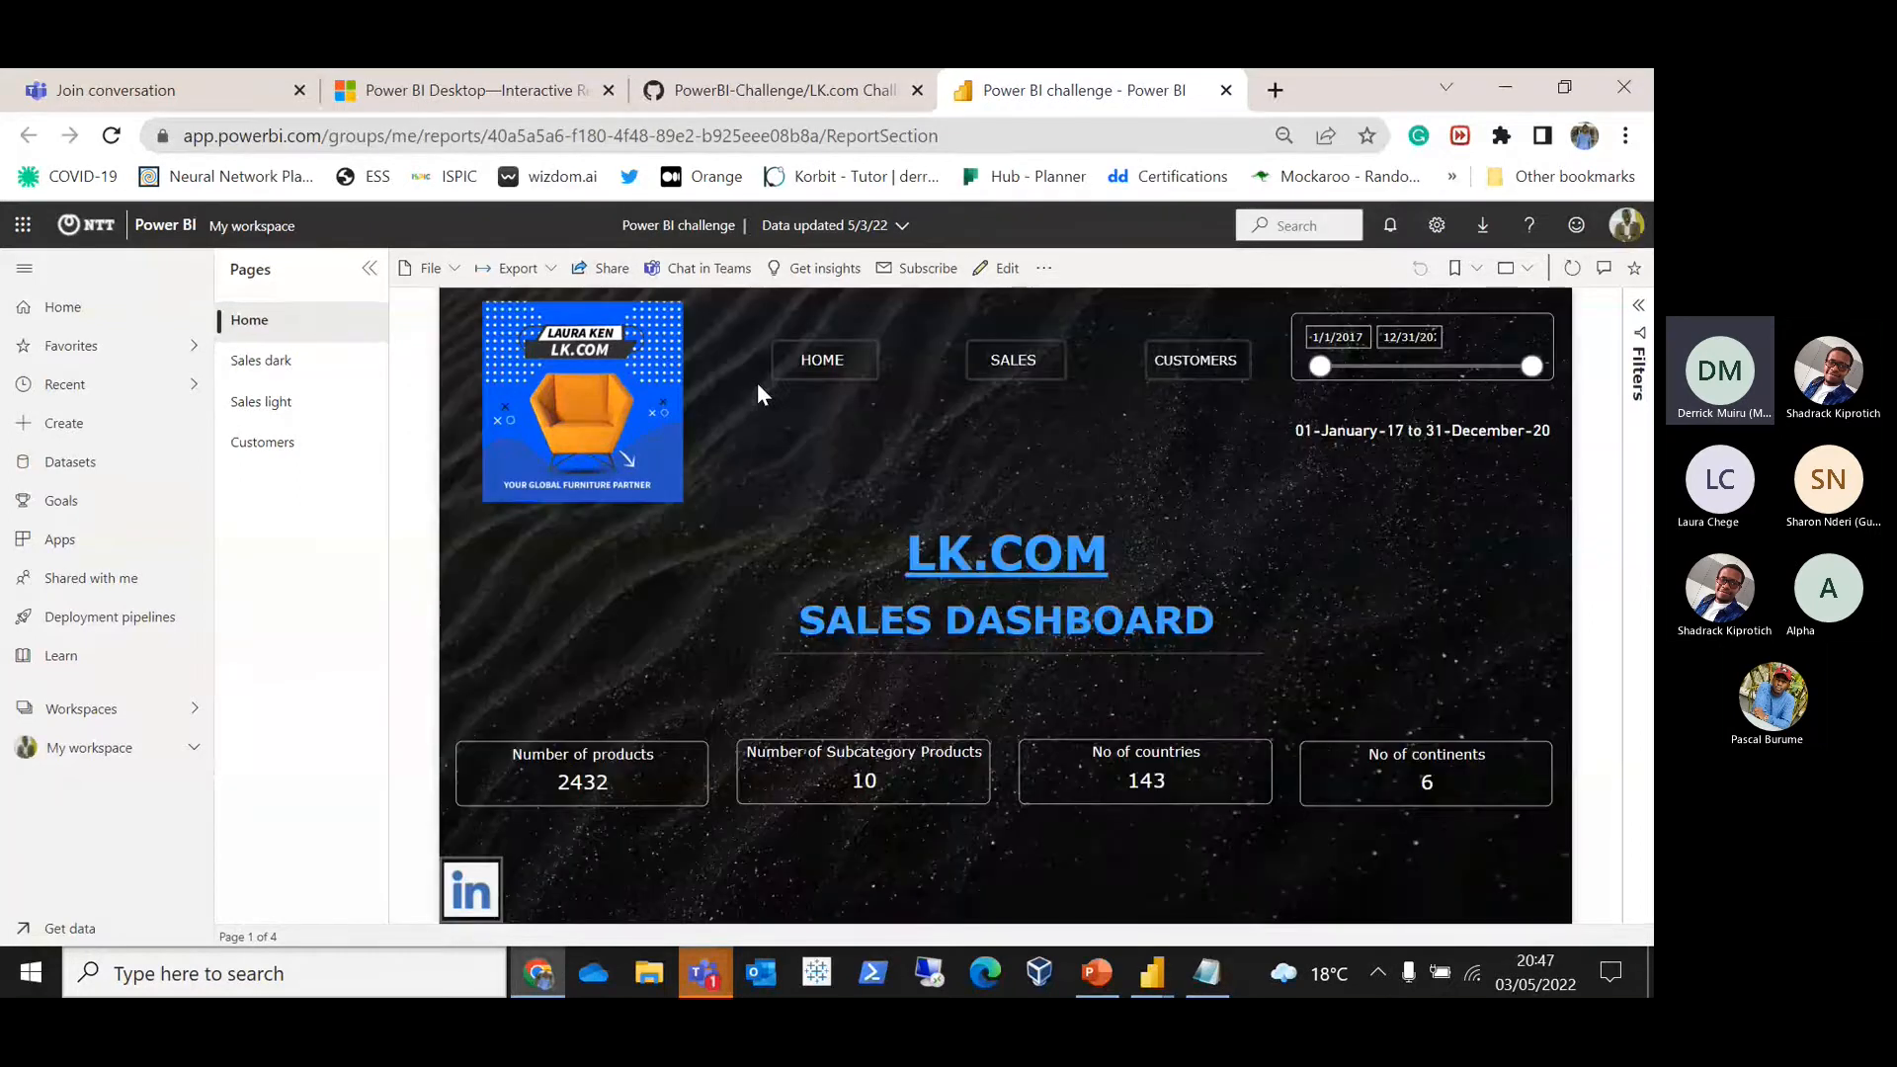
Step: Copy a sharing link to the published report for people in the organization, and close the sharing dialog
left_click(608, 274)
left_click(715, 713)
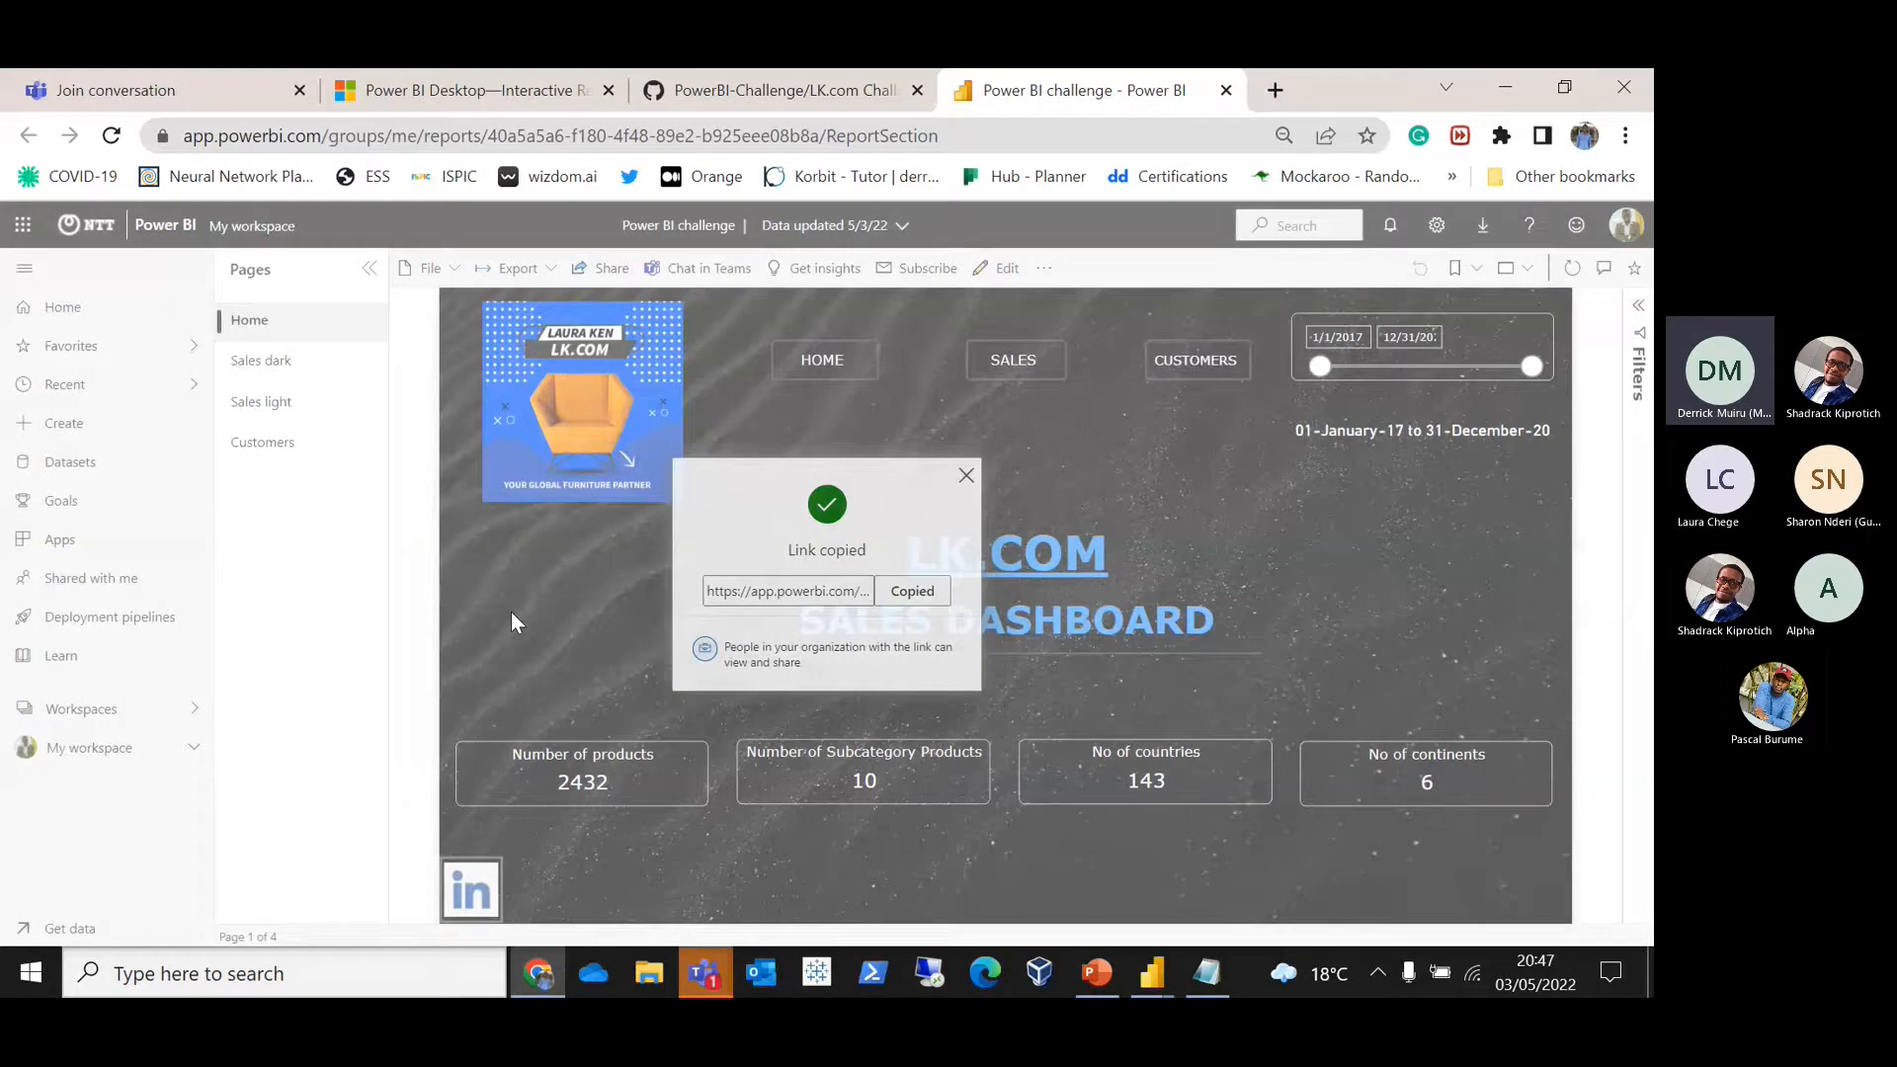
left_click(865, 447)
Step: Look through the published report's Sales dark, Sales light and Customers pages, and return to its Home page
left_click(1039, 377)
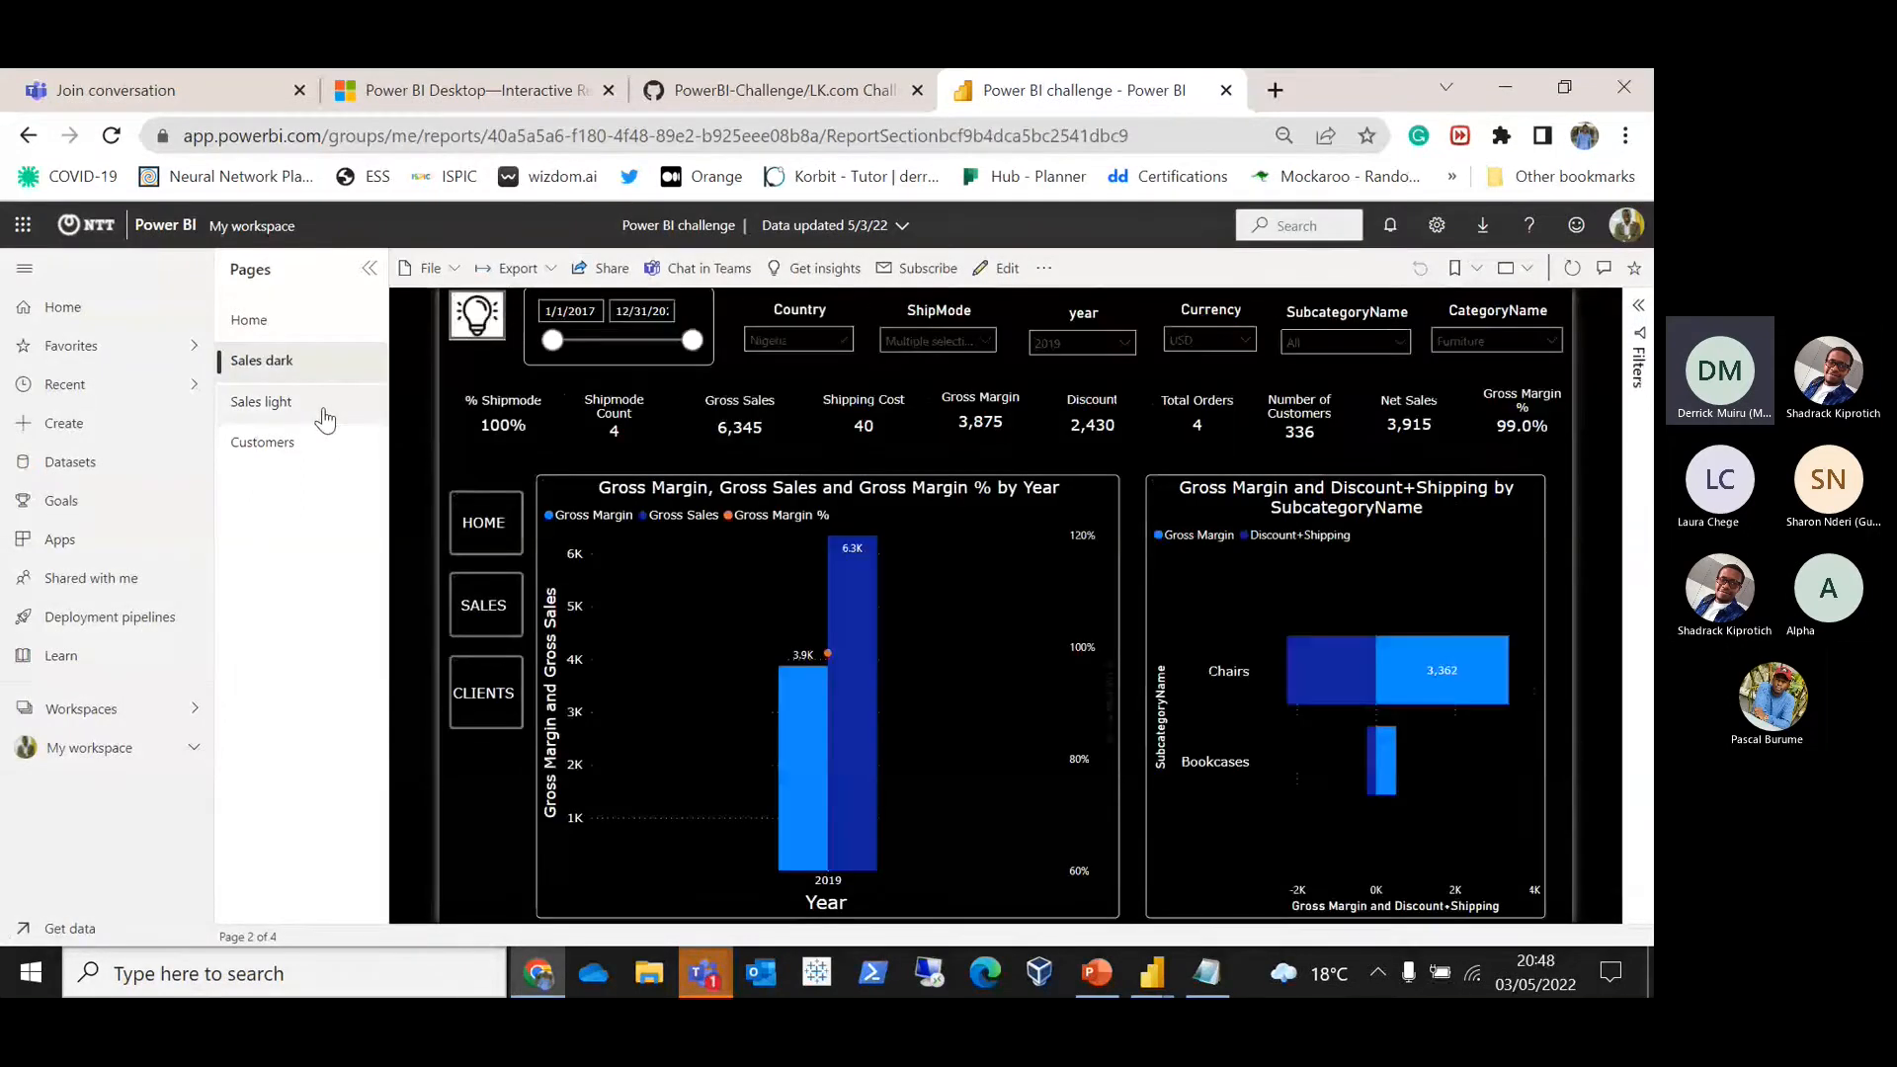
left_click(325, 402)
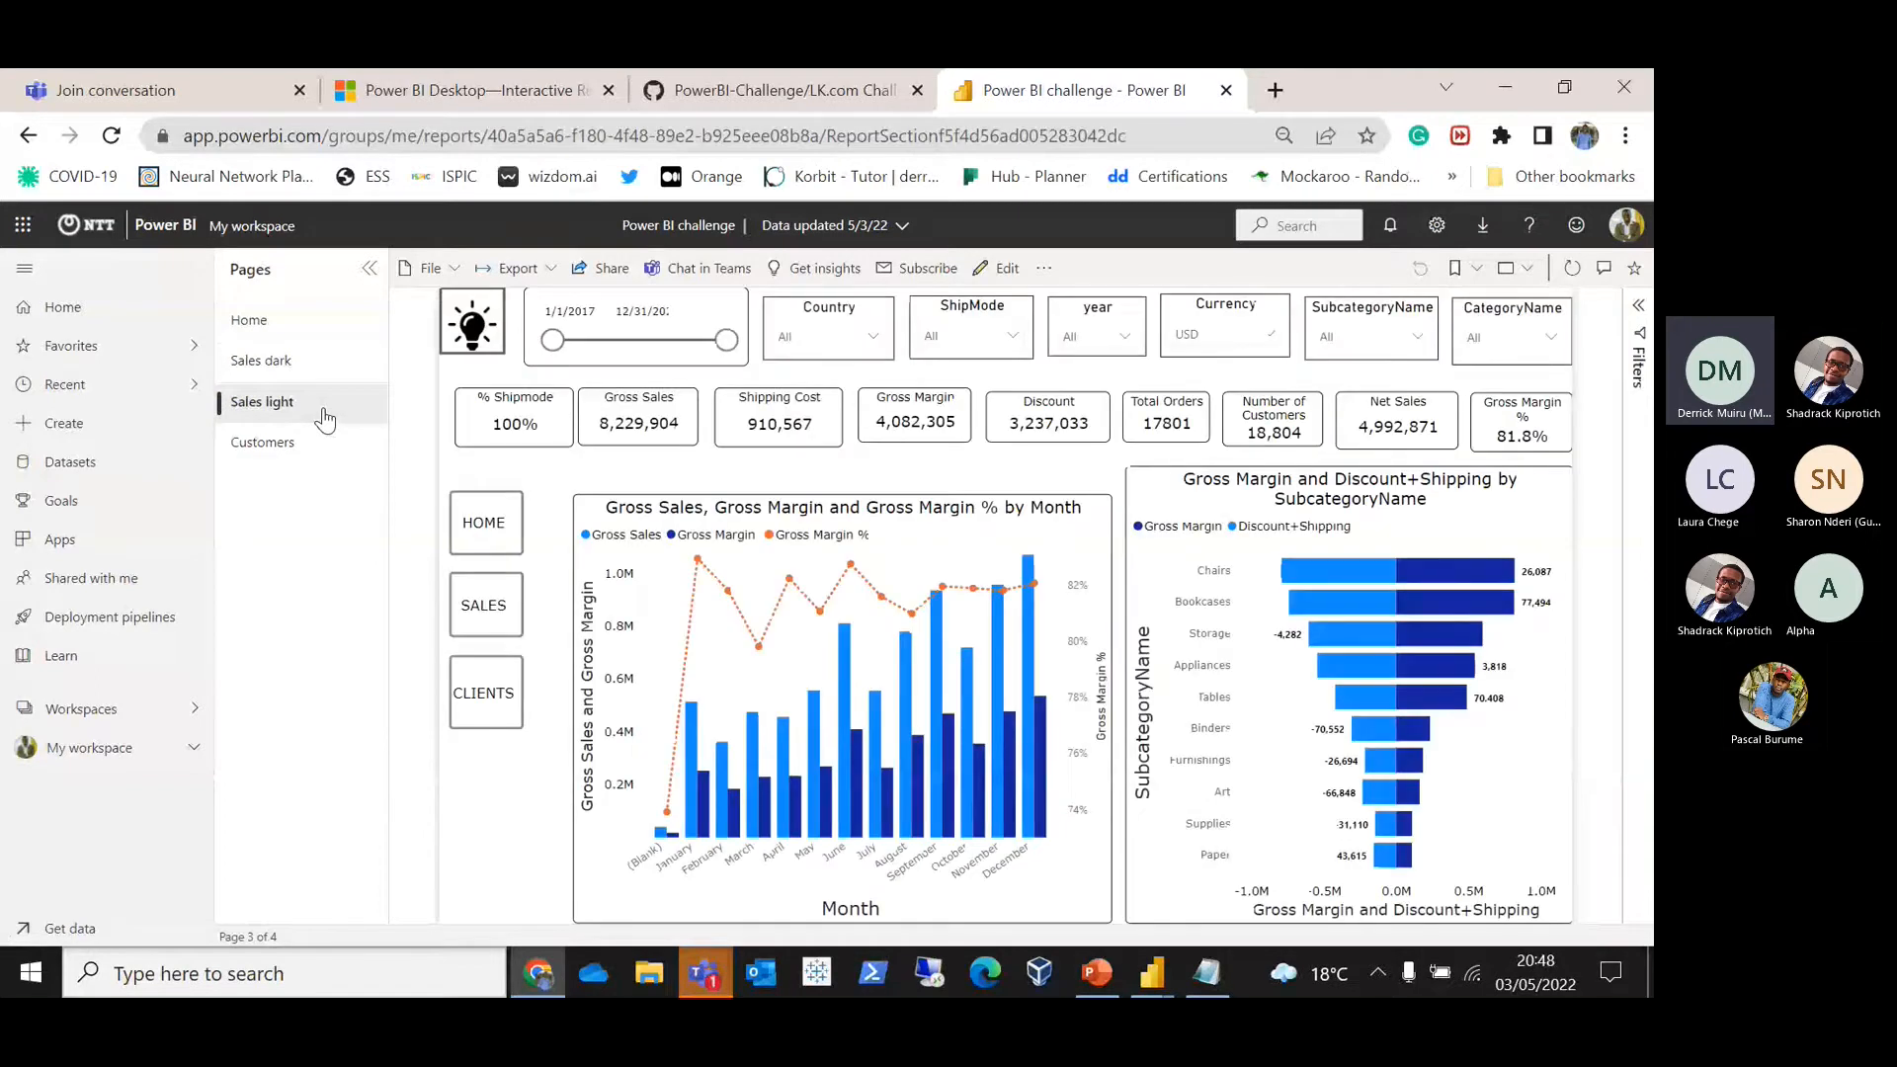
left_click(313, 447)
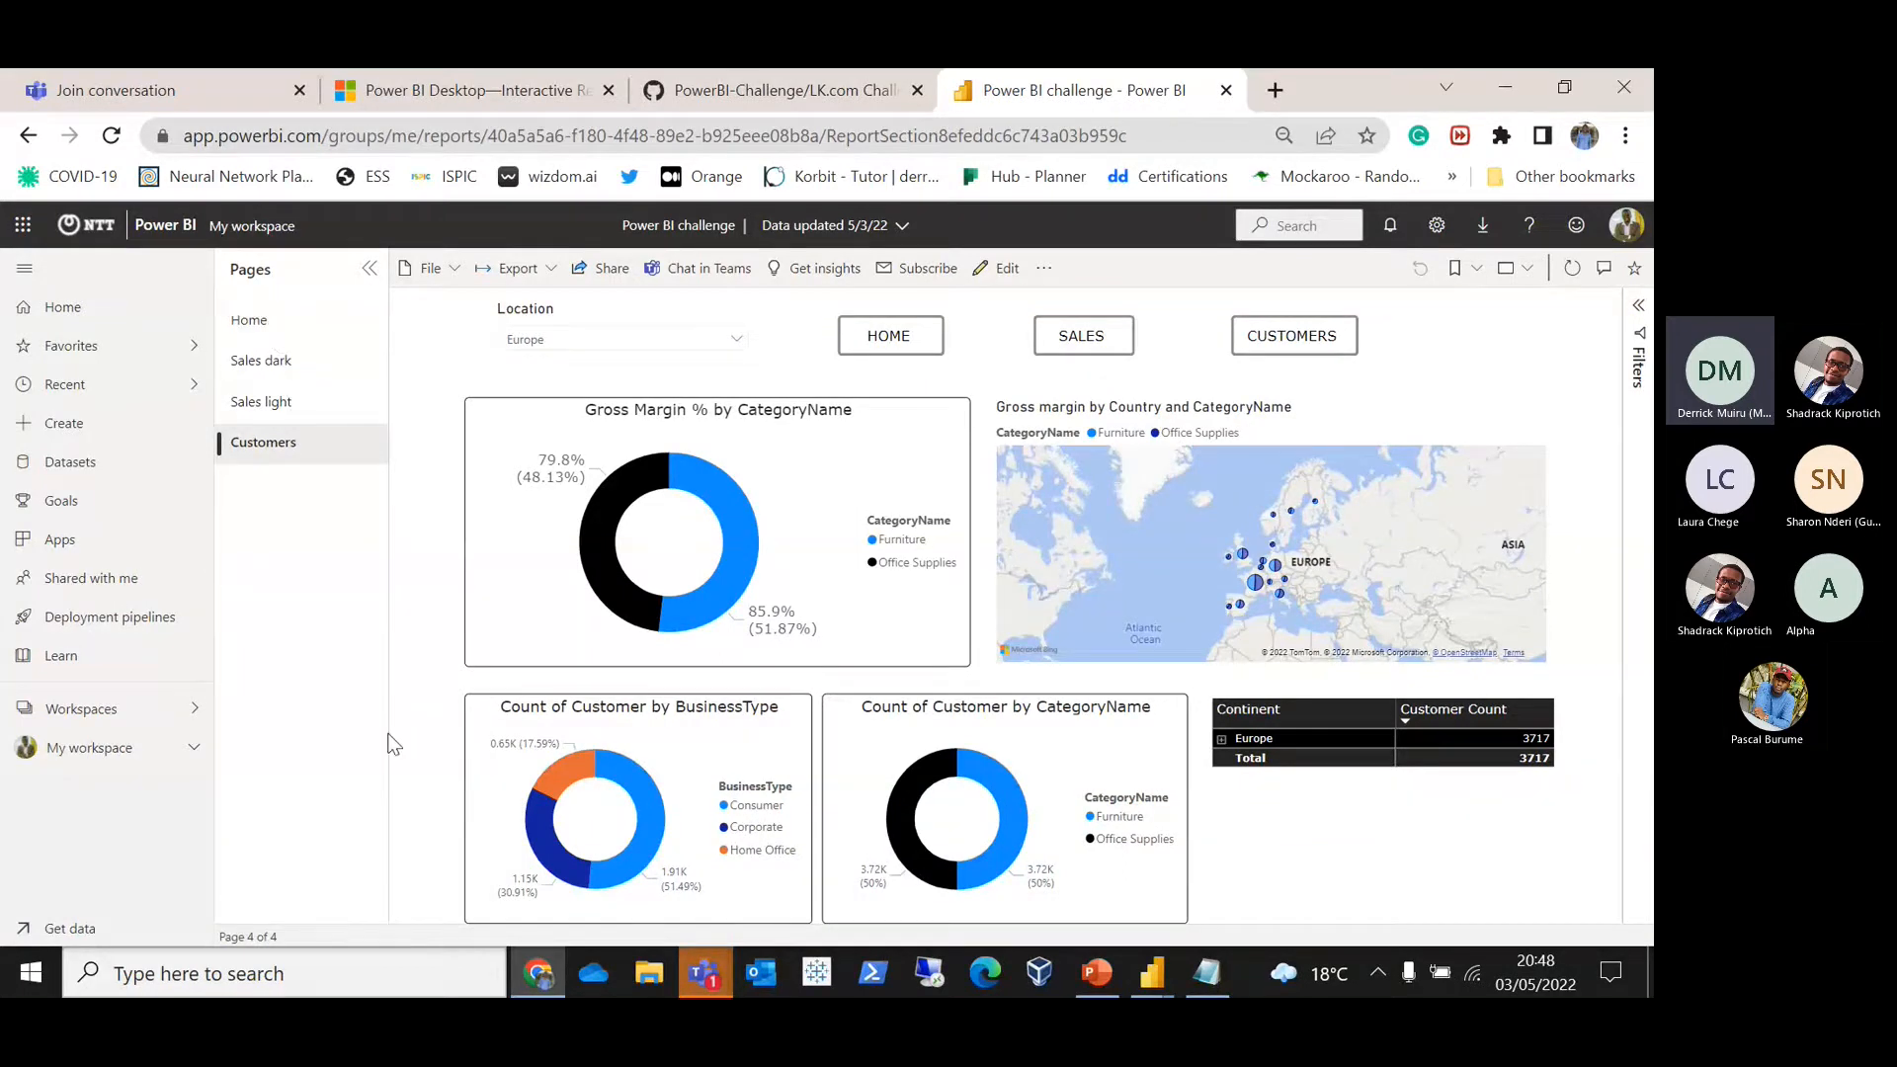
left_click(278, 326)
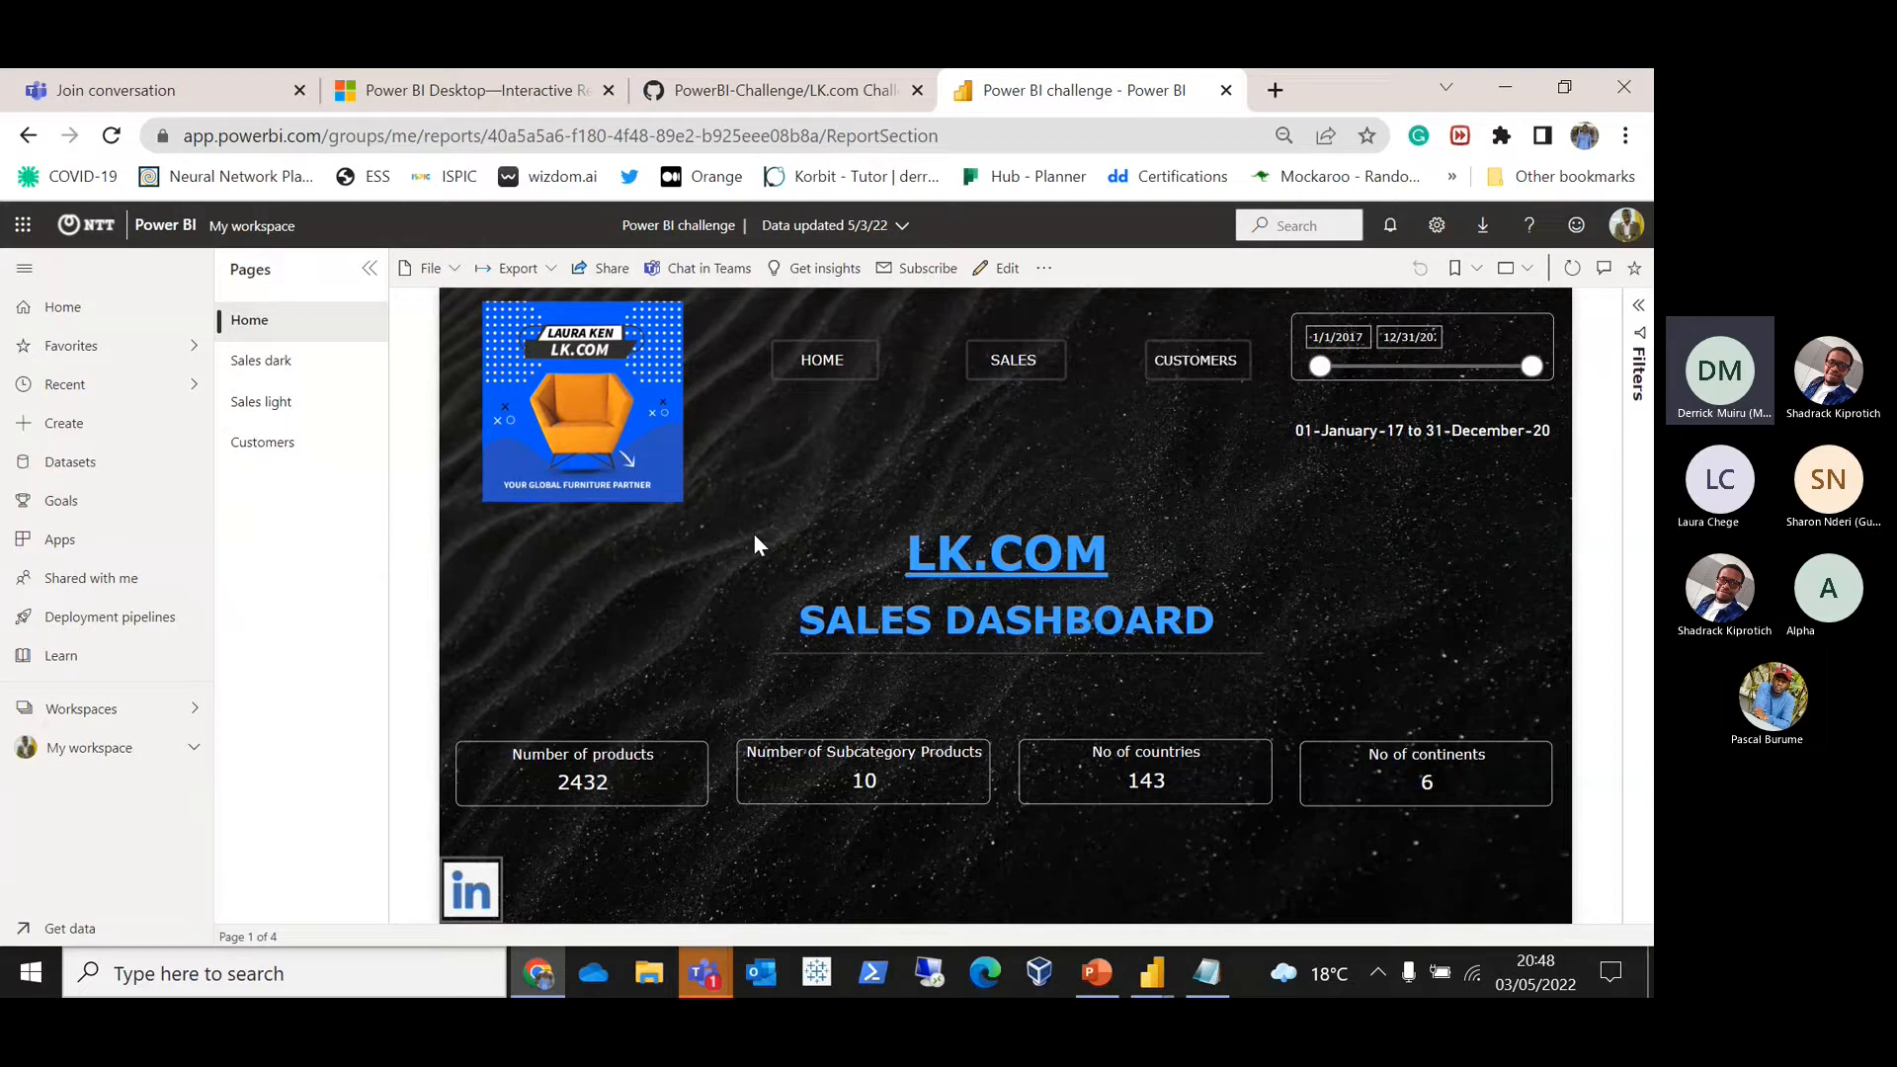
Step: Open daxformatter.com in a new browser tab, and look over the DAX Formatter page and its formula input area
left_click(1275, 92)
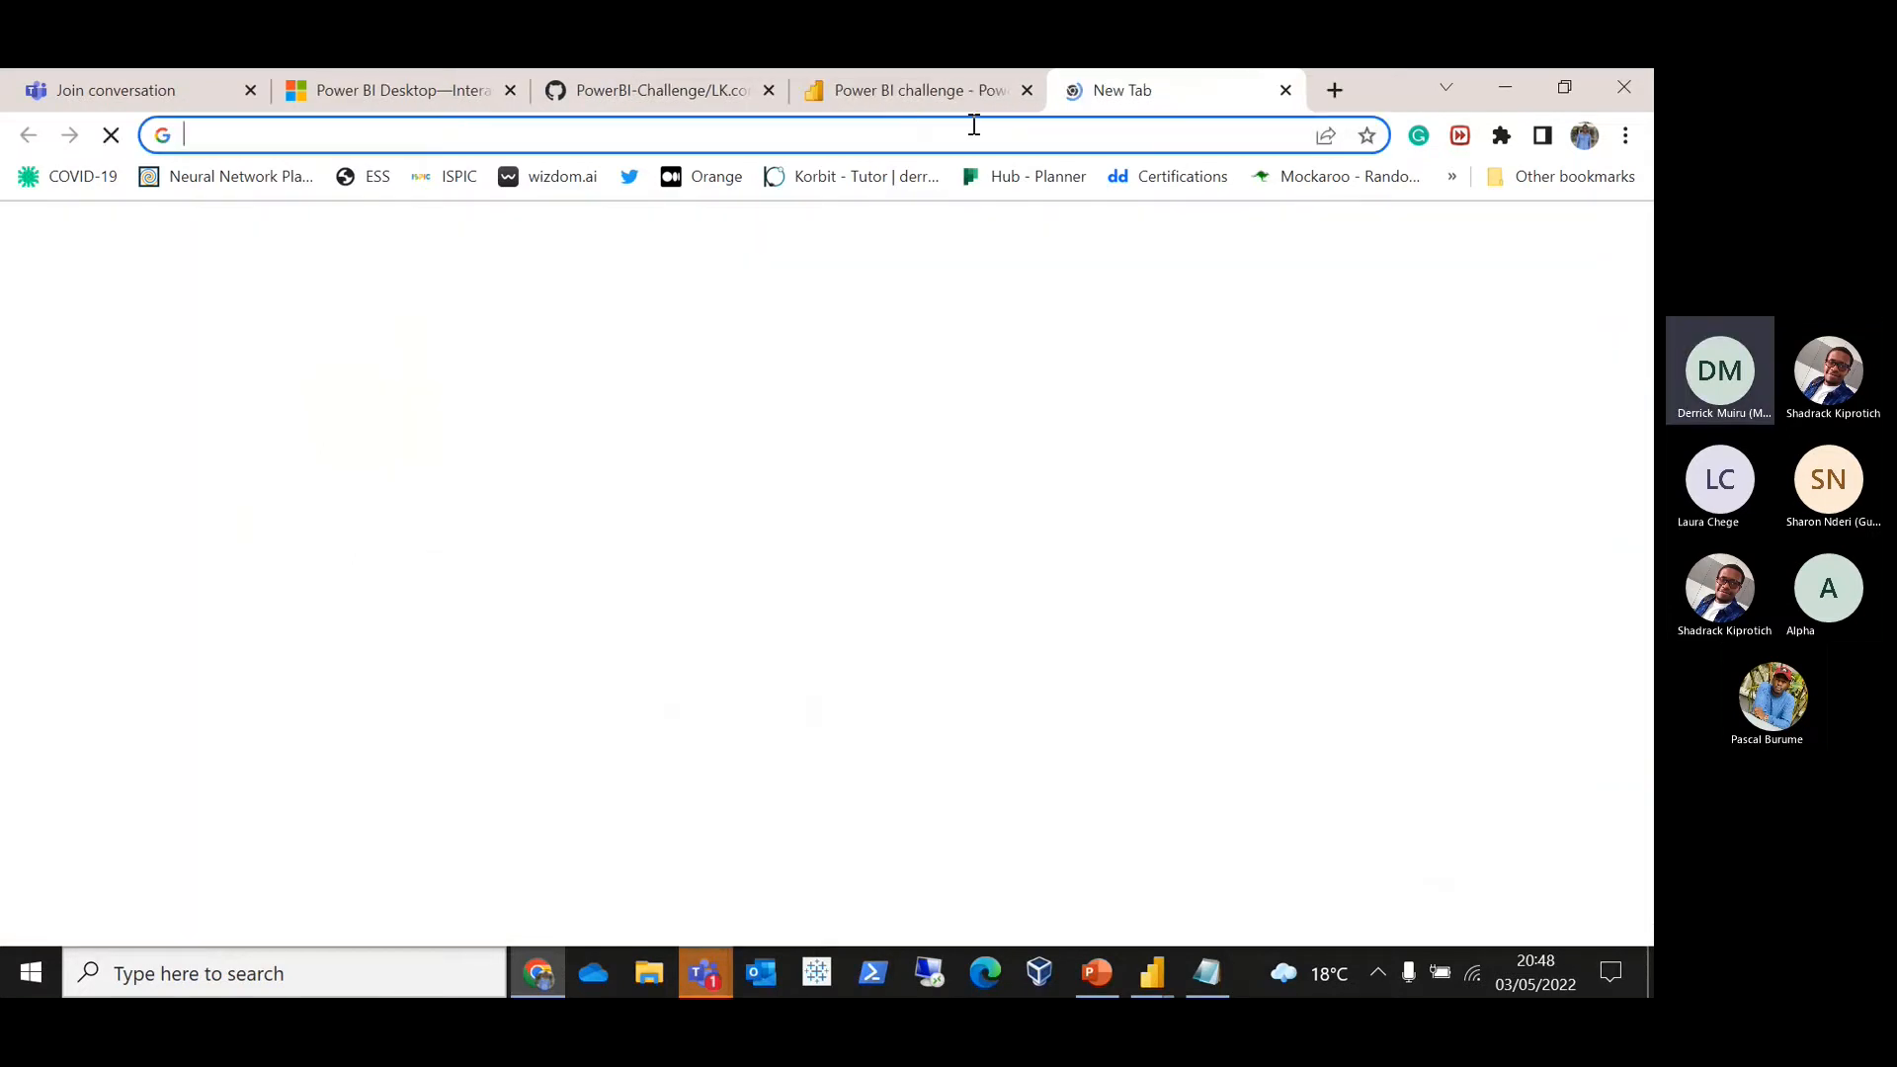
left_click(911, 138)
type("d")
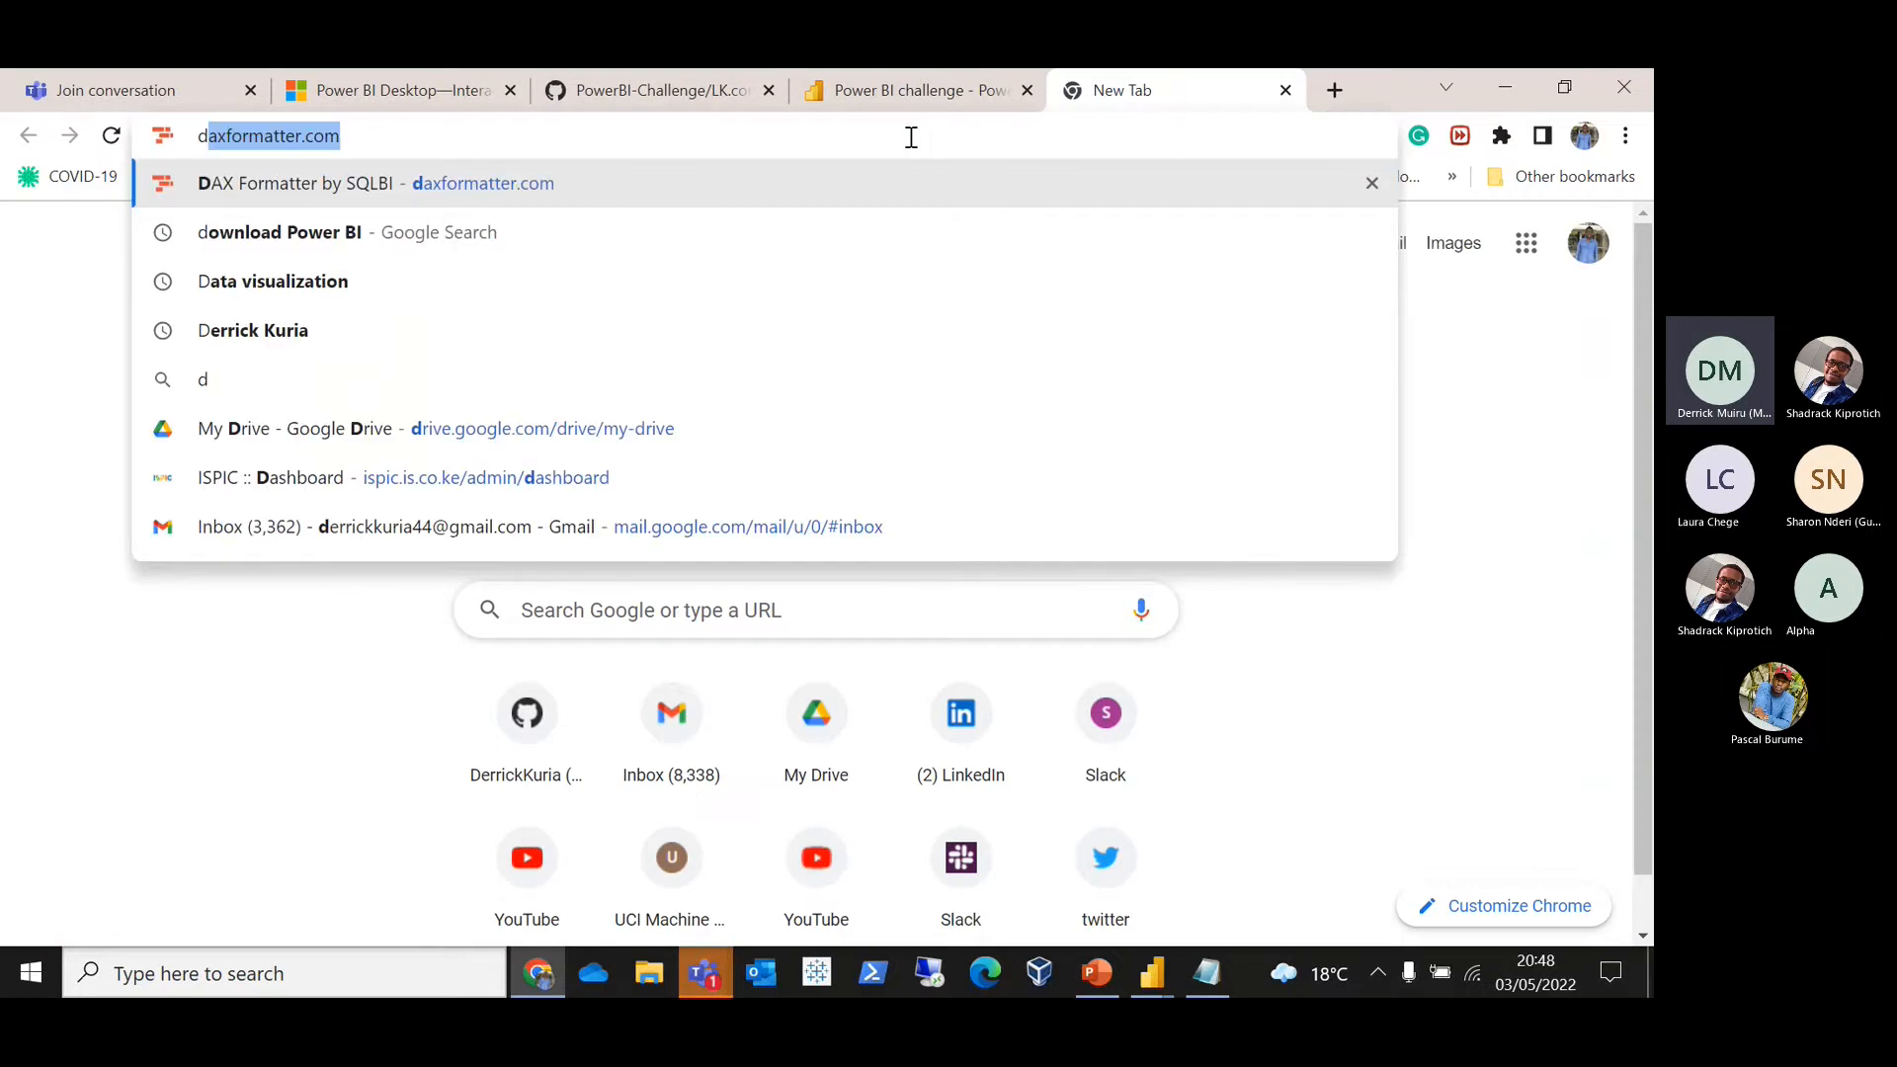
key("BackSpace")
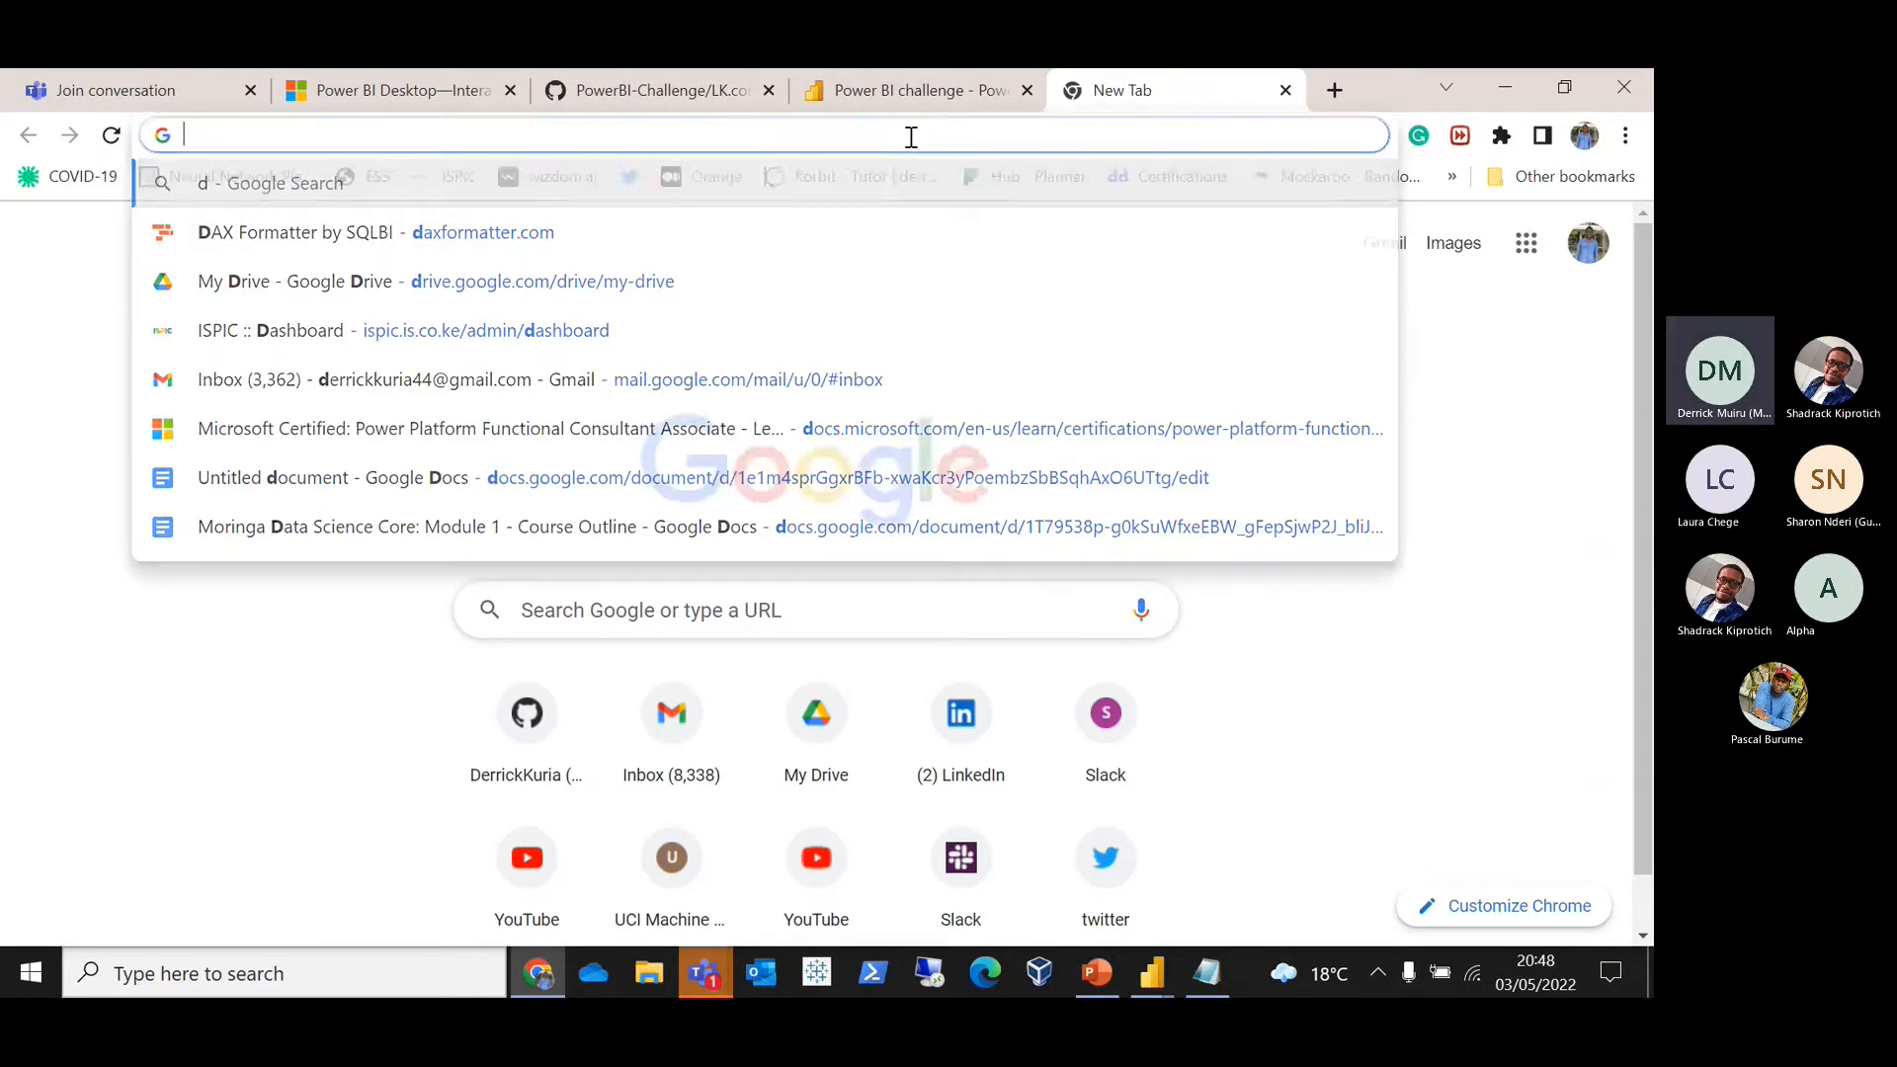
key("BackSpace")
type("daxformatter.com")
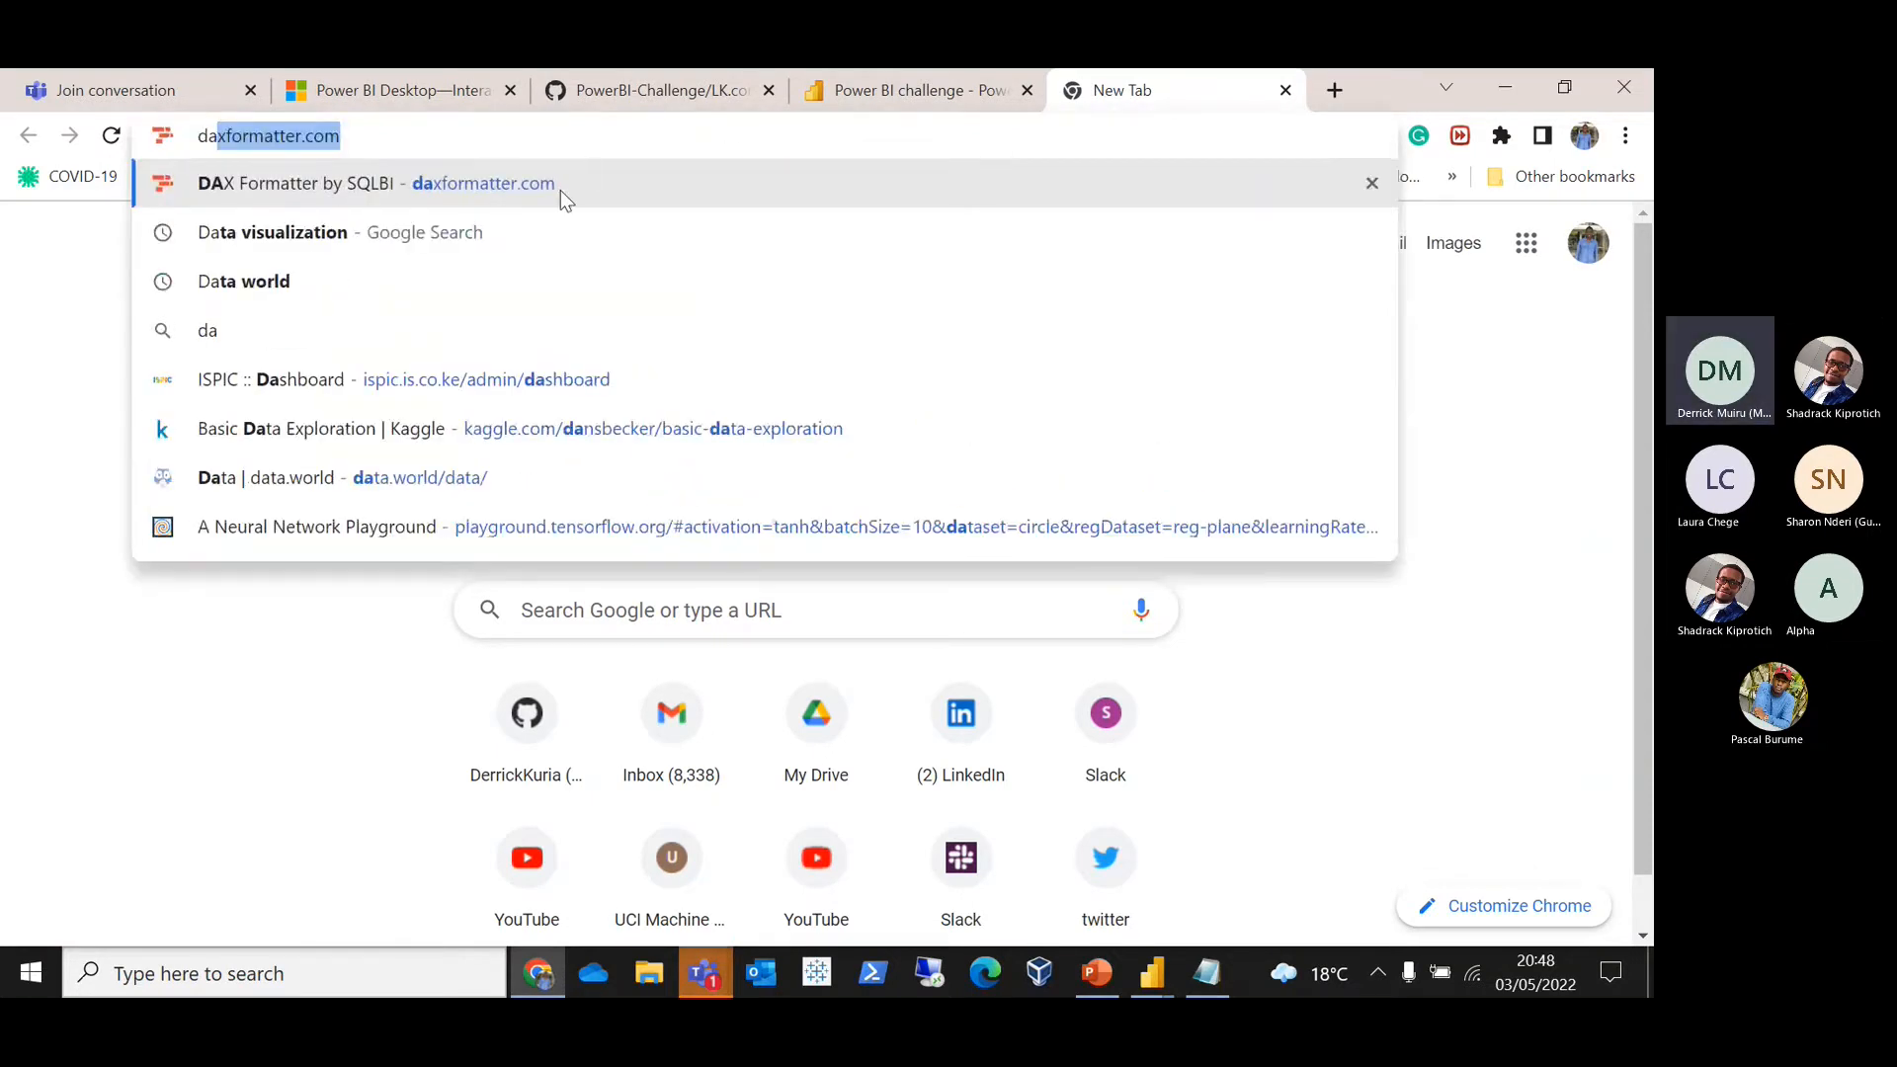
left_click(560, 190)
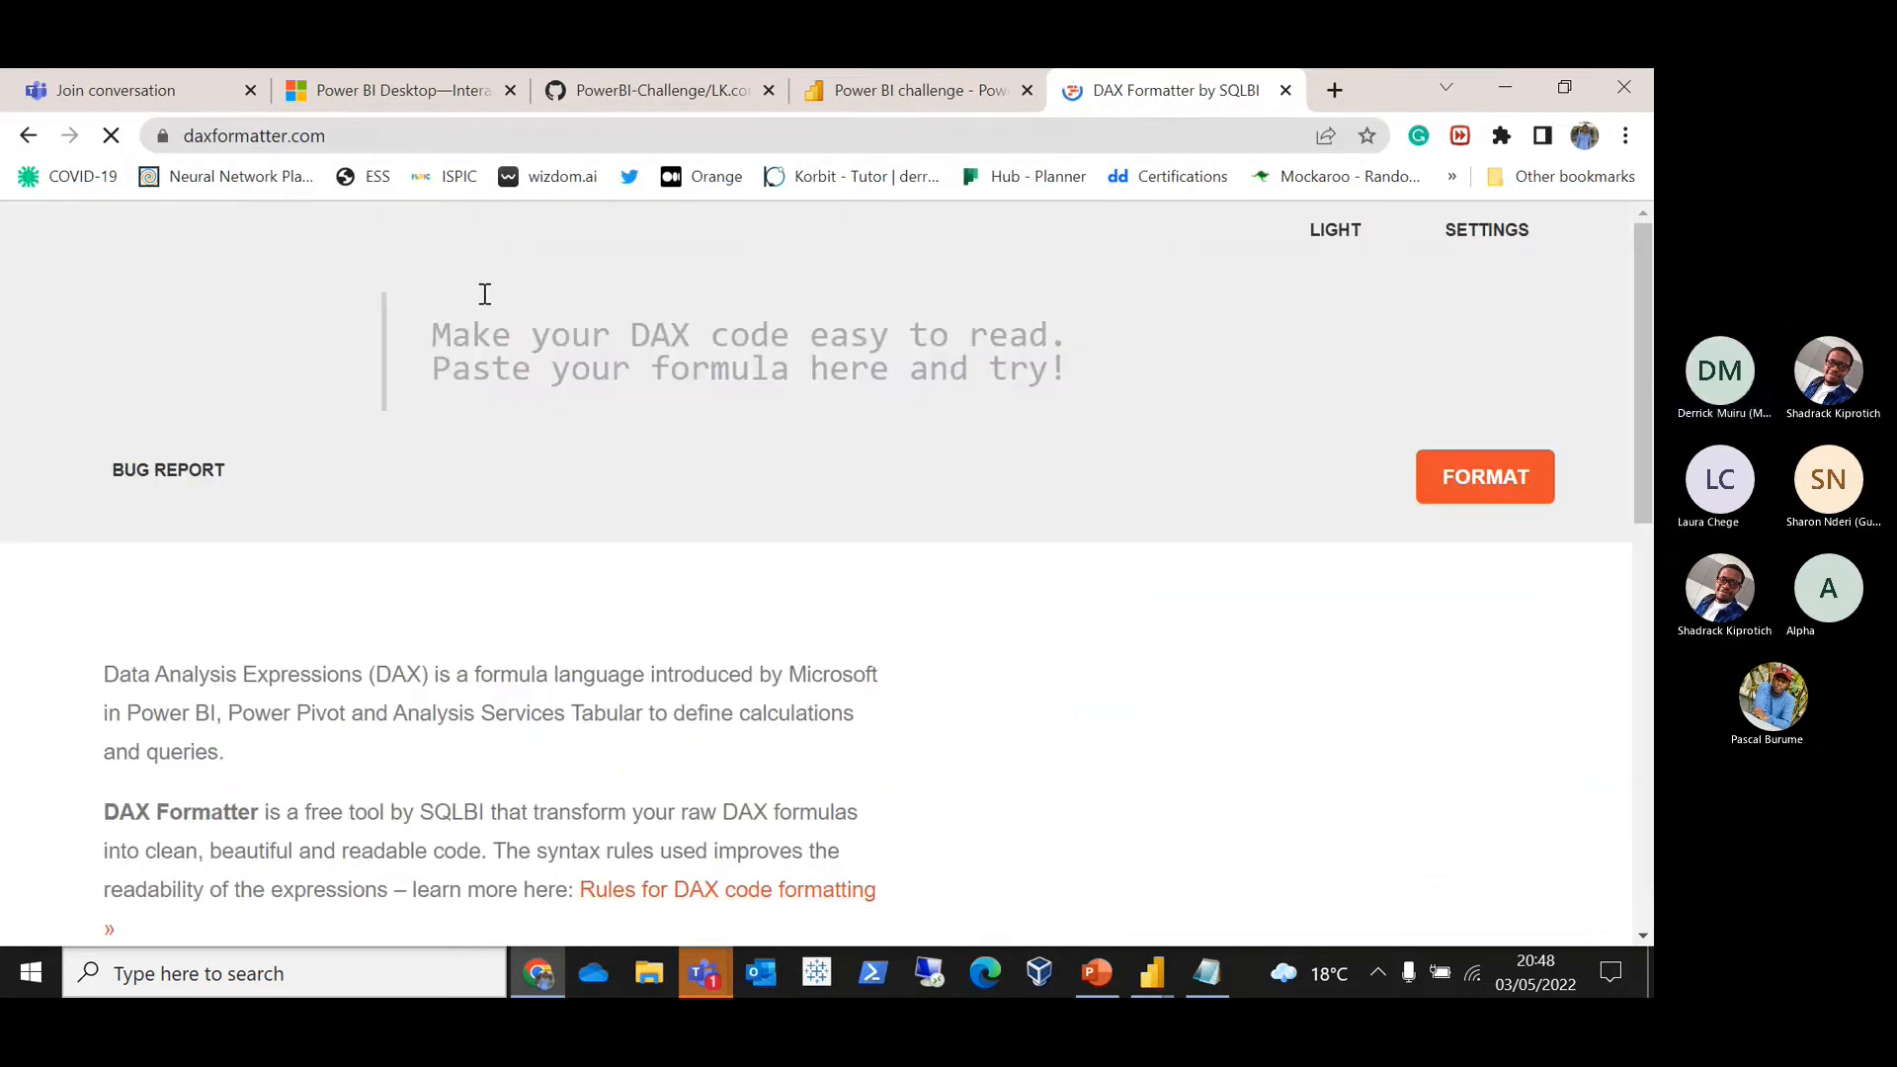
scroll(1608, 340, "down", 6)
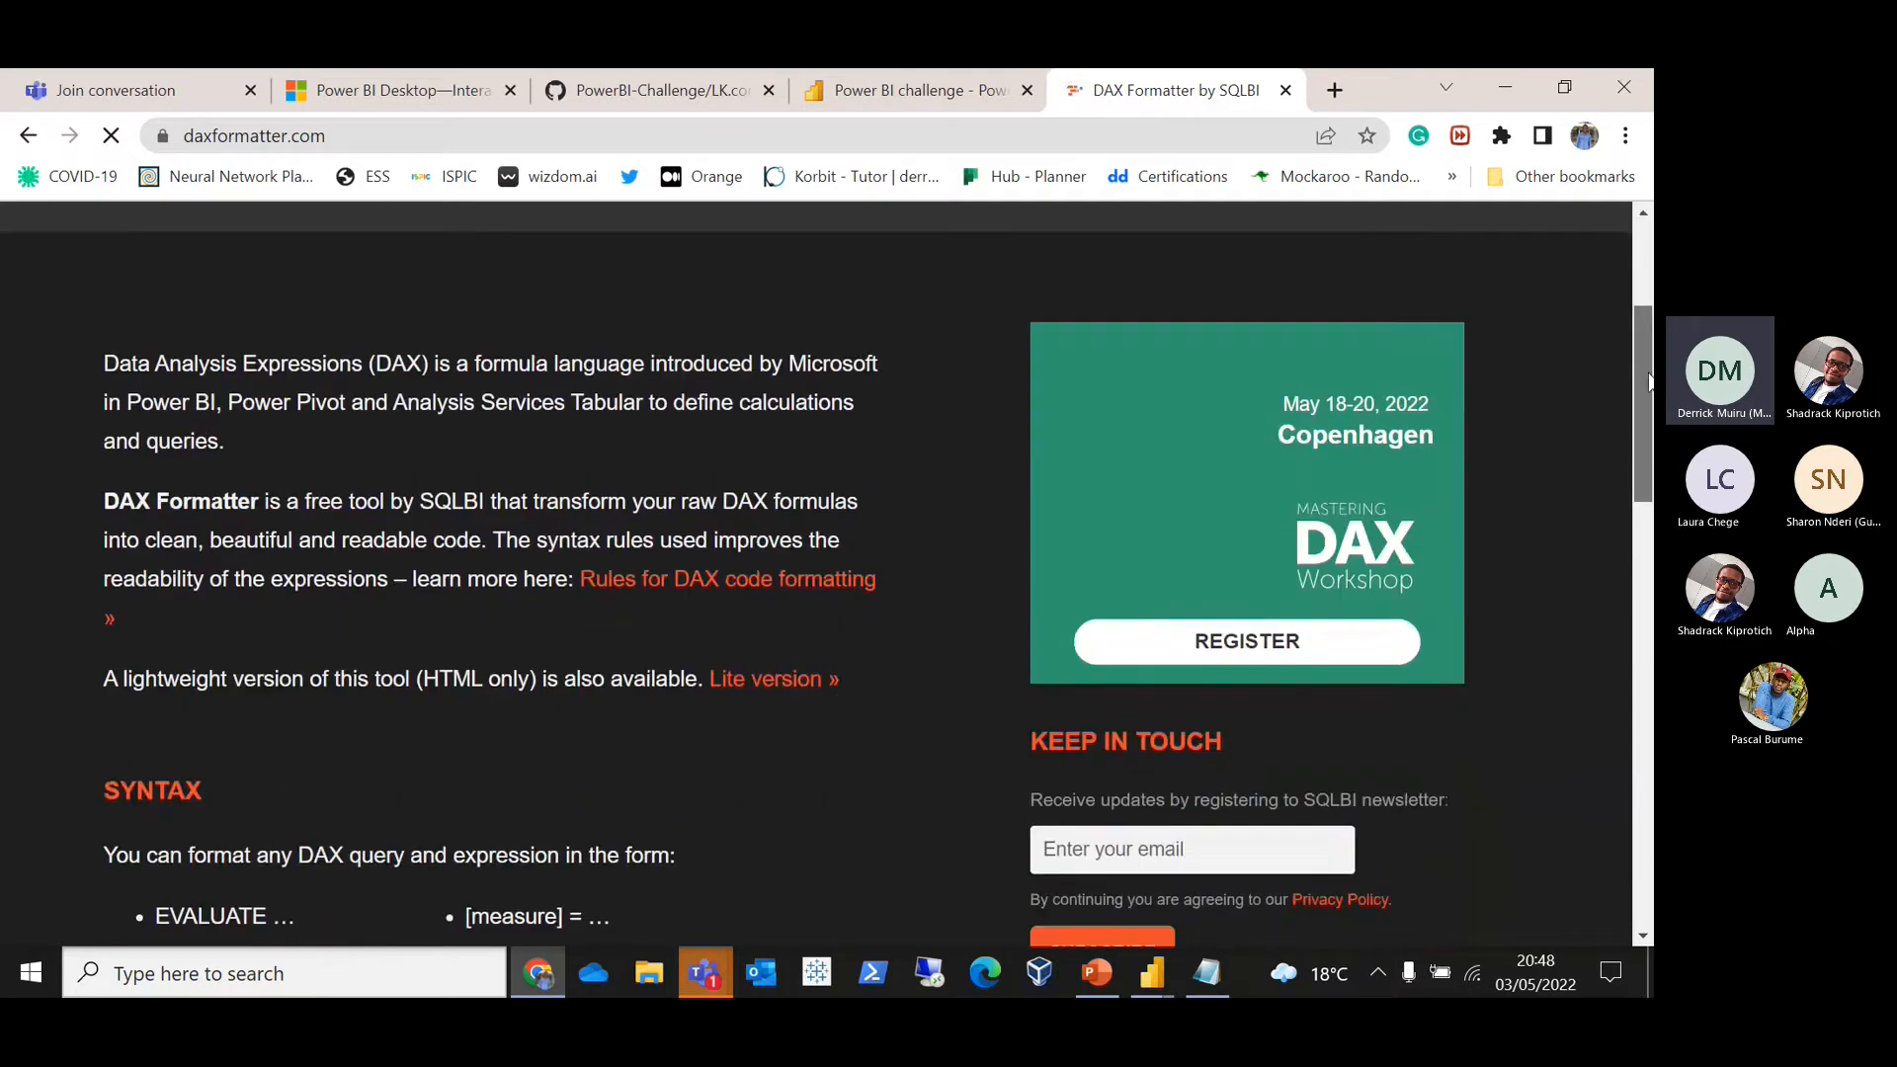
scroll(1639, 324, "up", 7)
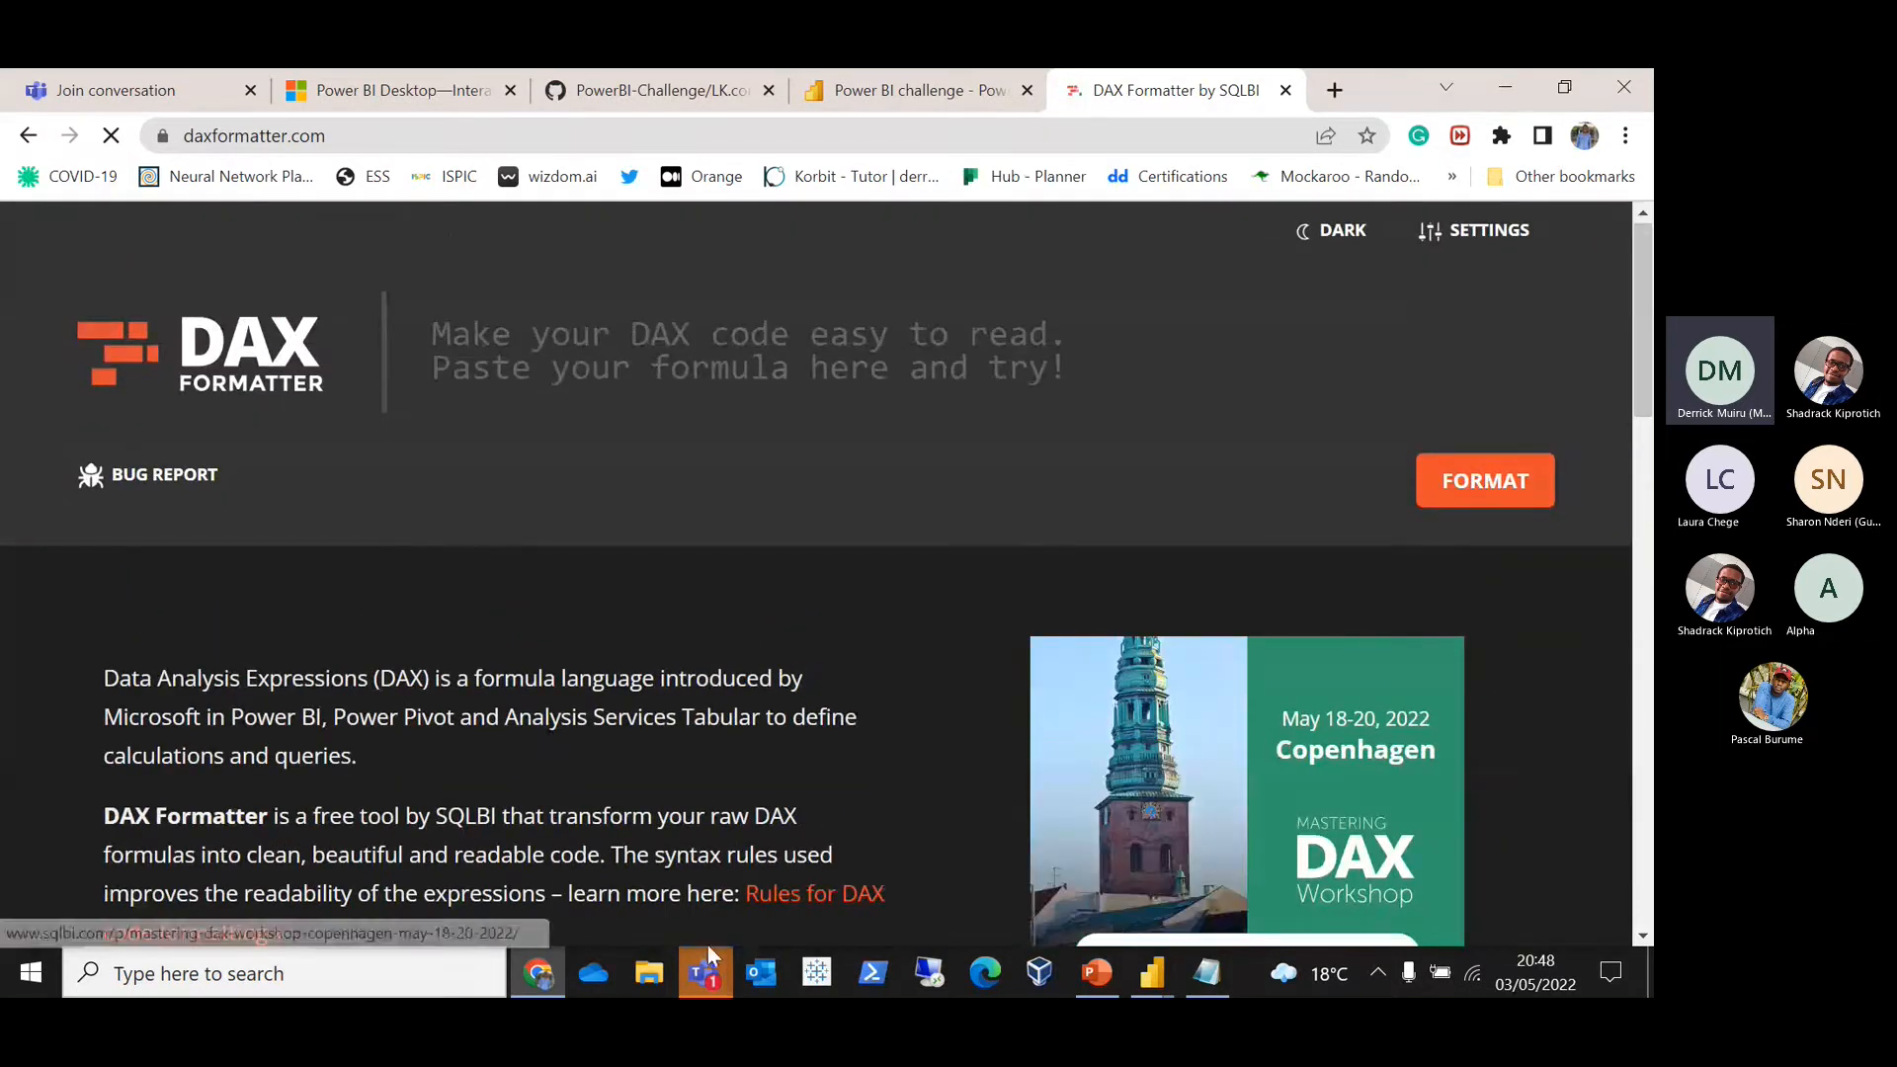
Step: Switch back to the Power BI challenge report in Power BI Desktop
right_click(1150, 978)
left_click(1151, 978)
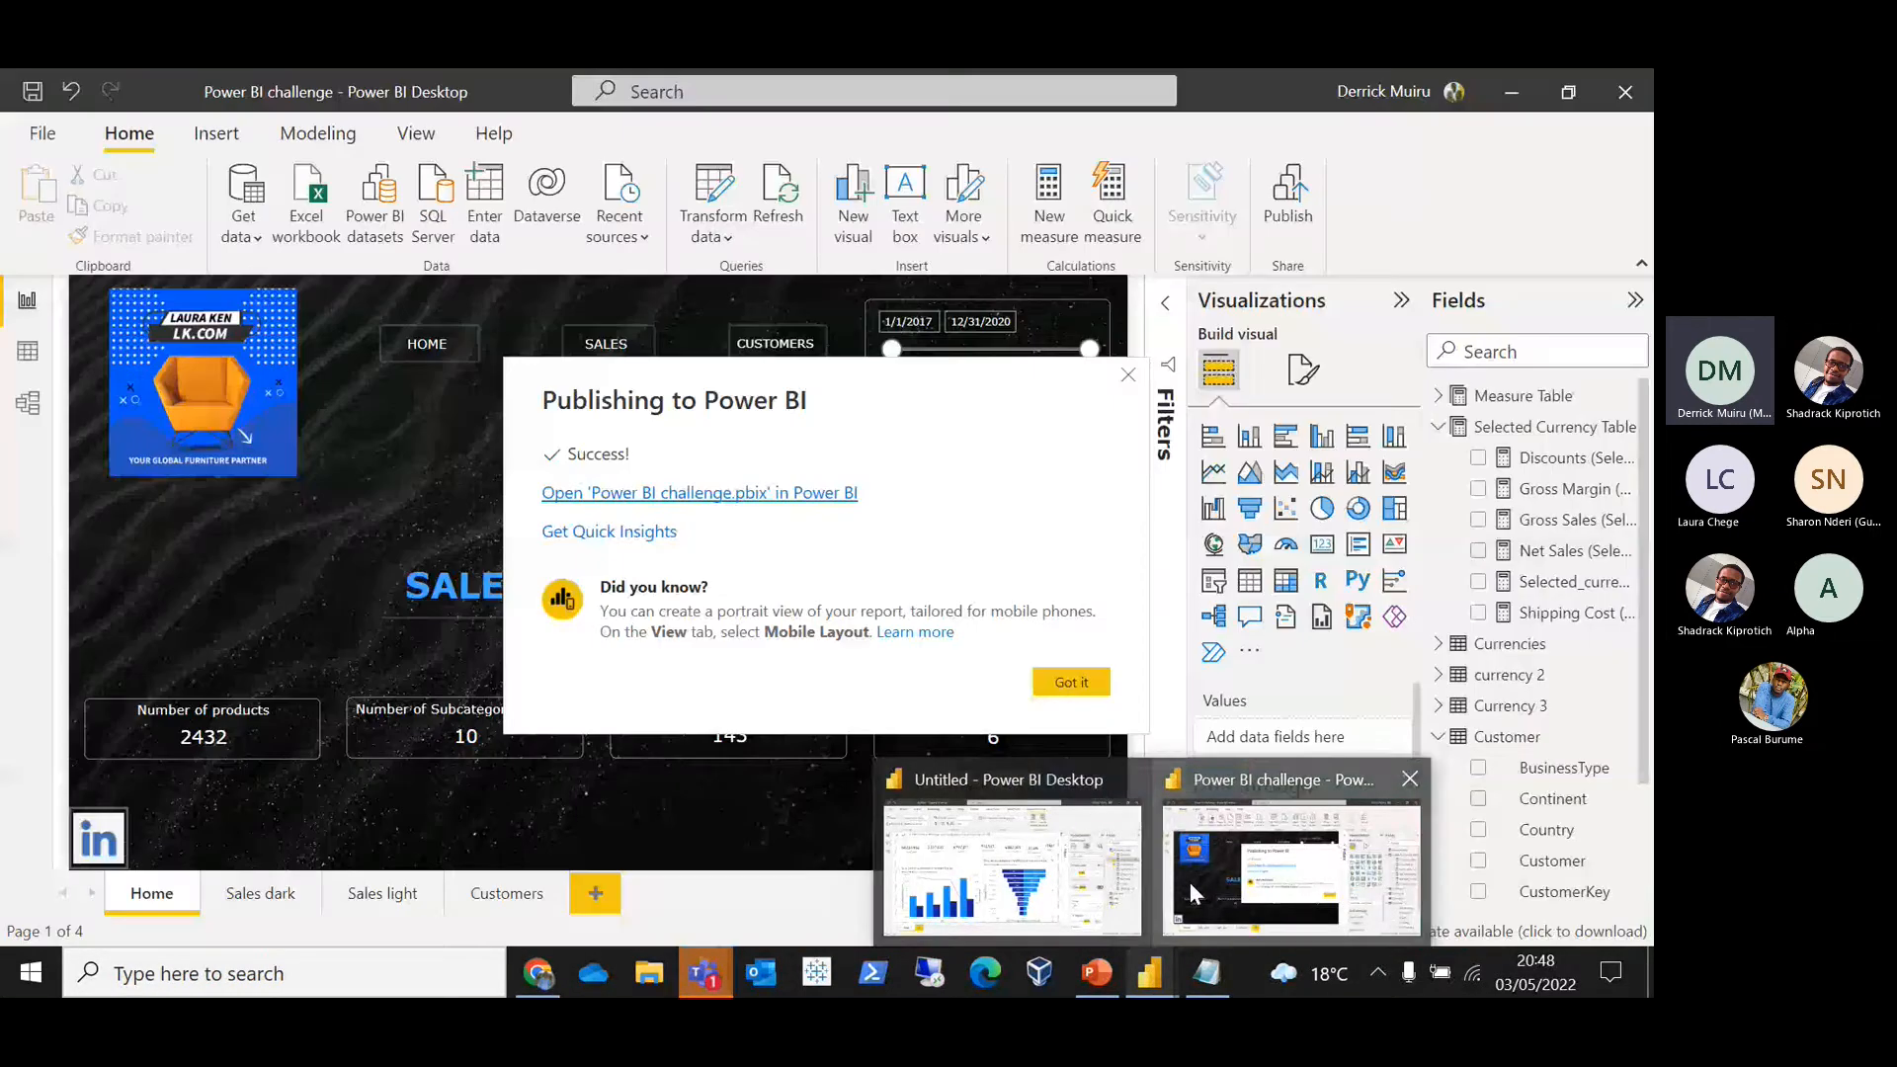
left_click(1188, 881)
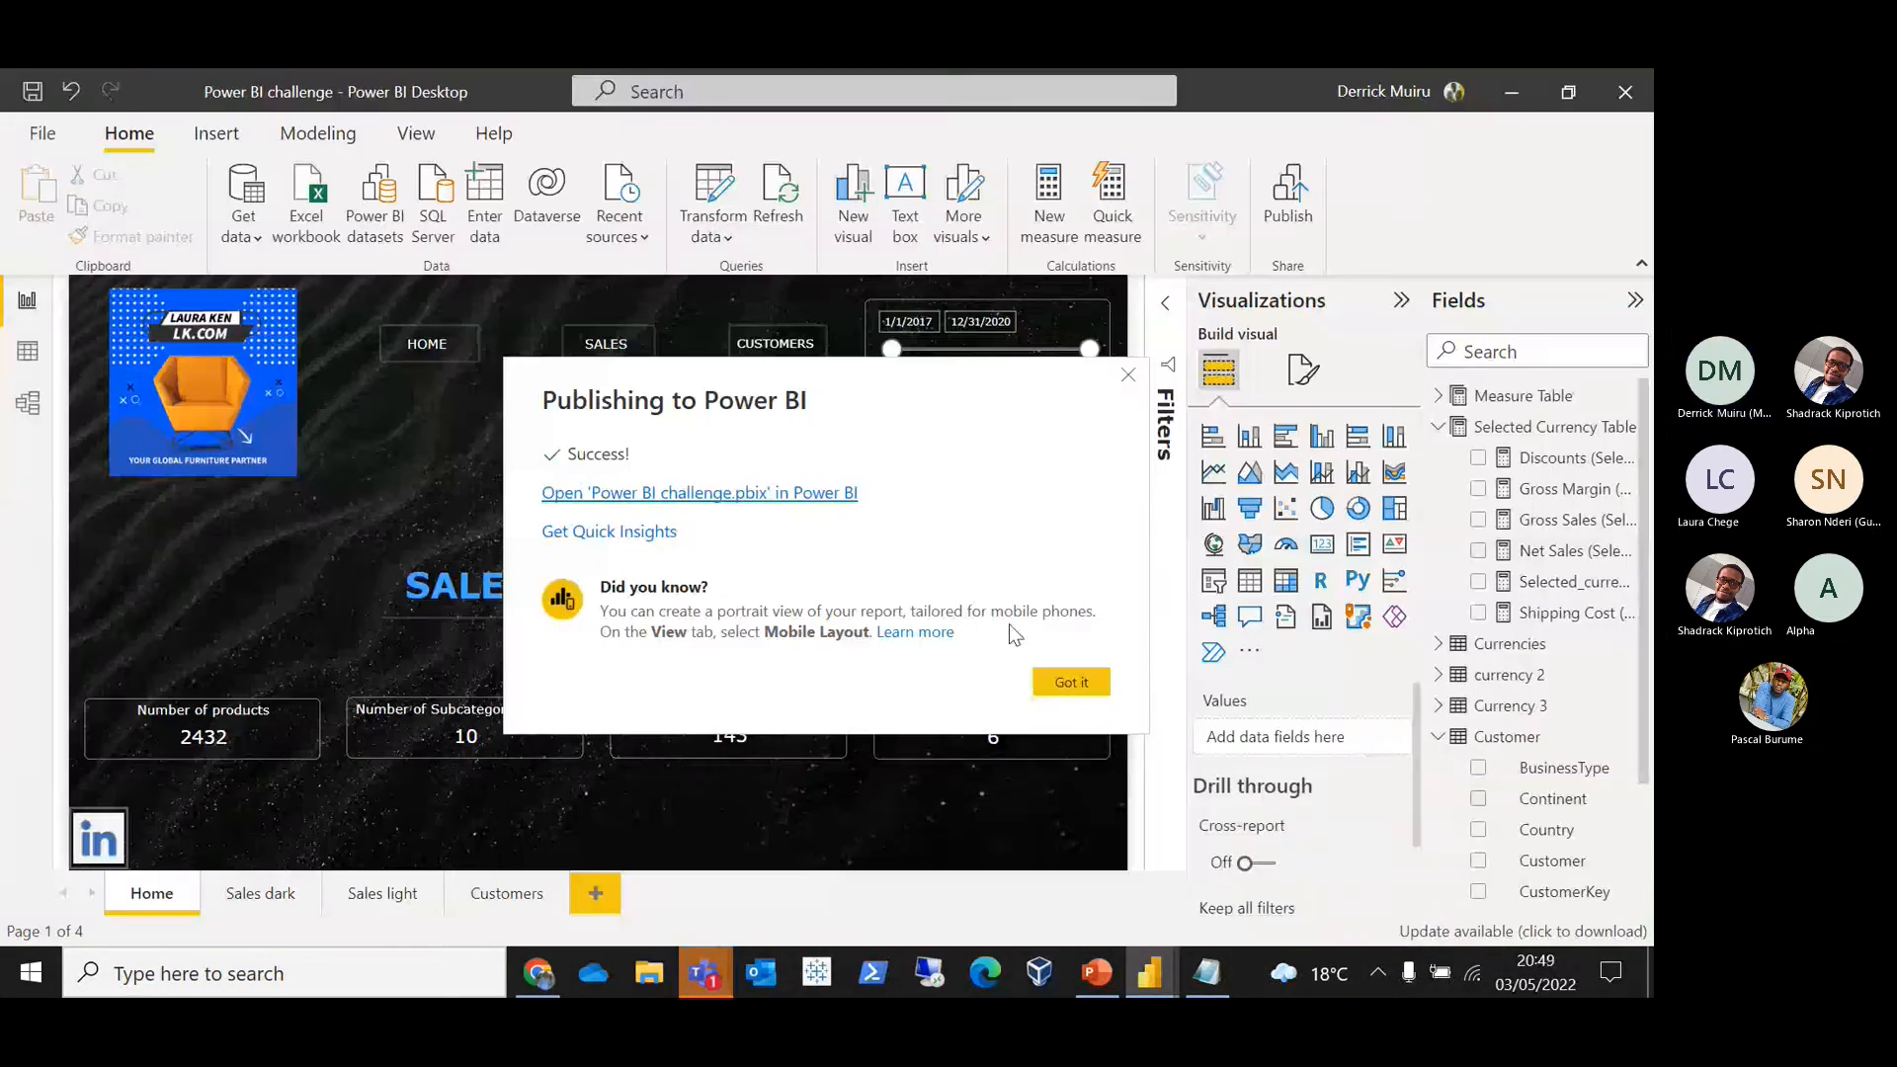
Step: Dismiss the publishing message, open the Discounts (Selected Currency) measure, and copy its entire DAX formula
left_click(1128, 374)
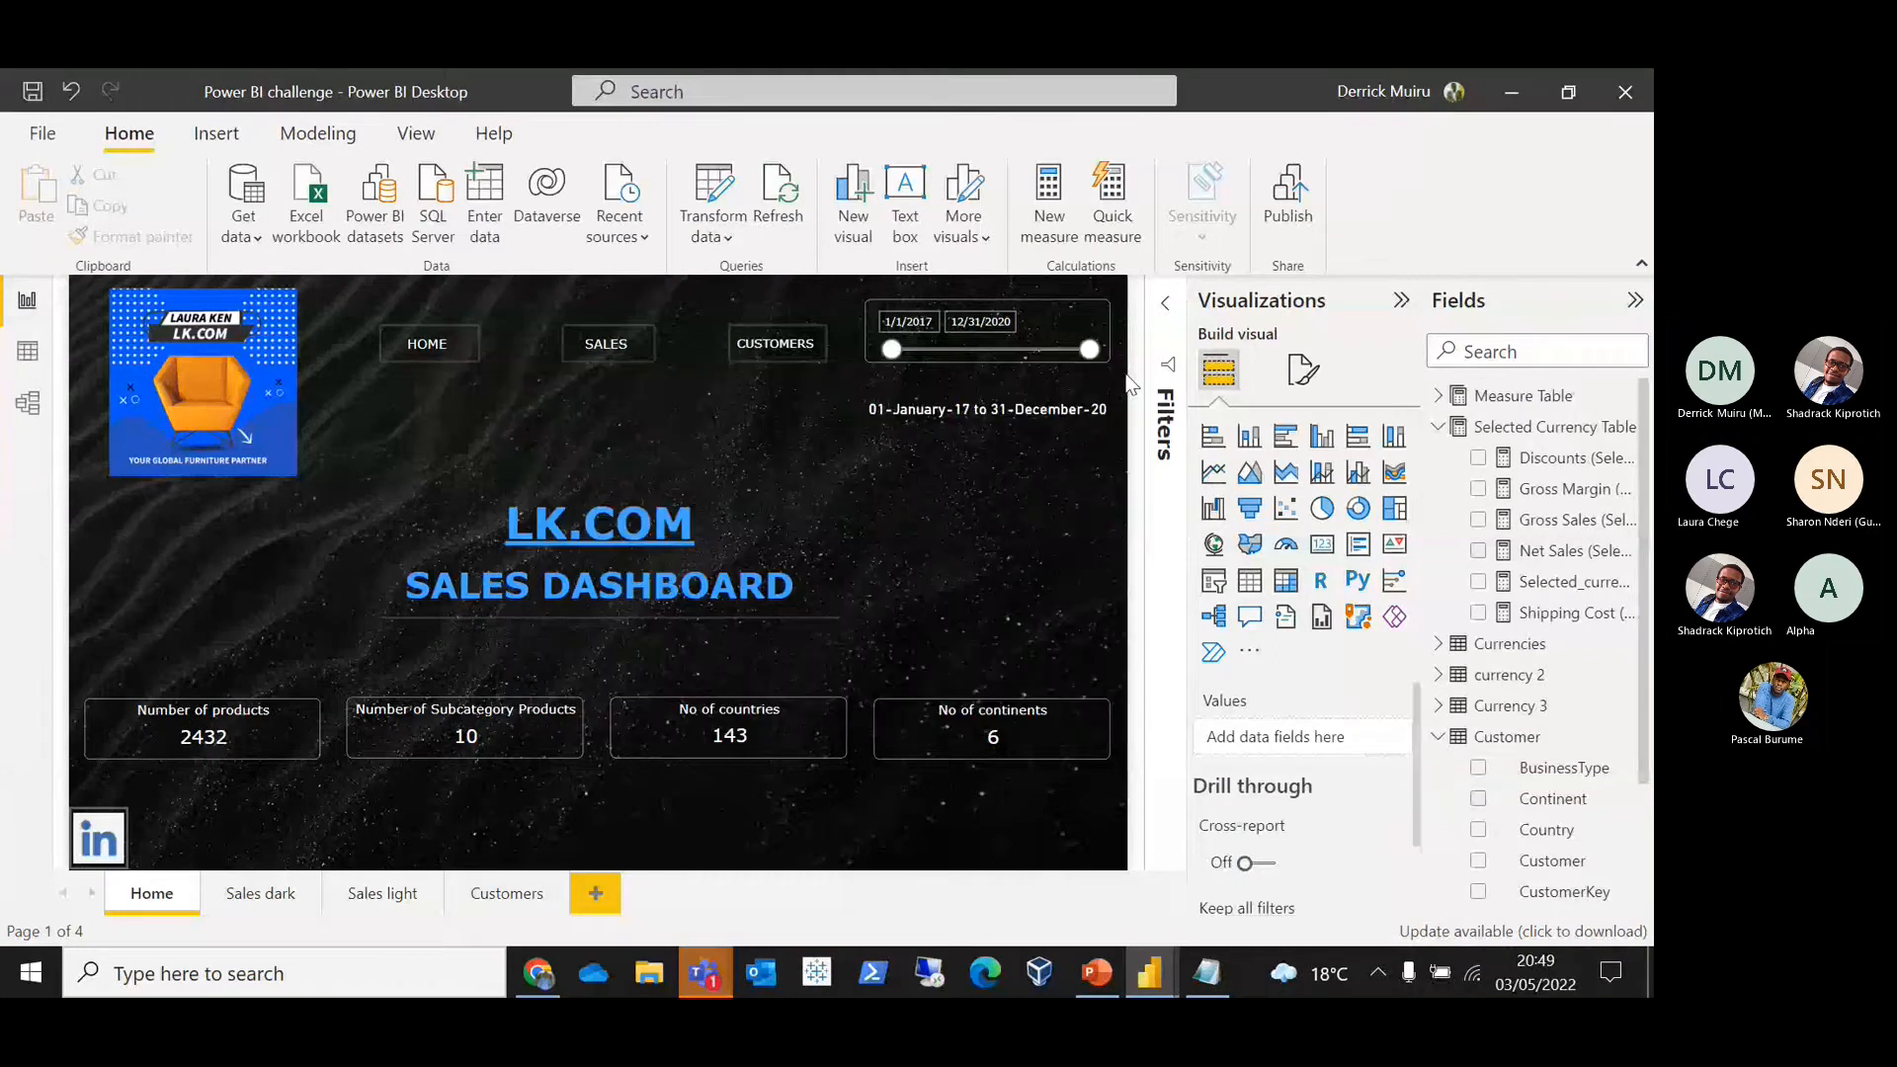
left_click(1530, 466)
left_click_drag(350, 441, 138, 255)
key("ctrl+c")
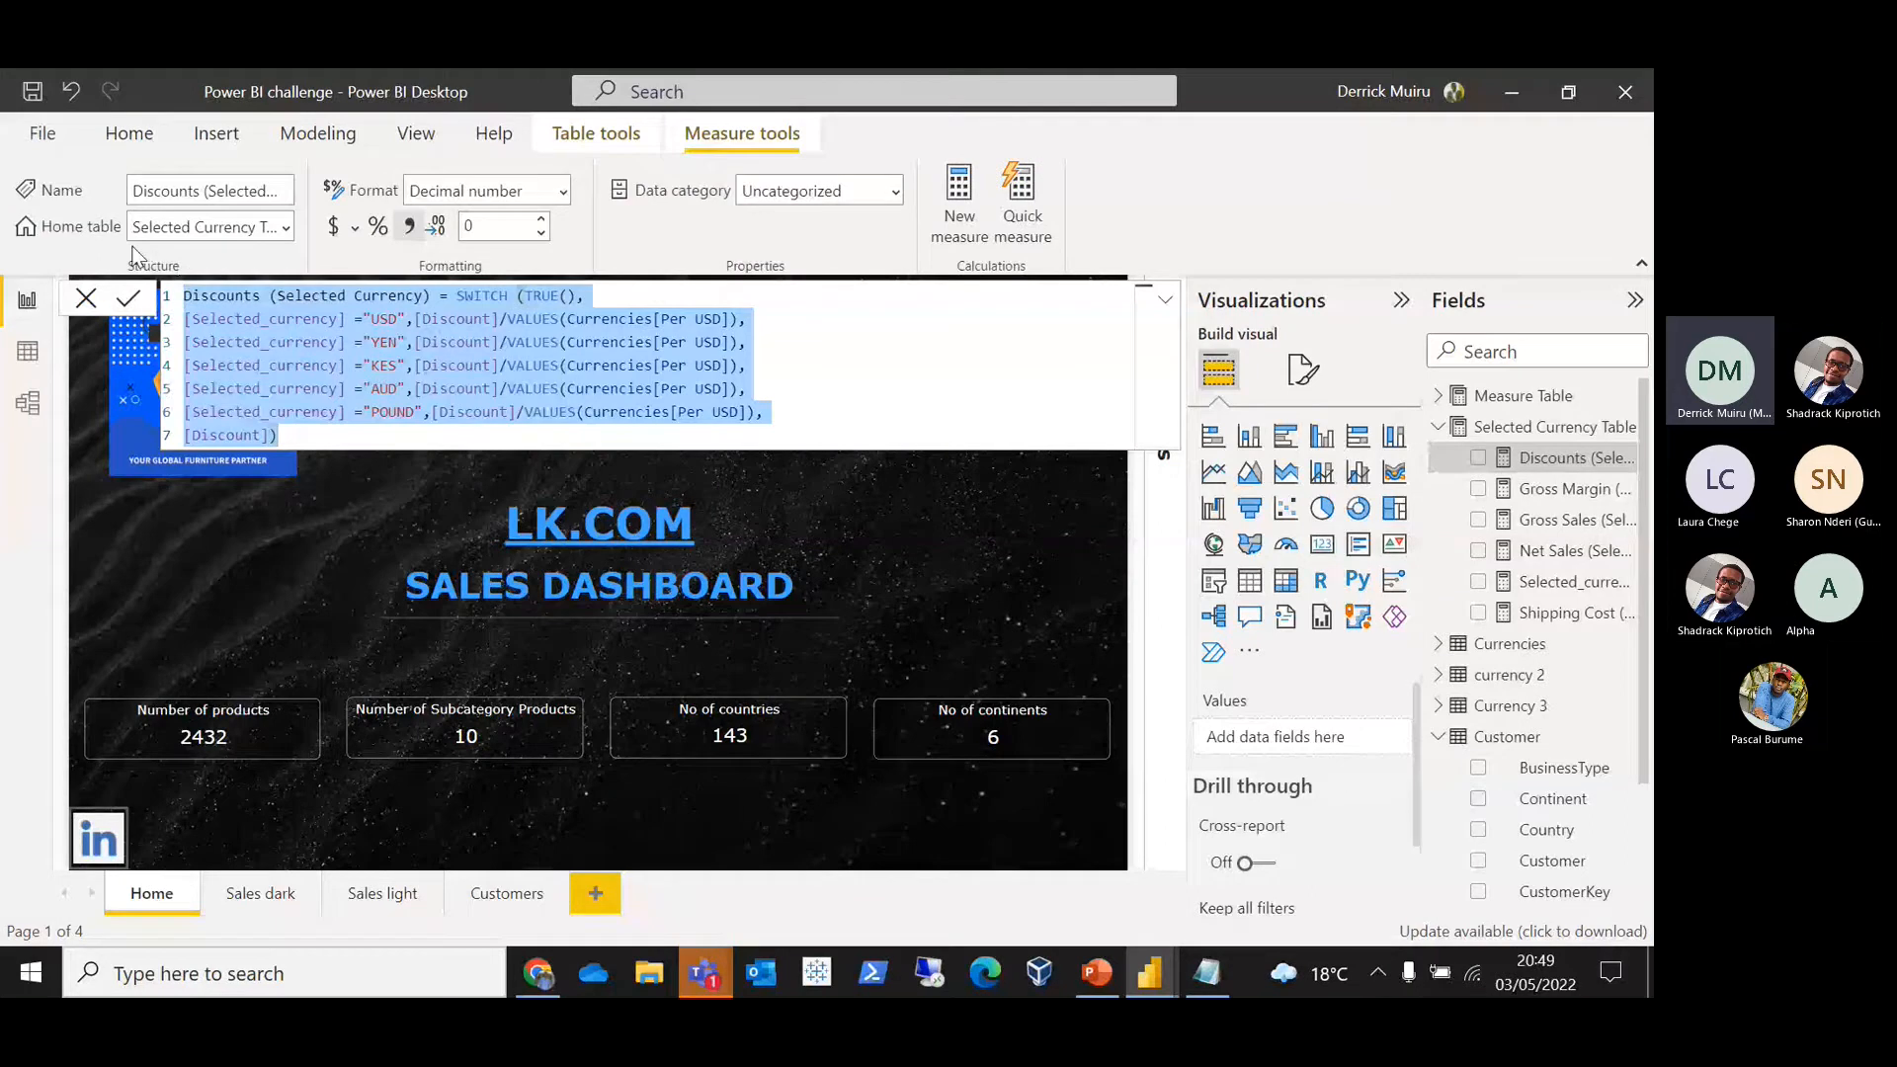
Step: Switch to DAX Formatter in the browser, paste the copied Discounts (Selected Currency) formula, and format it
key("alt+Tab")
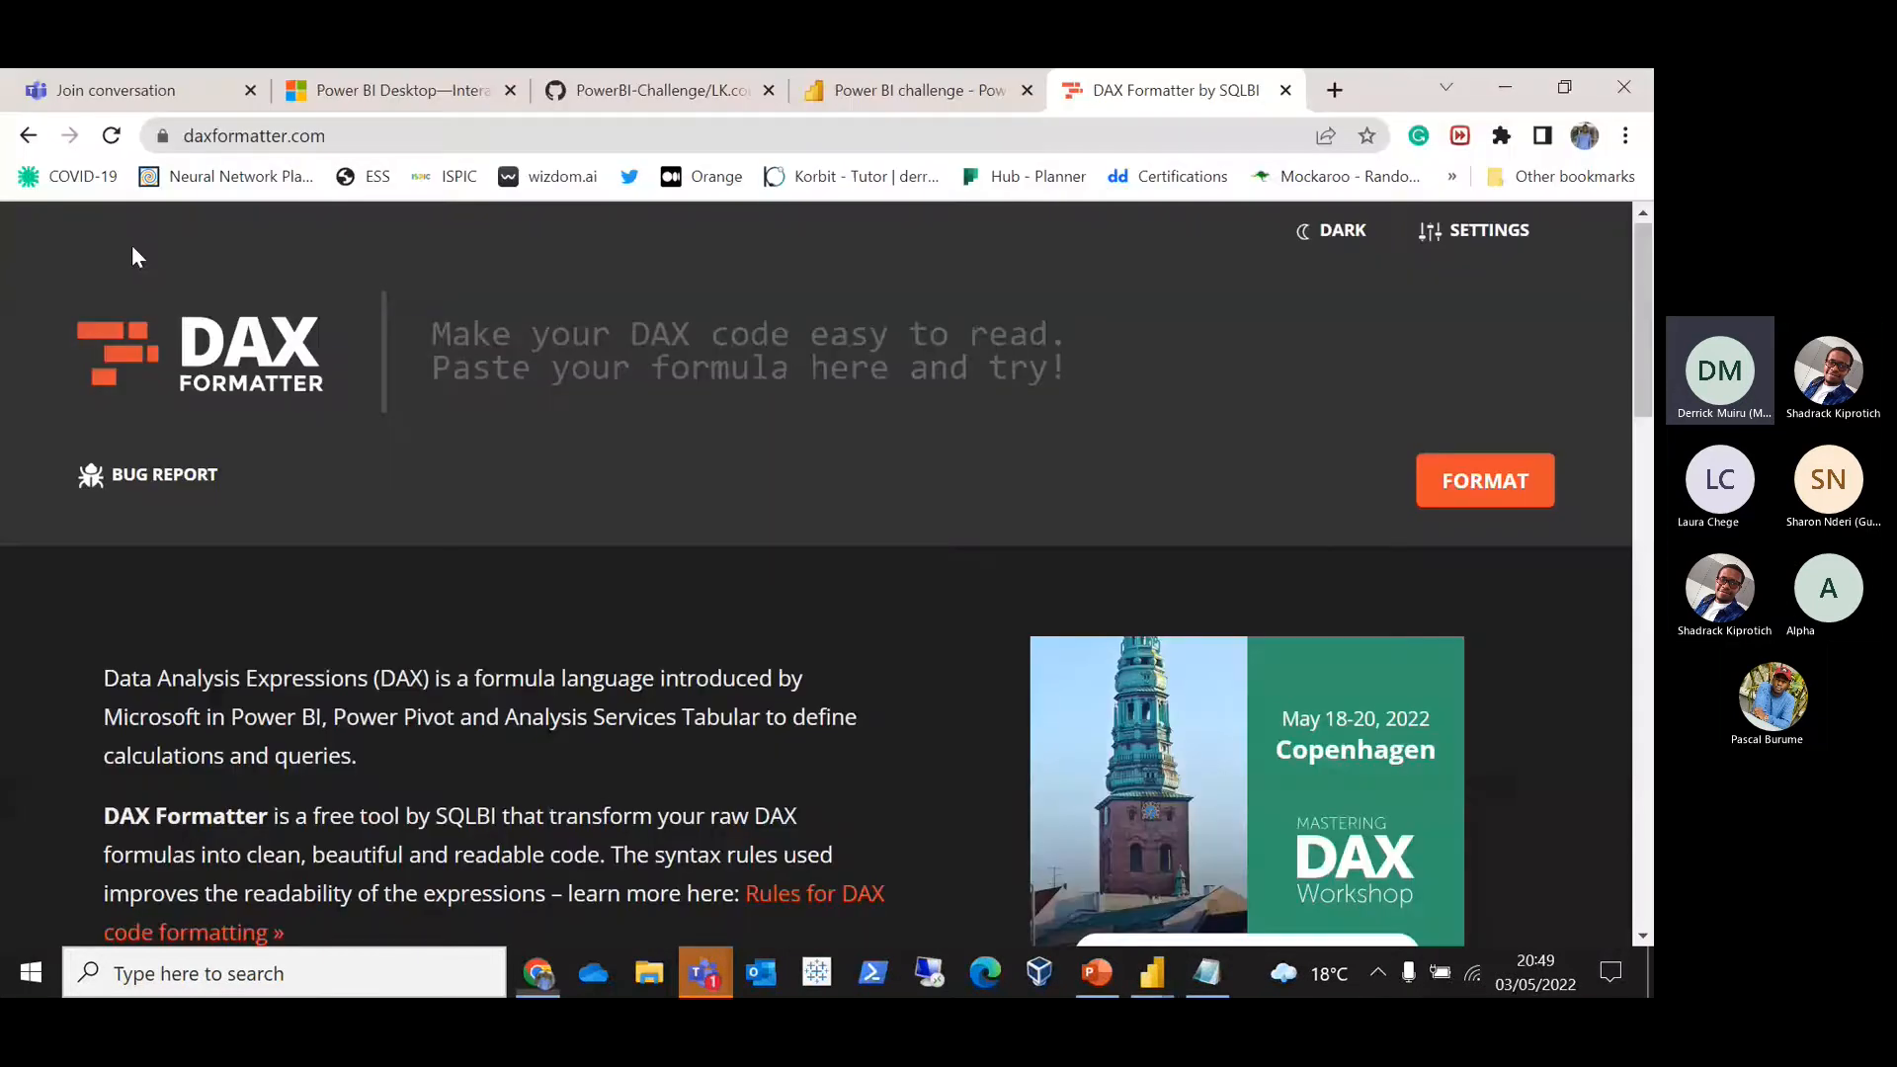
left_click(601, 360)
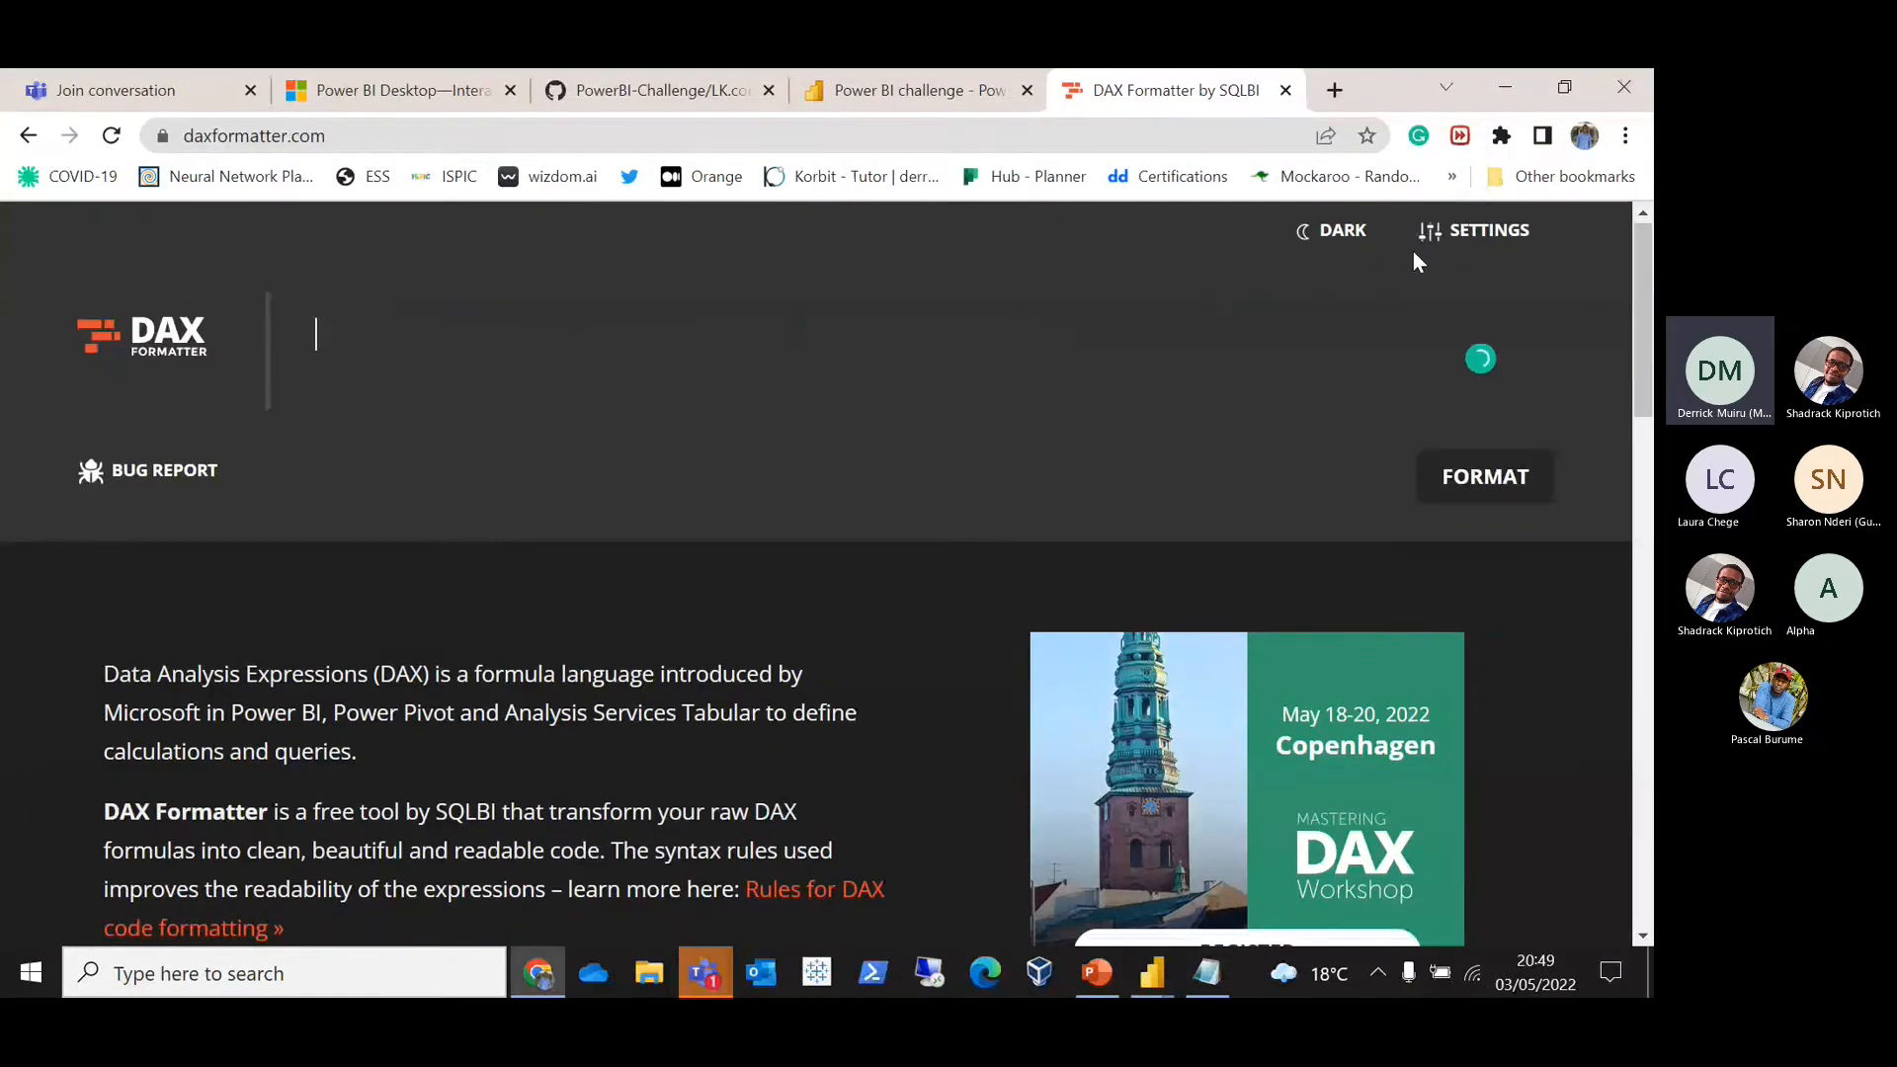
key("ctrl+v")
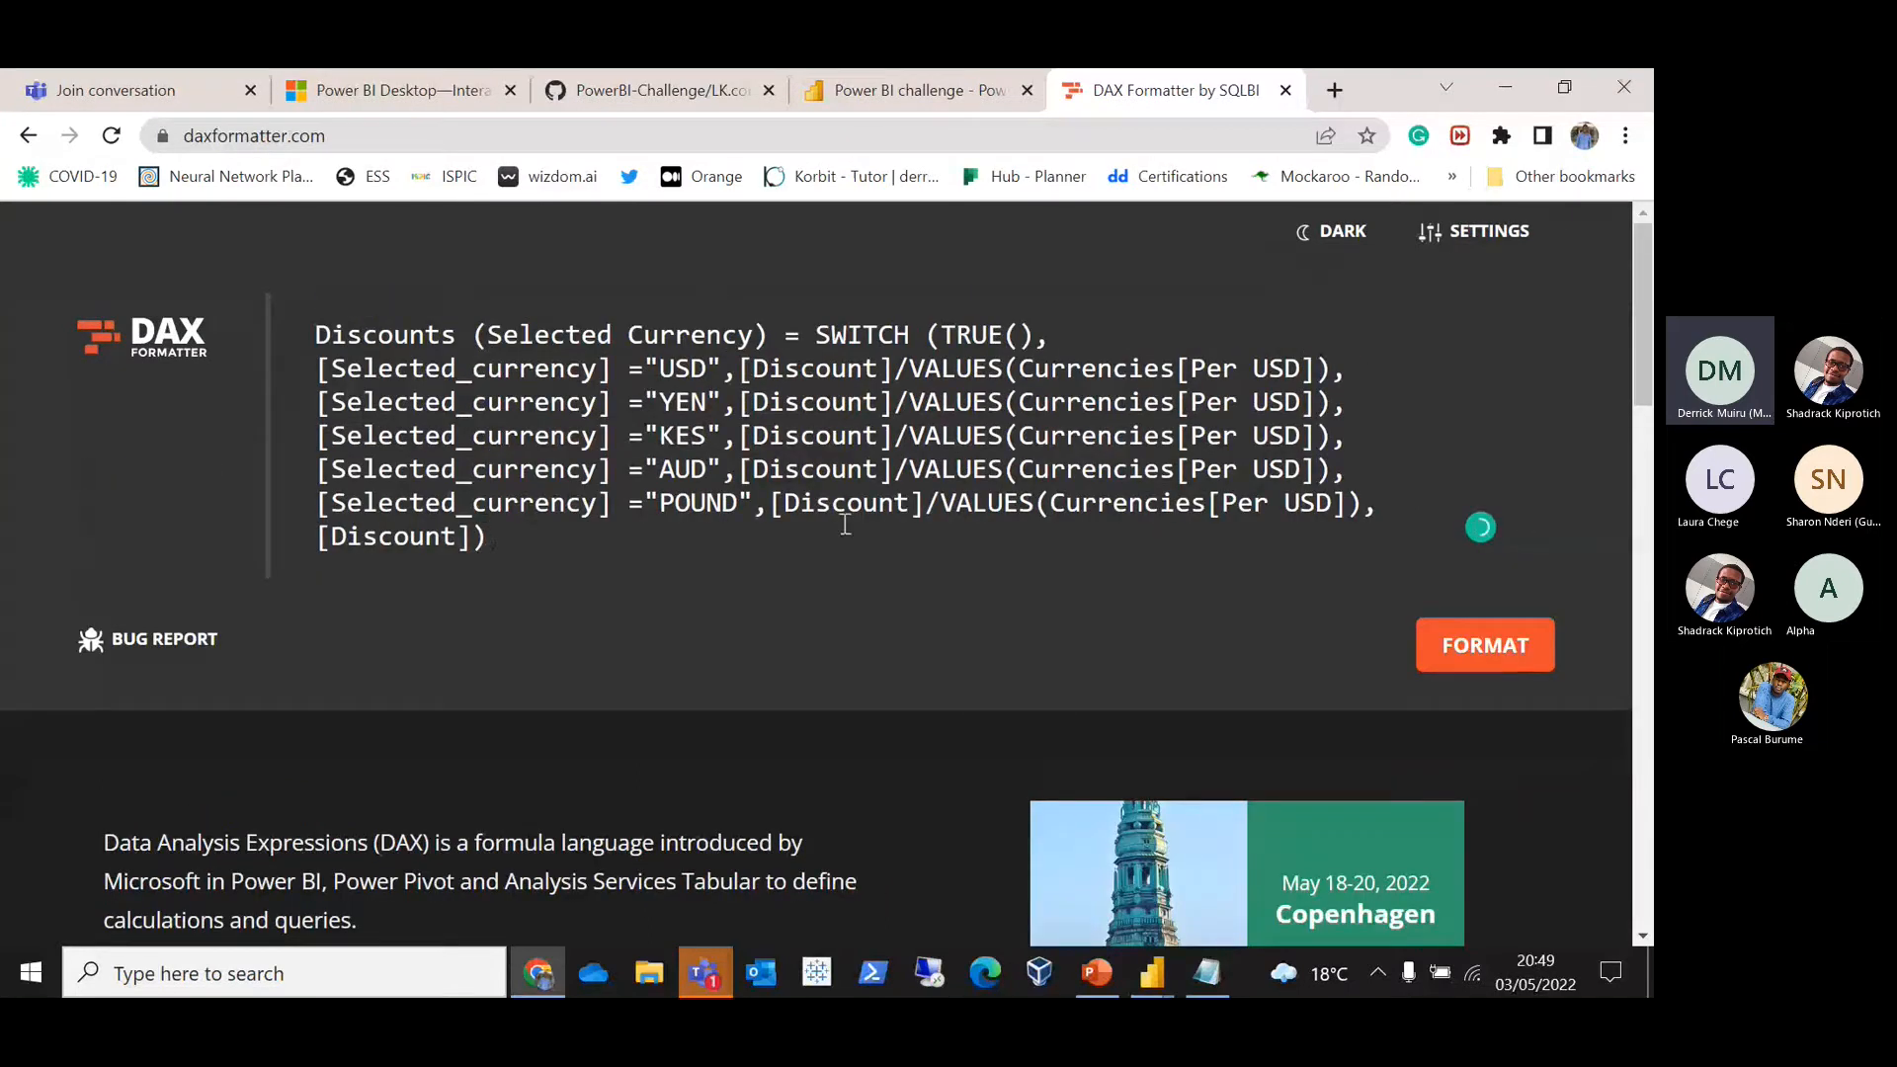
left_click(1506, 654)
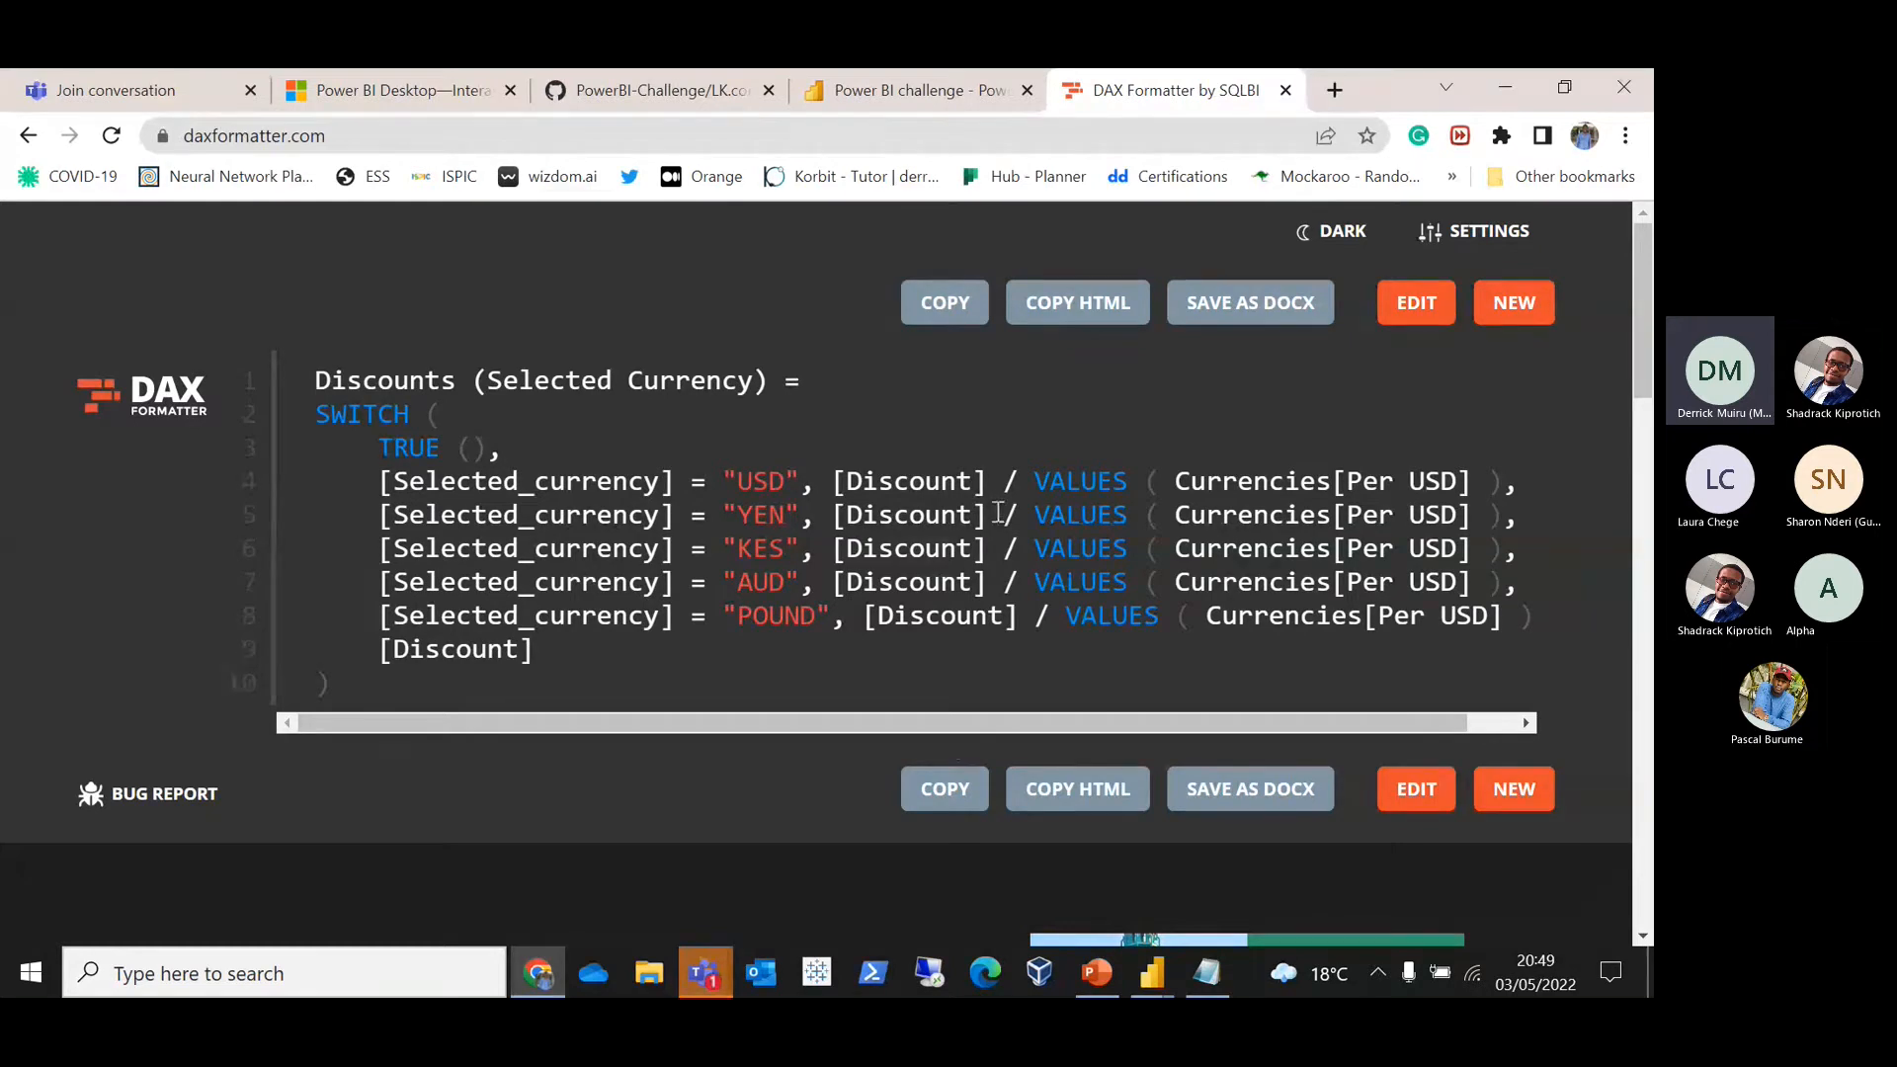
Step: Copy the formatted DAX code and replace the Discounts (Selected Currency) formula with it in Power BI Desktop
left_click(964, 772)
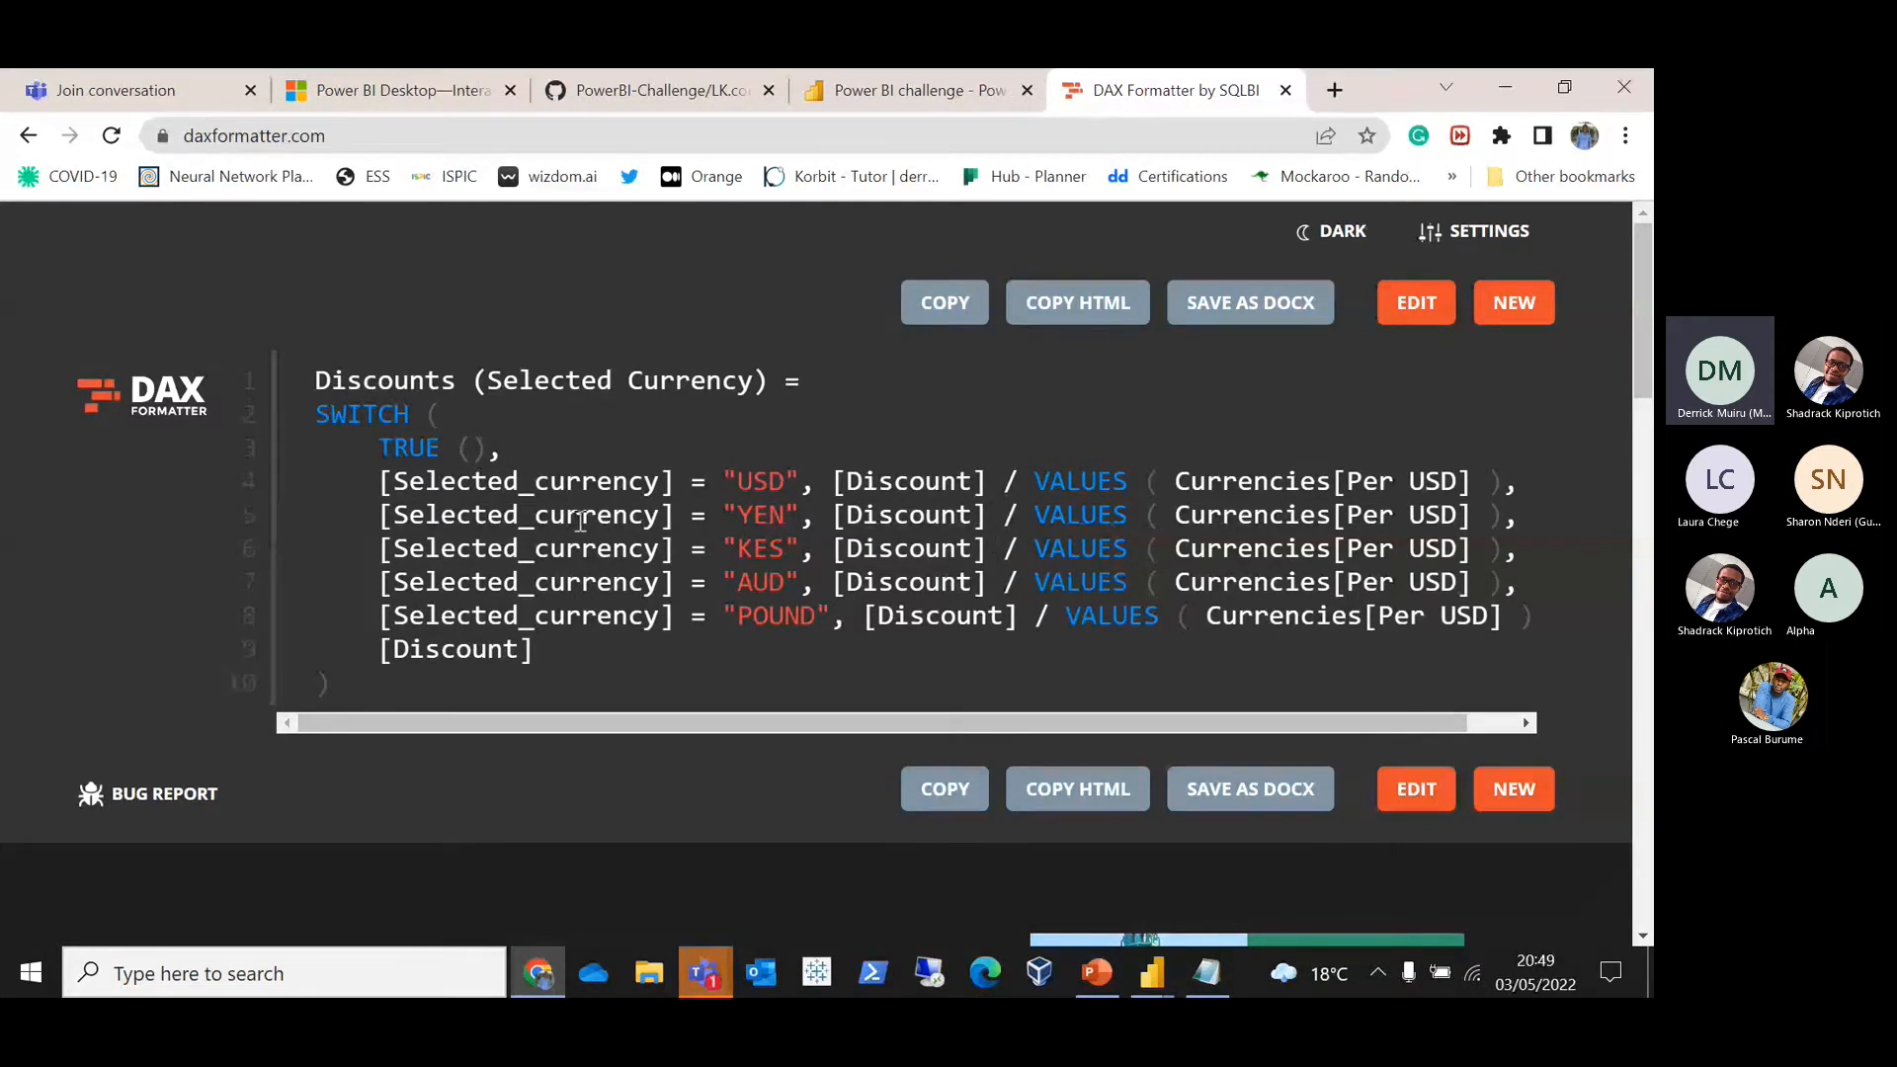
left_click(960, 775)
key("alt+Tab")
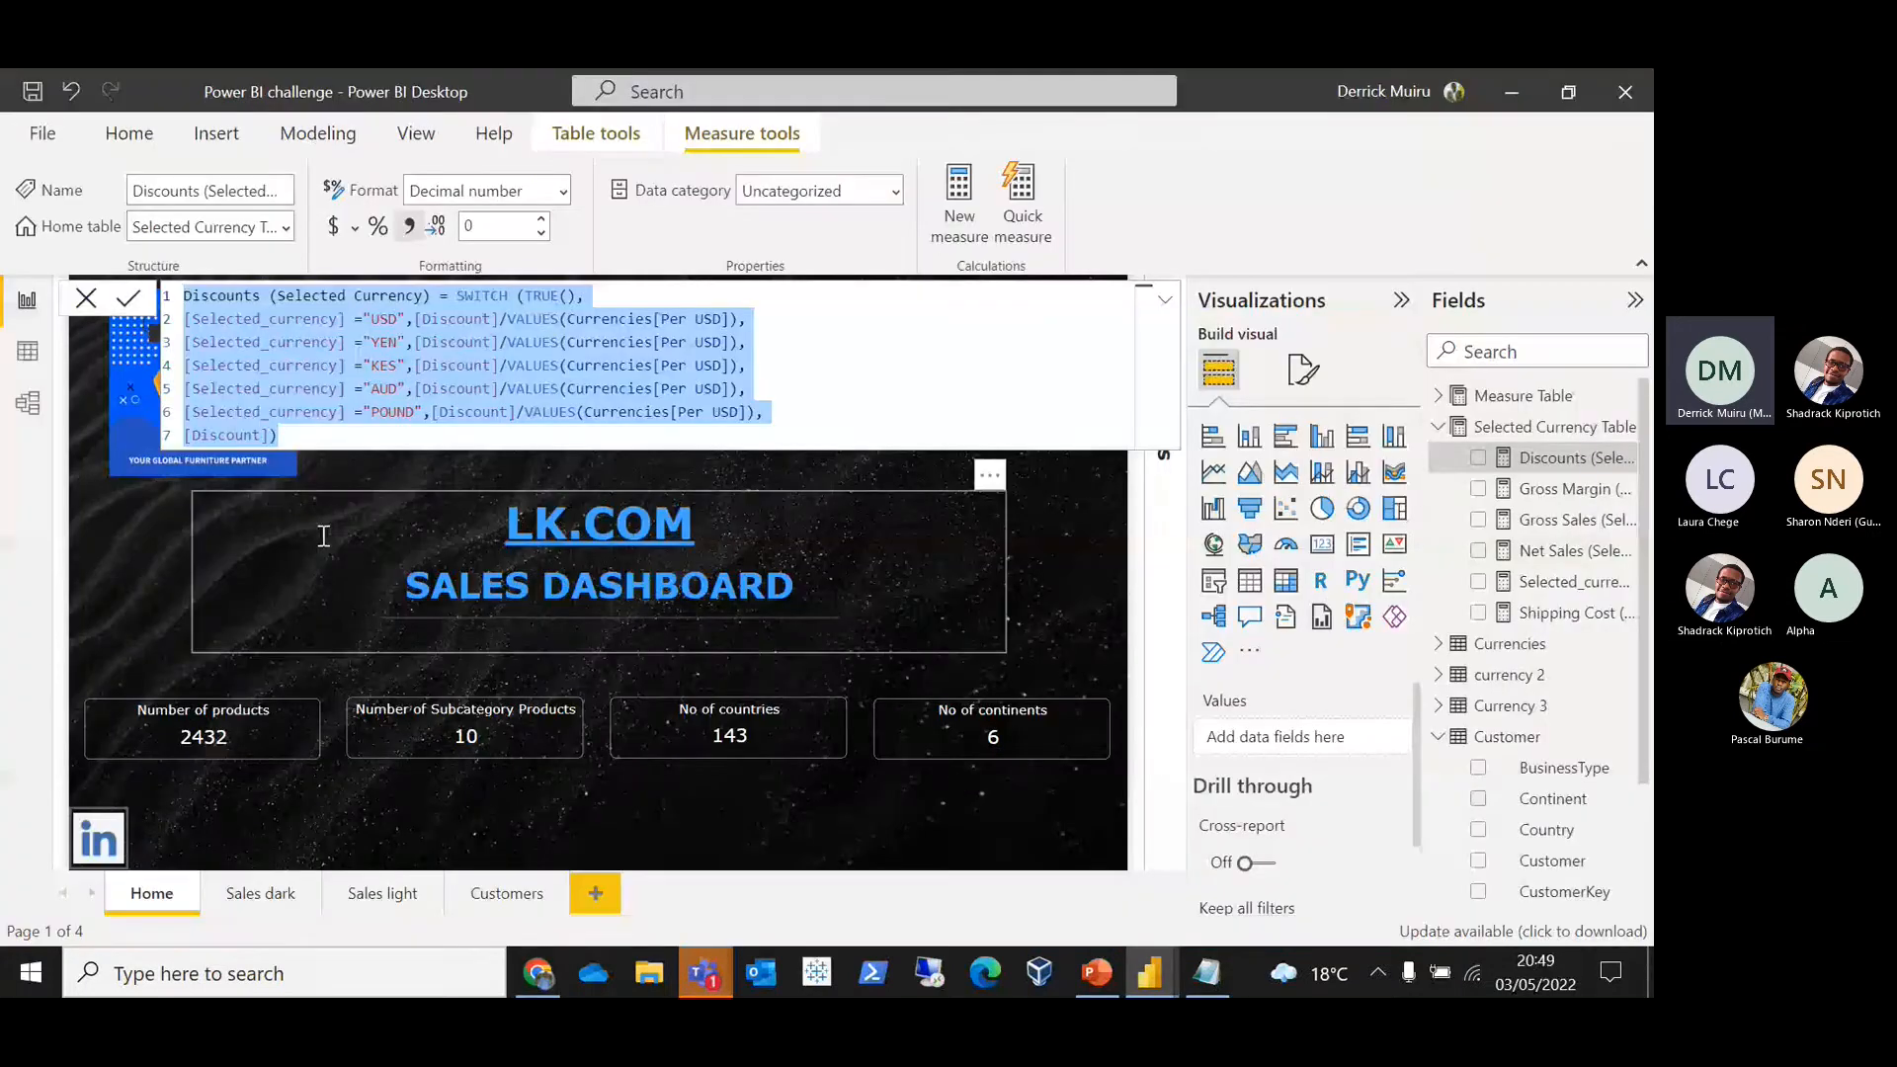
key("ctrl+v")
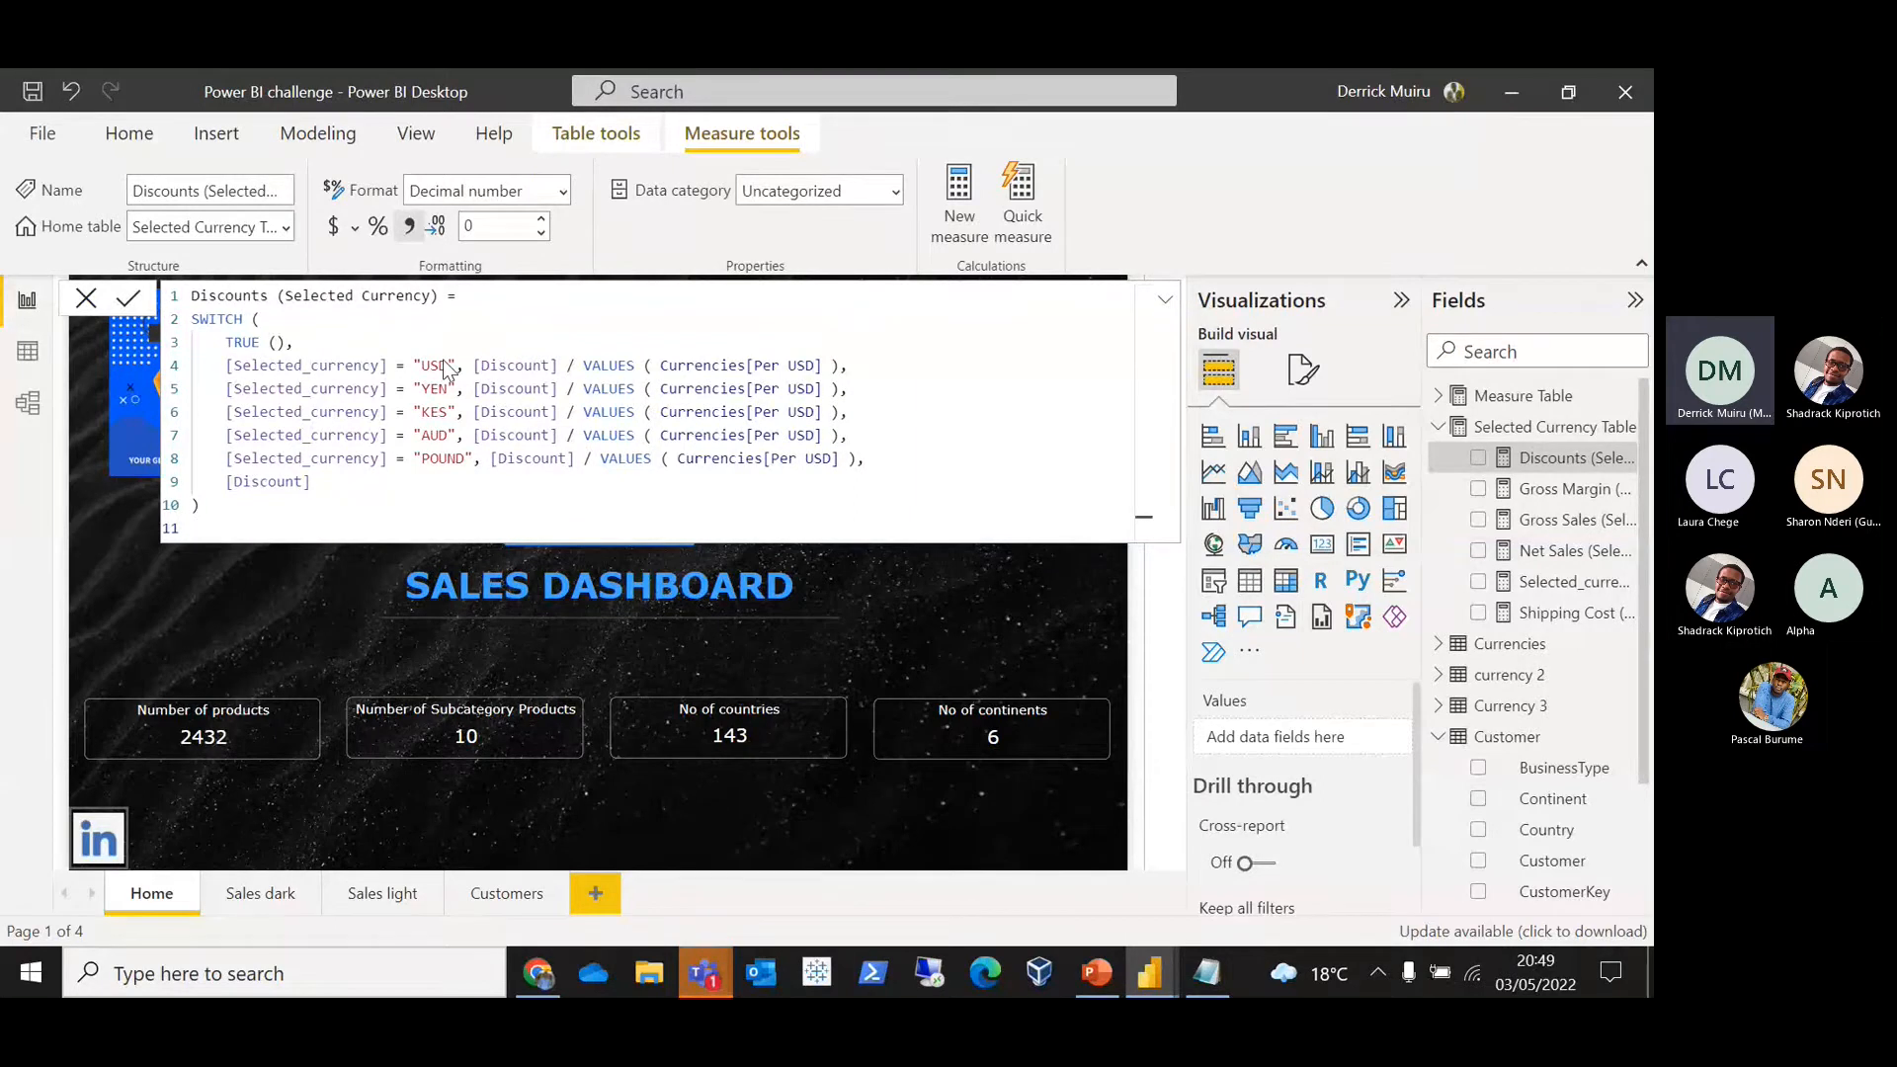
key("Return")
Step: Switch to the browser, search for "power BI pricing" in a new tab, and open Microsoft's Pricing & Product Comparison page
key("alt+Tab")
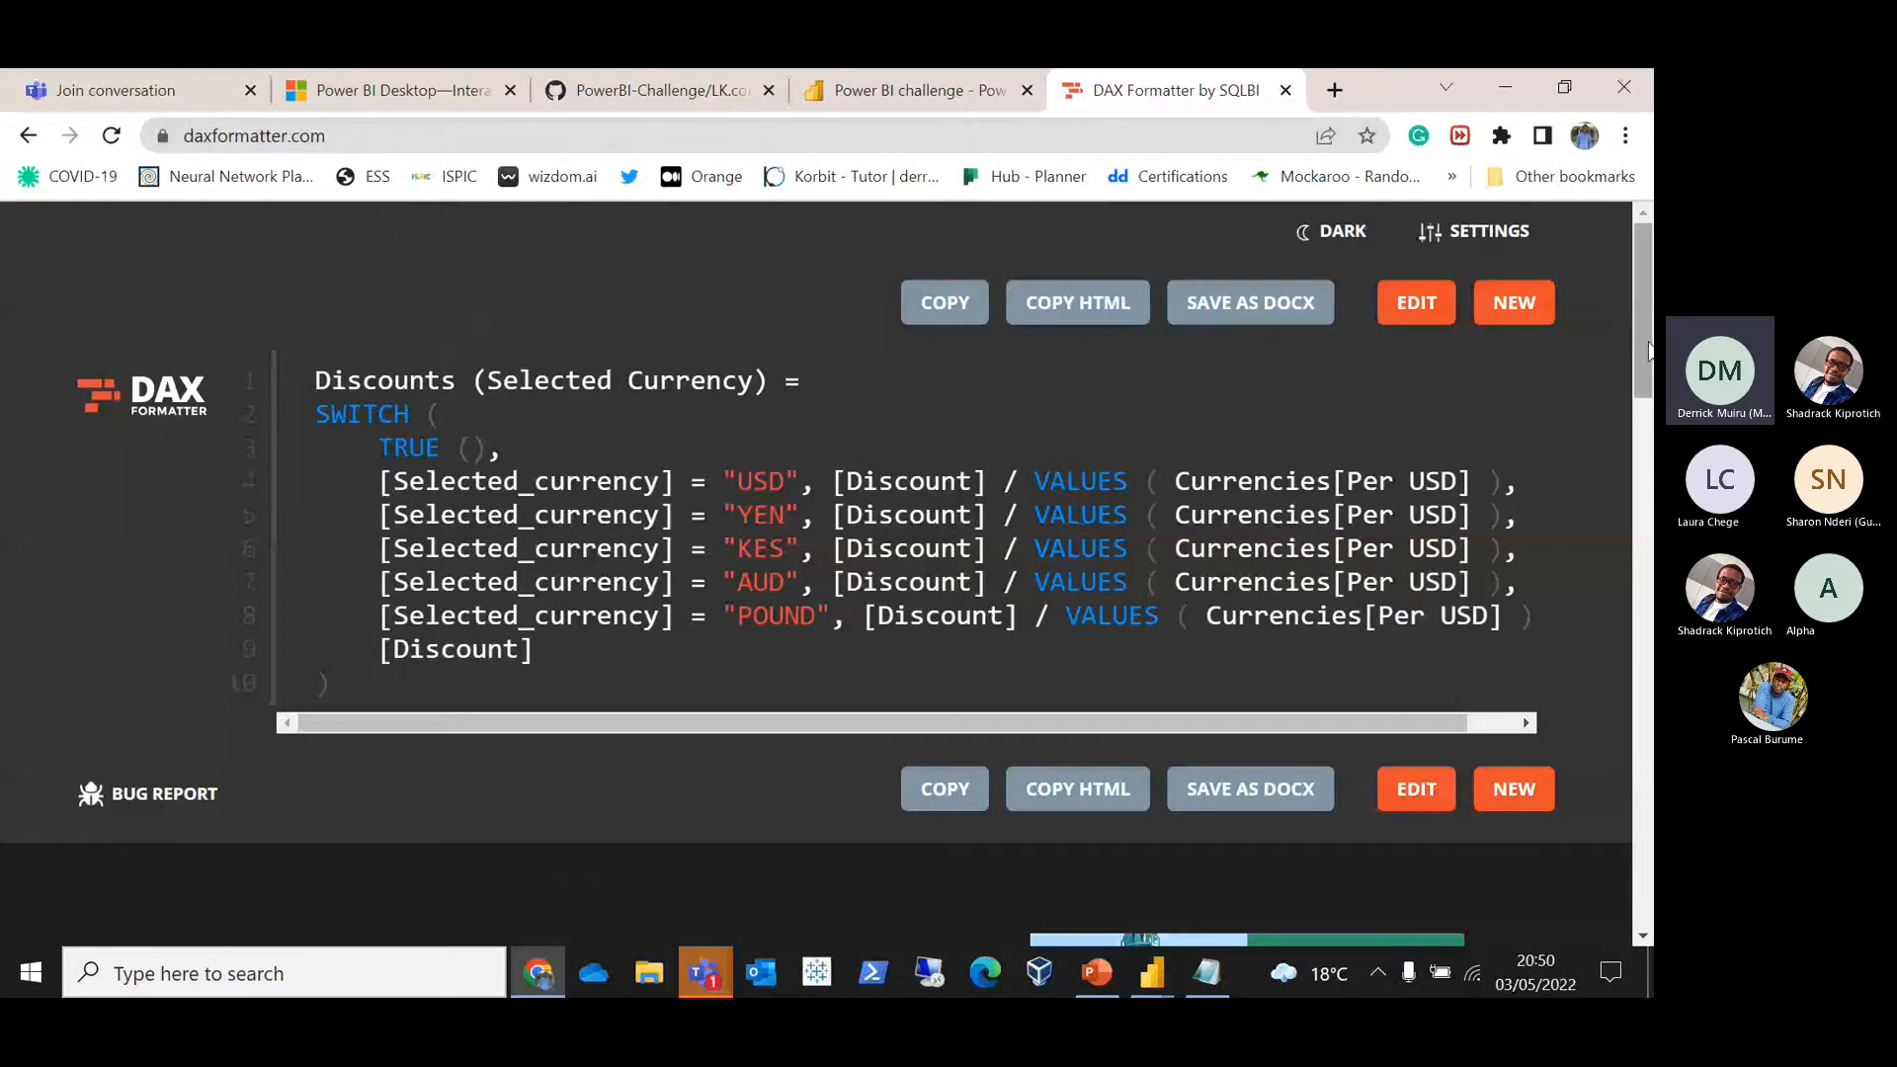
mouse_move(1648, 351)
left_mouse_down()
mouse_move(1640, 577)
mouse_move(1647, 351)
left_mouse_up()
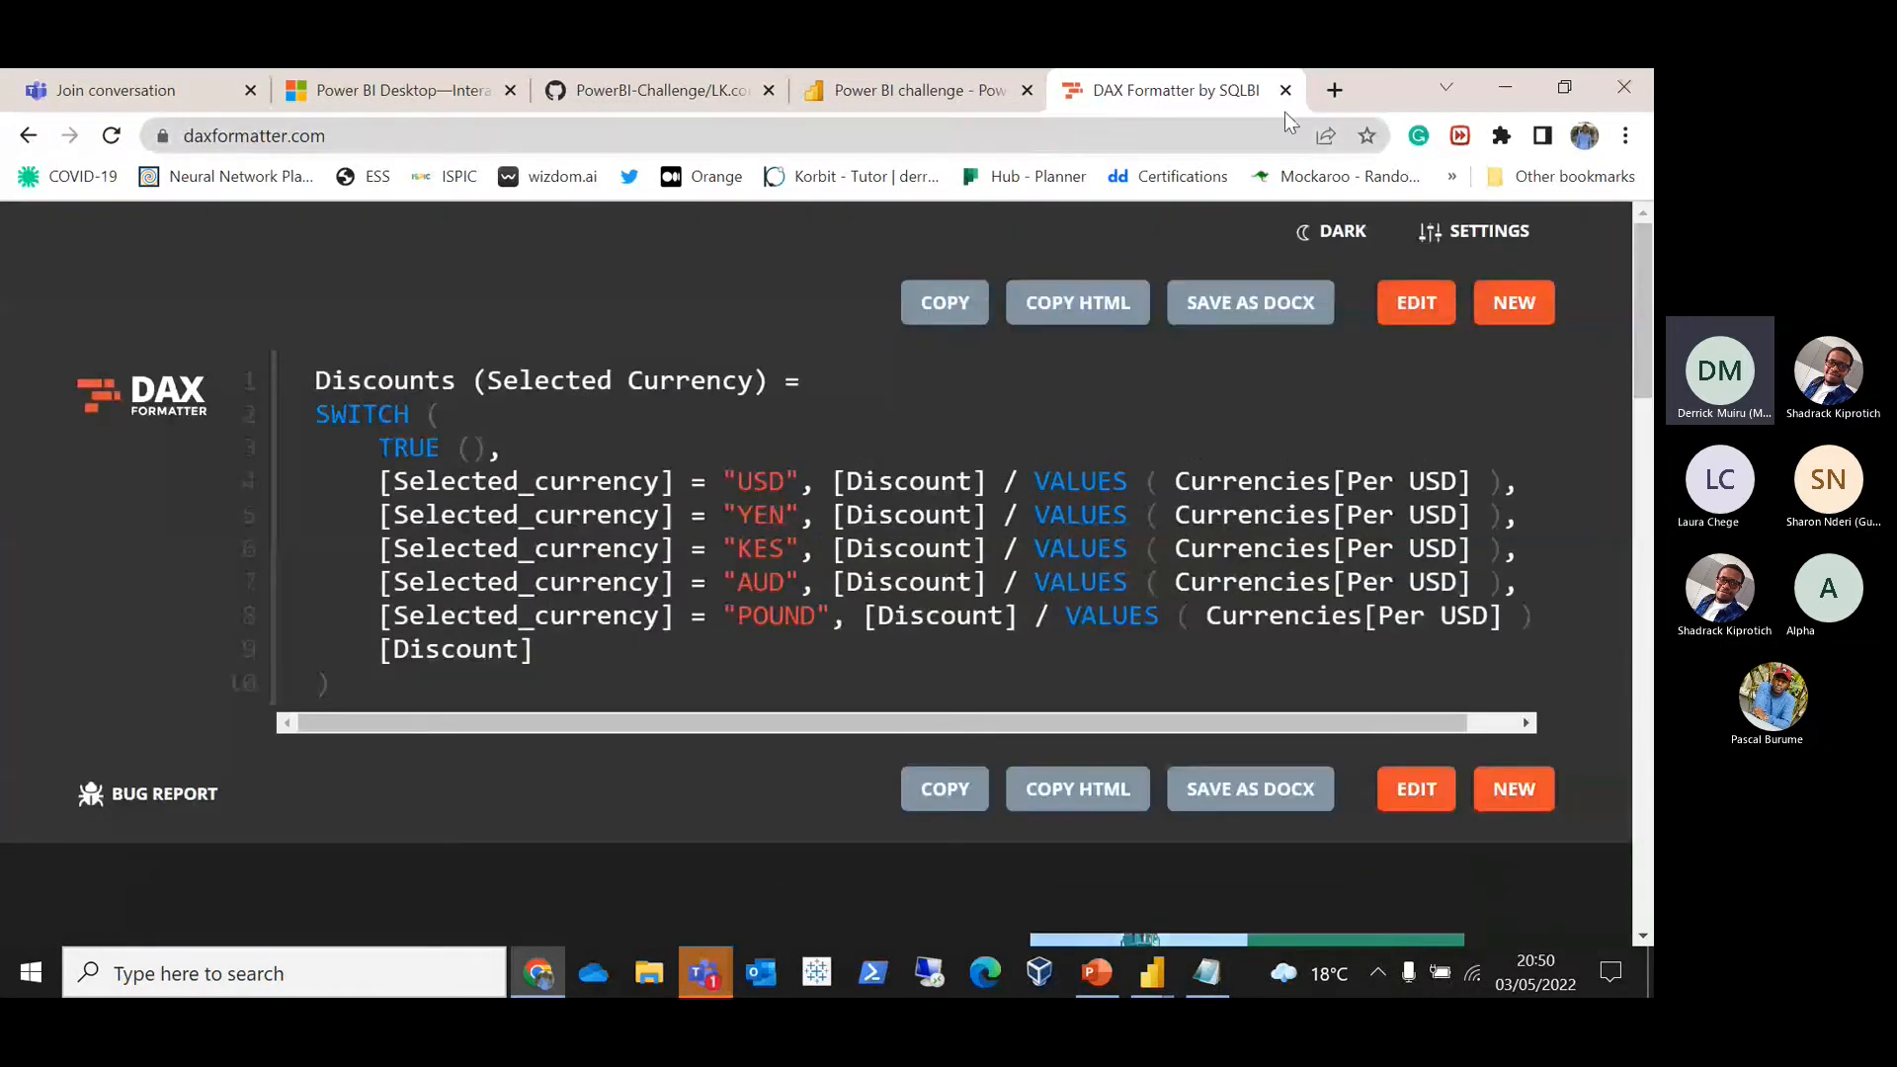
left_click(1333, 90)
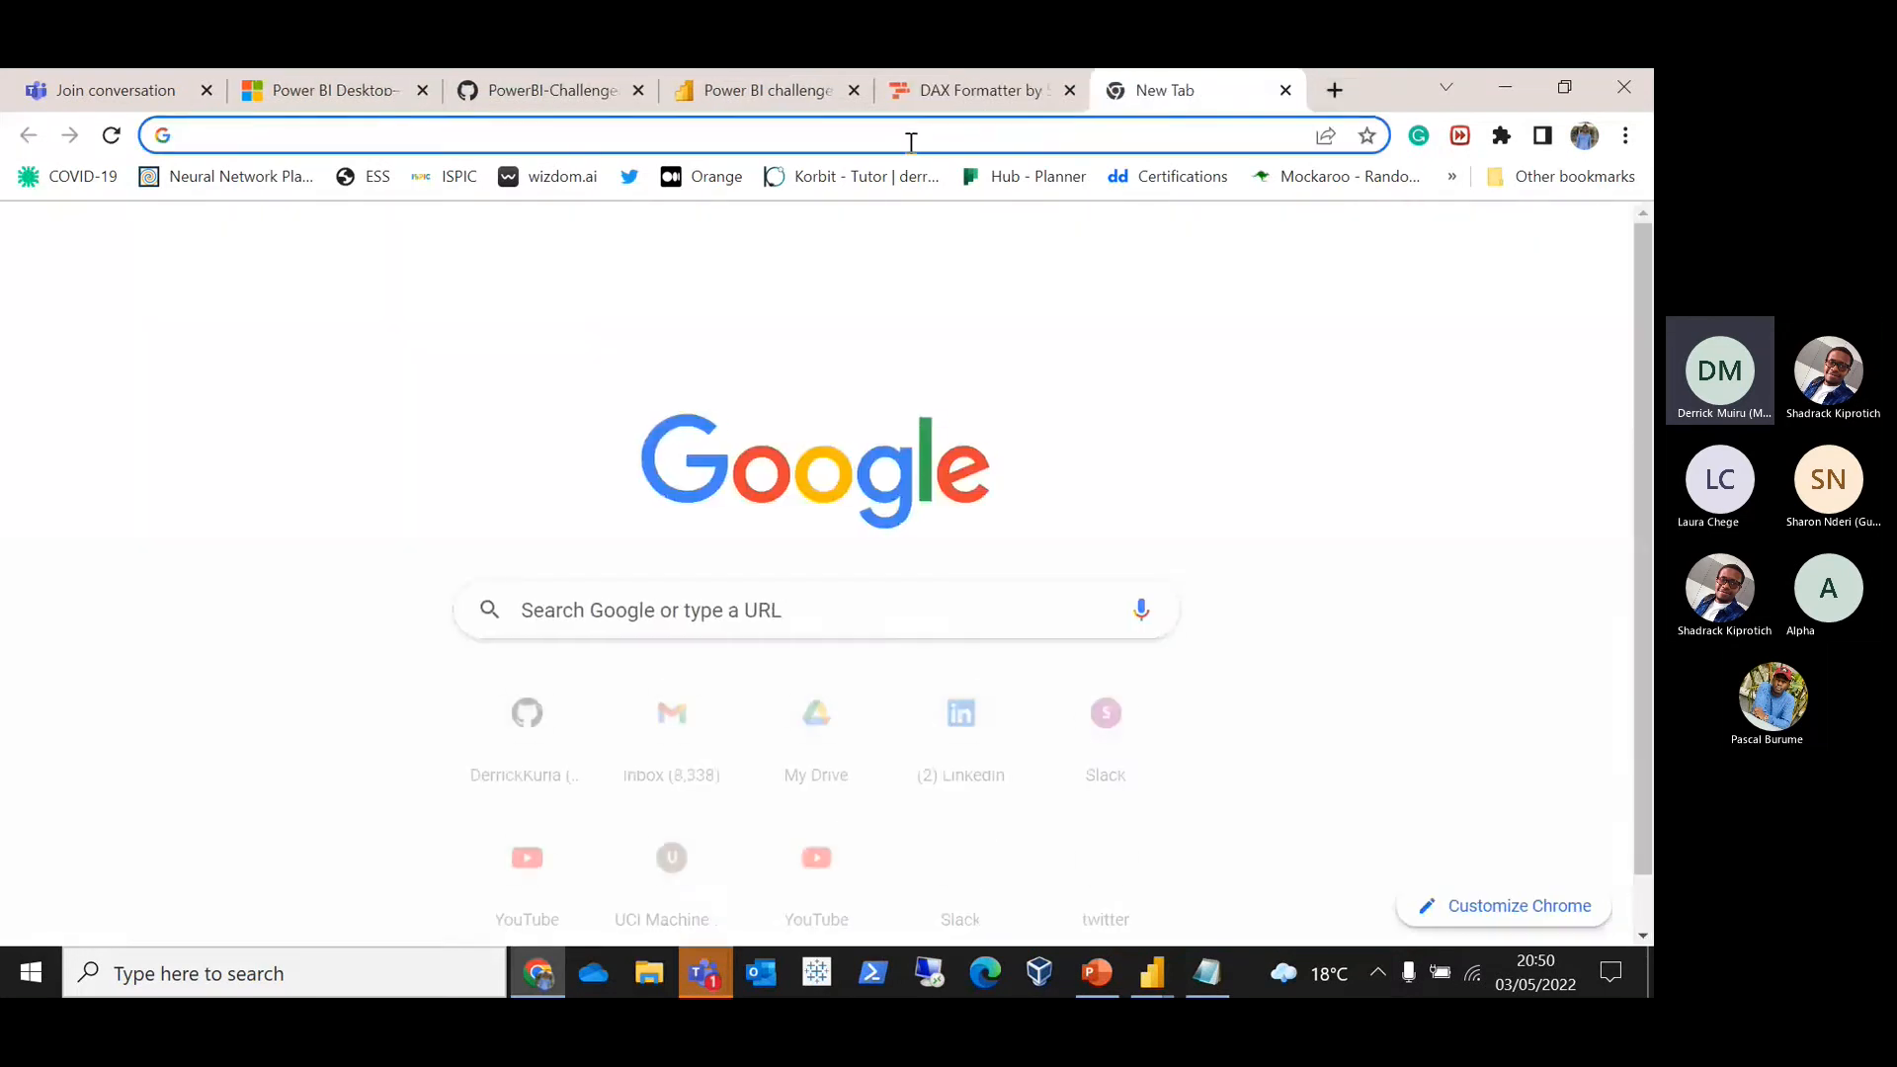
left_click(909, 136)
type("p")
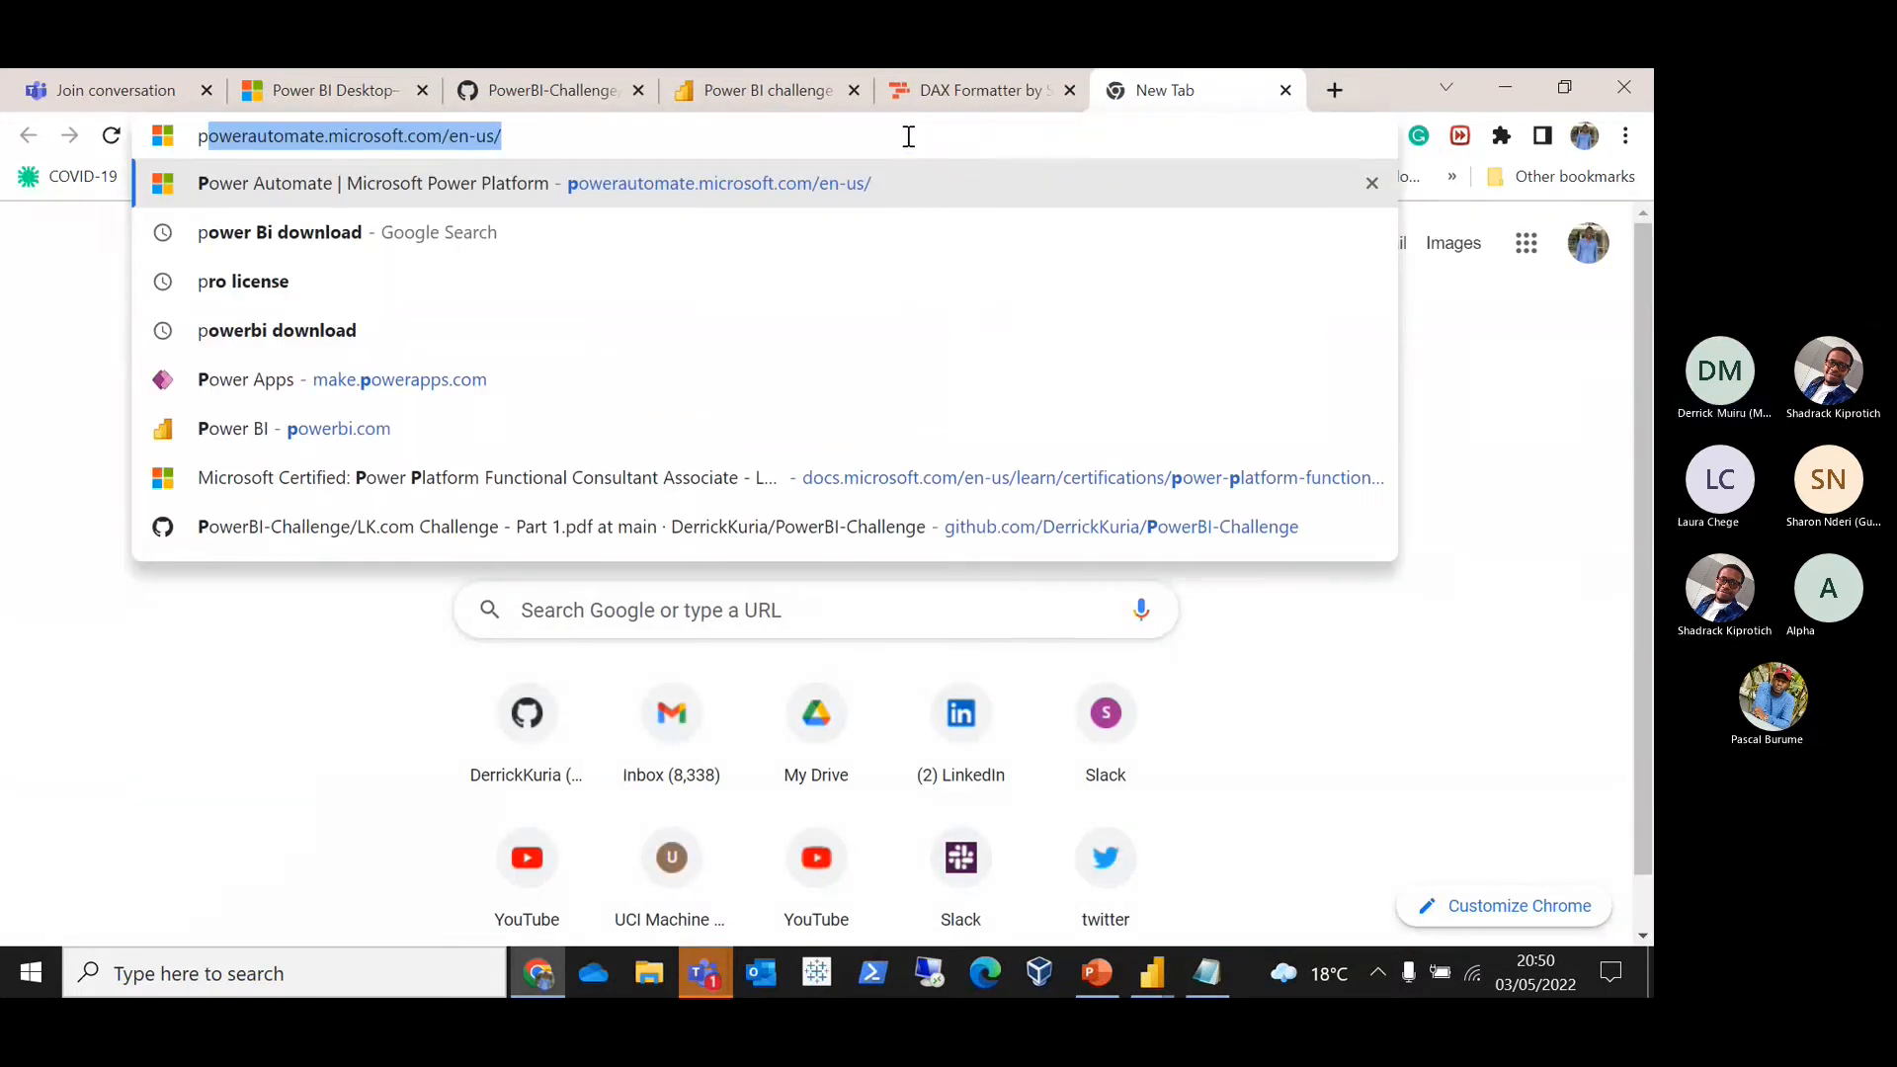
type("ower B")
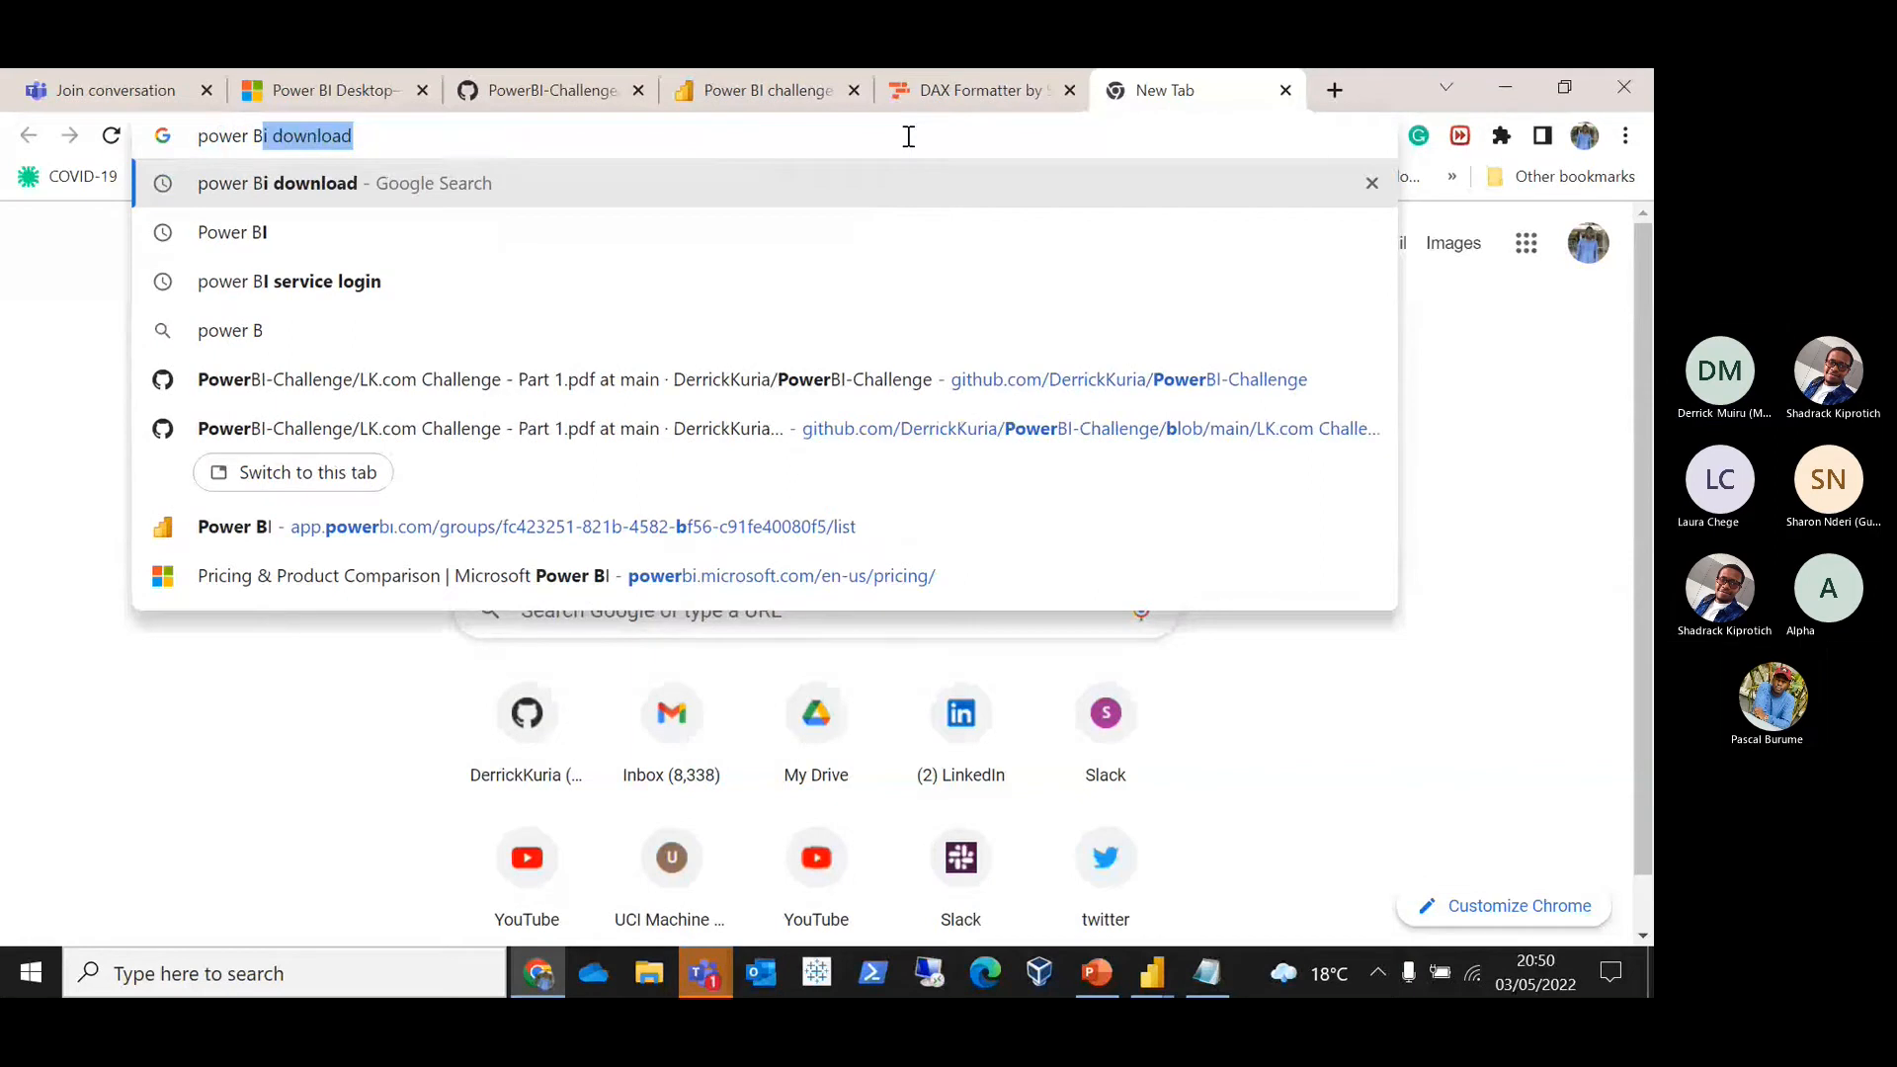
type("I pr")
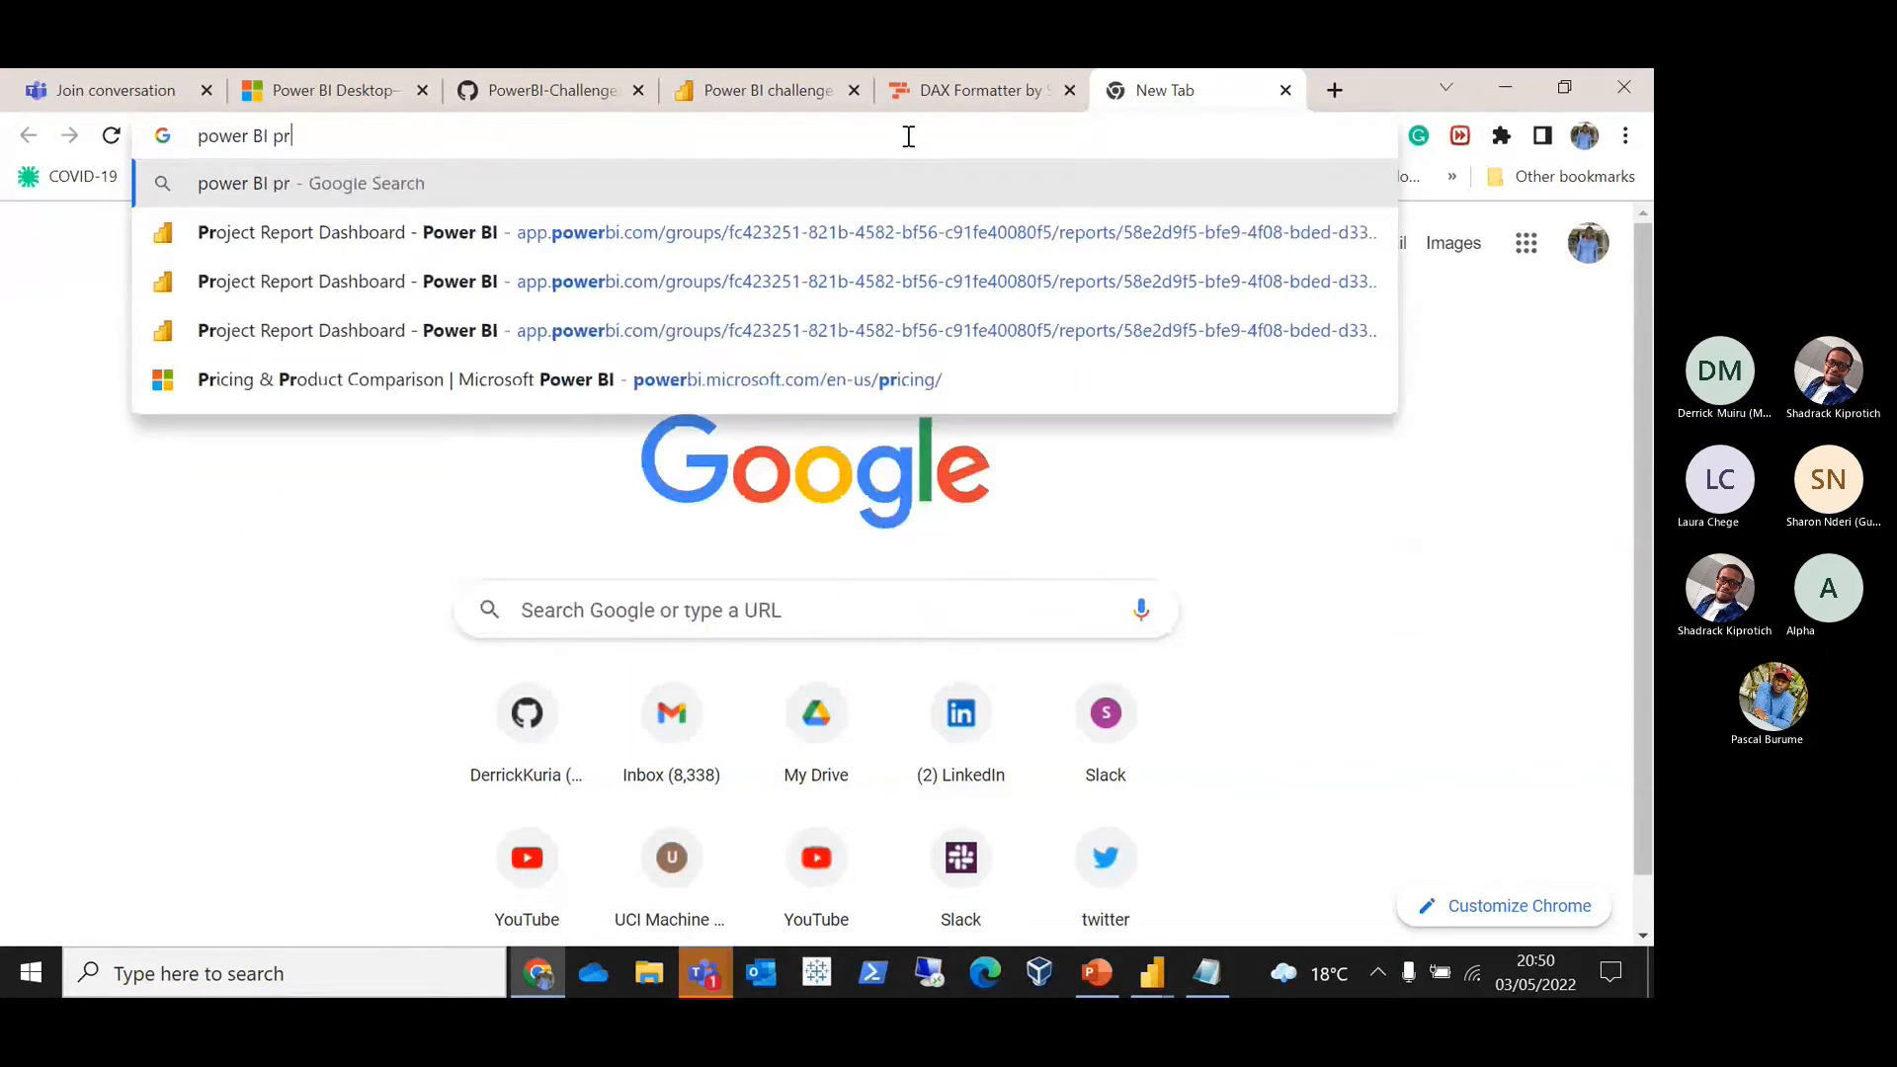
type("icing")
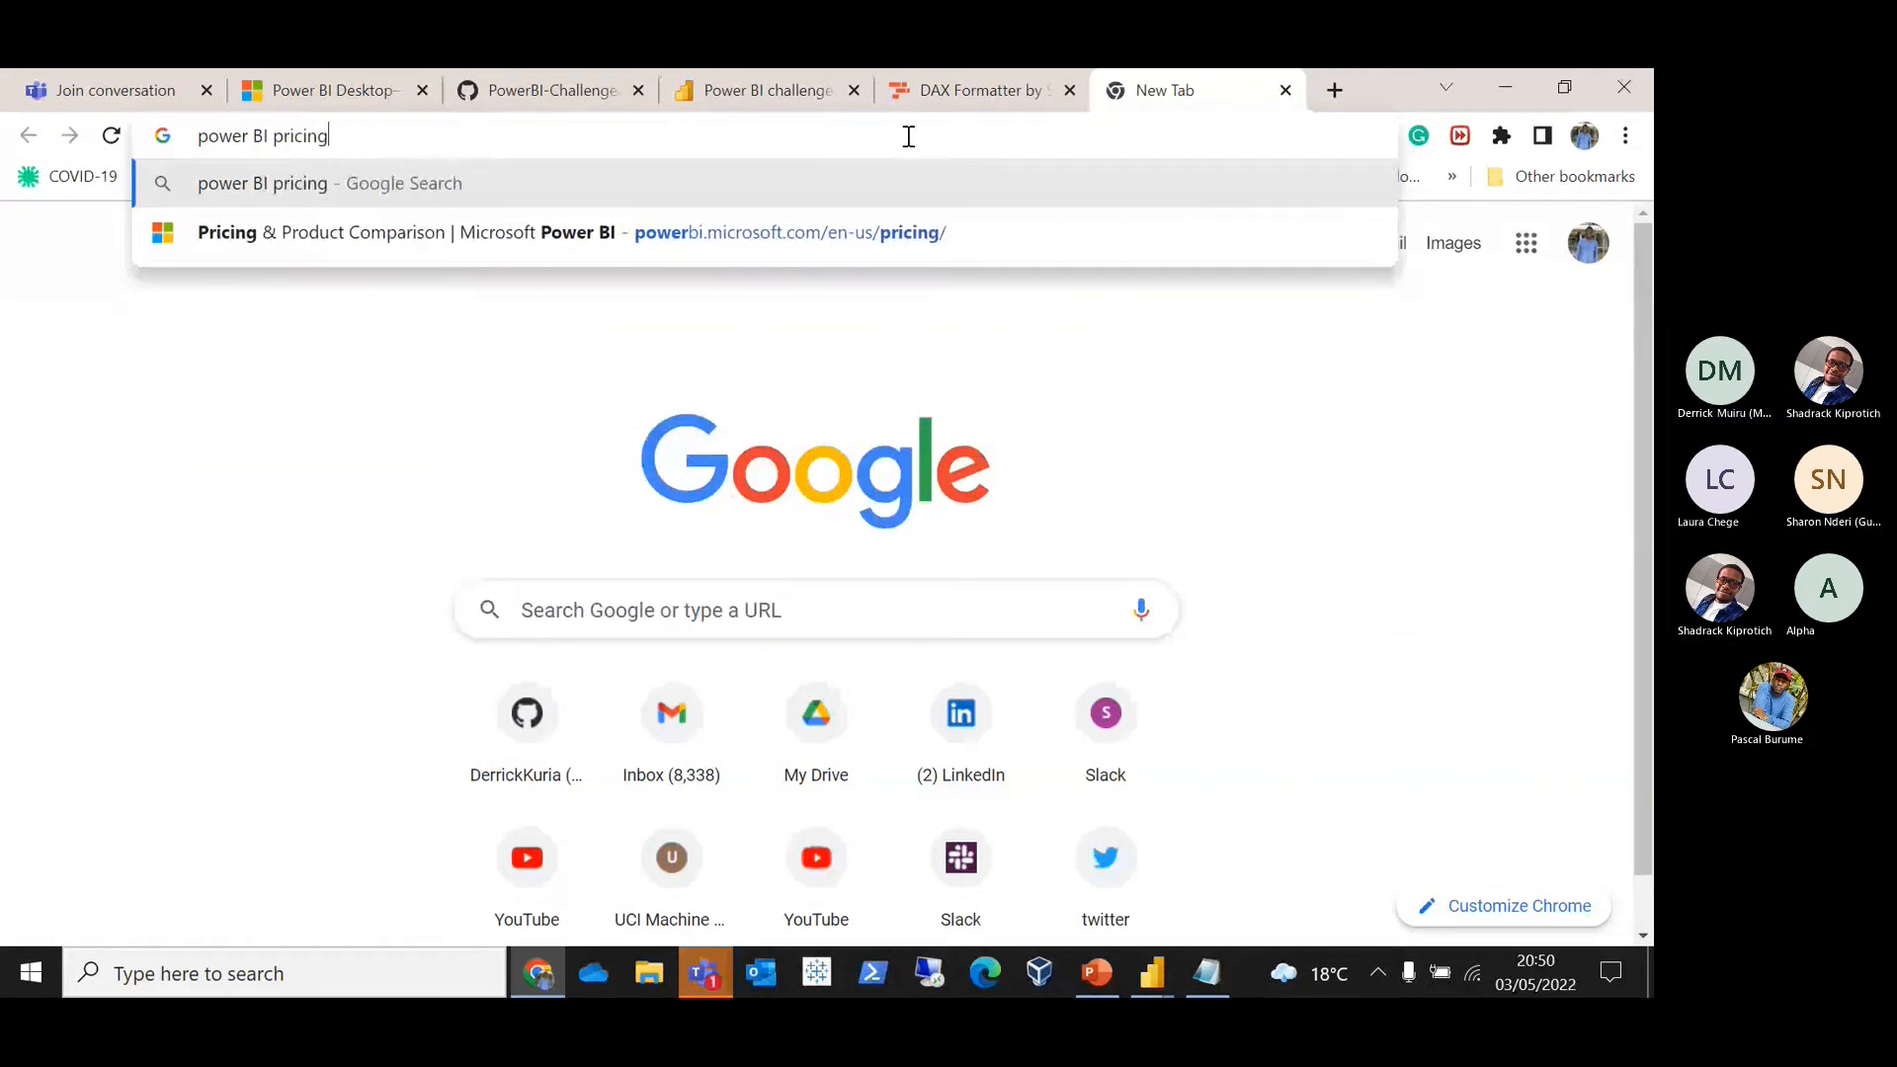
key("Return")
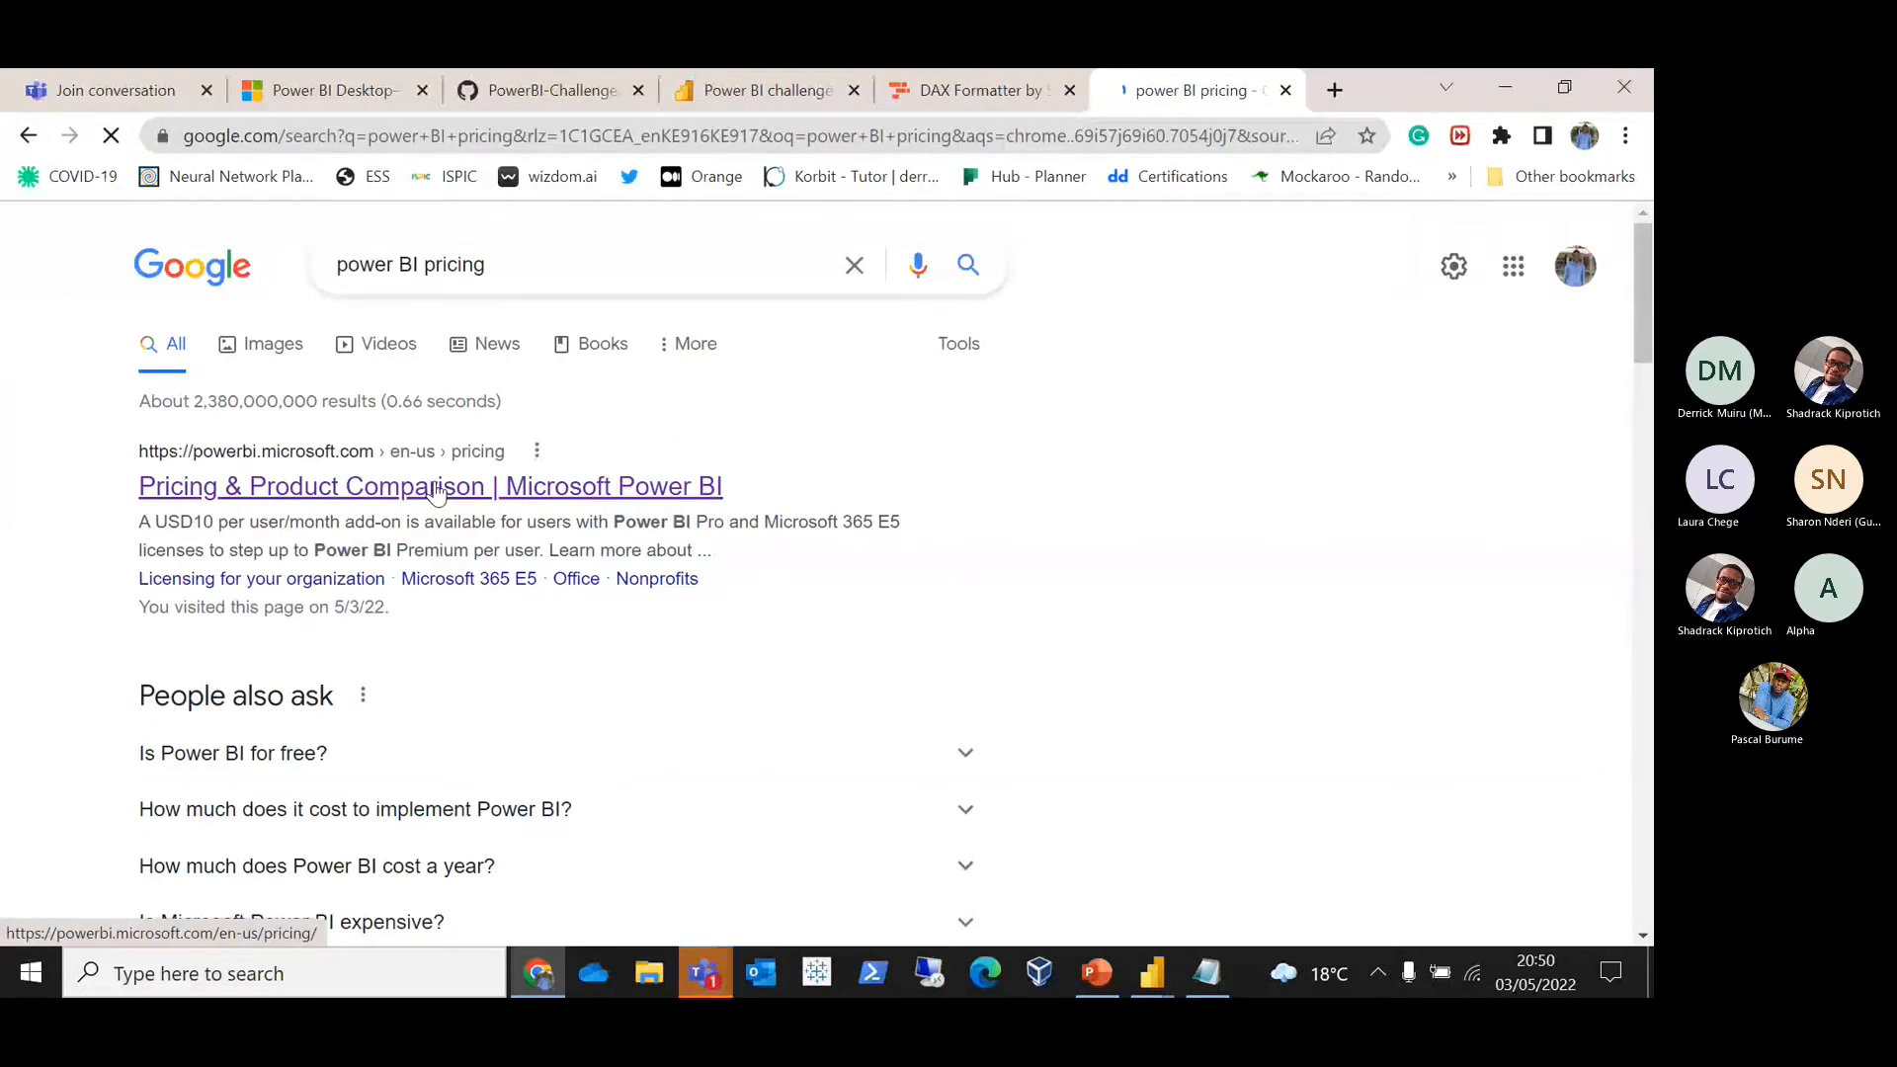
left_click(437, 492)
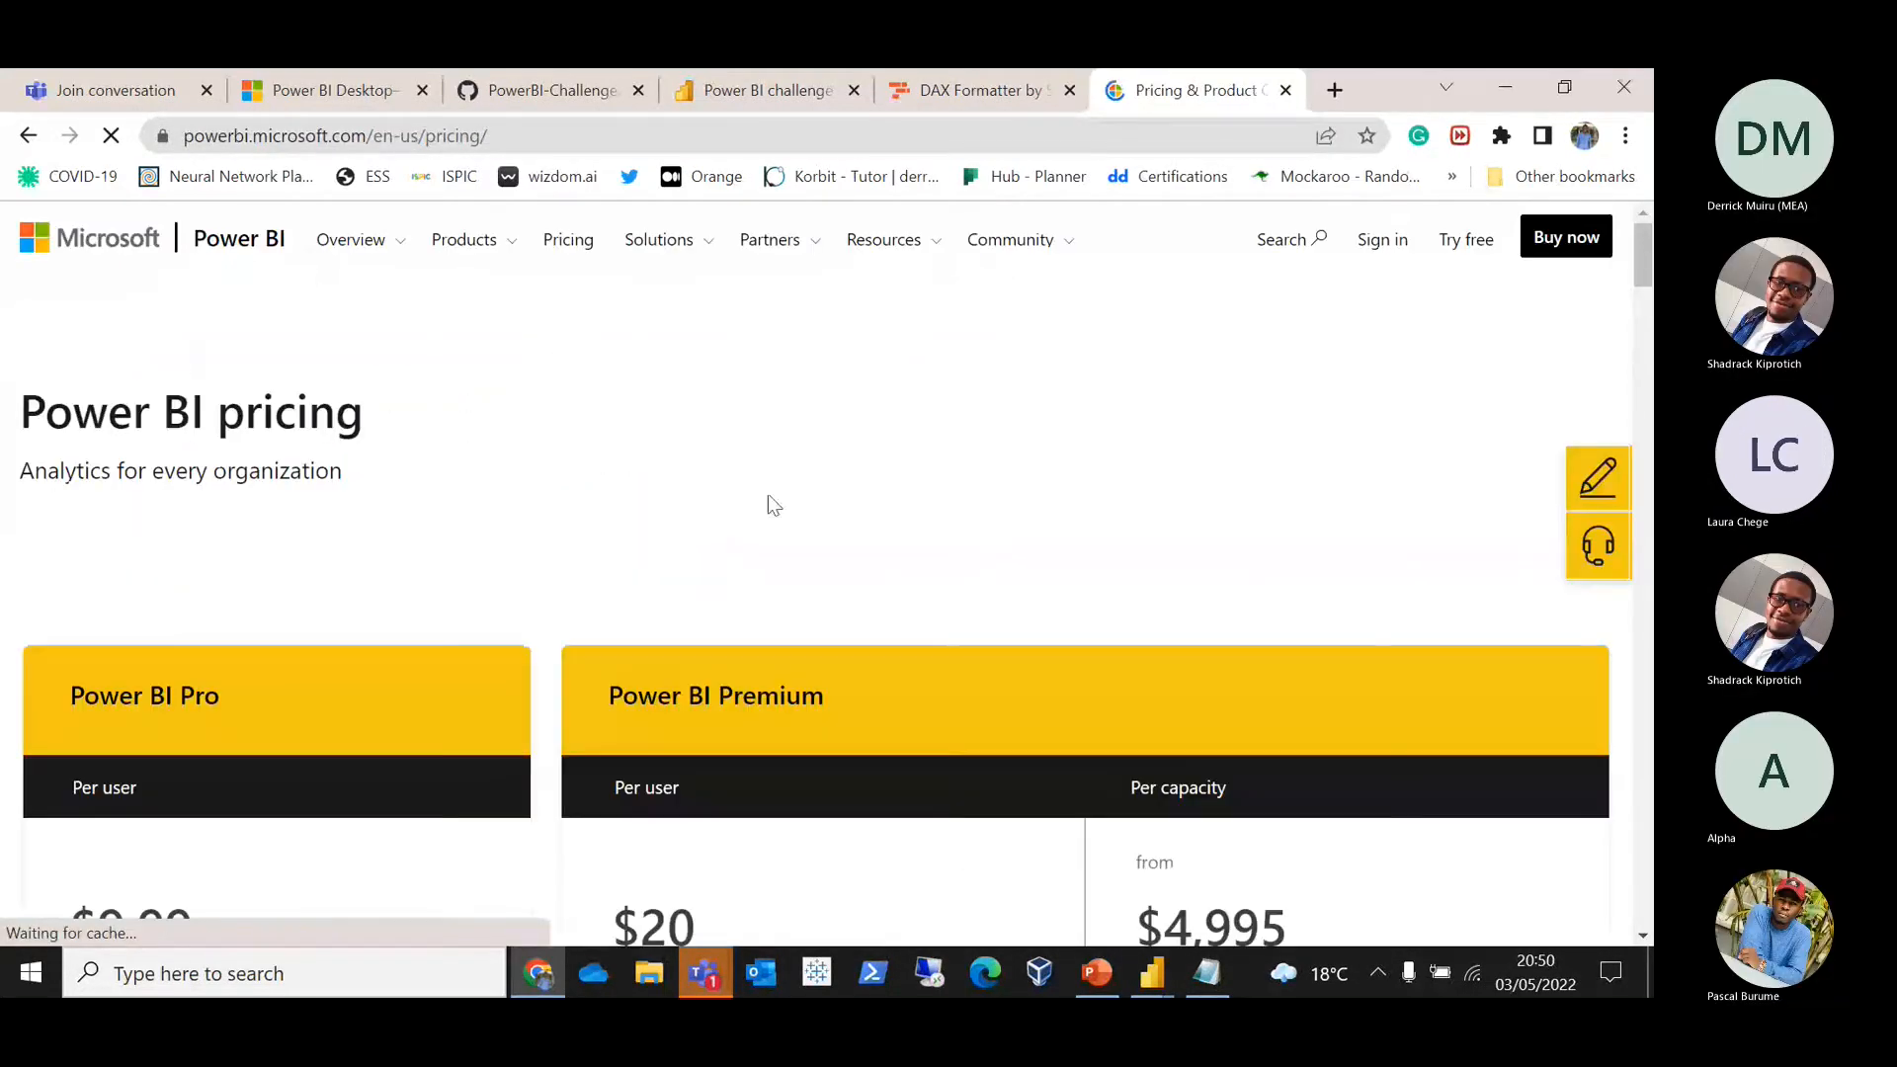
Step: Examine the prices and license descriptions of Power BI Pro, Premium per user and Premium per capacity
scroll(1648, 237, "down", 2)
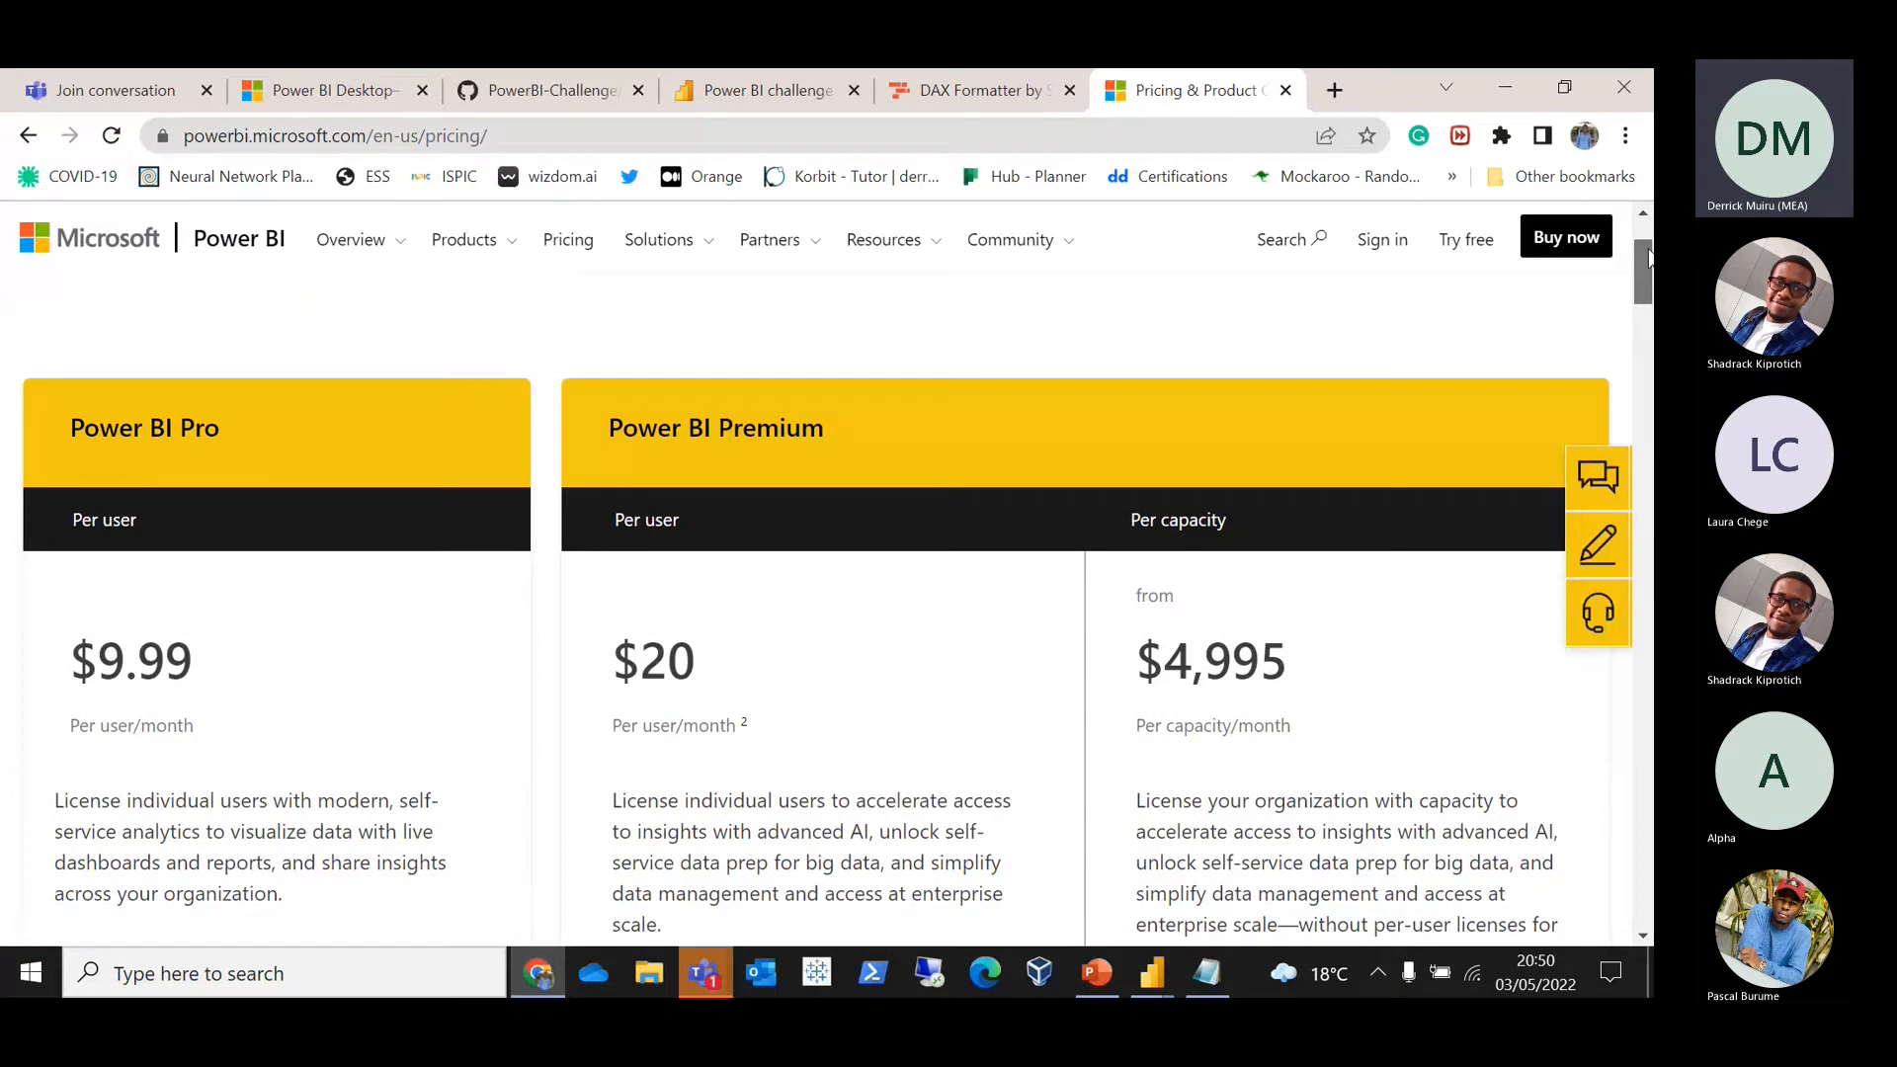
left_click_drag(1648, 259, 1648, 266)
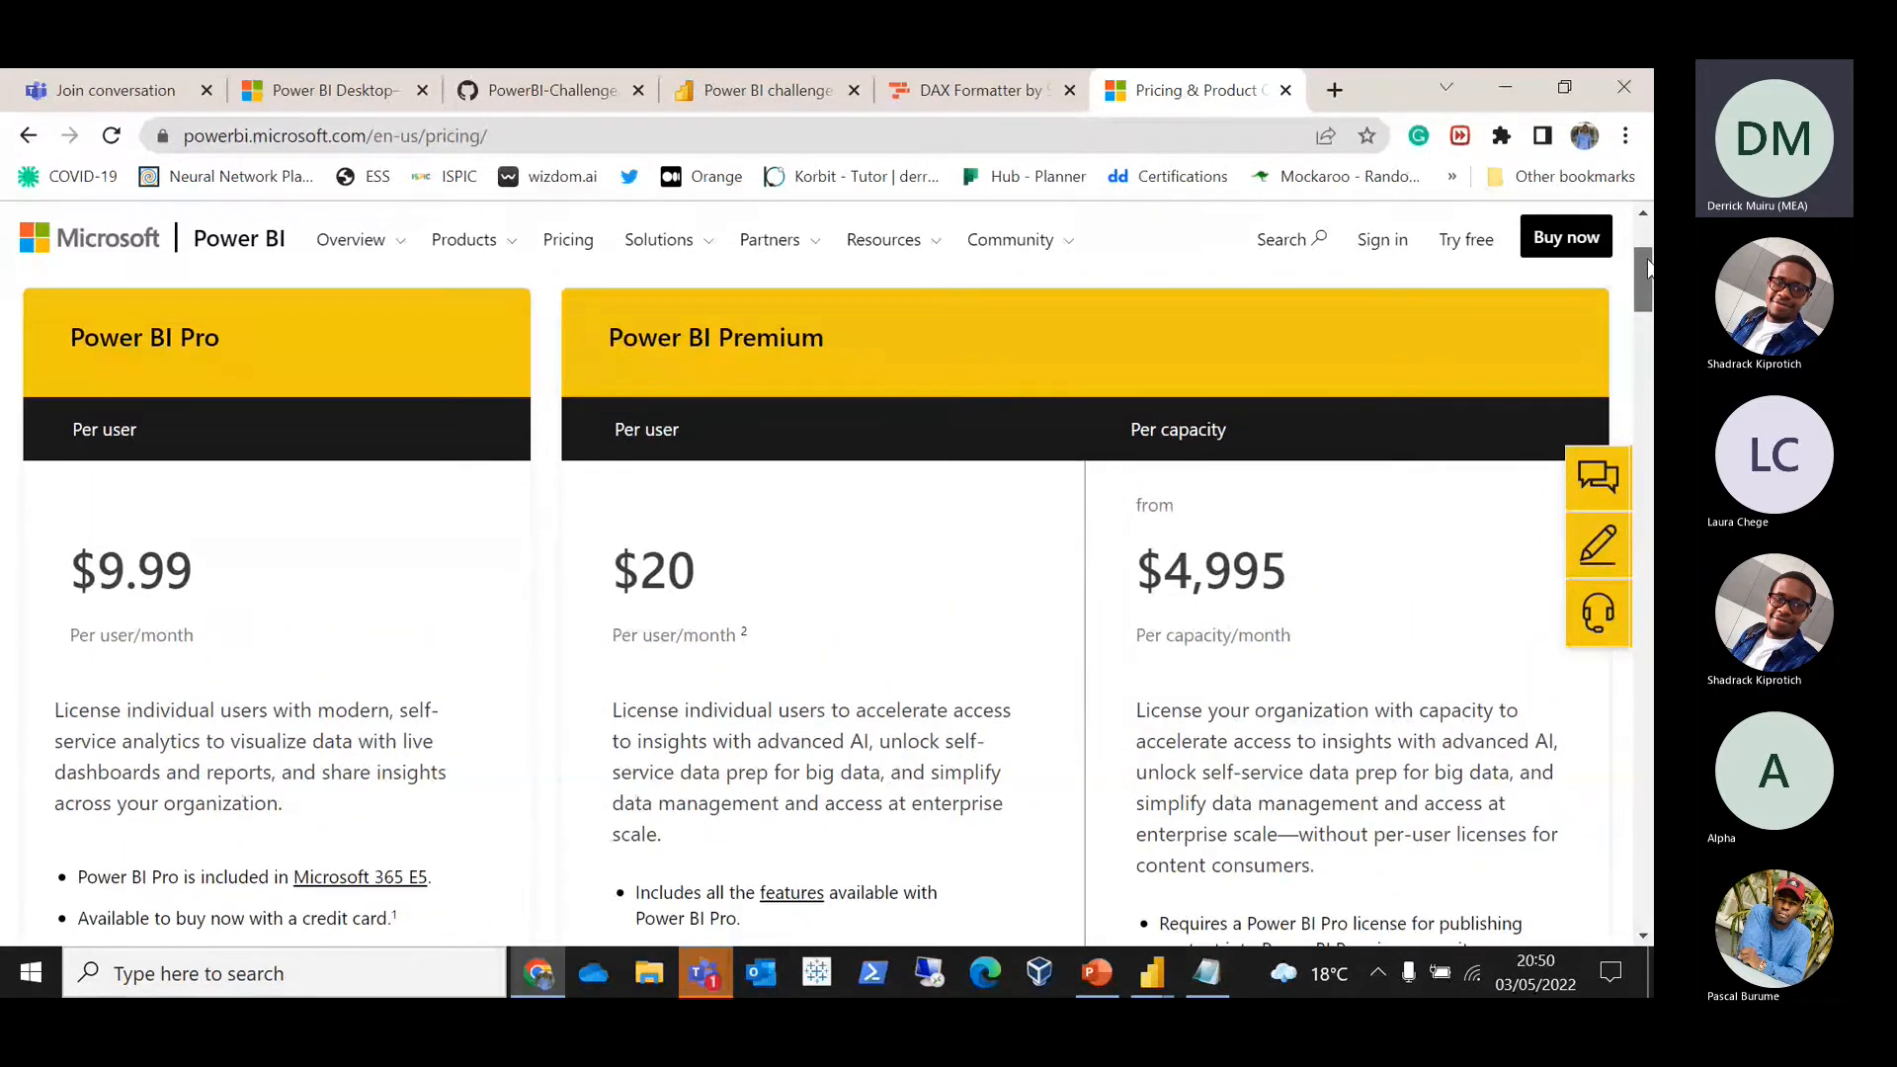
left_click_drag(1647, 267, 1647, 273)
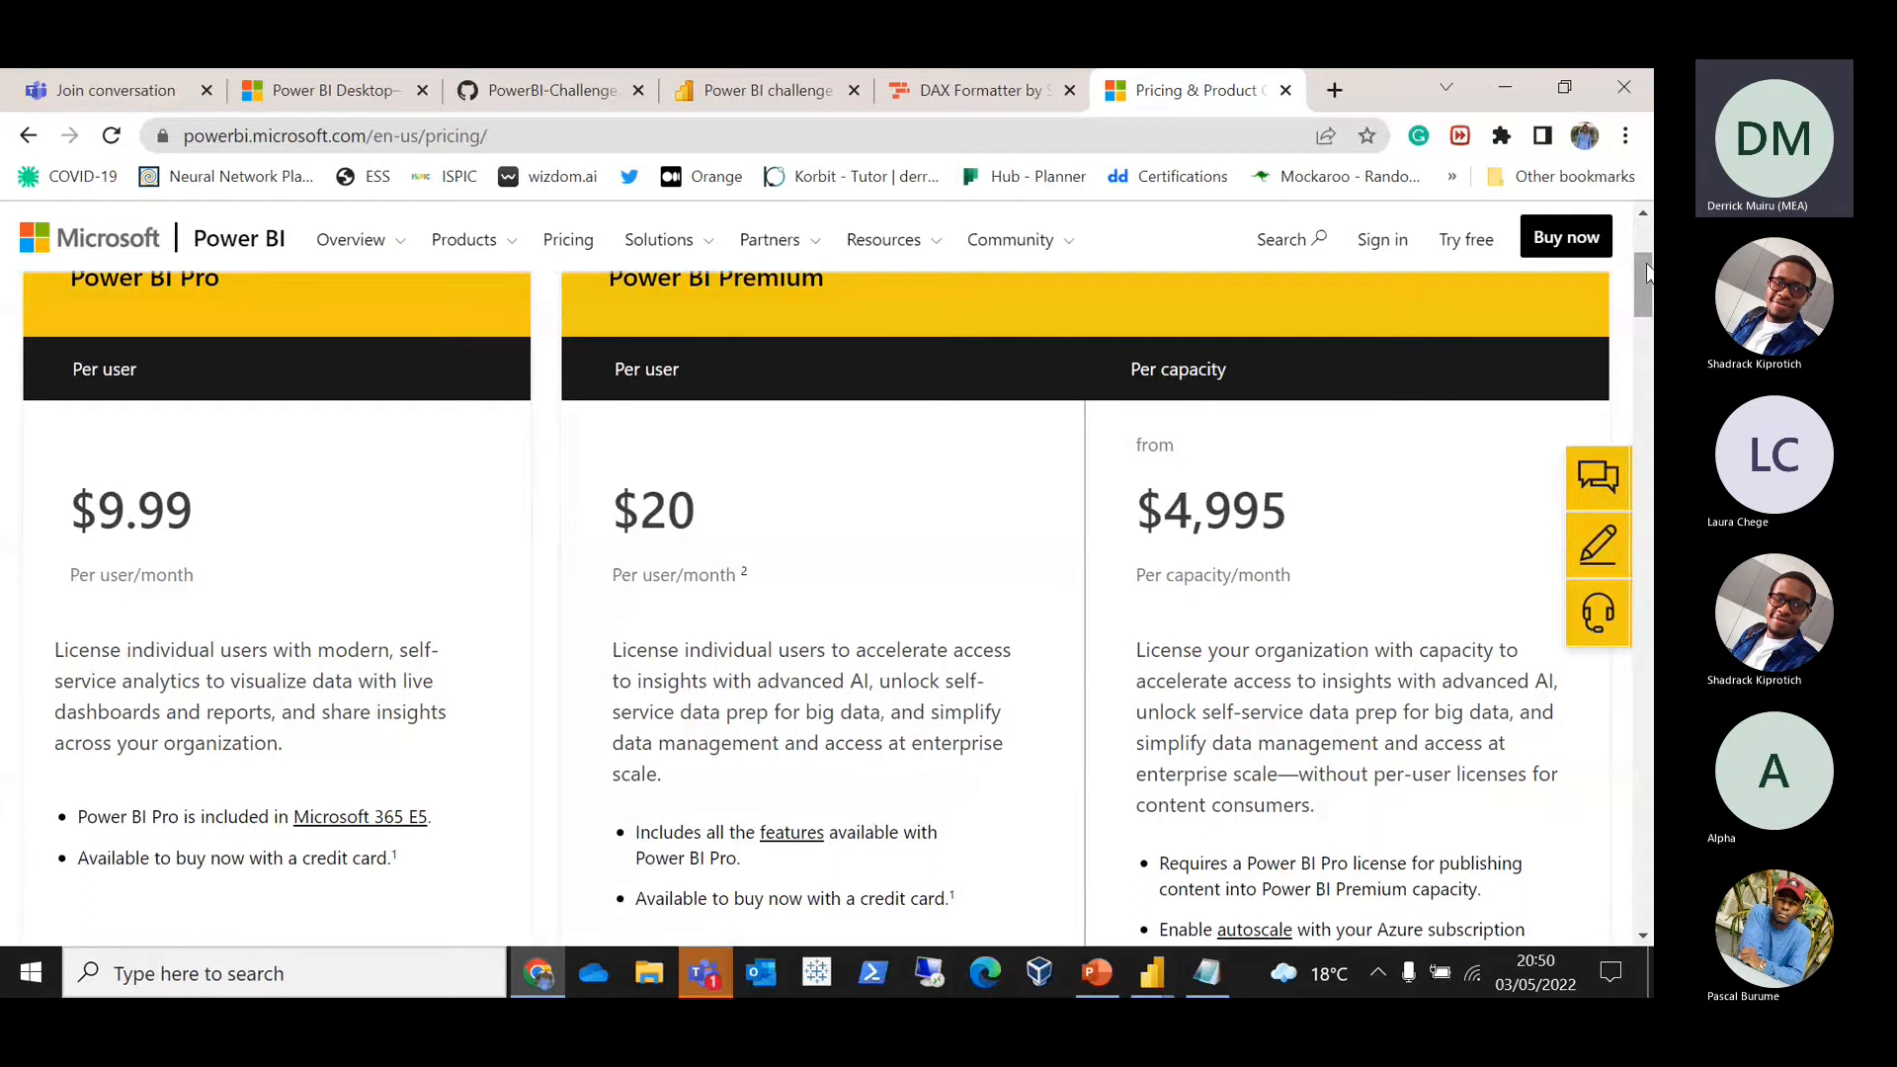
left_click_drag(1647, 274, 1637, 277)
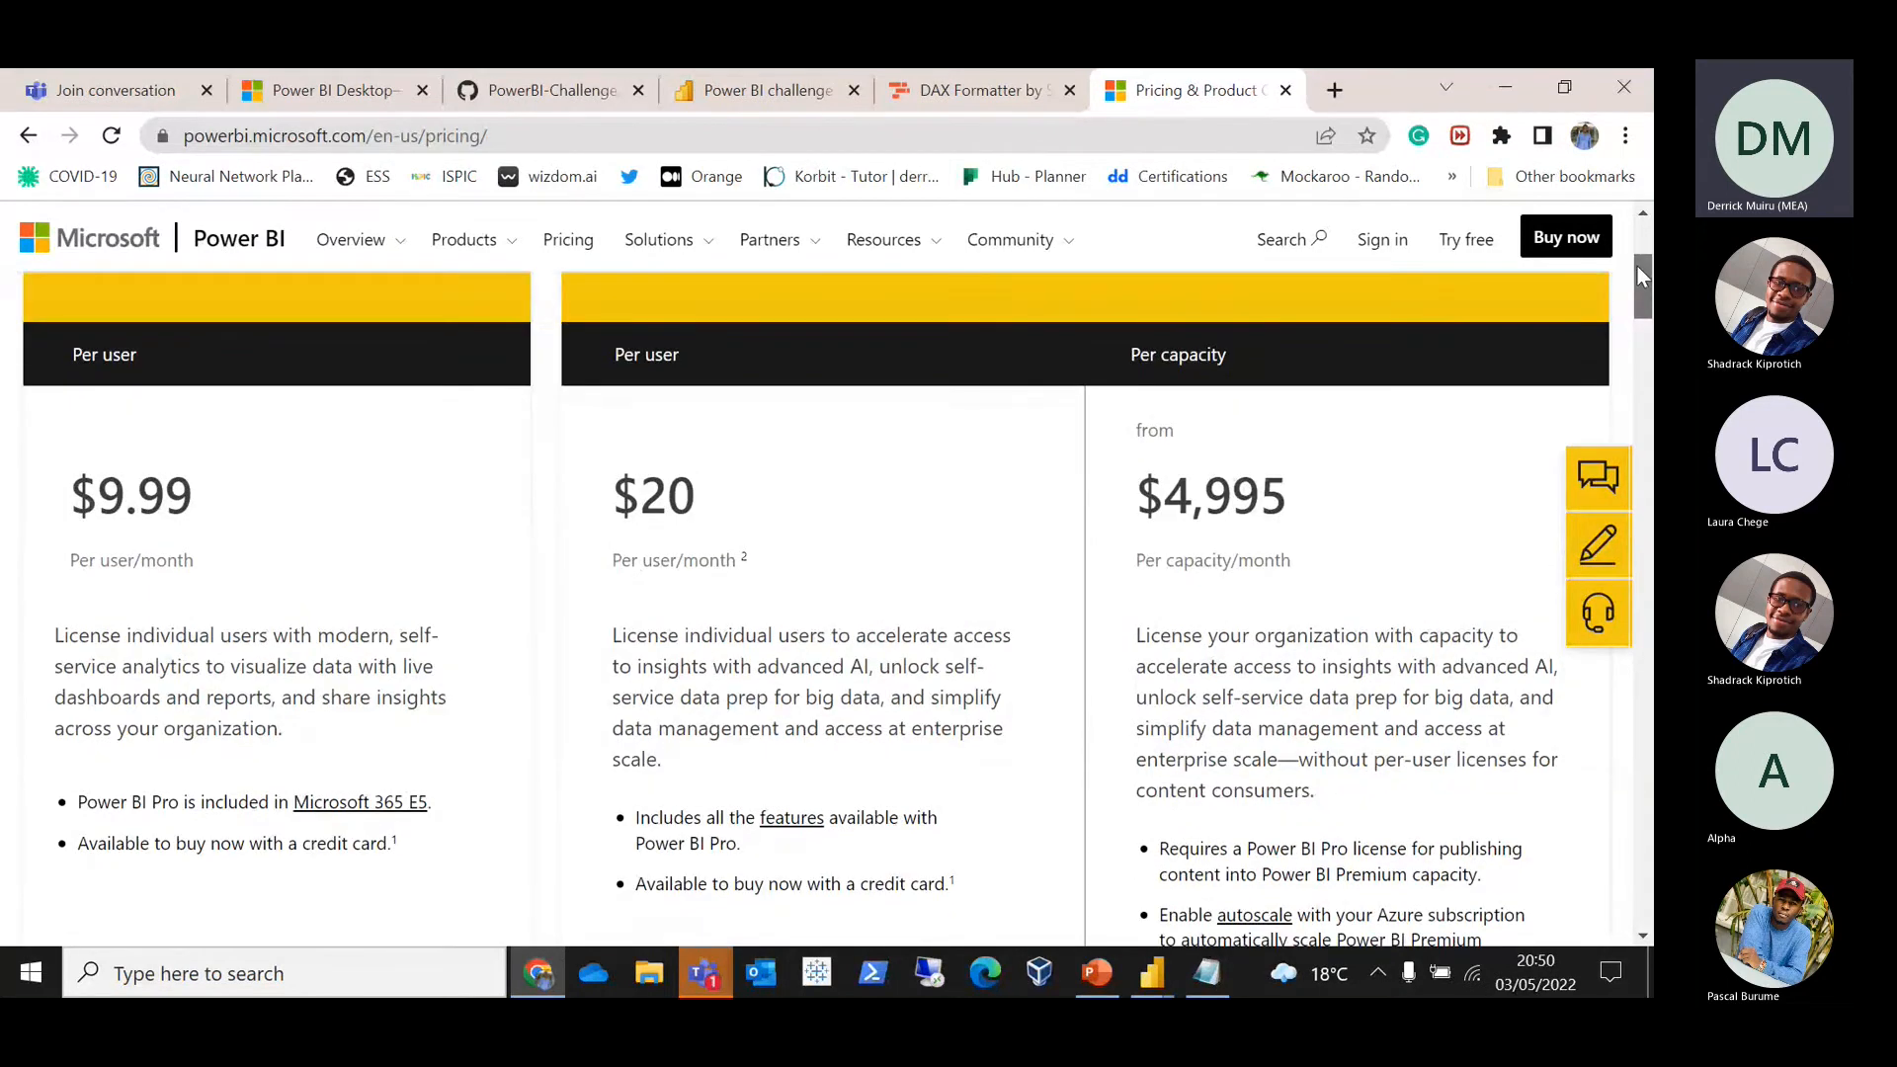
scroll(488, 385, "up", 1)
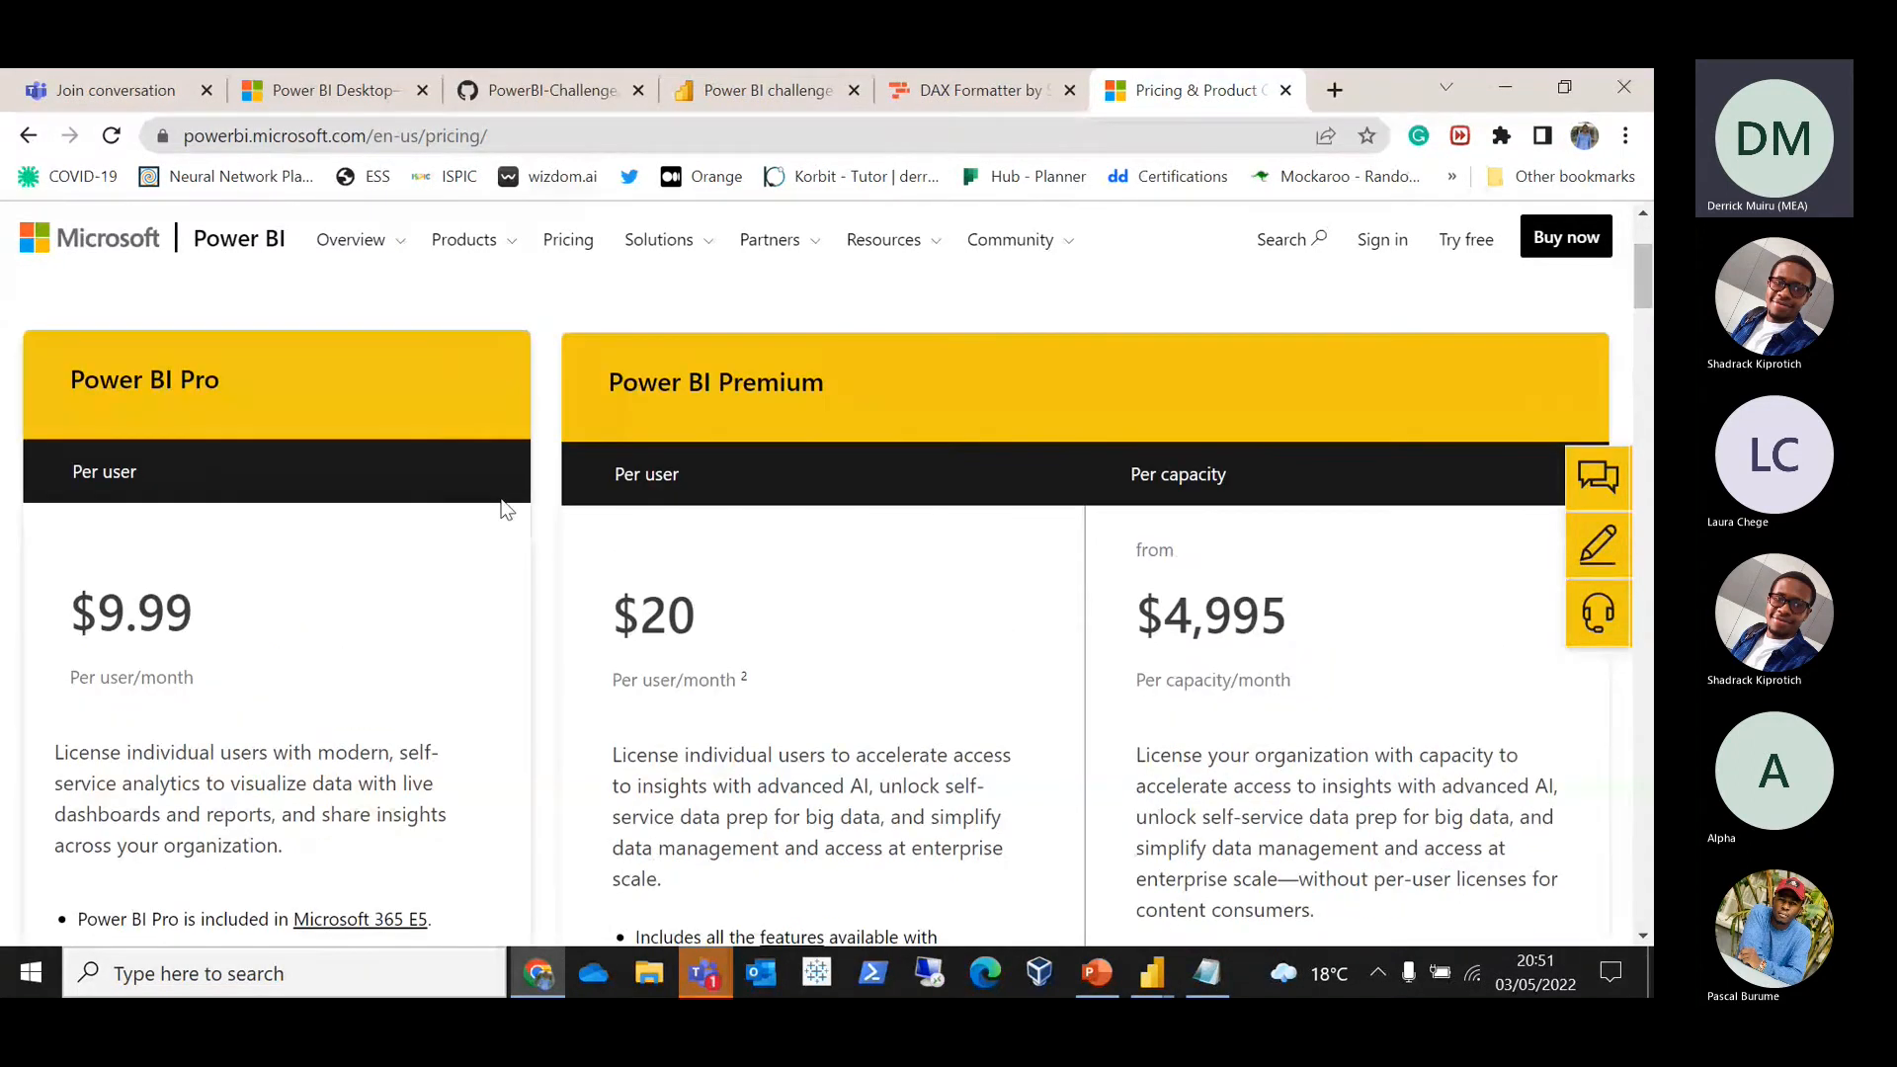
left_click_drag(217, 639, 139, 618)
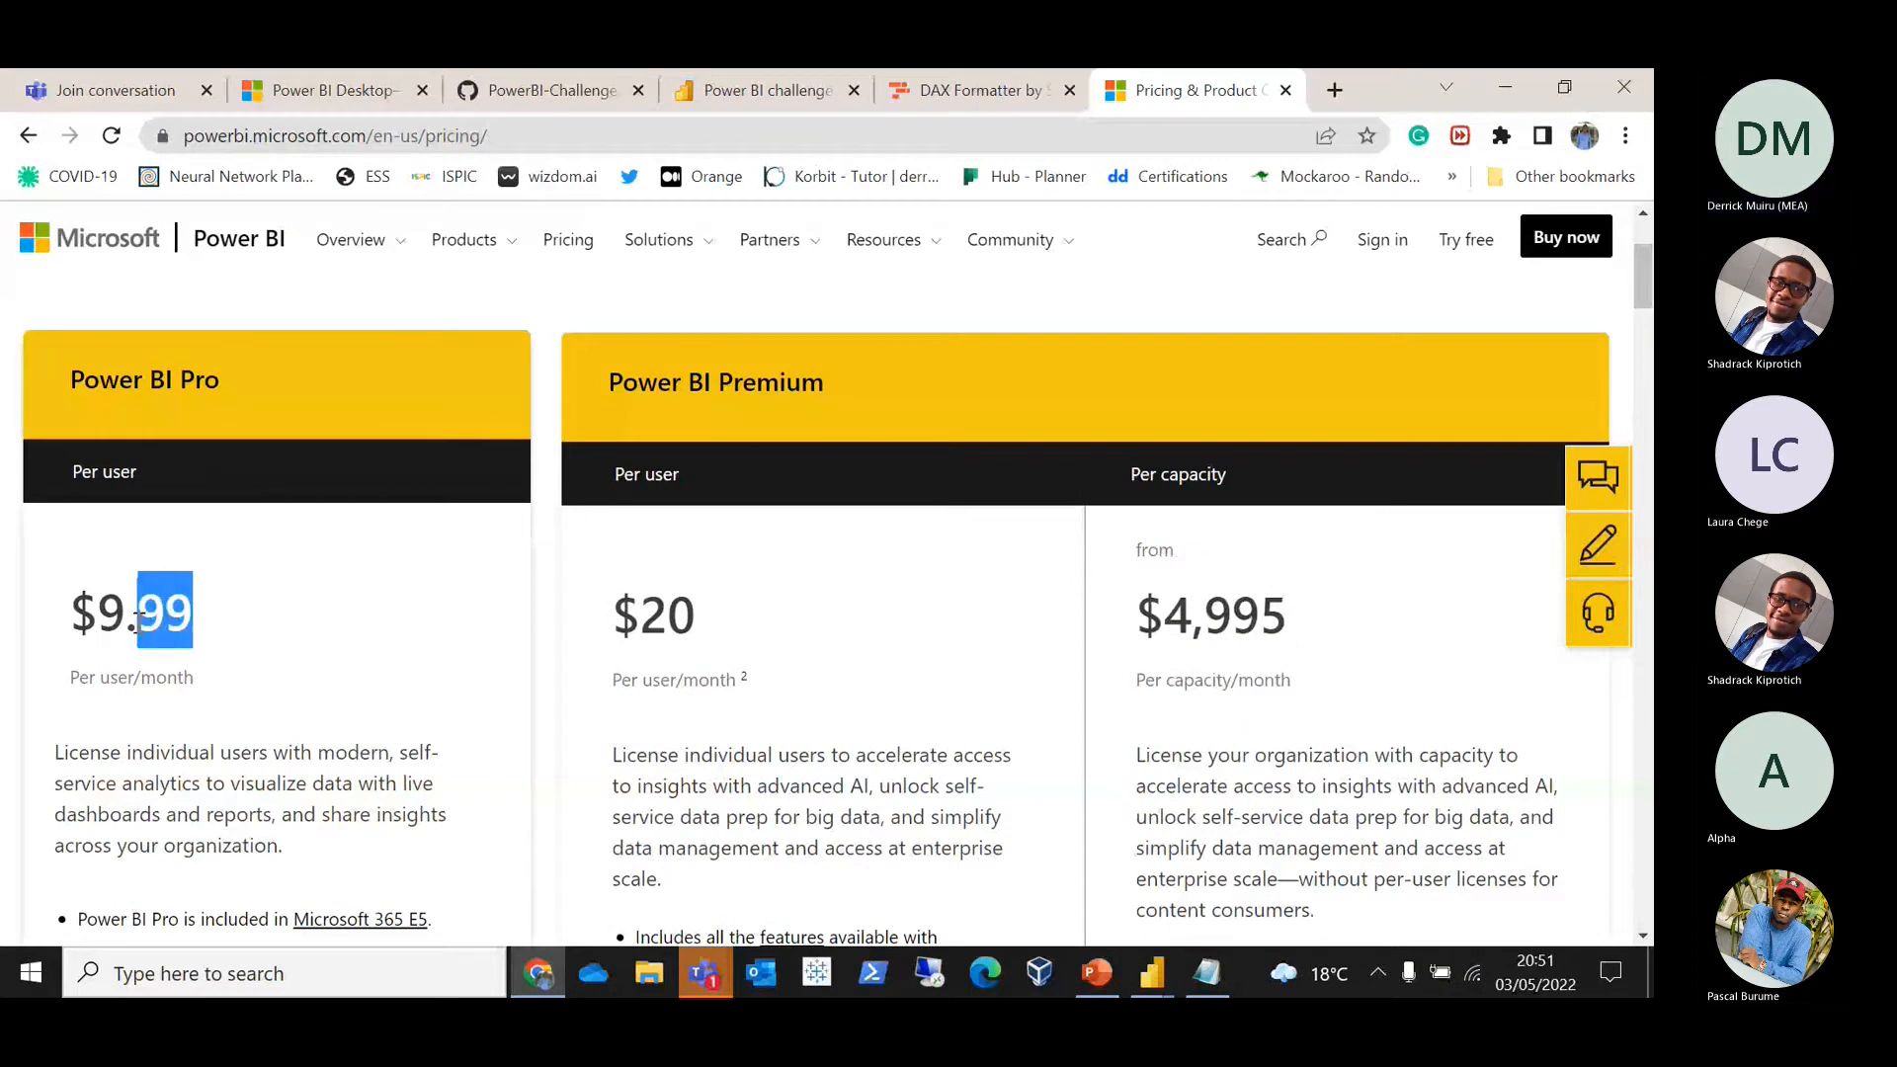
left_click(264, 638)
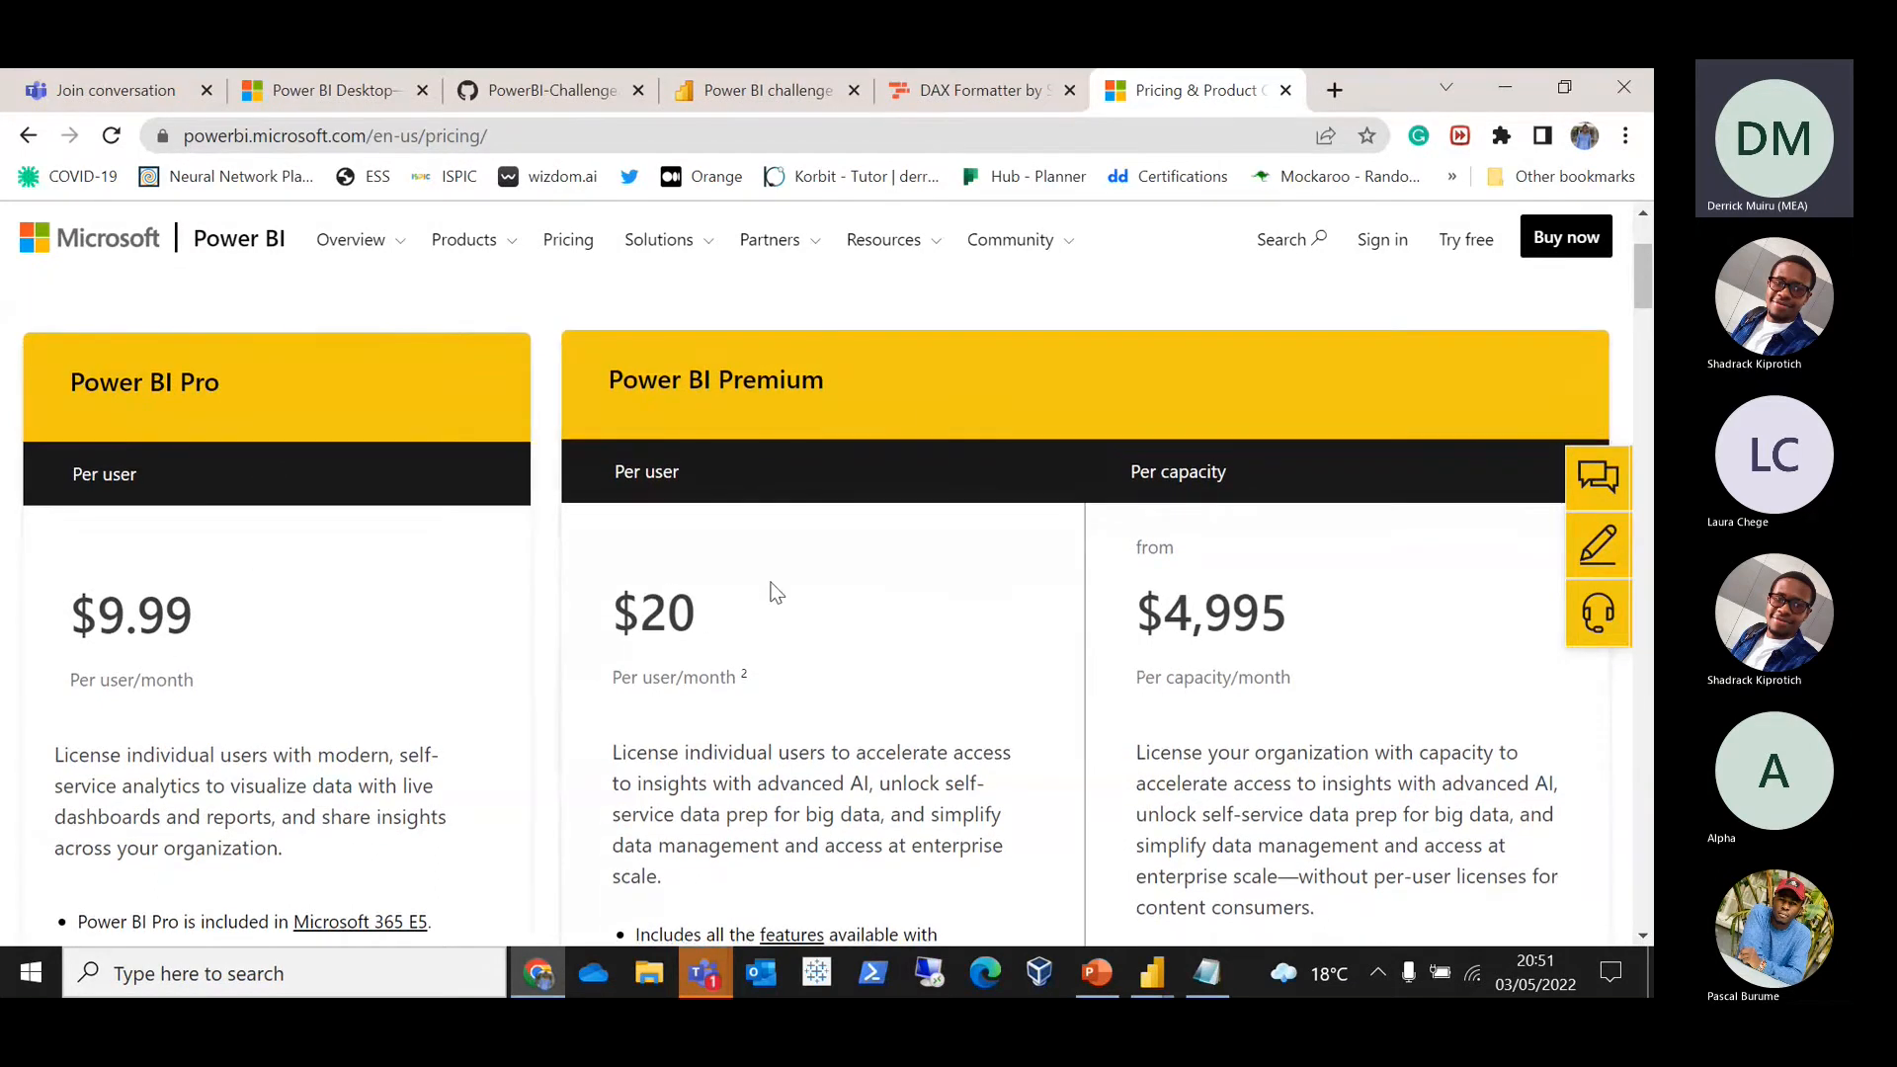
left_click_drag(1651, 283, 1644, 292)
left_click_drag(1324, 439, 1136, 440)
mouse_move(1647, 283)
left_mouse_down()
mouse_move(1637, 314)
mouse_move(1635, 247)
mouse_move(1647, 306)
left_mouse_up()
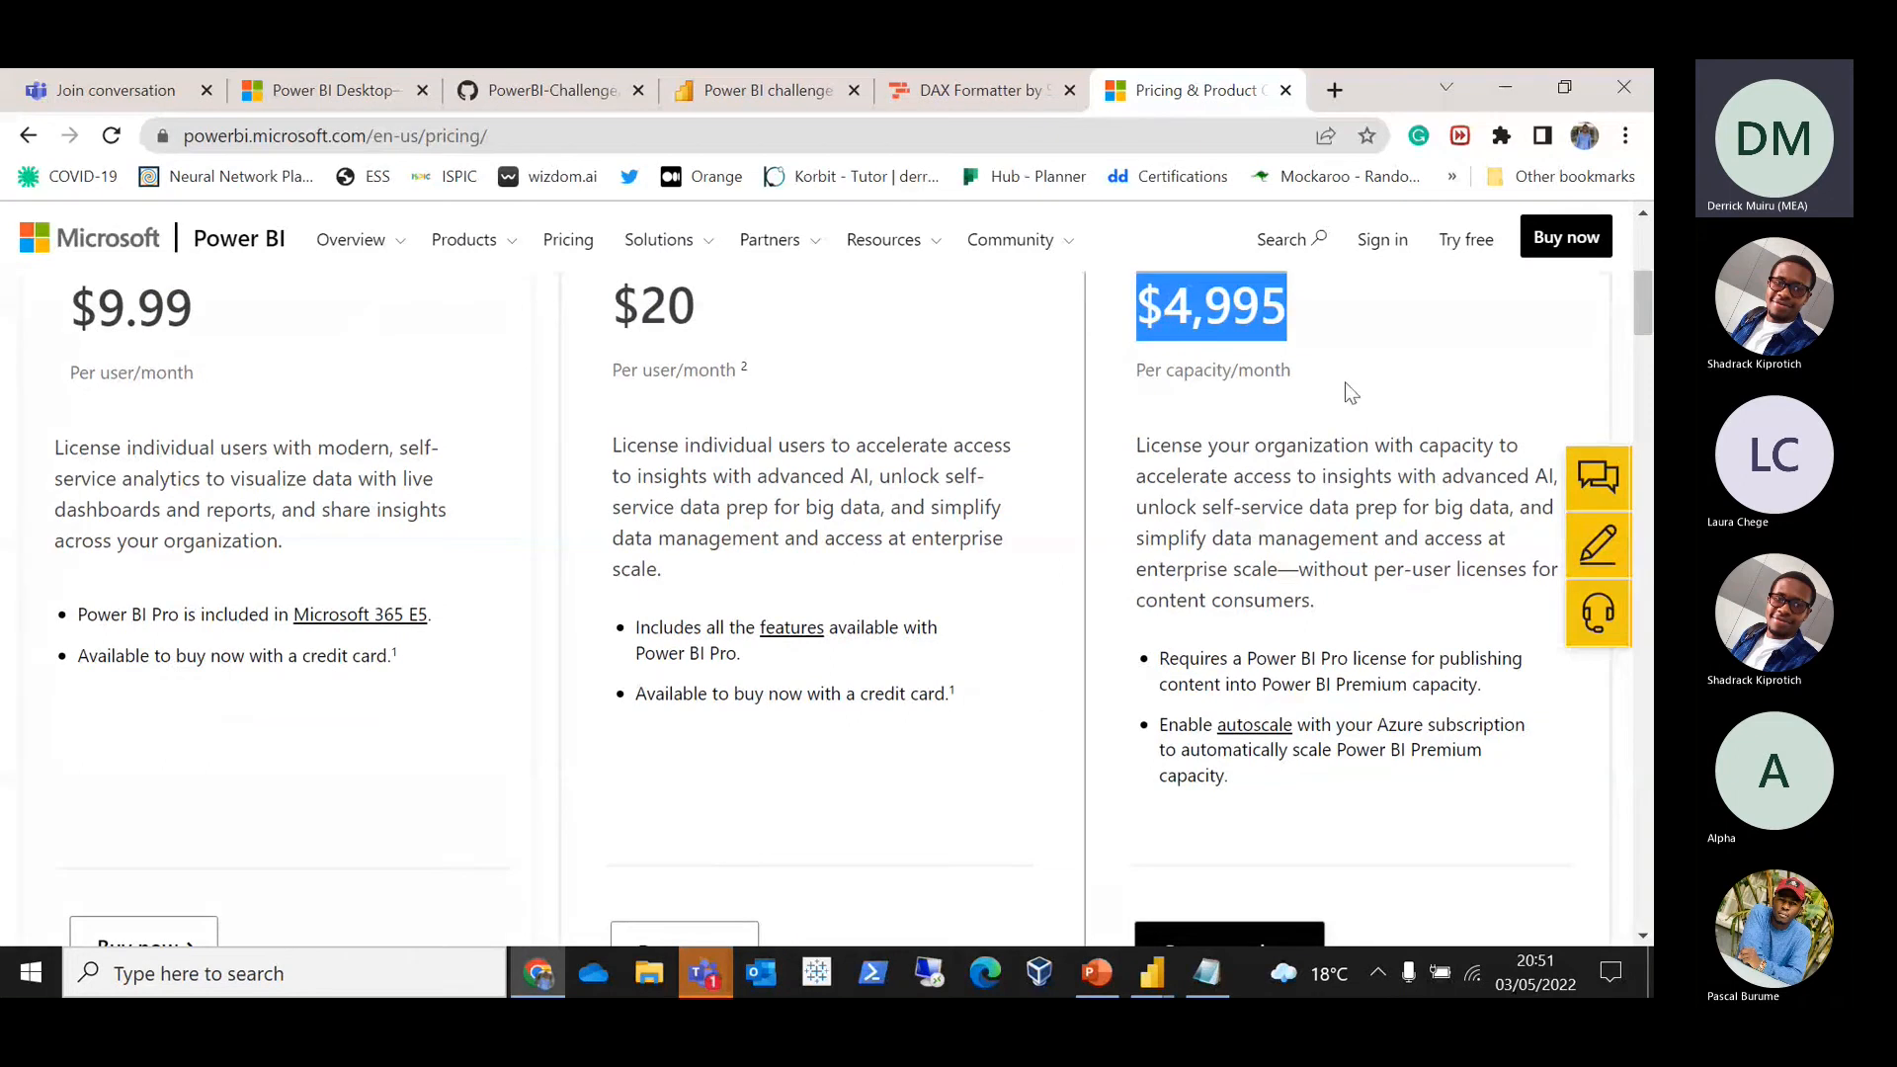
scroll(1646, 286, "up", 2)
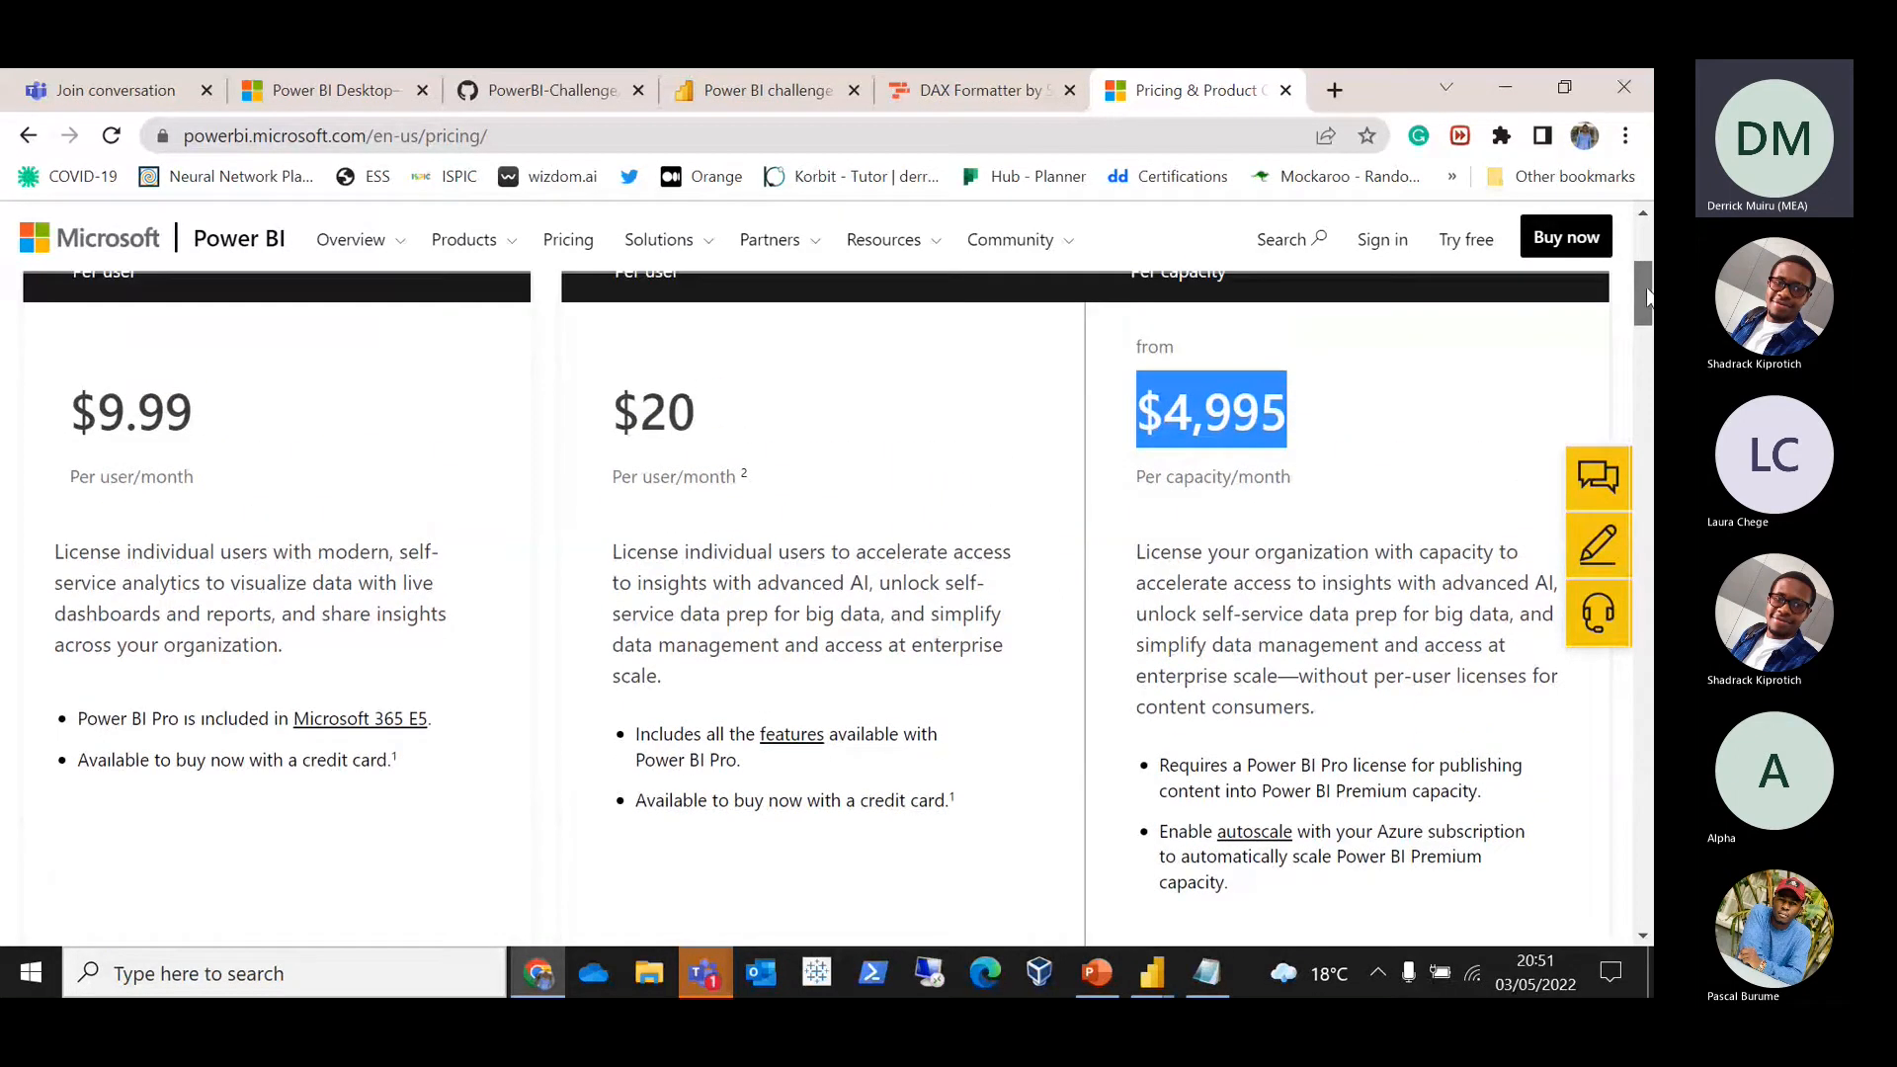
scroll(1647, 287, "up", 1)
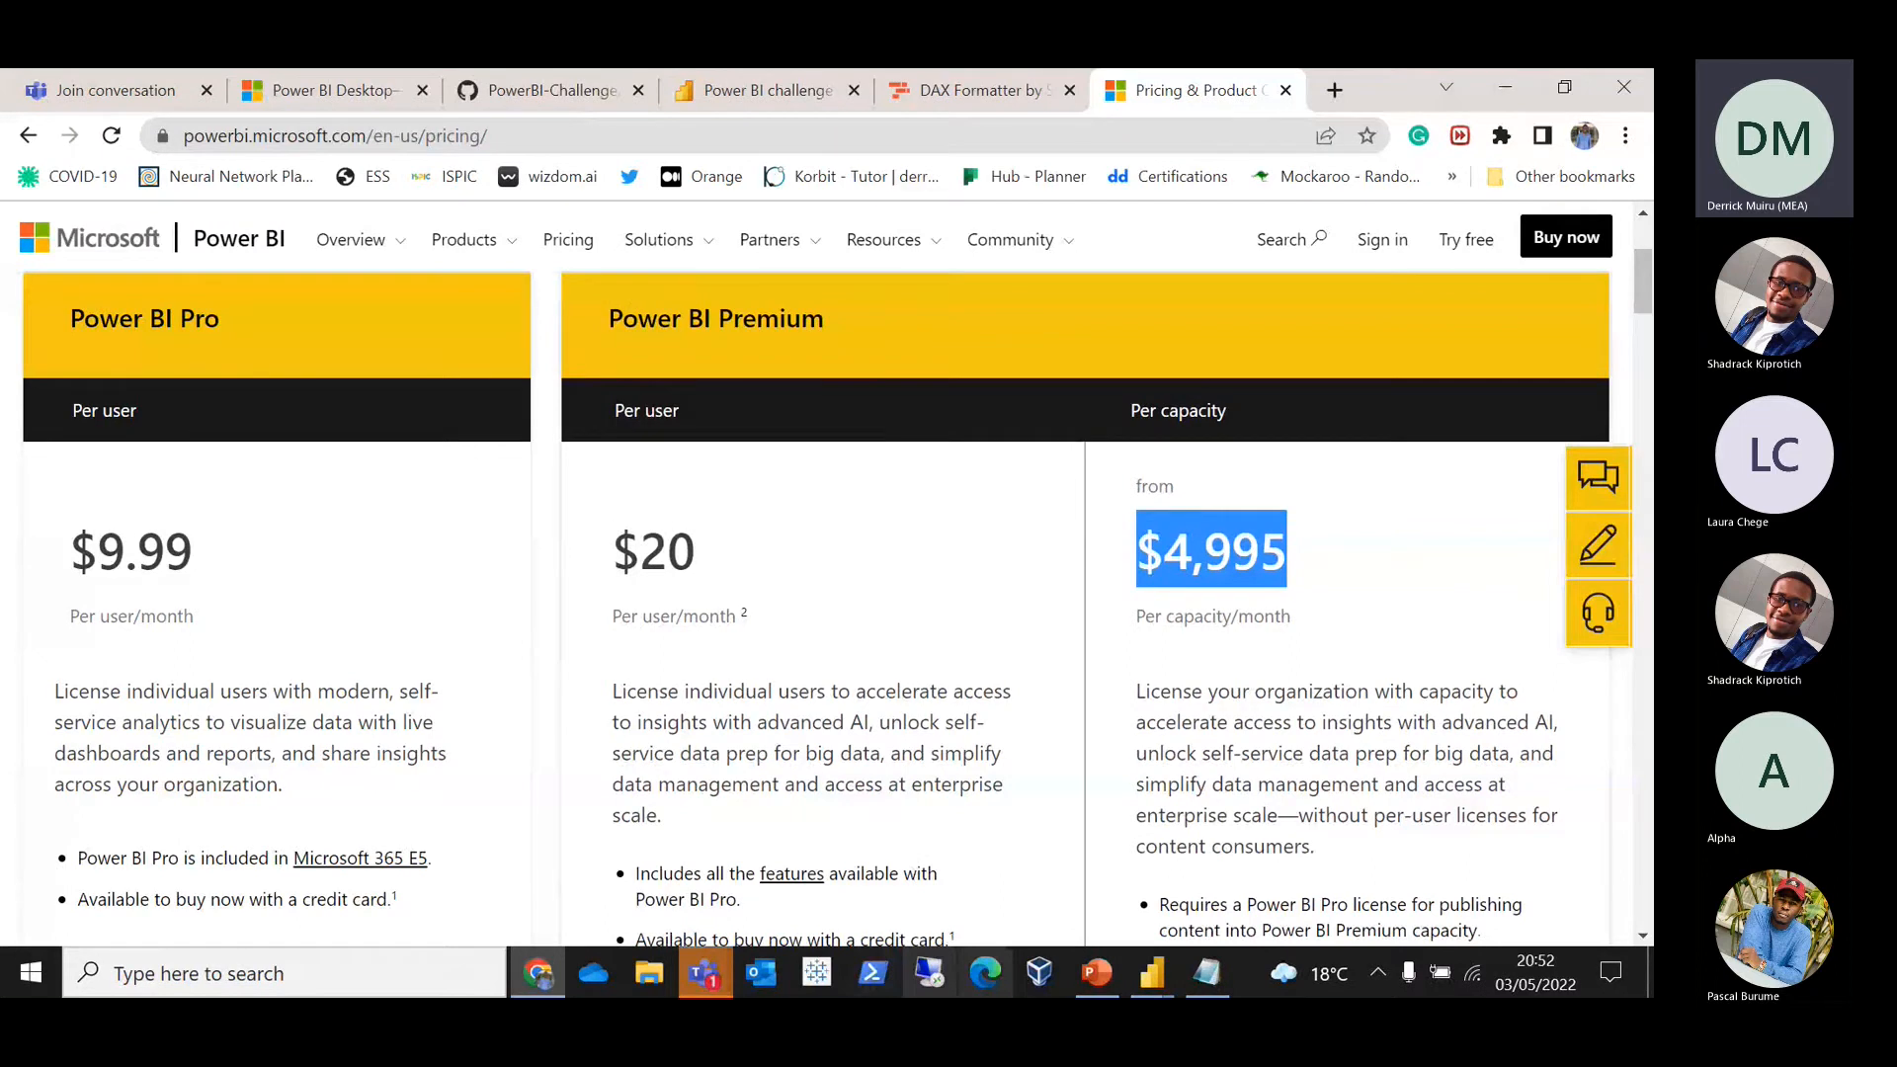
Step: Switch back to the Power BI challenge report in Power BI Desktop and close the measure's formula editor
mouse_move(1151, 981)
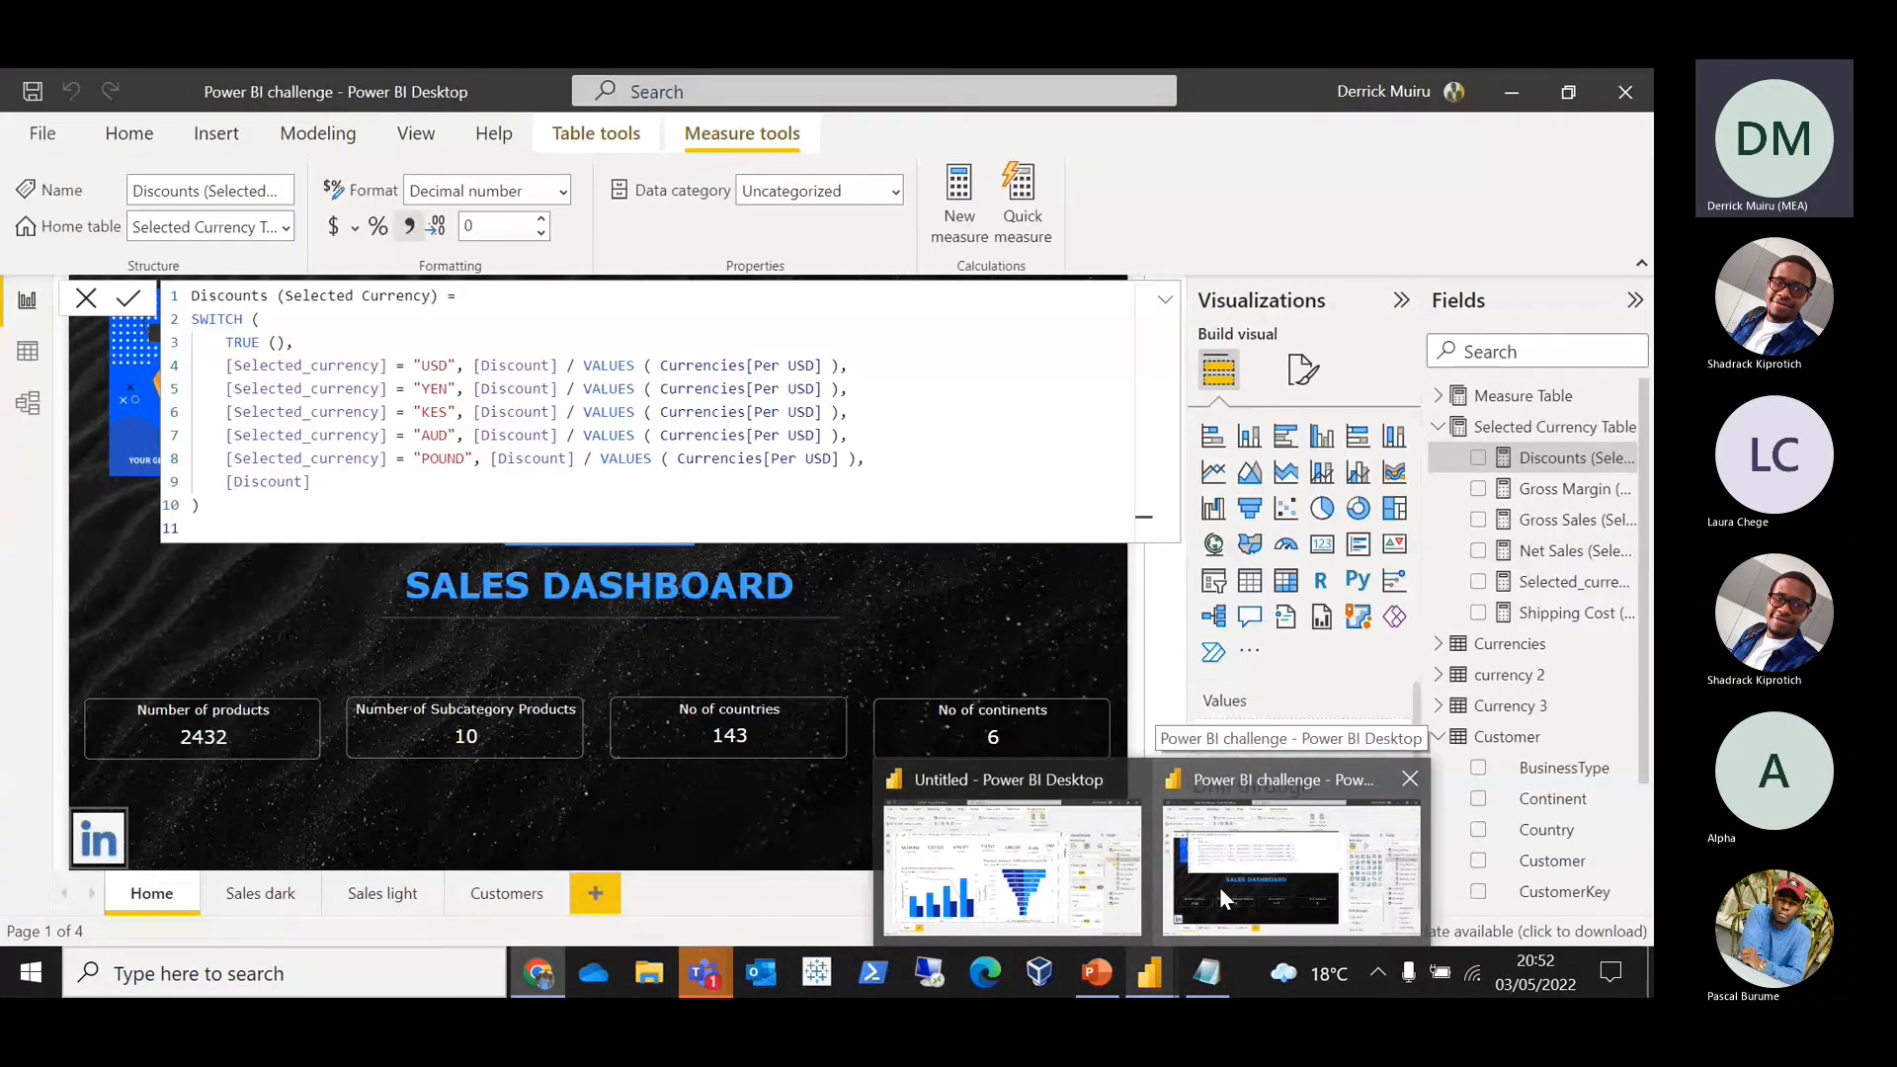
left_click(1219, 886)
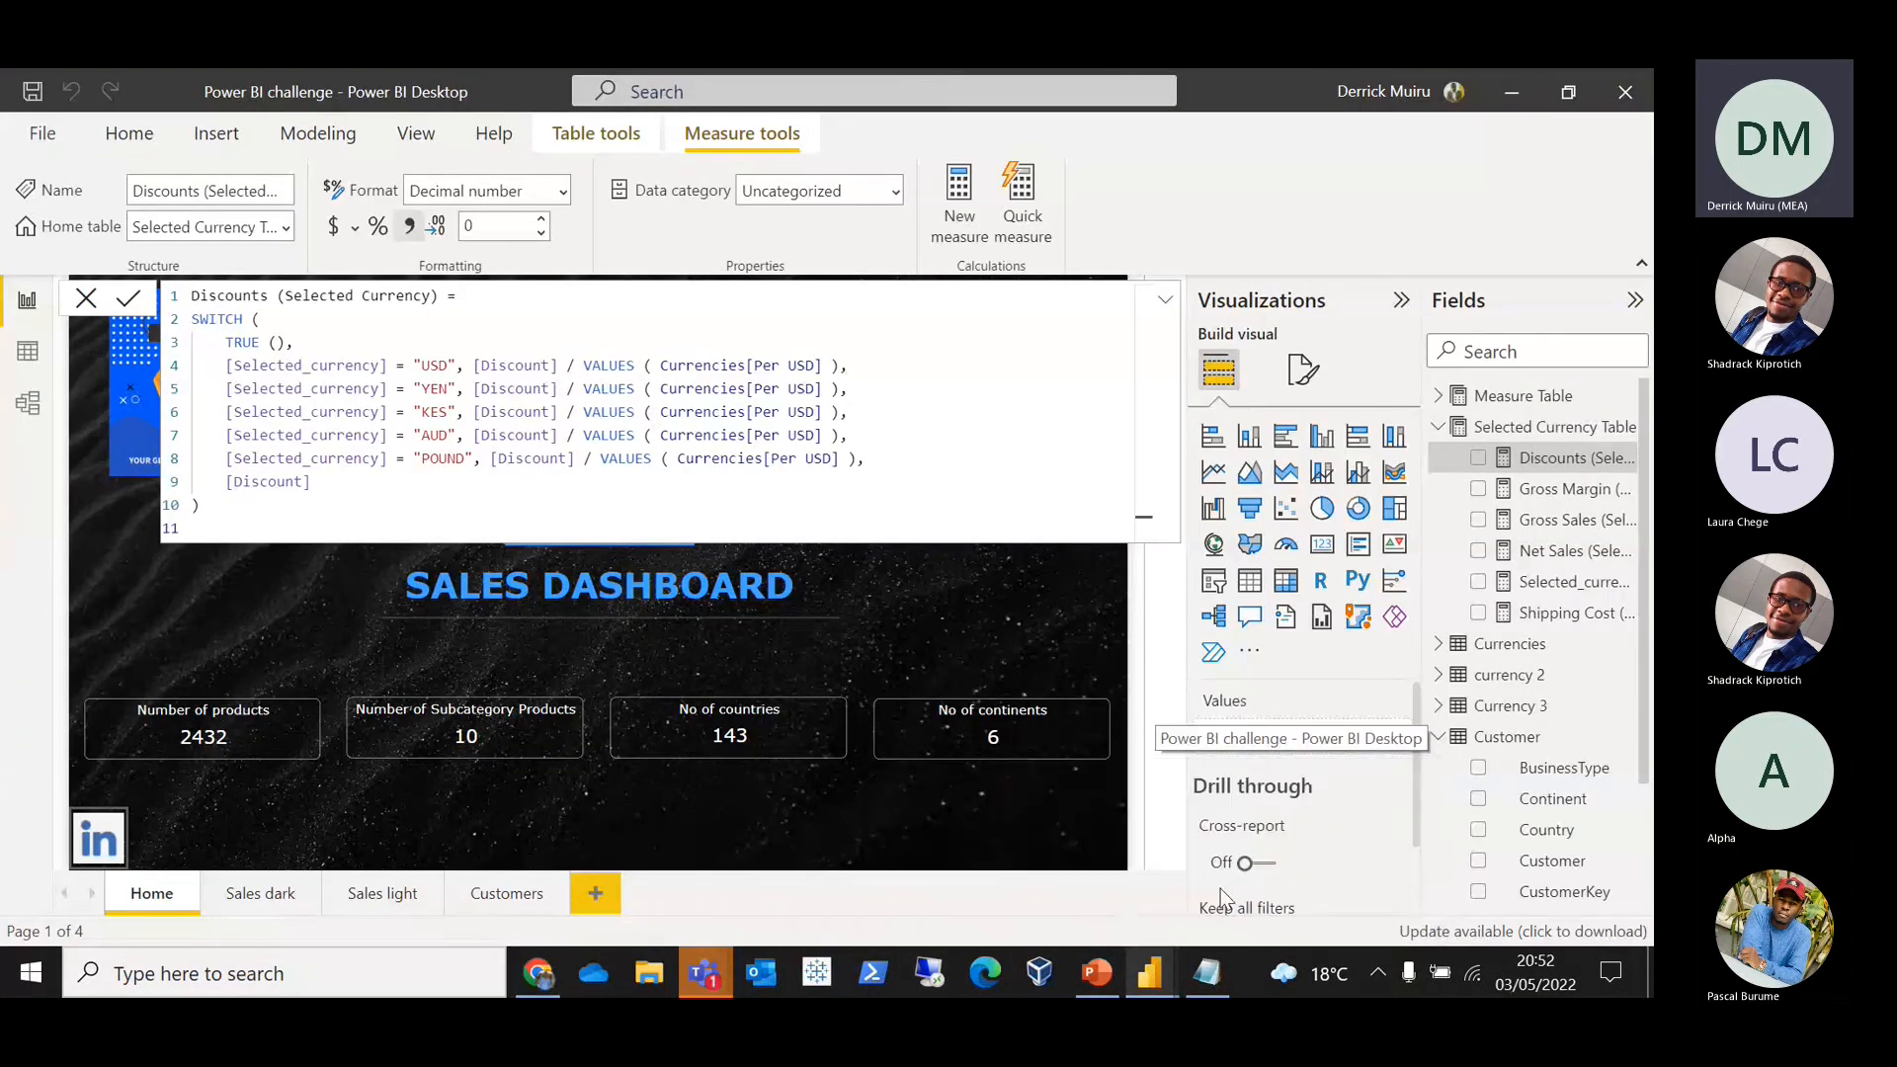
left_click(85, 294)
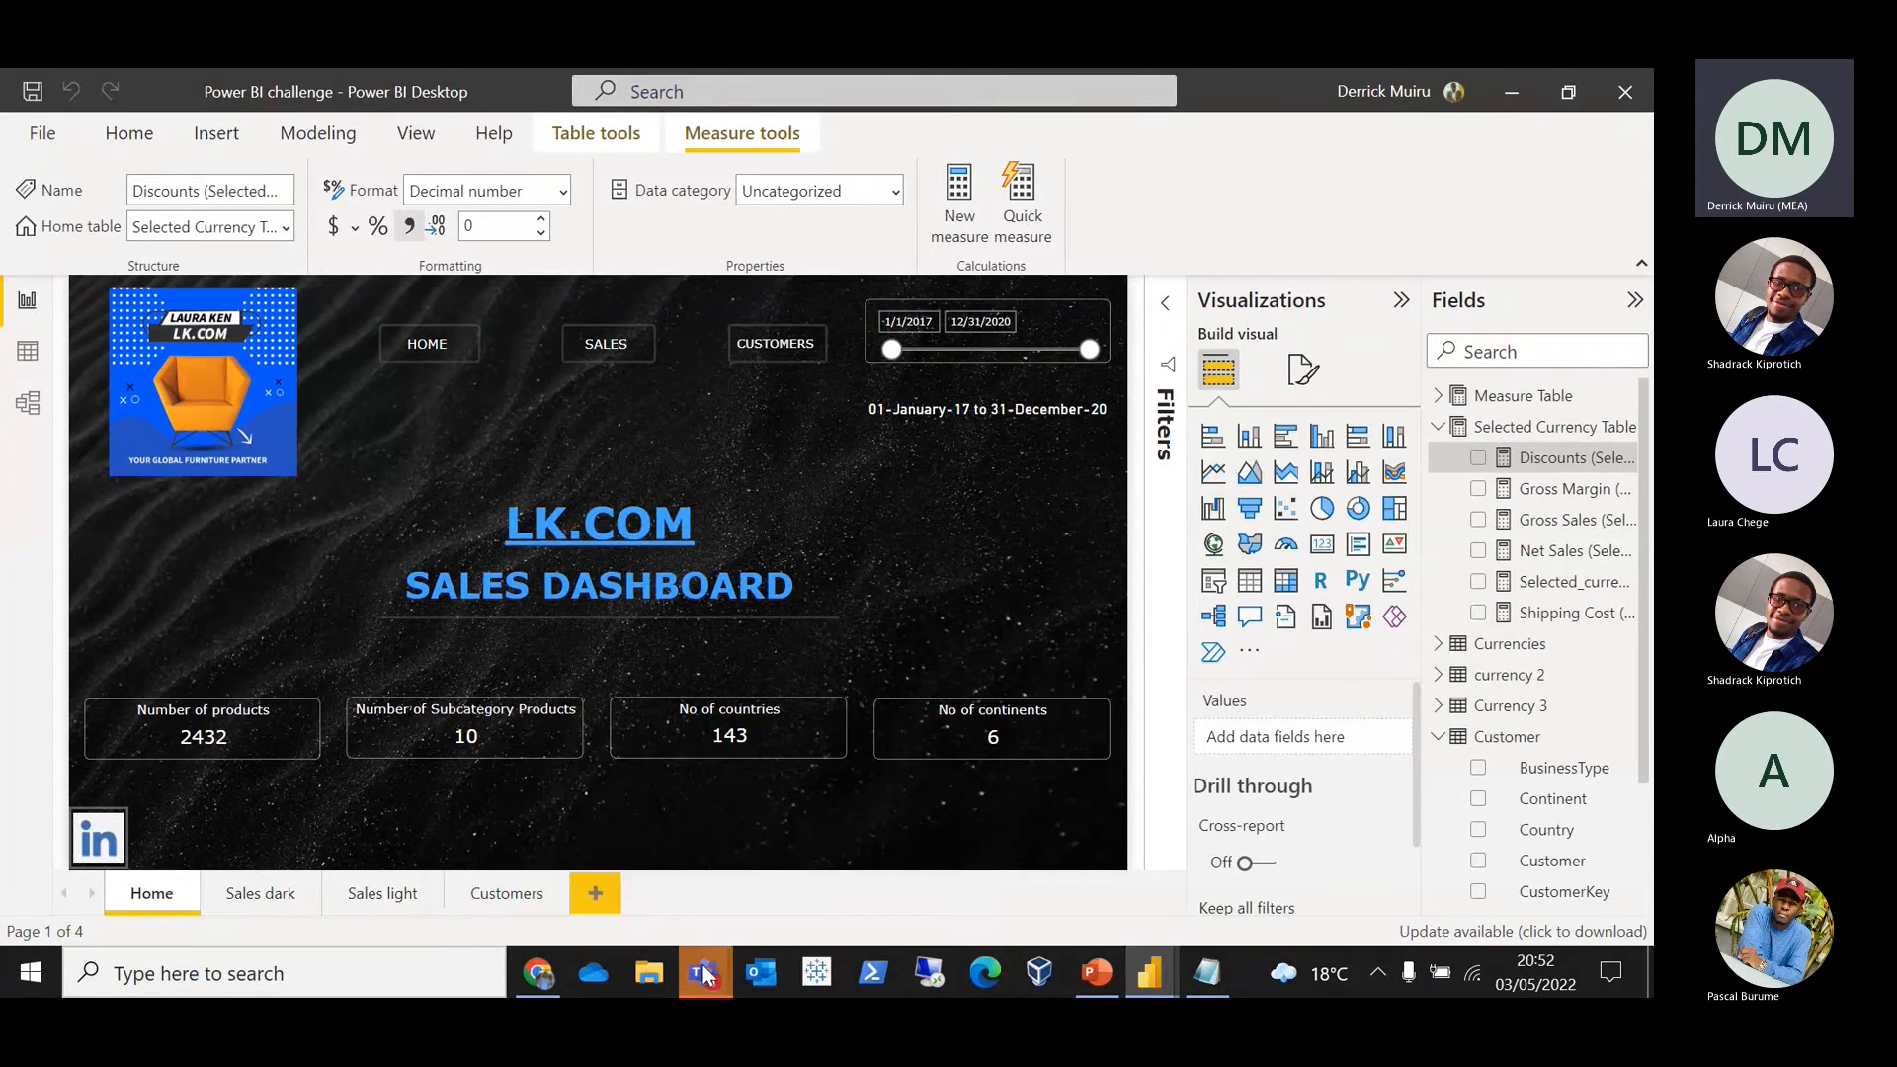
Step: Switch to the Power Up Tuesday meeting in Microsoft Teams and stop sharing the screen
mouse_move(704, 973)
left_click(767, 831)
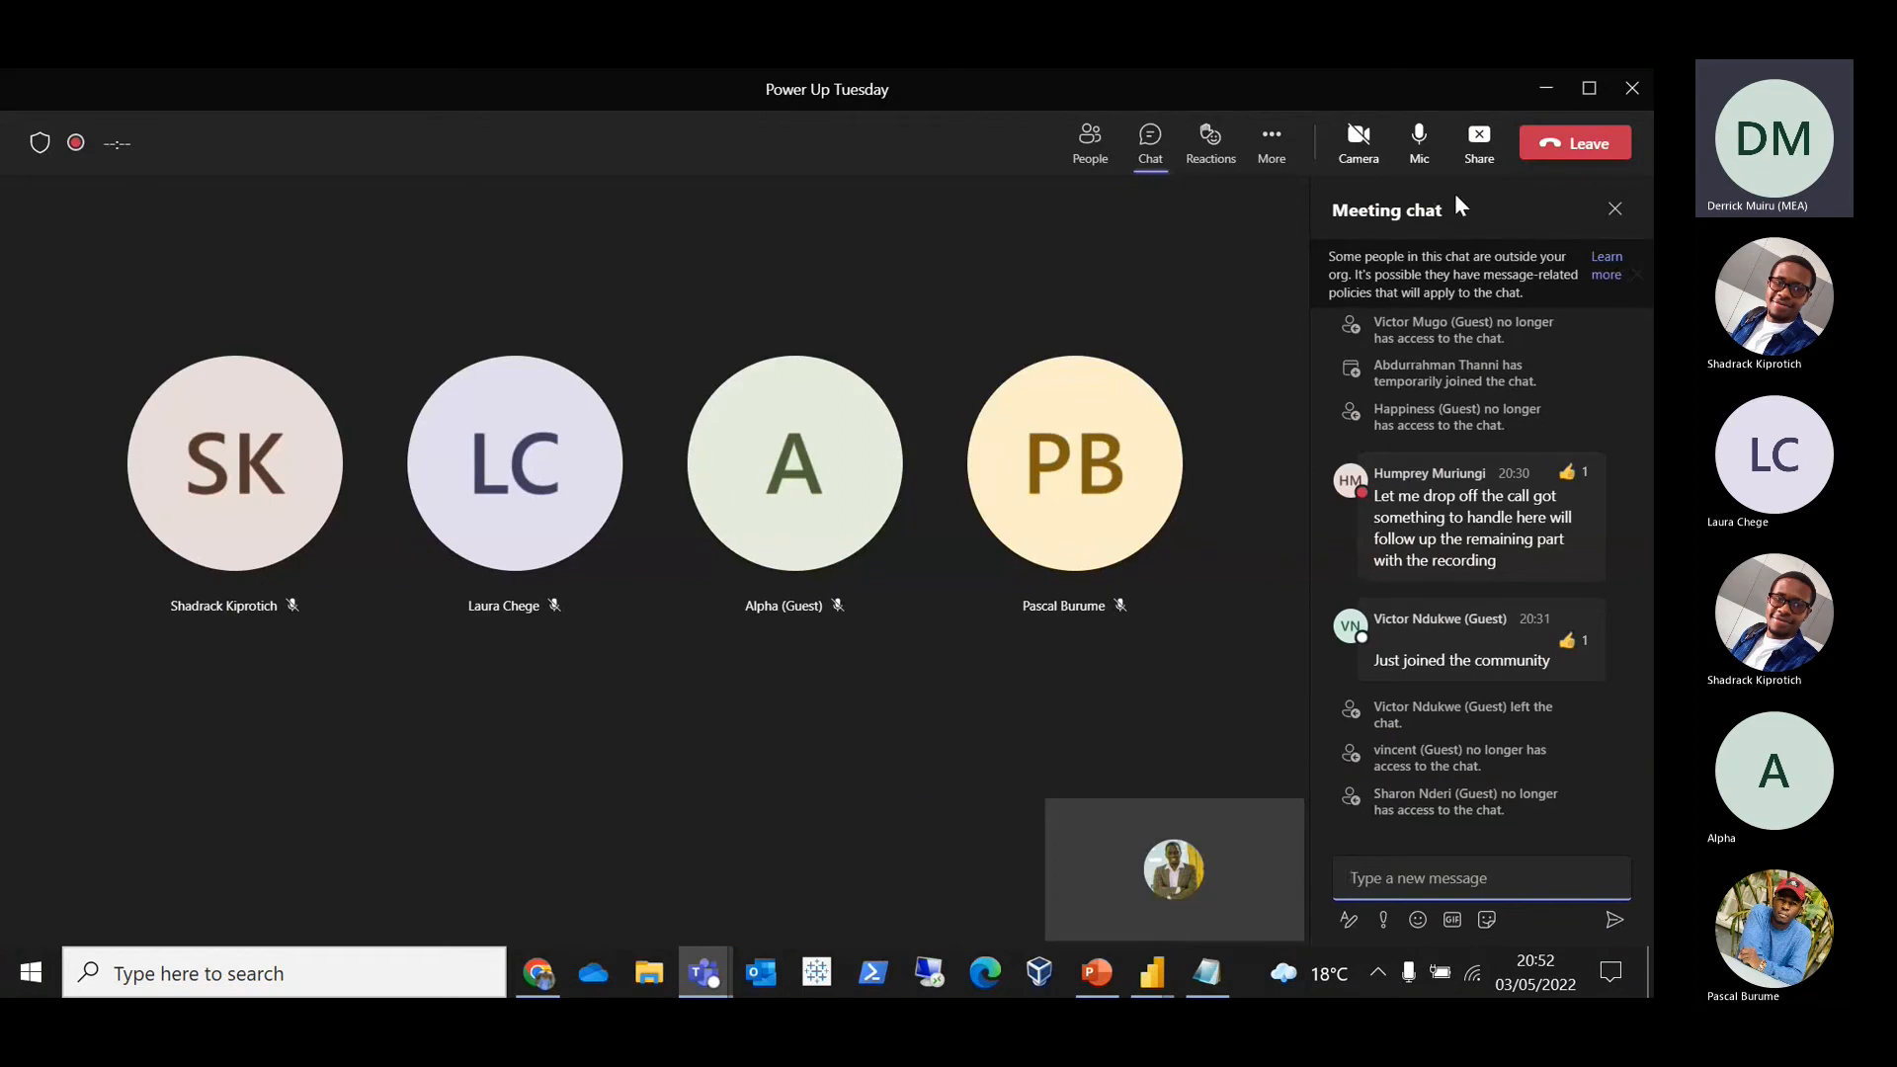
left_click(1478, 161)
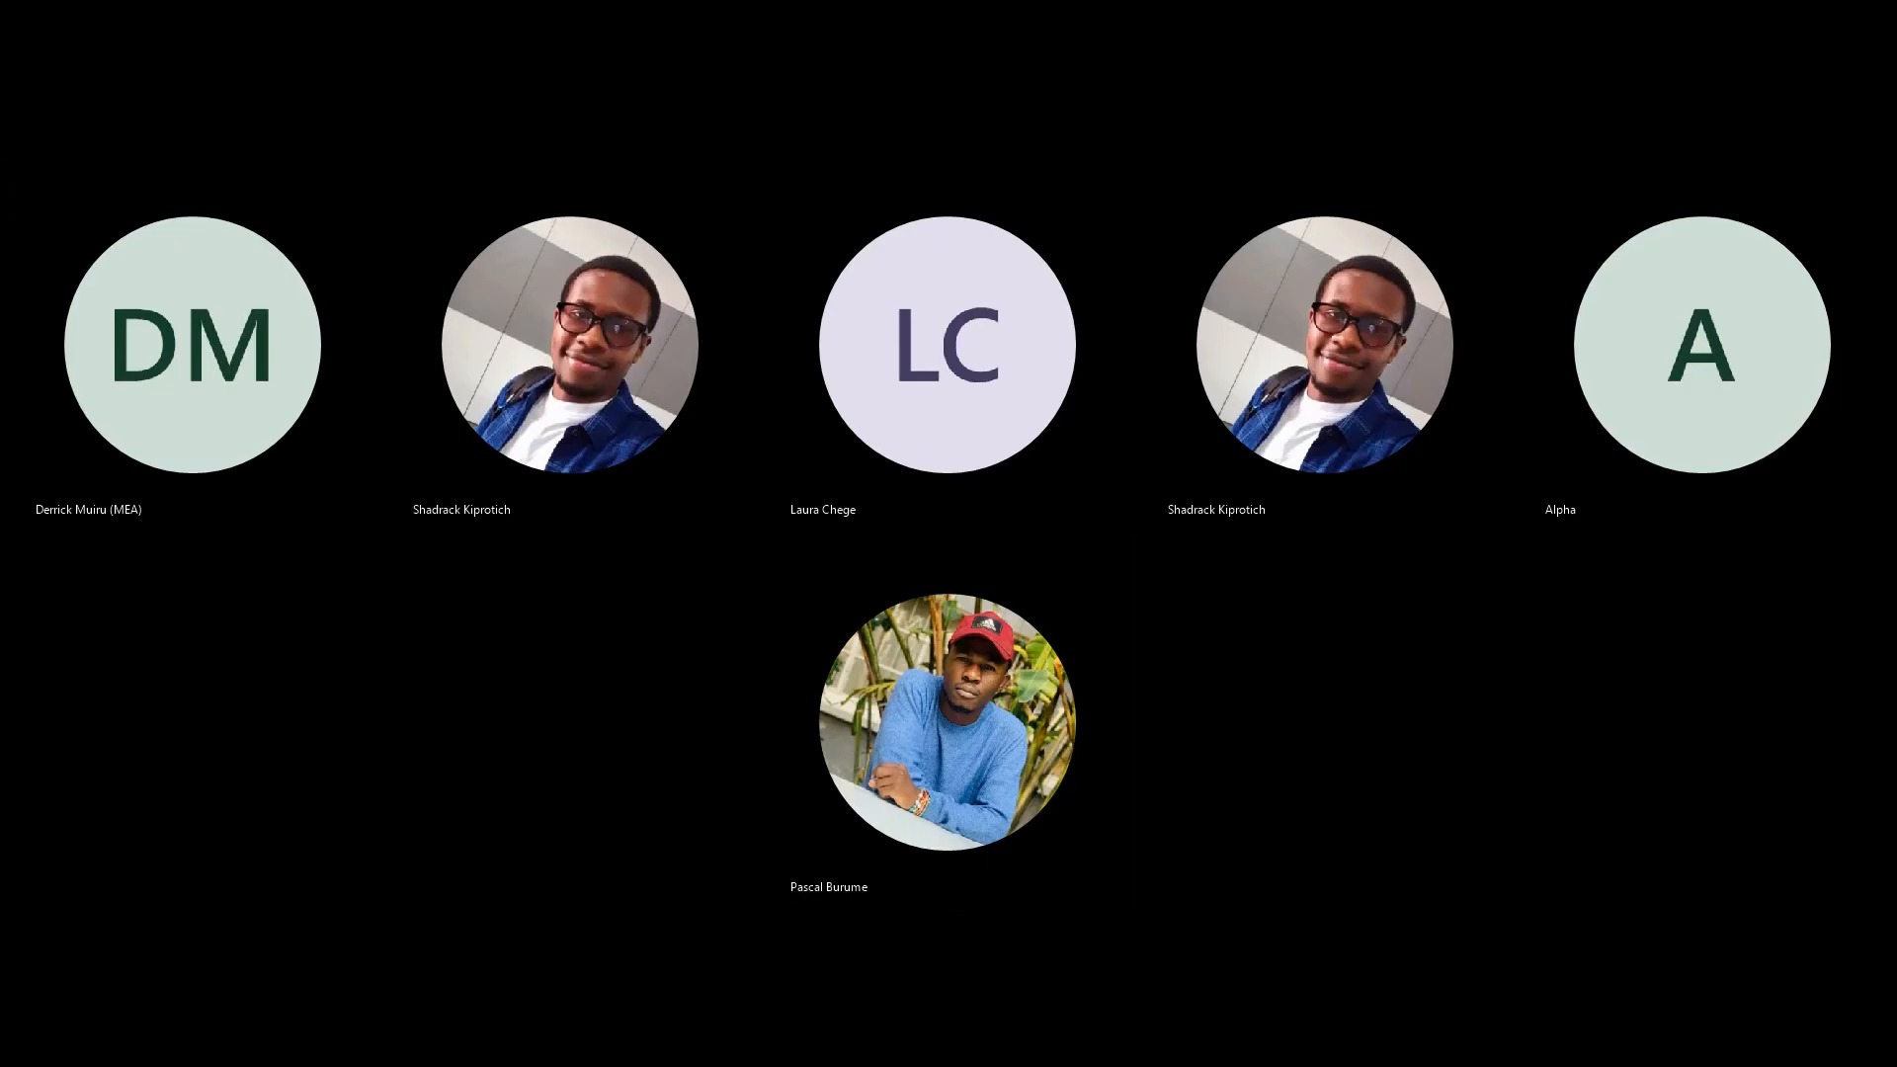